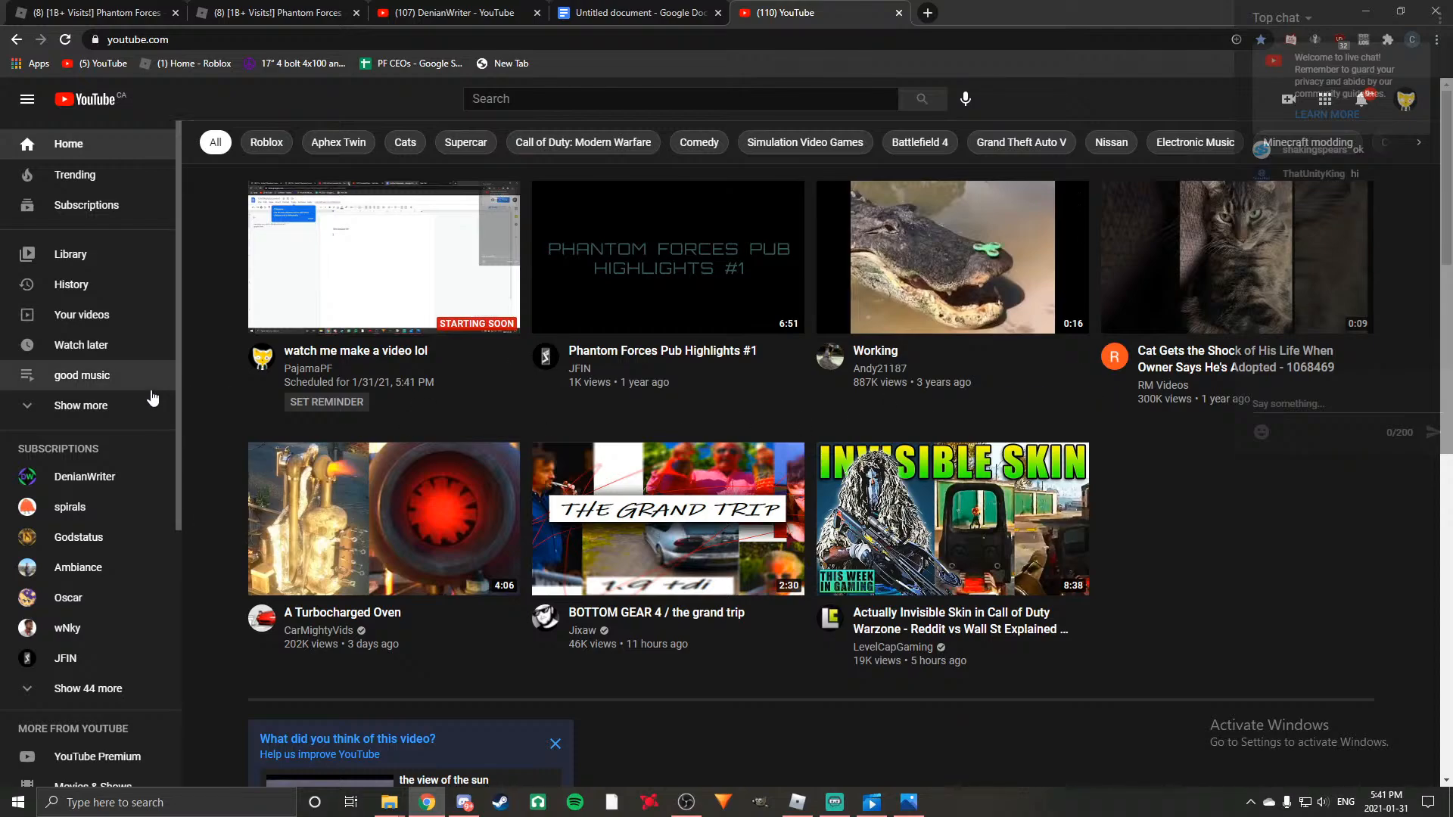
click(79, 418)
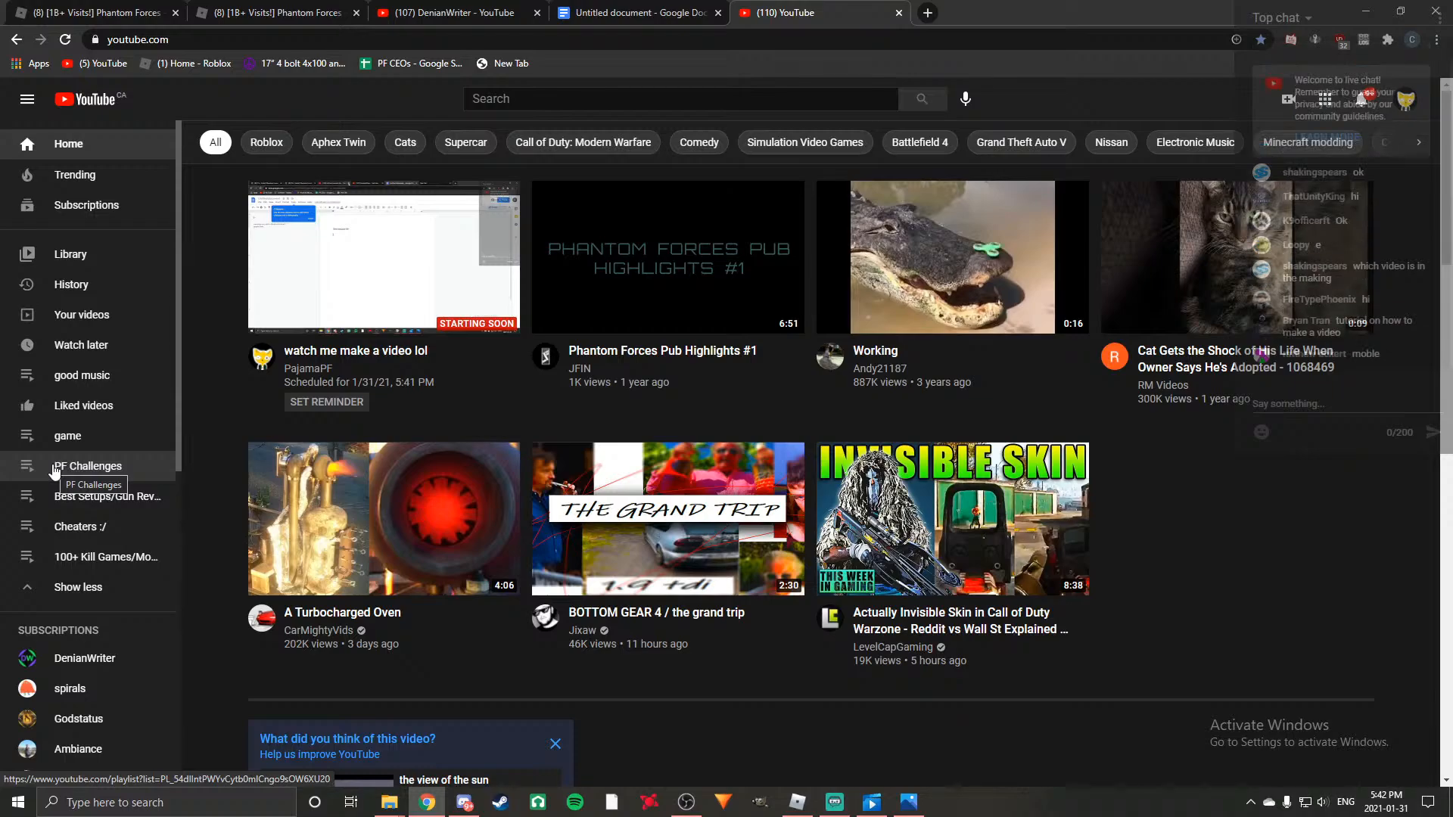
click(331, 286)
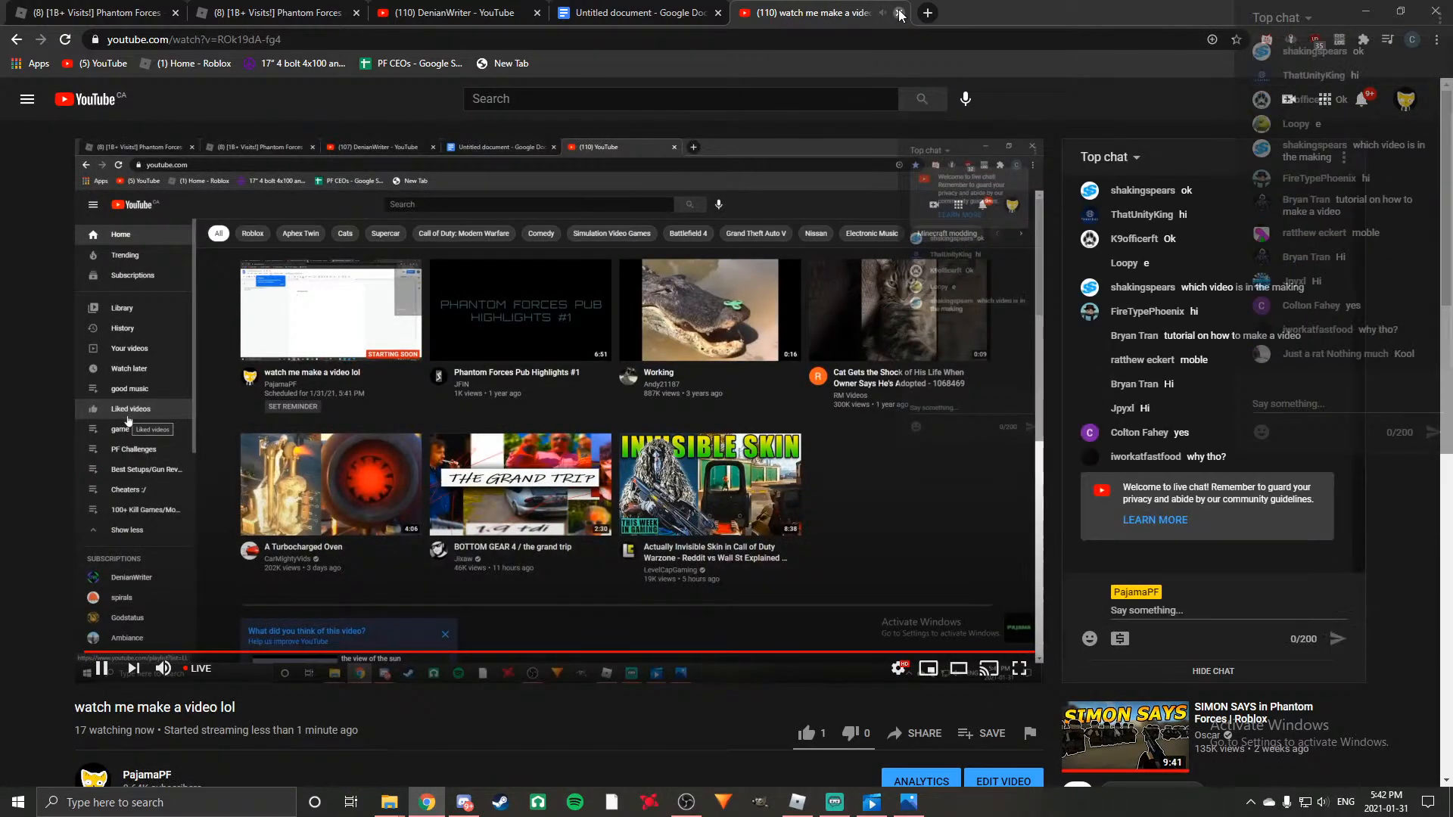
click(899, 13)
Open the YouTube home page in a new browser tab and glance at the Untitled document.
click(749, 14)
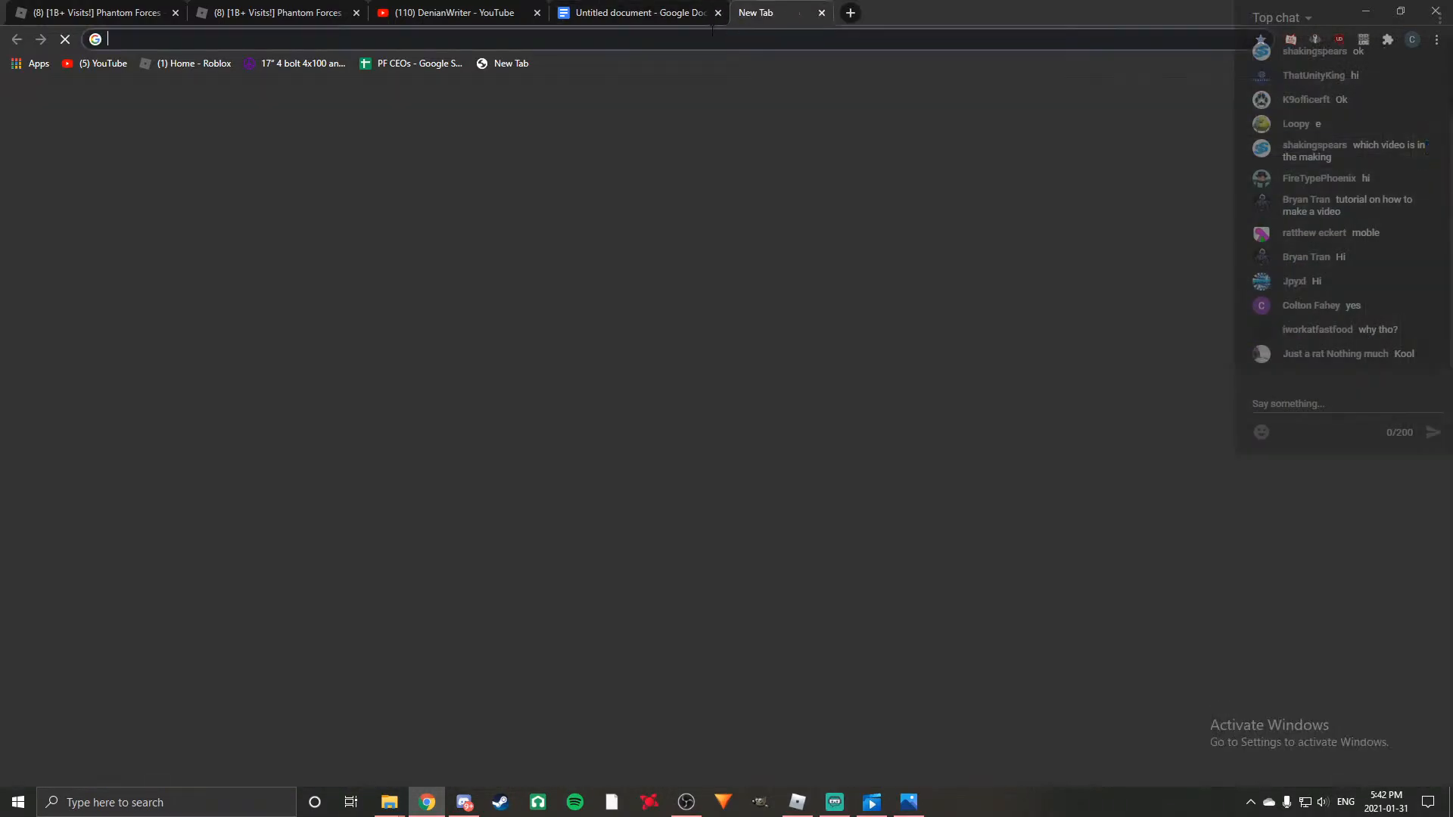
click(84, 67)
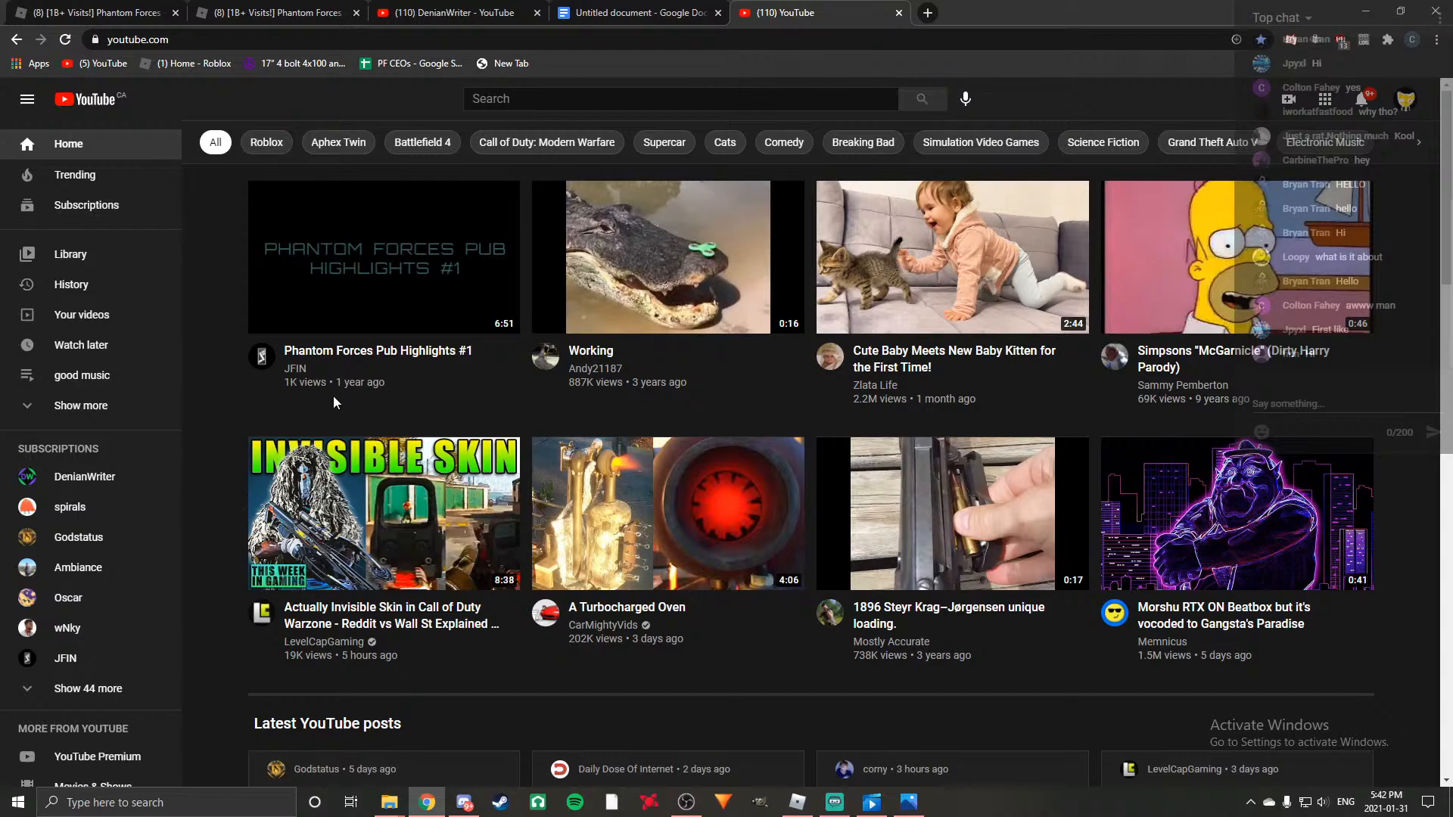
click(653, 6)
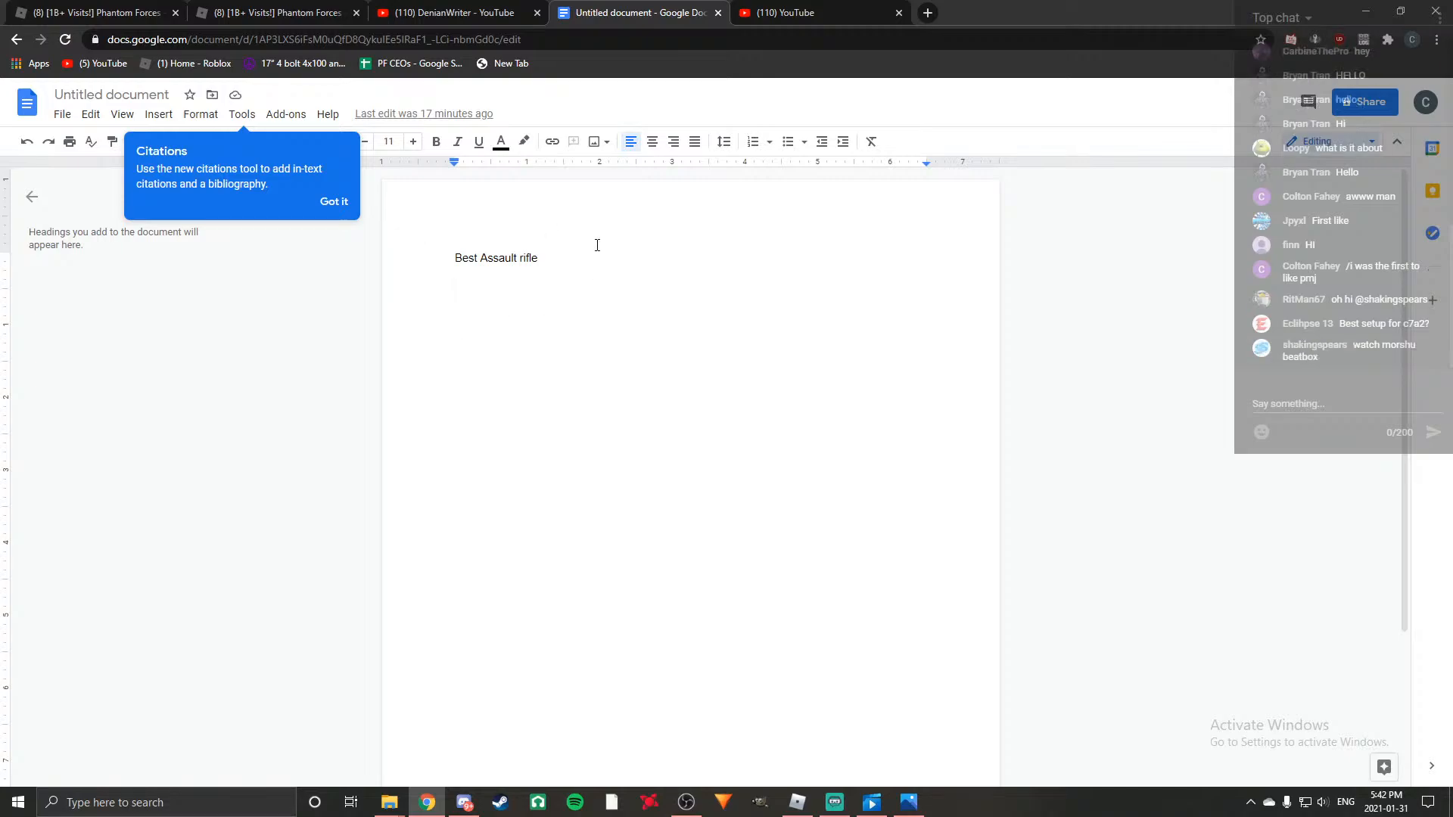
click(863, 12)
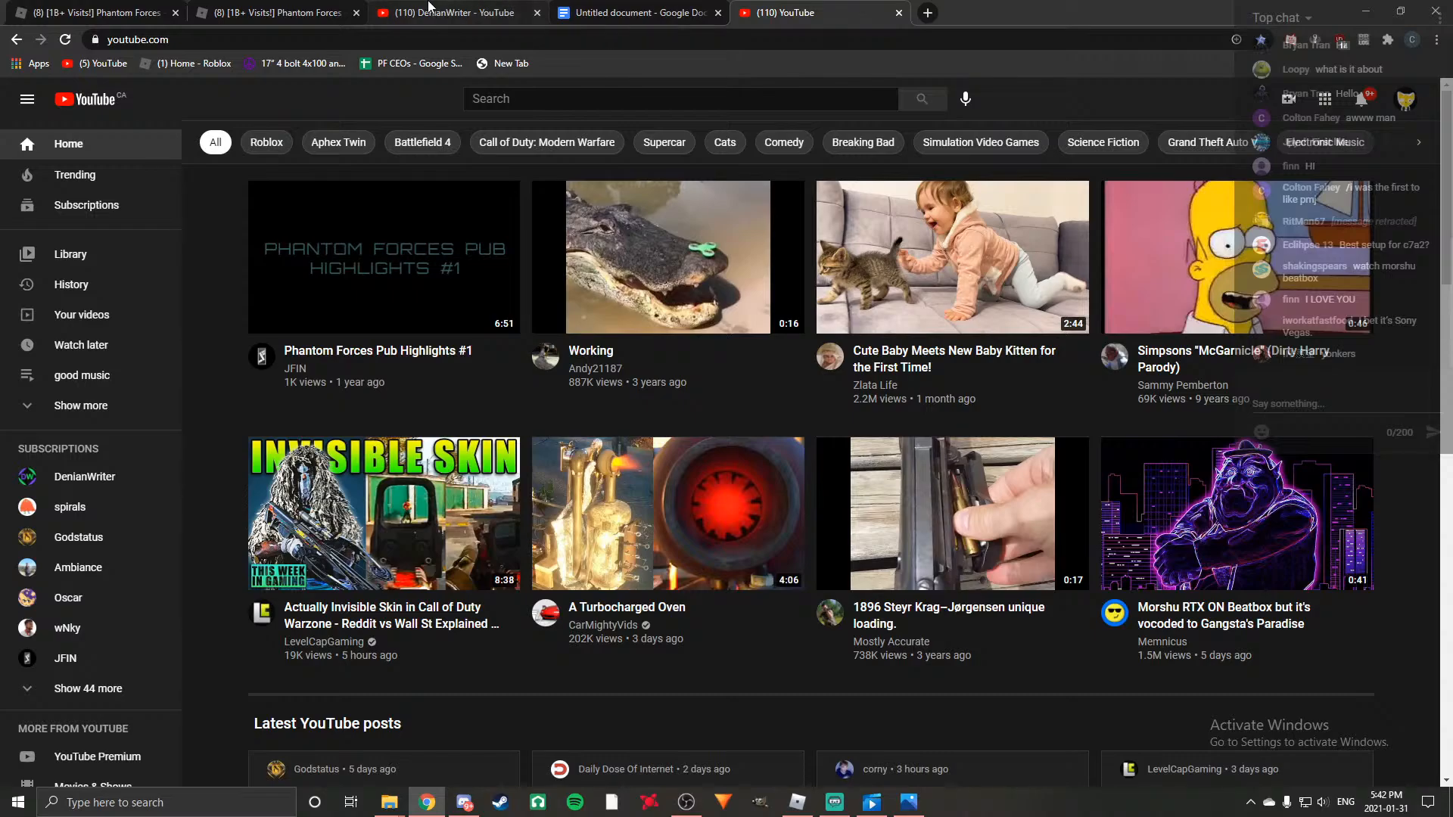
click(429, 9)
click(809, 13)
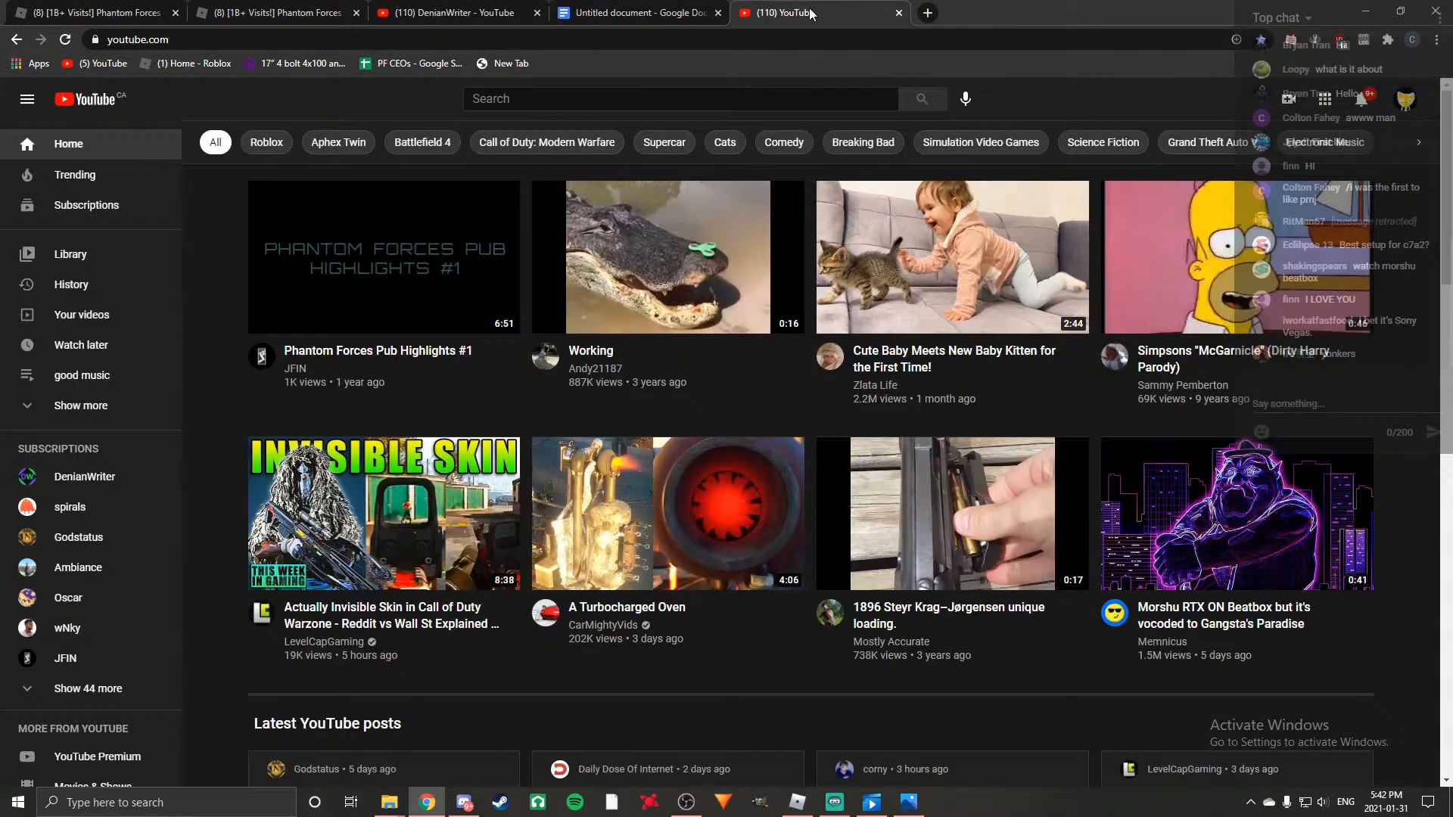
Play the video "Morshu RTX ON Beatbox but it's vocoded to Gangsta's Paradise" at a slightly lower volume and like it.
mouse_move(1185, 546)
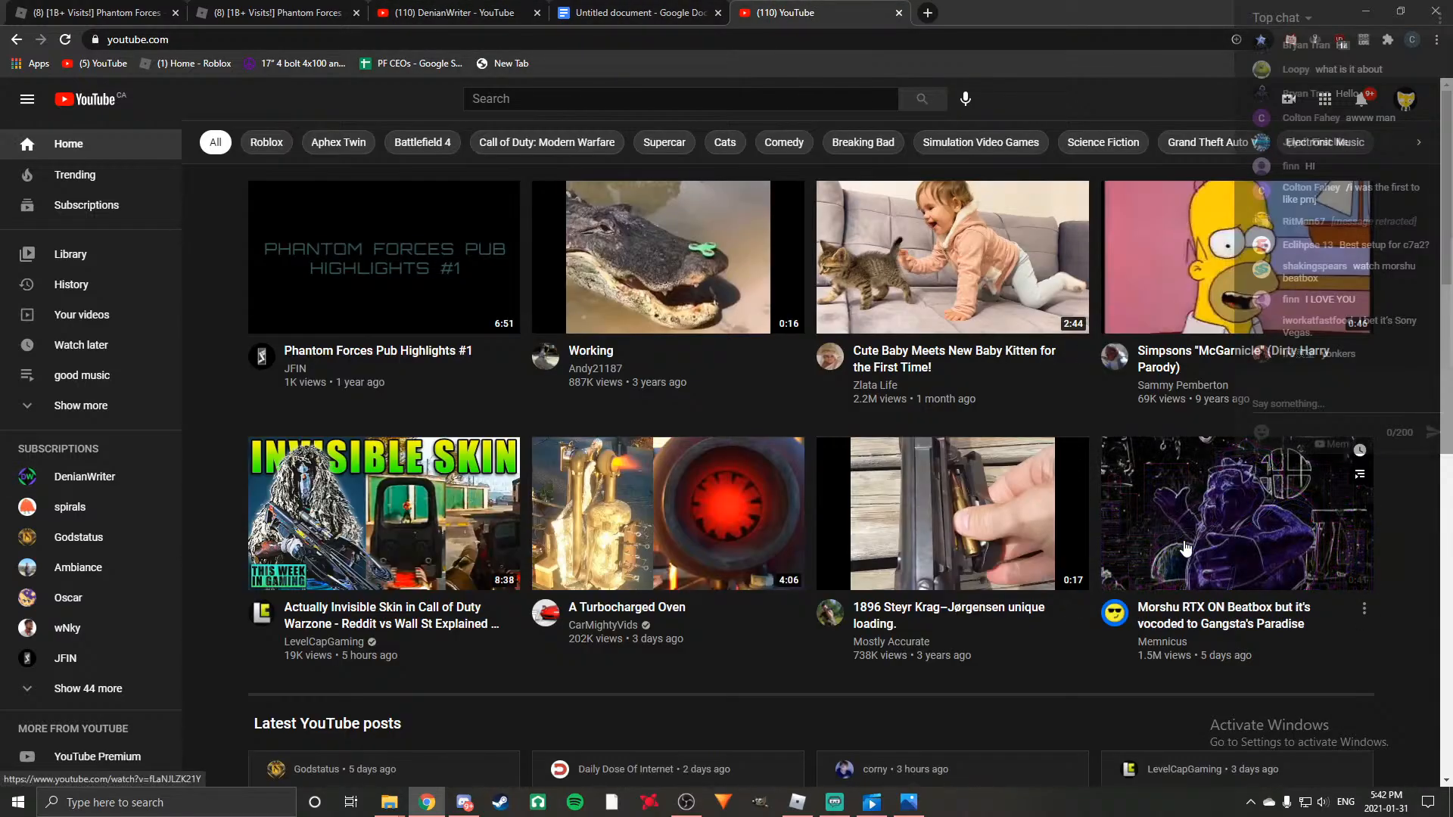
click(1214, 507)
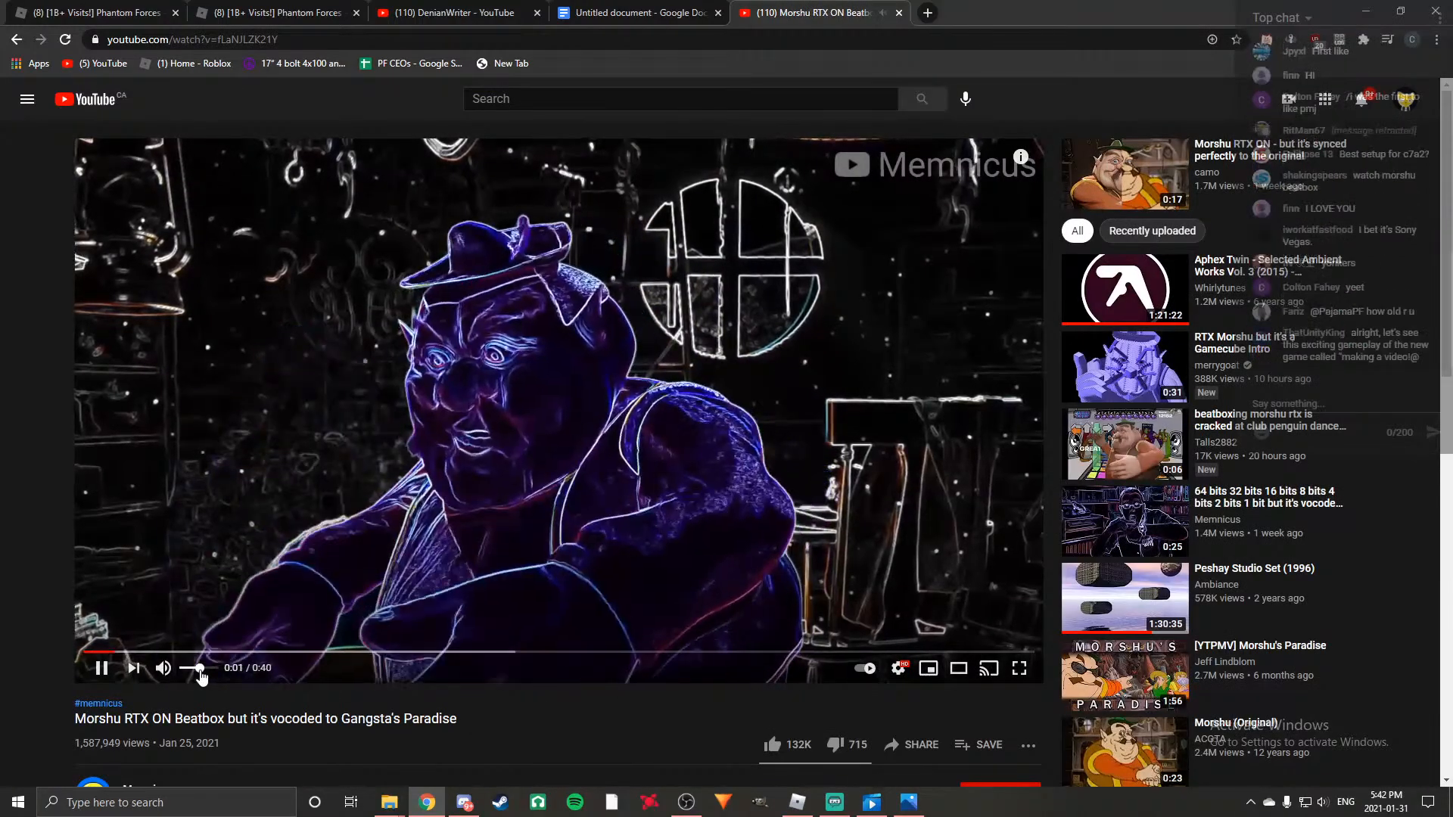
drag(201, 671, 197, 671)
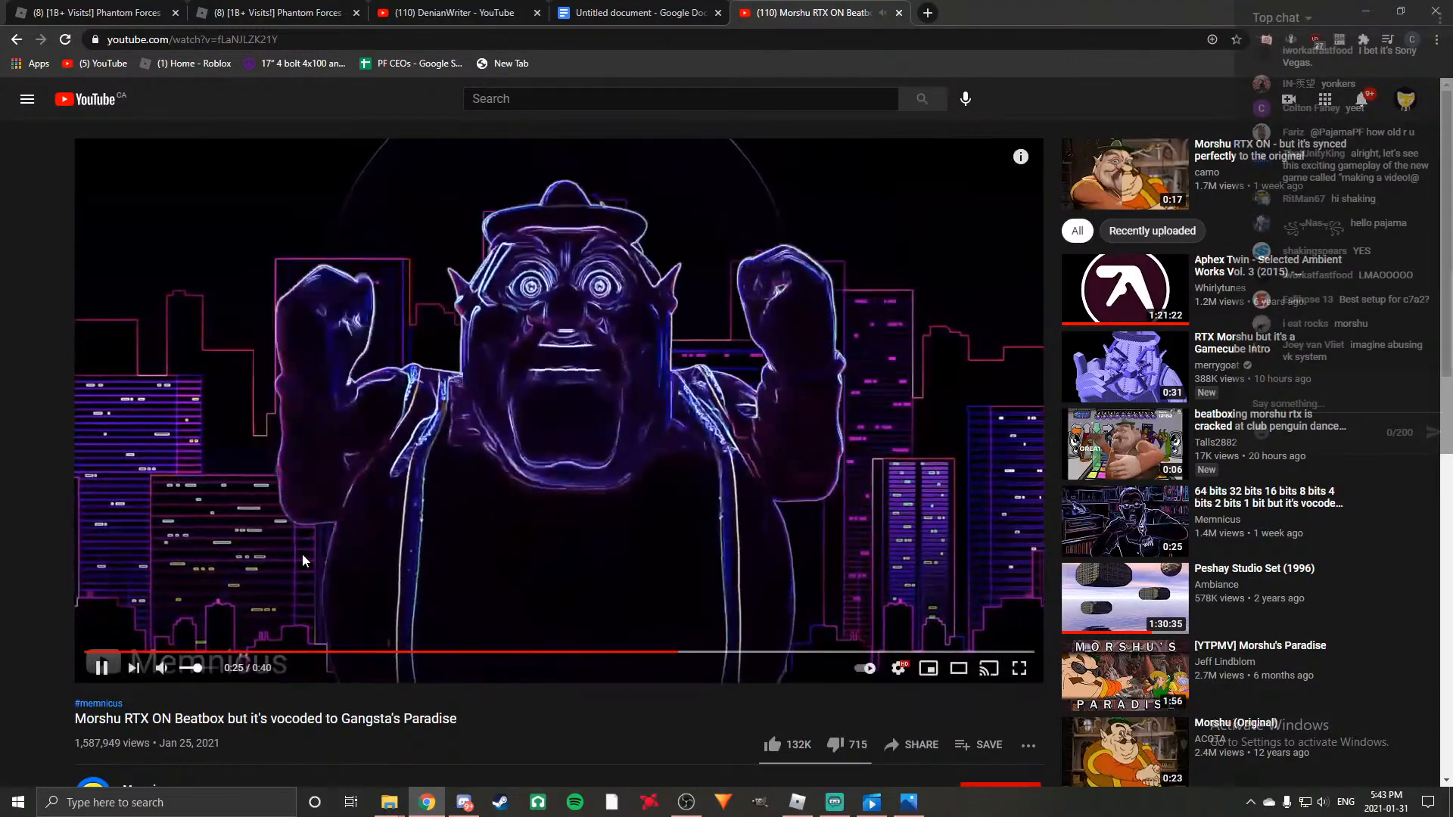
scroll(305, 556, down, 2)
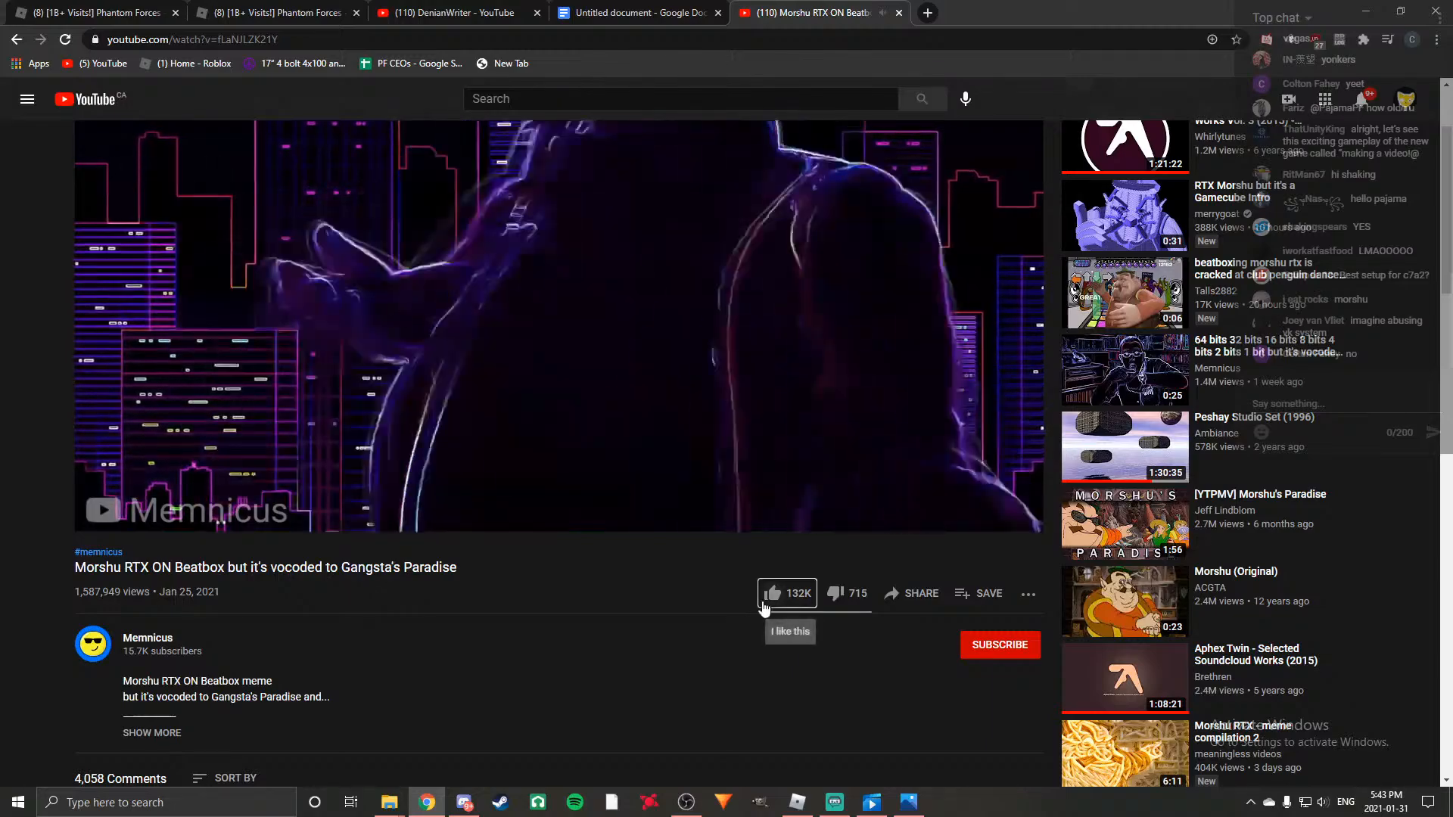
click(764, 602)
scroll(606, 693, up, 2)
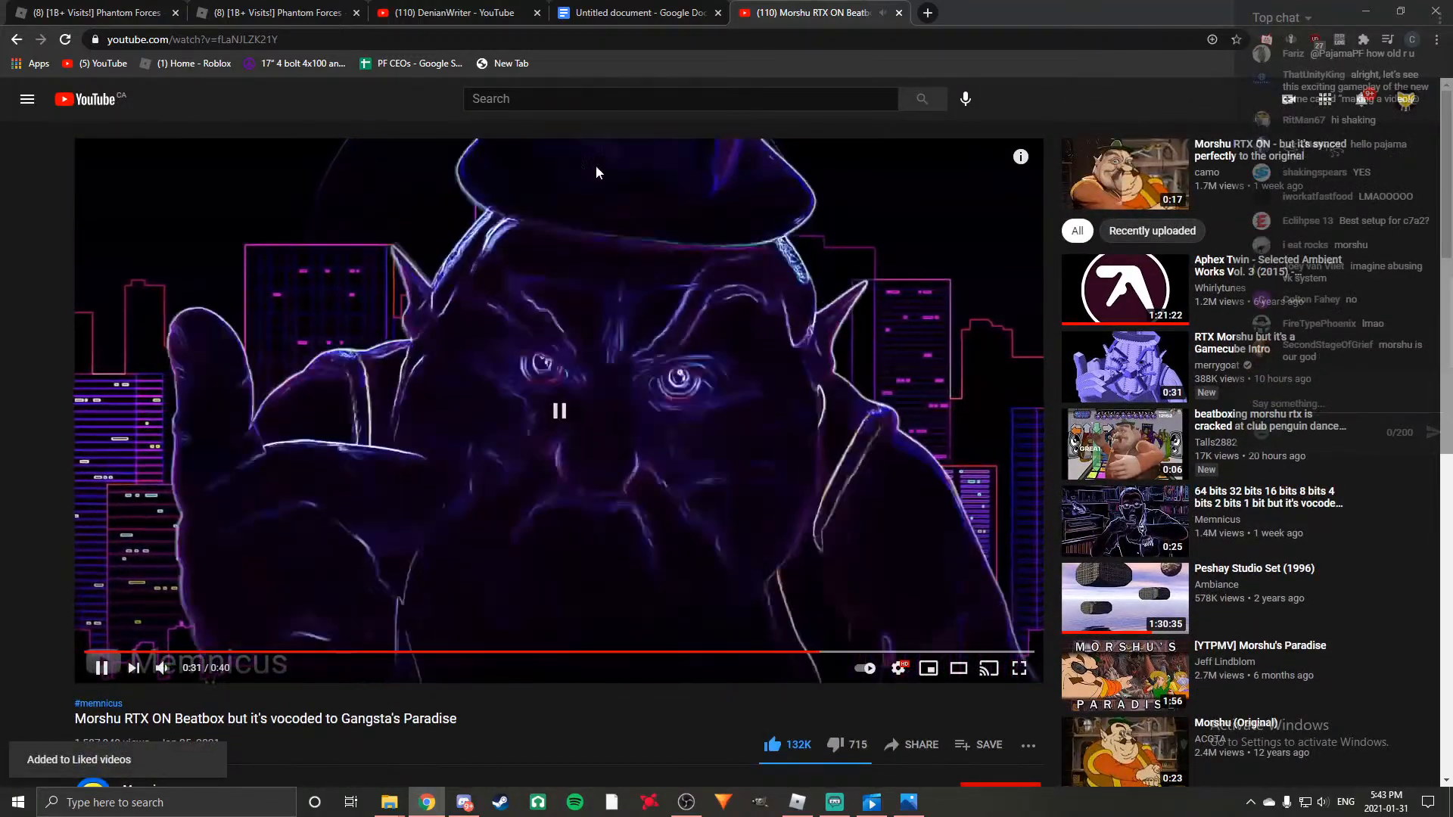
Return to the Untitled document, closing the Morshu video's tab and clearing away the File Explorer window.
click(625, 13)
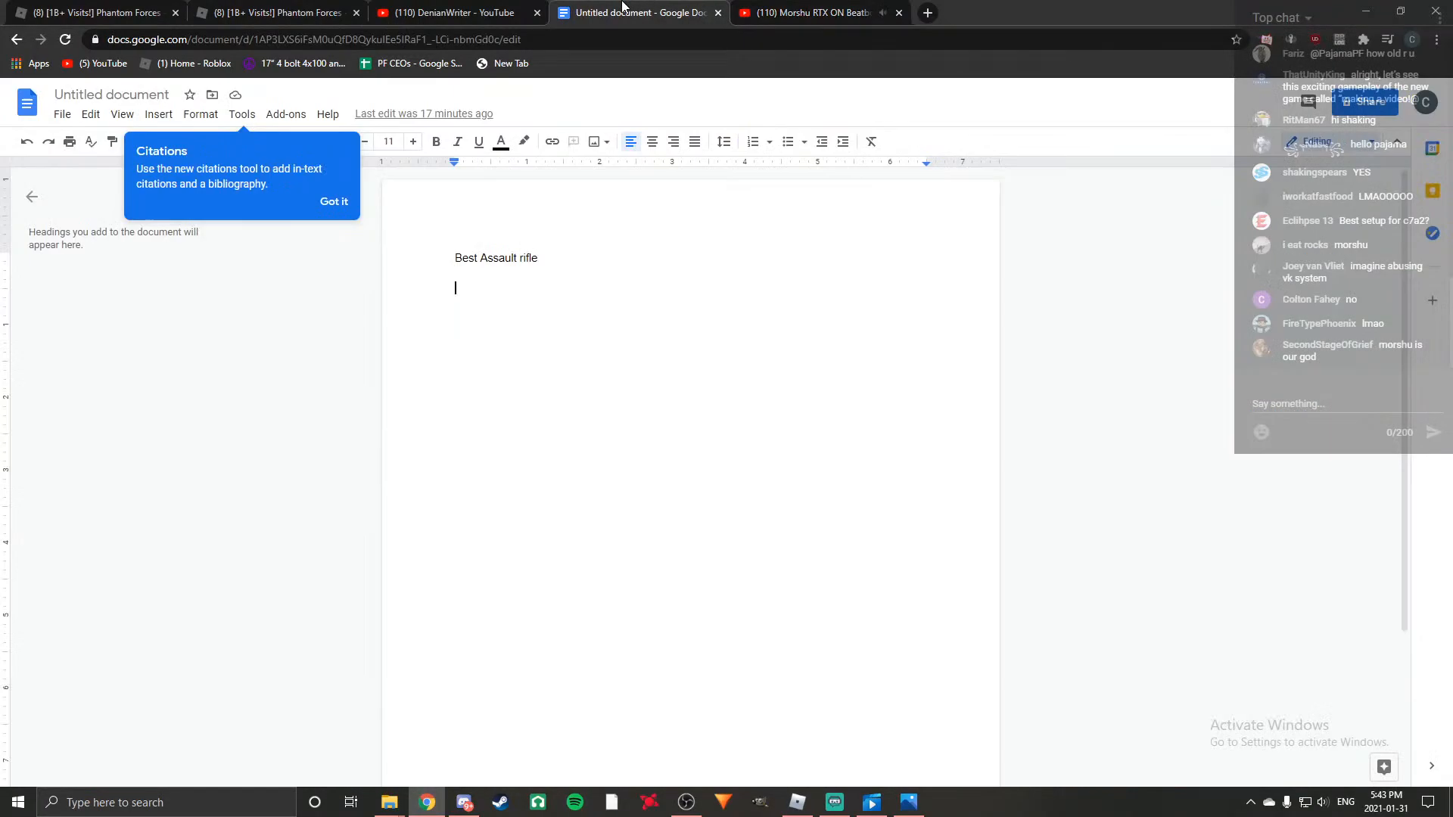
click(900, 13)
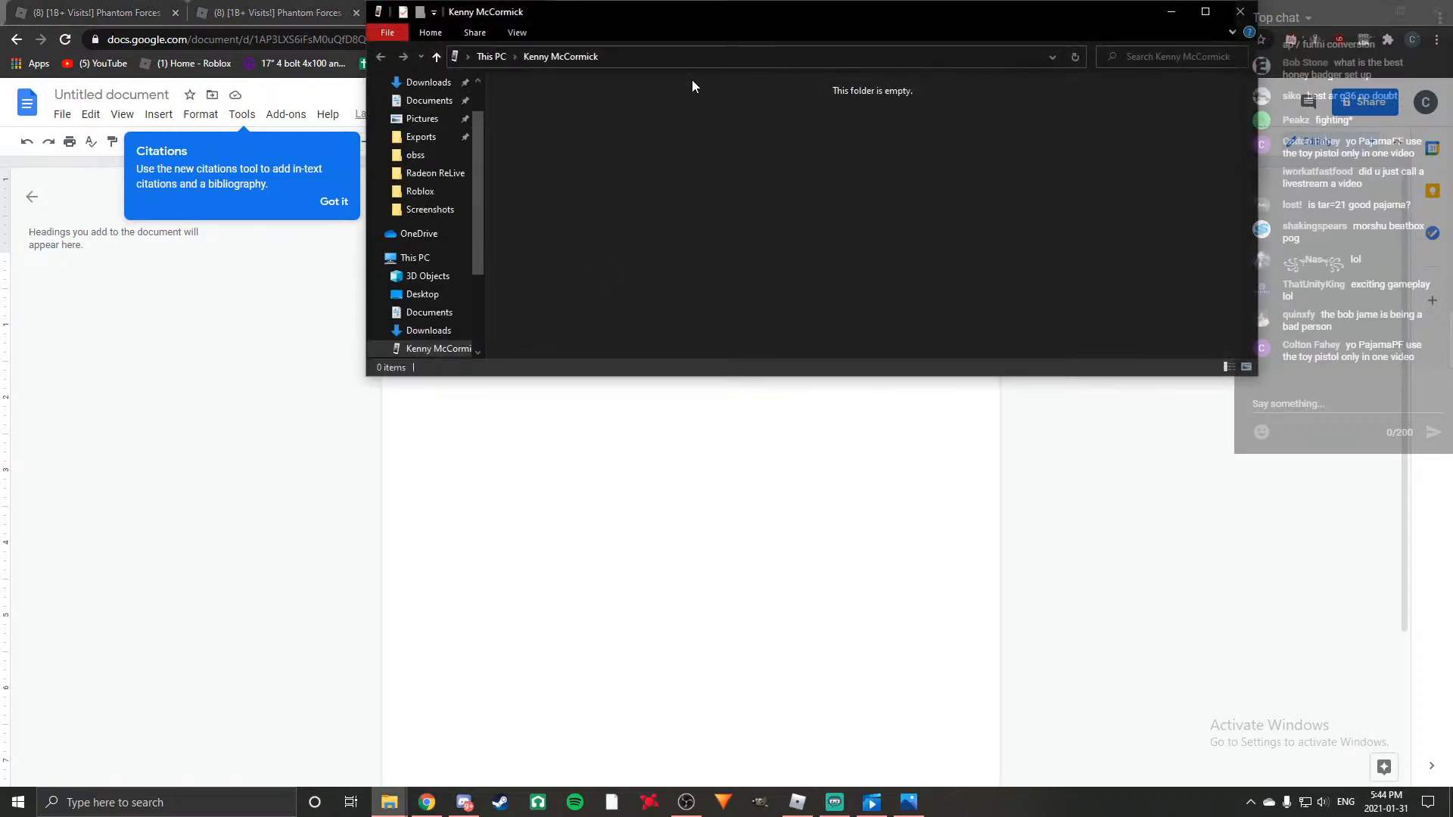
click(1170, 11)
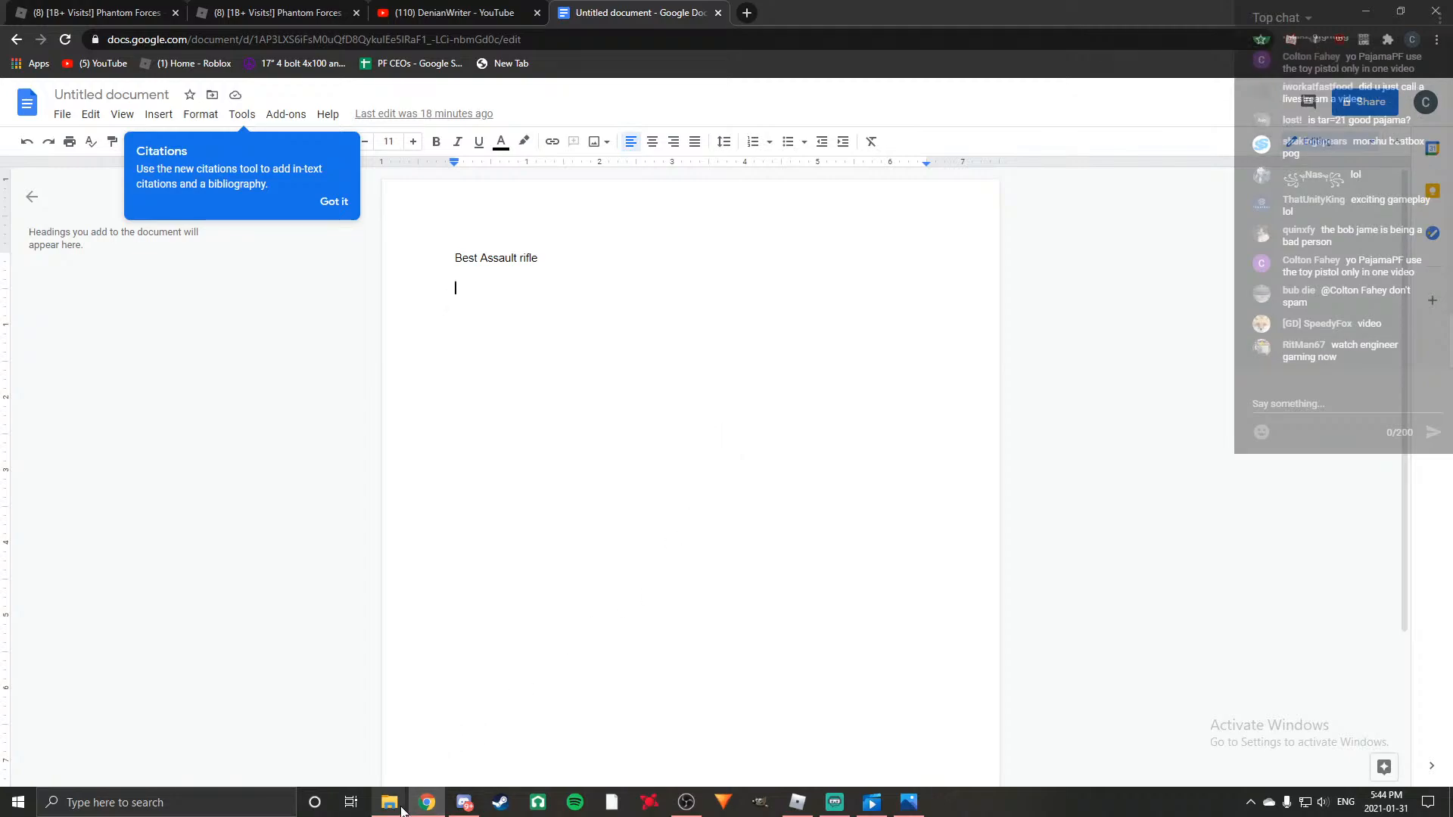
mouse_move(399, 809)
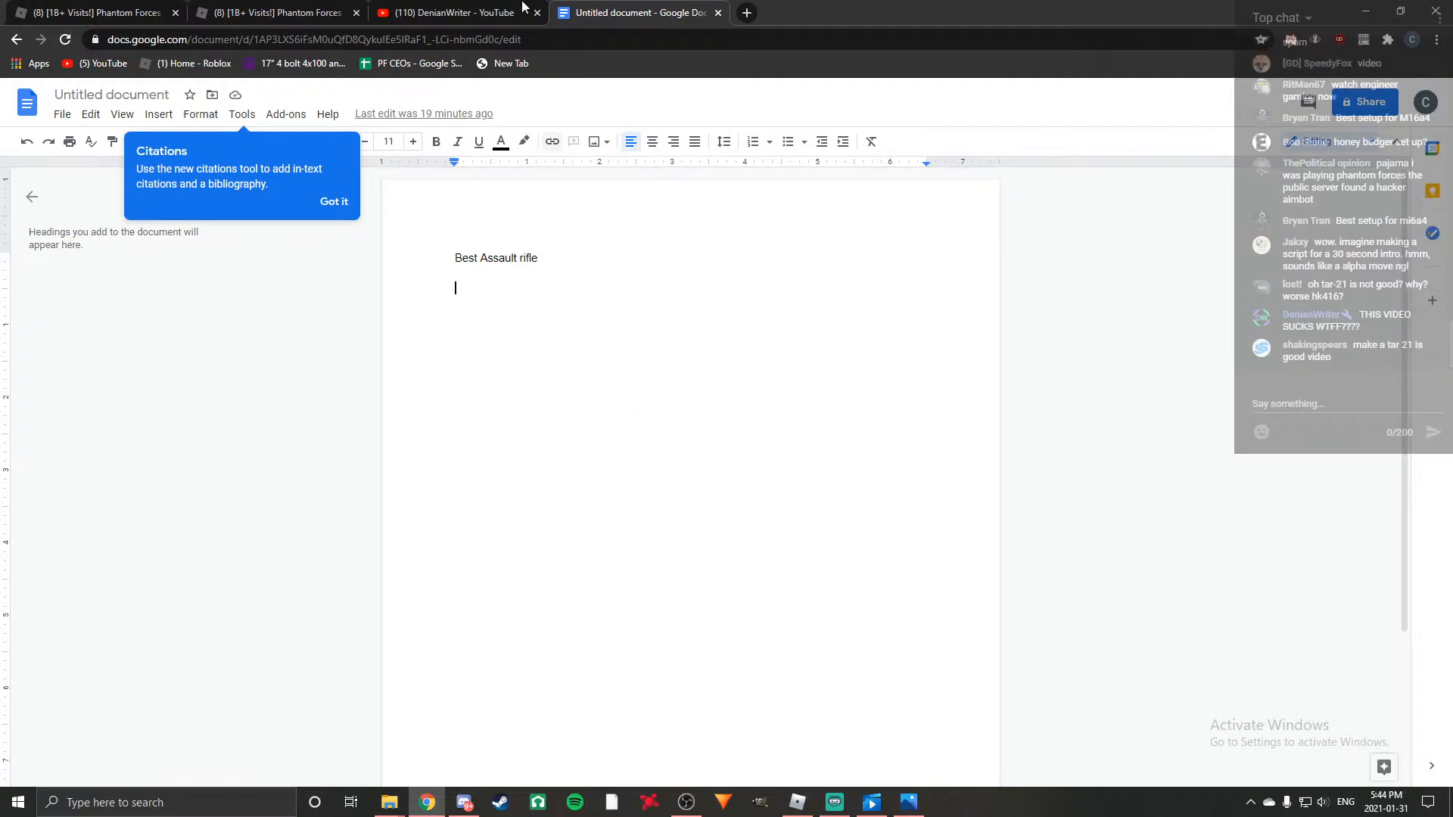
Open YouTube in a new browser tab and go to the "good music" playlist.
click(747, 13)
click(89, 66)
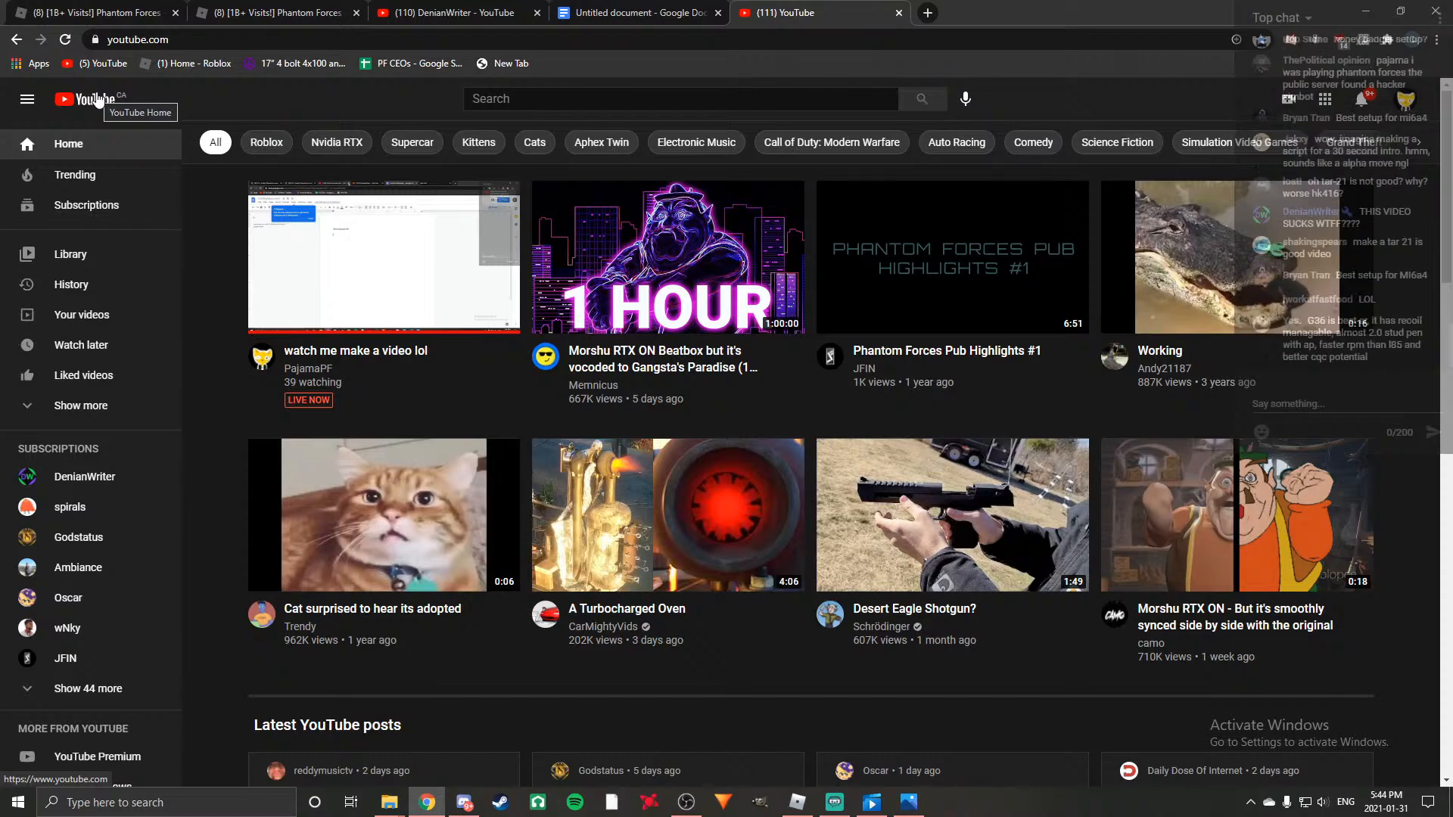
scroll(85, 448, down, 4)
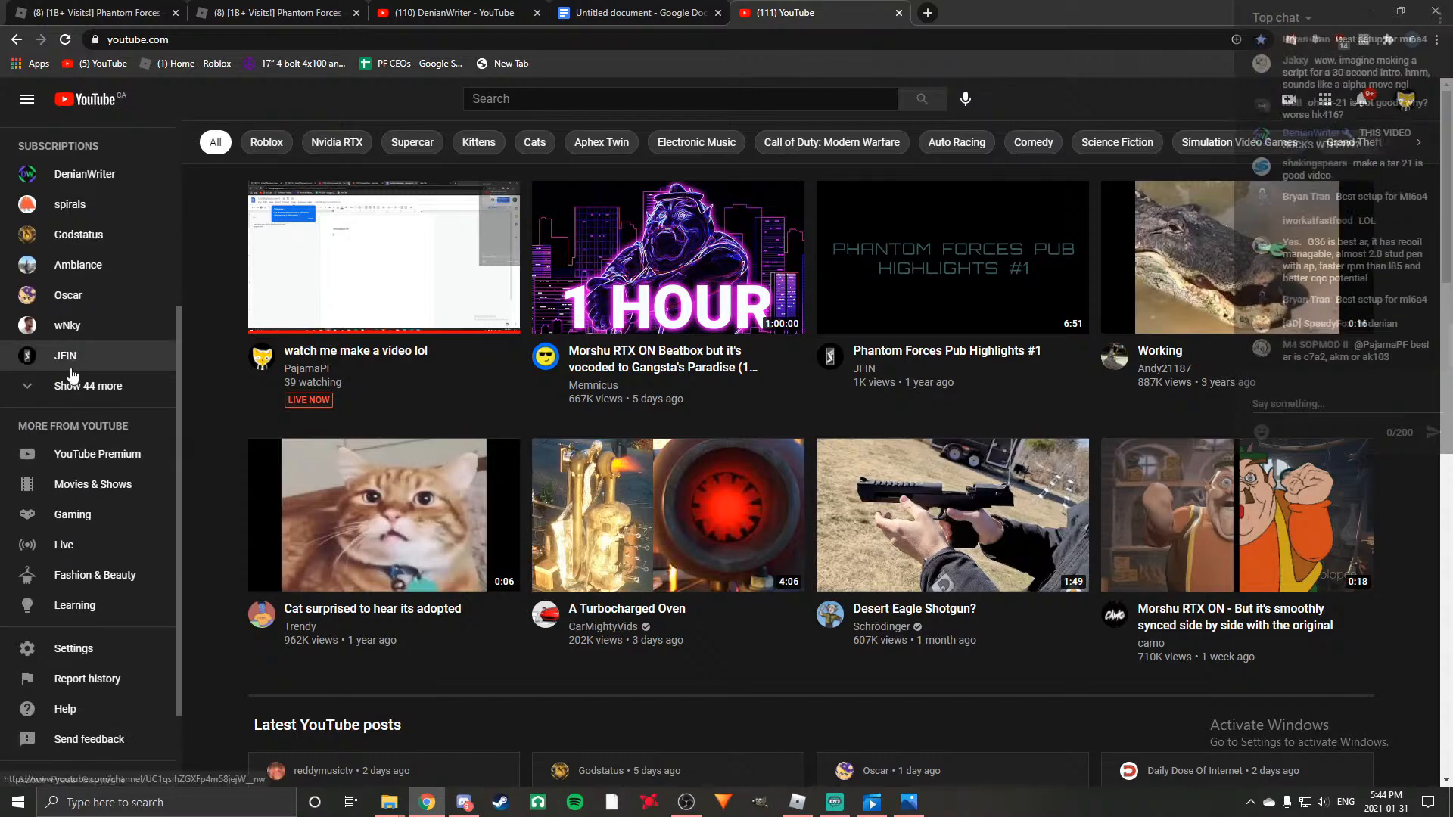
scroll(83, 363, up, 4)
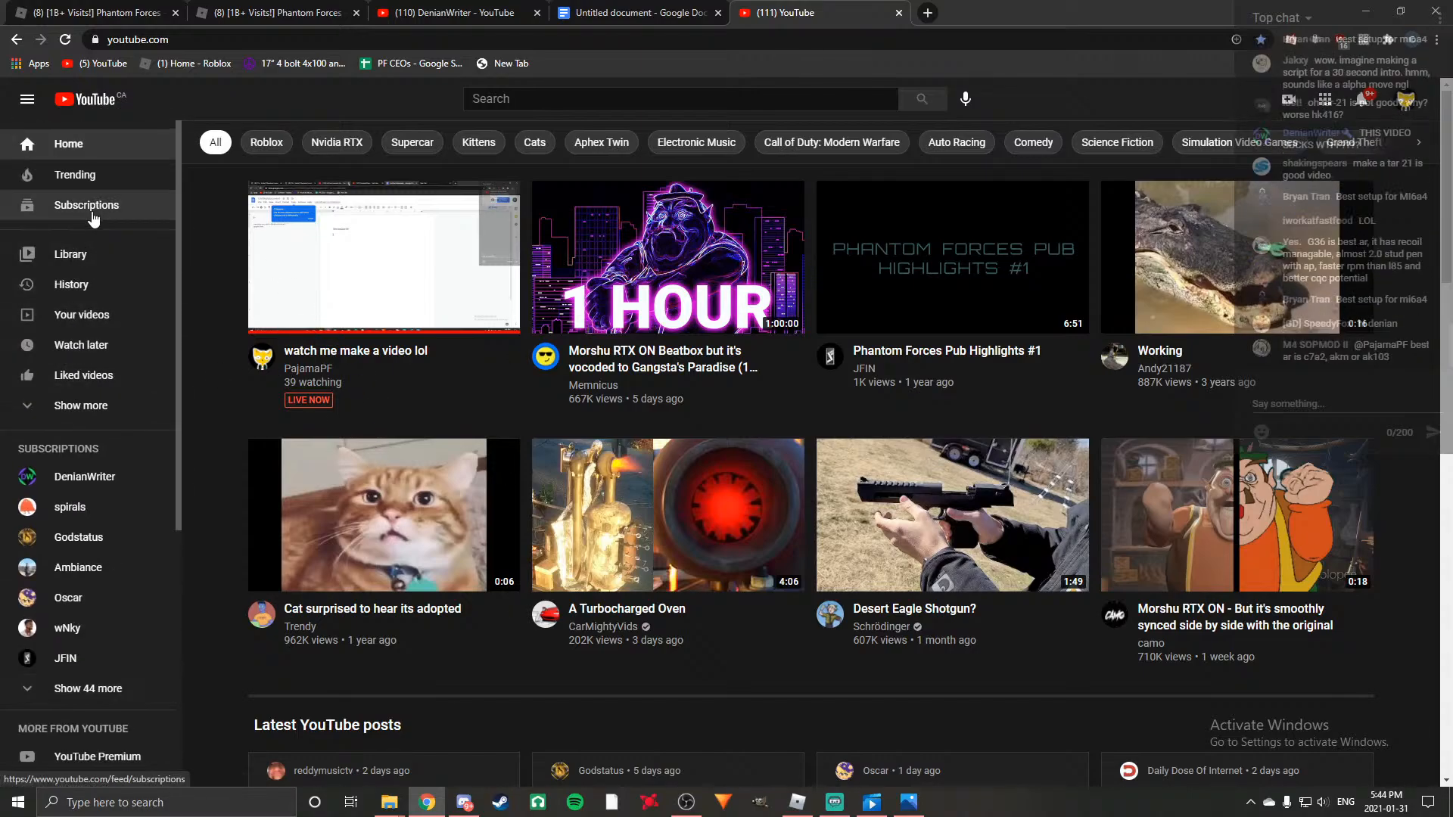
click(95, 406)
click(107, 413)
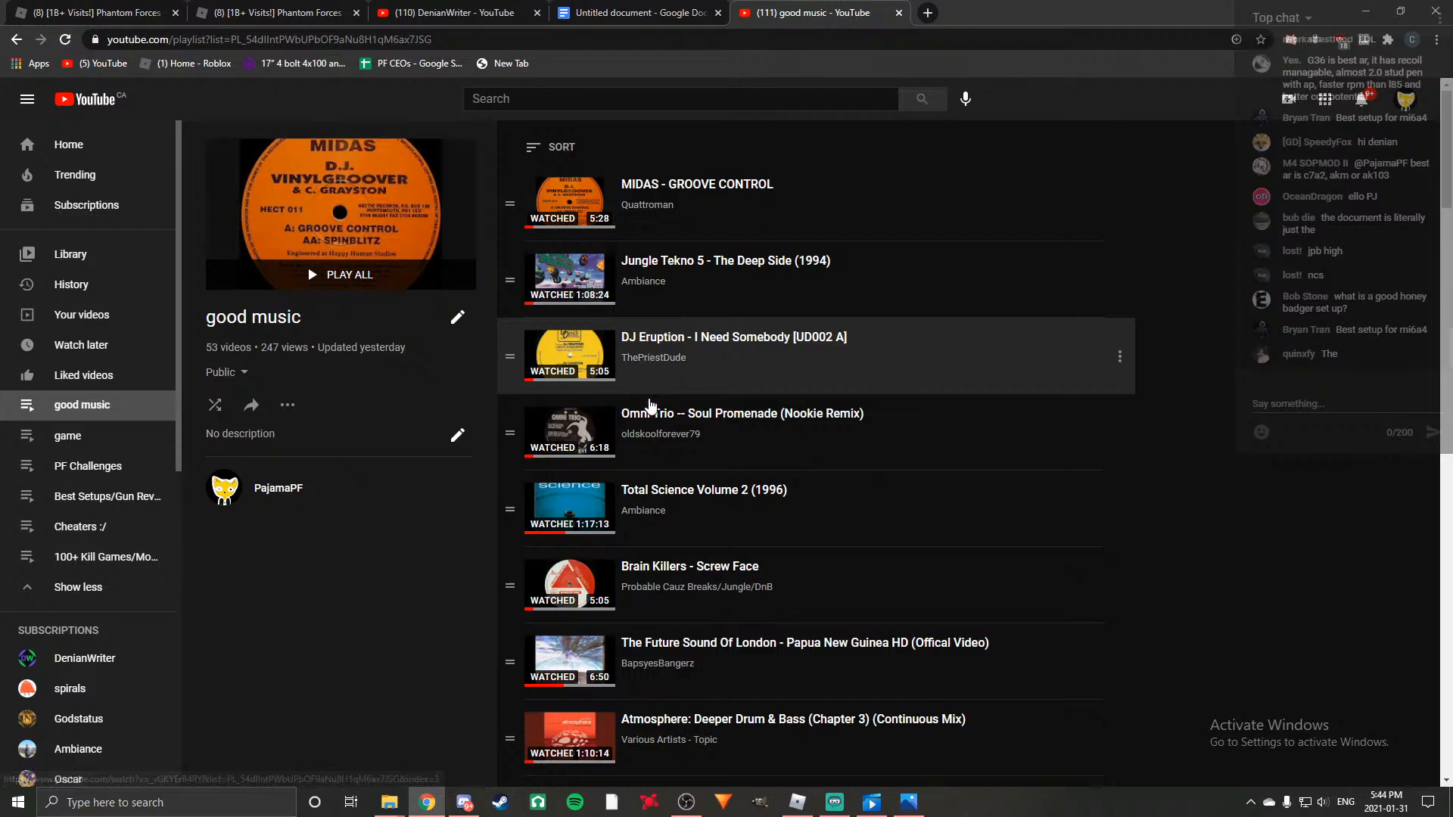
Play "pilotredsun - 4 & 1/2 Hour Playlist/Mega Mix" from its beginning at a very low volume.
scroll(656, 417, down, 2)
scroll(656, 414, down, 8)
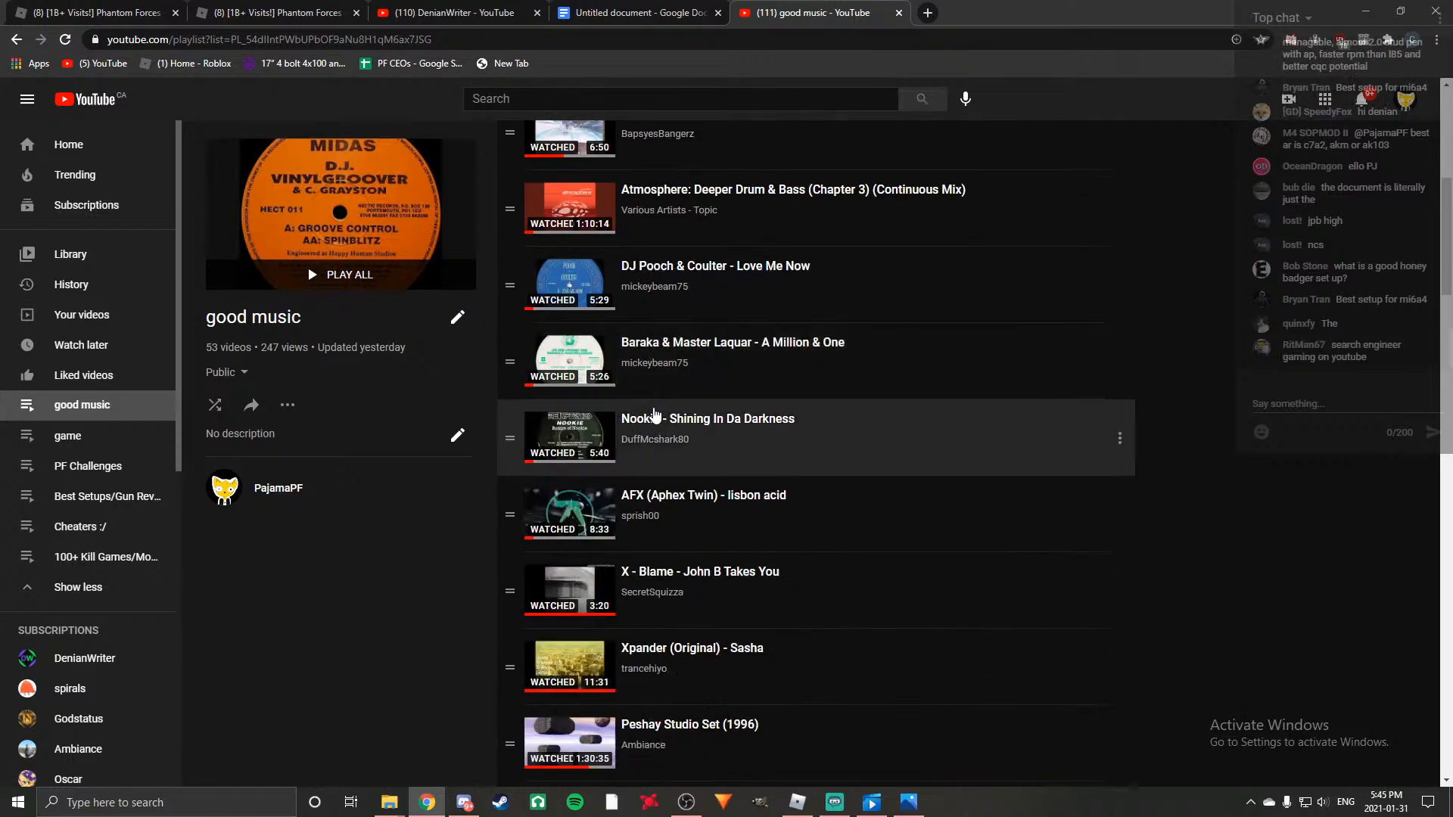
scroll(655, 414, down, 8)
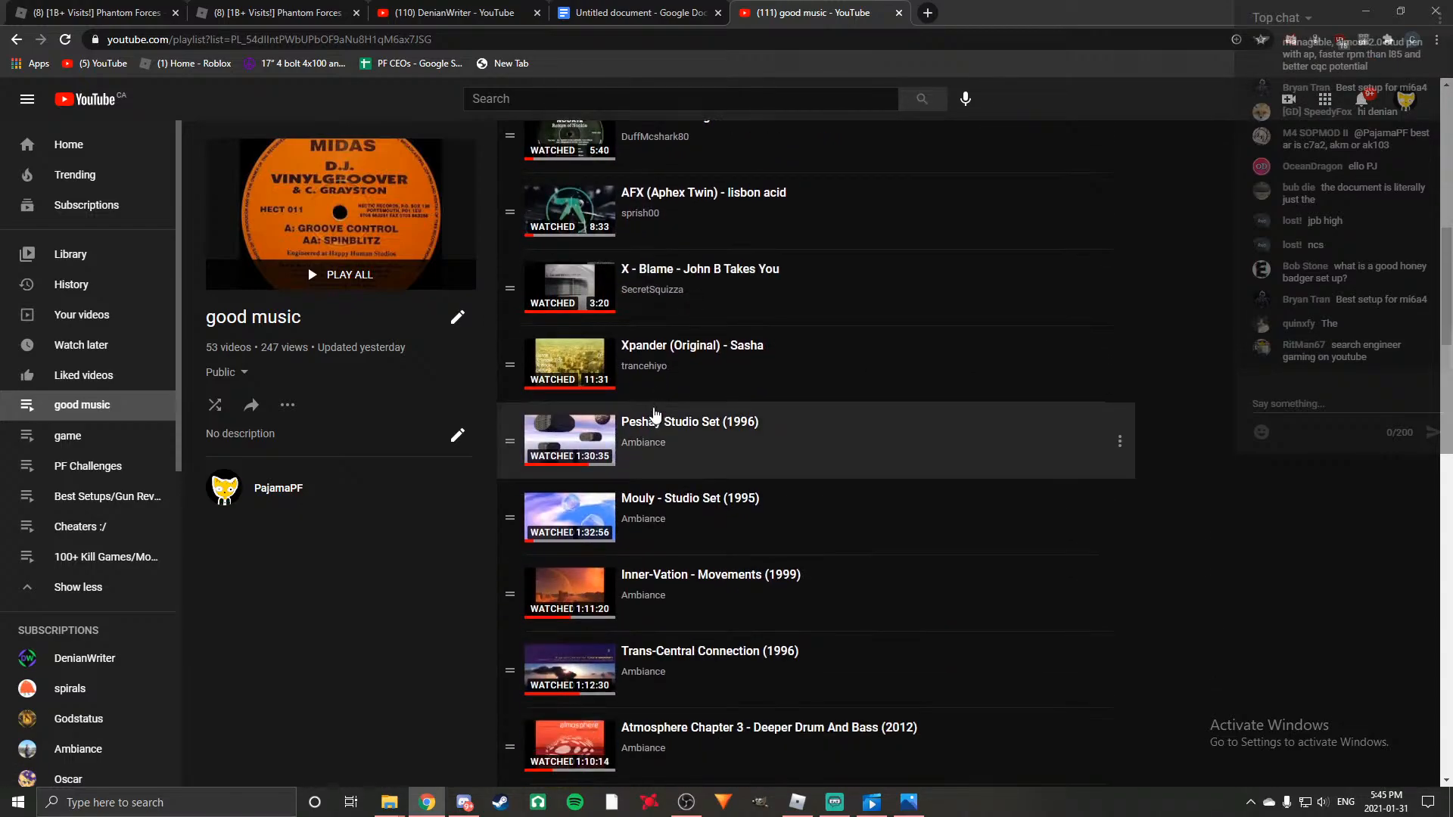
scroll(655, 415, down, 5)
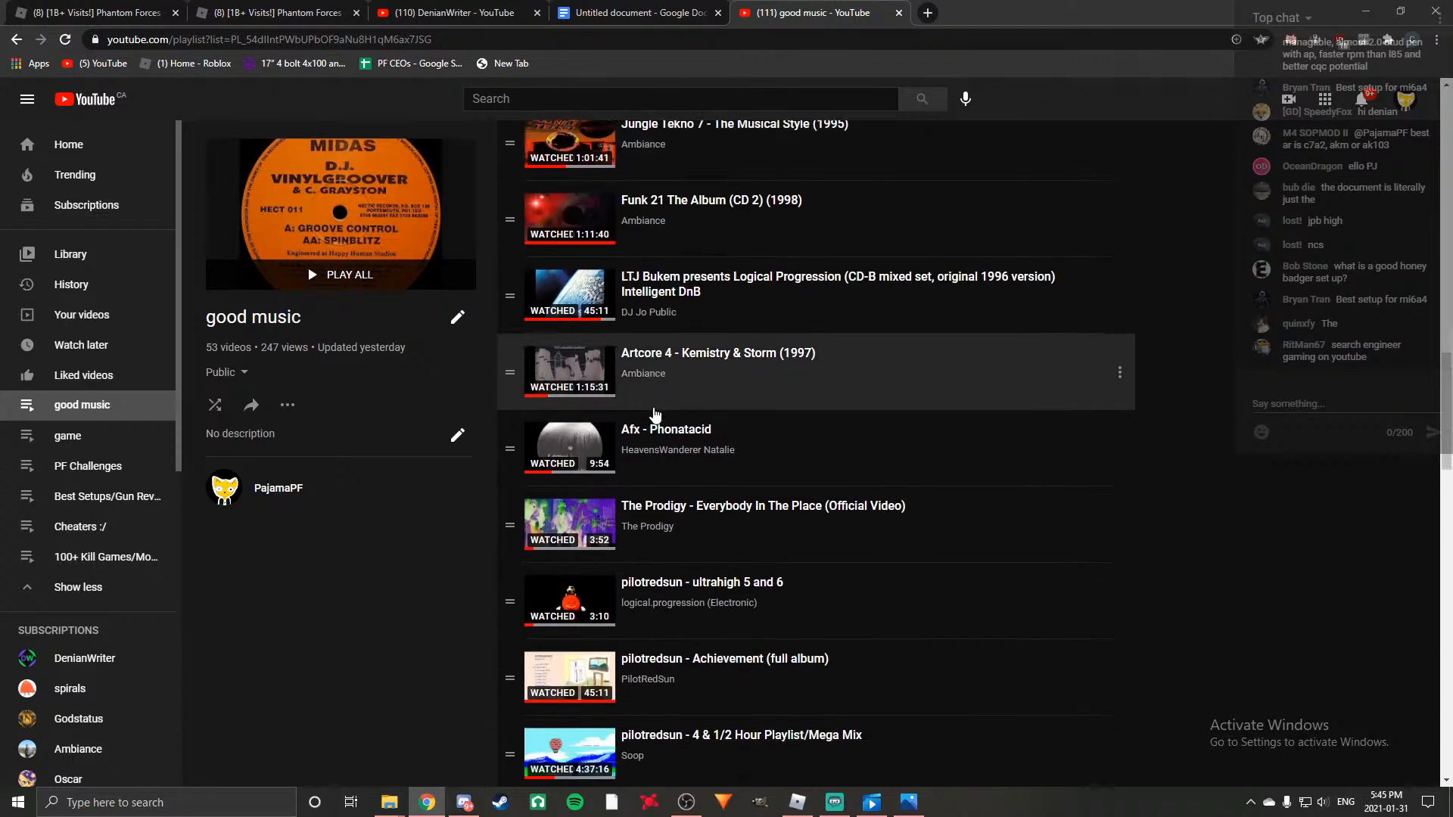
scroll(655, 414, down, 2)
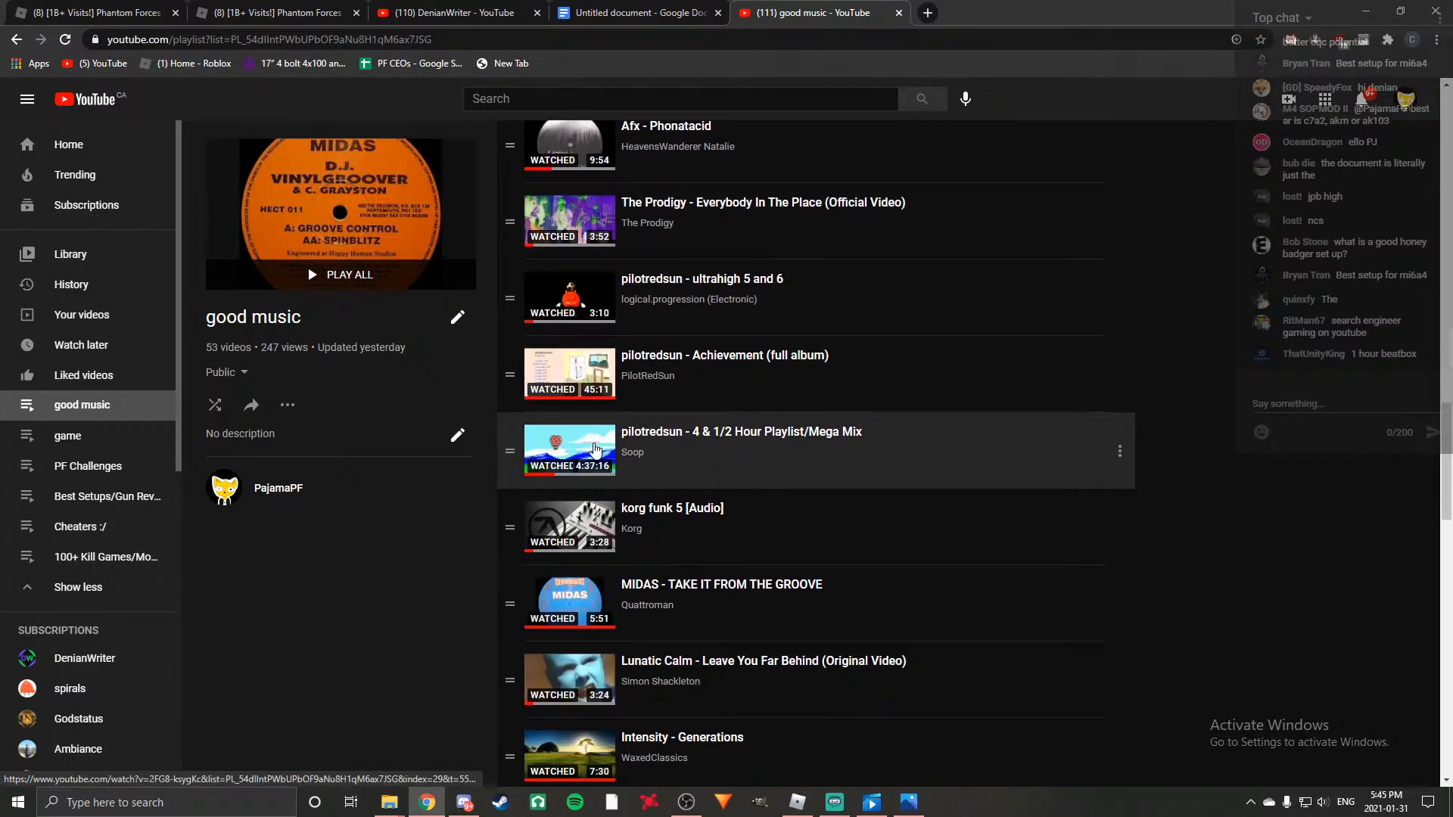
click(593, 445)
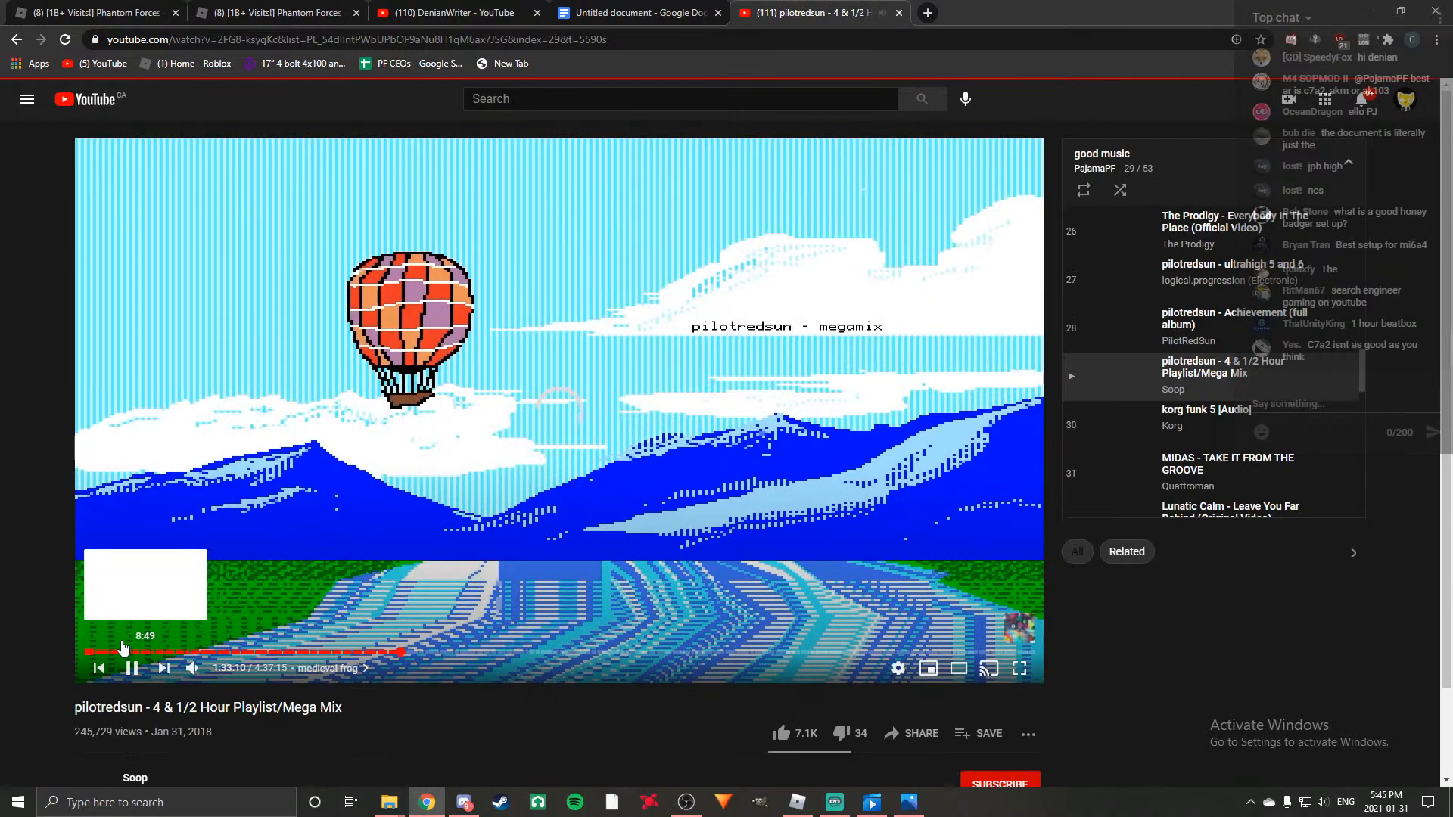
click(86, 652)
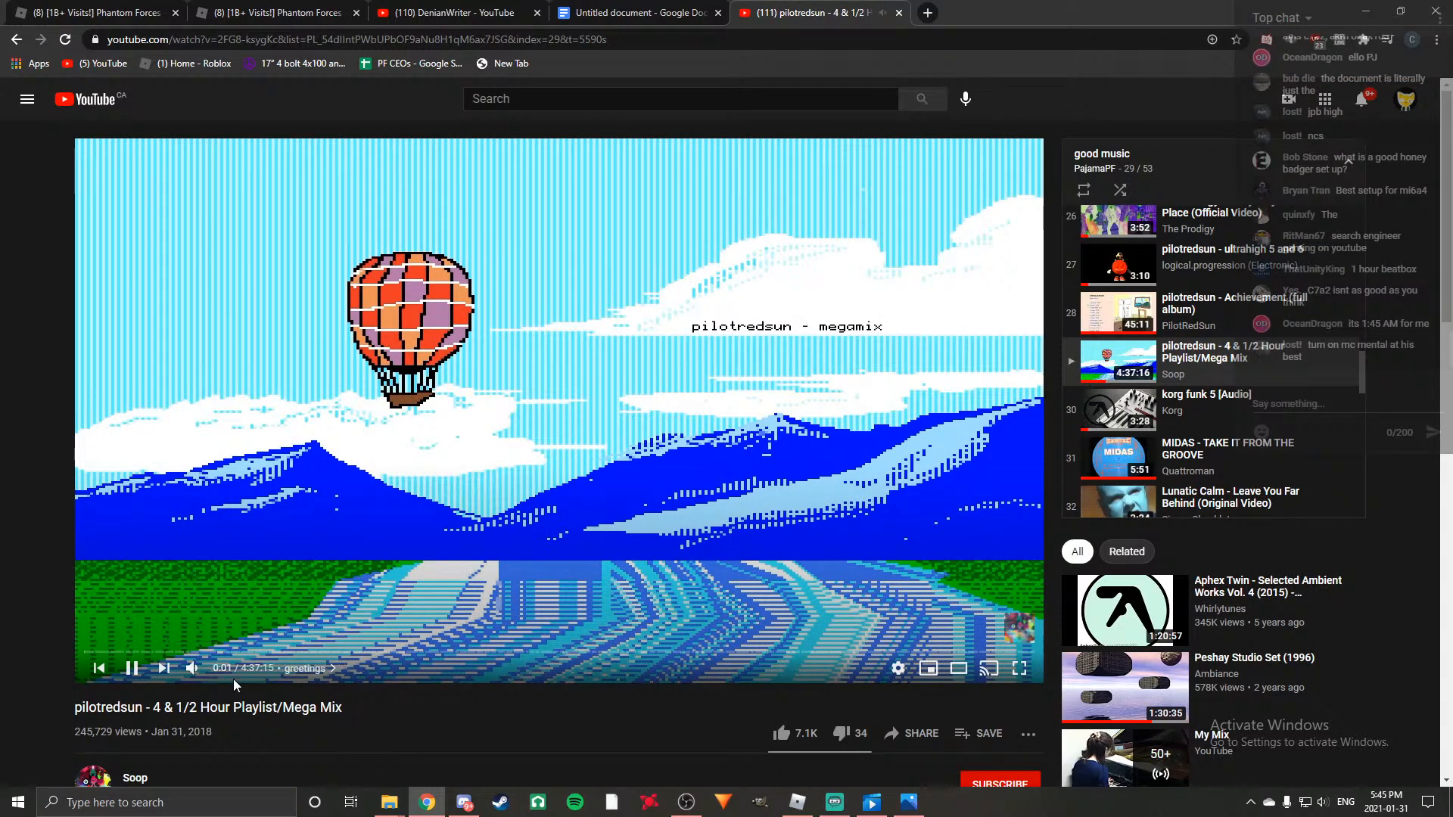
drag(228, 670, 217, 671)
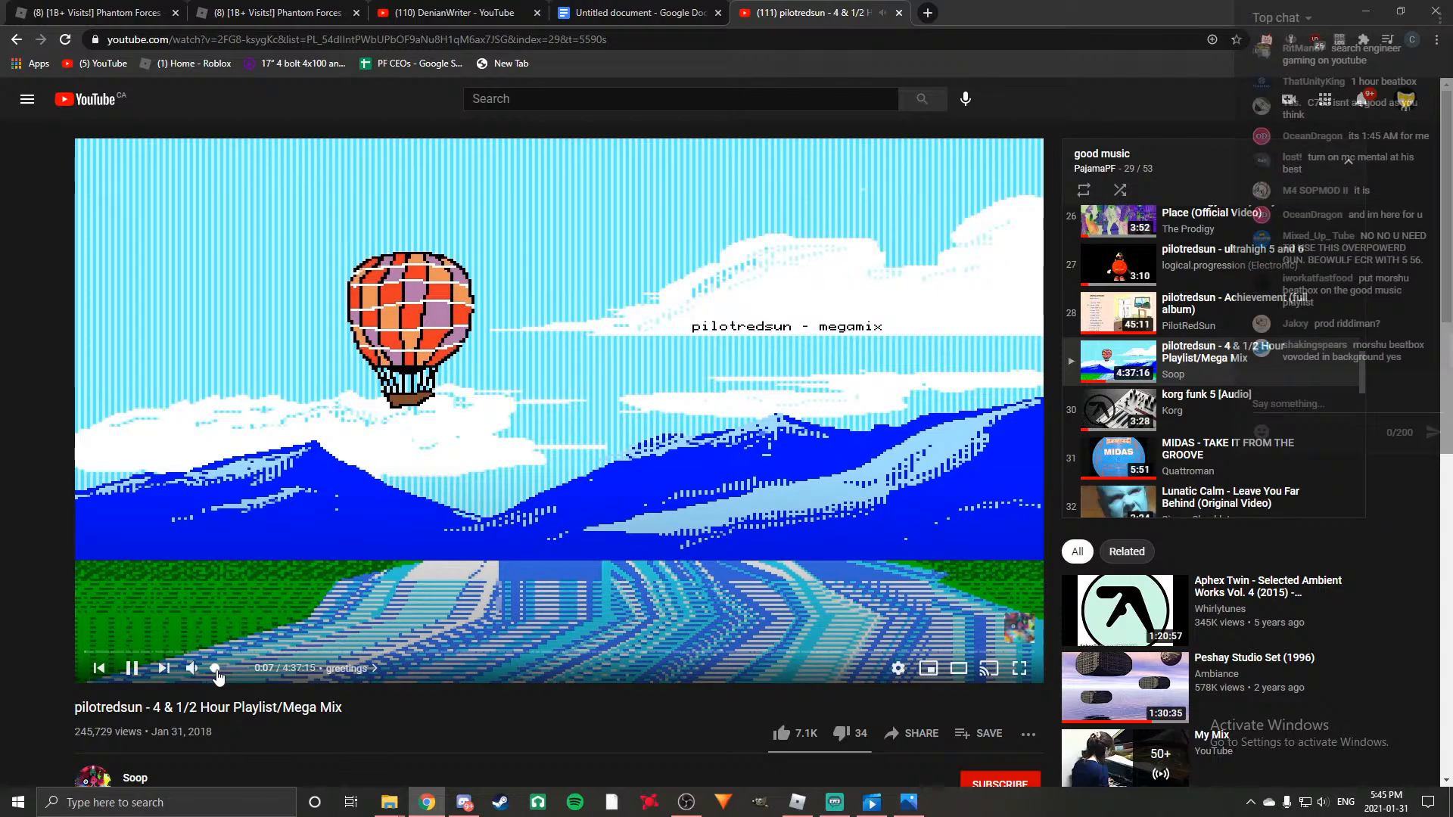
Switch back to the Untitled document and minimize the File Explorer window covering it.
key(alt+Tab)
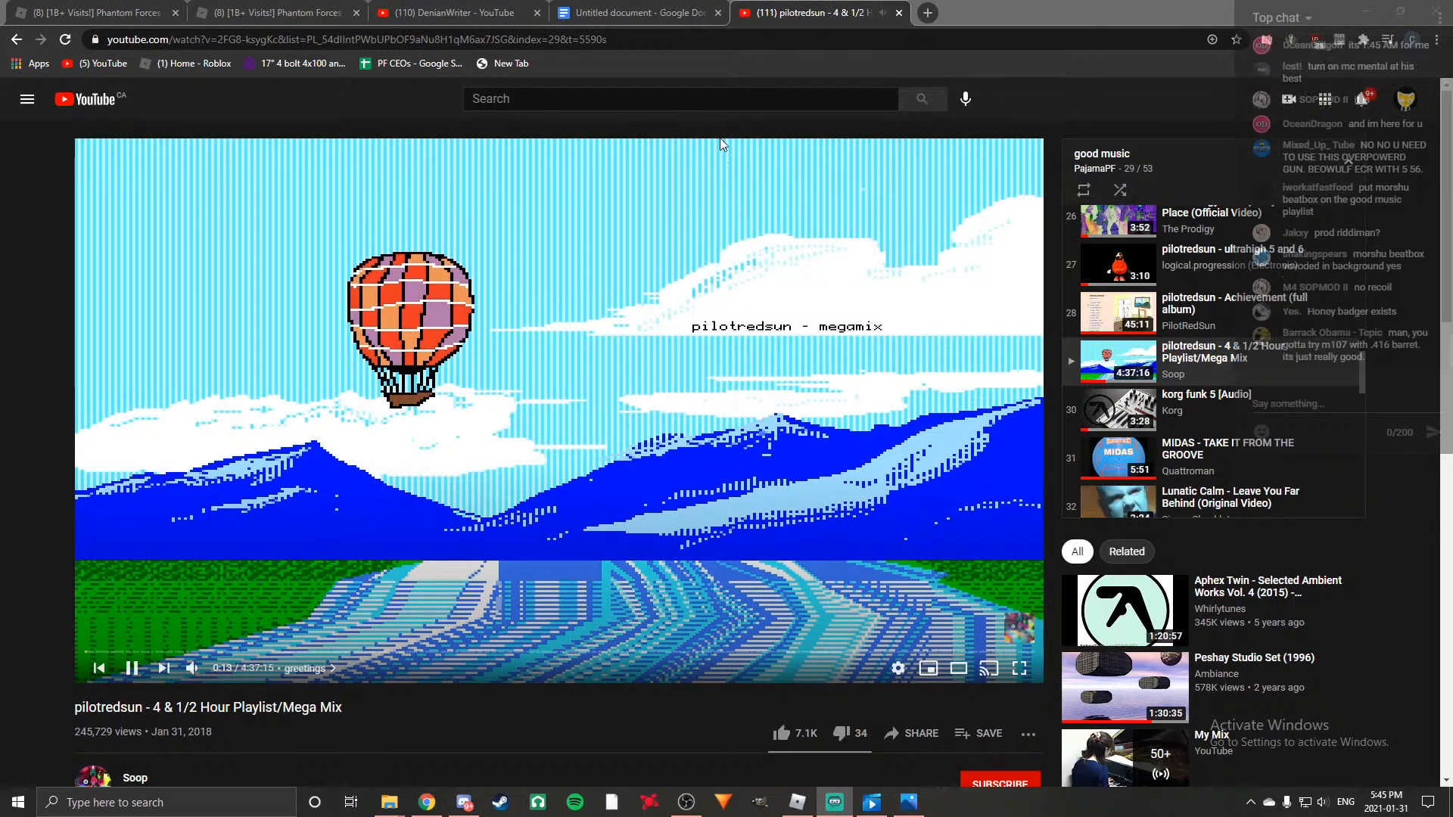
click(599, 11)
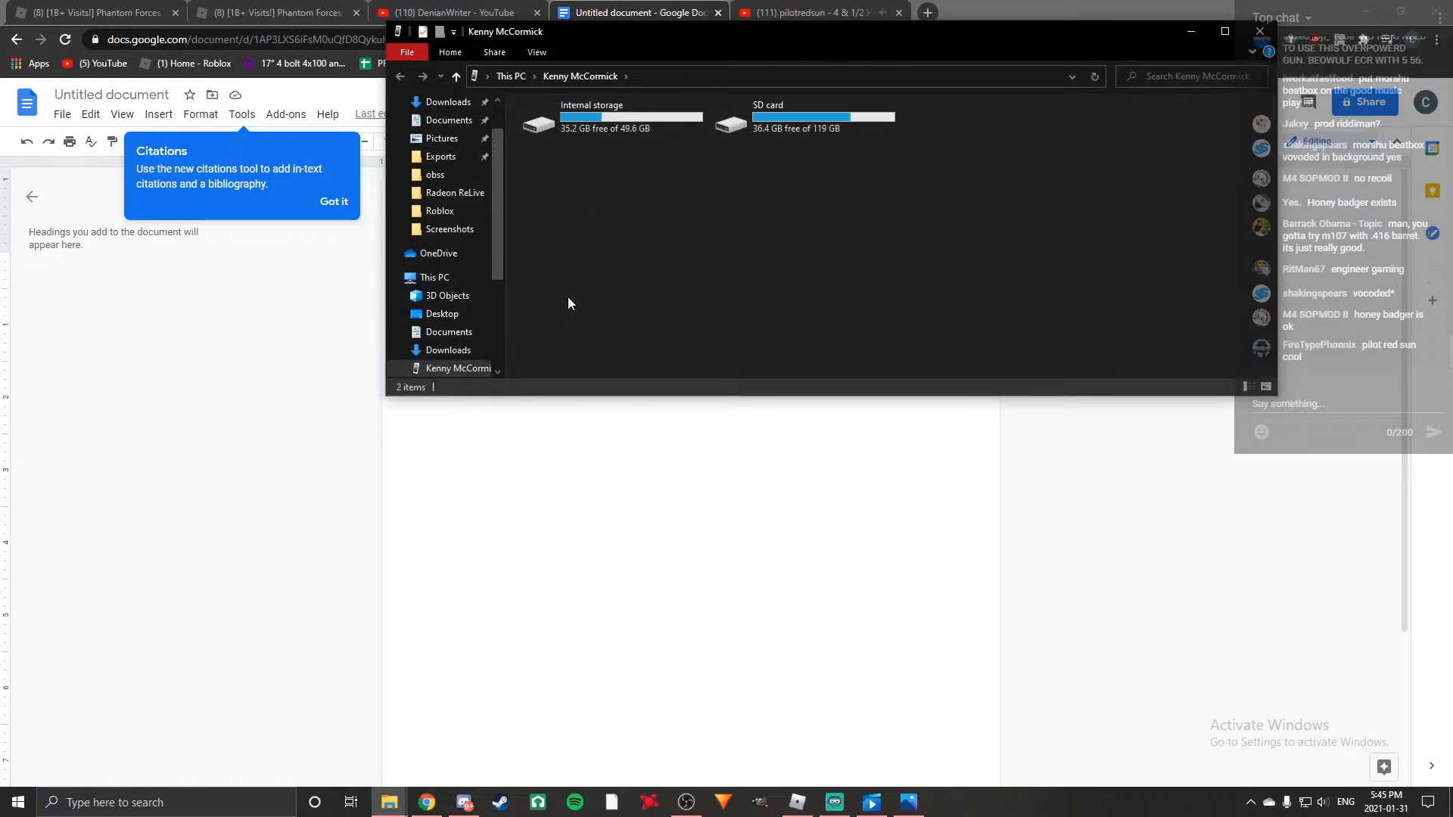
click(1189, 31)
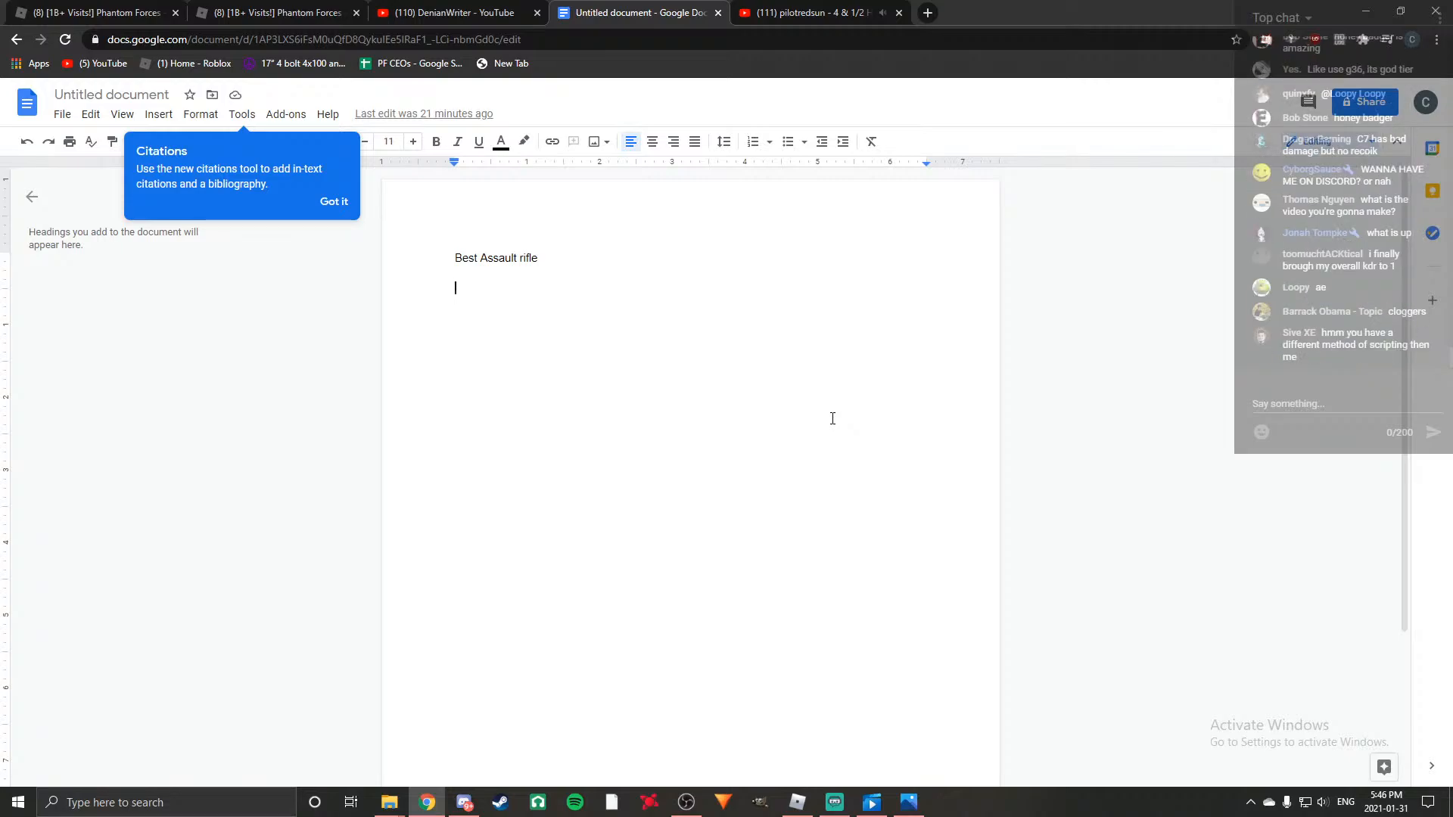
Add the line "Eliminated guns:" below "Best Assault rifle" and start a new paragraph beneath it.
text(El)
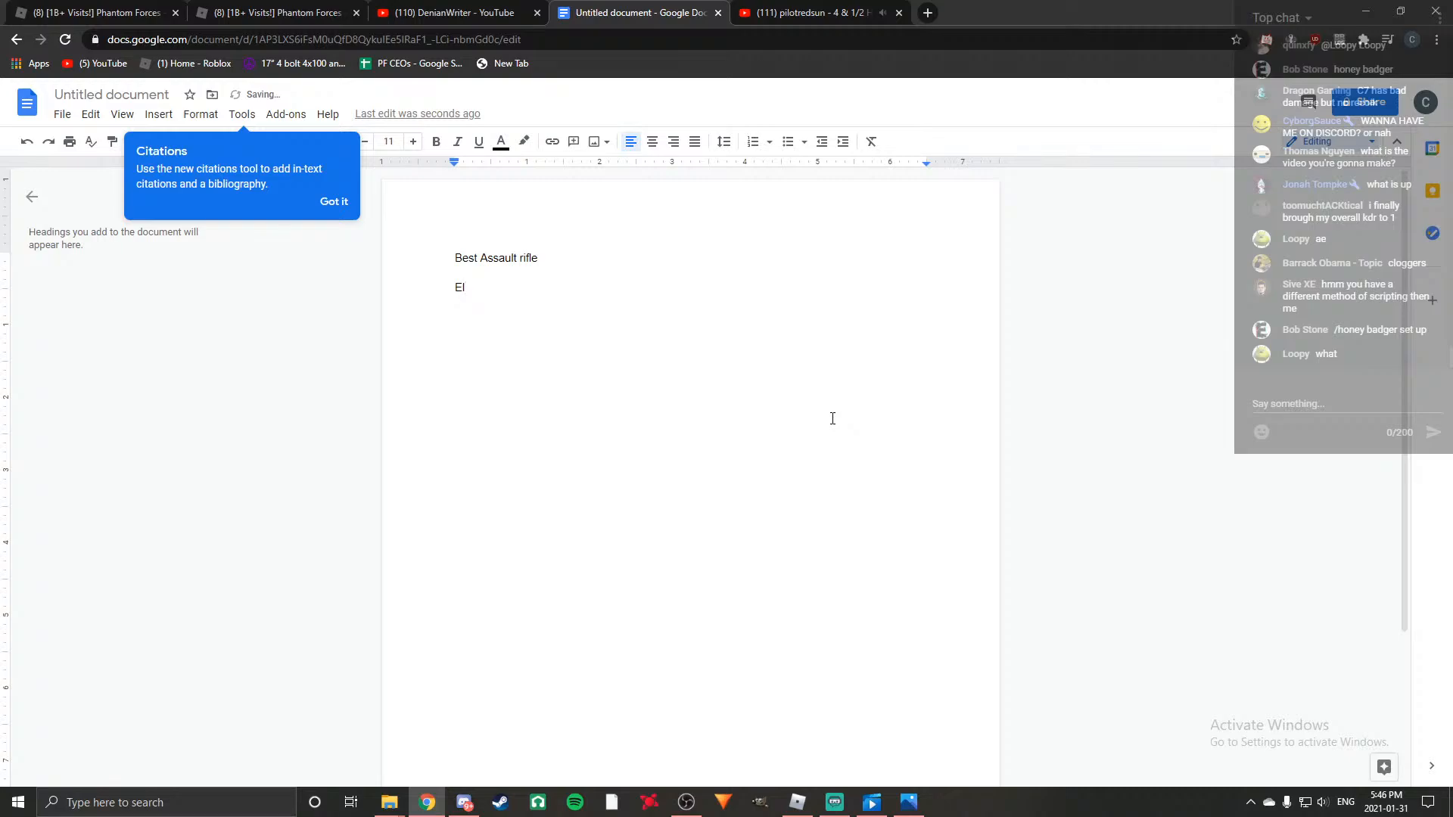
text(iumin)
key(BackSpace)
key(BackSpace)
key(BackSpace)
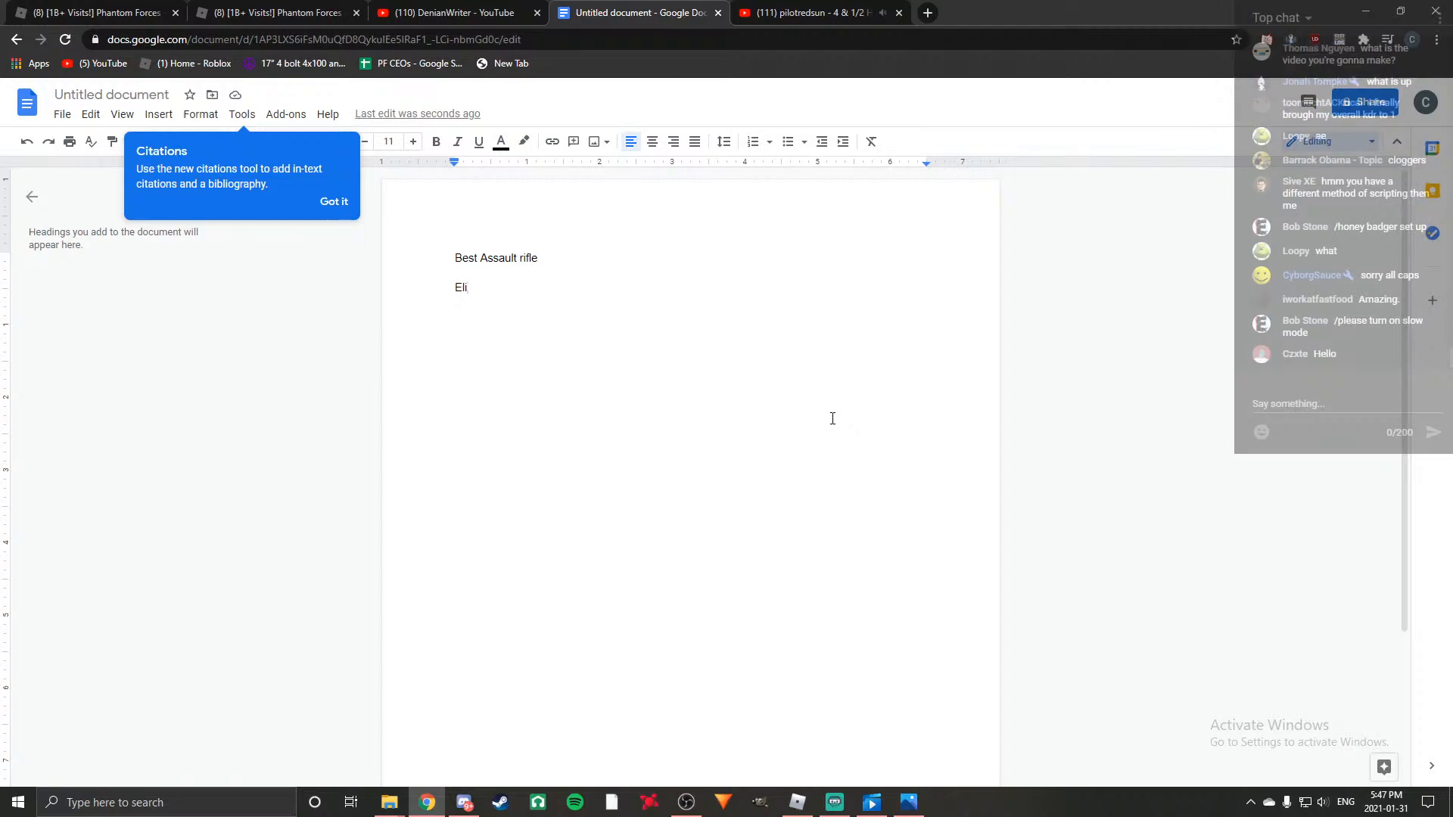
key(BackSpace)
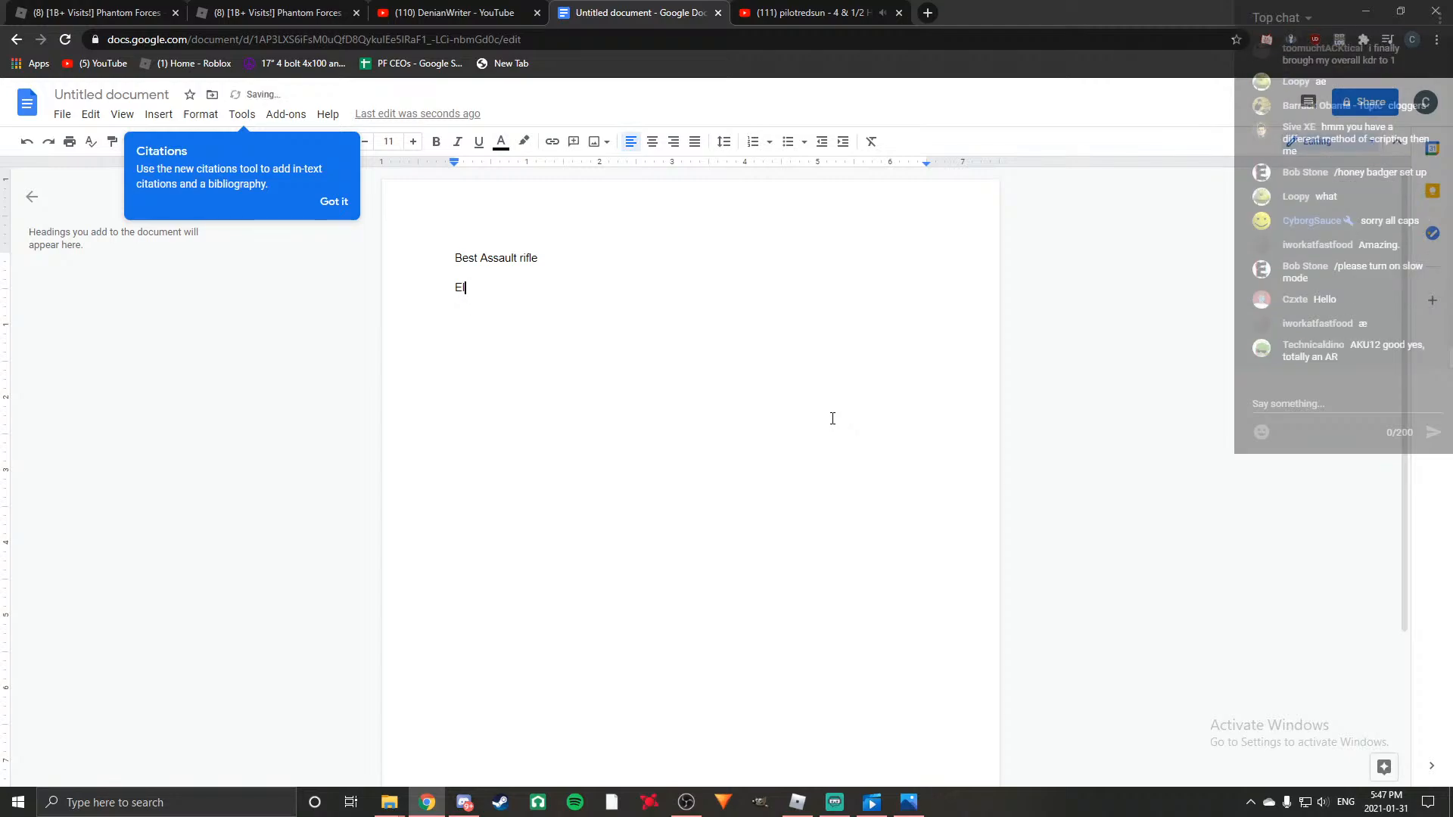
text(iminated guns:)
key(Return)
key(BackSpace)
key(Return)
key(Return)
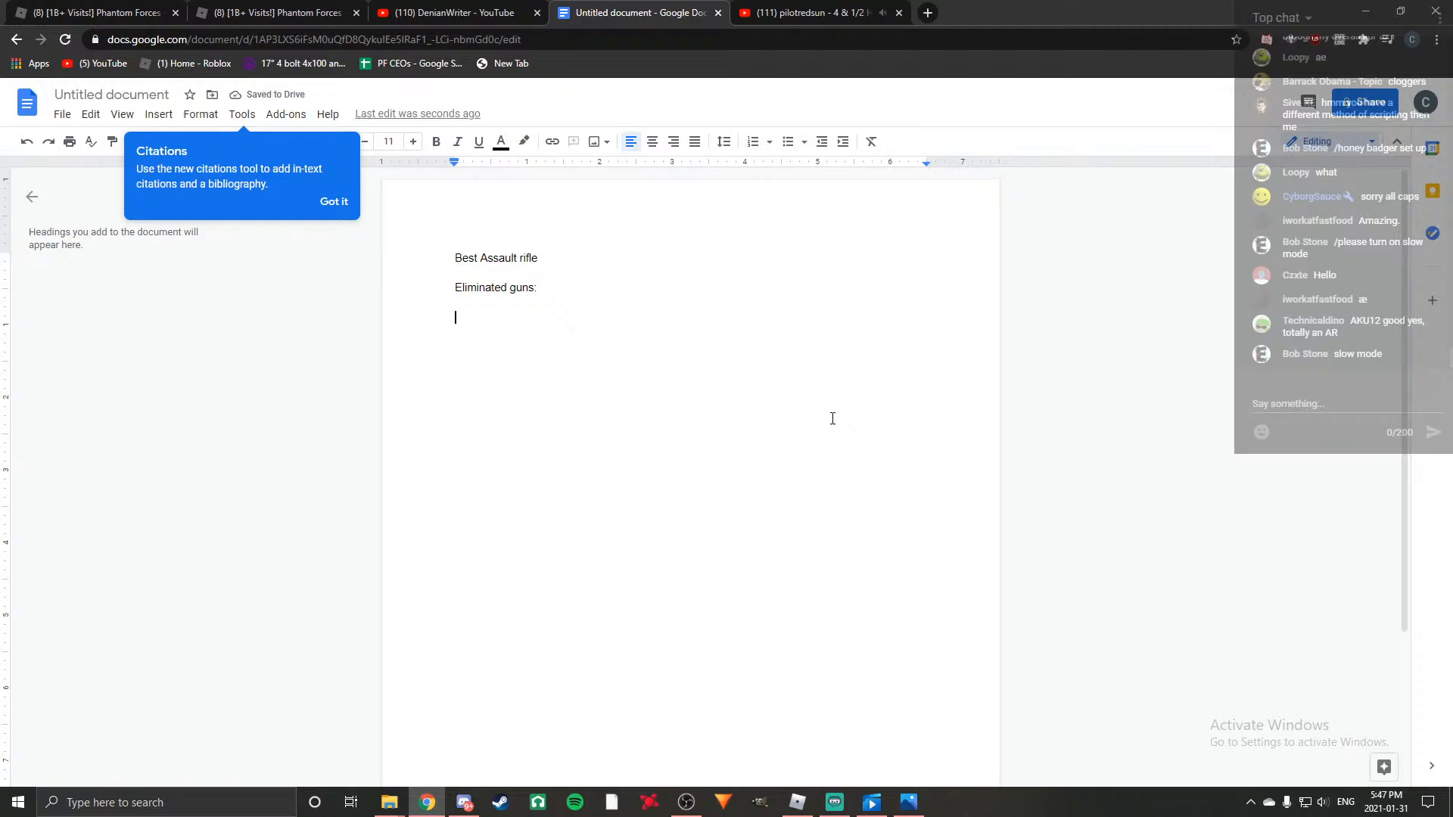
List "AK12" and "AN-94" on separate lines under "Eliminated guns:".
text(AK1)
key(BackSpace)
text(12)
key(Return)
text(An-934)
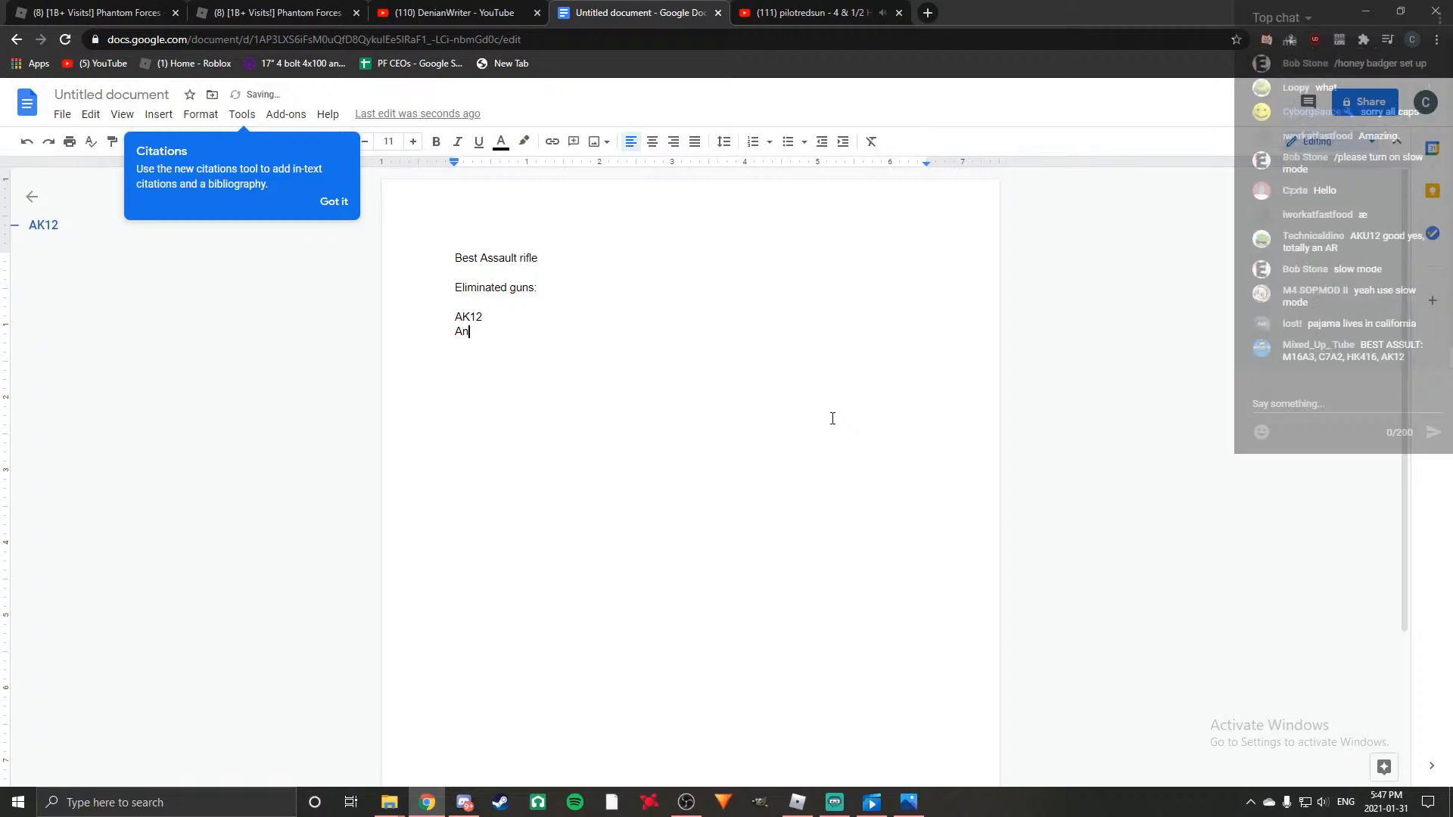
key(BackSpace)
key(BackSpace)
text(5)
key(Left)
key(Left)
key(BackSpace)
text(N)
key(Right)
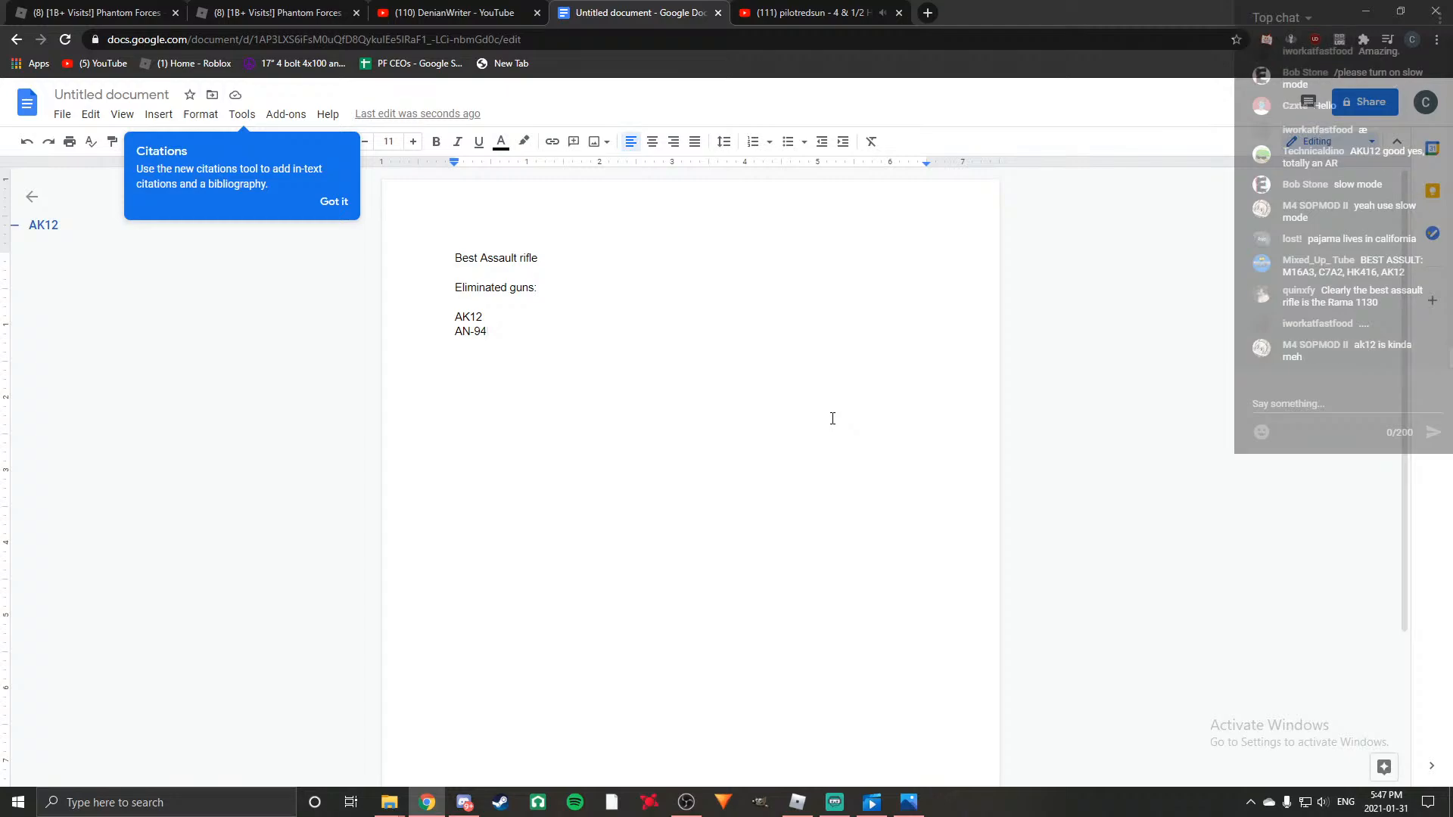
Add "Scar L" on a new line below AN-94 and start another line beneath it.
key(Return)
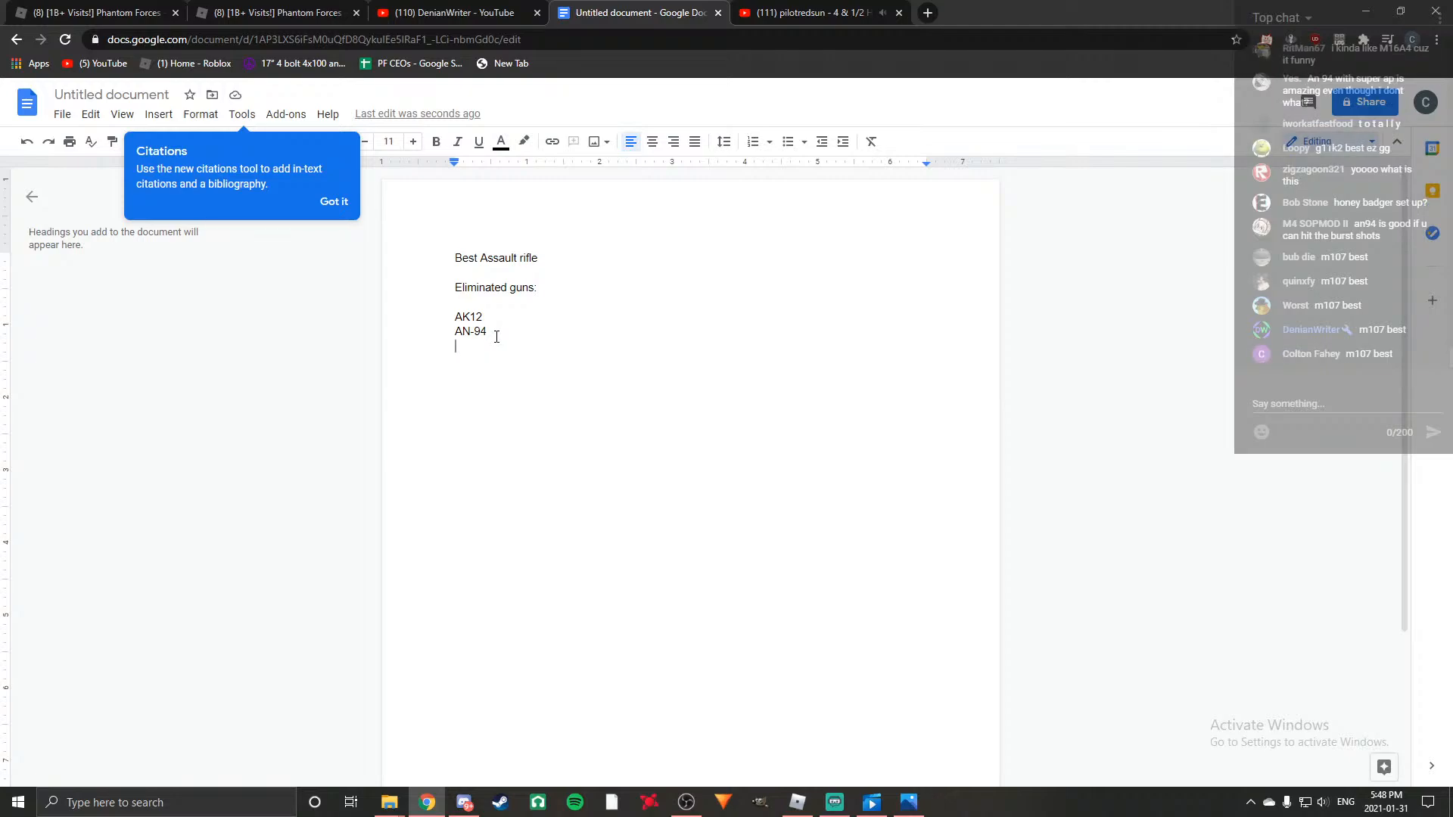
text(Scar)
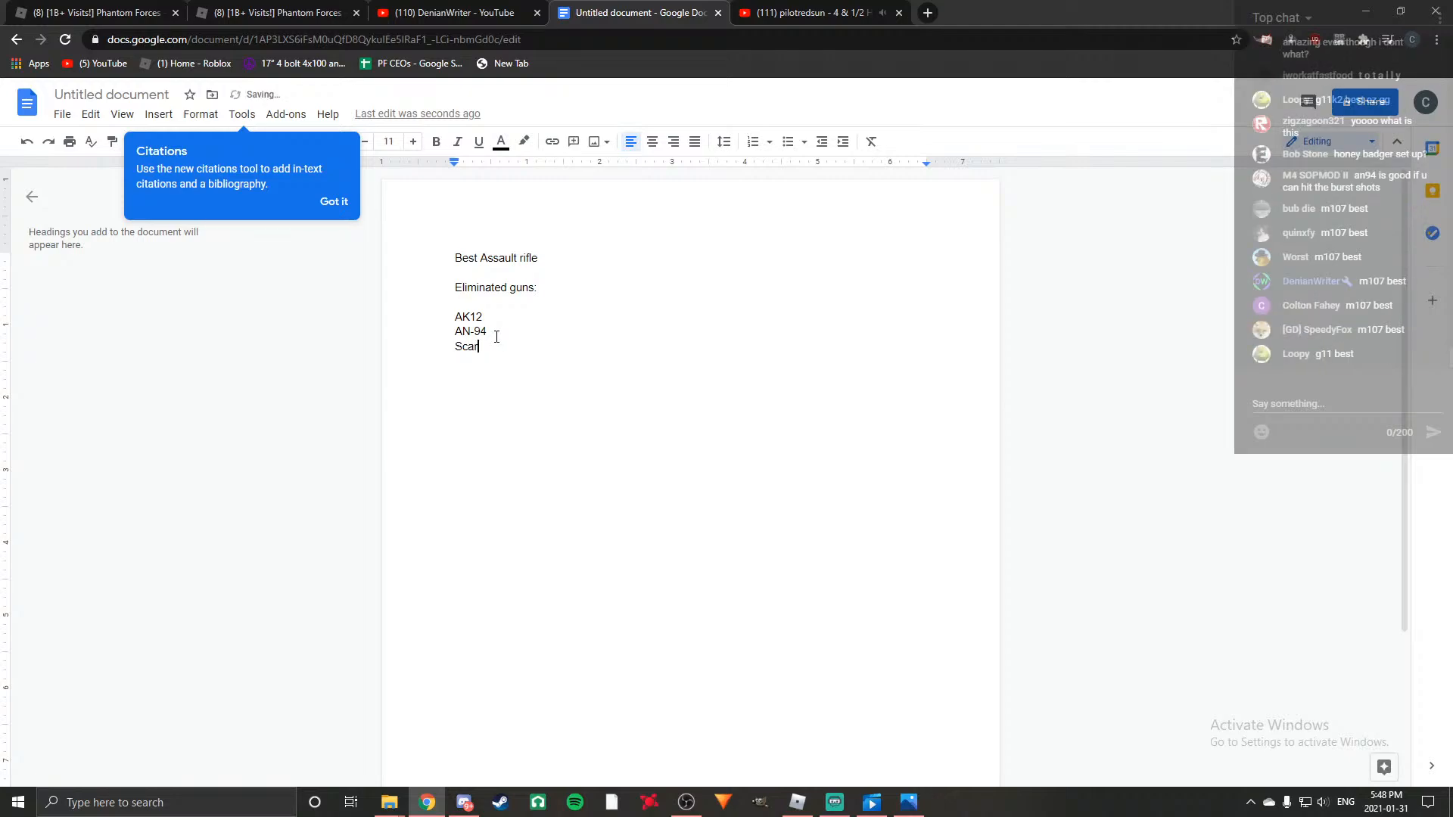
key(BackSpace)
key(BackSpace)
text(ar L)
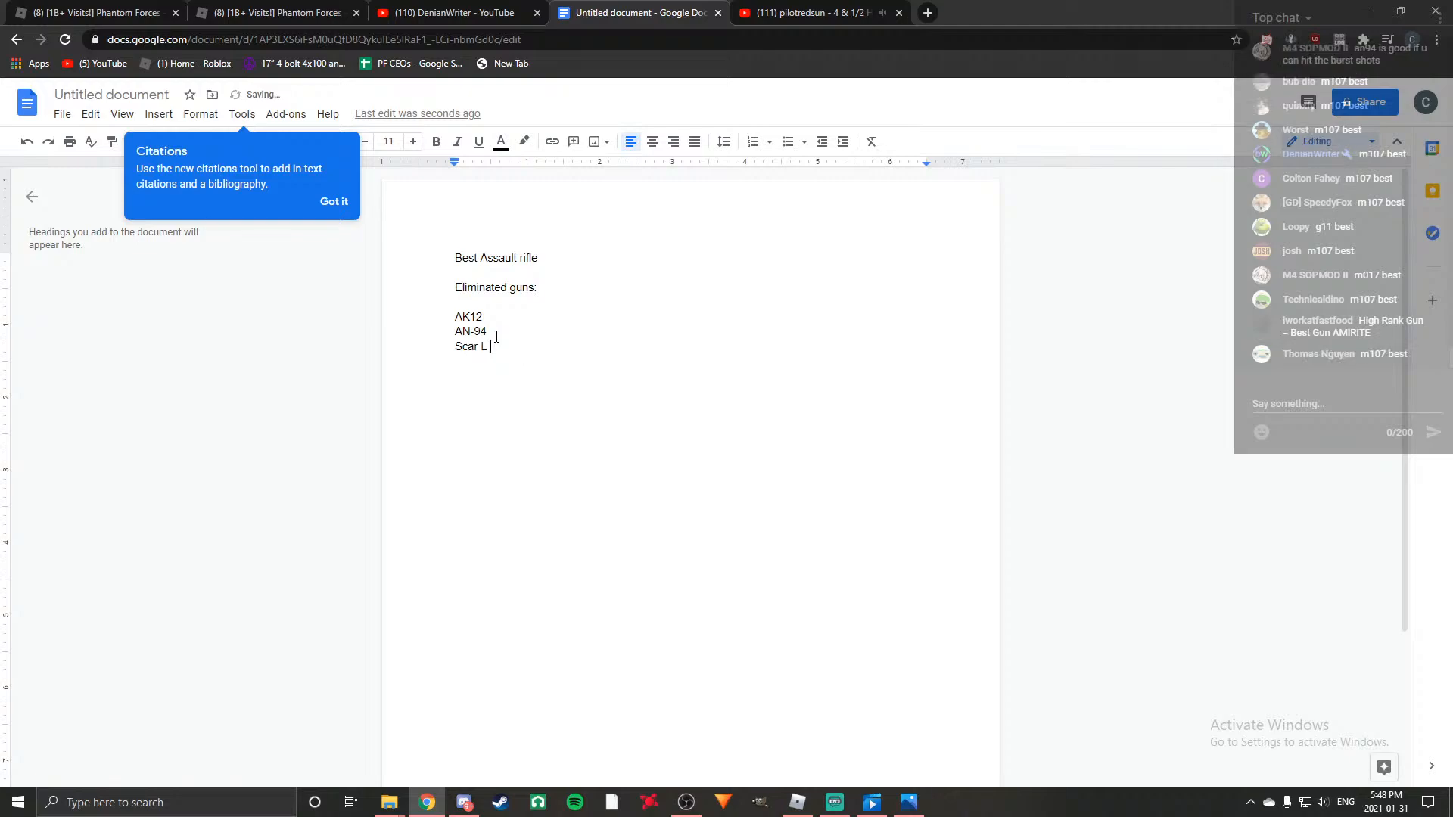
key(Return)
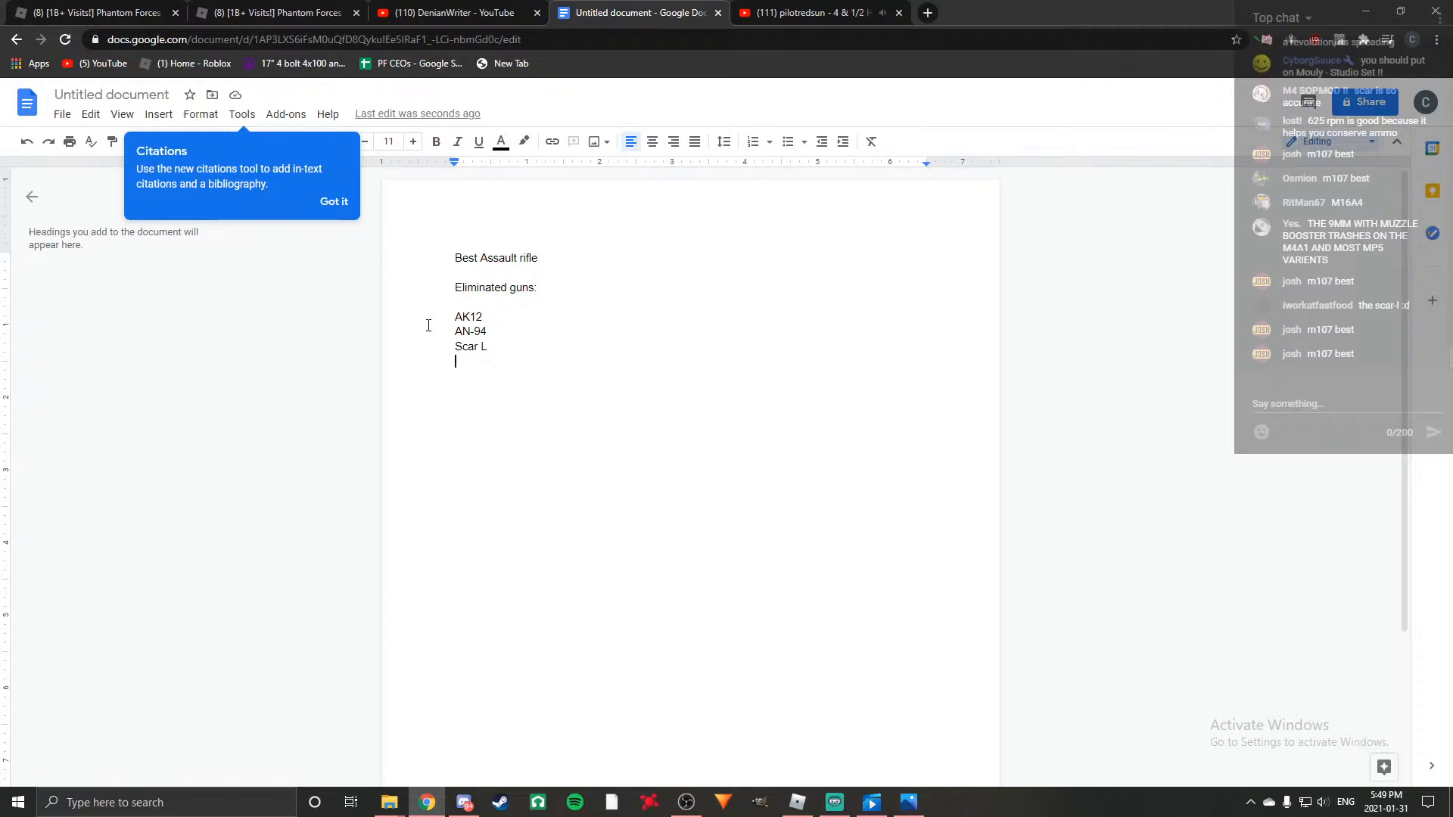
Append "(conversions excluded)" to the "Best Assault rifle" title line.
click(558, 260)
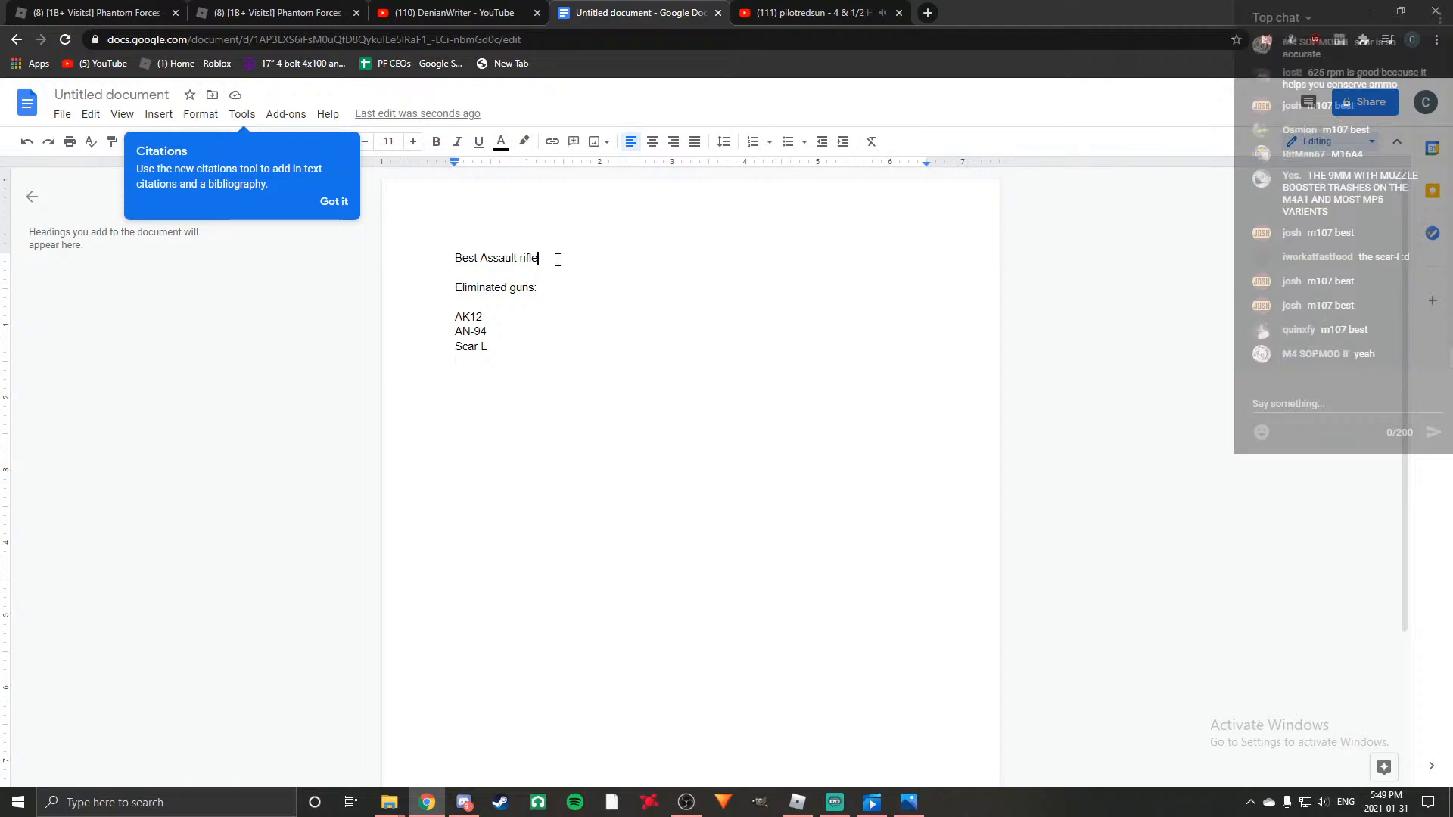
text((conversio)
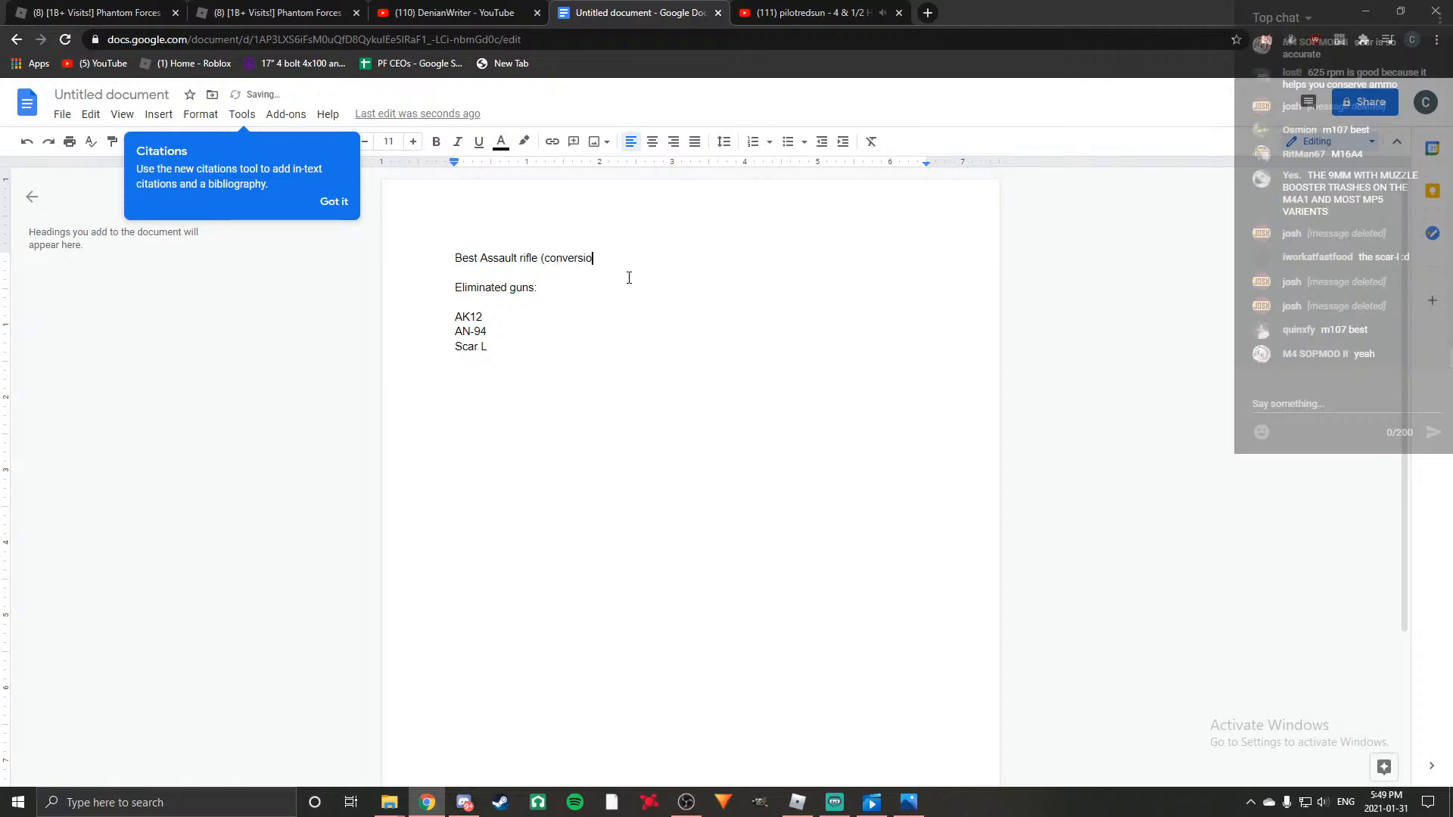
text(ns excluded))
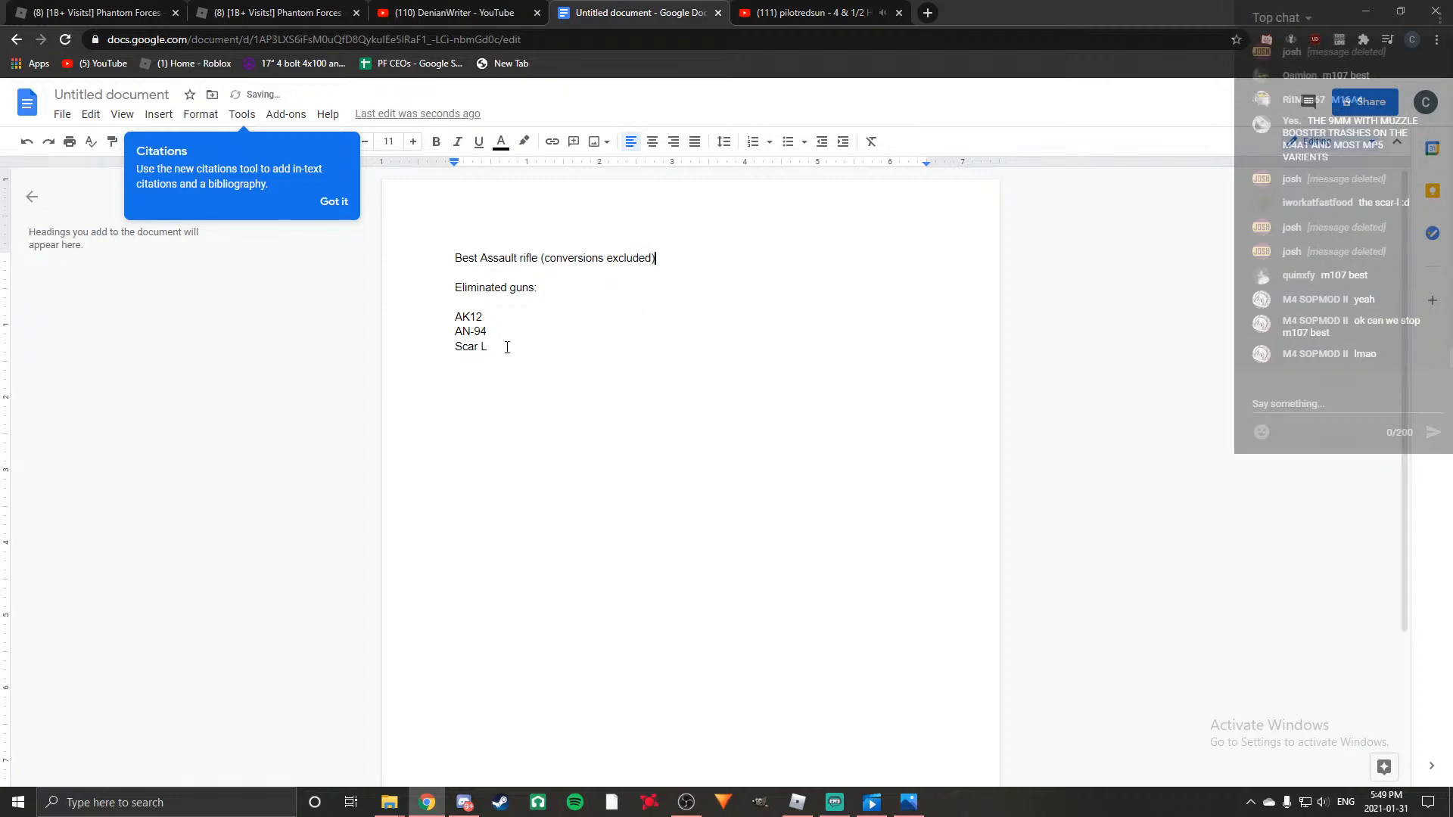
Add "AUG A1" on its own line below Scar L in the eliminated guns list.
key(Return)
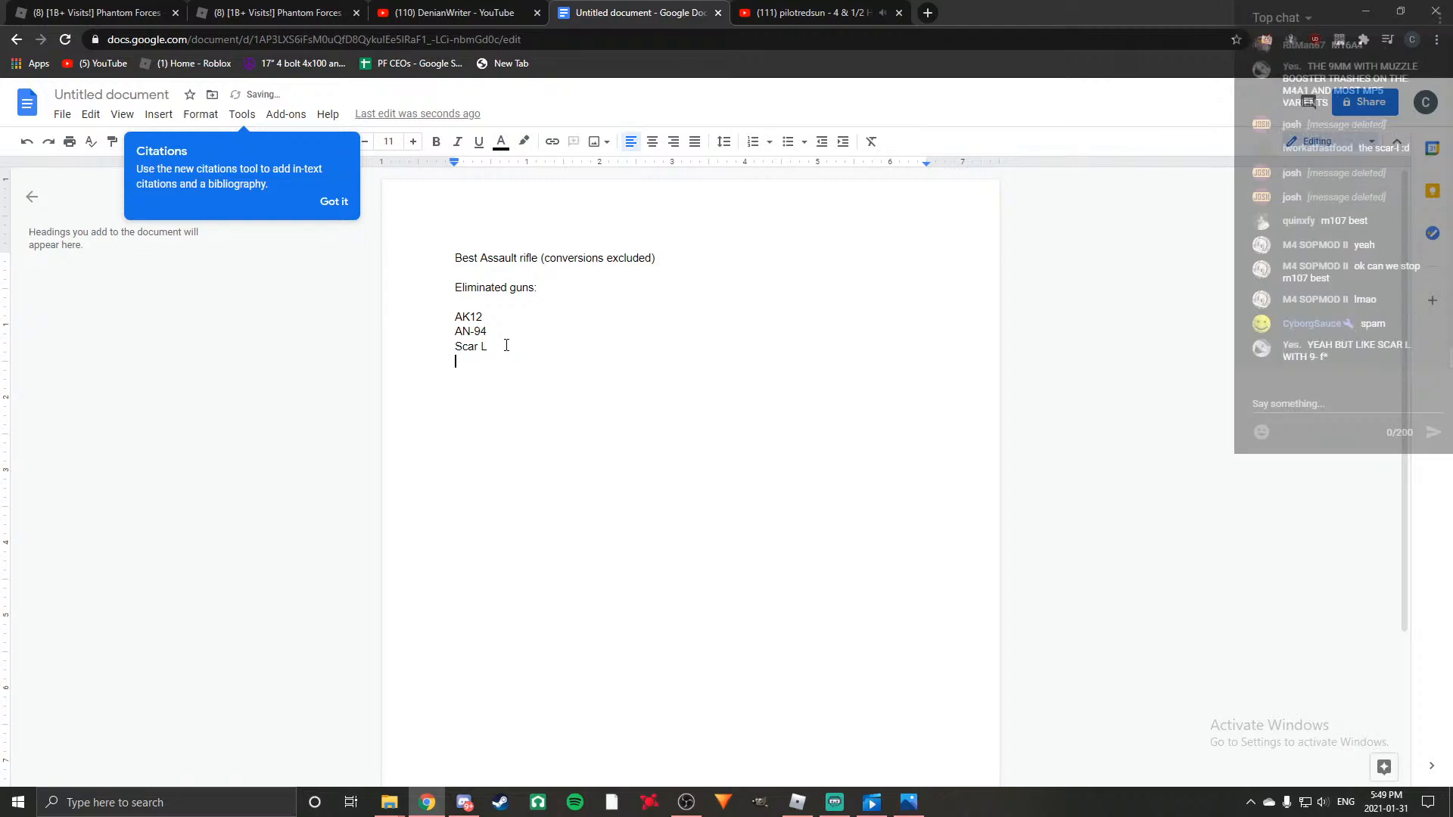
key(BackSpace)
key(Return)
key(BackSpace)
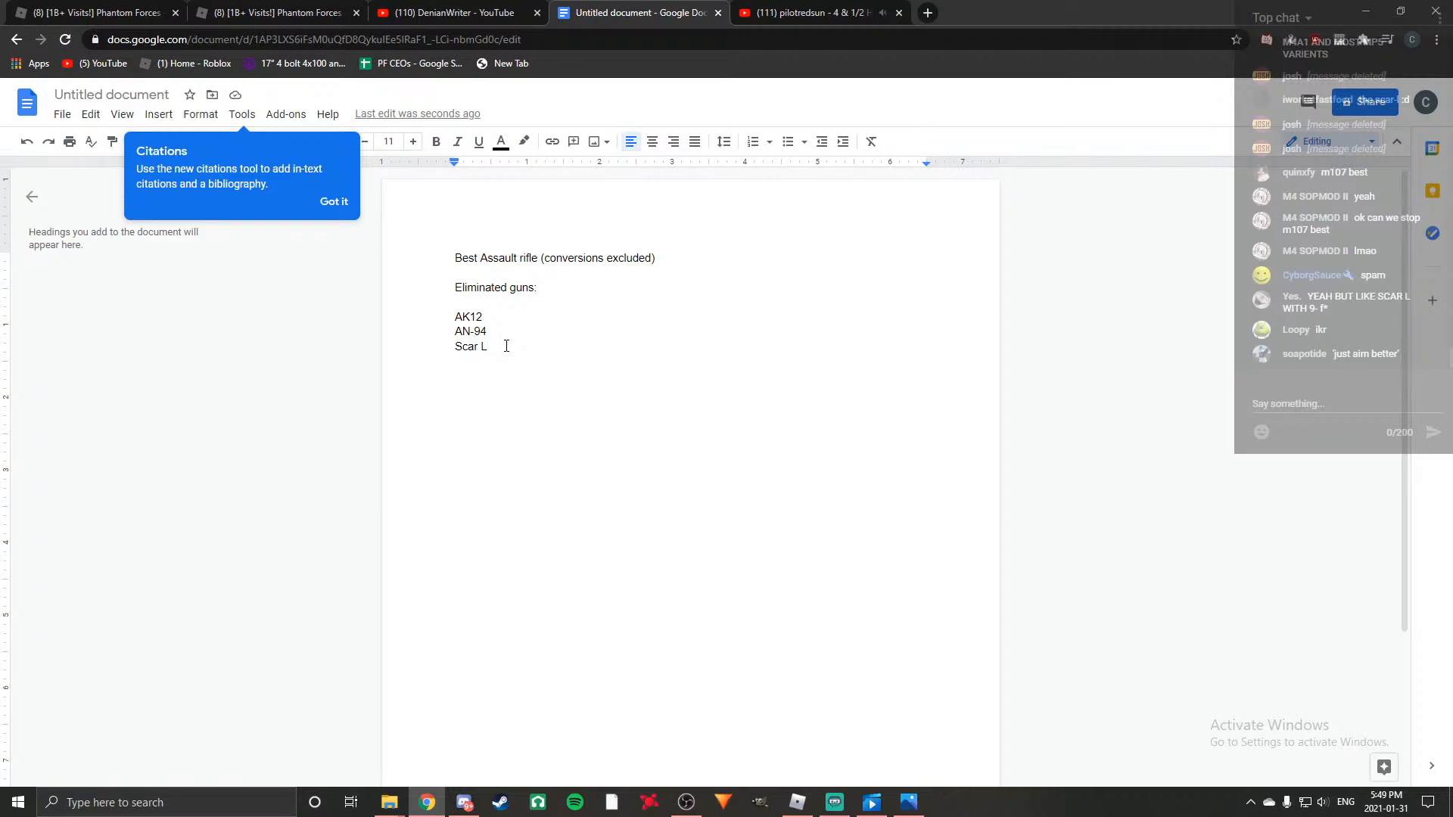
key(Return)
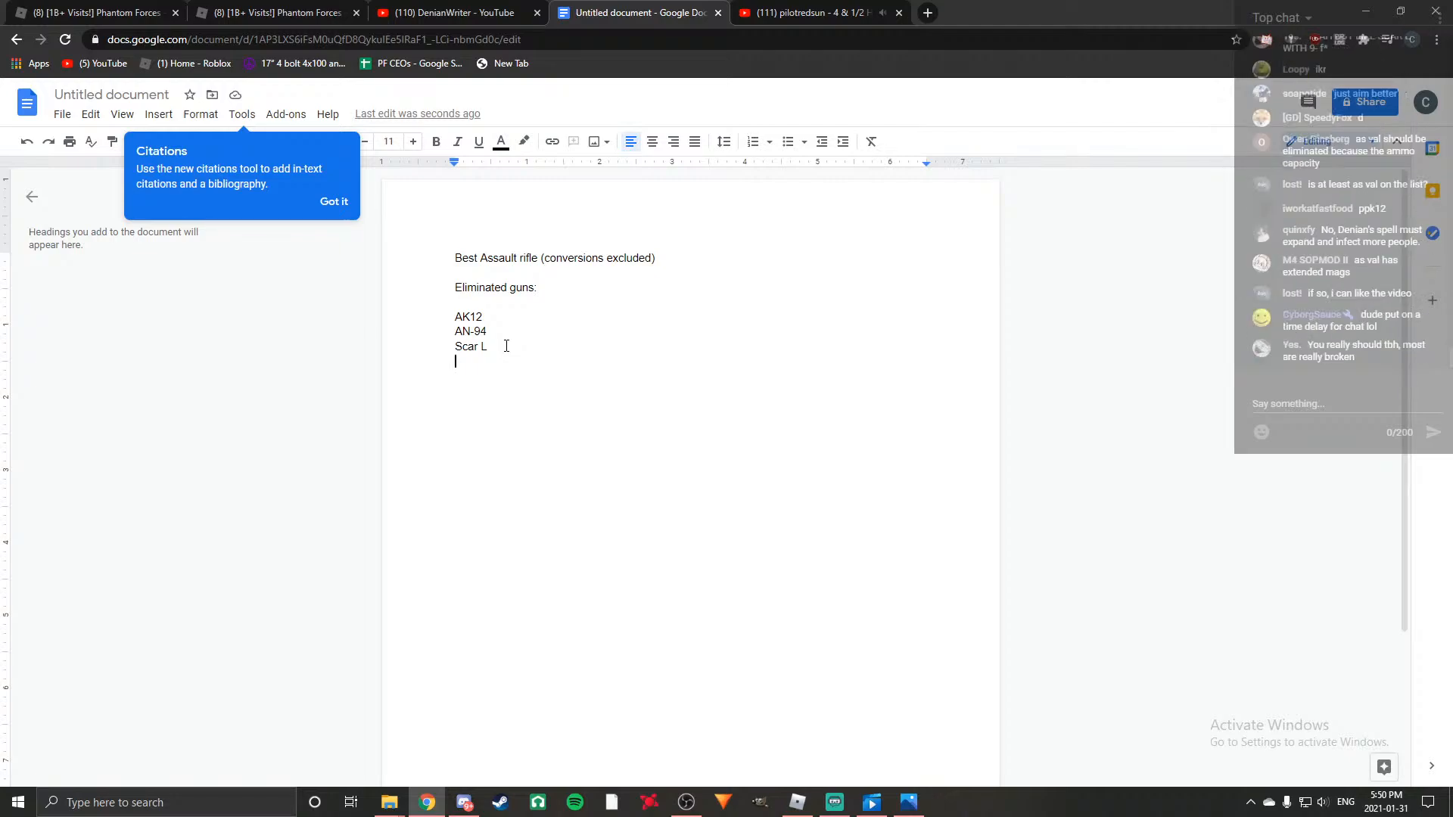
text(AUG A1)
key(Return)
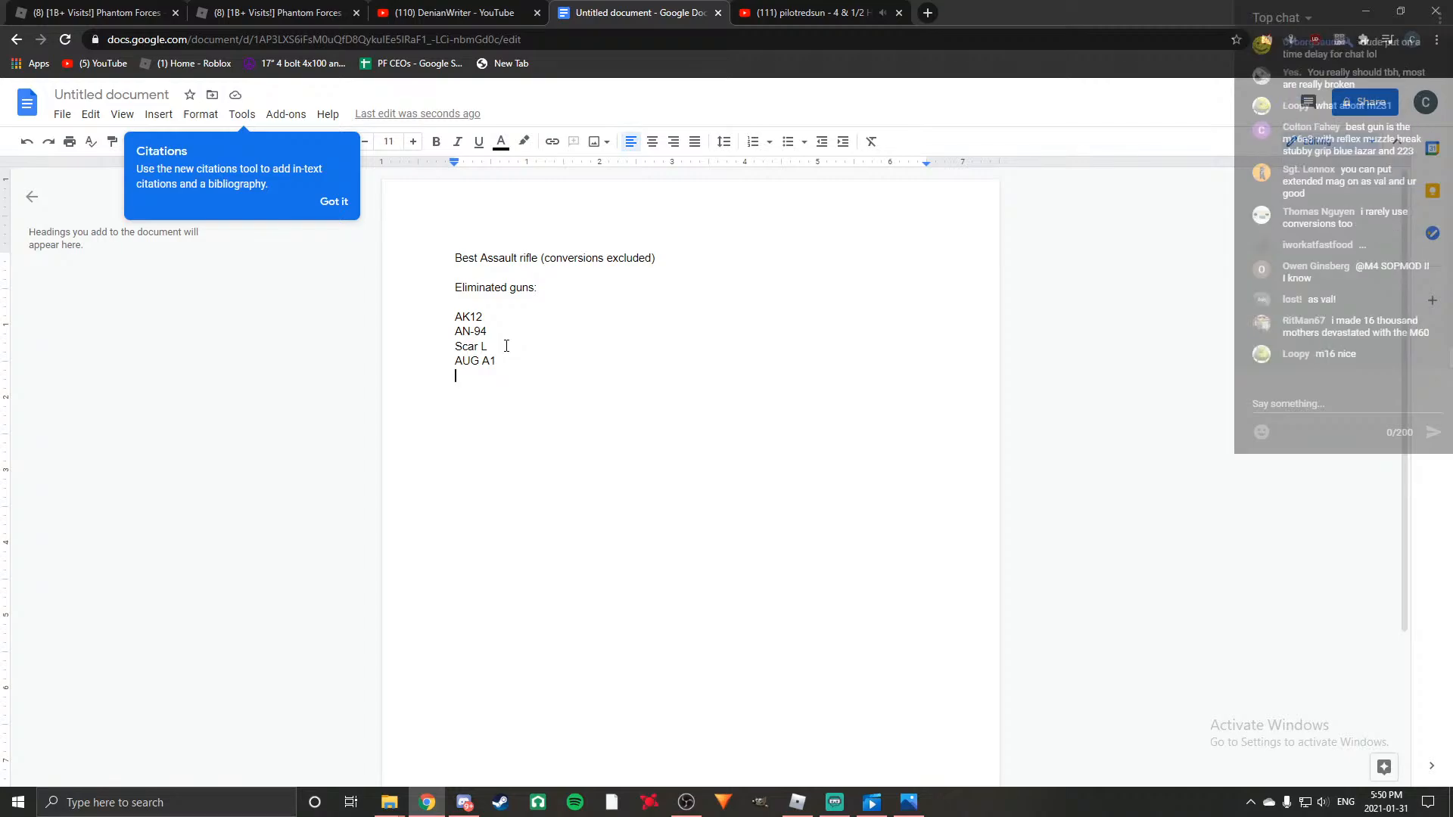
Add "M16A3" and "AUG A2" as separate lines below AUG A1.
text(M16)
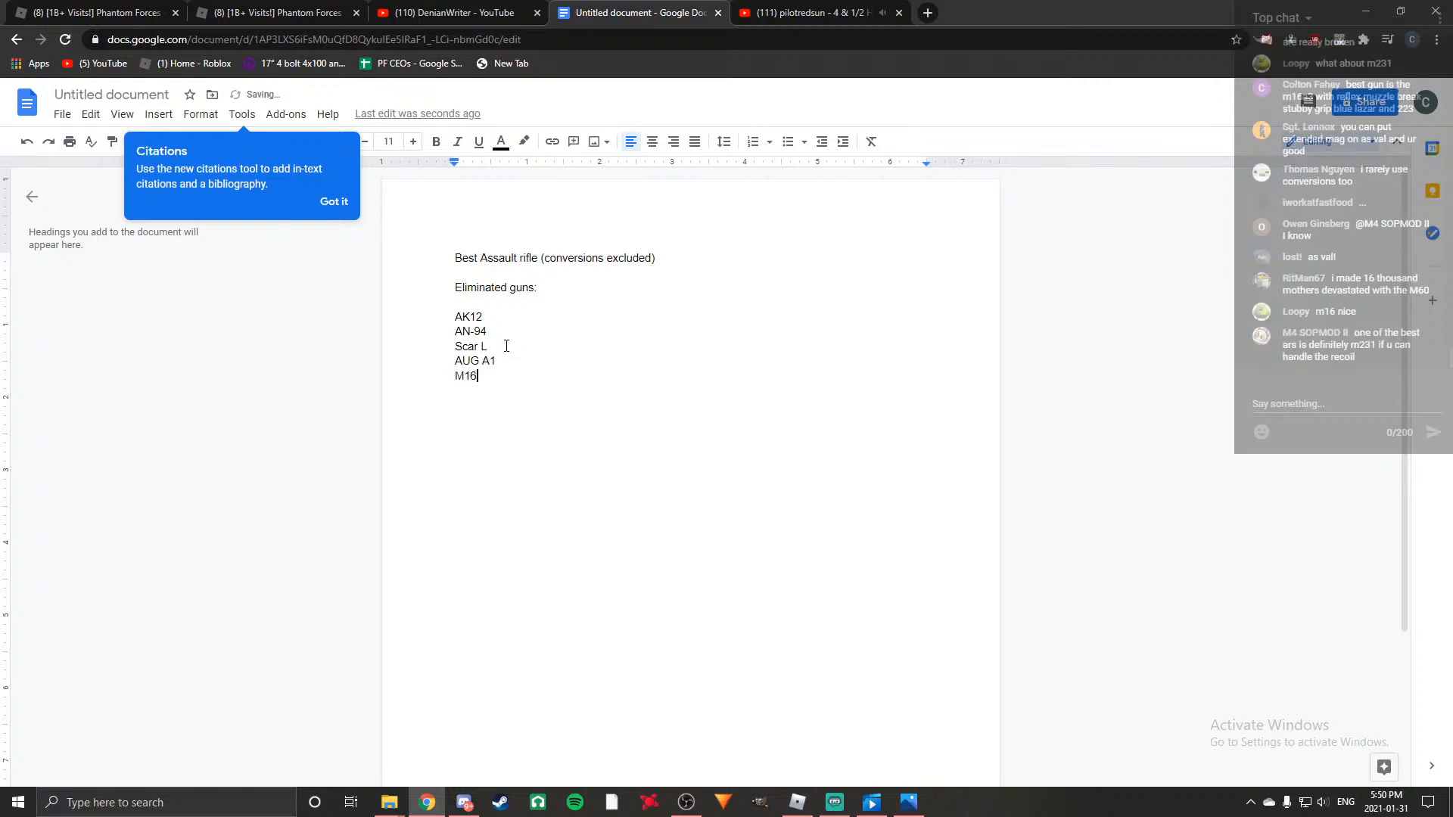
text(A3)
key(Return)
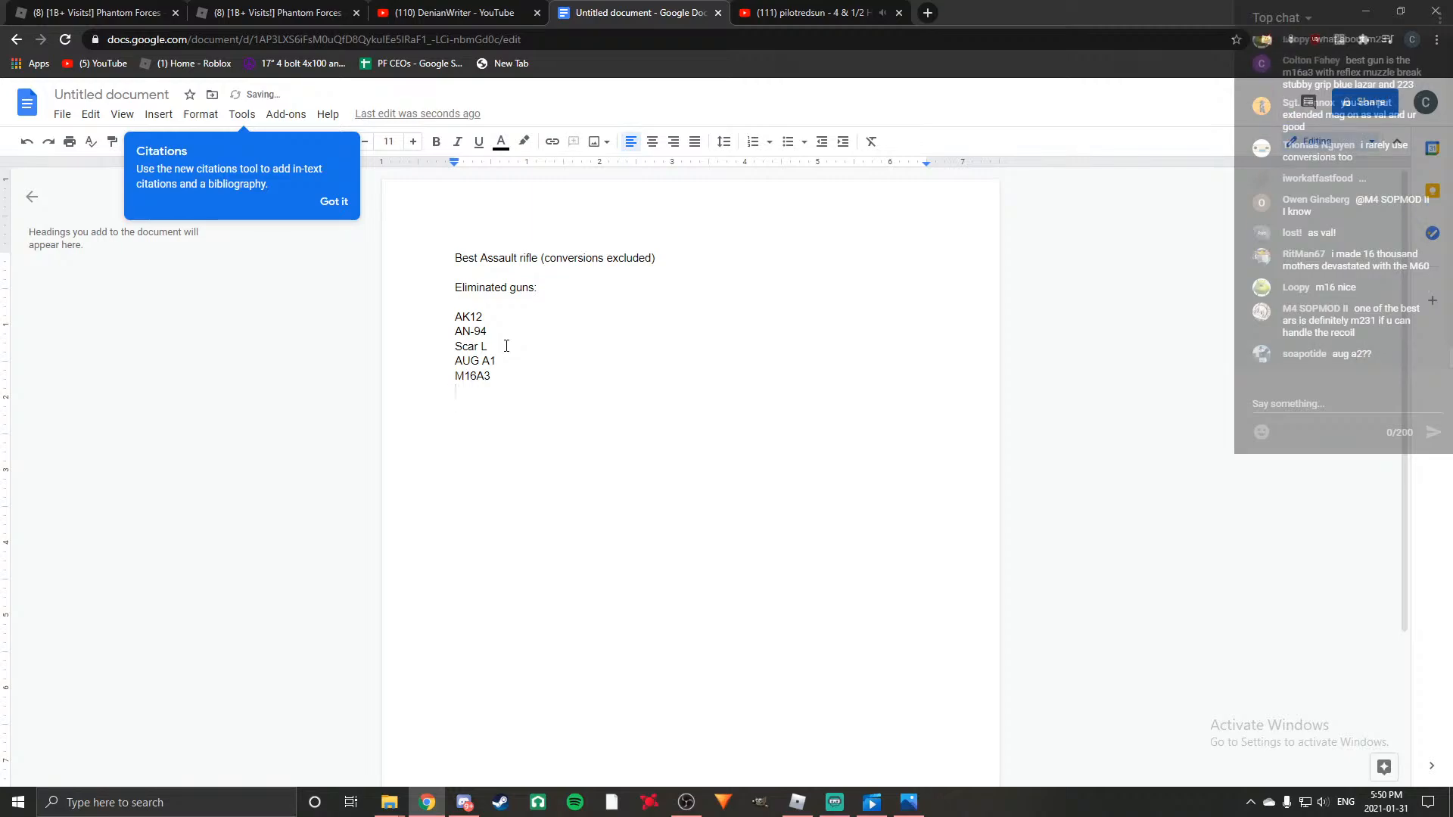
text(AUG A2)
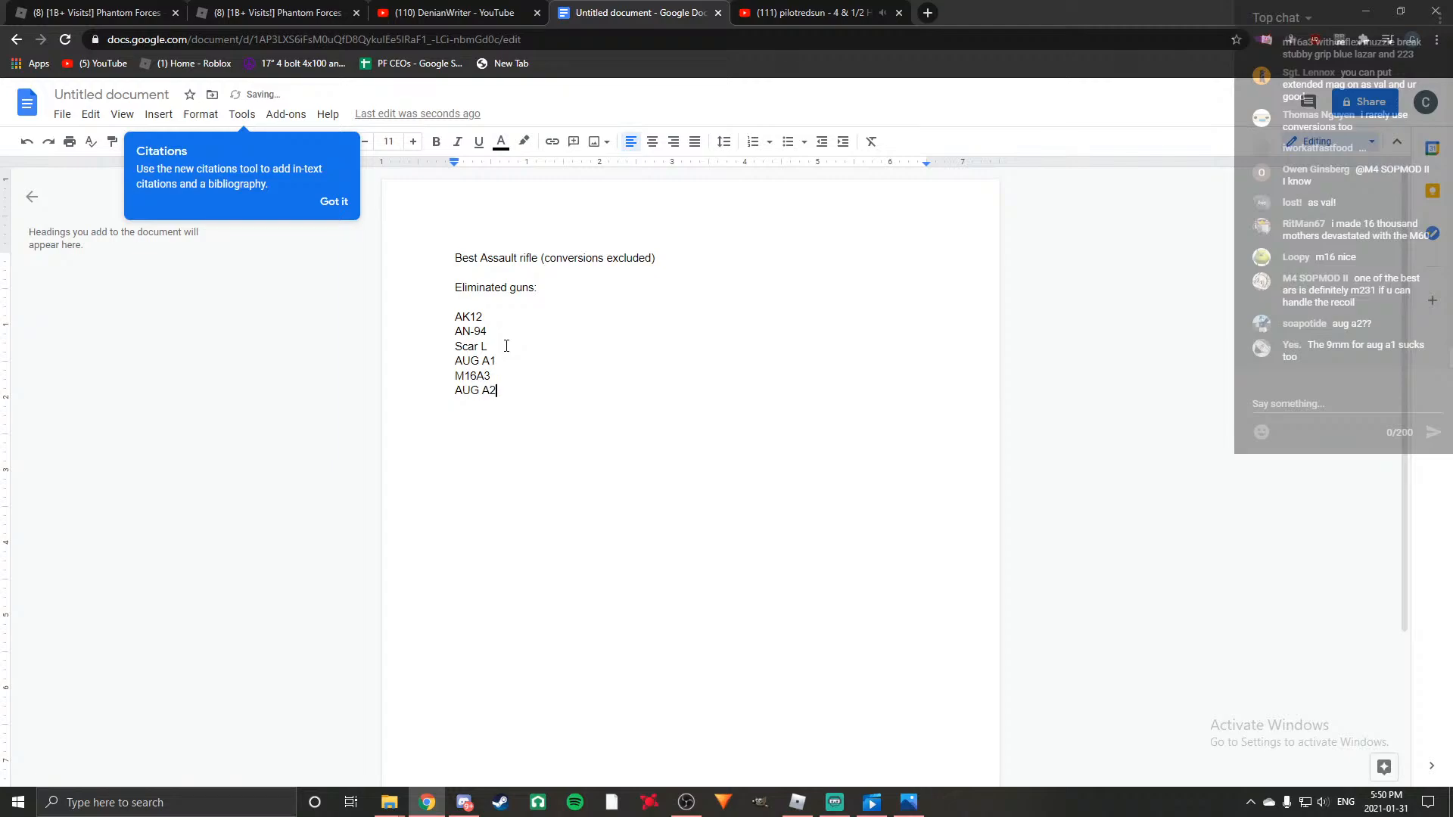
key(Return)
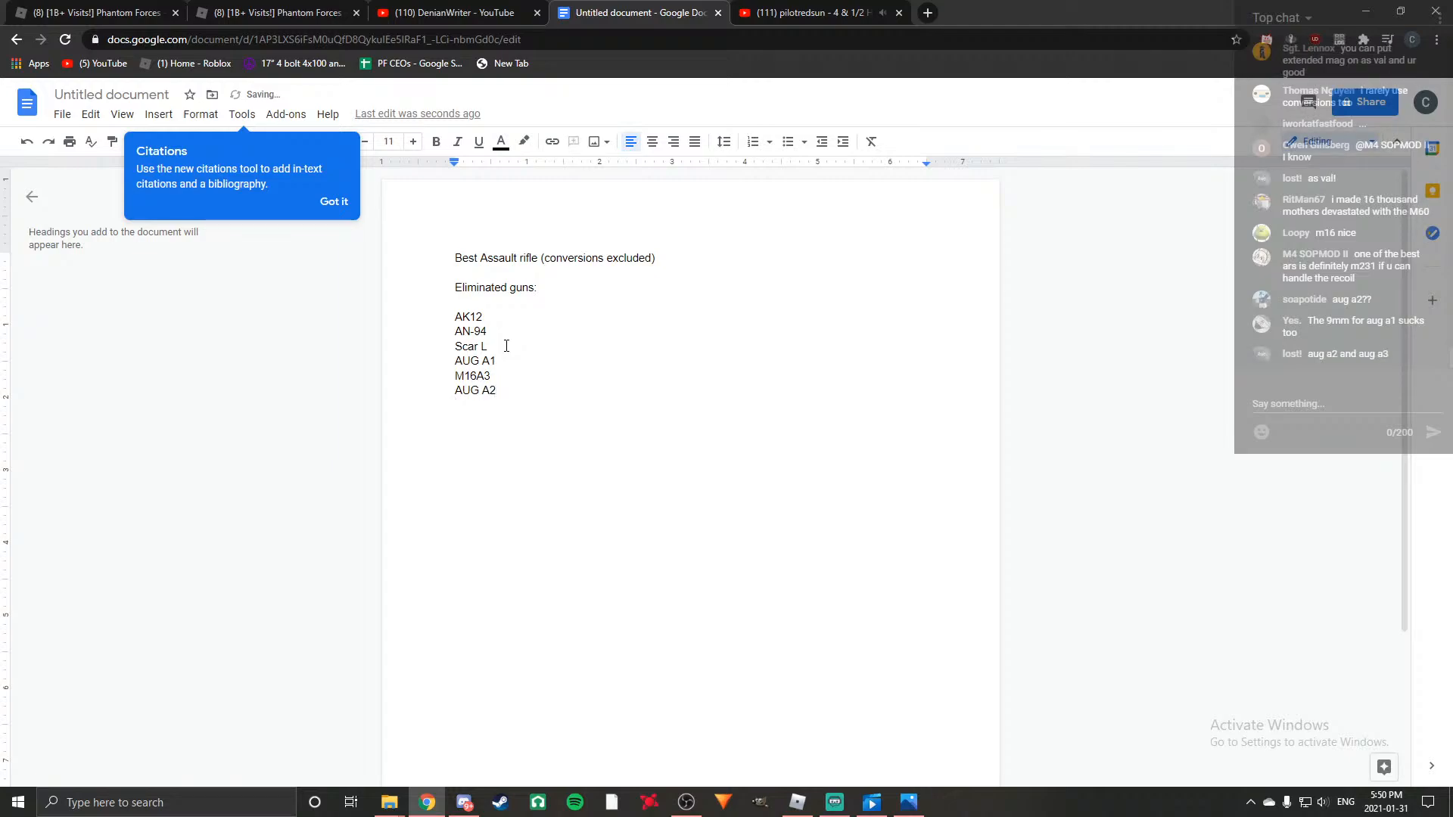
Add "Famas F1" and "AUG A3" as separate lines below AUG A2.
text(Famas F1)
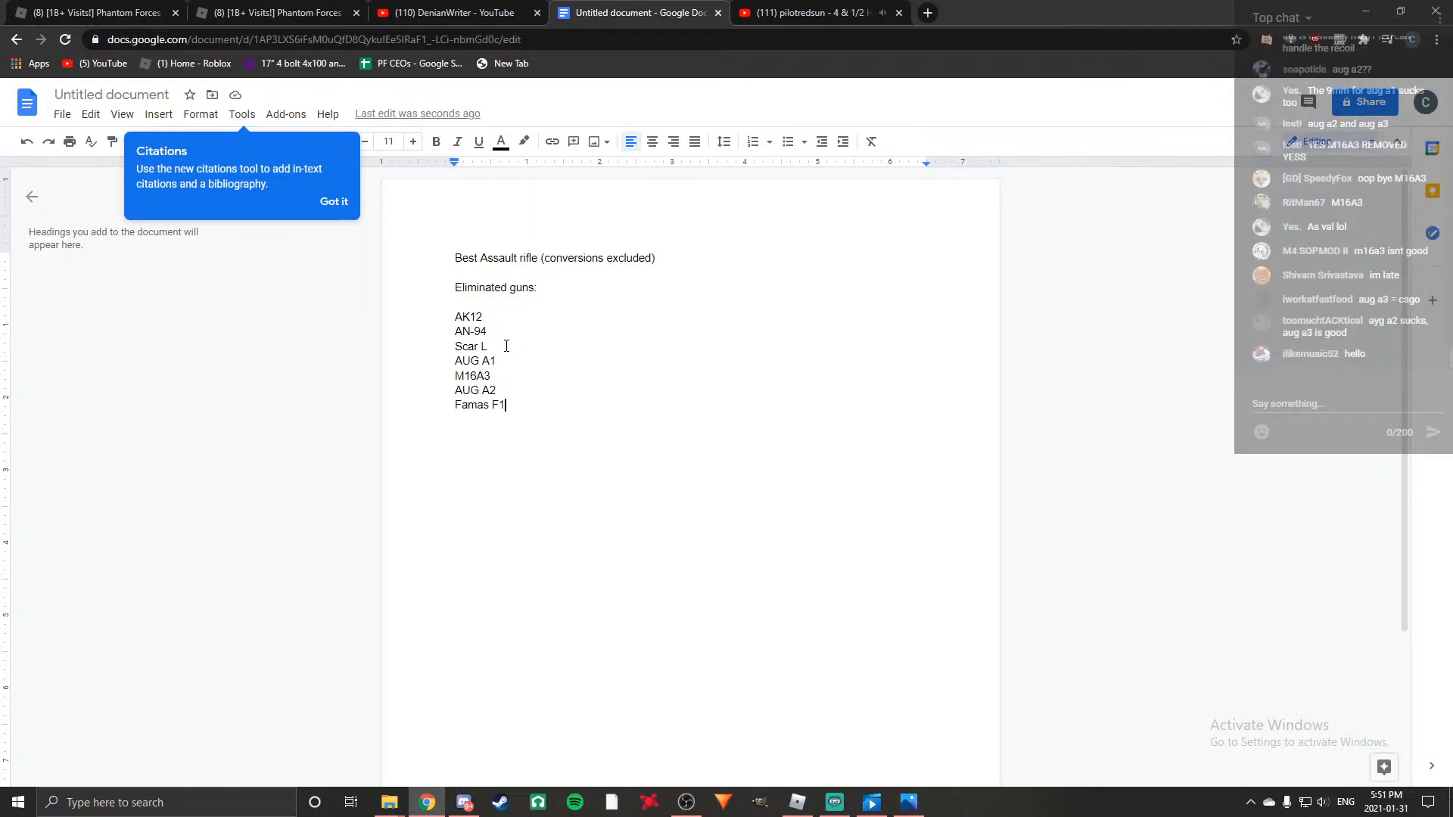
key(Return)
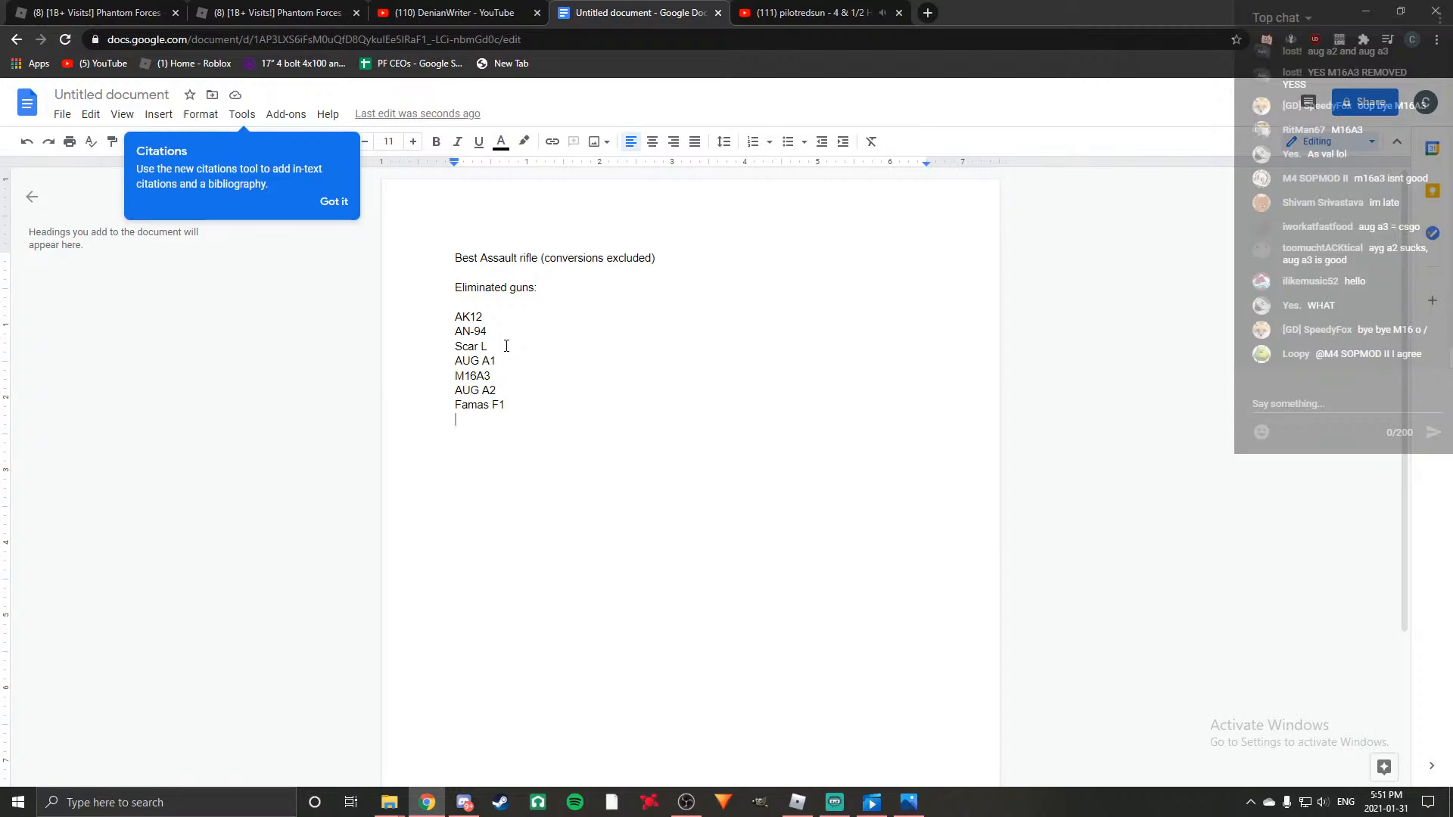
text(AUG A3)
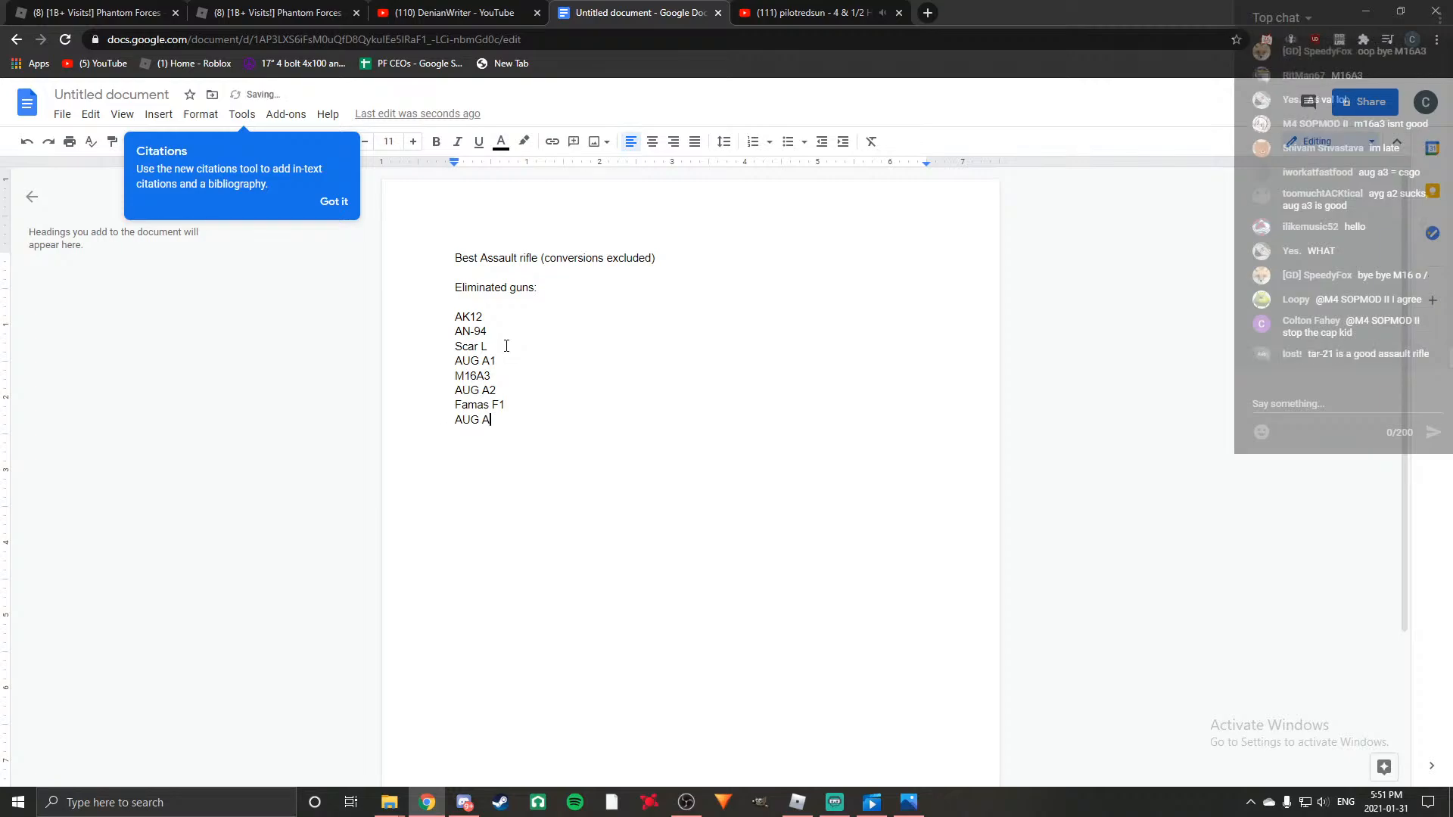
key(Return)
Add "AK74" and "TAR21" as separate lines below AUG A3.
text(AK72)
key(BackSpace)
key(BackSpace)
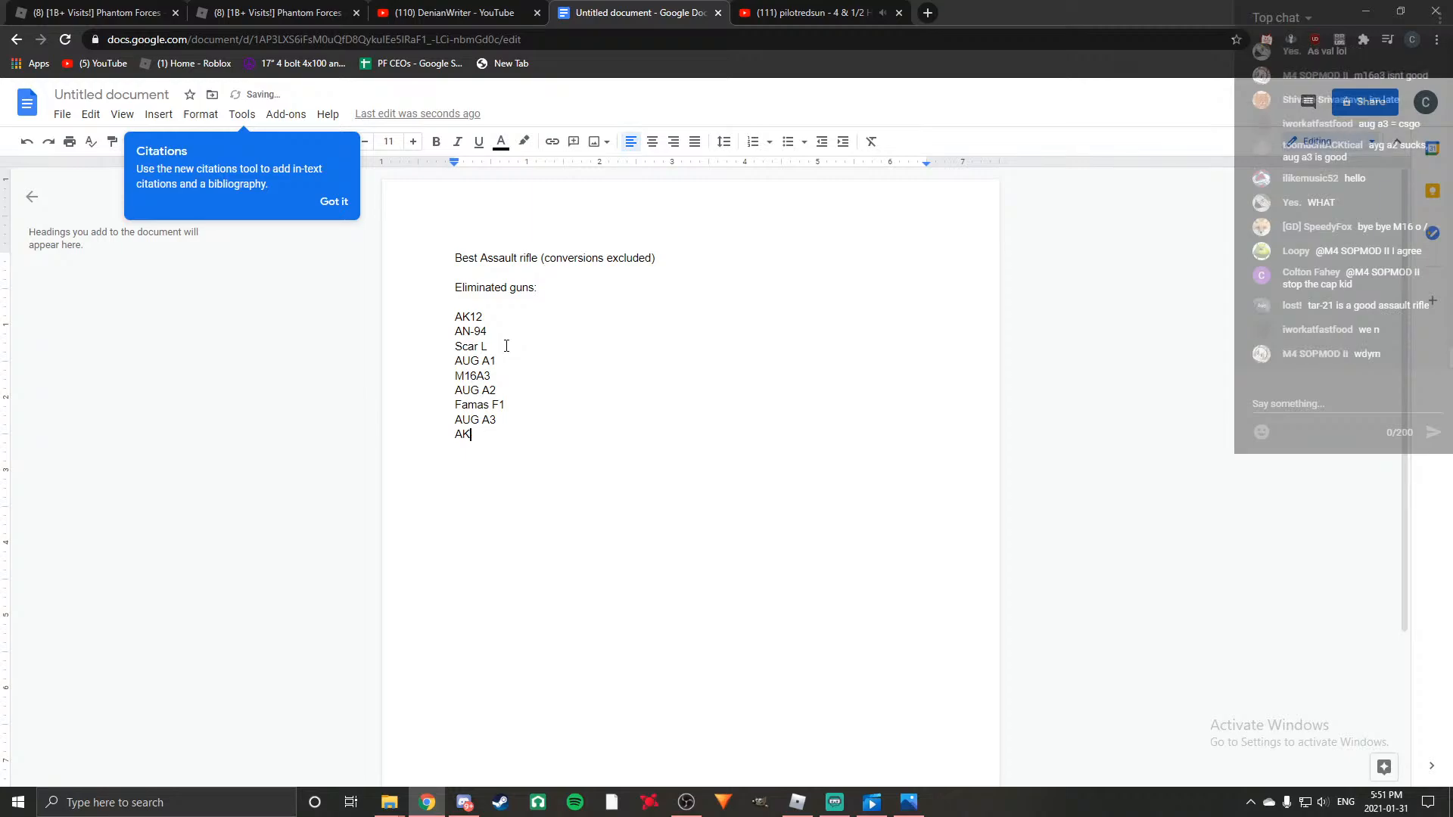
text(74)
key(Return)
text(T)
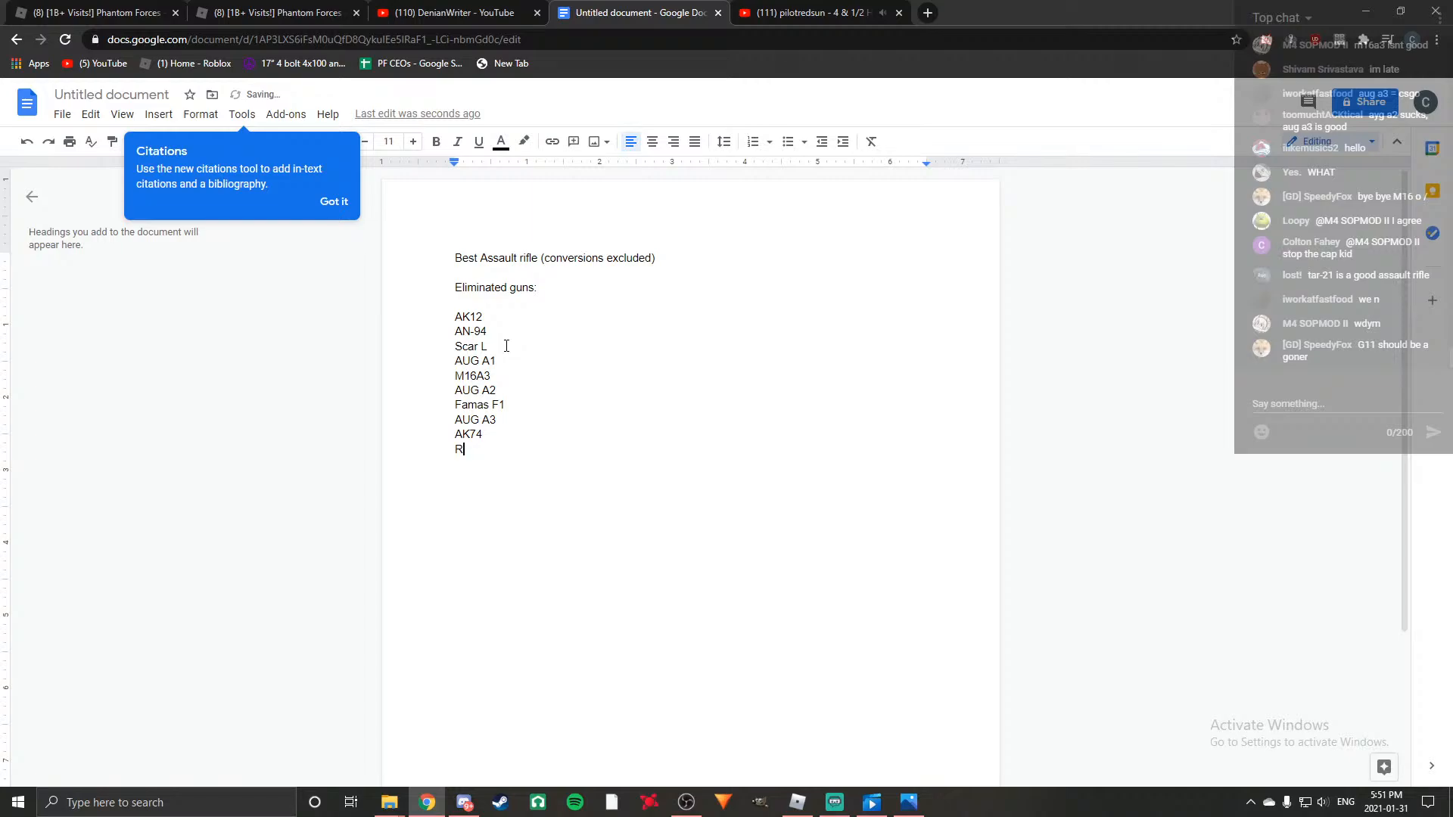
text(AR21)
Finish the eliminated guns list with "Type 88" and "G11K2" on separate lines below TAR21.
key(Return)
text(Type 88)
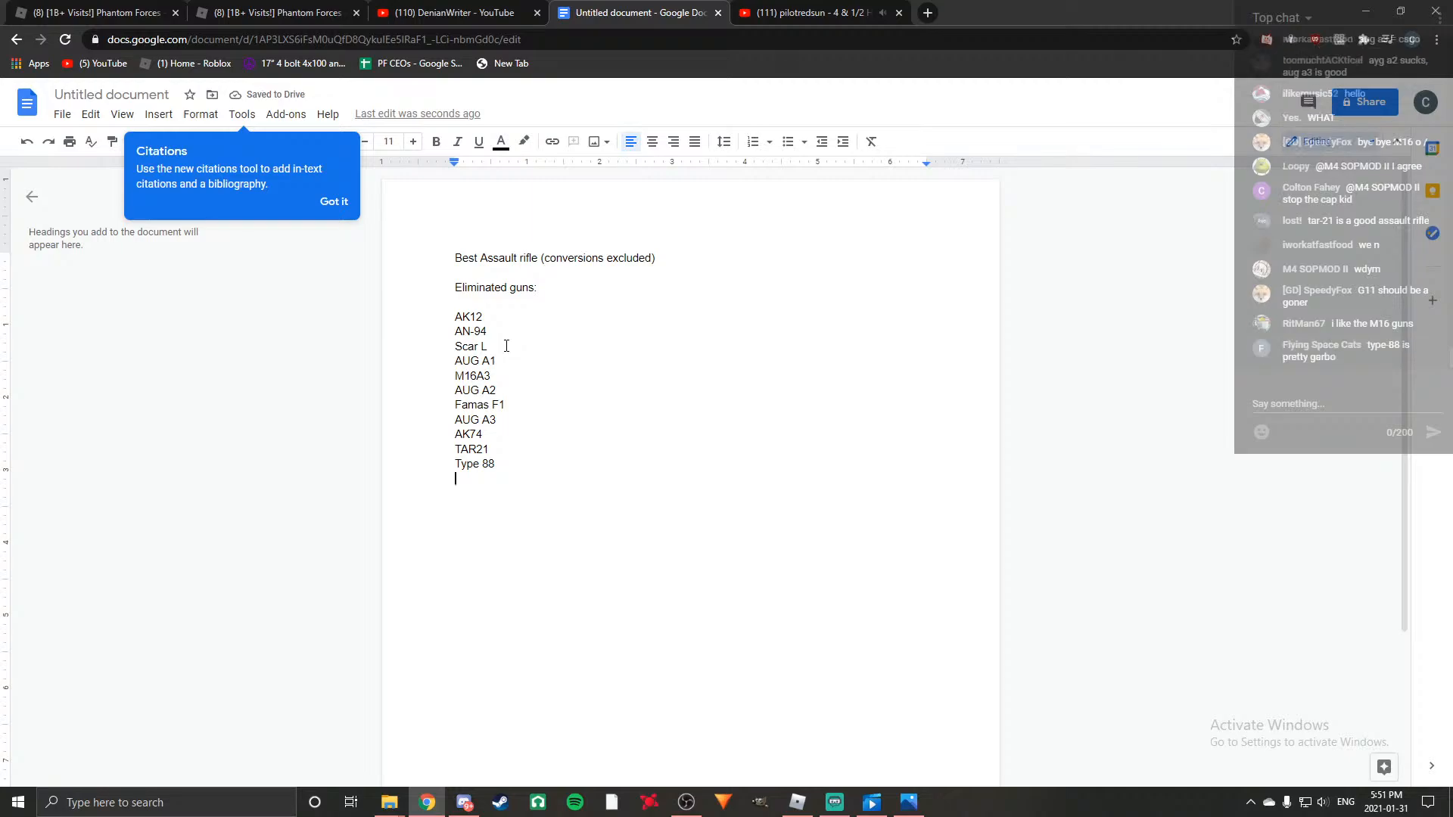
text(G11K)
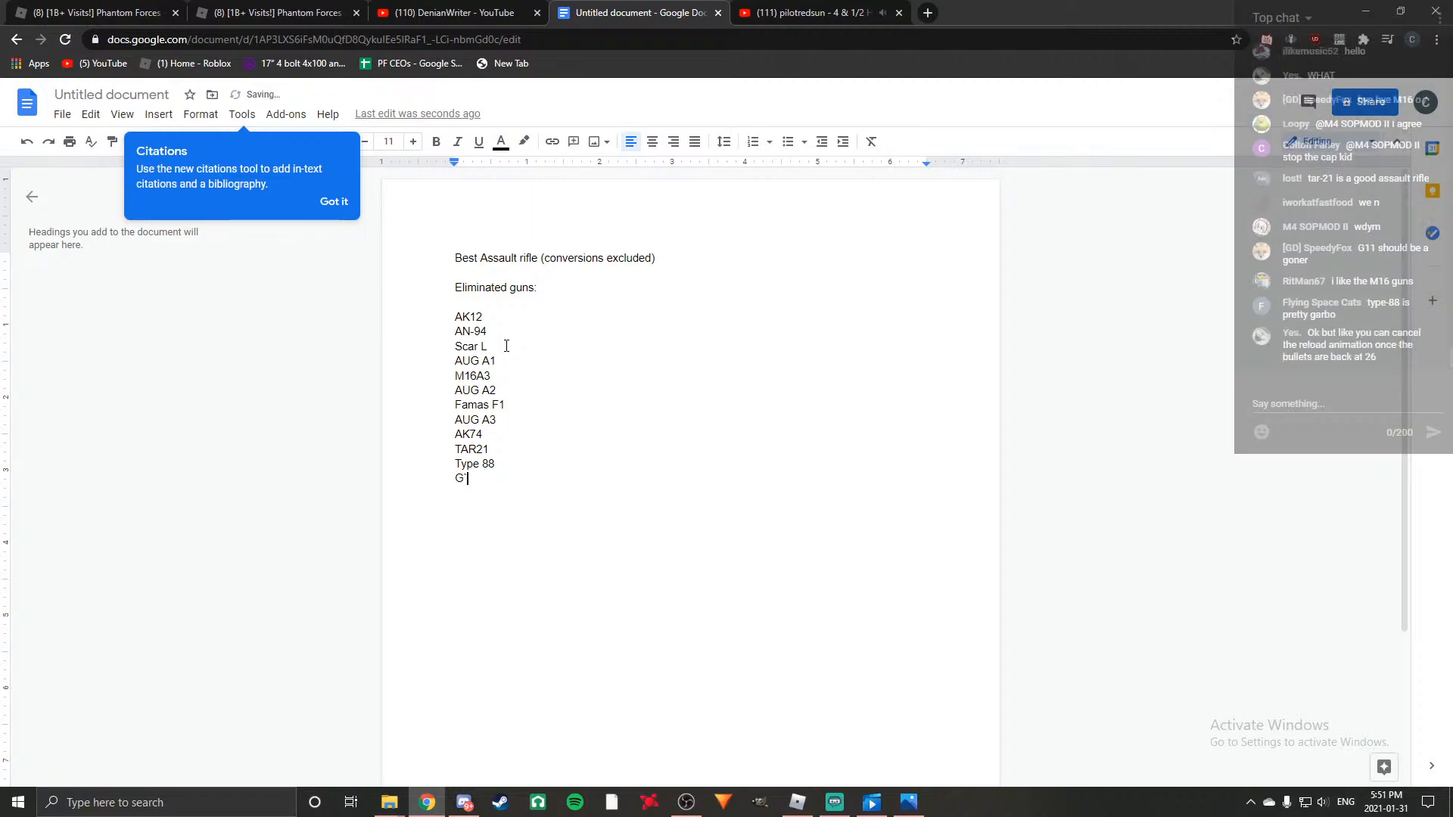
text(2)
Add the reason "- Reload too slow, ammo consumption is poor" after AK12 in the list.
click(493, 317)
text(-)
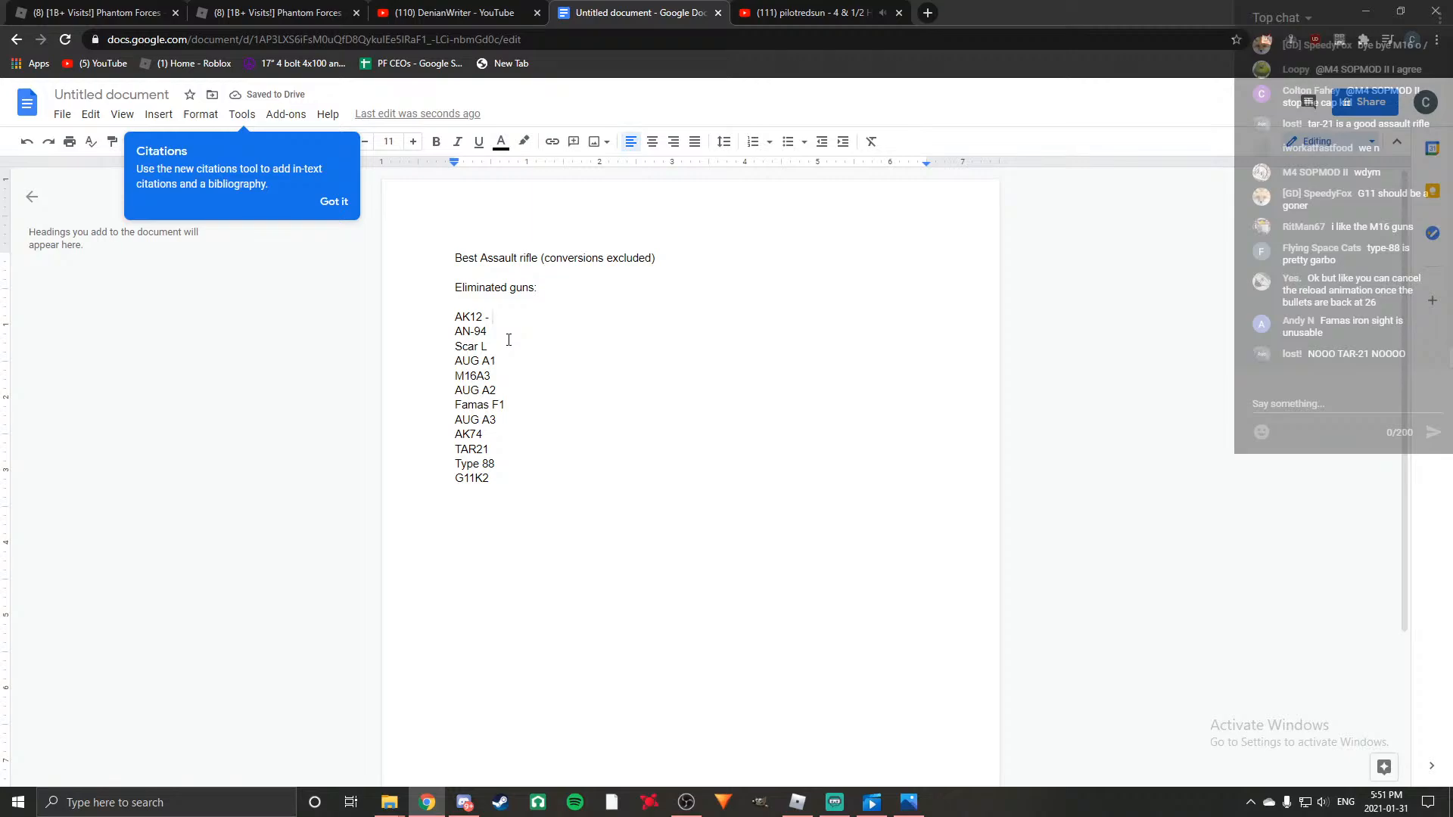
text( Reload too slow)
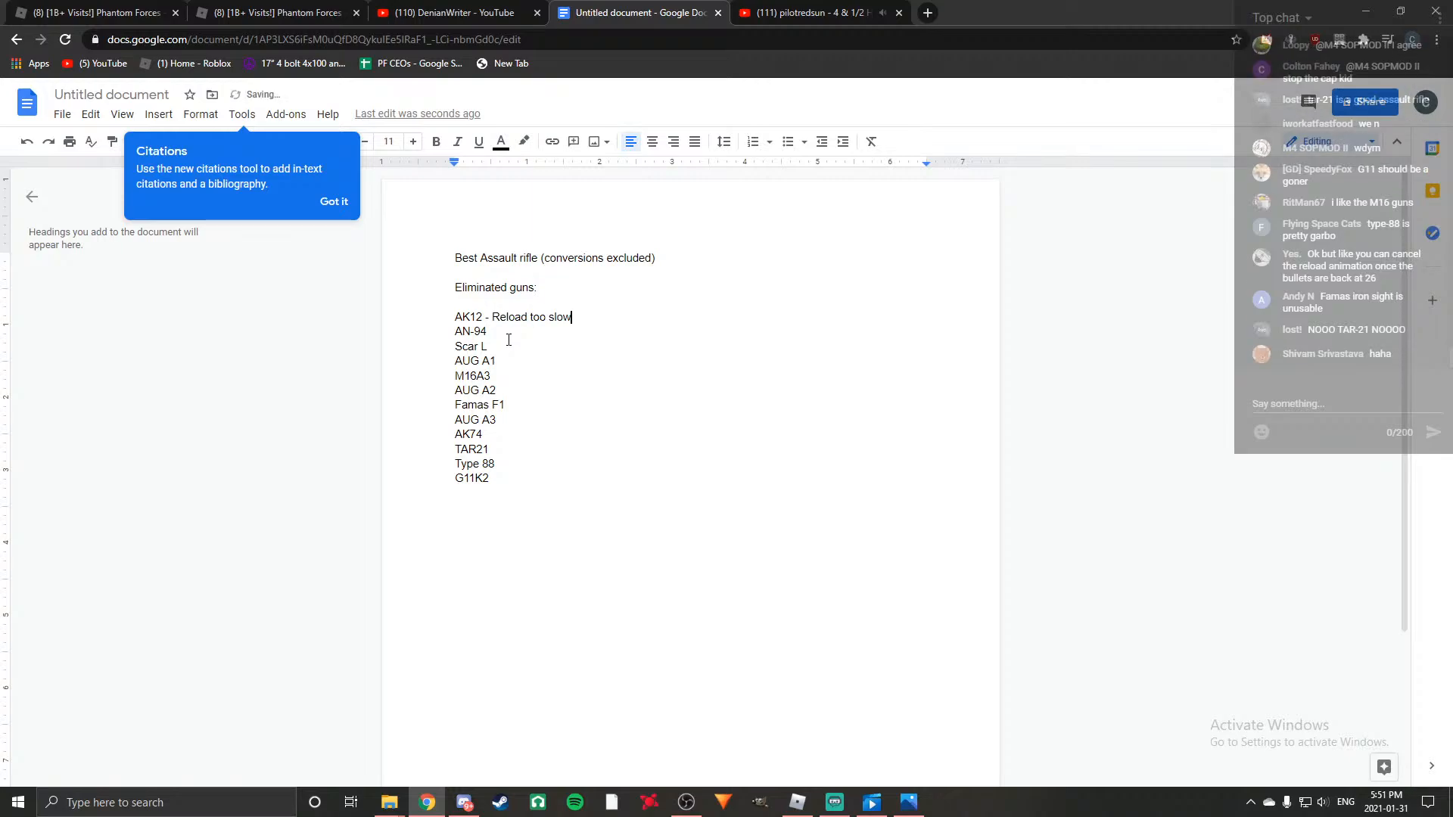
text(, ammo consu)
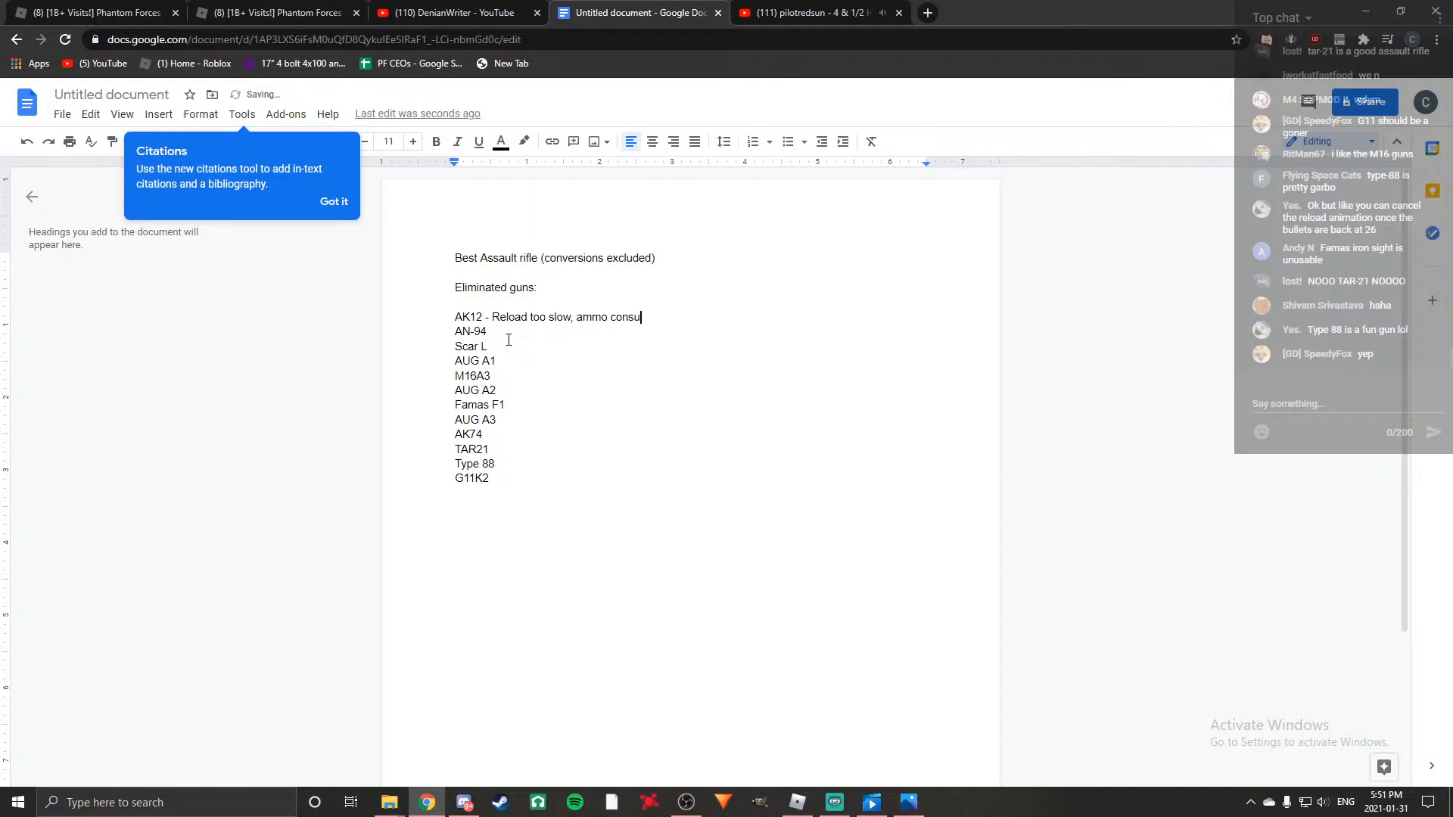
text(mption is pooer)
key(BackSpace)
key(BackSpace)
text(r)
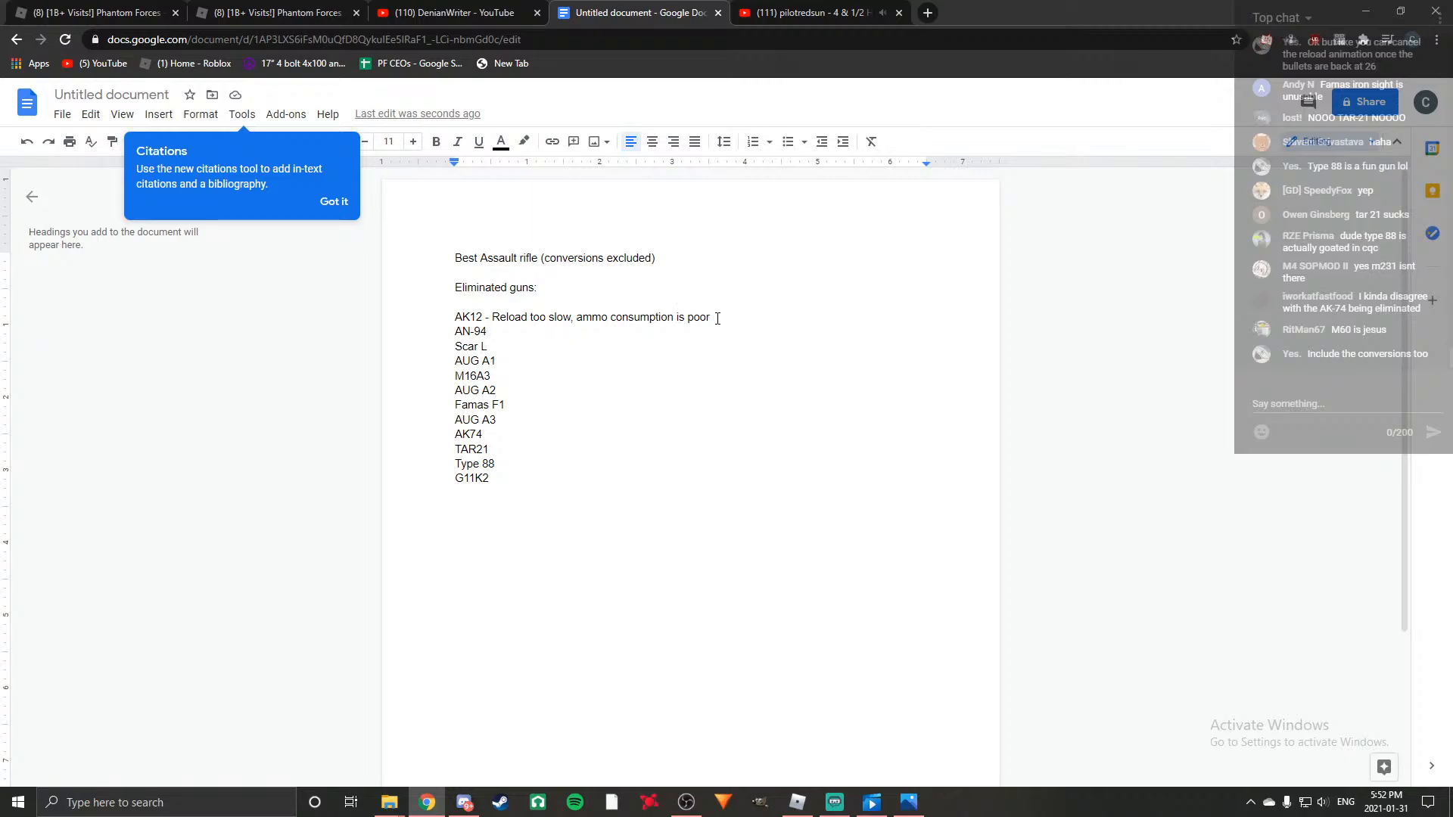
Extend the AK12 note with ". It's a one and done gun".
text(. It's a)
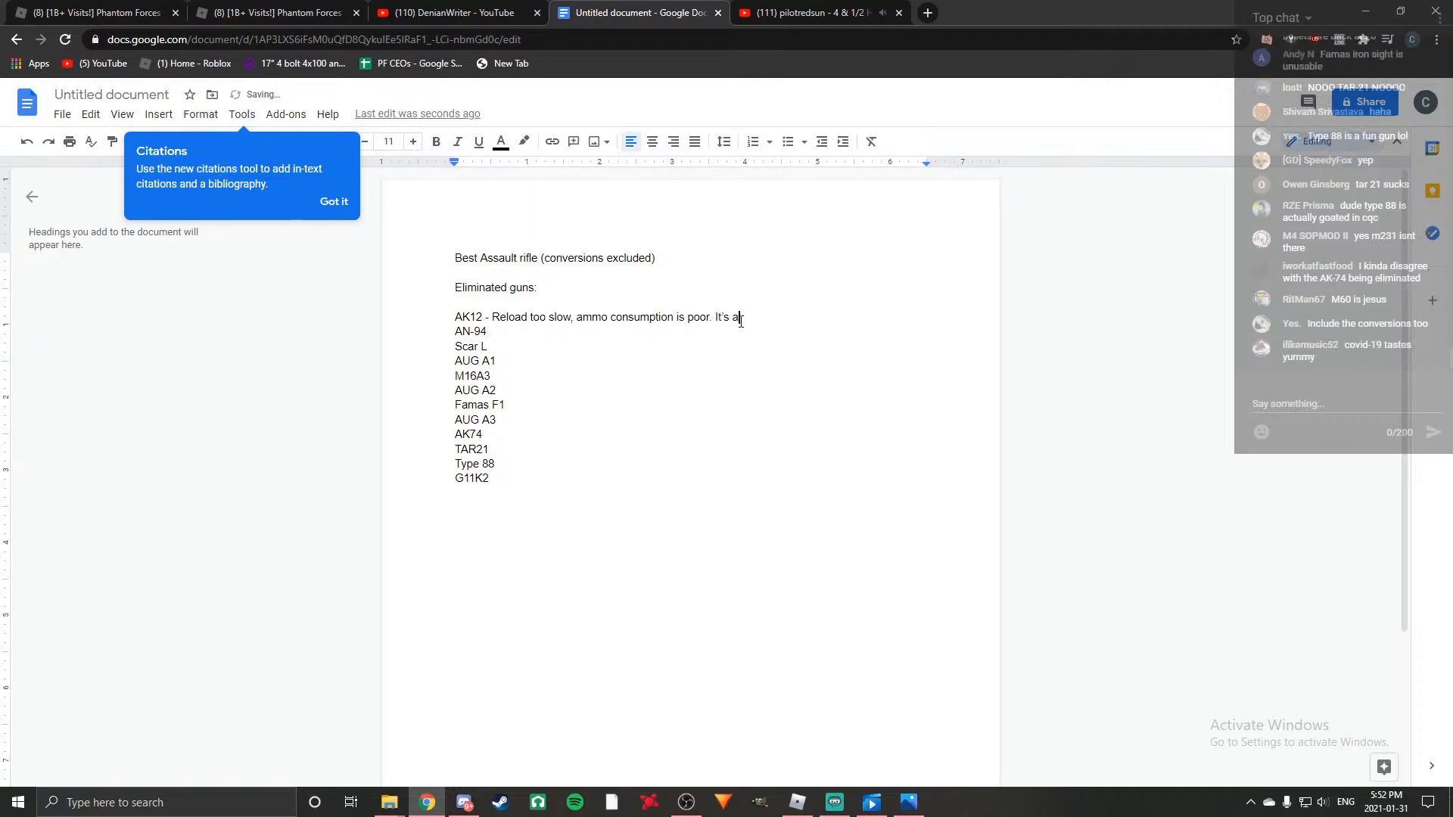
text( one and)
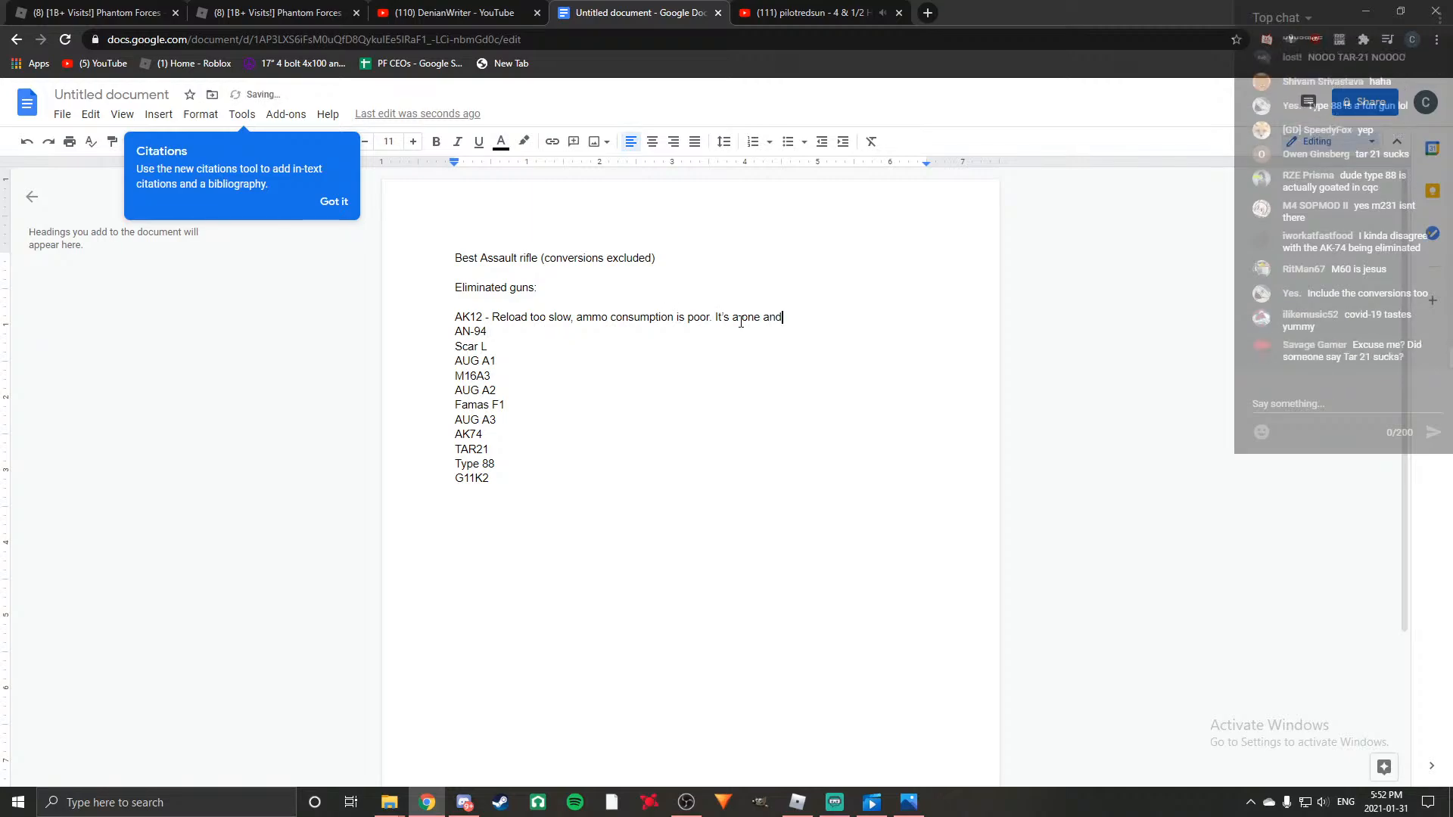
text( done gun)
key(BackSpace)
key(BackSpace)
text(un)
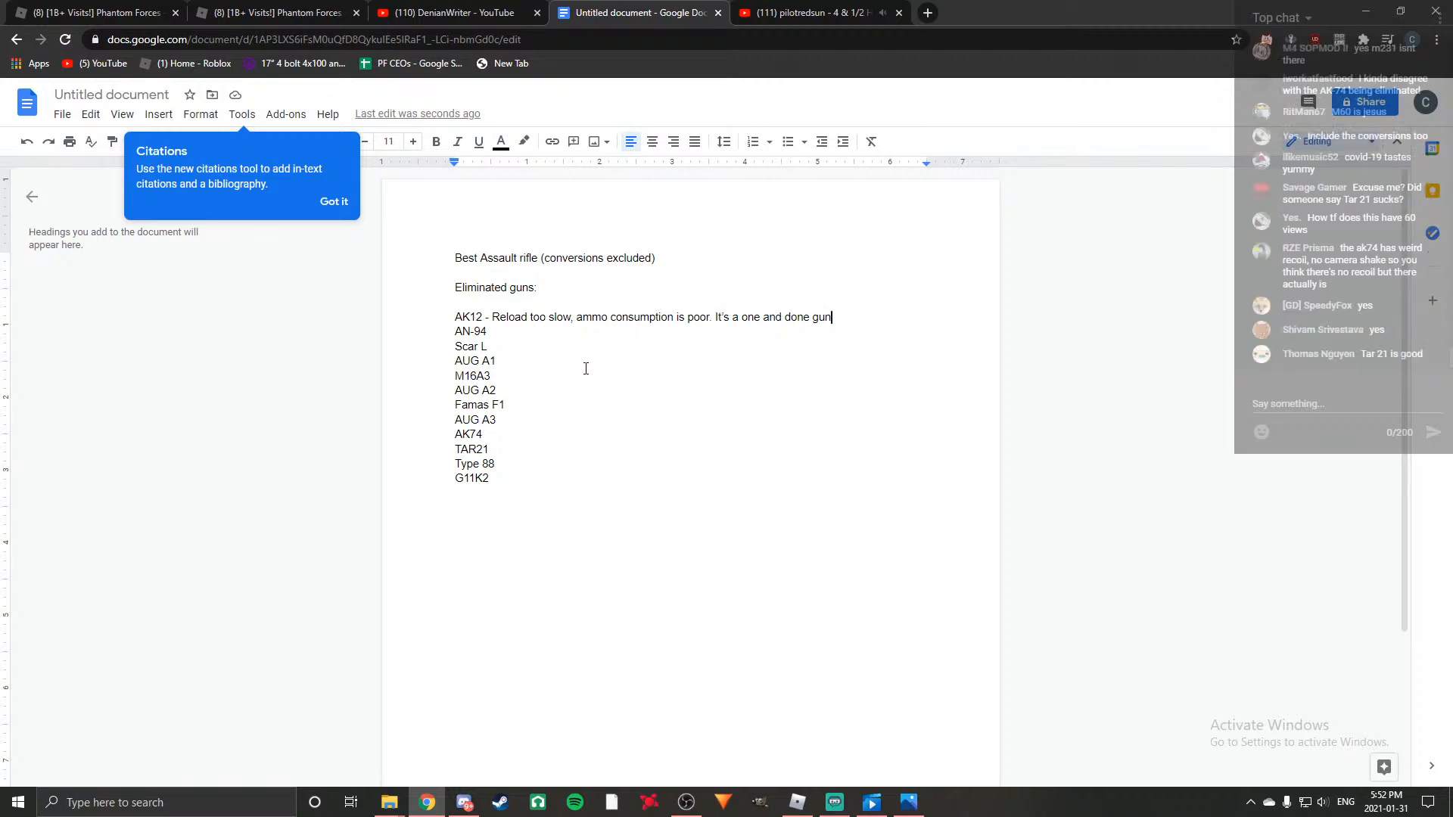
right_click(559, 351)
click(911, 392)
Add the reason "- Too gimmicky, amazing on paper, but very few can use it to it's best ability." after AN-94 in the list.
click(504, 335)
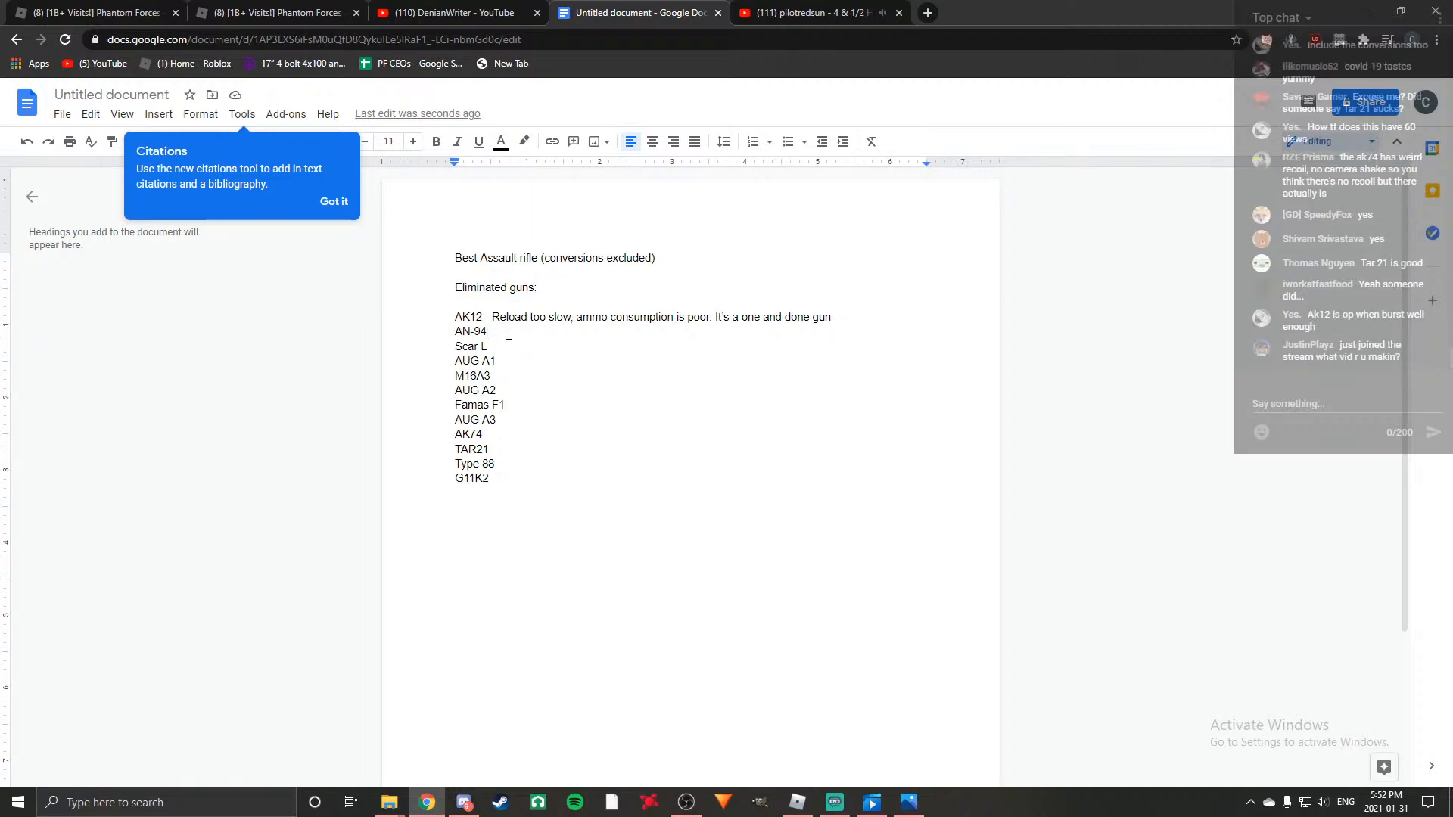
text(- Too )
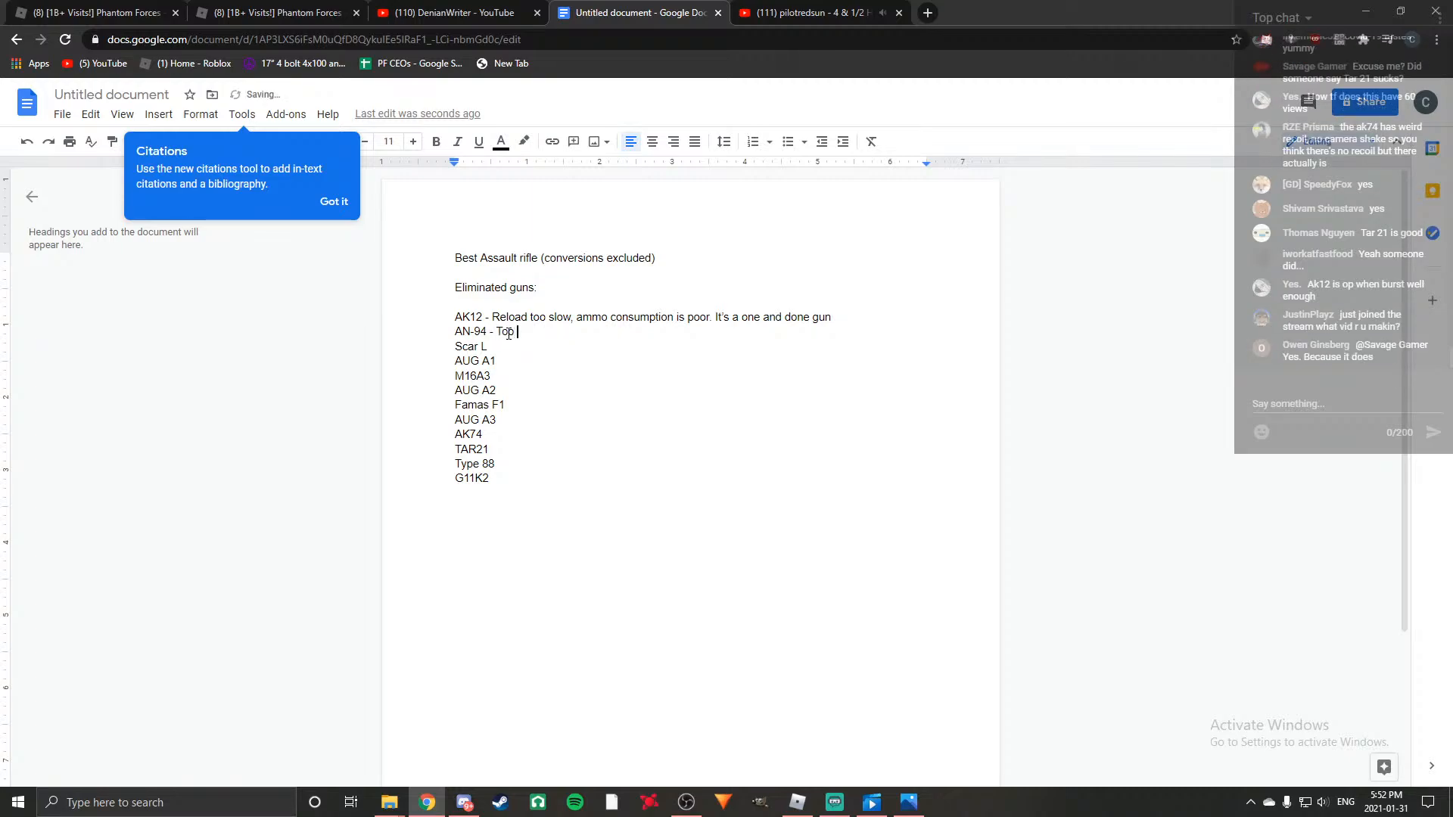
text(gimmicky. amazing on pa)
text(per)
text(, b)
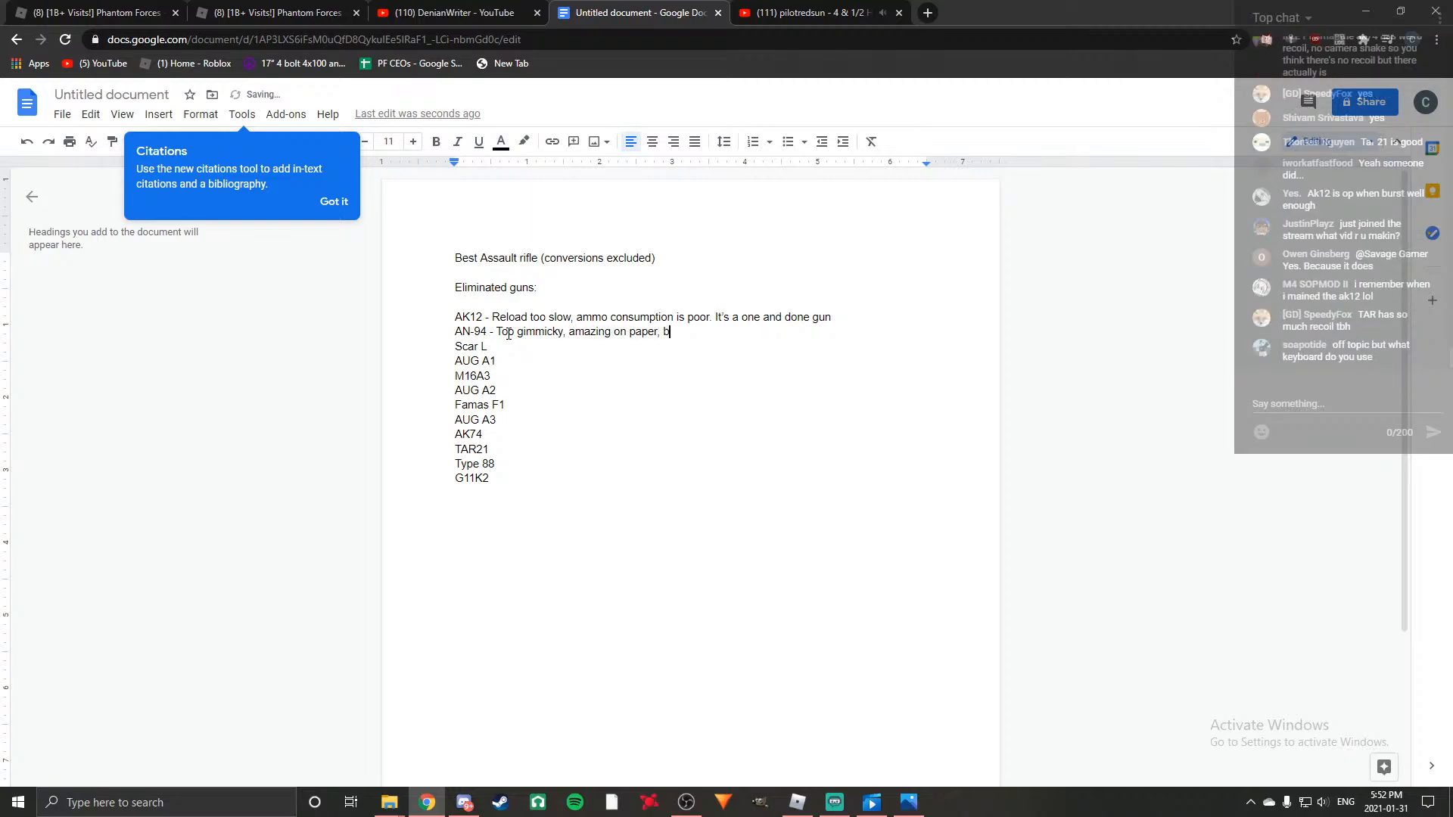
text(ut very few ca)
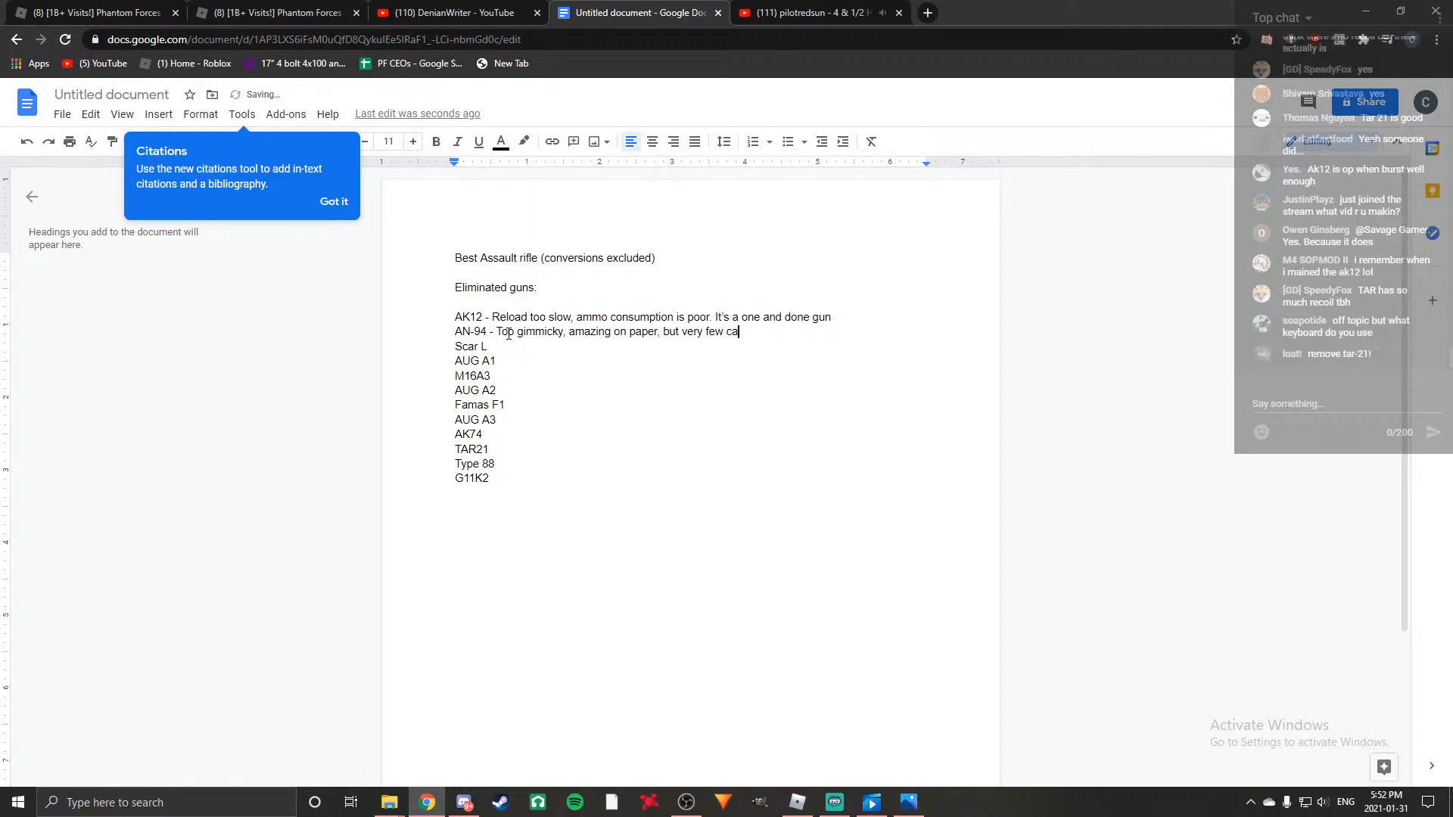
text(n use it to it's best a)
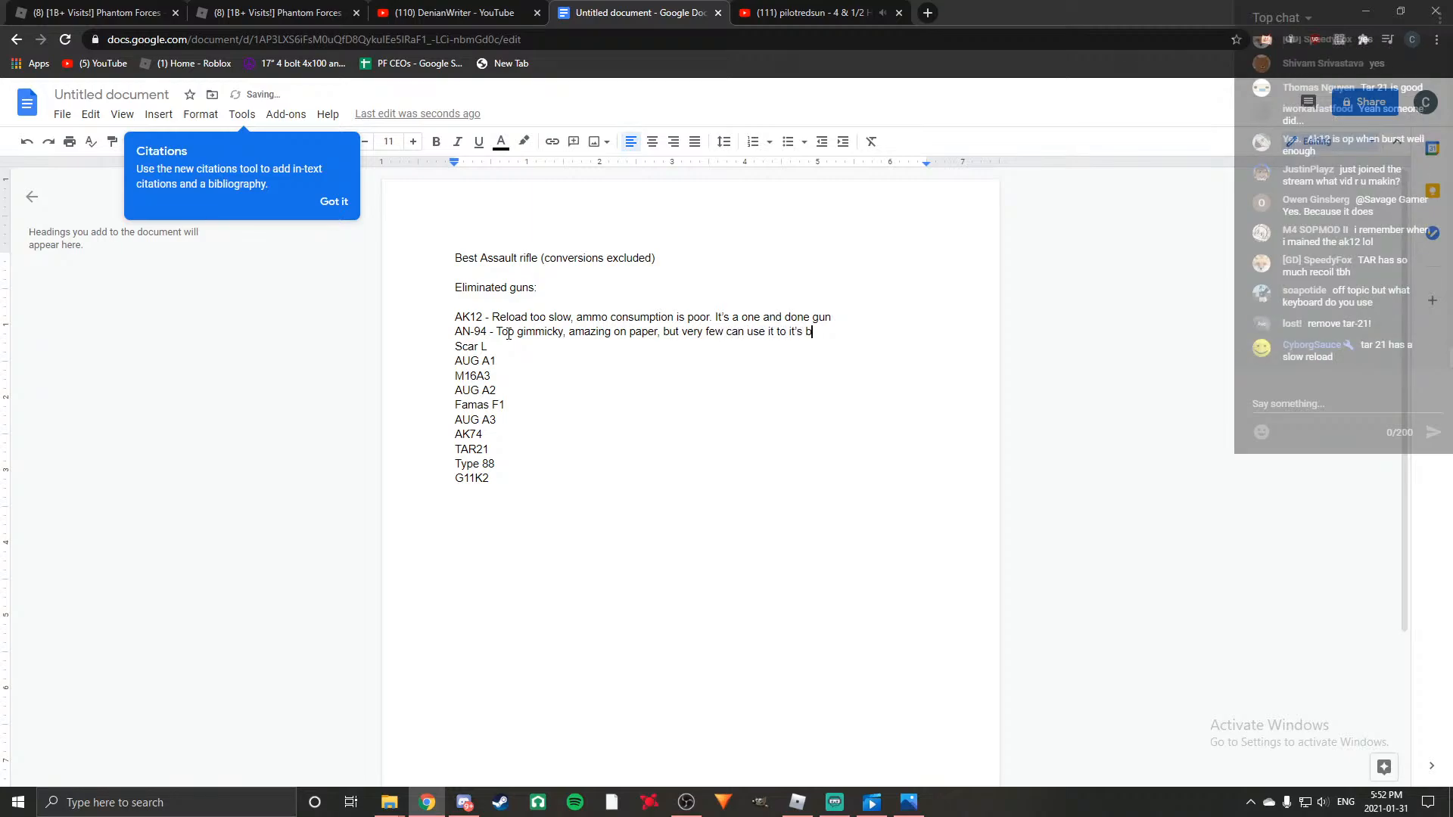
text(bility.)
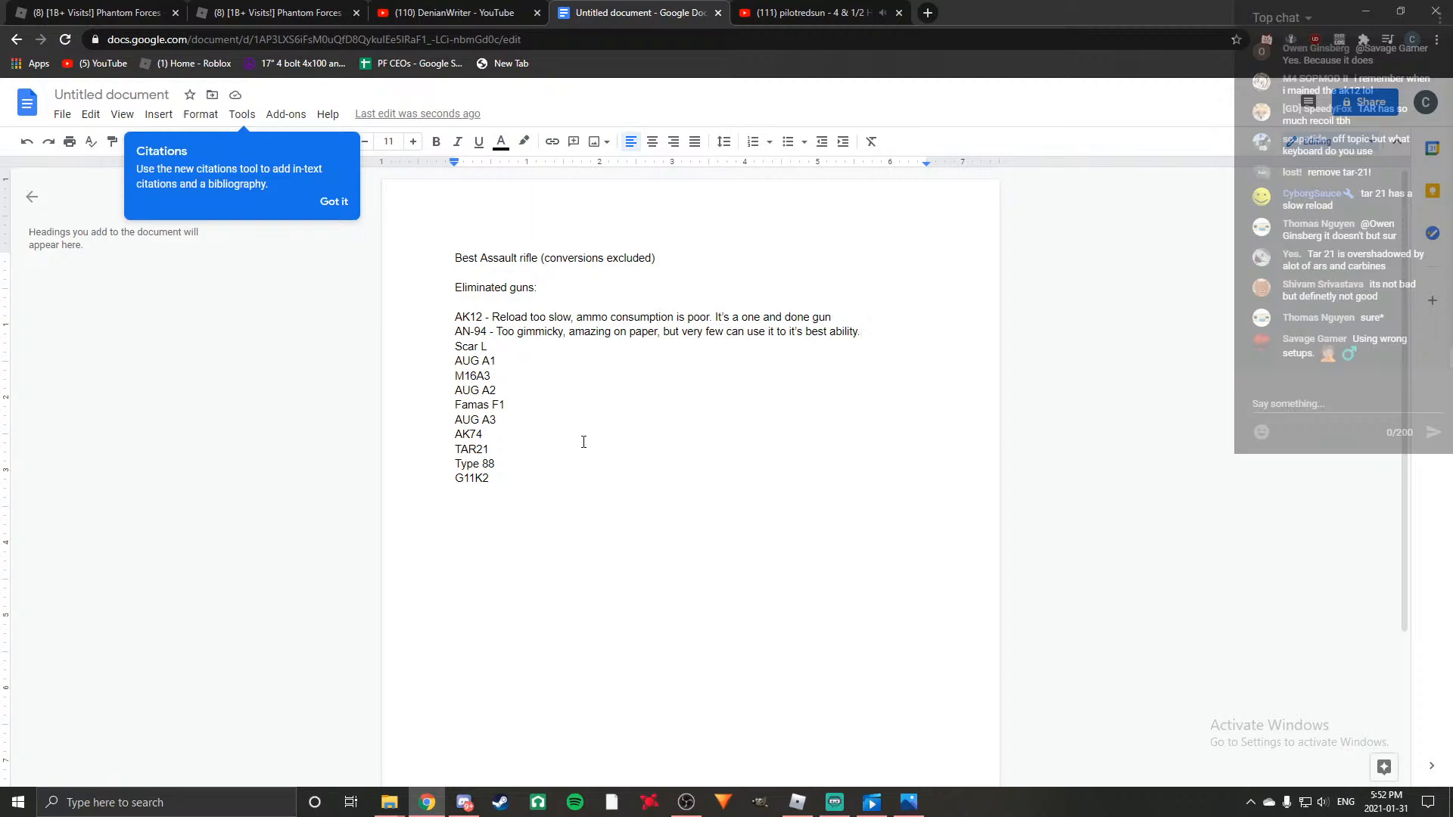
Add the reason "- worse hk416" after TAR21 in the eliminated guns list.
double_click(510, 449)
text(- worse )
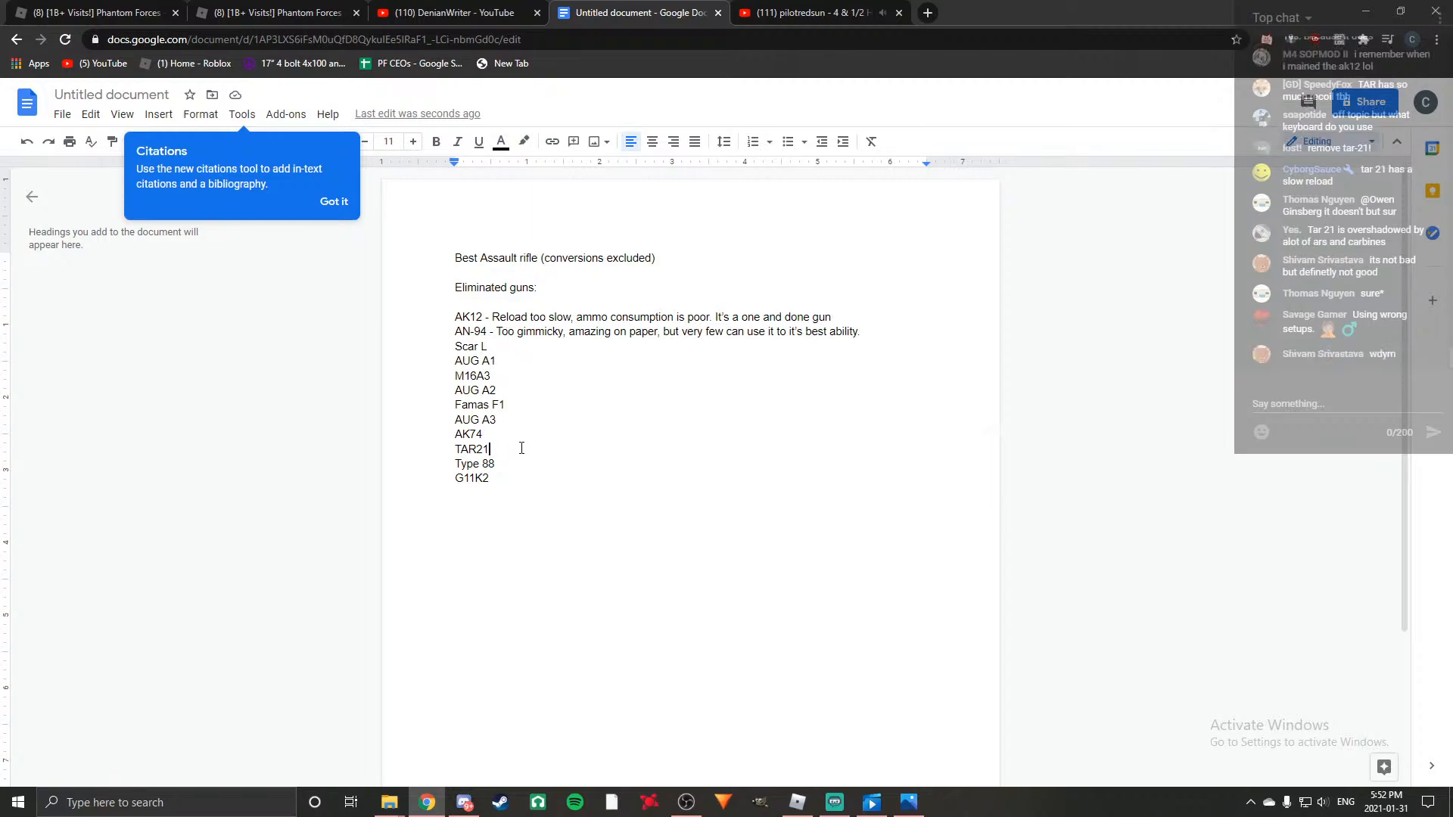
text(hk416)
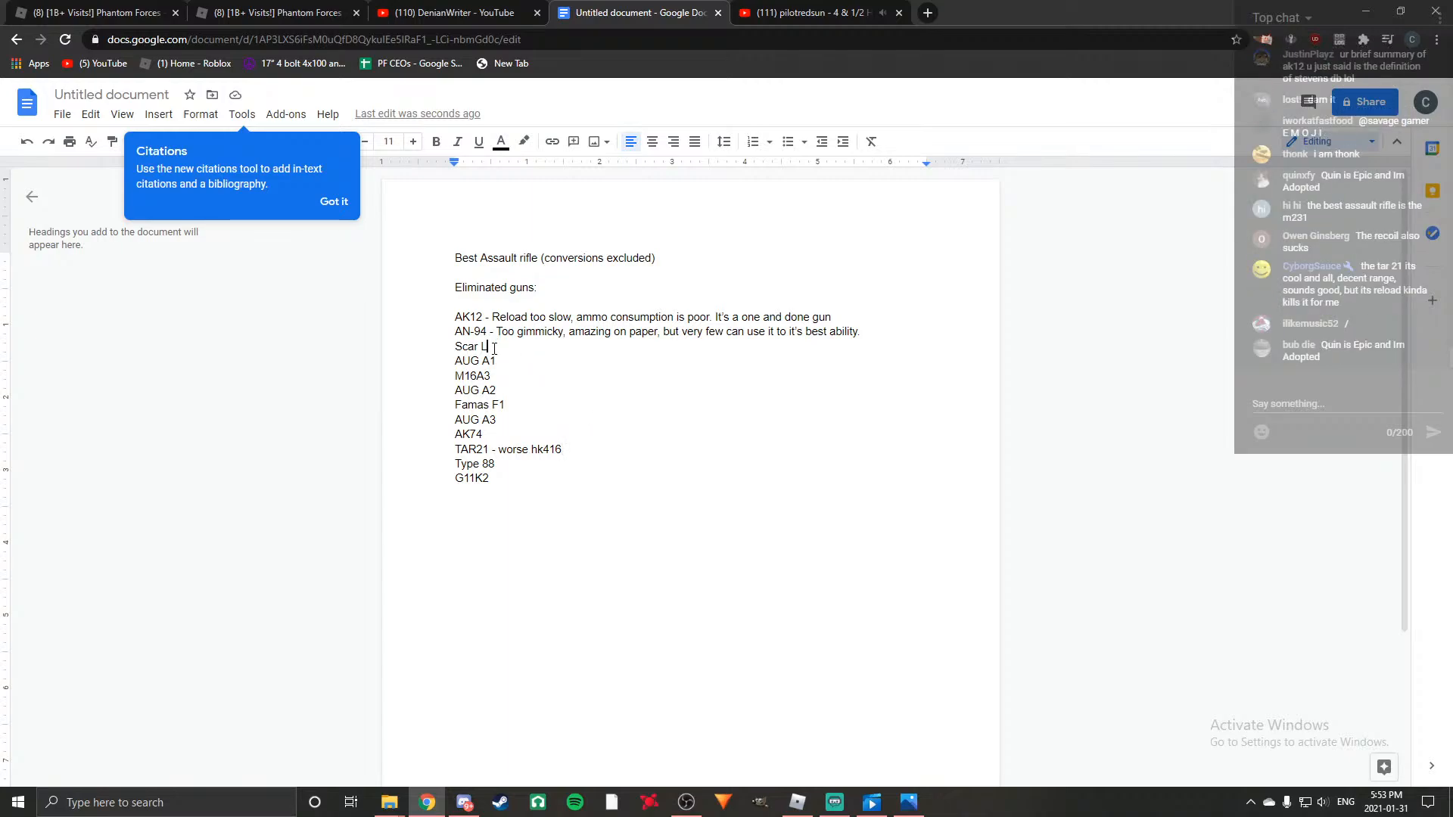
click(533, 342)
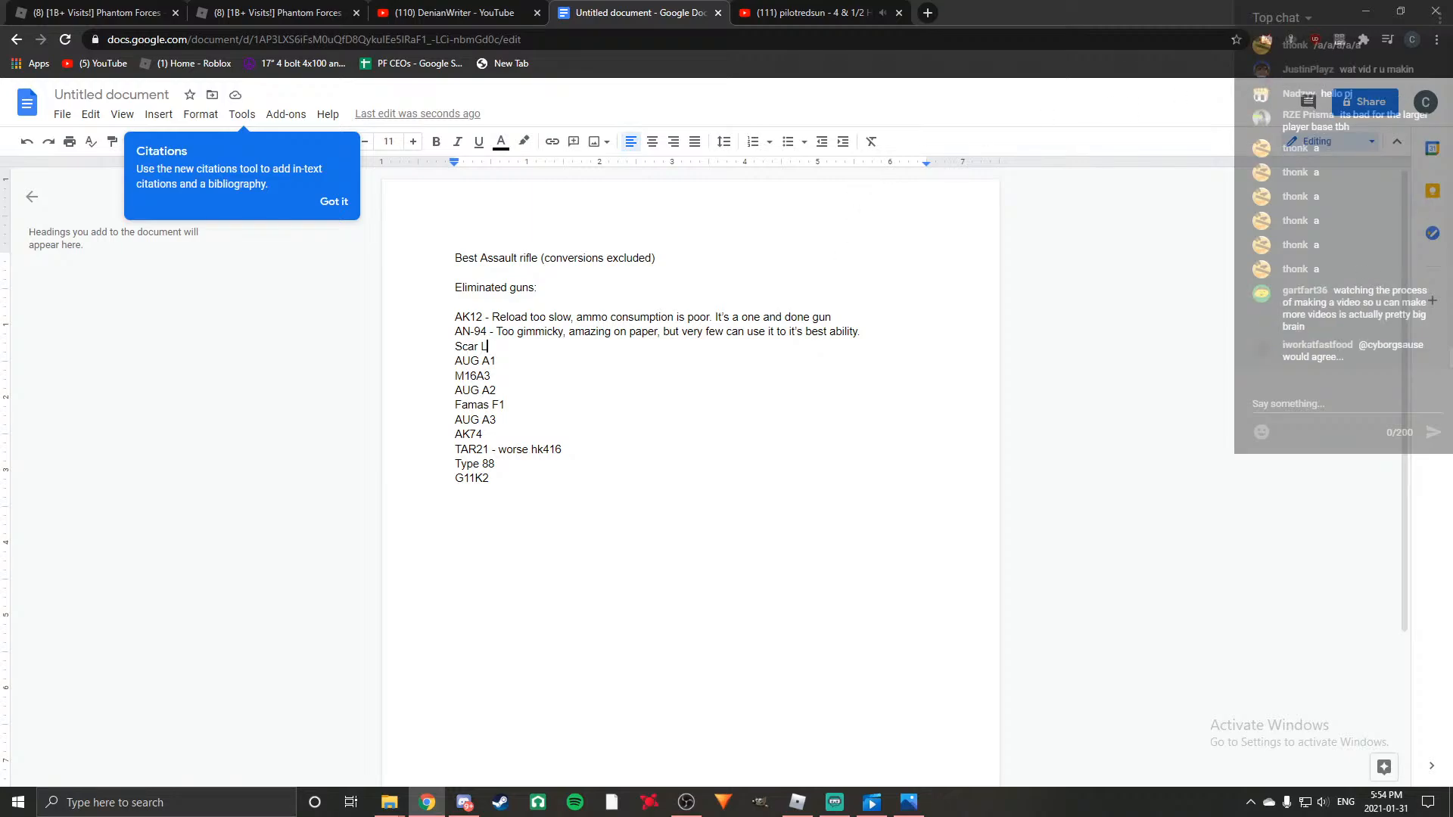
Open the YouTube home page in a new browser tab.
click(825, 12)
click(582, 12)
click(846, 18)
click(928, 12)
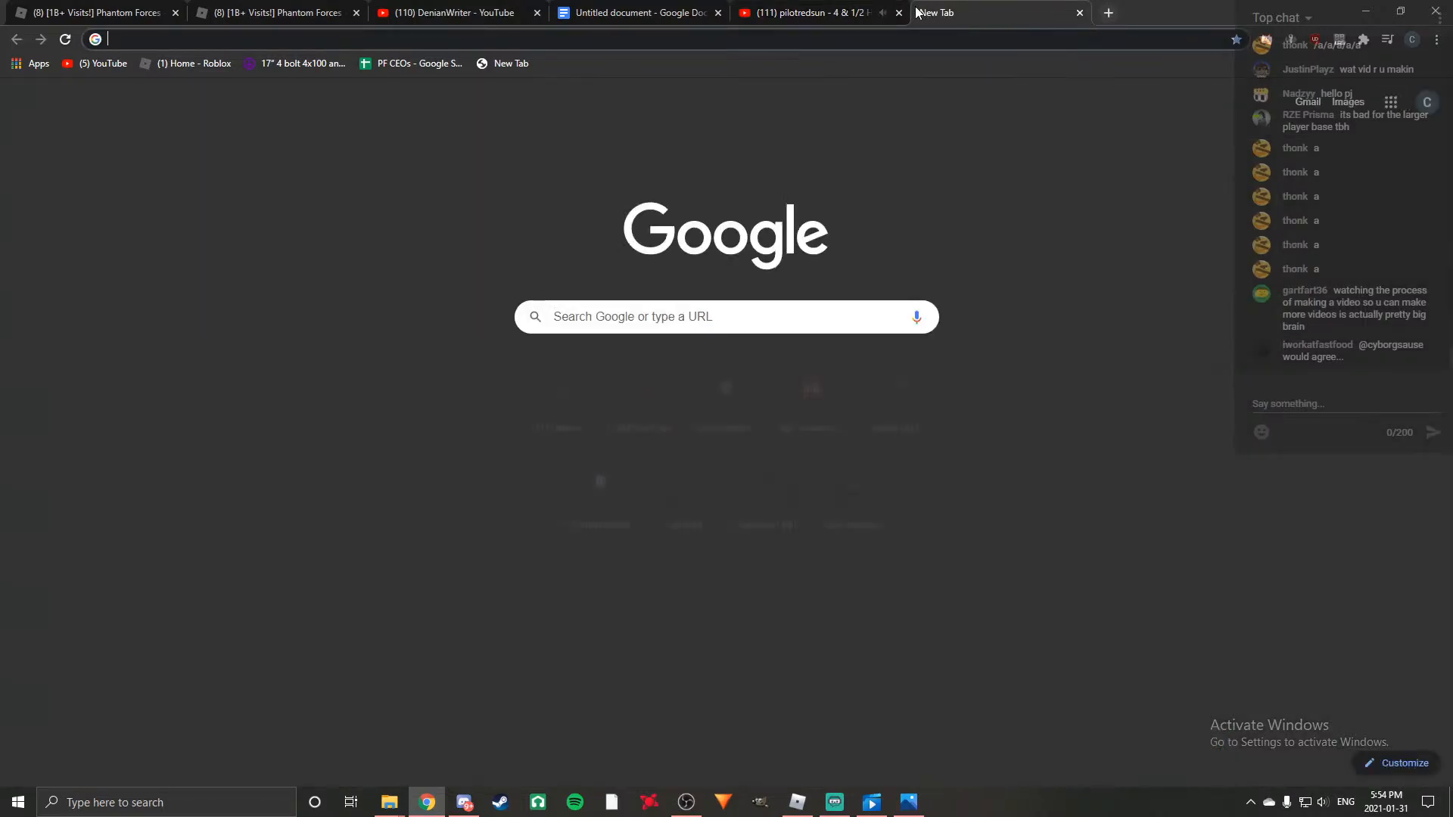
click(667, 380)
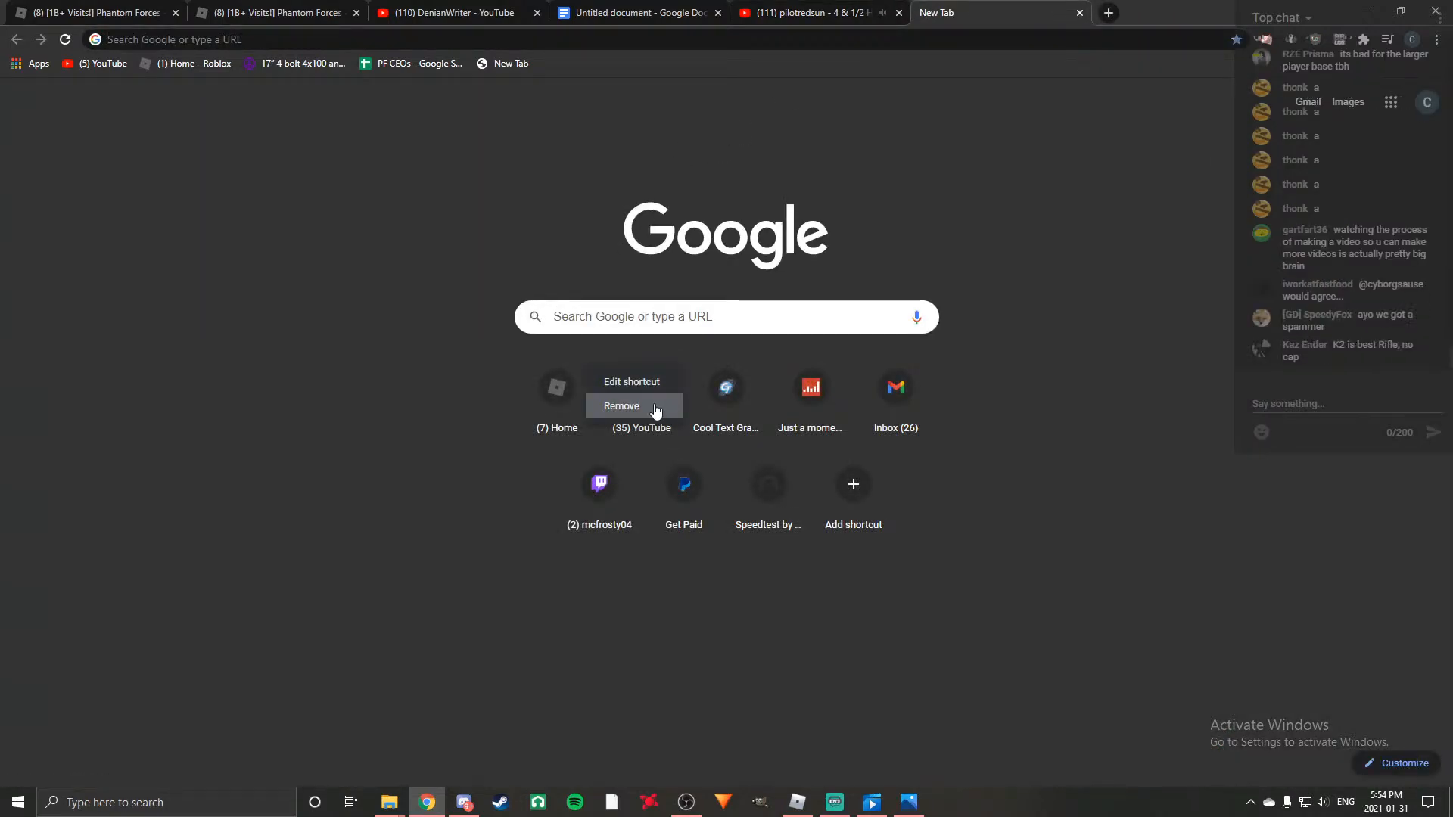
click(657, 389)
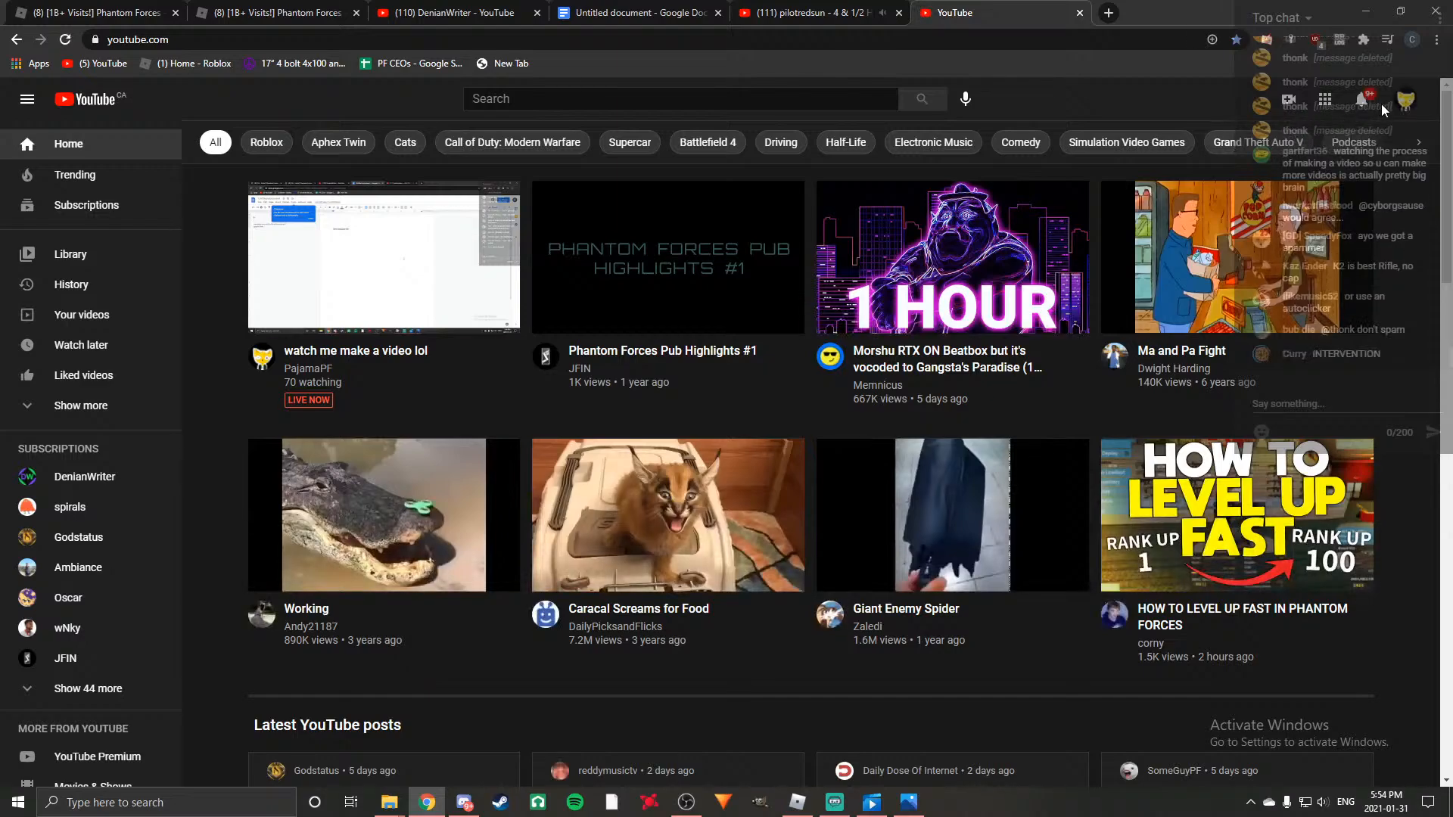
Go to the live streaming management in YouTube Studio and open the running stream "watch me make a video lol".
click(1407, 105)
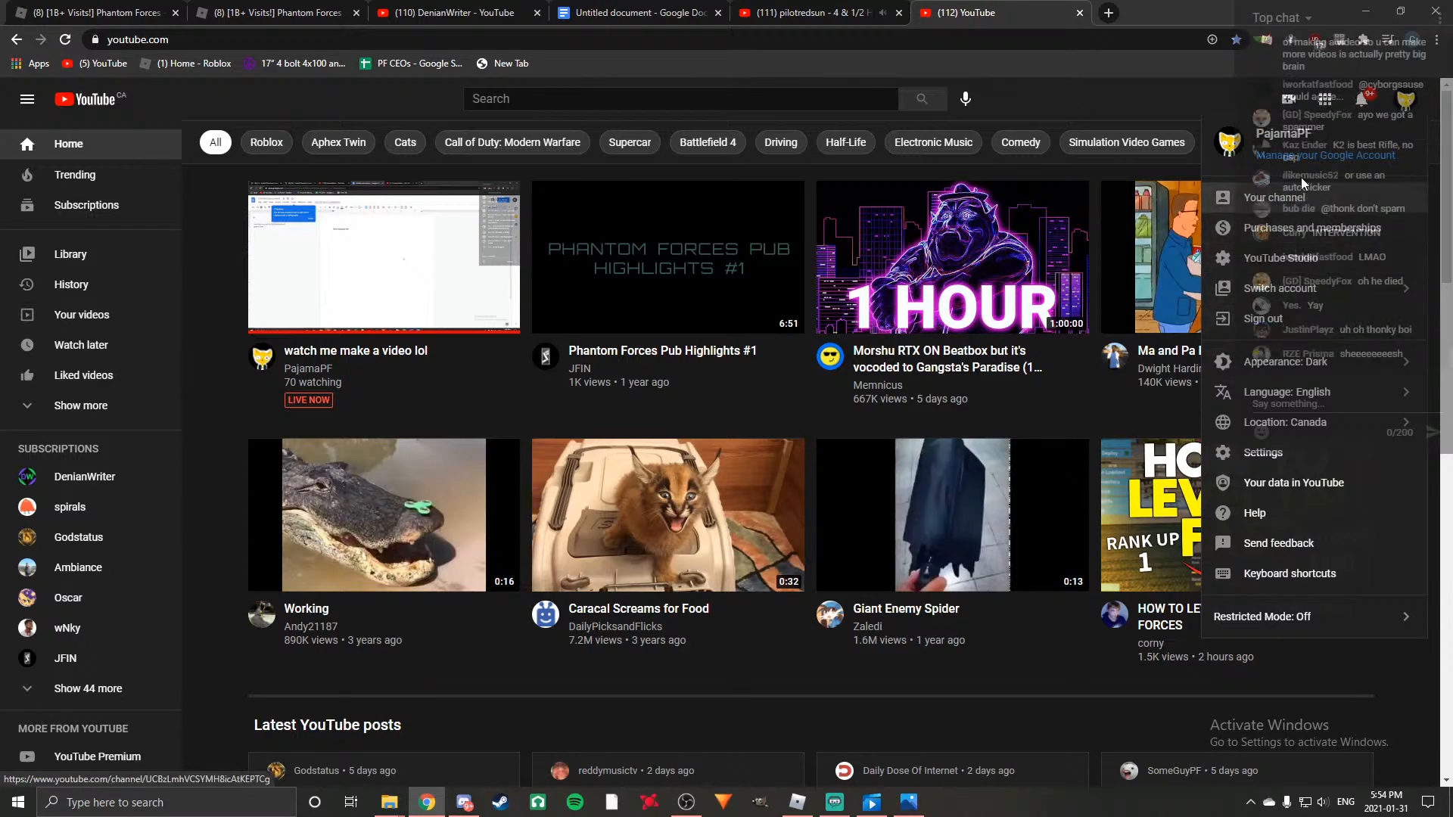
click(1229, 111)
click(1284, 102)
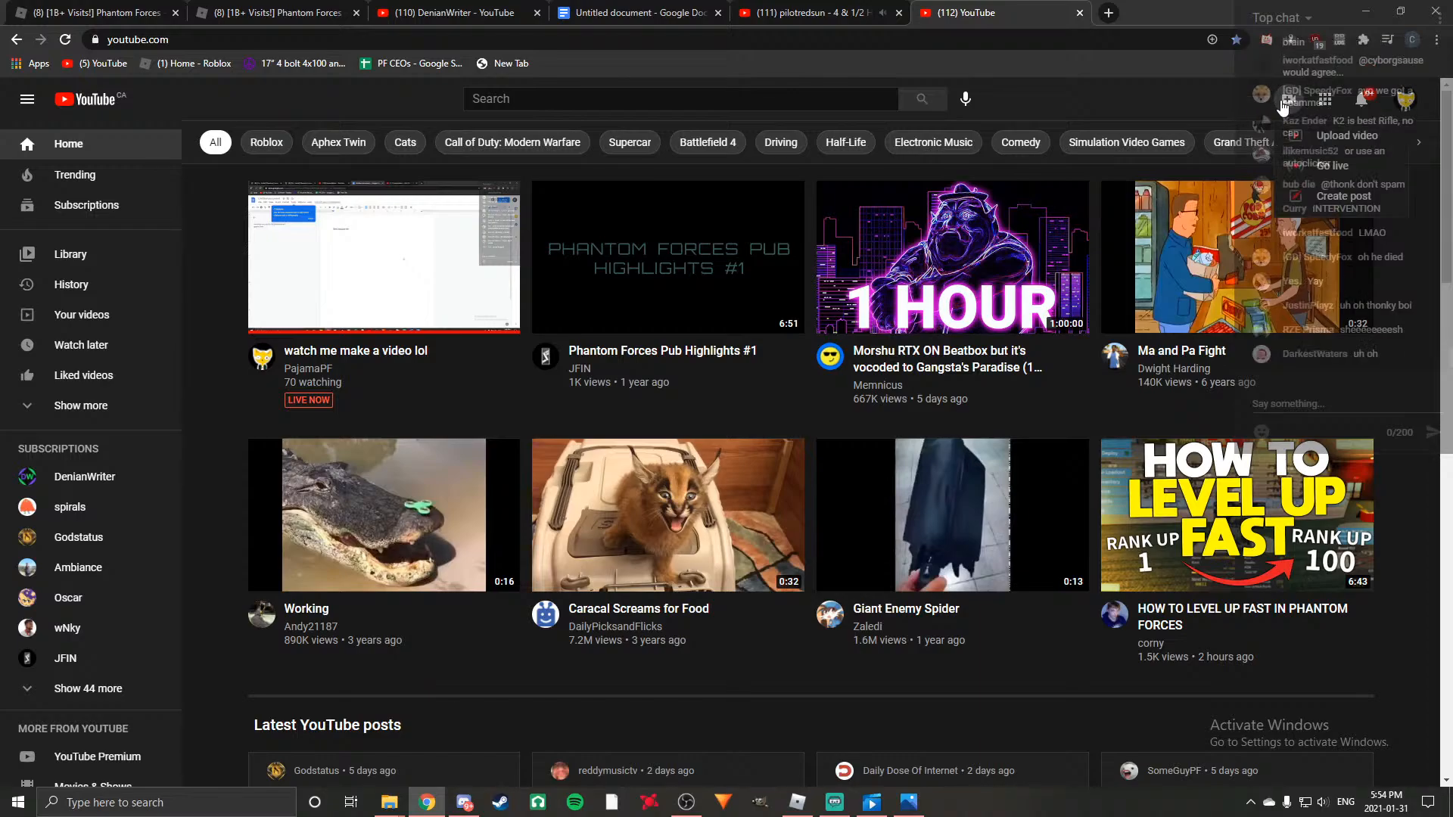
click(1344, 173)
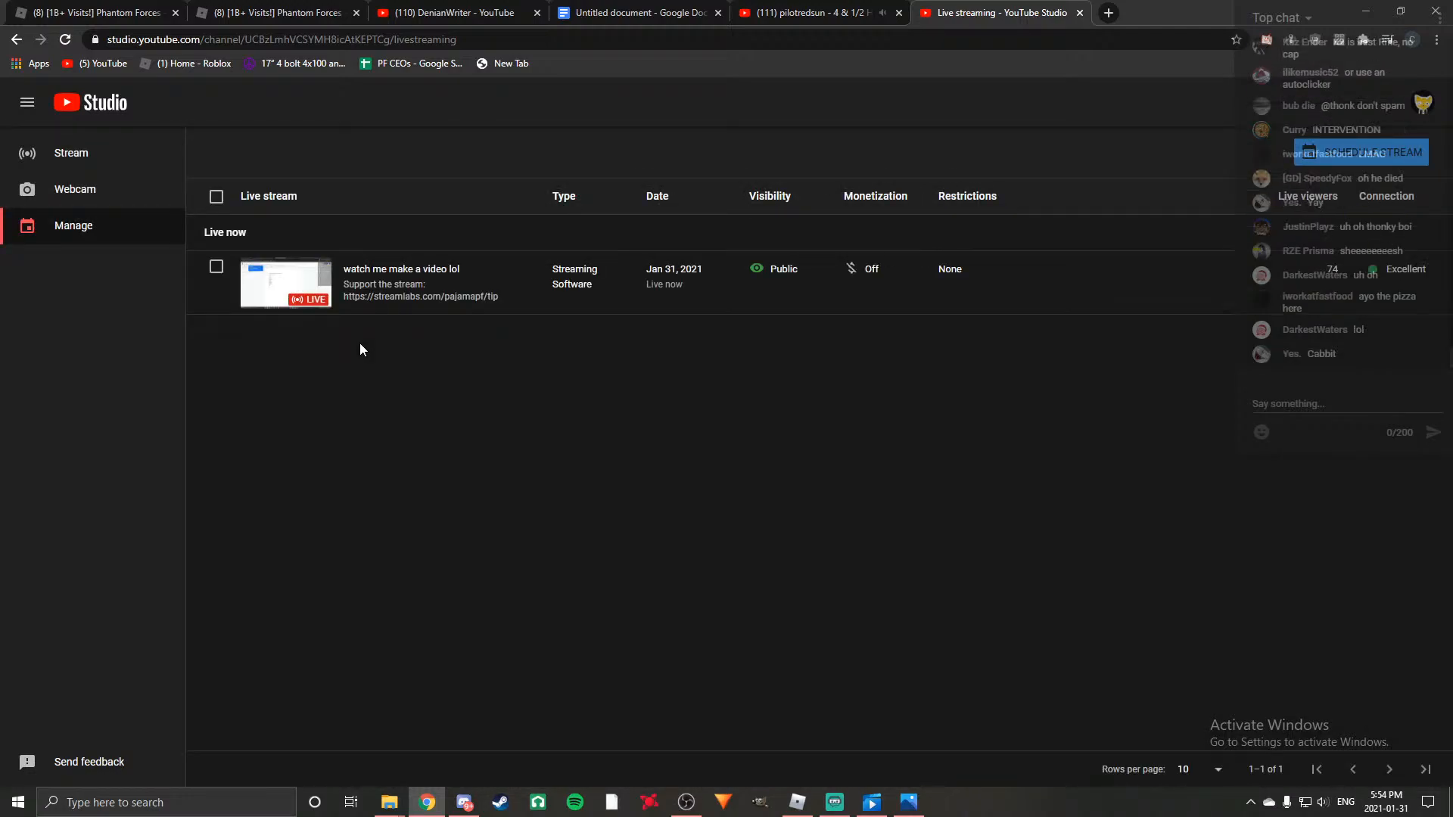
click(130, 162)
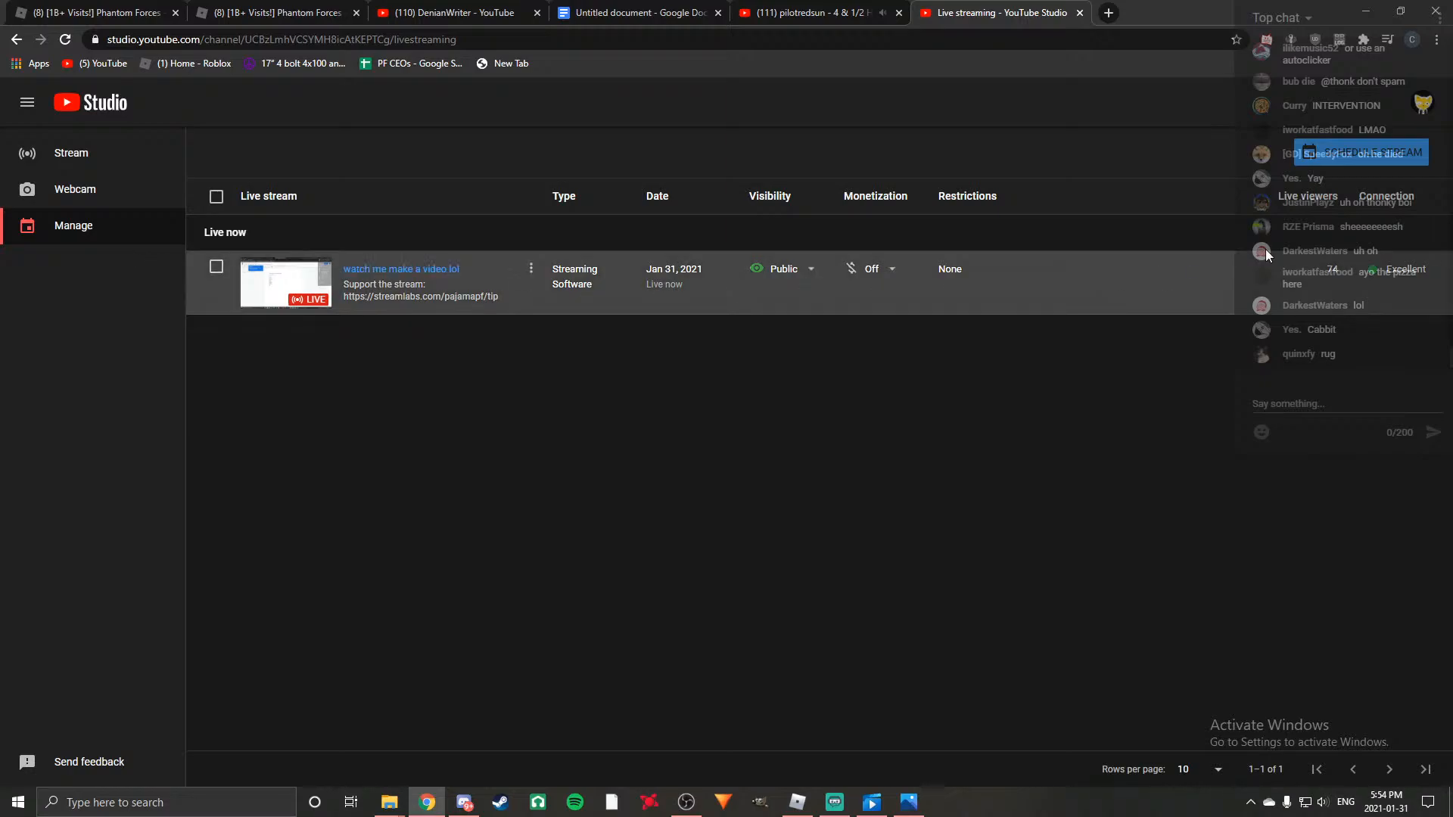
click(311, 277)
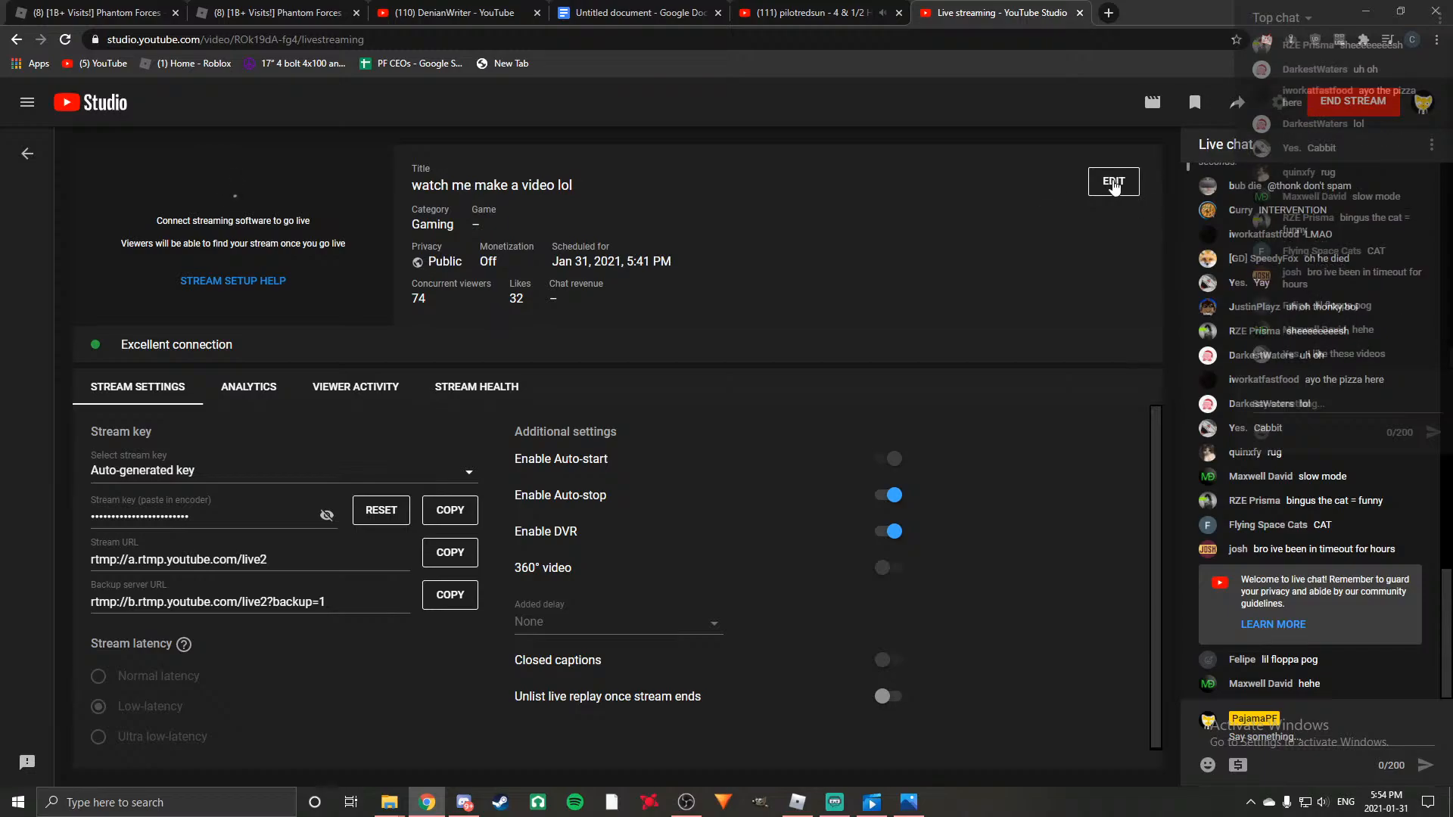
Enable slow mode for the stream's live chat with 5 seconds between messages and save the settings.
click(1113, 181)
click(446, 316)
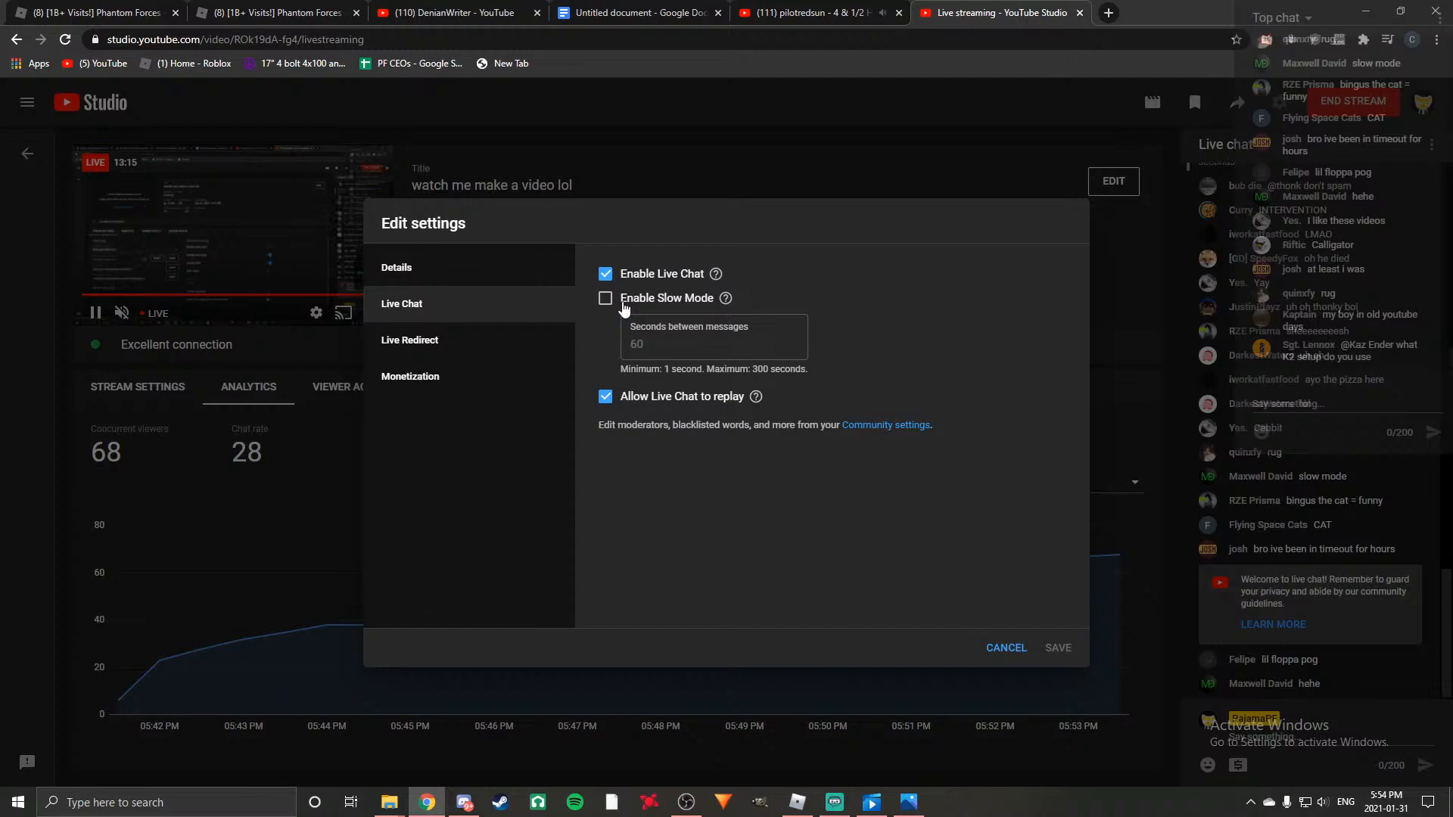
click(605, 299)
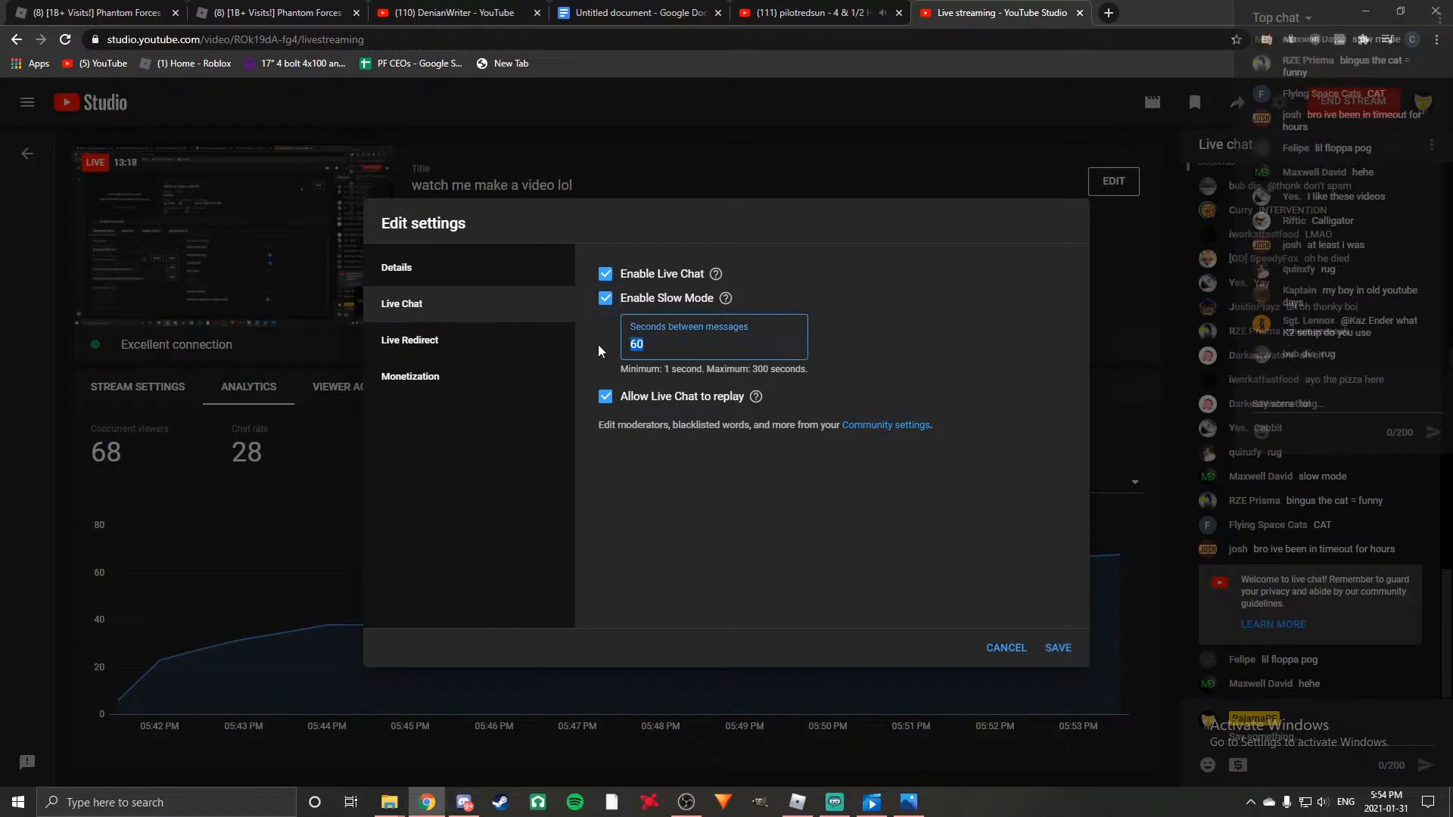
text(5)
click(1055, 649)
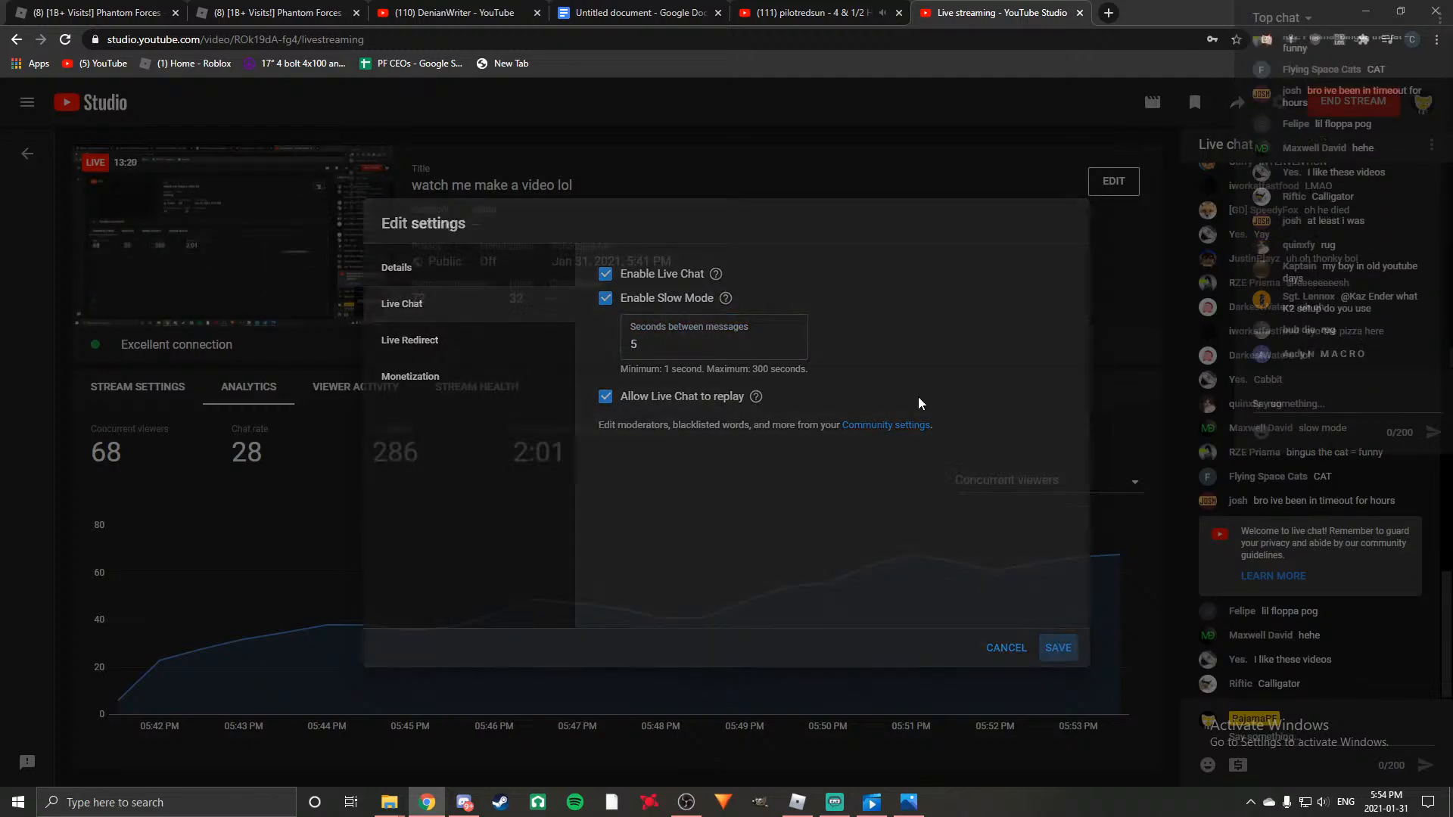
Back in the Google Docs document, add "- inferior to L85 and G36, but still good" after Scar L and "- same reason as above" after AUG A1.
key(ctrl+4)
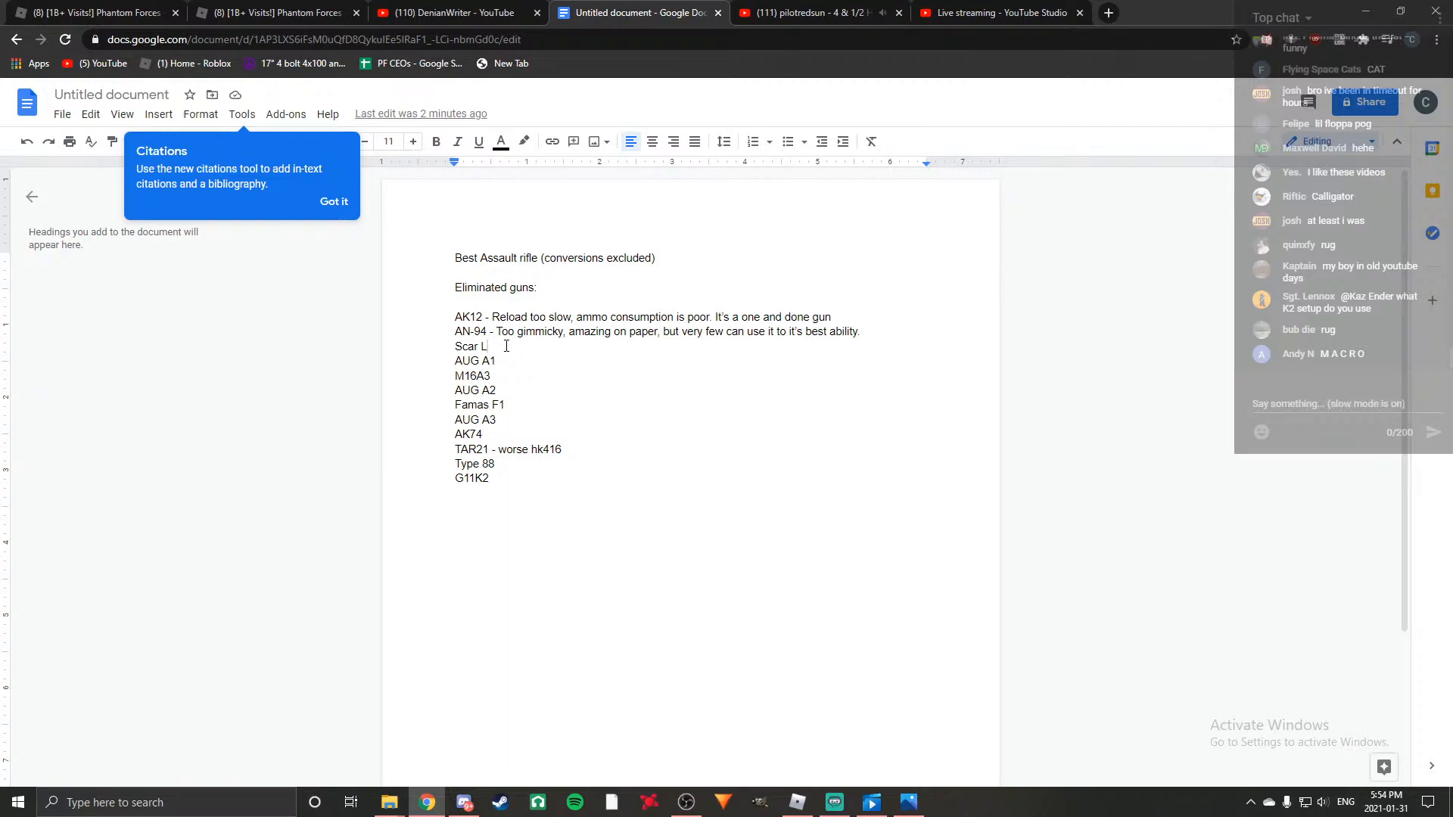
text(-)
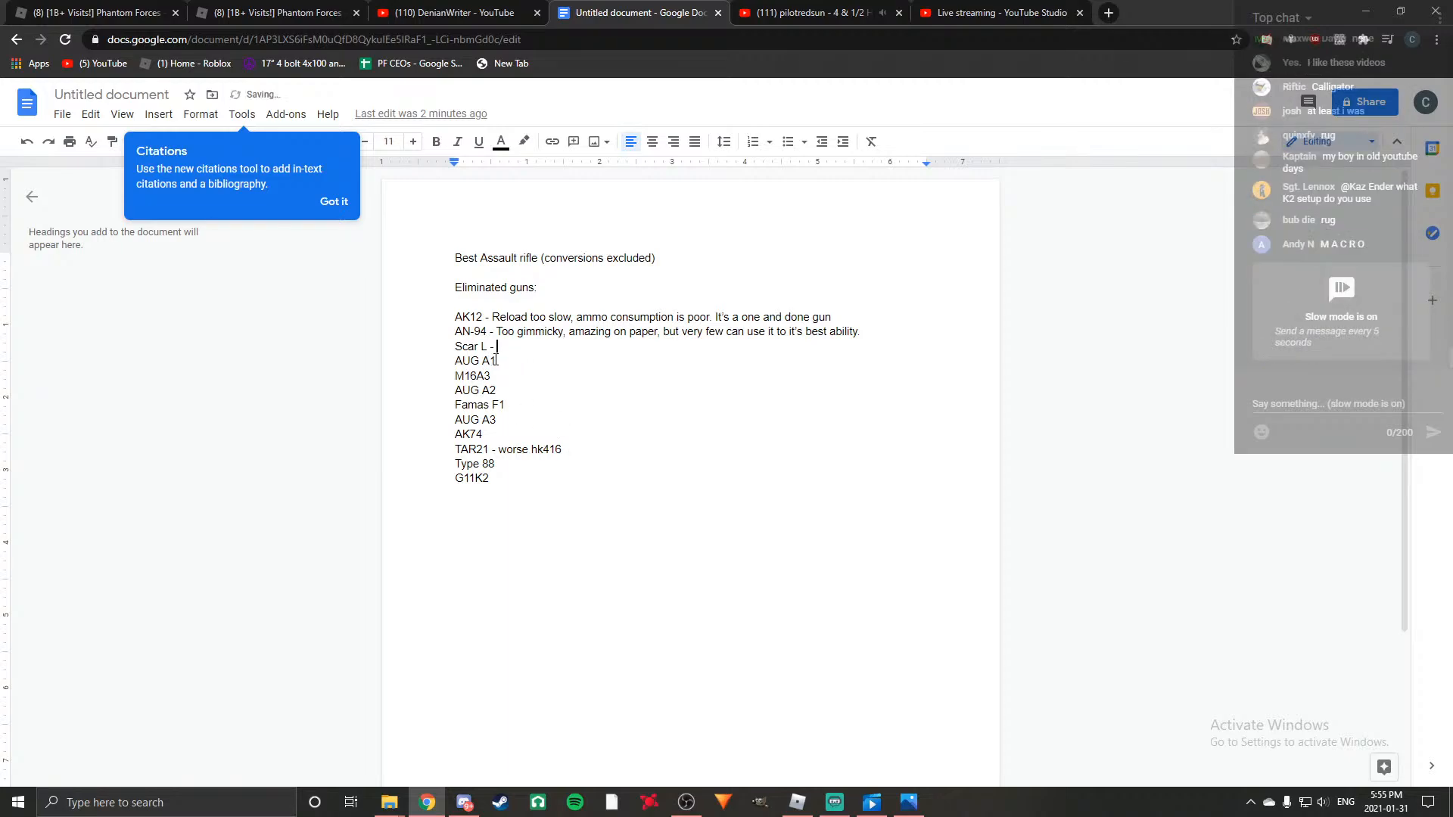
text( inferior to L85 and G3)
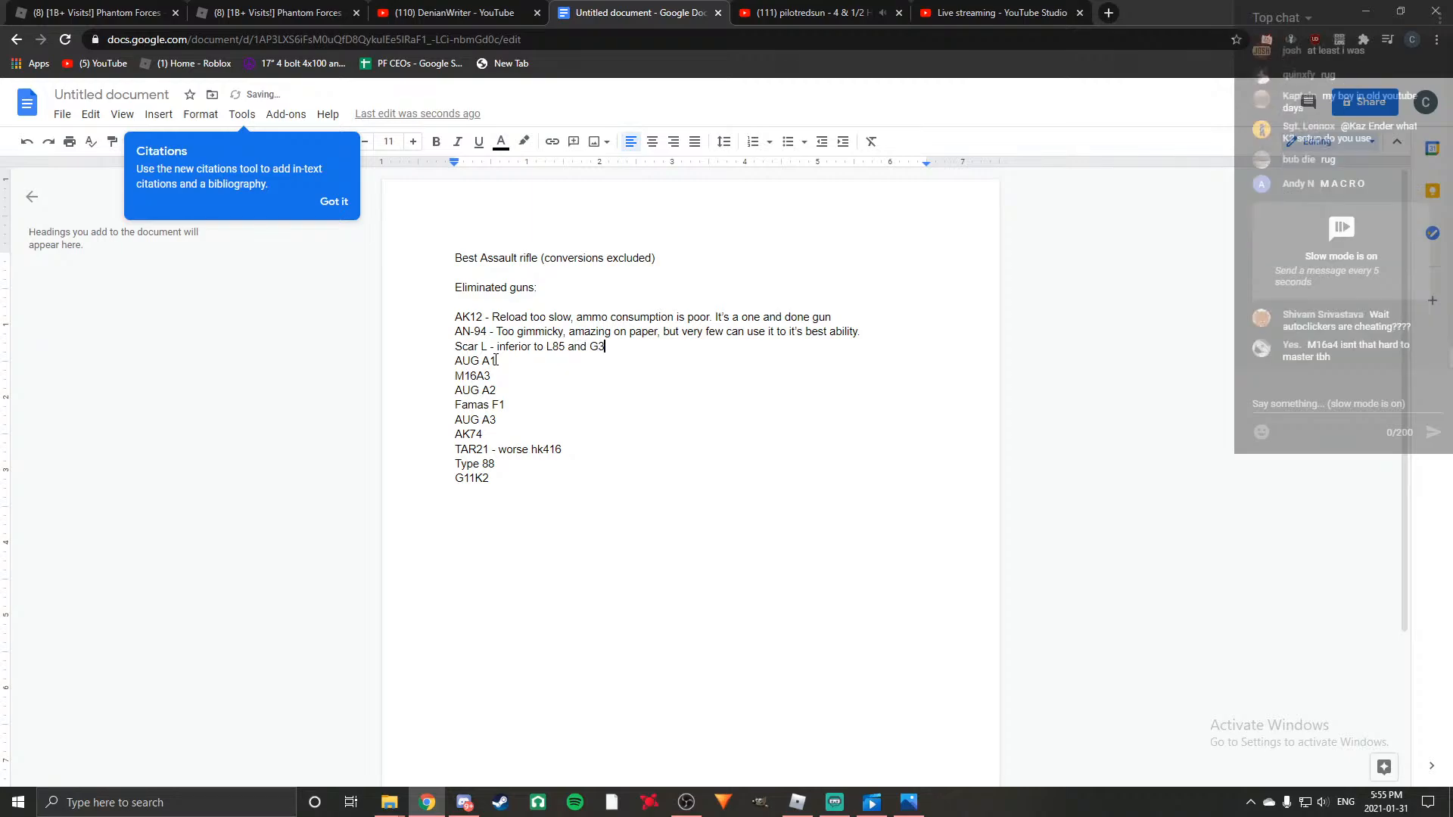
text(6, but still good AUG)
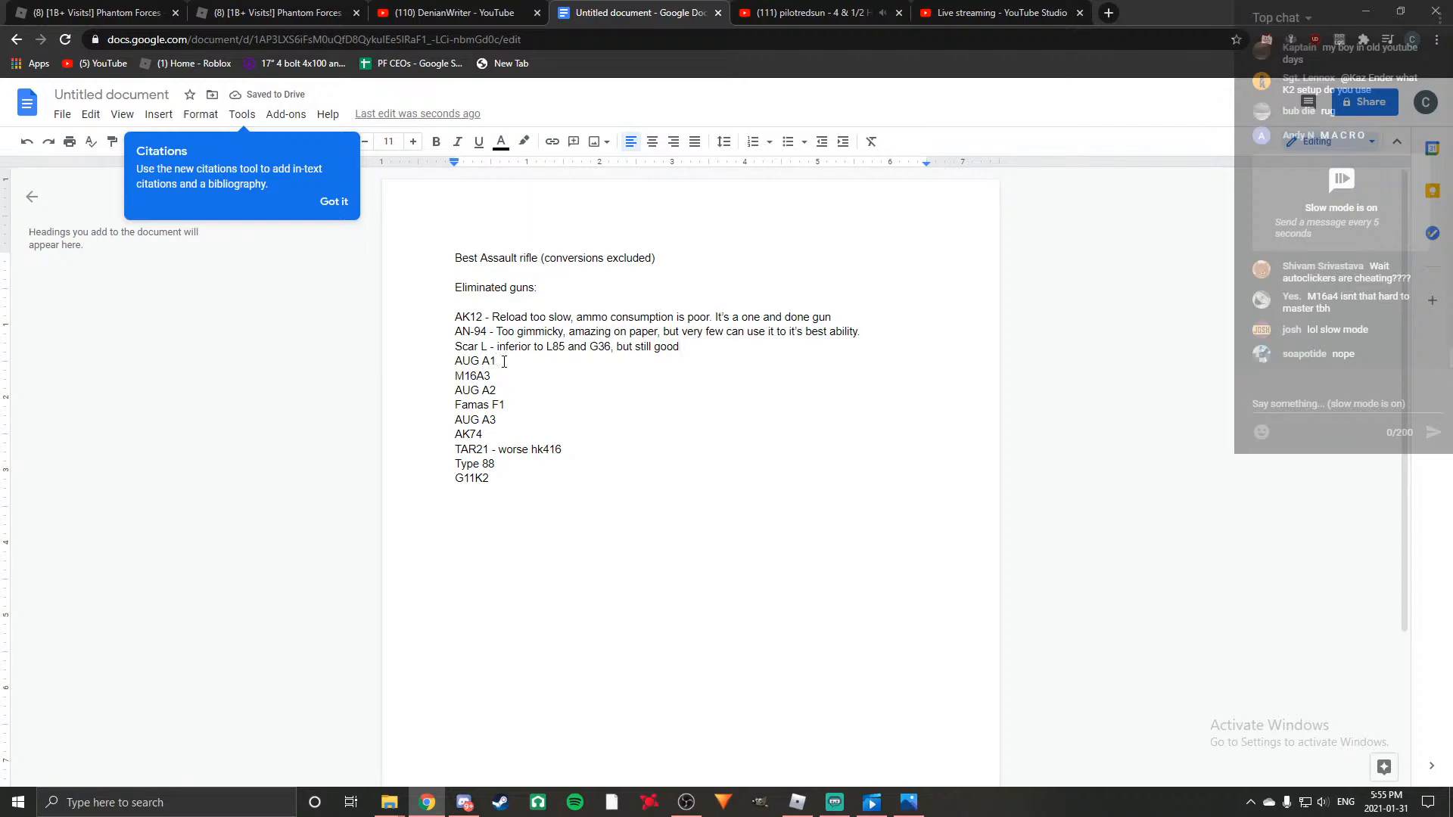
text( A1 - same)
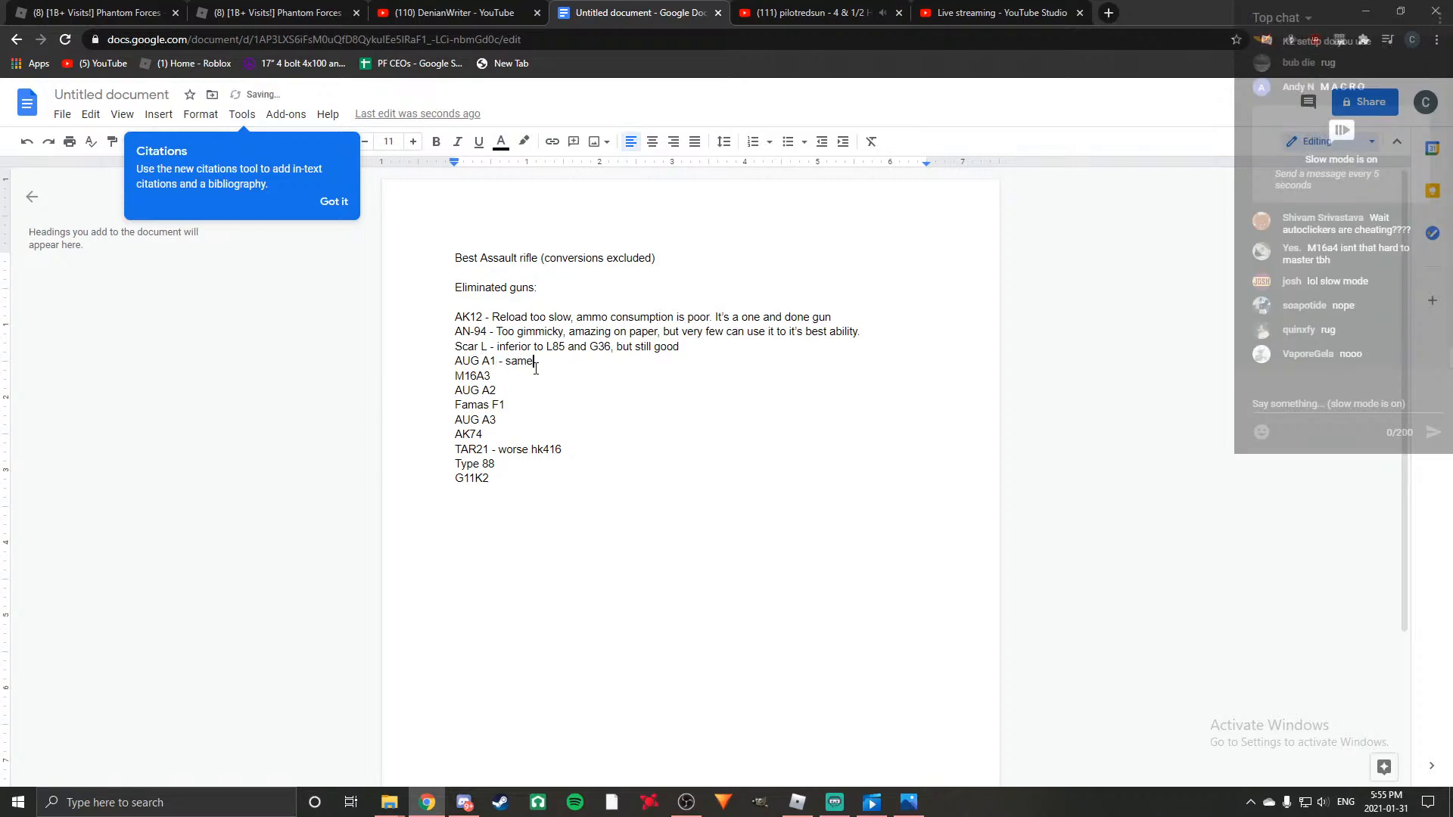
text( reason as above)
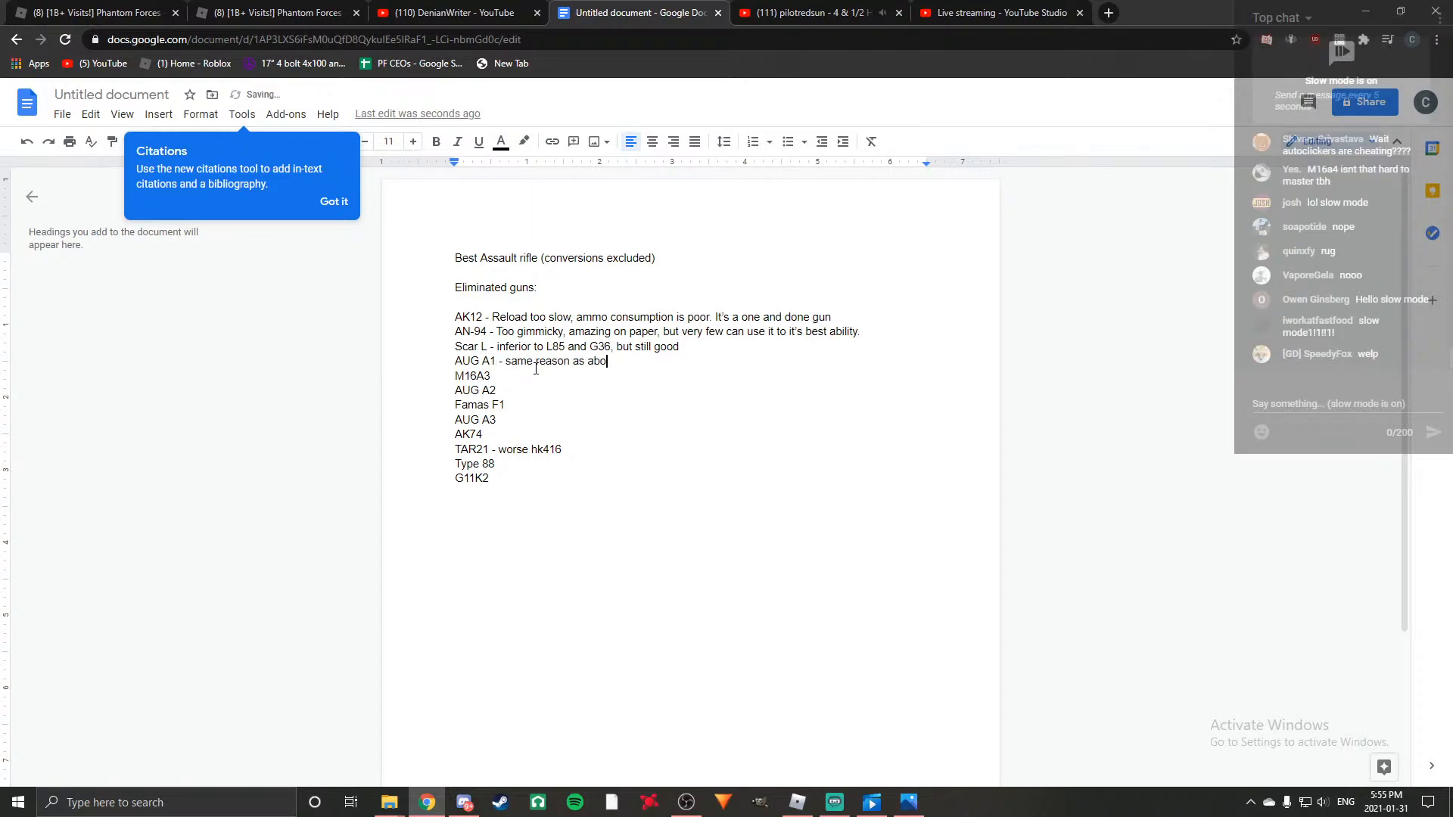
Add the reason "- worse hb, hb is very situational anyways" after M16A3 in the list.
click(507, 382)
text(- worse )
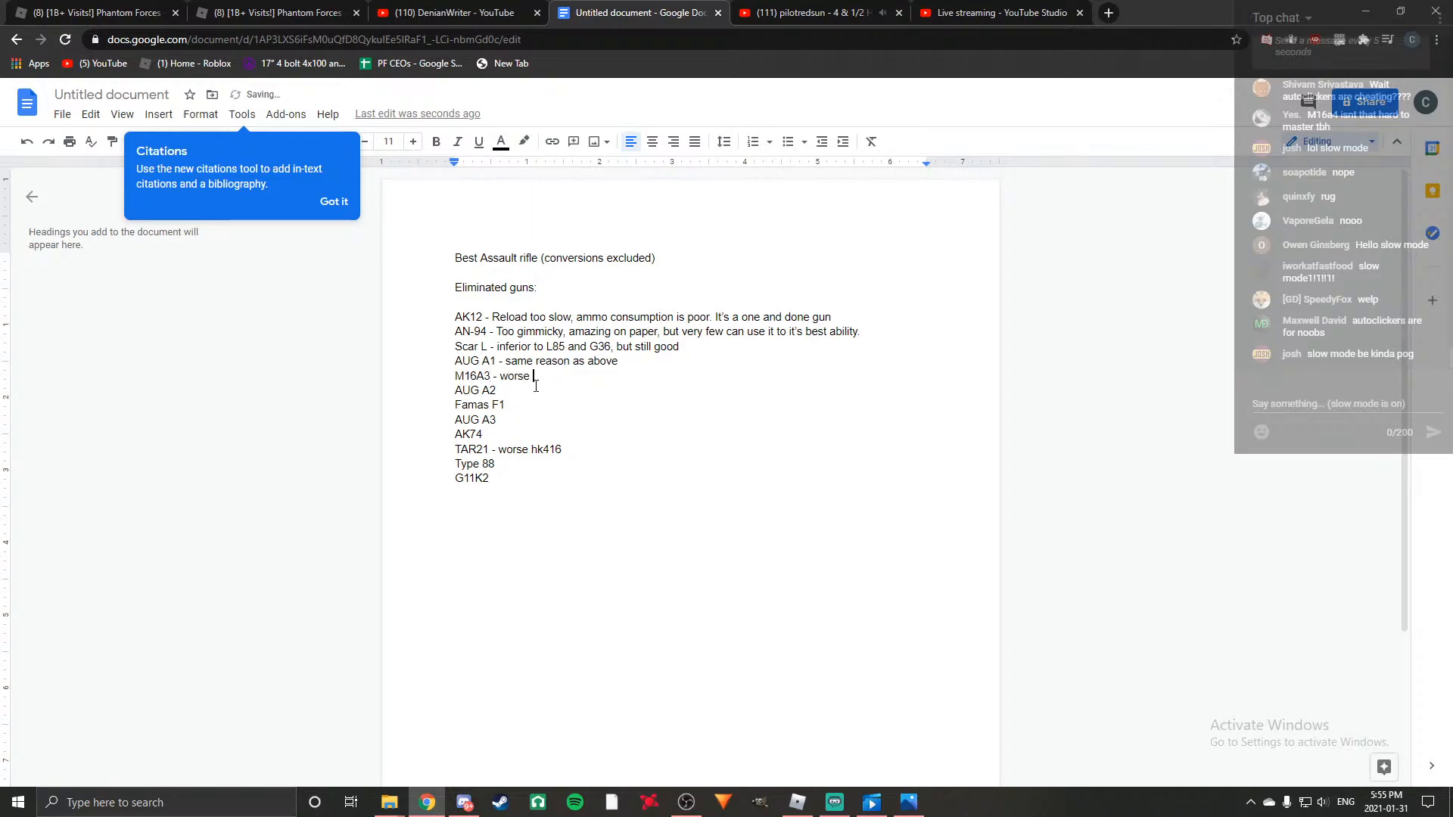
text(hb)
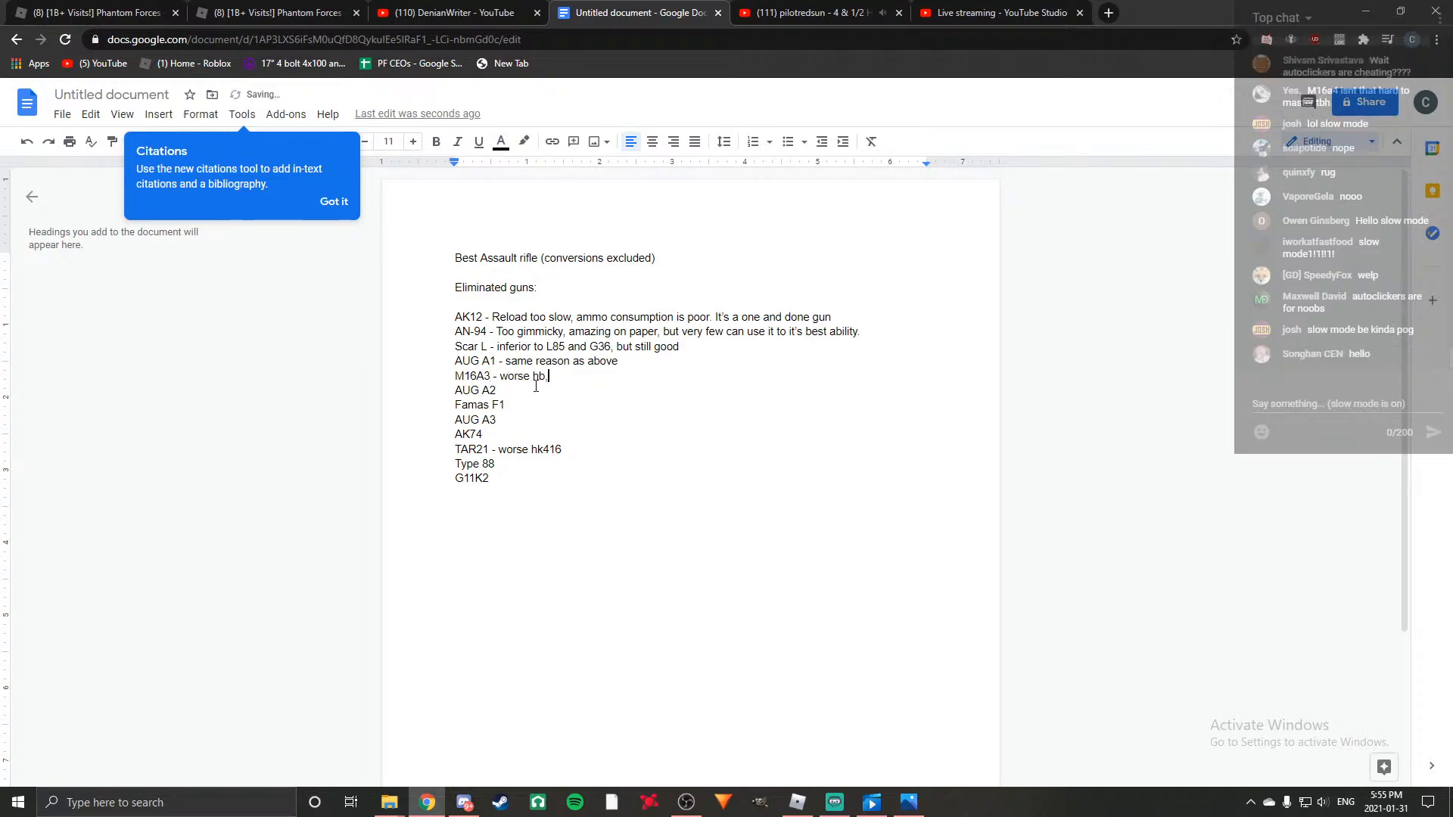
text(, hb is very situational anyw)
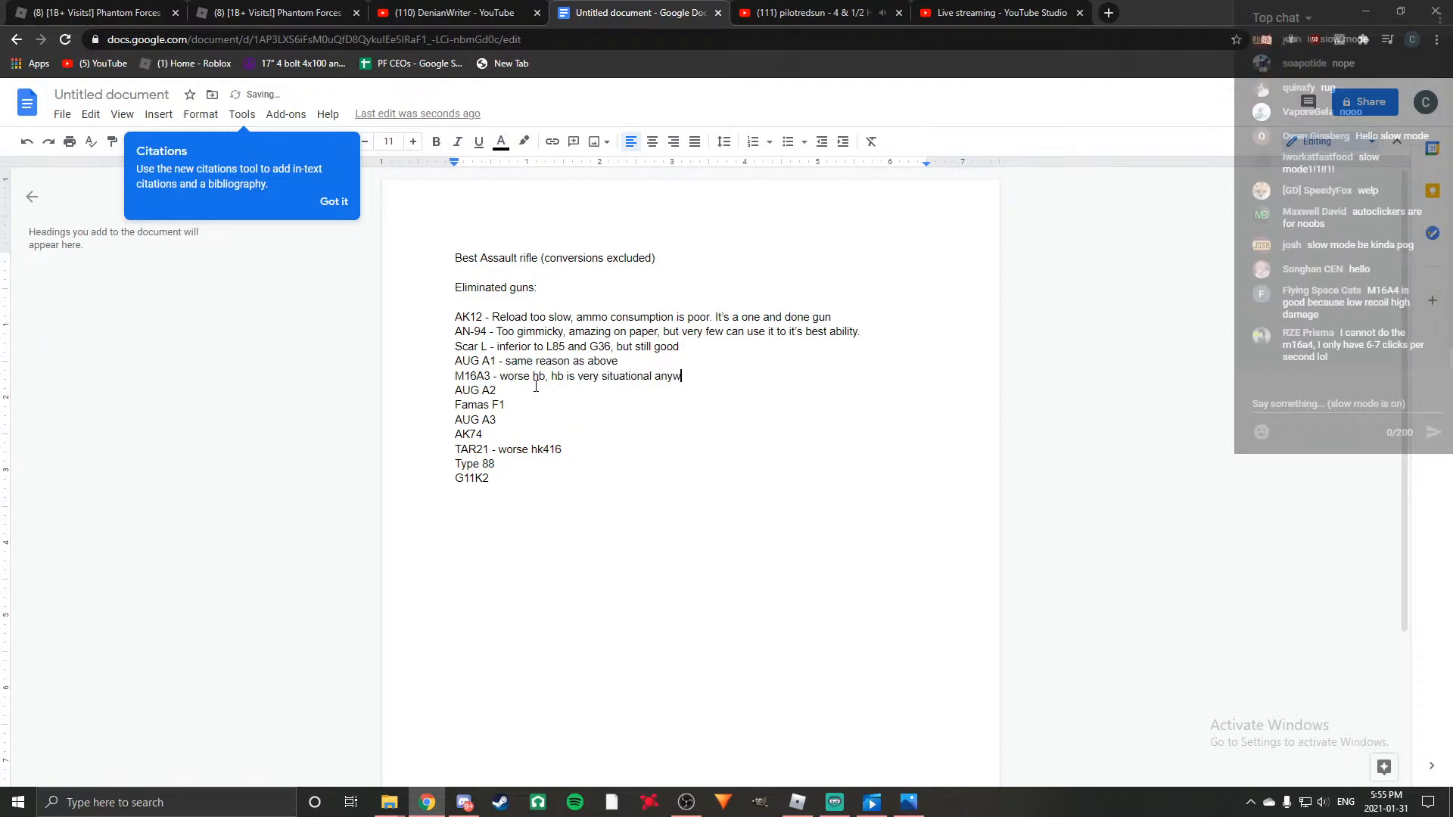
text(ays)
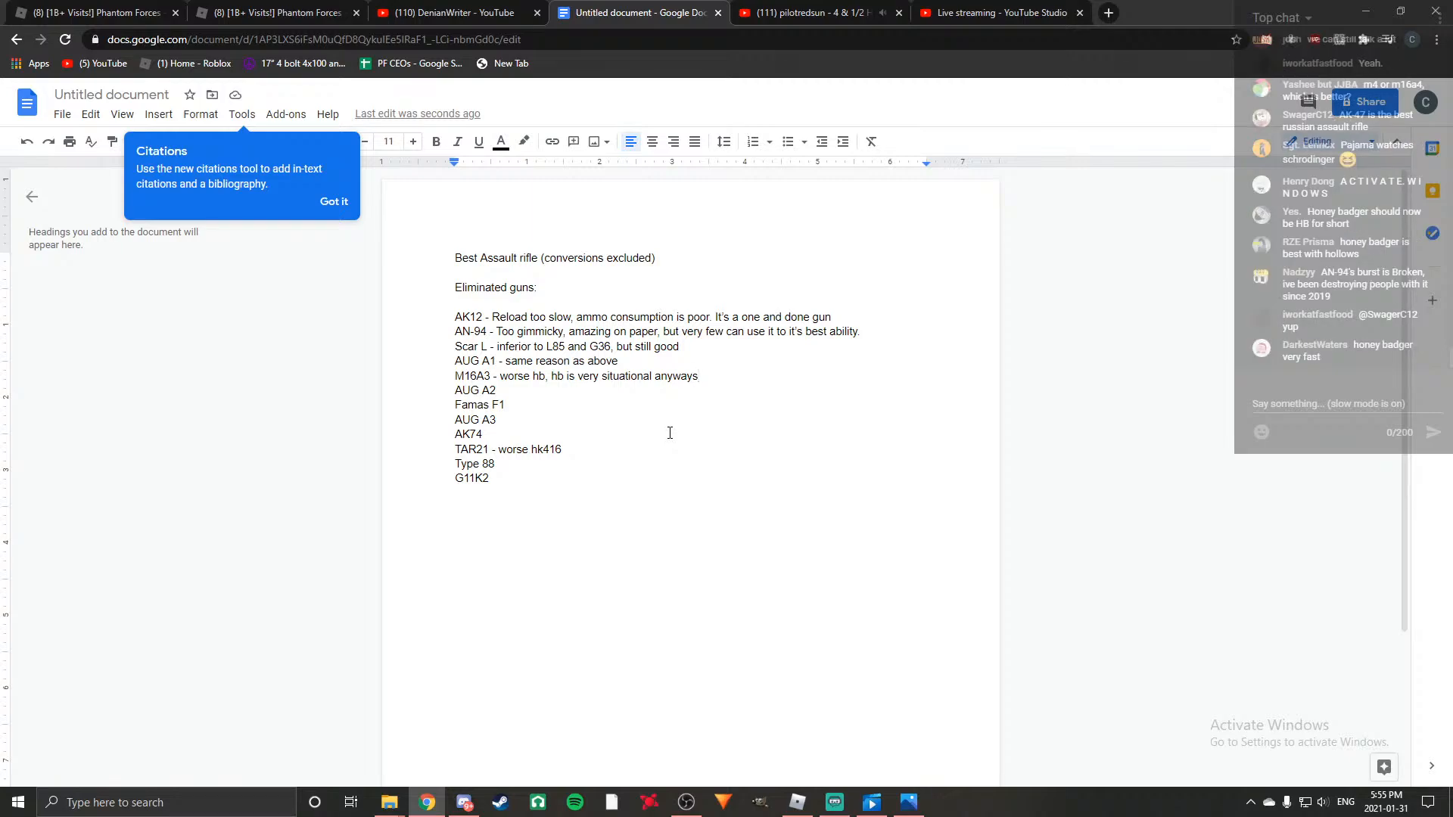
Add the reason "- terrible, worse than the val in almost every way" after AUG A2 in the list.
click(531, 388)
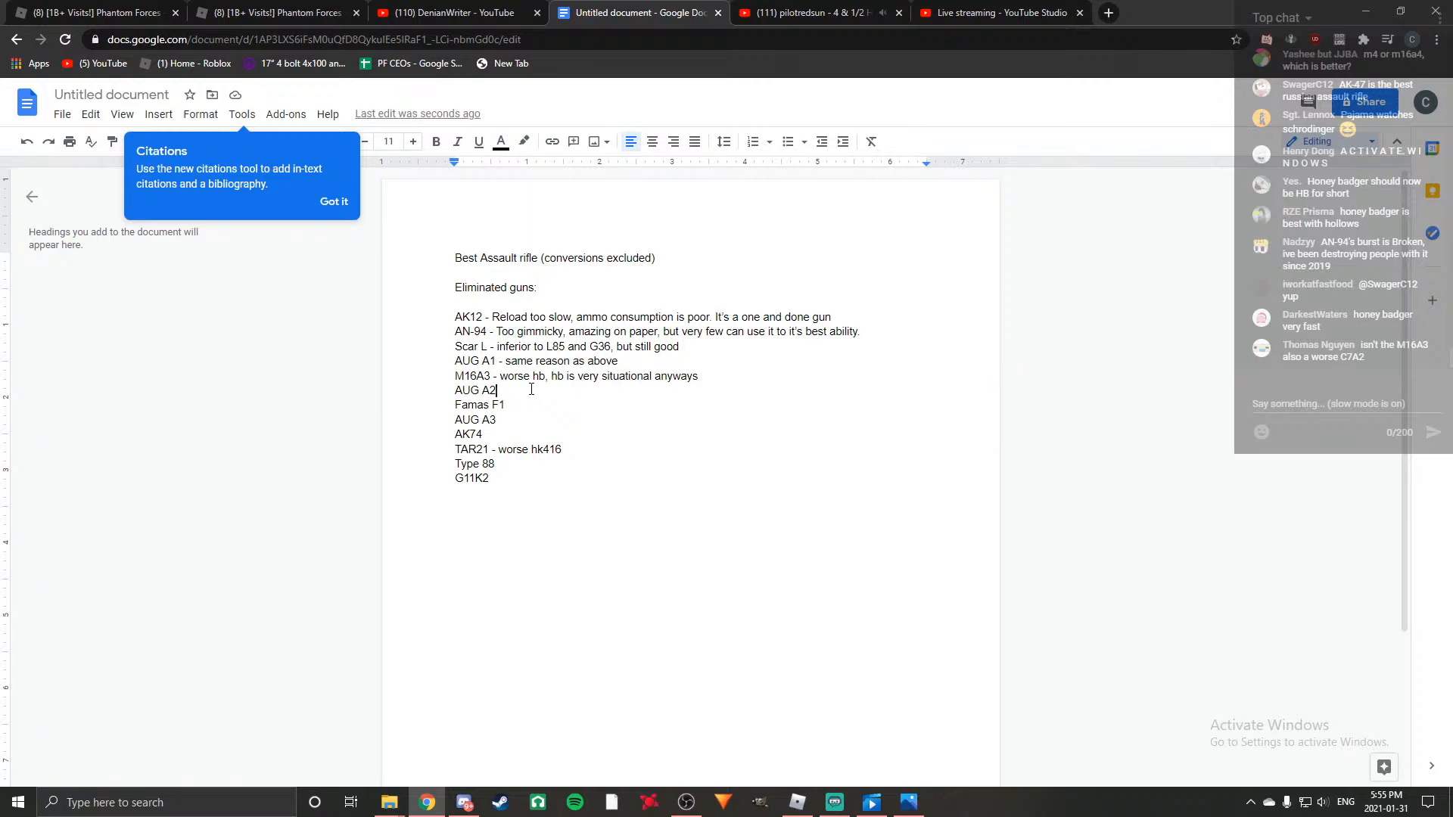
text(- terrible, w)
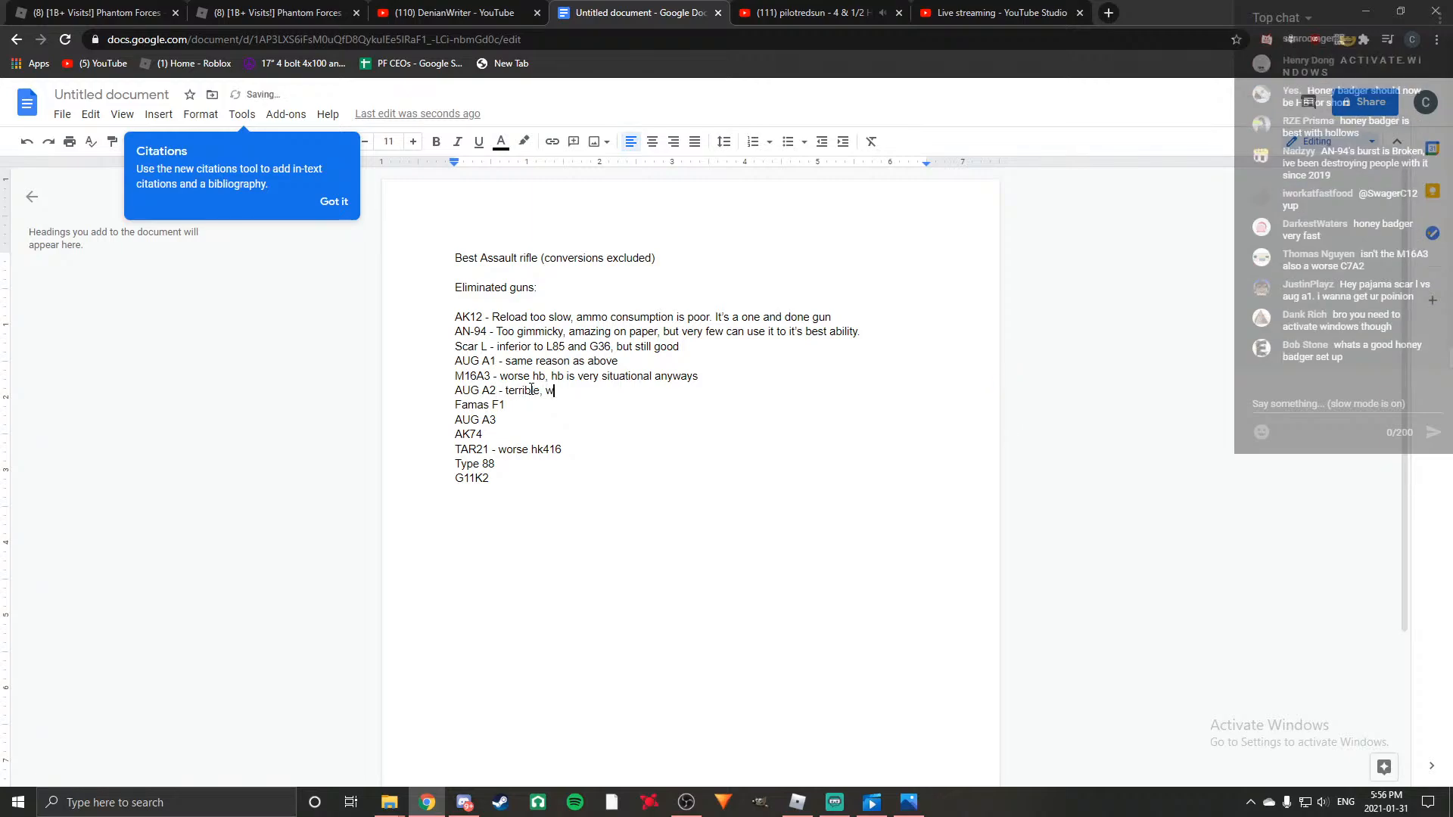
text(orse than the val in almost every way)
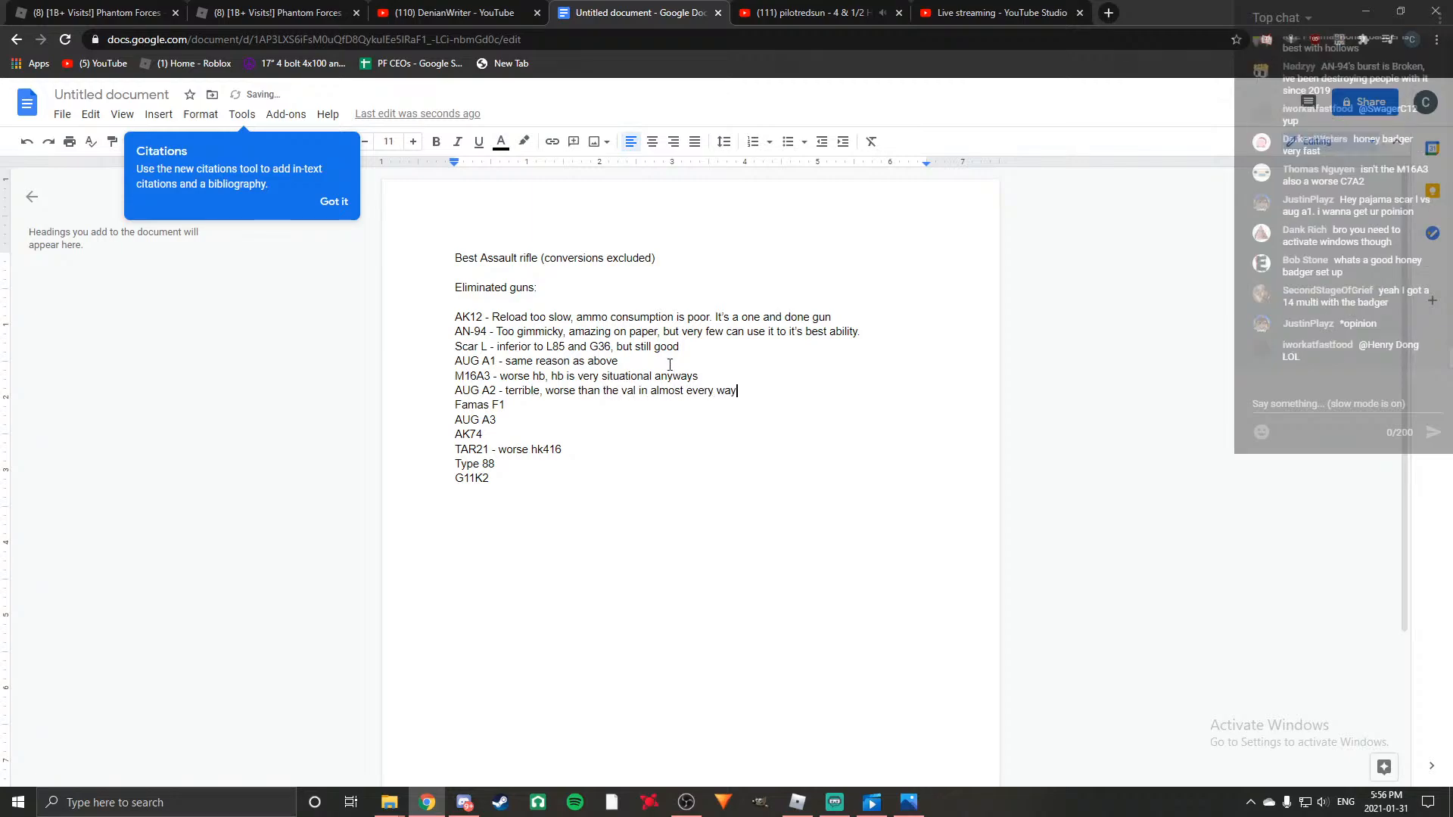
Add the reason "- same reason as ak12" after Famas F1 in the eliminated guns list.
click(550, 408)
text(- )
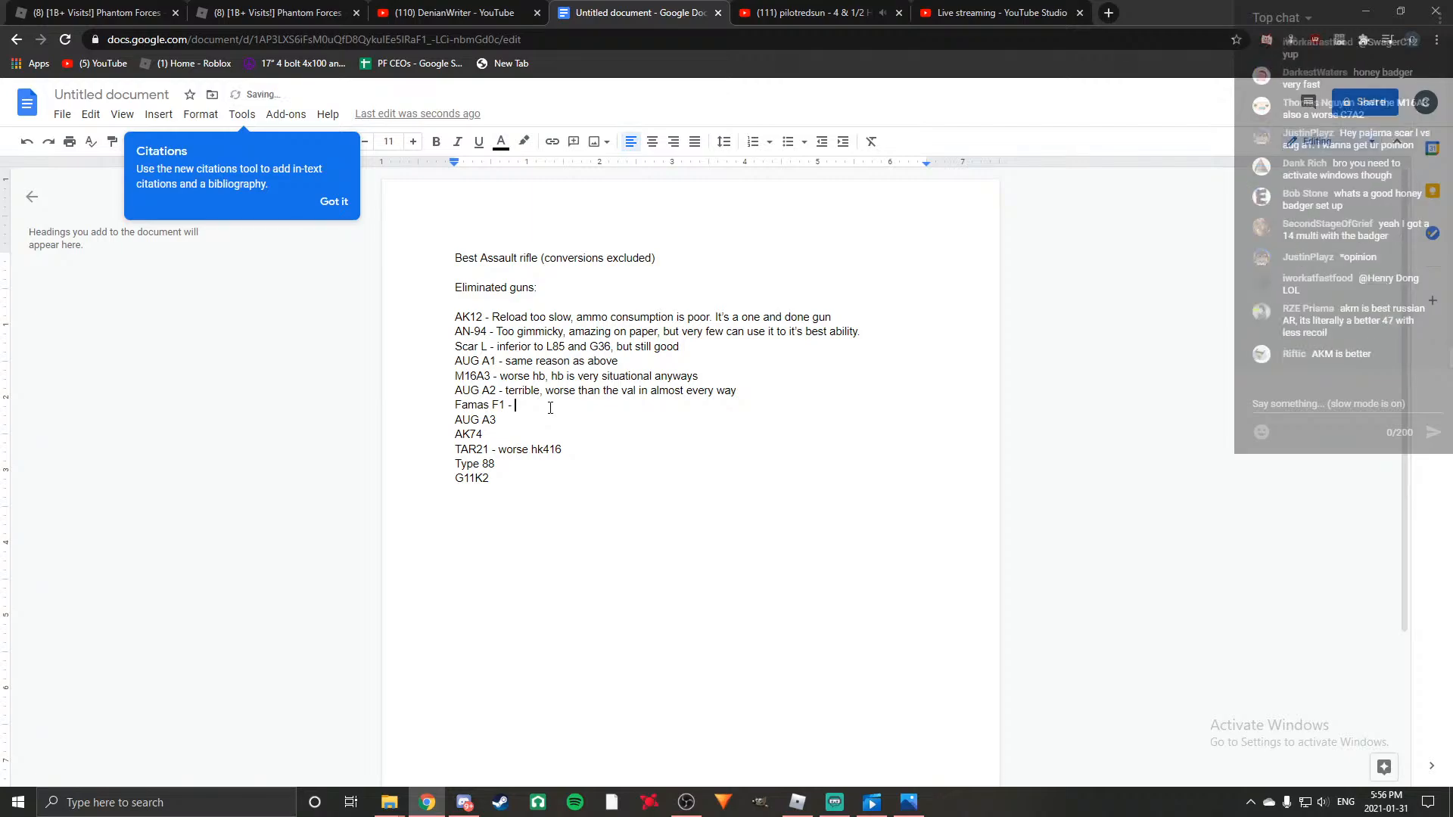
text(same re)
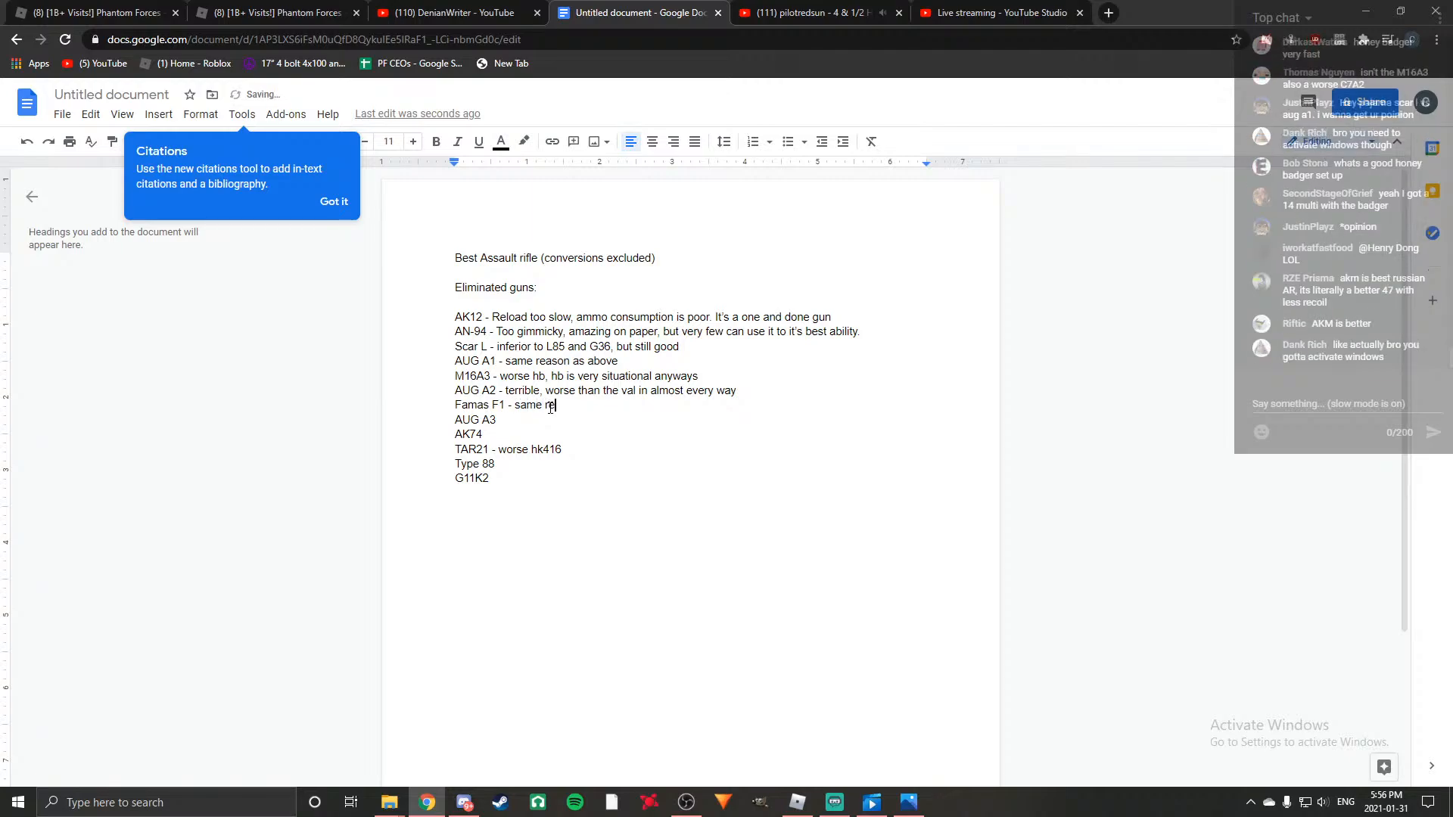
text(ason as ak12)
Add the reason "- same reason as Scar L" after AUG A3 in the list.
click(510, 416)
text(- same reason as Scar L)
Add the reason "- worse K2" after AK74 in the list.
click(526, 443)
text(- wo)
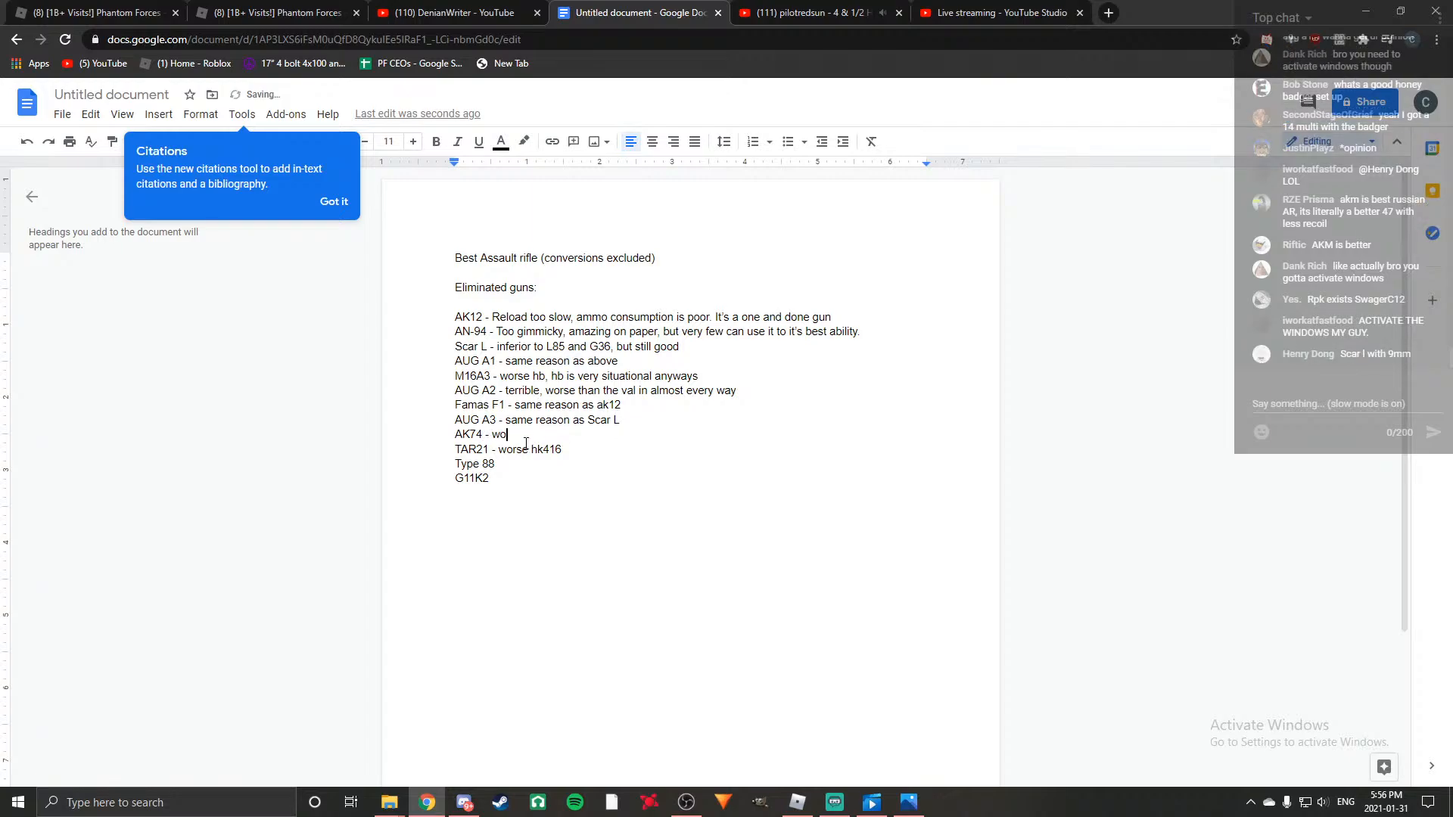
text(rse K2)
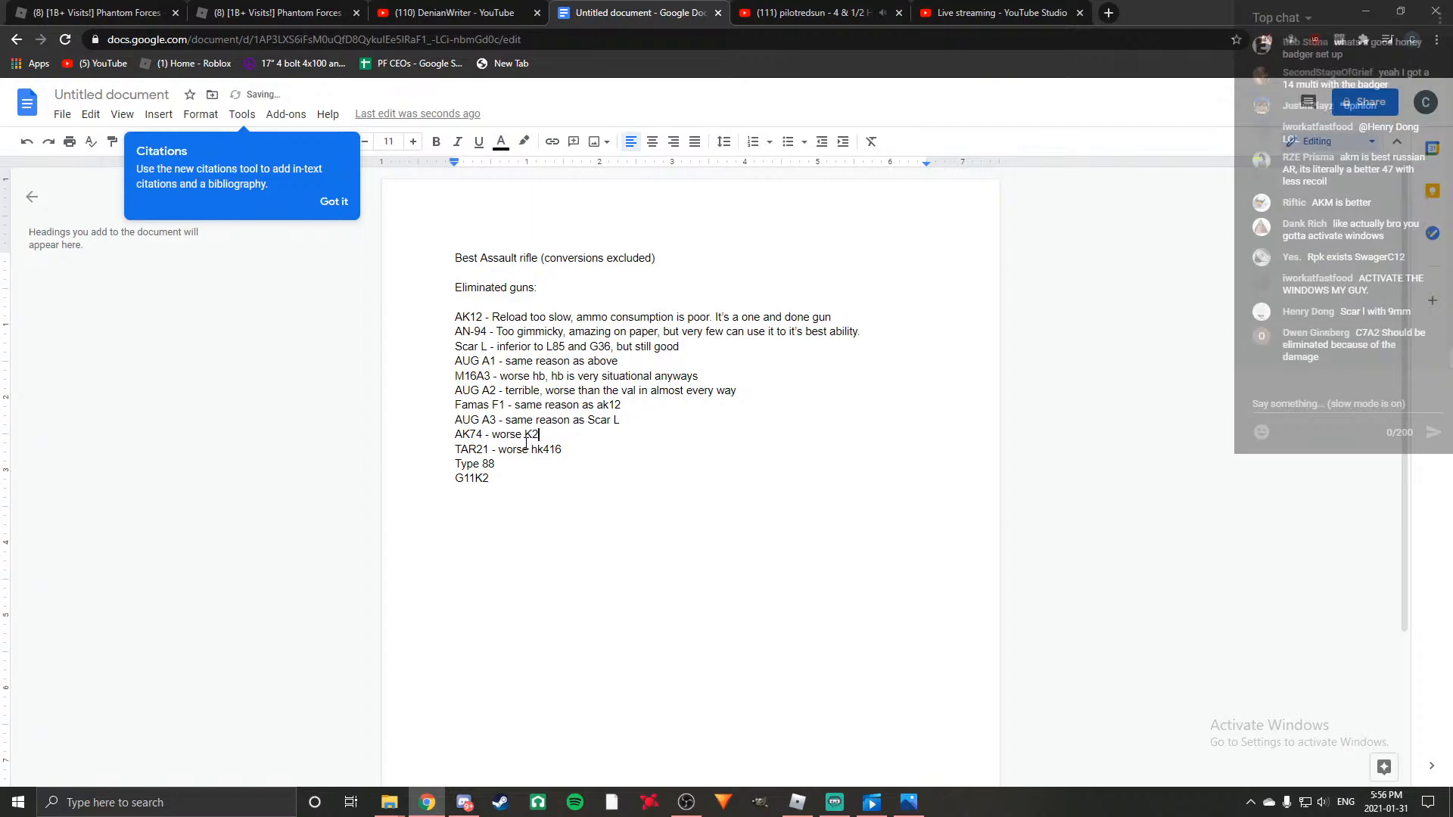
click(569, 449)
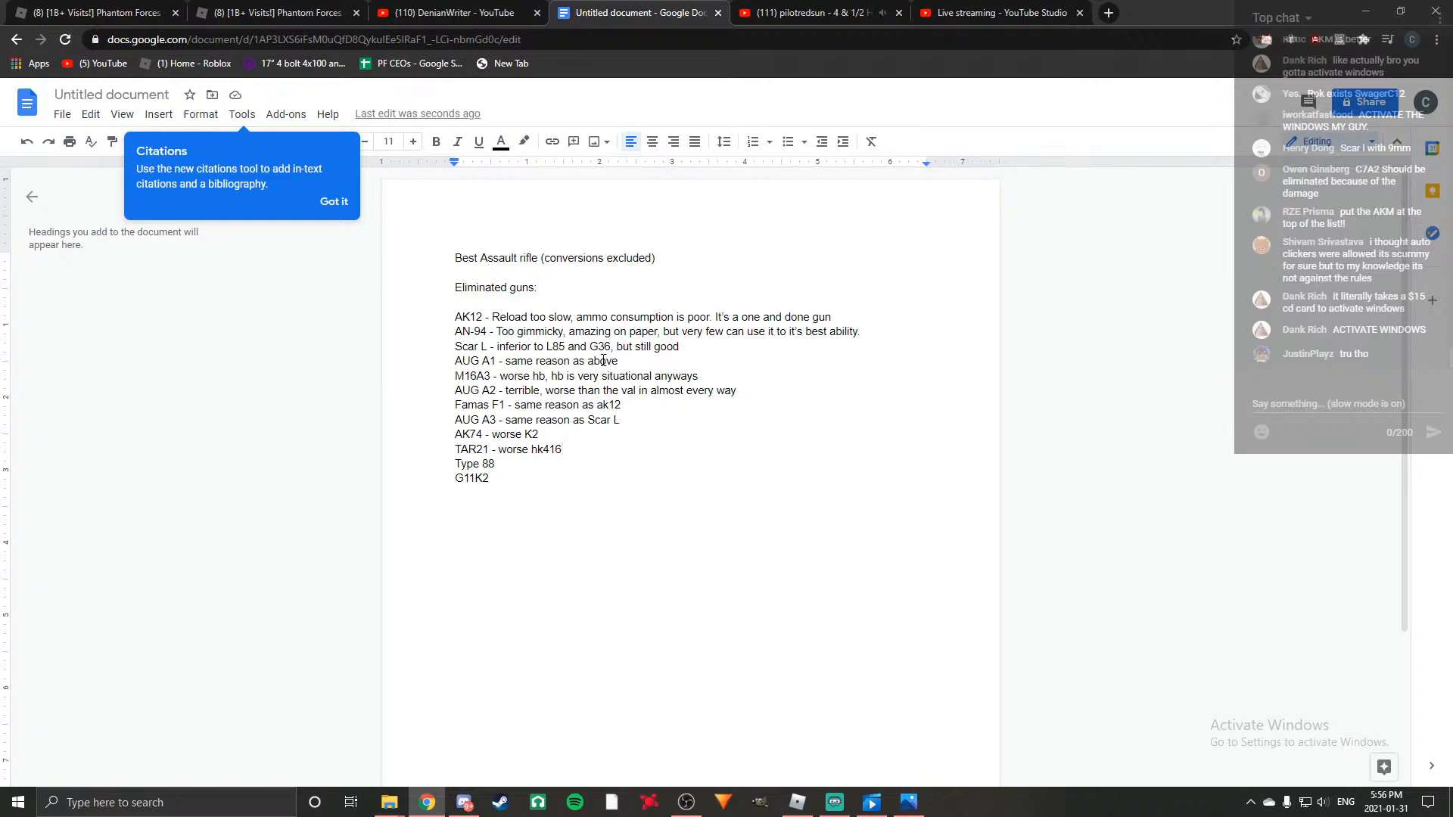
Add the reason "- self explanetory" after Type 88 in the list.
click(507, 463)
text(- self explanetory)
Add the reason "- even if used to it's best ability, it's outclassed by DMRs and snipers" after G11K2 and start a new line.
click(502, 480)
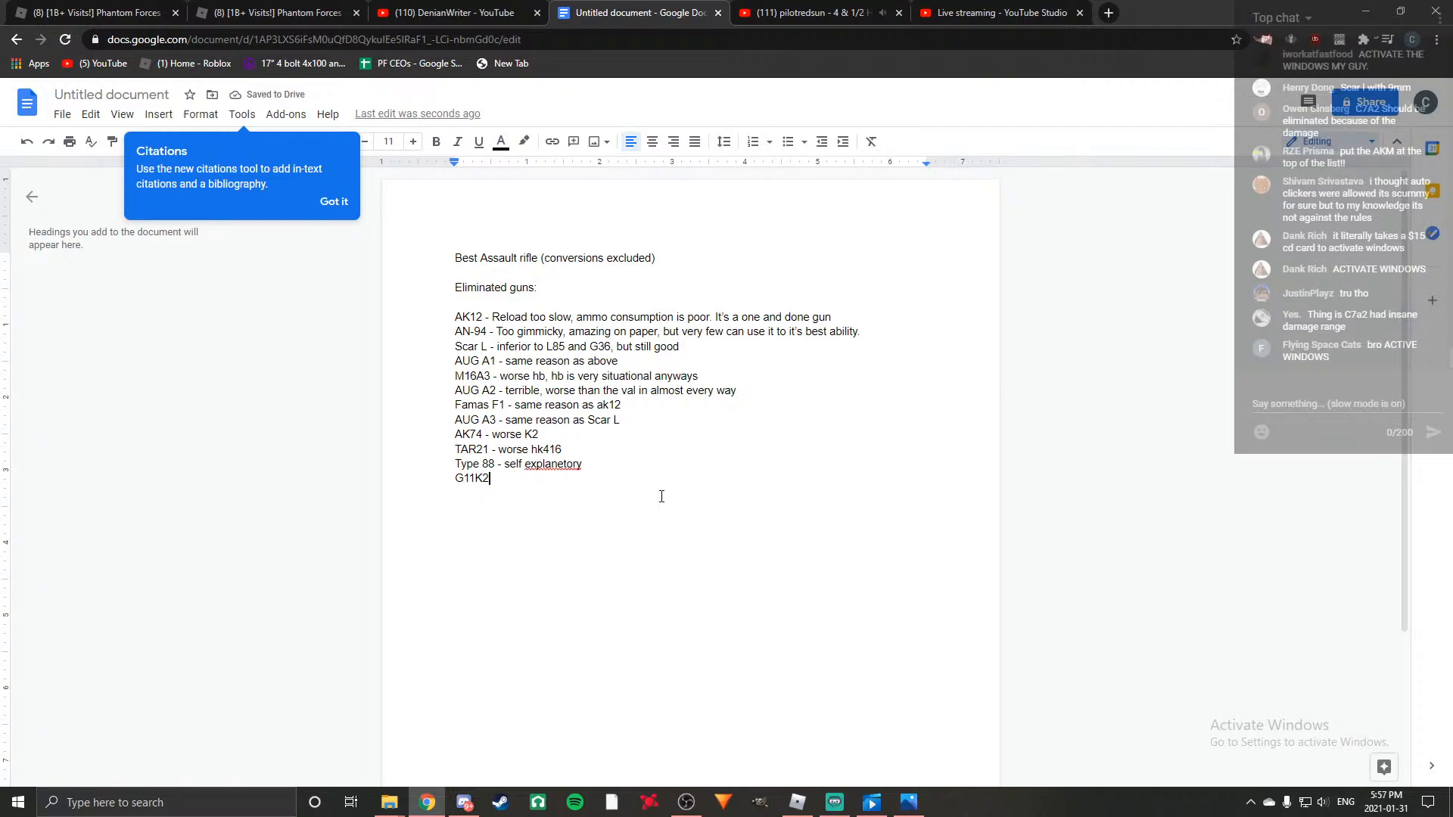
text(-)
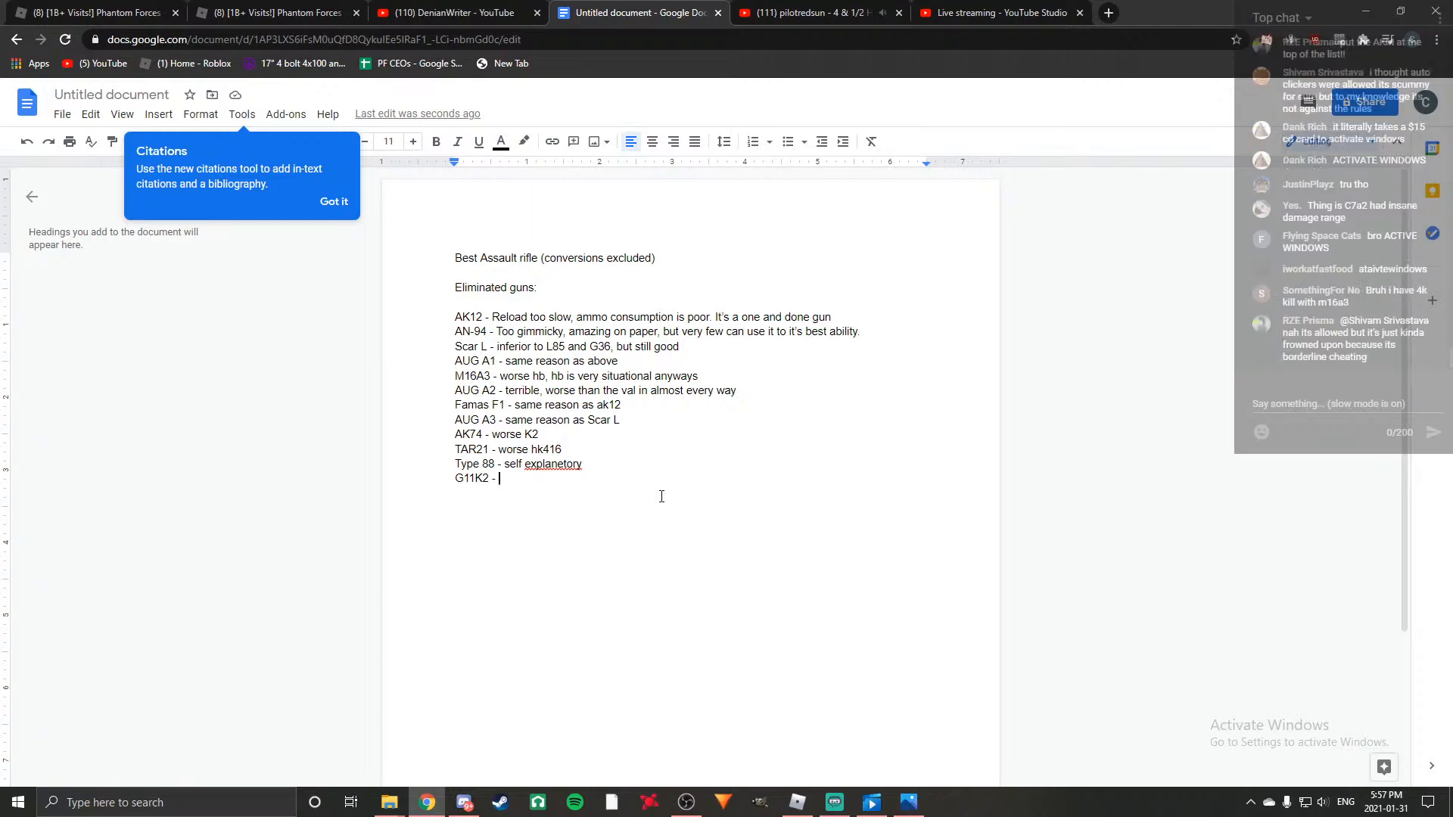
text(even if used to i)
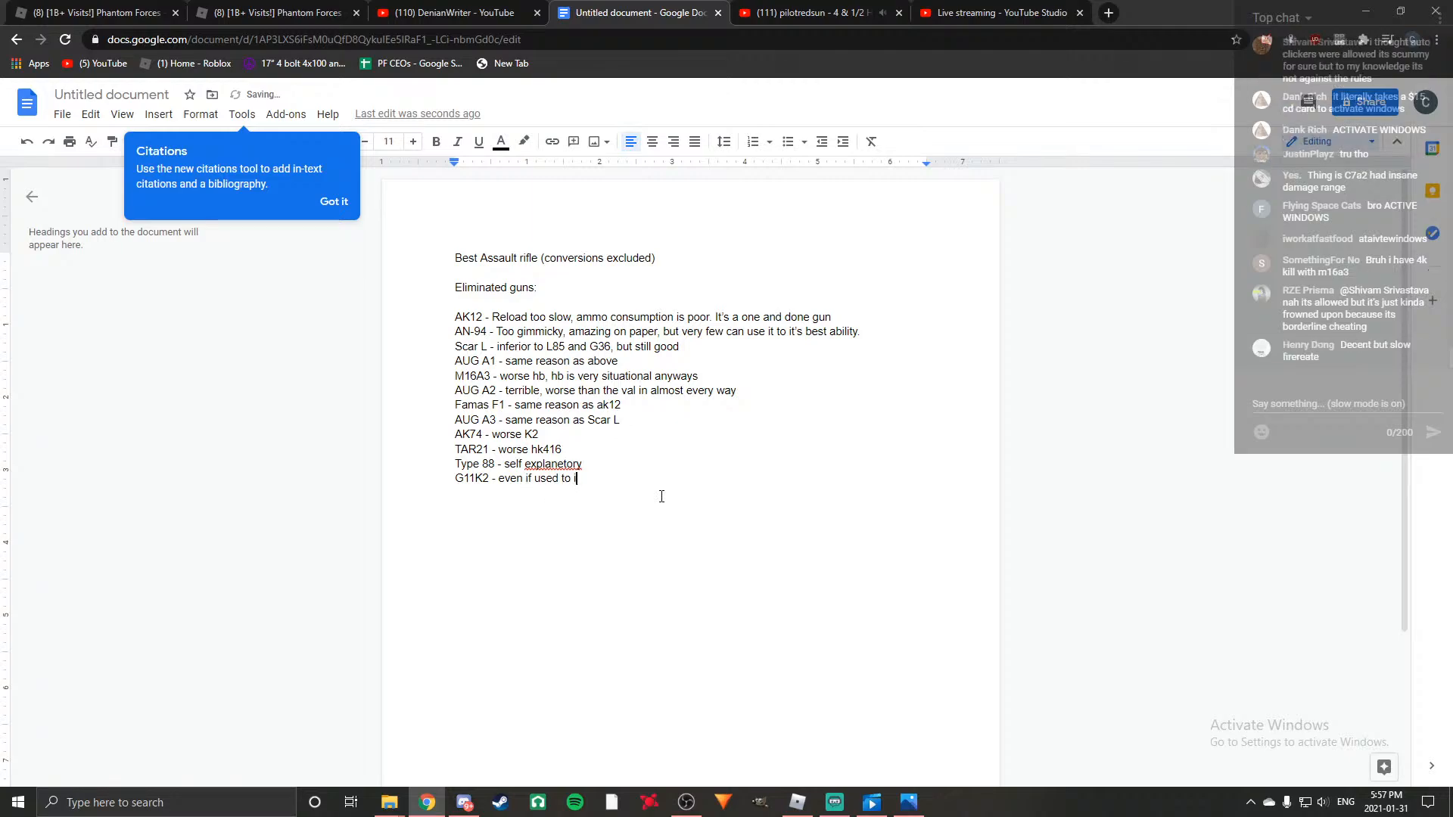
text(t's best abilit)
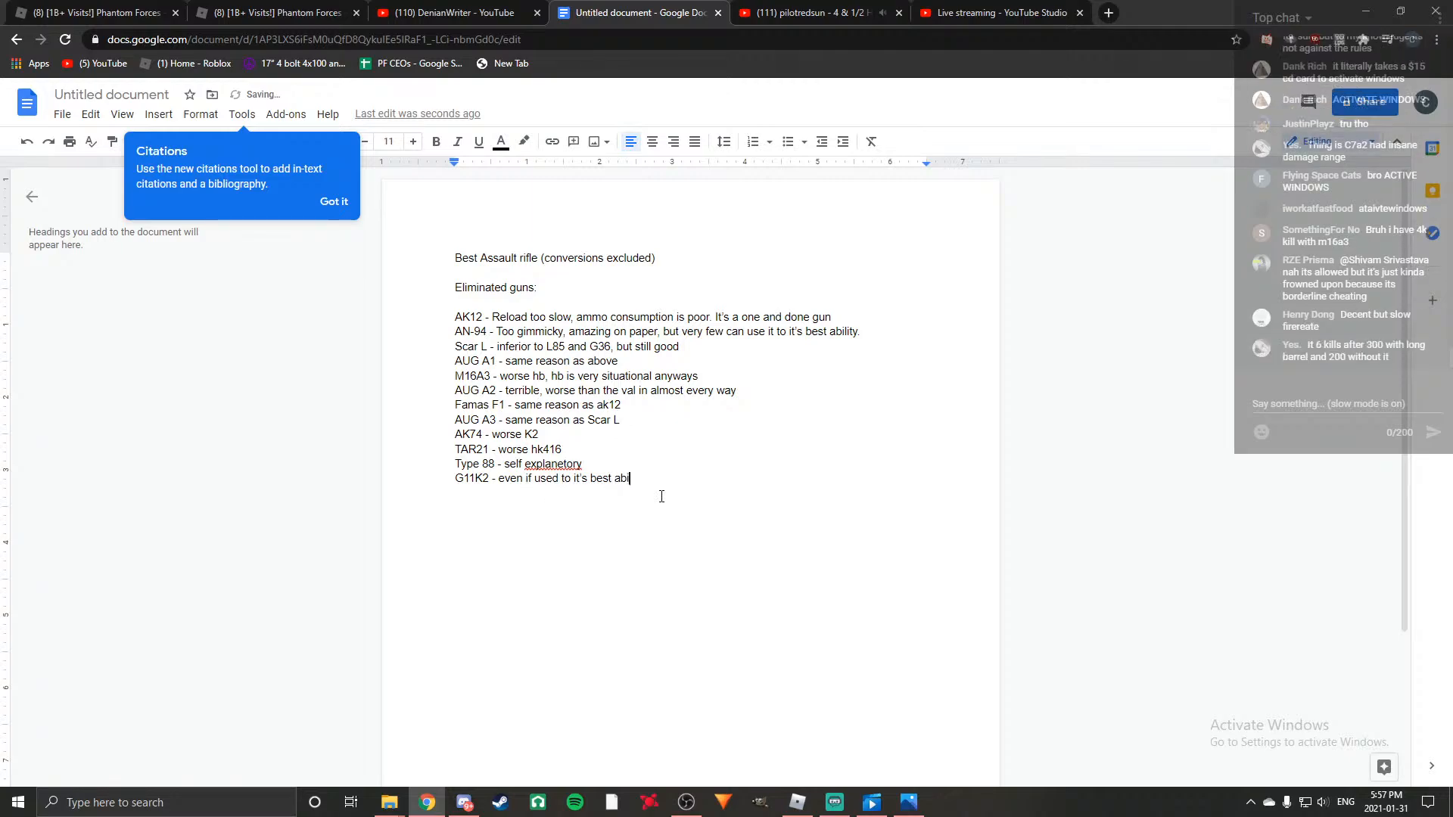
text(y, it's outclassed by Dm)
key(BackSpace)
text(MRs and sbu)
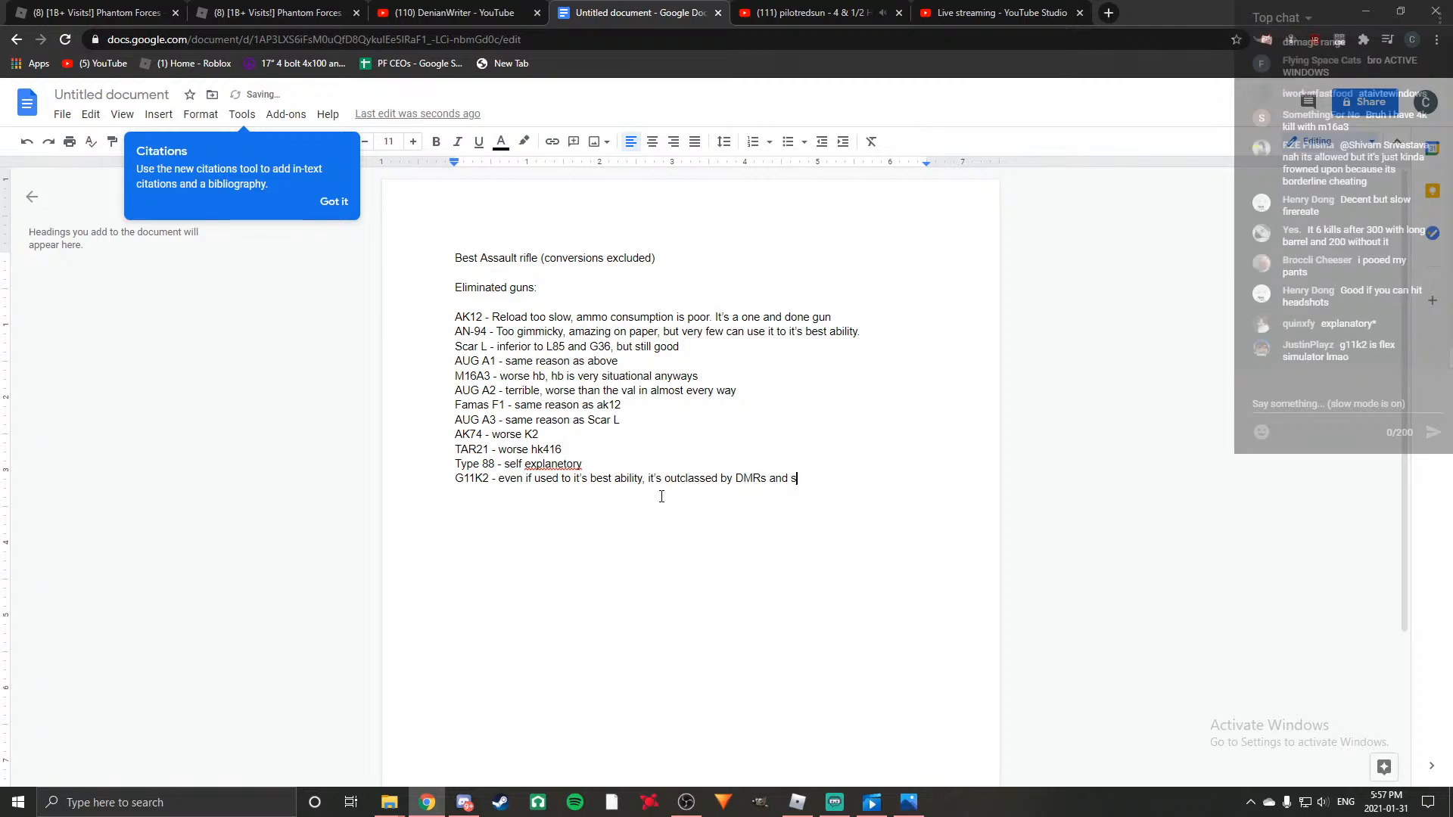
key(BackSpace)
key(BackSpace)
text(nipers)
key(Return)
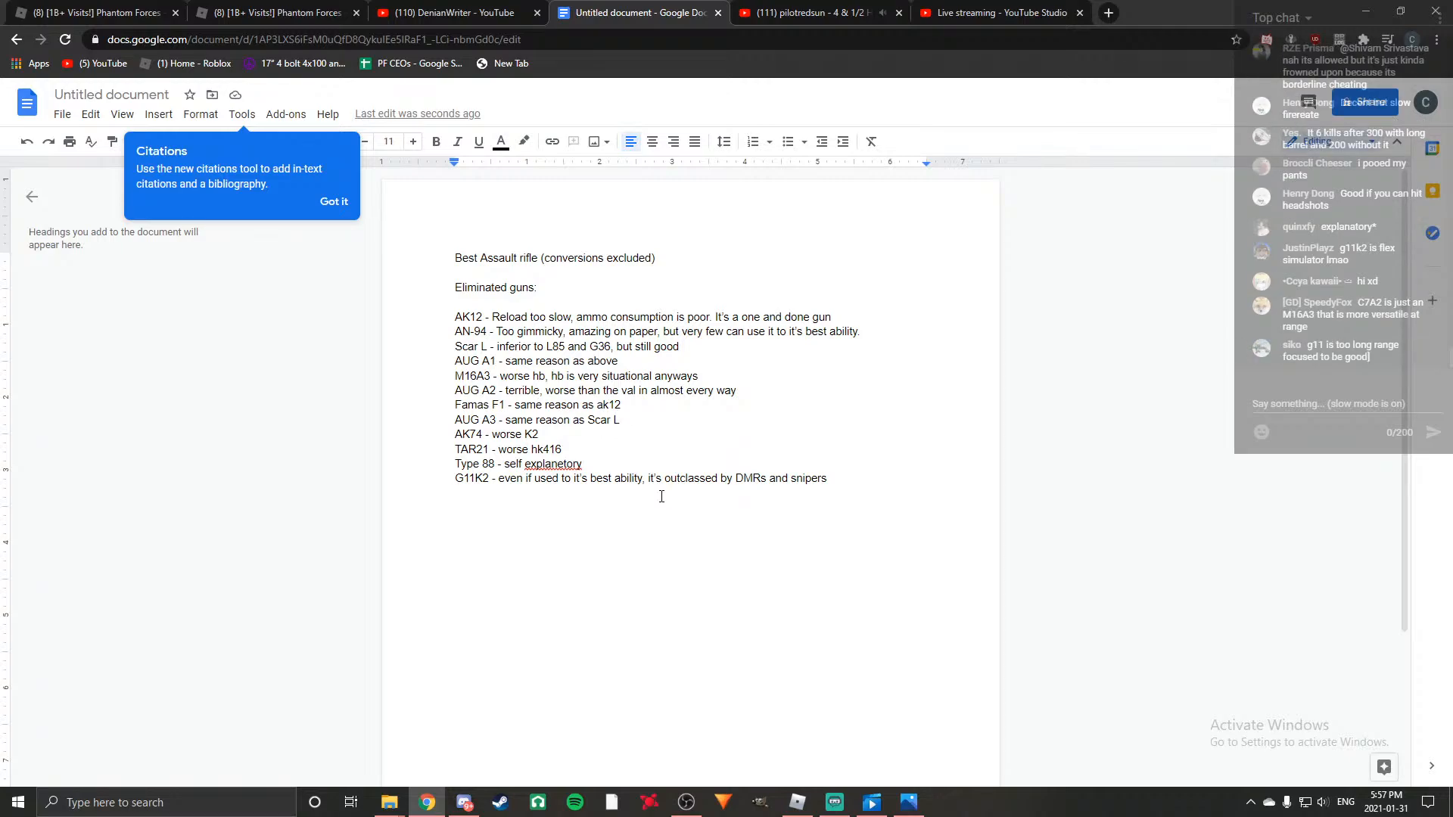
text(Stage 2)
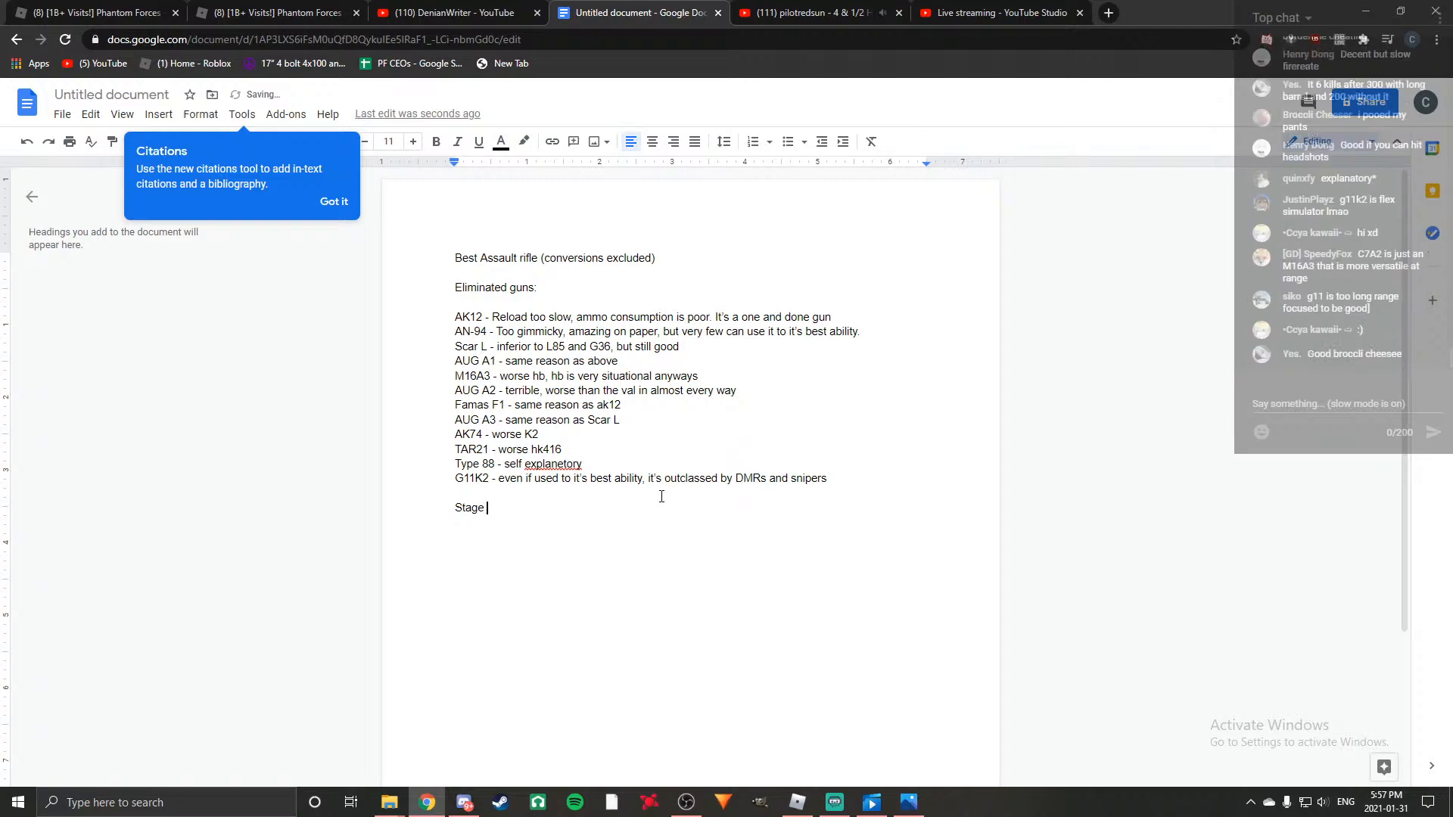
key(Return)
key(Return)
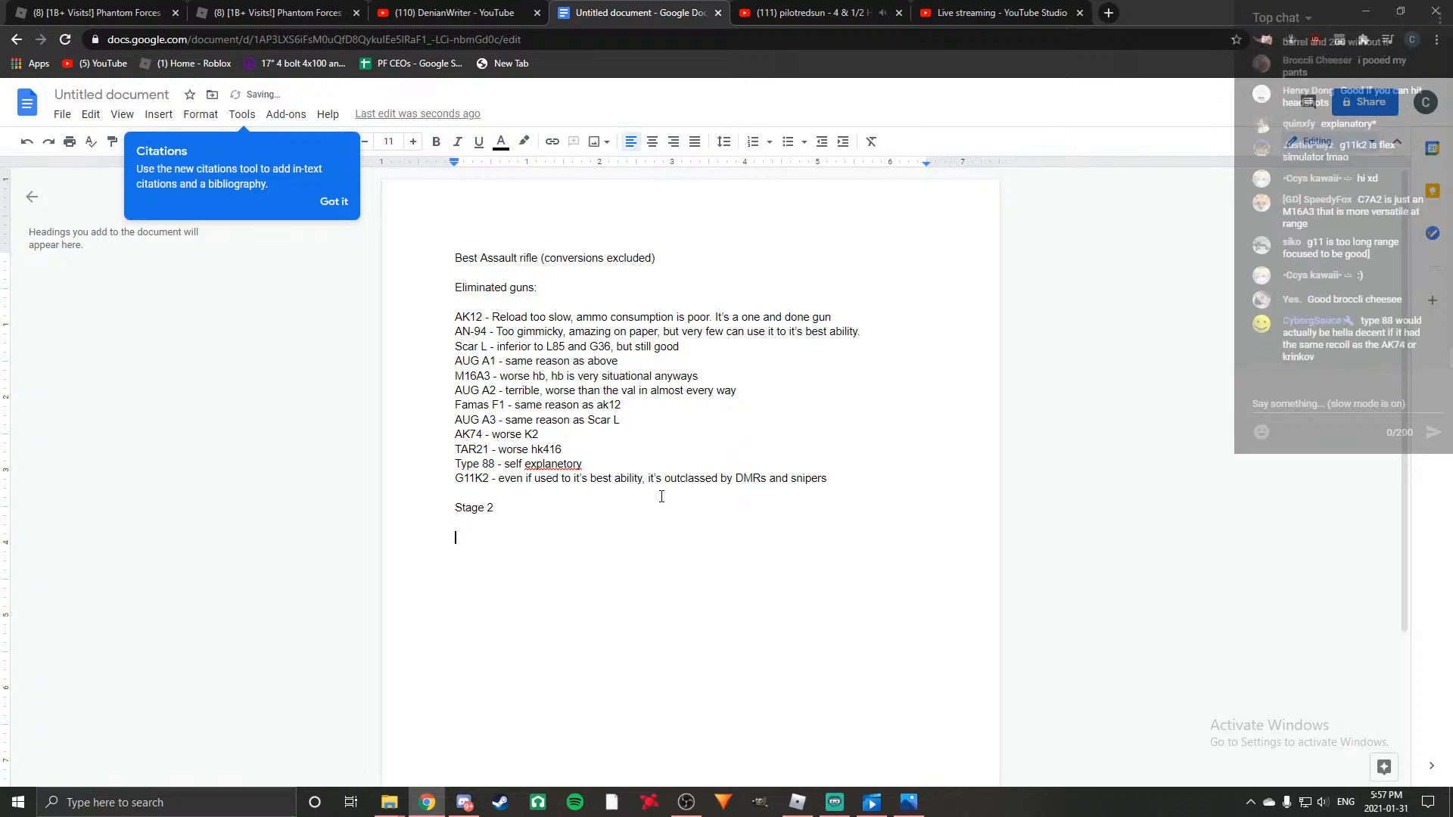
key(BackSpace)
key(BackSpace)
key(BackSpace)
key(BackSpace)
key(BackSpace)
key(BackSpace)
key(BackSpace)
key(BackSpace)
key(BackSpace)
Write the heading "Guns left" below the eliminated guns and list AS VAL as its first entry.
text(Guns left)
key(Return)
key(Return)
text(AS VAL)
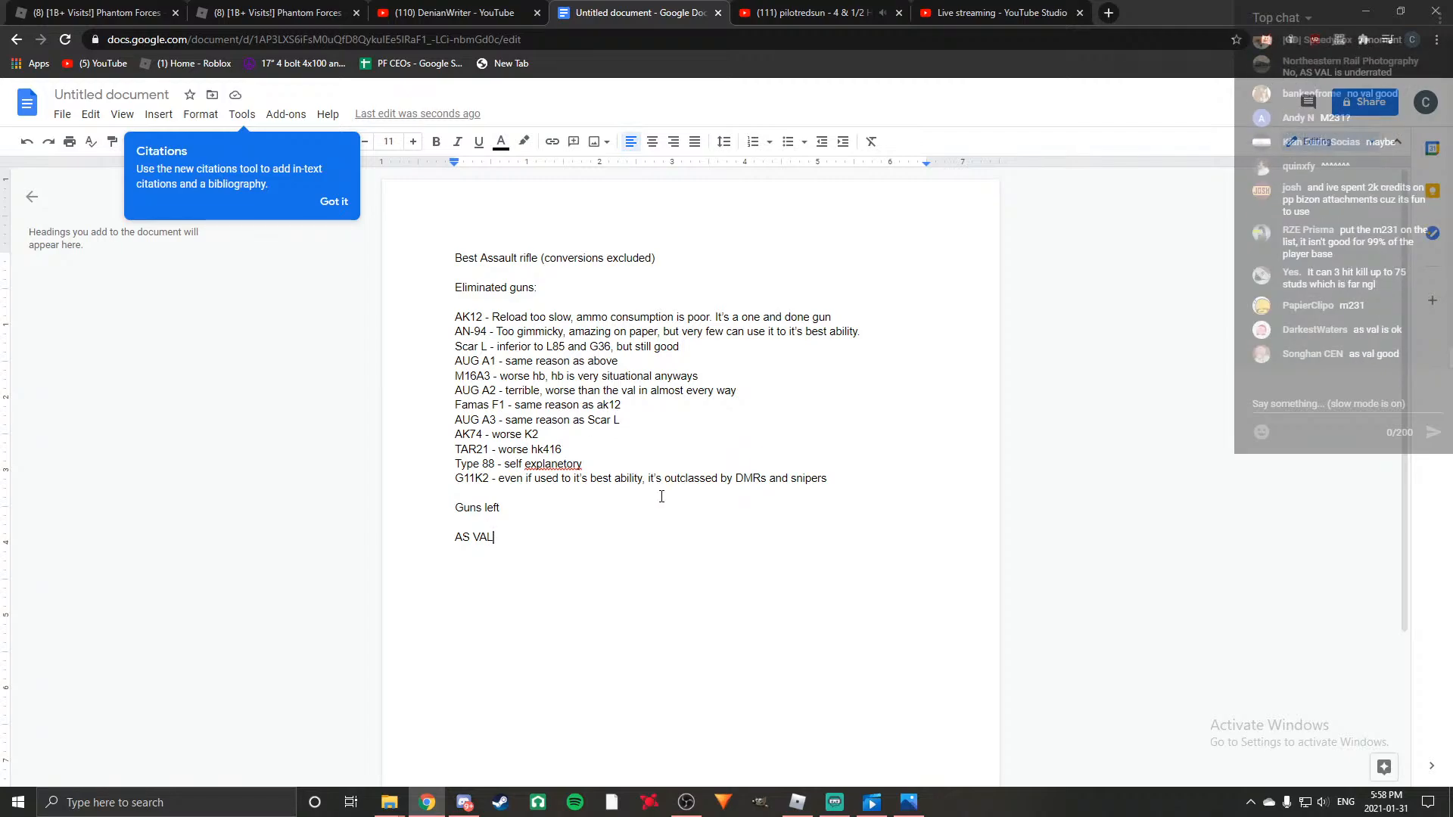
key(Return)
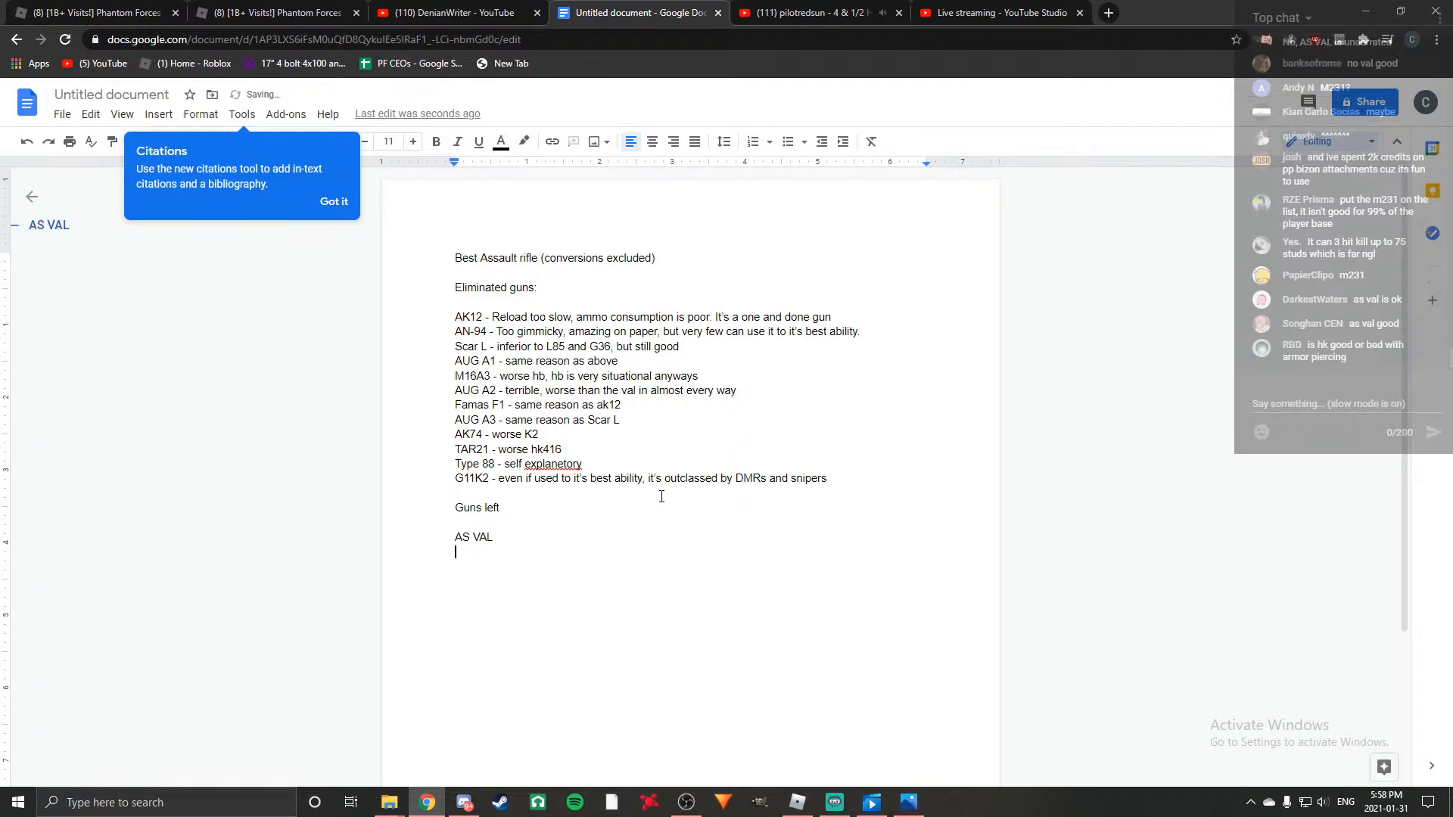
Continue the guns left list with M16A4, G36, K2, AK47 and L85, each on its own line.
text(M16A4)
key(Return)
text(G36)
key(Return)
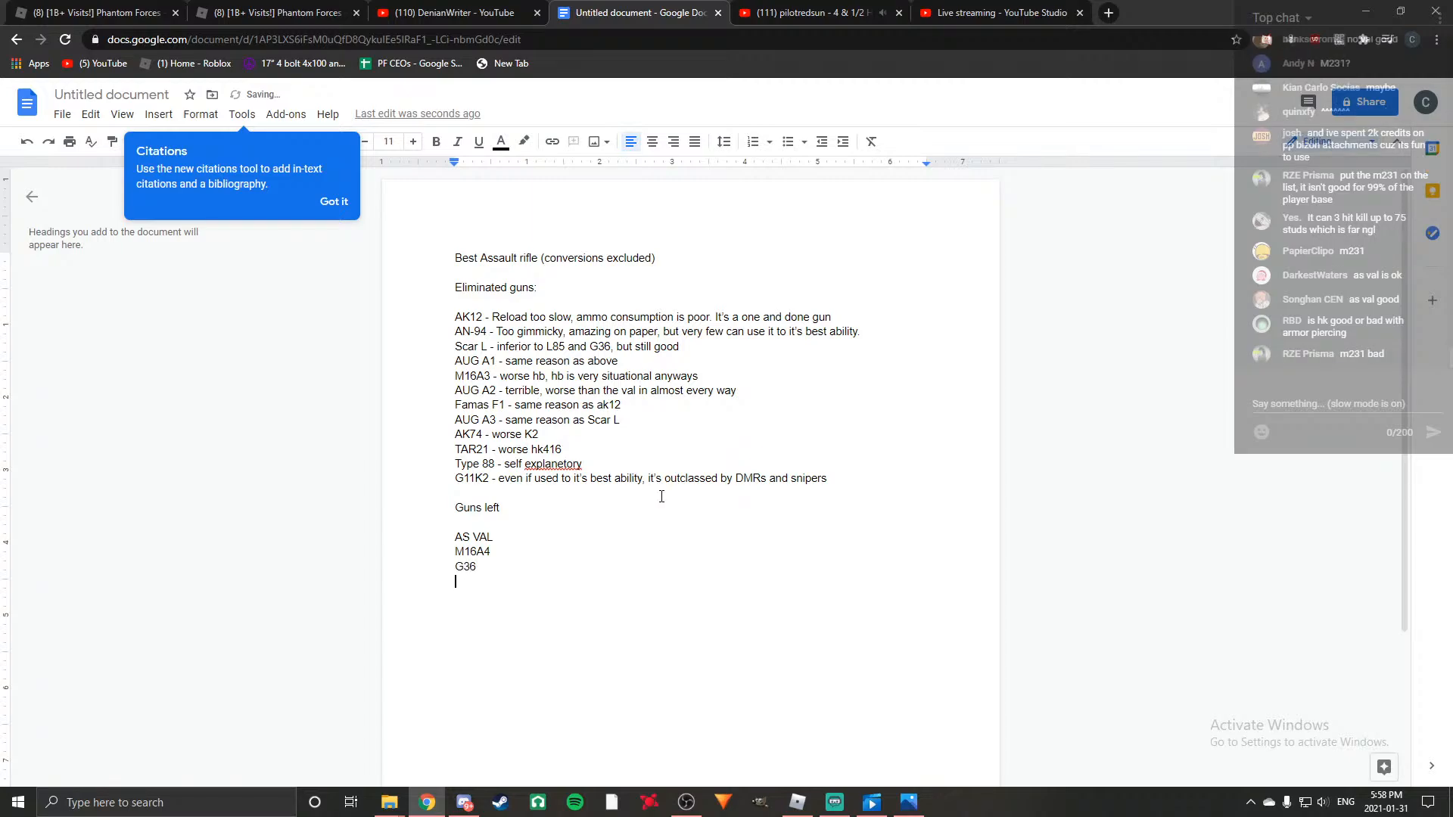
text(K2)
key(Return)
text(A)
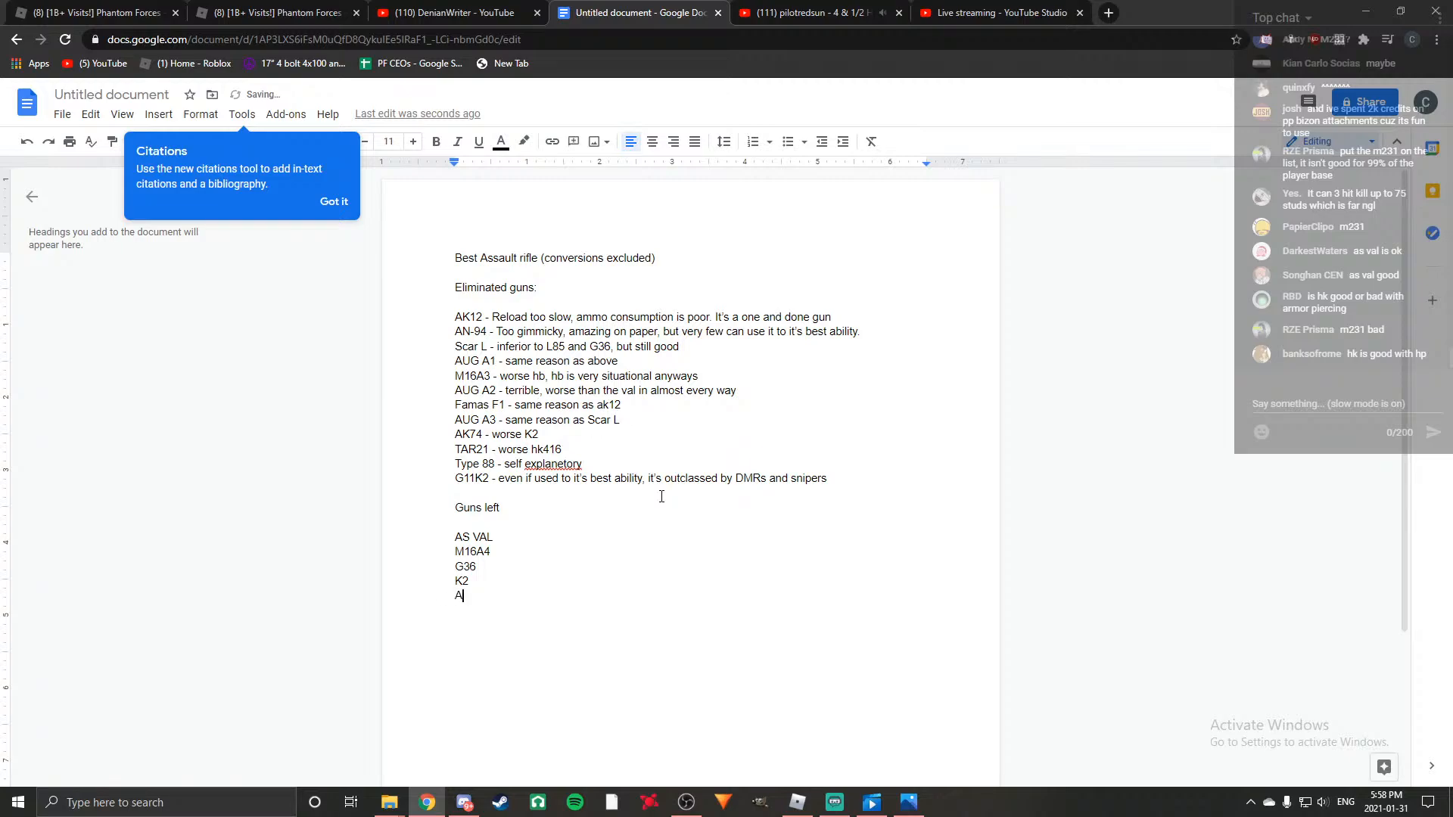
text(K47)
key(Return)
text(L85)
key(Return)
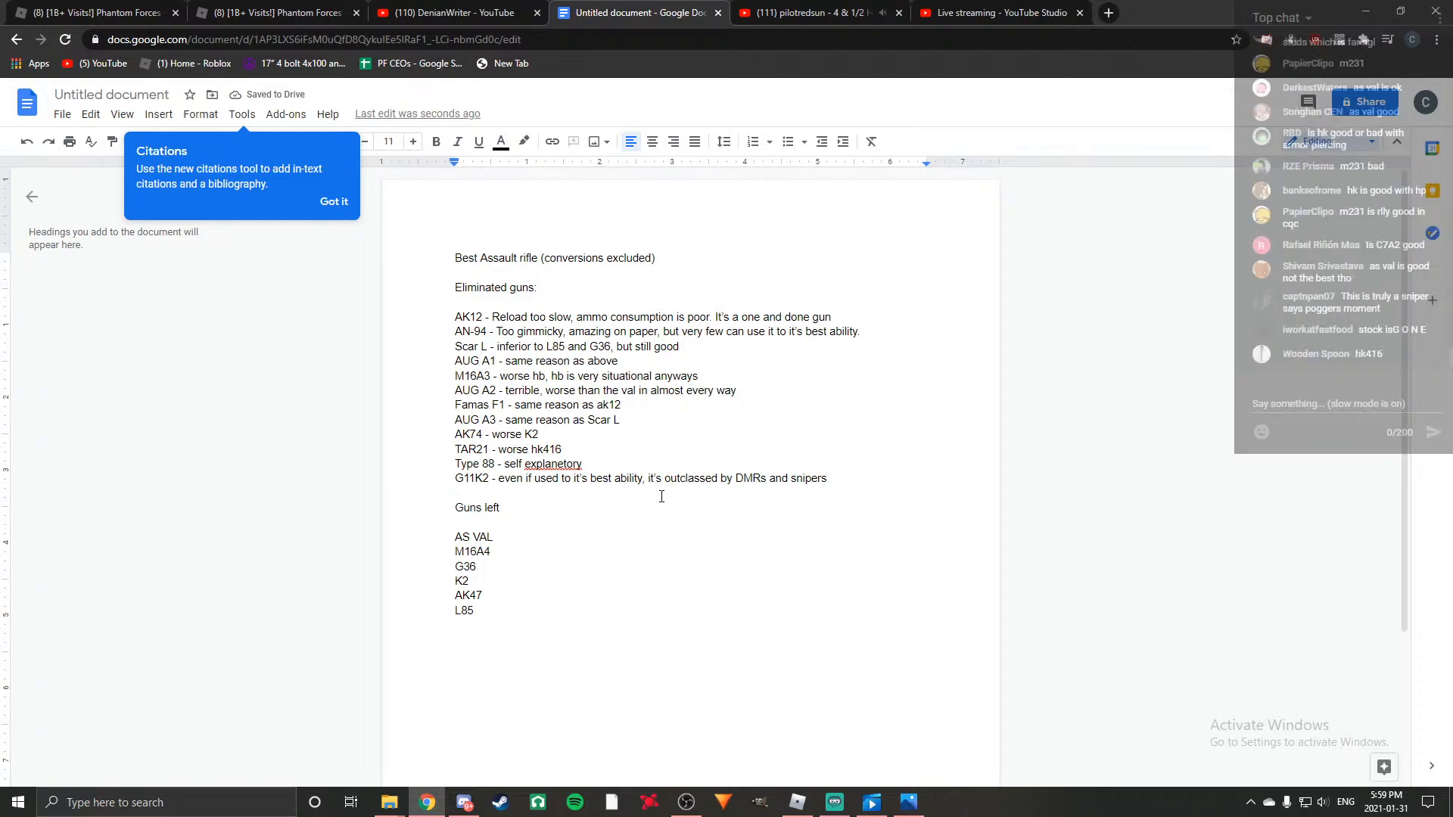
Add HK416, AKM, AK103, M231 and C7A2 on separate lines at the end of the guns left list.
text(HK412)
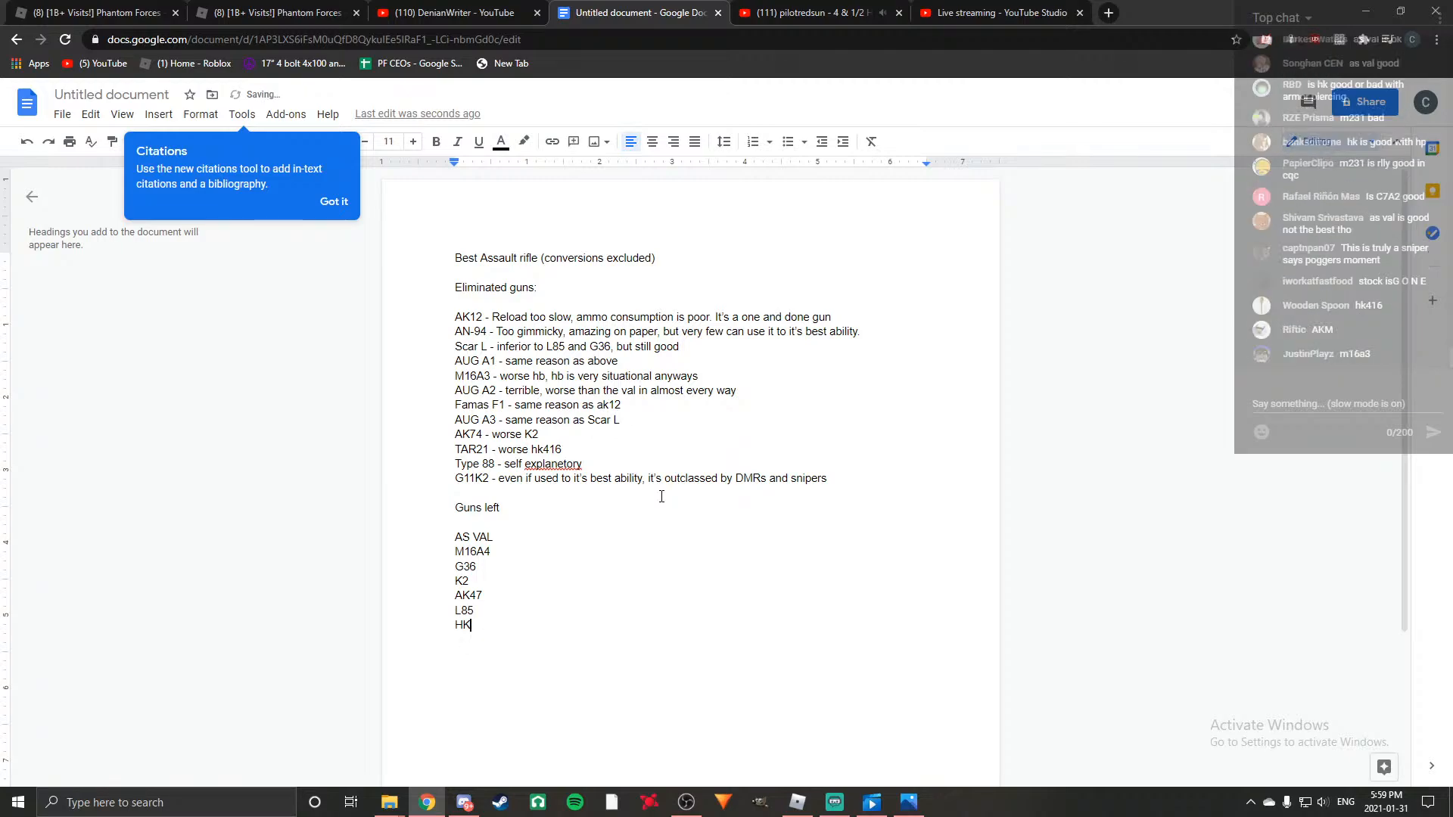
key(BackSpace)
key(BackSpace)
text(16)
key(Return)
text(AKM)
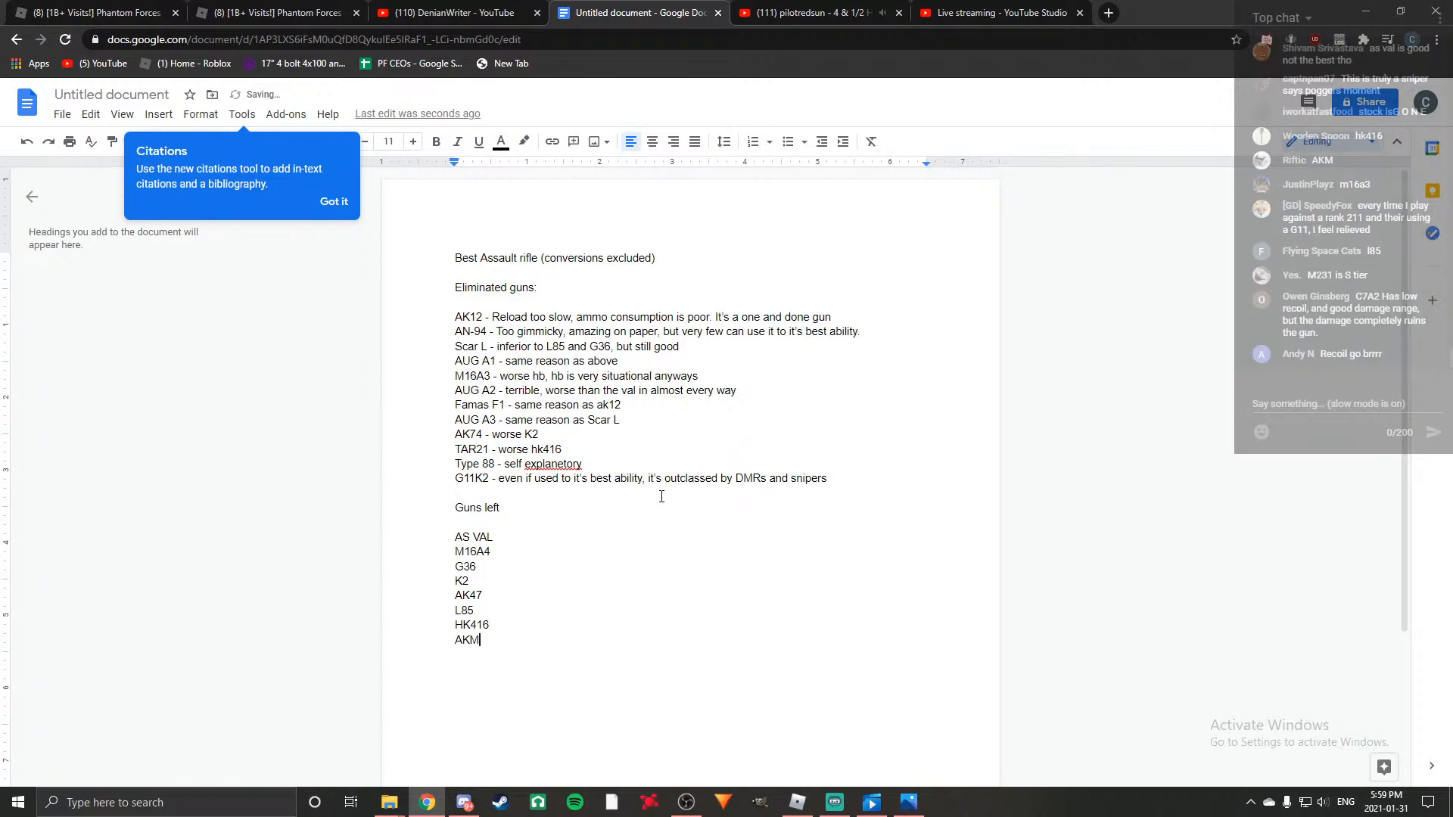
key(Return)
text(AK)
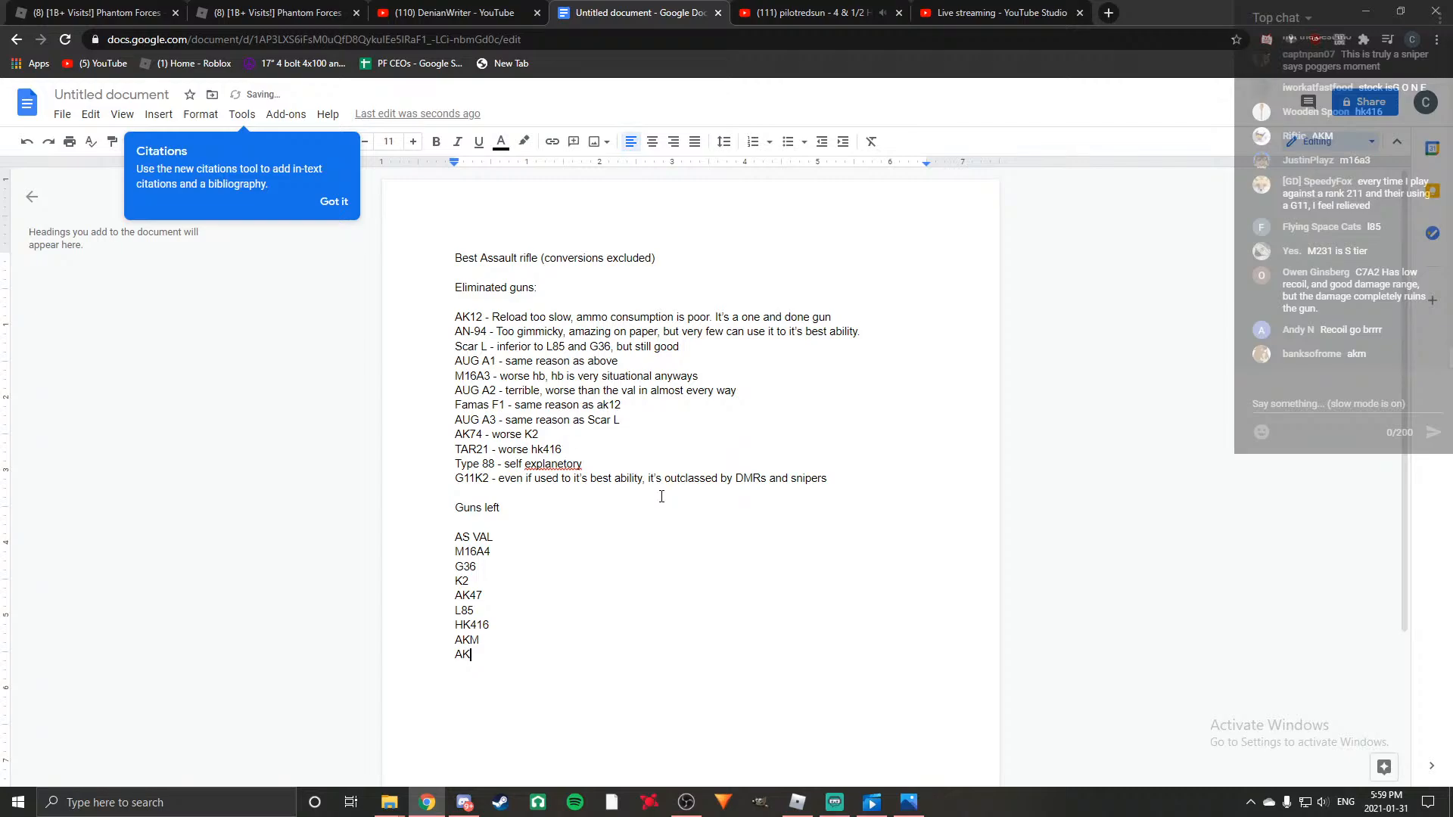
text(103)
key(Return)
text(M231)
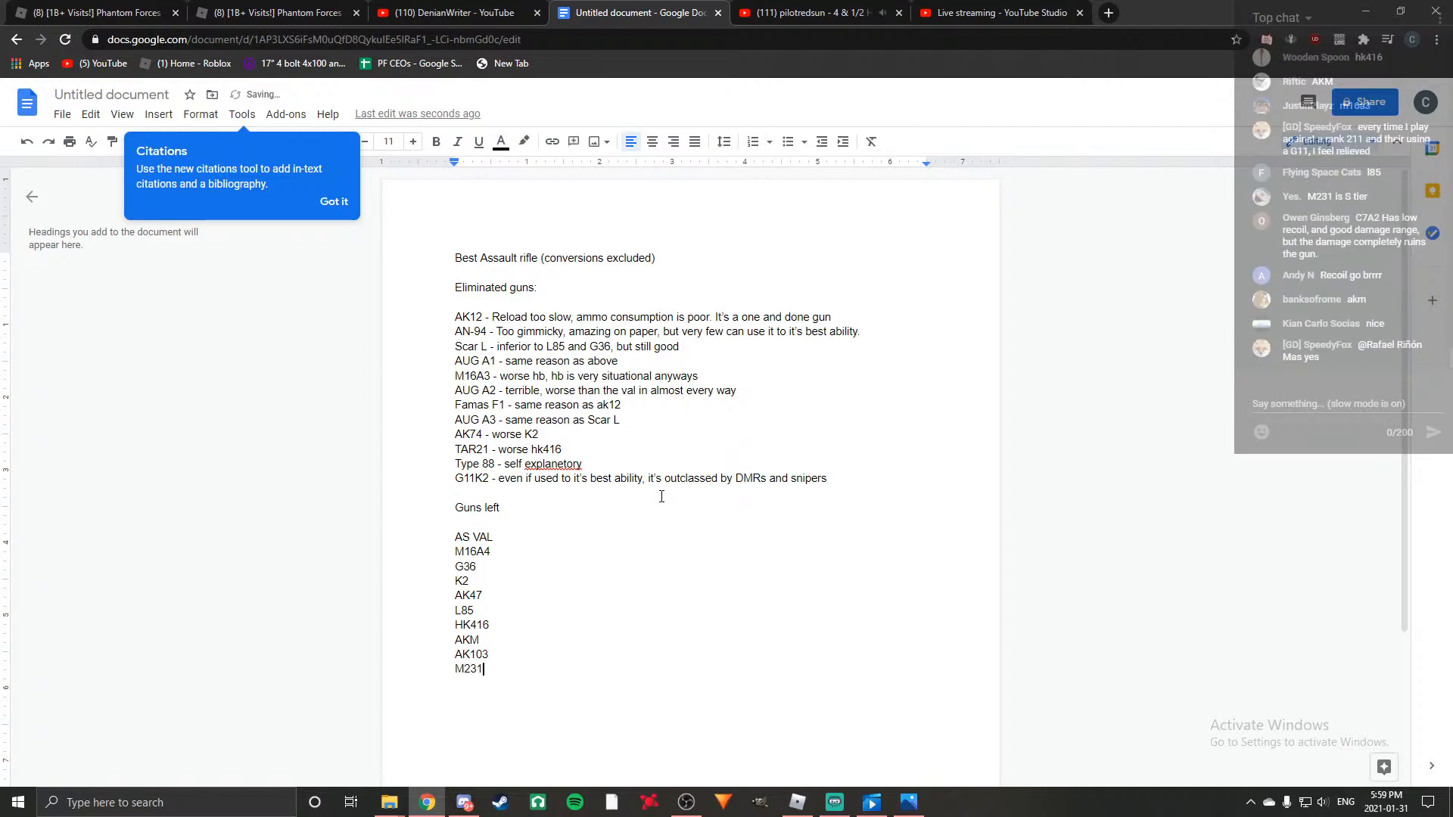
key(Return)
text(C7A2)
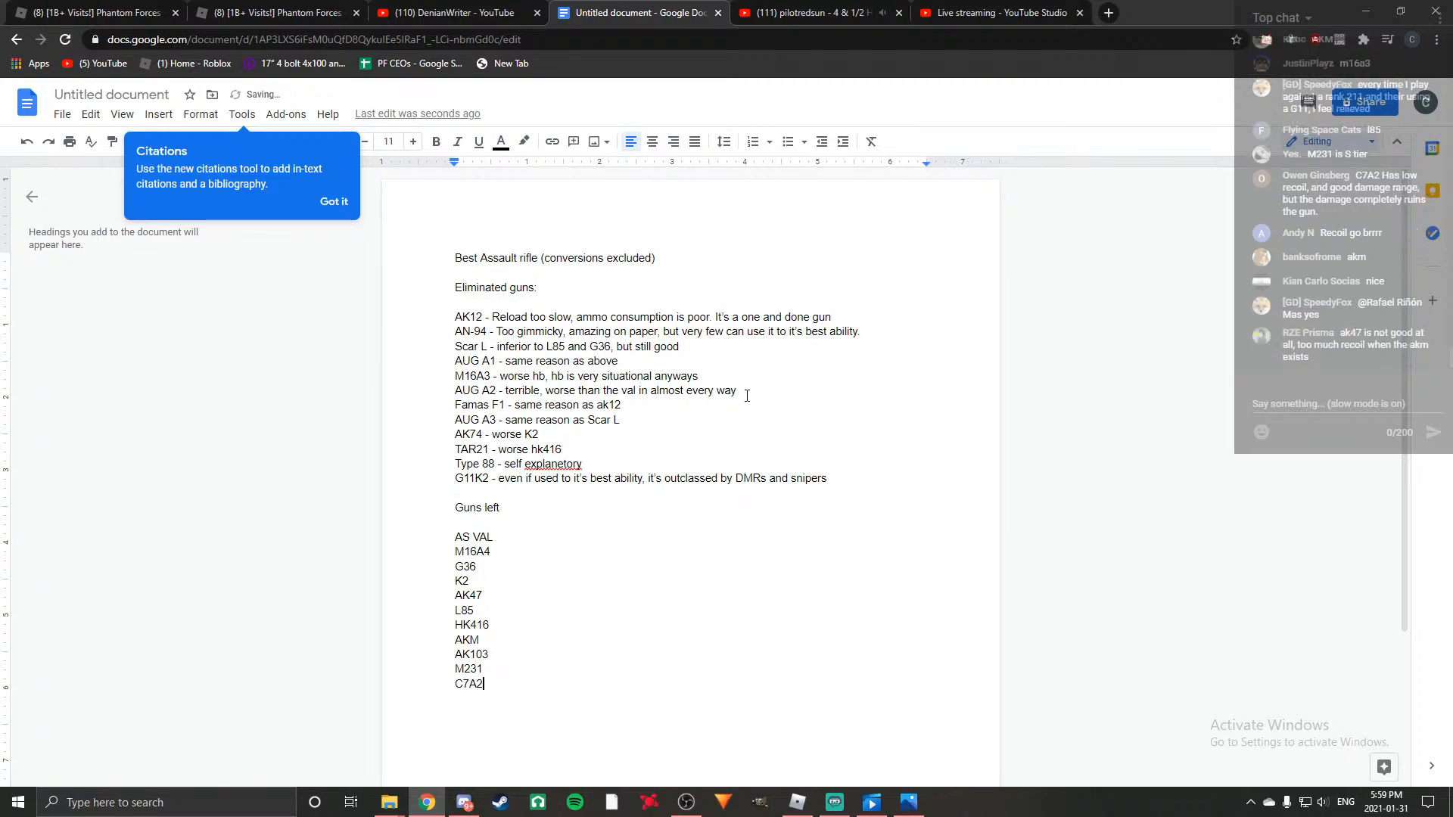
Review the eliminated guns with their reasons and compare them with the guns left list.
scroll(502, 598, down, 1)
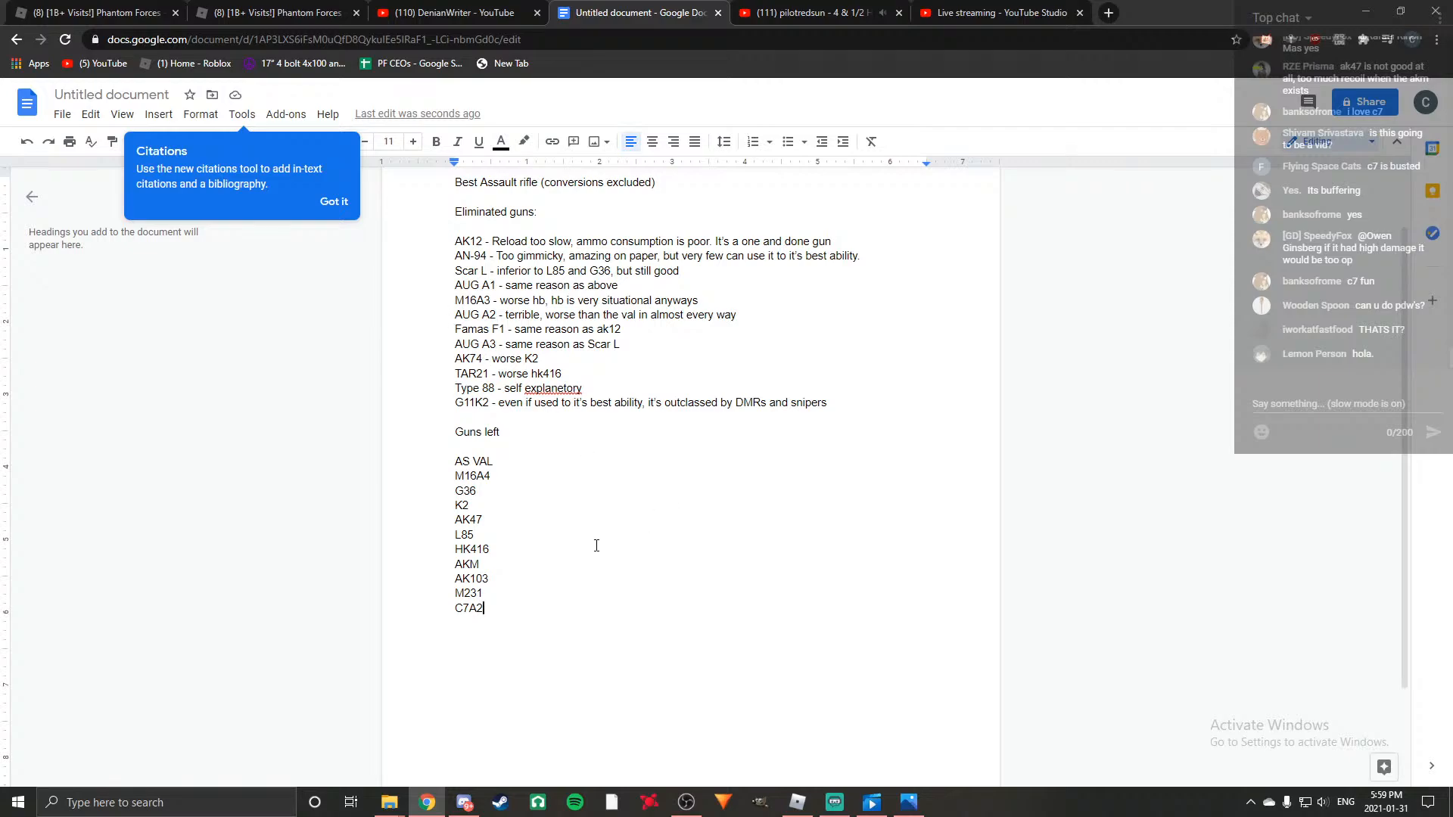
scroll(500, 363, down, 1)
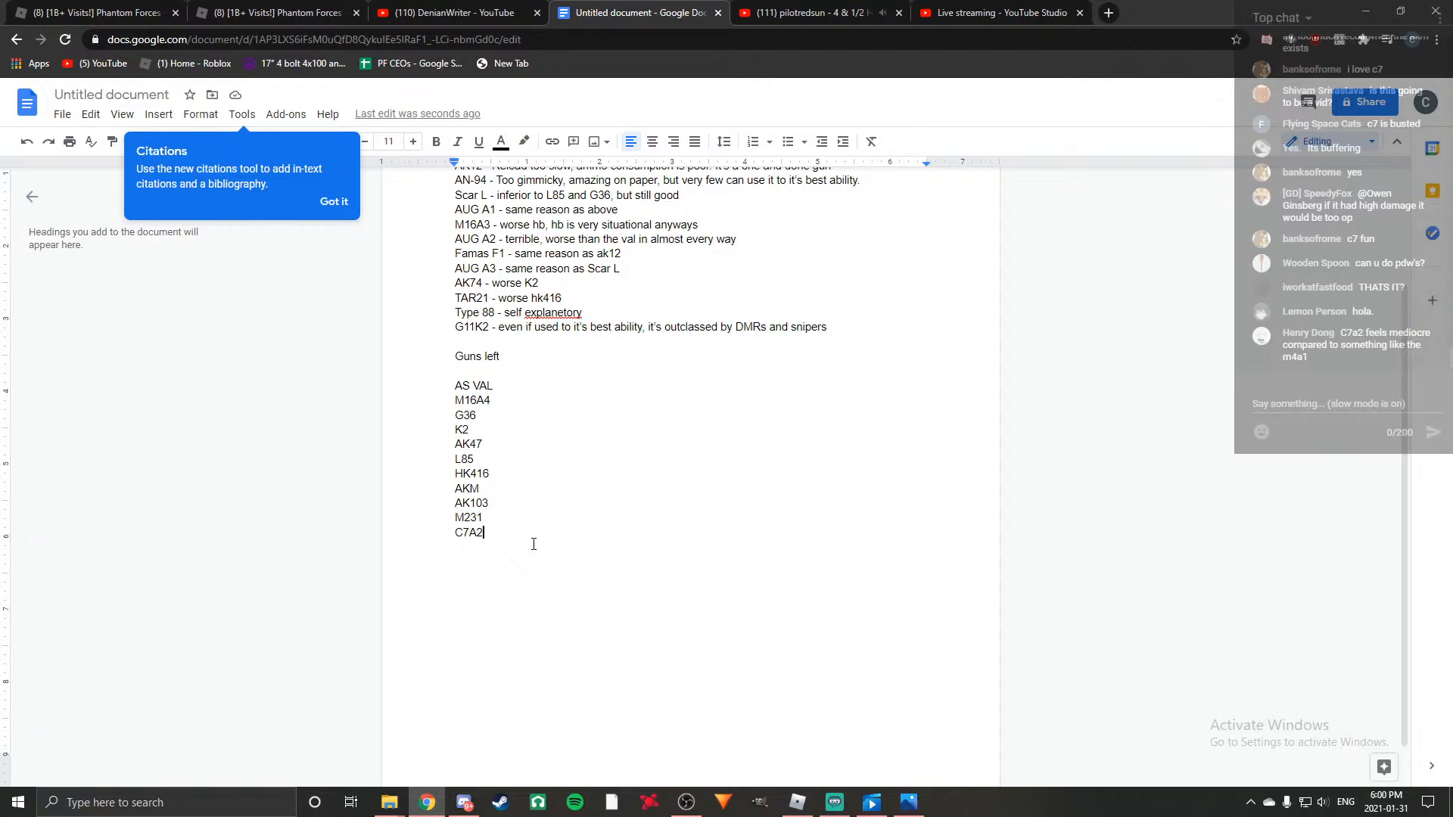
scroll(533, 544, up, 2)
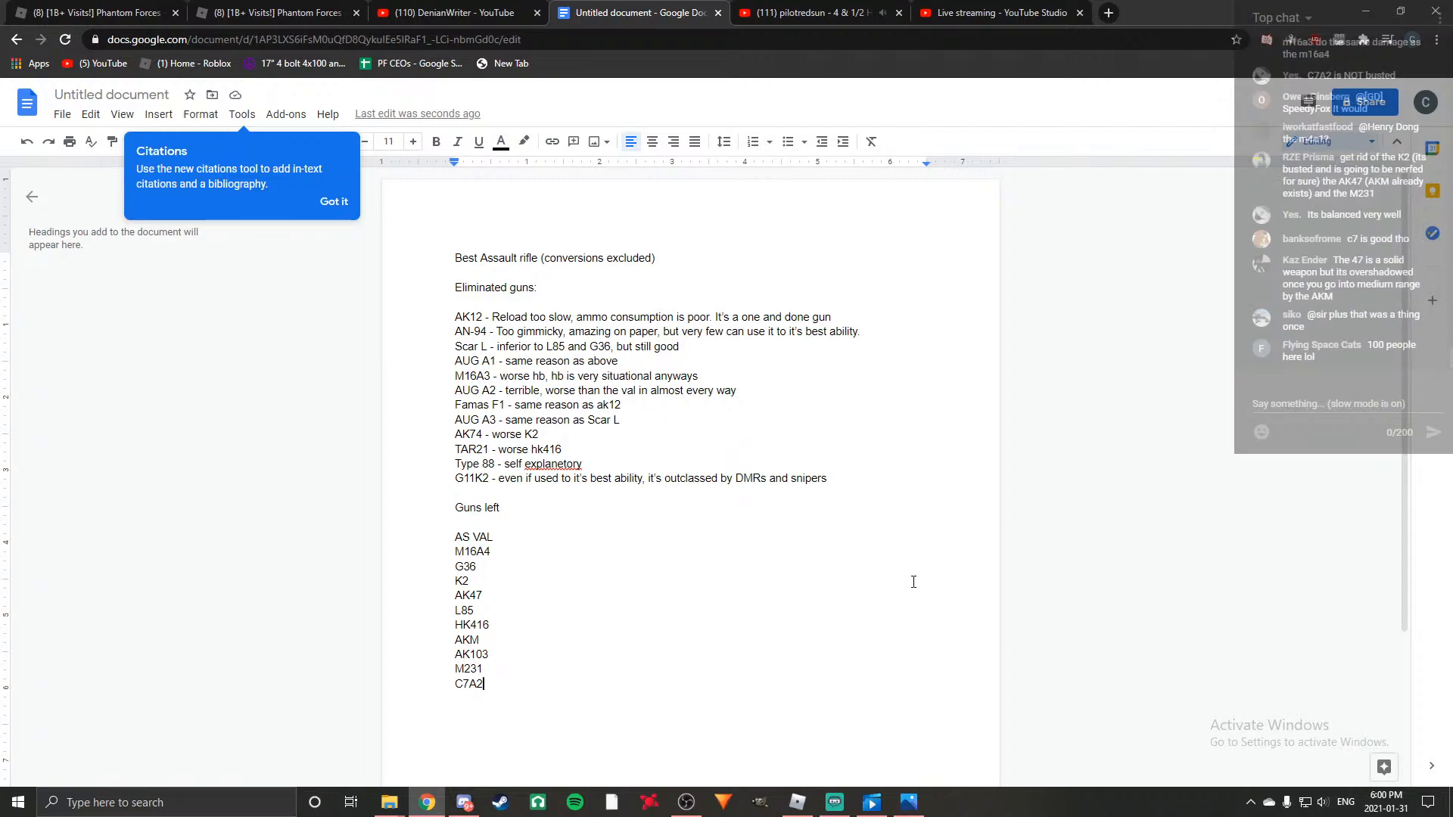
scroll(840, 577, down, 2)
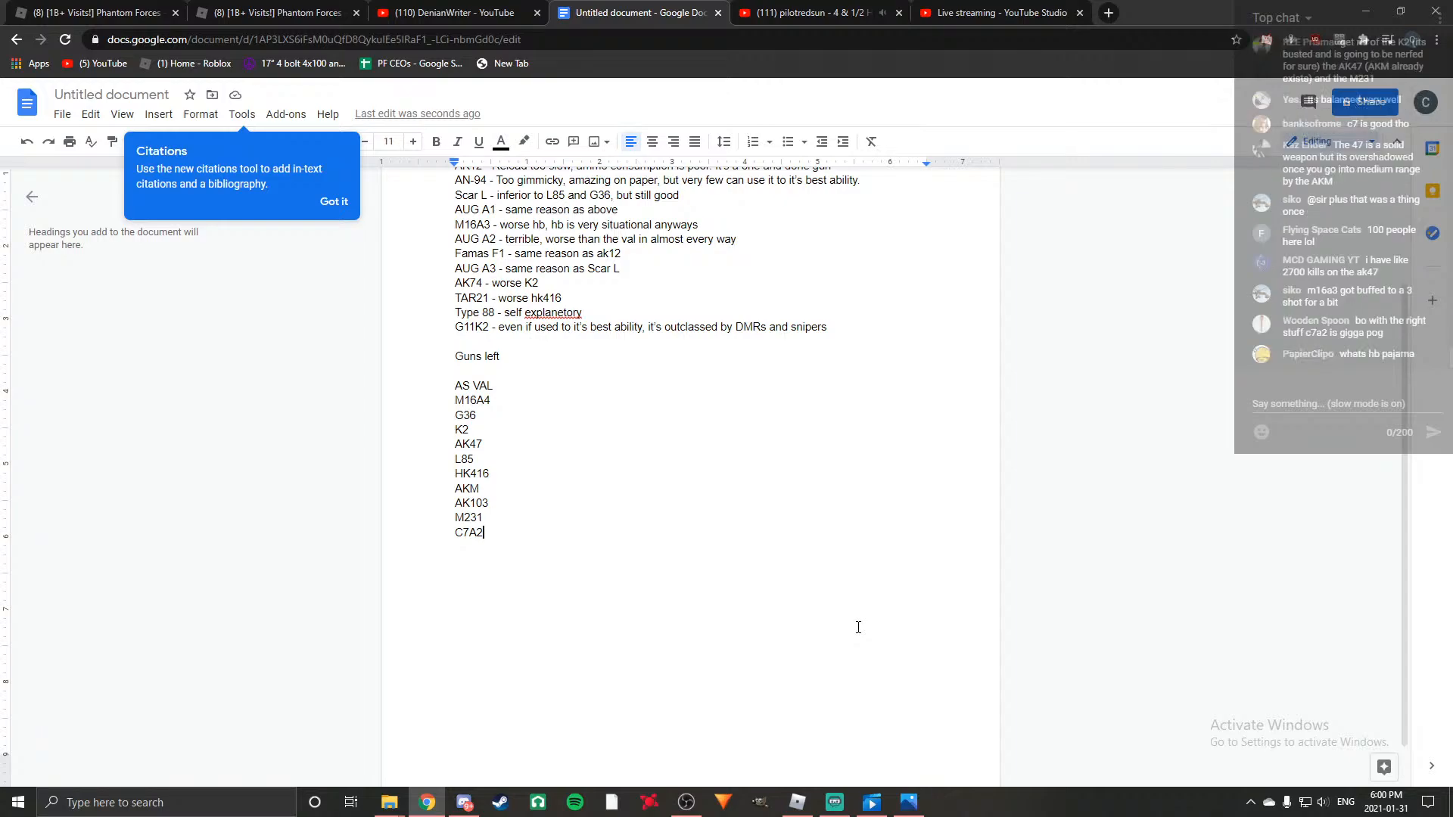
scroll(858, 628, up, 2)
scroll(858, 628, down, 1)
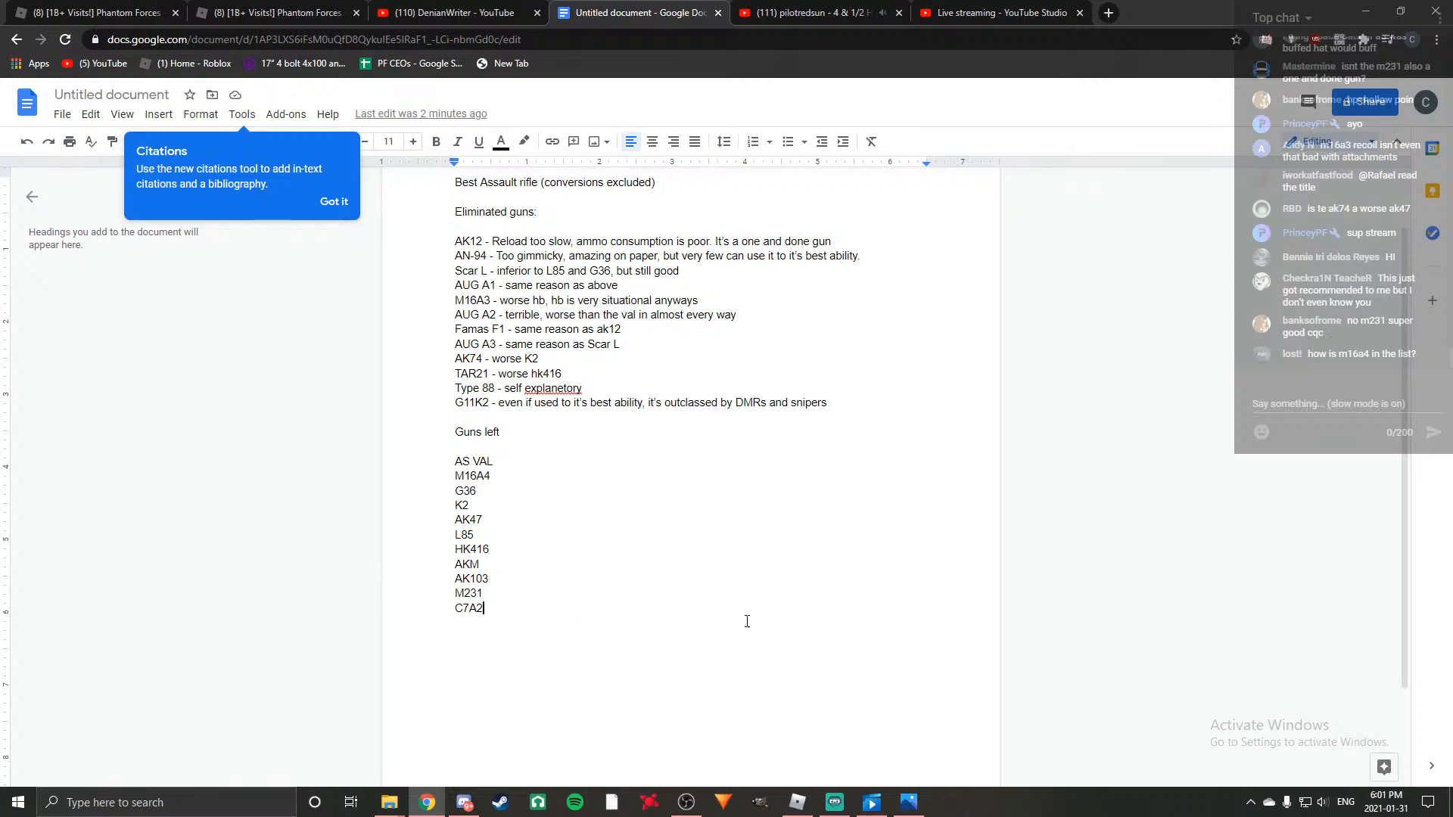
scroll(823, 654, down, 1)
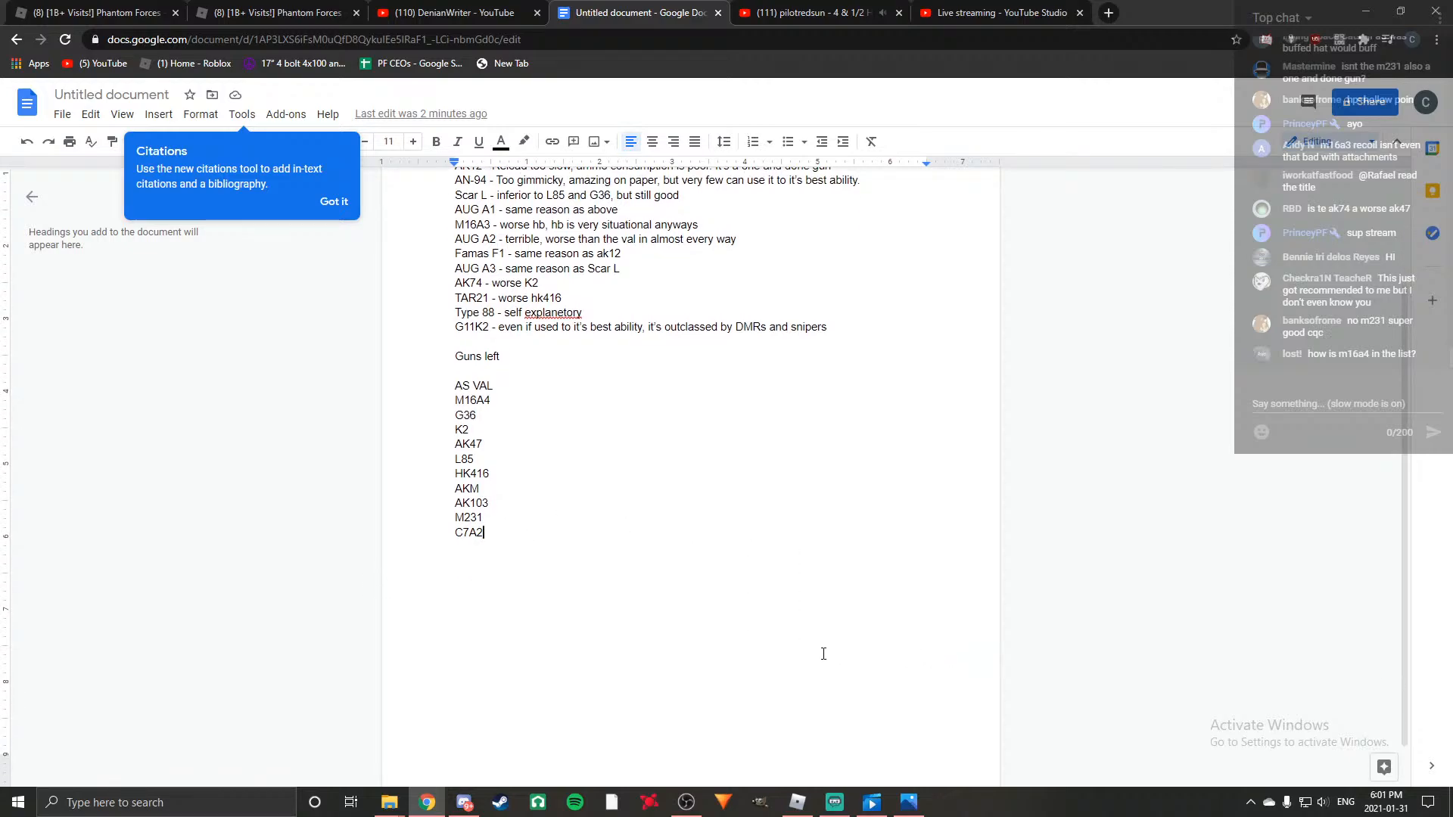
scroll(701, 661, up, 1)
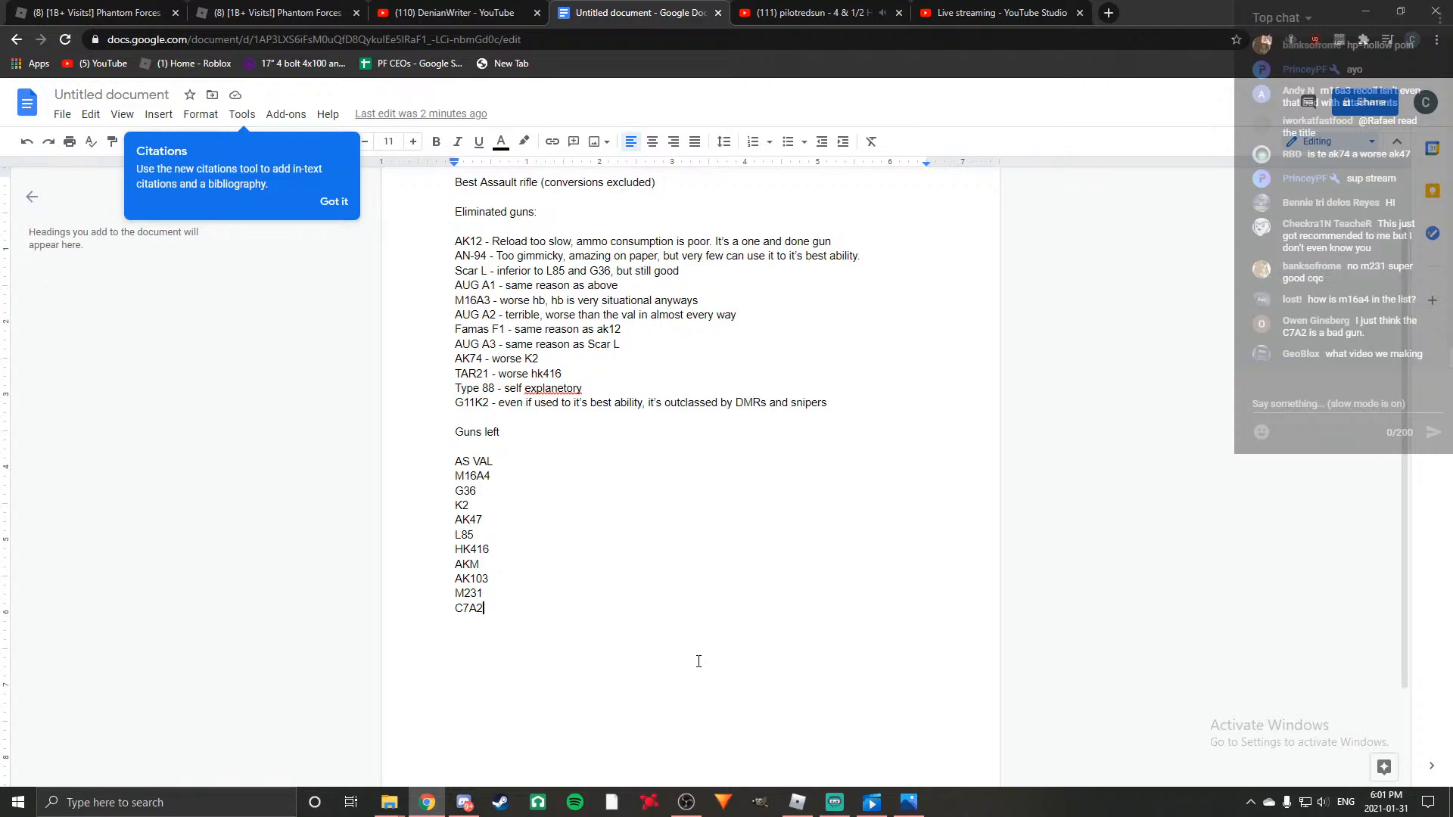
scroll(698, 662, down, 1)
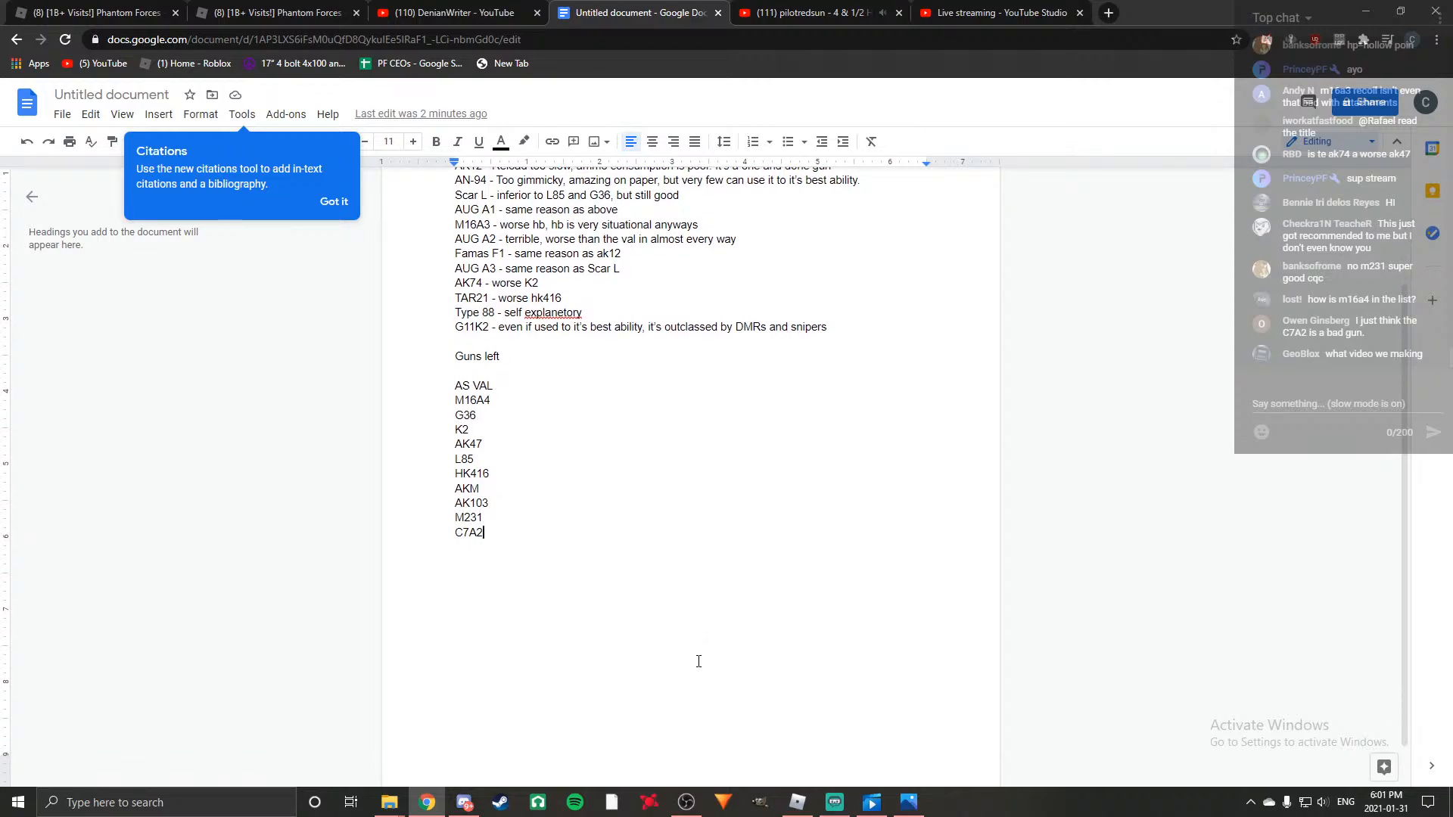
scroll(696, 656, up, 2)
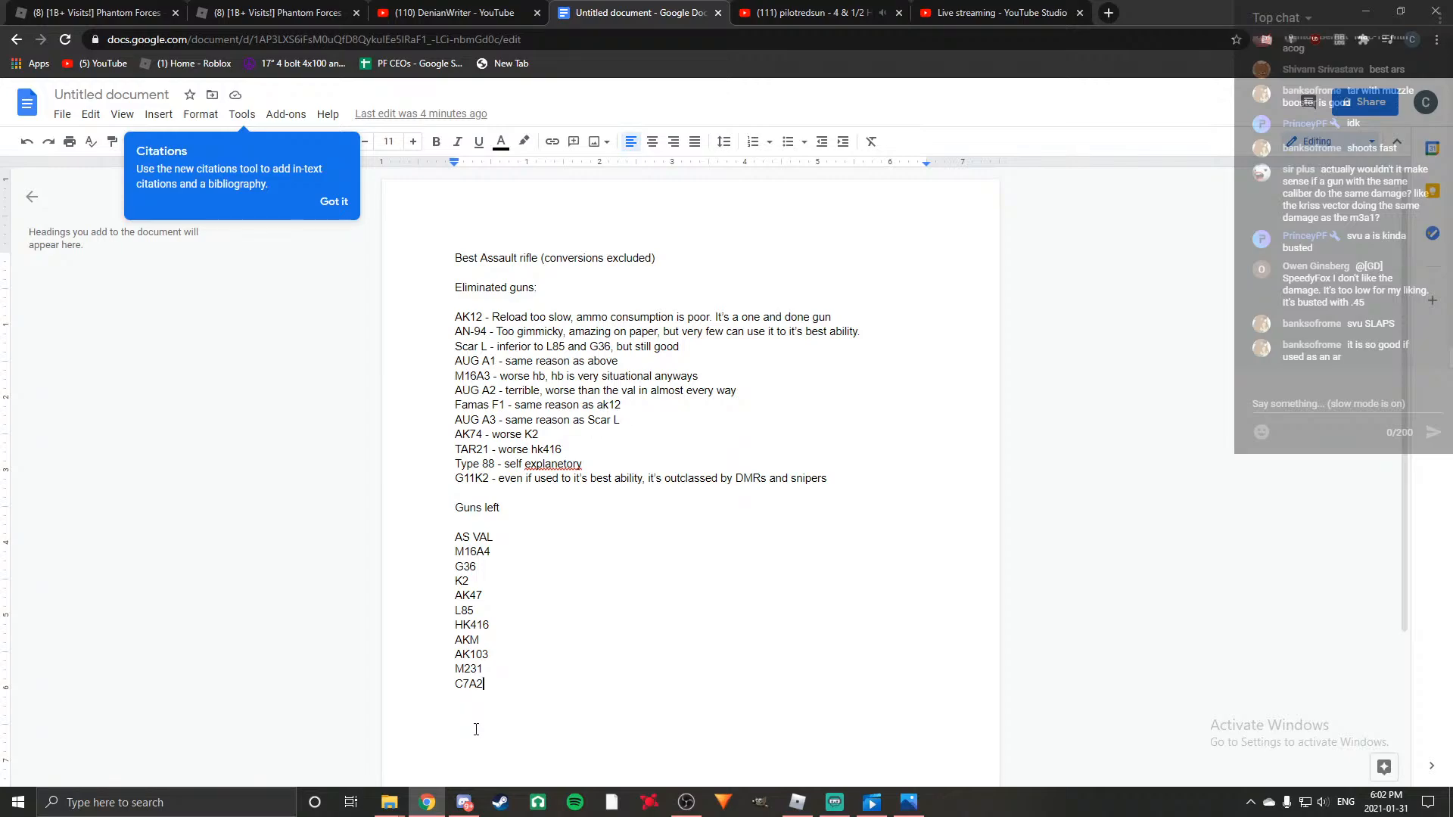
click(843, 475)
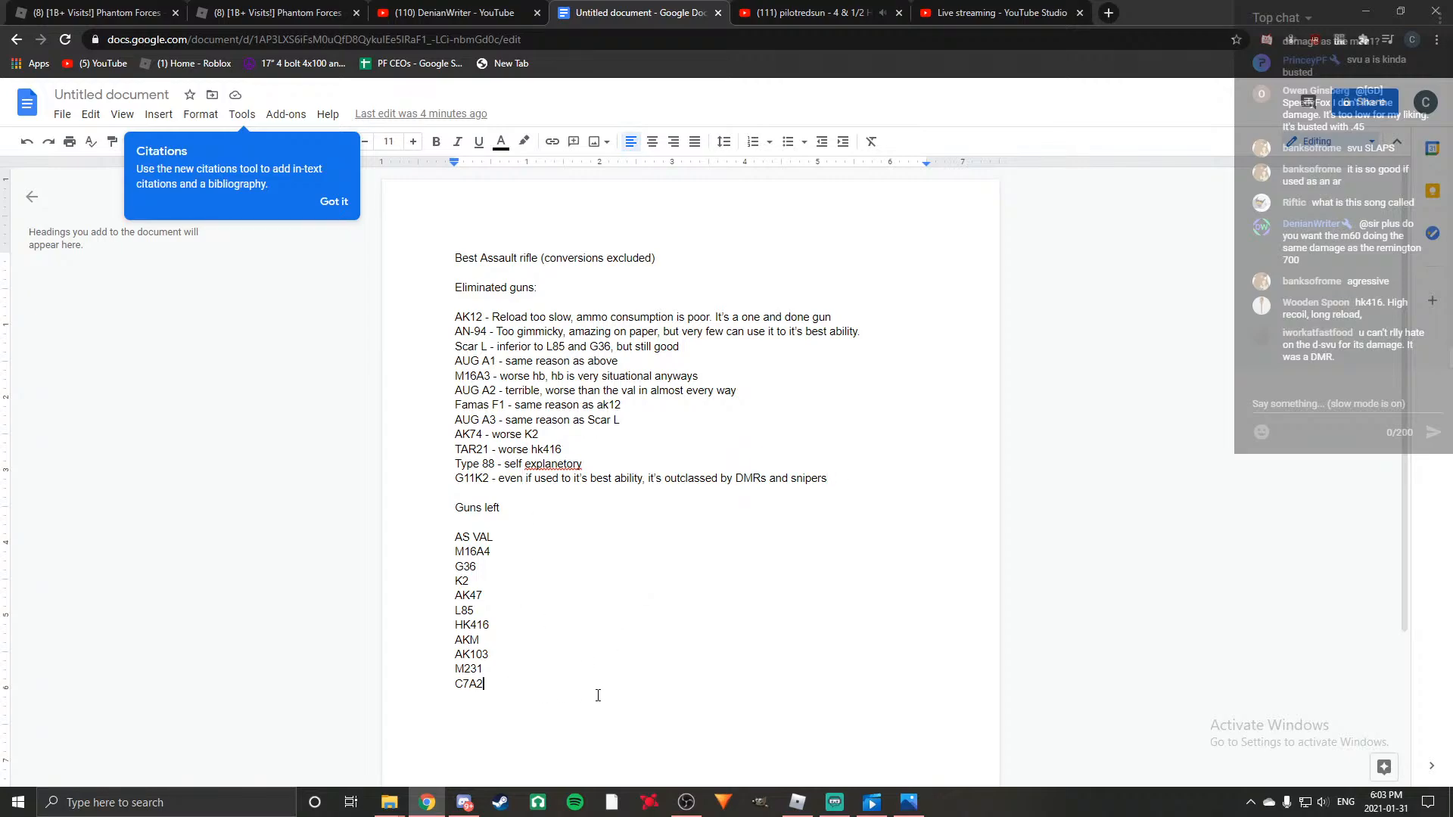
key(Return)
key(Return)
text(AS VAL)
key(Return)
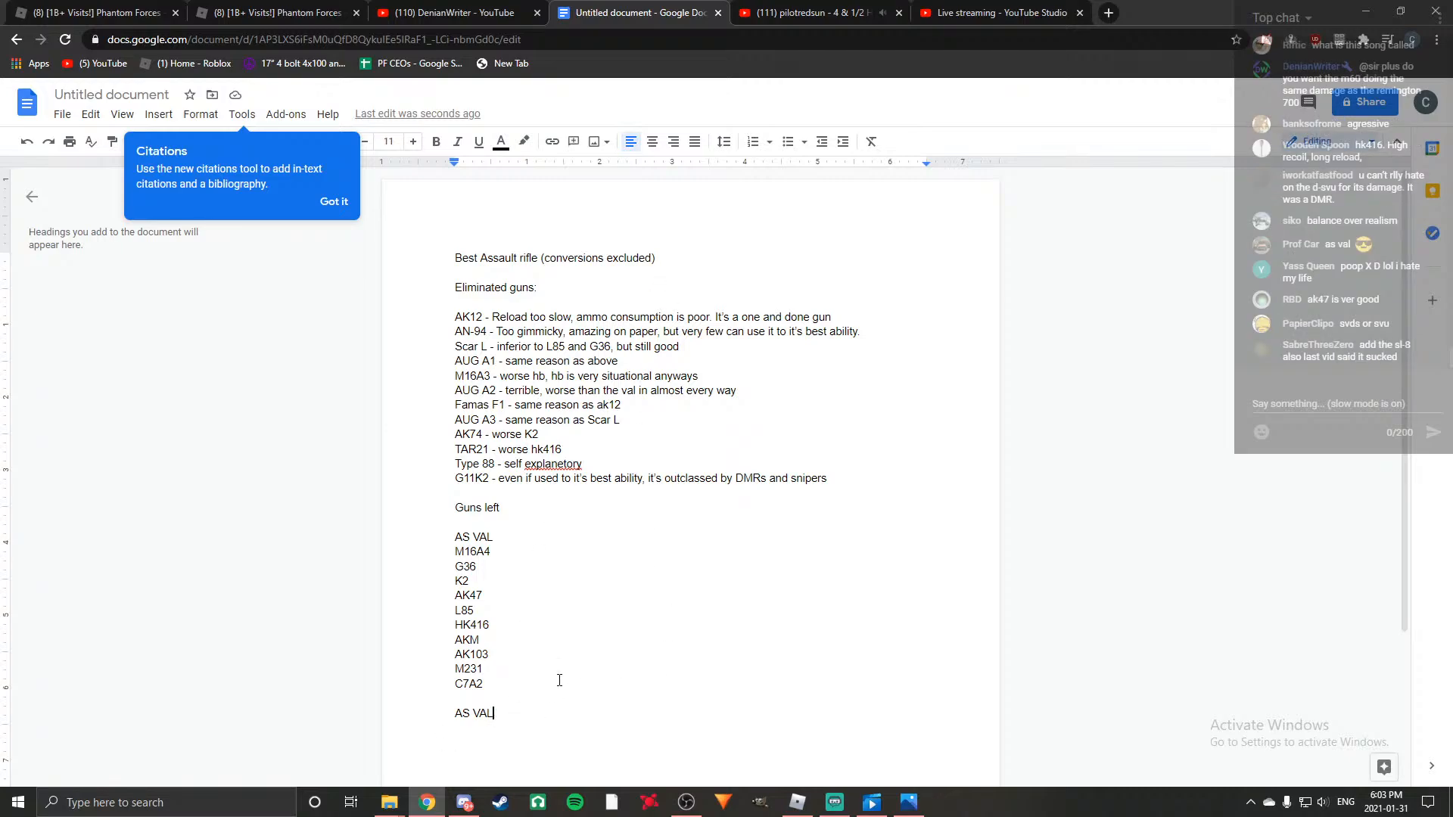
scroll(557, 678, down, 2)
key(BackSpace)
key(BackSpace)
key(BackSpace)
key(BackSpace)
key(BackSpace)
key(BackSpace)
key(BackSpace)
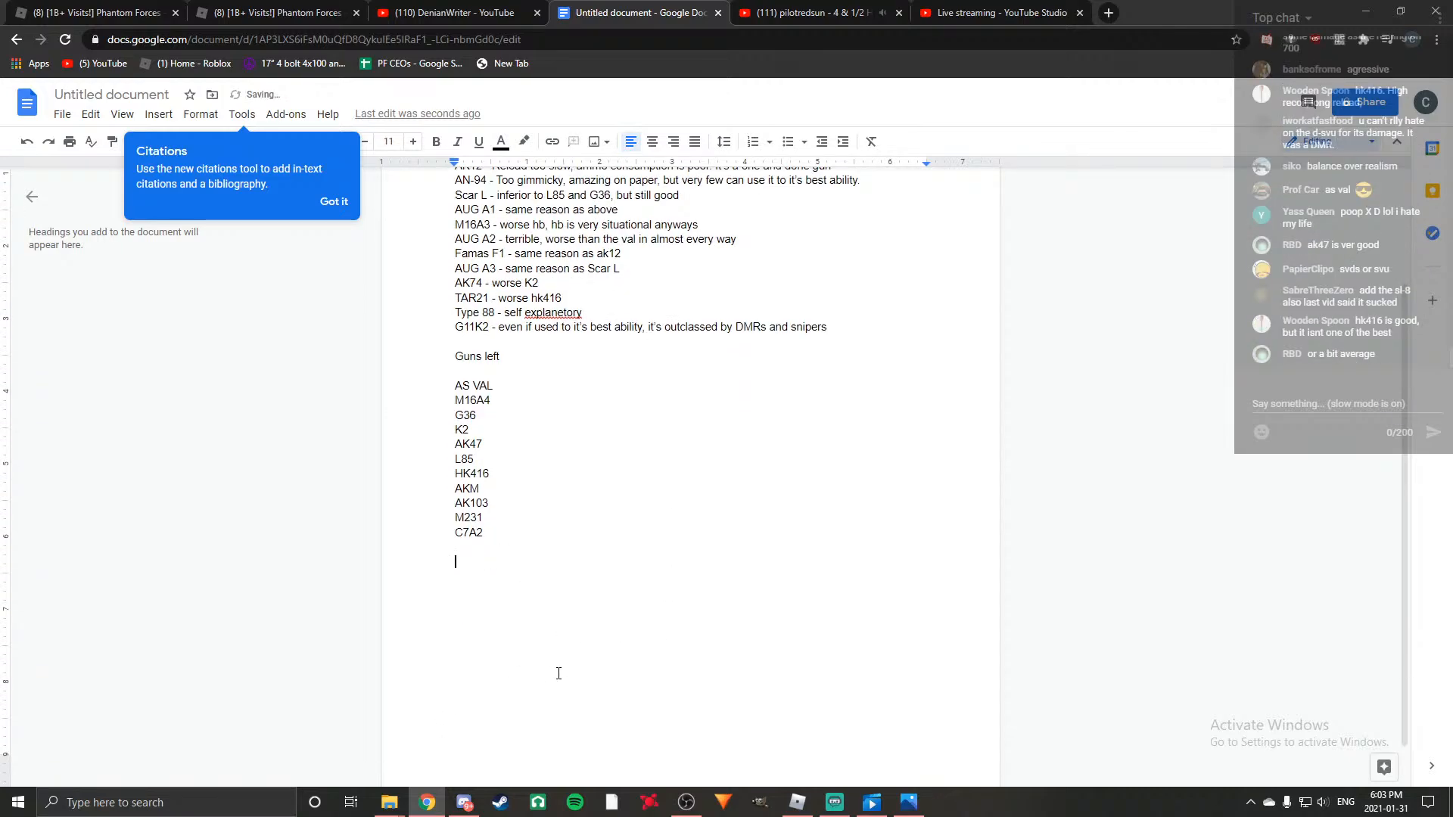
Write the heading "Eliminations" below the guns left list, separated by a blank line, and start a new line under it.
key(Return)
text(Elim)
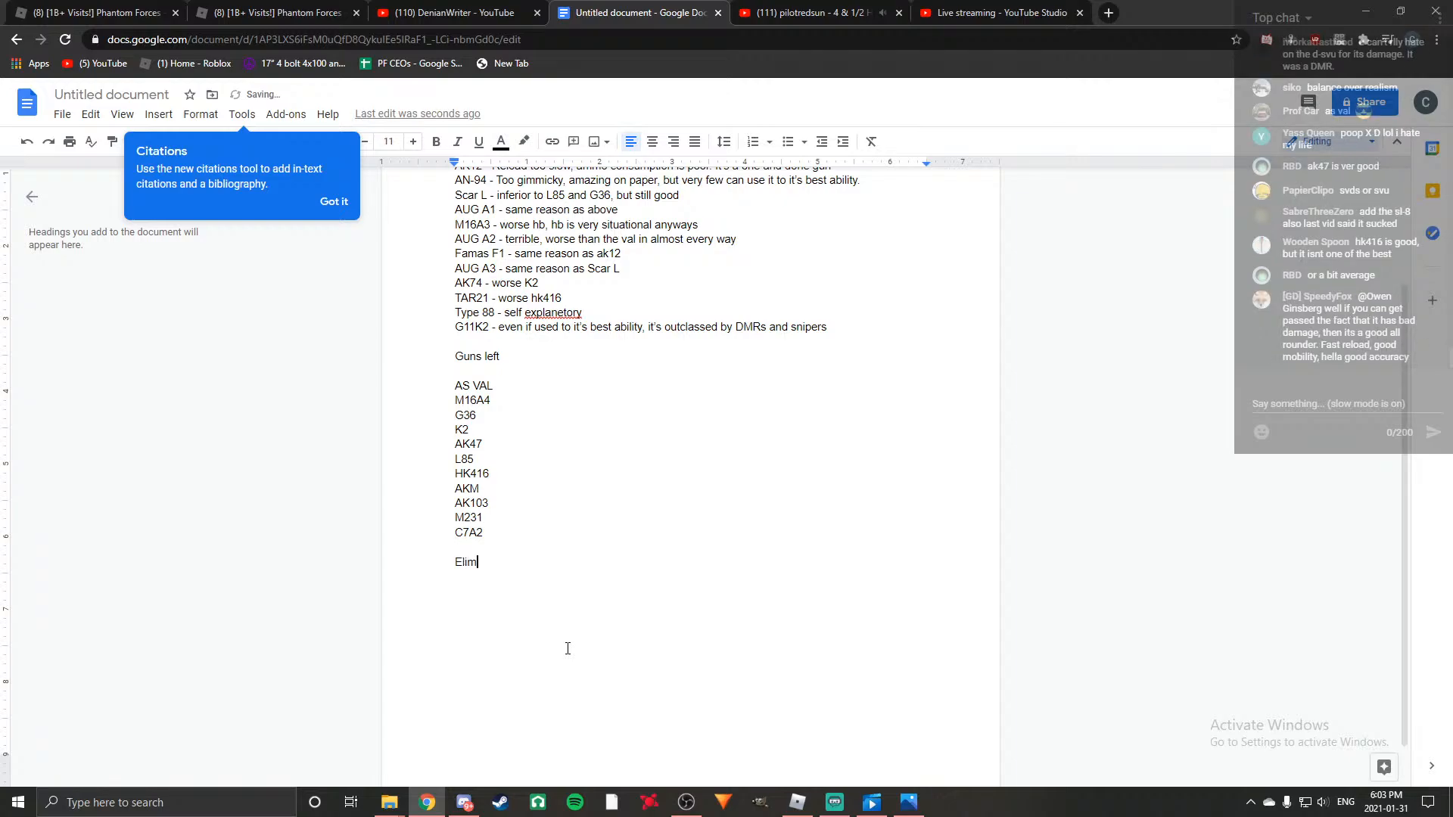
text(inations)
key(Return)
key(Return)
key(BackSpace)
key(BackSpace)
key(Return)
text(\)
key(Return)
key(BackSpace)
key(BackSpace)
key(Return)
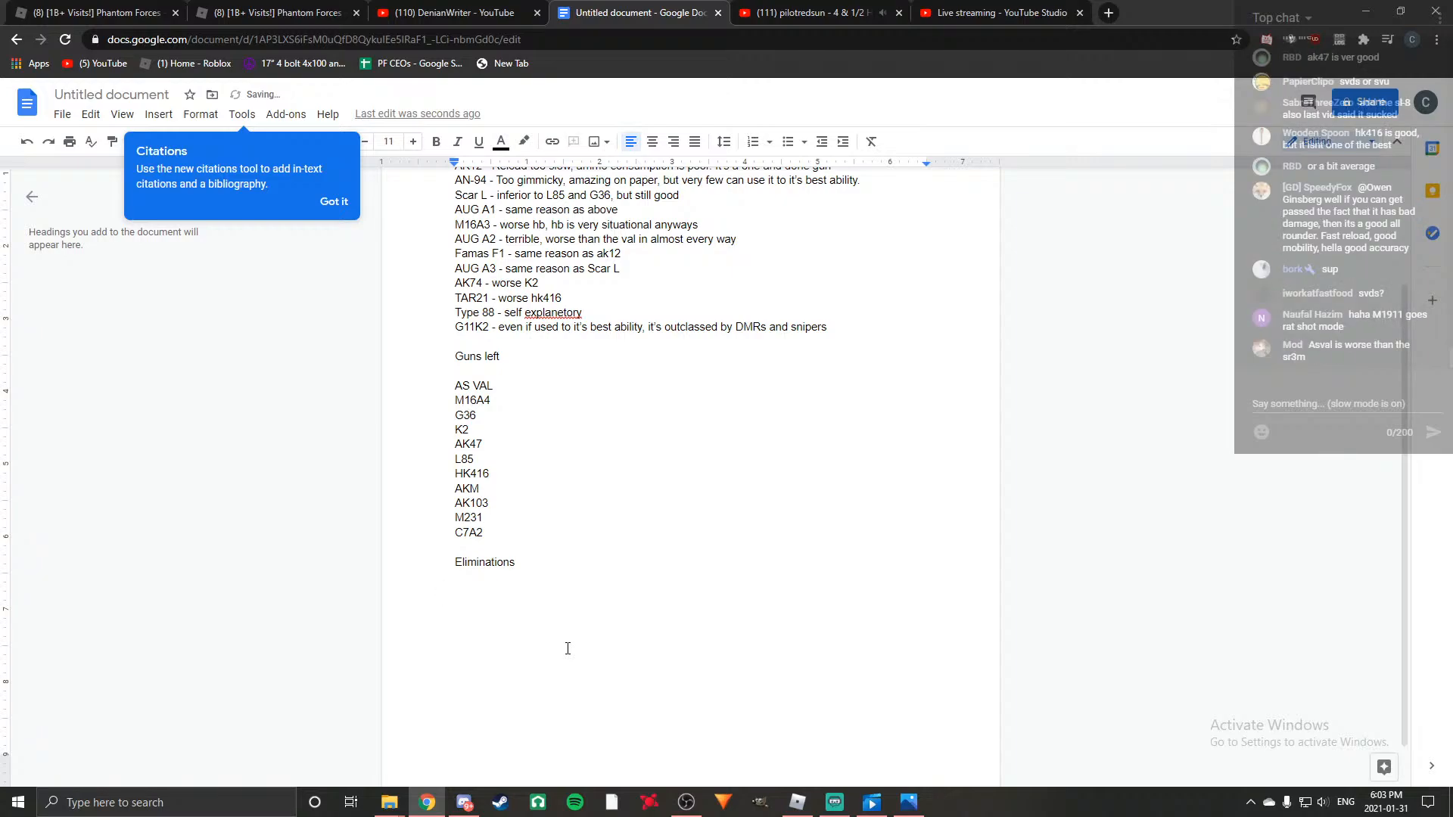
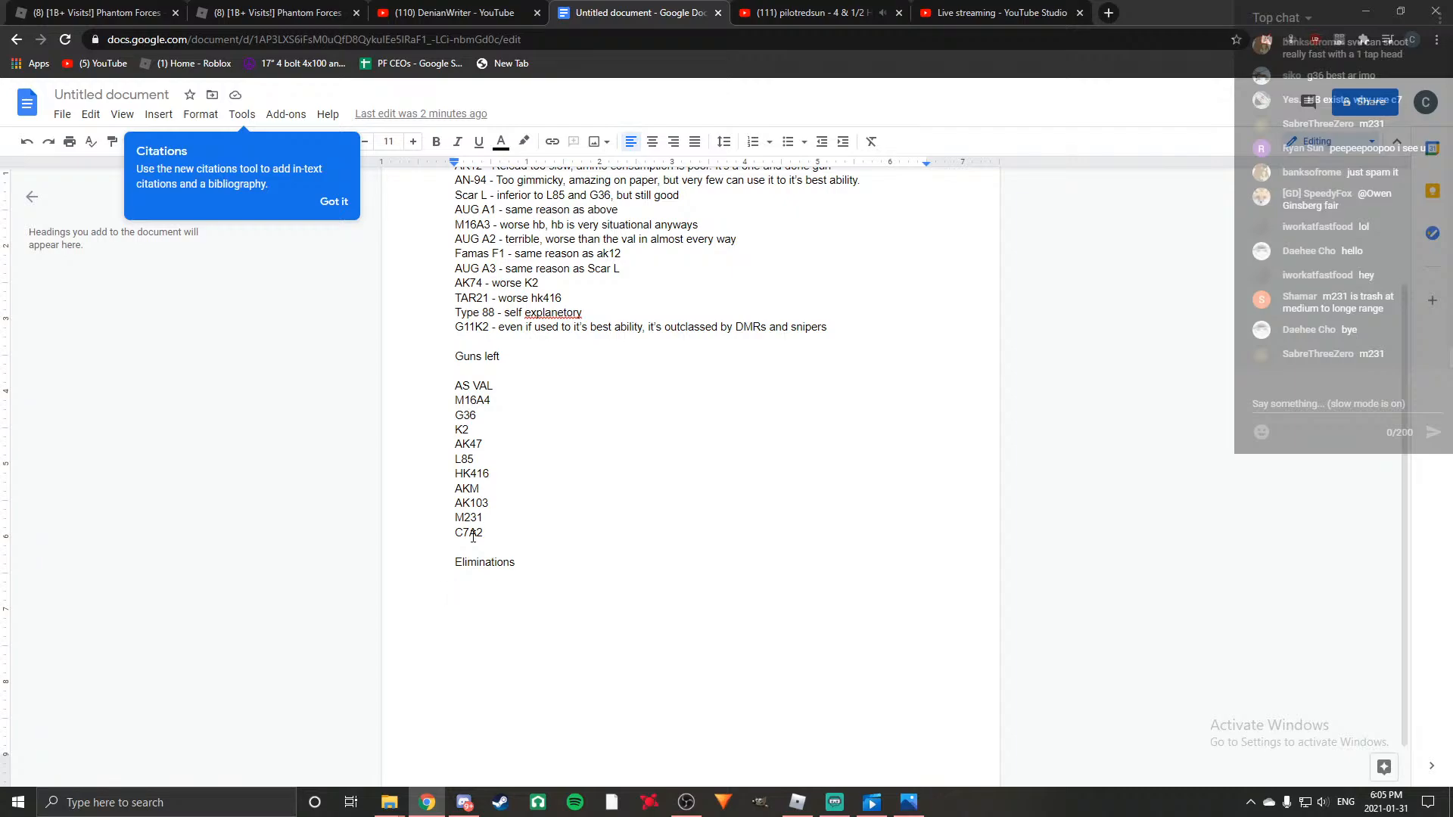
Change the "Guns left" heading to "Top tier guns".
click(485, 519)
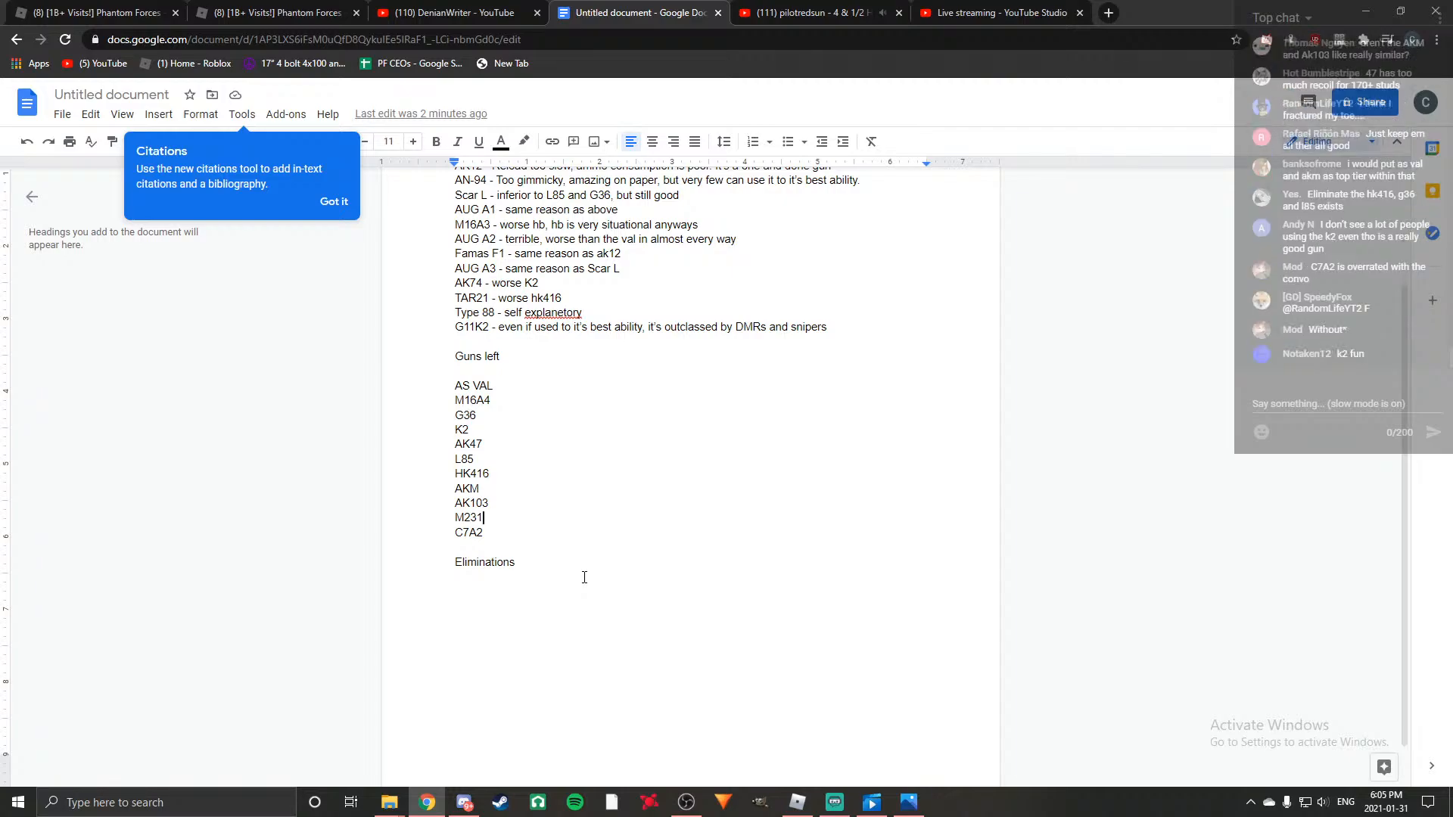
click(473, 432)
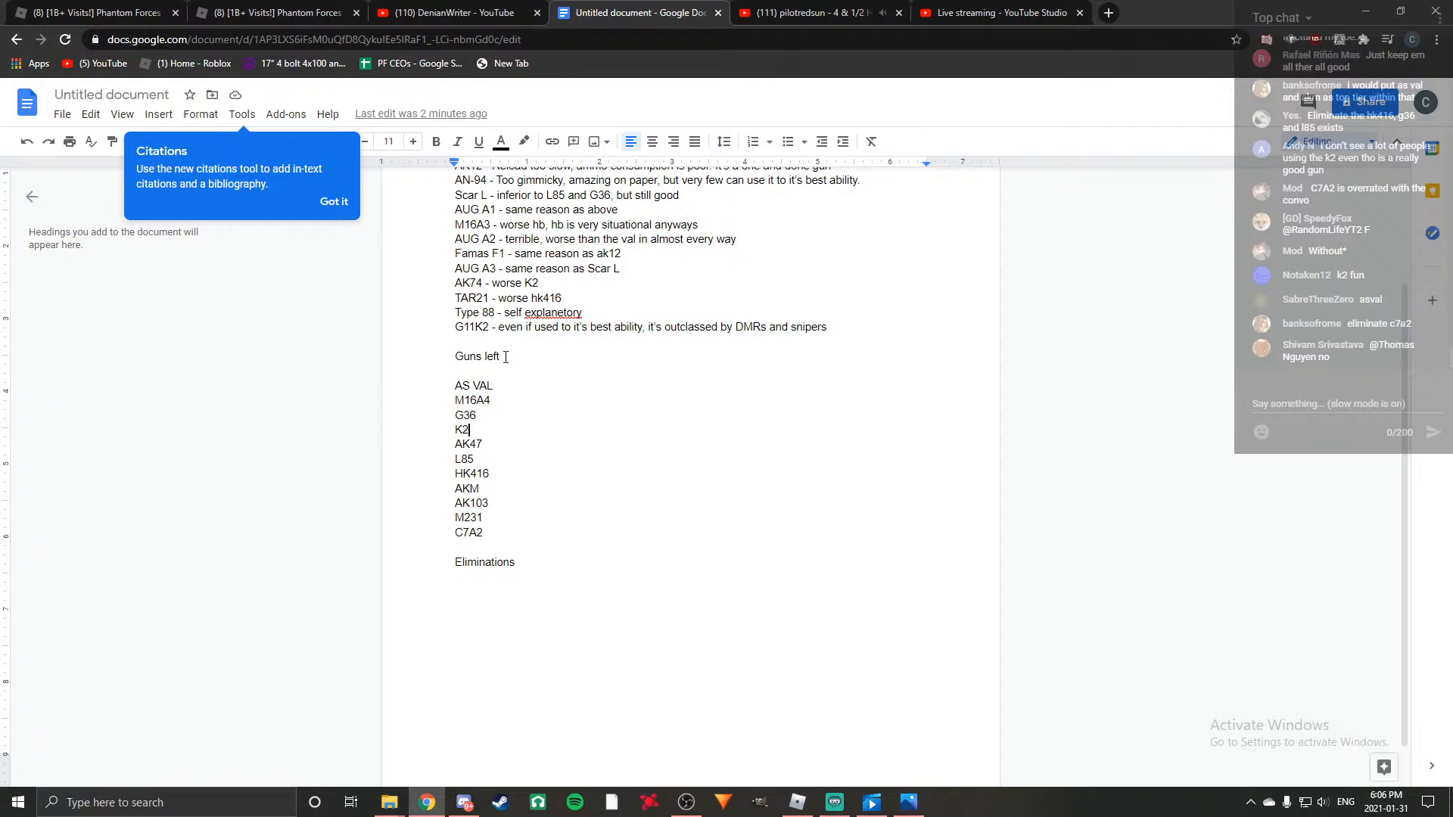
key(BackSpace)
key(BackSpace)
key(BackSpace)
key(BackSpace)
key(BackSpace)
key(BackSpace)
key(BackSpace)
key(BackSpace)
key(BackSpace)
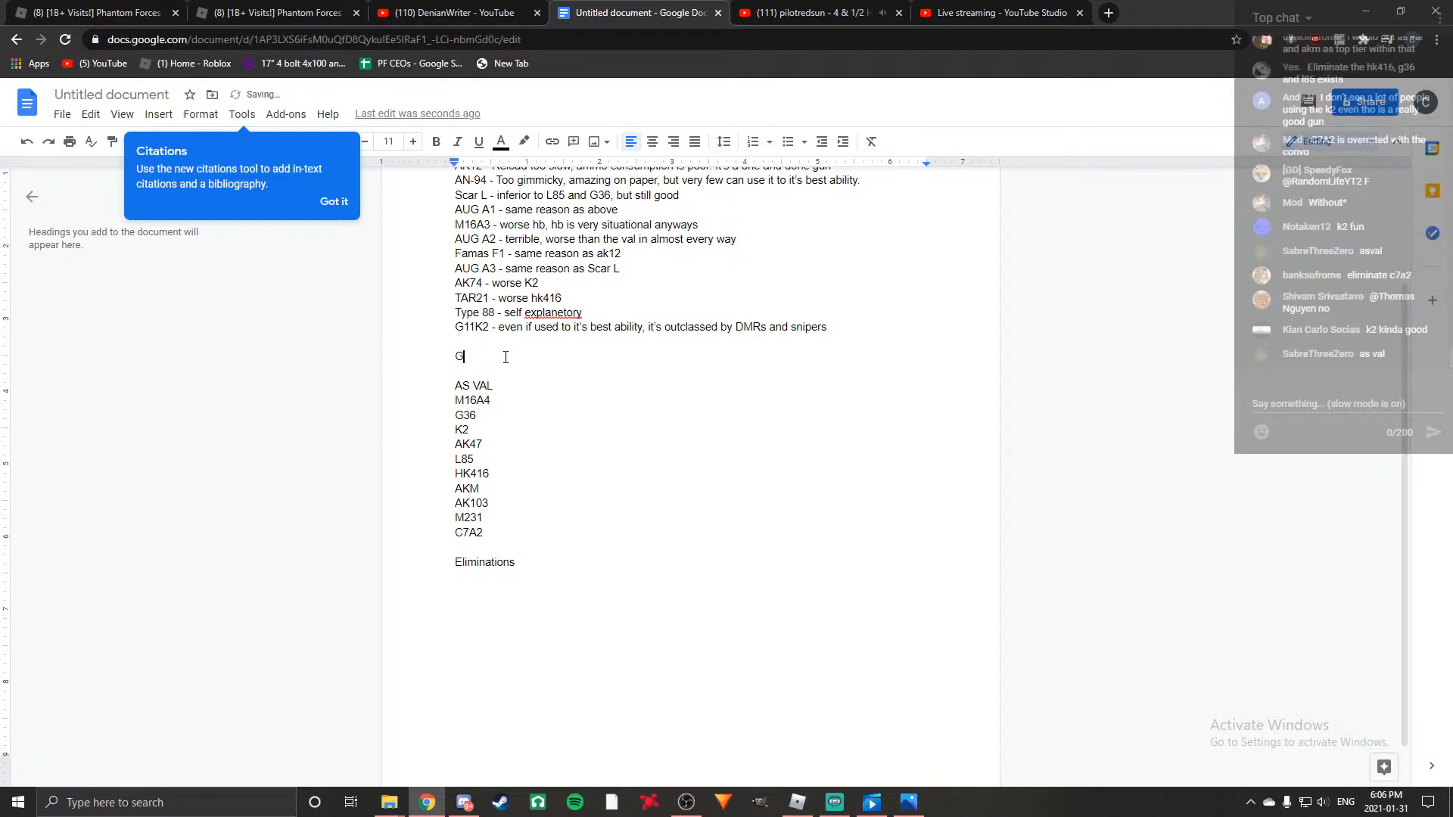
text(Top tier g)
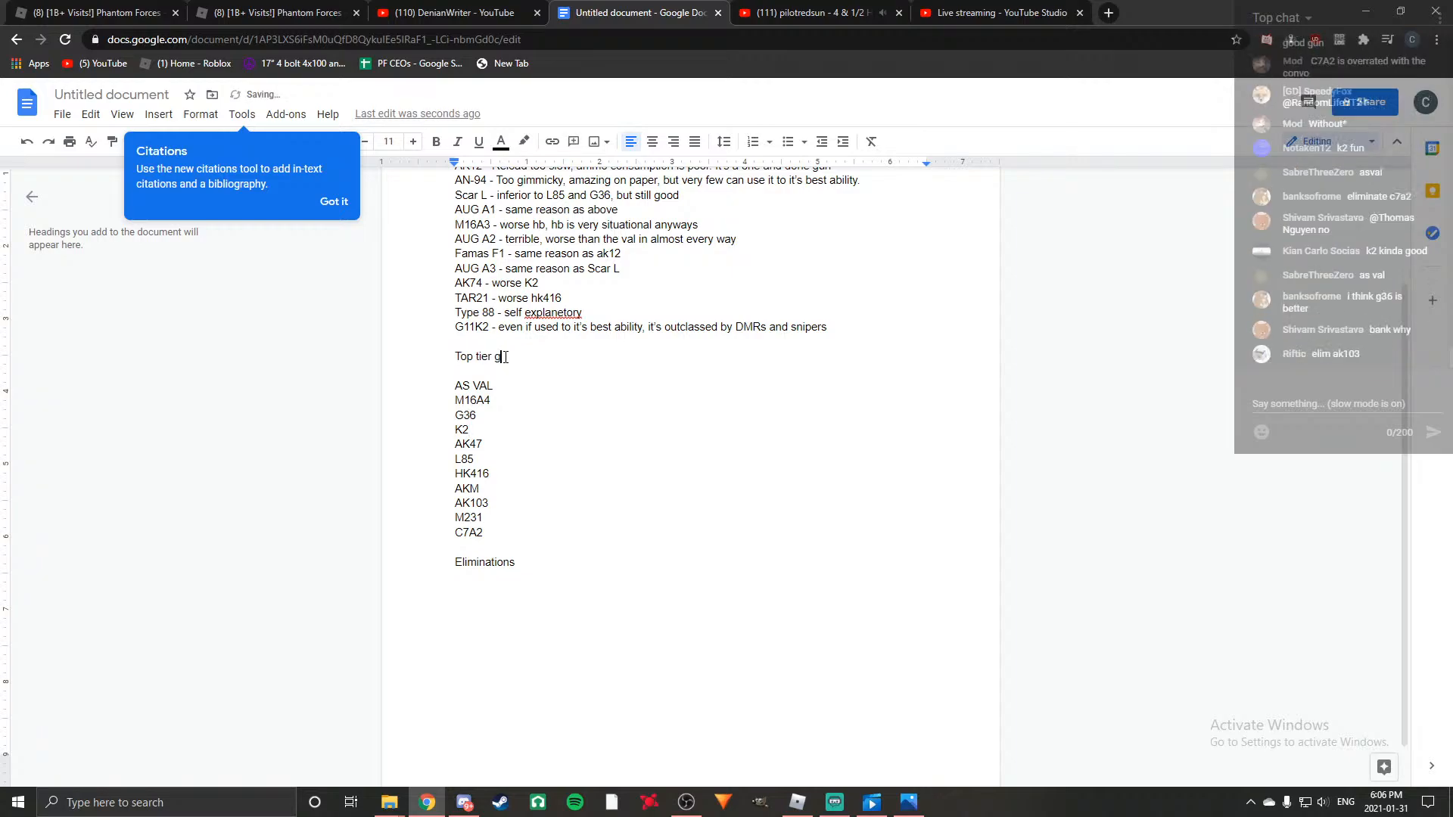
text(uns)
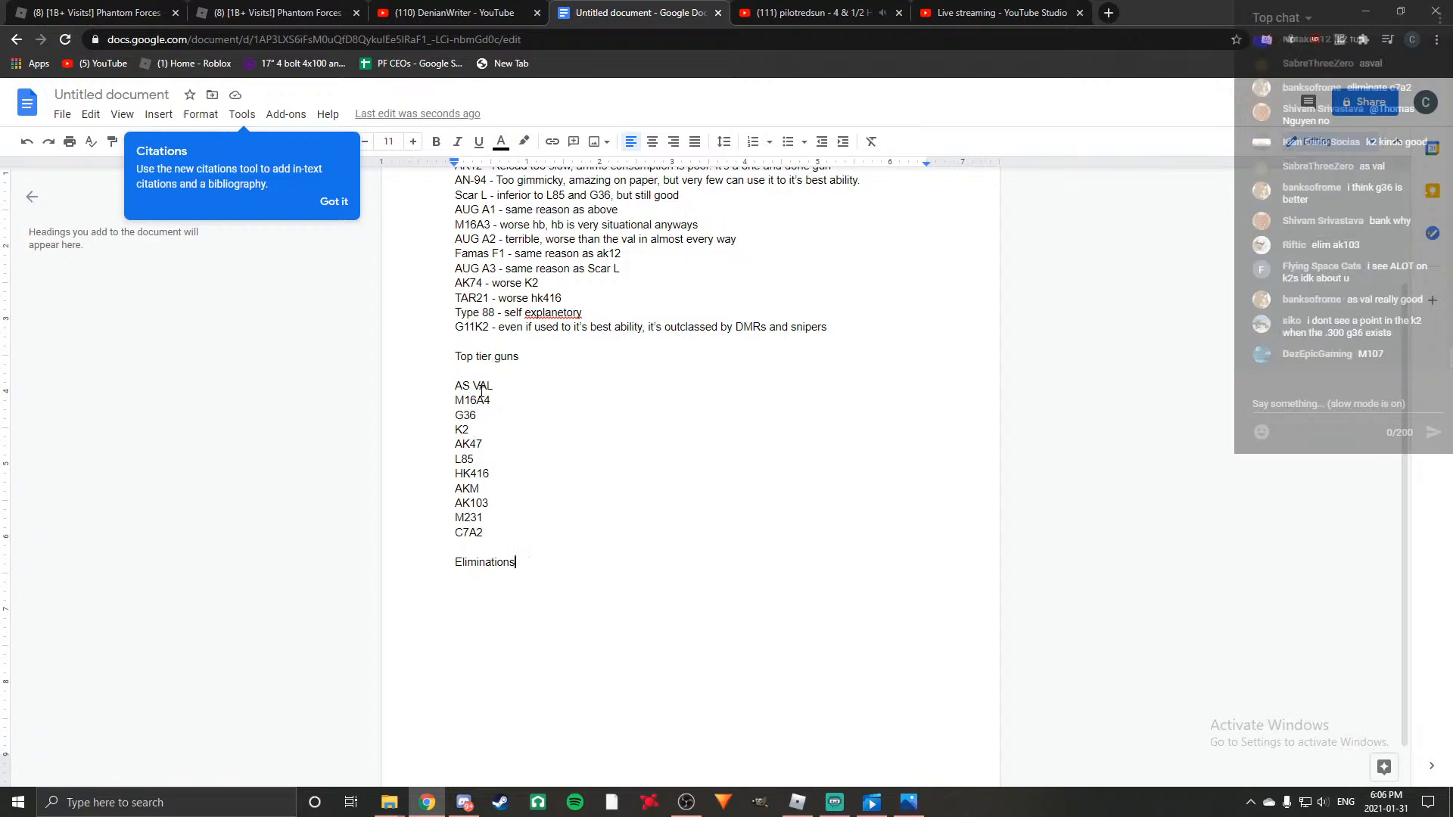
Leave a blank line under the Eliminations heading and start the first entry with "L85 - inferior to G36".
click(501, 473)
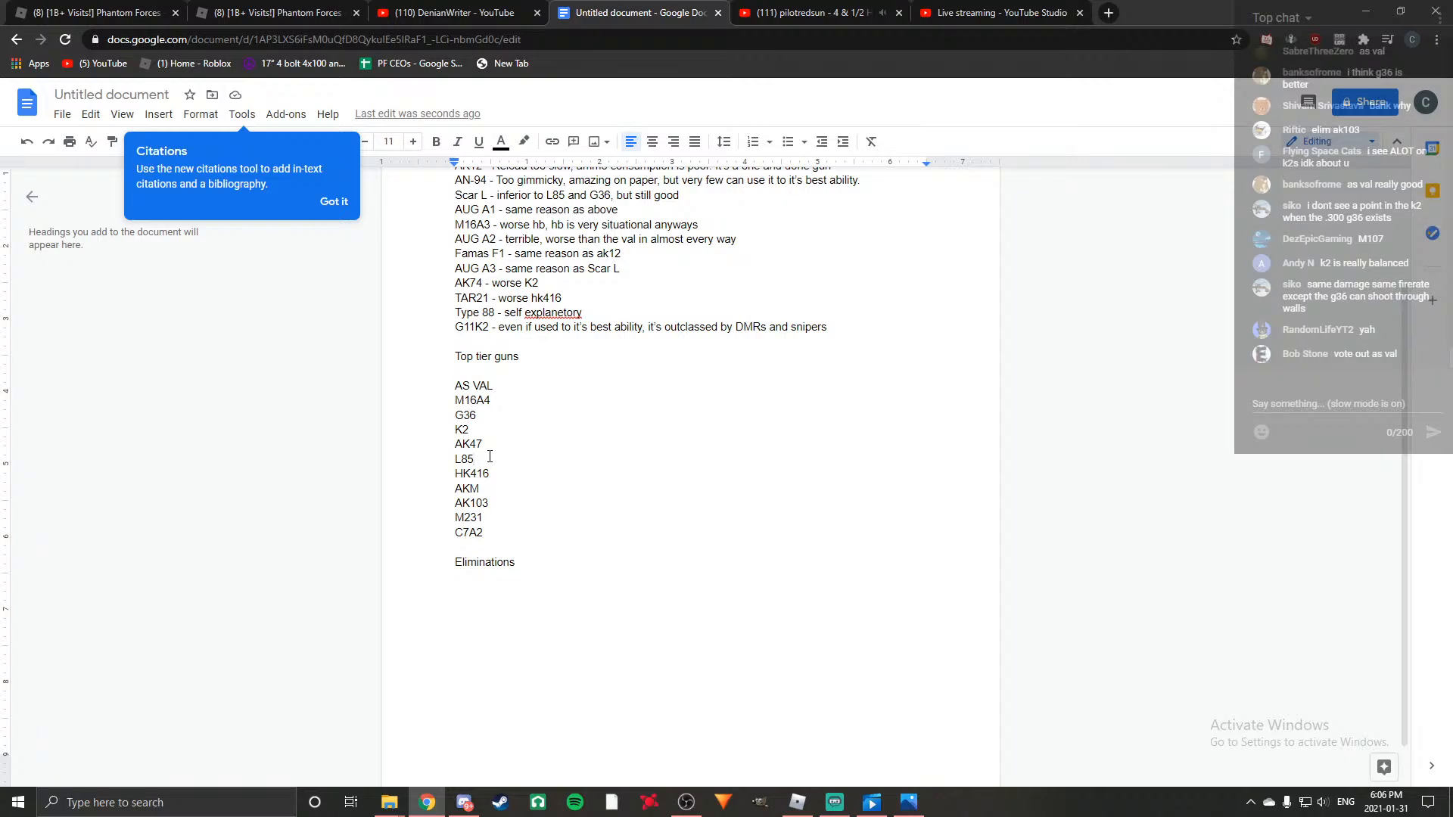
click(550, 565)
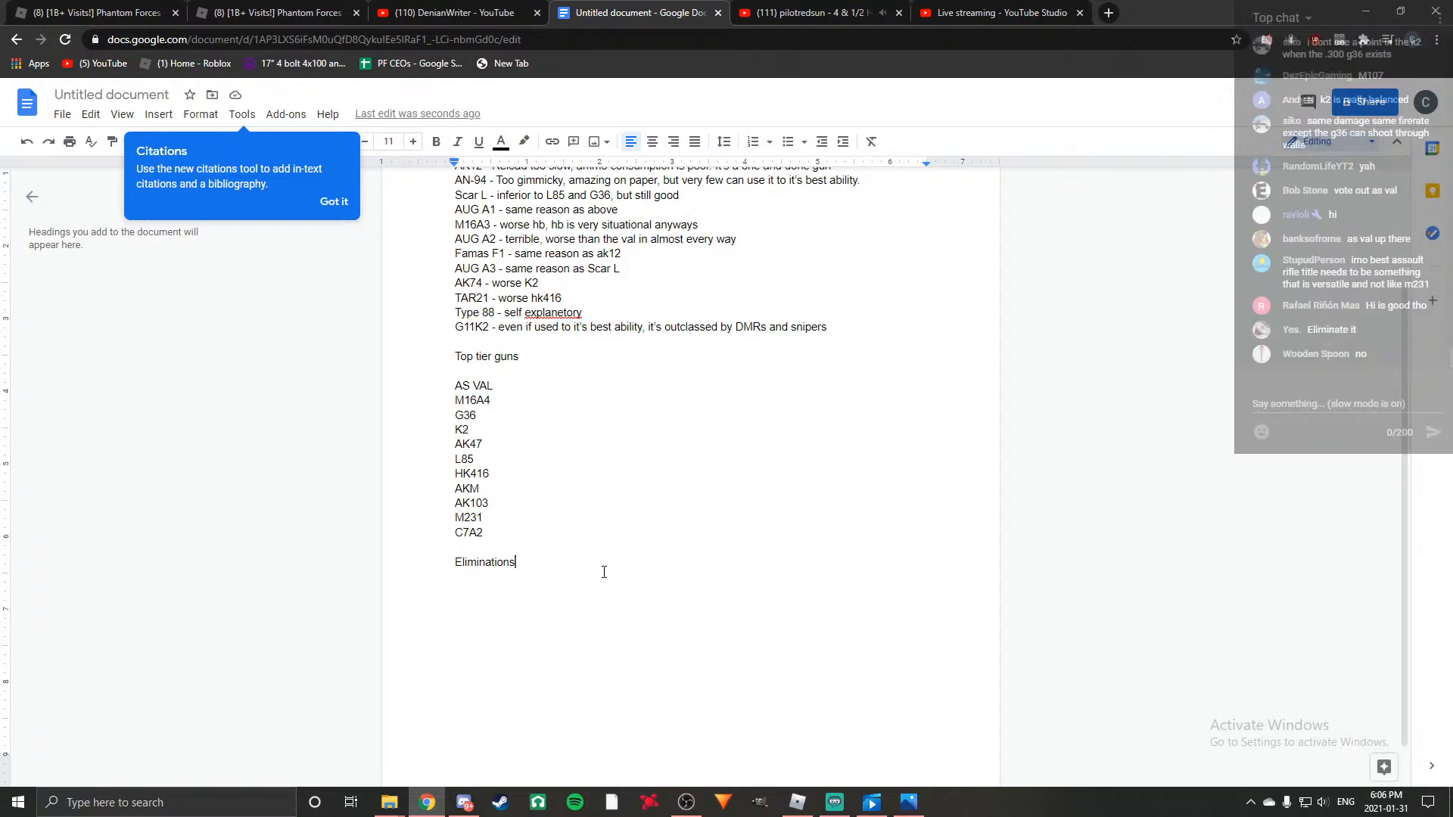
key(Return)
key(Return)
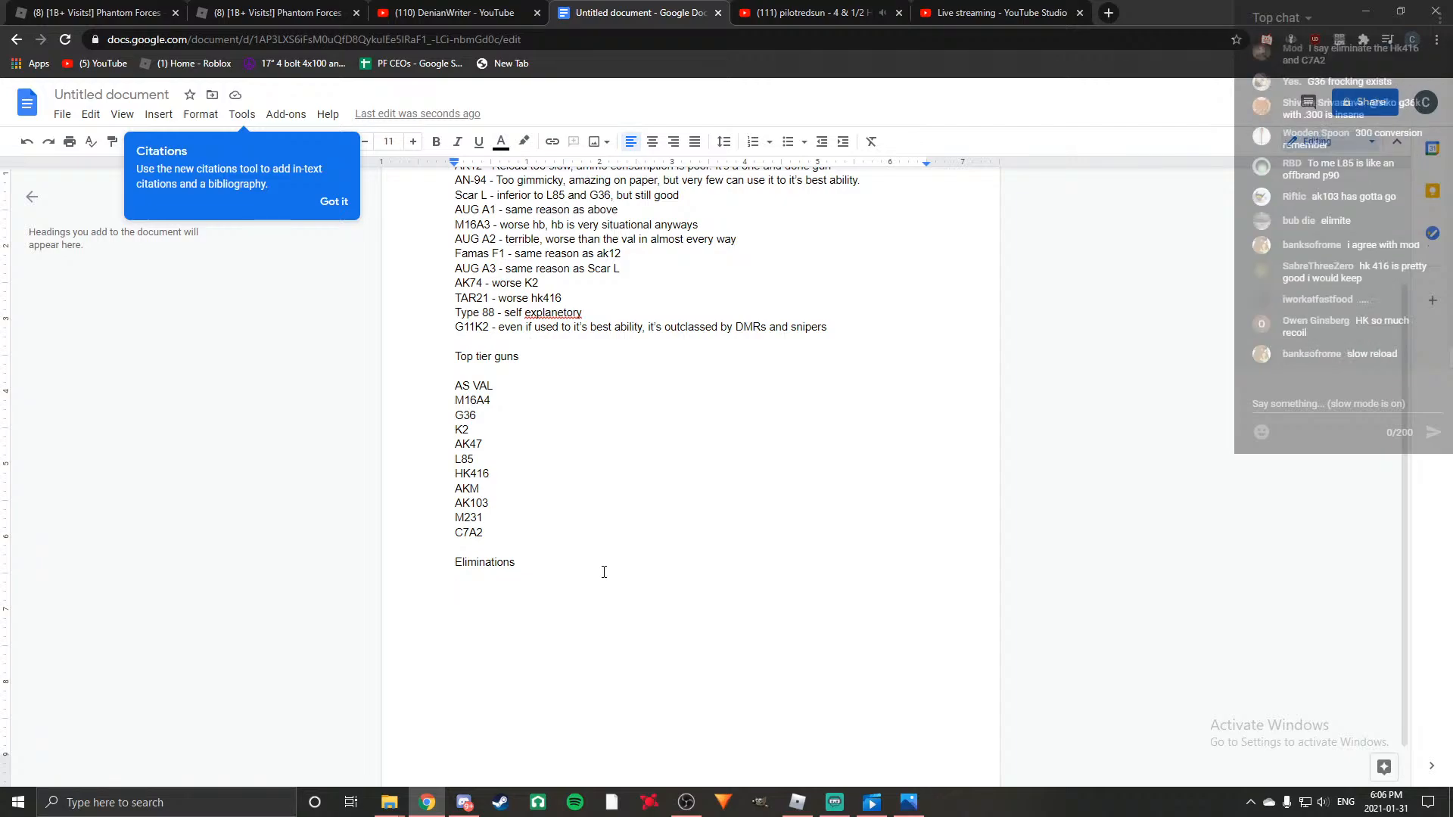
text(L85 - i)
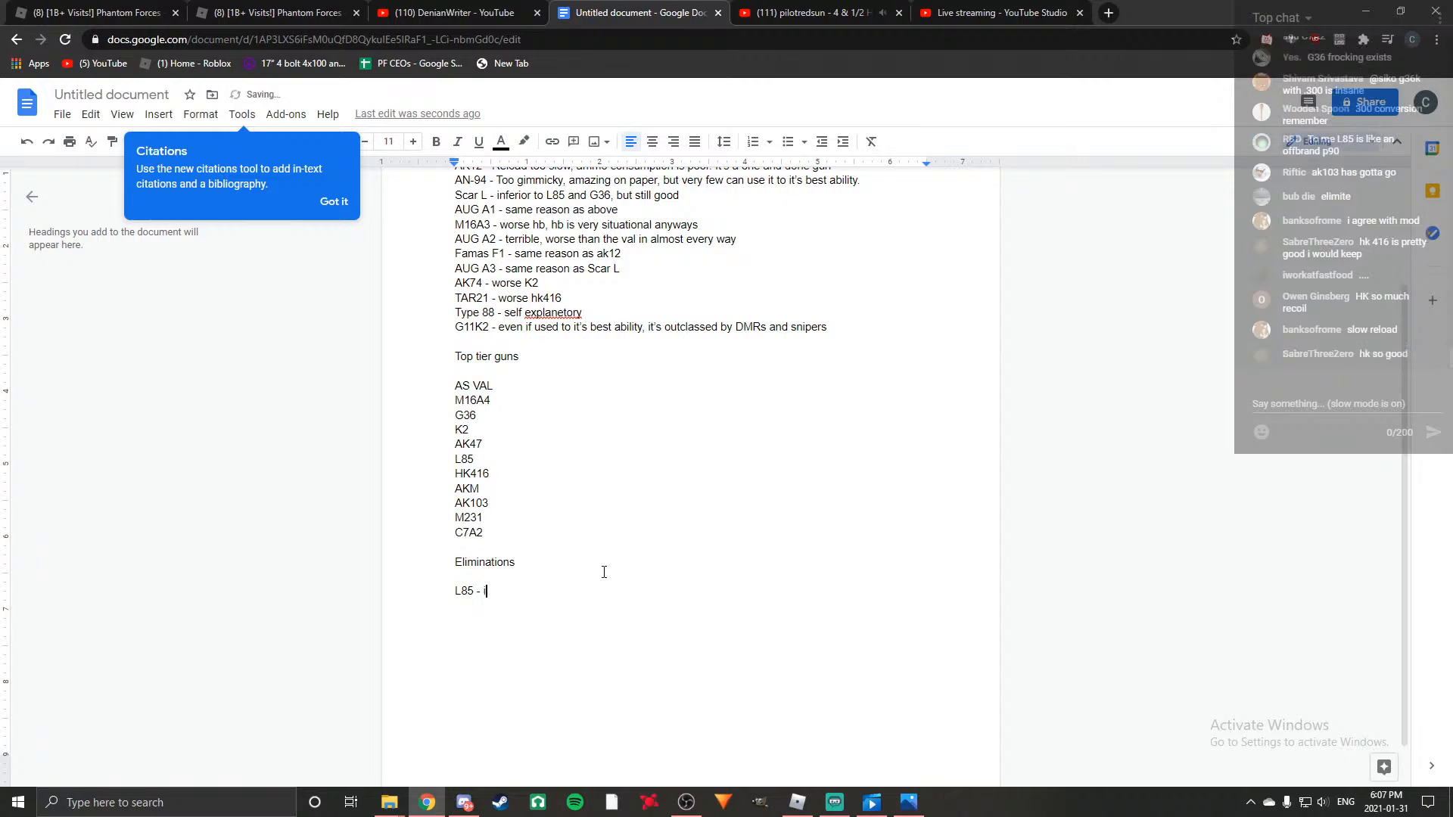
text(nferior to G367)
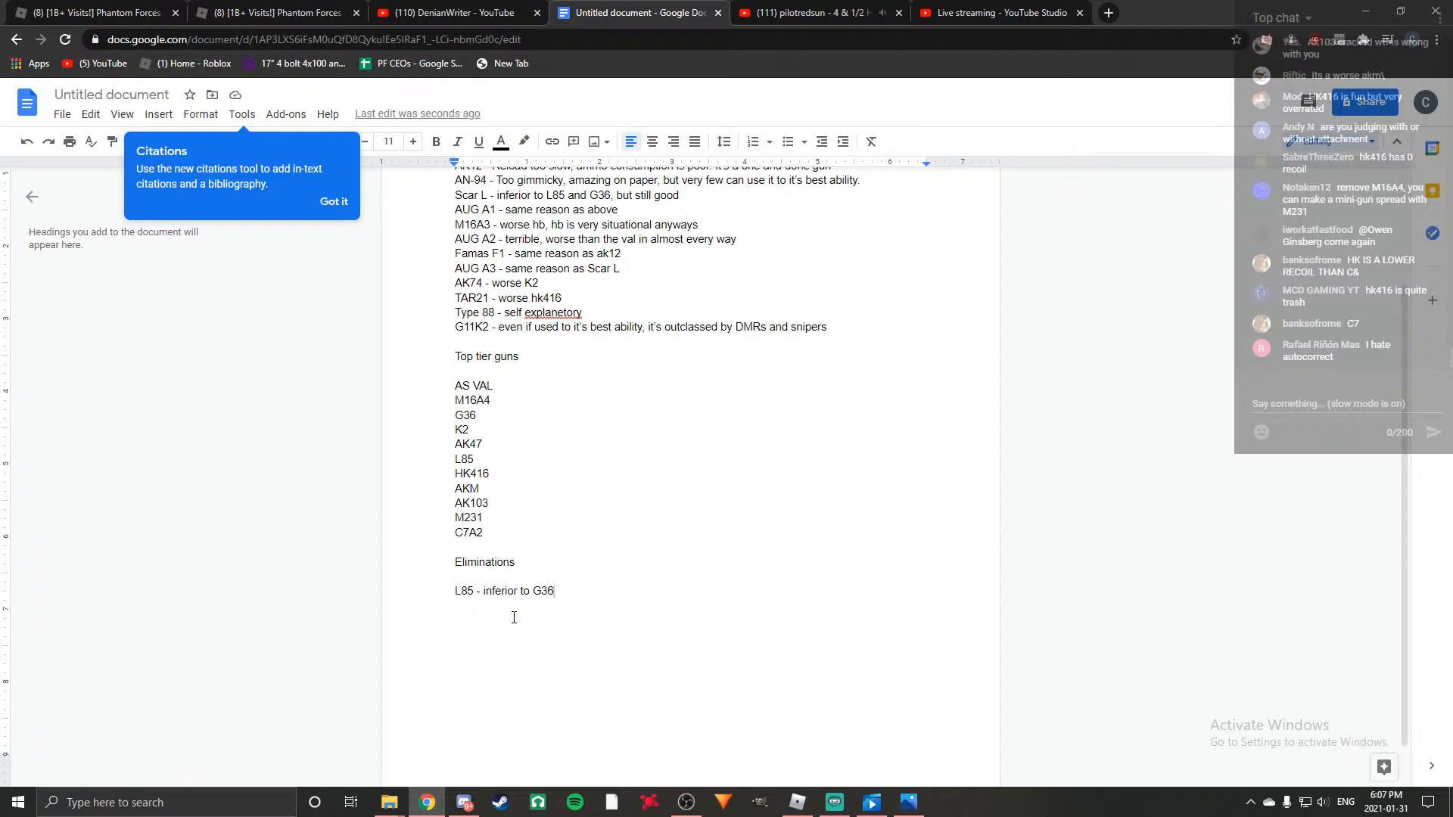
Complete the L85 reason with "in terms of mv and rpm, recoil does not matter" and start a new line.
text(in terms o)
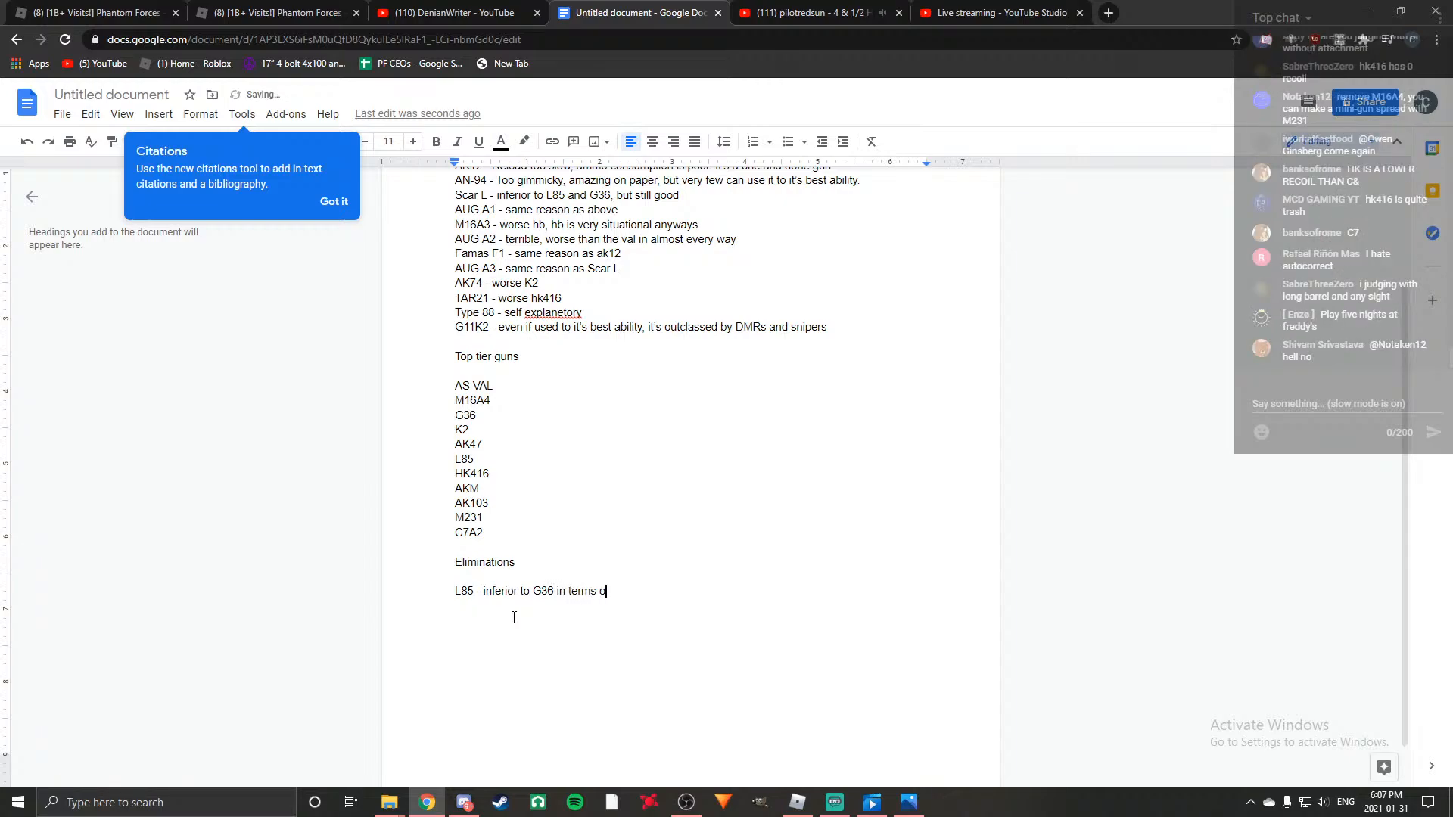
text(f mv and rpm, recoi)
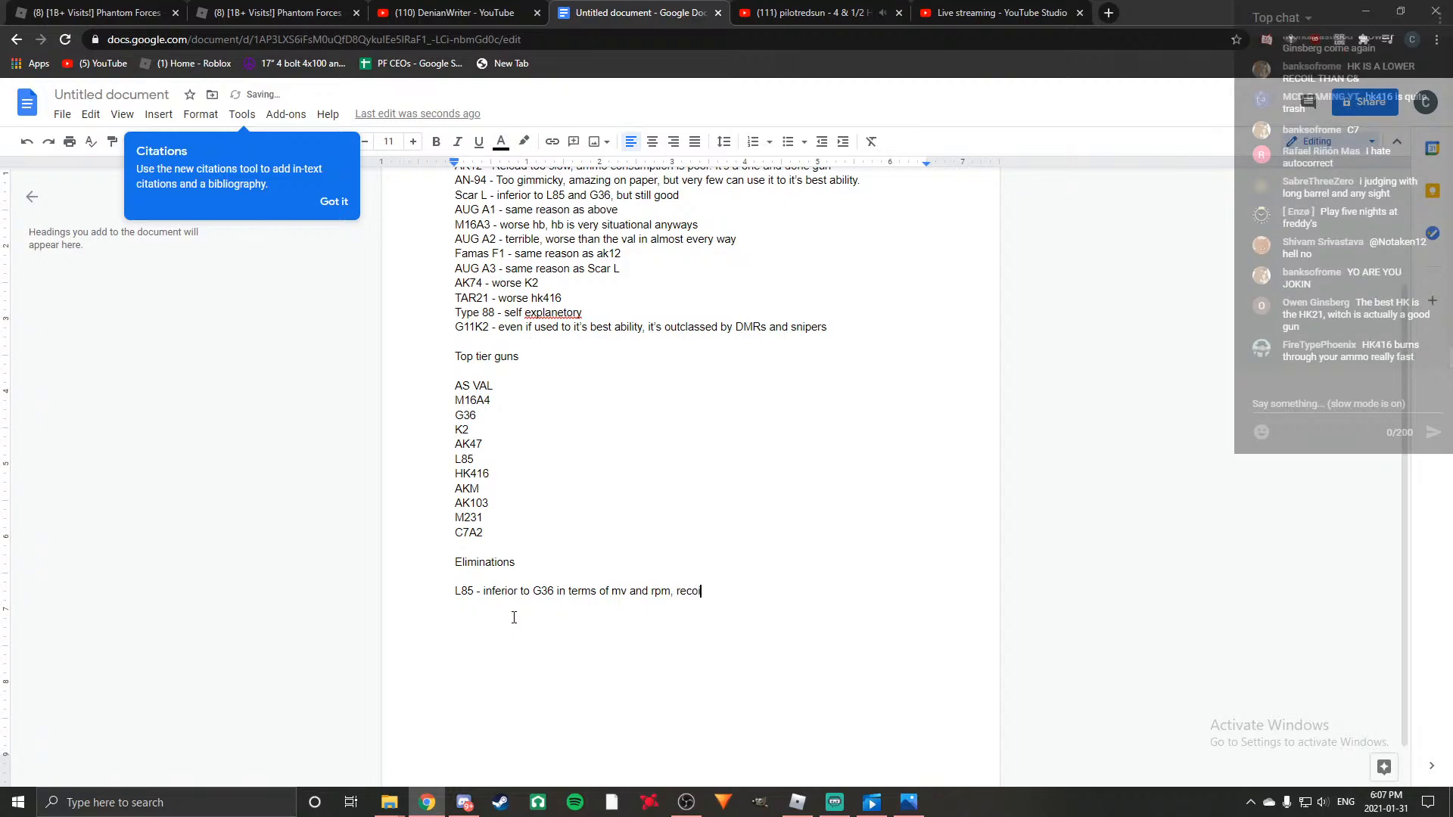
text(l does not matter)
key(Return)
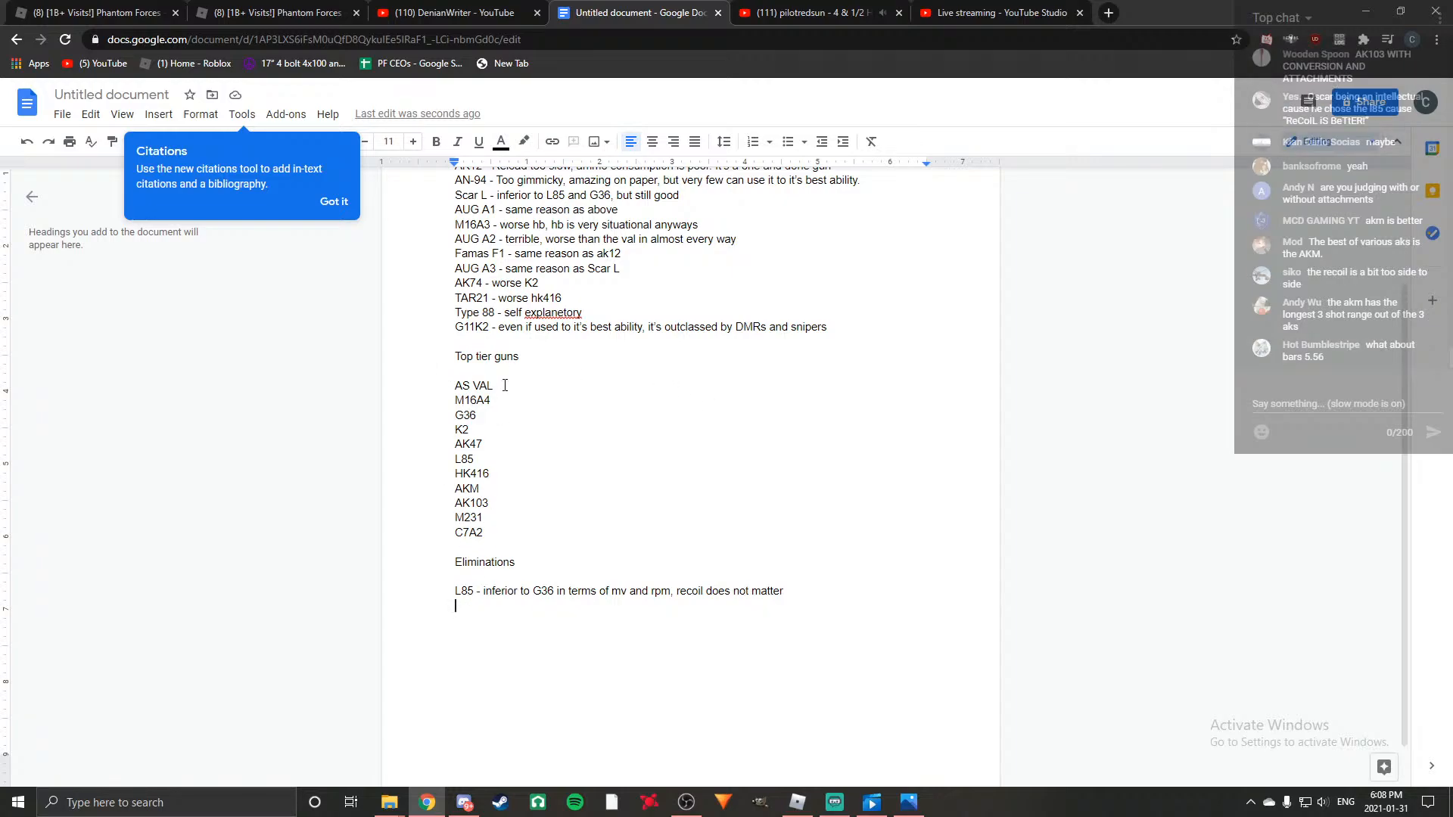
Review the top tier guns one by one against the eliminated guns to choose the next elimination.
scroll(680, 551, up, 2)
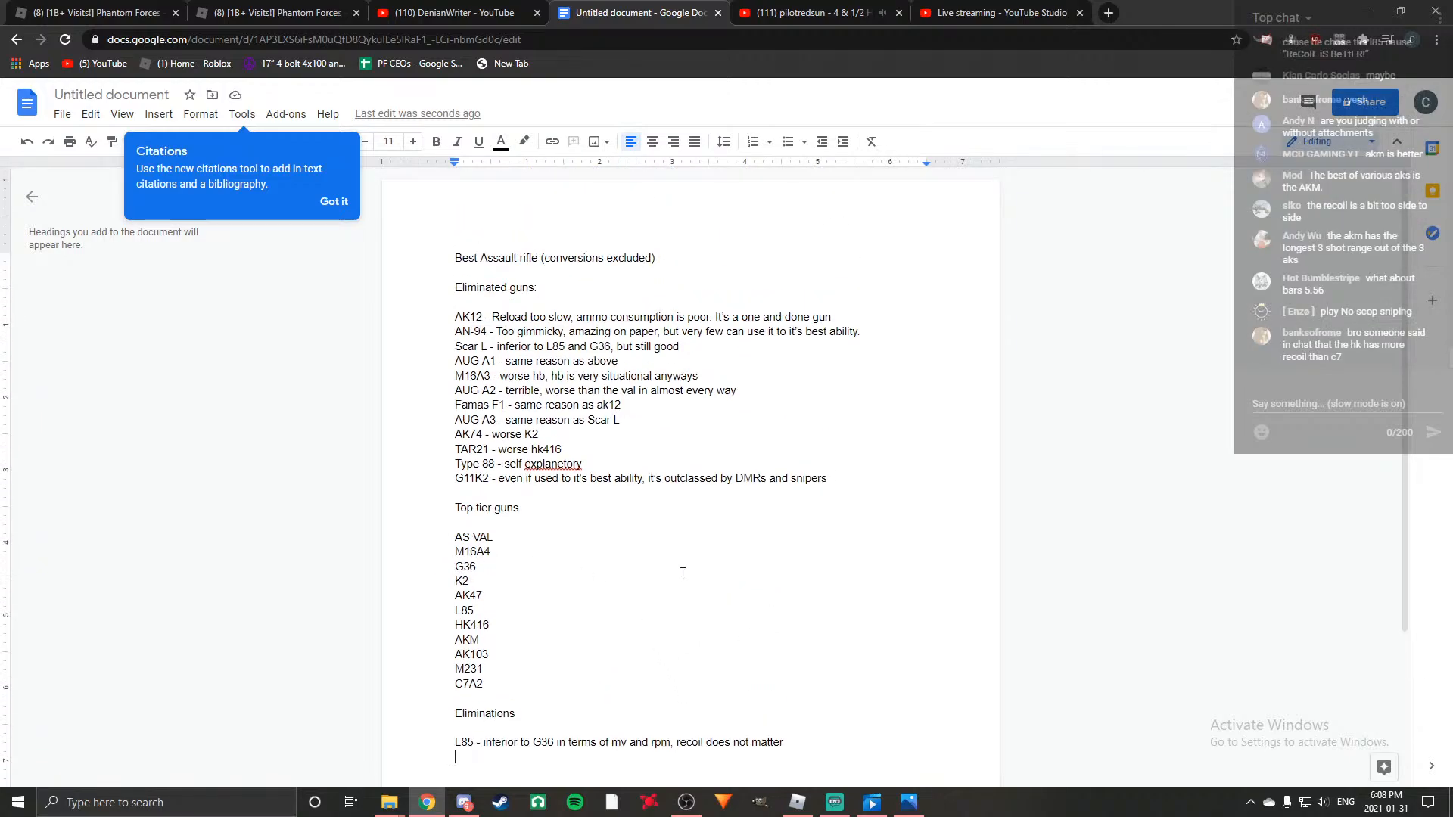
scroll(503, 361, down, 2)
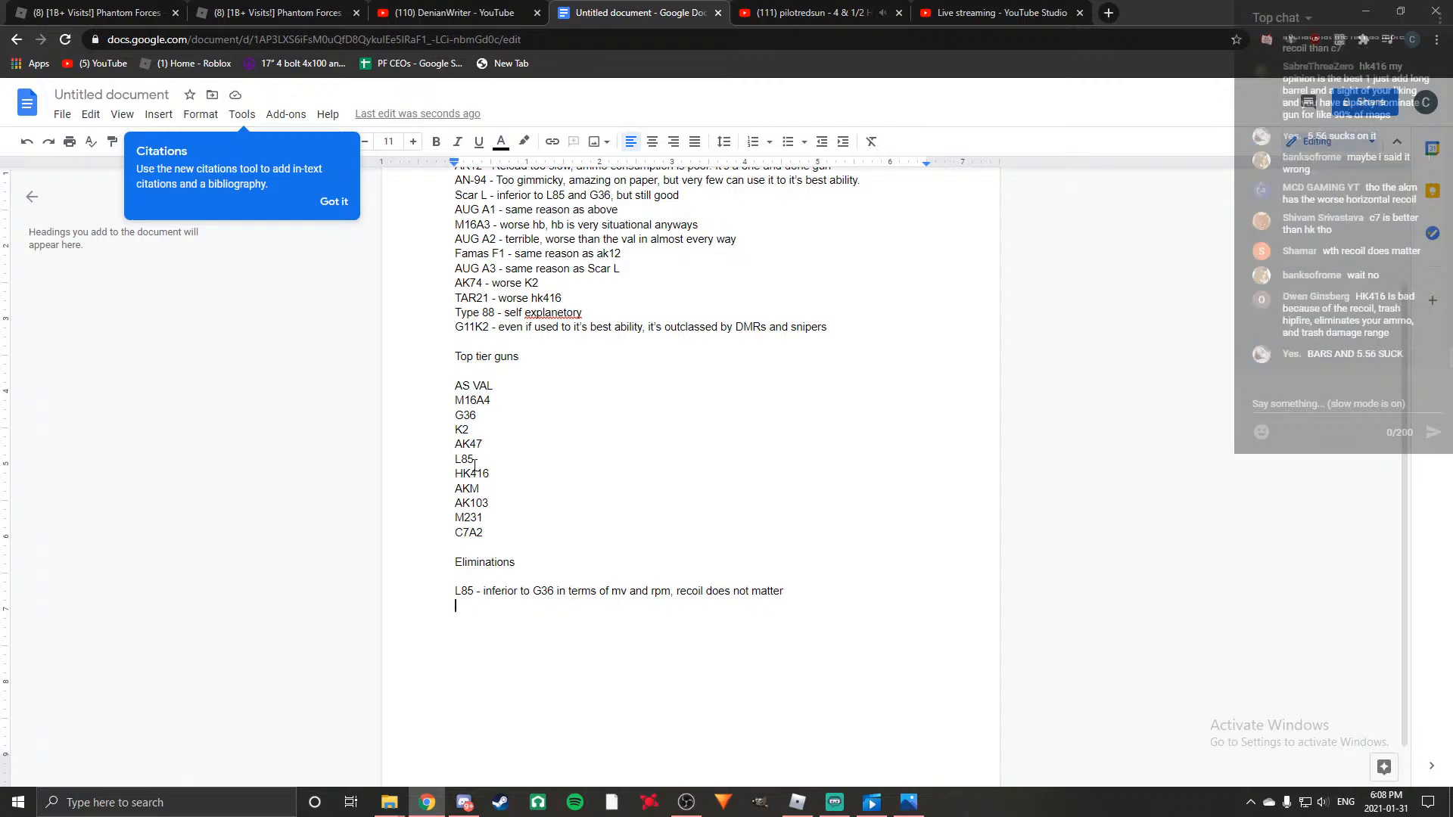
click(501, 475)
click(488, 488)
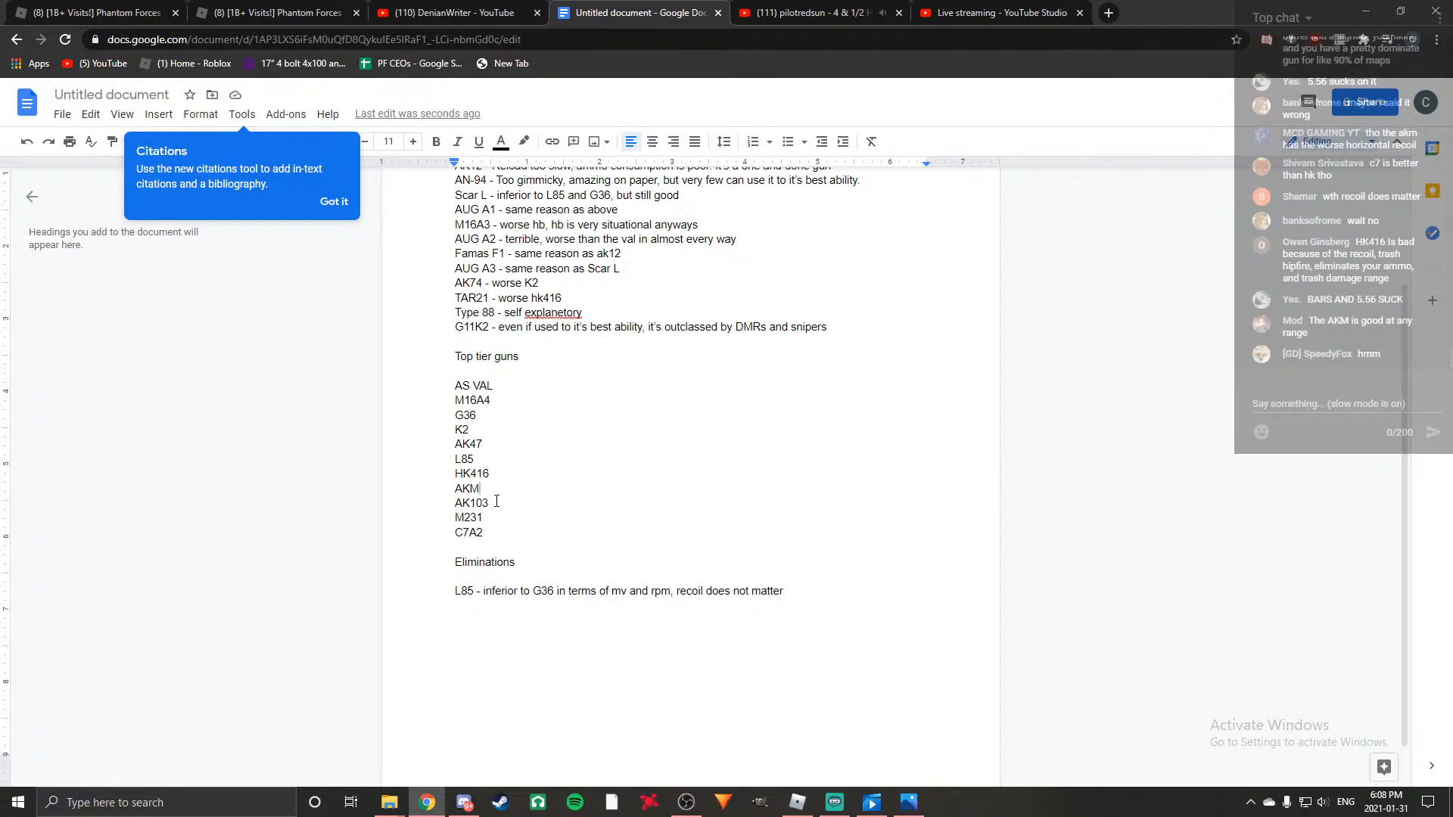
click(494, 504)
click(488, 519)
click(490, 533)
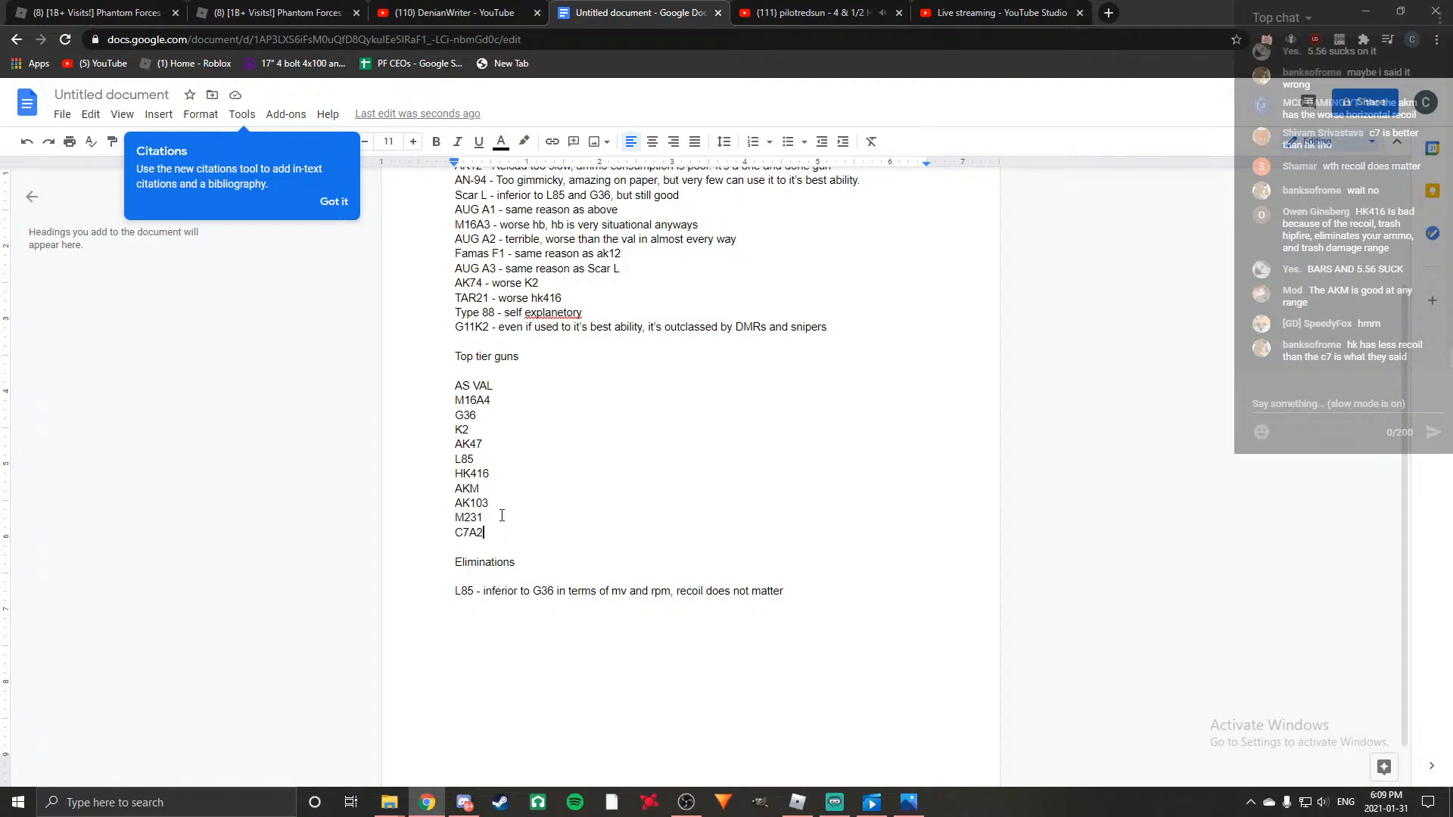
scroll(602, 529, up, 1)
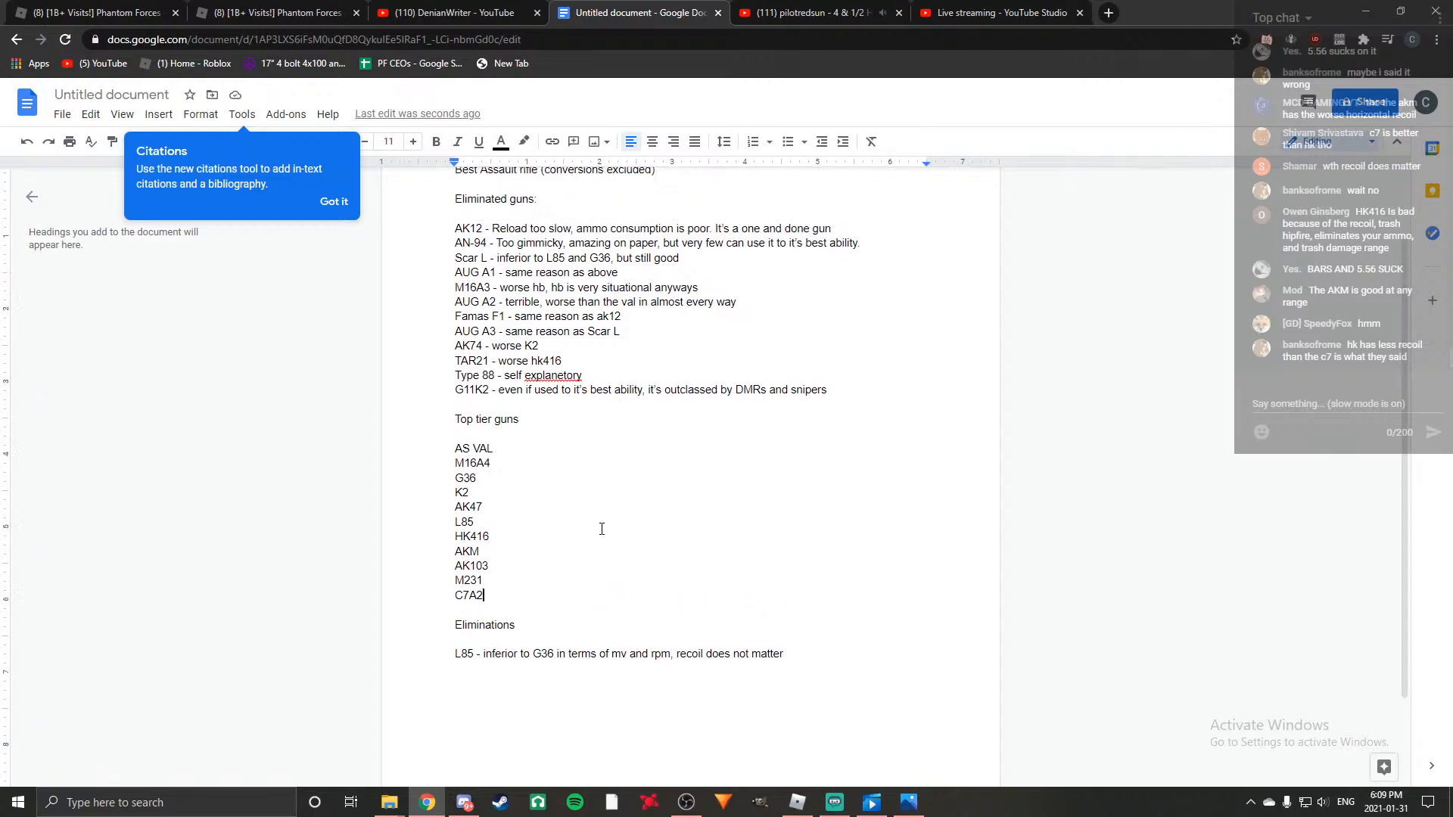
scroll(601, 529, up, 3)
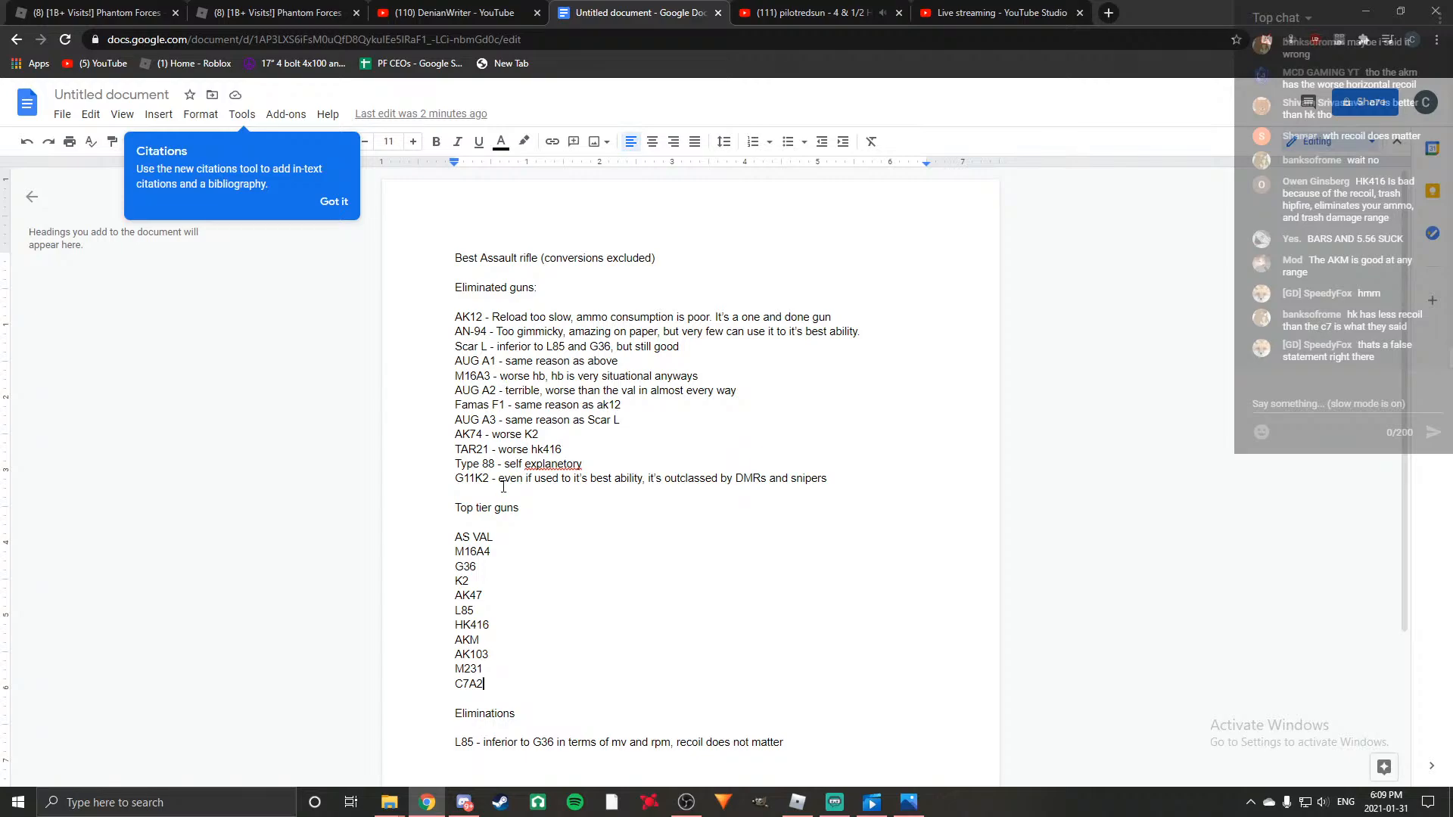
click(527, 666)
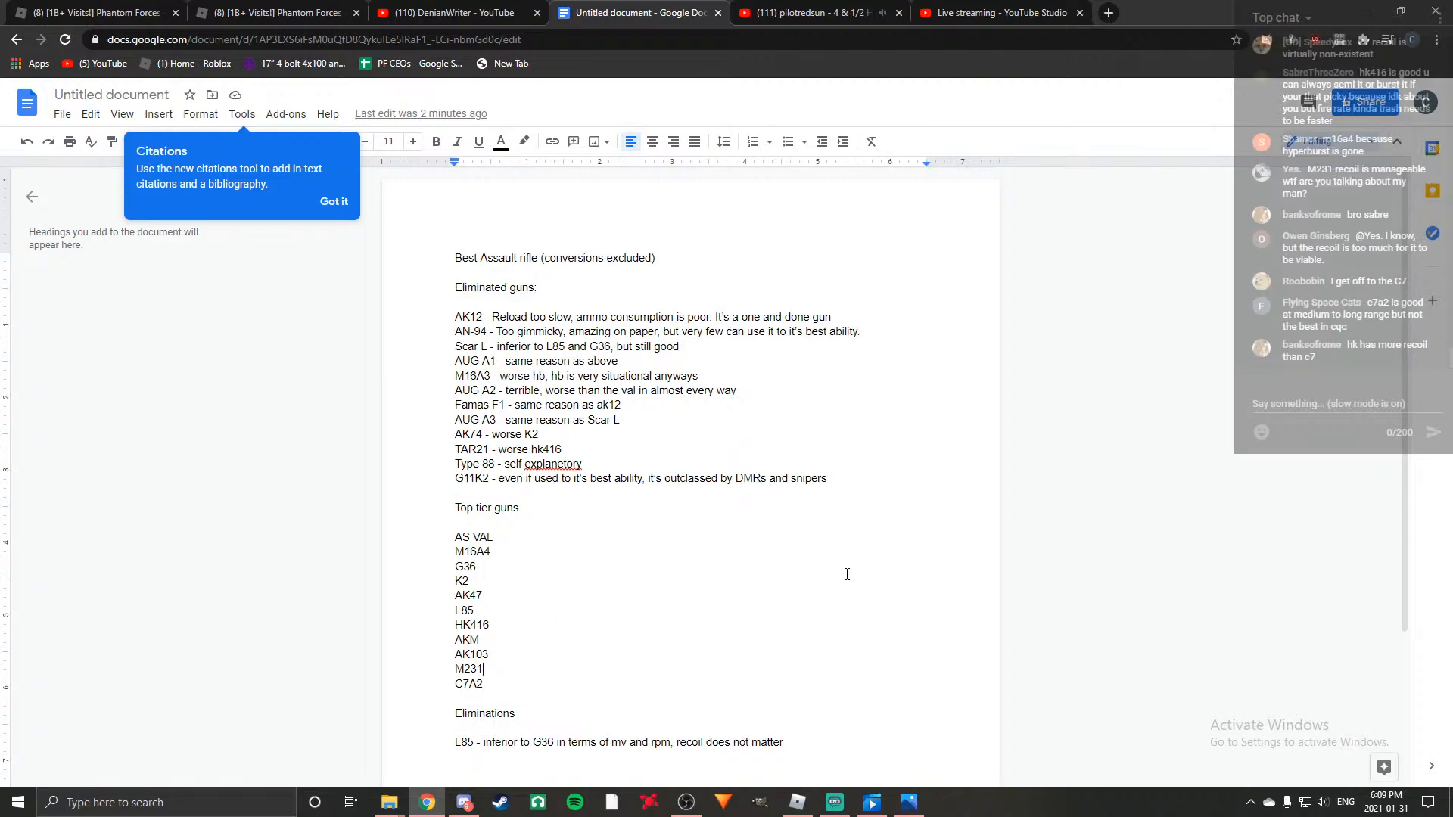
scroll(745, 620, down, 1)
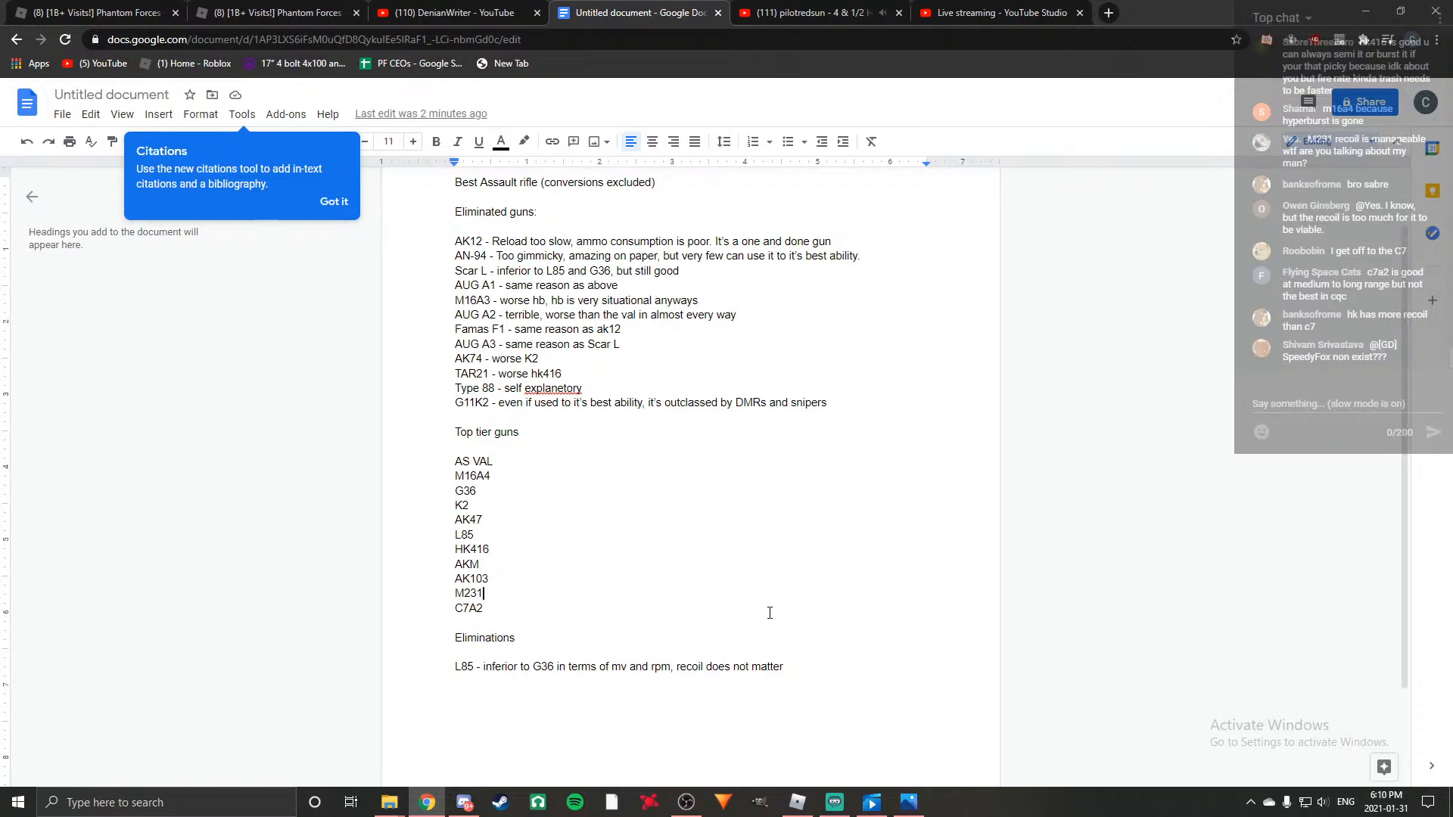
Below the L85 entry, add "HK416 - has good range, but cannot take advantage of that due to recoil".
click(787, 670)
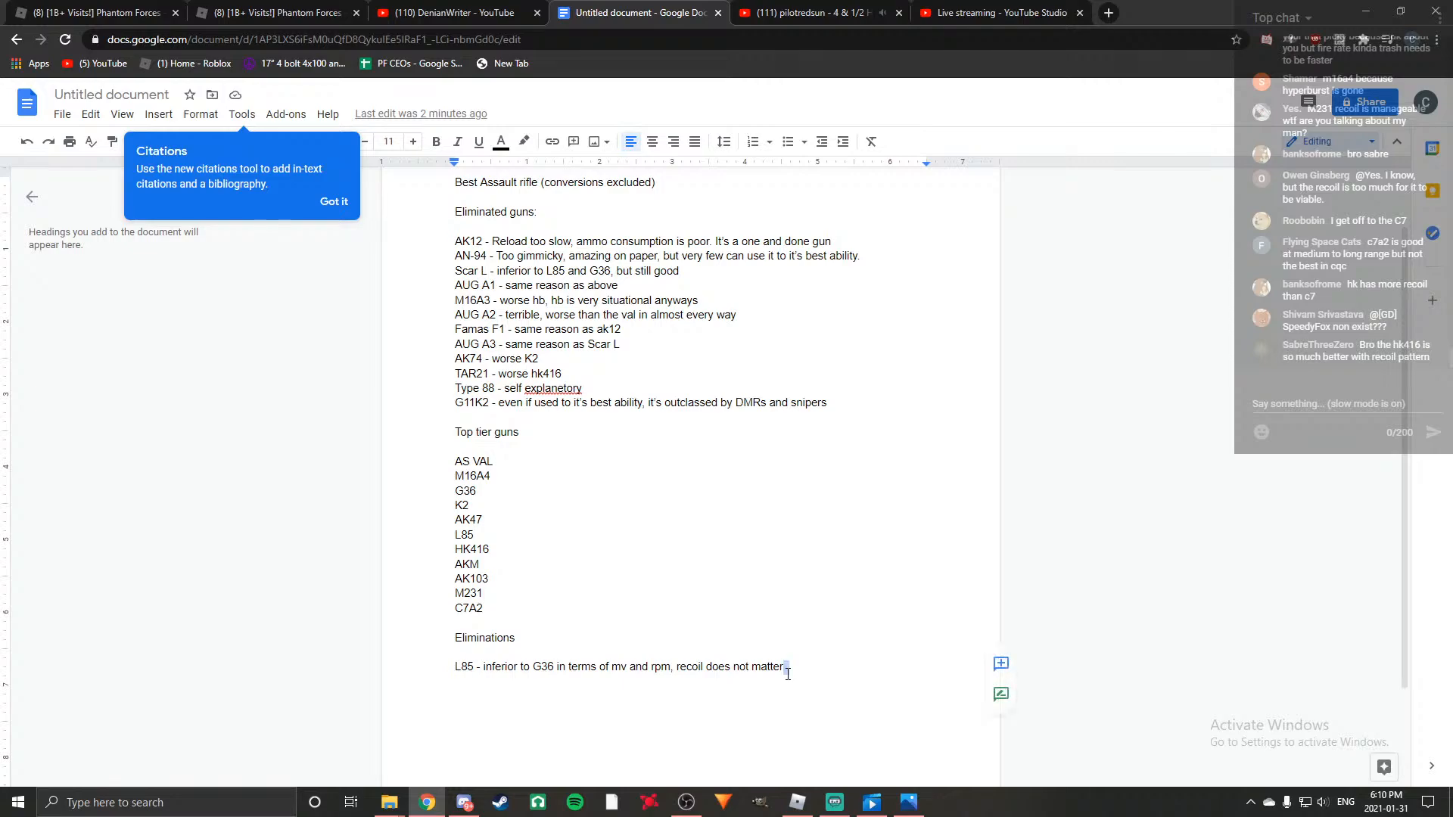
key(Return)
text(HK416)
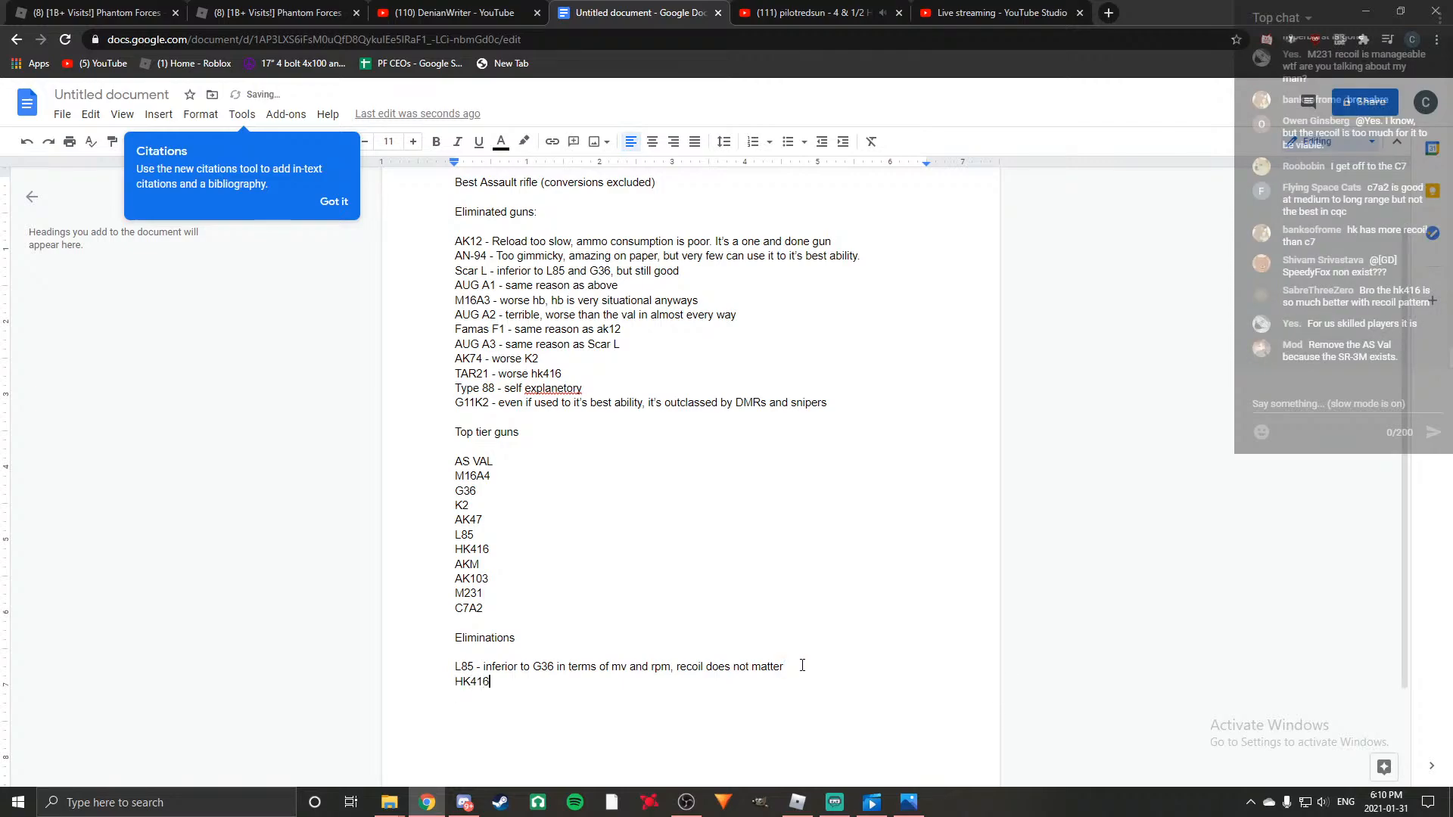
text( - h)
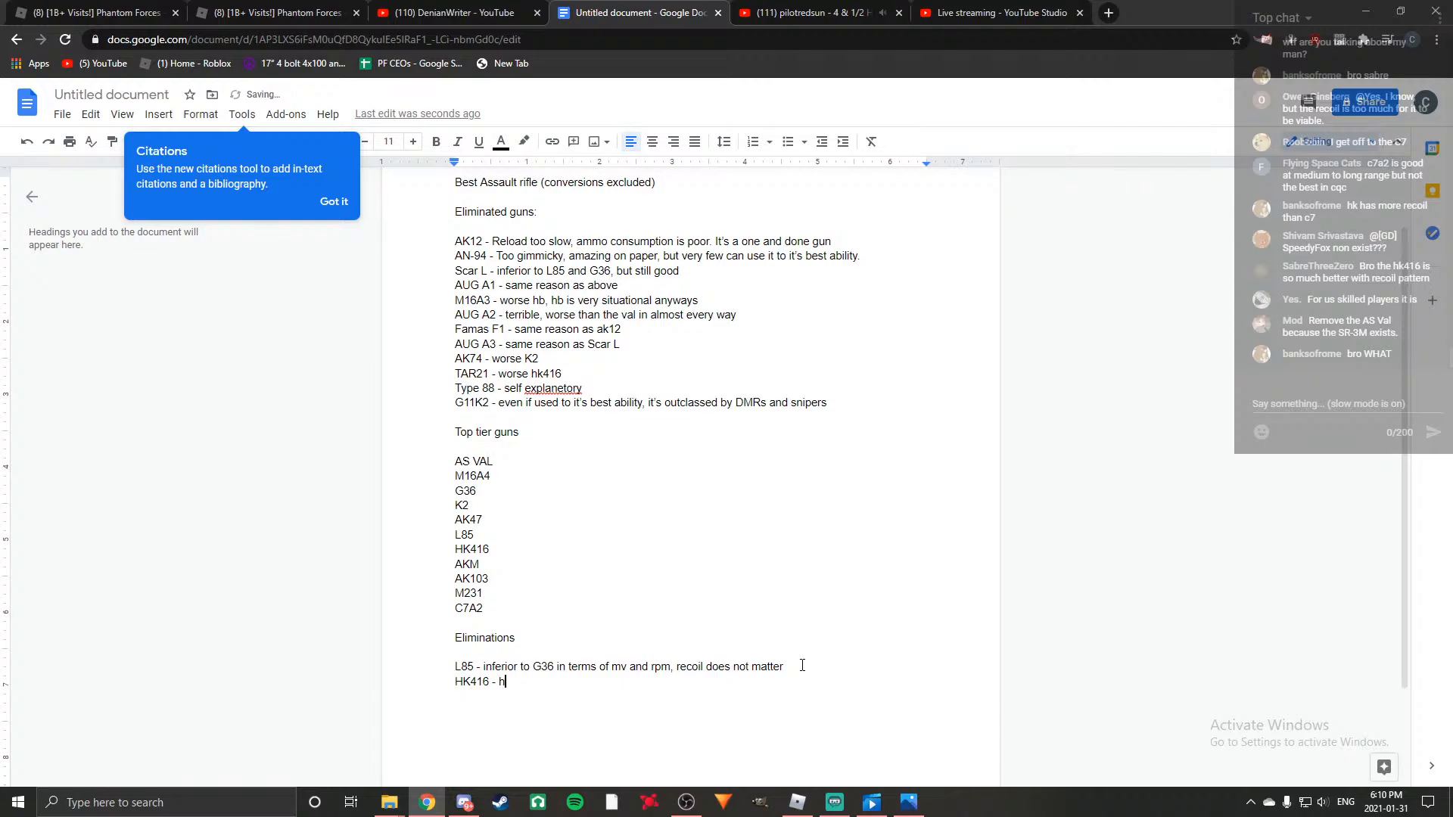
text(as good range, but cannot )
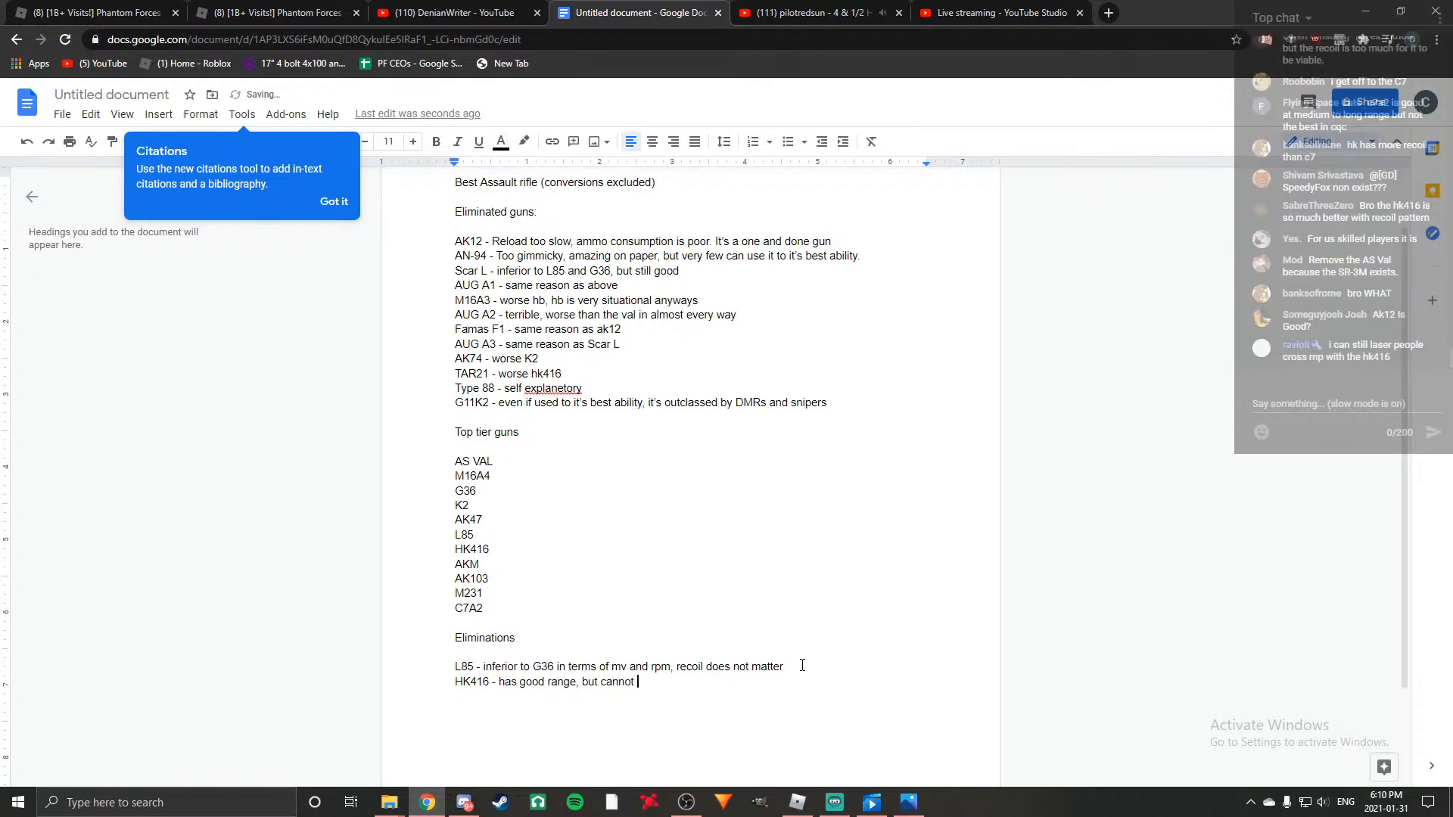
text(take advaN)
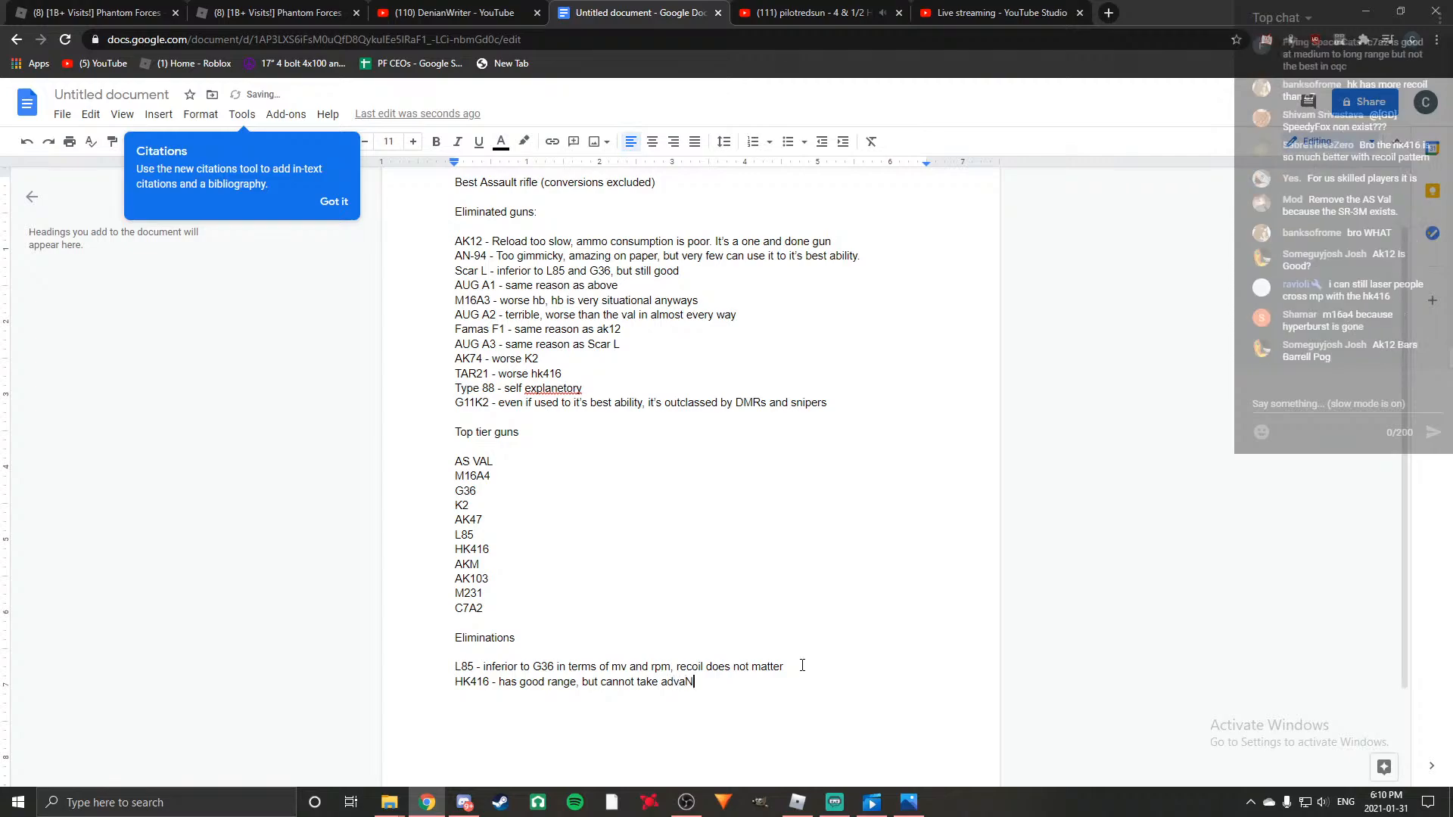
key(BackSpace)
text(ntage of)
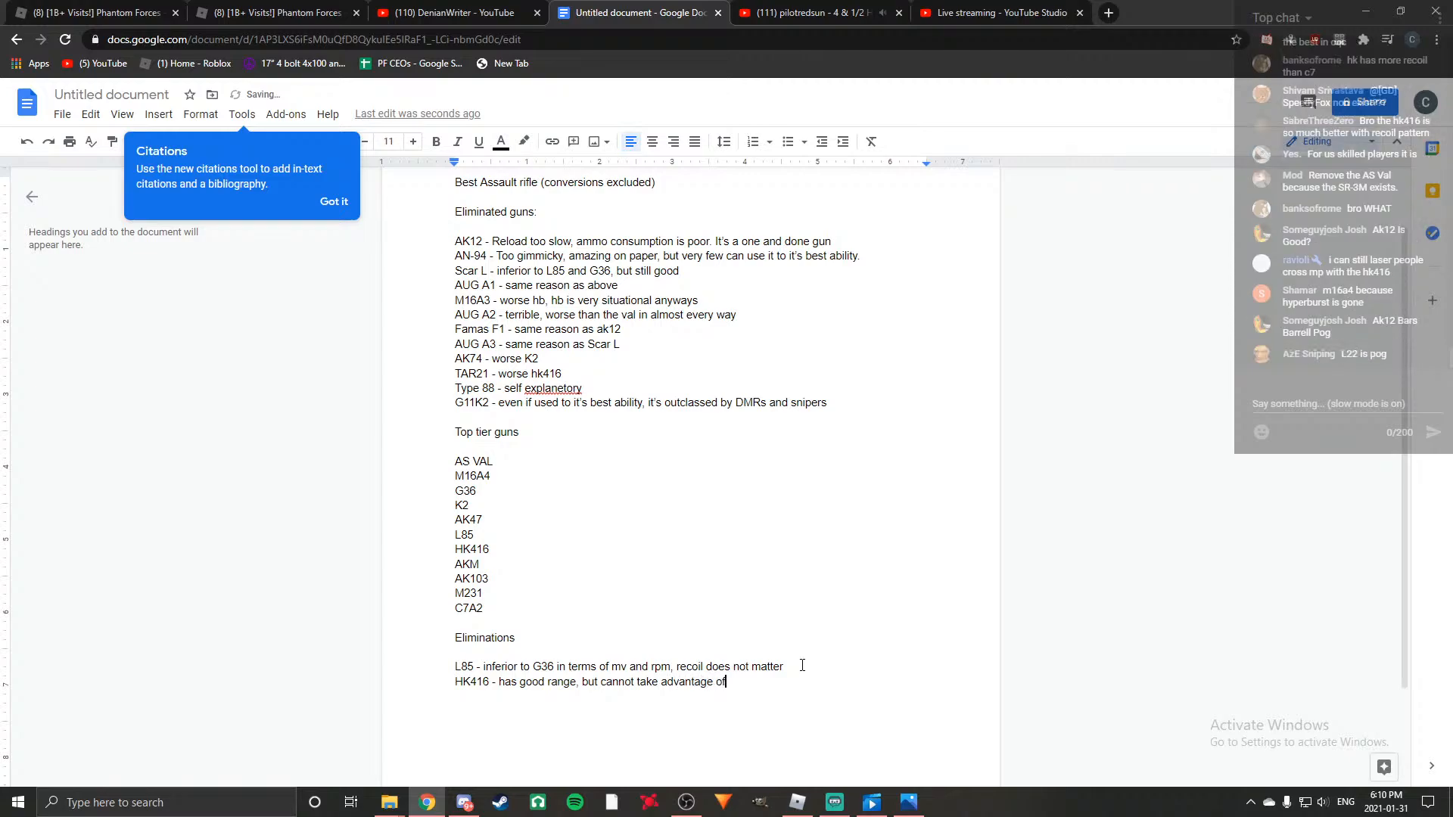
text( that due to rec)
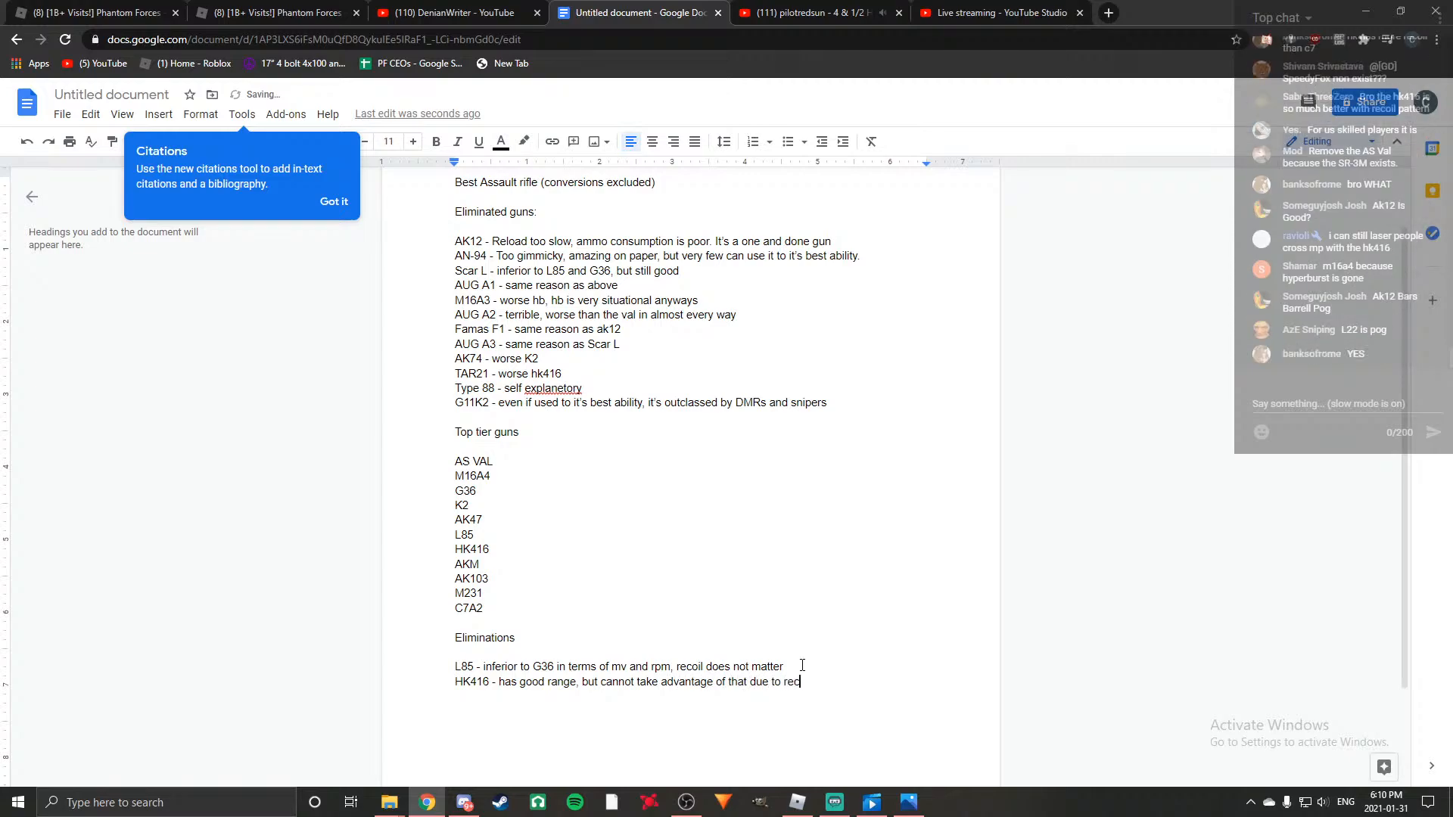
text(oil, C7 is the better )
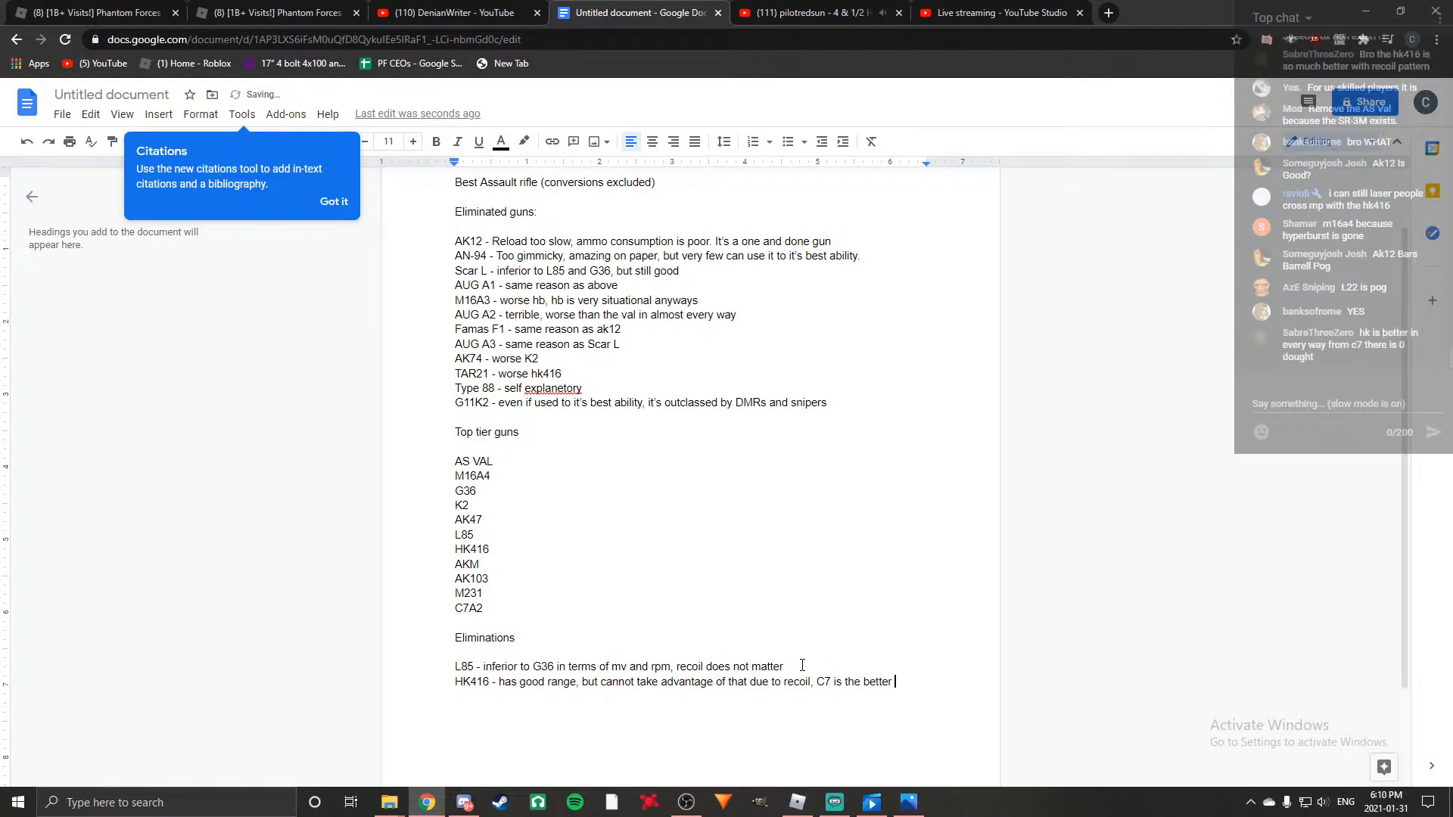
text(option.)
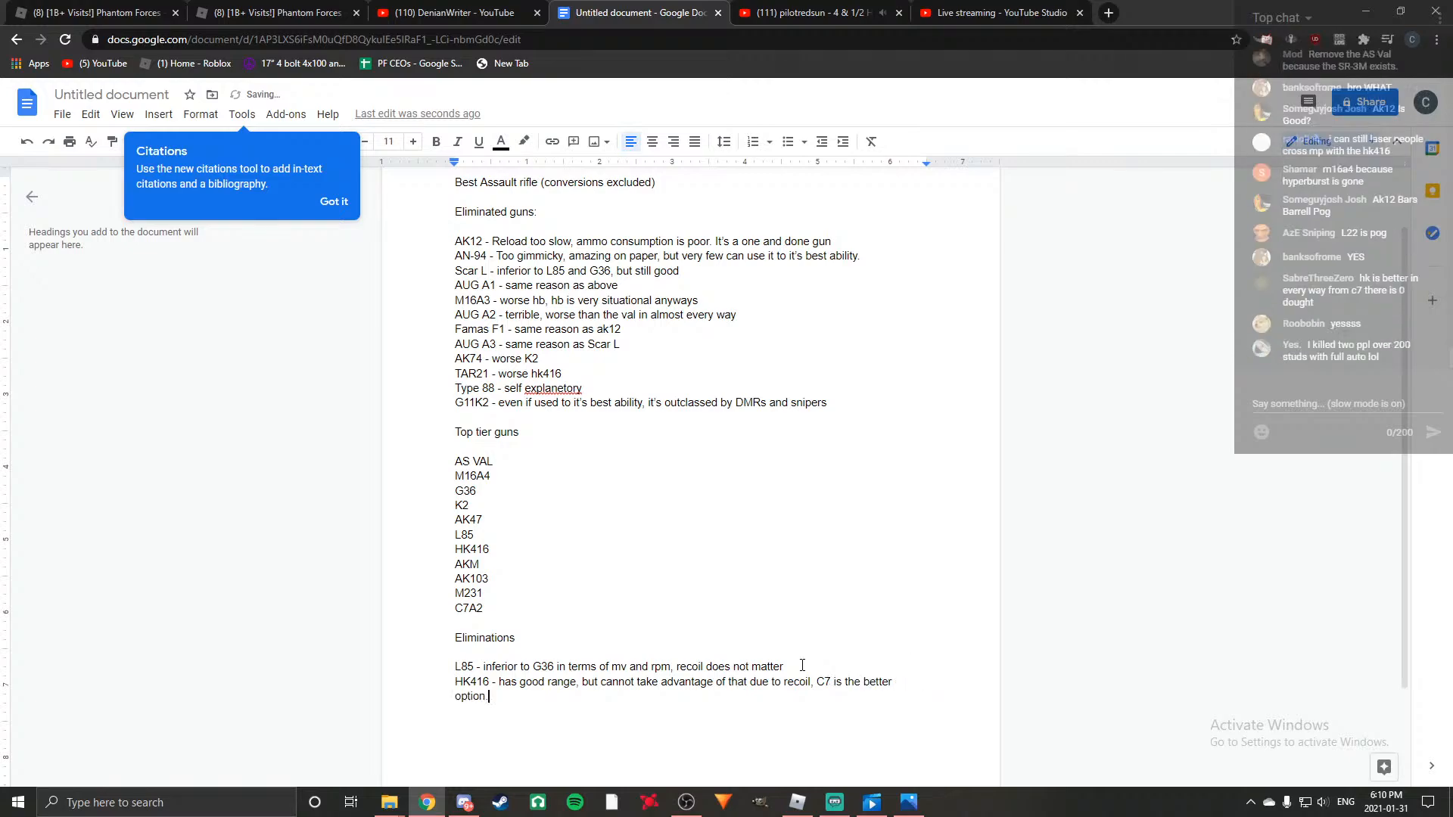
Finish the HK416 entry with ", C7 is the better option." and start a new line.
key(Return)
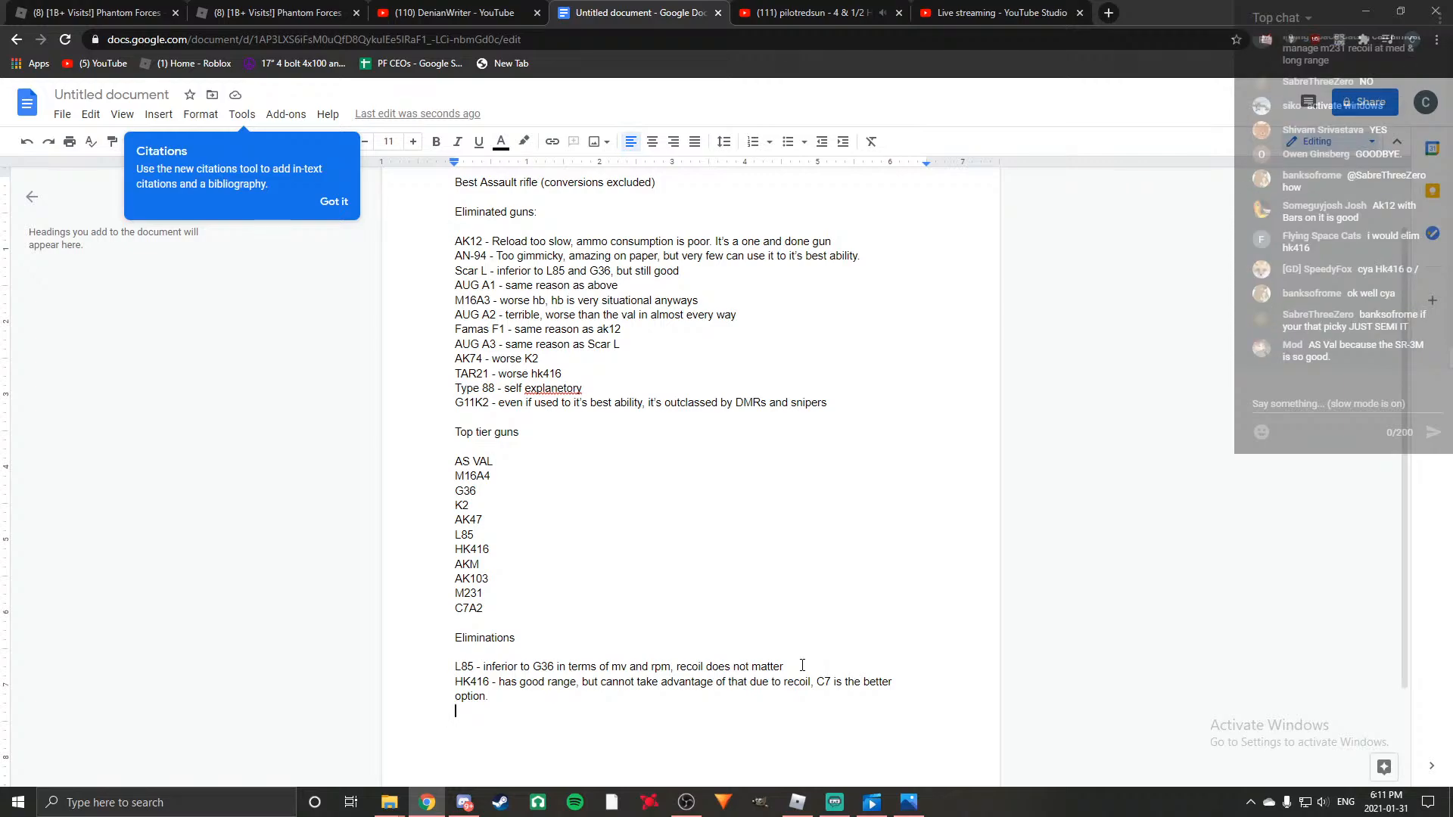
Below the HK416 entry, add "AK47 - recoil too similar to AKM, AKM recoil is more useable".
text(Ak)
key(BackSpace)
text(K47)
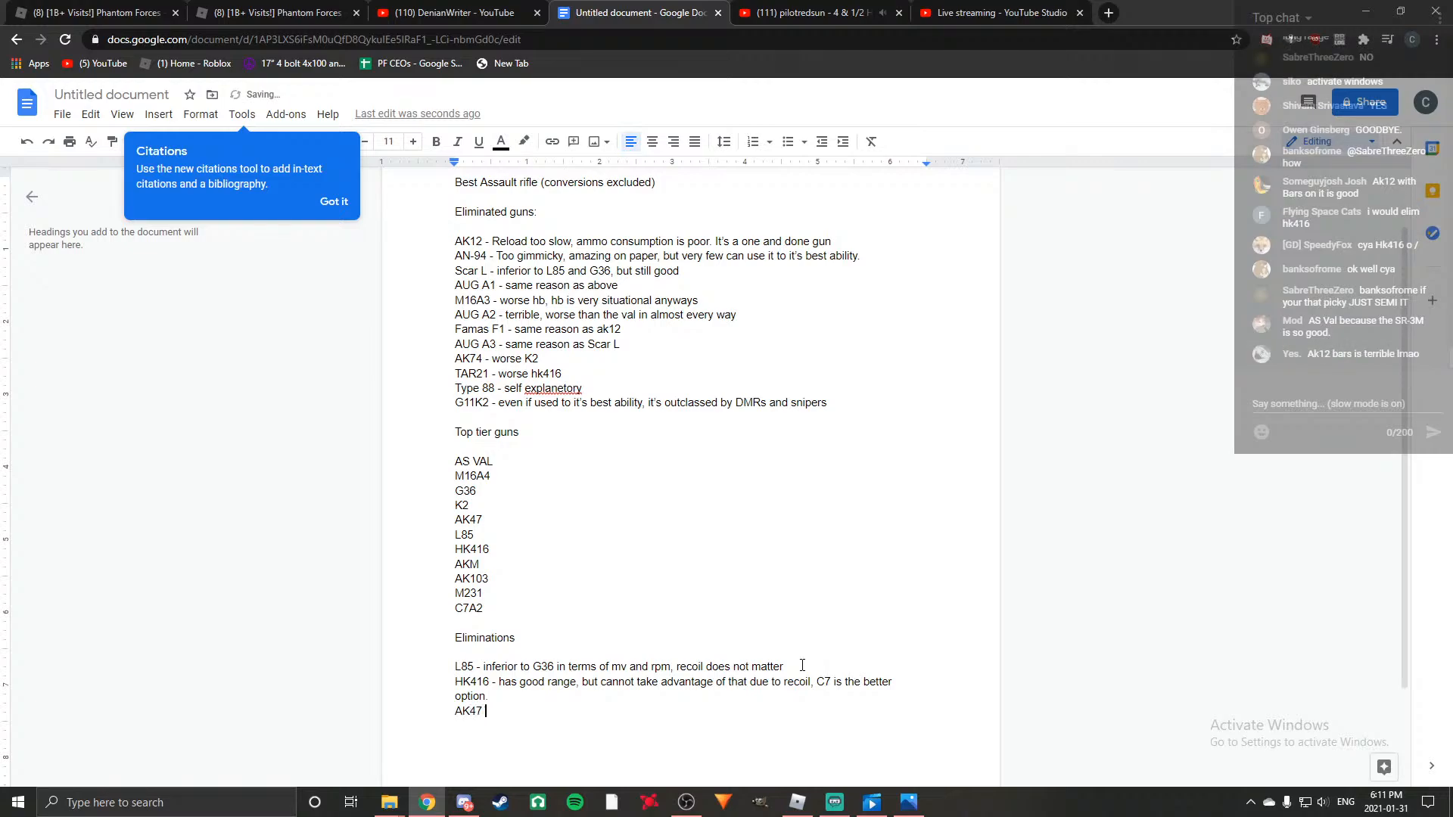
text( -)
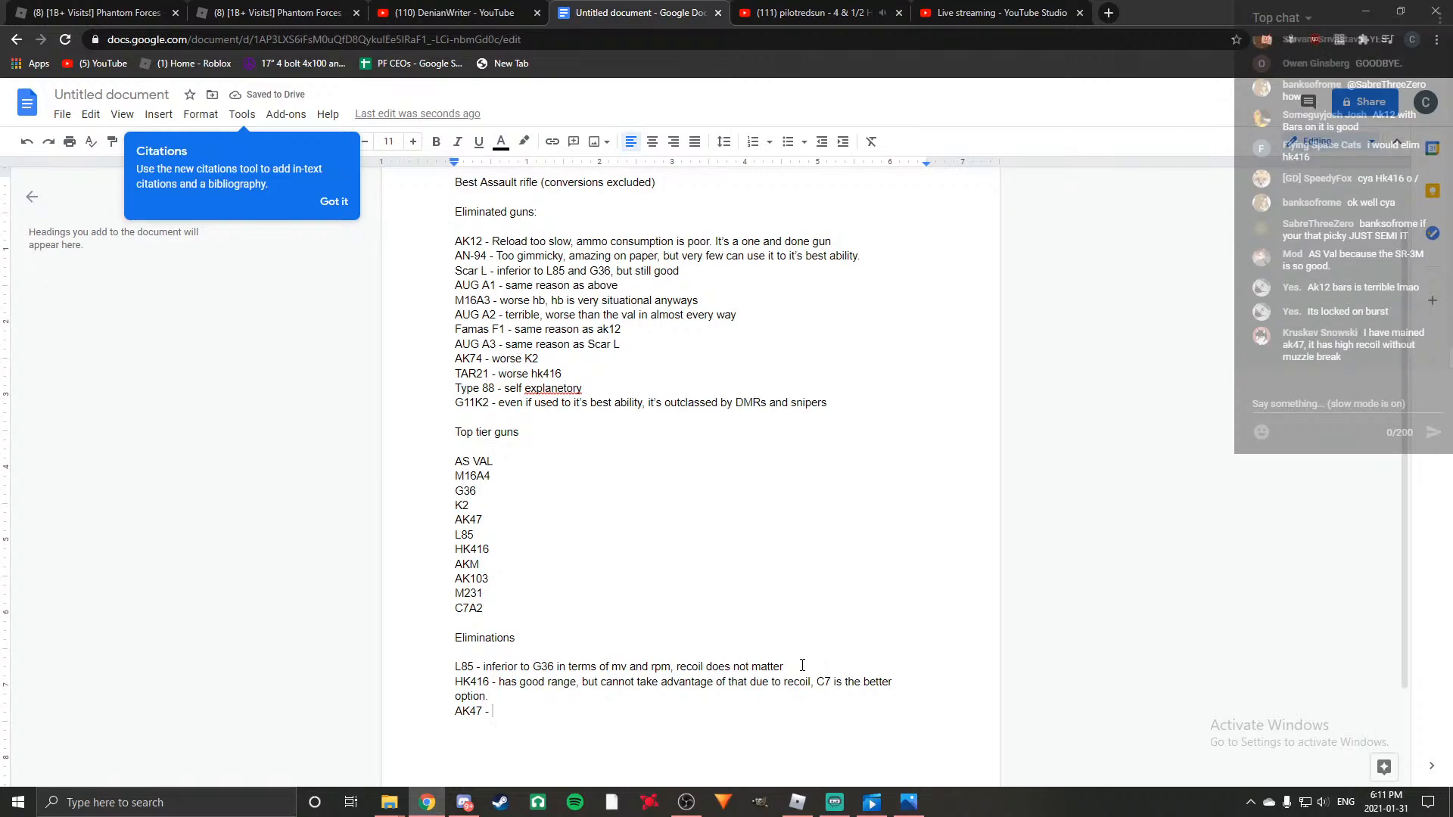
text(recoil too simil)
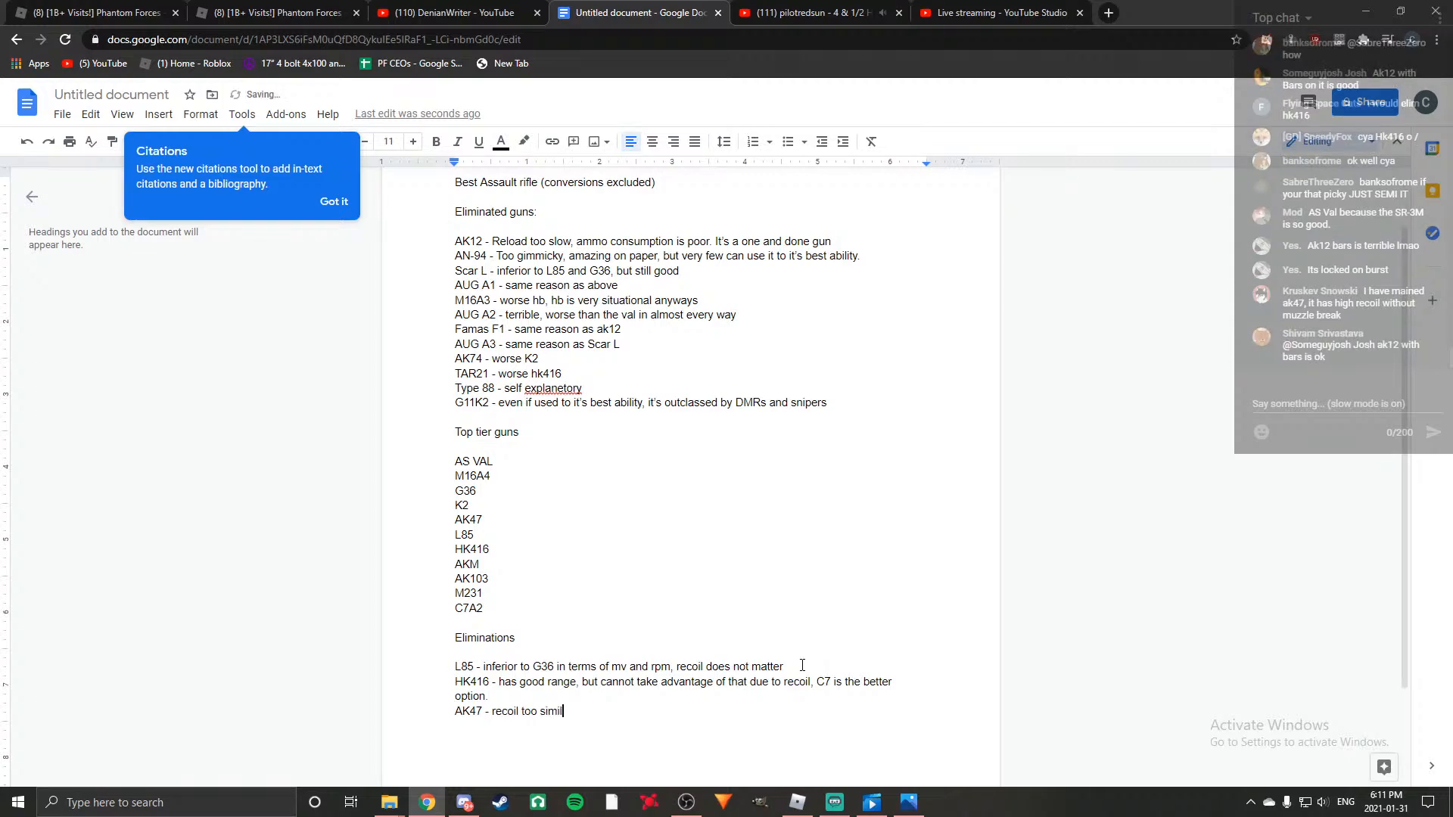
text(ar to AKM, AKM recoil is m)
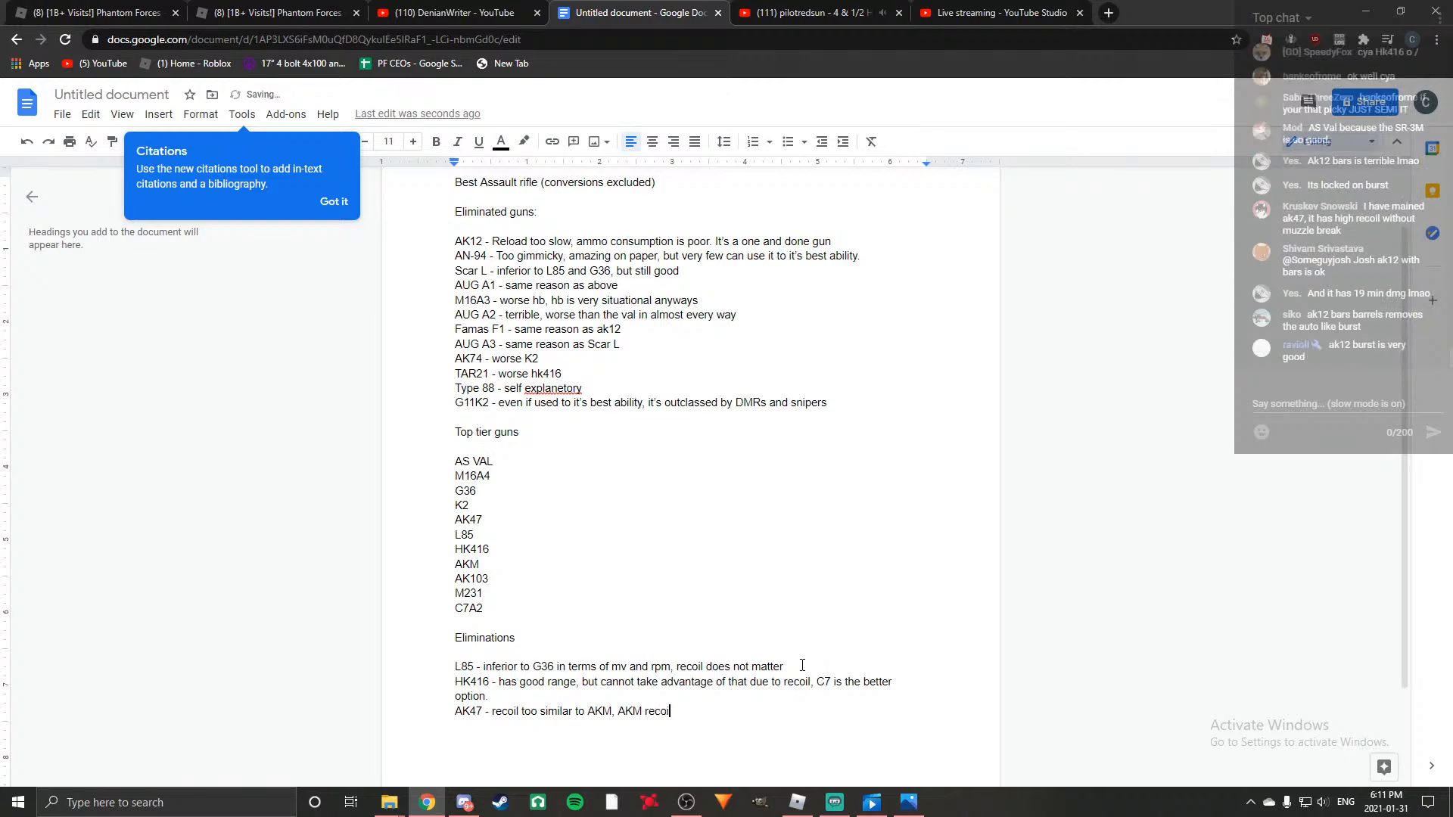
text(ore useable)
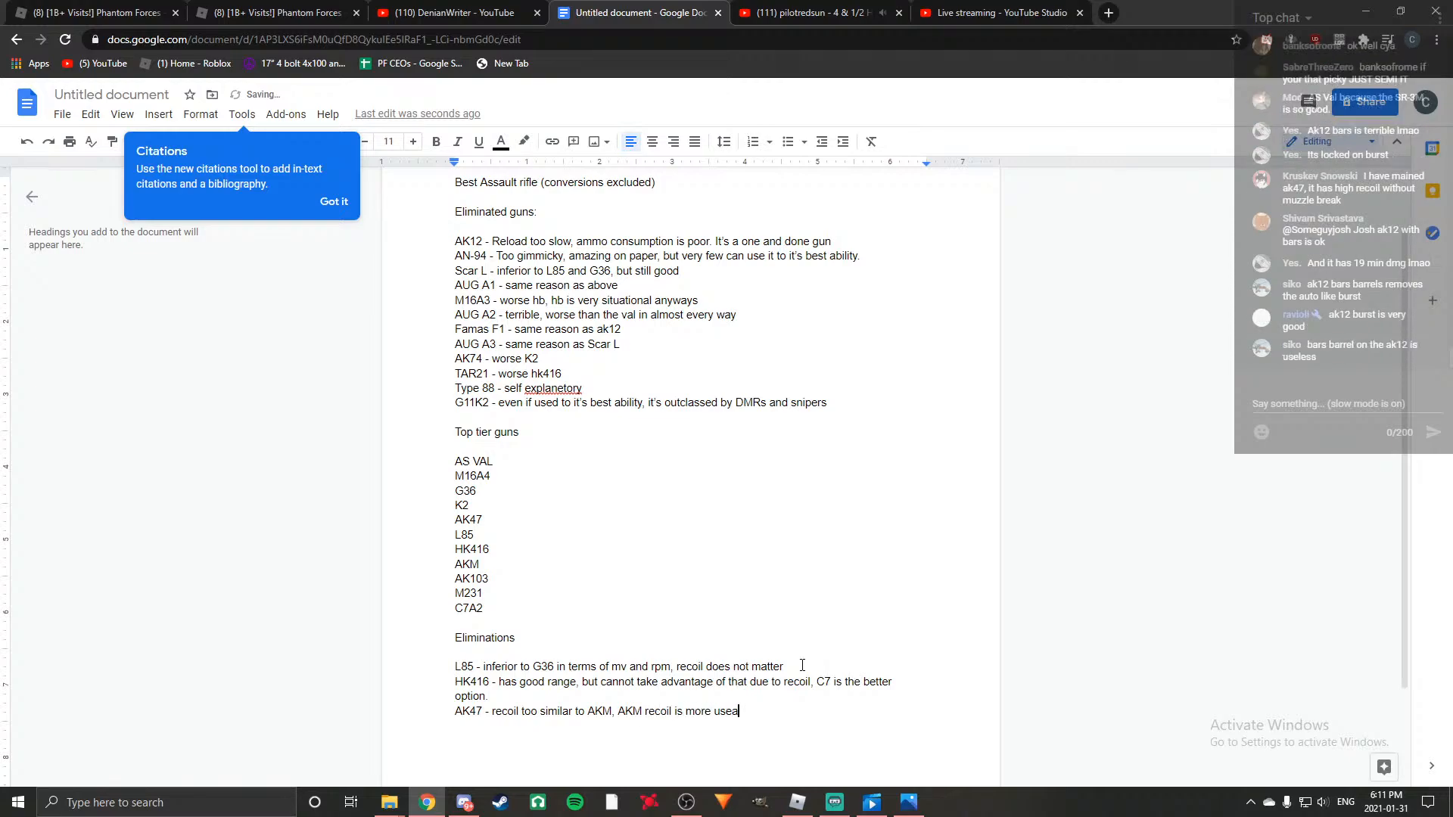
Reword the beginning of the AK47 reason to "spray pattern too similar".
key(BackSpace)
key(BackSpace)
key(BackSpace)
key(BackSpace)
key(BackSpace)
key(BackSpace)
key(BackSpace)
key(BackSpace)
key(BackSpace)
key(BackSpace)
key(BackSpace)
key(BackSpace)
key(BackSpace)
key(BackSpace)
key(BackSpace)
key(BackSpace)
key(BackSpace)
key(BackSpace)
key(BackSpace)
text(spray pattern )
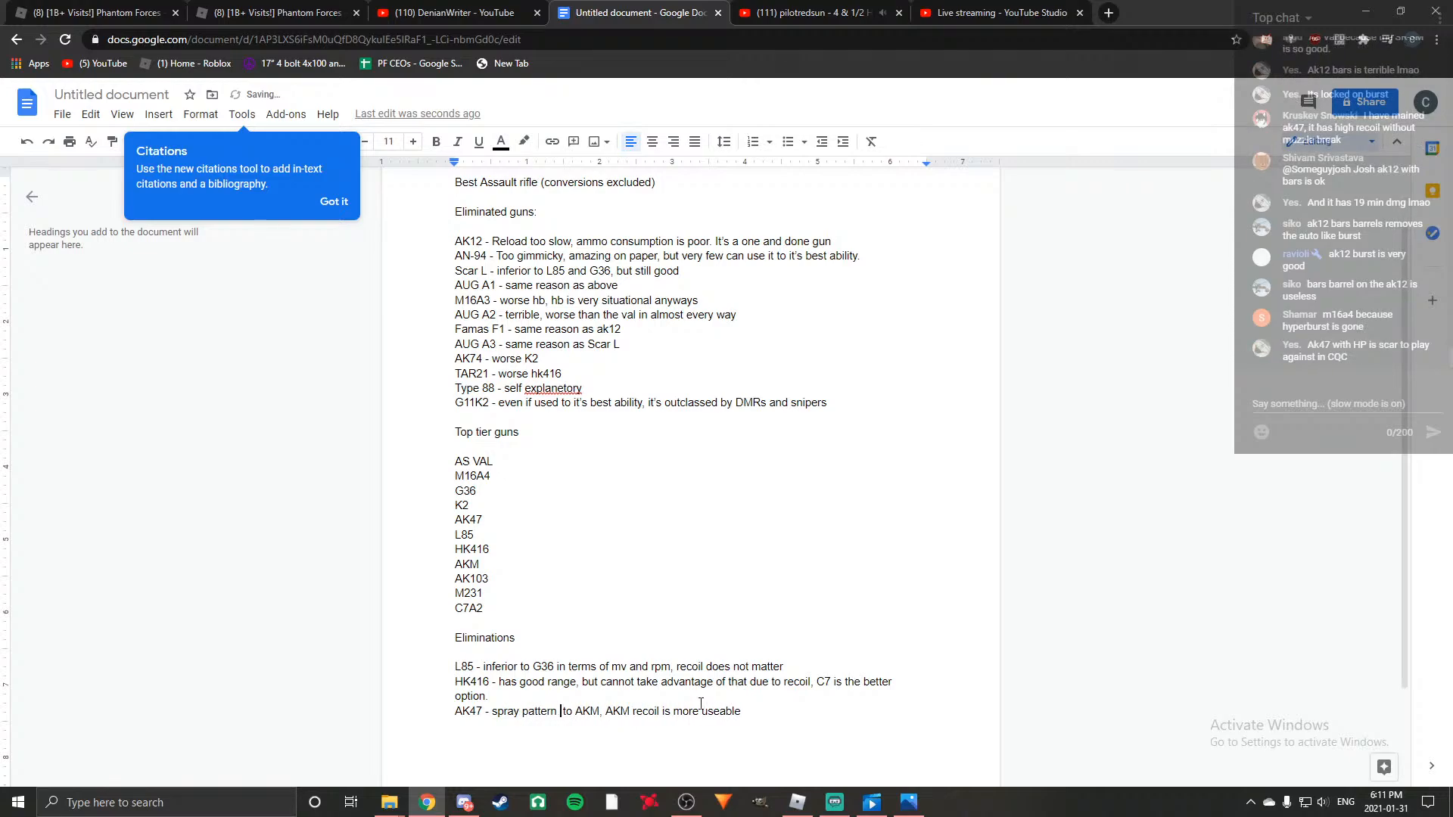
text(t)
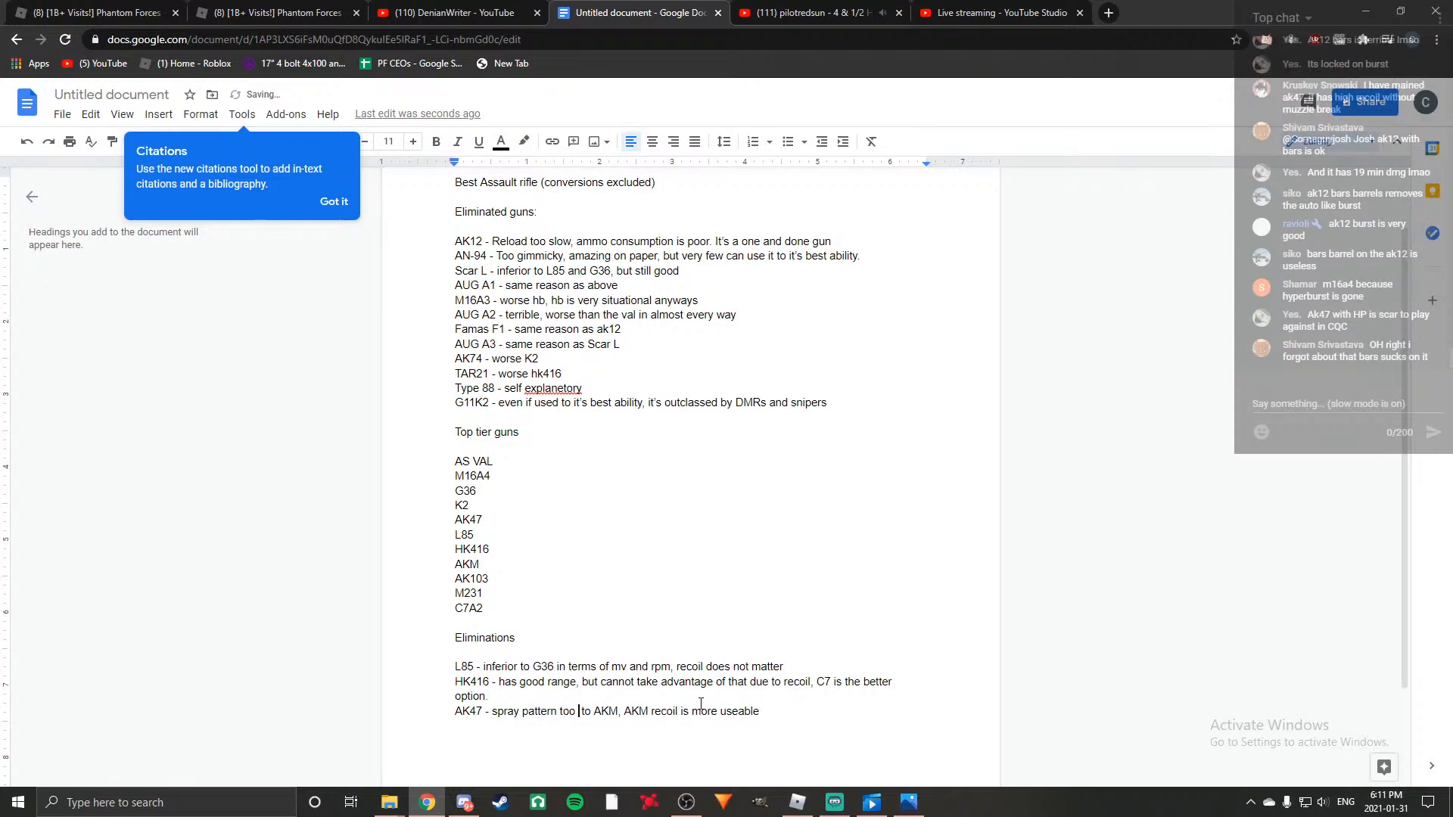
key(BackSpace)
text(oo similar)
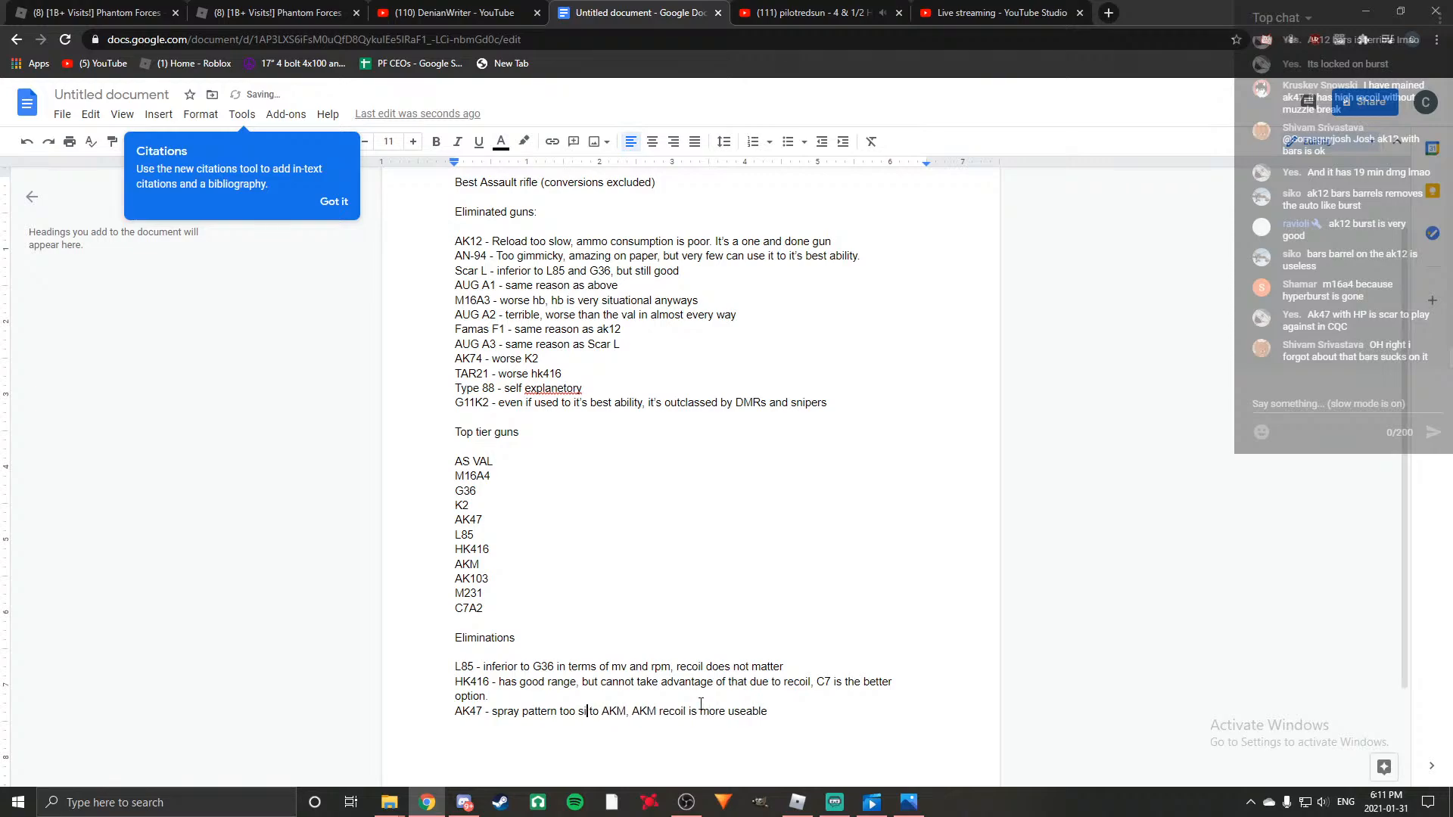
Finish the AK47 entry with ", and also has better dmg range" and start a new line.
click(811, 711)
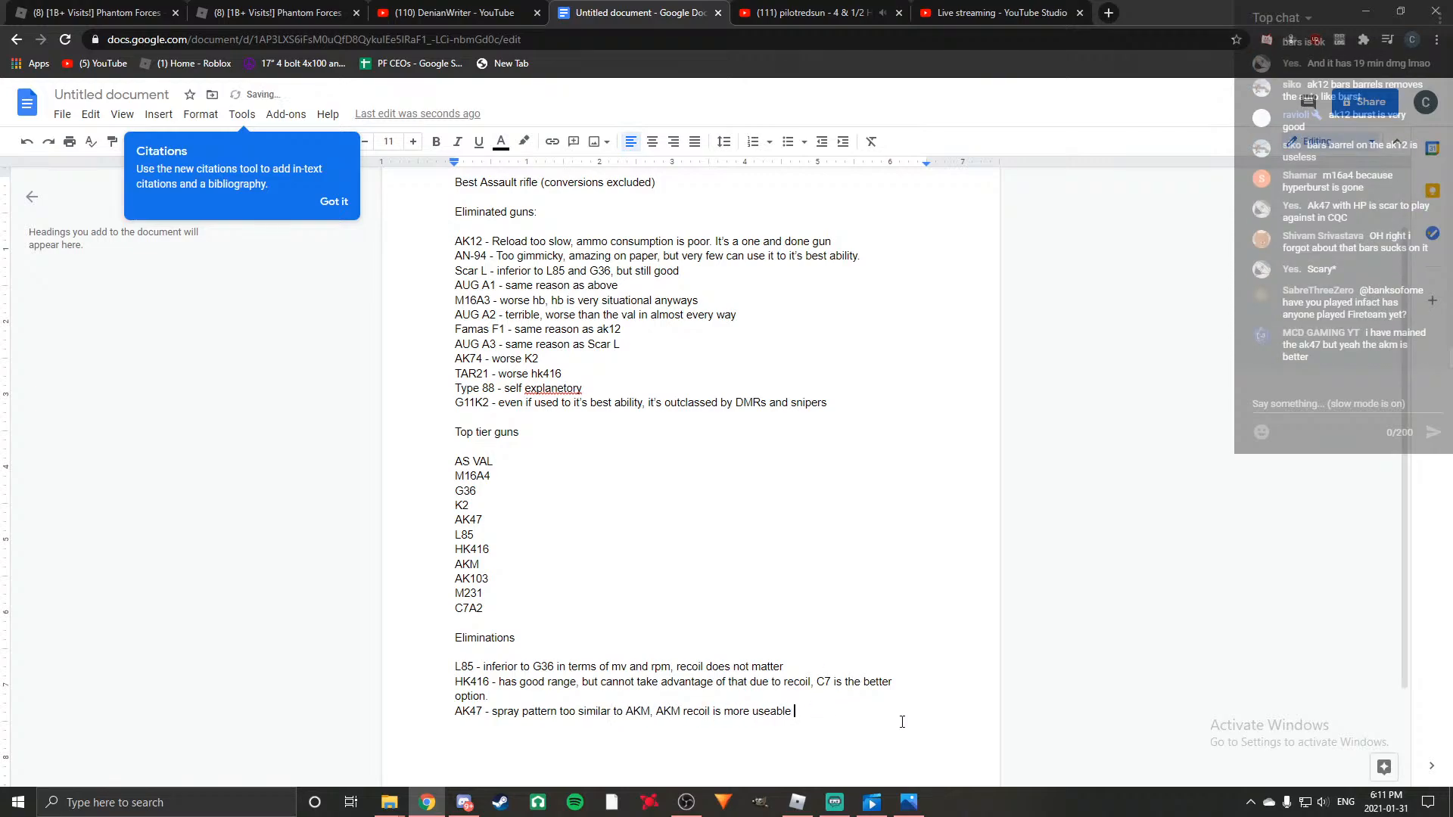
text(and also has better dmg range)
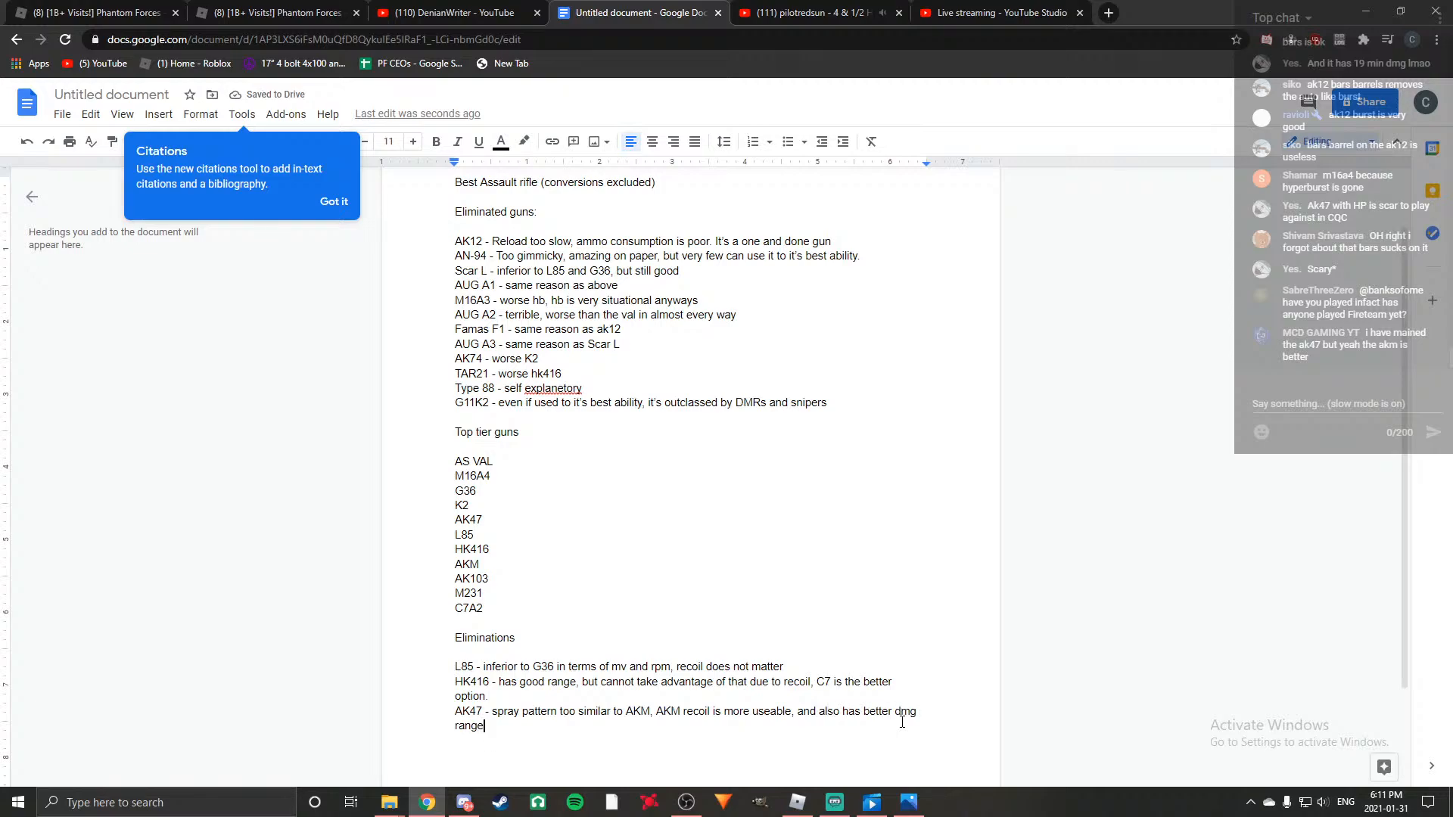
key(Return)
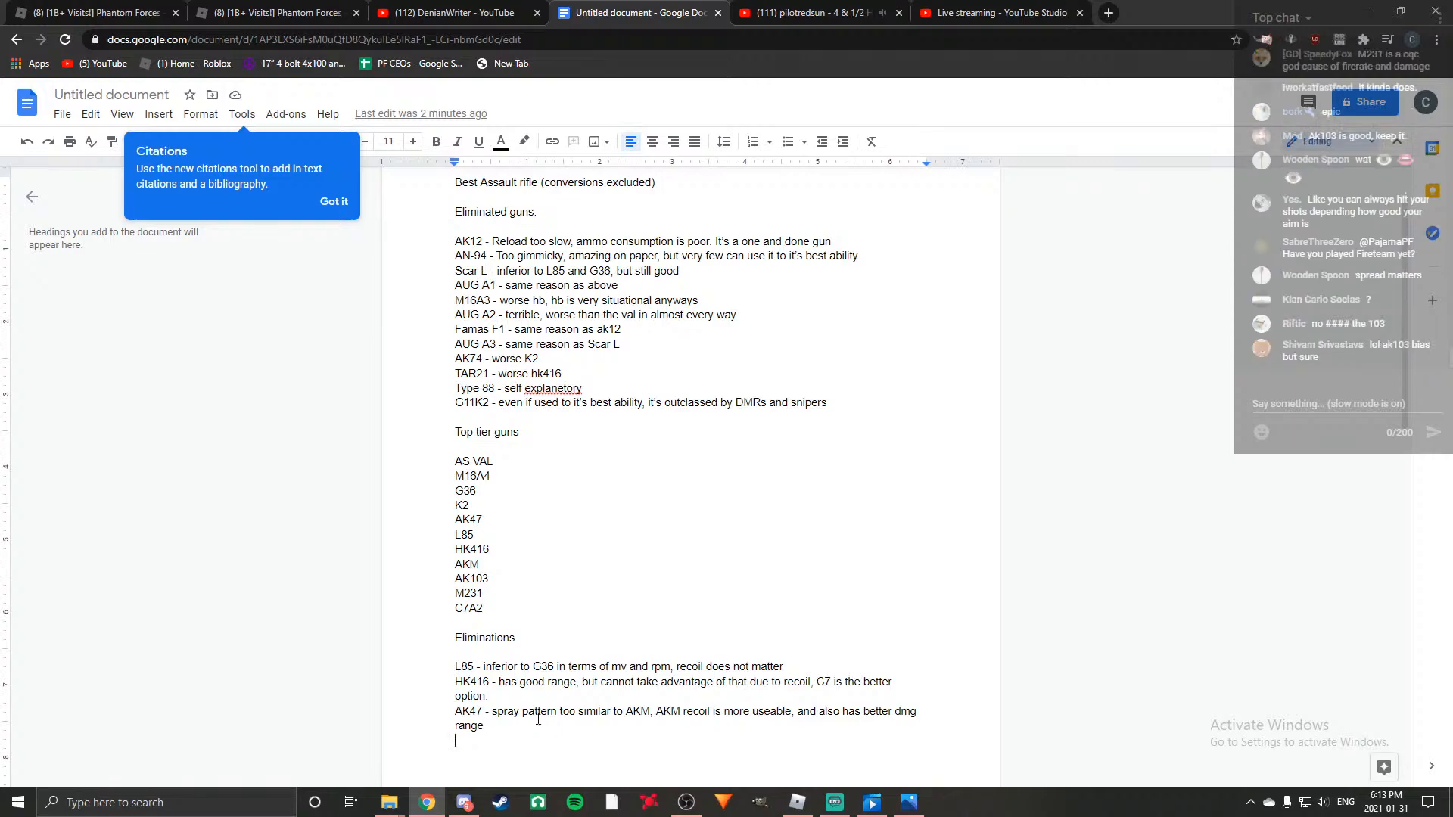
Go over the top tier guns and add "AS VAL" below the AK47 entry, separated by a blank line.
scroll(616, 548, down, 1)
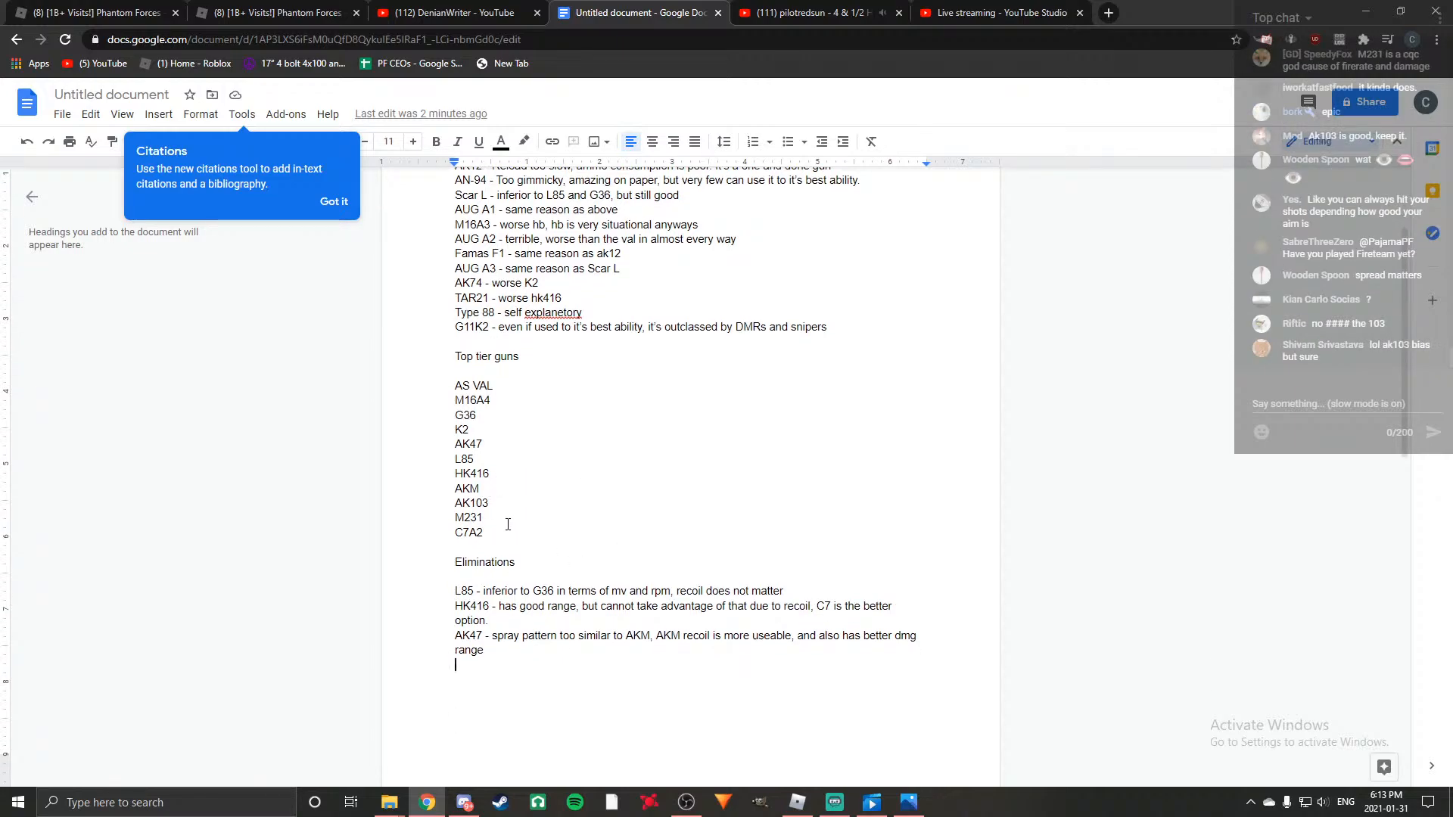
click(496, 425)
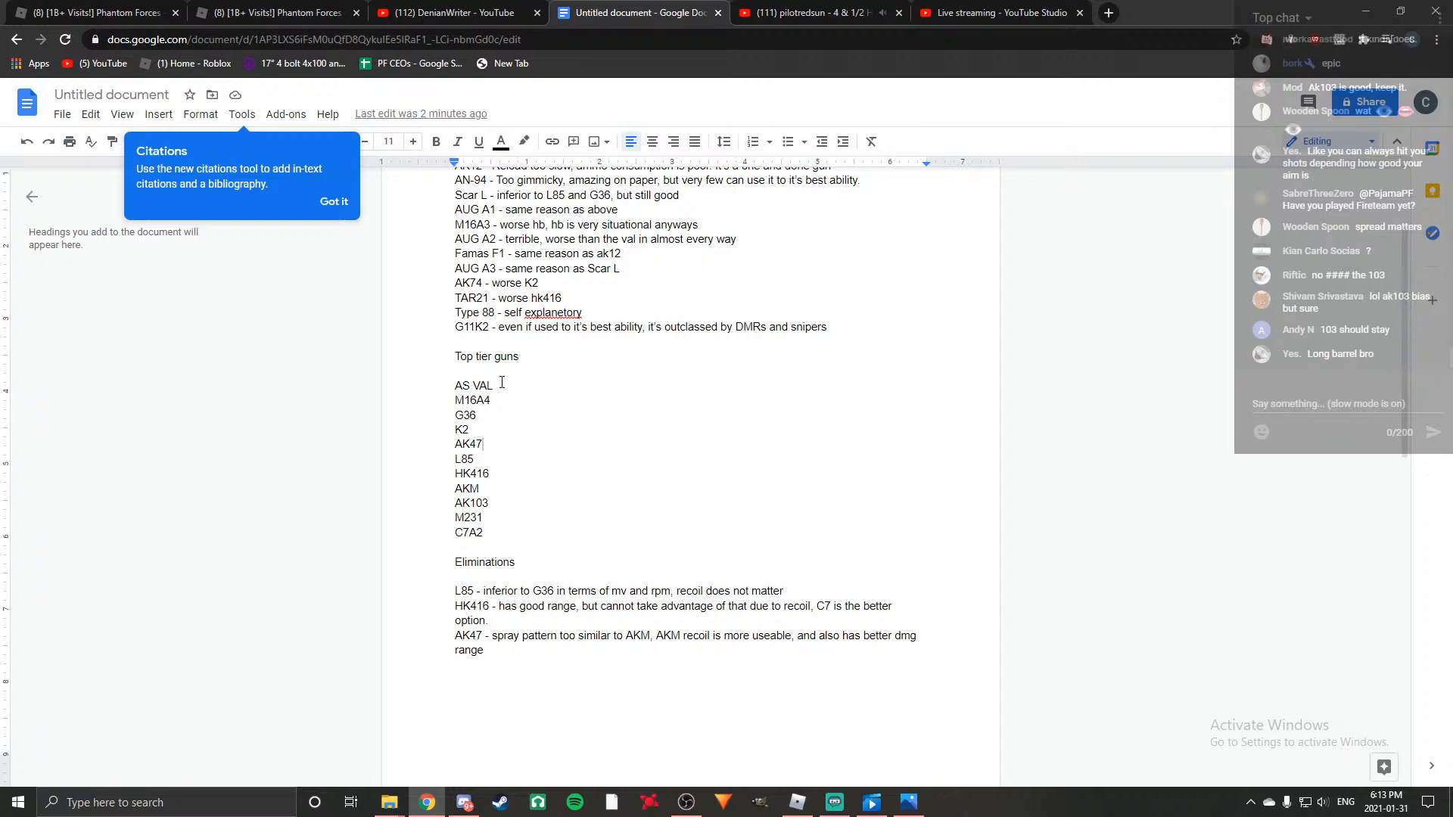
click(485, 419)
click(472, 431)
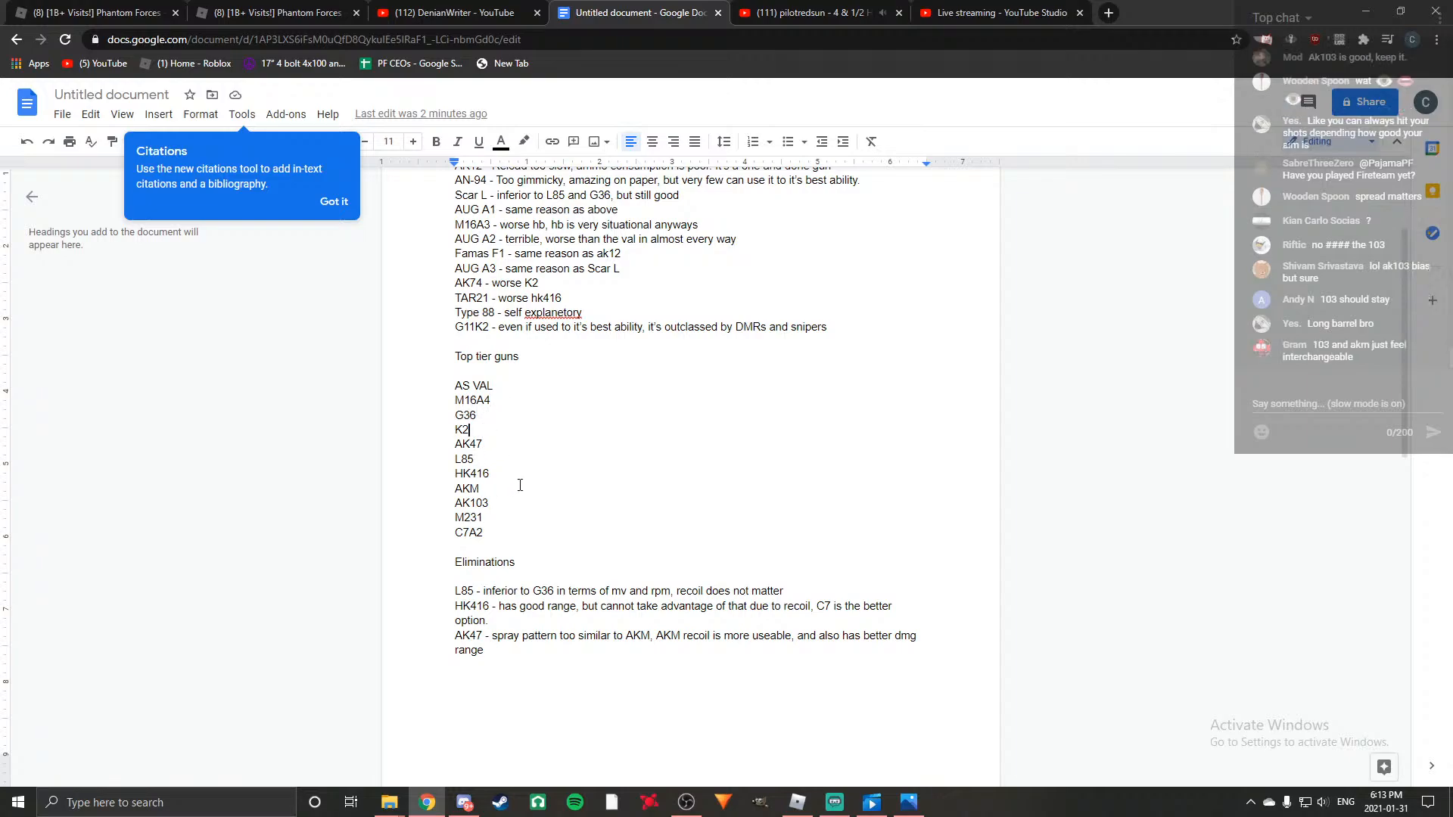
click(497, 491)
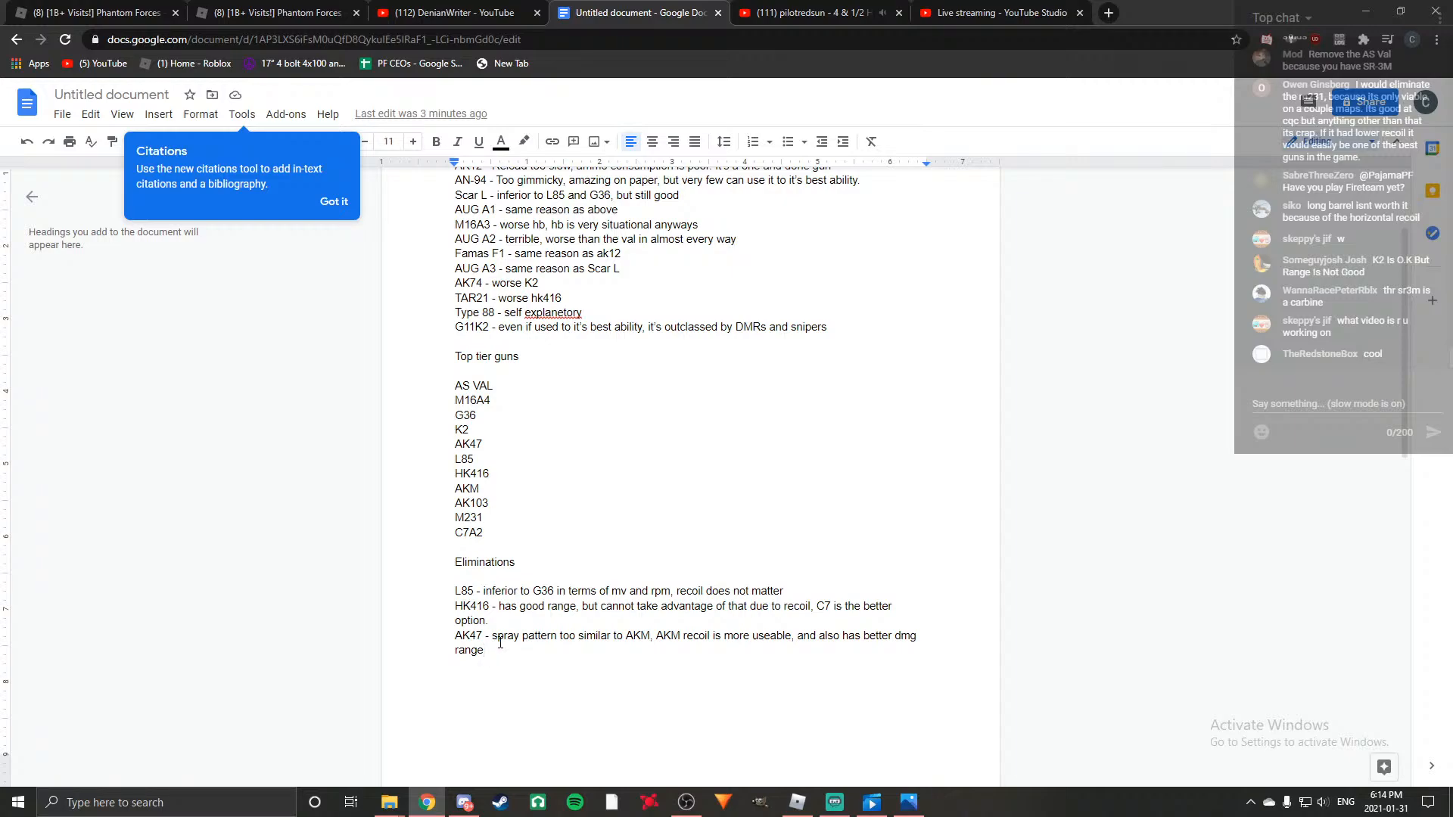
key(Return)
key(Return)
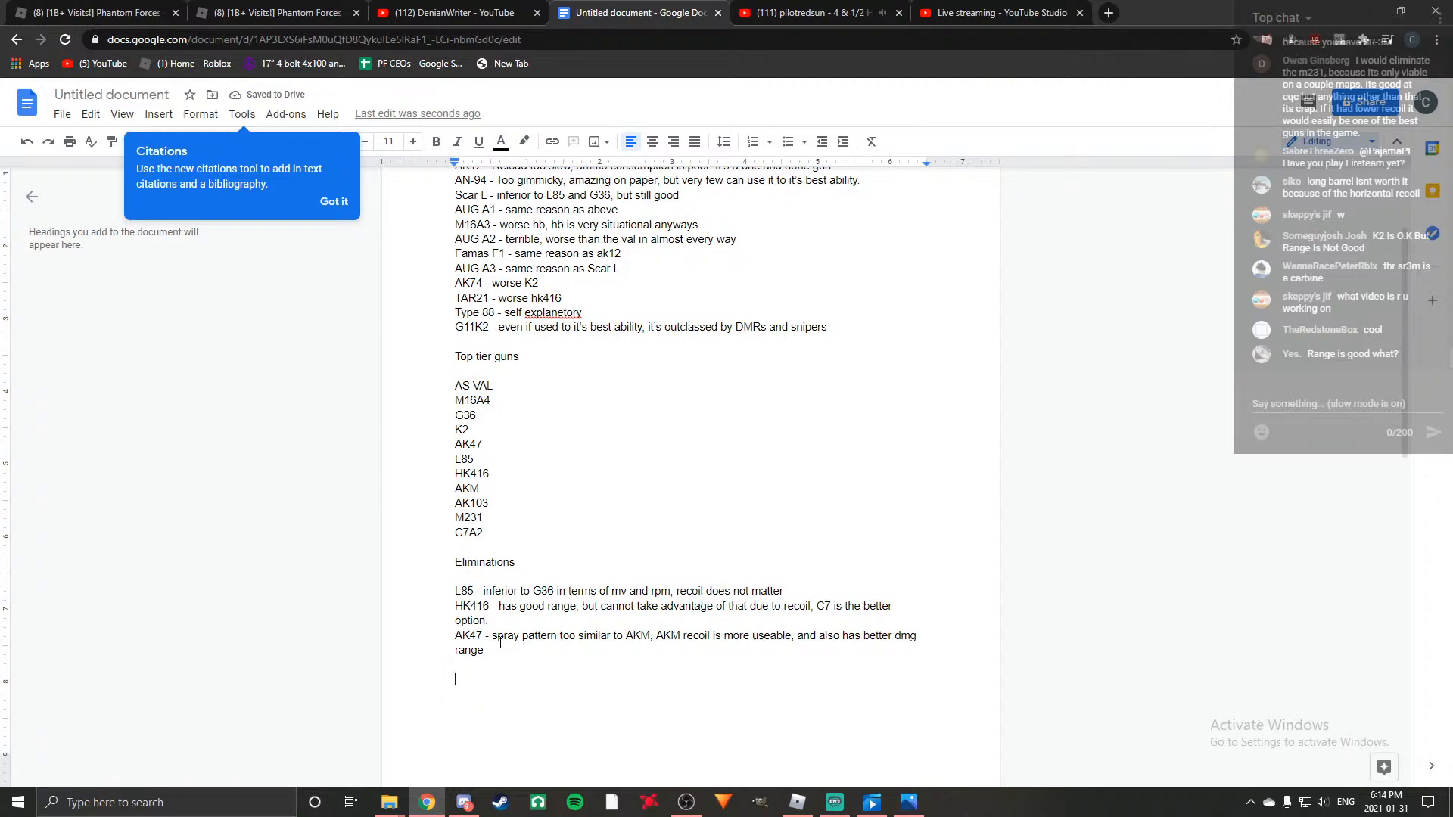
text(AS VAL)
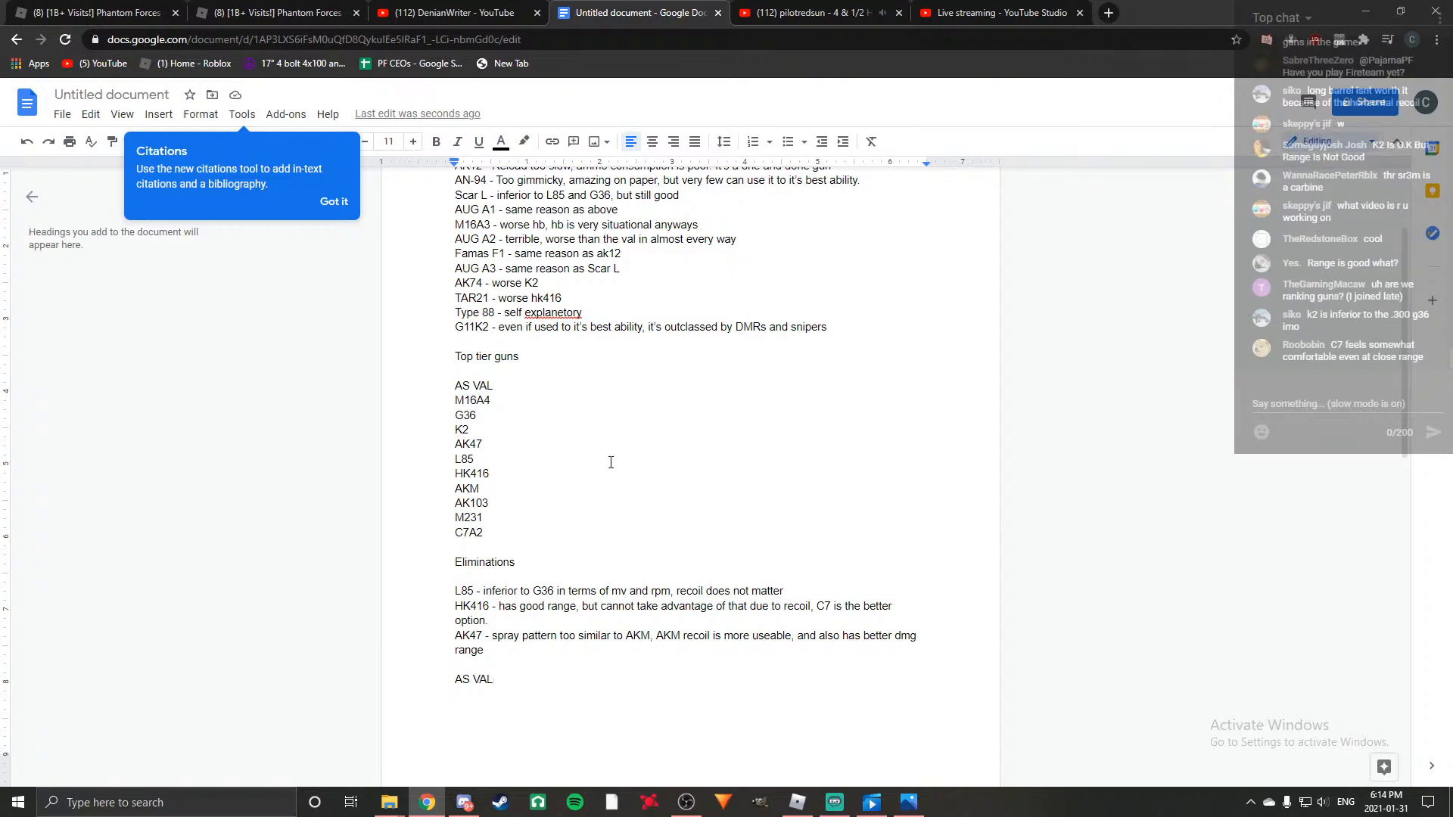
click(497, 401)
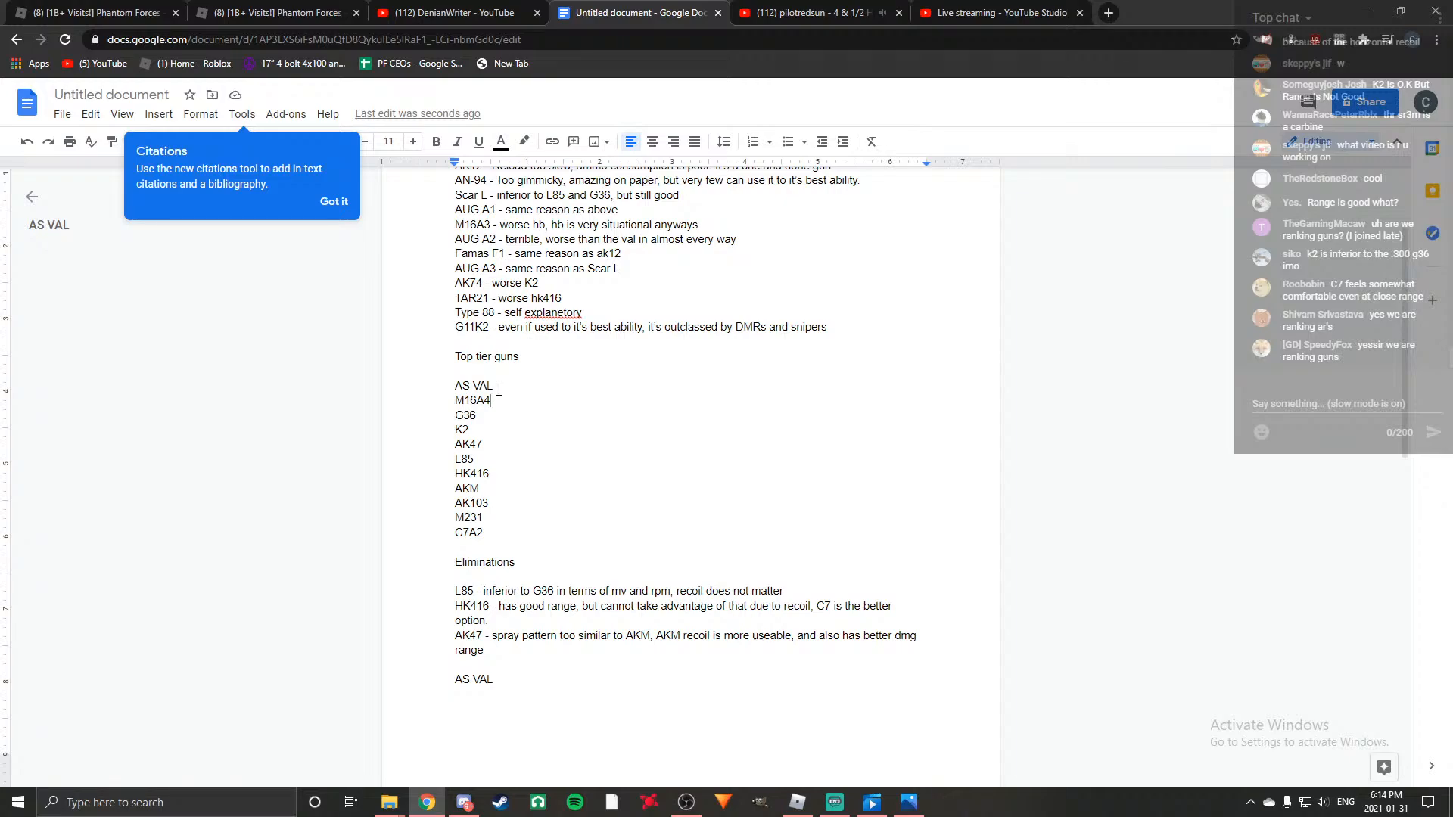
click(499, 389)
click(497, 402)
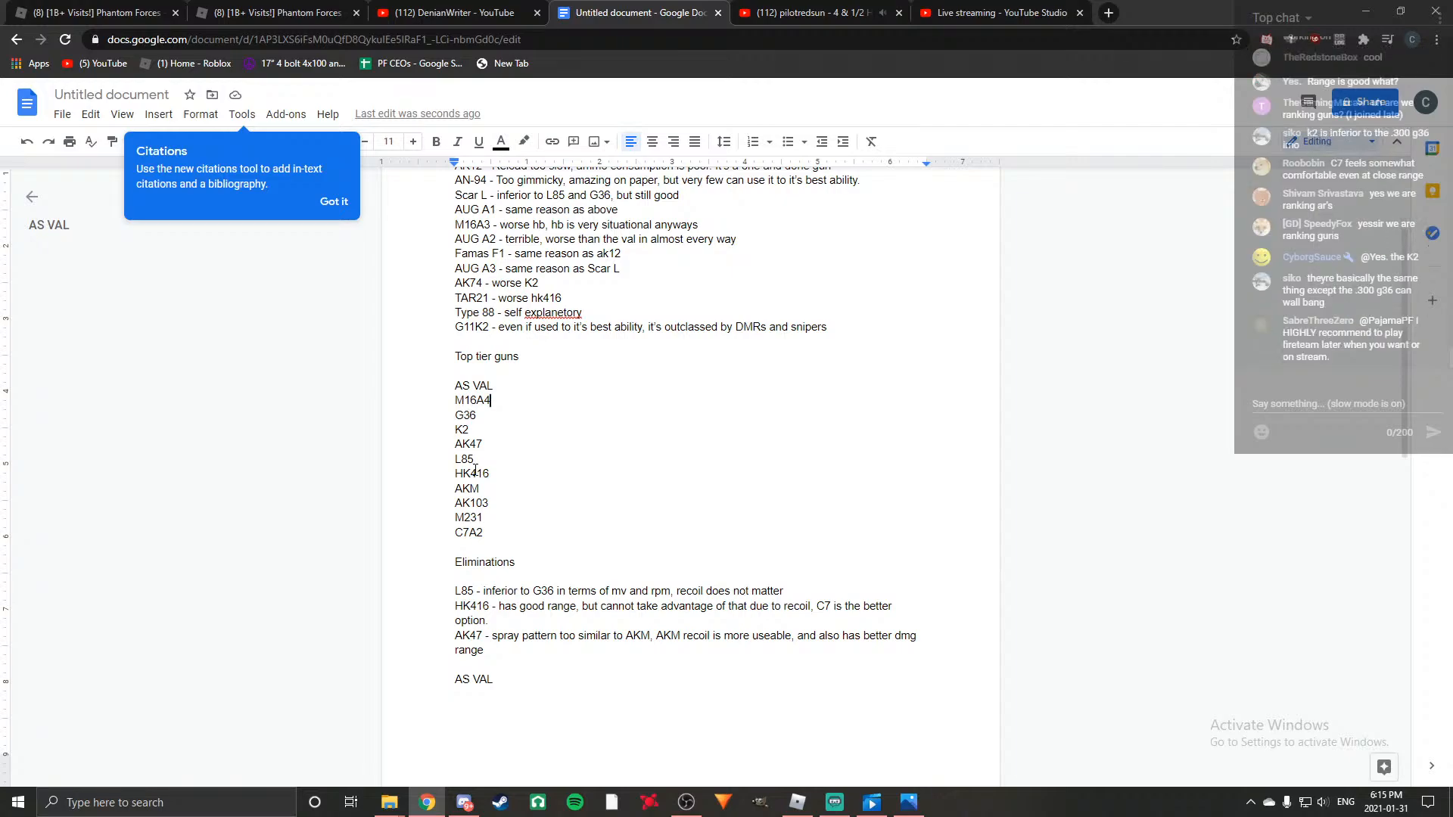
Search the web for "ttk calculator" in a new browser tab and open the protovision.github.io TTK Calculator.
click(1108, 13)
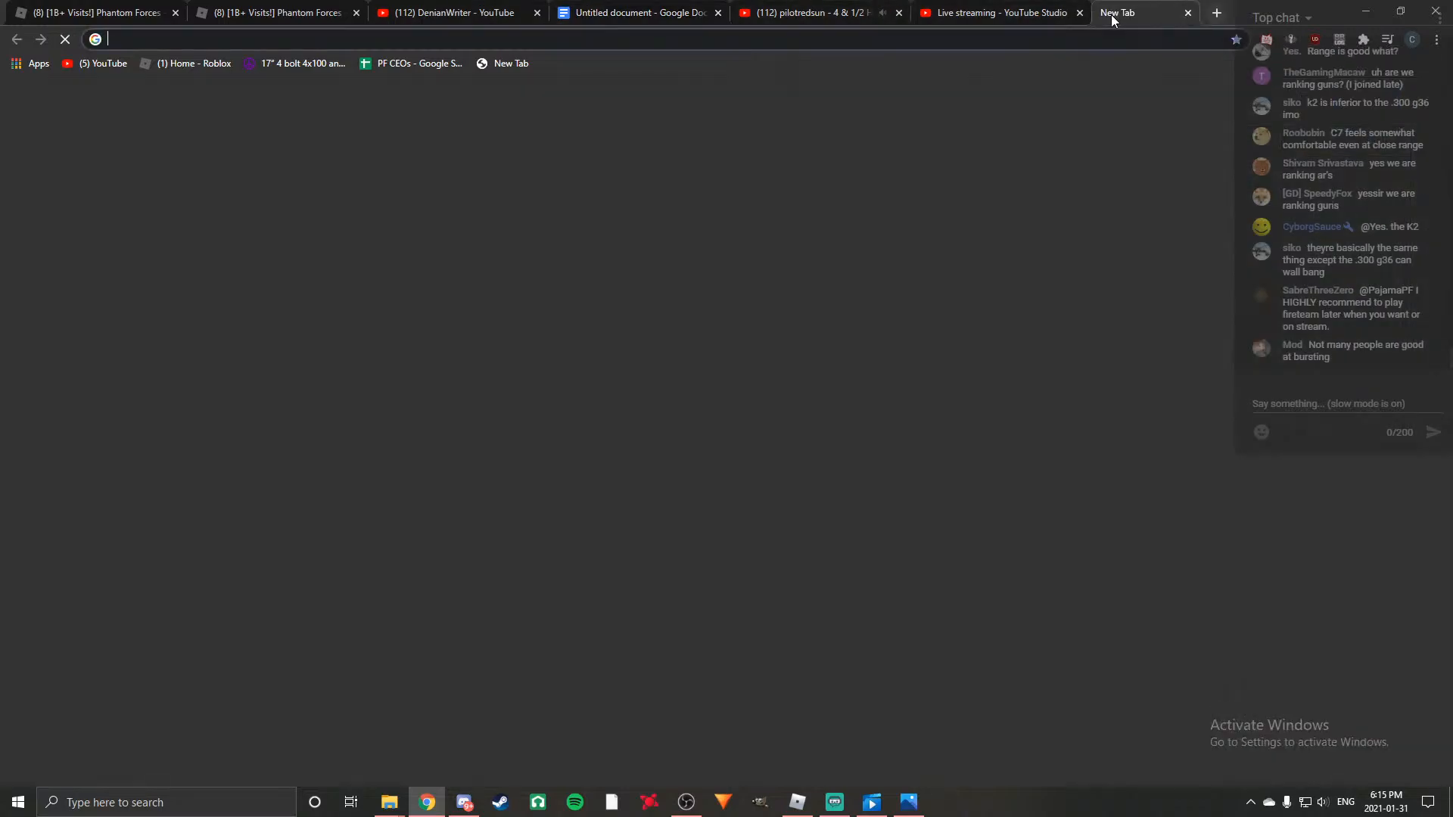
text(ttk calculator)
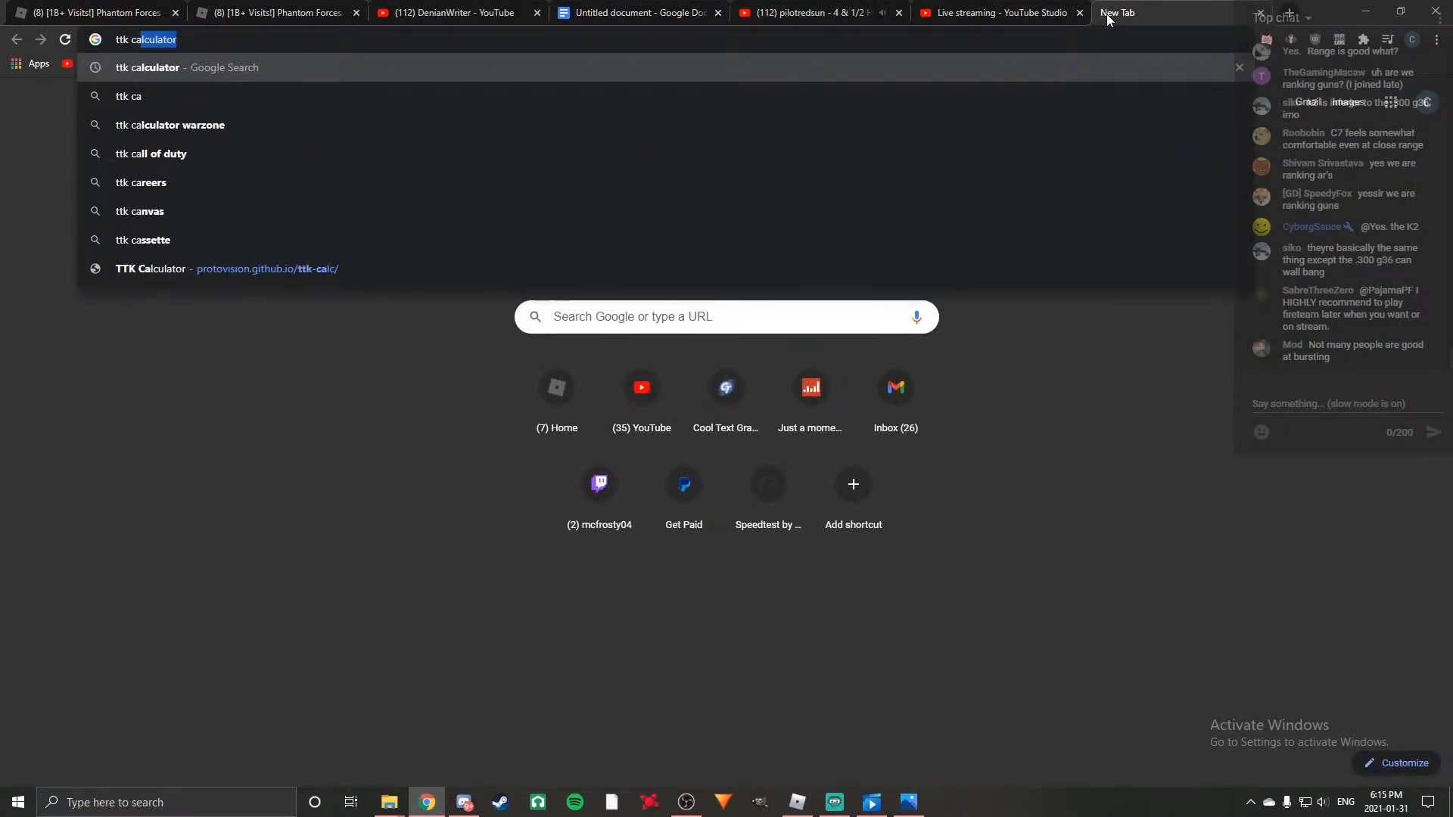
click(247, 74)
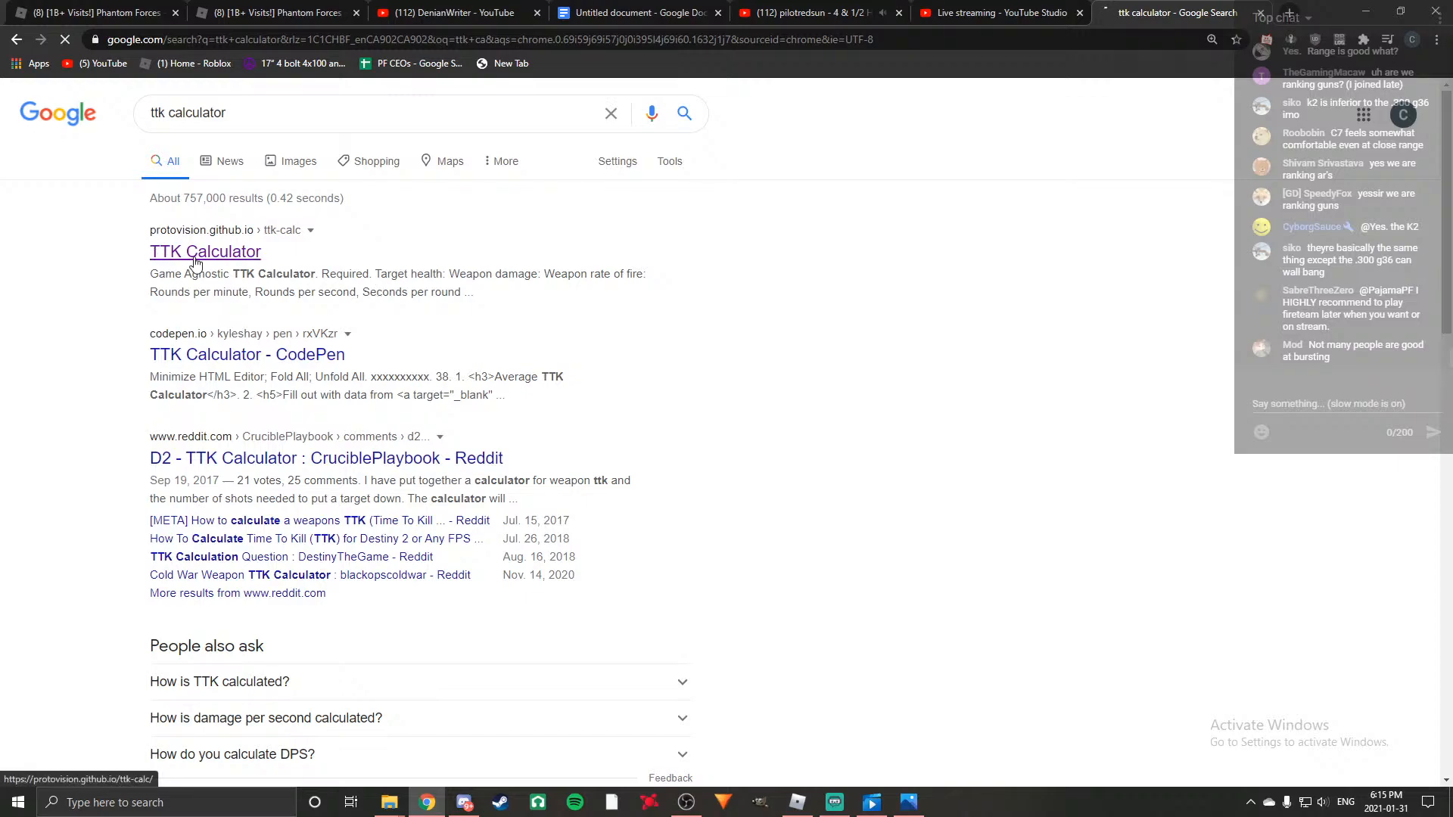
click(194, 257)
Calculate the time to kill for target health 100, weapon damage 22 and a fire rate of 870 rounds per minute.
click(283, 247)
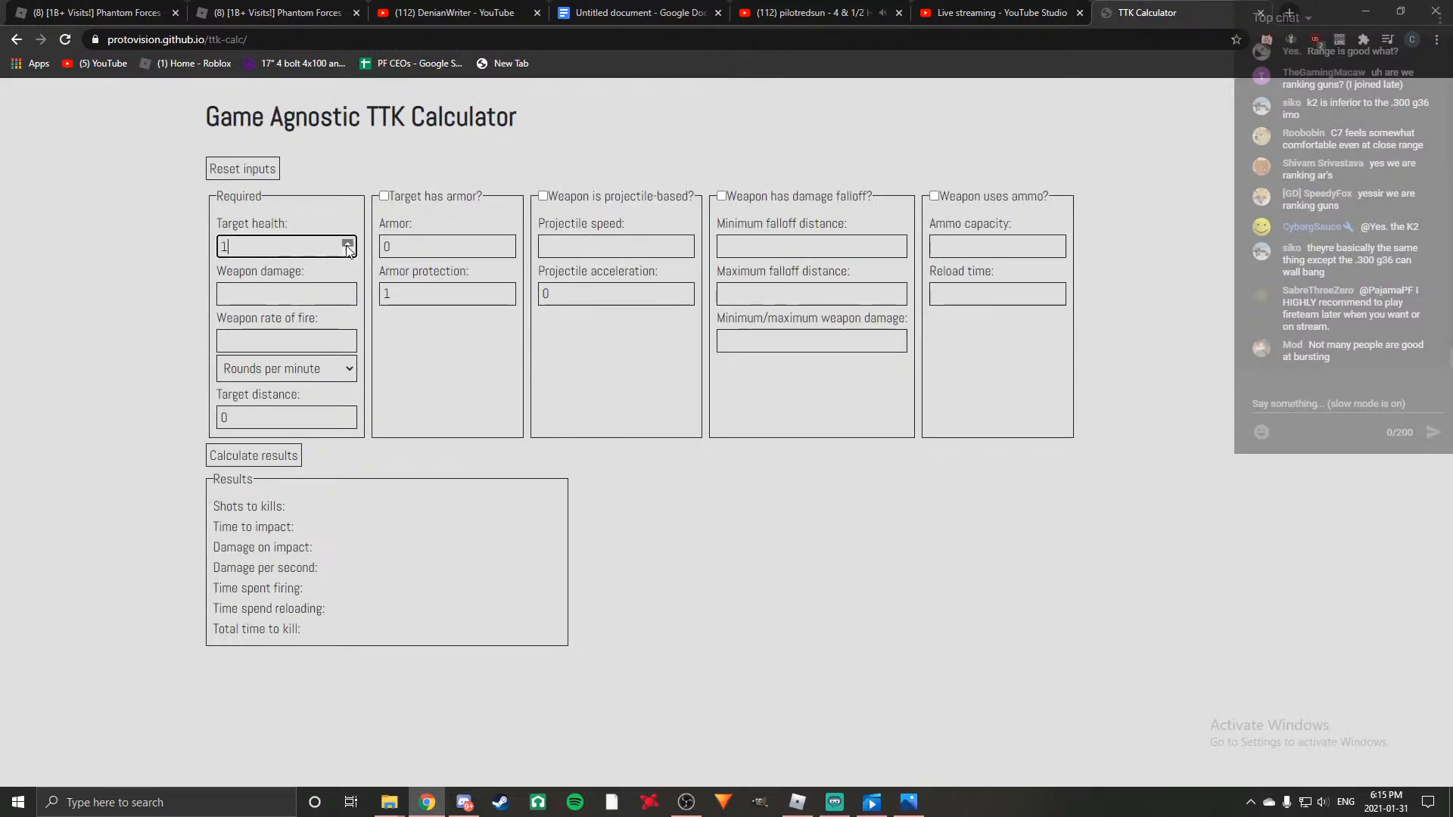
text(100)
click(311, 298)
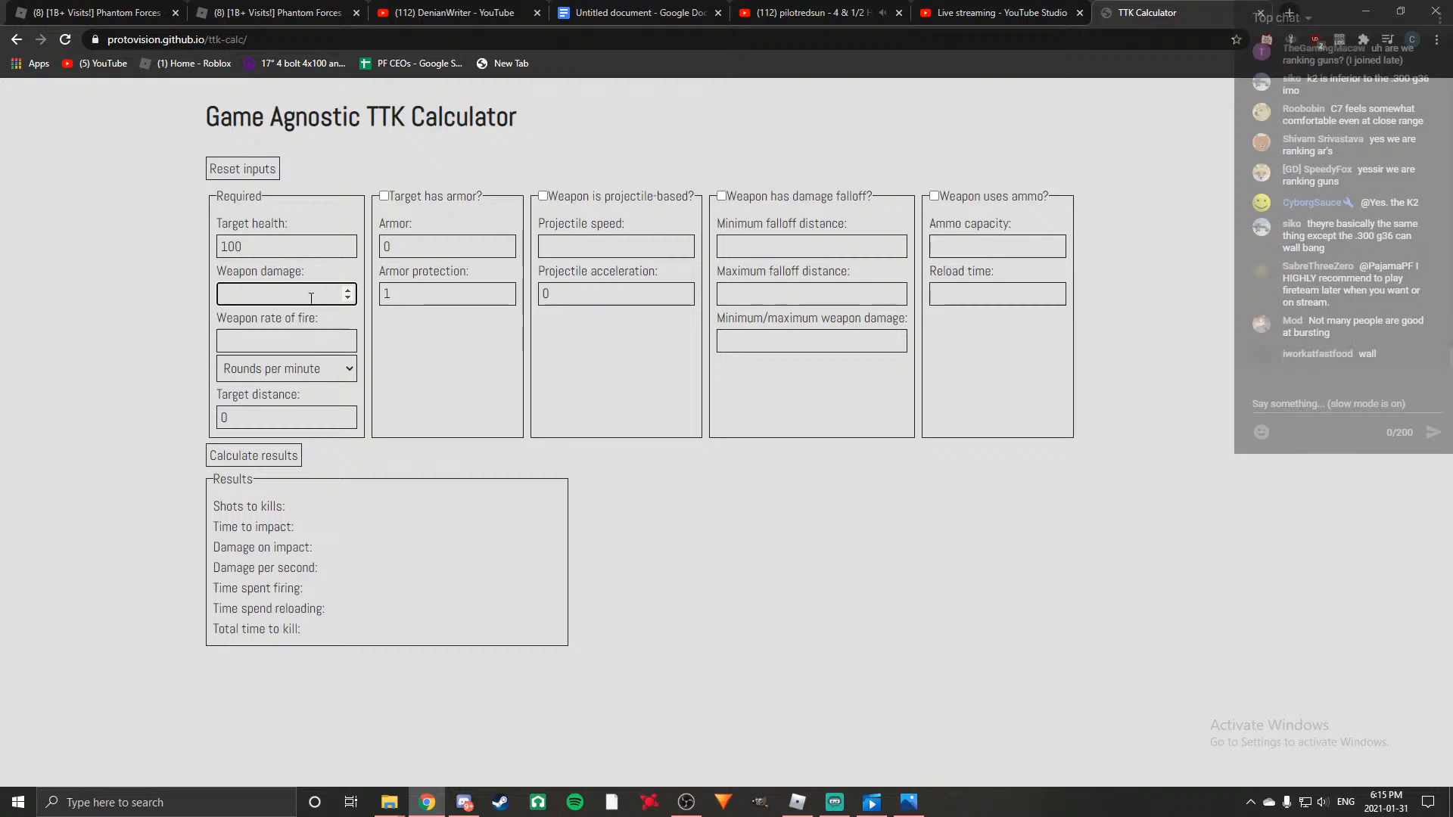
text(22)
click(274, 343)
text(900)
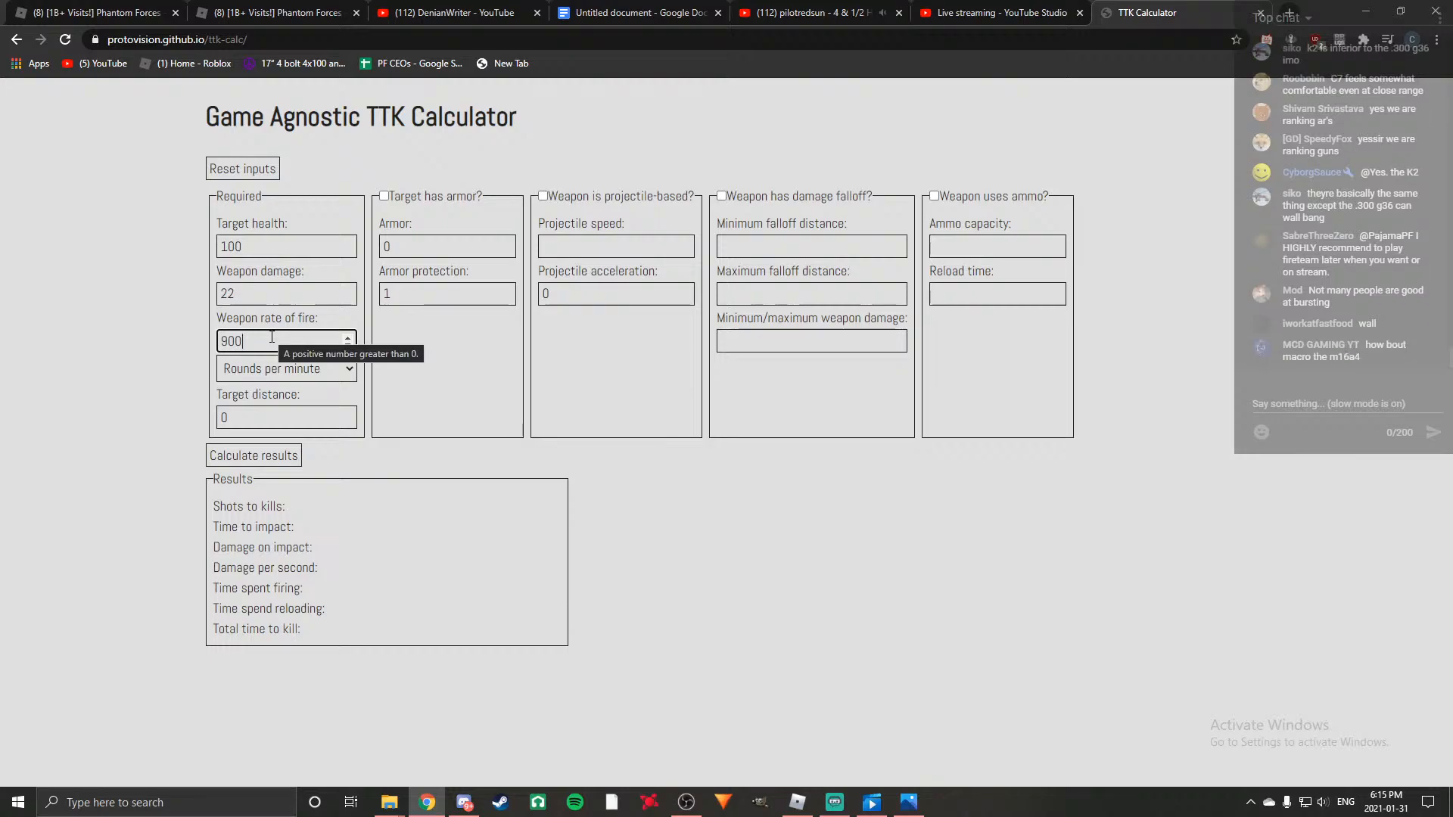
key(BackSpace)
key(BackSpace)
key(BackSpace)
text(8)
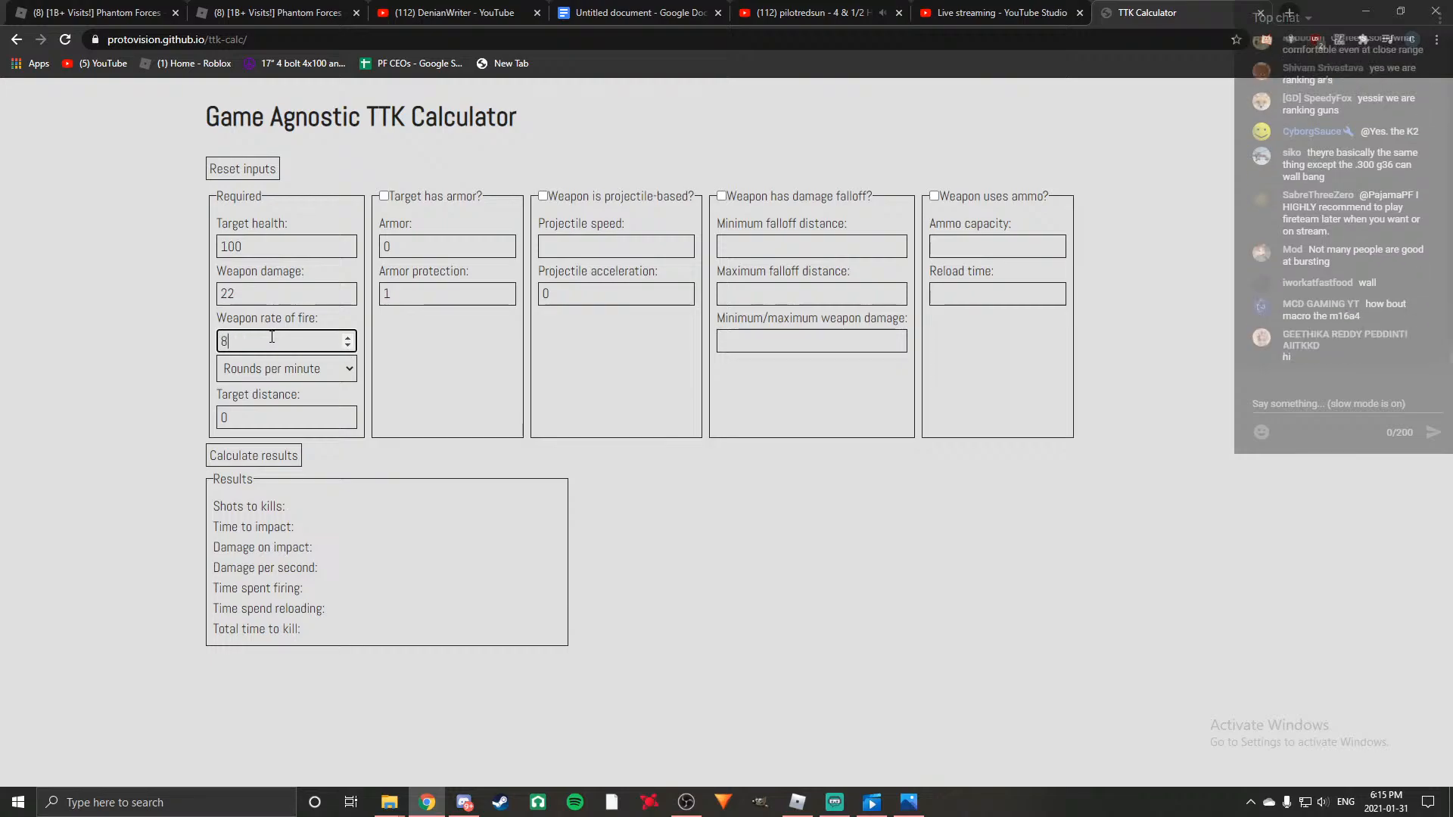
text(70)
click(265, 456)
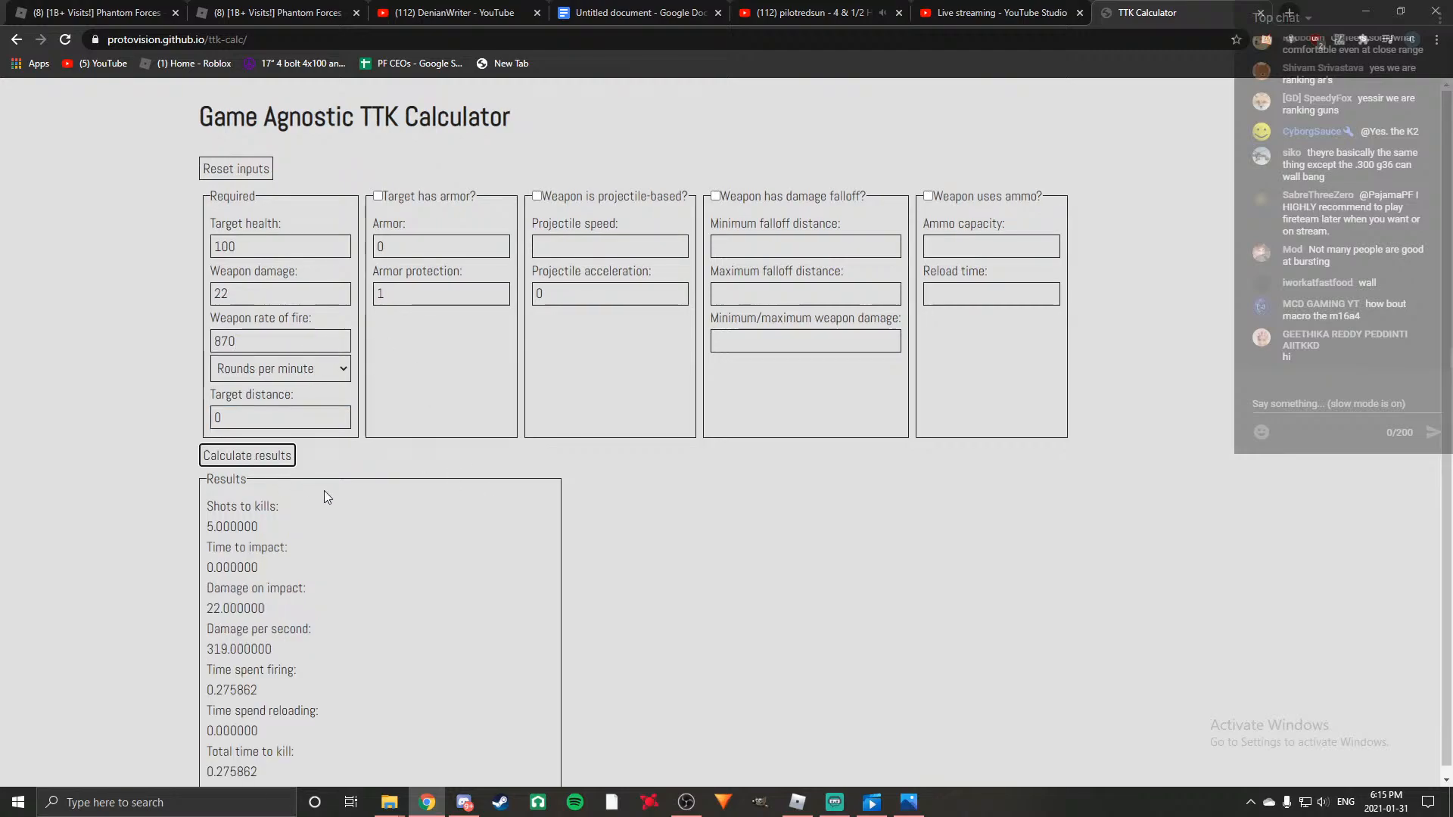
scroll(430, 564, down, 1)
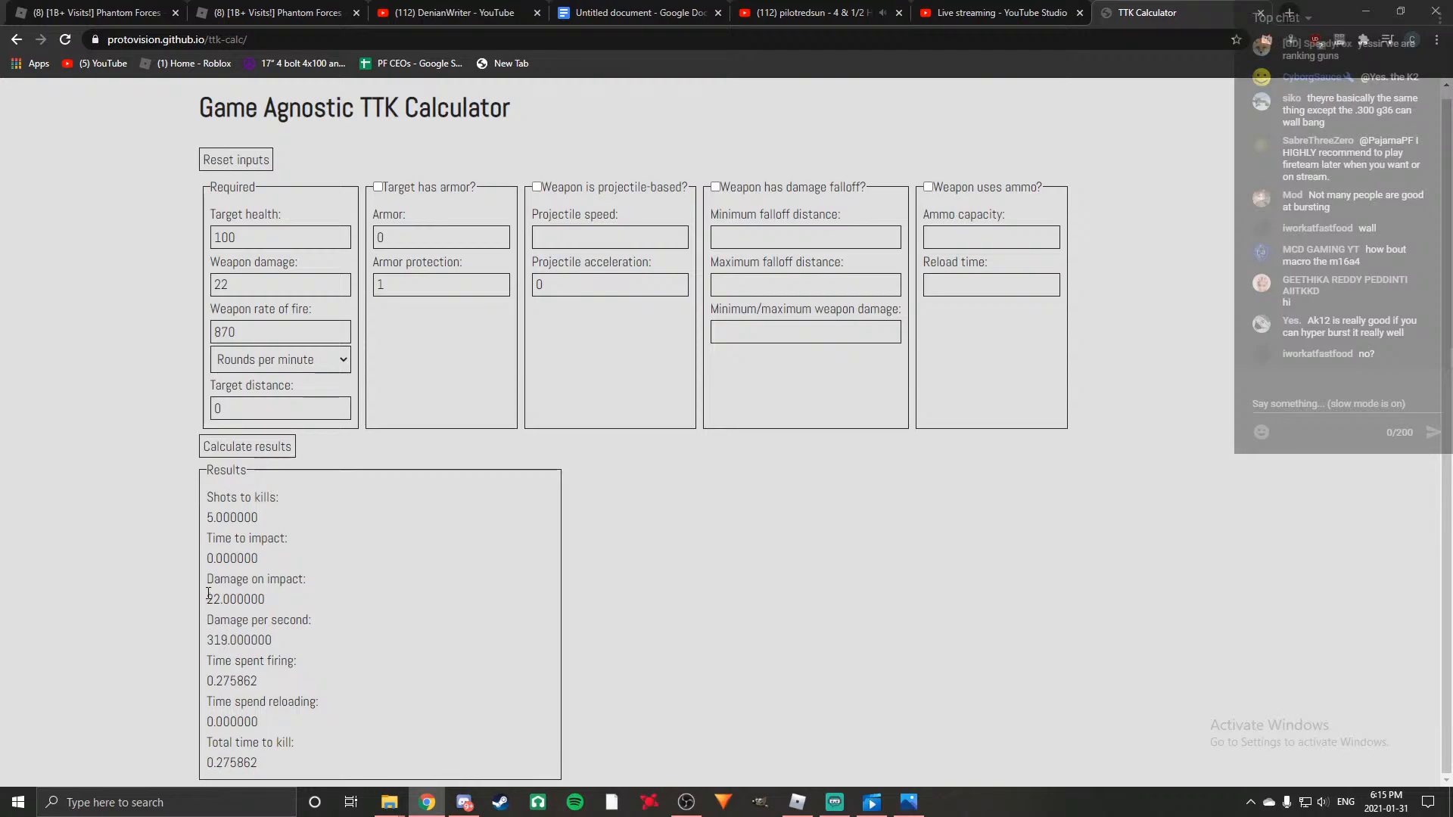
Recalculate the time to kill with weapon damage 25 and a fire rate of 750 rounds per minute.
scroll(321, 171, up, 1)
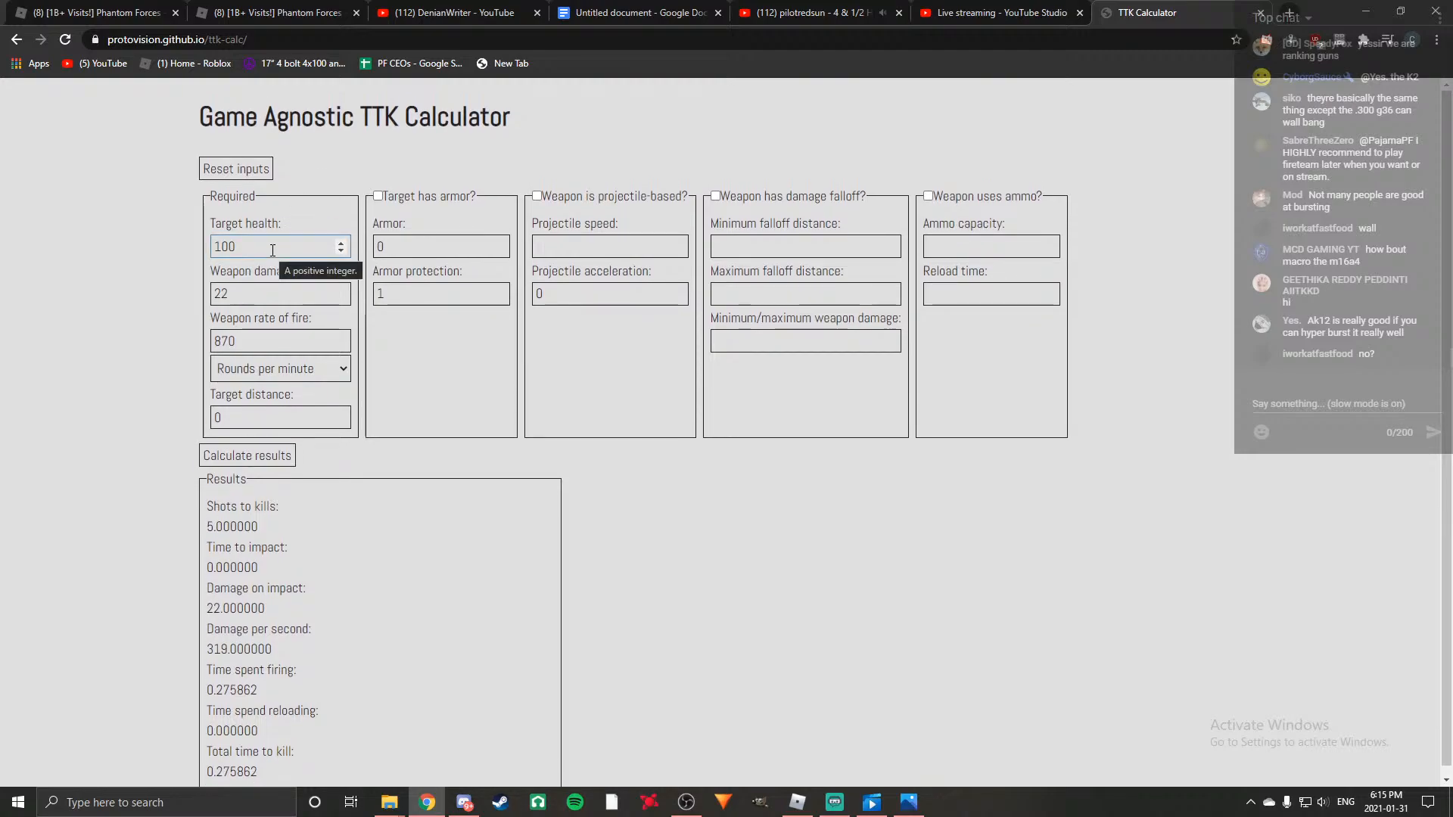
click(244, 341)
key(BackSpace)
key(BackSpace)
key(BackSpace)
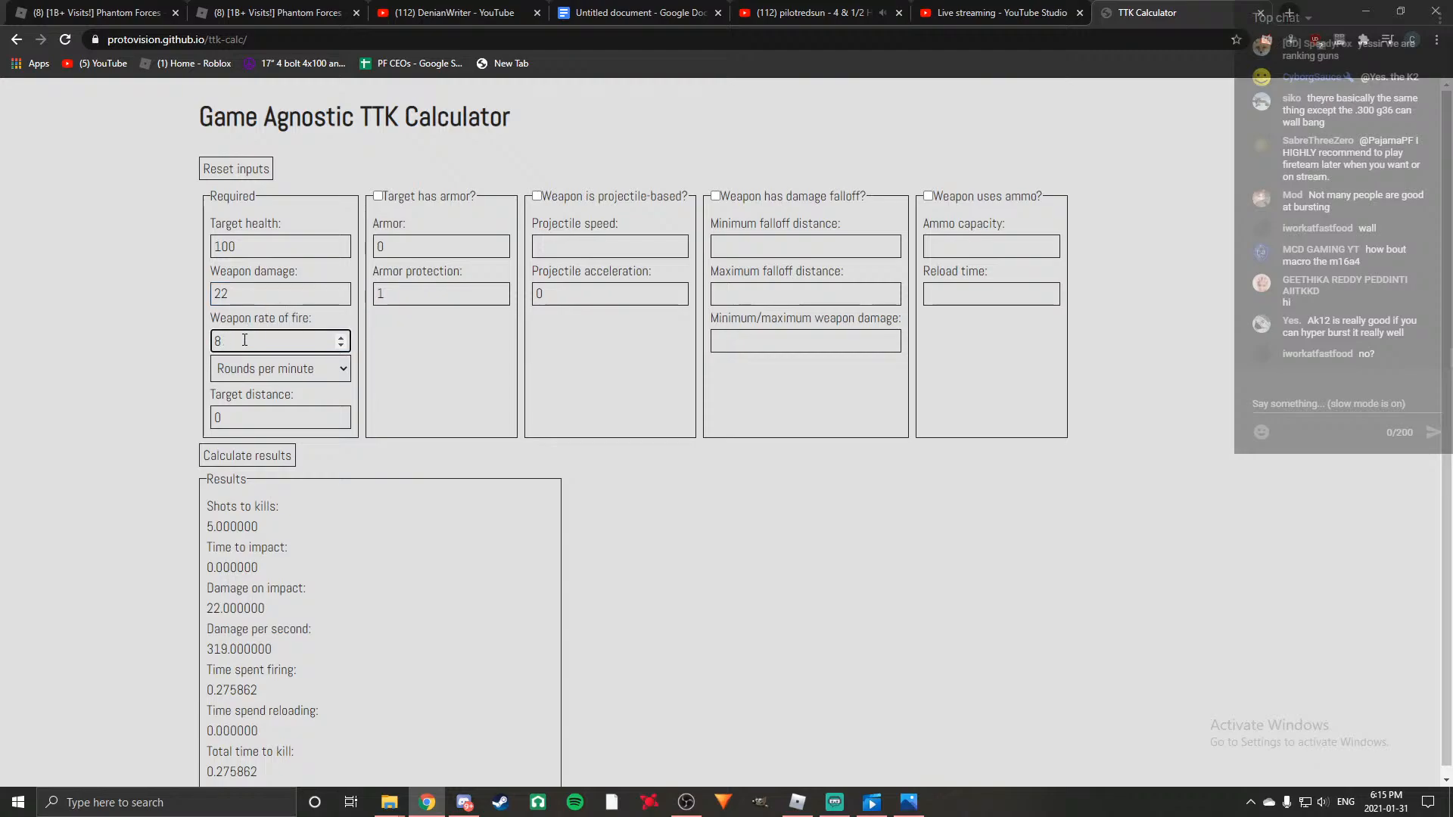
text(750)
click(247, 300)
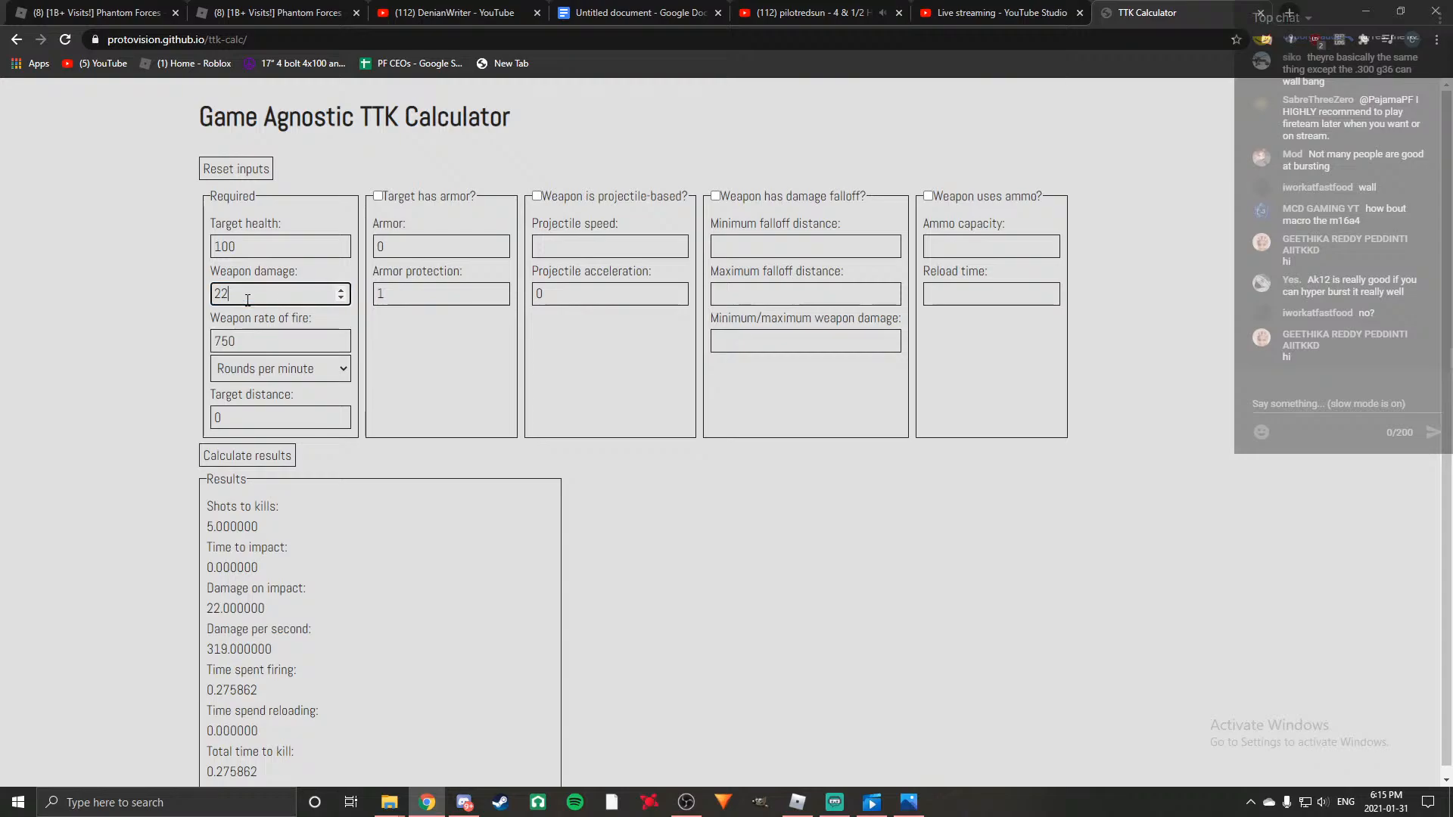
key(BackSpace)
text(5)
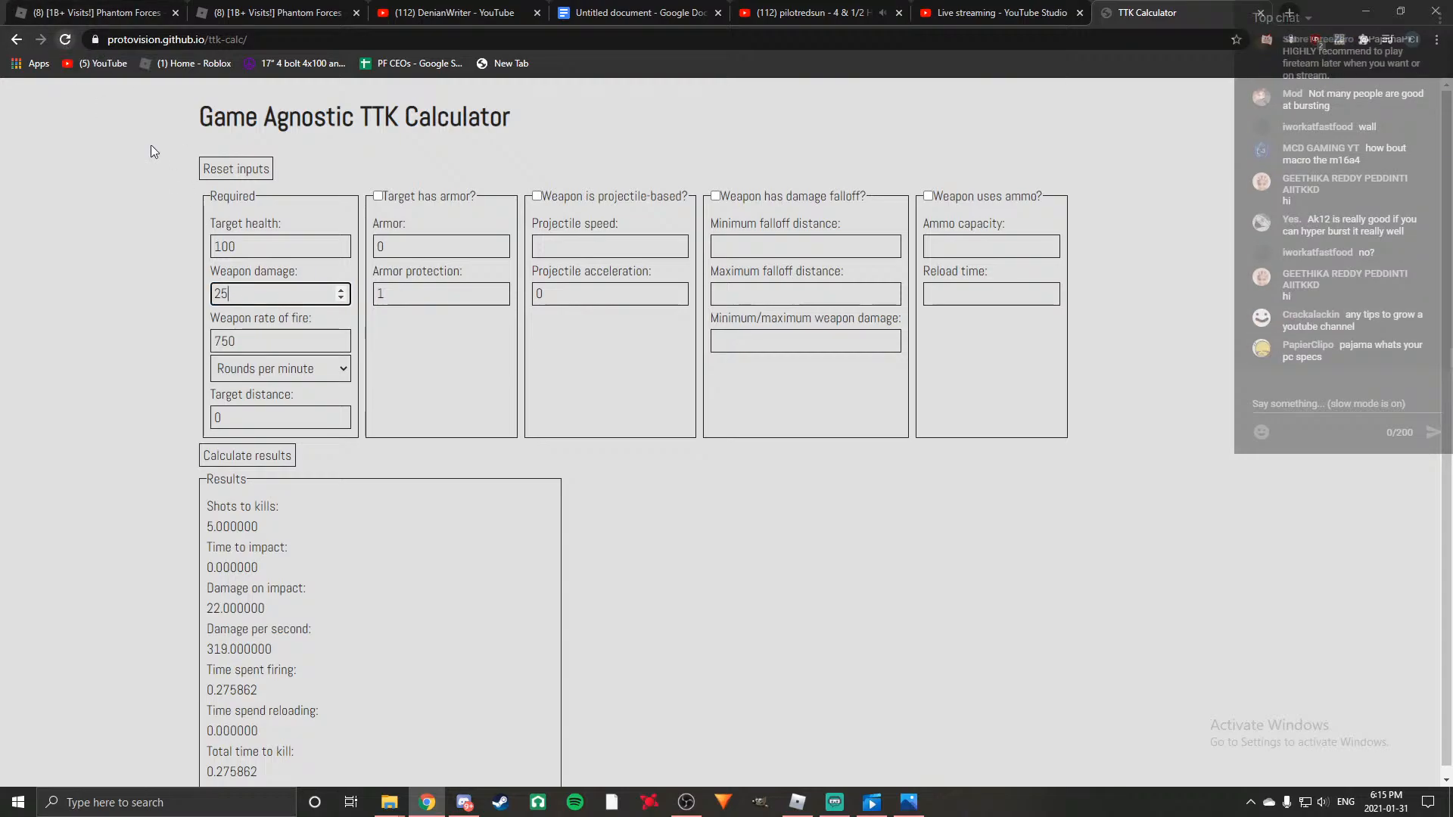
click(262, 460)
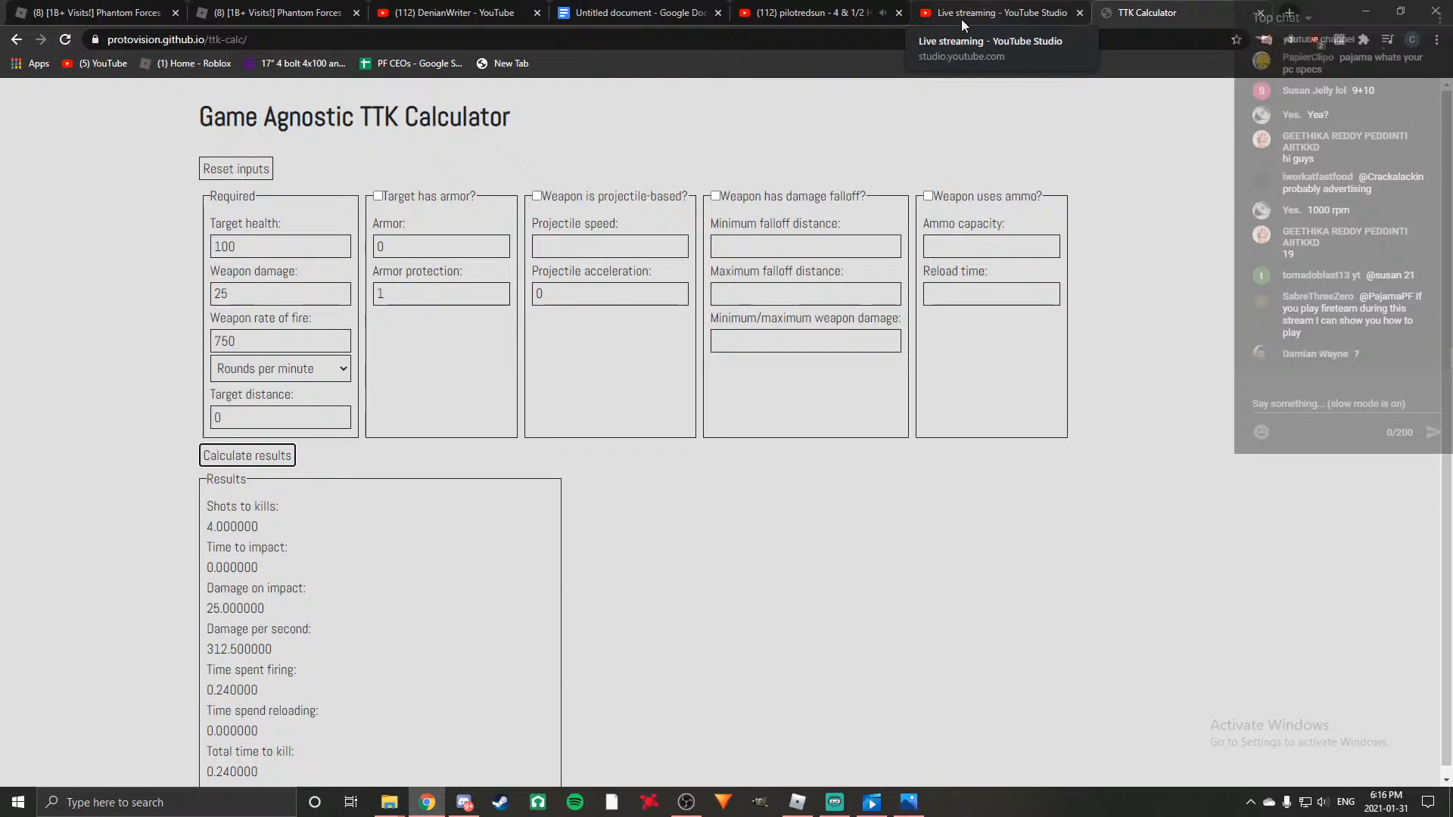
Return to the script document and extend the AS VAL line with "- close range beast, even good at somewhat long ranges,".
click(624, 12)
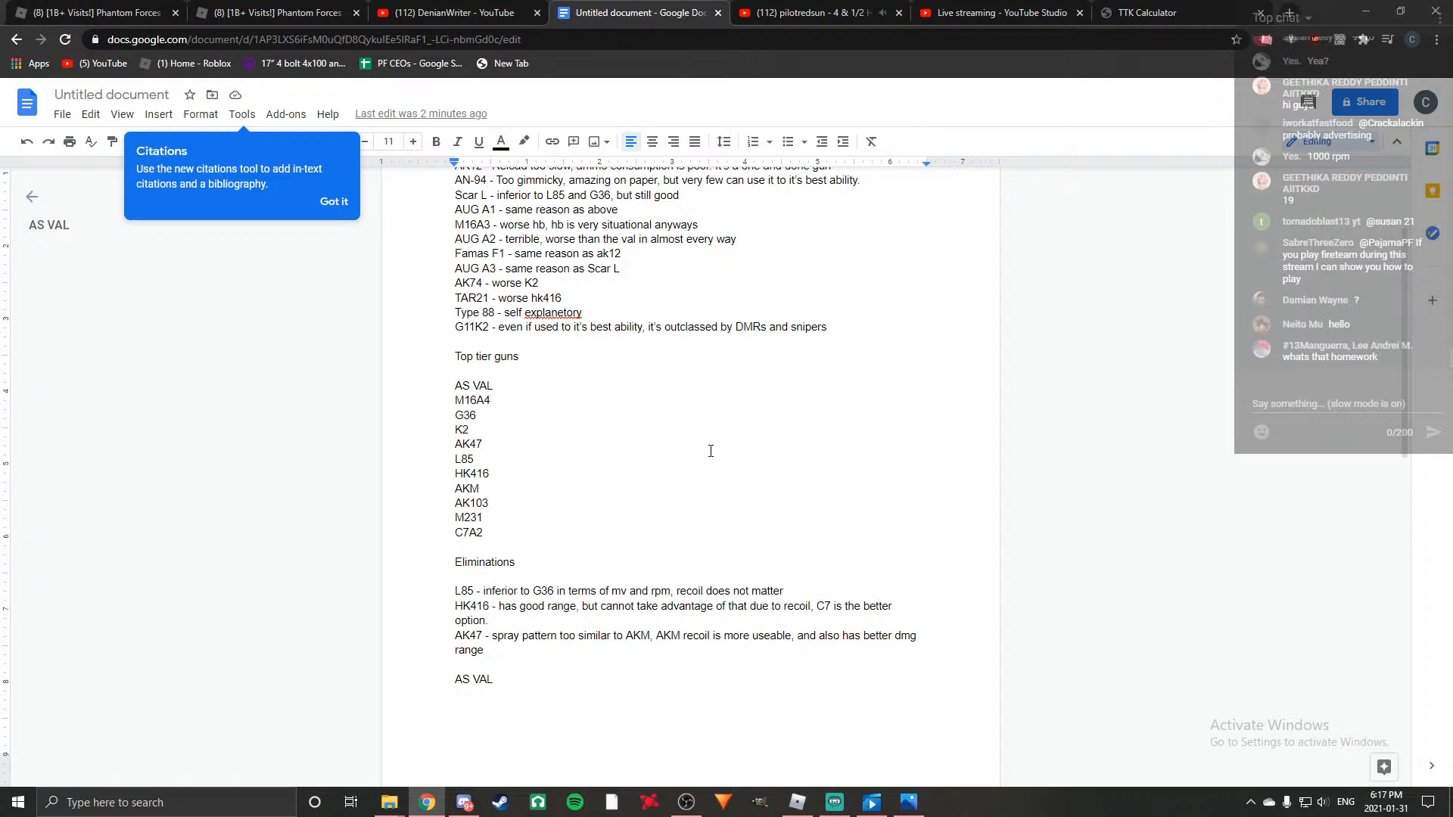
click(515, 684)
text(- )
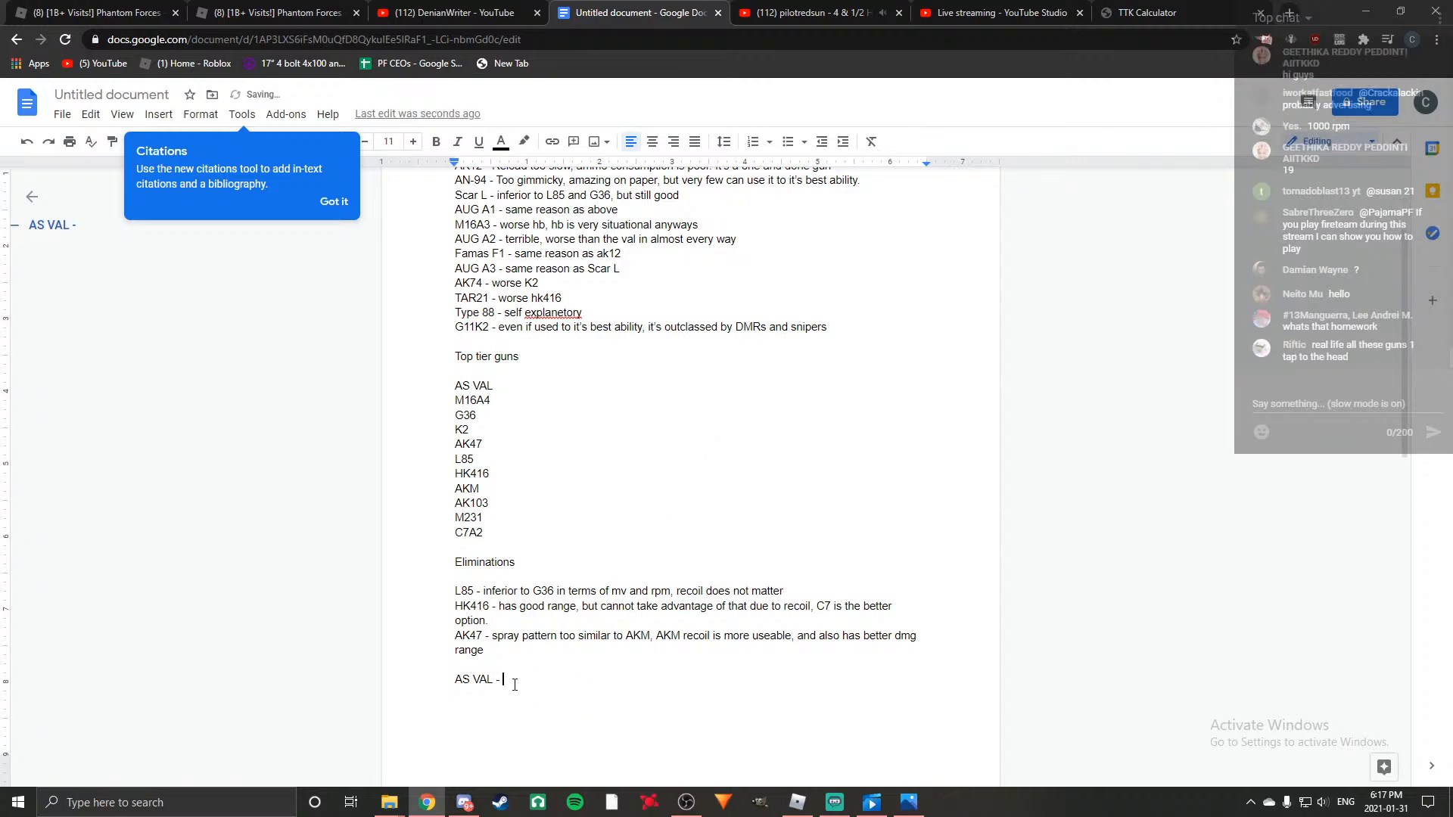
text(close range beast)
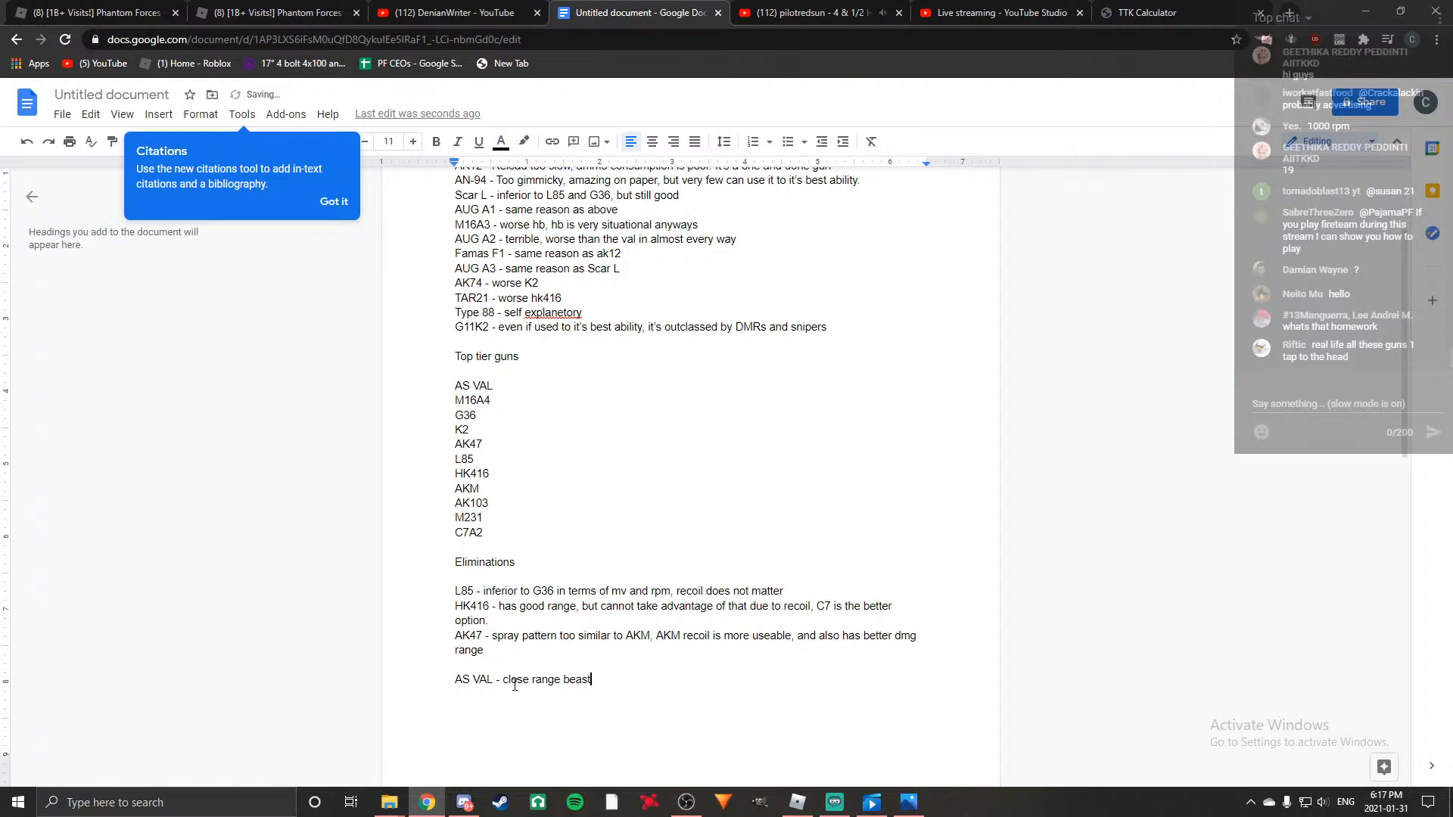
text(, even good at somewhat long ranges, c)
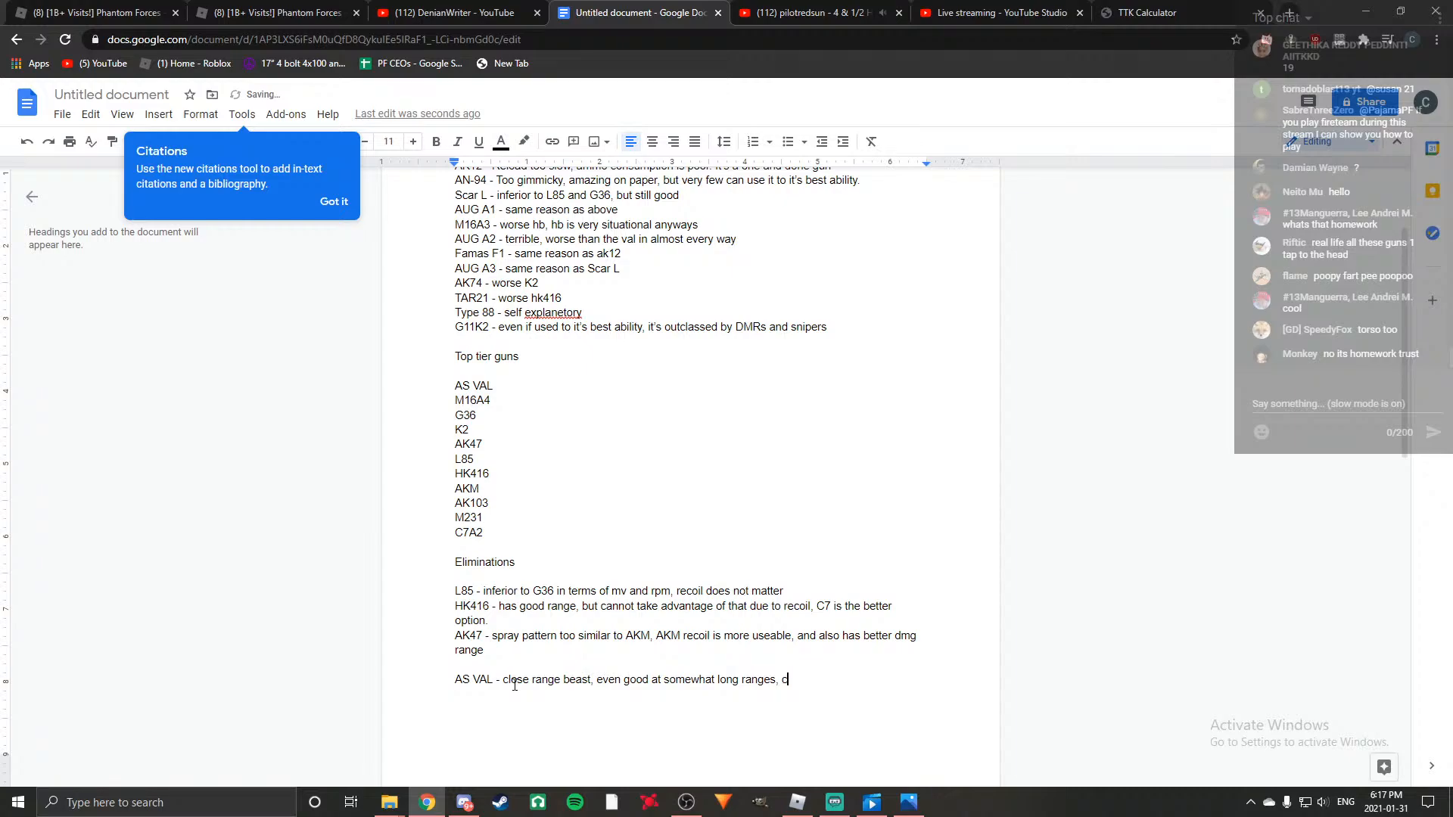
Complete the AS VAL entry with "focus on conserving ammo because the reload sucks" and start a new line below it.
key(BackSpace)
text(focus on coin)
key(BackSpace)
key(BackSpace)
text(nserc)
key(BackSpace)
text(ving ammo because t)
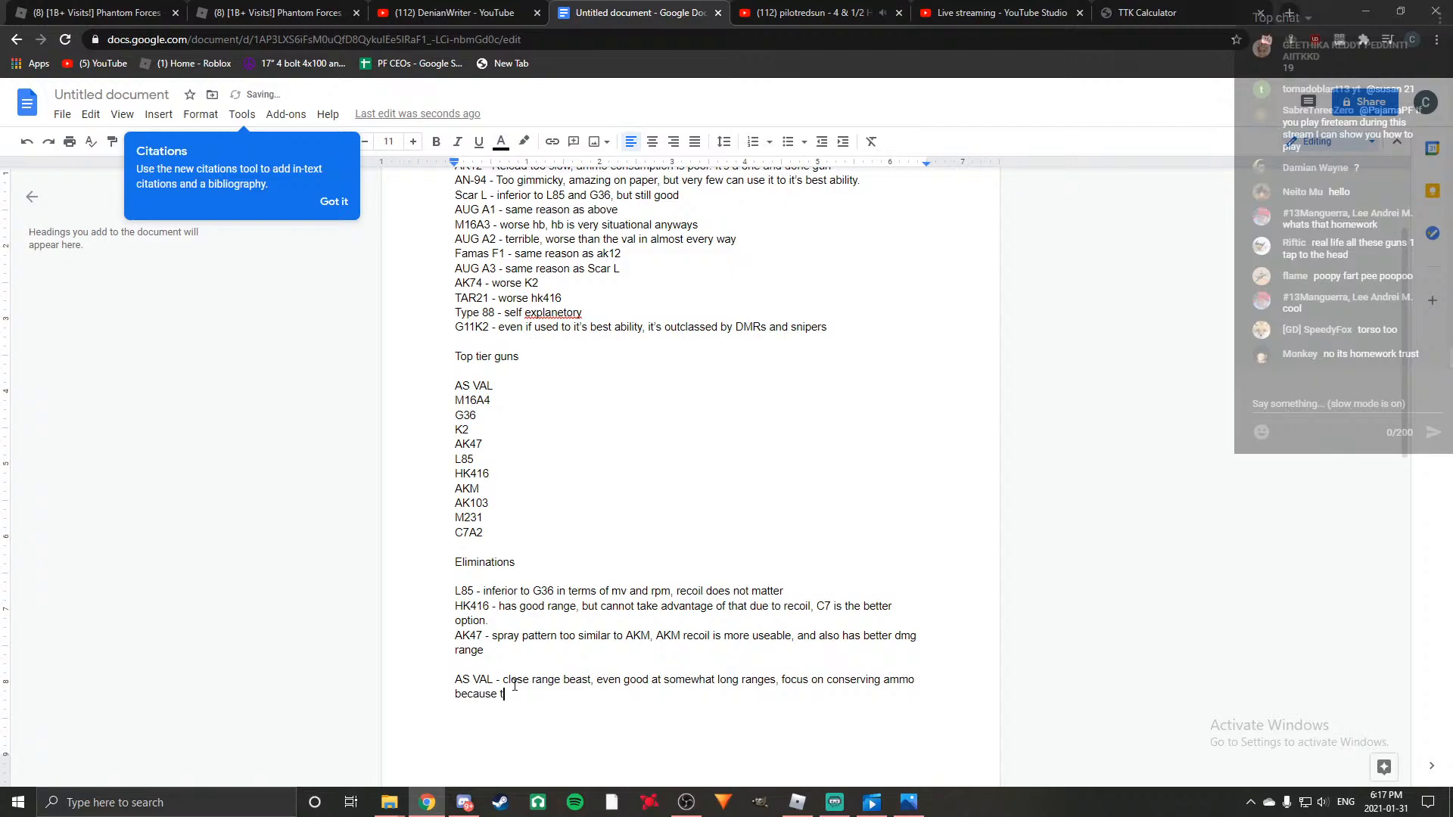
text(he reload sucks)
key(Return)
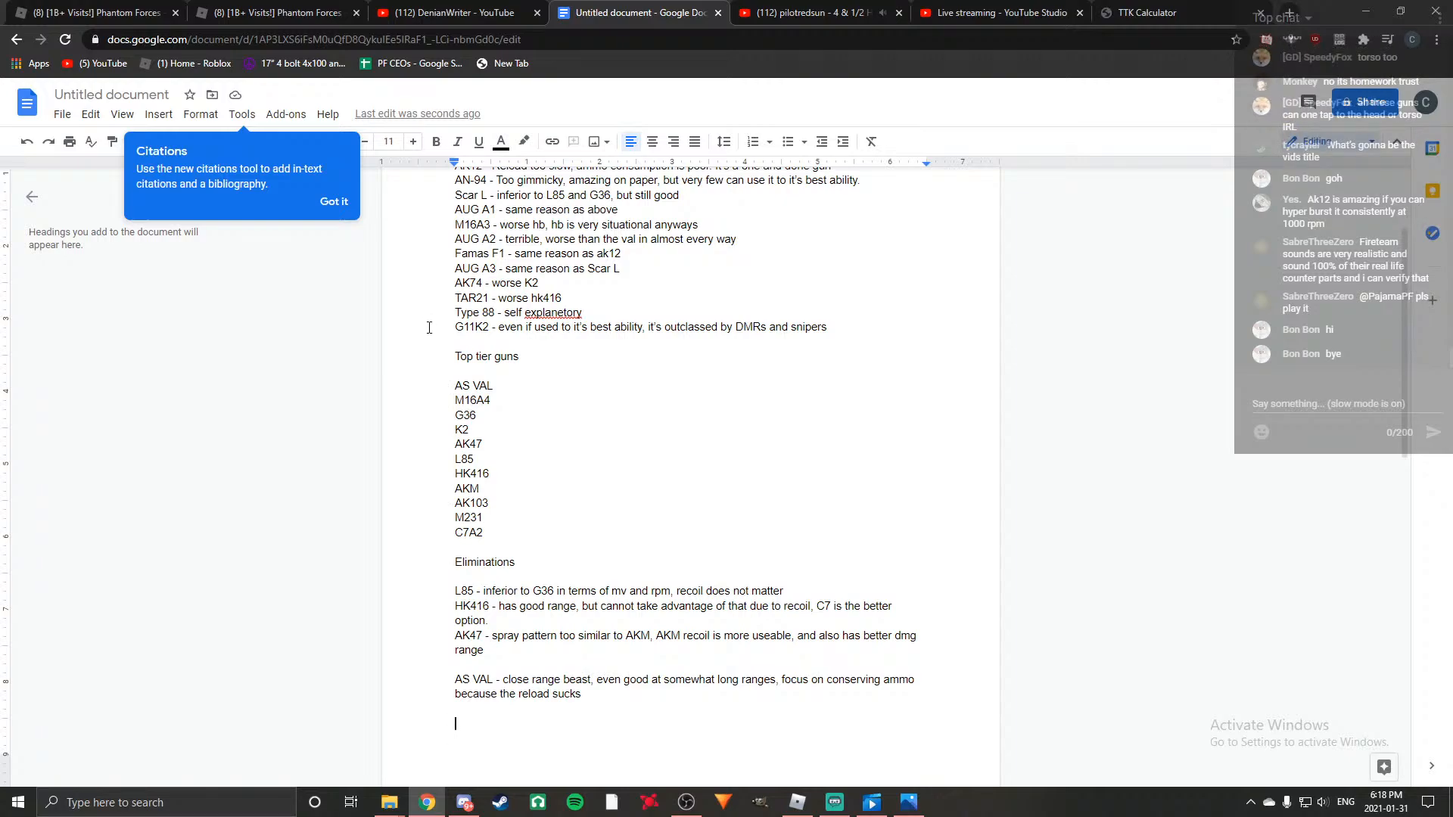
click(500, 403)
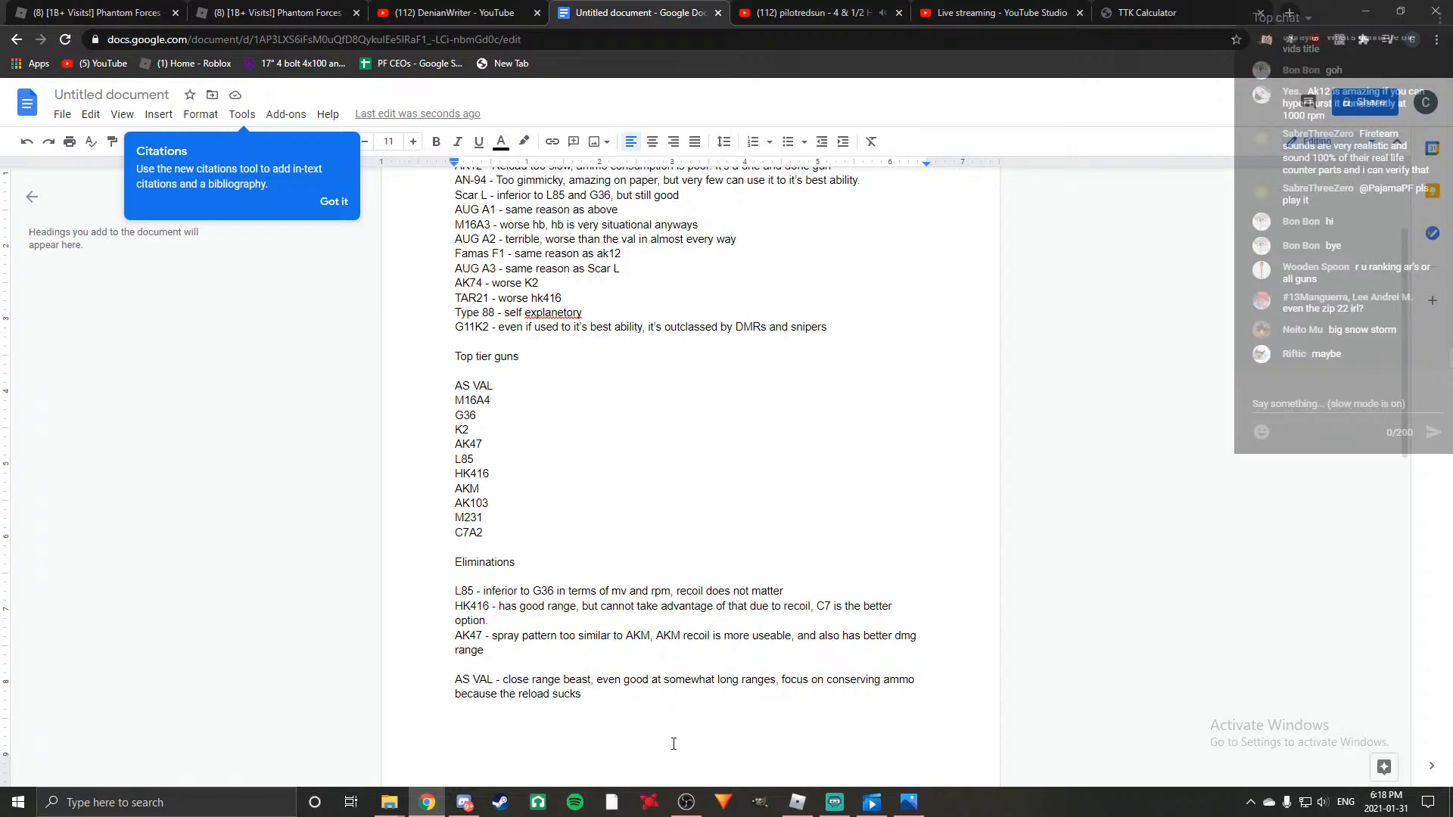
click(624, 695)
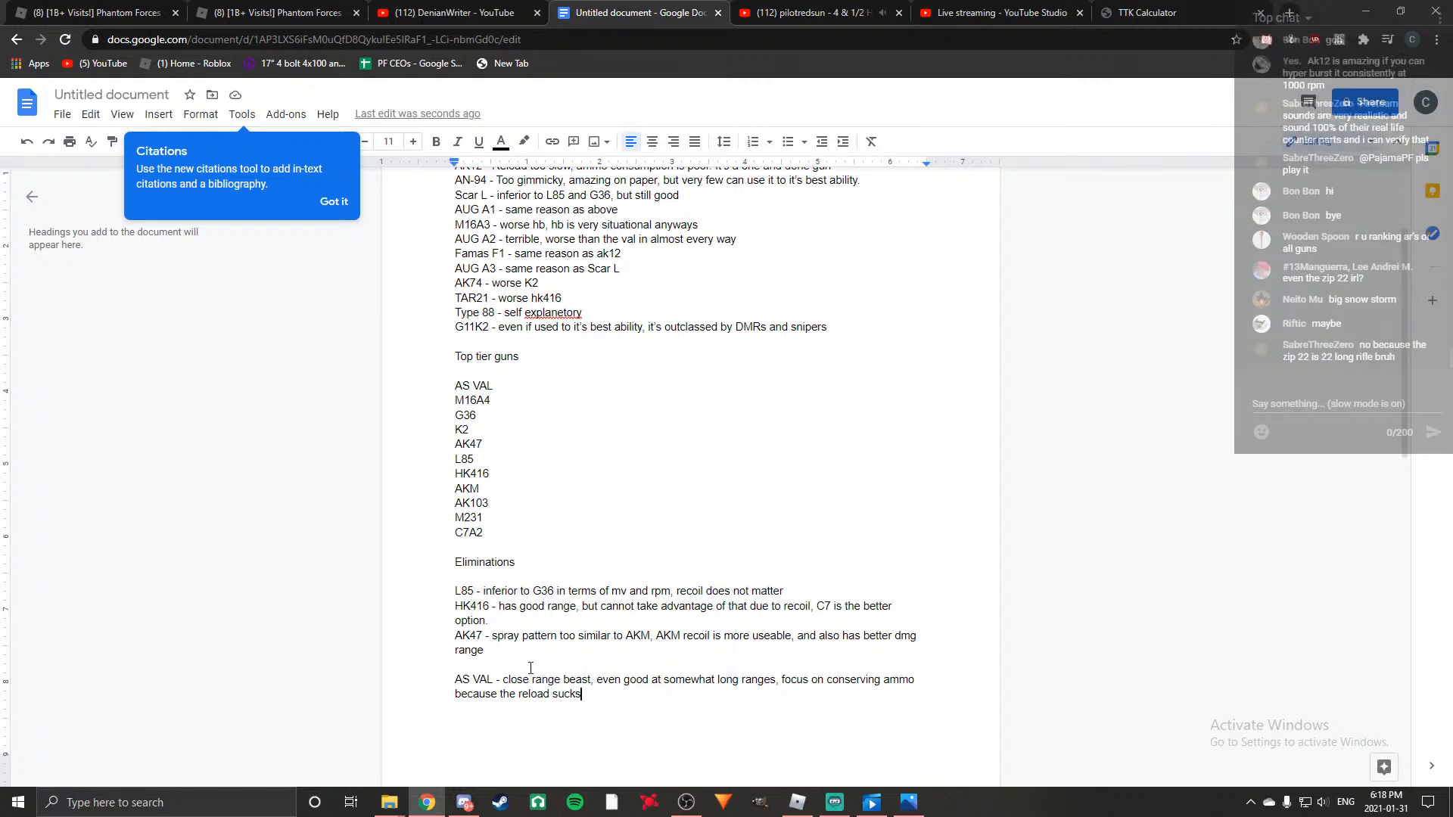
click(494, 654)
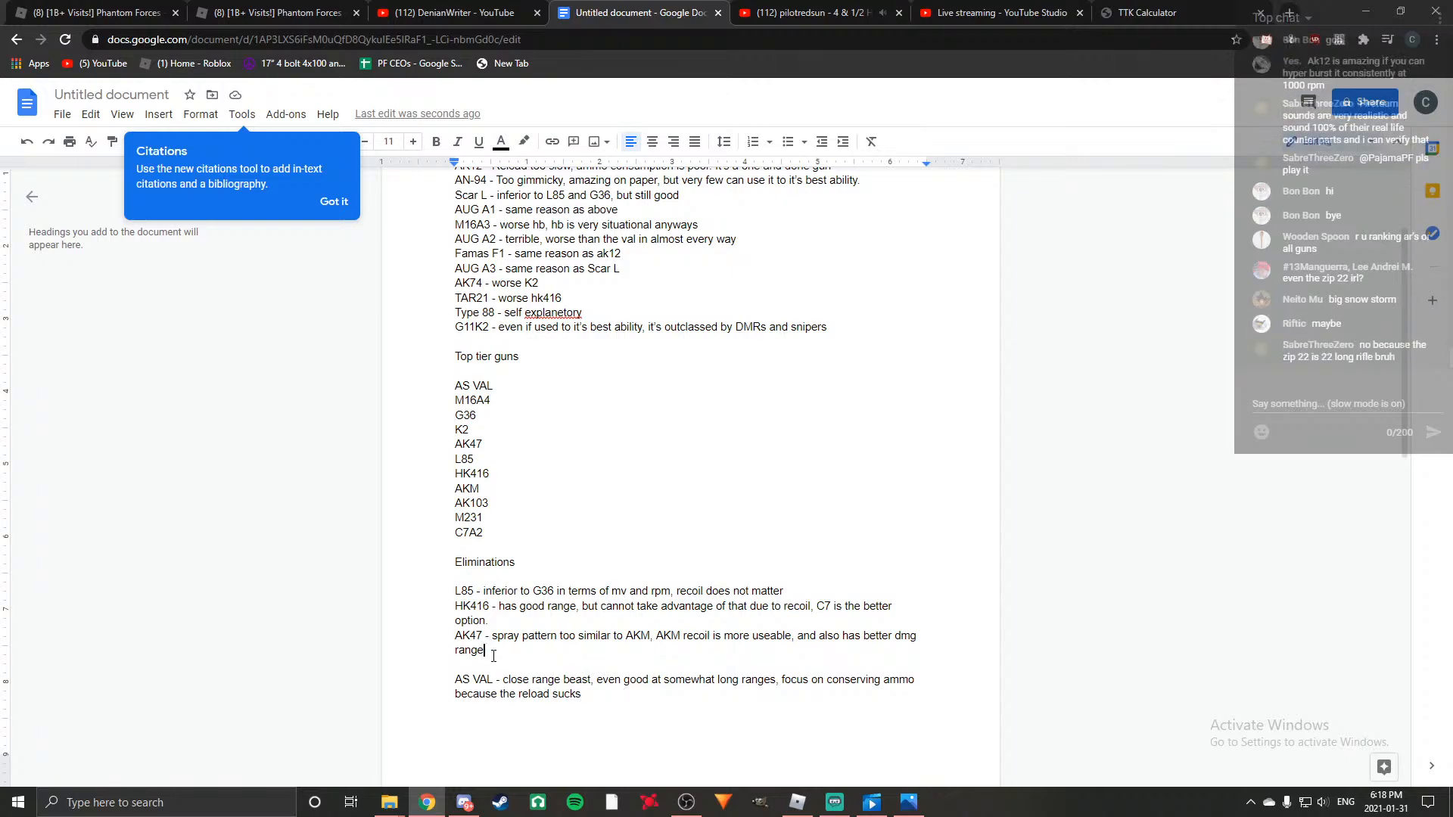
click(614, 698)
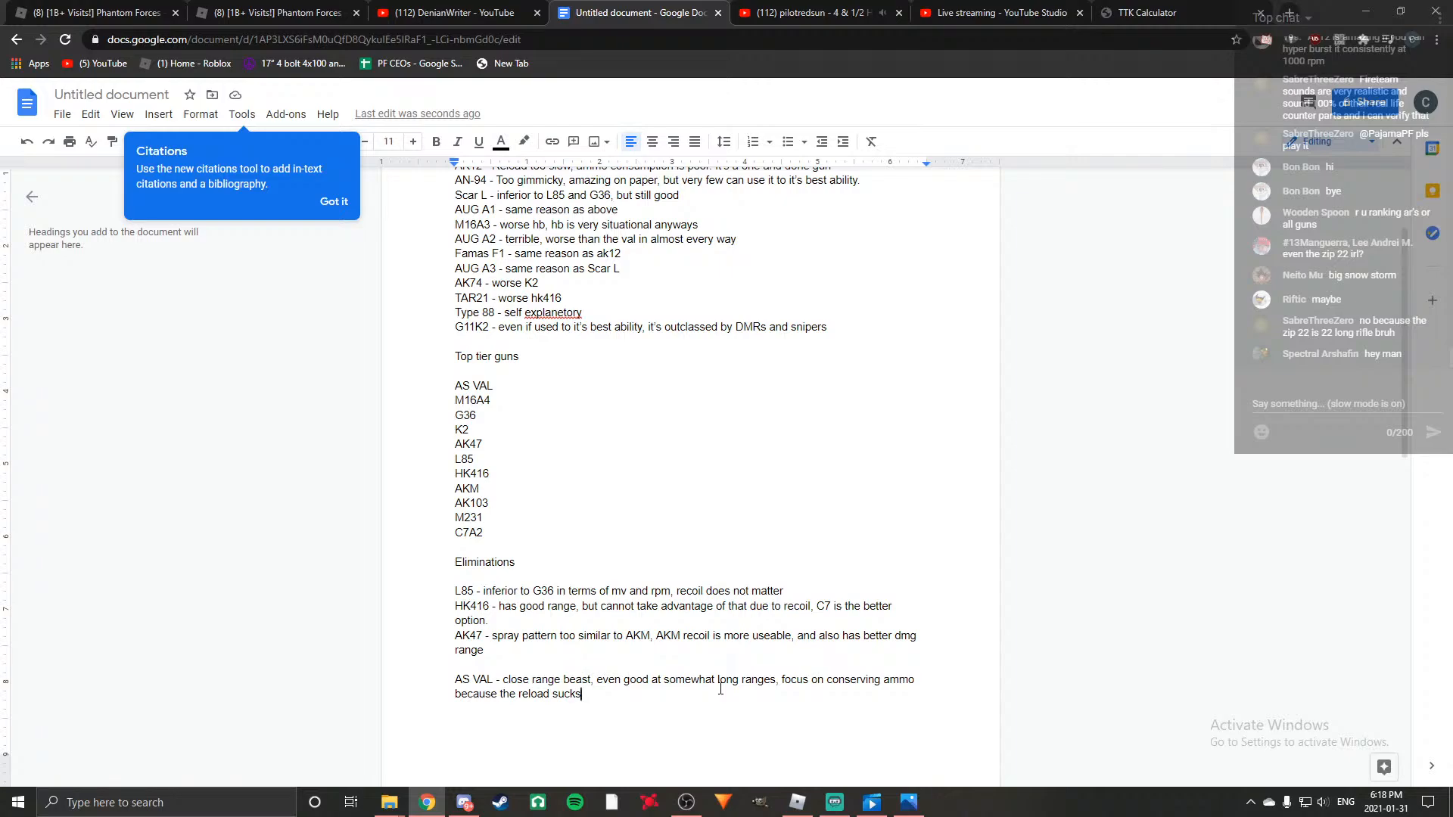
Begin a new entry below AS VAL, separated by a blank line, reading "G36 - Best for long range,".
key(Return)
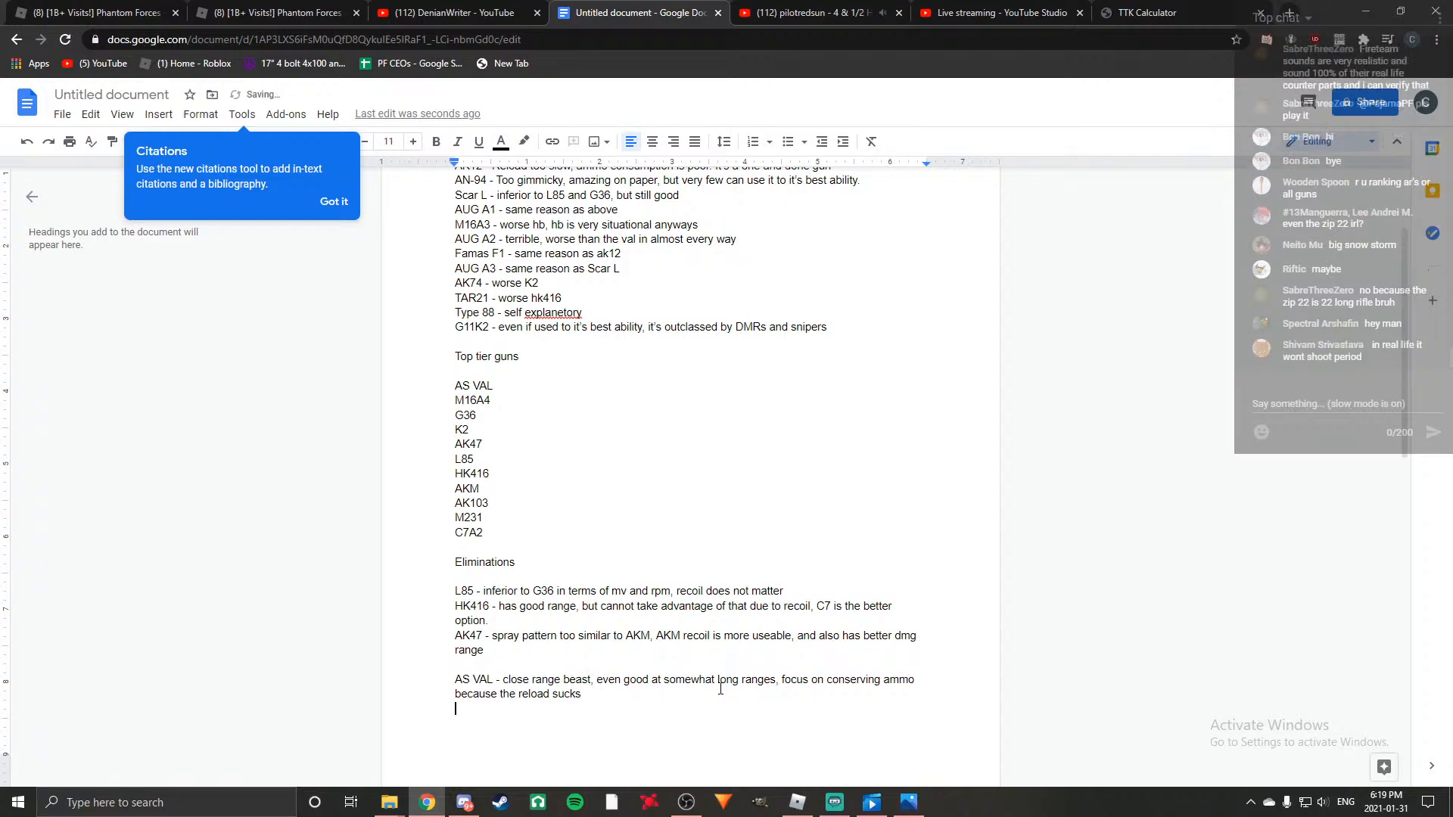
text(M)
key(BackSpace)
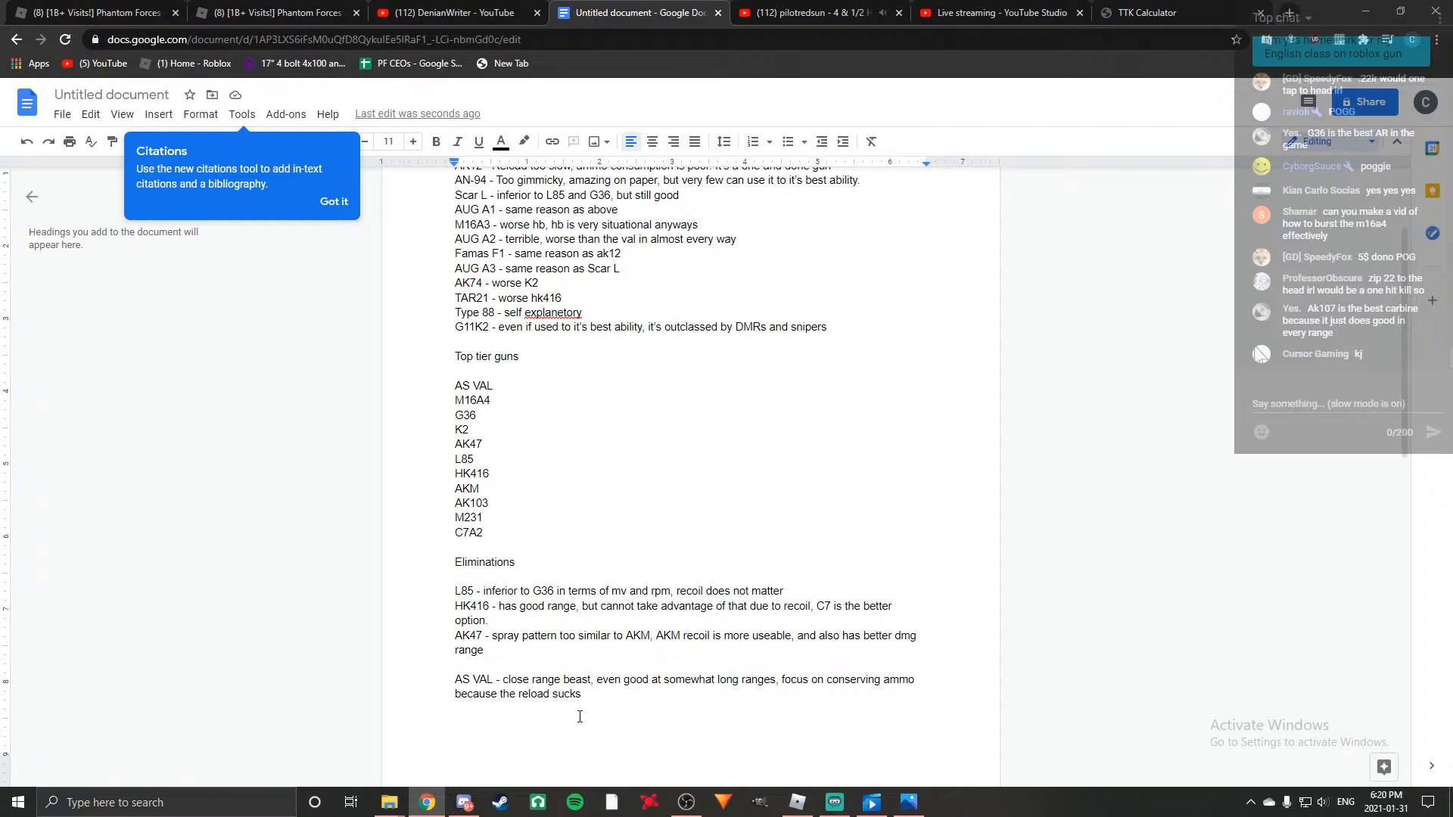
text(G36 - Bes)
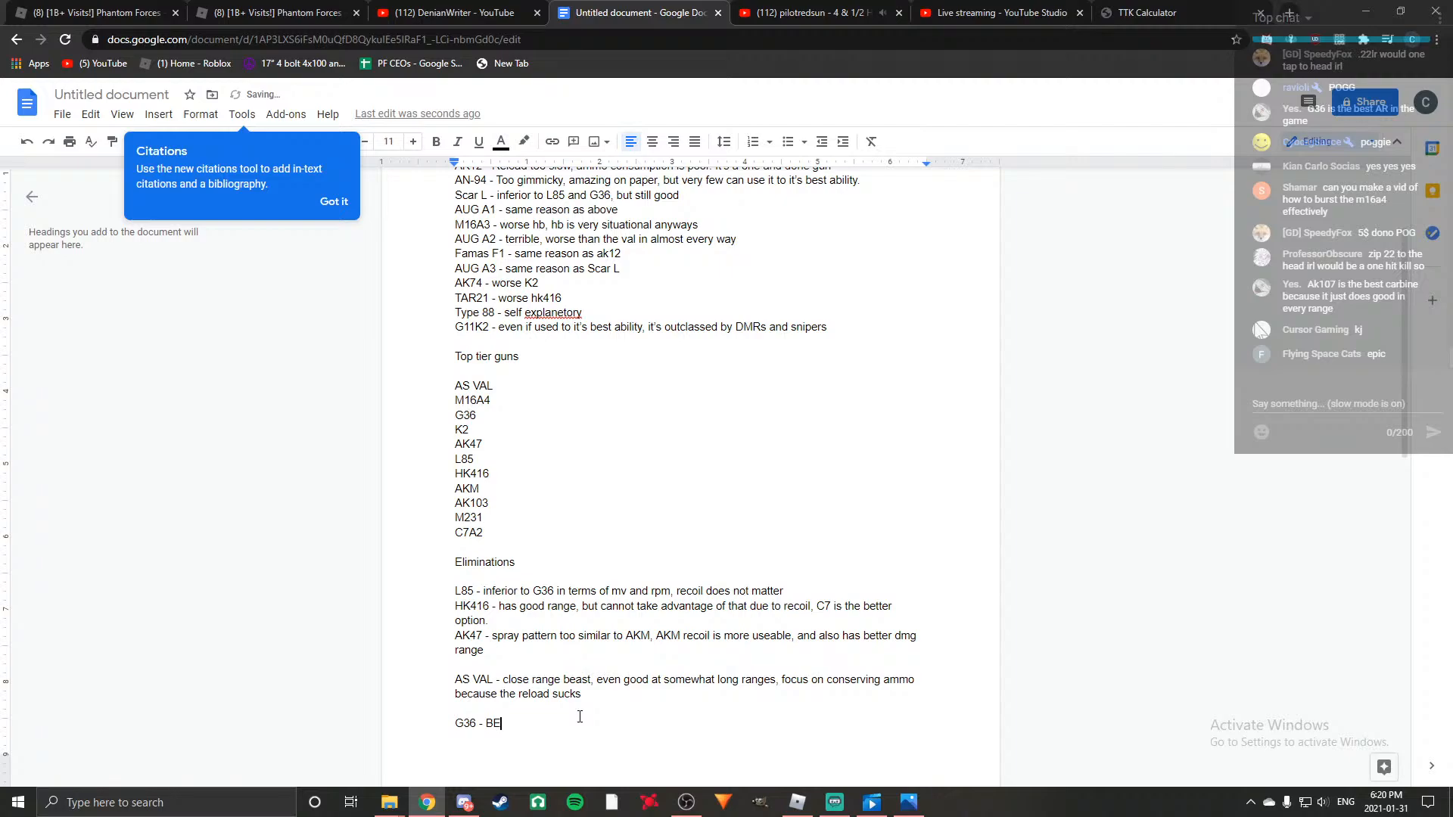
text(t for long r)
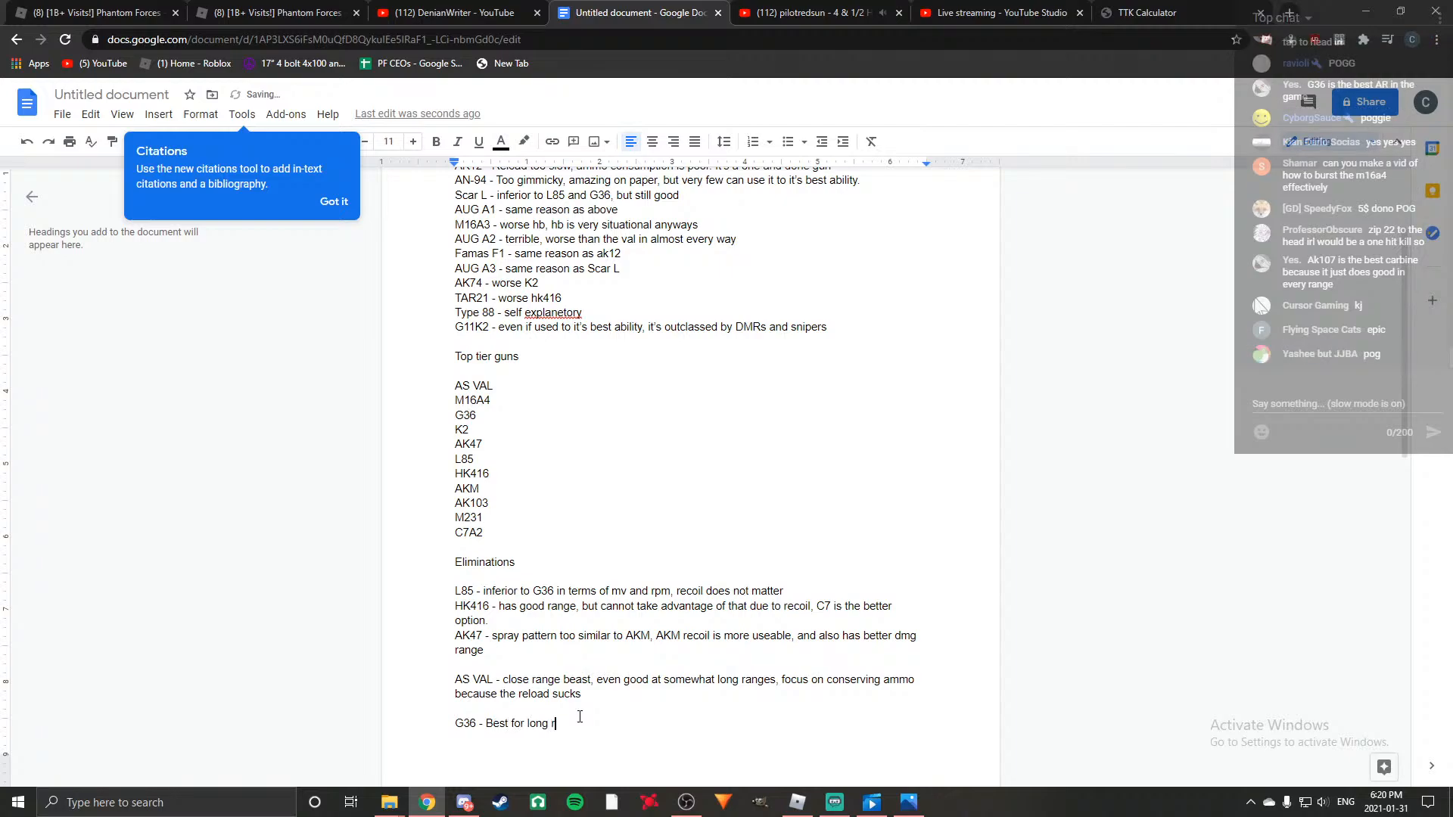
text(ange,)
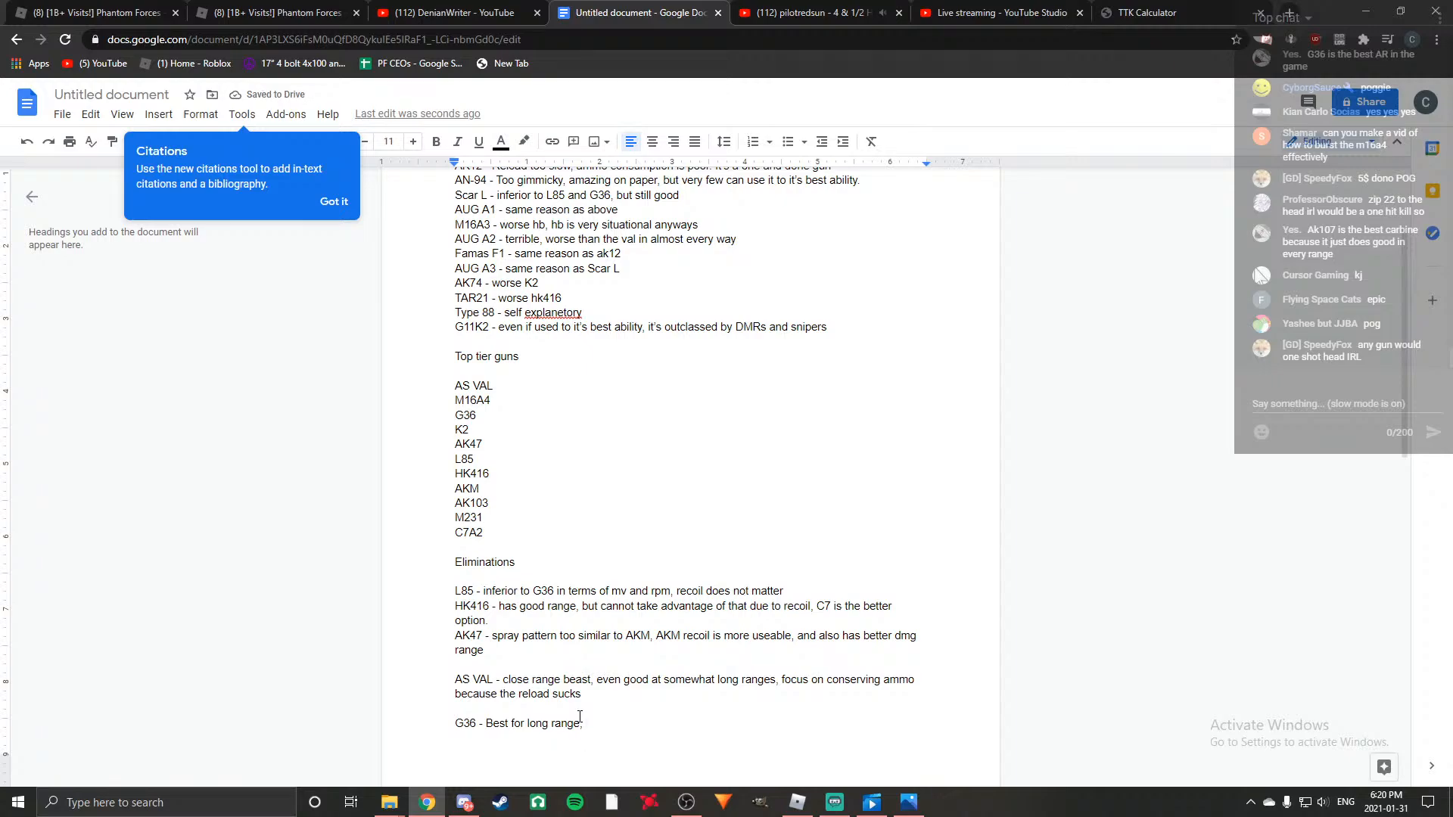
text(will out dps)
key(BackSpace)
key(BackSpace)
key(BackSpace)
key(BackSpace)
key(BackSpace)
key(BackSpace)
key(BackSpace)
key(BackSpace)
key(BackSpace)
key(BackSpace)
key(BackSpace)
key(BackSpace)
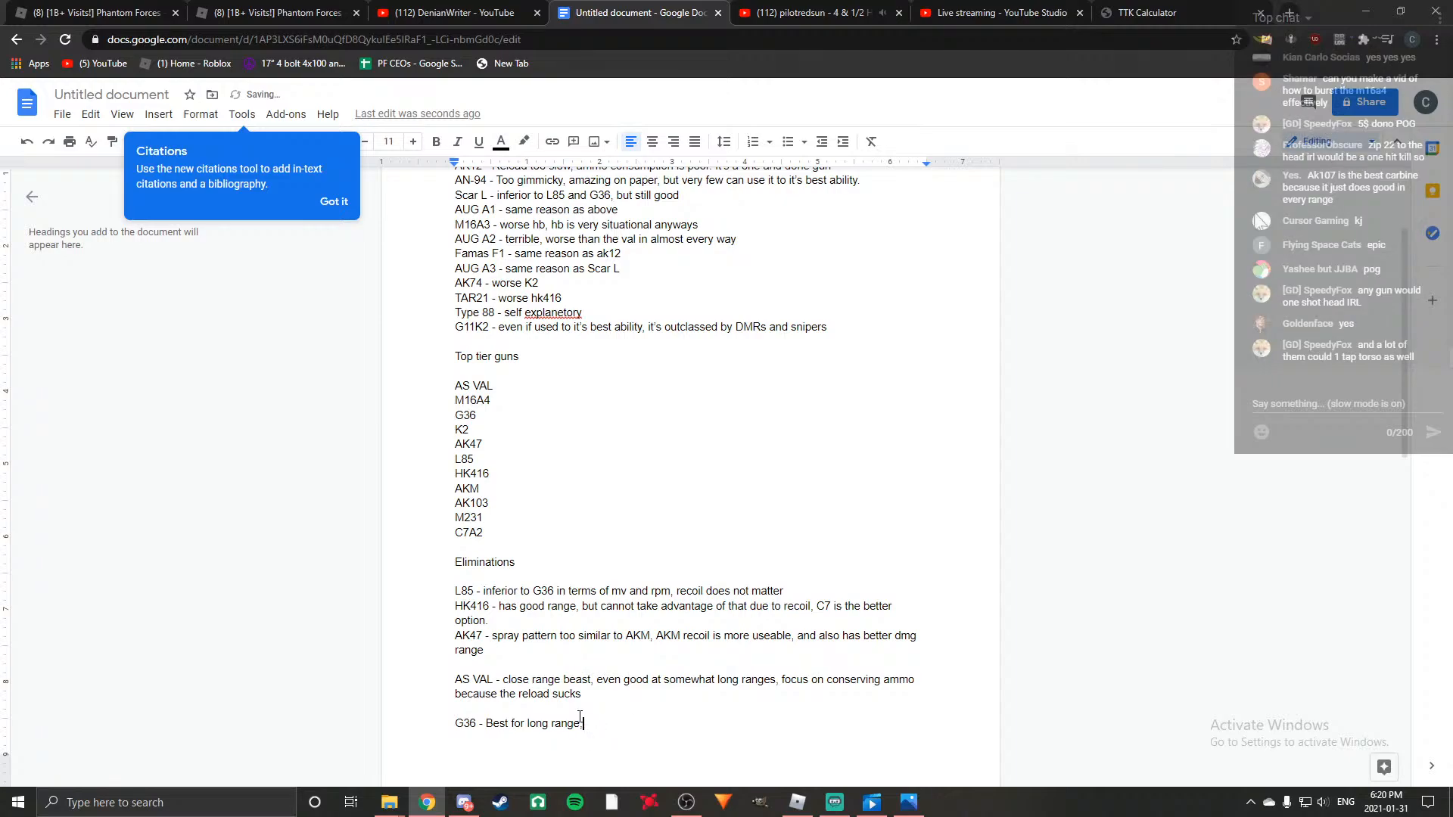
Finish the G36 entry with "but suffers in cqc" and leave a blank line below it.
text(but s)
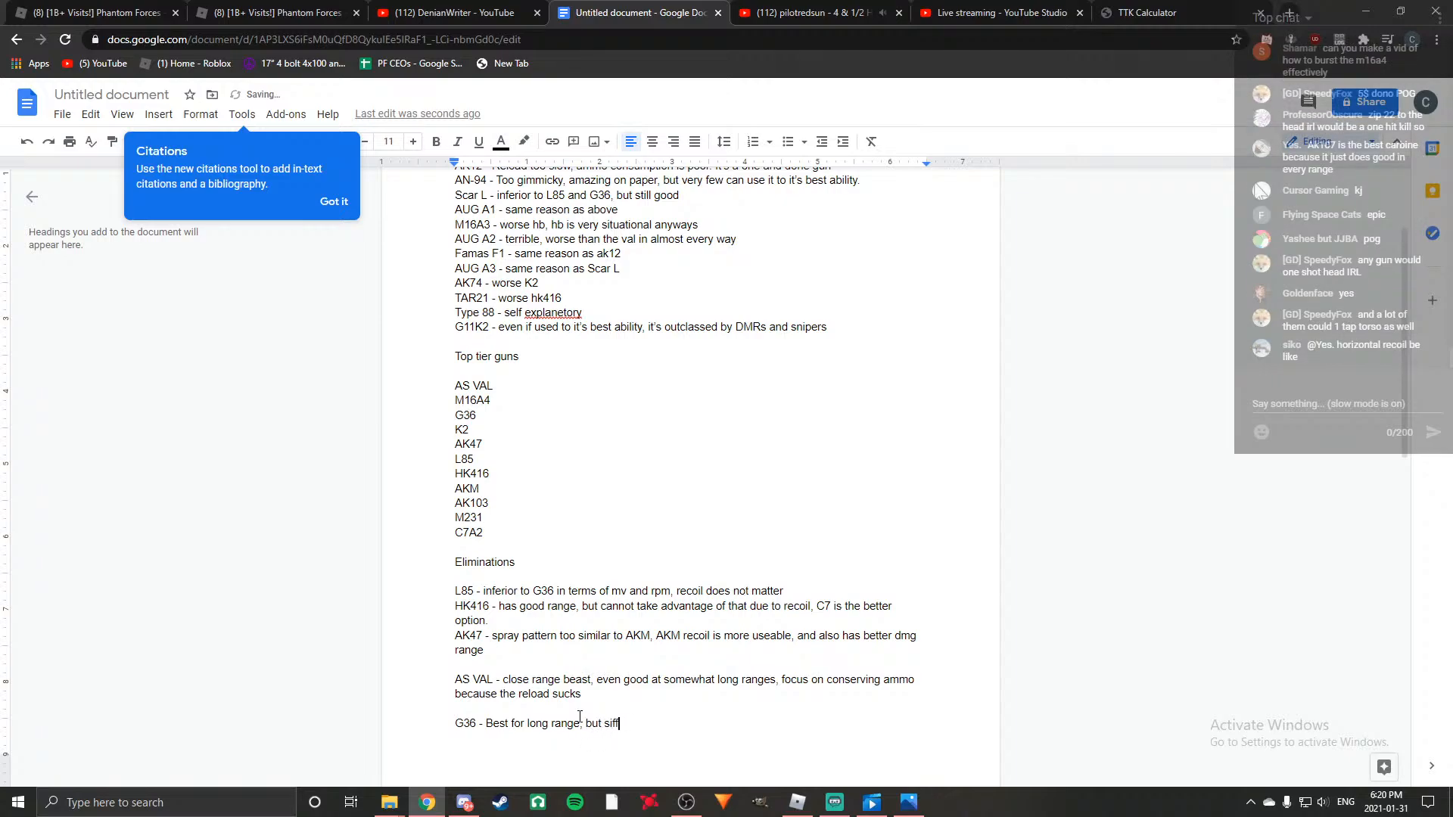
text(uffers in qcq)
key(BackSpace)
key(BackSpace)
key(BackSpace)
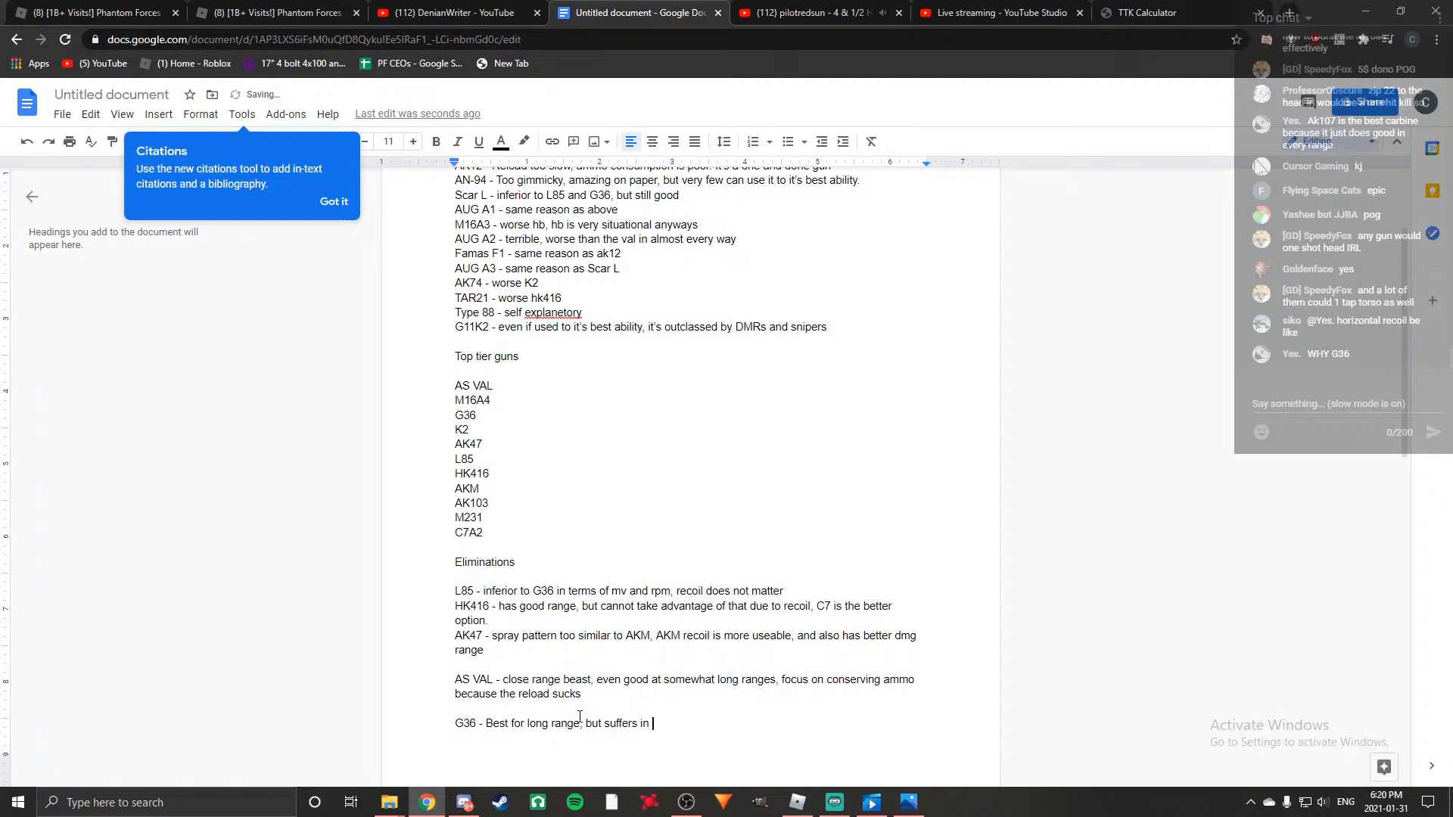
text(cqc)
key(ctrl+Return)
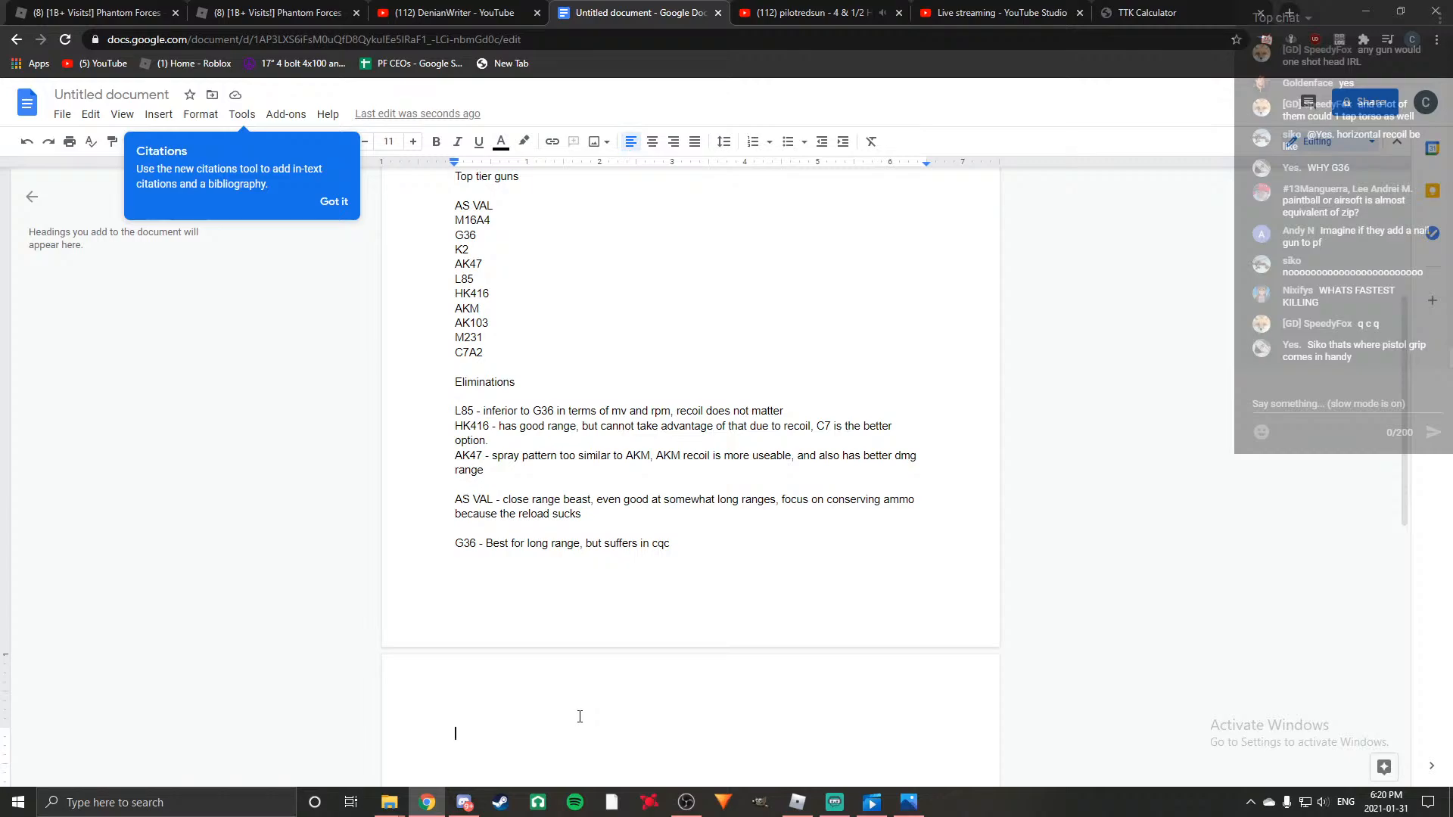
Add the entry "K2 - jack of all trades, master of none, low recoil" below the G36 entry.
text(K2 - jack of all trades, master of none)
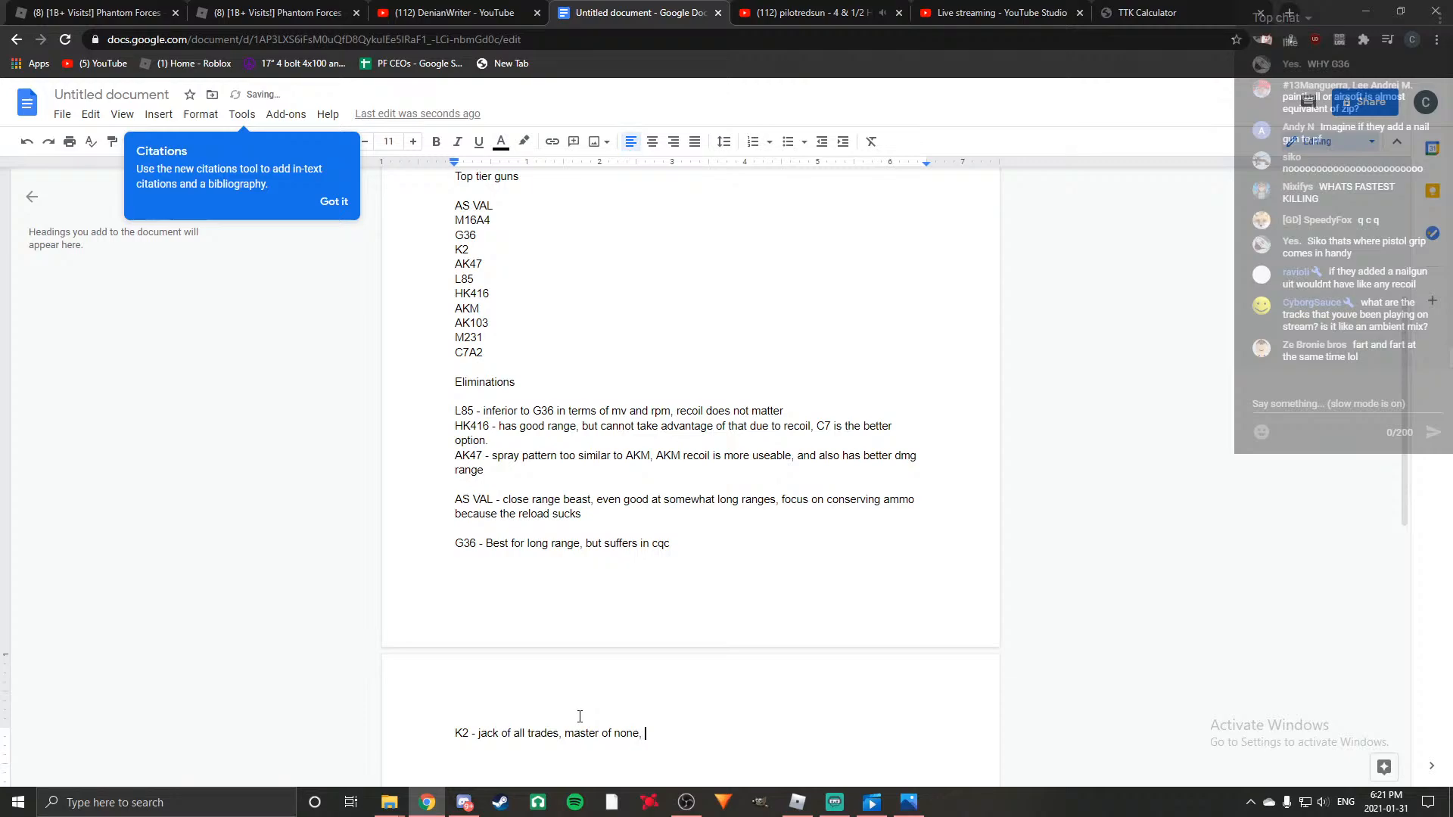
text(, )
text(low )
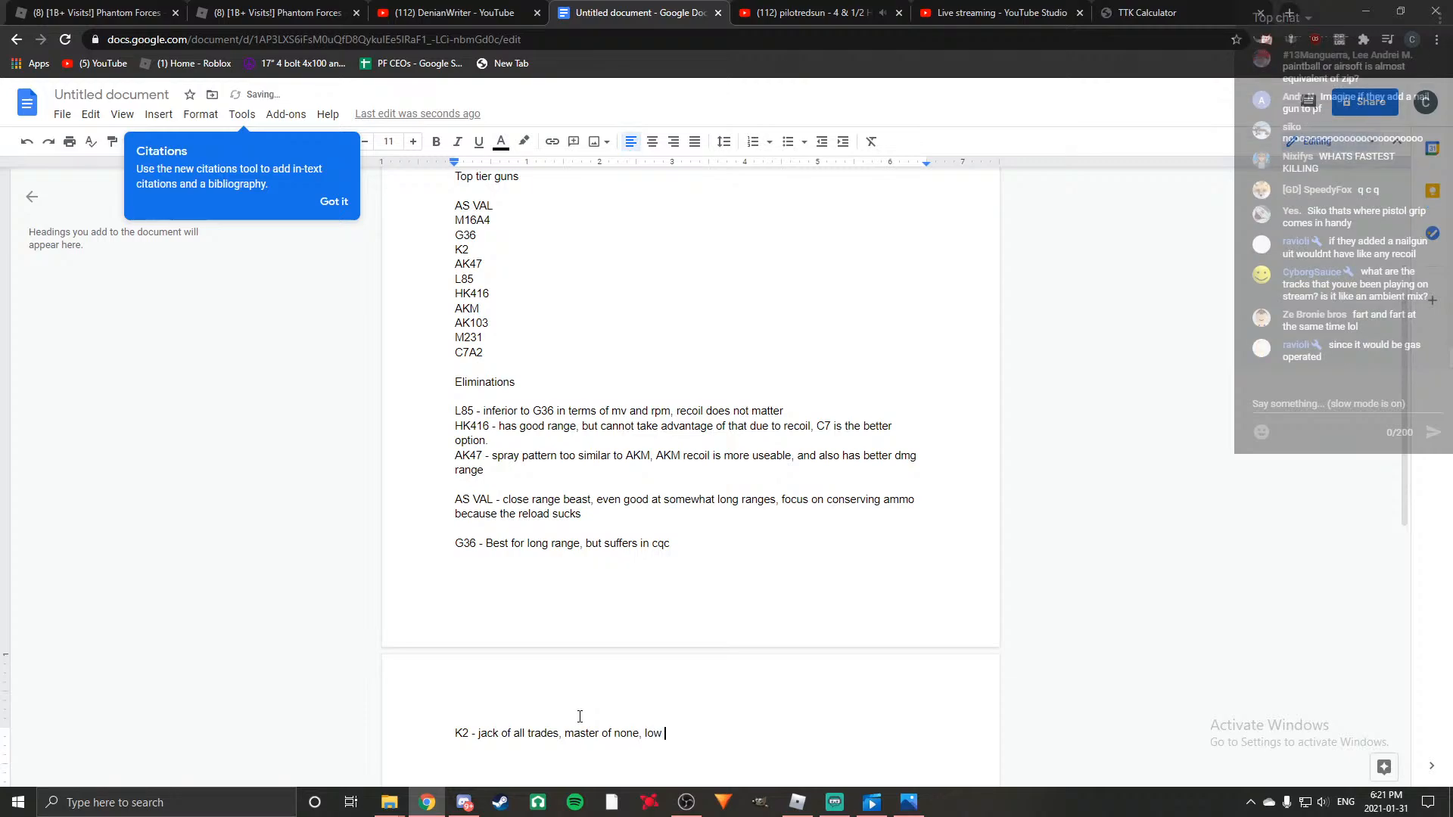
text(recoil)
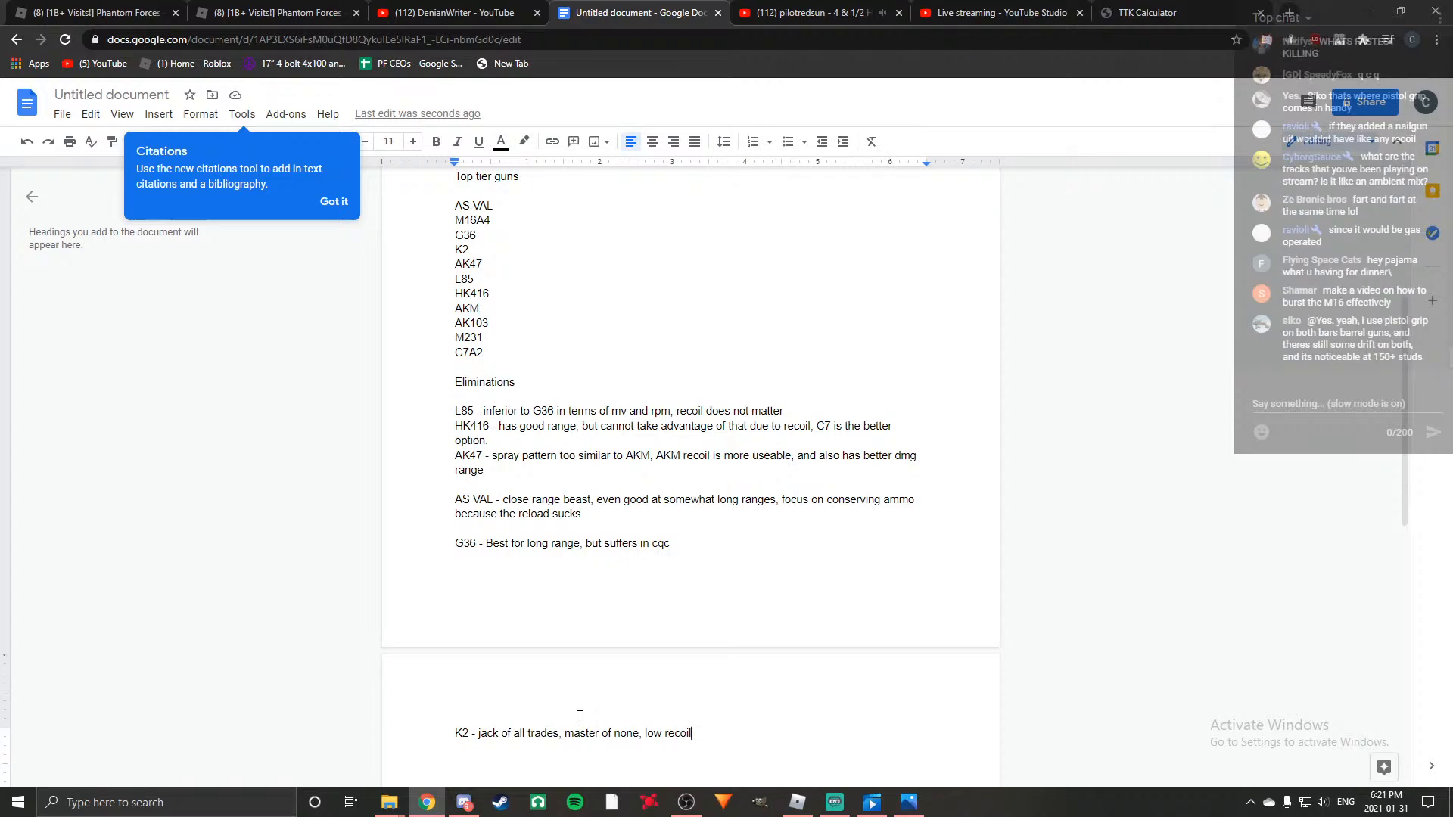
key(ctrl+Tab)
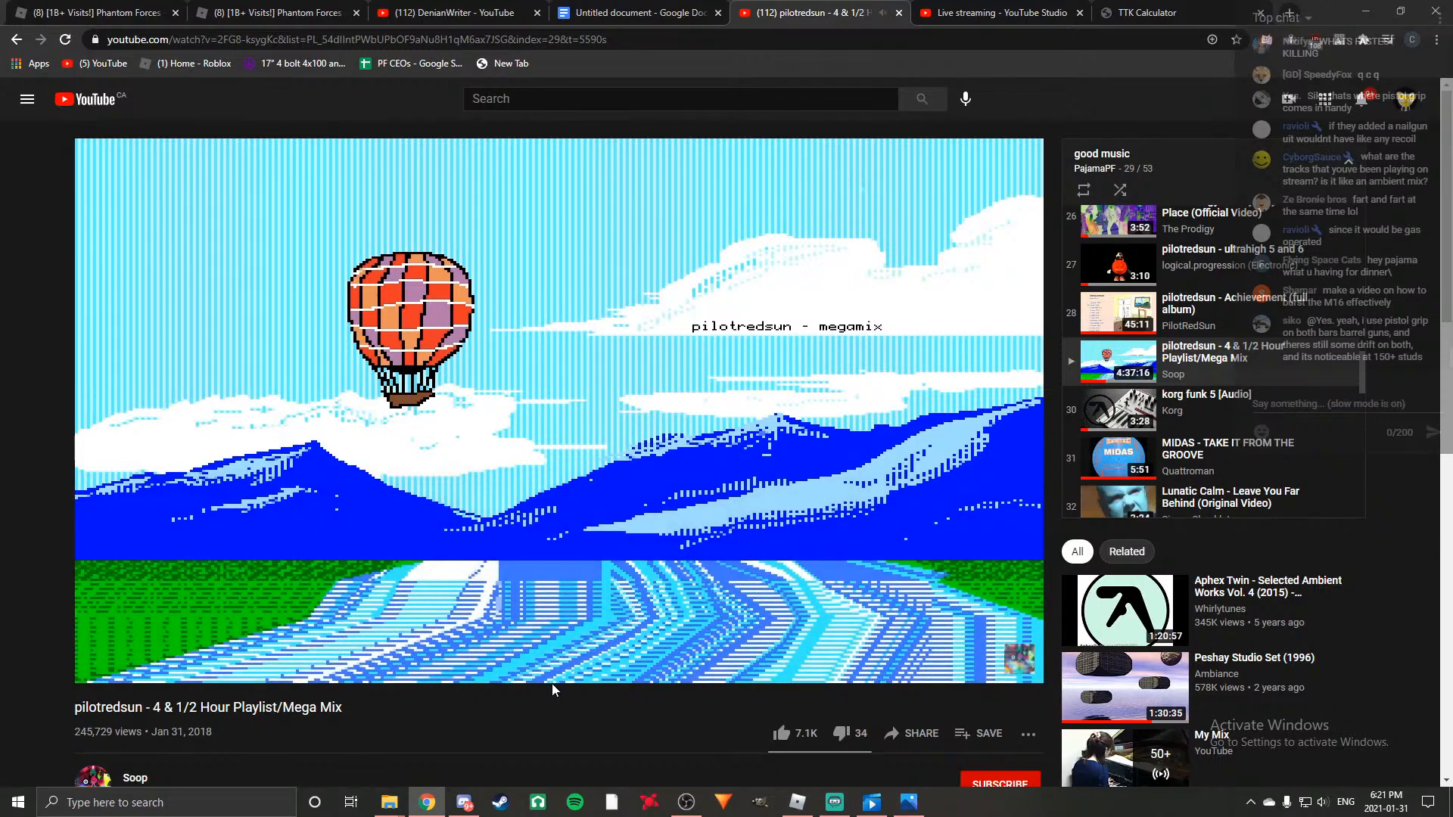
scroll(526, 734, down, 1)
scroll(533, 749, up, 1)
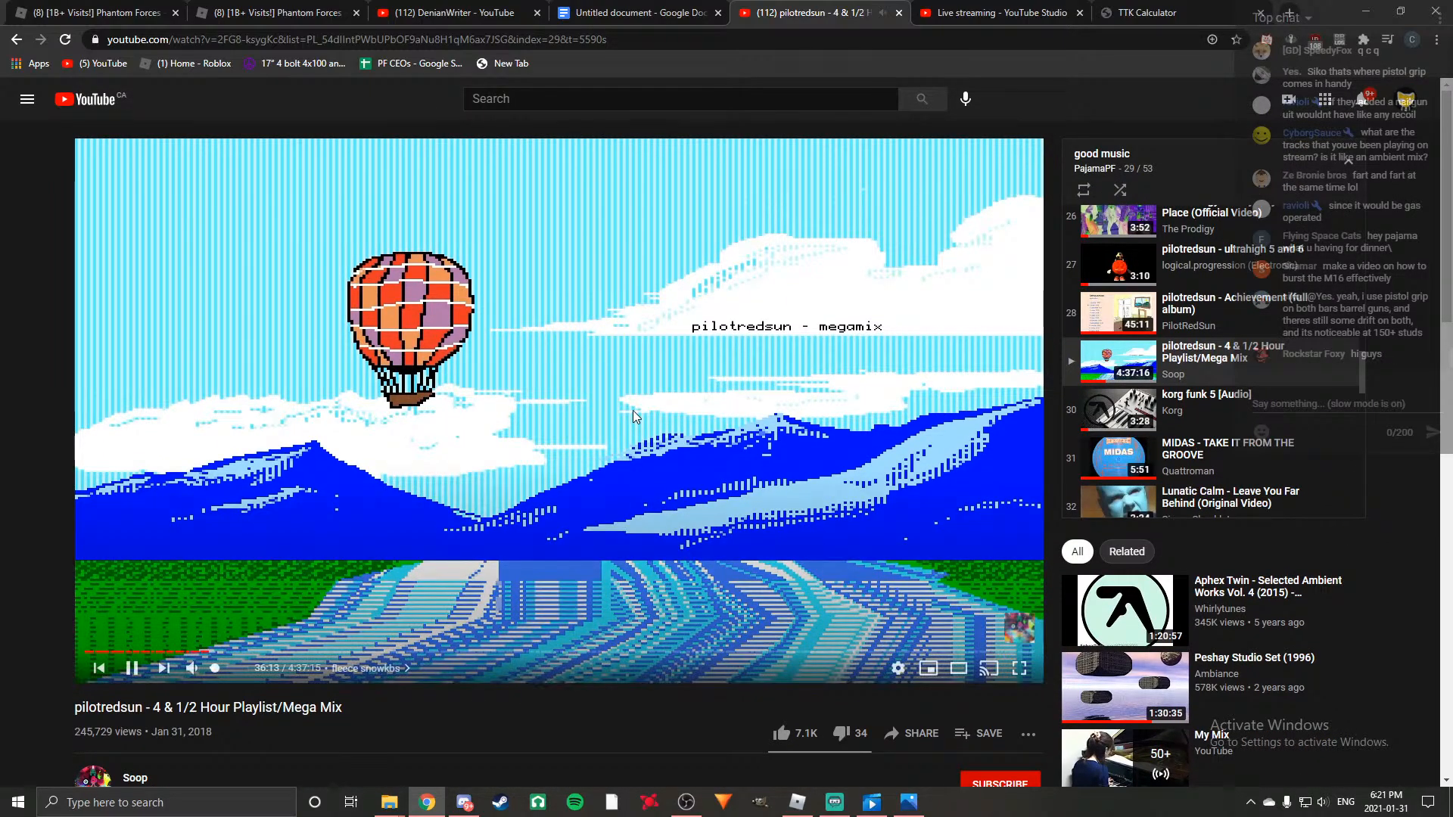
click(605, 9)
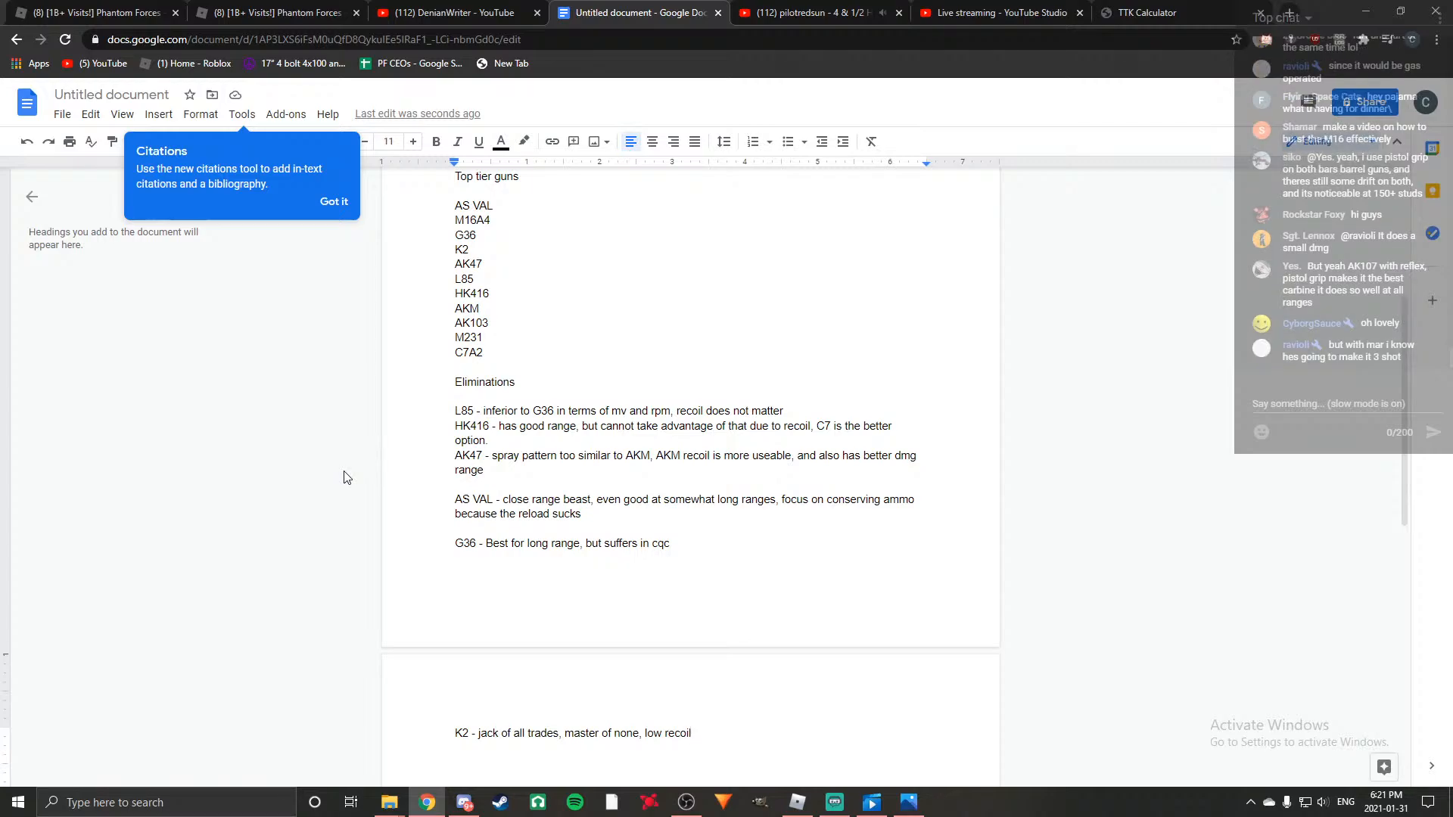
Add a new entry below K2, separated by a blank line, reading "AK47 - very versatile,".
scroll(325, 569, down, 3)
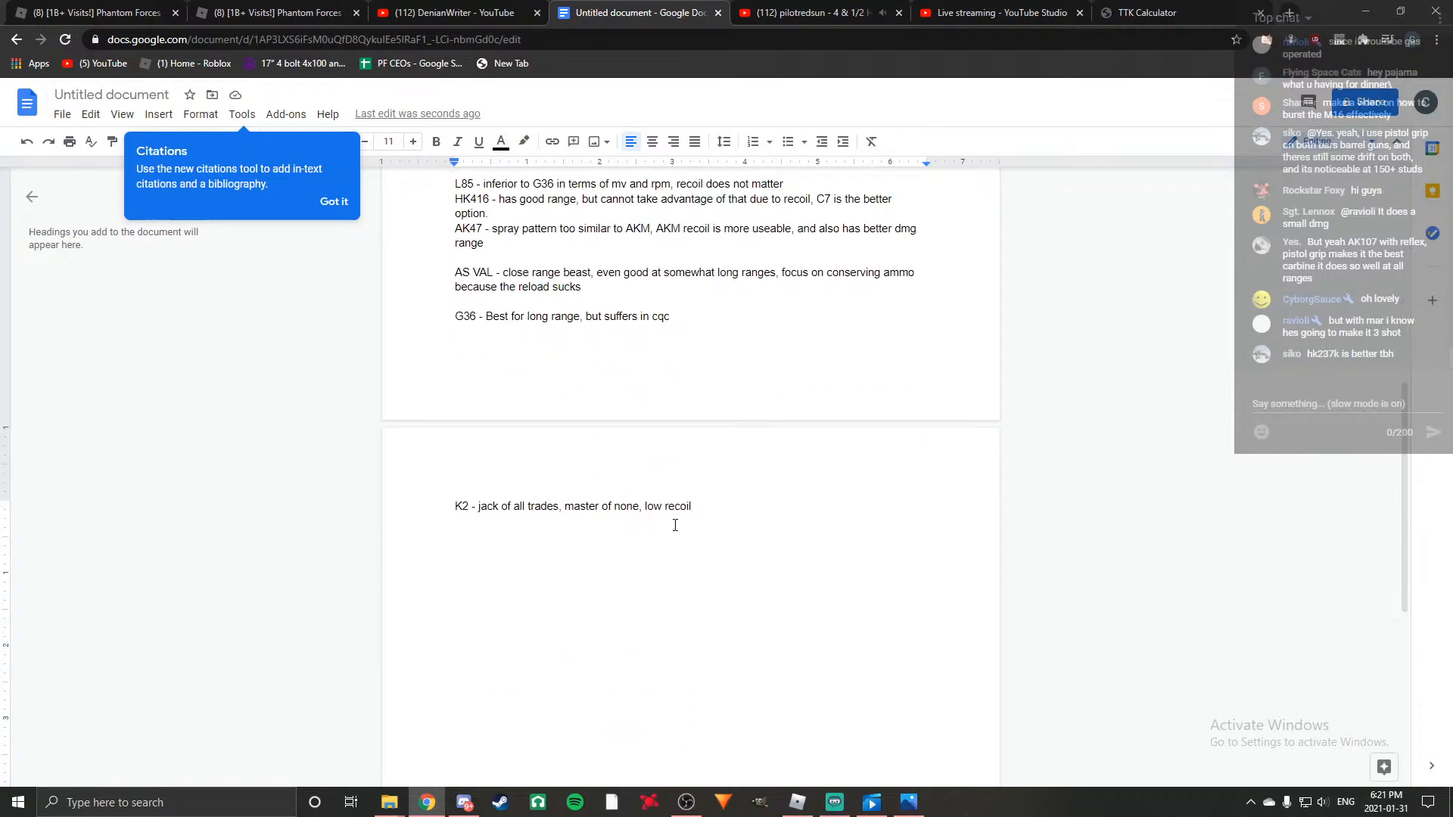
key(Return)
scroll(824, 573, up, 3)
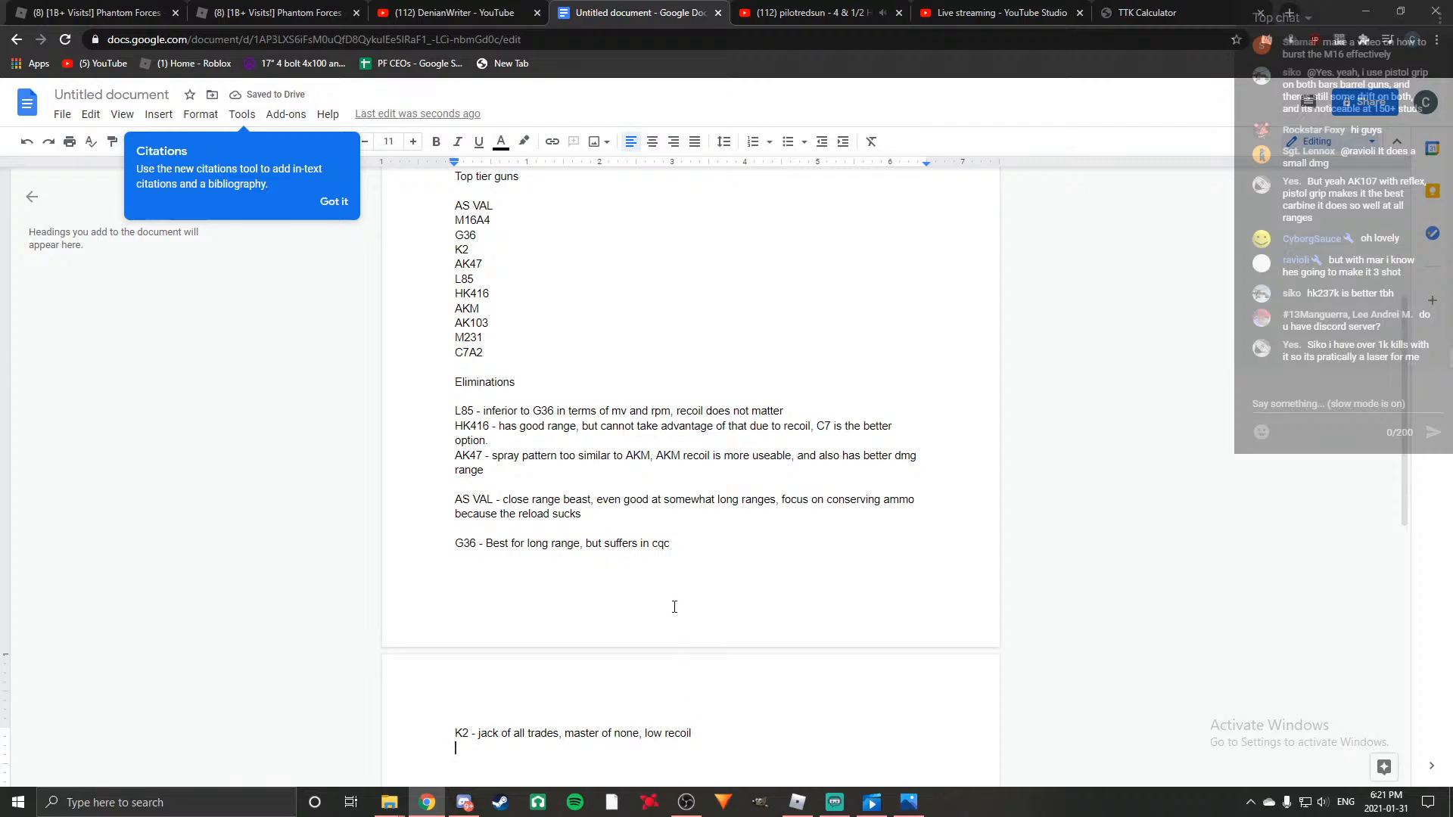
scroll(693, 611, down, 2)
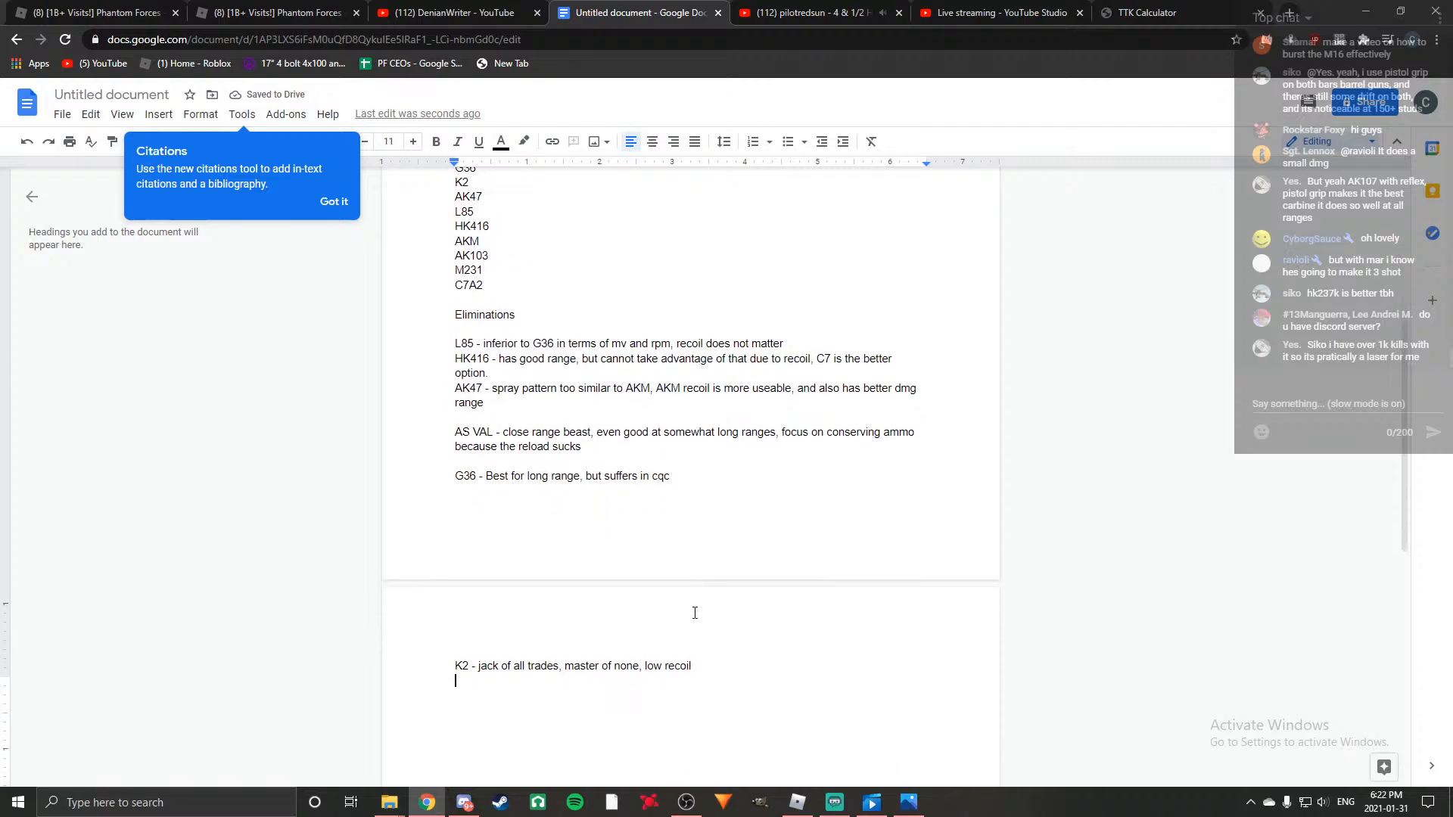
key(Return)
text(AK4)
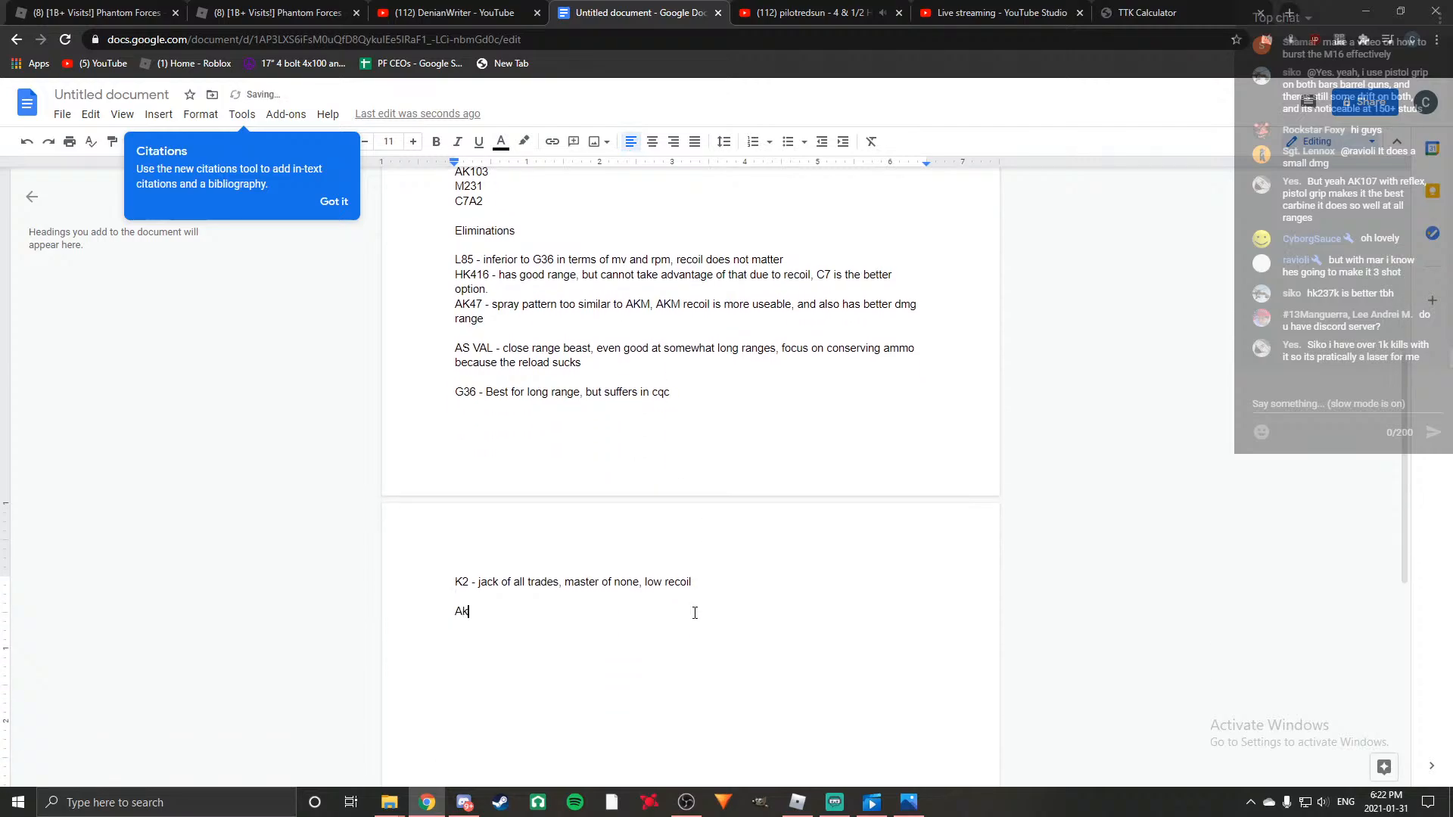
text(7 - very )
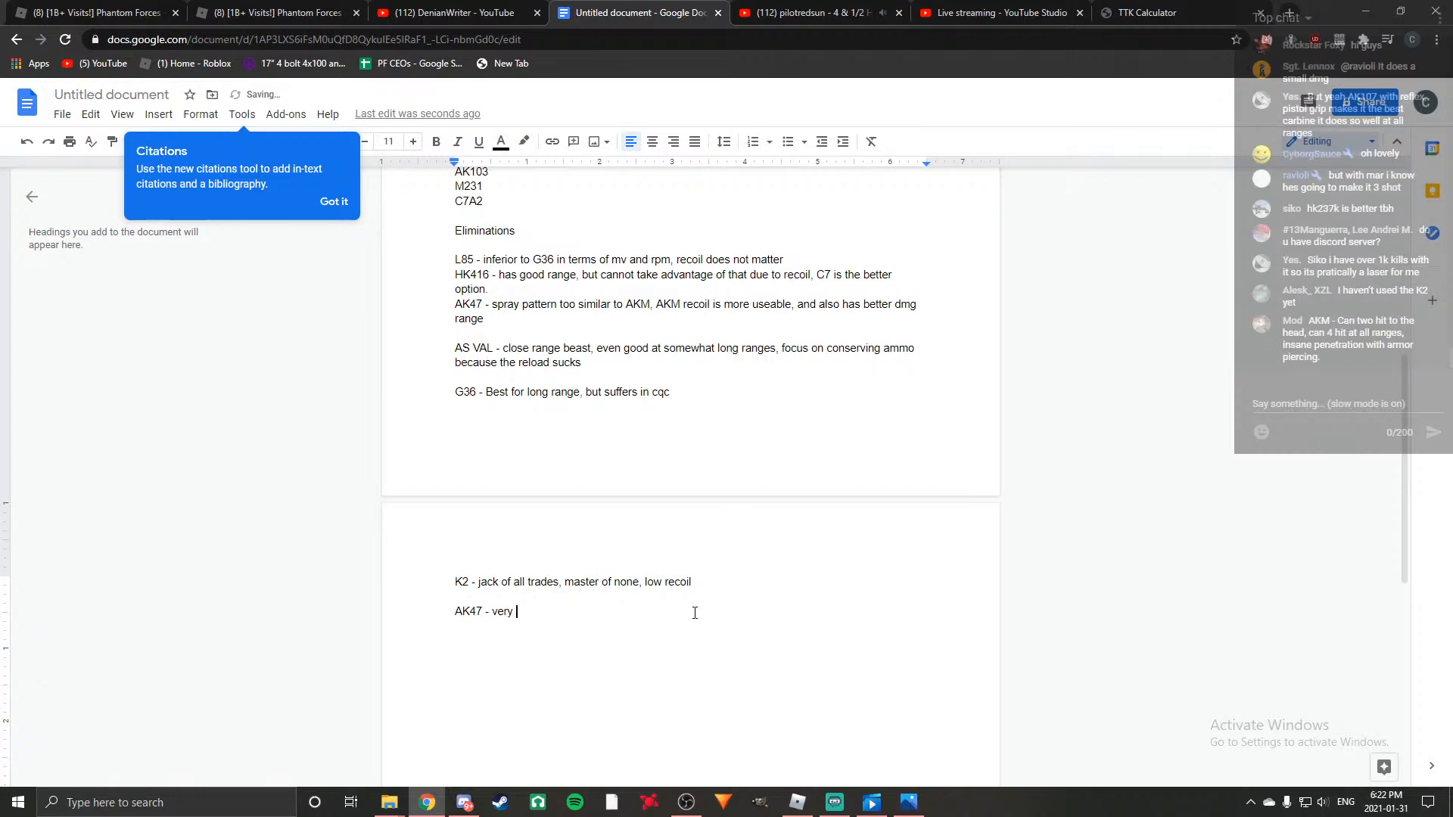
text(versatile,)
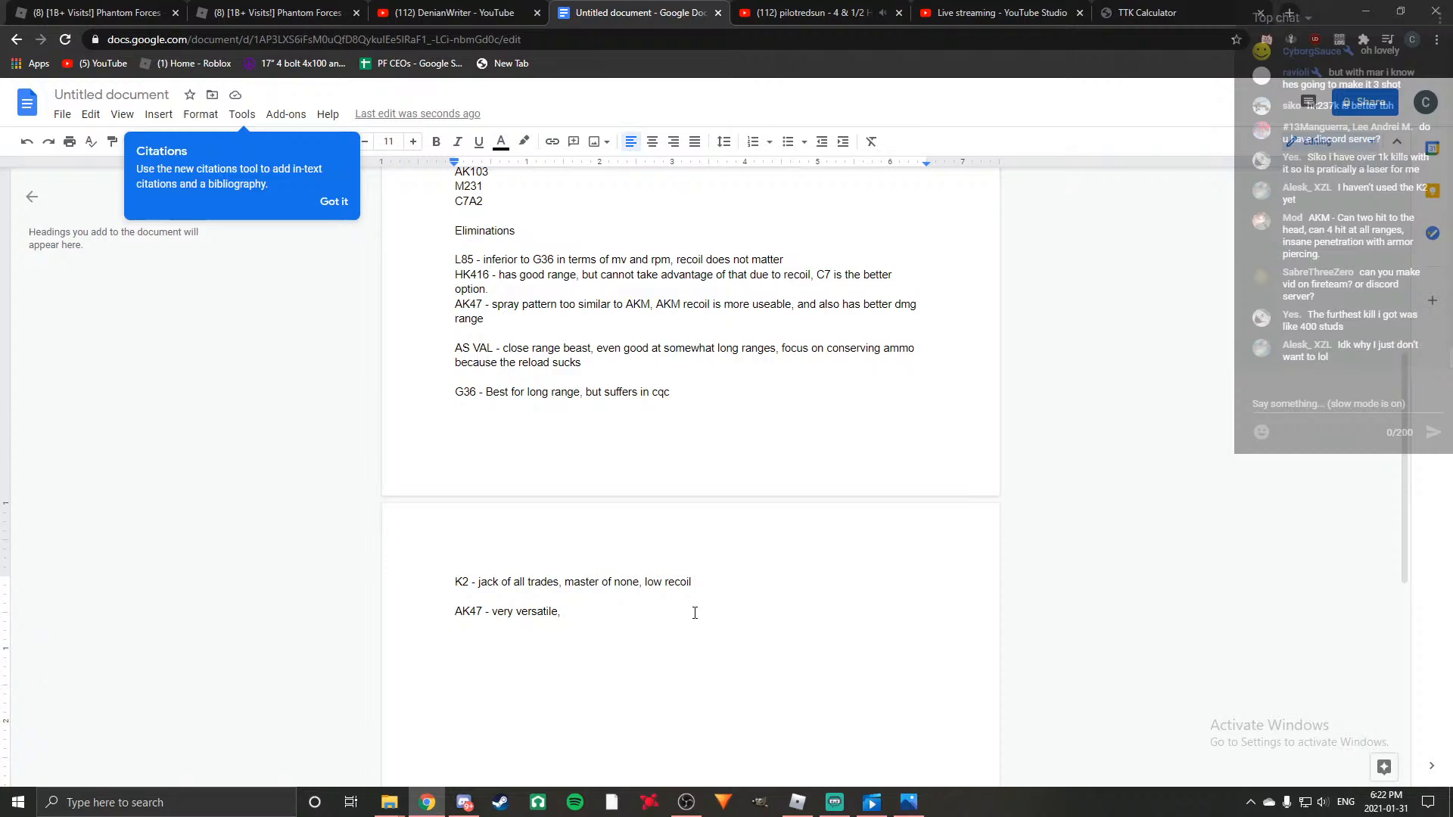
Insert the heading "Finals" between the AK47 elimination and the AS VAL entry, with blank lines around it.
scroll(754, 590, up, 1)
scroll(755, 616, up, 1)
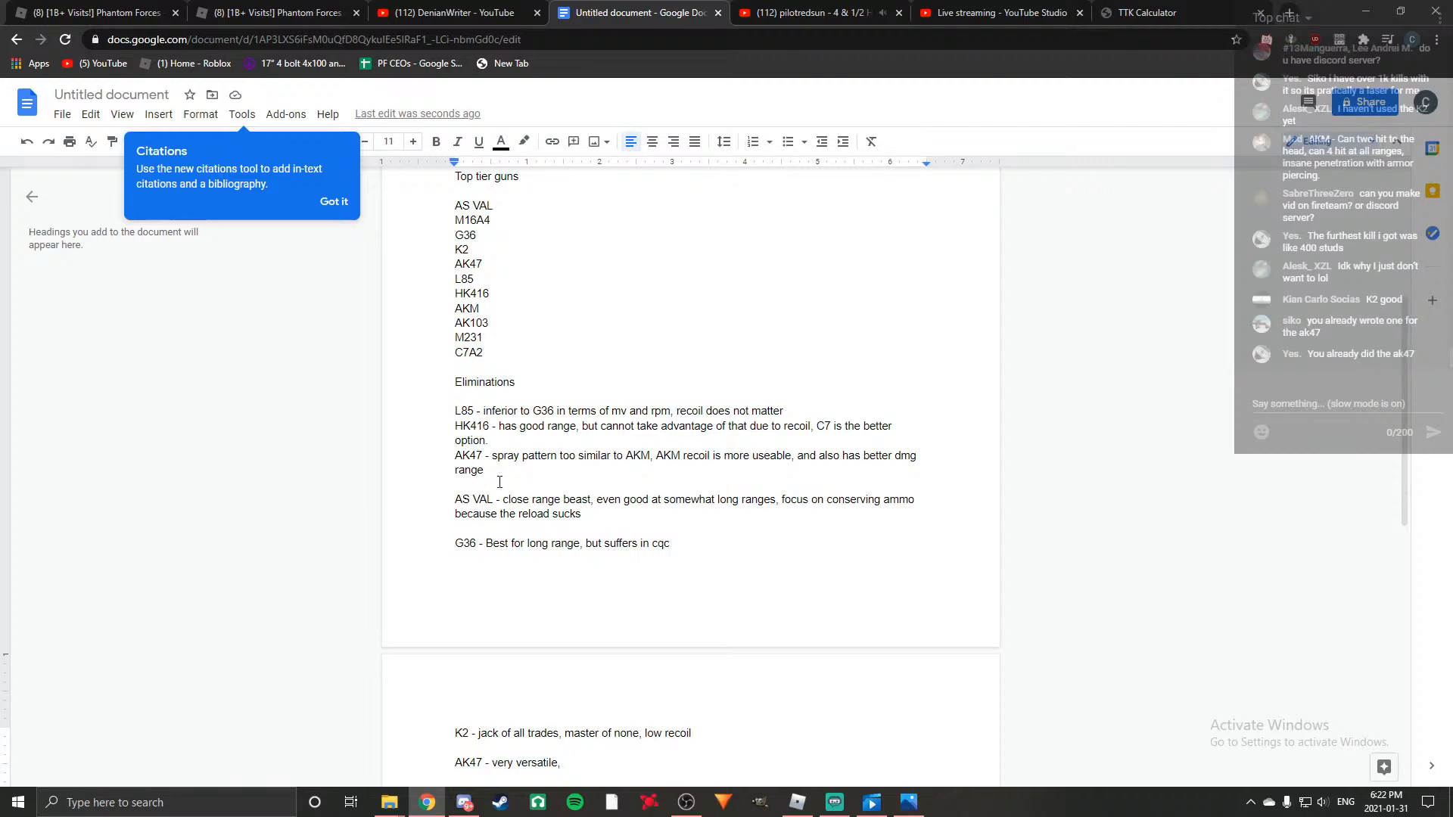
click(463, 485)
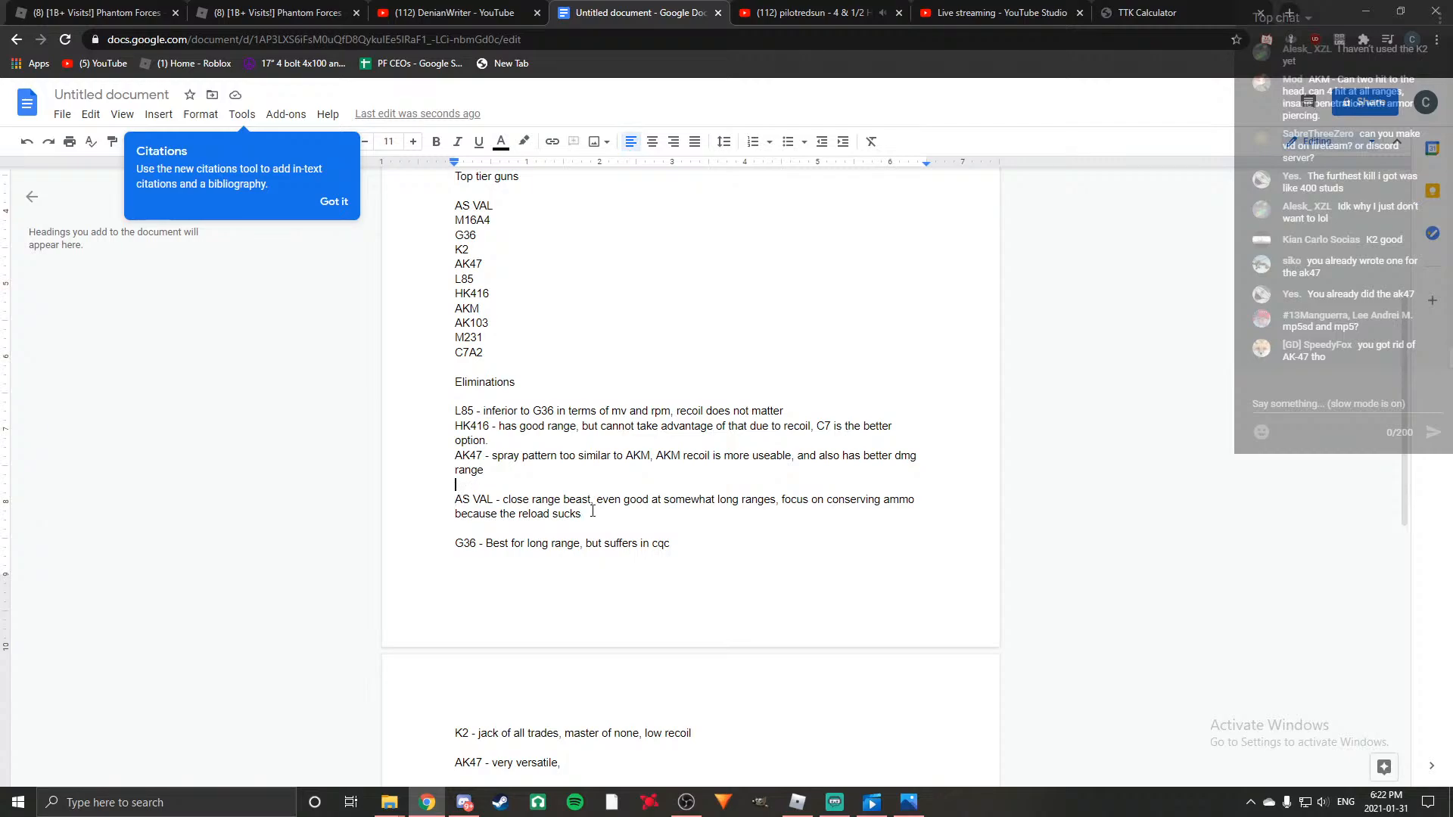
key(Return)
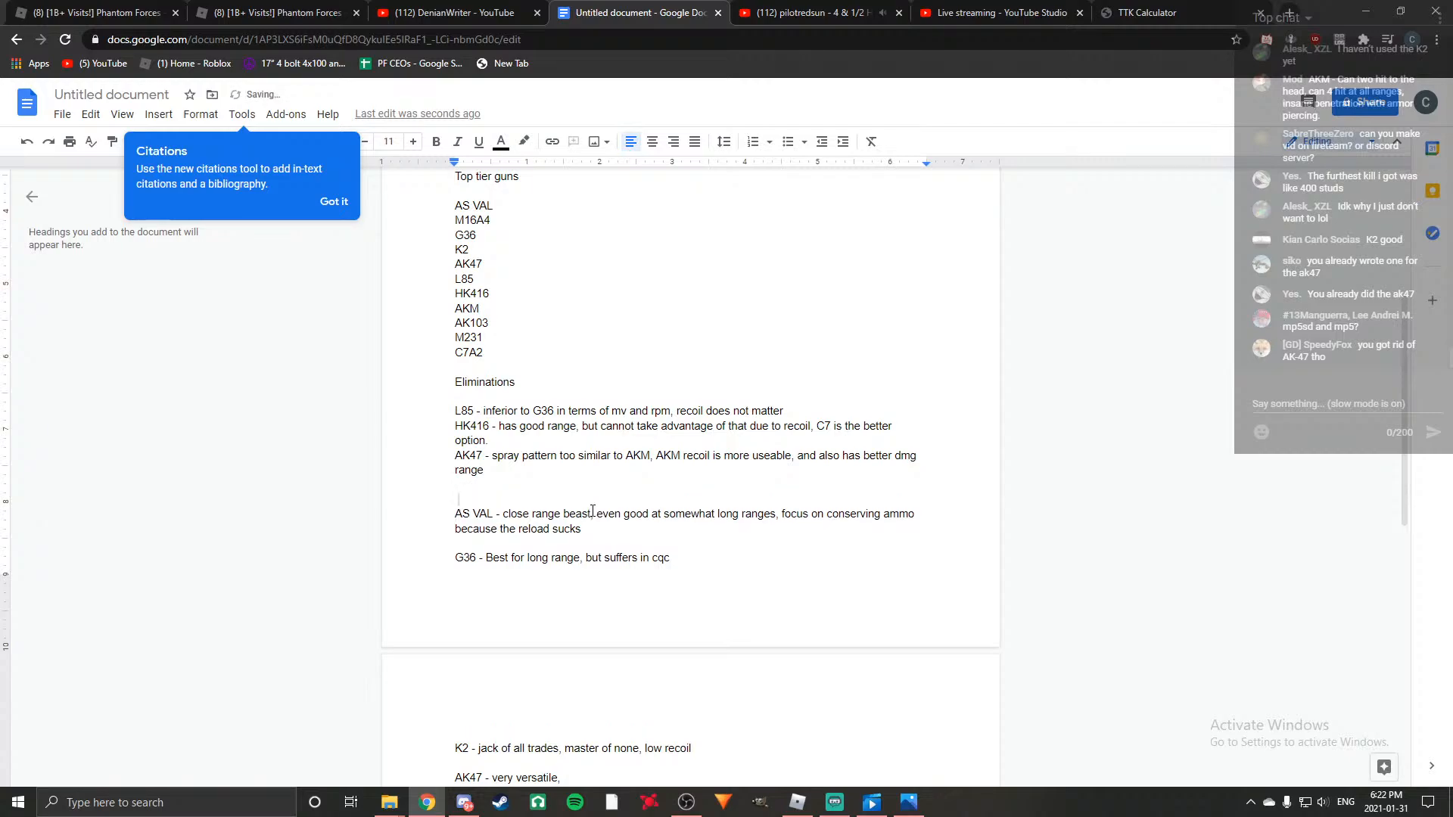
key(Return)
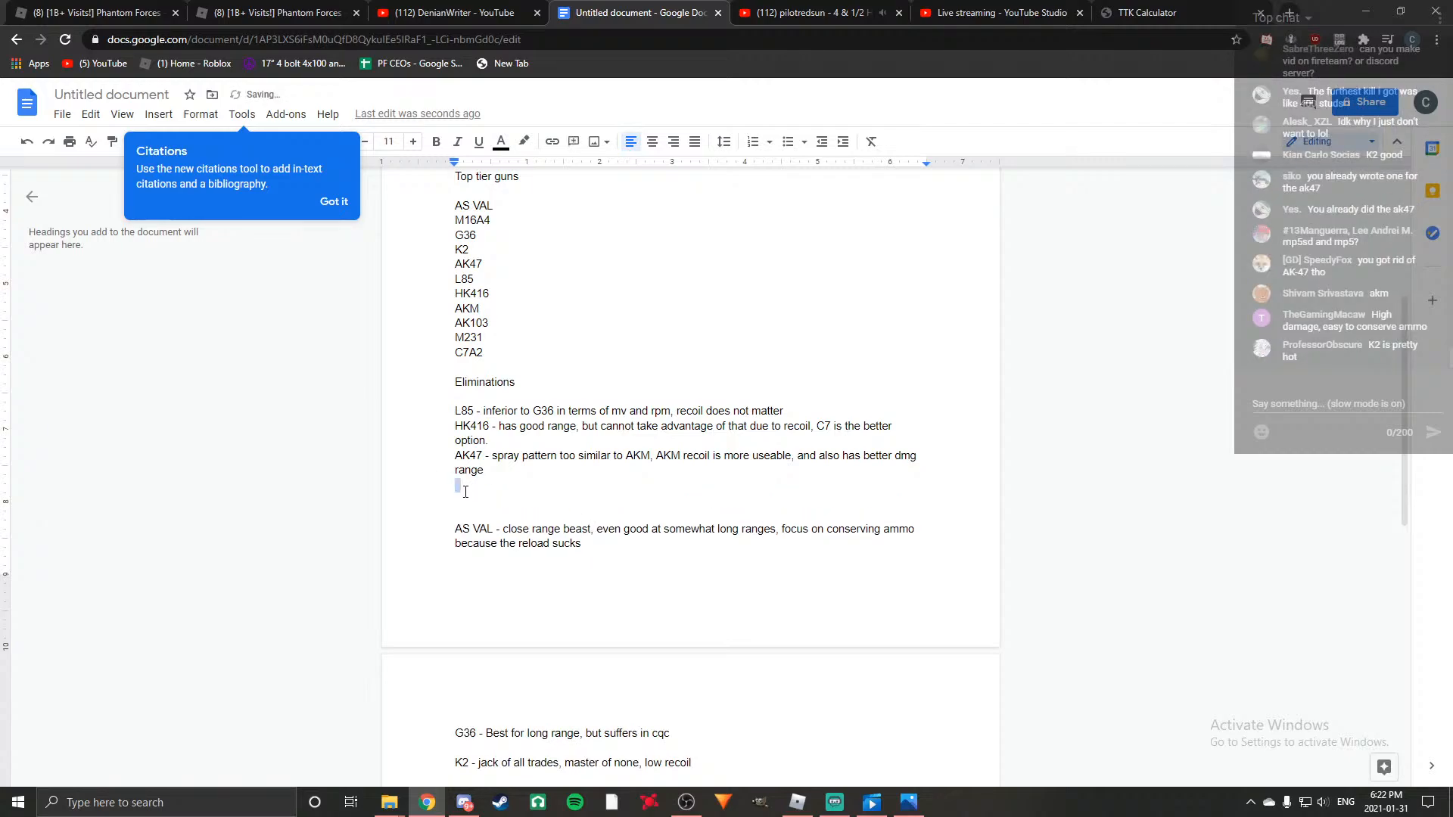
text(Finals)
Rename the gun in the last finals entry from AK47 to AKM.
scroll(694, 617, down, 1)
click(483, 719)
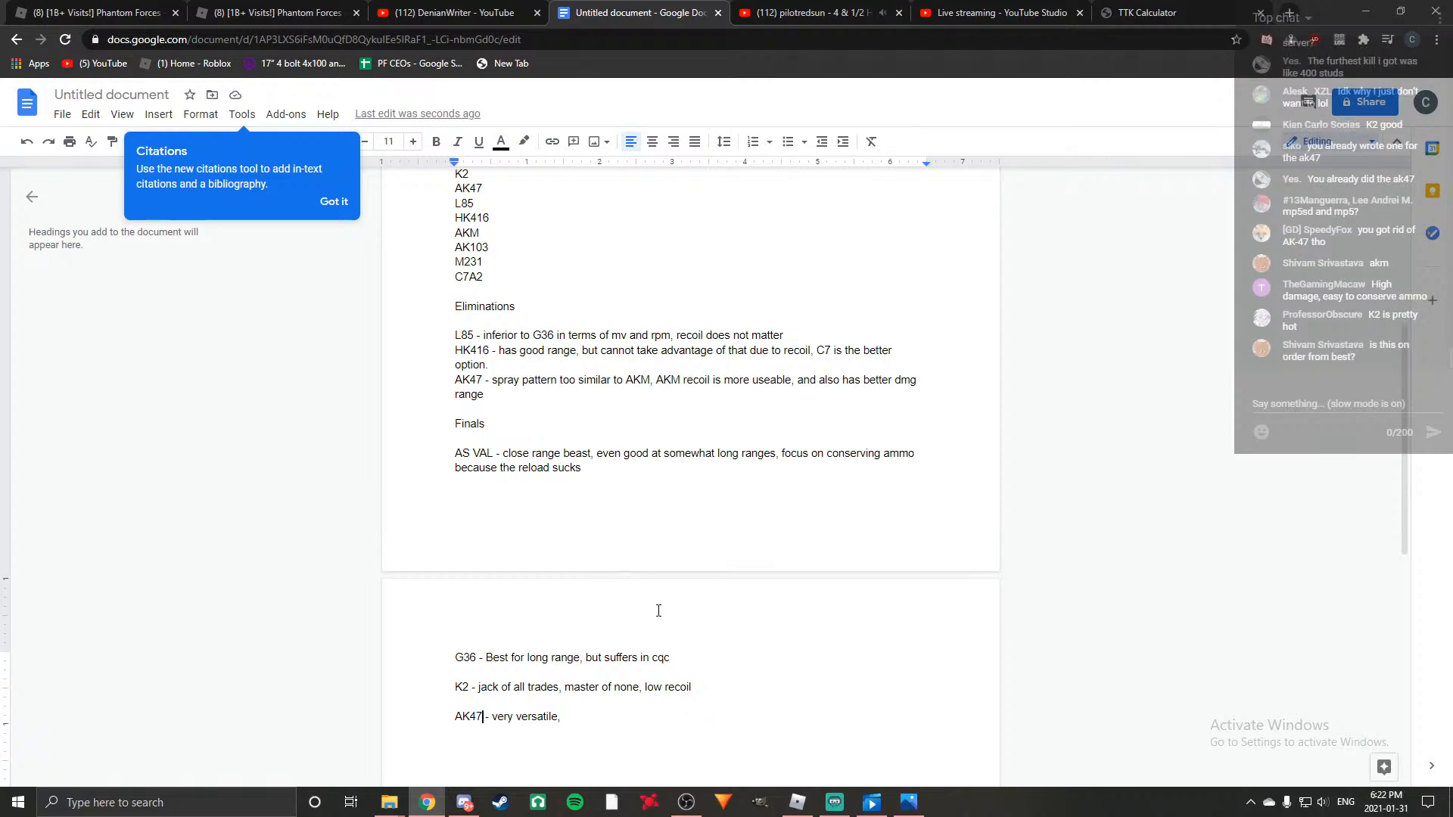
key(BackSpace)
key(BackSpace)
text(M)
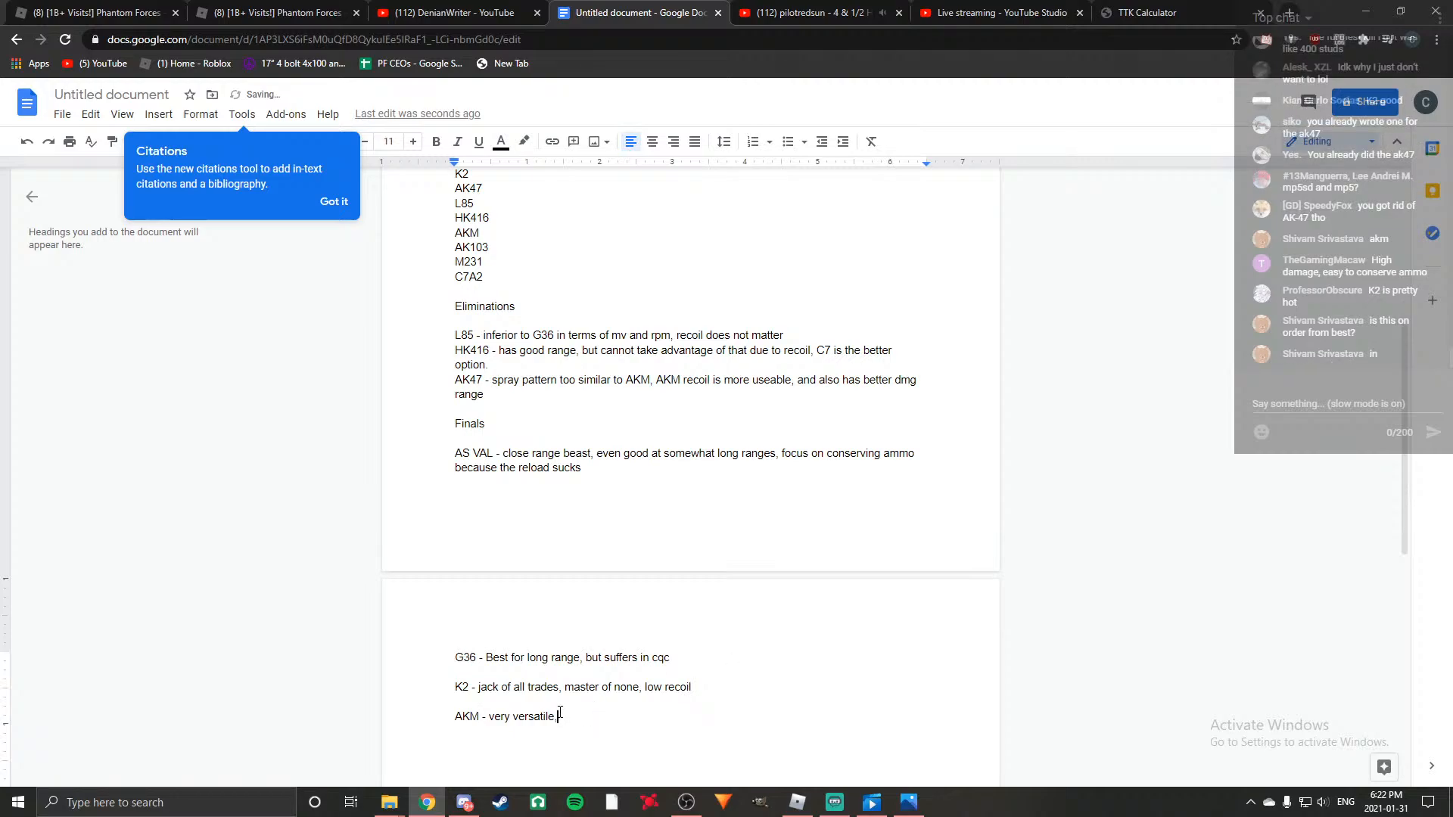
text( - very versatile, good at all ranges, but)
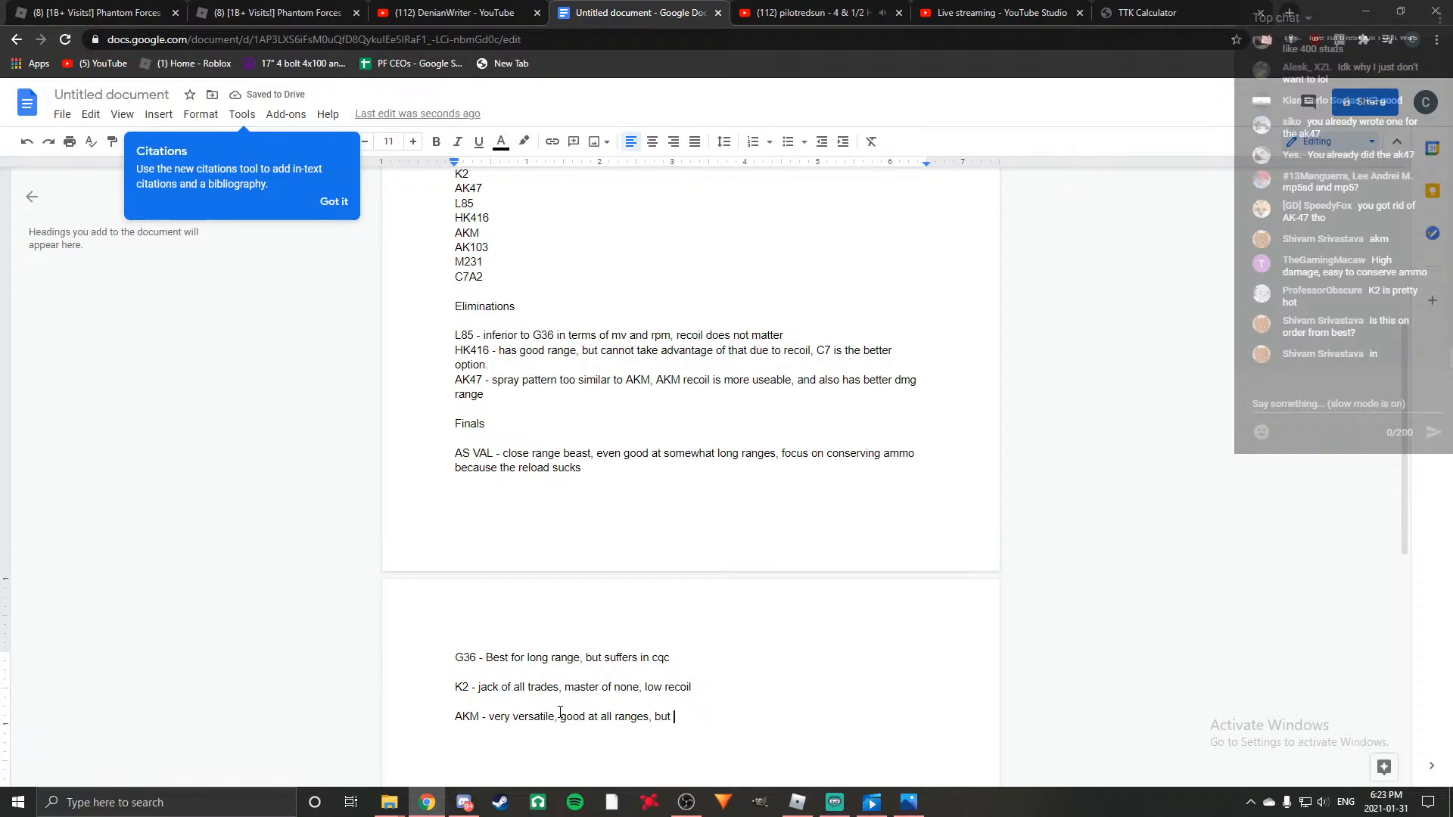
Complete the AKM entry with "good at all ranges, high dmg per shot, easy to conserve ammo, favours long range.".
key(BackSpace)
key(BackSpace)
key(BackSpace)
key(BackSpace)
text(high dmg )
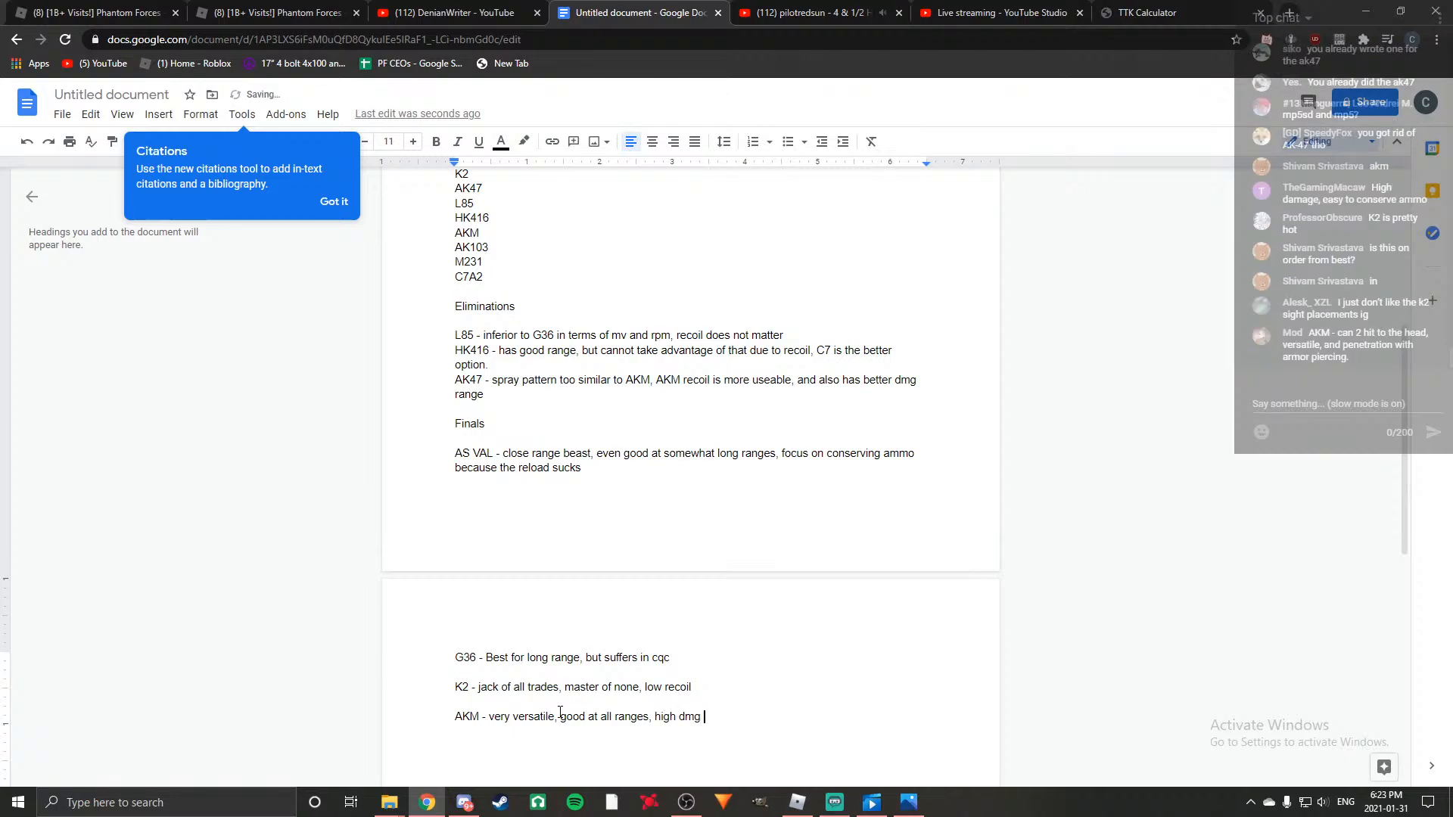
text(per shot, easy to conserve ammo, fa)
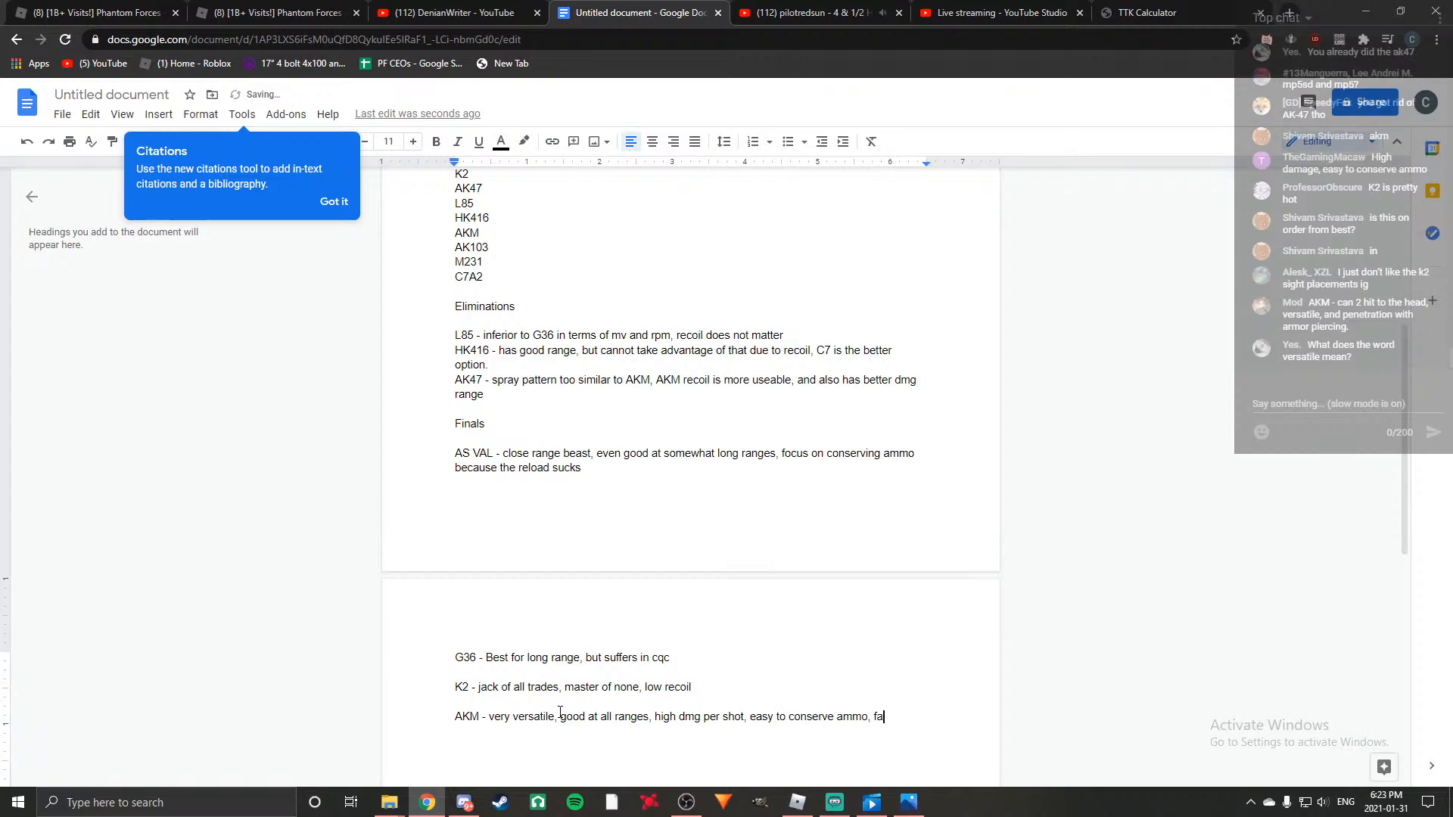
text(vours long range.)
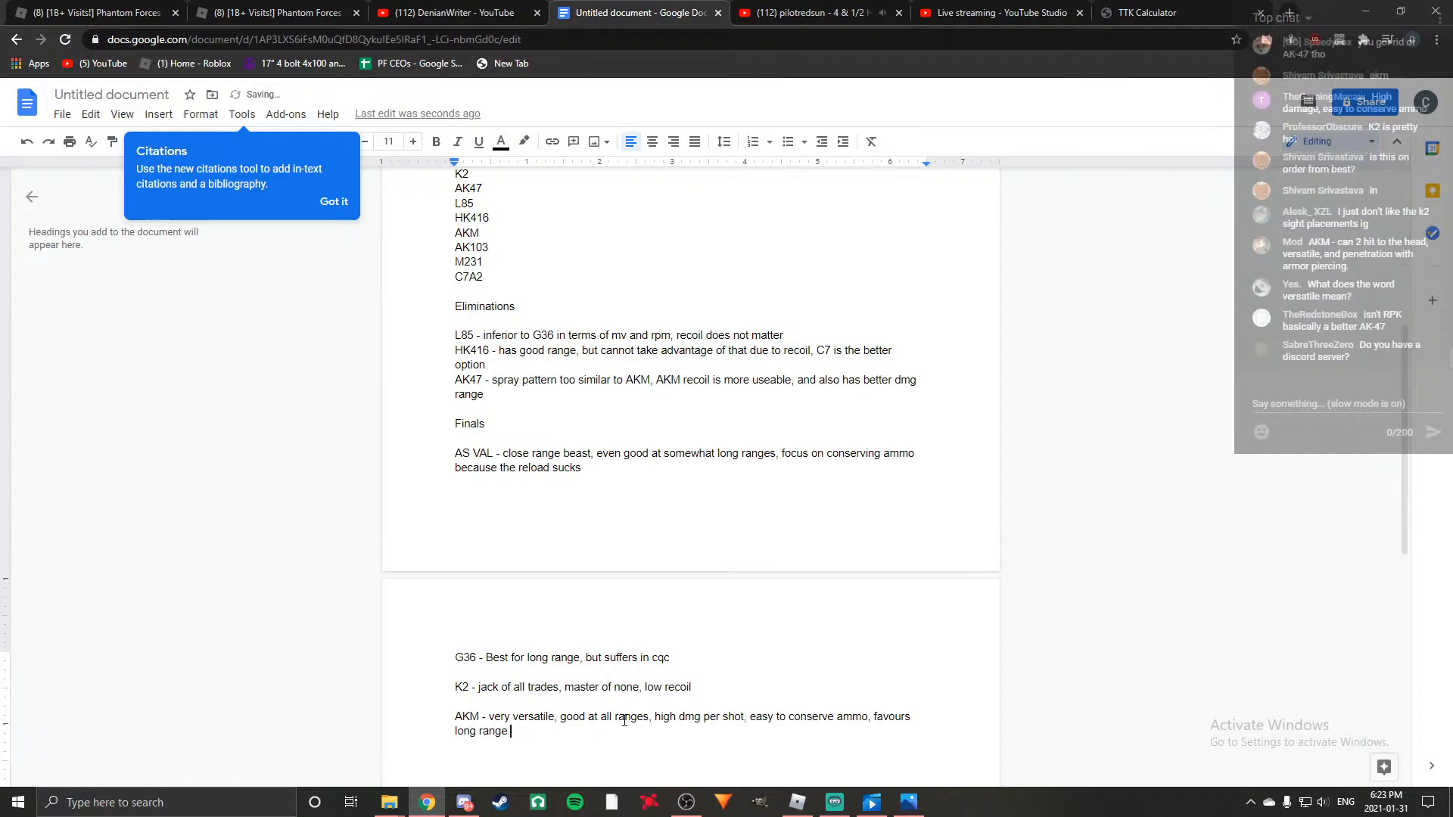
Add the entry "AK103 - same as akm, sacrifices dmg range for better recoil" below AKM, with blank lines around it.
scroll(711, 552, down, 1)
key(Return)
key(Return)
text(AK103,)
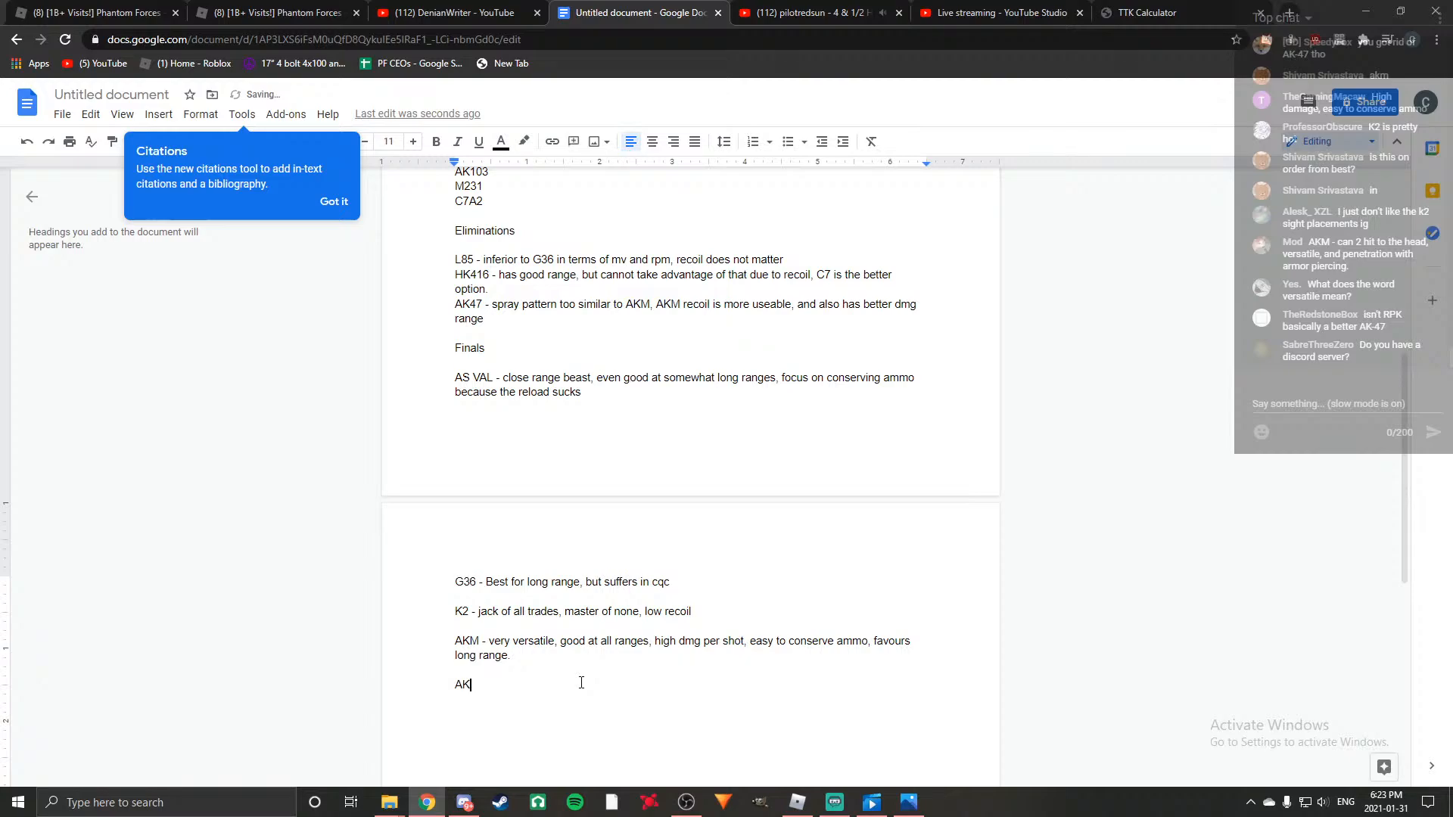
key(BackSpace)
key(BackSpace)
text(- same as akm, )
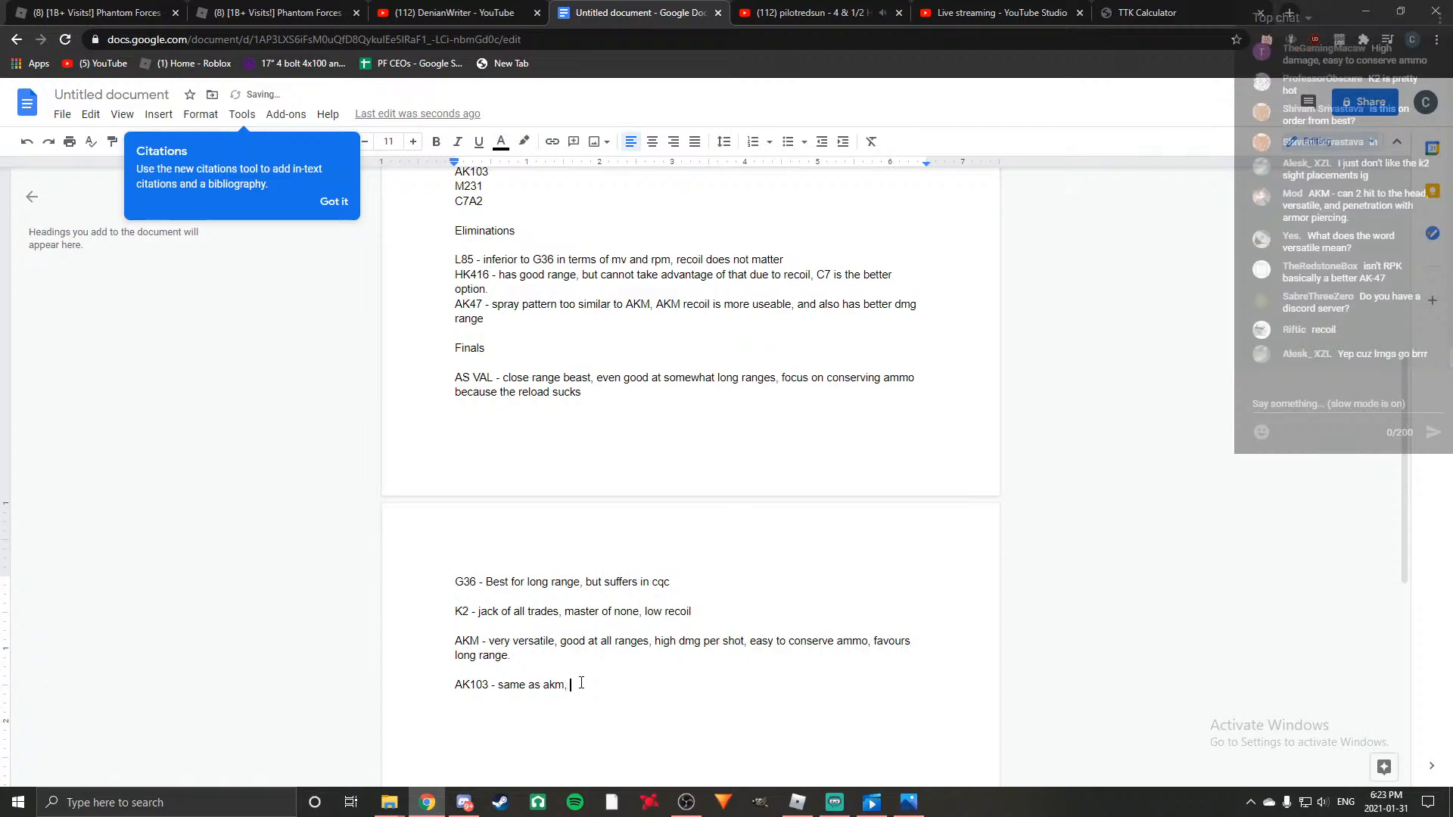
text(sacrifices dmg range for )
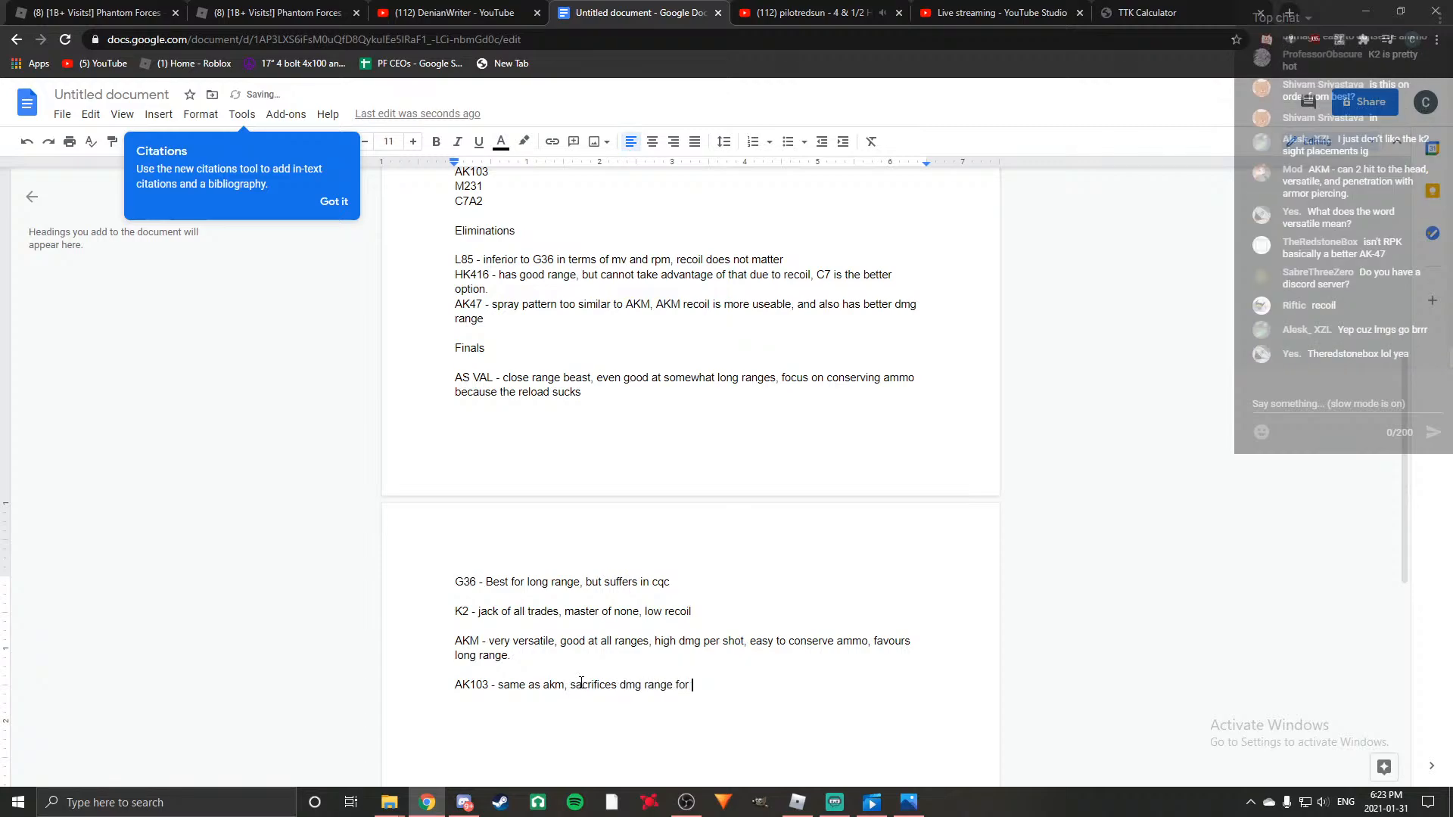
text(better recoil)
key(Return)
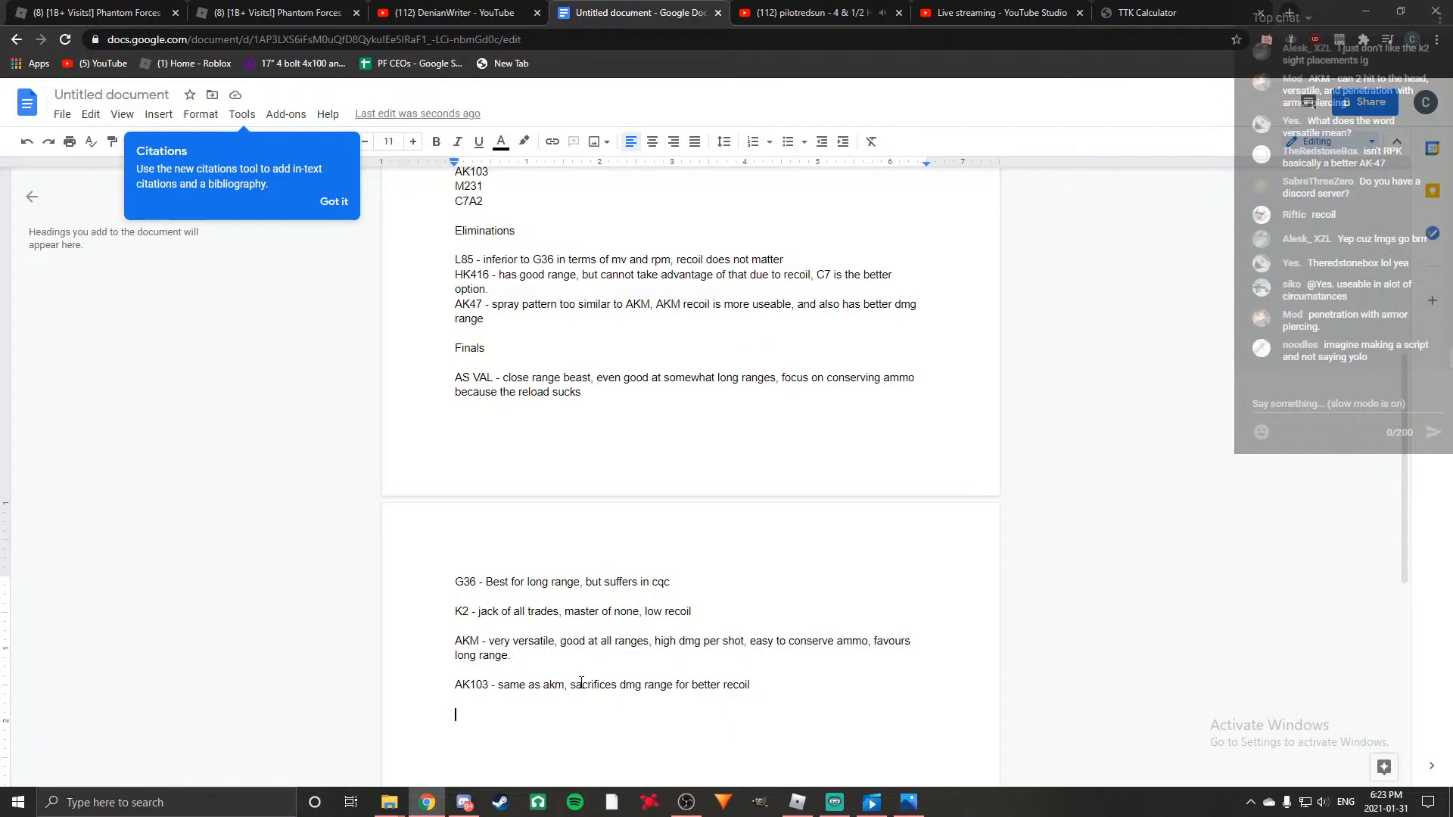
Start a new entry below AK103 reading "M231 - Strictly close range".
scroll(493, 388, up, 2)
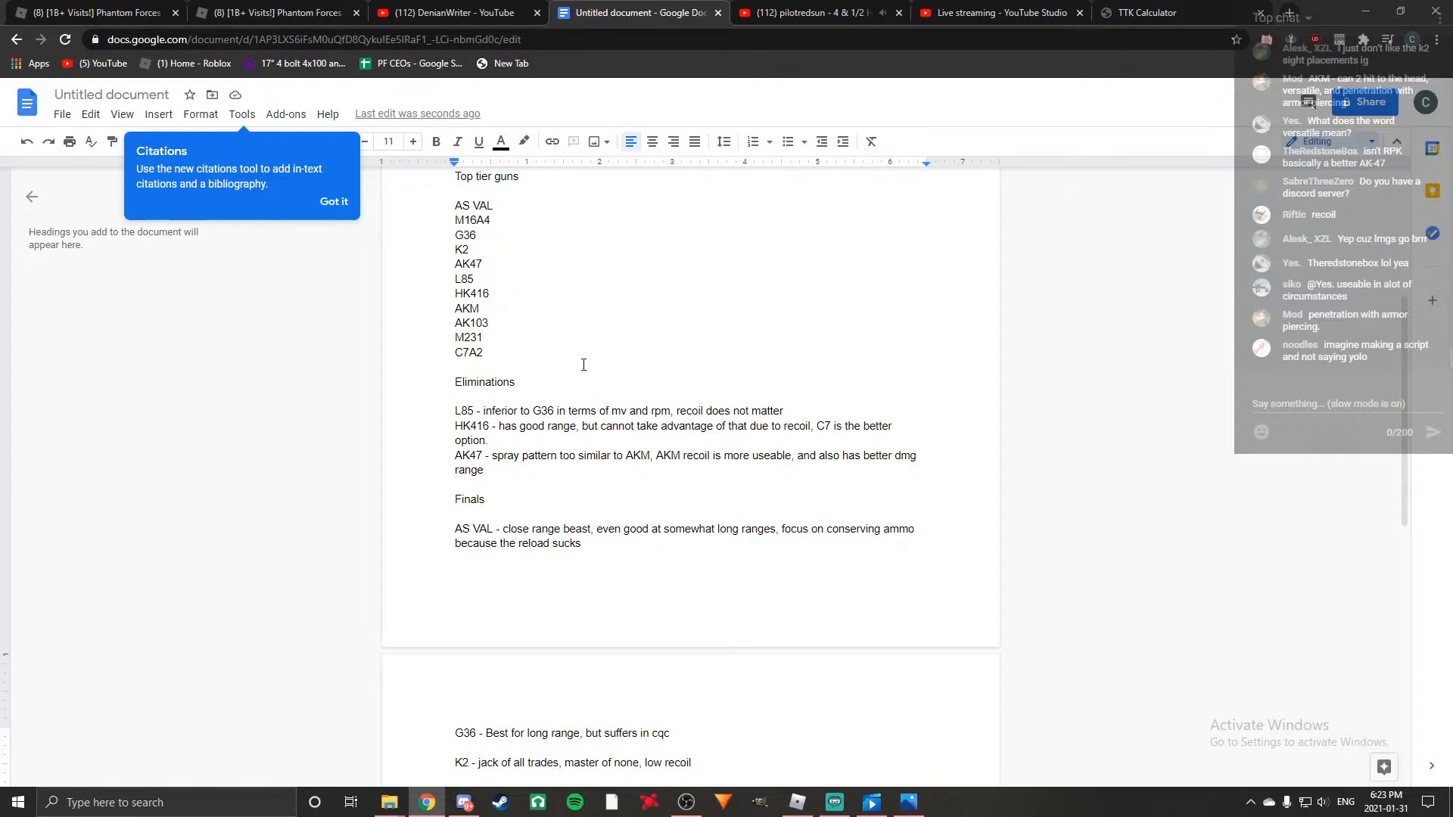
scroll(594, 447, down, 5)
text(M231 - )
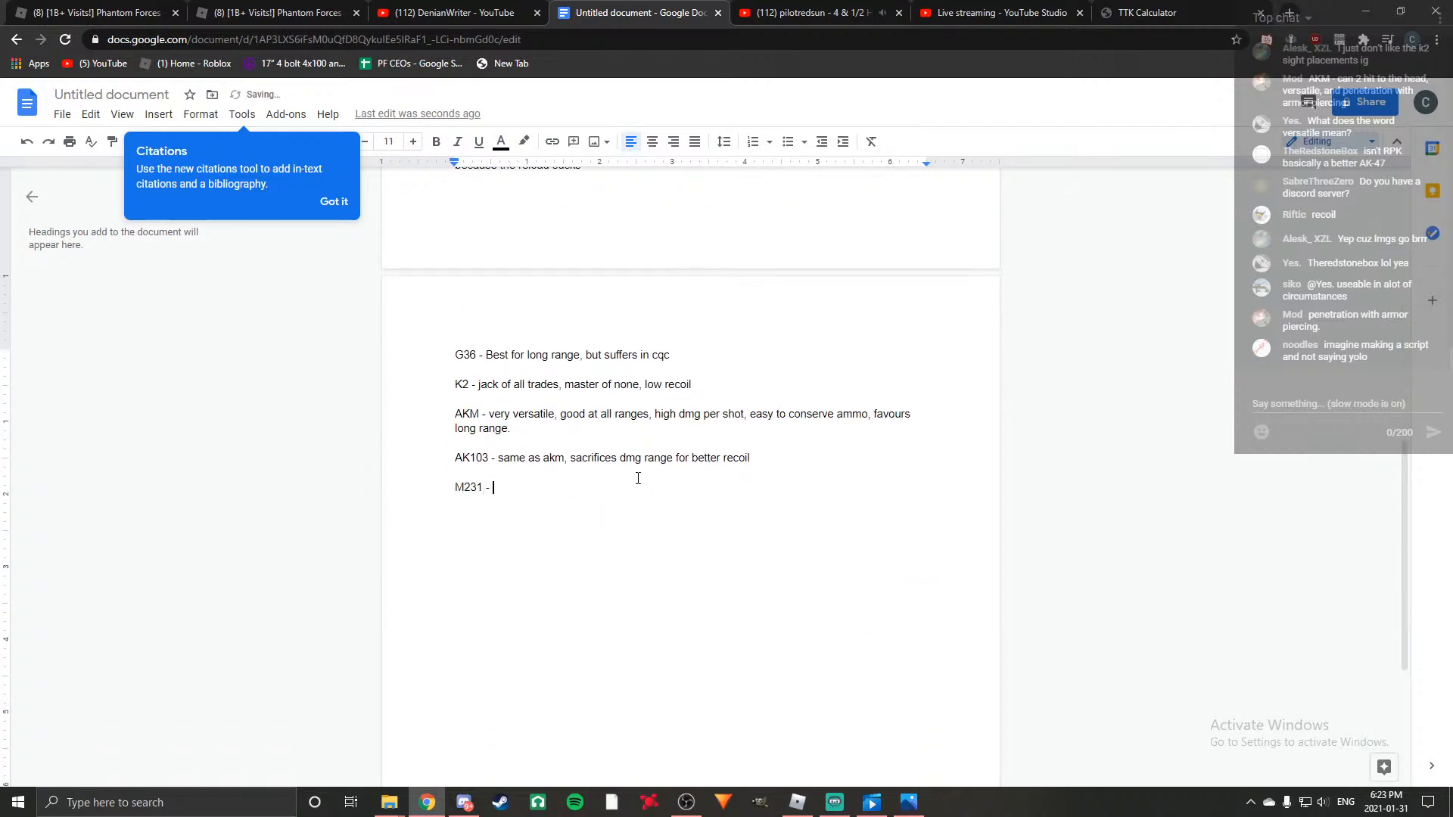
text(insane at)
key(BackSpace)
key(BackSpace)
key(BackSpace)
key(BackSpace)
key(BackSpace)
key(BackSpace)
key(BackSpace)
key(BackSpace)
key(BackSpace)
key(BackSpace)
text(Strictly close ran)
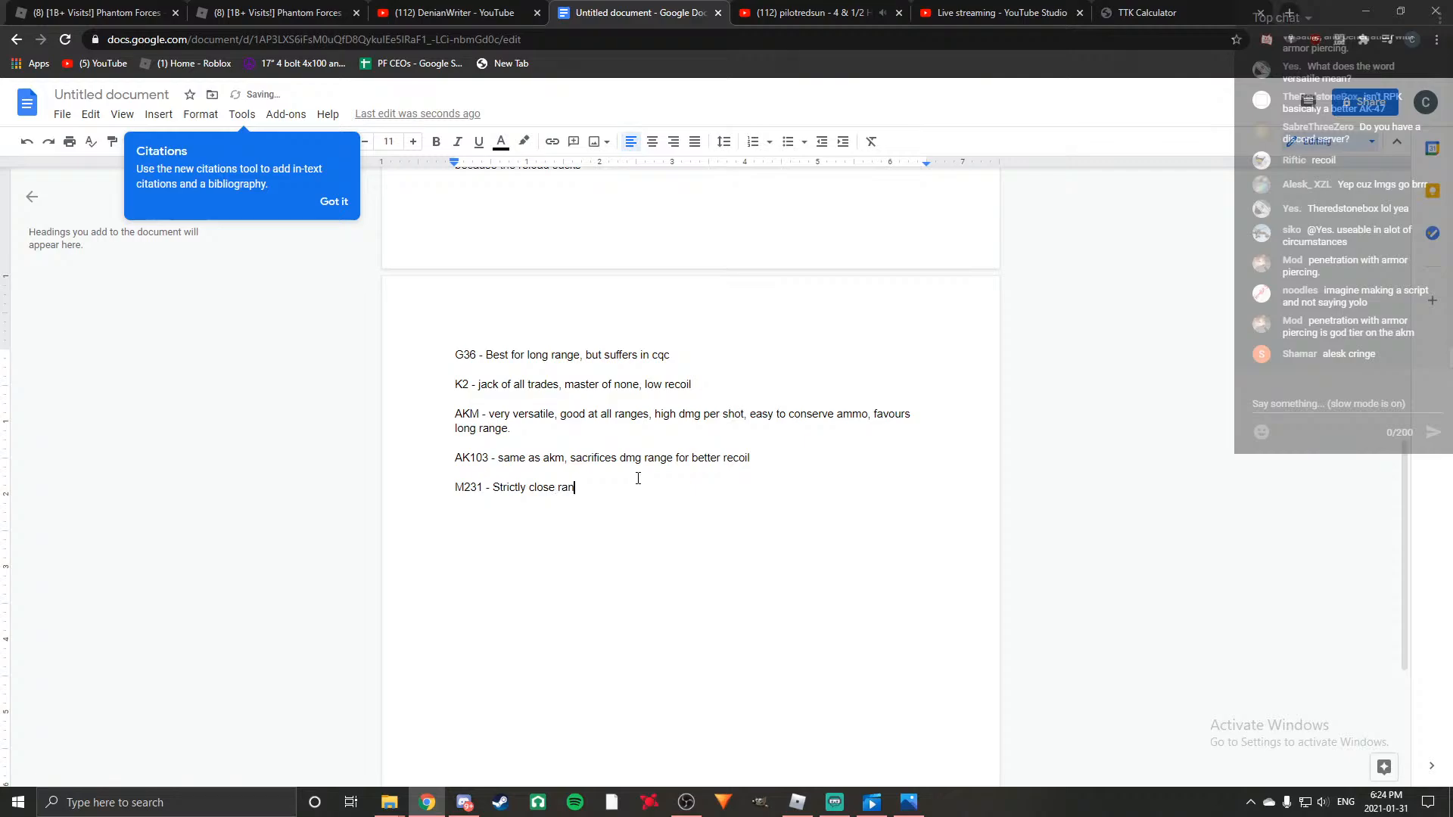
text(ge, deletes everyone in sight. Nerf pls.)
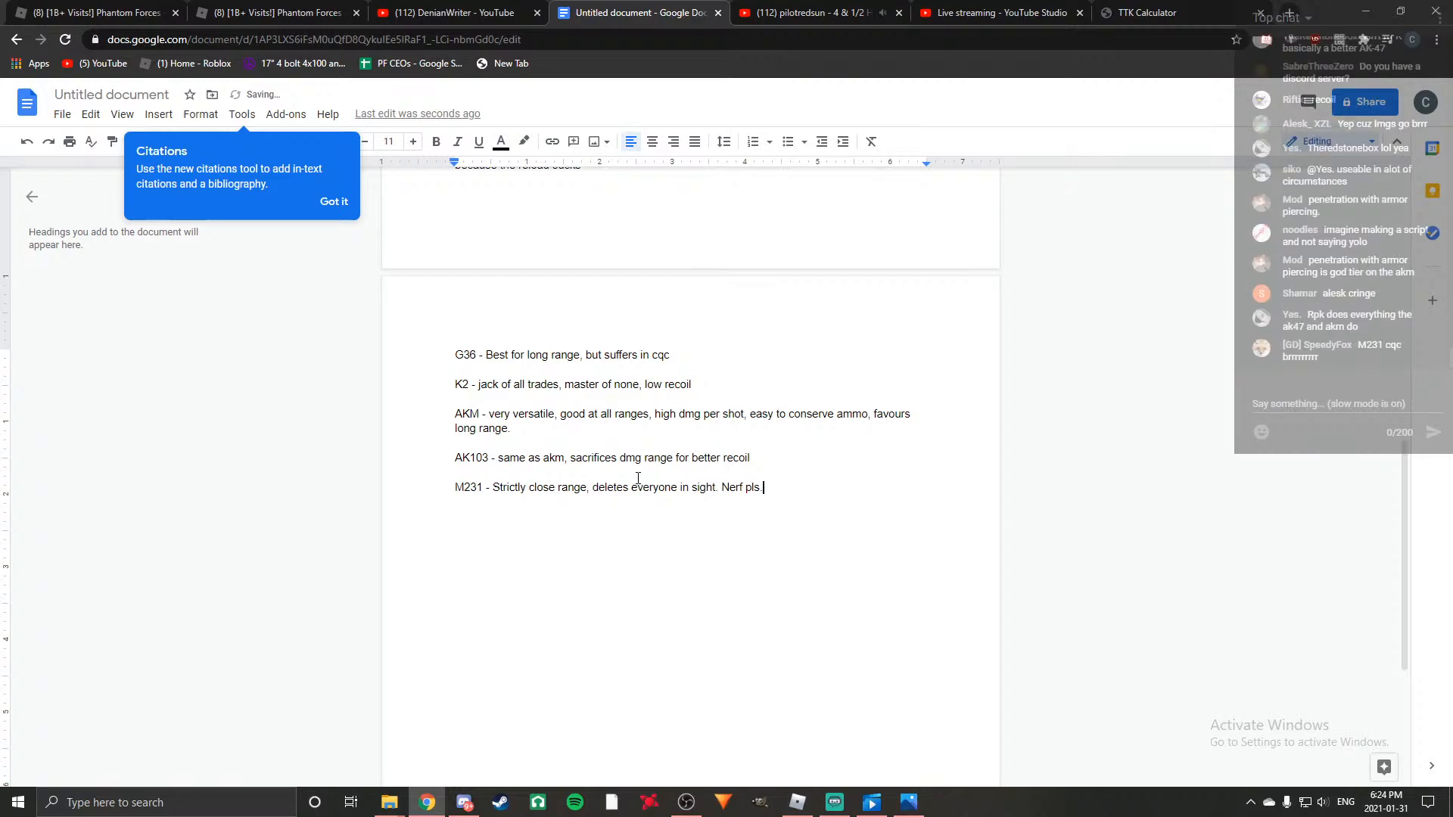
Finish the M231 entry with ", deletes everyone in sight. Nerf pls." and leave a blank line below it.
key(Return)
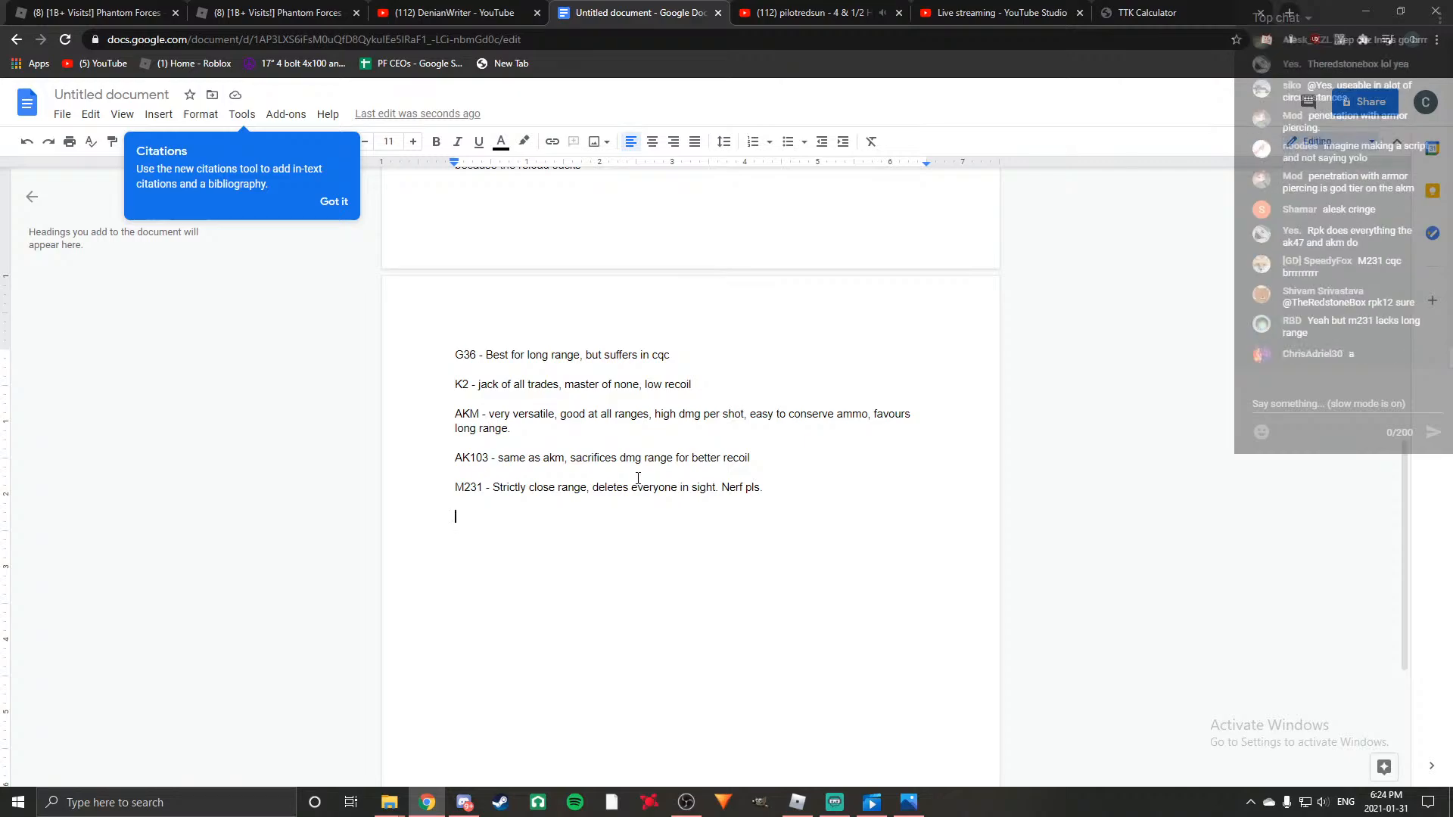
Add a new entry below M231 reading "C7A2 - good at all ranges".
scroll(636, 466, up, 3)
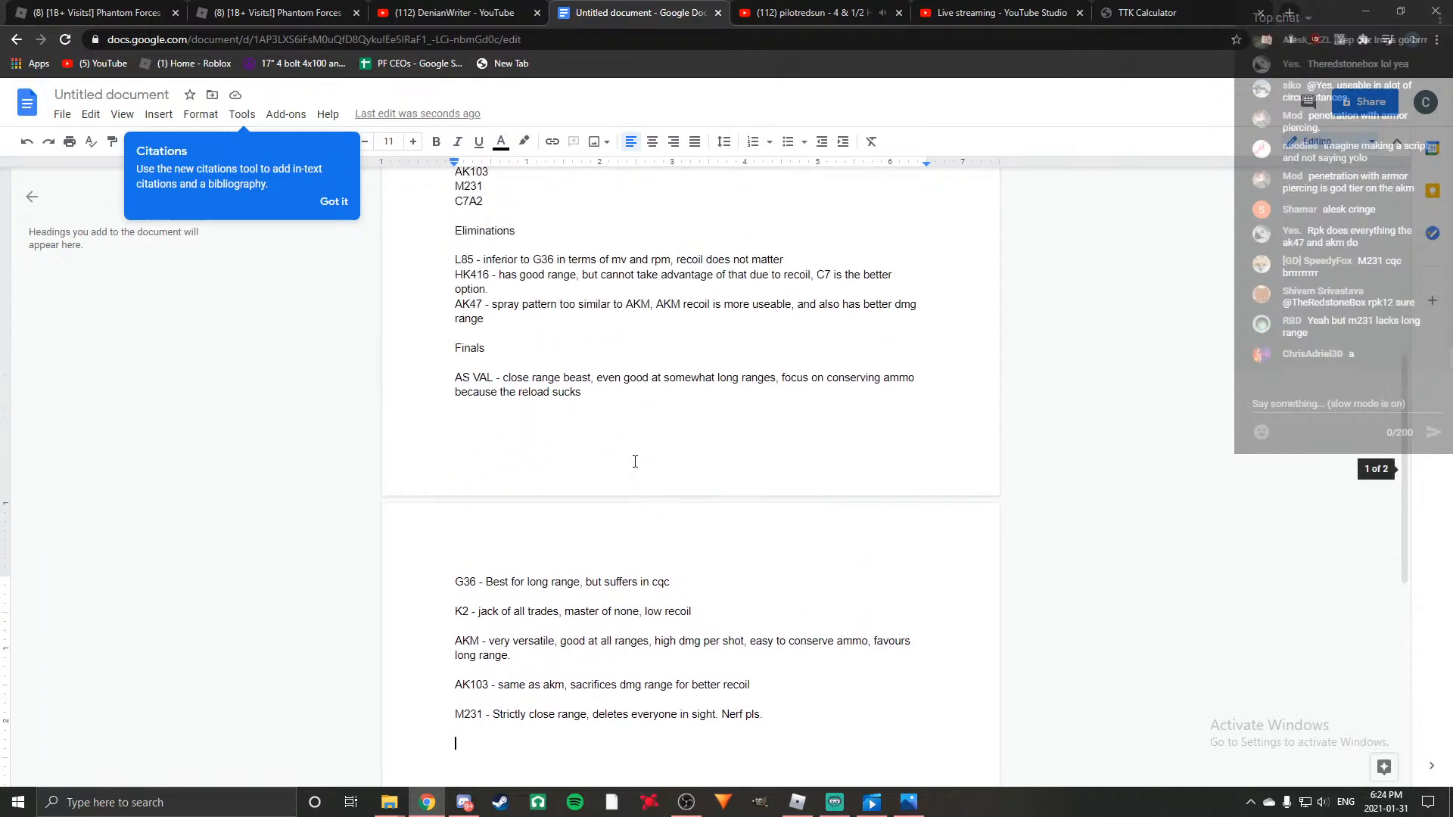
scroll(635, 462, up, 1)
scroll(635, 462, down, 4)
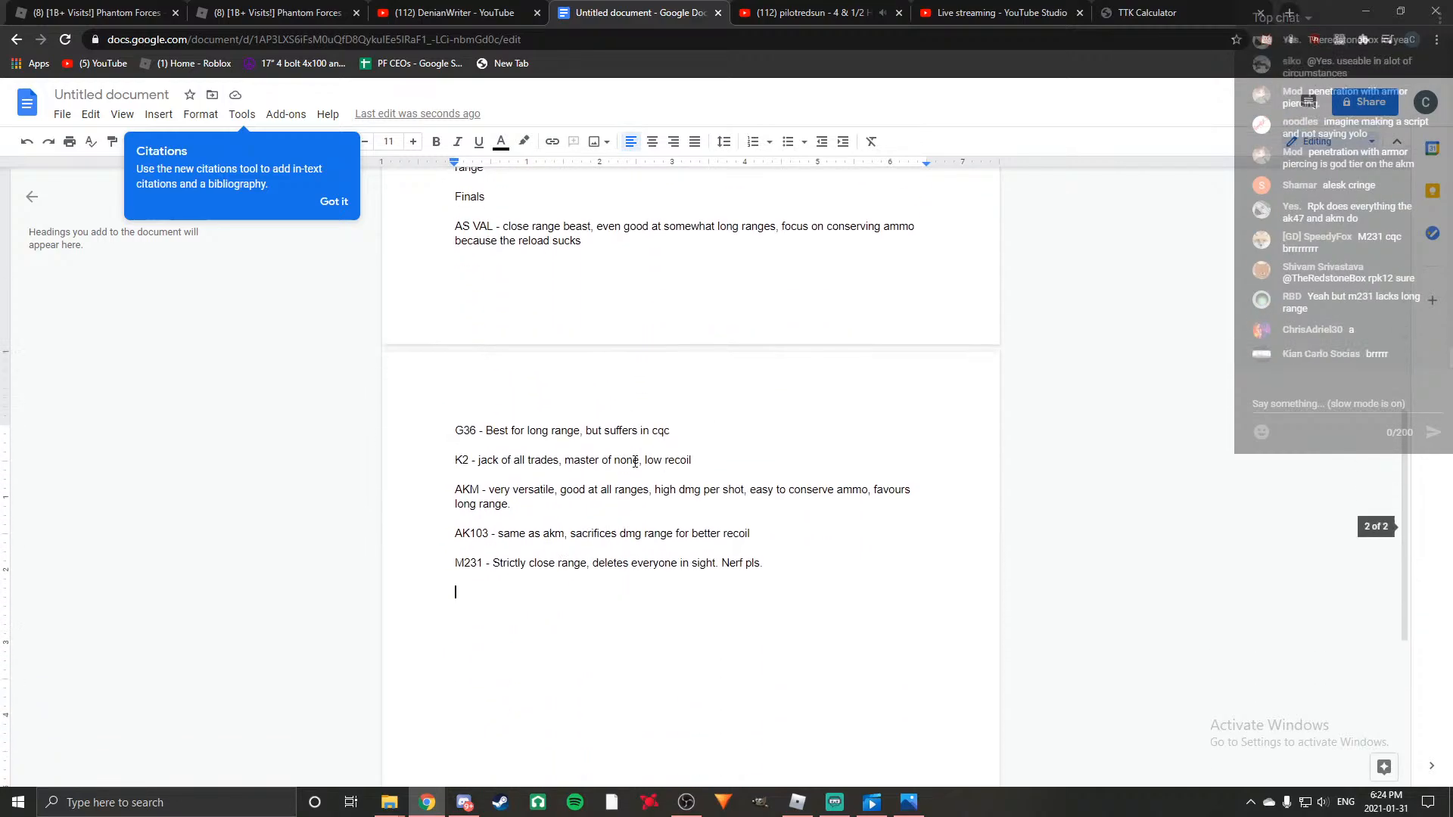
text(C)
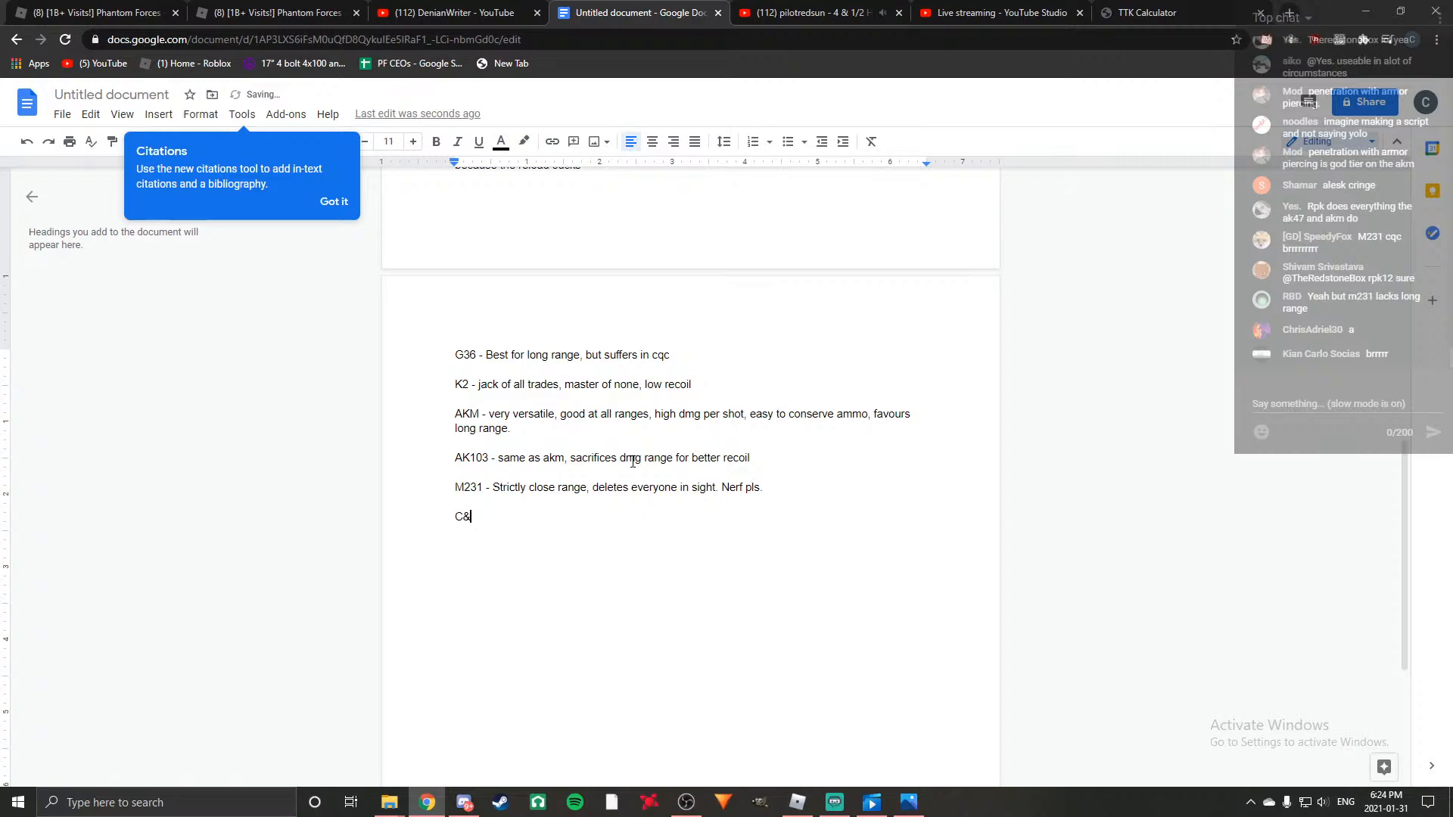
text(7A2)
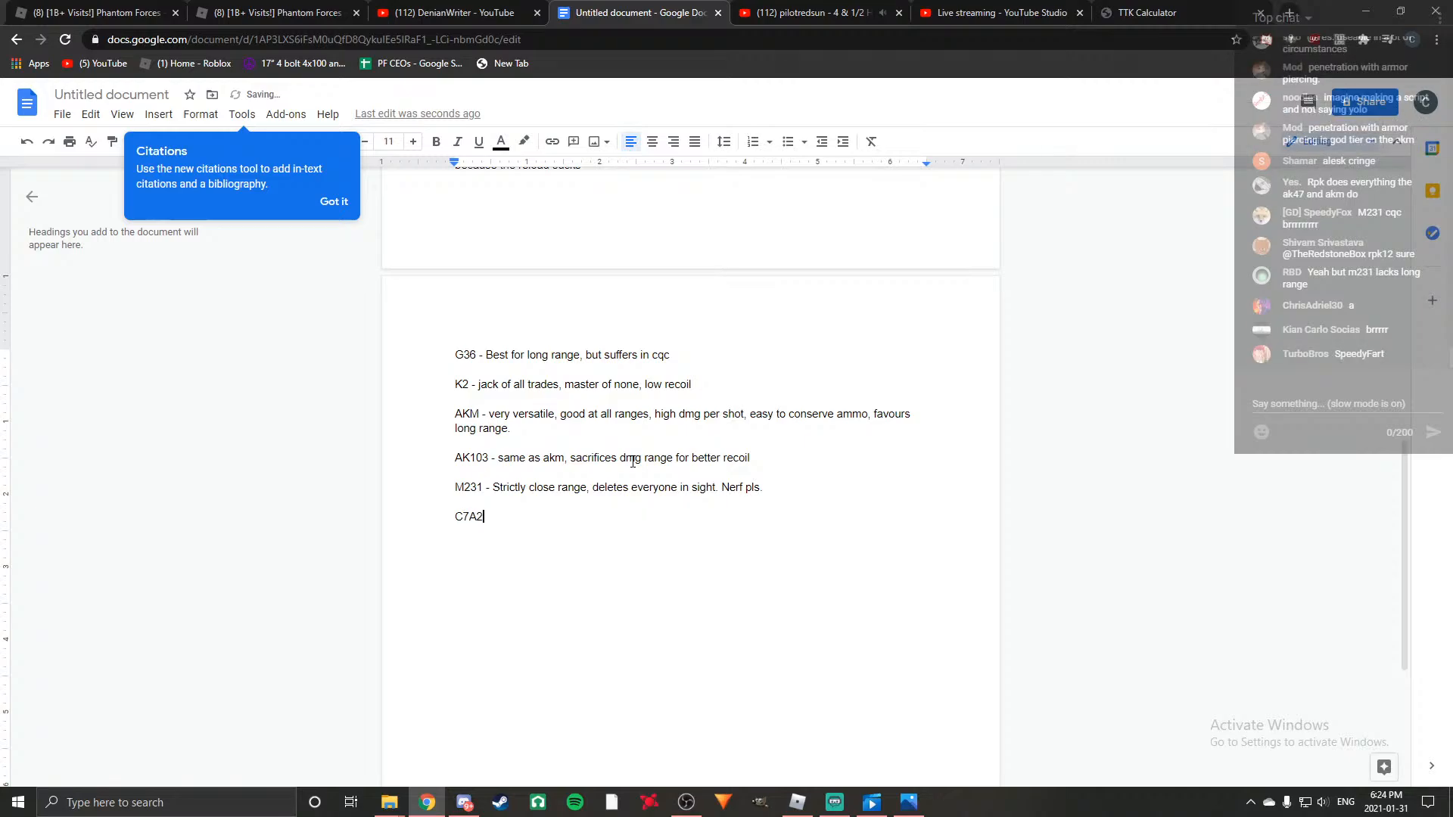
text(,)
key(BackSpace)
key(BackSpace)
text(- good at all ranges )
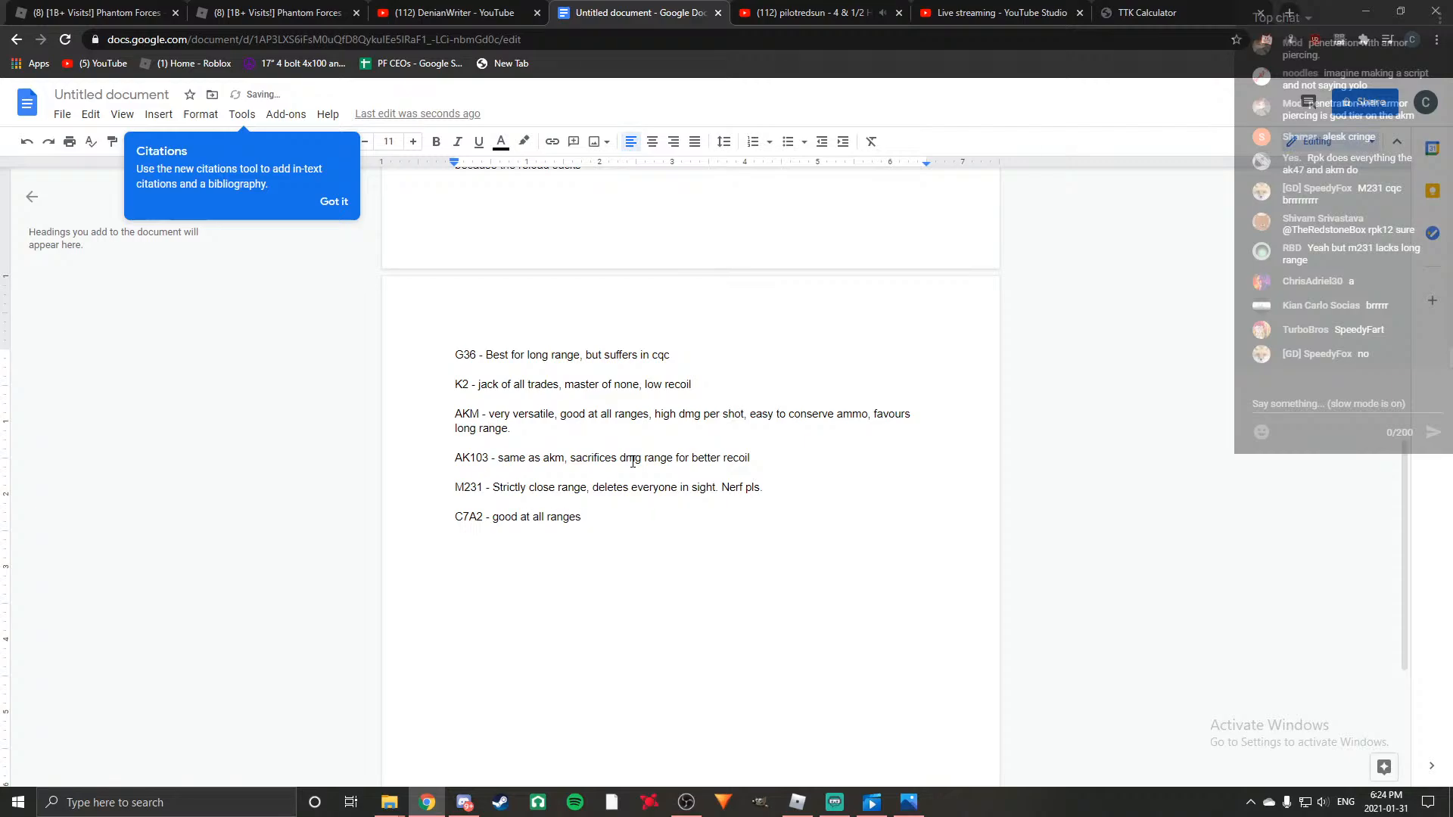
text((expe)
Replace "at all ranges" in the C7A2 entry with "in most situations,".
key(BackSpace)
key(BackSpace)
key(BackSpace)
key(BackSpace)
key(BackSpace)
key(BackSpace)
key(BackSpace)
key(BackSpace)
key(BackSpace)
key(BackSpace)
key(BackSpace)
key(BackSpace)
key(BackSpace)
key(BackSpace)
key(BackSpace)
key(BackSpace)
key(BackSpace)
key(BackSpace)
key(BackSpace)
text(in most situ)
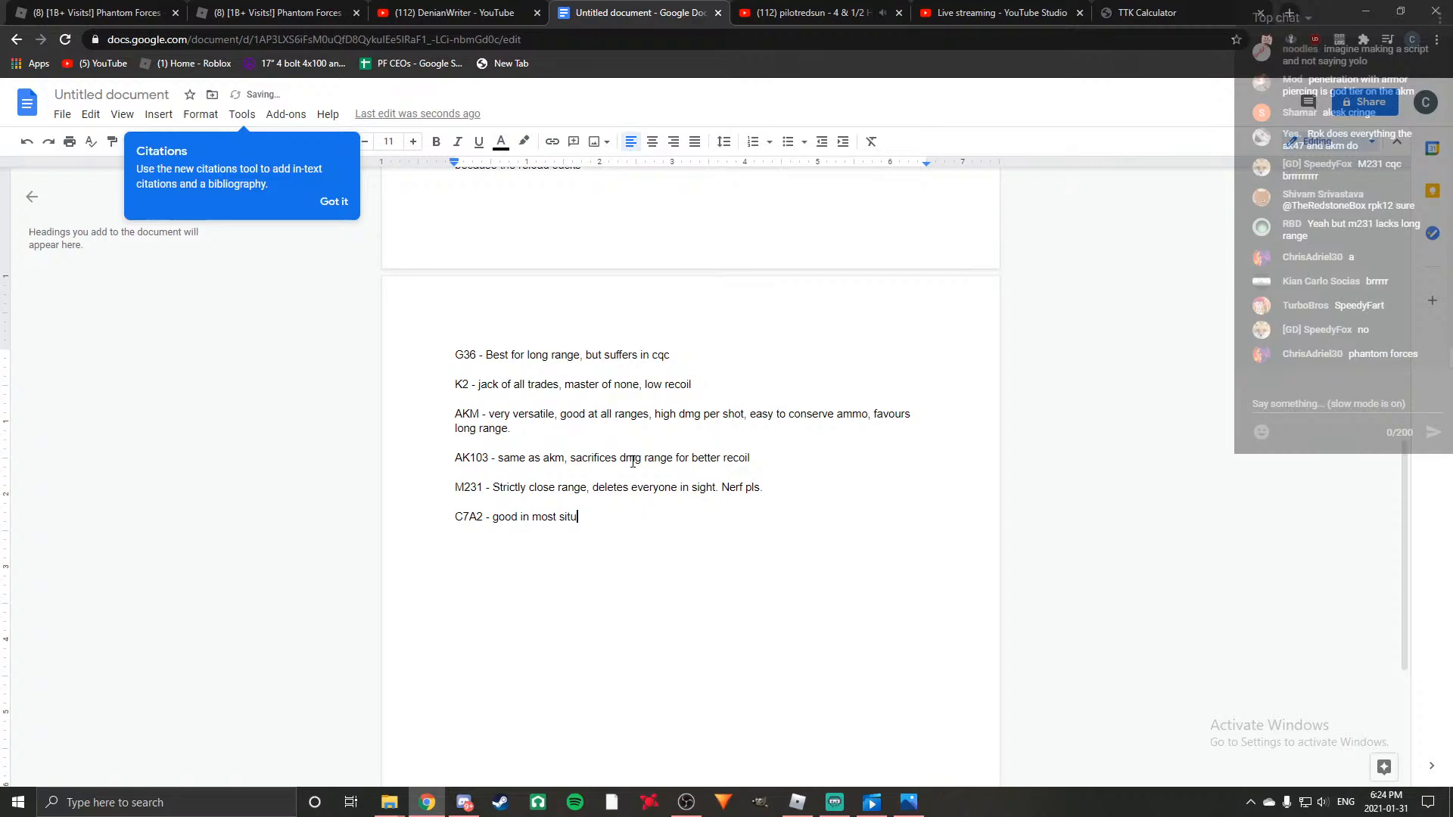
text(ations, fast re)
Continue the C7A2 entry with "extremely low recoil, fast reload, good ttk".
key(BackSpace)
key(BackSpace)
key(BackSpace)
key(BackSpace)
key(BackSpace)
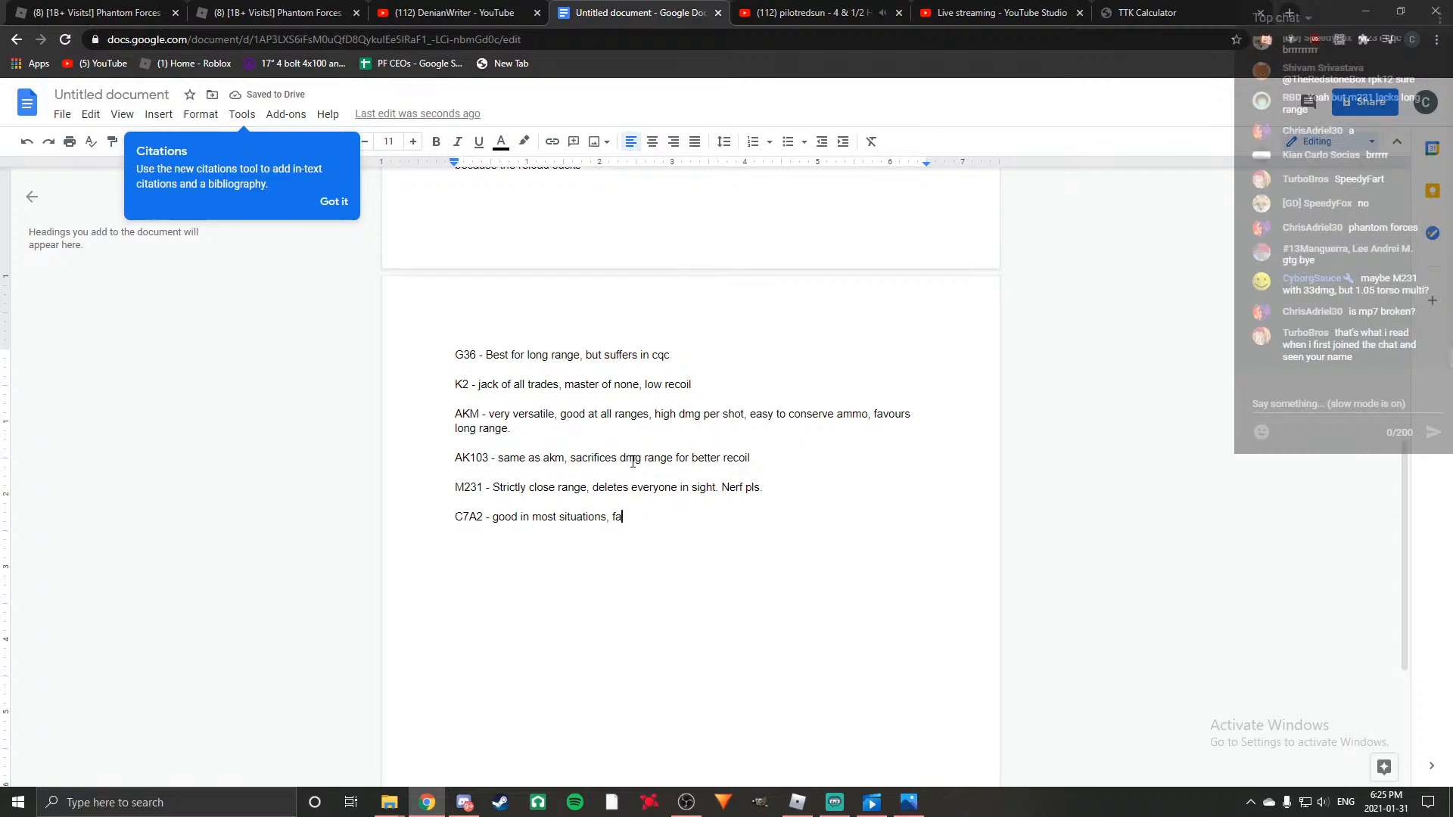
key(BackSpace)
key(BackSpace)
text(extremely low recoil, )
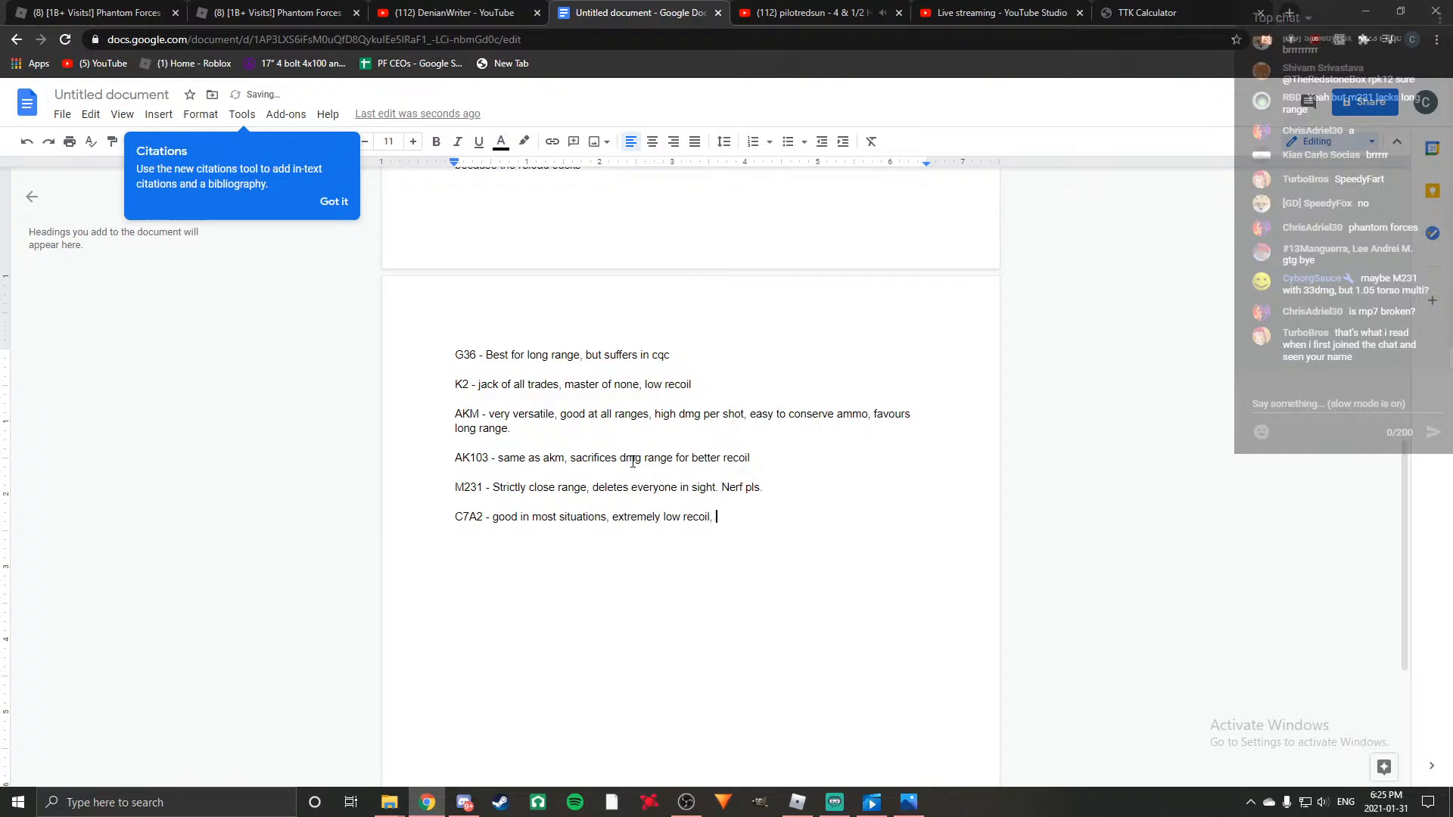
text(fast reload)
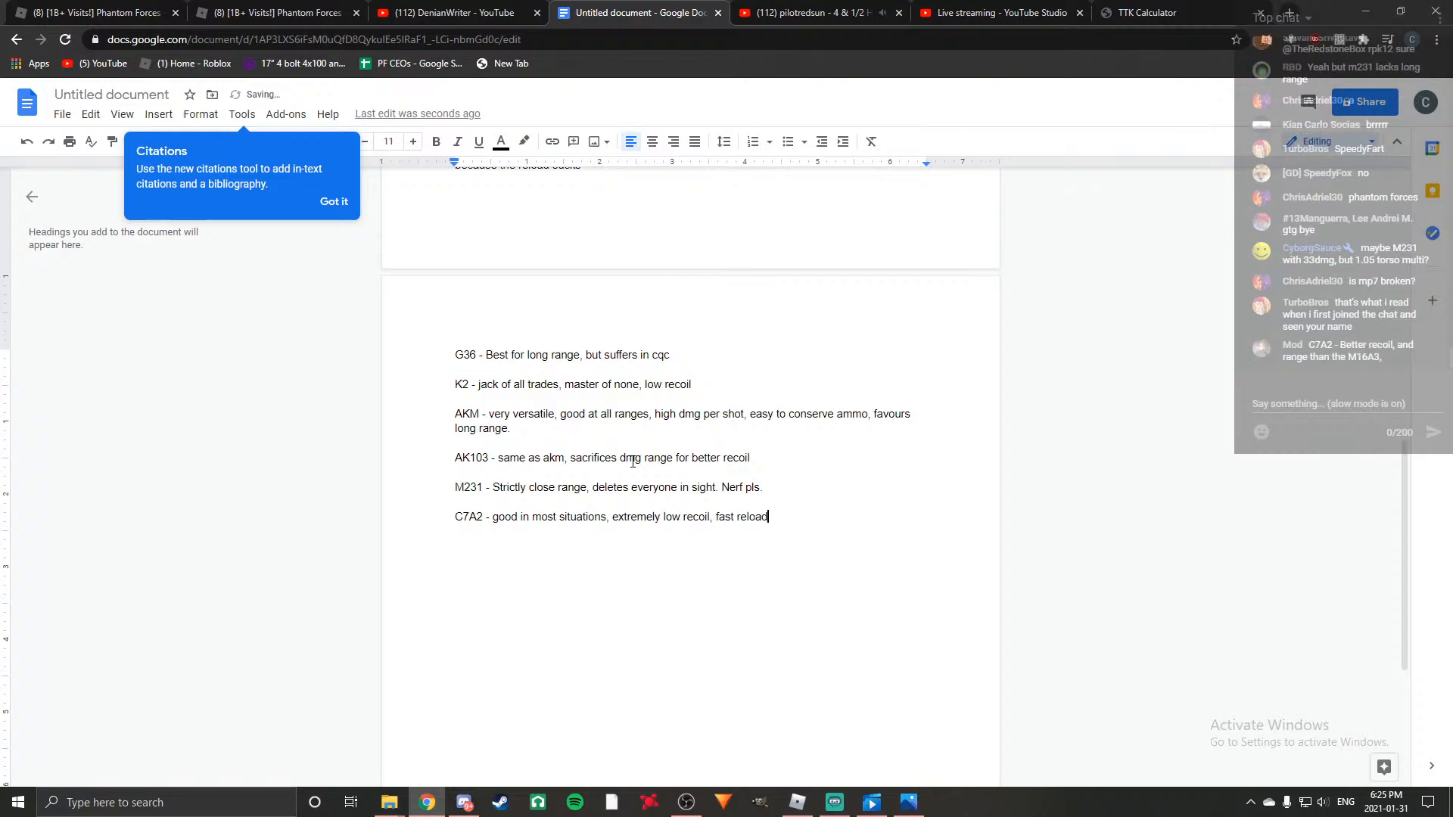
text(, good ttk )
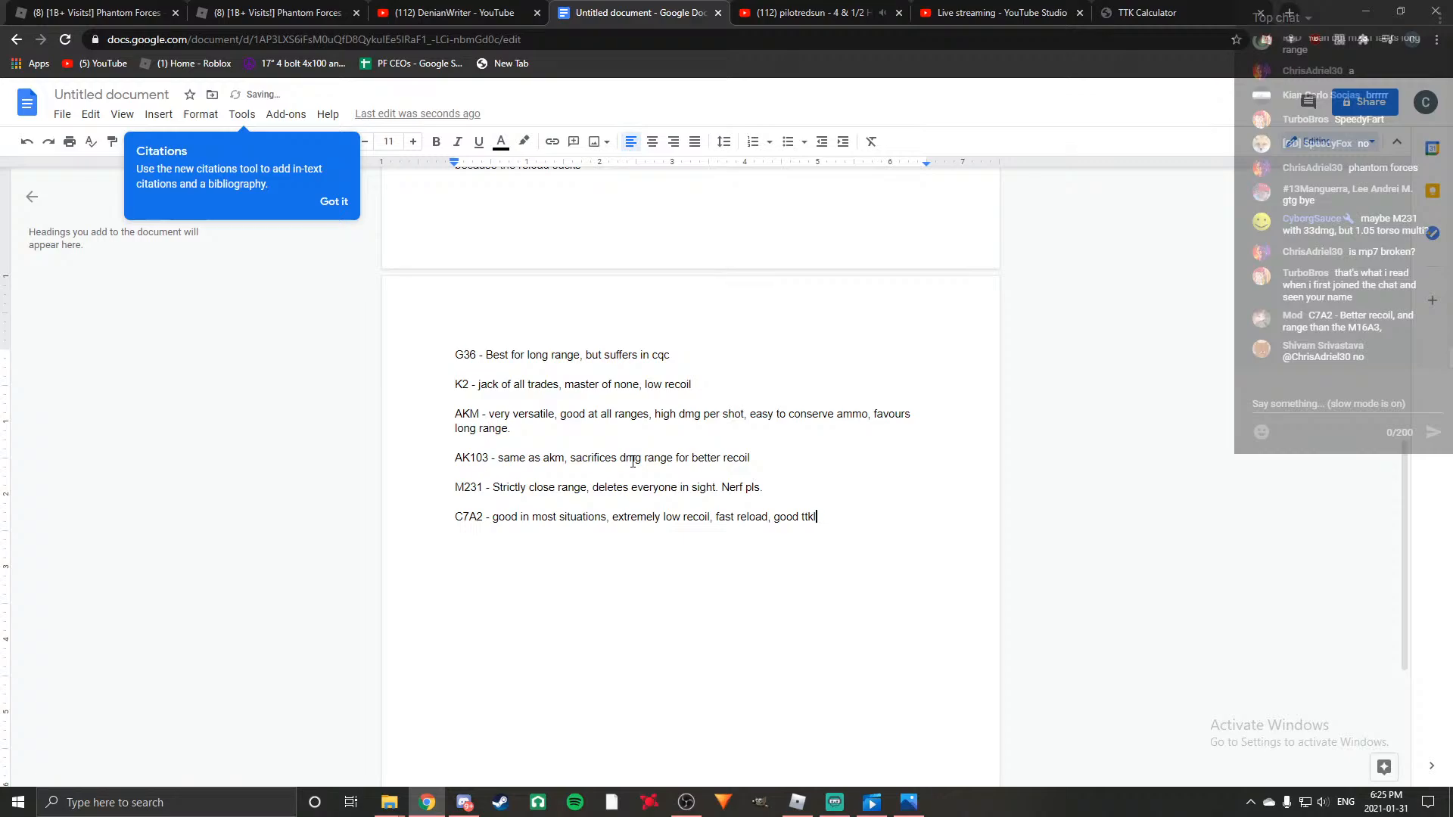
text(at close and long ra)
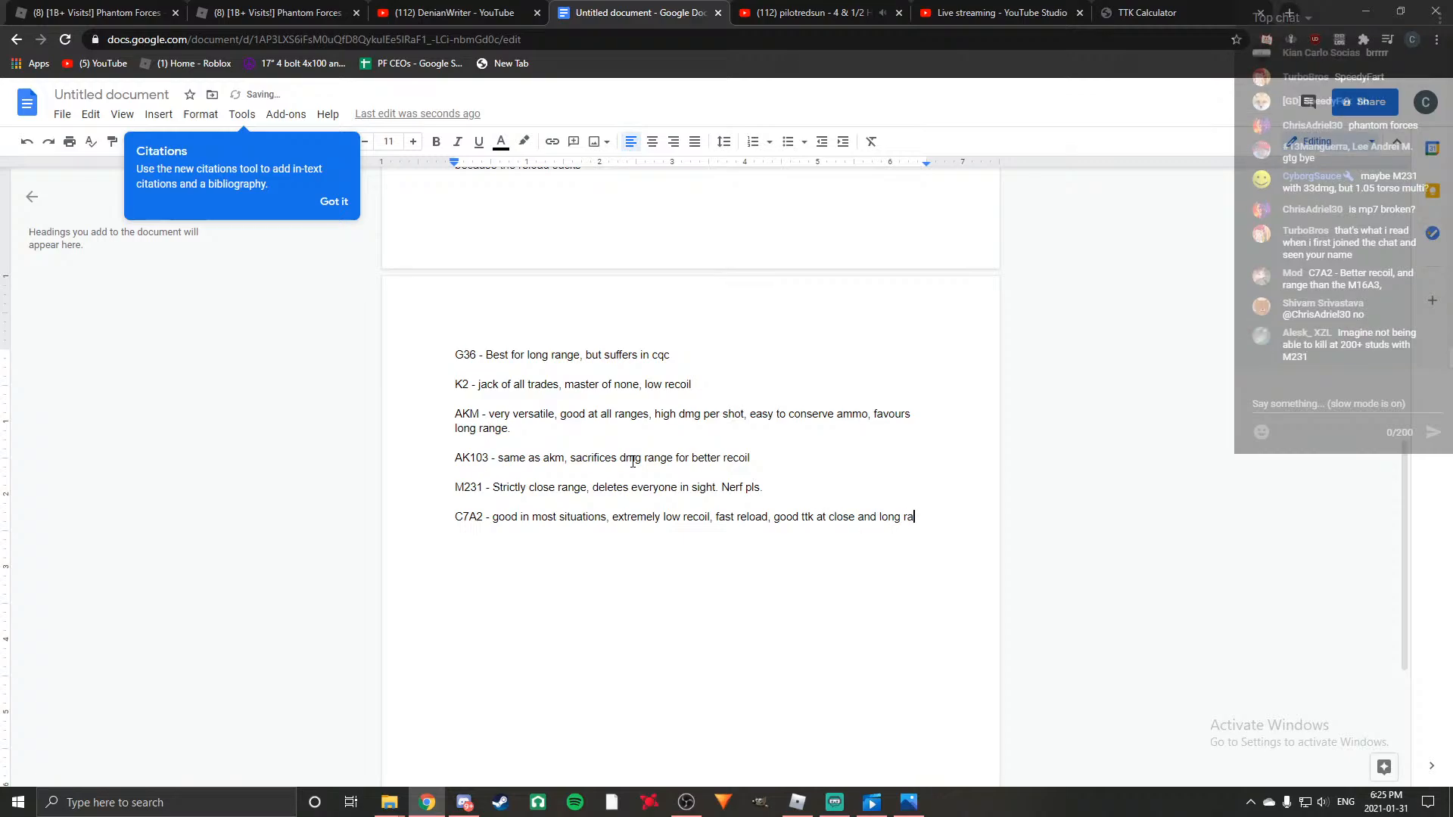
text(nge, suffers at )
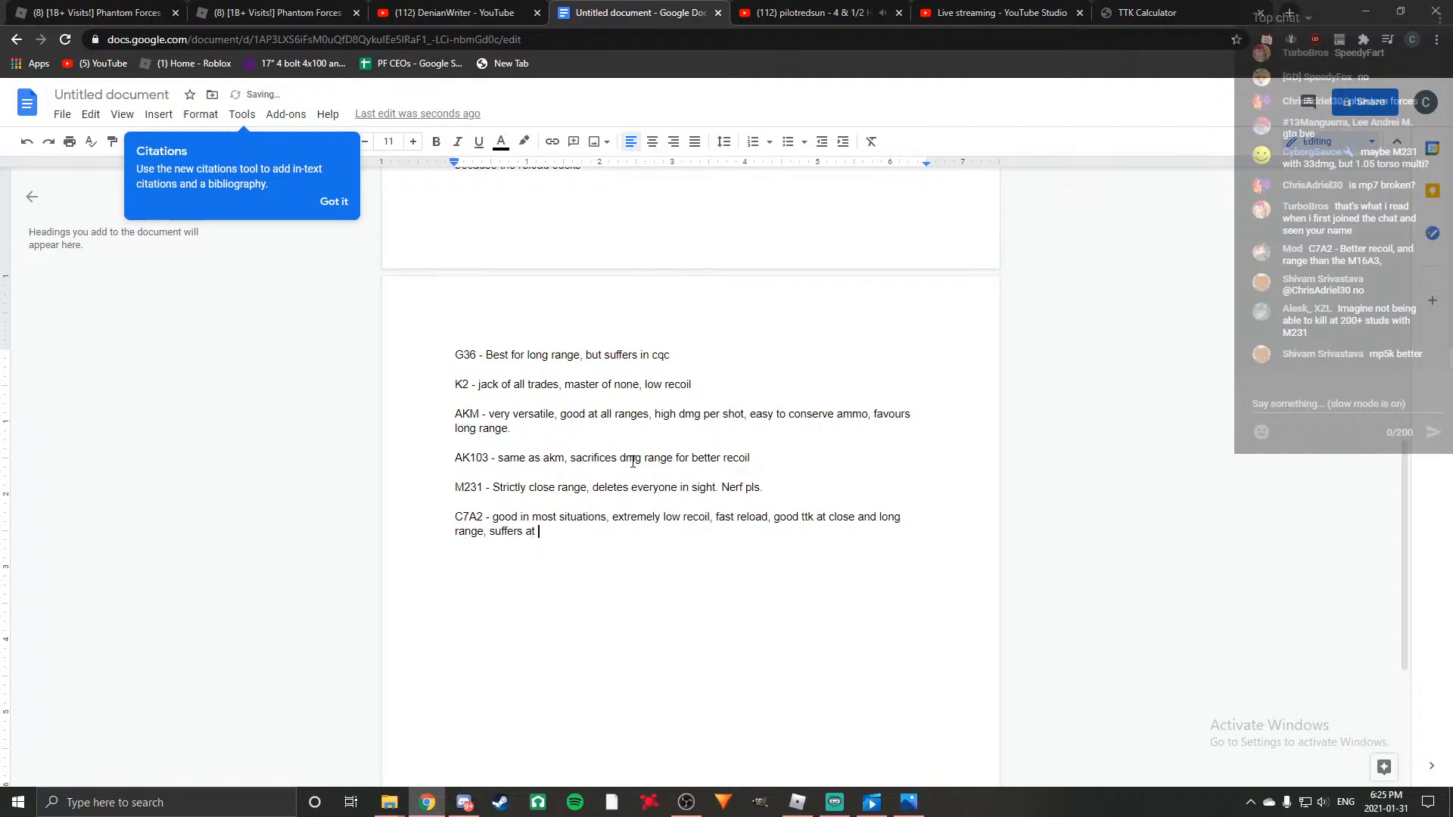
text(300+ studs.)
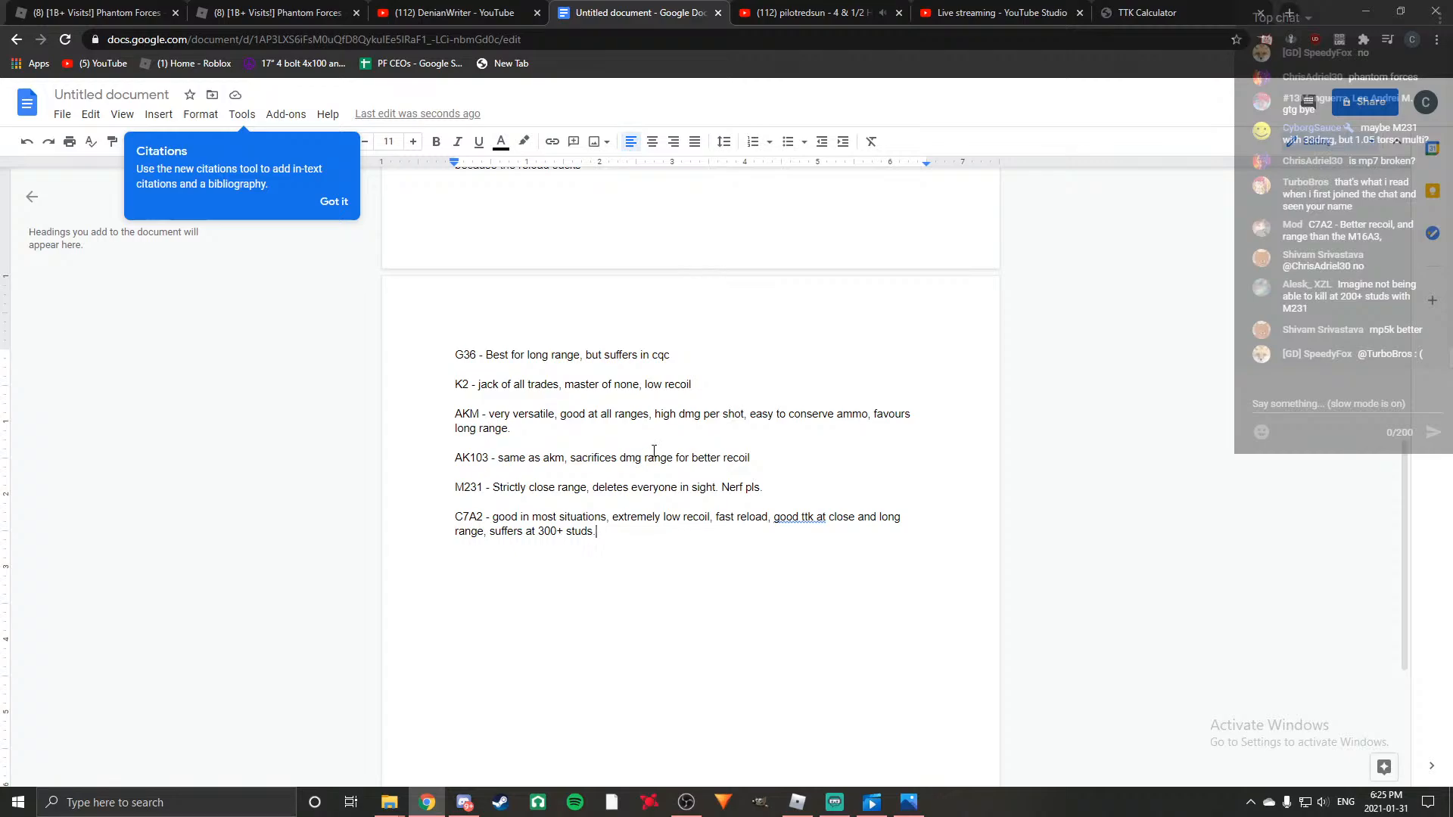
Insert "especially" before "long range" in the C7A2 entry.
text(especiallu)
key(BackSpace)
text(y)
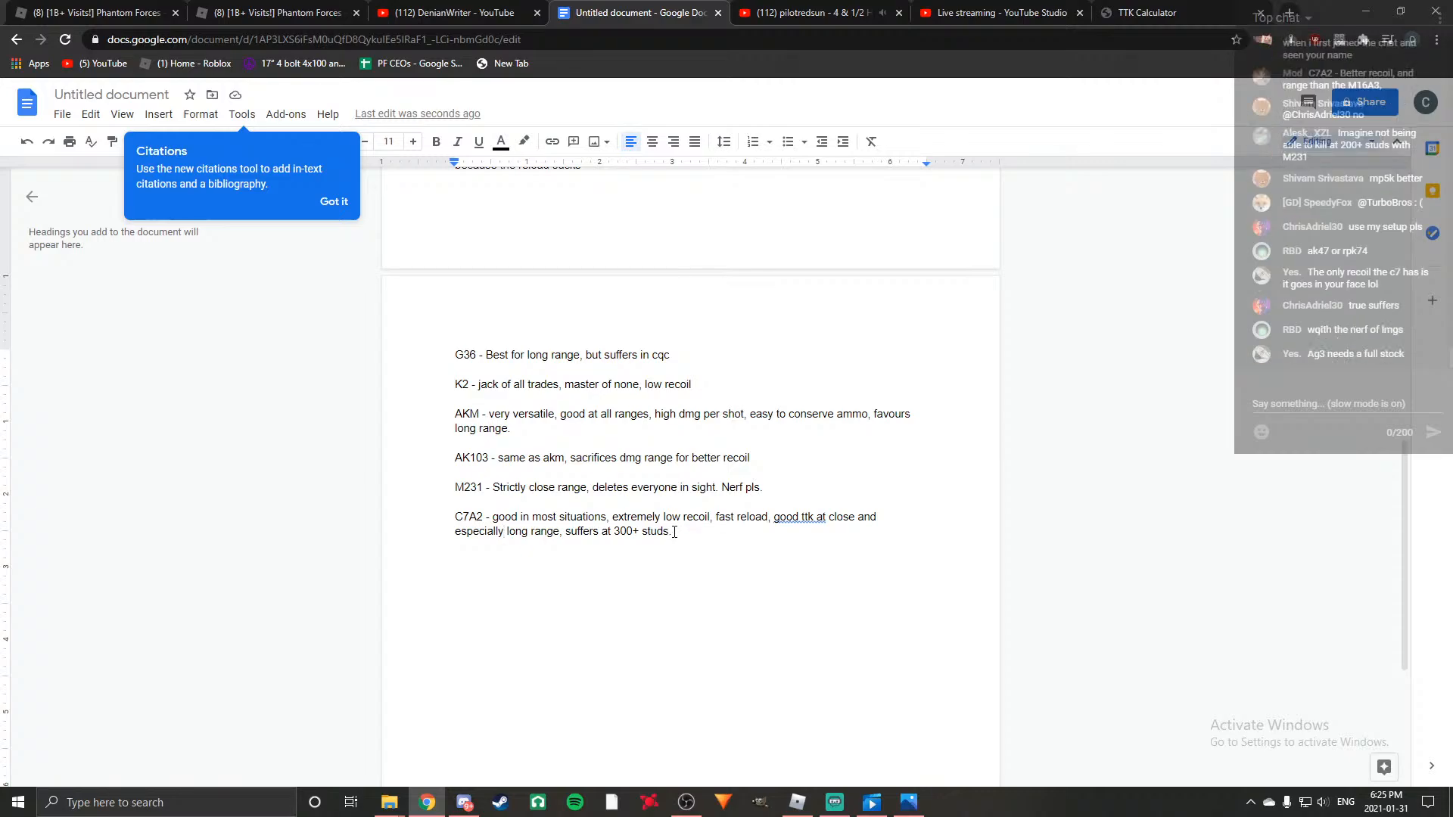
Add the entry "M16A4 - Literally good at everything." below C7A2, separated by a blank line.
scroll(633, 477, up, 4)
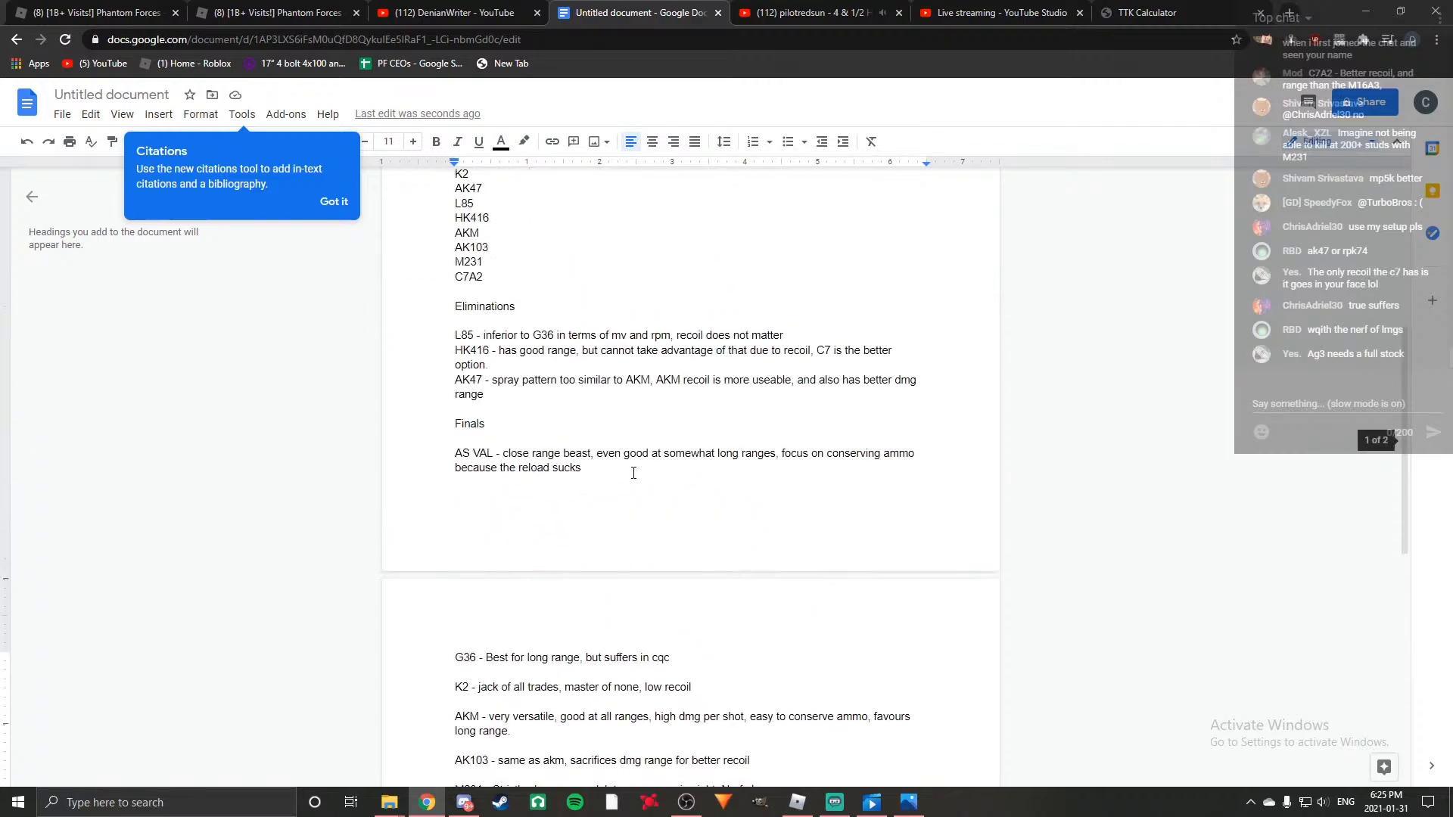
scroll(640, 514, down, 3)
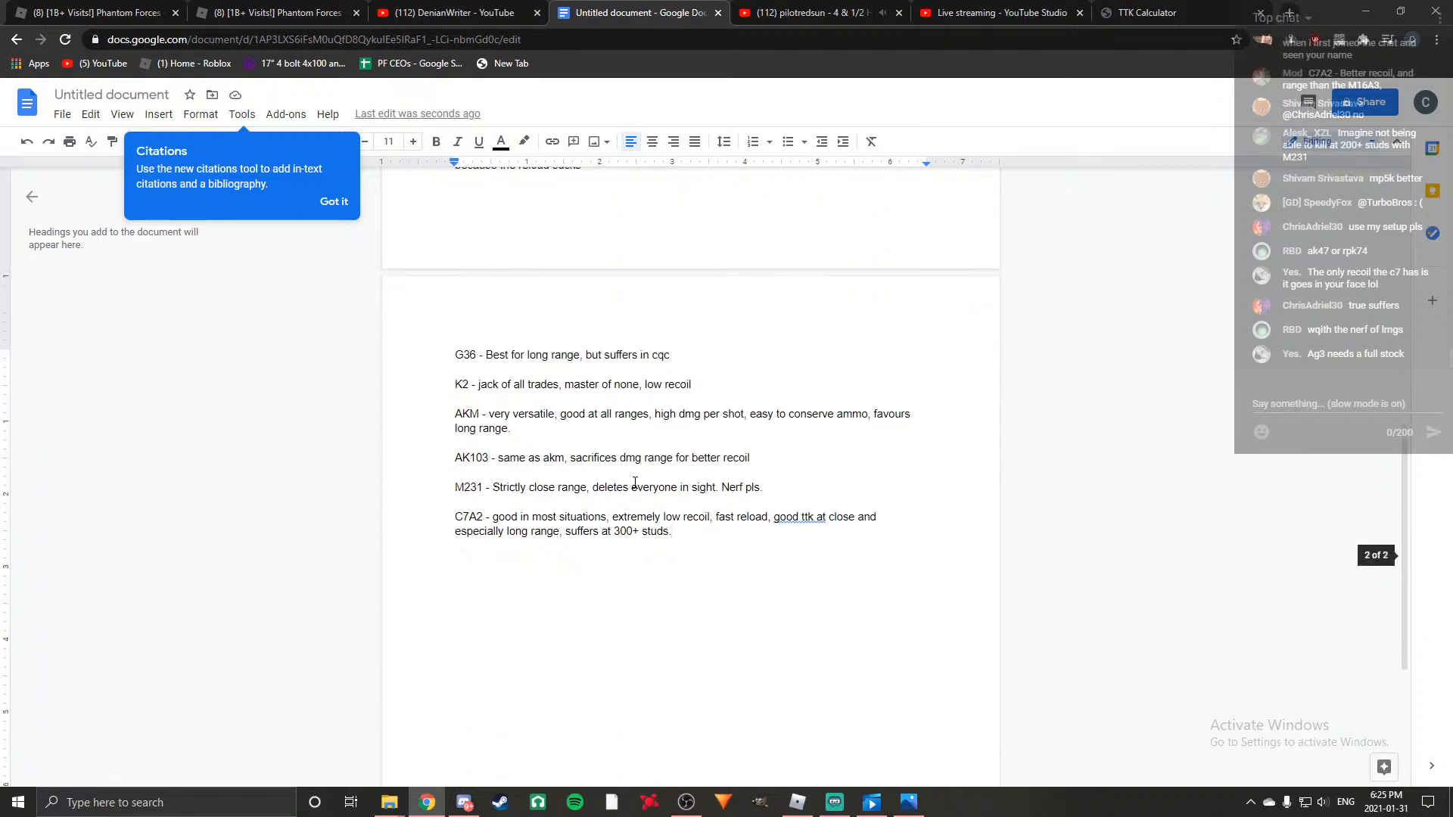
scroll(635, 483, up, 5)
click(615, 619)
scroll(713, 598, down, 2)
scroll(713, 599, down, 3)
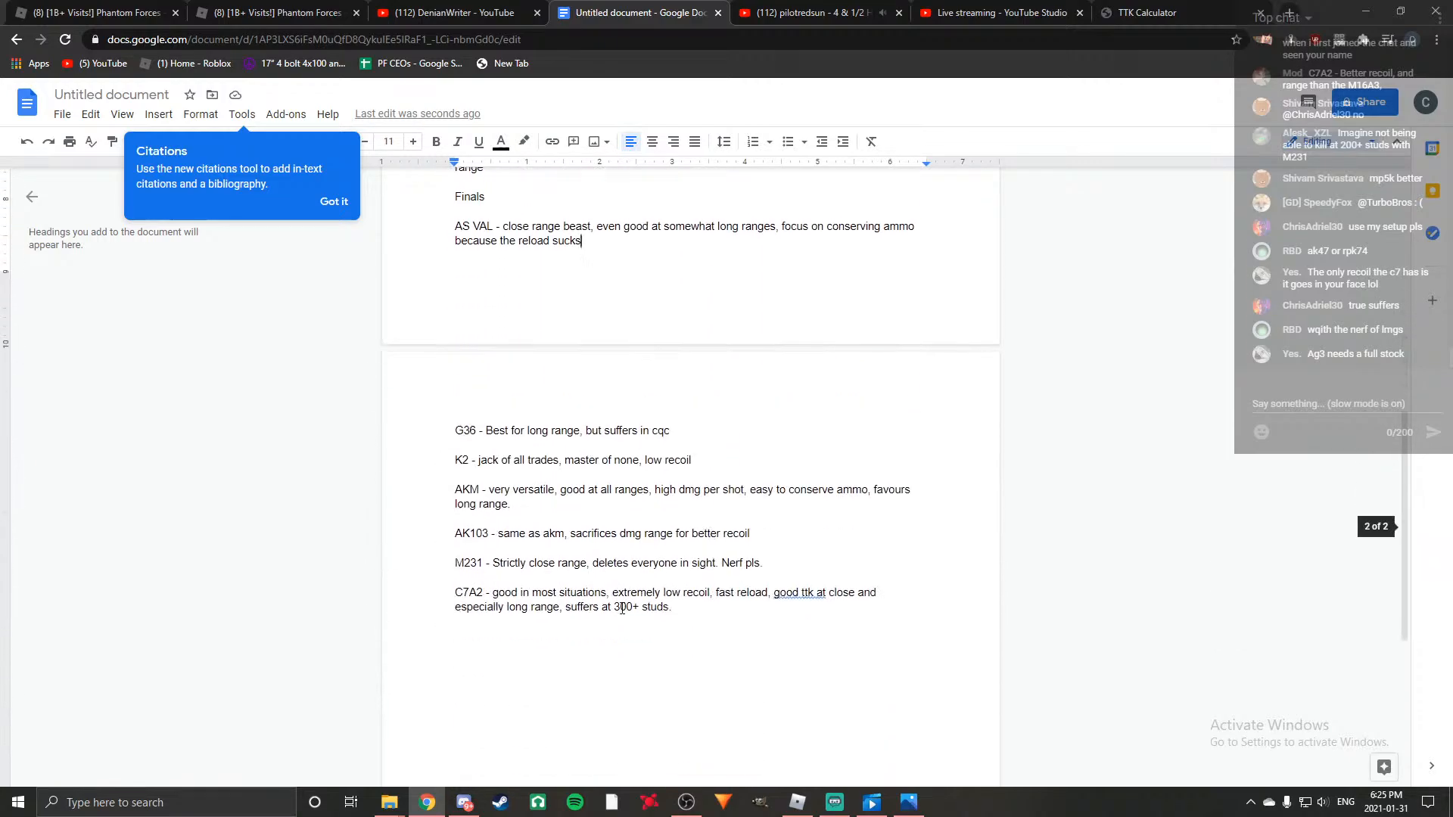
click(703, 610)
key(Return)
key(Return)
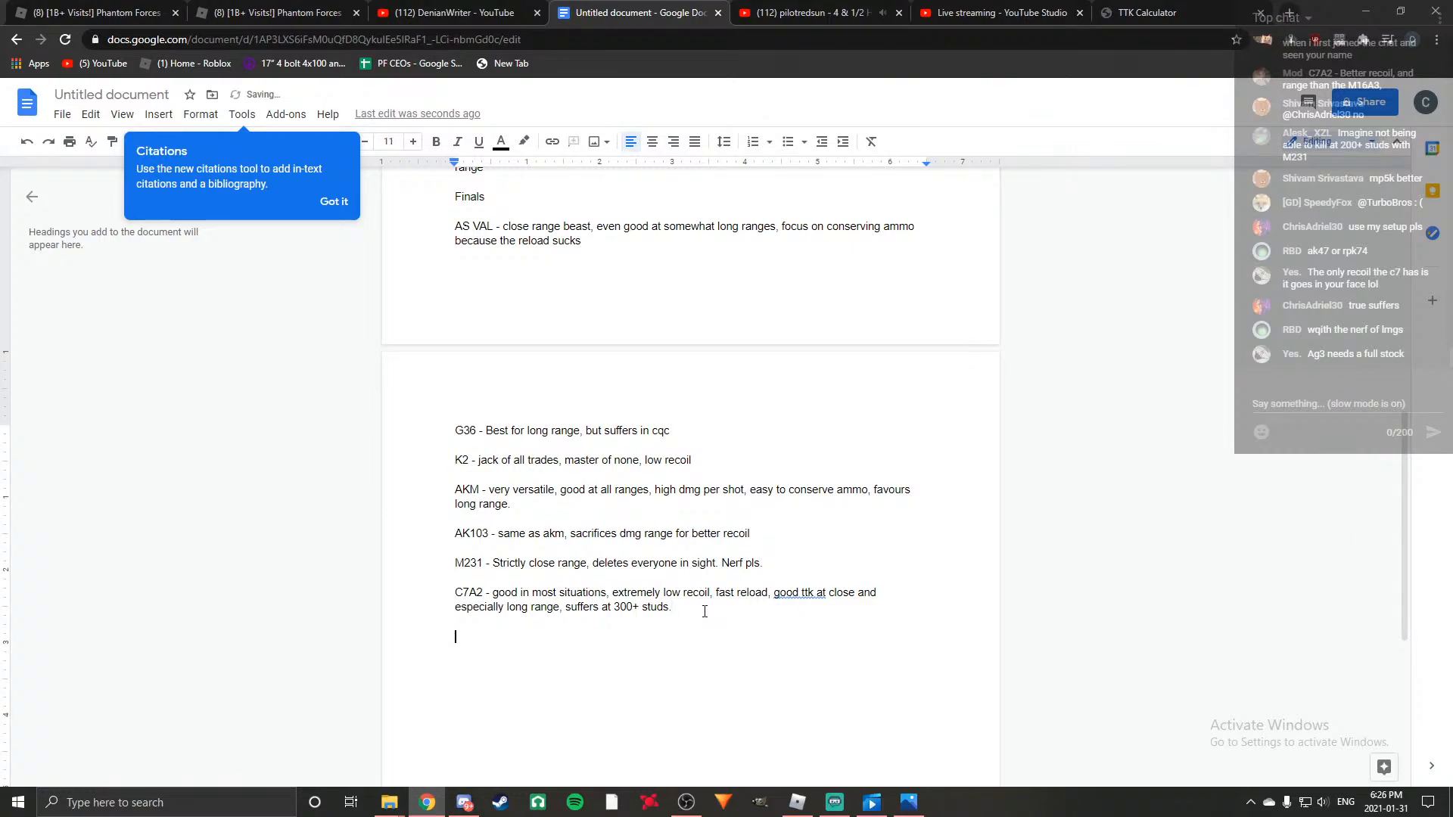
text(M16A4 - very)
key(BackSpace)
key(BackSpace)
key(BackSpace)
key(BackSpace)
key(BackSpace)
text(Literally good at everything)
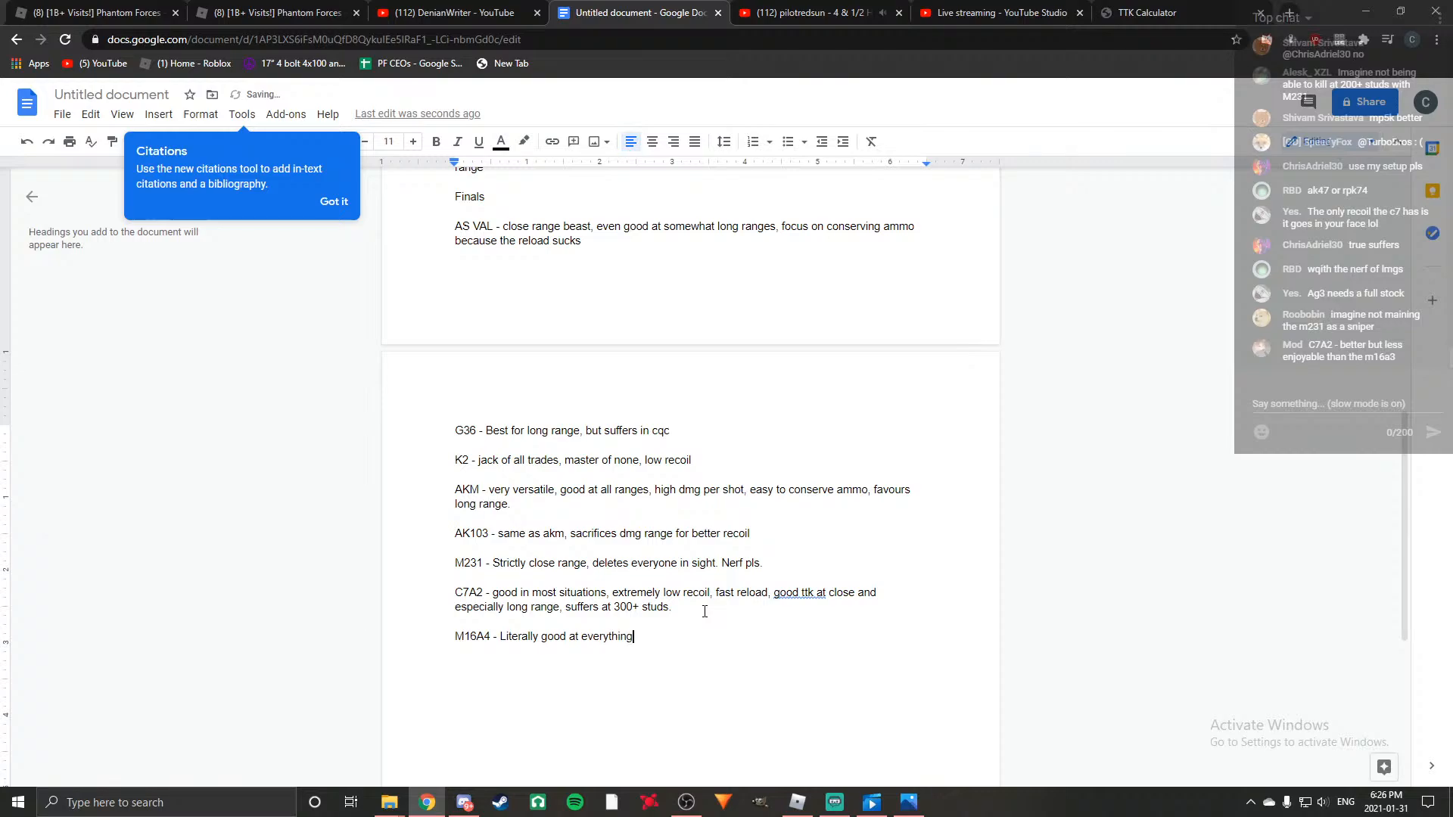
text(. )
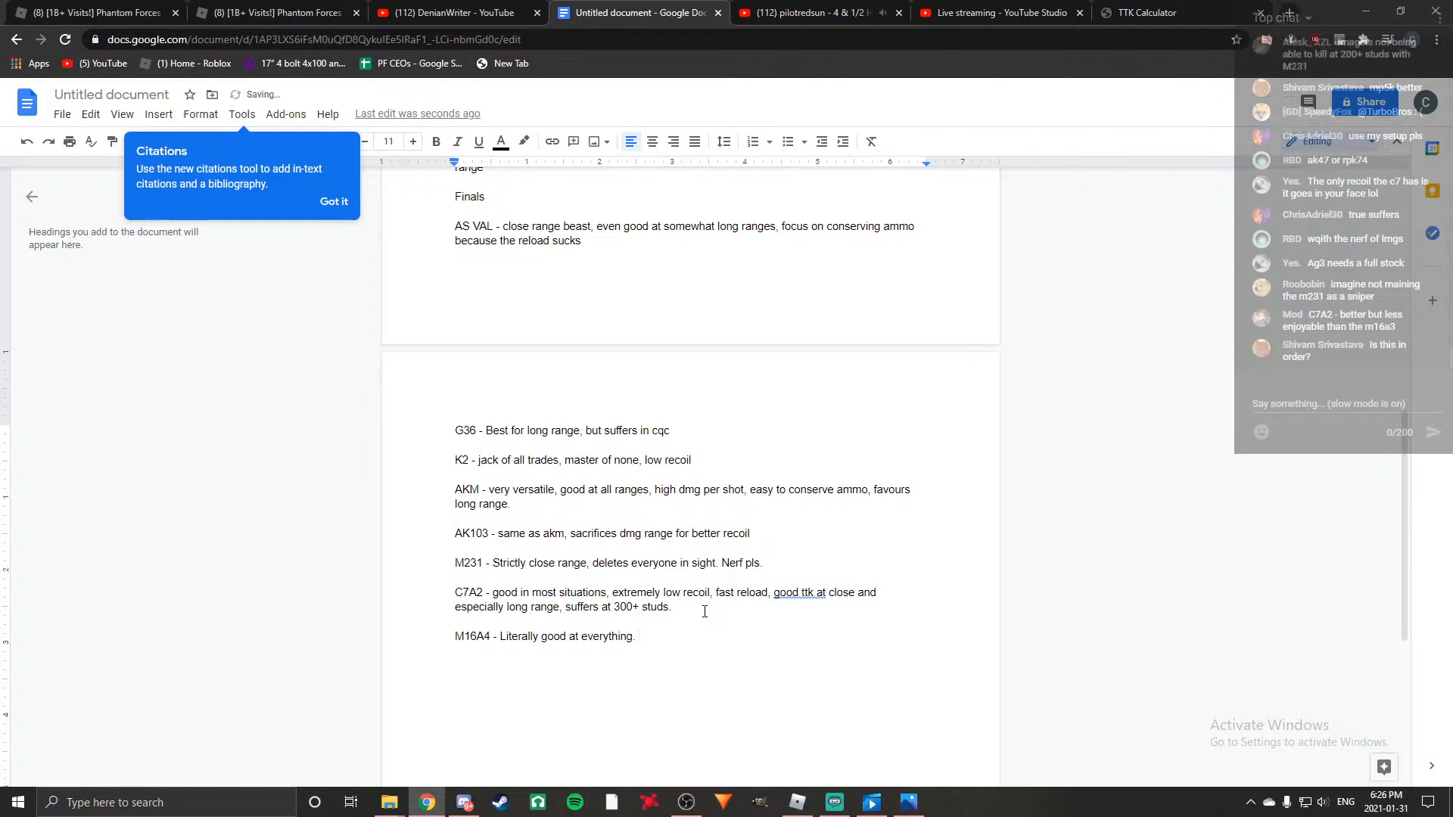
text(Will out Dp)
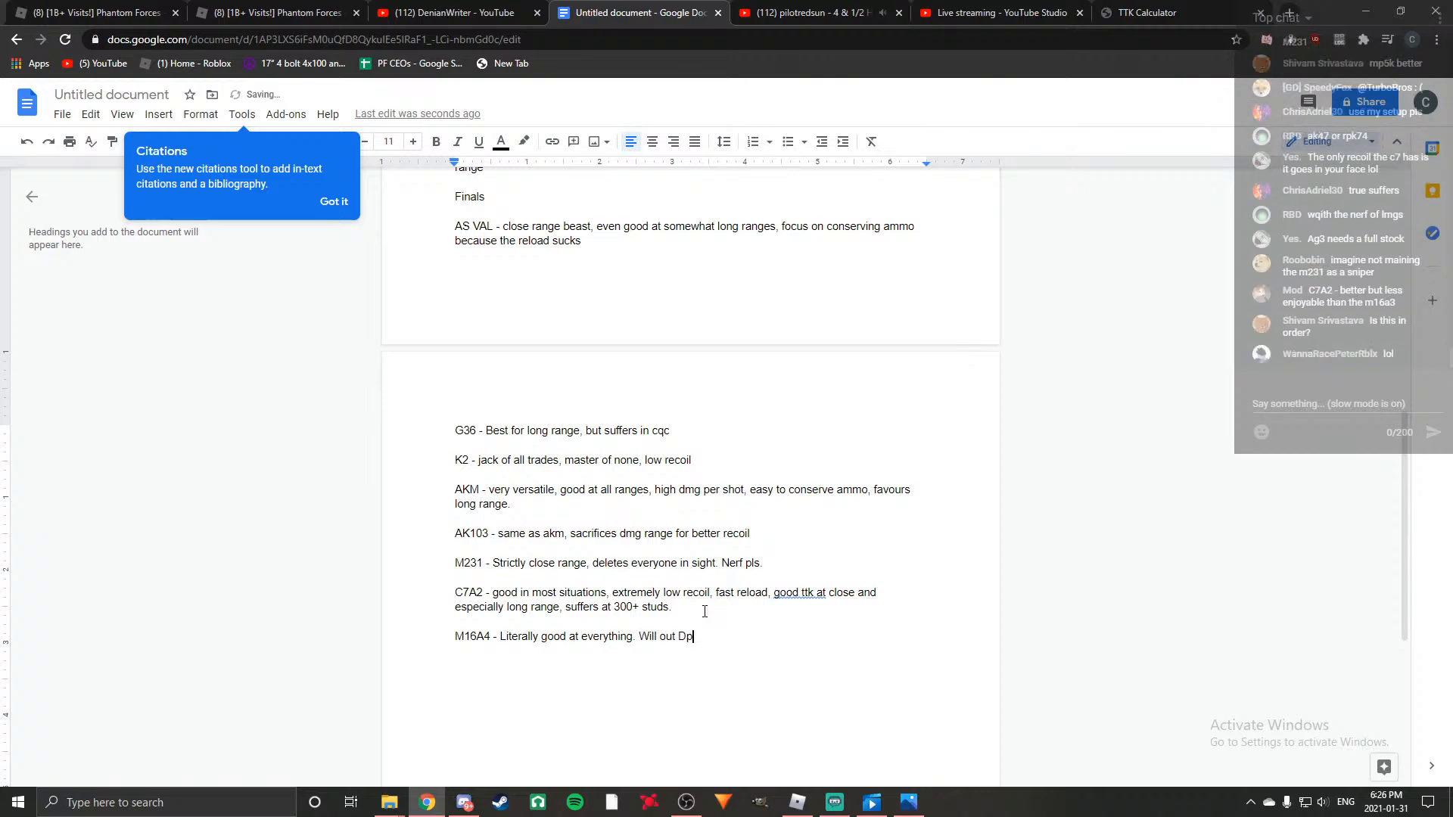
Continue the M16A4 entry with "Will out DPS almost every AR at any range, has".
key(BackSpace)
text(PS almost every AR at aunty)
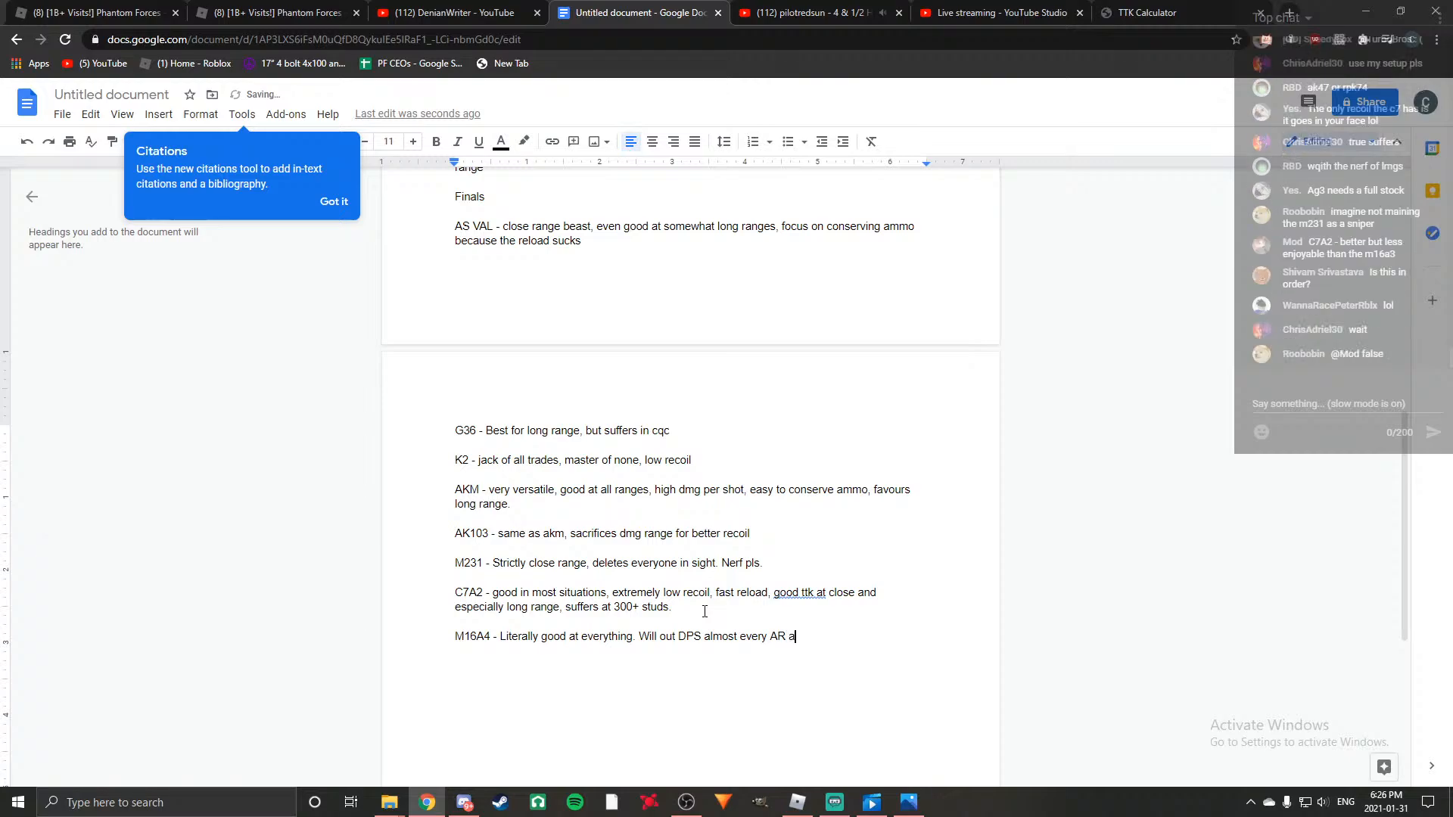
key(BackSpace)
key(BackSpace)
key(BackSpace)
key(BackSpace)
key(BackSpace)
text(ny range, has )
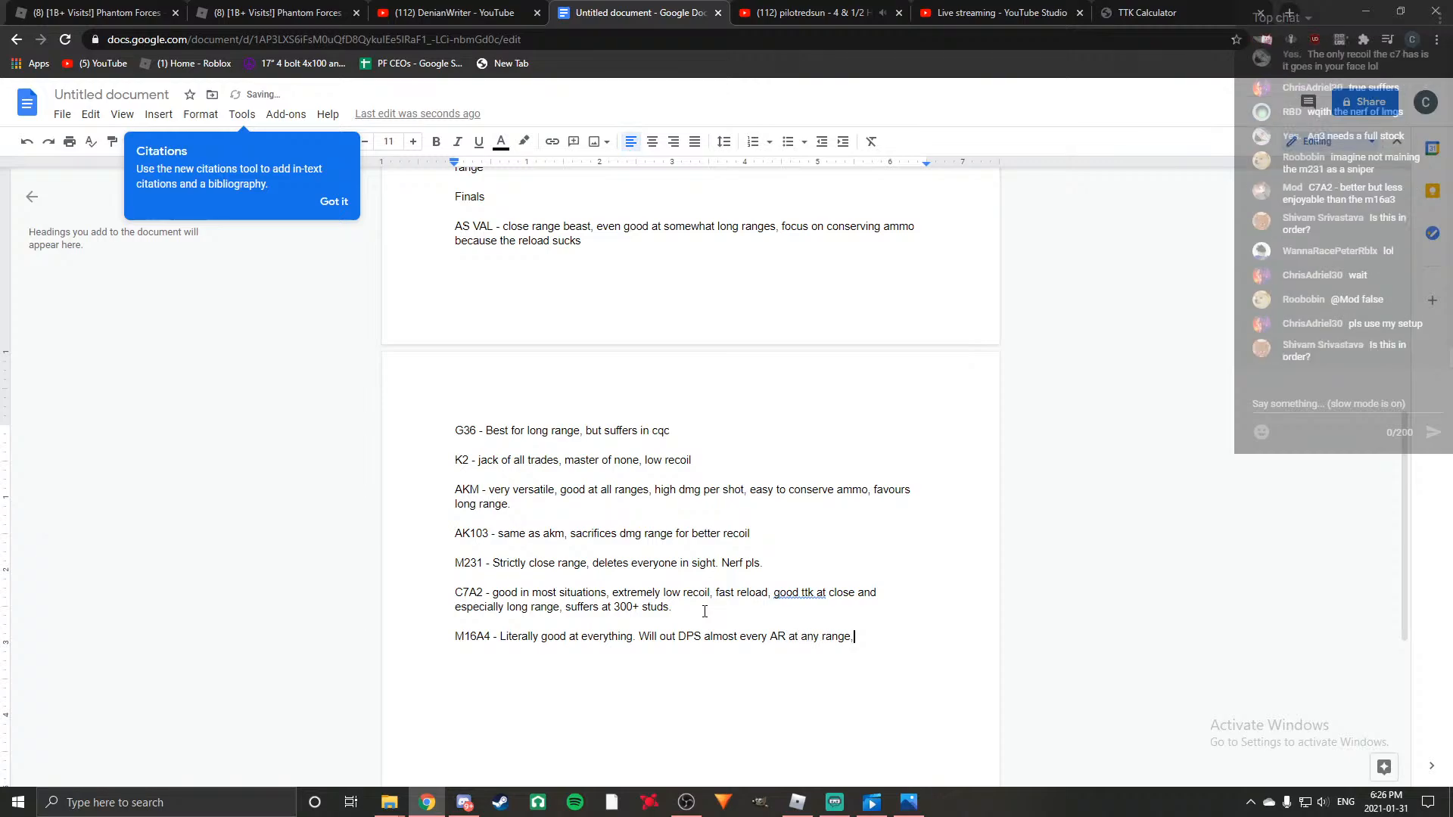
text(no recoil and fast reload)
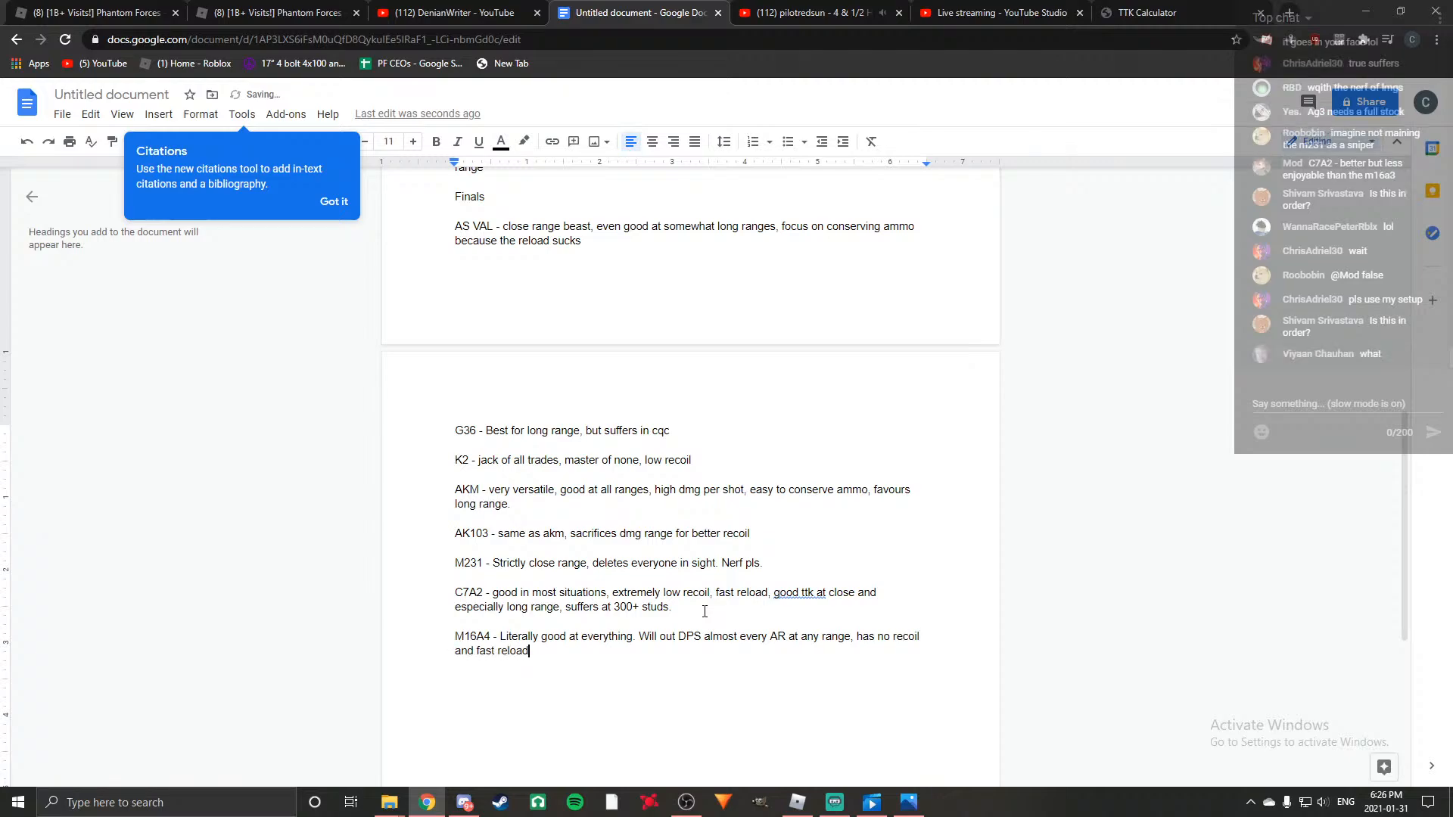
text(. Only weakn)
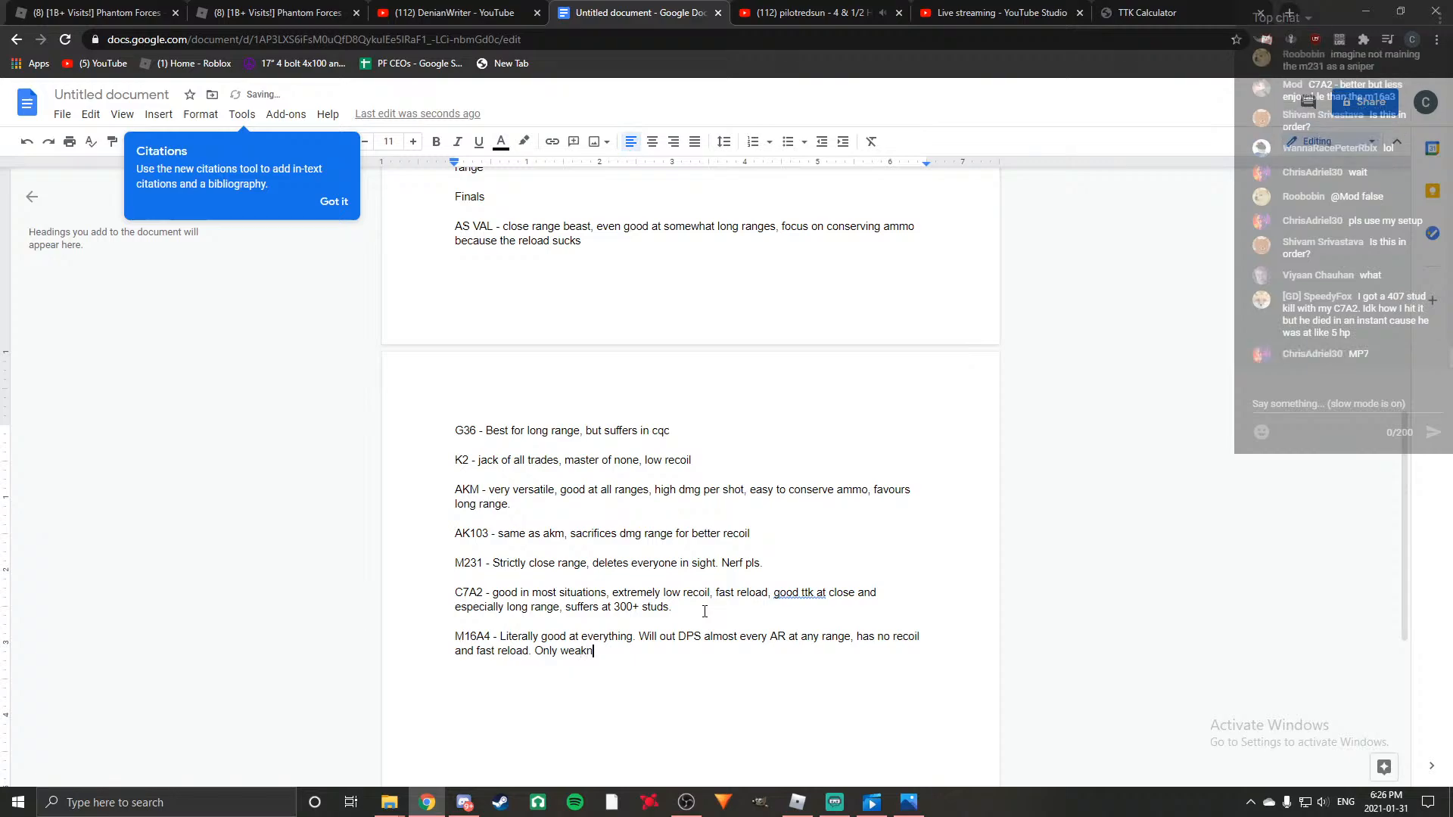
text(ess is burst.)
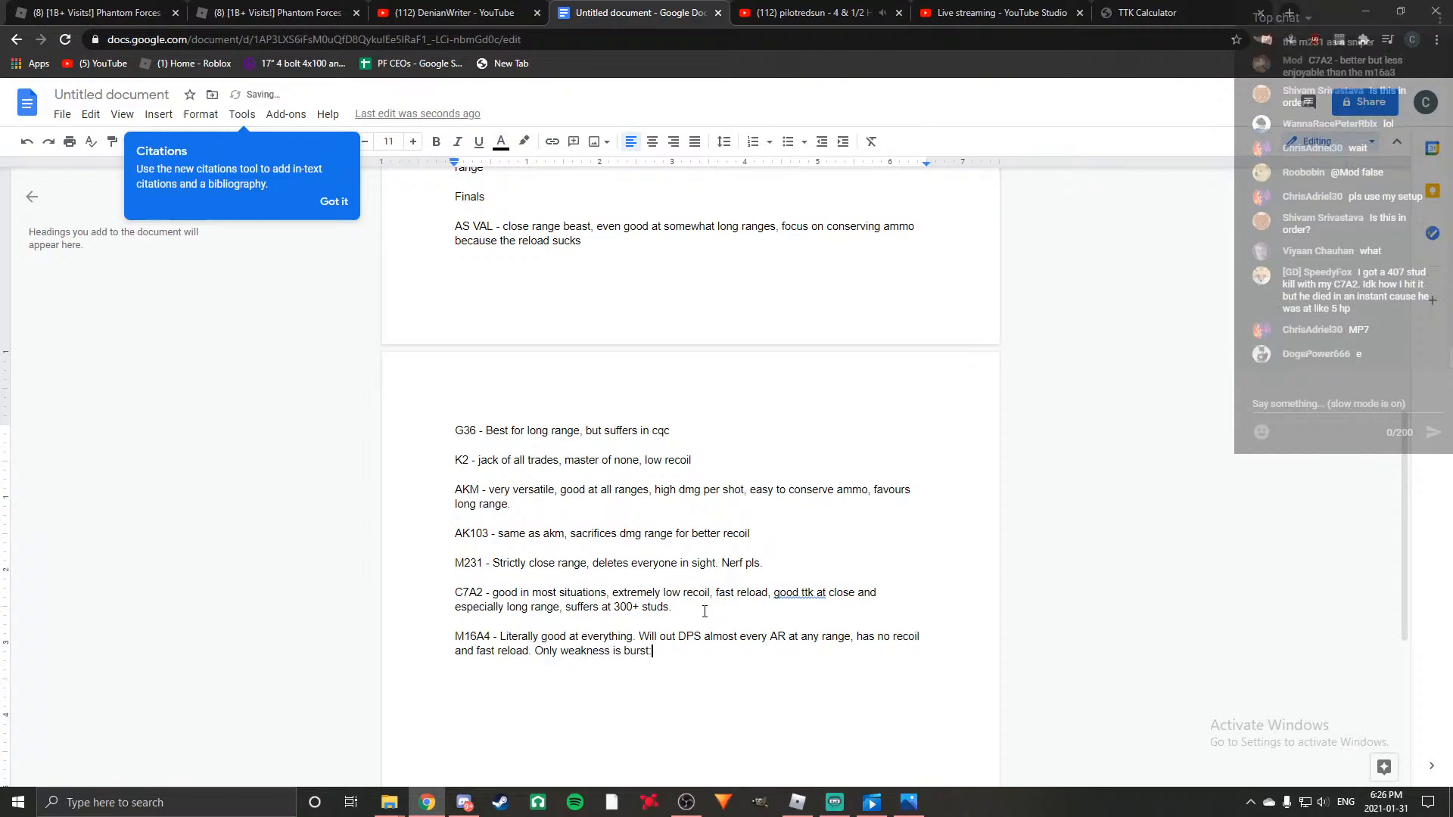
Add "Only weakness is burst (not hard to learn)" to the end of the M16A4 entry.
key(BackSpace)
text((not hard to learn)
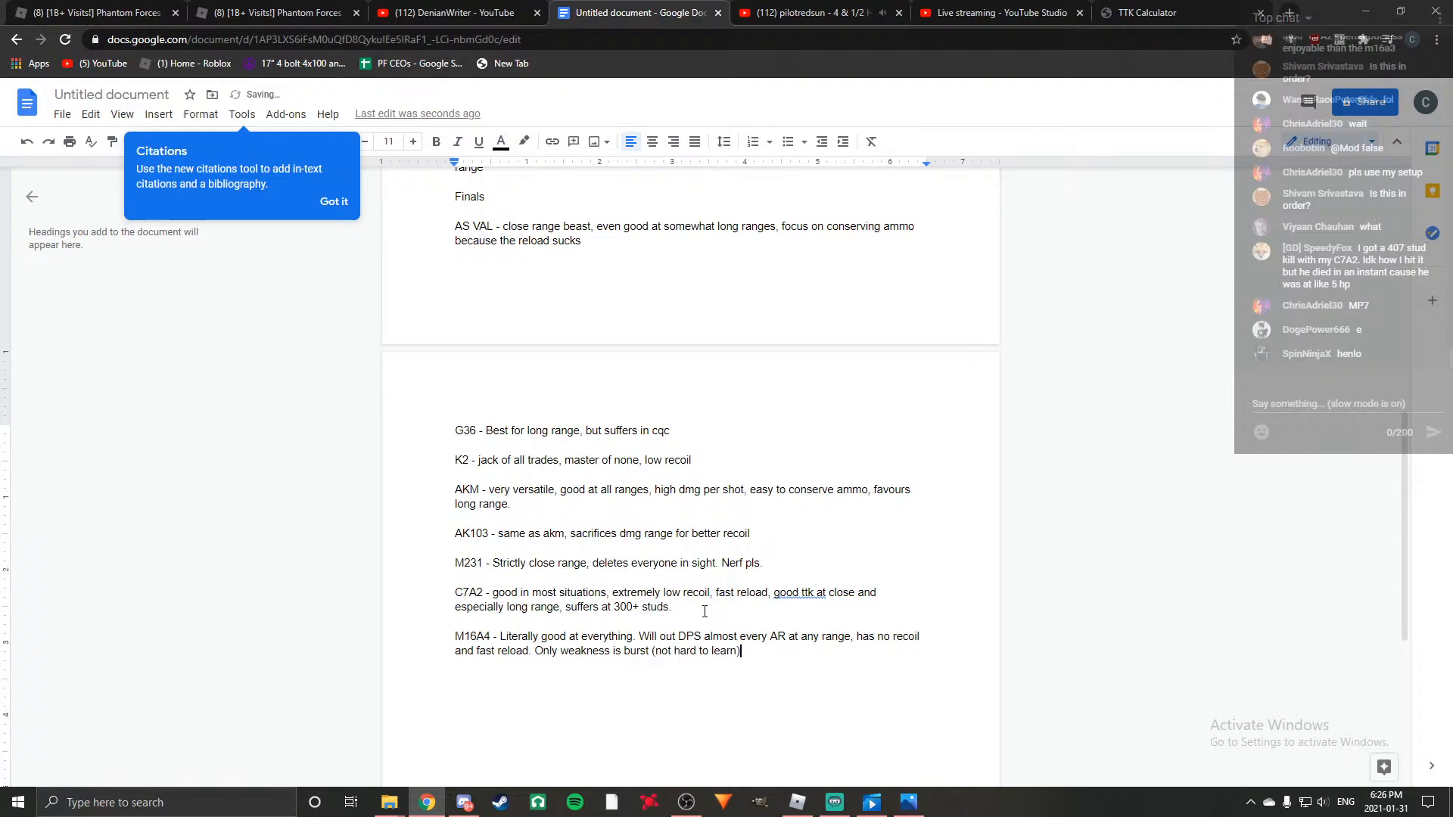
Review the top tier guns list, the eliminations and all the finals entries in the script.
scroll(638, 505, up, 10)
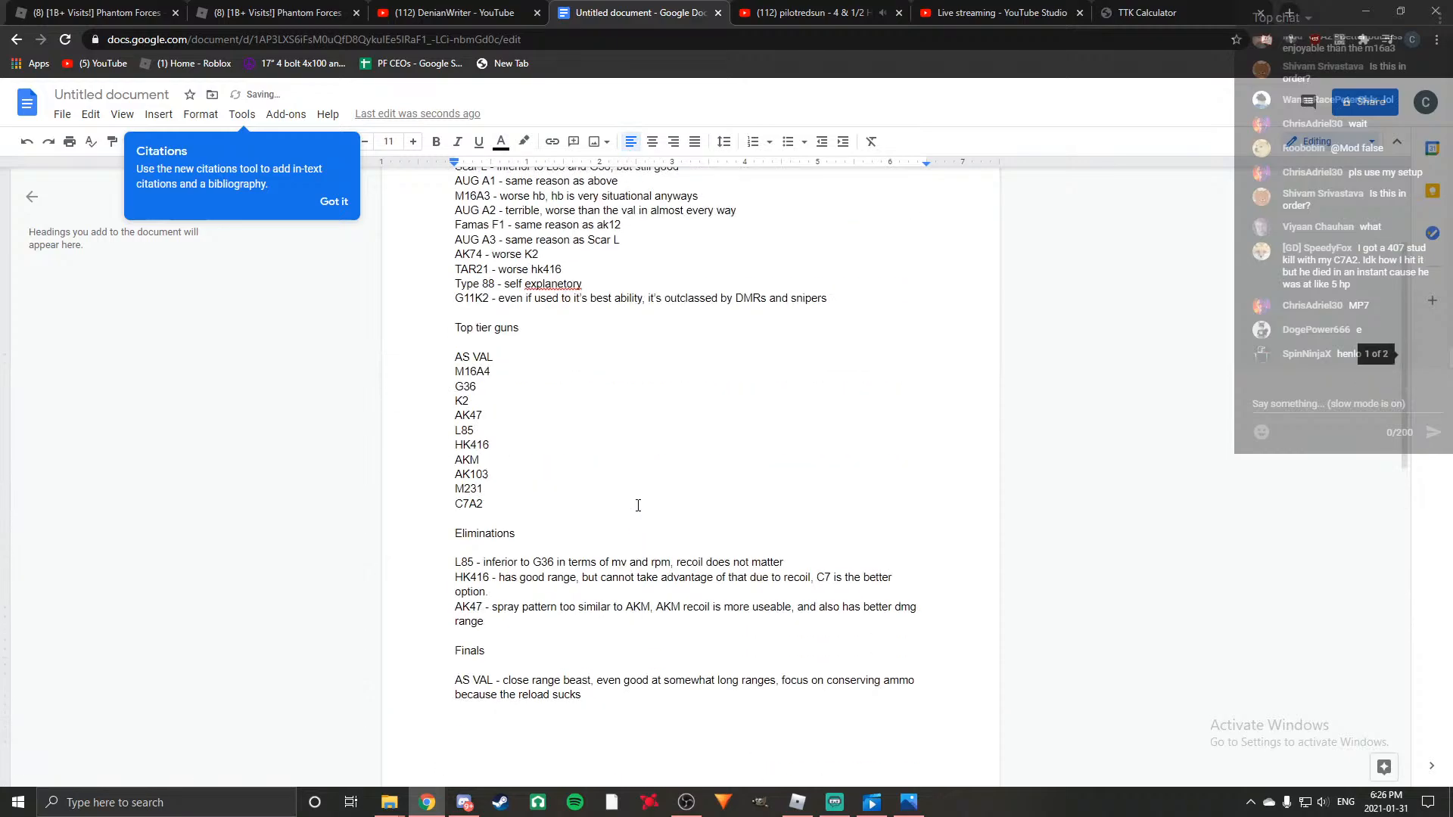
scroll(777, 452, down, 10)
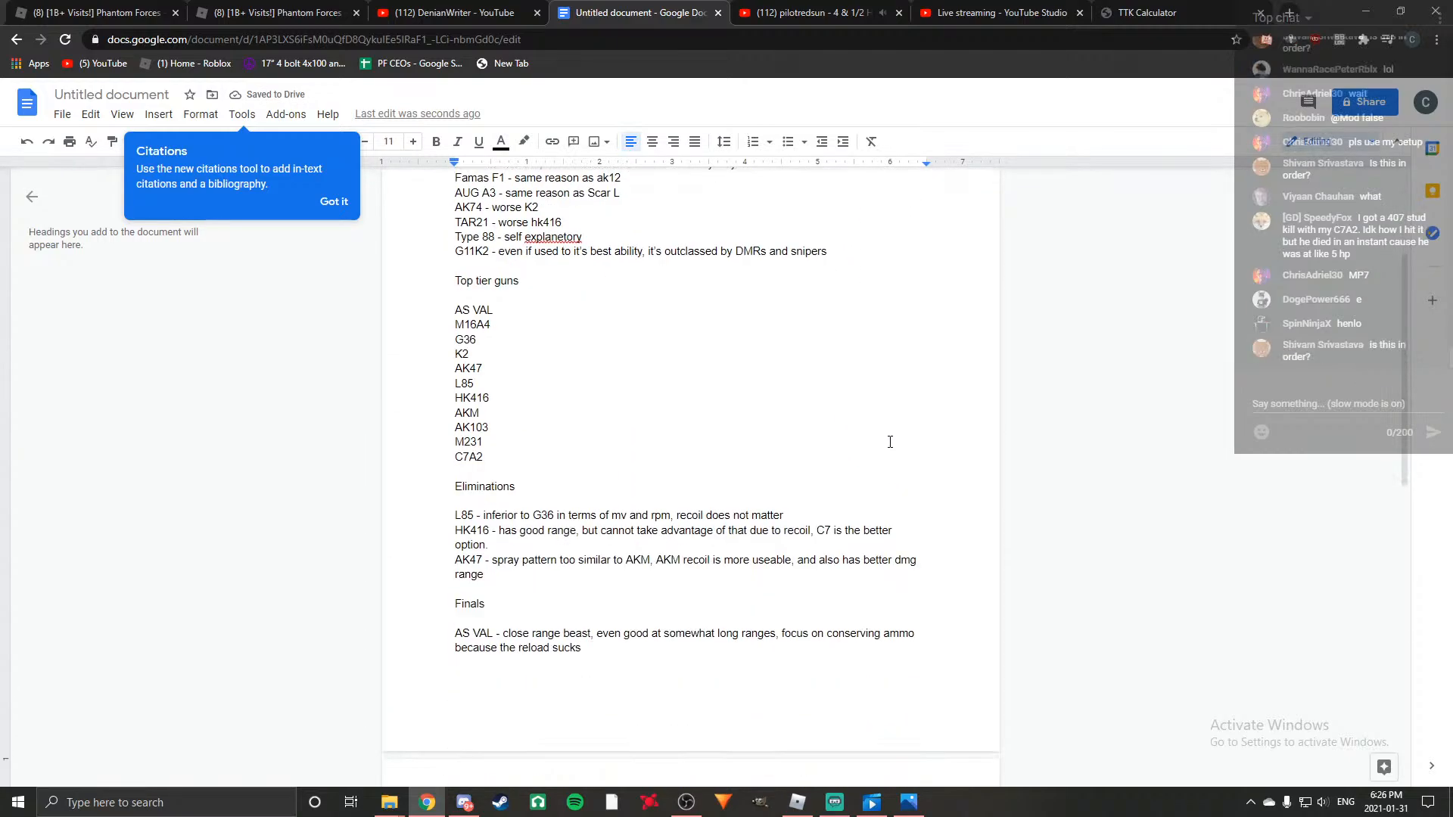
scroll(853, 435, up, 3)
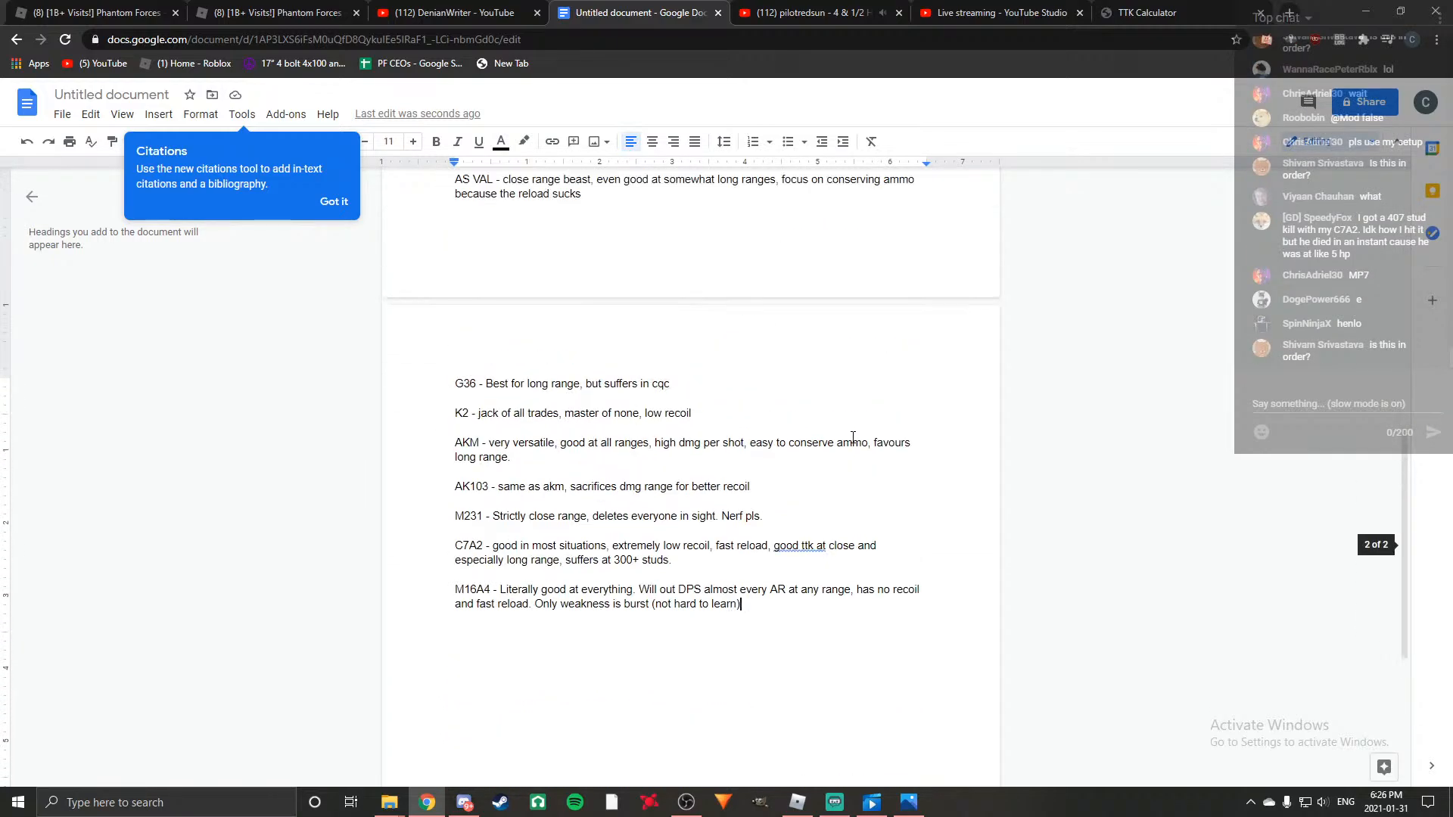
scroll(504, 413, up, 2)
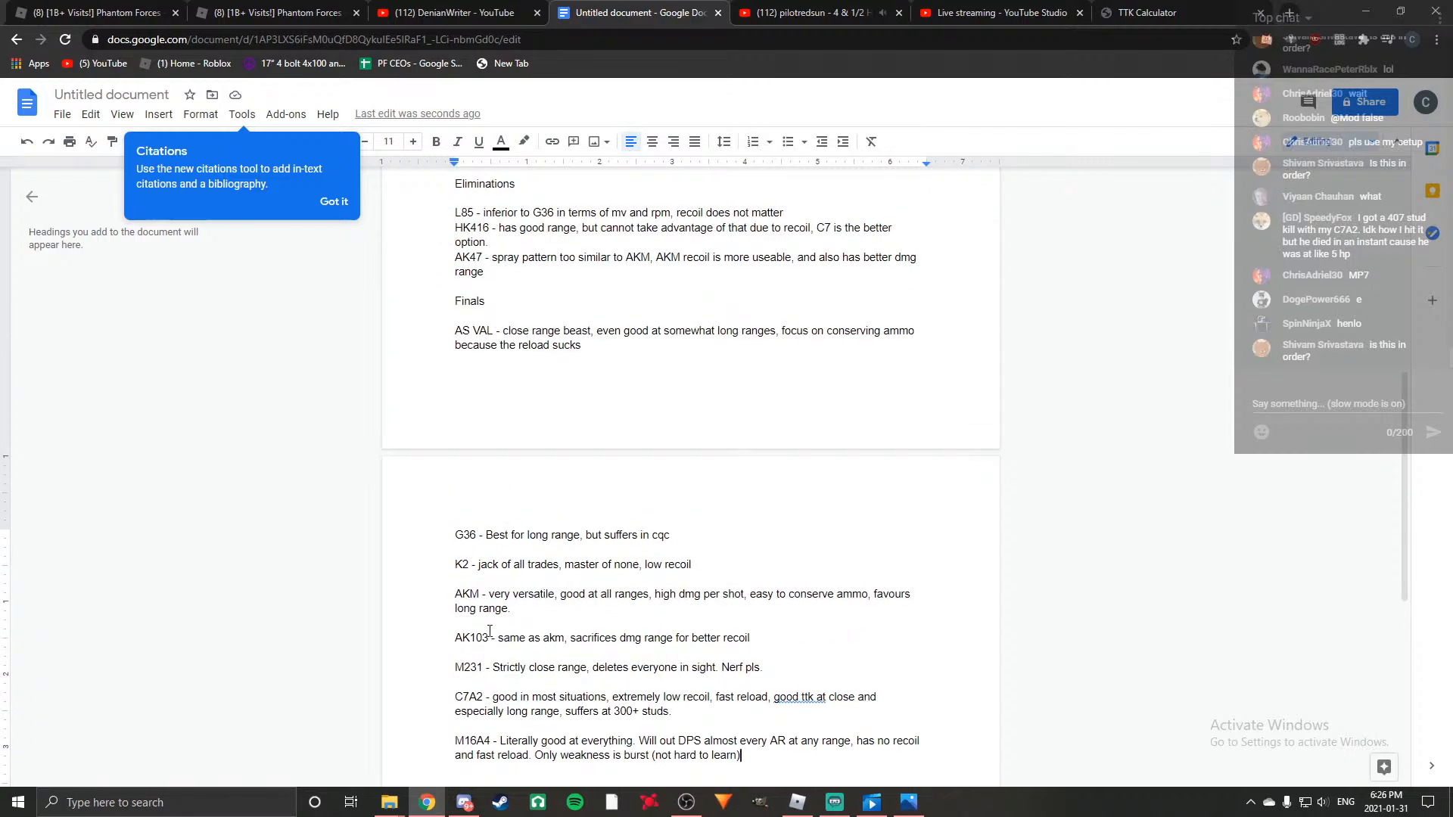
scroll(514, 714, down, 1)
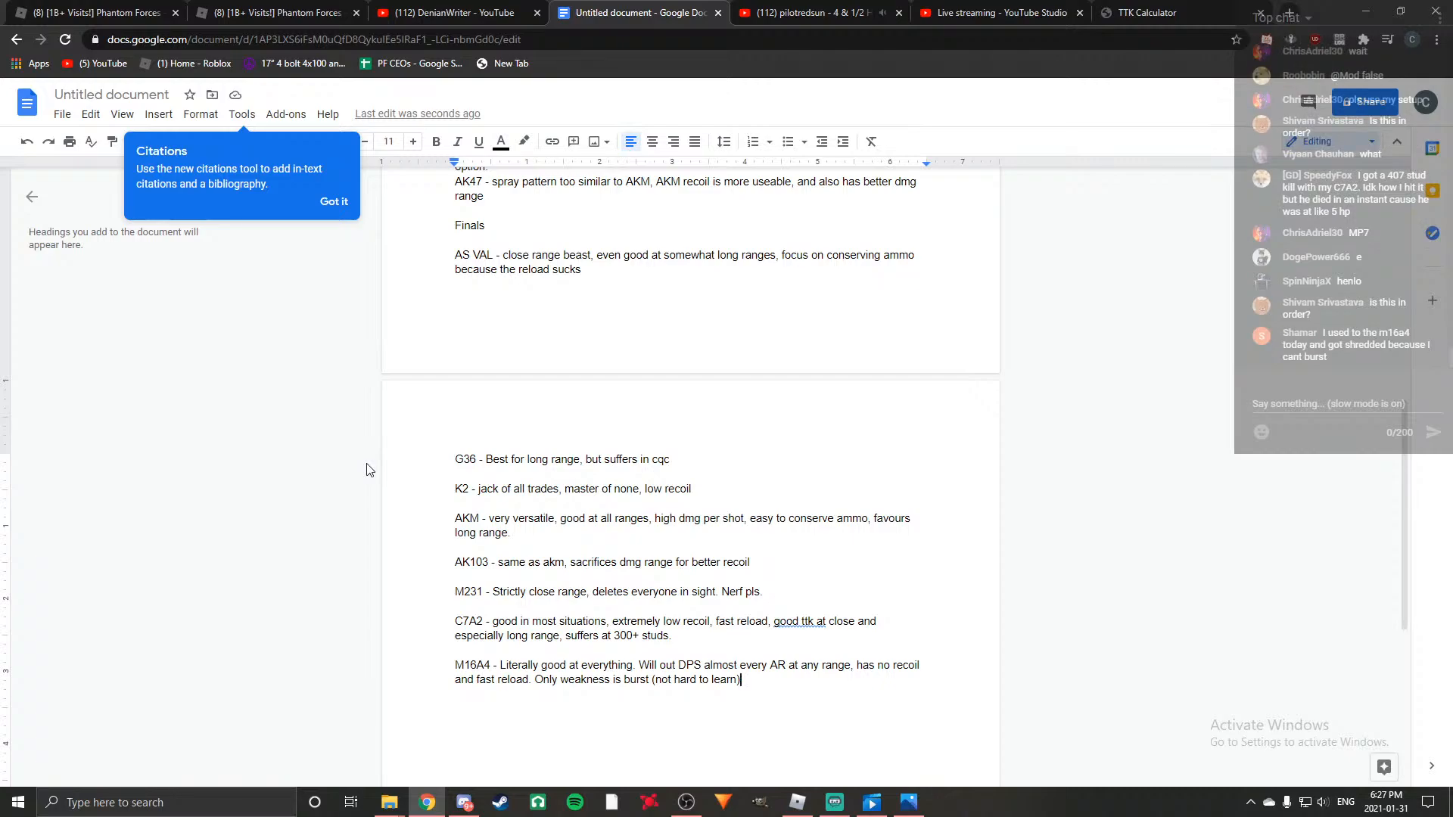
scroll(371, 473, up, 1)
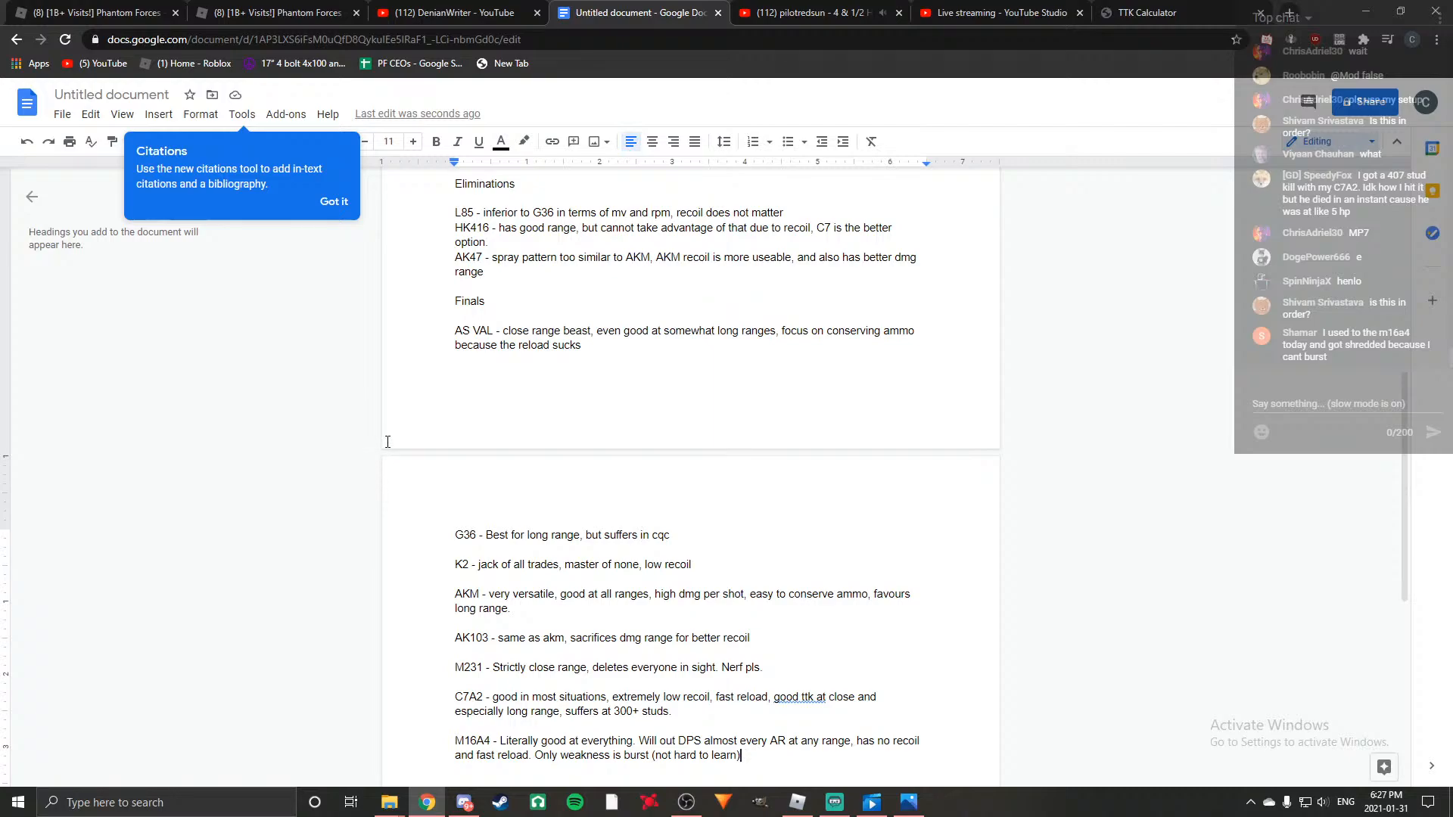
scroll(388, 442, down, 3)
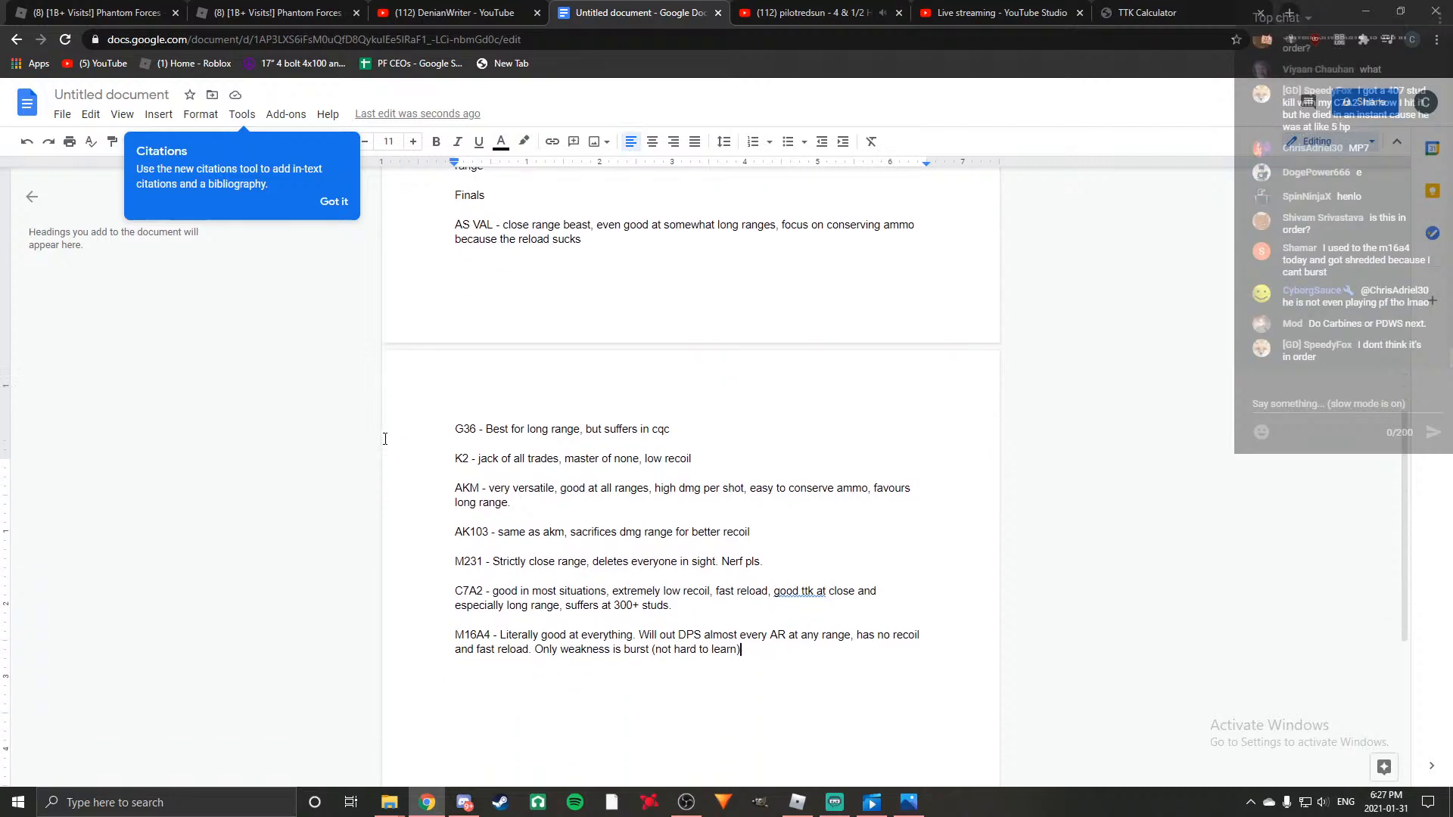
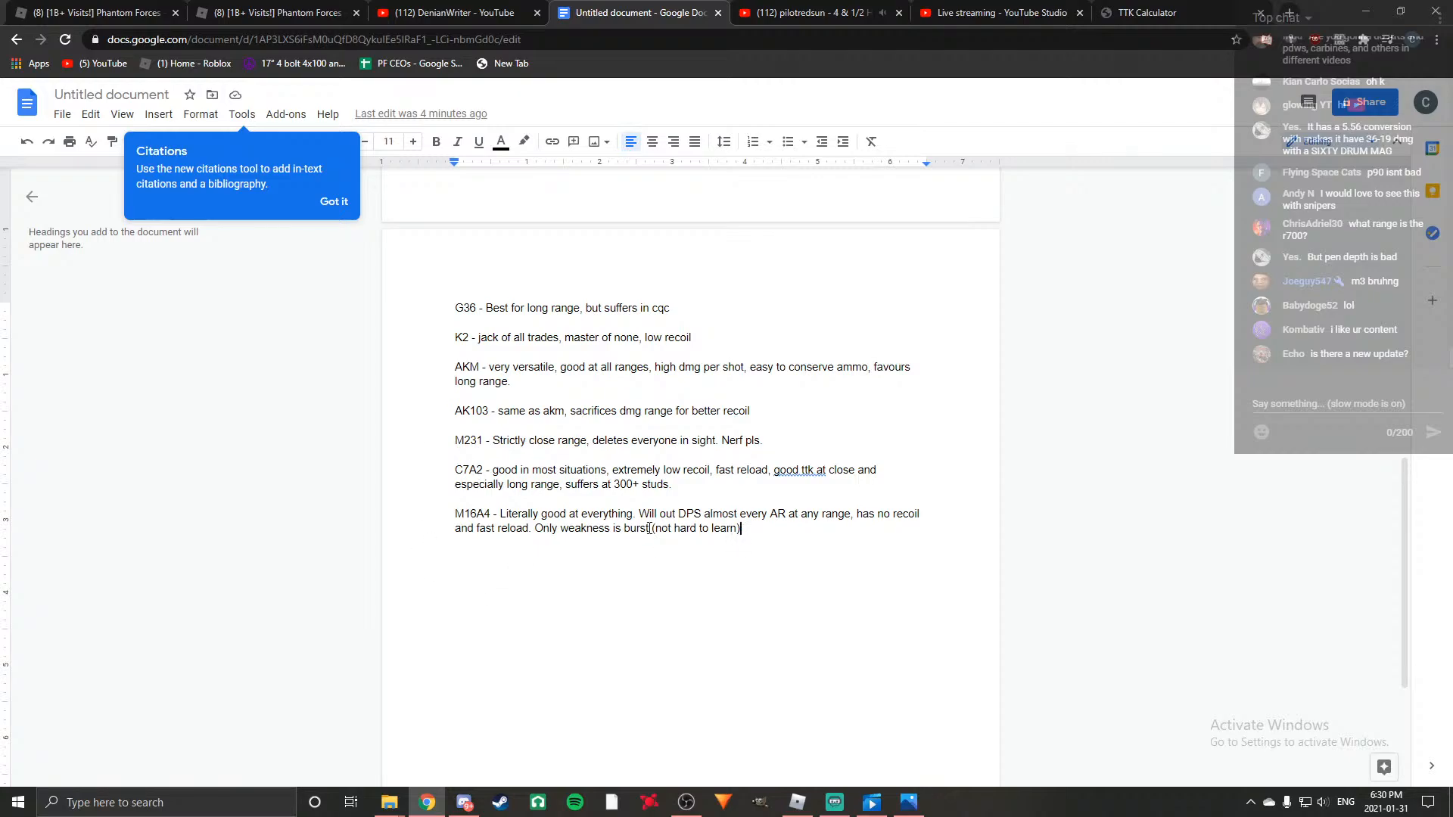
Add the heading "SCRIPT" on its own line below the M16A4 entry.
scroll(769, 551, down, 1)
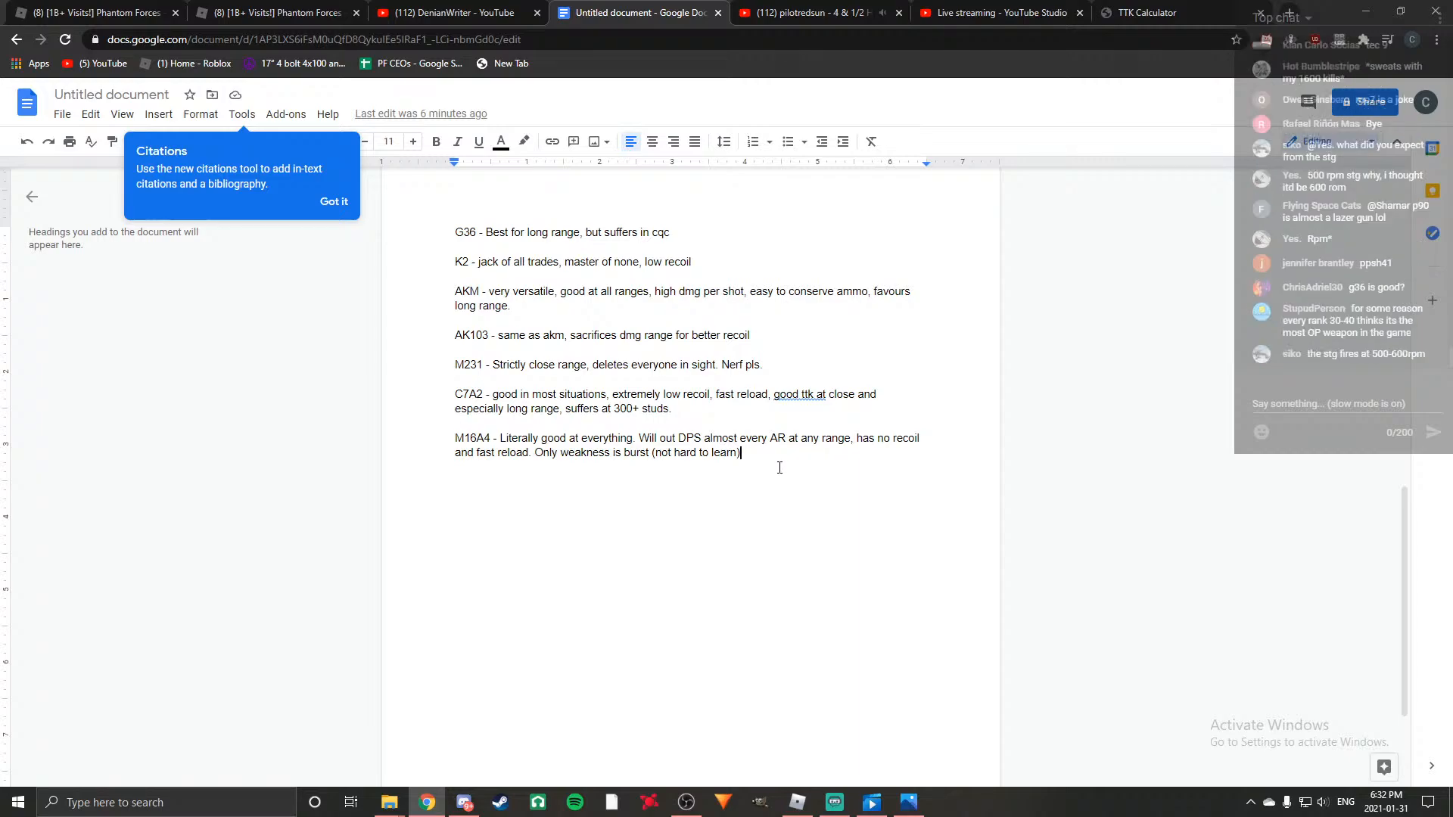
key(Return)
key(Return)
text(SCRIPT)
key(BackSpace)
key(BackSpace)
key(BackSpace)
text(IPT)
key(Return)
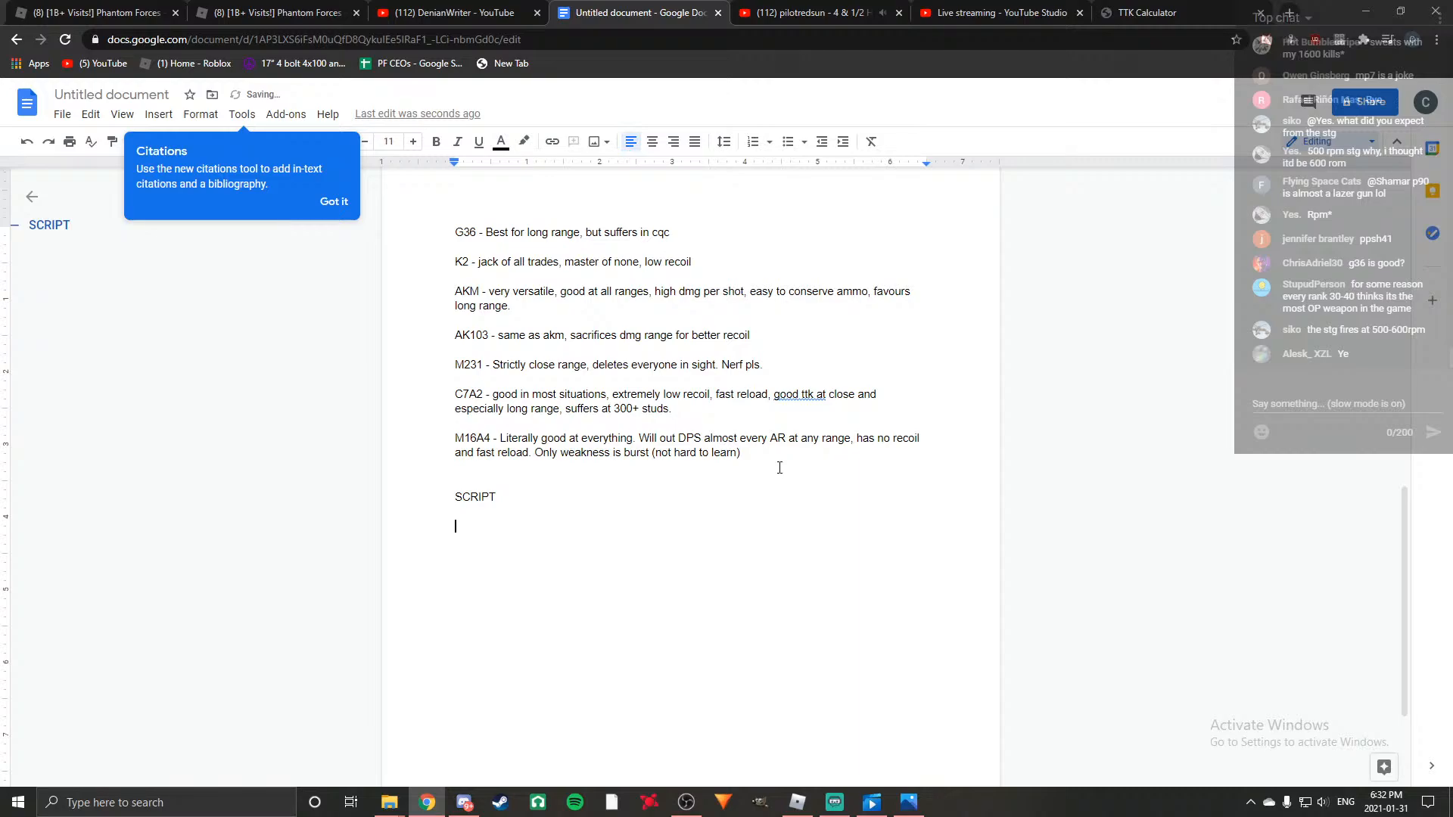
Begin the script's opening sentence with "Today we're going to be figuring out what the".
text(TOday)
key(BackSpace)
key(BackSpace)
key(BackSpace)
key(BackSpace)
key(BackSpace)
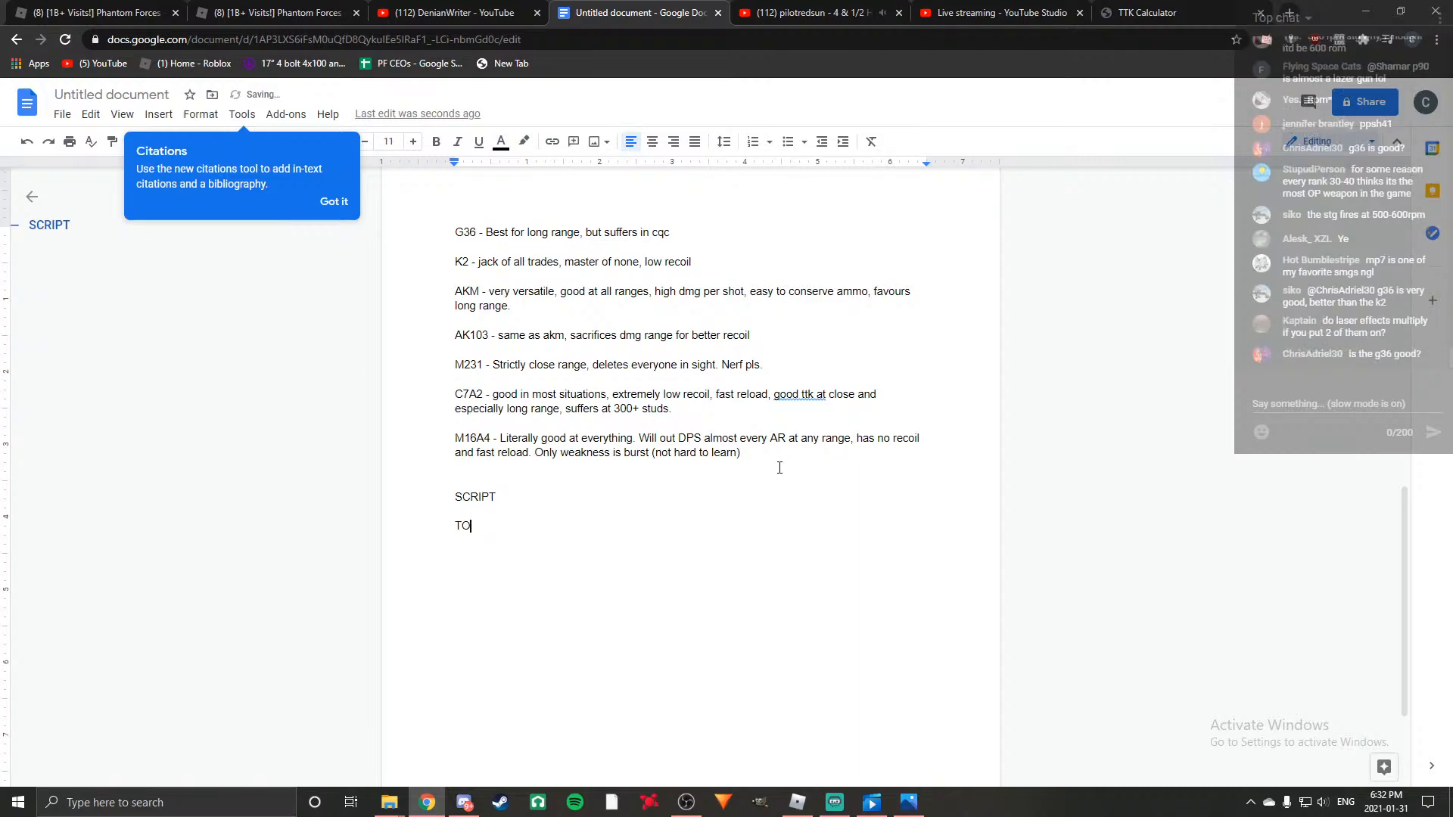
text(oday we)
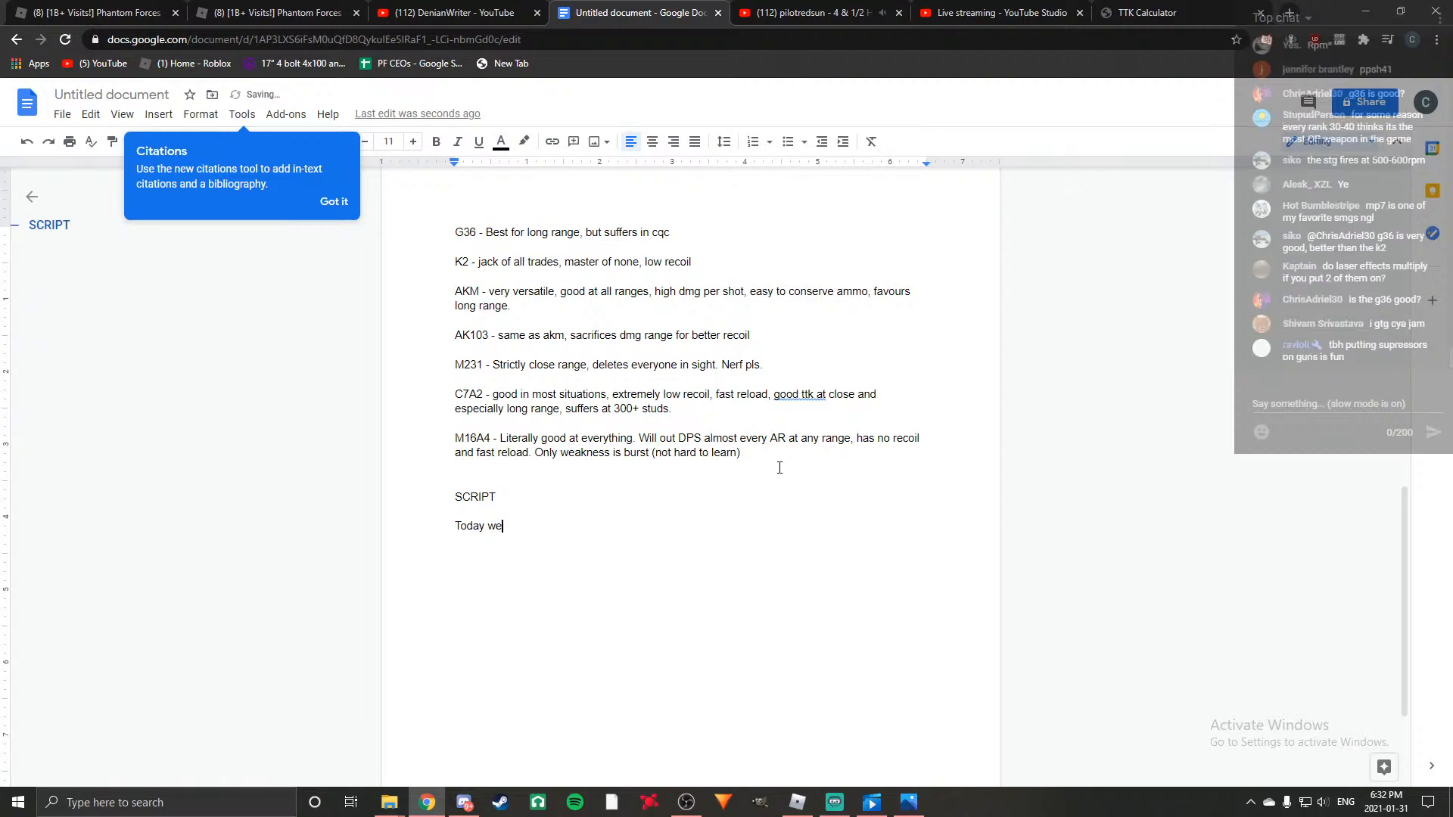
text('re going to be figuring)
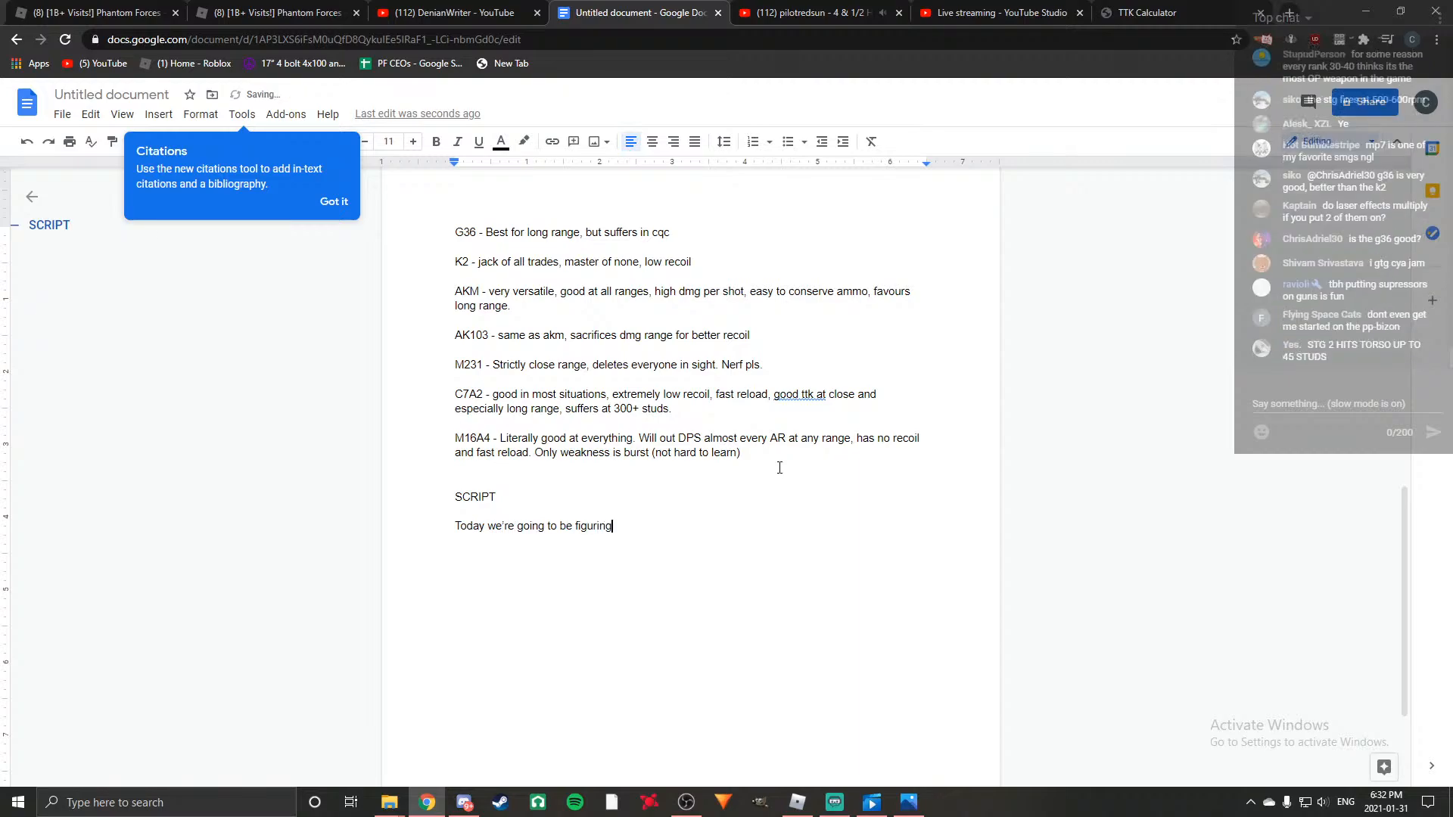
text( out what the best AR)
Continue the opening sentence with "best assault rifle in the game is, according to your playstyle".
key(BackSpace)
key(BackSpace)
text(as)
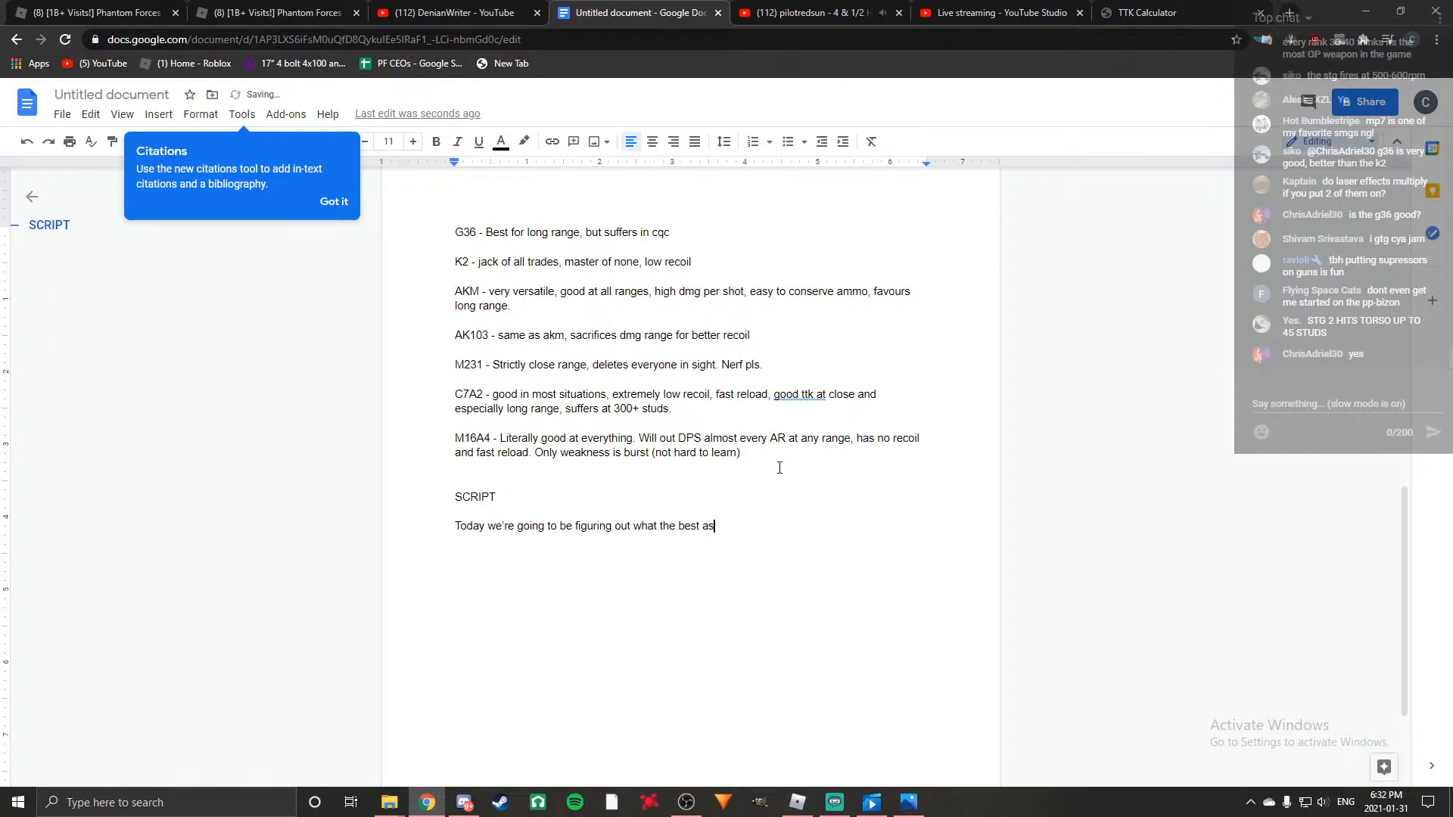
text(sault rifle)
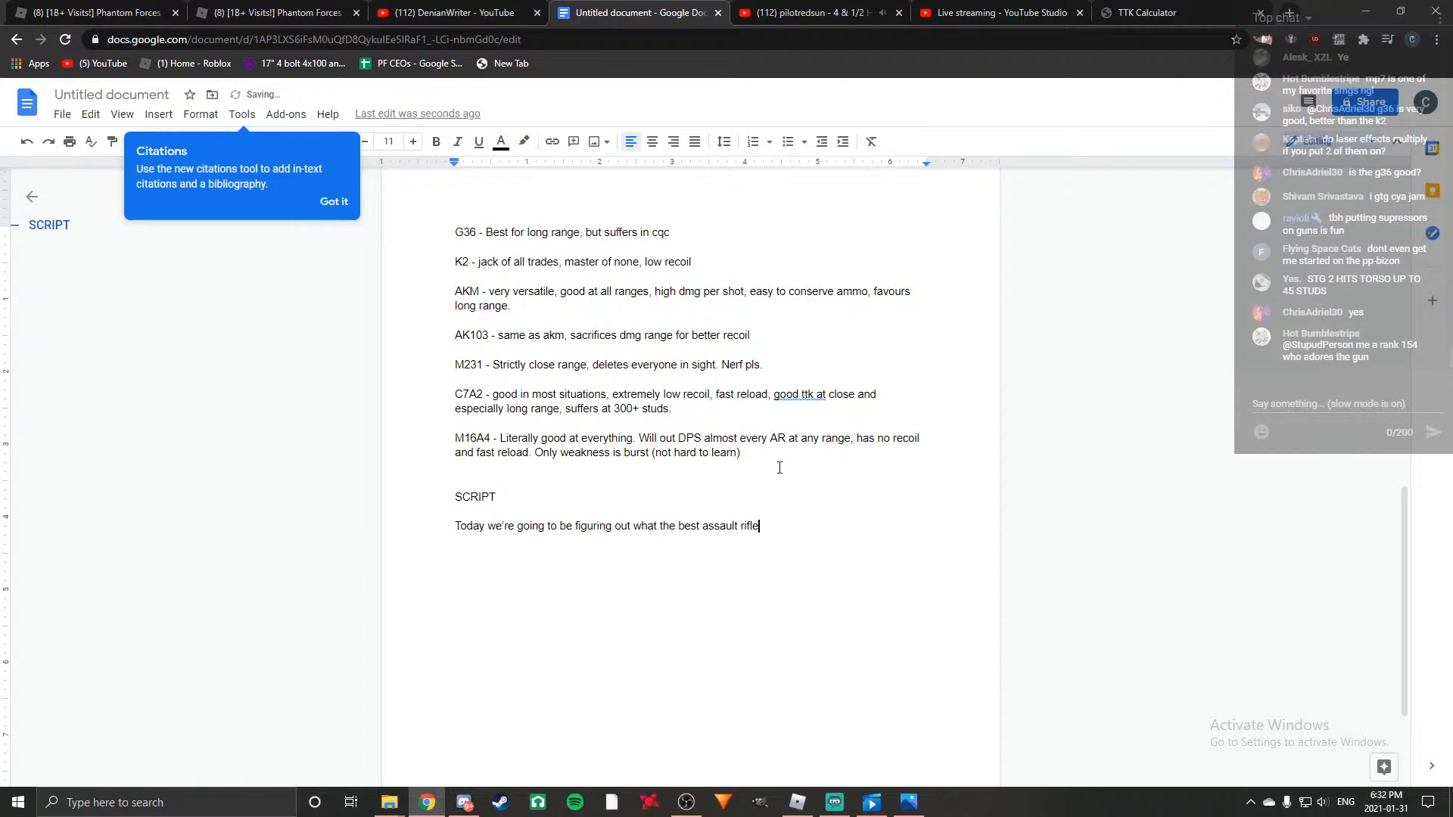
text( in the game is)
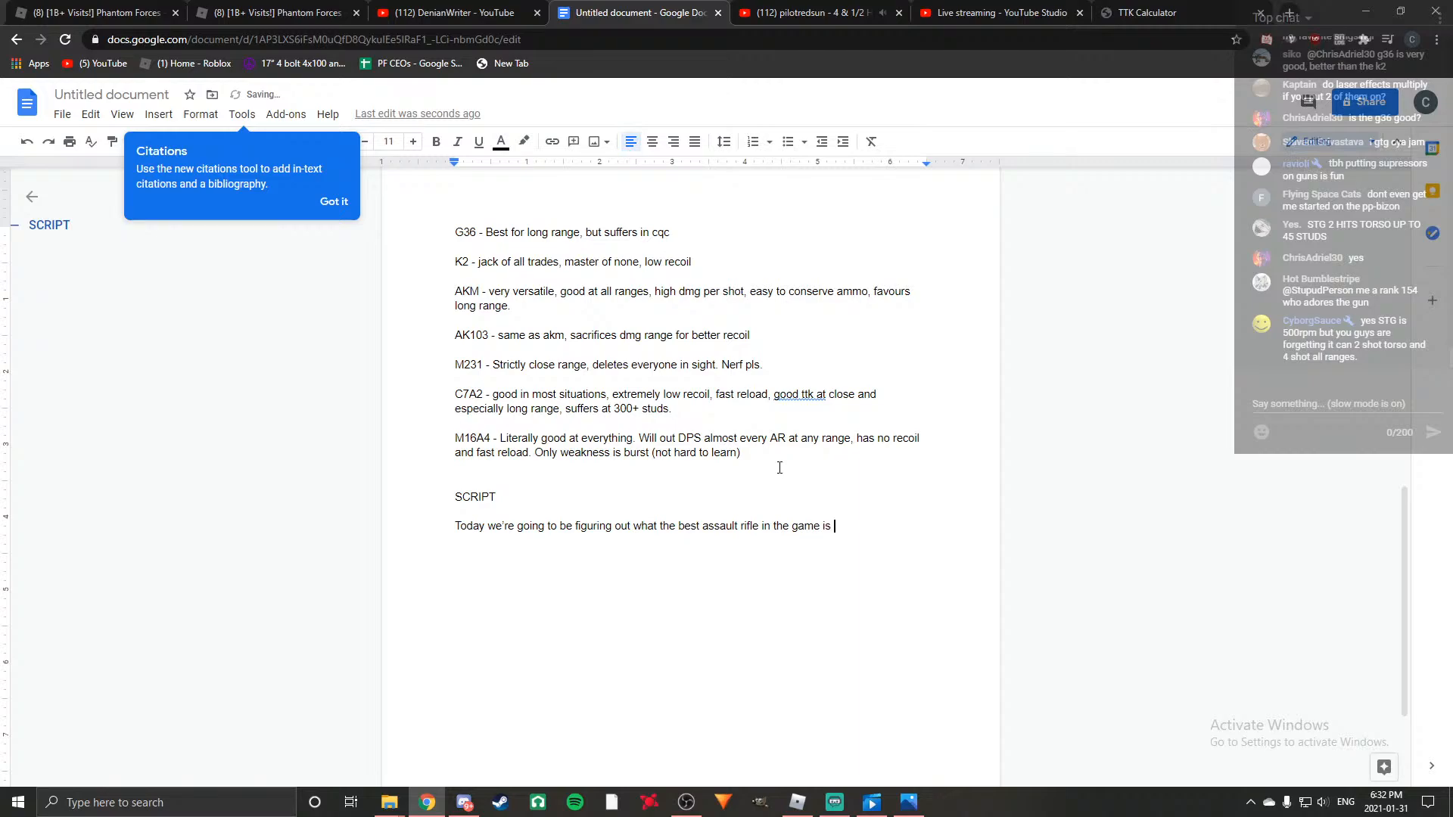
text(, according to your play)
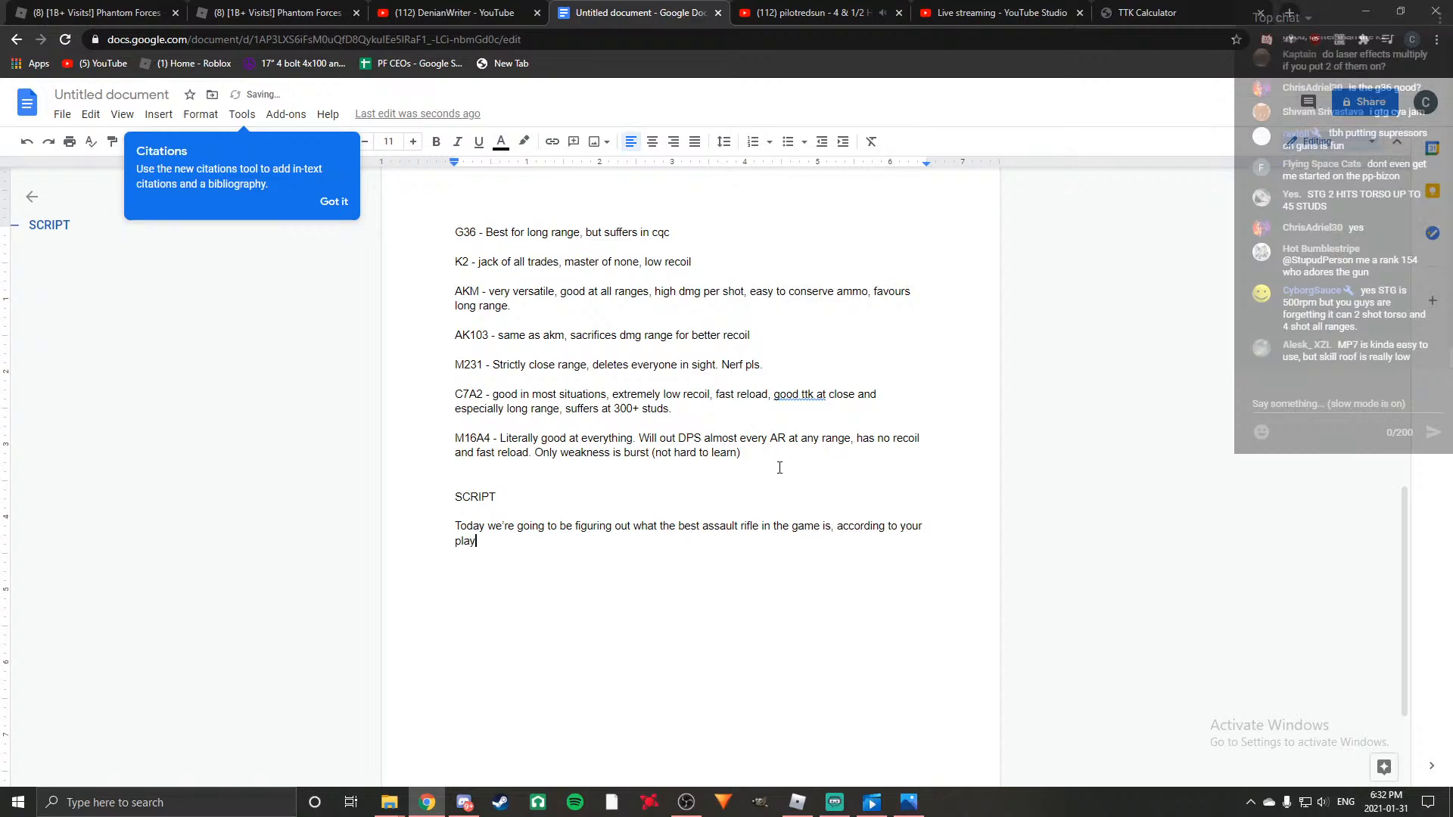
text(style, because there is no one )
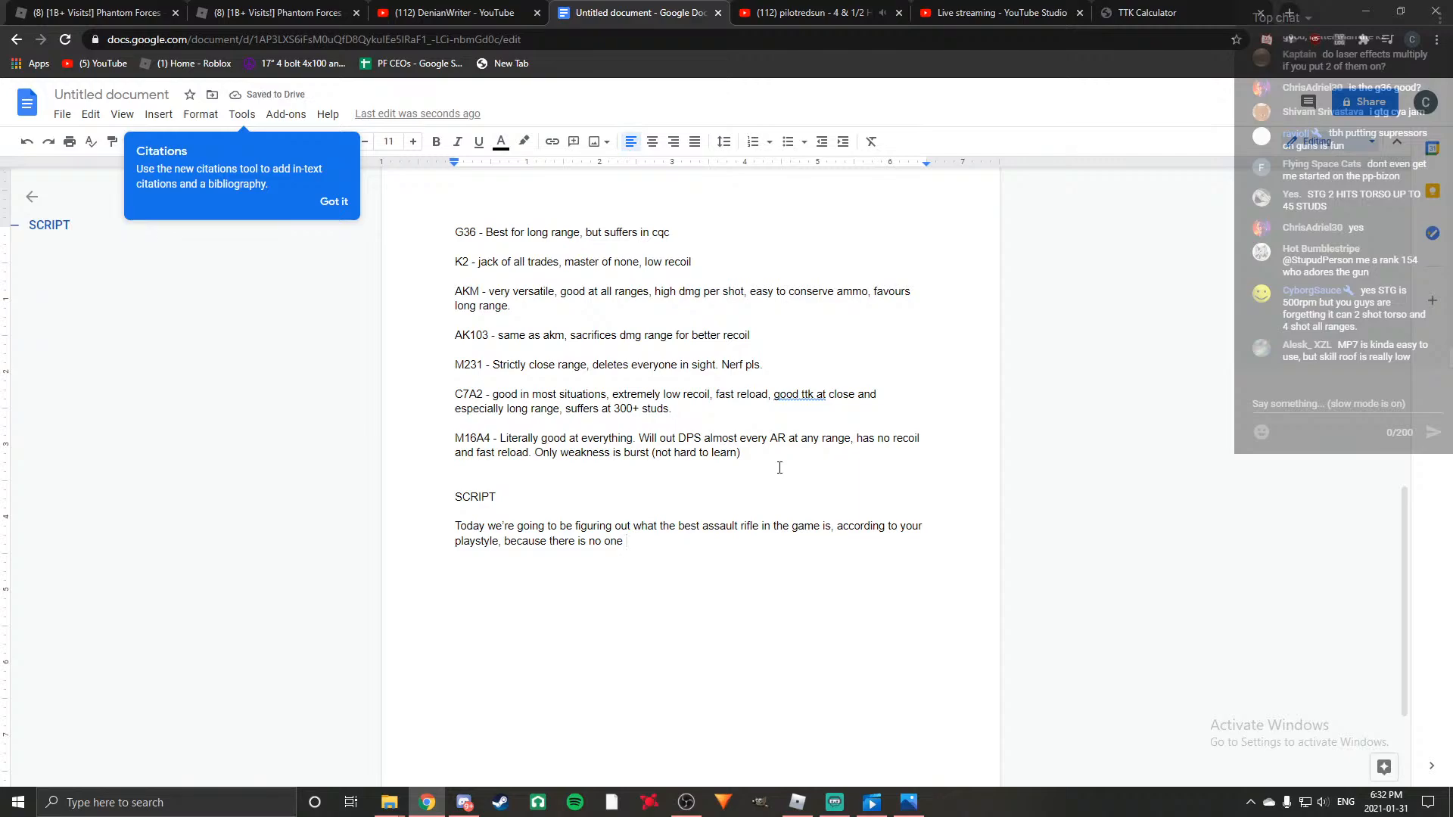
text(assault rifle that)
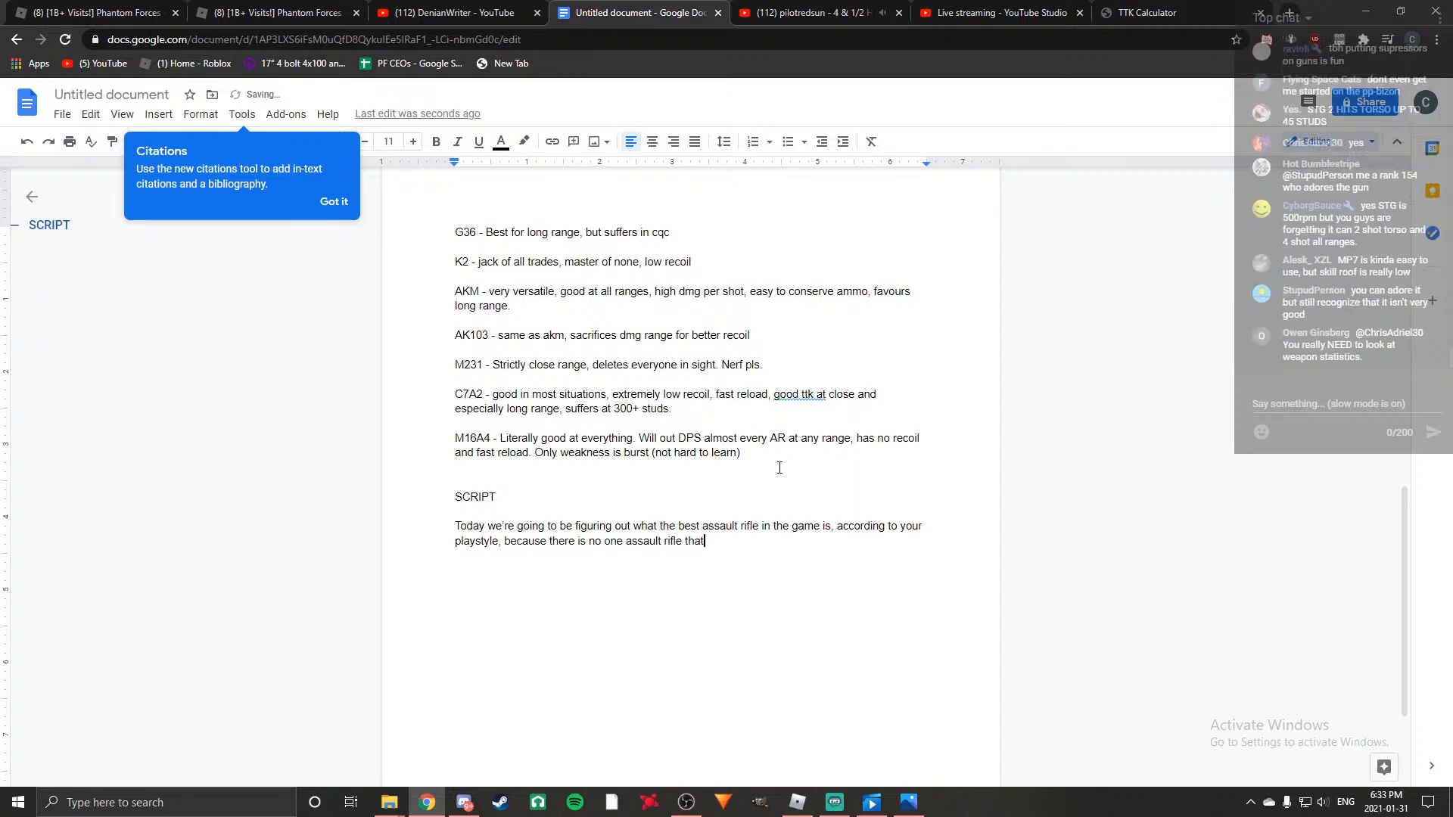
text( is just better than everything, except for one, but we will)
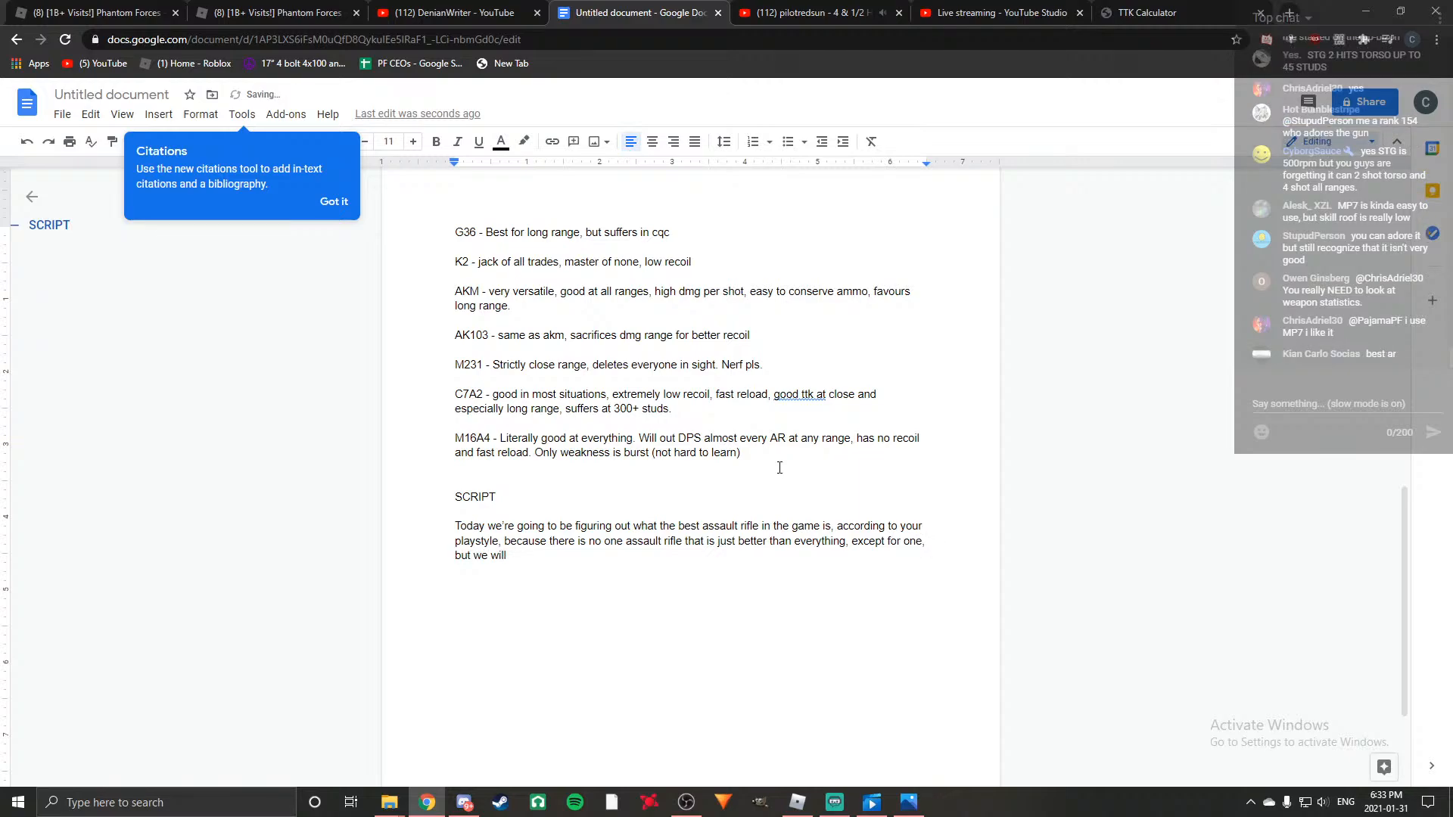
key(BackSpace)
key(BackSpace)
key(BackSpace)
key(BackSpace)
key(BackSpace)
key(BackSpace)
key(BackSpace)
key(BackSpace)
key(BackSpace)
key(BackSpace)
key(BackSpace)
key(BackSpace)
key(BackSpace)
key(BackSpace)
key(BackSpace)
key(BackSpace)
key(BackSpace)
key(BackSpace)
key(BackSpace)
key(BackSpace)
key(BackSpace)
key(BackSpace)
Finish the opening sentence with "but there is one exception that we will talk about later.".
text(but there is one exception that we will talk about la)
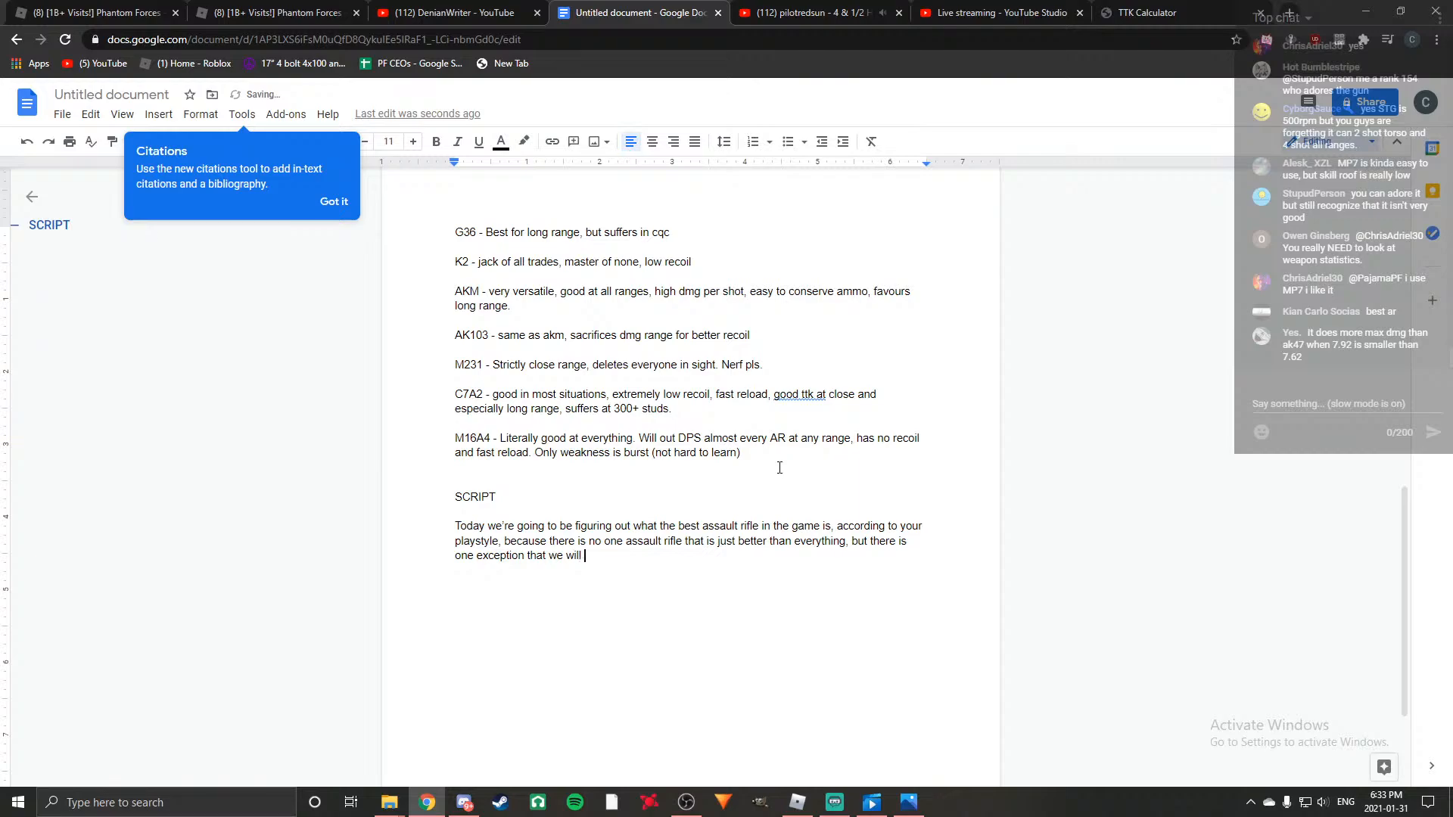
text(ter.)
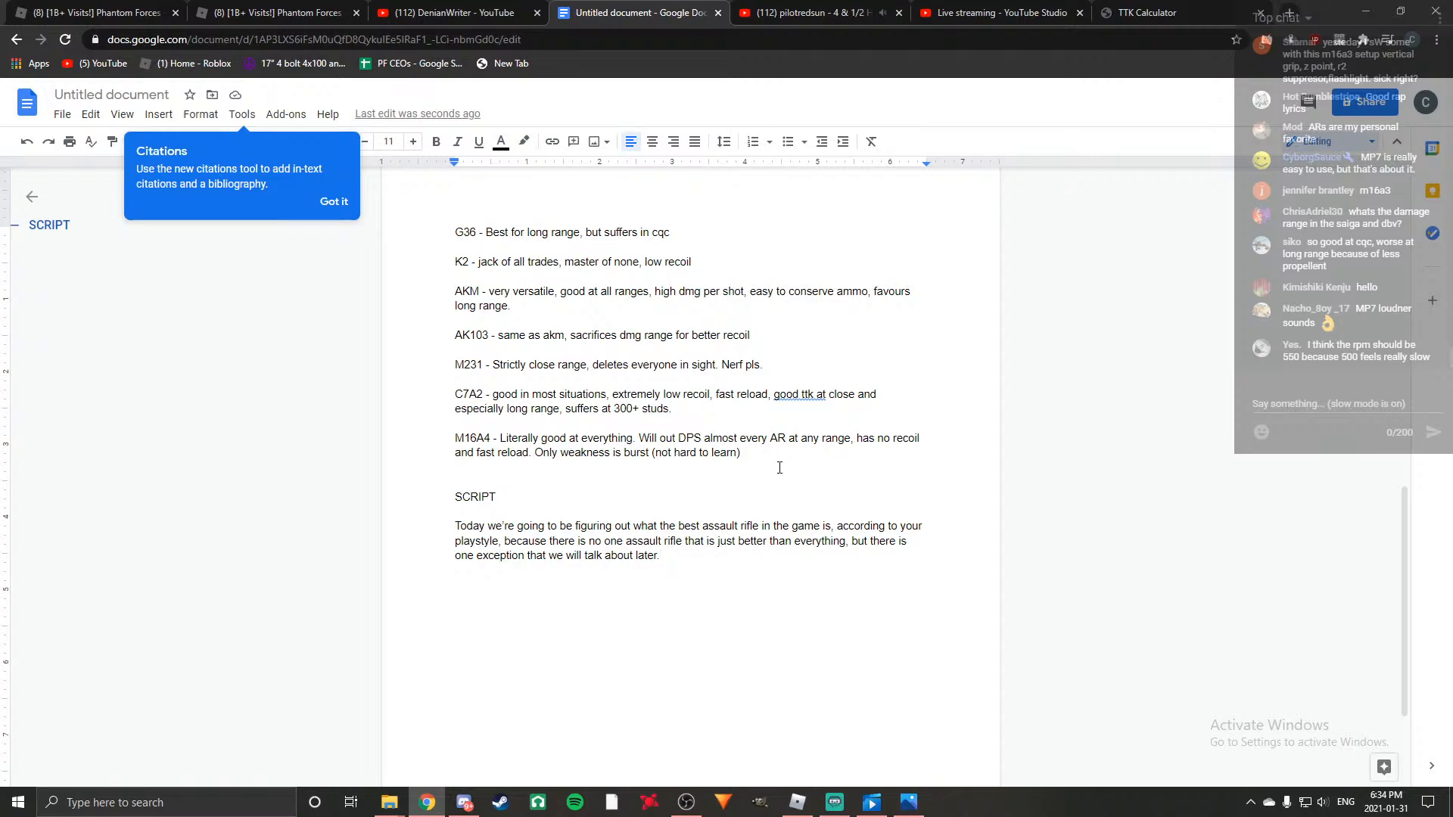
Start a new paragraph below the opening one with "So I had a look at the list of".
key(BackSpace)
key(Return)
key(Return)
text(So i)
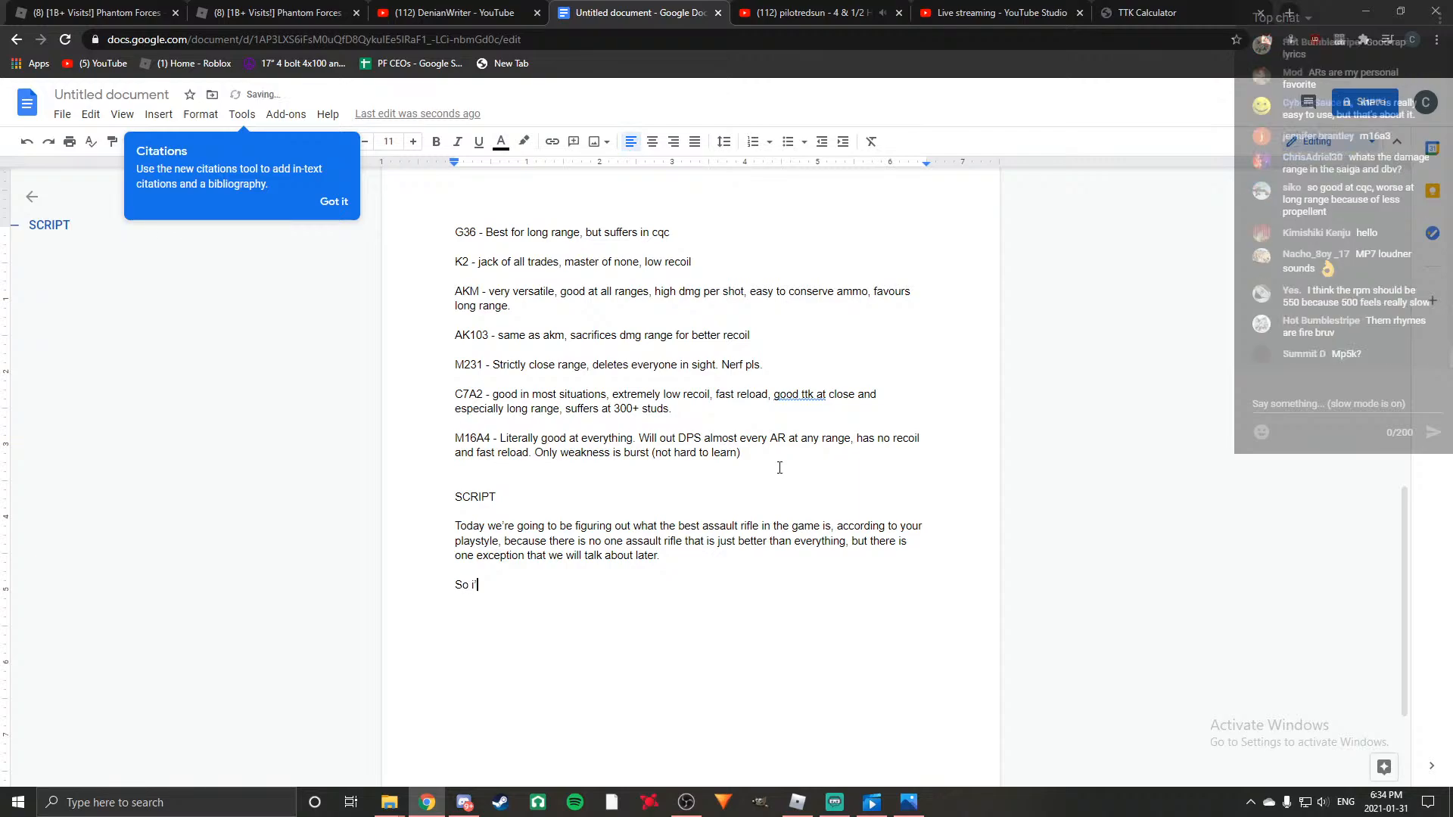
text( had a looj)
key(BackSpace)
text(k at the list of assault ru)
Continue with "assault rifles in the game, and eliminated some of them", applying the suggested spelling of "eliminated".
key(BackSpace)
text(if)
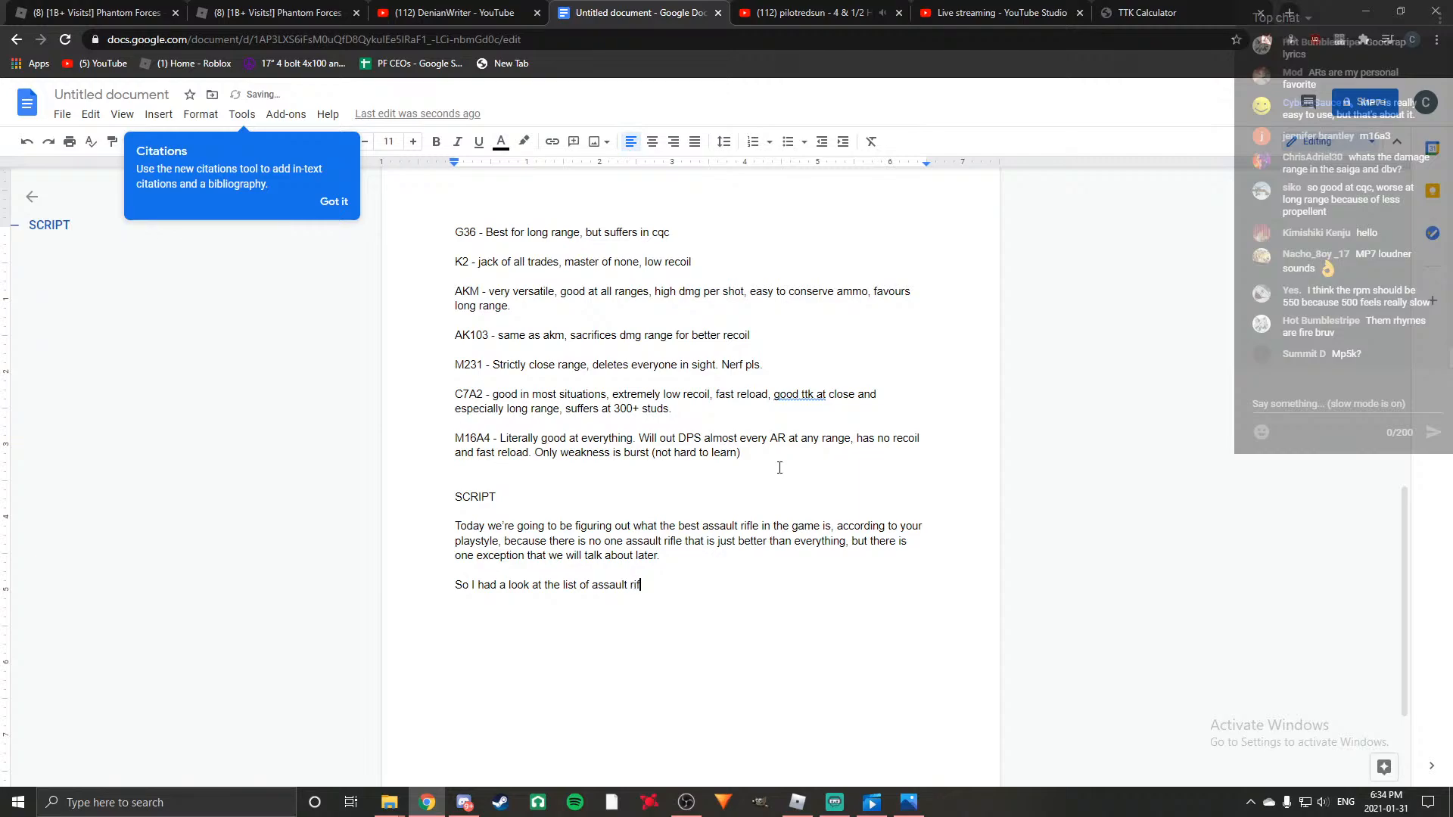
text(les in the game, and )
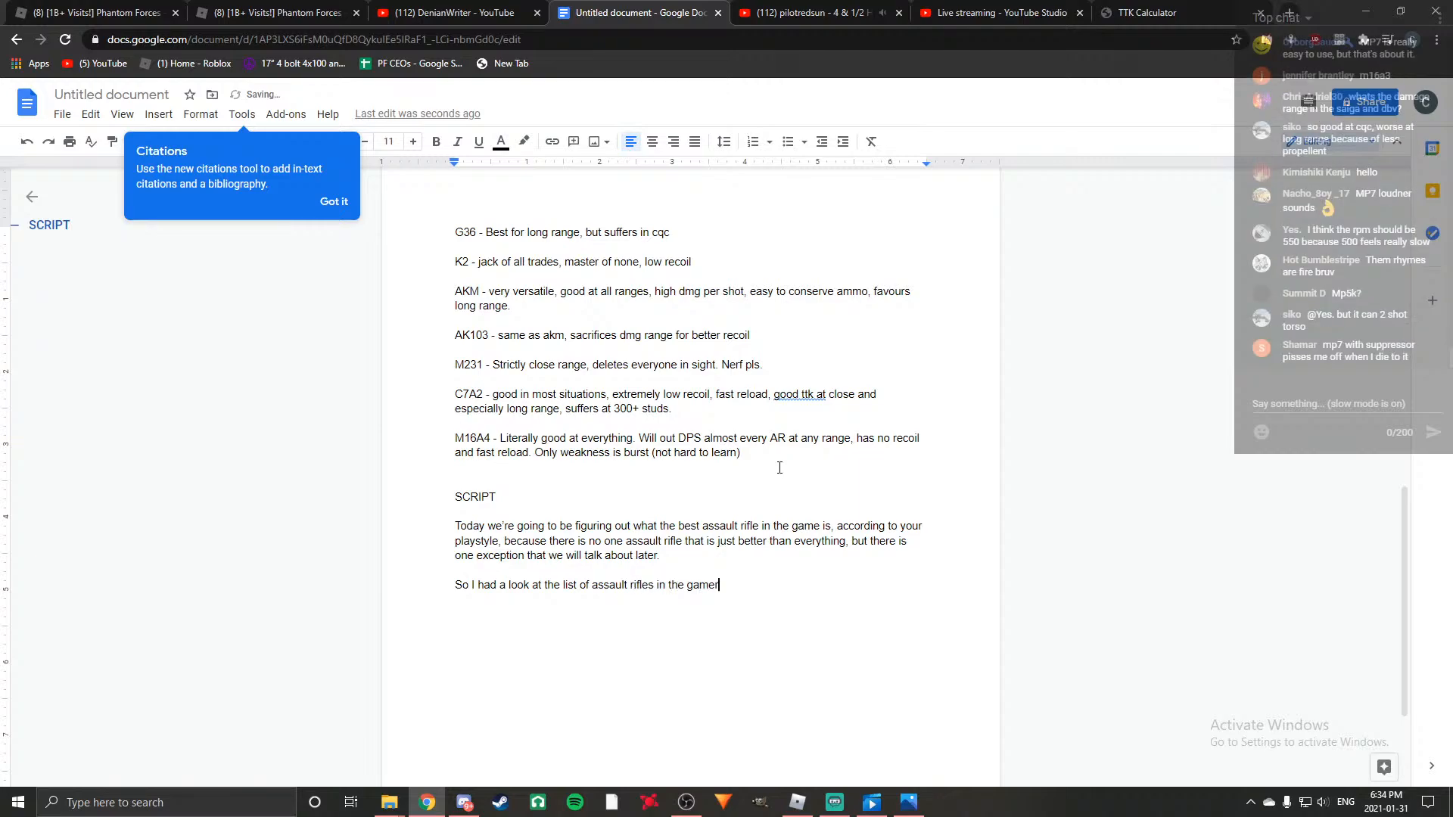
text(elimenated)
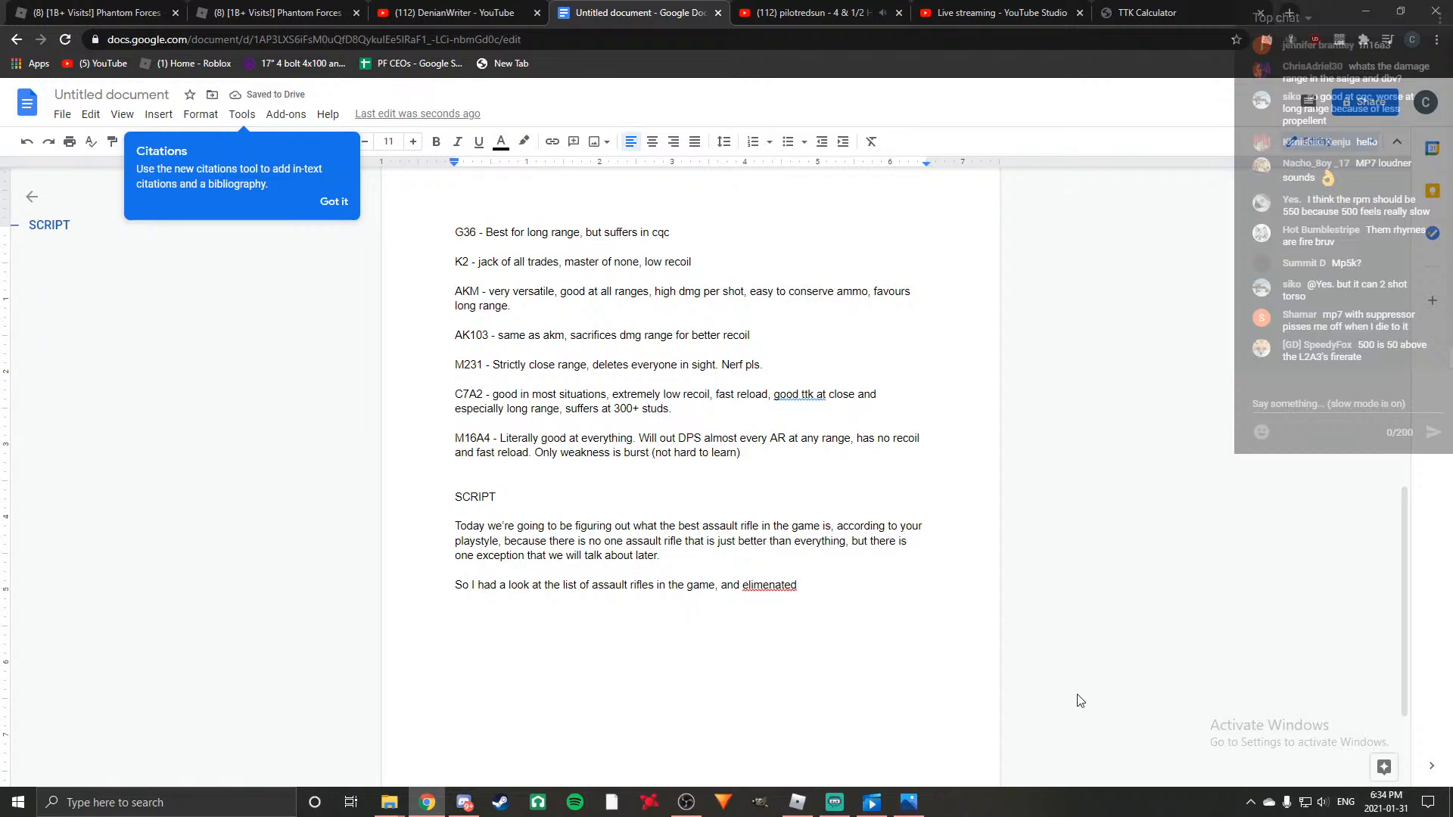
right_click(778, 585)
click(831, 417)
text(some)
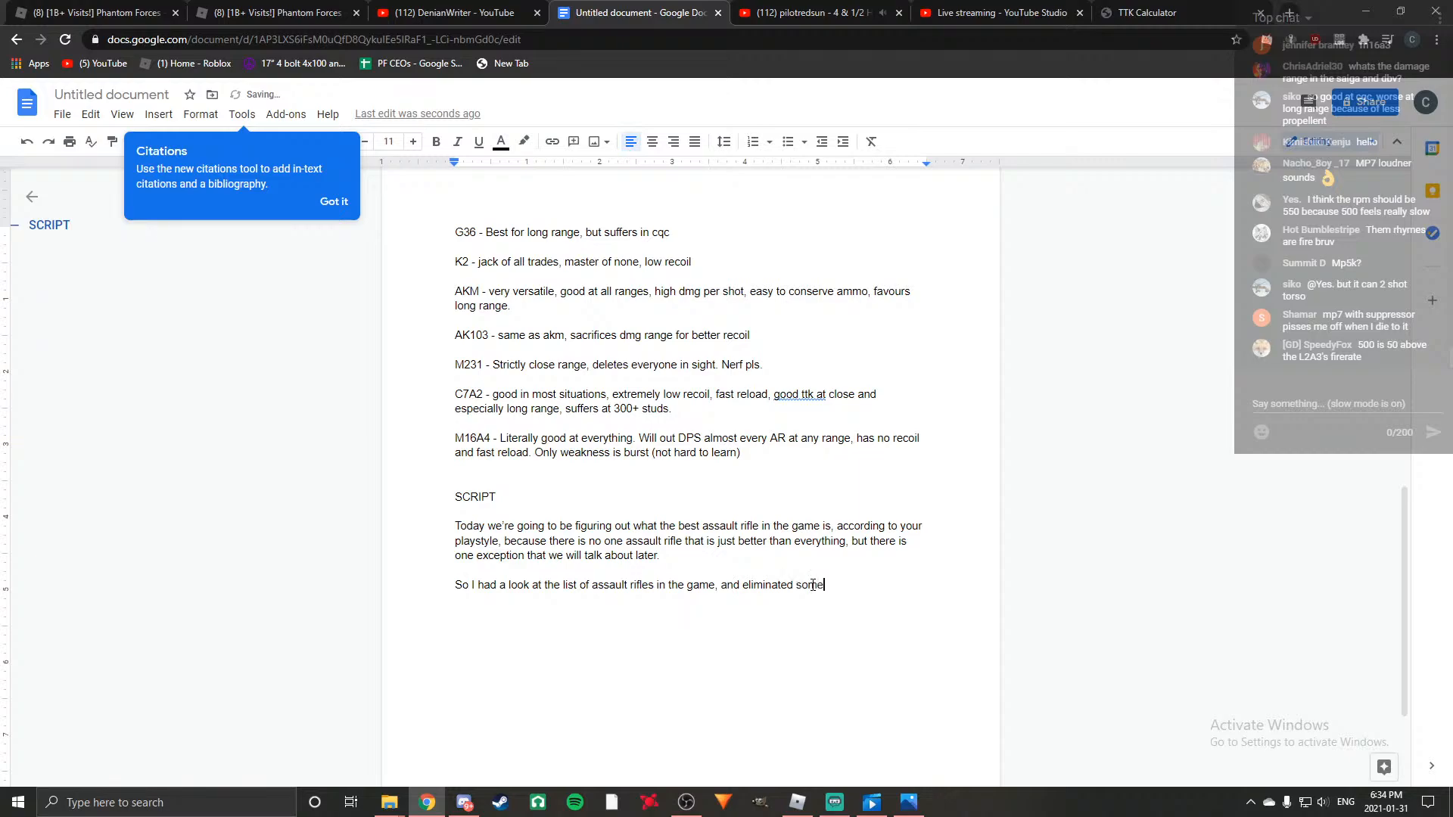
text( of them, ac)
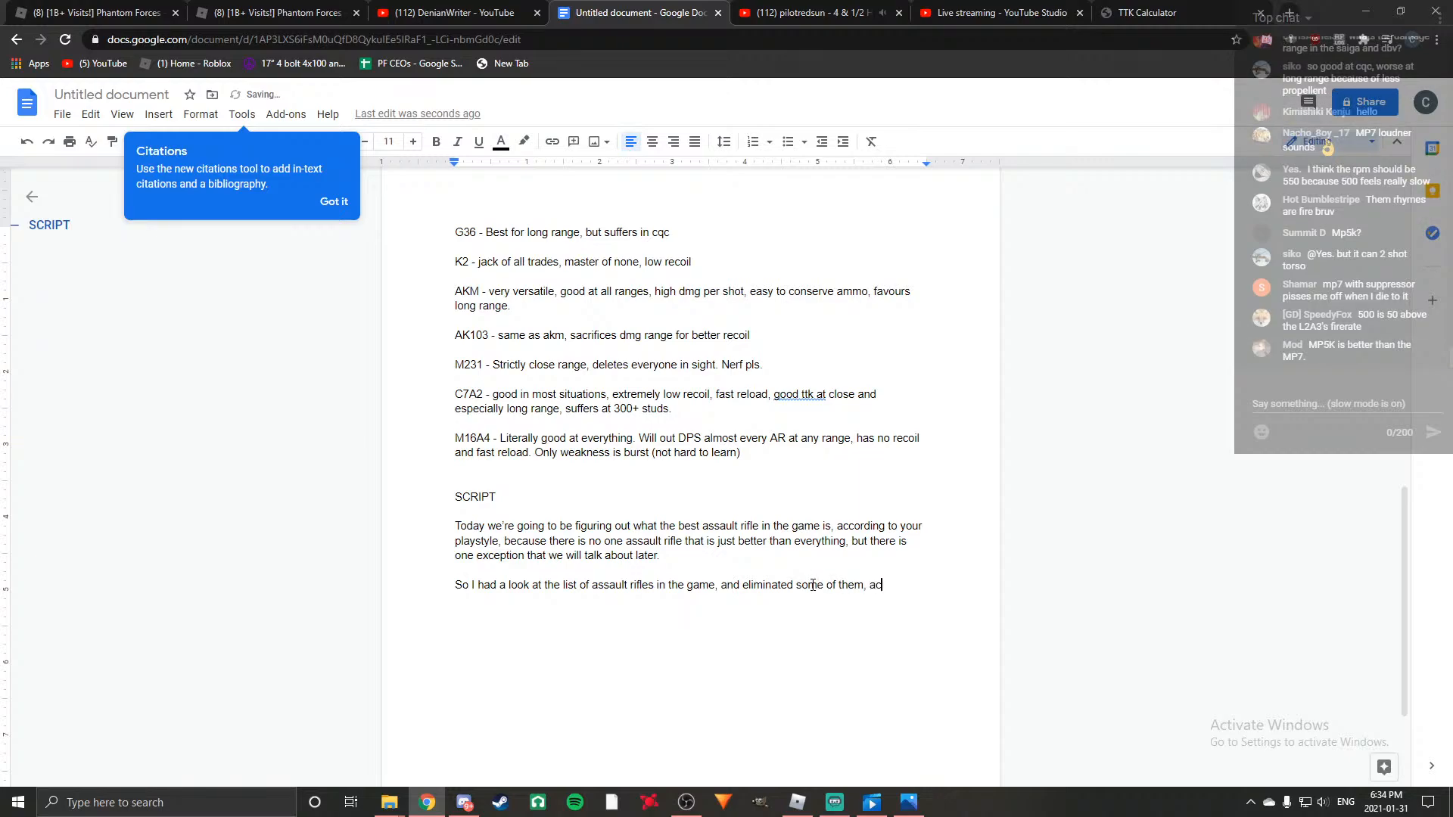
text(tually about half of them)
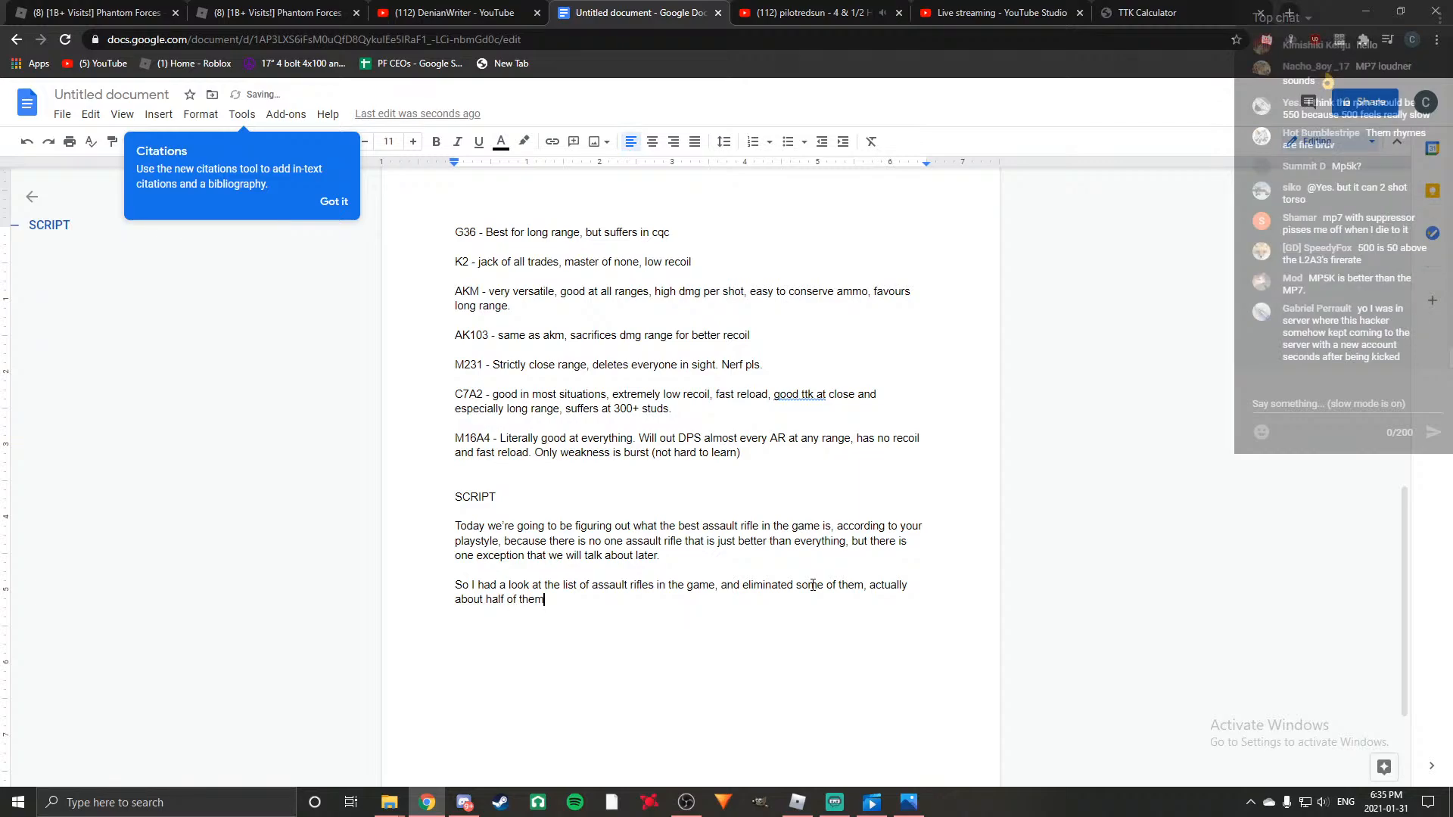
Continue the second paragraph with ", actually about half of them, just to narrow down our choices a bit".
text(, just to narrow down our choices a n)
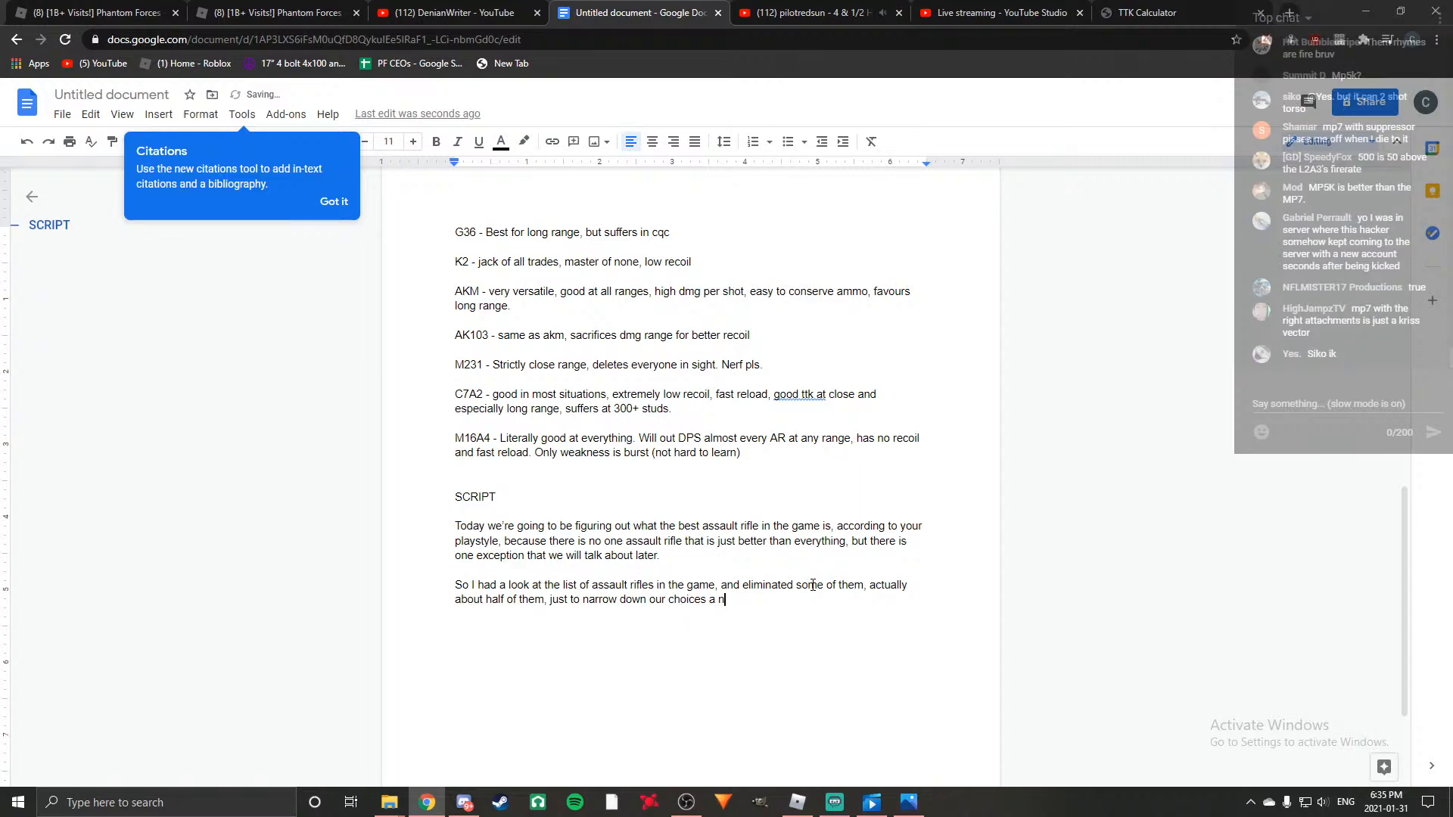
text(it, because a lk)
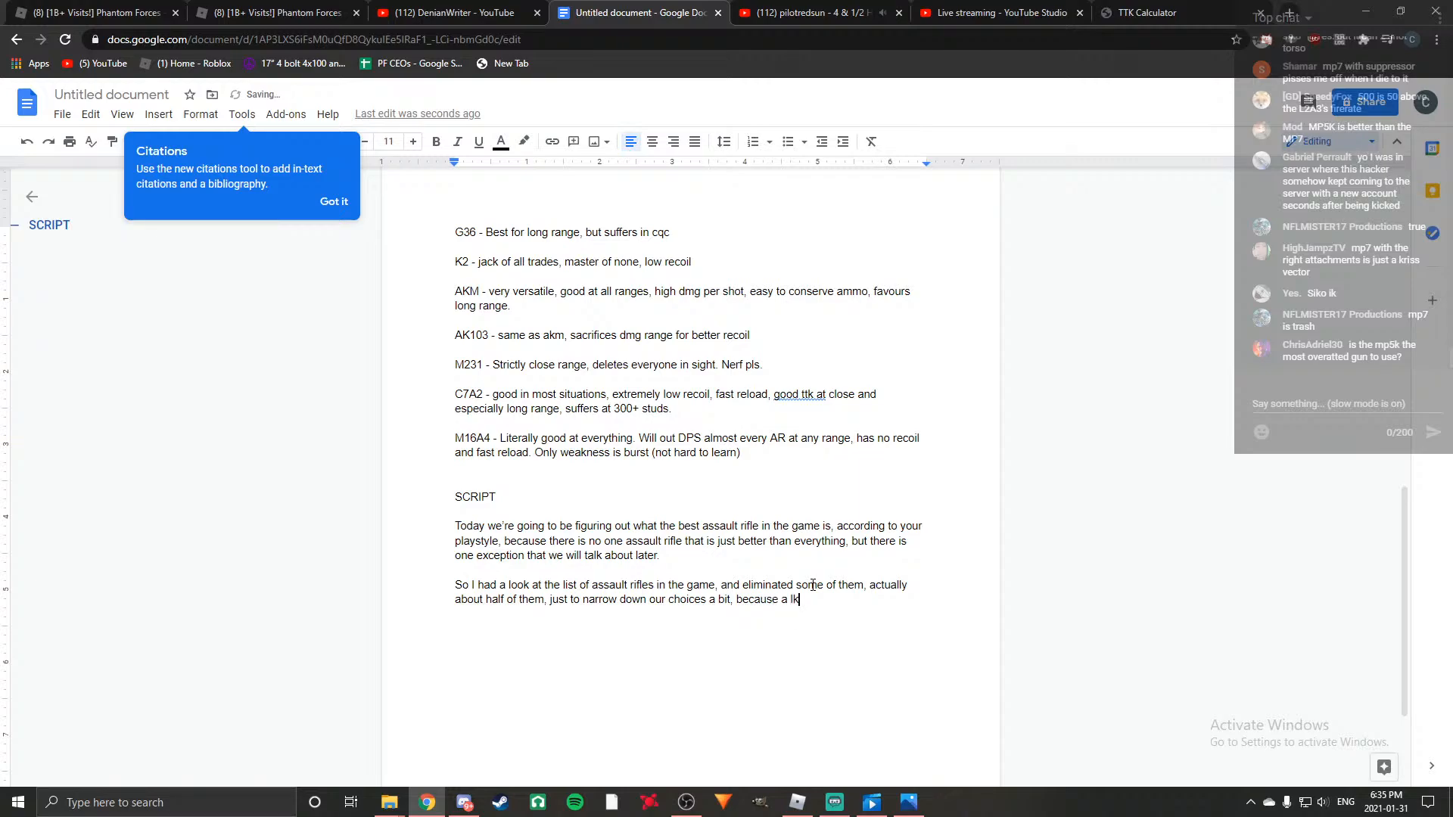
End the paragraph with ", because a lot of these guns are not worth using over other options, or are straight up trash.".
key(BackSpace)
text(ot of these guns are )
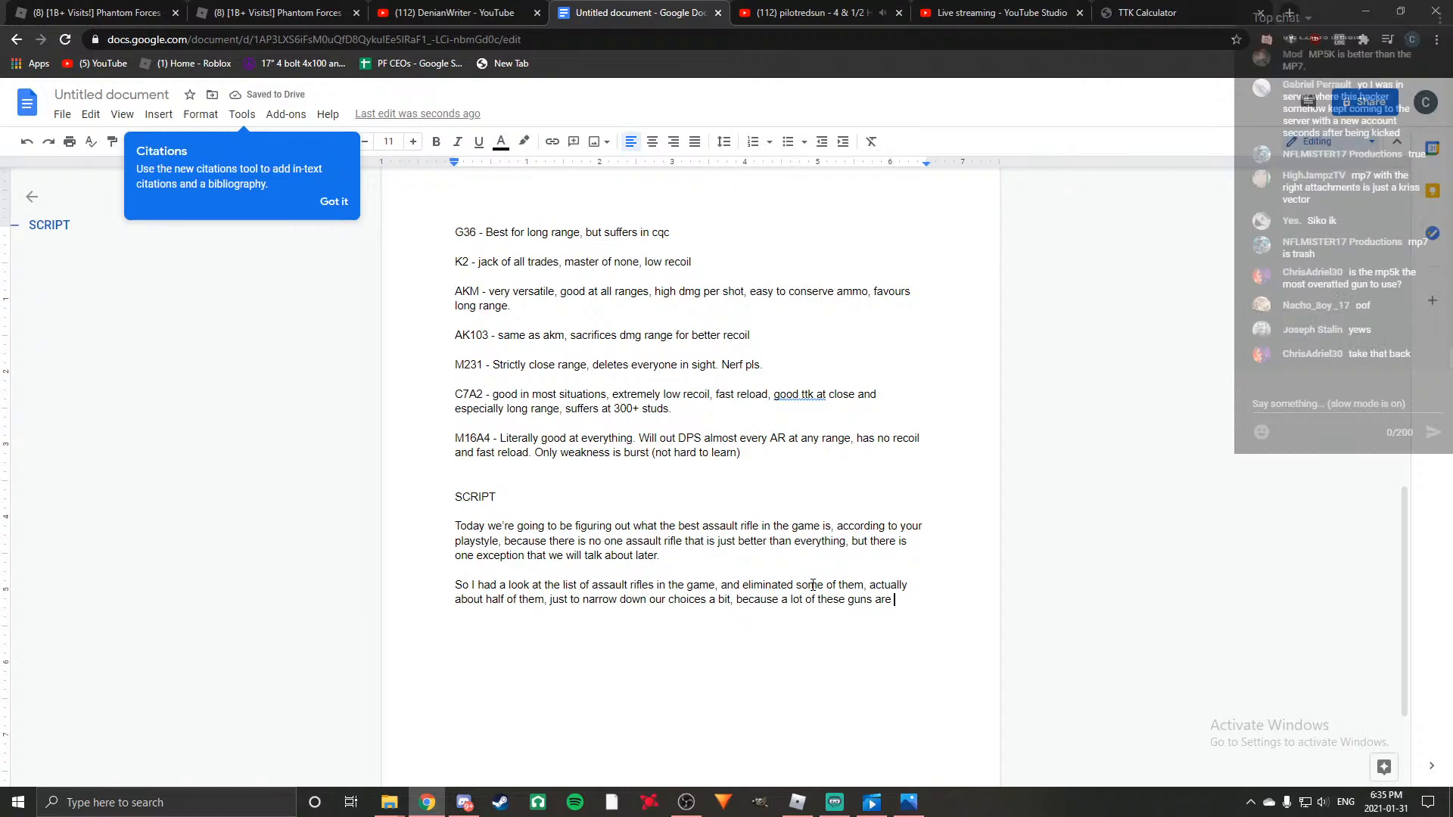
text(not worth using over oth)
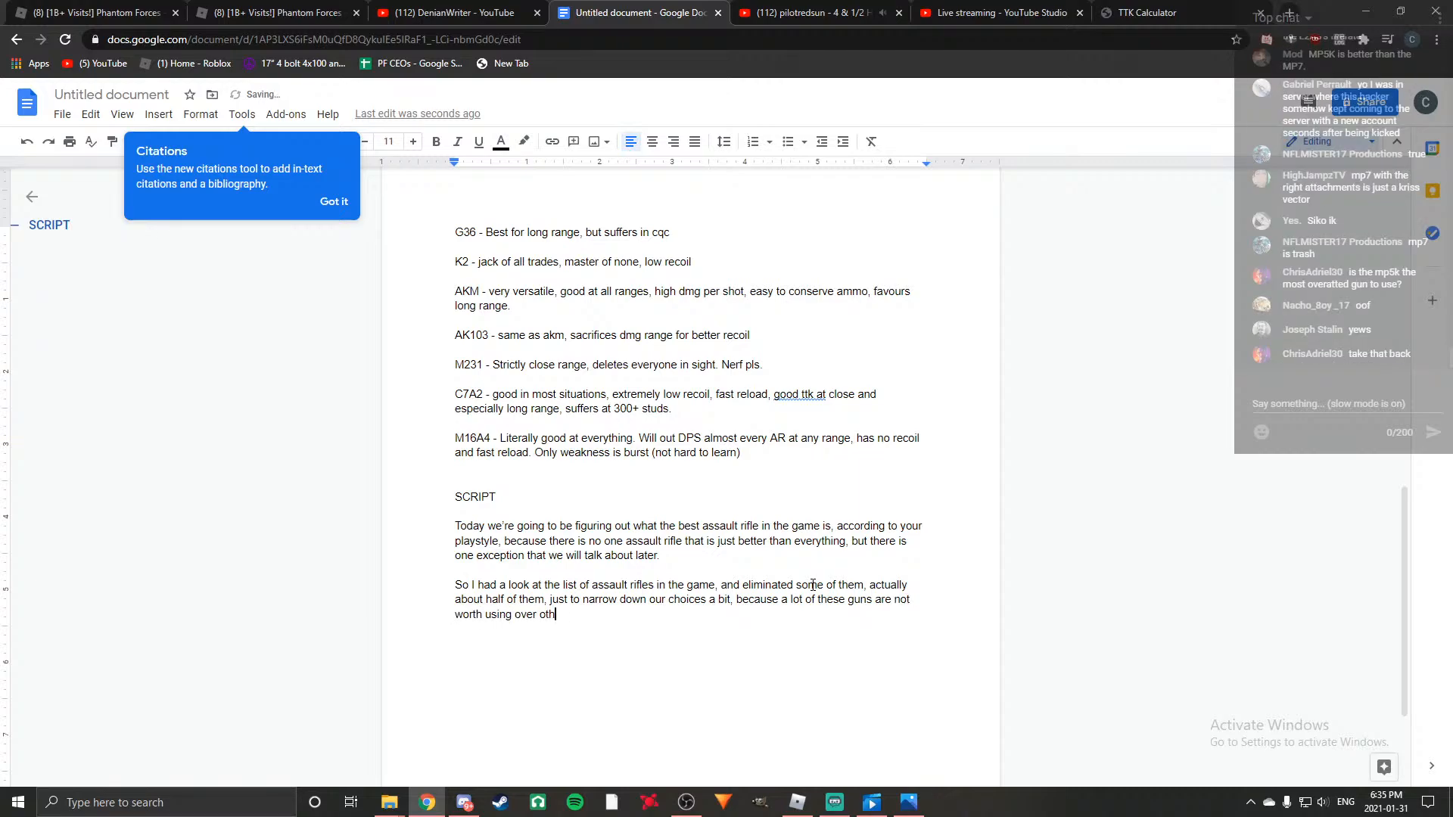
text(er options, or are straight up)
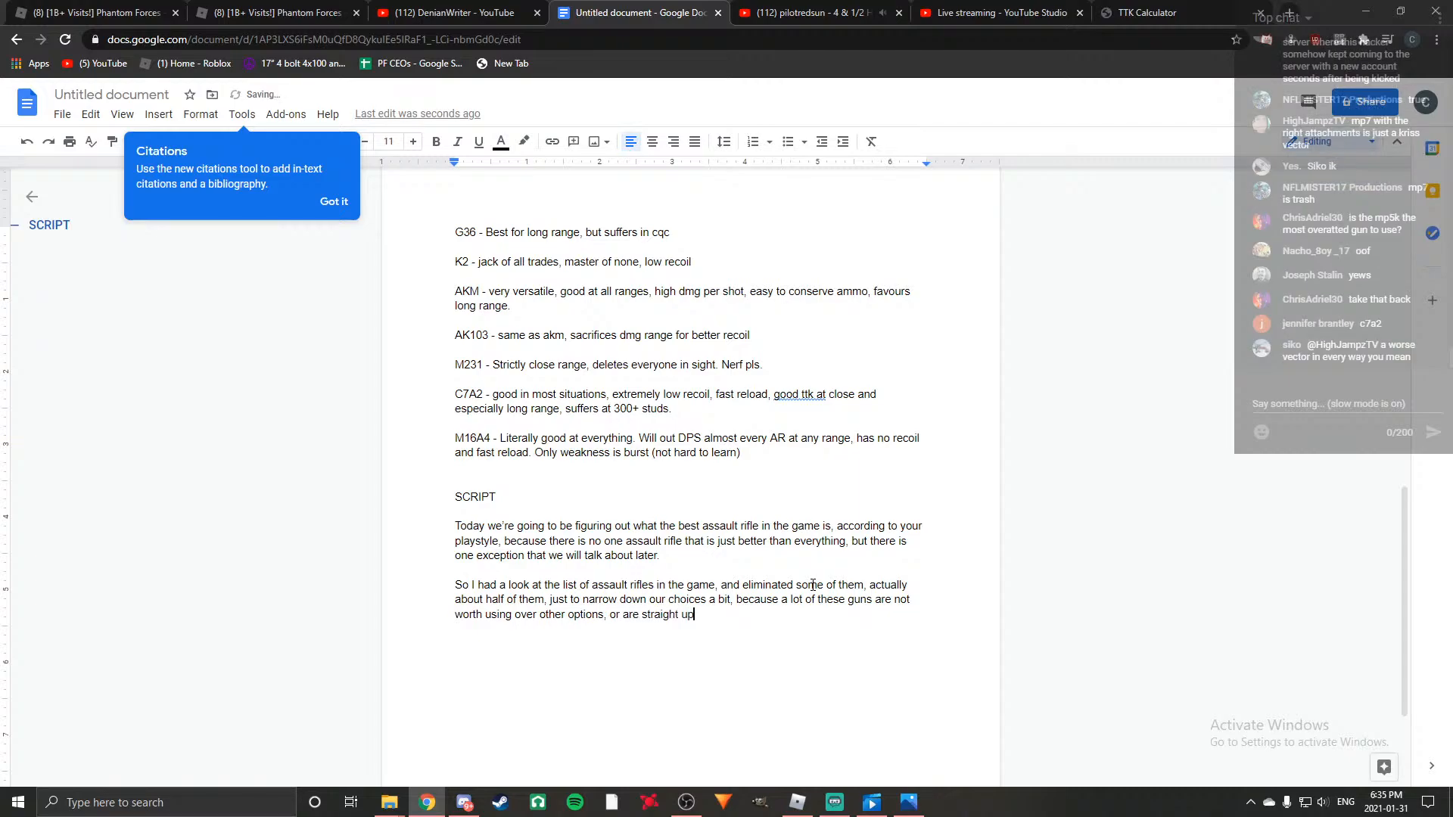
text( trash.)
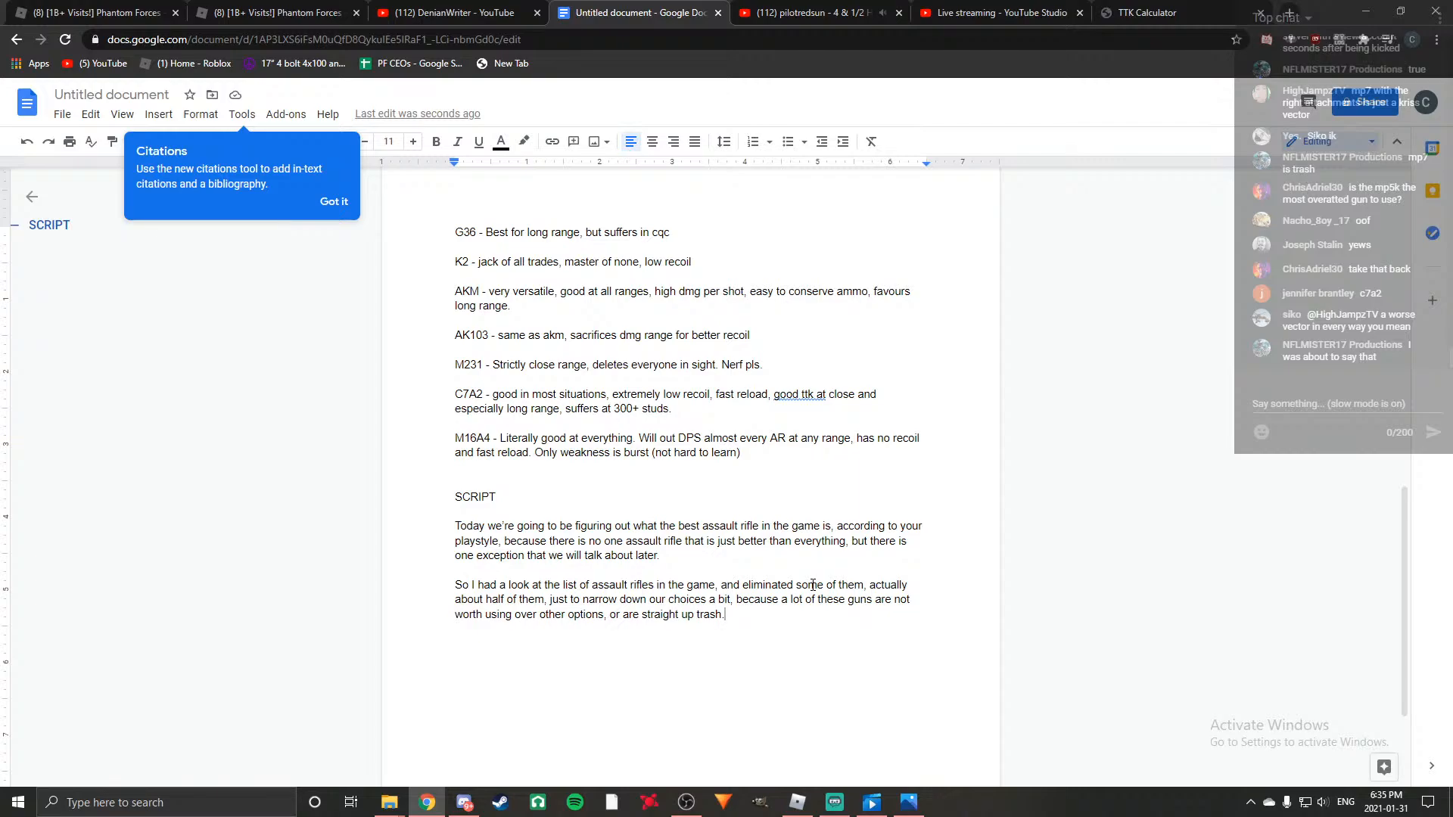
Check the gun lists earlier in the document and start a new paragraph at the end of the script, separated by a blank line.
scroll(630, 581, up, 10)
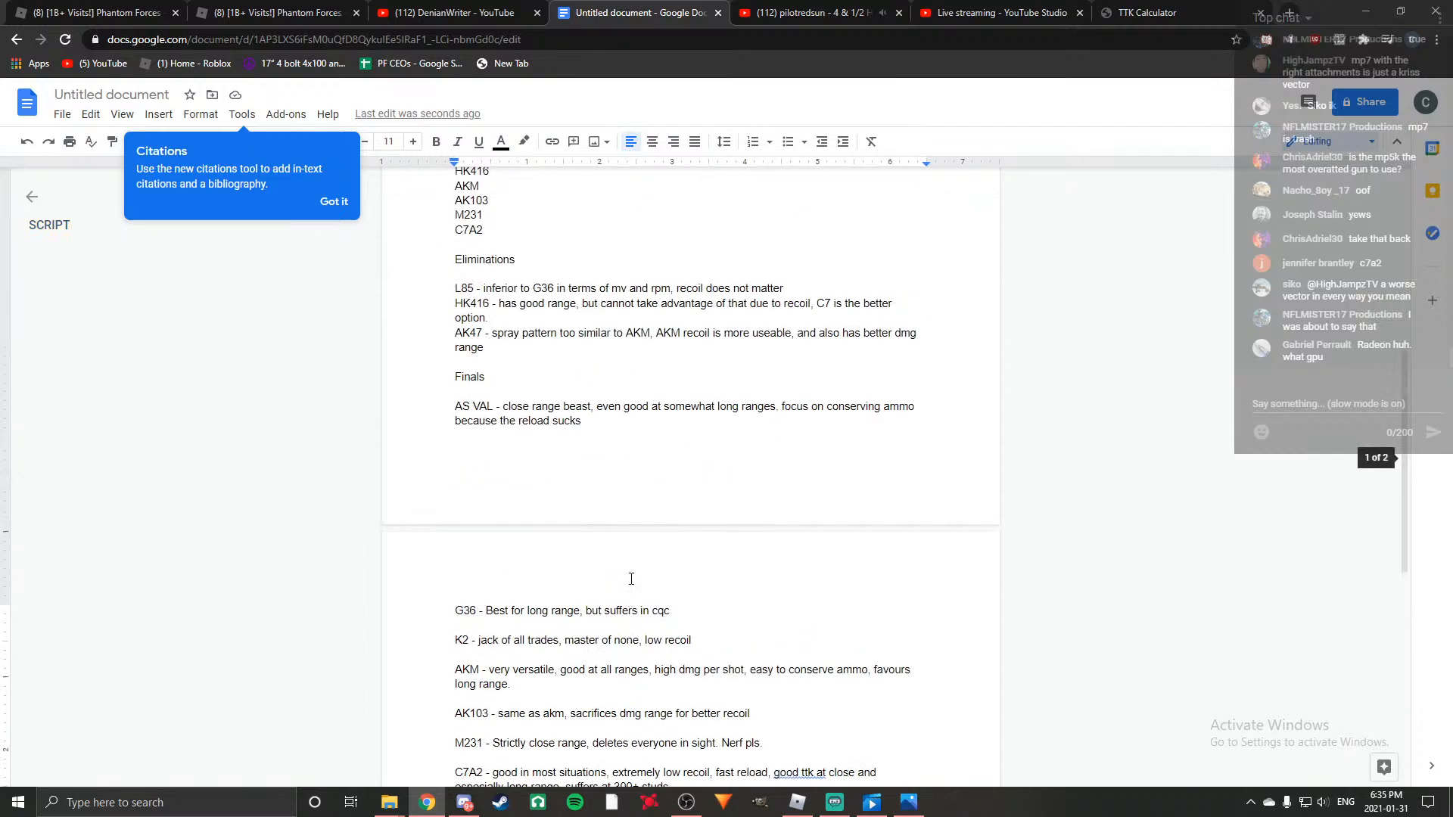
scroll(629, 580, up, 1)
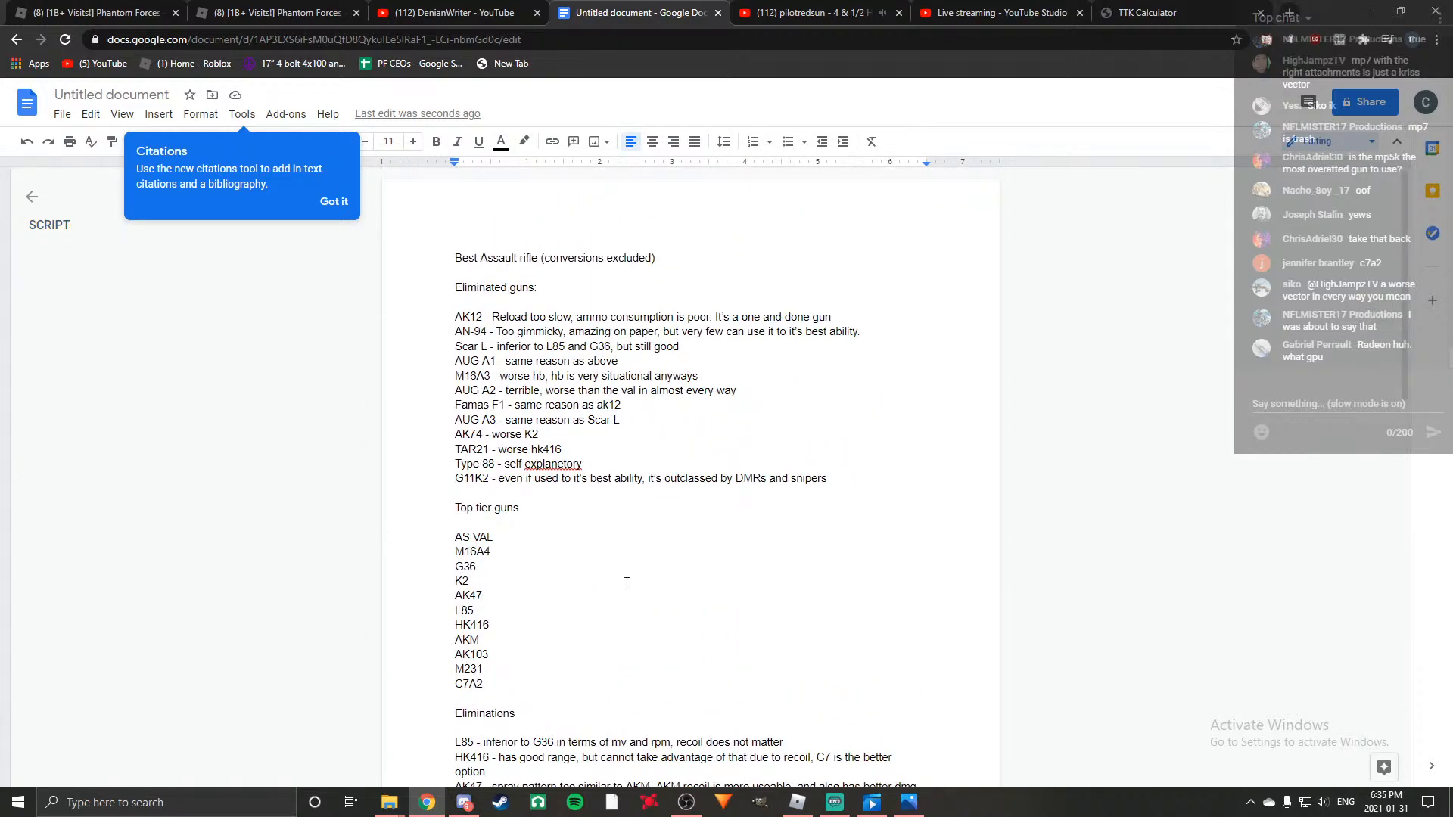
scroll(627, 584, down, 6)
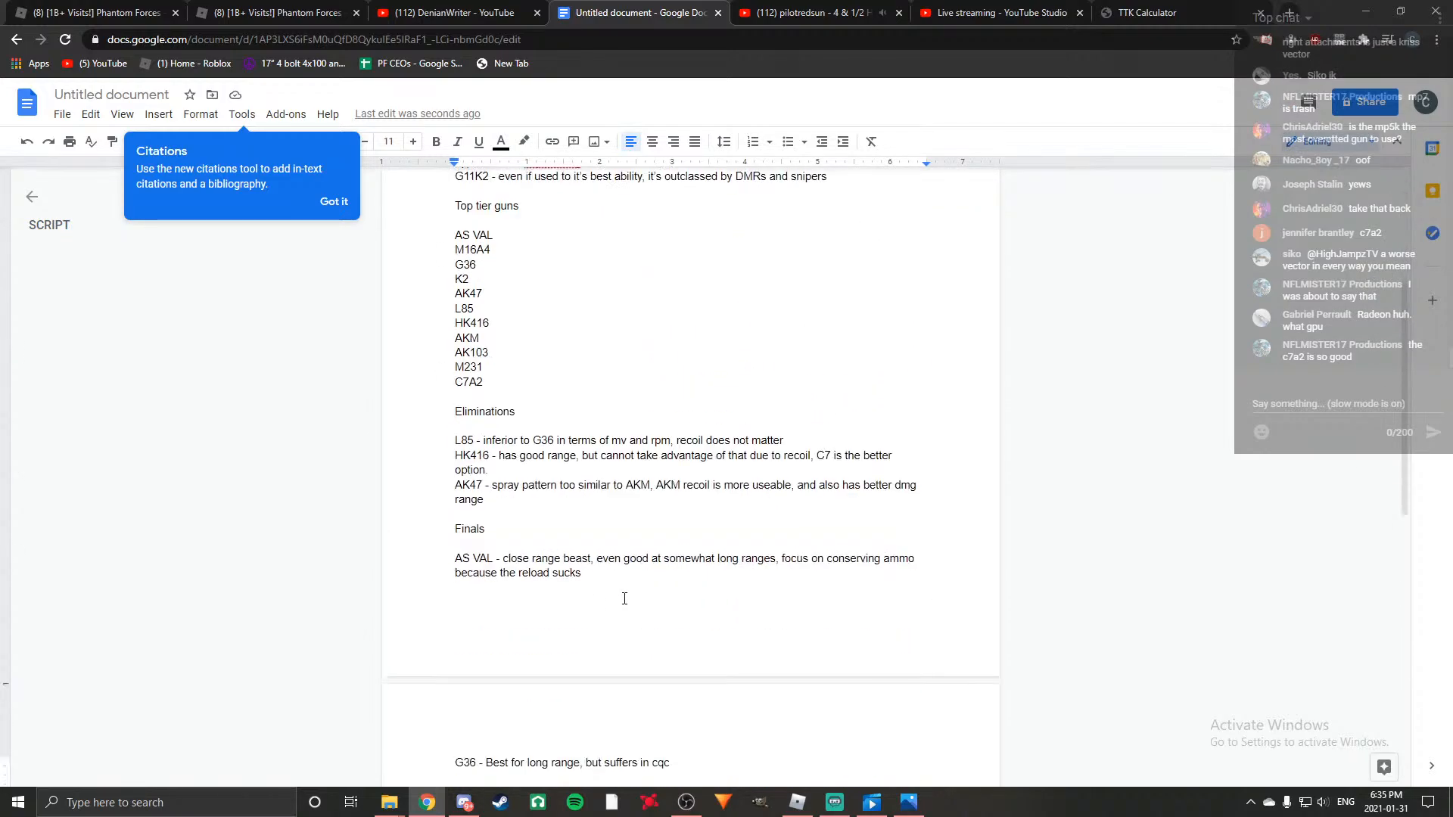
scroll(623, 600, down, 5)
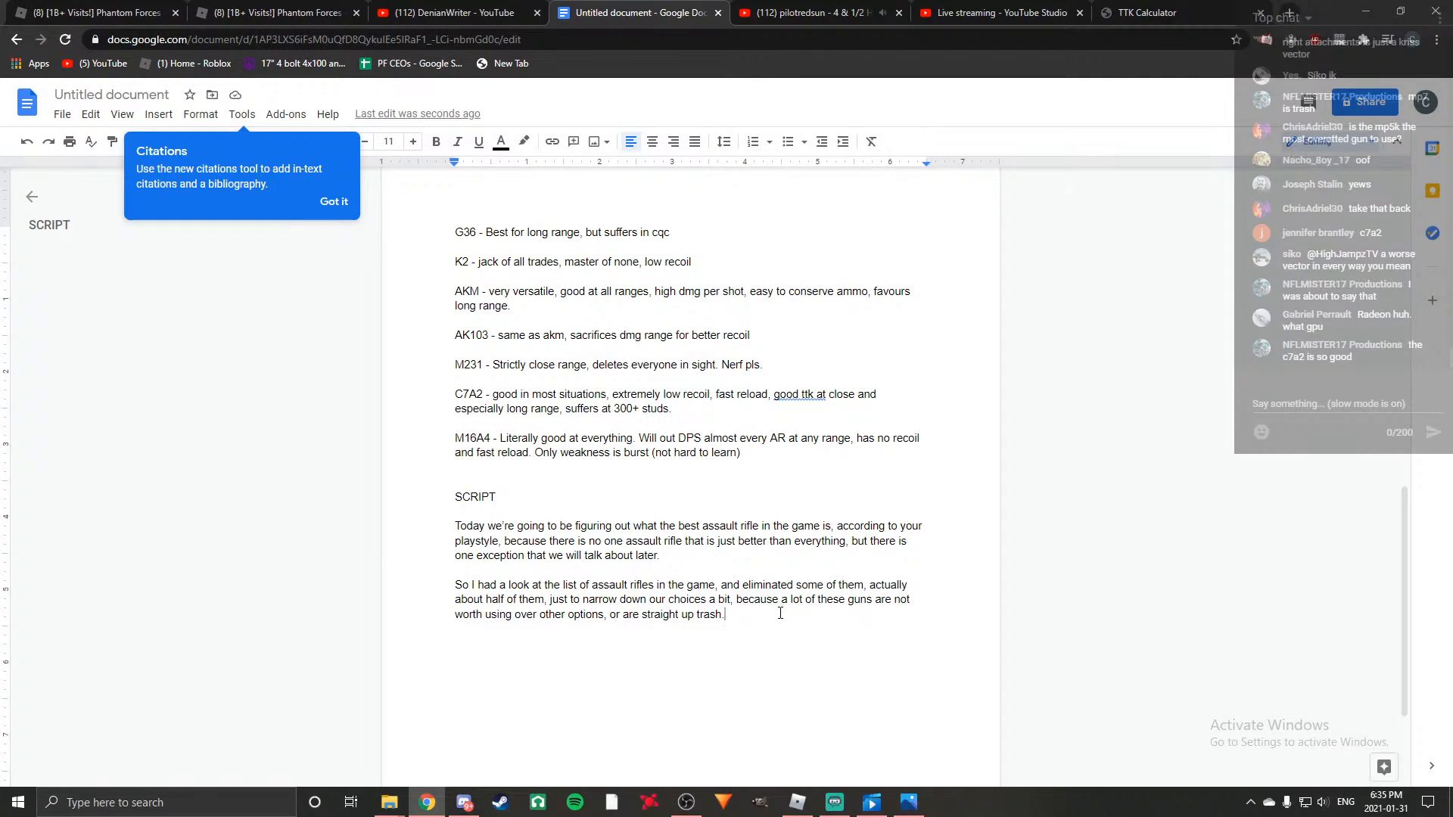
key(Return)
key(Return)
text(Th)
key(BackSpace)
key(BackSpace)
text(I will)
key(BackSpace)
key(BackSpace)
key(BackSpace)
key(BackSpace)
key(BackSpace)
key(BackSpace)
key(BackSpace)
Write the line "Here are the guns I eliminated first:" and check the eliminated guns list at the document's start.
text(Here are the guns I)
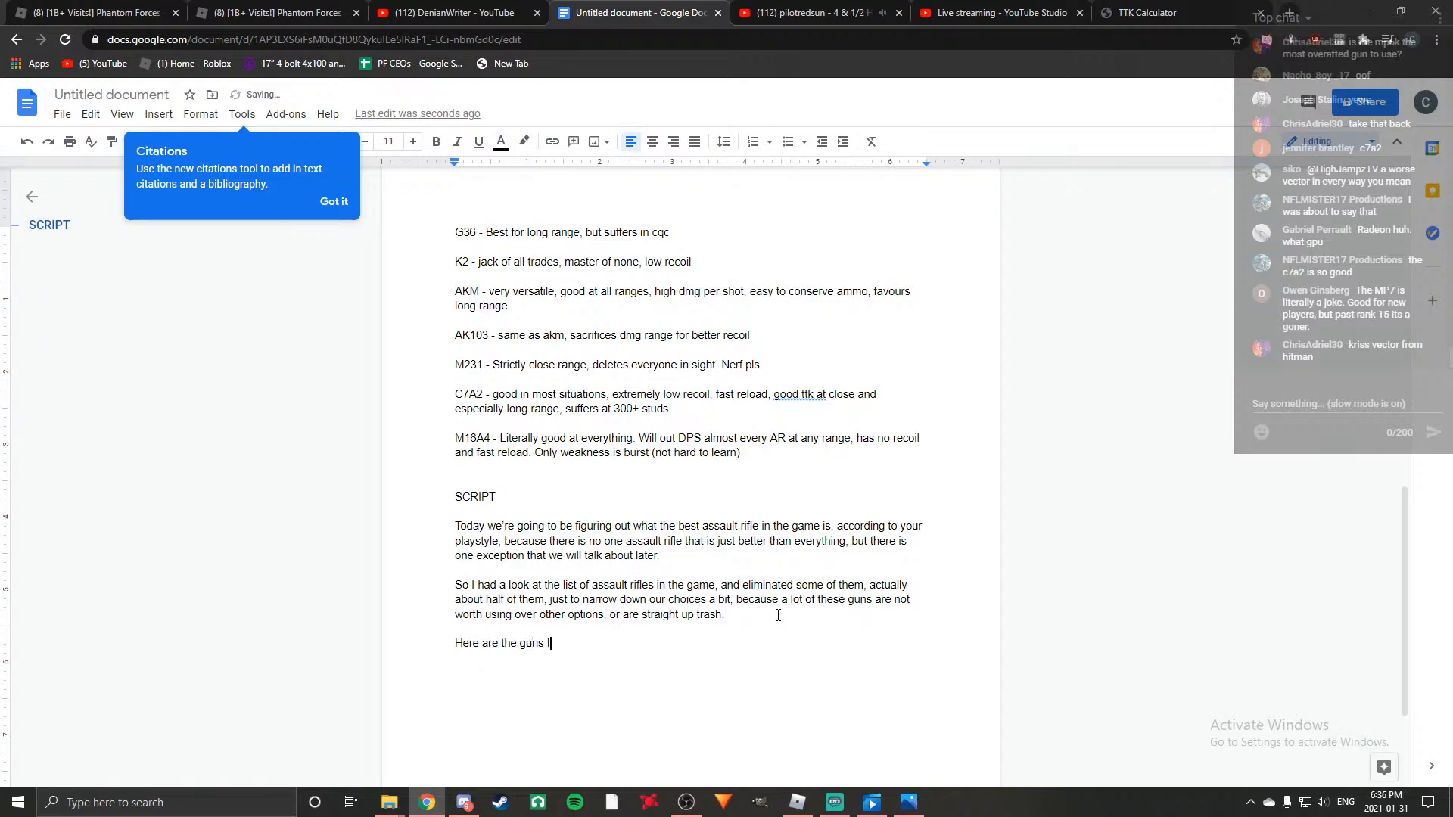
text( elimui)
key(BackSpace)
key(BackSpace)
text(inated )
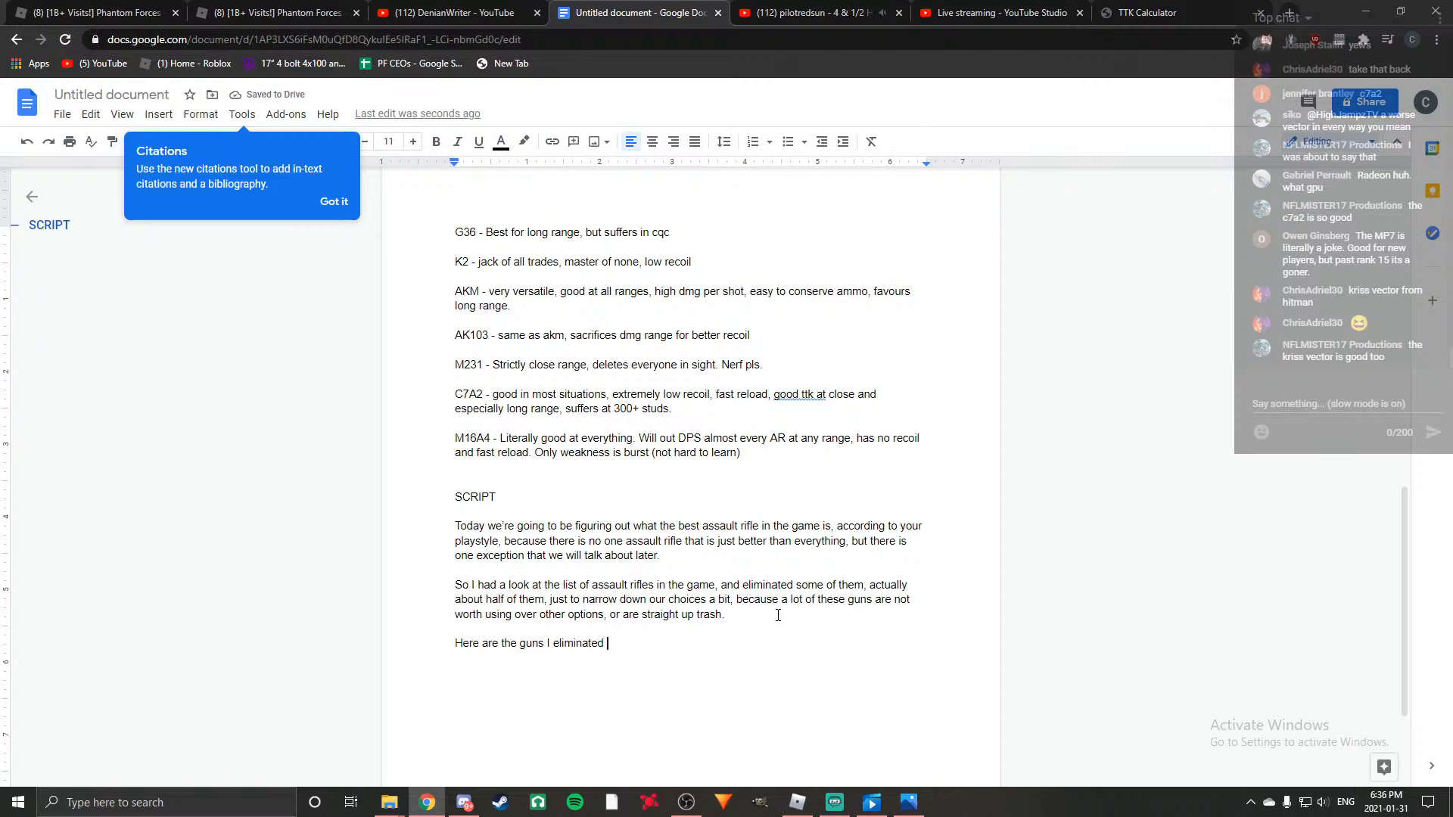
text(first)
scroll(742, 492, up, 15)
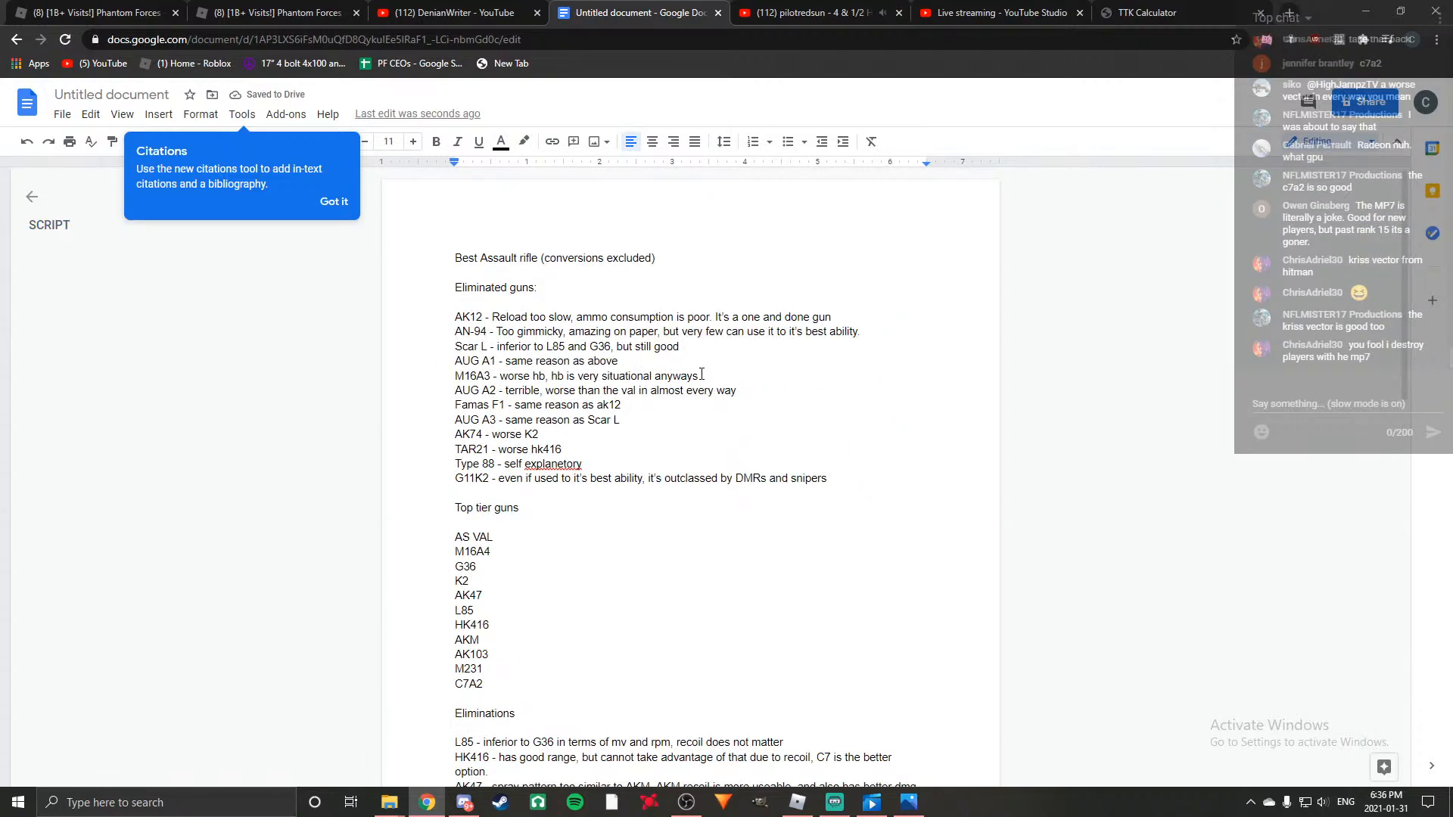
scroll(702, 374, down, 15)
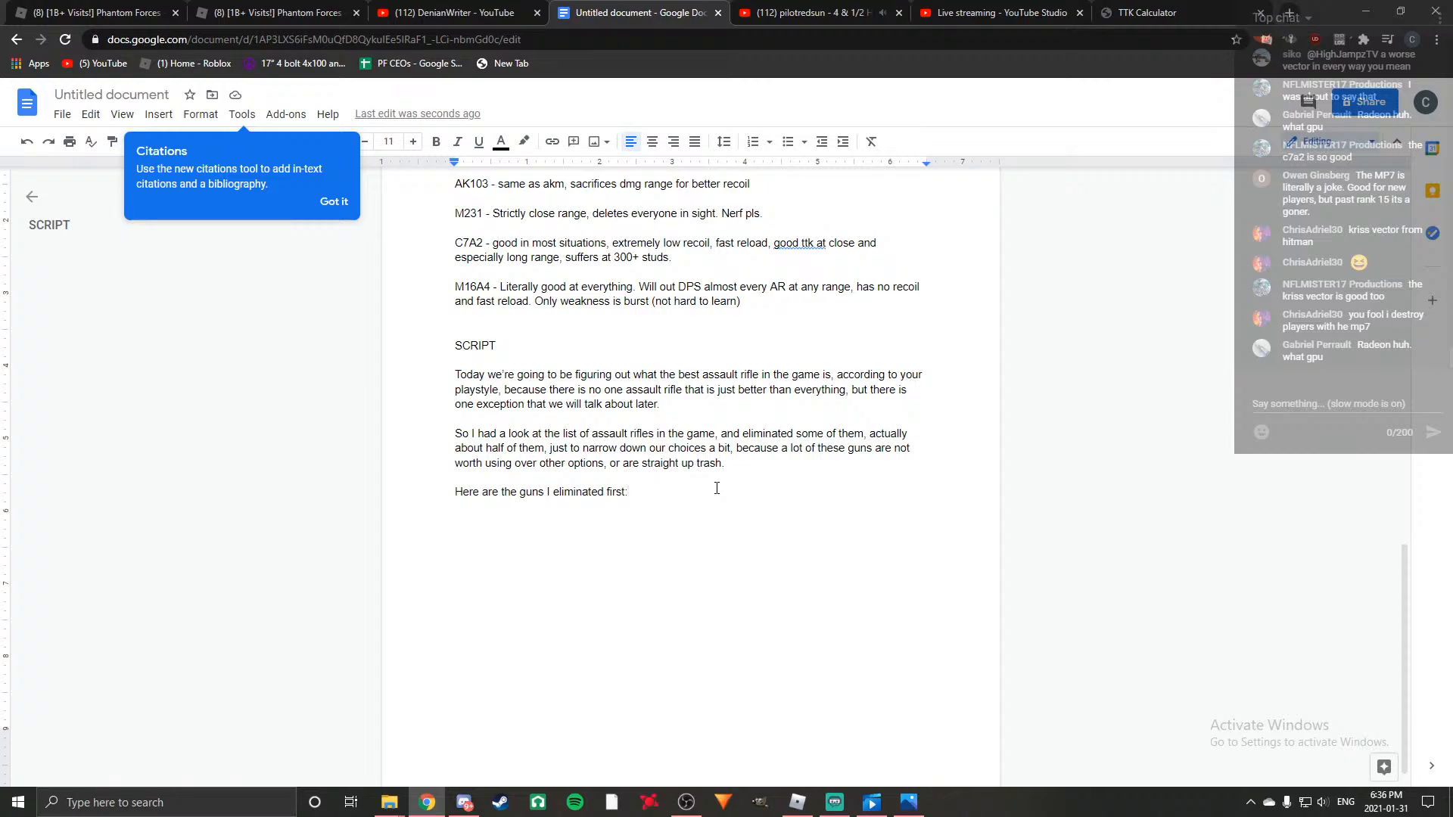
Add the note "(read elimenated guns)" after "Here are the guns I eliminated first:" and start a new paragraph below it.
key(Return)
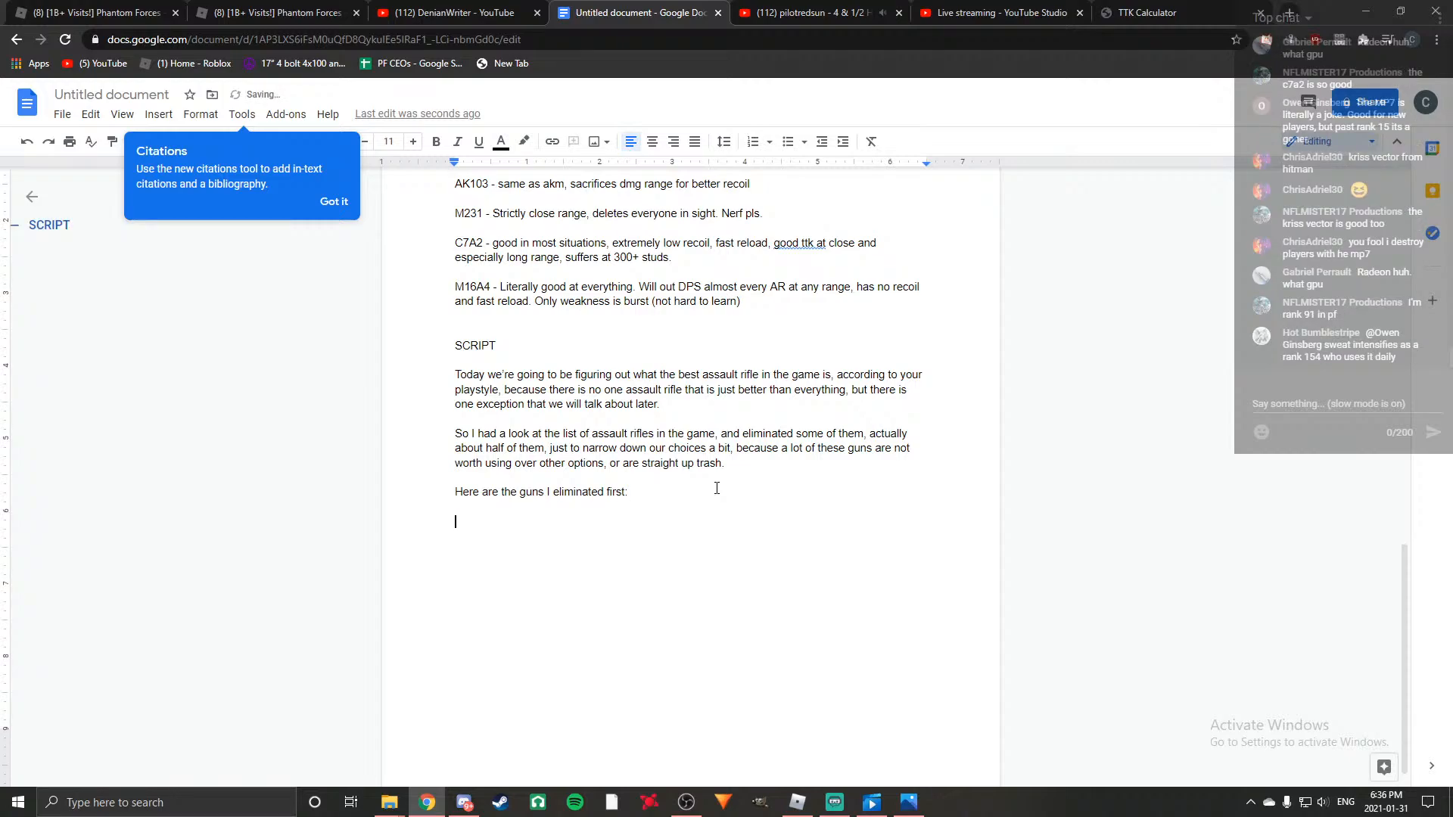
scroll(726, 487, up, 15)
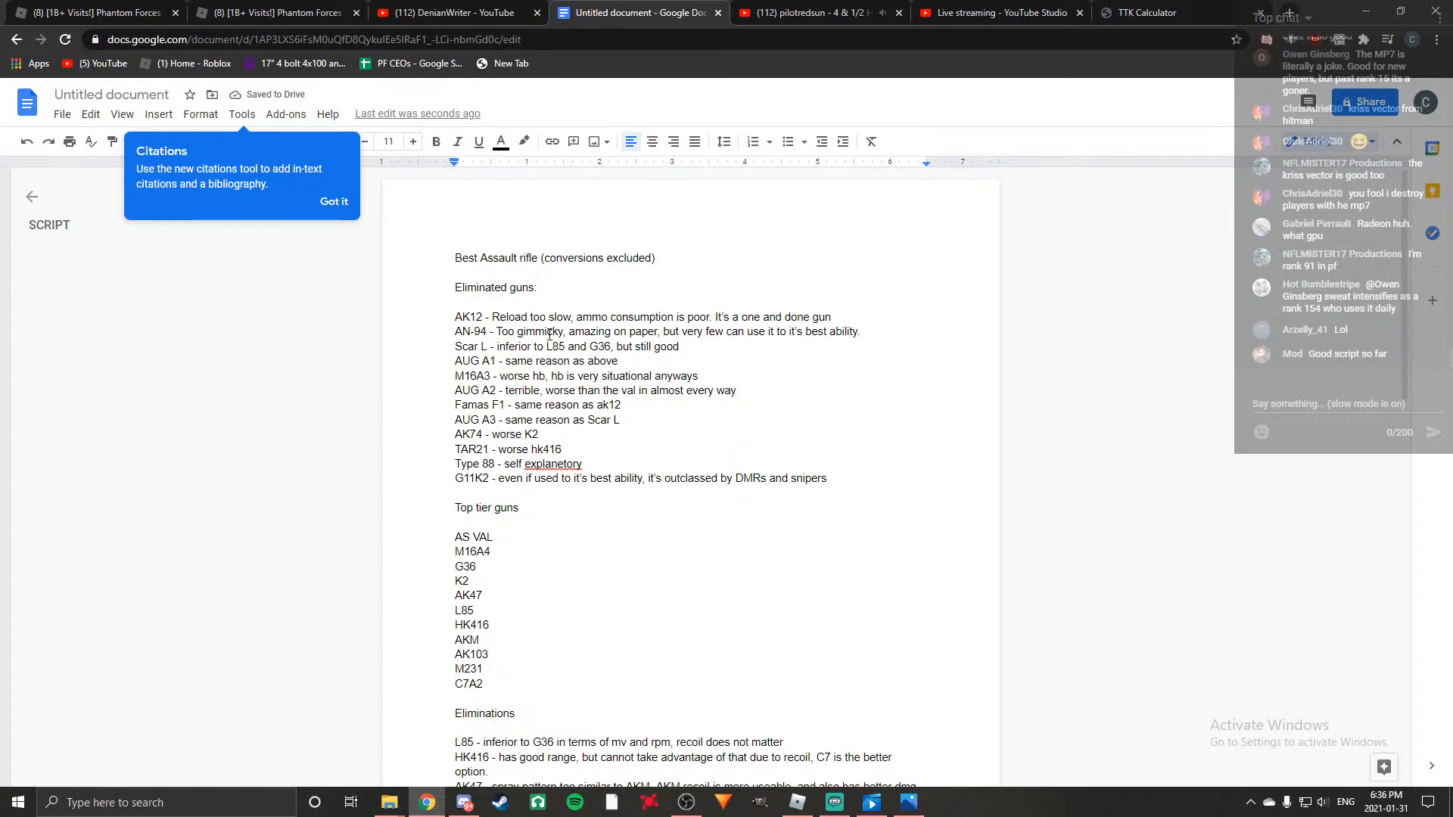
scroll(536, 309, down, 15)
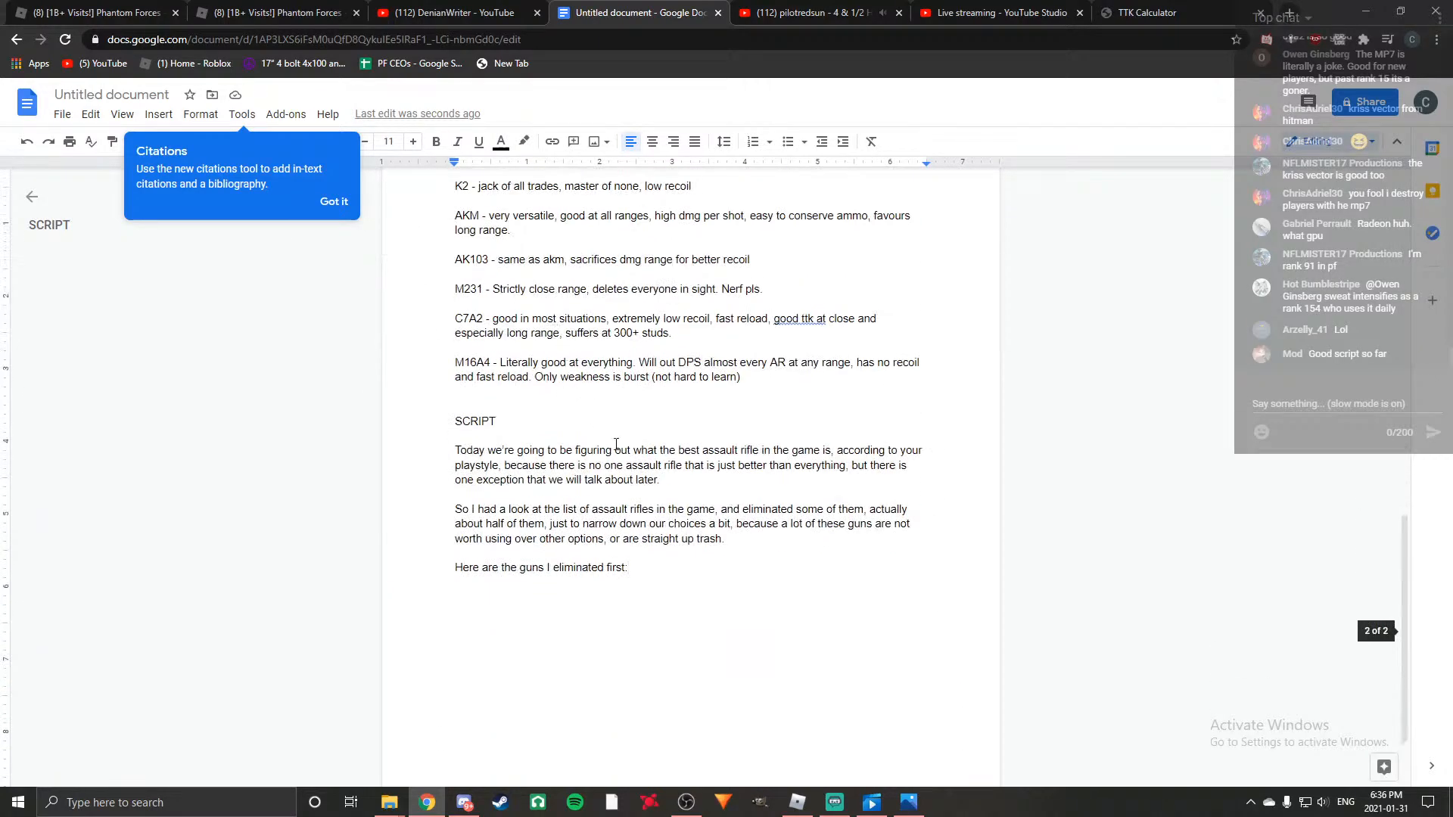
key(BackSpace)
text((read elk)
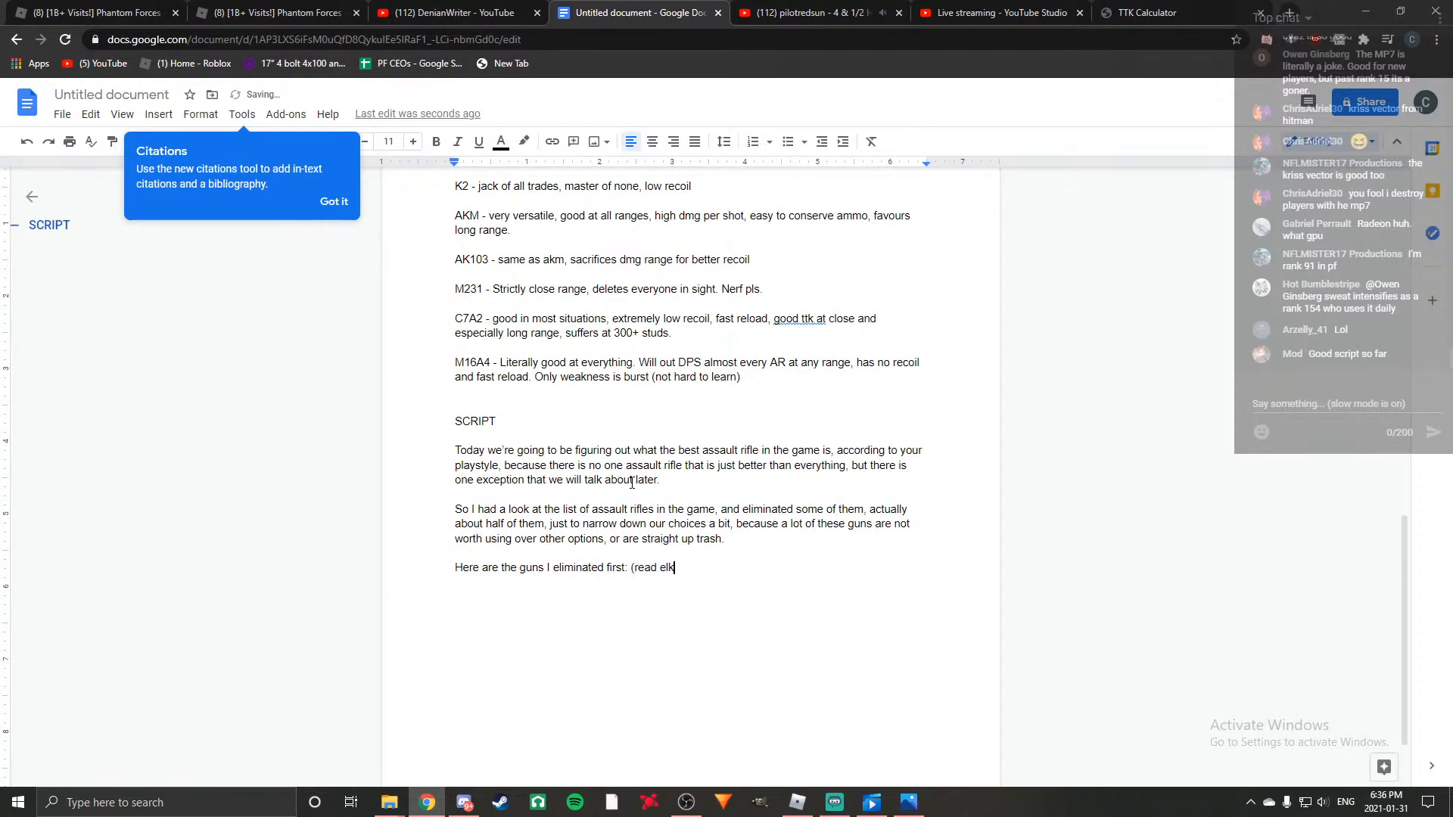
key(BackSpace)
text(imenated g)
text(uns)
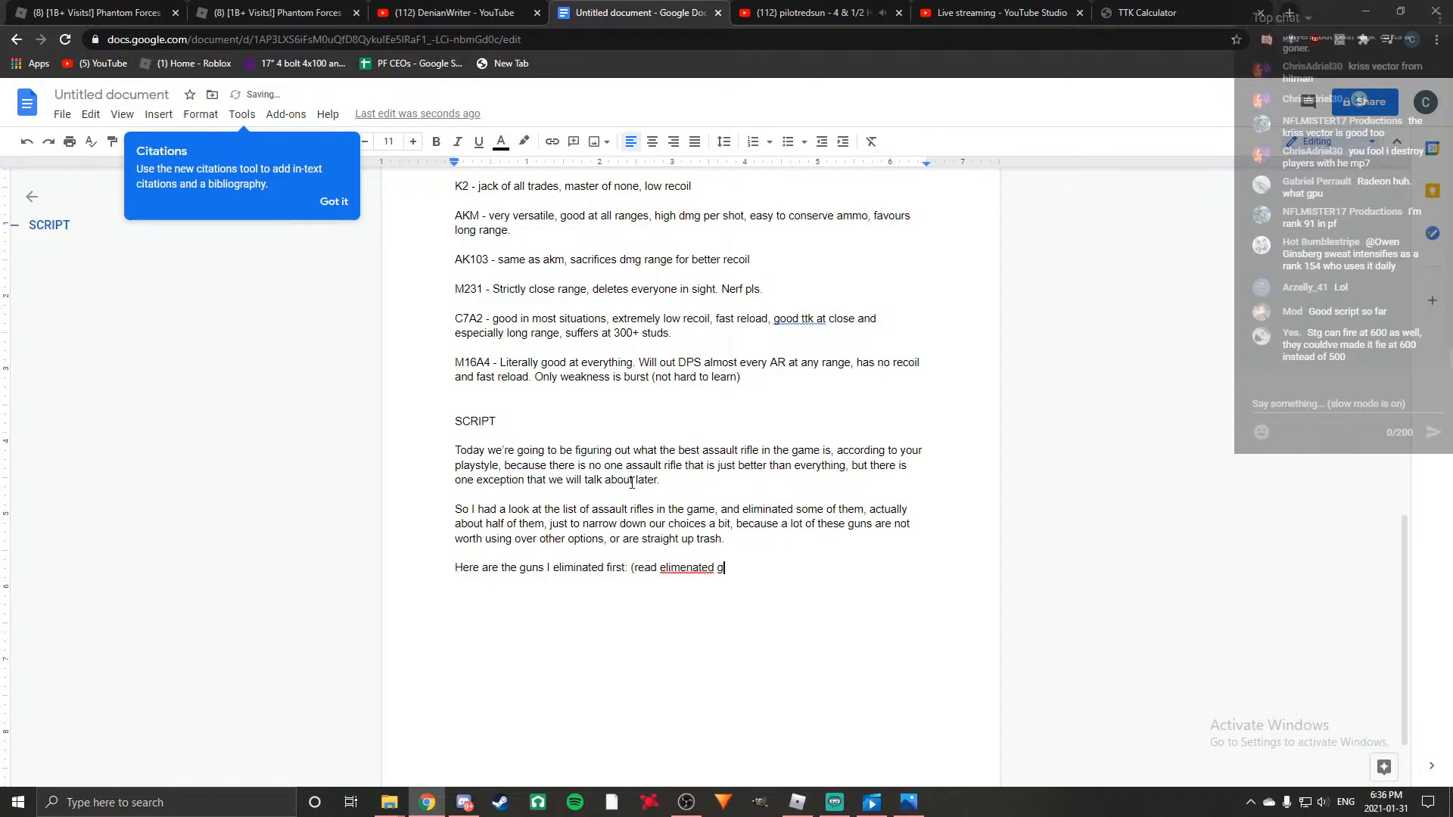
text())
key(Return)
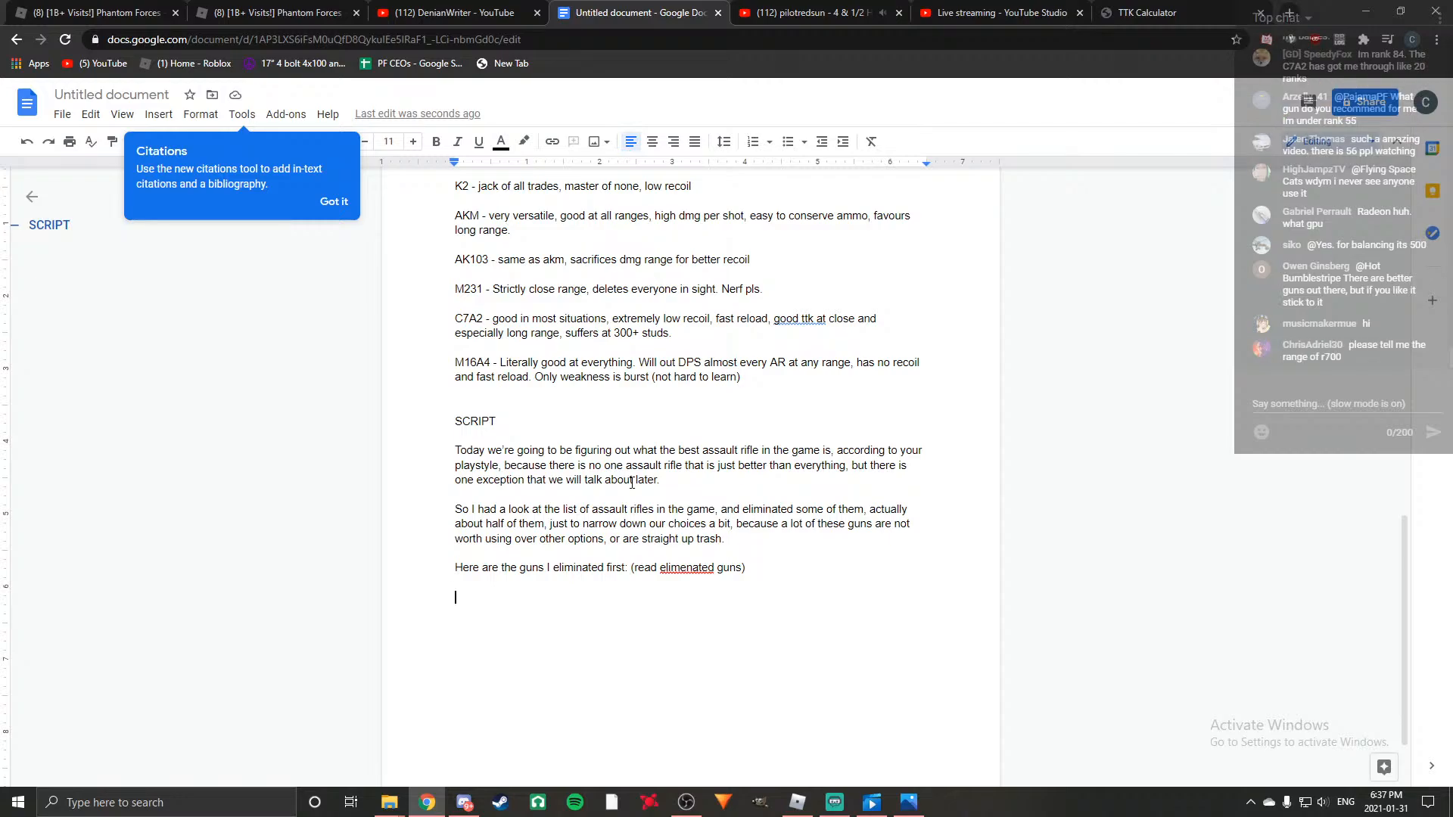
Write "Now we have narrowed down the list, and these are pretty much the top tier ARs in the game currently.".
text(Now we have narrowed down the list, and these are pretty much the top tier AR)
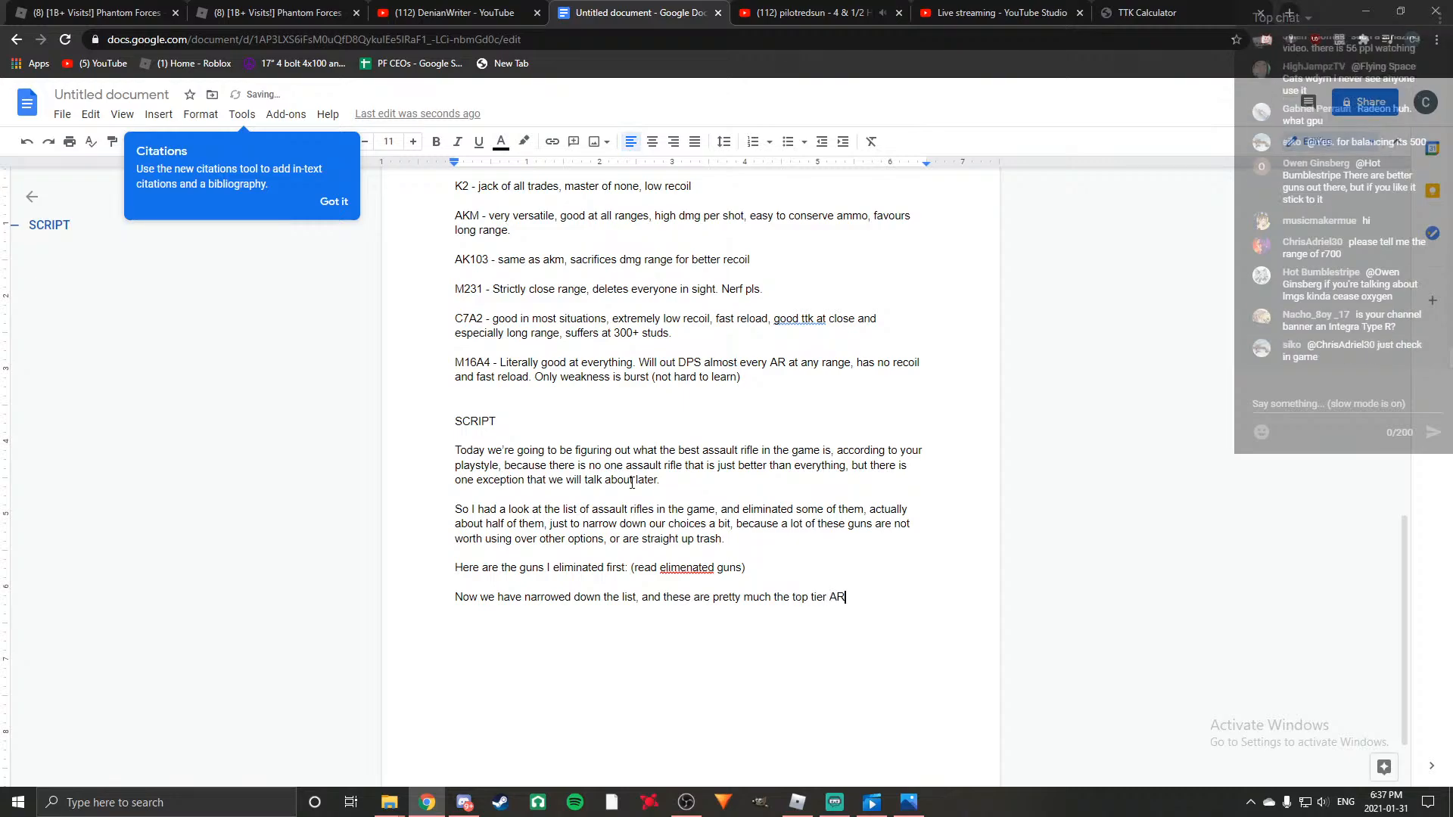
text(s in the t)
text(ame currently.)
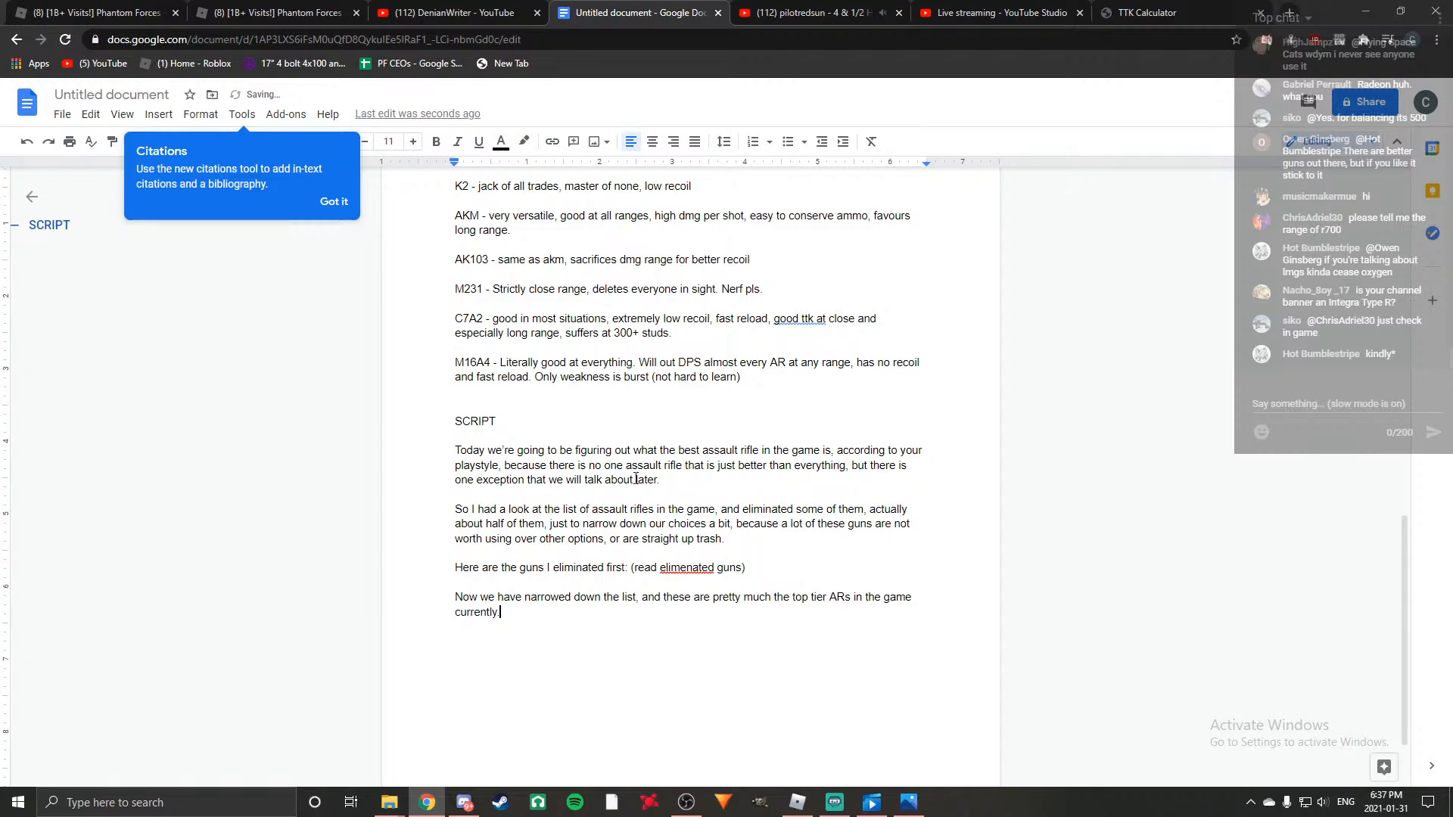
Copy the gun names under "Top tier guns", from AS VAL to C7A2, in the notes section.
scroll(649, 485, up, 4)
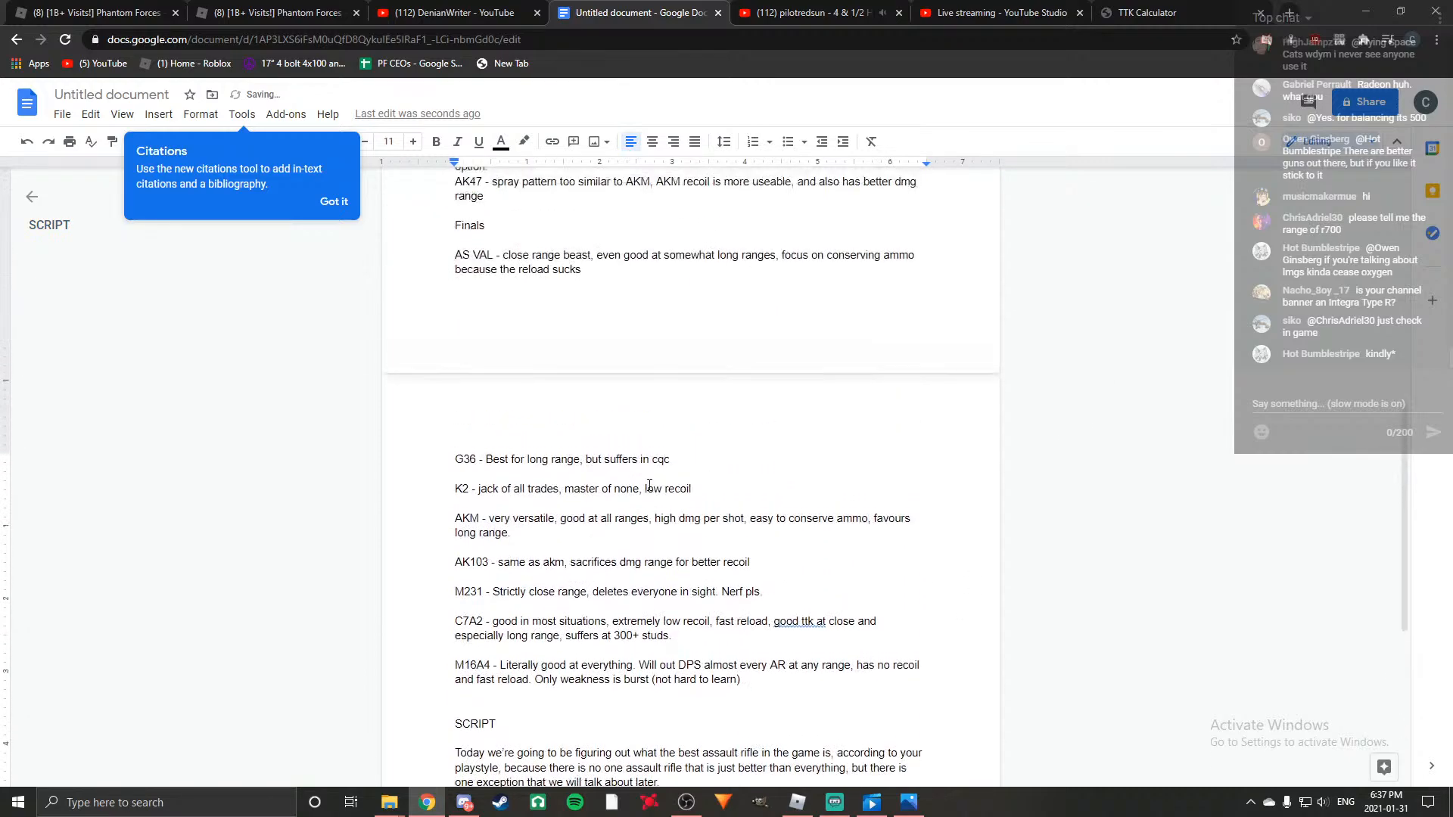
scroll(737, 555, up, 4)
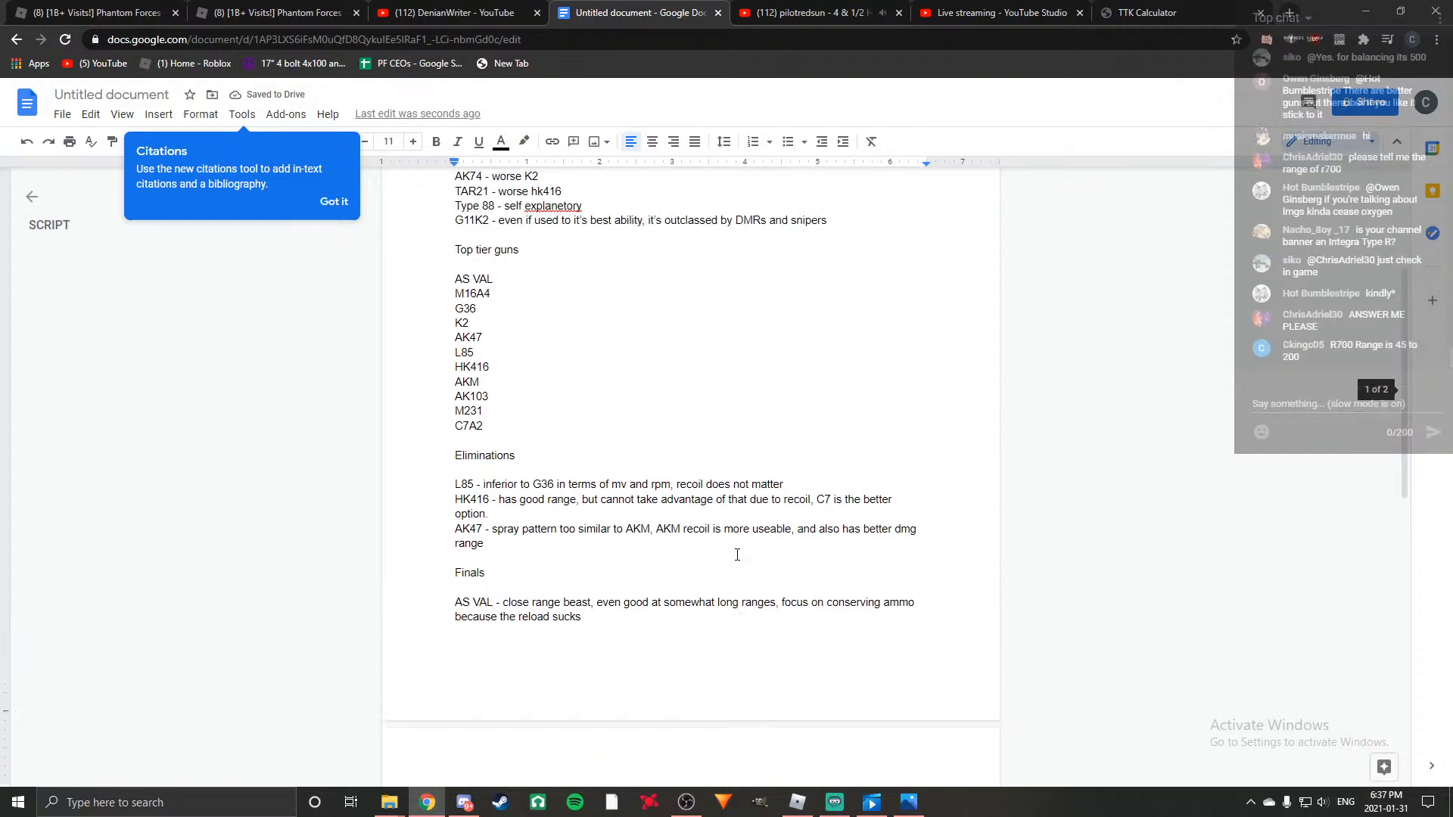
scroll(737, 555, up, 1)
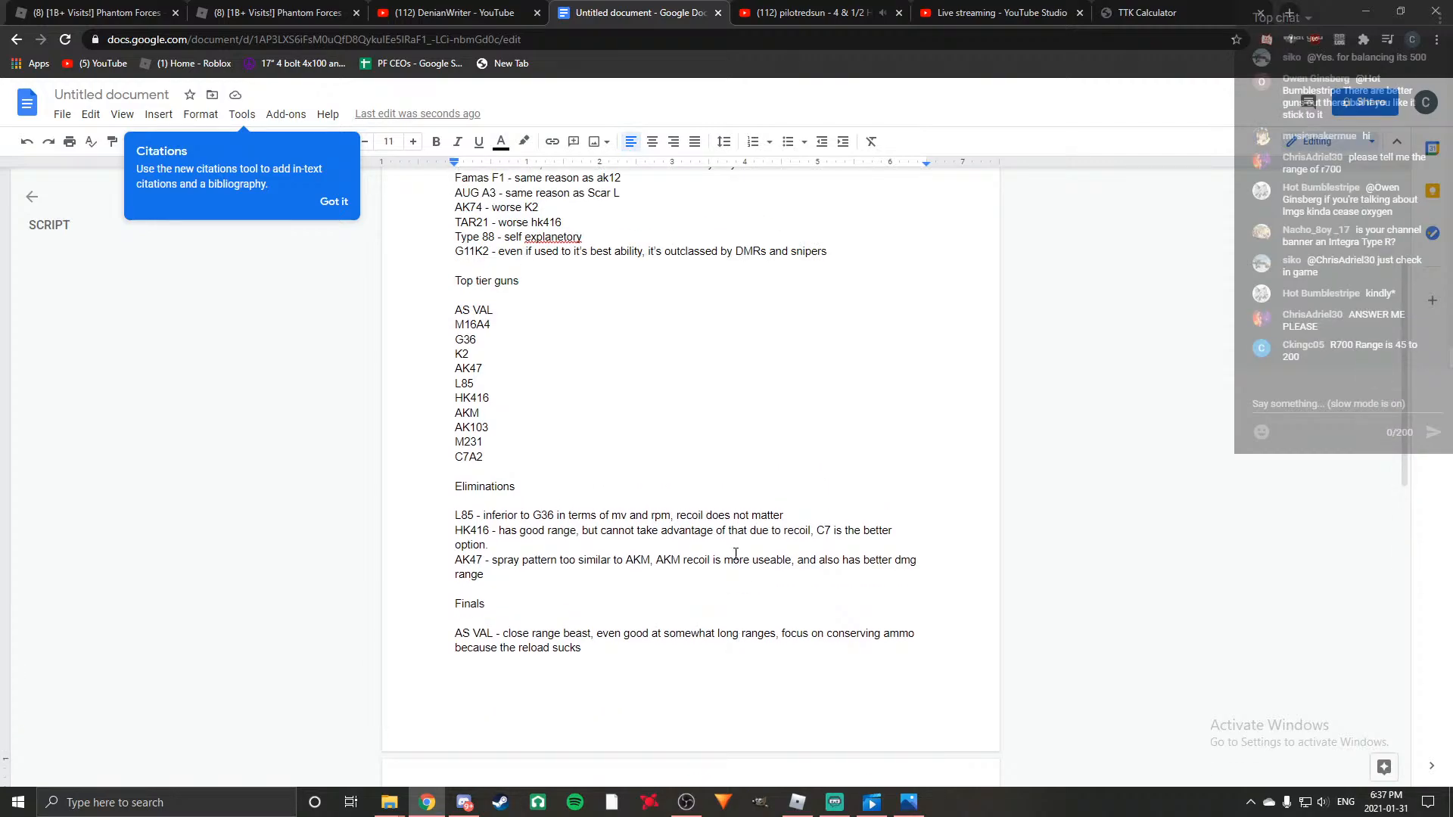
scroll(736, 553, down, 8)
scroll(735, 553, up, 3)
scroll(736, 553, down, 2)
scroll(735, 553, up, 7)
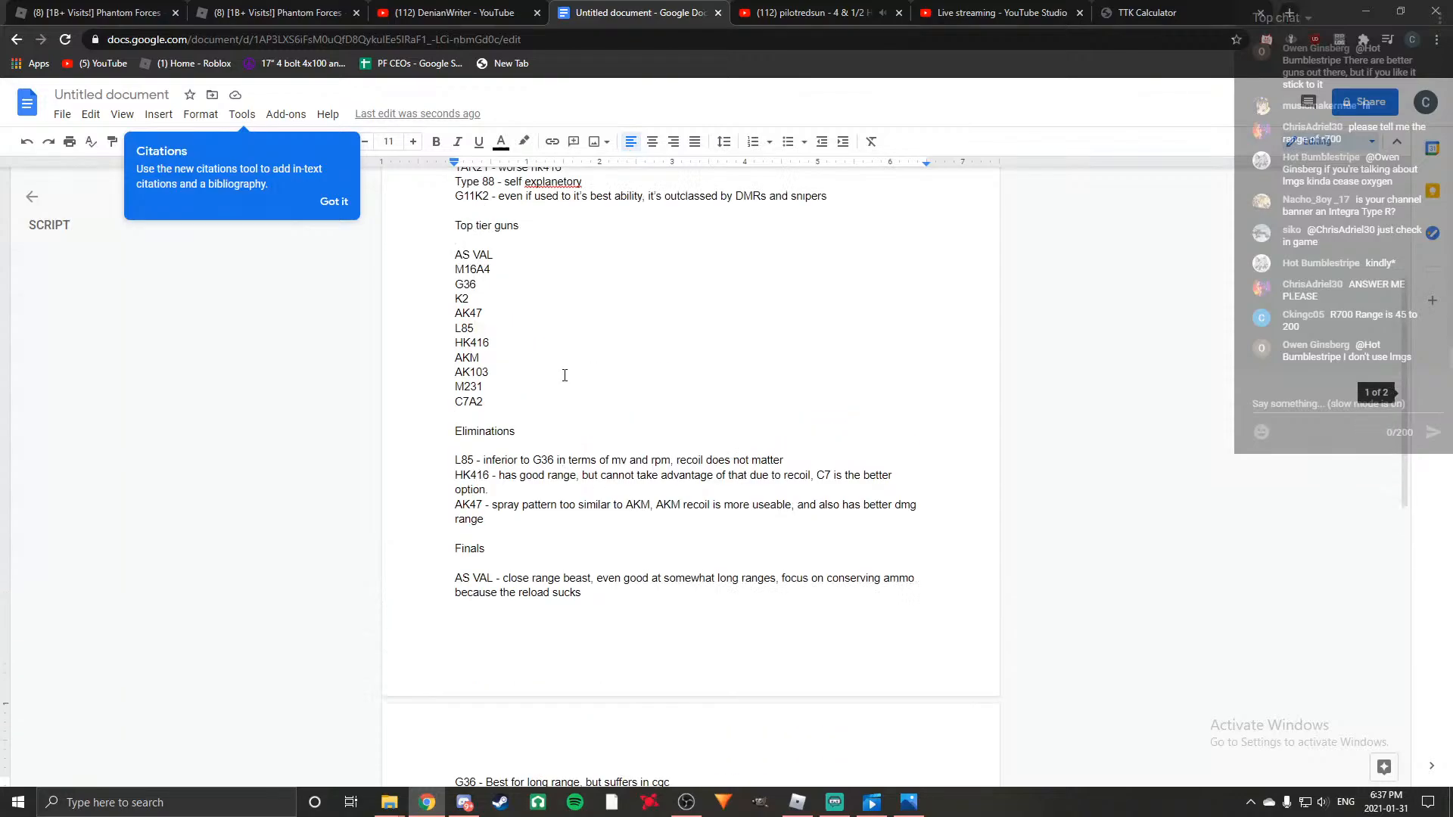
drag(454, 282, 484, 432)
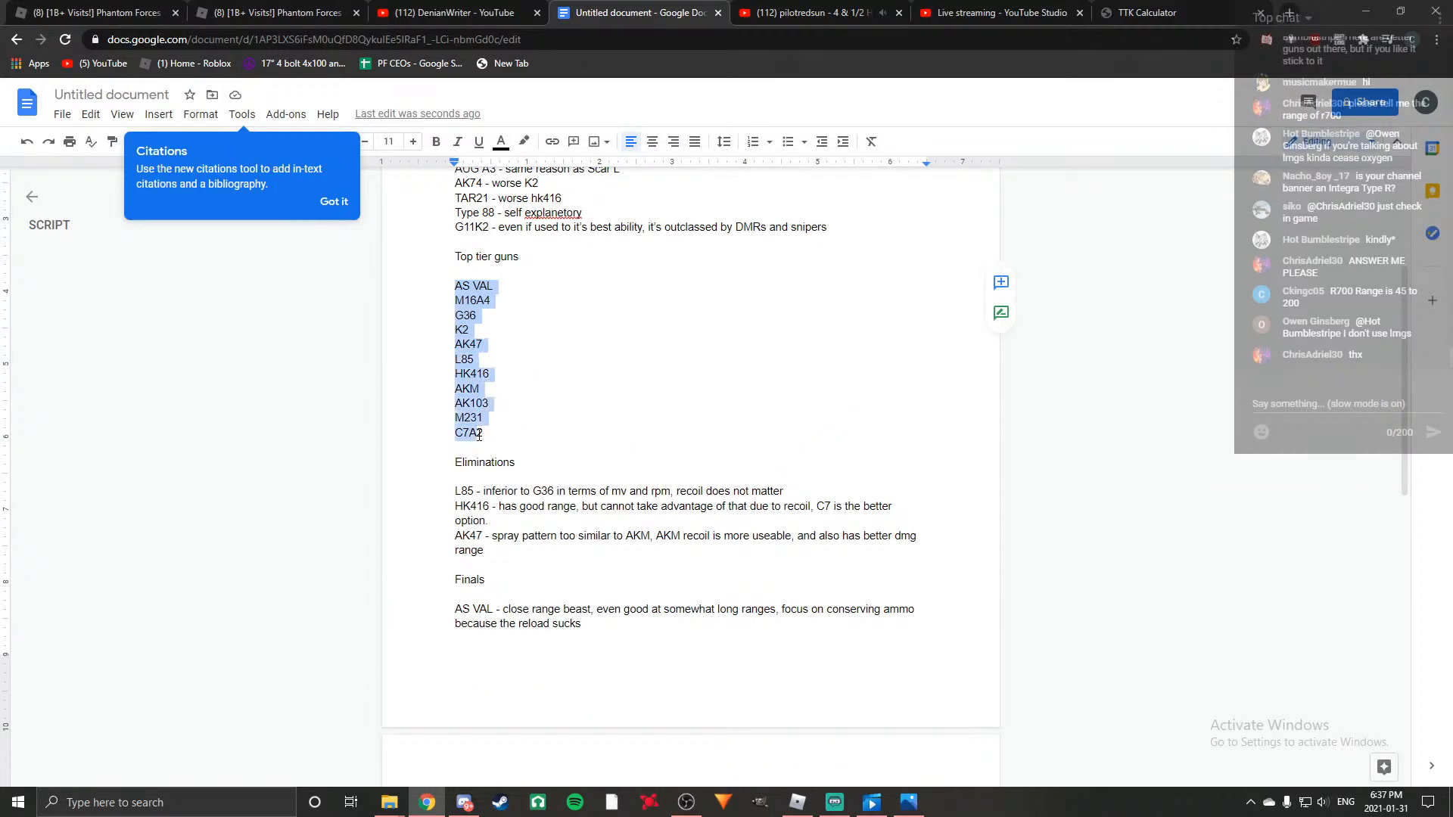
click(484, 433)
drag(454, 283, 488, 435)
right_click(485, 408)
click(485, 407)
Paste the copied top tier gun list below the last script paragraph, separated by a blank line.
scroll(552, 388, down, 8)
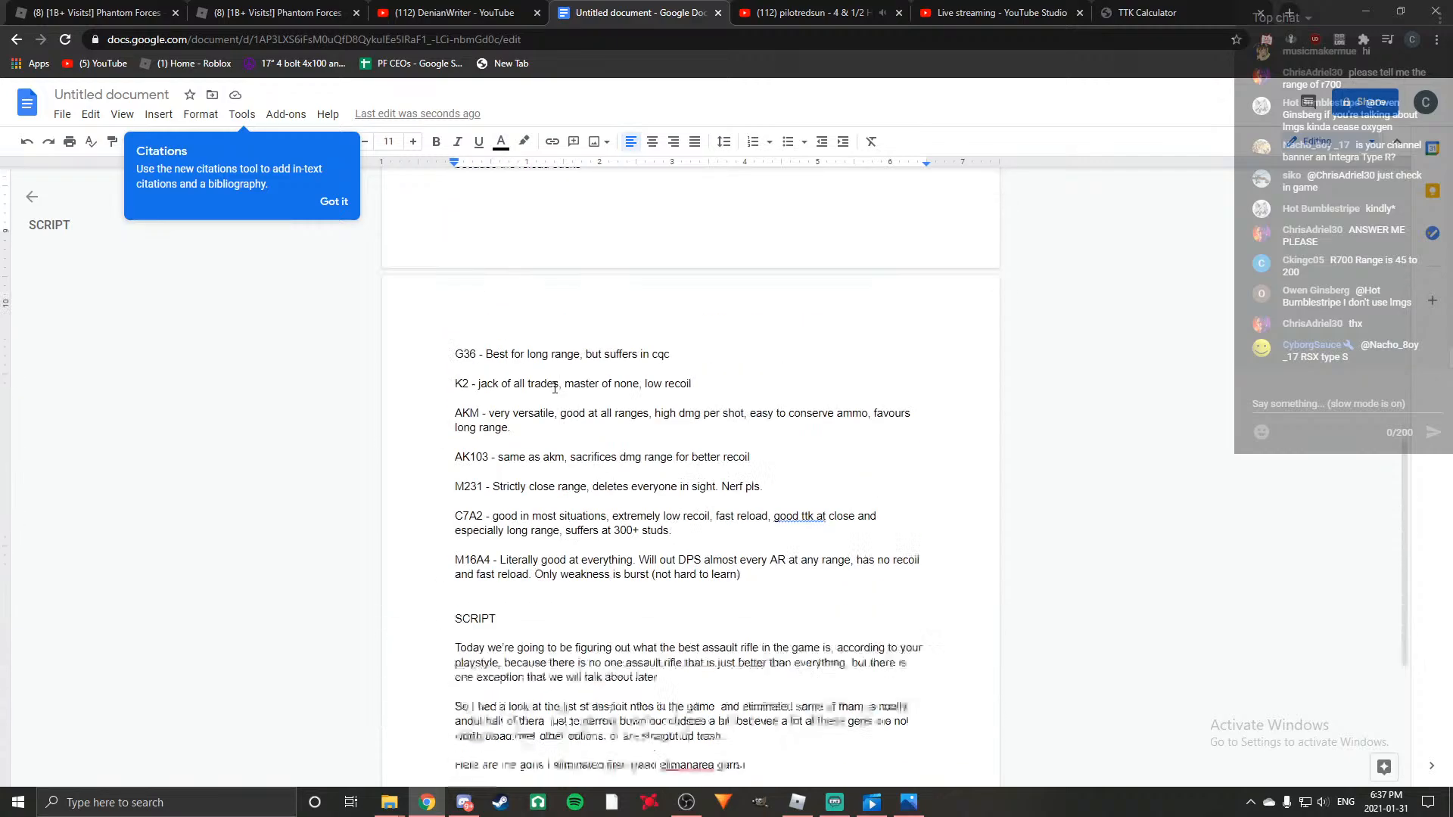
click(516, 515)
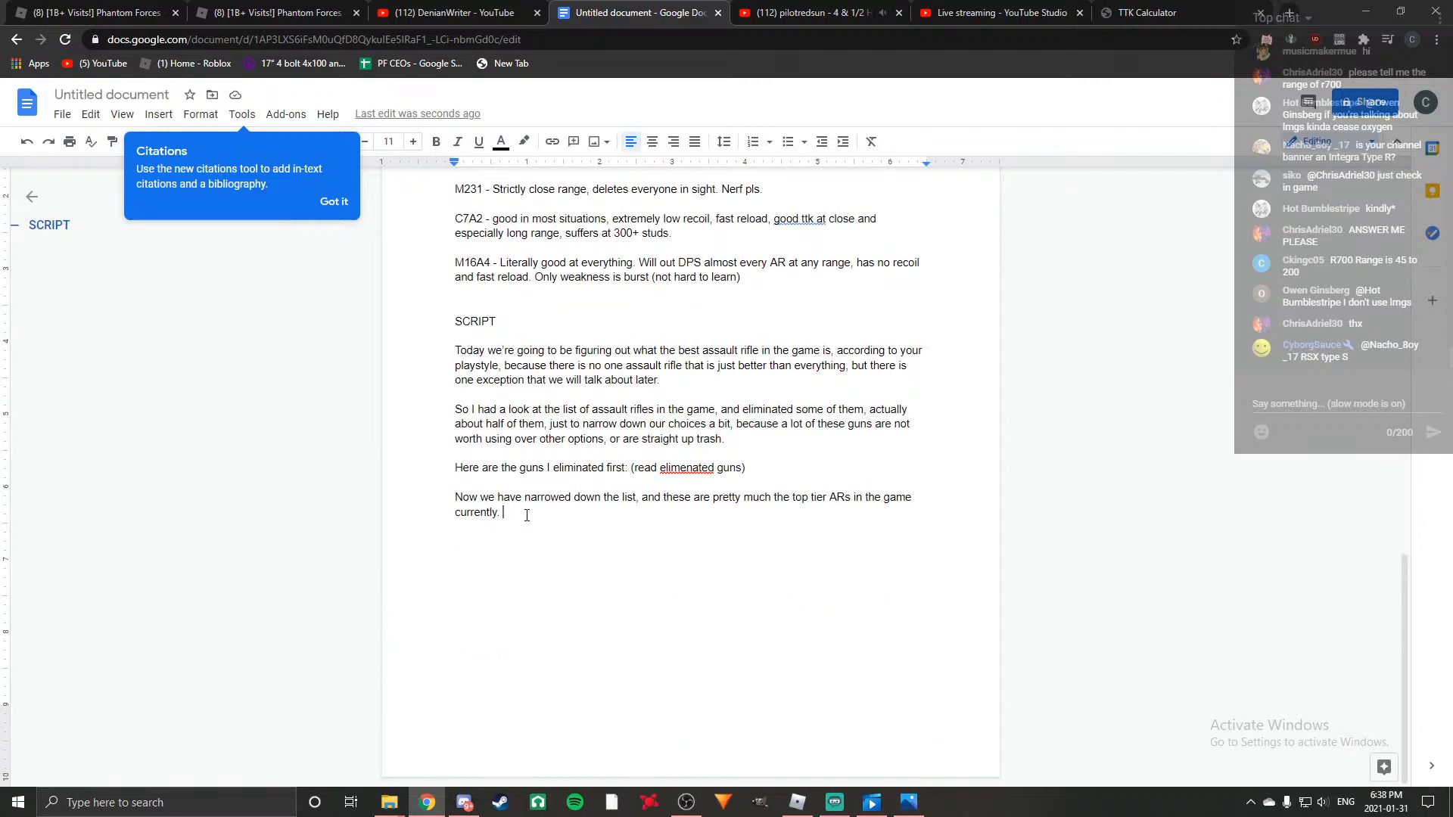
key(Return)
key(ctrl+v)
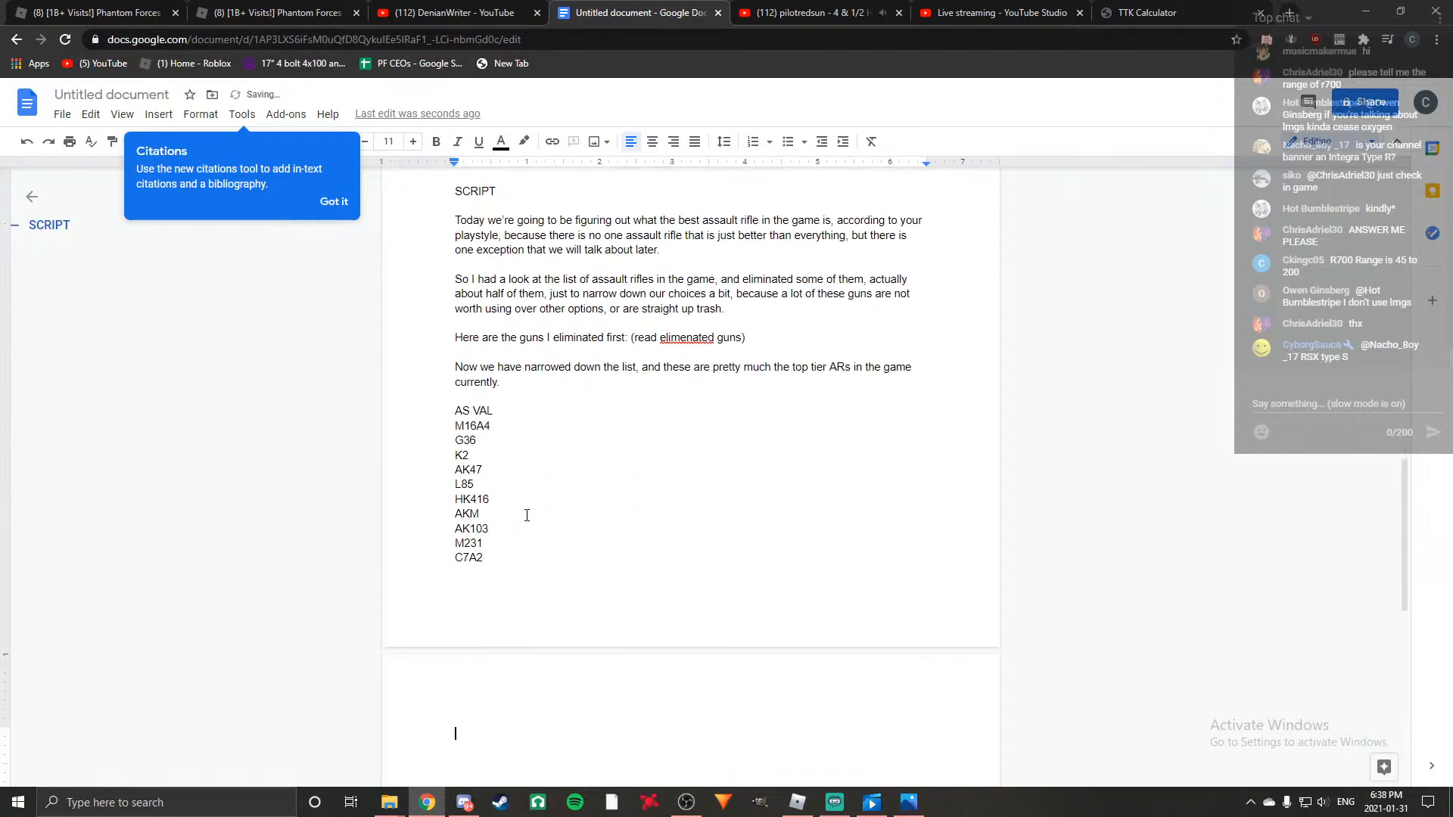
Begin a new paragraph after the pasted gun list with "Again, we need to narrow down our choices further".
text(A)
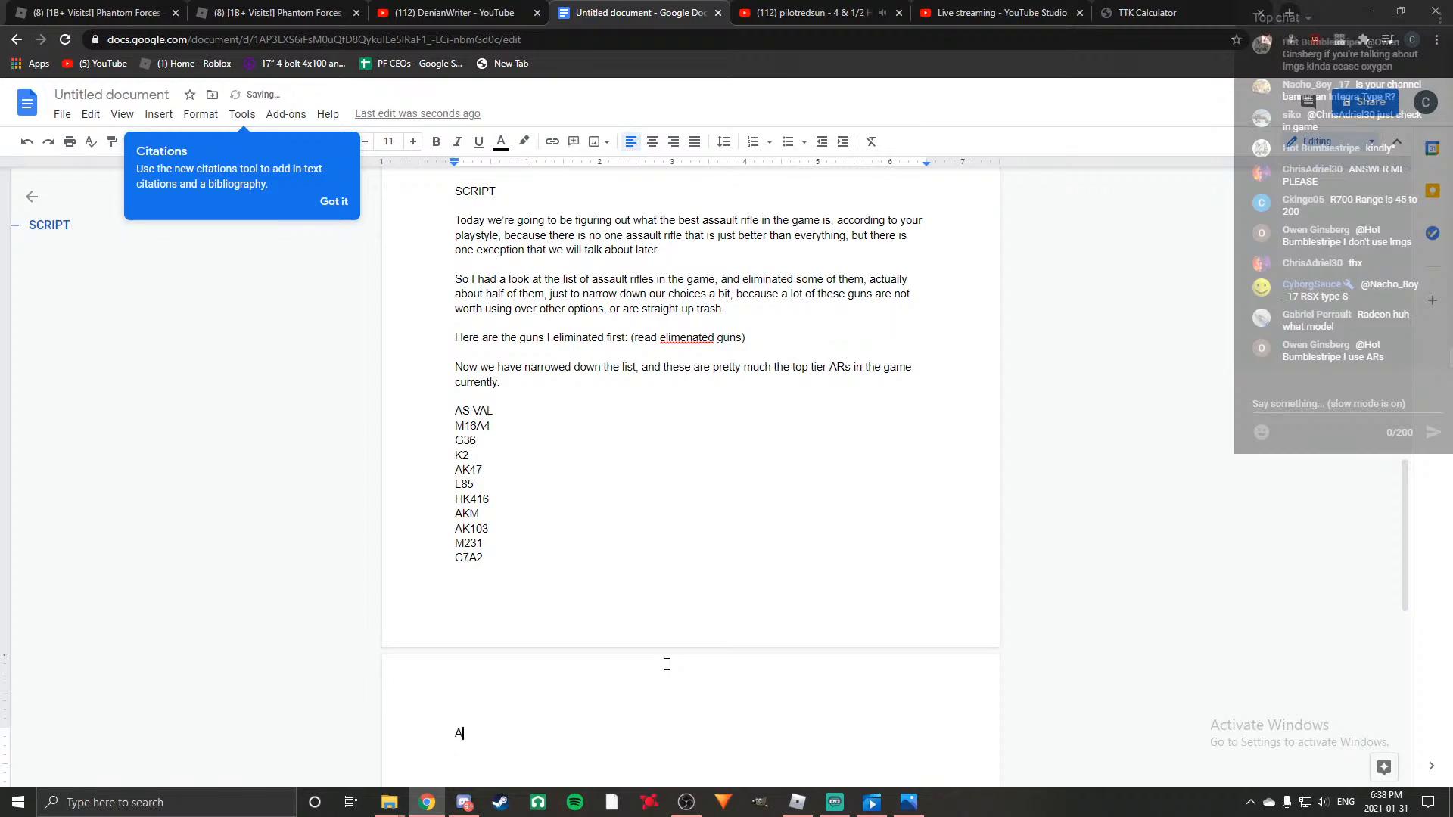
text(gain, we n)
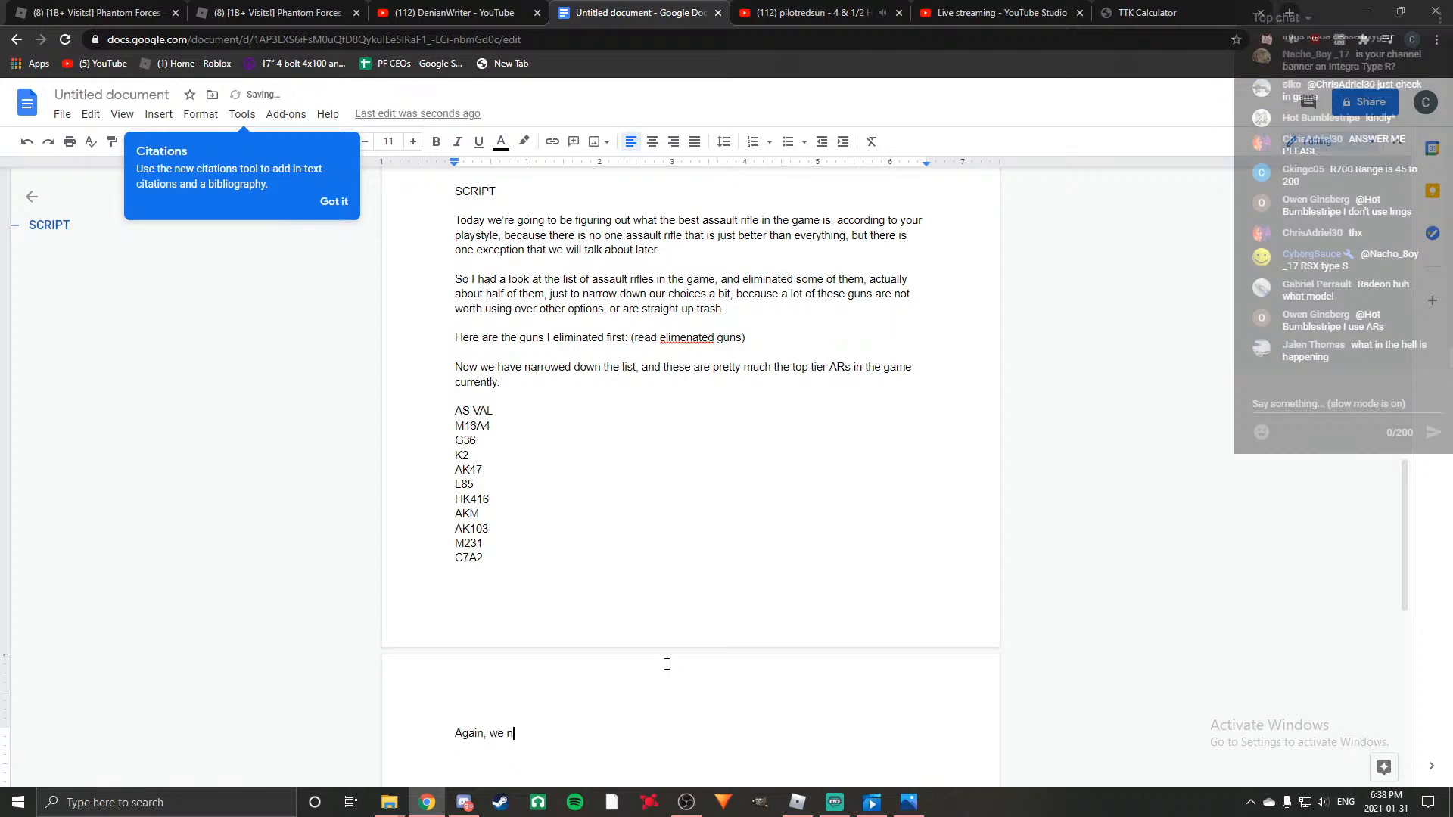
text(eed to narrow down our cho)
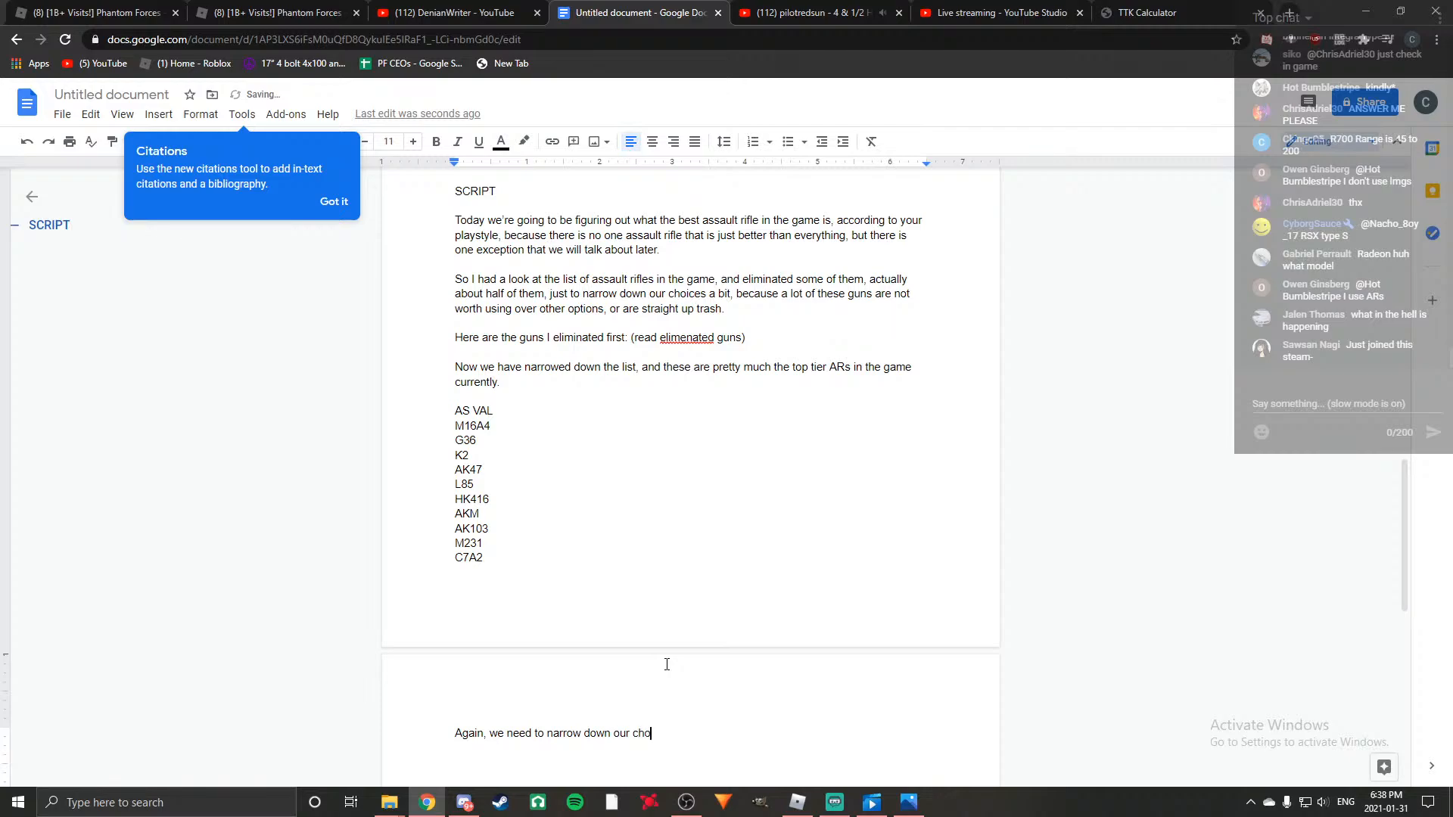
text(ices further, as there are some g)
Continue the sentence with ", as some of these are not", replacing the discarded wording "there are some guns".
key(BackSpace)
key(BackSpace)
key(BackSpace)
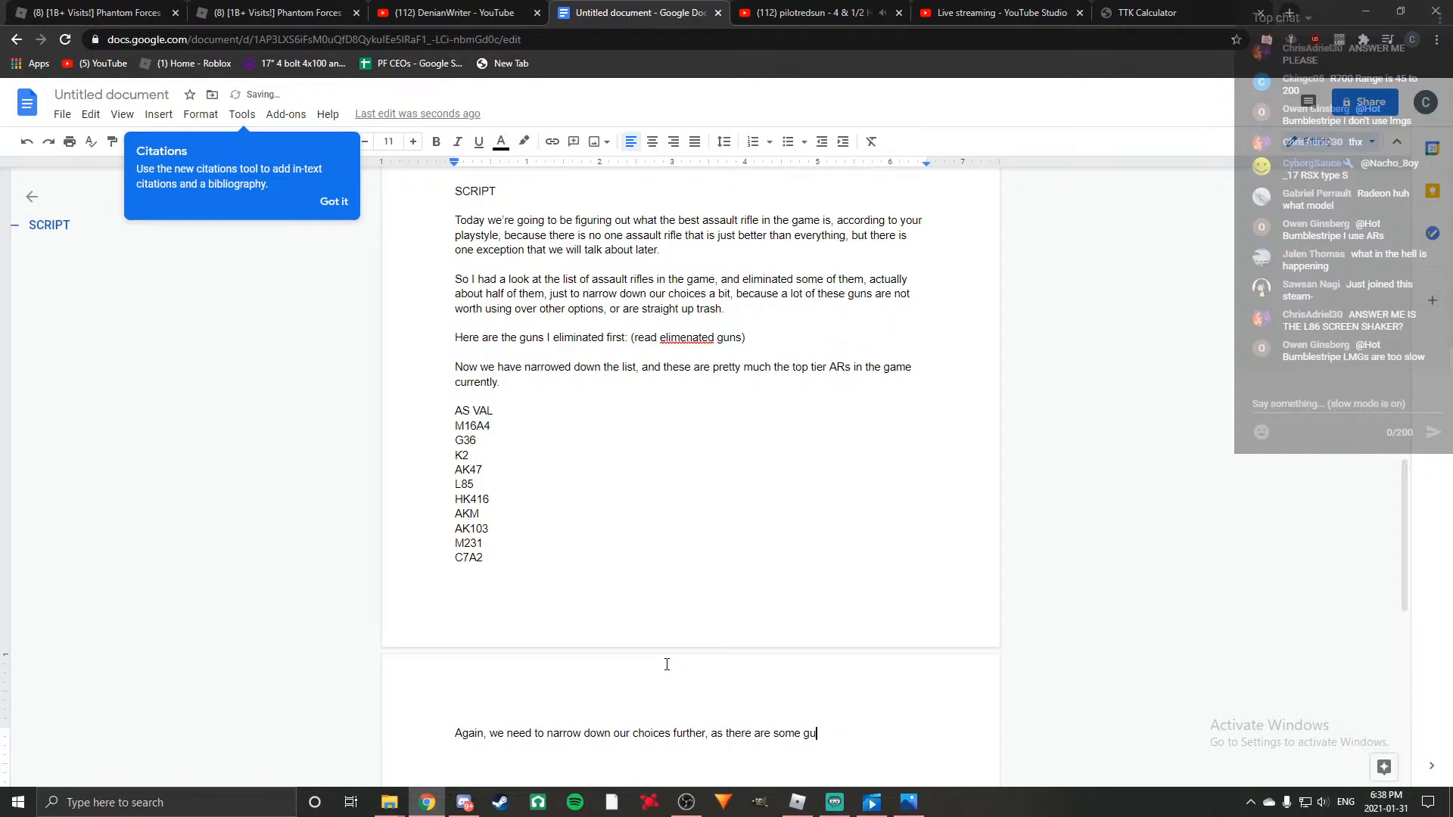
key(BackSpace)
key(BackSpace)
key(BackSpace)
key(BackSpace)
key(BackSpace)
key(BackSpace)
key(BackSpace)
key(BackSpace)
key(BackSpace)
key(BackSpace)
key(BackSpace)
key(BackSpace)
key(BackSpace)
key(BackSpace)
key(BackSpace)
key(BackSpace)
key(BackSpace)
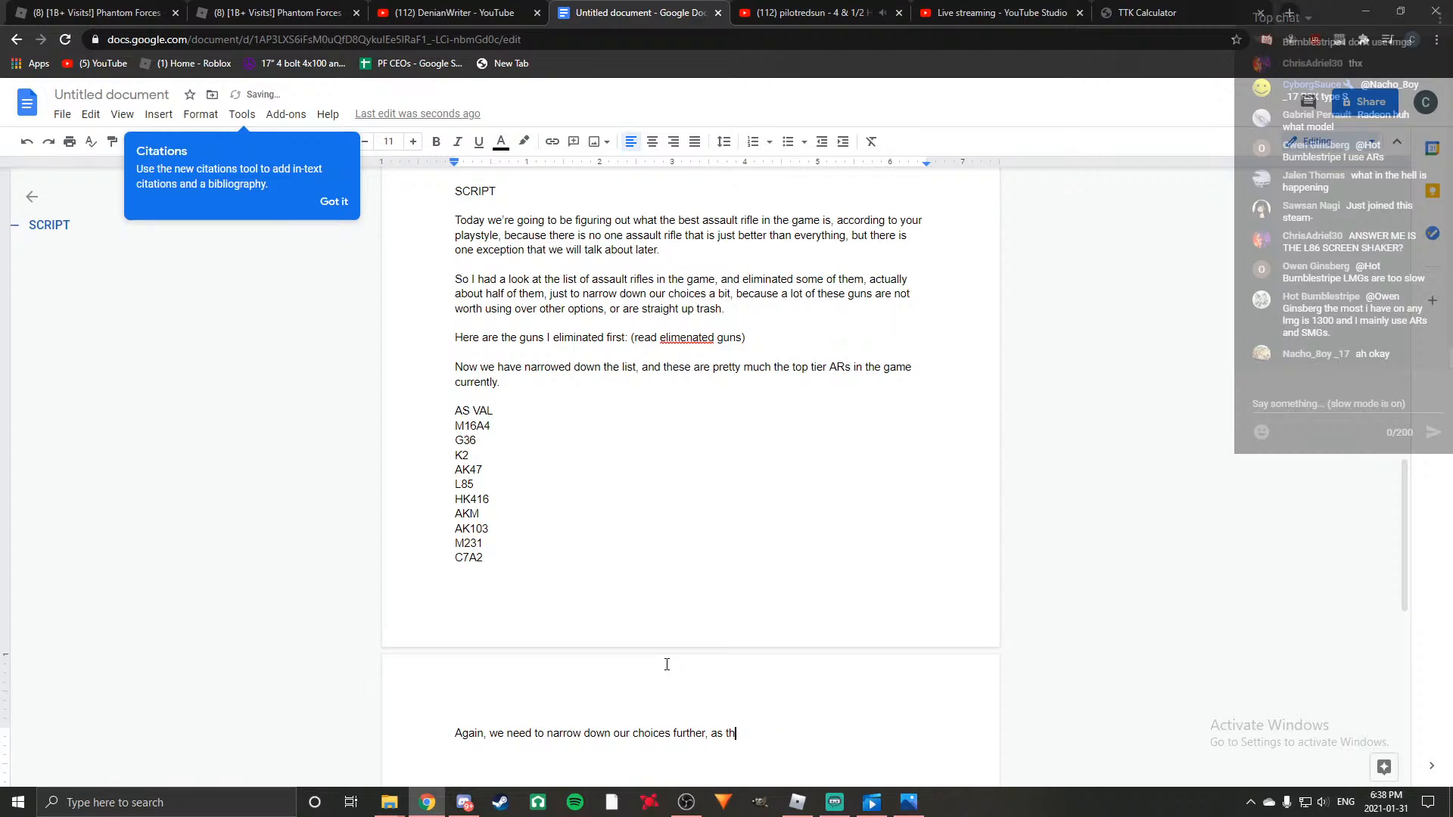
text(some of these)
key(BackSpace)
key(BackSpace)
key(BackSpace)
text(ese just)
key(BackSpace)
key(BackSpace)
key(BackSpace)
key(BackSpace)
key(BackSpace)
text(are not)
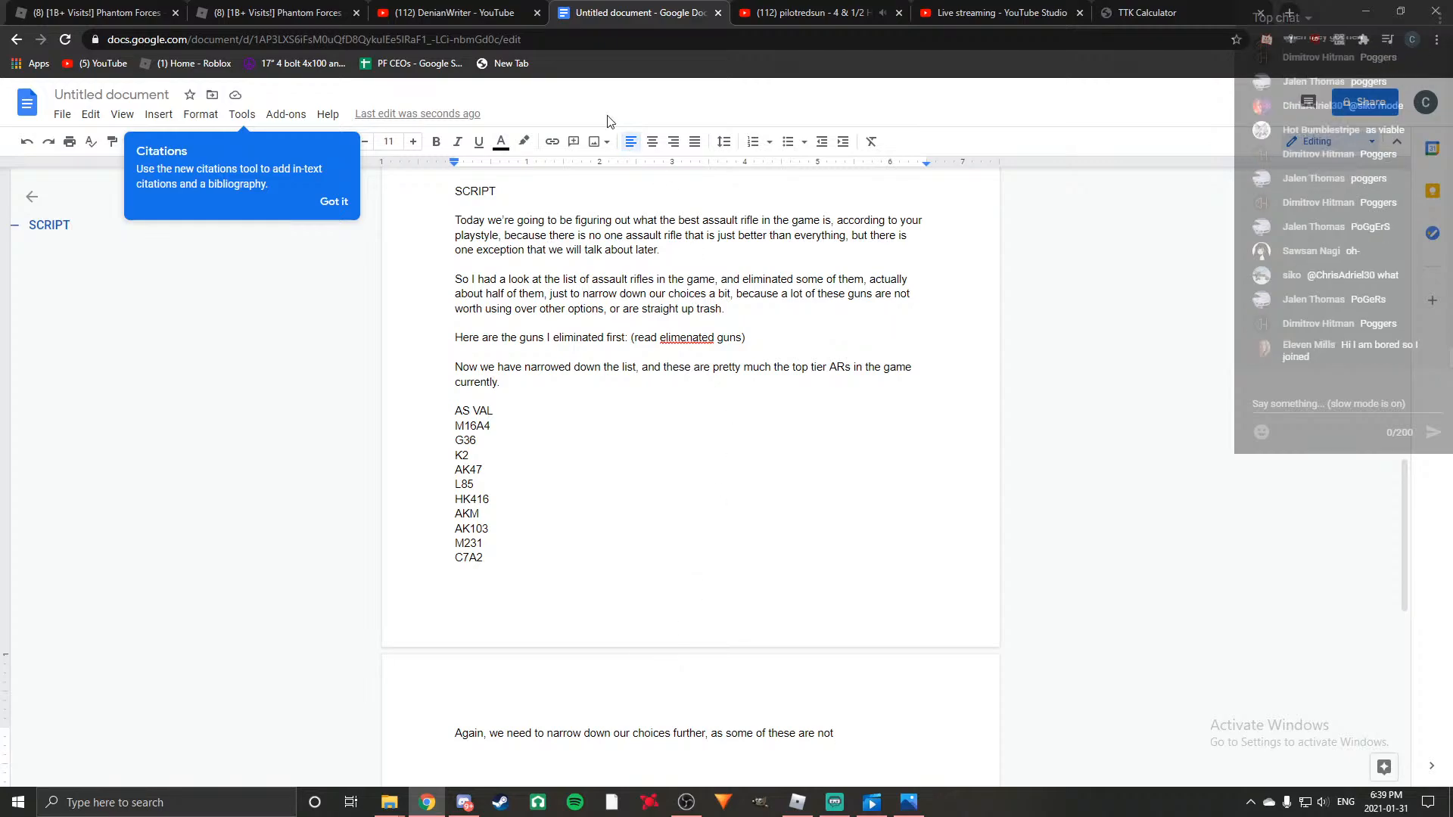
Switch to the YouTube music playlist and play "Mouly - Studio Set (1995)".
click(813, 13)
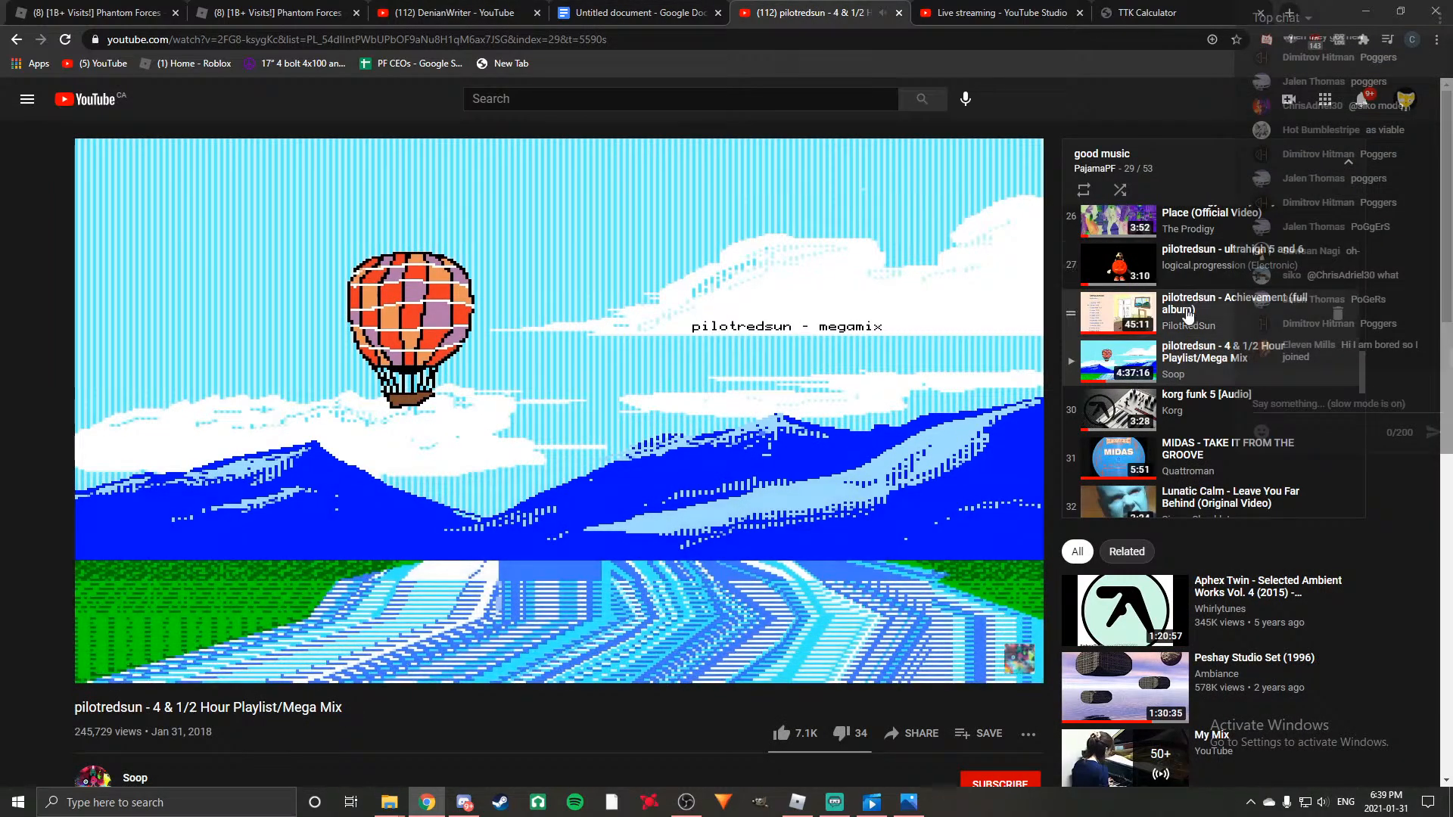
scroll(1127, 378, down, 3)
scroll(1123, 371, up, 9)
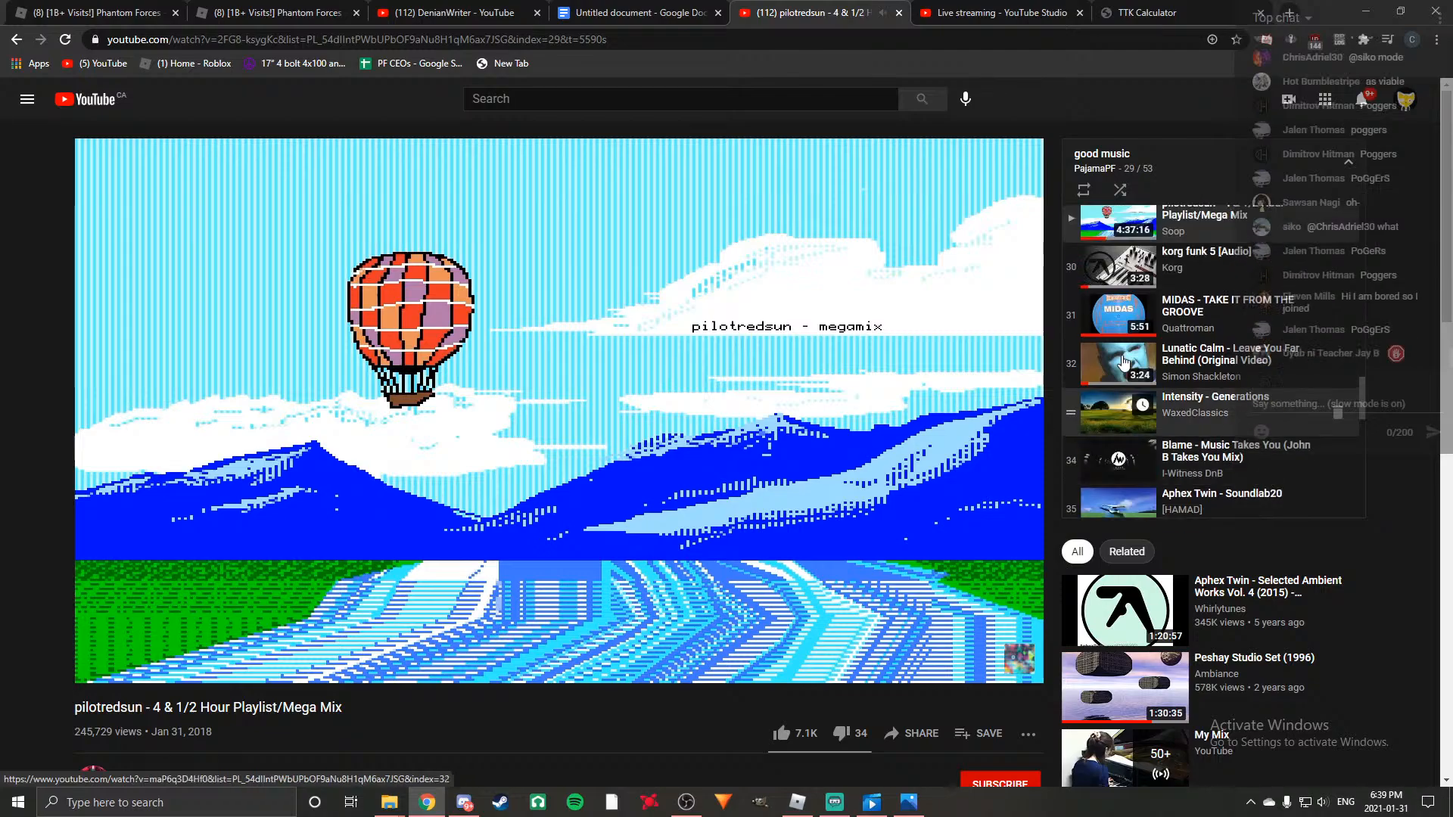
scroll(1118, 379, up, 2)
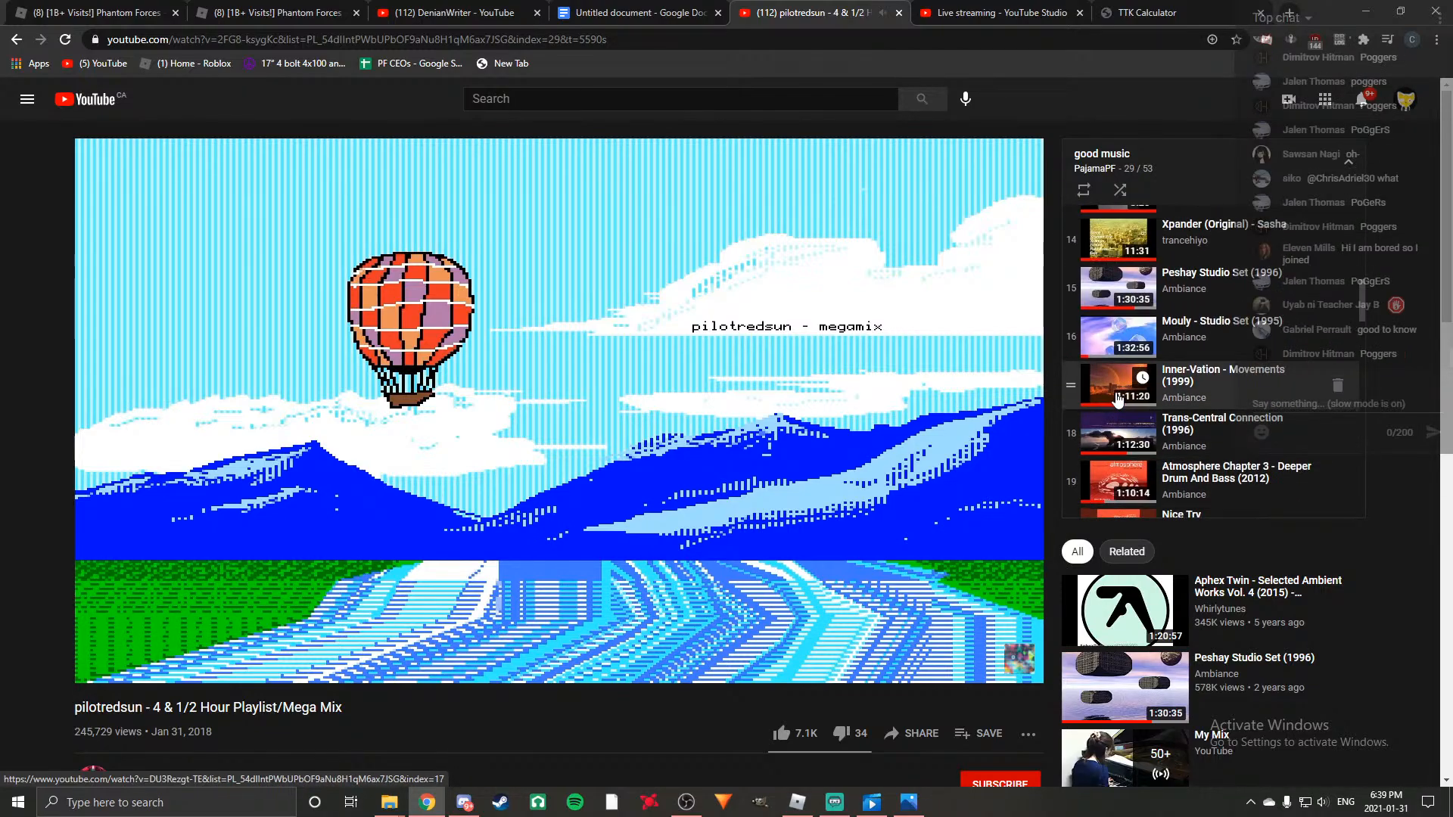
click(1119, 337)
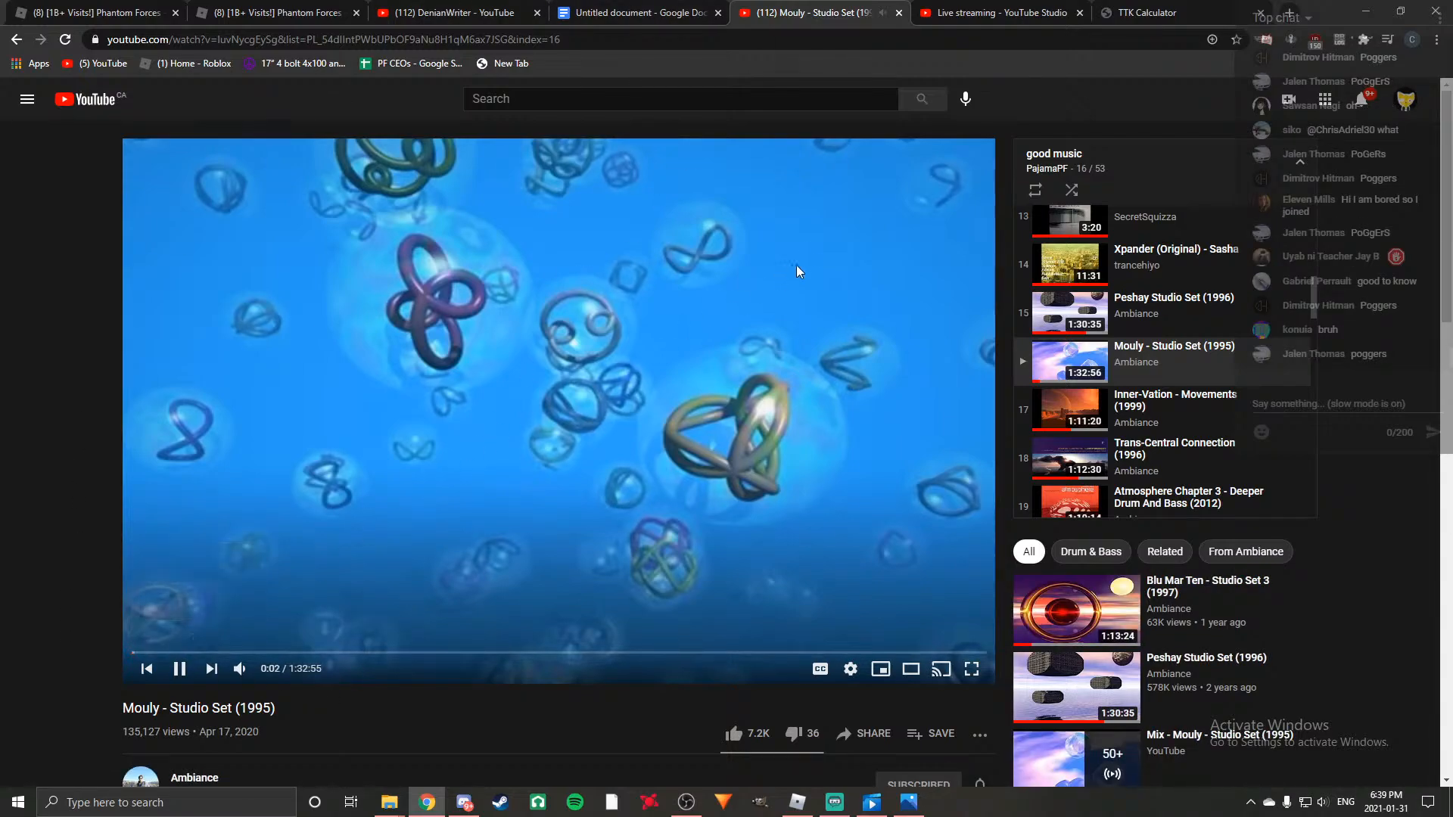
Return to the script document and finish the sentence with "as viable as the other ARs.".
click(633, 13)
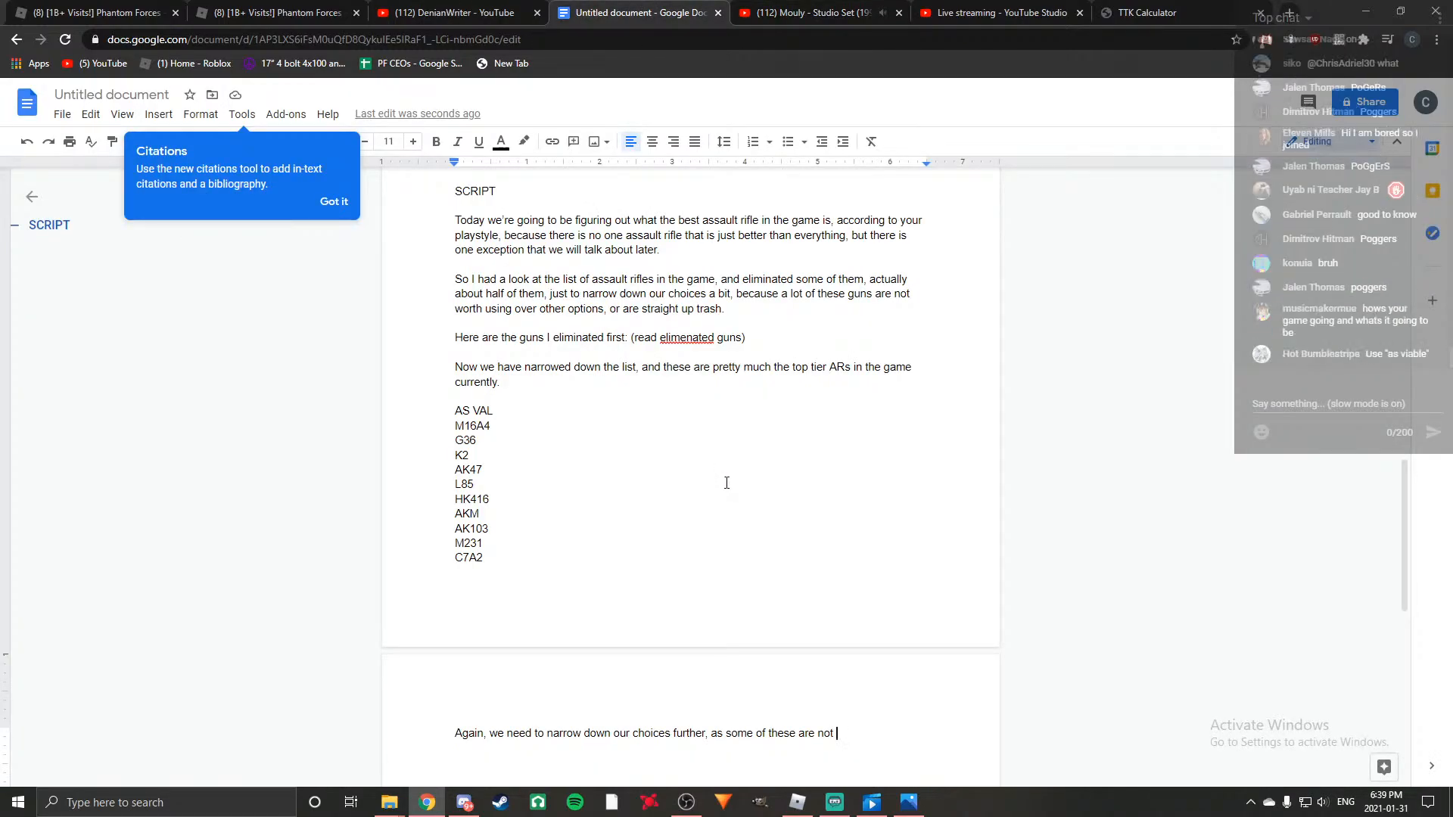
scroll(723, 481, down, 1)
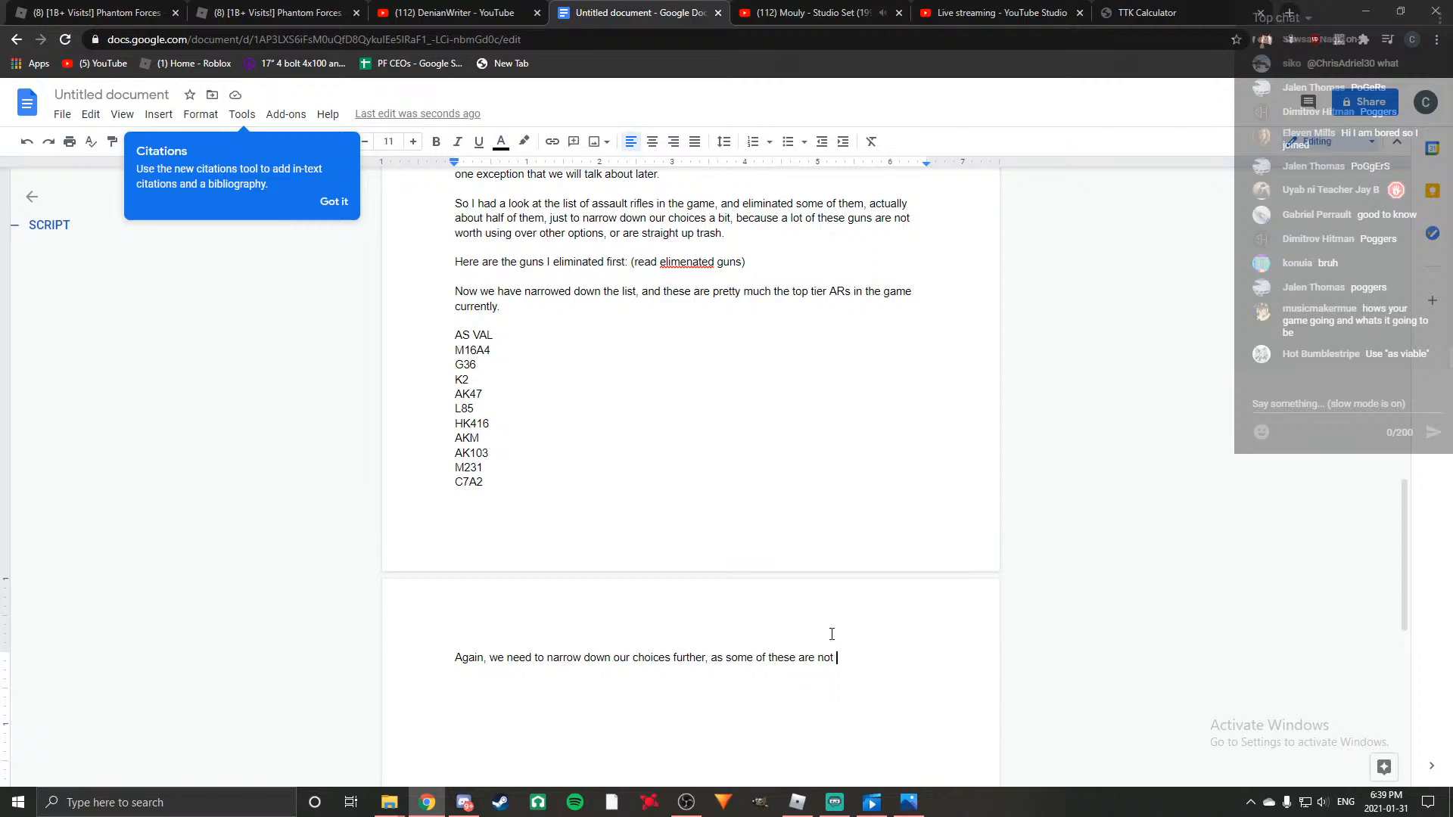
text(as viable )
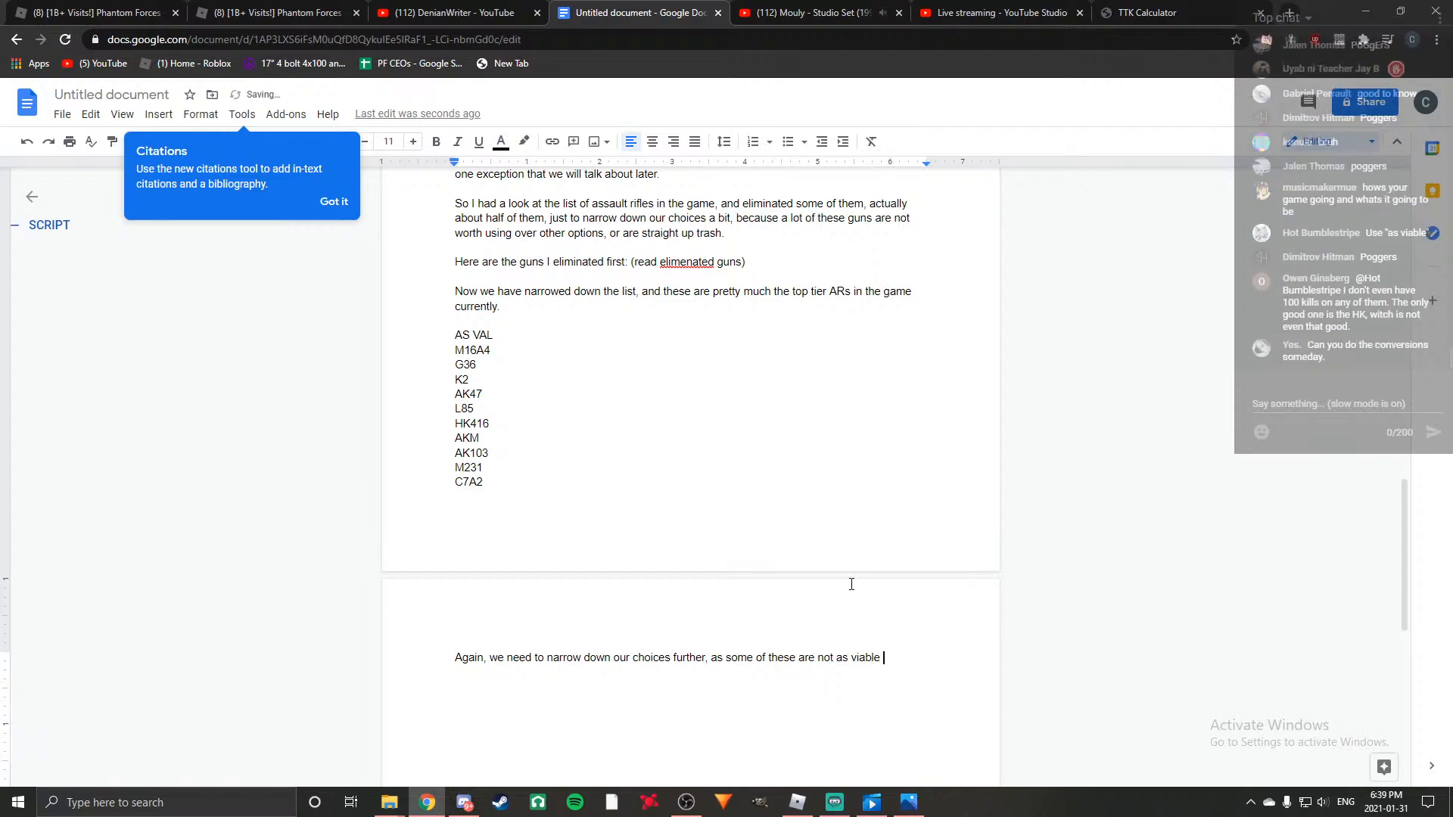
text(as other)
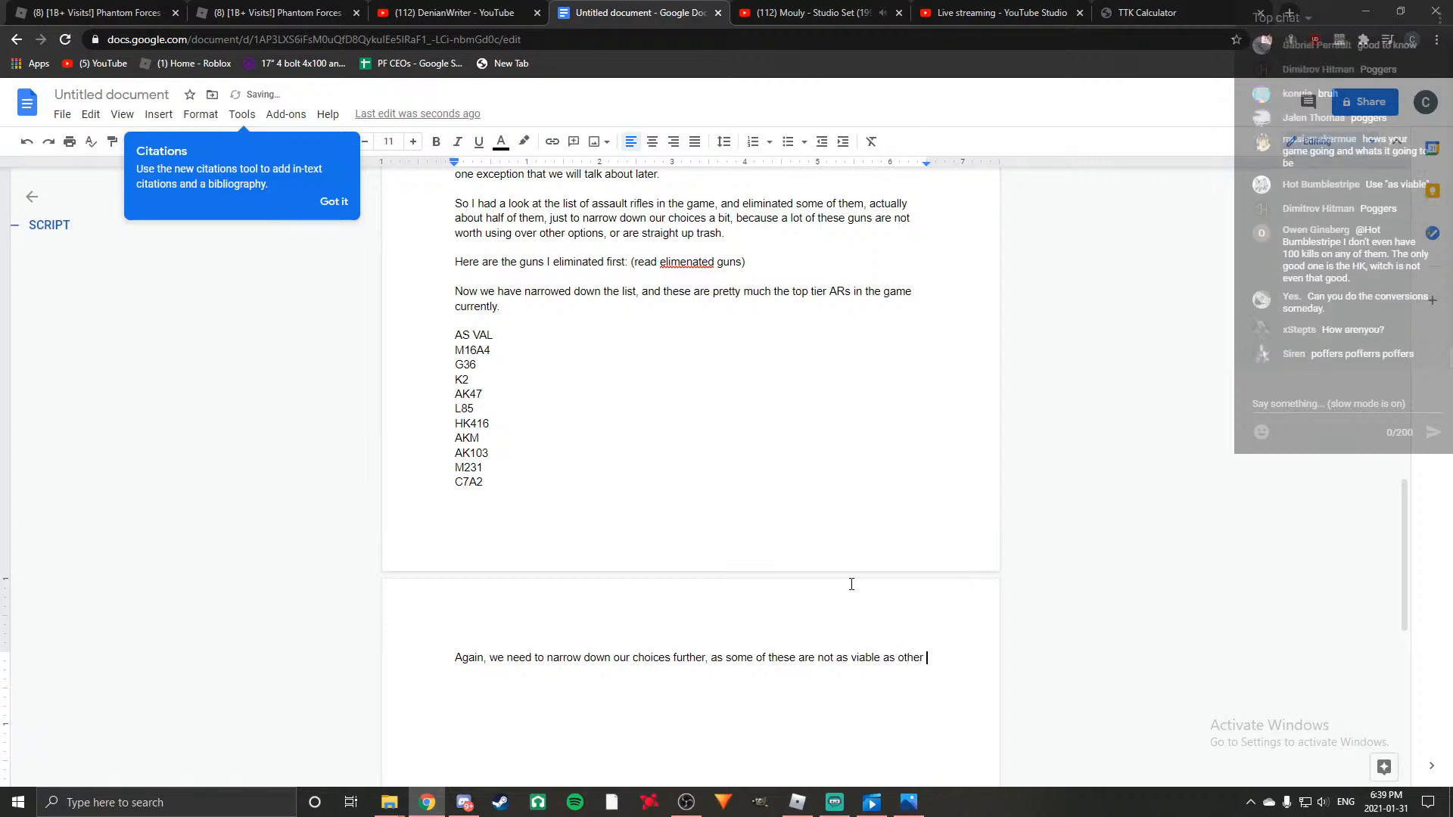
key(BackSpace)
key(BackSpace)
key(BackSpace)
key(BackSpace)
key(BackSpace)
key(BackSpace)
text(the other)
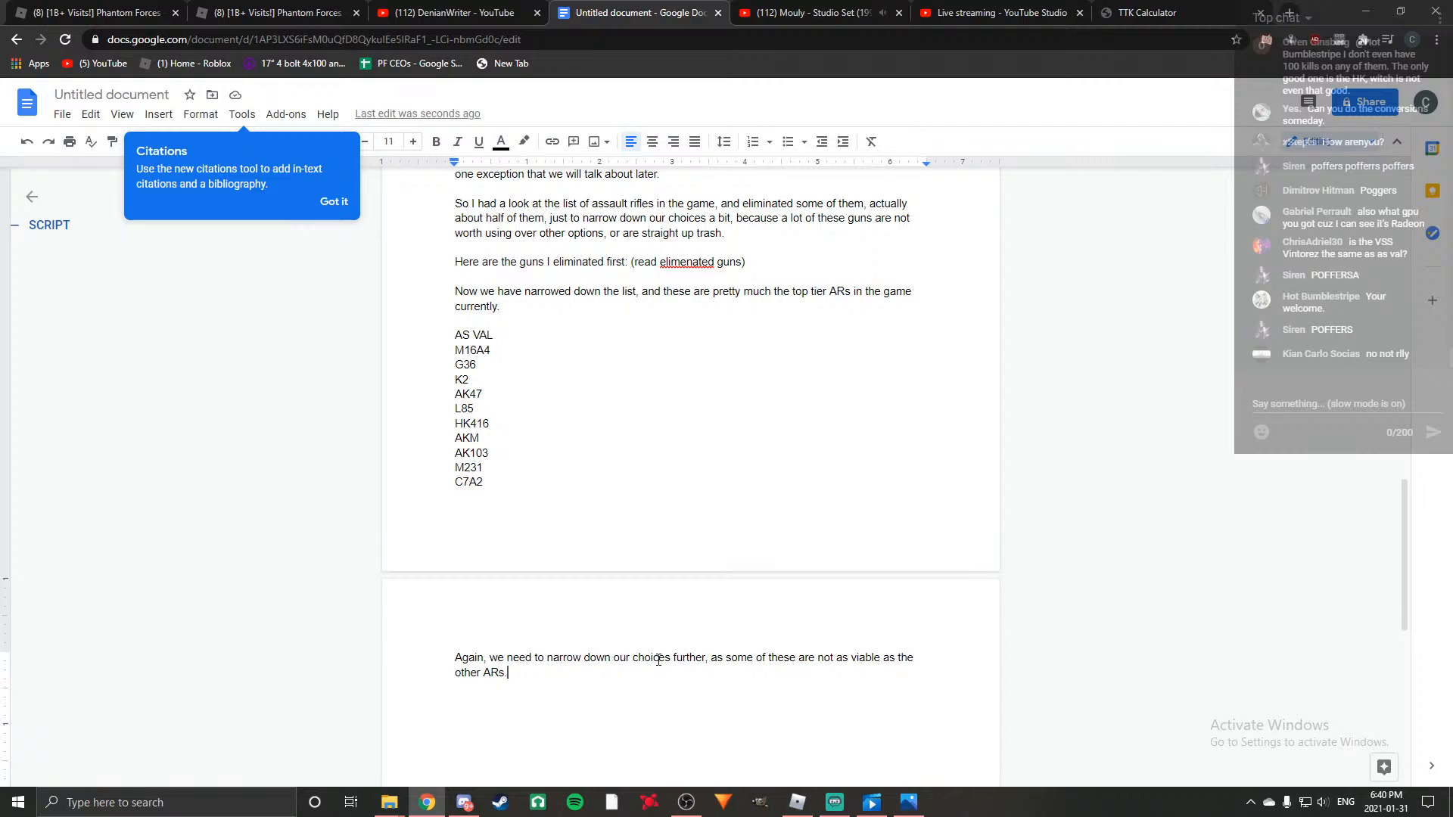
Open Task Manager and examine the performance details of the computer's hardware, including memory, disk, Ethernet and GPU.
key(ctrl+shift+Escape)
click(598, 285)
click(556, 286)
click(592, 288)
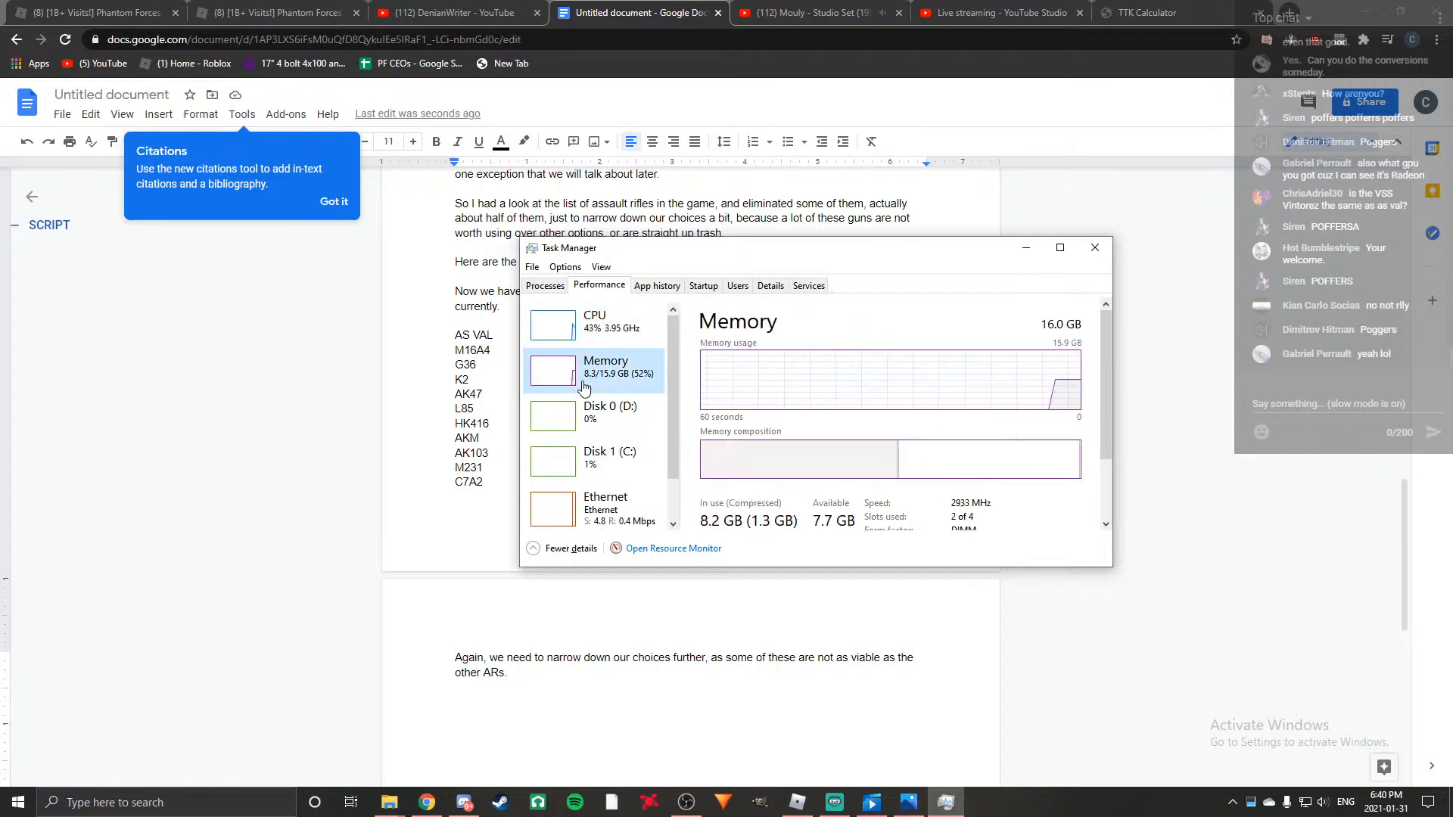
scroll(583, 387, down, 1)
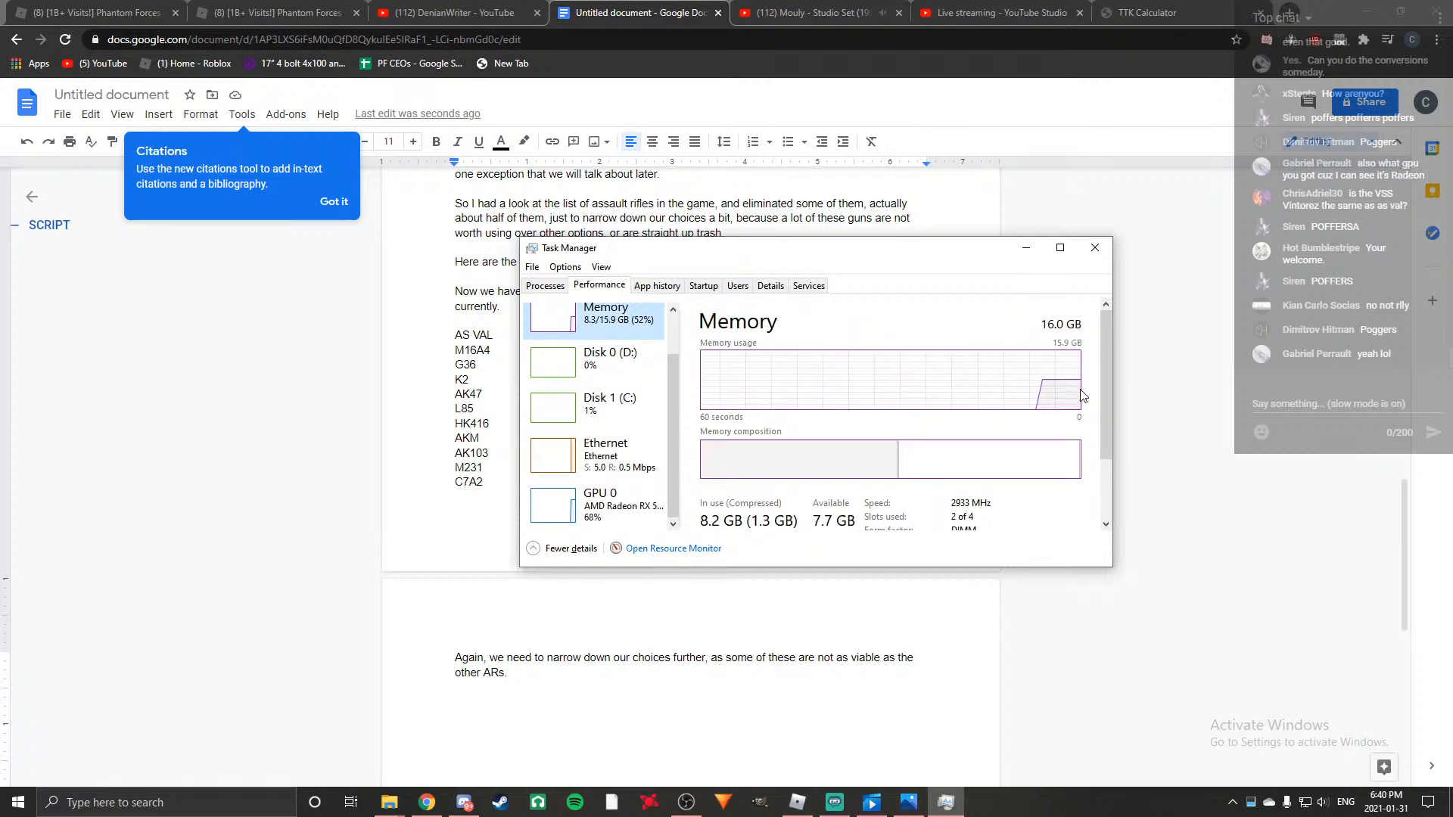
click(567, 409)
click(575, 454)
click(575, 503)
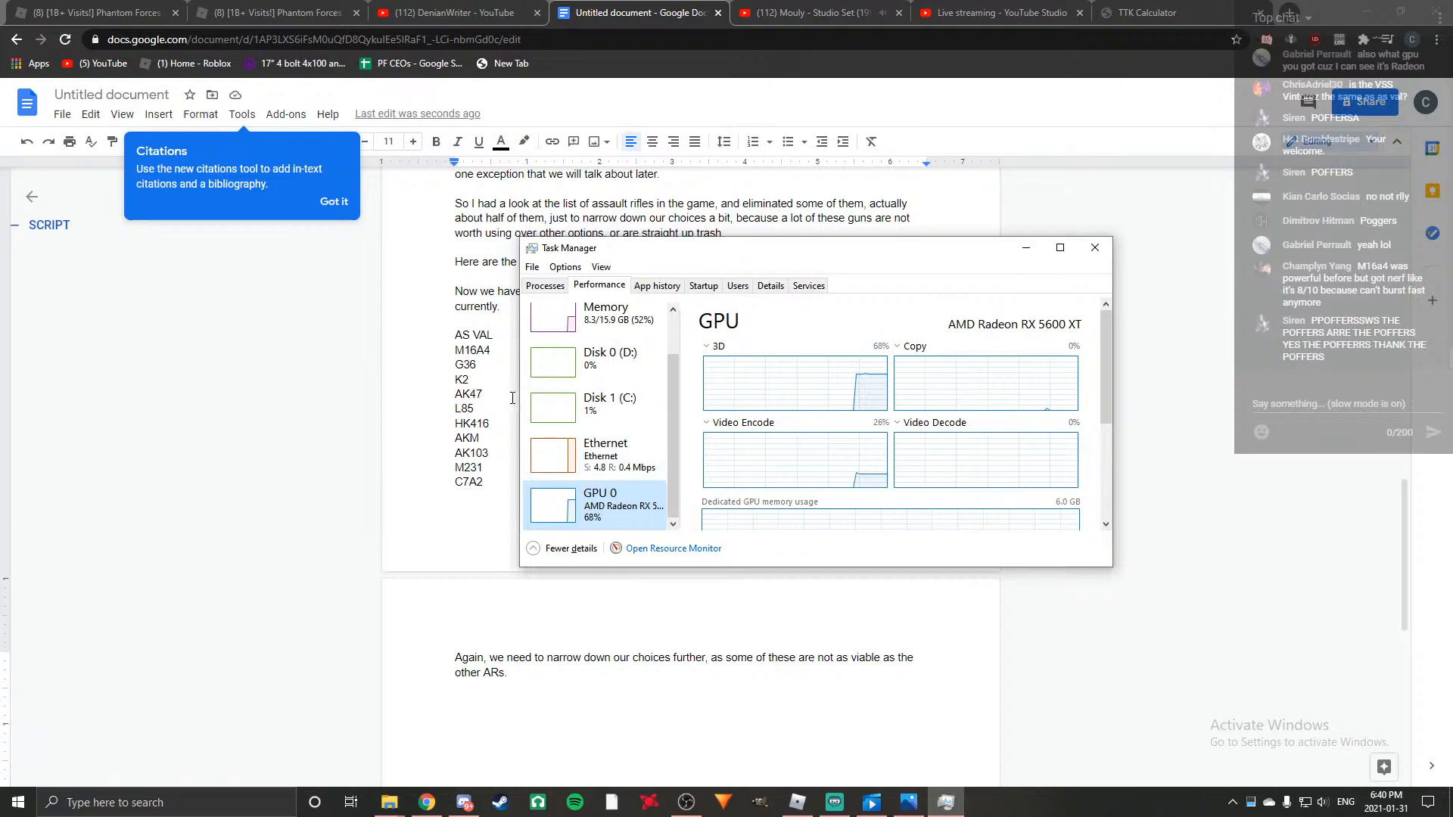
drag(1105, 392, 1091, 458)
scroll(669, 465, up, 1)
scroll(637, 469, down, 1)
scroll(569, 492, up, 1)
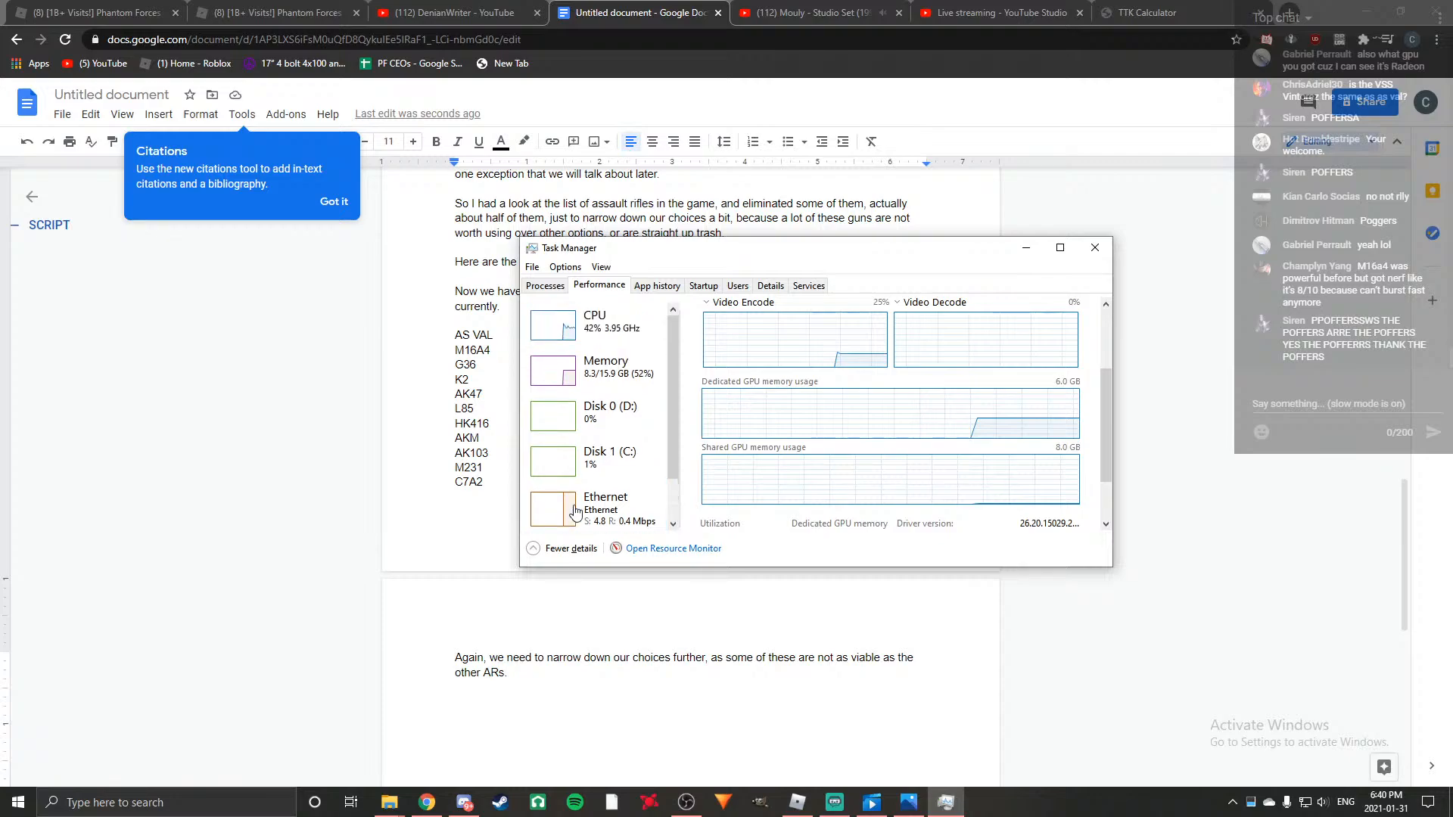
Examine the CPU performance details and the process list in Task Manager, and close it.
click(579, 327)
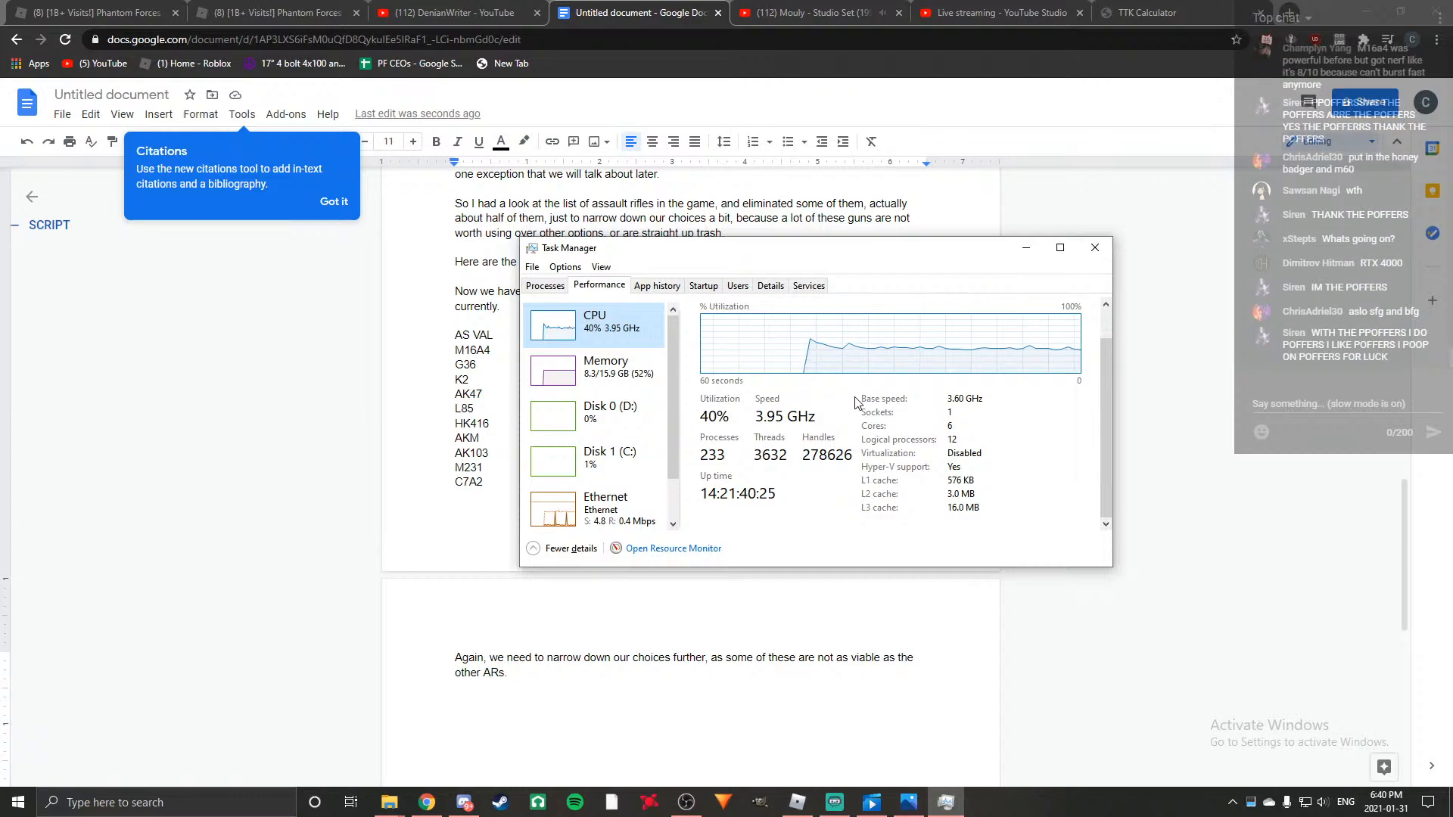
click(559, 287)
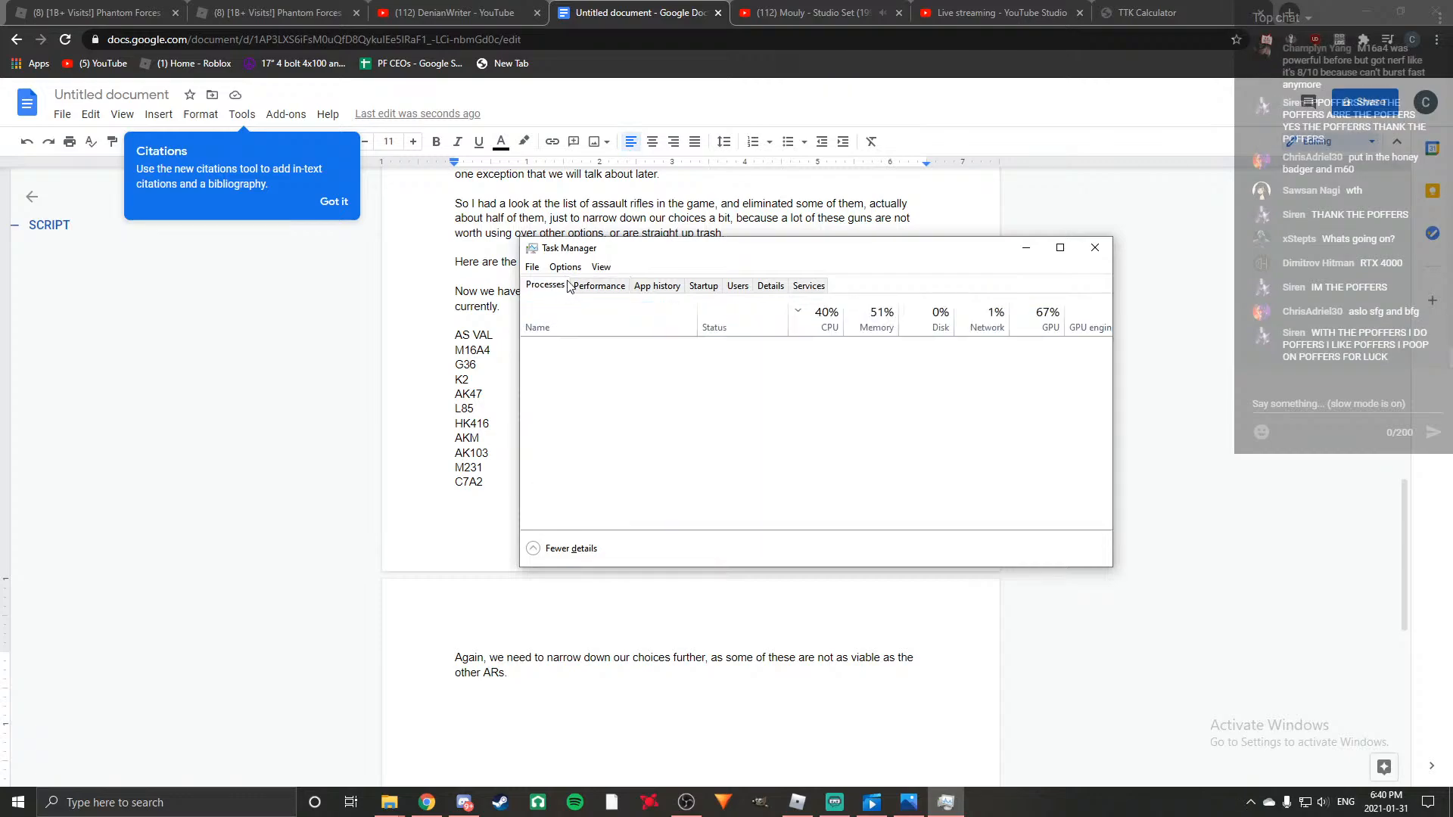
click(1095, 248)
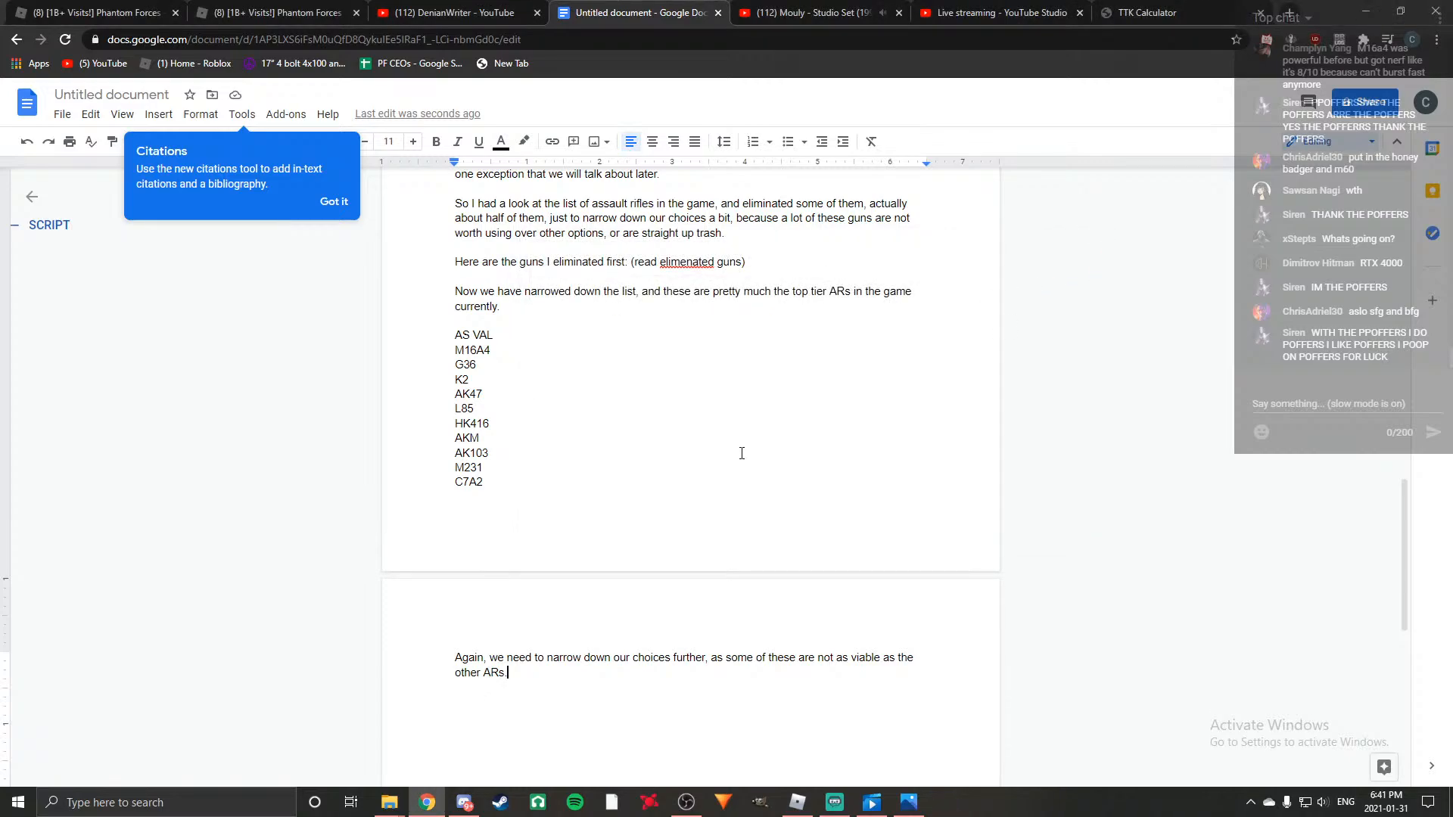
Check the elimination notes above the script and start a new paragraph at its end with "So first, we can".
scroll(818, 453, down, 1)
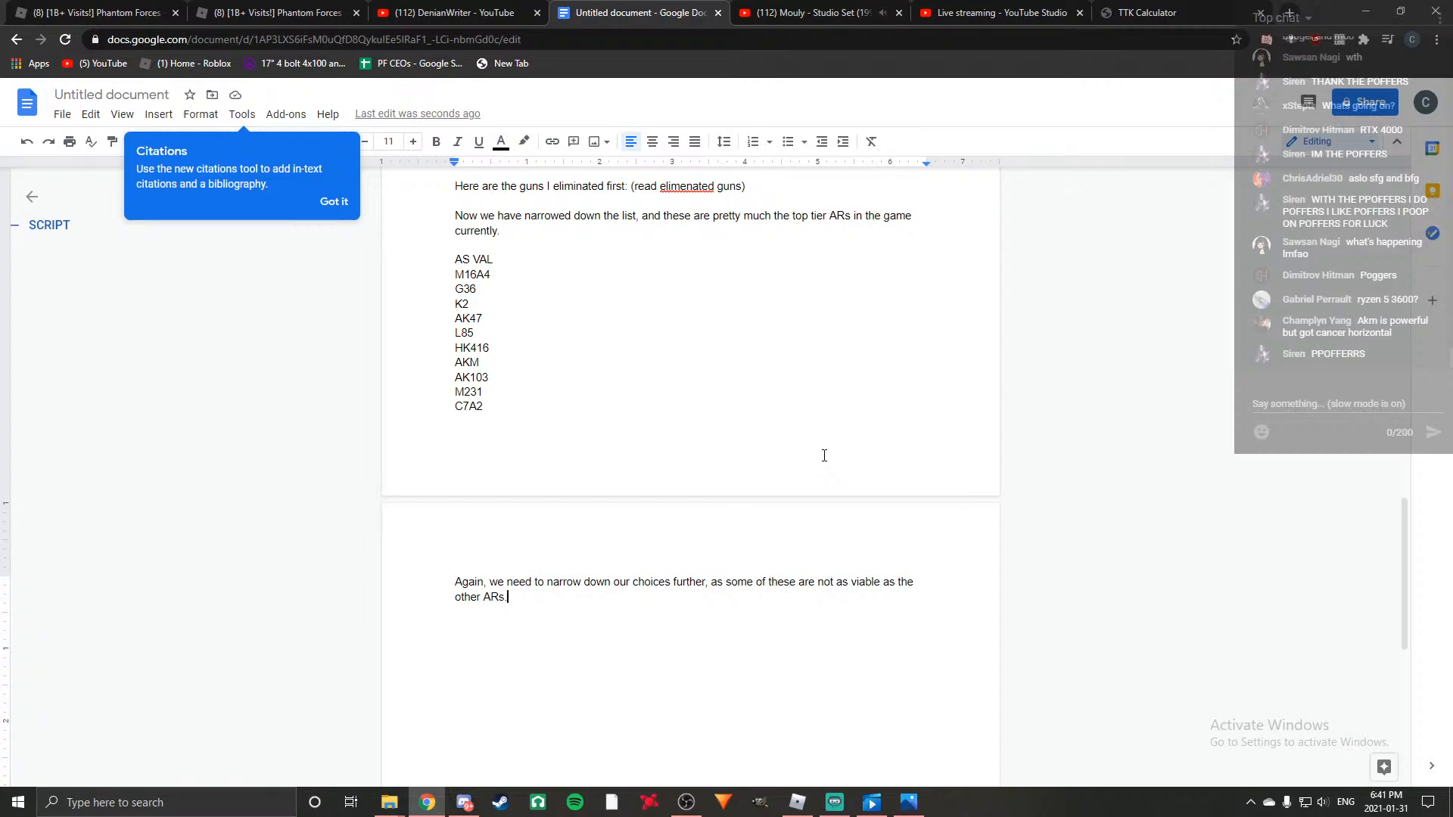
scroll(824, 456, down, 2)
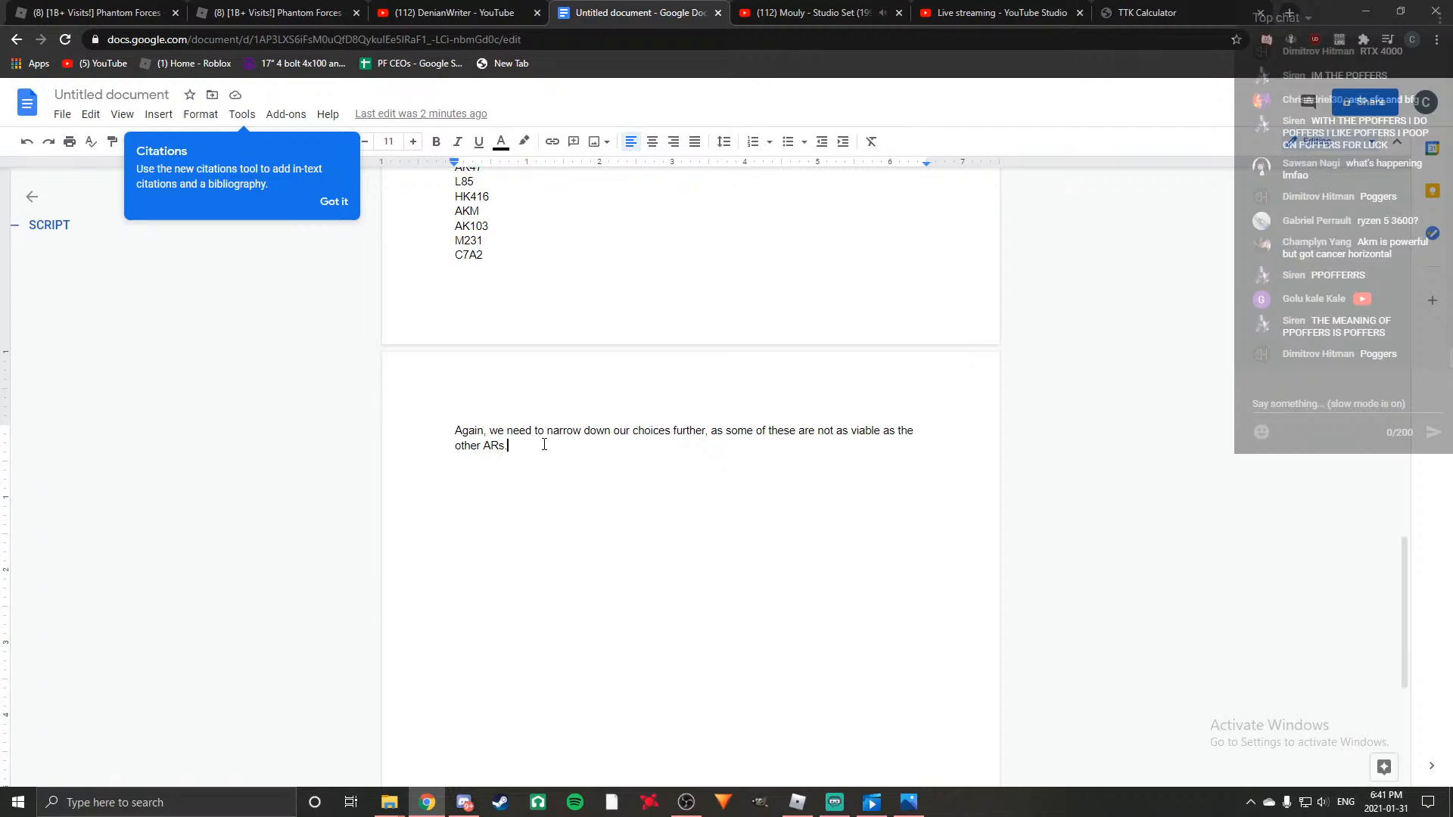
scroll(662, 478, up, 6)
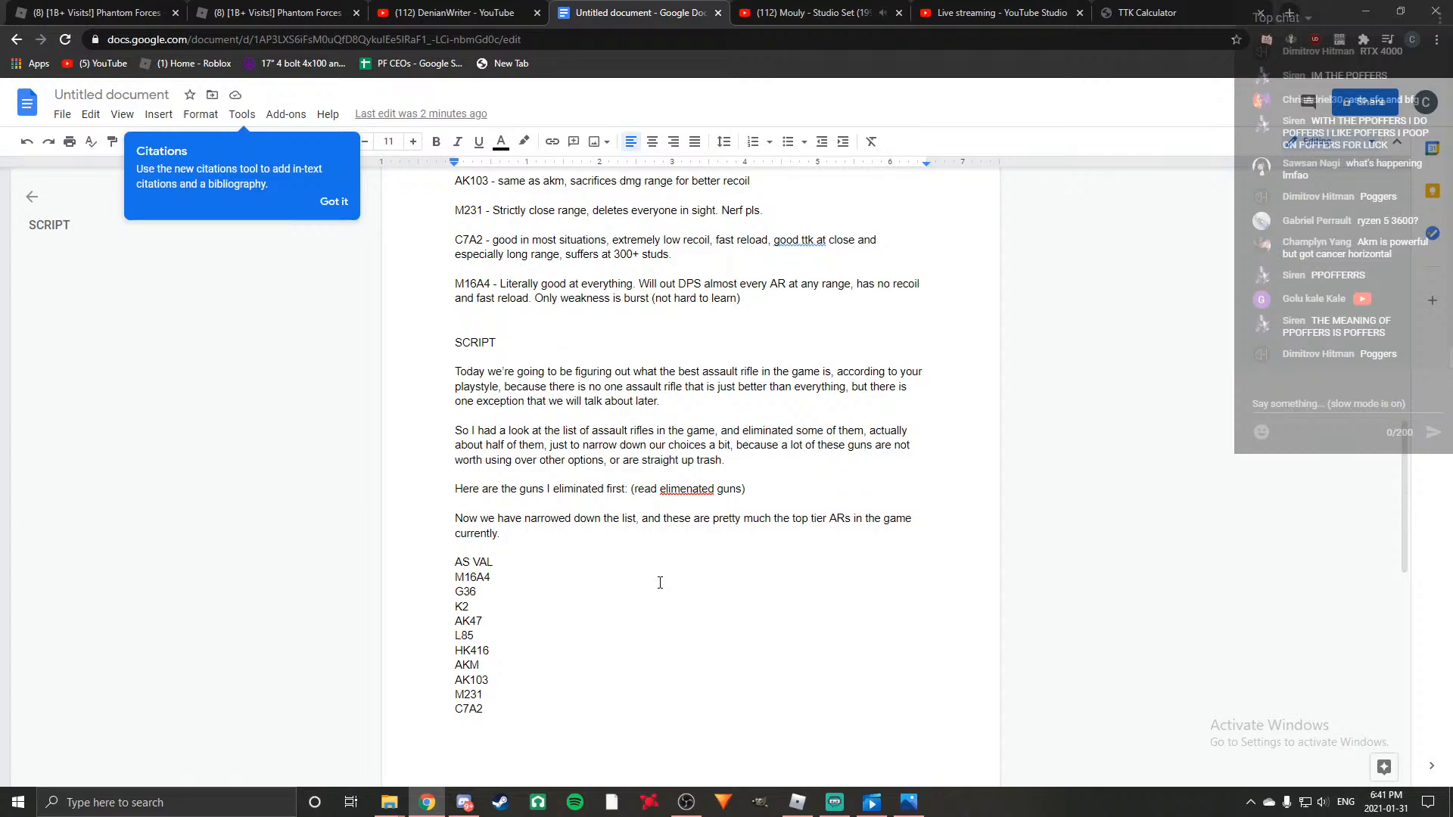
scroll(660, 583, up, 4)
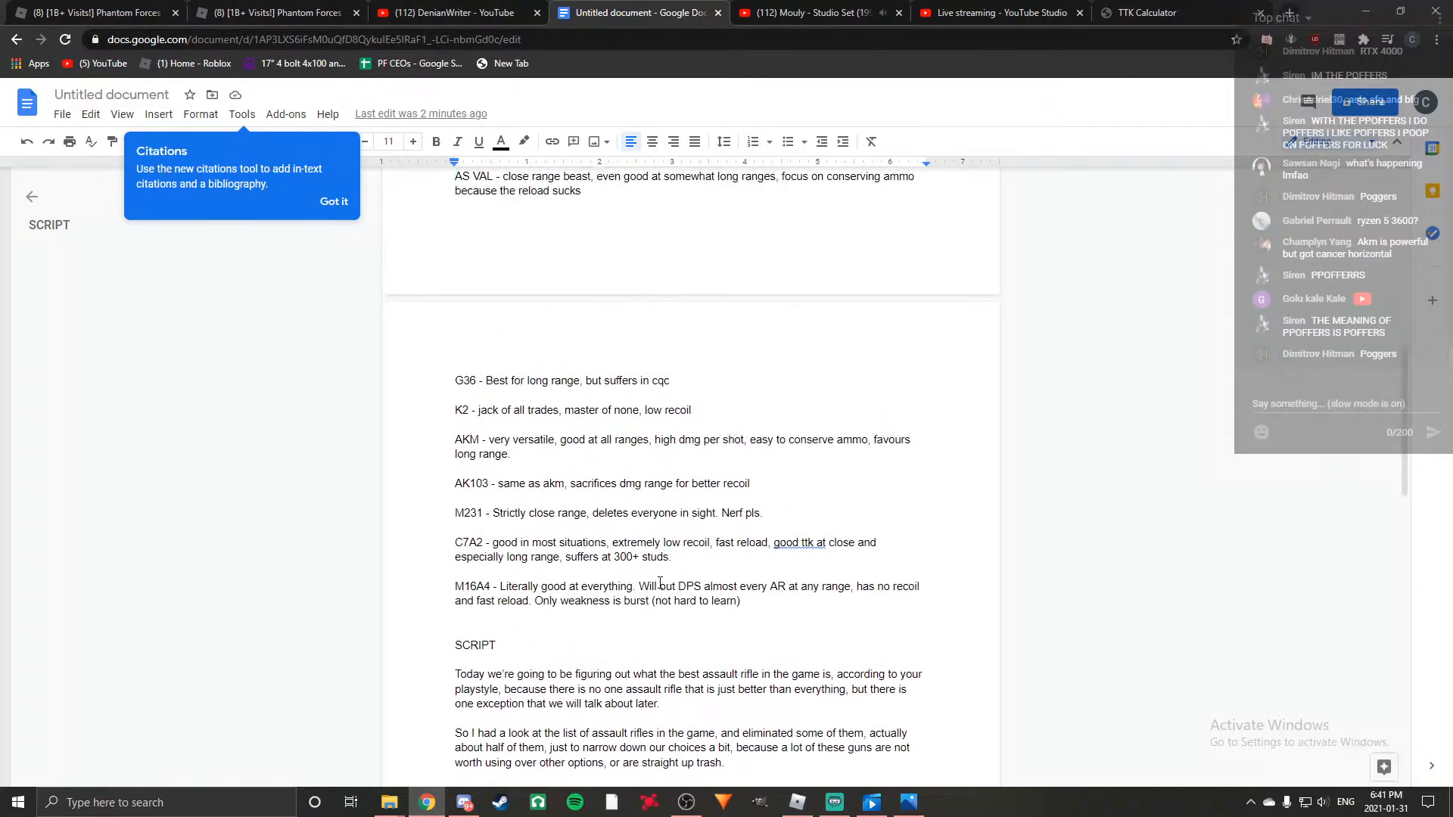
scroll(659, 583, up, 4)
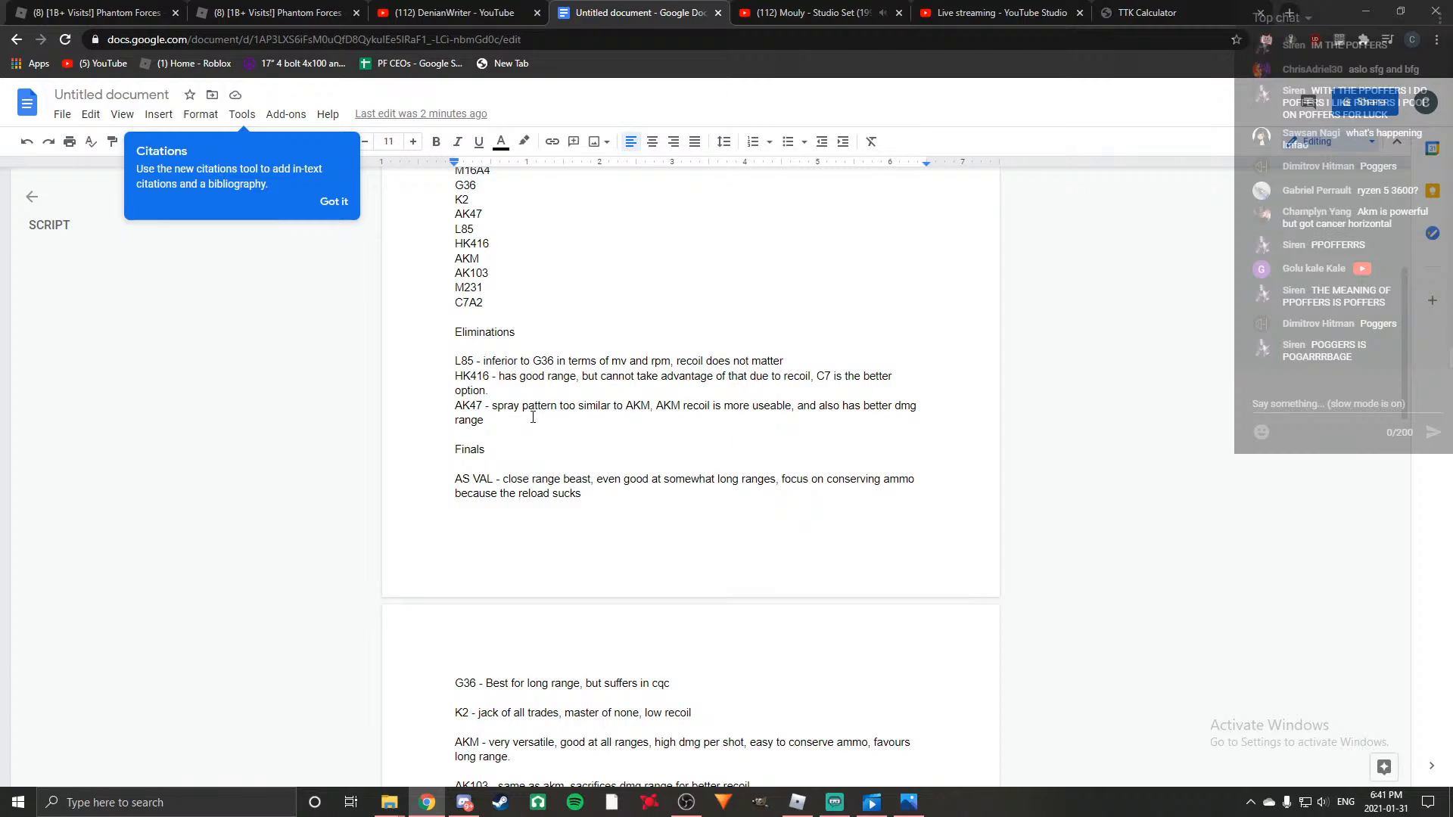
scroll(555, 431, down, 10)
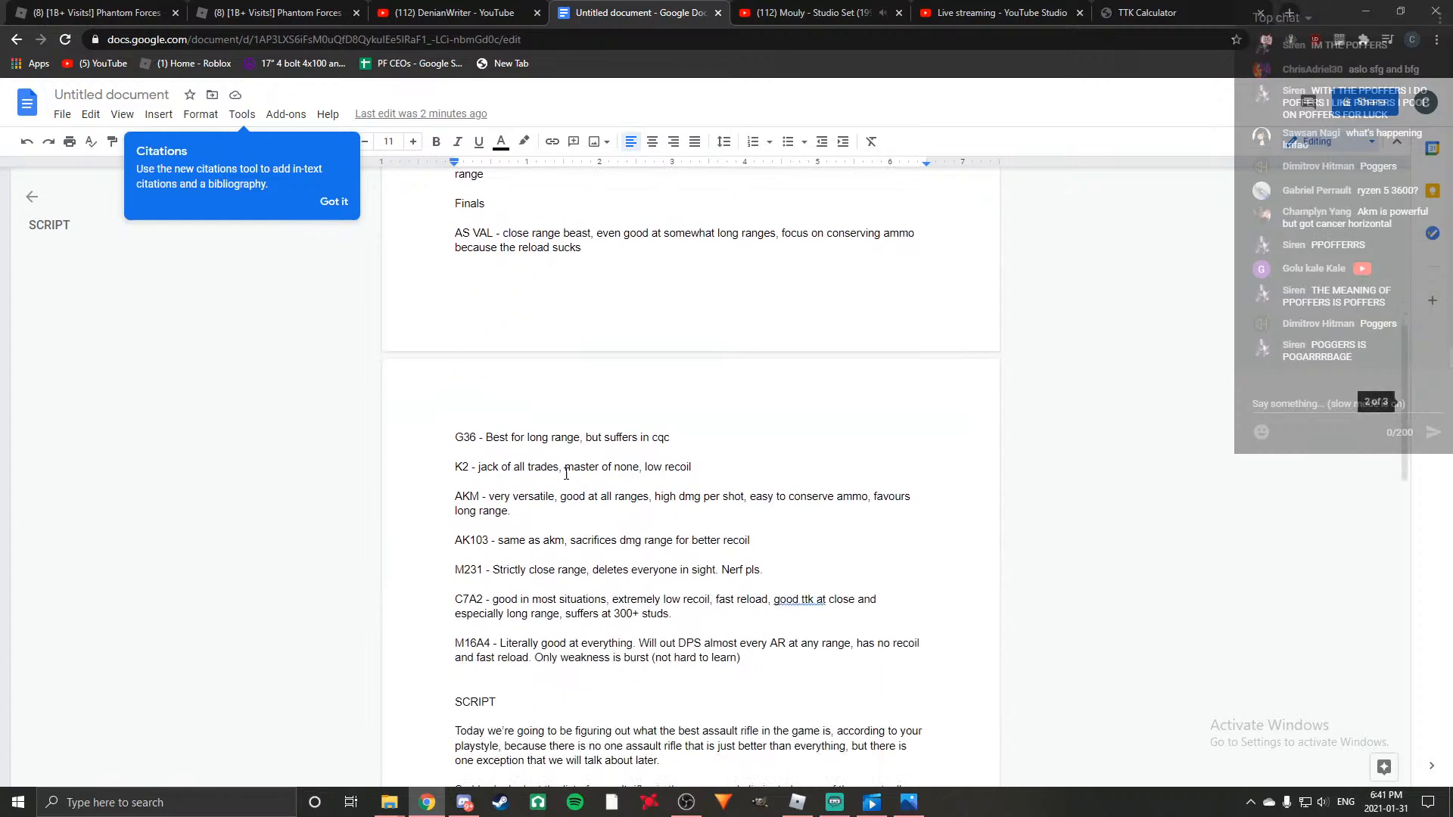
scroll(573, 472, down, 6)
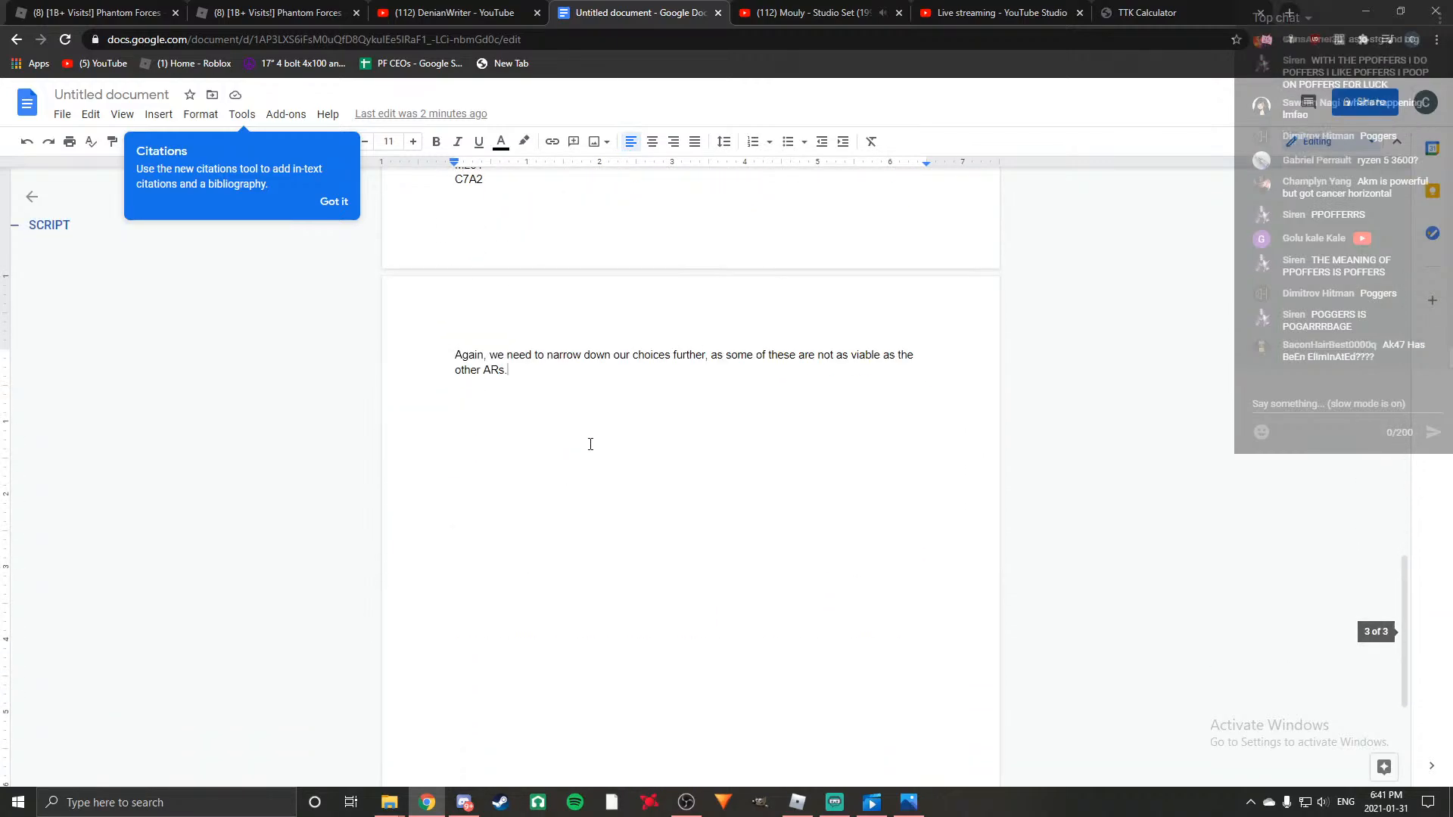
key(Return)
key(Return)
text(So firsty)
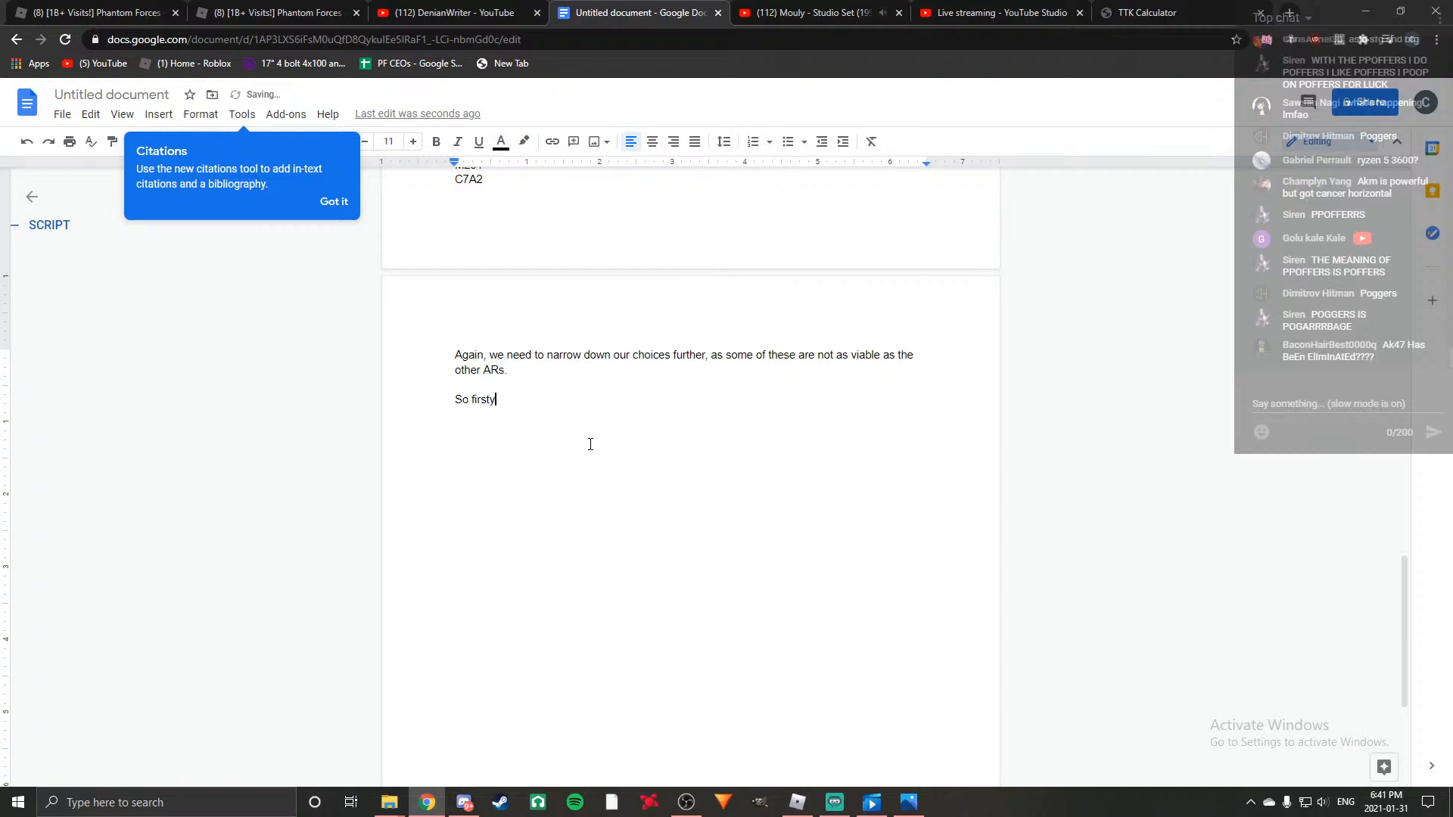
key(BackSpace)
text(, we can get)
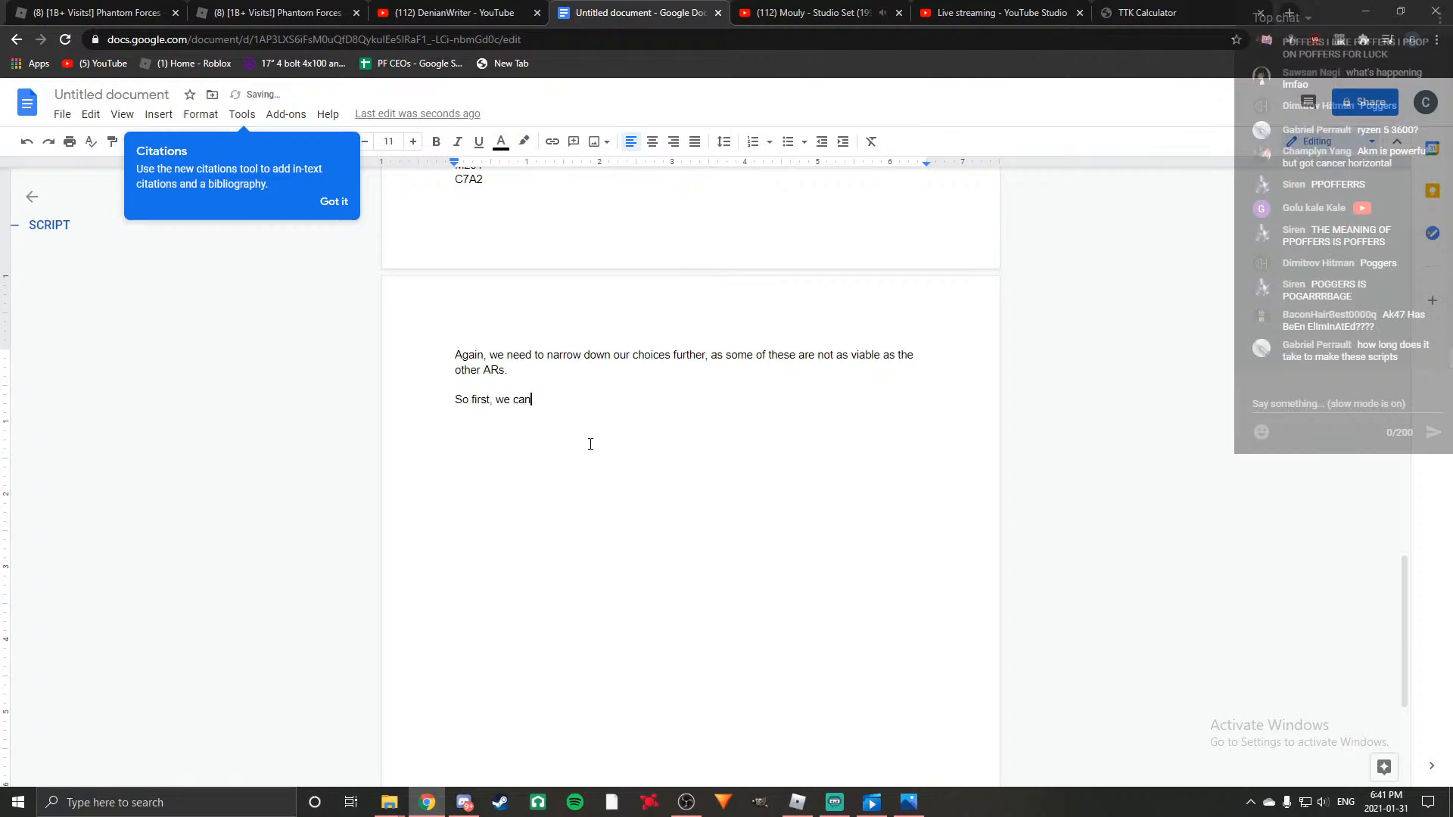
Continue the paragraph with "write off the L85. While it is a top tier long range".
key(BackSpace)
key(BackSpace)
key(BackSpace)
key(BackSpace)
text(write)
key(BackSpace)
key(BackSpace)
text(f the L85. While it is a top tier  long range )
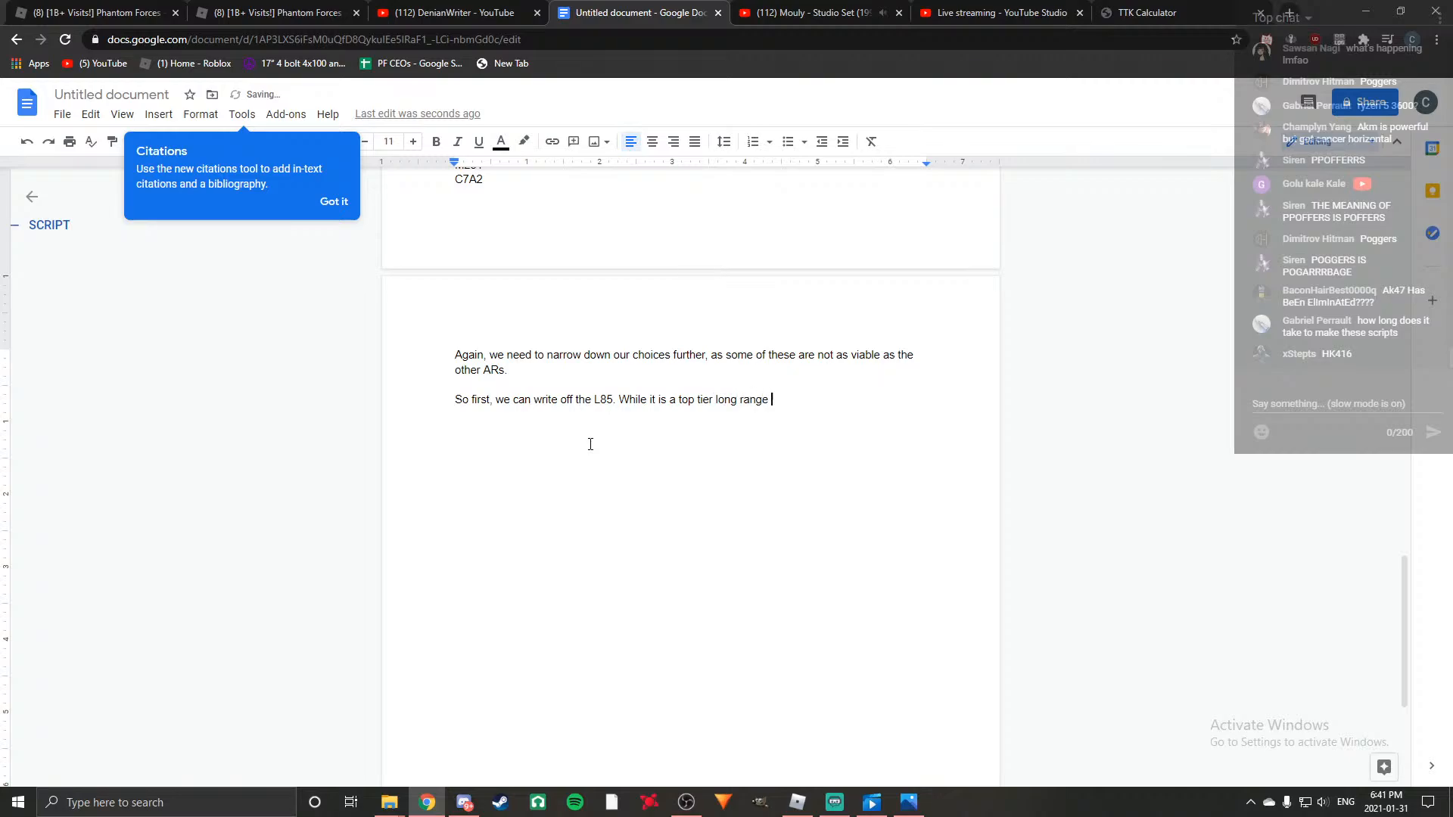
text(option, it's just simply worse thant)
Finish the sentence about the L85 with "option, it's just simply worse than the G36.".
key(BackSpace)
key(BackSpace)
text(the G3)
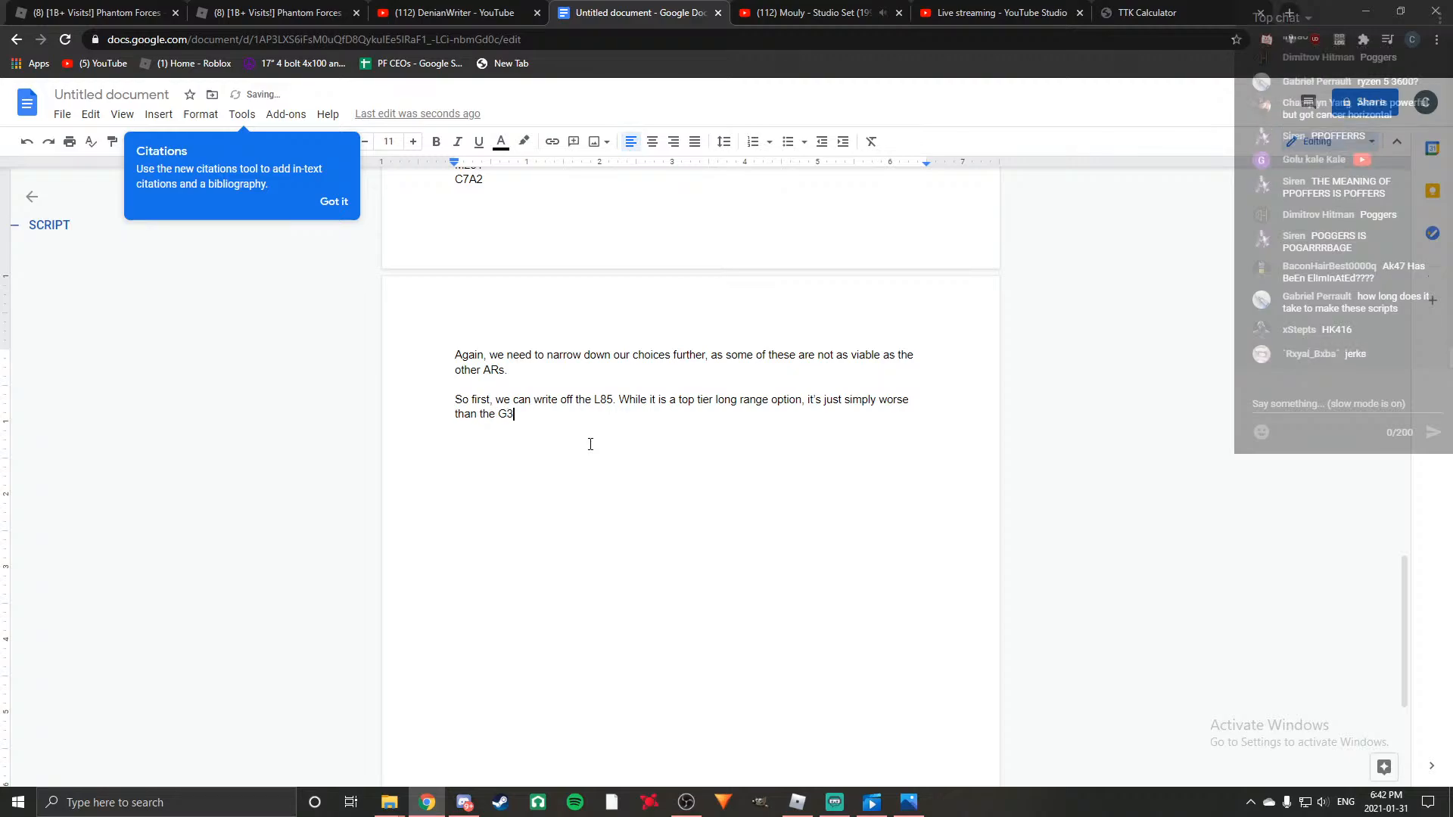
text(6. It only ha)
key(BackSpace)
key(BackSpace)
key(BackSpace)
key(BackSpace)
key(BackSpace)
key(BackSpace)
key(BackSpace)
key(BackSpace)
key(BackSpace)
key(BackSpace)
Add the sentence "The recoil reduction compared to the G36 is so small that it won't make a difference at all.".
text(The r)
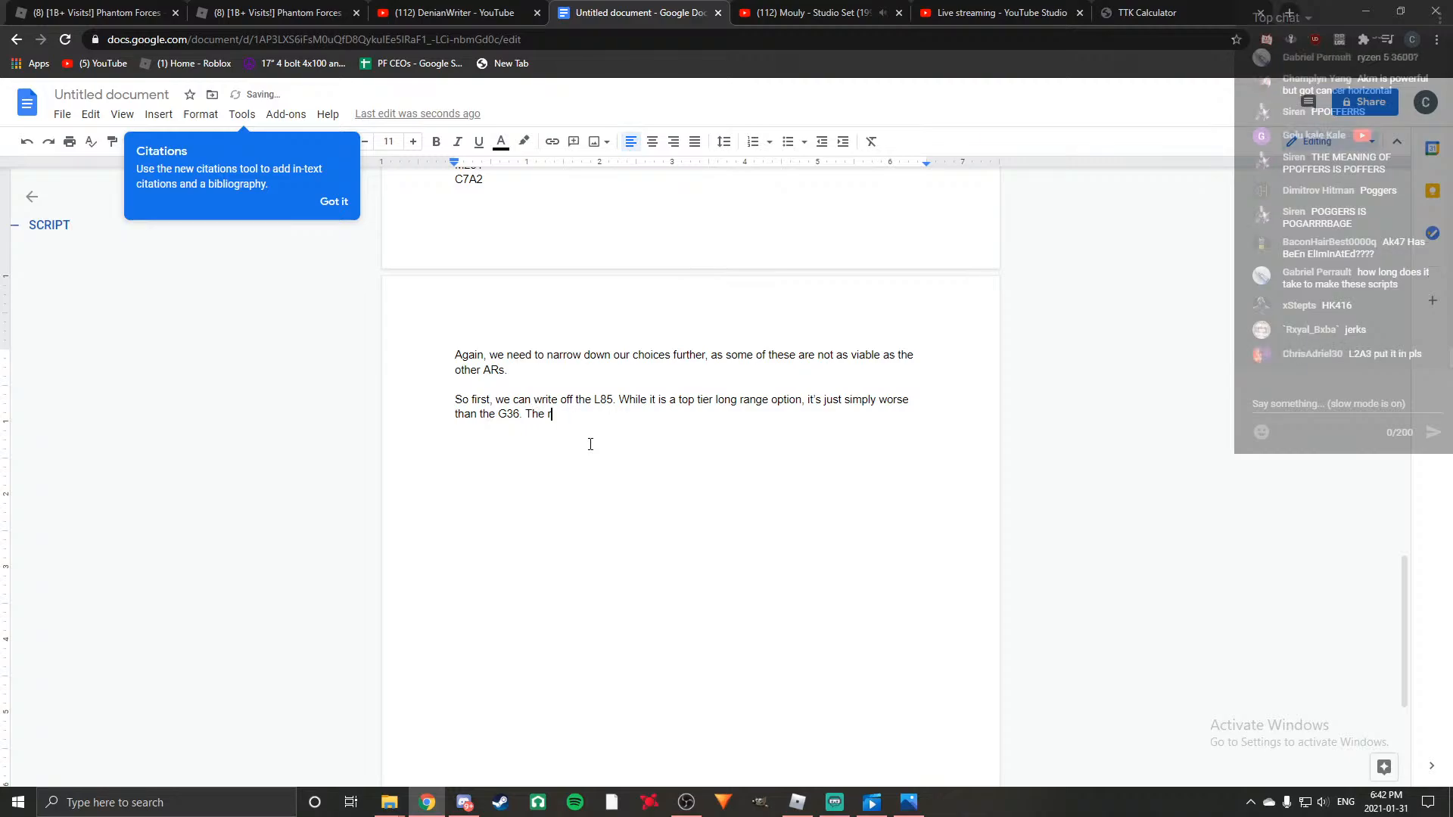
text(ecoil reduction compared to the G36 is)
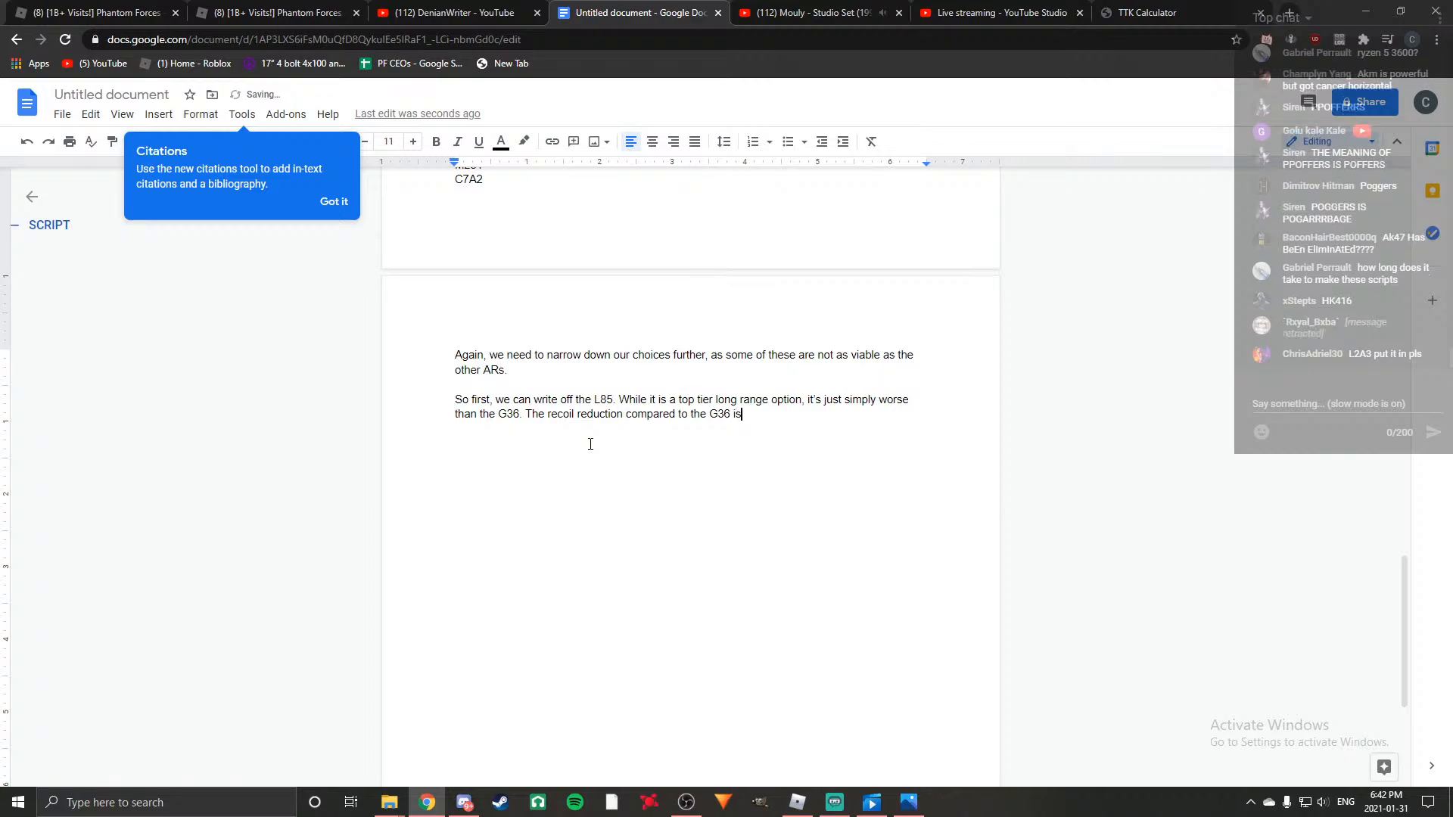
text( so small that )
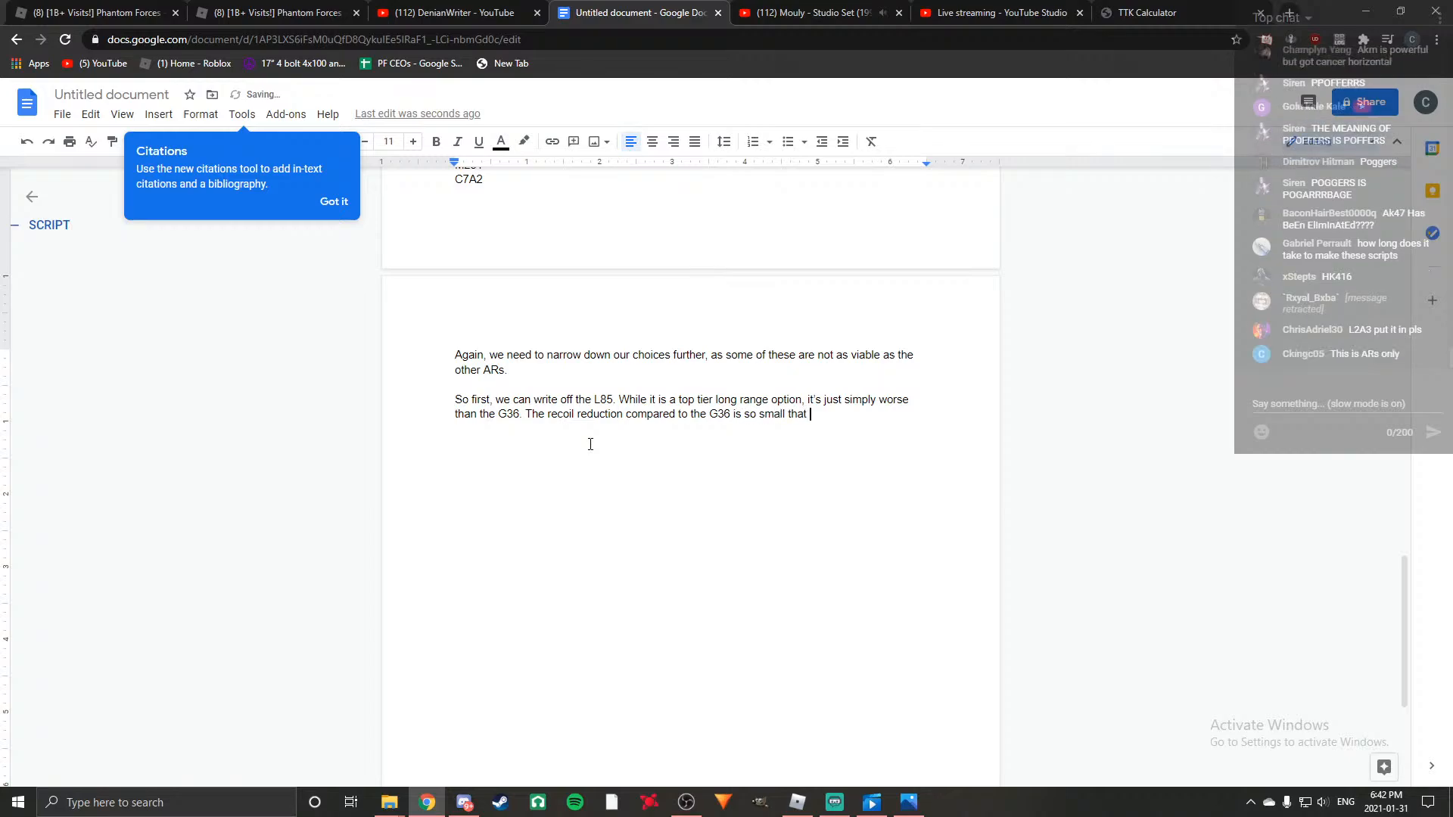
text(it won't make a difference at al)
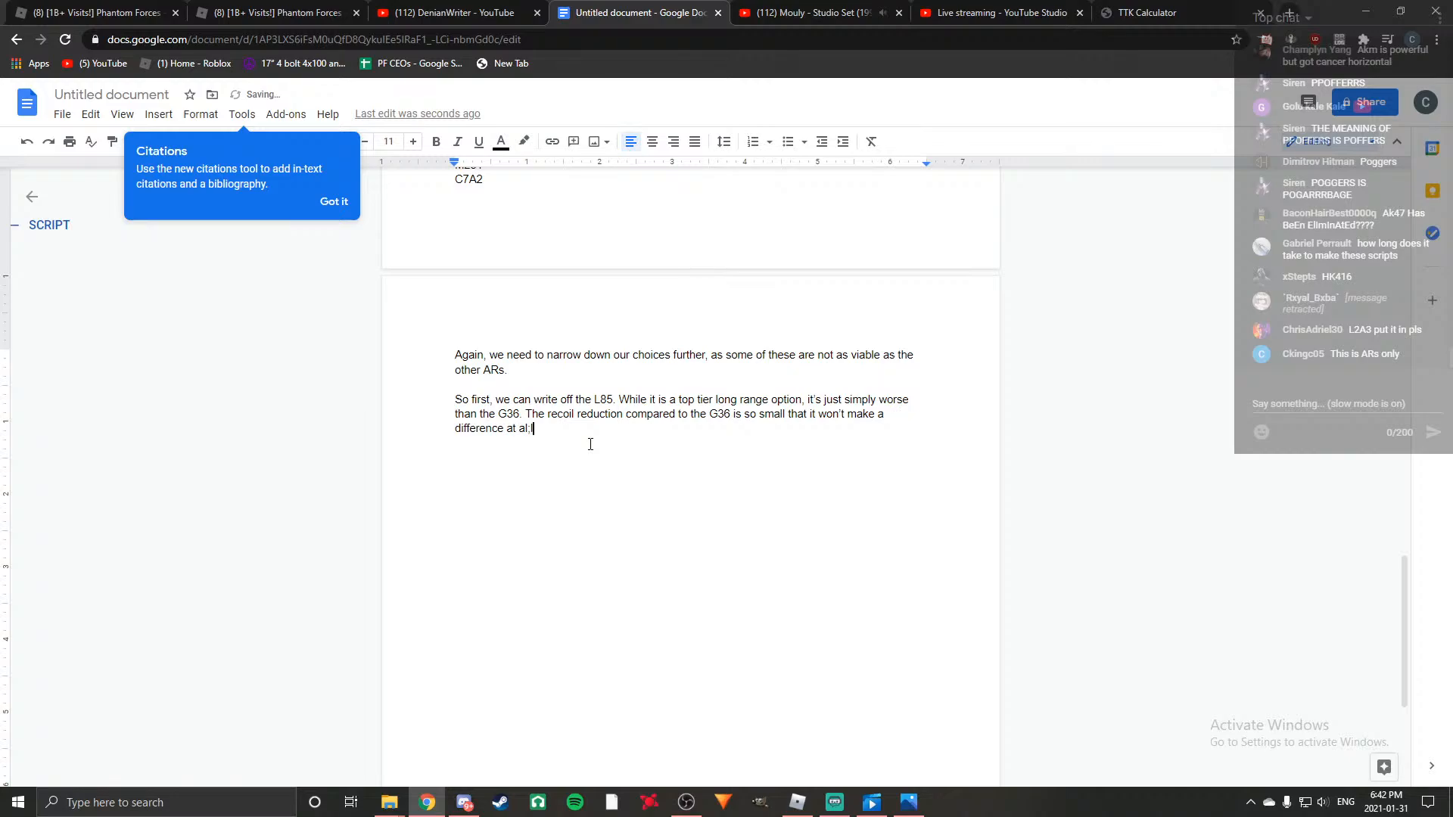
text(l.)
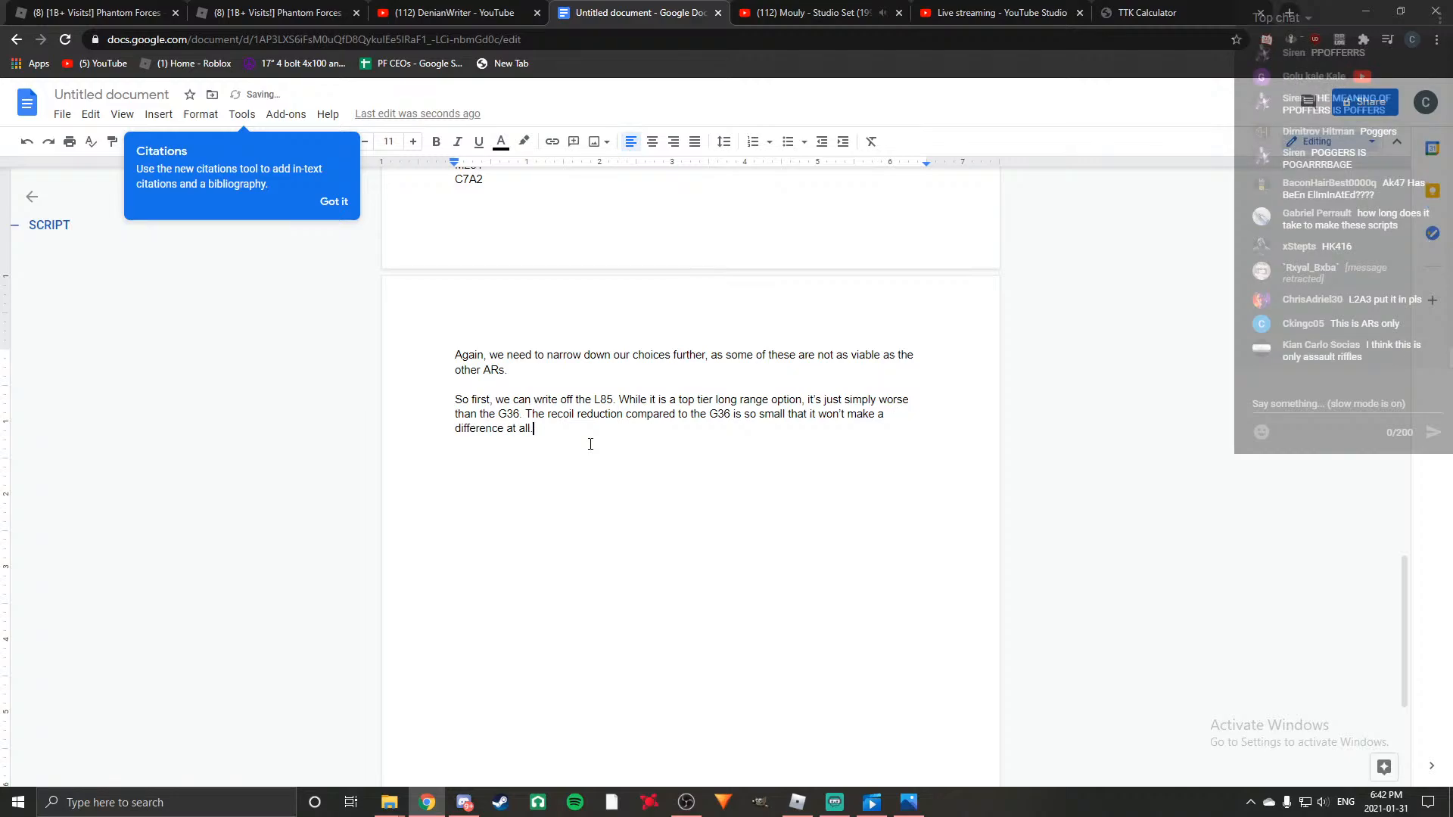
text( Therefor)
text(e, th)
text(e G36)
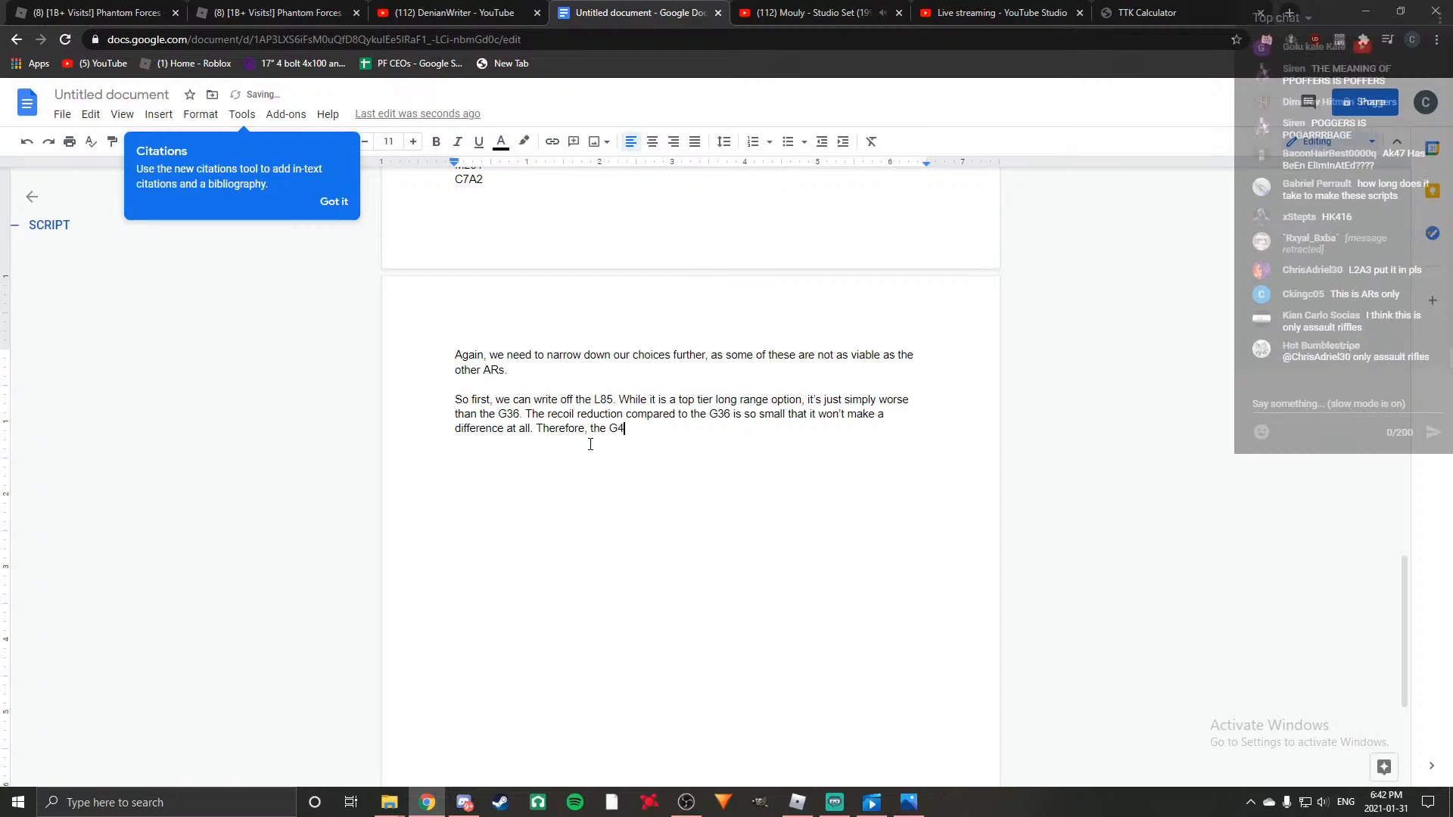
text( is superior due to the fact that )
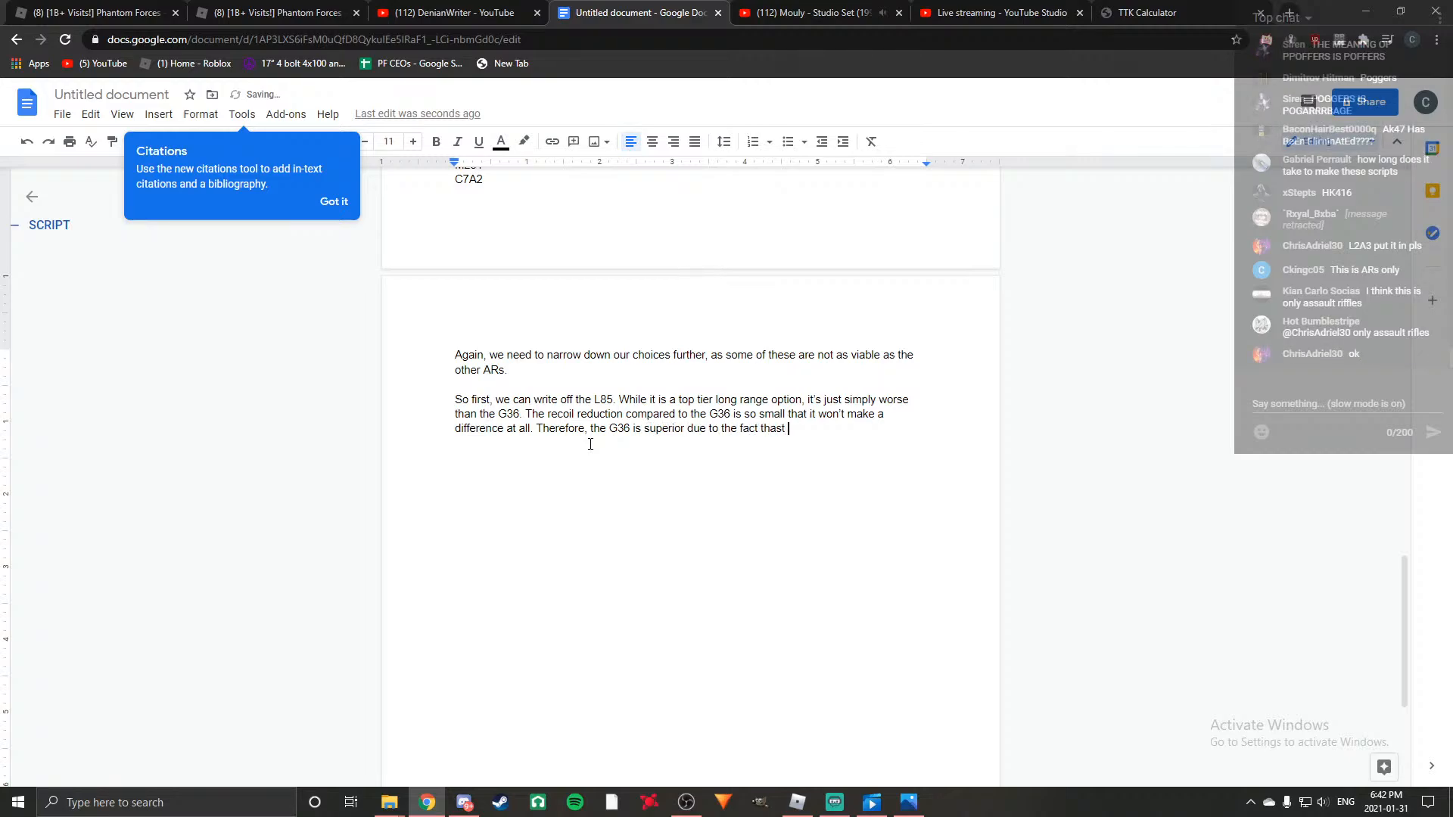
text(it has faster RPM)
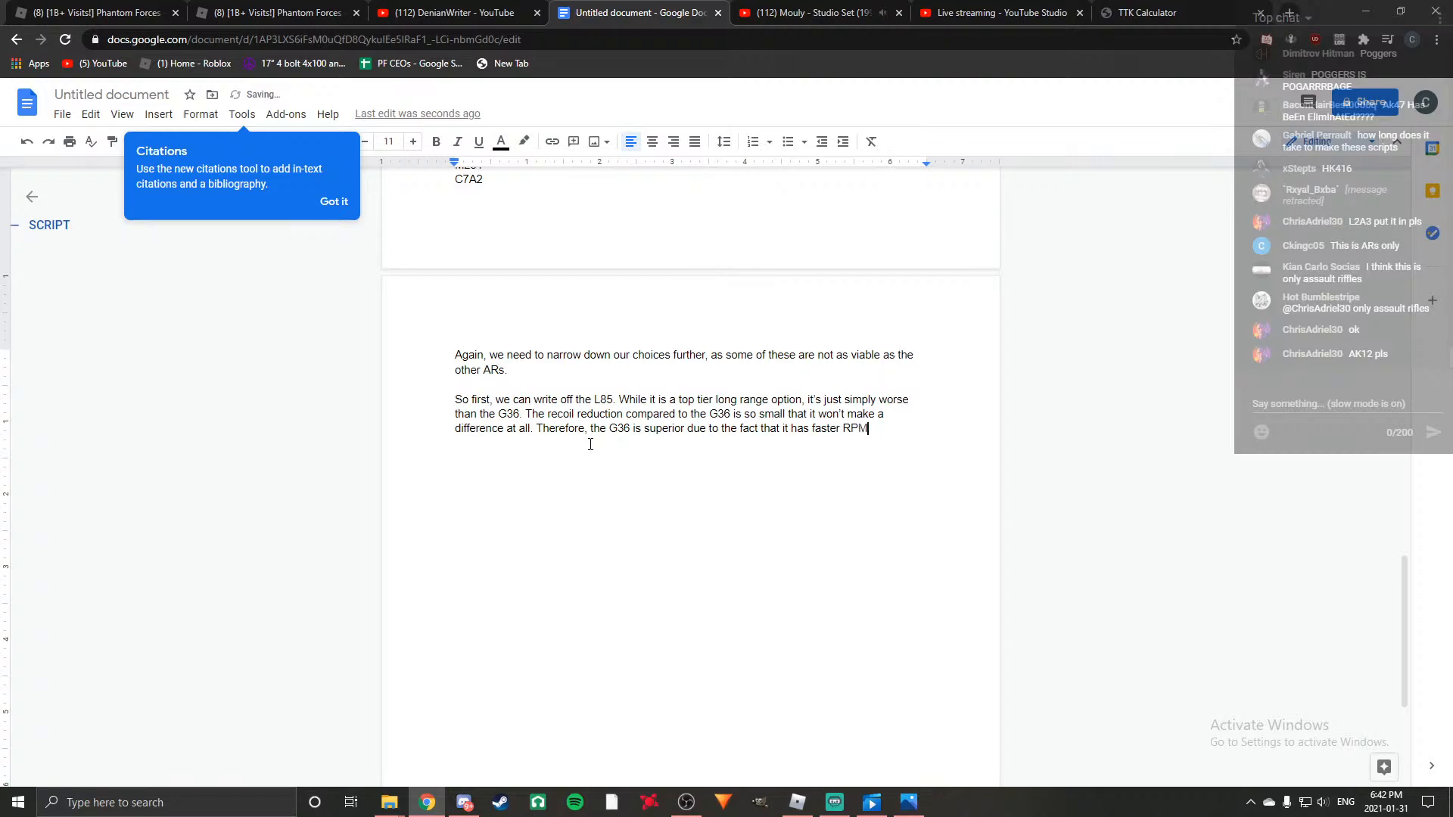
text(, and better vec)
Finish the sentence on the G36's superiority with ", and better velocity, as well as better damage overall.".
key(BackSpace)
text(locity, as well as better d)
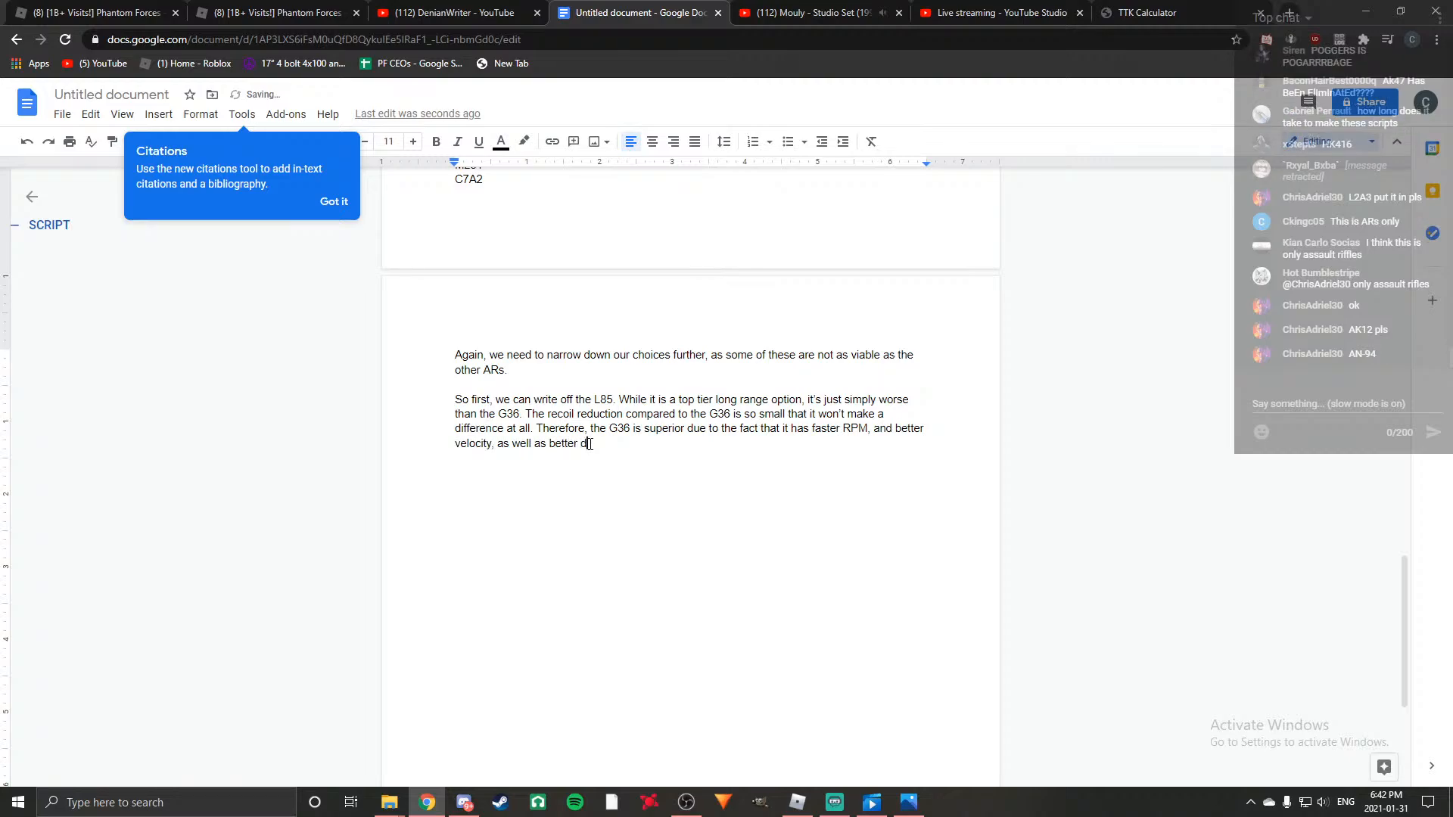
text(amage overall.)
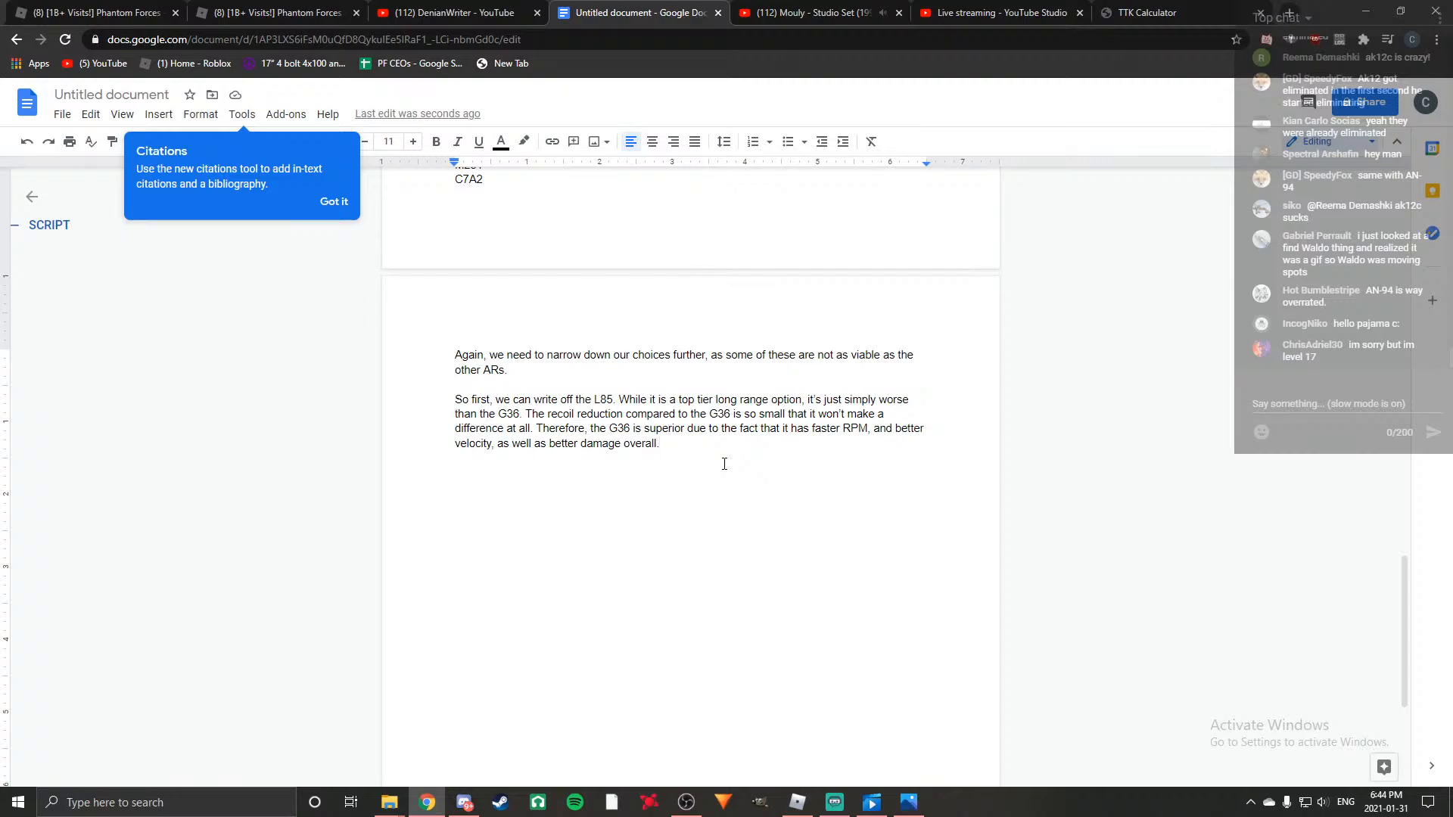
Start a new paragraph below the L85 paragraph with "Next, the".
key(Return)
key(Return)
text(Next, the)
Review the Eliminations notes above the script for the next gun to rule out.
scroll(707, 469, up, 1)
scroll(707, 470, up, 10)
scroll(707, 469, up, 6)
scroll(707, 469, down, 15)
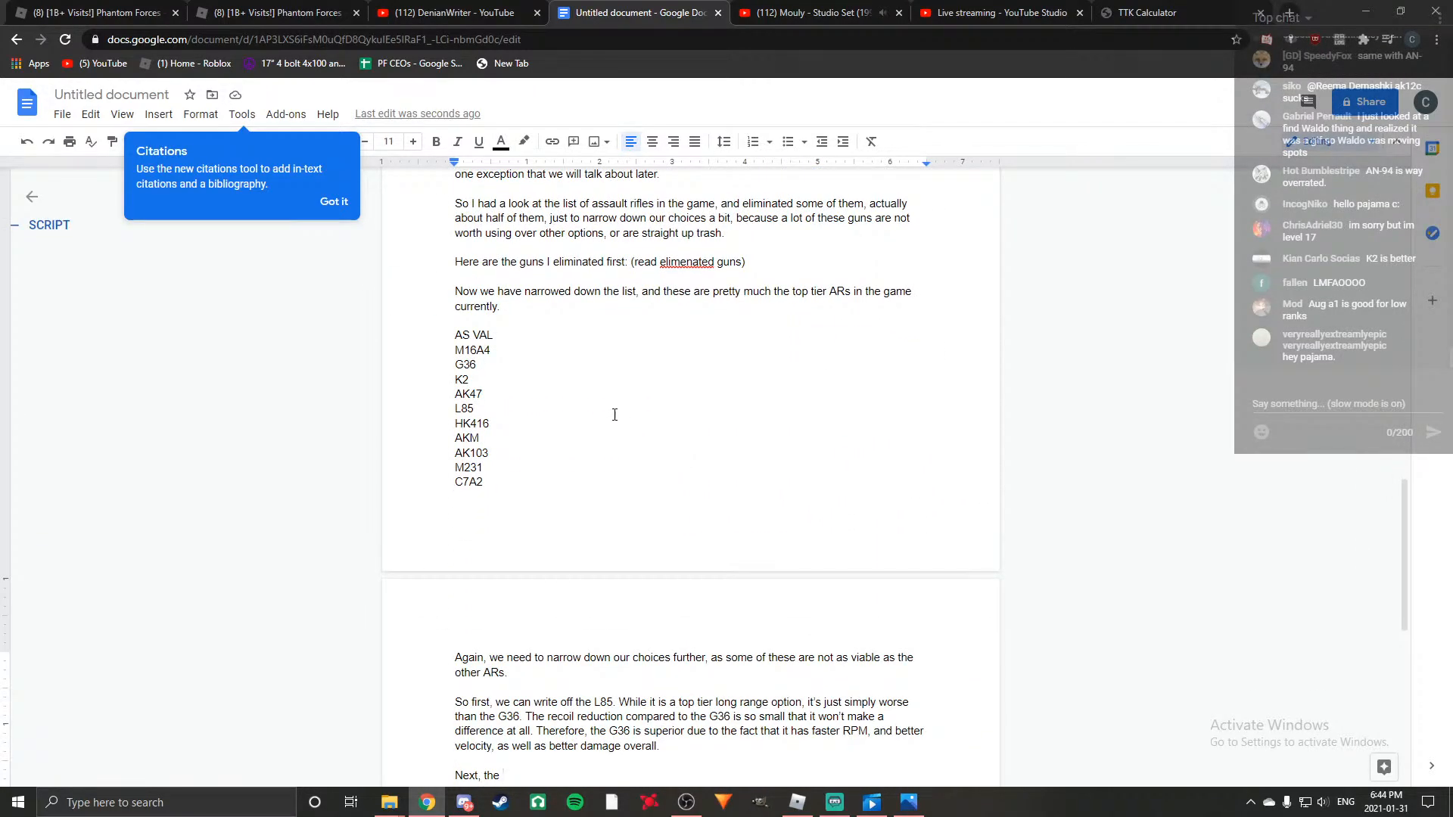
scroll(615, 415, up, 15)
scroll(615, 415, up, 6)
scroll(614, 415, down, 16)
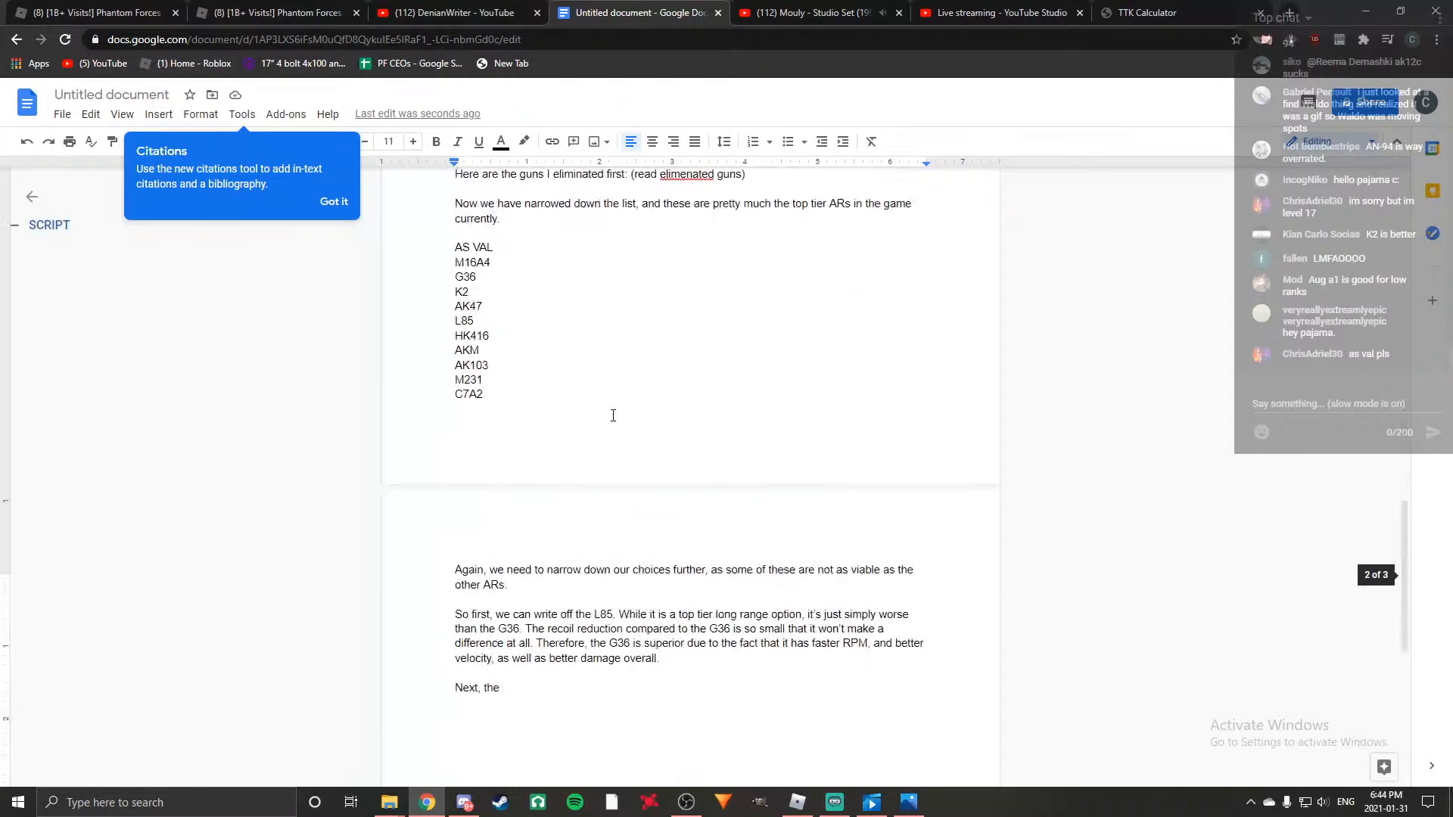
scroll(613, 416, up, 6)
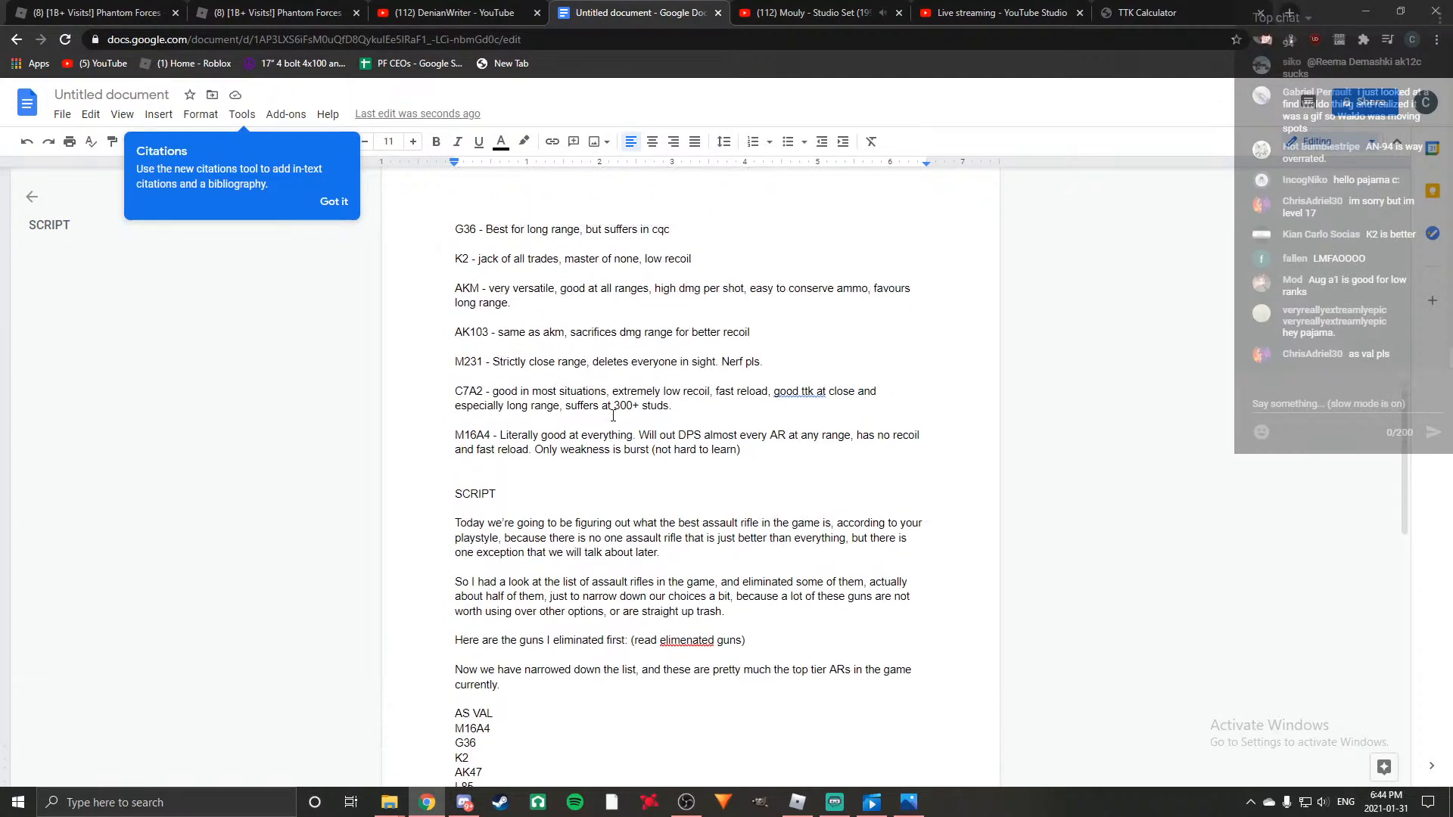
scroll(613, 416, up, 7)
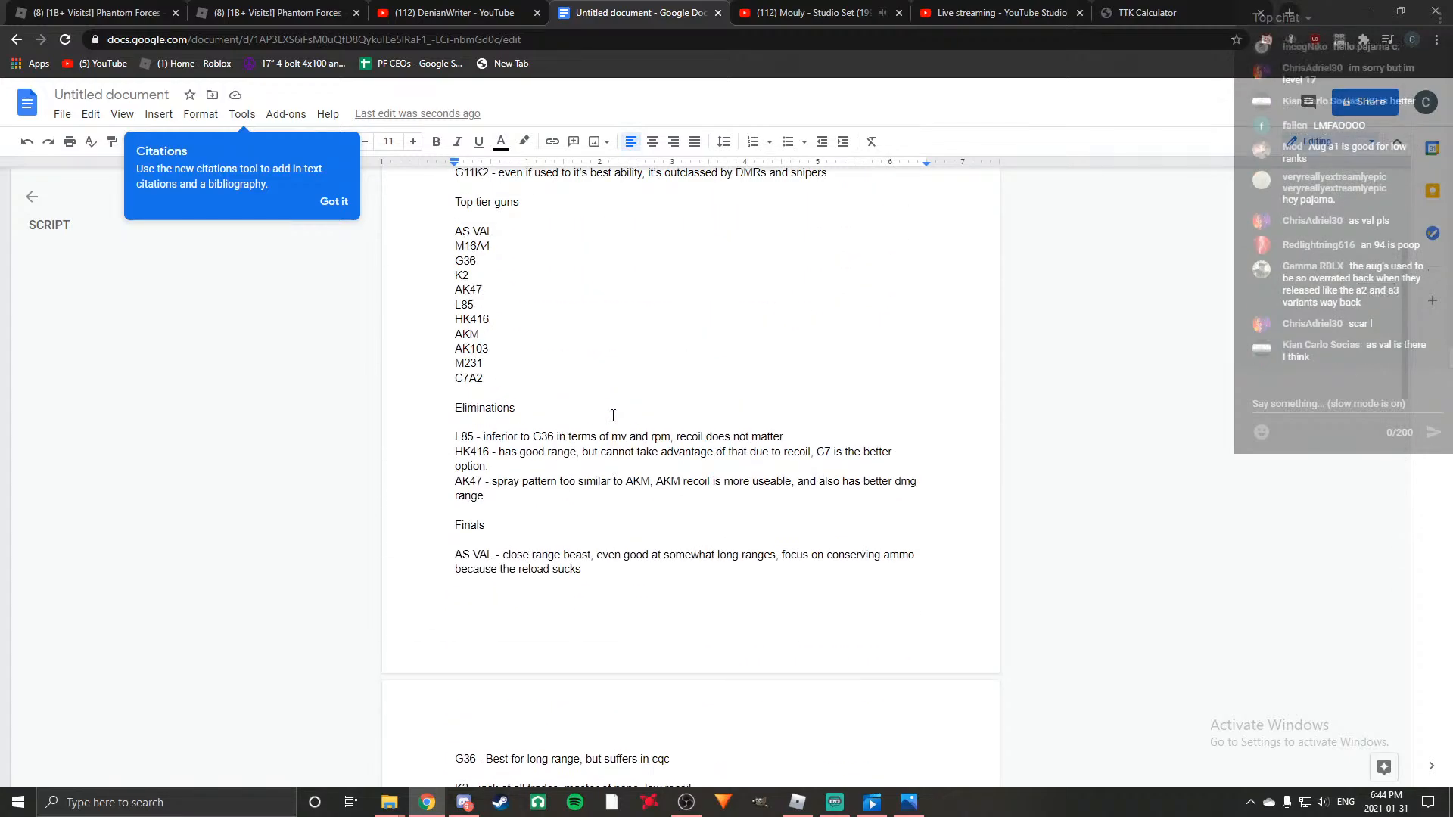
scroll(613, 415, down, 8)
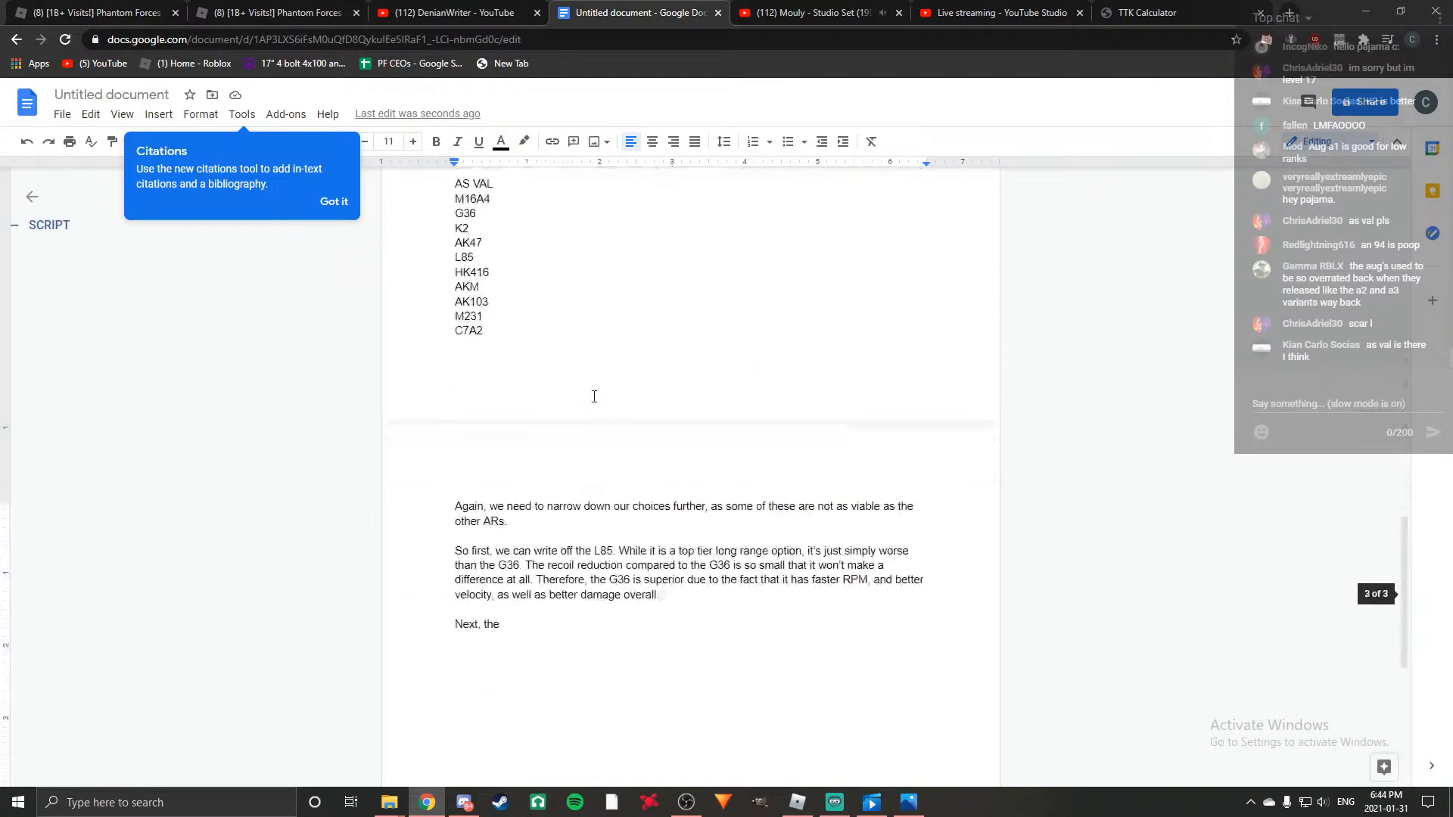
Continue the new paragraph with "HK416 has to go. A lot of you will be upset by this".
text(HK)
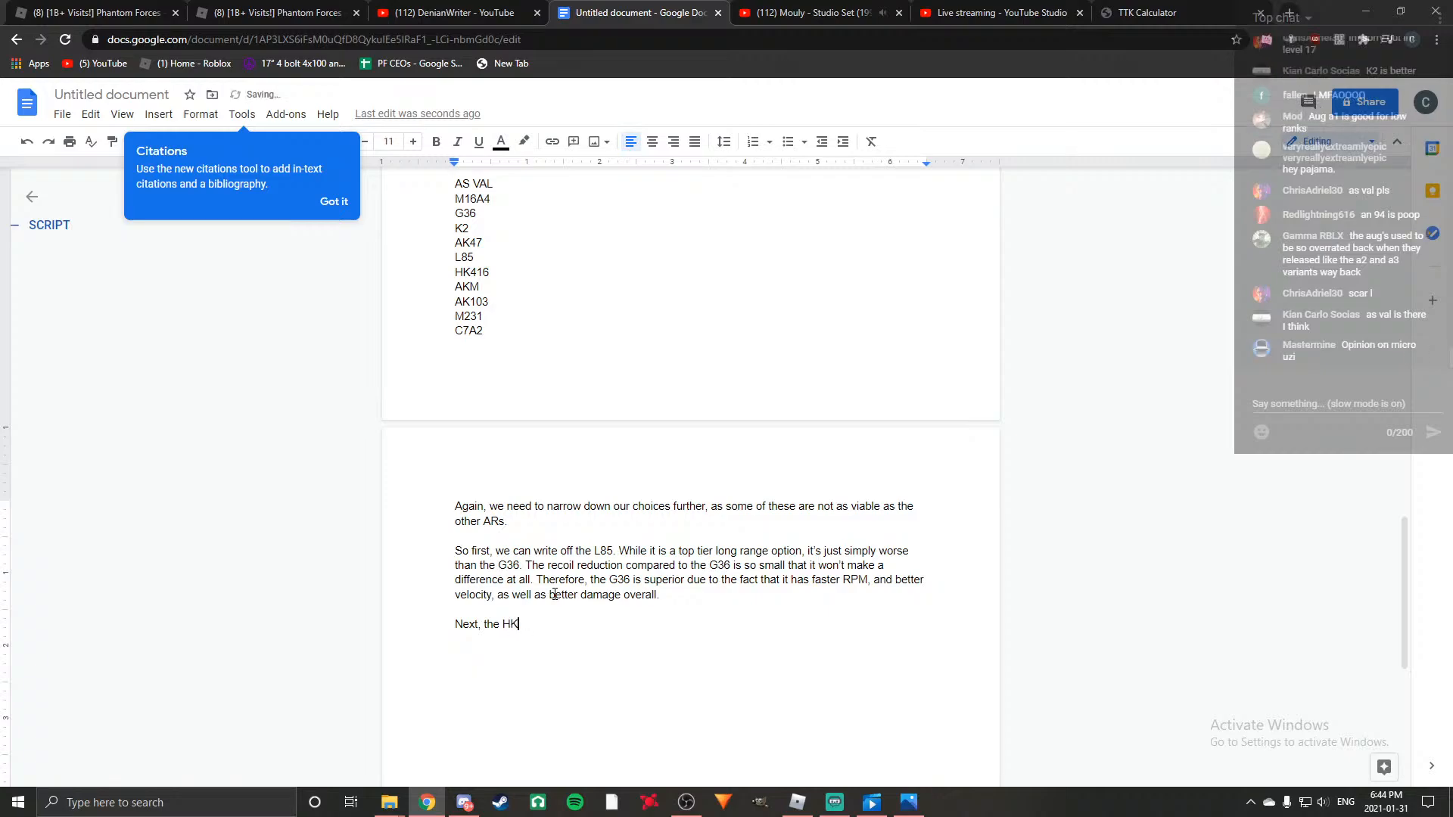
text(416 has to go. A lot of you will be upset by this, but this is j)
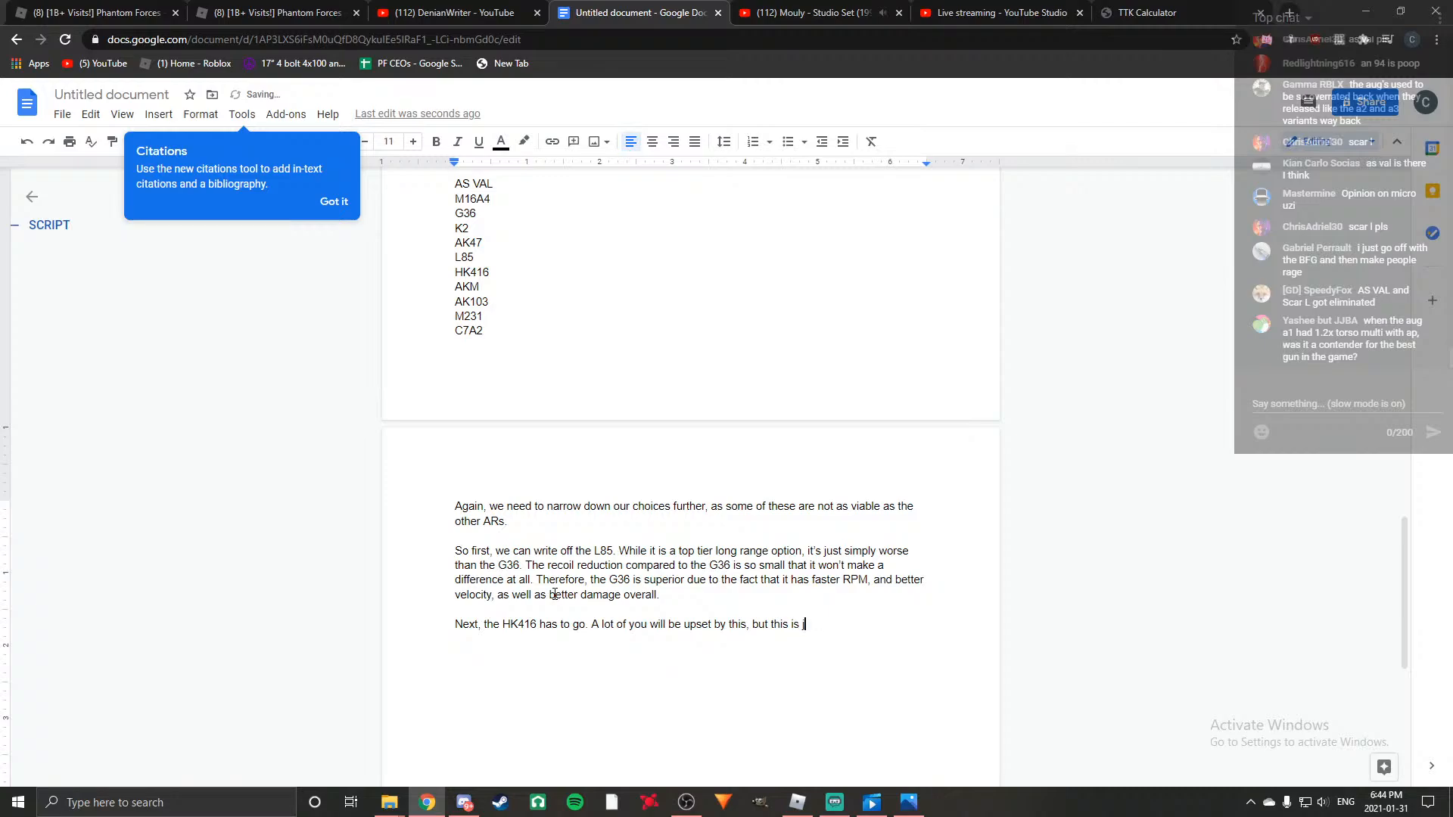
text(ust my opinion)
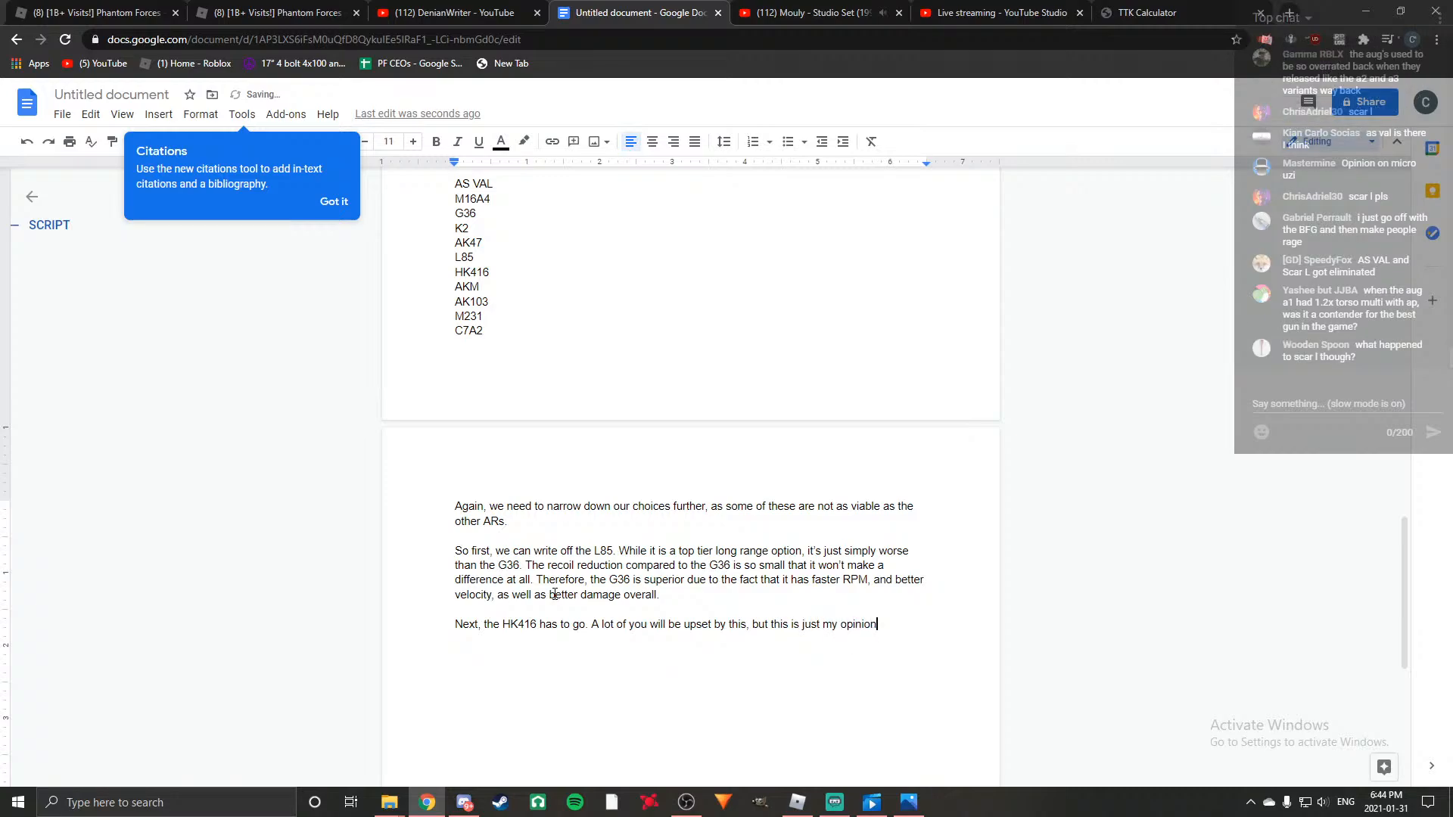
text(, p)
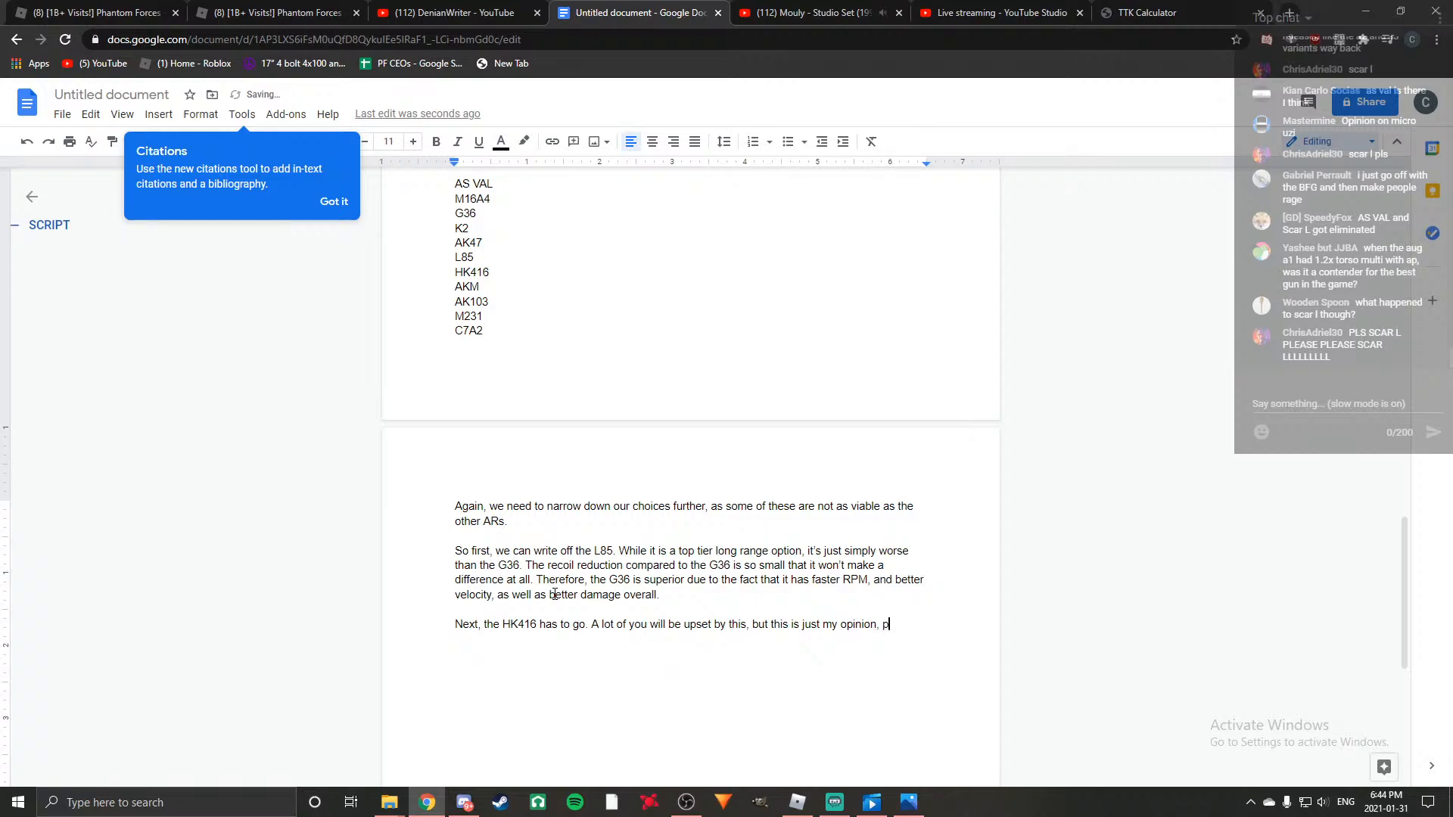
text(lease d)
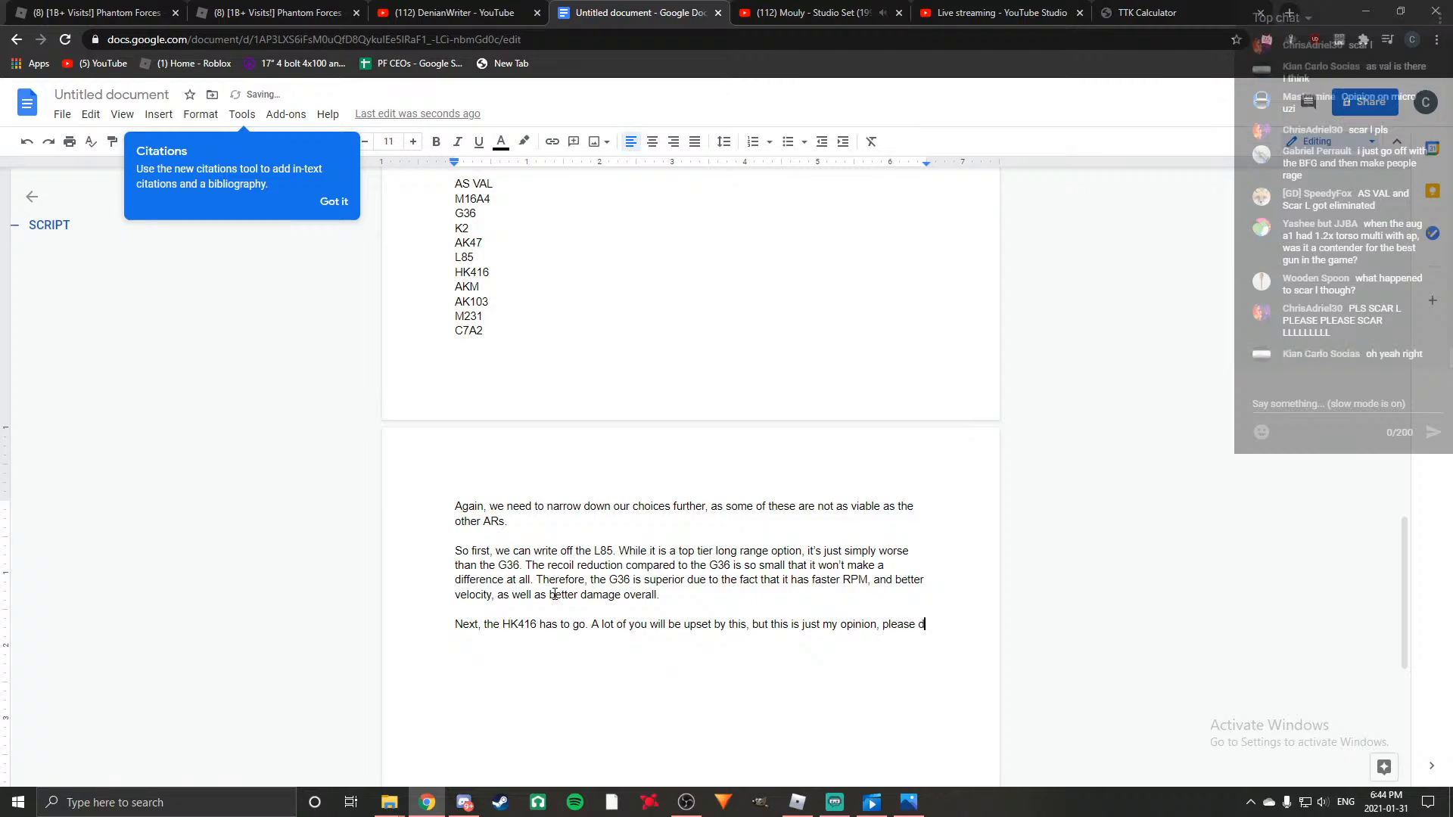
text(on't kill me.)
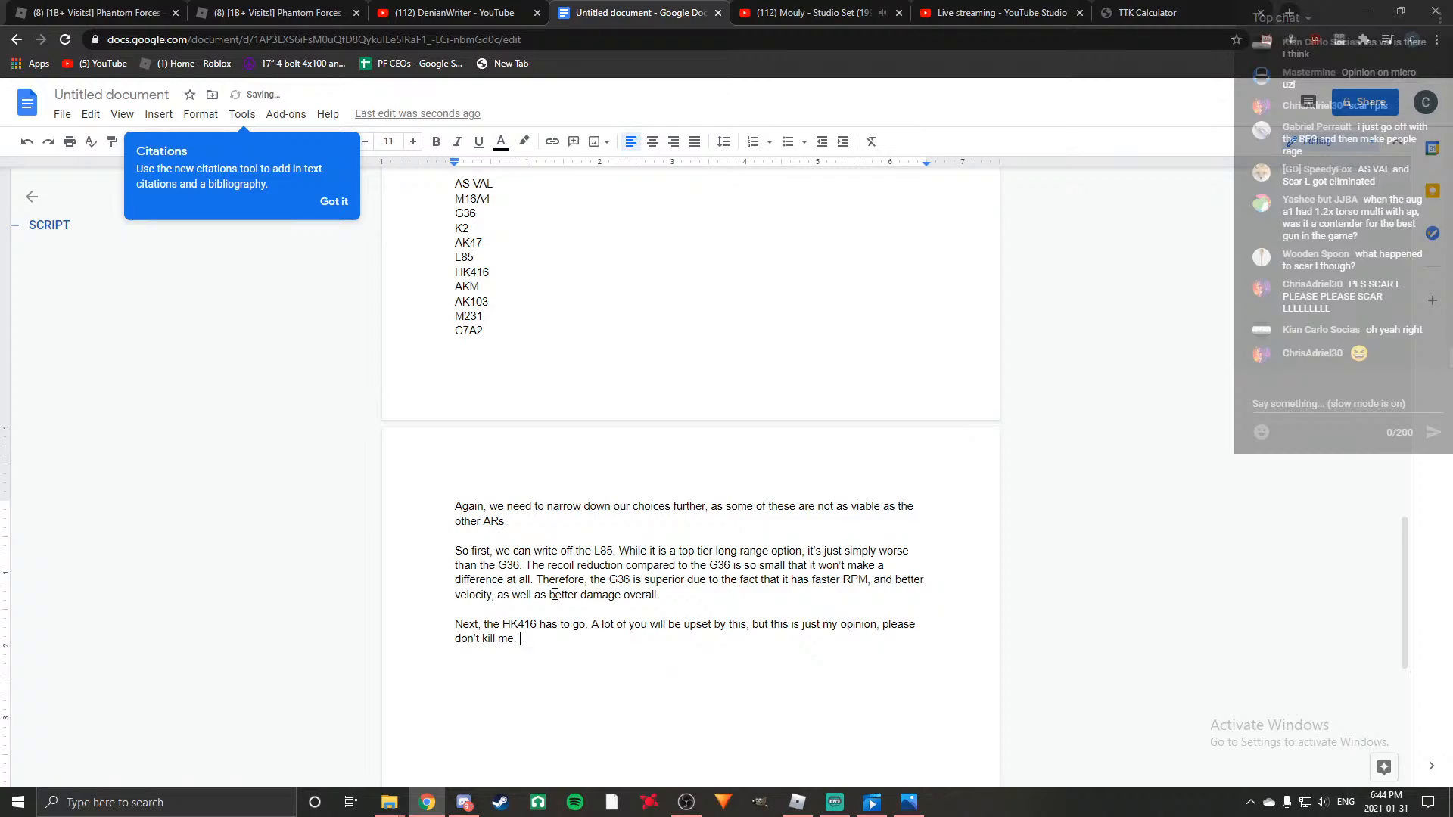
text( T)
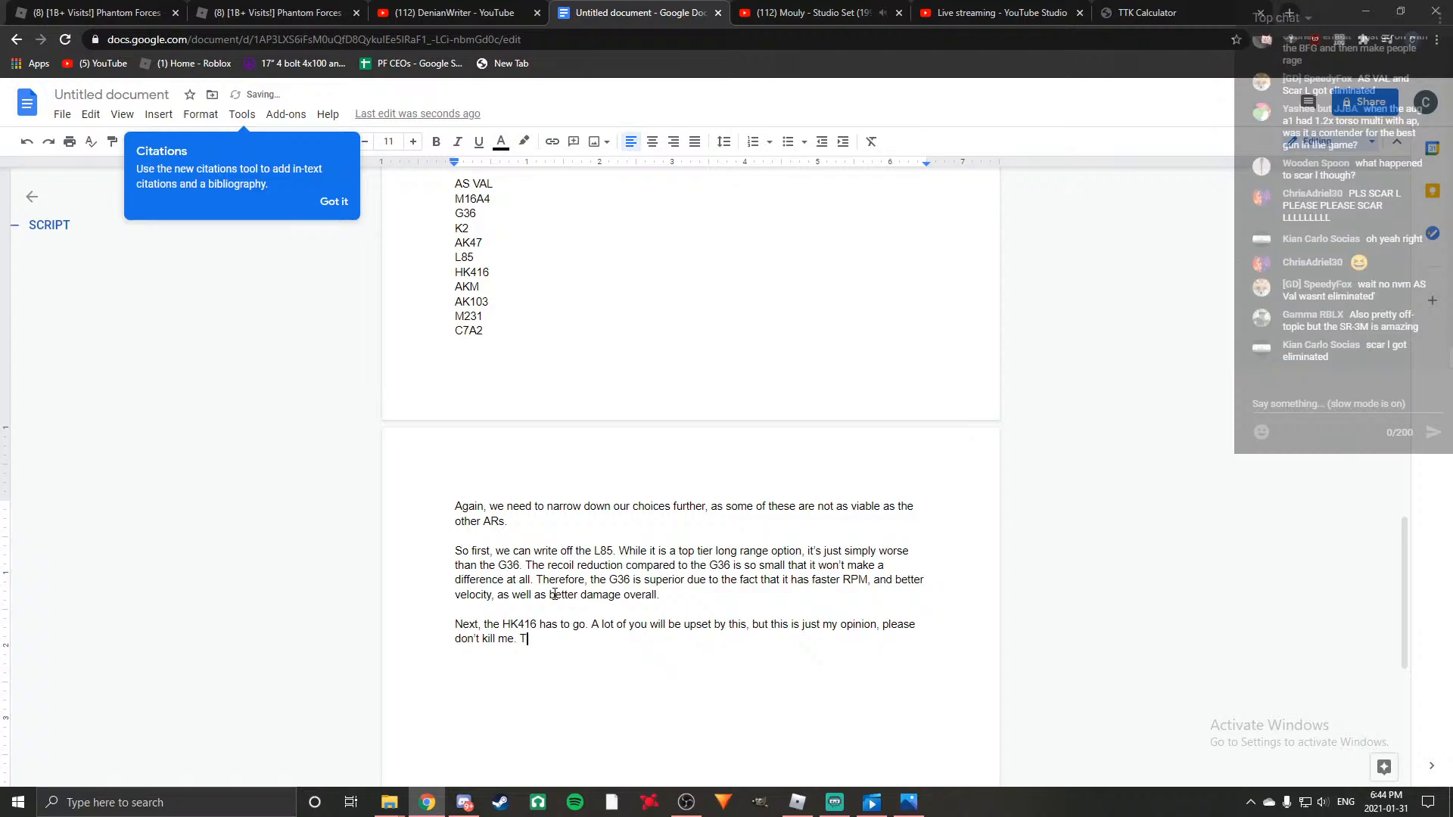
text(he reason the )
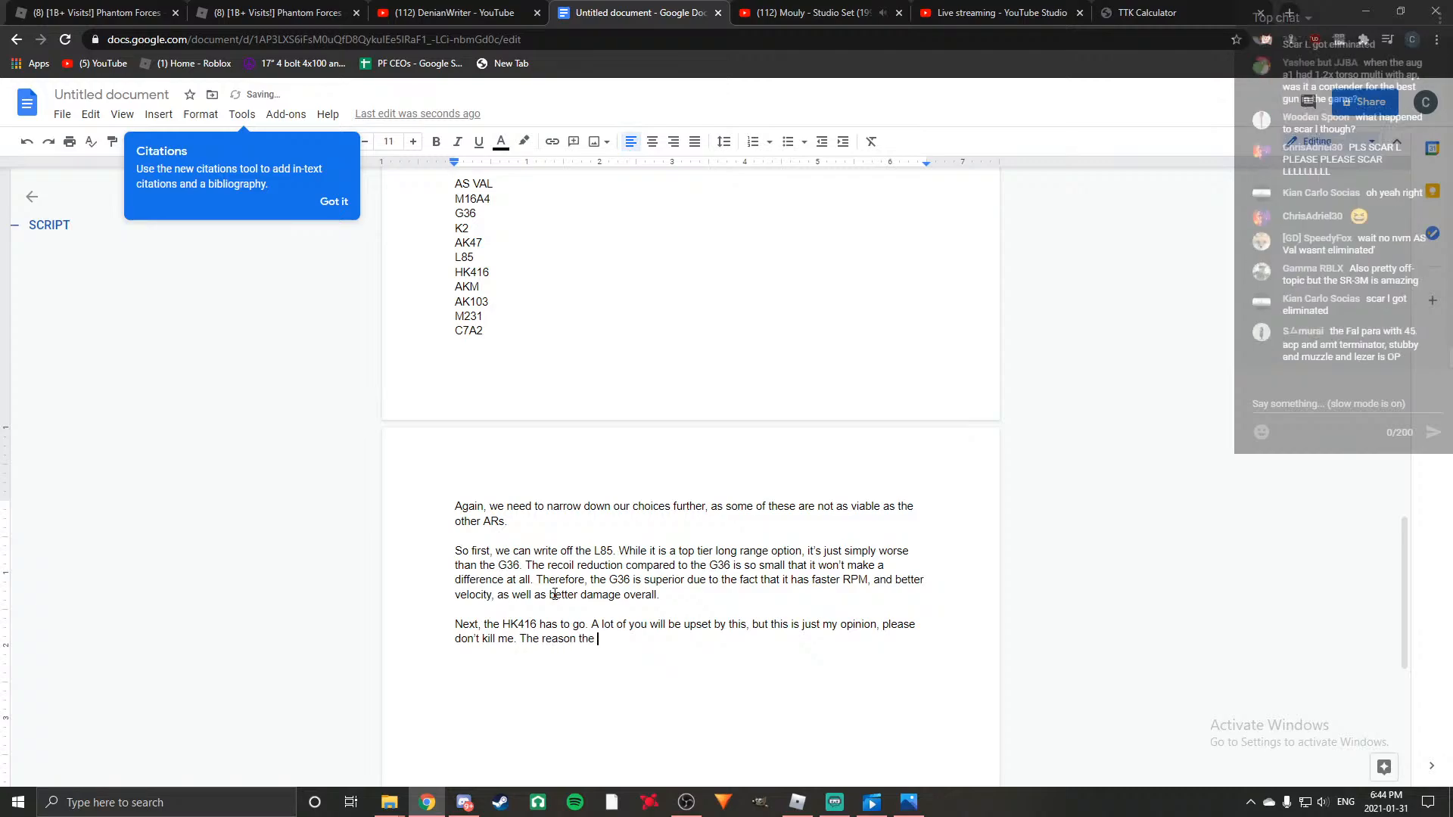
text(HK416 is getting)
Continue the HK416 paragraph with "The reason the HK416 is getting eliminated is because".
text(eli)
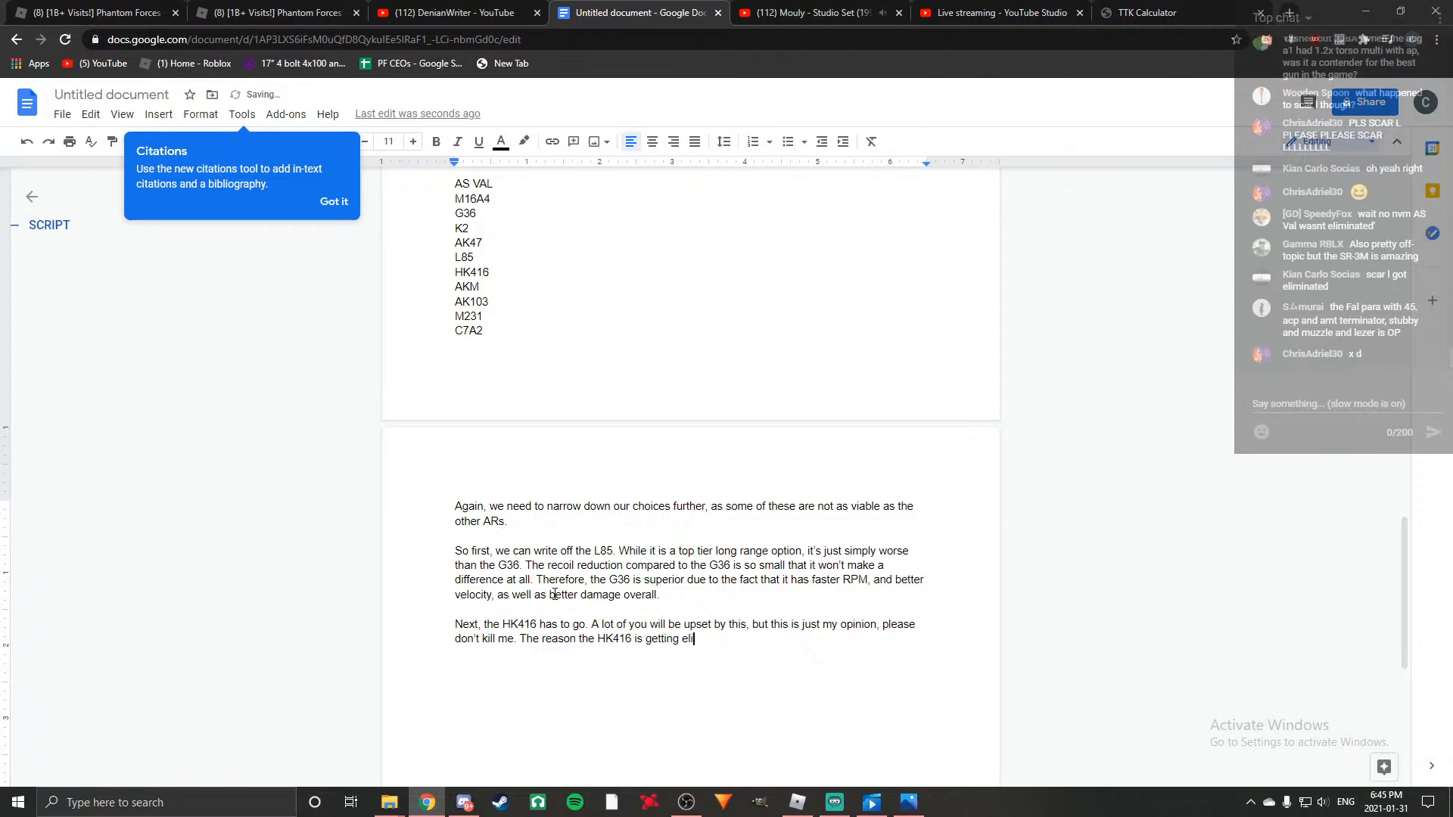
text(minated is because,)
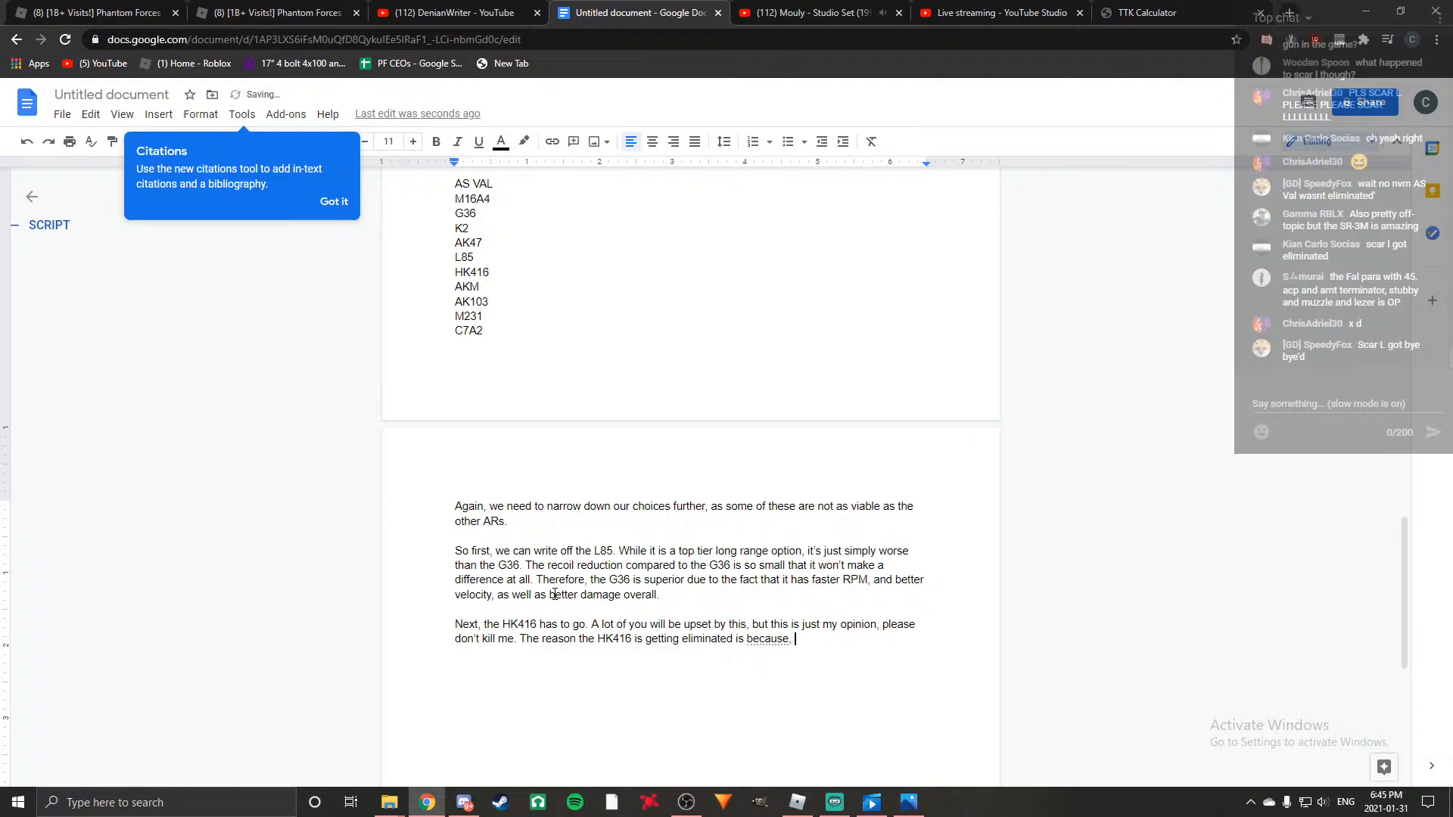
Add the concession ", while it does have amazing DPS at most ranges," to the HK416 sentence.
key(BackSpace)
text(, while it)
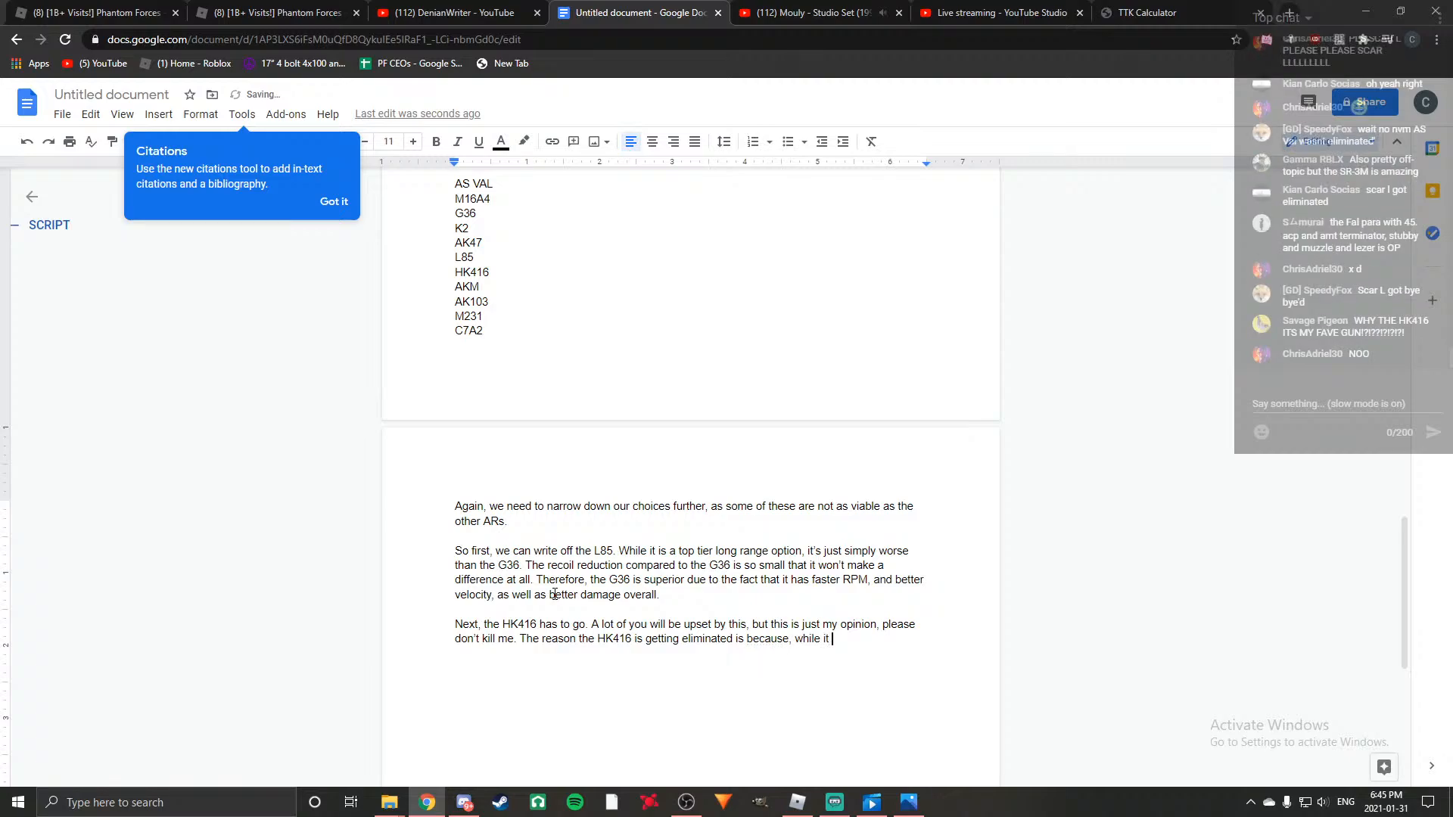
text( does hav)
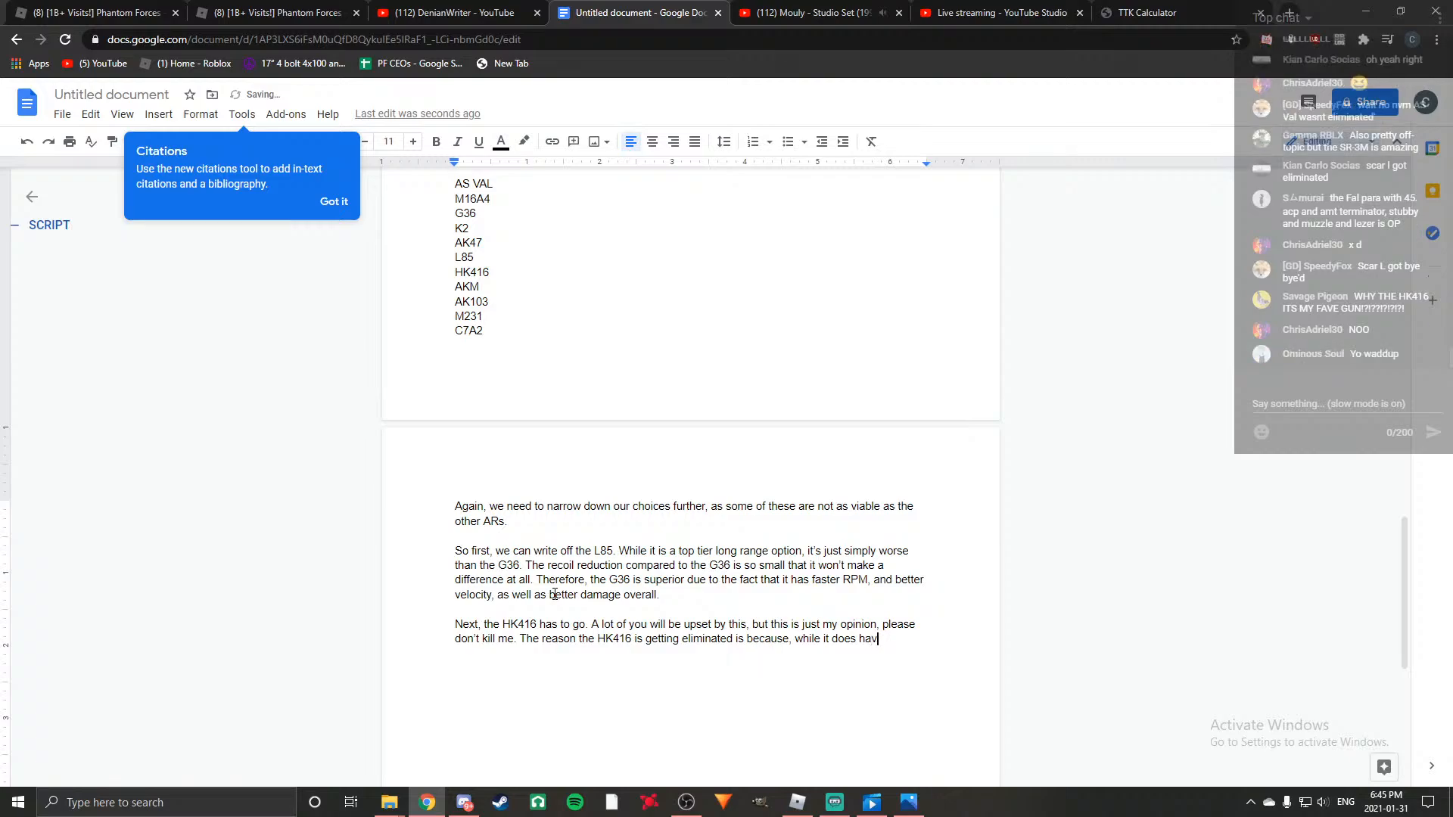
text(e amazing DPS )
text(at )
text(almost)
key(BackSpace)
key(BackSpace)
key(BackSpace)
key(BackSpace)
key(BackSpace)
key(BackSpace)
text(most ranges)
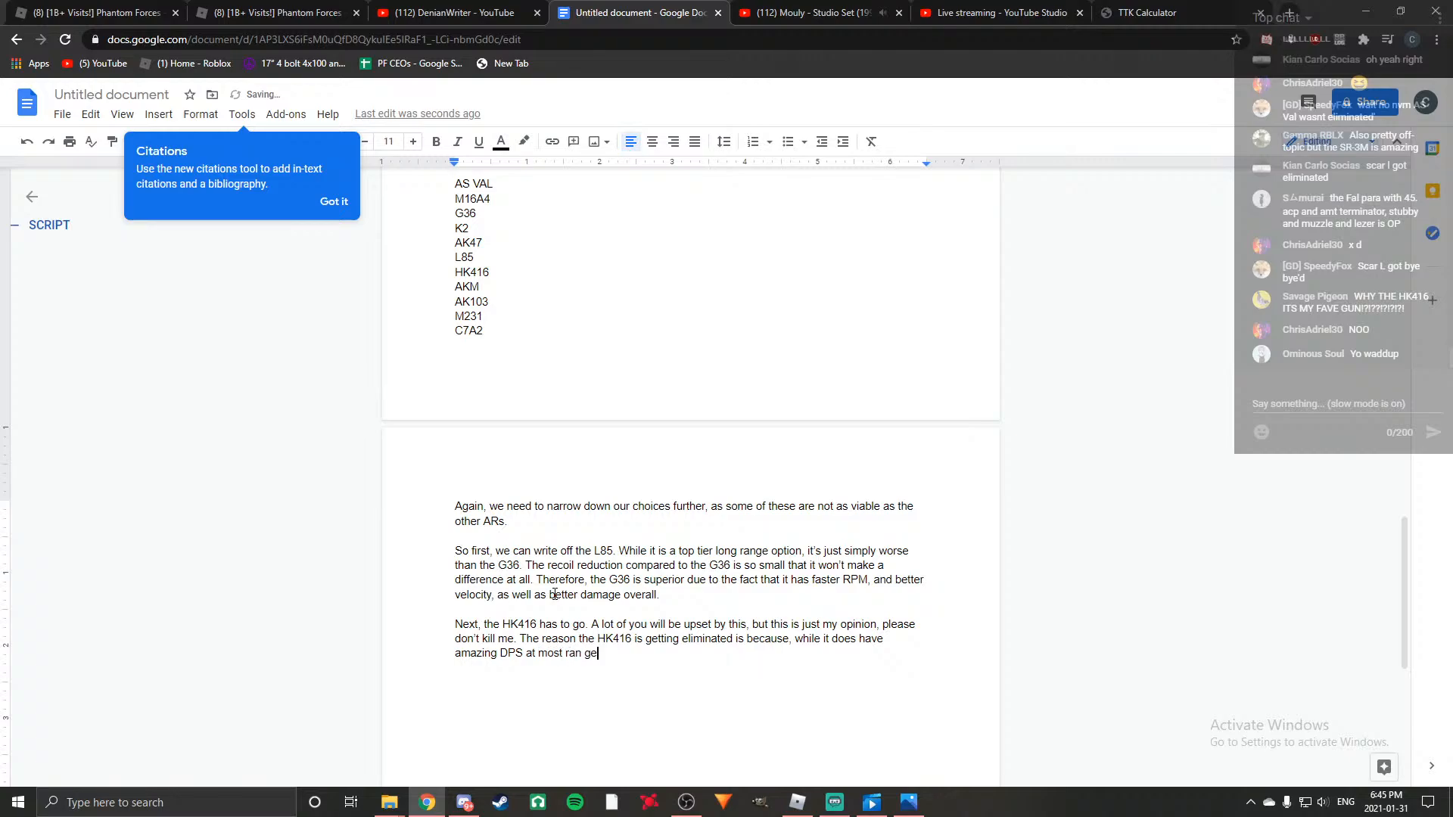
text(, )
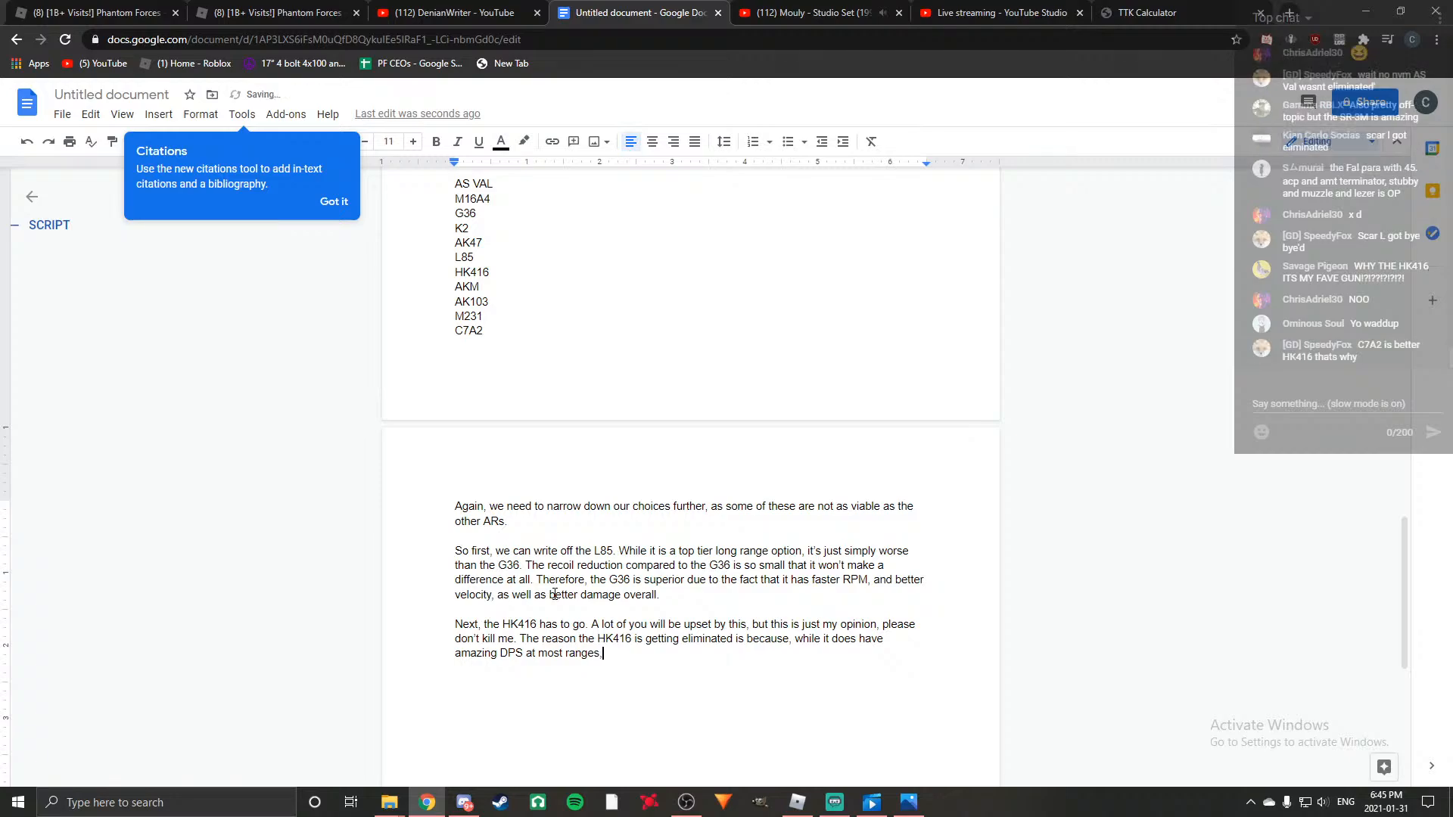
text(it just can't use that DPS effectibv)
Finish the HK416 sentence with "it just can't use that DPS effectively at range.".
key(BackSpace)
key(BackSpace)
text(vely at range. )
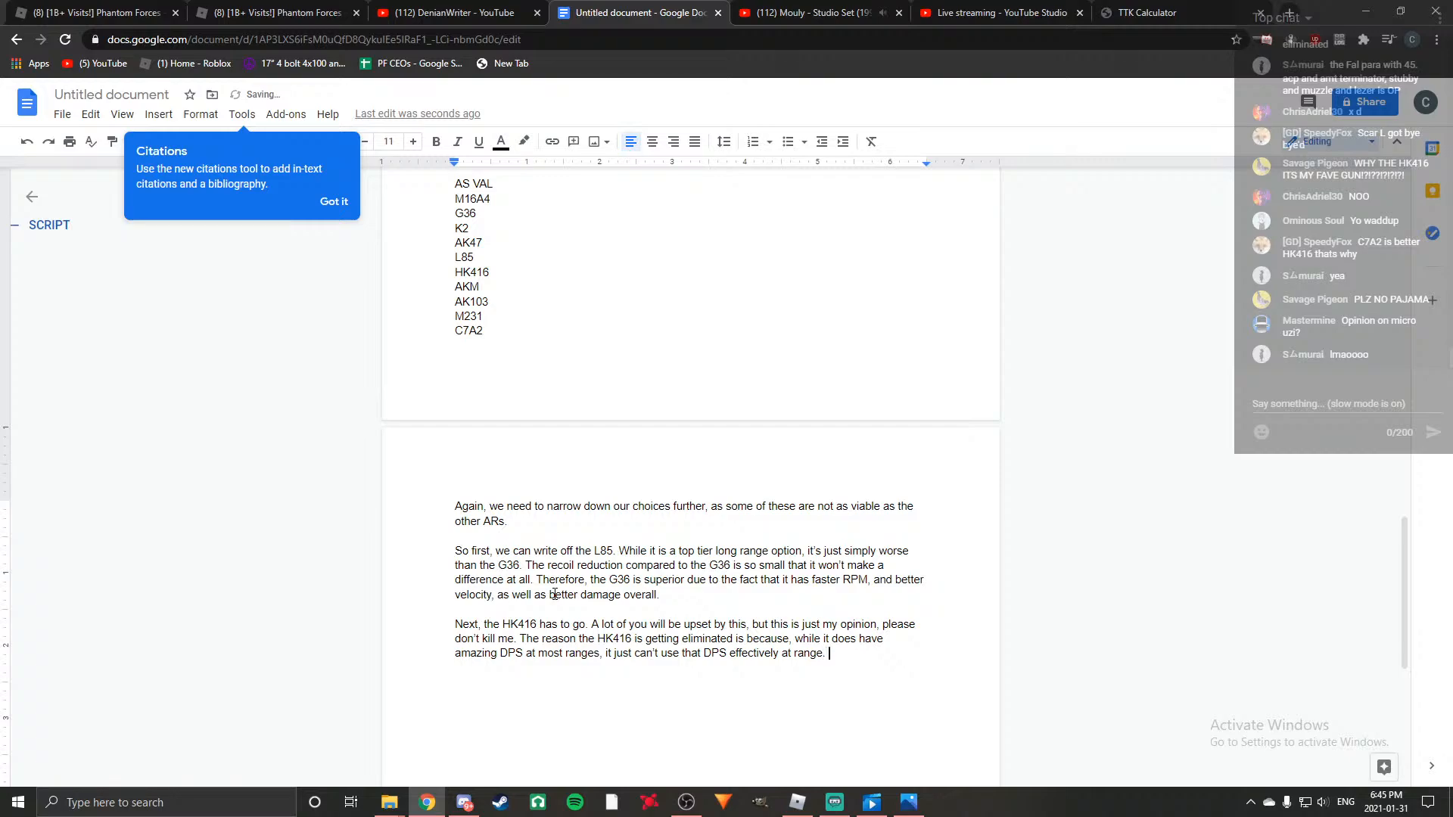
text(It)
text('s recoil is ver)
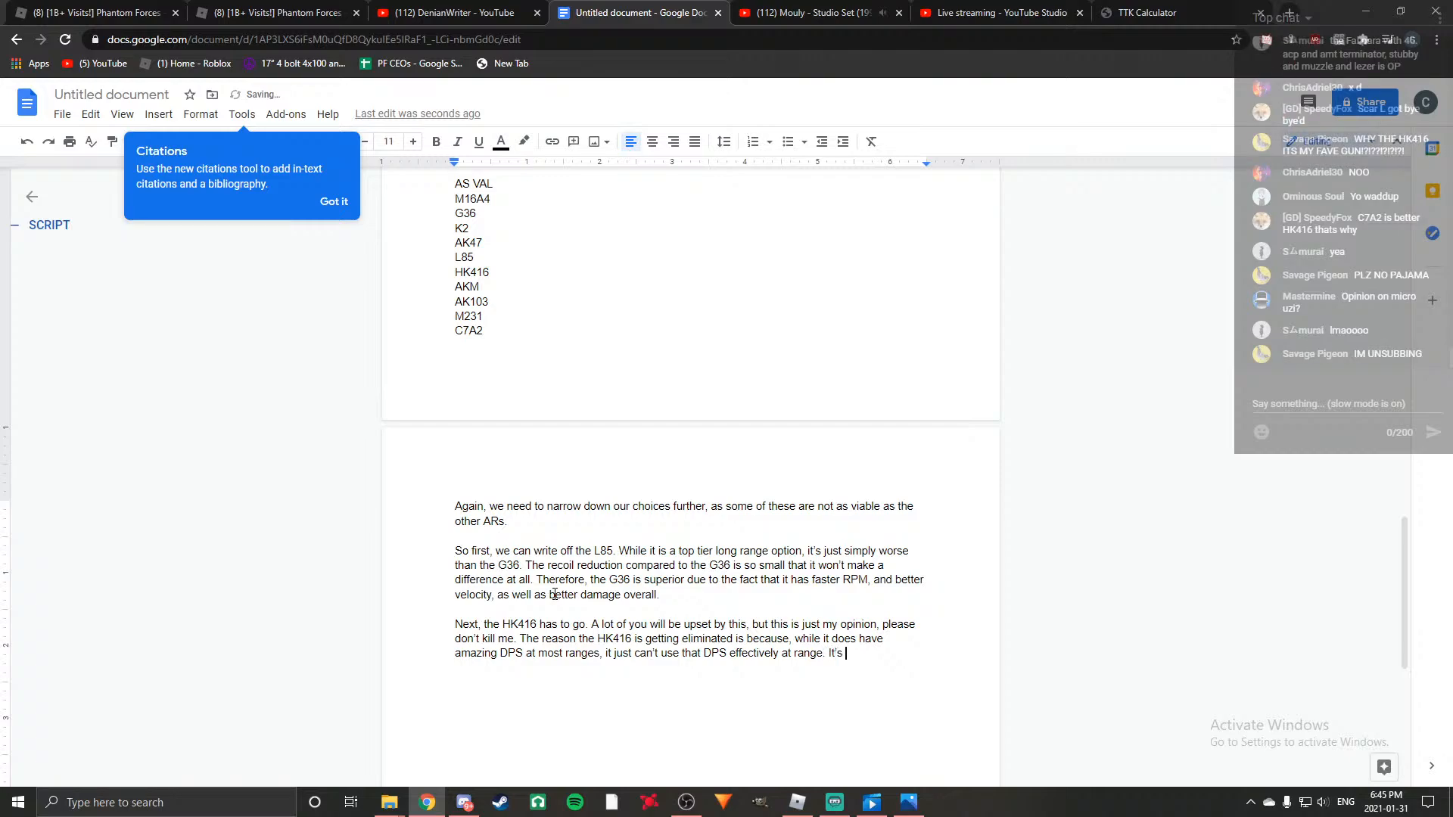
text(y )
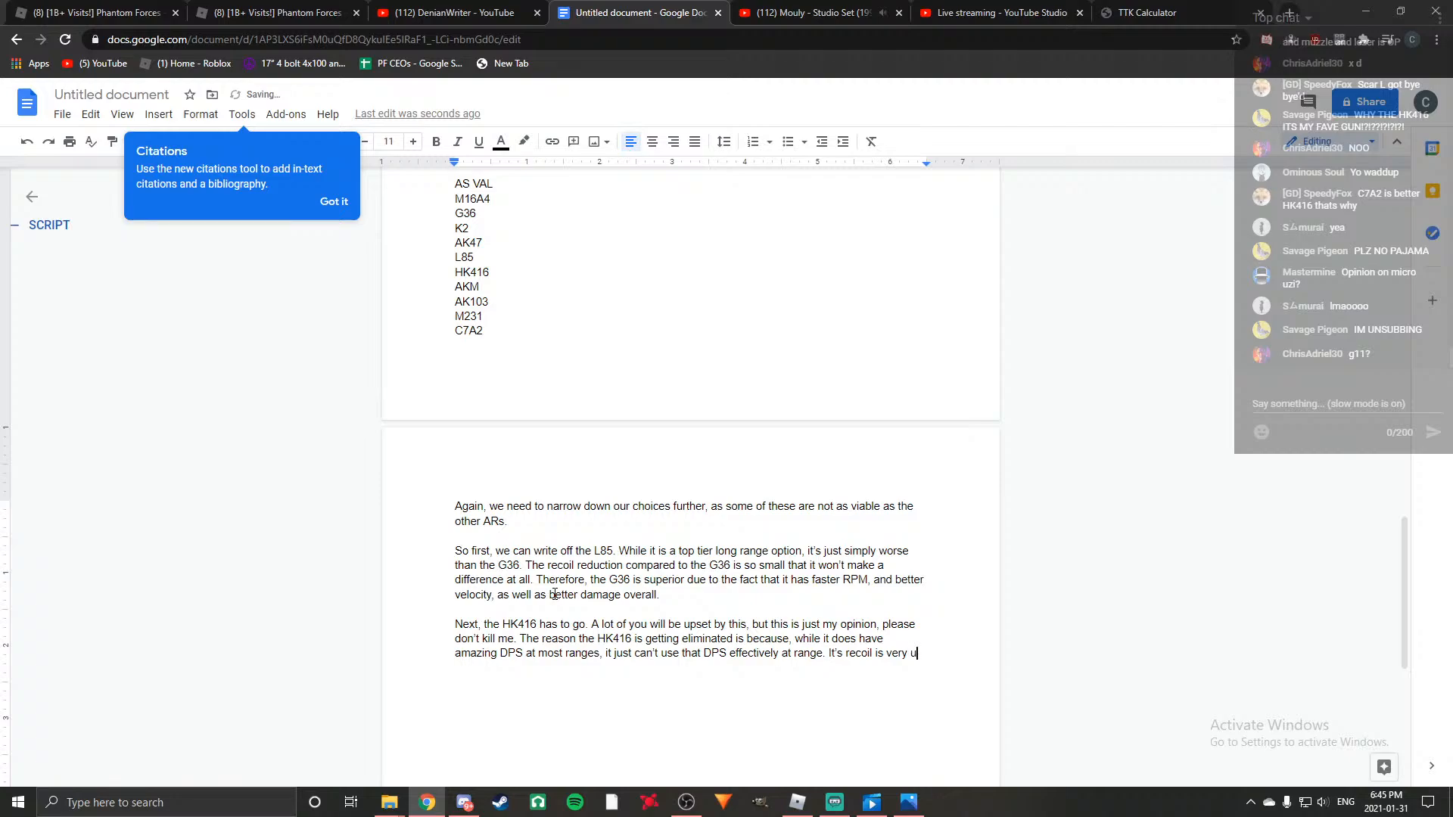
text(unruley)
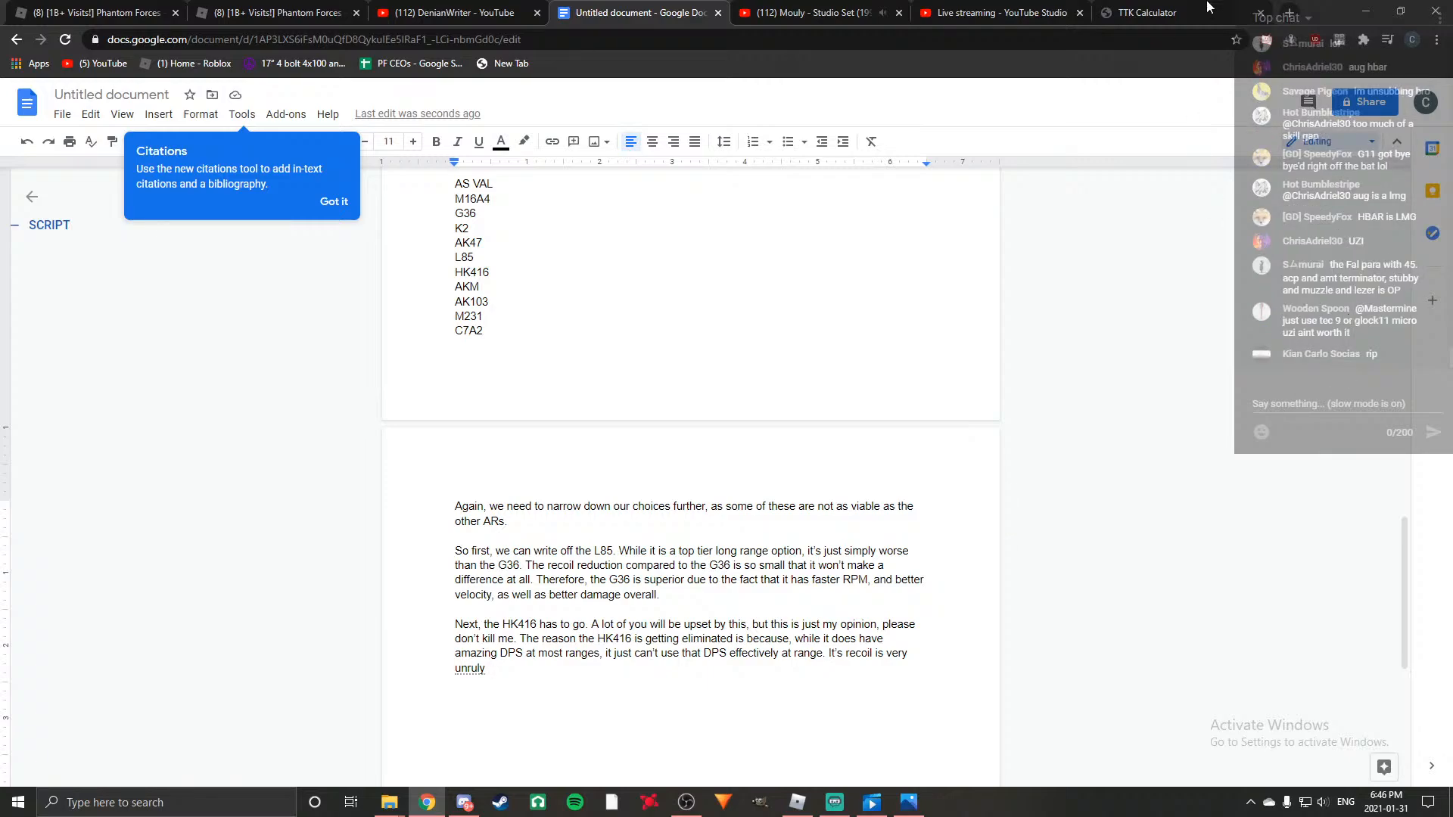
Look up "uzi" in a Google image search, view the Wikipedia picture enlarged, and return to the script document.
click(1300, 12)
text(uzi)
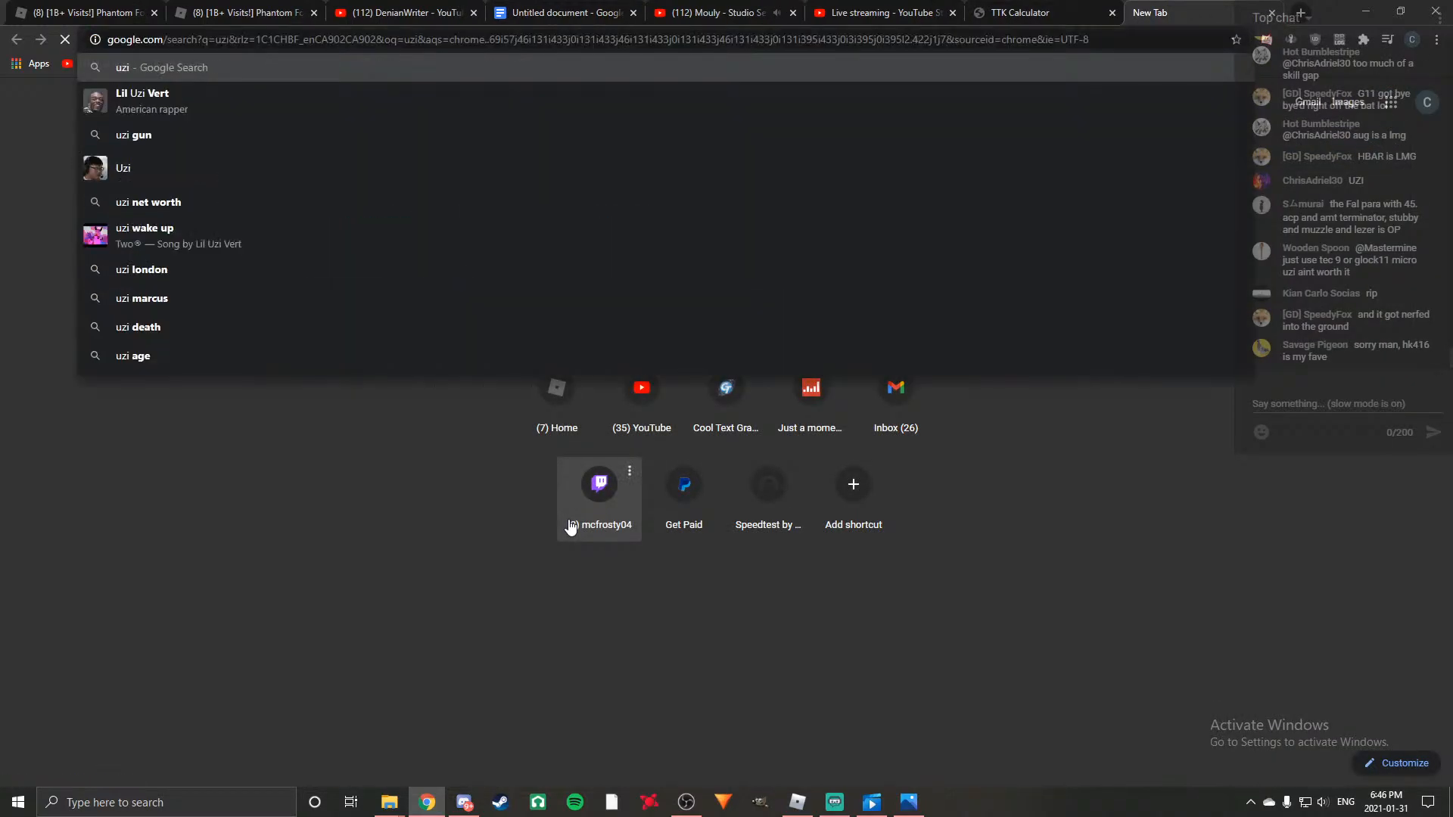
key(Return)
click(240, 164)
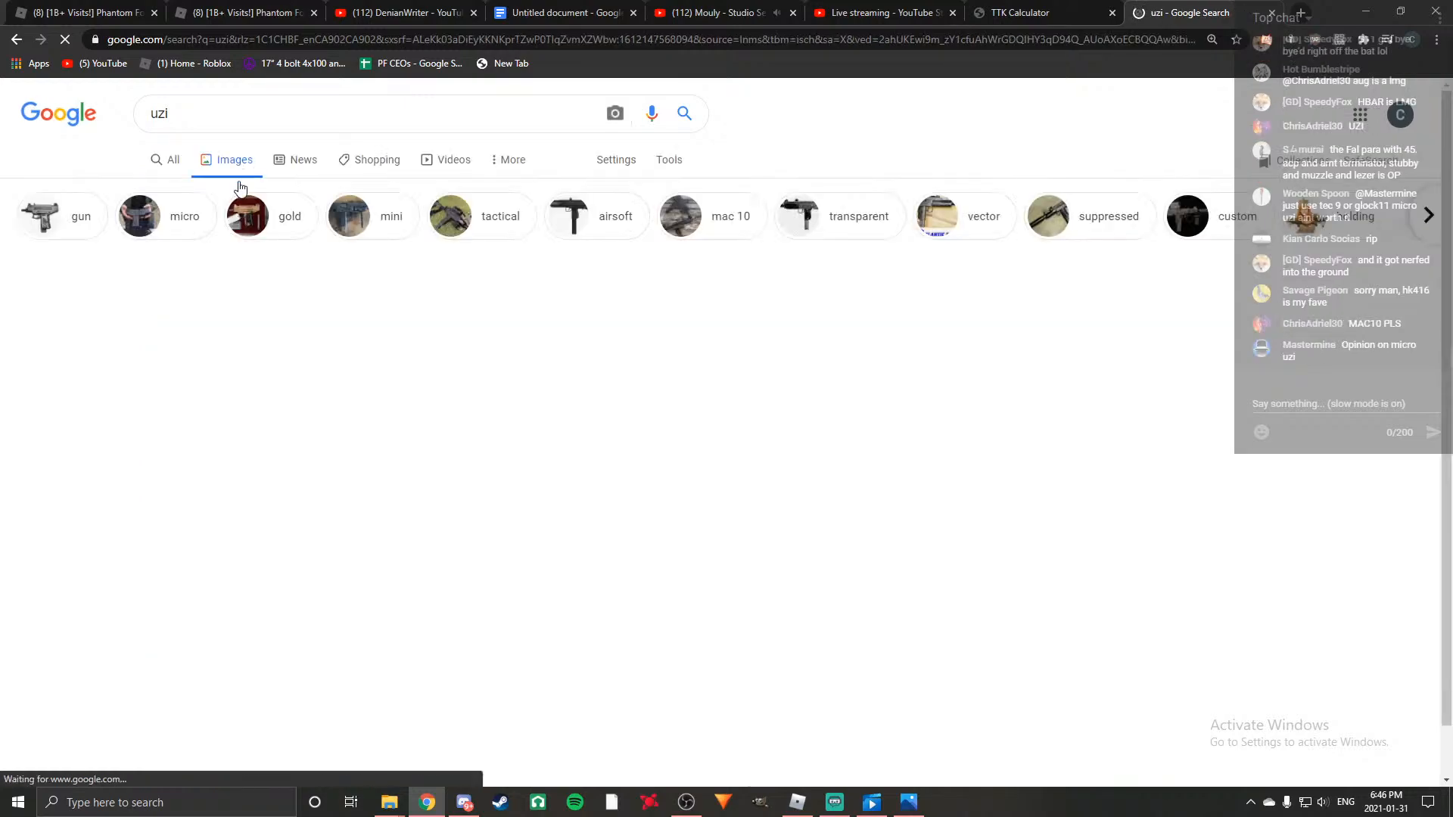
click(97, 325)
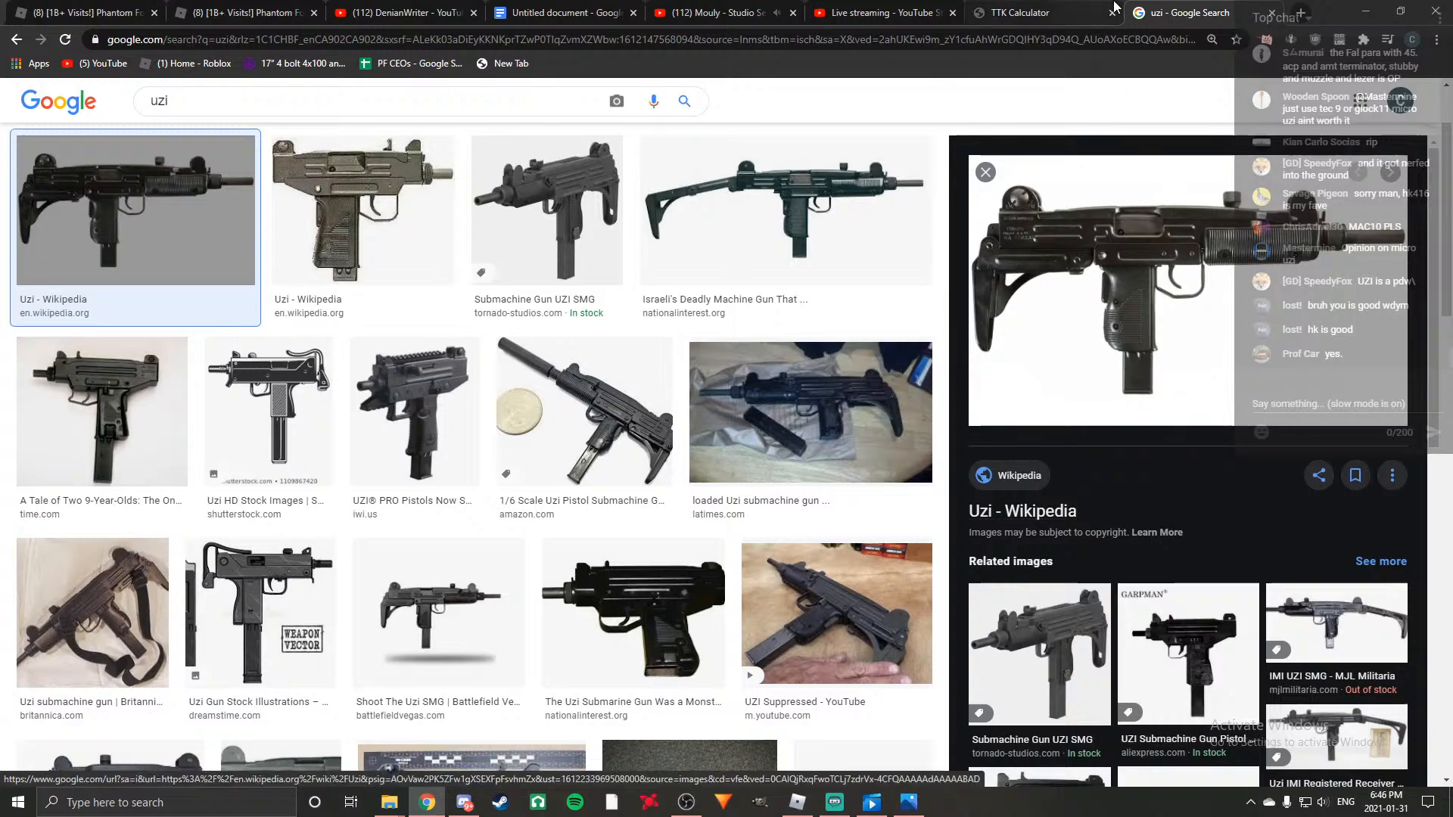
click(1025, 11)
click(1195, 13)
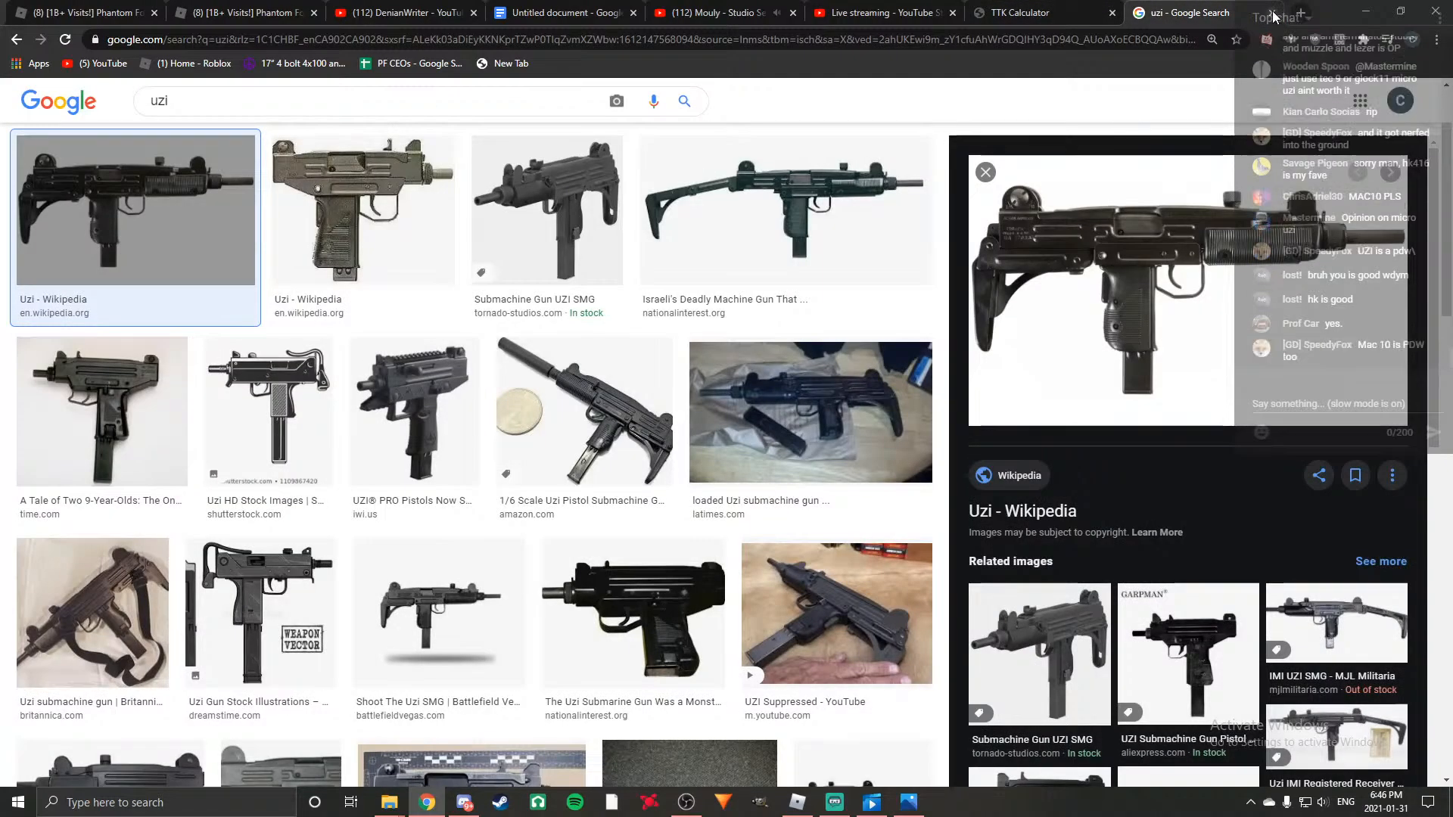
click(1272, 14)
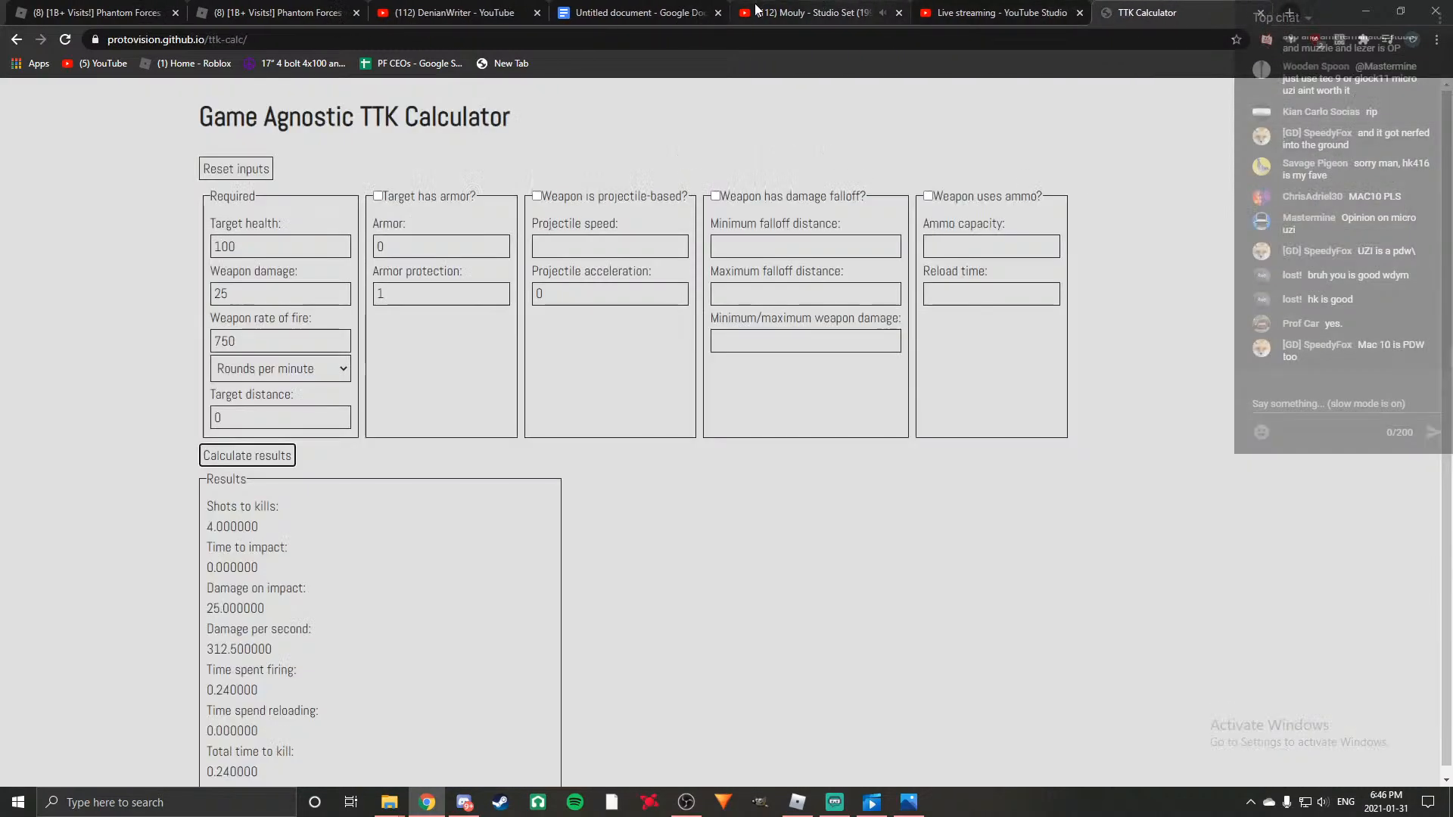
click(610, 9)
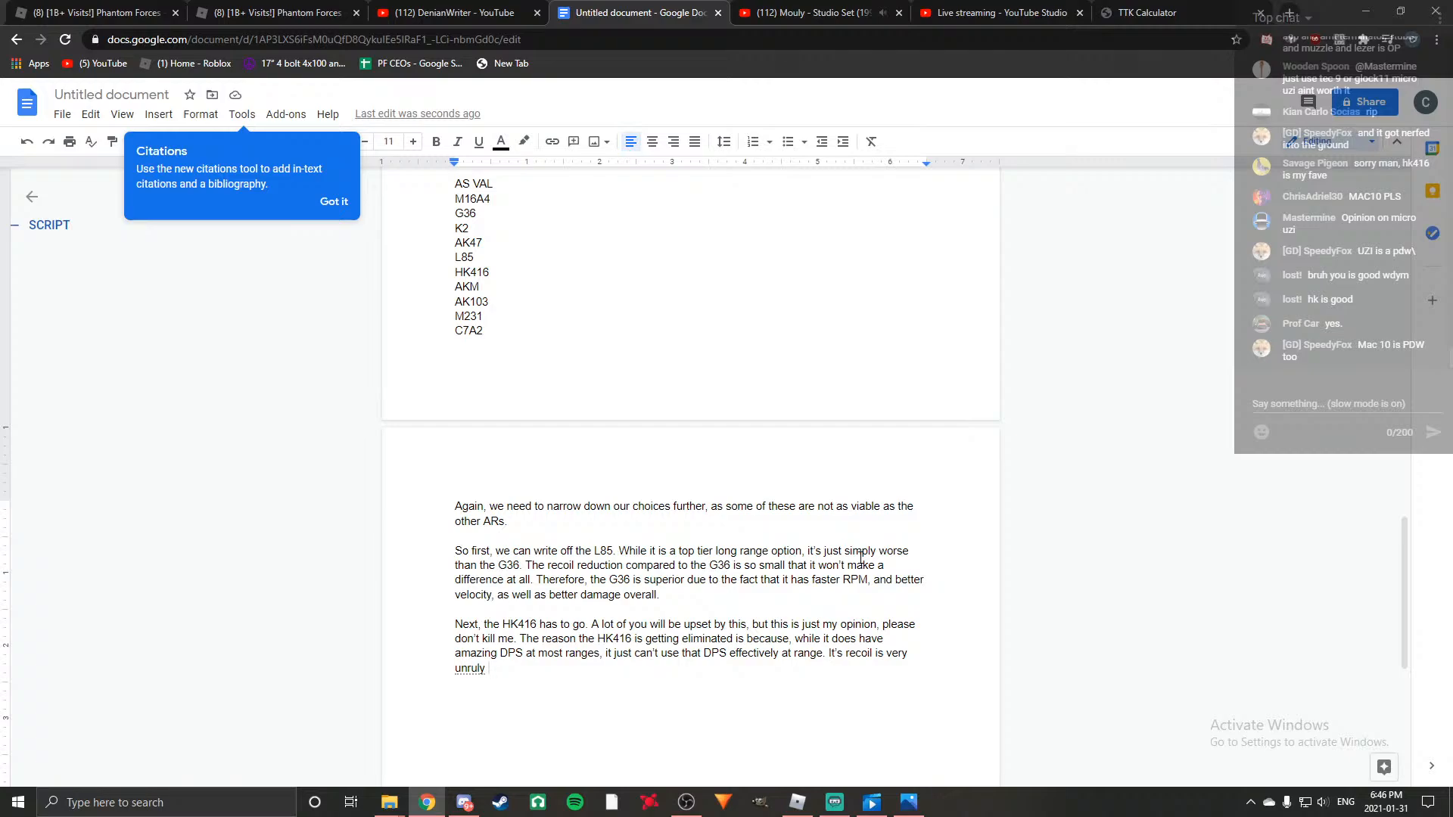
Continue the recoil sentence with "and it is effectively limited to close to medium range".
scroll(1133, 614, down, 2)
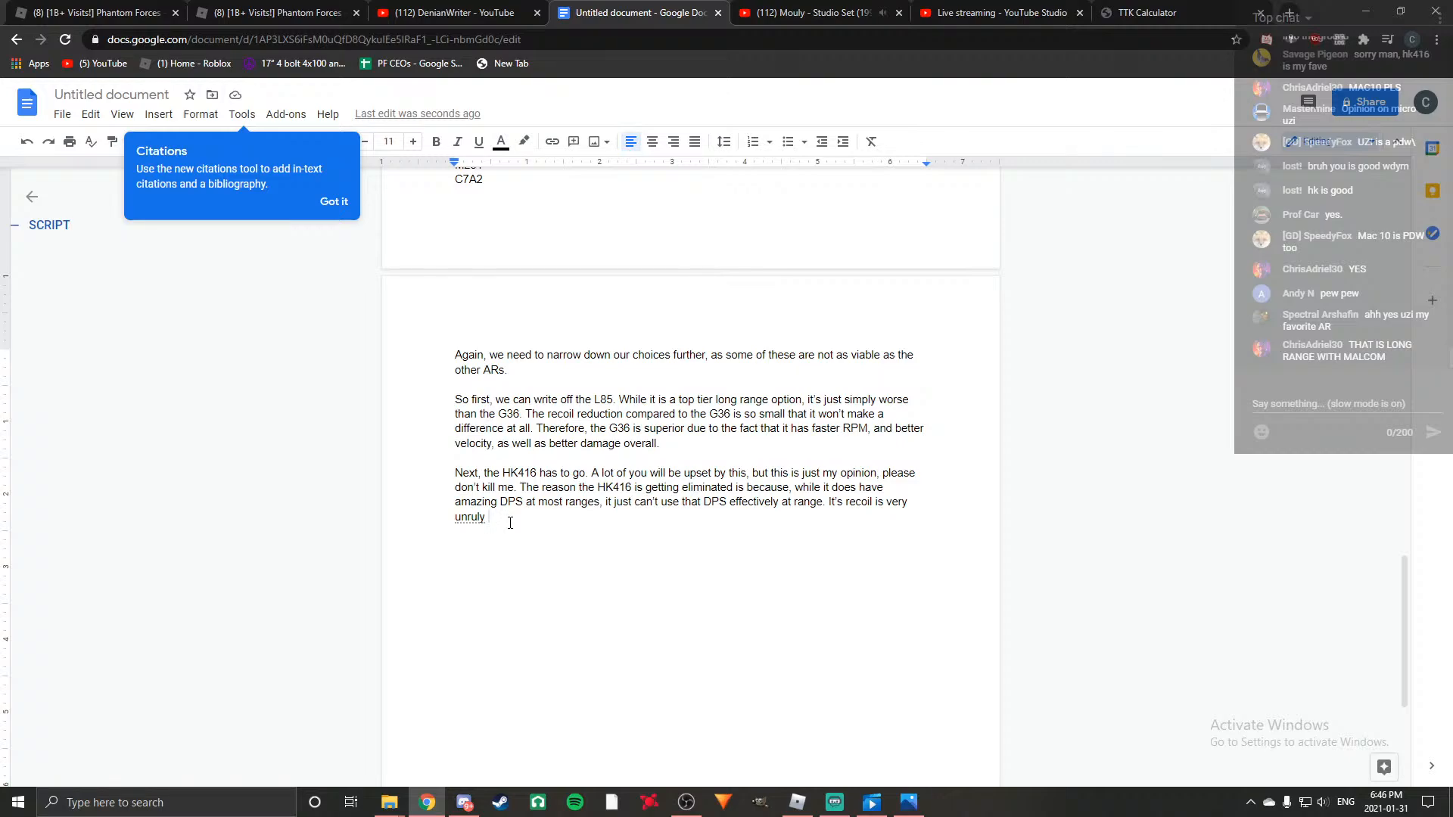
text(and)
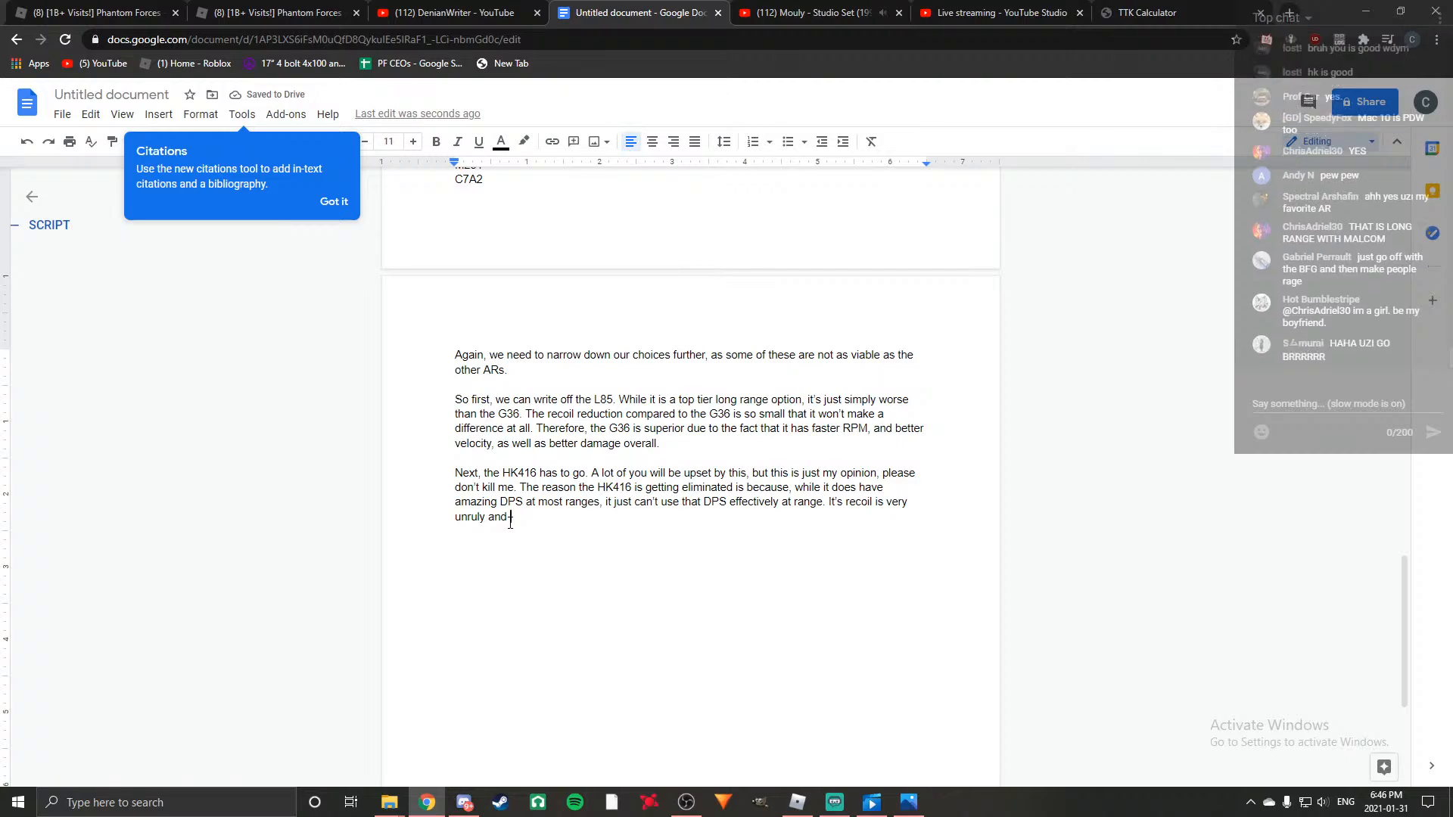
text( it is effectively li)
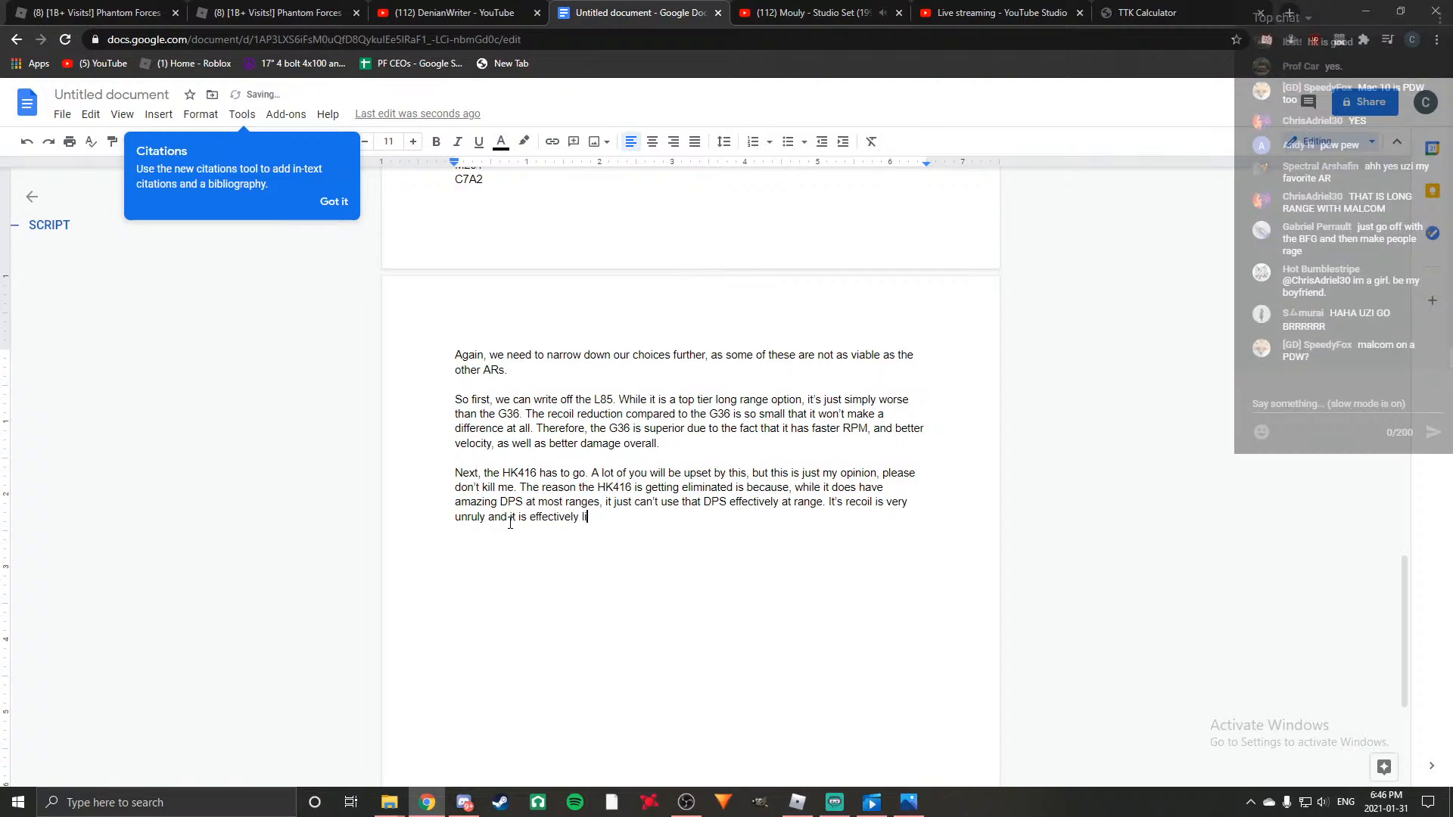
text(mited to close to medium )
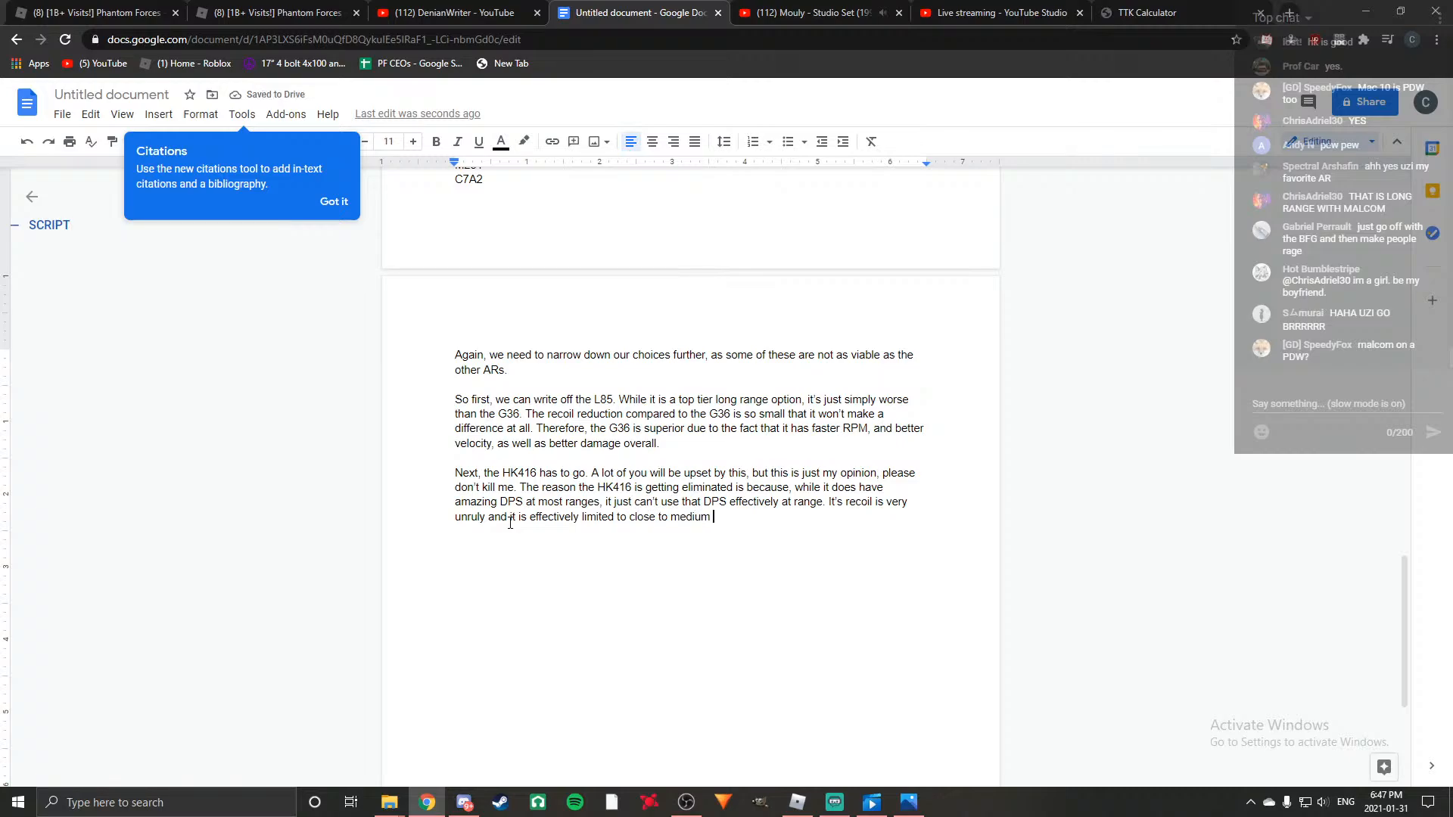
text(range, whereas the C7)
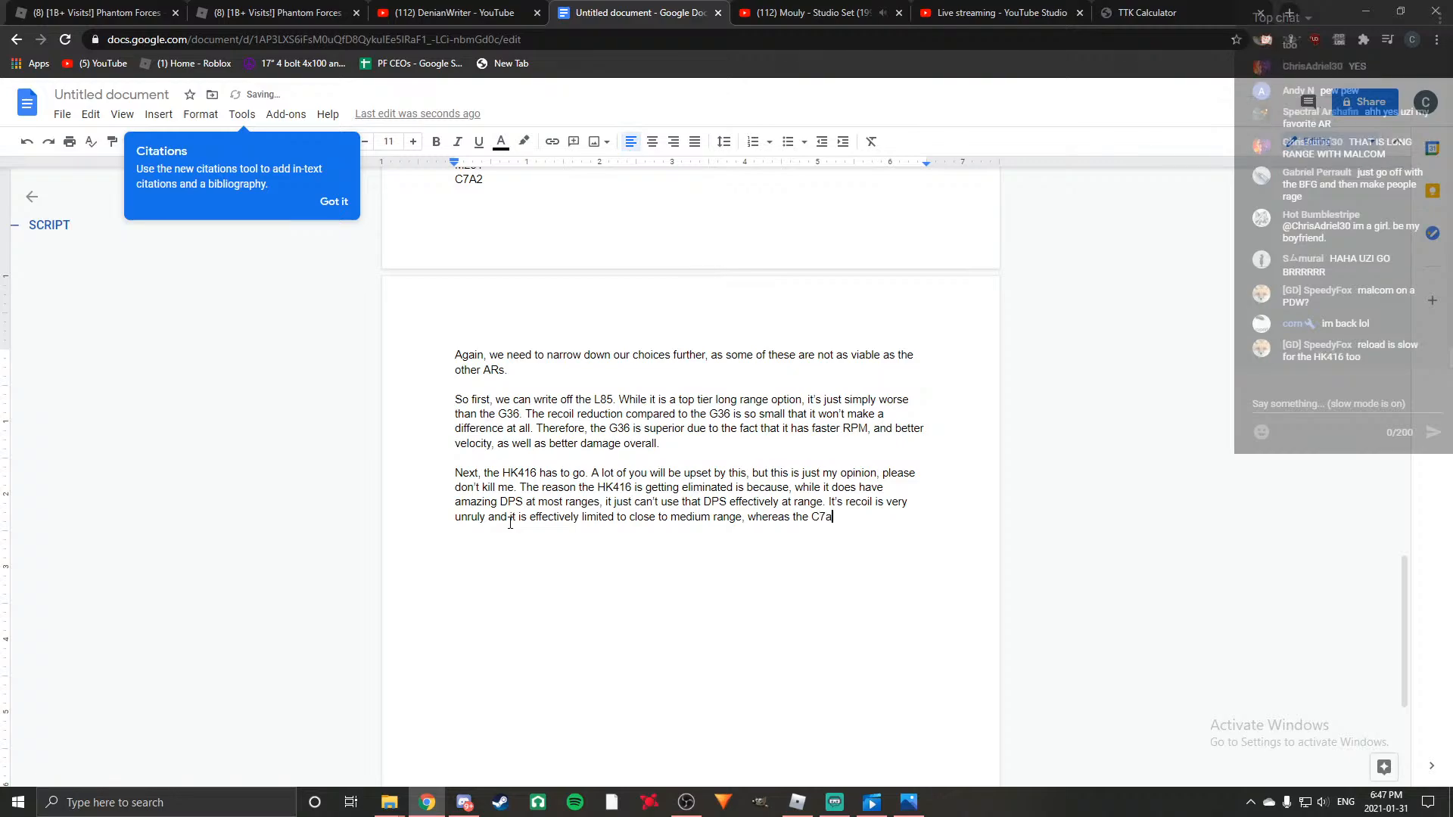
Add the comparison ", whereas the C7A2 only has 50 less rpm" to the recoil sentence.
text(A2)
text( only has 50)
text( less )
text(rpm)
text(, but ha)
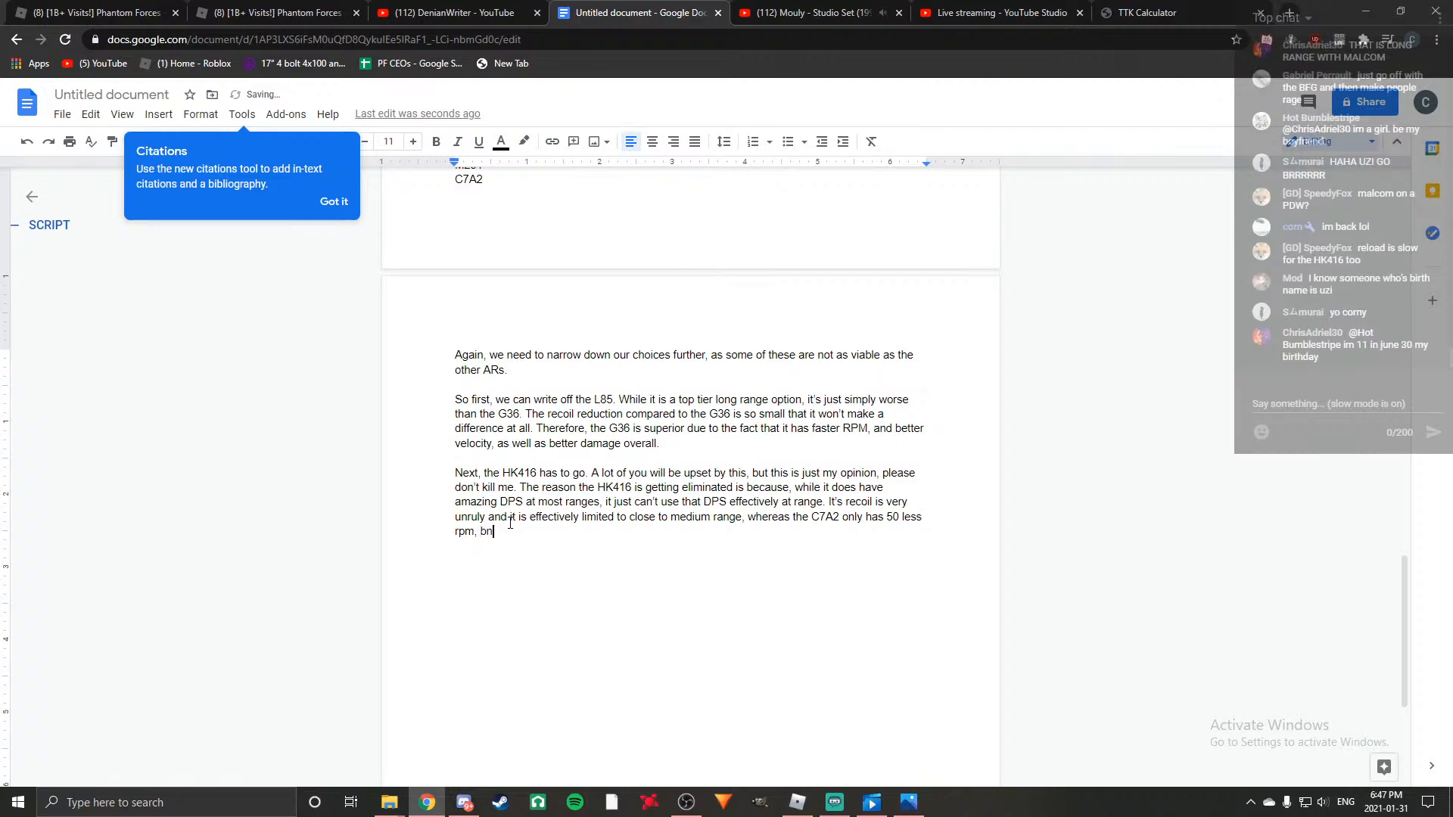
text(s essentially no recoil and can engag)
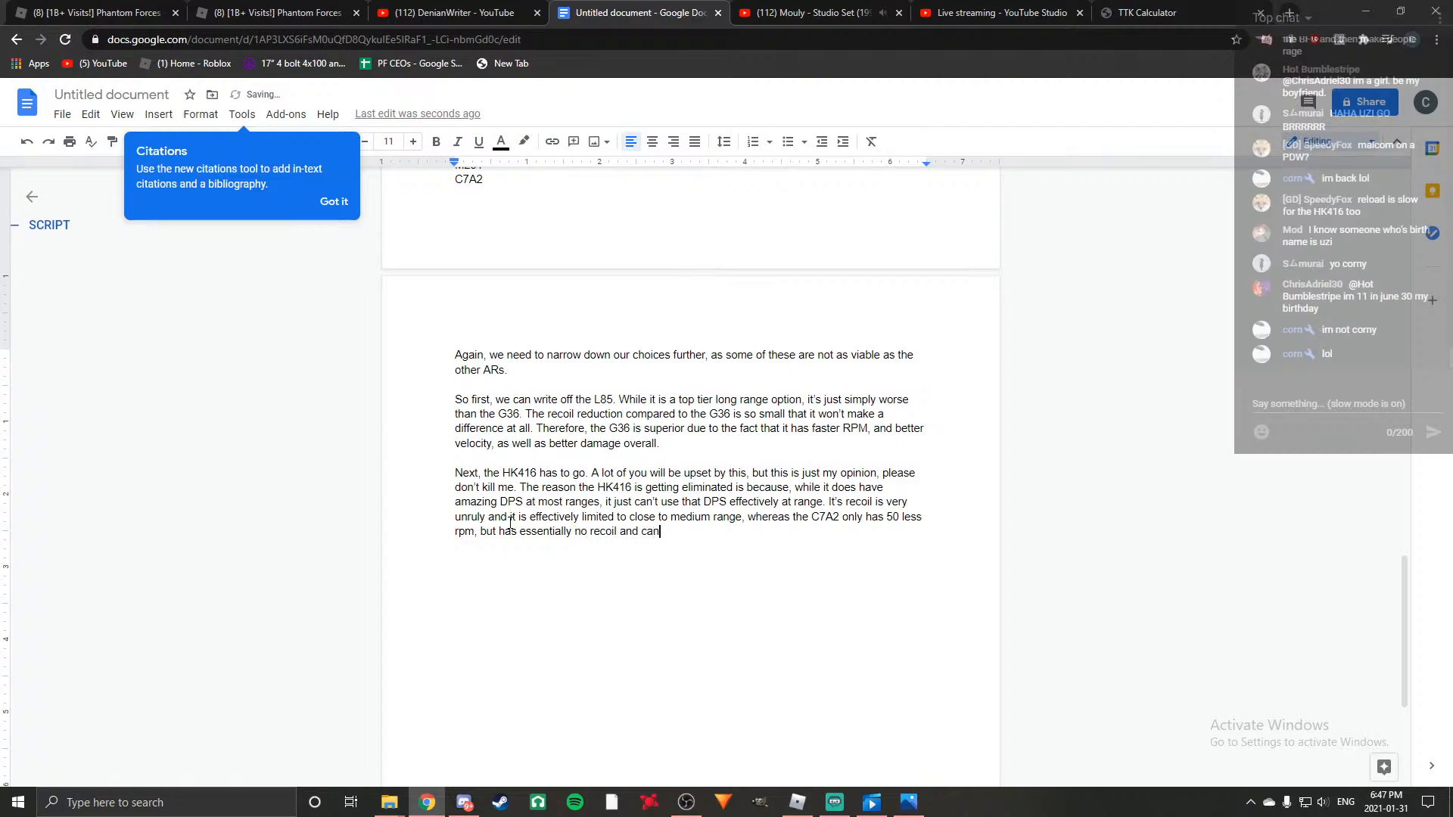
text(e enemies)
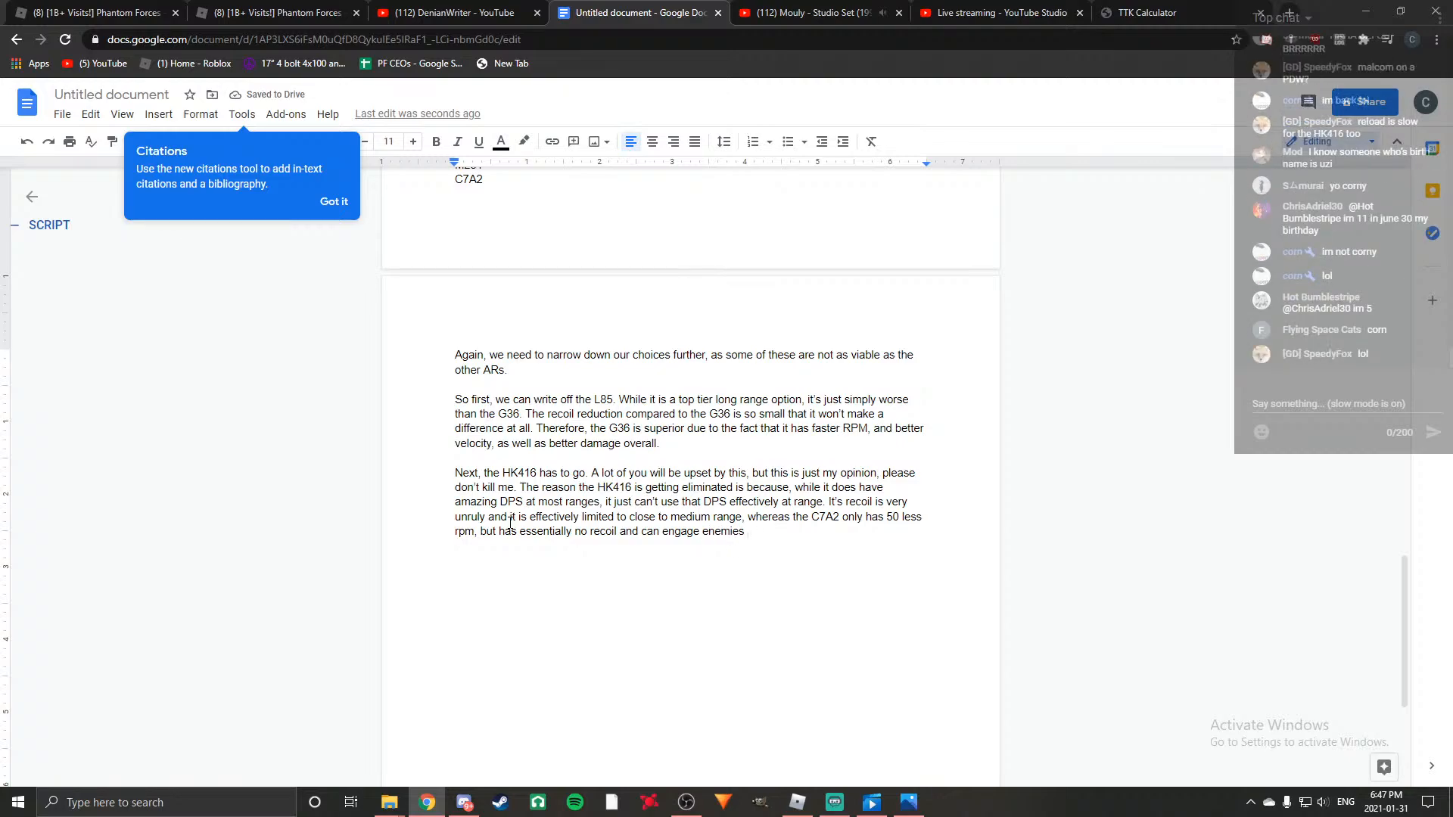
Extend the C7A2 comparison with ", but has essentially no recoil and can engage enemies at any range with ease,".
text(as 50 less rpm, but has essentially no recoil and can engage enemies at any ra)
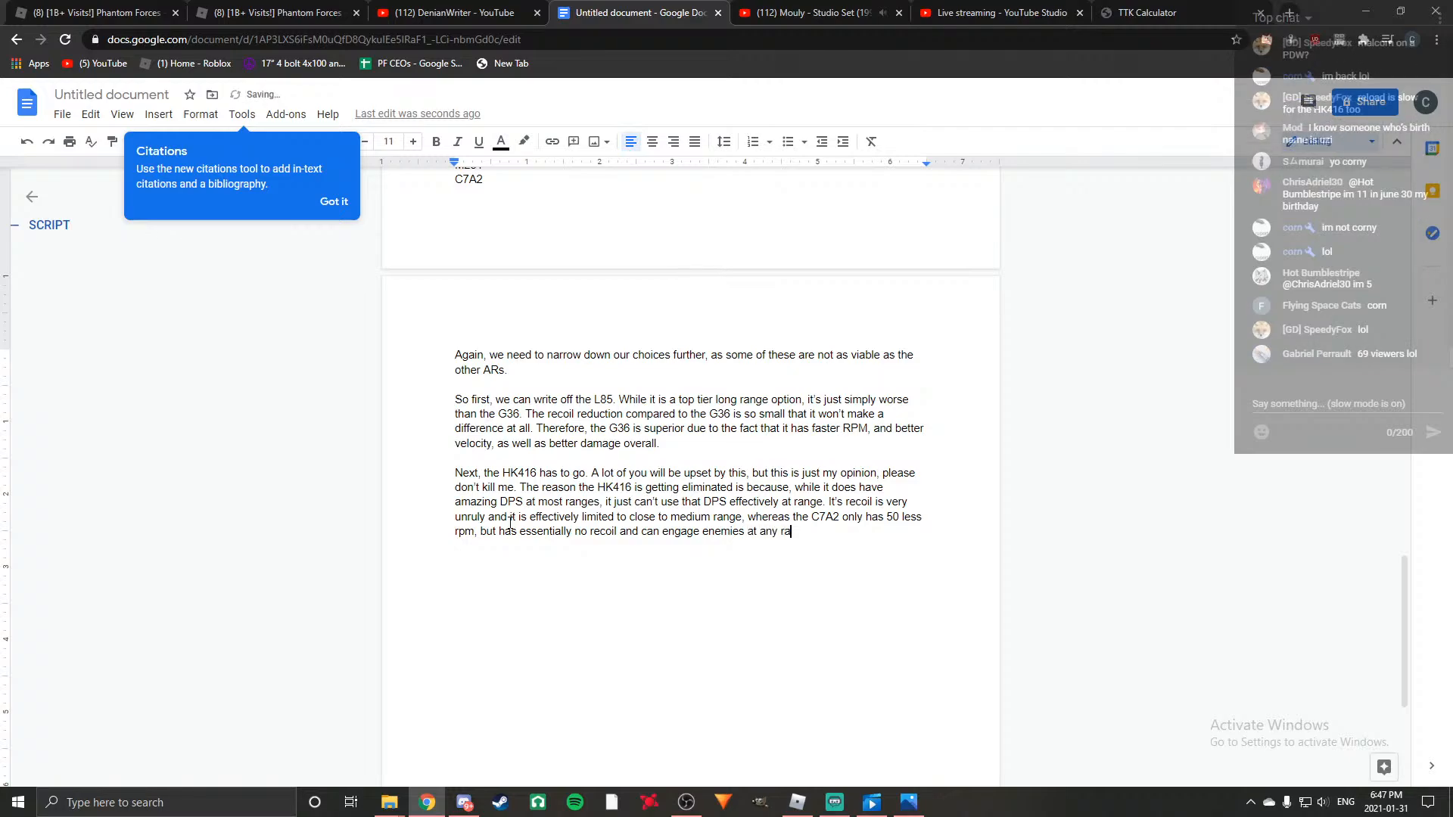
text(nge with ease, all whi)
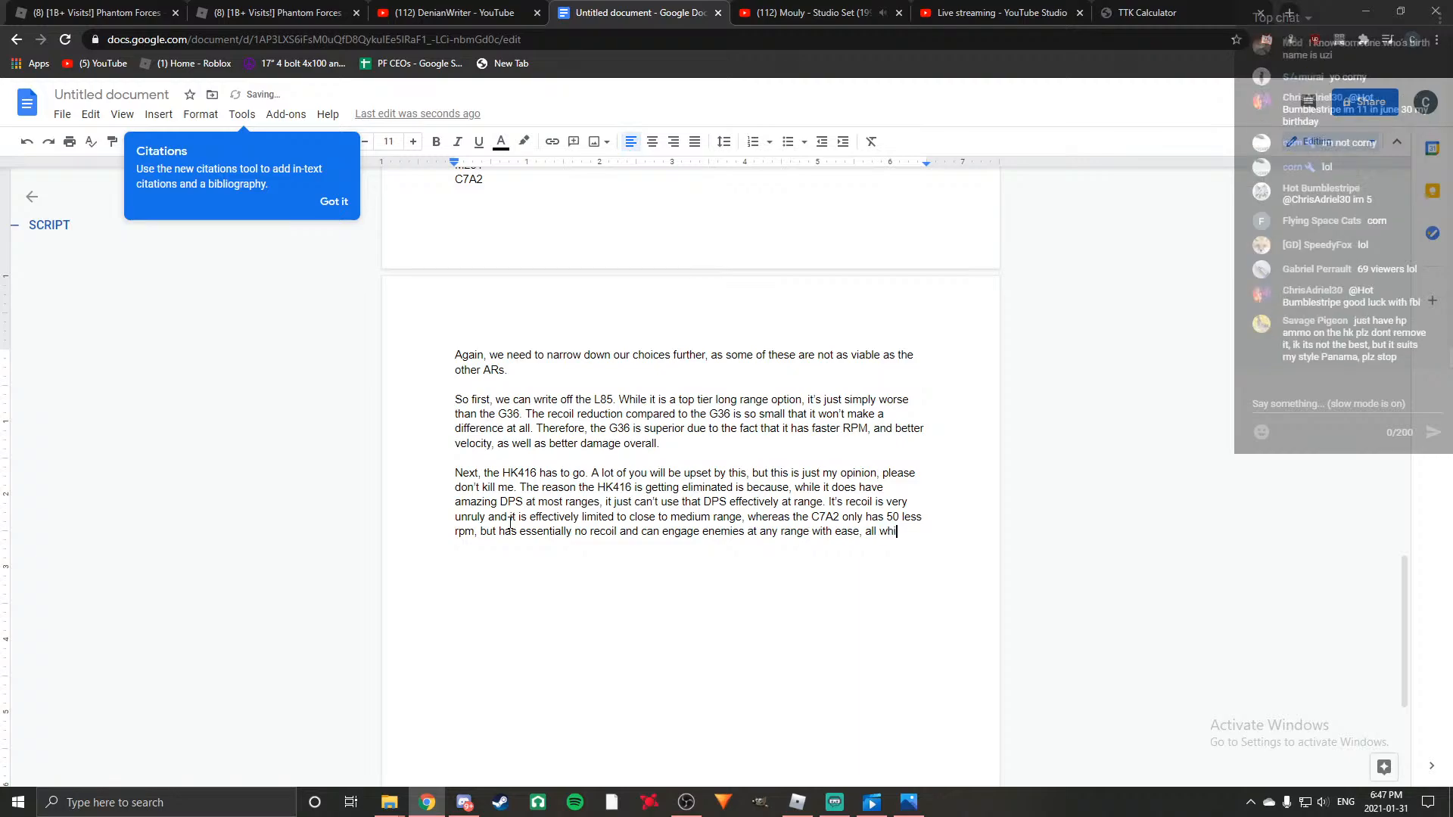
text(le having a faste)
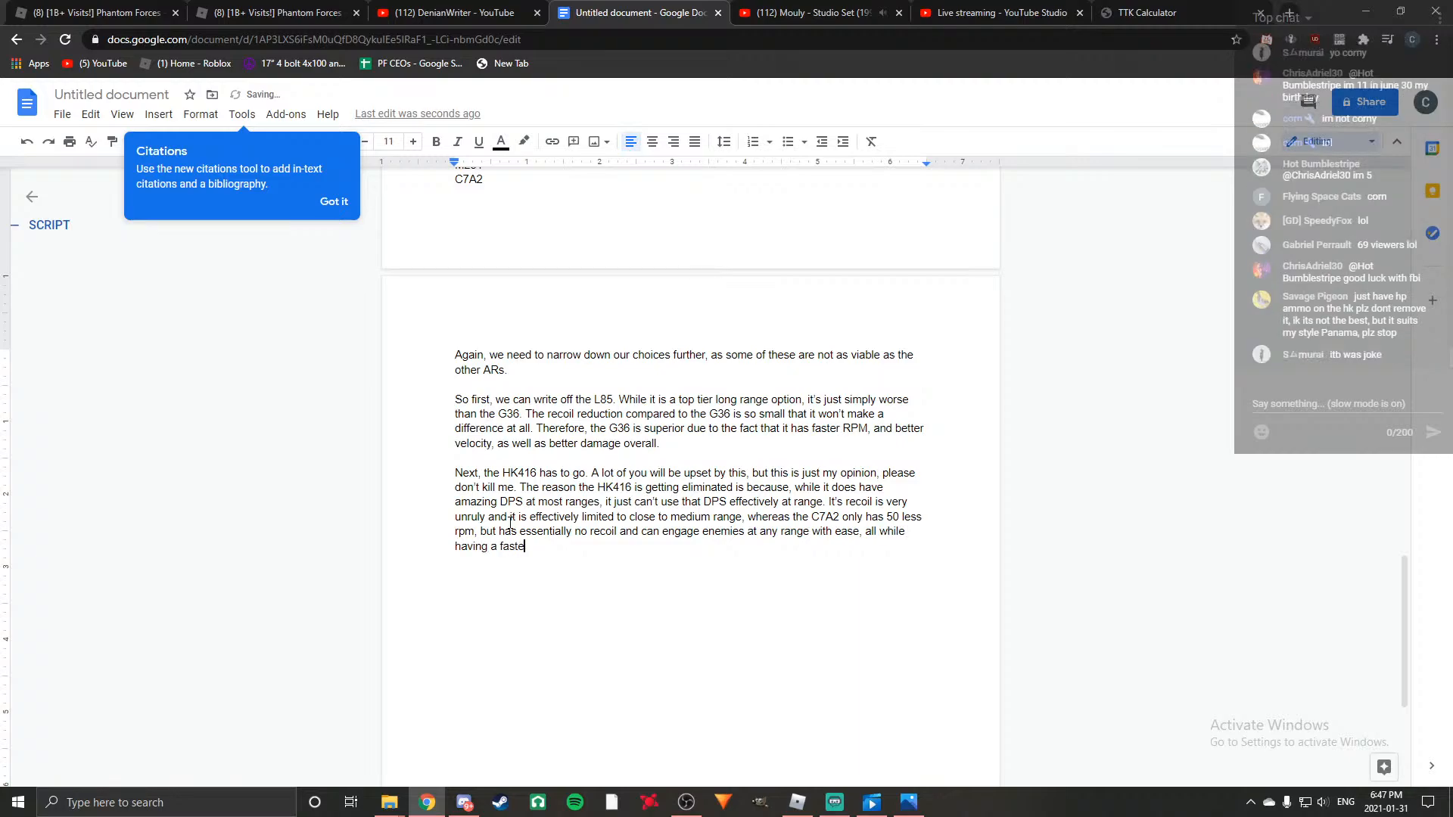
text(r reload and better ve)
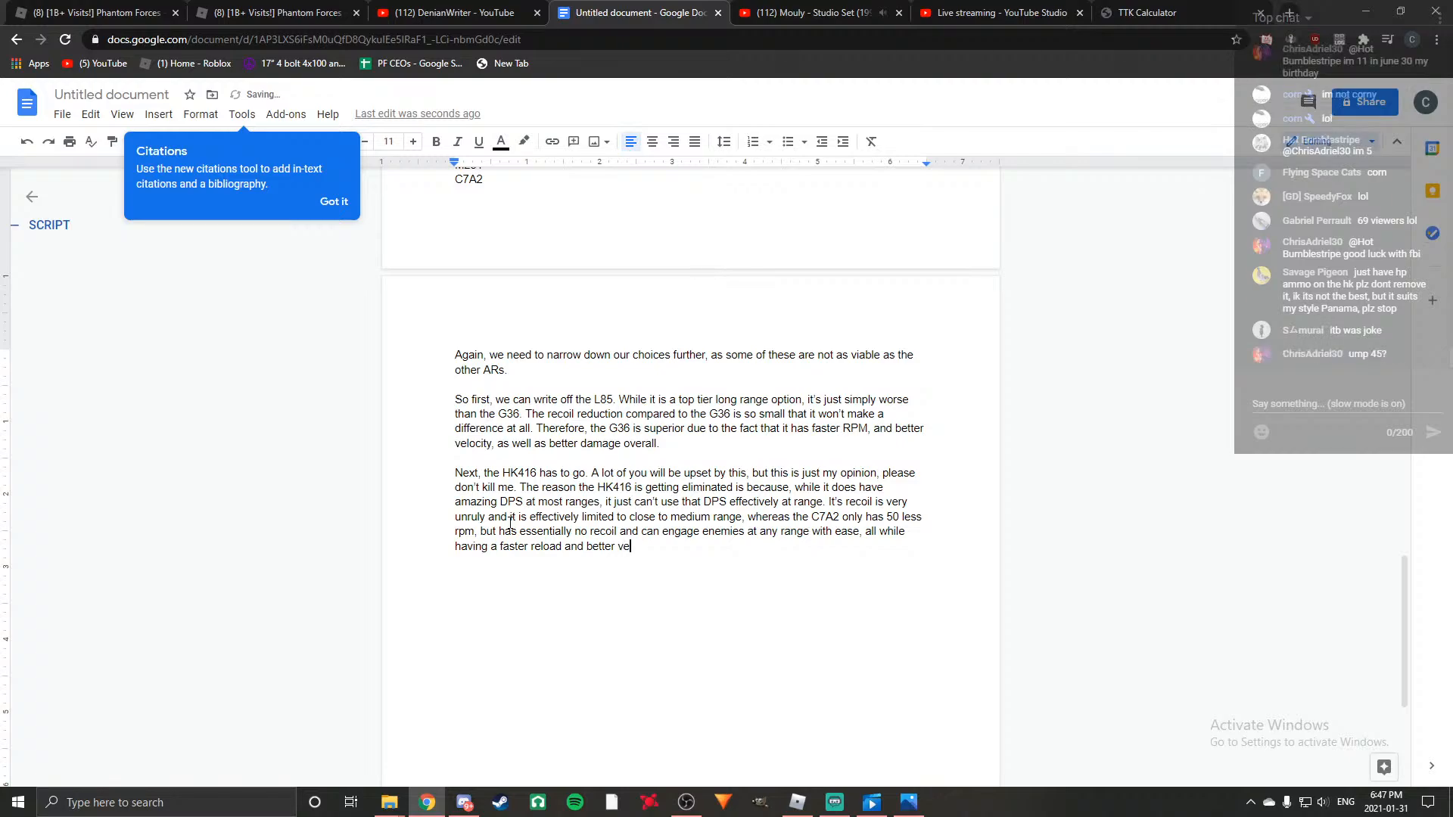
text(locity.)
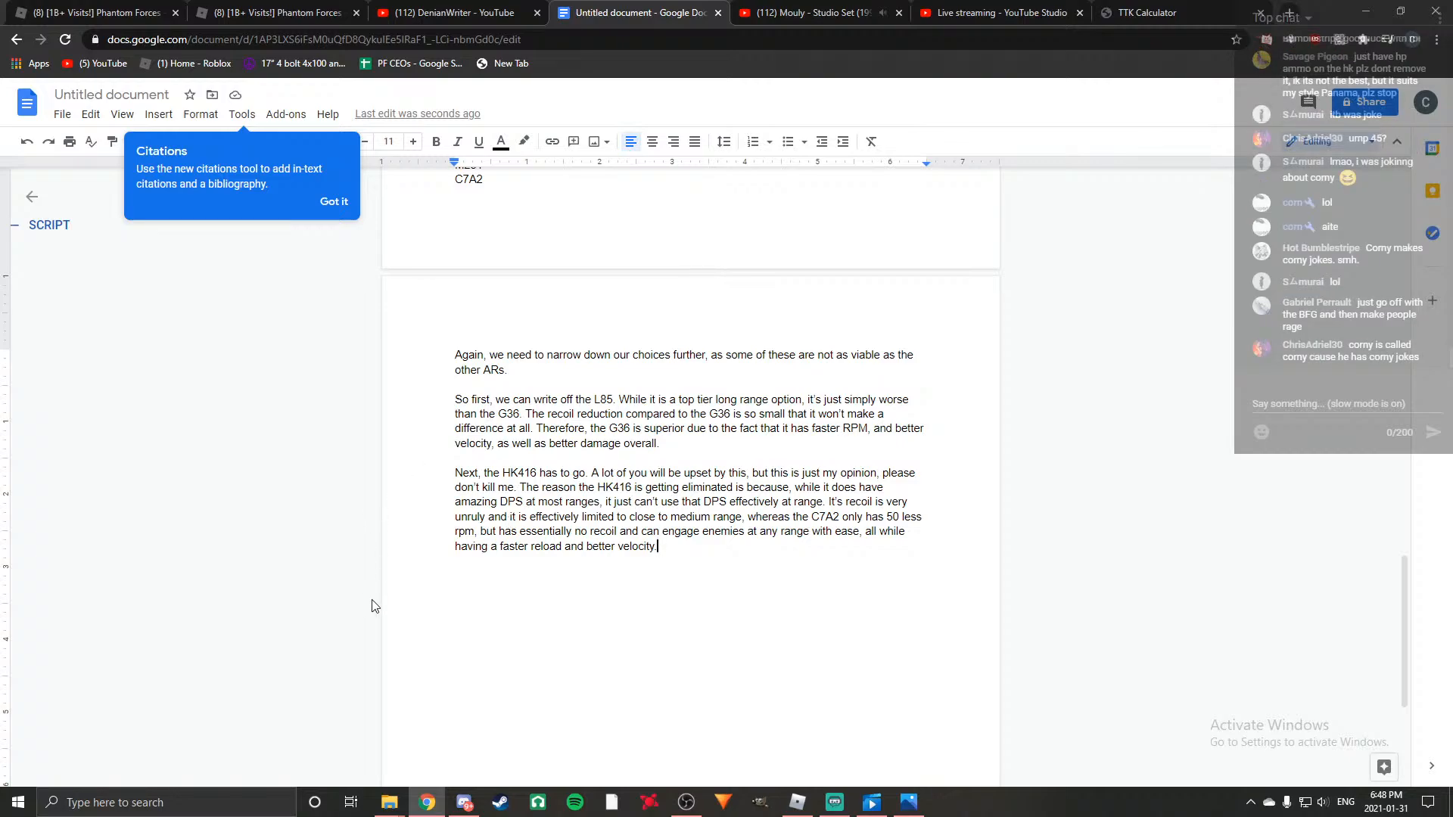
Review the top tier gun list and the elimination paragraphs written below it.
scroll(375, 606, up, 5)
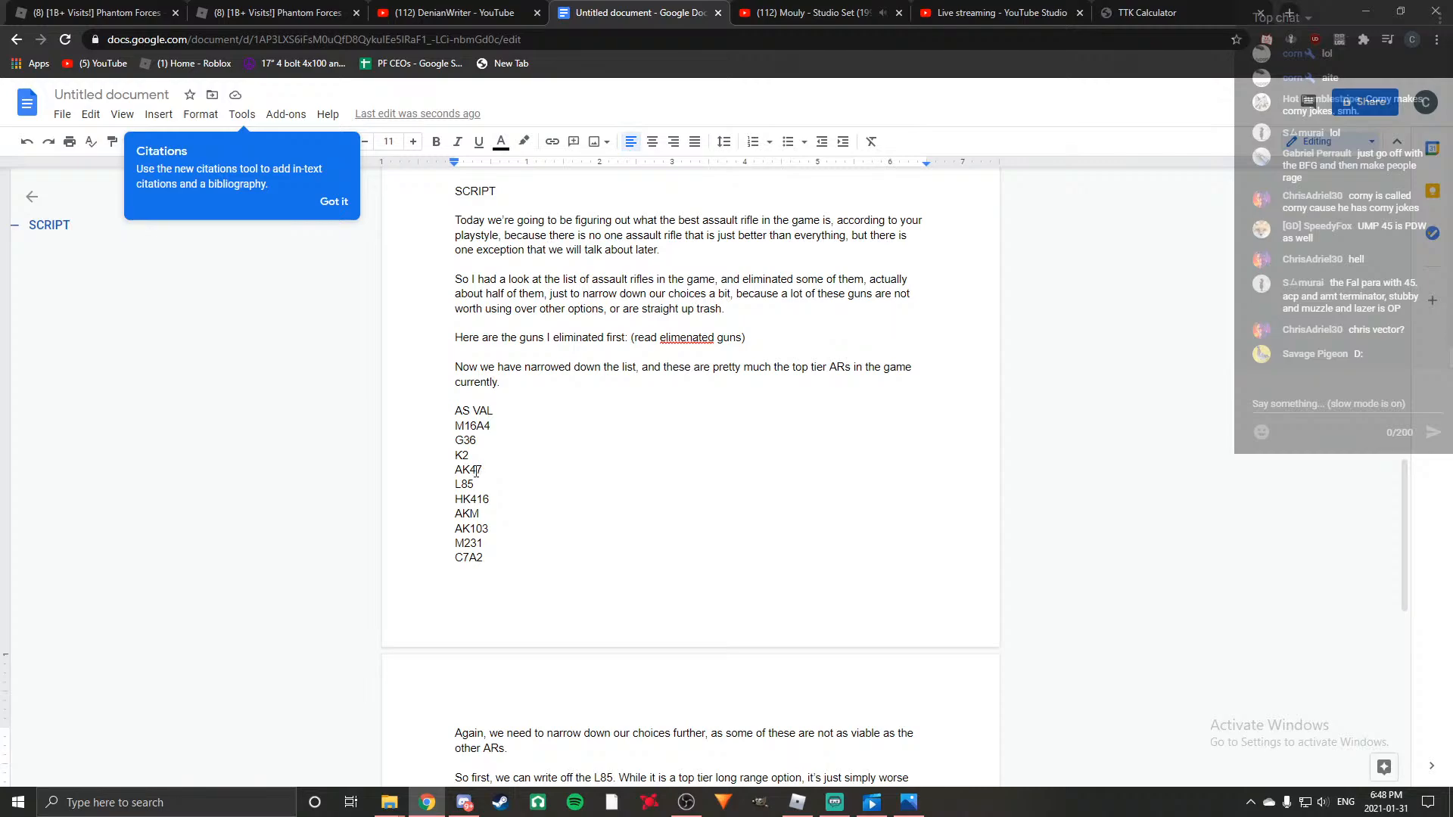
scroll(277, 516, down, 3)
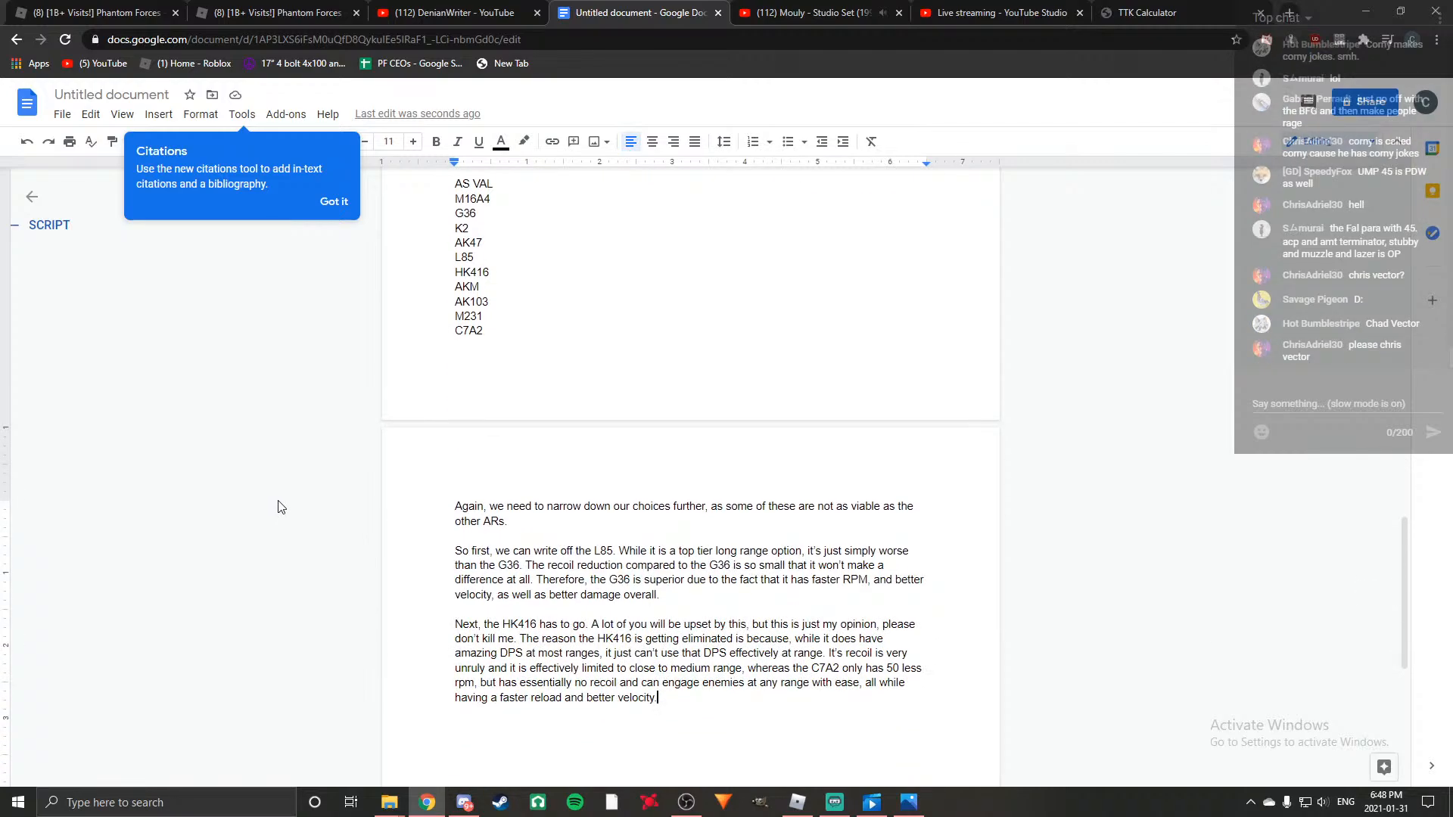
scroll(279, 511, down, 1)
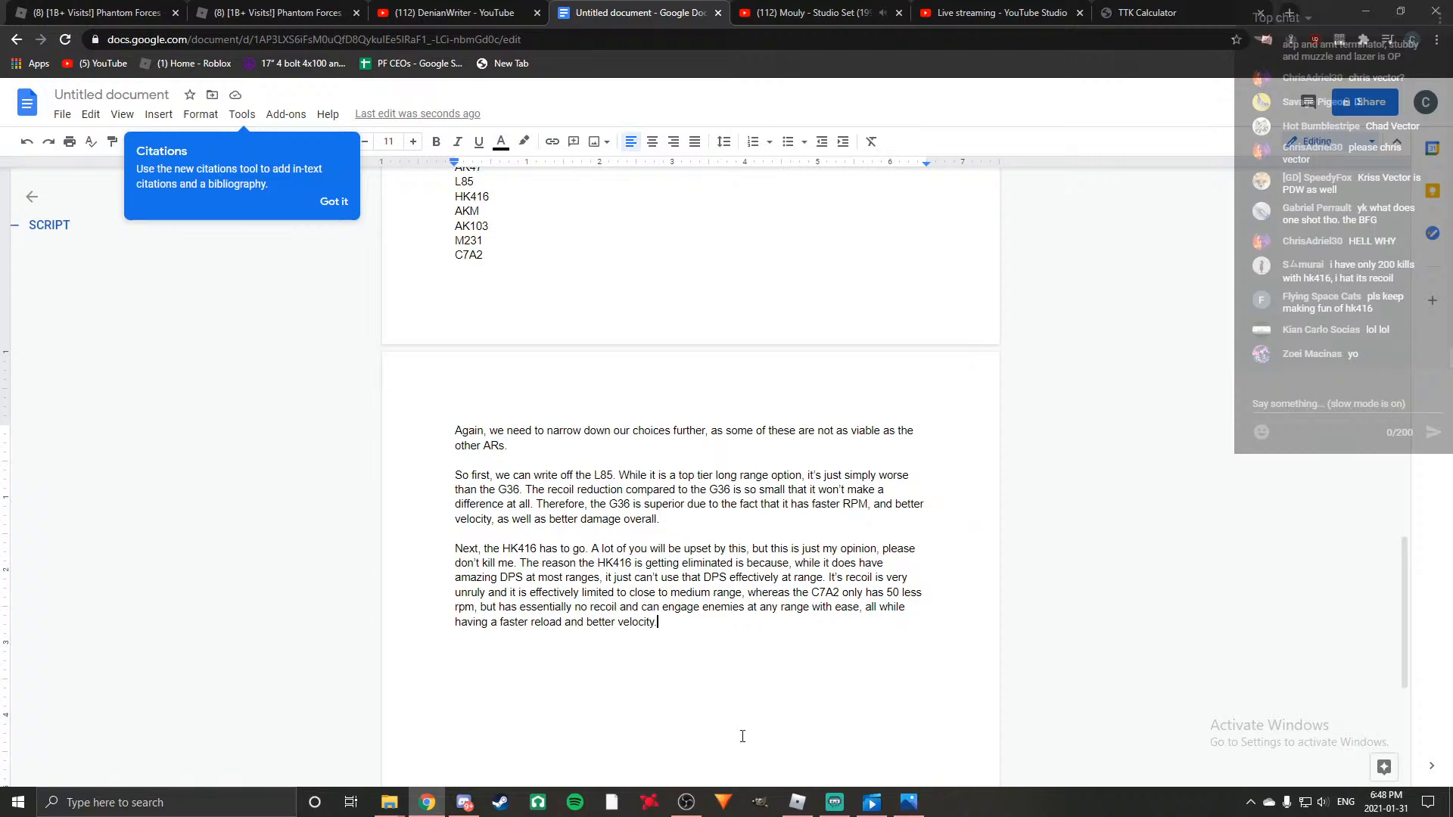
scroll(771, 714, down, 2)
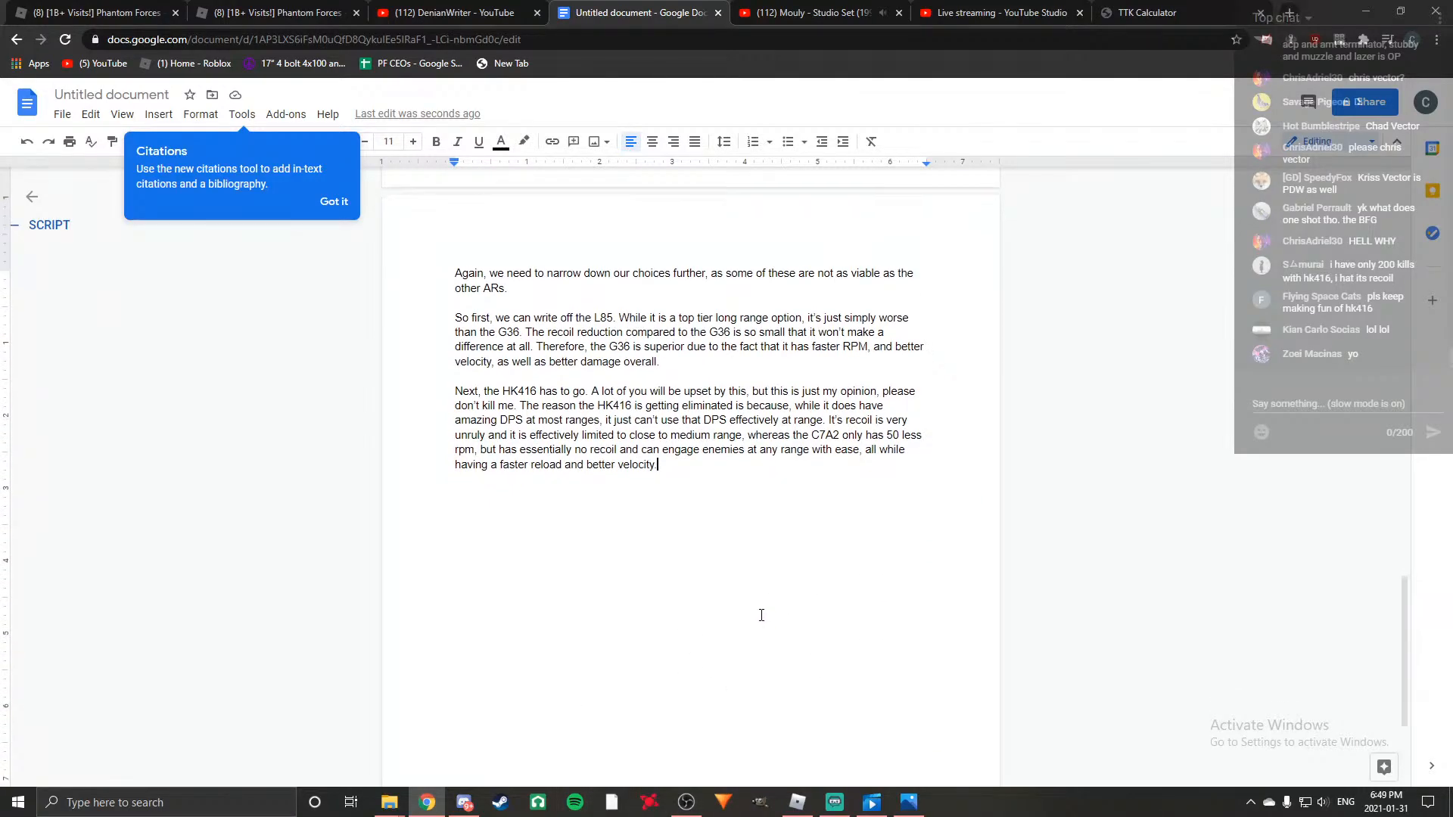
Reread the top tier list and the elimination paragraphs, and start a new paragraph below the HK416 one.
scroll(711, 691, up, 1)
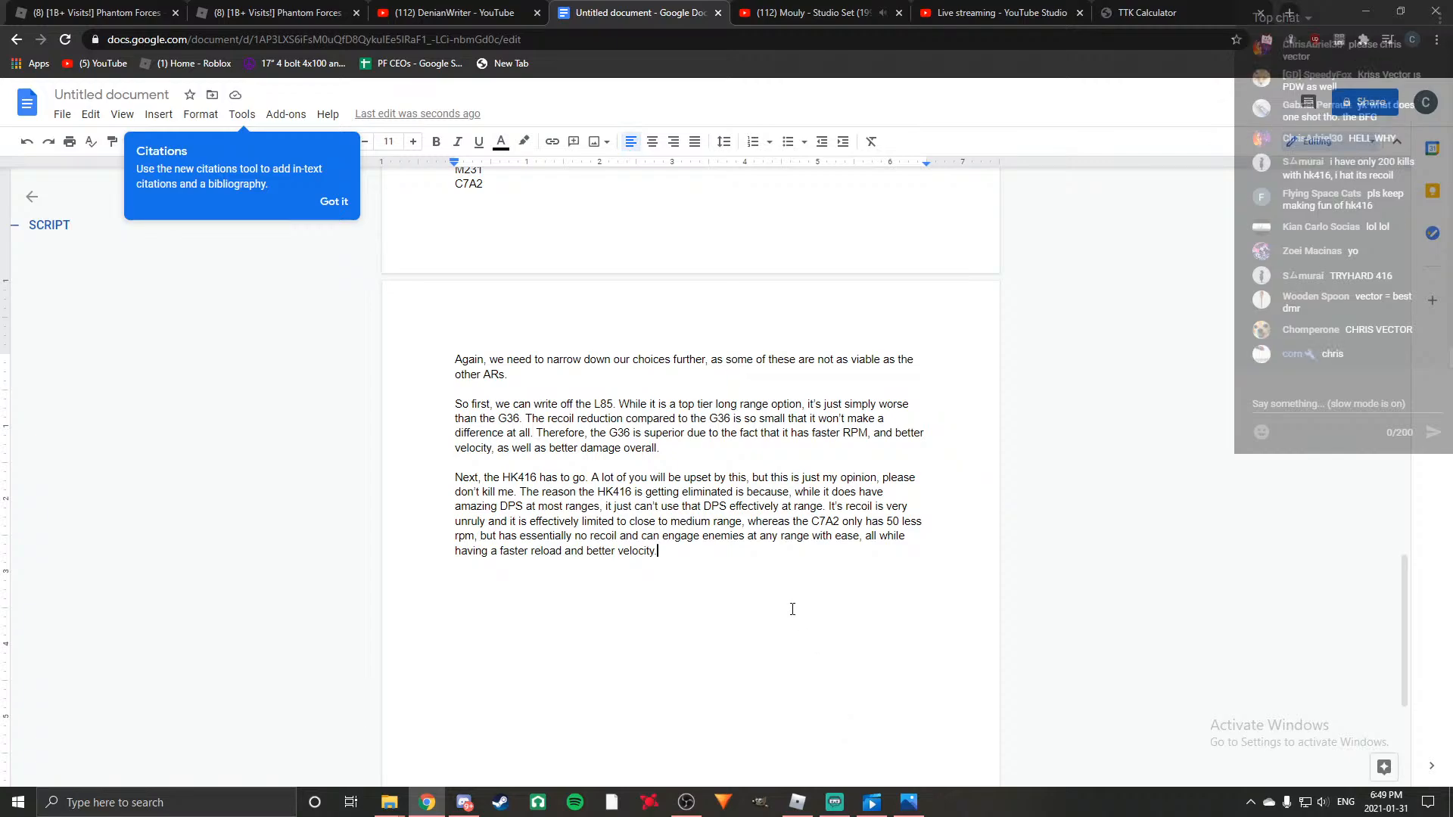
scroll(772, 601, up, 3)
scroll(772, 600, down, 3)
scroll(775, 615, up, 3)
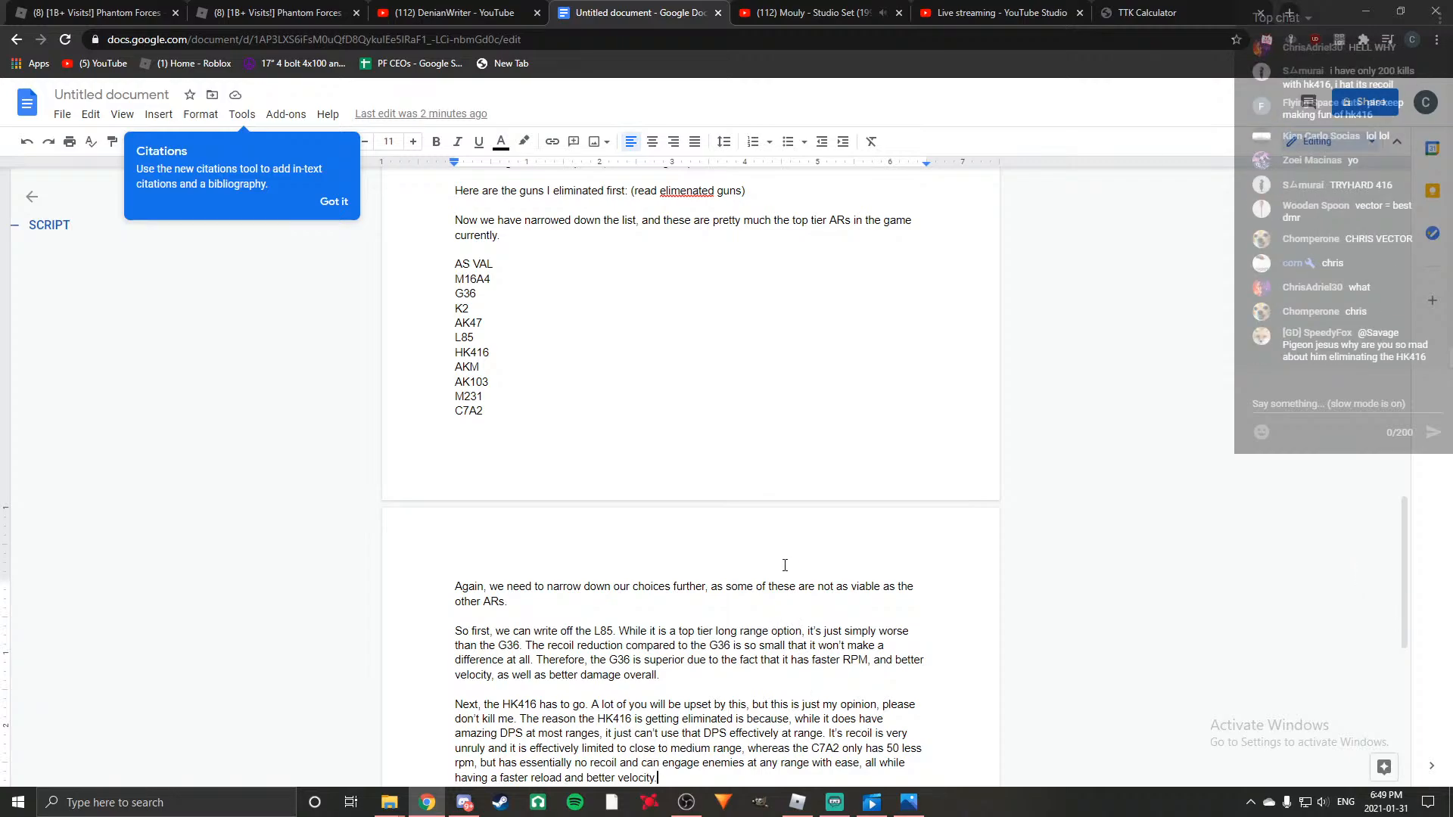
scroll(792, 563, down, 2)
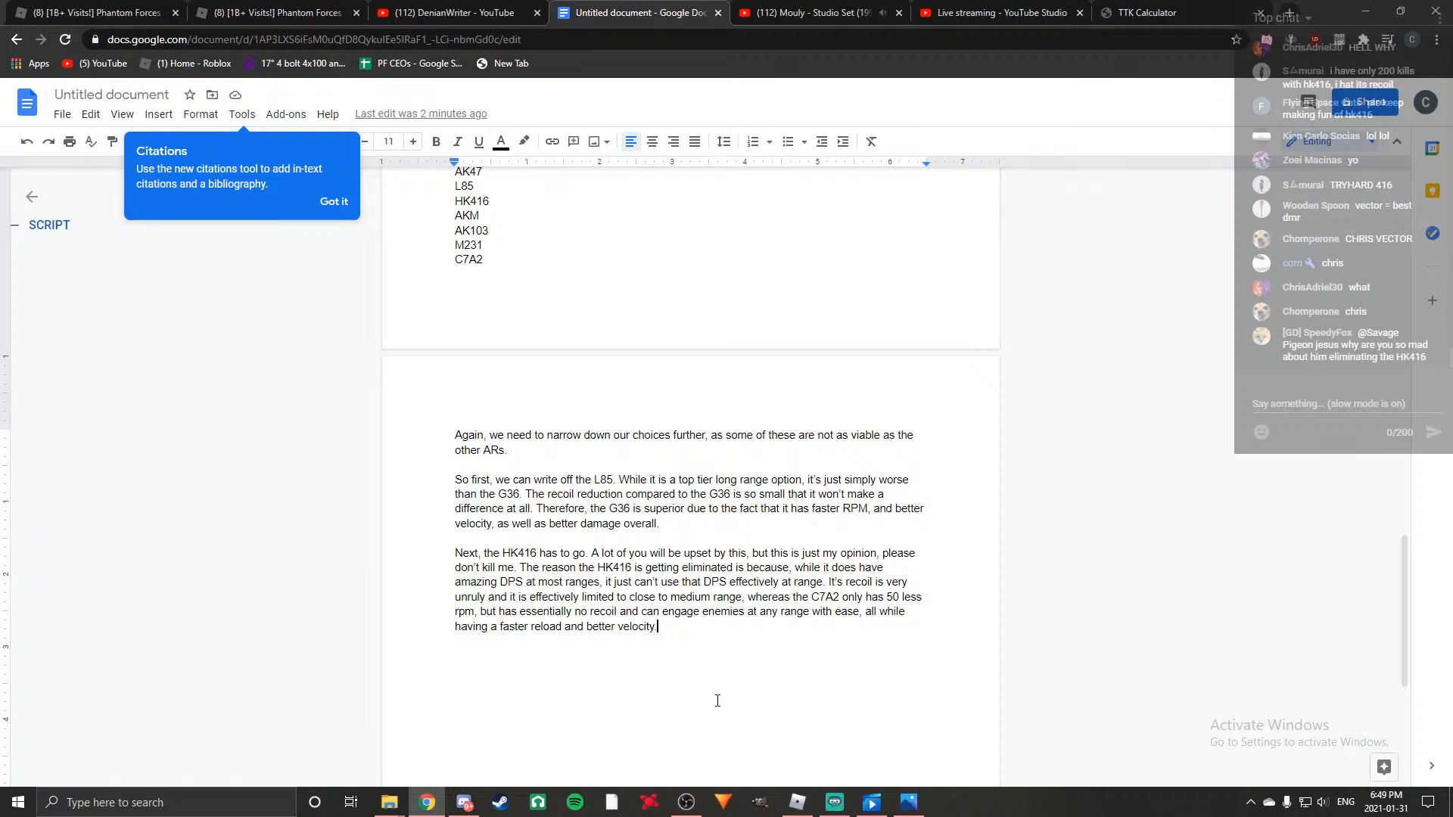
key(Return)
key(Return)
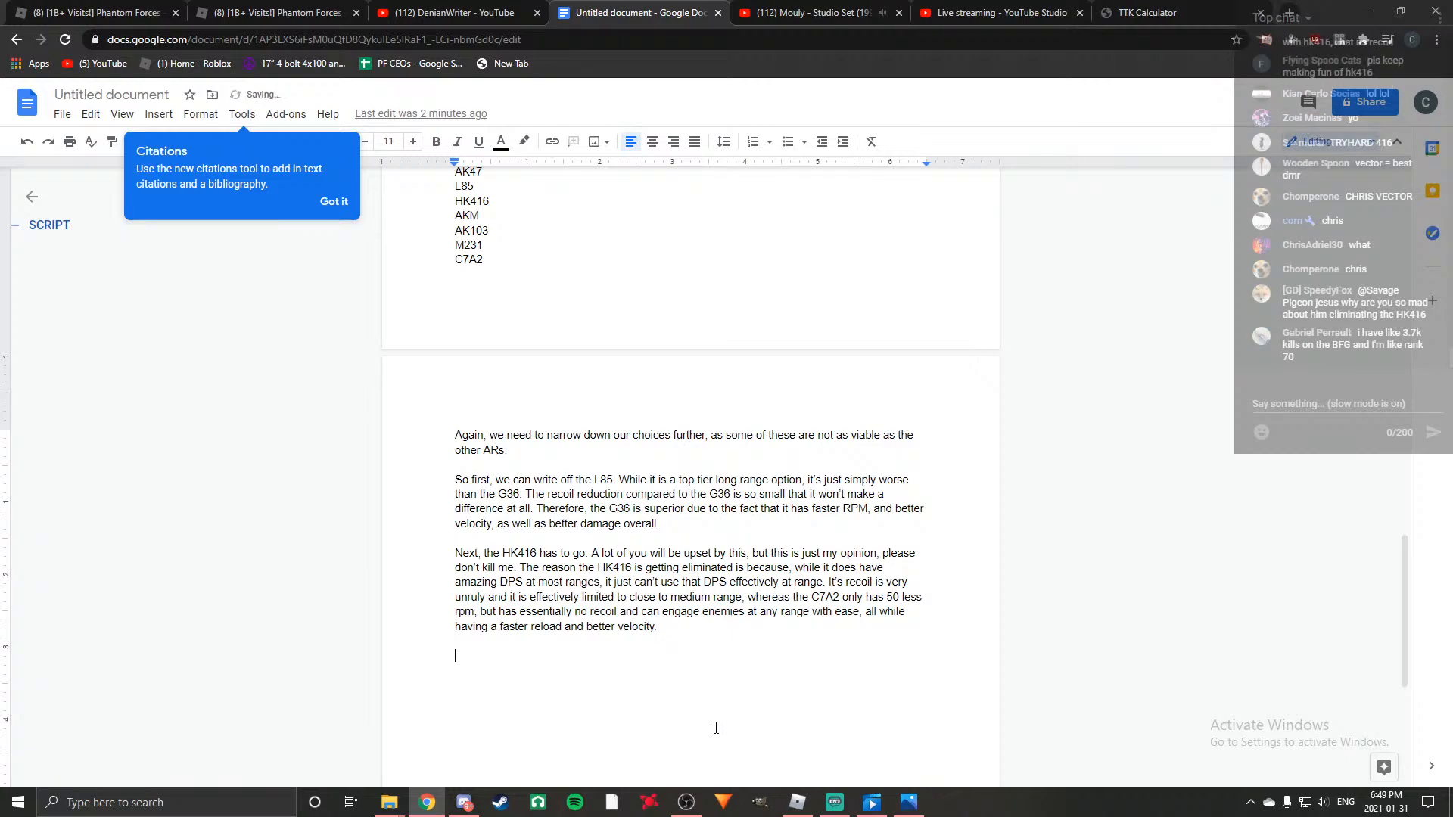
Check the Eliminations notes and begin the new paragraph with "Lastly, the AK47 is also going to be".
scroll(696, 521, up, 6)
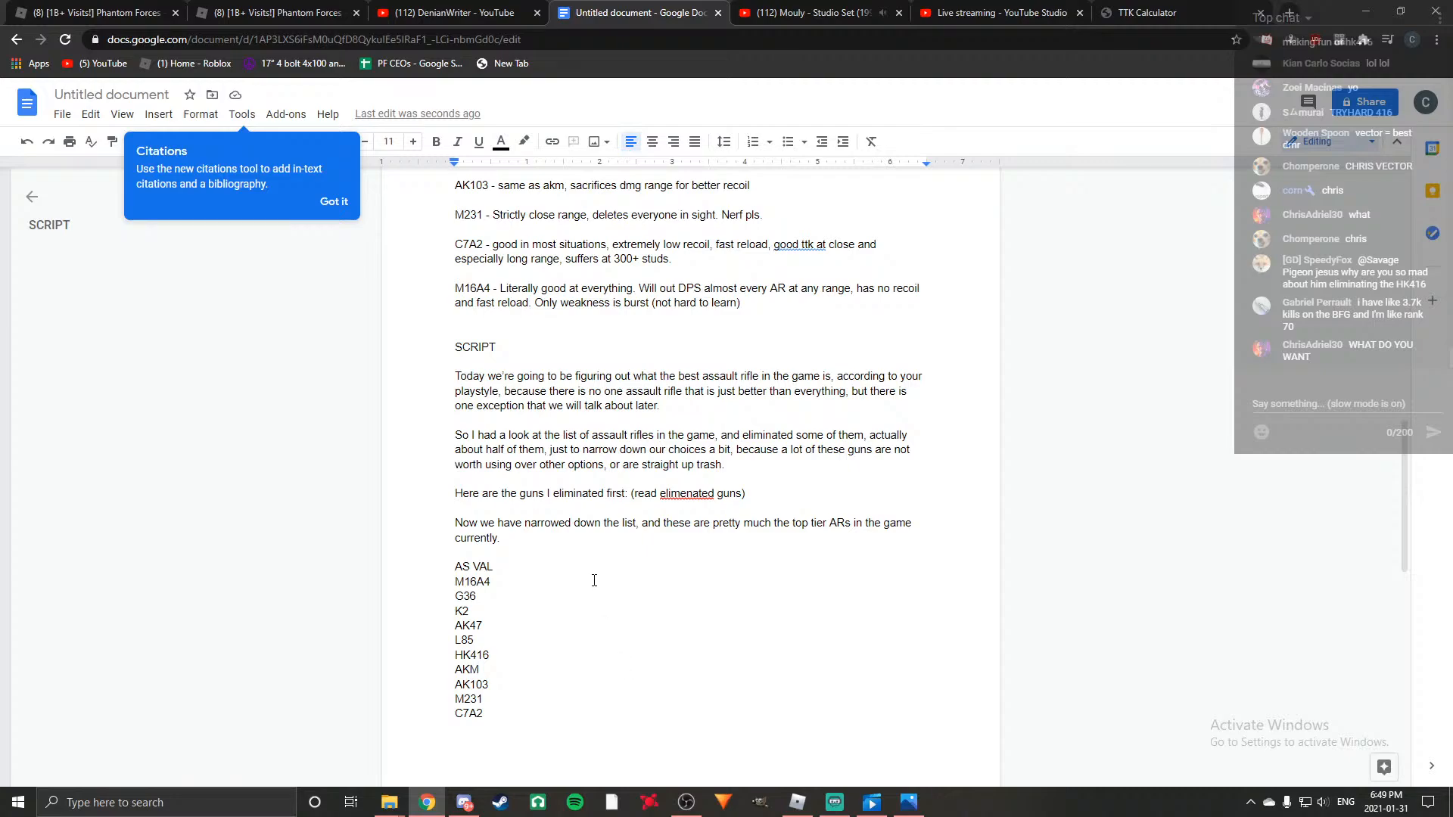
scroll(595, 530, up, 9)
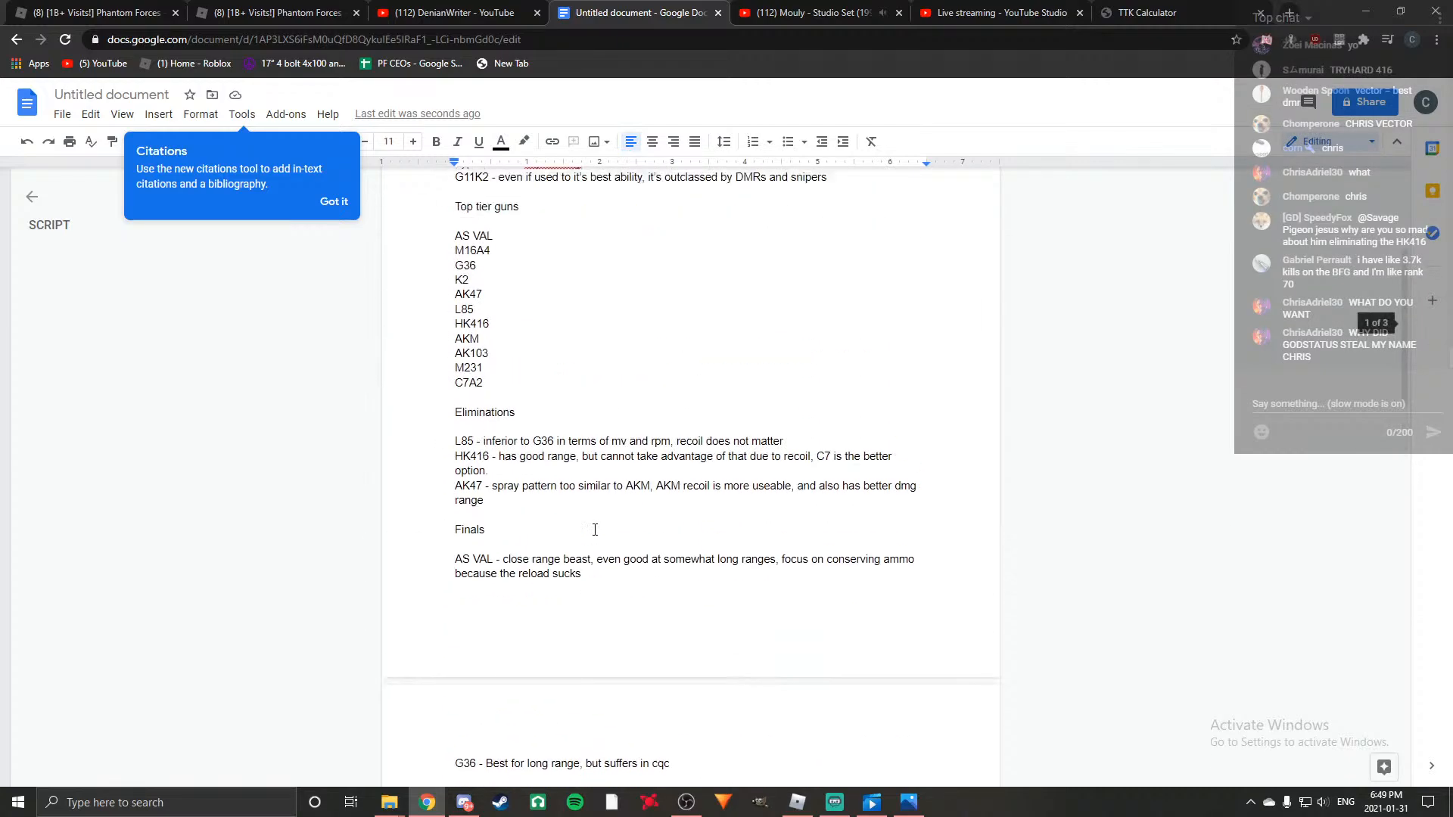
scroll(588, 478, down, 15)
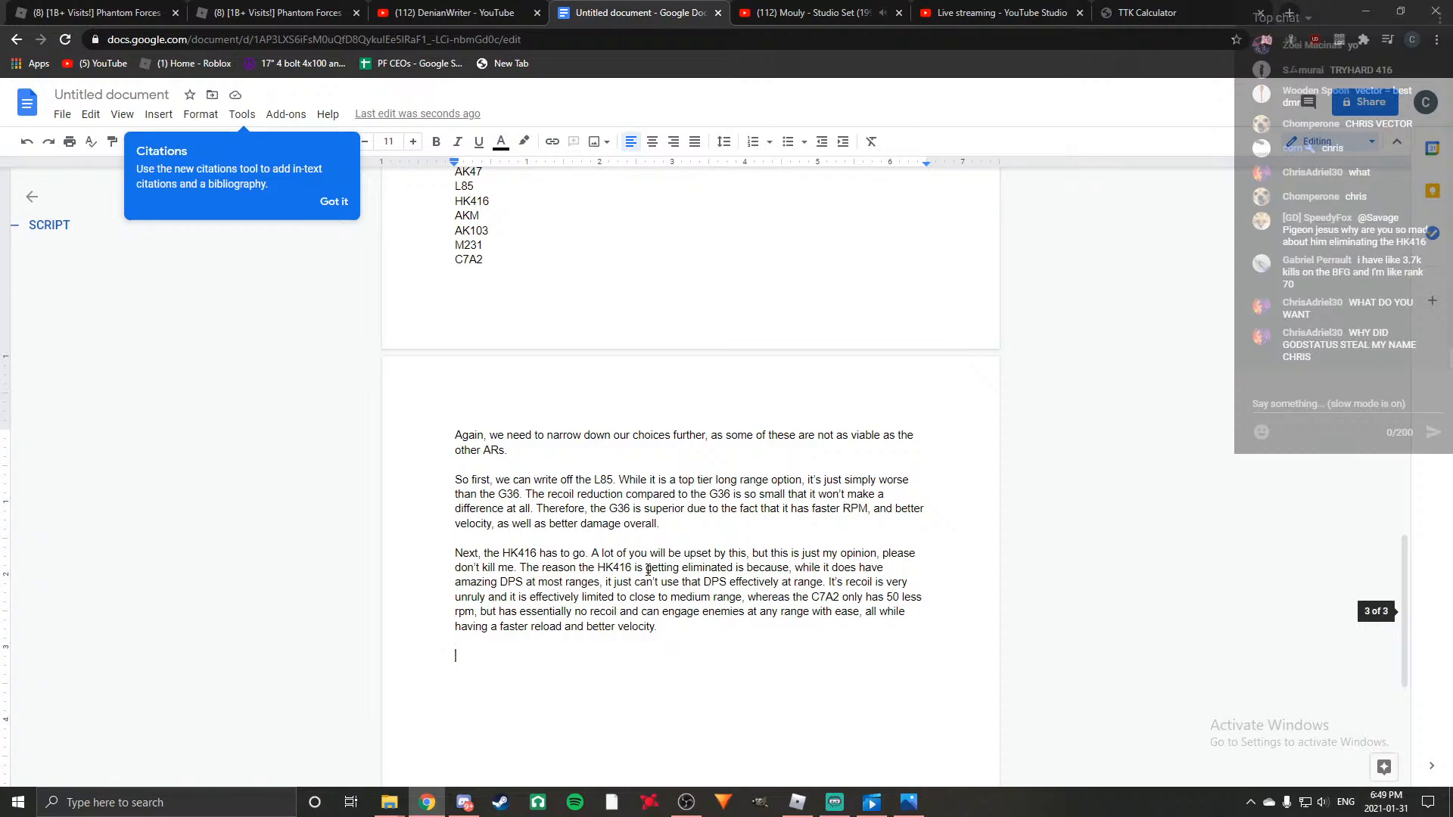
scroll(647, 570, down, 1)
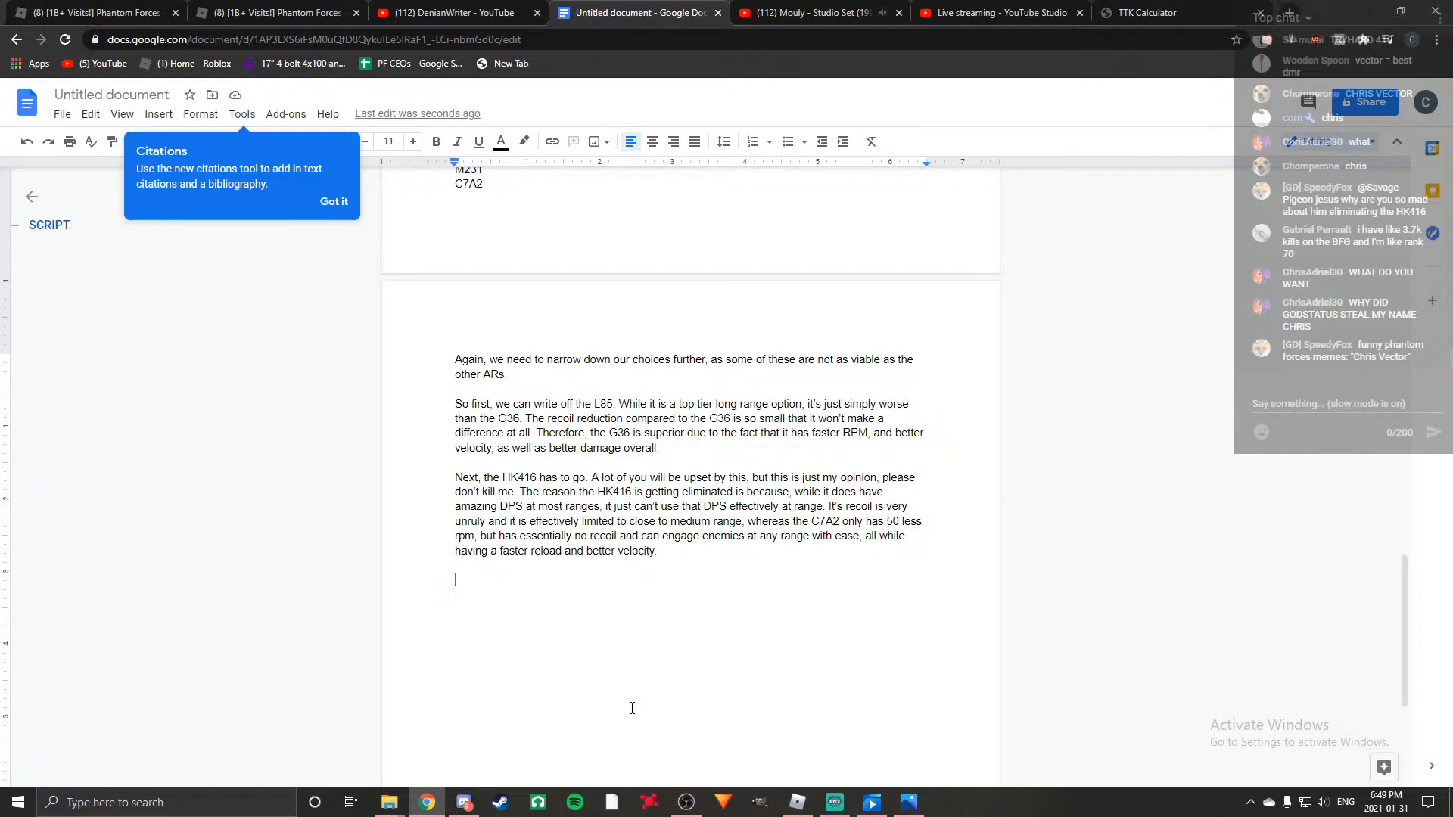
text(Lasty)
key(BackSpace)
text(ly)
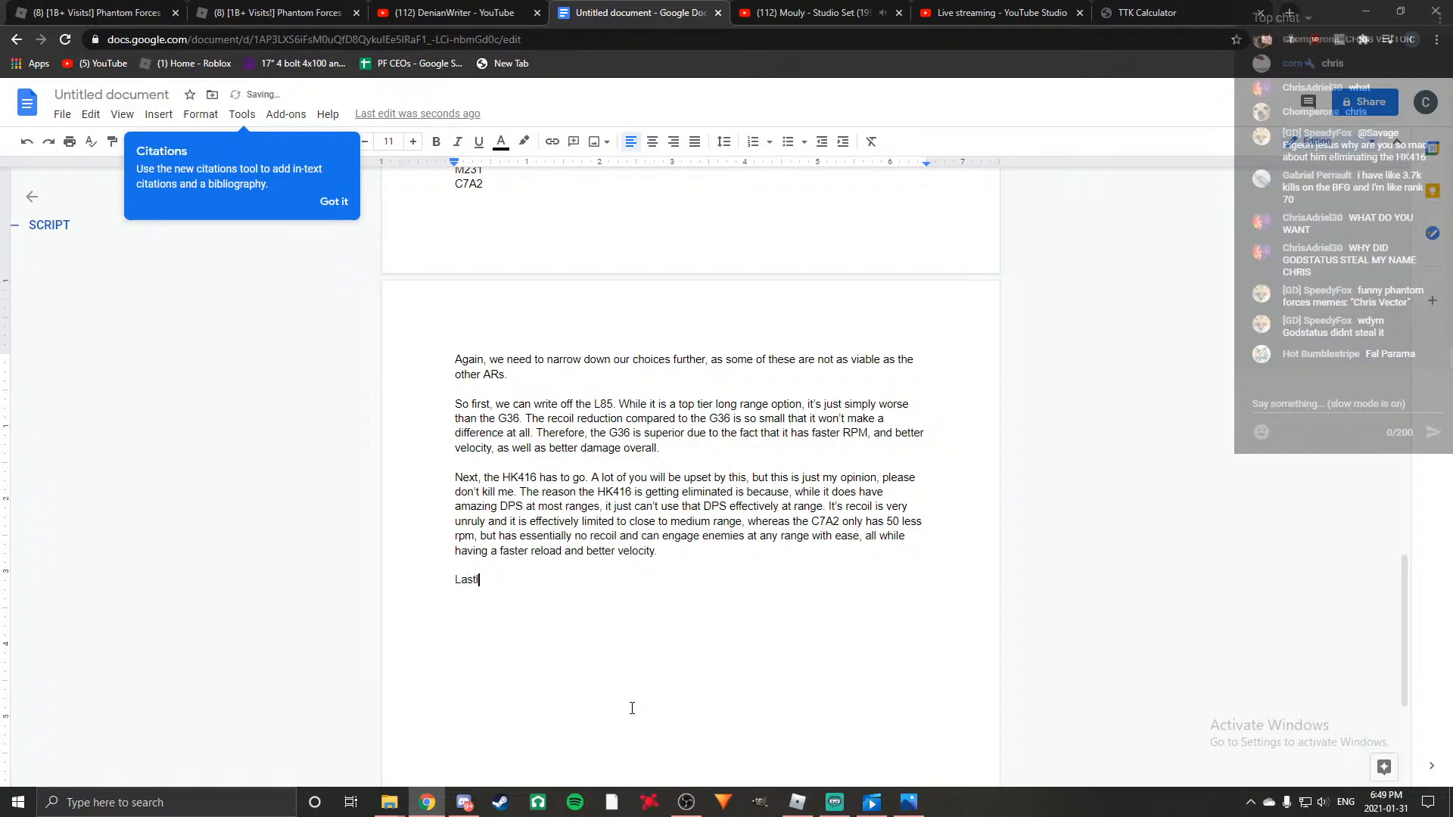
text(, the AK47 is also going to be)
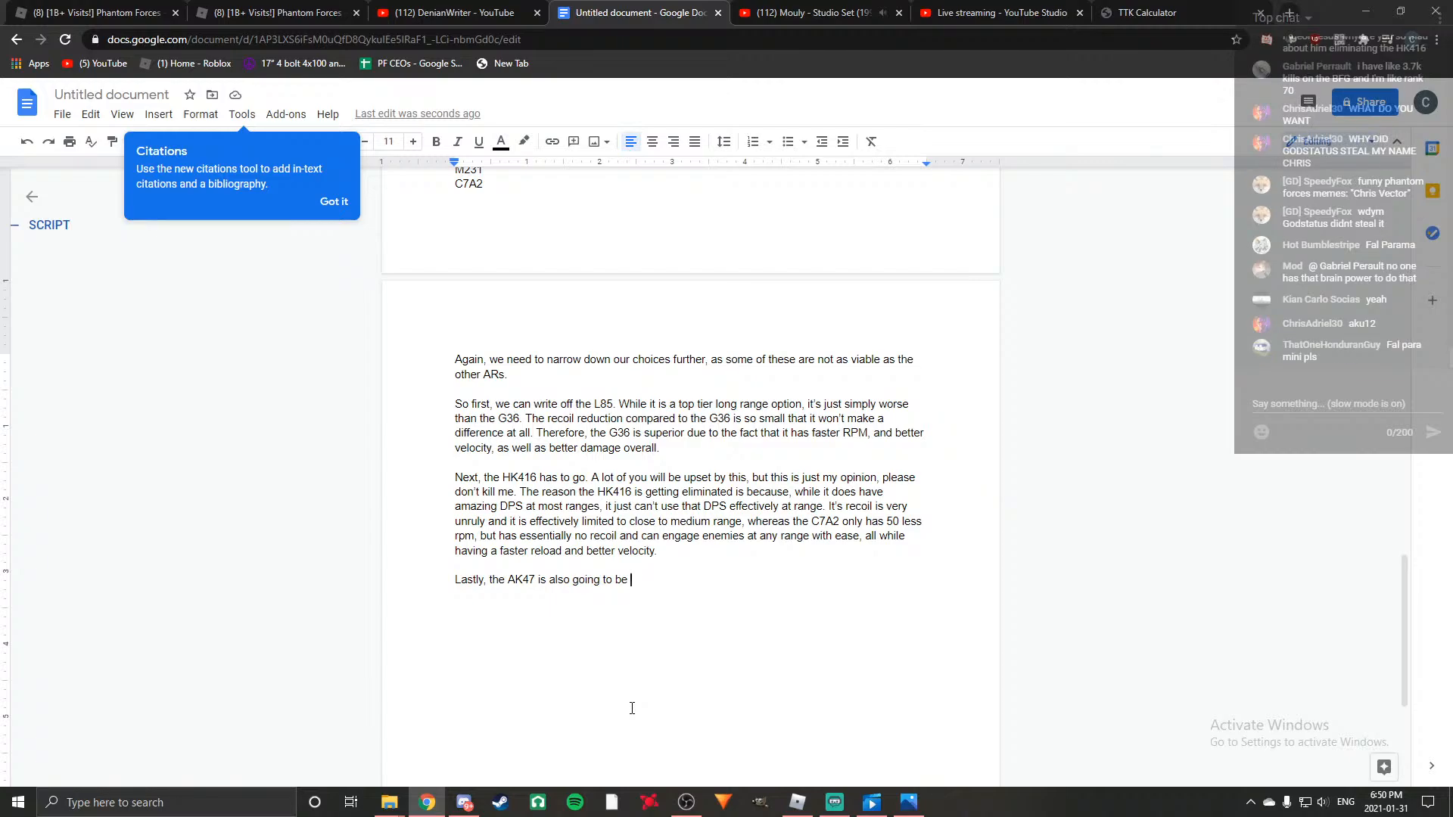
Finish the opening AK47 sentence with "deducted here.".
text(r)
key(BackSpace)
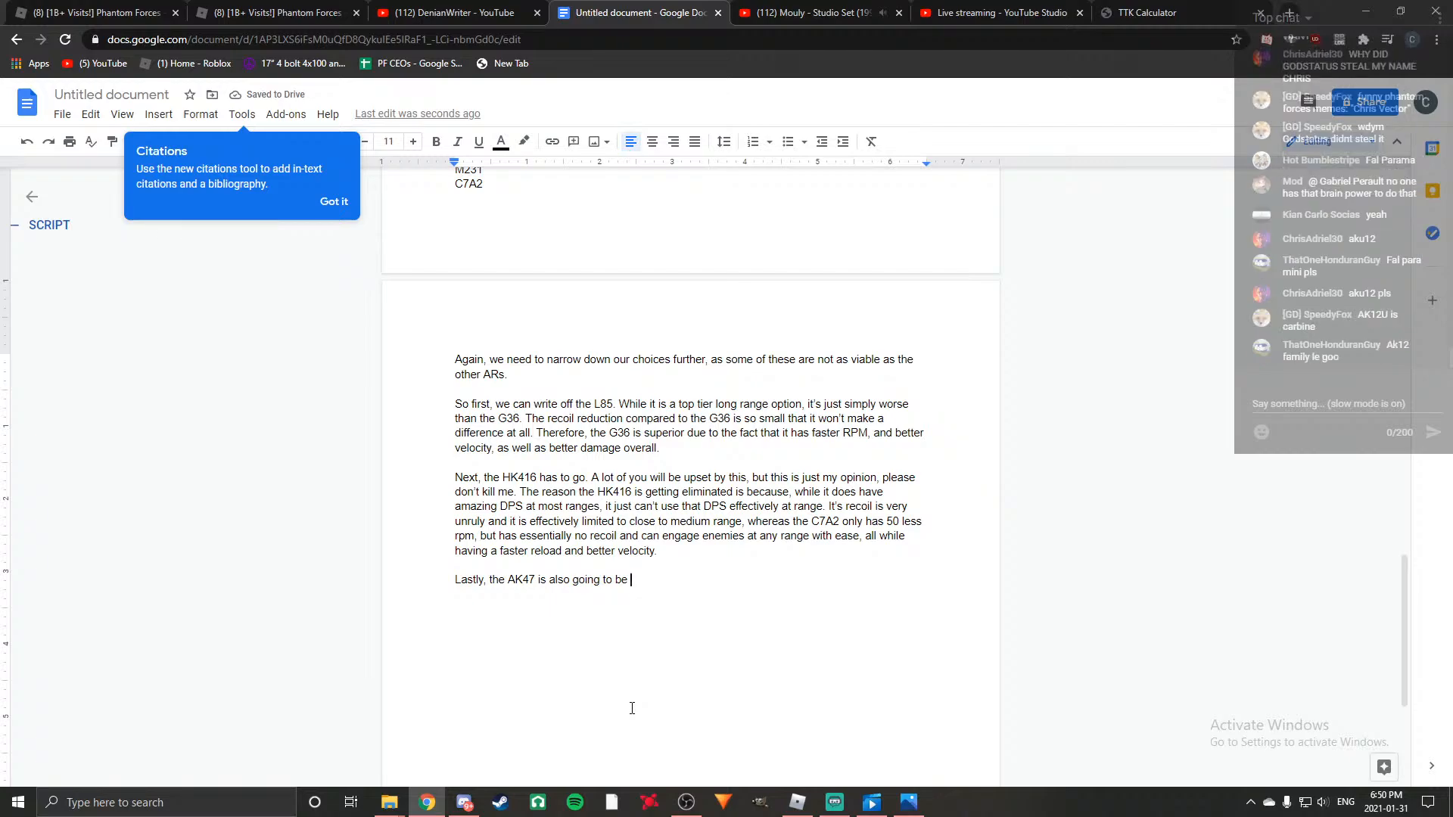
text(deducted here.)
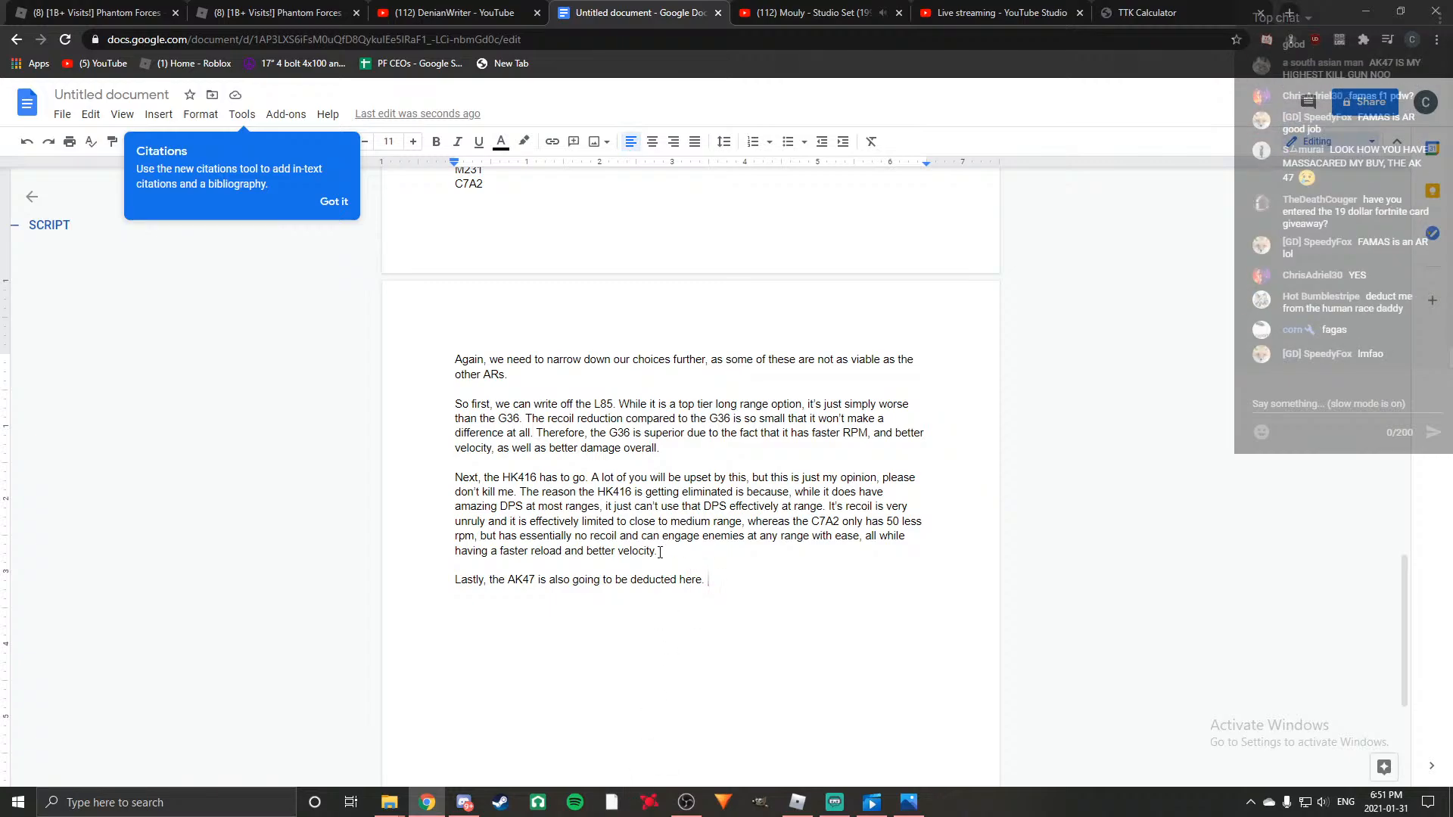
Switch to YouTube, pause the Mouly music set and search for "19 dollar fortnite card".
click(798, 12)
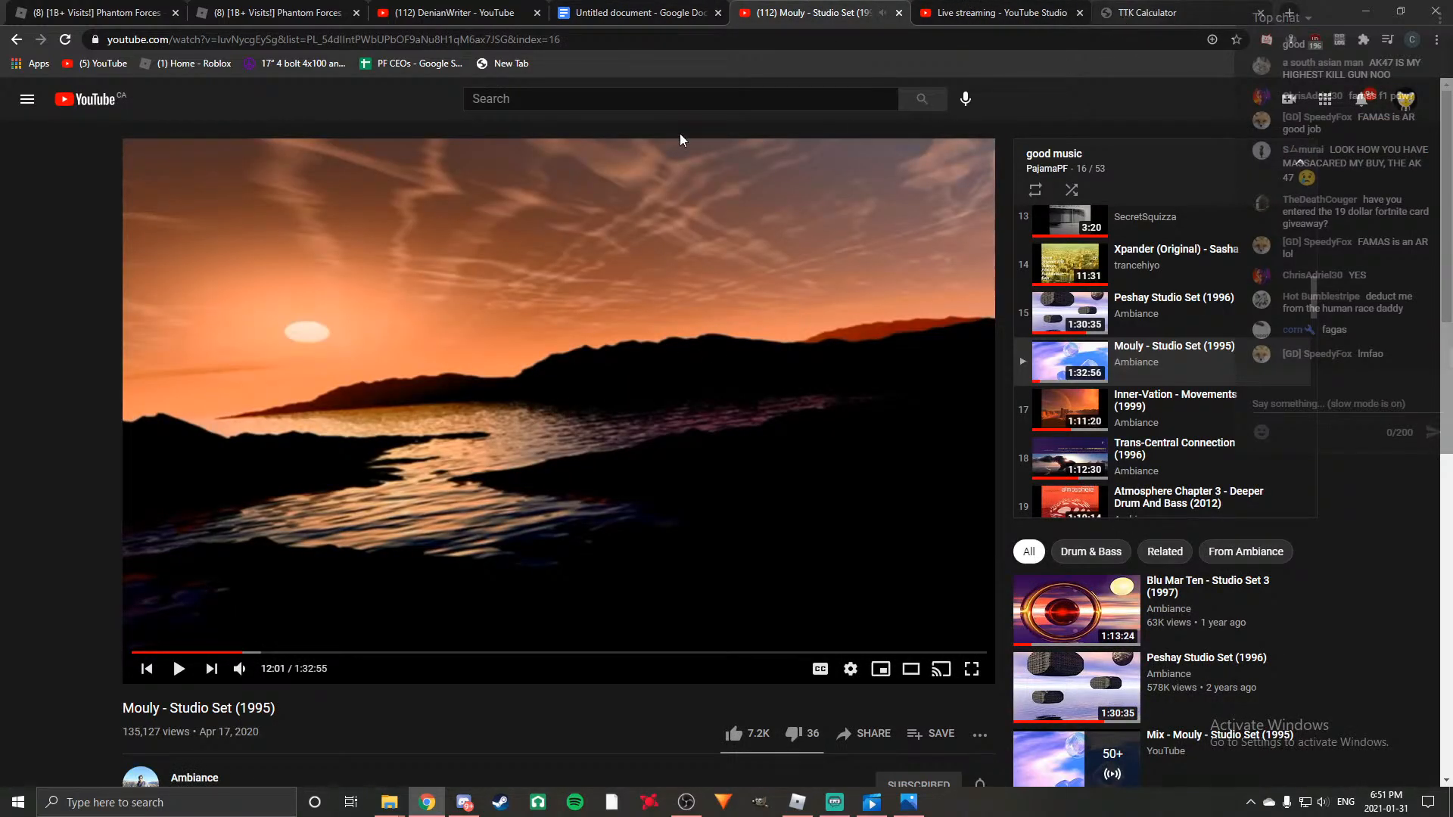
click(1135, 13)
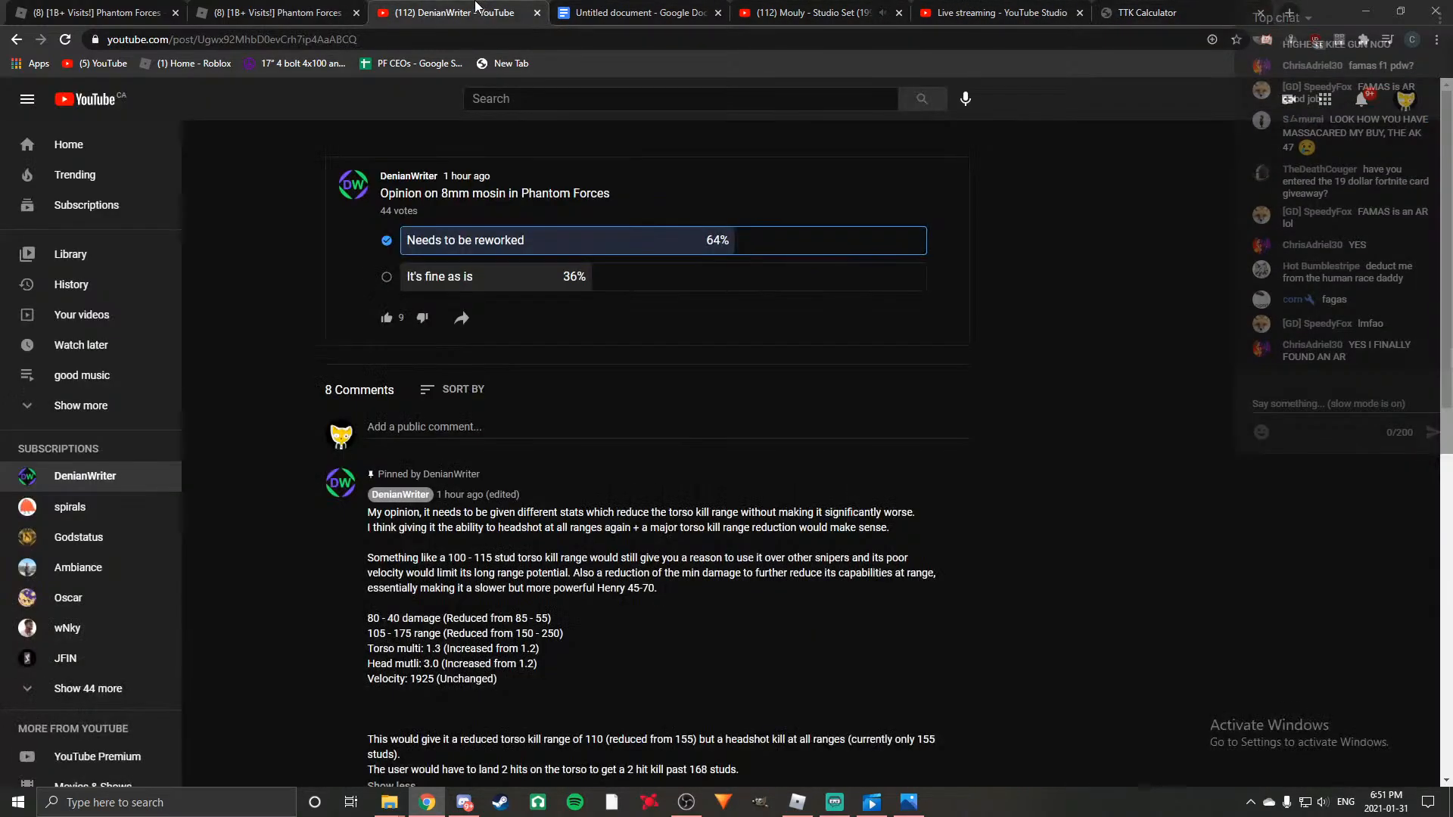
click(454, 13)
click(575, 95)
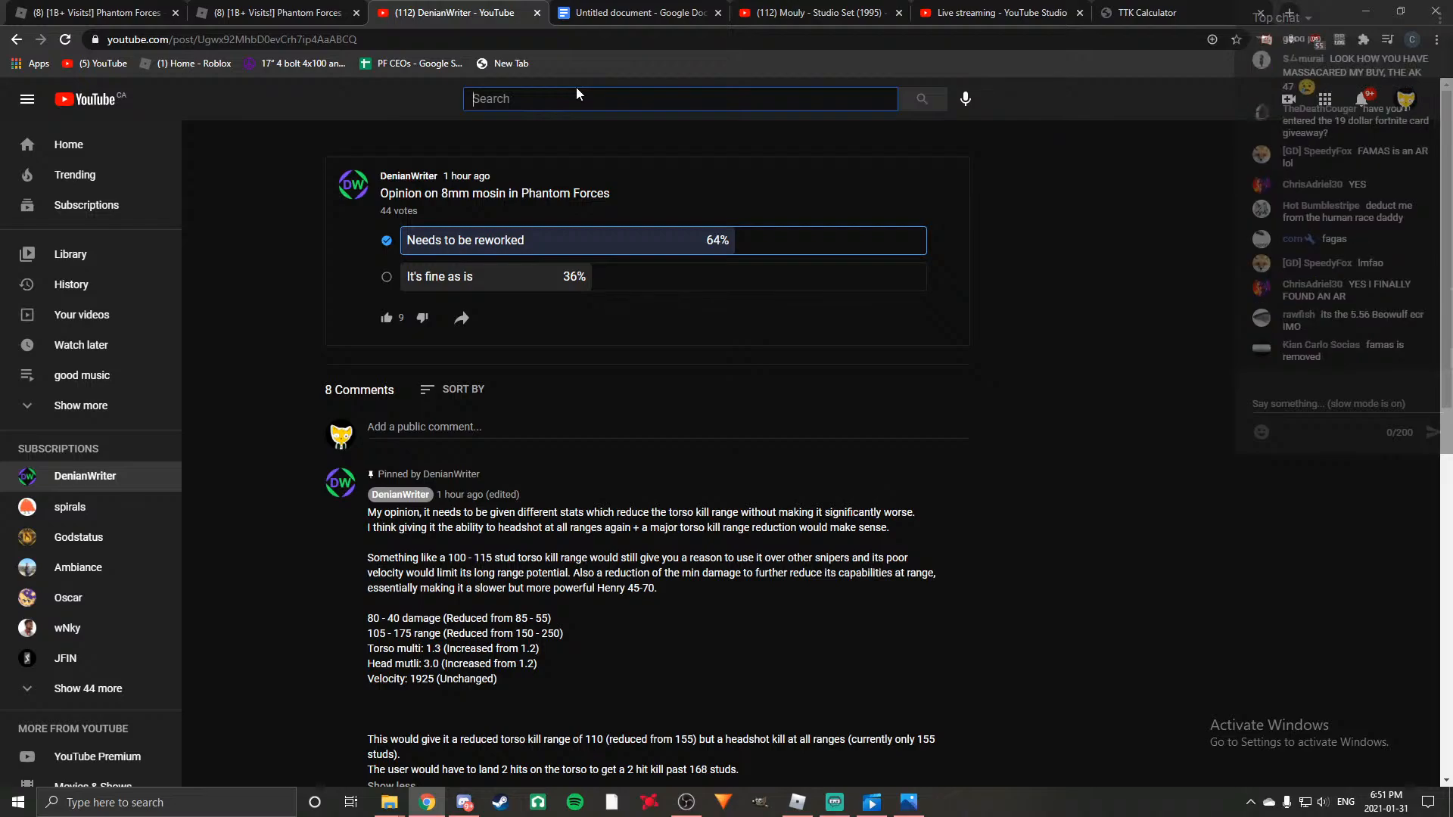
text(19 dollar)
click(629, 142)
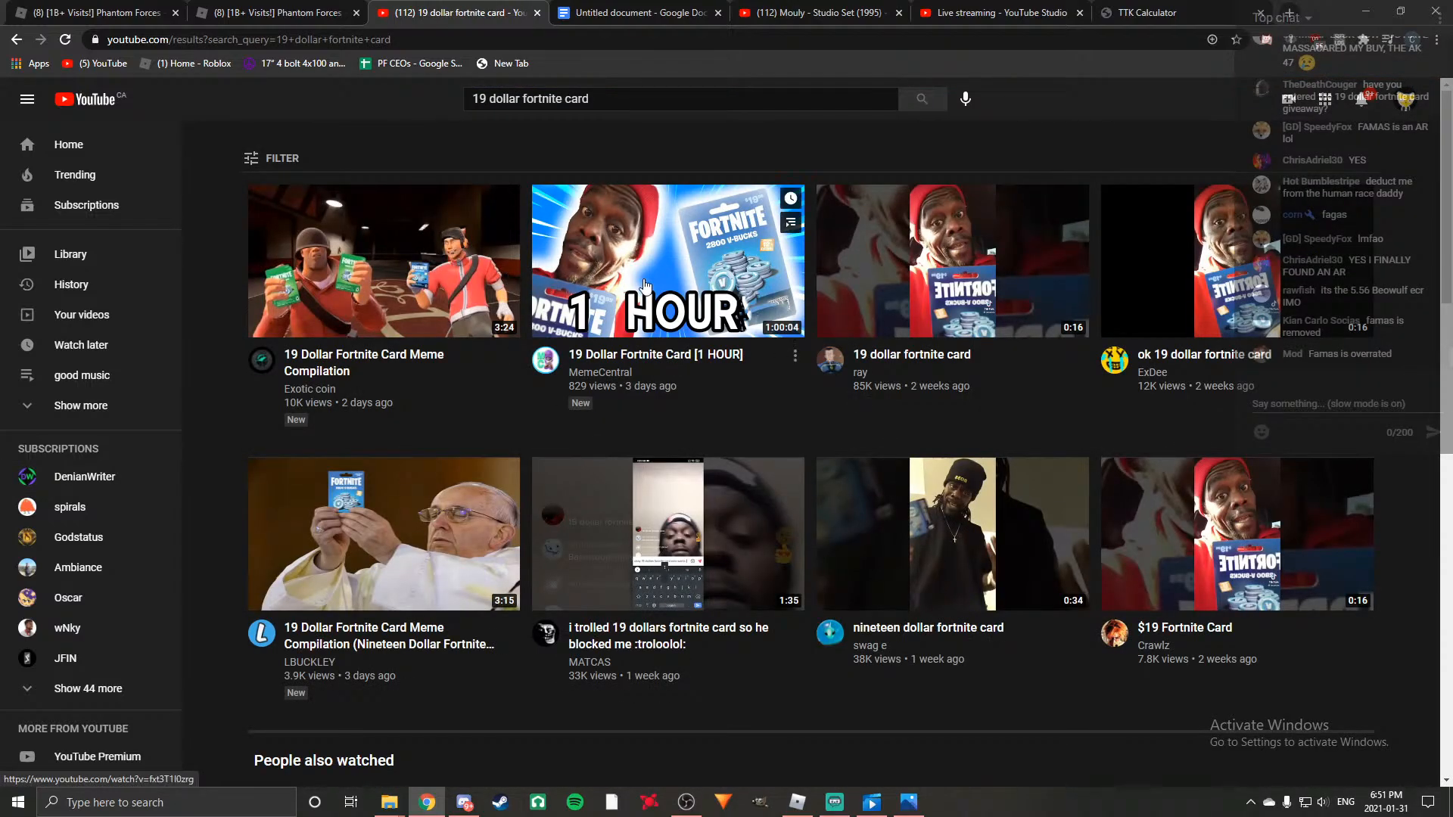
Play the "19 Dollar Fortnite Card [1 HOUR]" video briefly, pause it and return to the script document.
mouse_move(675, 290)
click(675, 292)
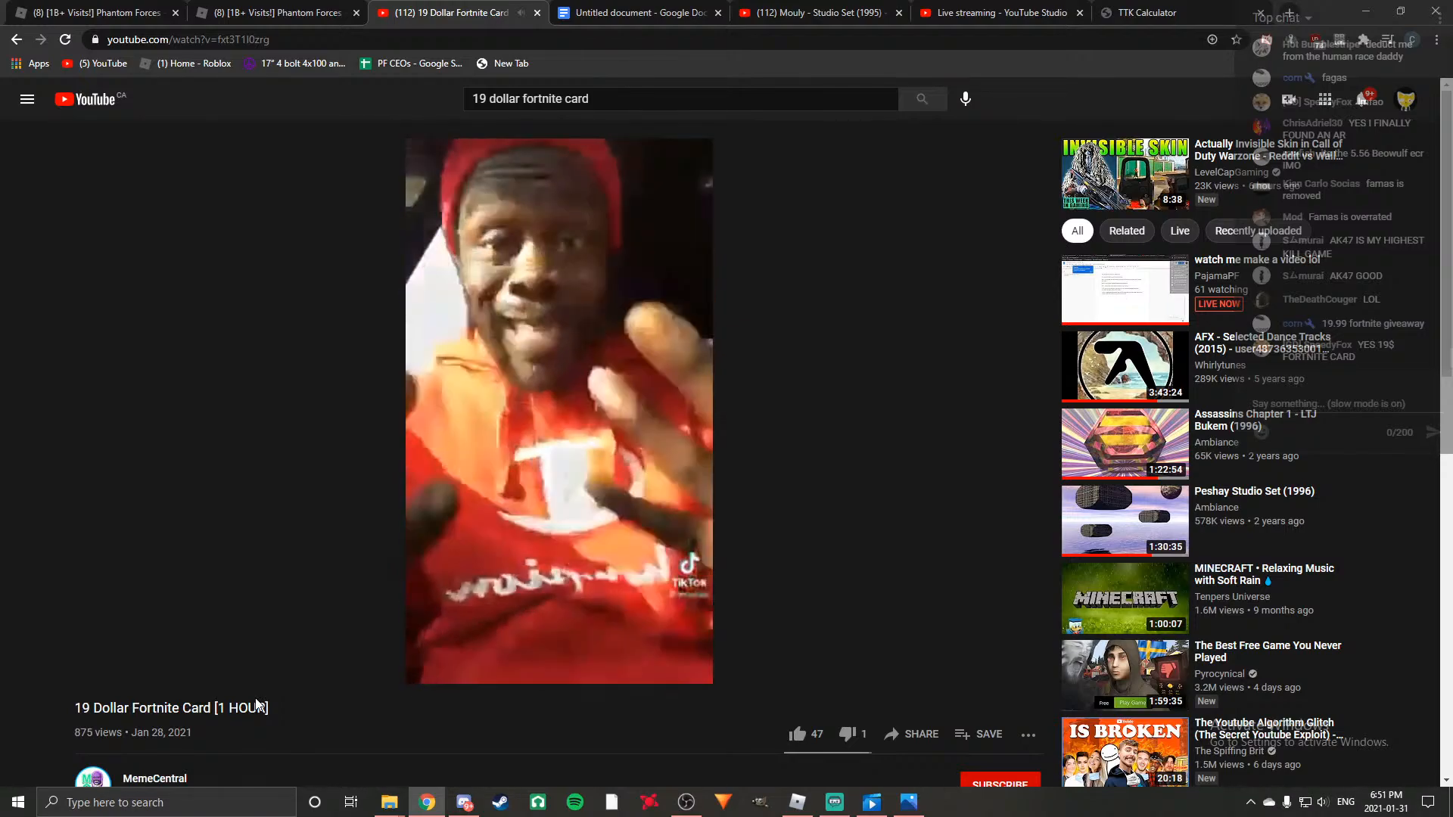
click(277, 610)
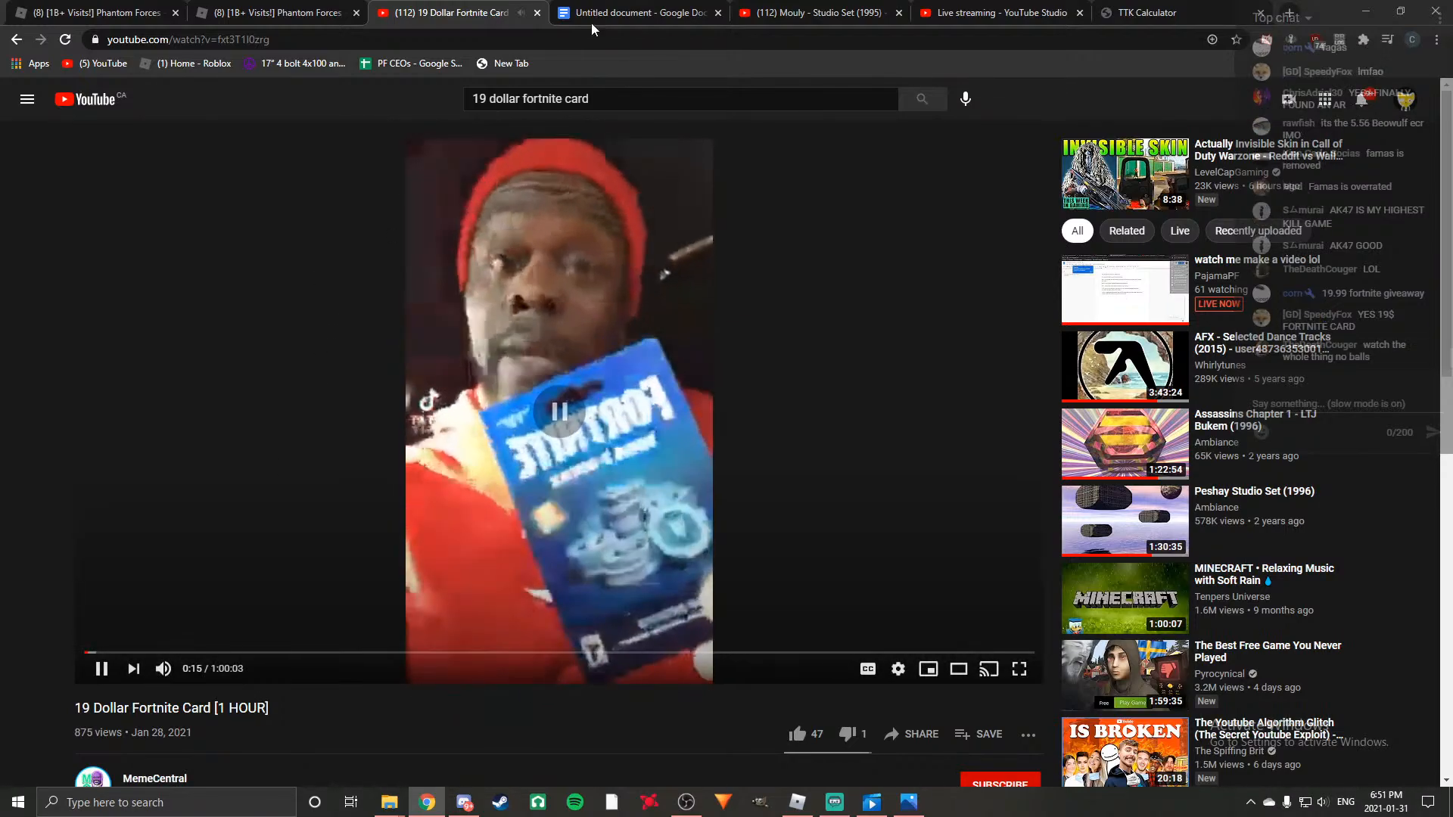
click(652, 12)
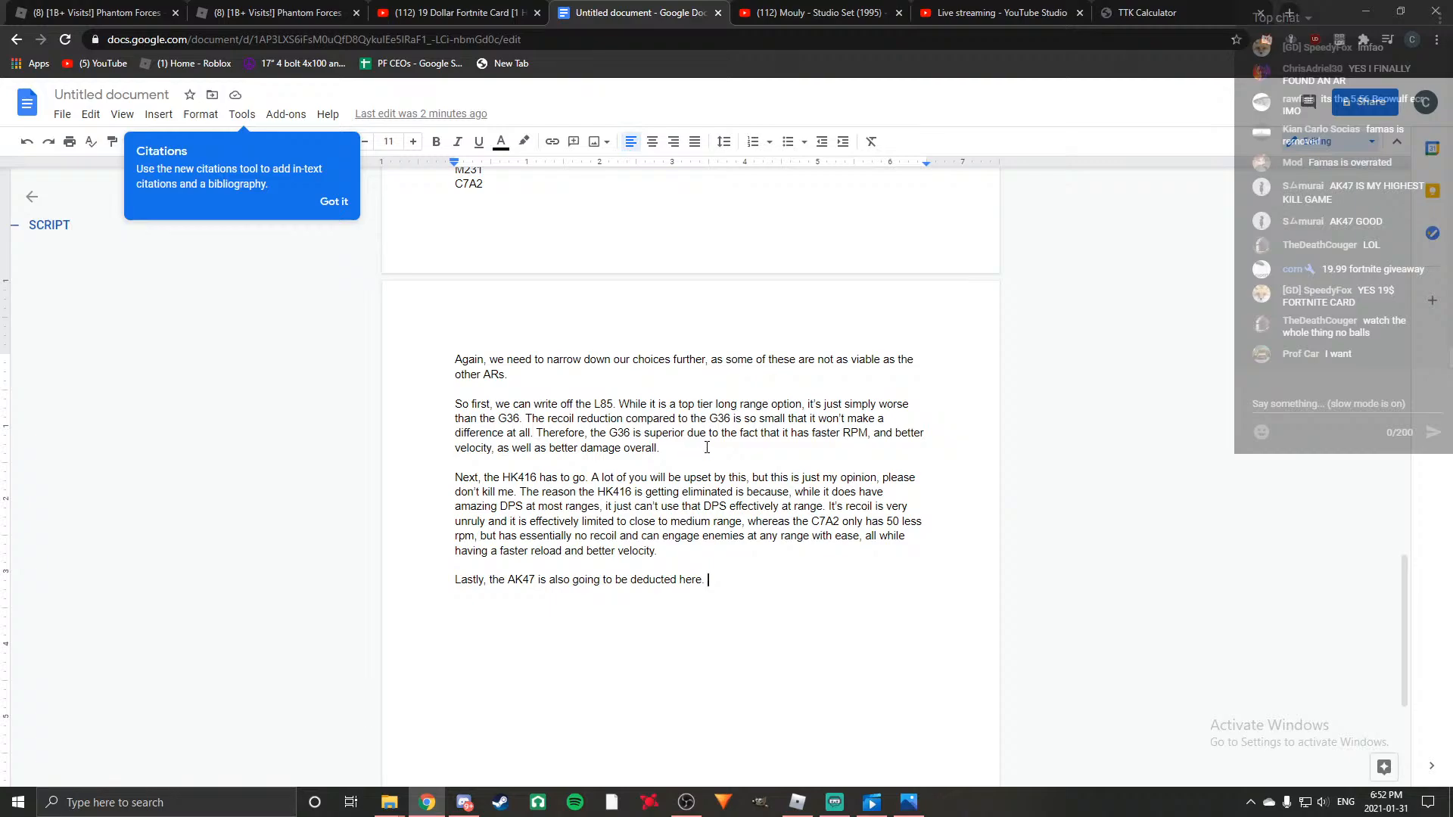
key(ctrl+Tab)
key(ctrl+Tab)
key(ctrl+shift+Tab)
key(ctrl+shift+Tab)
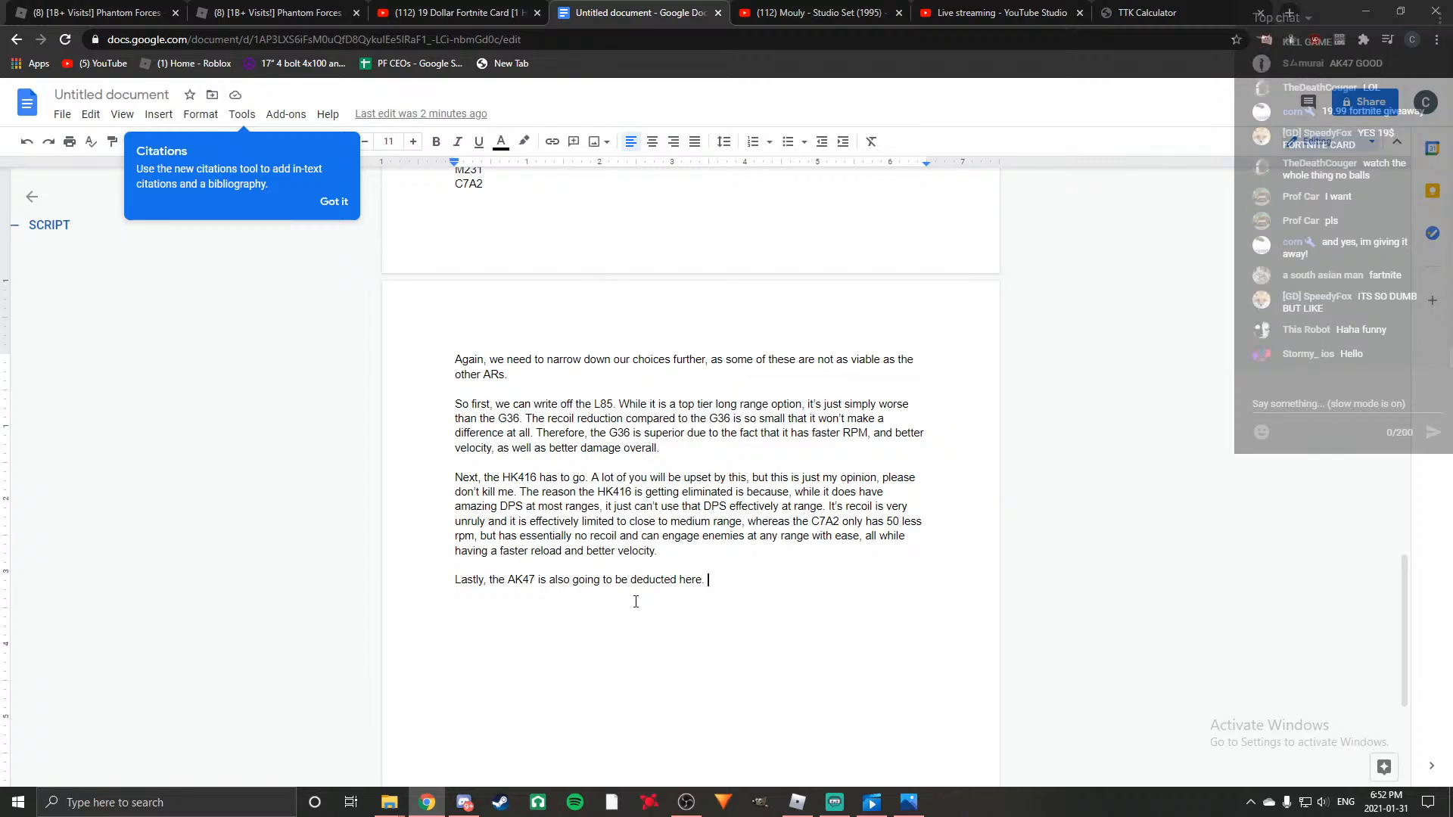
Go back to the YouTube video page and search for "19 dollar fortnite card morshu".
click(811, 6)
click(659, 6)
click(492, 6)
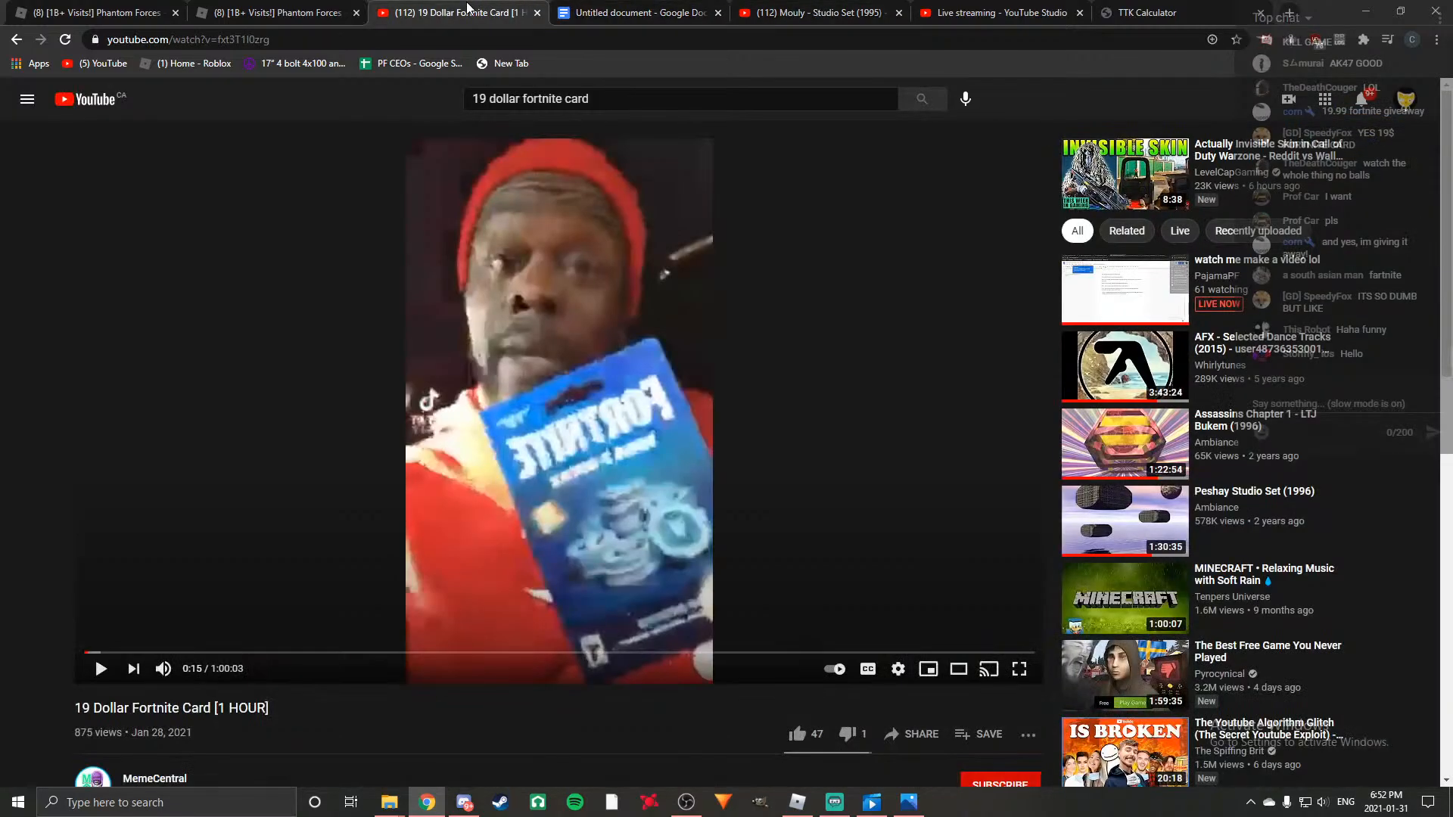
click(625, 91)
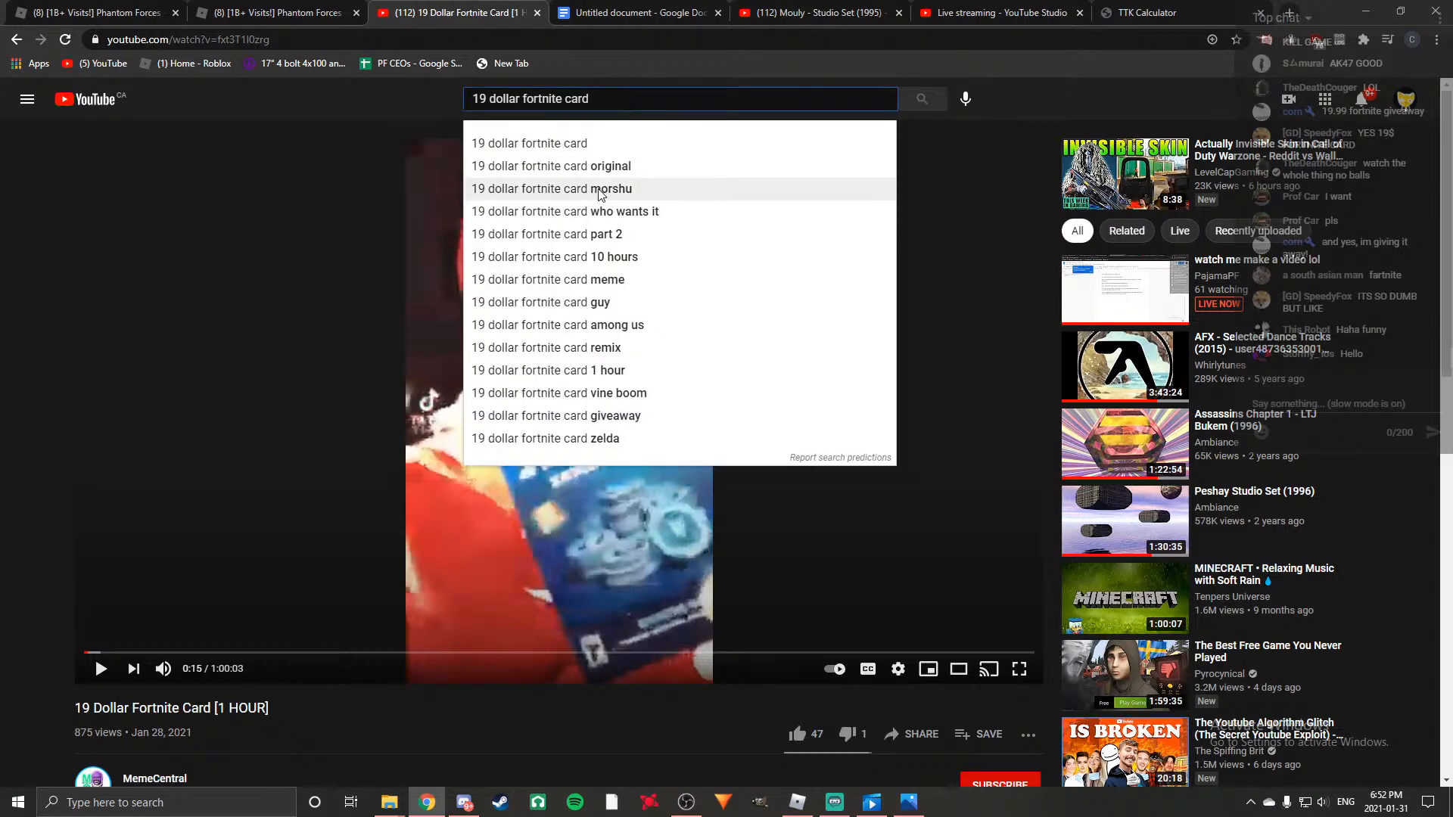
click(634, 190)
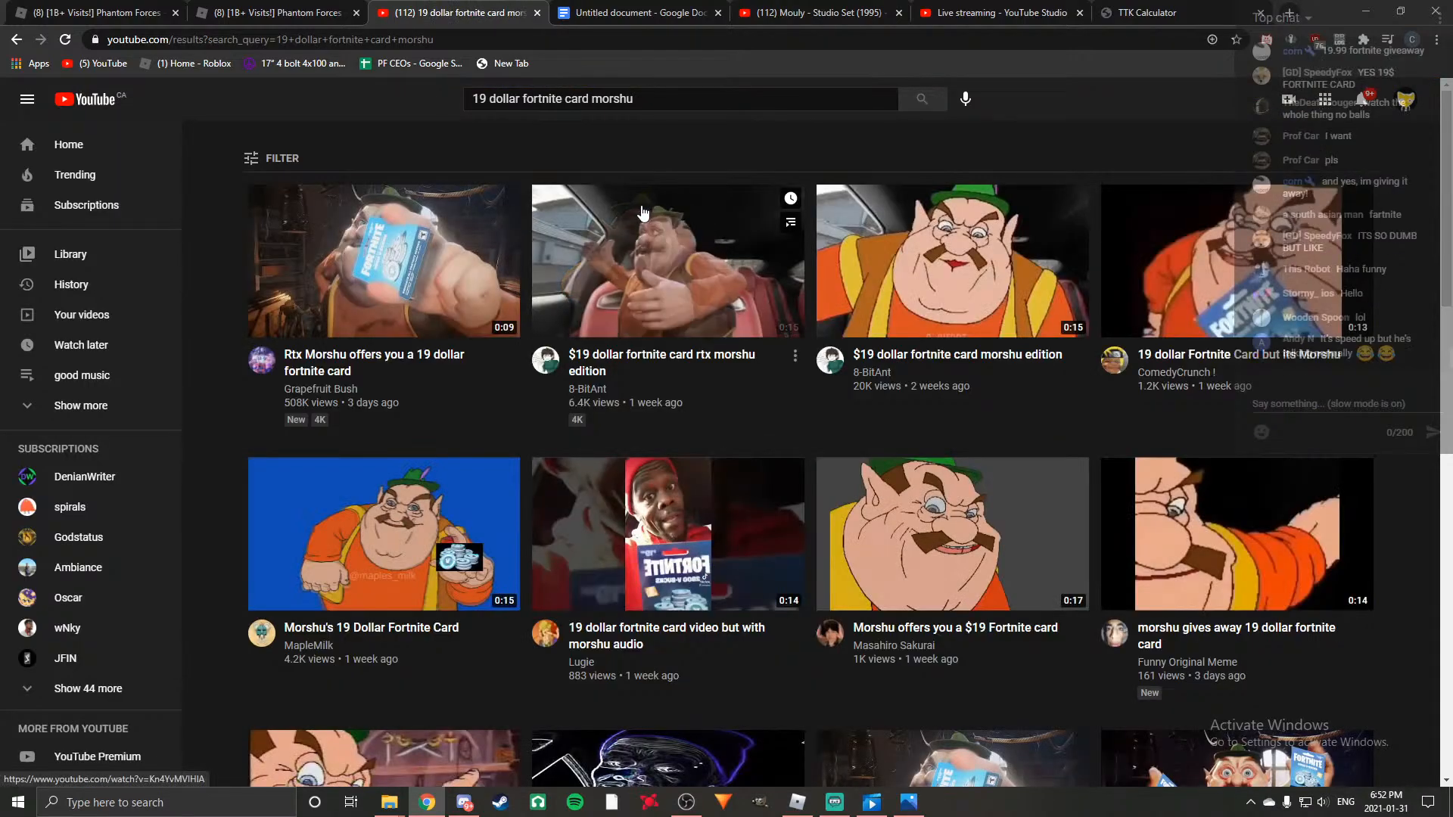
Play "Rtx Morshu offers you a 19 dollar fortnite card", return to the results and watch "$19 dollar fortnite card morshu edition".
click(425, 315)
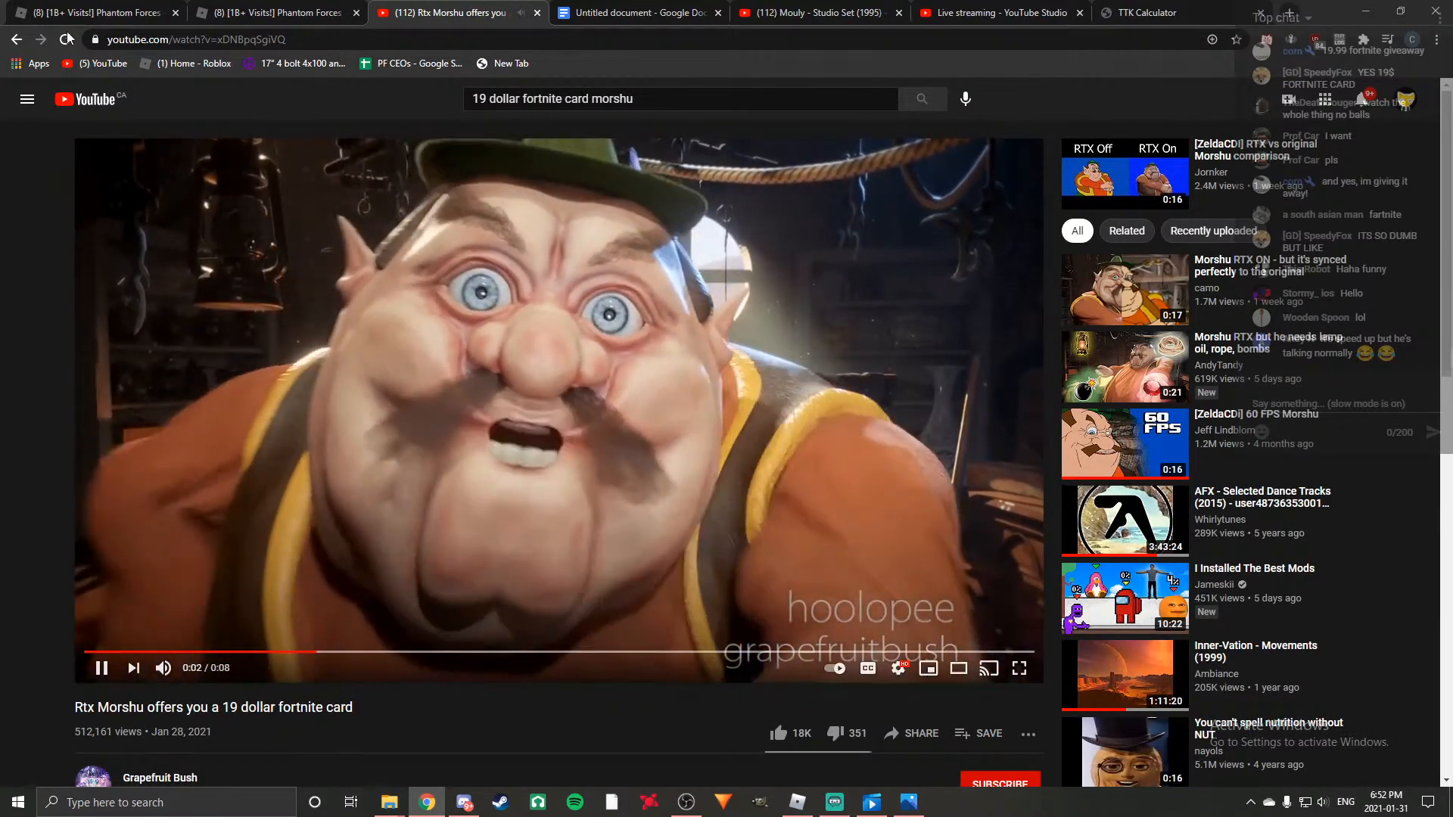
key(alt+Left)
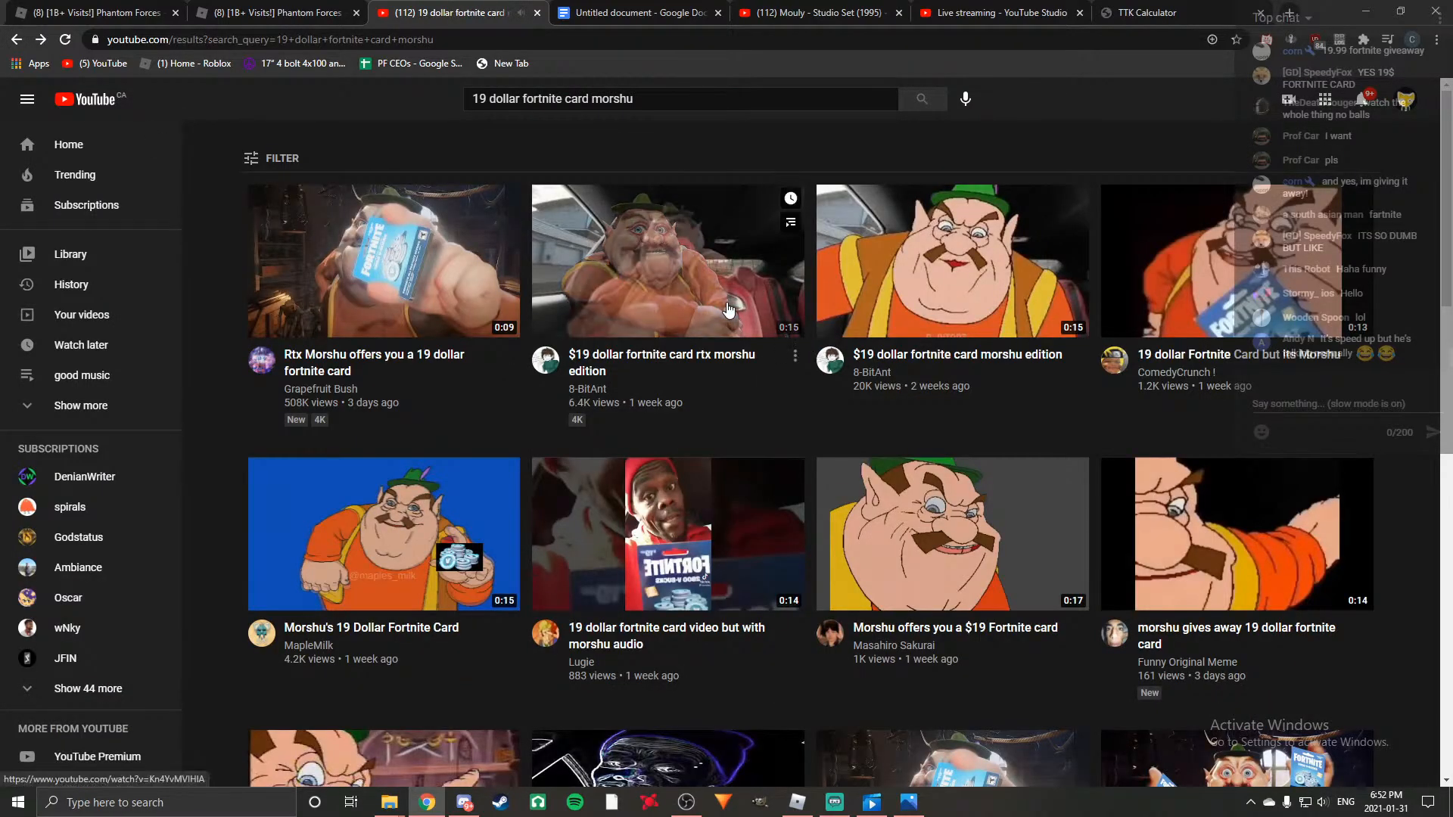
click(1025, 299)
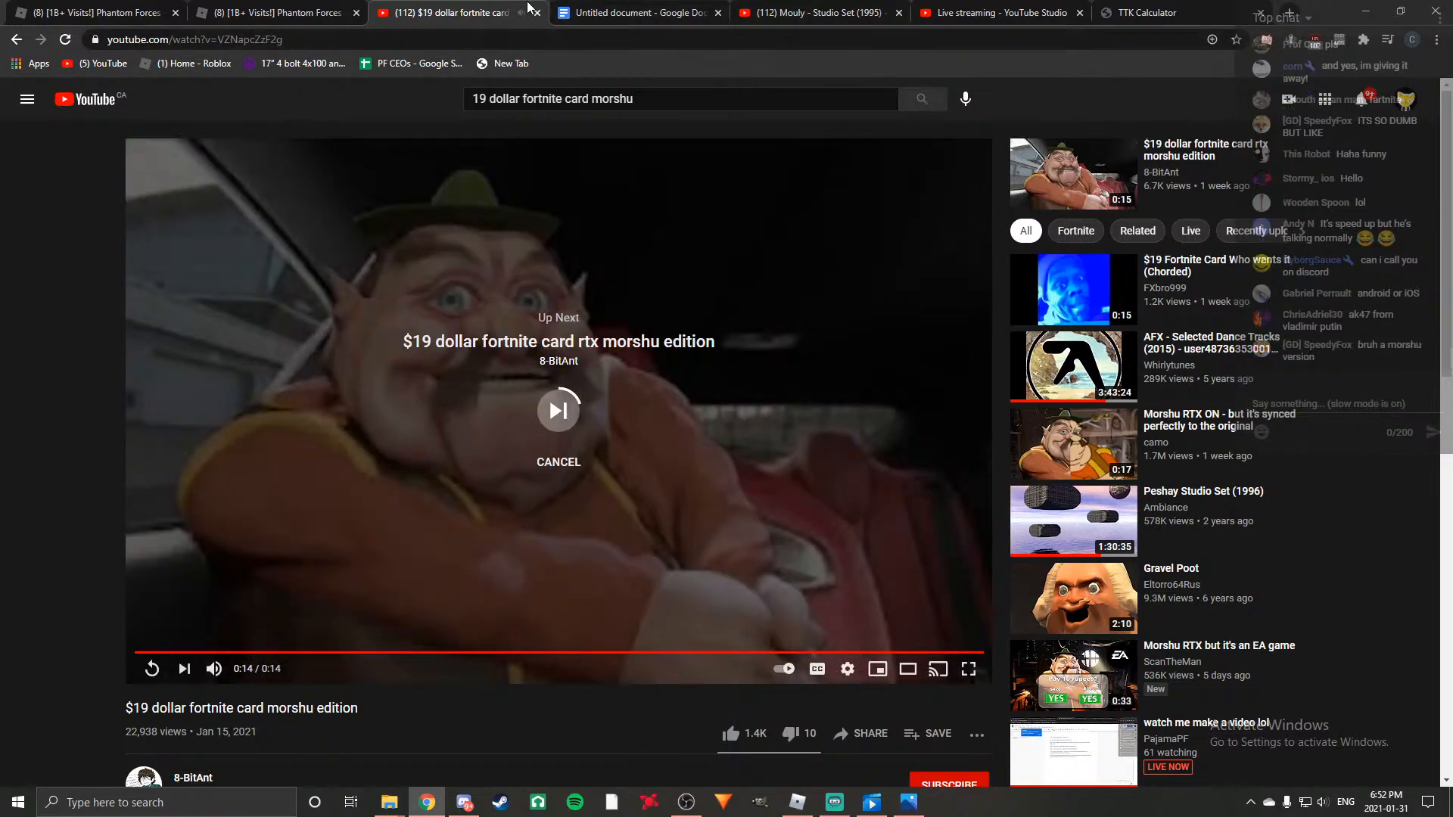
Close the meme video page, resume the Mouly music set and return to the script document.
click(536, 13)
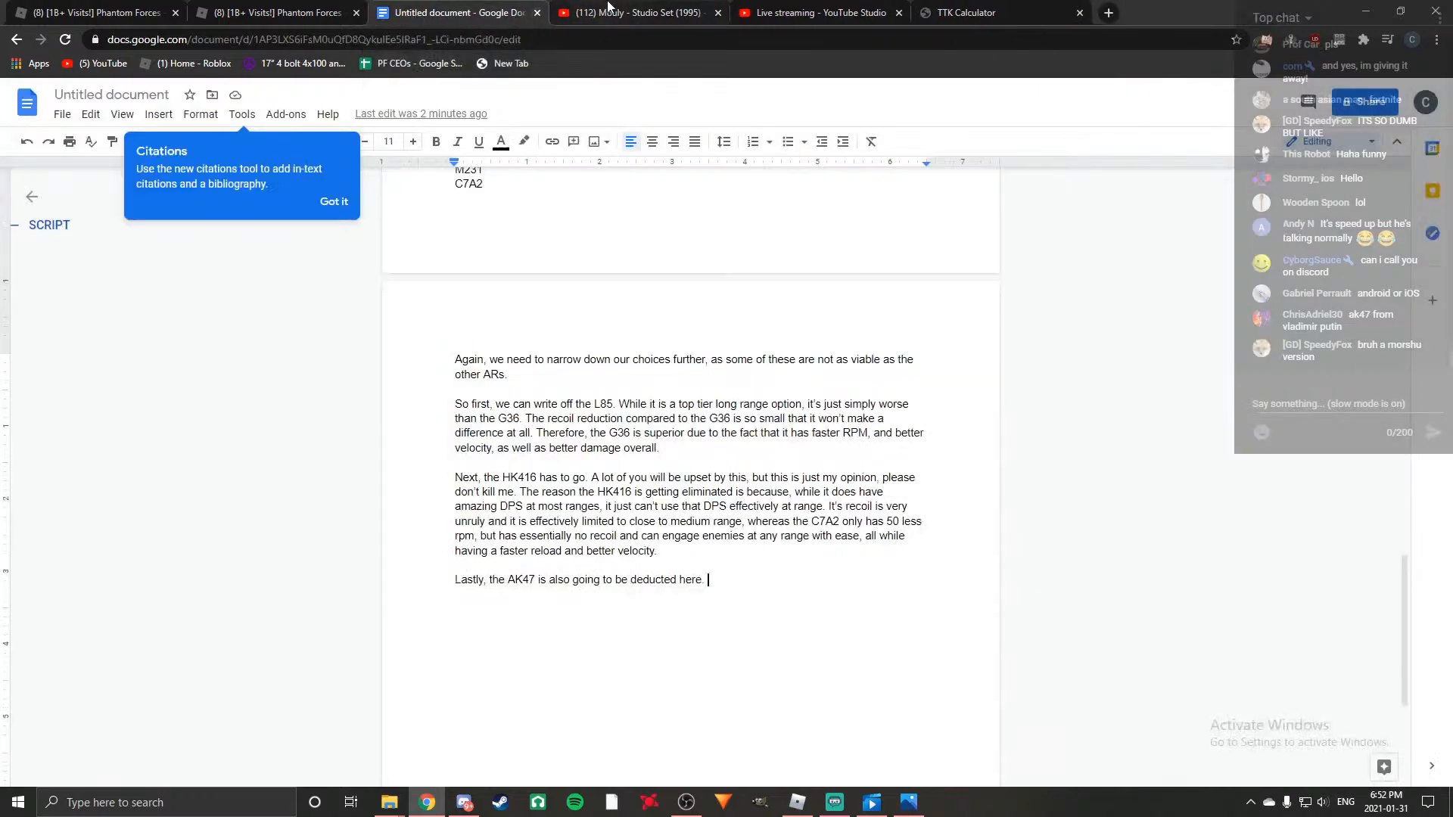
click(636, 13)
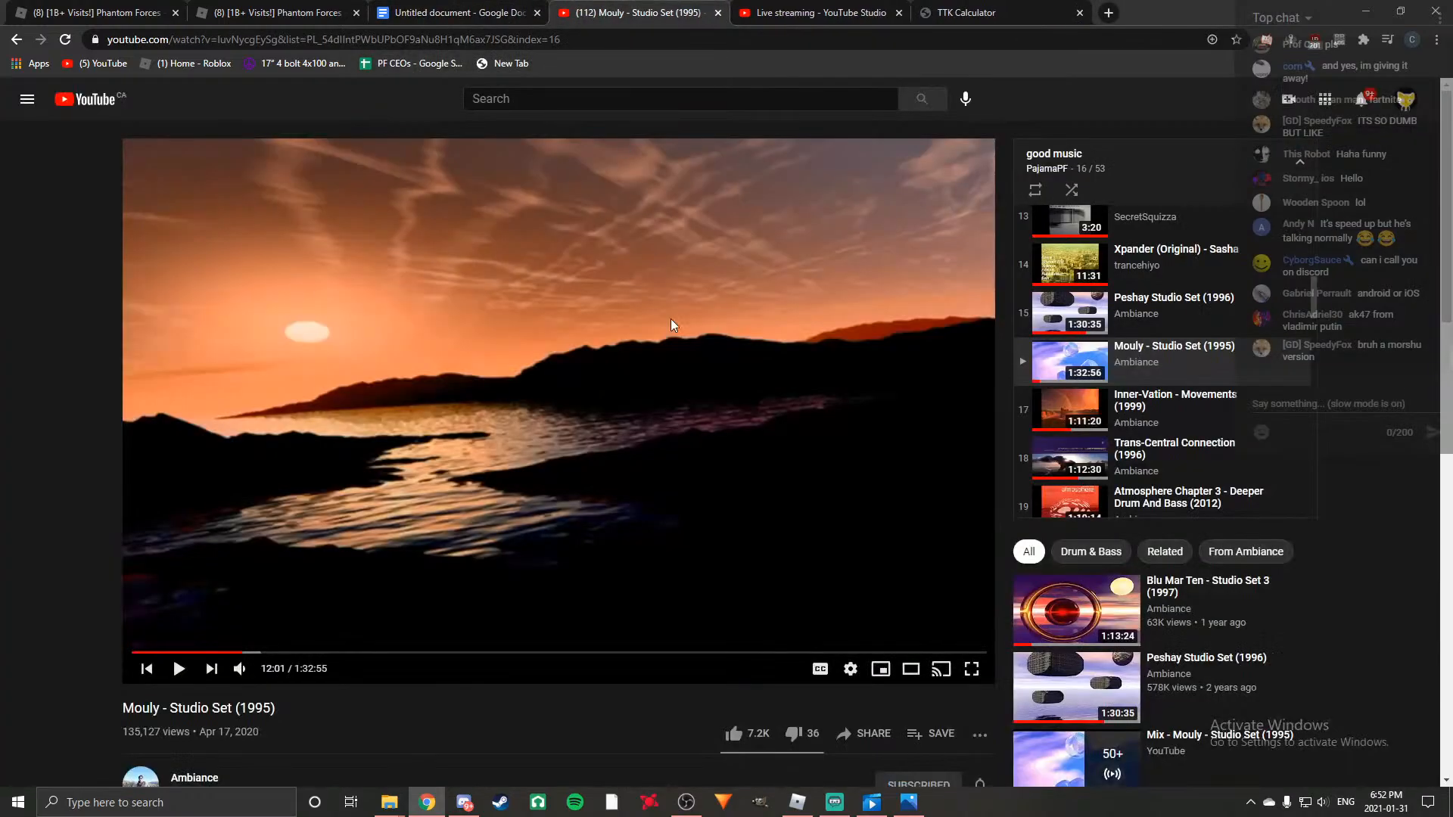
click(507, 360)
click(428, 11)
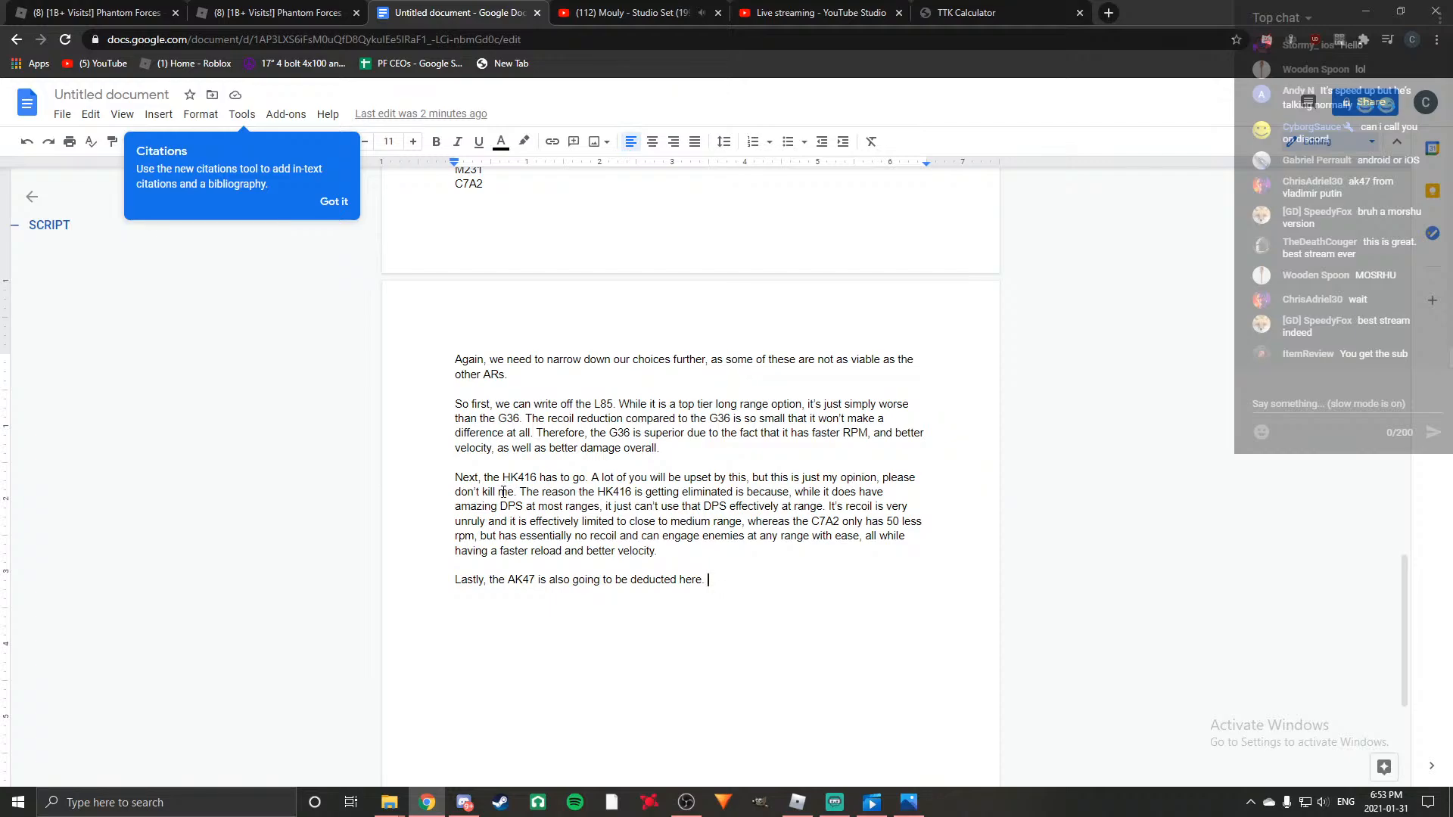
Continue the AK47 paragraph with "I really really like this gun, and I hate to have to leave the".
text(I really really )
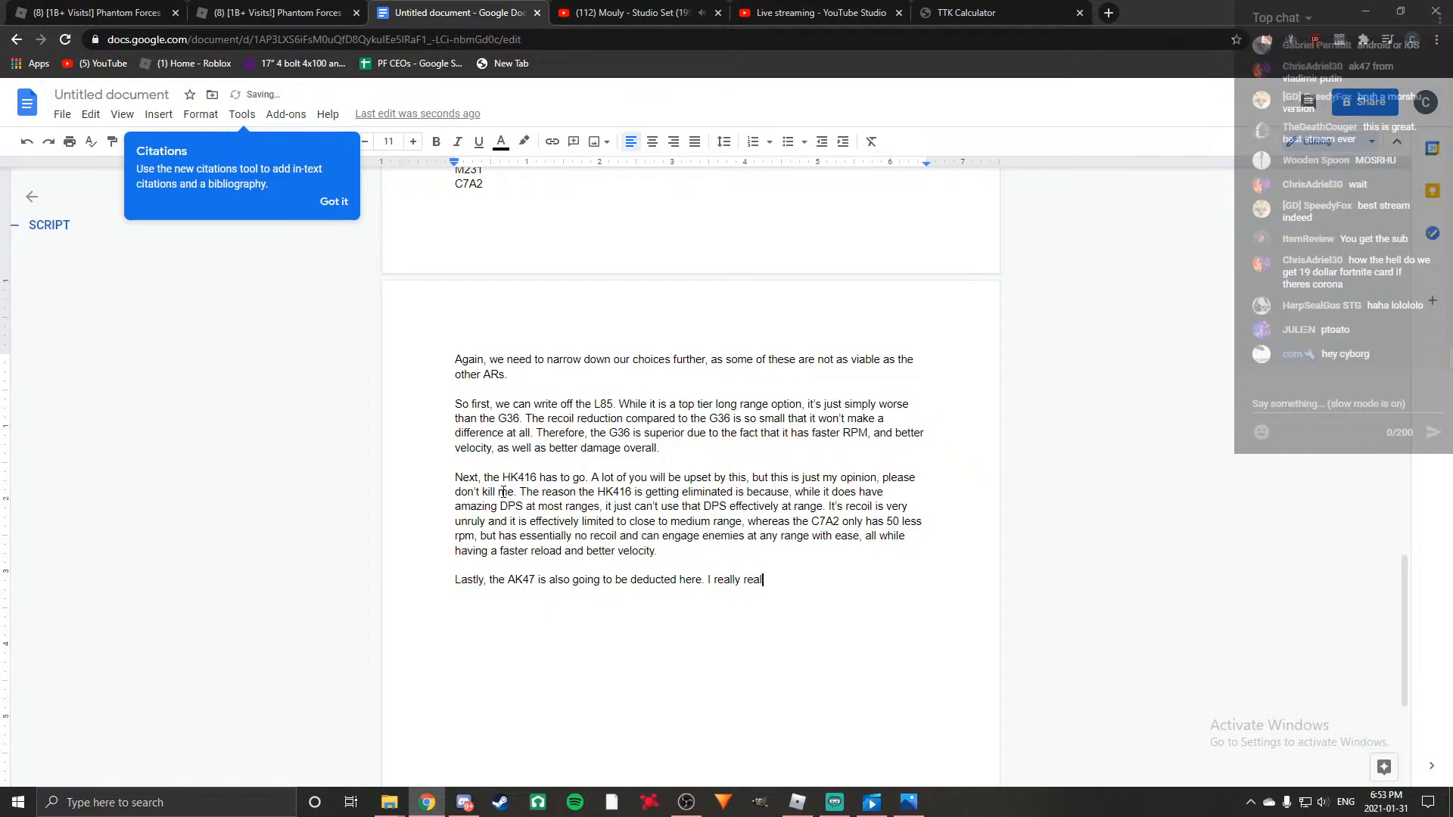
text(like this gun, and I hate to have to d)
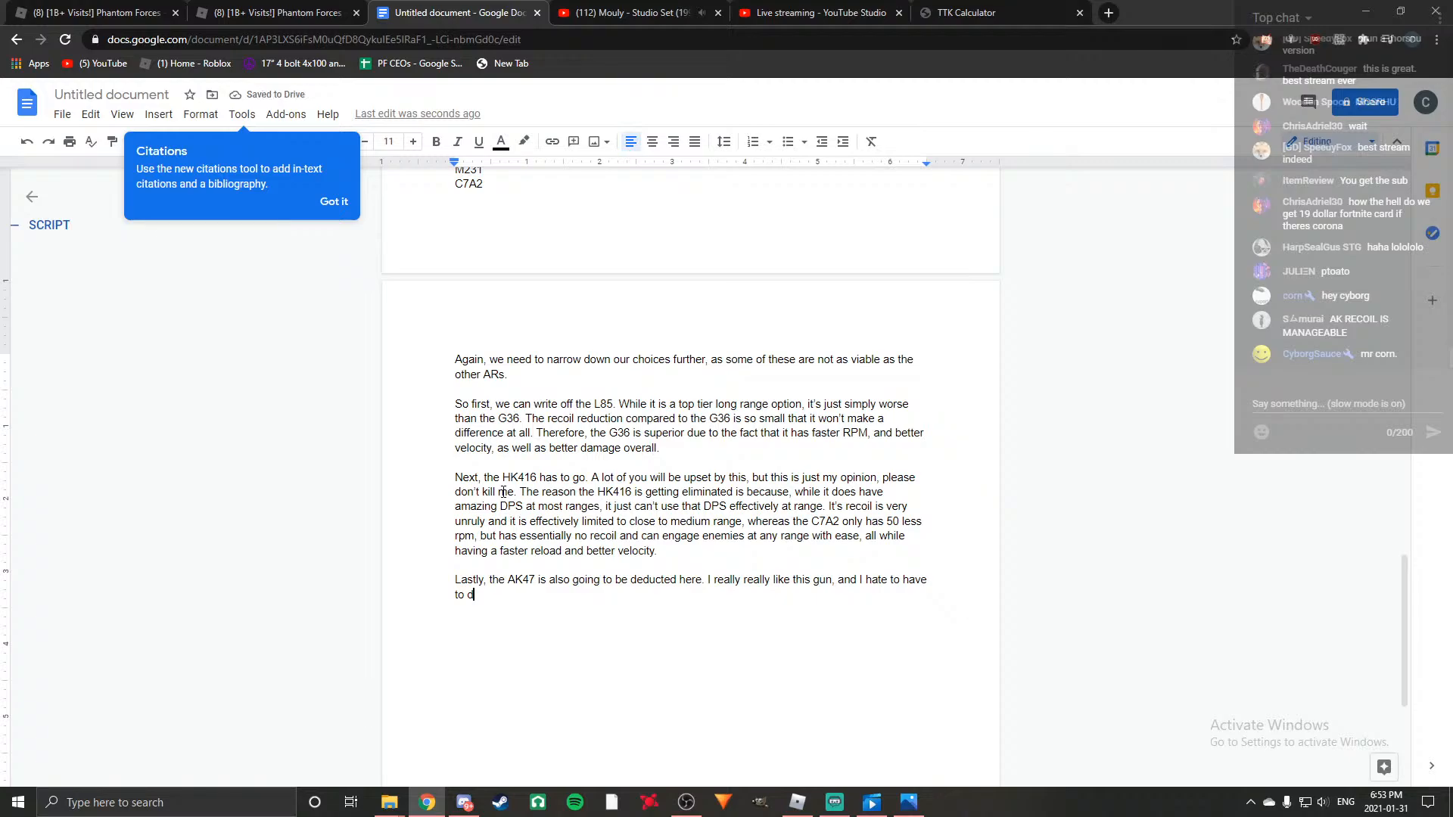
key(BackSpace)
text(leave the )
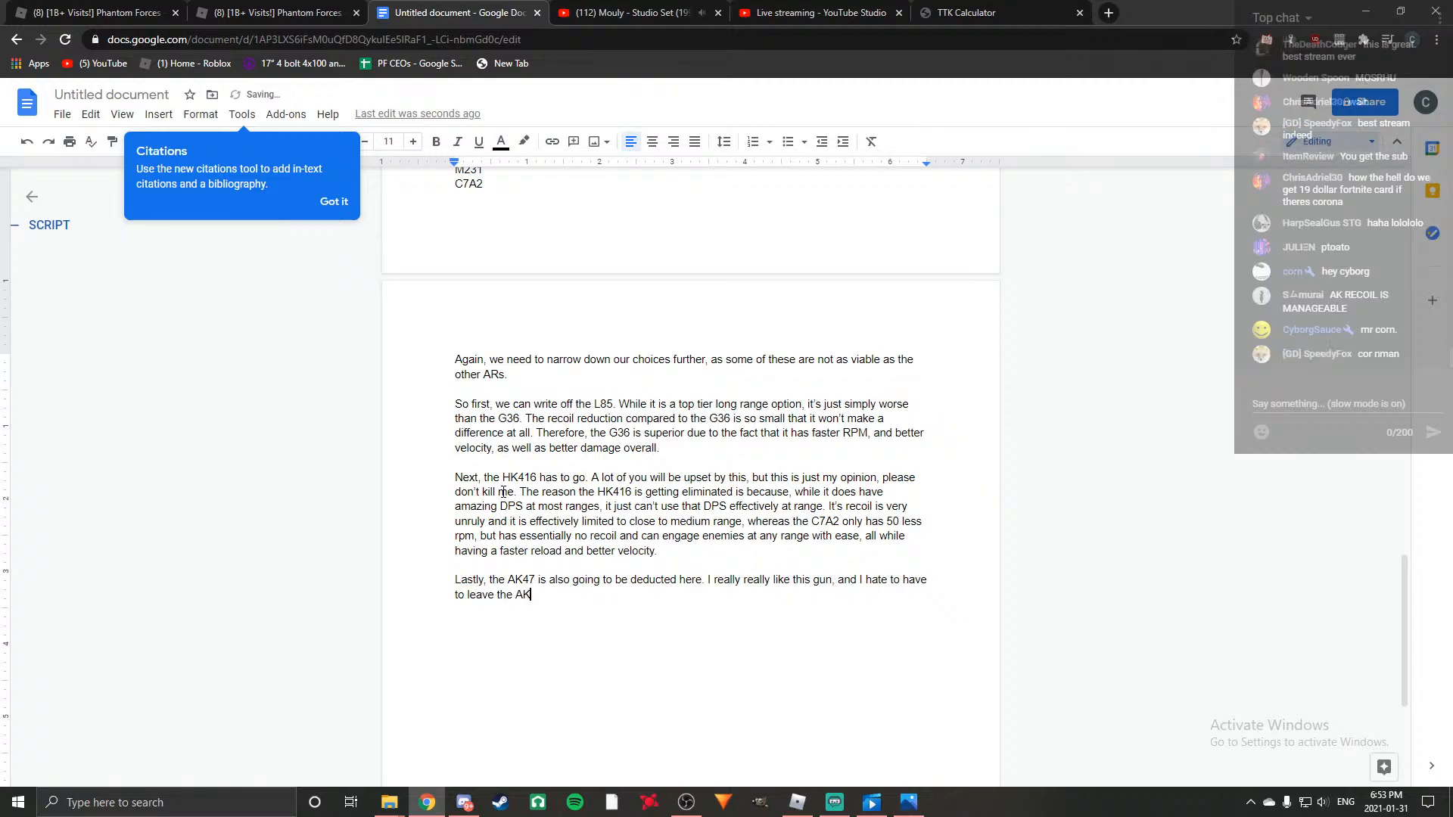
text(47 be)
Extend the sentence with "47 behind like this, but", without the AK prefix before the number.
key(BackSpace)
key(BackSpace)
text(behind ;ol)
key(BackSpace)
key(BackSpace)
key(BackSpace)
text(like )
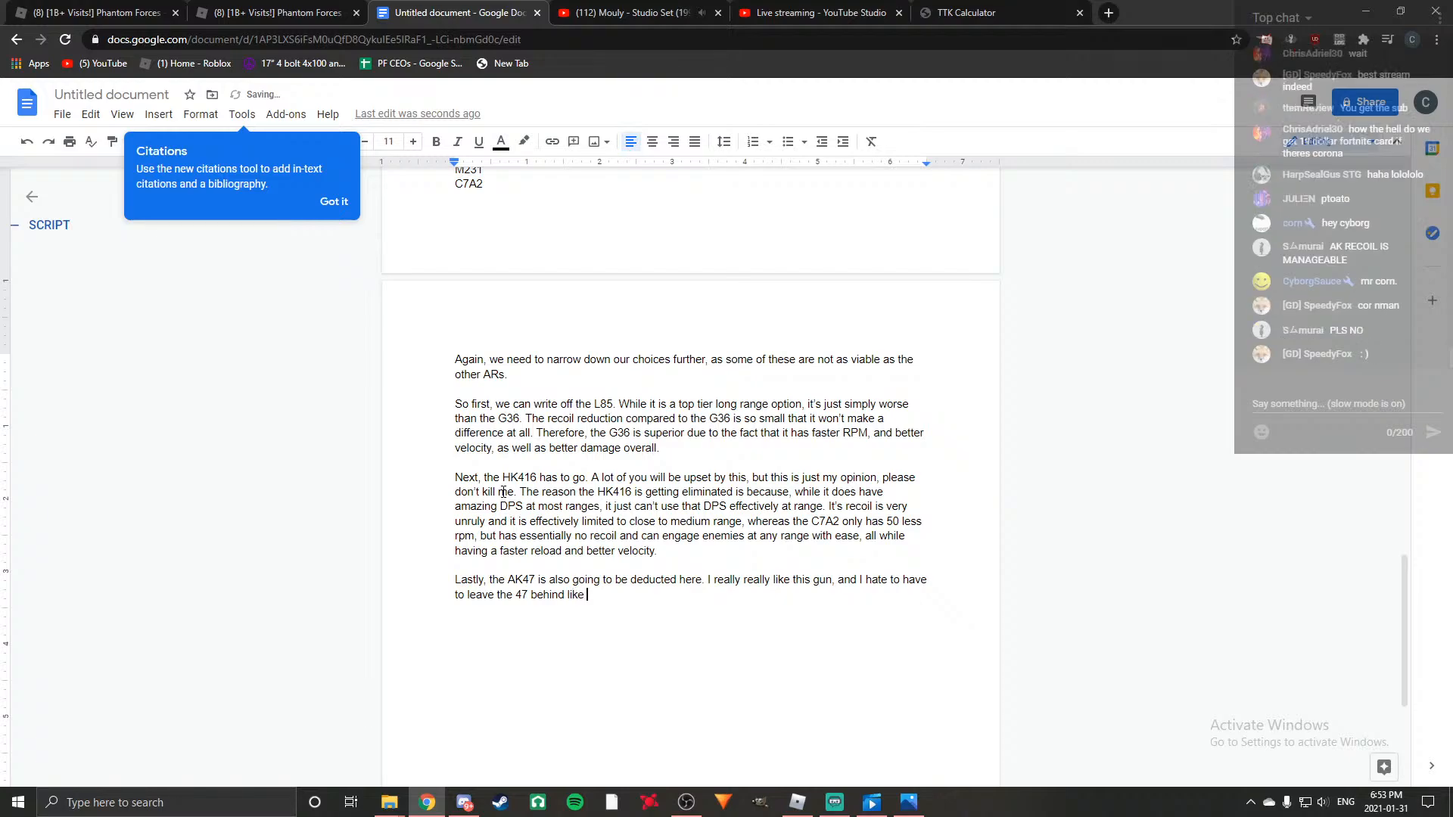
text(this , but )
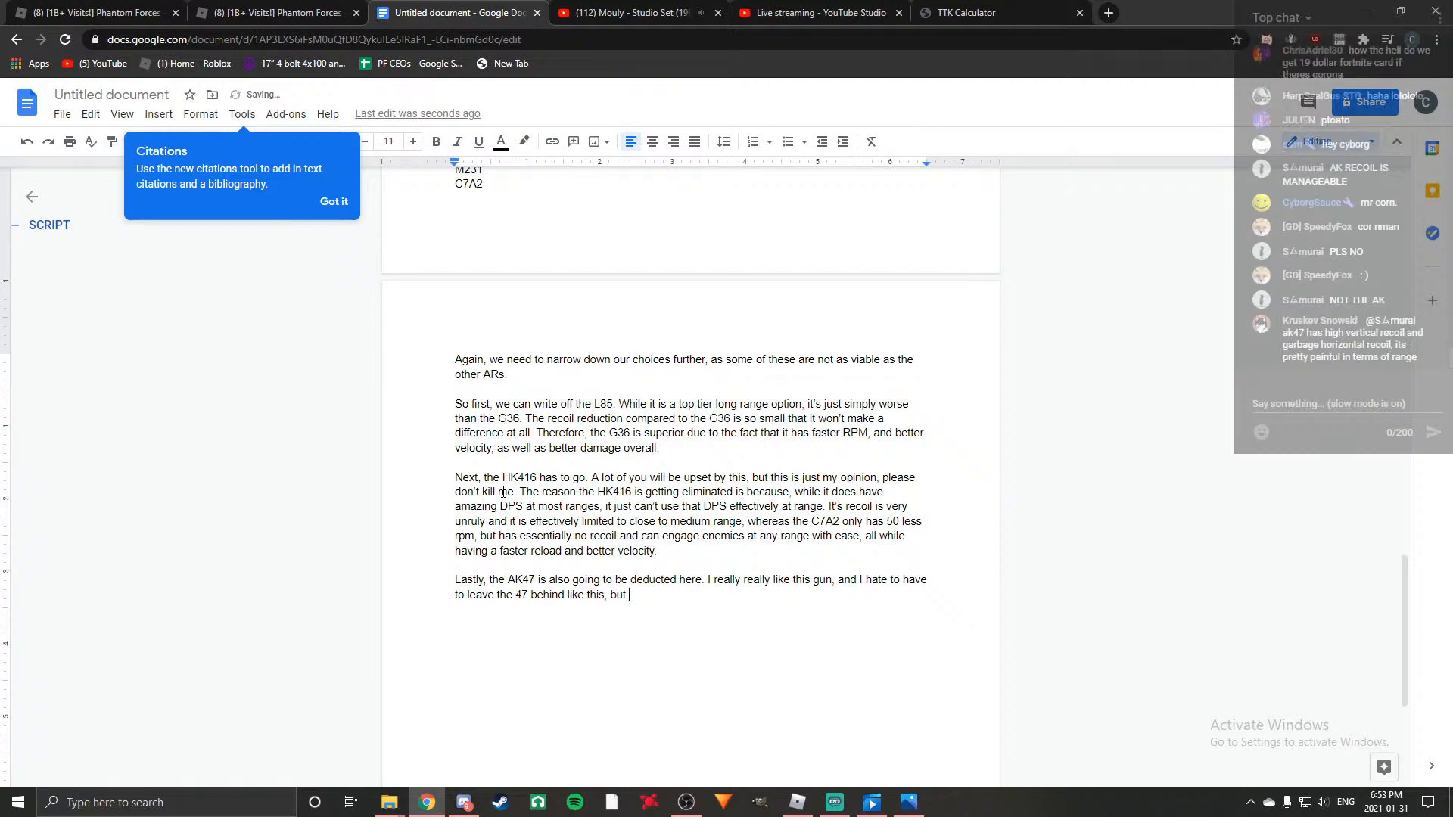
text(I can't deny tha)
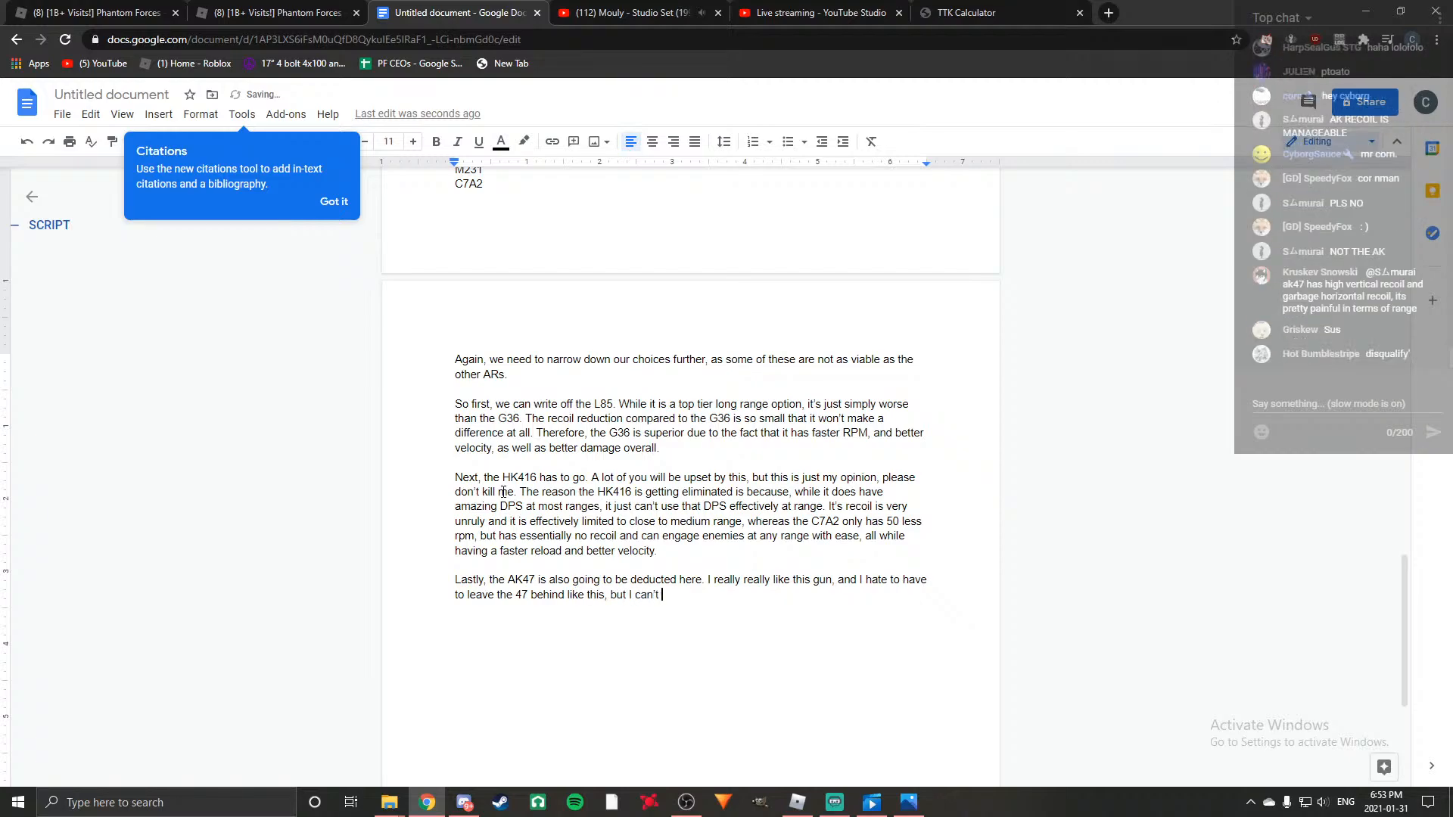
text(t the AK103 and re)
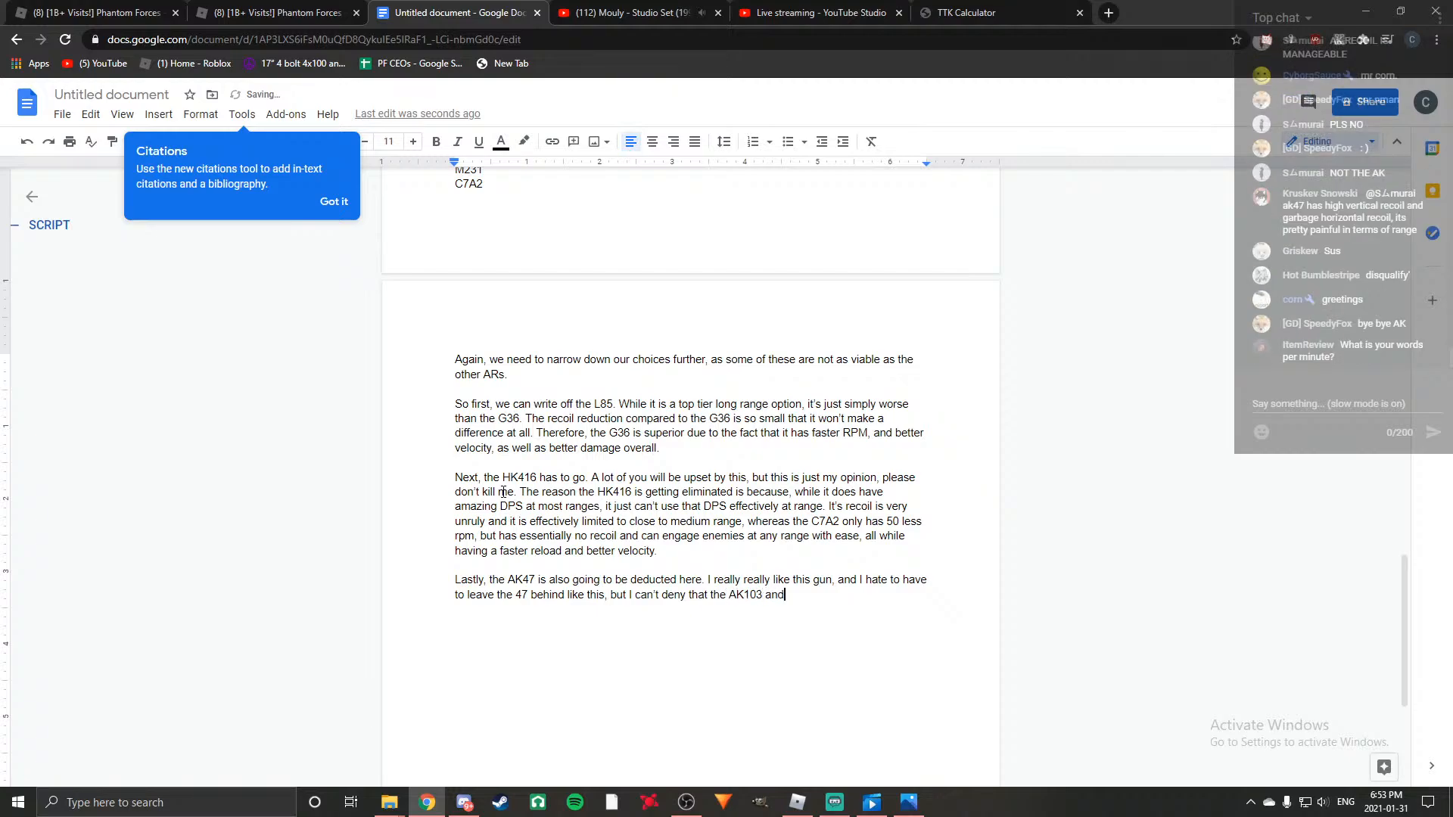
Complete the AK47 sentence with "I can't deny that the AK103 and especially the AKM, are both better.".
key(BackSpace)
key(BackSpace)
text(especially the AKM, are both)
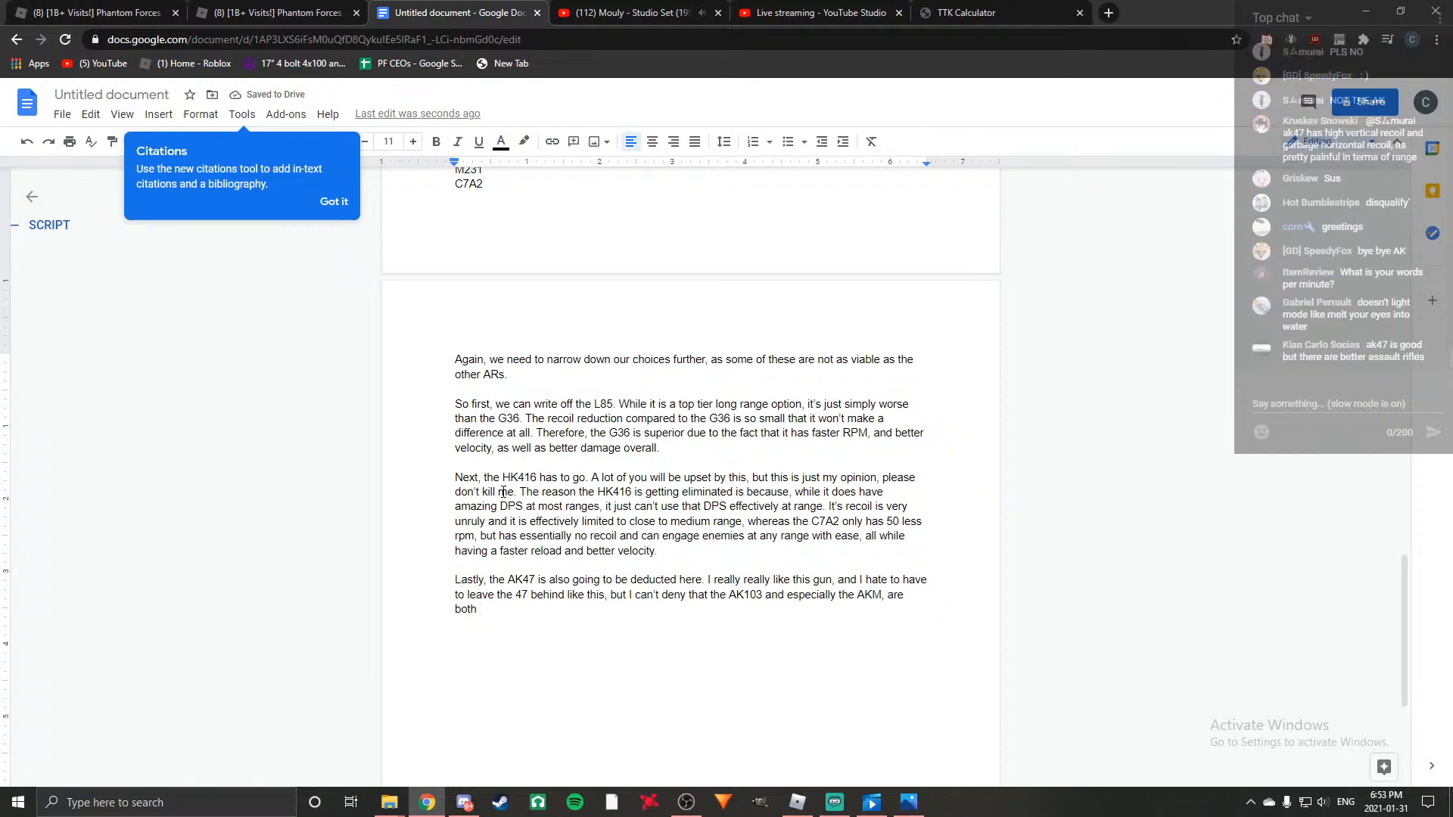
text(bett)
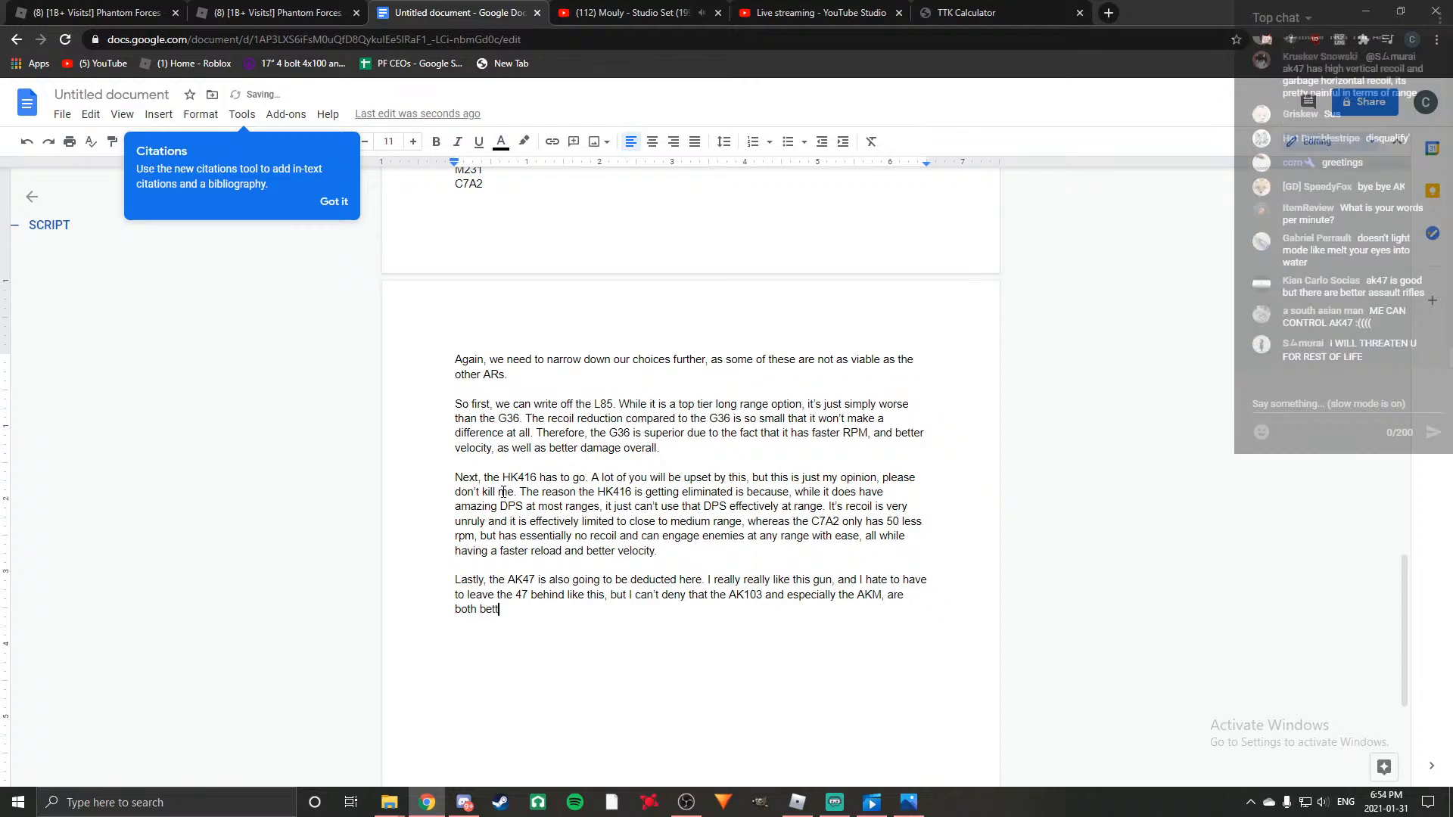
text(er.)
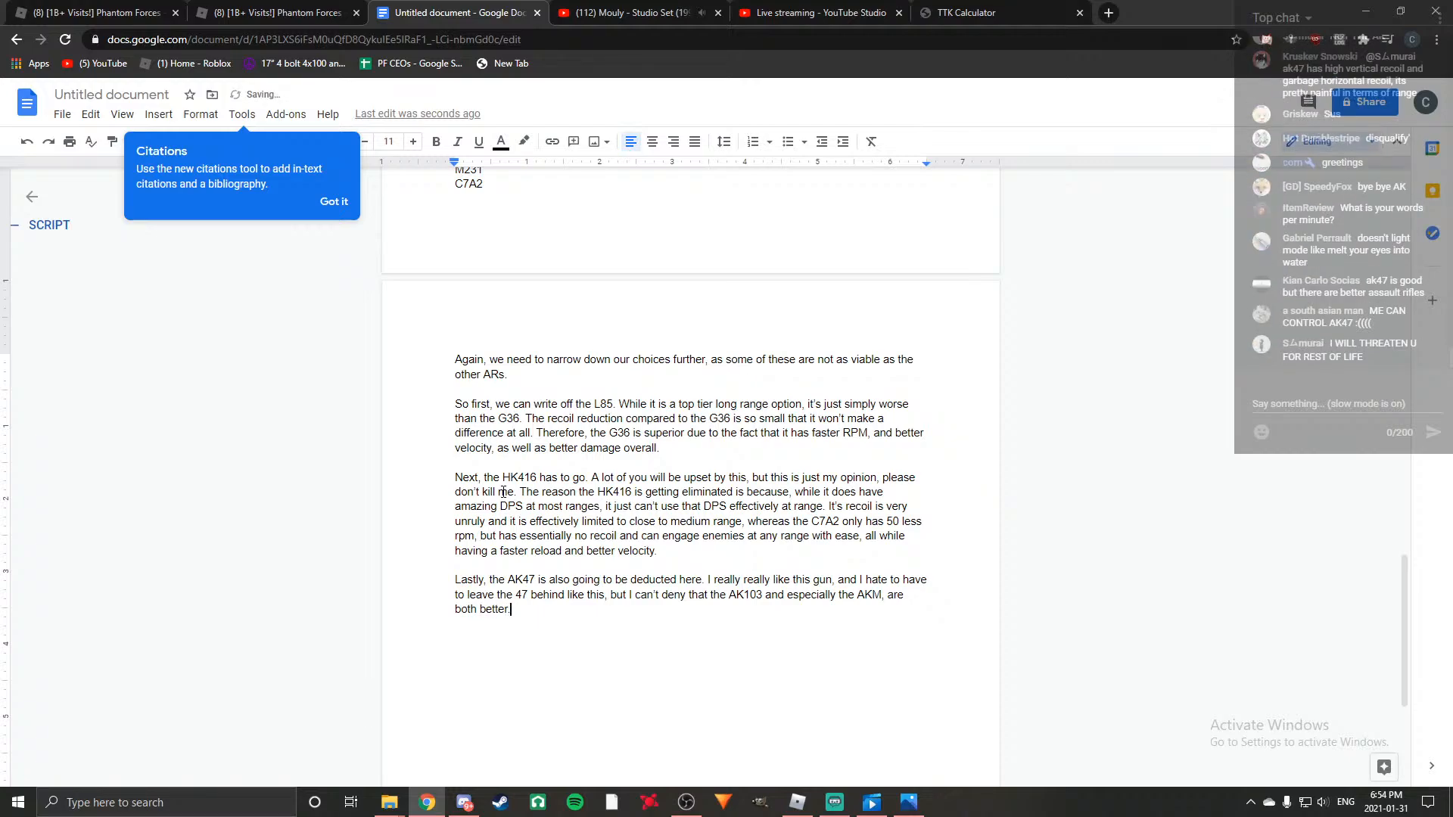
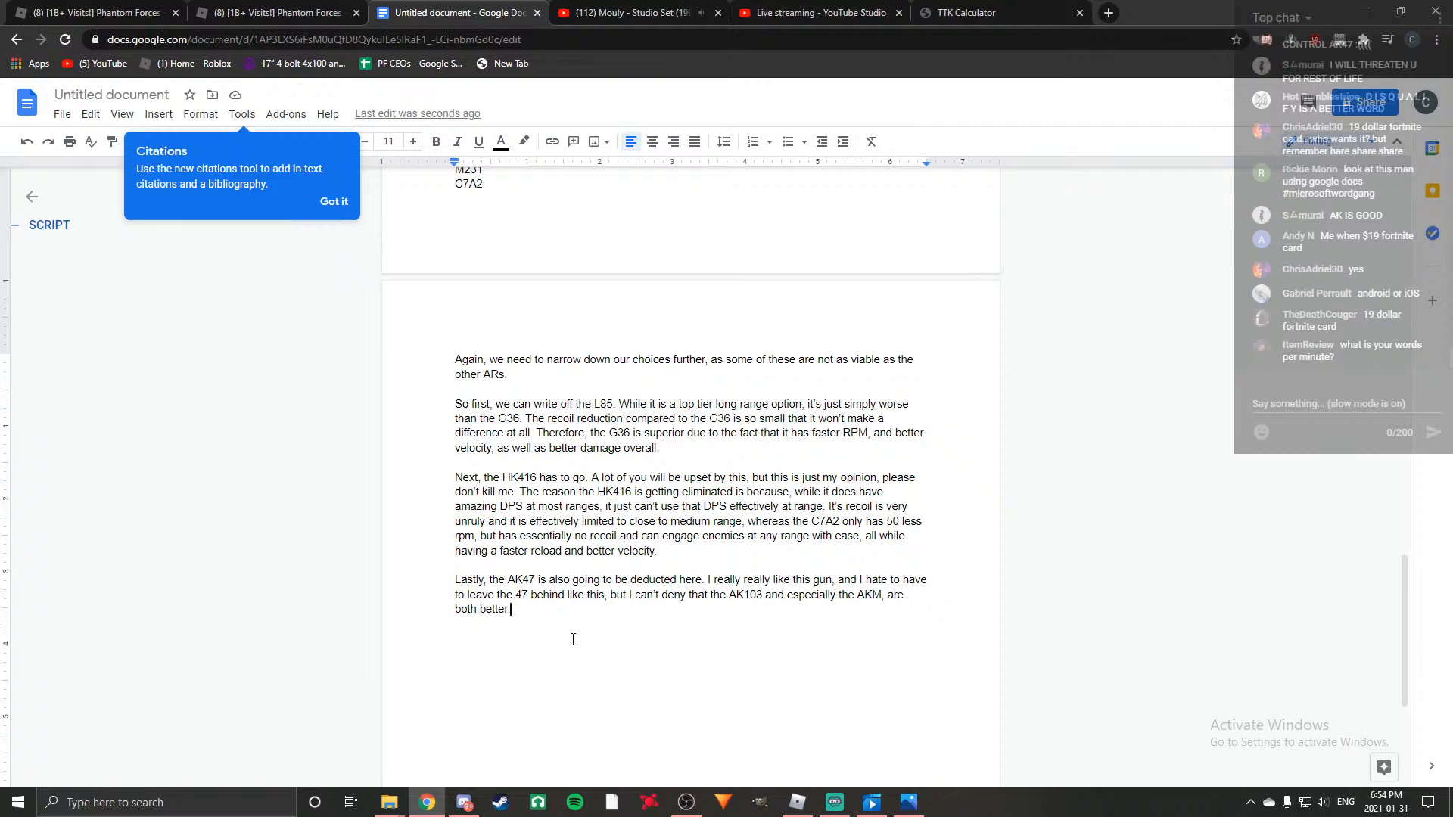
Add the test line "Hello I am making a video about assault riflers and which onen is the best one to use" below the AK47 paragraph.
key(Return)
key(Return)
key(Return)
text(Hel)
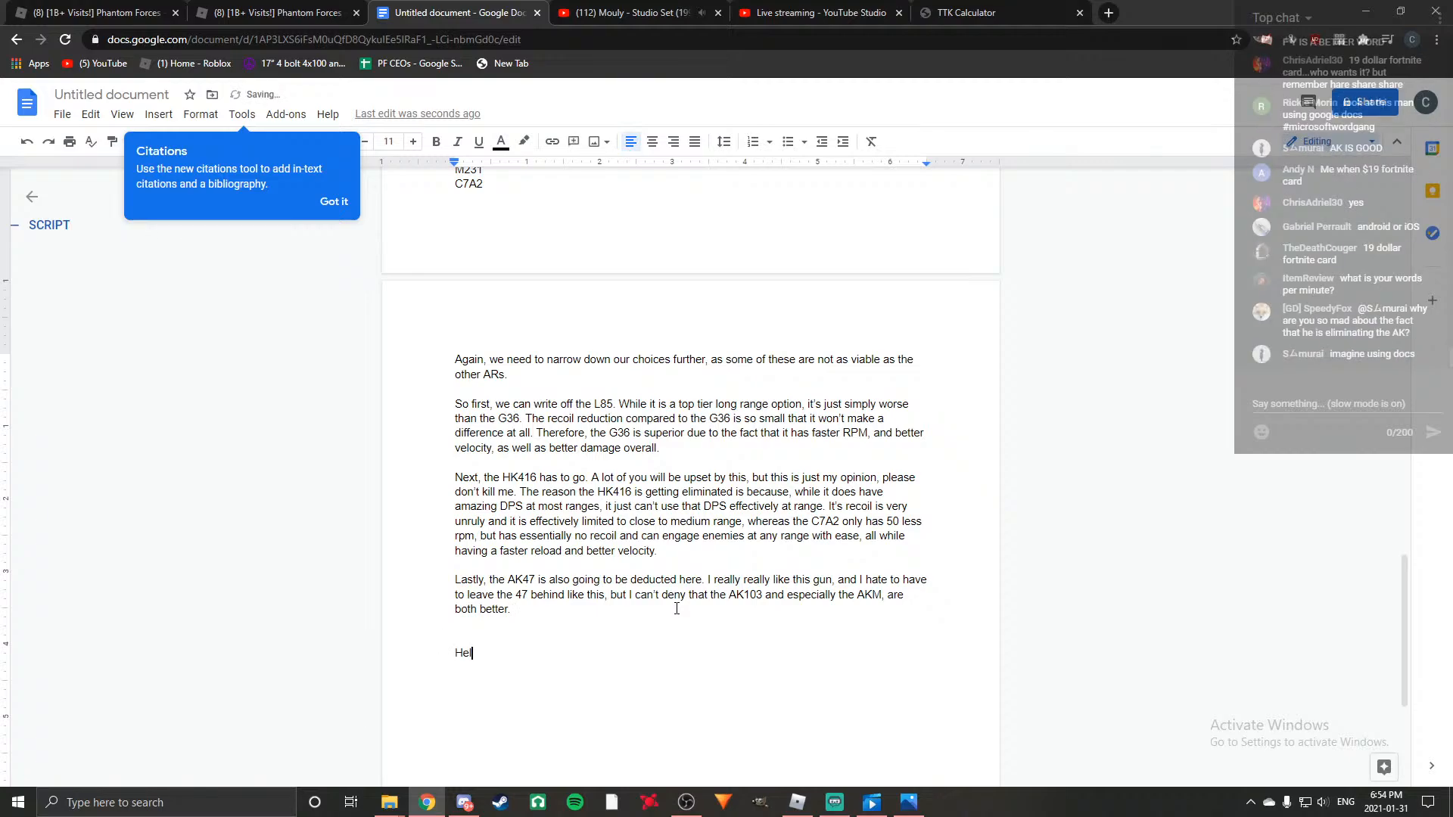
text(lo I am making a)
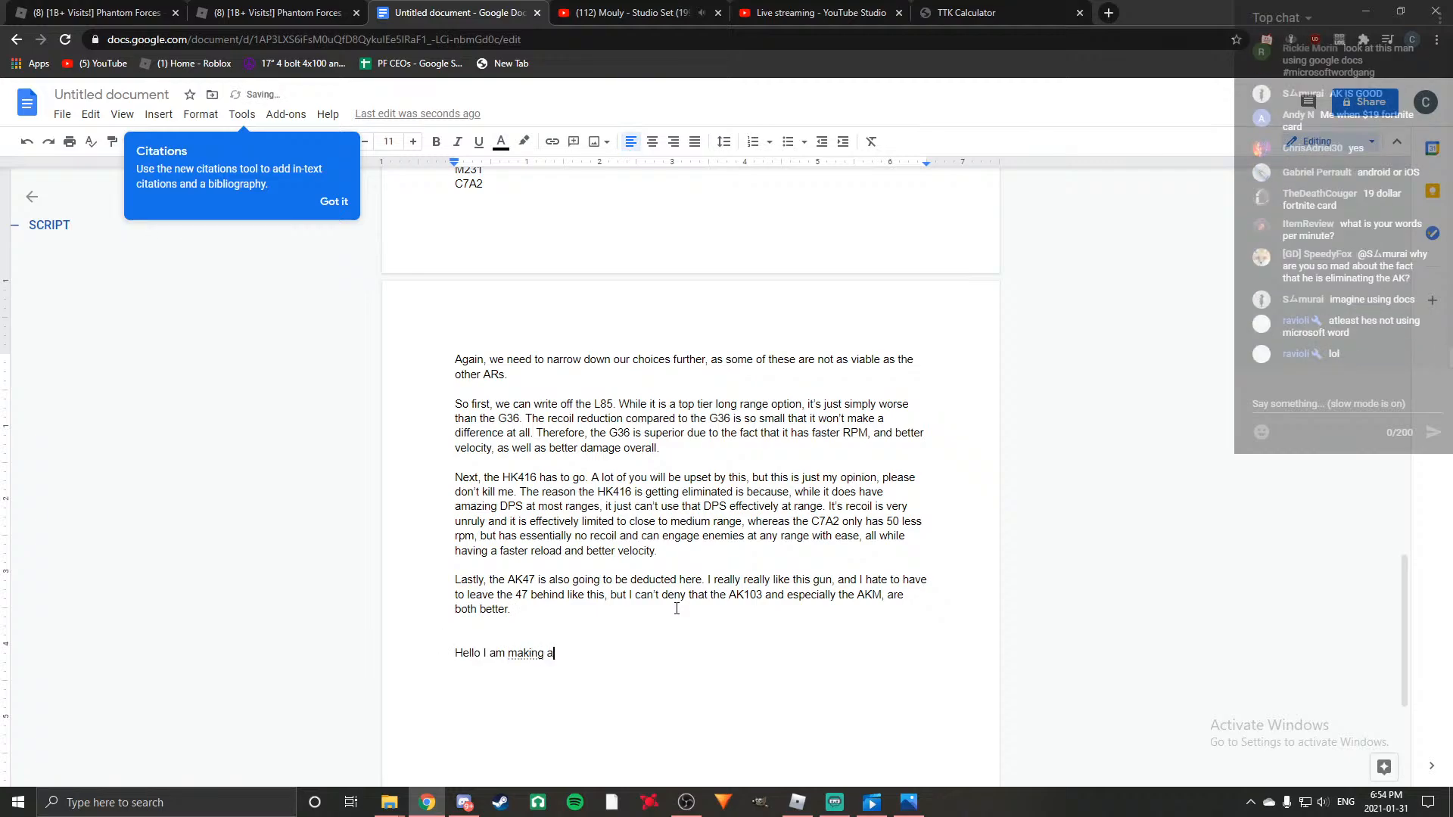
text( video anout assault riflers a)
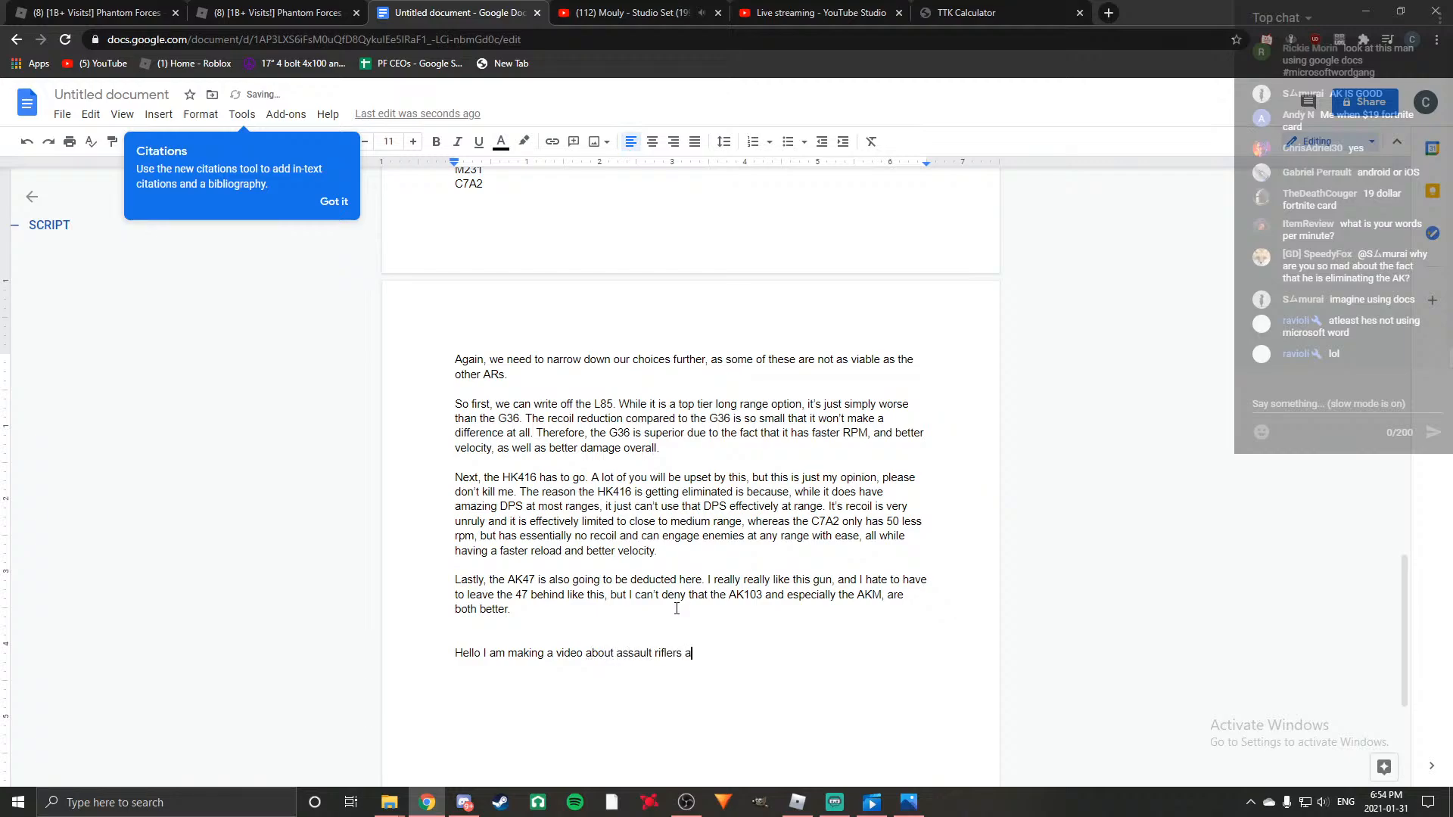
text(nd which onen is the best one to use depending one)
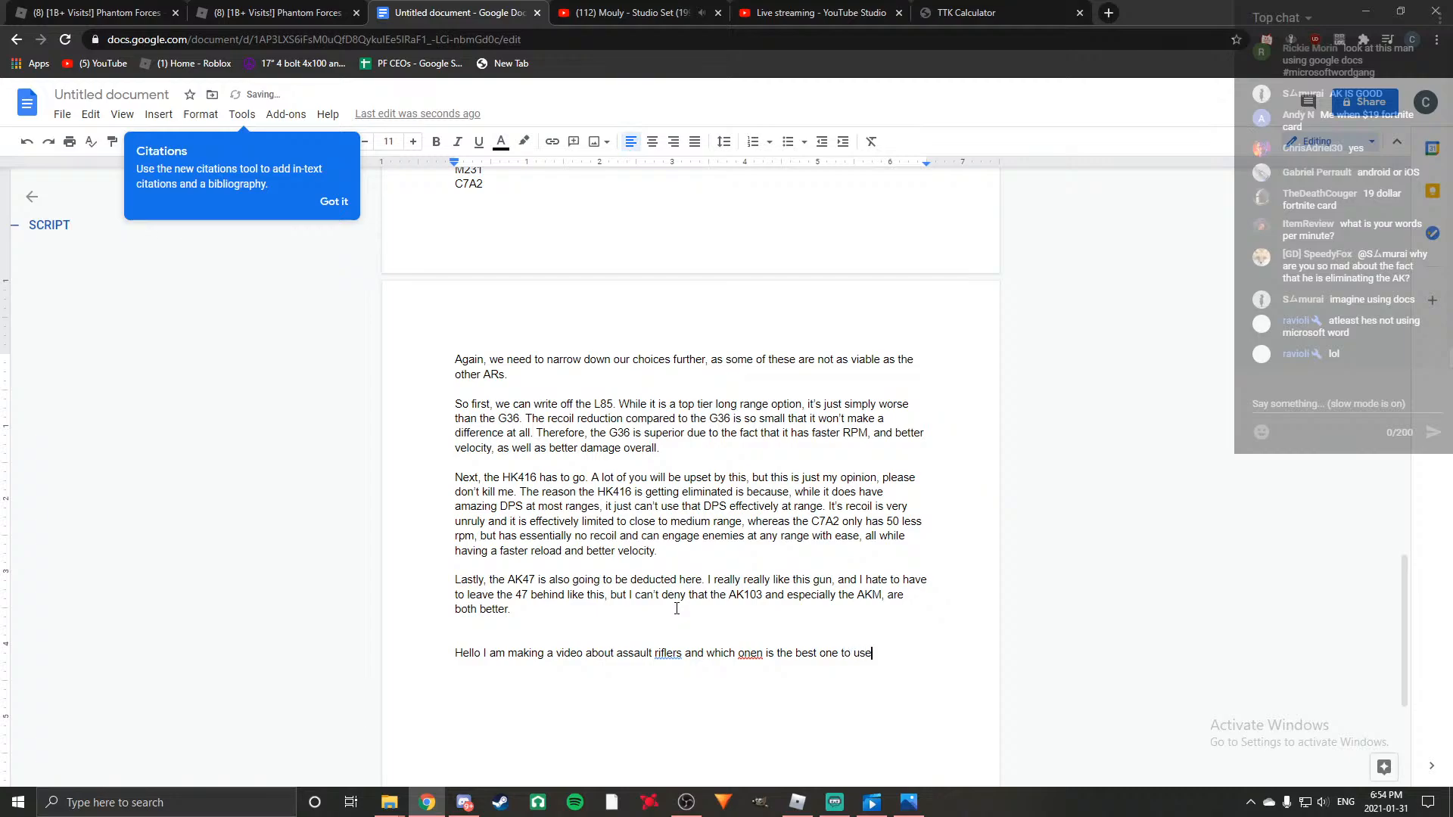
Delete the whole test line about making an assault rifle video.
key(BackSpace)
key(BackSpace)
key(BackSpace)
key(BackSpace)
key(BackSpace)
key(BackSpace)
key(BackSpace)
key(BackSpace)
key(BackSpace)
key(BackSpace)
key(BackSpace)
key(BackSpace)
key(BackSpace)
key(BackSpace)
key(BackSpace)
key(BackSpace)
key(BackSpace)
key(BackSpace)
key(BackSpace)
key(BackSpace)
key(BackSpace)
key(BackSpace)
key(BackSpace)
key(BackSpace)
key(BackSpace)
key(BackSpace)
key(BackSpace)
key(BackSpace)
key(BackSpace)
key(BackSpace)
key(BackSpace)
key(BackSpace)
key(BackSpace)
key(BackSpace)
key(BackSpace)
key(BackSpace)
key(BackSpace)
key(BackSpace)
key(BackSpace)
key(BackSpace)
key(BackSpace)
key(BackSpace)
key(BackSpace)
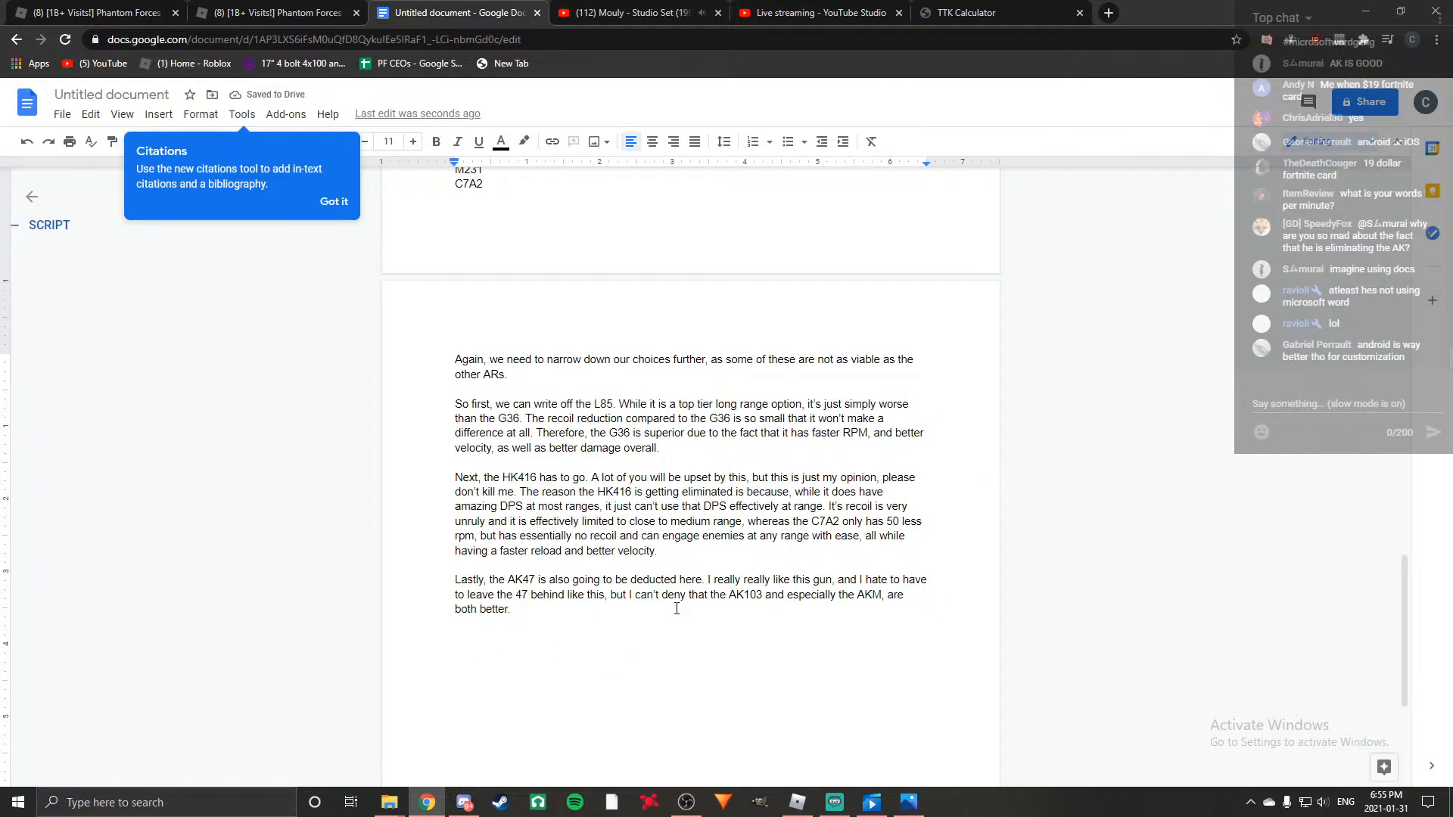
Write a throwaway channel introduction below the AK47 paragraph, mentioning gaming videos and other content, plus a joking subscribe threat involving a Type 88 LMG.
text(Hello, my name is Pa)
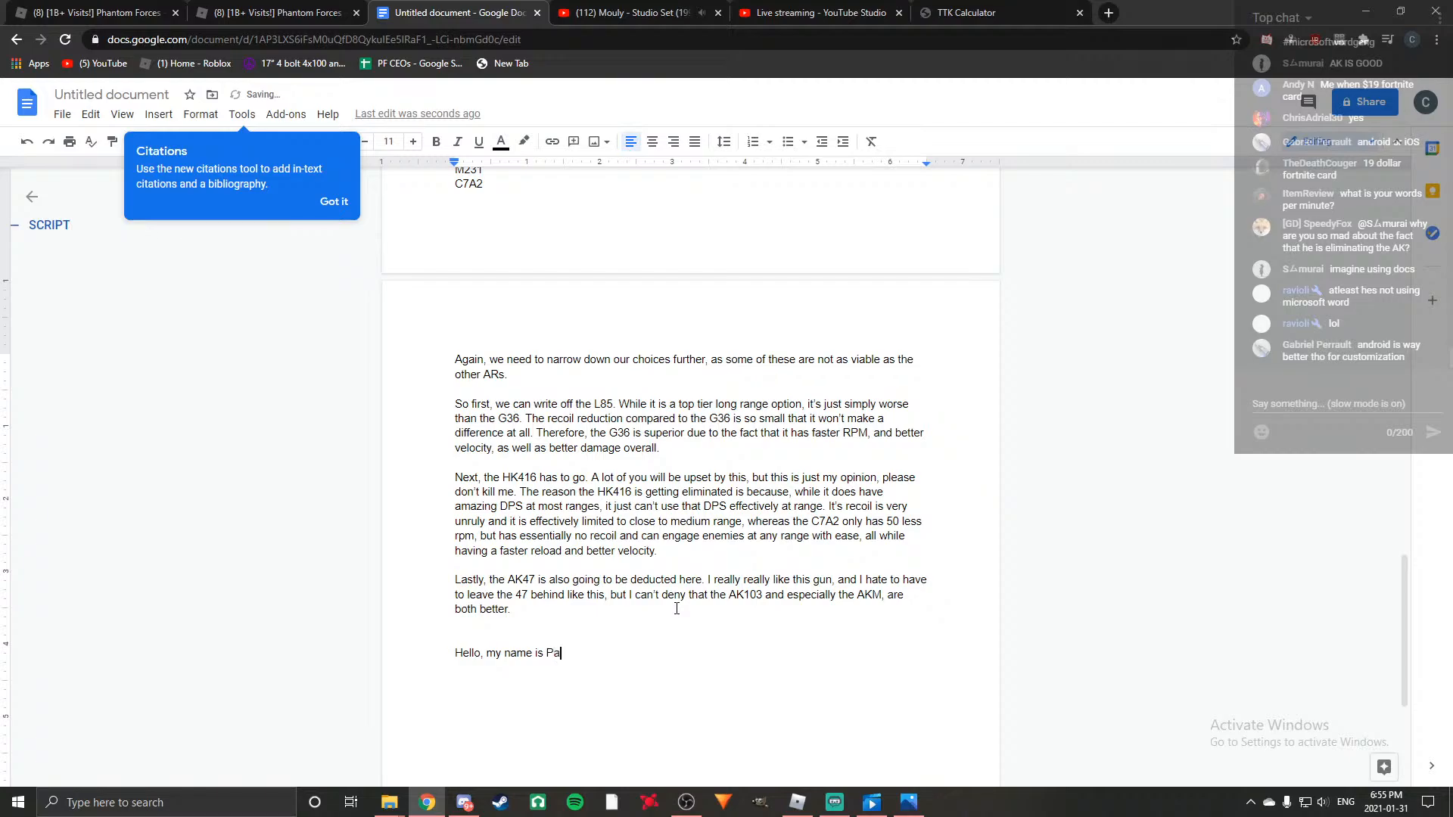
text(jamaPF. This is my youtub)
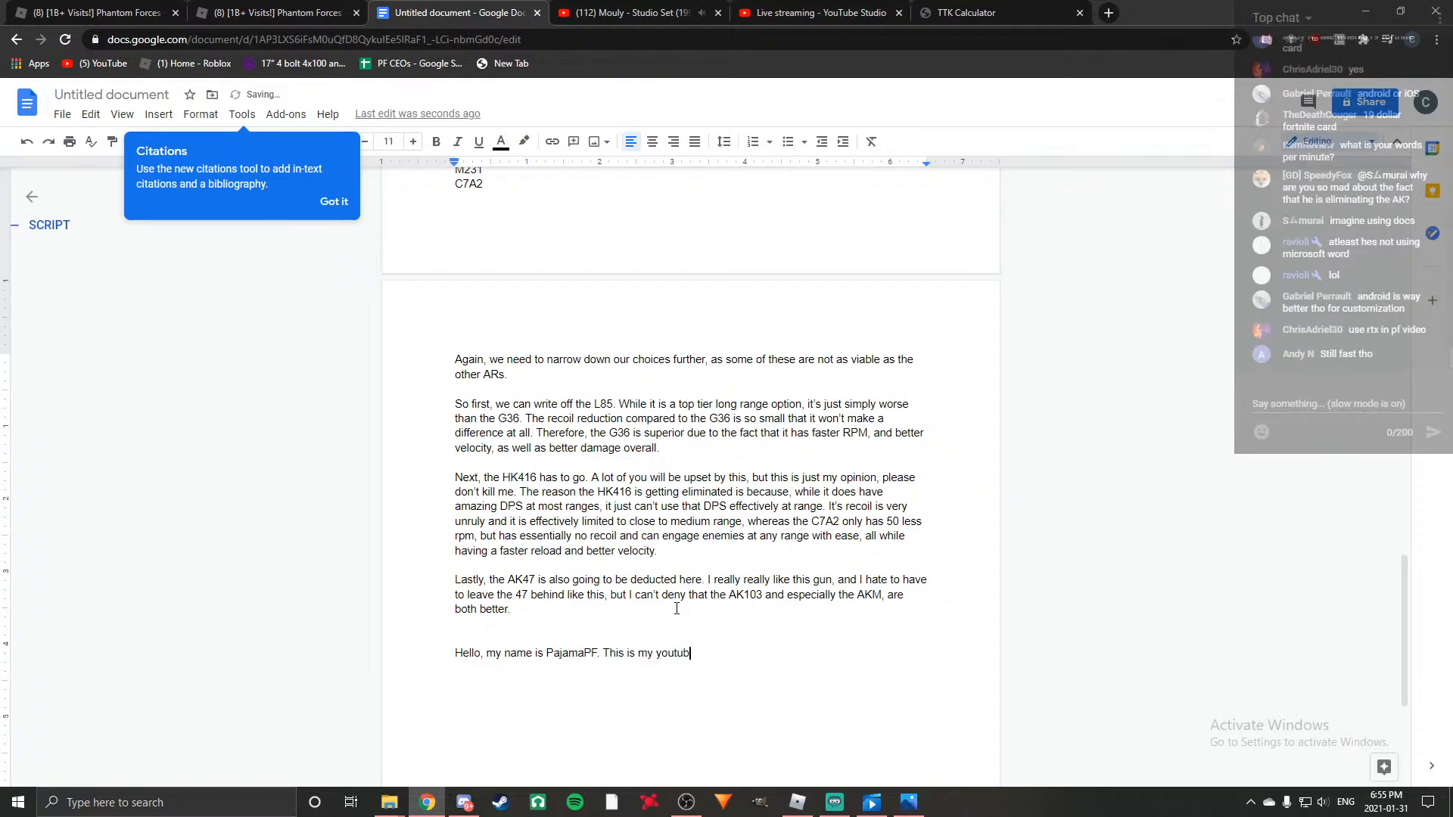
text(hannel, where I make gaming videos, and o)
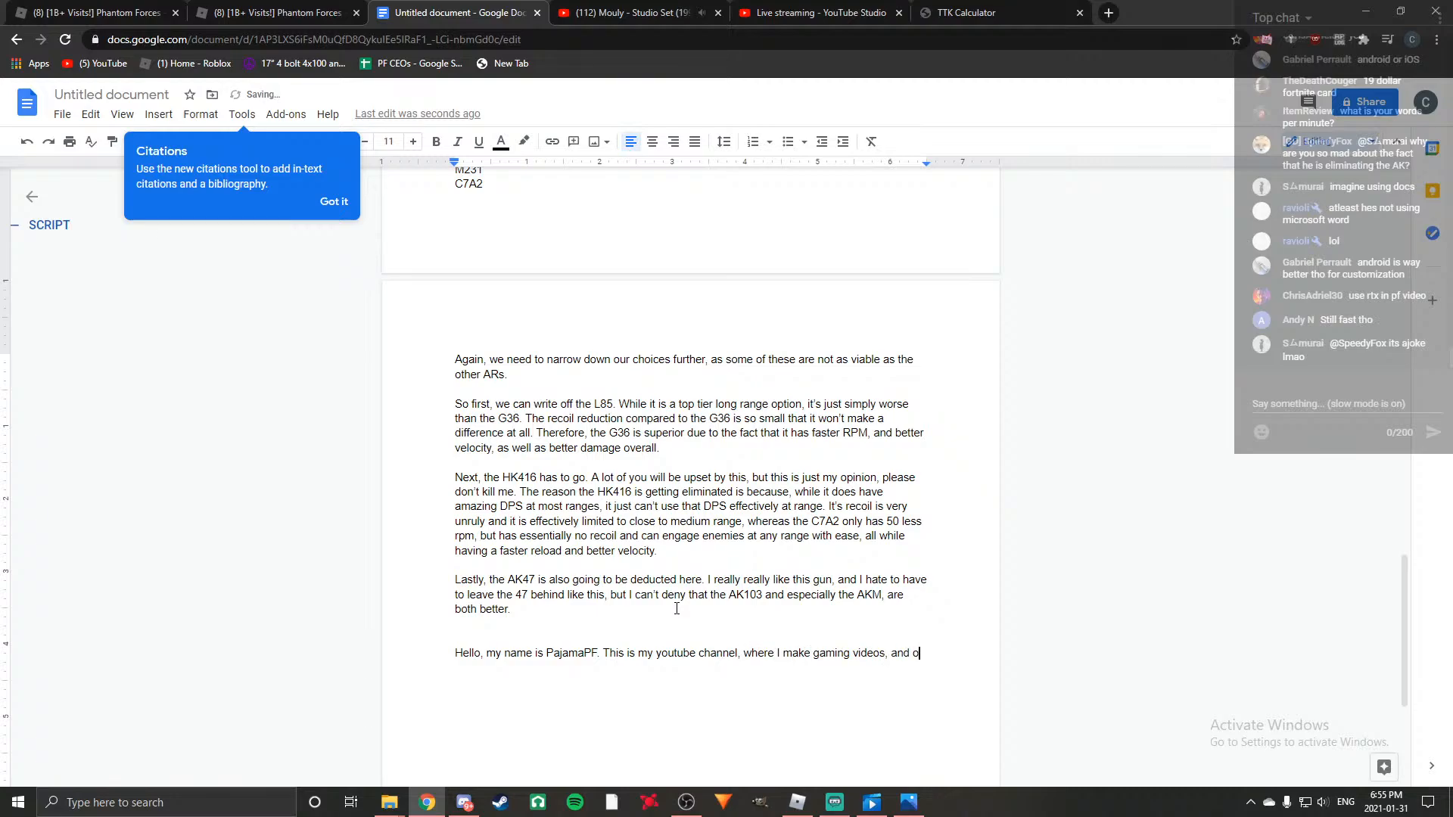
text(content. Pleast subscribe or I will come)
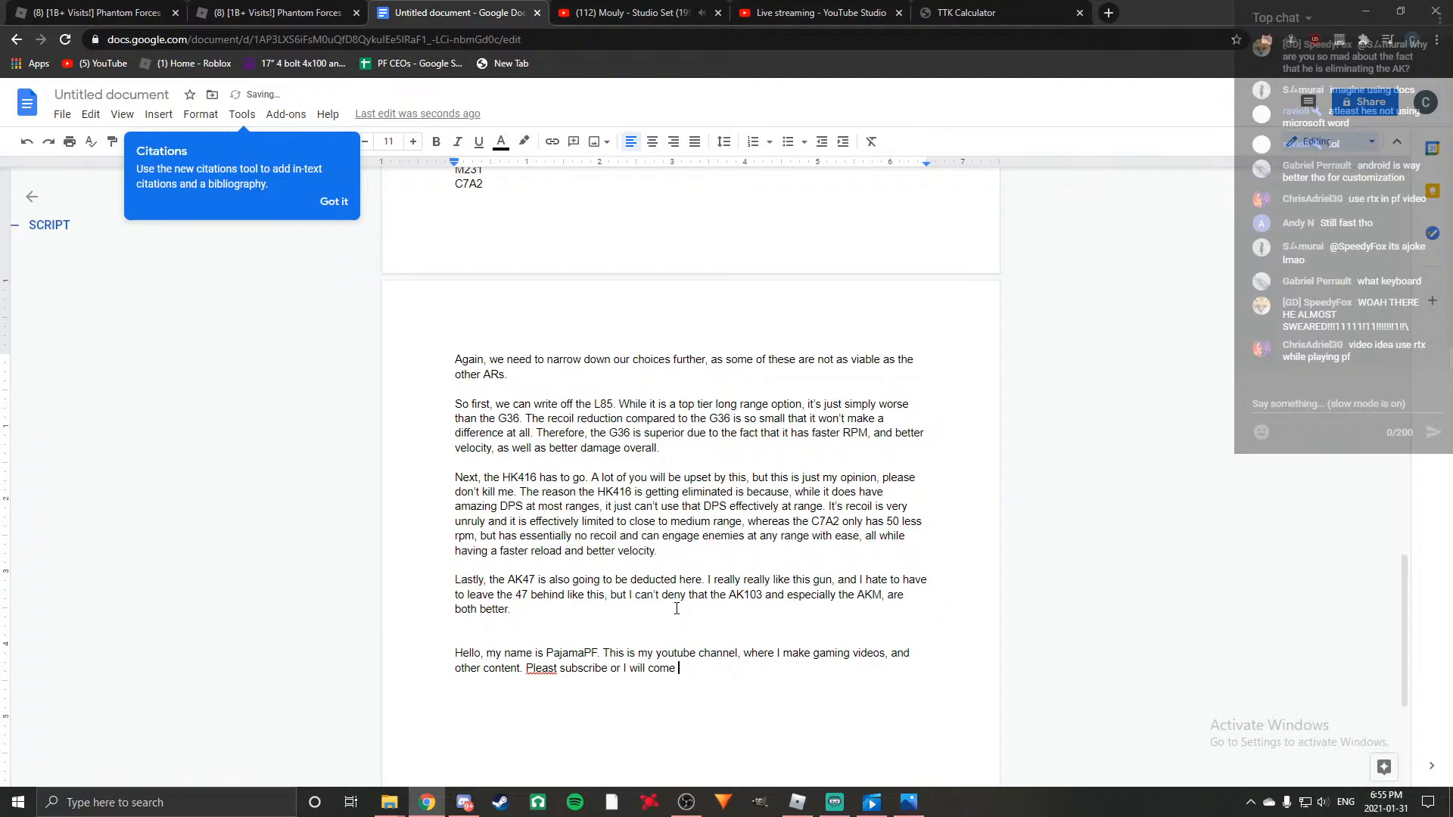
text(withA Type 88 LMG and spra)
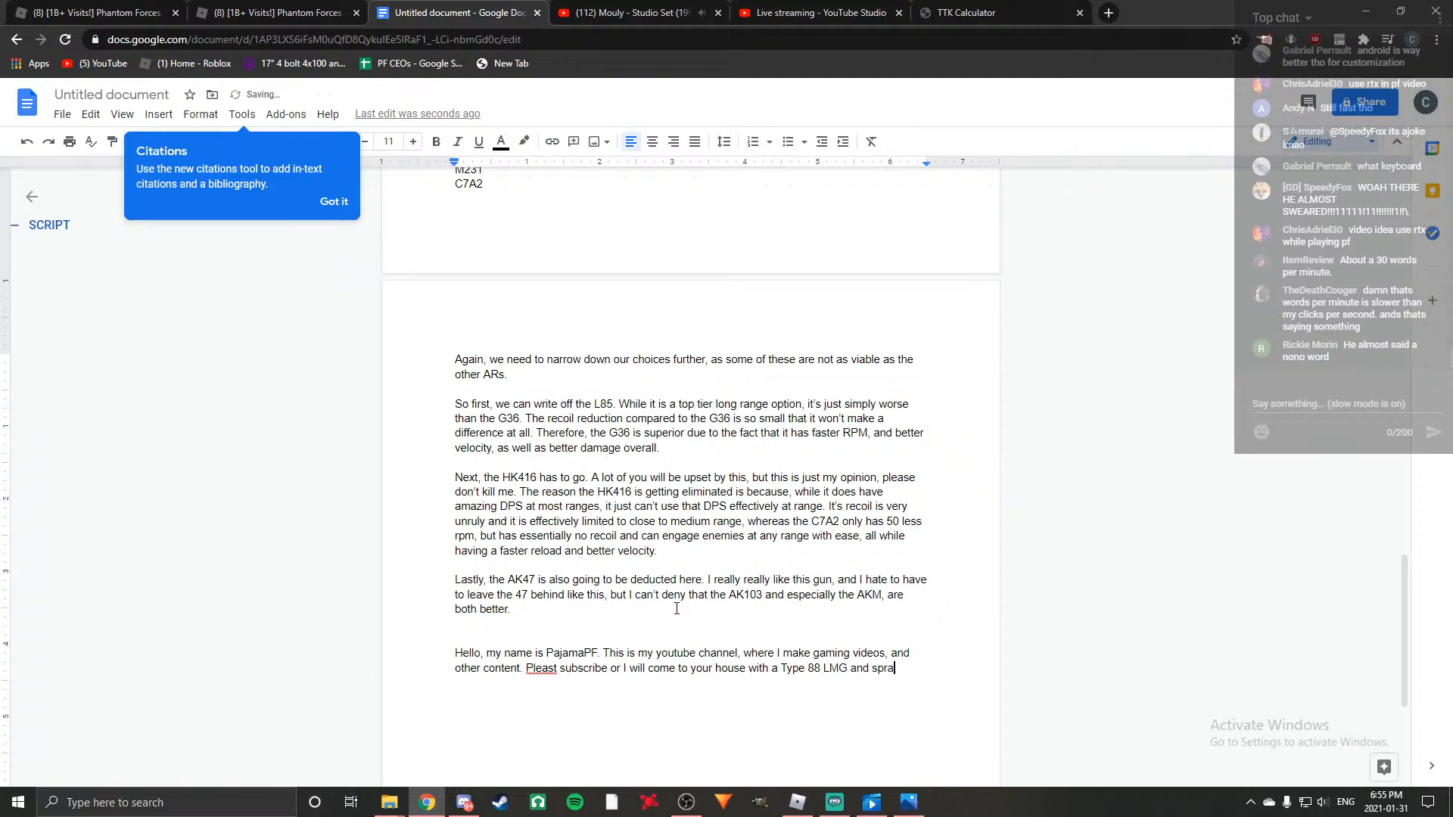
text(like)
Delete the throwaway channel introduction and the blank lines after "both better.".
key(BackSpace)
key(BackSpace)
key(BackSpace)
key(BackSpace)
key(BackSpace)
key(BackSpace)
key(BackSpace)
key(BackSpace)
key(BackSpace)
key(BackSpace)
key(BackSpace)
key(BackSpace)
key(BackSpace)
key(BackSpace)
key(BackSpace)
key(BackSpace)
key(BackSpace)
key(BackSpace)
key(BackSpace)
key(BackSpace)
key(BackSpace)
key(BackSpace)
key(BackSpace)
key(BackSpace)
key(BackSpace)
key(BackSpace)
key(BackSpace)
key(BackSpace)
key(BackSpace)
key(BackSpace)
key(BackSpace)
key(BackSpace)
key(BackSpace)
key(BackSpace)
key(BackSpace)
key(BackSpace)
key(BackSpace)
key(BackSpace)
key(BackSpace)
key(BackSpace)
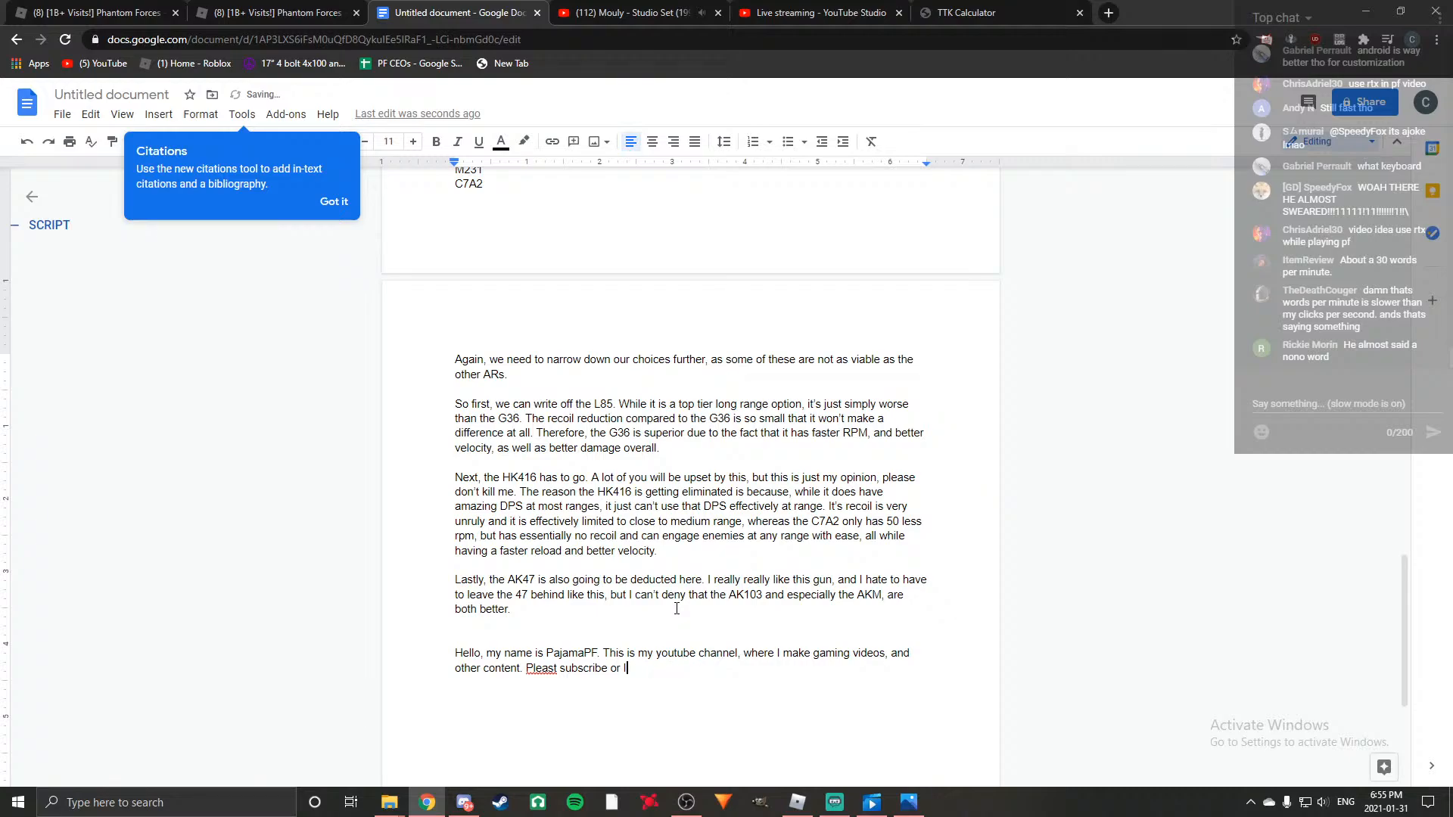
key(BackSpace)
key(BackSpace)
key(BackSpace)
key(BackSpace)
key(BackSpace)
key(BackSpace)
key(BackSpace)
key(BackSpace)
key(BackSpace)
key(BackSpace)
key(BackSpace)
key(BackSpace)
key(BackSpace)
key(BackSpace)
key(BackSpace)
key(BackSpace)
key(BackSpace)
key(BackSpace)
key(BackSpace)
key(BackSpace)
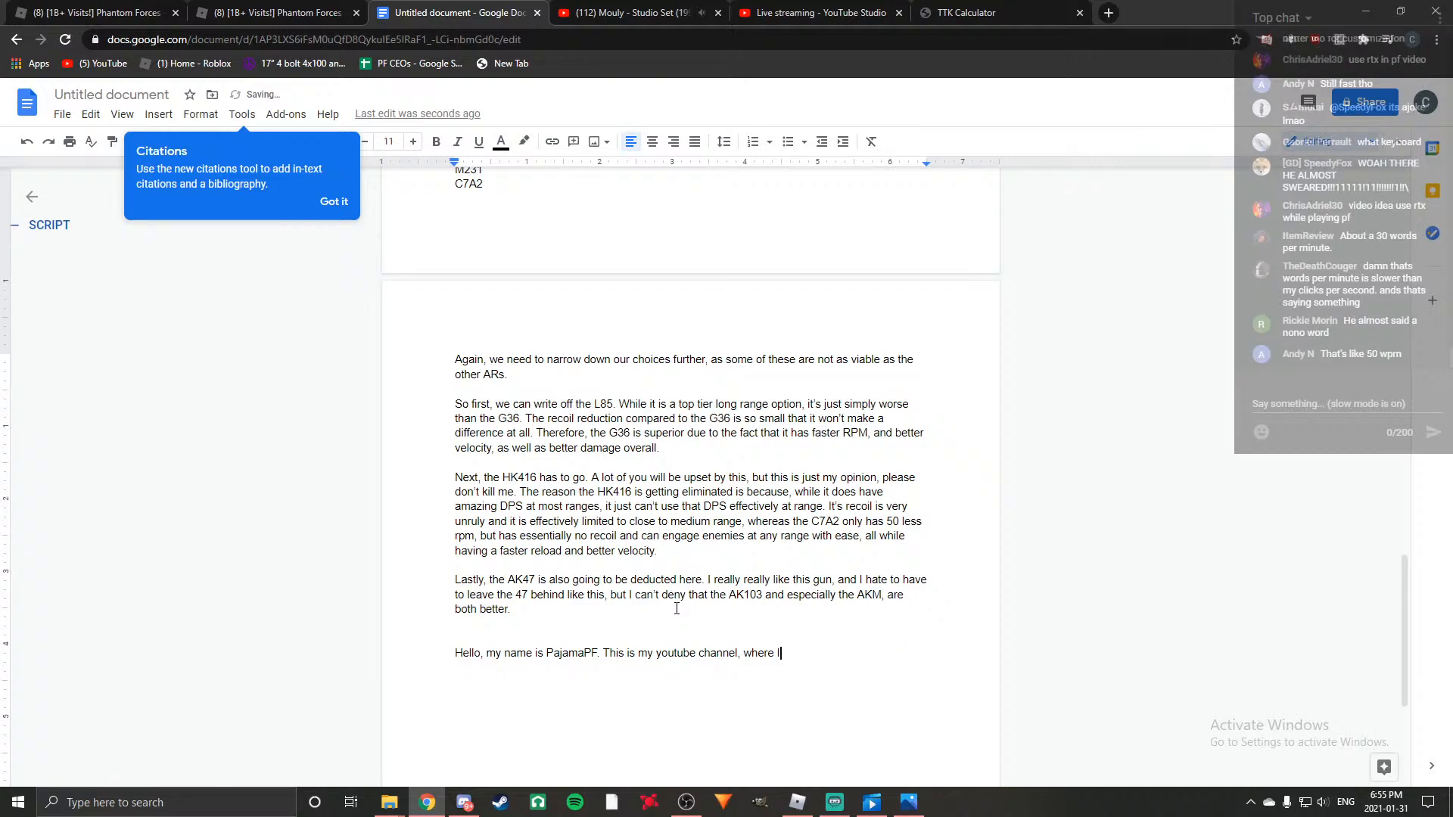
key(BackSpace)
key(BackSpace)
key(BackSpace)
key(BackSpace)
key(BackSpace)
key(BackSpace)
key(BackSpace)
key(BackSpace)
key(BackSpace)
key(BackSpace)
key(BackSpace)
key(BackSpace)
key(BackSpace)
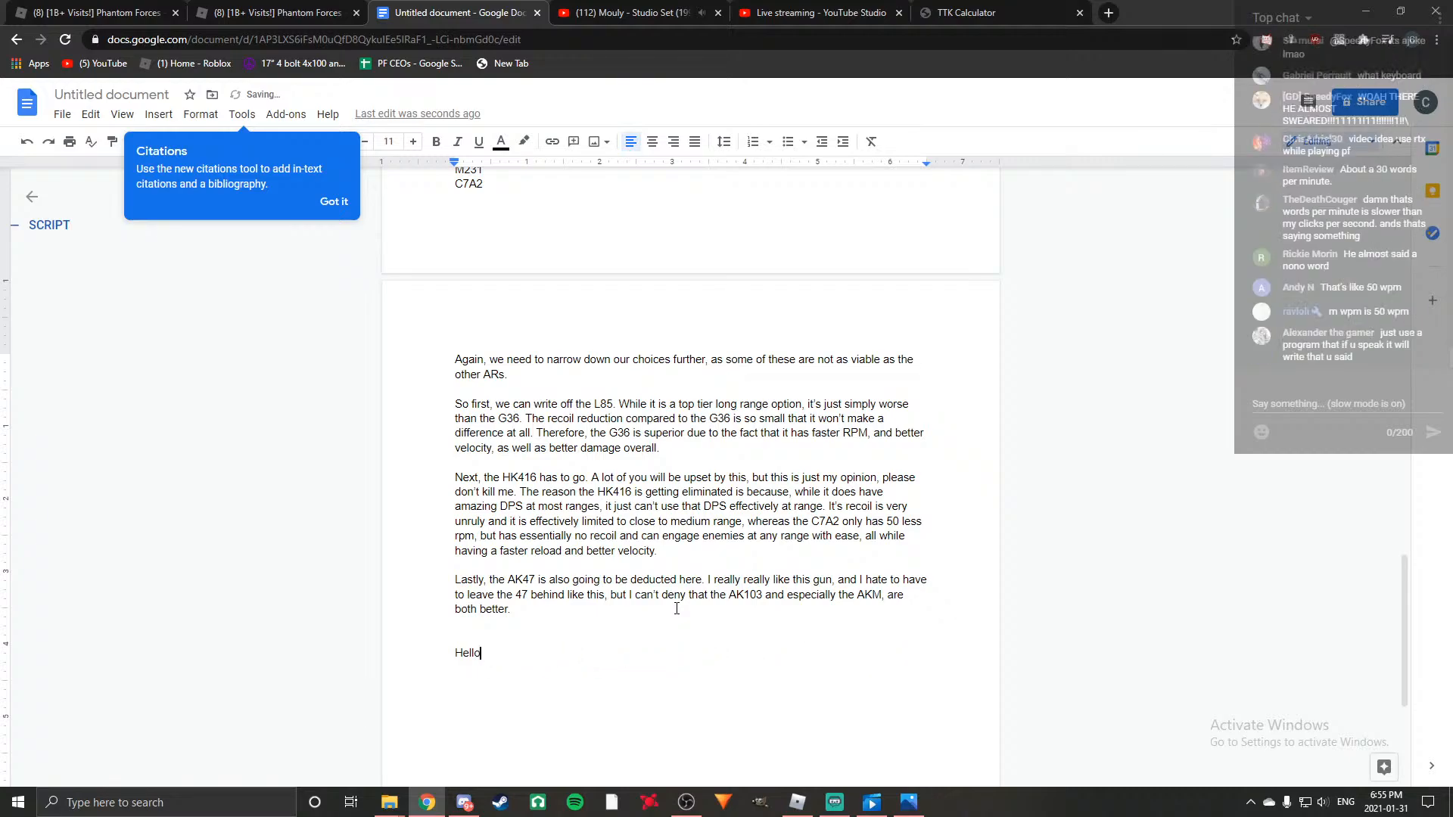
key(BackSpace)
key(BackSpace)
key(BackSpace)
key(BackSpace)
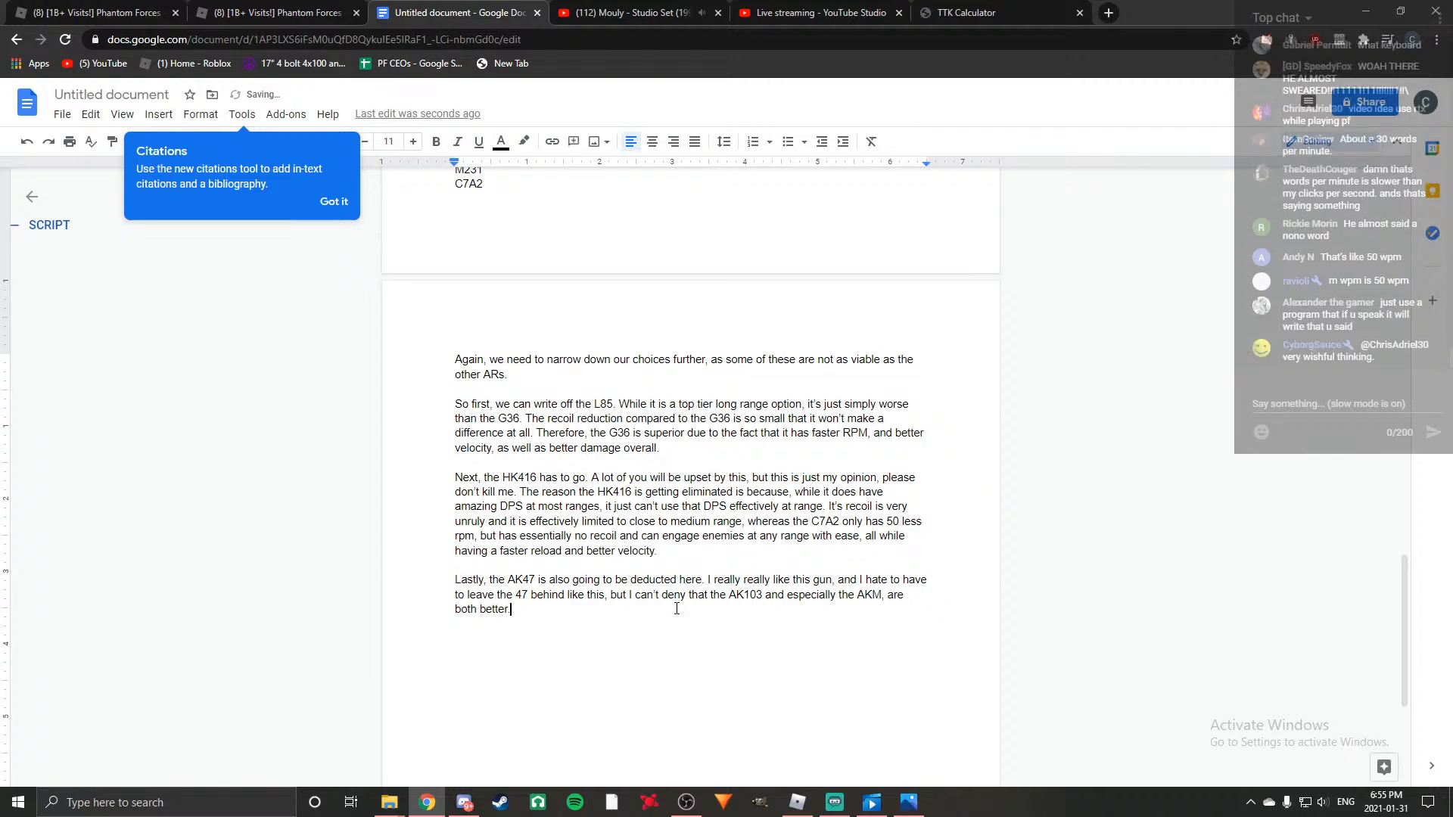
Search Google Images for "type 88 lmg" in a new browser tab.
click(1109, 13)
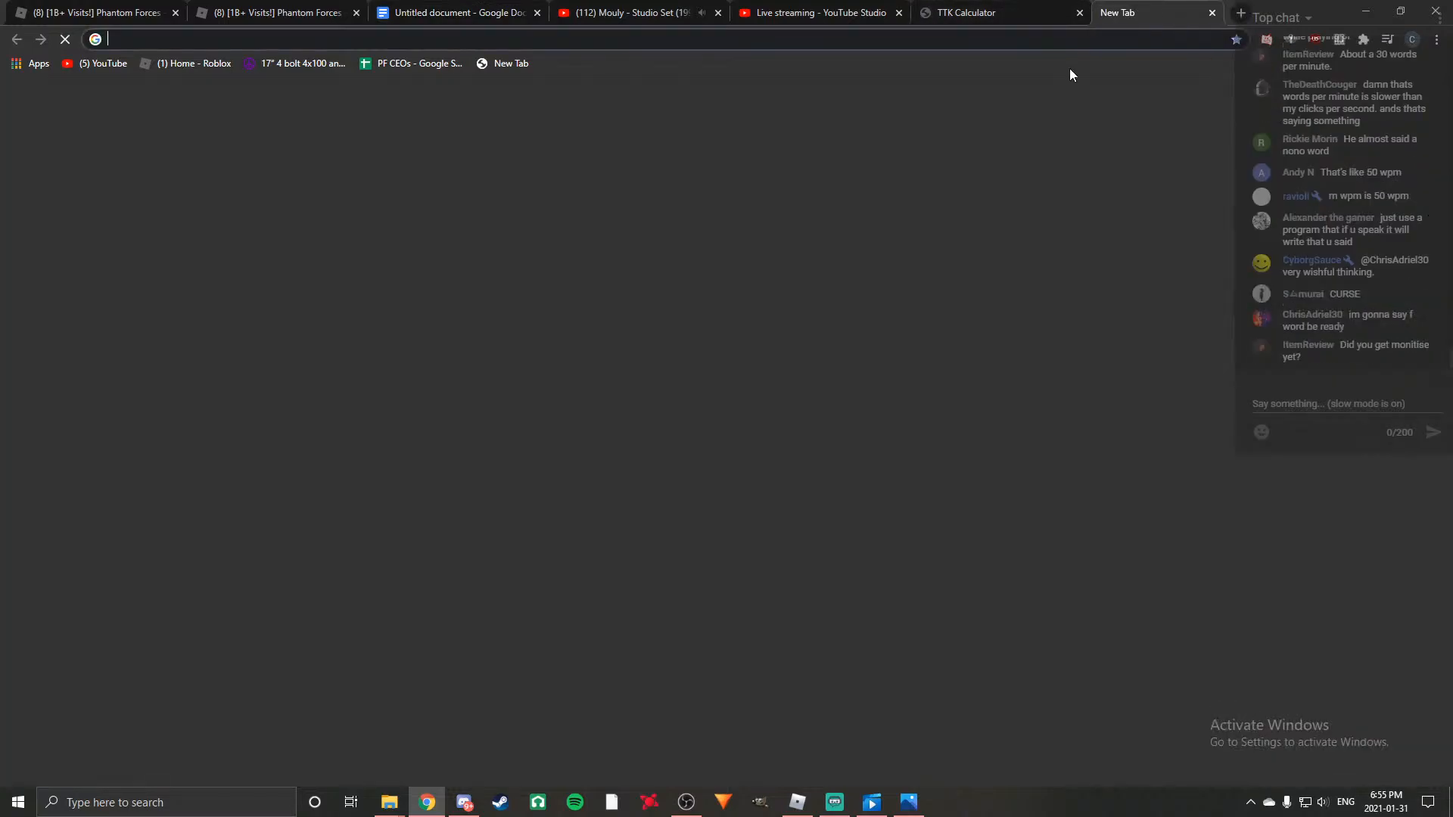
text(type 88 lmg)
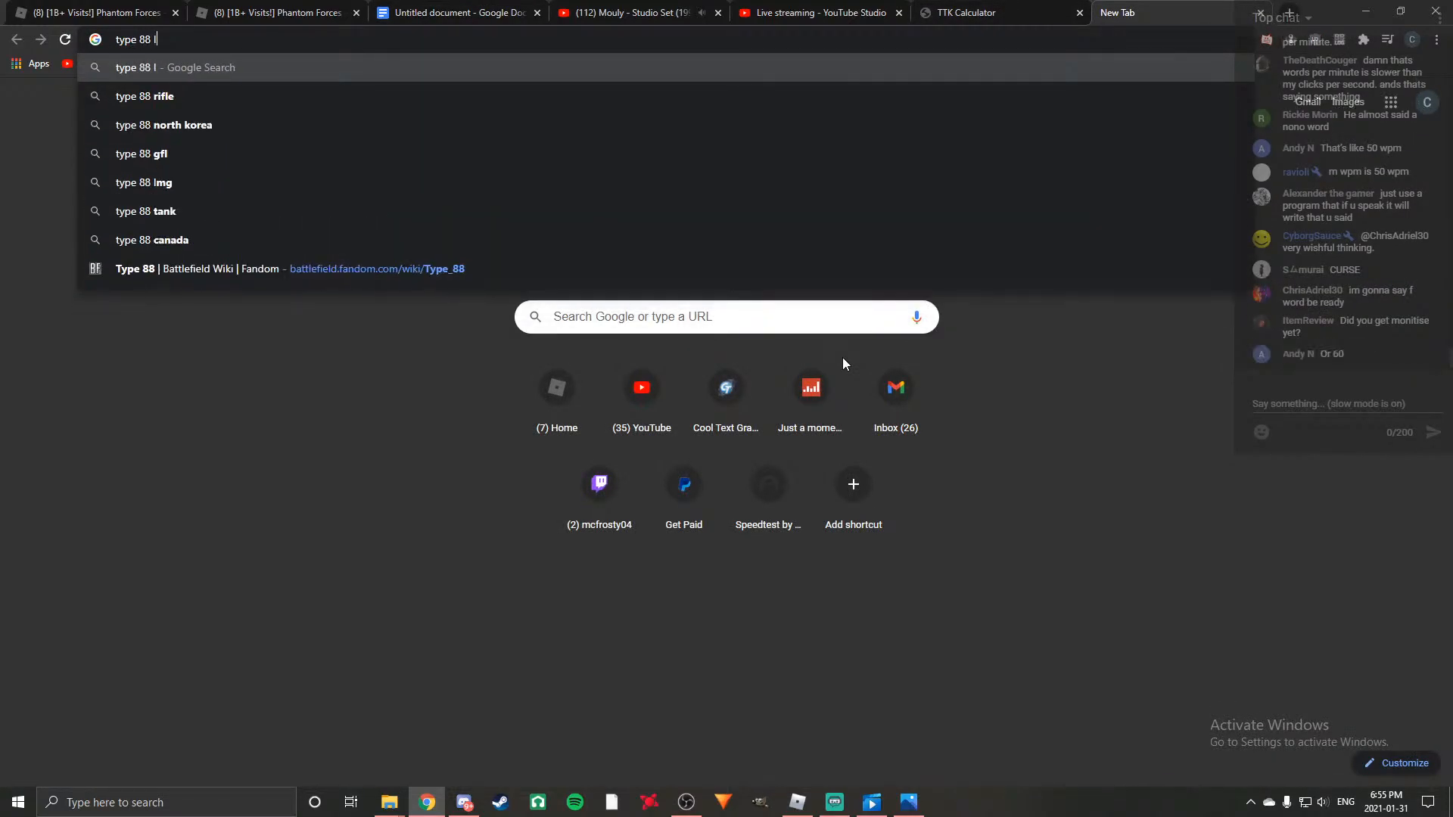
key(Return)
click(229, 161)
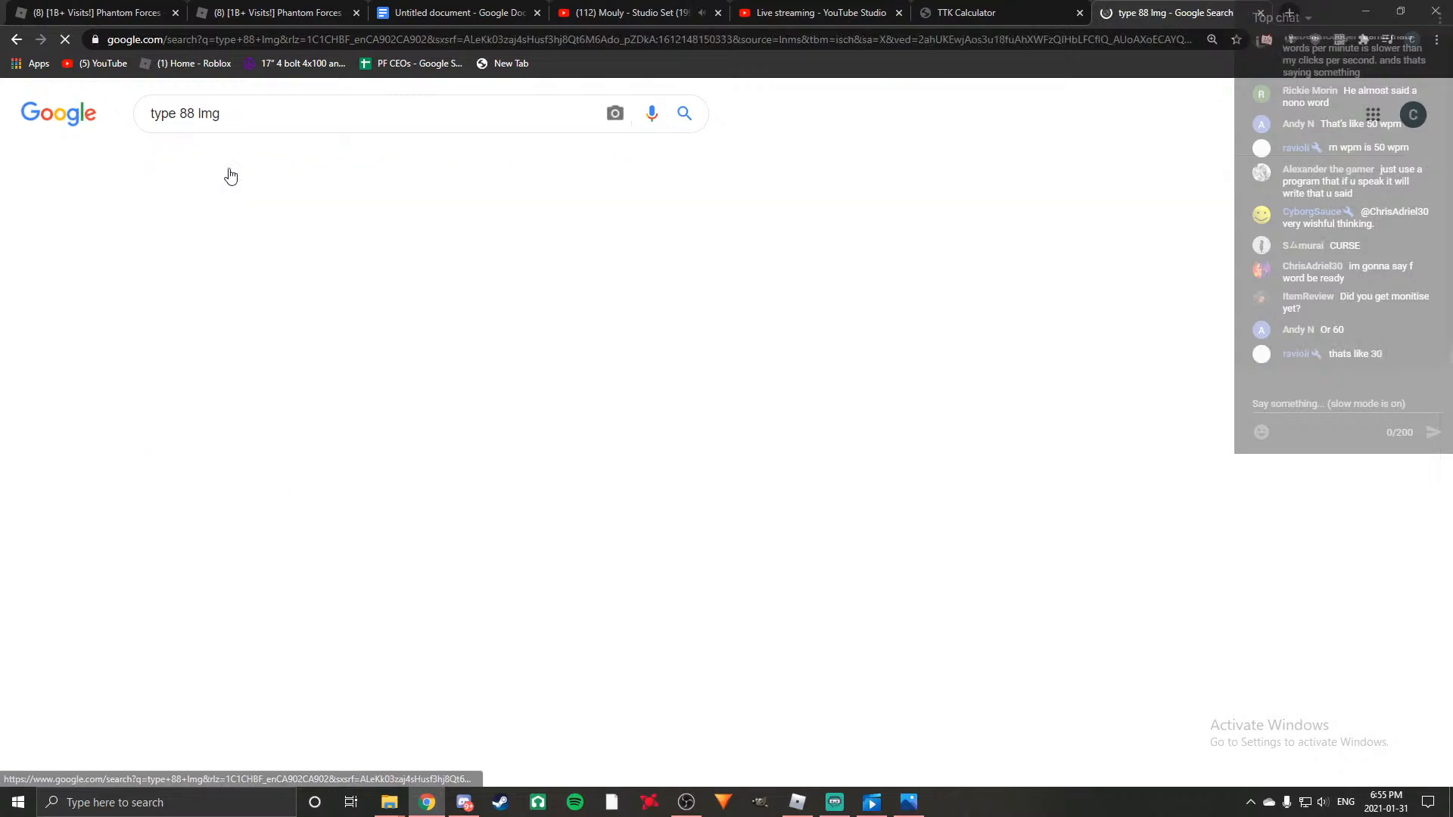
Preview the first two QJY-88 Battlefield Wiki pictures, and close the image search to return to the script document.
click(131, 355)
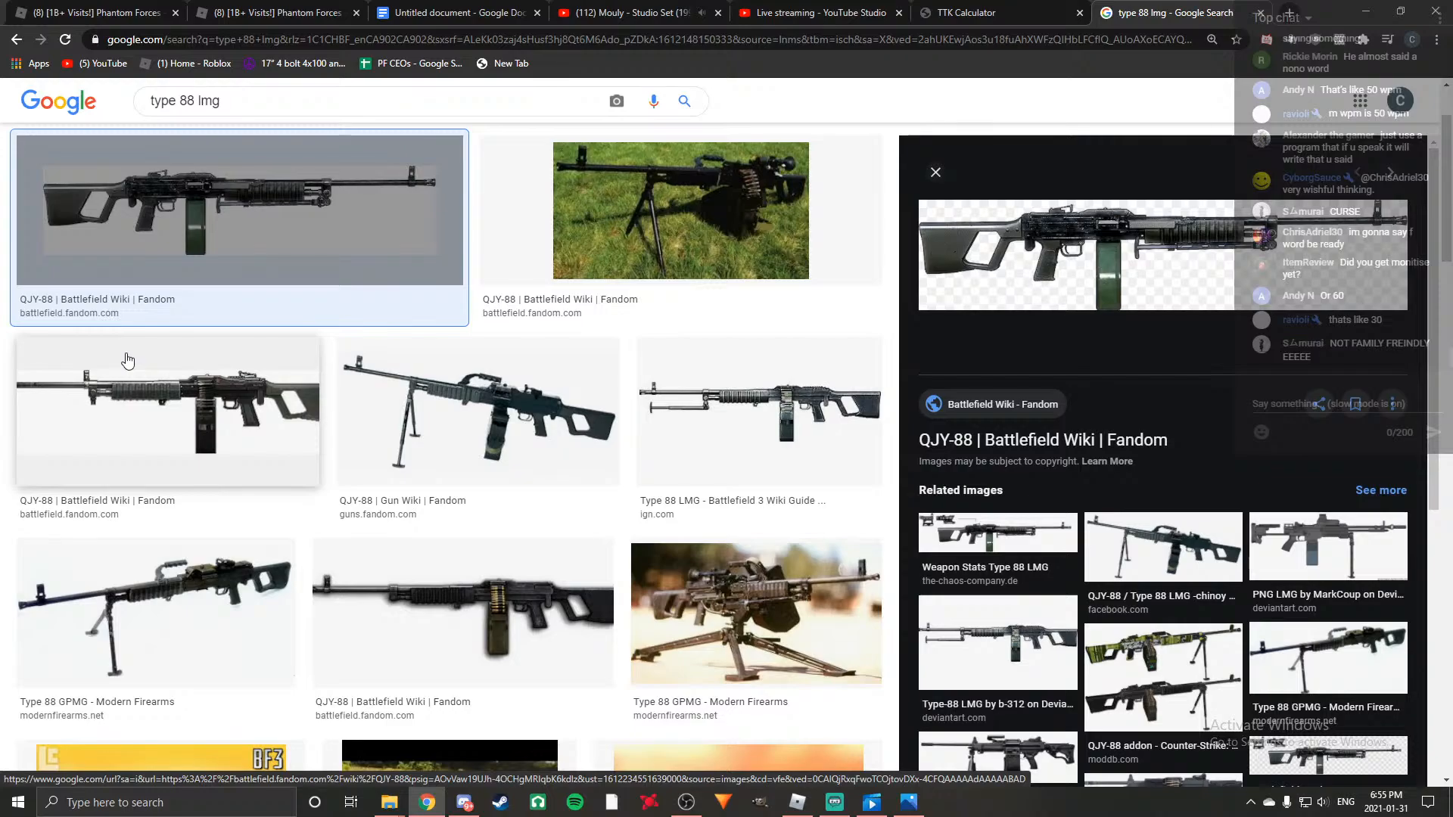
click(628, 246)
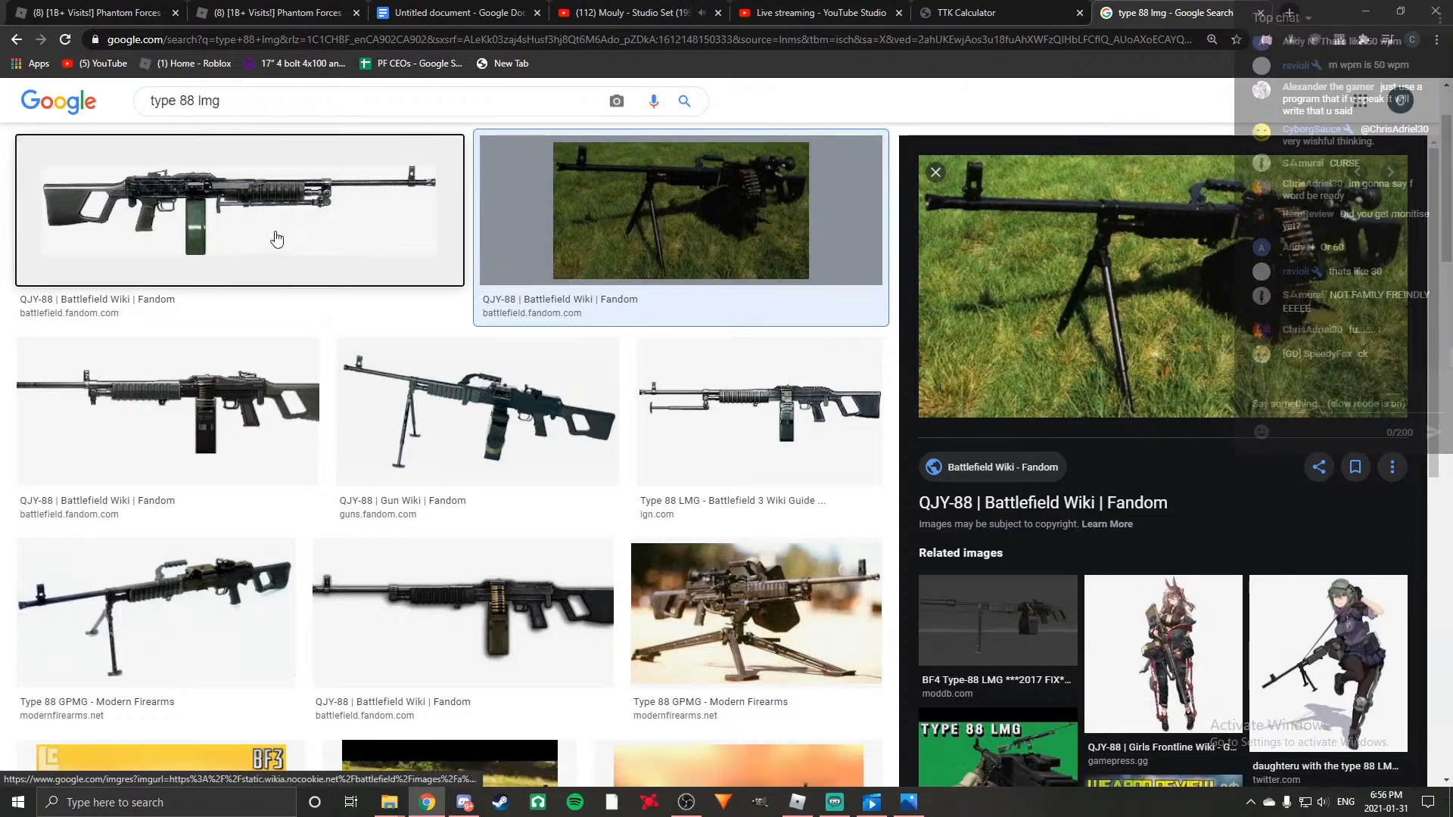
click(276, 237)
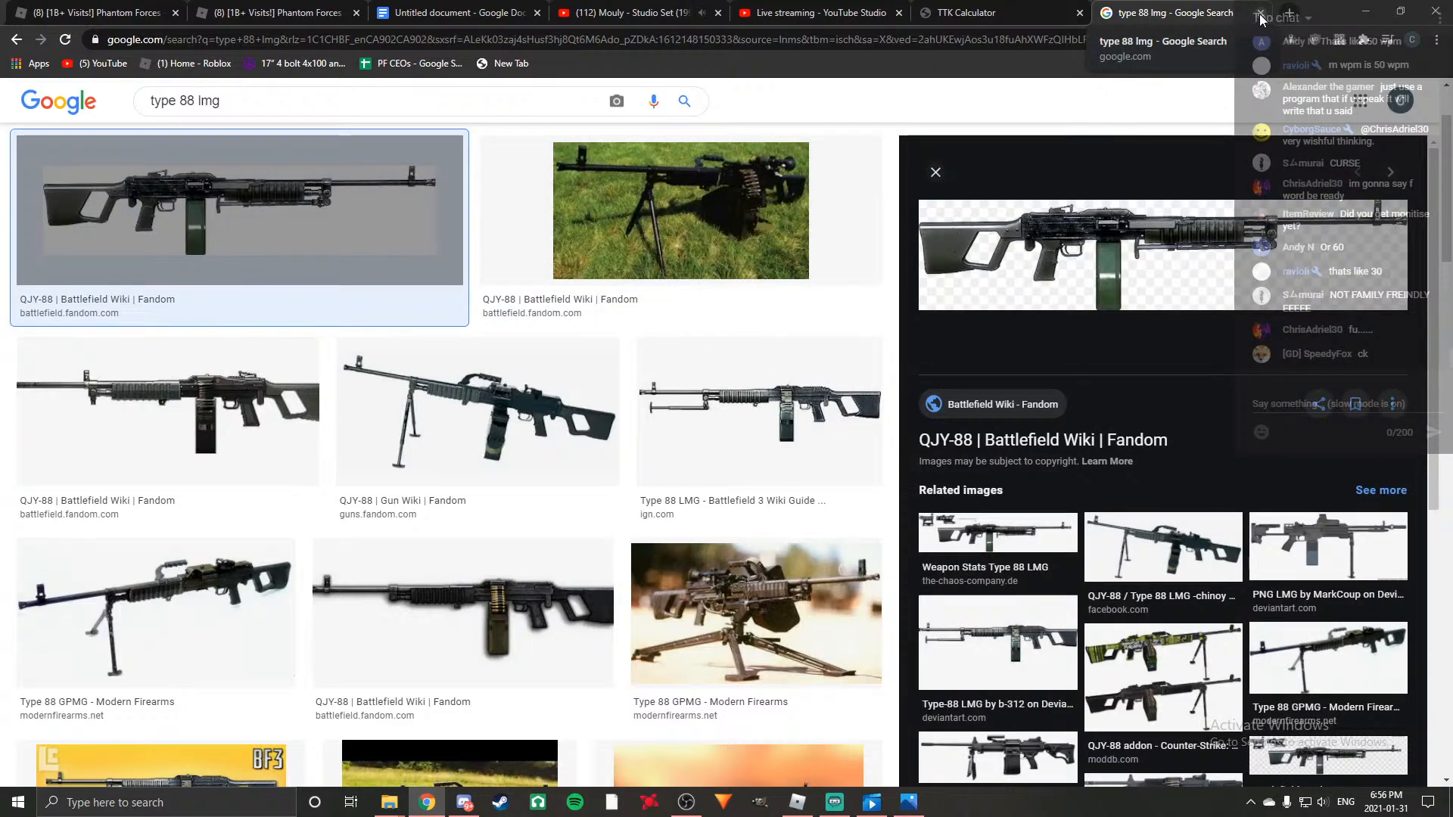
click(433, 13)
click(1260, 15)
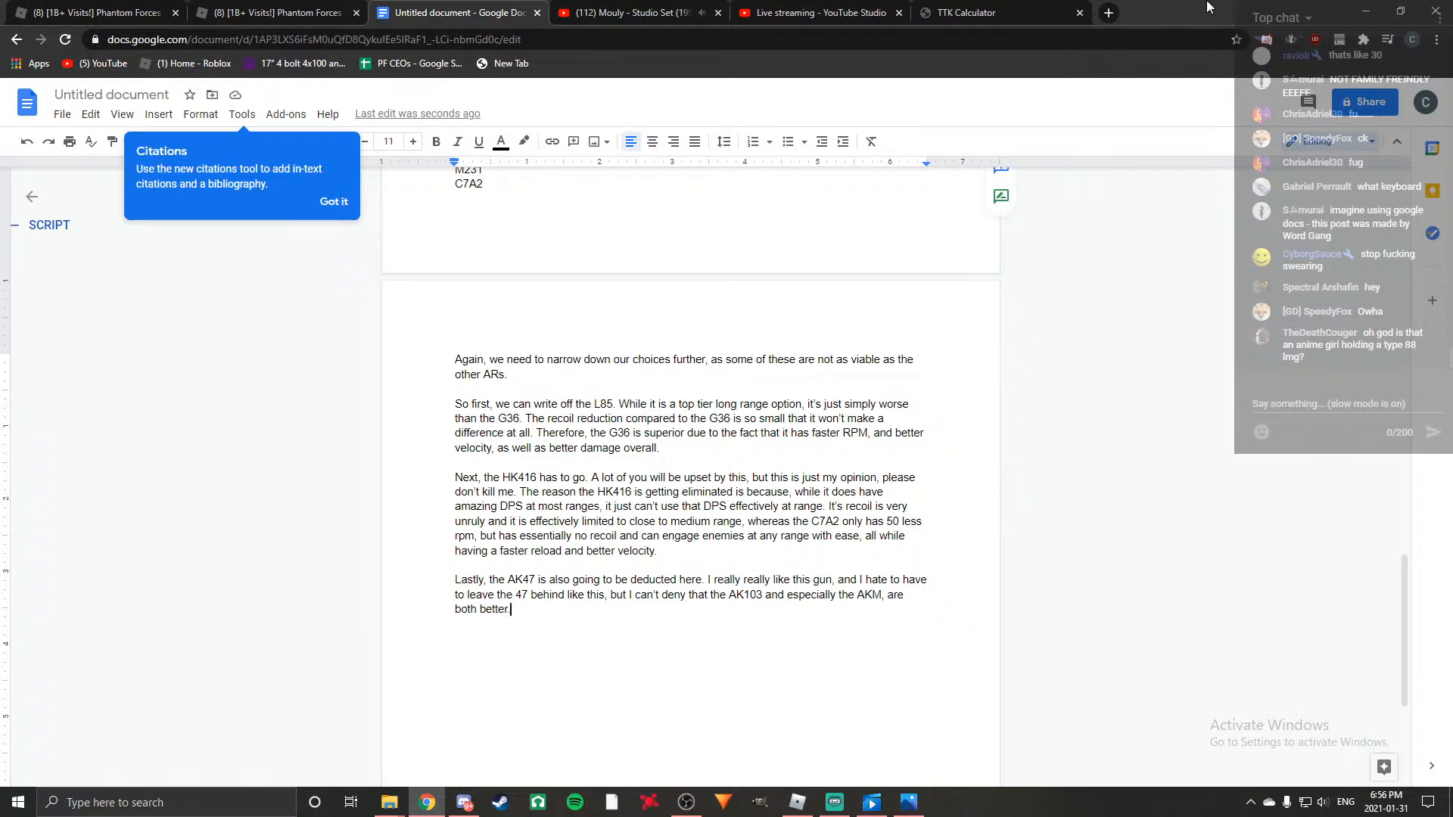
Repeat the image search for "type 88 lmg" in a new browser tab, look through the results and close it.
click(1108, 14)
text(type 88 lmg)
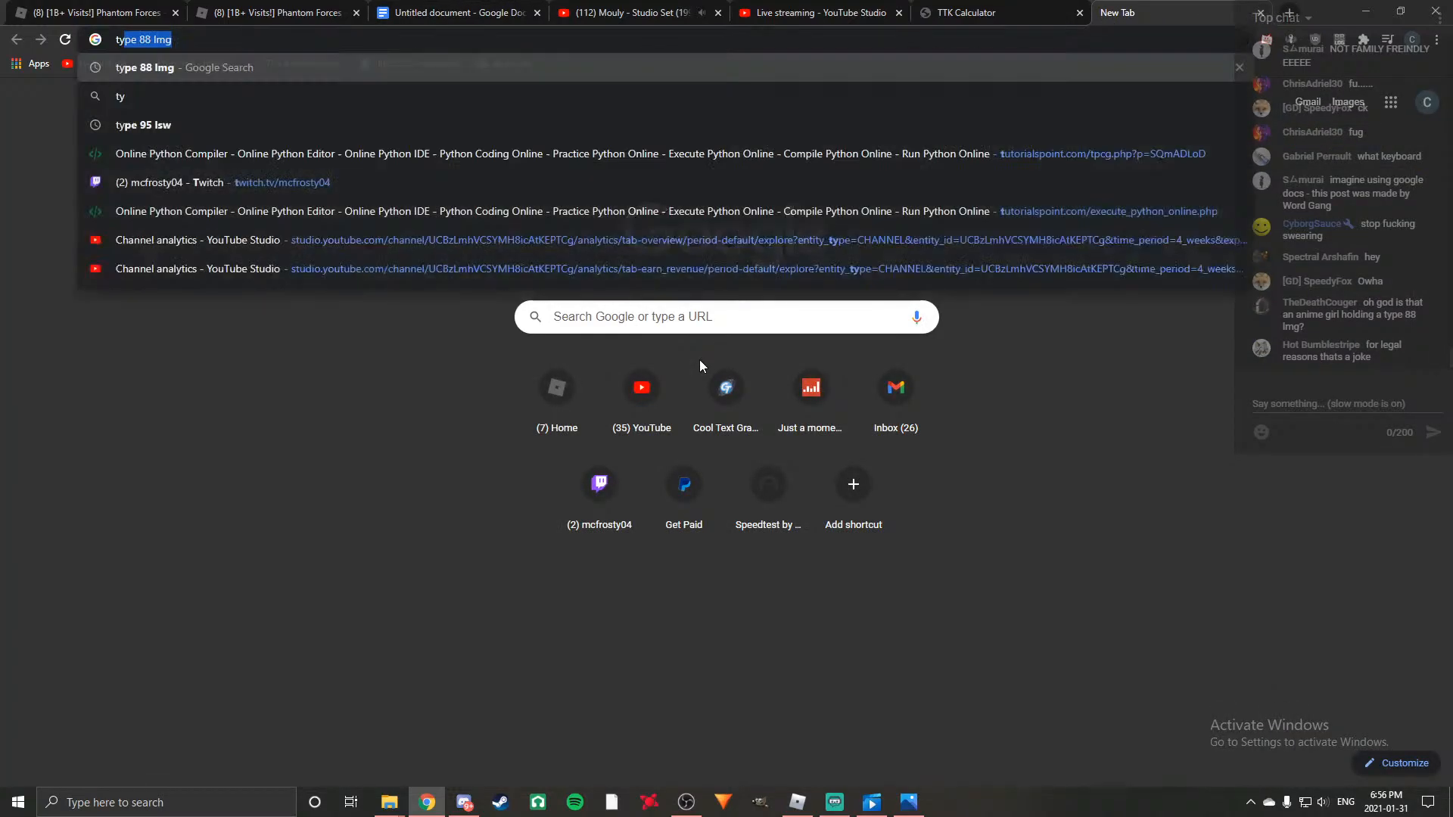
key(Return)
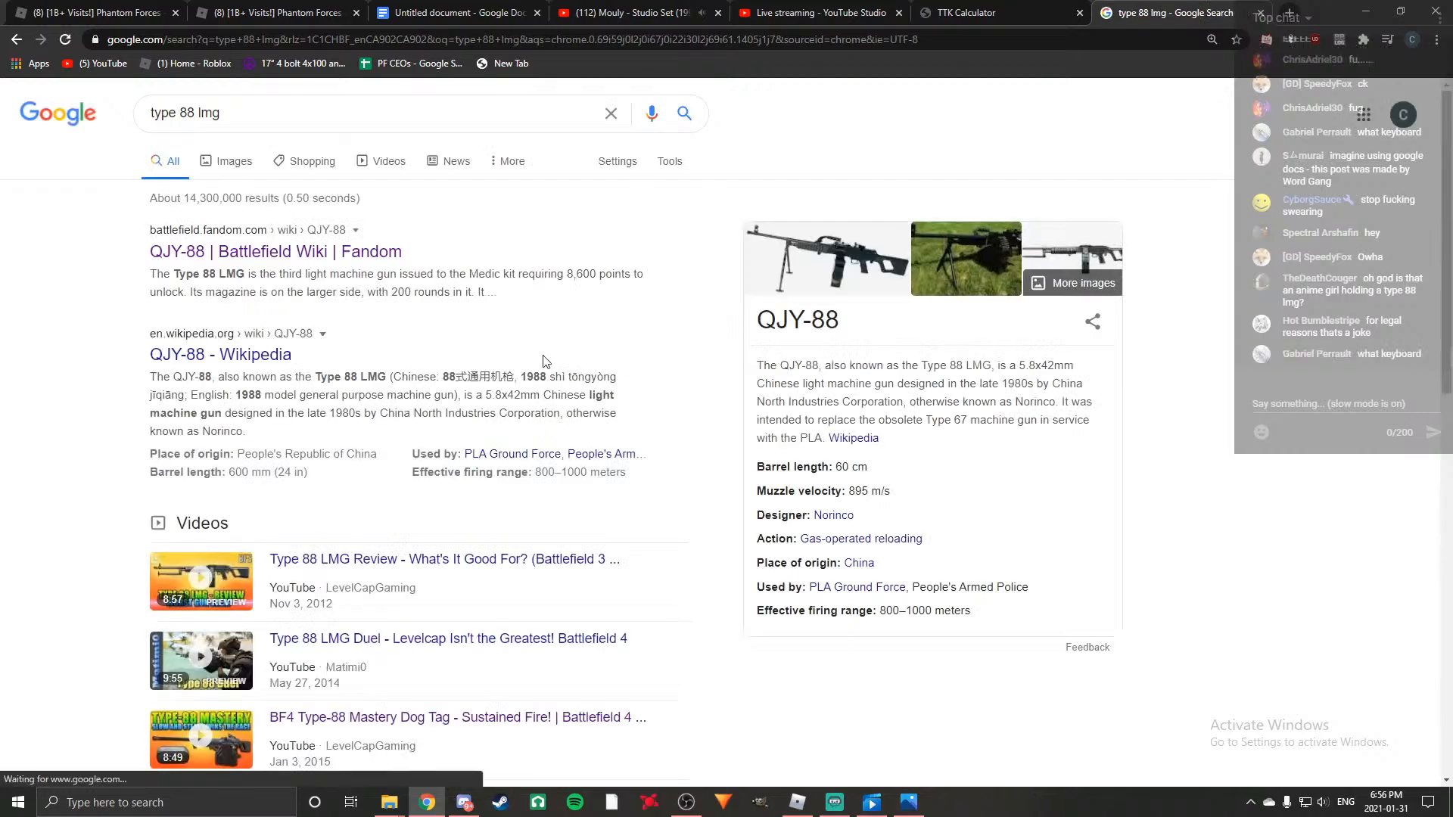
click(219, 160)
scroll(304, 324, down, 6)
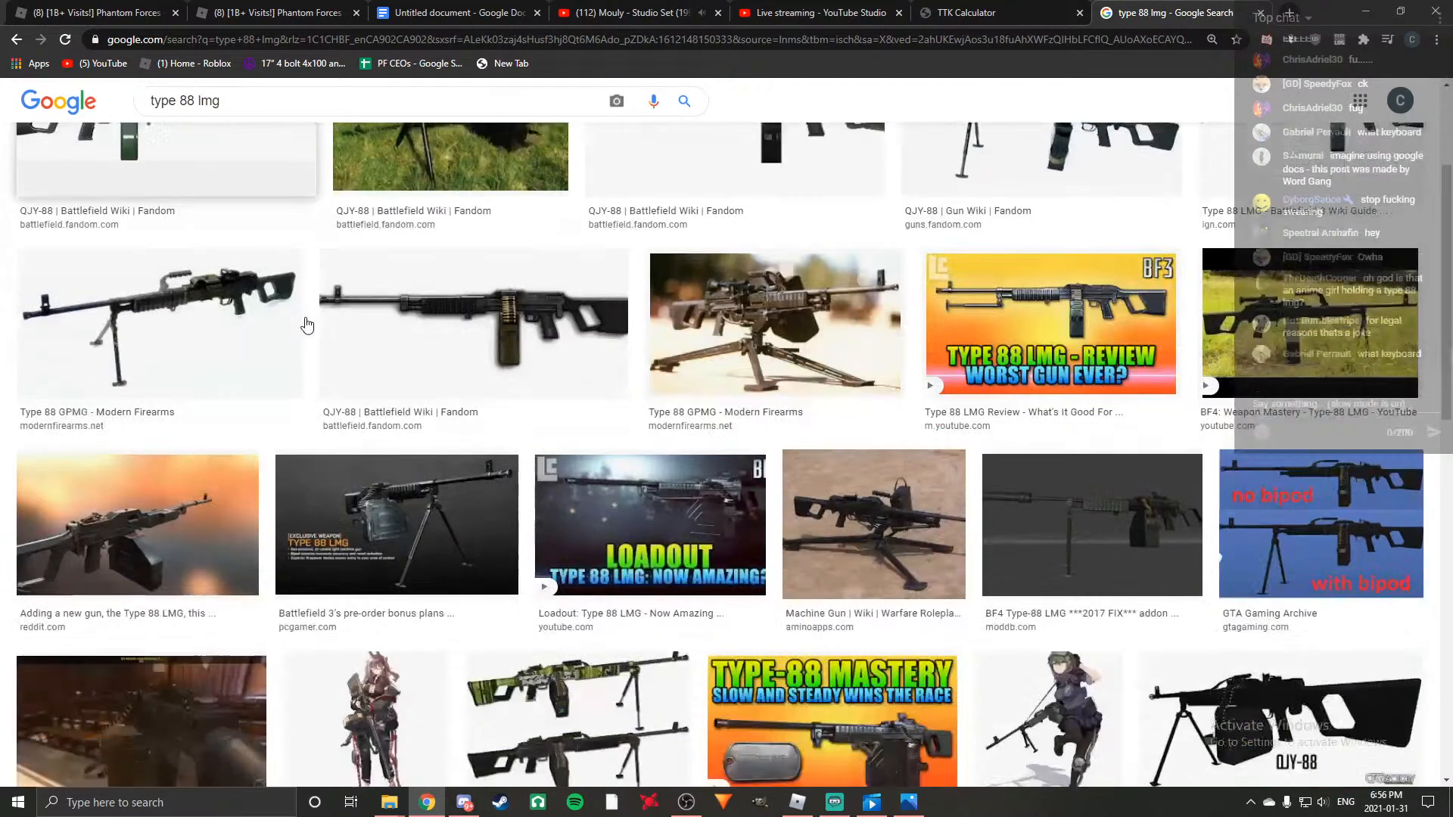
scroll(304, 324, up, 6)
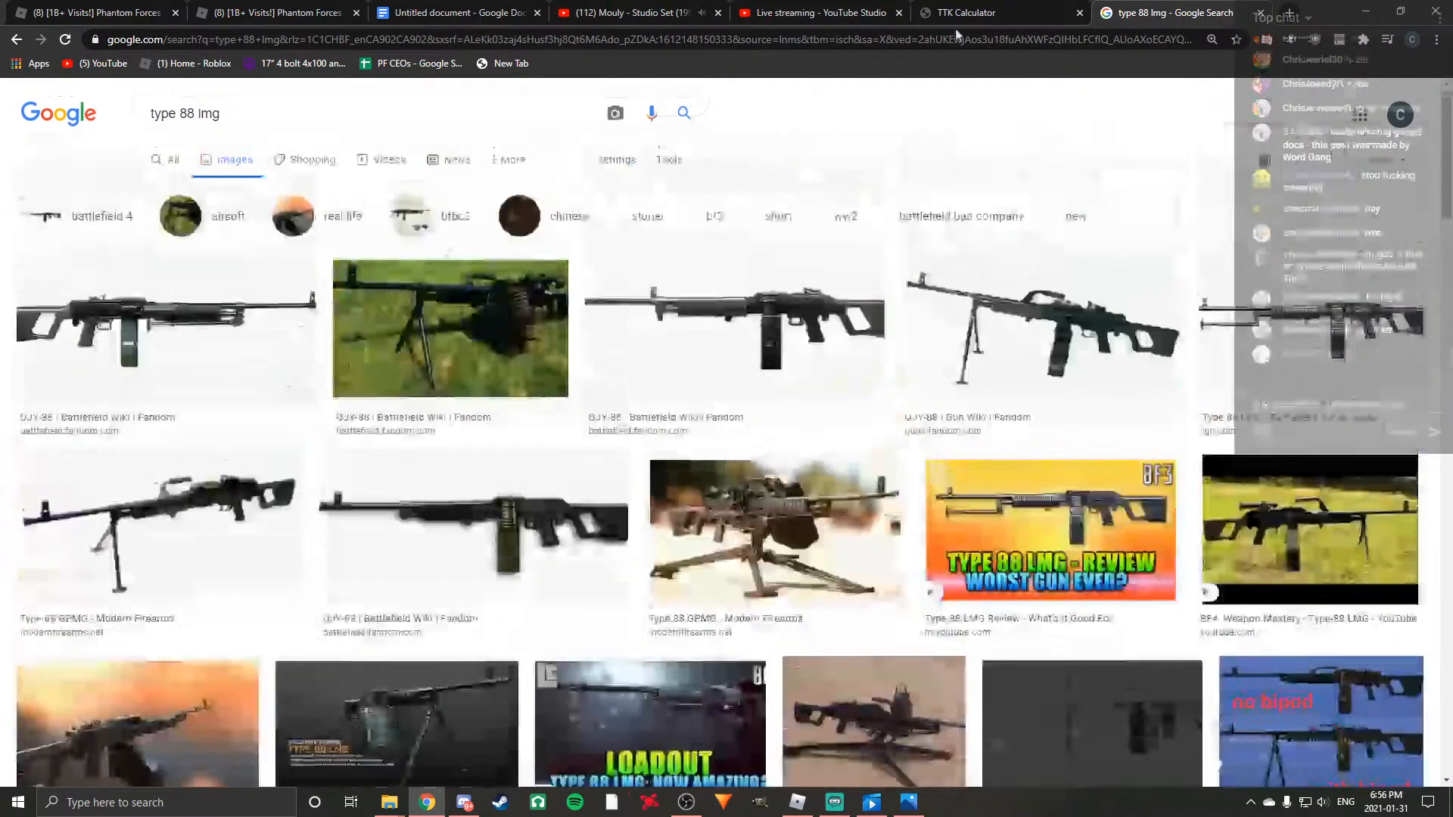
click(1261, 13)
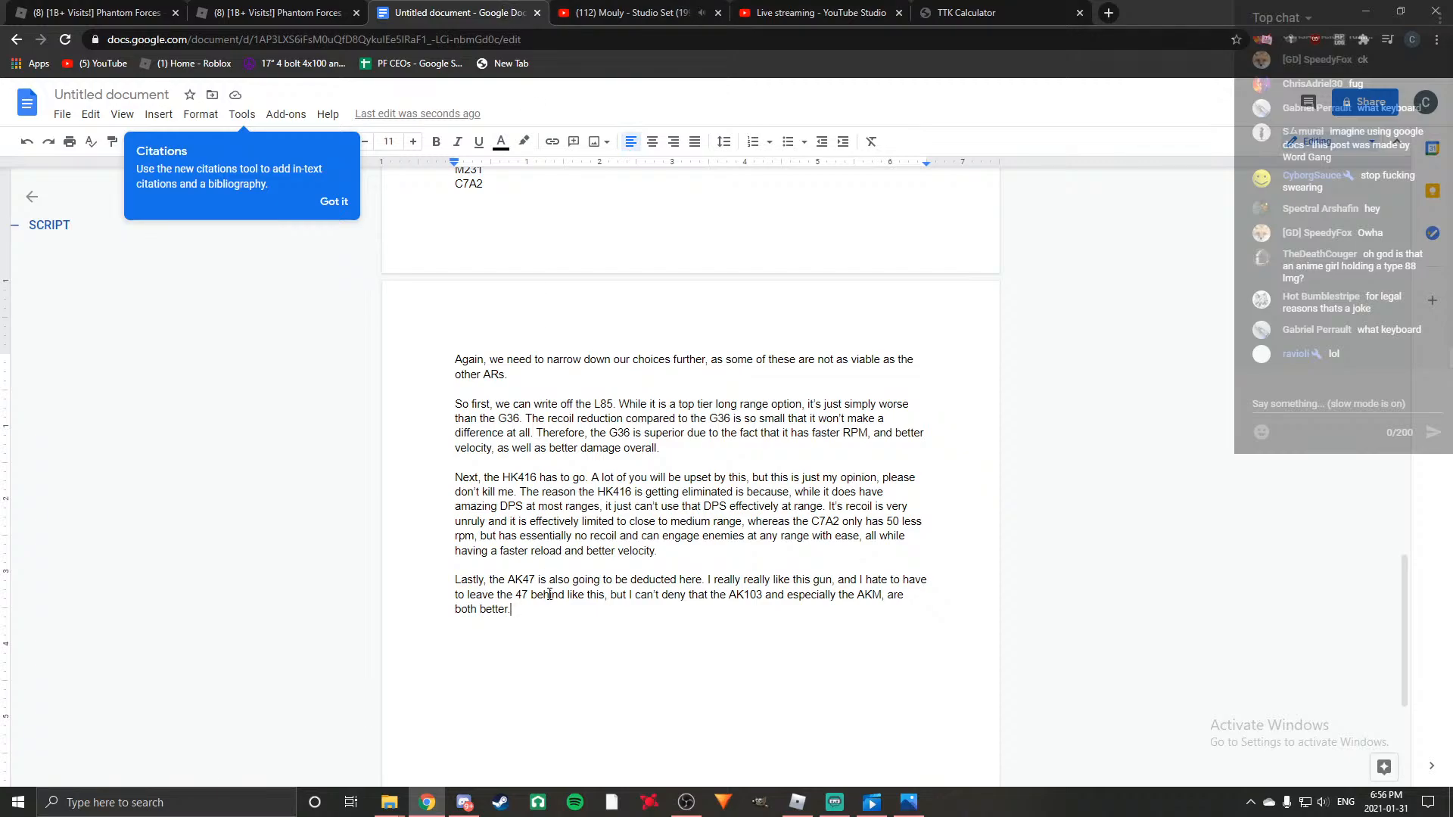
Search Google Images for "corsair k70 rapidfire" in a new browser tab.
click(1109, 13)
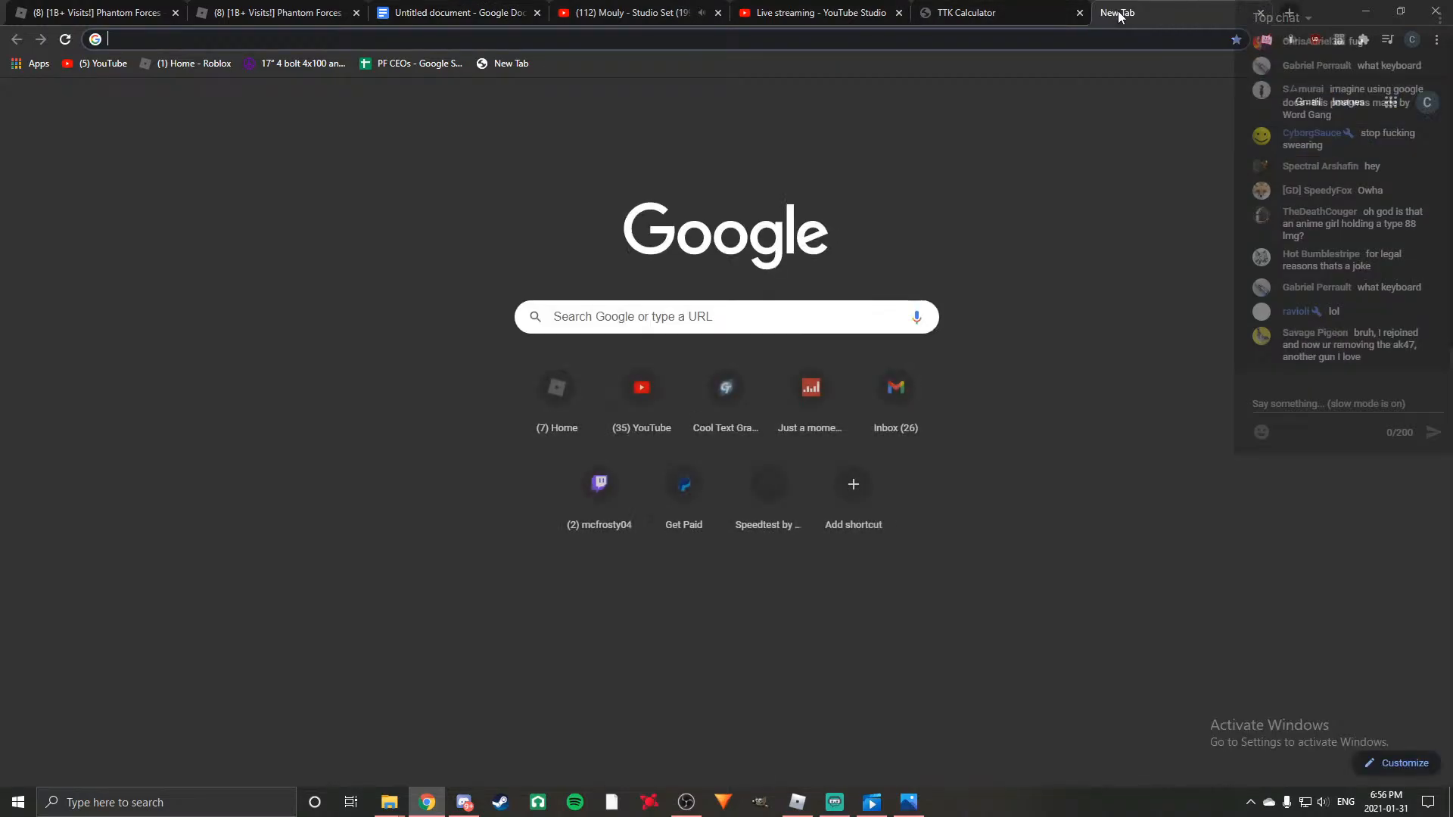
text(corsair k)
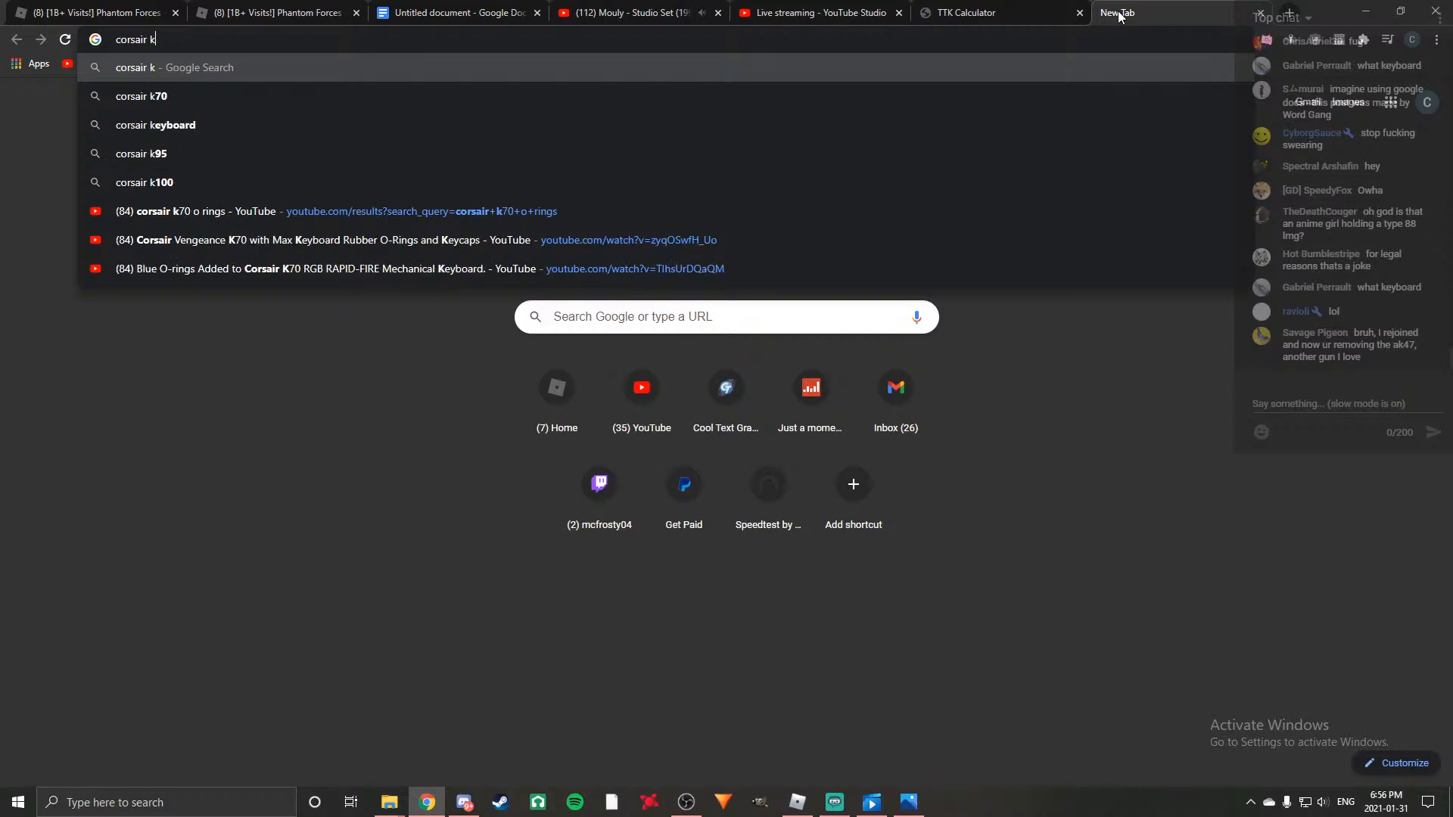
text(70 rapidfire)
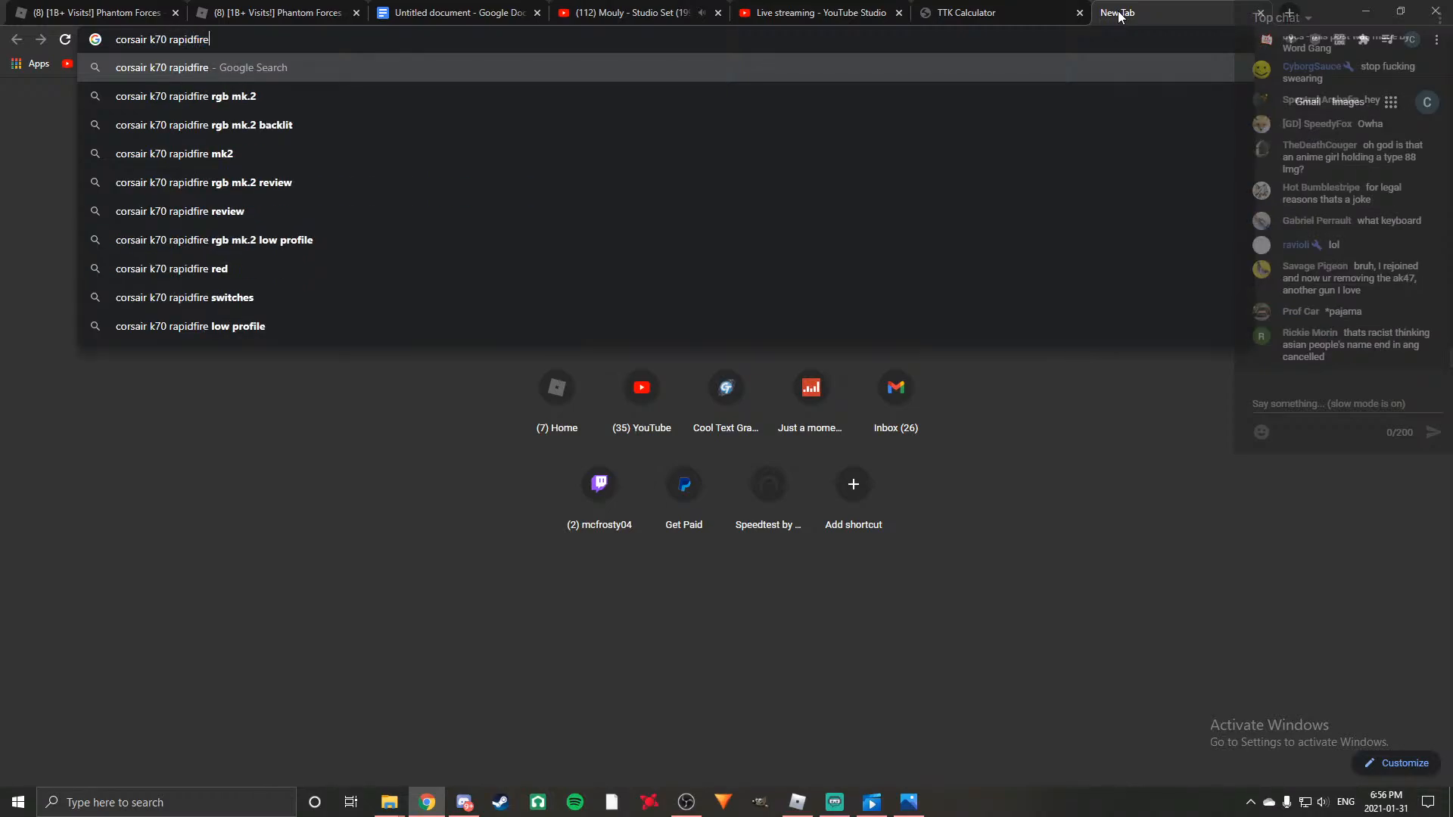
key(Return)
click(213, 160)
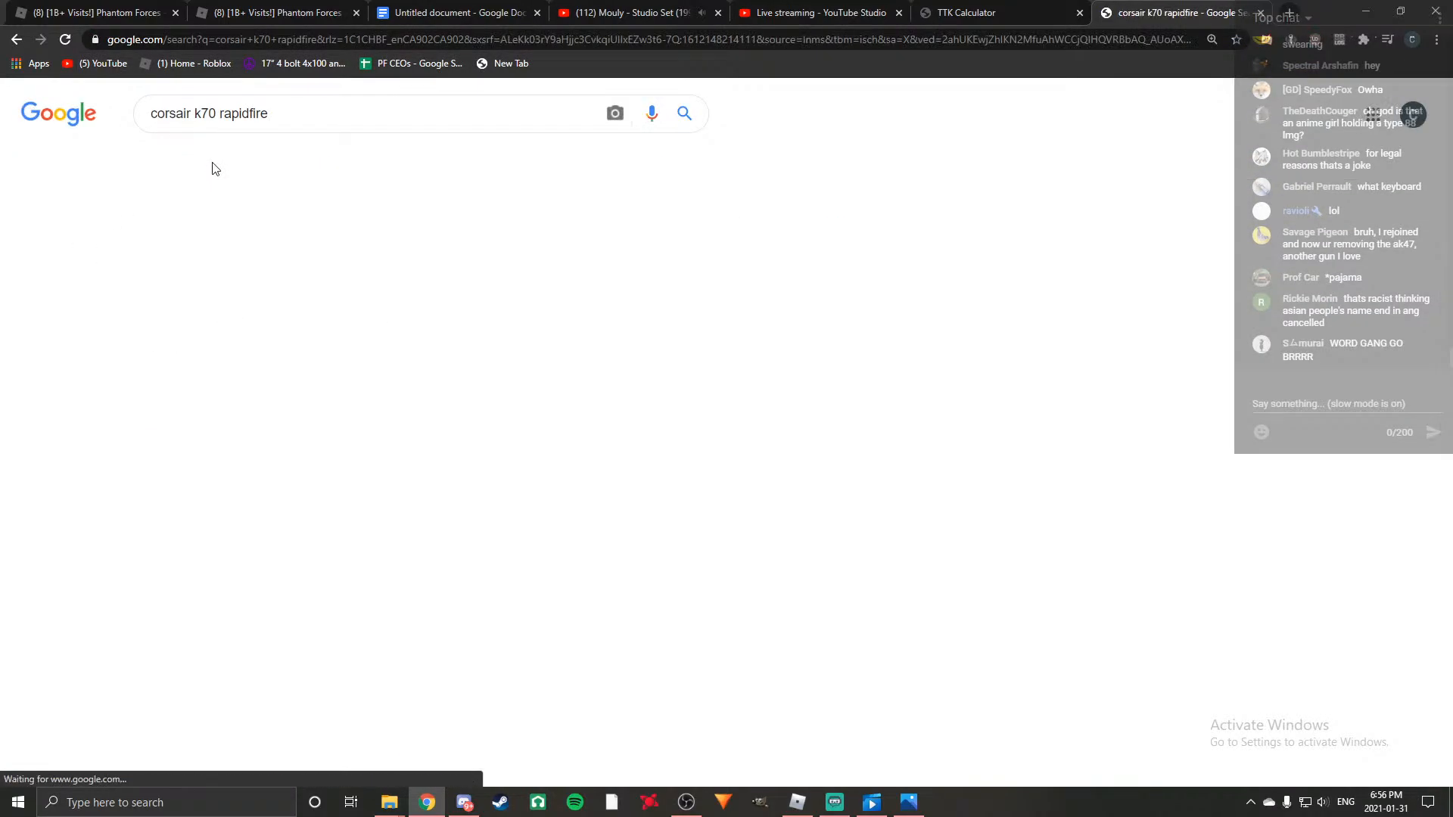
Preview the white K70 RGB MK.2 SE and the K70 RGB MK.2 Low Profile keyboard pictures, and close the preview.
scroll(703, 378, down, 2)
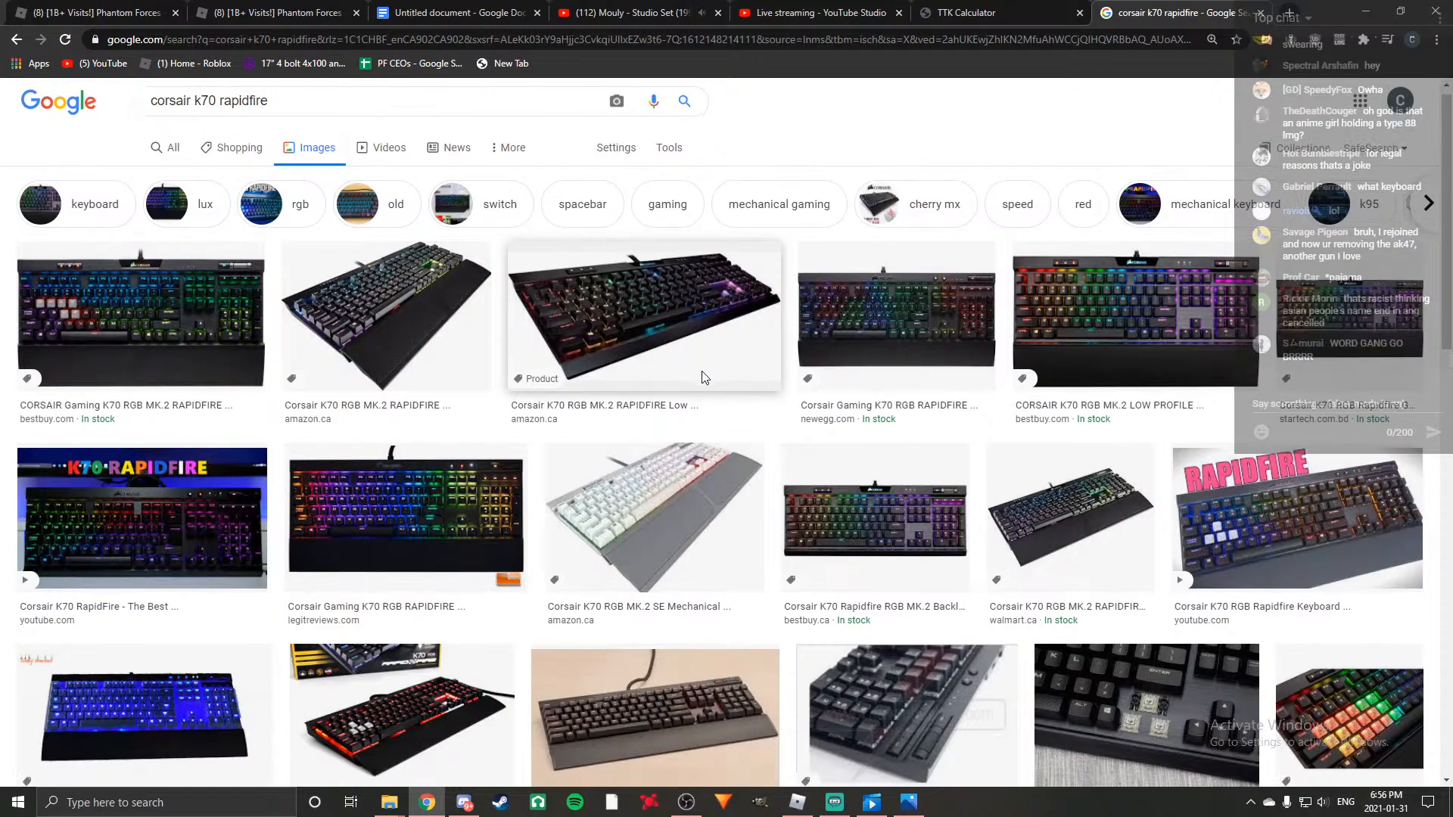
click(703, 379)
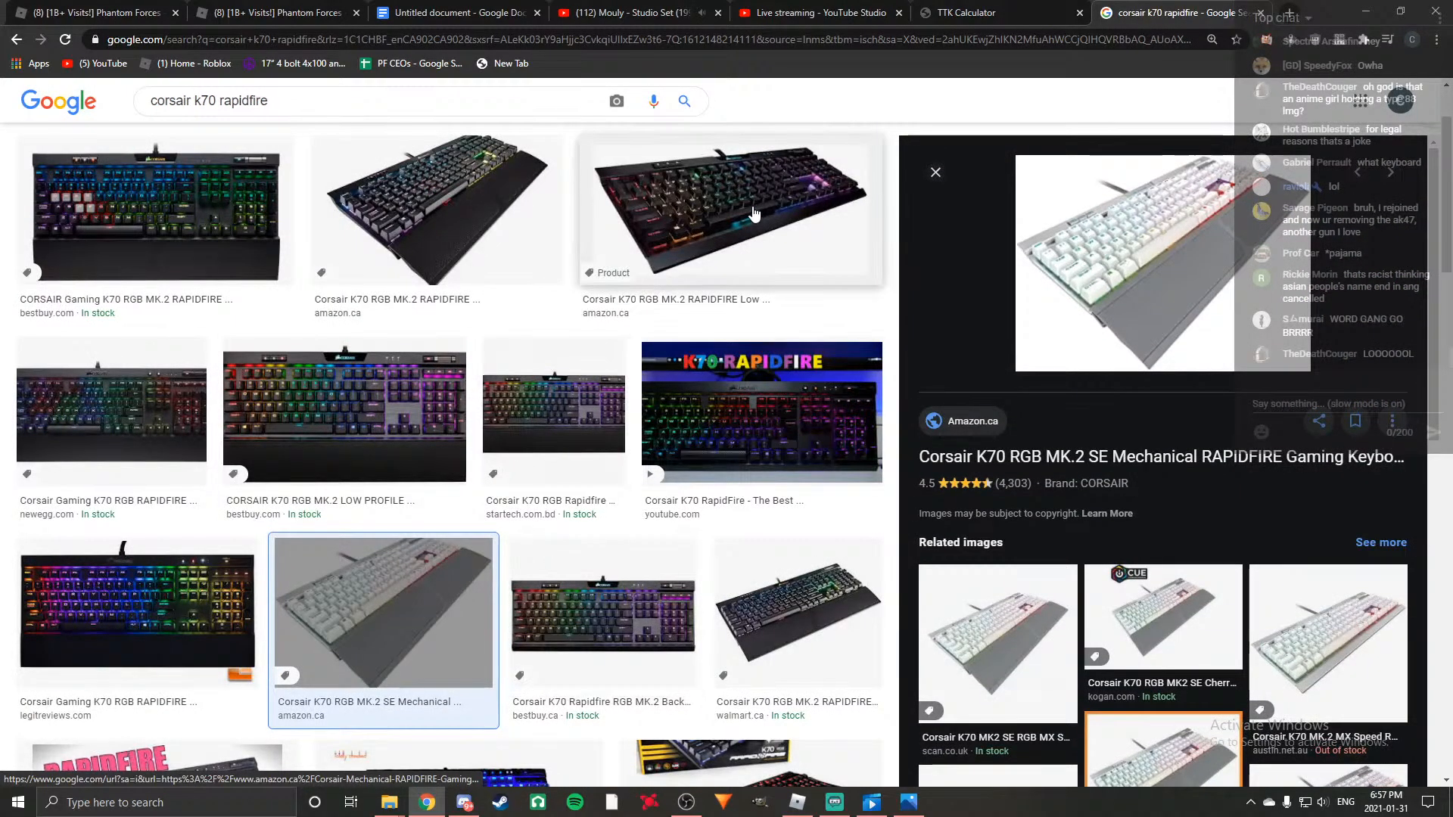
click(754, 214)
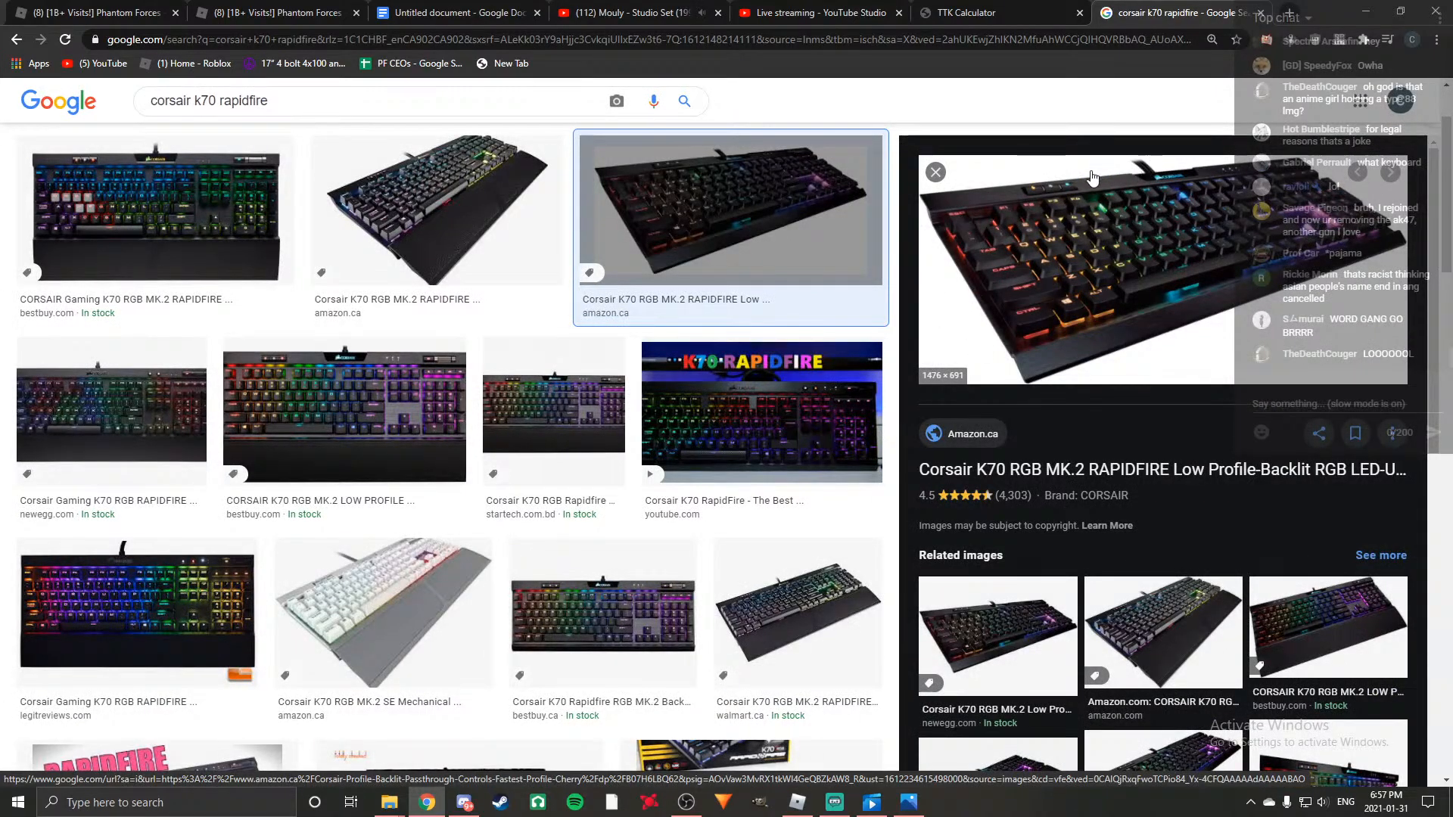
click(935, 172)
scroll(853, 328, up, 2)
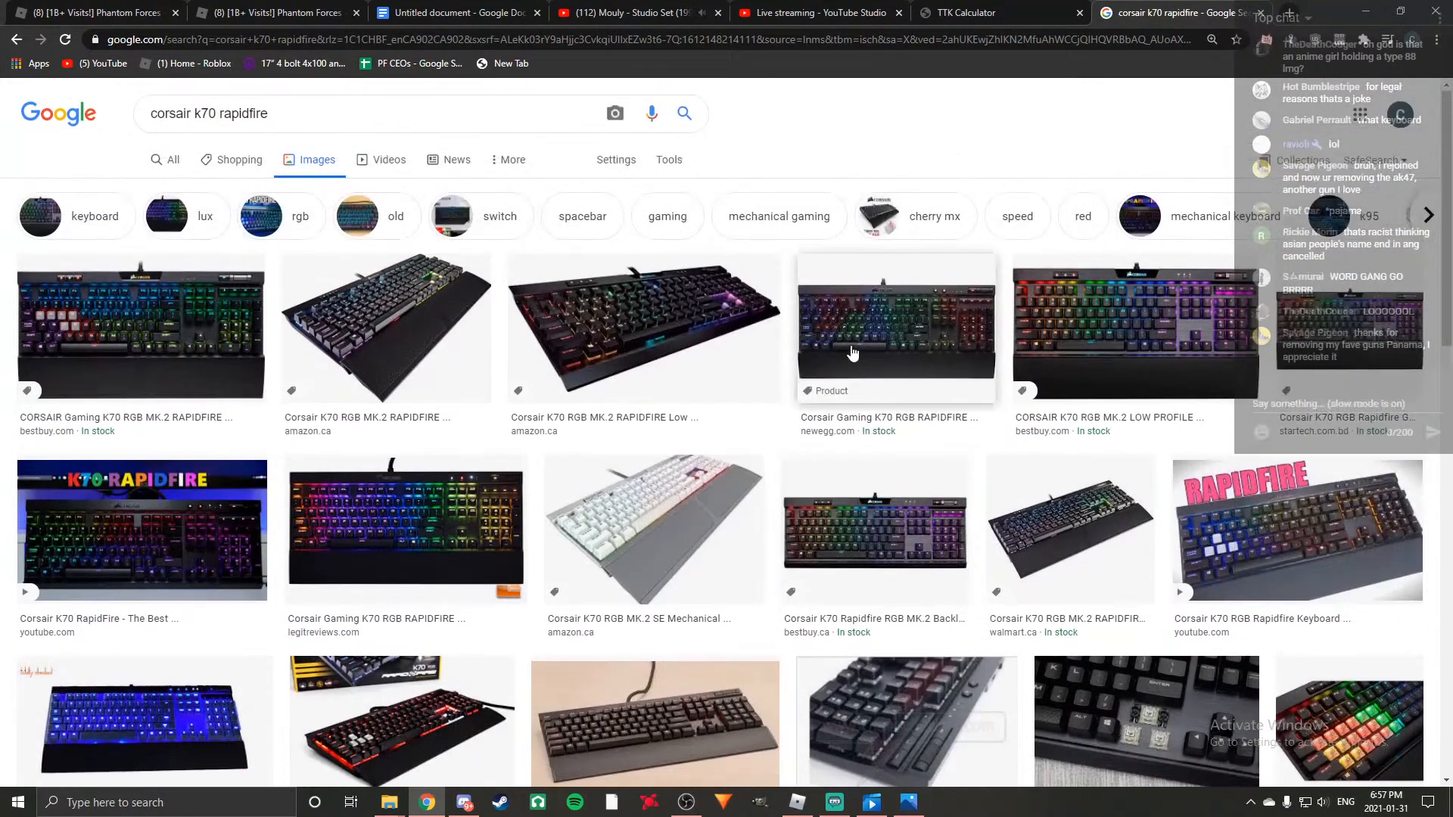
Preview the Guru3D K70 RapidFire picture and its related PC Builds On A Budget picture, and close the preview.
scroll(396, 306, down, 4)
click(402, 446)
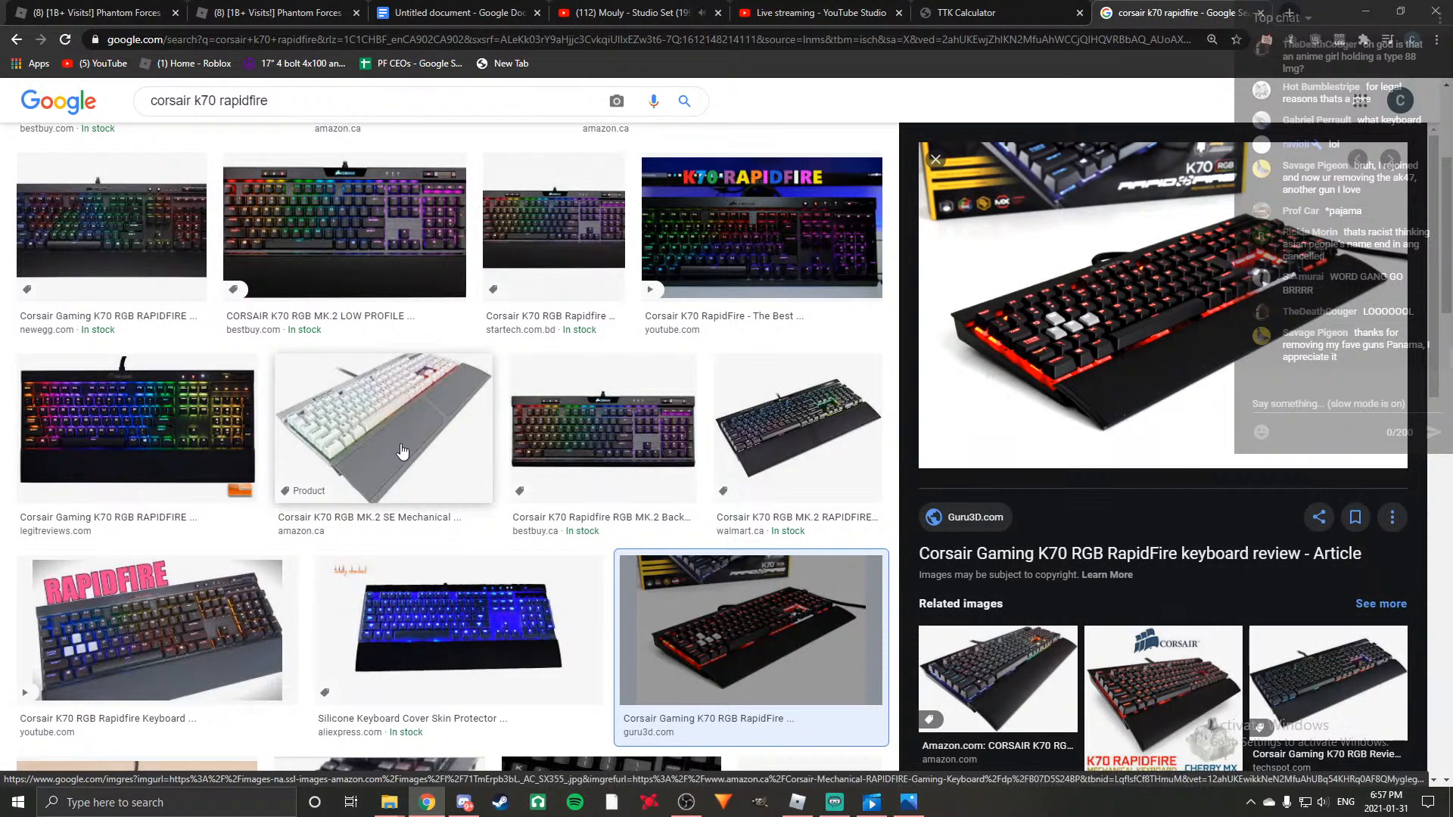
scroll(1067, 485, down, 5)
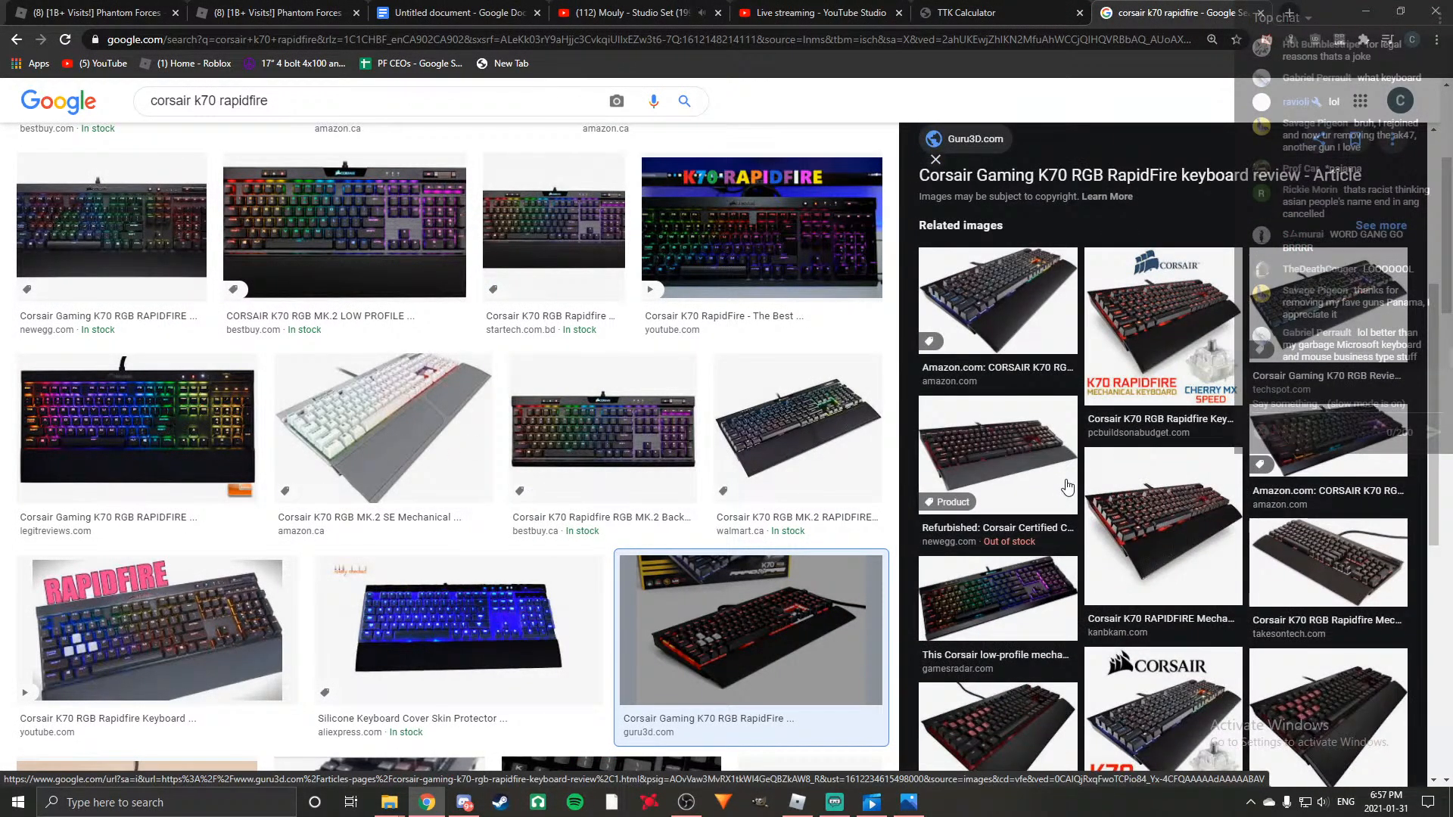
click(1173, 424)
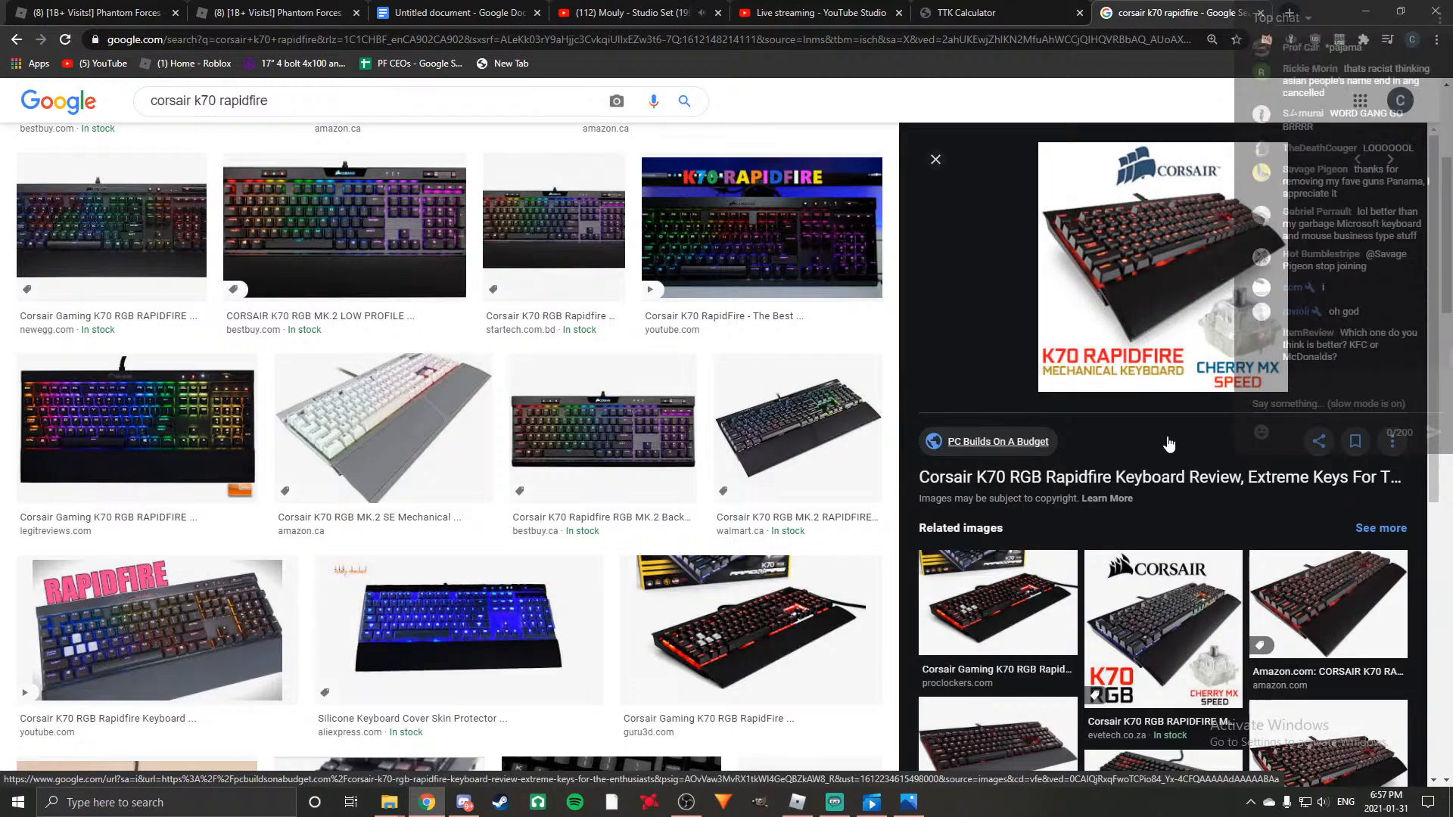
click(935, 159)
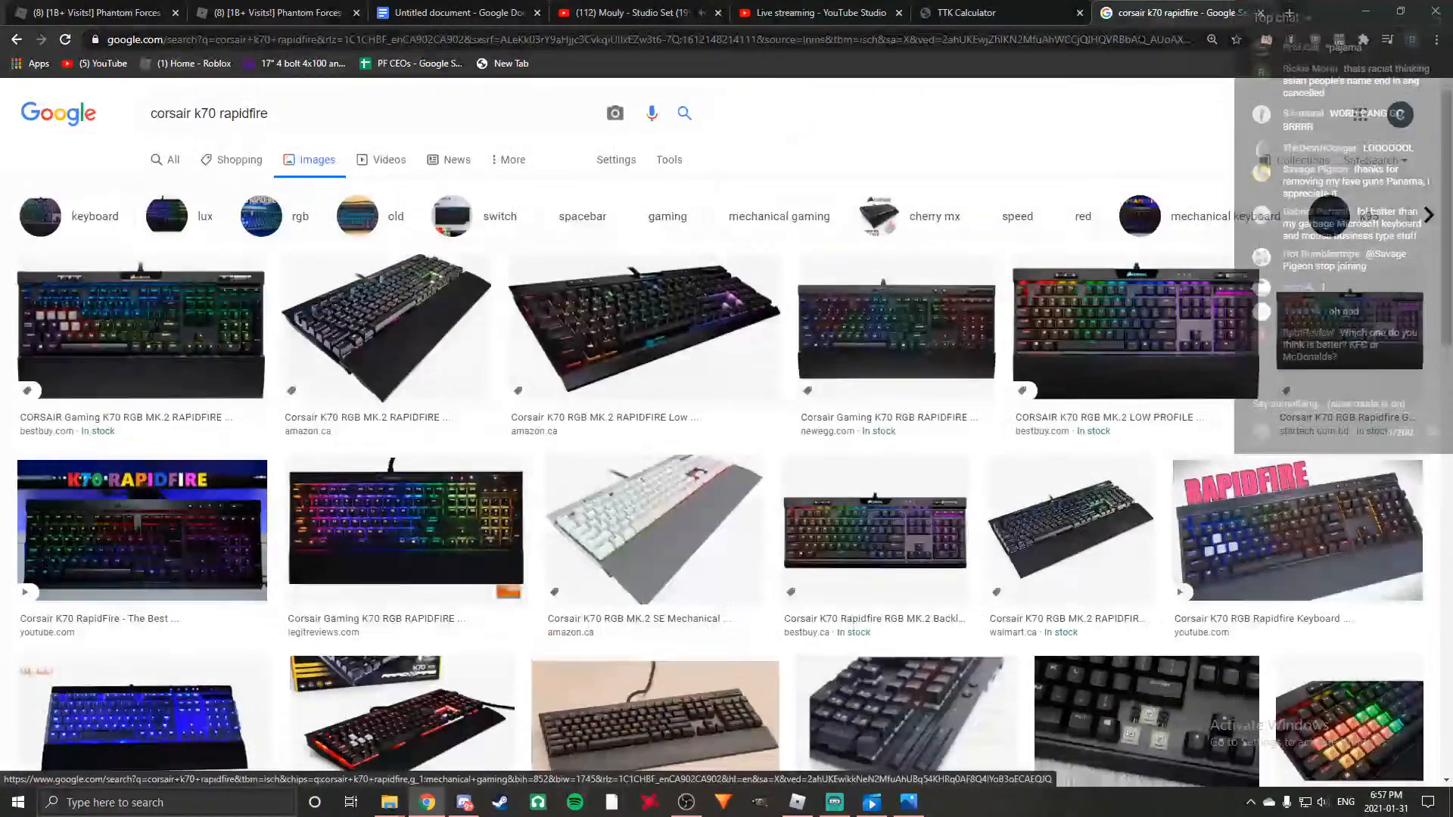
Check the live stream's dashboard in YouTube Studio and close the keyboard image search.
click(800, 9)
click(583, 9)
click(416, 9)
click(835, 9)
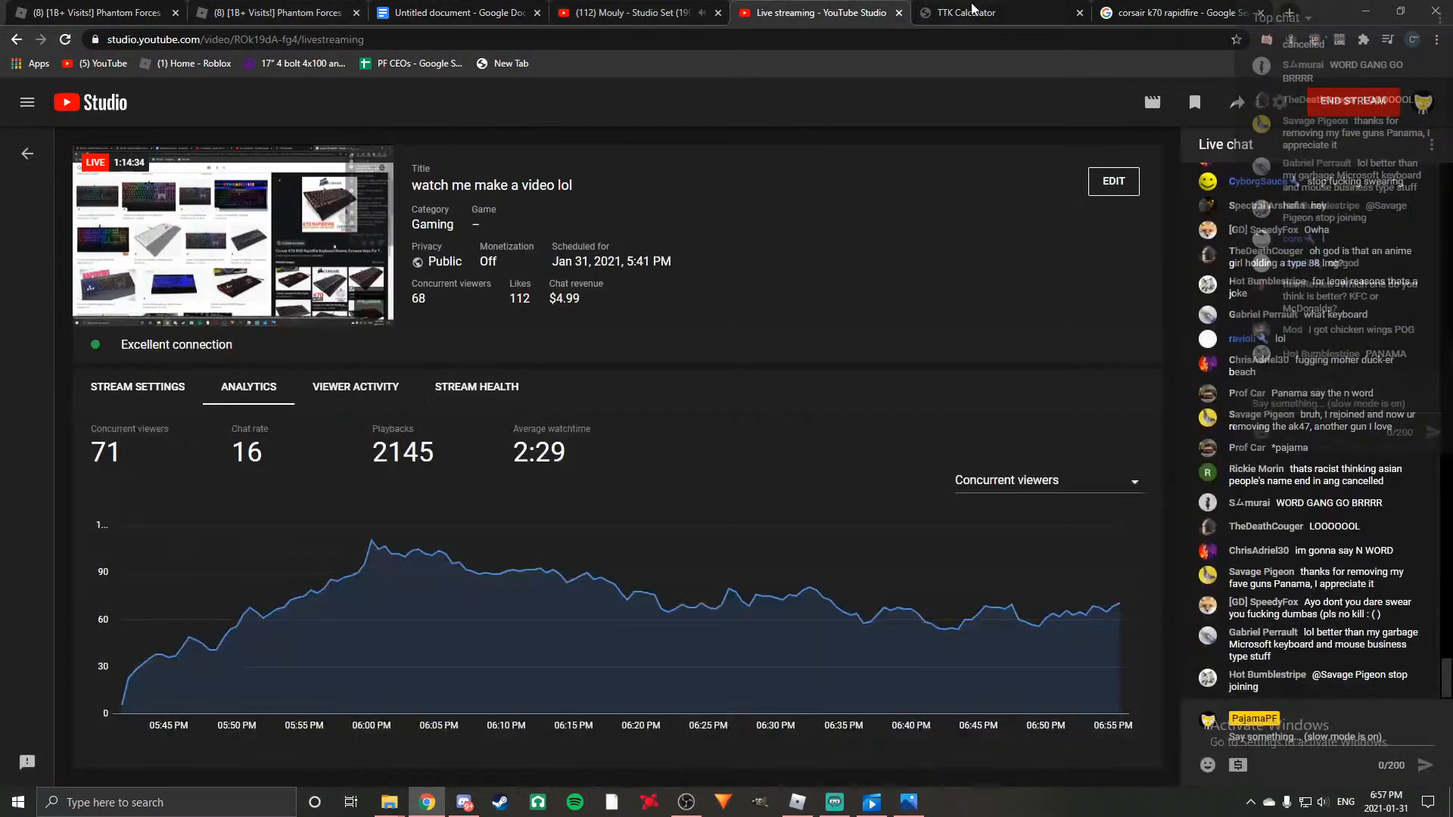
click(1173, 12)
click(1059, 12)
Switch to YouTube in a new browser tab and open the list of videos on the streamer's own channel.
key(ctrl+t)
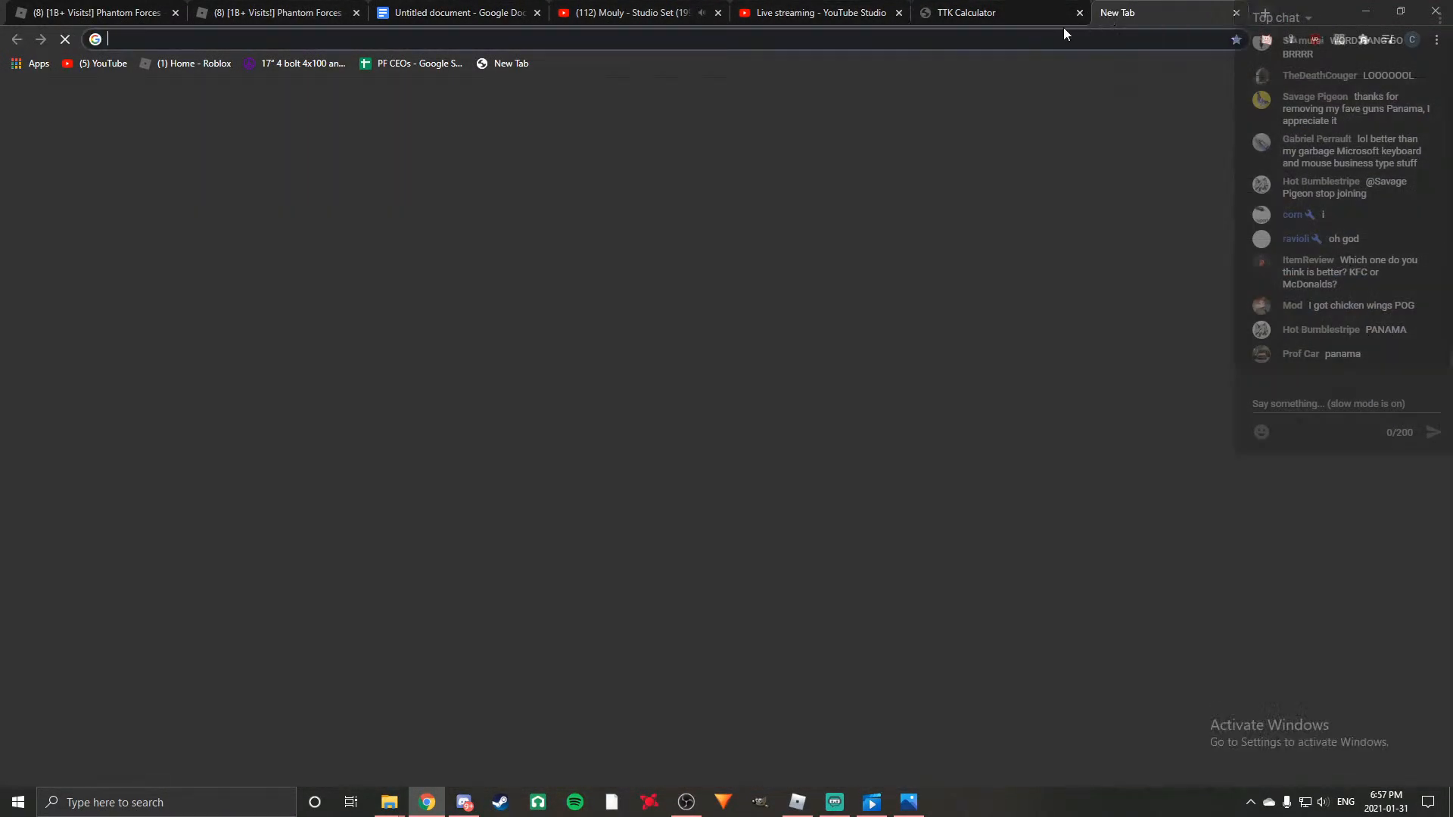
click(645, 409)
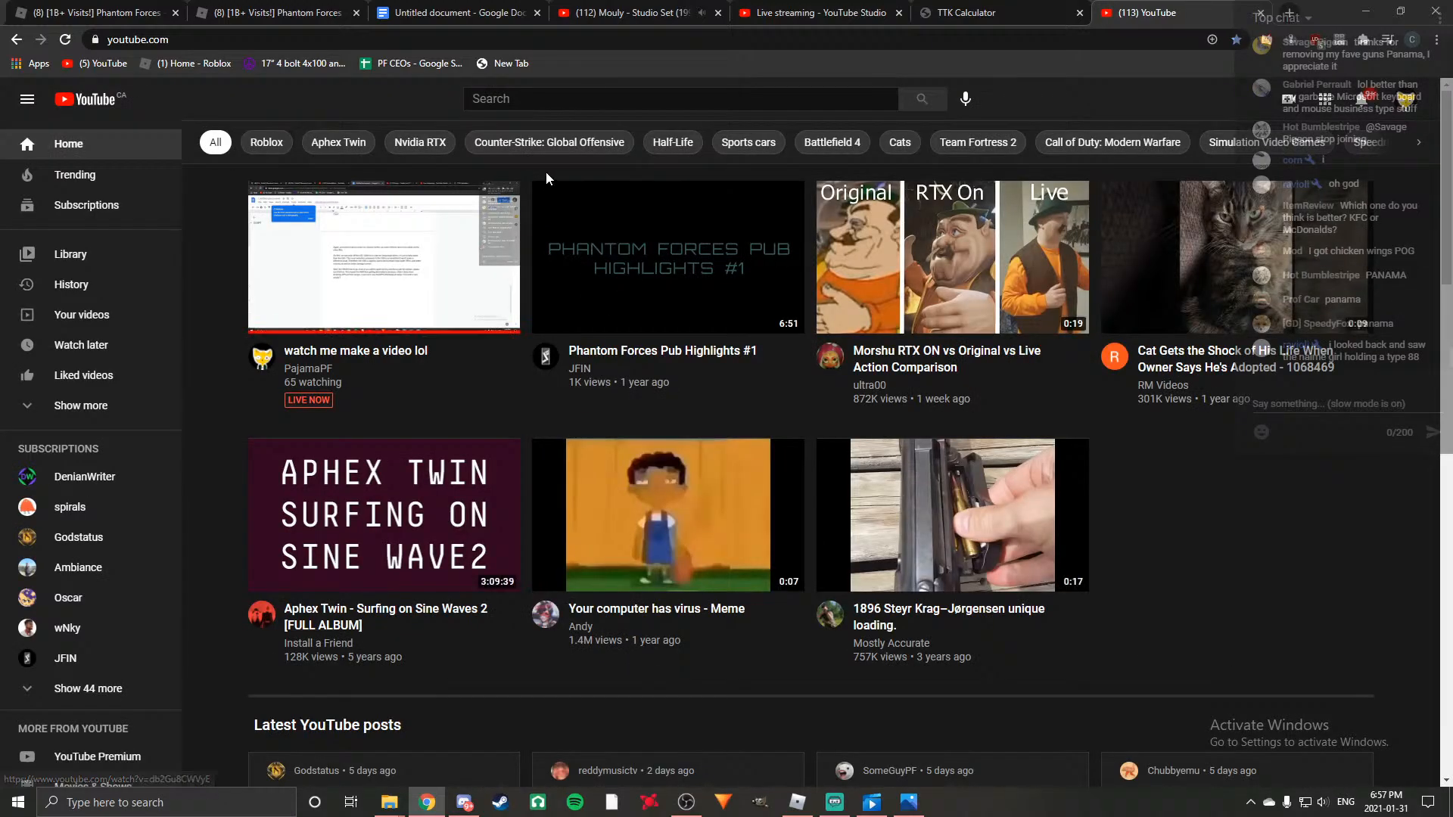
click(956, 10)
click(1166, 12)
click(680, 100)
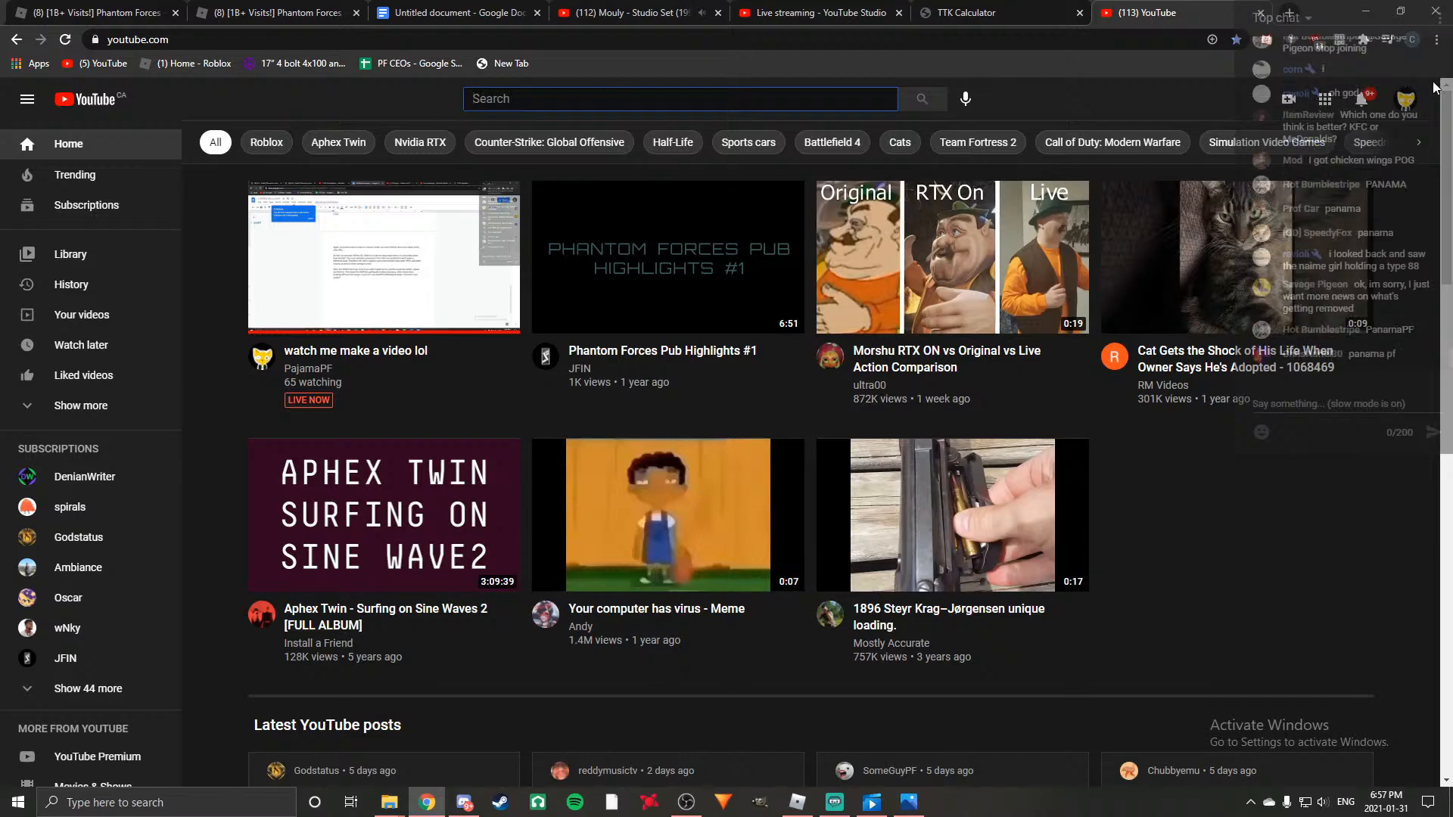
click(1405, 99)
click(1275, 198)
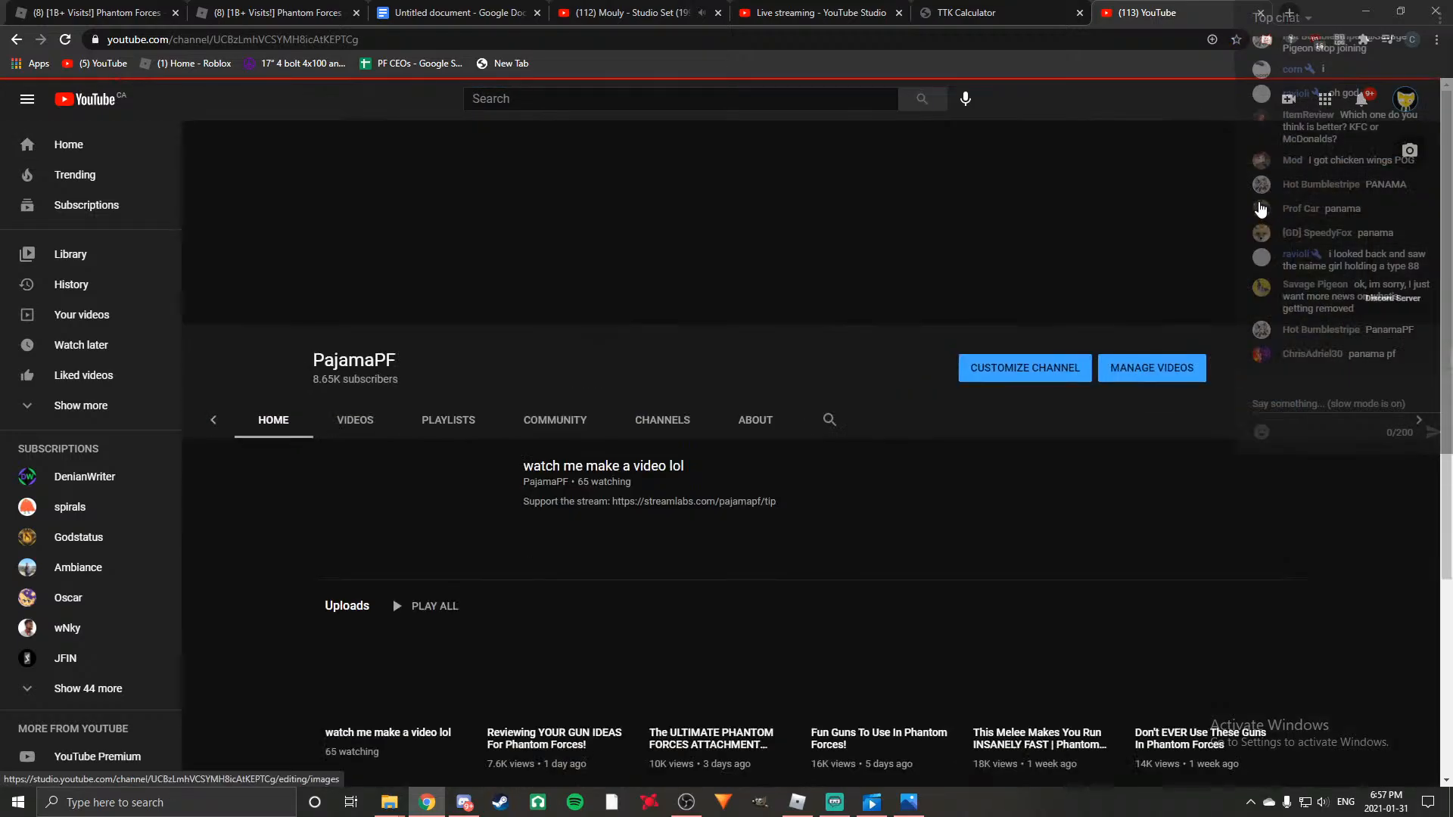
click(450, 422)
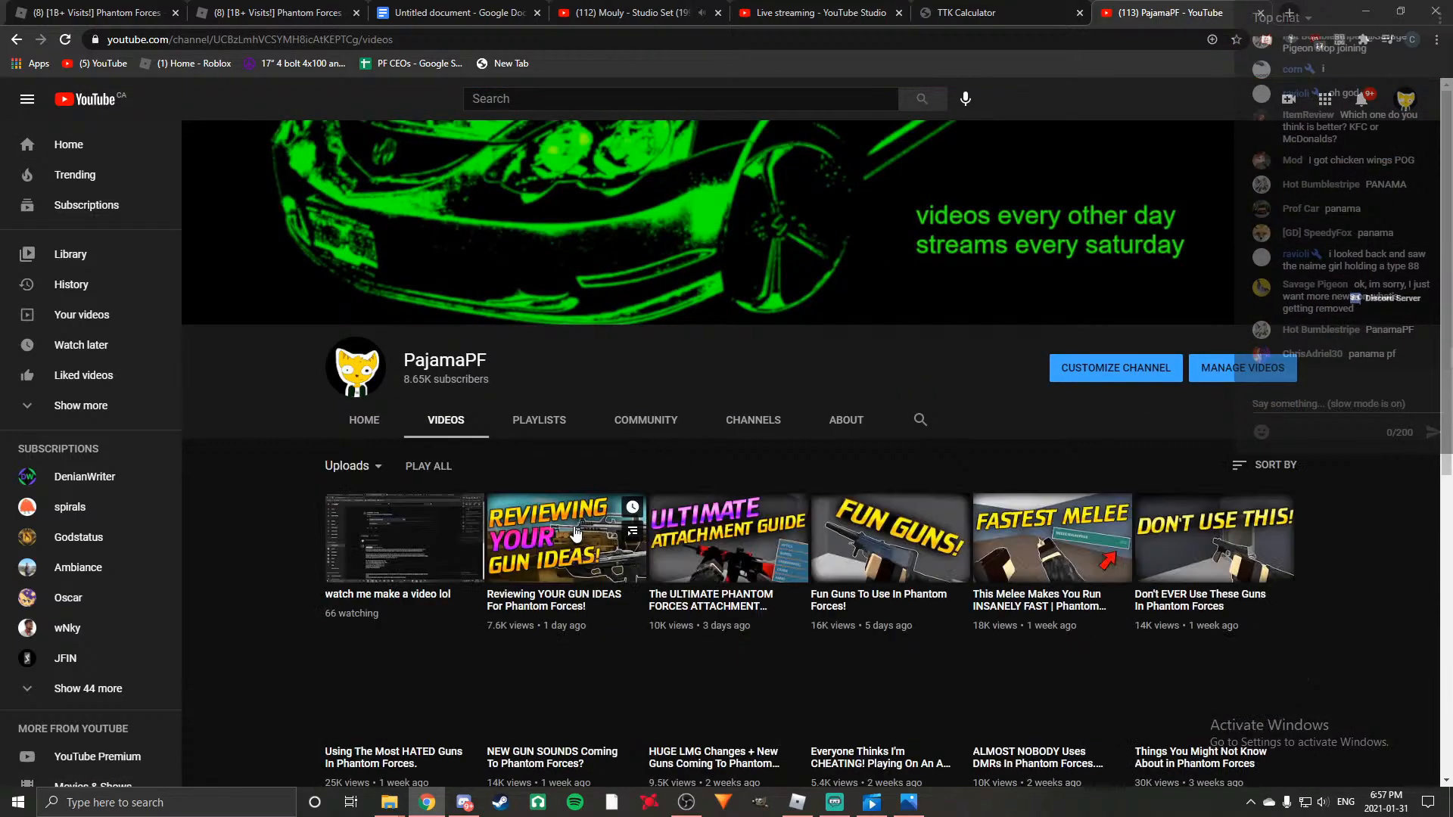
Look through the channel's older uploads to find the setup tour video.
scroll(604, 538, down, 7)
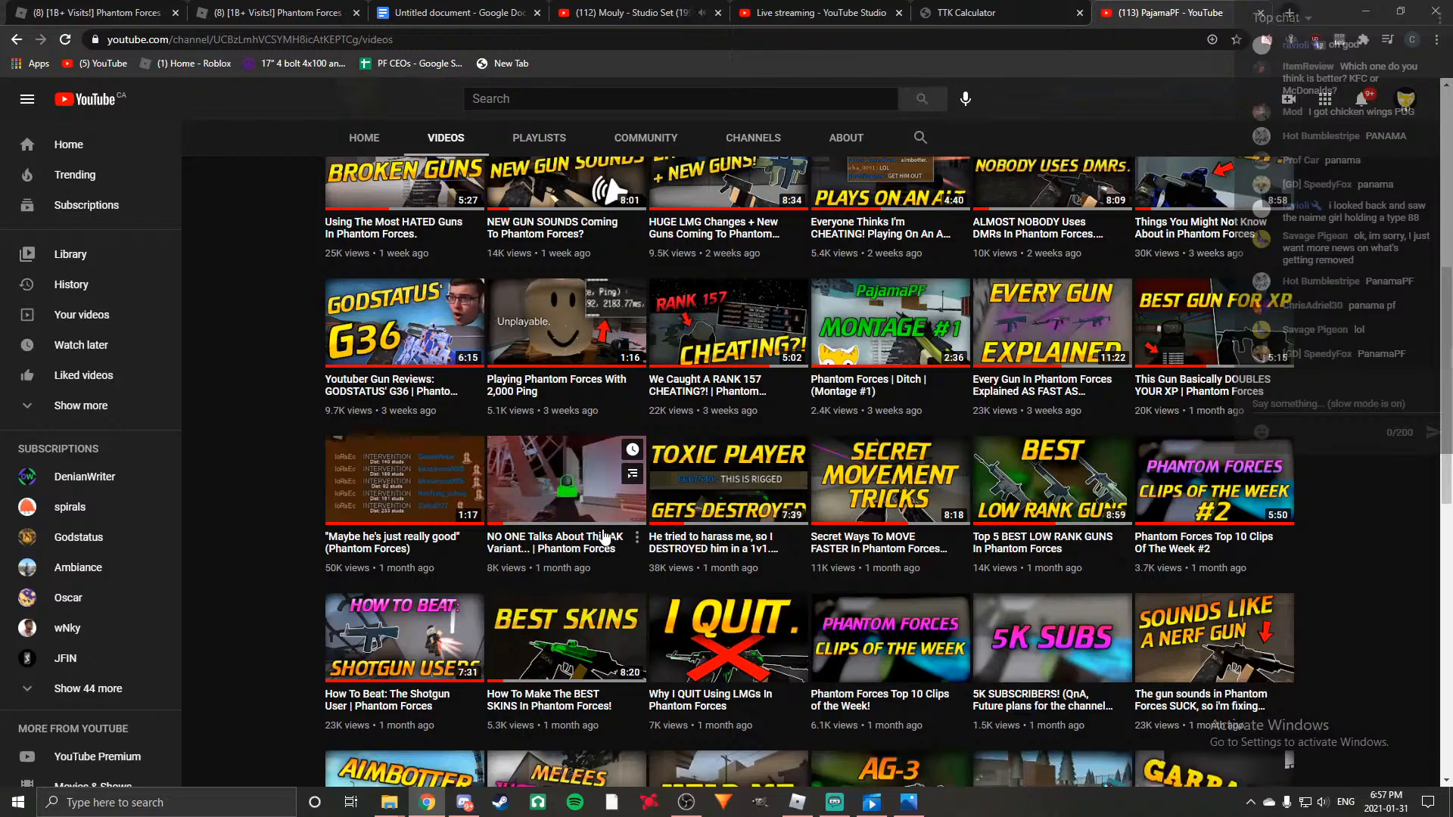
scroll(524, 525, down, 8)
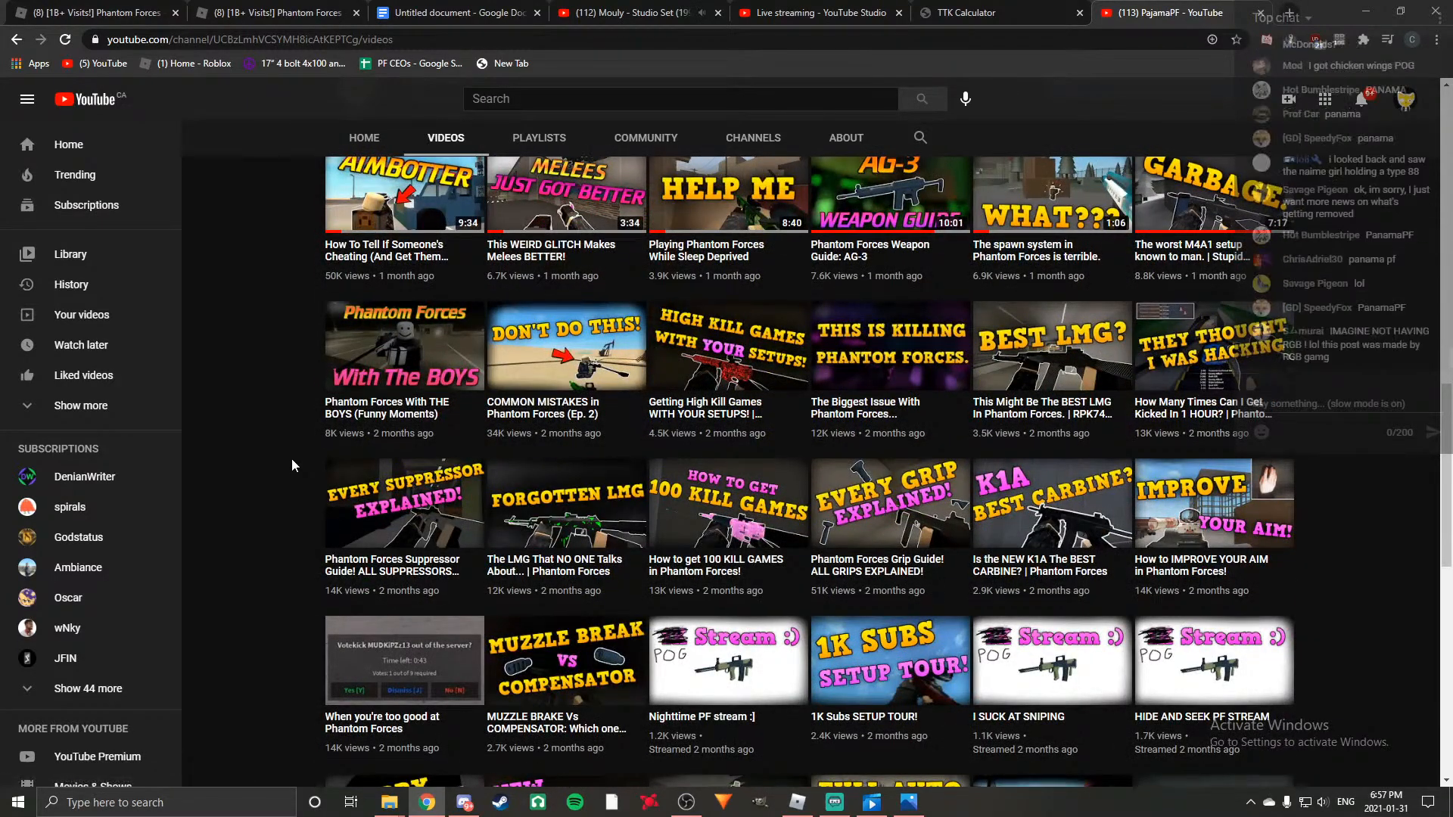
scroll(292, 459, down, 6)
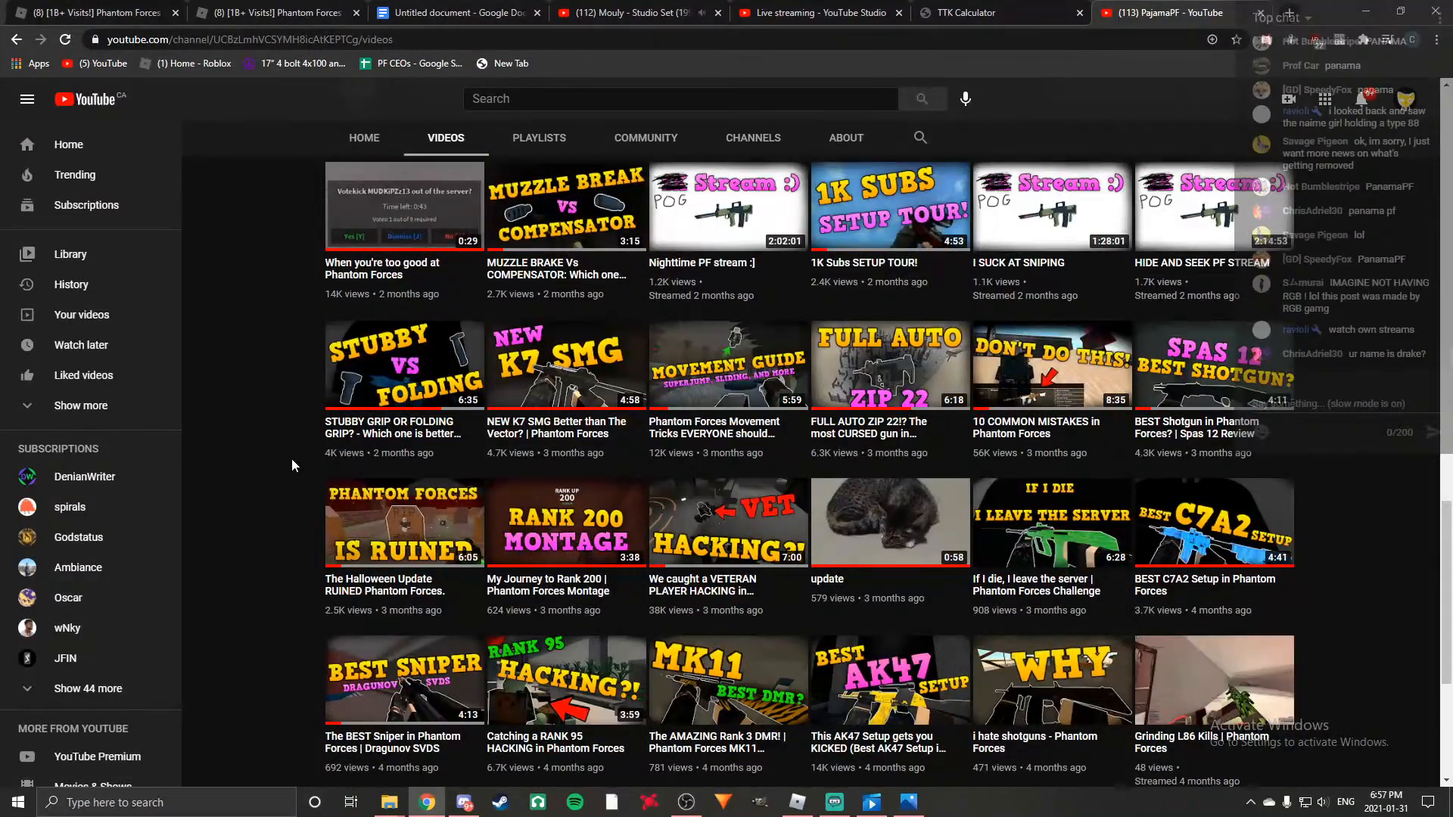
scroll(292, 459, down, 2)
scroll(292, 459, down, 2)
scroll(292, 458, up, 4)
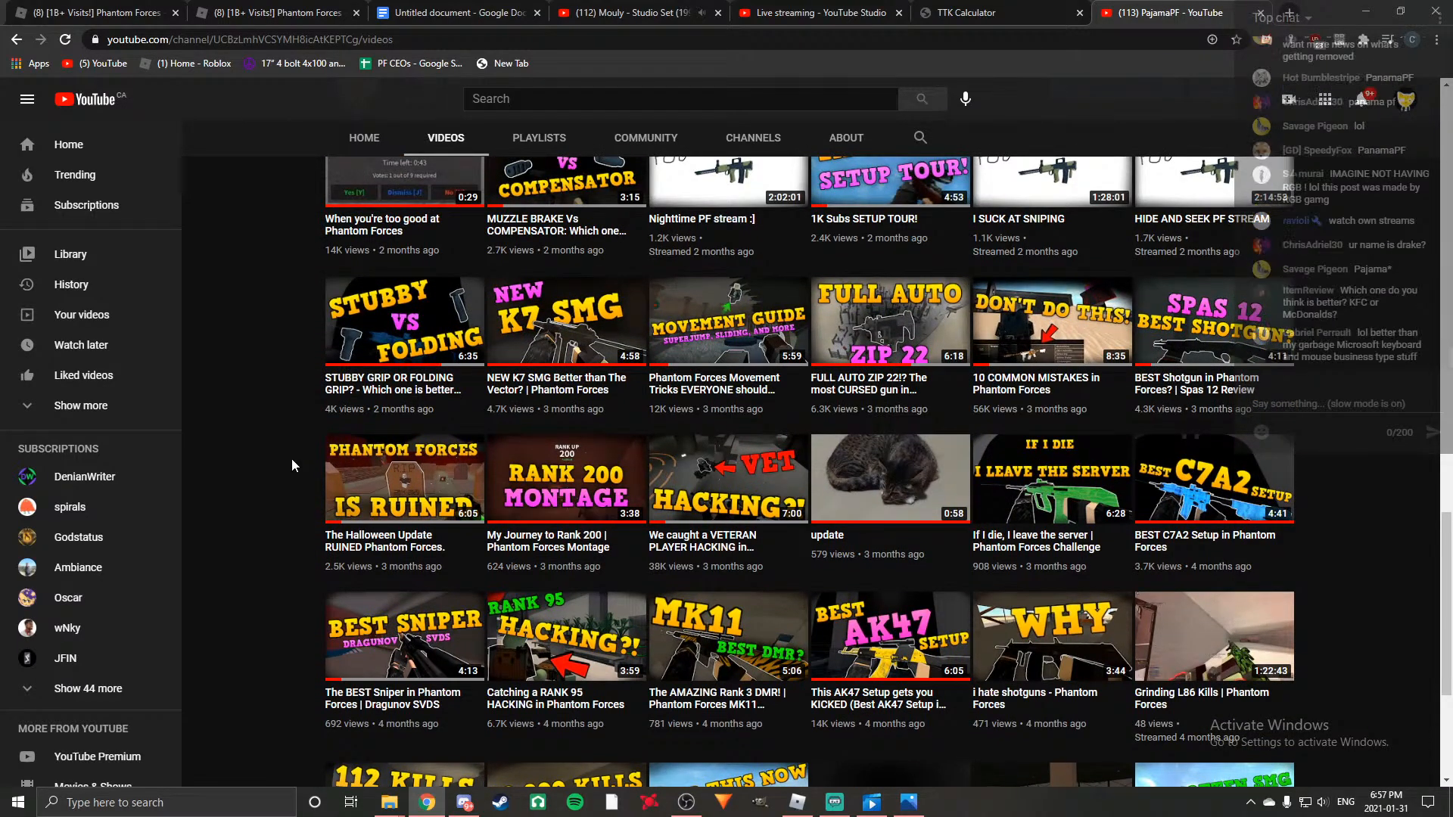
scroll(292, 459, up, 1)
scroll(292, 459, down, 4)
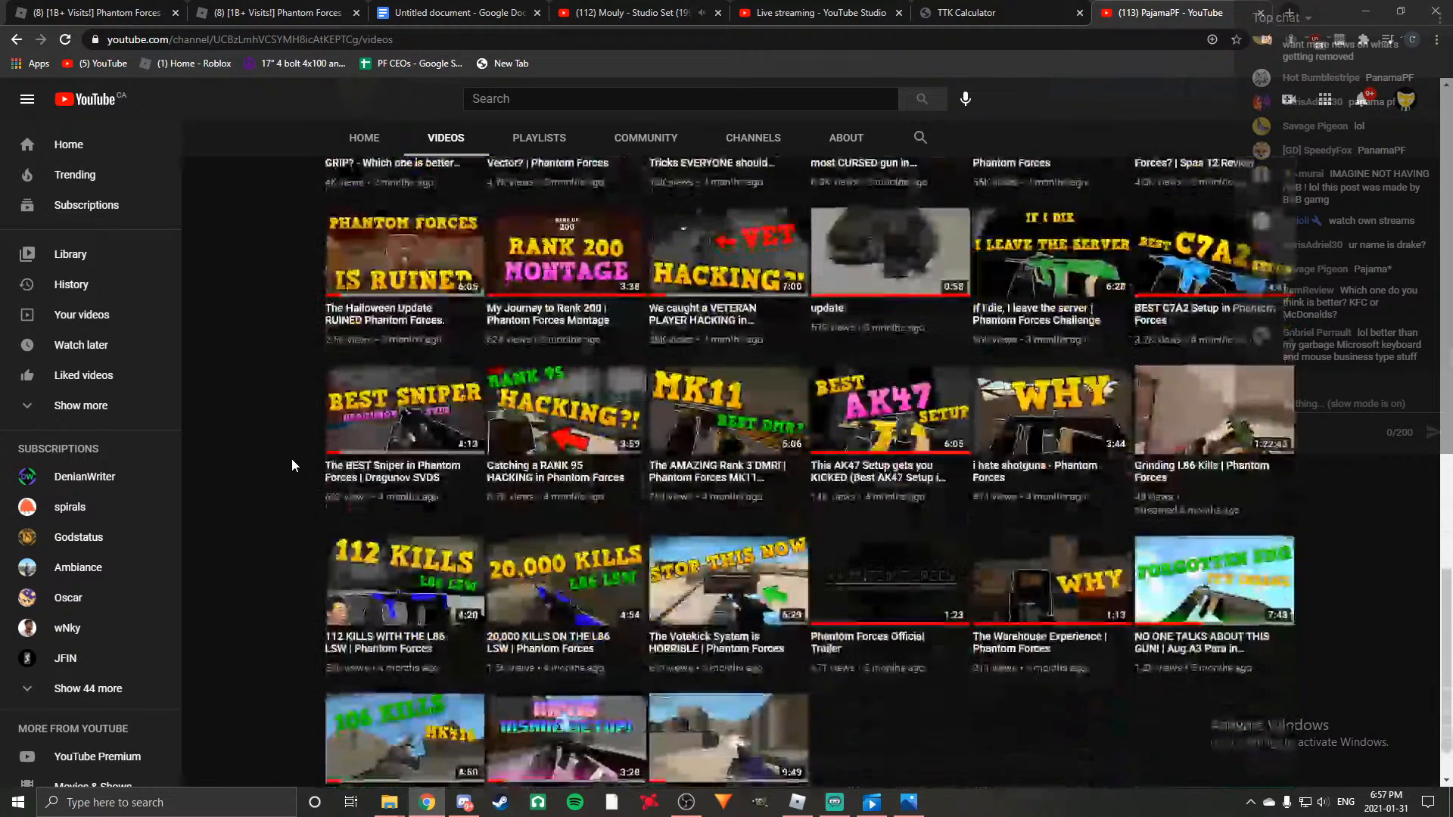
scroll(292, 459, up, 5)
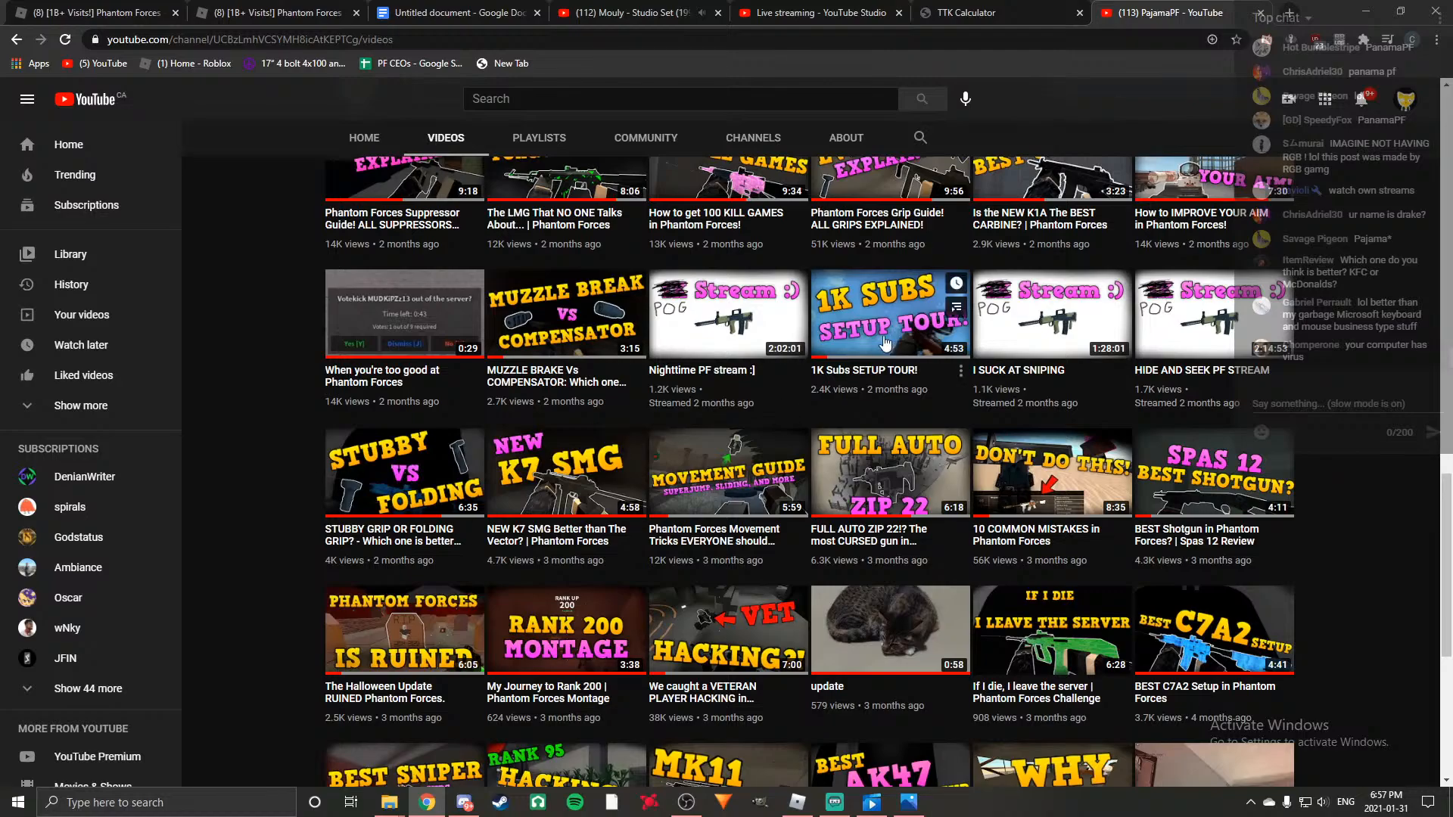
Open the "1K Subs SETUP TOUR!" video, mute it and skip ahead to 0:51.
click(881, 333)
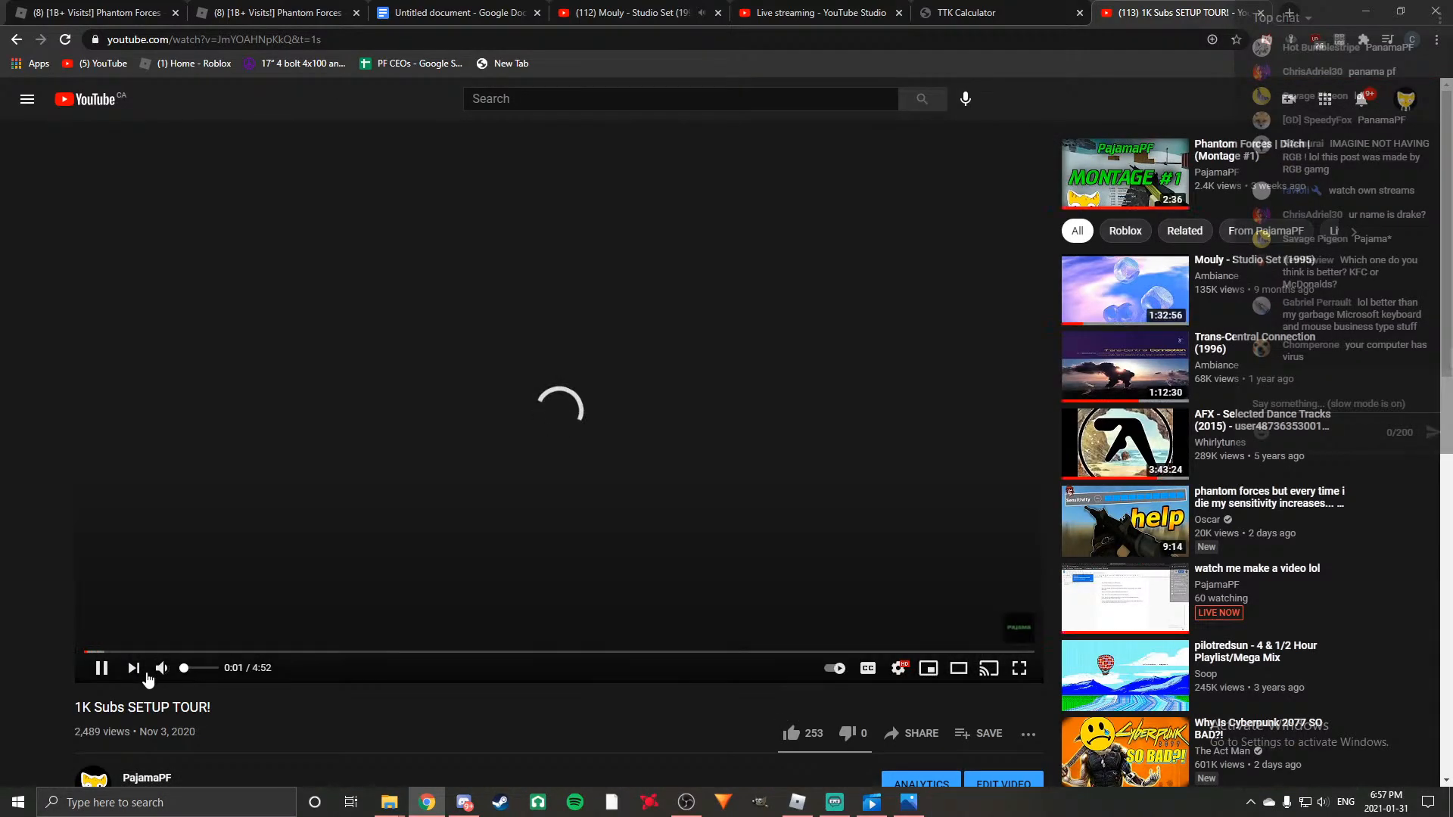
click(161, 667)
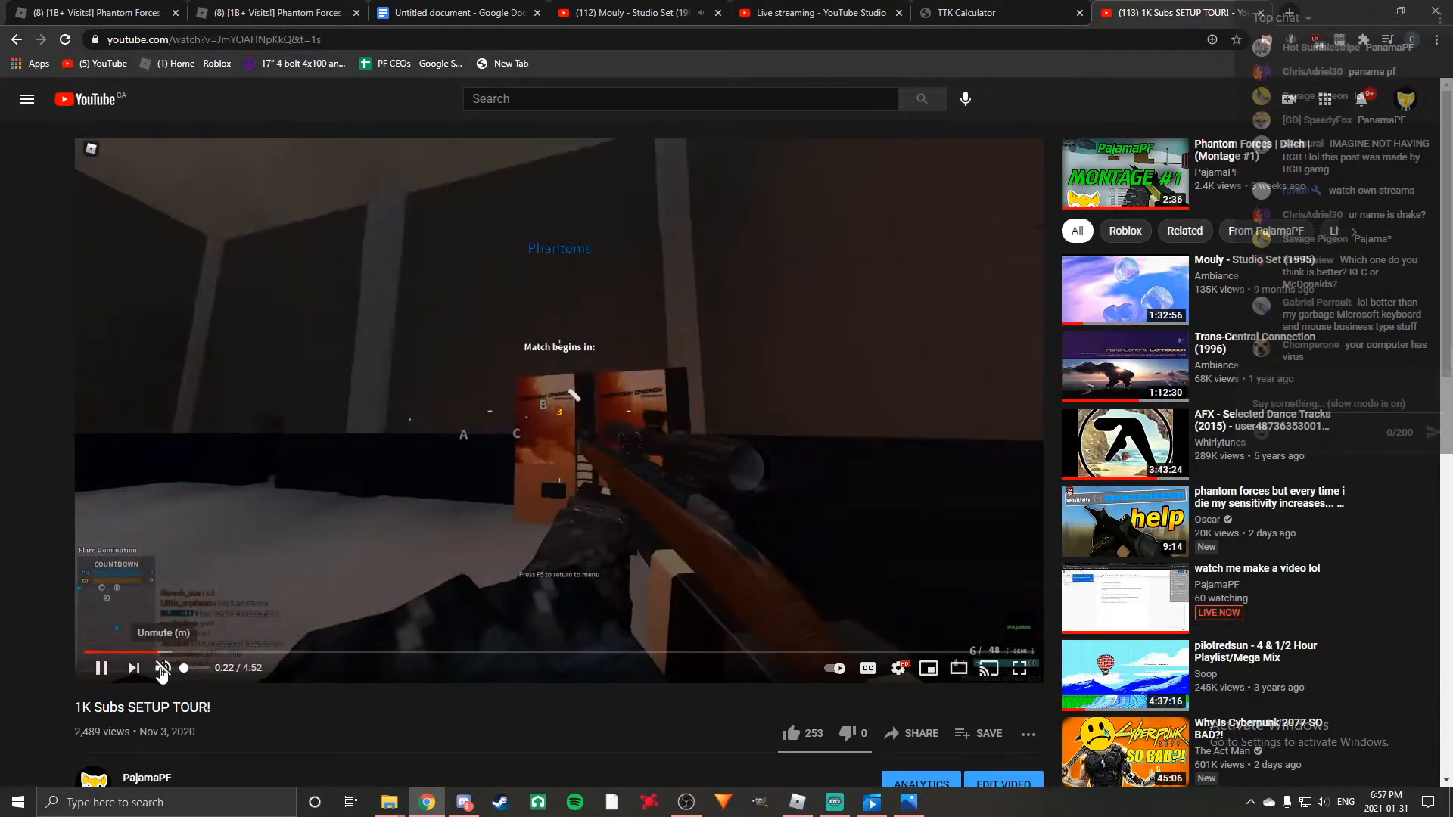
click(160, 651)
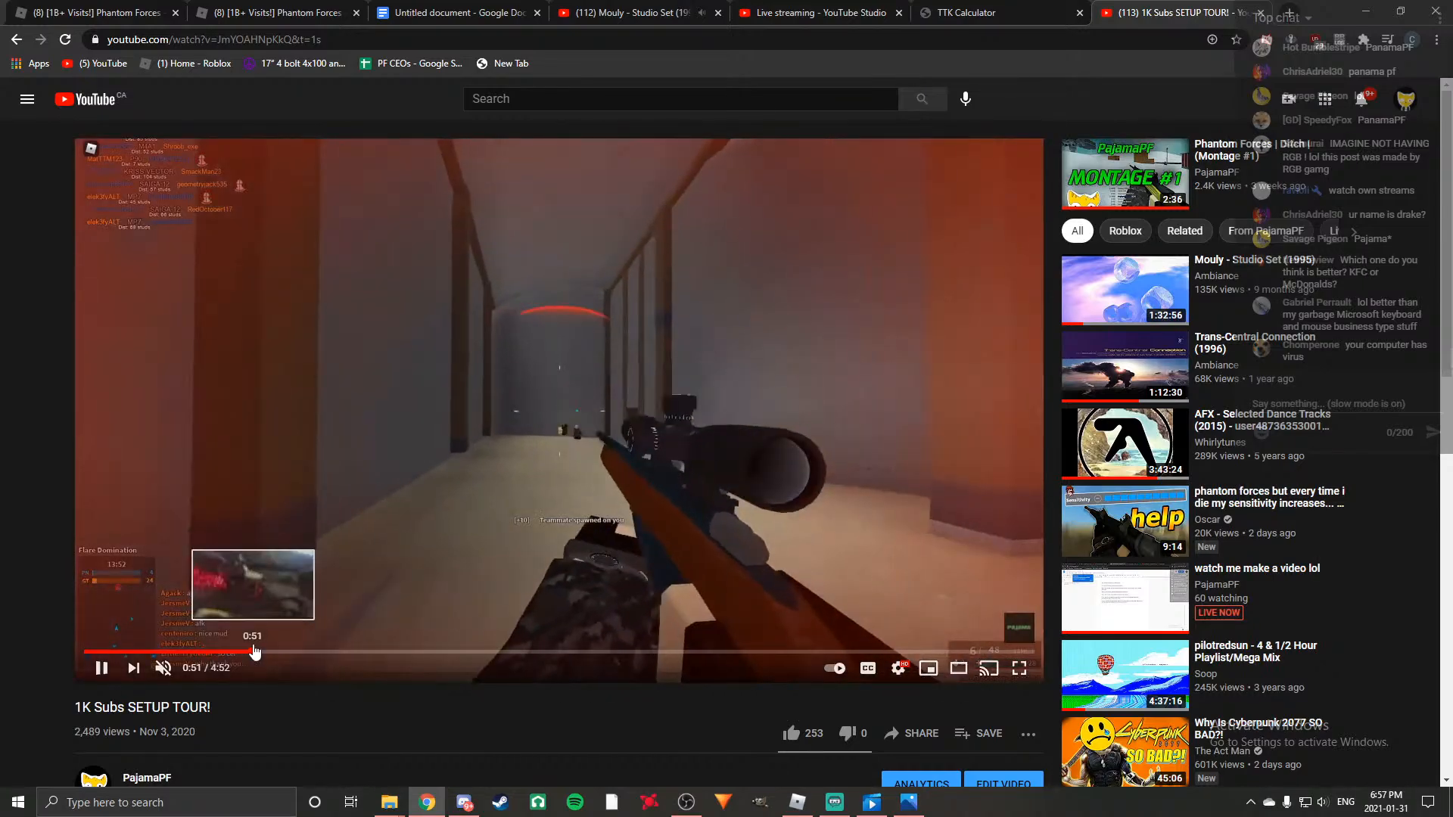
click(253, 652)
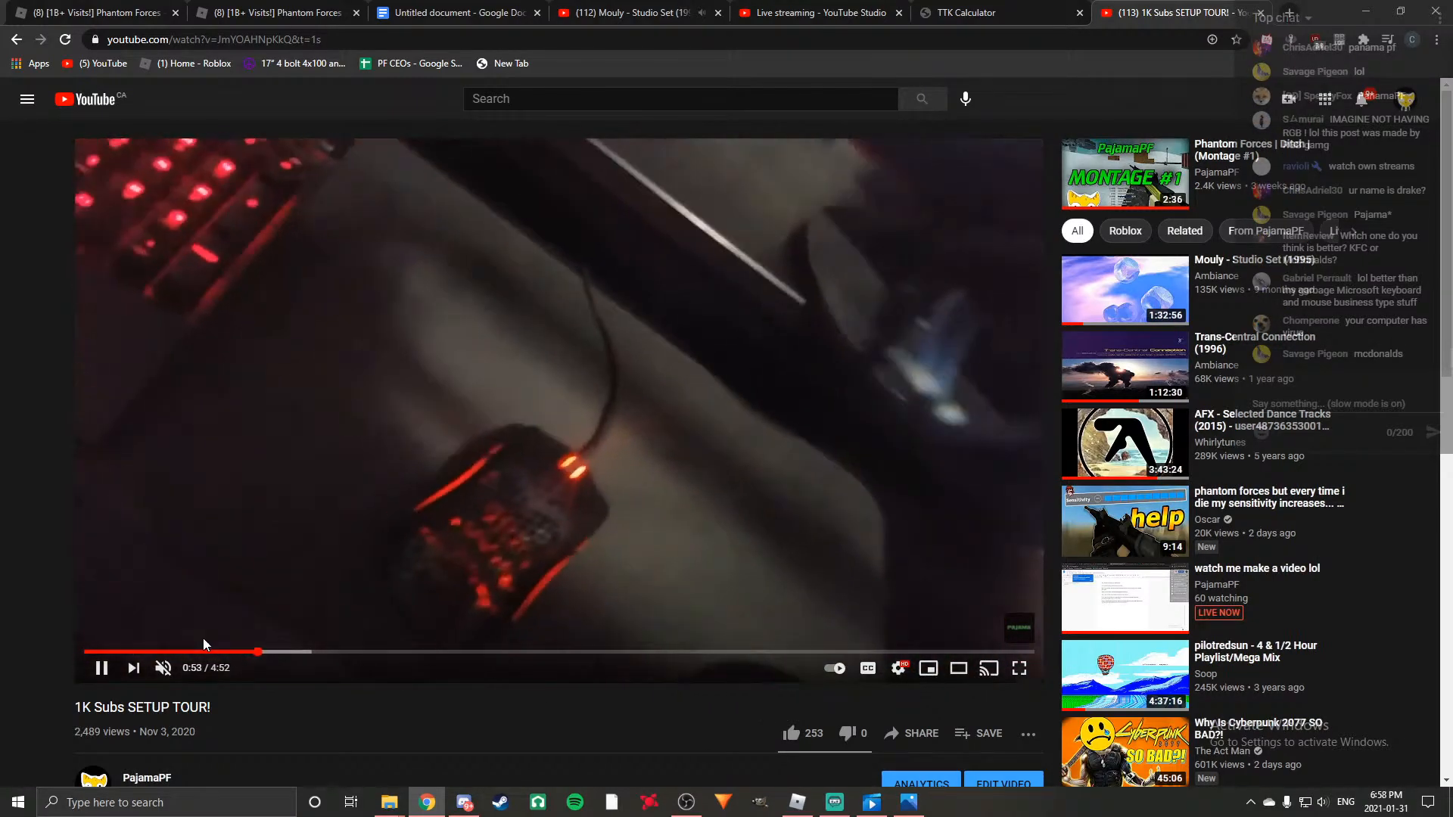
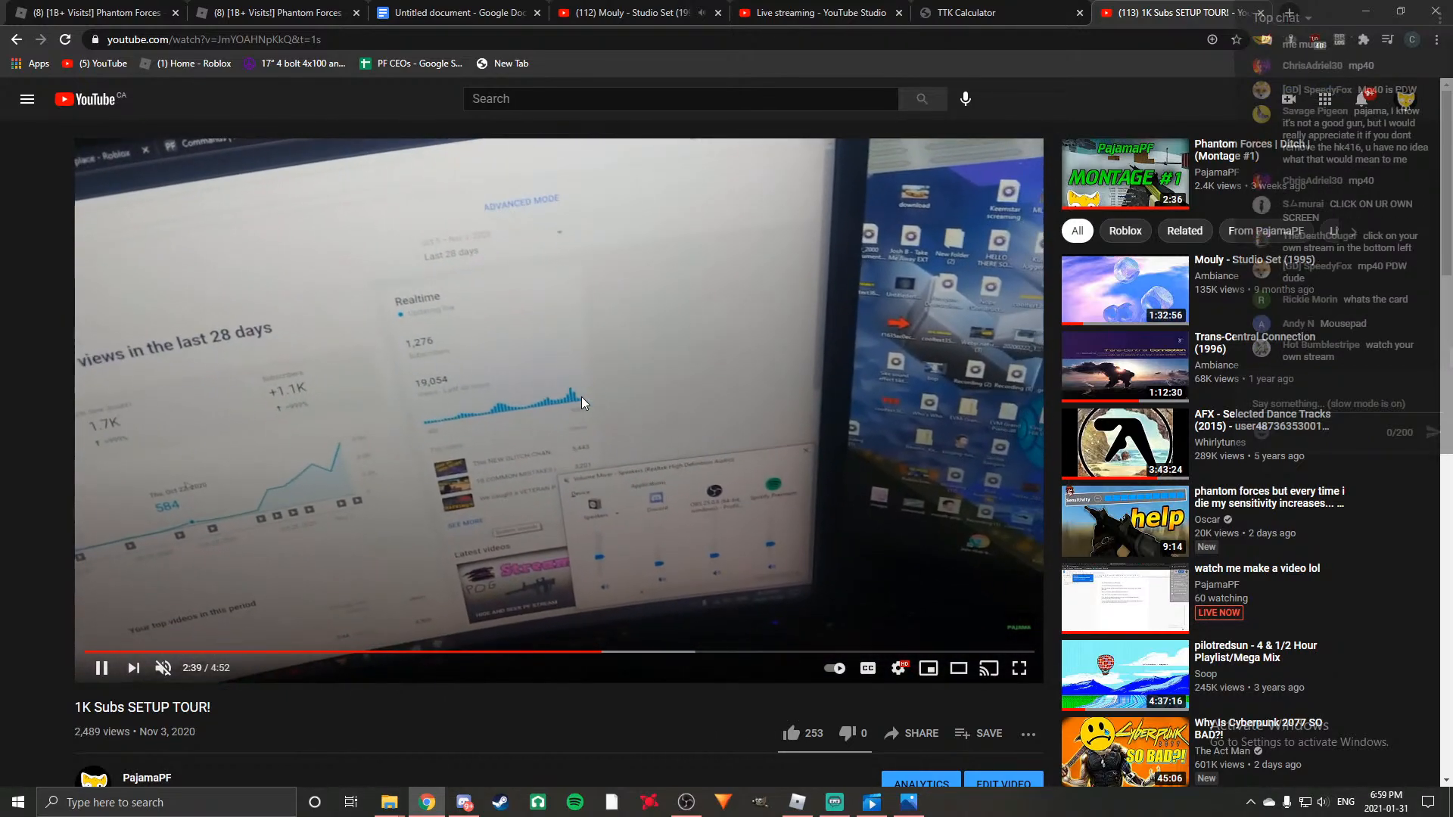
Pause the setup tour video and check its upload date against today's date.
click(583, 402)
scroll(582, 403, down, 1)
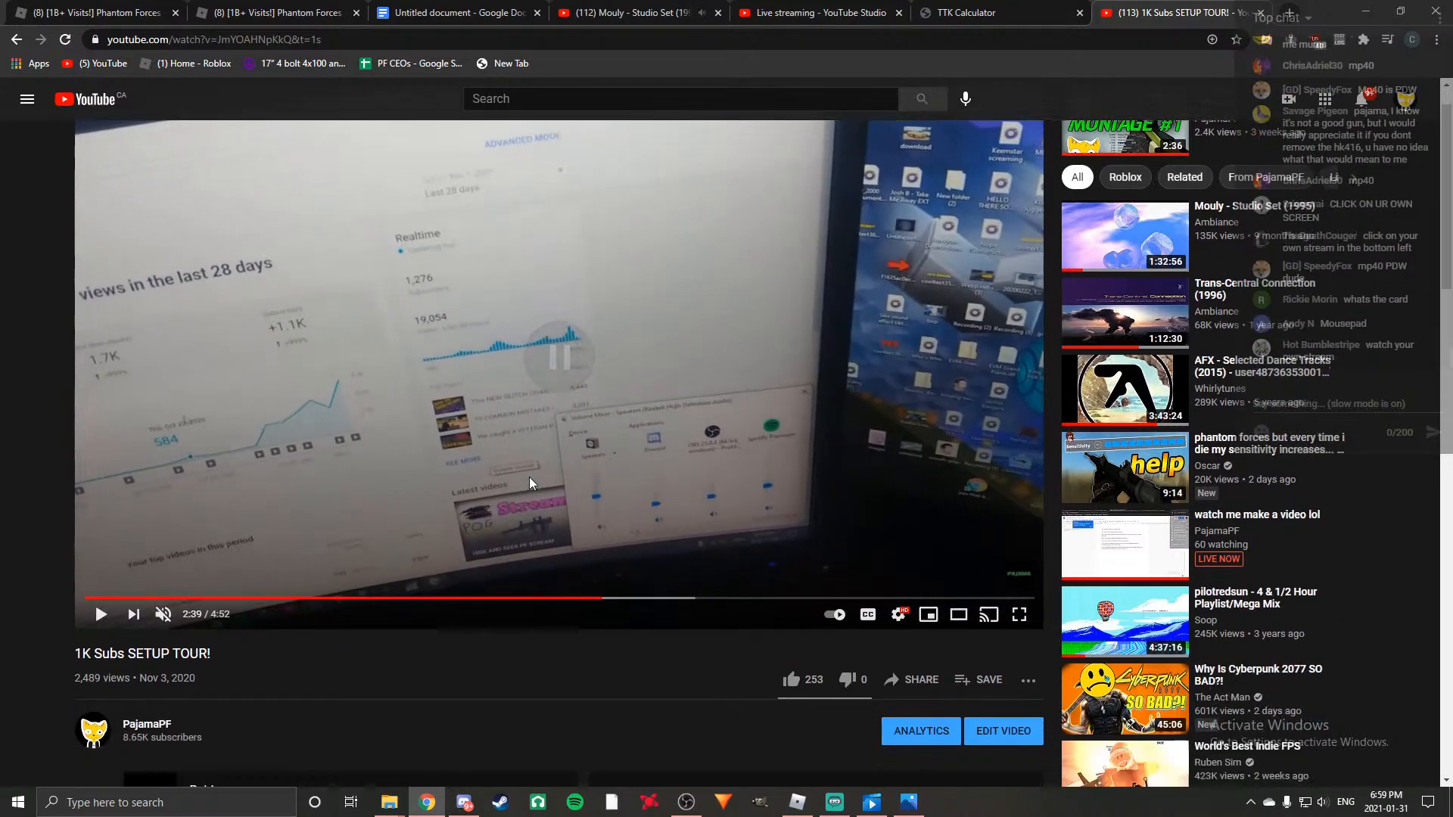
drag(139, 656, 198, 675)
click(281, 669)
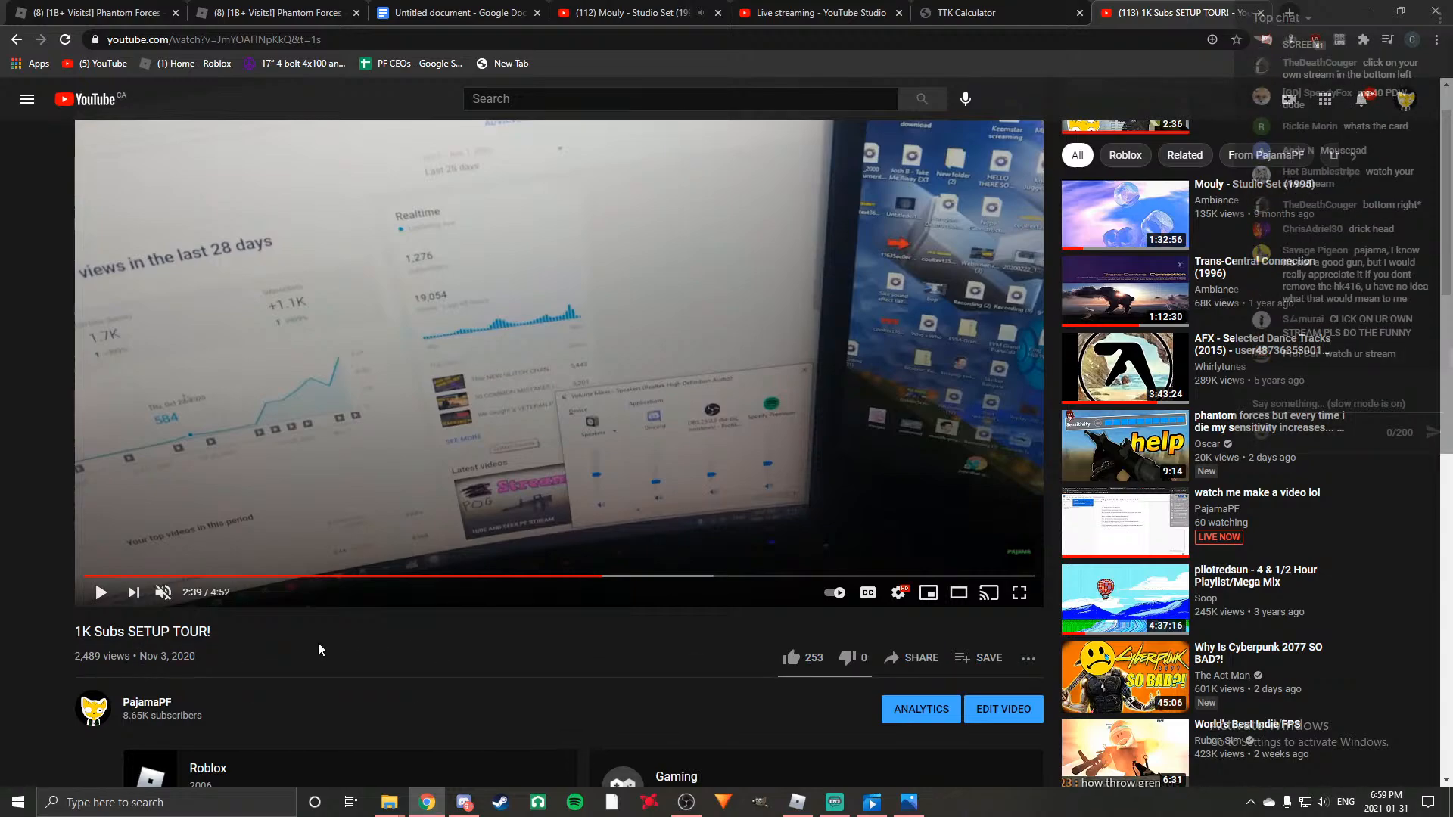
mouse_move(1377, 795)
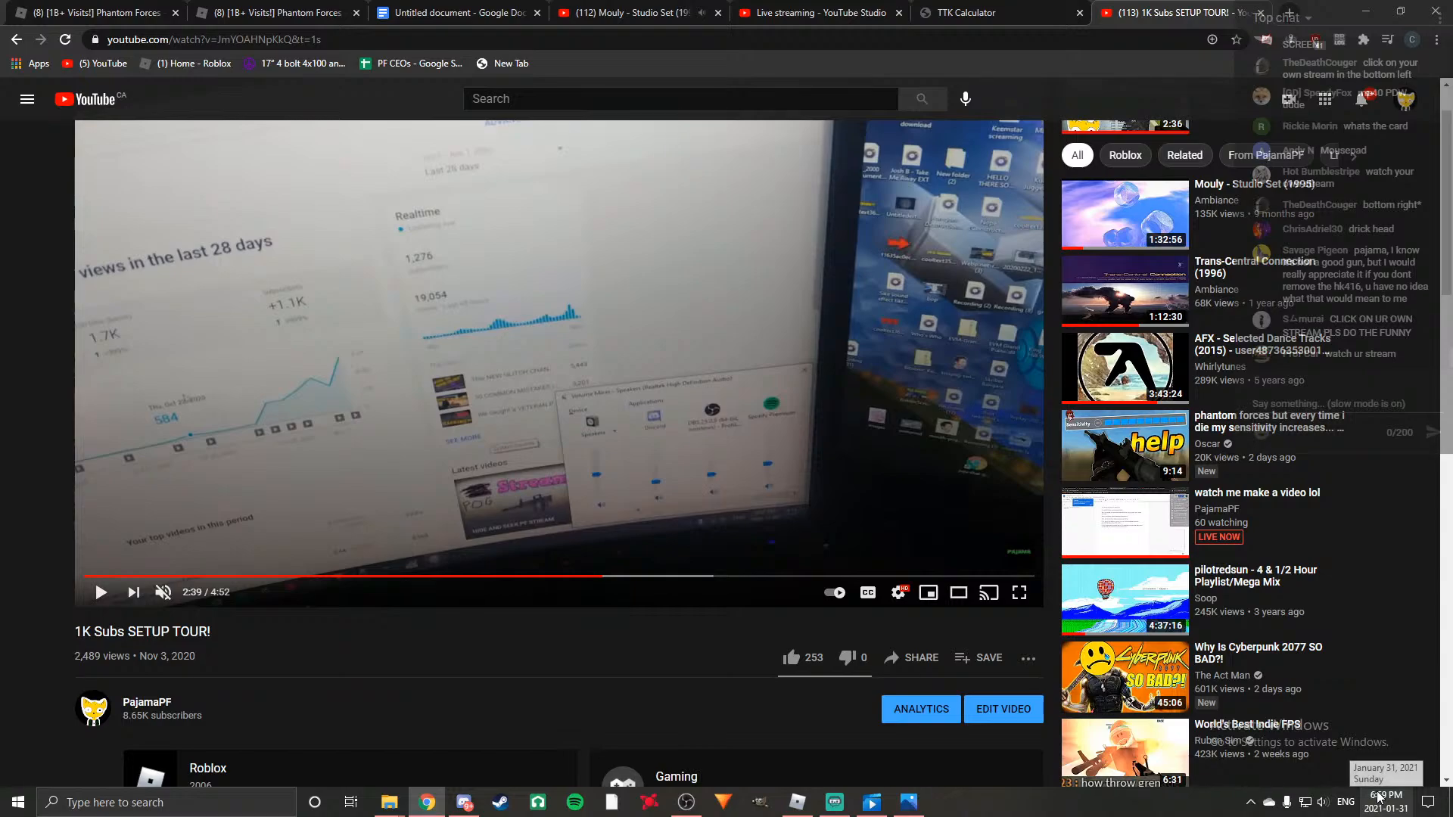
drag(141, 660, 158, 668)
click(409, 652)
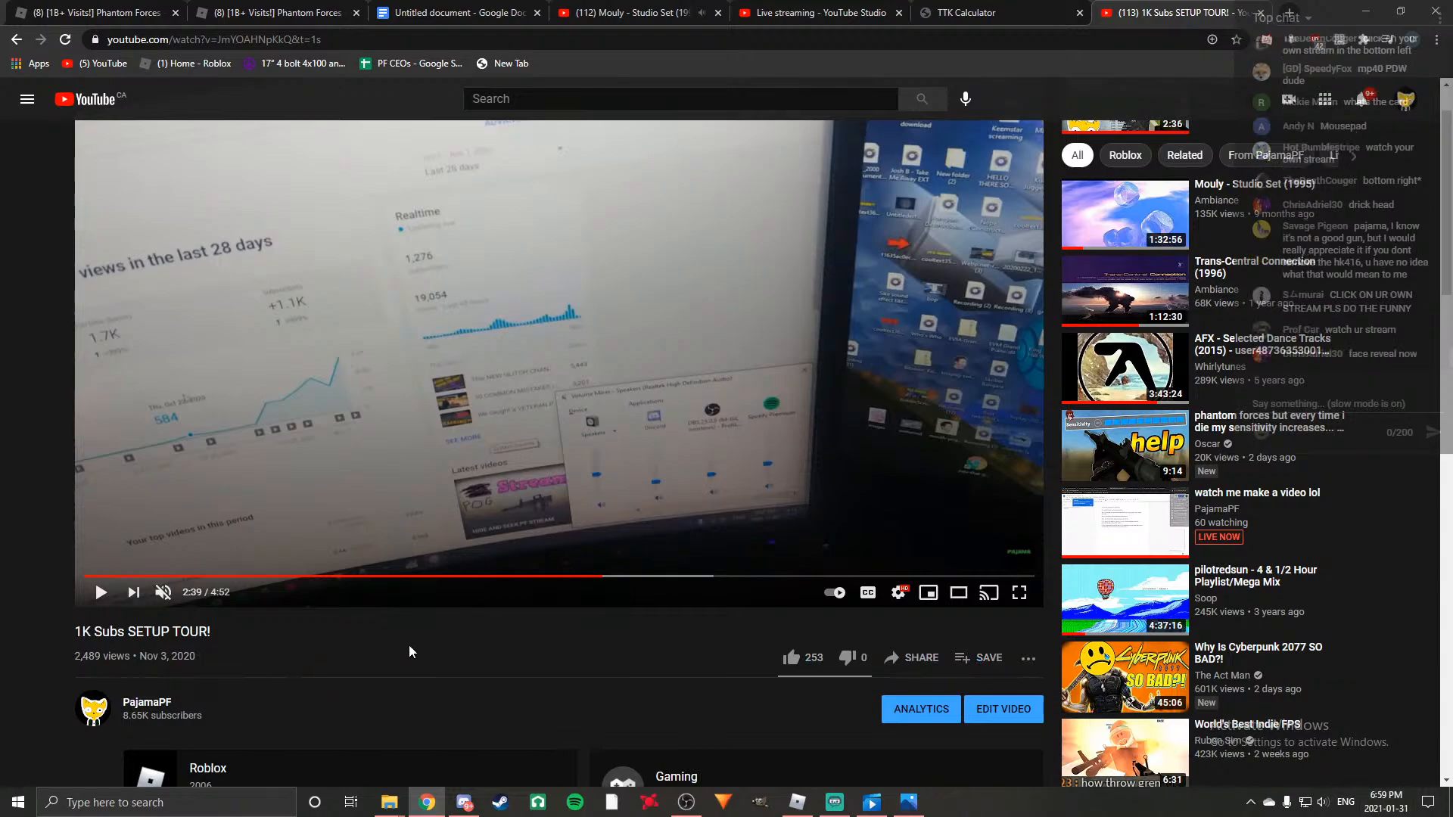
scroll(279, 672, up, 1)
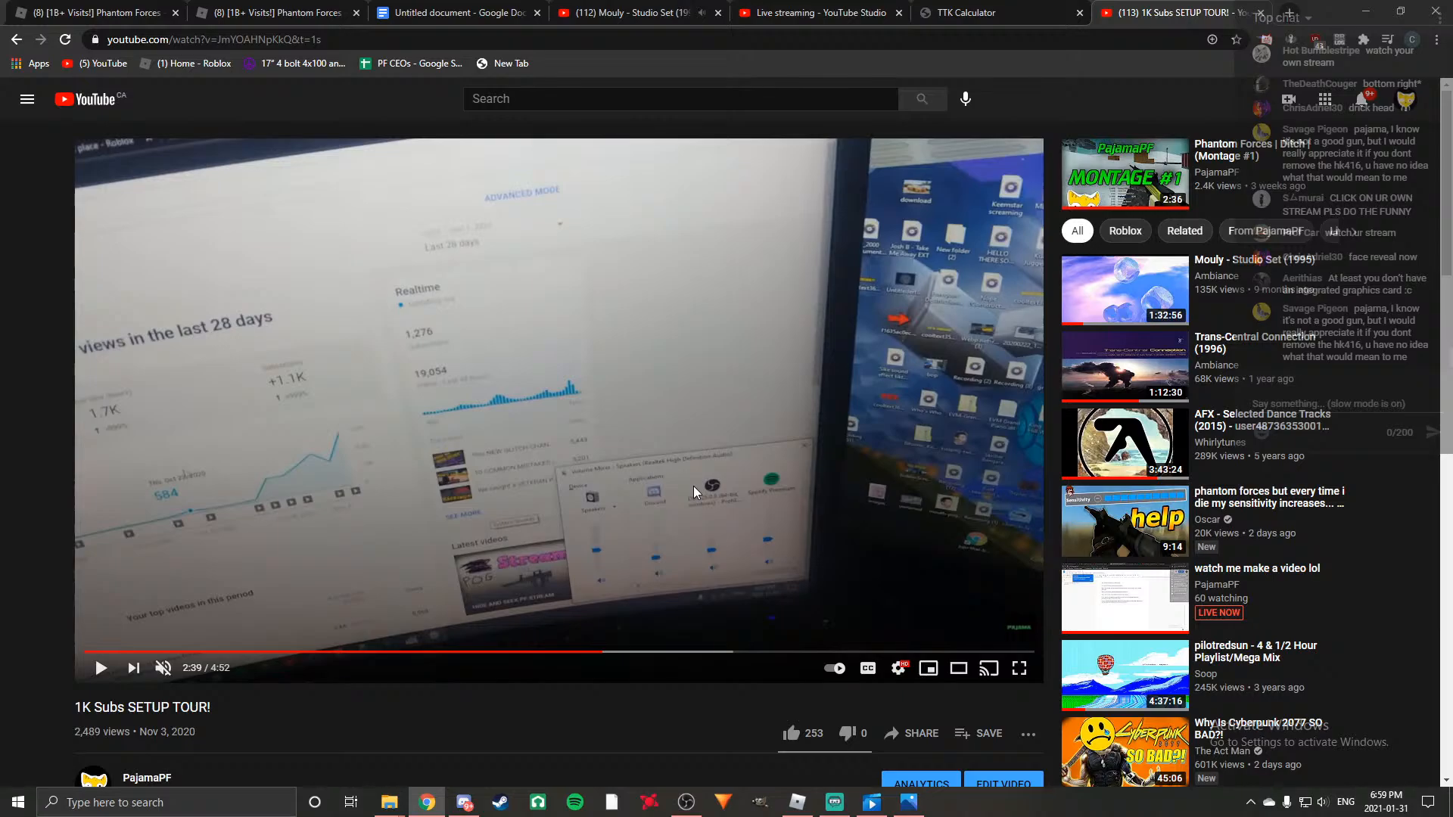
Switch back to the script document in Google Docs.
click(1010, 8)
click(814, 7)
click(620, 7)
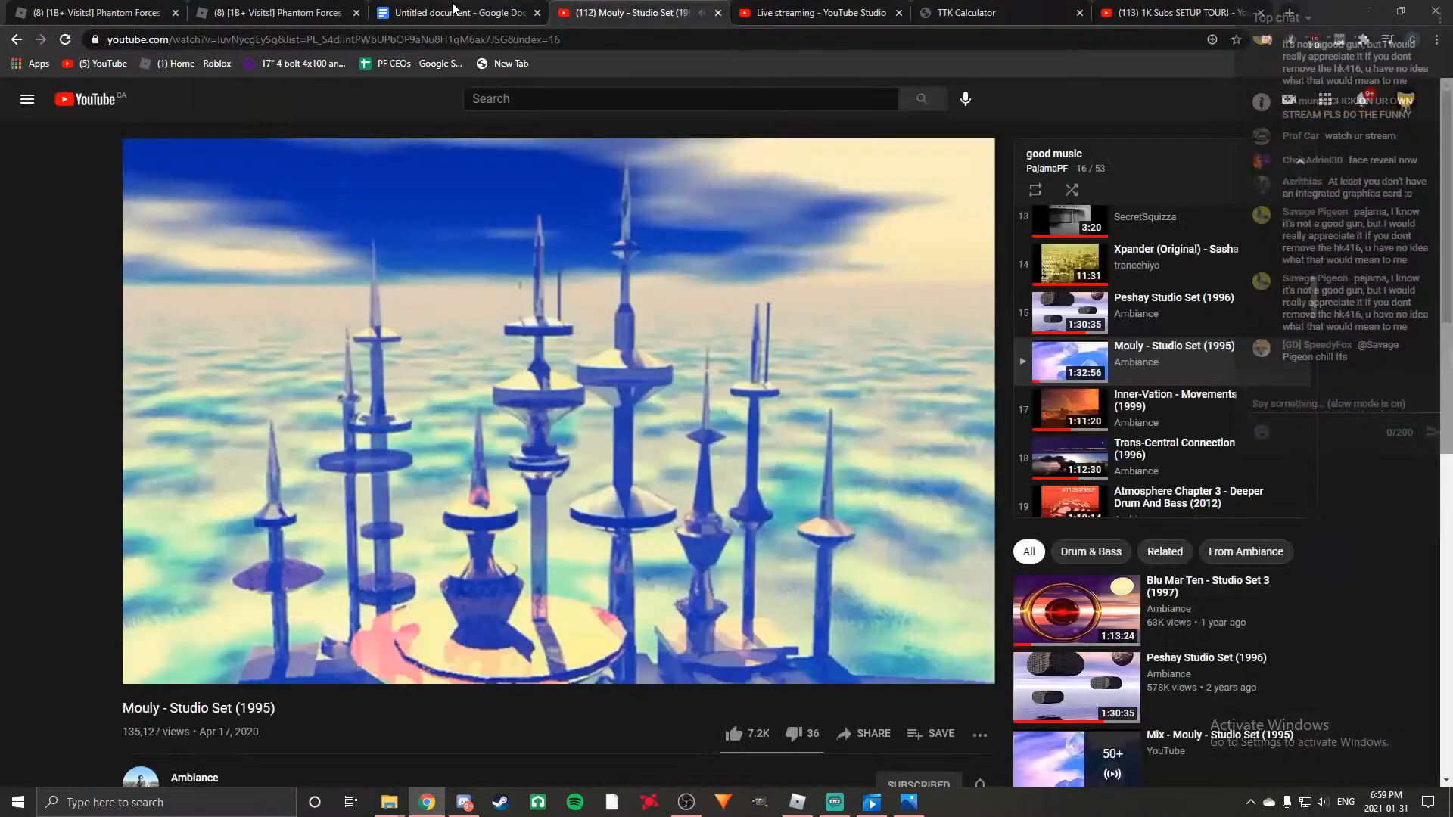
click(463, 10)
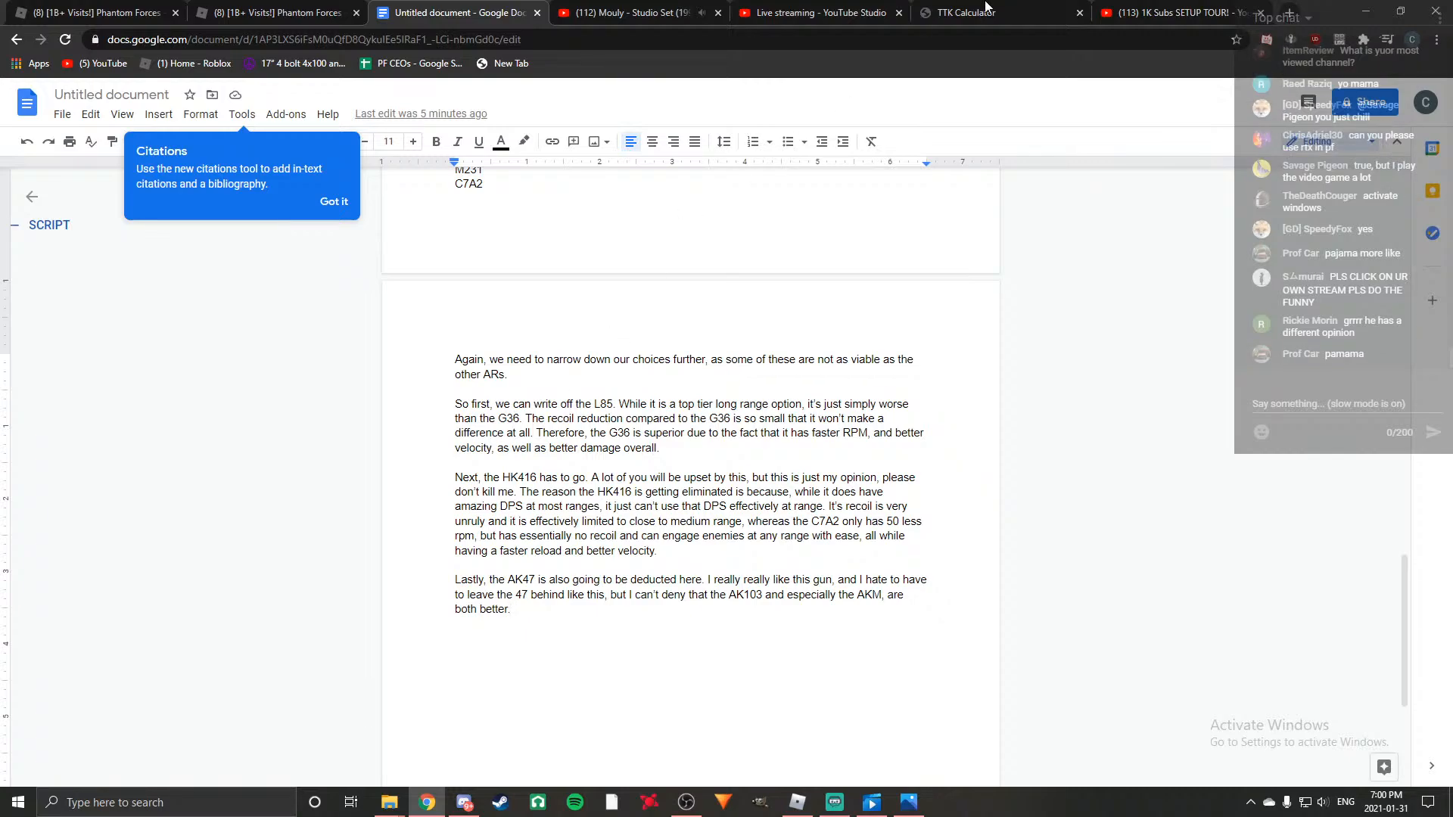
Return to the setup tour page on YouTube and look through the full list of subscribed channels.
click(1175, 12)
click(26, 100)
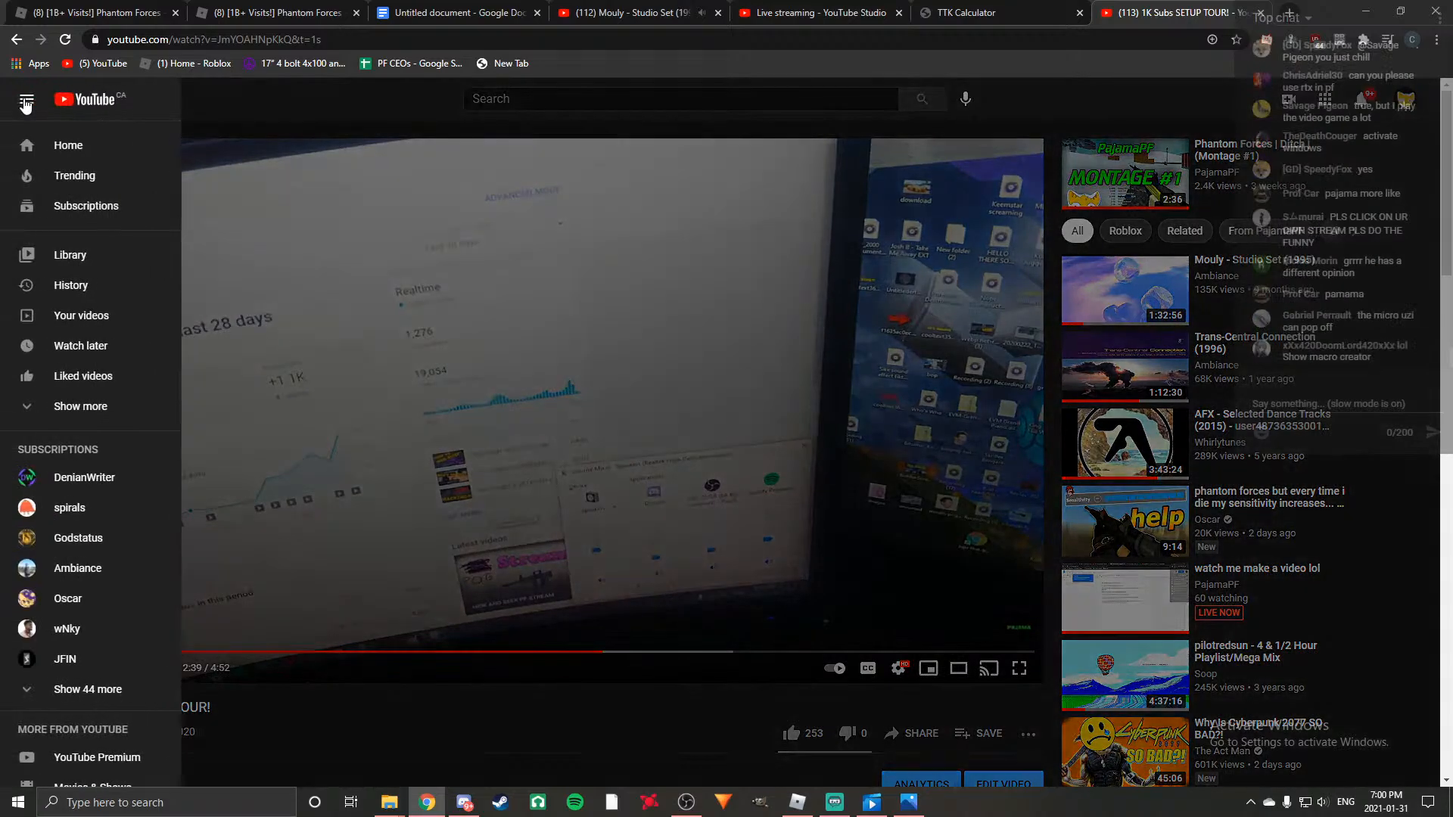
click(84, 691)
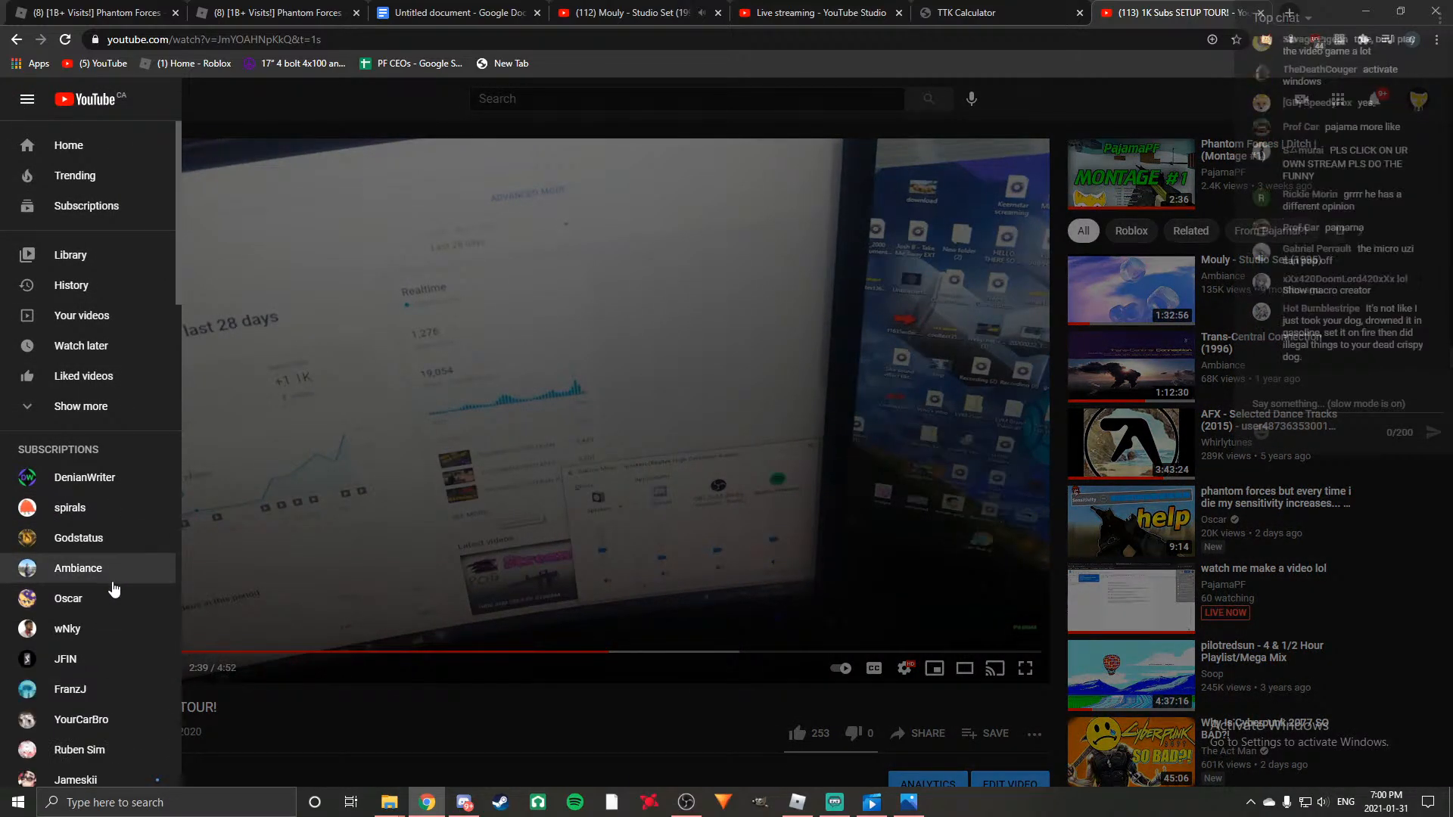
scroll(113, 588, down, 2)
scroll(113, 589, down, 4)
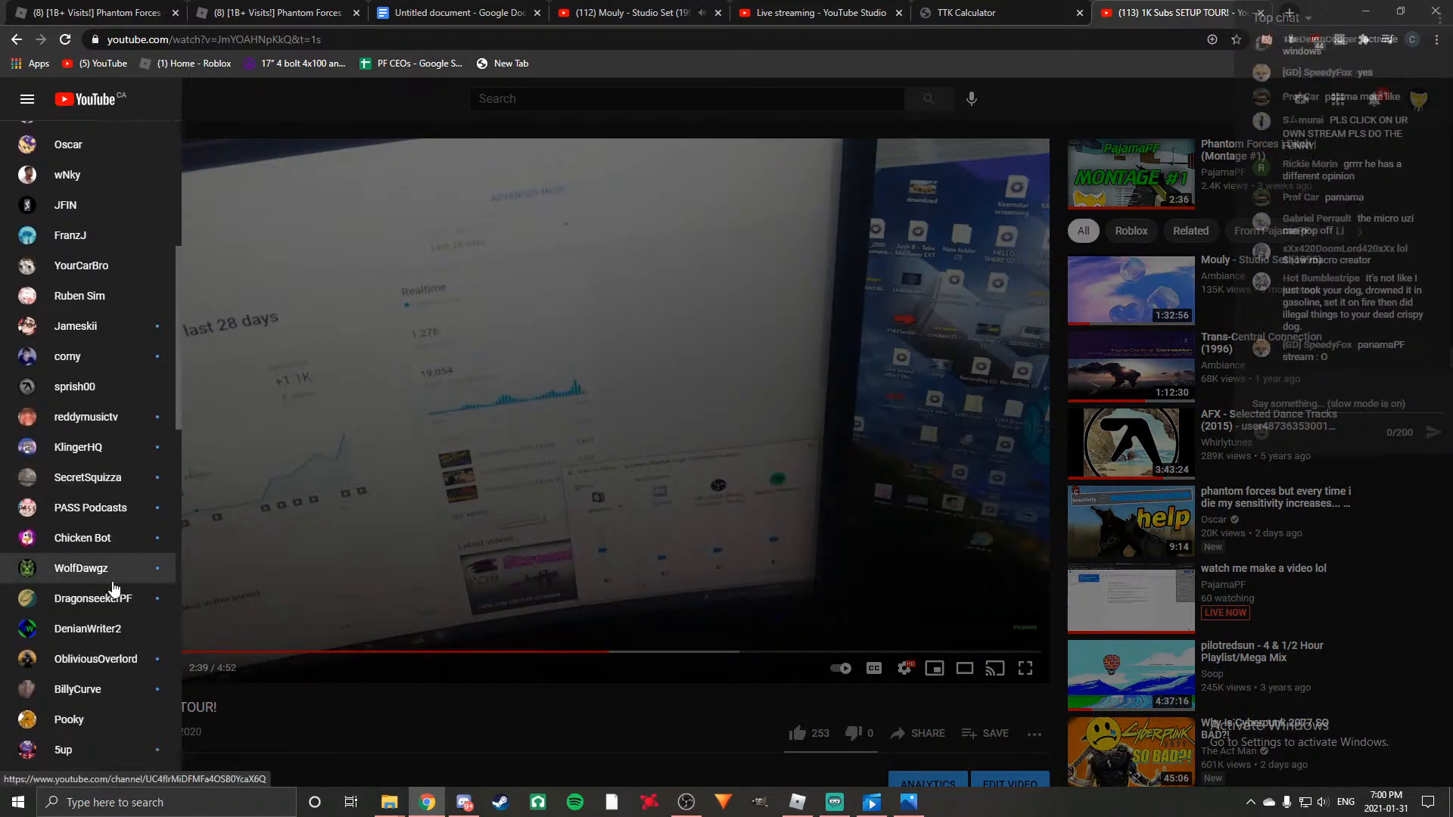
scroll(139, 415, down, 2)
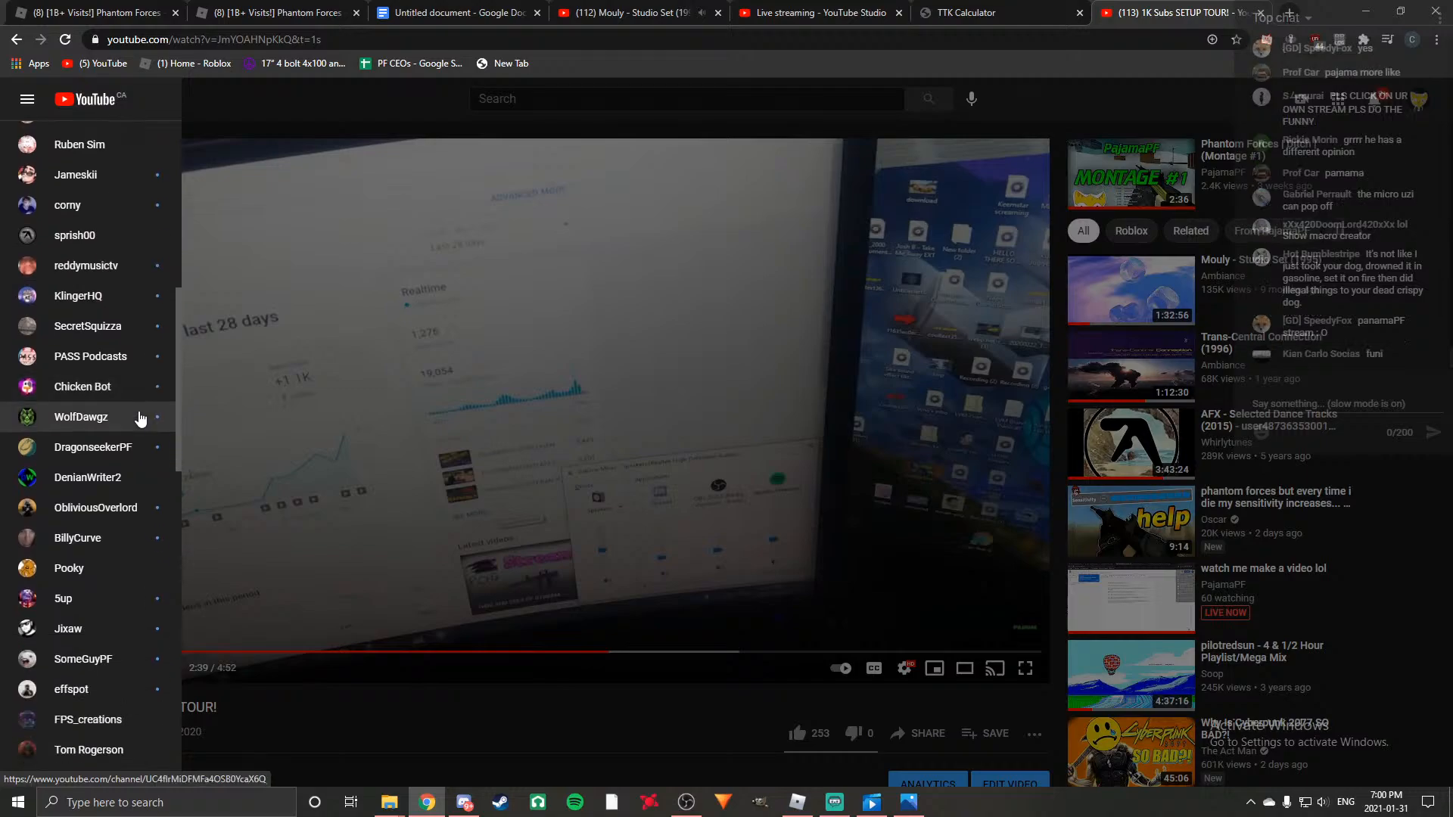
scroll(155, 634, down, 6)
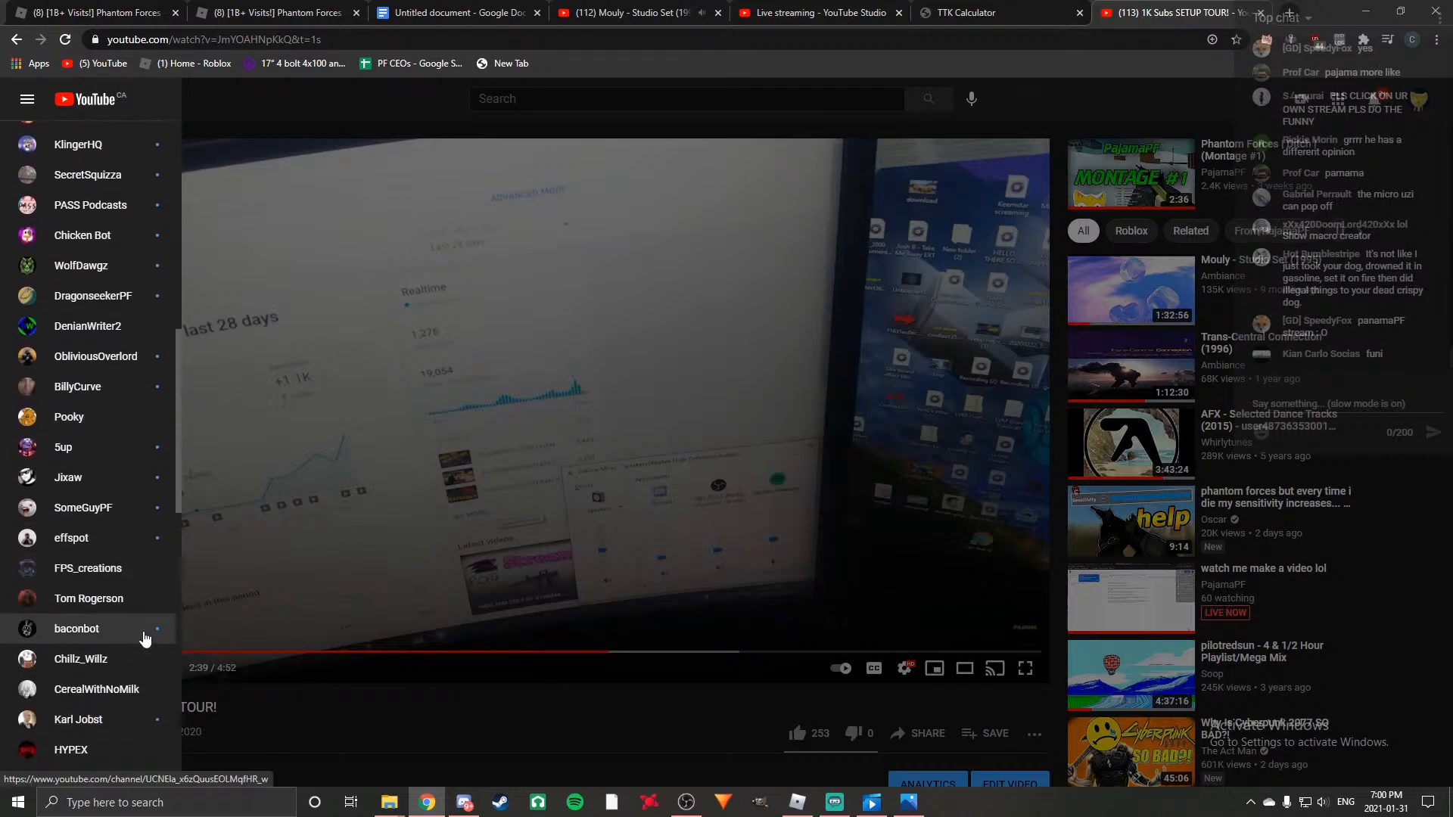
scroll(127, 557, down, 2)
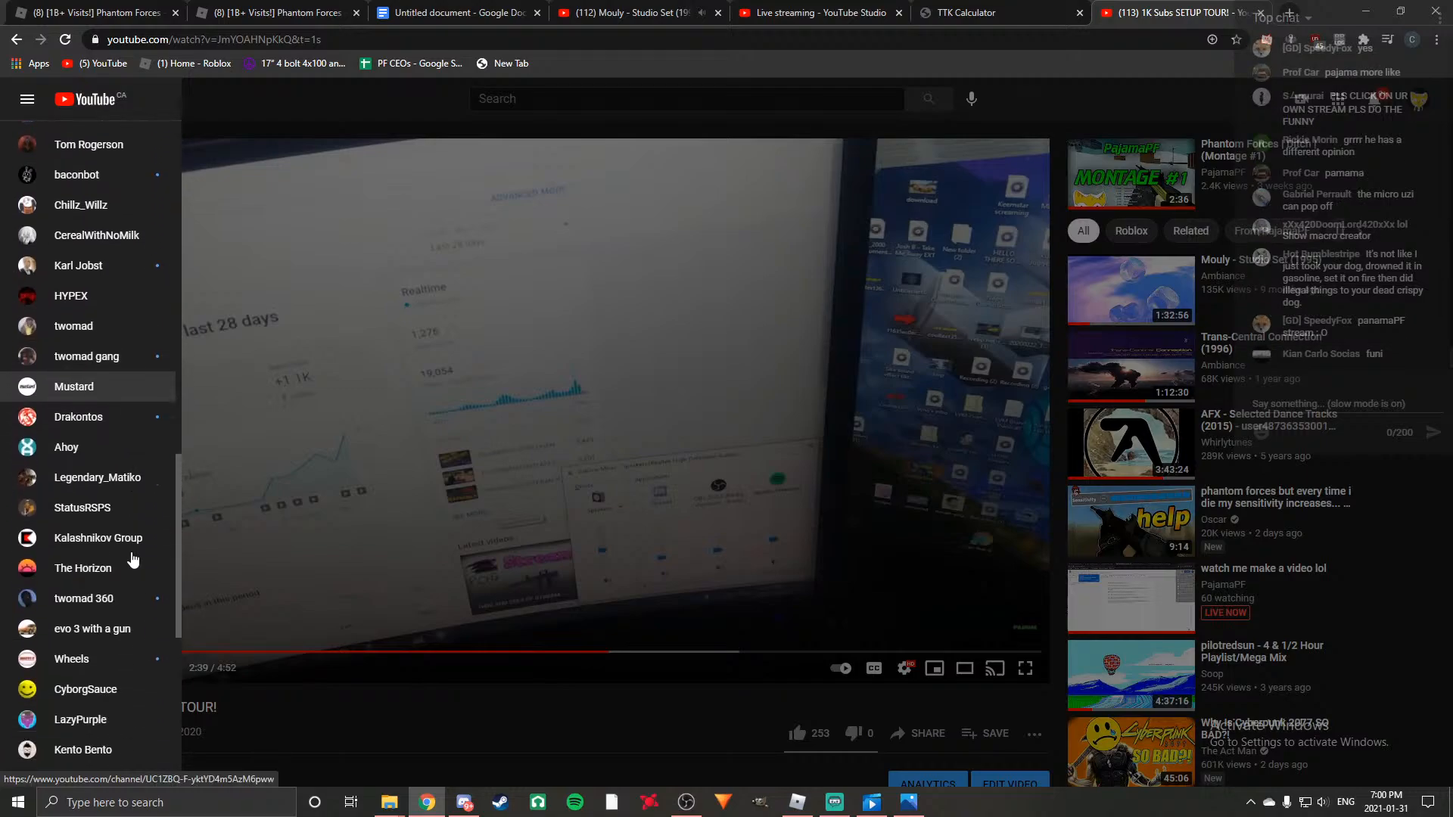
scroll(117, 557, down, 1)
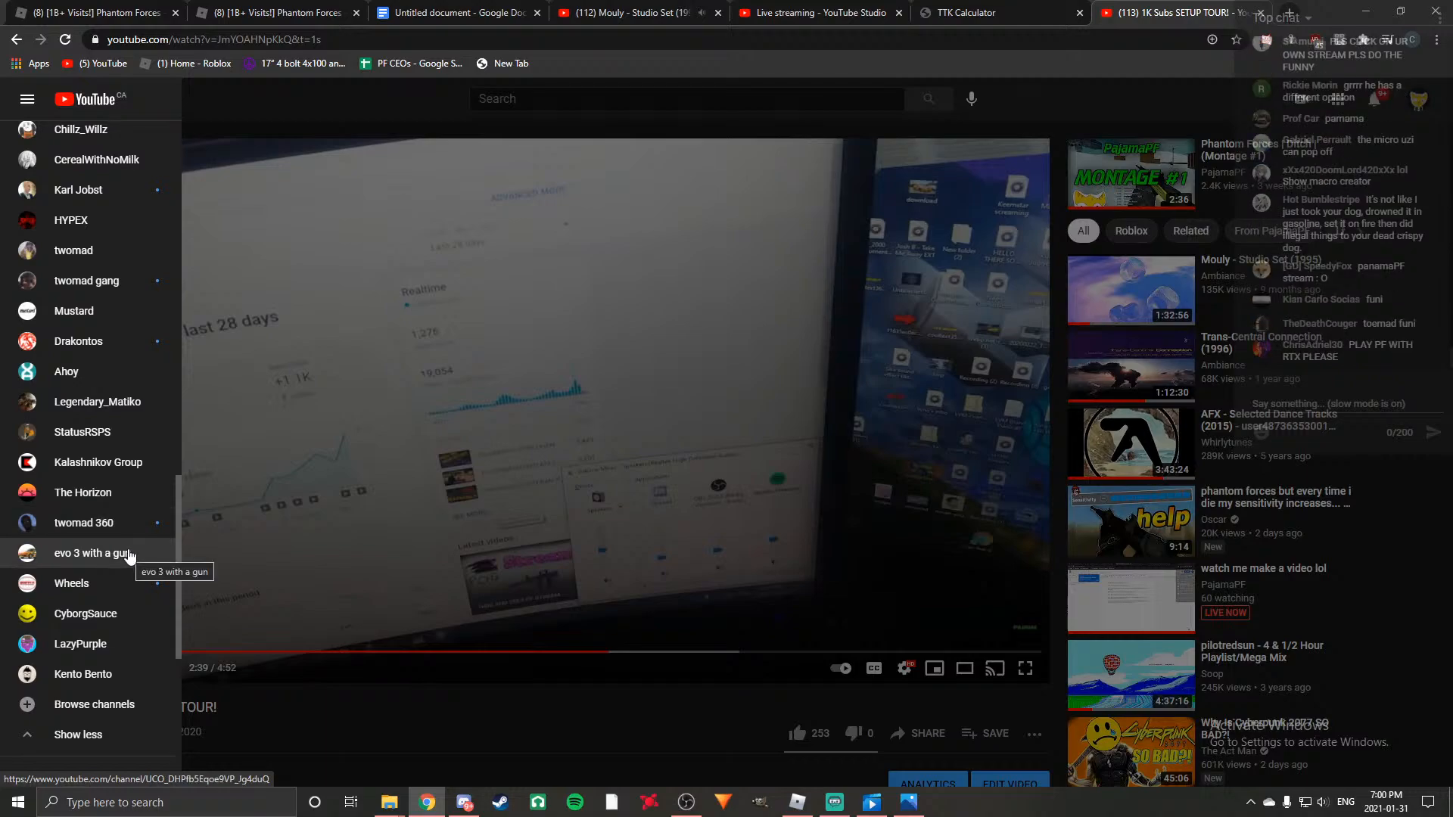
scroll(129, 539, down, 2)
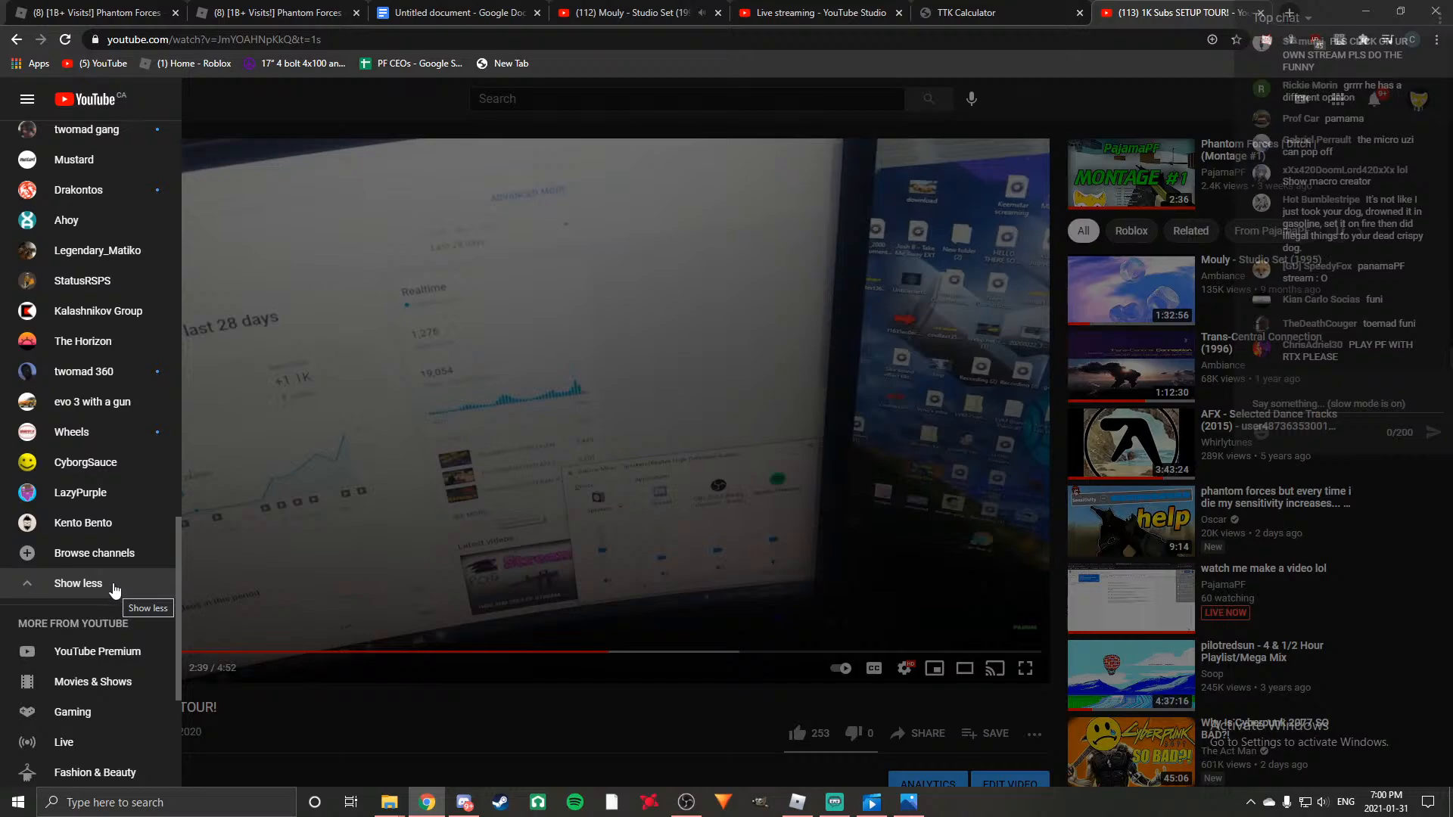
scroll(111, 587, up, 2)
scroll(111, 587, up, 9)
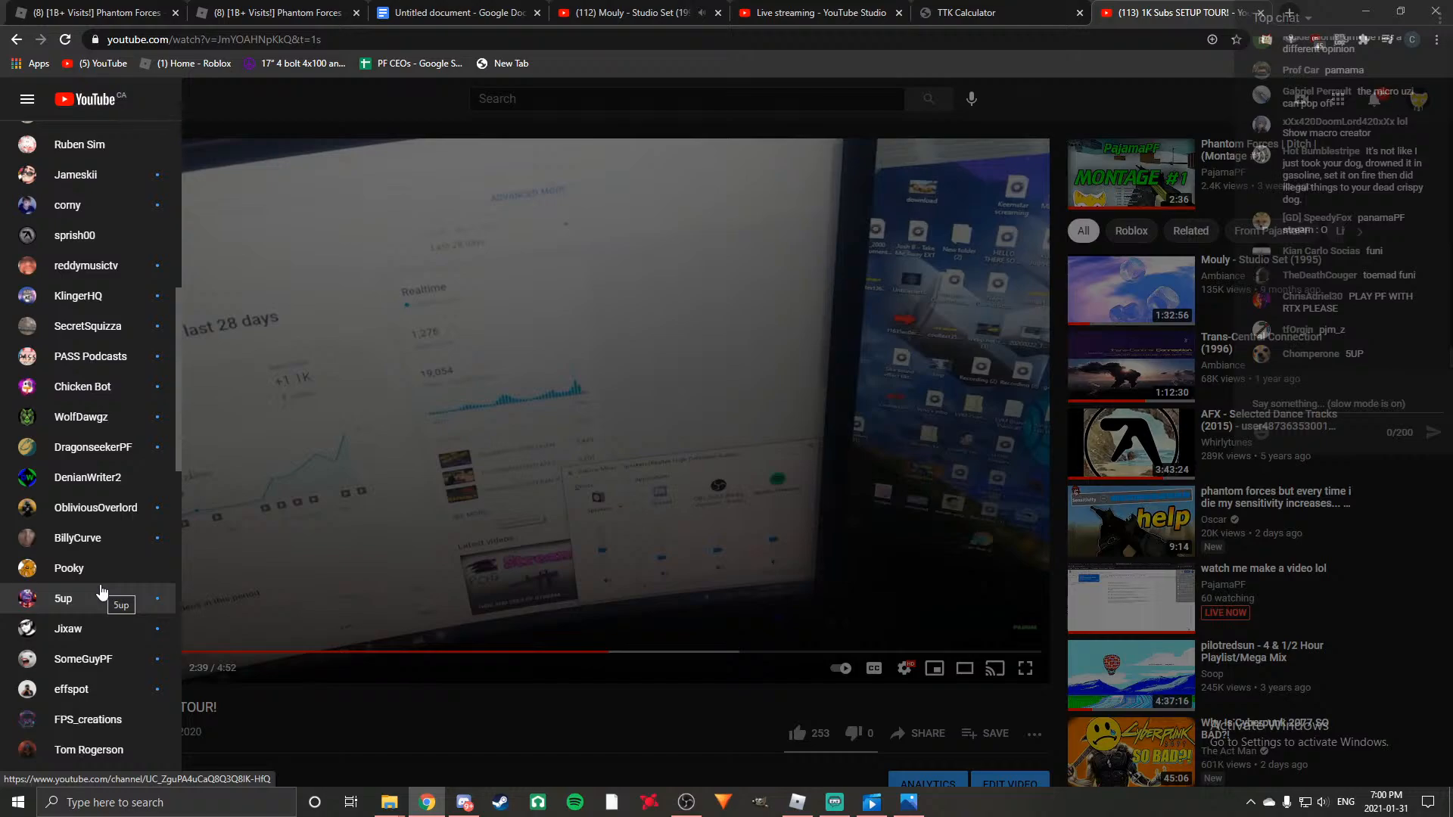
scroll(102, 591, up, 8)
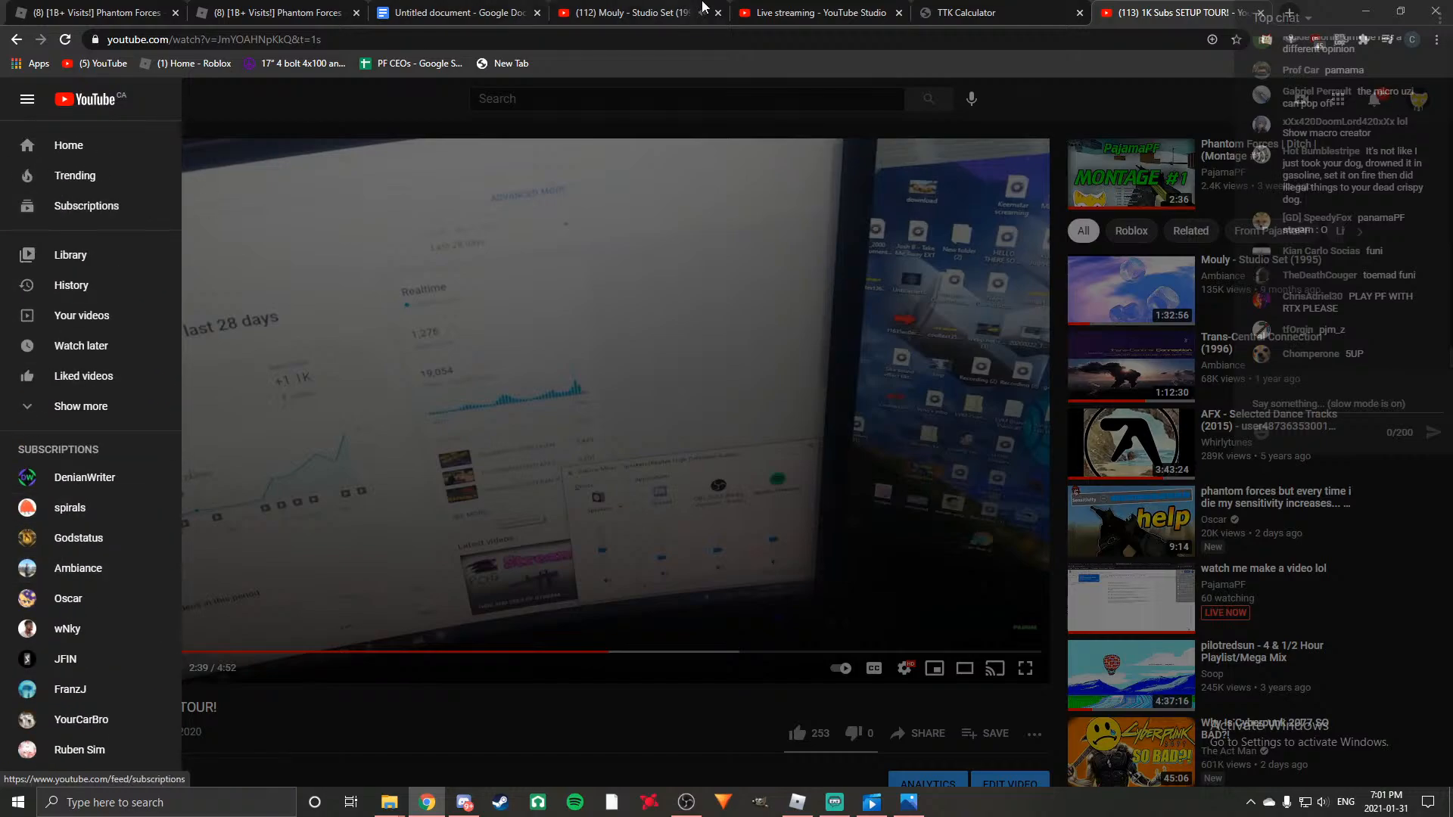
Leave the YouTube subscriptions list and go back to the AK47 paragraph of the script in Google Docs.
key(ctrl+shift+Tab)
key(ctrl+shift+Tab)
key(ctrl+shift+Tab)
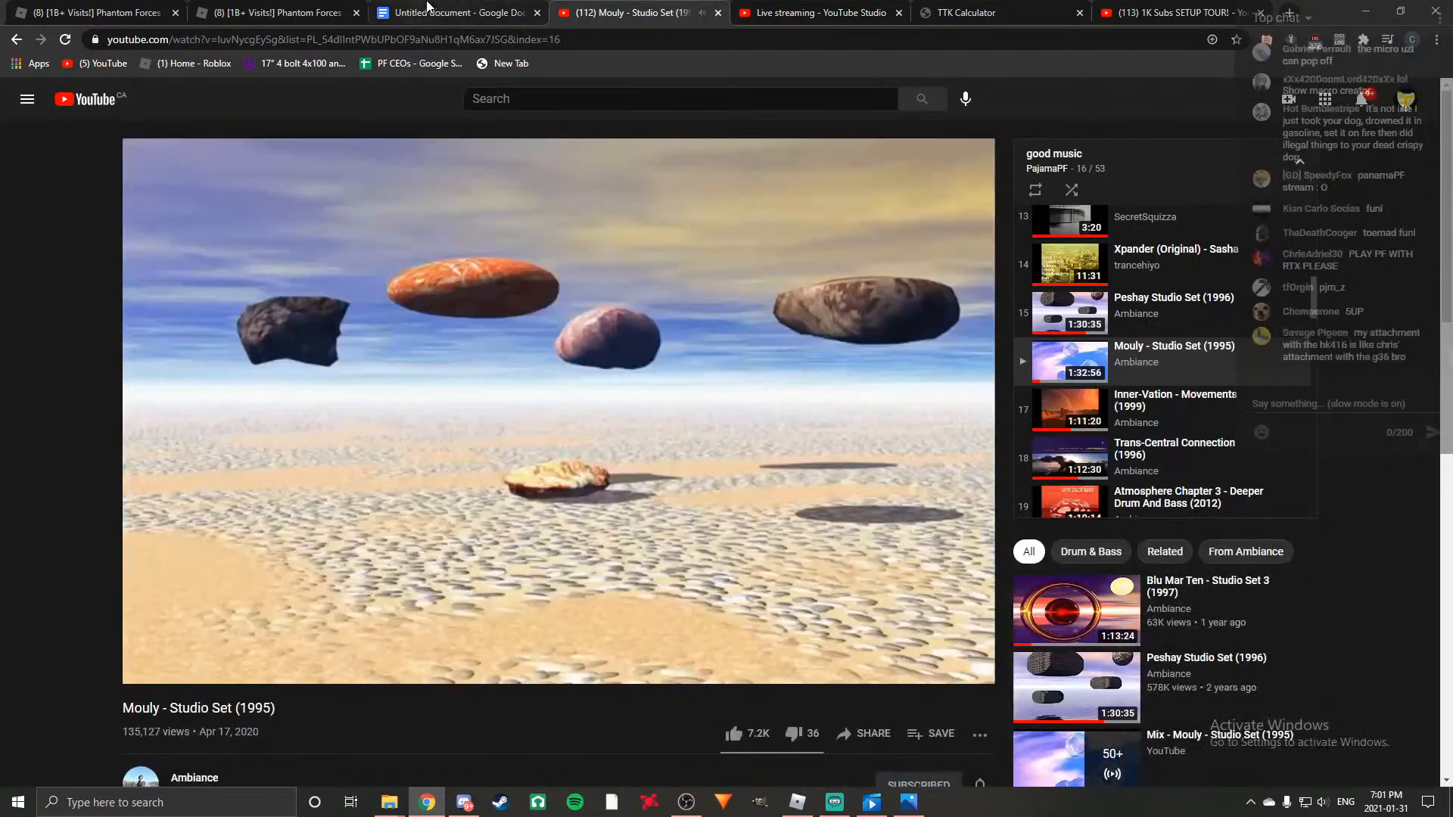
click(428, 9)
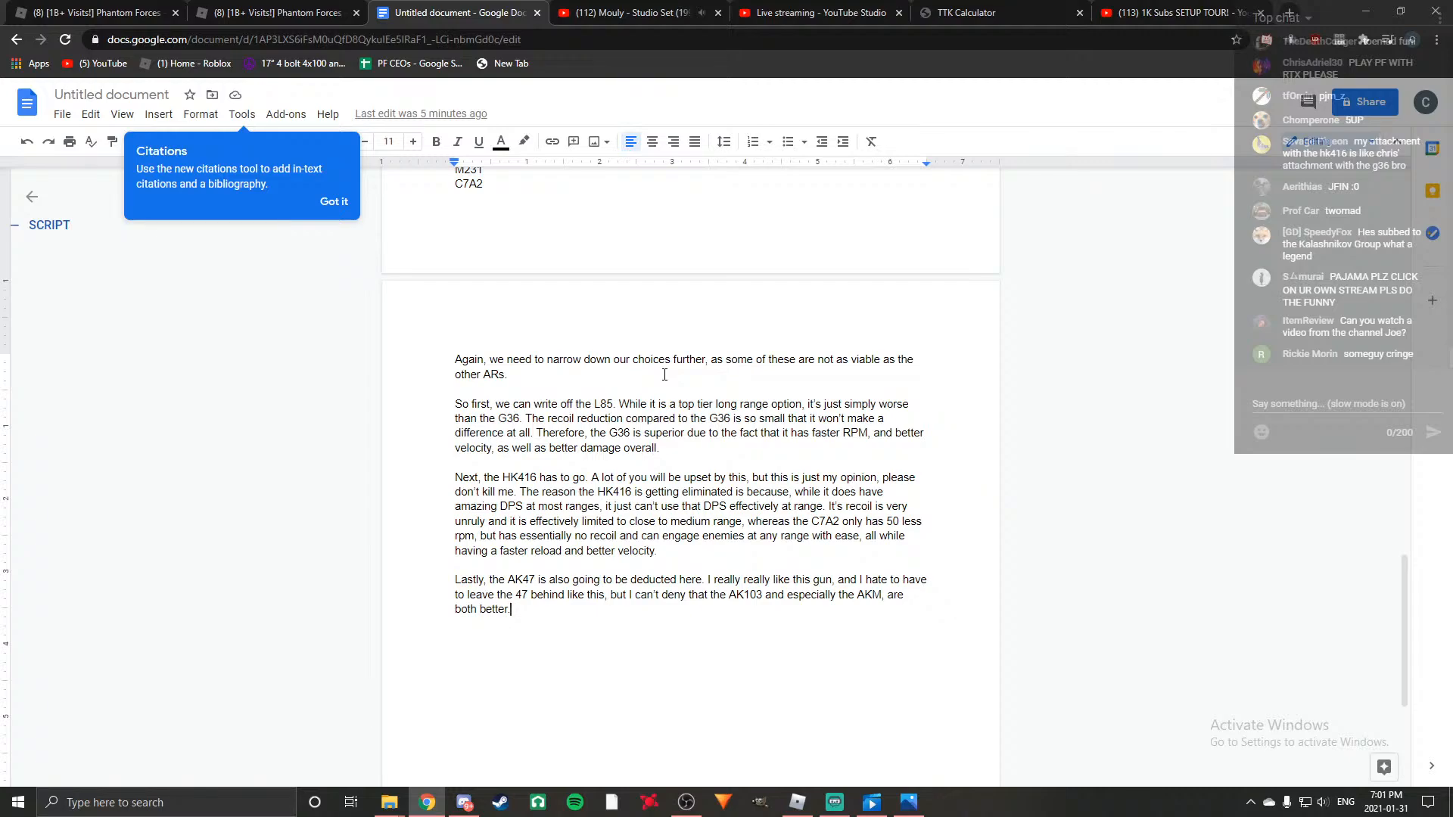
Play the live stream's preview with sound in YouTube Studio, and return to the Google Docs script.
click(817, 12)
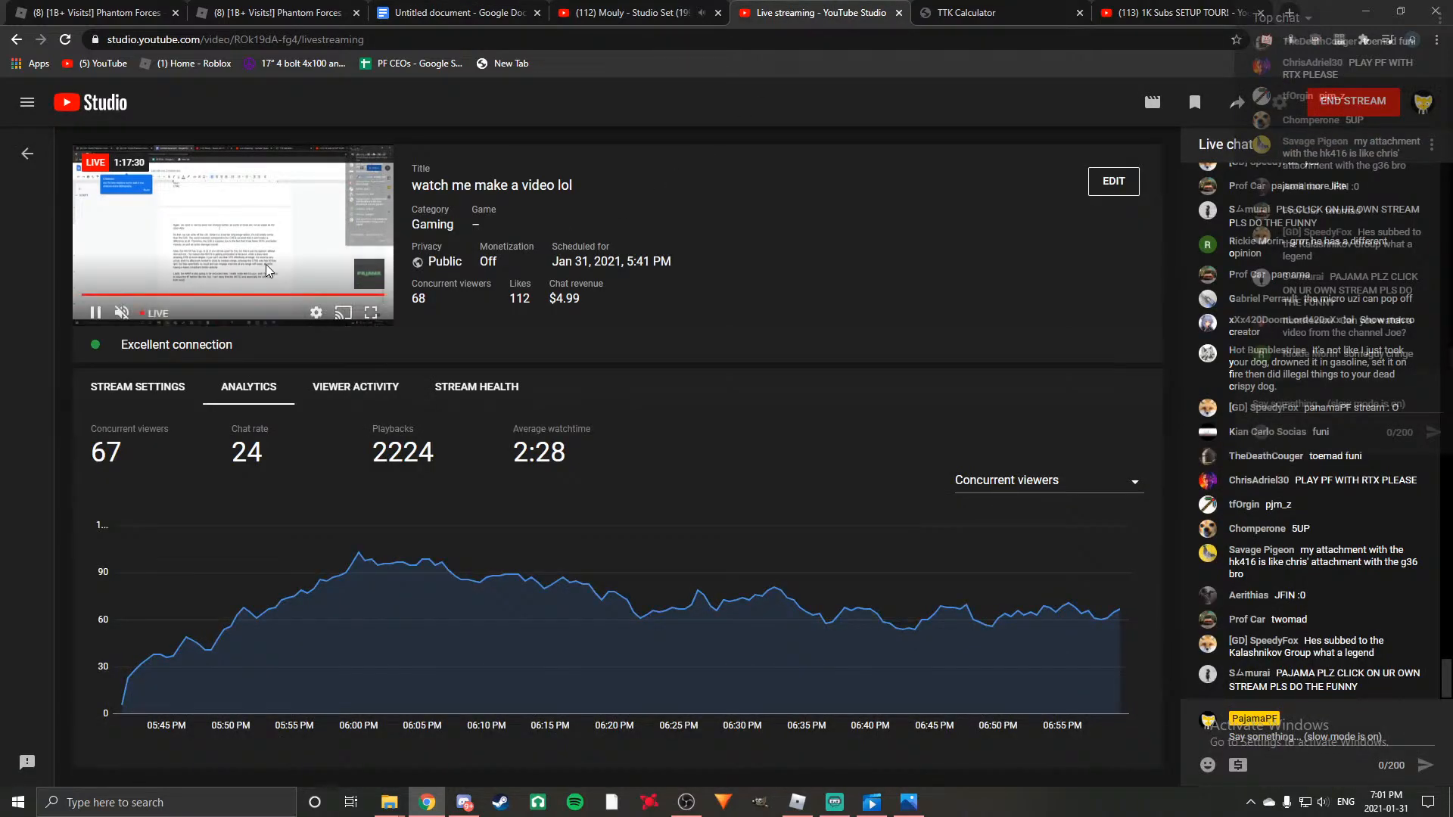
drag(143, 313, 176, 312)
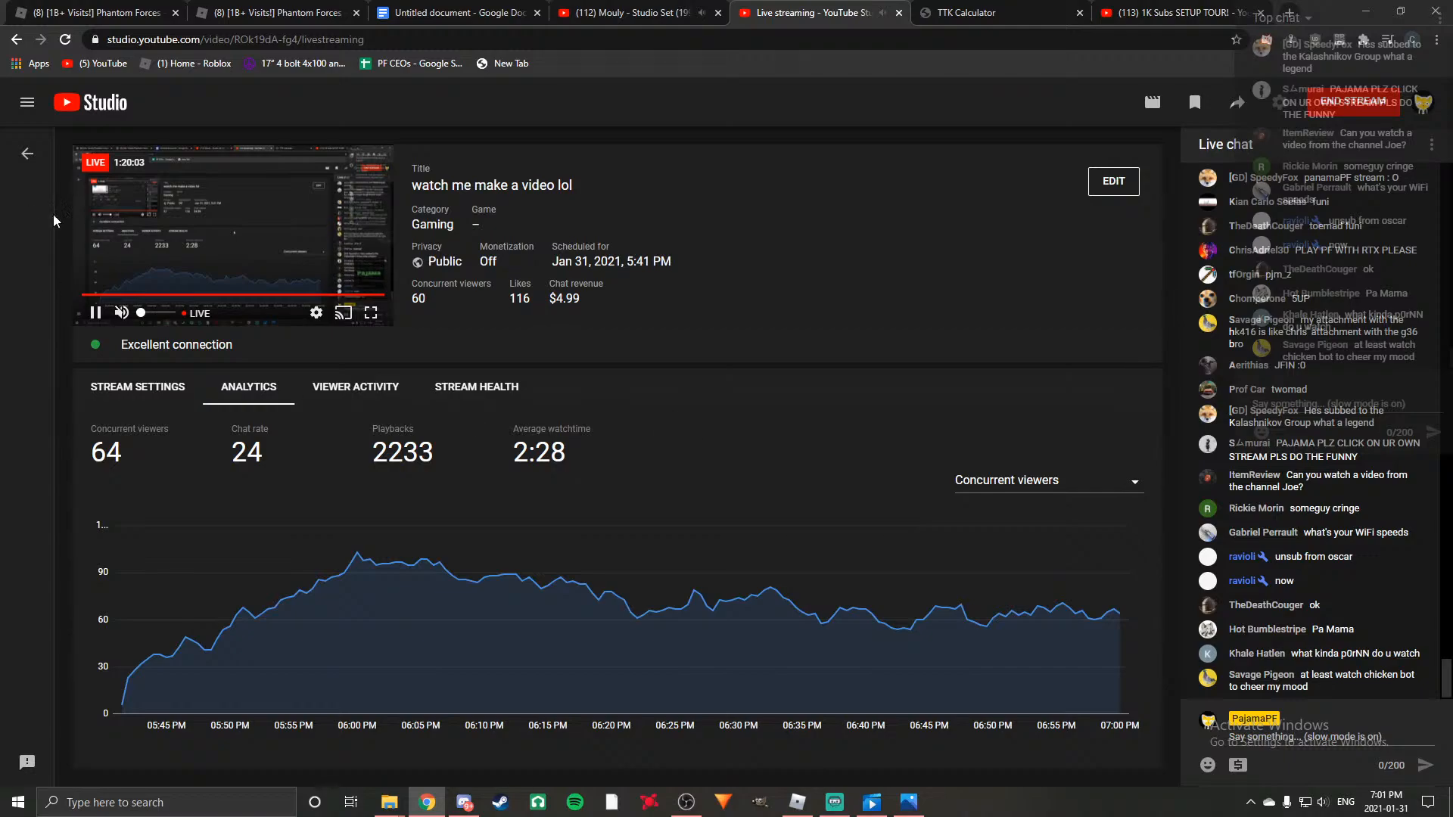
click(143, 313)
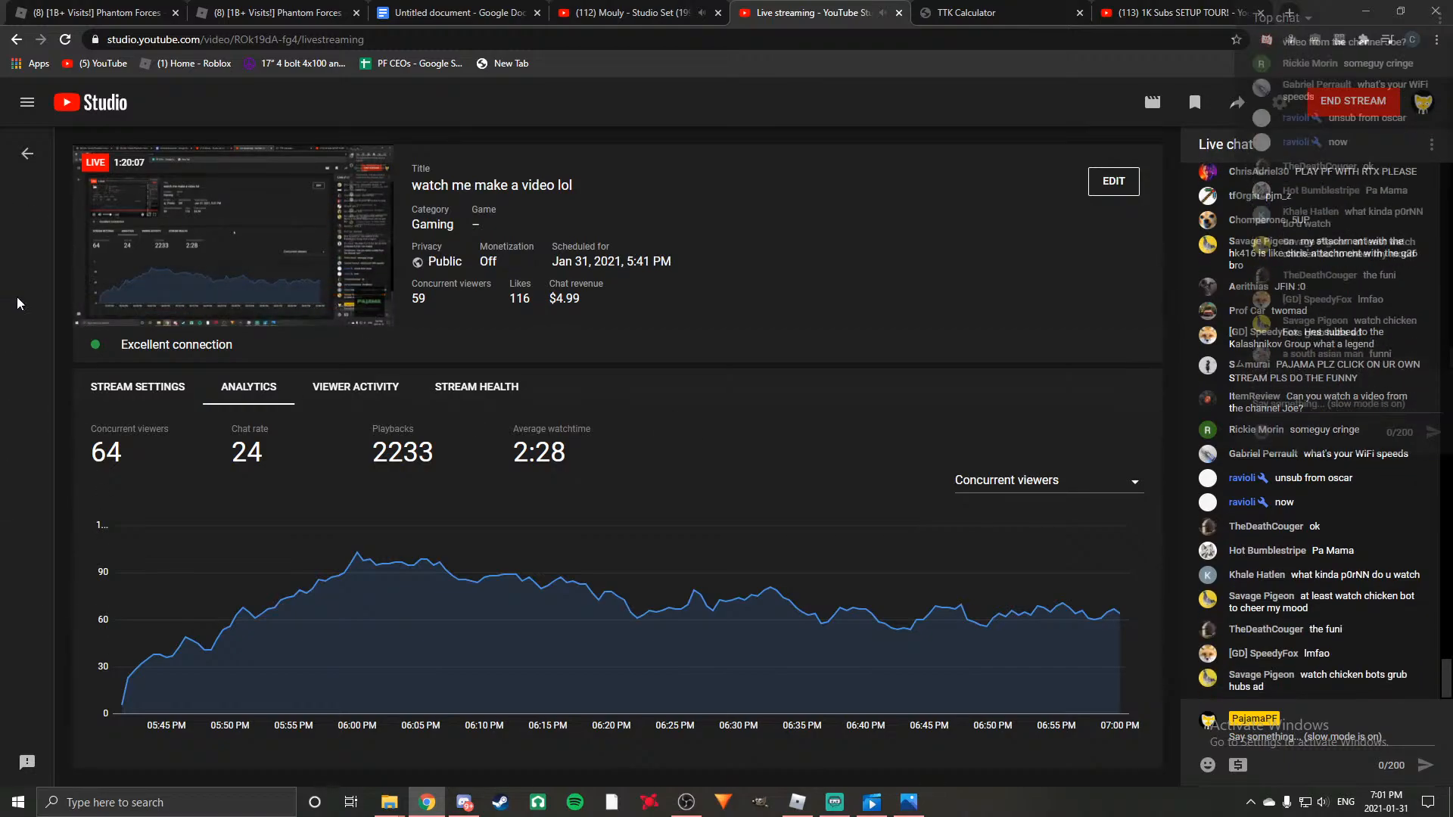
click(619, 9)
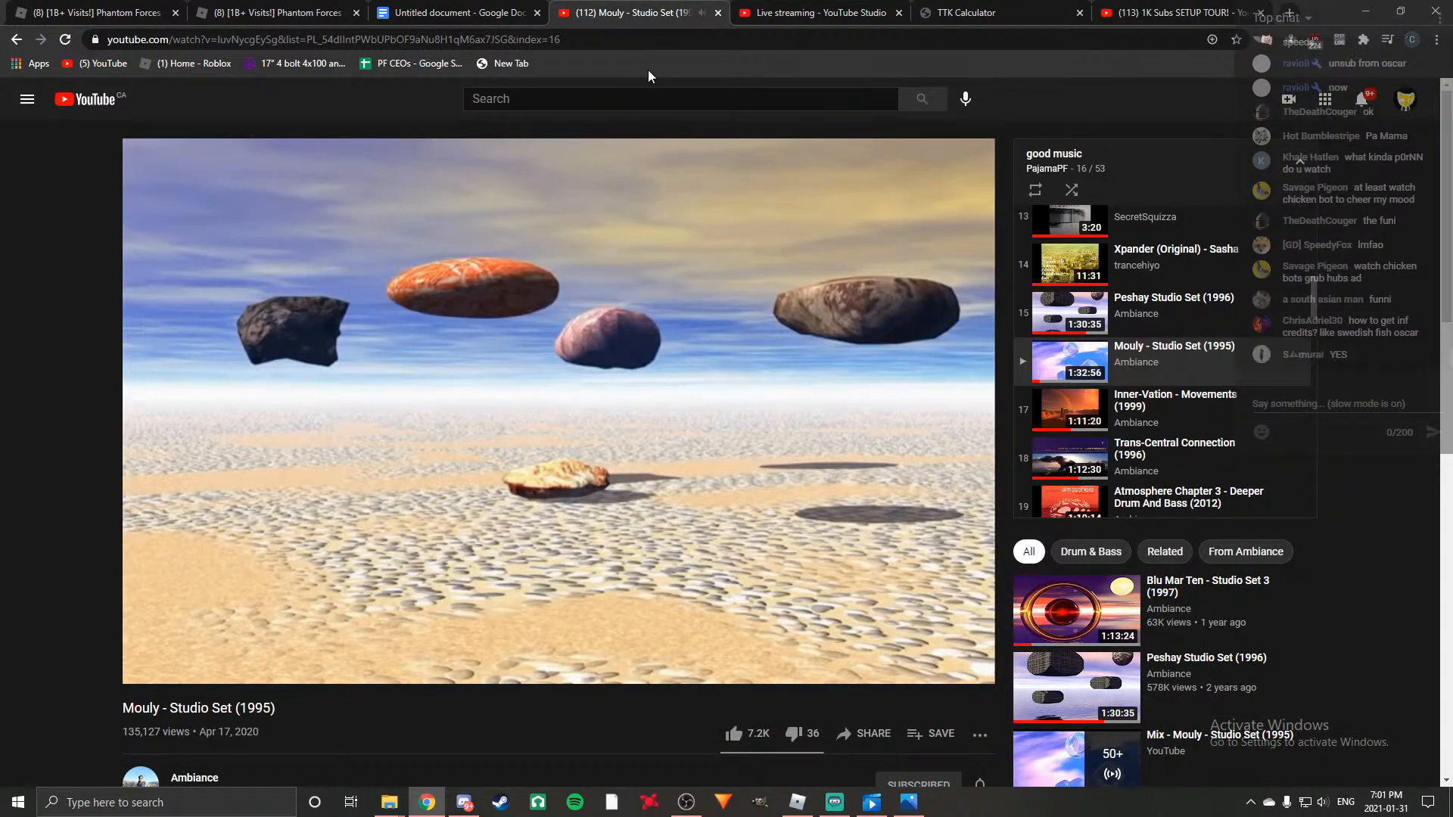
click(454, 12)
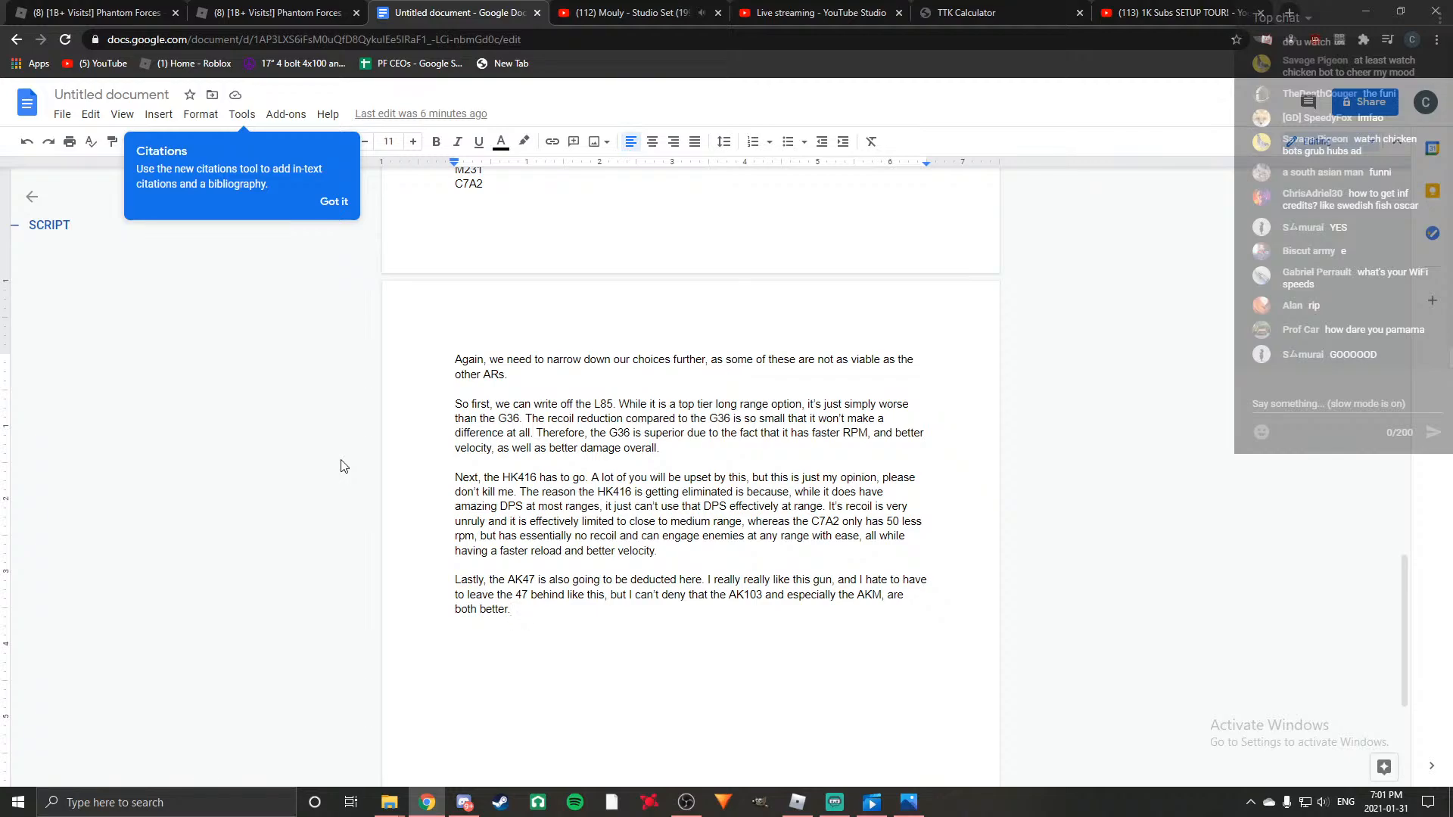
click(1290, 15)
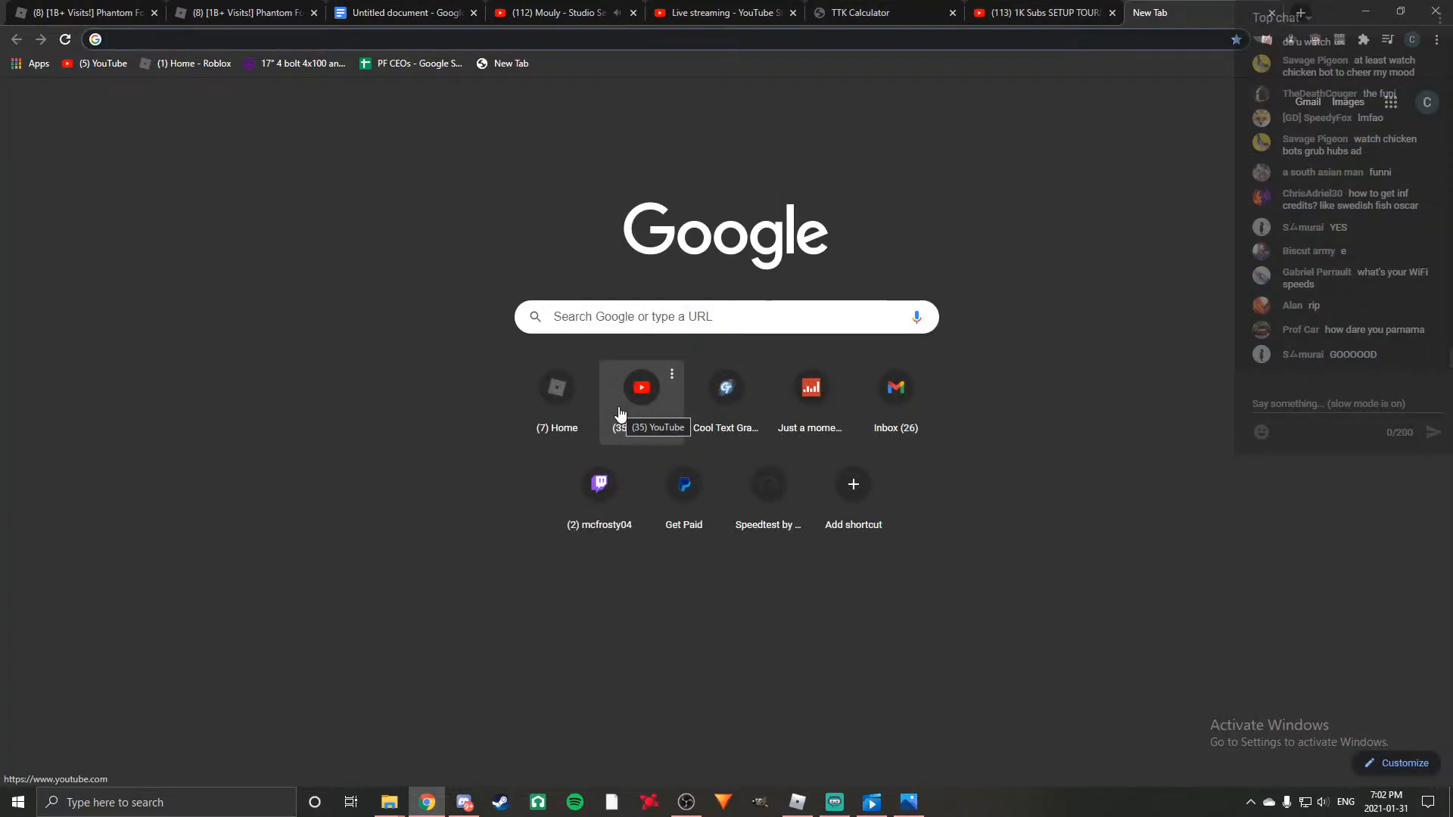
click(715, 12)
click(556, 12)
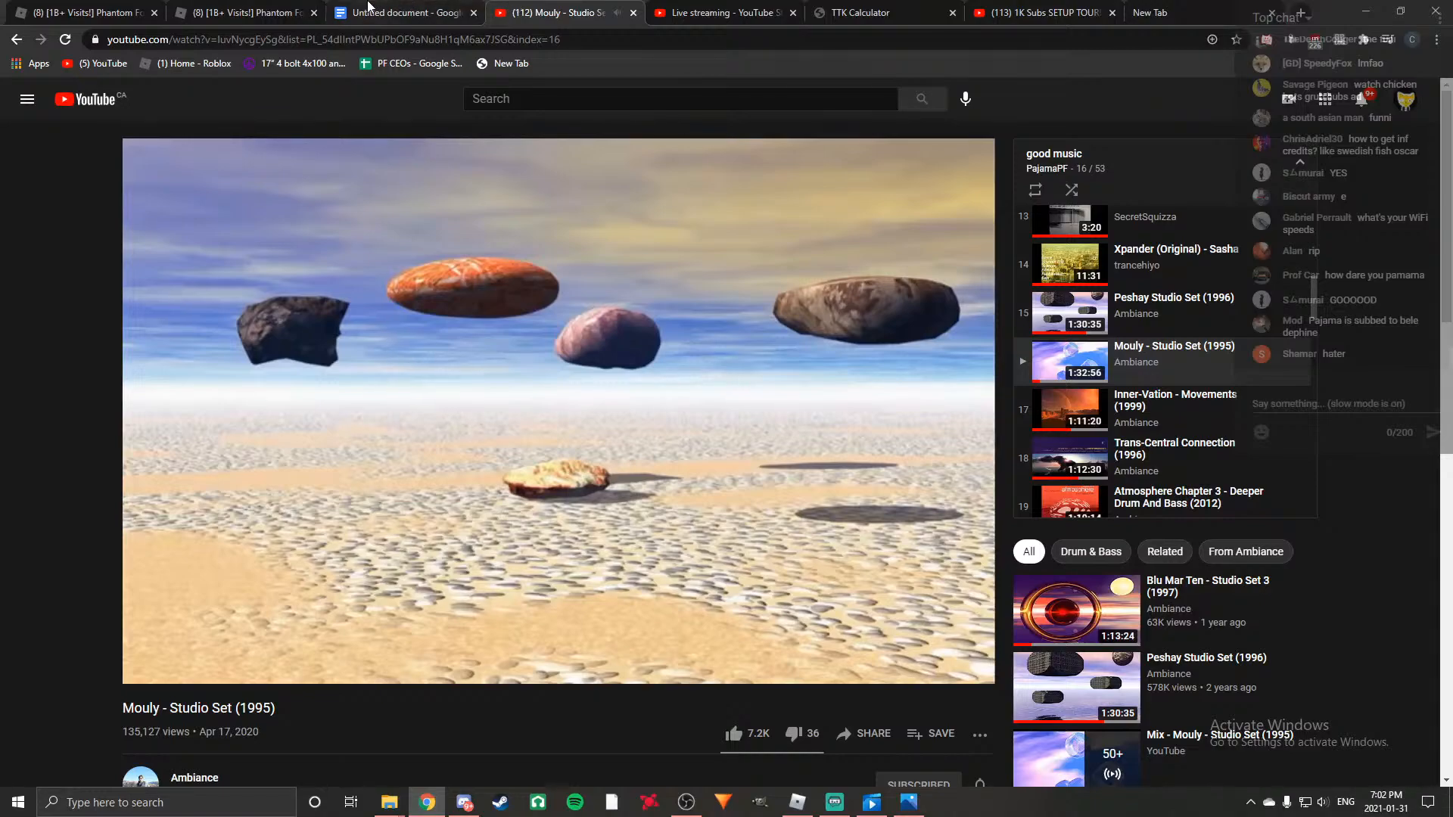
click(369, 7)
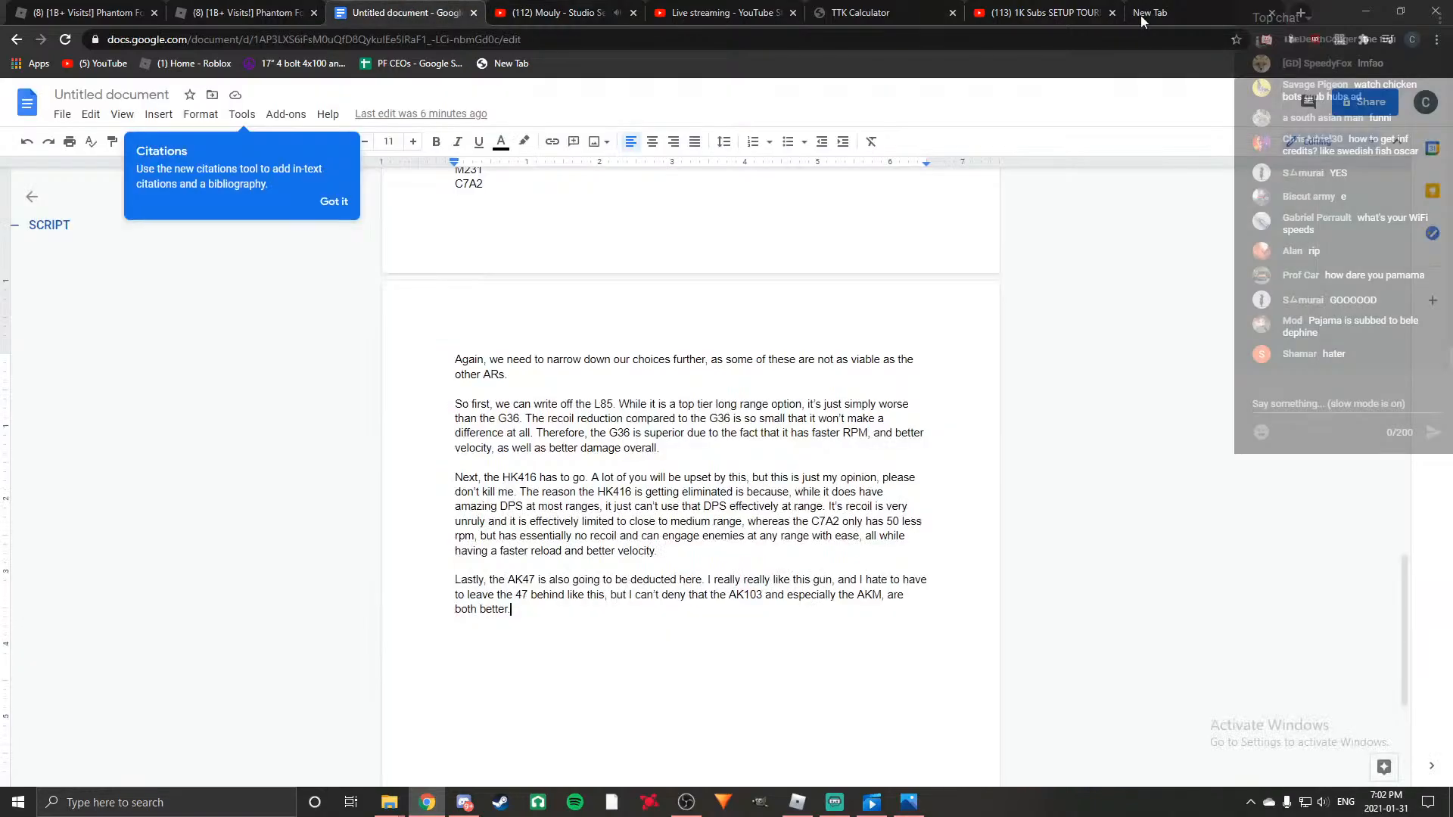
click(1272, 13)
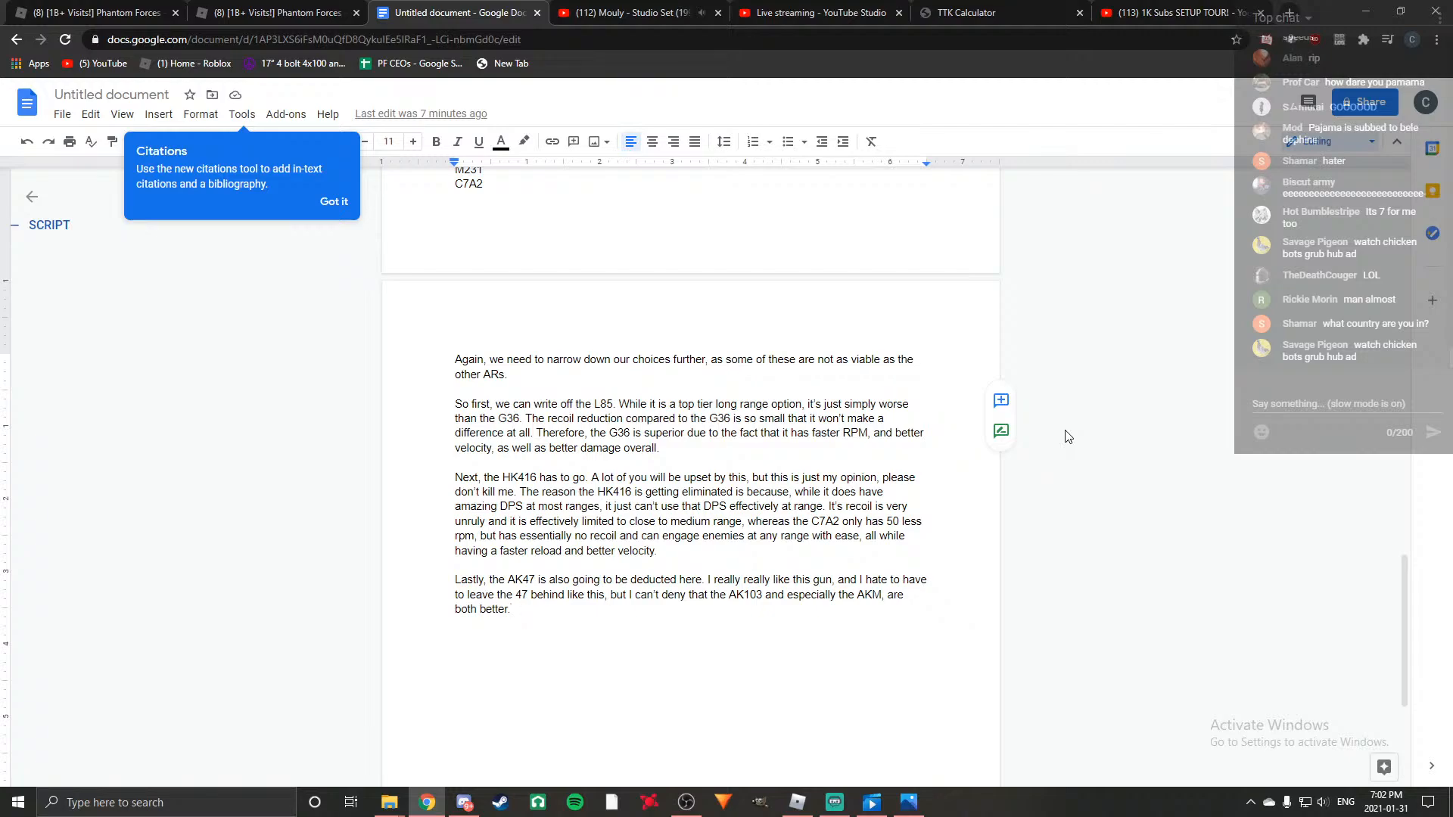
Add "Reason being is the fact that they both have similar damage ranges, but with more manageable recoil." to the end of the AK47 paragraph.
text(better.)
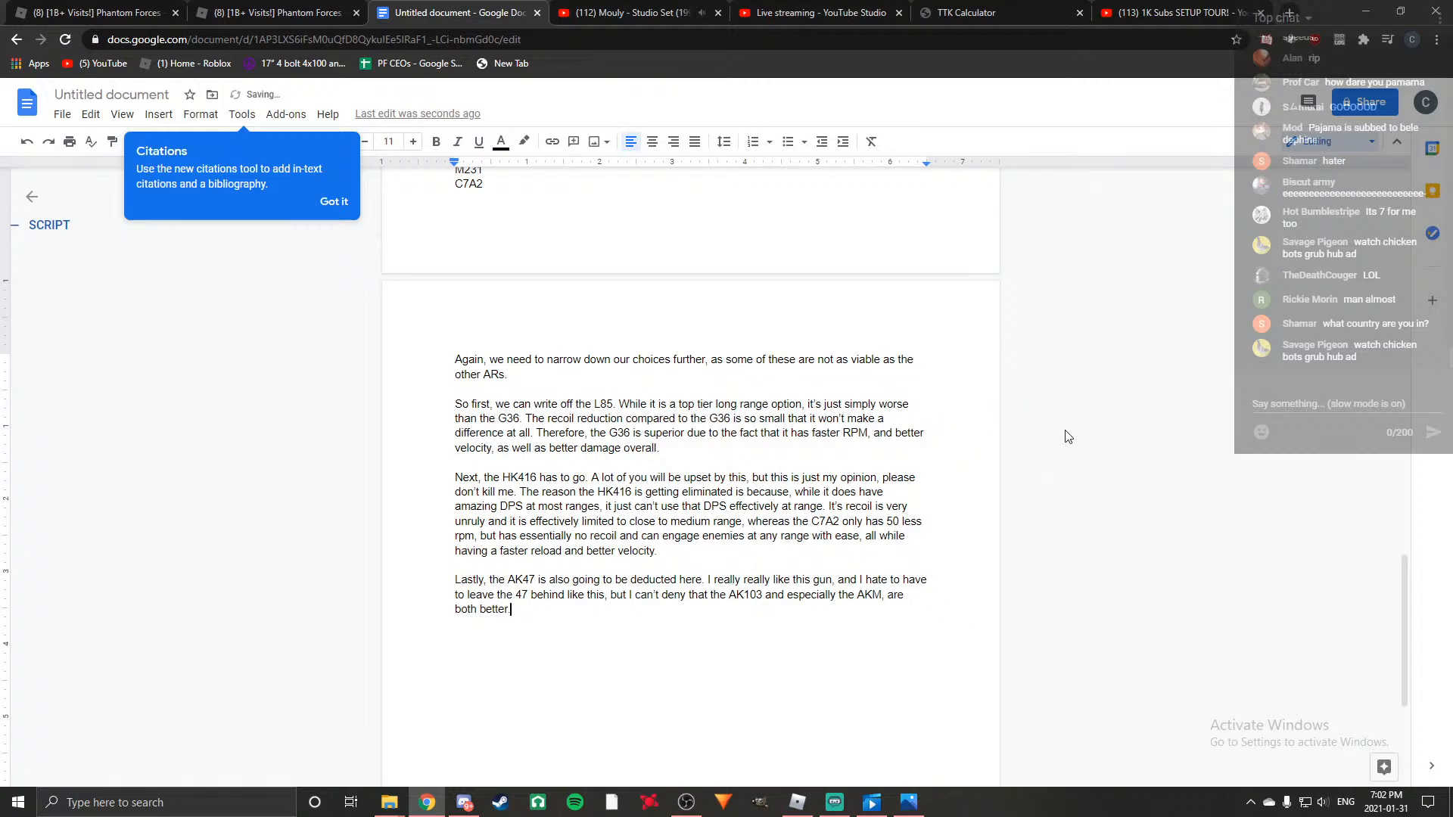
text( Reason)
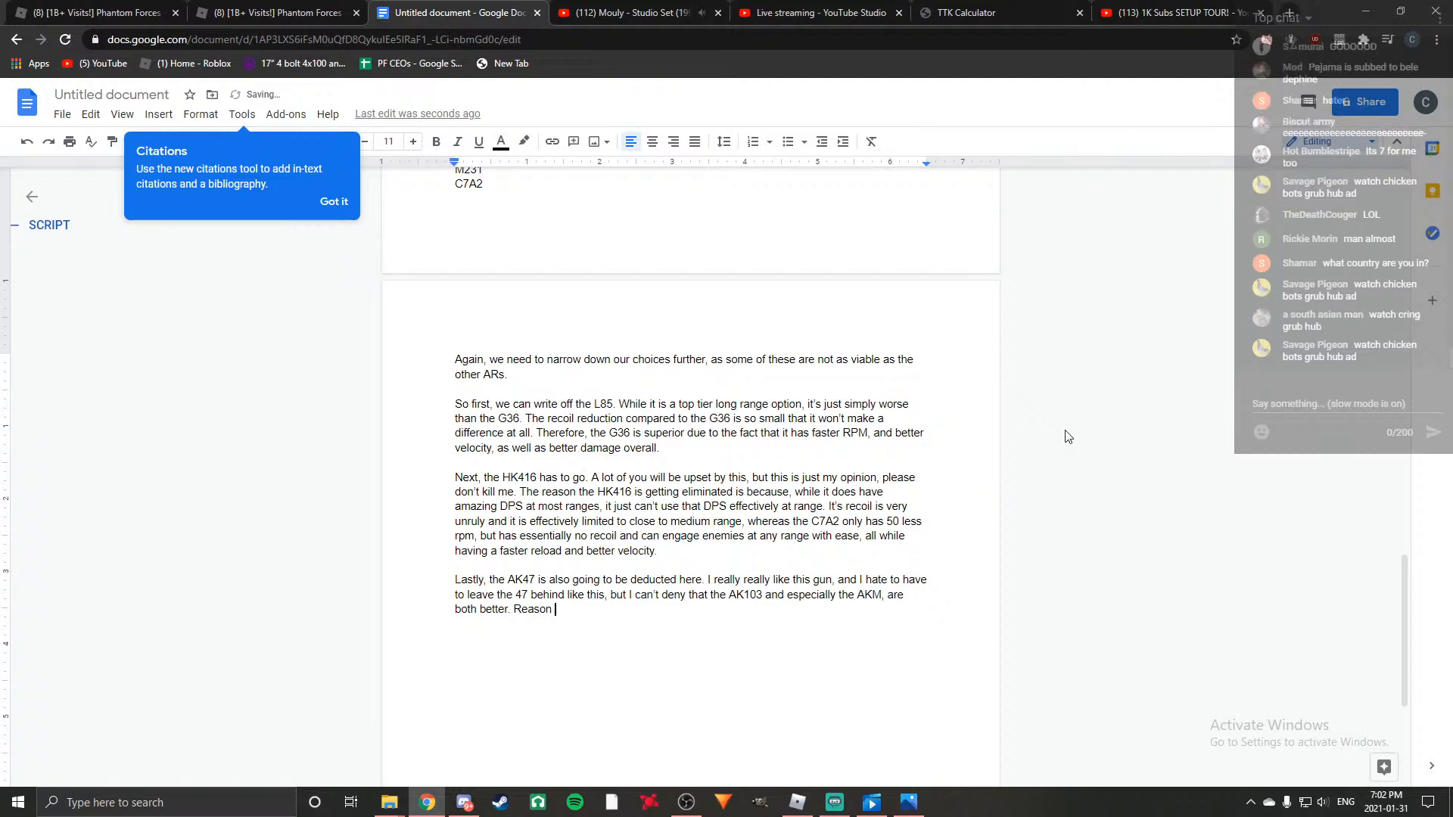
text( being is the fact that theu)
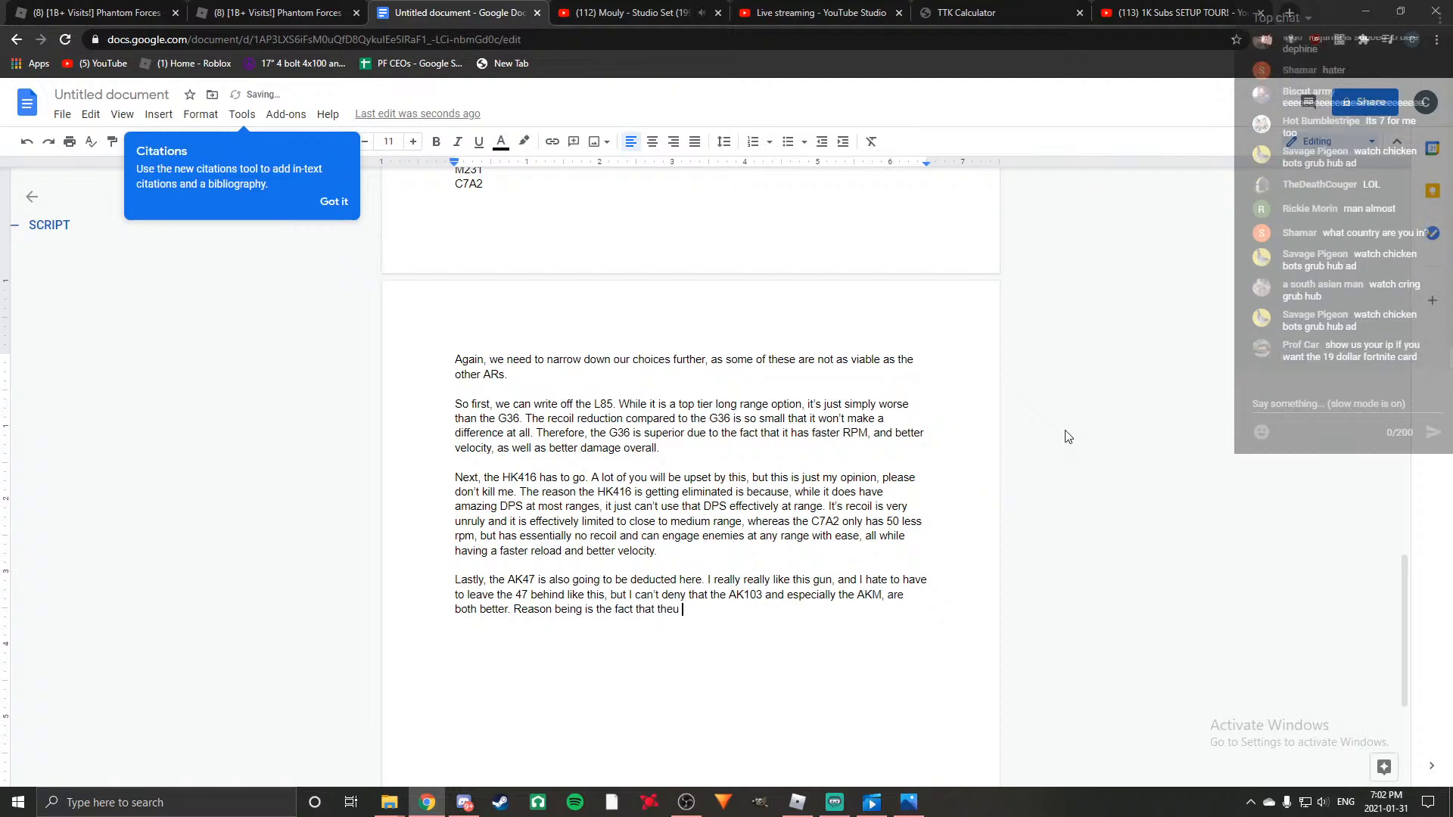
key(BackSpace)
key(BackSpace)
text(y both )
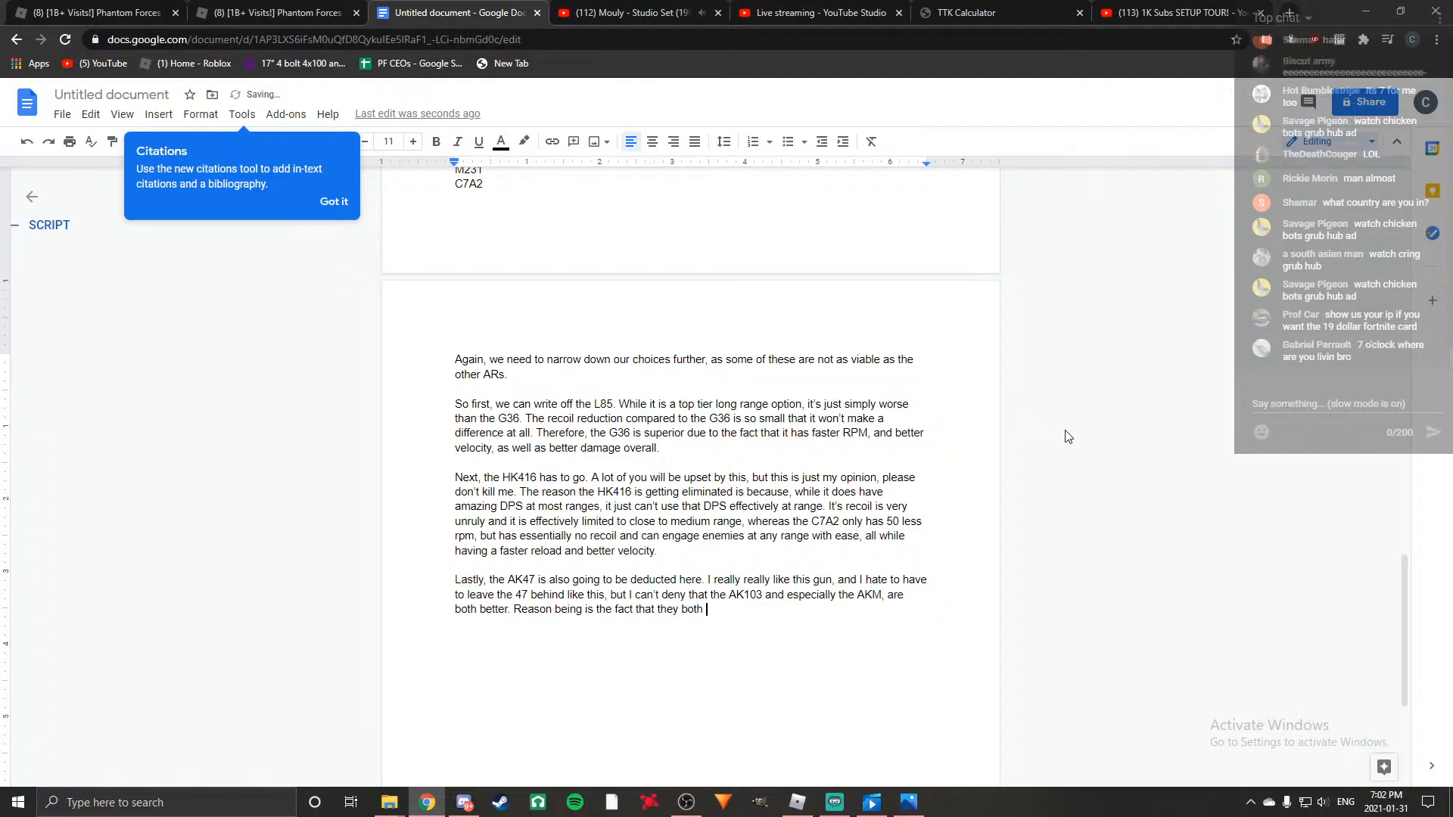
text(have similar damage )
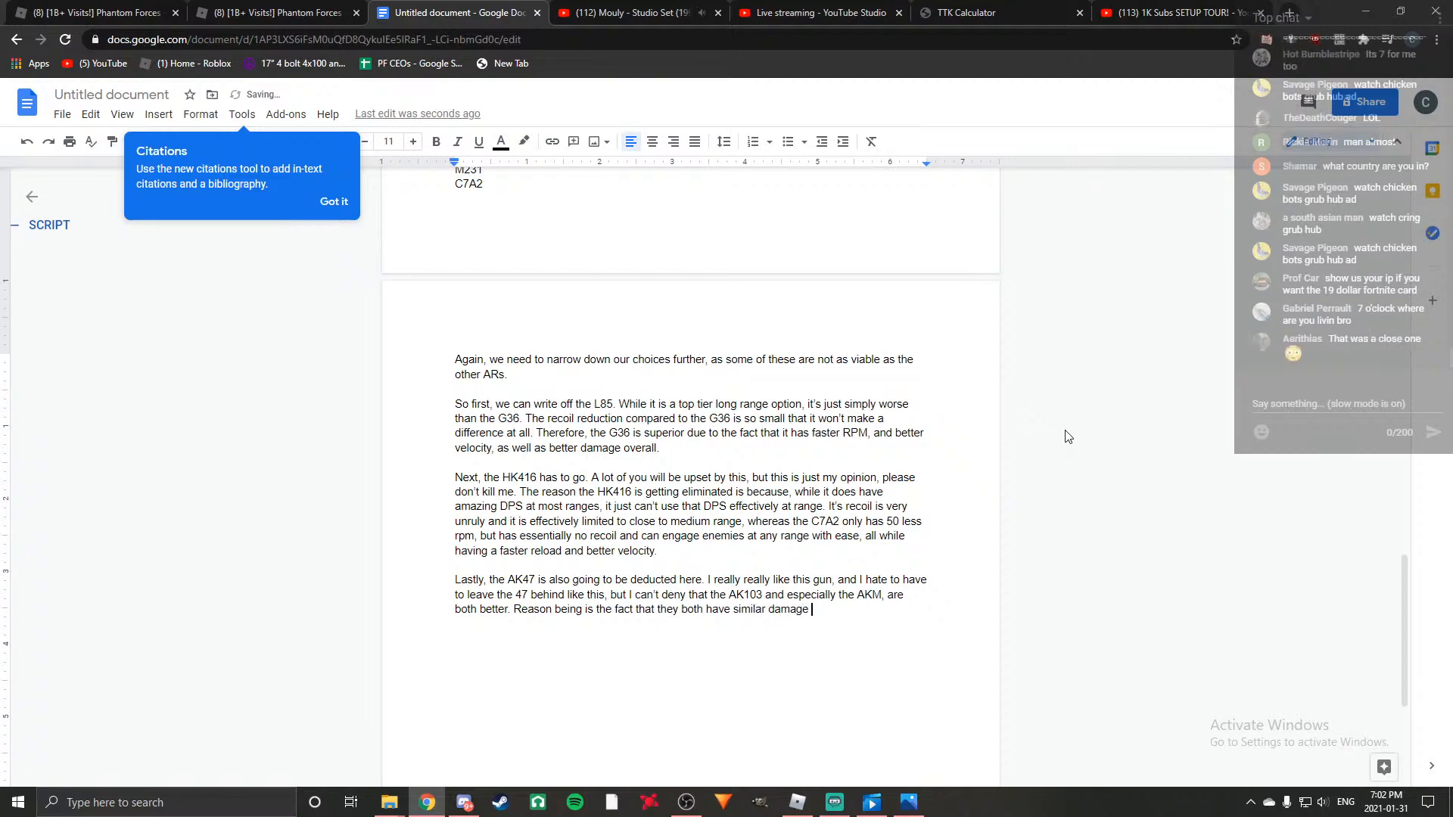
text(ranges, but with much more)
key(BackSpace)
key(BackSpace)
key(BackSpace)
key(BackSpace)
key(BackSpace)
key(BackSpace)
key(BackSpace)
key(BackSpace)
key(BackSpace)
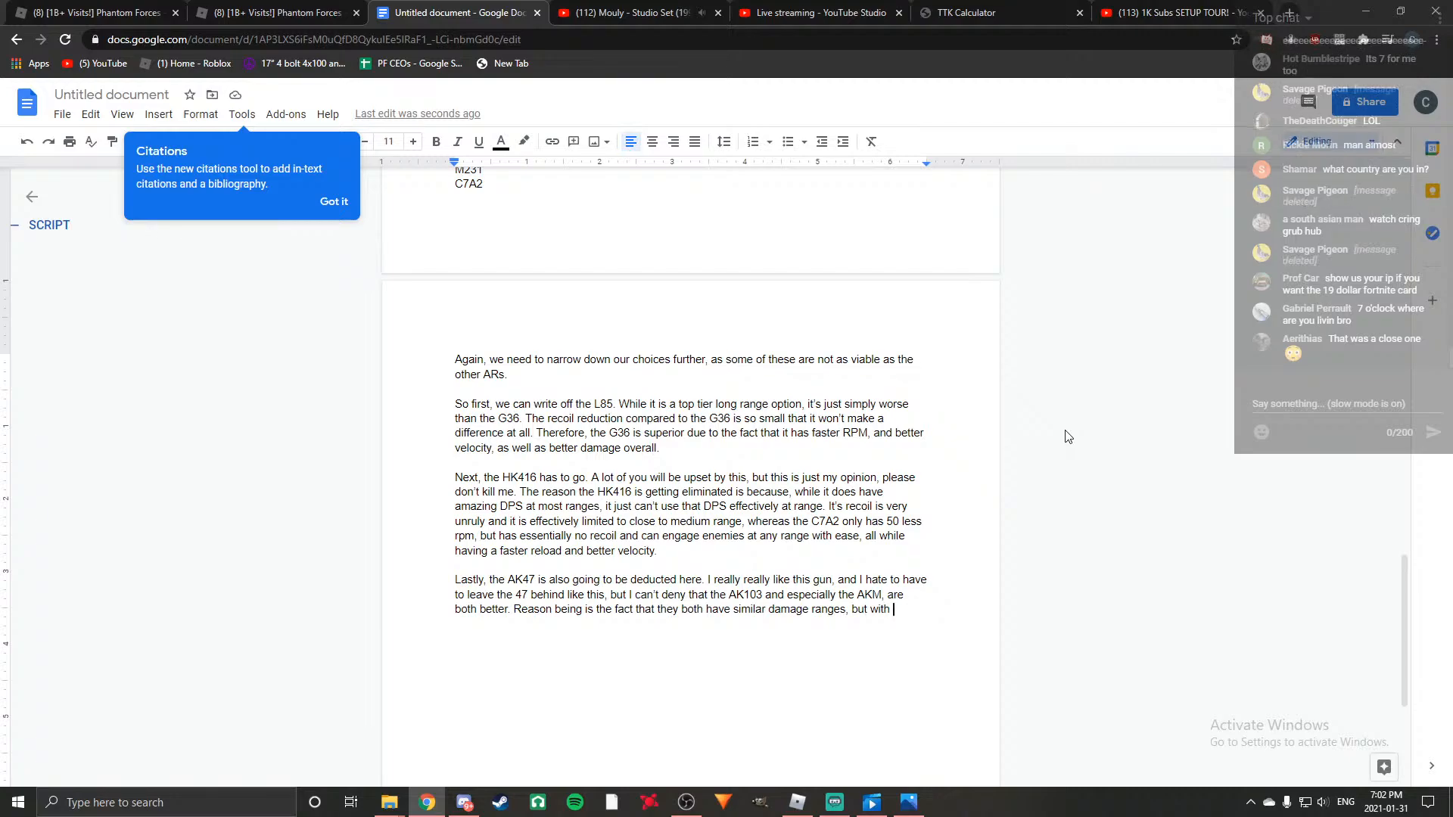
text(more manageab)
text(le recoil.)
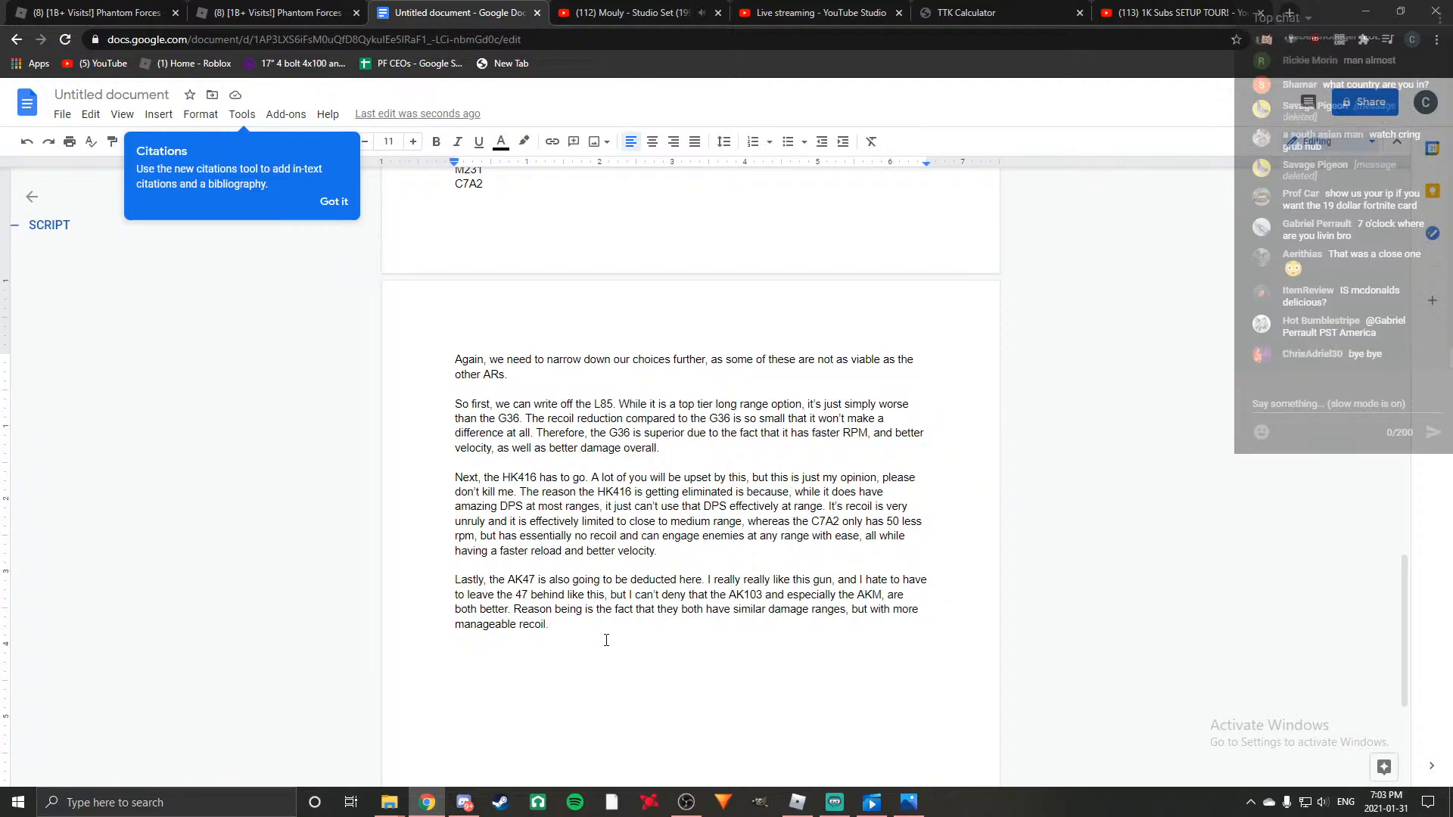
Add a new paragraph after the AK47 one: "Now we can really find out which of these last few ARs is the best for you.".
scroll(592, 639, up, 3)
scroll(631, 588, down, 3)
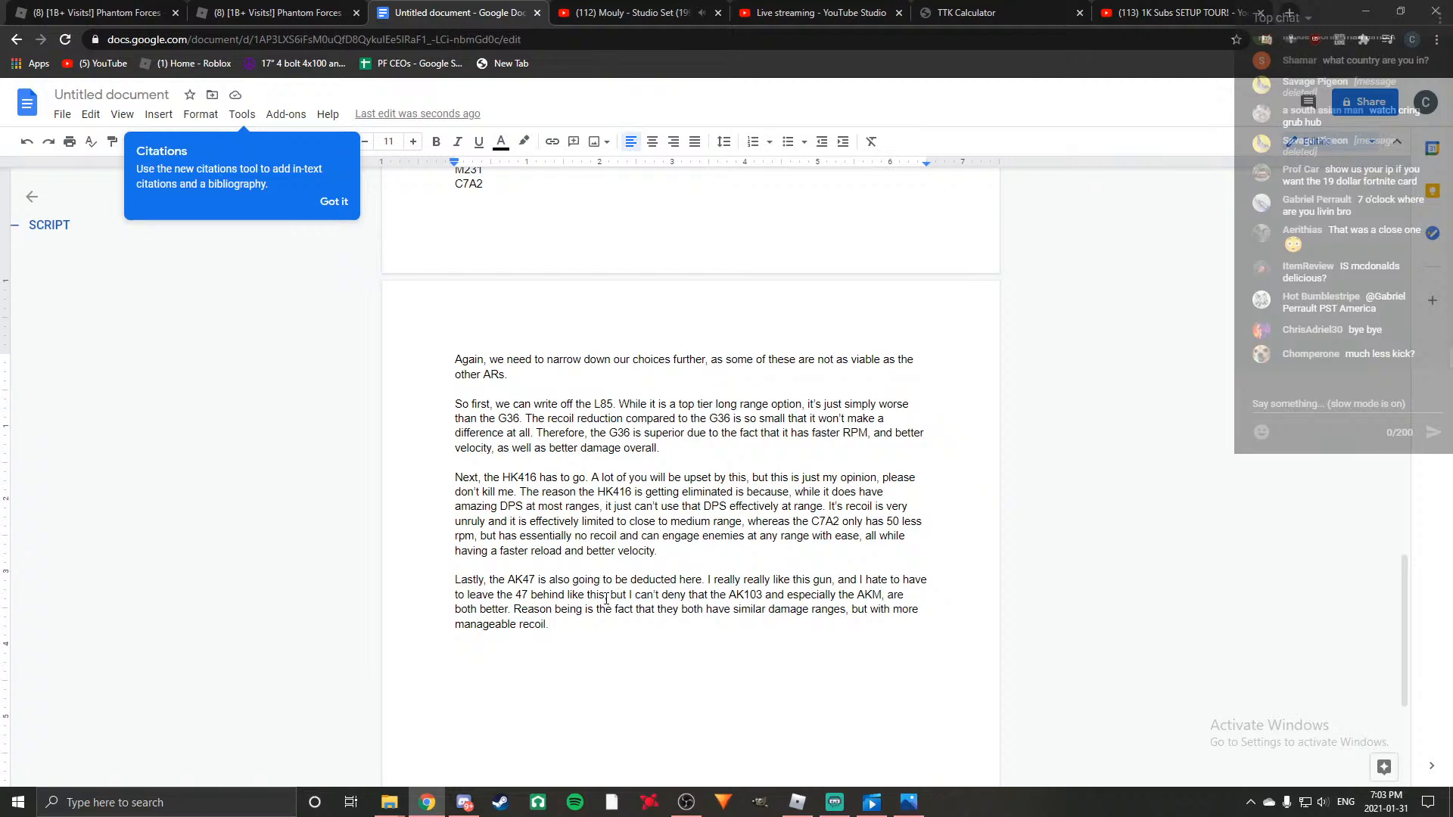
key(Return)
key(Return)
text(Now we get)
key(BackSpace)
key(BackSpace)
text(can really fin)
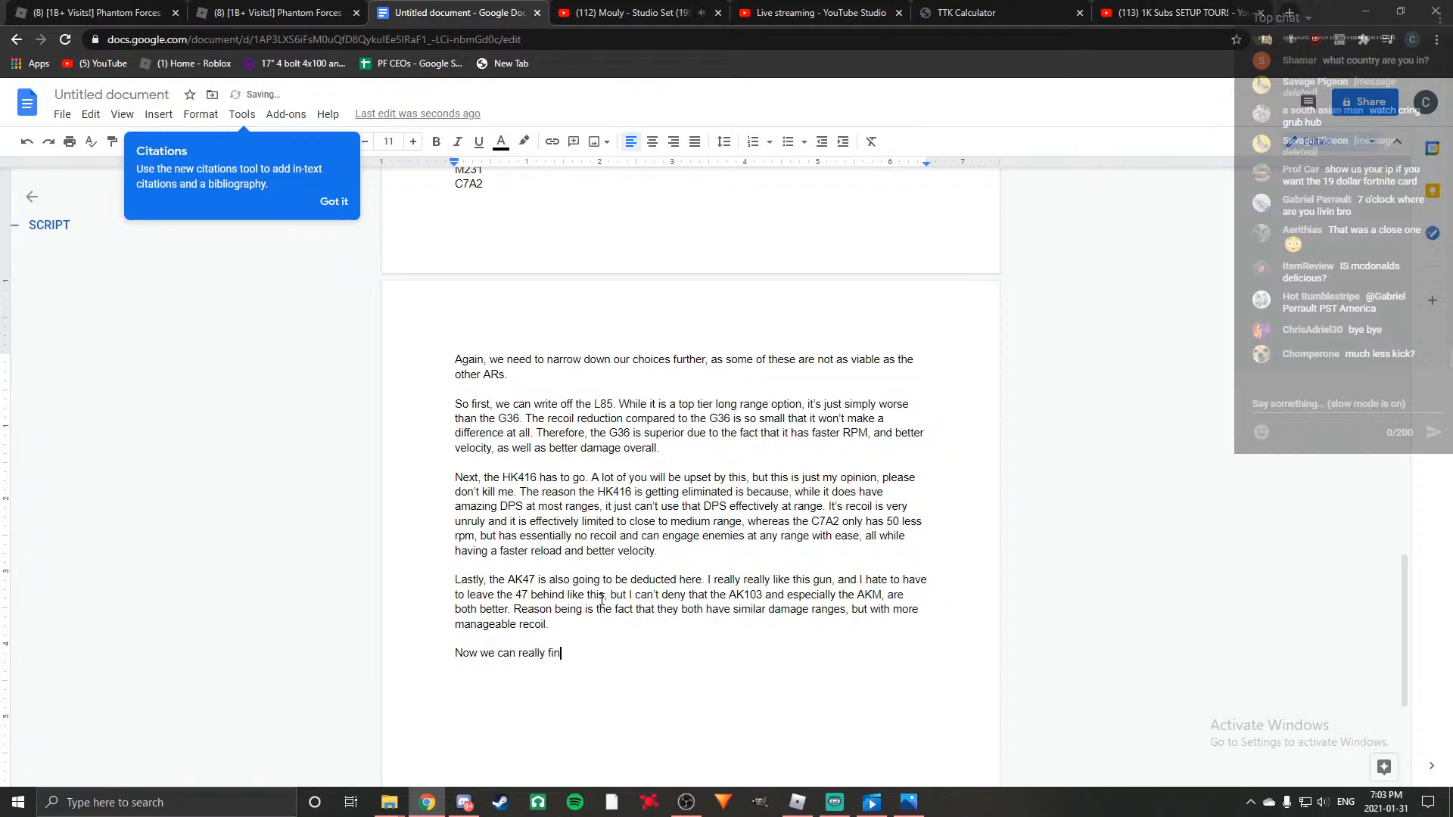
text(d out which of)
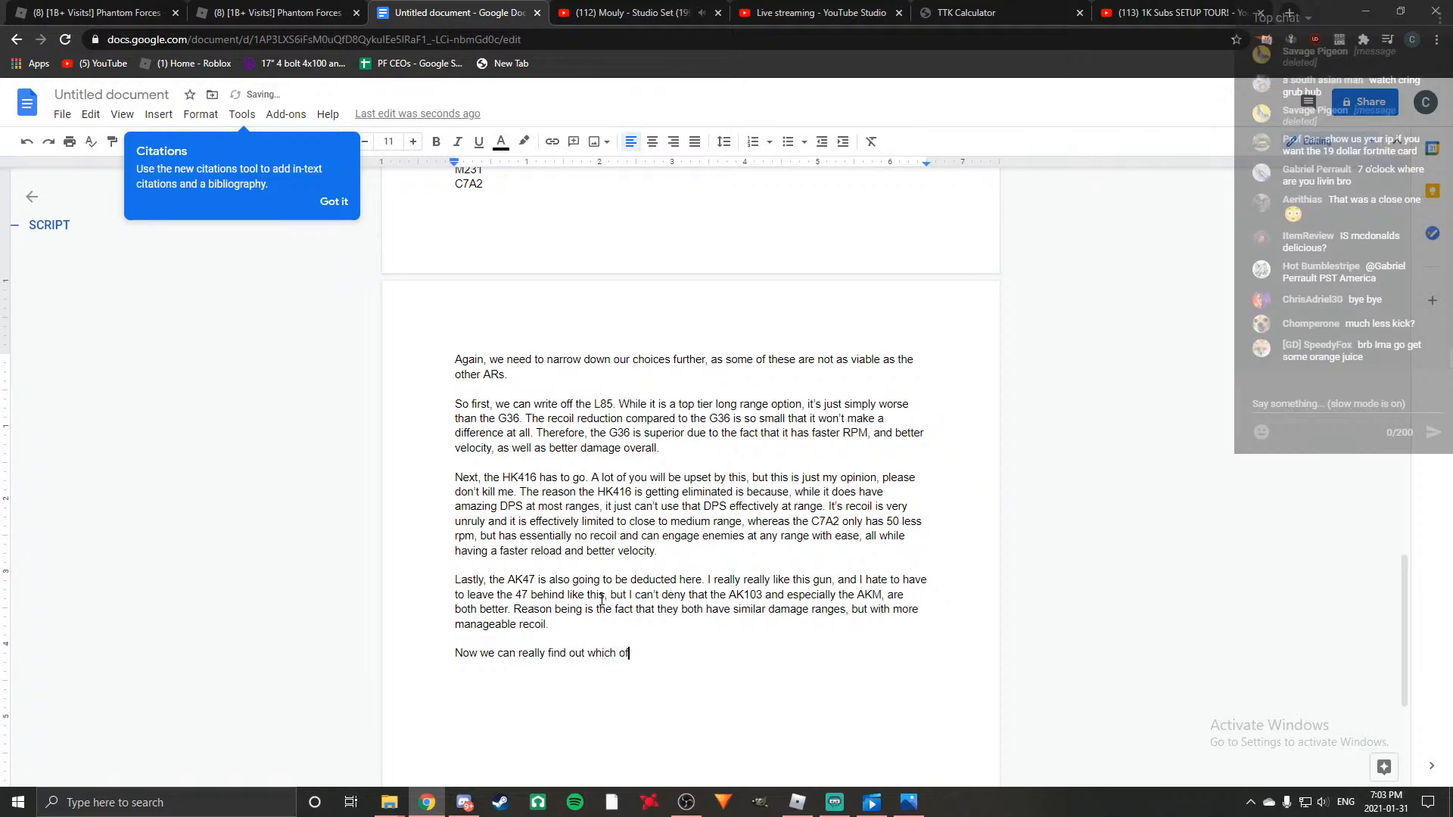
text( these last few ARs is the best )
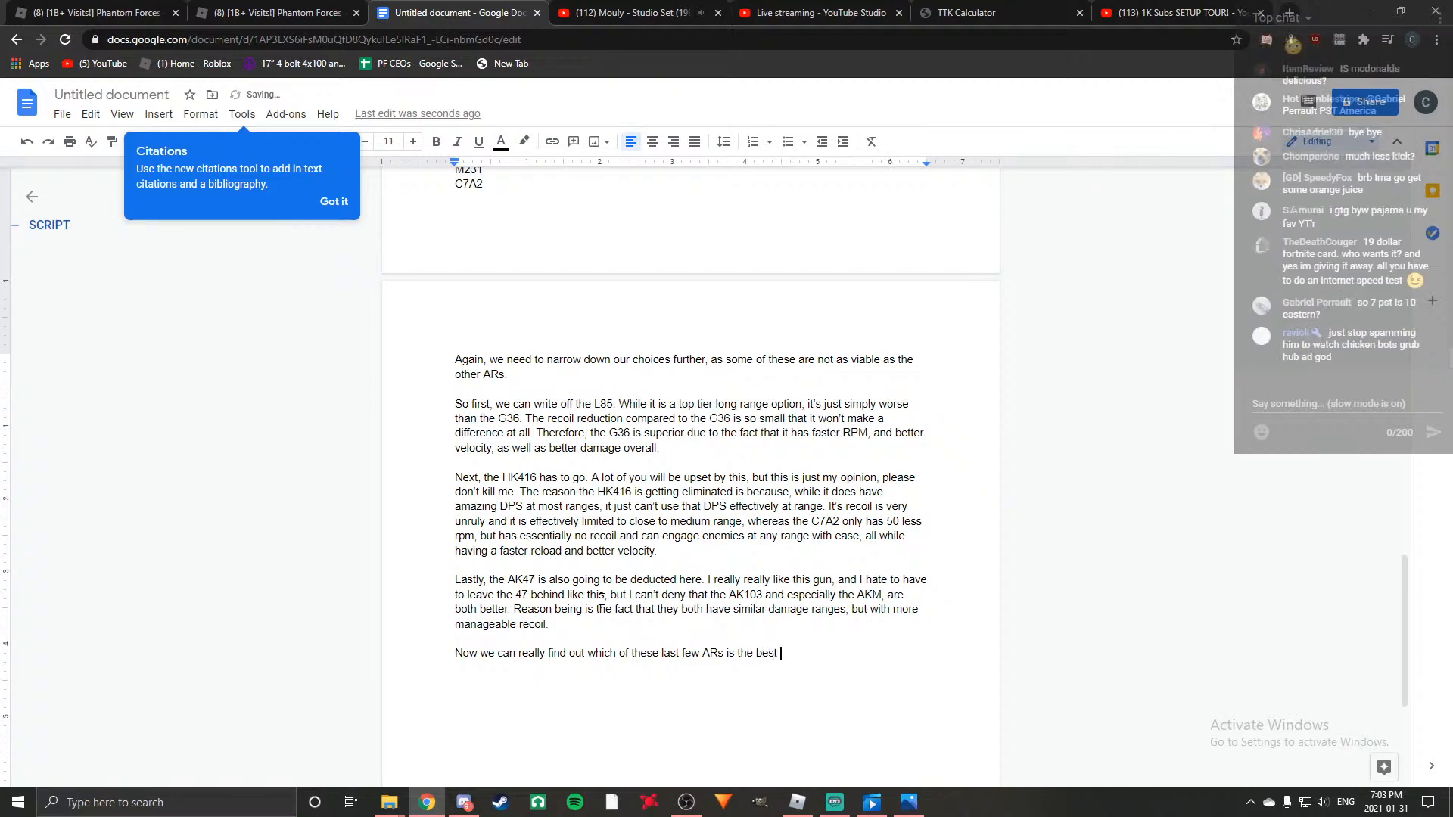
text(for you. Like I said, there is no)
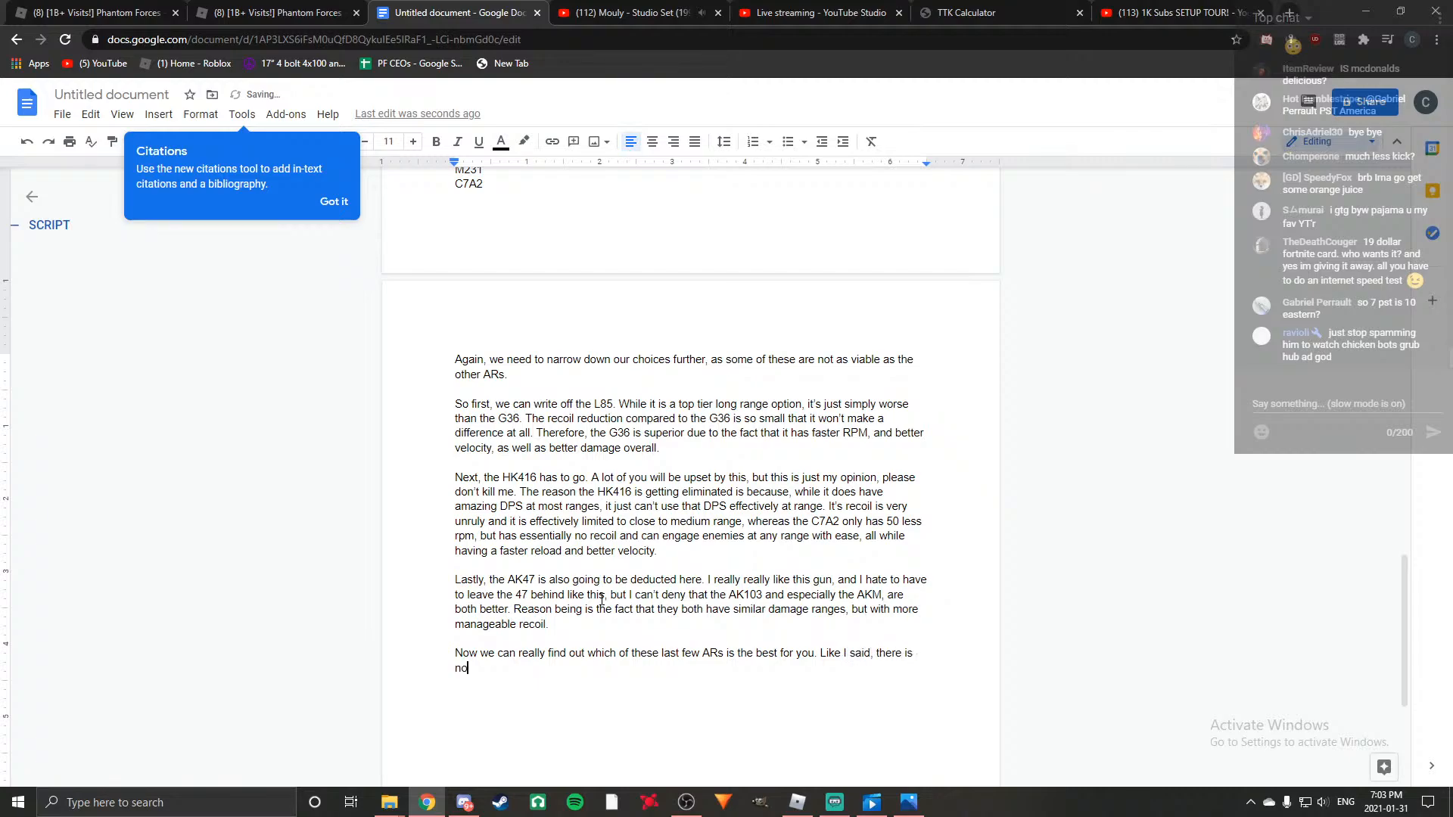
text( assault rifle that i)
key(BackSpace)
key(BackSpace)
key(BackSpace)
key(BackSpace)
key(BackSpace)
key(BackSpace)
key(BackSpace)
key(BackSpace)
key(BackSpace)
key(BackSpace)
key(BackSpace)
key(BackSpace)
key(BackSpace)
key(BackSpace)
key(BackSpace)
key(BackSpace)
key(BackSpace)
key(BackSpace)
key(BackSpace)
key(BackSpace)
key(BackSpace)
key(BackSpace)
key(BackSpace)
key(BackSpace)
key(BackSpace)
key(BackSpace)
key(BackSpace)
key(BackSpace)
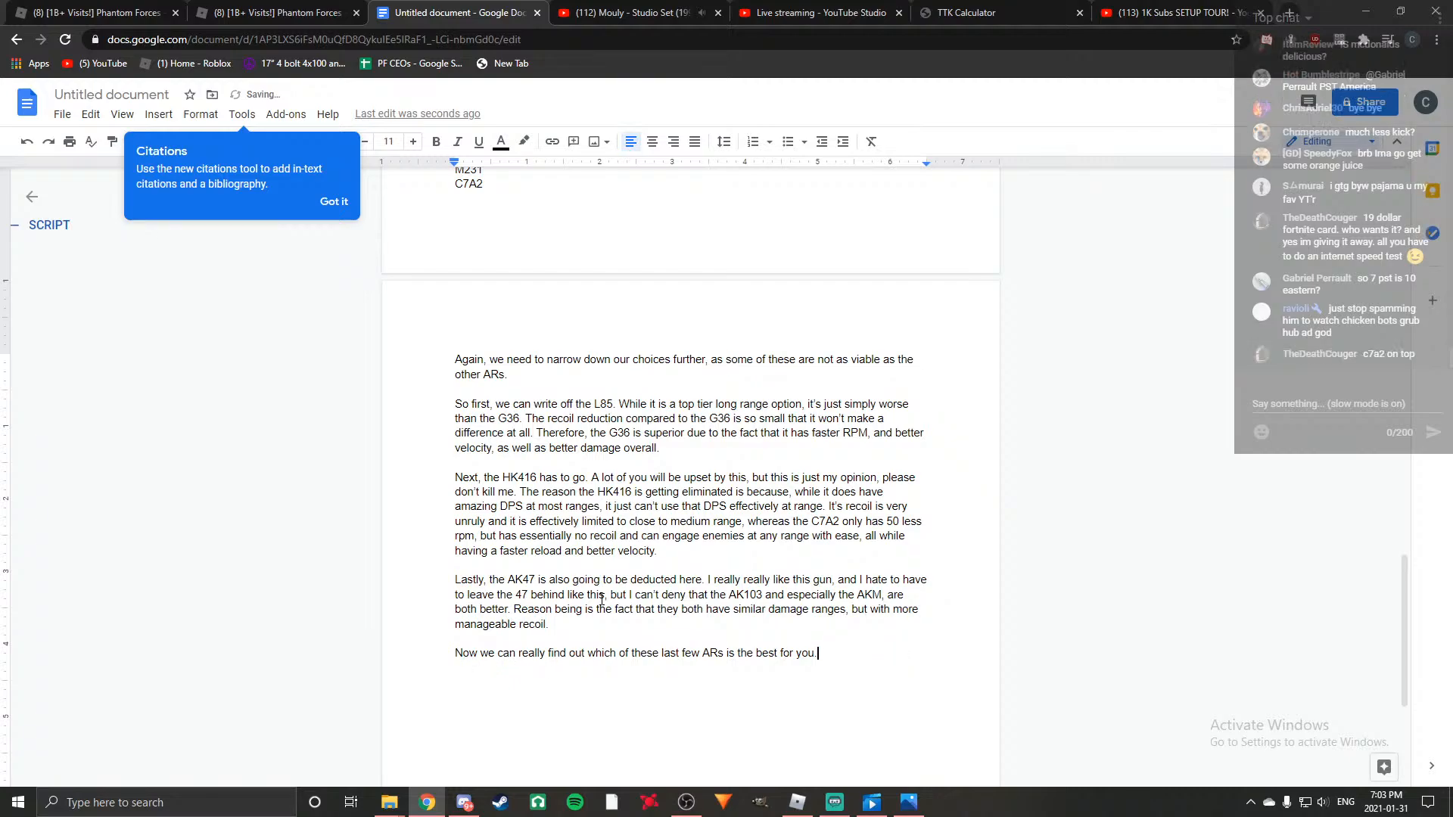
key(BackSpace)
Begin a new paragraph below the last sentence with "Starting off with the".
key(Return)
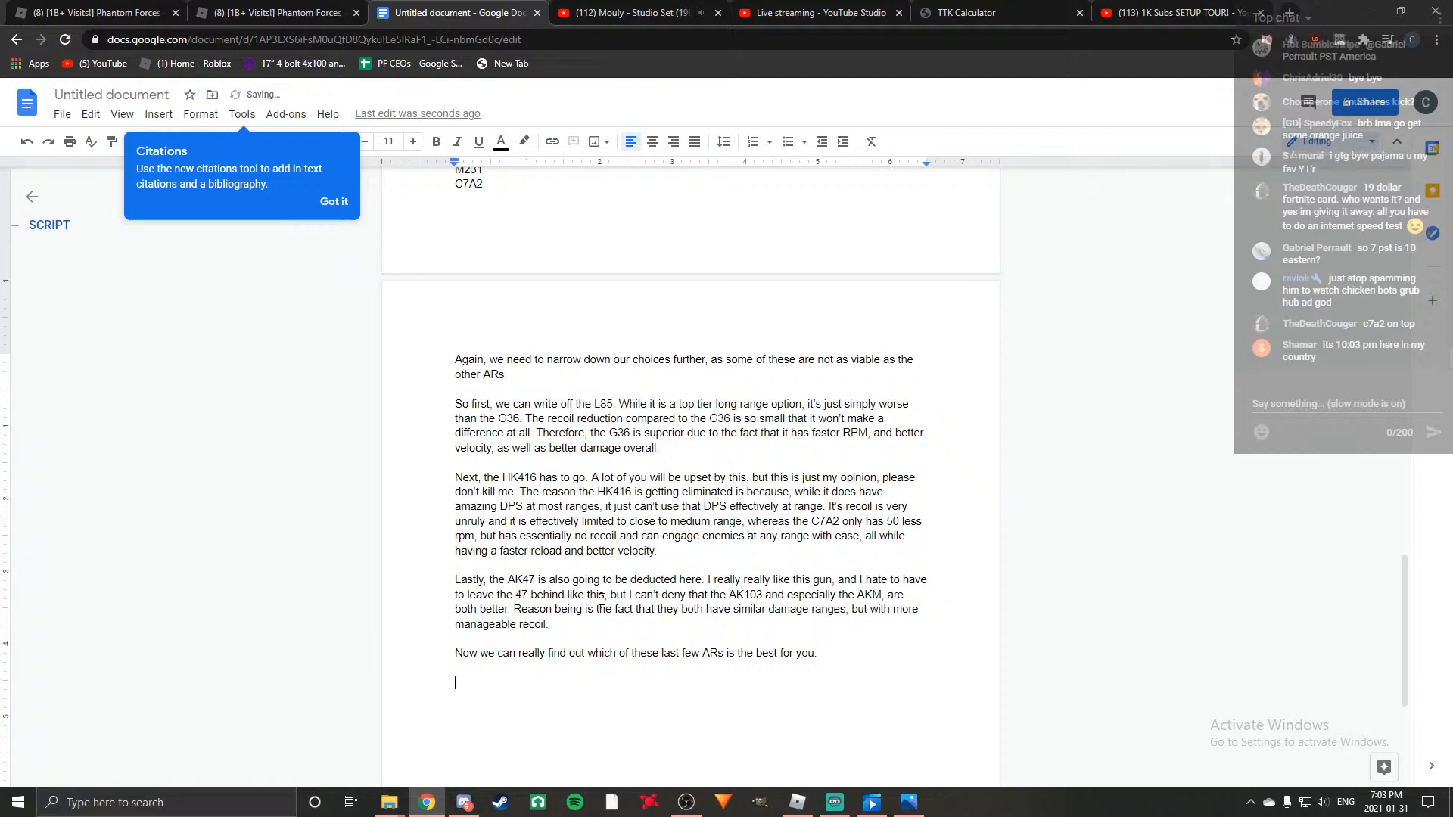
text(Starting off with the)
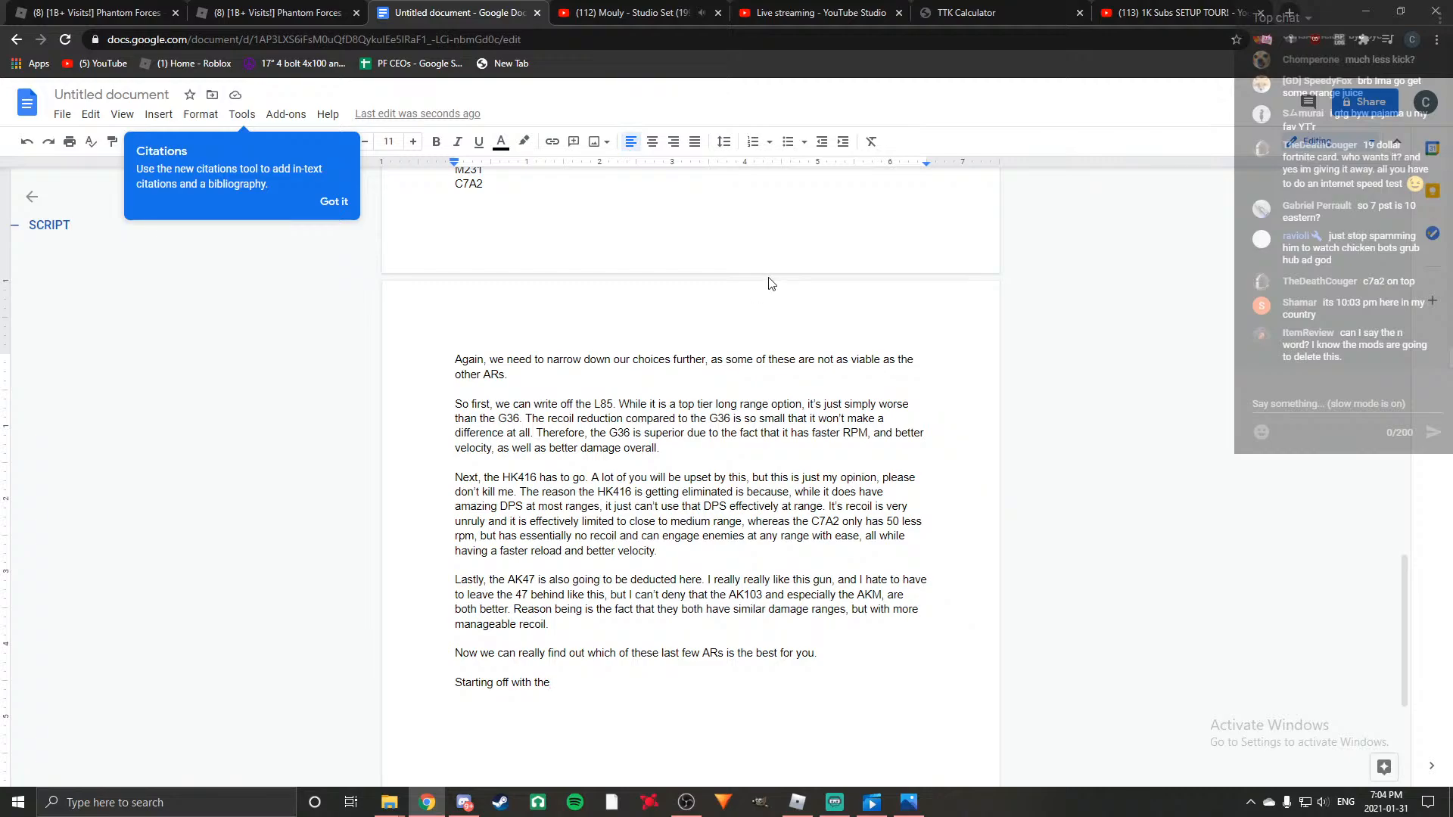
Review the script's list of top tier ARs to find the first remaining gun to discuss.
scroll(769, 283, up, 4)
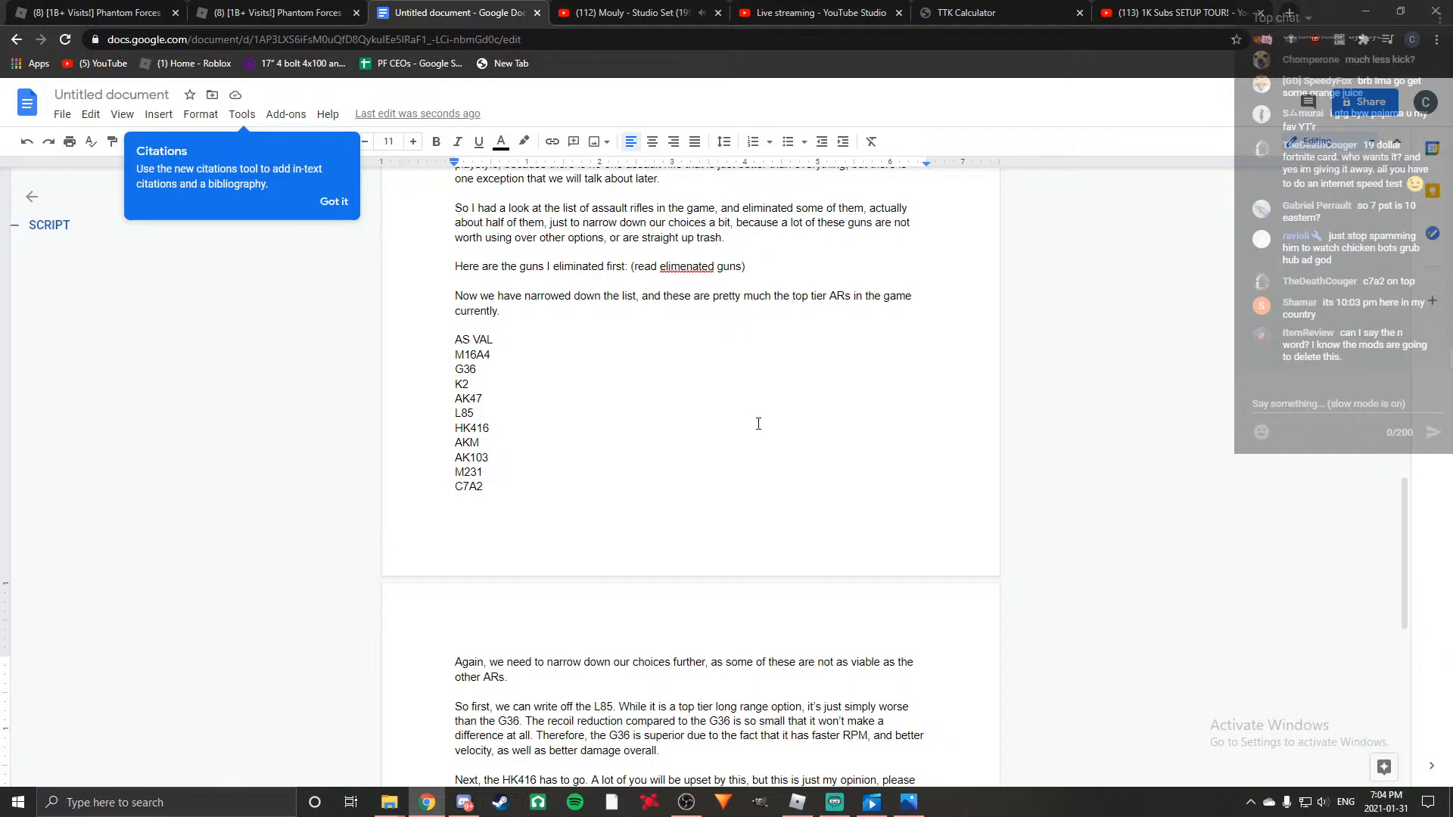
scroll(754, 415, up, 3)
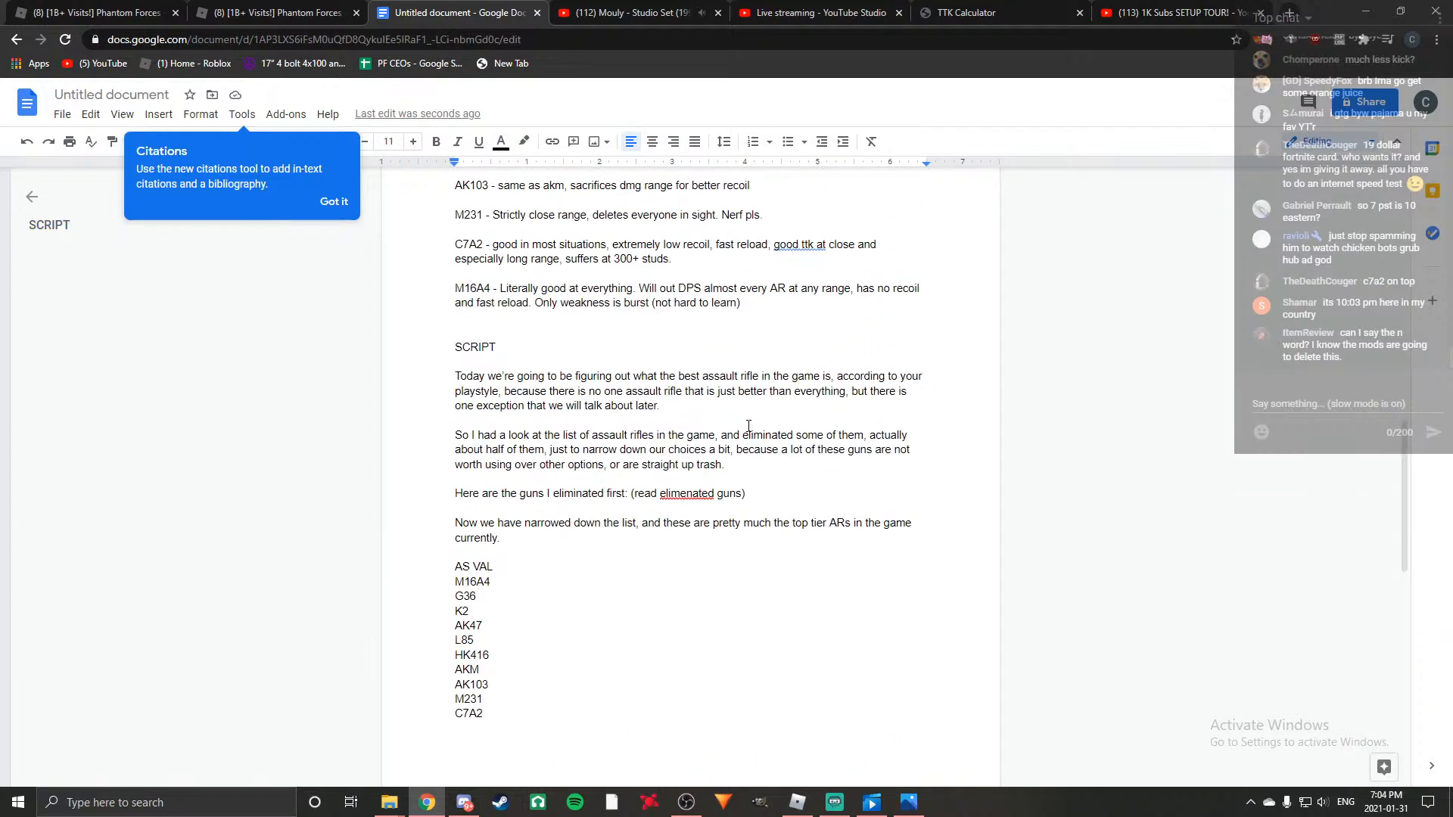
scroll(749, 426, down, 6)
scroll(739, 421, up, 3)
scroll(738, 423, down, 1)
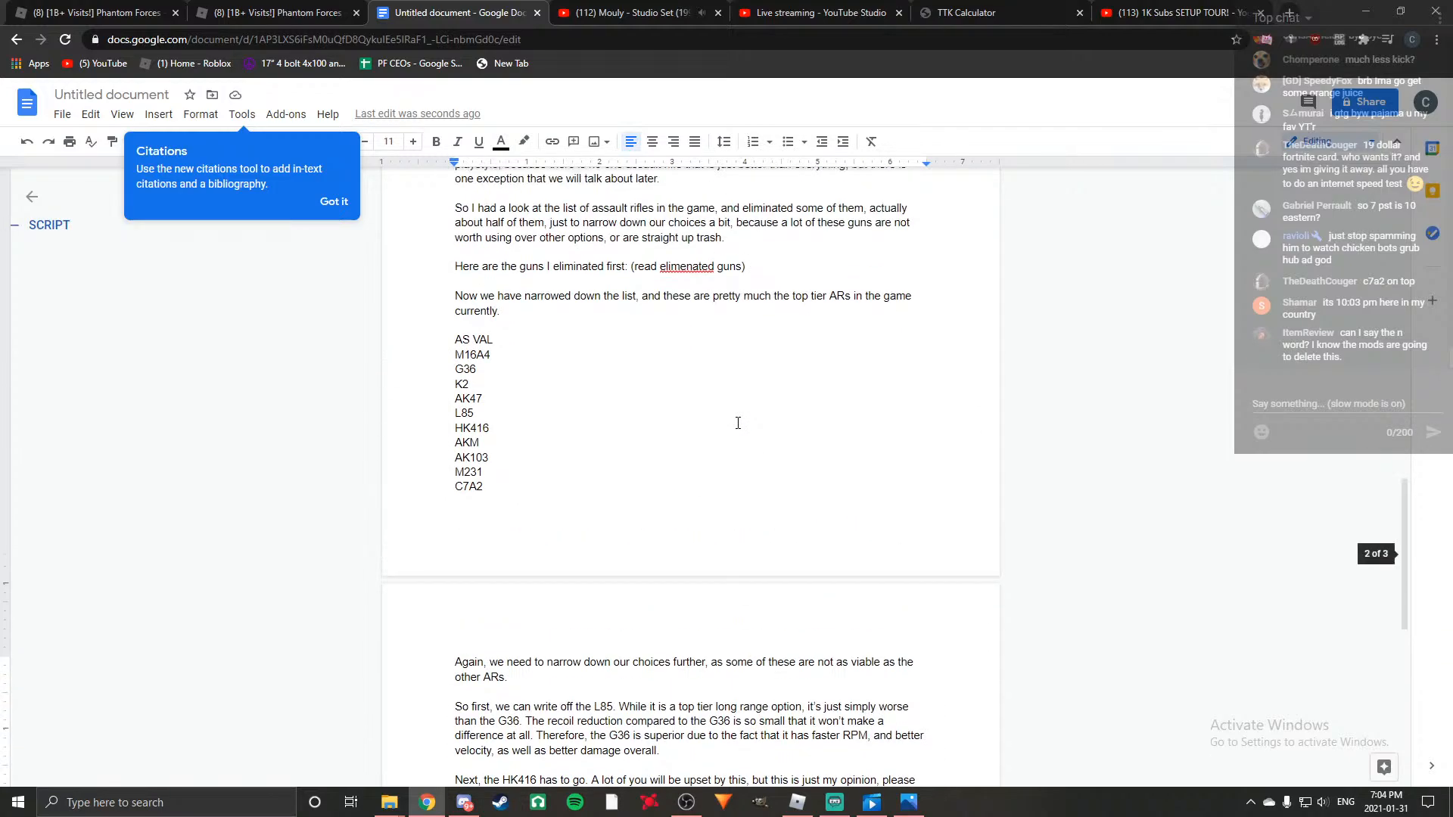
scroll(730, 421, down, 8)
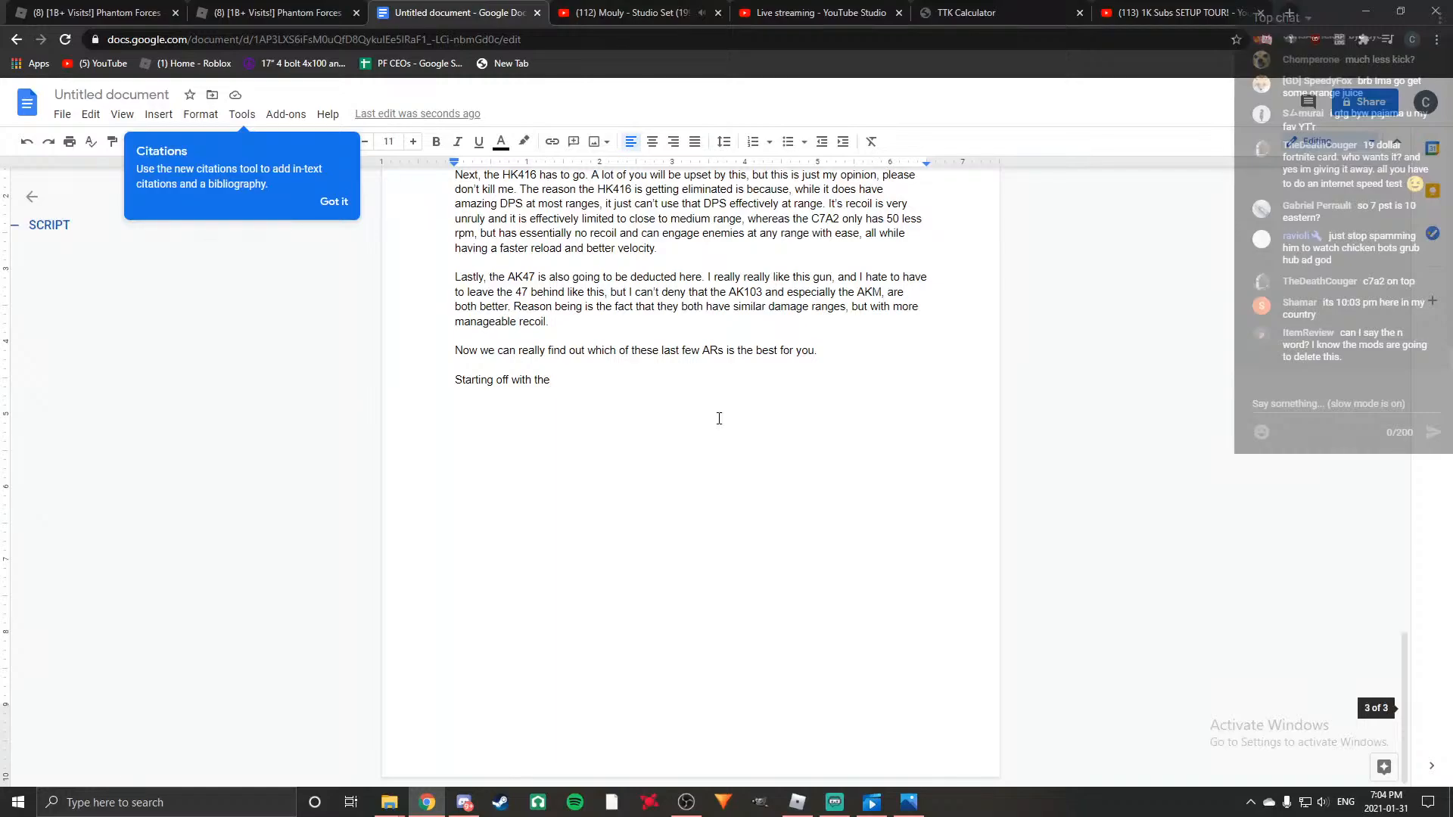
scroll(720, 419, up, 5)
scroll(715, 417, down, 2)
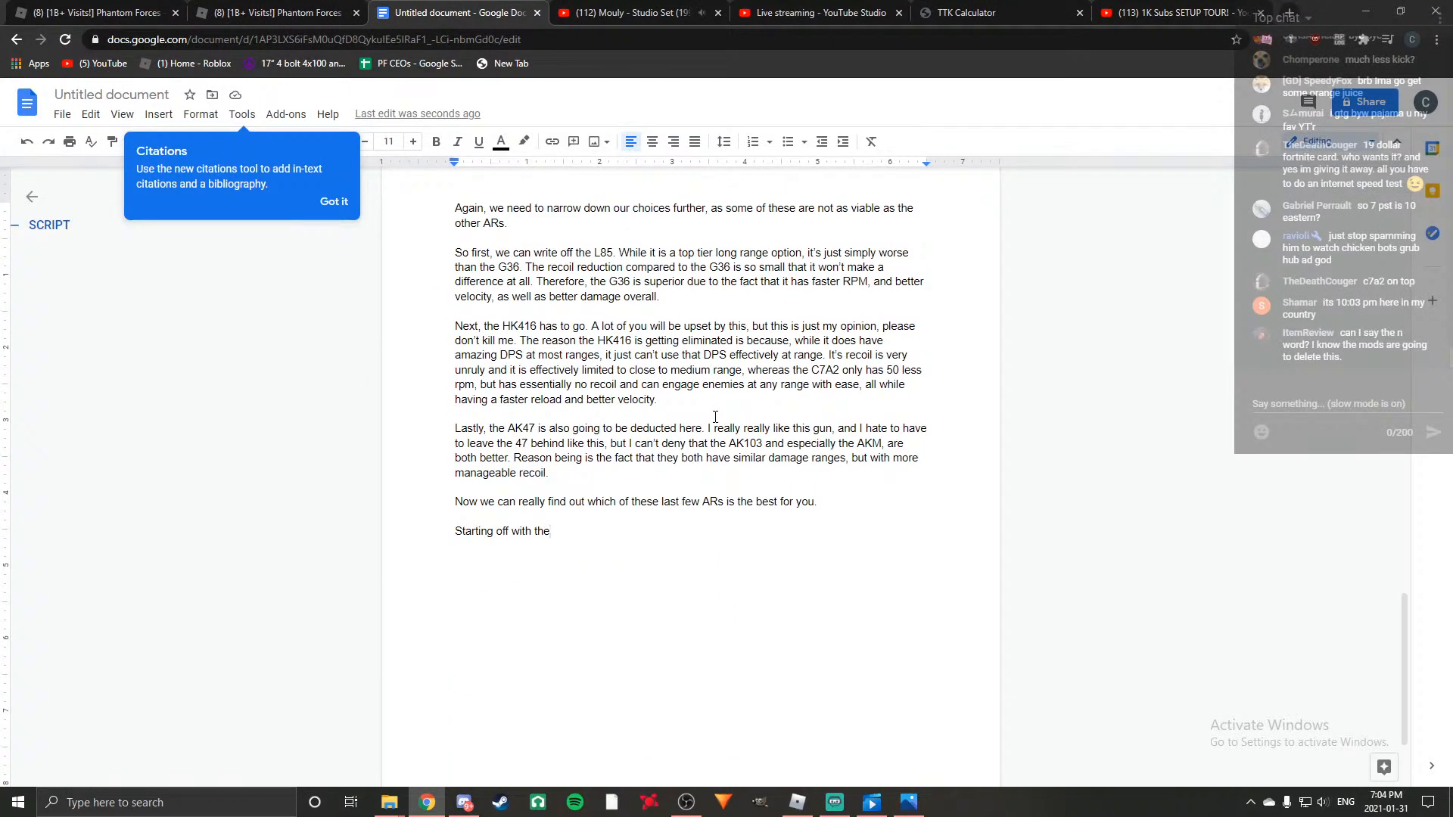
scroll(714, 417, up, 6)
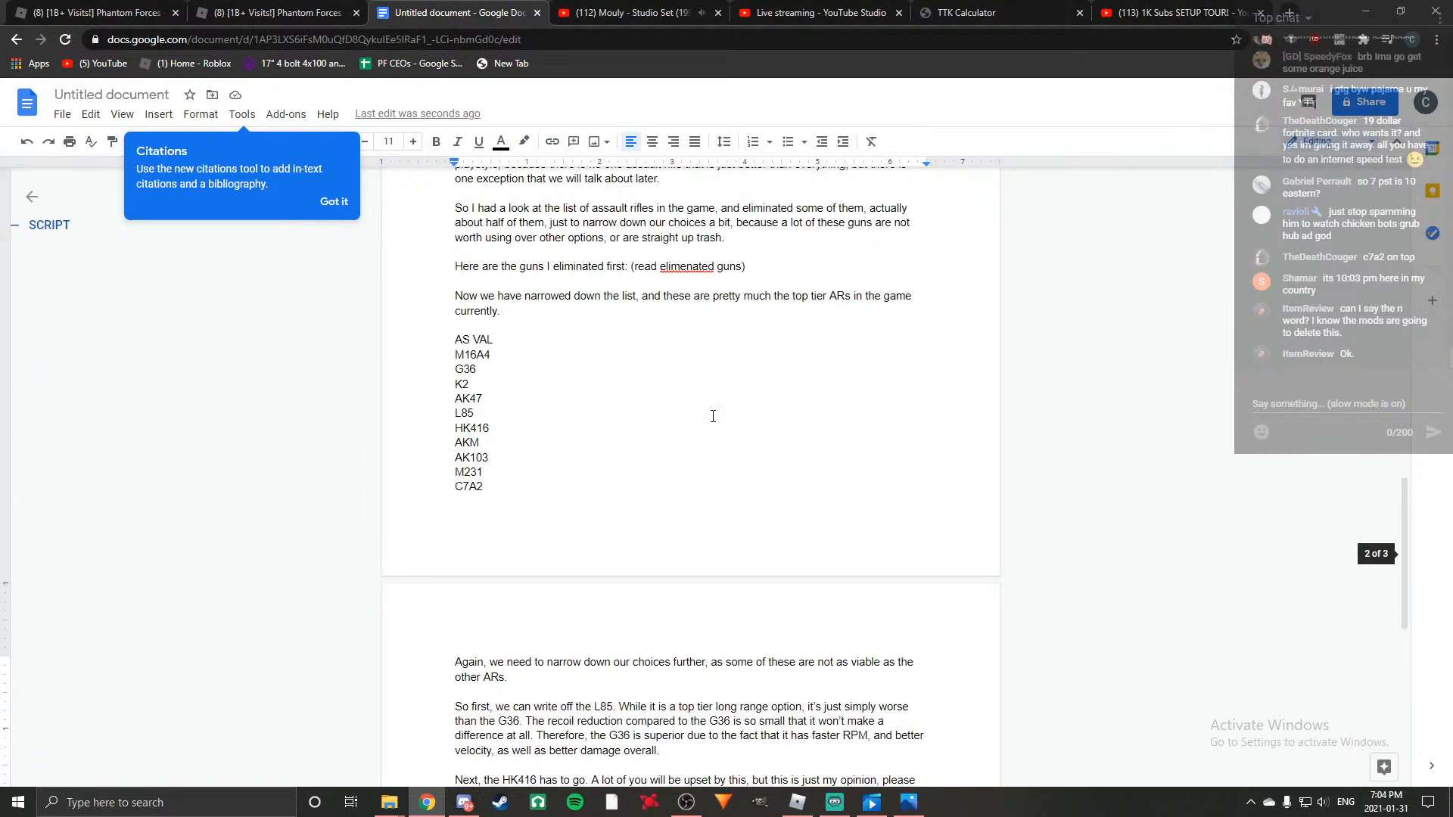
scroll(710, 417, down, 5)
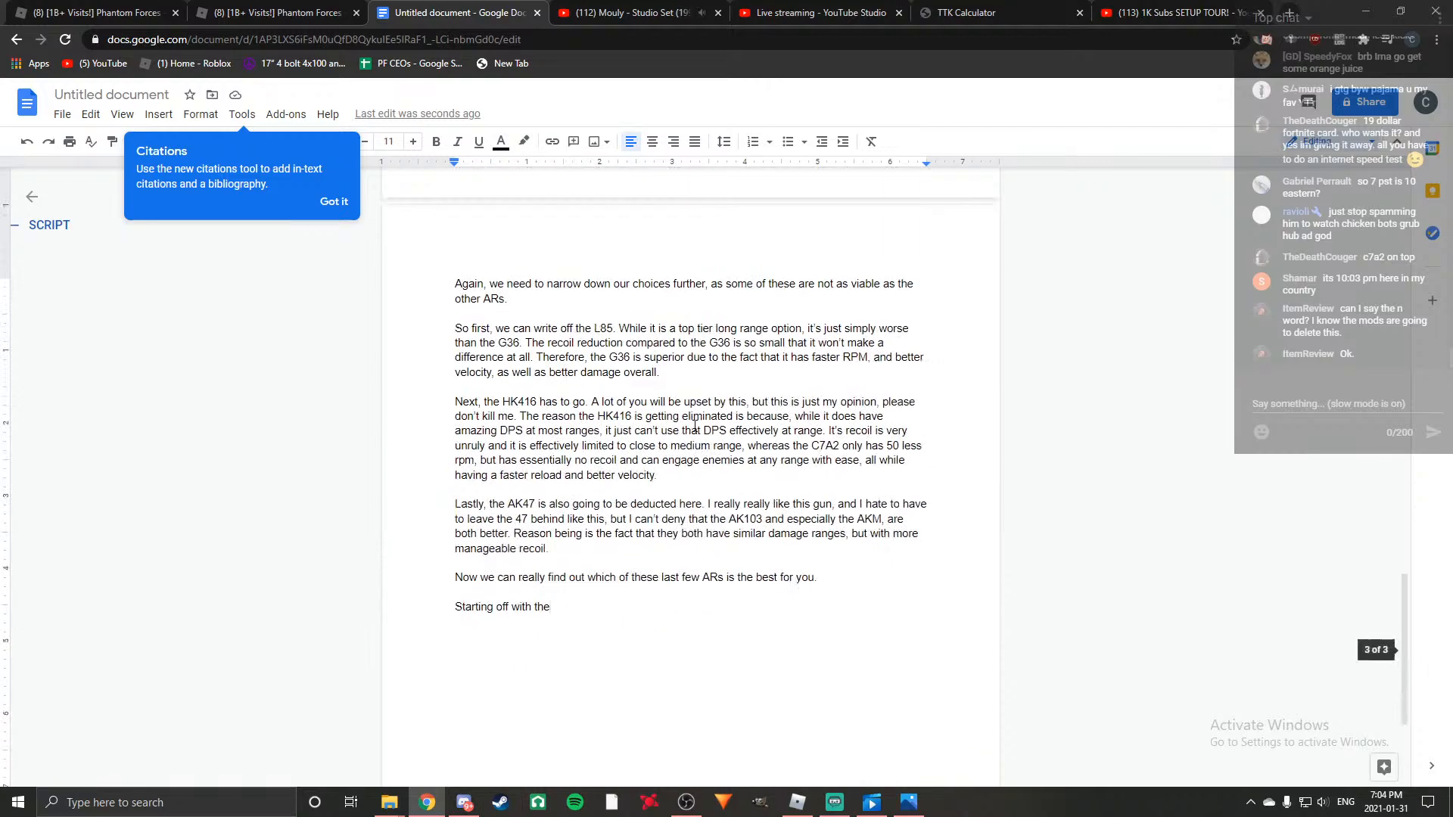
Continue the opening sentence of the last paragraph with "AS VAL, it is likely one of the best CQC weapons in the game".
text(AS)
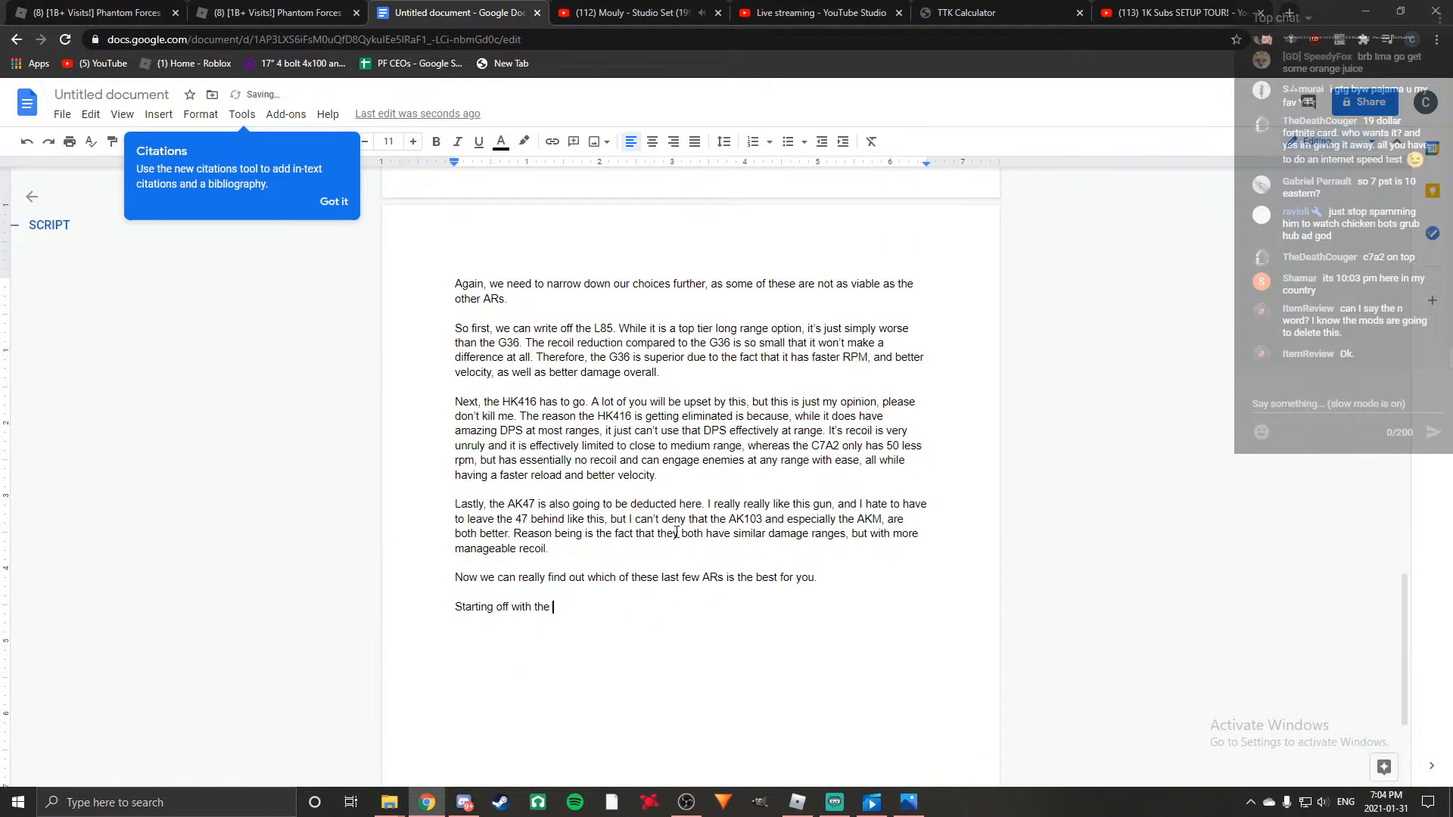
text( VA)
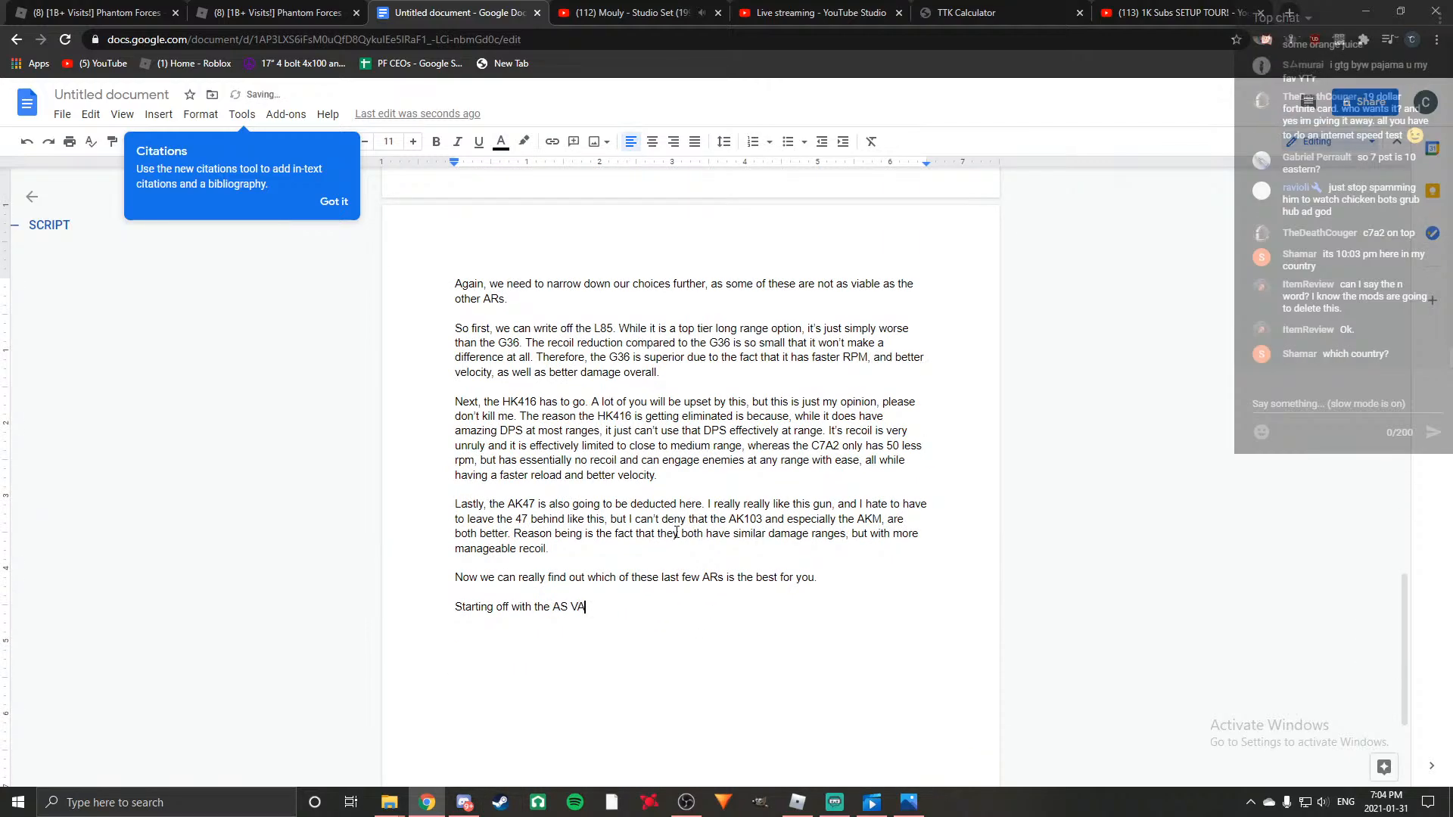
text(L, it is likely one of the )
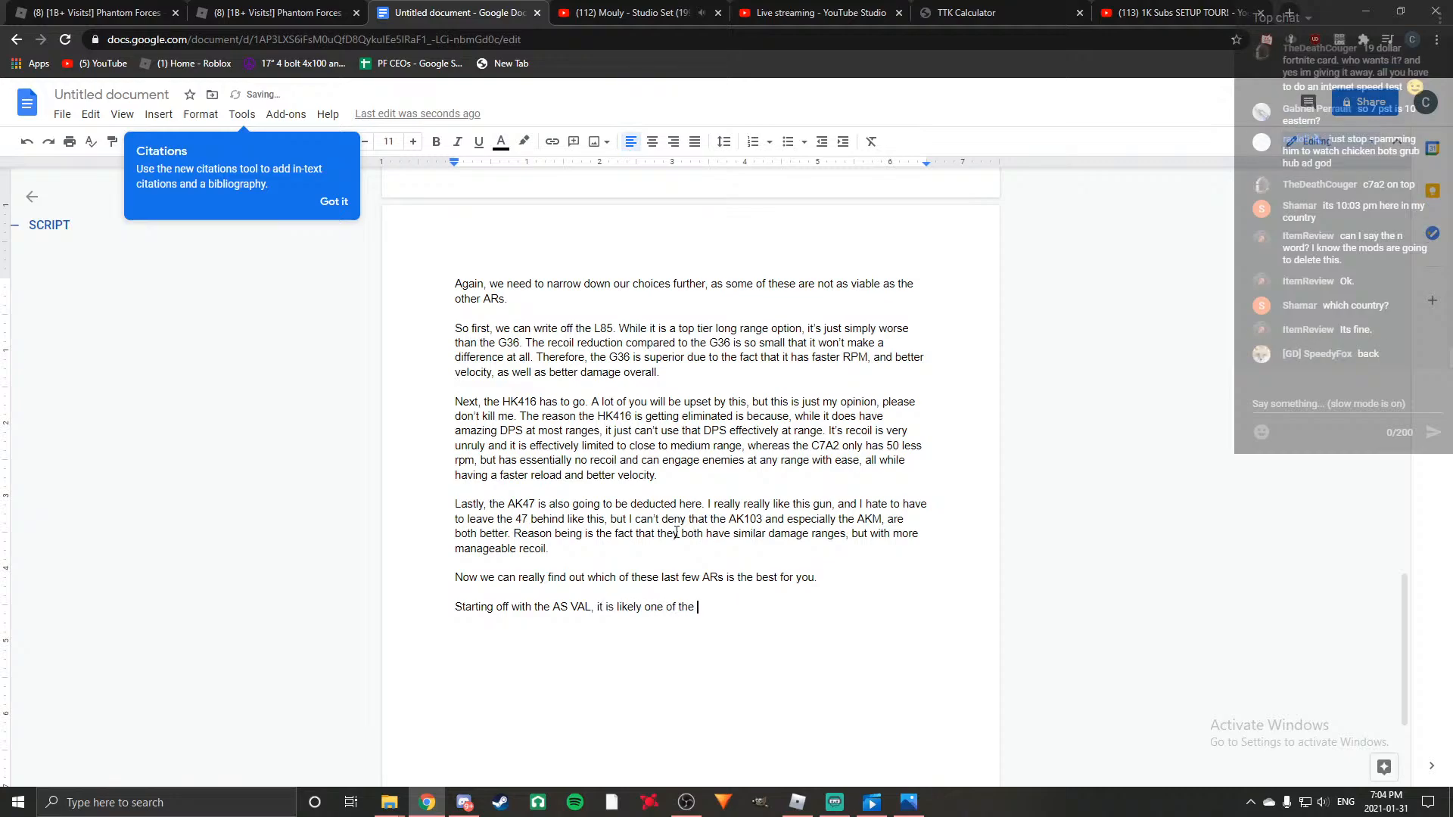
text(best CQ)
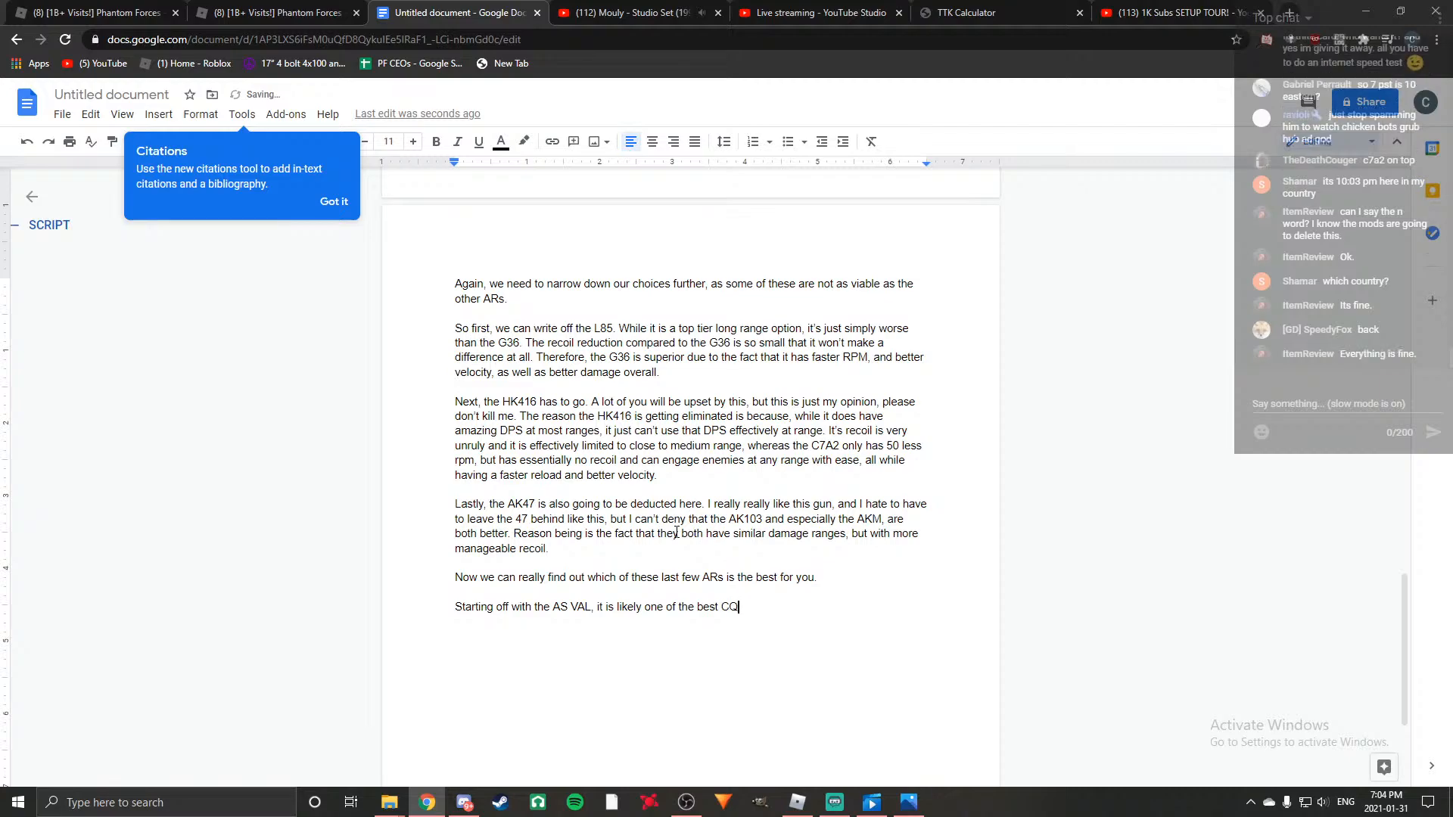
text(C weapons in the game, bo)
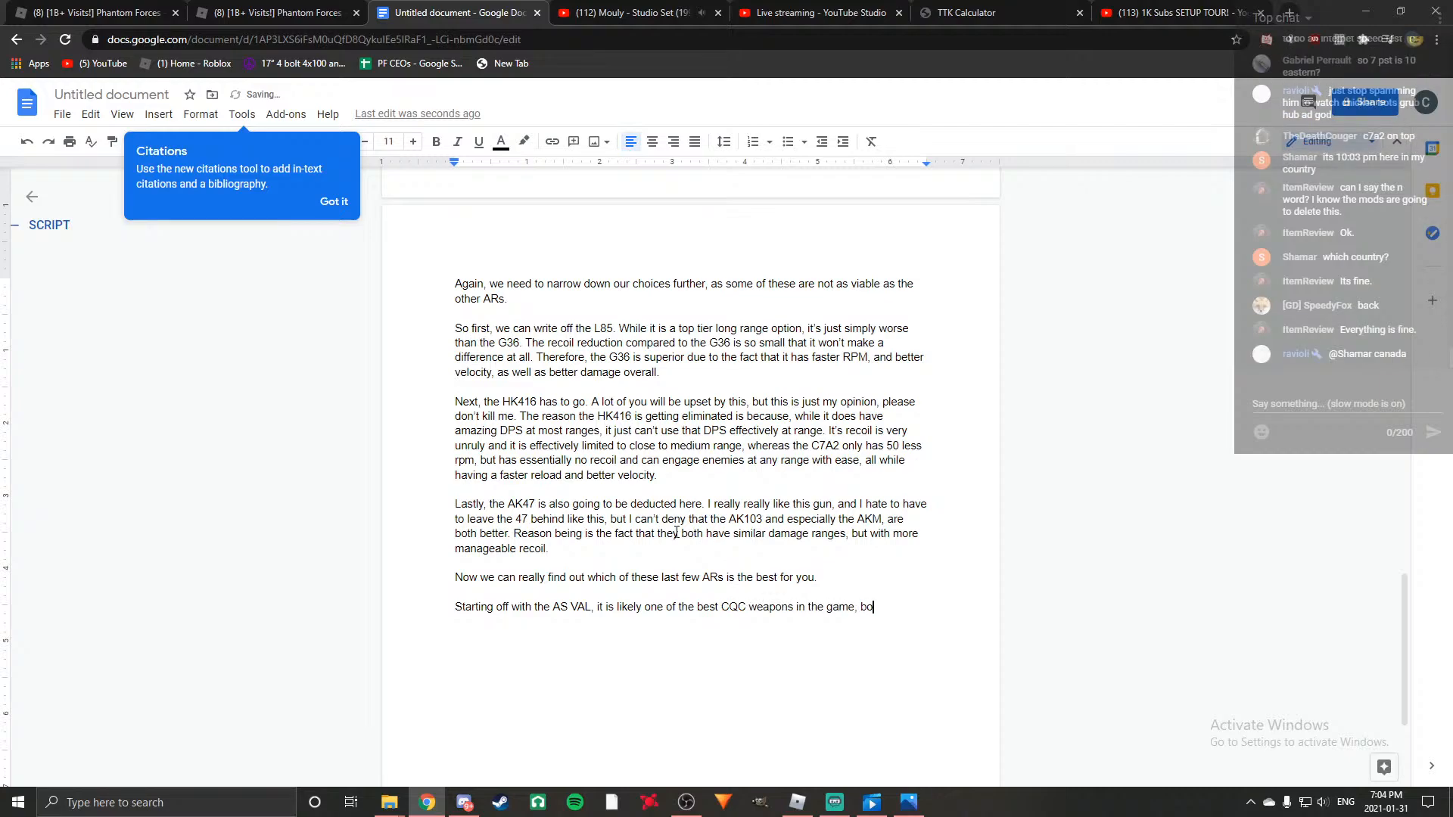
text(asting an insane 900rpm)
Finish the AS VAL sentence with ", boasting an insane 900 rpm firerate, as well as a 3 shot kill up to 50 studs.".
key(BackSpace)
key(BackSpace)
key(BackSpace)
text(rpm f)
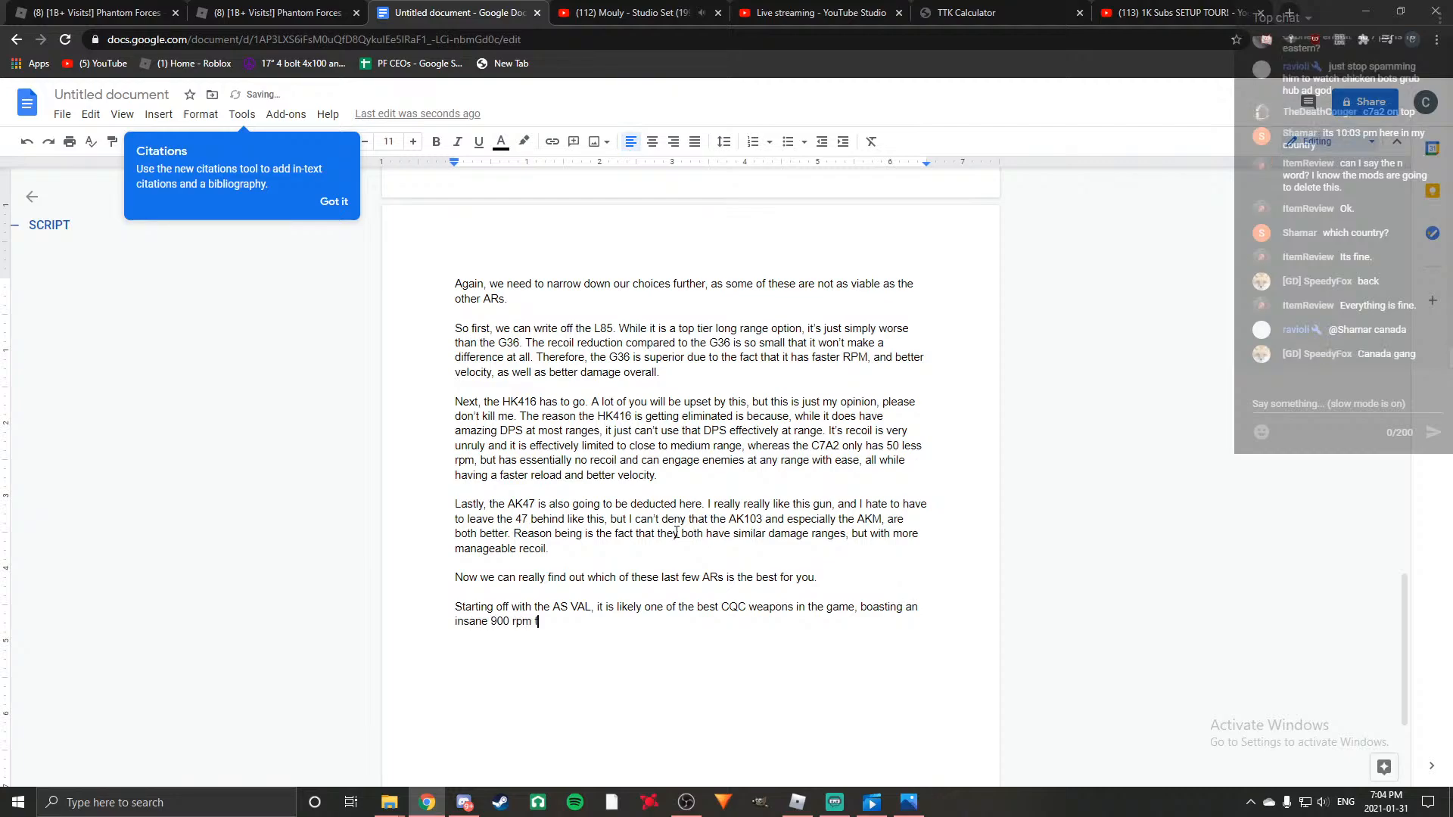
text(irerate, as well as a)
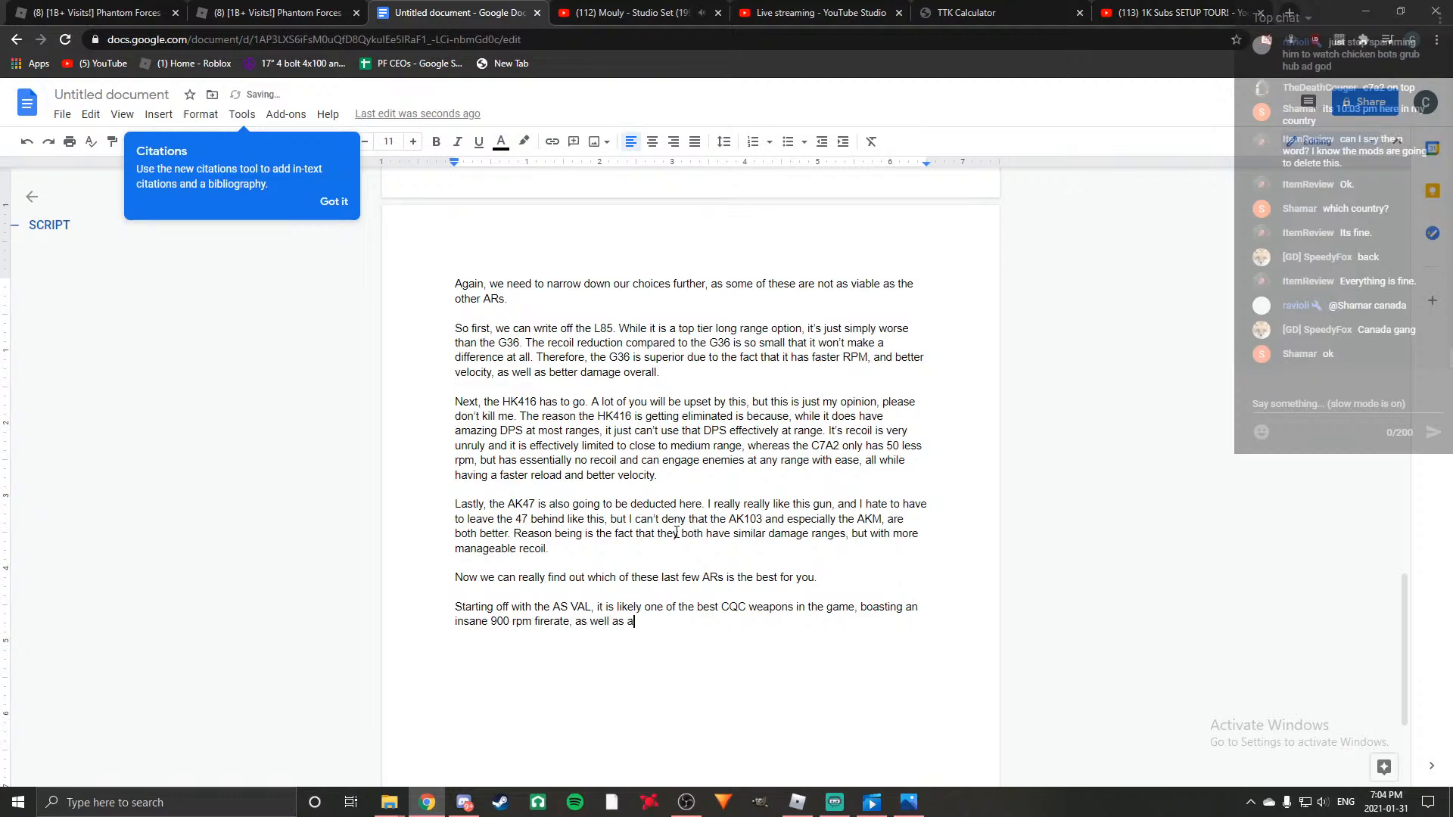
text( 3 shot kill up to 50 studs)
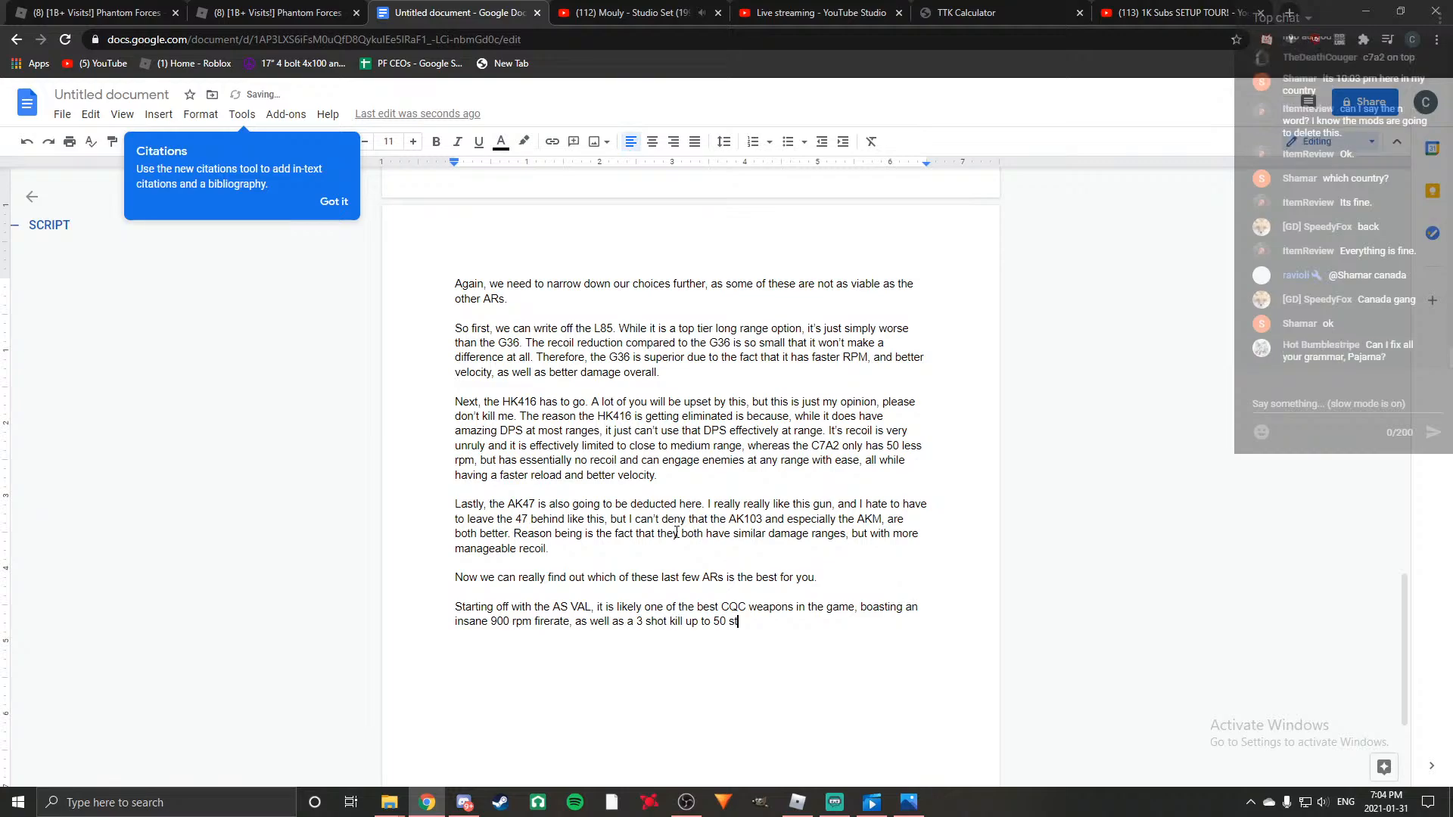
key(BackSpace)
key(BackSpace)
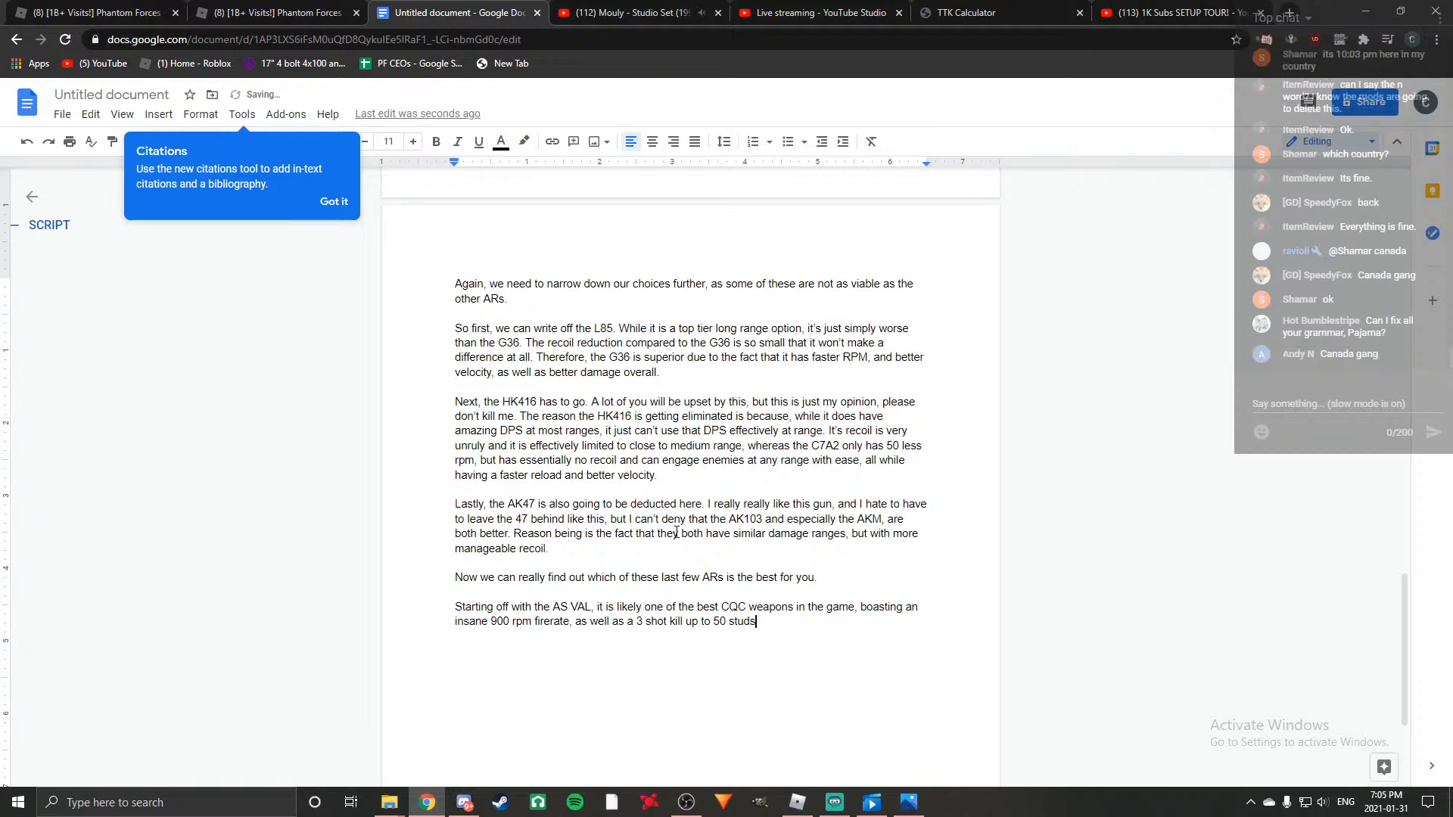
Start the second sentence of the AS VAL paragraph with "Combine all this with low recoil and an integral suppressor".
text(Combine all this with low recoil and )
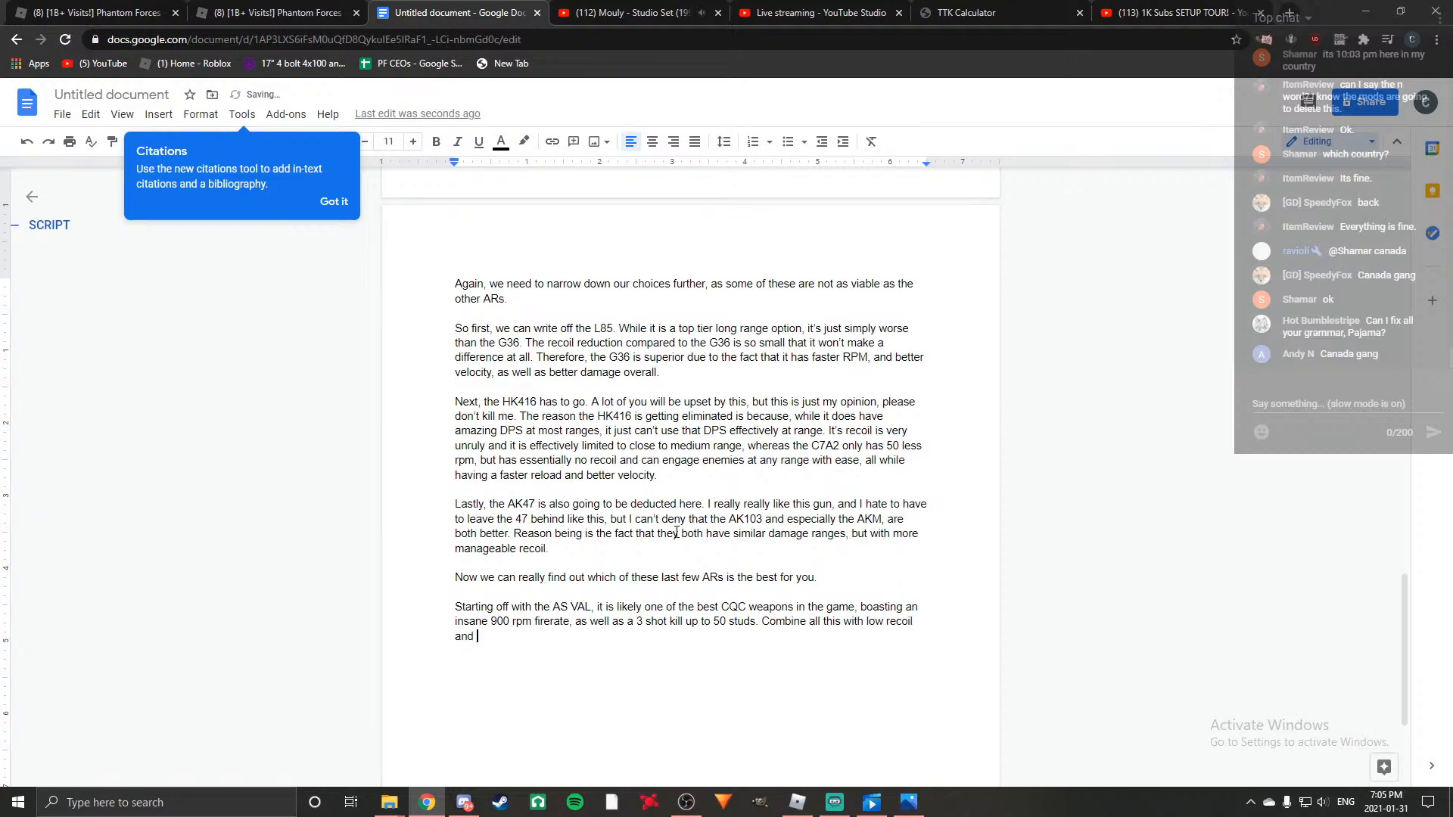
text(an integral )
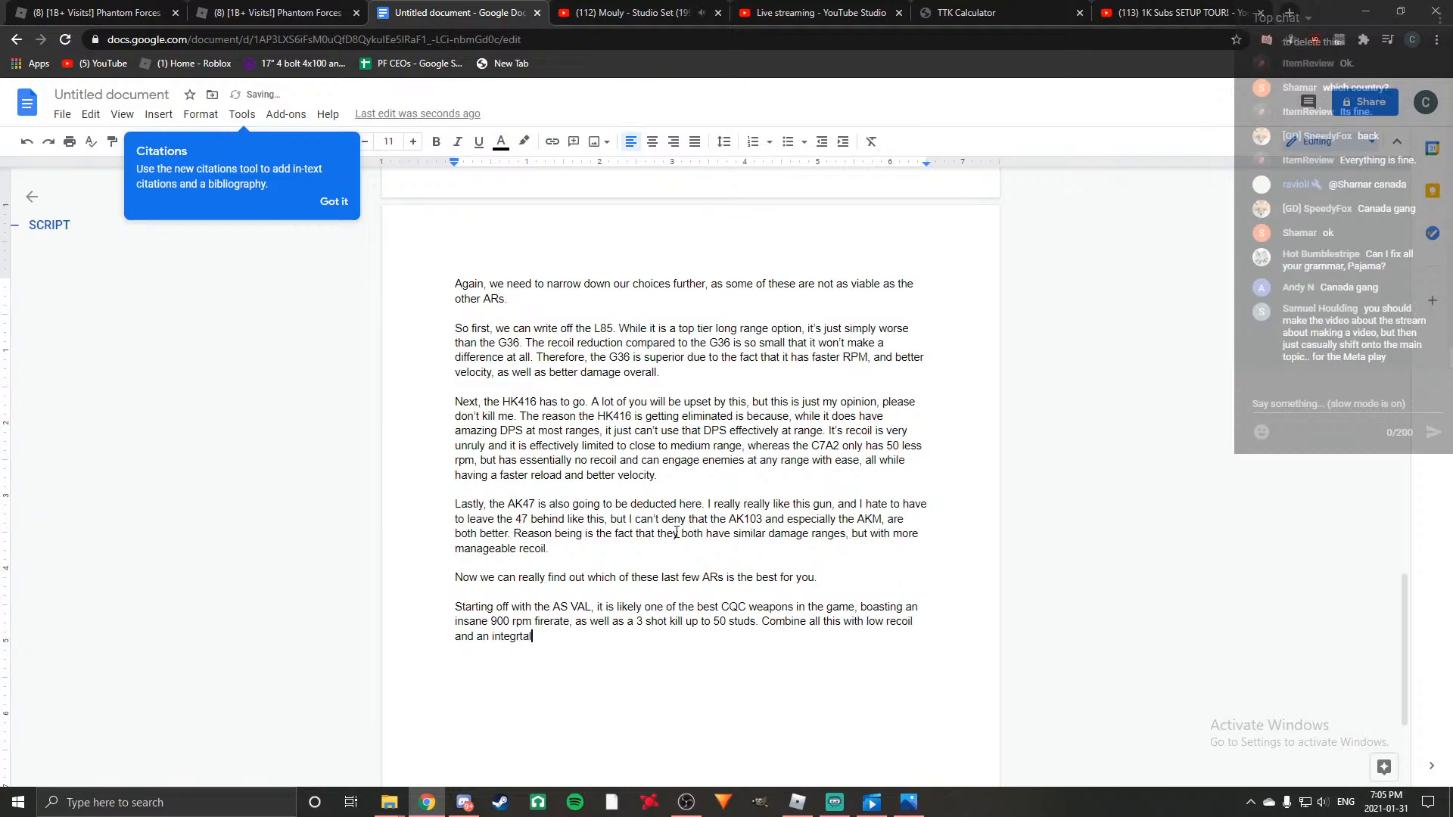
text(supere)
key(BackSpace)
key(BackSpace)
key(BackSpace)
text(pressor.)
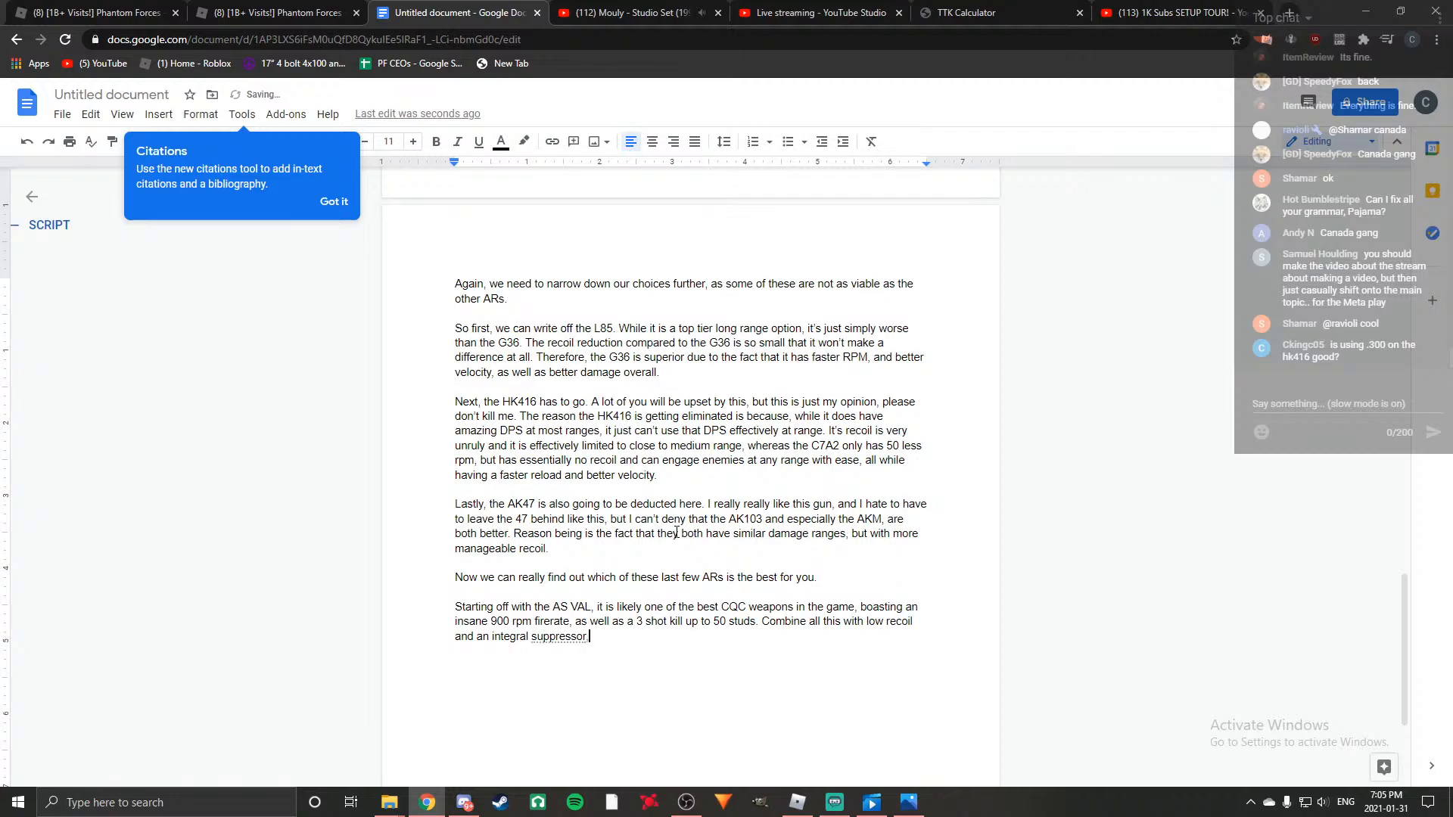
key(BackSpace)
Complete the suppressor sentence with ", you get a close range insta death beam that keeps you concealed from the minimap.".
text(, you get a)
text(cl)
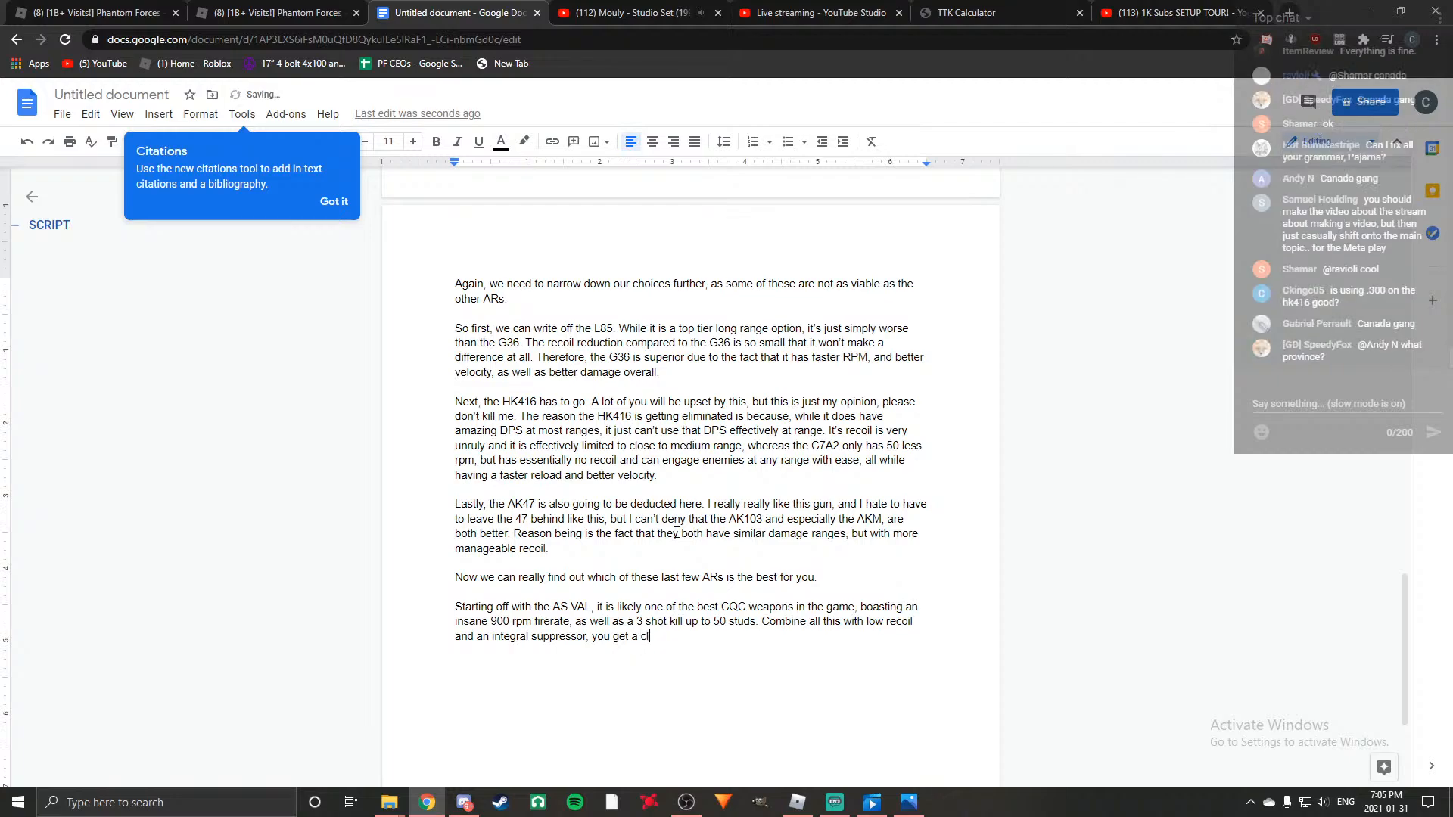
text(ose range )
text(insta death beam.that )
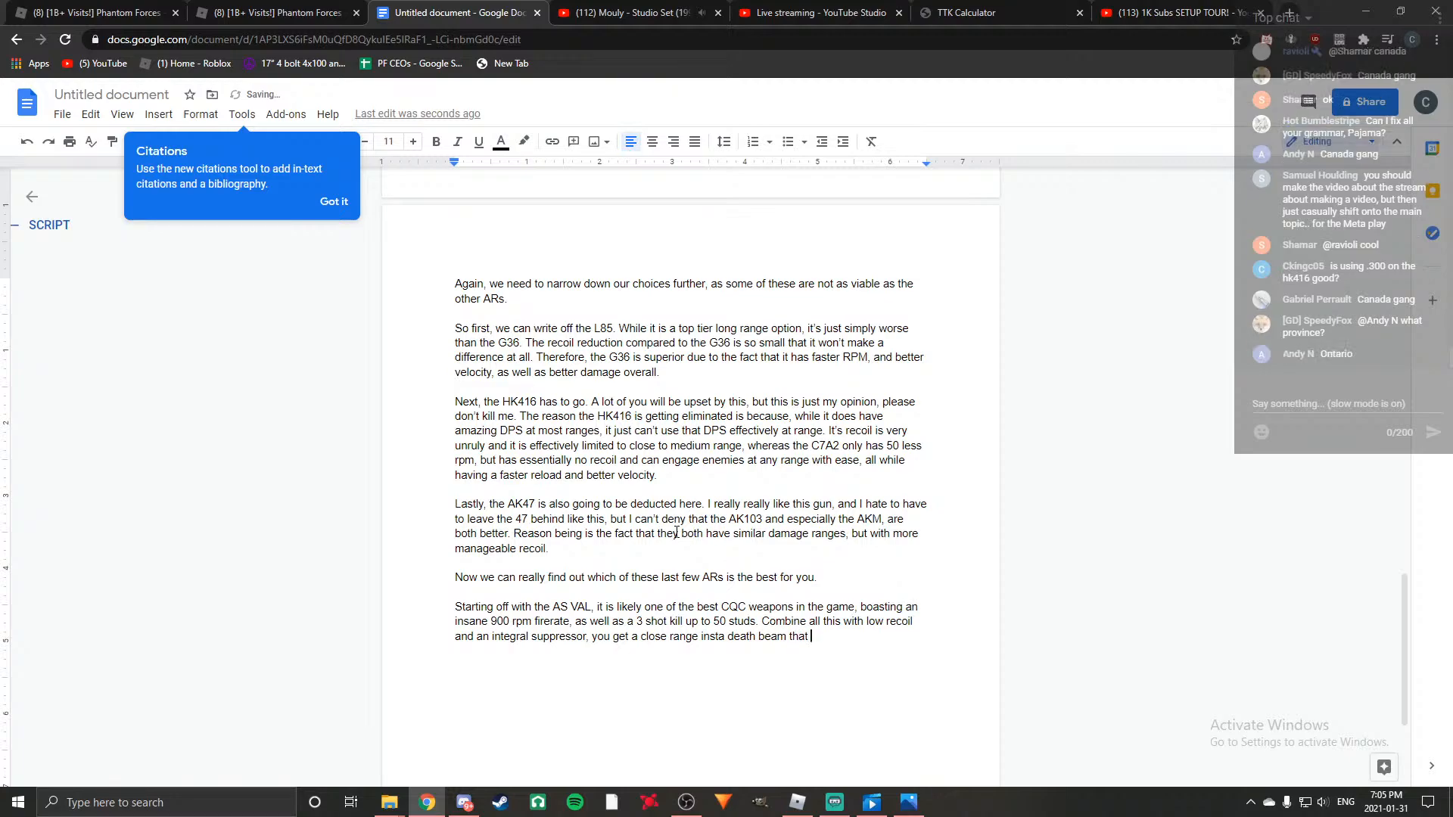
text(keeps yo)
text(u concealed fr)
text(om the minimalp)
key(BackSpace)
key(BackSpace)
text(p)
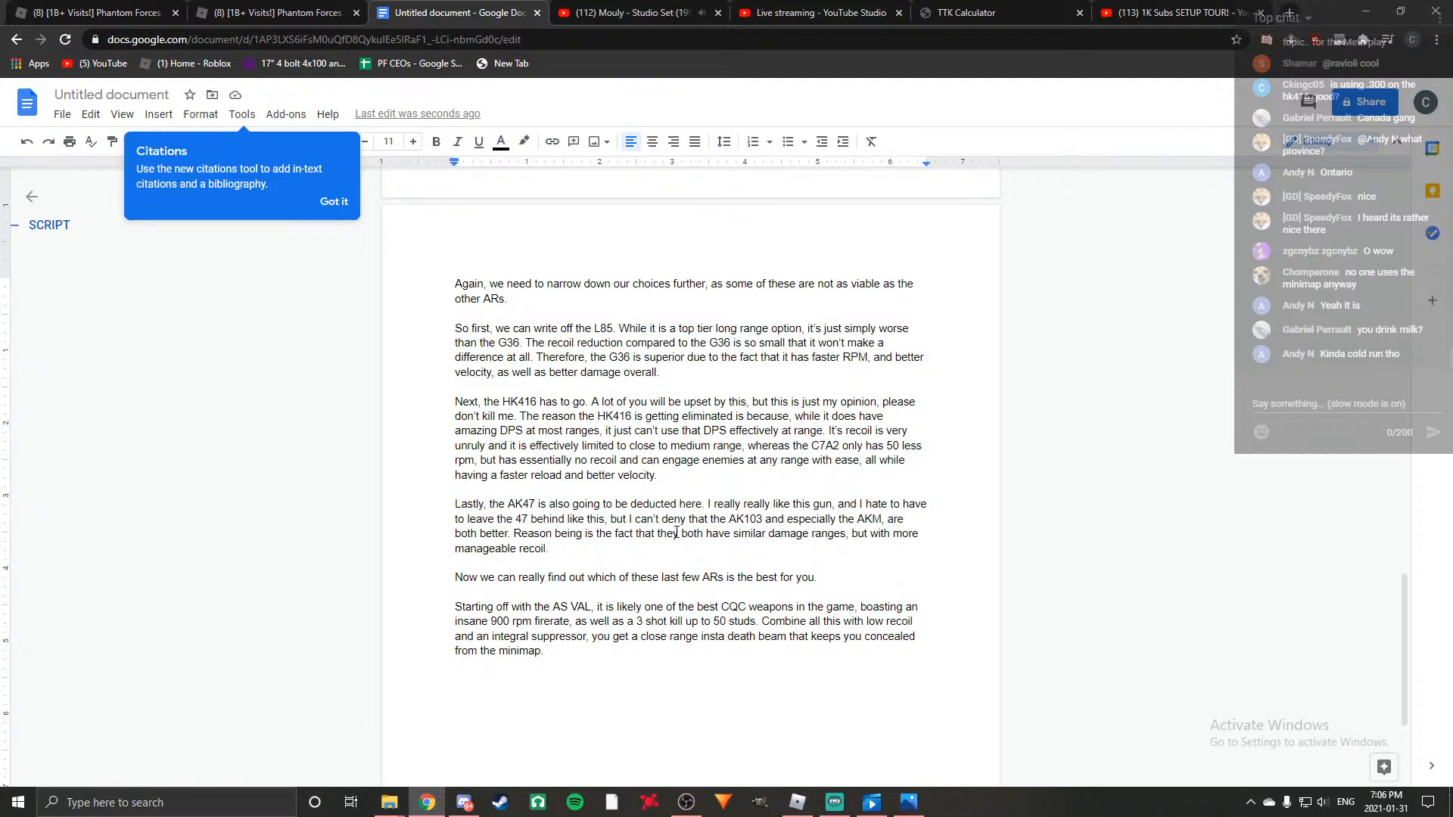
Start the next sentence of the AS VAL paragraph with "The main downside of the AS VAL is the annoyingly".
text(The m)
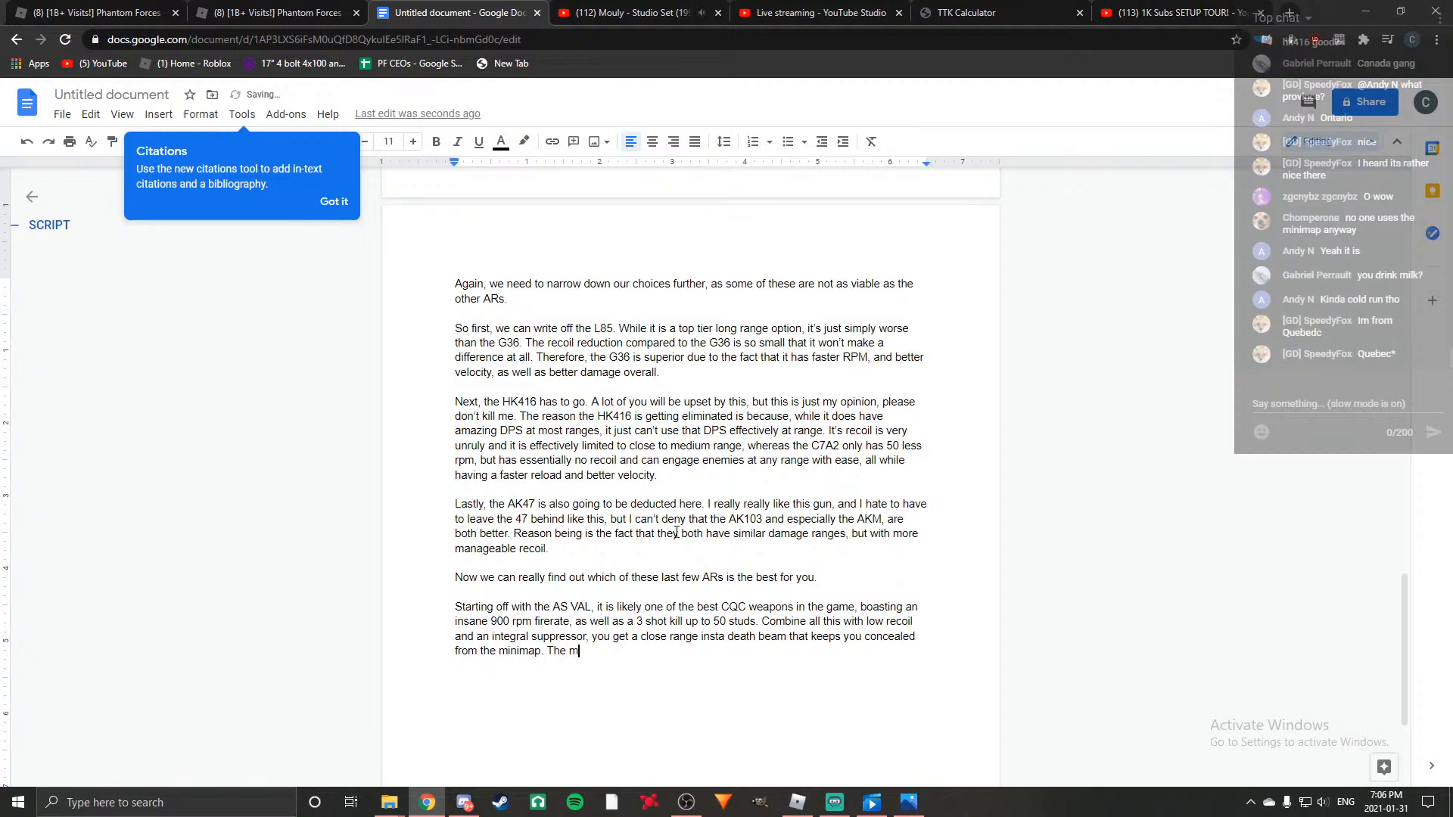
text(ain downsid)
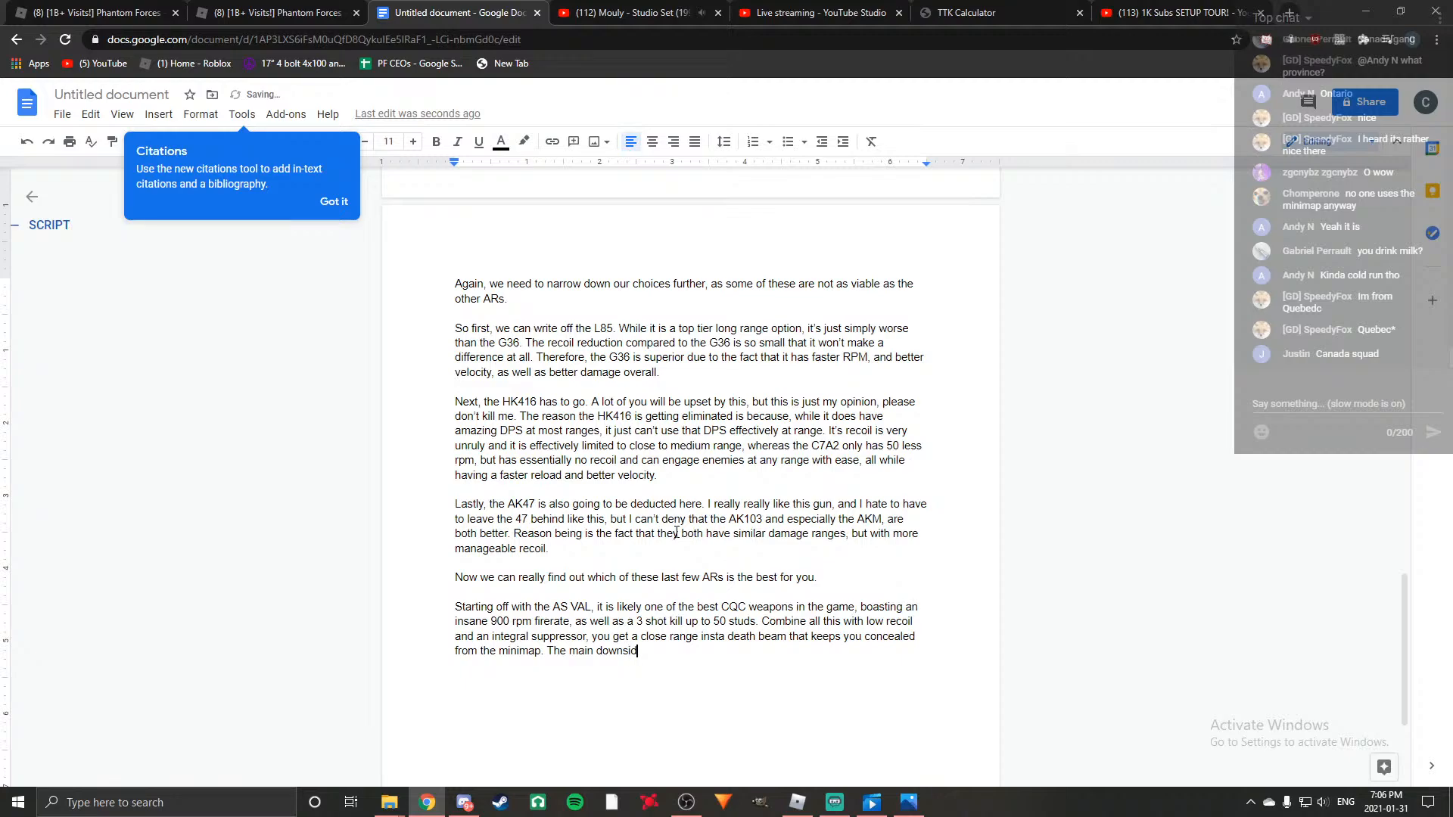
text(e of the AS VAL is the )
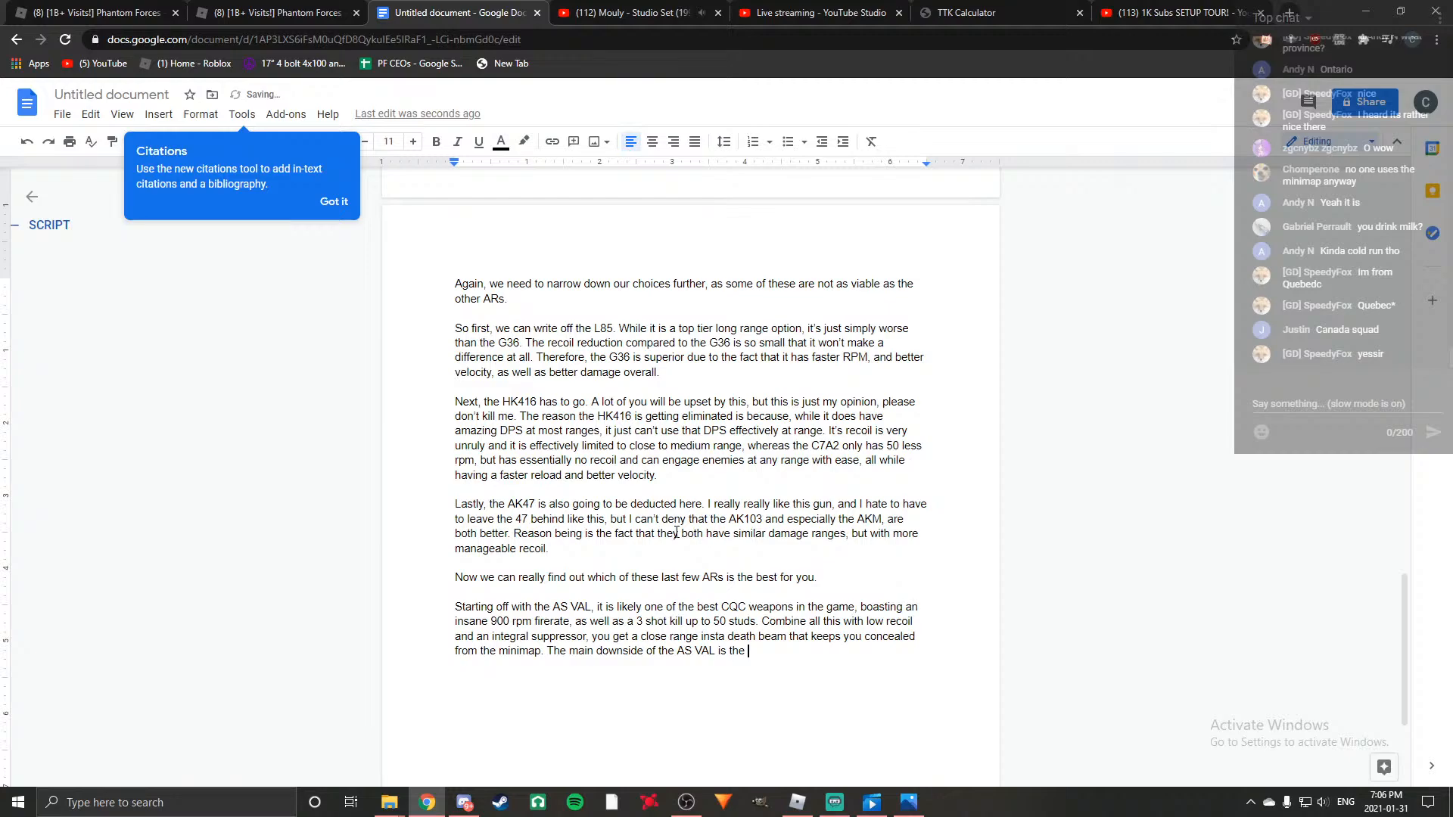
text(ann)
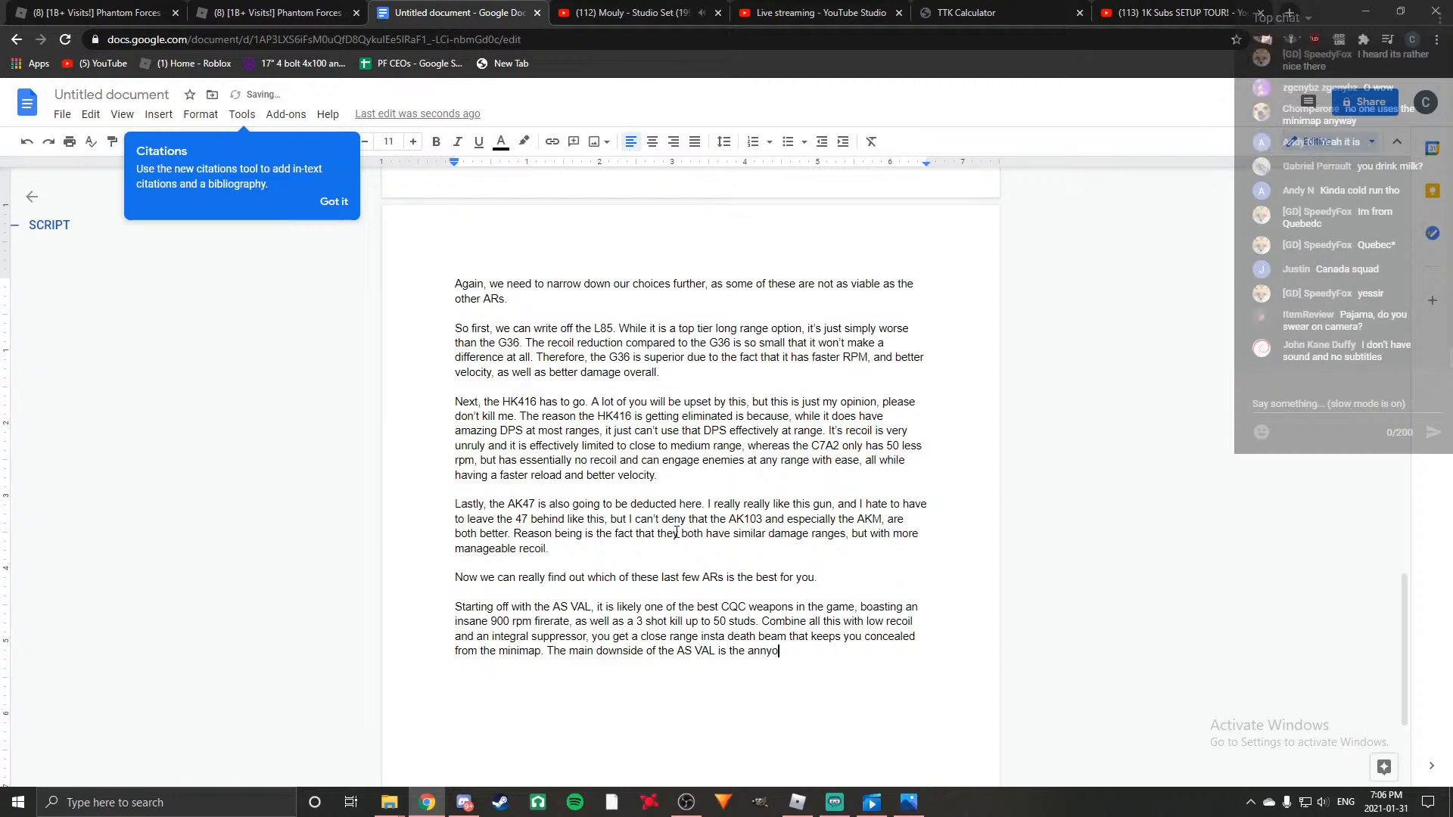
text(oying)
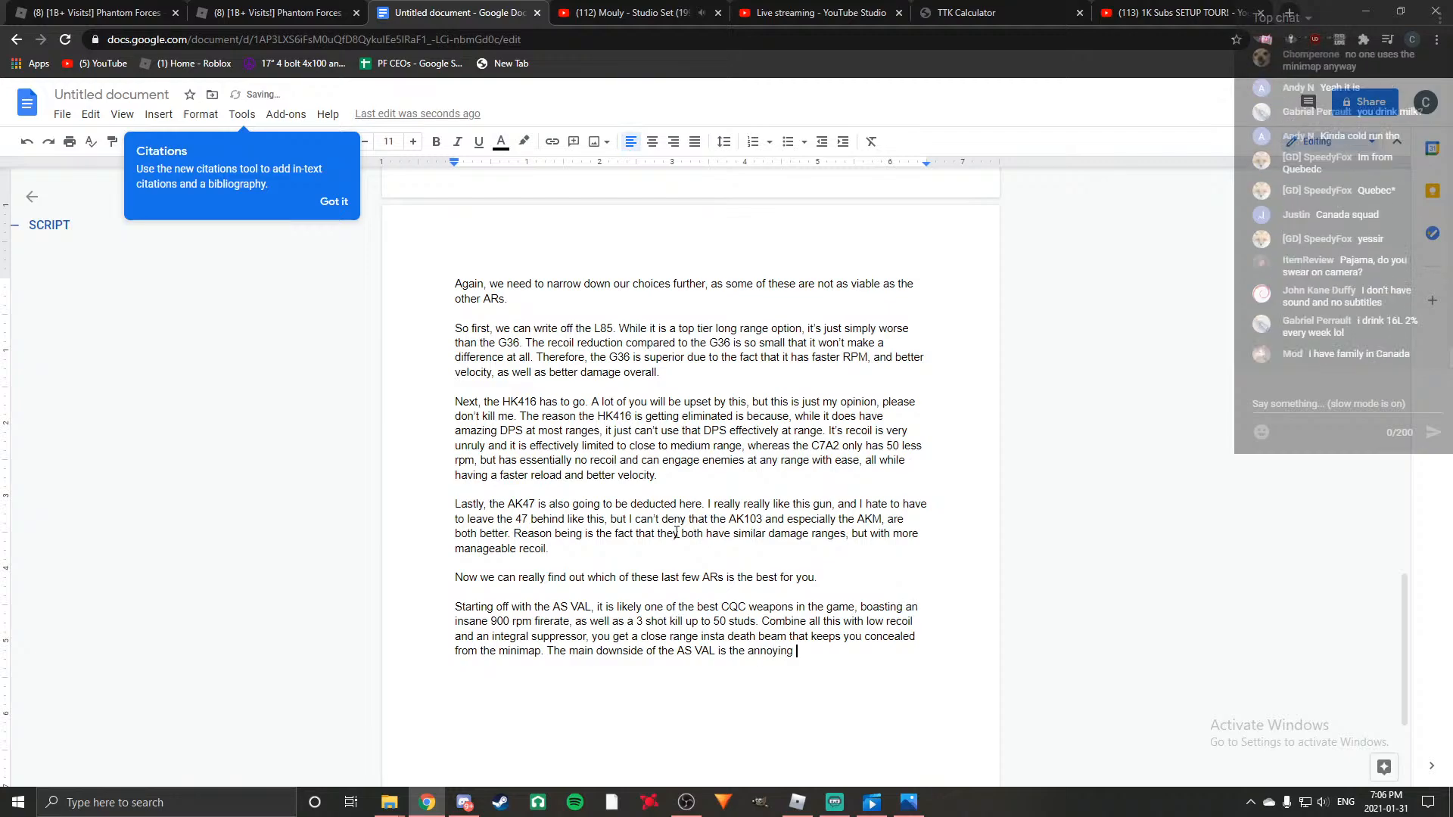
key(BackSpace)
text(ly )
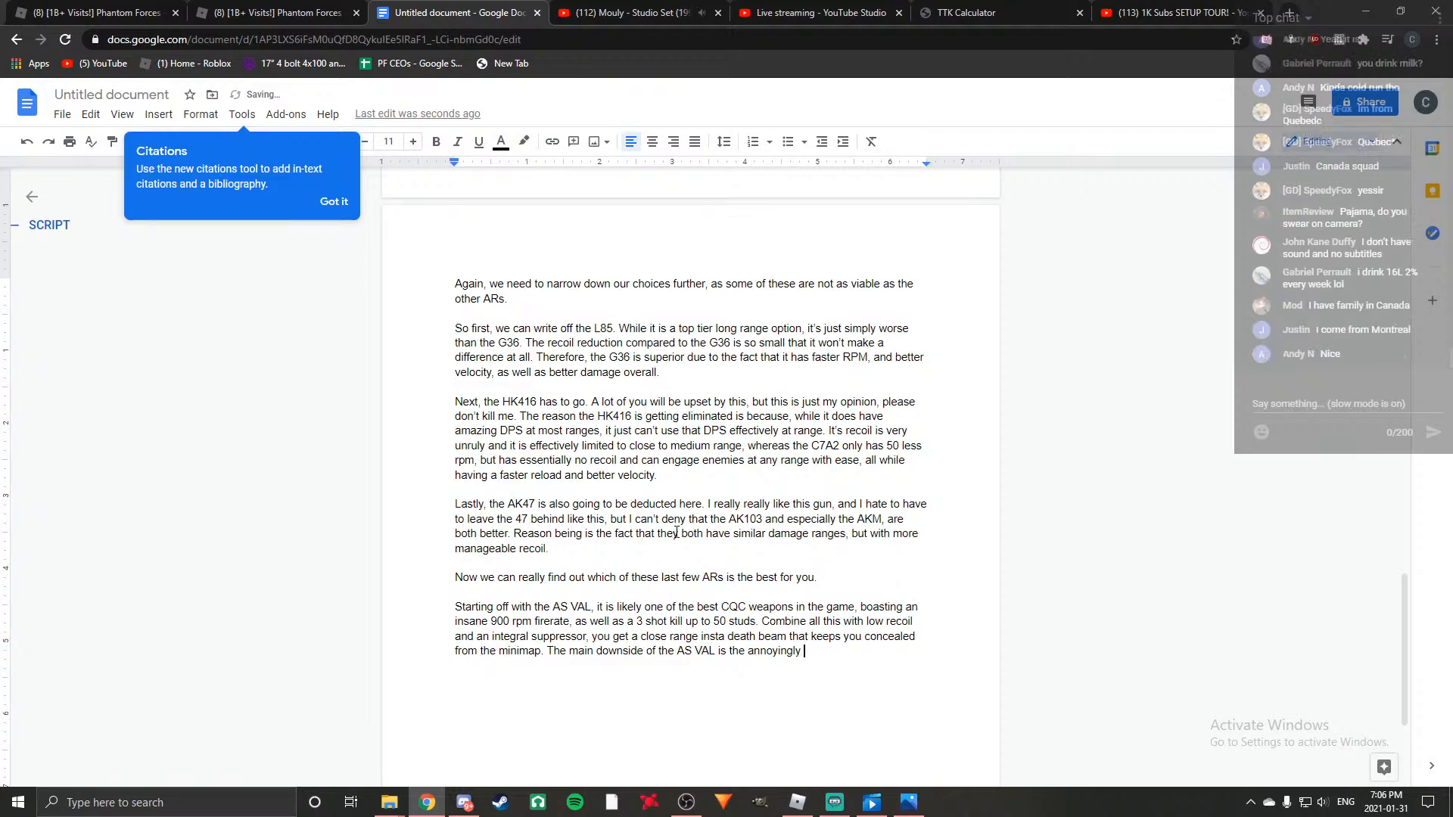
text(slow reload spe)
text(ed with exten)
text(ded mags )
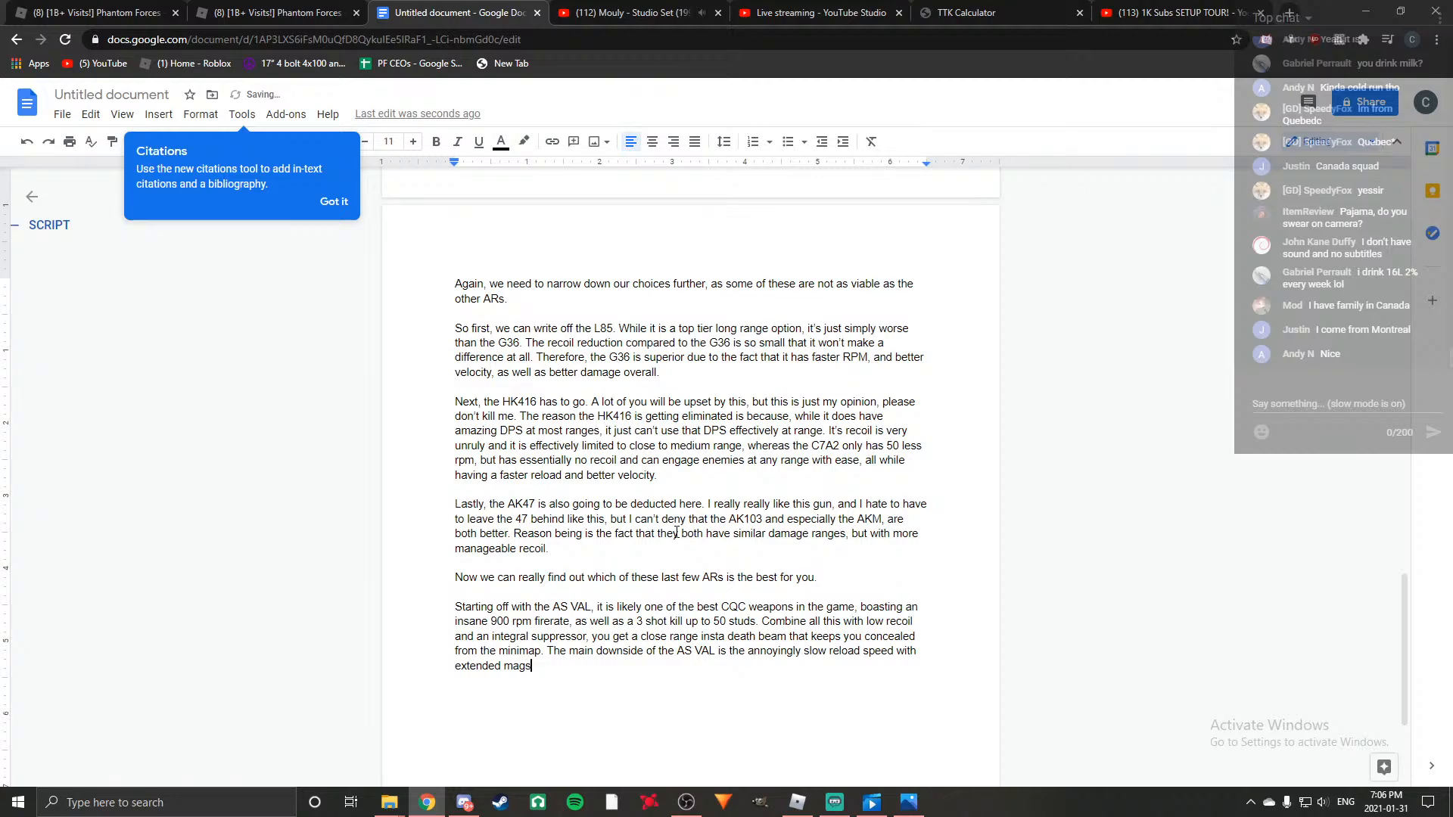
text((which is a m)
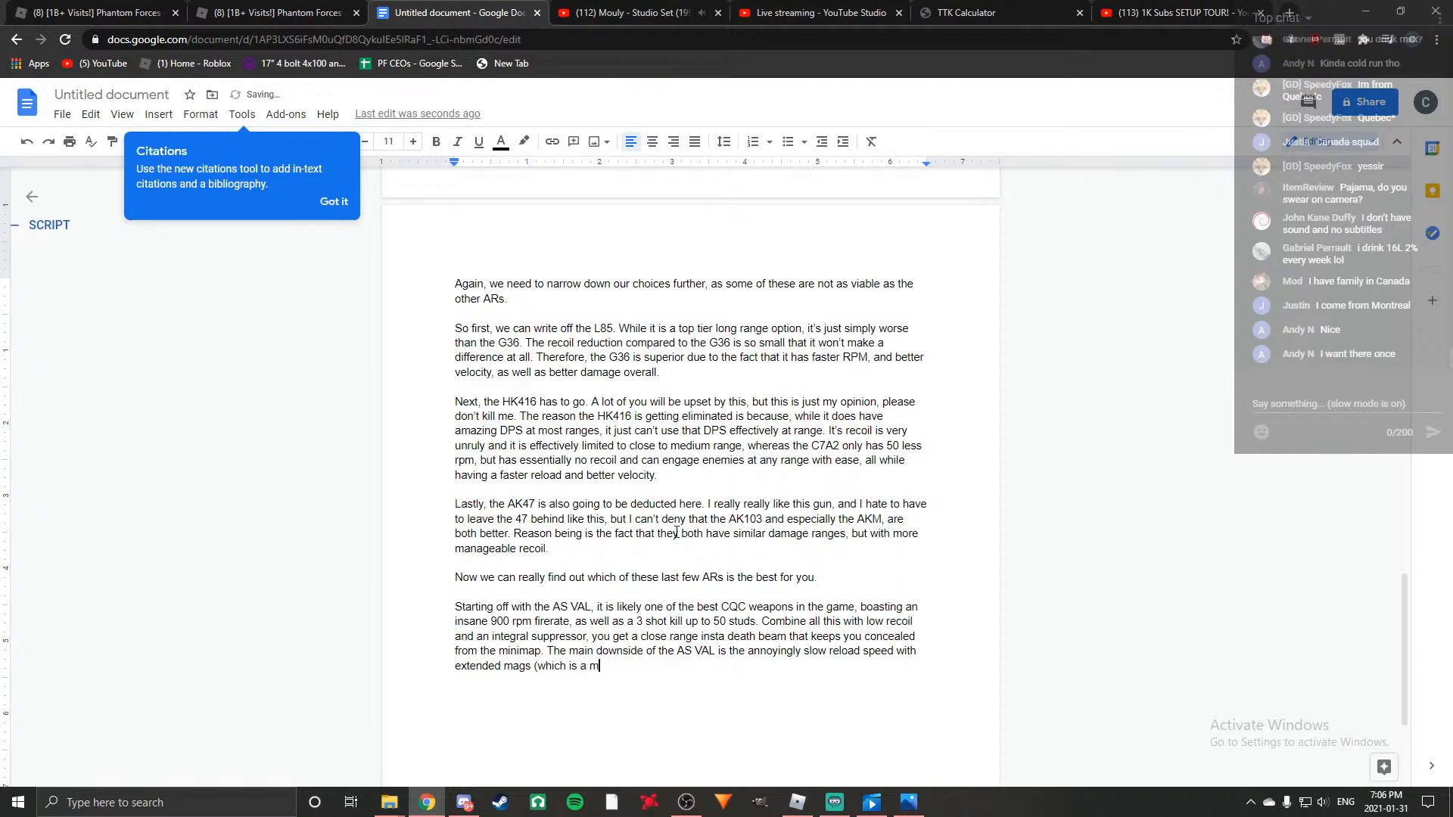
text(ust have attach)
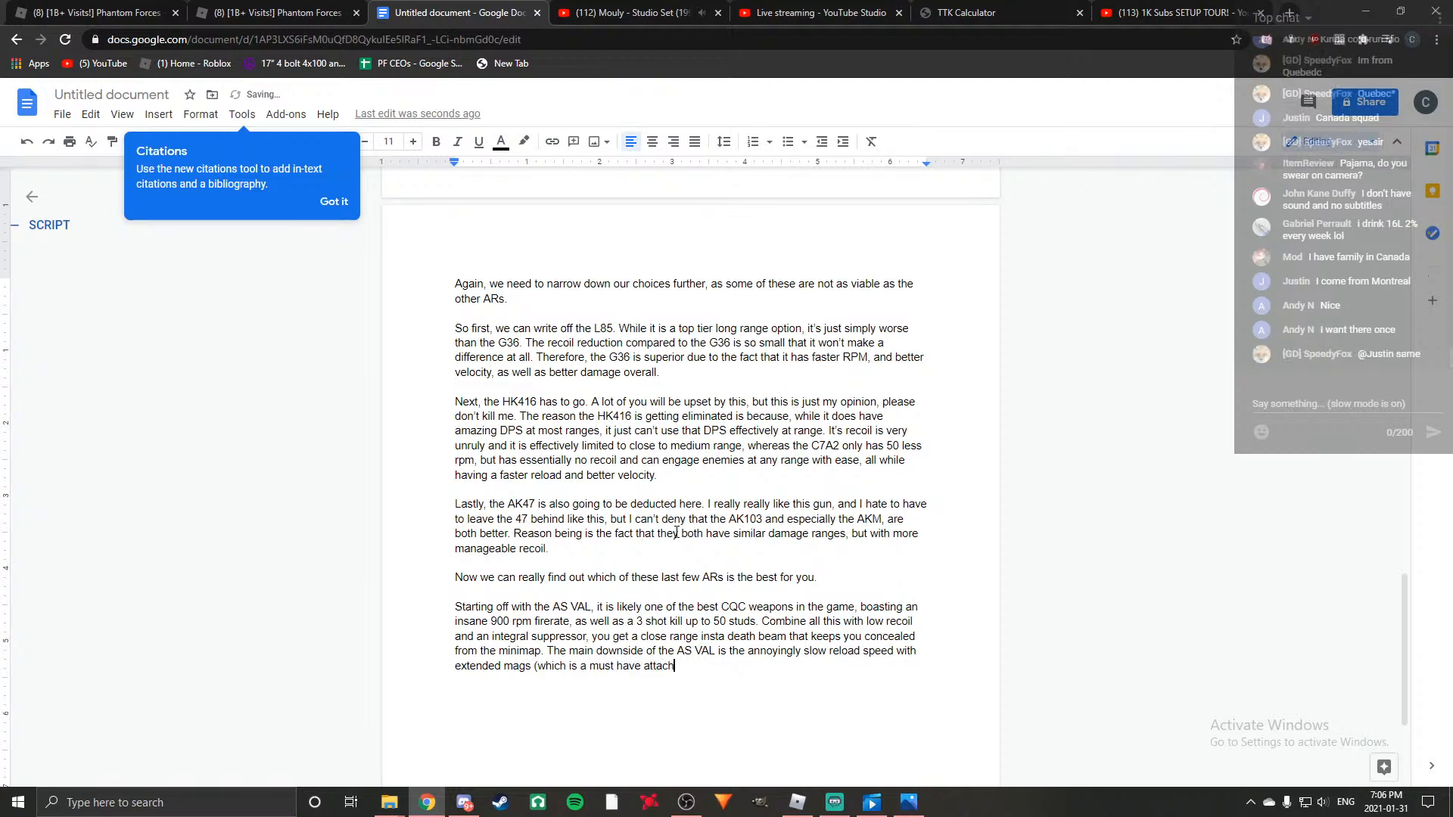
text(ment))
Finish the downside sentence with "slow reload speed with extended mags (which is a must have attachment).".
text(. Combine)
key(BackSpace)
key(BackSpace)
key(BackSpace)
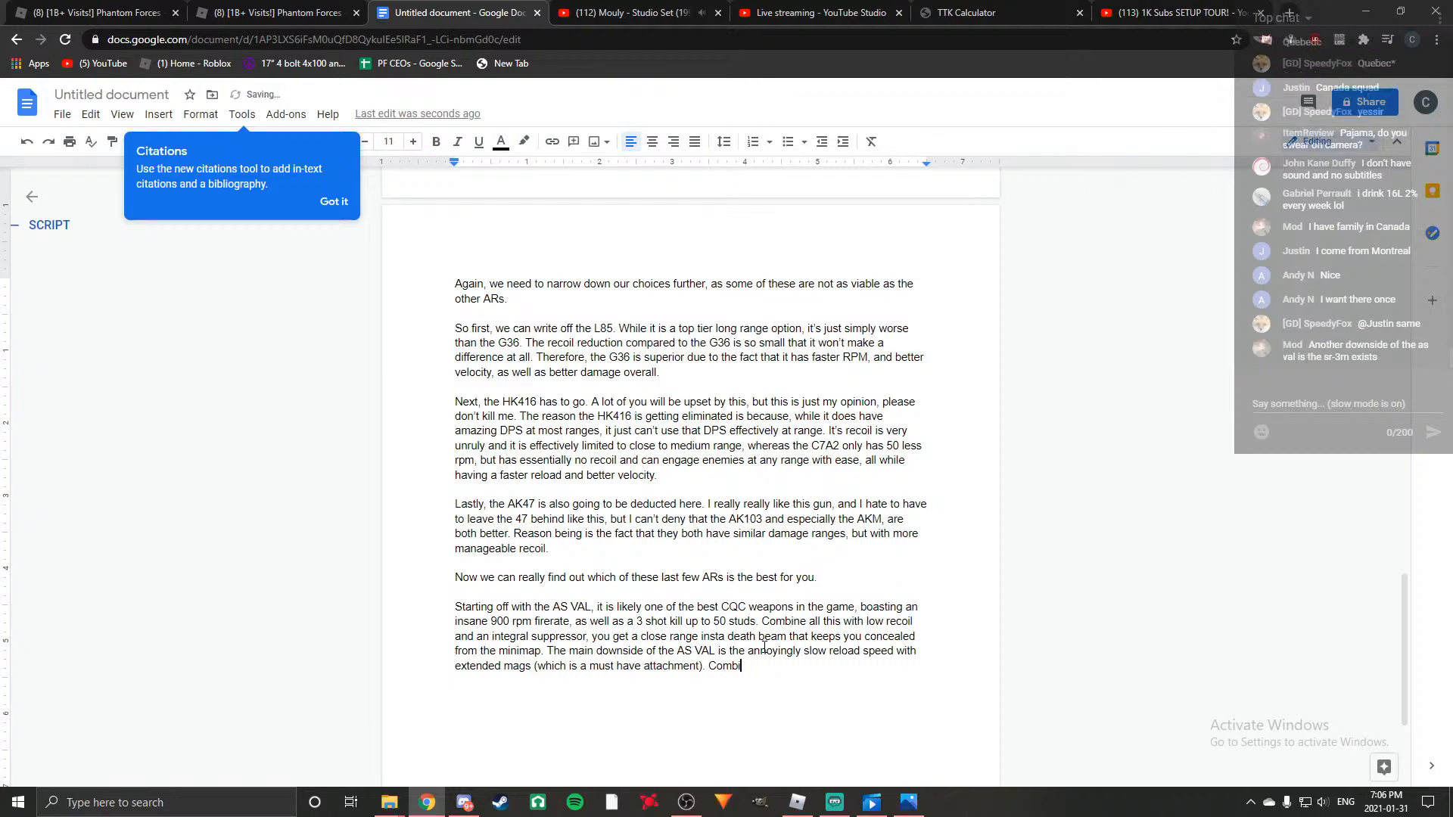
key(BackSpace)
key(BackSpace)
key(BackSpace)
key(BackSpace)
Add a sentence to the AS VAL paragraph beginning "The slow reload is especially annoying because you can burn through".
text(The slow reload i)
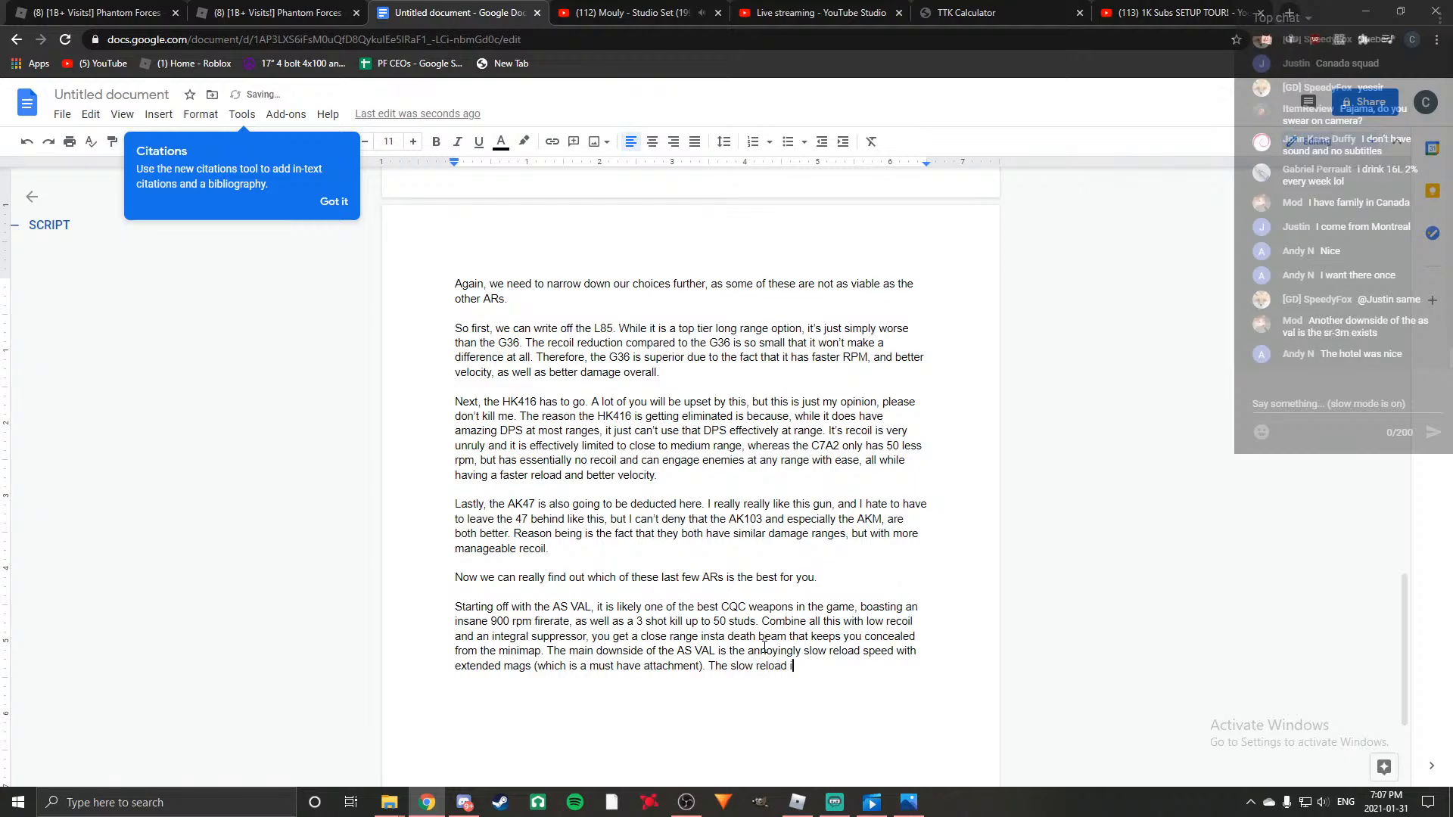
text(s especi)
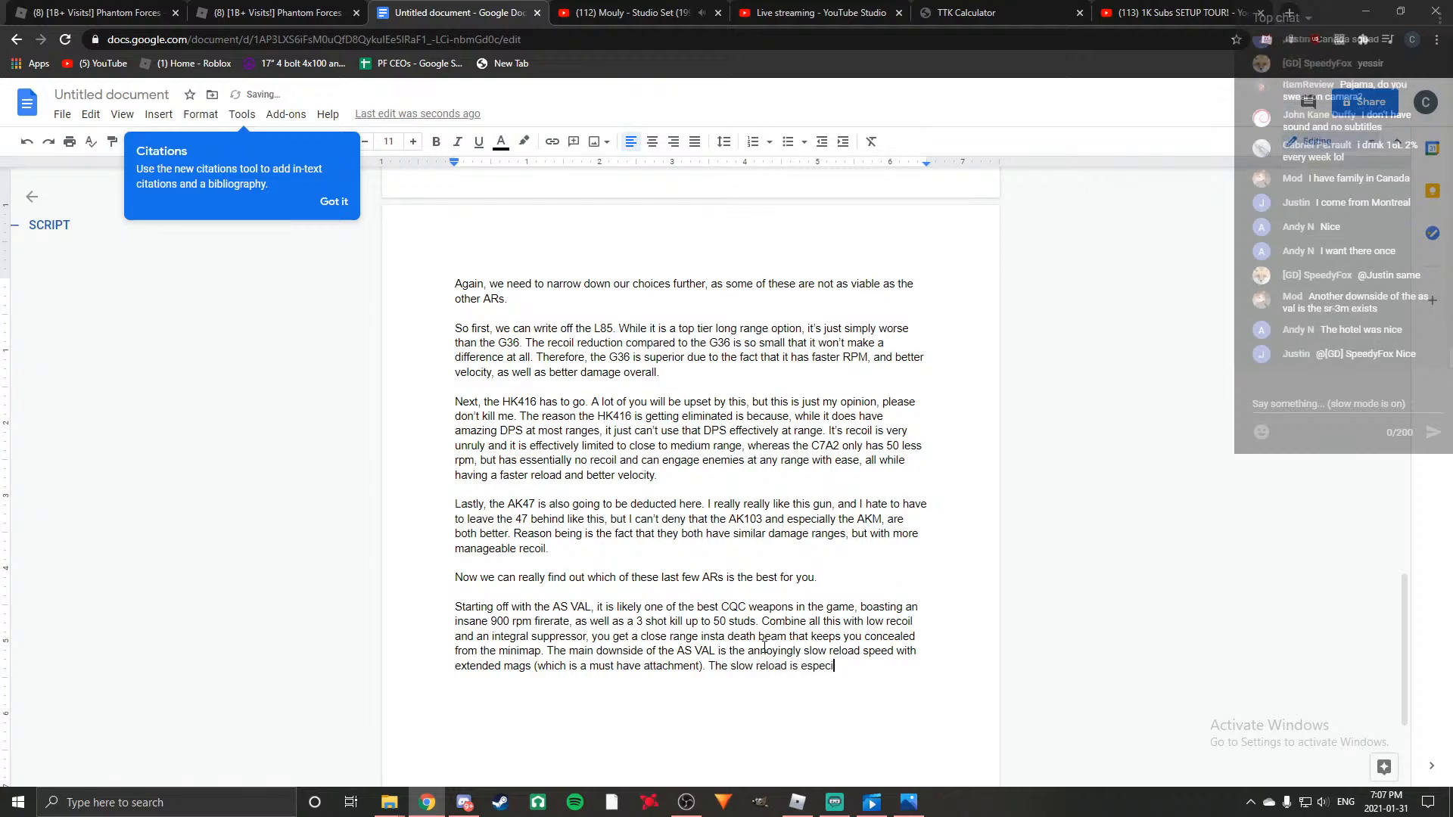
text(ally annoying bec)
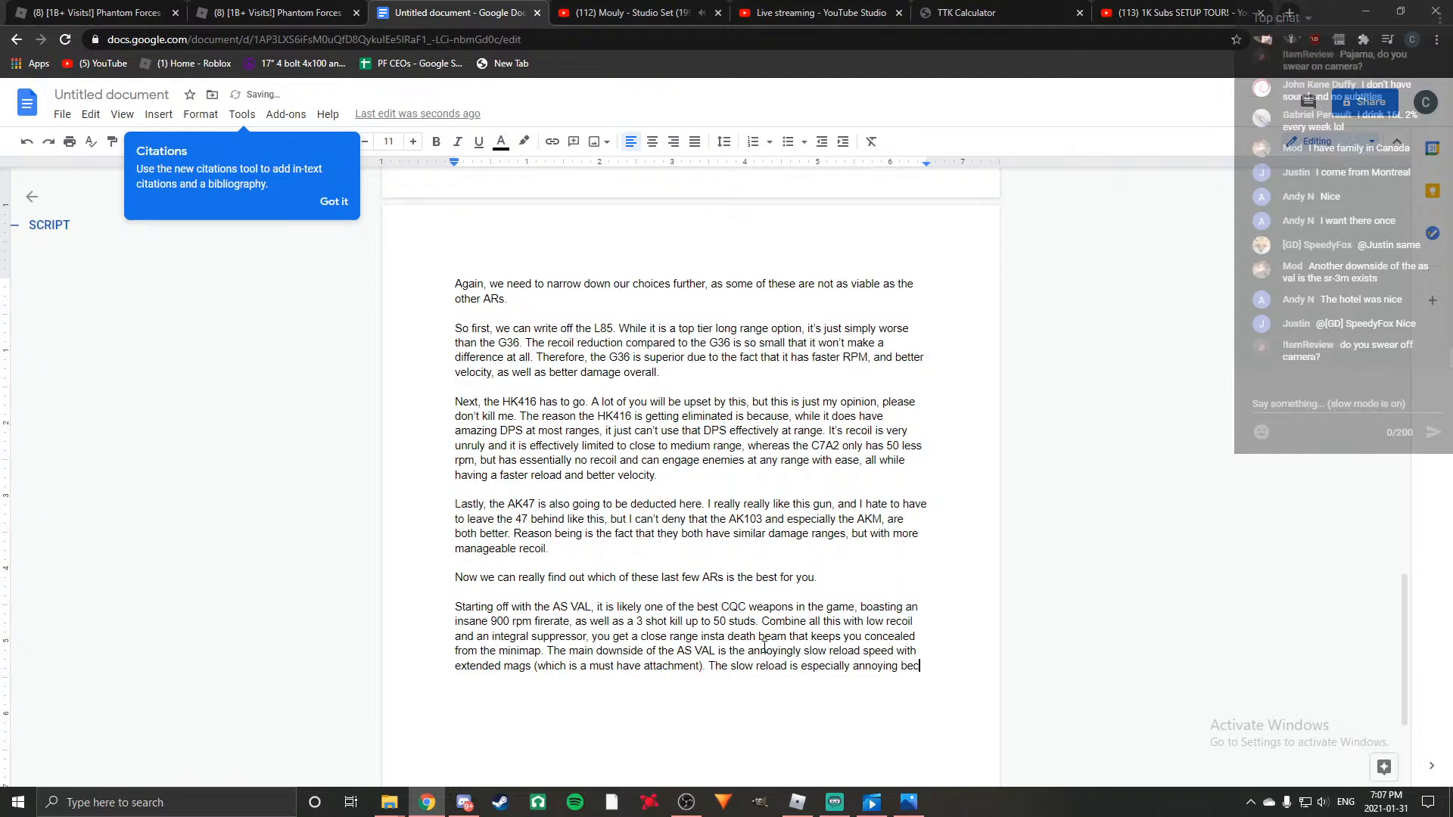
text(ause you burn thr)
key(BackSpace)
key(BackSpace)
key(BackSpace)
key(BackSpace)
key(BackSpace)
key(BackSpace)
key(BackSpace)
key(BackSpace)
text(canm)
key(BackSpace)
key(BackSpace)
text(burn through mahg)
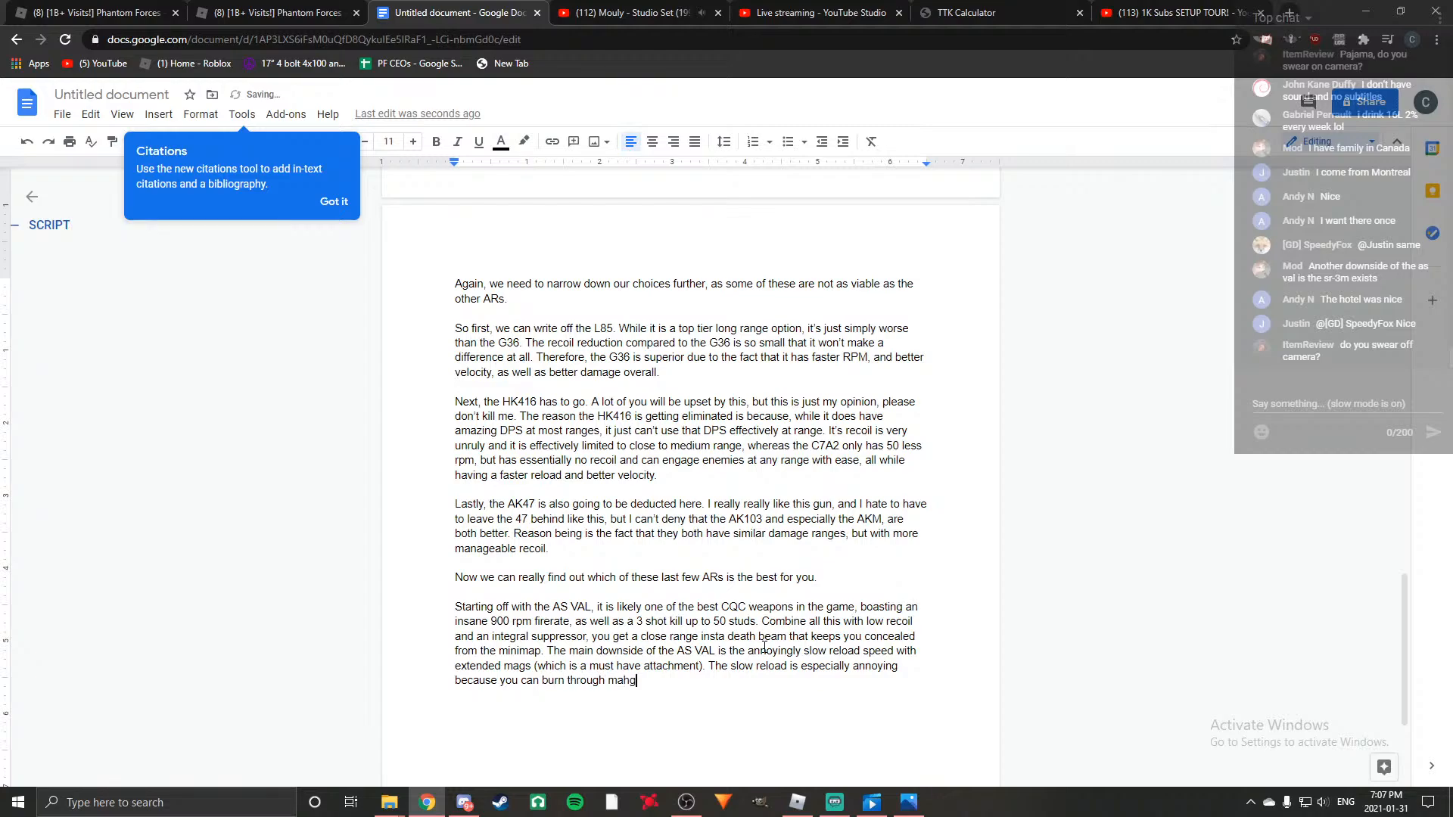
key(BackSpace)
key(BackSpace)
text(gazines quickly if you are not )
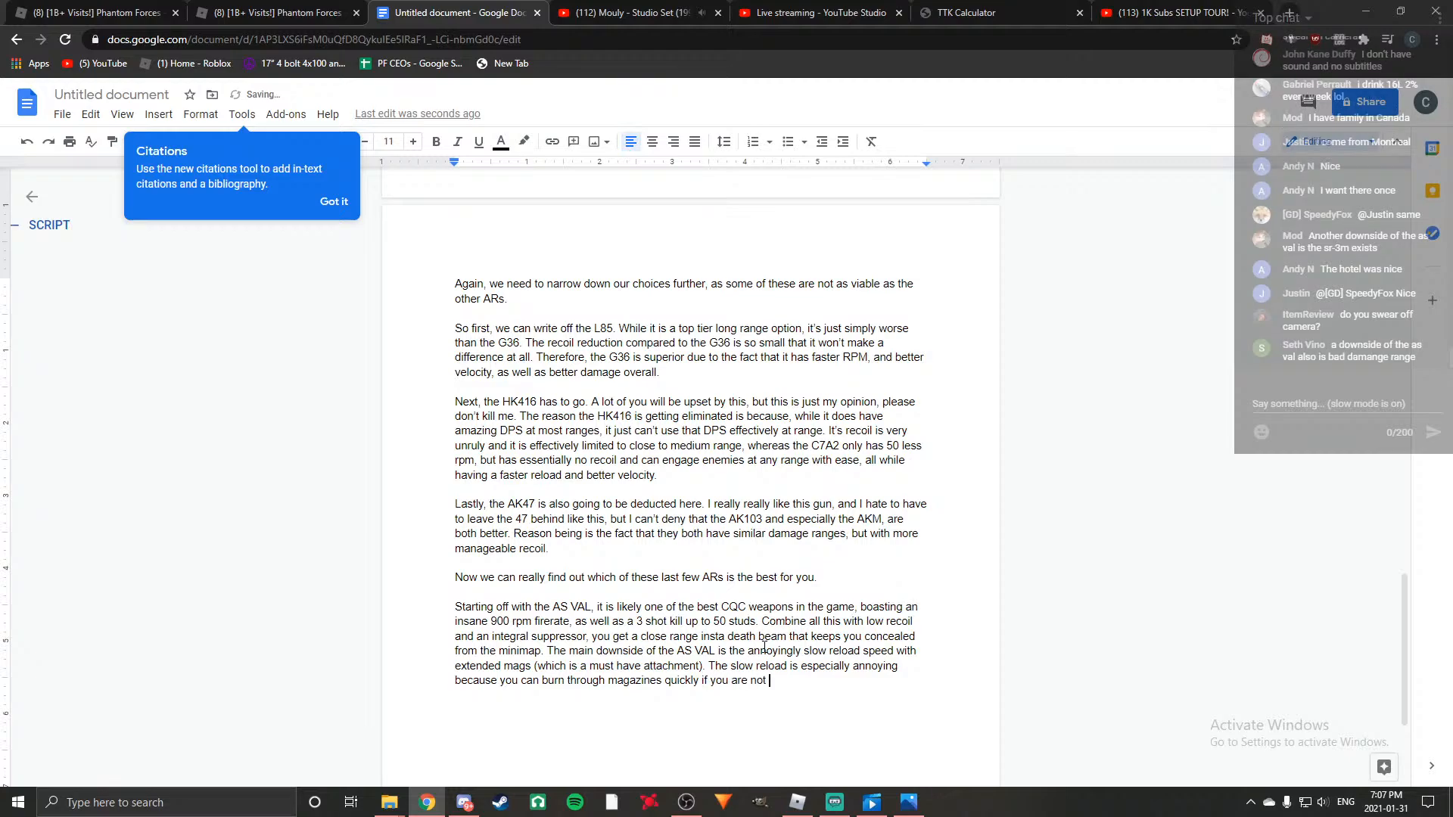
text(careful with your)
Complete the slow reload sentence with "magazines quickly if you are not careful.".
key(BackSpace)
key(BackSpace)
key(BackSpace)
key(BackSpace)
key(BackSpace)
key(BackSpace)
key(BackSpace)
key(BackSpace)
key(BackSpace)
key(BackSpace)
key(BackSpace)
key(BackSpace)
text(l.)
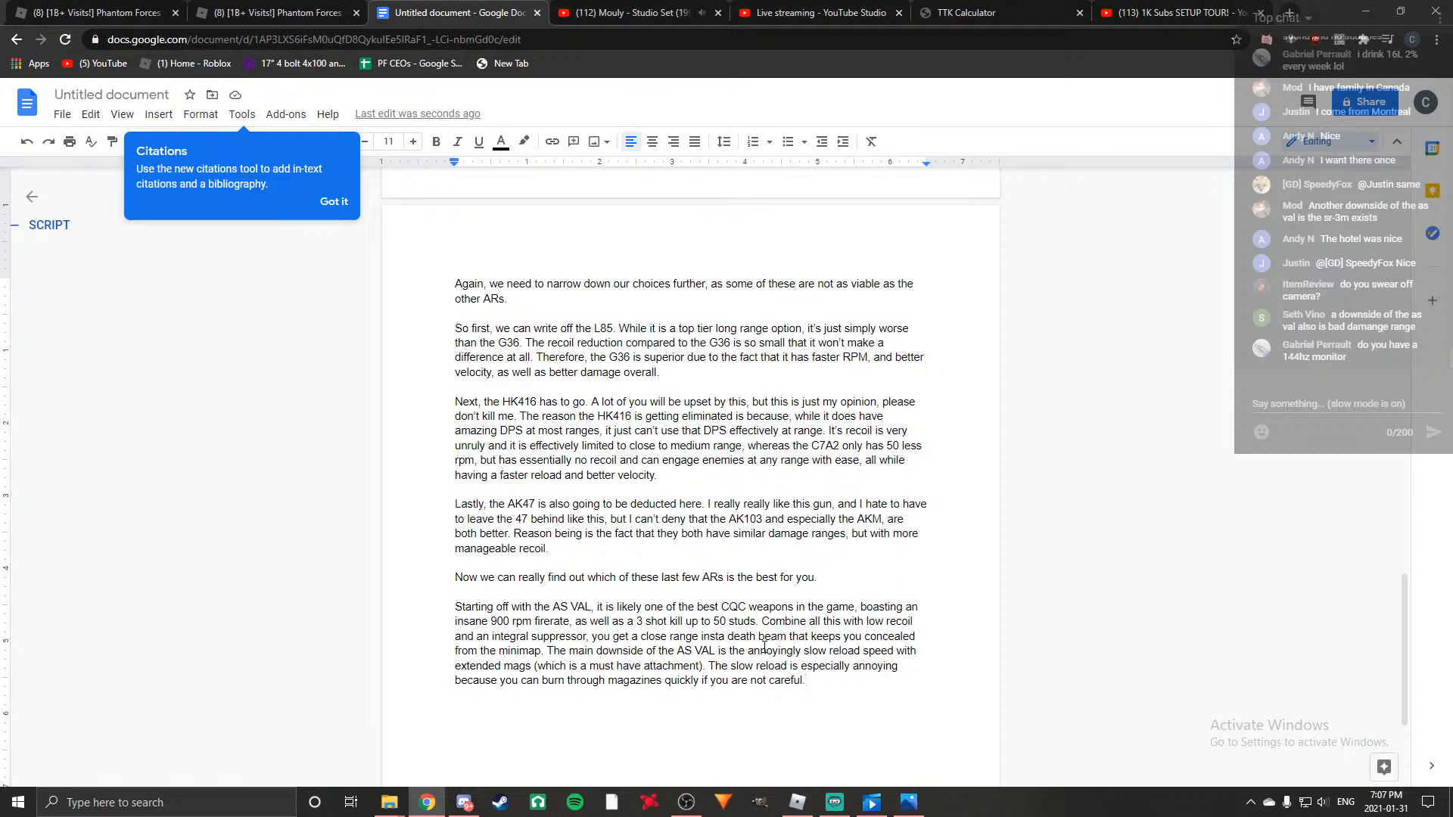
Begin another AS VAL sentence with "Also, the low muzzle velocity and".
text(A)
text(lso, the 1)
text(500)
key(BackSpace)
key(BackSpace)
key(BackSpace)
key(BackSpace)
key(BackSpace)
text(low muzzle veloc)
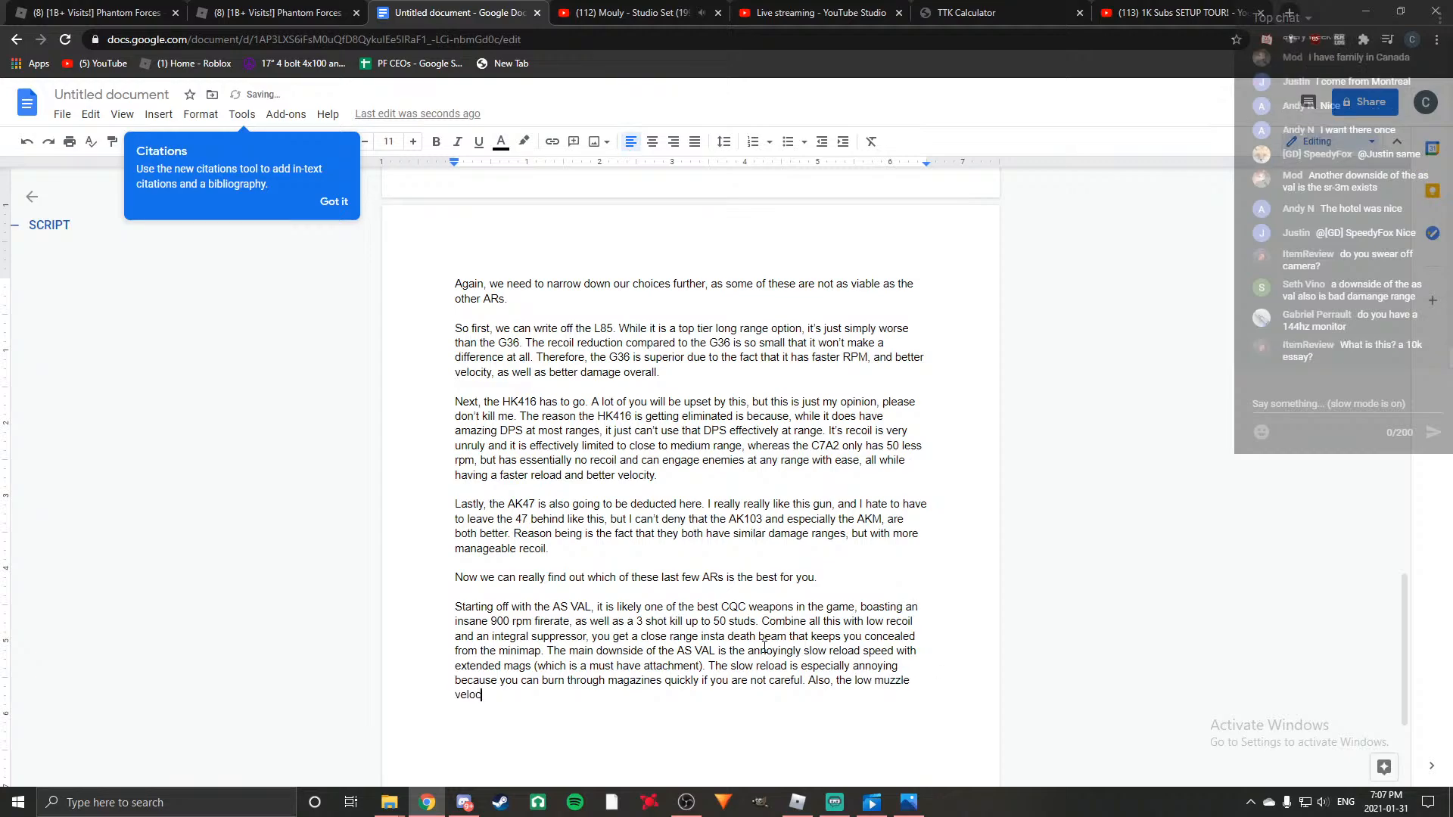
text(ity and damage at)
Add "poor damage range" as the second weakness in the muzzle velocity sentence.
key(BackSpace)
key(BackSpace)
key(BackSpace)
key(BackSpace)
key(BackSpace)
key(BackSpace)
key(BackSpace)
key(BackSpace)
key(BackSpace)
key(BackSpace)
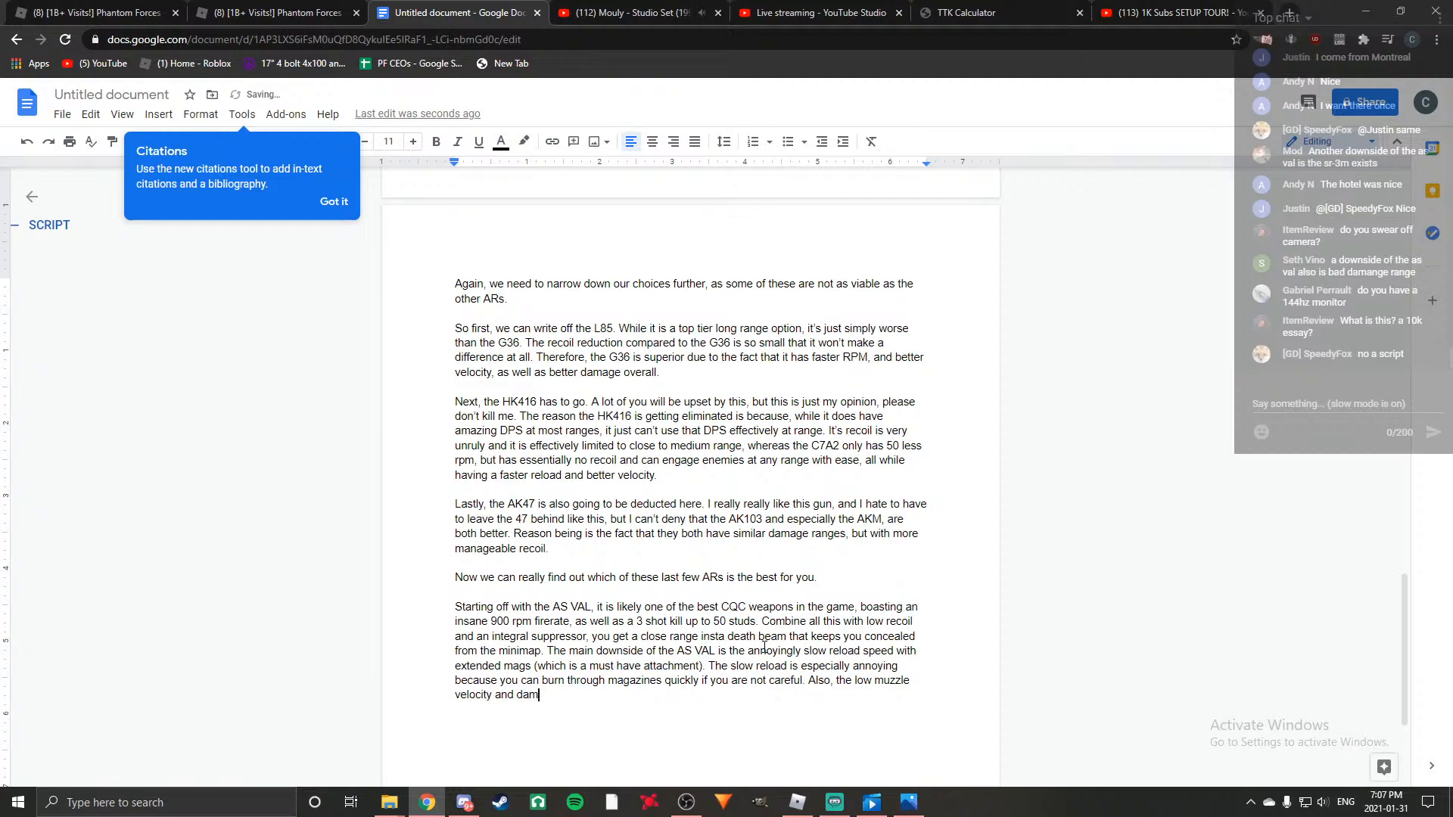
text(long range)
key(BackSpace)
key(BackSpace)
key(BackSpace)
key(BackSpace)
key(BackSpace)
key(BackSpace)
key(BackSpace)
key(BackSpace)
key(BackSpace)
key(BackSpace)
key(BackSpace)
text(poor damage range can make )
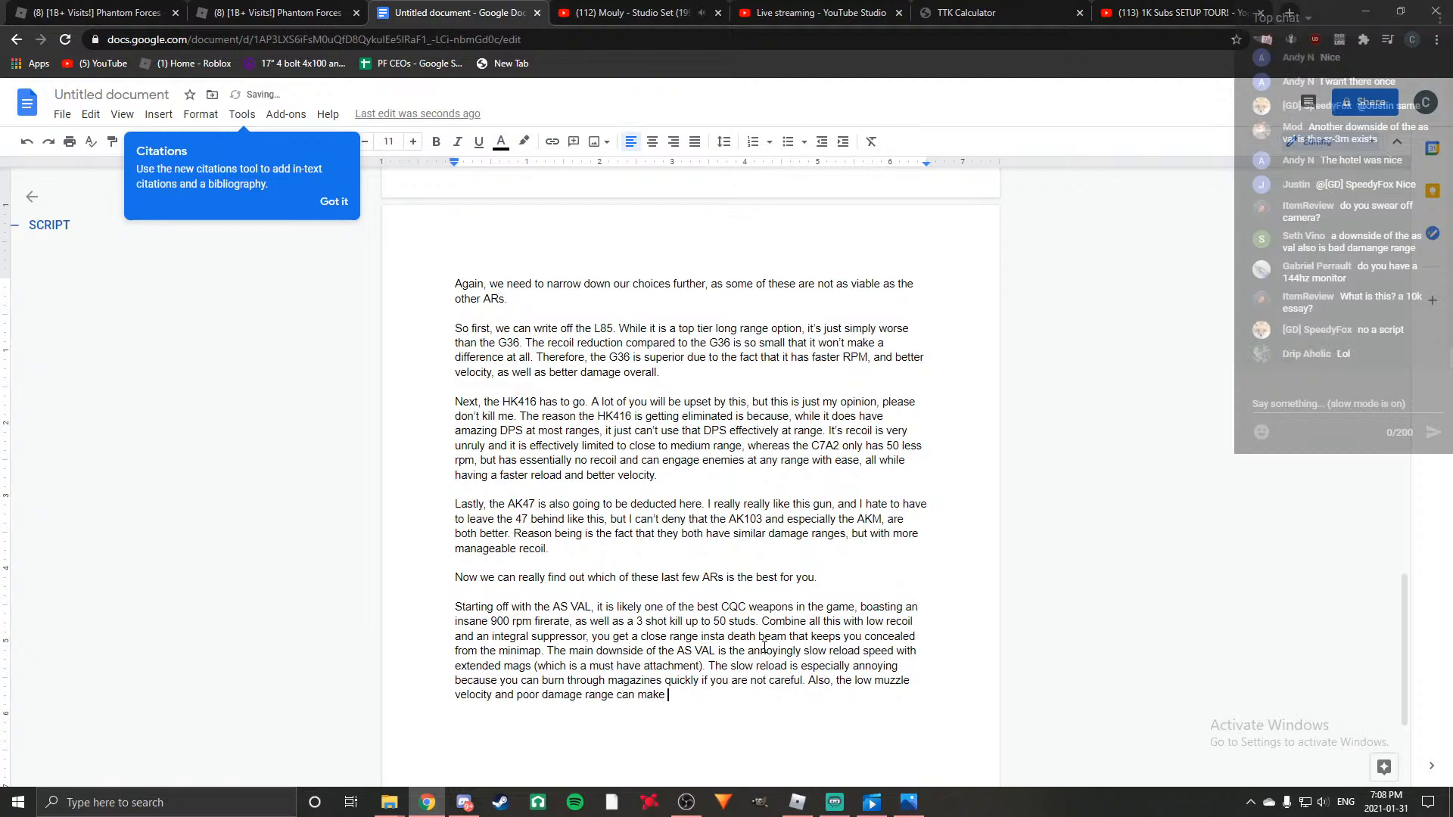
text(it a challenge to use at long range, but it d)
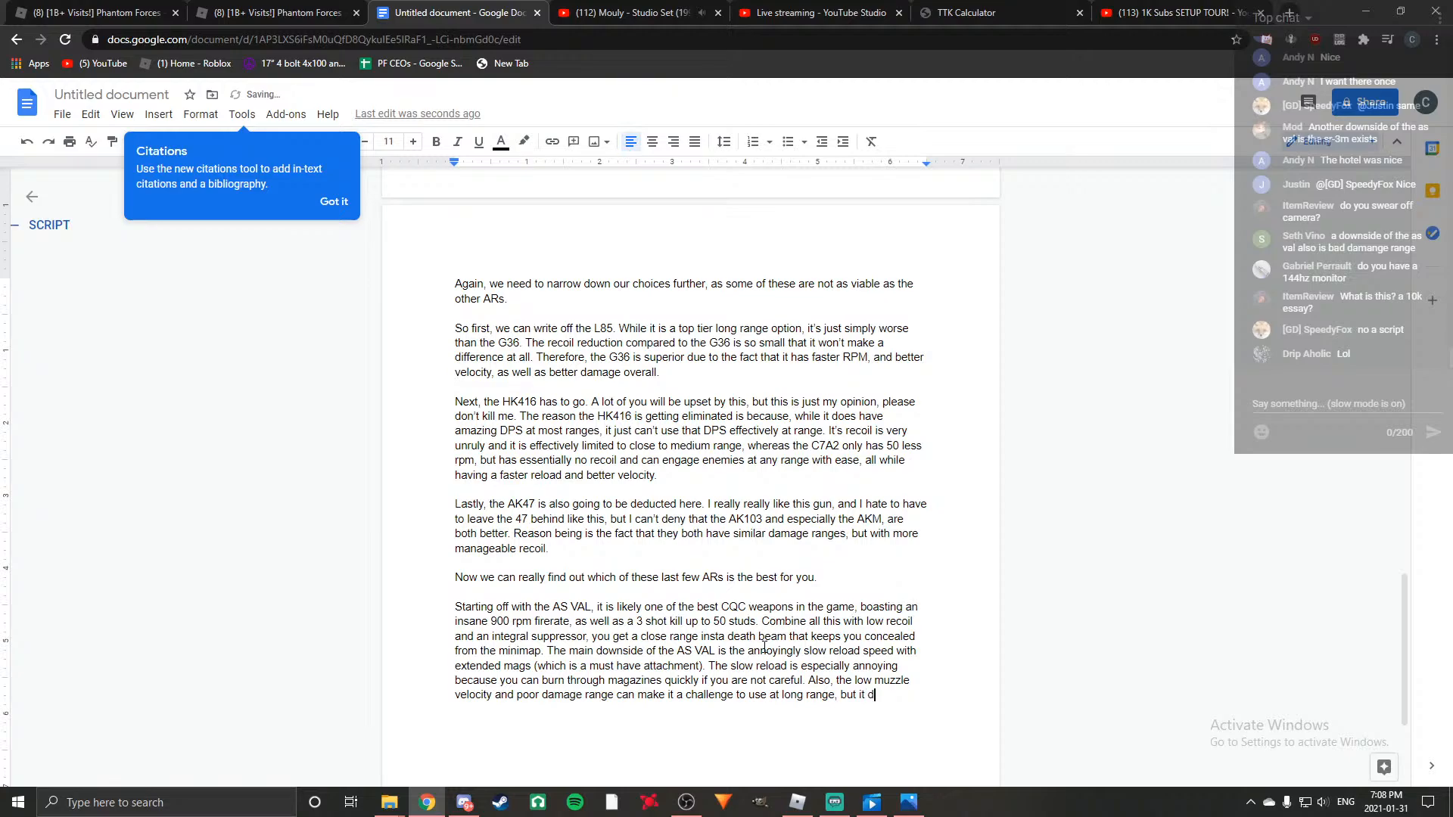
text(efinetly holds)
Finish the AS VAL paragraph with "can hold itself up at those ranges in the right hands.".
key(BackSpace)
key(BackSpace)
key(BackSpace)
key(BackSpace)
key(BackSpace)
key(BackSpace)
text(can hold itself up at those range)
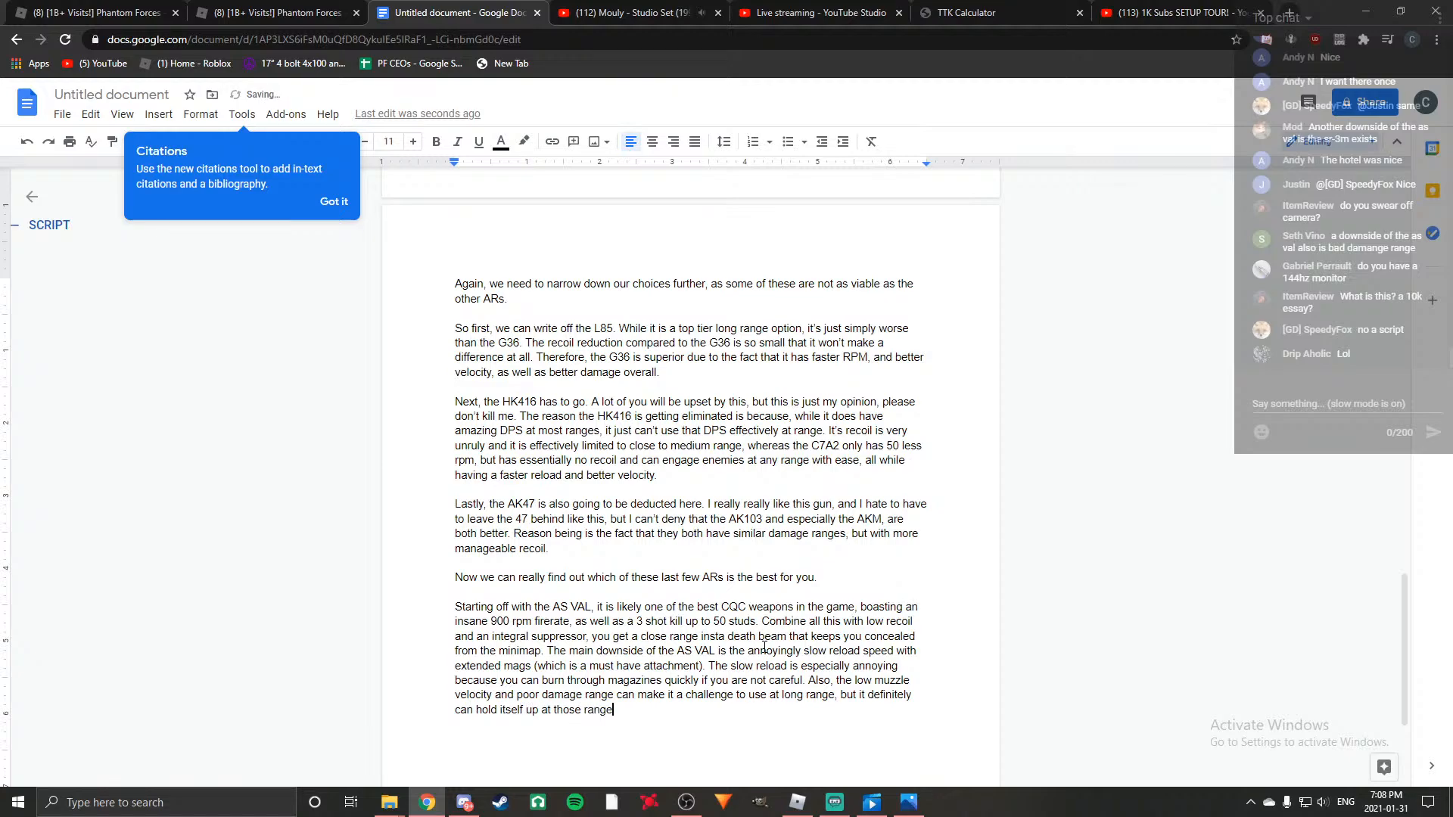
text(s in the right hands.)
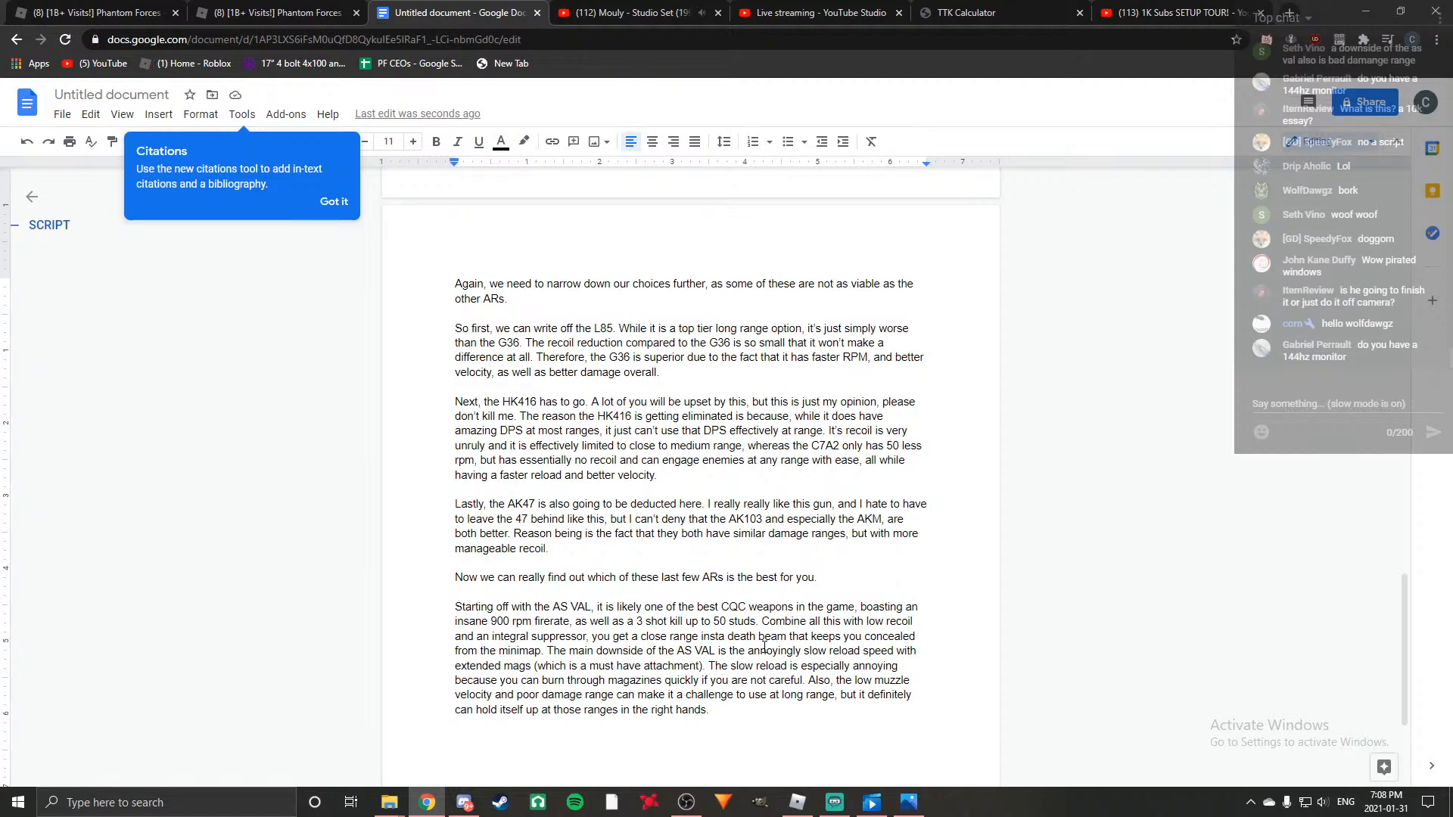
Start a new paragraph below the AS VAL one and check the top tier AR list for the next gun.
key(Return)
key(Return)
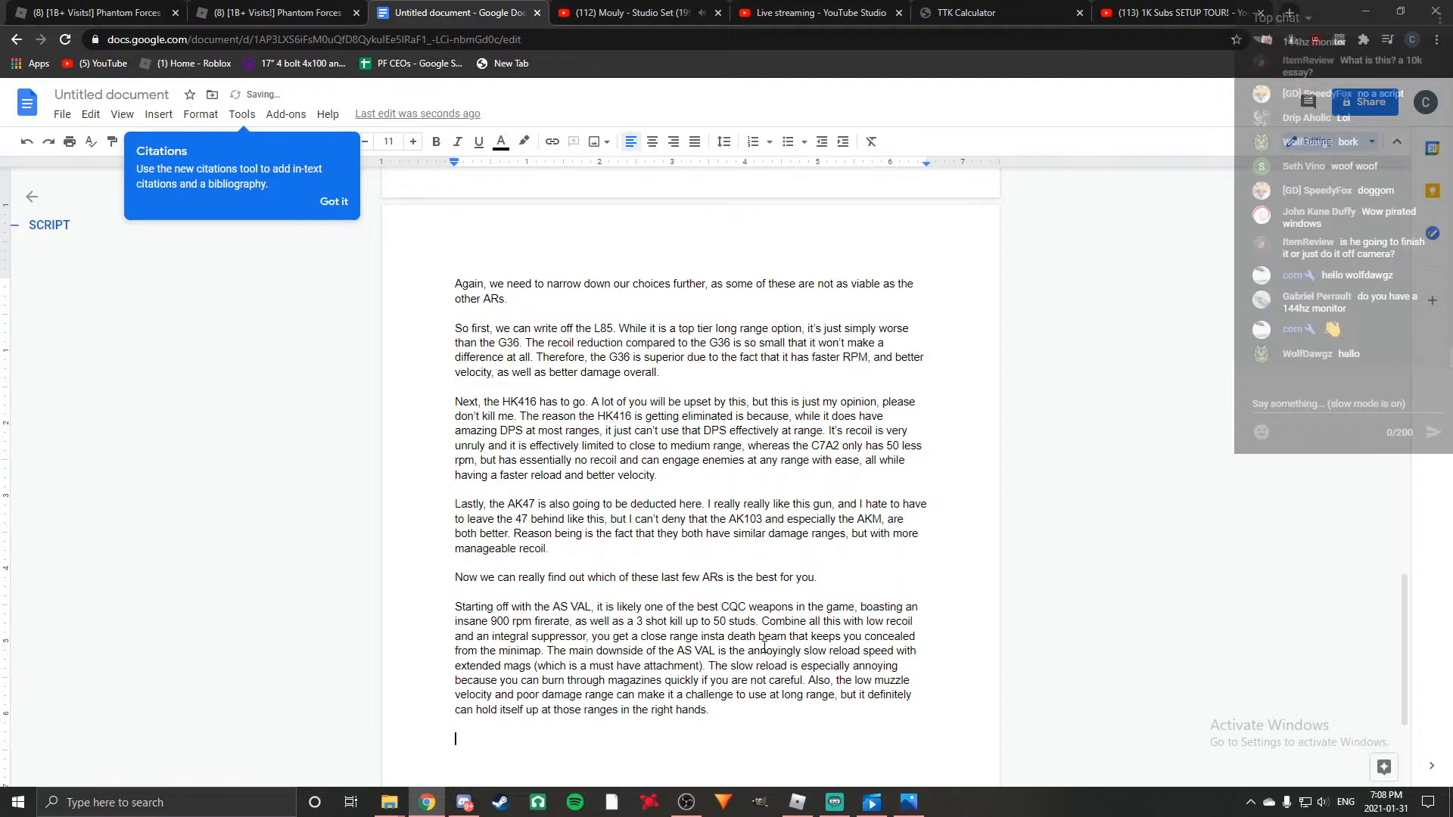
scroll(509, 396, up, 4)
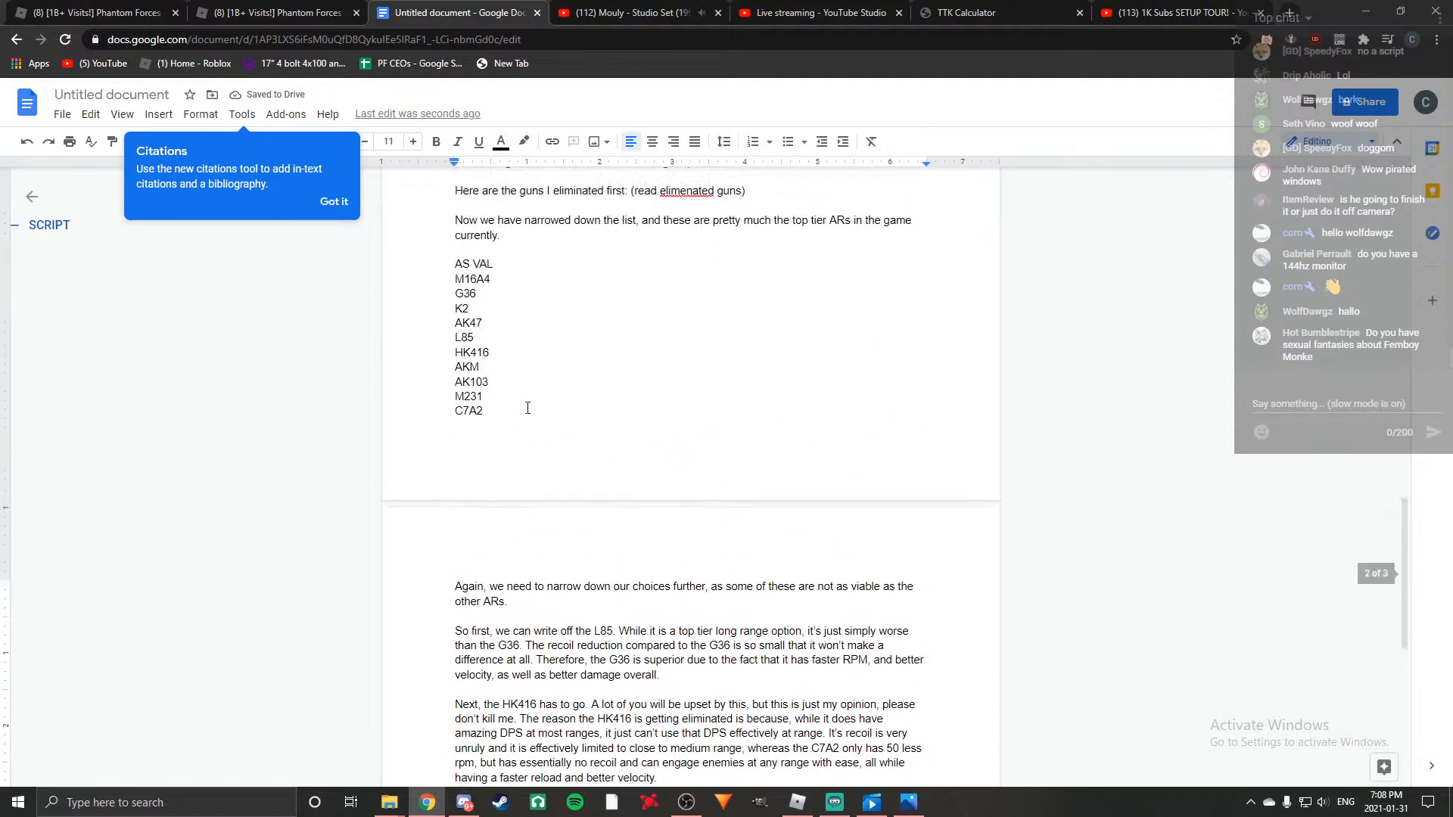
scroll(509, 396, up, 4)
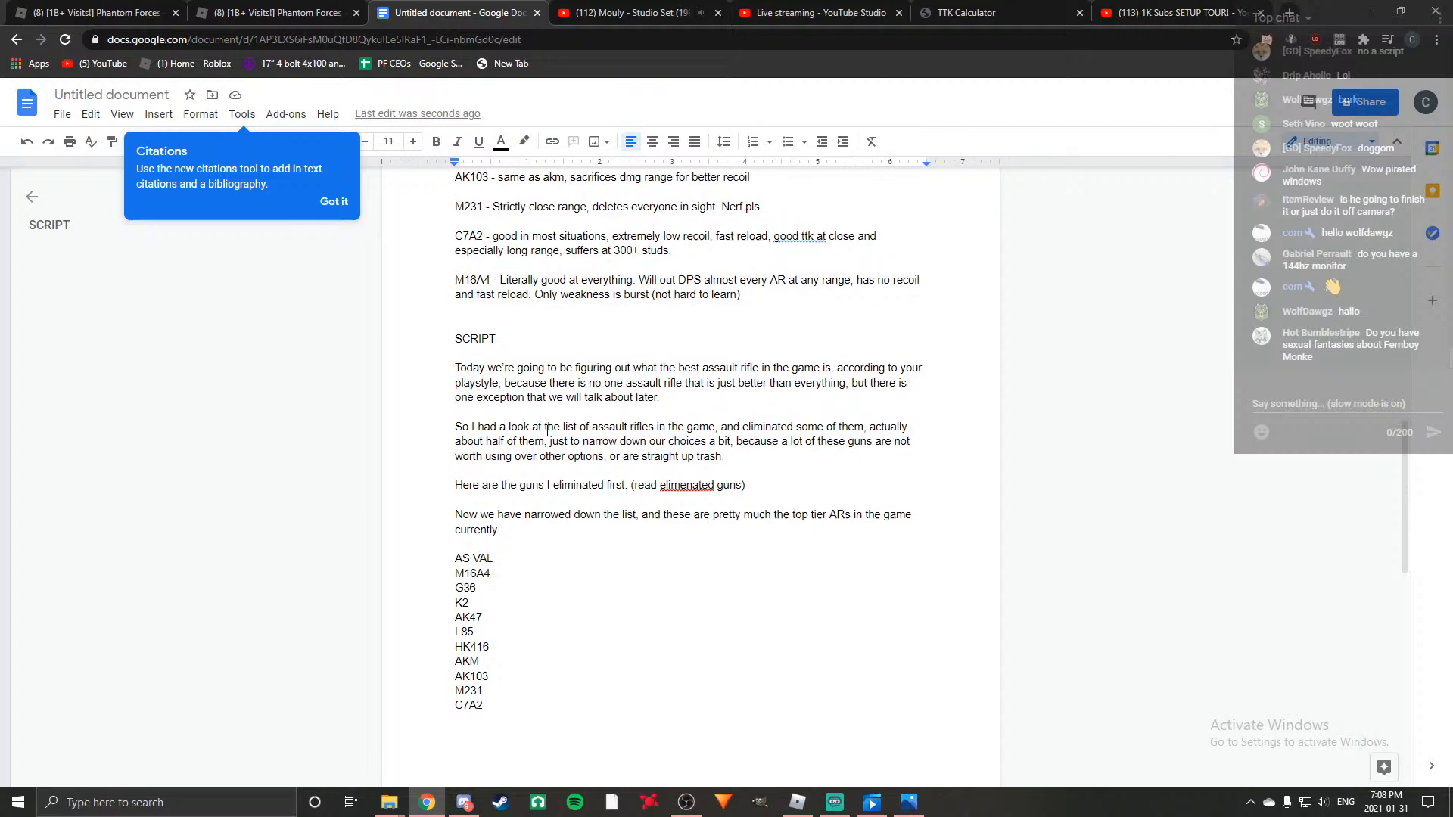
scroll(547, 431, down, 1)
scroll(547, 431, down, 1)
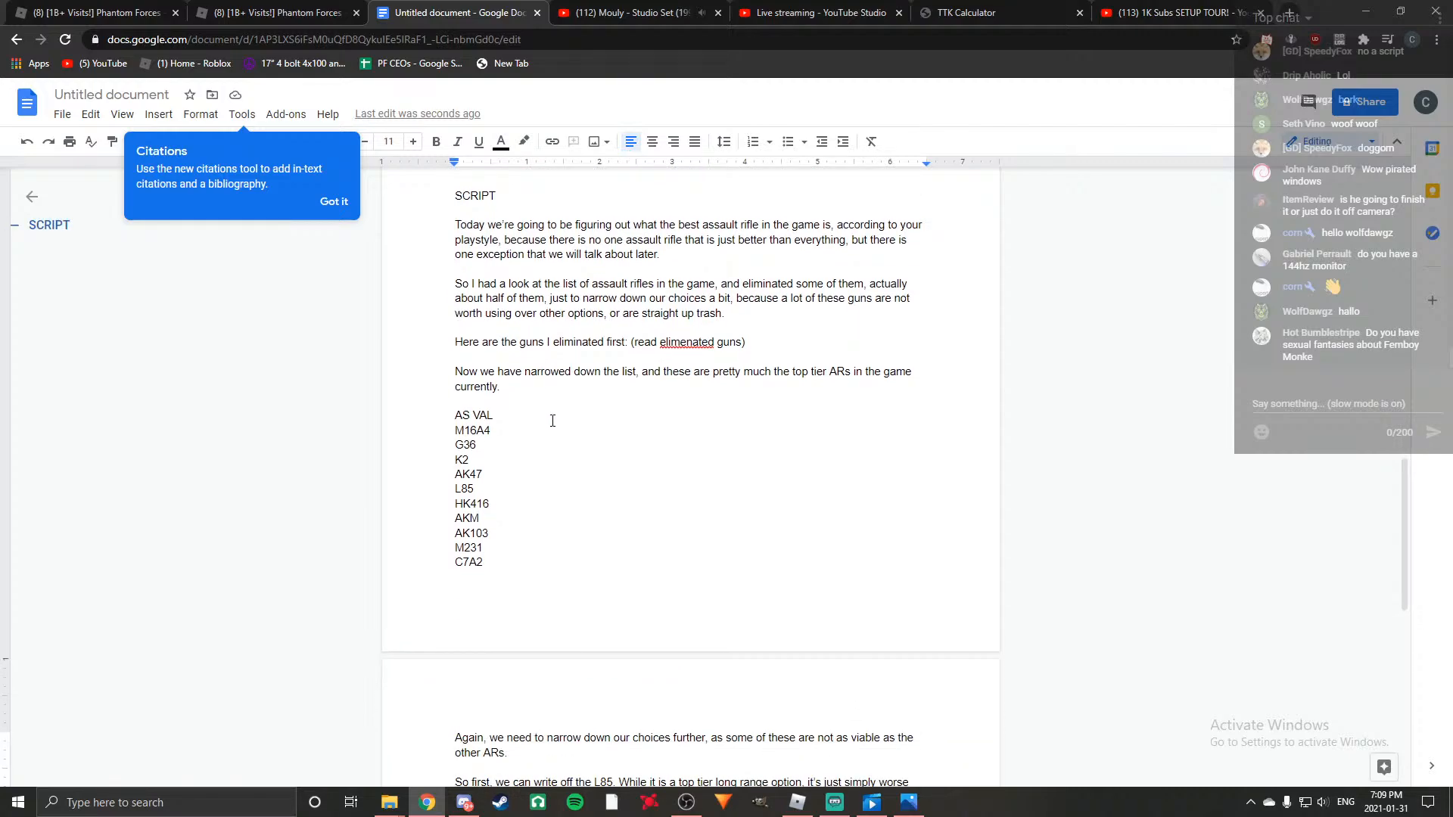
scroll(552, 420, down, 9)
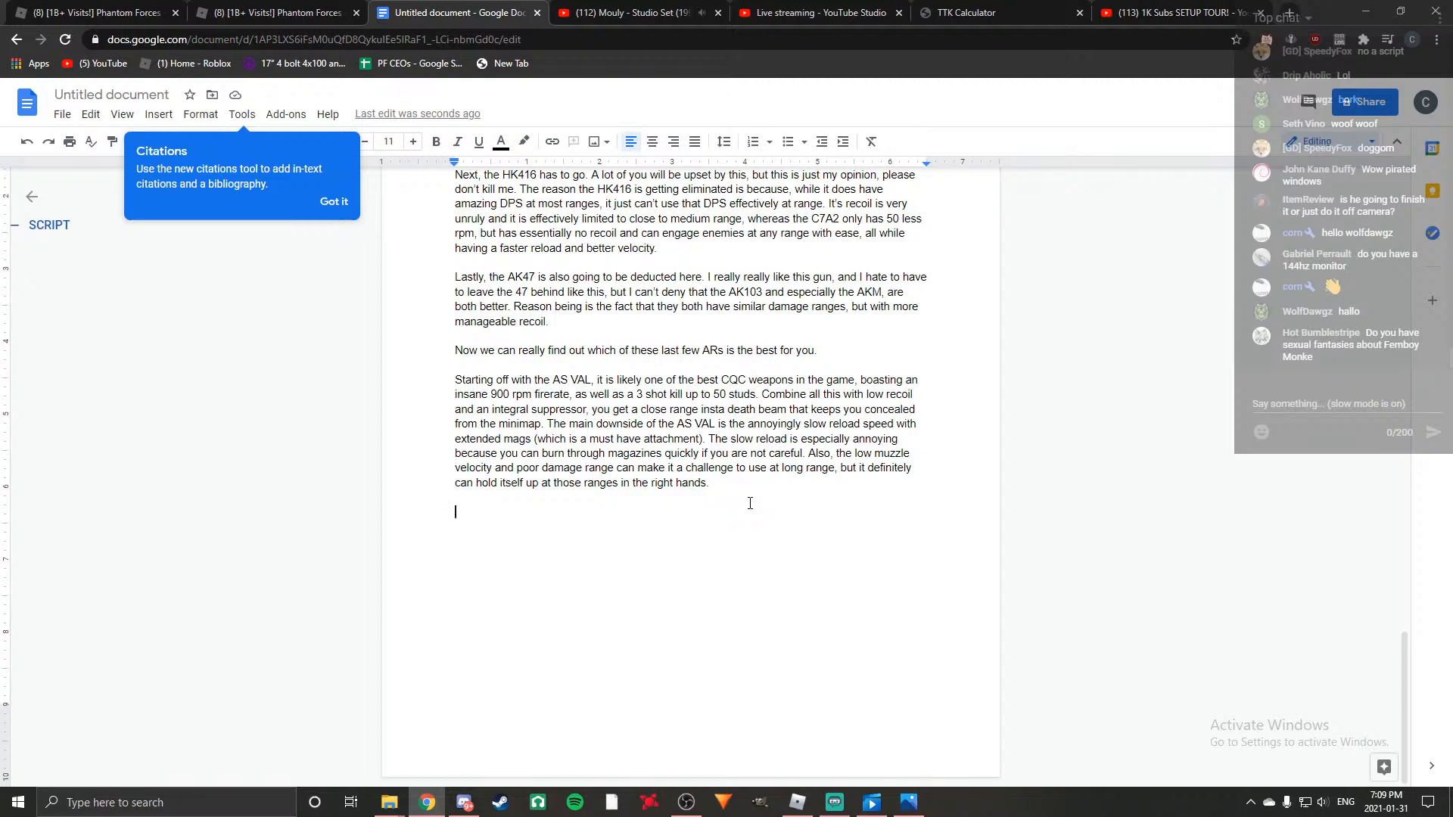
text(Nex)
key(BackSpace)
key(BackSpace)
key(BackSpace)
Open the new paragraph with "The G36 is easily the best assault rifle for".
text(The)
text(G)
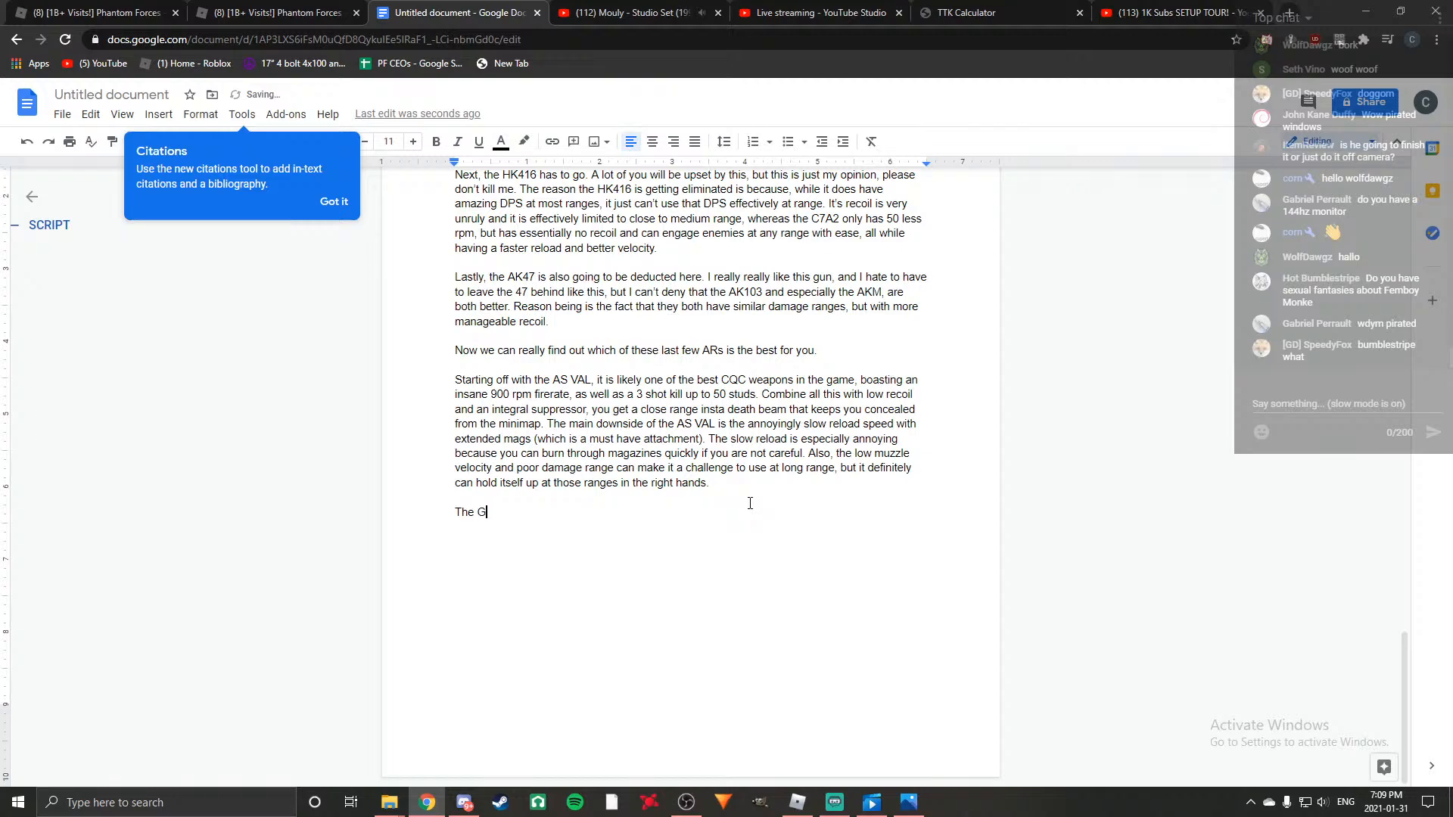
text(36 is easily the best A)
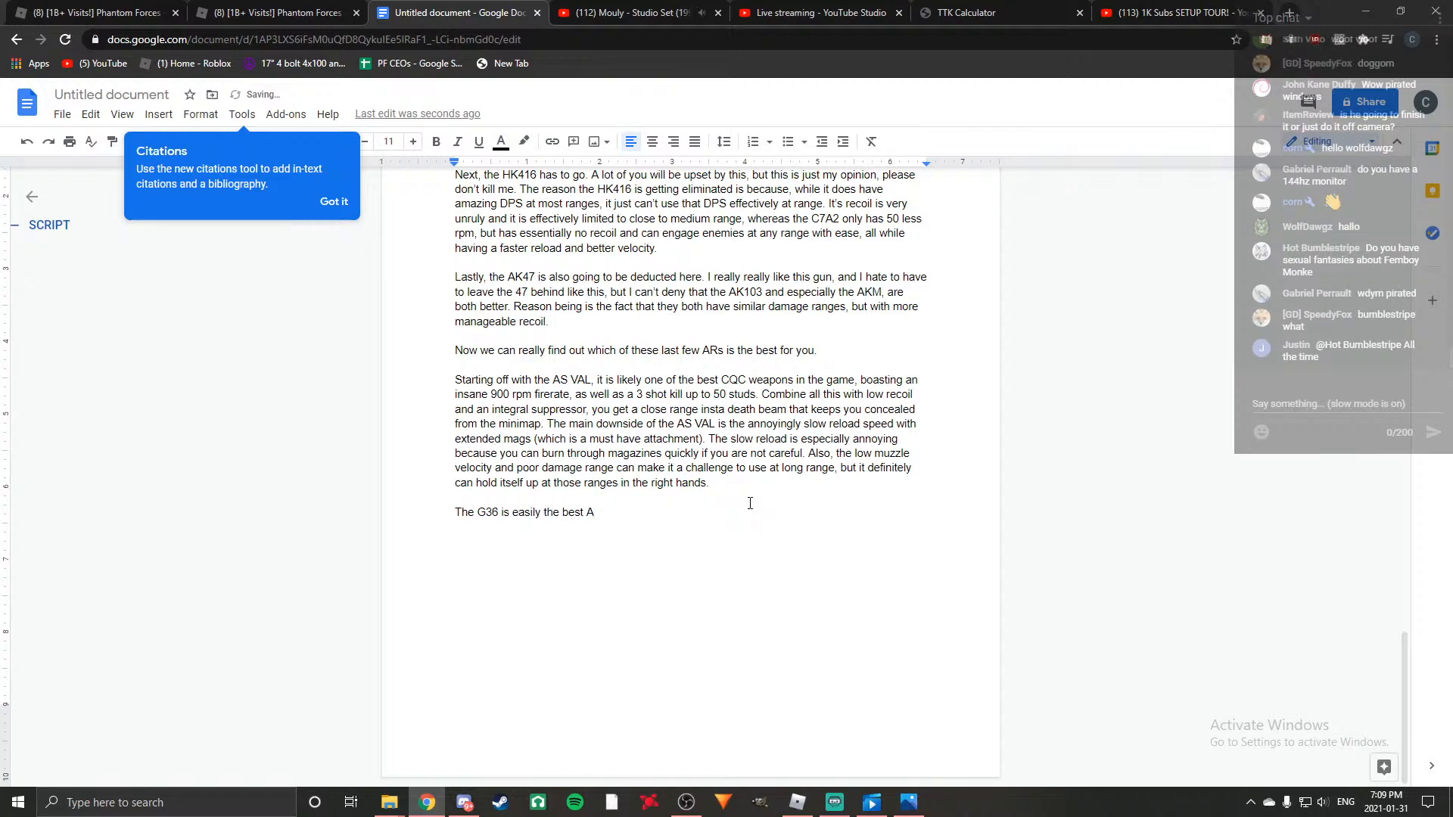
key(BackSpace)
text(assault rifle for )
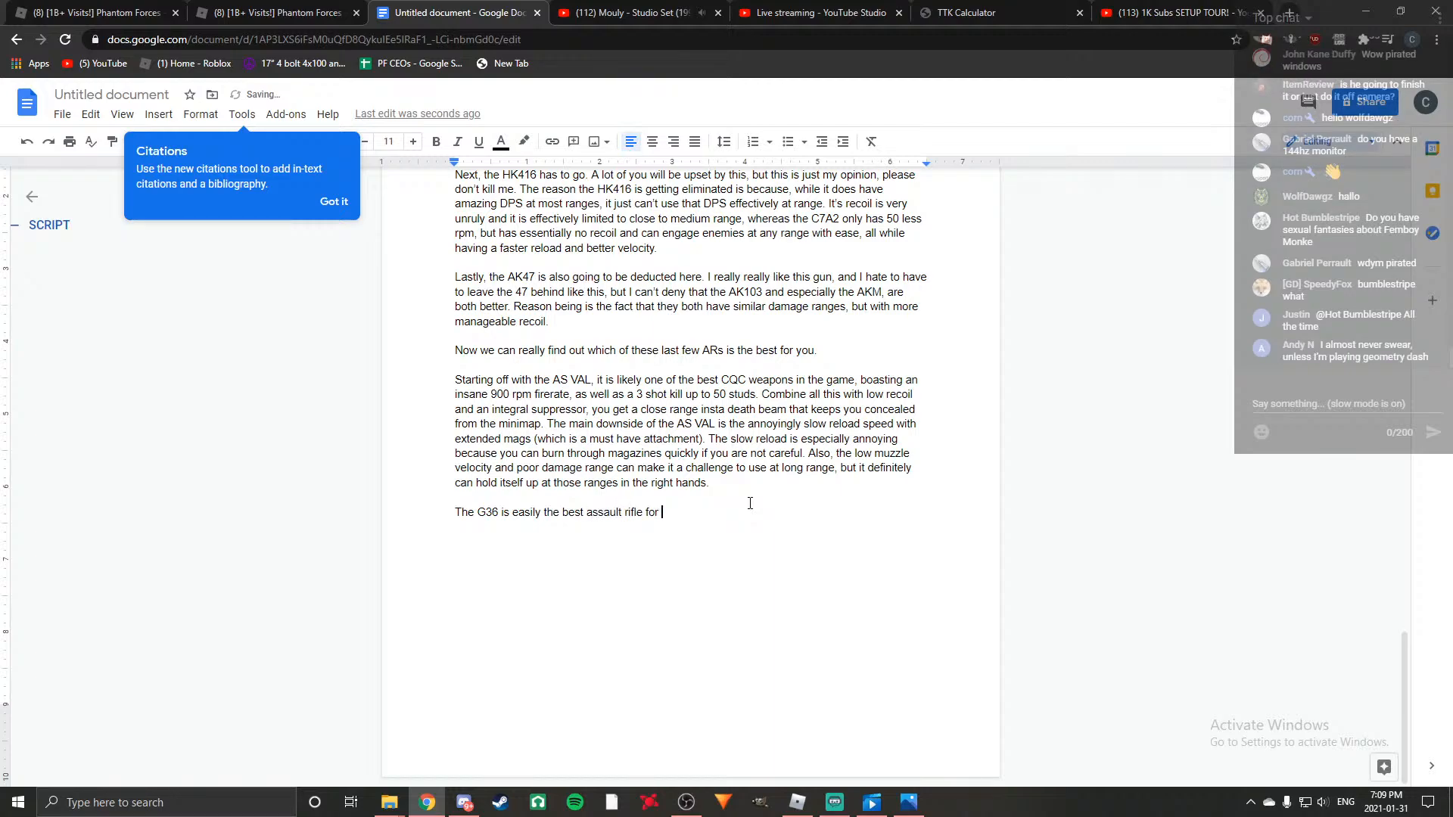
text(players who prefer )
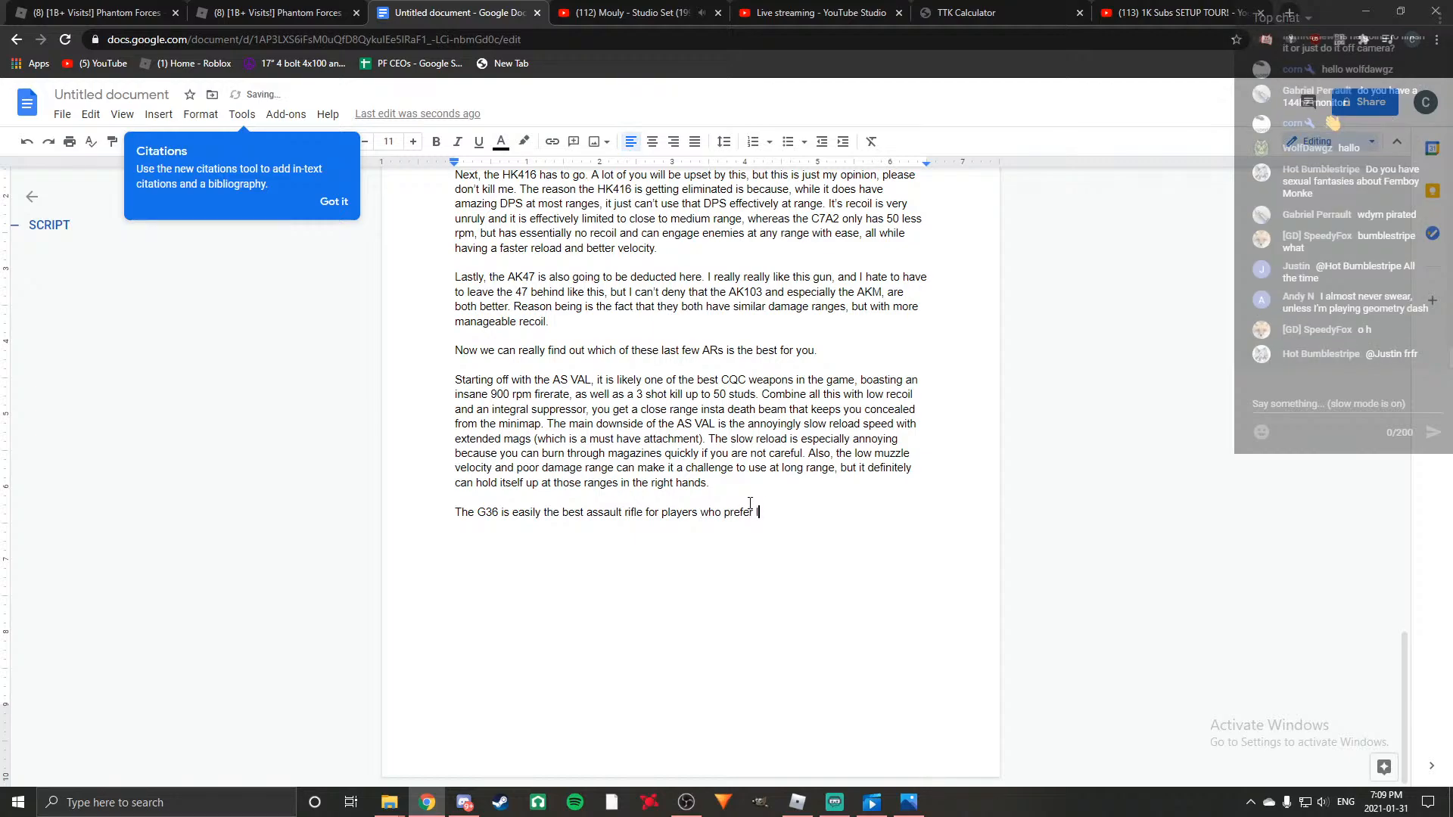
text(long )
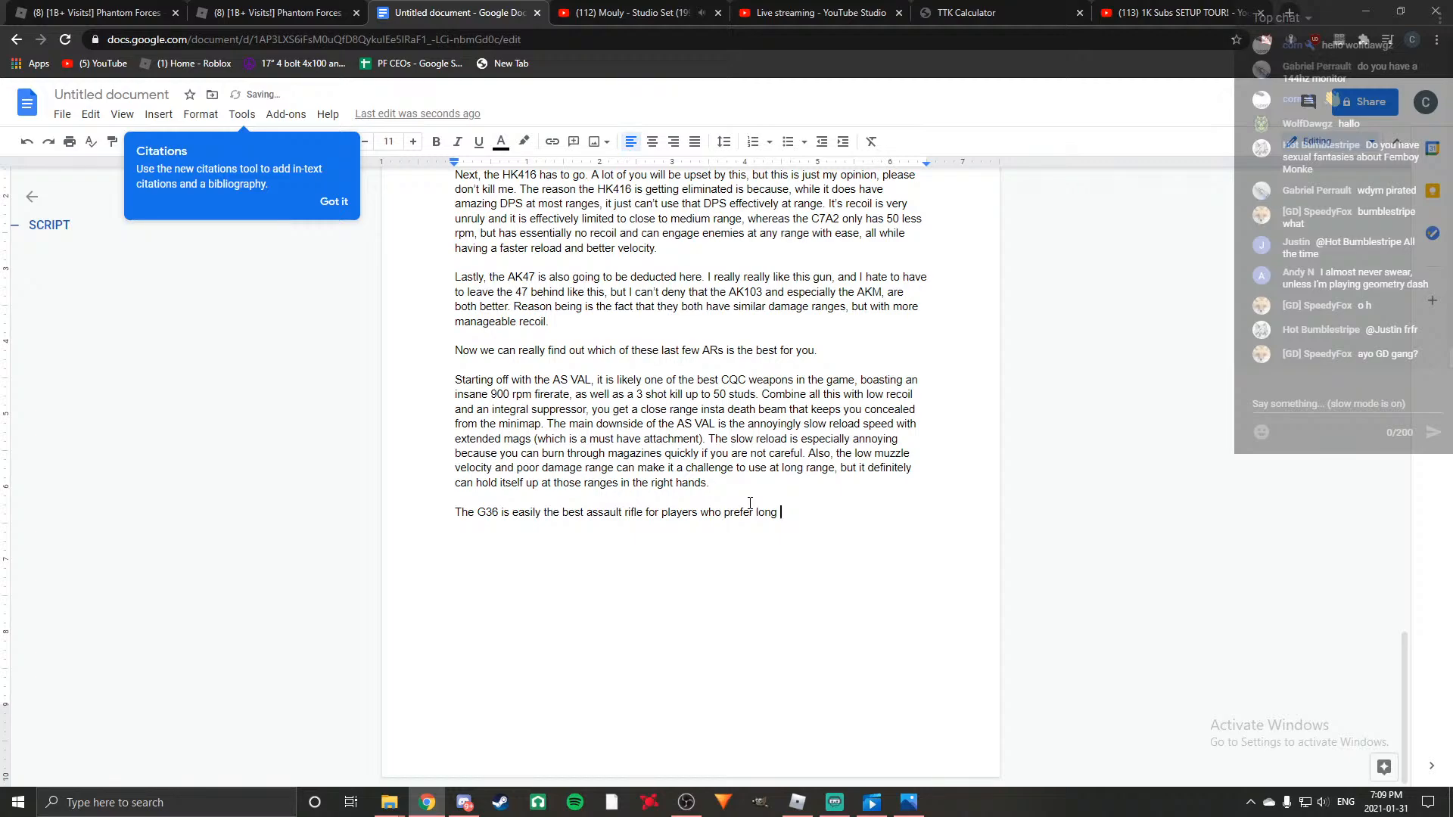
text(ranged combat)
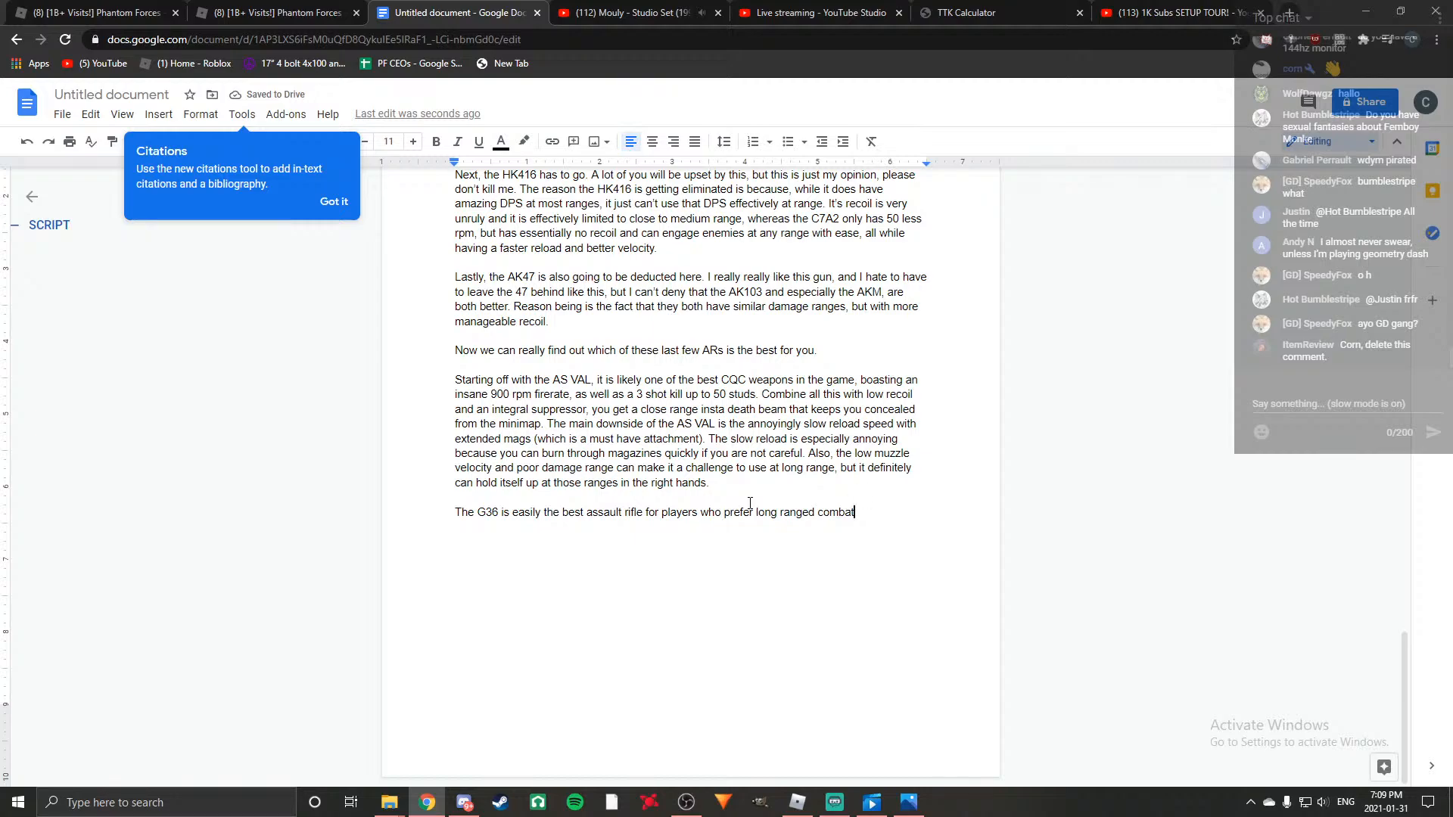
Continue the G36 paragraph with "It boasts an amazing 25 minimum damage, allowing it to 4 shot kill at maximum range.".
text(. It boasts an amazing 25 )
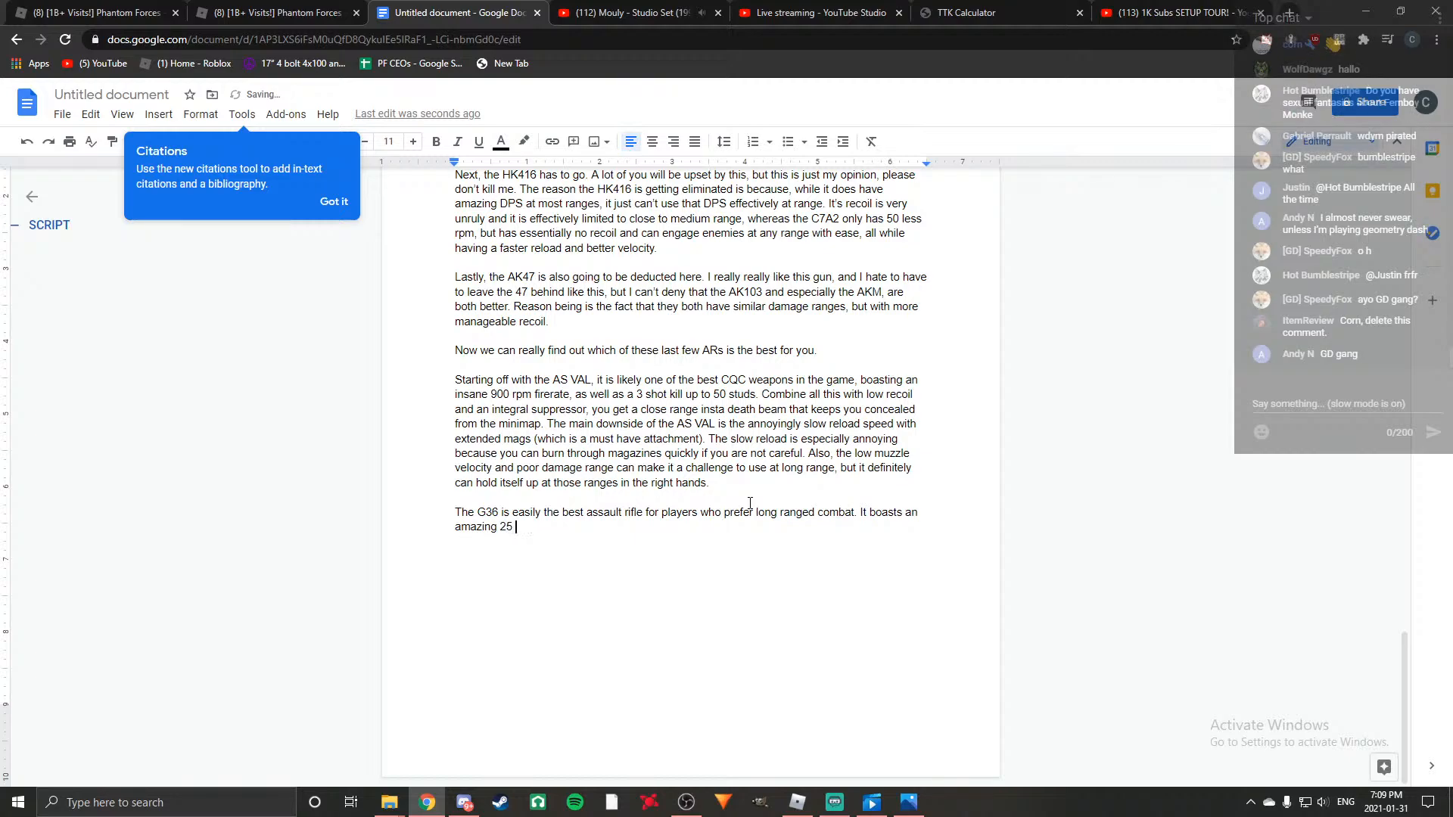
text(minimum damage, allowing it to )
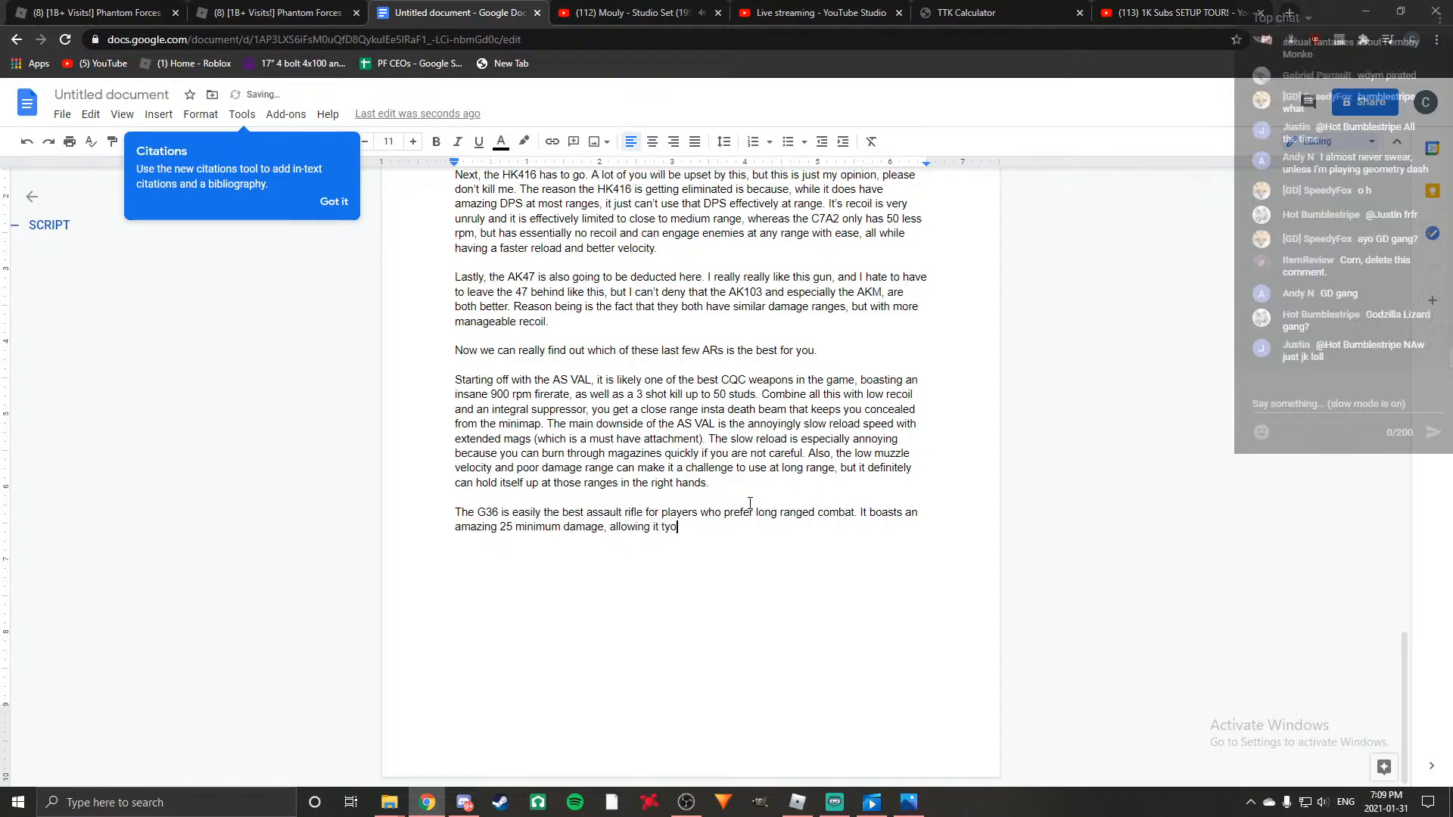
text(4 shot )
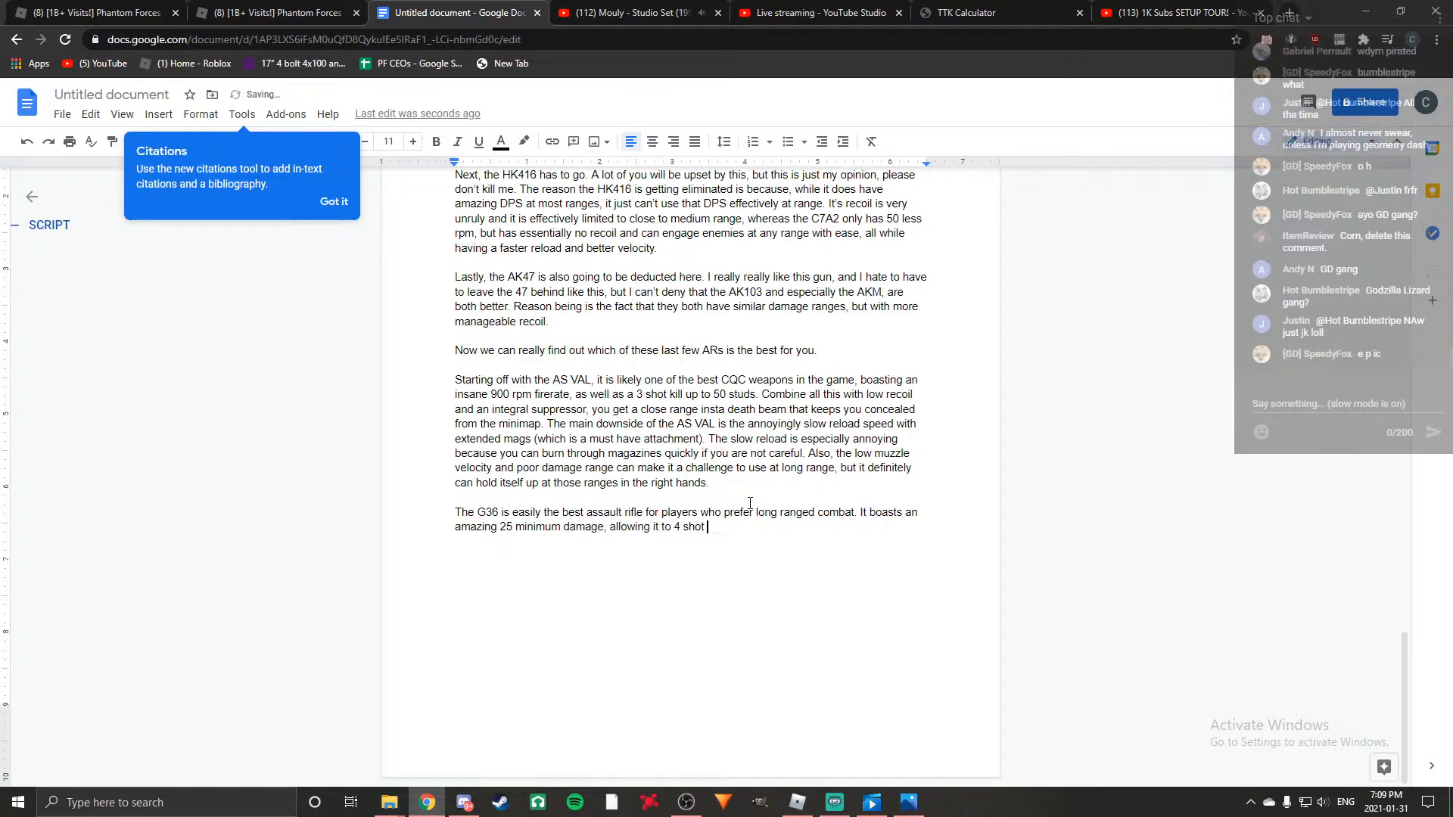
text(kill at maximum range. )
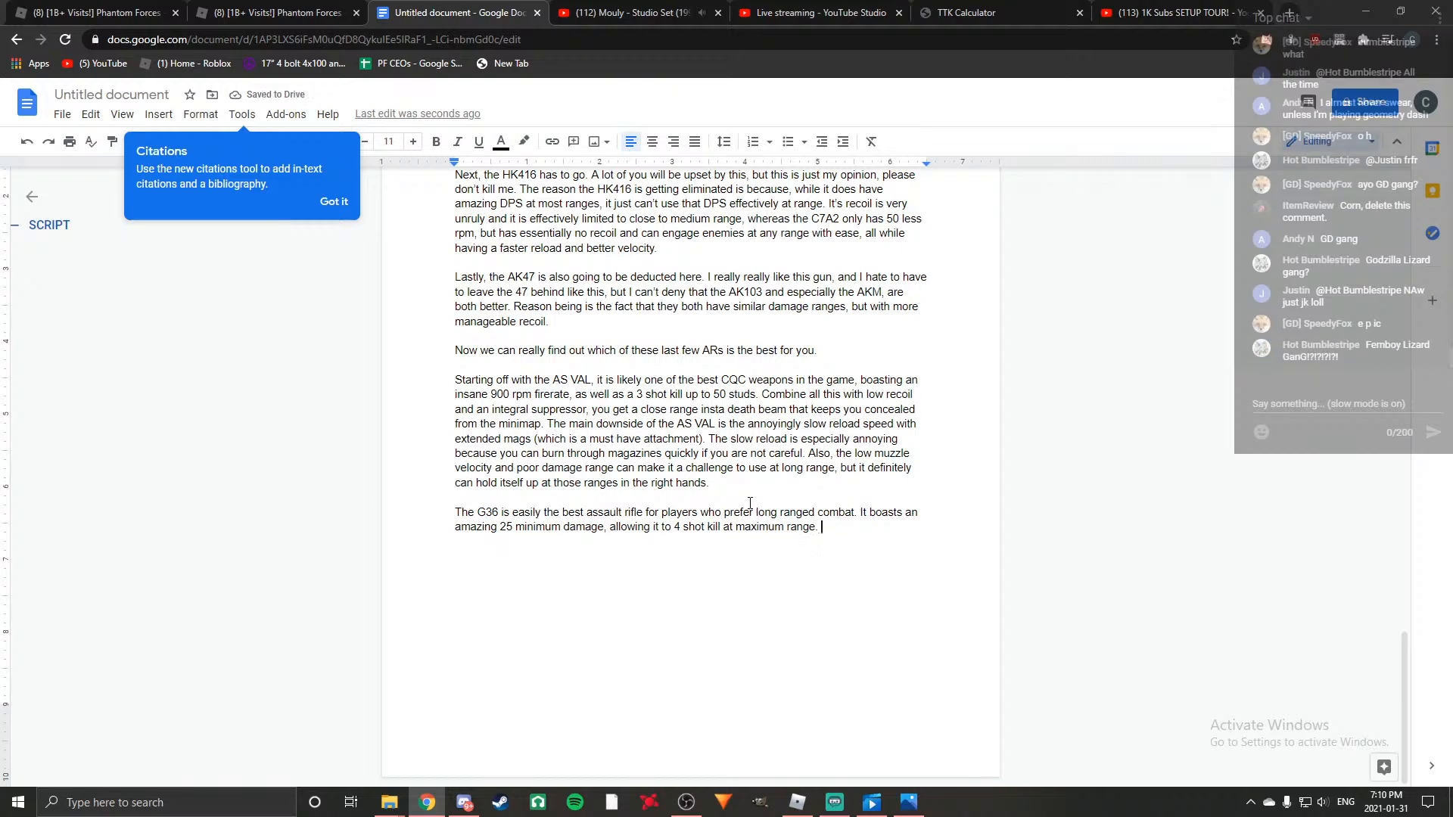
text(Combine this with very low re)
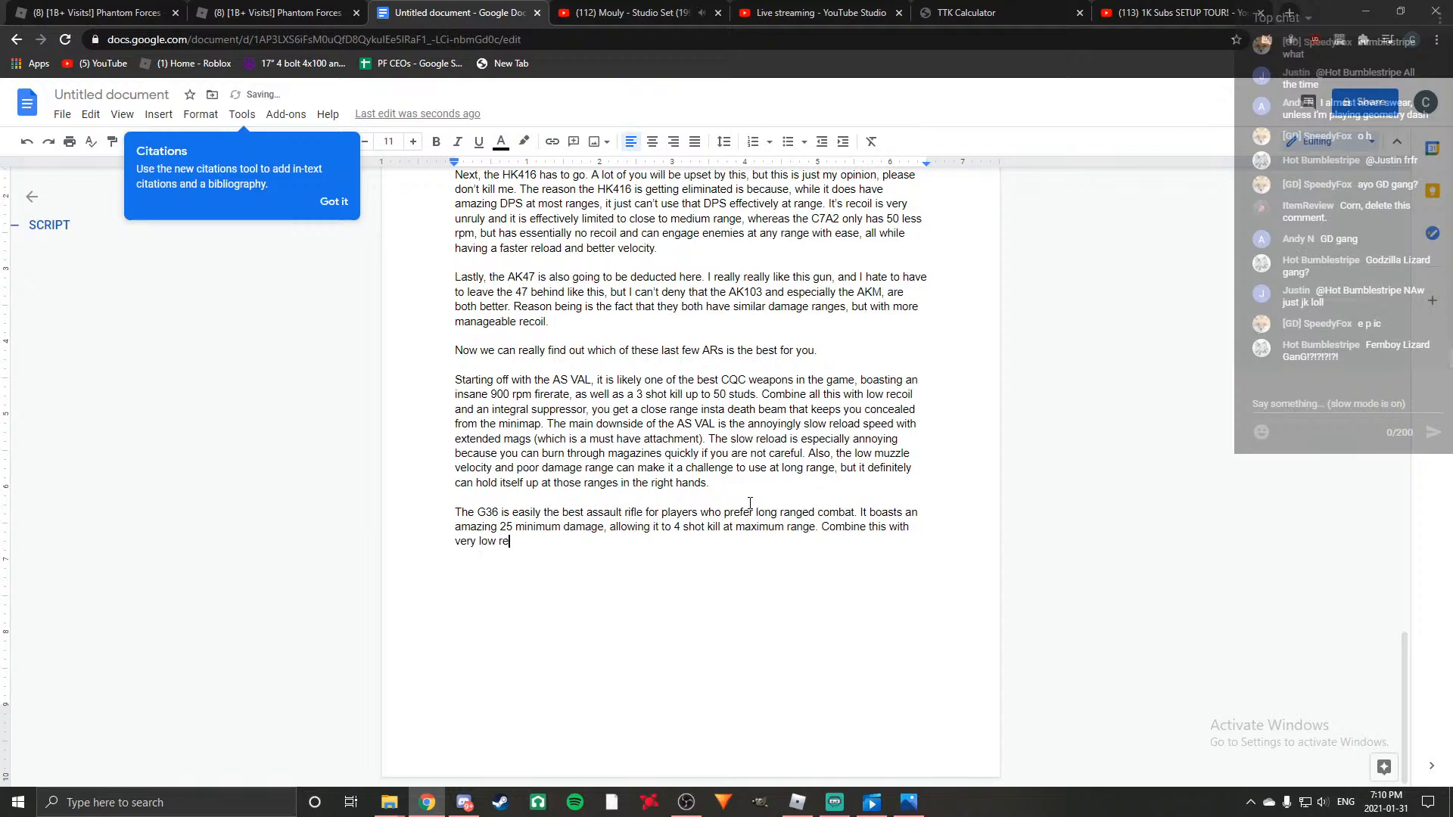
text(coil, 750 rpm and high velocity, and you)
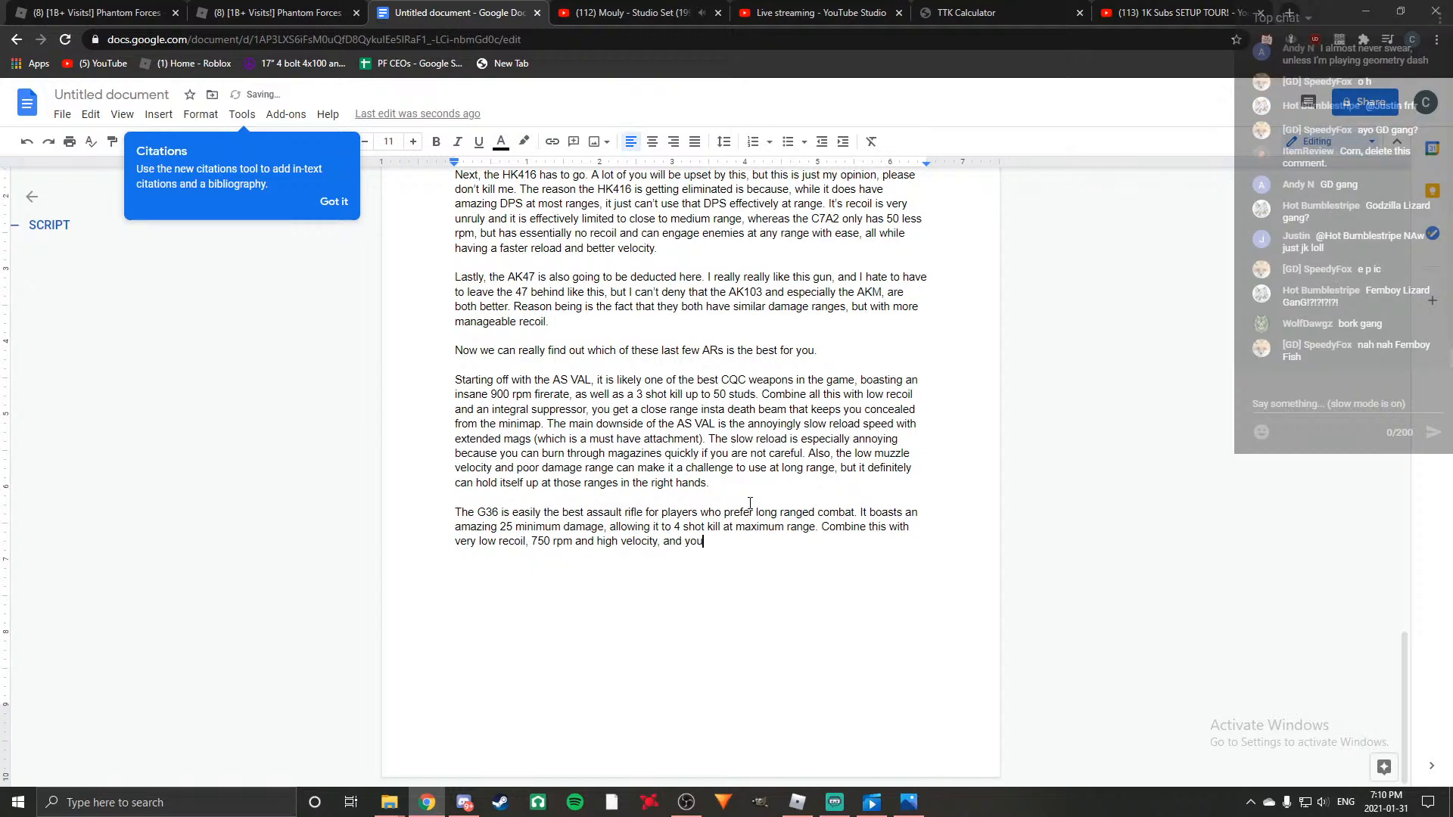
text( get a full auto)
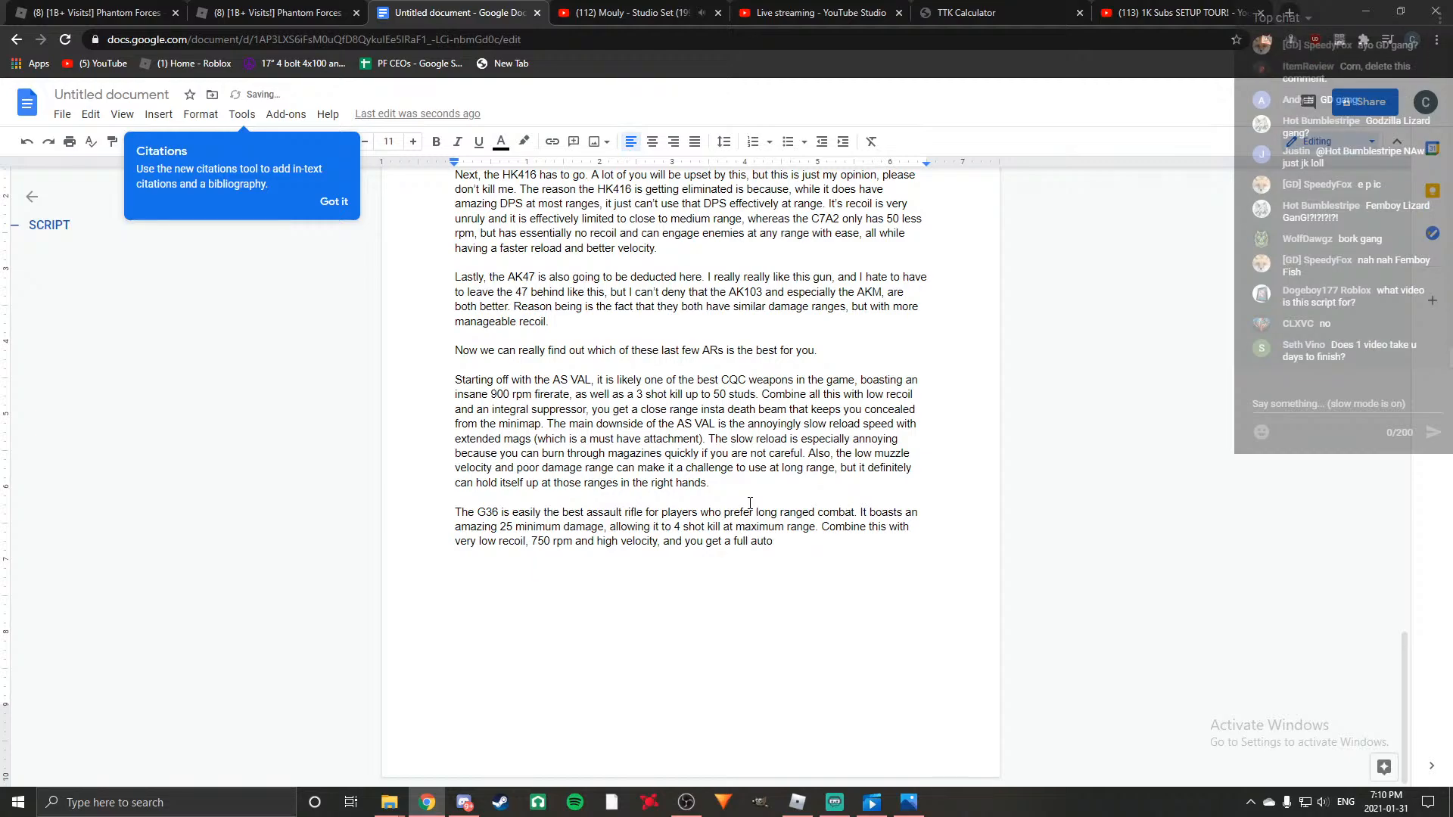
key(BackSpace)
key(BackSpace)
key(BackSpace)
key(BackSpace)
key(BackSpace)
key(BackSpace)
key(BackSpace)
key(BackSpace)
key(BackSpace)
key(BackSpace)
key(BackSpace)
key(BackSpace)
key(BackSpace)
key(BackSpace)
key(BackSpace)
key(BackSpace)
key(BackSpace)
key(BackSpace)
Continue the sentence after "and you" with "have an extremely effective long range weapon that".
text(u have an extre)
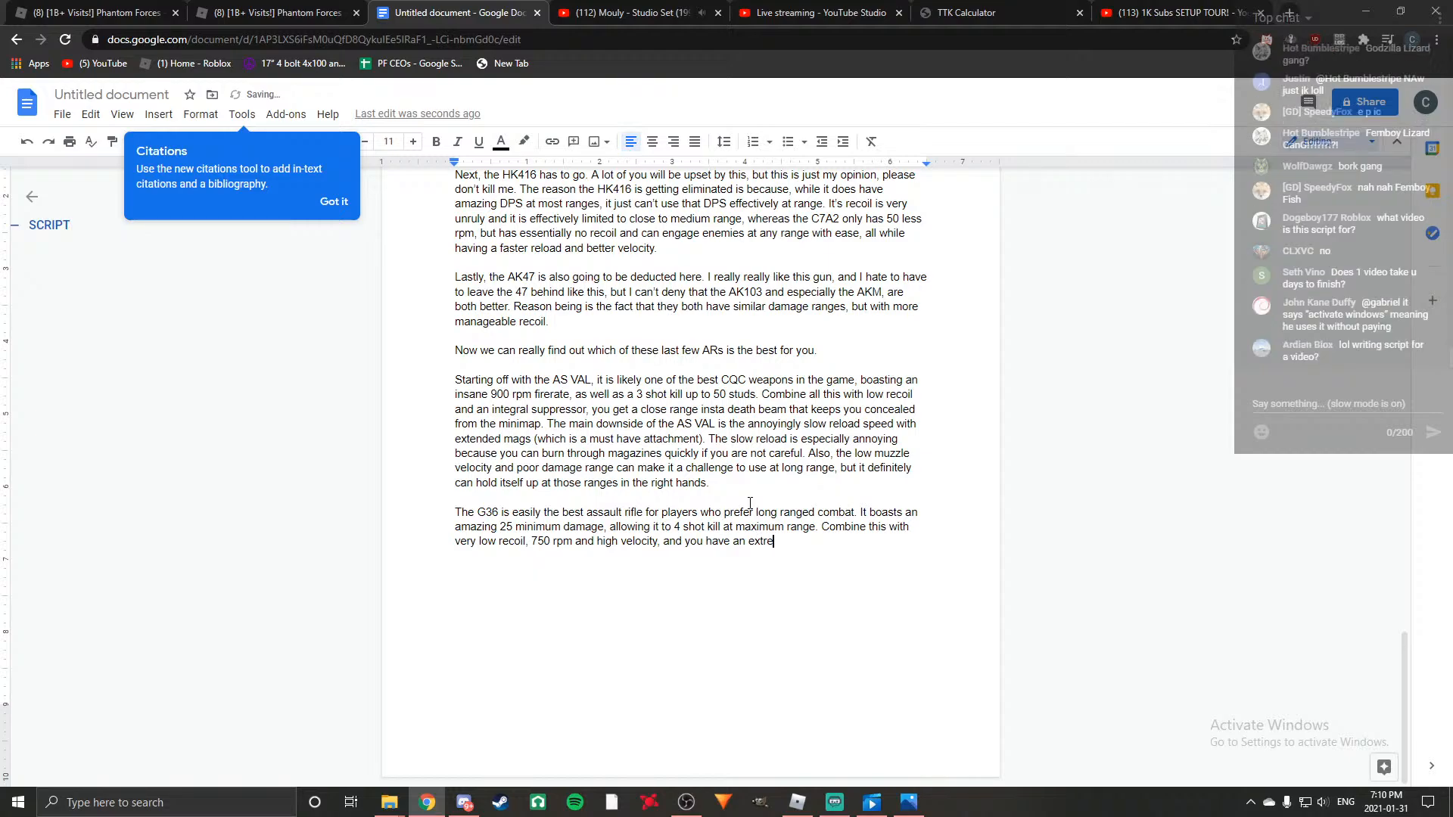
text(mely effecti)
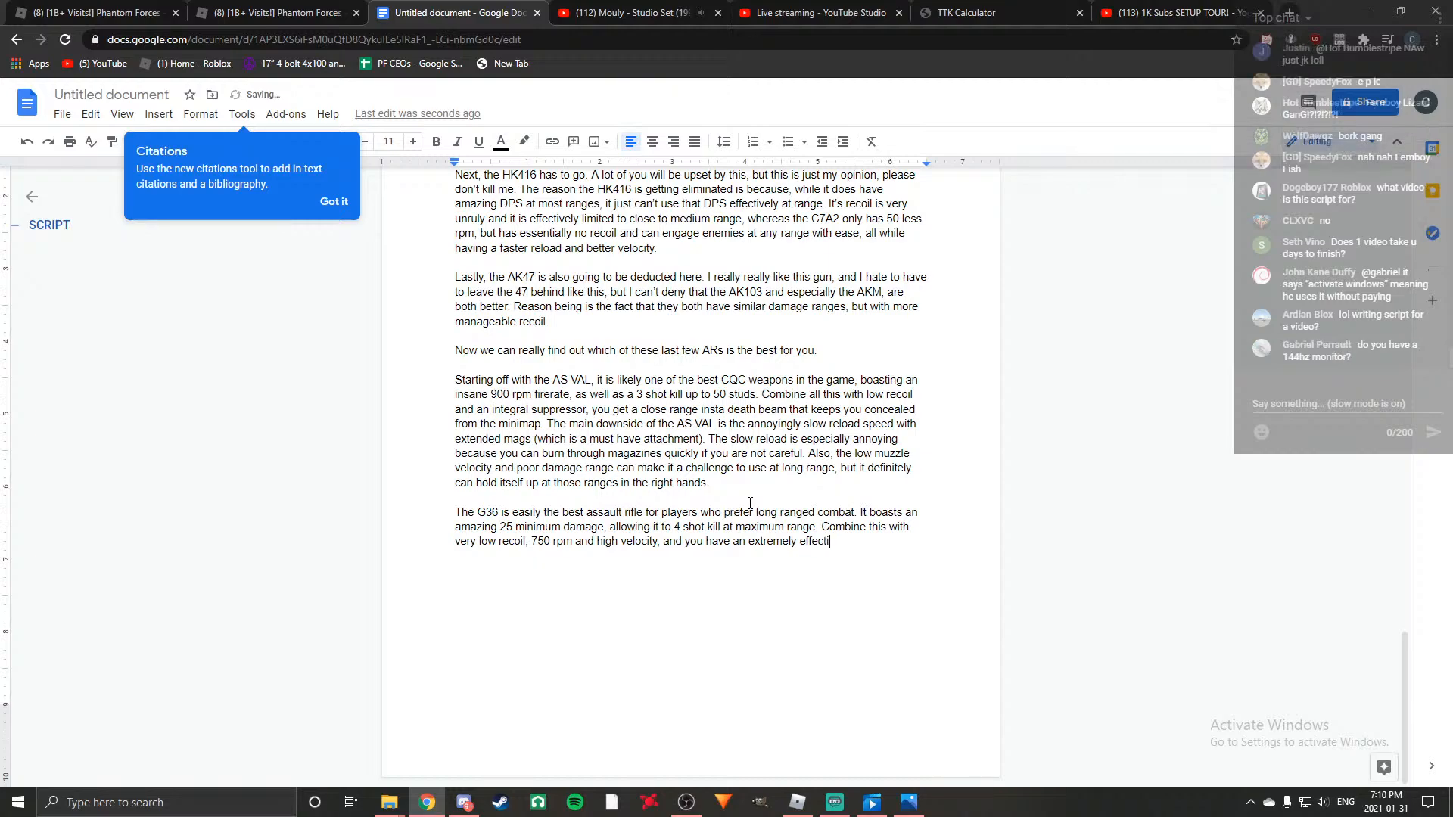
text(ve long range weapon tha)
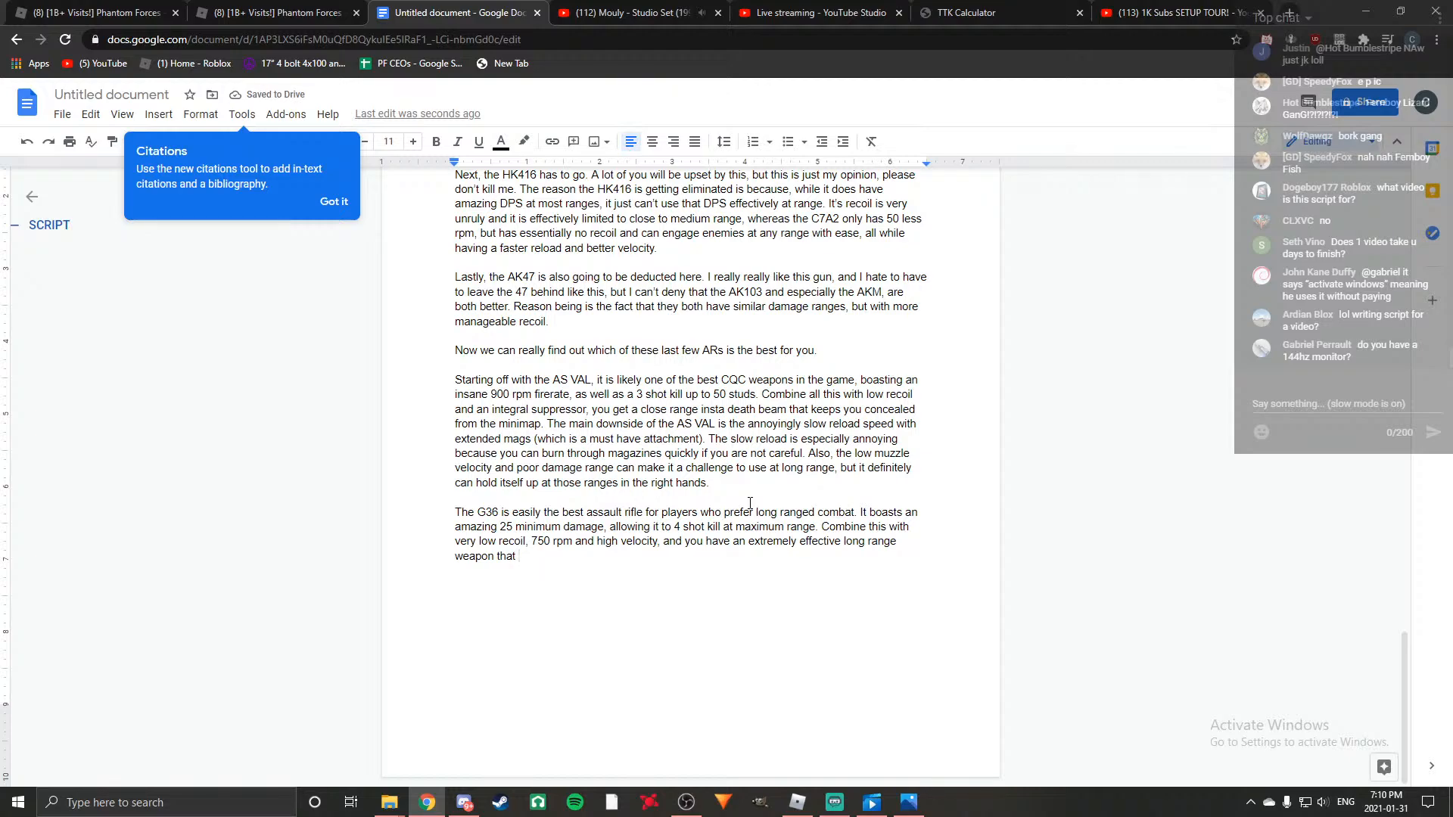
text(t can even challenge )
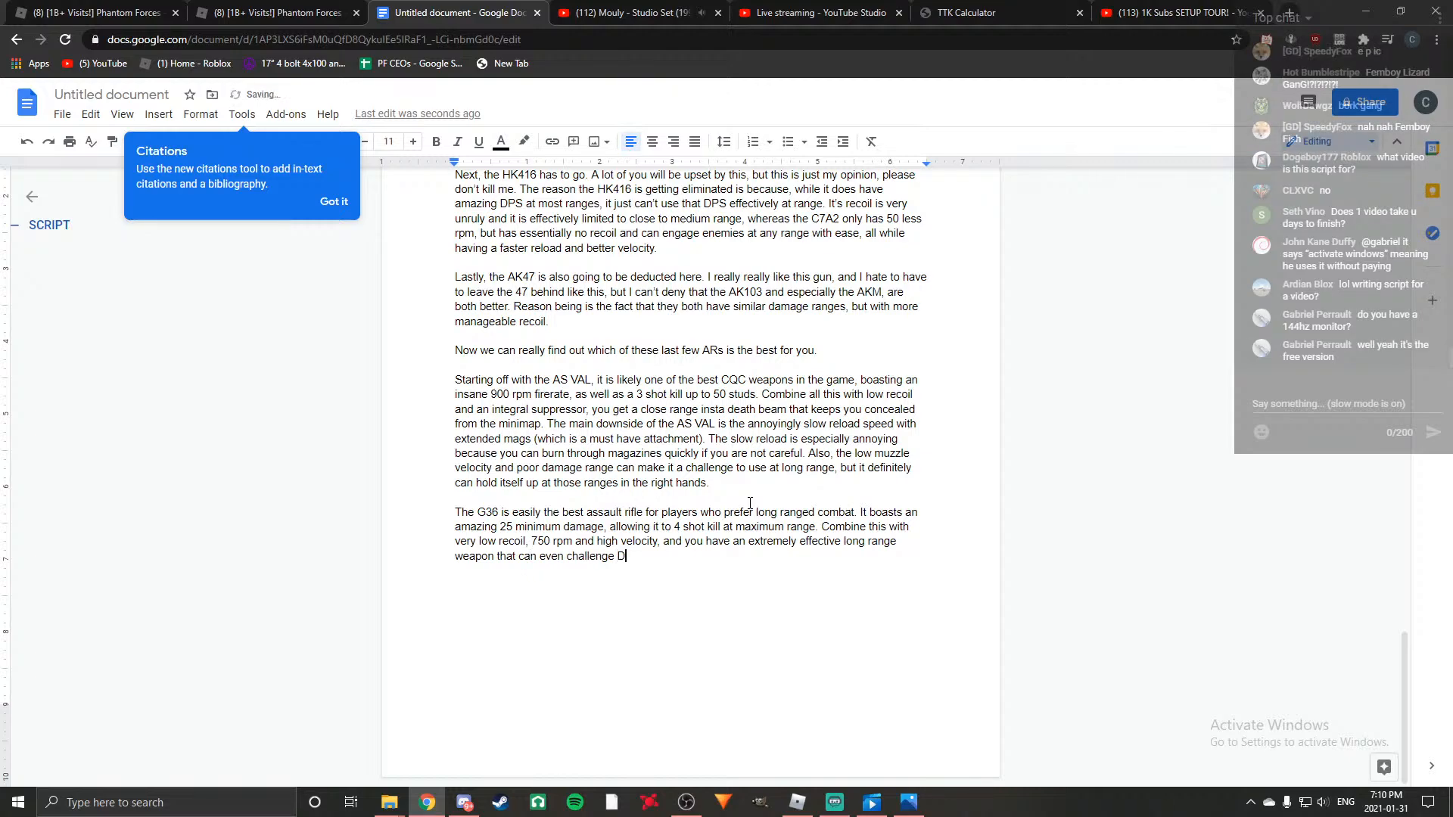
text(DMR and S)
Finish the long range weapon sentence with "can even challenge DMR and sniper users.".
key(BackSpace)
text(sniper users.)
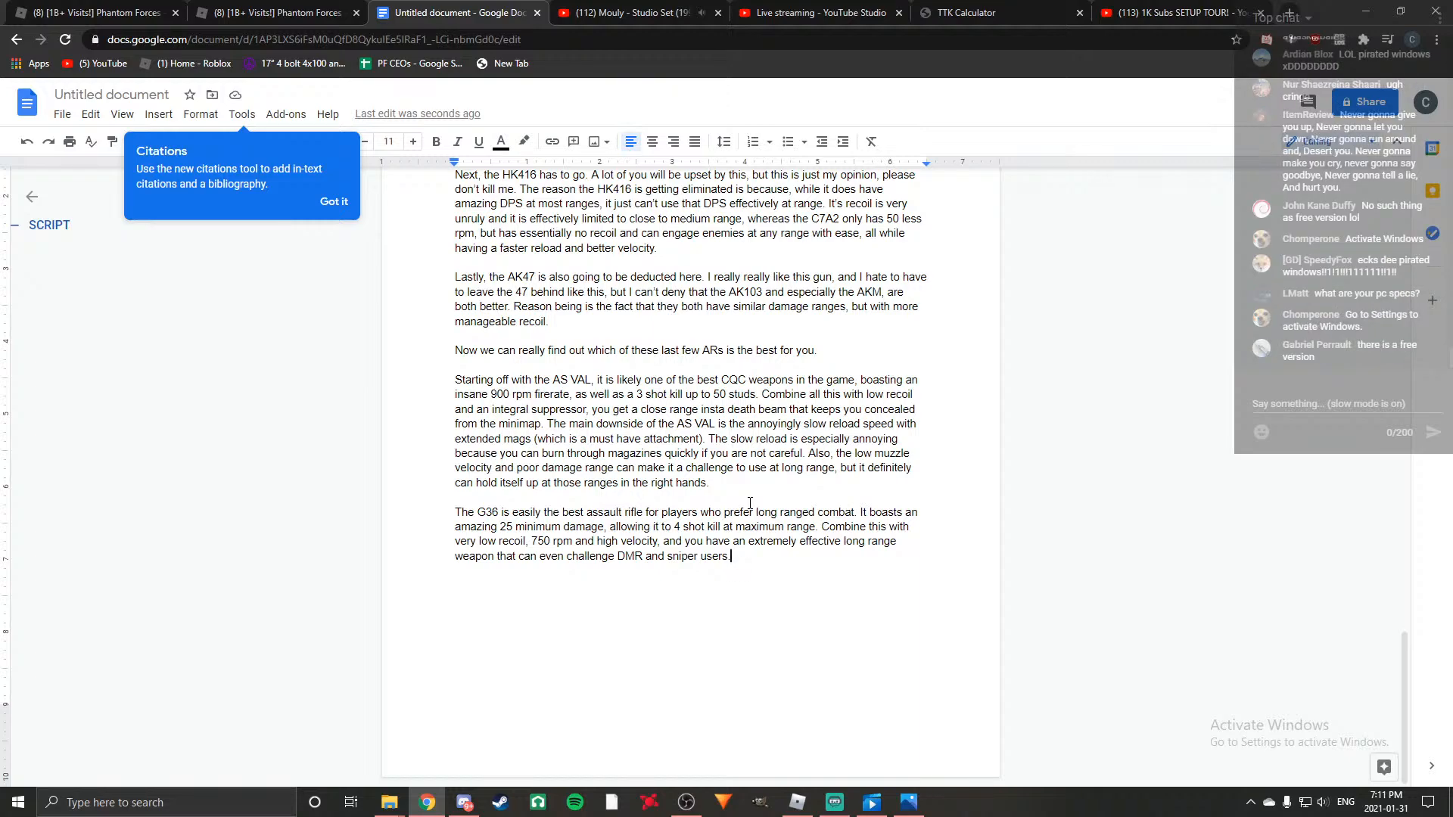
Add to the G36 paragraph "The G36 will likely out DPS any other assault rifle at long range".
text(The G36 will likely out DPS )
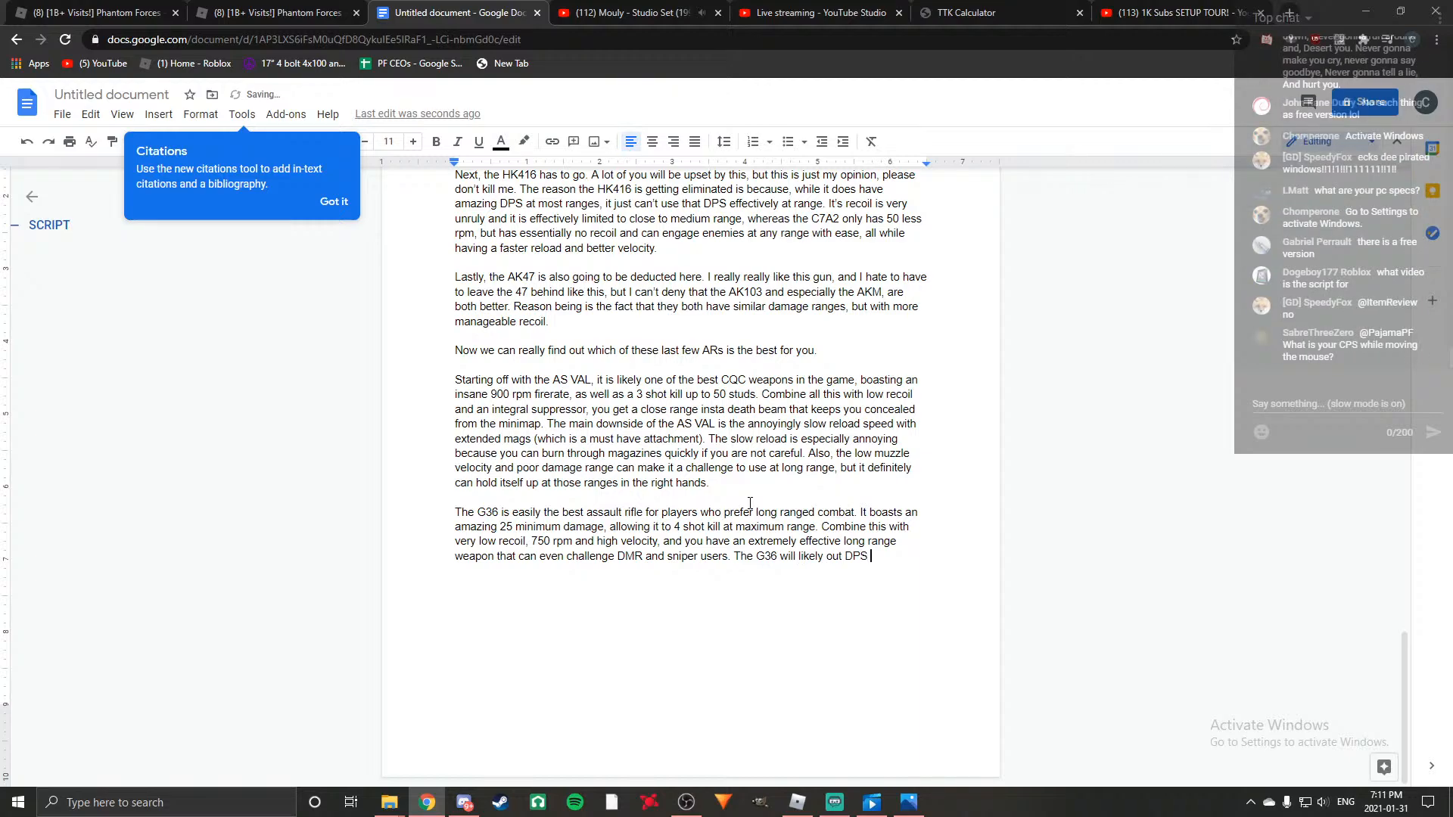
text(any other)
text( assault rifle )
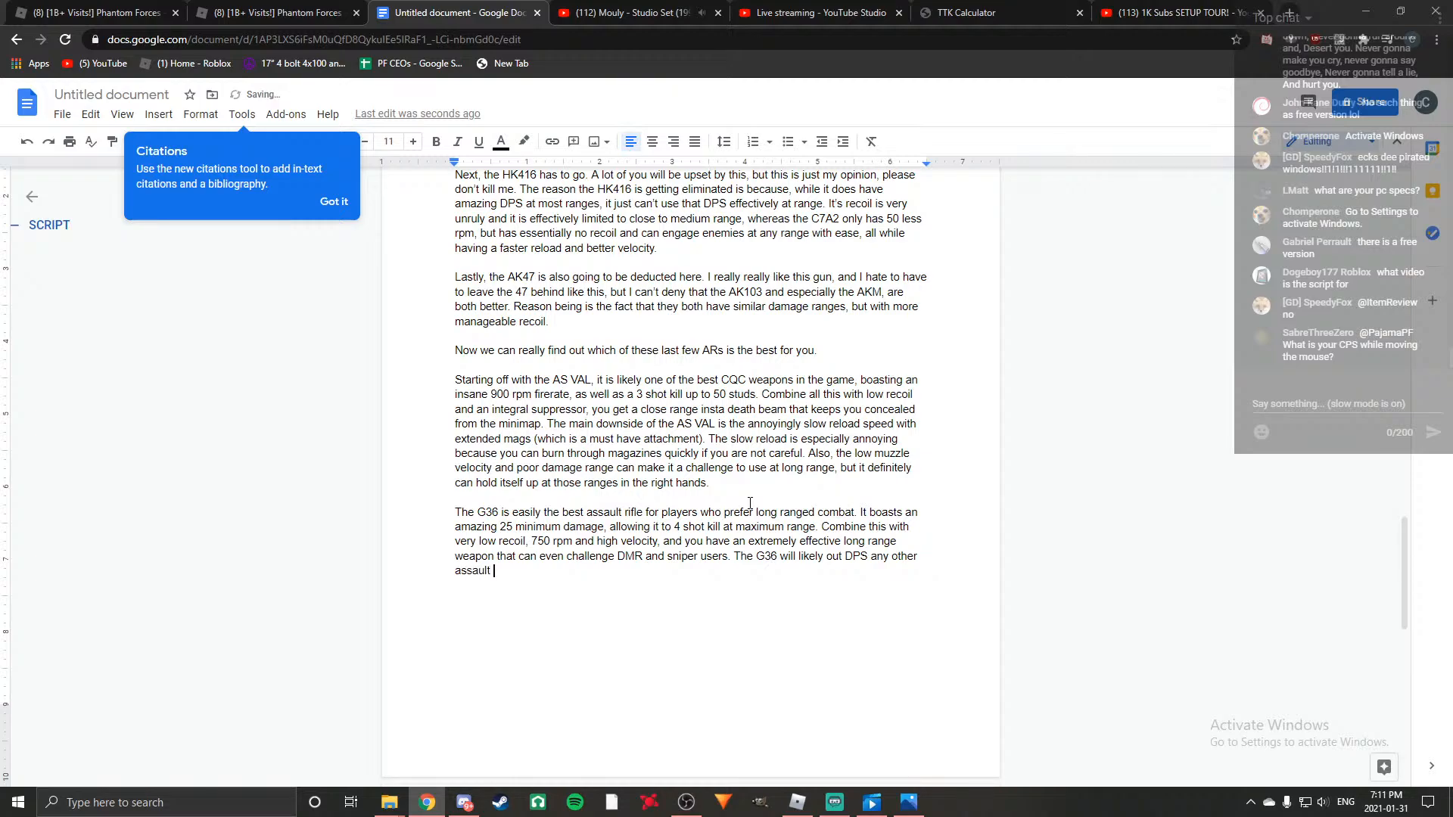
text(at)
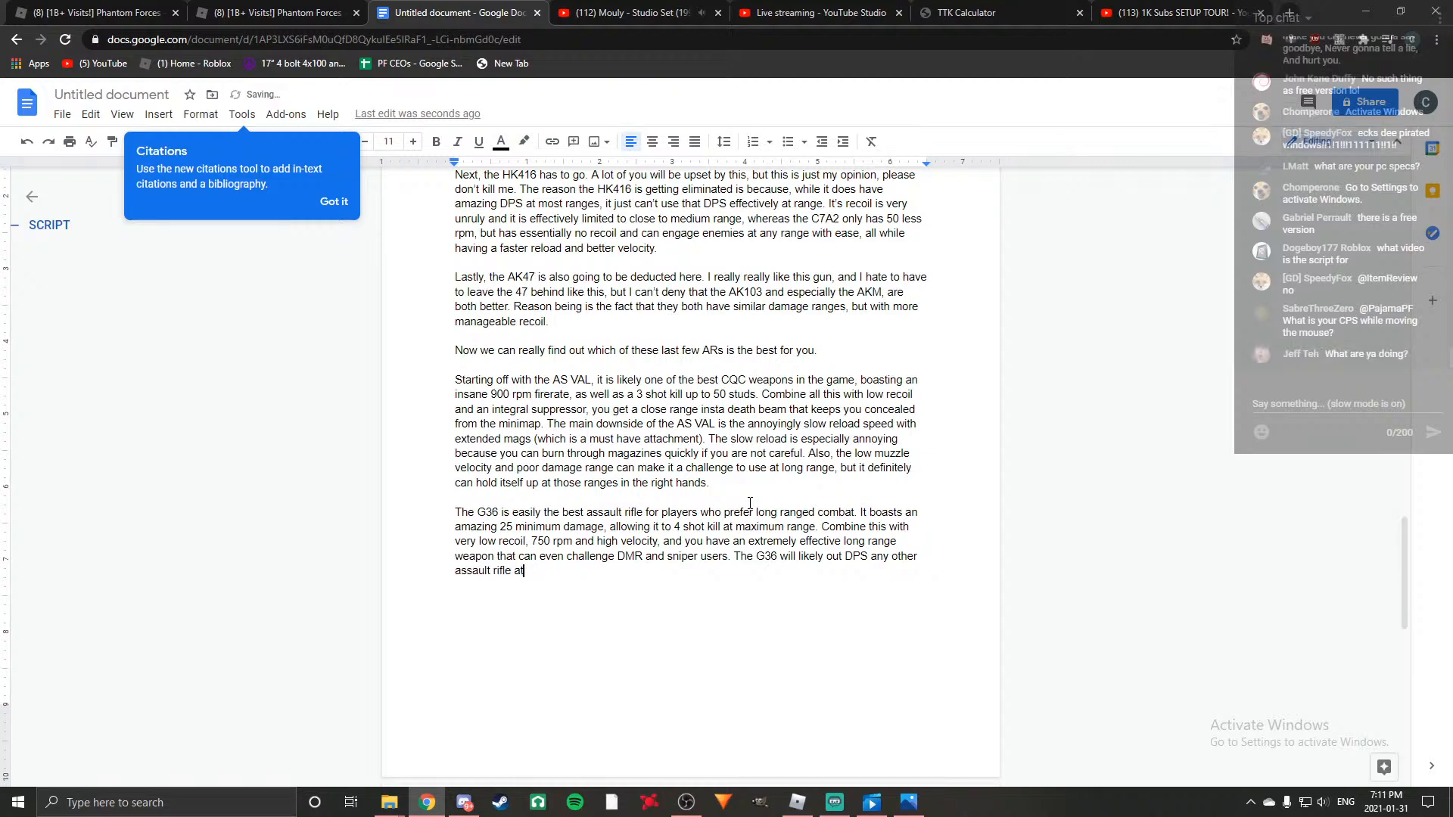
text( long range, but )
text(it )
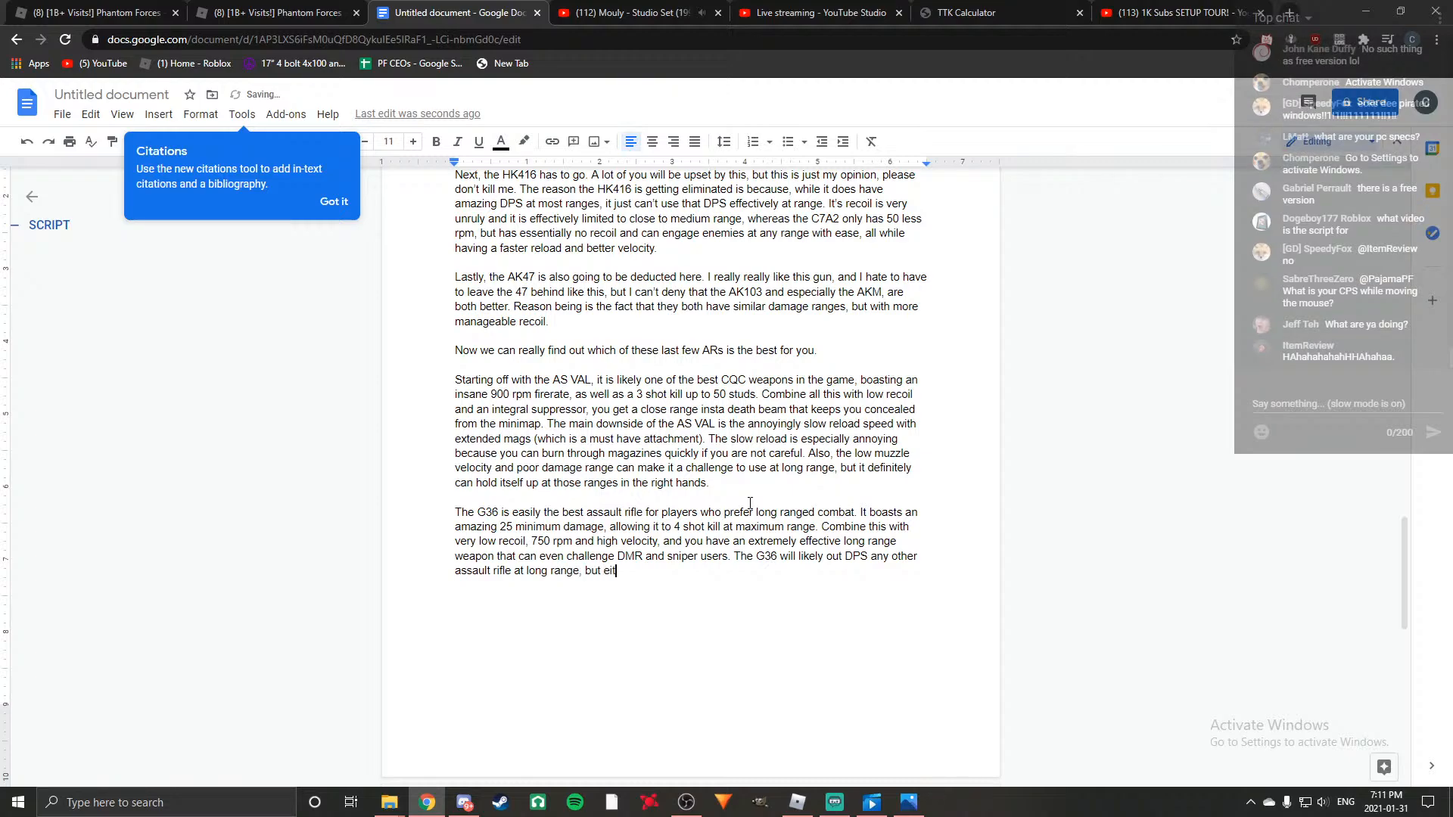
text(re)
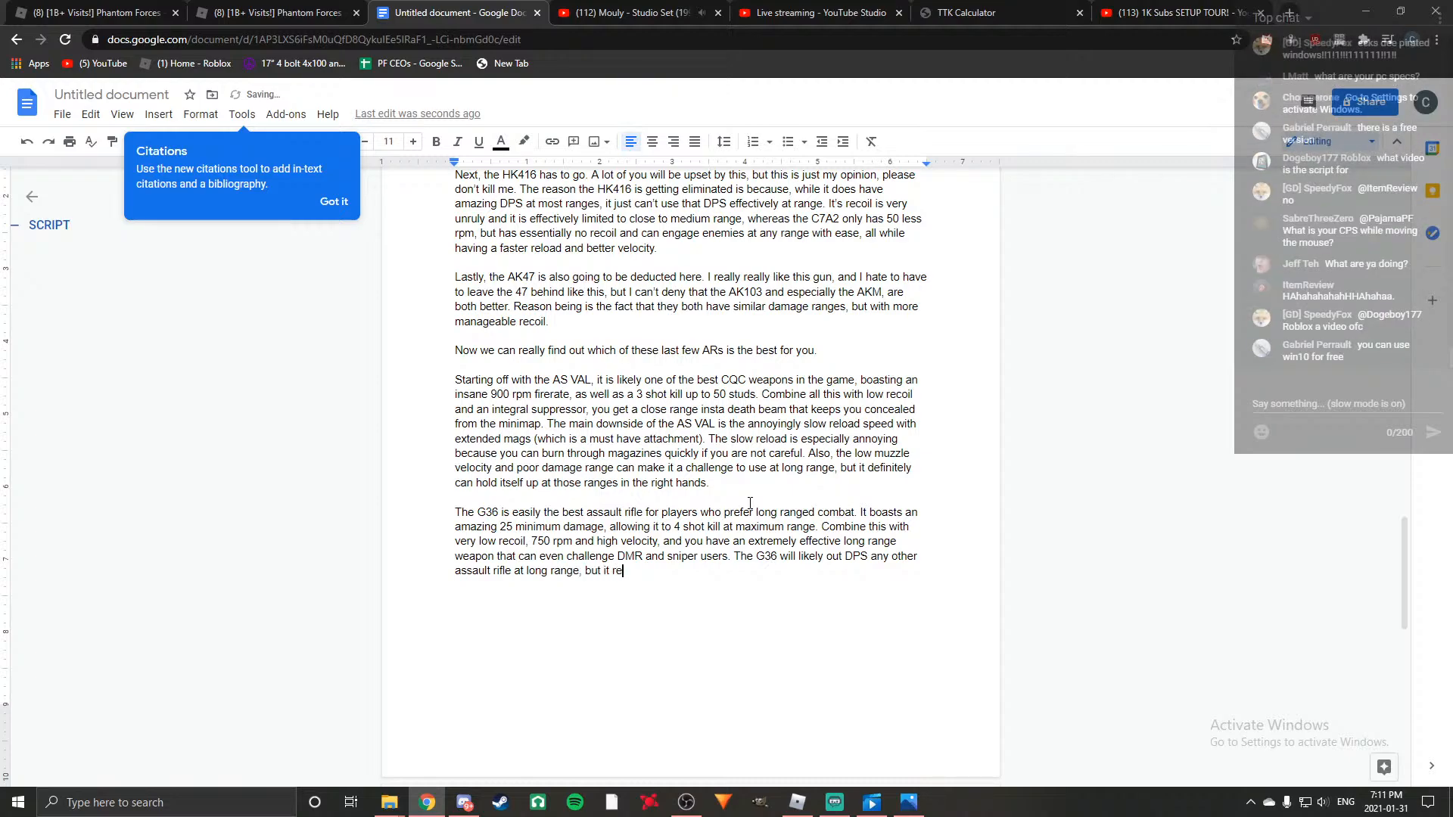
text(ally lacks in close range stopping power)
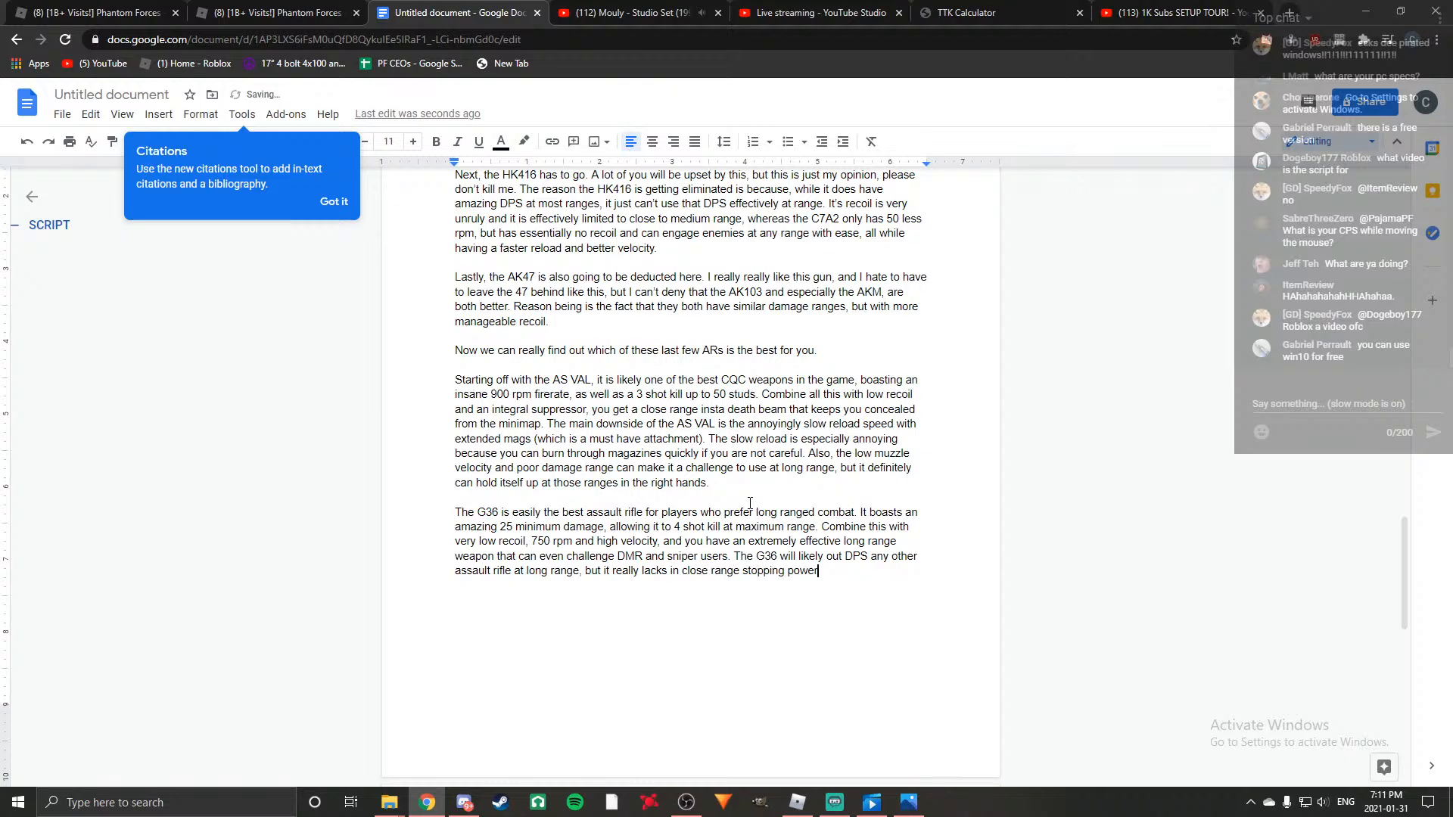
text(. A 4)
Add the sentence "A four shot kill with 750 rpm at close range definetly will not do you any favours.".
key(BackSpace)
key(BackSpace)
text(four shot k)
text(ill with )
text(750 rpm )
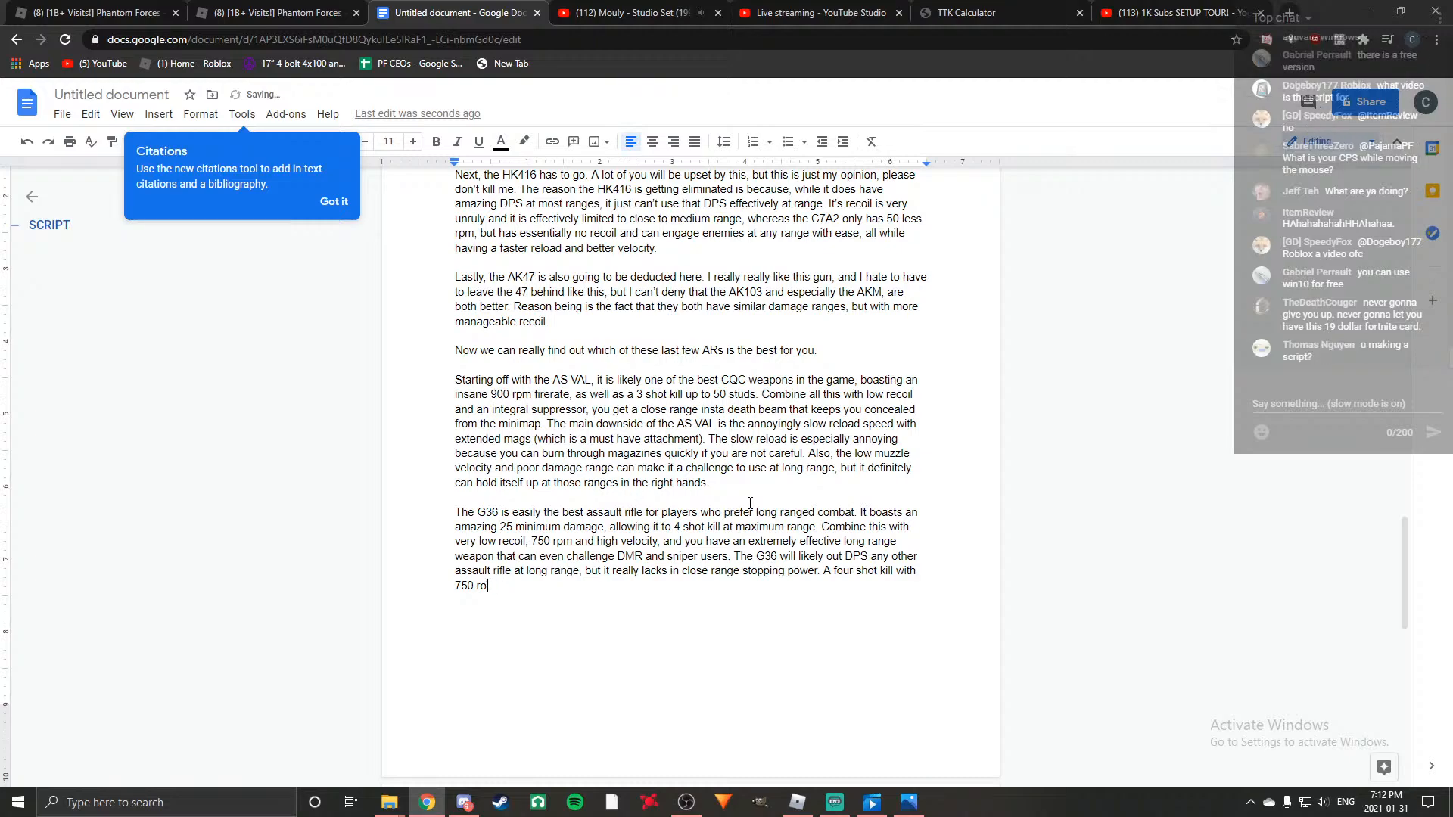
text(at close range definetl)
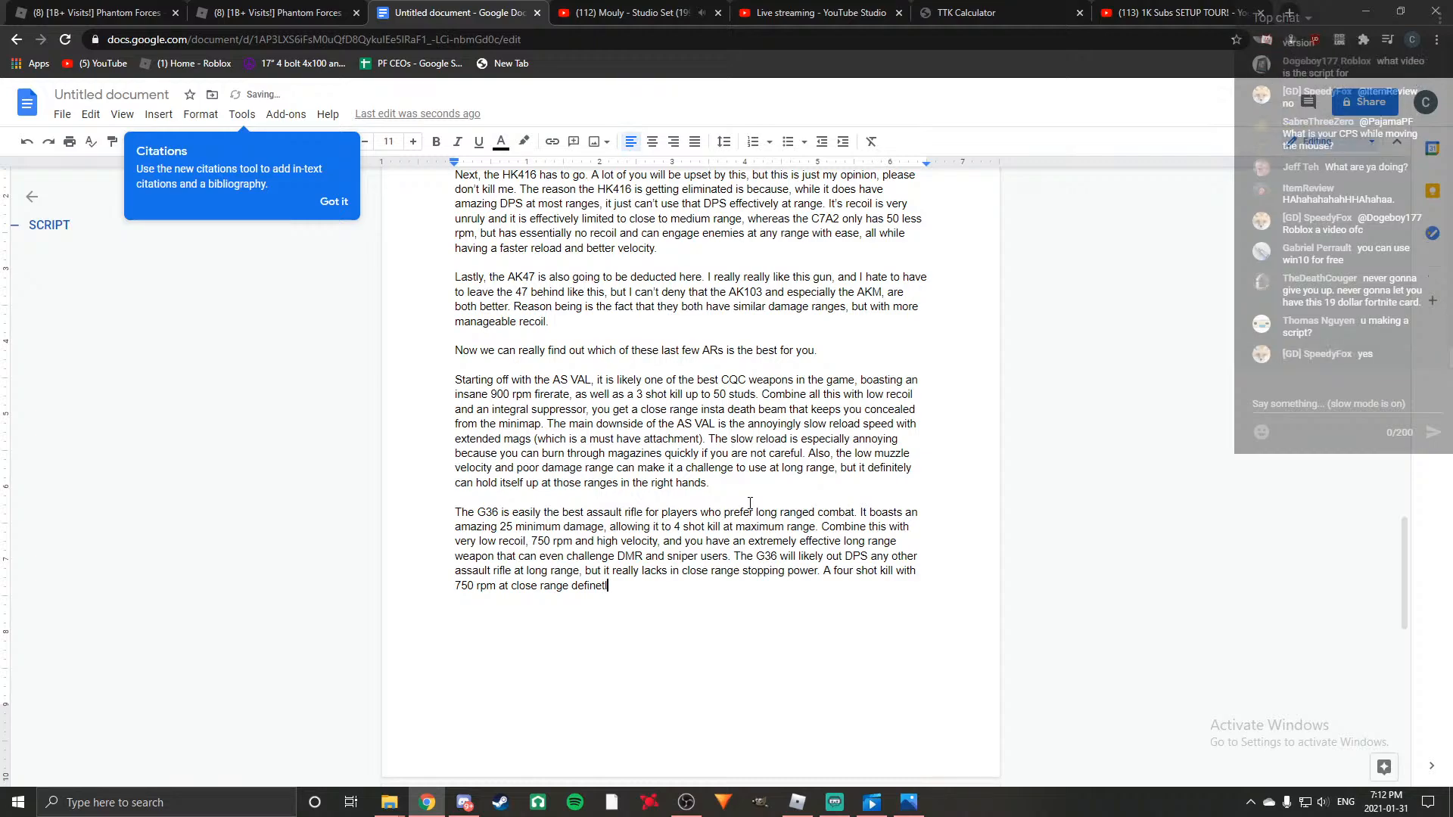
text(y will not do you any favours. You wi)
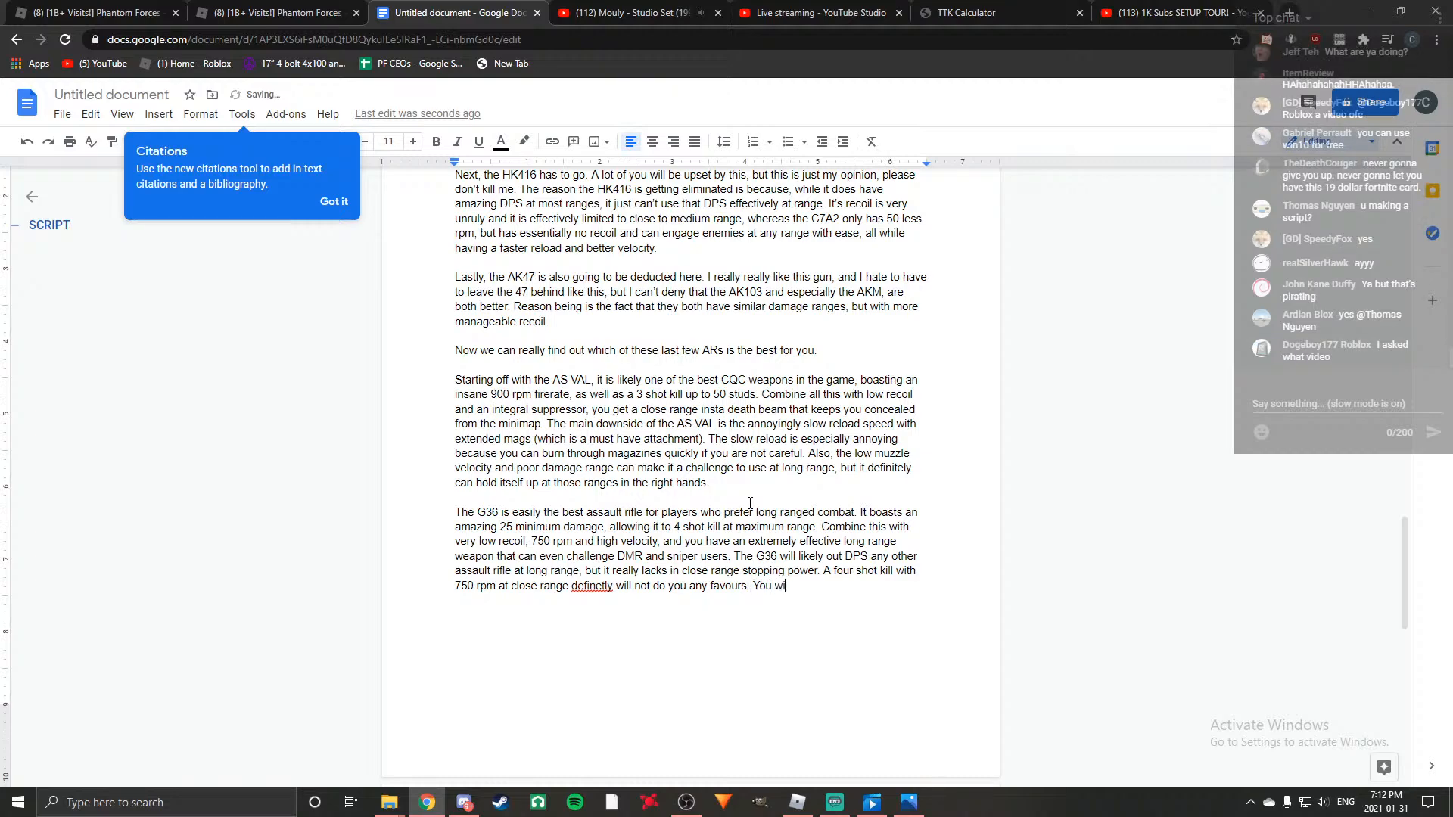
text(ll get outgunned by )
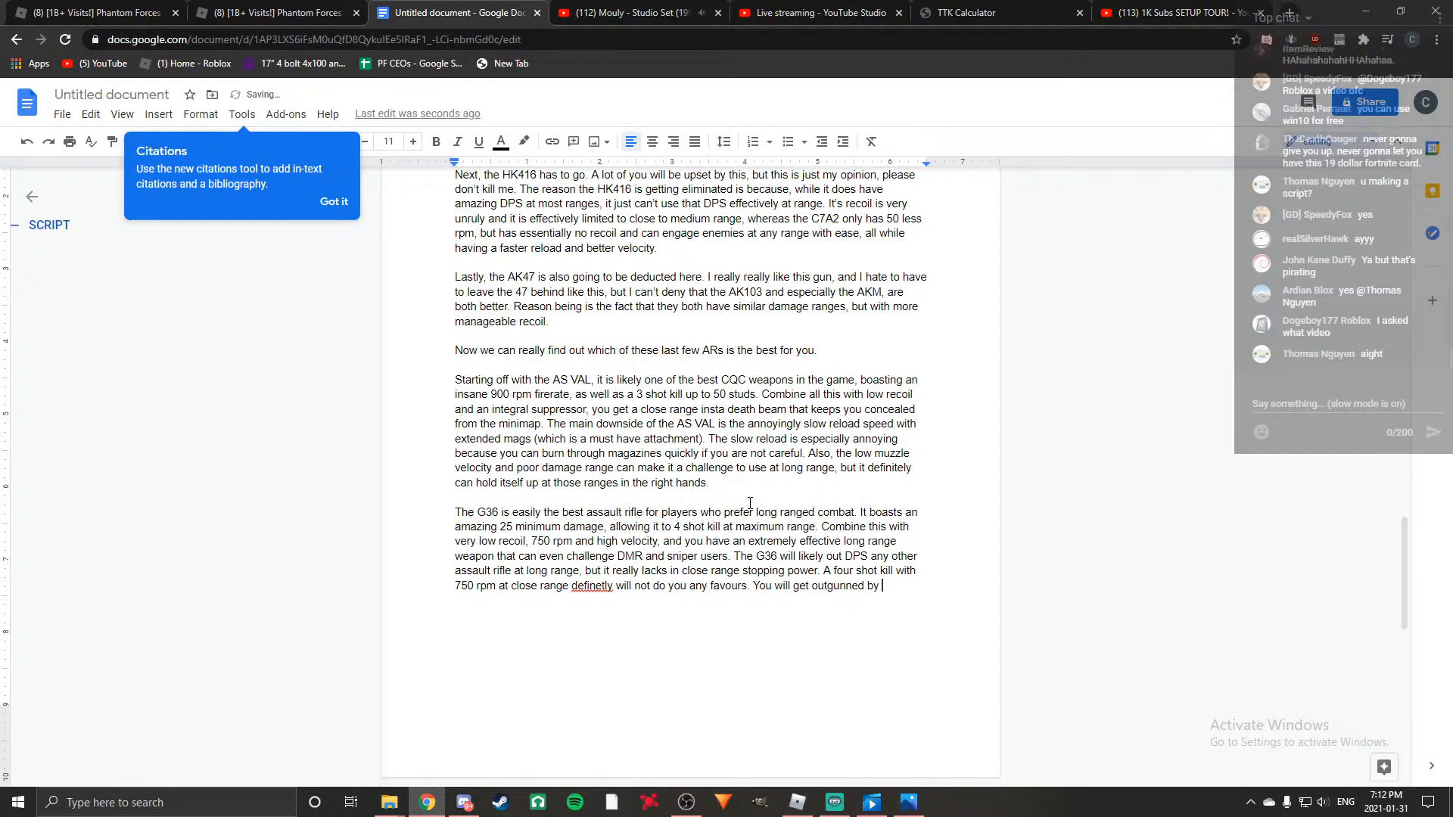
text(pret)
text(ty much any pdw)
text( and m)
Add to the G36 paragraph "You will get outgunned by pretty much any pdw and most of the ARs".
text(of the ARs)
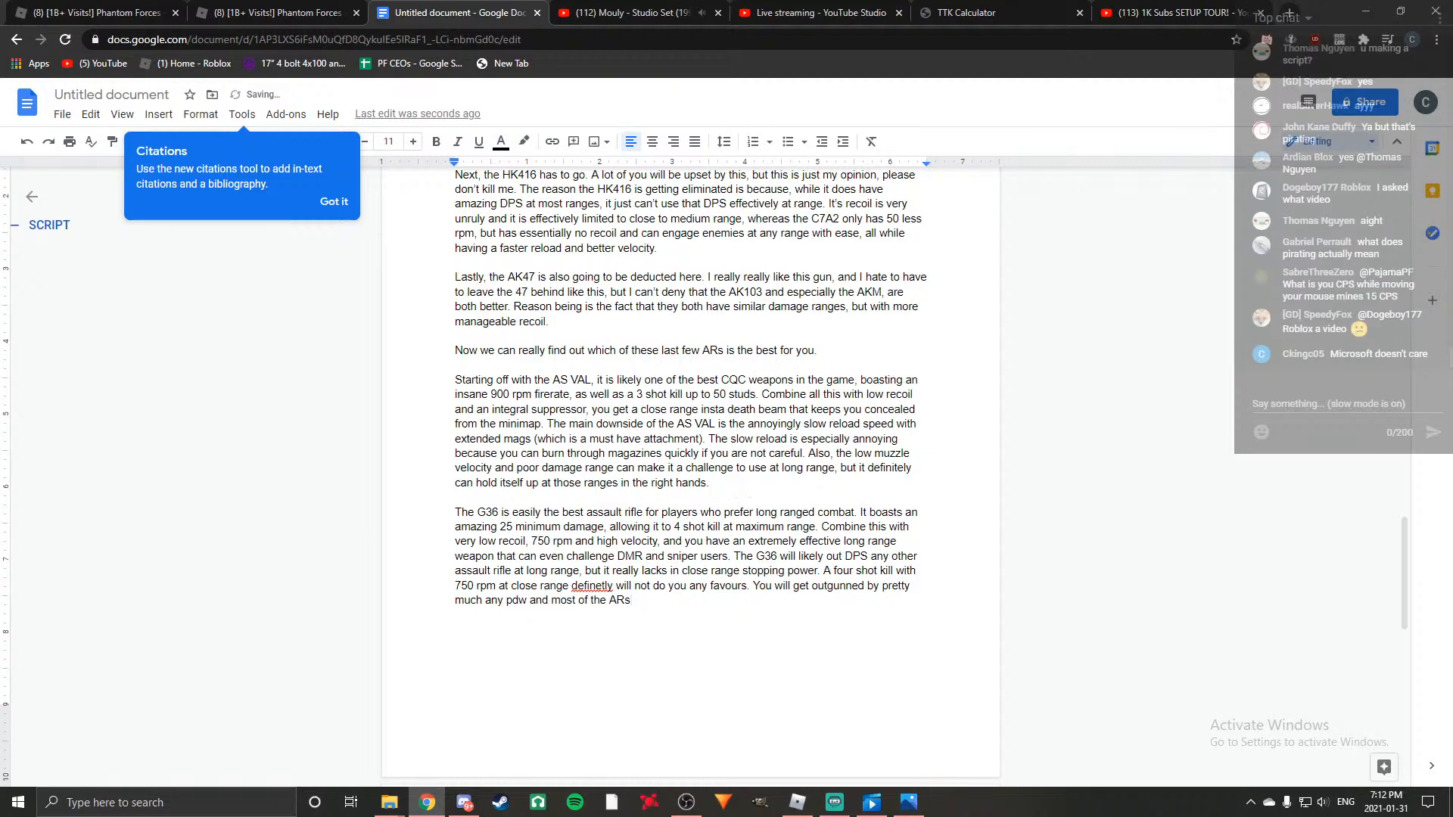
Insert "other" before "ARs" in the last sentence of the G36 paragraph.
key(Left)
key(Left)
key(Left)
key(Left)
text(otjhert)
key(BackSpace)
key(BackSpace)
key(BackSpace)
key(BackSpace)
key(BackSpace)
text(her)
Correct the misspelled "definetly" to "definitely" in the G36 paragraph.
click(669, 594)
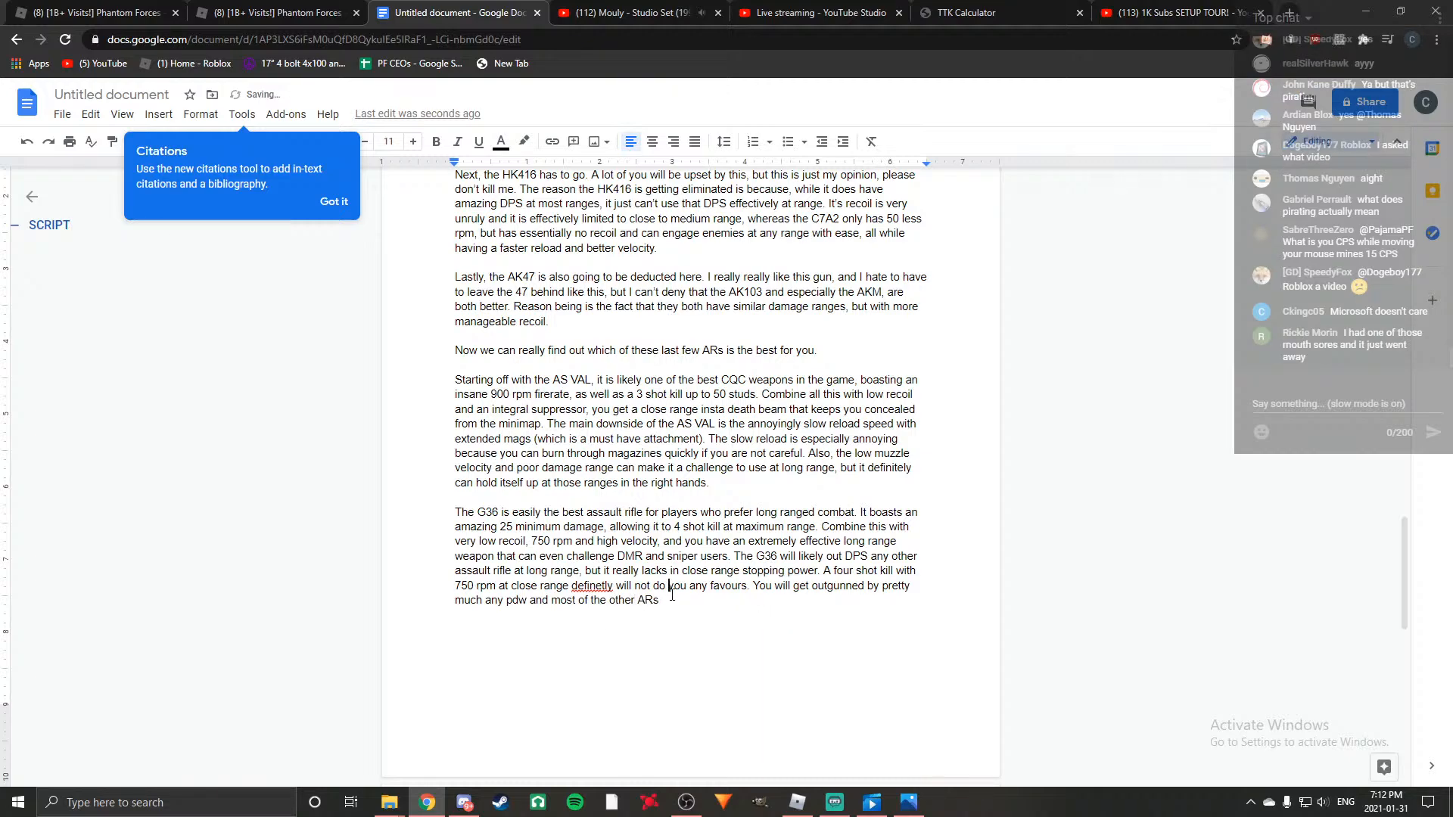
right_click(595, 587)
click(651, 429)
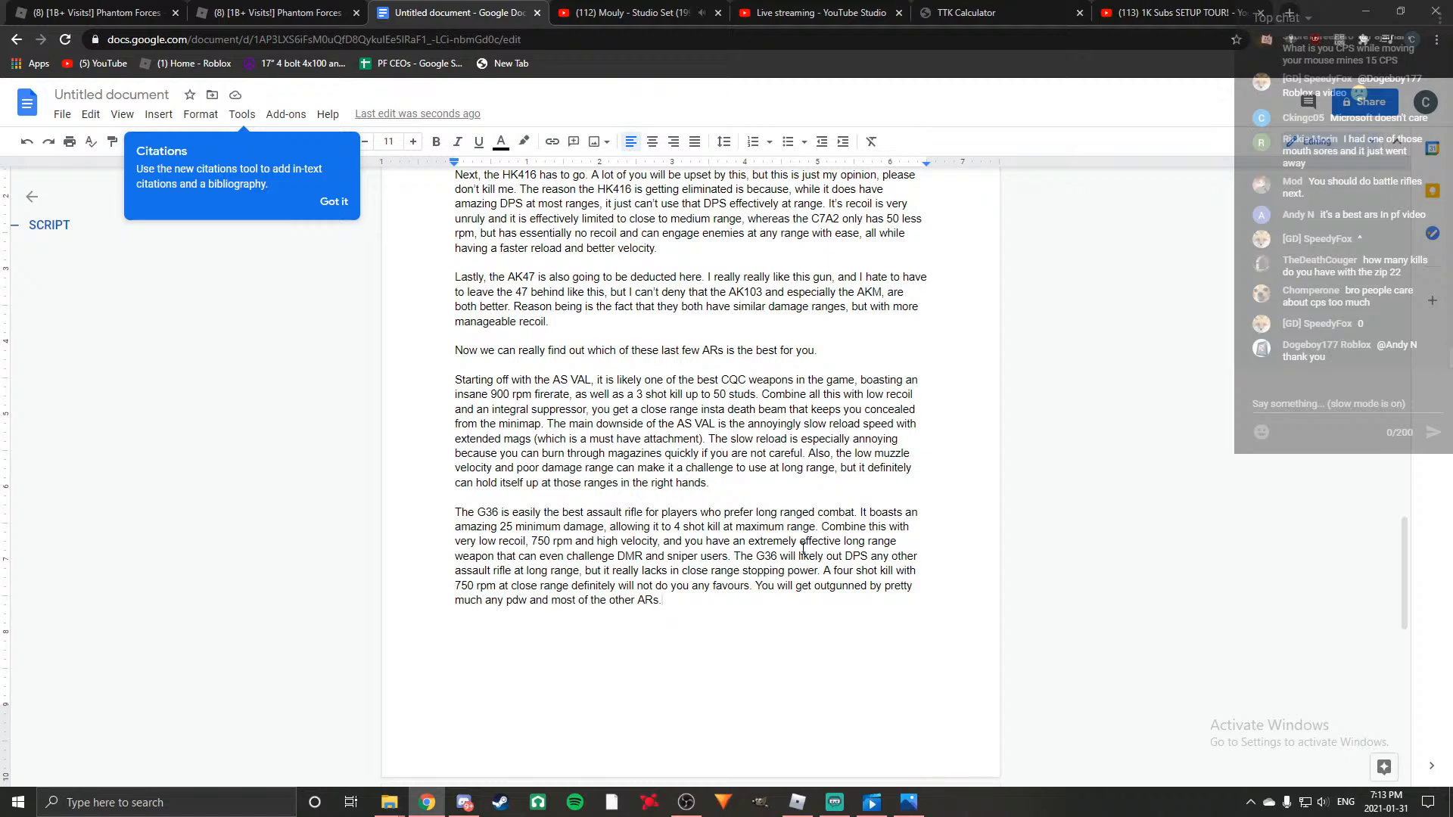
Start a new paragraph below the G36 one and check the gun notes and top tier AR list for the next gun.
key(Return)
key(Return)
scroll(404, 469, up, 9)
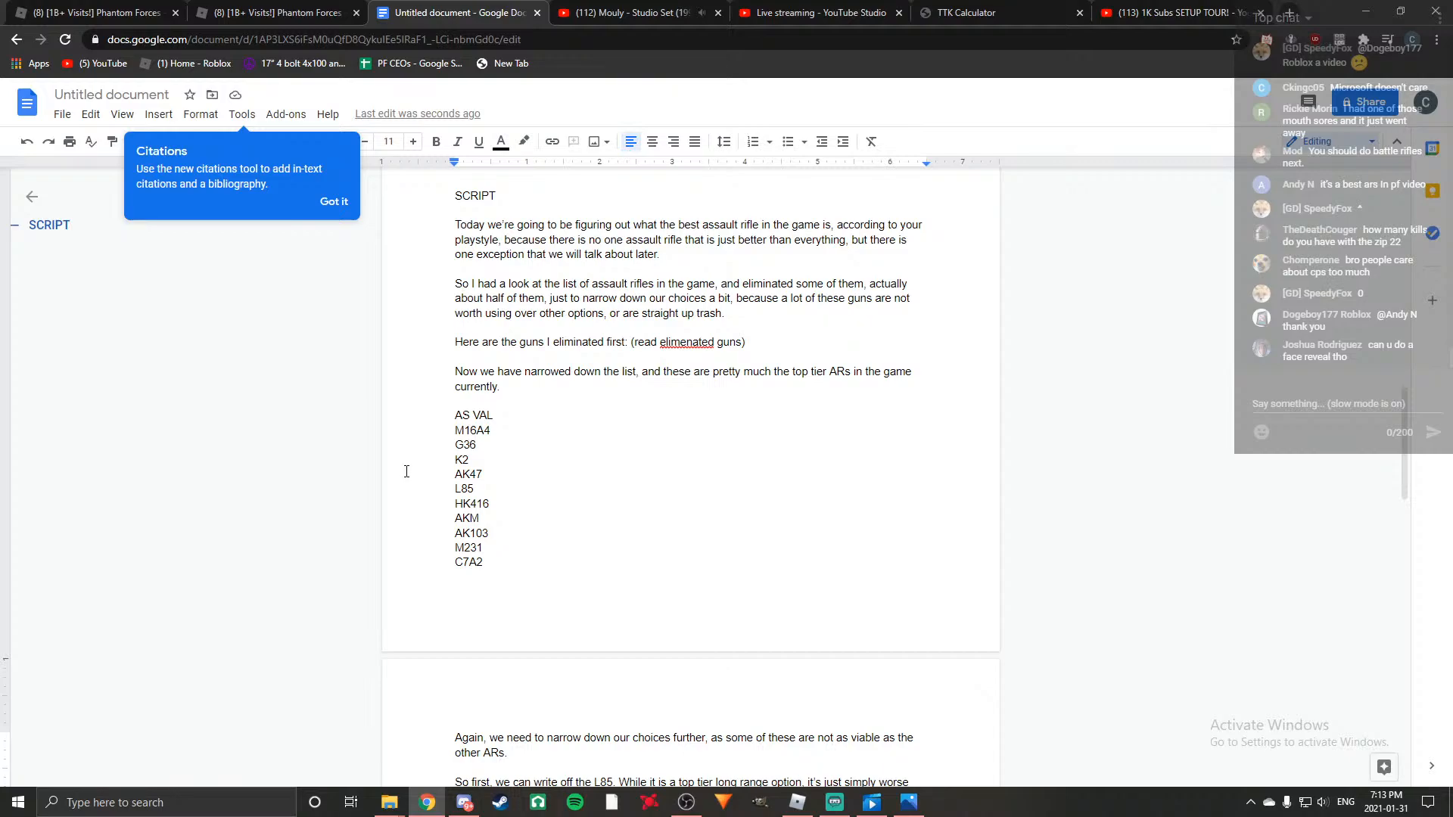
scroll(406, 471, down, 3)
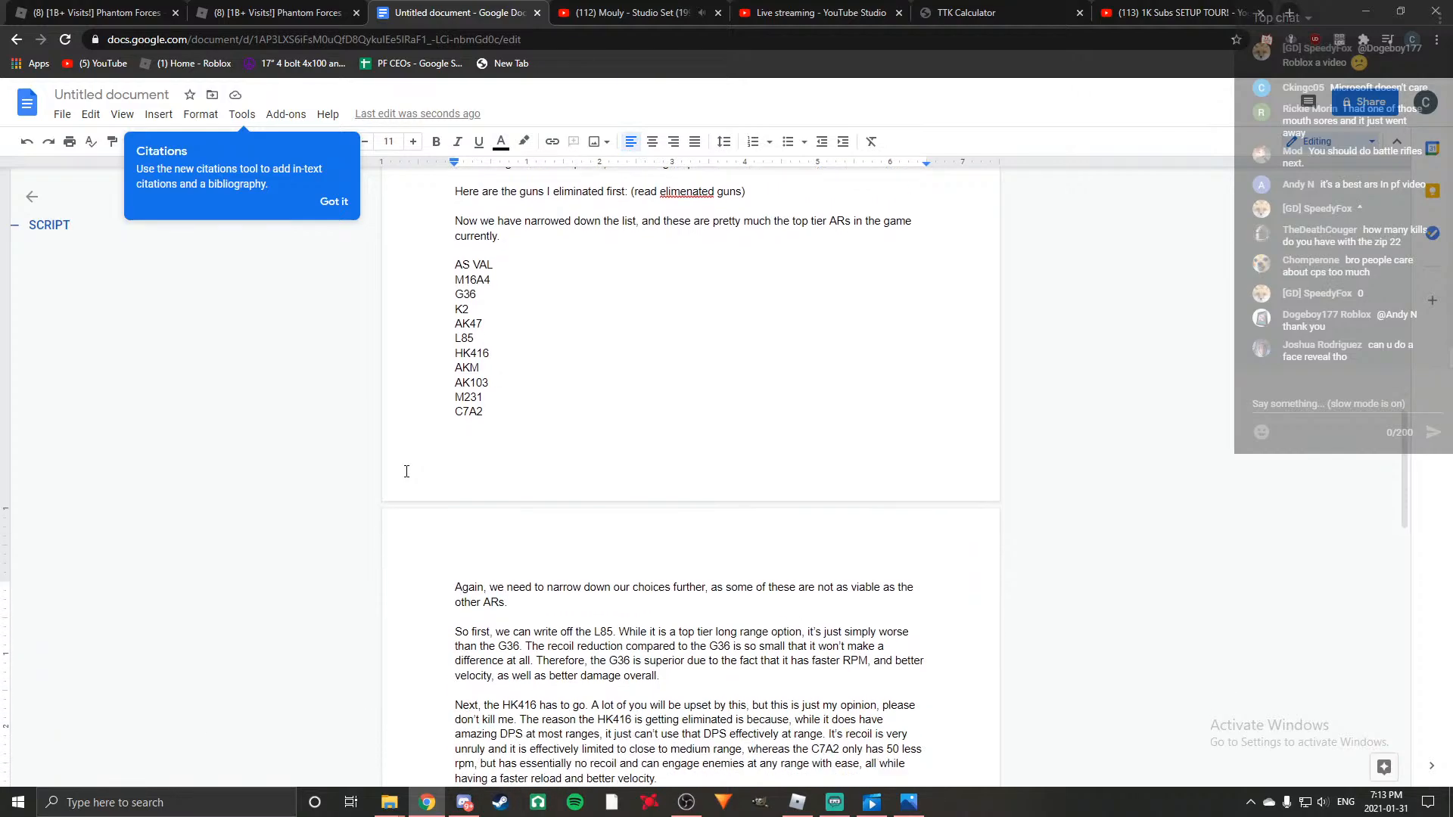
scroll(406, 471, up, 3)
scroll(407, 471, up, 3)
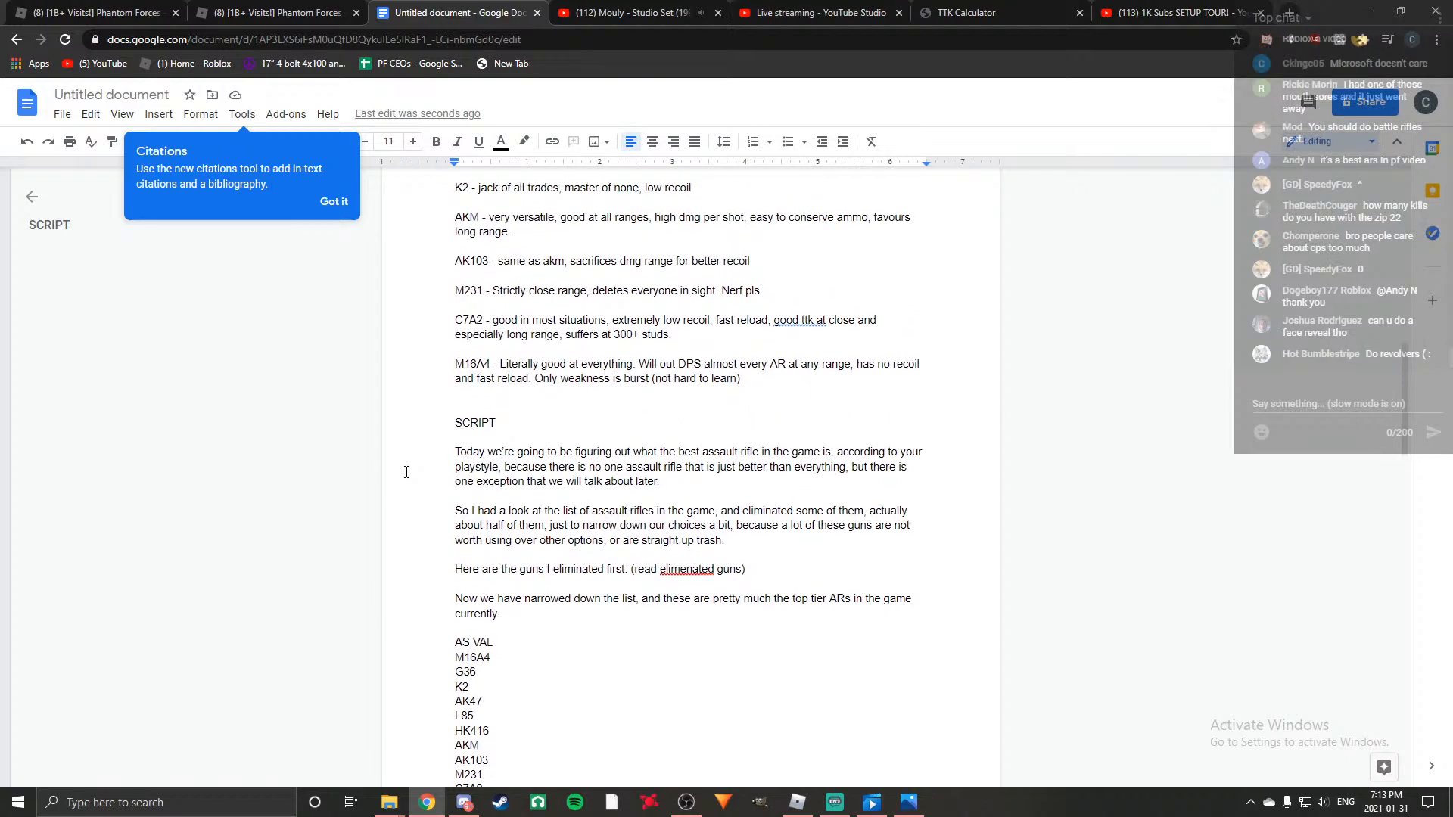
scroll(405, 471, down, 2)
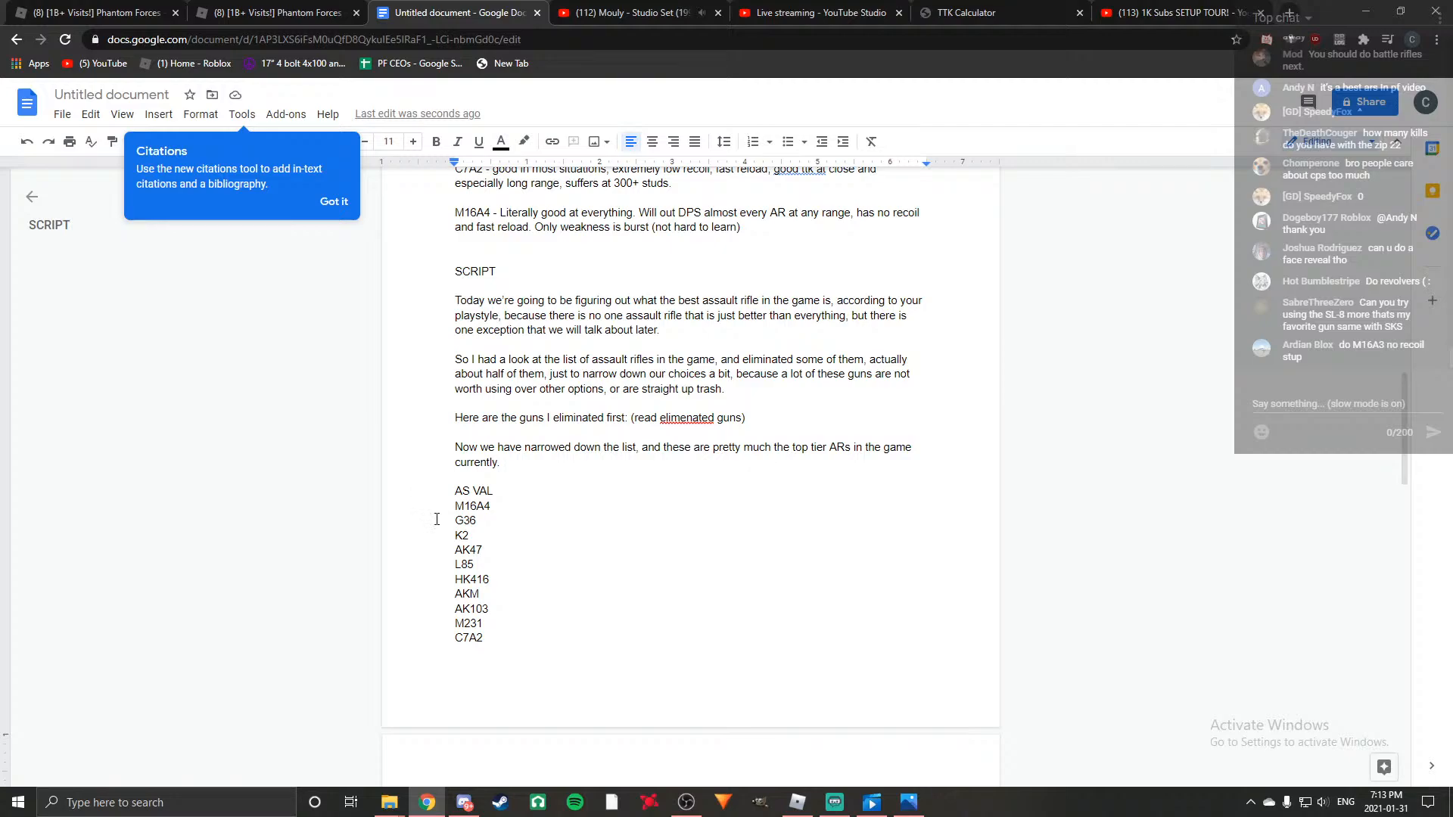
scroll(437, 530, down, 15)
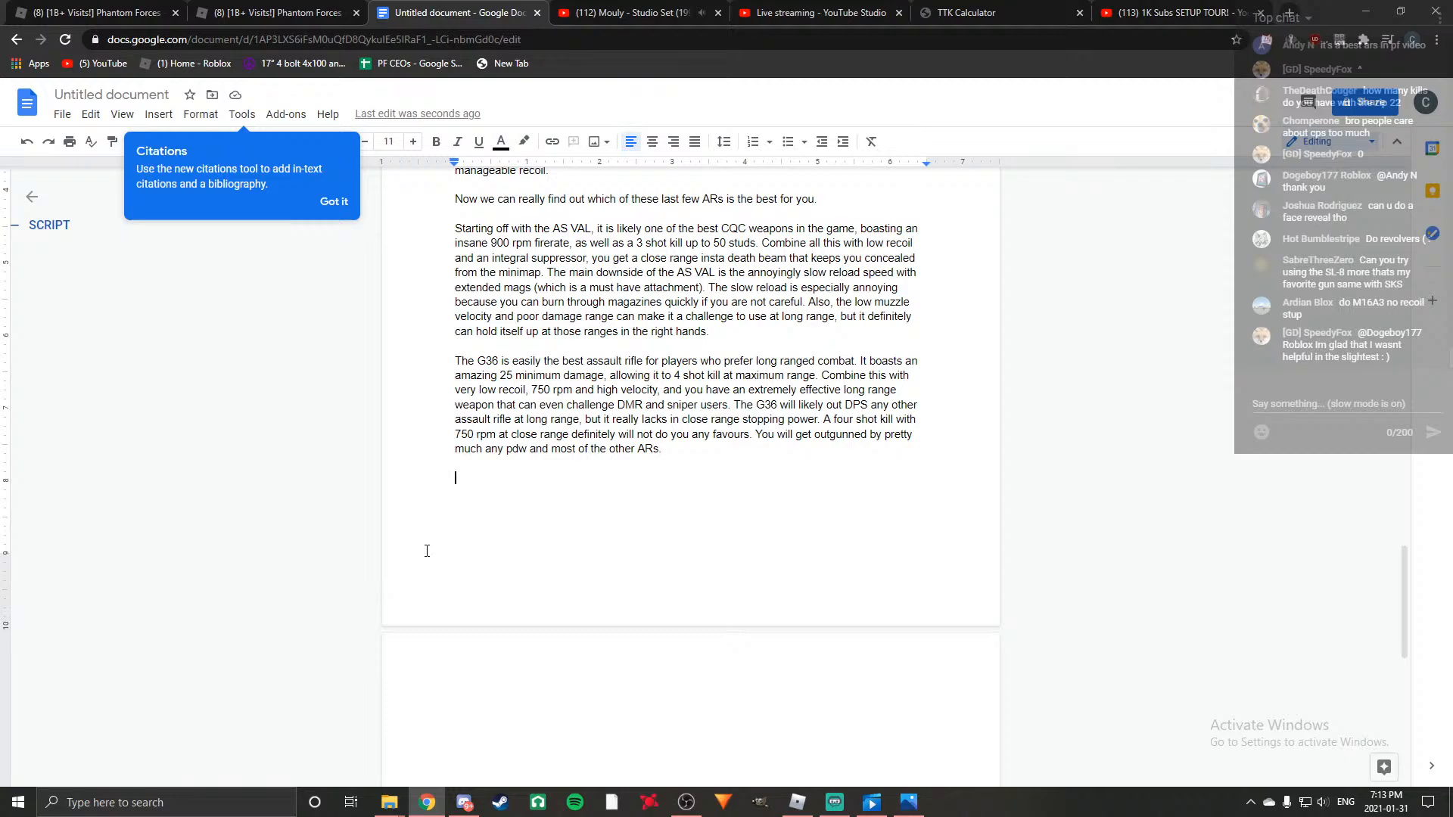
Open the new paragraph with "The K2 is an exceptional option if your playstyle is very flexible.".
text(The K2 is an exv)
key(BackSpace)
text(cep)
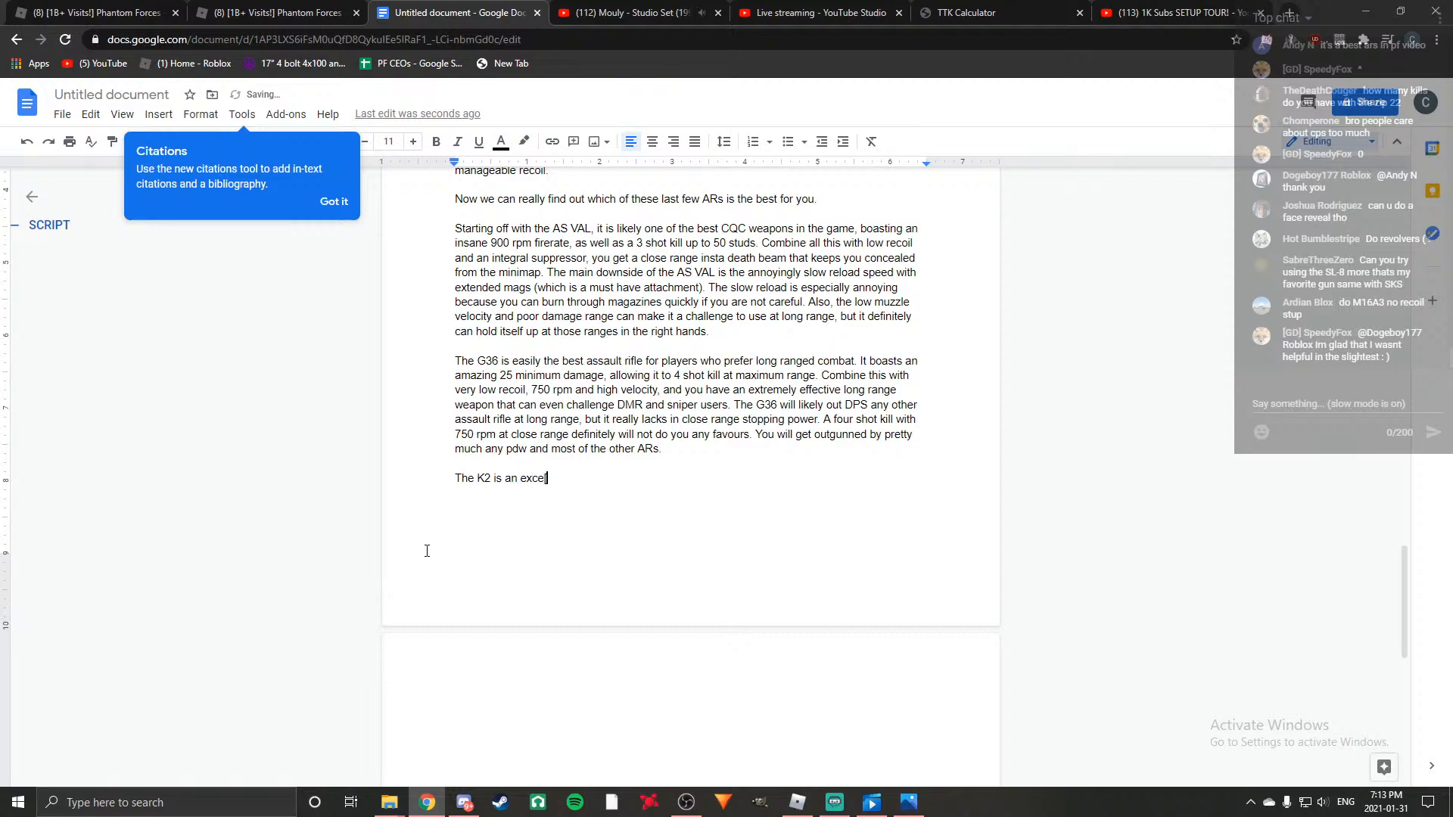
text(tional option of)
key(BackSpace)
key(BackSpace)
key(BackSpace)
text(if )
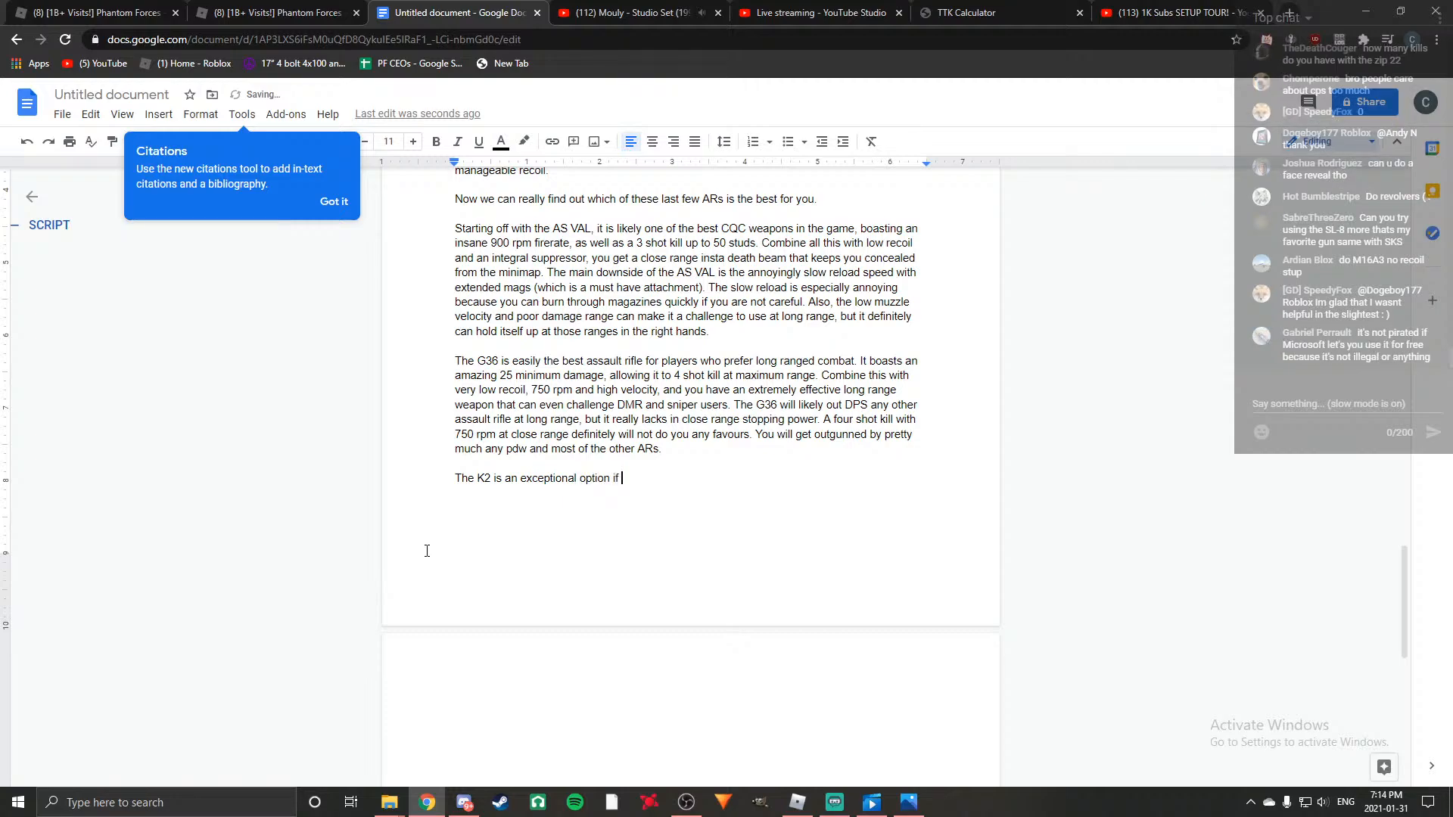
text(your playstyle is very )
text(flex)
text(ible. M)
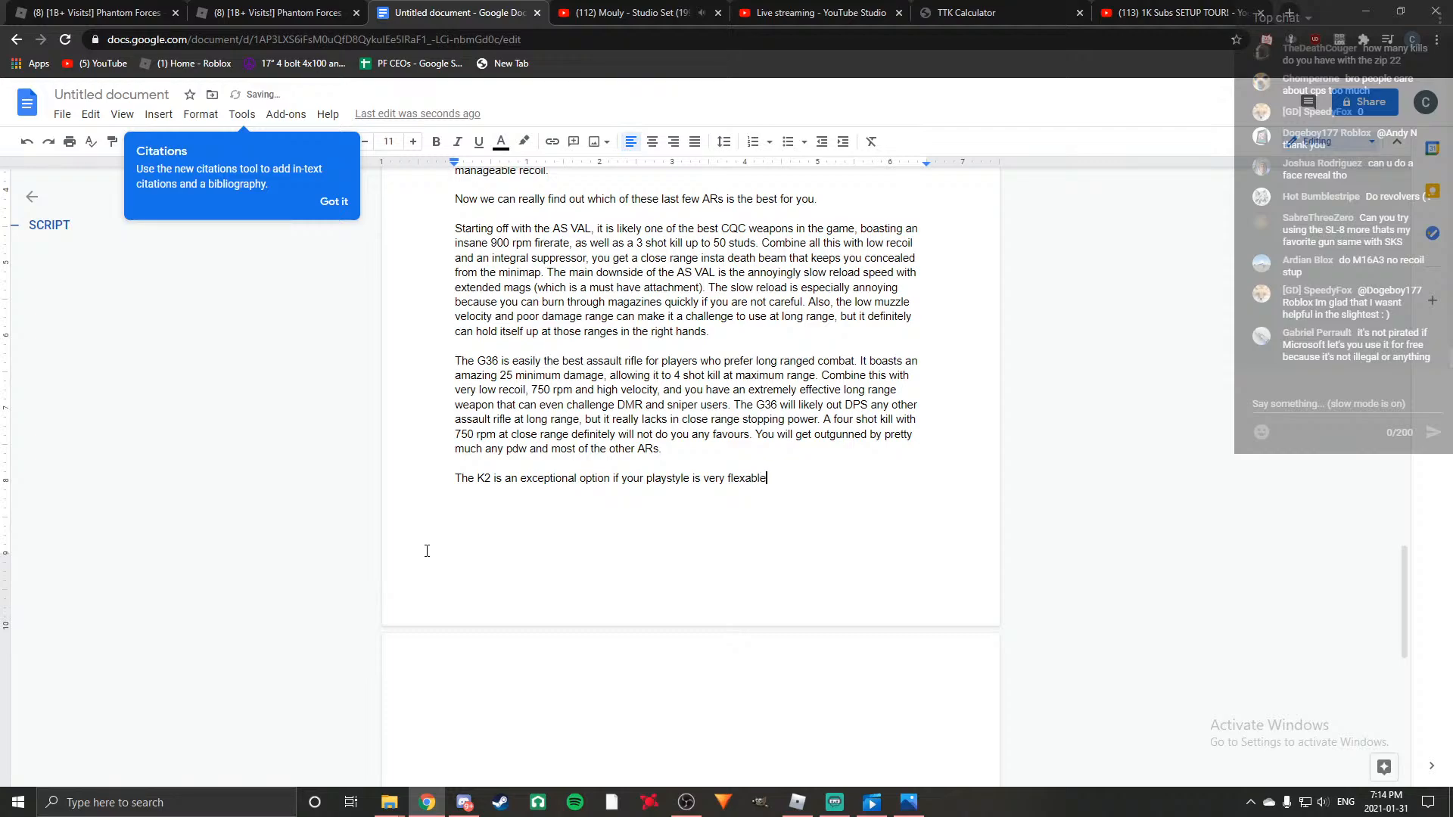
text(aybe )
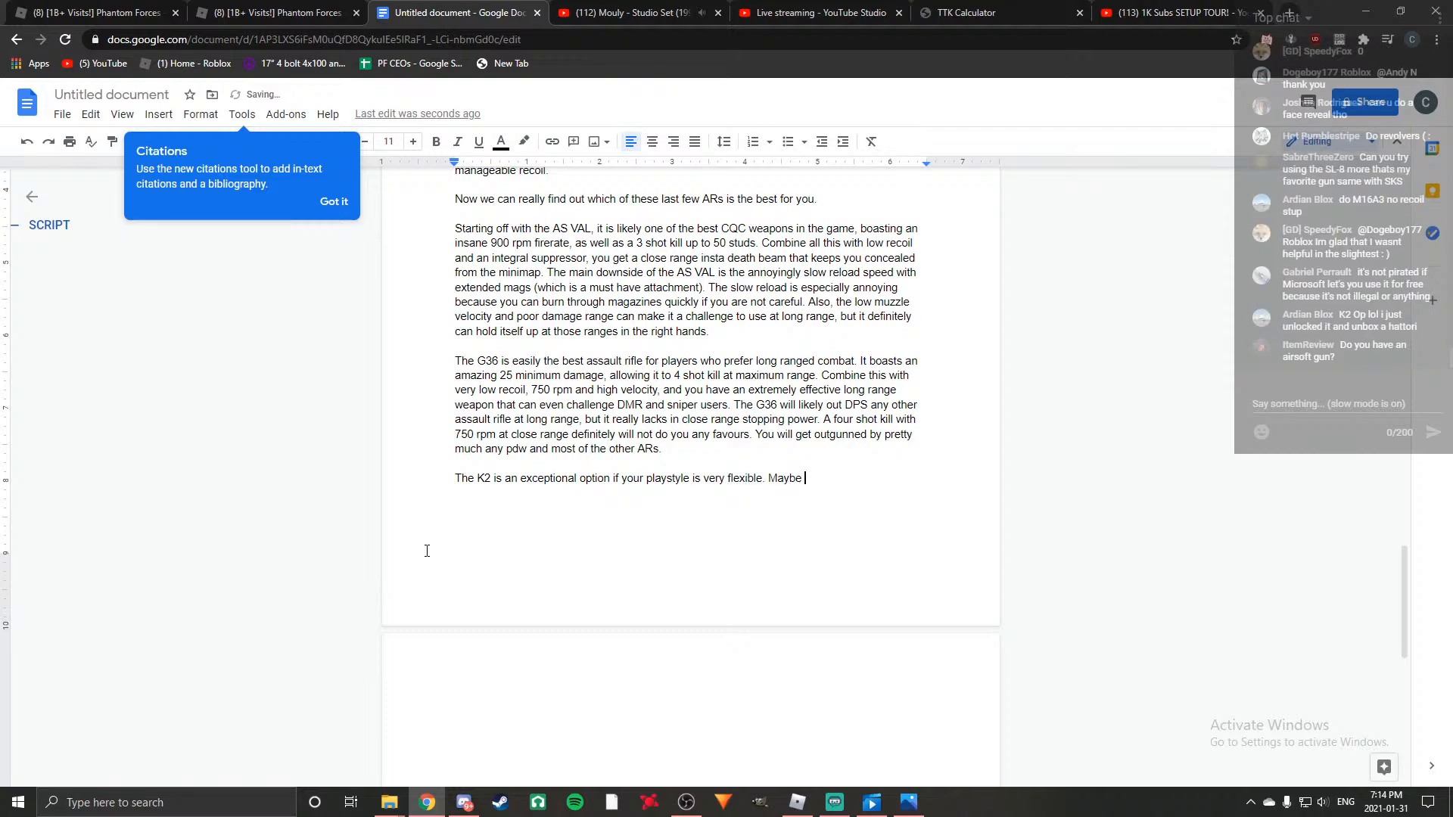
text(you find yourself not really pre)
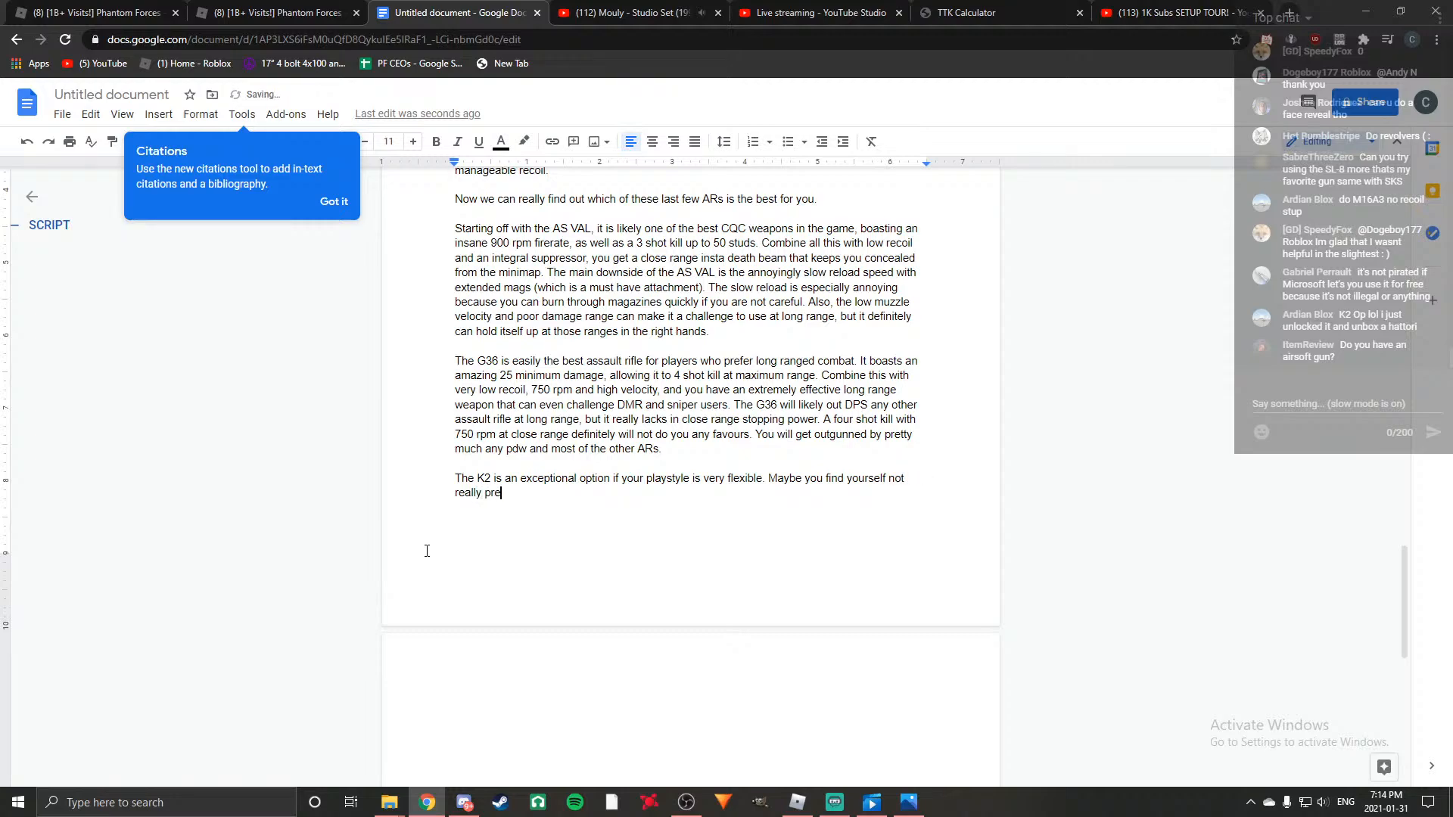
Continue the K2 paragraph with "Maybe you find yourself not really preferring a specific type of combat or playstyle".
text(ferring a specifg)
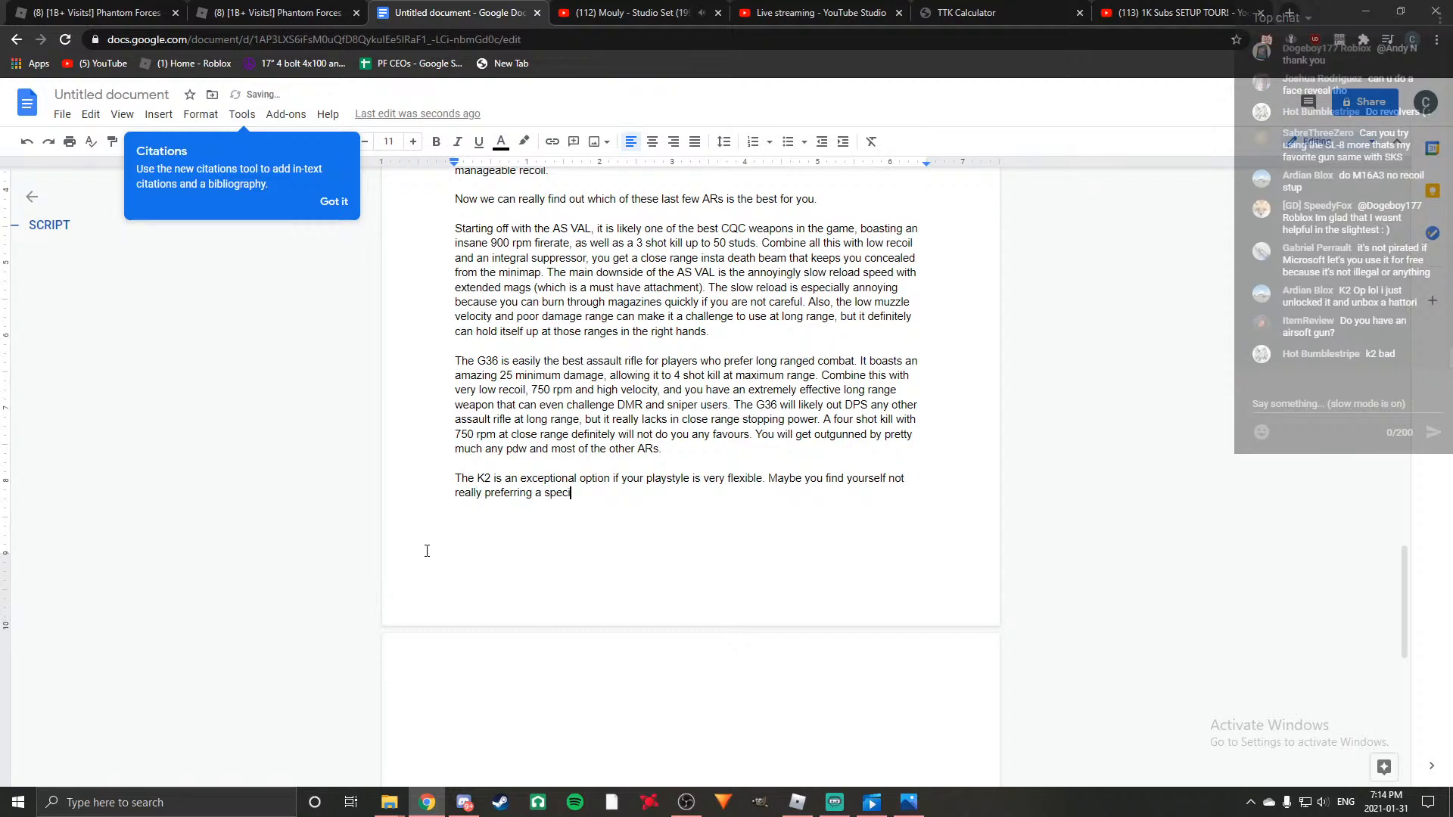
key(BackSpace)
key(BackSpace)
text(fic type of combat or playstyle, and you)
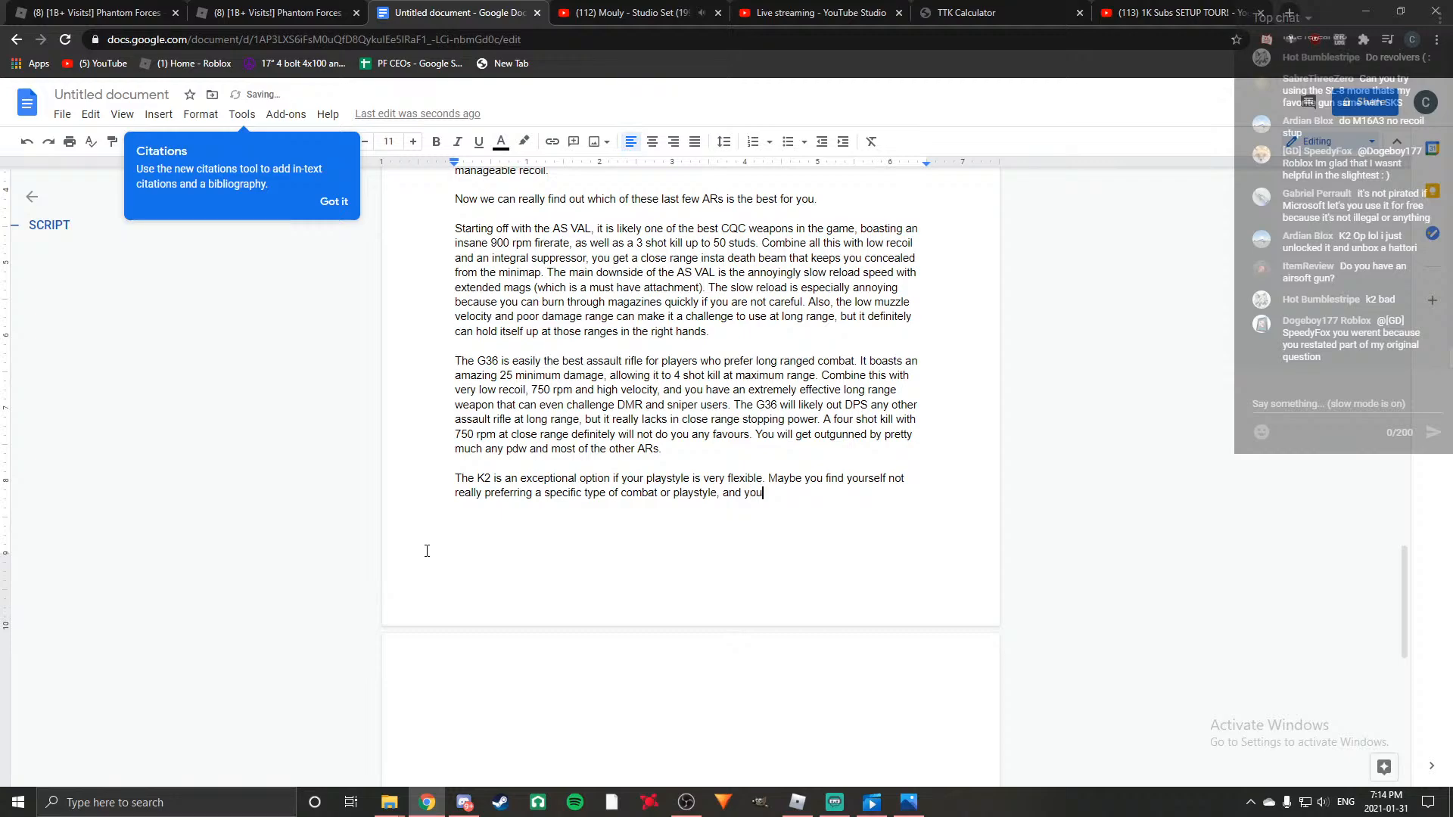
text( need a gun that can fit in most scenarios. Well)
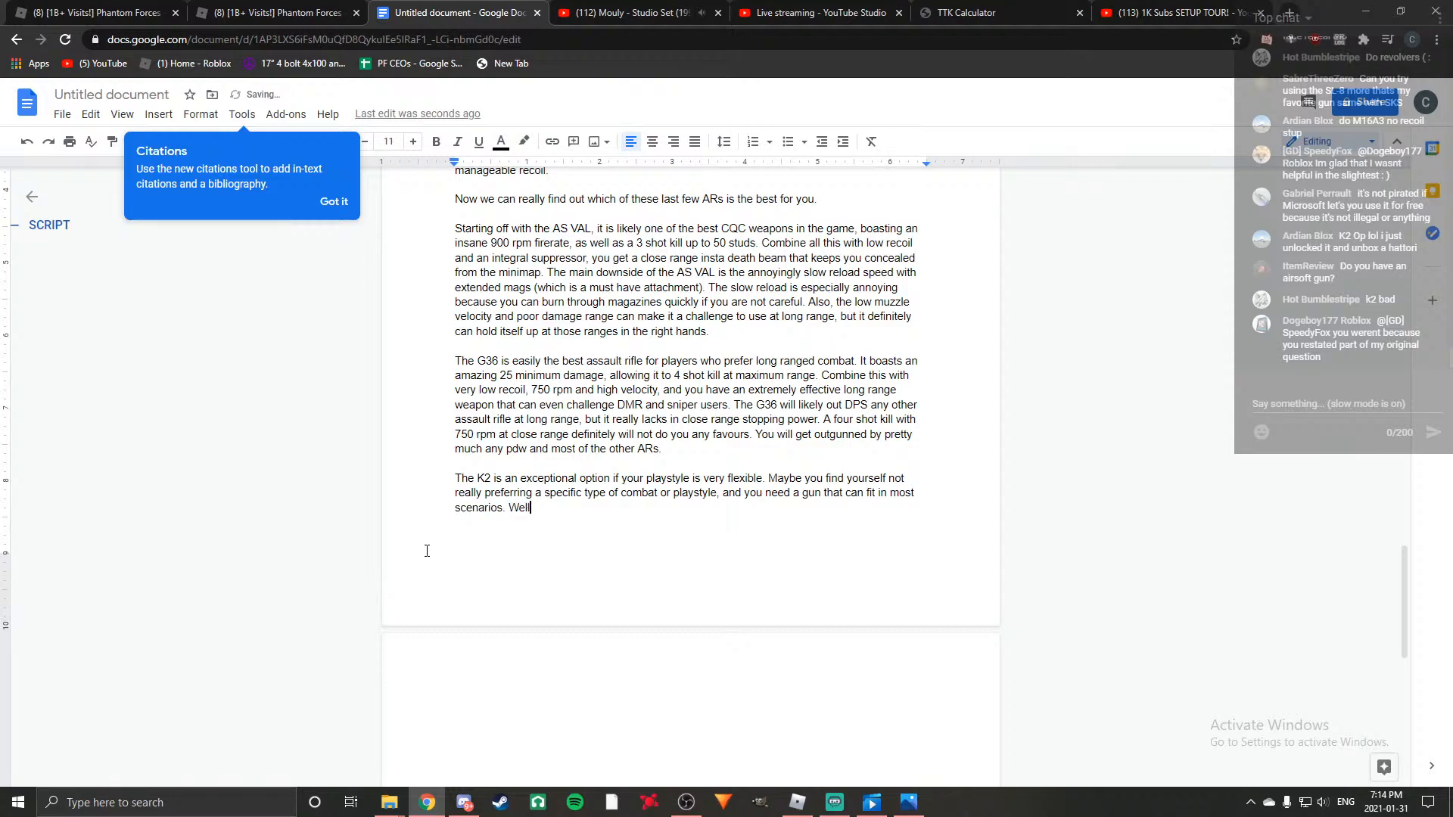
text(, the K2 is a perfect choic)
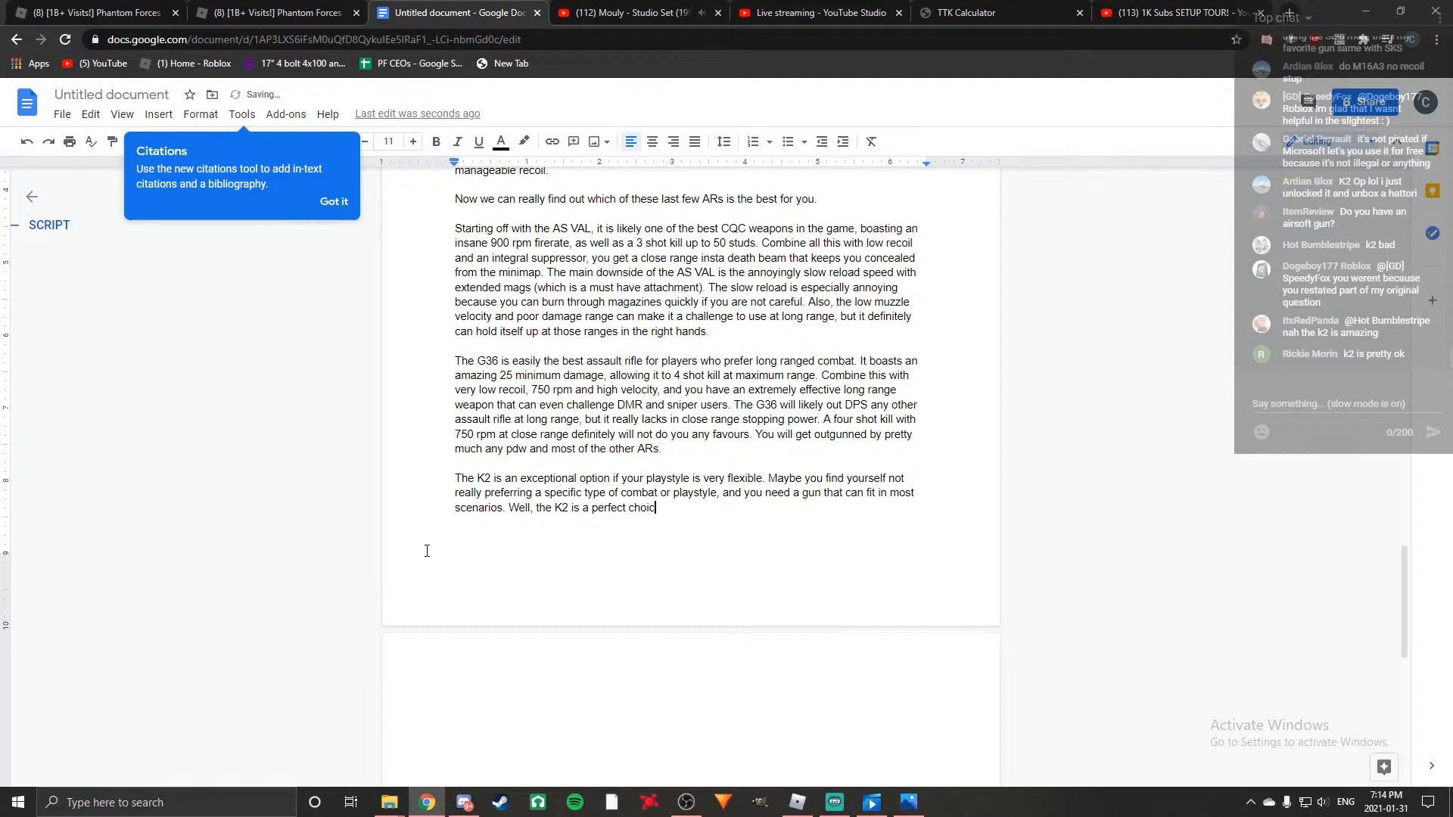
text(e for that. )
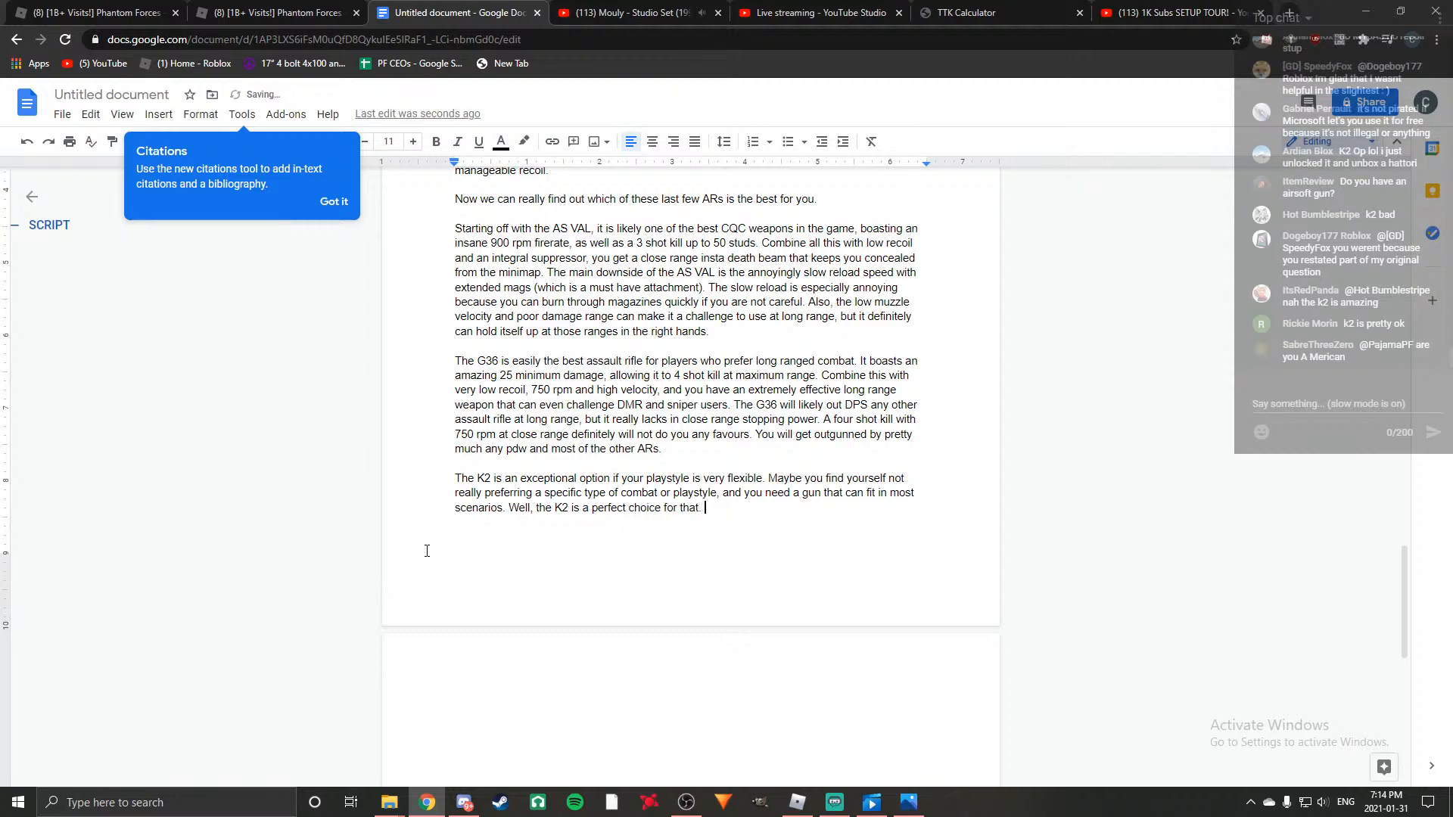
text(It's a jack oif a)
Begin the K2 stats sentence with "It's a jack of all trades, with moderate firerate of 750".
key(BackSpace)
key(BackSpace)
key(BackSpace)
key(BackSpace)
text(f all trades, )
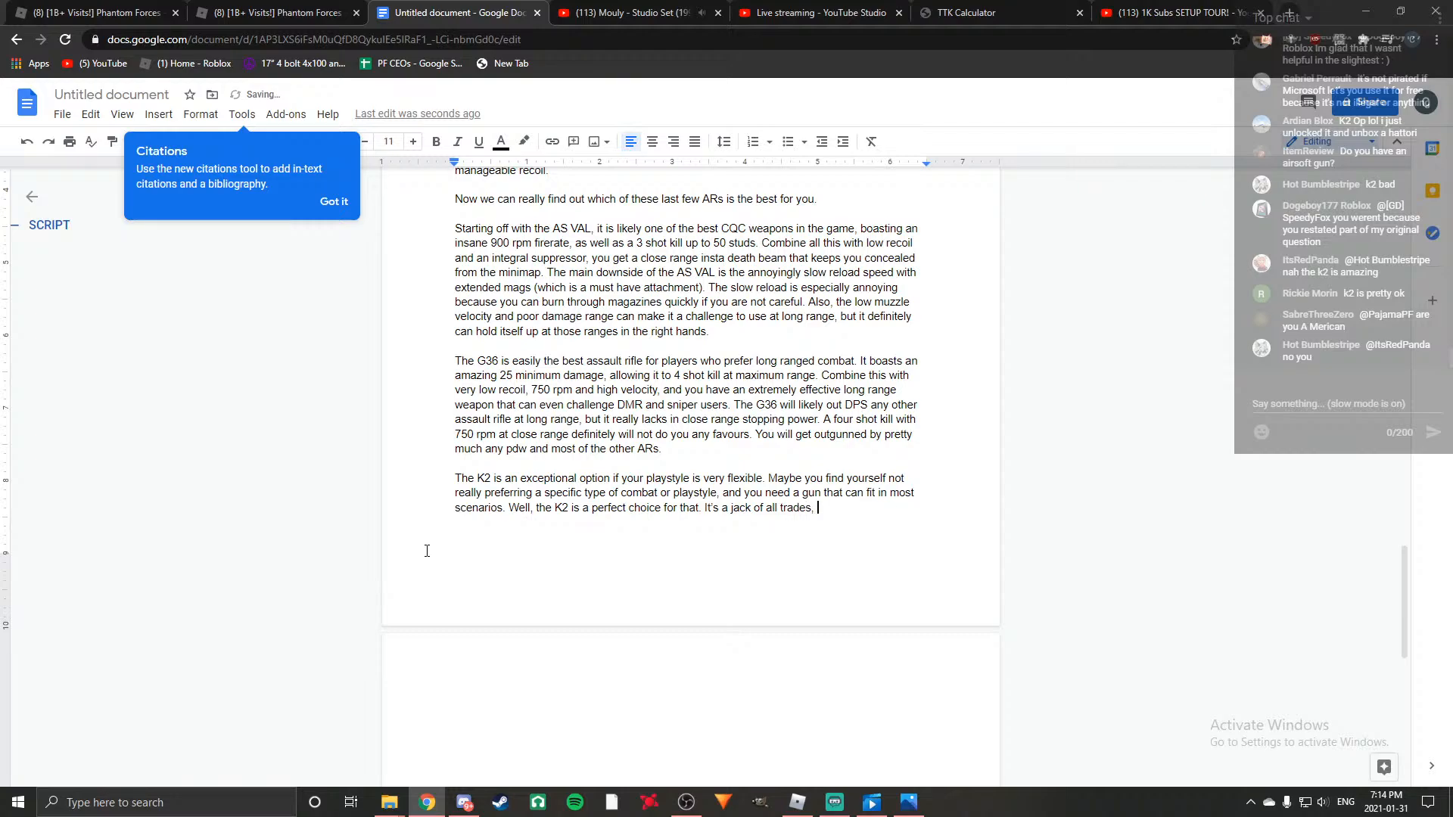
text(with m)
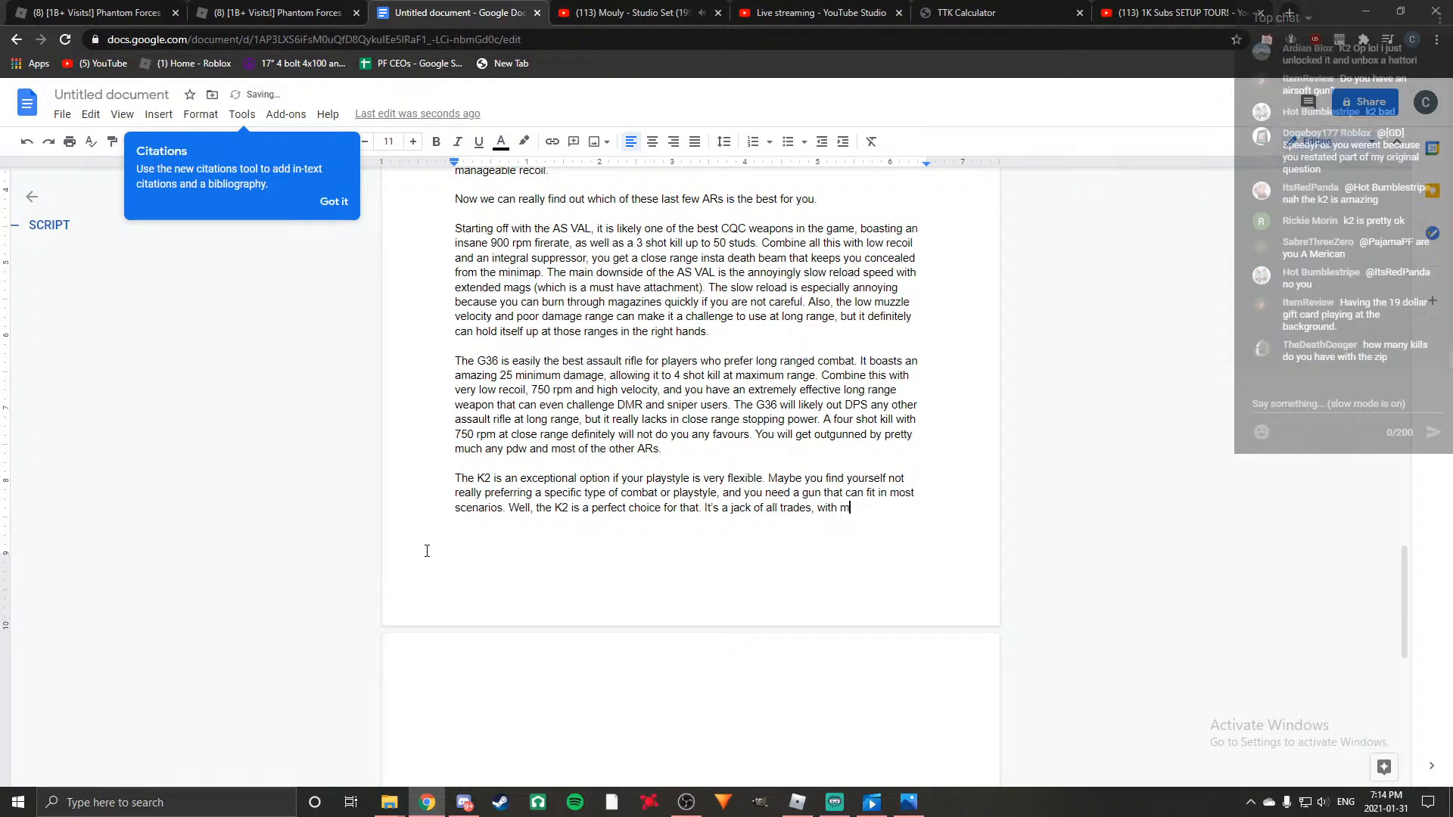
text(oderate firerate of 750)
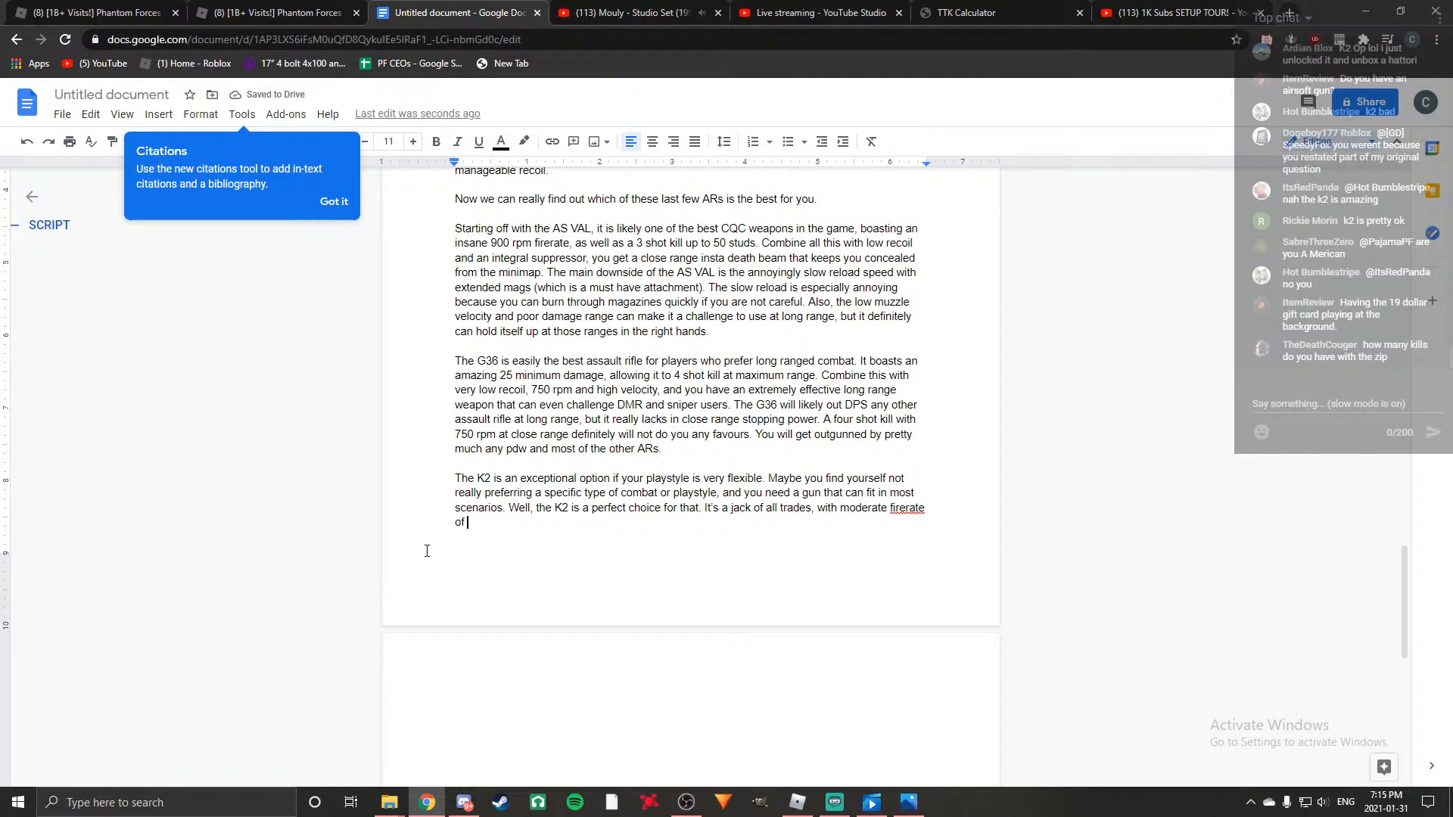
text(, a respec)
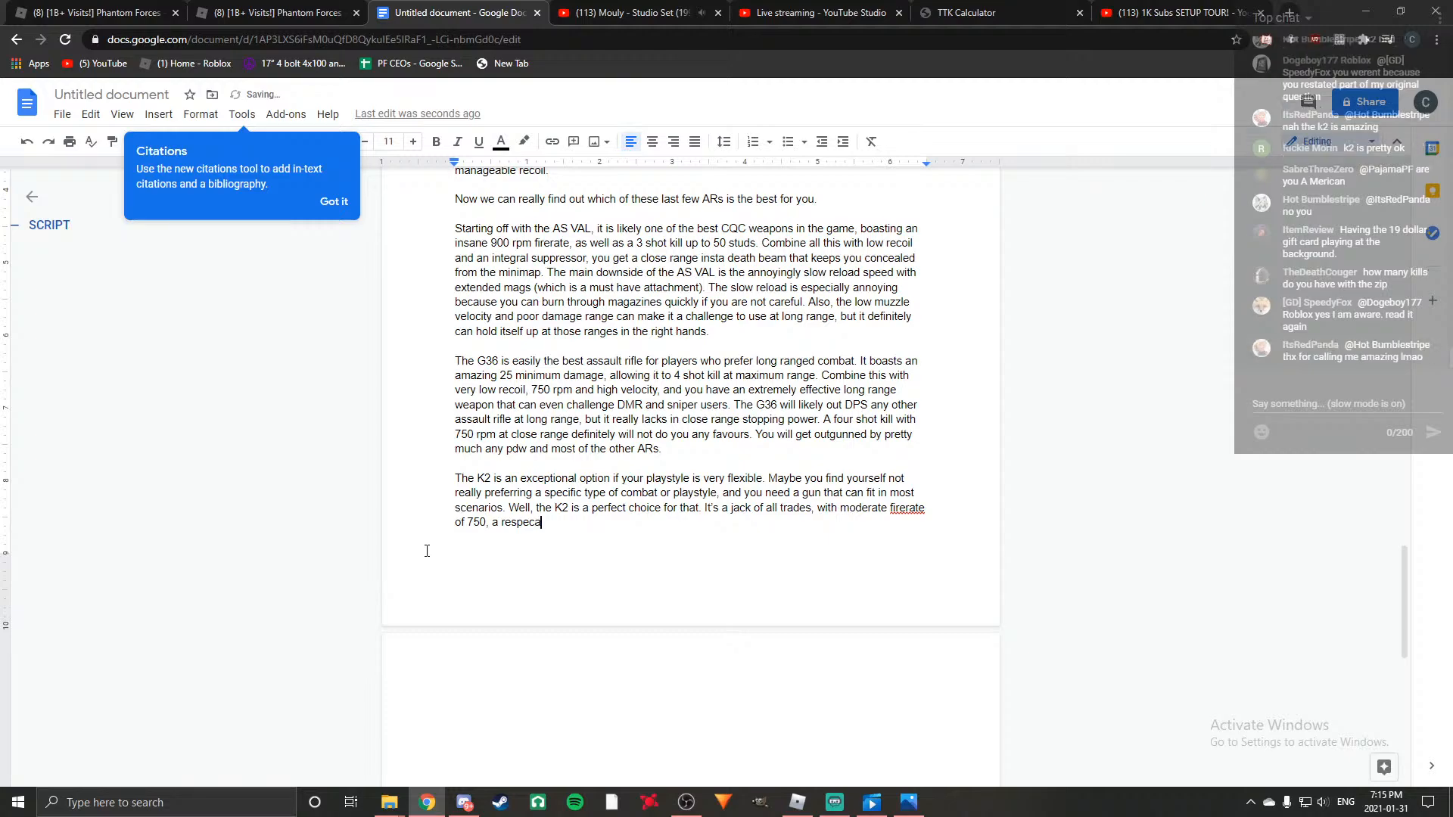
text(table 3 shot range of 55 studs, and an above 4 shot range of about 165 studs, furth)
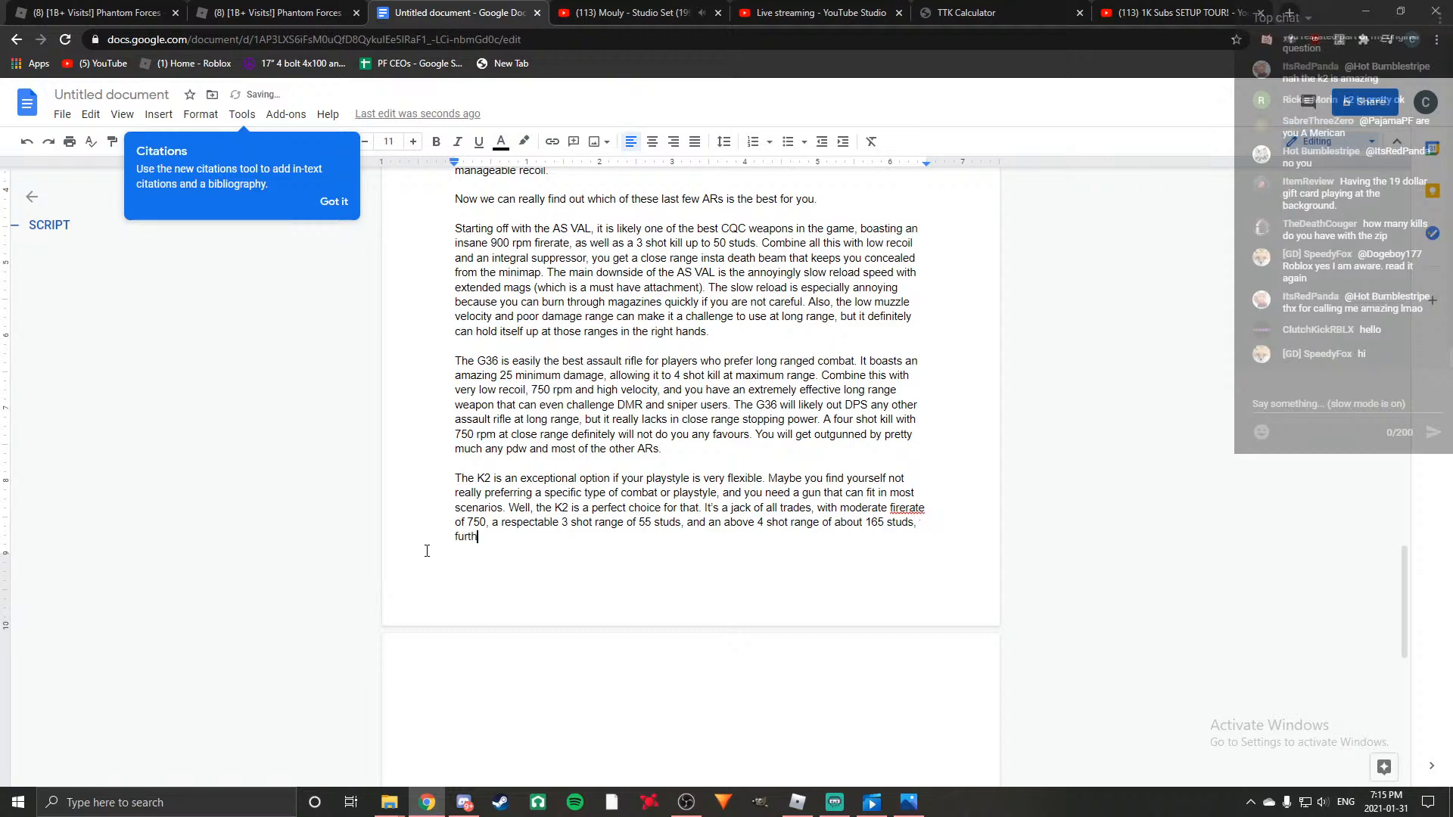
text(er than that it will drop to )
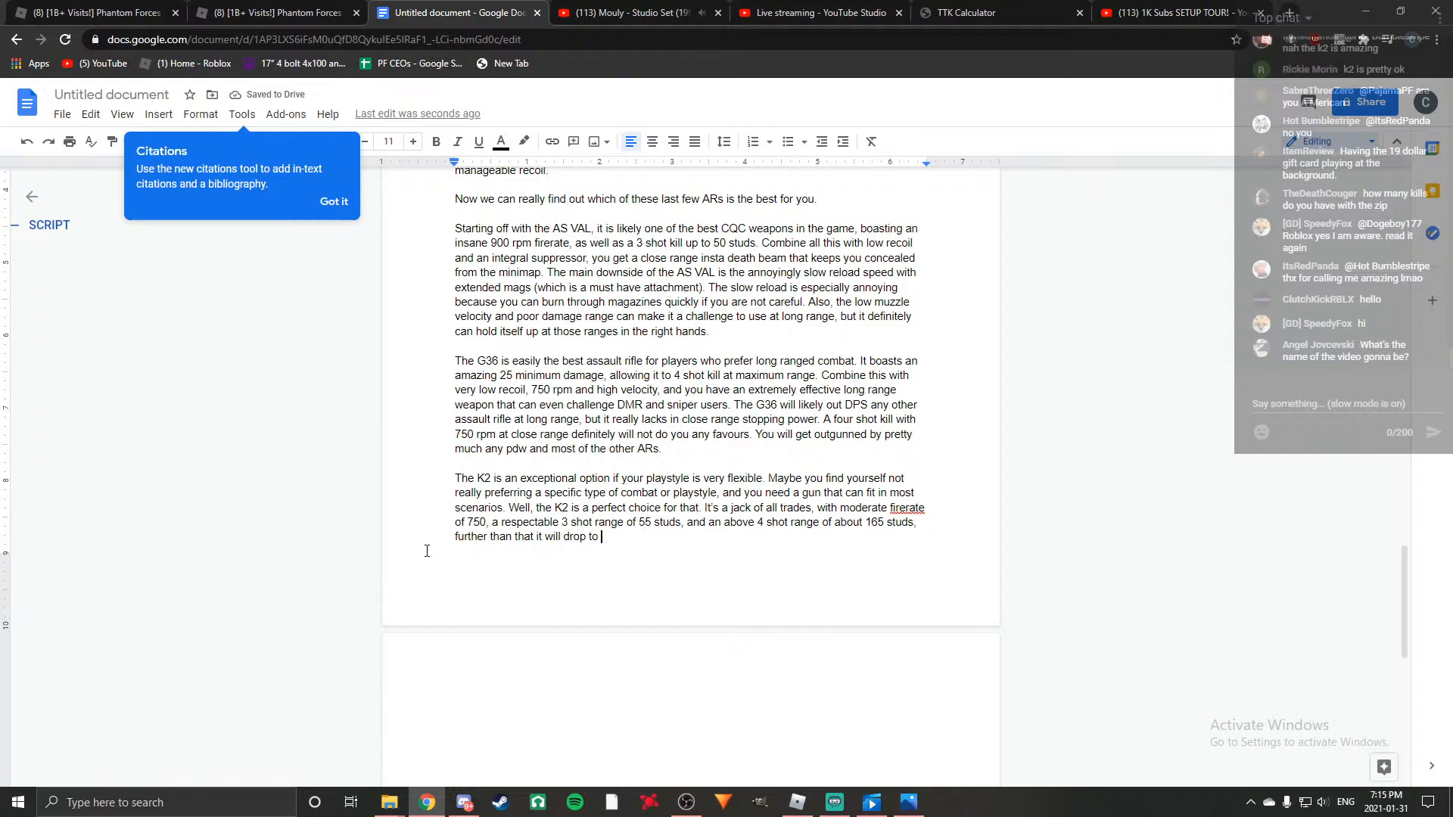
text(a 5 shot kill, but this isn't all bad since the )
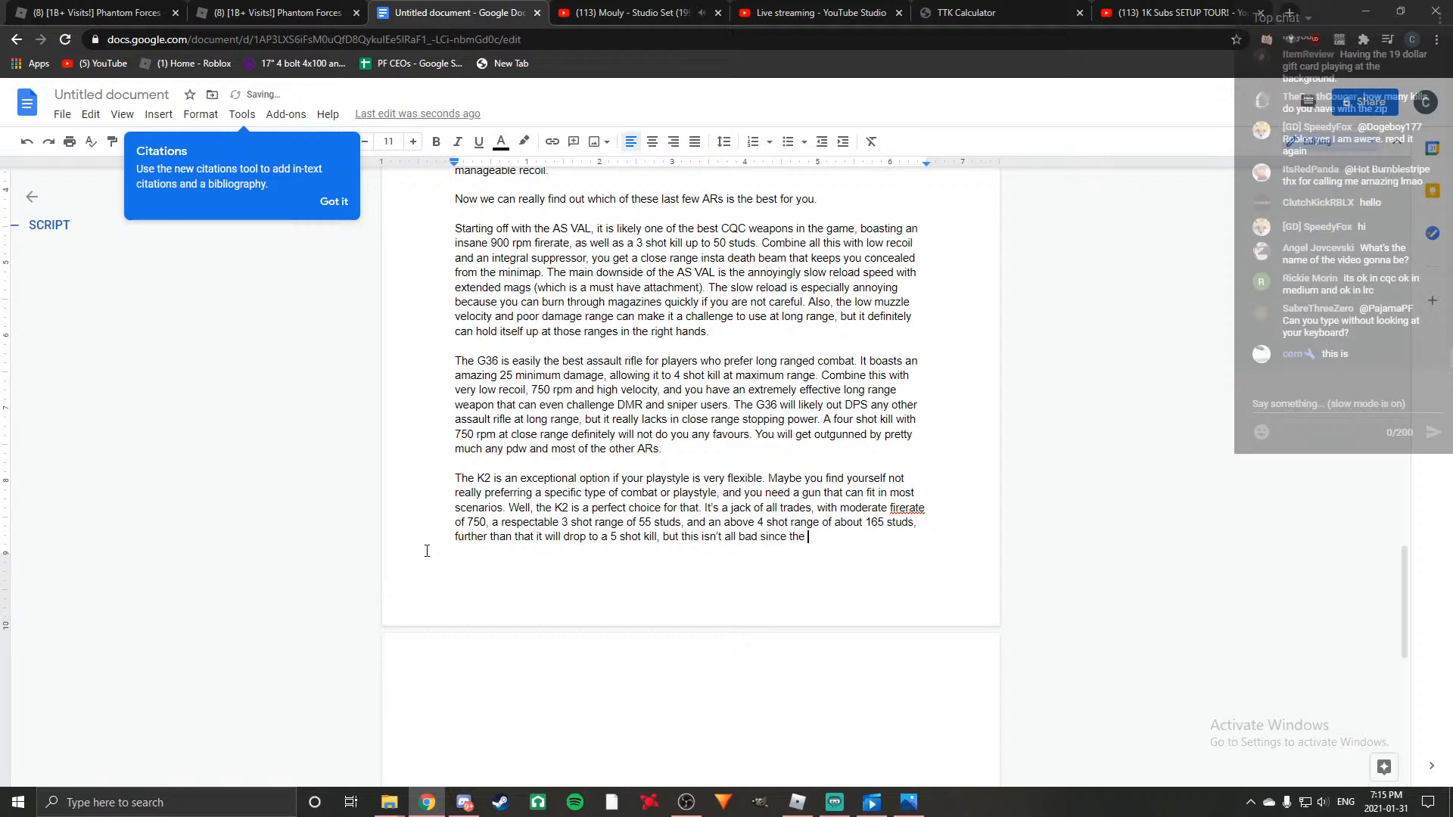
text(gun has very low recoil.)
Finish the sentence with ", further than that it will drop to a 5 shot kill, but this isn't all bad since the gun has very low recoil.".
key(Return)
Start the next K2 sentence with "On top of this, you have a somewhat speedy reload".
text(On )
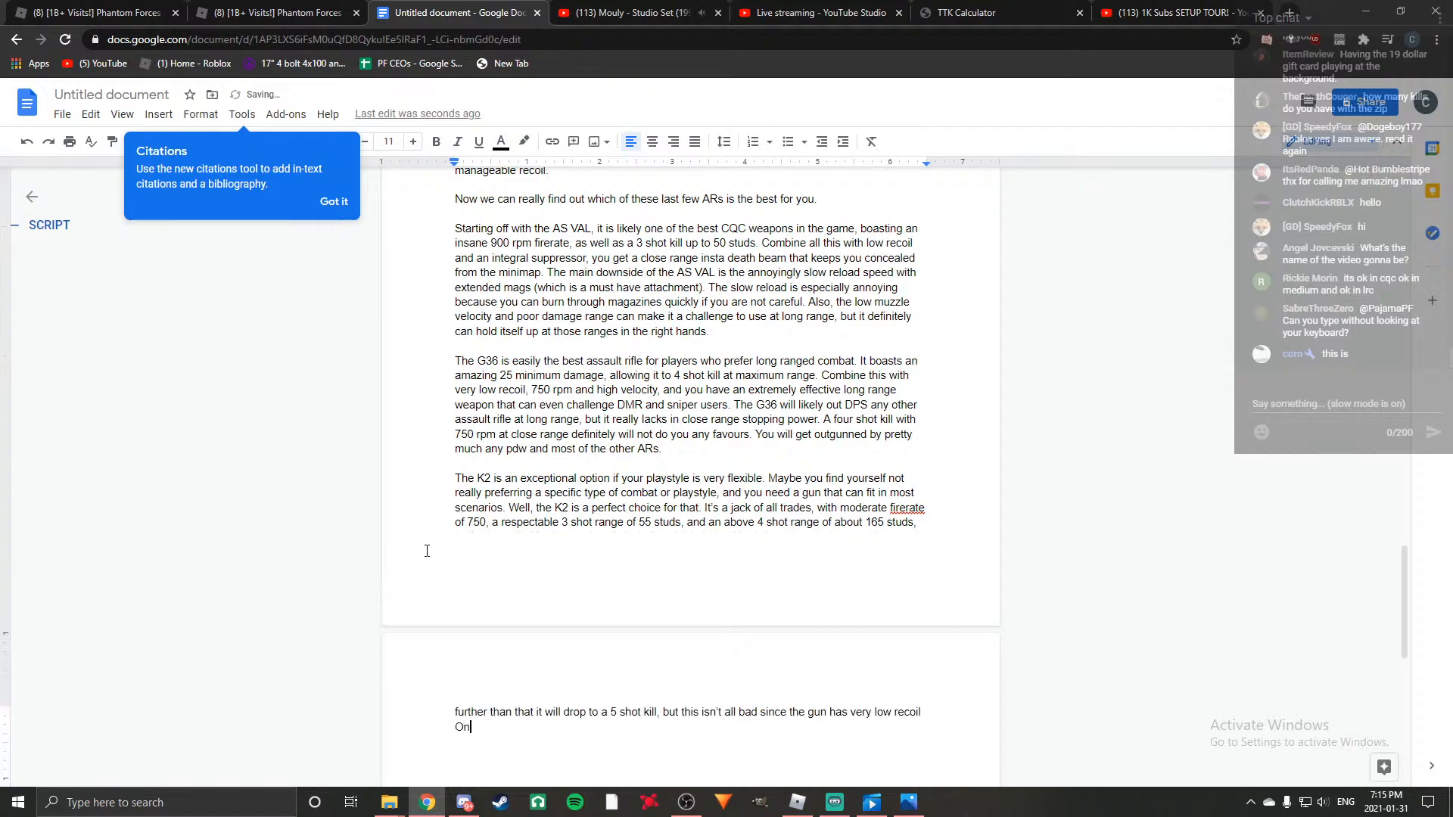
text(top od)
key(BackSpace)
key(BackSpace)
text(f thi)
text(s)
text(u have)
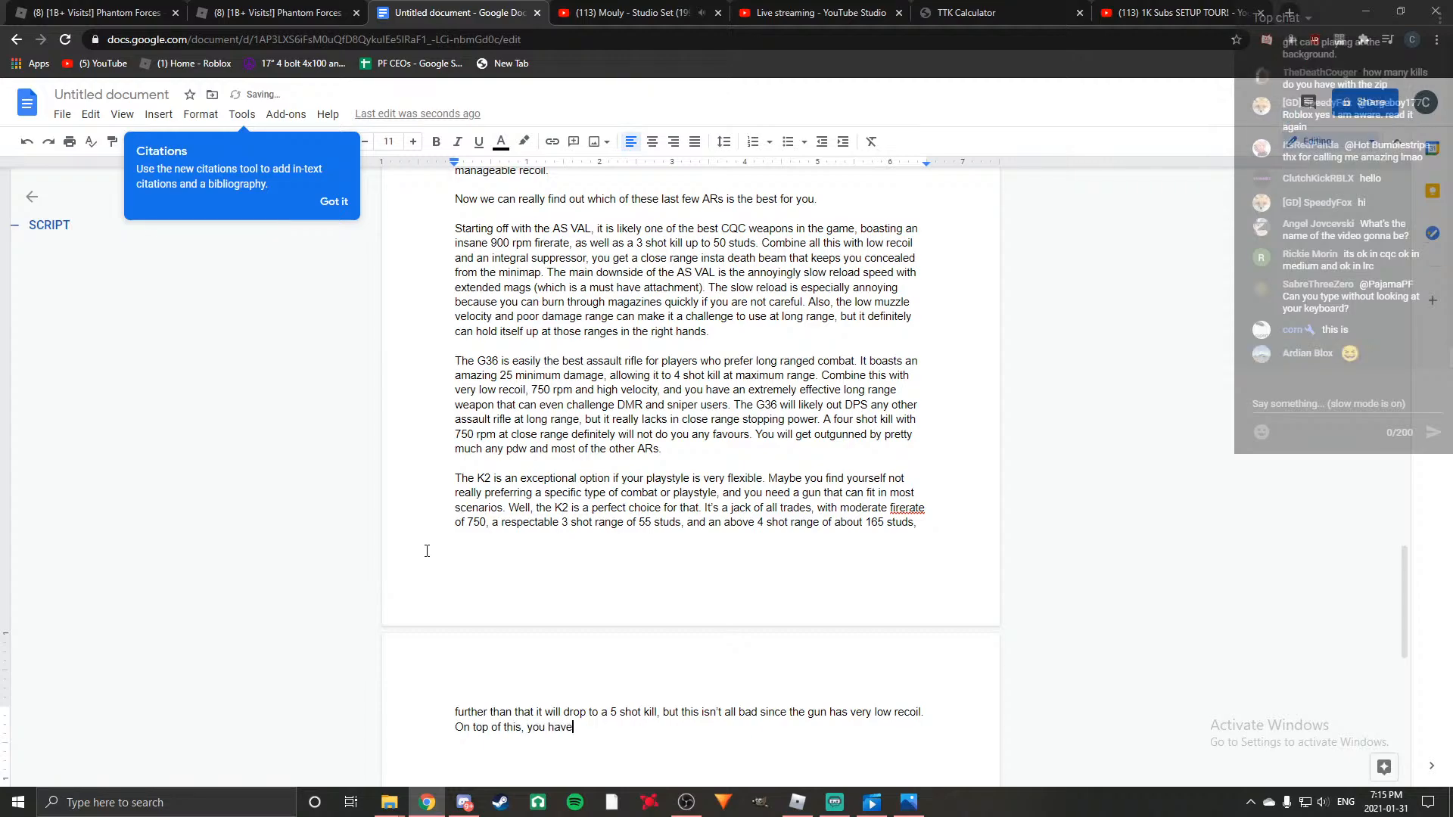
text( a somewhat speedy reload, and)
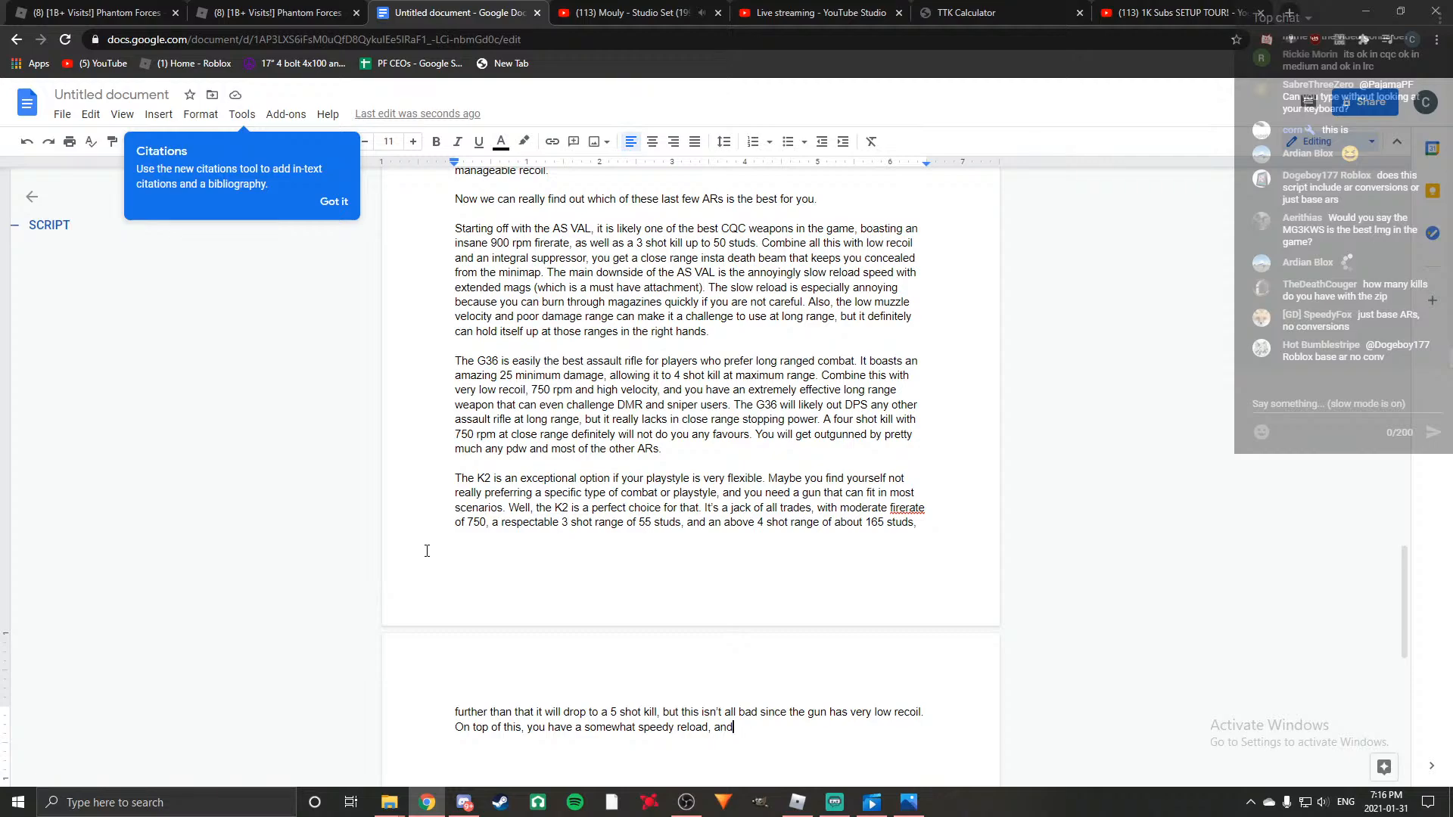
Continue the reload sentence with ", and while the muzzle velocity is below average".
text(w)
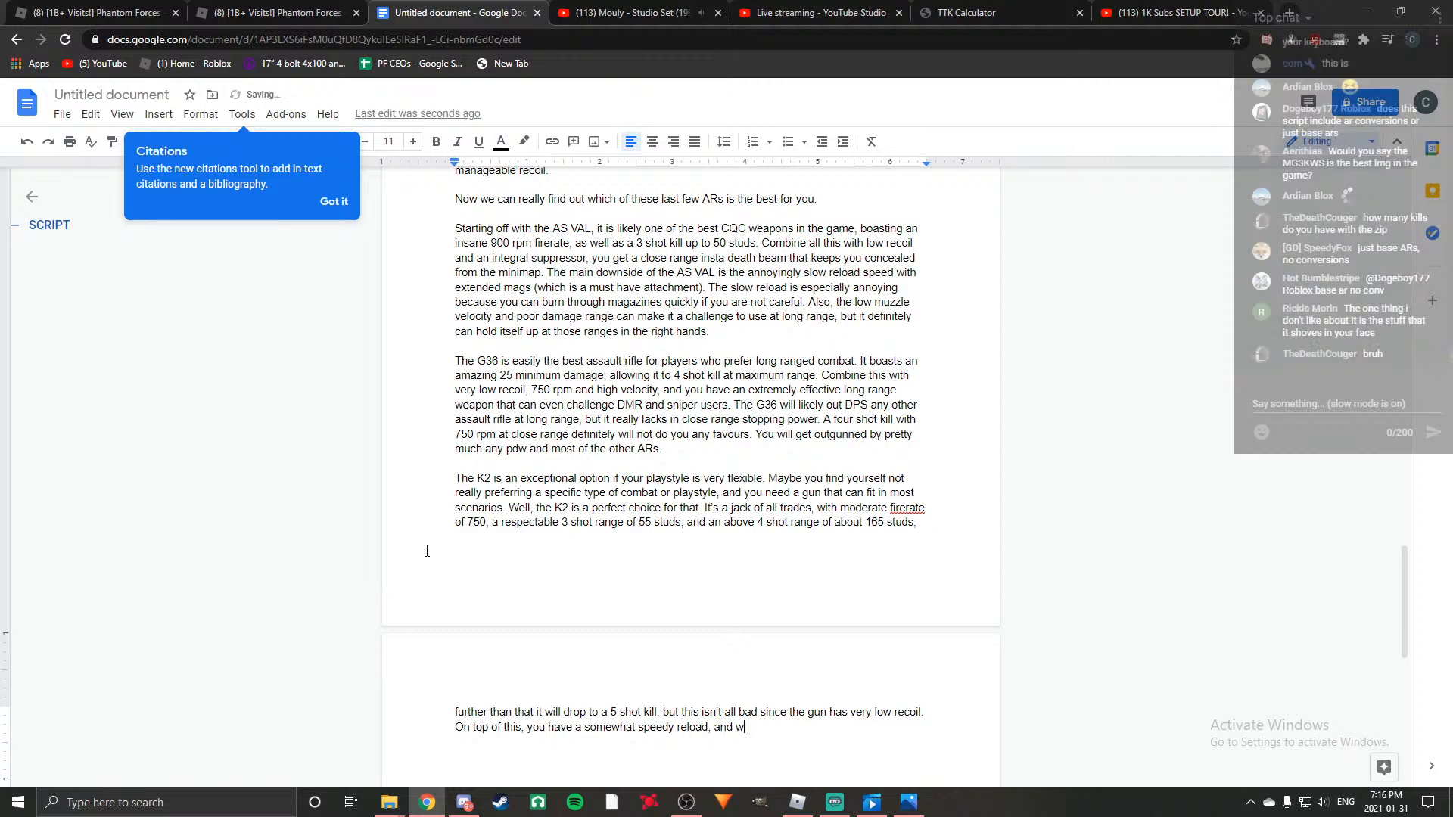
text(hile the muzzle velocity is below e)
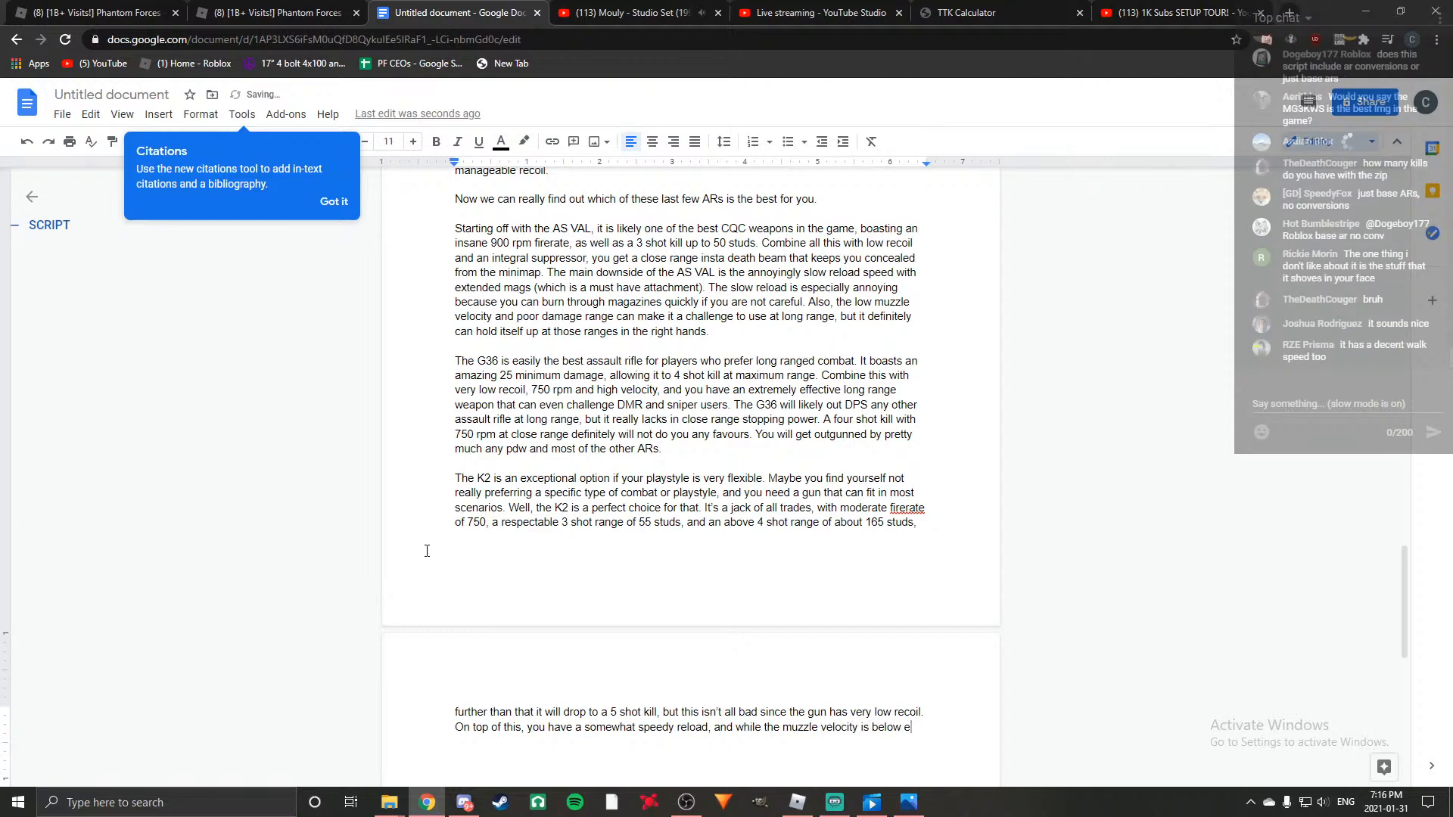
key(BackSpace)
text(abve)
key(BackSpace)
key(BackSpace)
text(ve)
key(BackSpace)
key(BackSpace)
key(BackSpace)
text(verage )
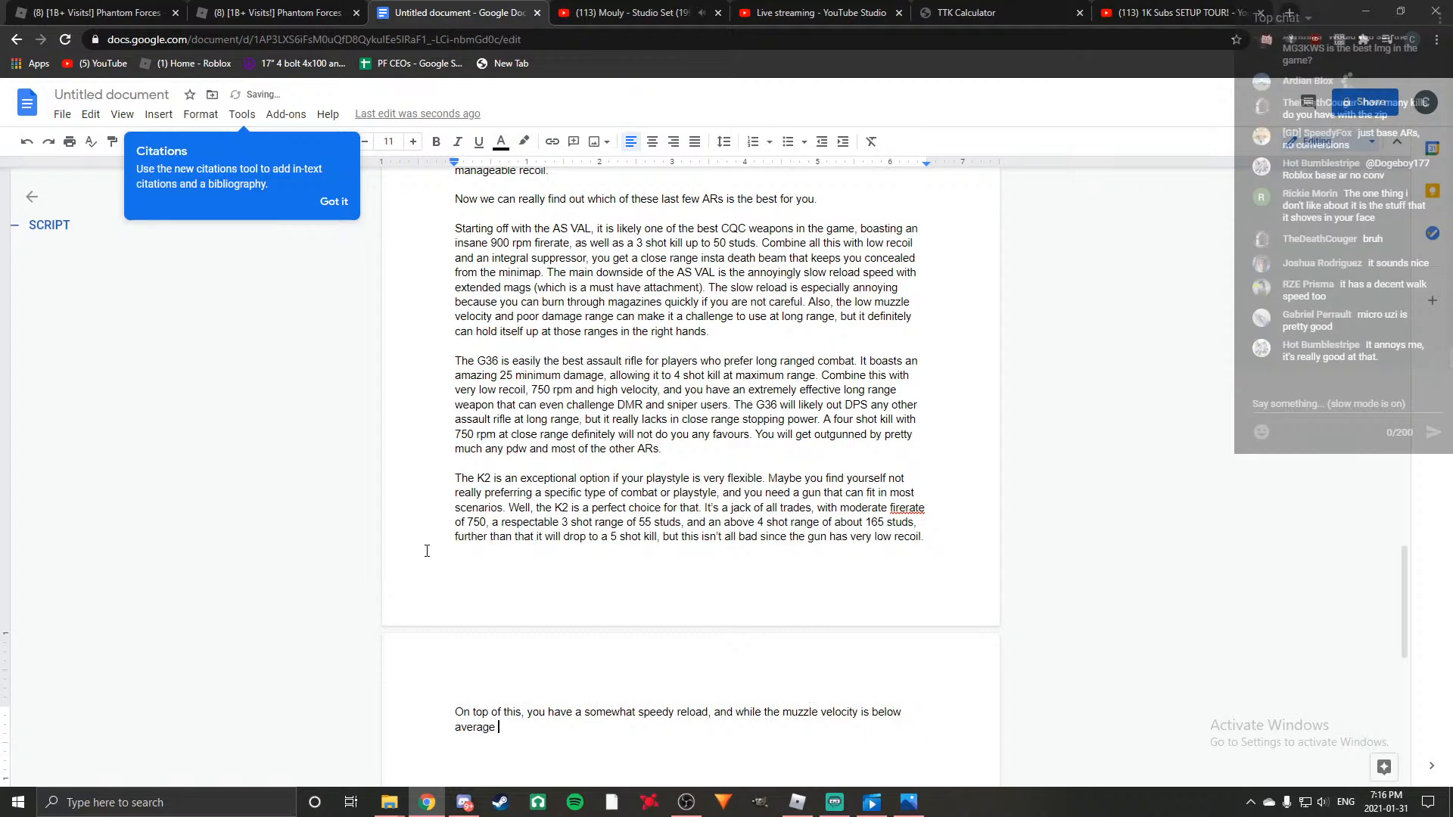
text( 2400 is )
text(not really something )
text(to compilation)
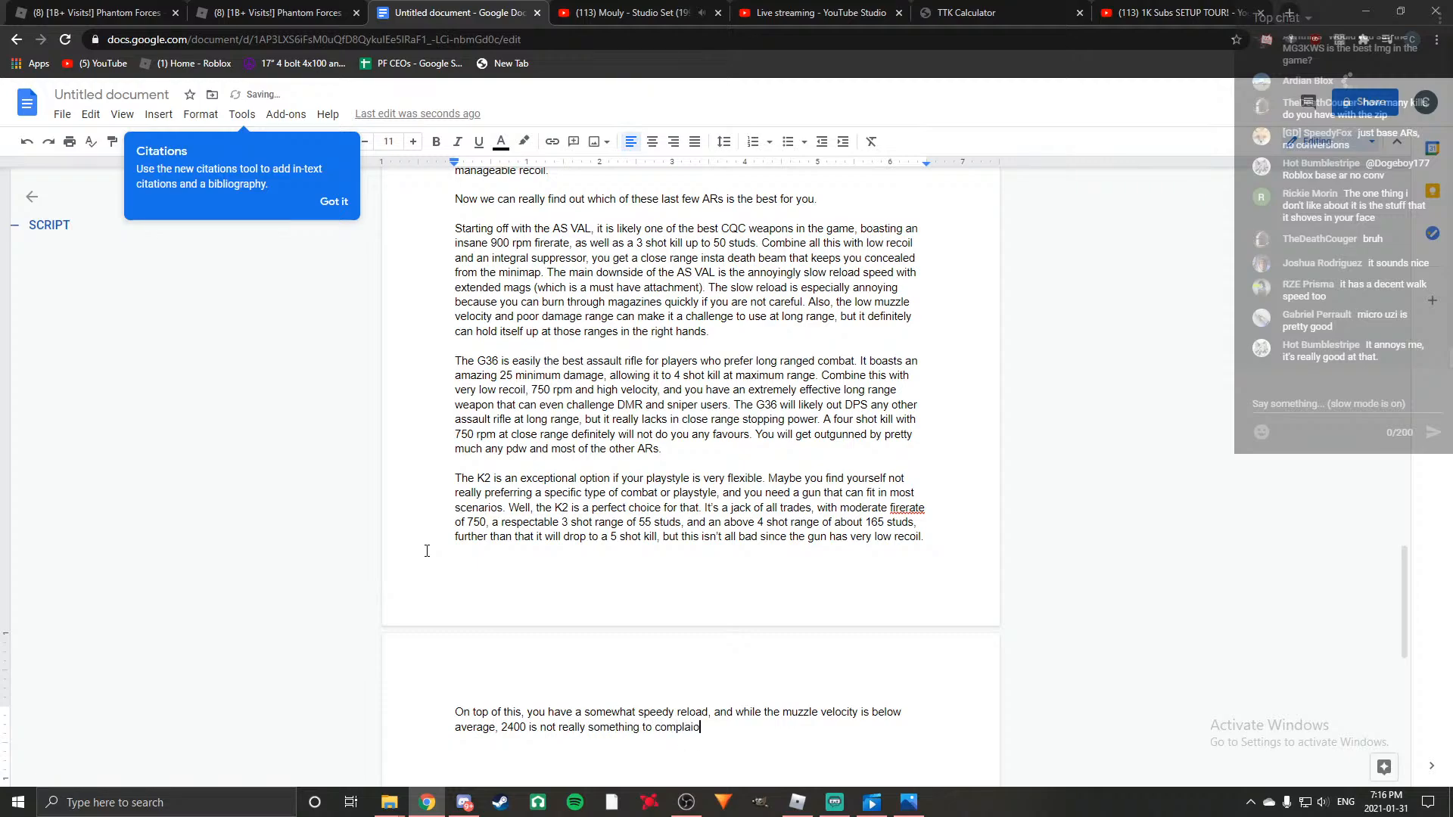
Complete the muzzle velocity sentence with ", 2400 is not really something worth complaining about.".
key(BackSpace)
key(BackSpace)
key(BackSpace)
key(BackSpace)
key(BackSpace)
key(BackSpace)
key(BackSpace)
key(BackSpace)
key(BackSpace)
key(BackSpace)
key(BackSpace)
key(BackSpace)
key(BackSpace)
key(BackSpace)
key(BackSpace)
key(BackSpace)
key(BackSpace)
key(BackSpace)
text(ng worth complaining about.)
Add "All in all, this gun is good at everything, but does not excel at anything either", applying the suggested spelling for "excel".
scroll(896, 598, down, 3)
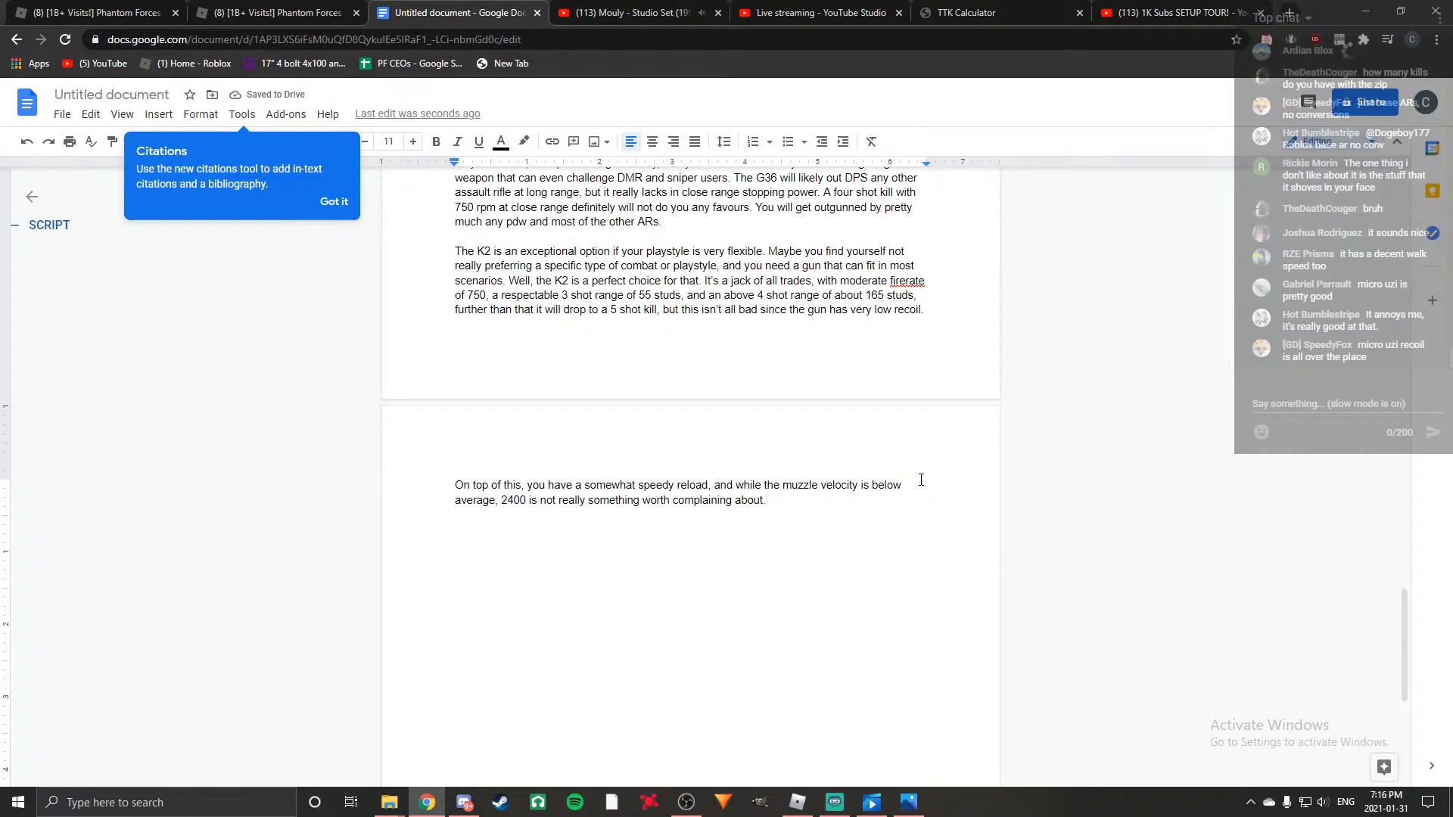
text(All in all, this gun is good at eve)
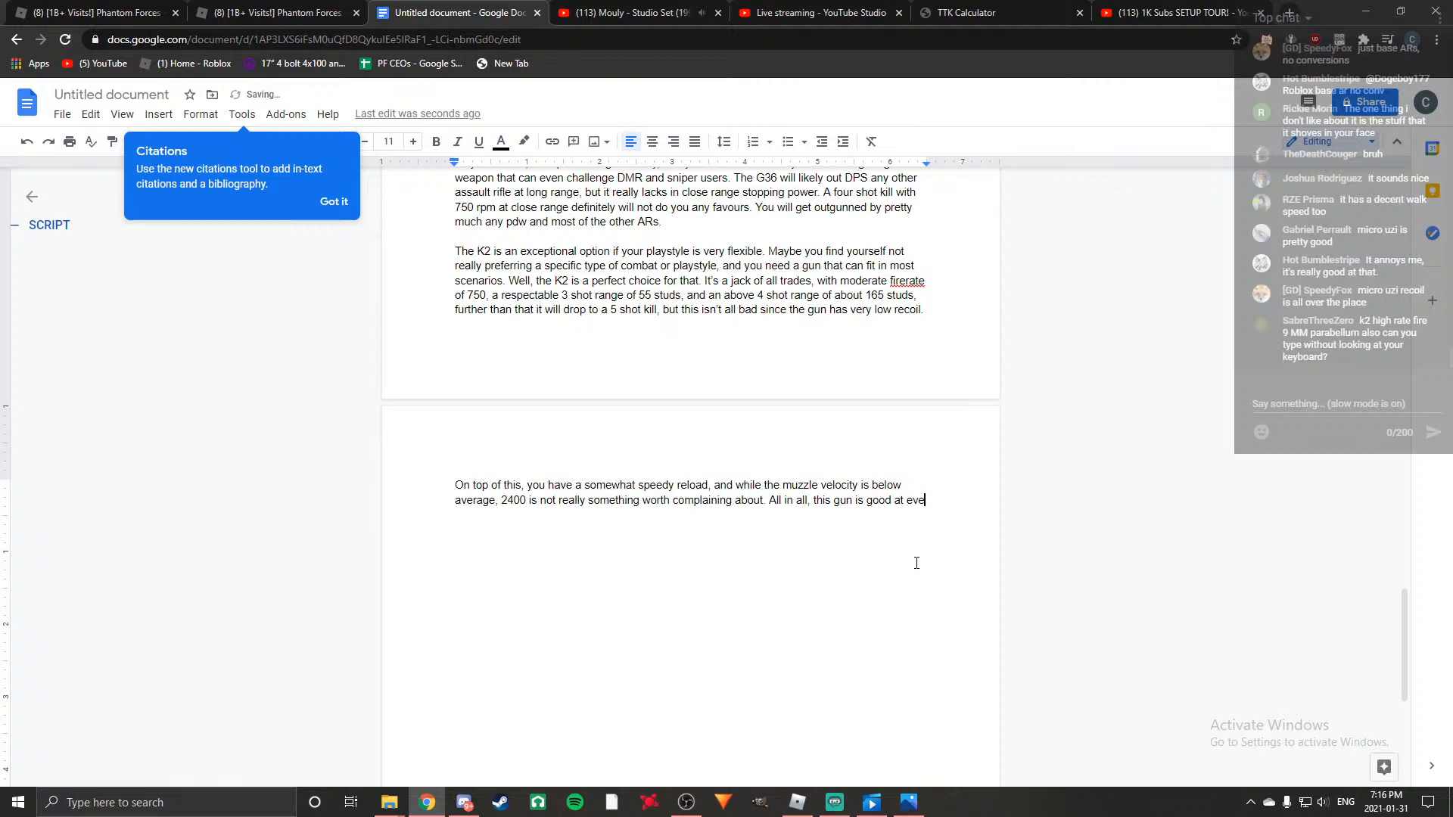
text(rything, but does not exc)
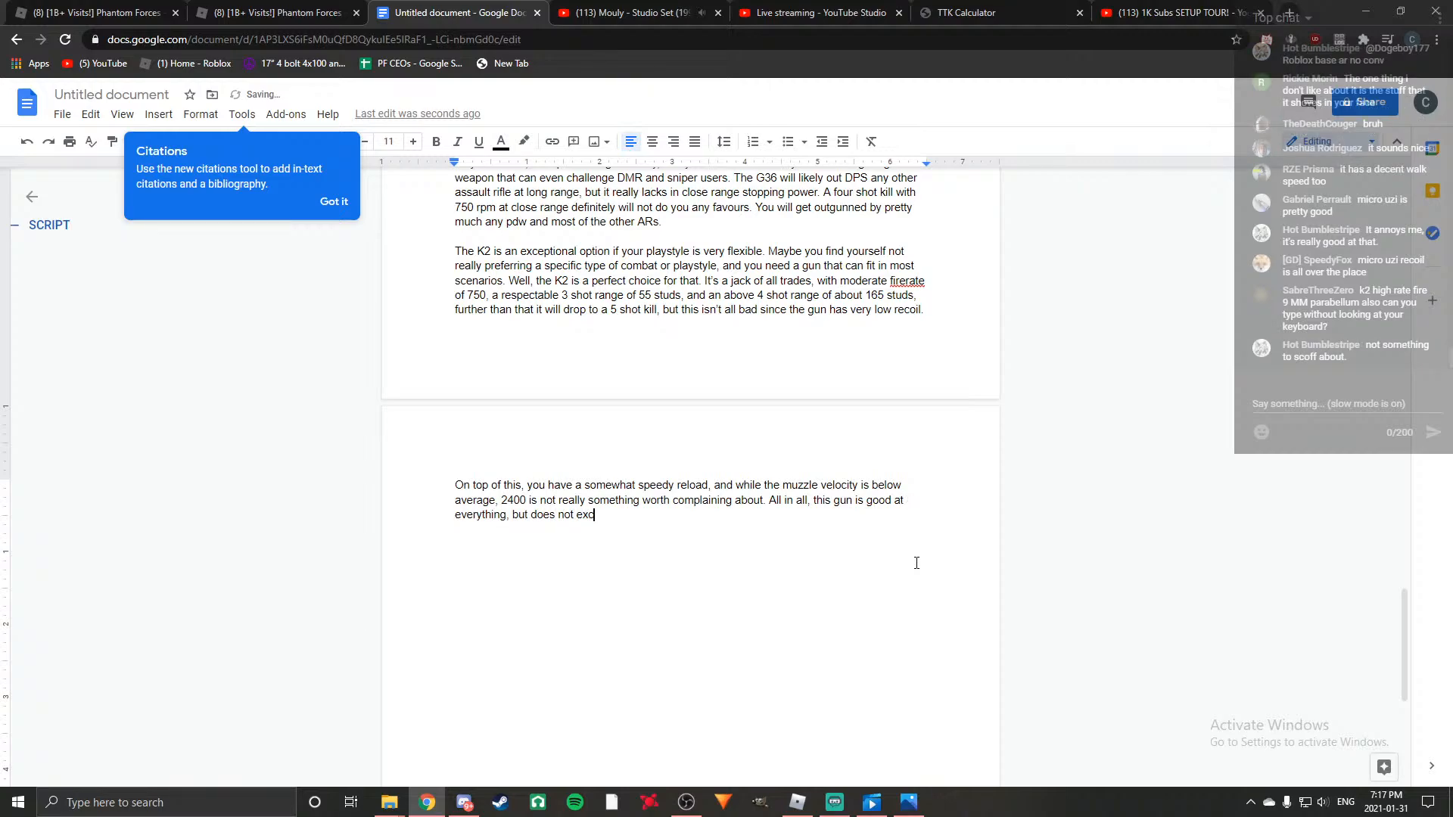
text(ell at anything either)
right_click(608, 523)
click(676, 550)
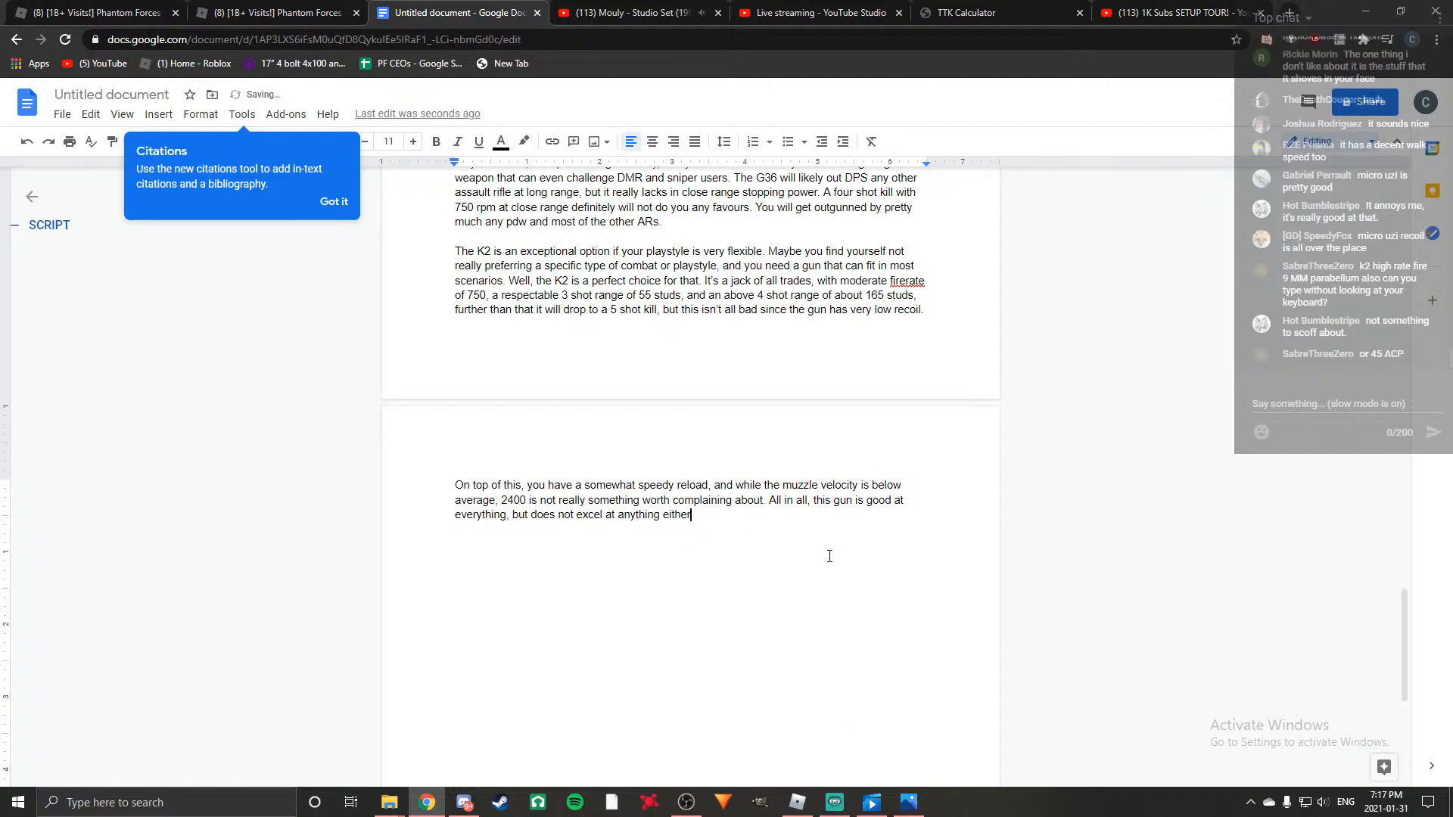
Continue the summary sentence with ", and I find myself wanting to use other weapons over this most of the time,".
text(, and I find myself )
text(wanting to use)
text( other wea)
text(pons ov)
text(er this mos)
text(t of the time, )
text(but )
text(some )
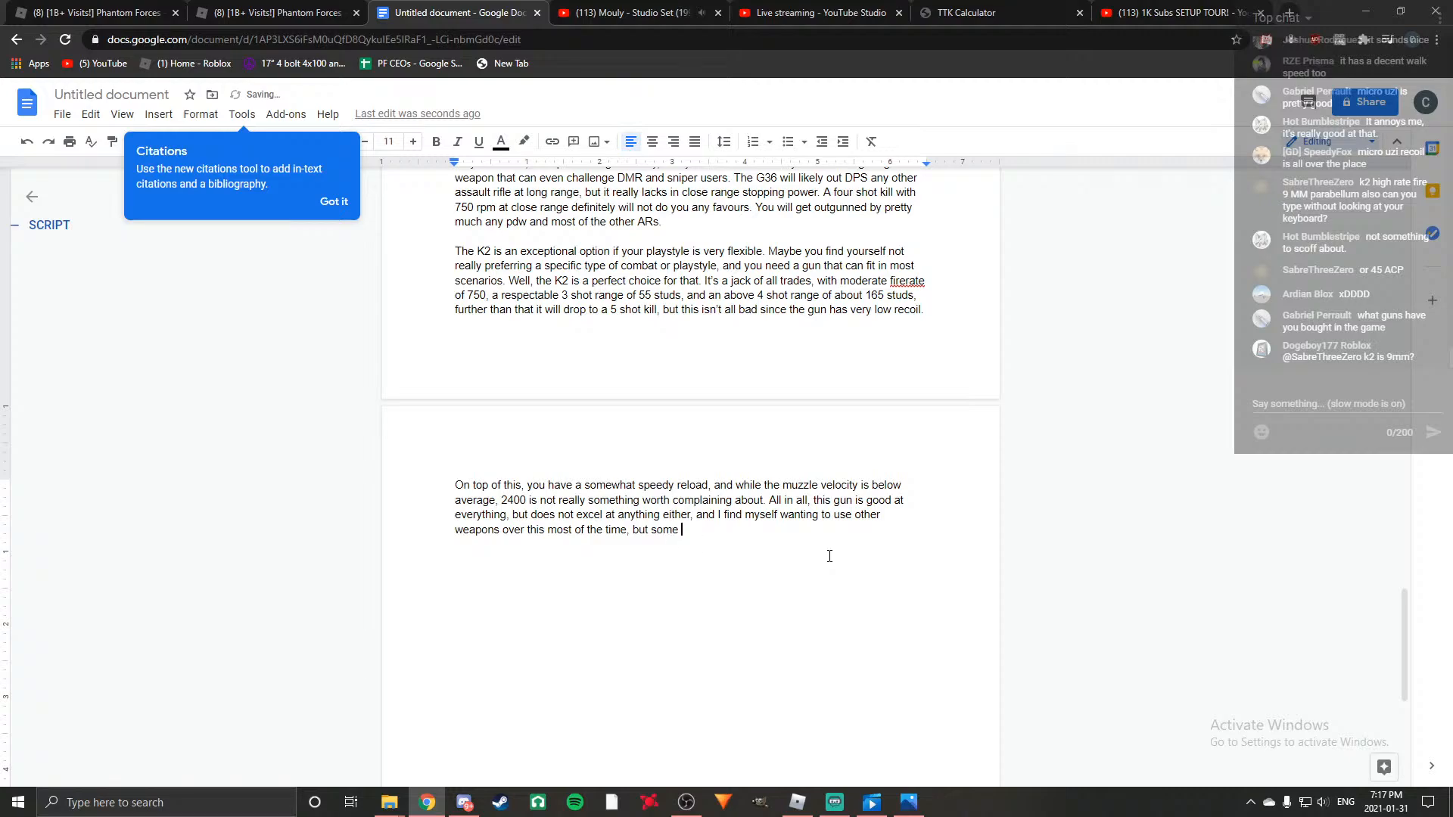
text(of you might love this)
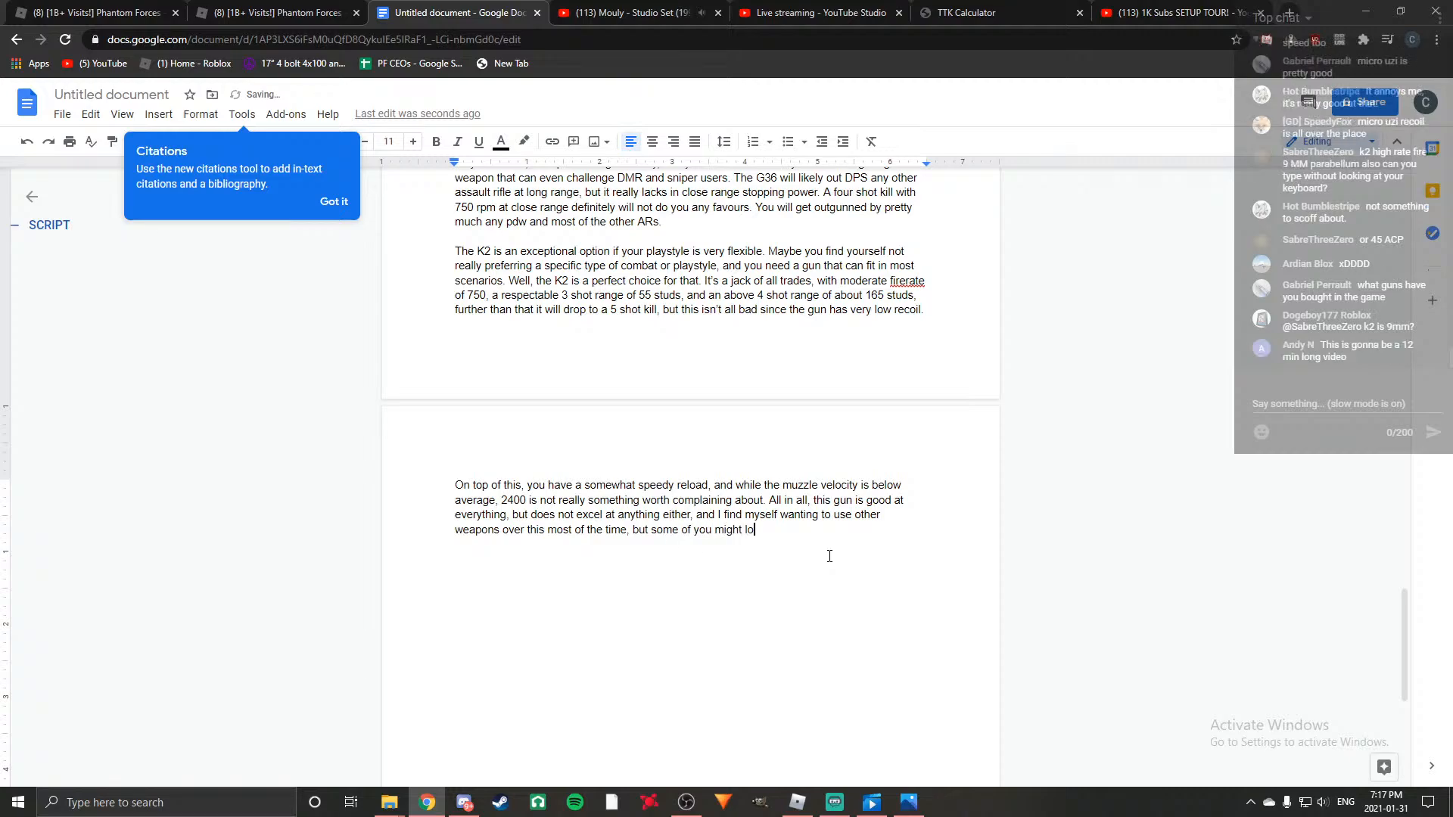
Close the K2 paragraph with "but some of you might love the K2.".
key(BackSpace)
key(BackSpace)
key(BackSpace)
text(e K2.)
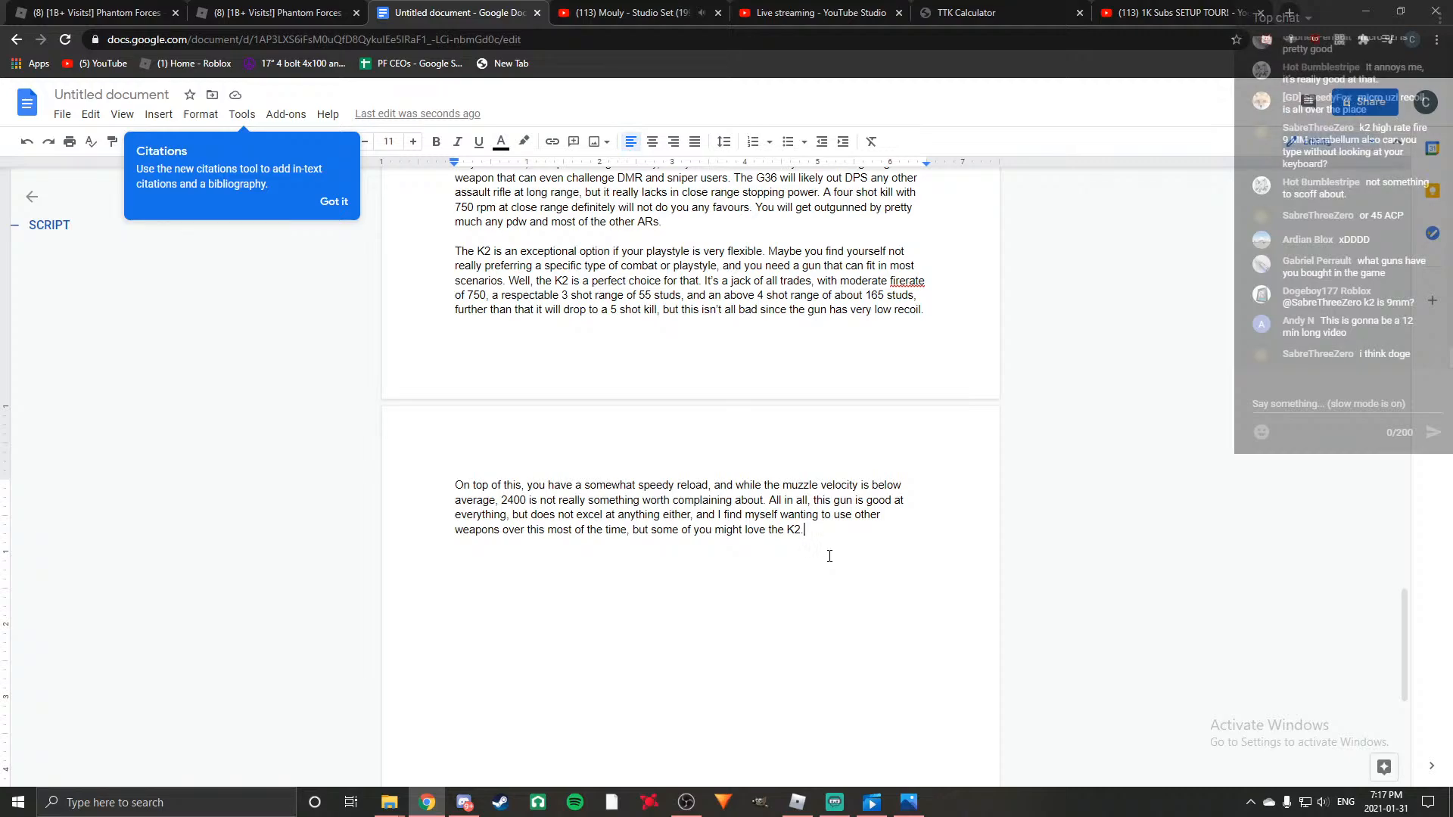
scroll(657, 603, up, 2)
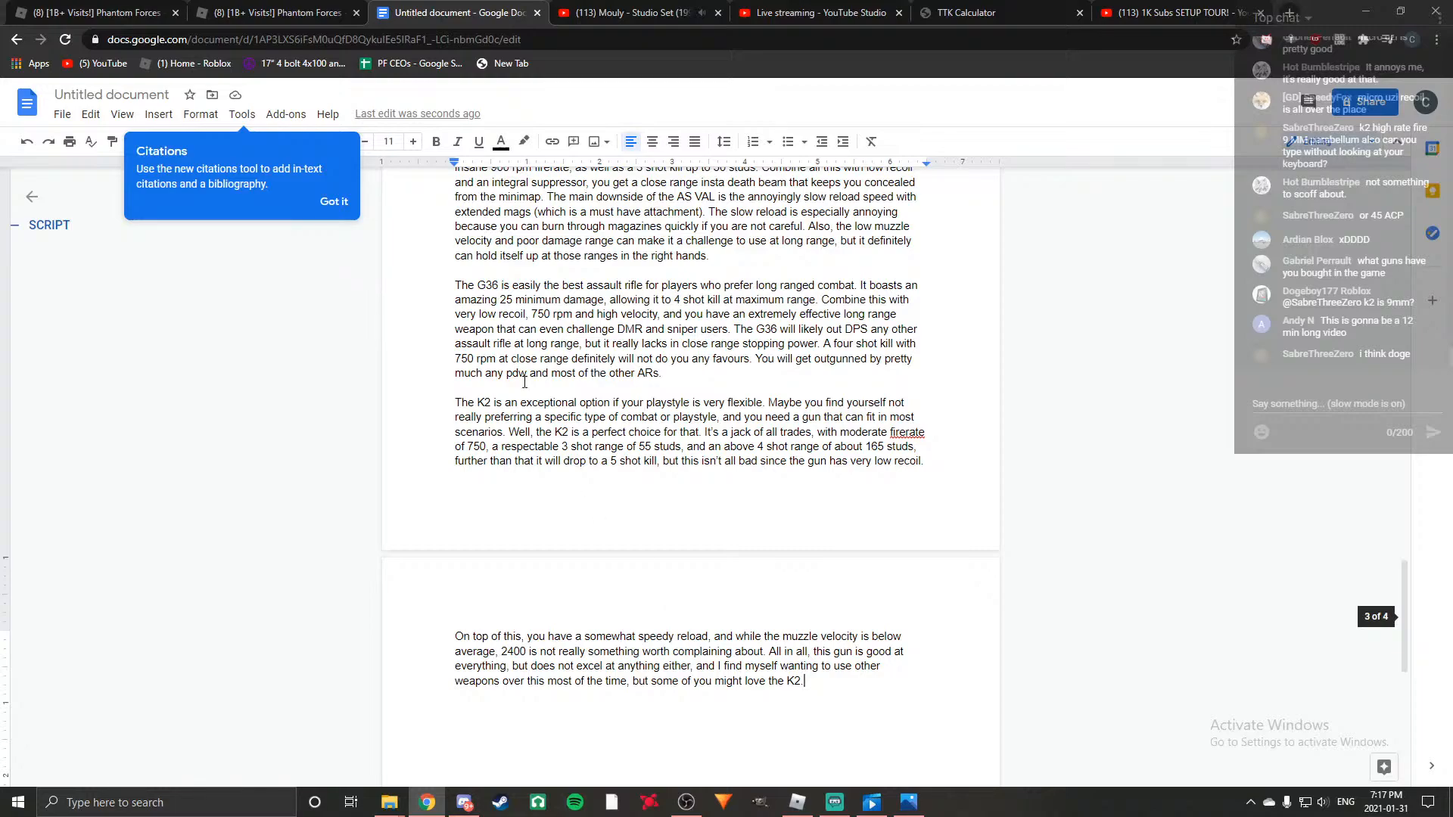
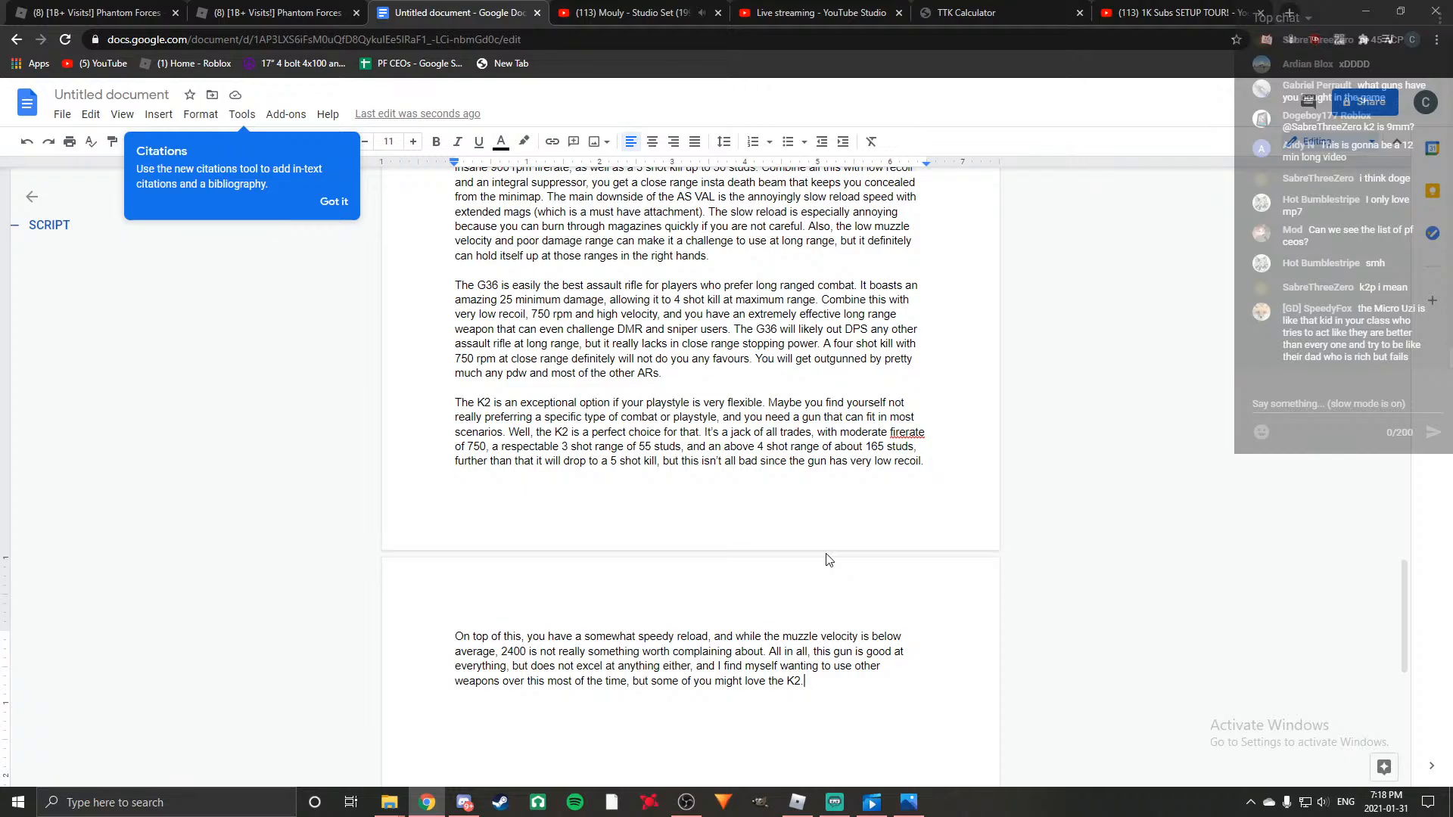
Start a new paragraph with "The AKM has kind of the same purpose as the K2, to be useable in most situations".
scroll(825, 560, up, 3)
scroll(796, 580, up, 3)
scroll(796, 580, up, 5)
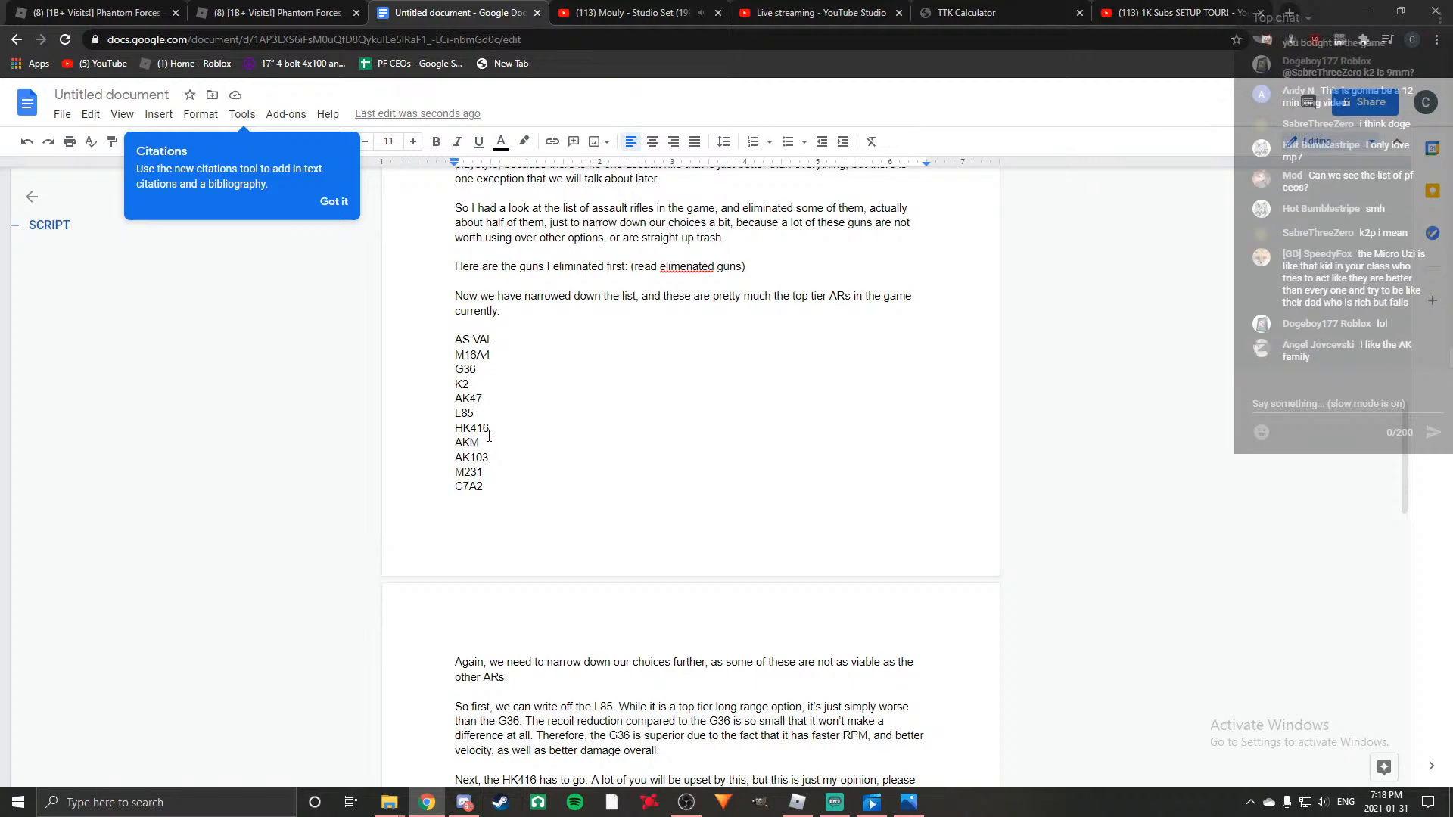
scroll(550, 545, down, 14)
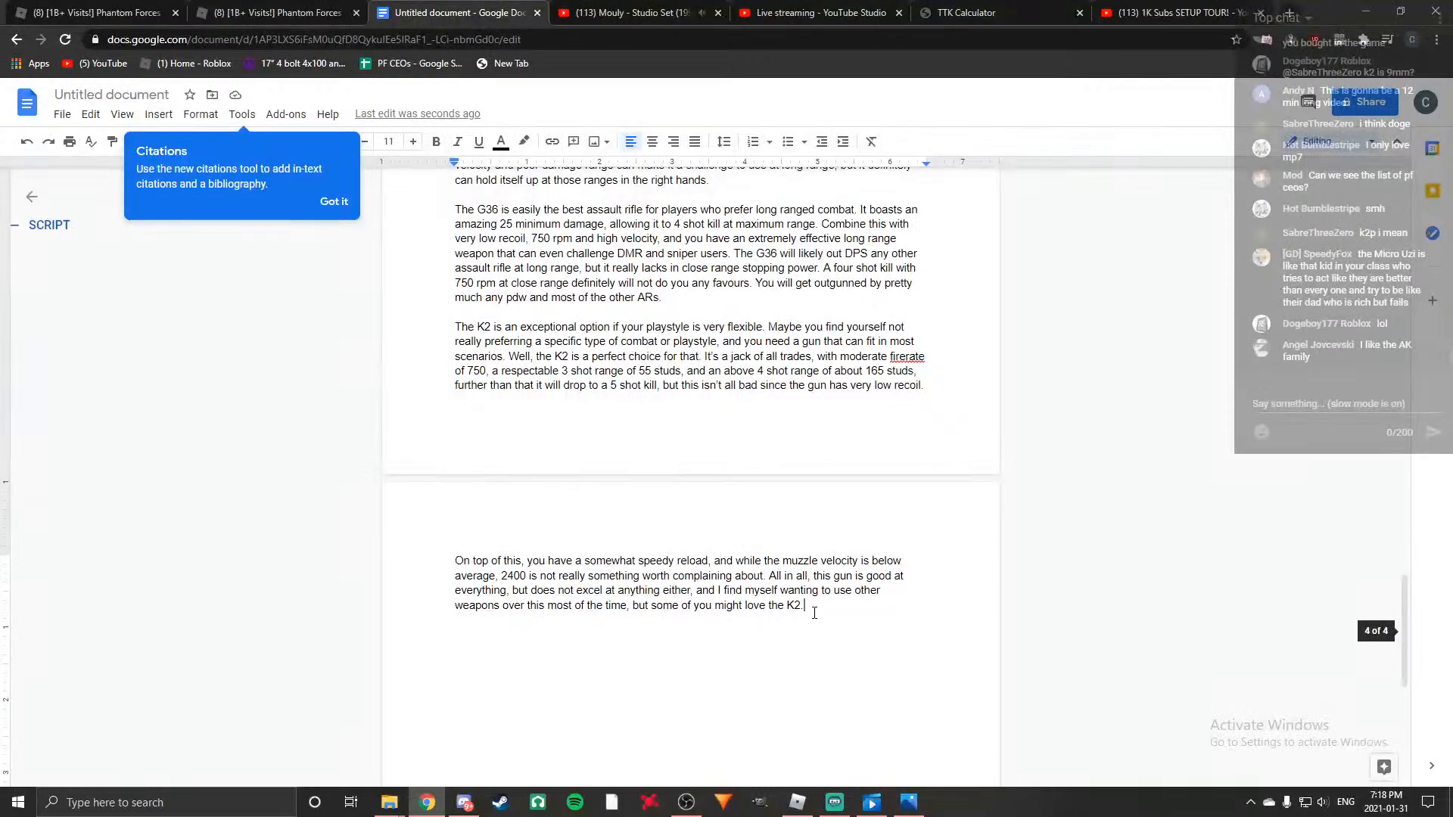
key(Return)
text(The AKM)
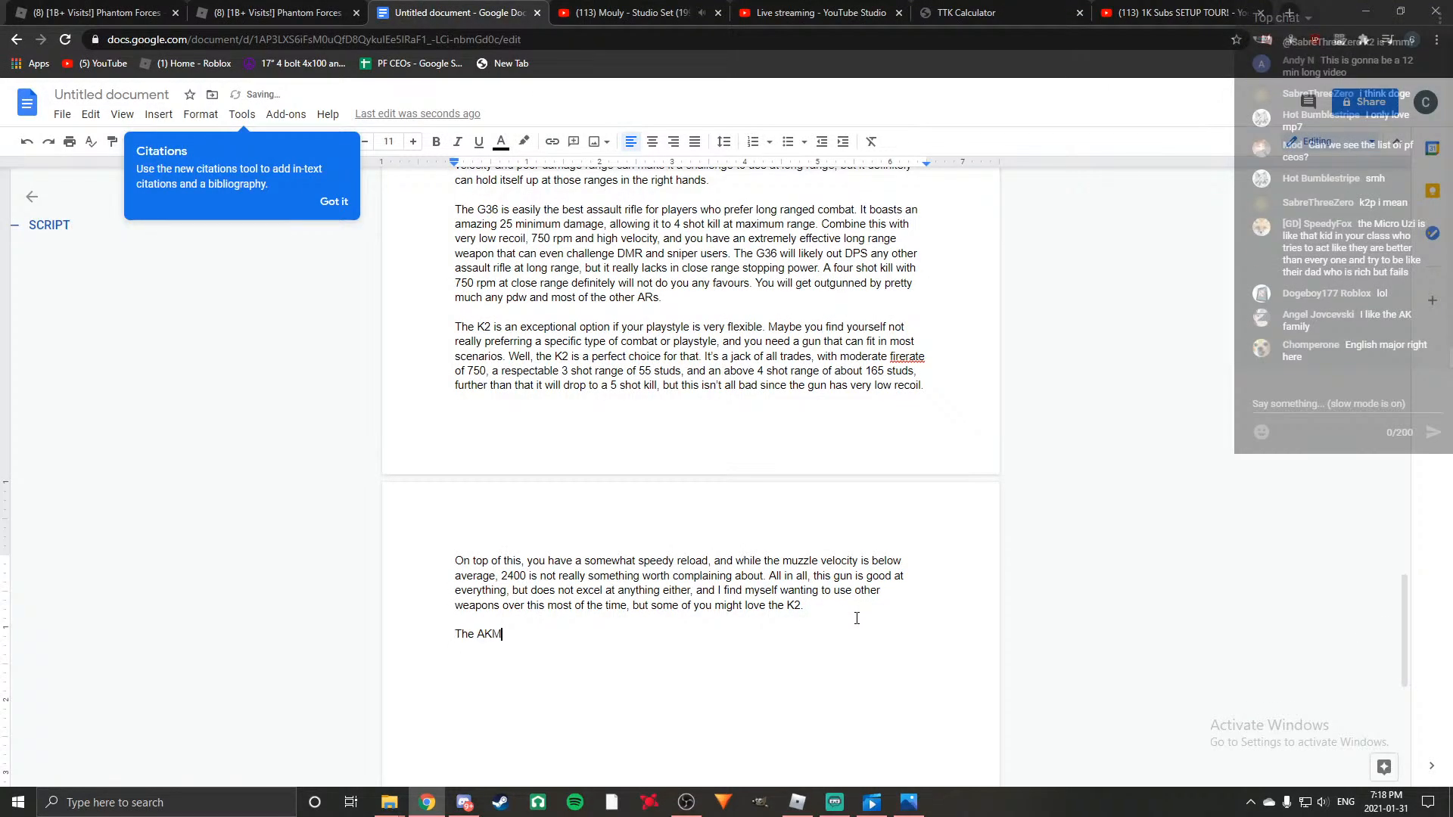
text( has kind of the same puro)
key(BackSpace)
text(pose as the )
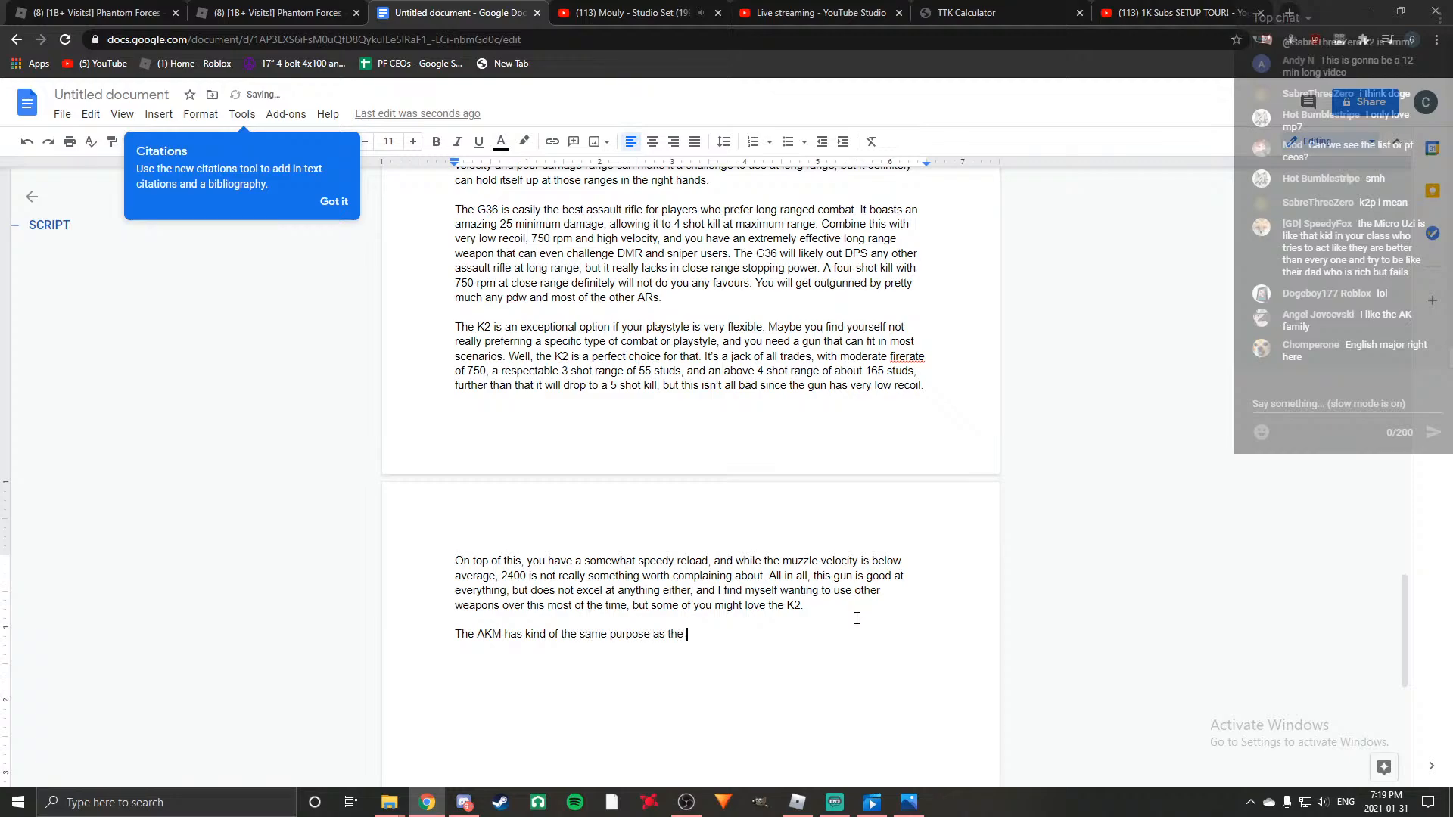
text(K2, )
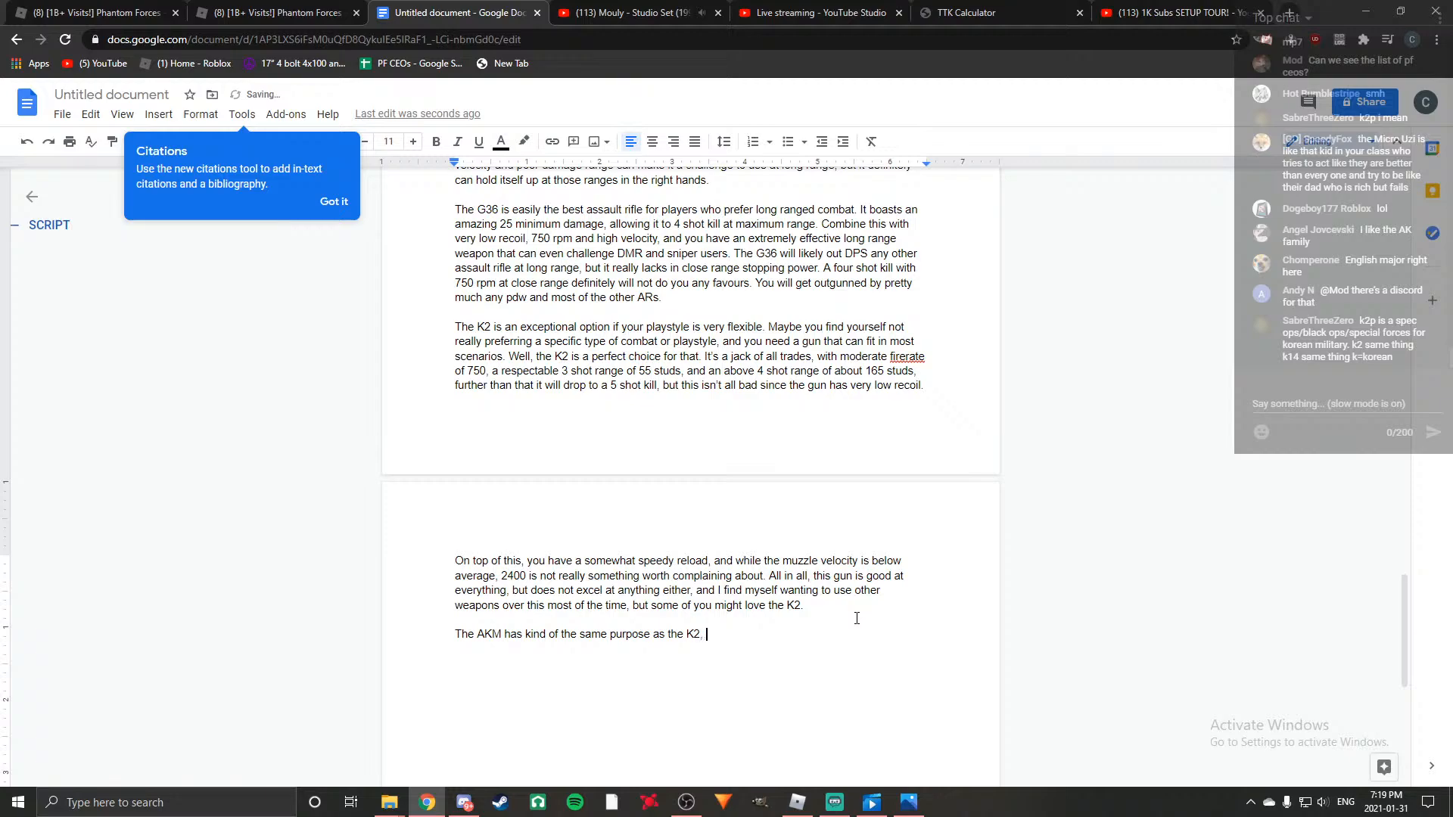
text(to be useable in most)
text(t situations)
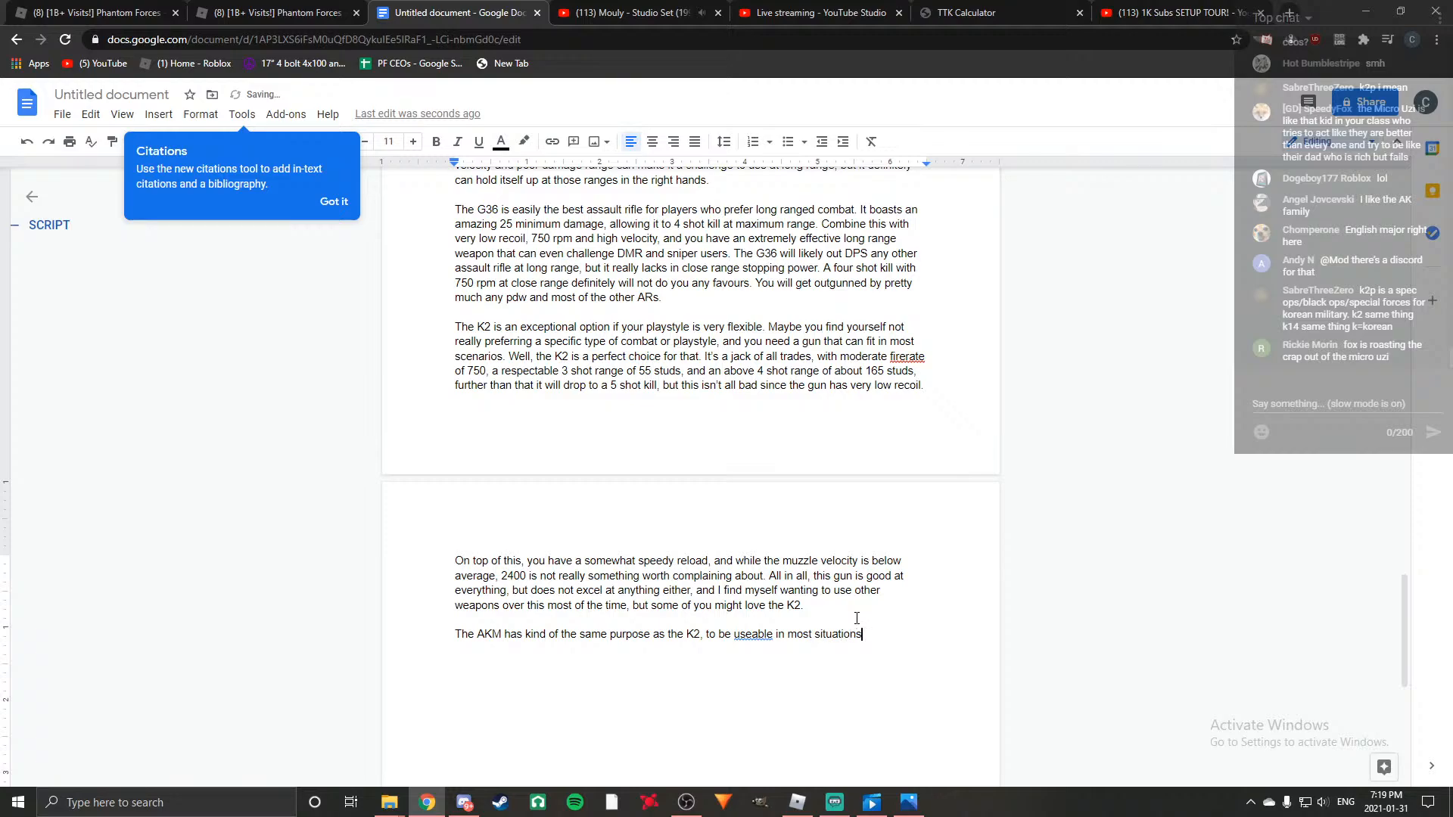
text(. Where it difggert)
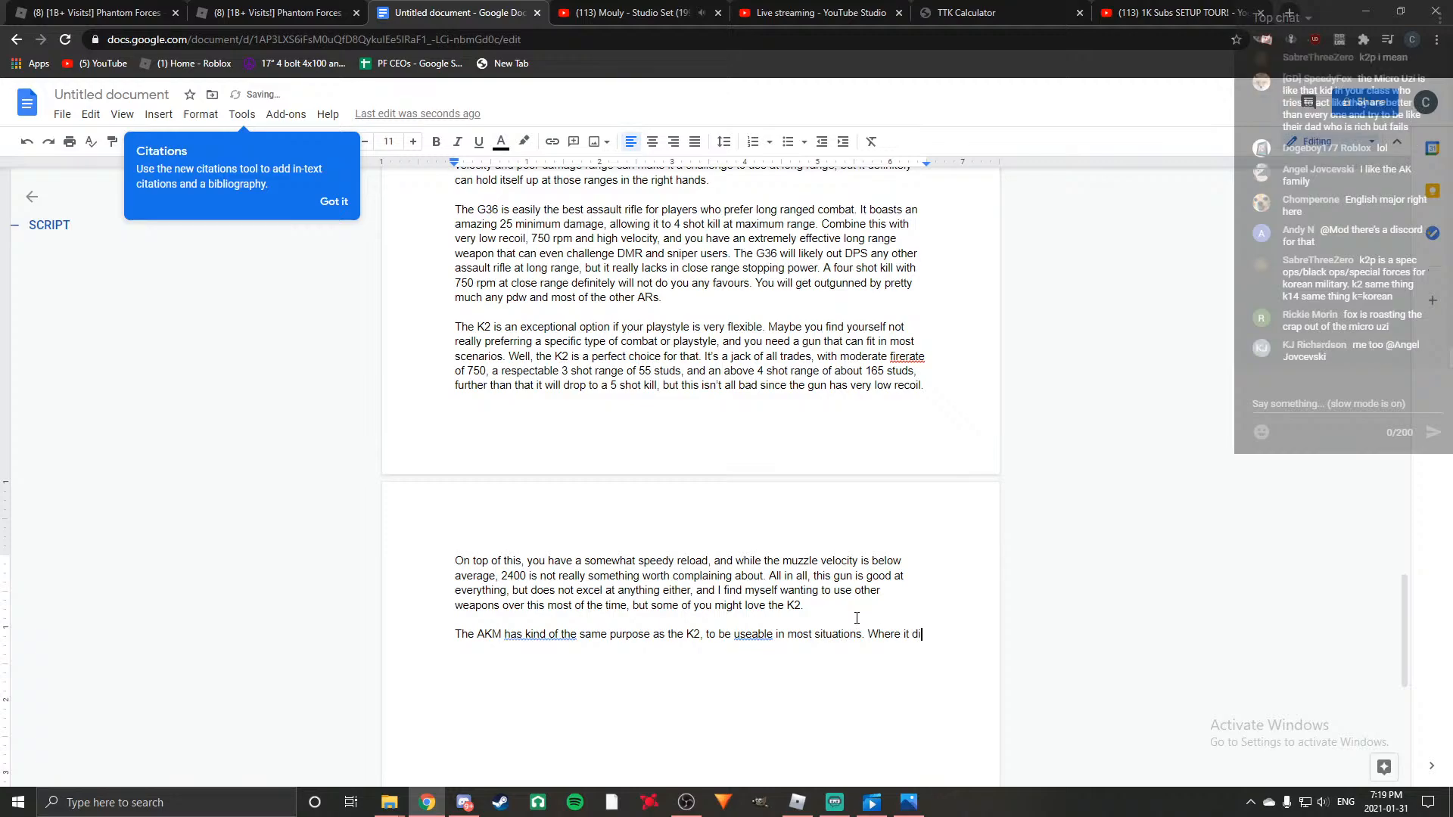
Close that sentence and begin the next one with "Where it differs though, is".
key(BackSpace)
key(BackSpace)
key(BackSpace)
key(BackSpace)
key(BackSpace)
key(BackSpace)
key(BackSpace)
text(iffers )
text(to)
text(ough)
text(, is in the =)
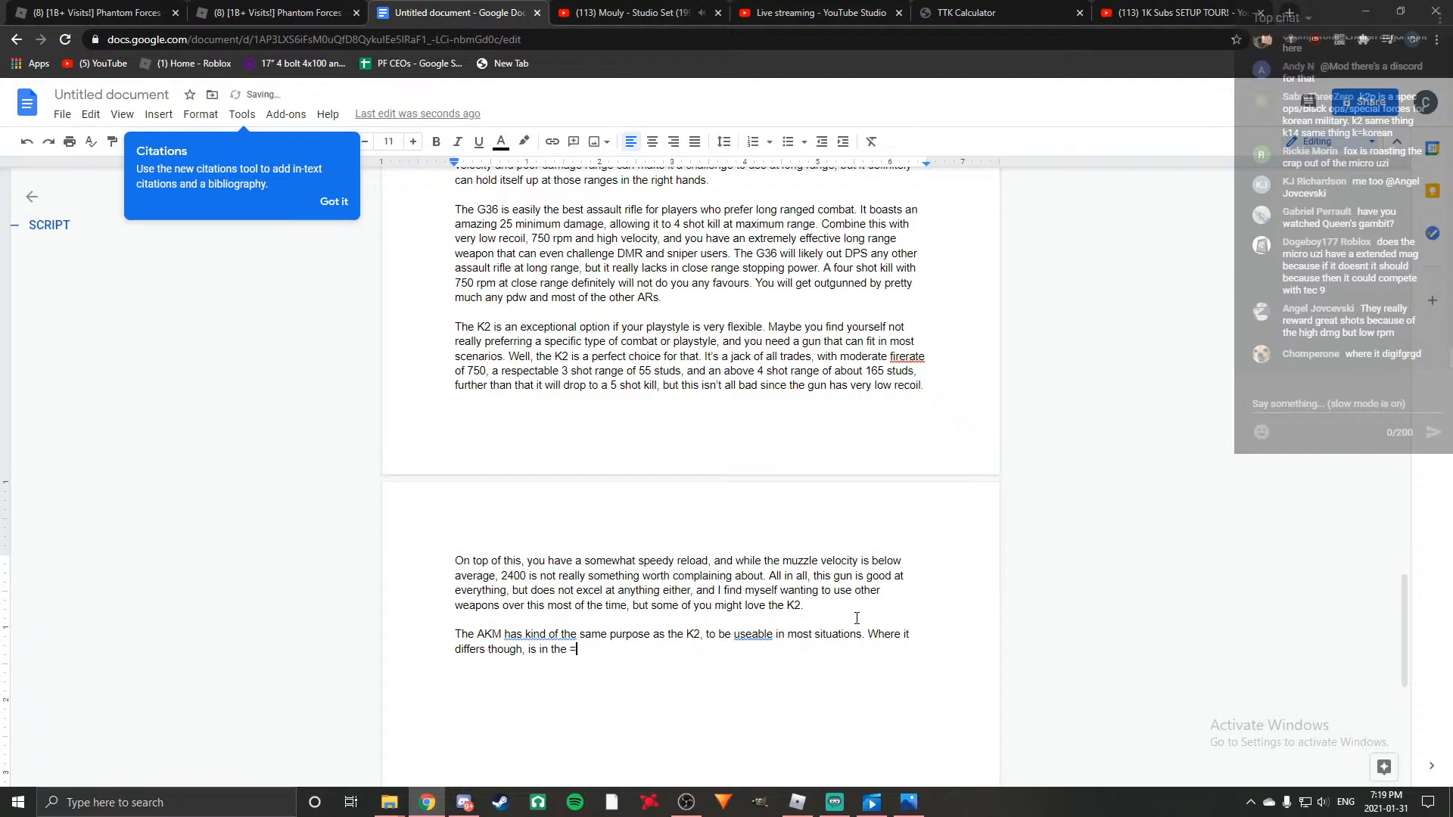
Finish the sentence with "mostly in damage." and apply the suggested spelling "usable" in the AKM paragraph's first sentence.
key(BackSpace)
key(BackSpace)
key(BackSpace)
key(BackSpace)
key(BackSpace)
key(BackSpace)
text(mostly in damage.)
right_click(760, 635)
click(790, 516)
click(655, 654)
Add "The AKM will do 40 damage, eventually dropping to 29" to the AKM paragraph.
text(The AKm)
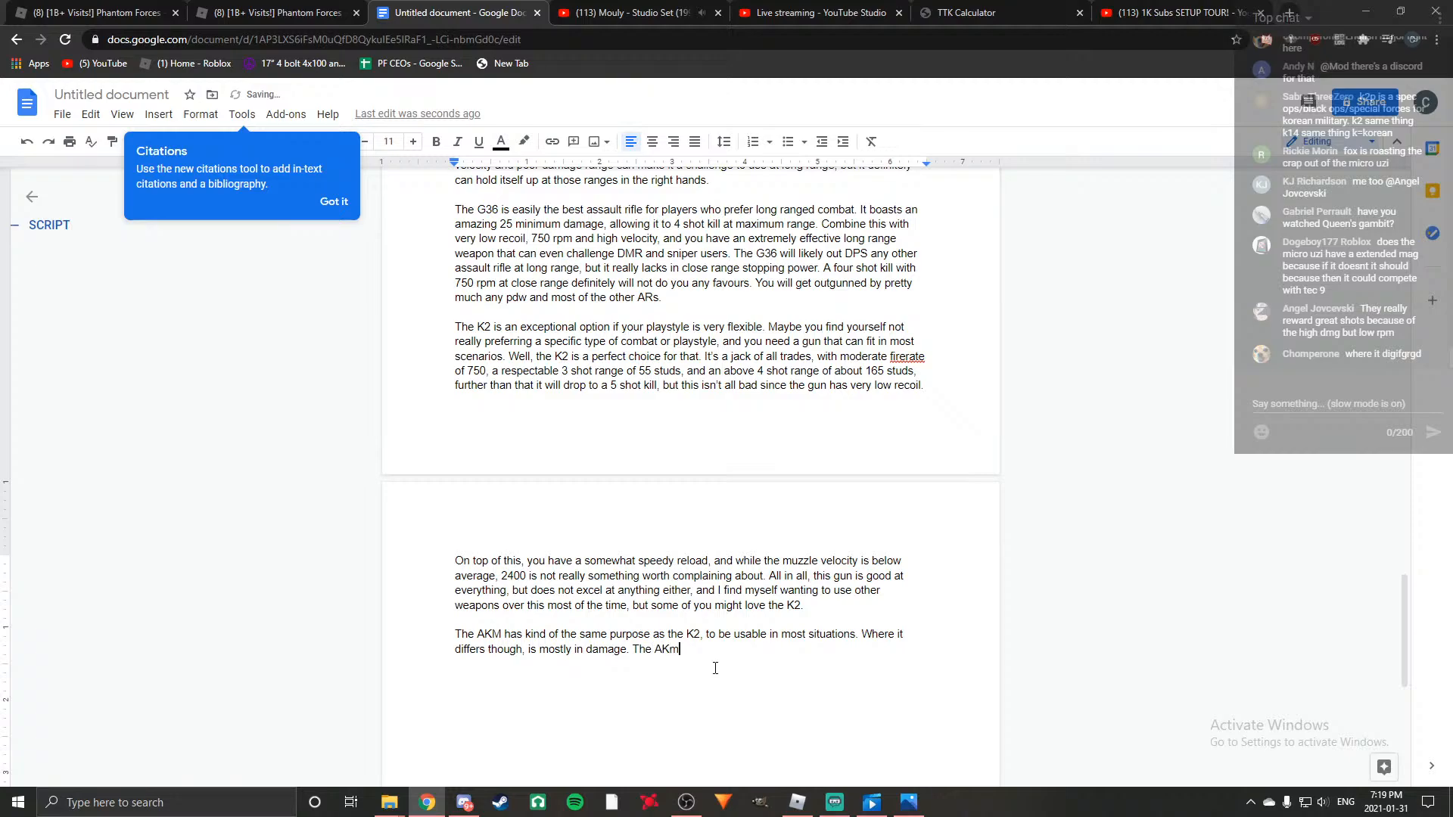
key(BackSpace)
text(M will do )
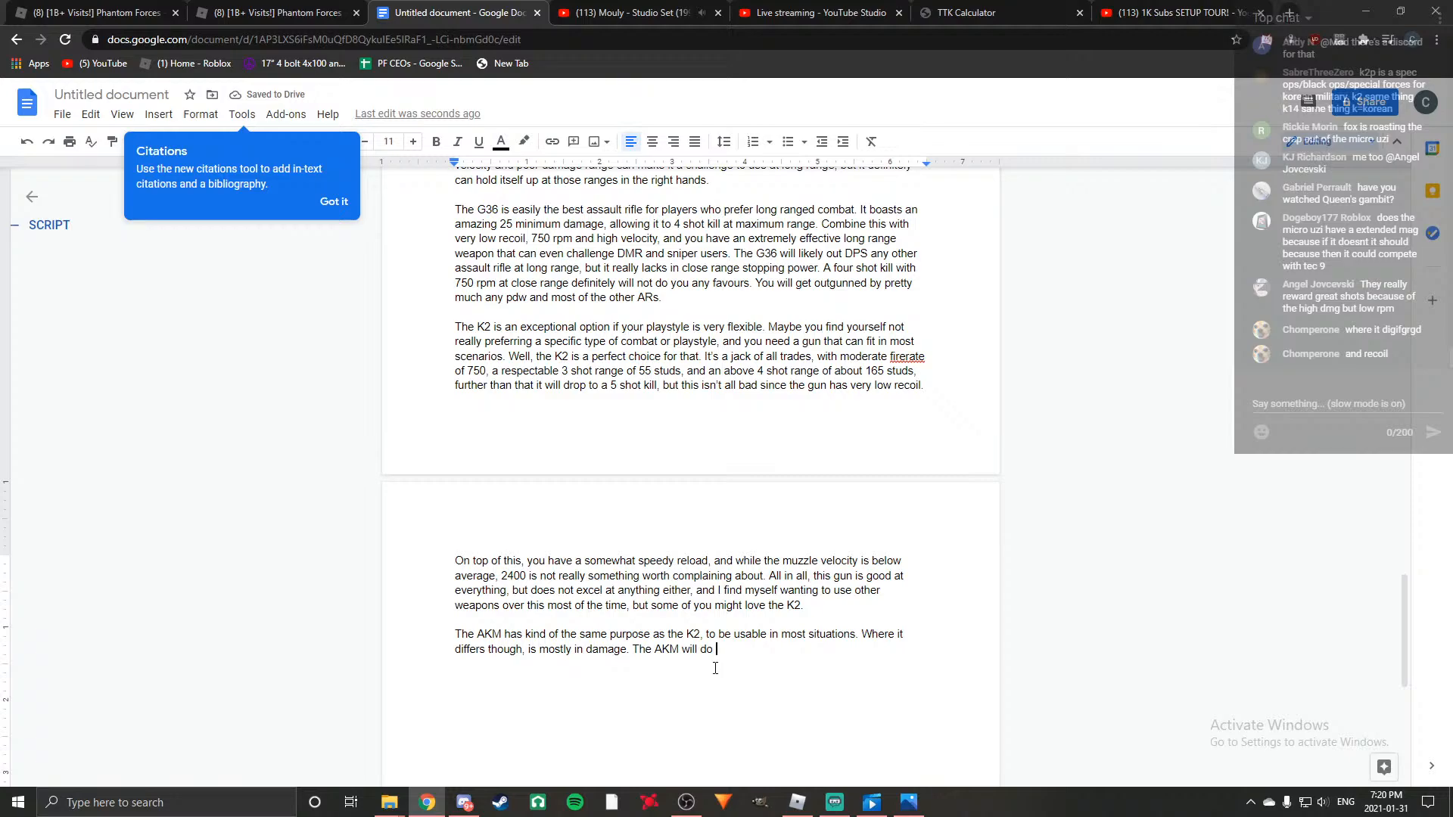
text(40 damage, eventually dropp)
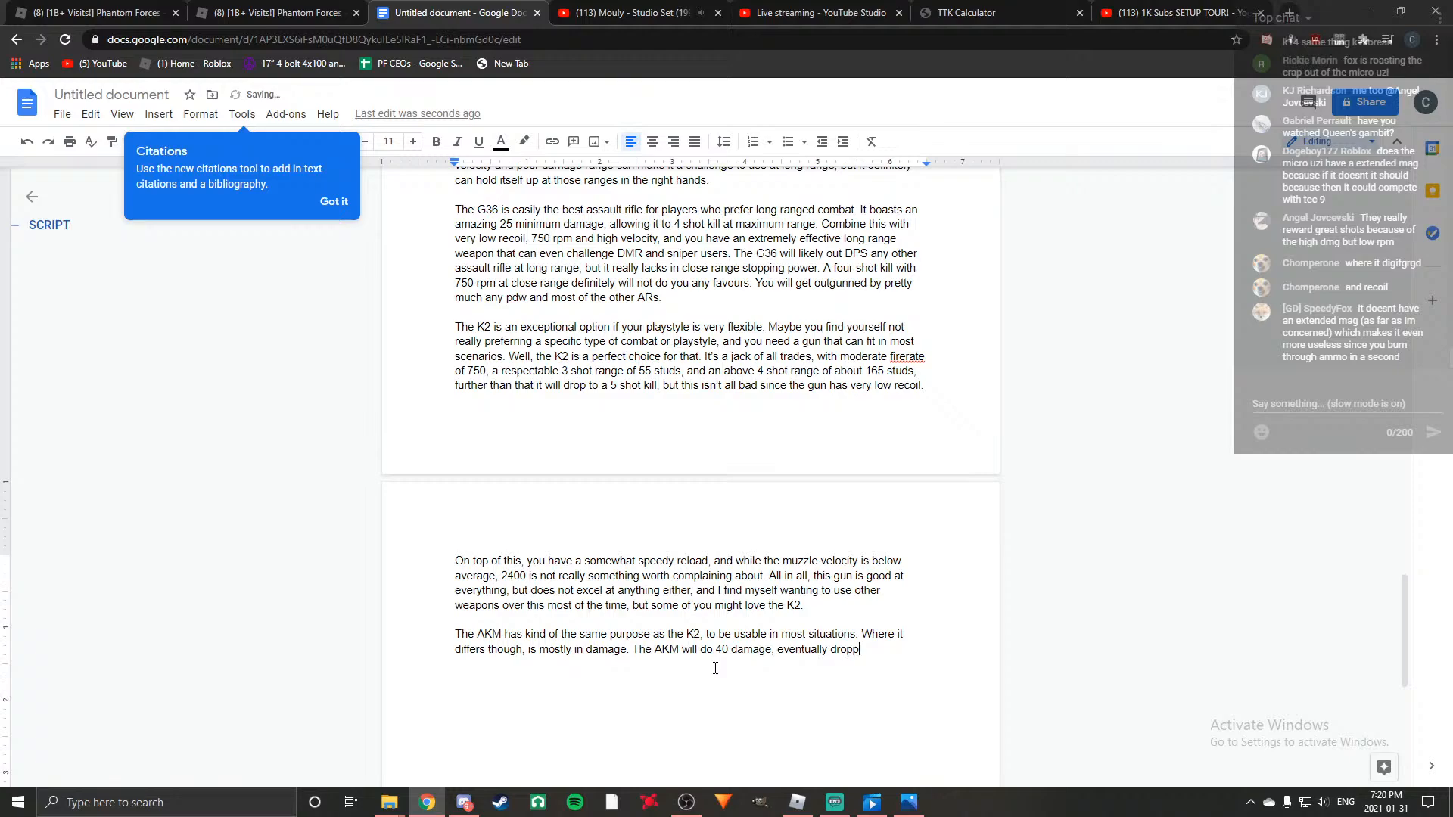
text(ing to)
key(alt+Tab)
key(alt+Tab)
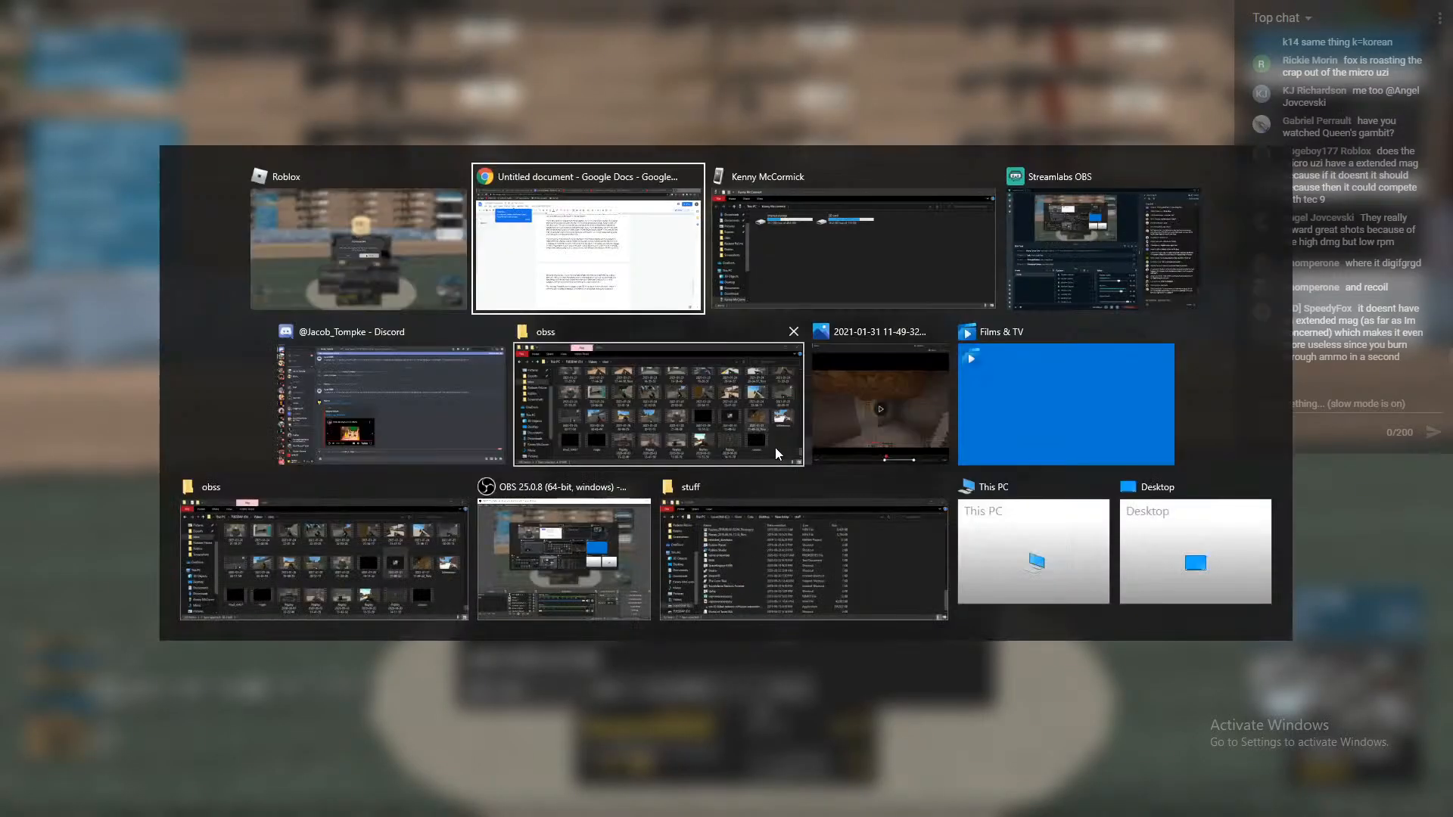
text(29)
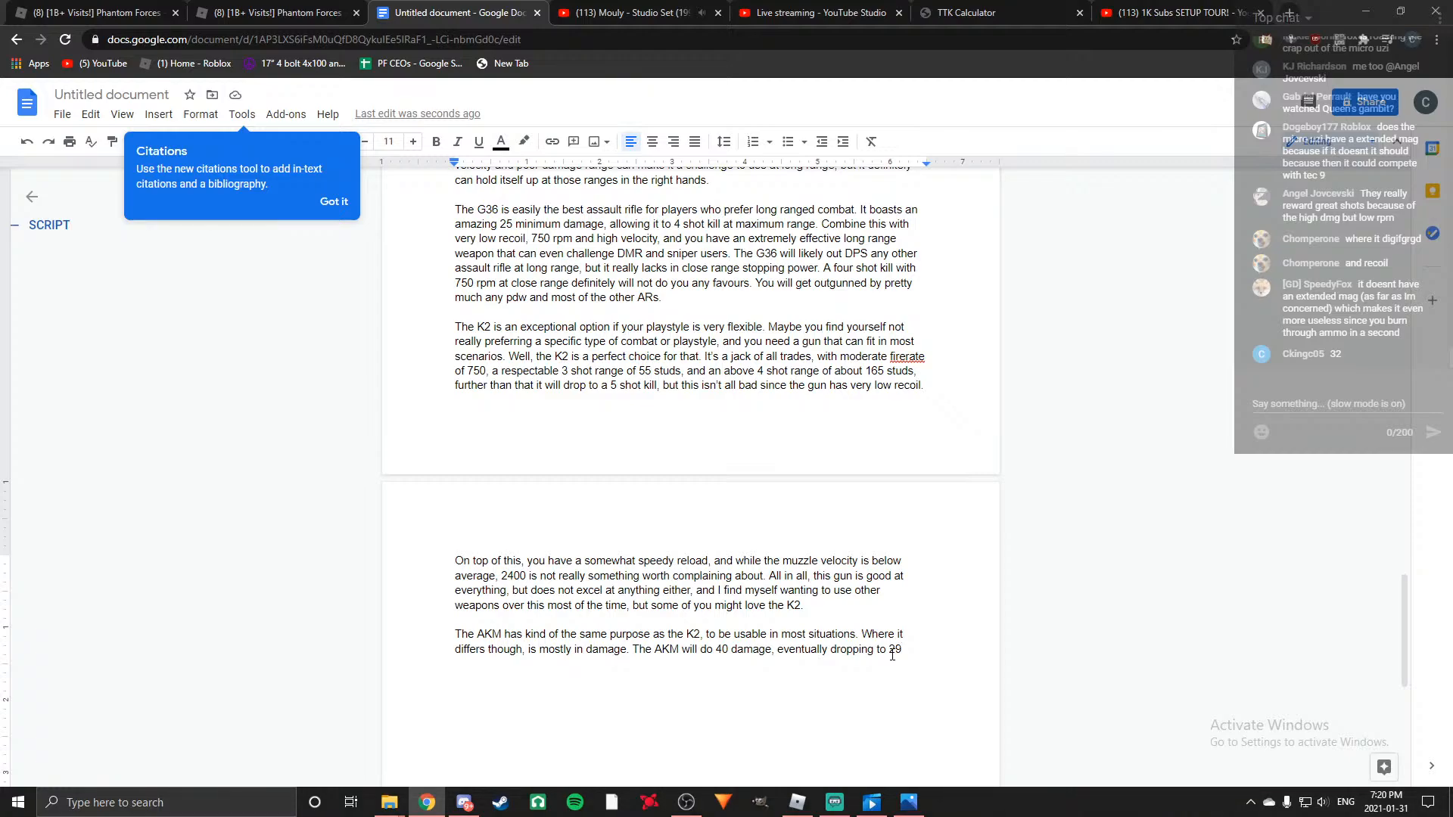
Switch to Roblox, check the AKM's damage stats in the weapon loadout, and return to the Google Docs script.
click(801, 805)
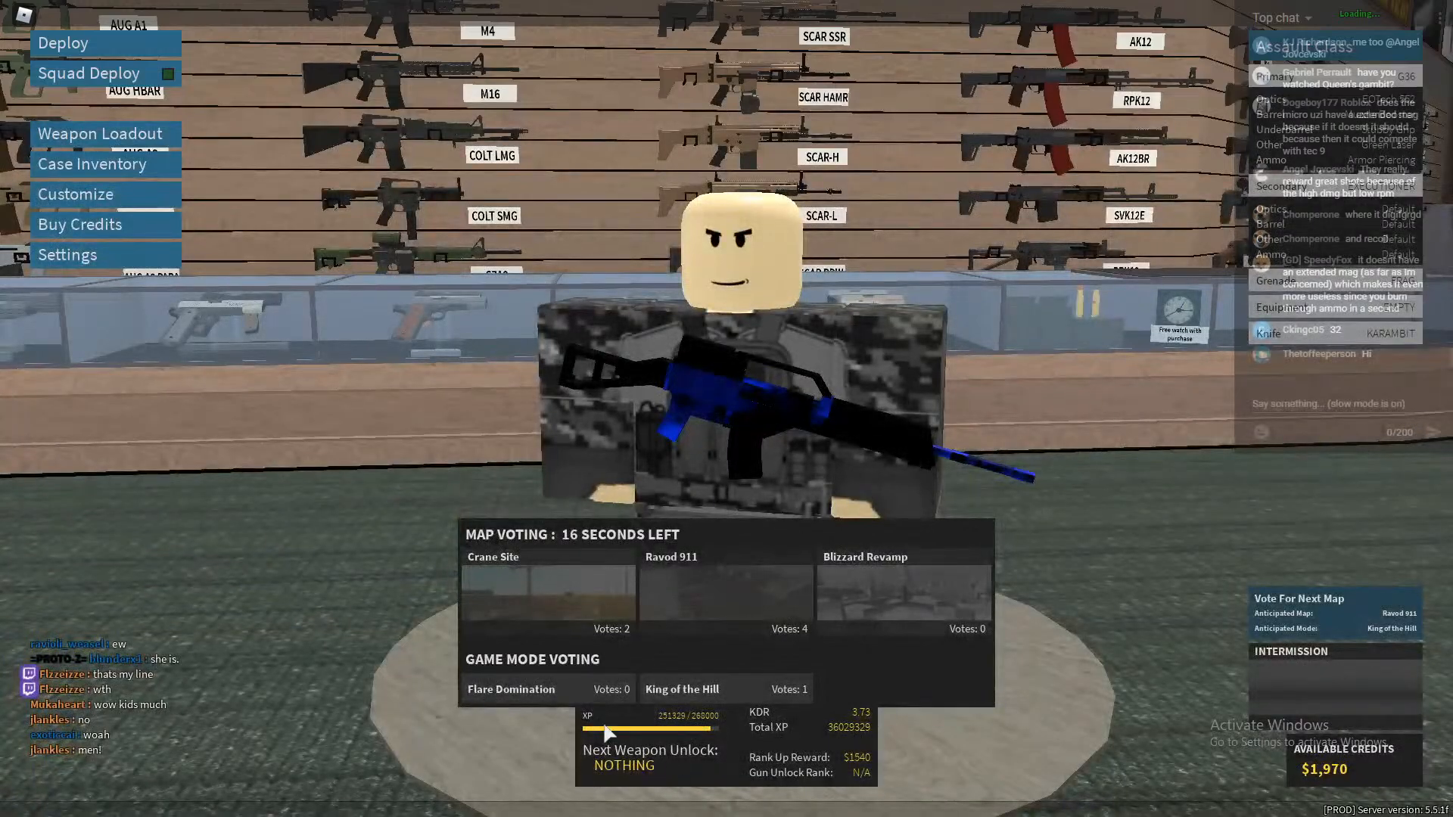
click(106, 133)
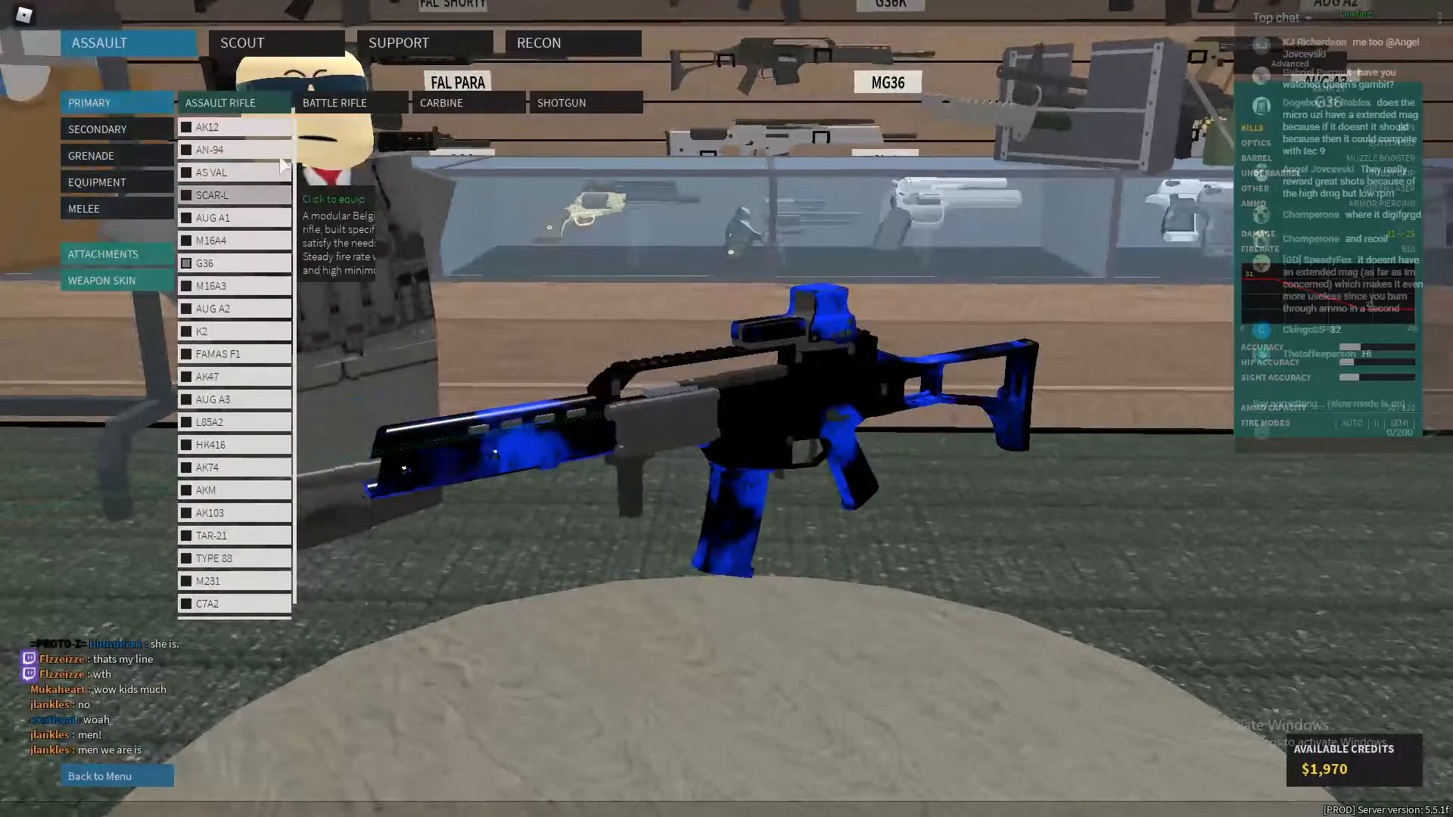
click(222, 496)
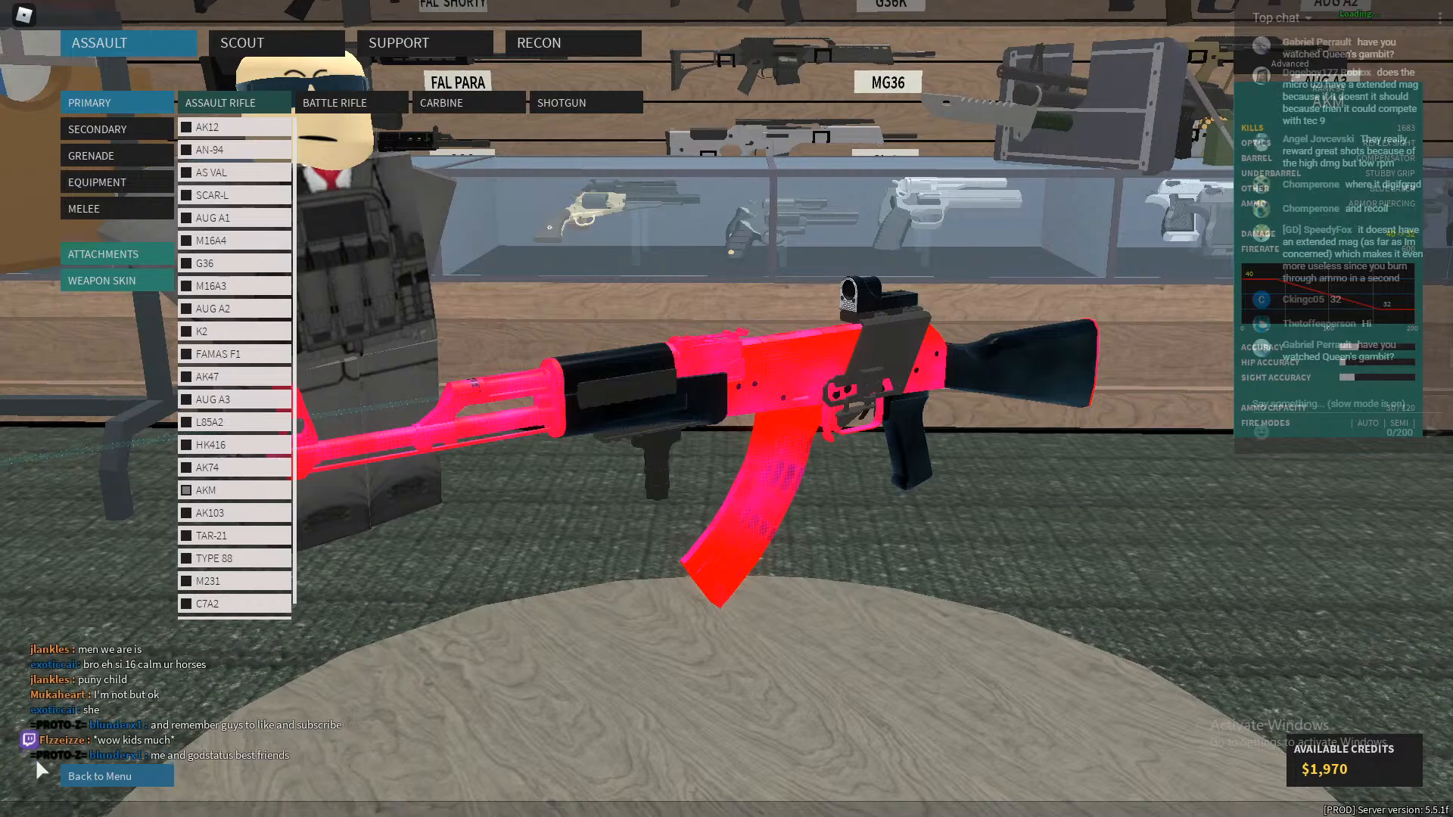
key(alt+Tab)
key(Tab)
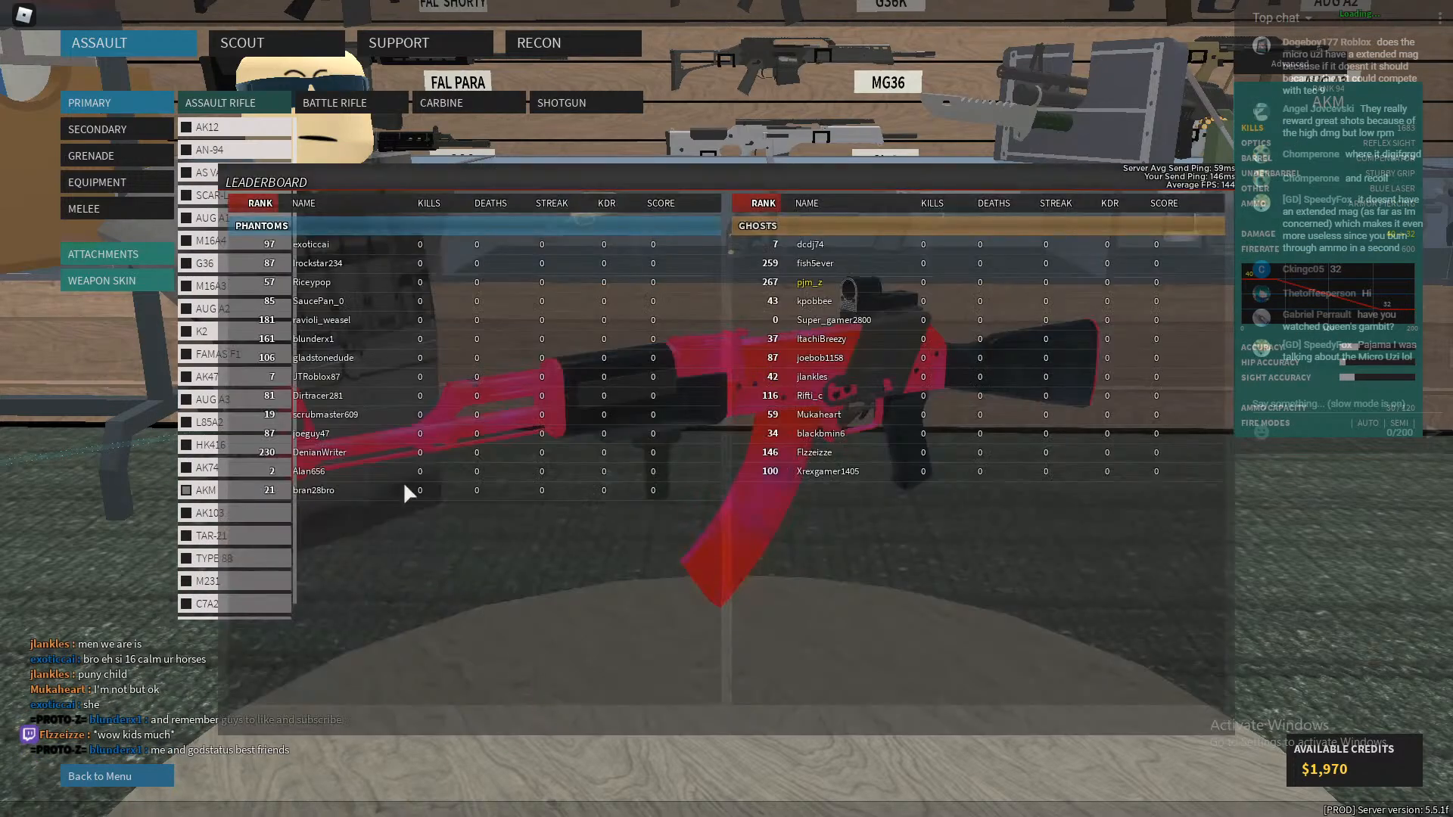
key(alt+Tab)
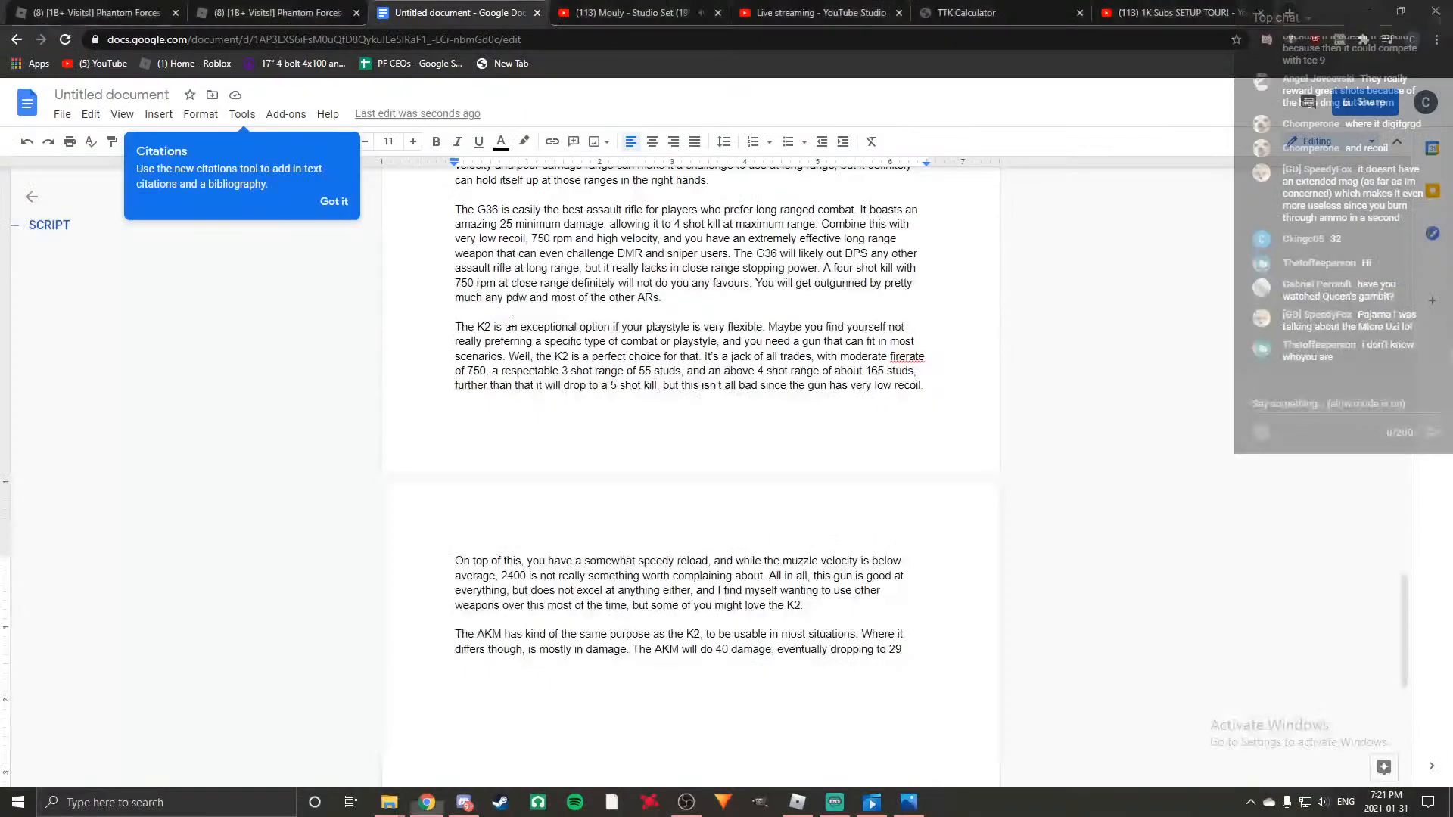
Replace the AKM's minimum damage value with "32 damage".
key(BackSpace)
key(BackSpace)
text(32)
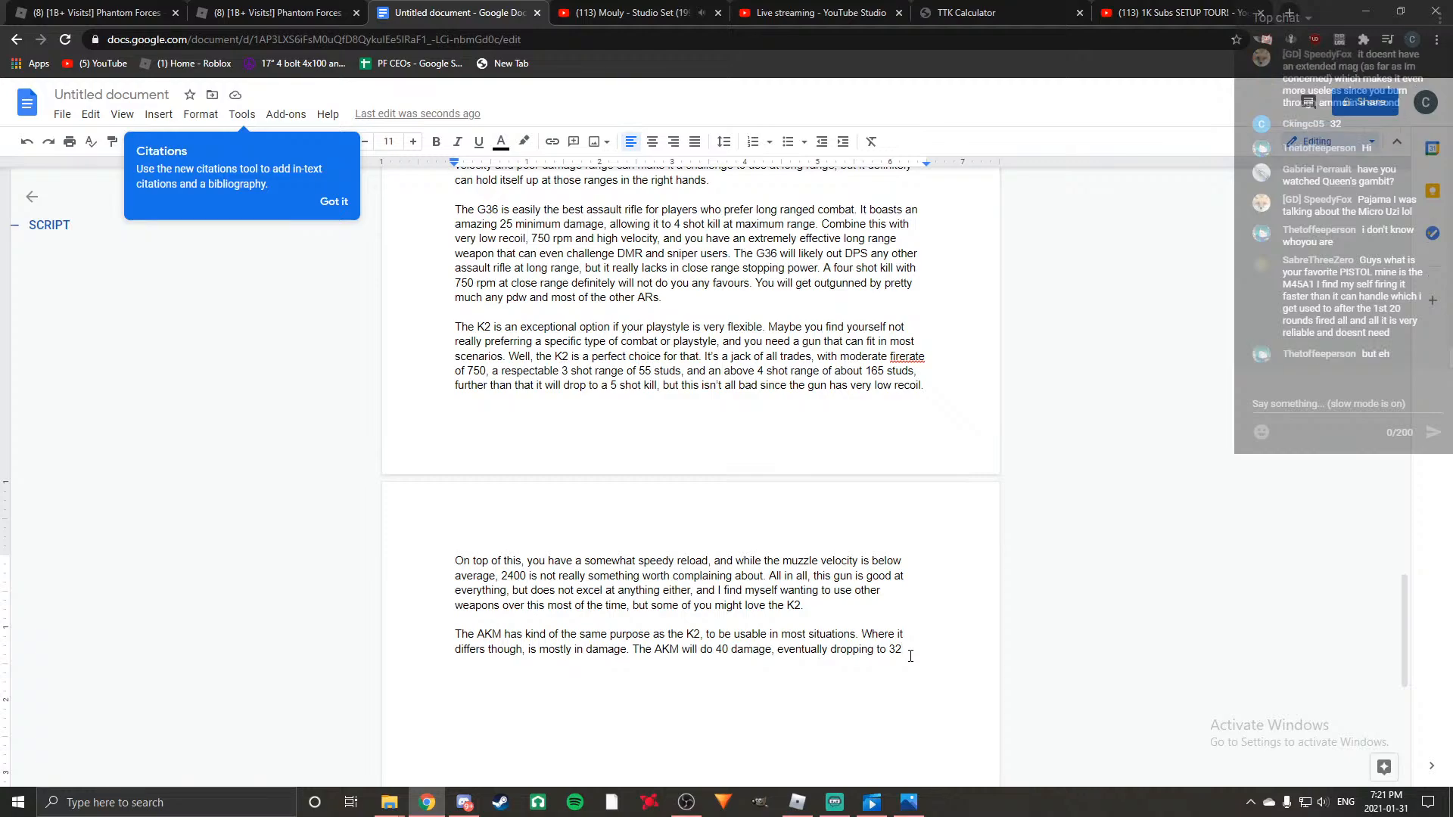
text(damage)
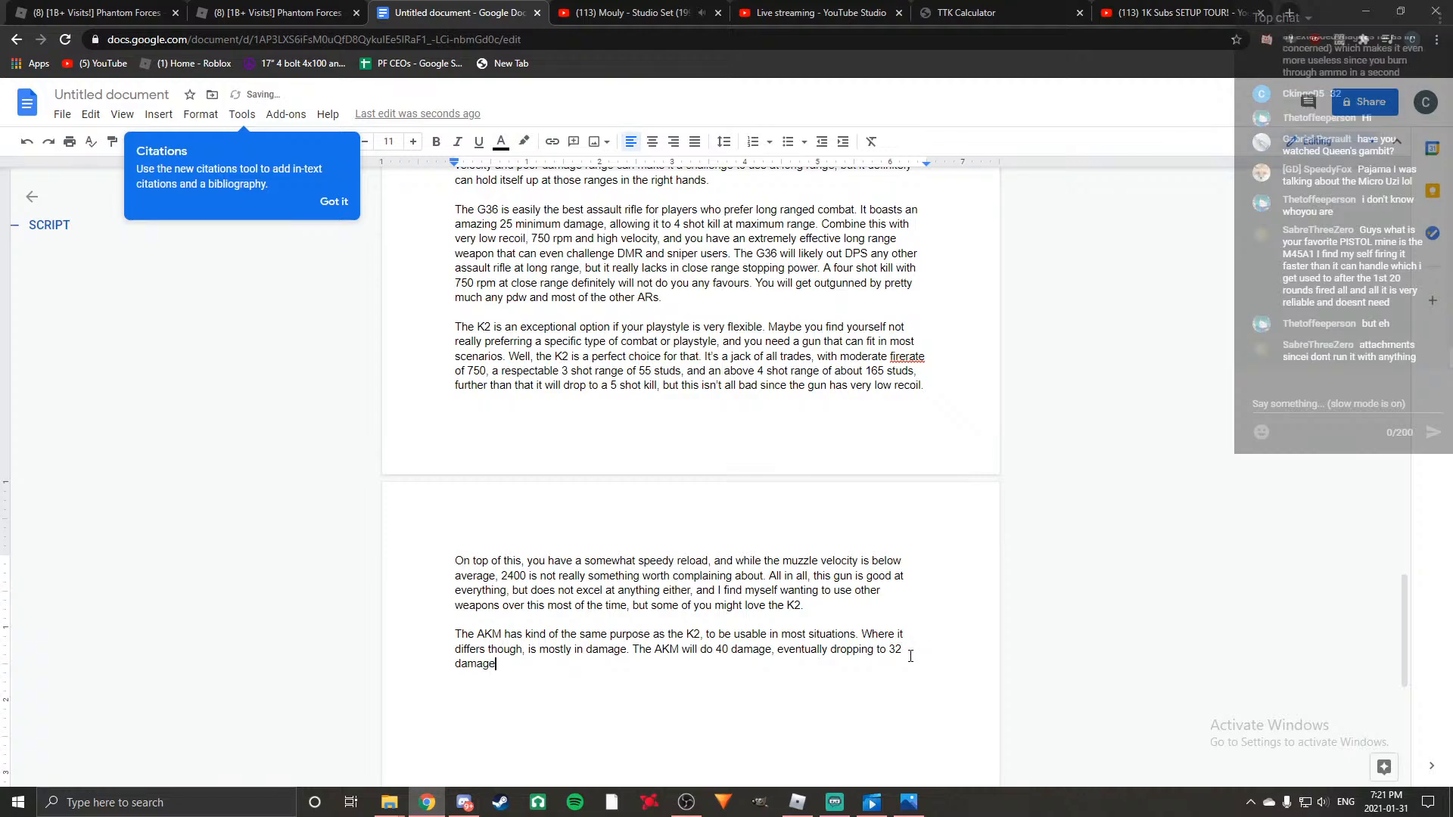
text(. To balance this, the AKM has )
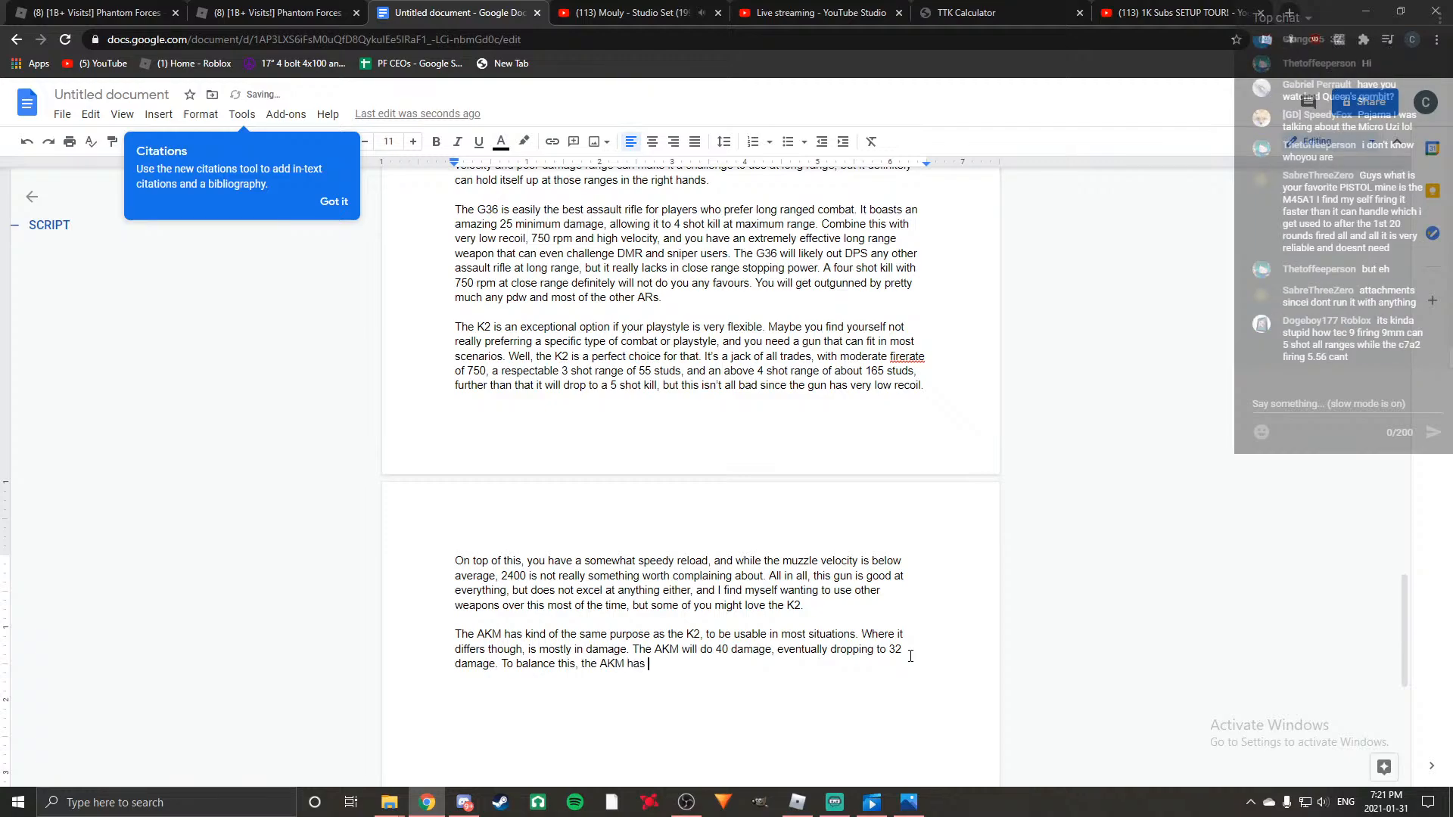
text(an inferior rate of fire of just 600rpm)
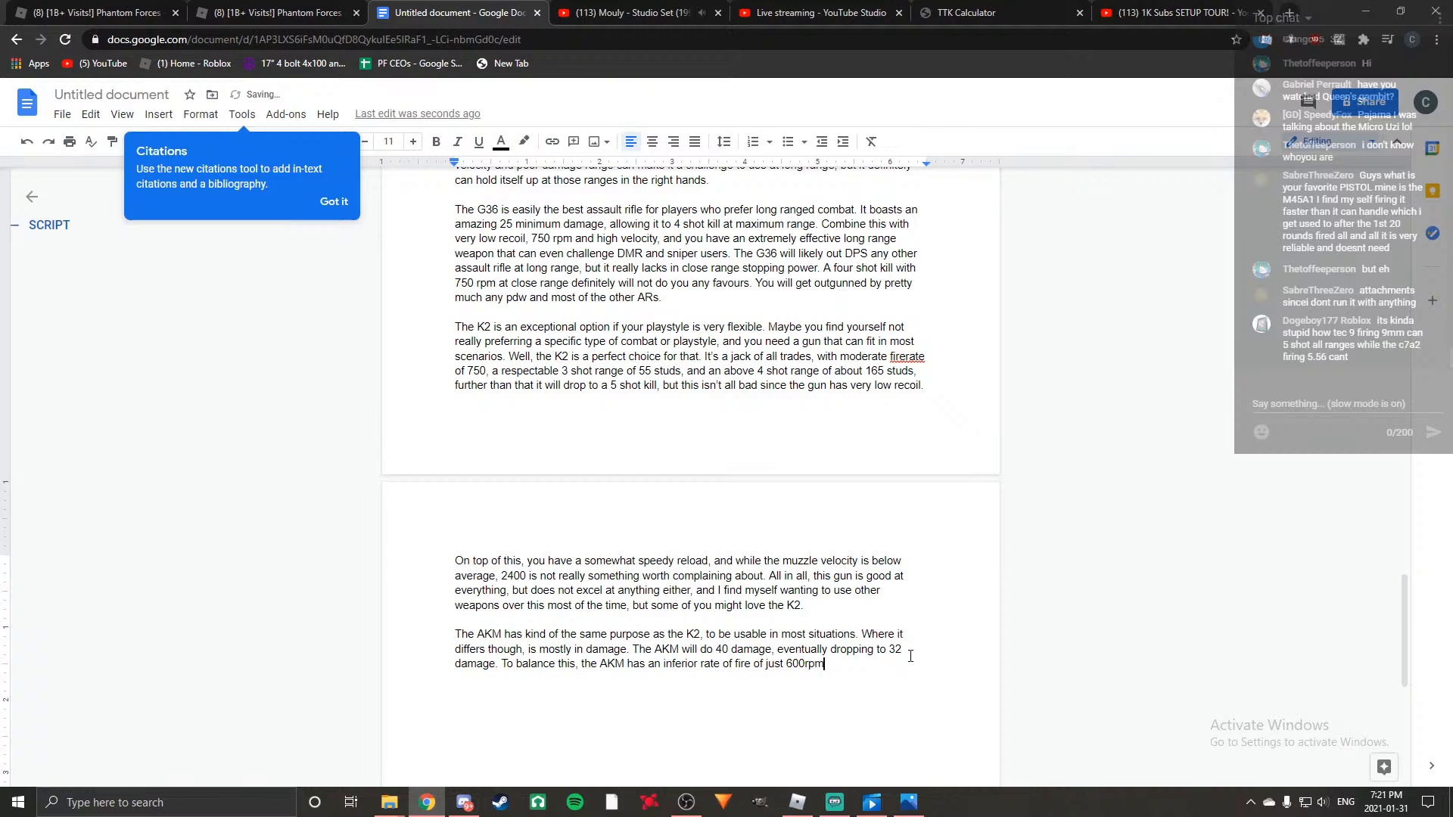
text(, and a somewhat lack)
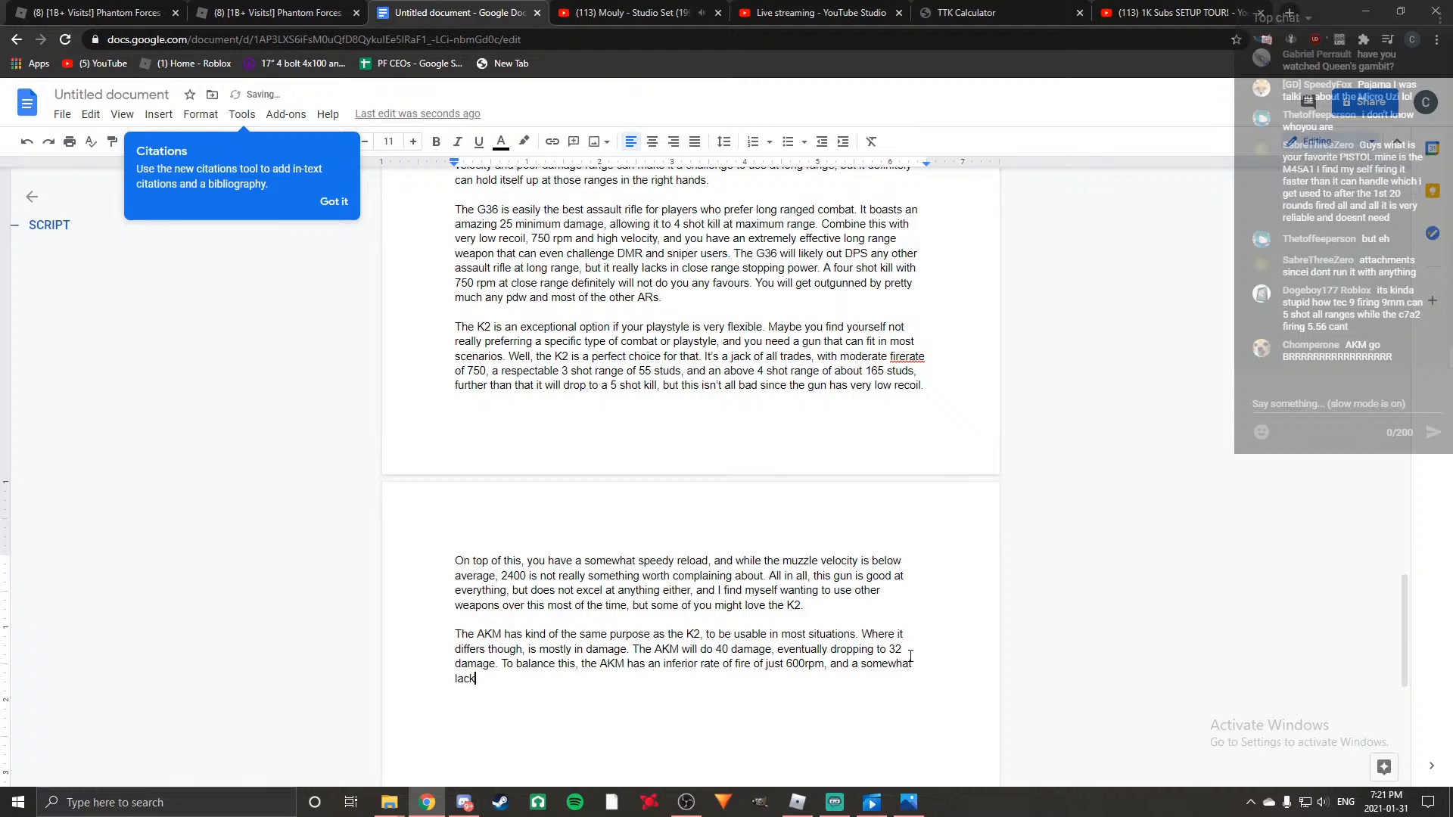
text(ing muzzle velocity of 2000 s)
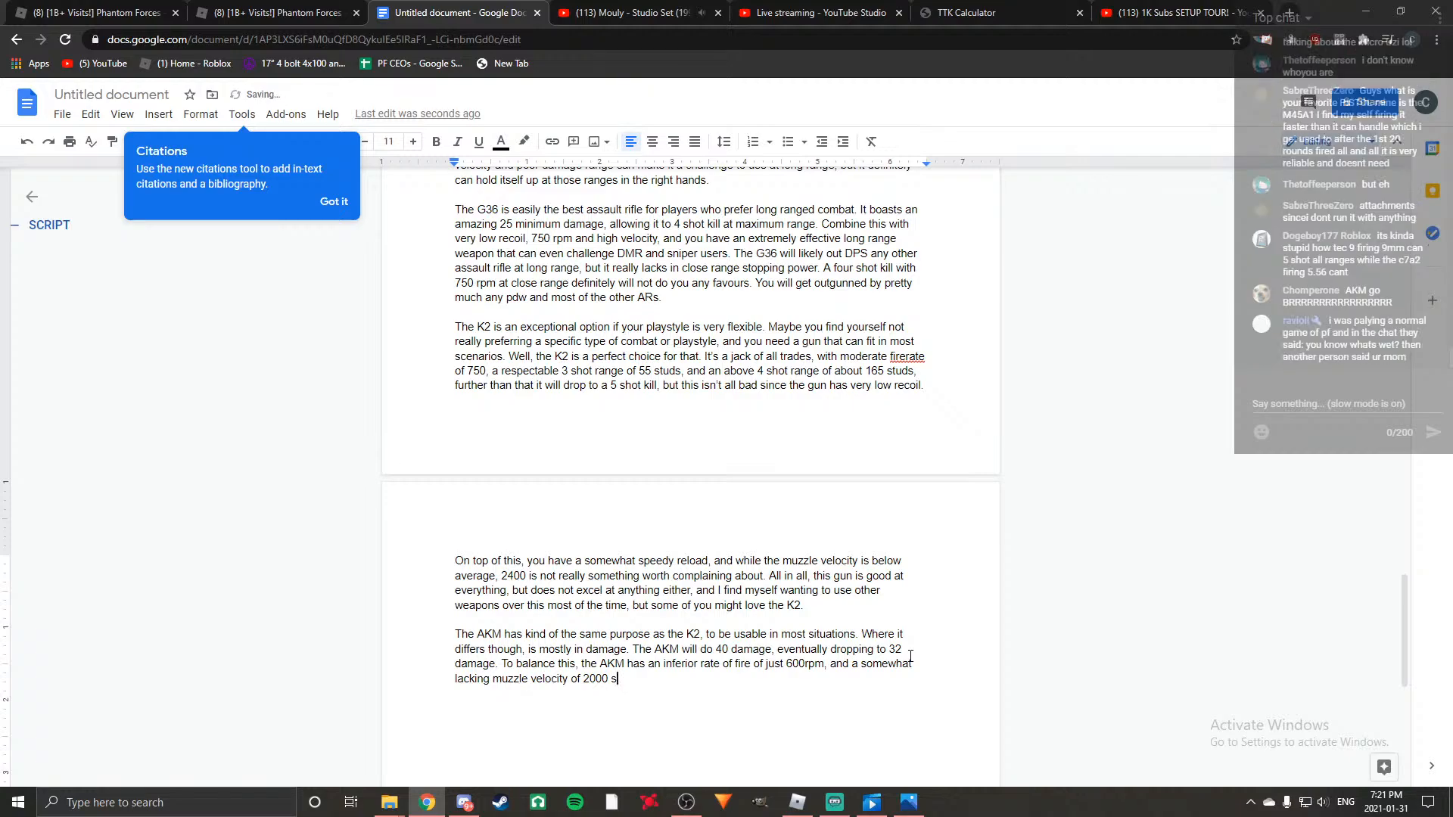
text(/s)
Complete the rate of fire sentence with ", and a somewhat lacking muzzle velocity of 2000.".
key(BackSpace)
key(BackSpace)
key(BackSpace)
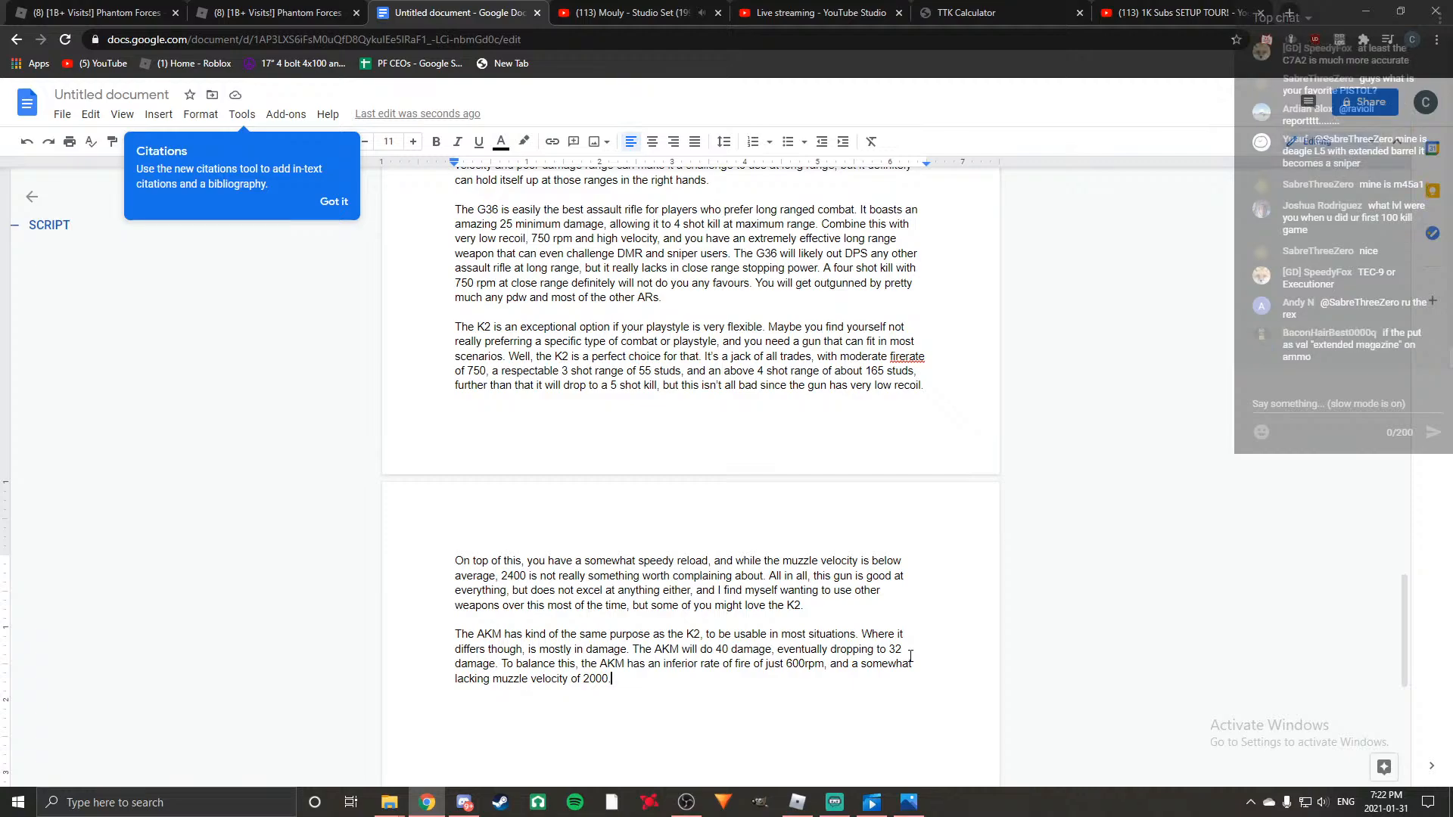
Add the sentence "The AKM also has a similar reload speed of 2.5, compared to the K2's 2.3.".
text(The AKm)
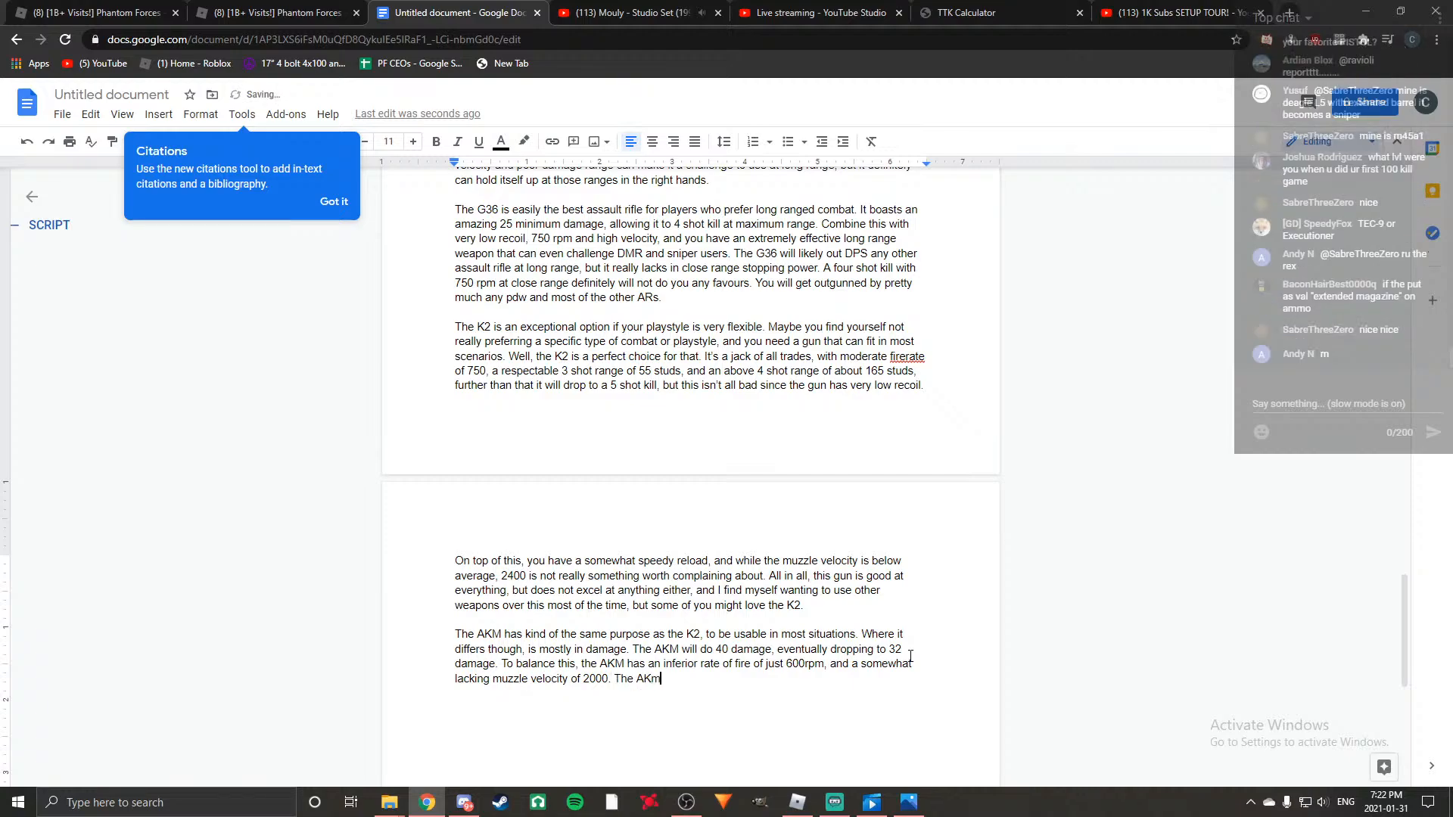
key(BackSpace)
key(BackSpace)
text(M also has a similar reload speed of 2.5)
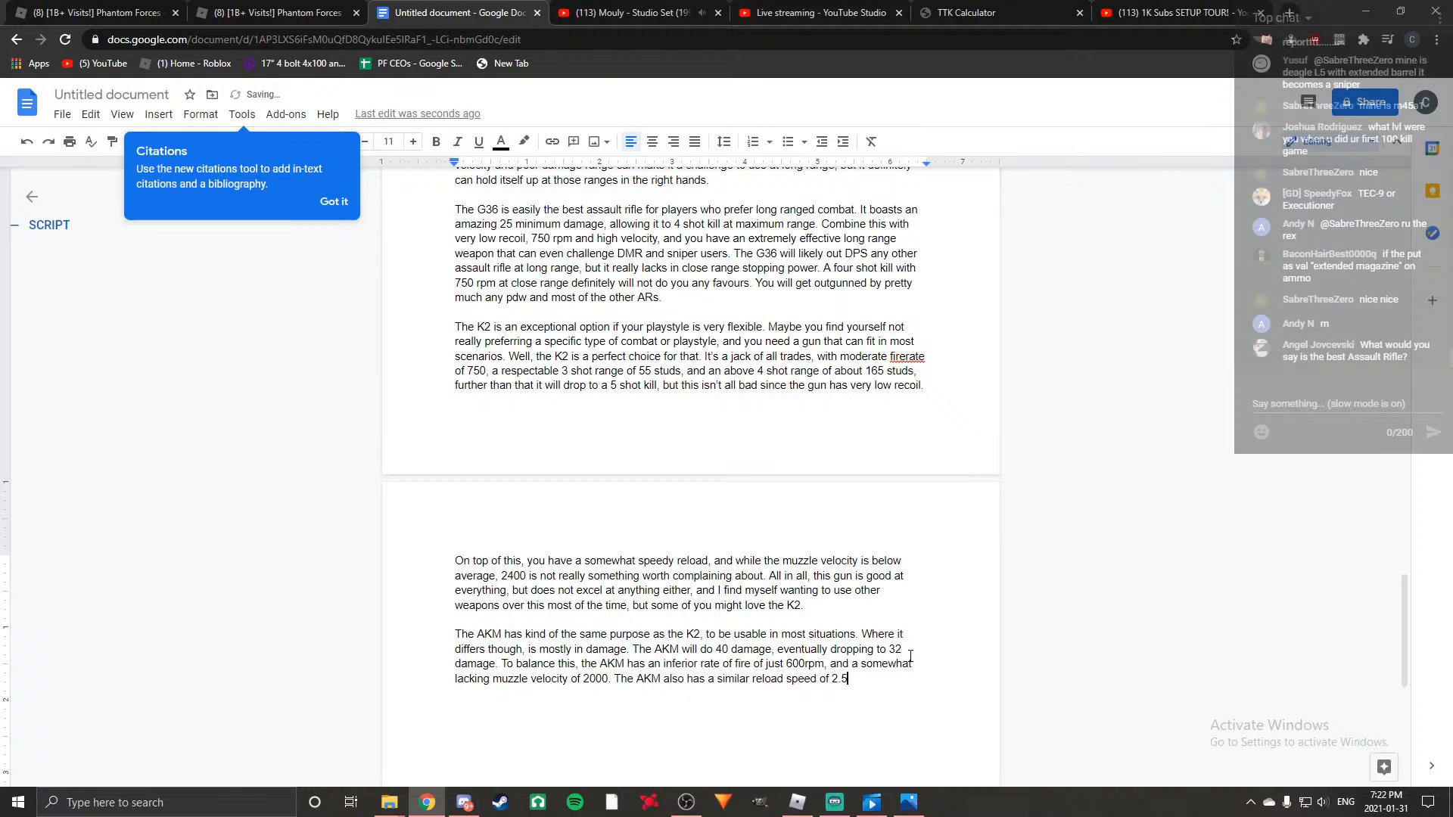
text(, compared to t)
text(he K2)
text('s )
text(2.3)
text(. )
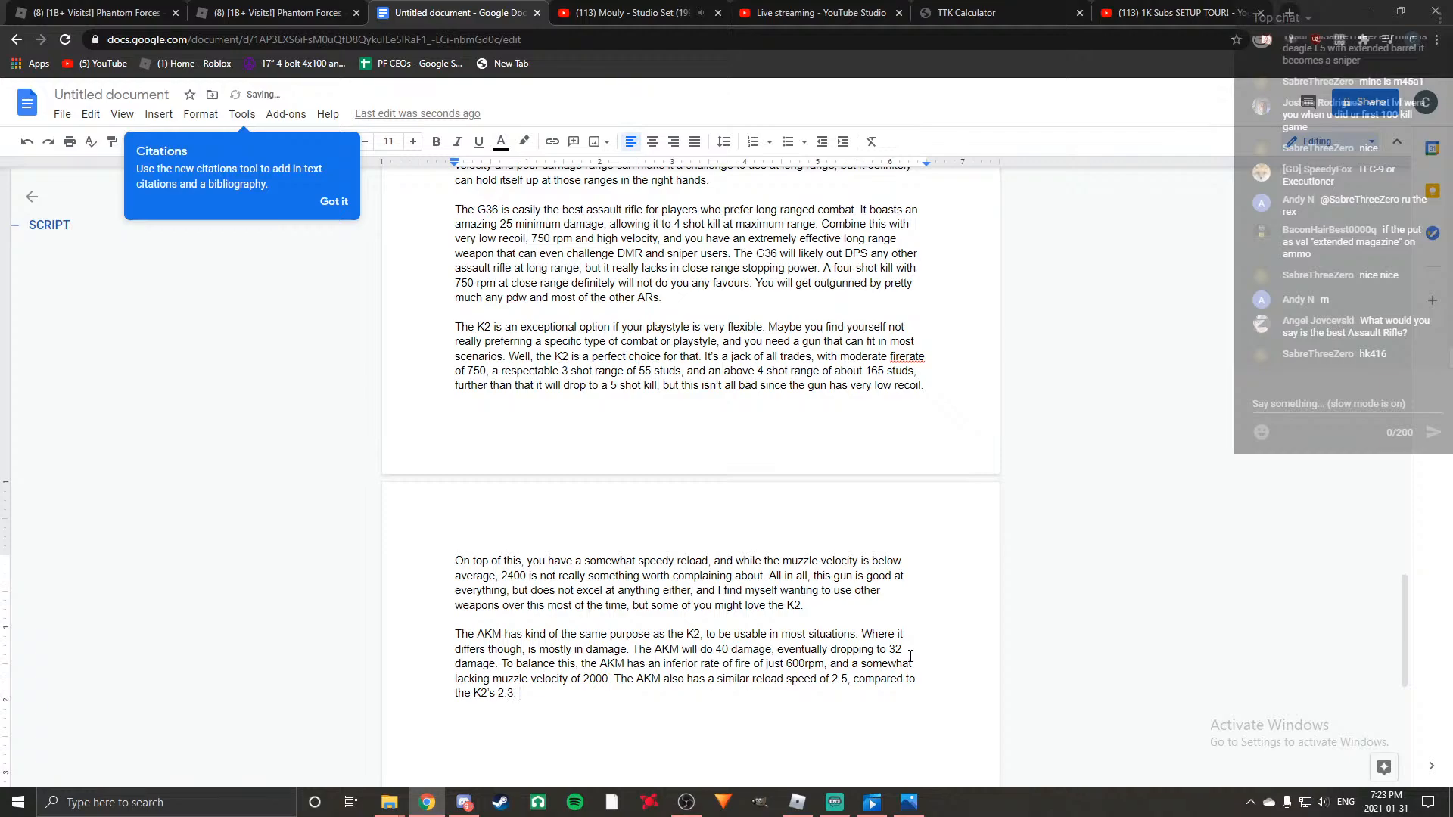
text(I fee)
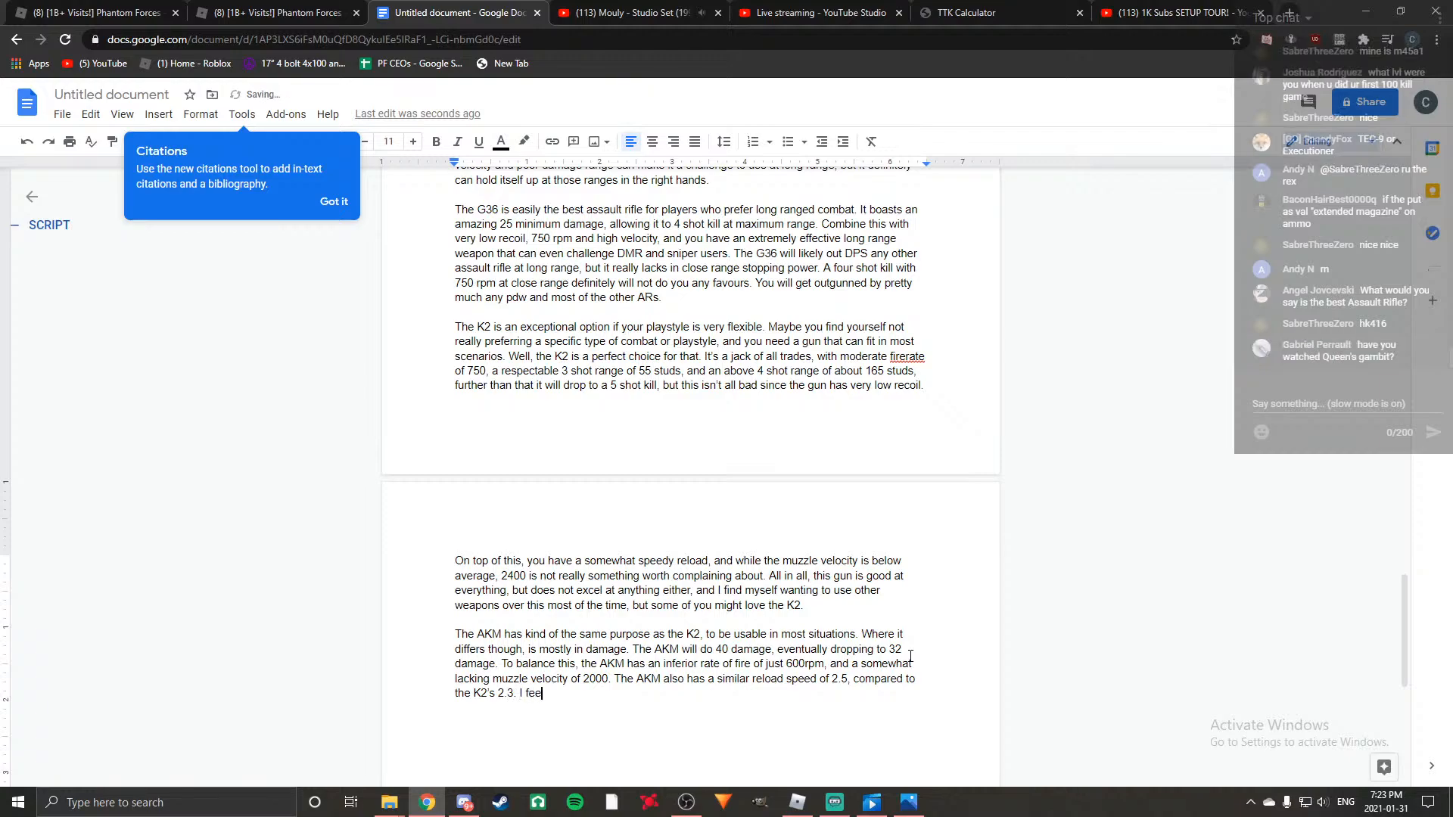
text(l as though the AKM is m)
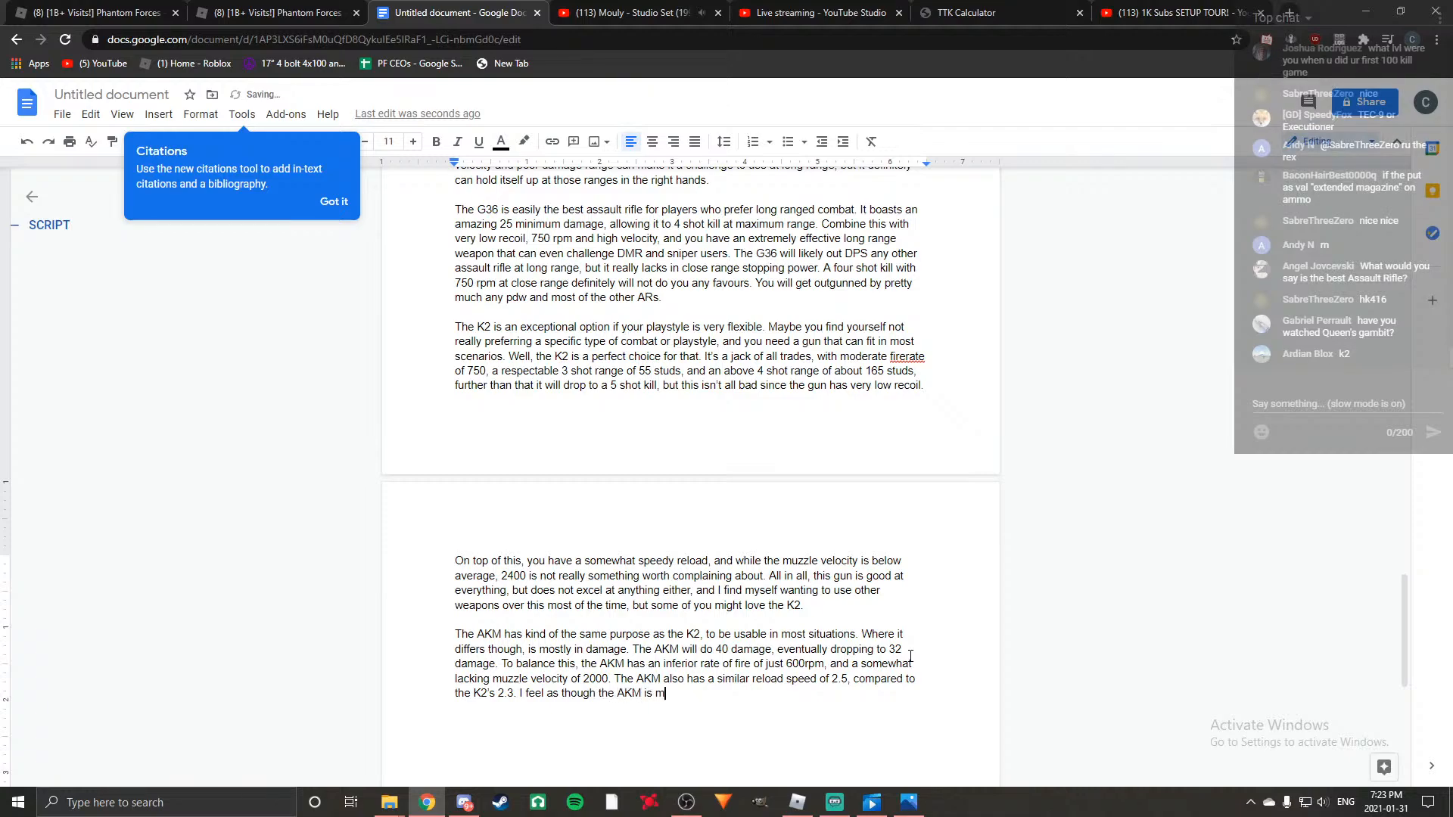
text(ore geared towards )
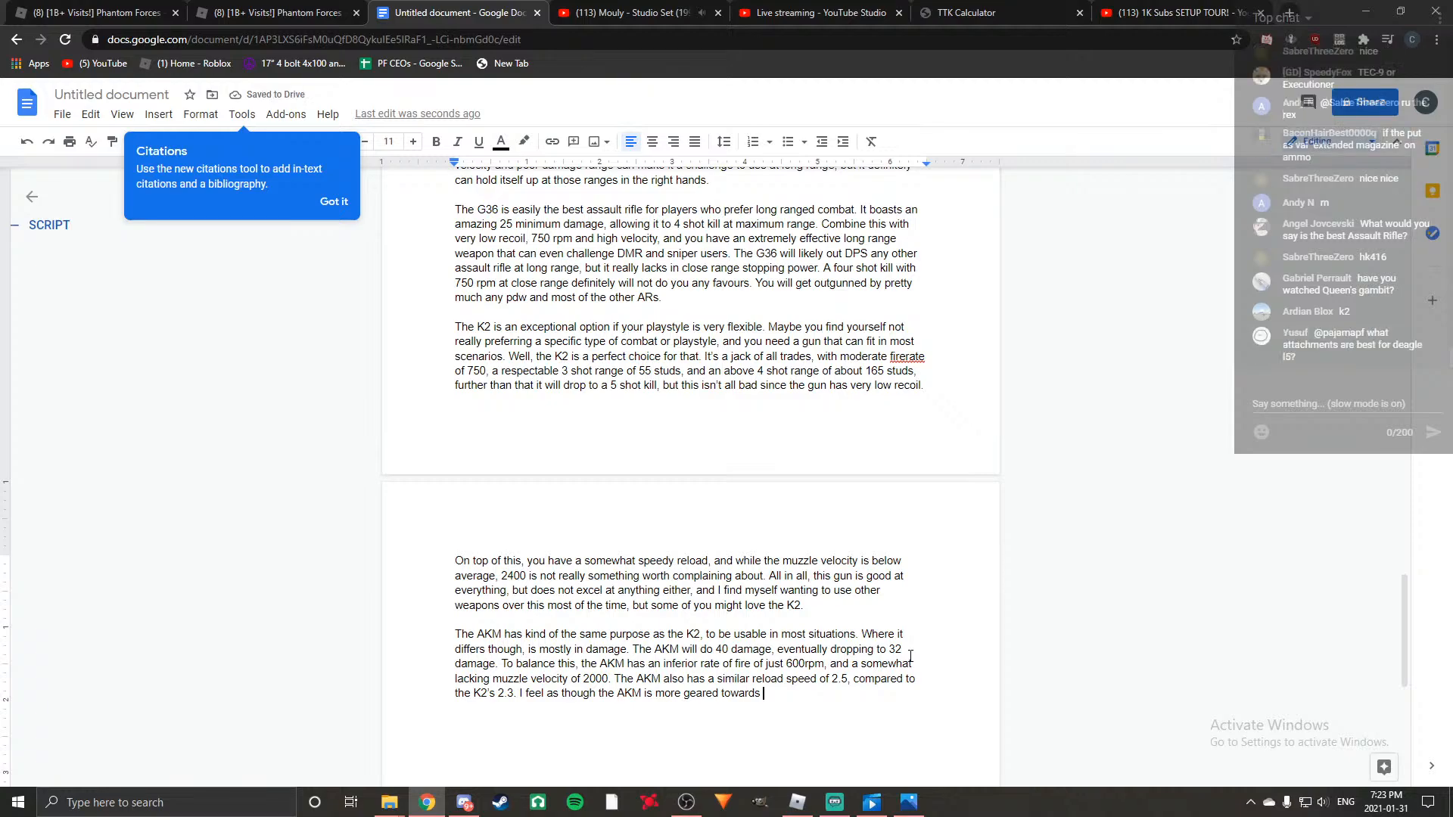
text(long range combat due to th)
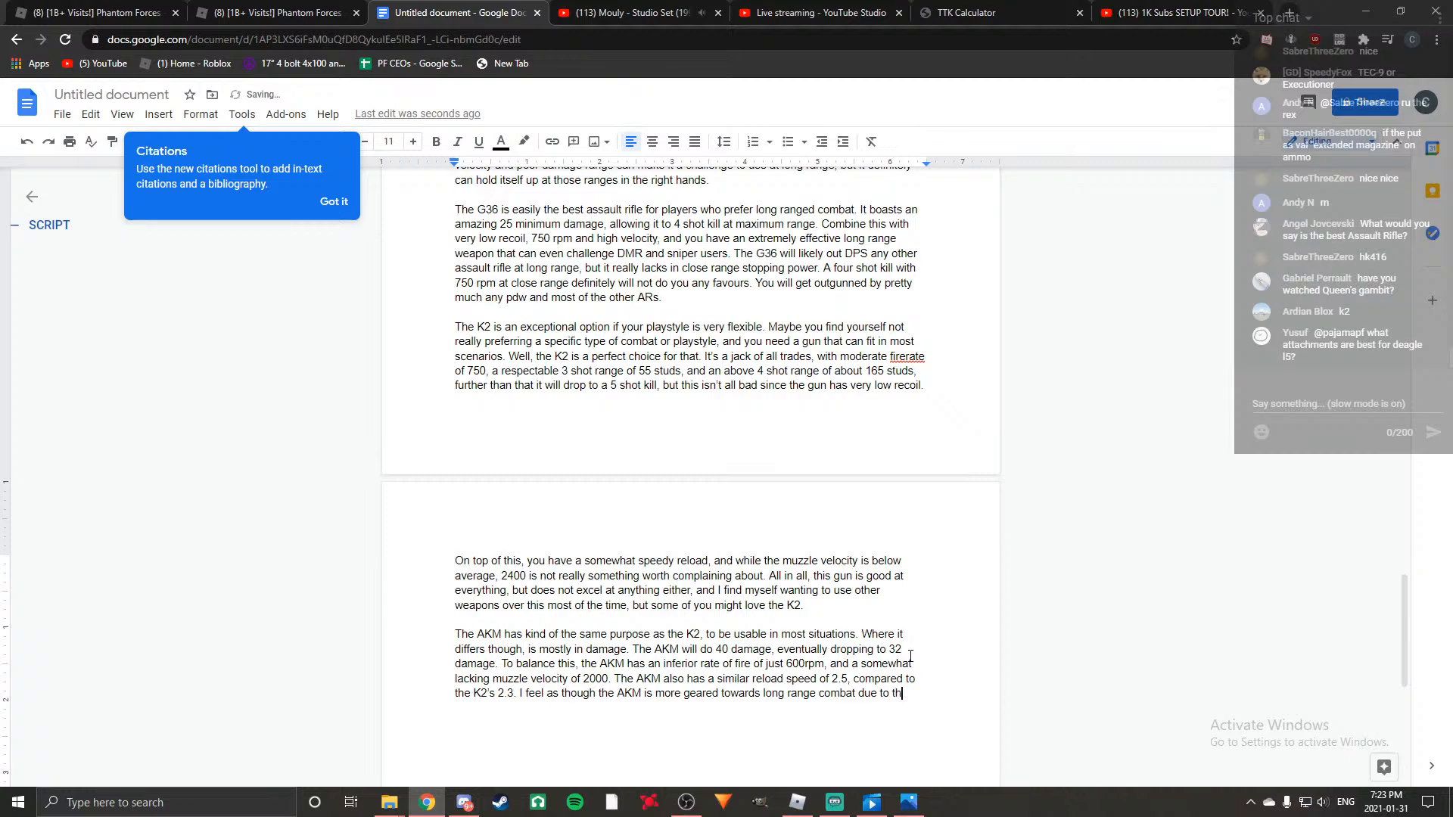
text(e hgih)
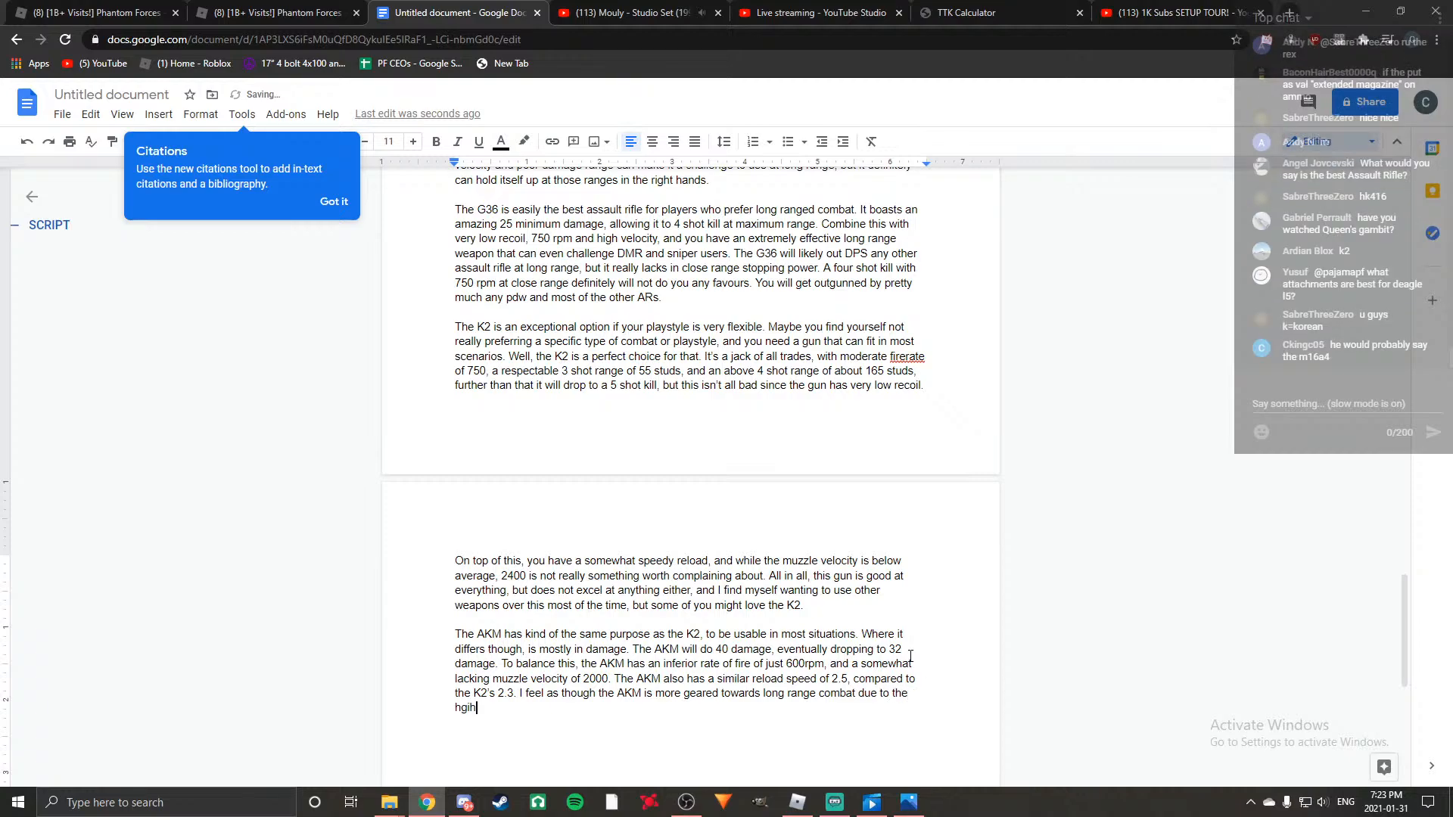
text(igh)
Finish the long range sentence with "high overall damage and exceptional 3 shot kill range.".
key(BackSpace)
key(BackSpace)
text(h overall damage and exceptional 3 shot kill range.)
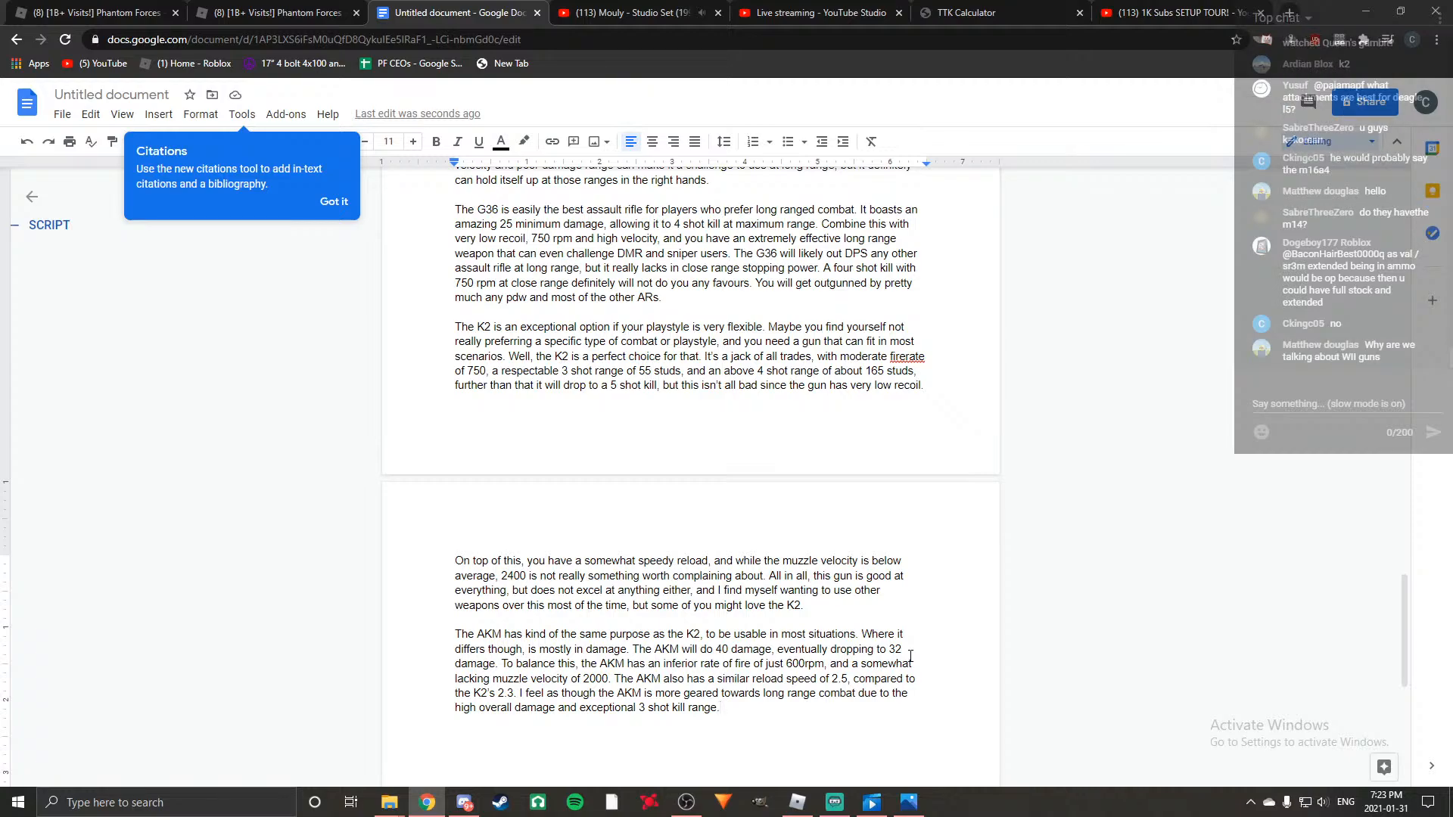
Add "The TTK can be somewhat lacking close up" to the end of the AKM paragraph.
text(The )
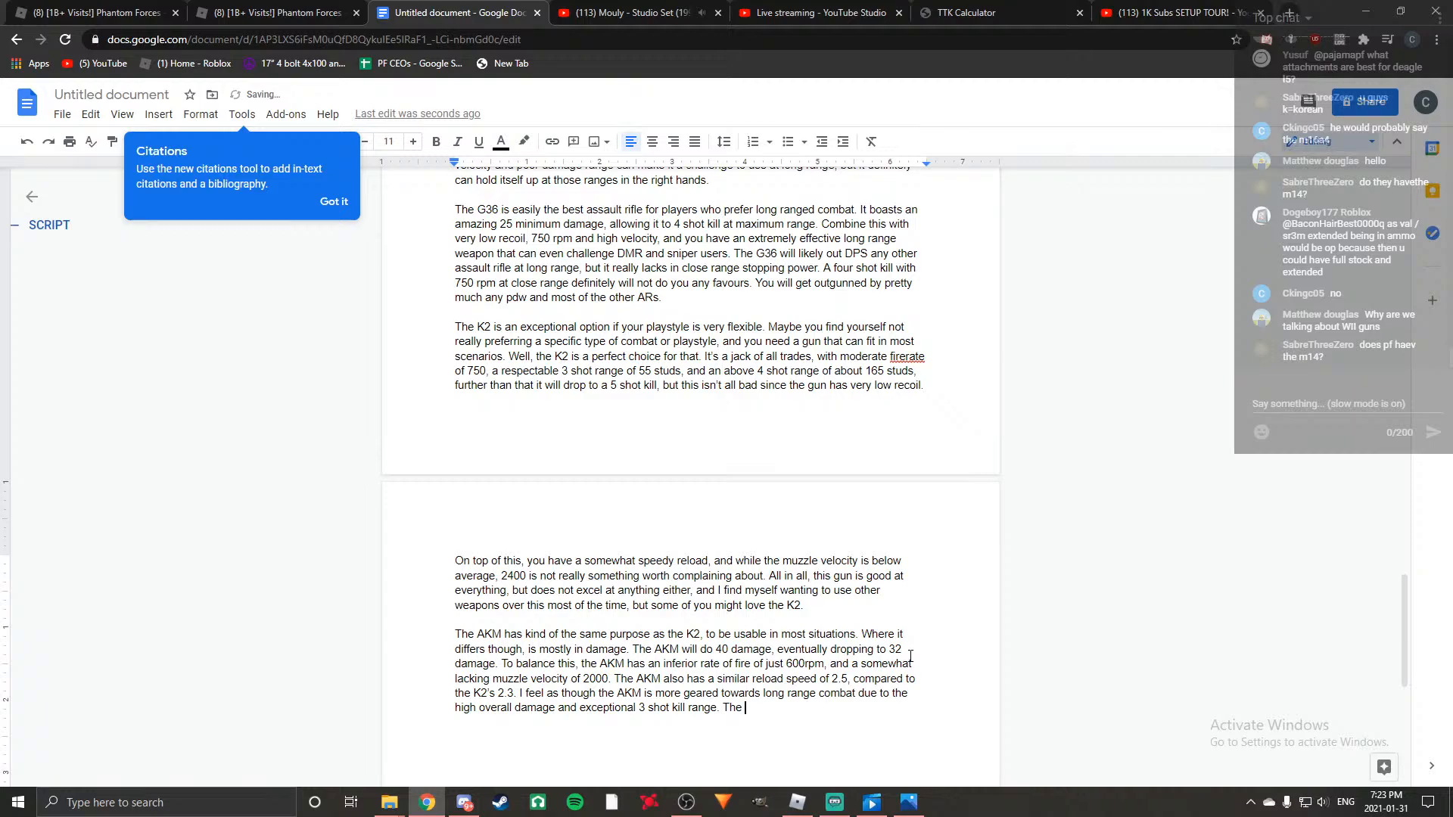
text(TTK )
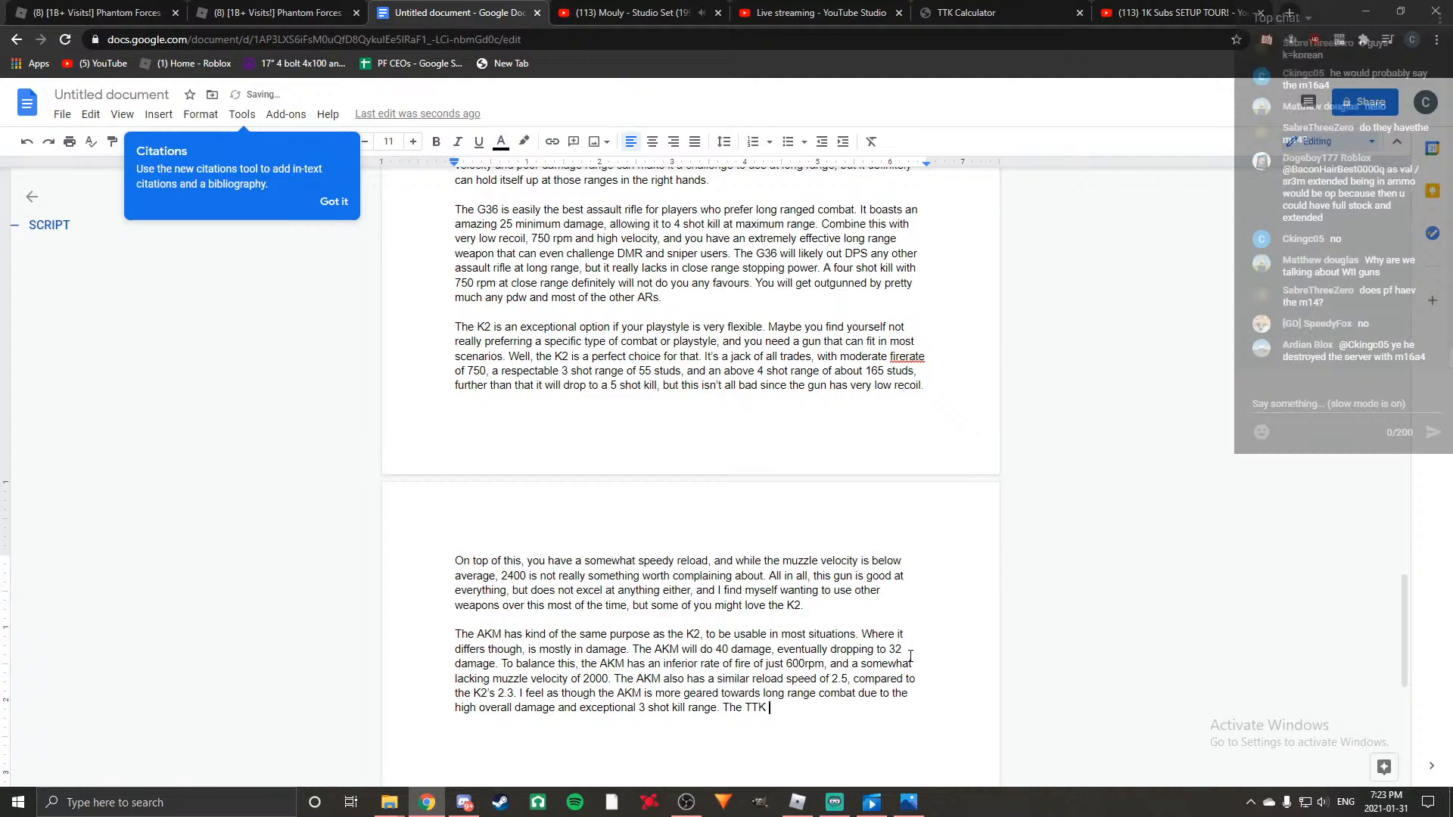
text(can be somewhat )
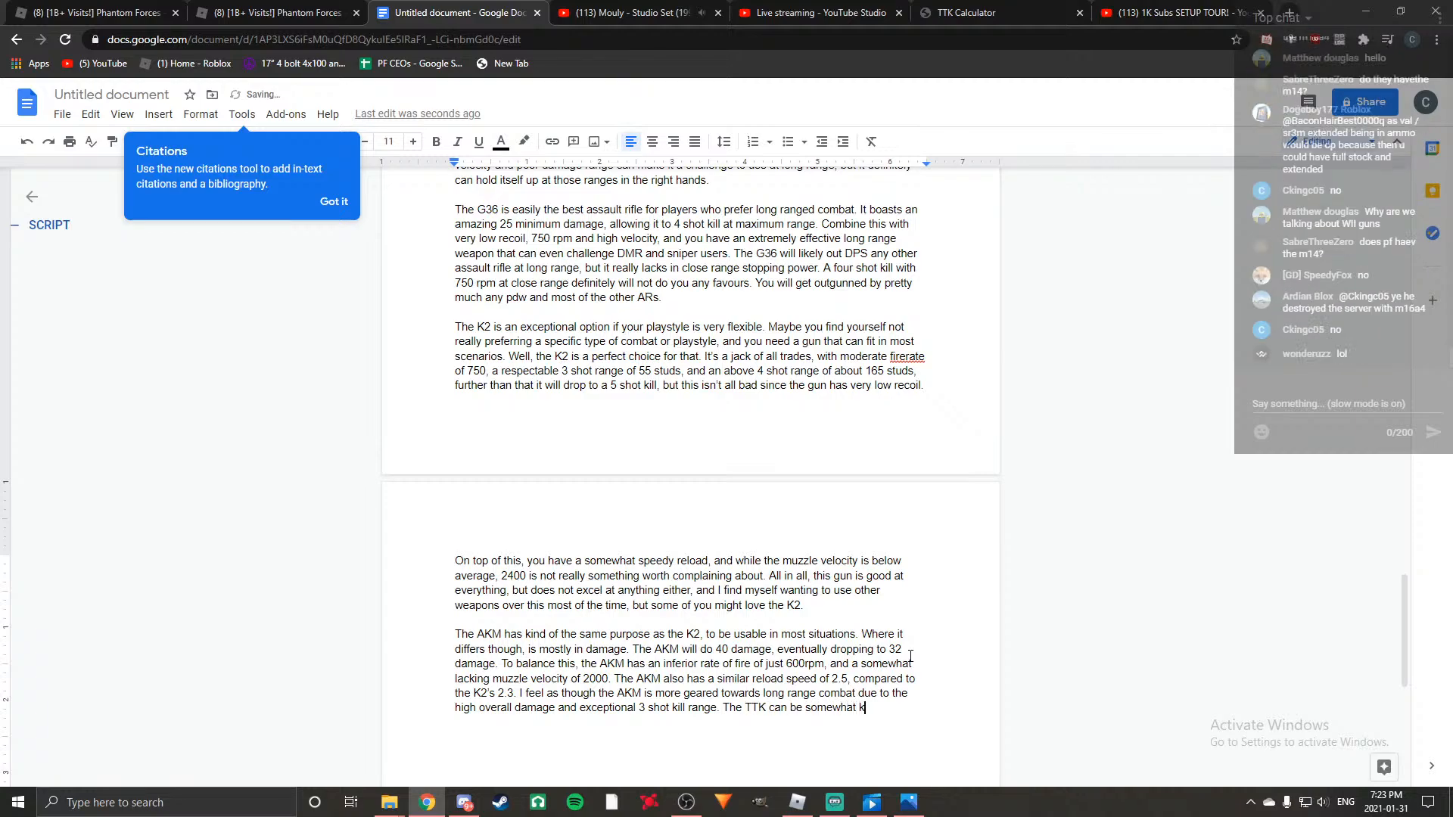
text(lacking close up, and t)
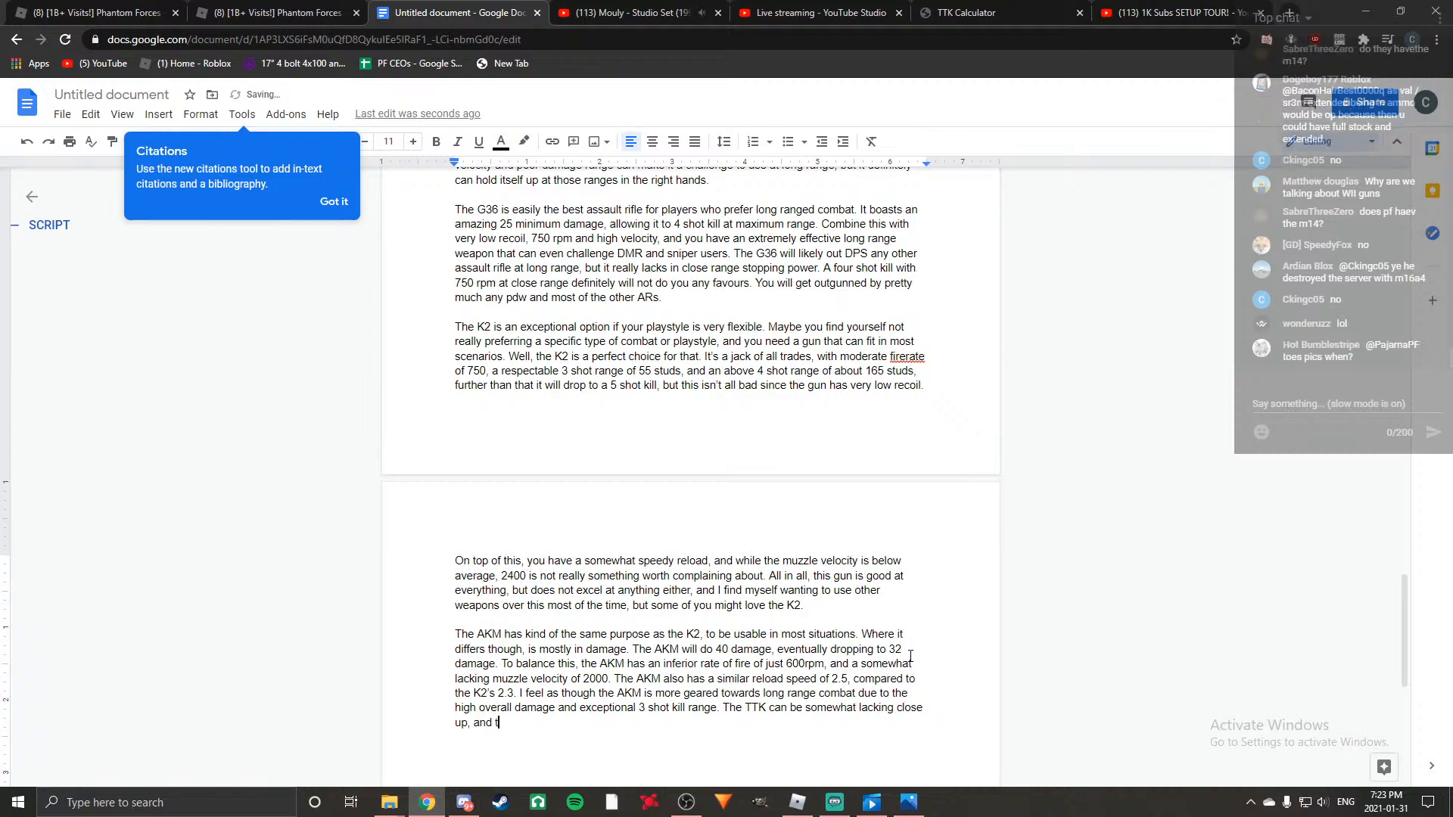
text(he horizontal)
Continue the TTK sentence with ", and the horizonta recoil can be annoying for some users,".
key(BackSpace)
key(BackSpace)
text(recoil can be annoying for some users, but overall this)
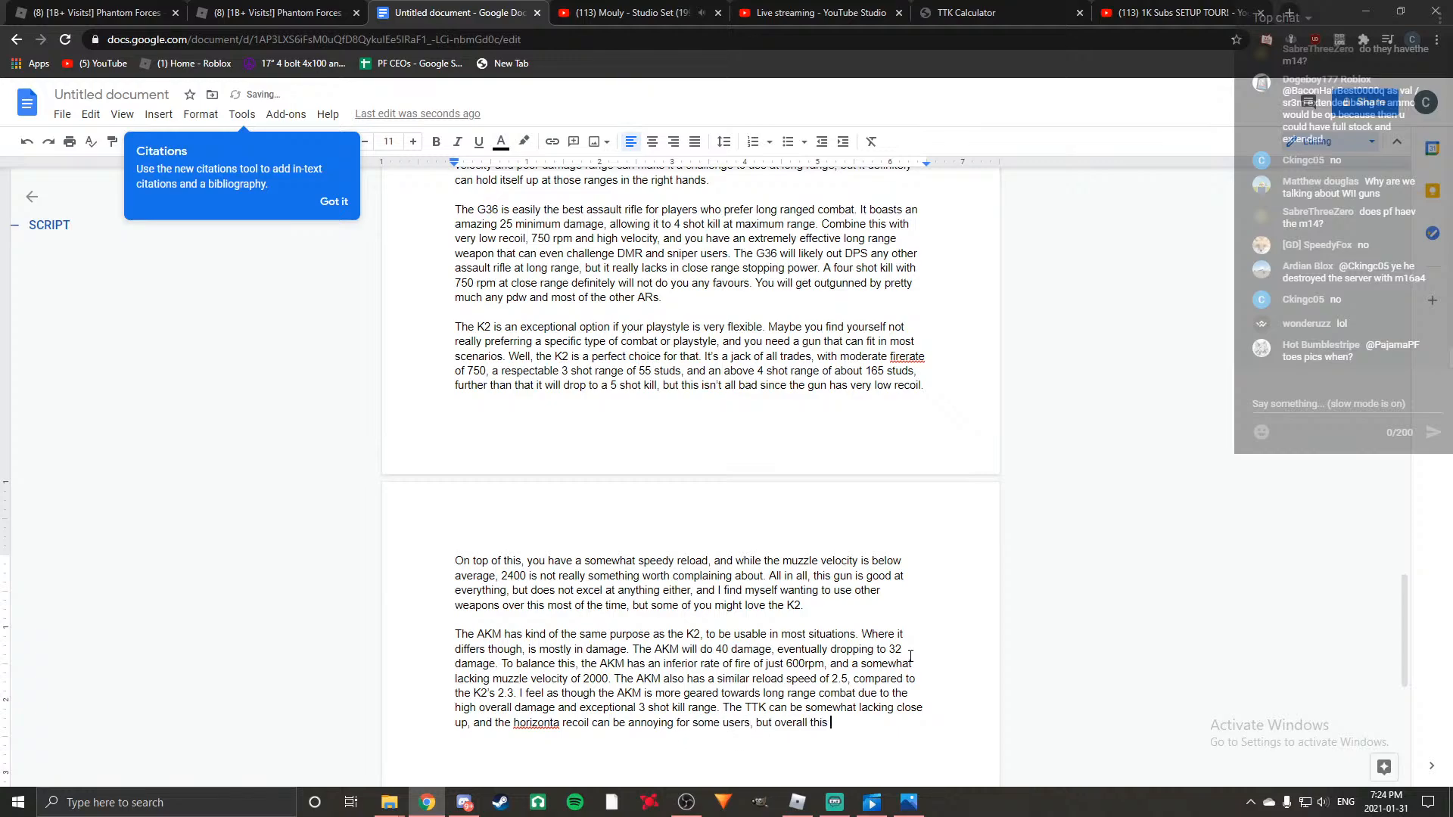
text( gun is quite)
text( accuat)
Continue the AKM paragraph with "but overall this gun is quite accurate".
key(BackSpace)
key(BackSpace)
text(rate. Essentiua)
End the accuracy sentence and add "Essentially, the AKM has the same effectiveness as the K2".
key(BackSpace)
key(BackSpace)
text(ally)
key(BackSpace)
text(, the A)
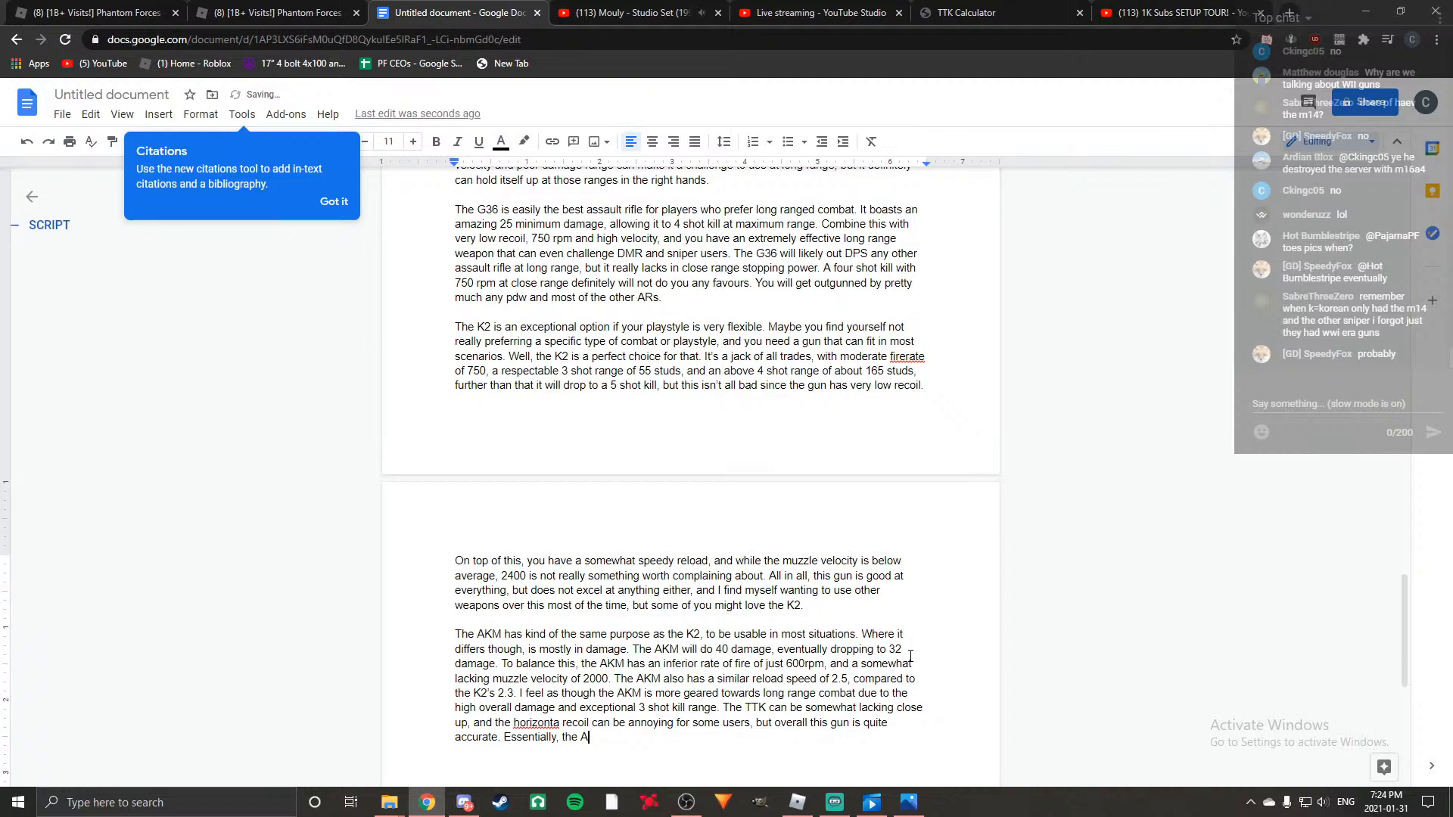
text(KM has the )
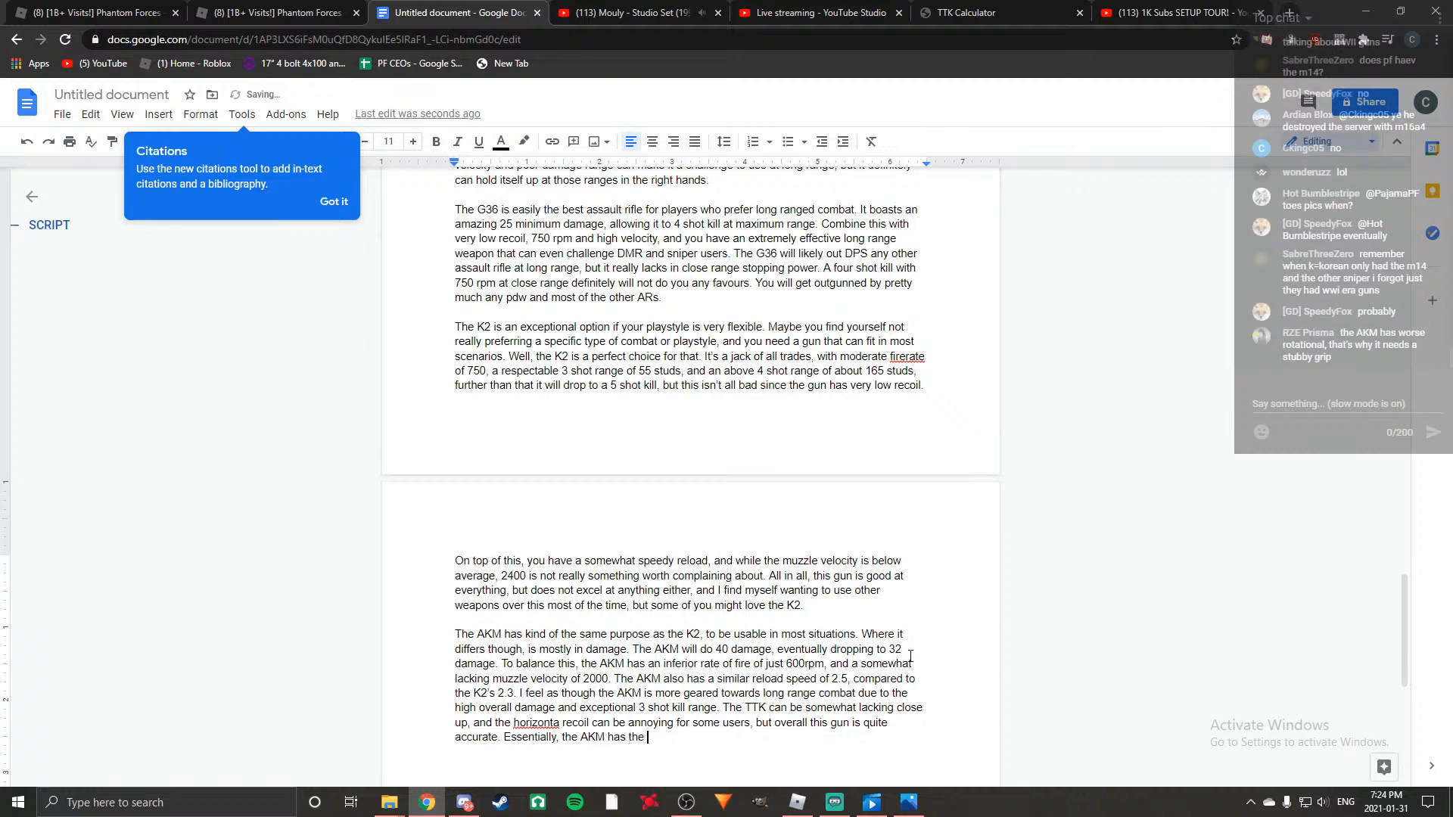
text(same effectiveness as the K2, but )
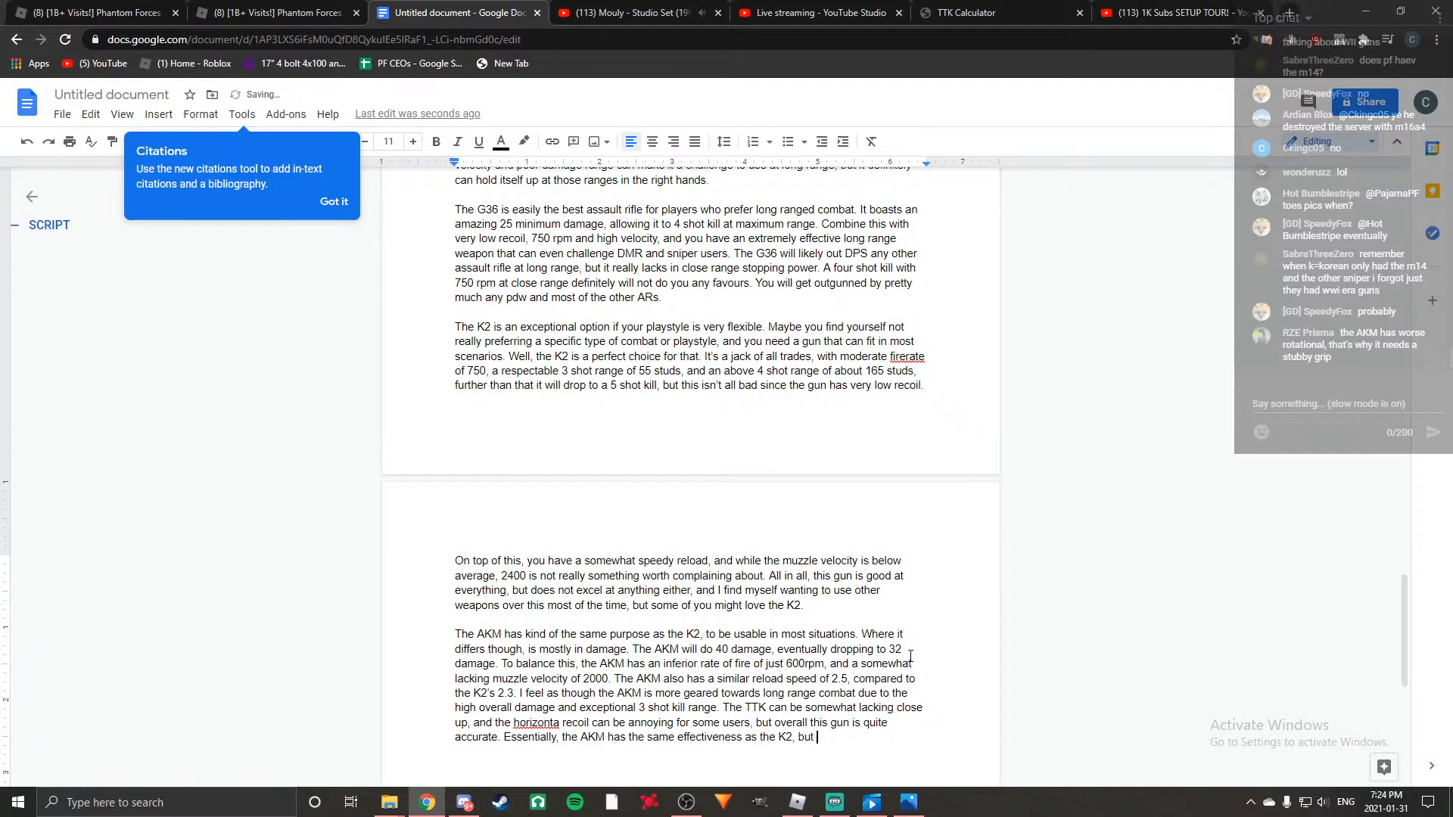
text(it differs ion)
Finish the K2 comparison sentence with ", but it differs in playstyle.".
key(BackSpace)
key(BackSpace)
key(BackSpace)
text(n )
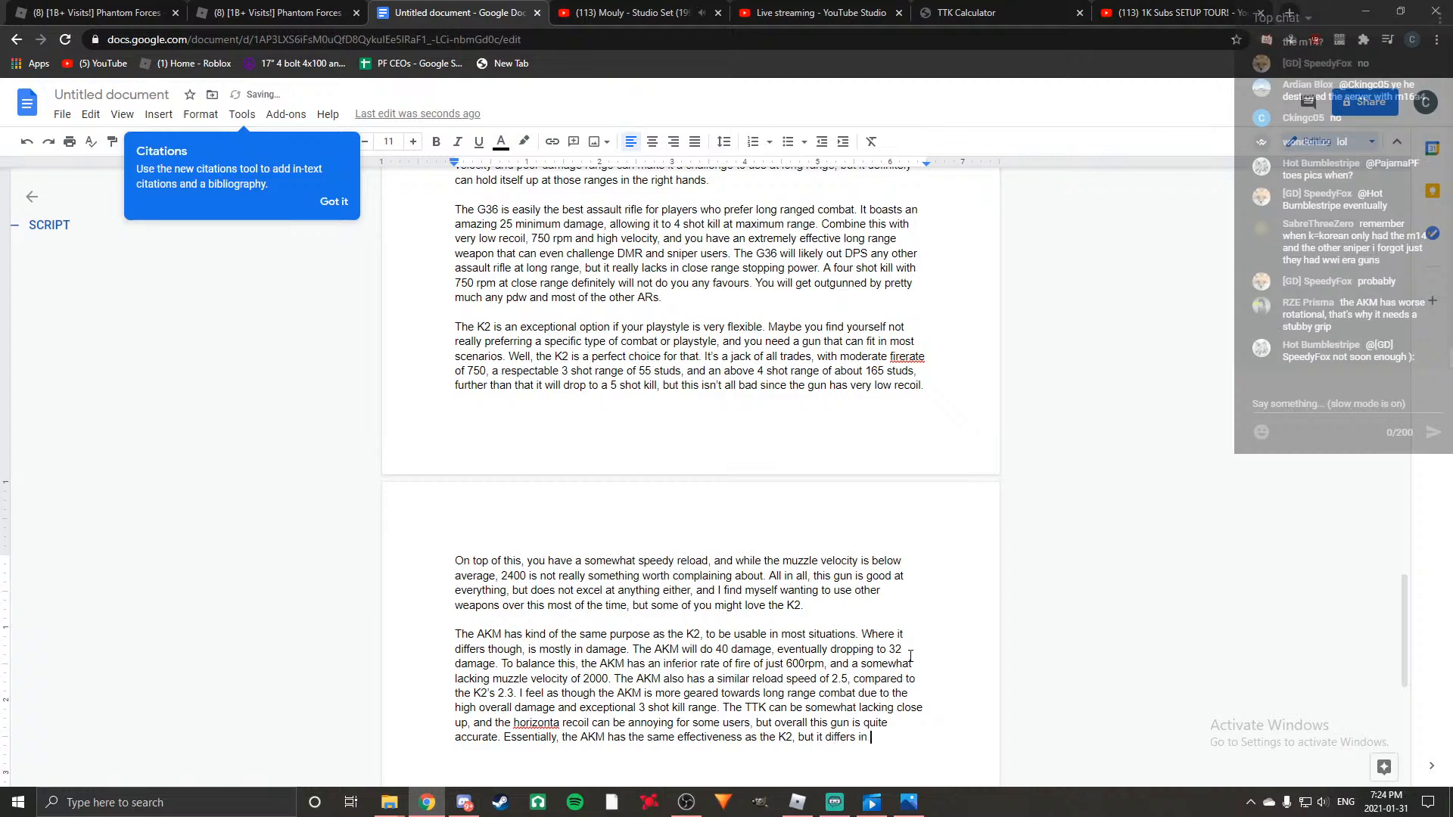
text(playstyle.)
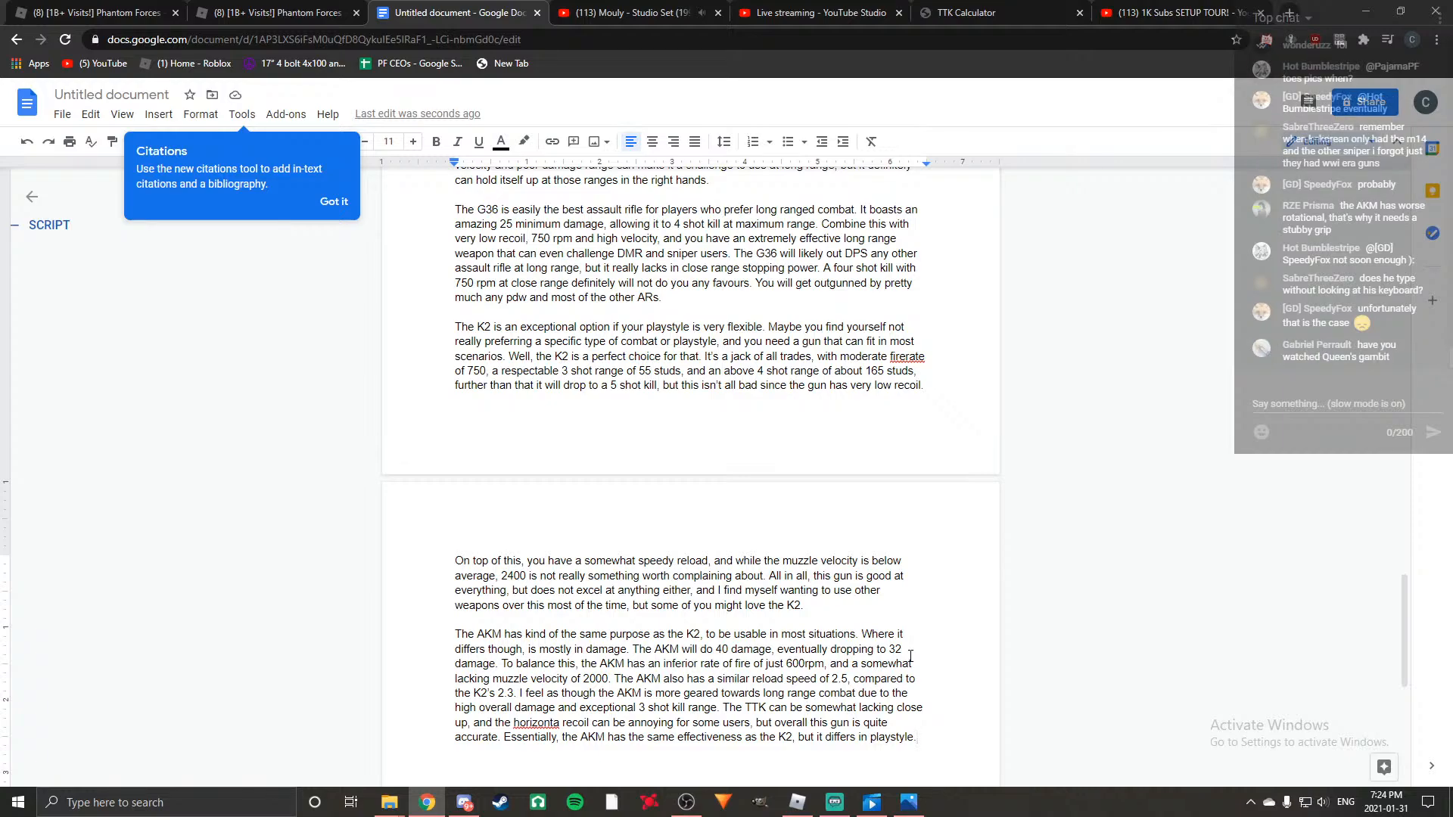
Extend the last sentence with "very slightly" and correct the misspelled "horizonta" to "horizontal".
text(very sd)
key(BackSpace)
text(lightly.)
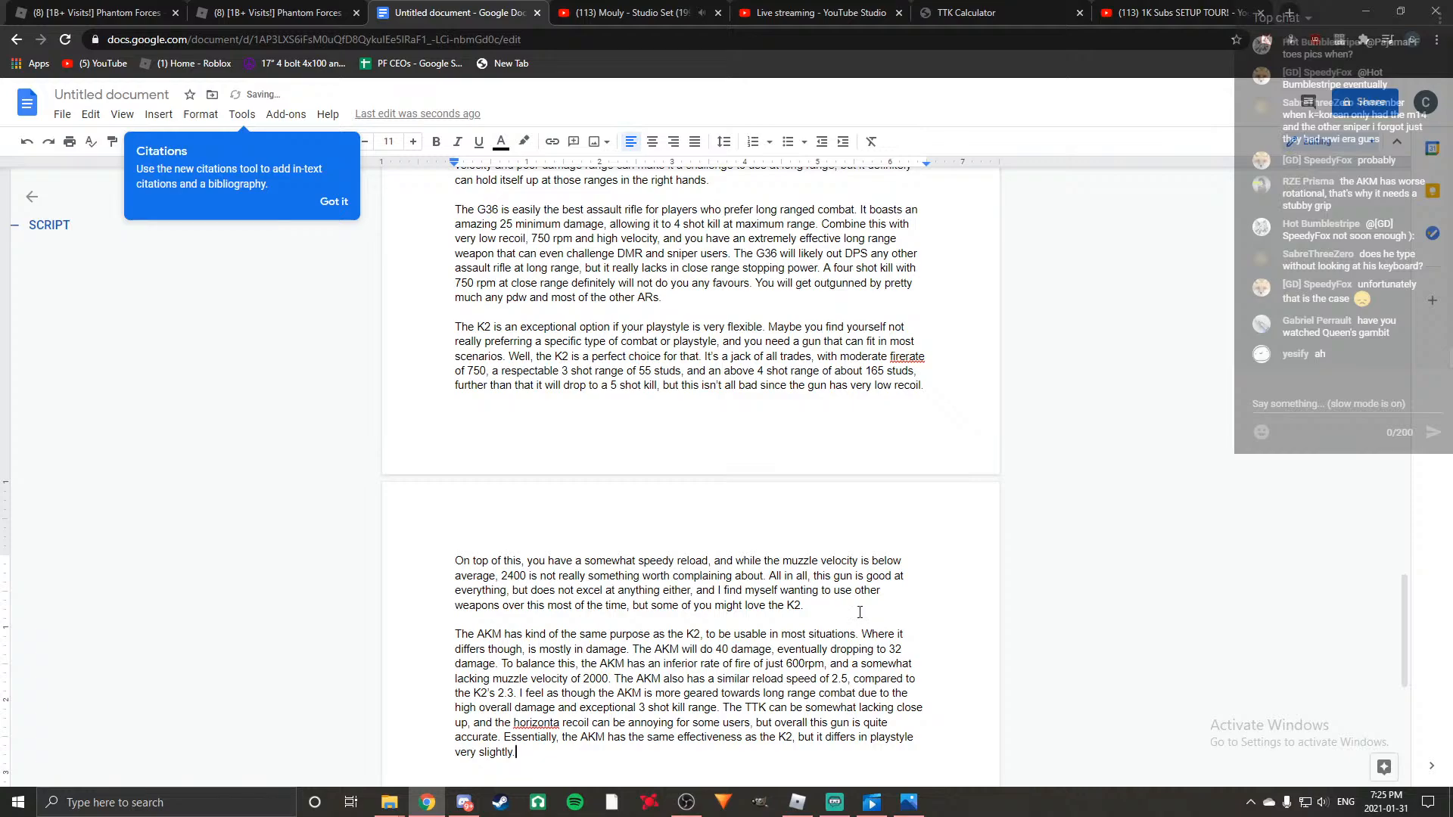
right_click(534, 725)
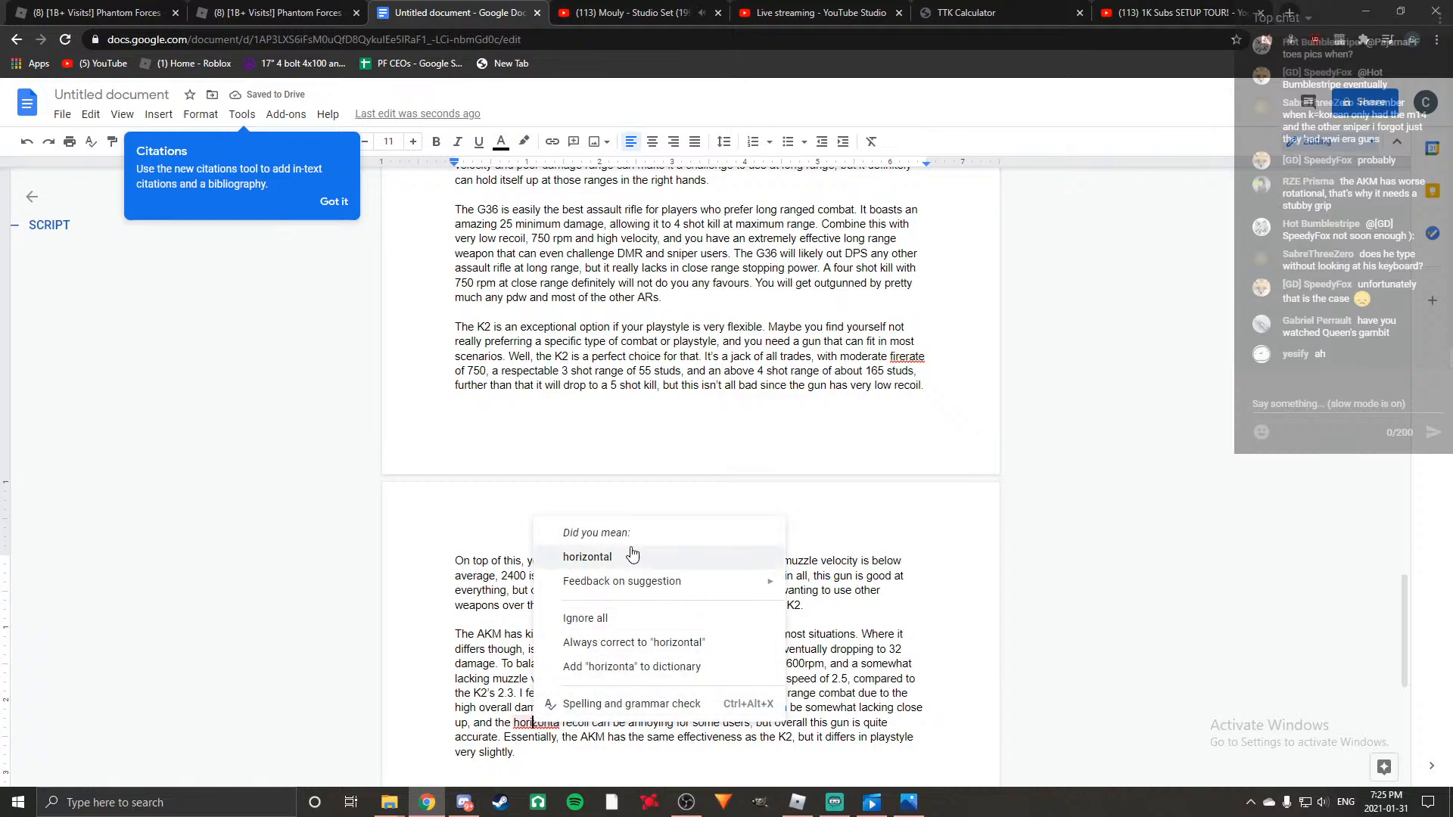
click(587, 557)
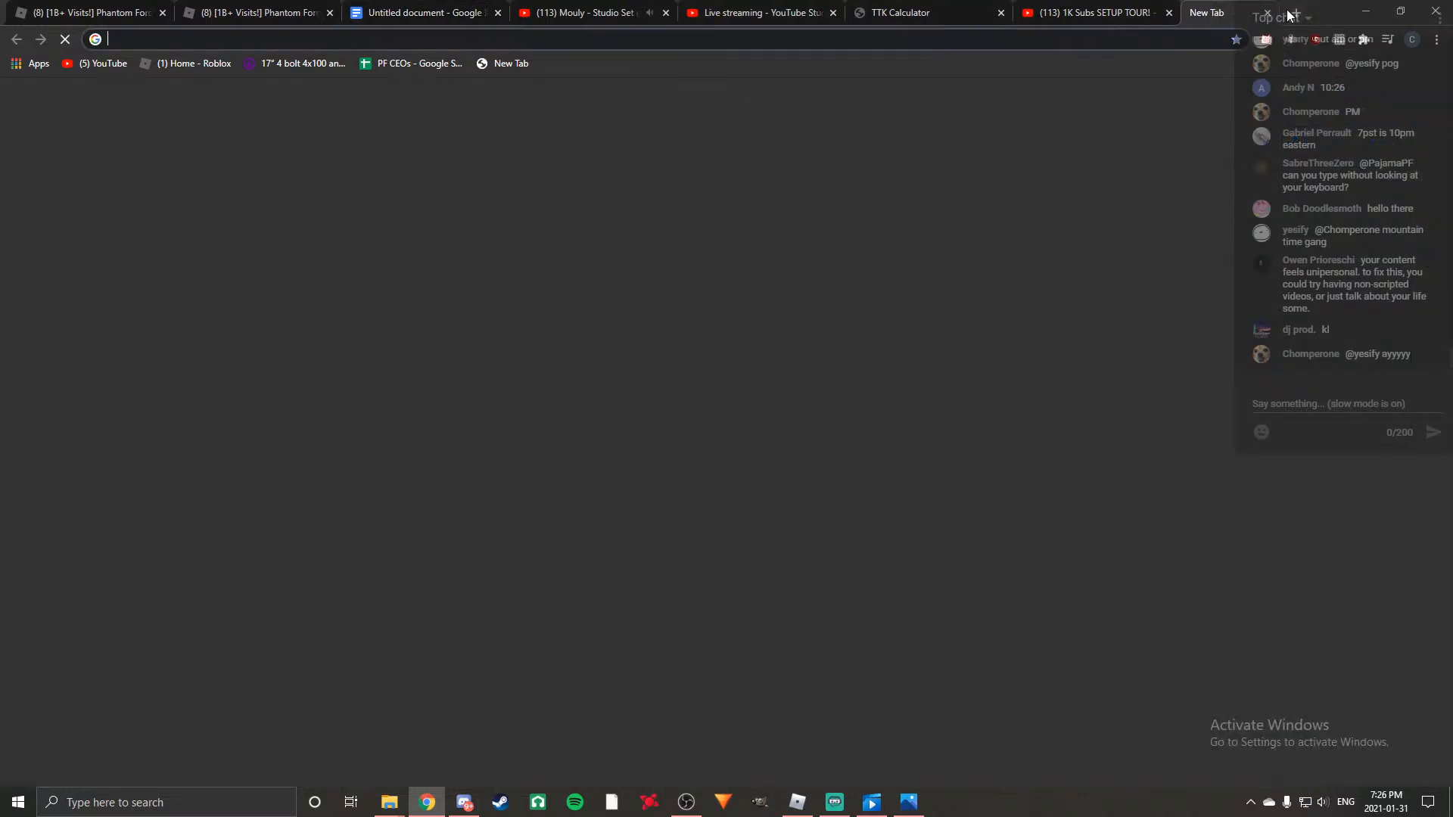
Look up the meaning of "unipersonal" on Google in a new browser tab.
click(1290, 14)
text(un)
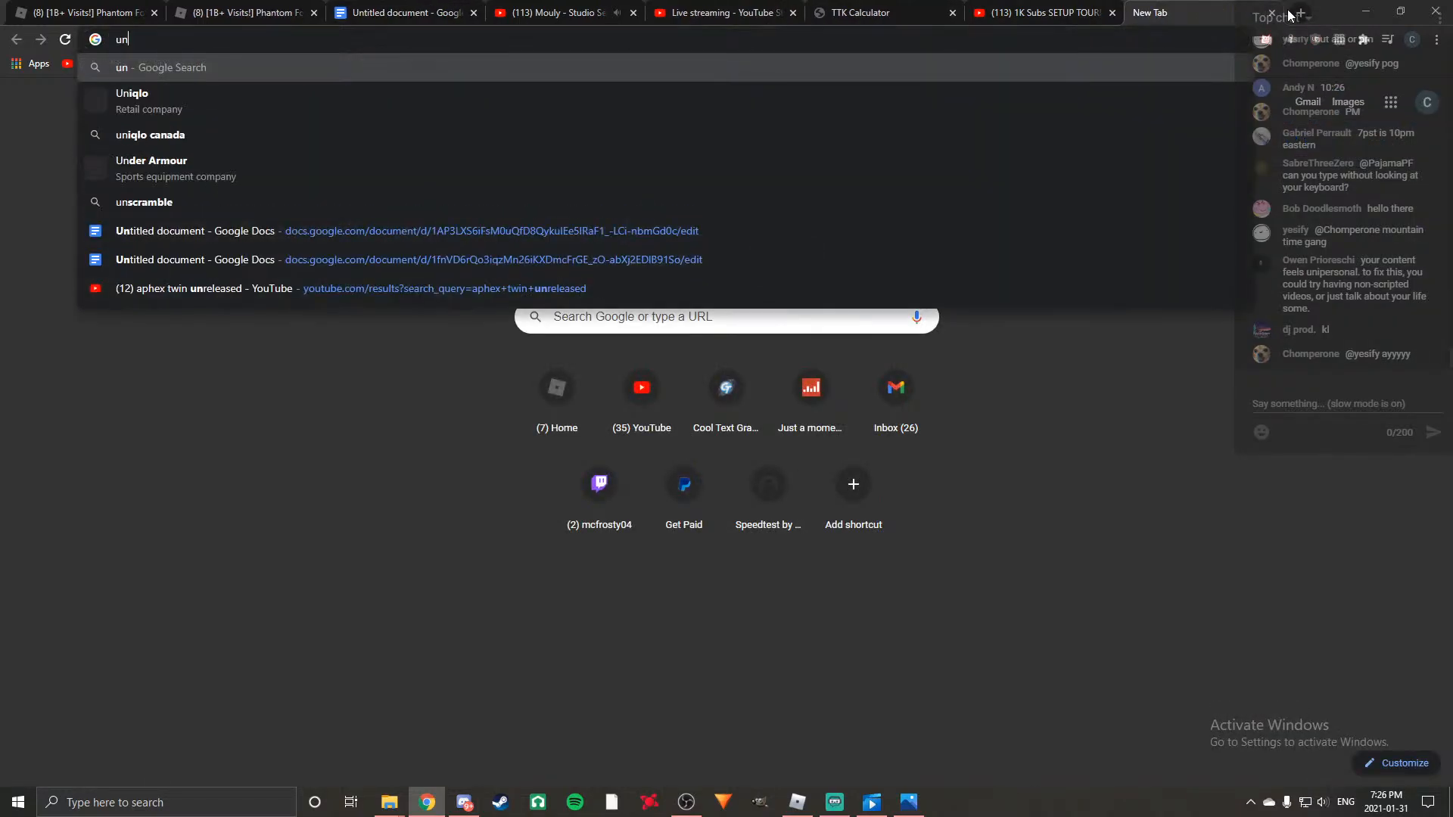
text(iperson)
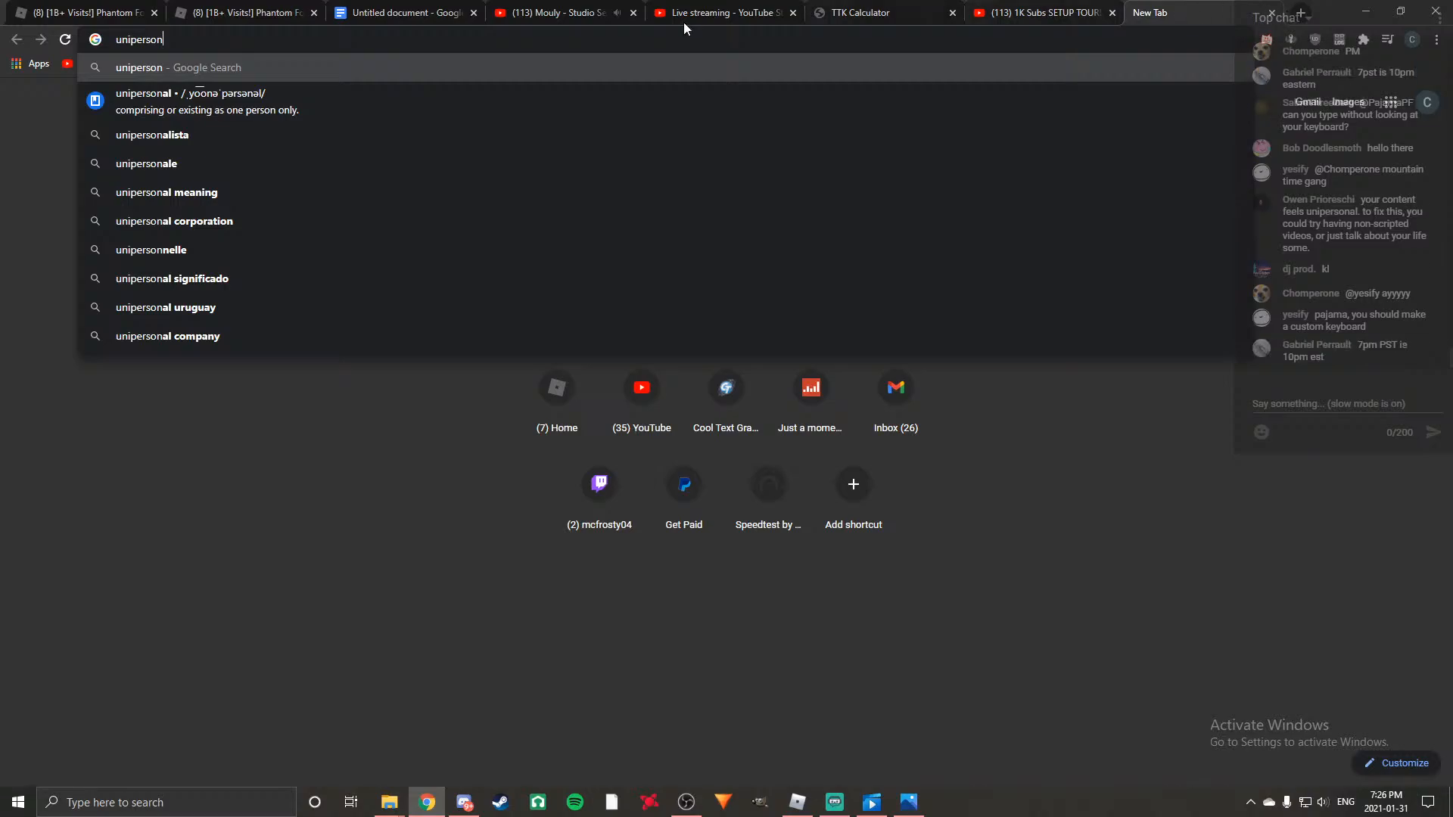
click(445, 110)
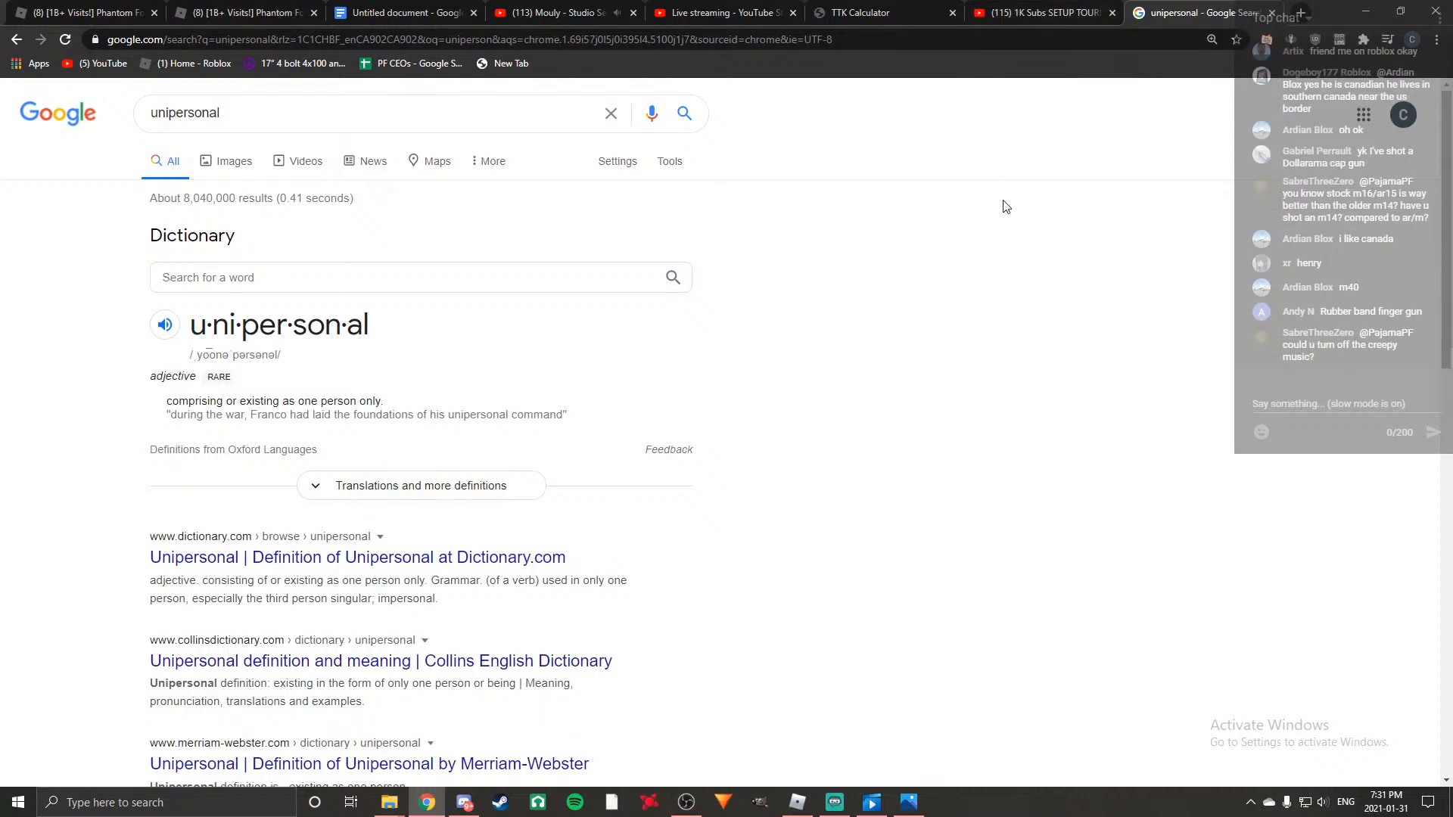
click(737, 12)
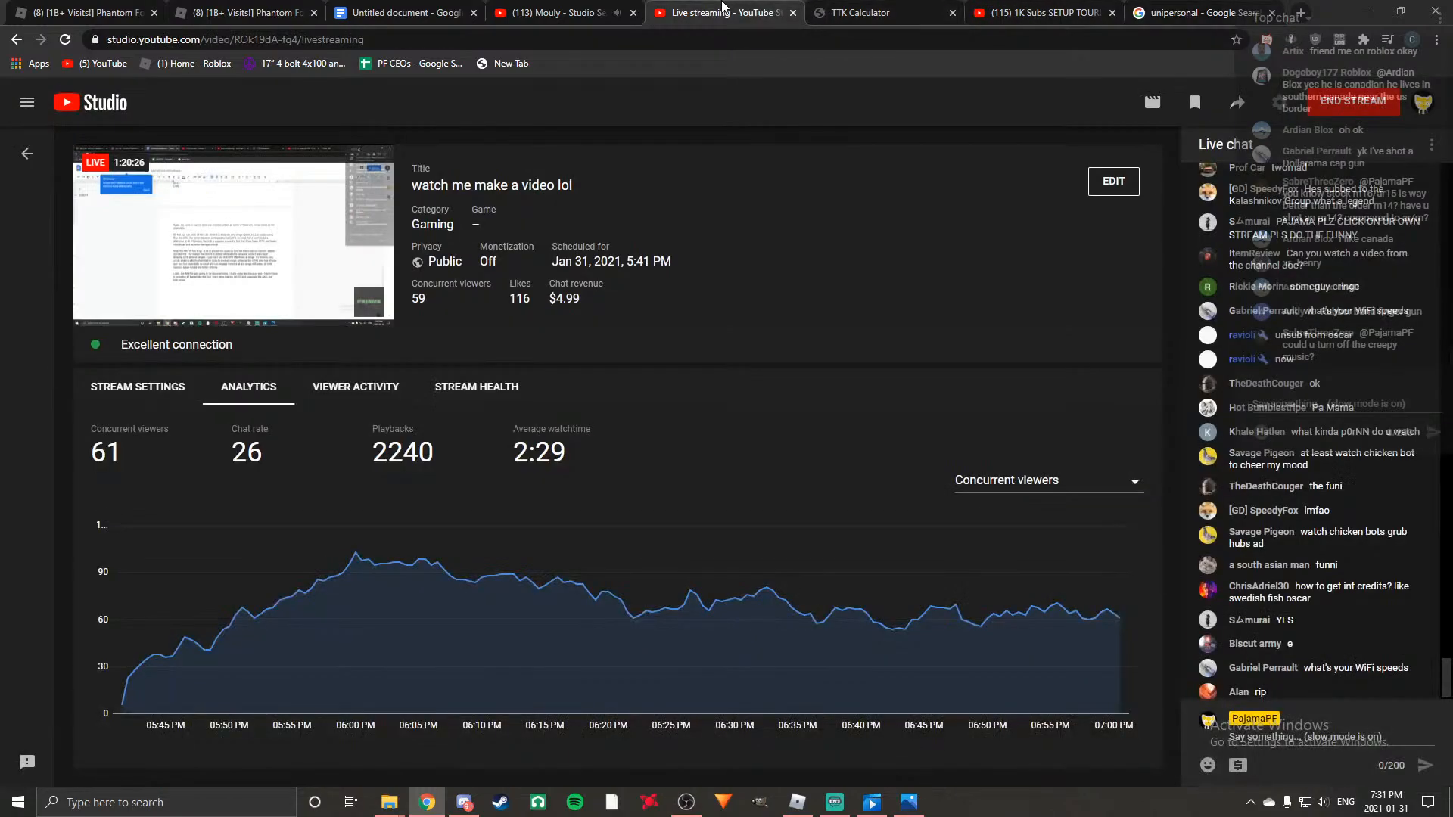
click(545, 12)
click(397, 12)
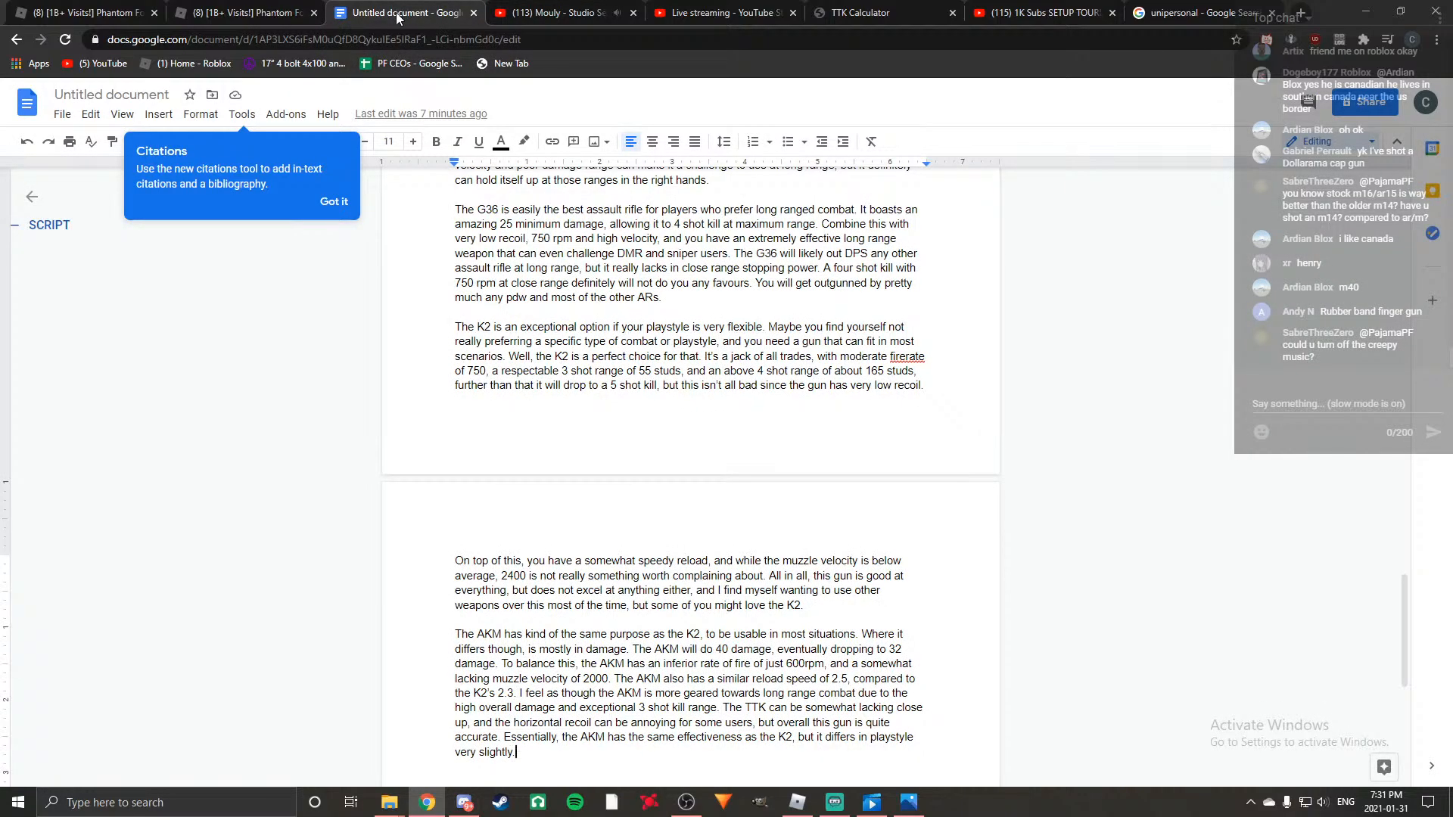
scroll(791, 463, down, 2)
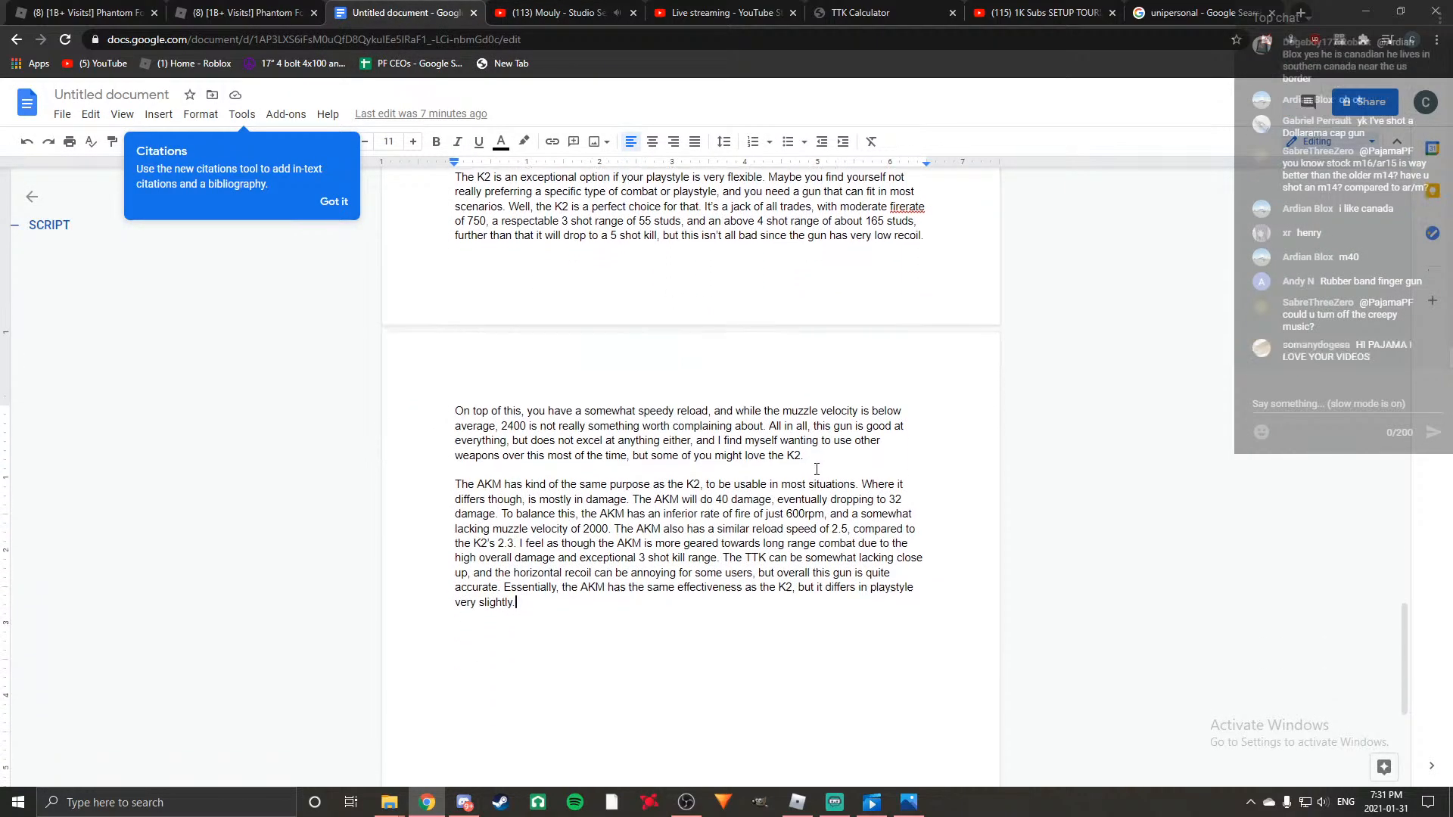
click(552, 13)
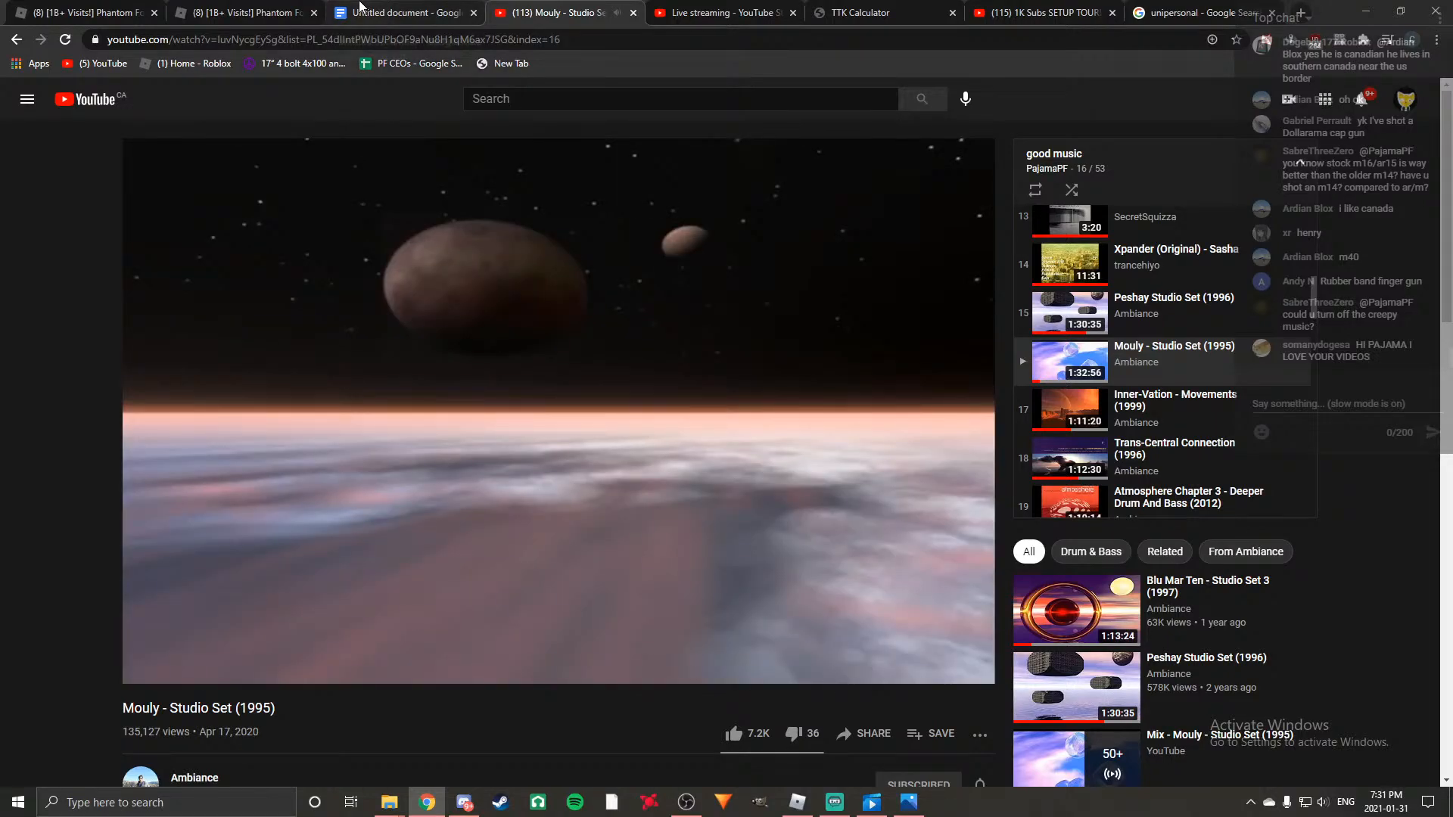
Return to the script document, start a new paragraph below the AKM one, and check the top tier AR list for the next gun.
click(362, 9)
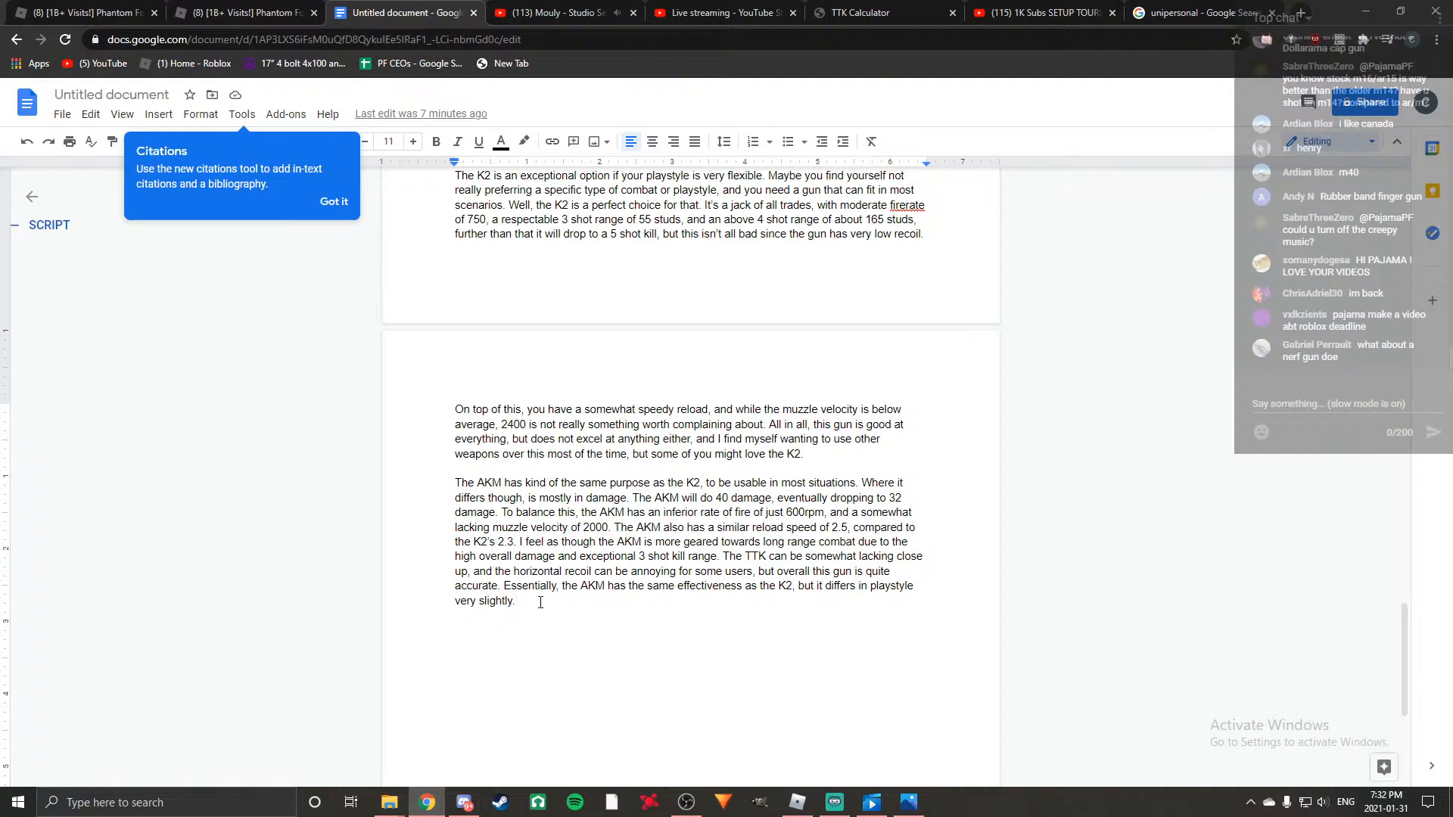
key(Return)
key(Return)
scroll(537, 603, up, 6)
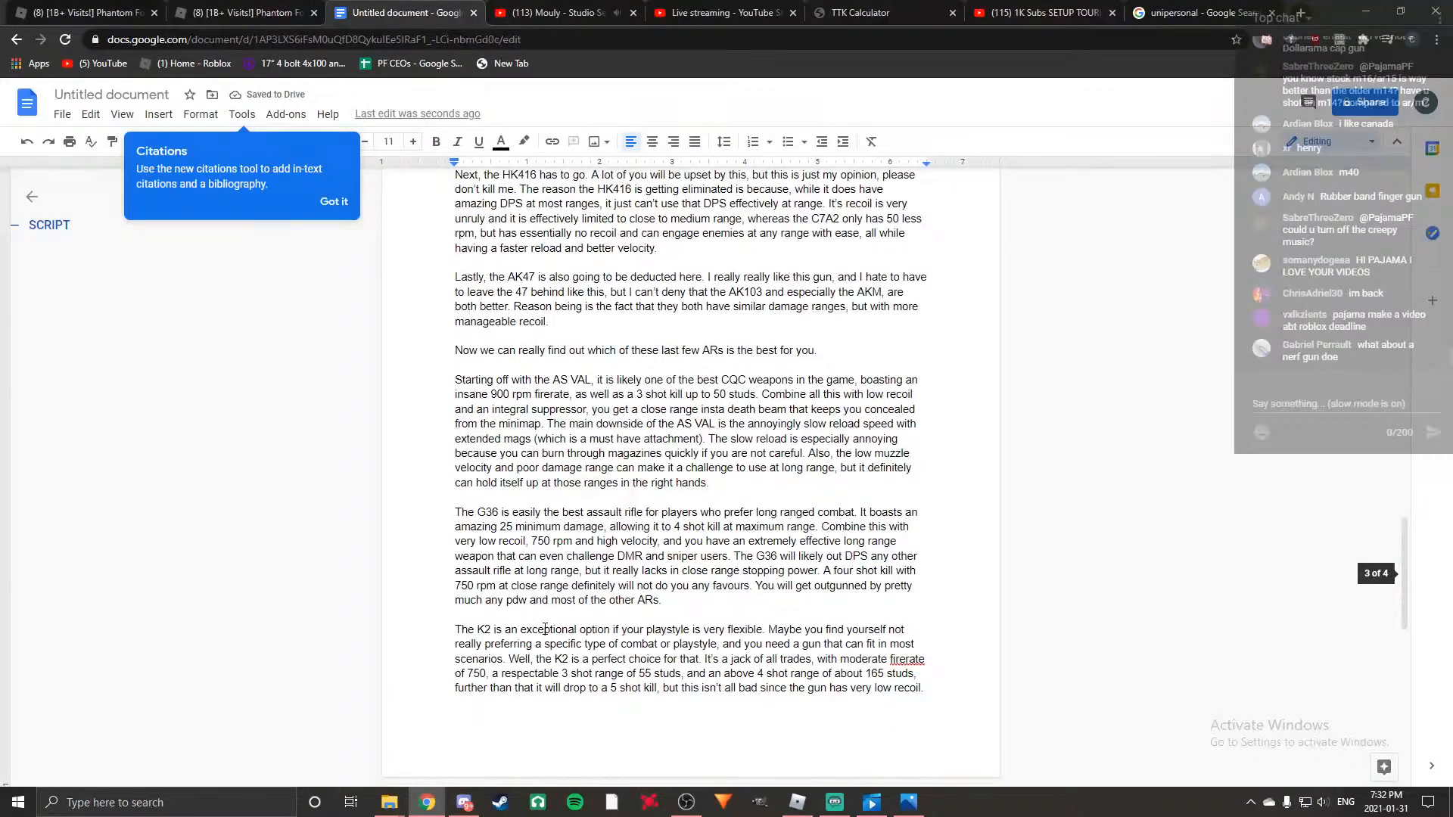
scroll(530, 556, up, 5)
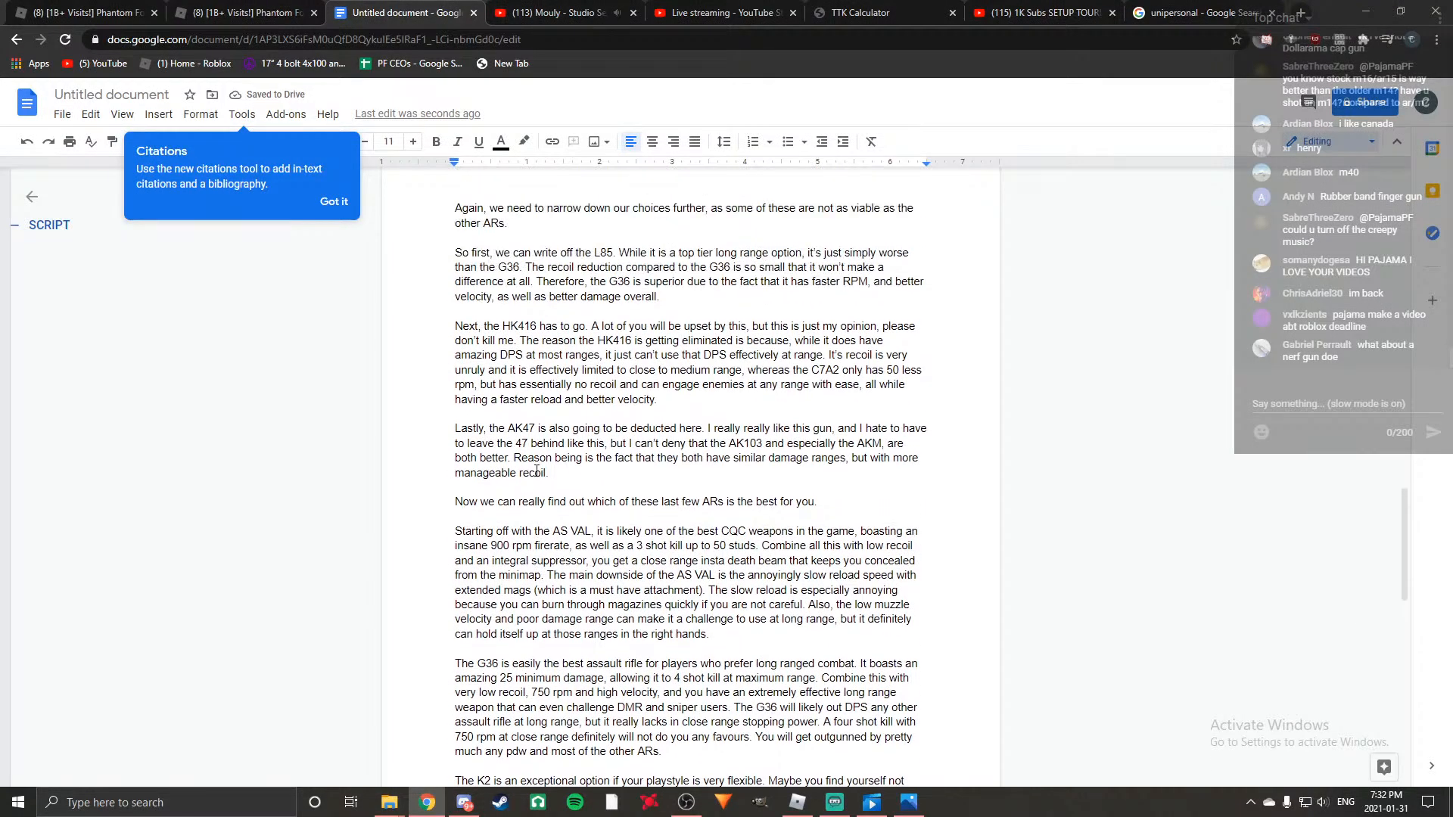
scroll(499, 480, up, 5)
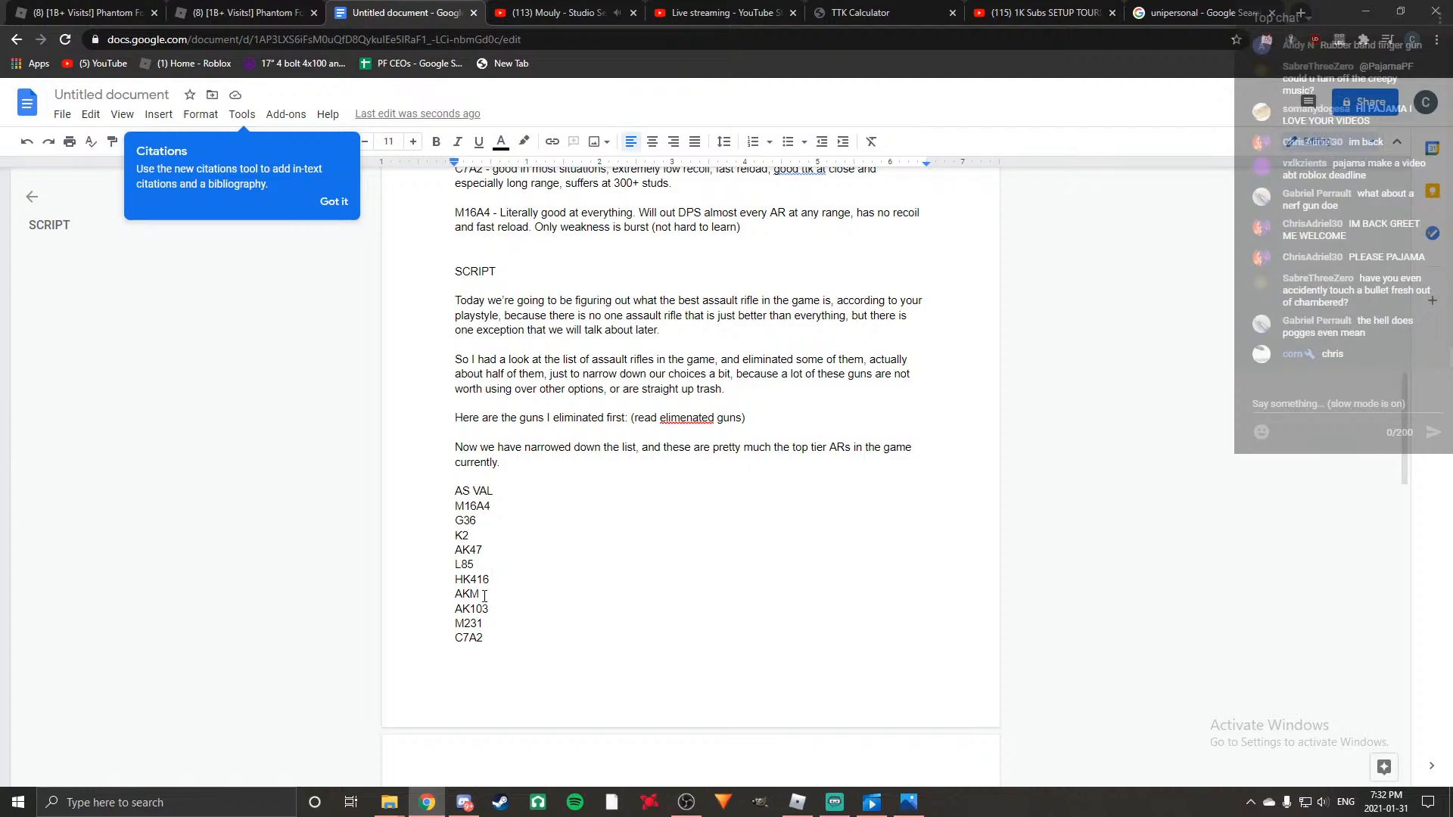
scroll(508, 609, down, 20)
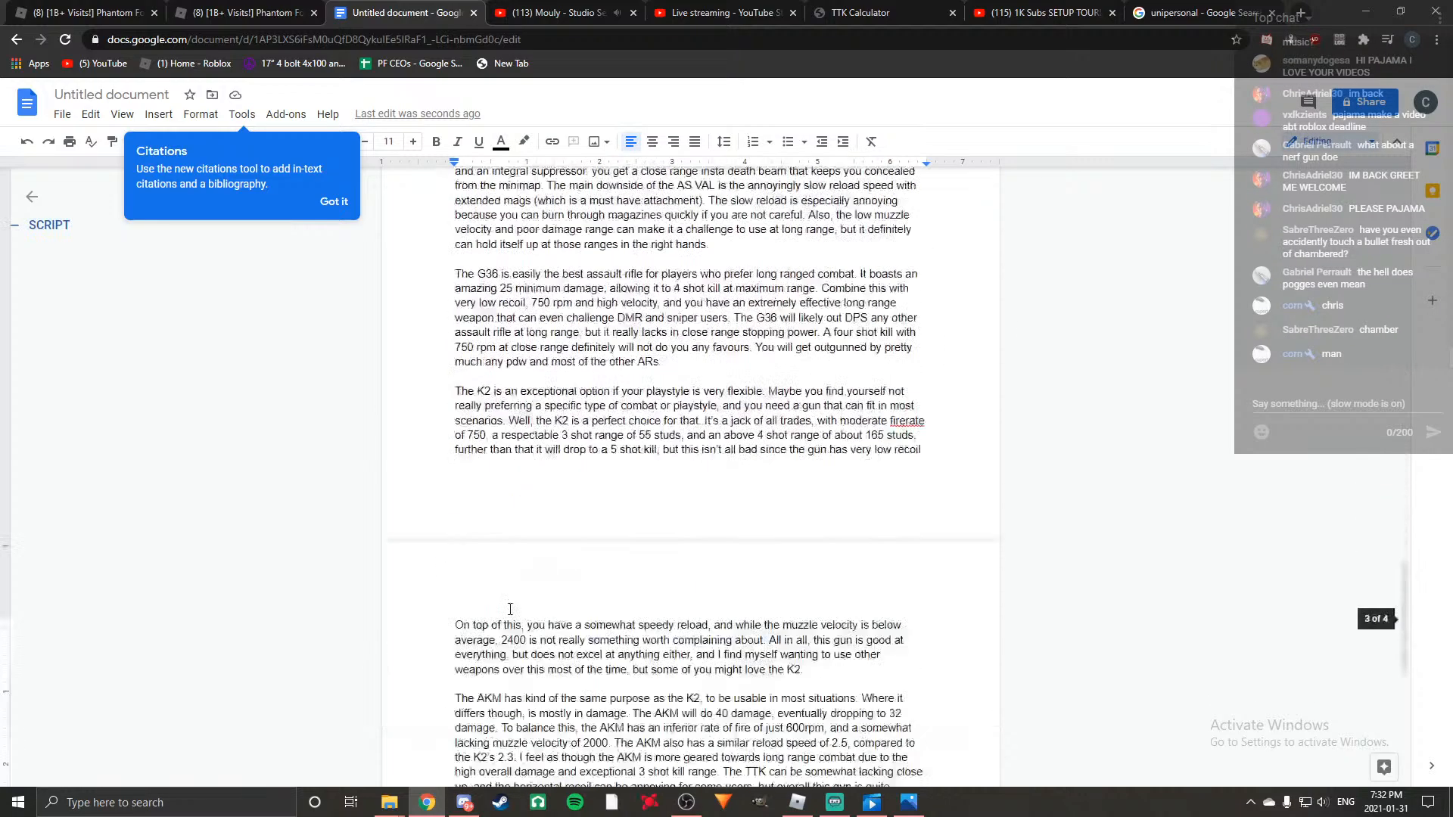
Begin the new paragraph with "The AK103, is my personal favourite ak variant.".
text(The AK103)
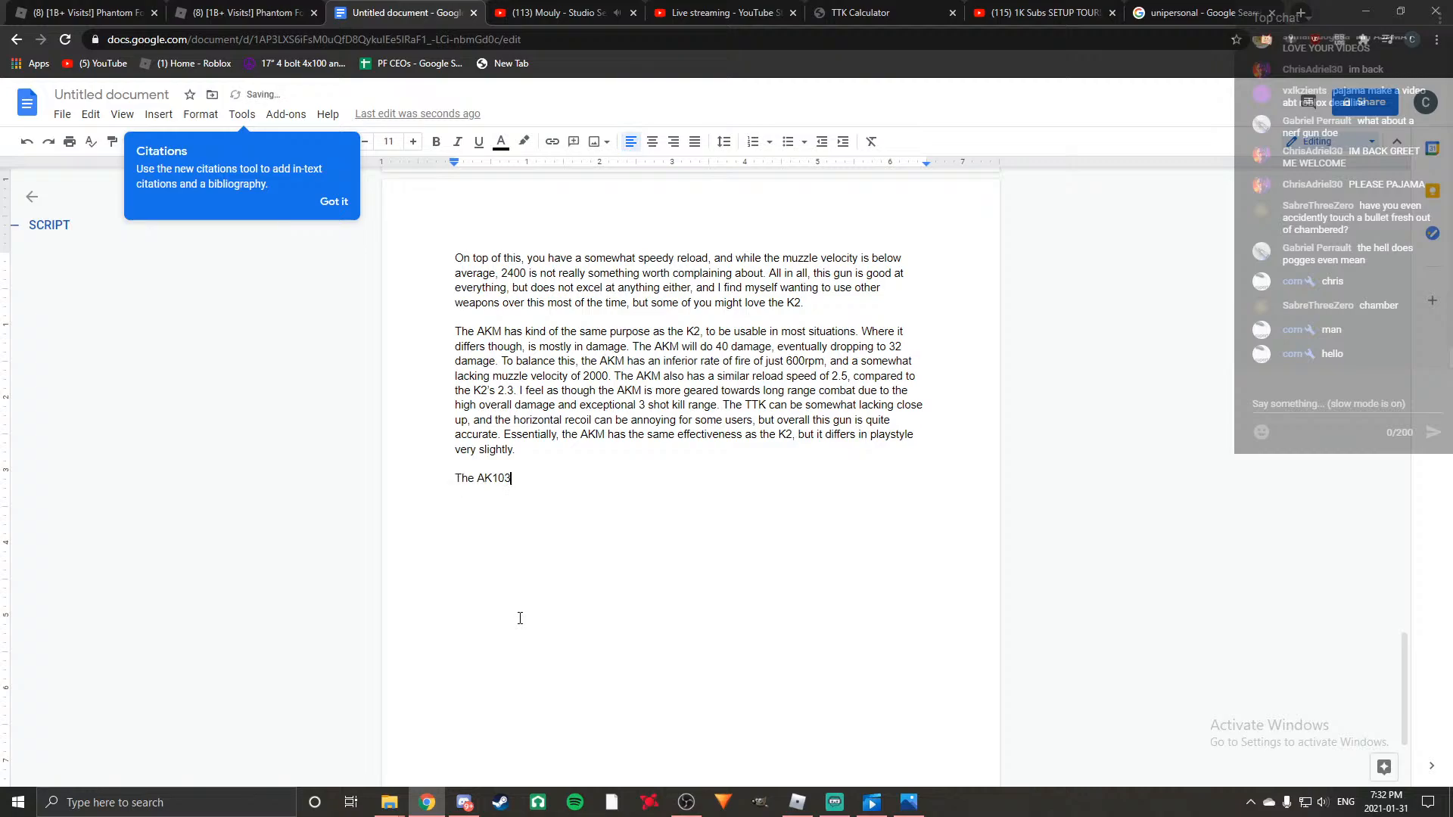
text(, is my faco)
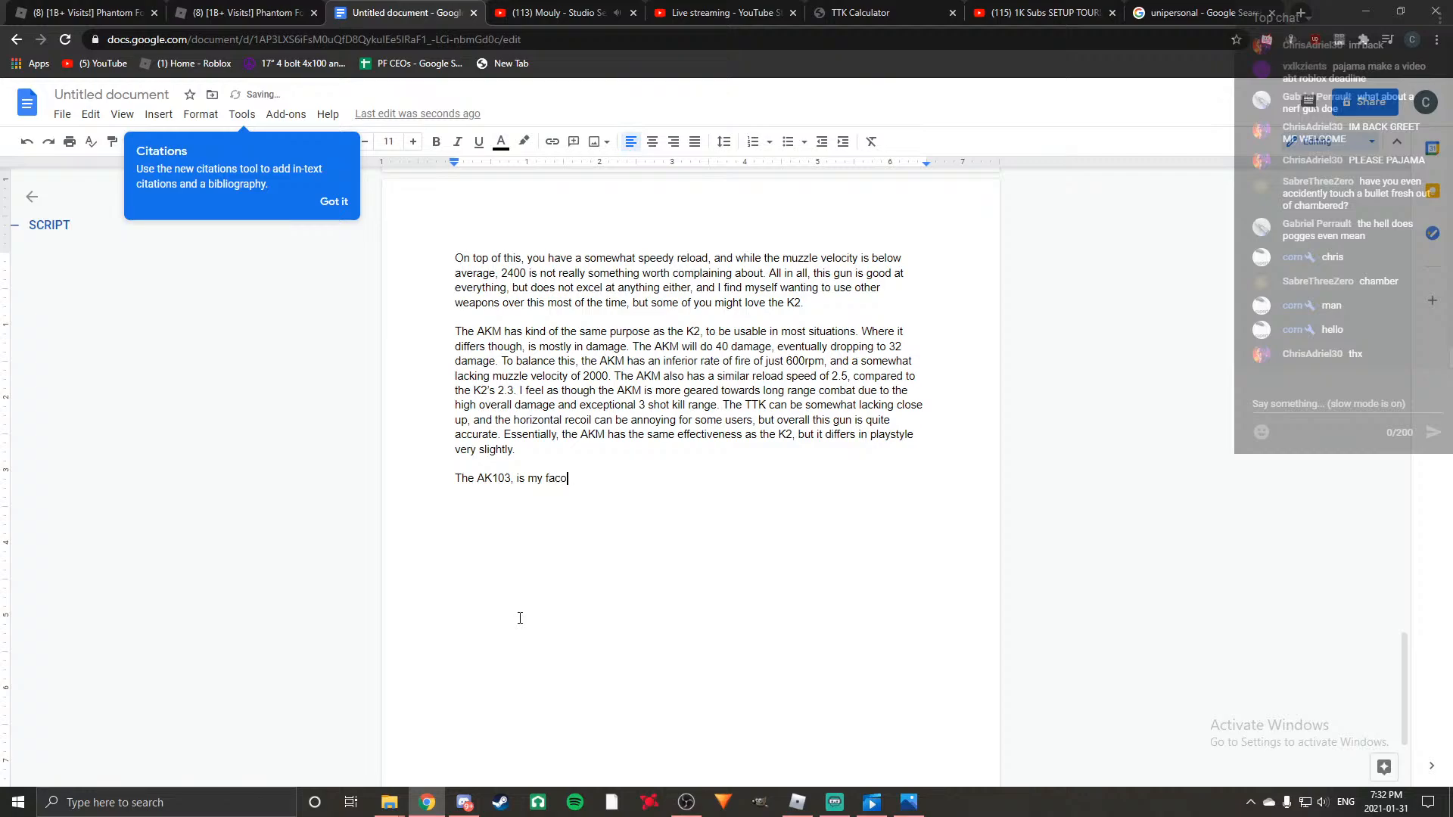
key(BackSpace)
key(BackSpace)
key(BackSpace)
key(BackSpace)
text(personal favou)
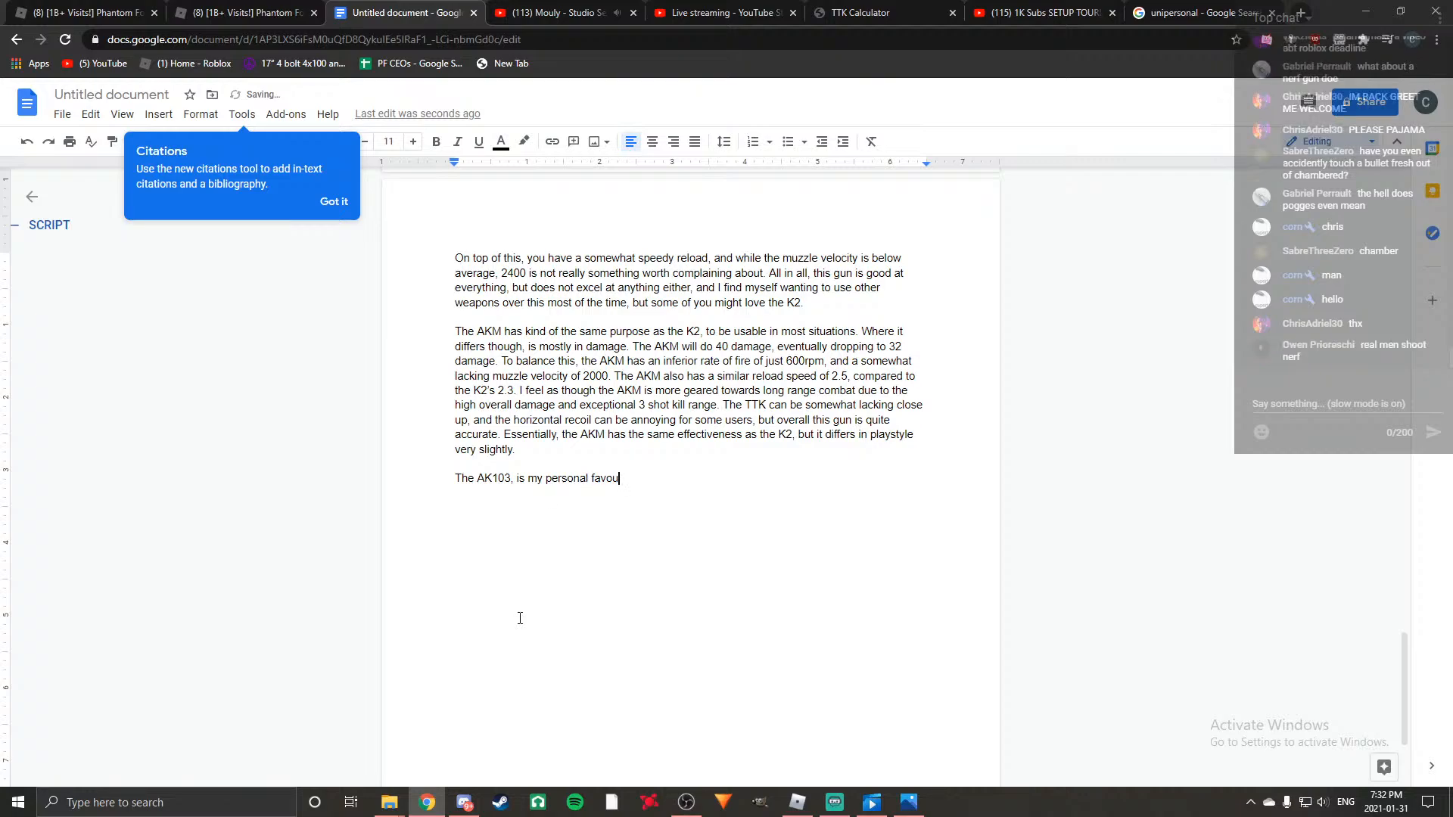
text(rite ak variant. It)
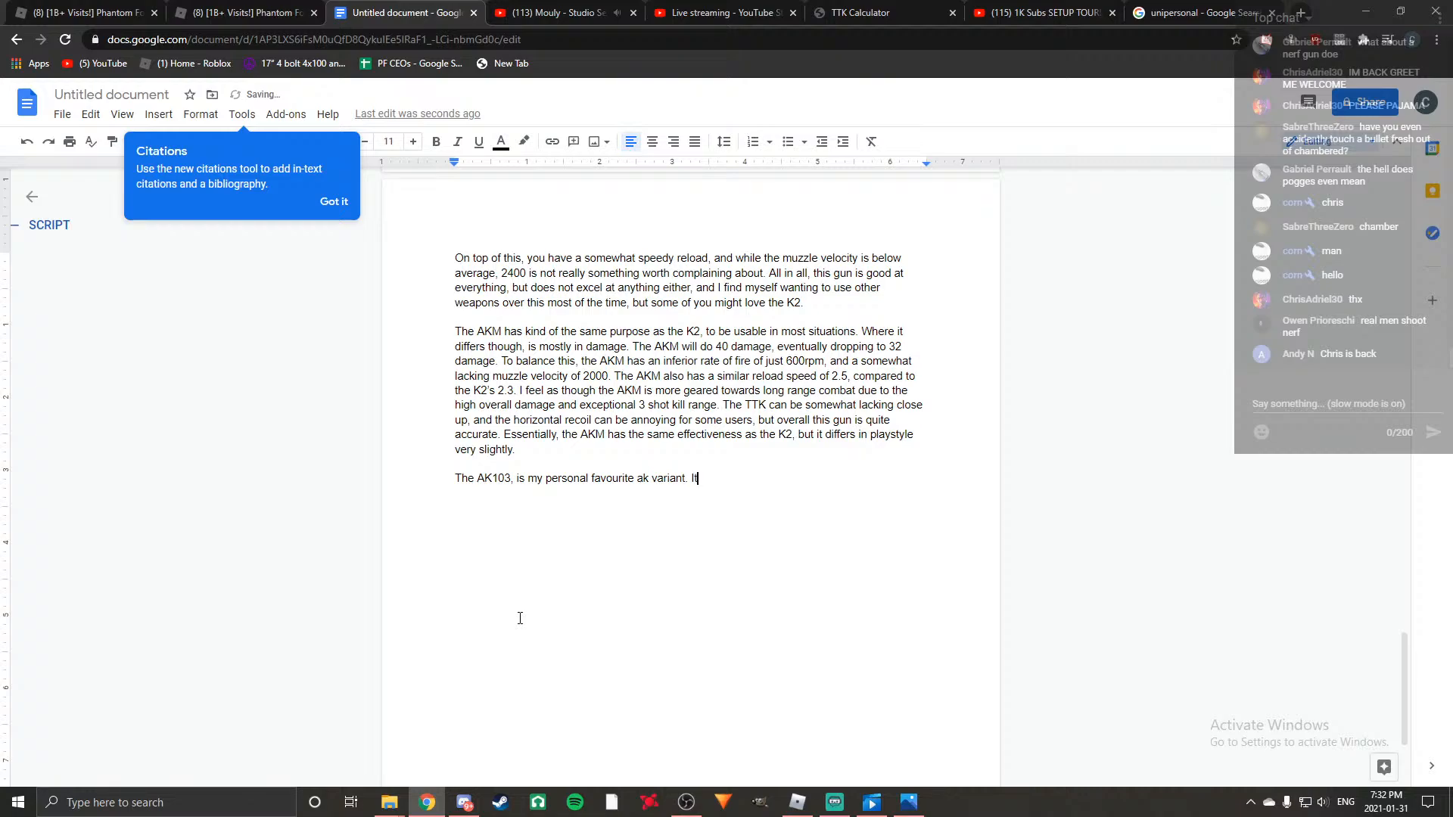
text('s essentially the same as the AKm)
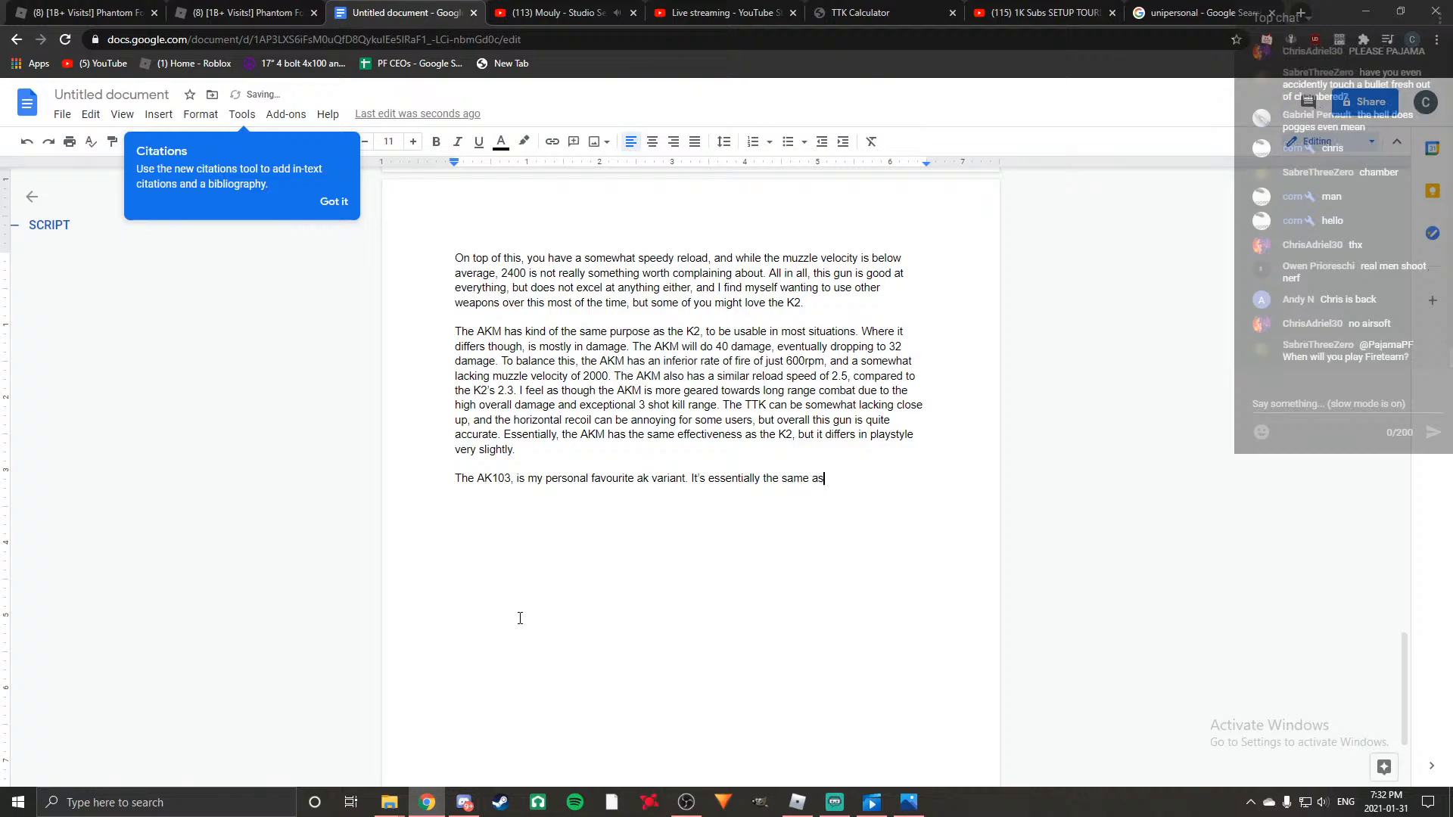
Continue the AK103 paragraph with "It's essentially the same as the AKM,".
key(BackSpace)
text(M, )
text(but it )
text(sacrifi)
text(ces )
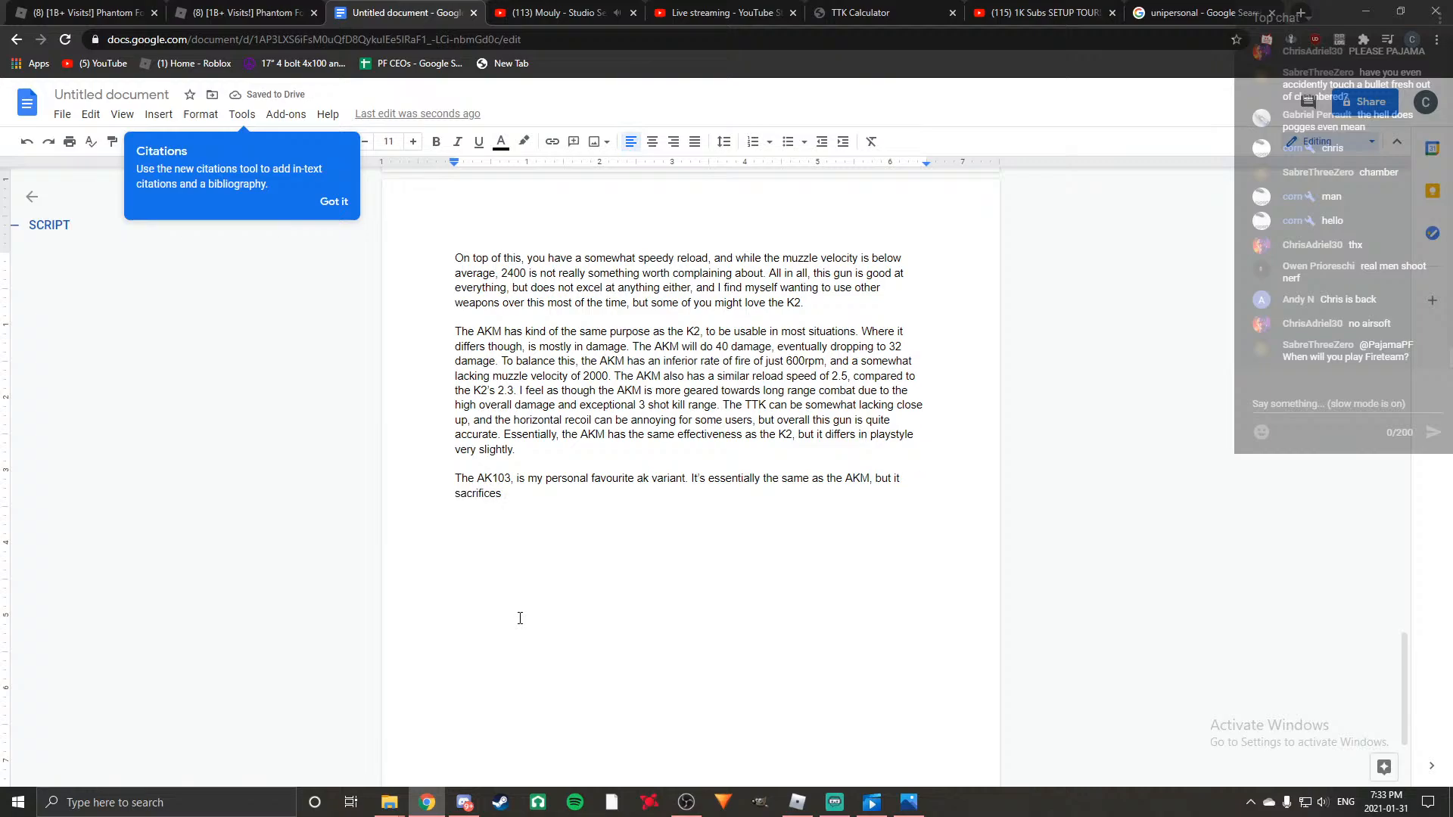
text(it's )
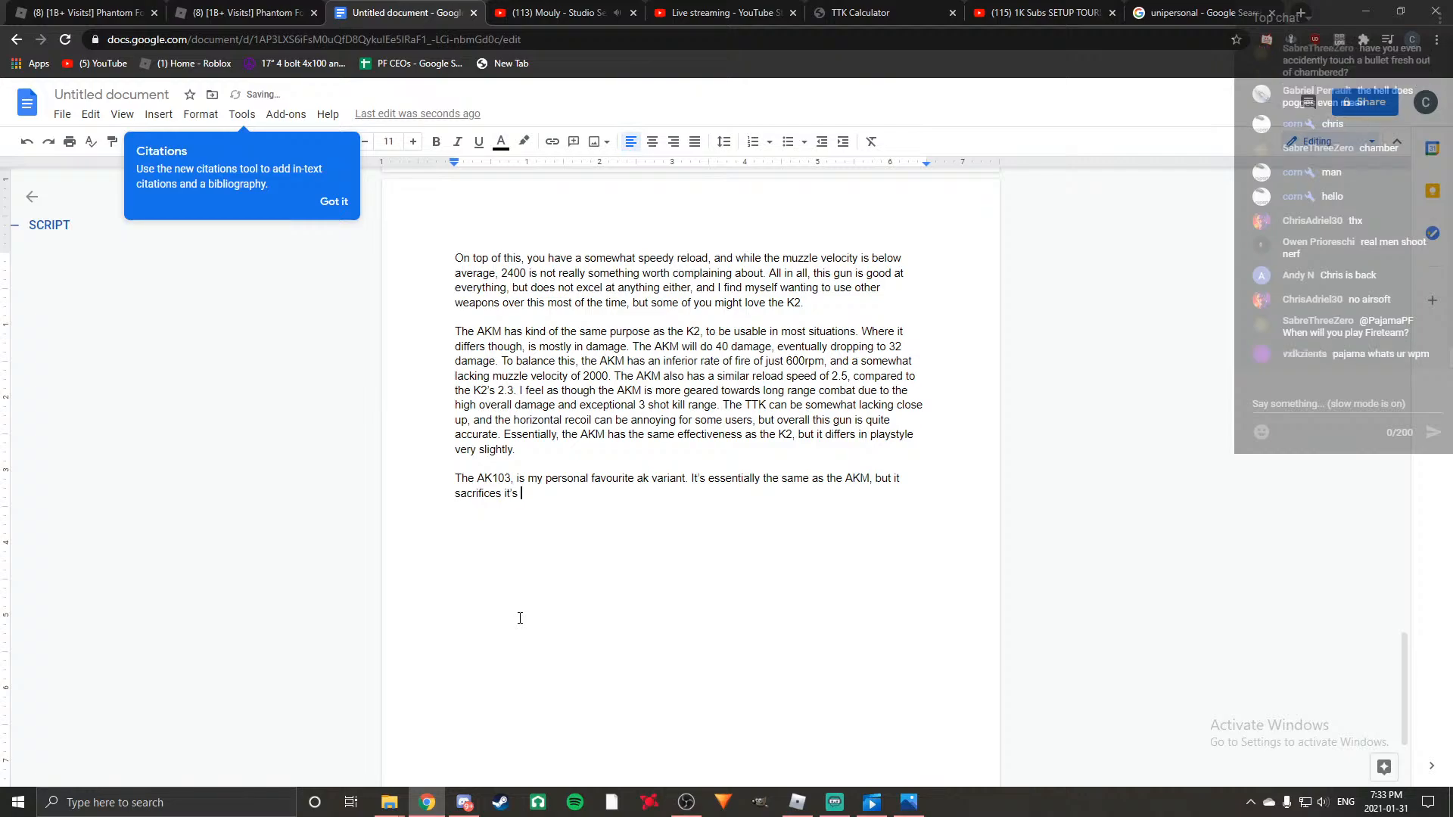
text(3 shot range for less recoil. Technically)
End the recoil sentence and add "Technically, this makes the AK103 more ideal for long range compared to the".
key(BackSpace)
text(, this makes the AK103 more ideal for lo)
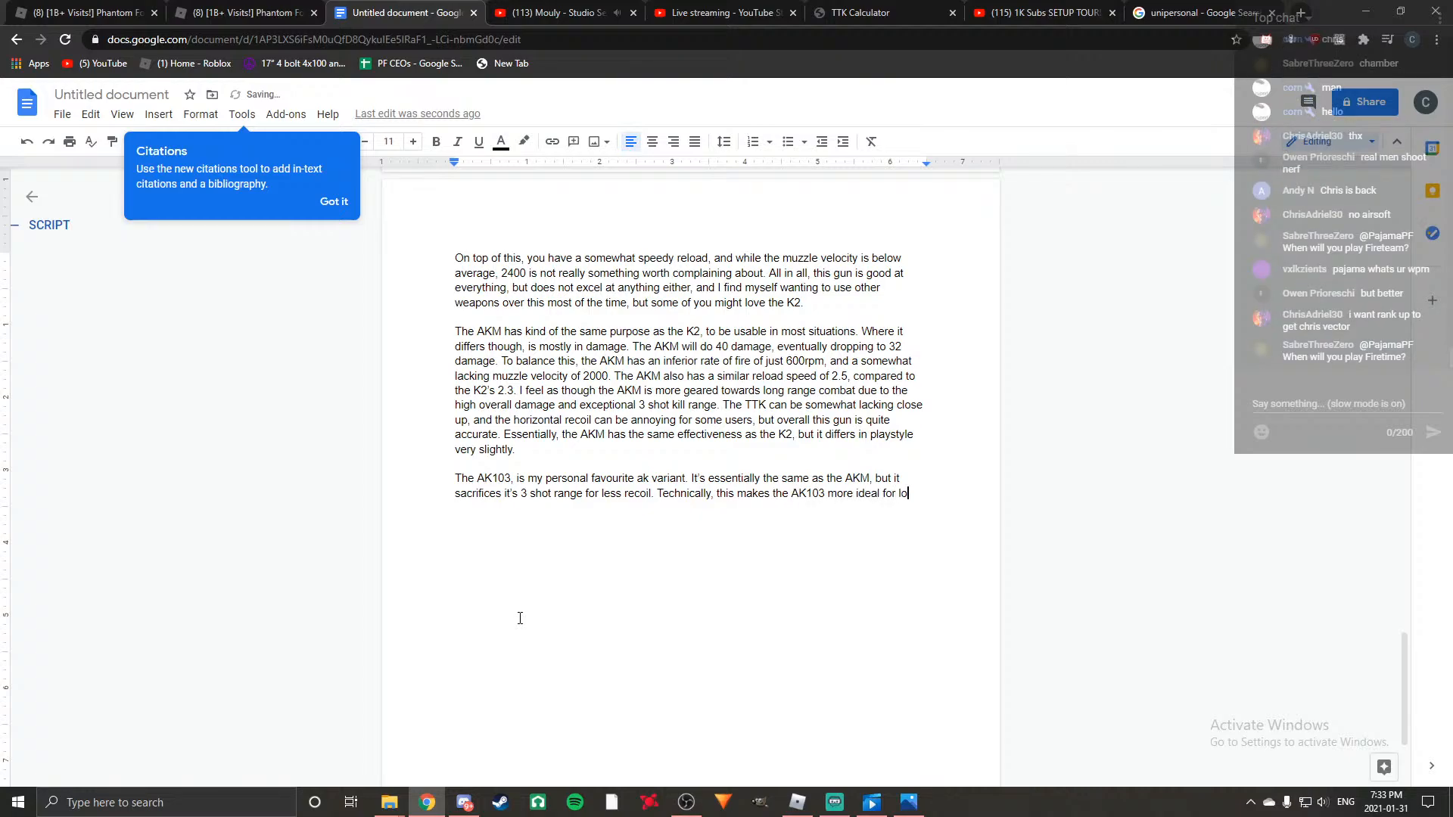
text(ng ran)
text(ge compared to the )
text(AKM, but )
text(the differences )
text(are quite mi)
text(nor, and you c)
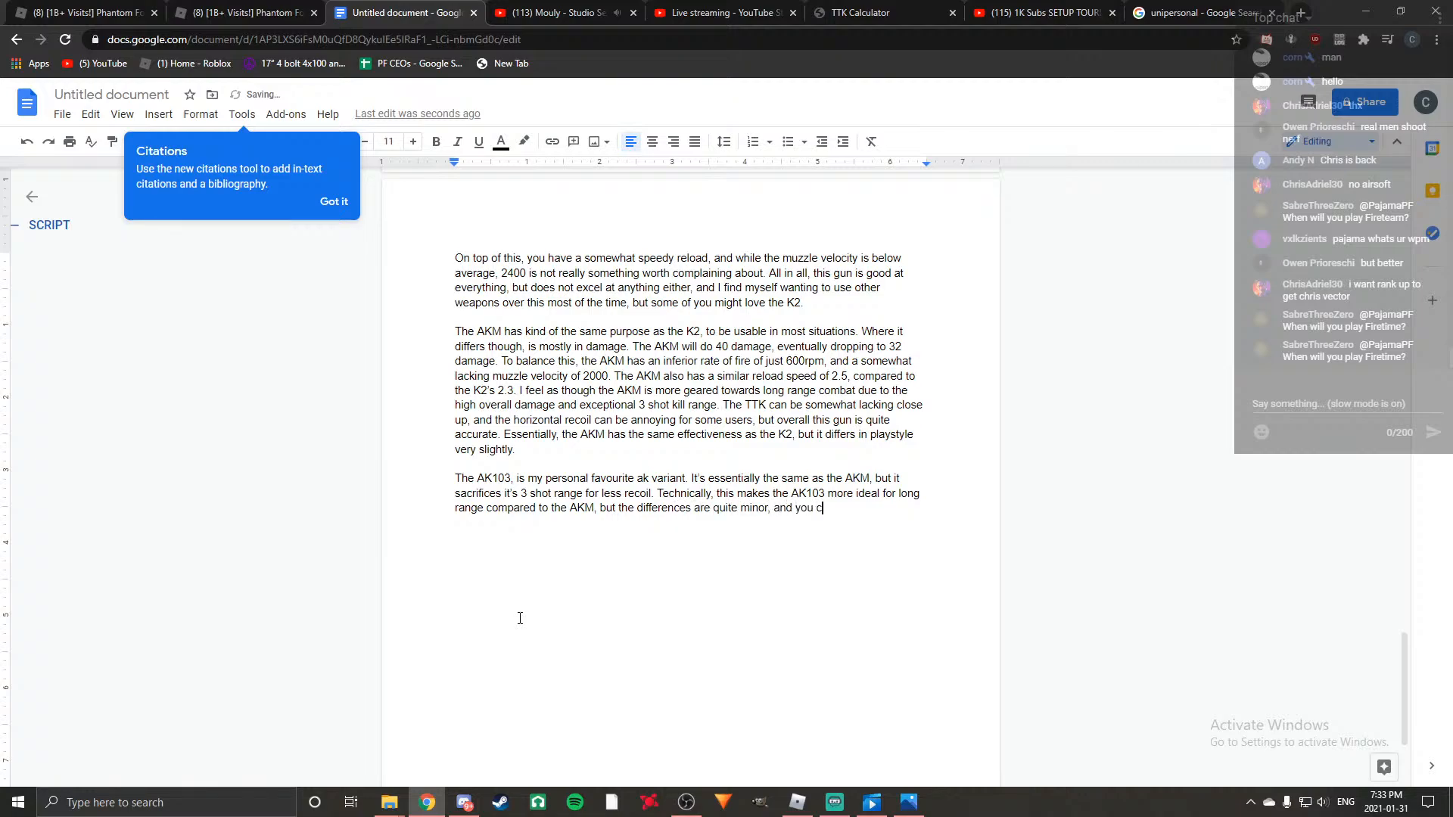
text(an get away )
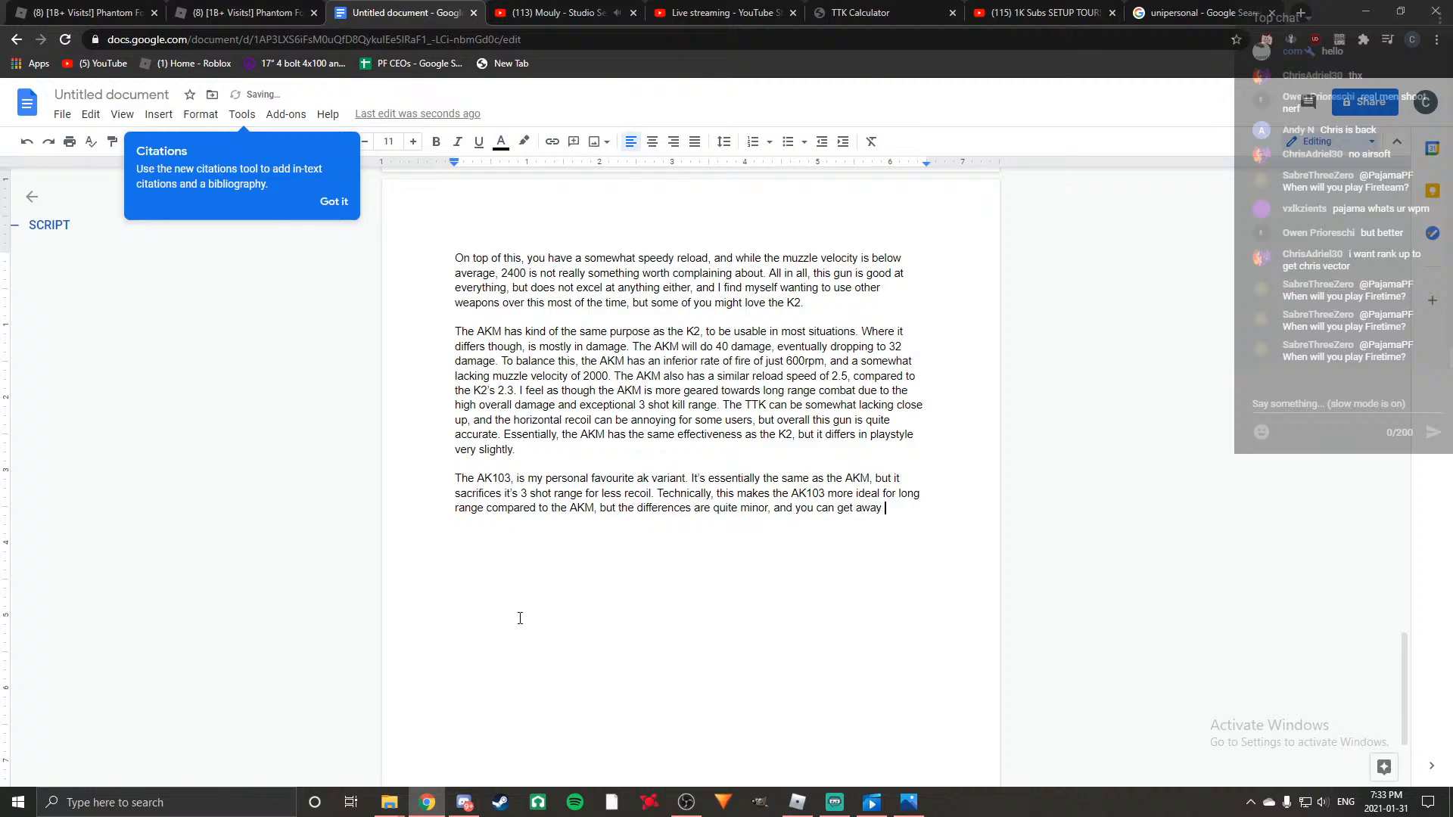
text(with either weapon.)
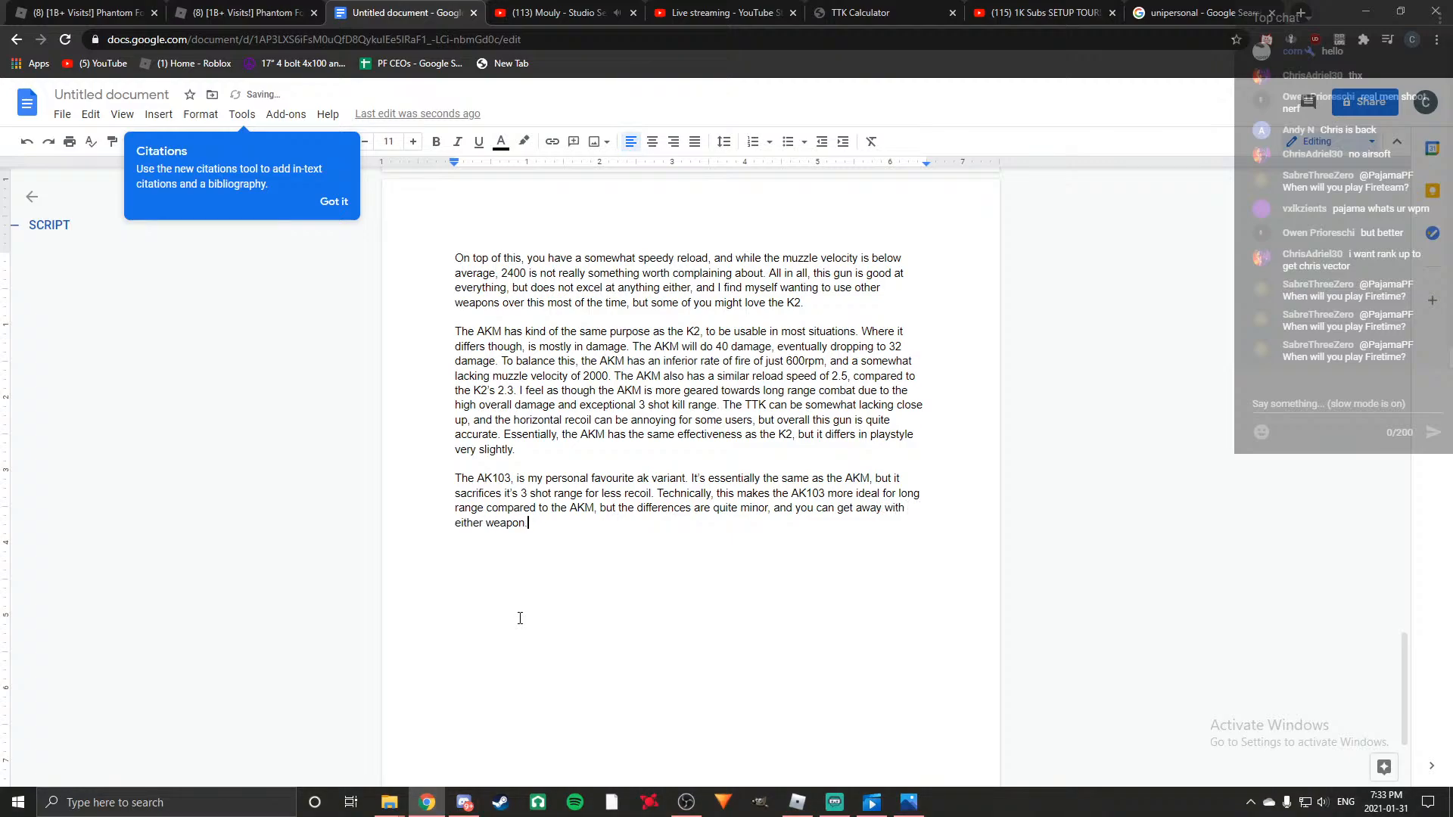
Reword the end of the AK103 paragraph to "you can't really go wrong with either one.".
key(BackSpace)
key(BackSpace)
key(BackSpace)
key(BackSpace)
key(BackSpace)
key(BackSpace)
key(BackSpace)
key(BackSpace)
key(BackSpace)
key(BackSpace)
key(BackSpace)
key(BackSpace)
key(BackSpace)
key(BackSpace)
key(BackSpace)
key(BackSpace)
key(BackSpace)
key(BackSpace)
key(BackSpace)
key(BackSpace)
text('t really go w)
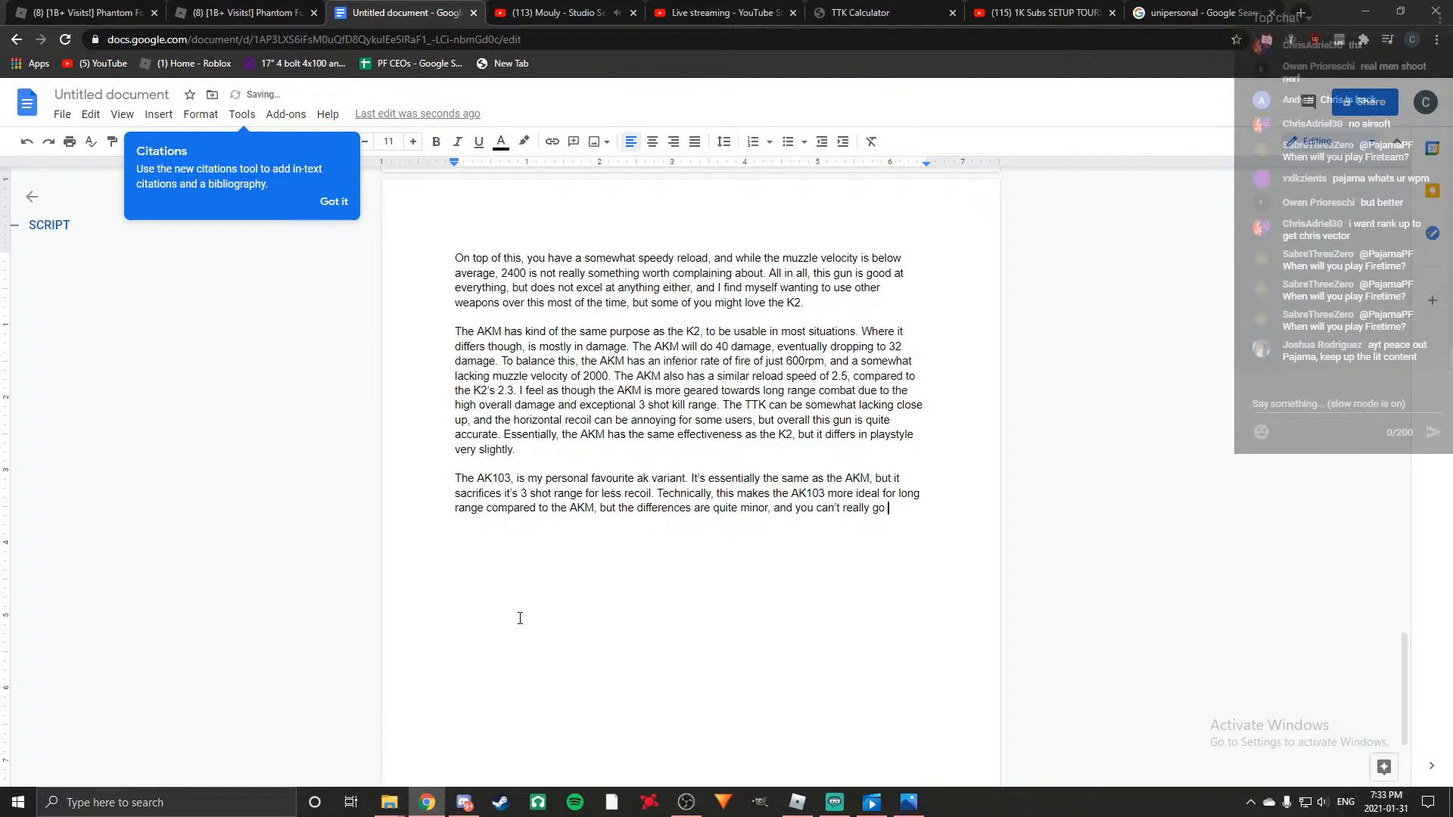
text(rong with eith)
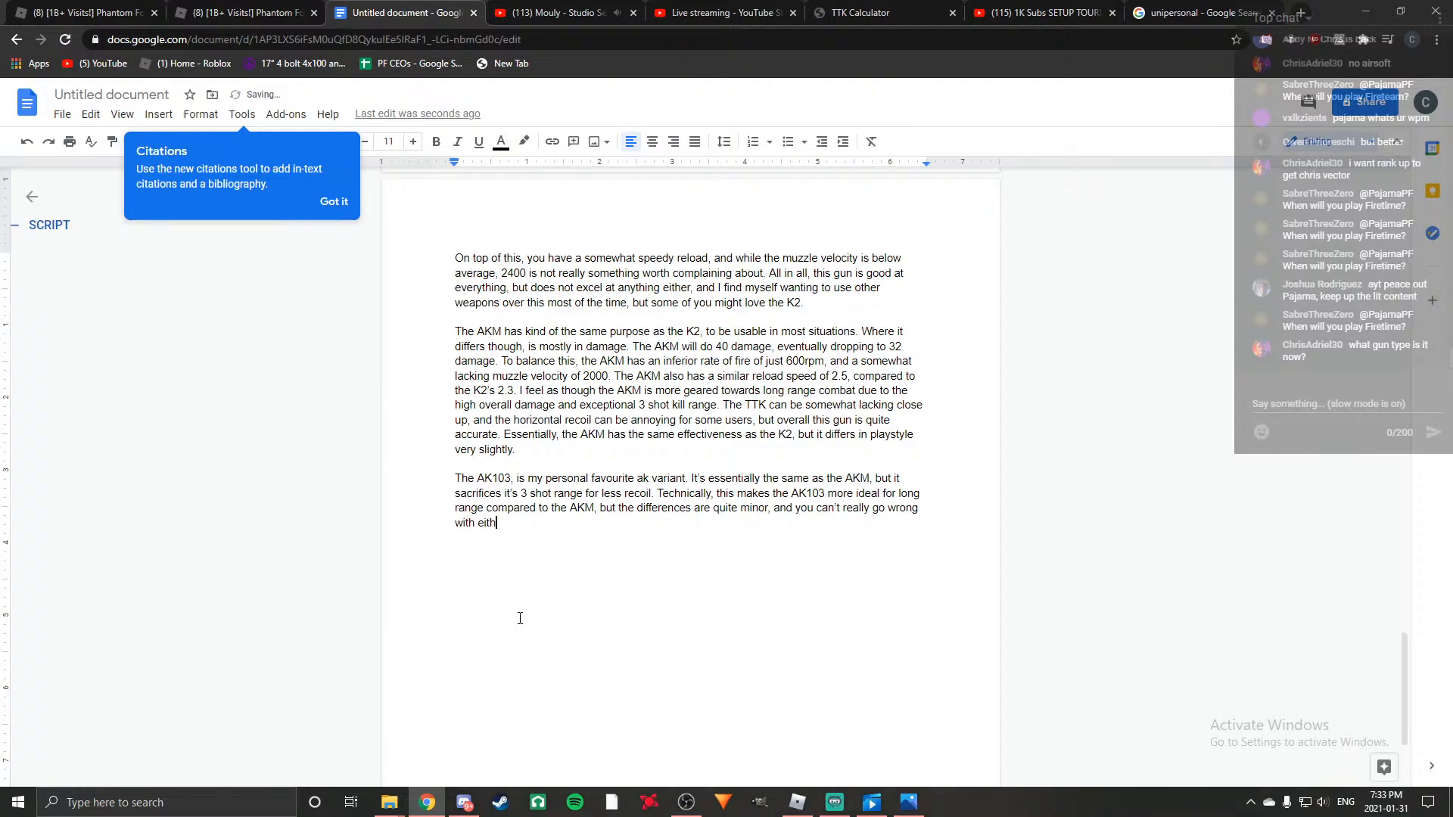
text(er one.)
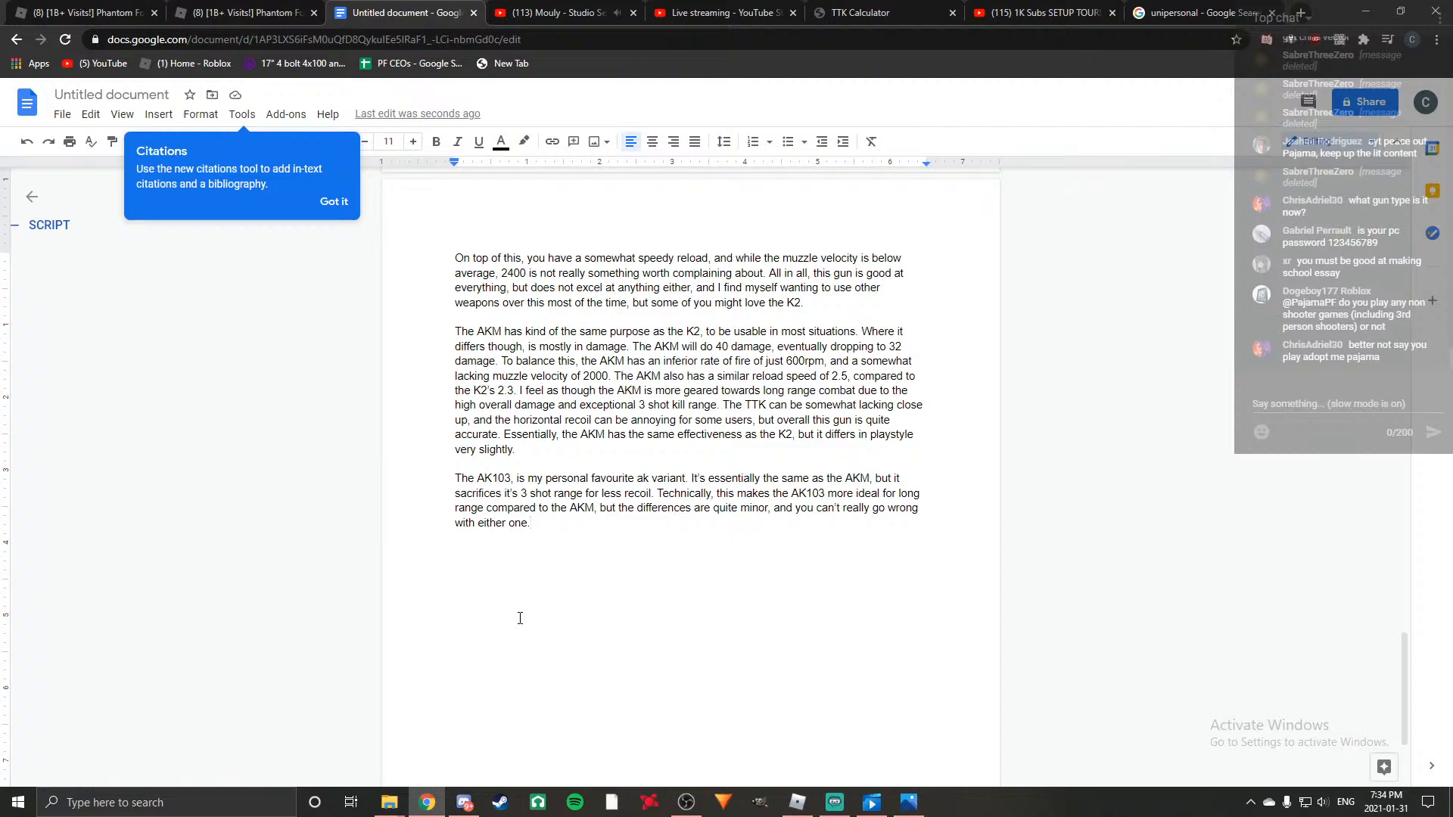
Check the list of top tier ARs and begin a new paragraph with "The m231, i'm just gonna say right now".
key(Return)
key(Return)
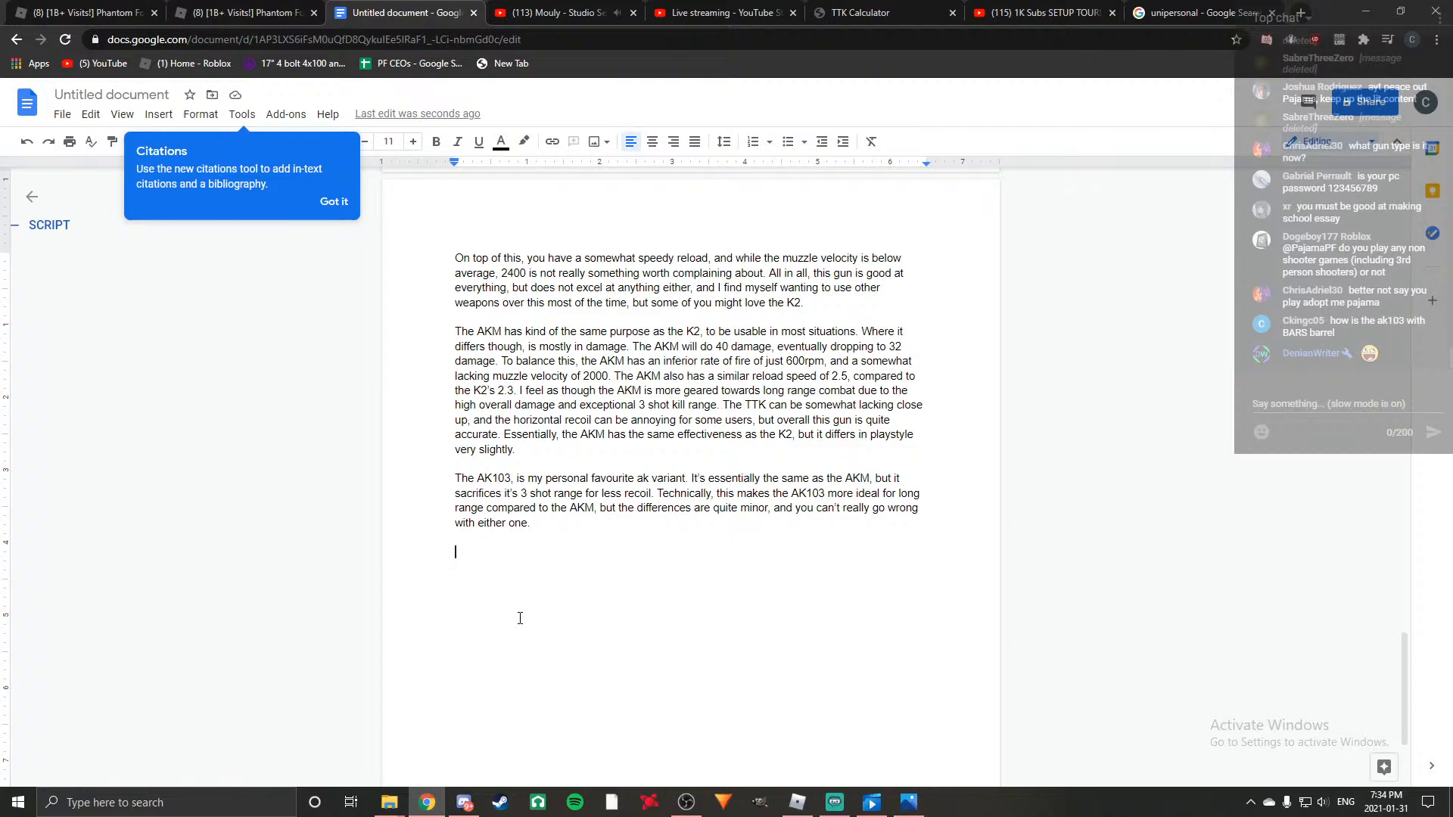
scroll(499, 393, up, 15)
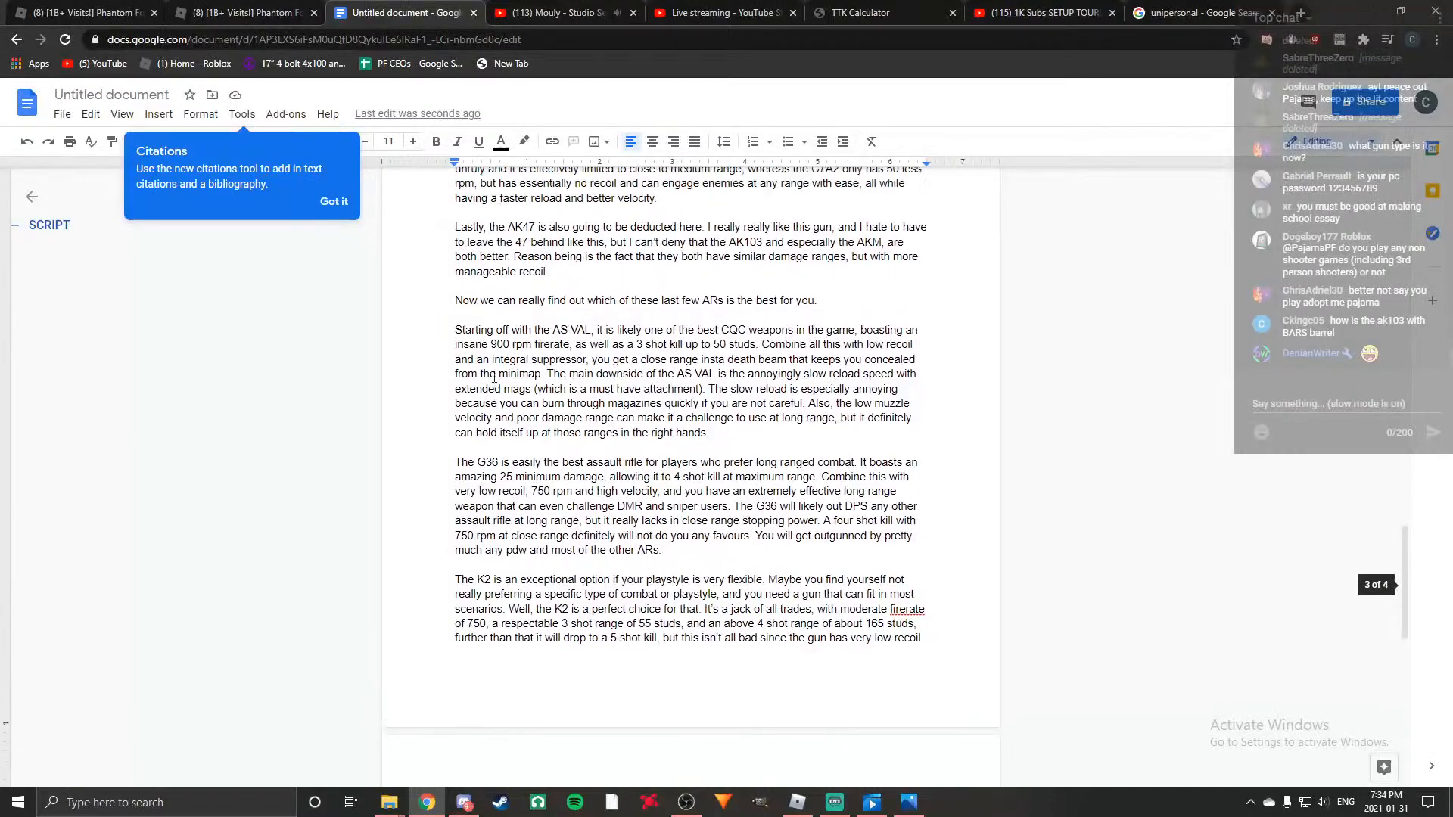
scroll(492, 377, up, 6)
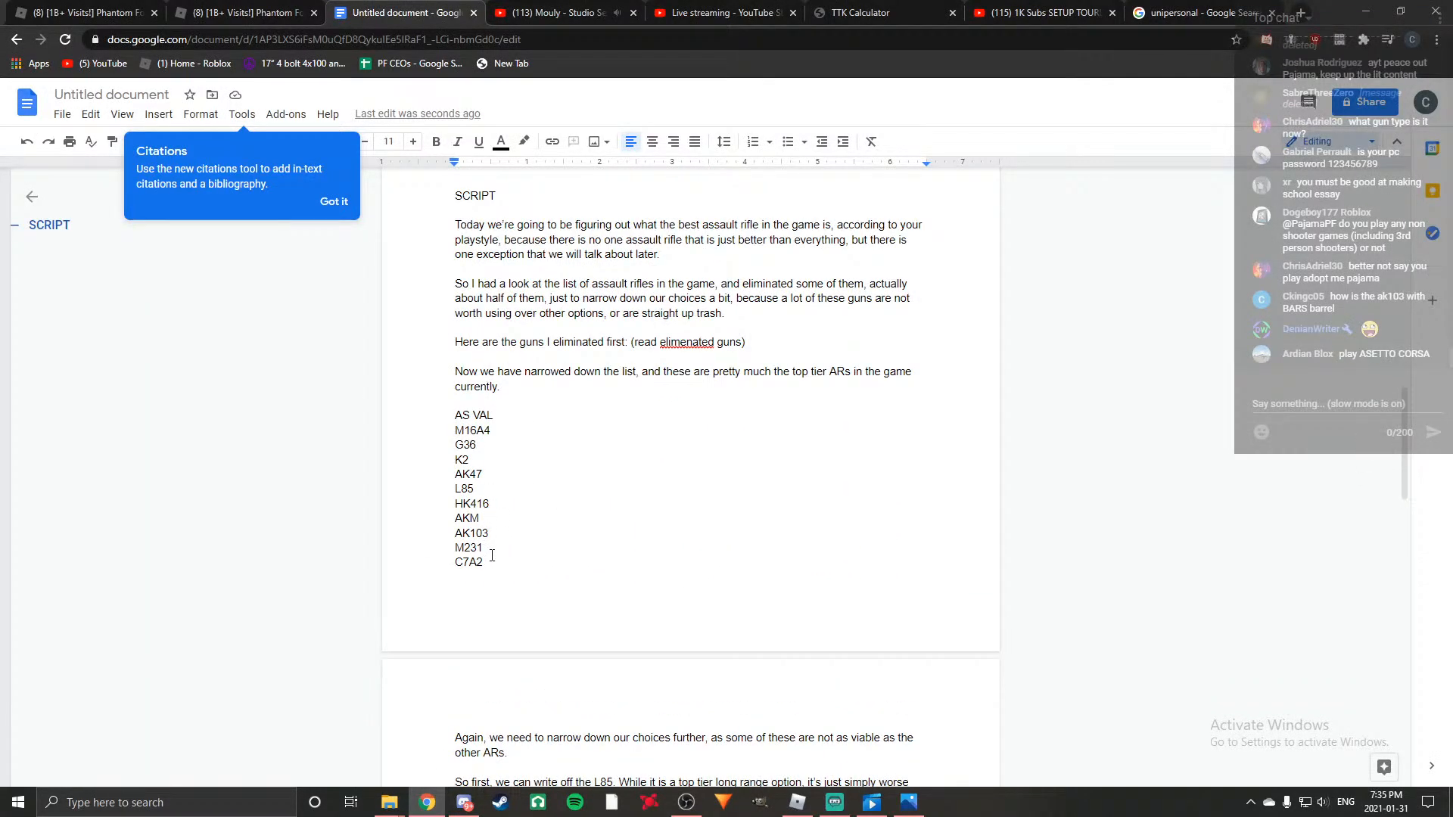
scroll(492, 552, down, 20)
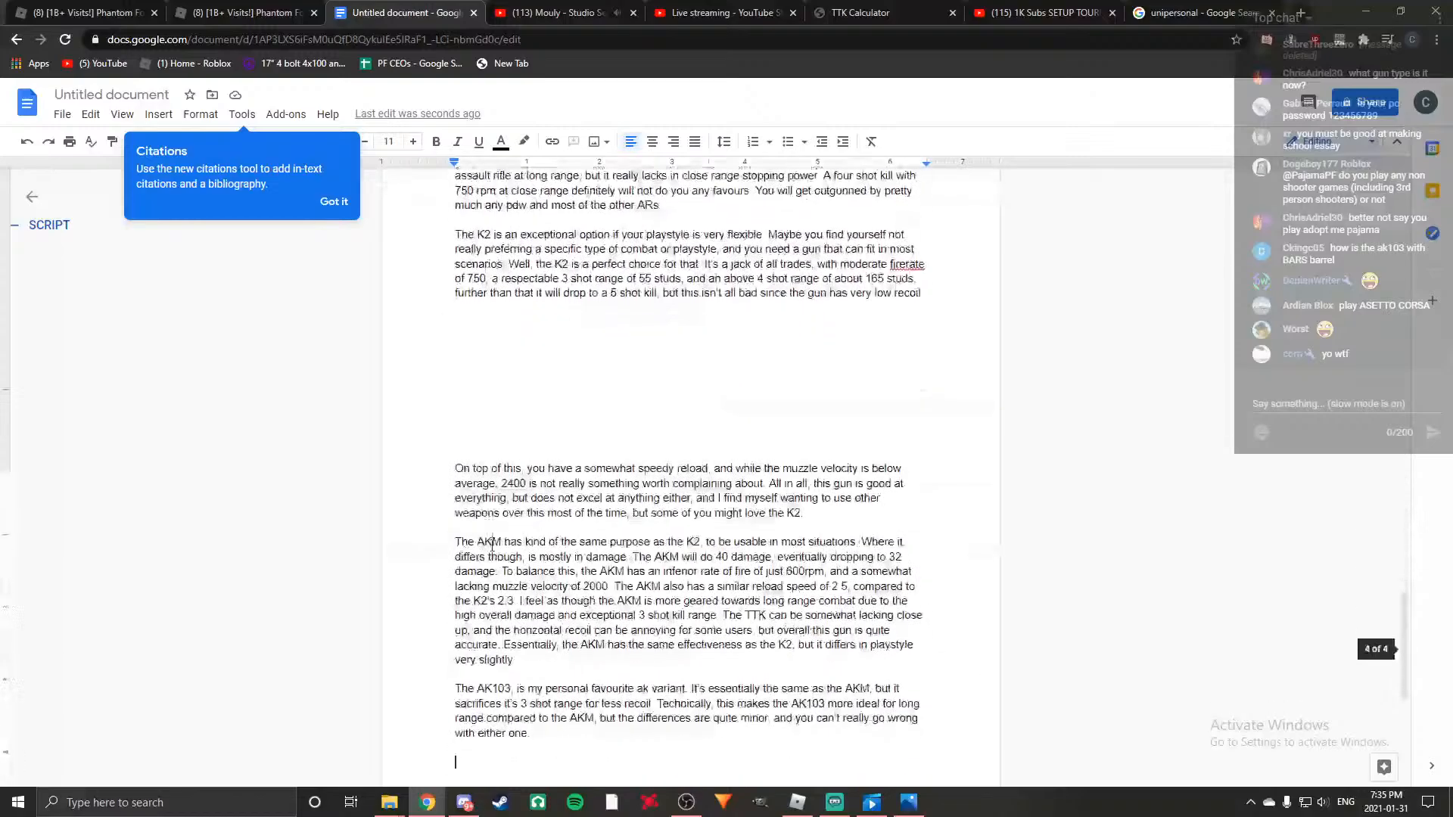
text(The m231)
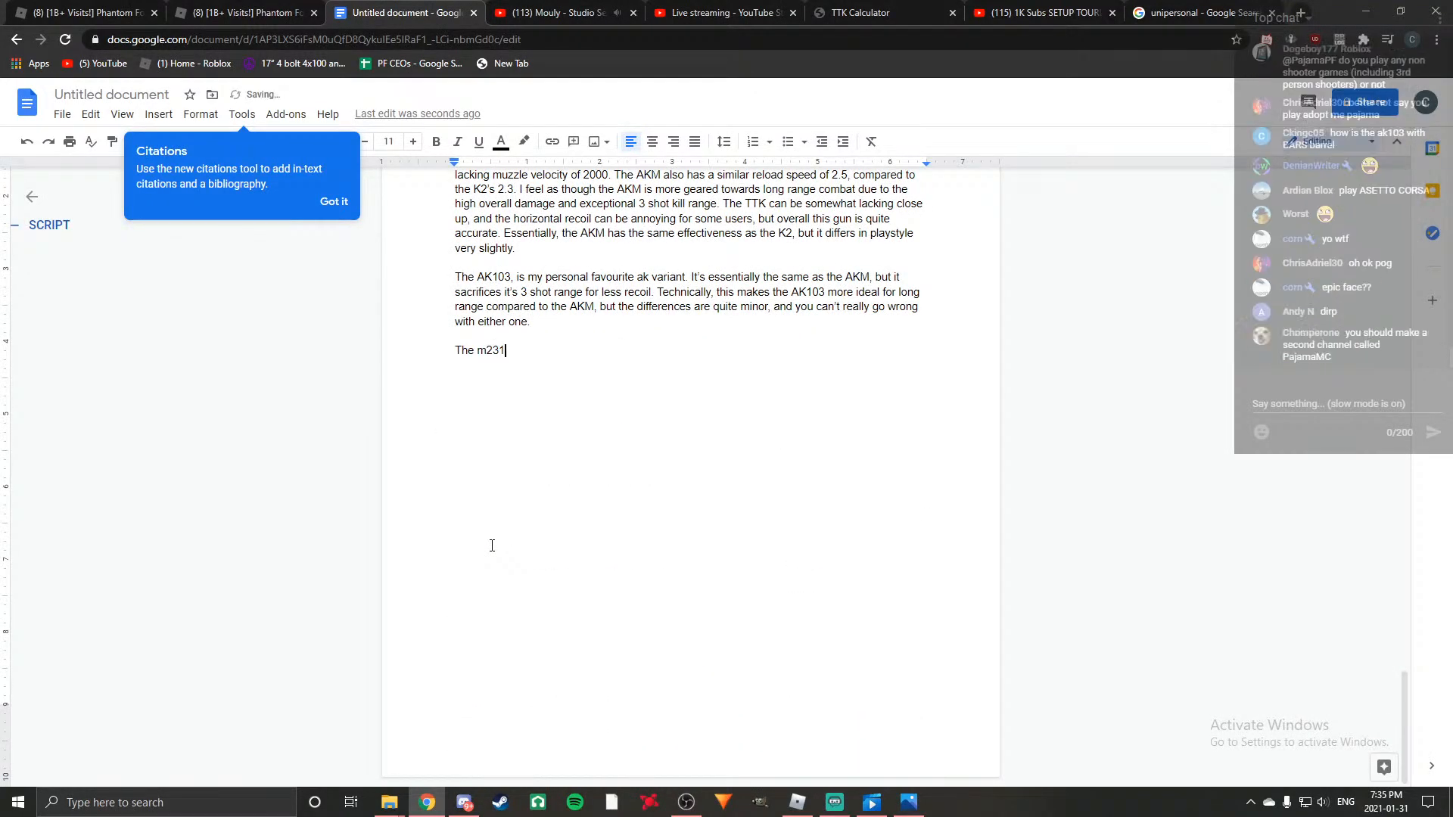
text(, i'm jus)
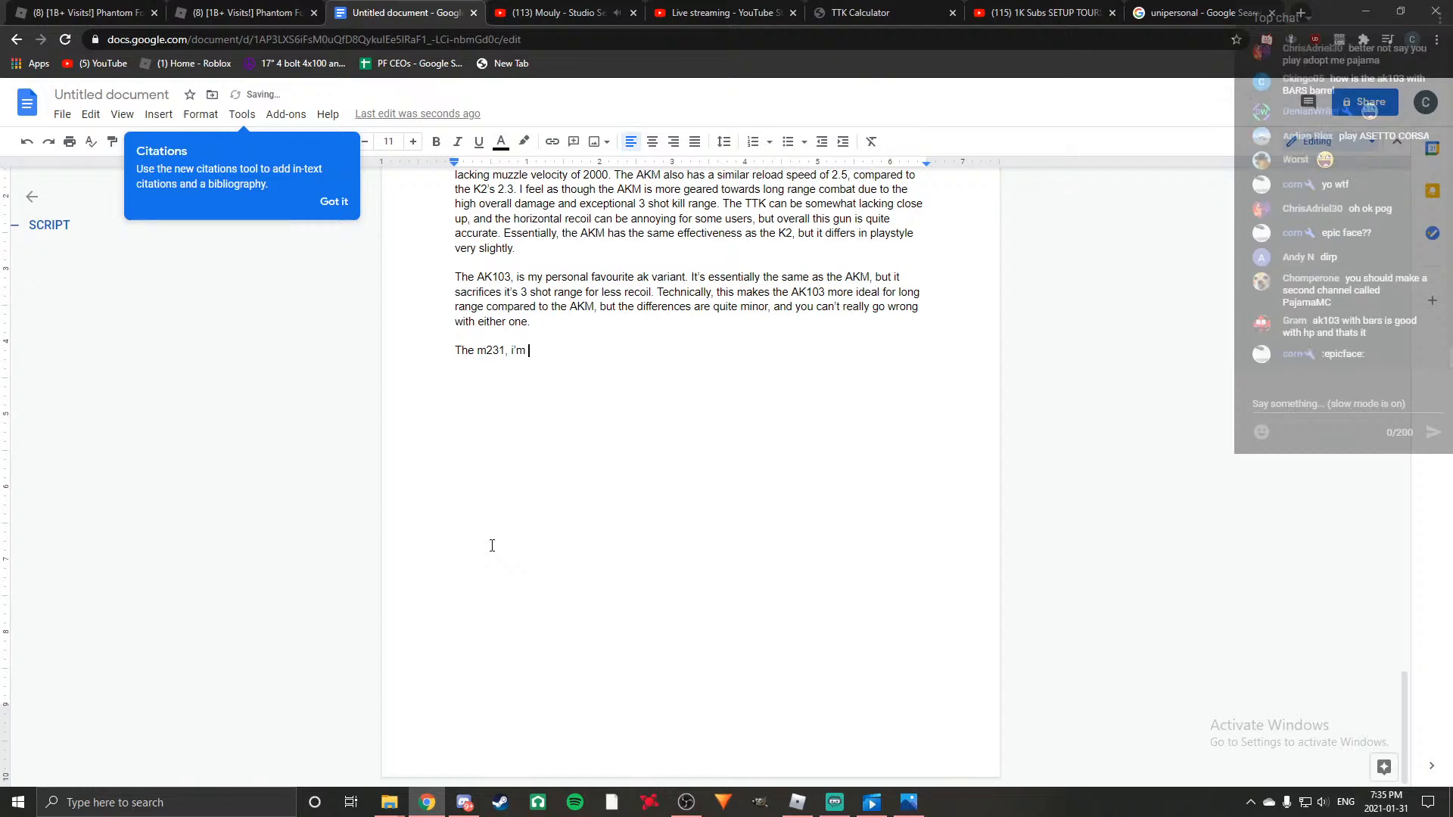
text(t gonna sat)
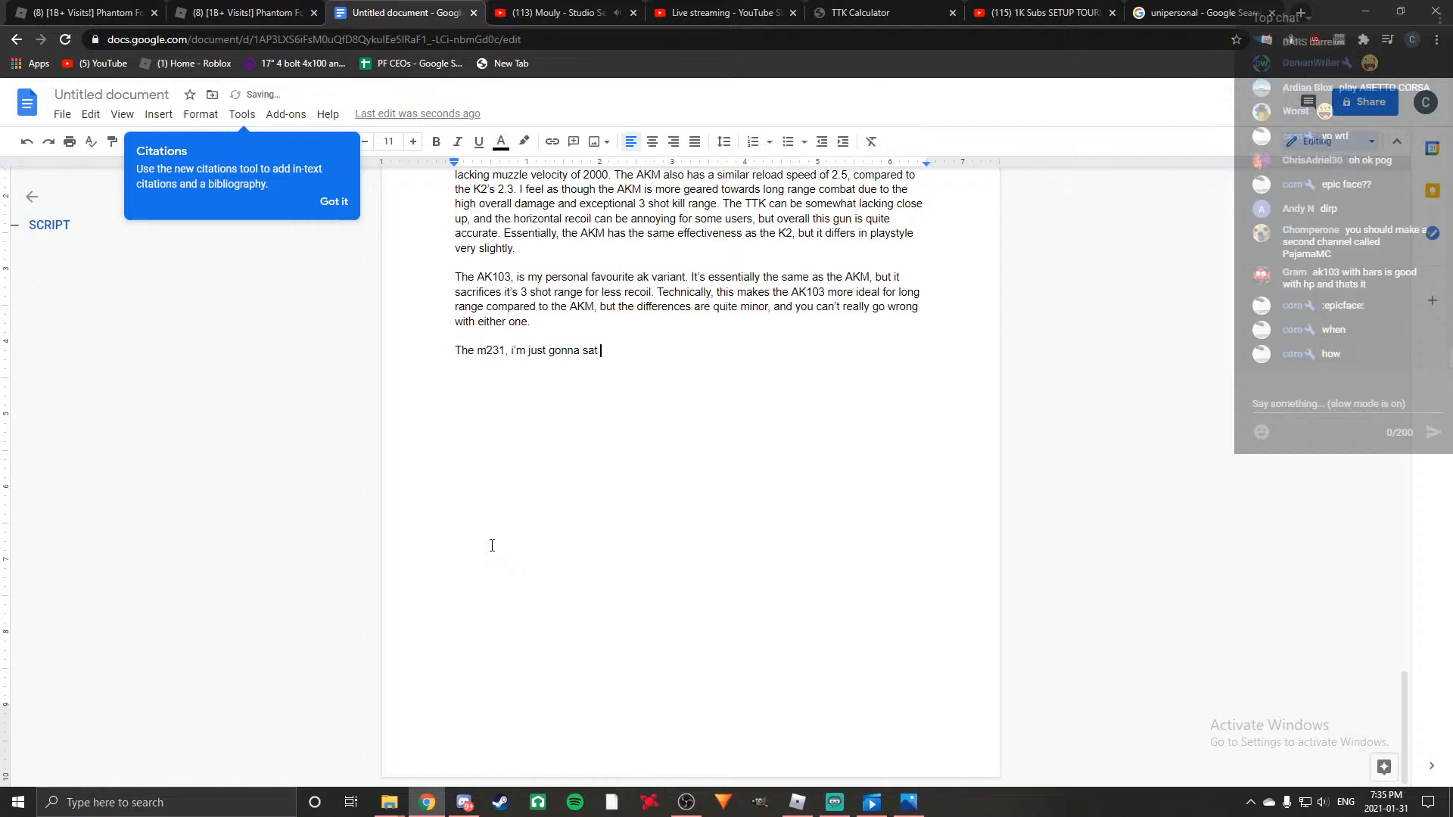
key(BackSpace)
key(BackSpace)
text(y nf)
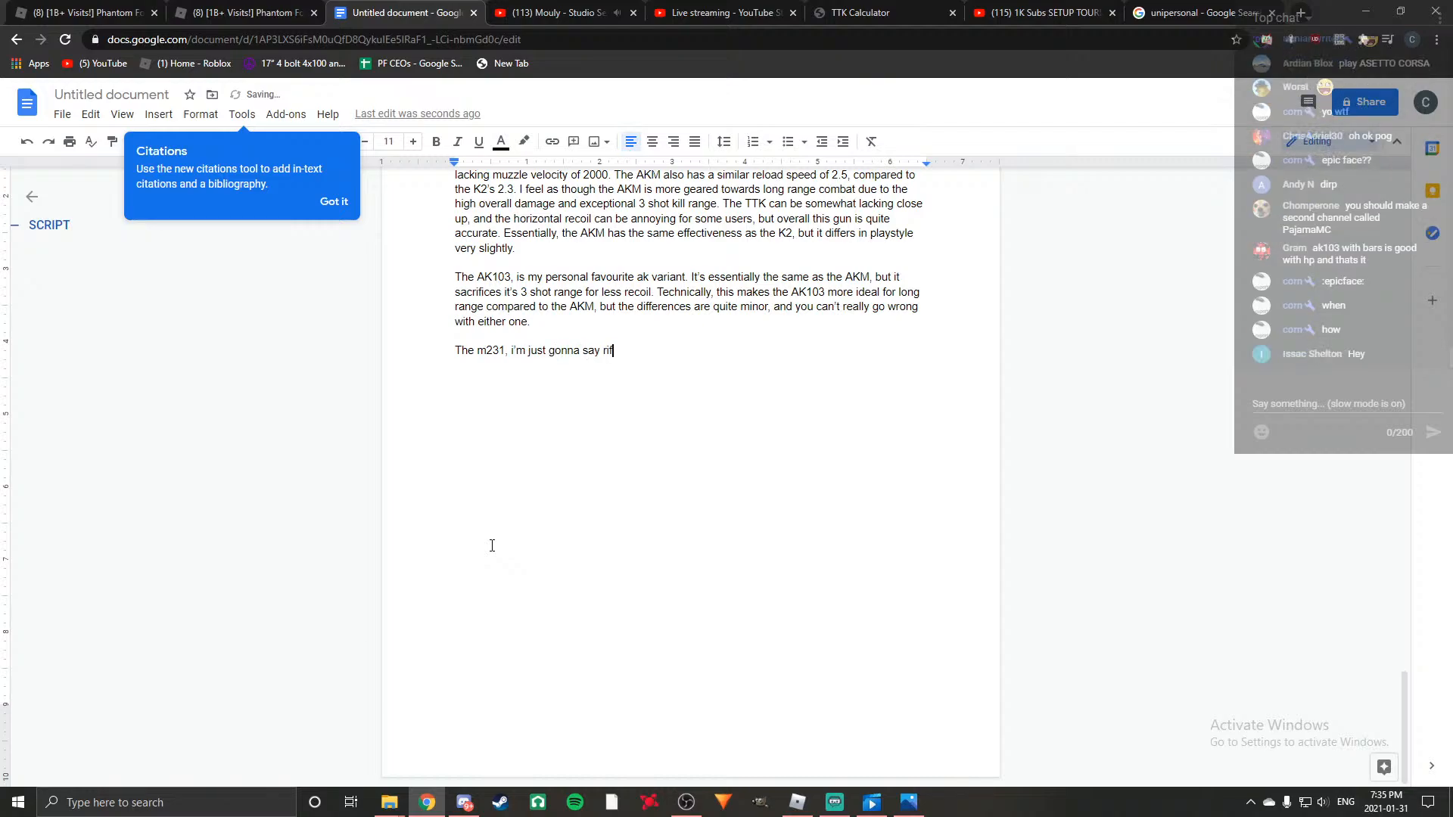
text(ght now, needs t o)
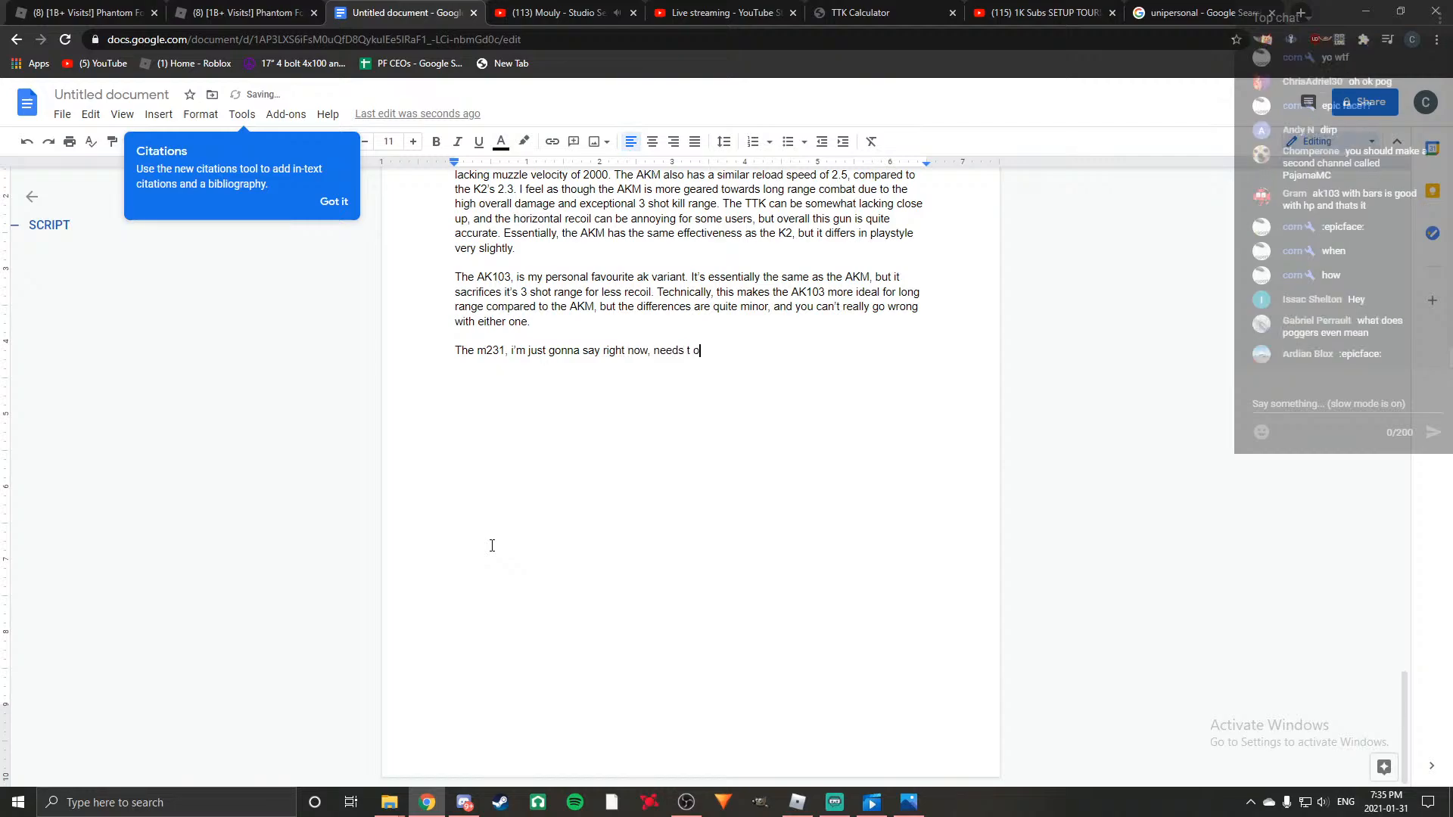
Finish the opening m231 sentence with ", needs an extensive nerf".
key(BackSpace)
key(BackSpace)
text(a)
key(BackSpace)
text(n extensive nerf. )
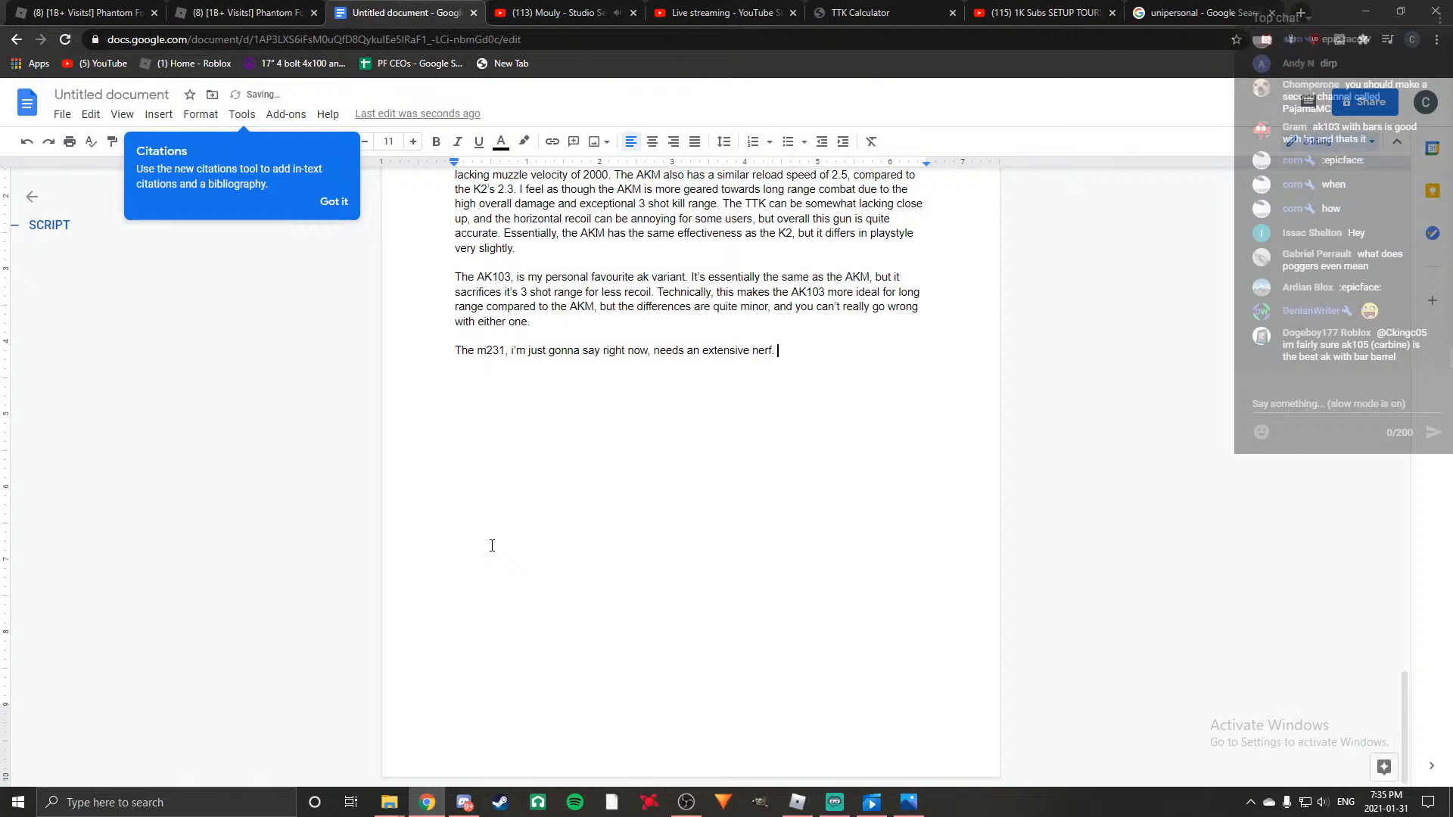
text(It pretty )
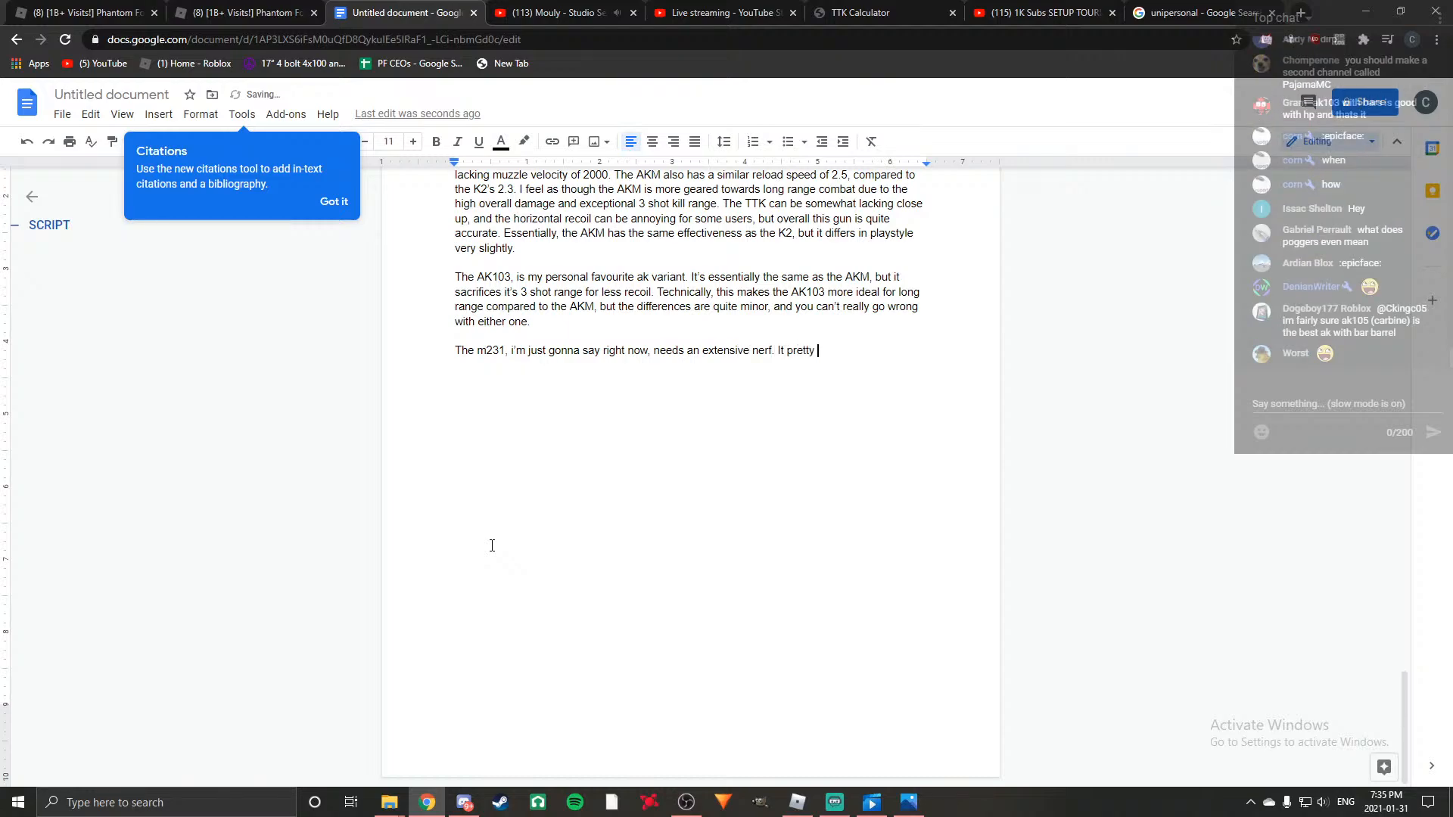
text(much invalidates any other close range orien)
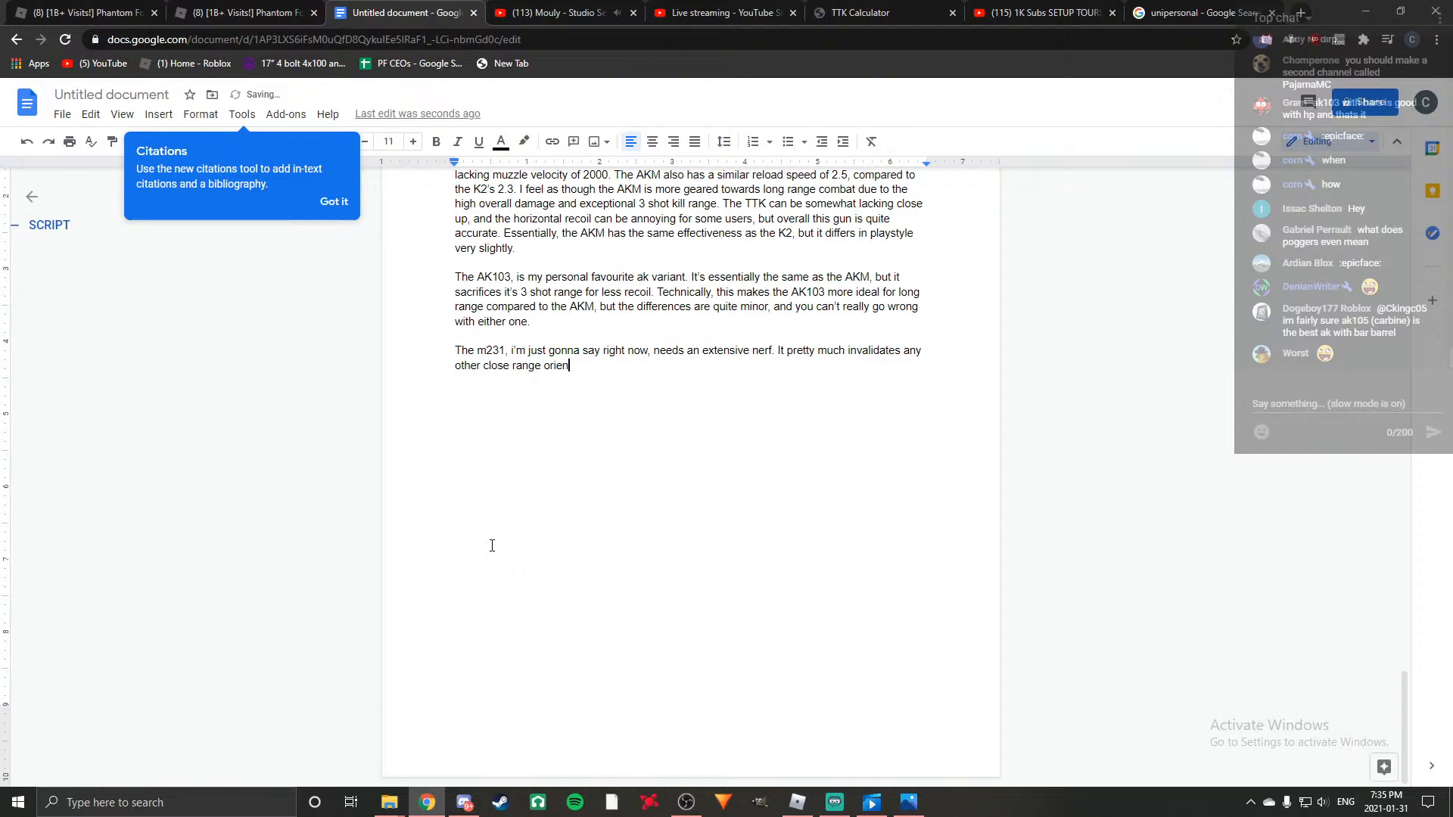
text(ted auto in this game., as it has )
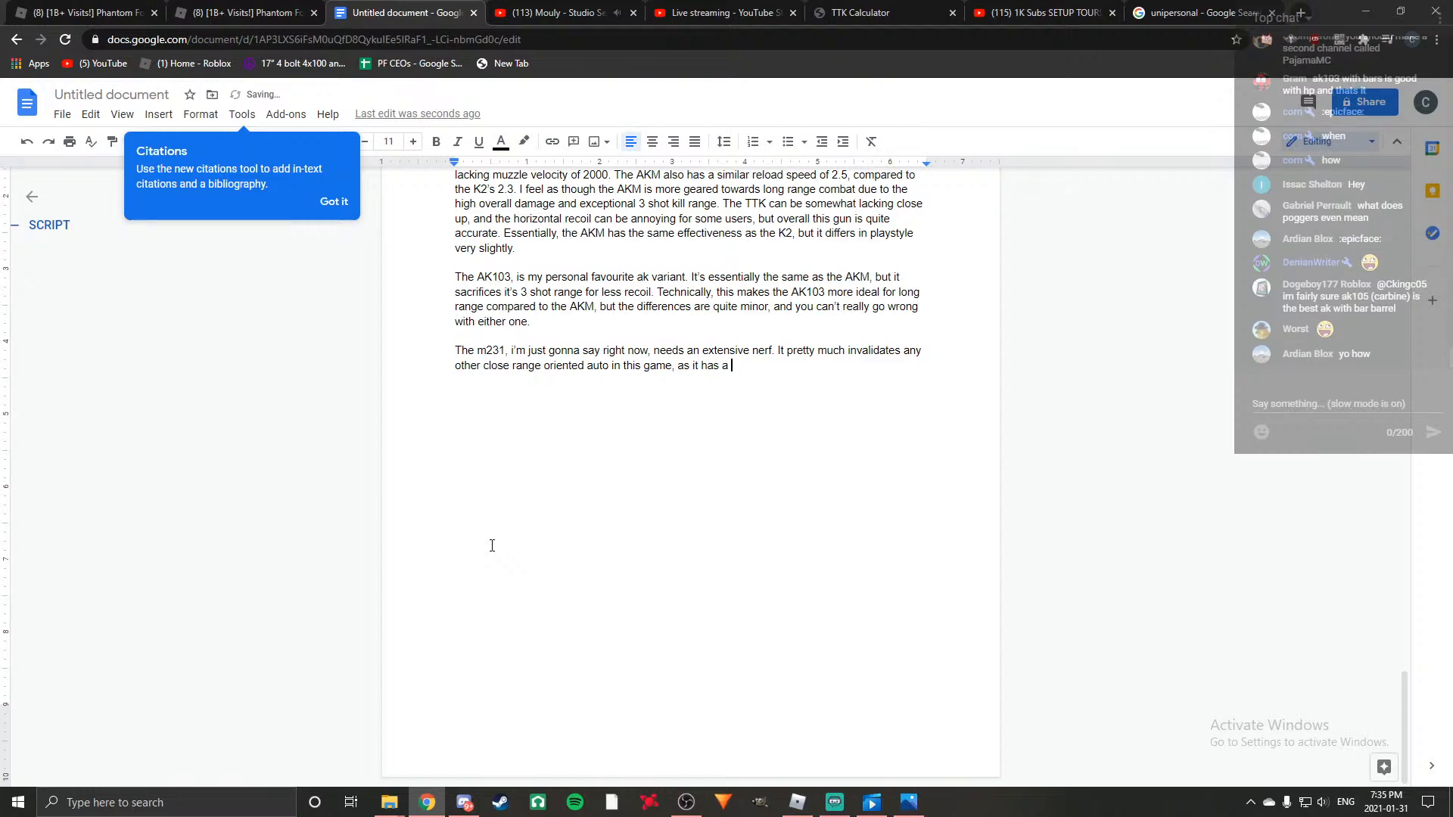
text(a)
Extend the m231 sentence with ", as it has a stupidly".
key(BackSpace)
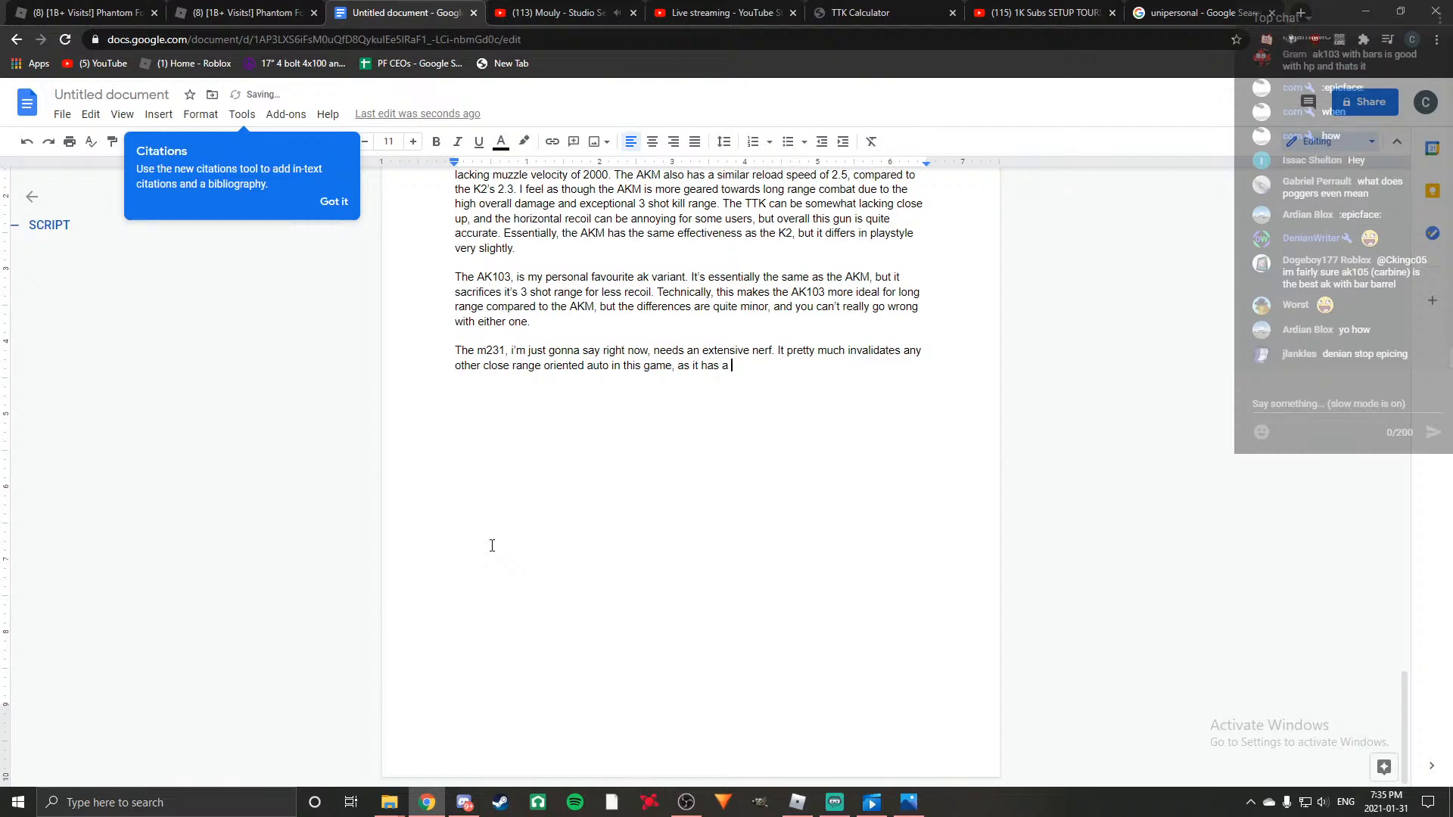
text(redicuisaiduo)
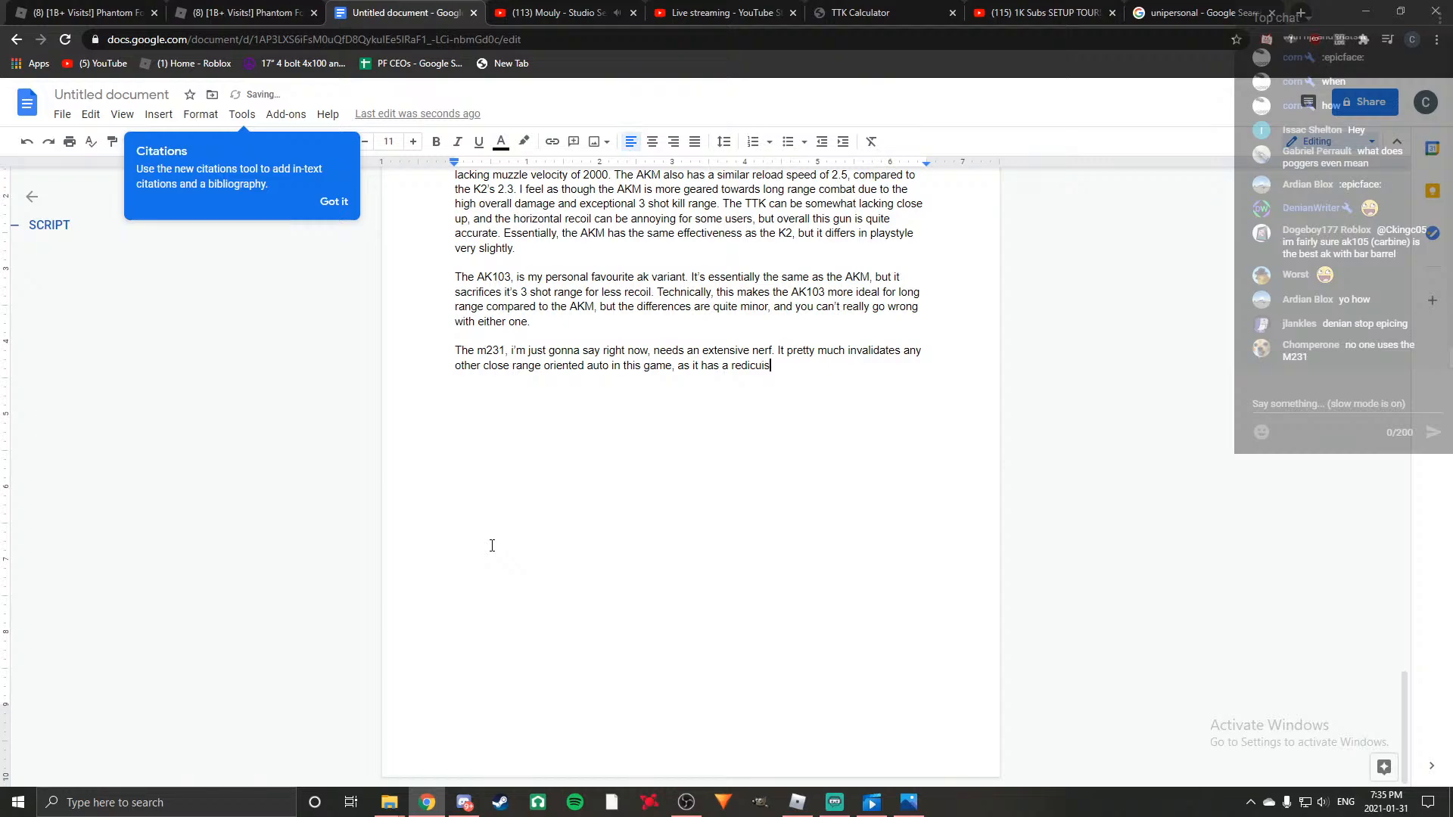
key(BackSpace)
key(BackSpace)
key(BackSpace)
key(BackSpace)
key(BackSpace)
key(BackSpace)
key(BackSpace)
key(BackSpace)
key(BackSpace)
key(BackSpace)
key(BackSpace)
key(BackSpace)
key(BackSpace)
text(tupi)
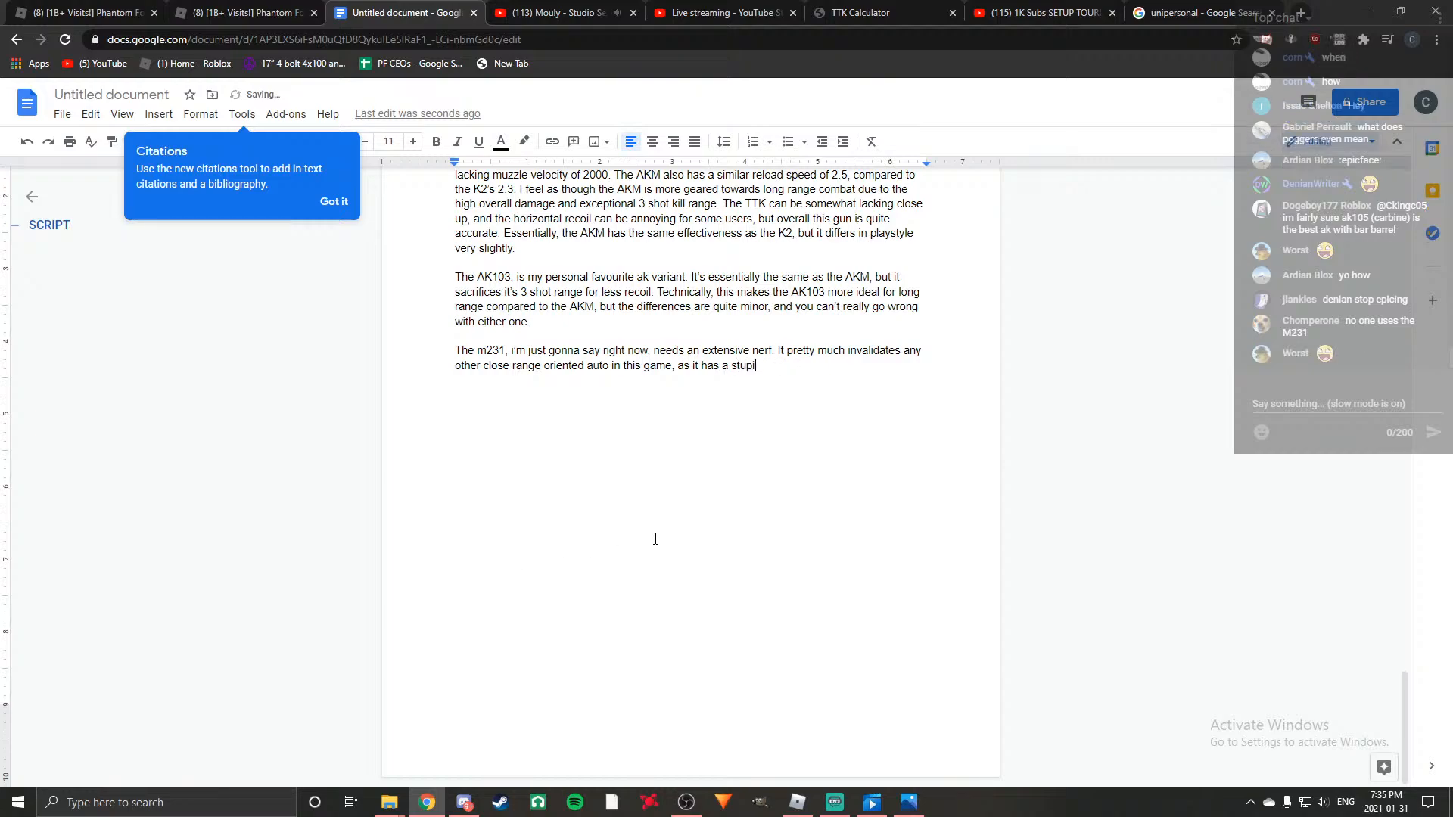
text(dly fast firerate of 1225 rpm, wi)
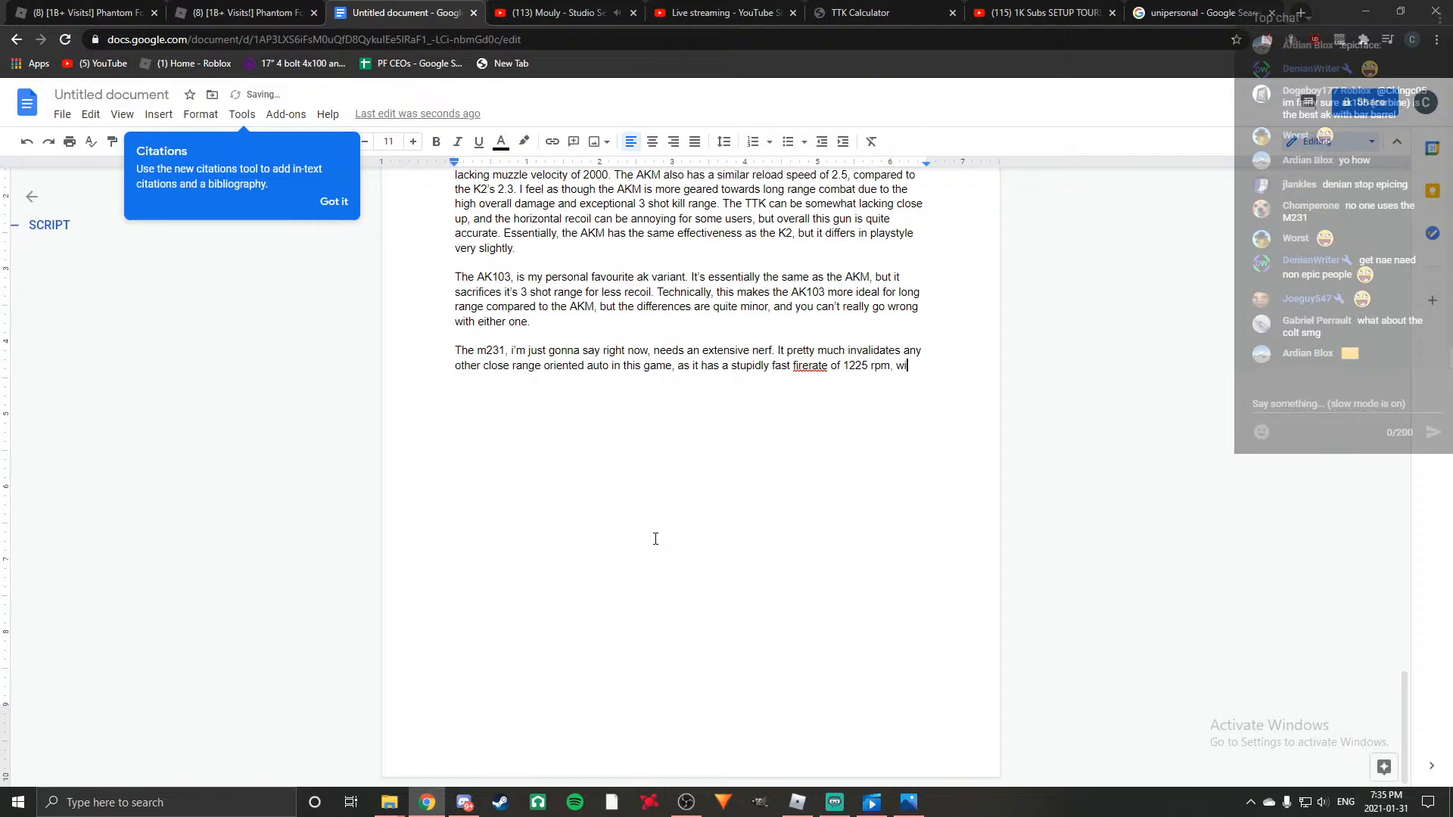
text(th s)
Describe the m231's close range damage with "equally stupid damage stats of 35 damage up close,".
key(BackSpace)
text(equally stupid )
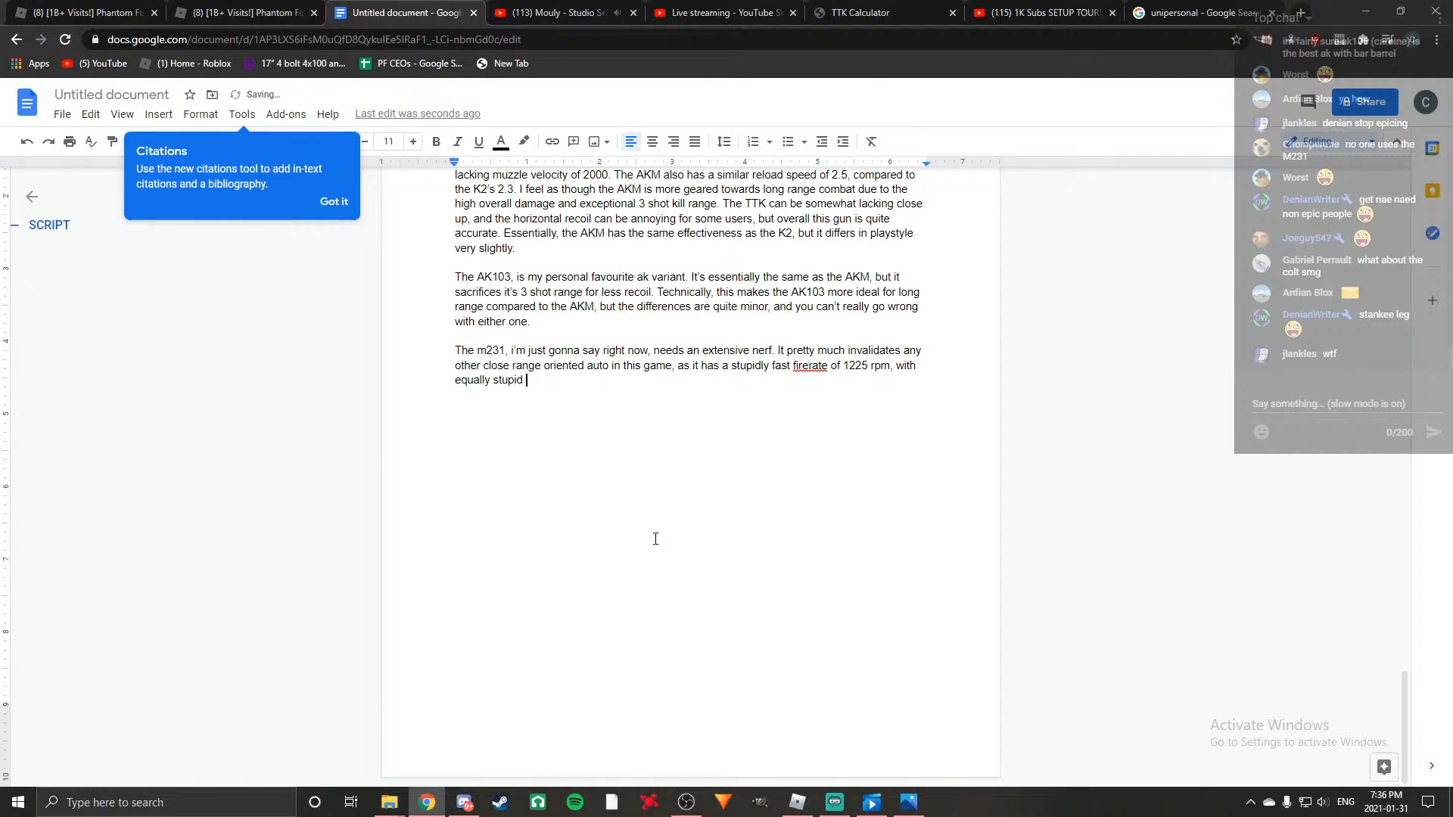
text(damage stats of 35 damag)
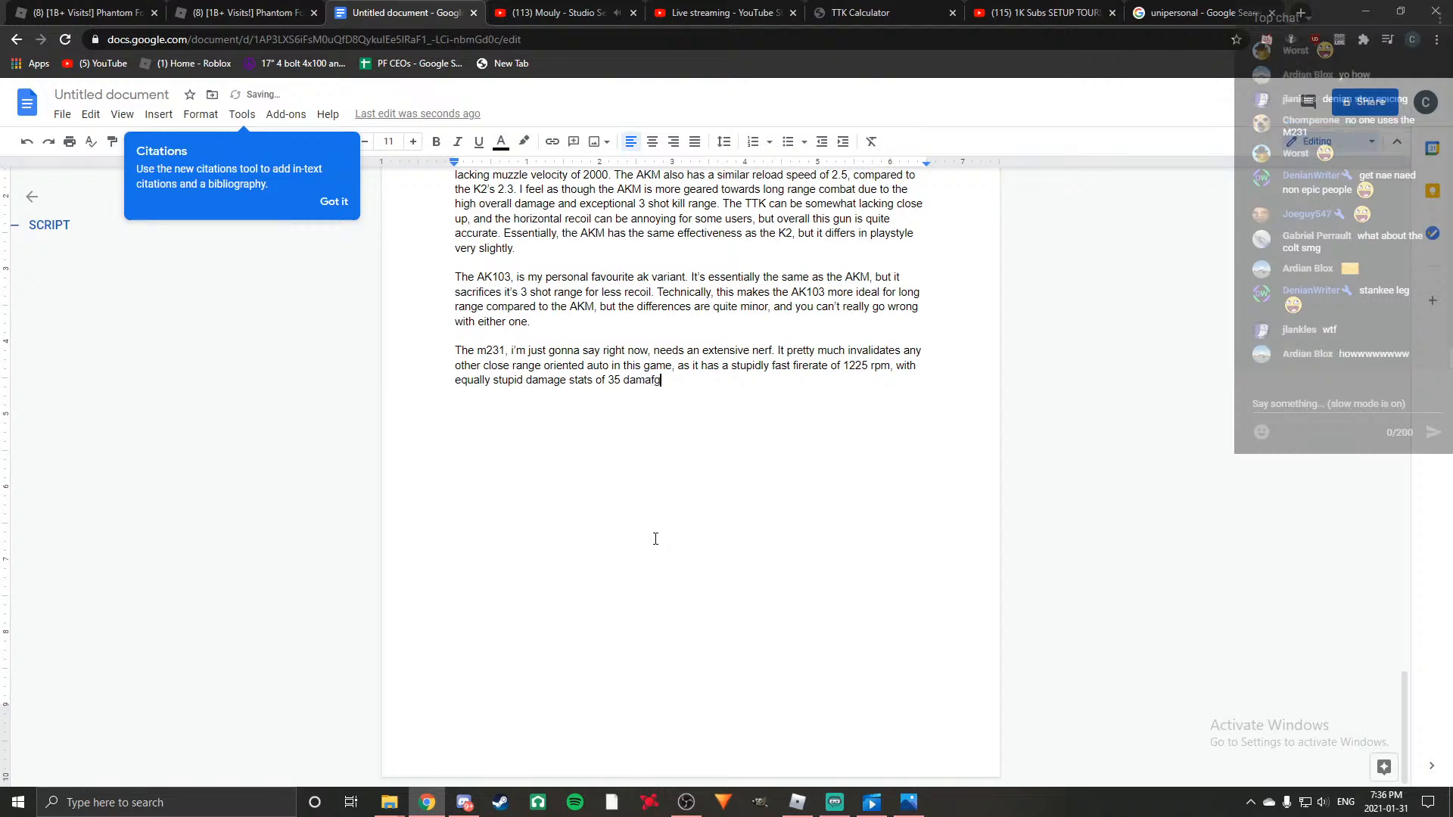
text(e up clo)
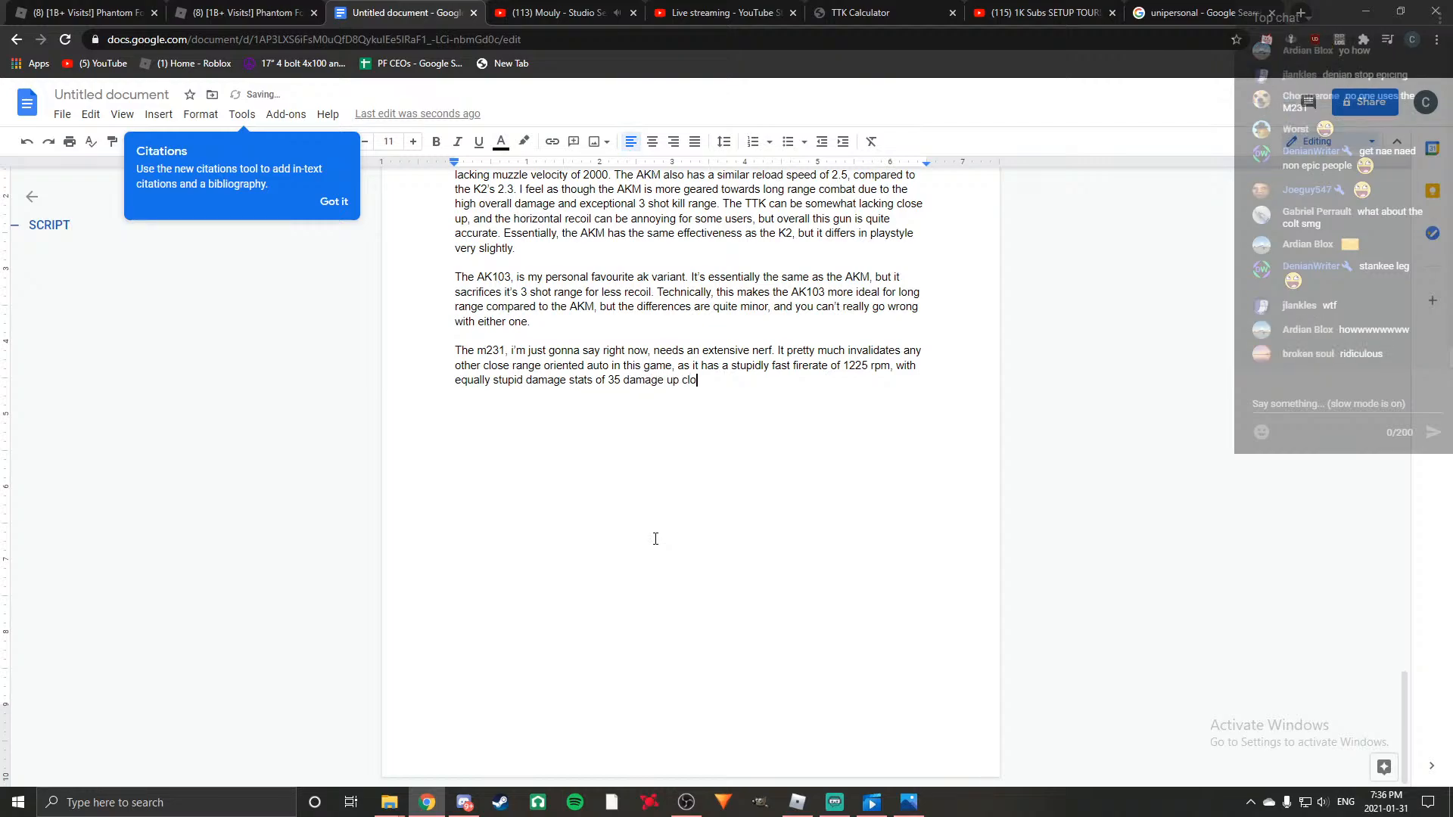
text(se, and 25 damage minimim)
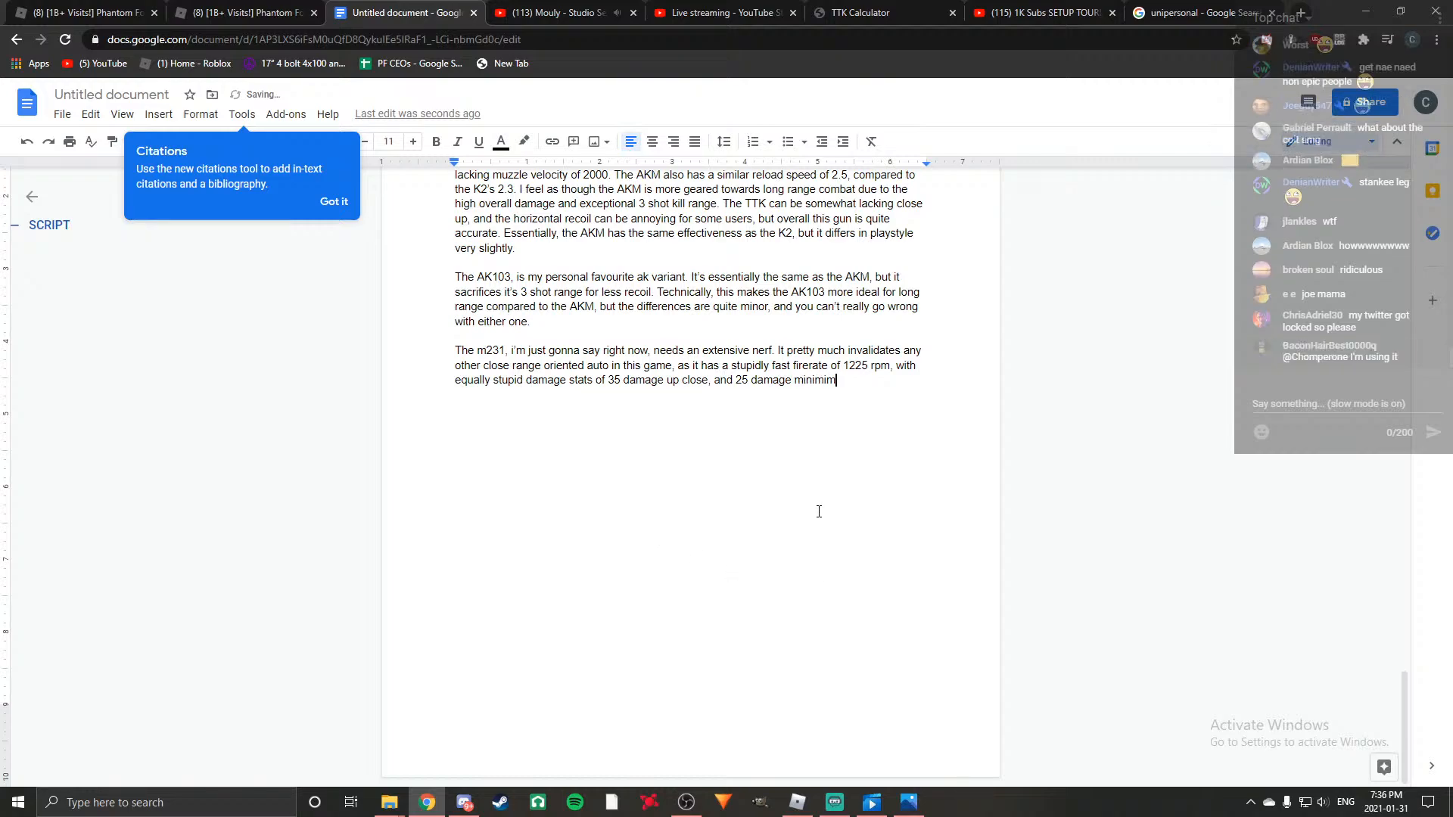
Close the m231 damage sentence with "and 25 damage minimum.", correcting the spelling of "minimum".
right_click(824, 382)
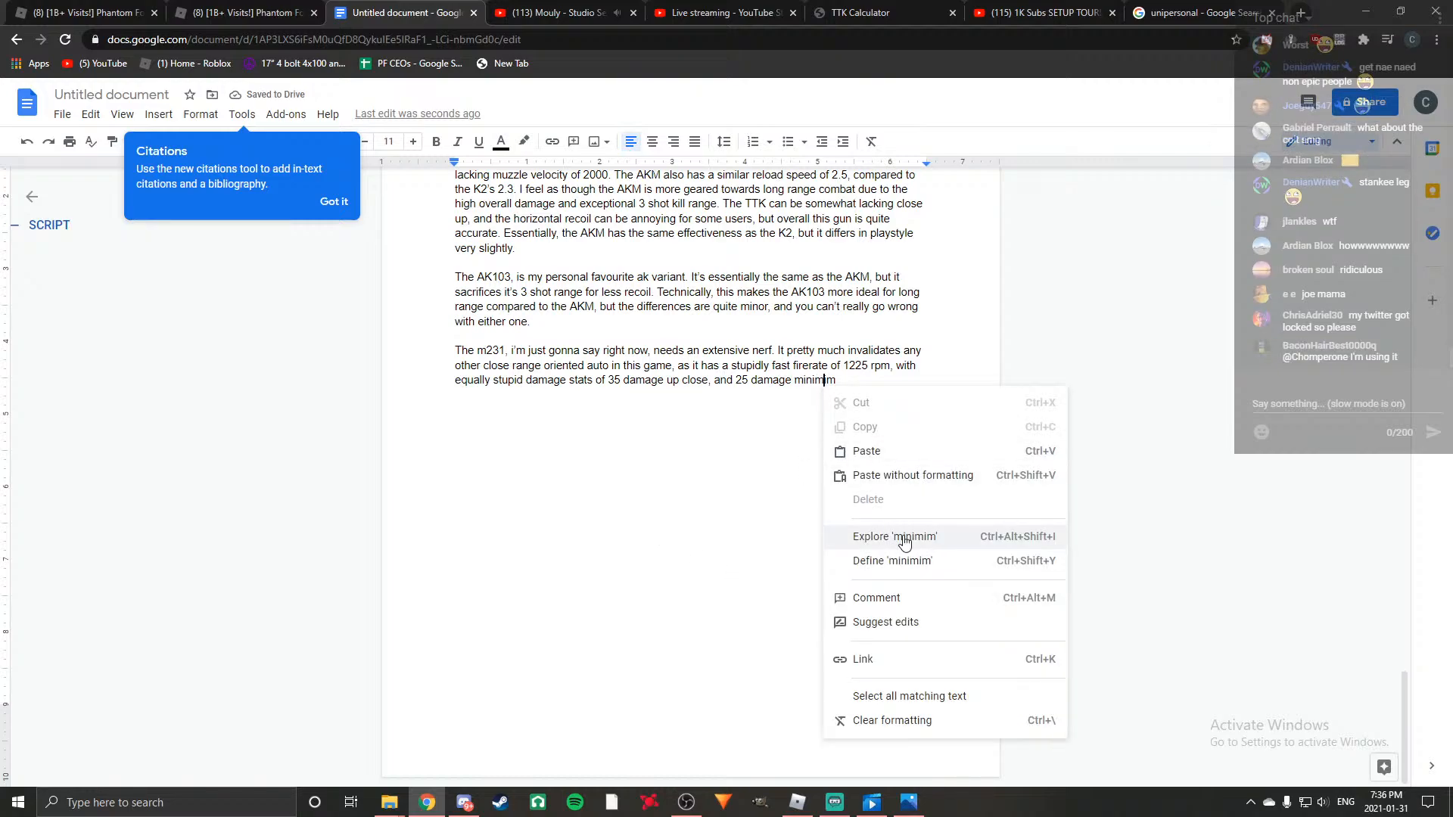
click(661, 502)
click(846, 382)
key(BackSpace)
key(BackSpace)
key(BackSpace)
text(mum.)
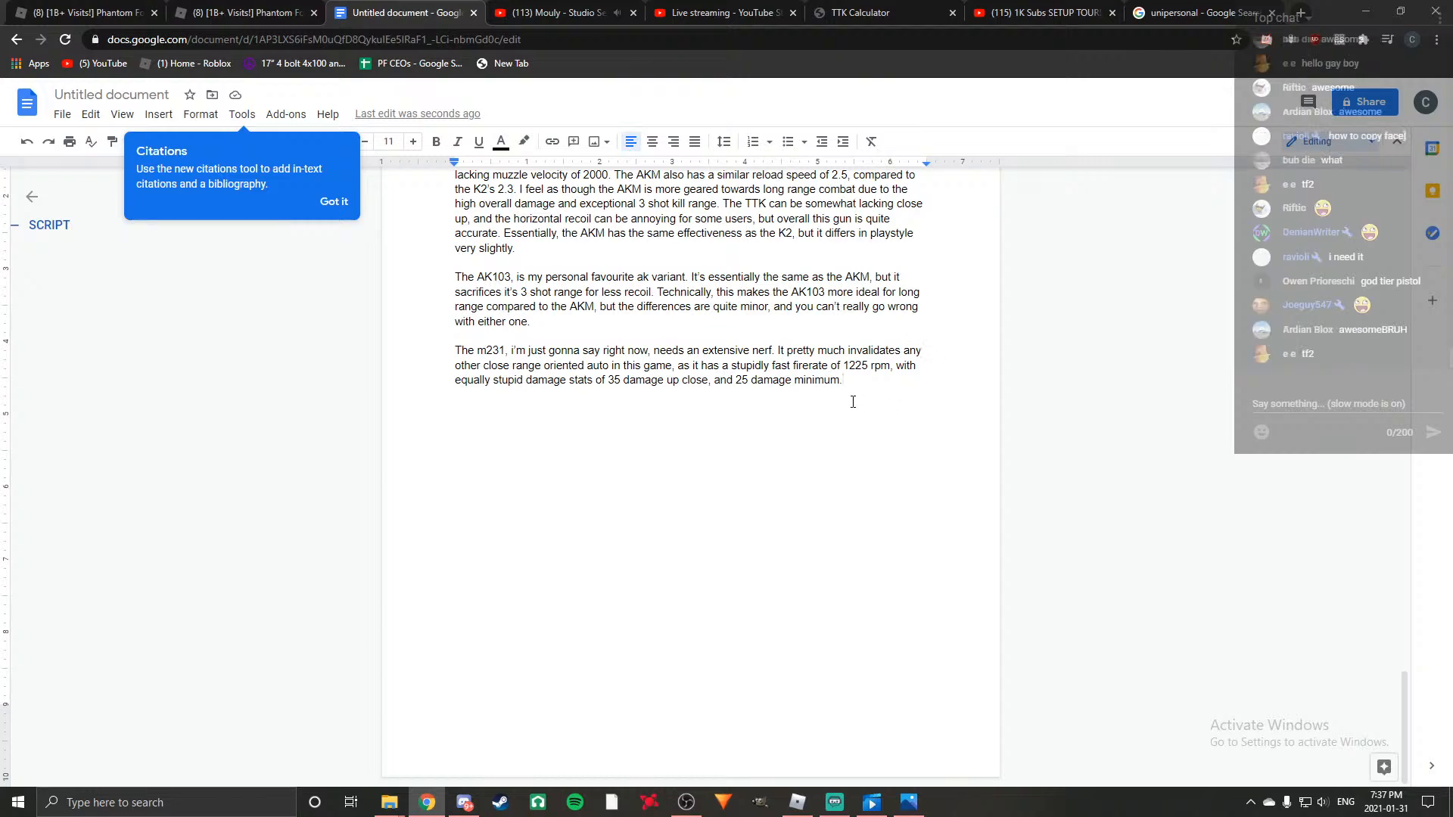
Add the start of a recoil sentence, "The intense recoil of this weapon does not matter".
text(The intenb)
key(BackSpace)
text(se recoil o)
text(f this weapo)
text(n does not matter)
text(, as )
text(this is a close)
text( rang)
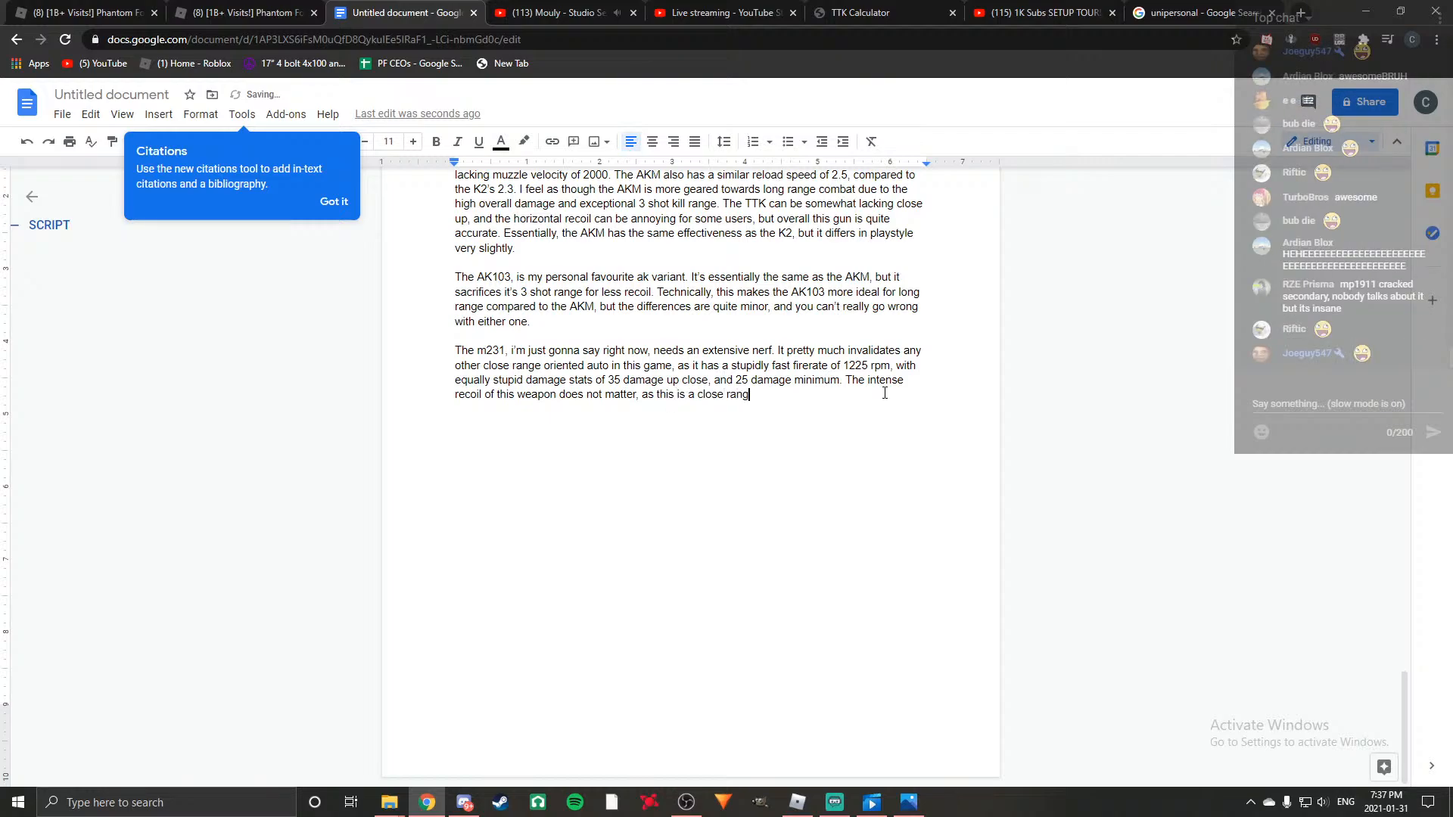
text(e oriented w)
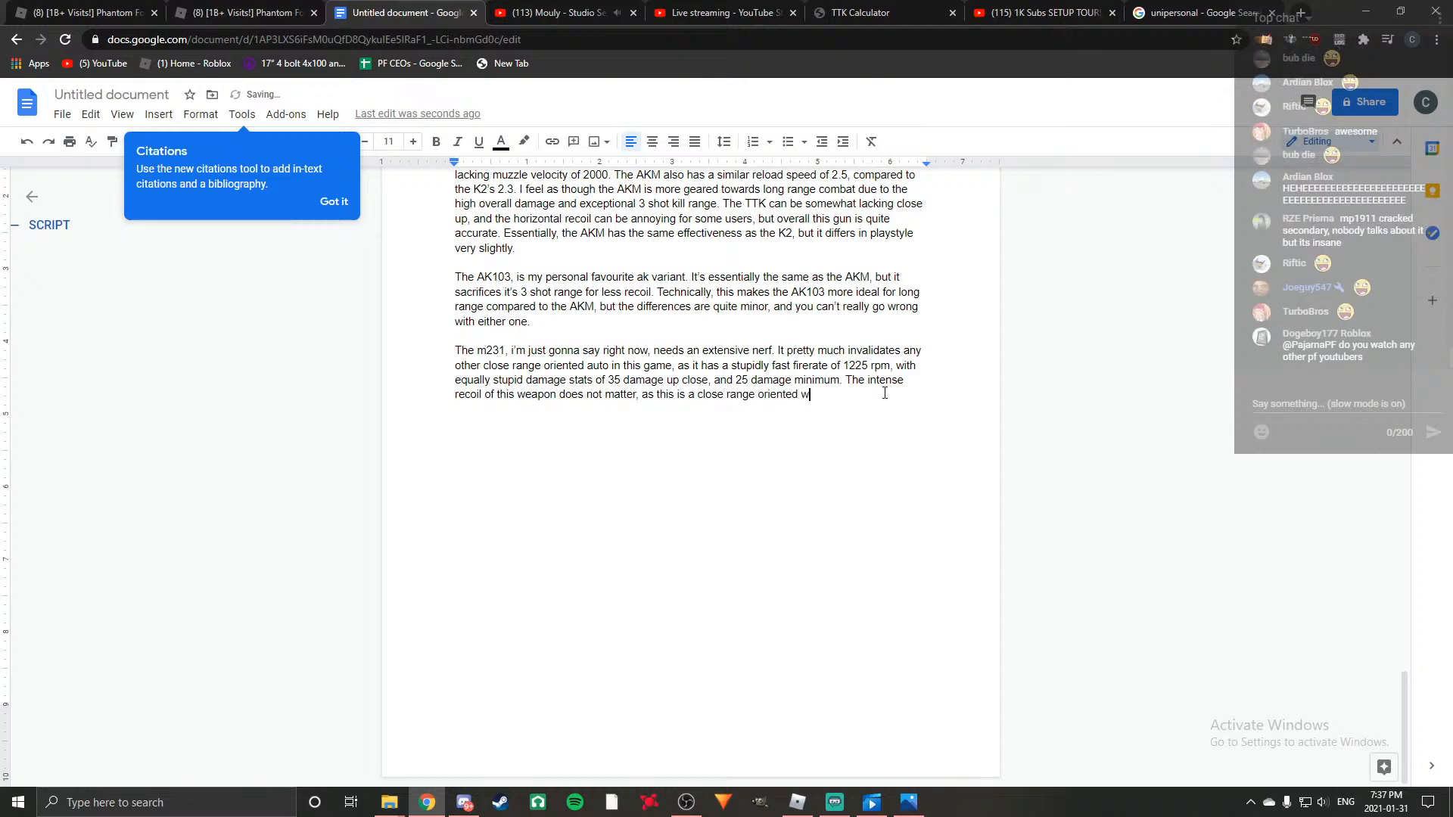
text(eapon anywat)
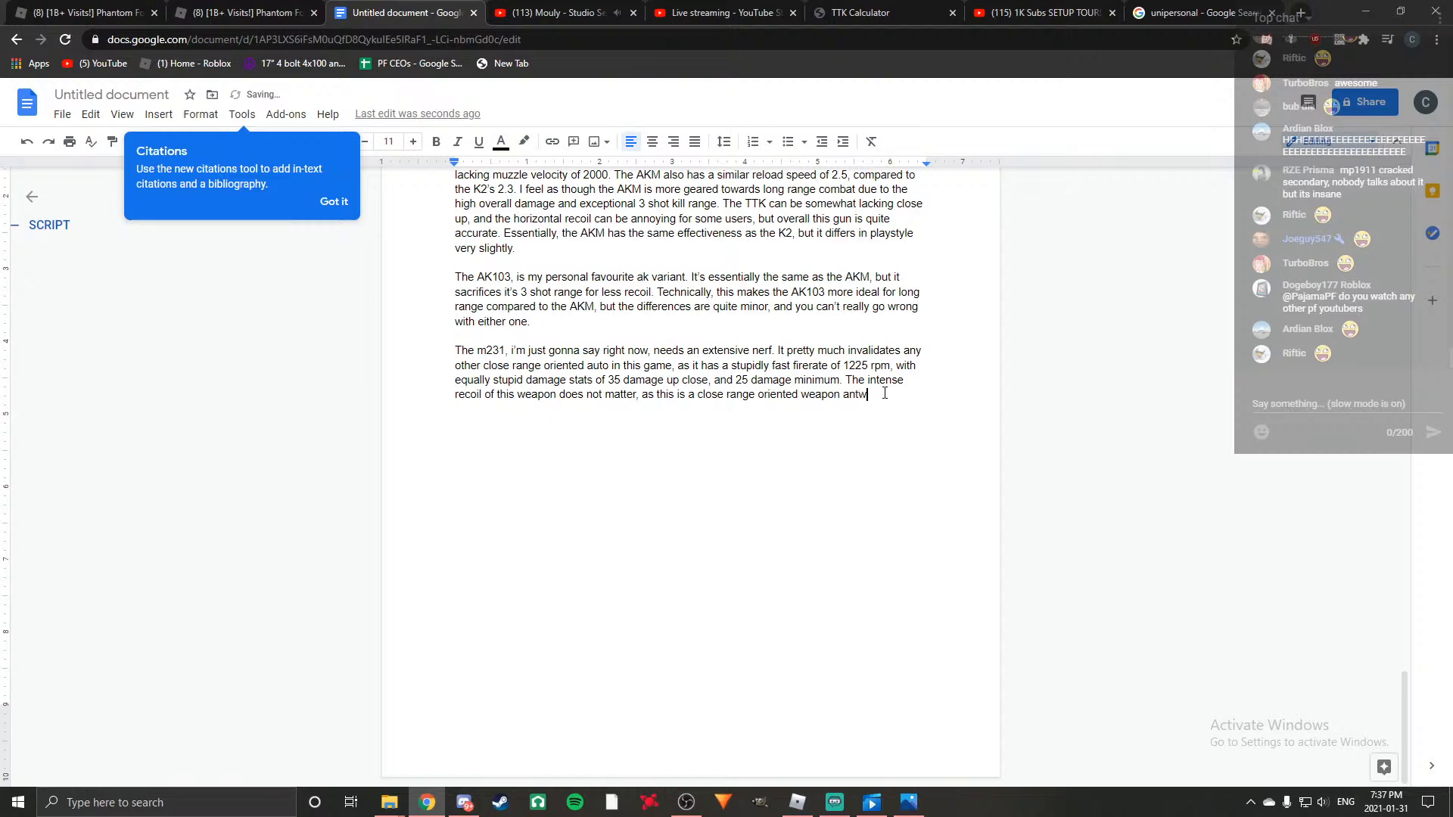
Finish the recoil sentence with ", as this is a close range oriented weapon anyways.".
key(BackSpace)
text(ys. On)
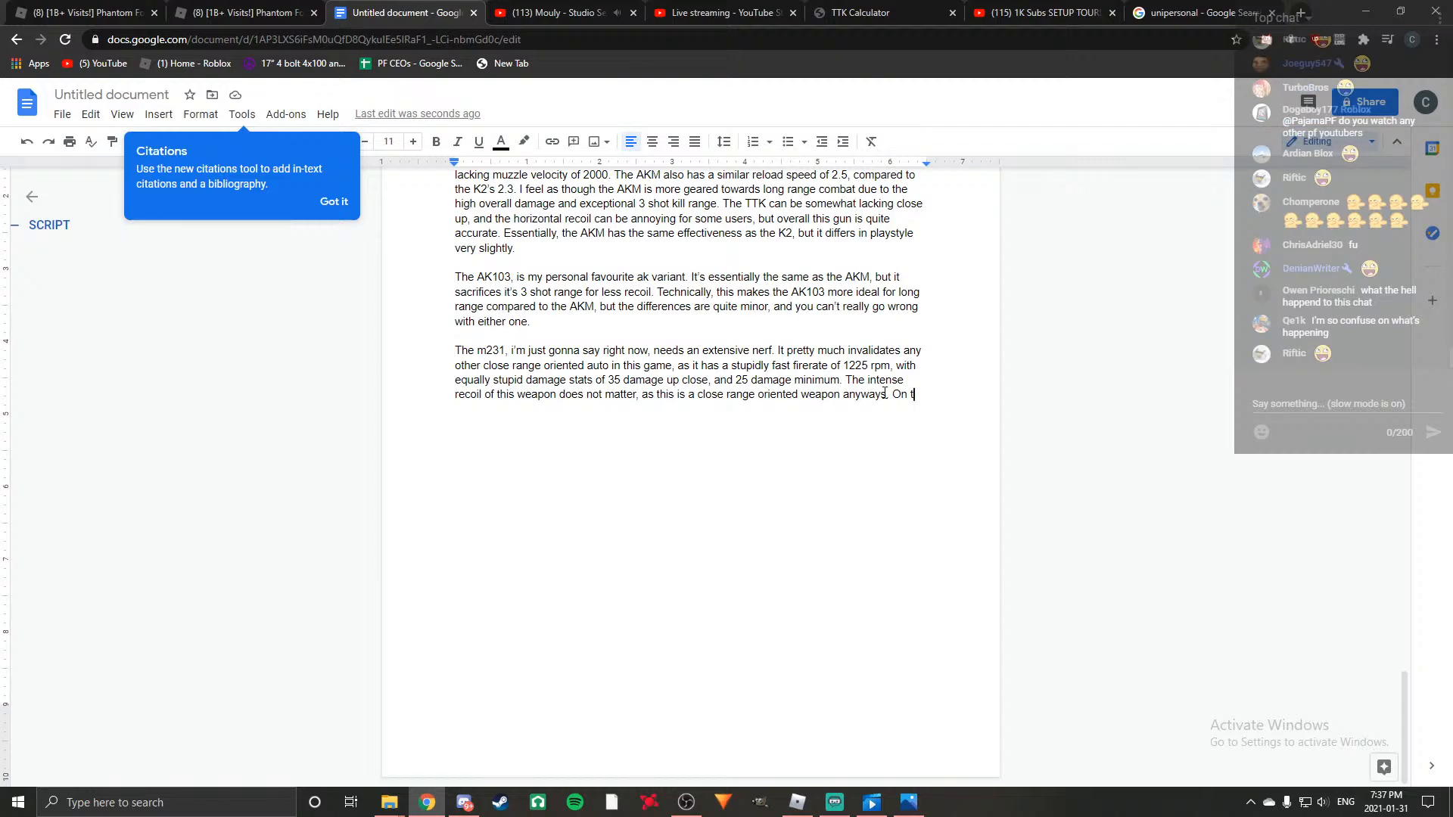
Start another sentence in the m231 paragraph with "On top of this, you also get".
text(op of this)
text(, )
text(you also ghe)
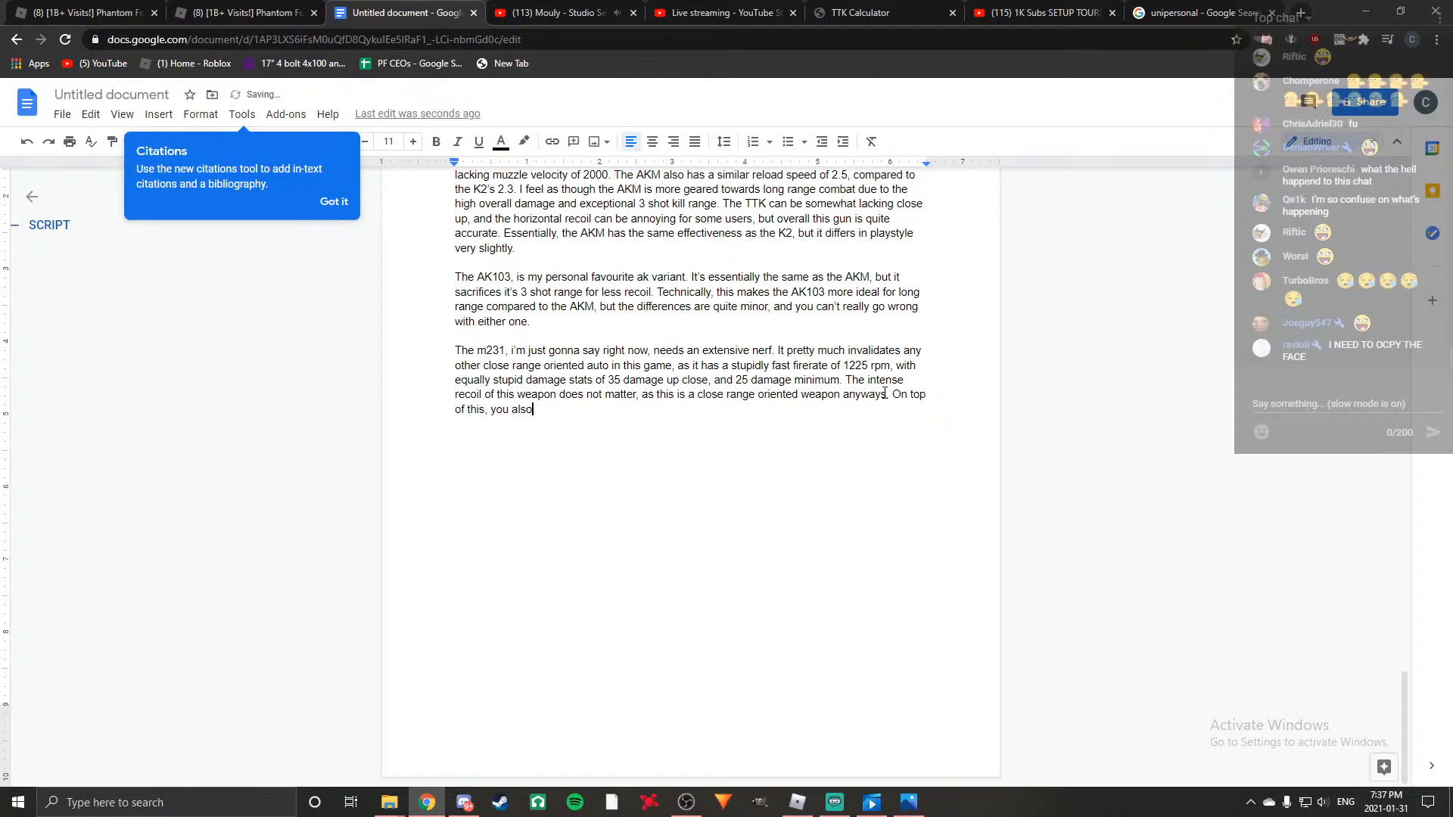
key(BackSpace)
key(BackSpace)
text(et)
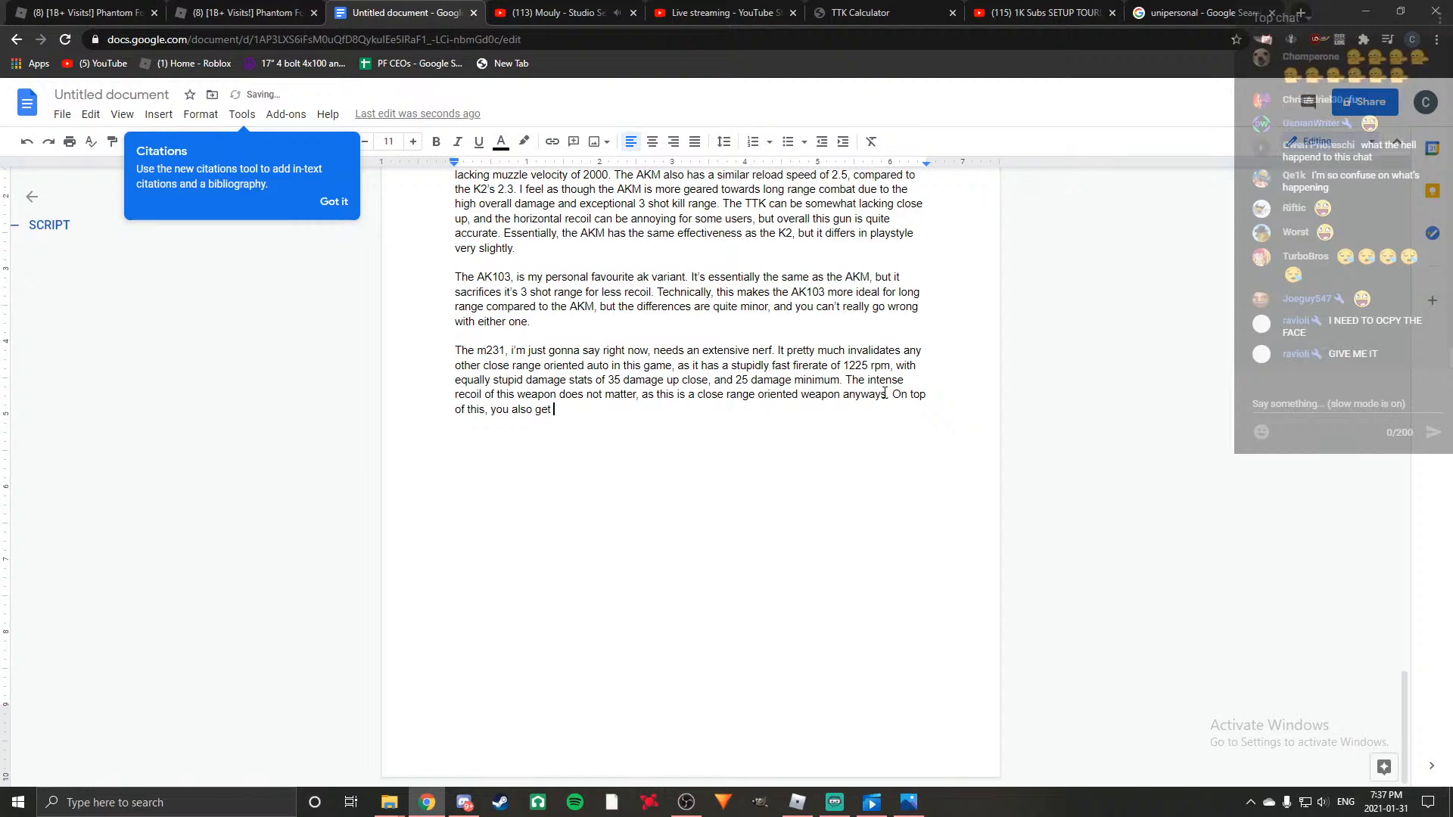
Switch to Phantom Forces, equip the M231 as the Assault primary and show its advanced stats.
click(799, 803)
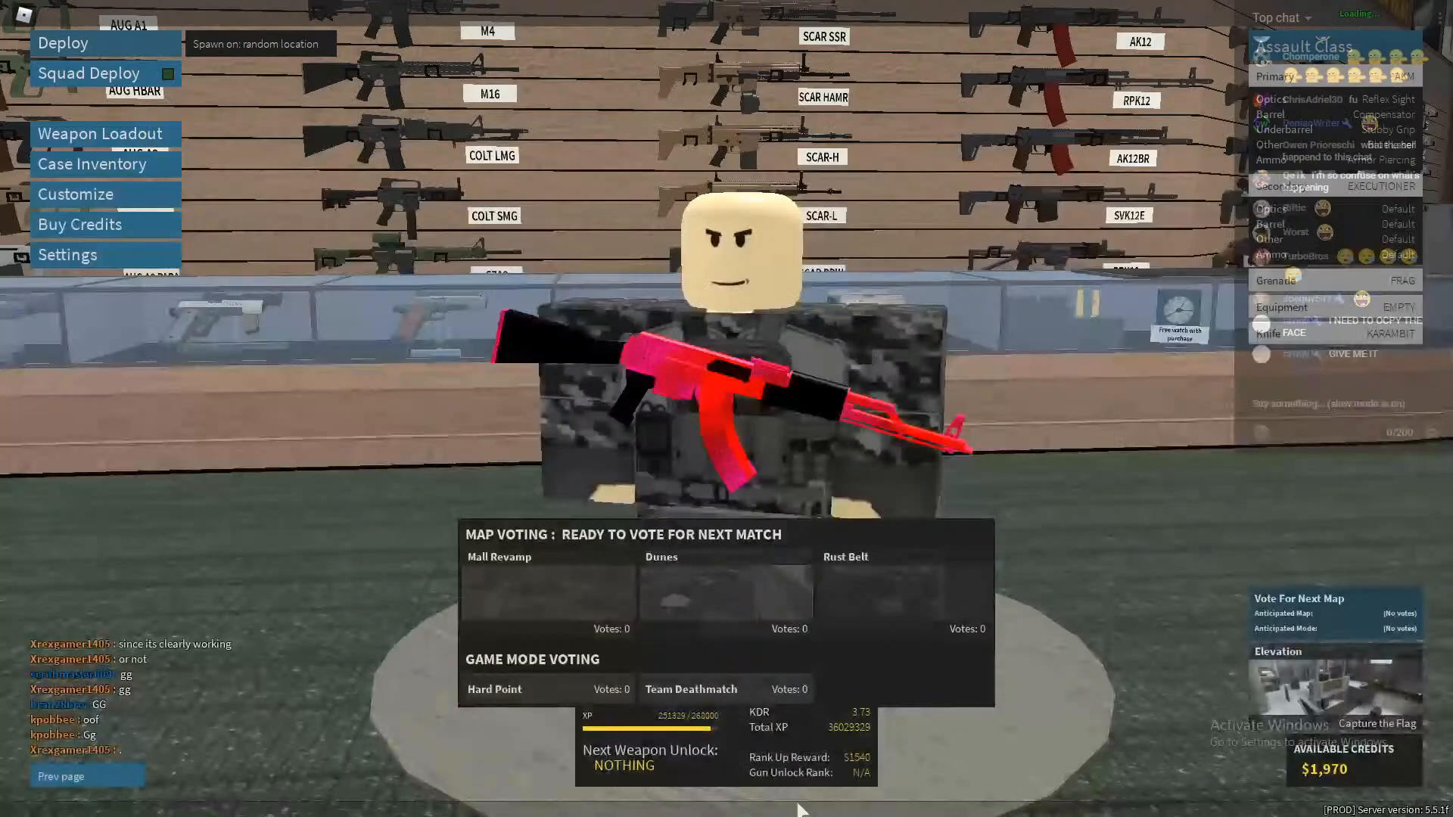
click(165, 134)
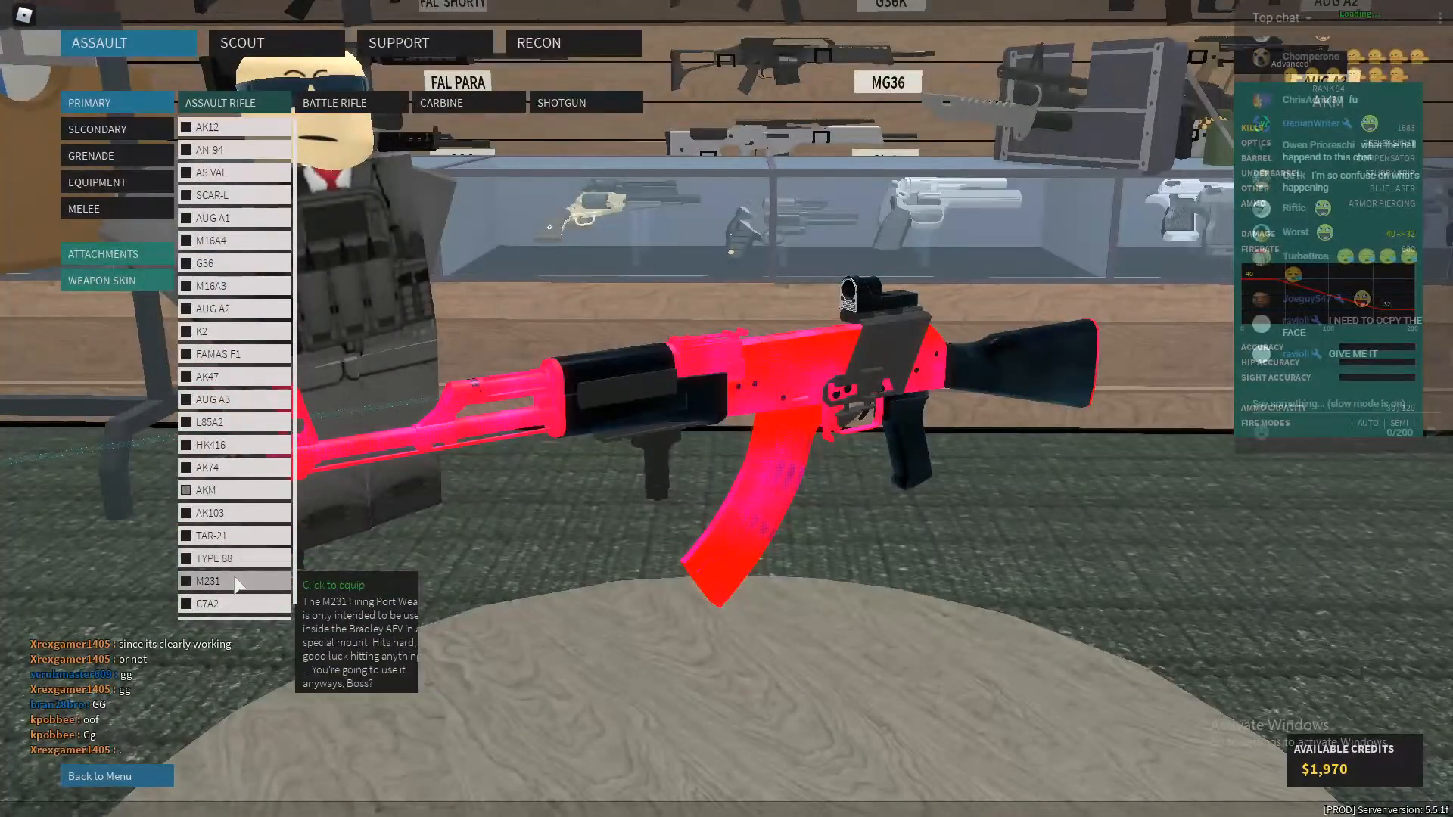
click(250, 581)
click(1290, 63)
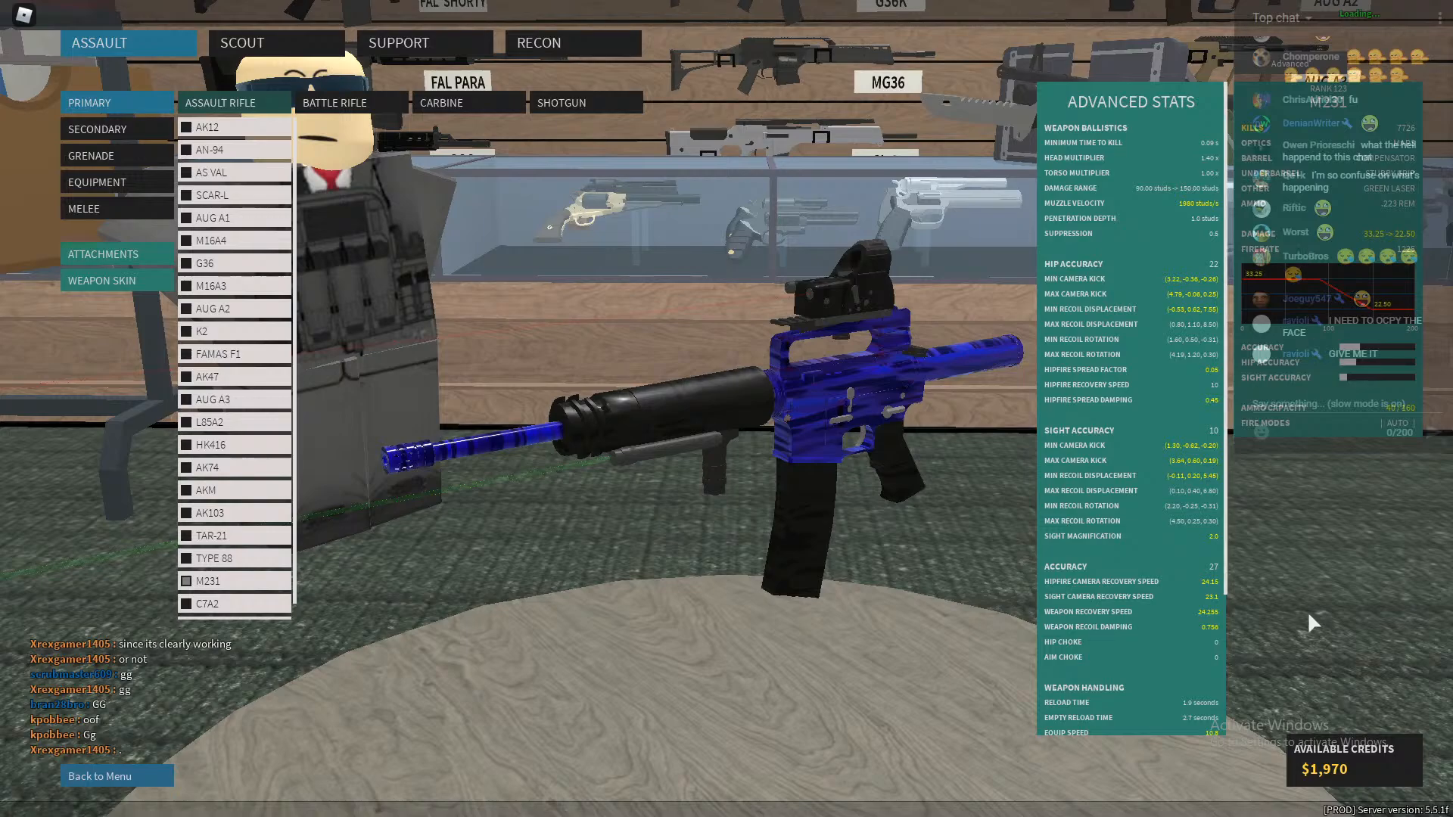
Remove the .223 Rem ammo from the M231 so it uses default ammo, and return to the loadout.
click(114, 253)
click(106, 209)
click(229, 100)
click(229, 100)
click(230, 100)
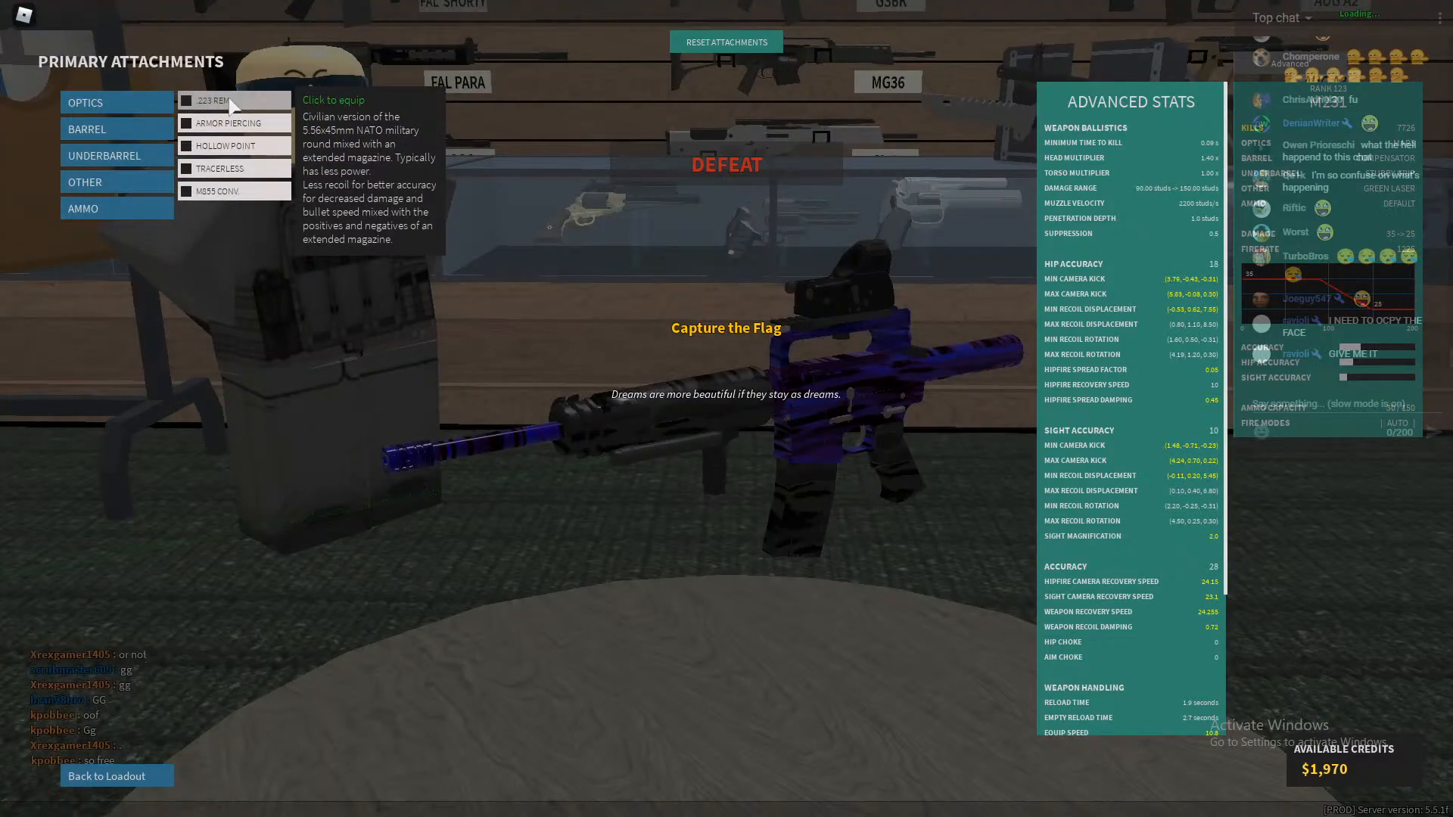
click(229, 100)
click(229, 100)
click(229, 100)
click(229, 100)
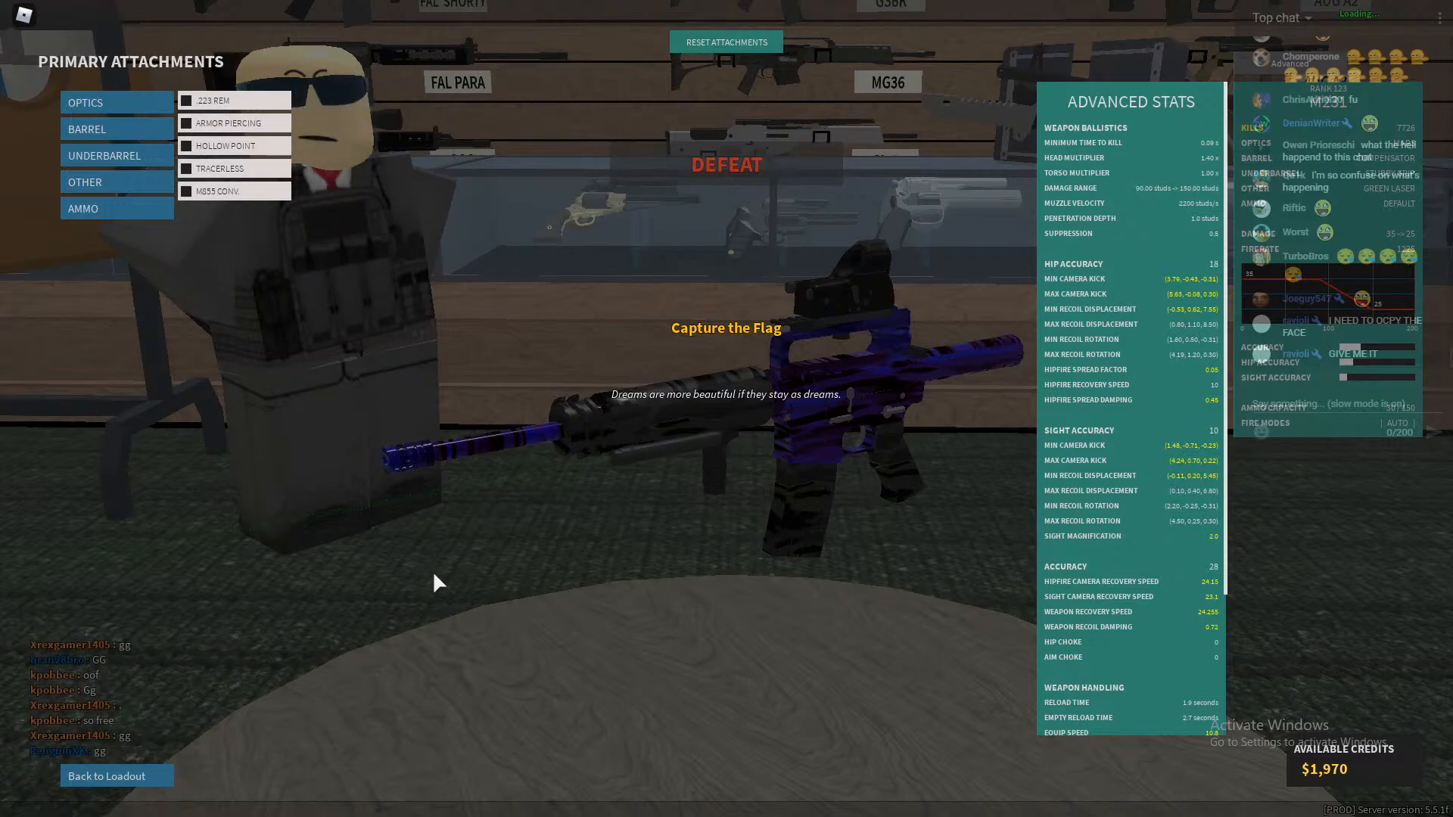
click(126, 779)
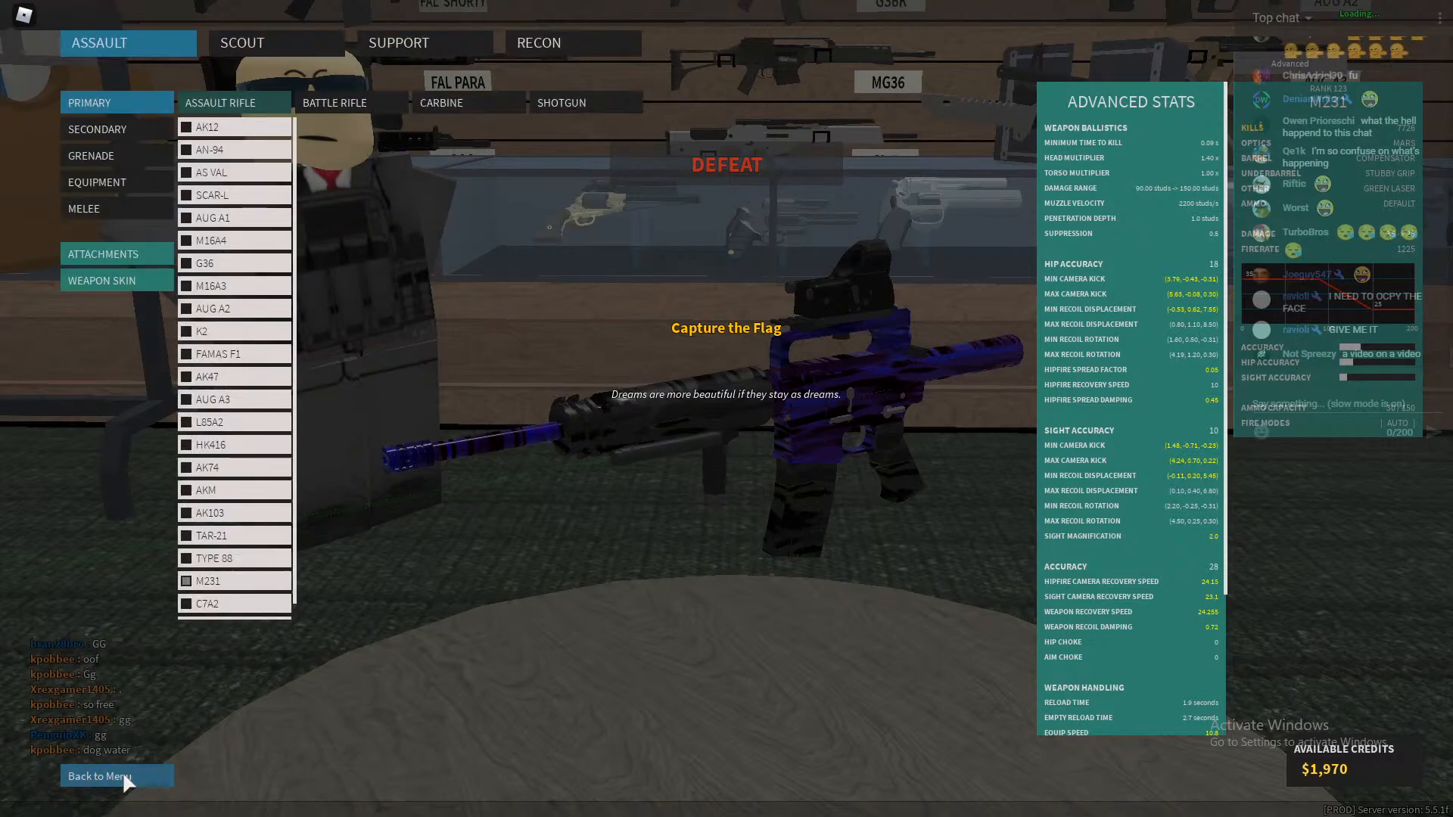
Return to the Google Docs script and continue the sentence with "deep reserves of 150 bullets, and".
key(alt+Tab)
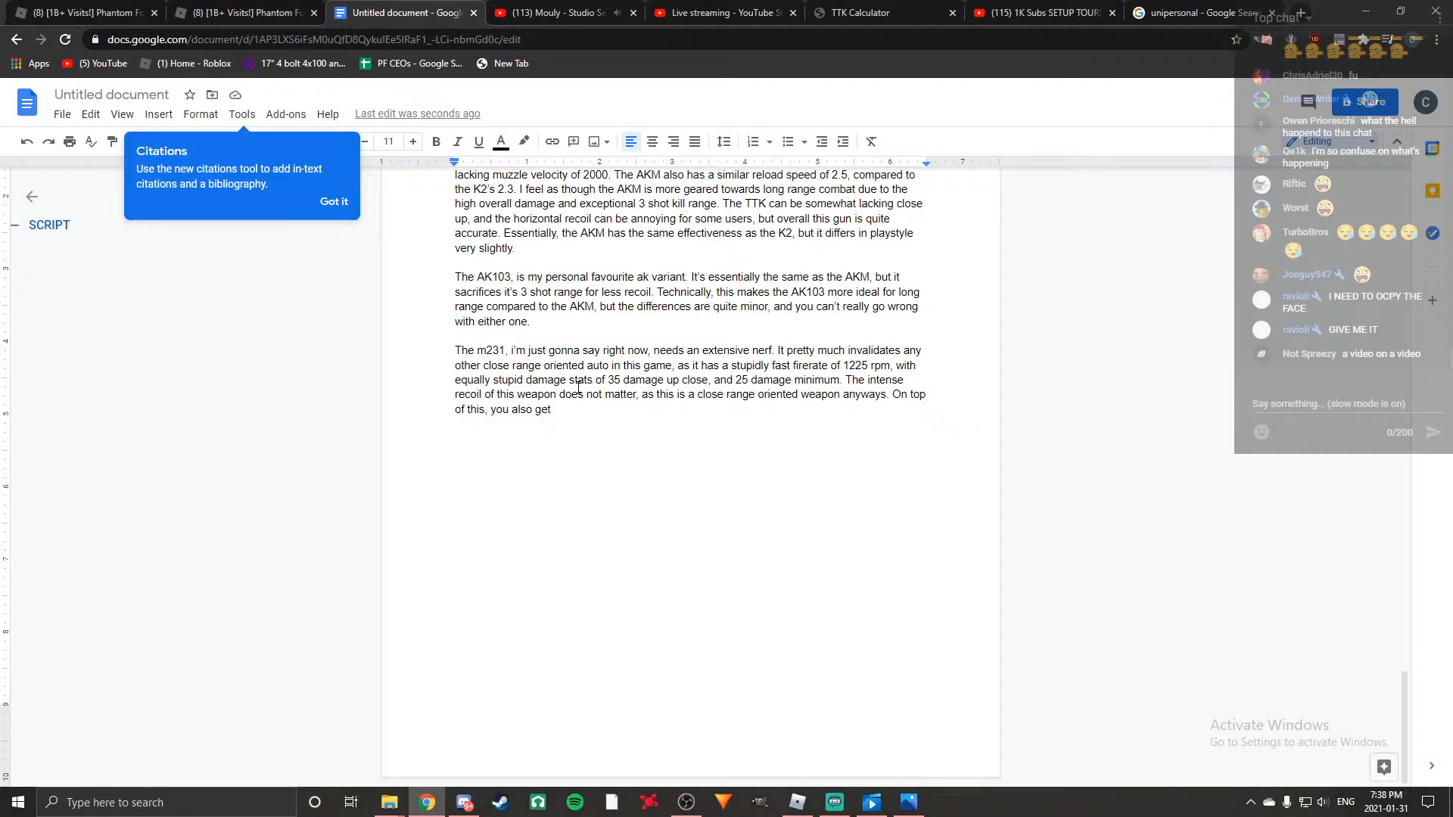
text(deep r)
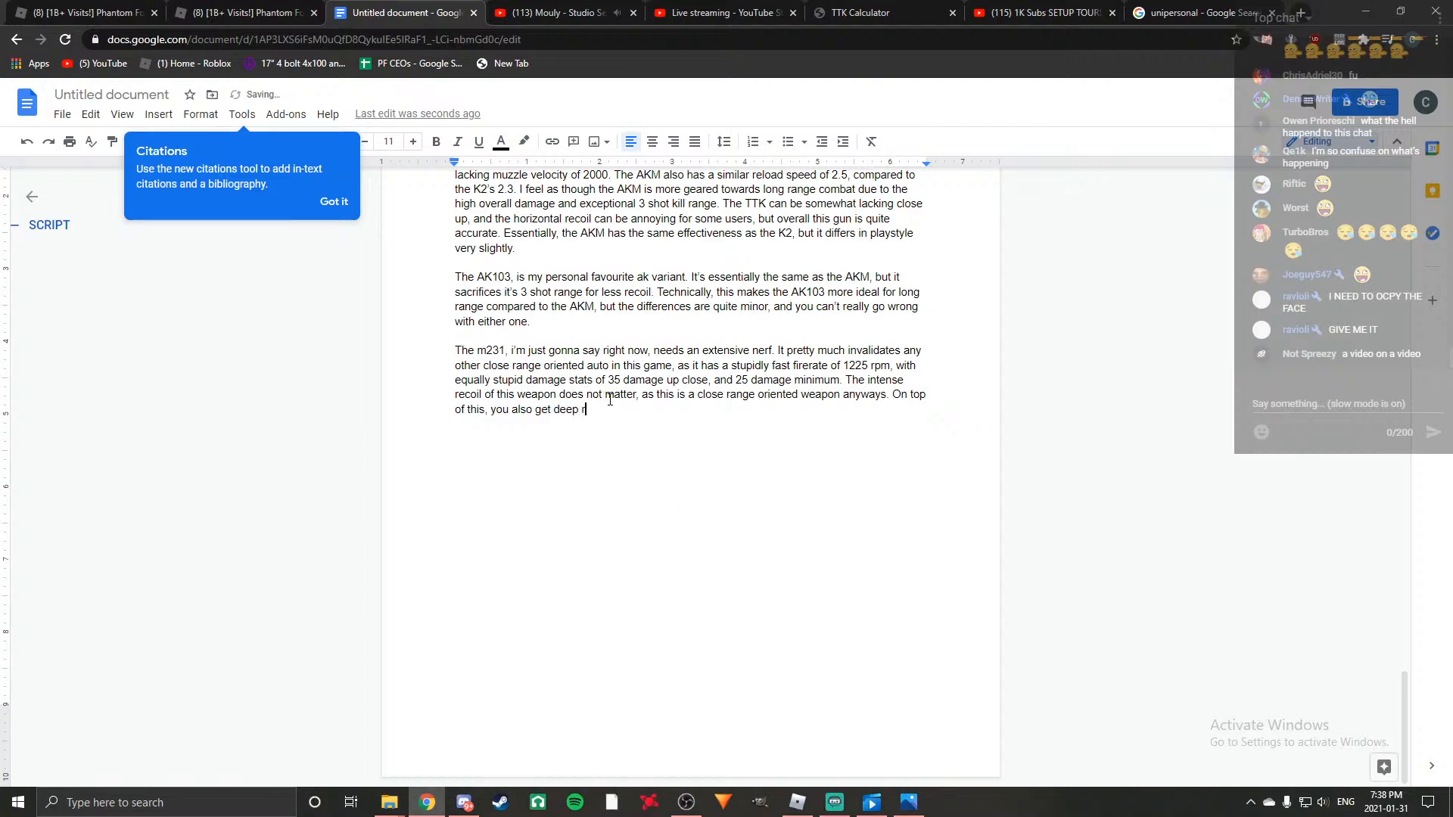
text(eserves of 150 bullets, and)
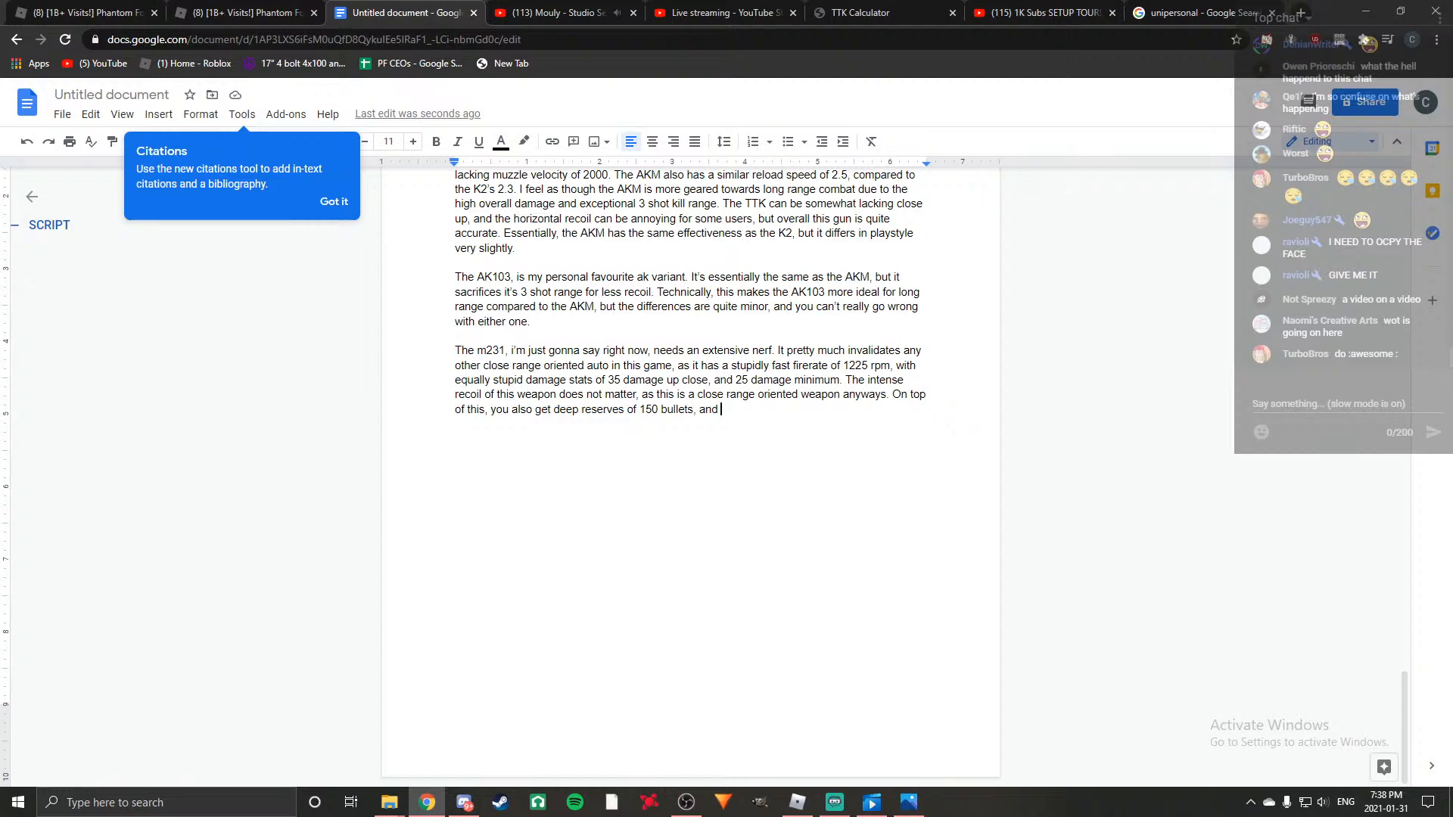
Check the M231's reload time in Phantom Forces and finish the sentence with "a near instant reload time of 1.9 seconds.".
click(797, 802)
click(111, 142)
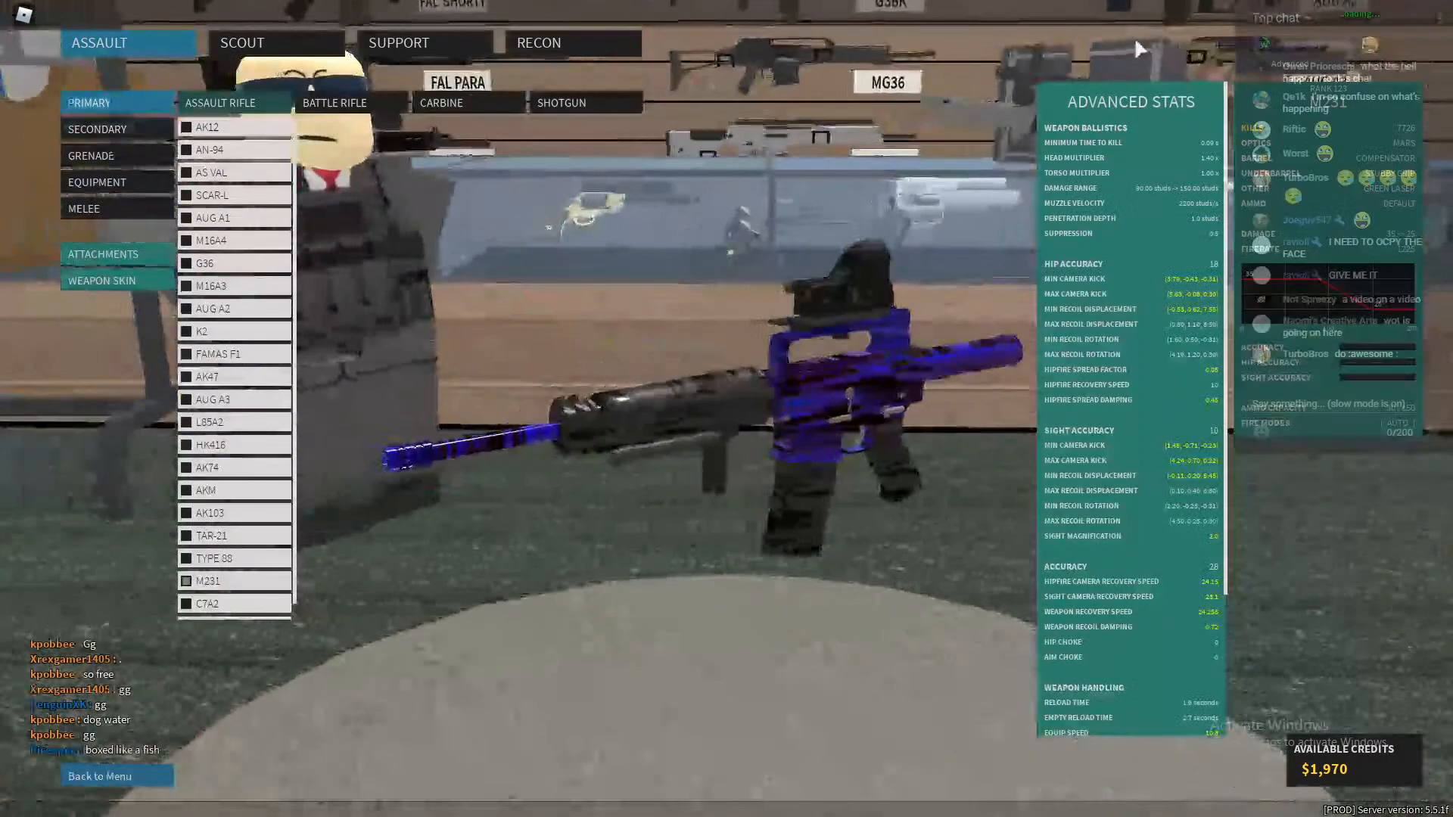
key(alt+Tab)
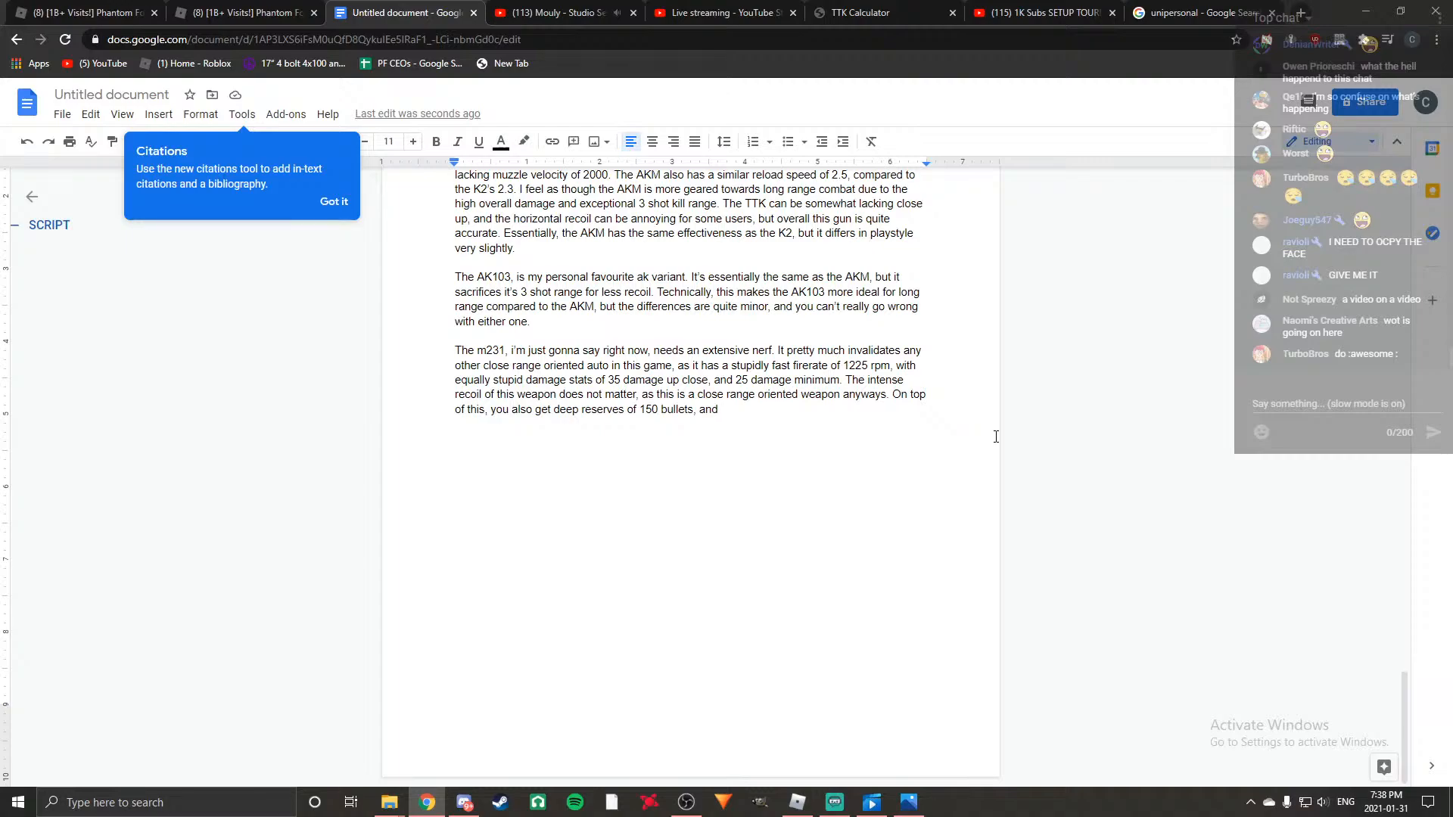
text(a near instant reload time of 1.9 seconds.)
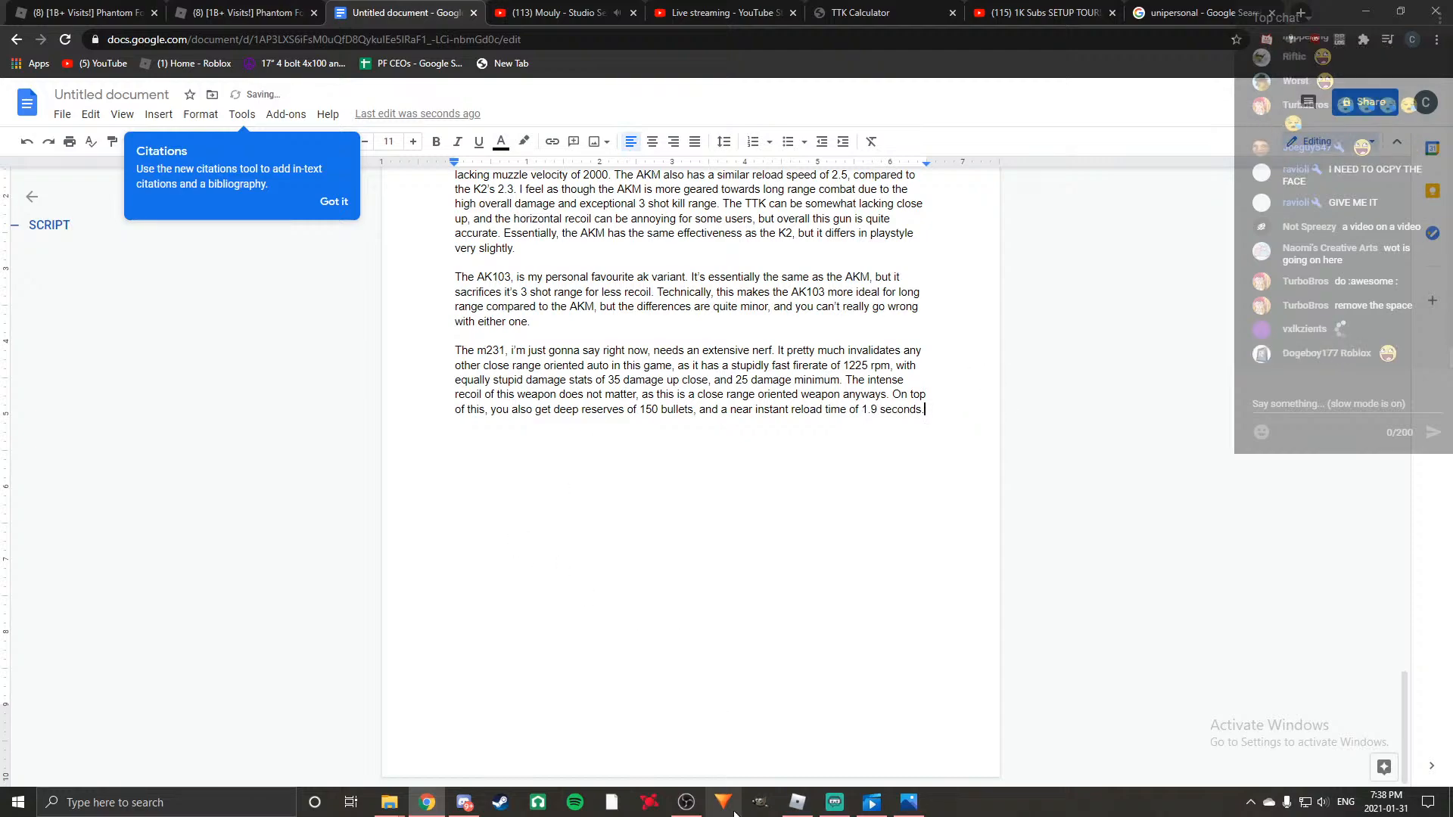
Switch to Phantom Forces and examine the equipped primary weapons of the Scout, Support, Recon and Assault classes.
click(795, 804)
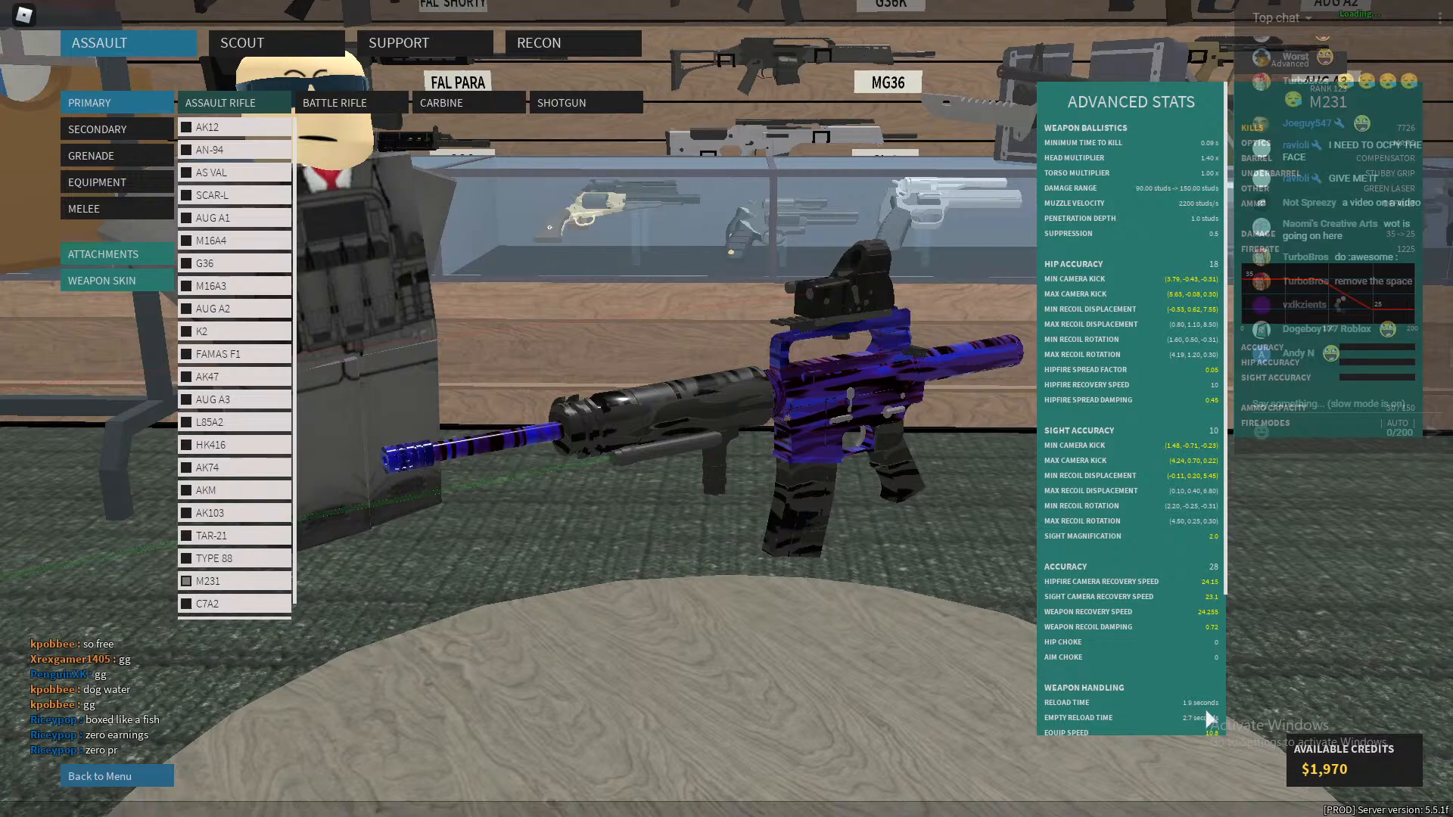
click(294, 44)
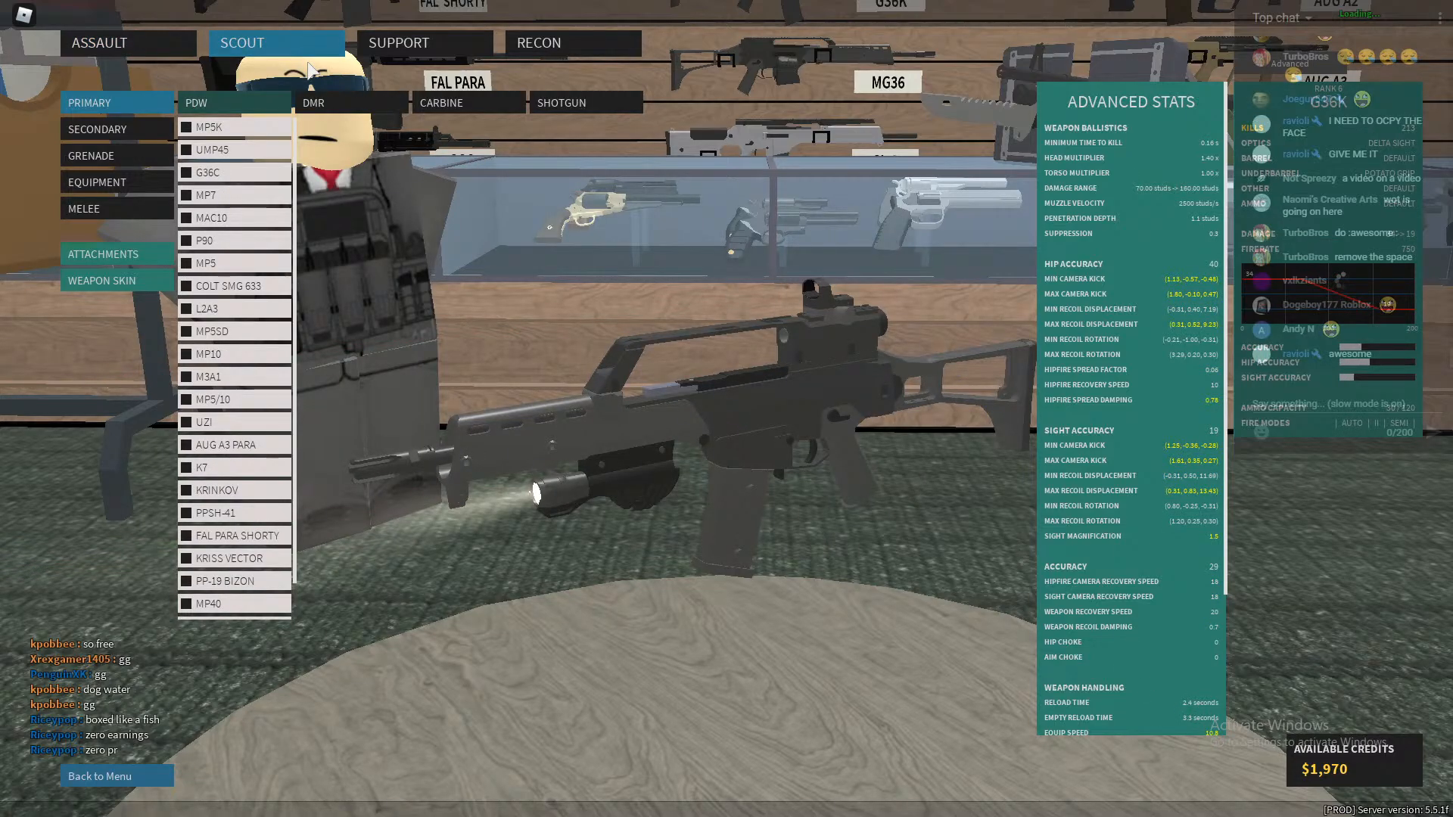
click(439, 43)
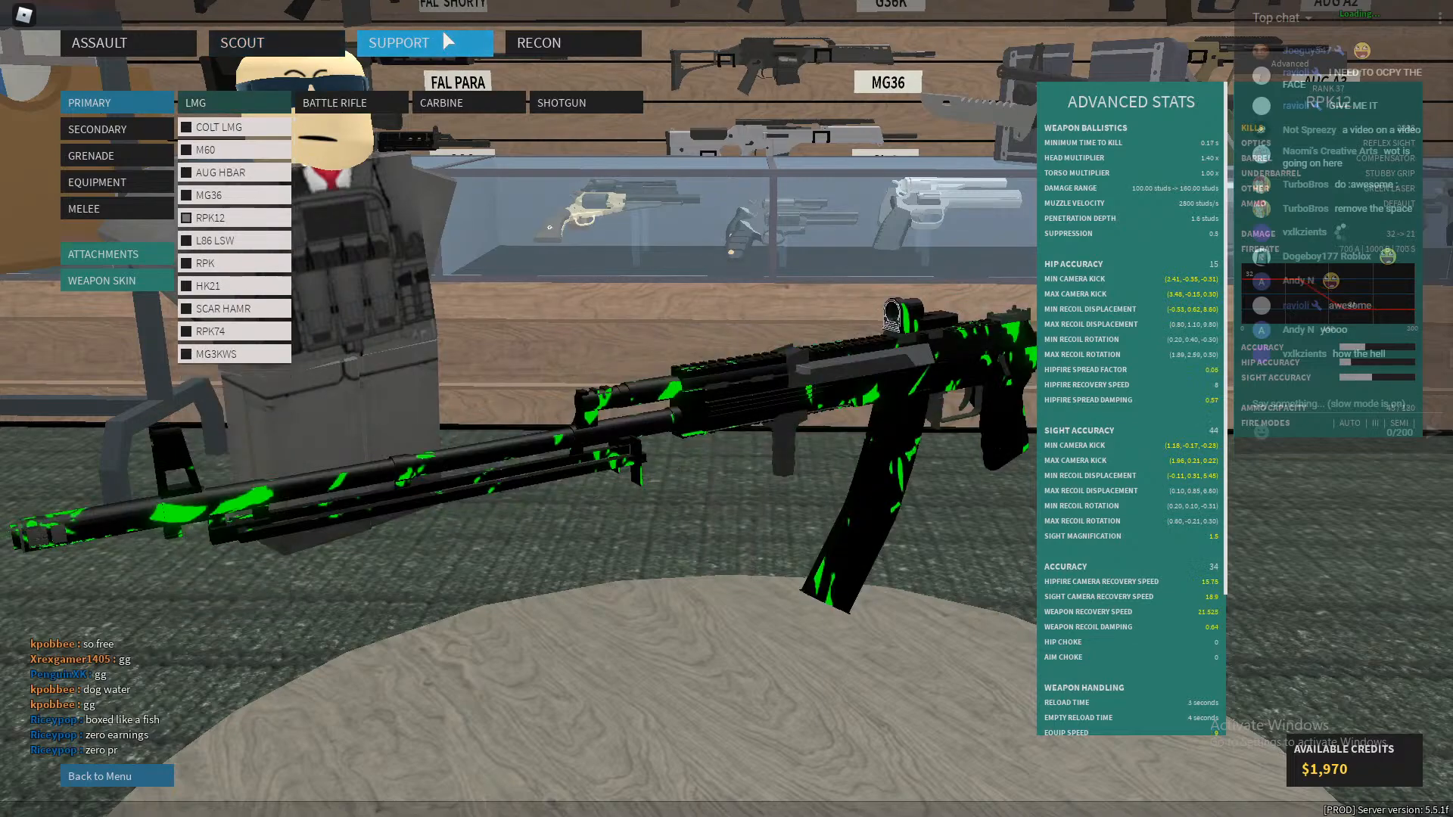
click(604, 38)
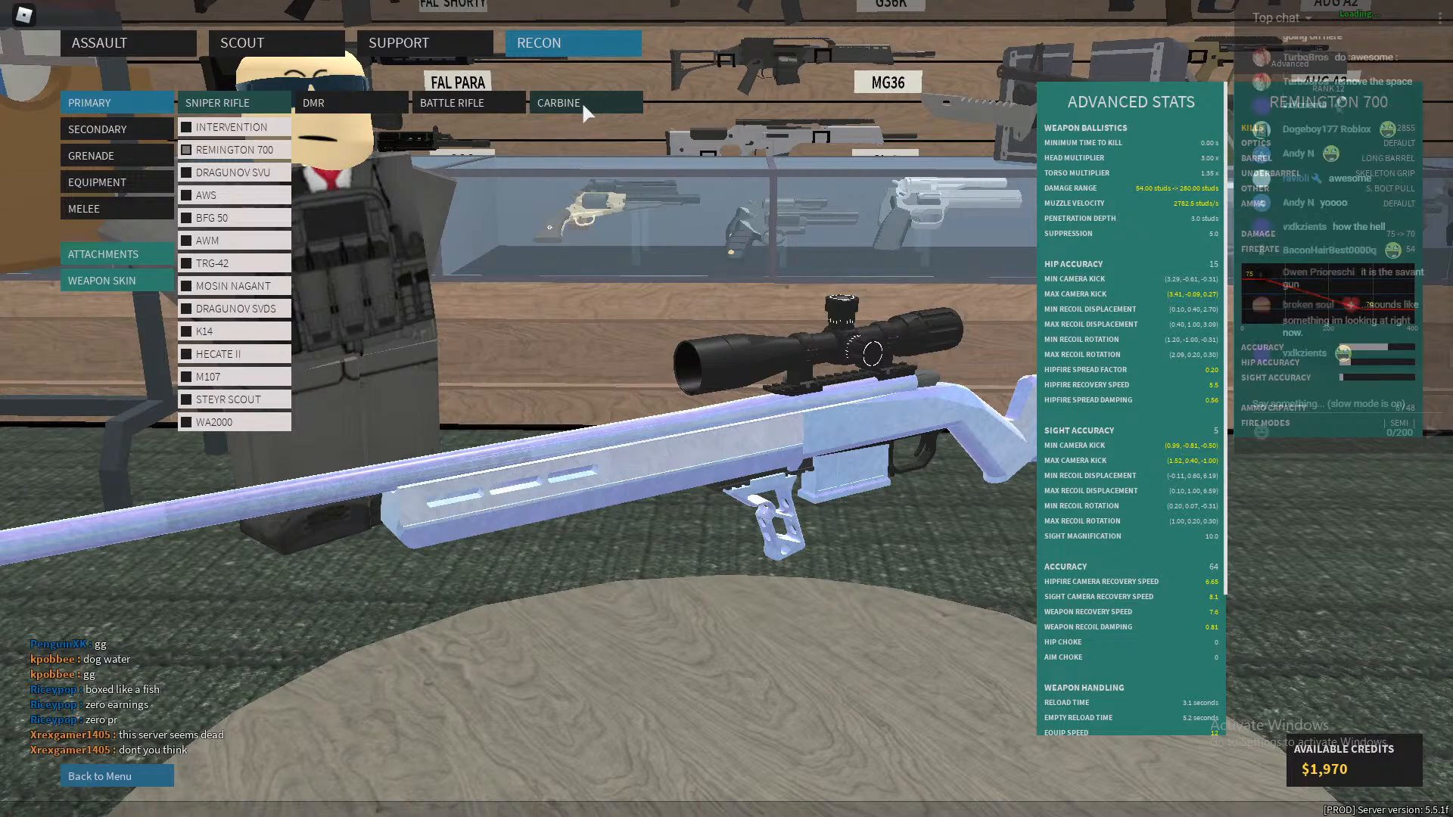
drag(915, 385, 639, 295)
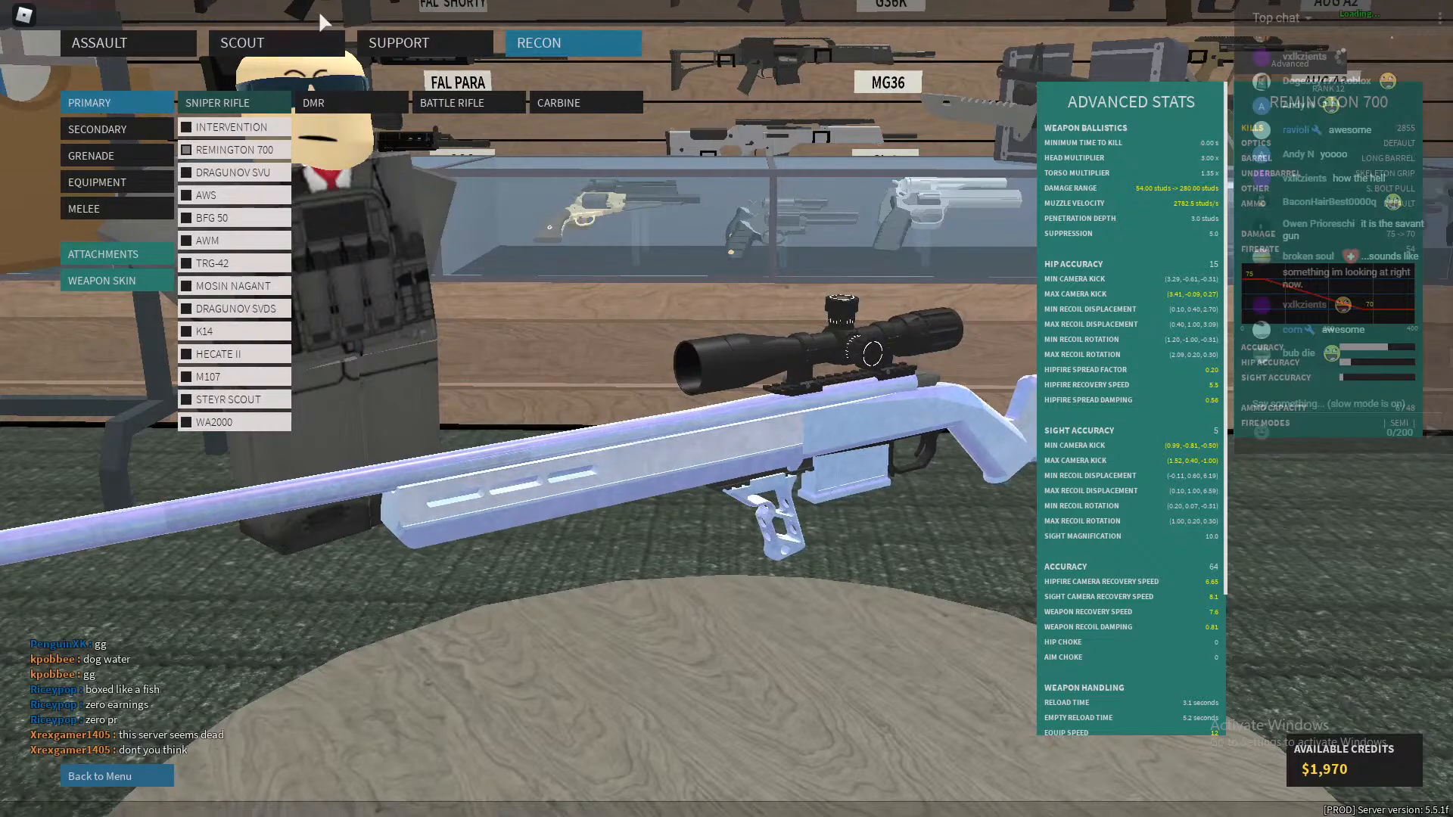
click(276, 44)
click(437, 47)
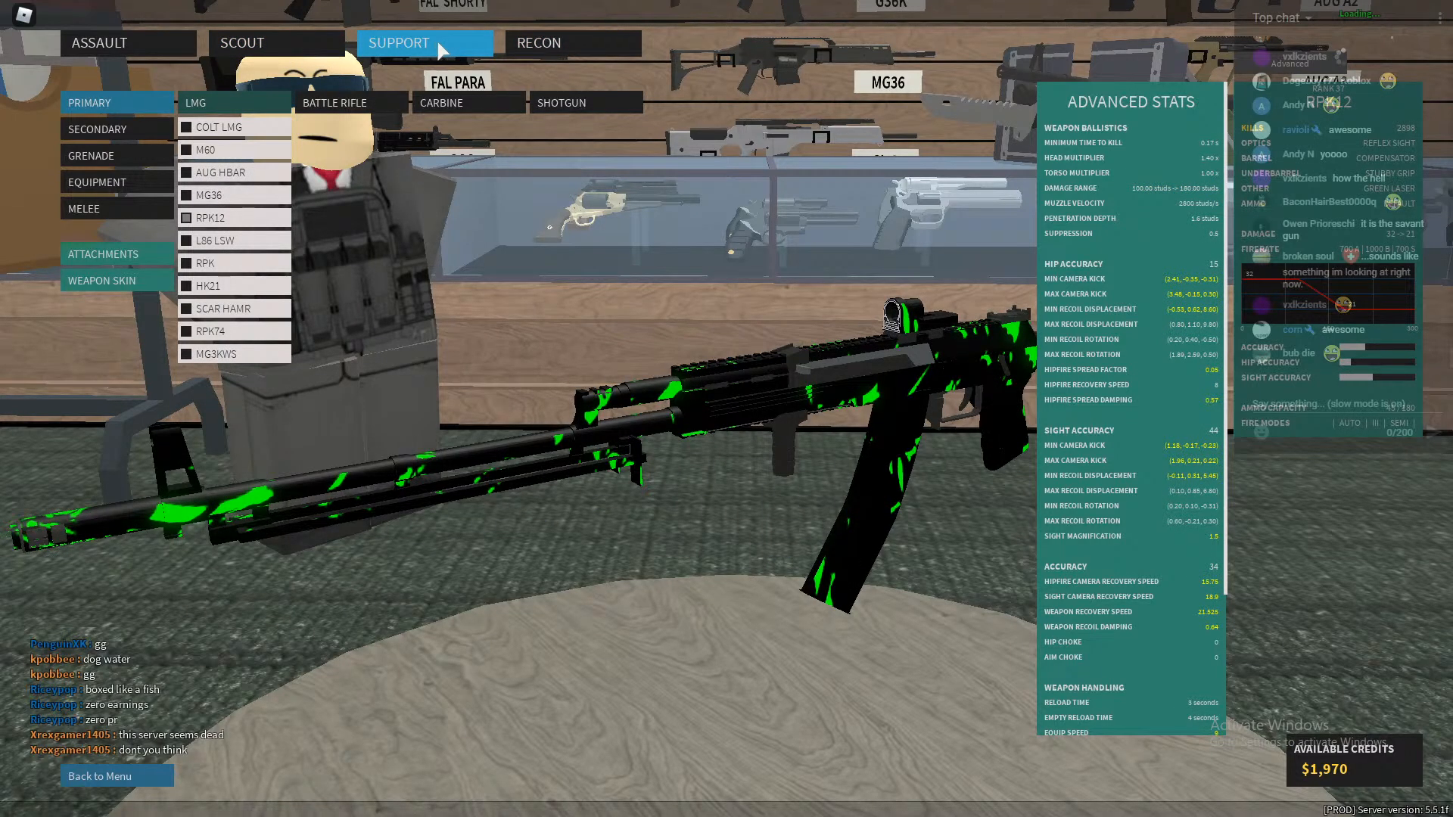
click(115, 30)
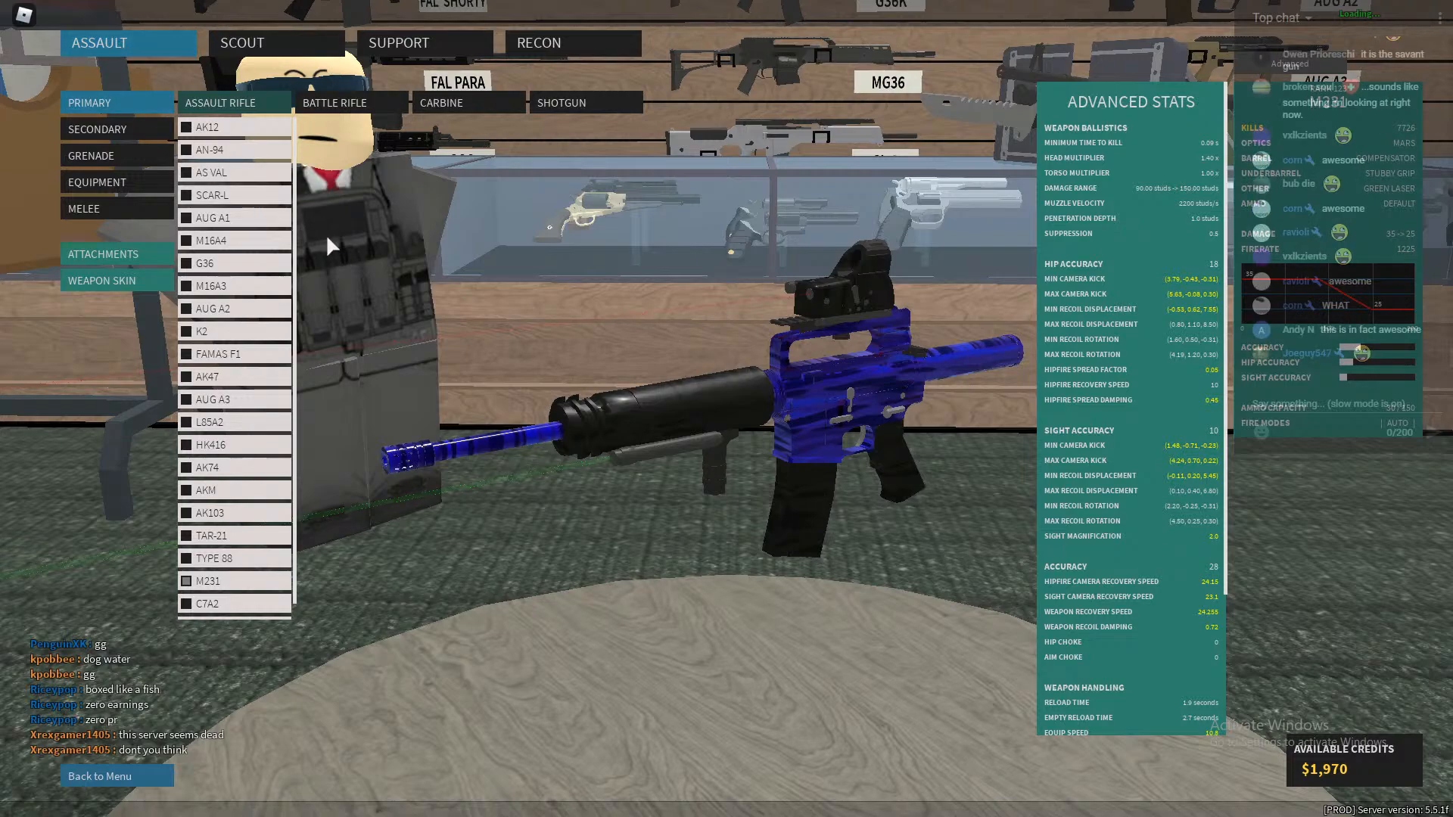
drag(796, 401, 496, 340)
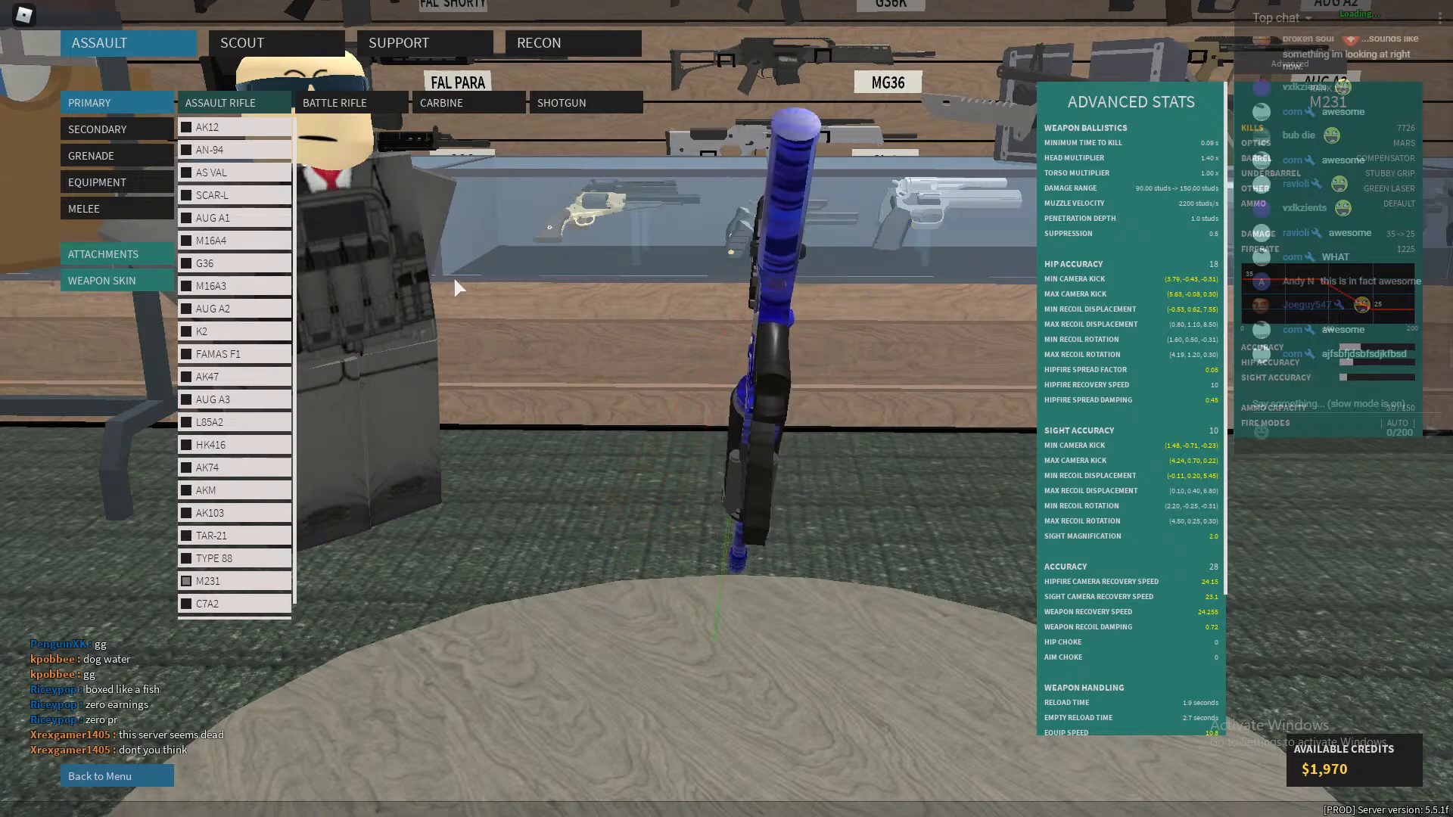
click(424, 43)
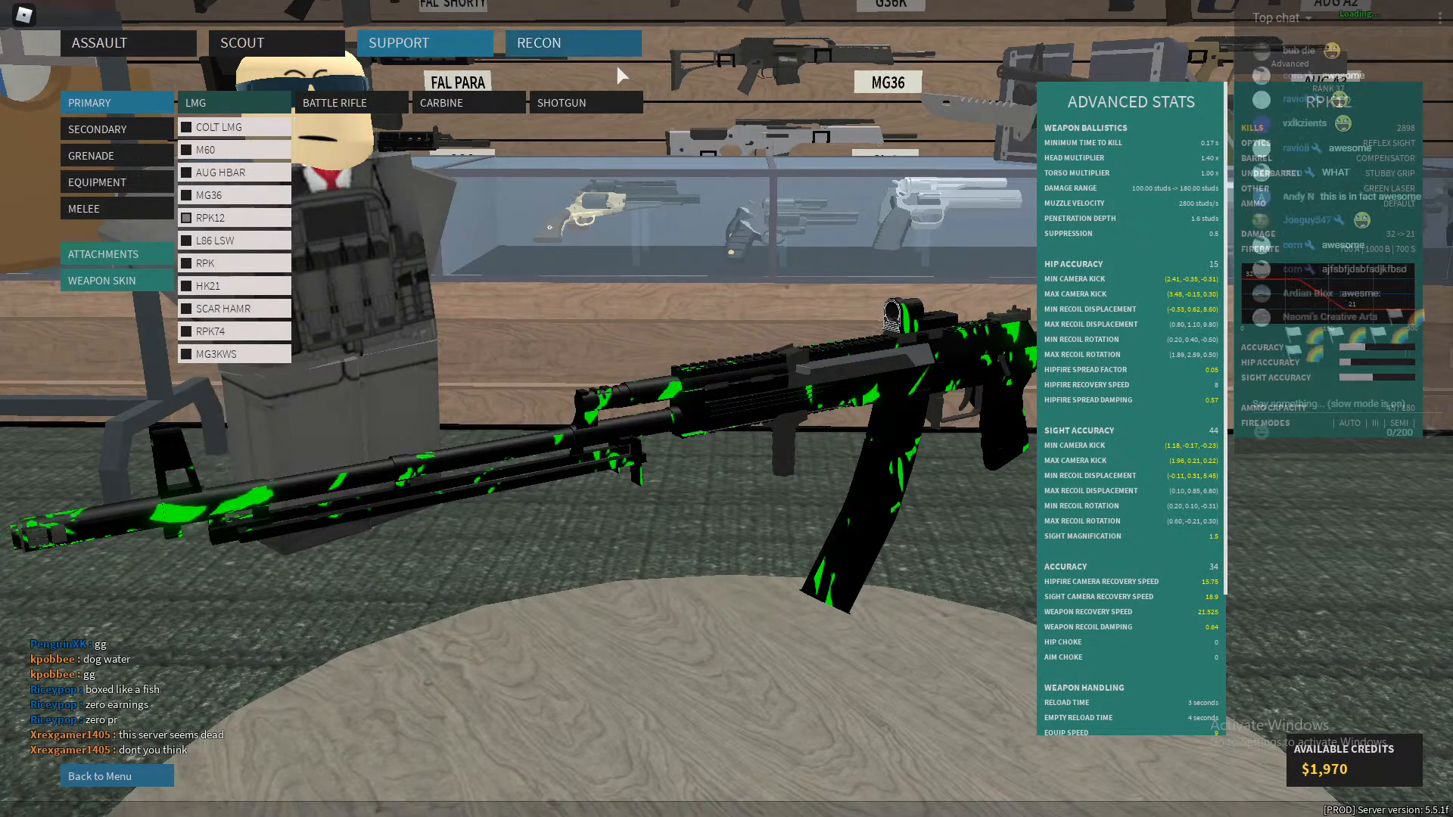
click(612, 47)
click(272, 44)
click(148, 47)
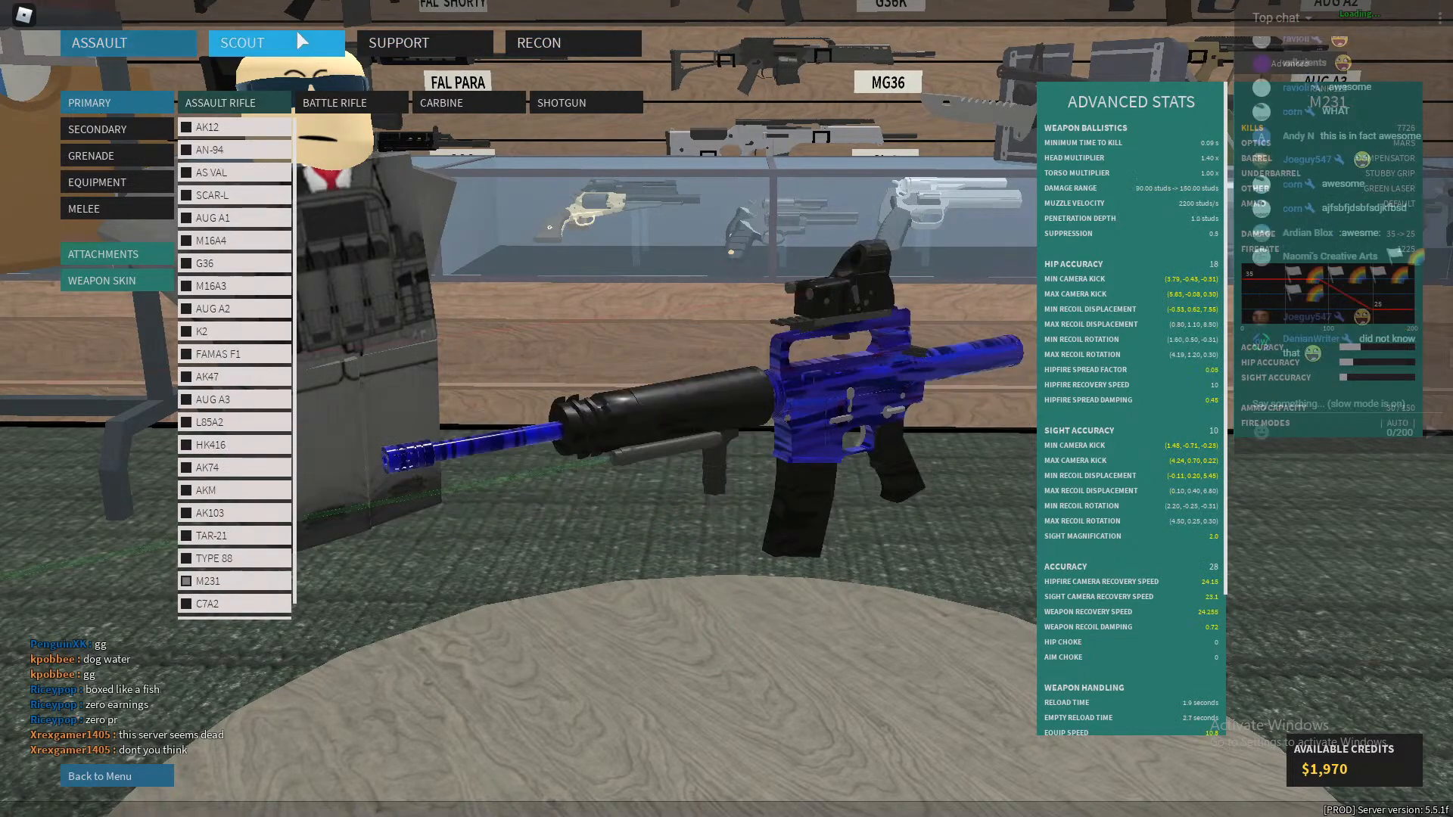
click(424, 42)
click(274, 42)
click(401, 43)
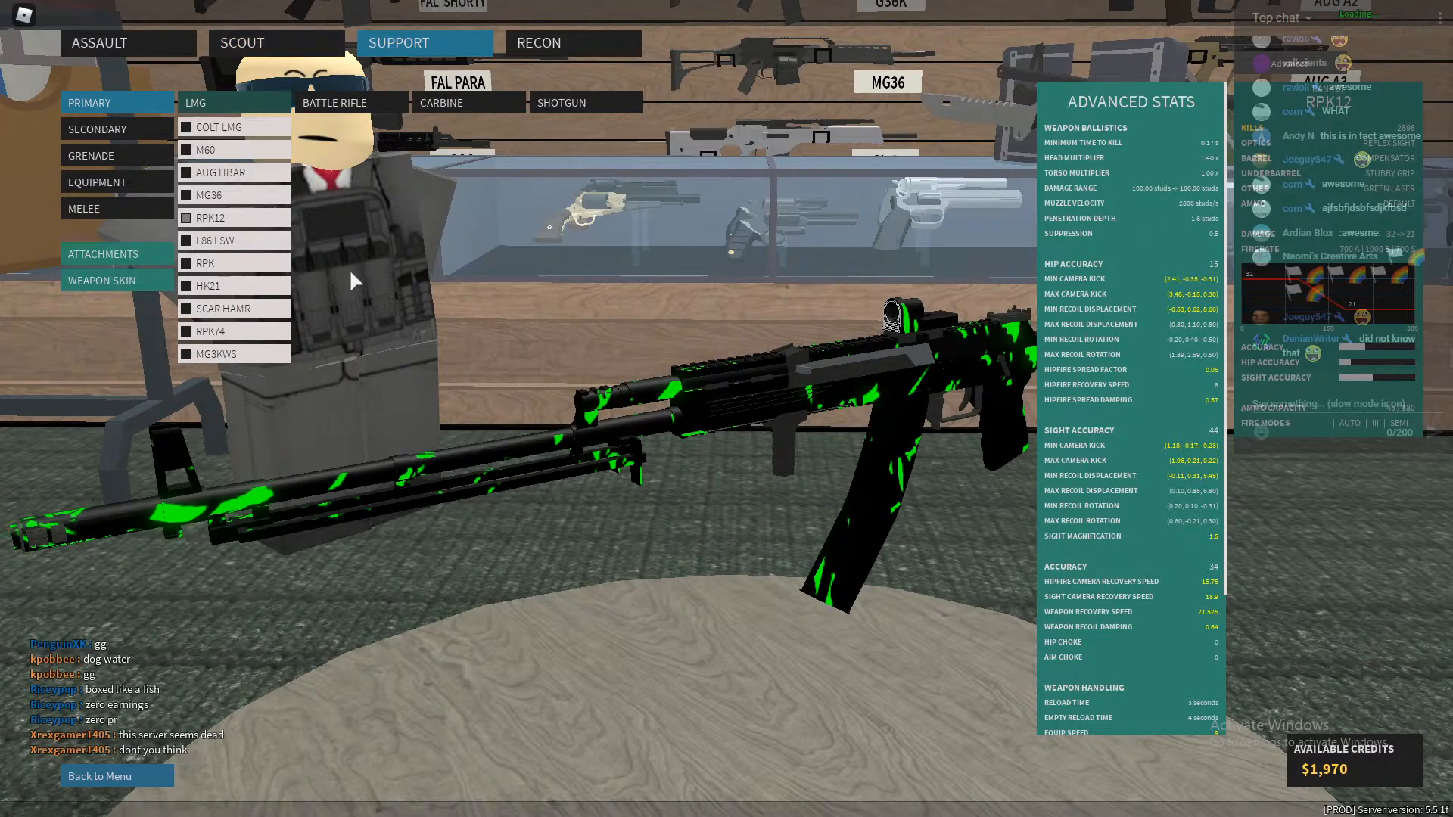
click(150, 47)
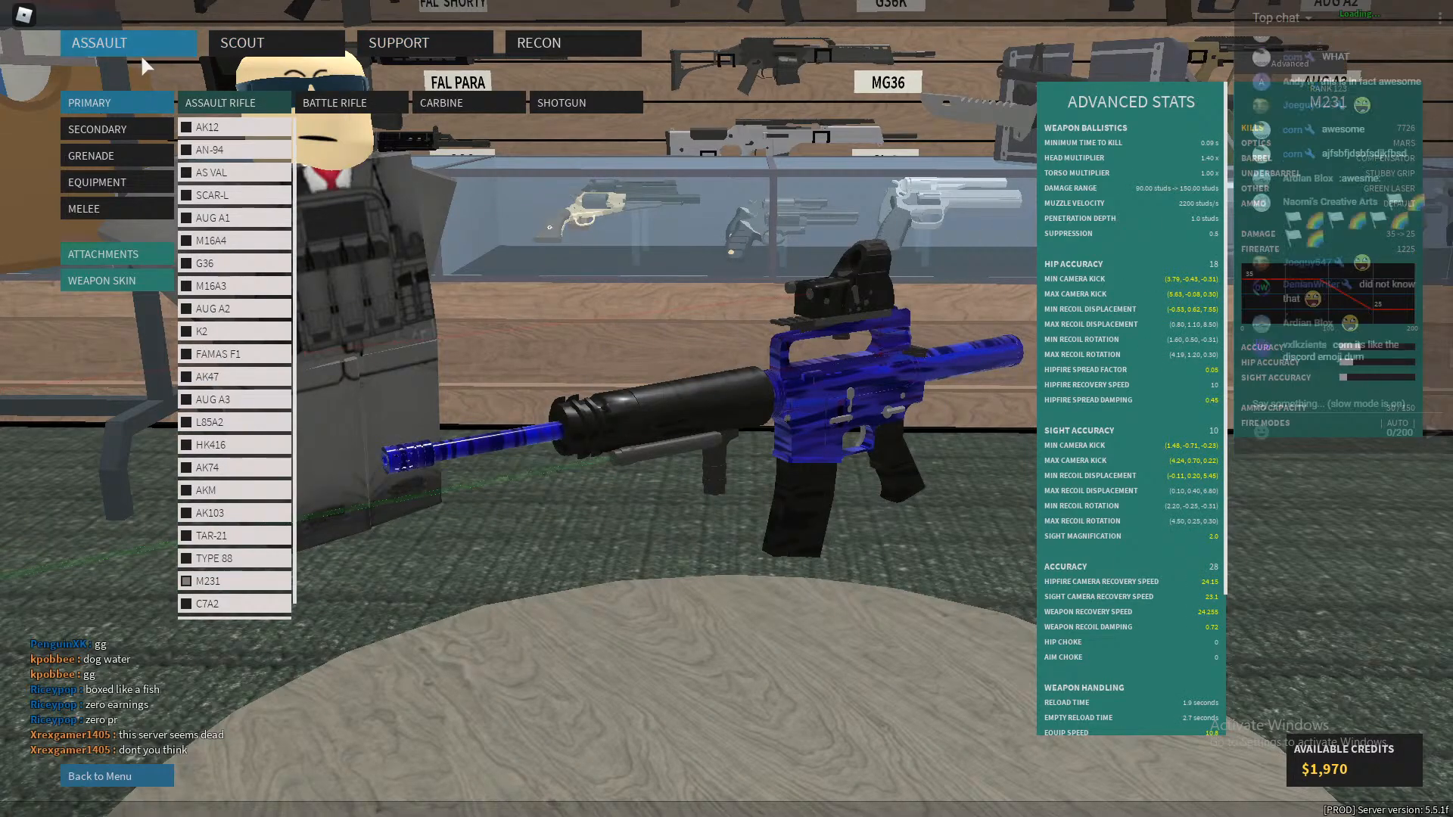
Equip the Honey Badger carbine as the Scout class primary and deploy into the match.
click(316, 50)
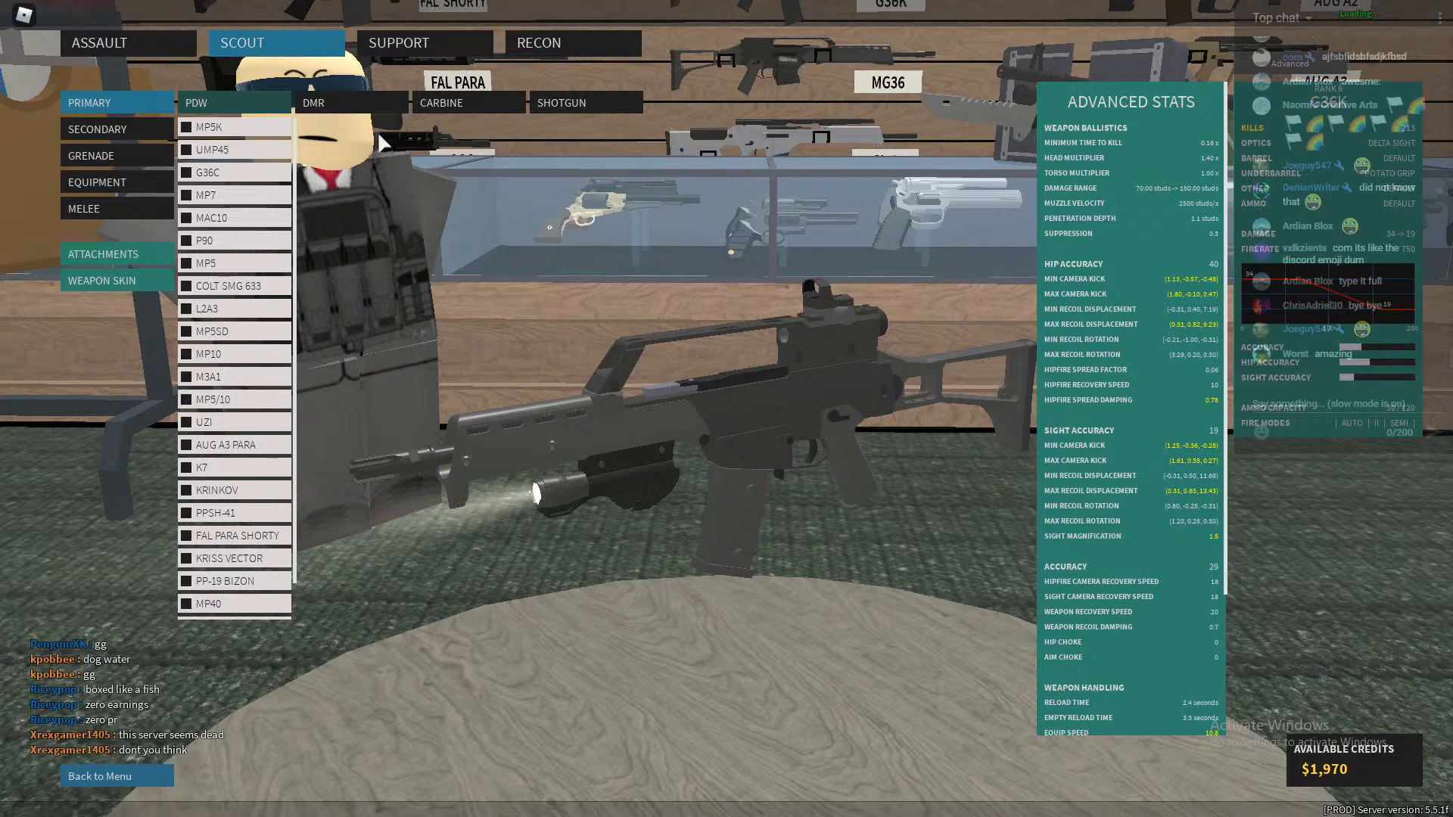
click(356, 105)
click(216, 113)
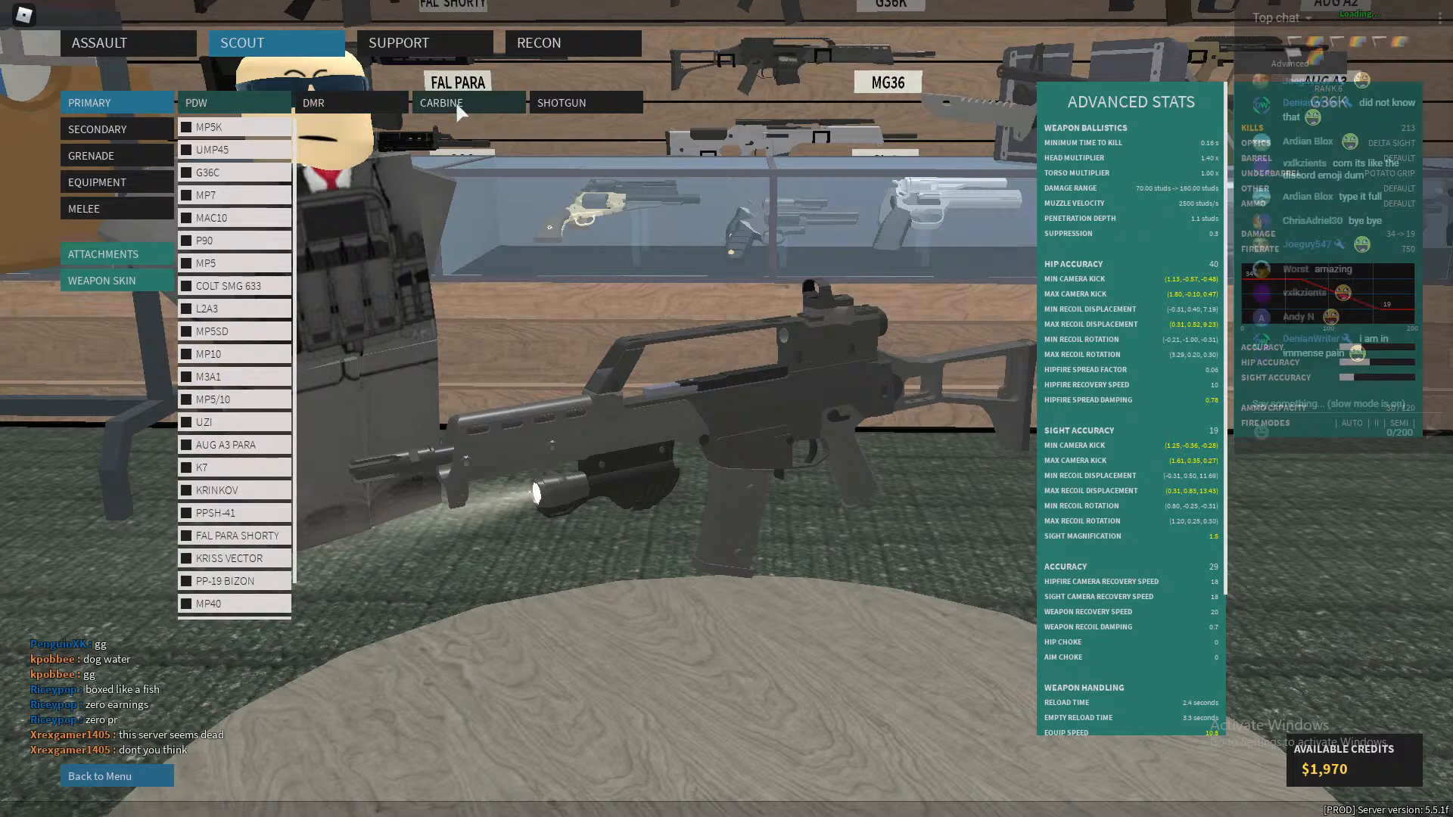
click(456, 101)
click(227, 399)
click(254, 441)
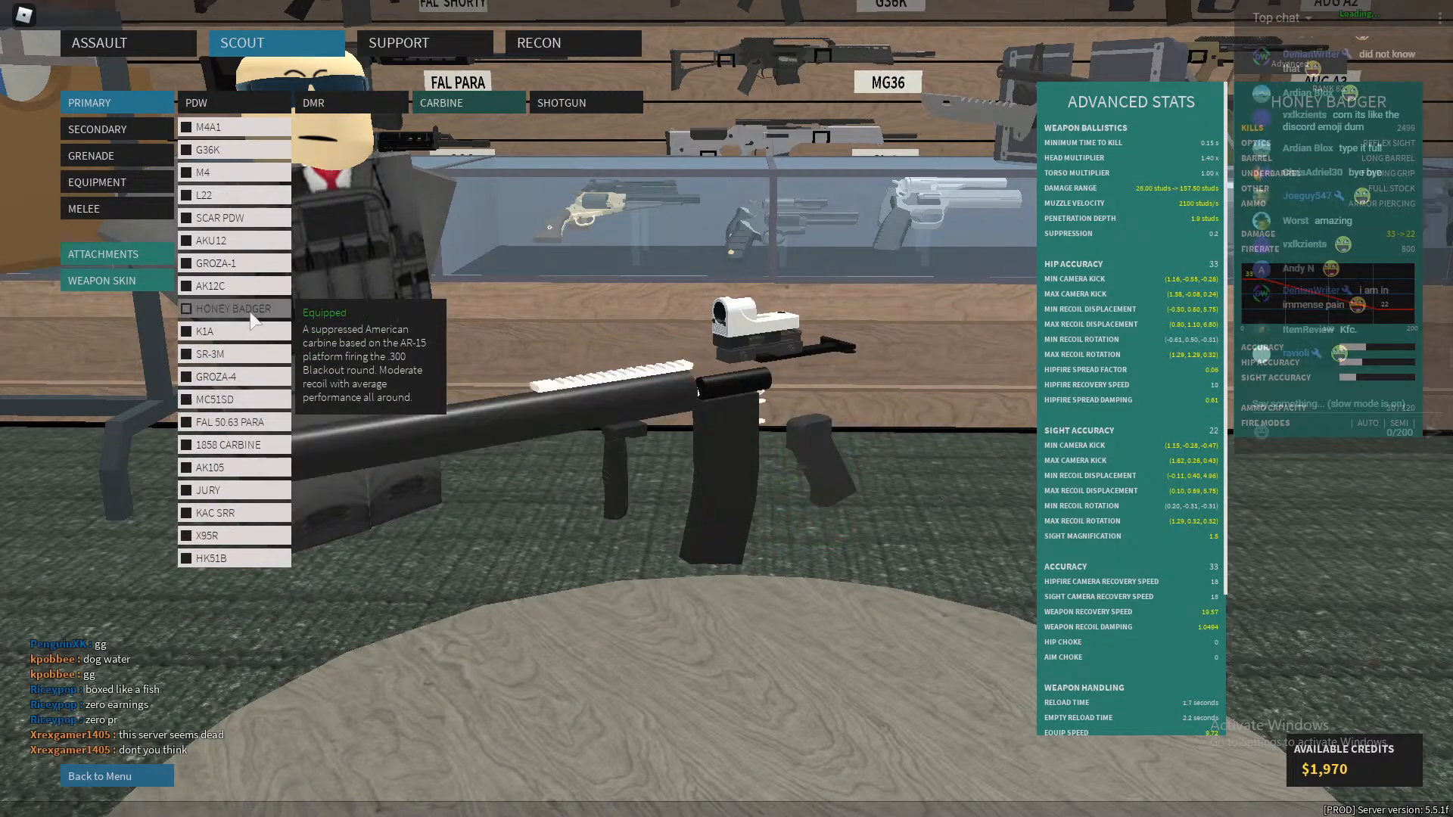
click(102, 776)
click(65, 47)
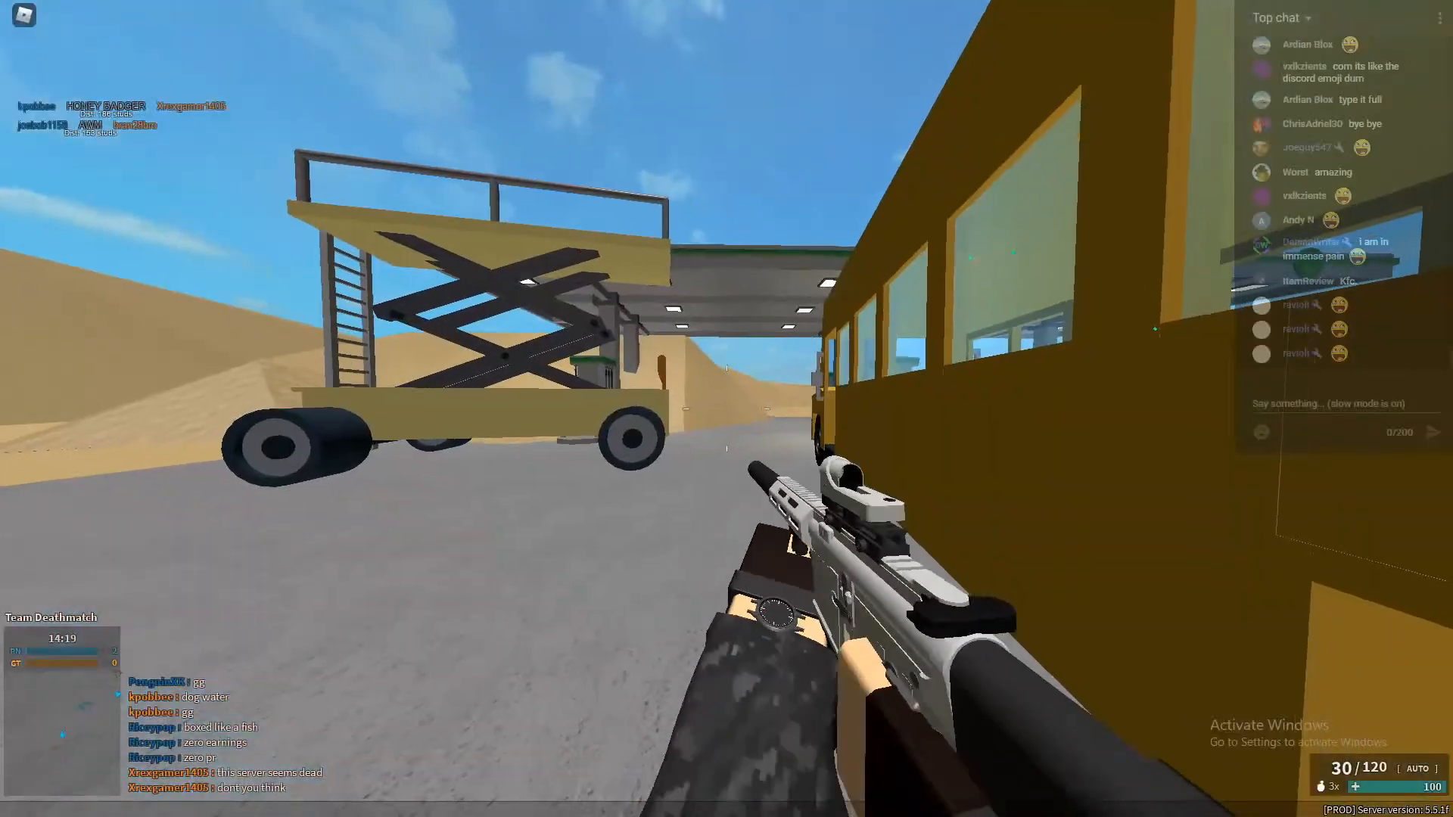
key(w)
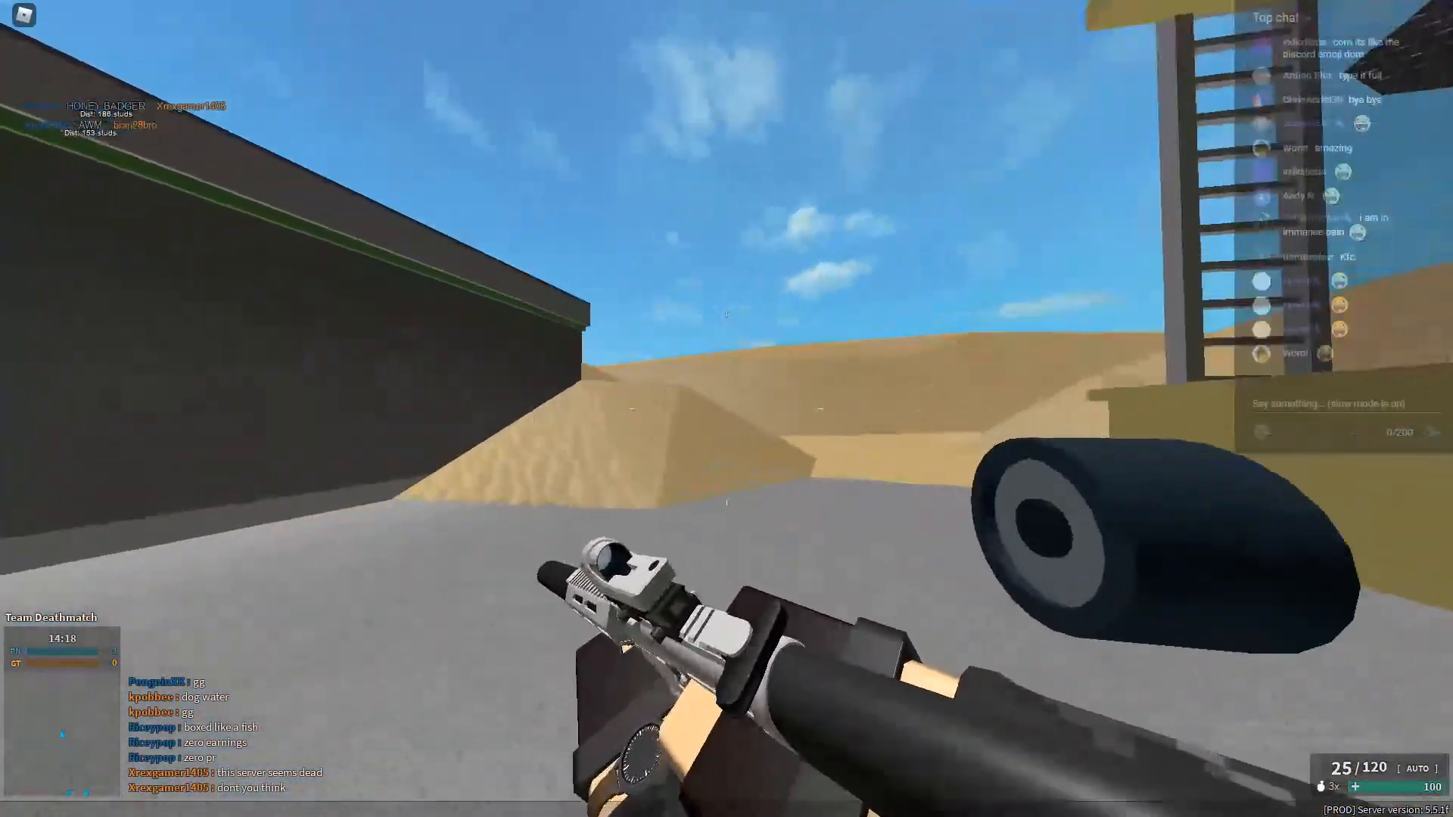
key(s)
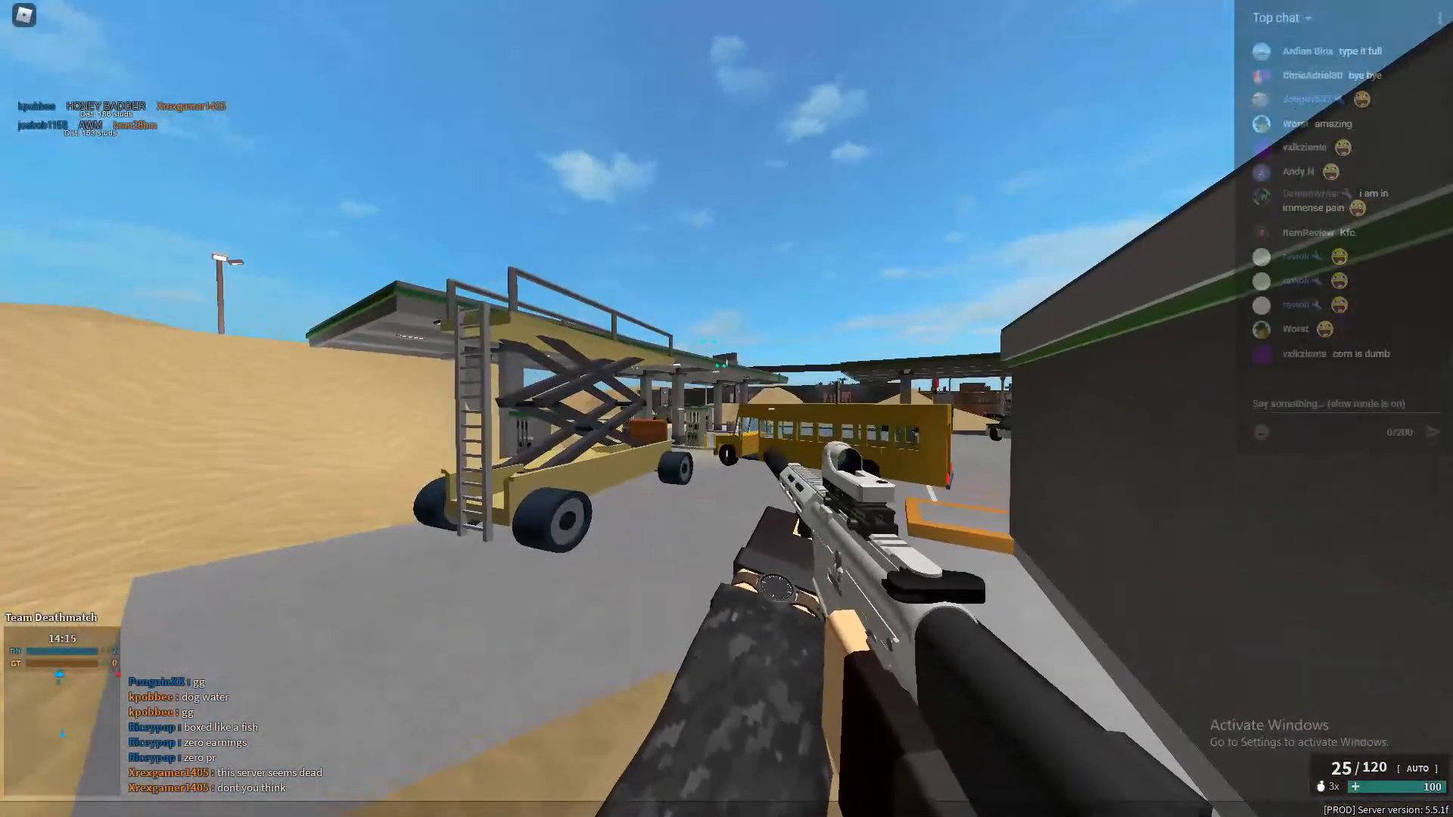
key(r)
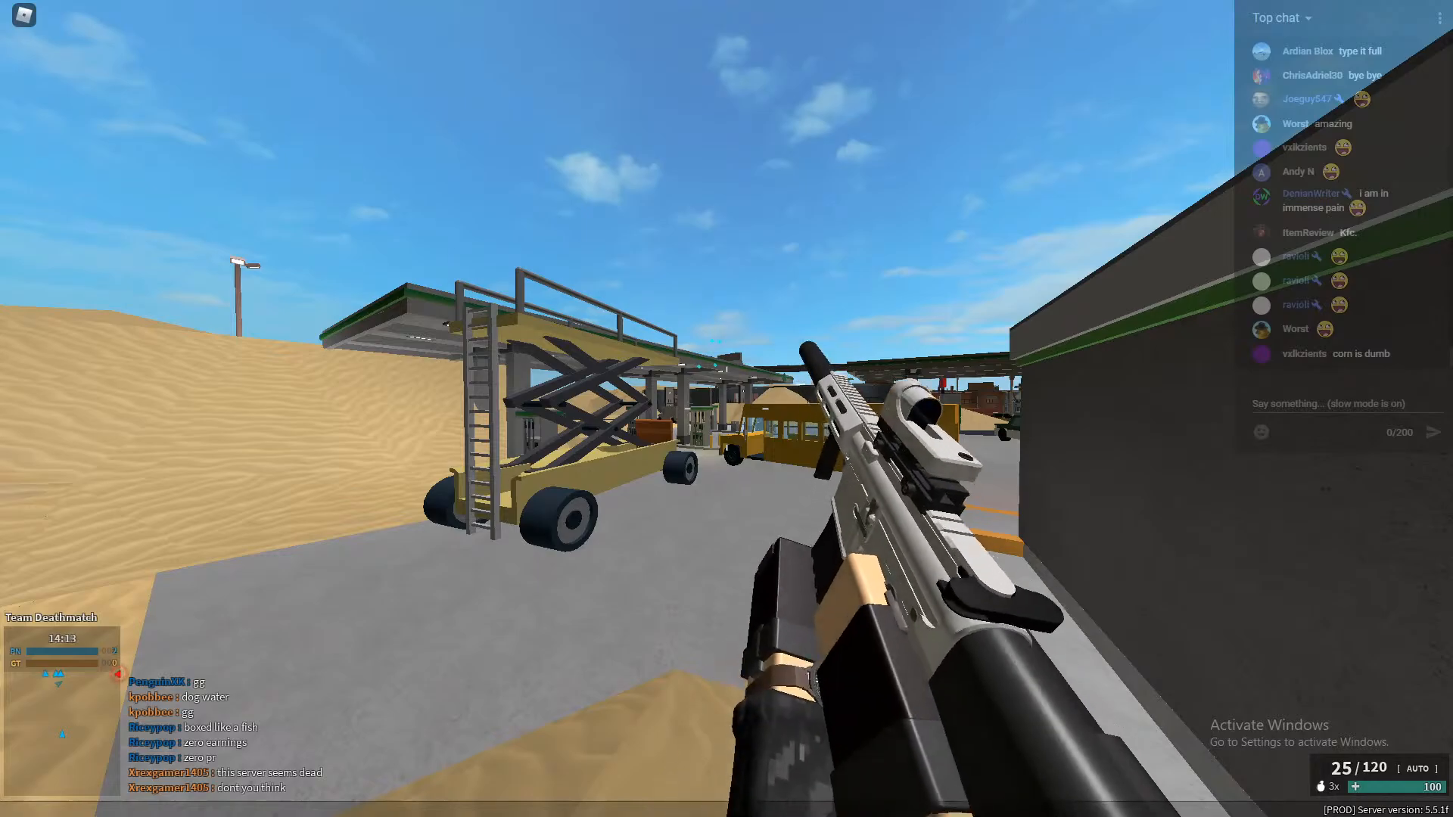
key(w)
key(w)
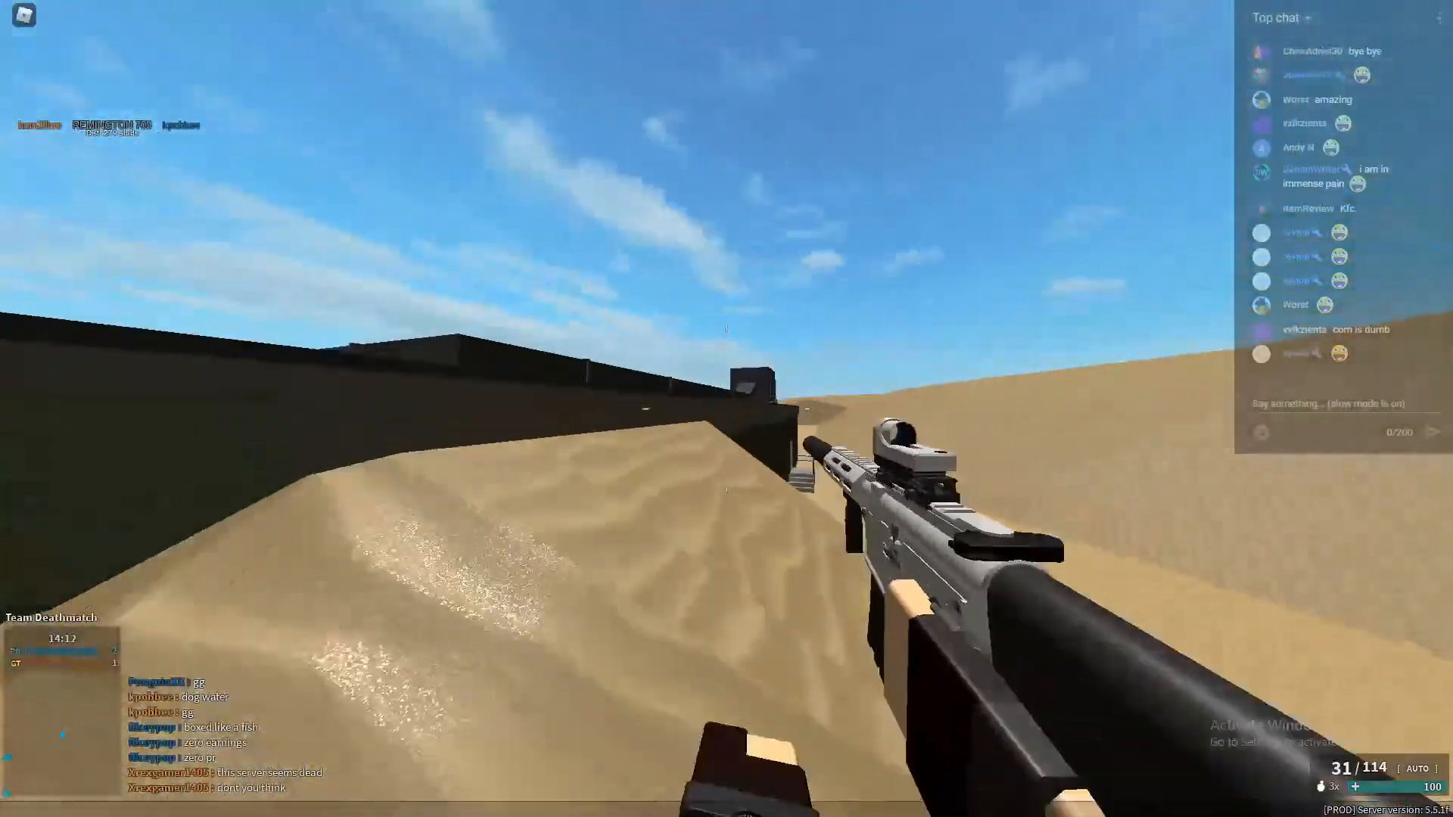
Climb onto the building roof in the match, view the game settings and resume playing.
key(space)
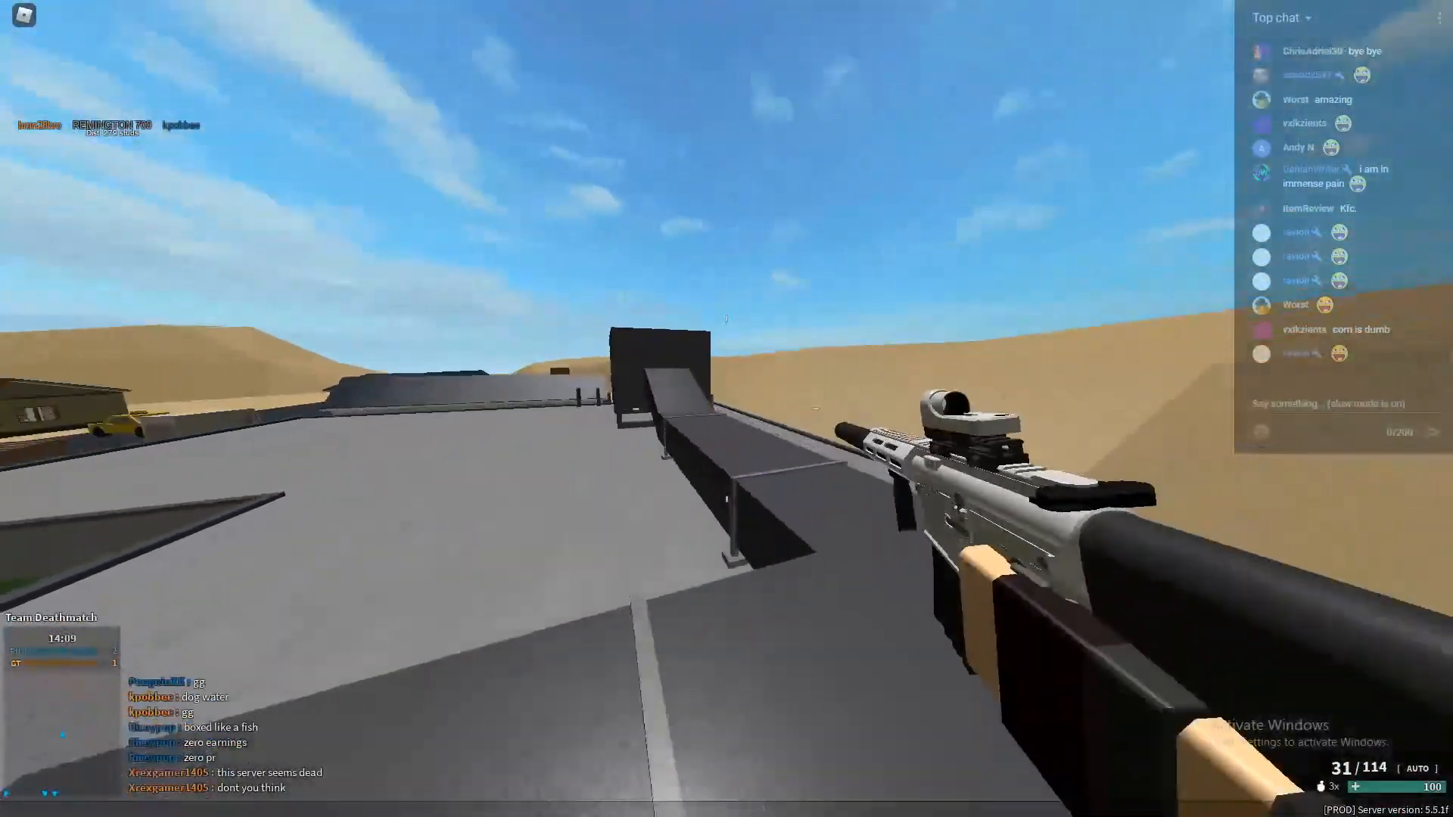
key(Escape)
click(588, 181)
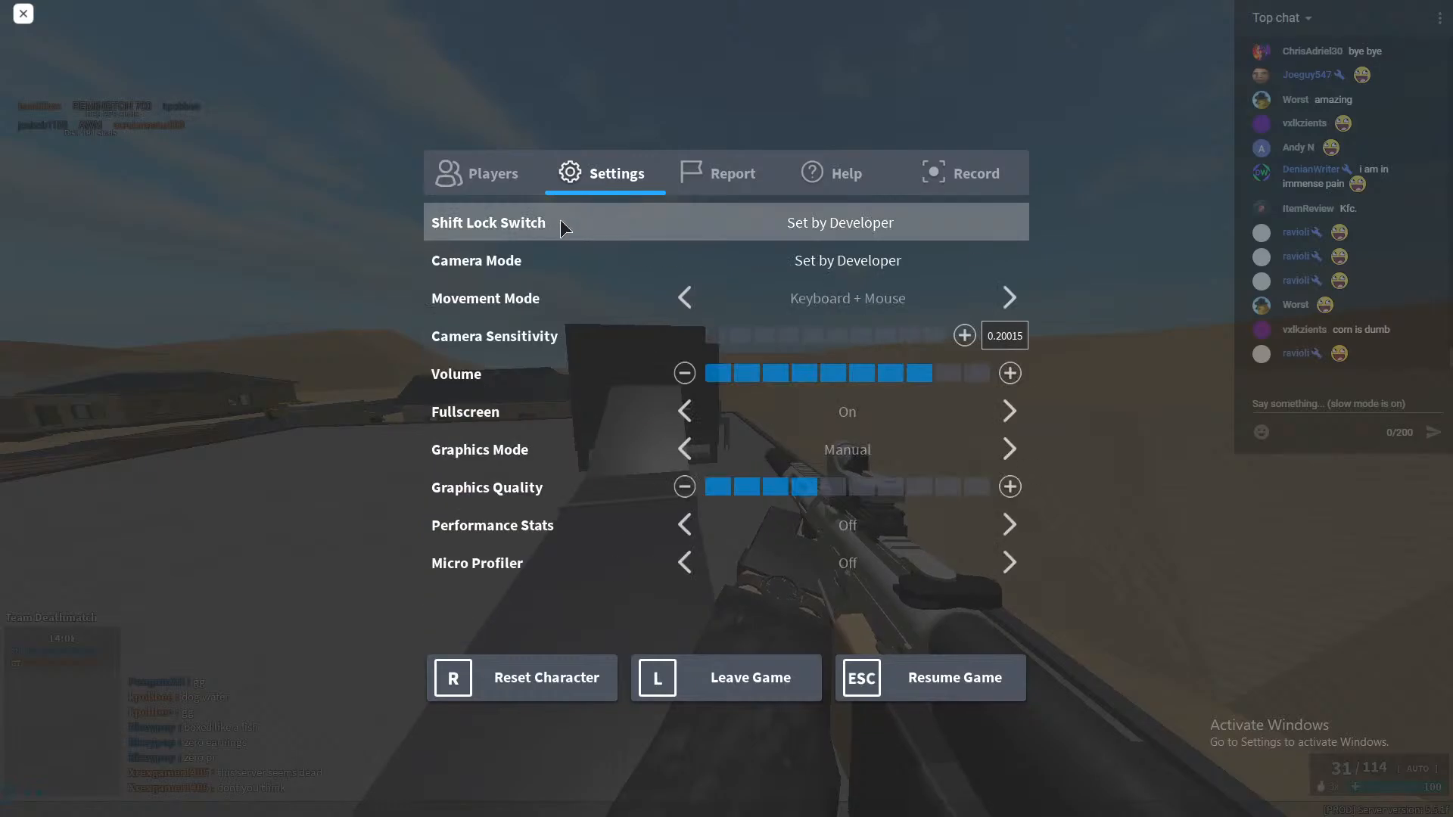
key(Escape)
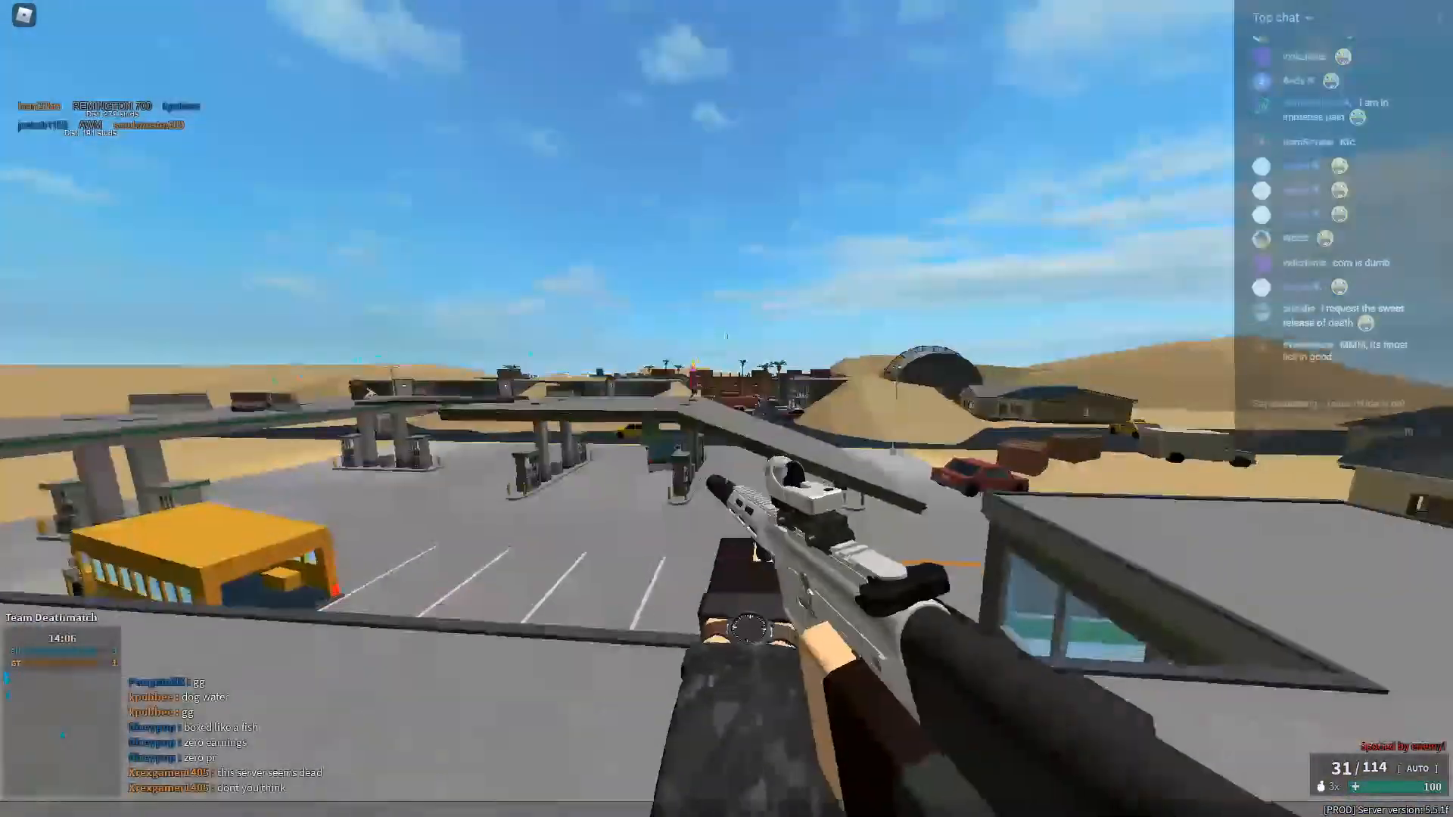
Aim and test-fire the Honey Badger around the gas station on the Dunes map, and reload it.
right_click(726, 408)
click(726, 409)
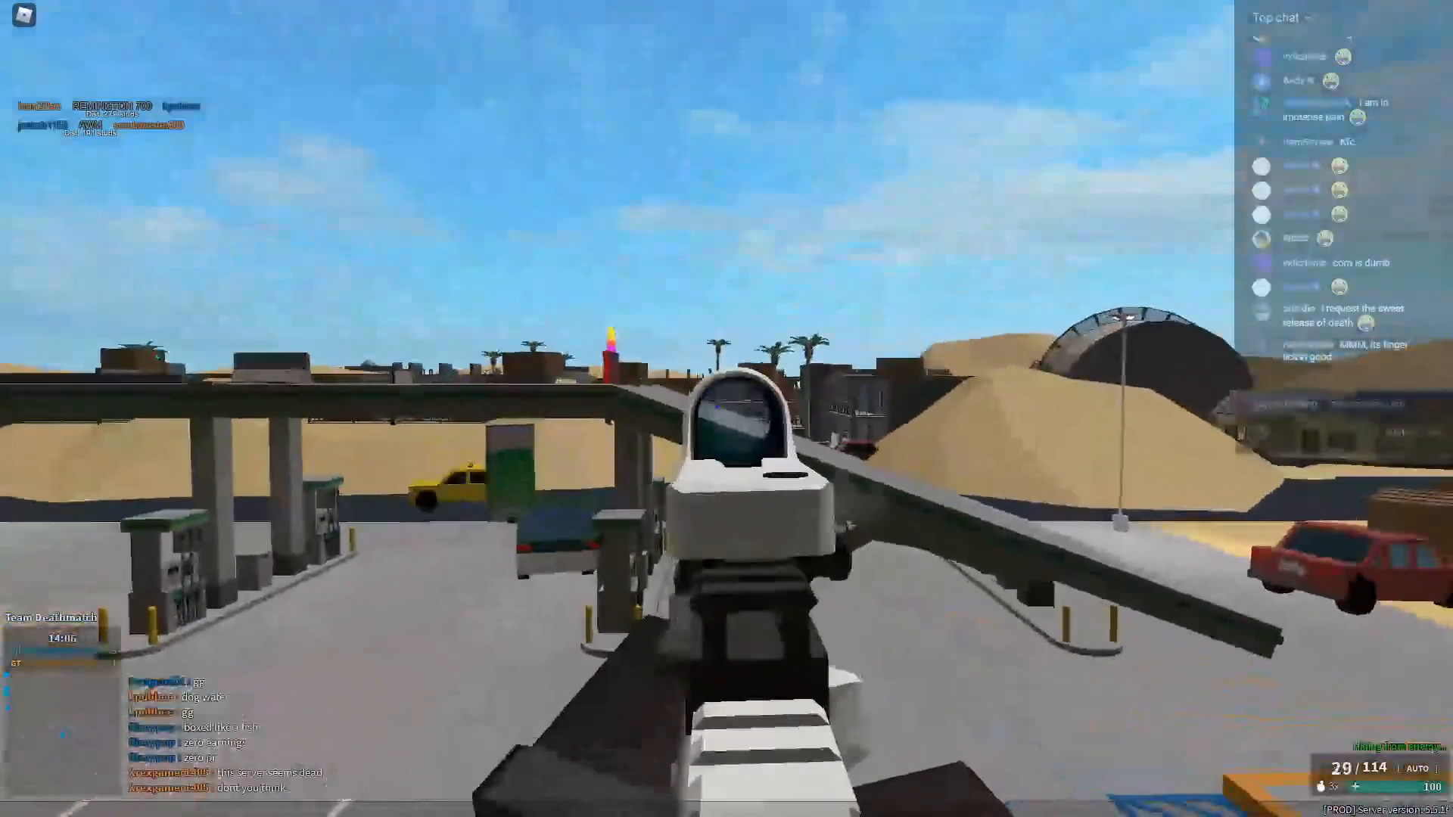
key(w)
key(w)
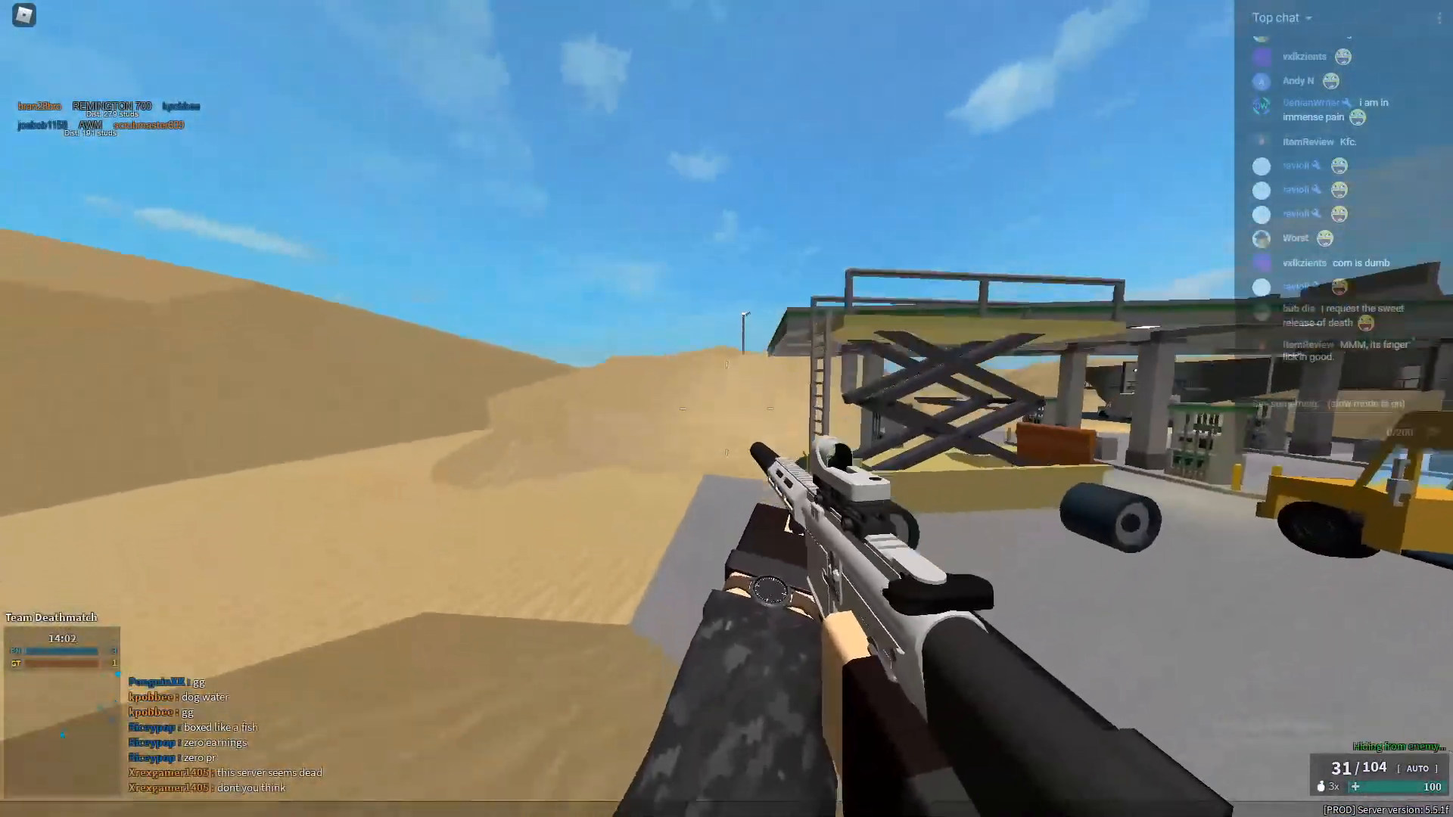
click(726, 409)
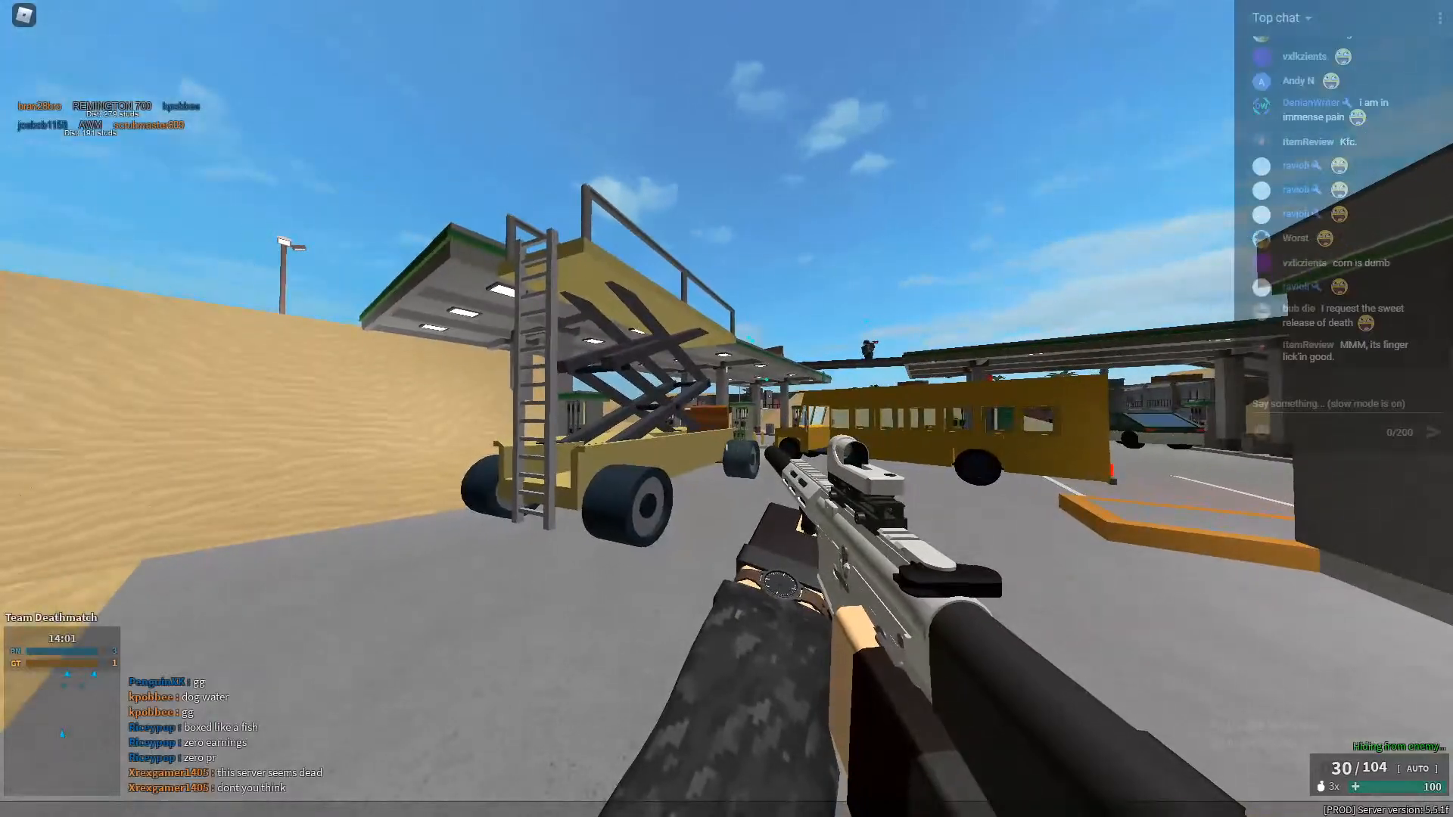
key(r)
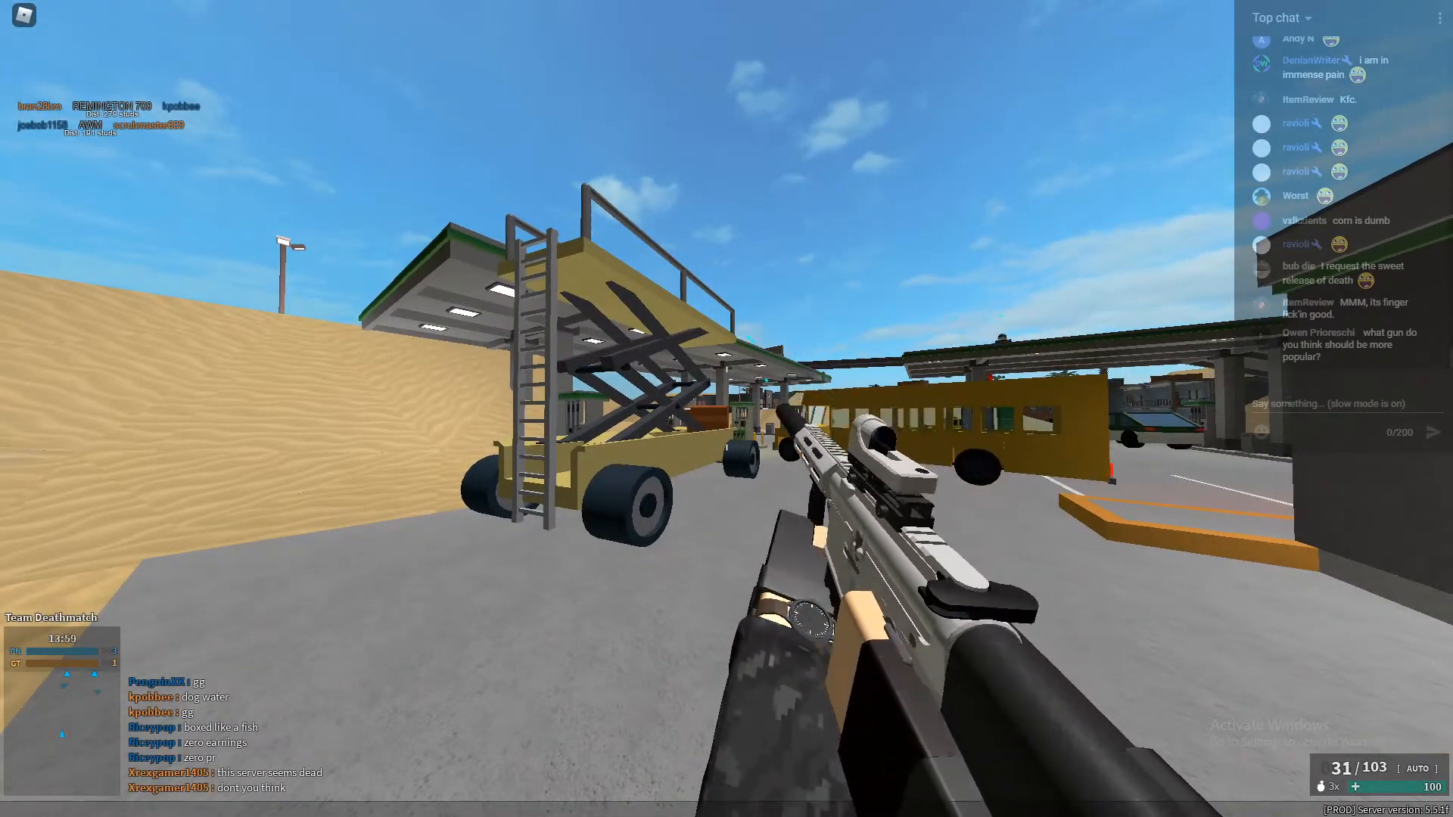
key(w)
key(w)
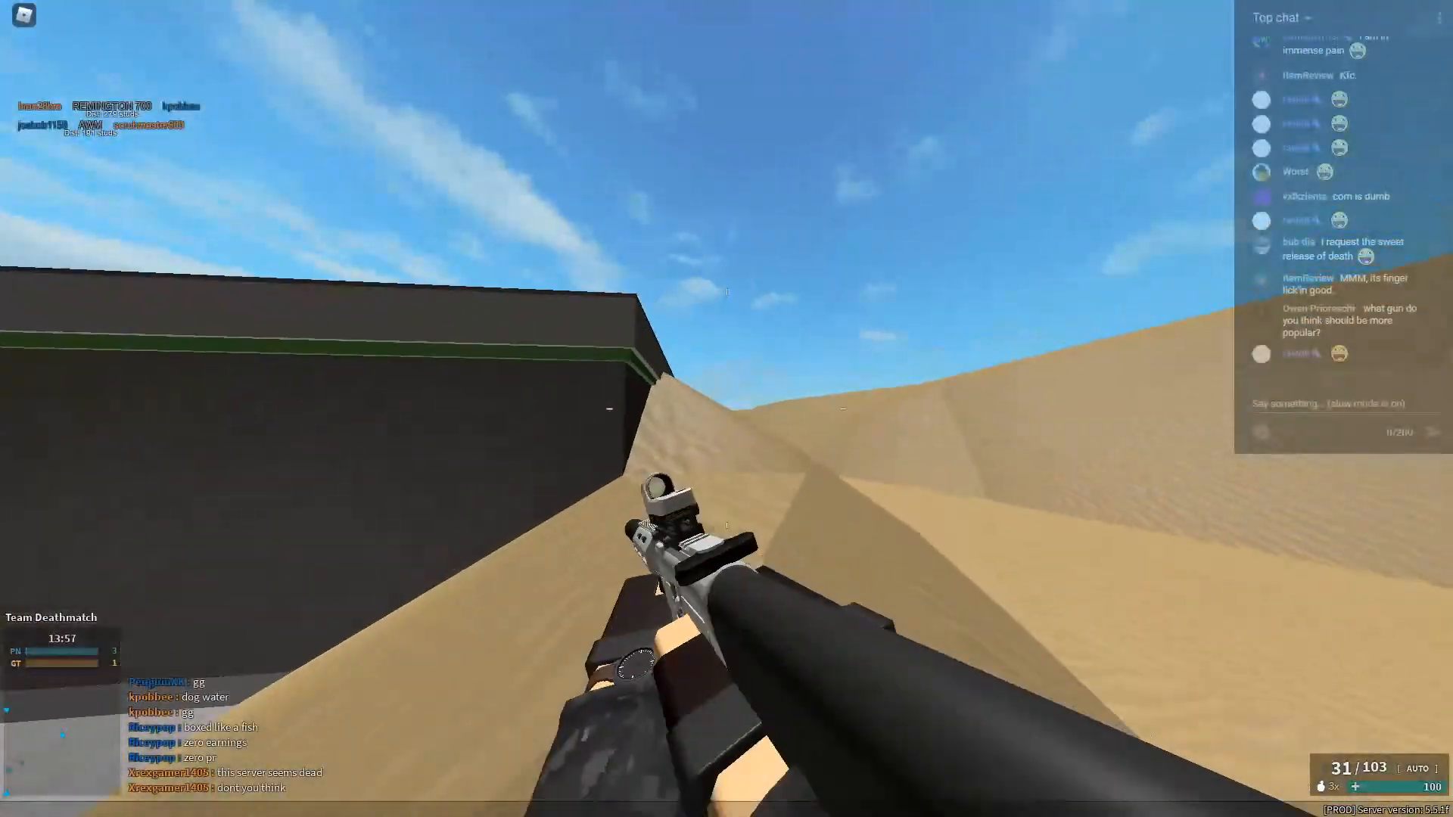
Switch to the secondary 93R on the rooftop, fire bursts, reload it and keep firing while advancing toward the houses.
key(space)
key(2)
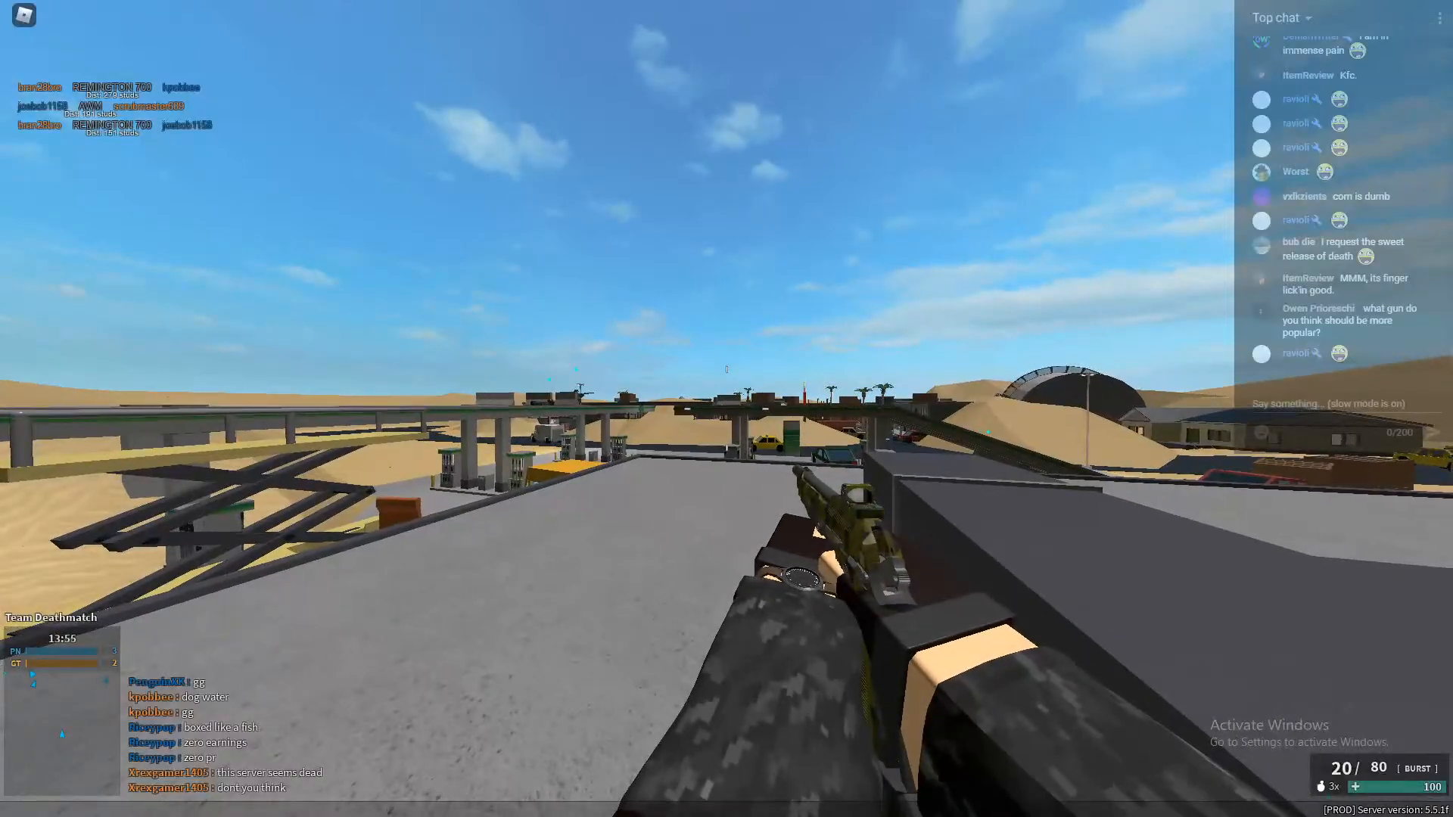
click(726, 340)
click(726, 355)
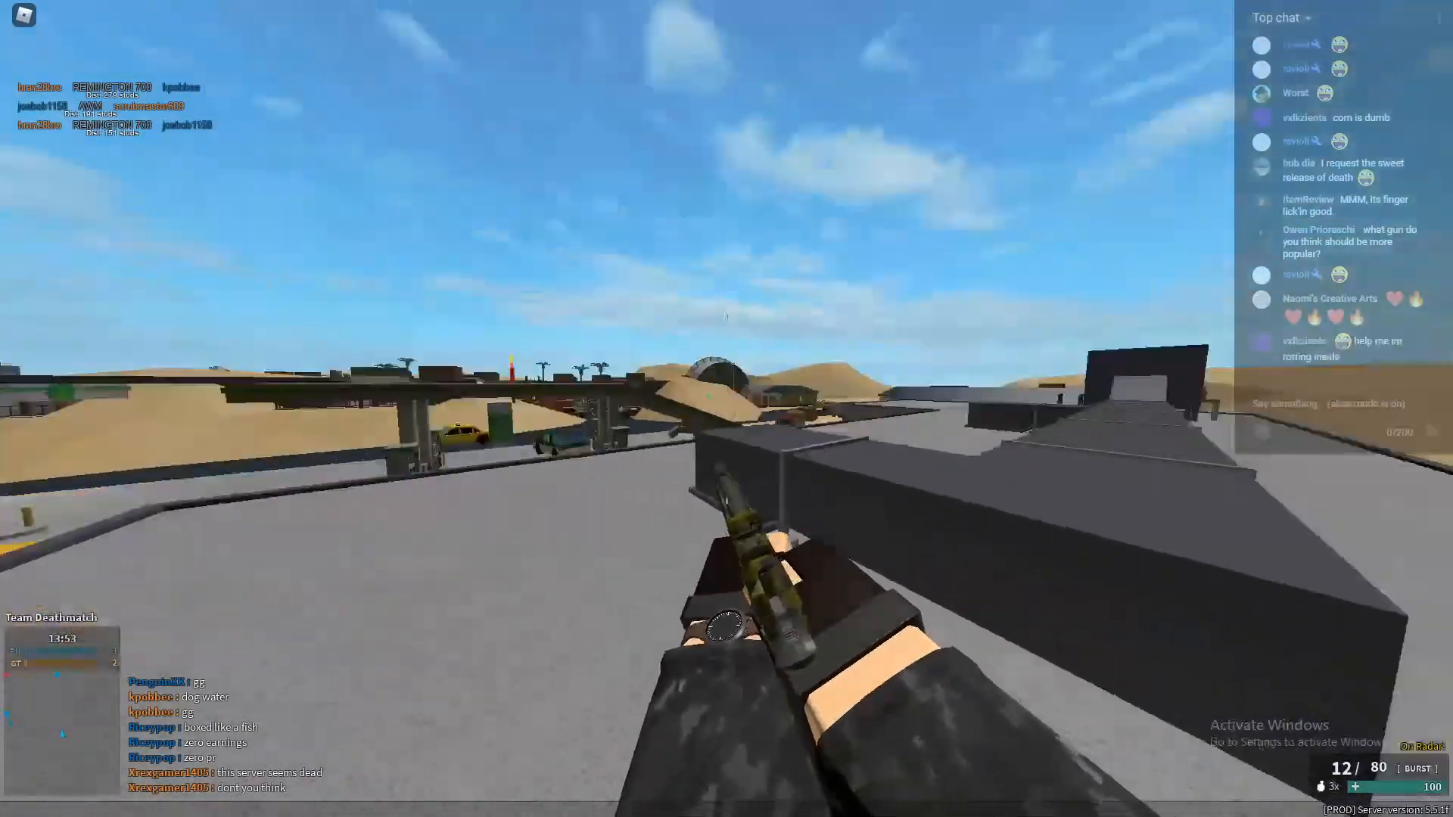
key(w)
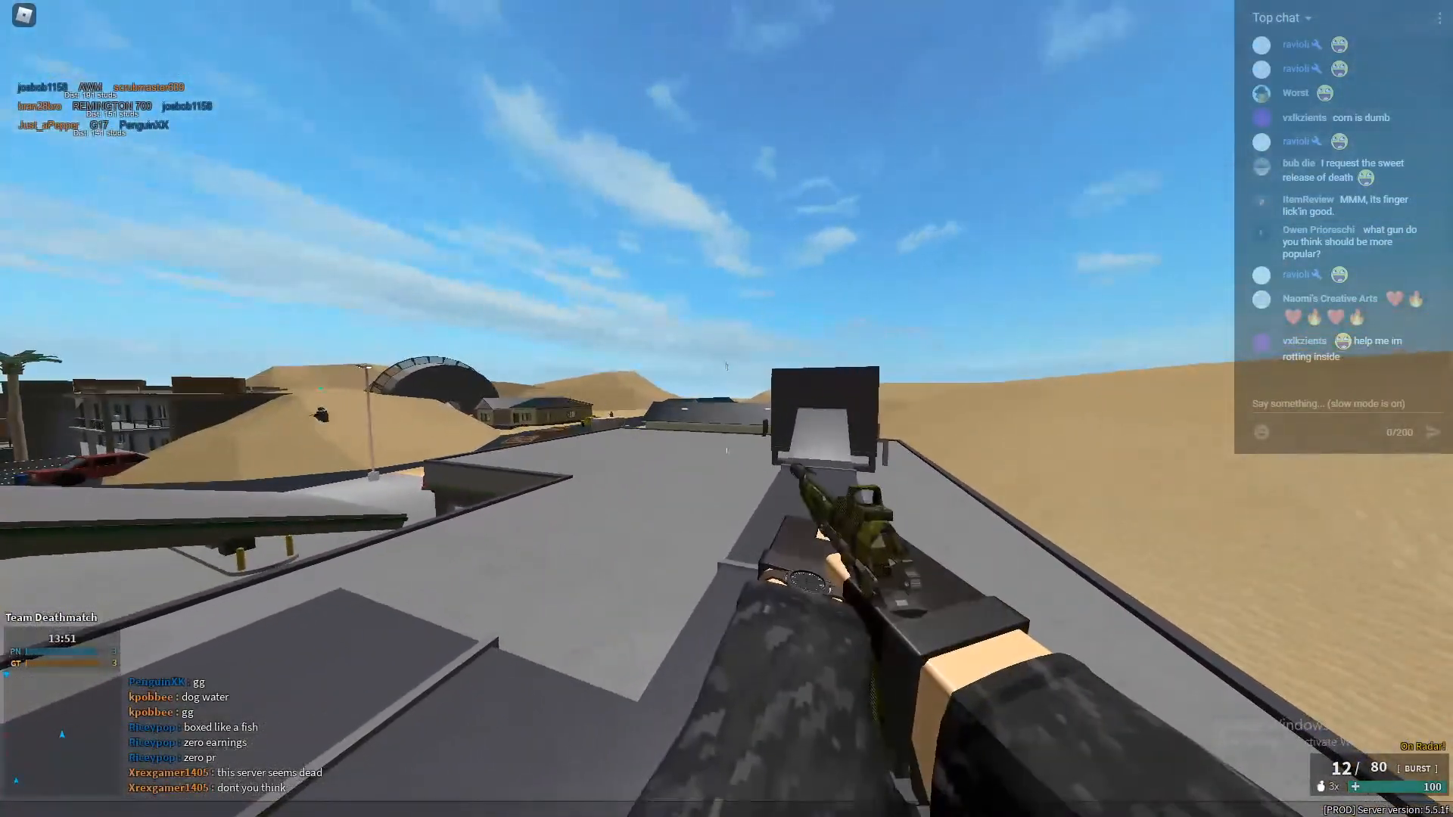
key(r)
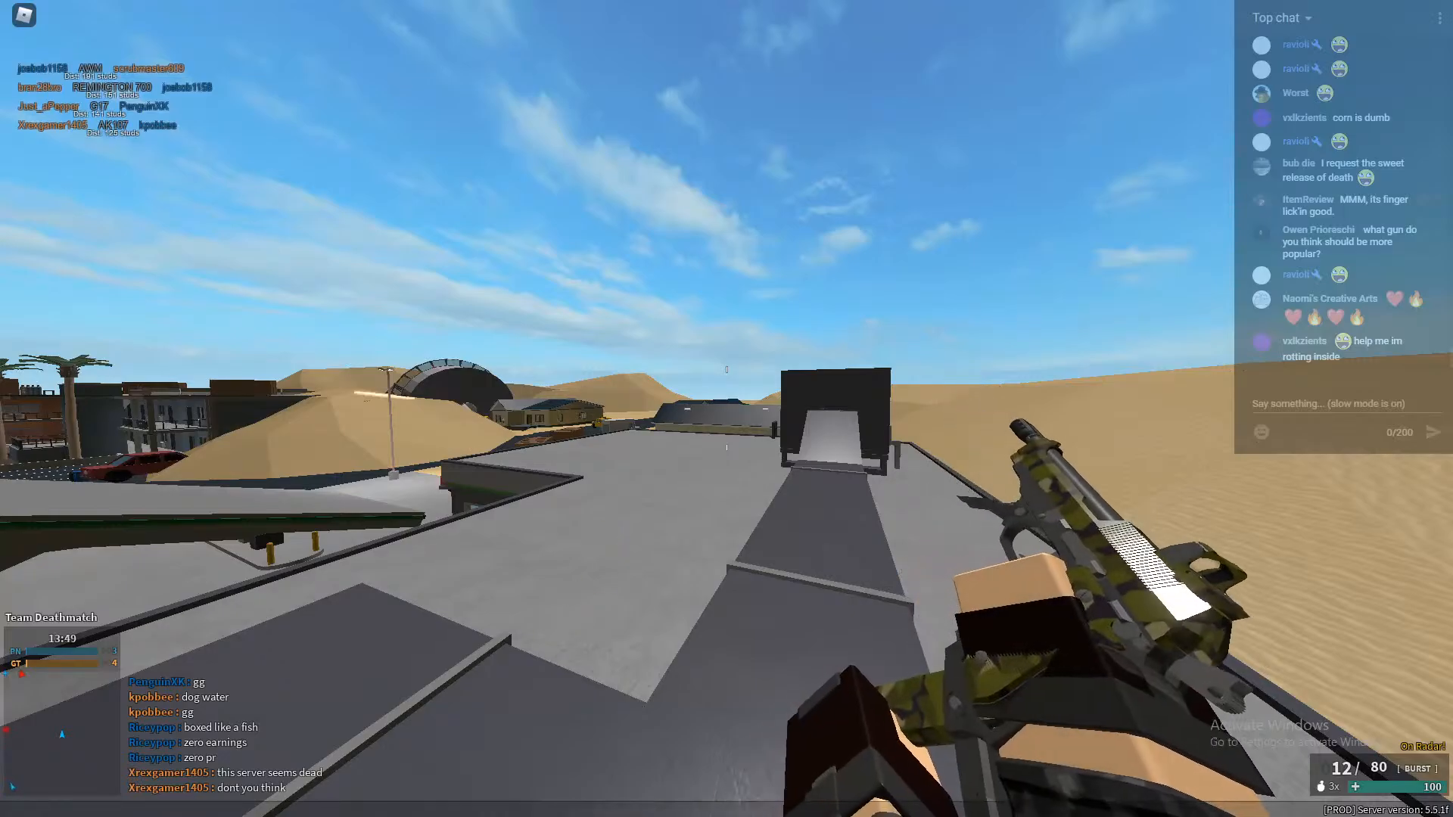
key(w)
key(w)
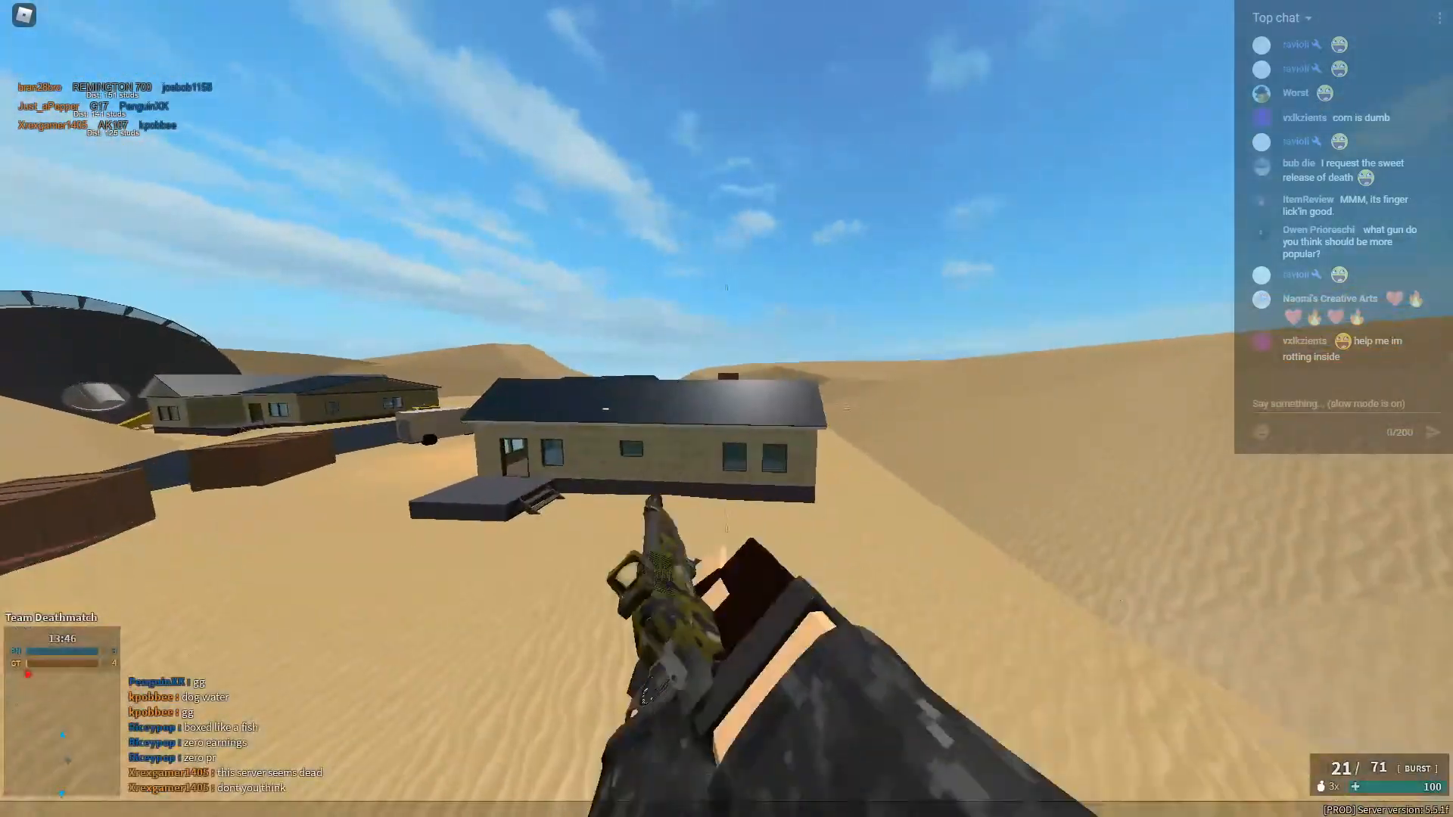
click(727, 409)
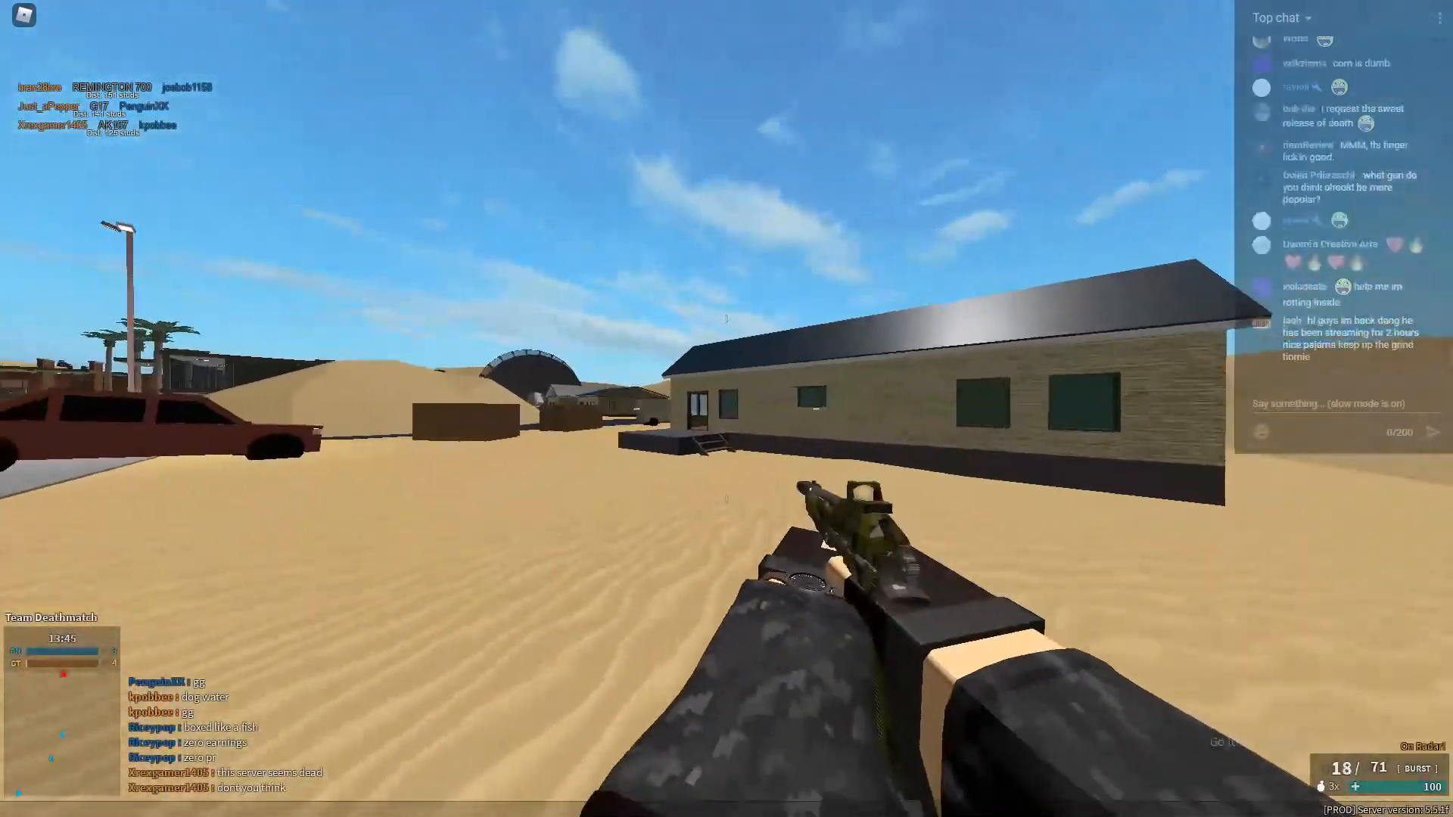
click(726, 408)
click(726, 408)
click(727, 408)
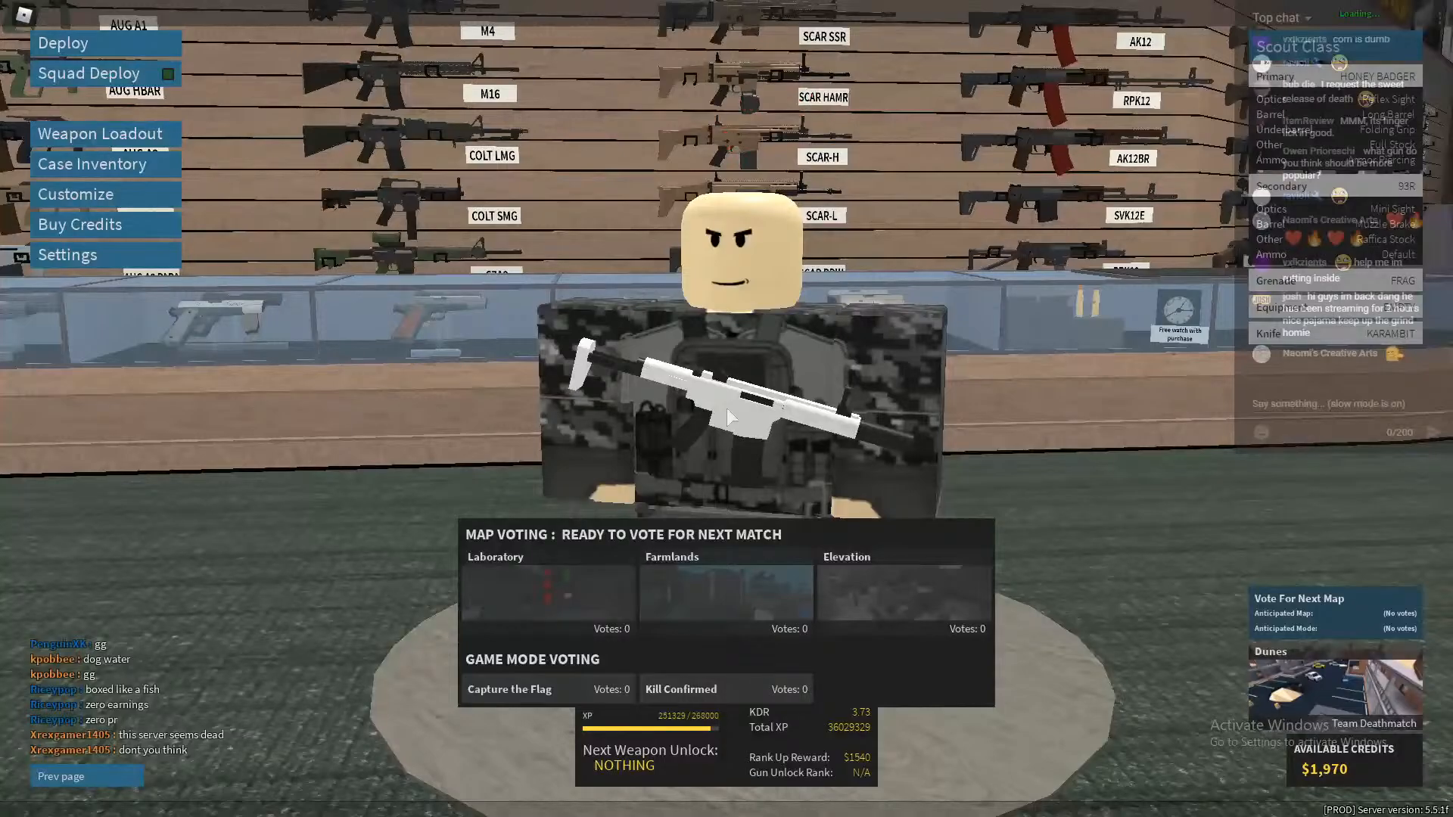
Open the weapon loadout and compare the Scout and Assault class primaries, ending on the Assault class's M231 stats.
click(100, 133)
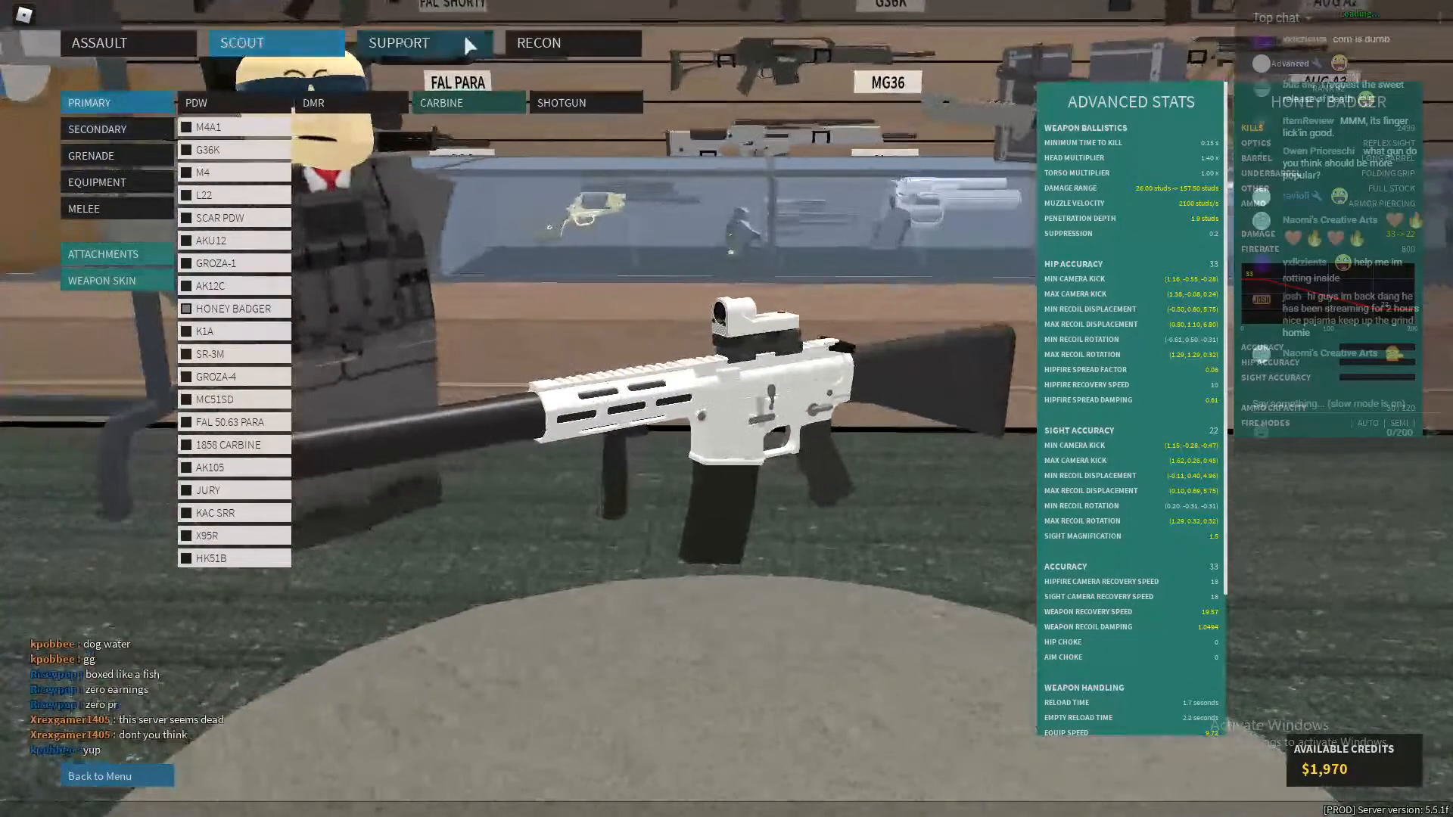
click(463, 36)
click(128, 47)
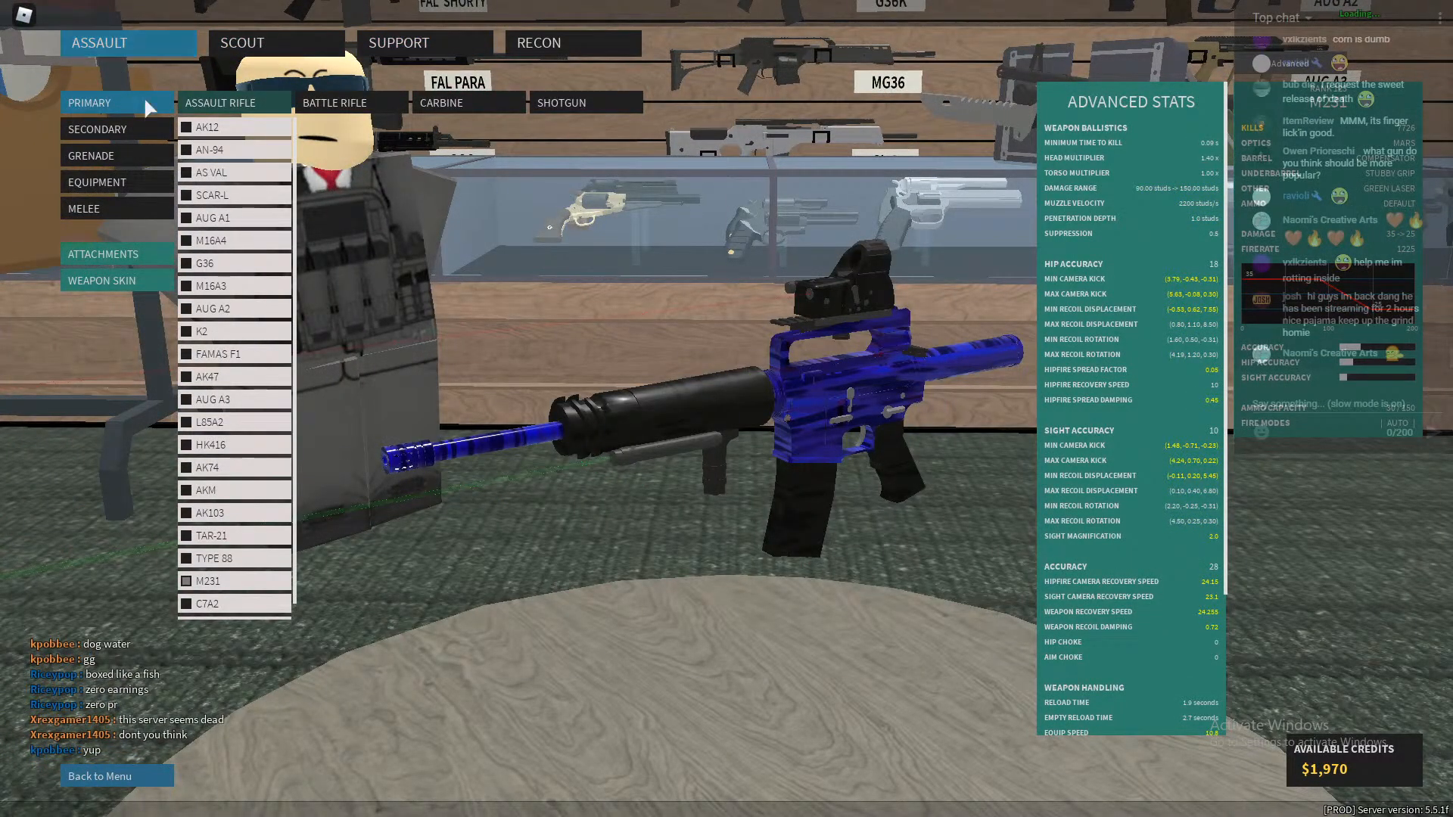
click(284, 47)
click(181, 43)
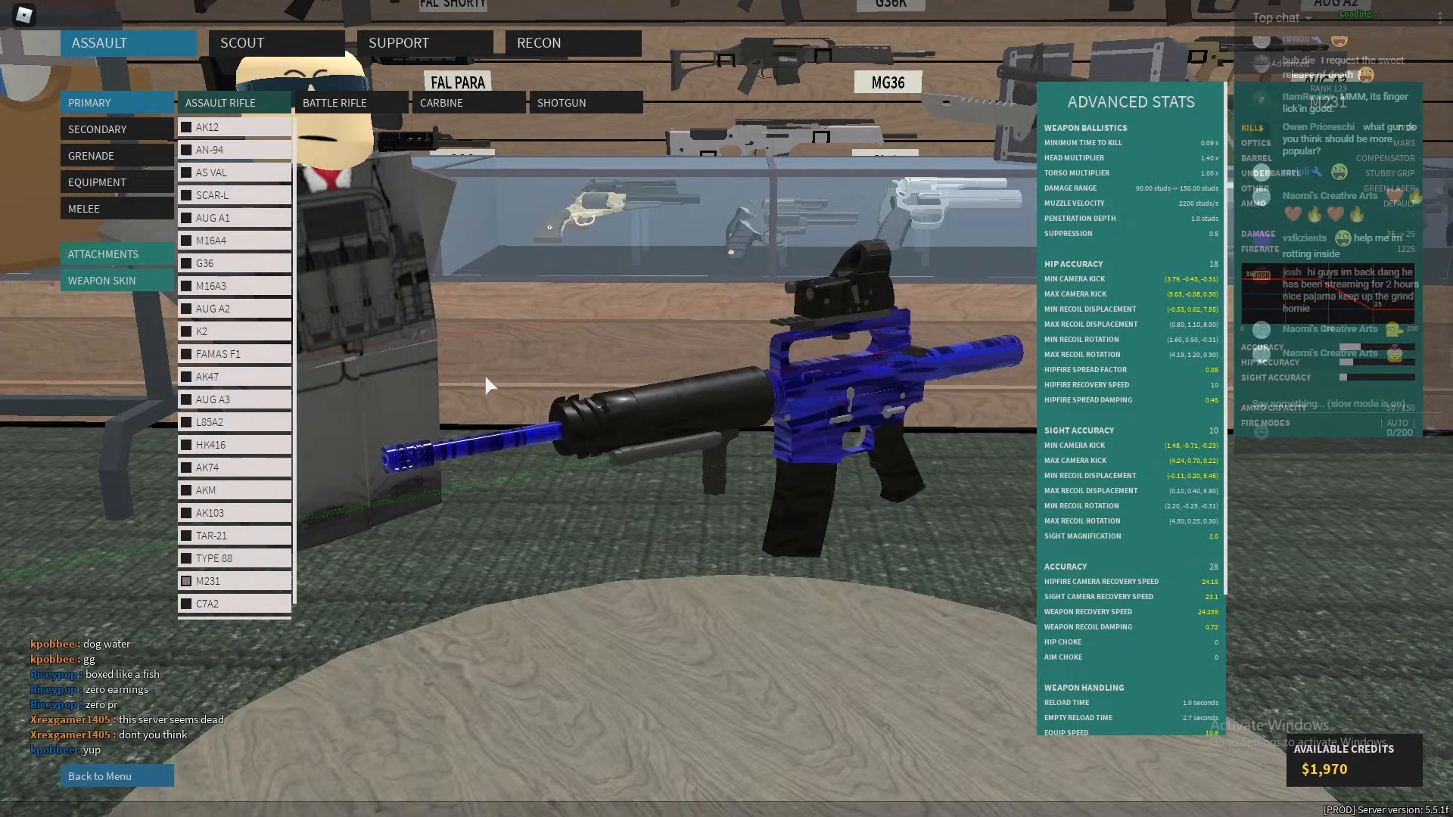
Return to the Google Docs script and reread the K2, AKM, AK103 and M231 paragraphs.
key(alt+Tab)
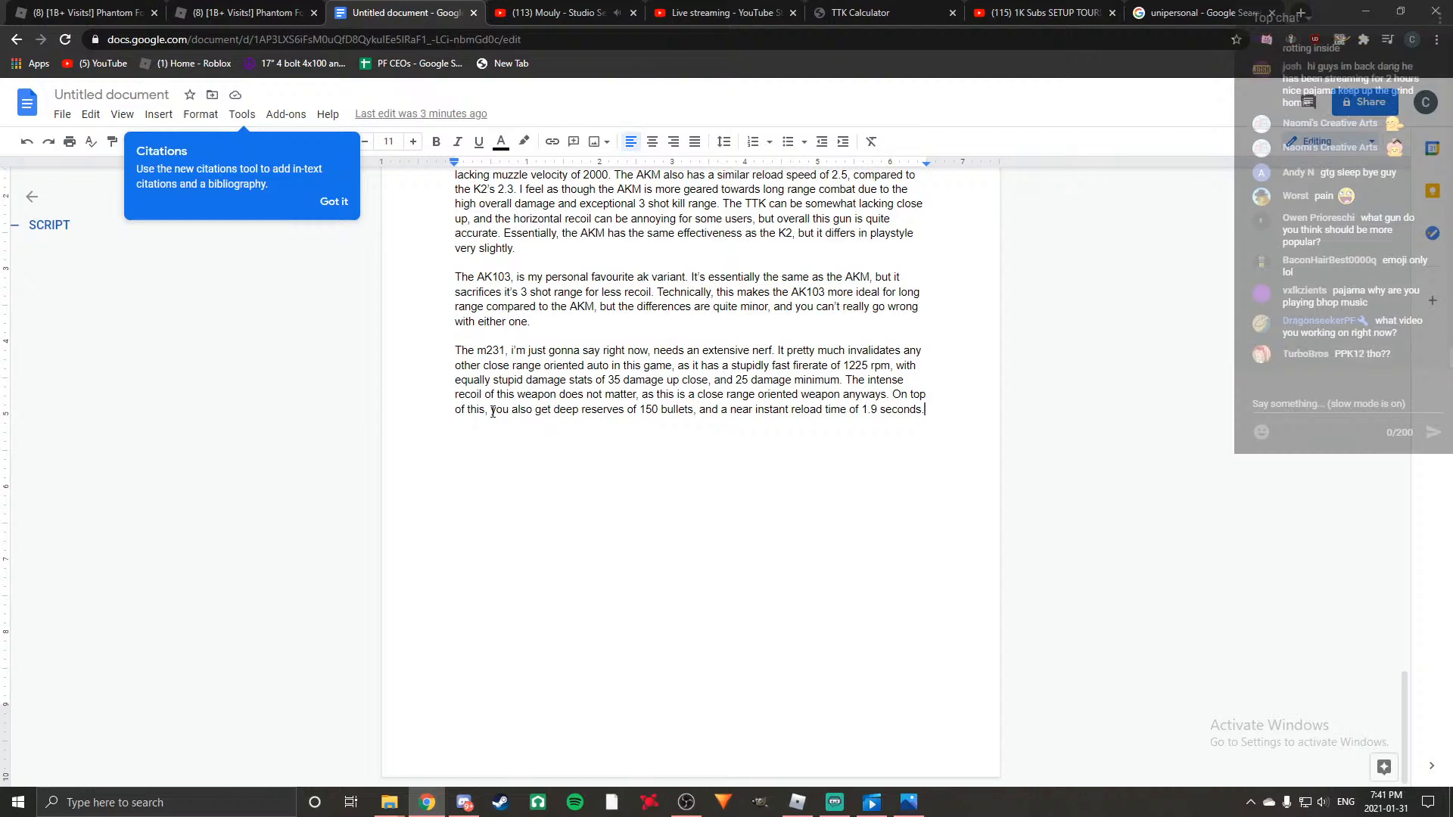
scroll(624, 484, up, 5)
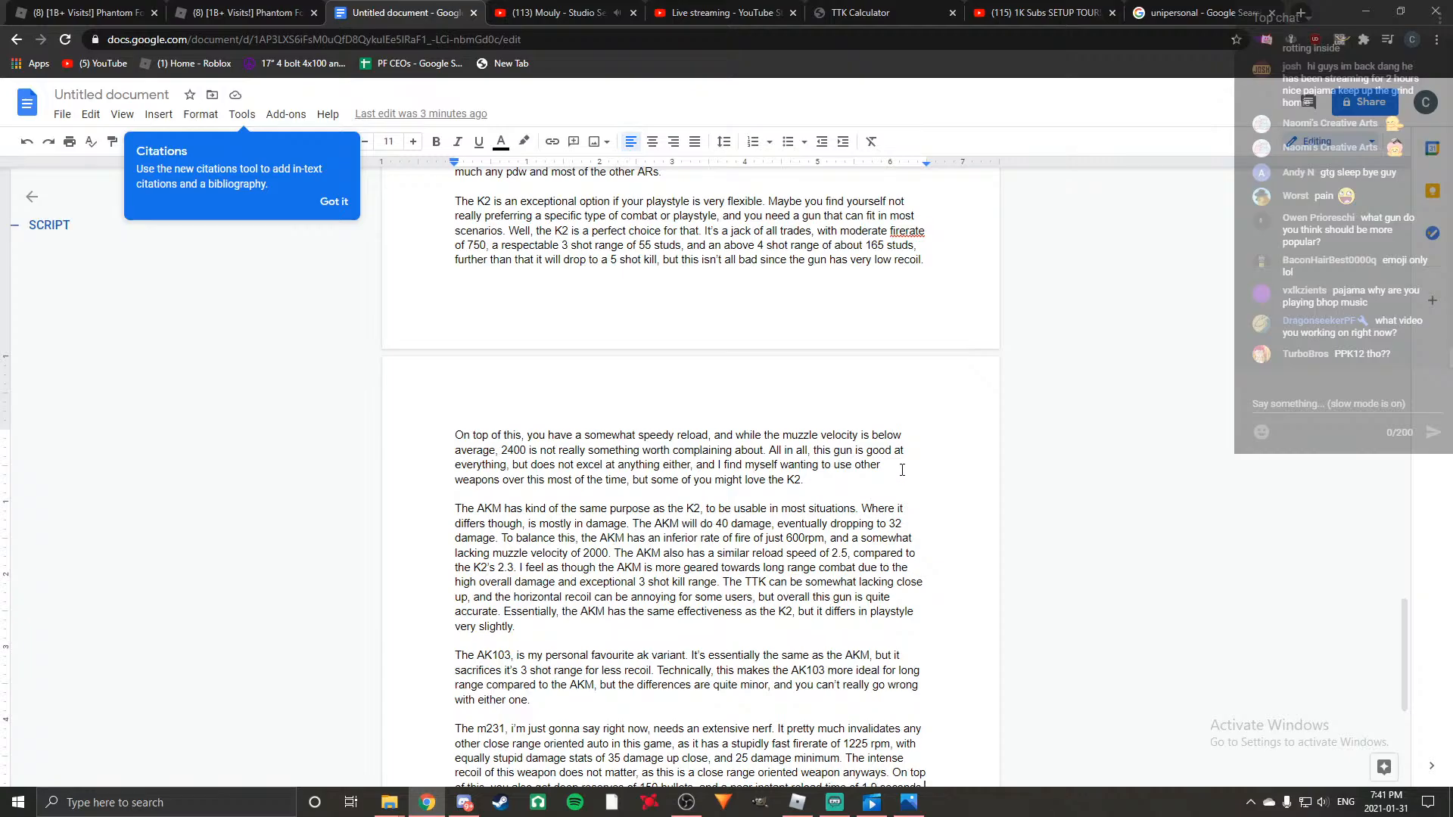
scroll(902, 470, down, 5)
scroll(938, 481, up, 20)
scroll(974, 490, up, 8)
scroll(974, 491, down, 13)
scroll(973, 491, down, 15)
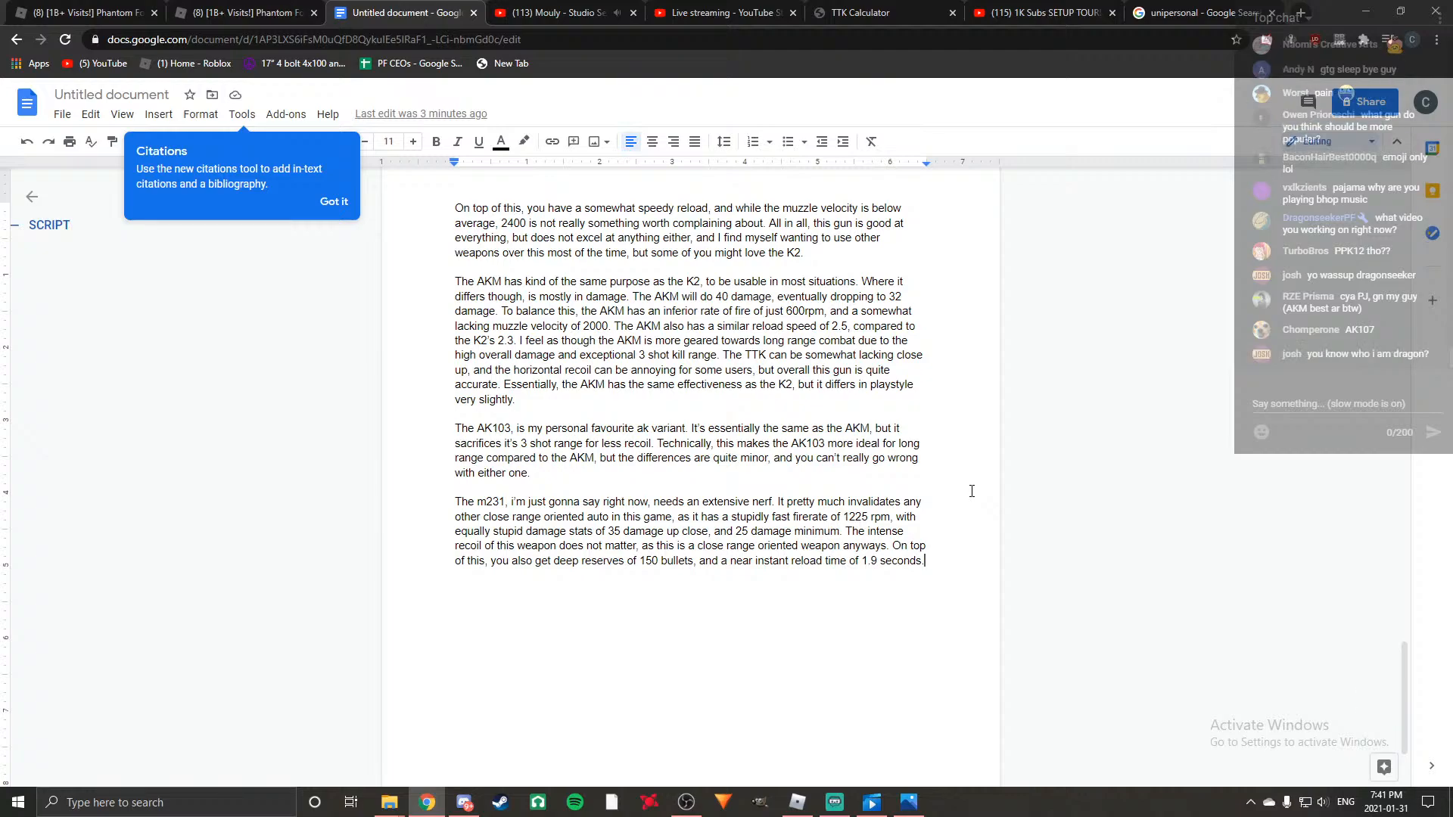
scroll(972, 491, up, 3)
scroll(972, 491, down, 5)
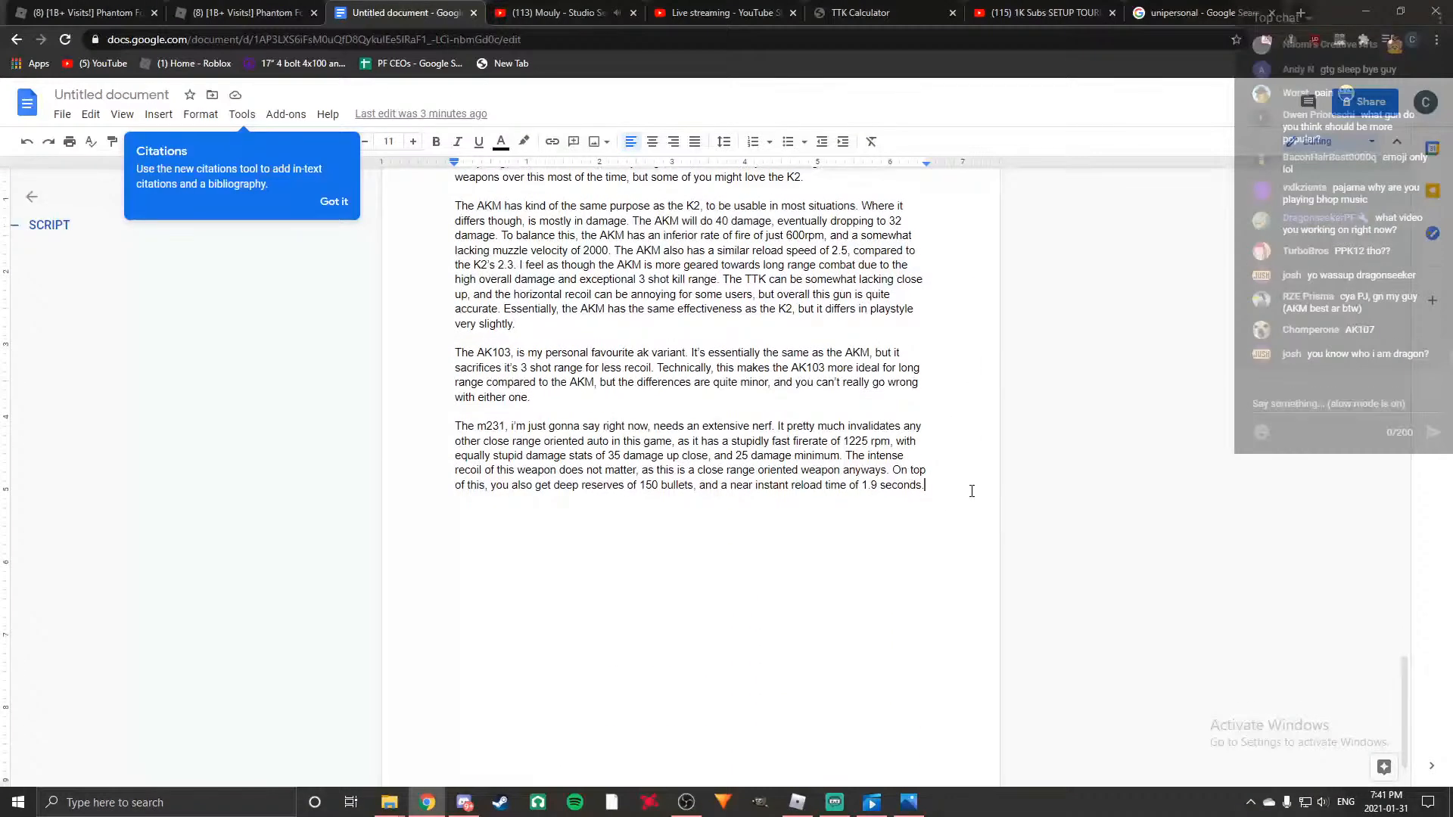
scroll(972, 491, up, 3)
scroll(972, 491, down, 2)
scroll(970, 492, up, 2)
scroll(969, 492, down, 3)
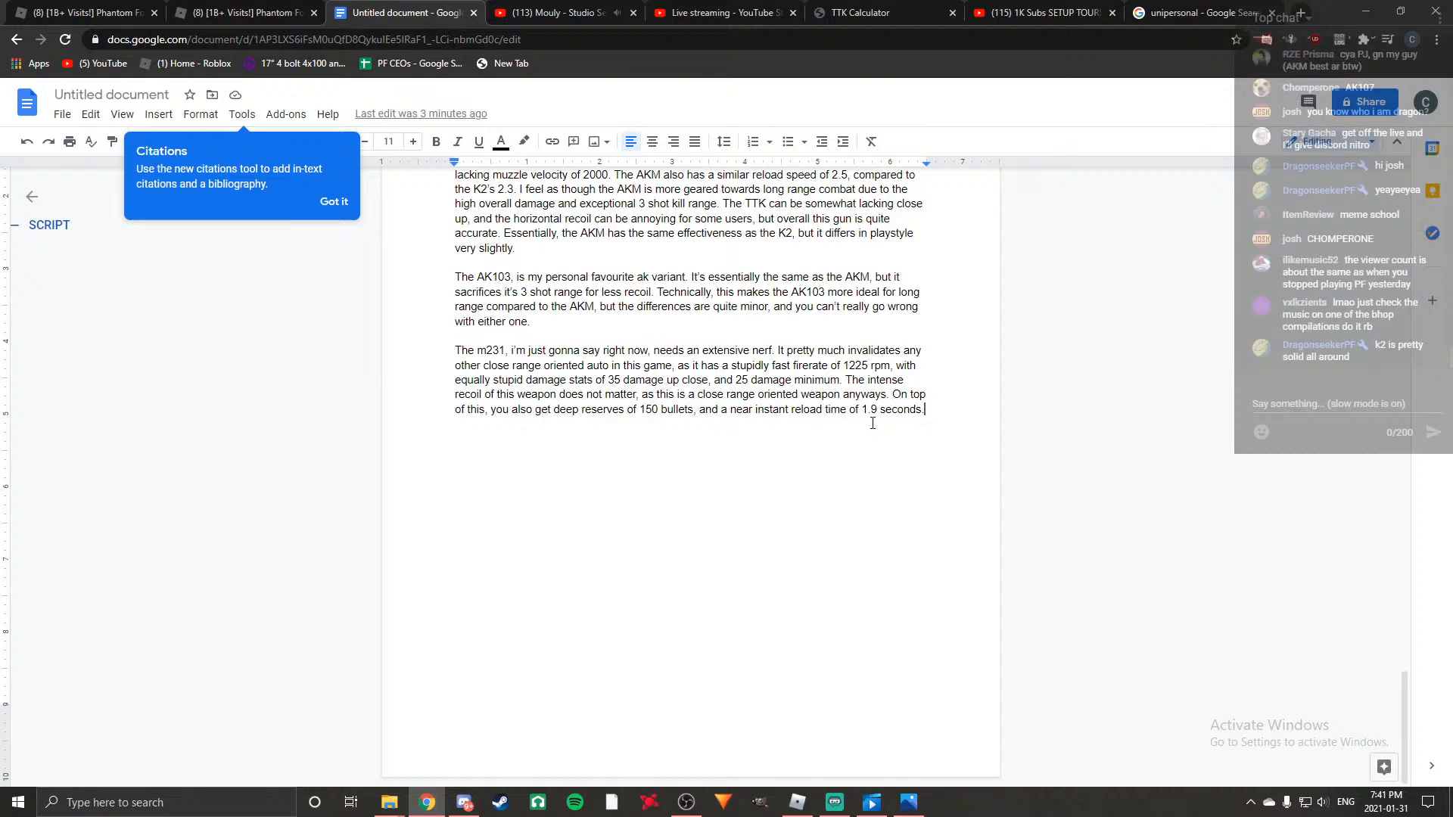
Continue the M231 paragraph with "On maps like bazaar or elevation, an M231 user is essentially unkillable".
key(Return)
text(T)
key(BackSpace)
key(BackSpace)
key(Return)
text(On maps I)
text(ike bazaar or eleb)
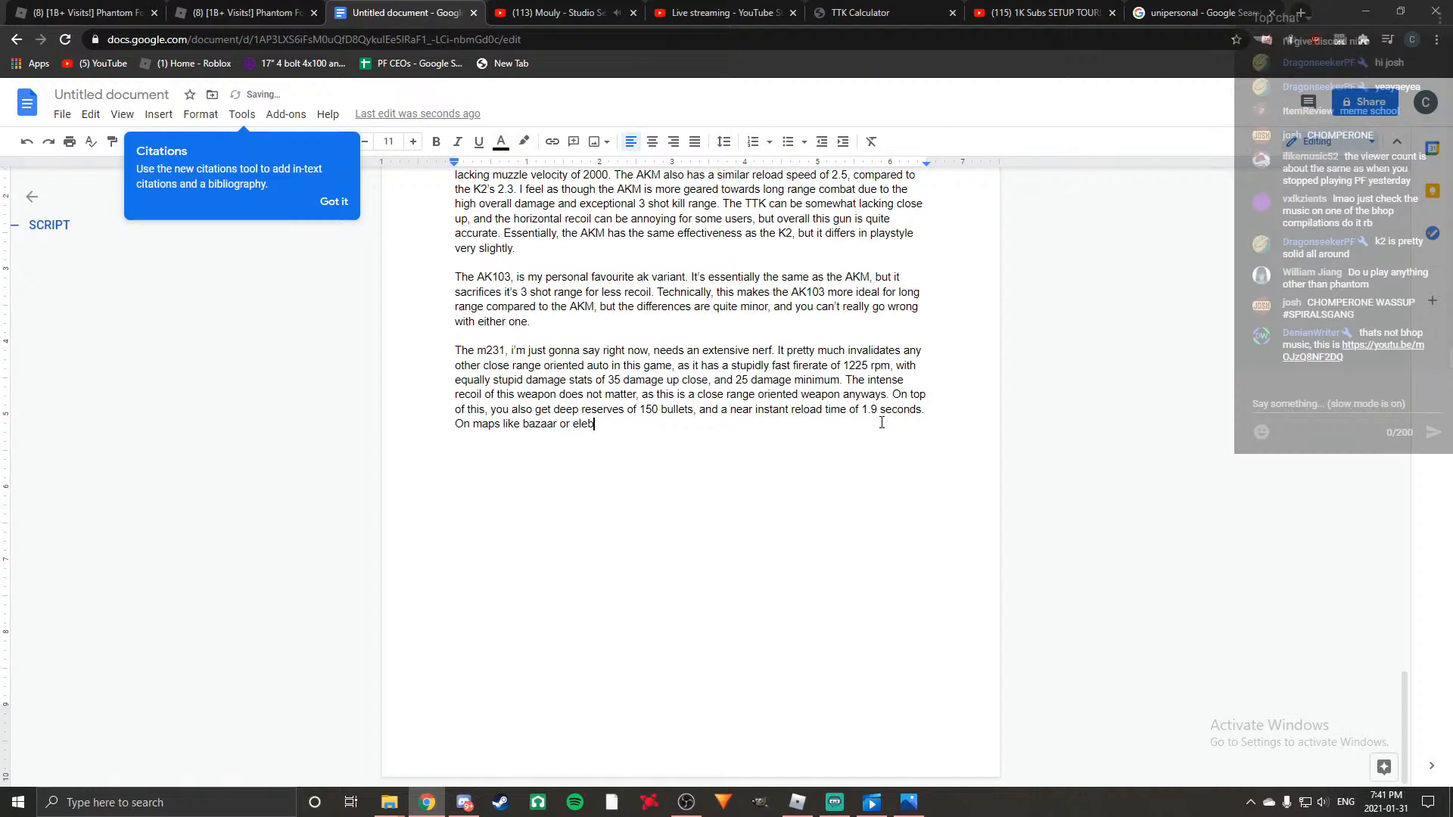
key(BackSpace)
text(vation, an M231 user is essentially u)
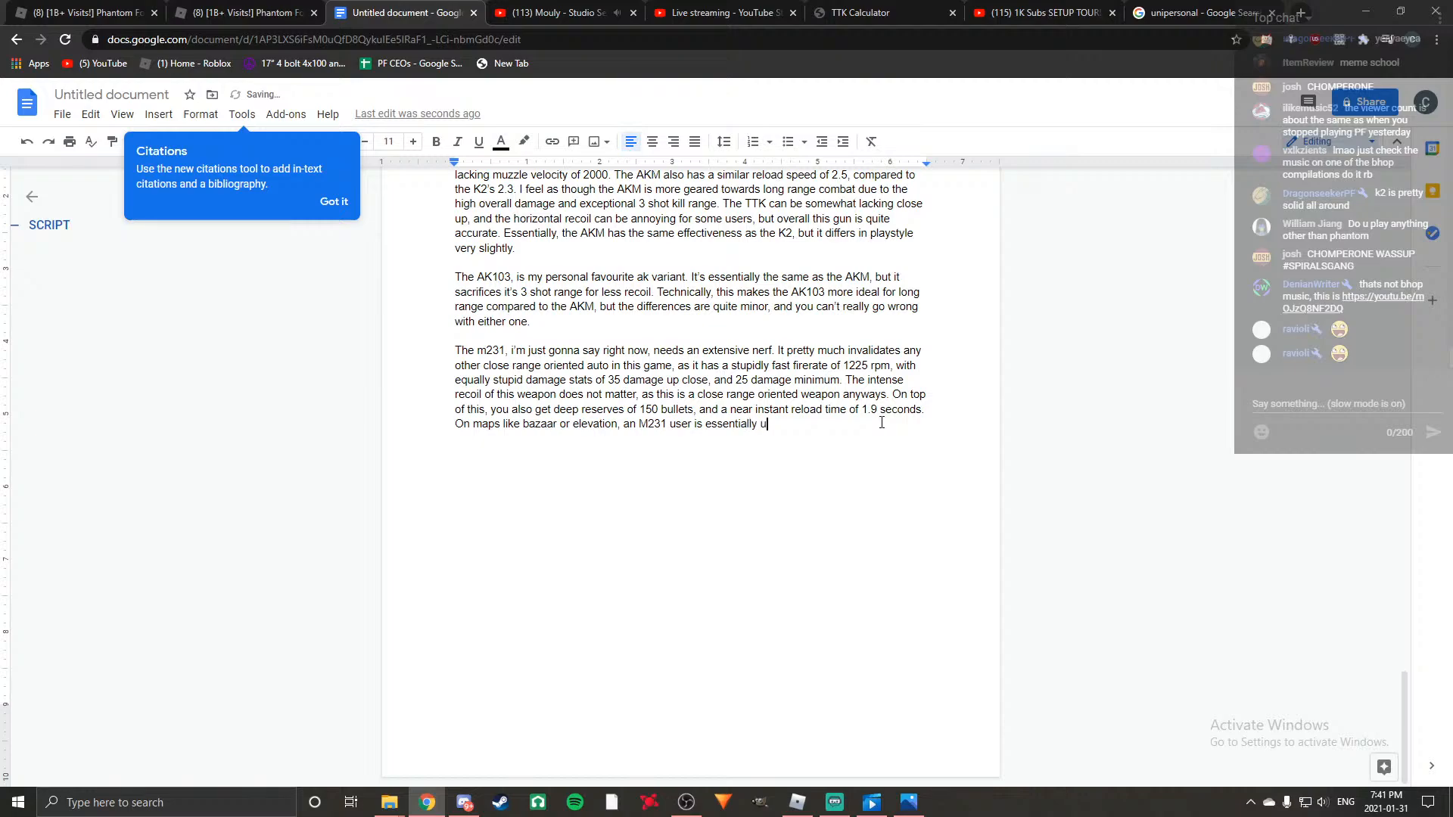
text(nkillable)
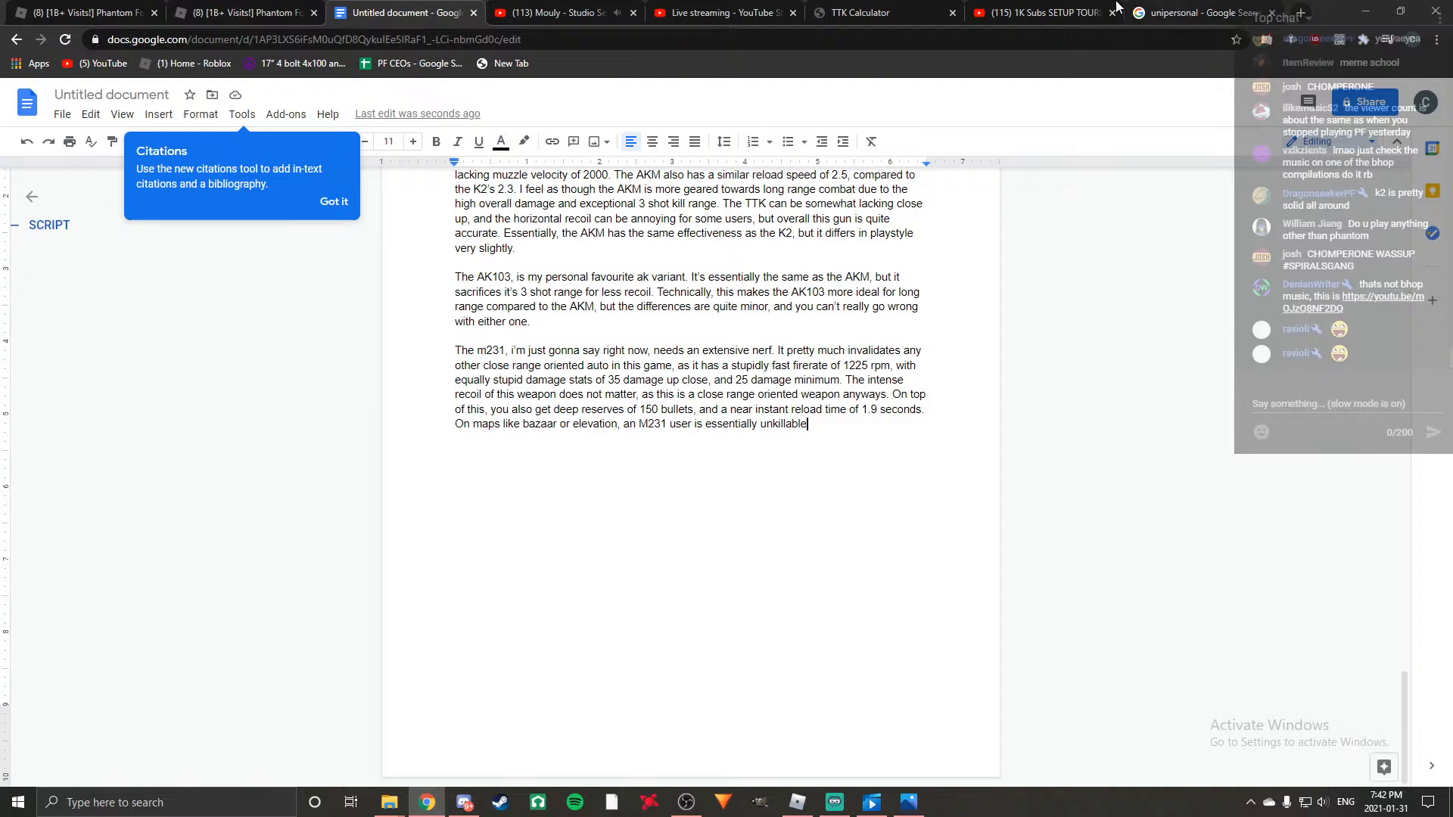
Open YouTube in a new browser tab and search for "rick astley never gonna give you up".
click(1306, 16)
click(657, 430)
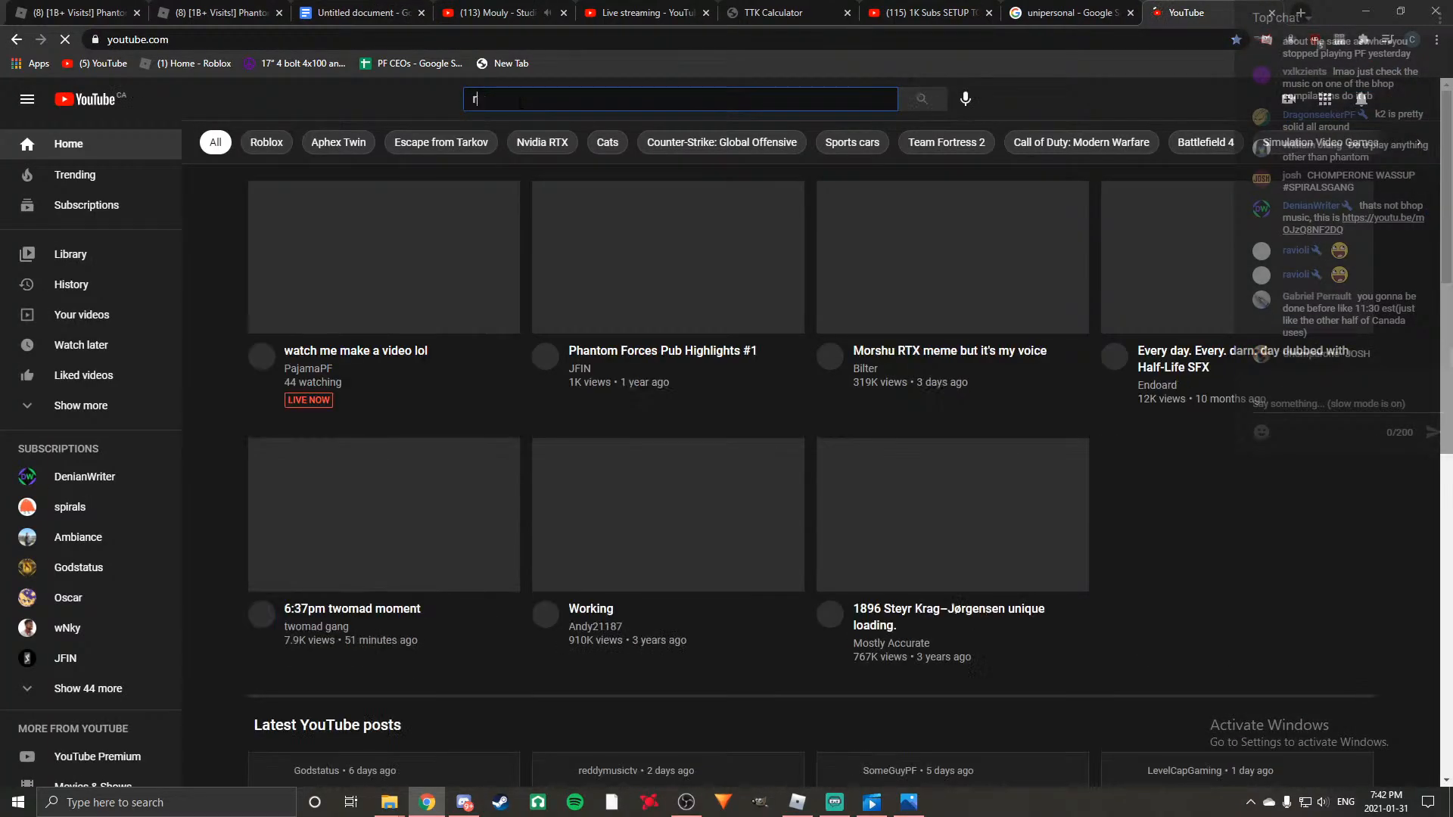
text(rick as)
click(621, 143)
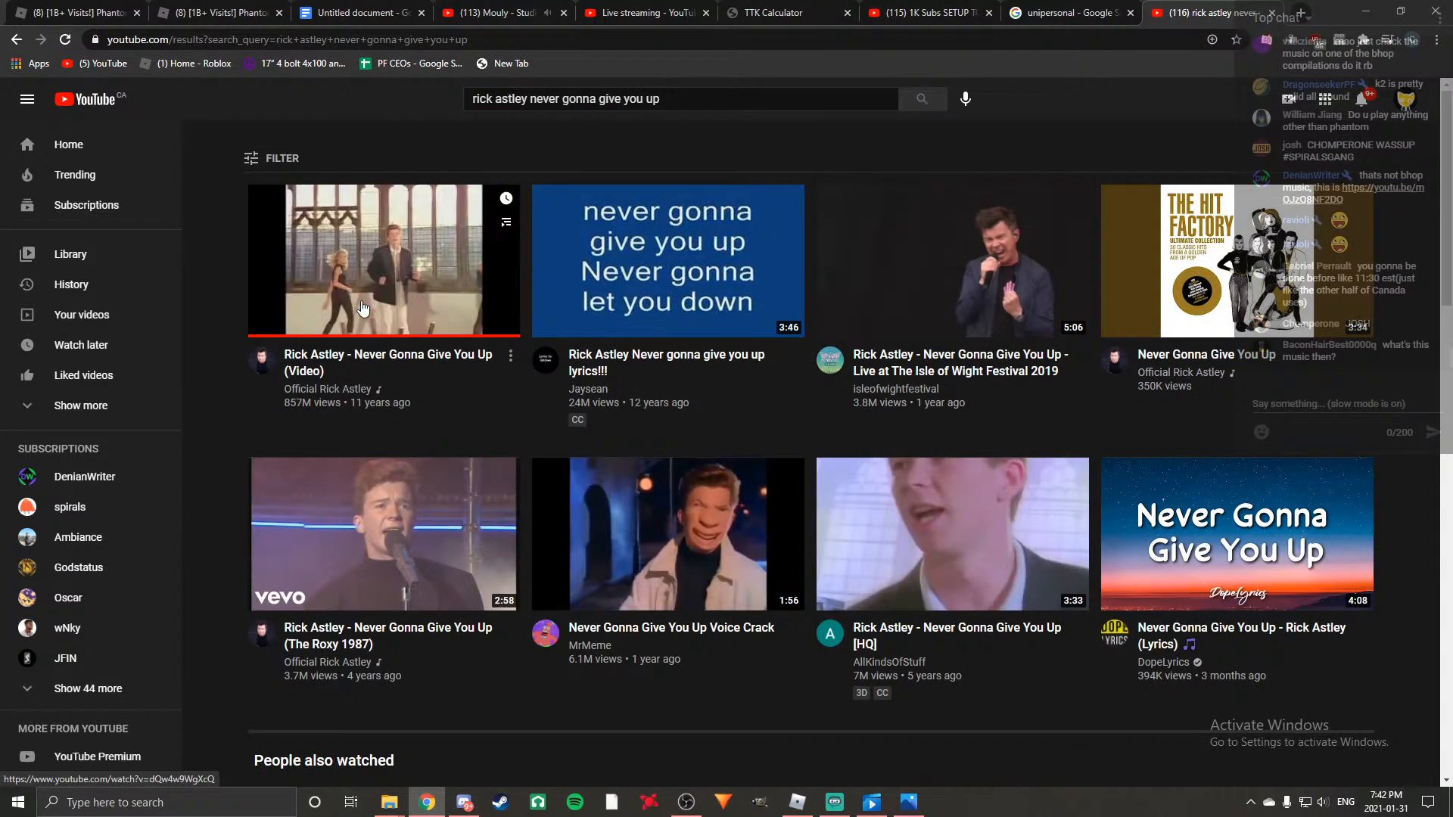
Open the "Rick Astley - Never Gonna Give You Up (Video)" result and set the system volume to 34.
key(XF86AudioMute)
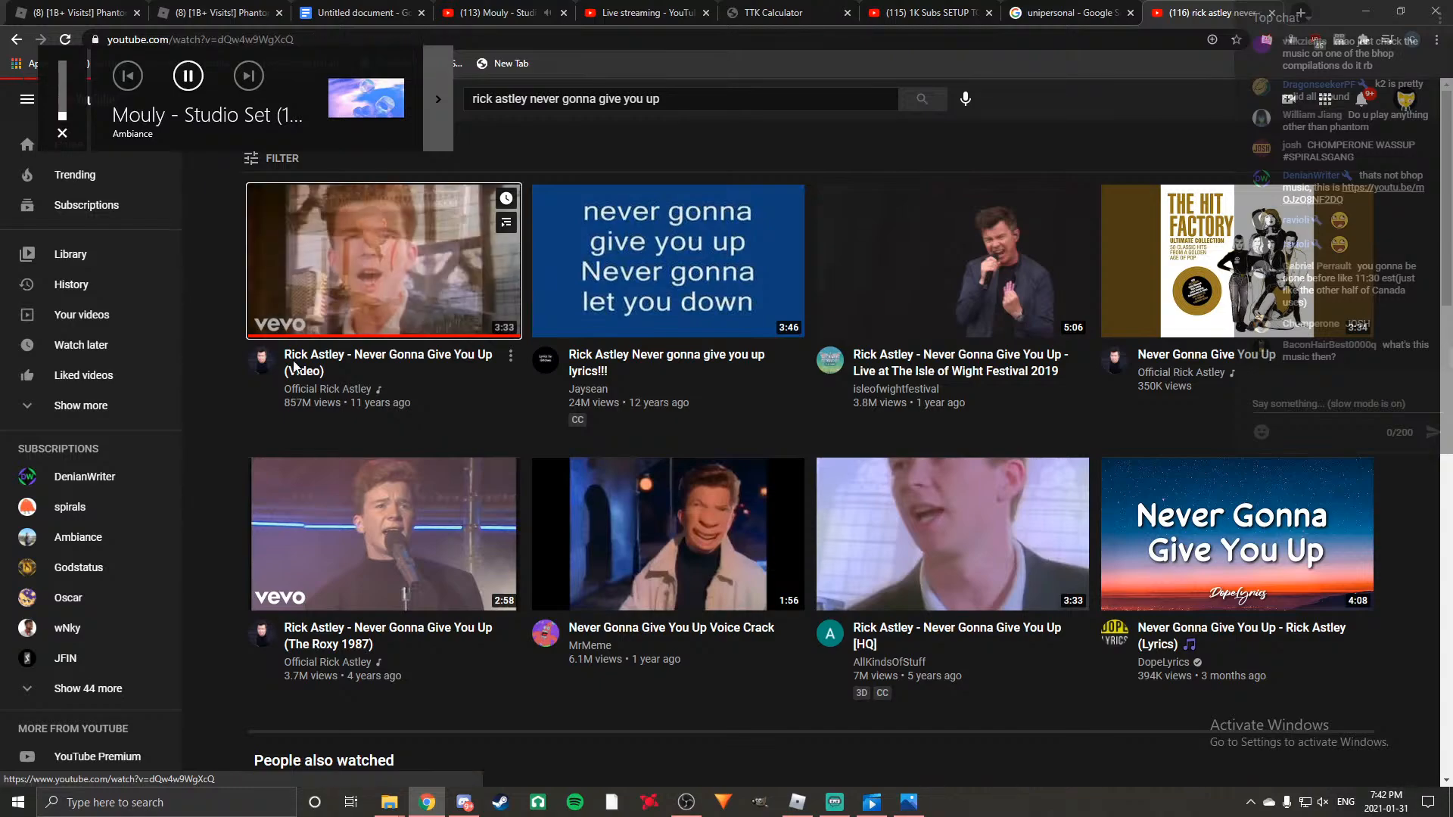
click(362, 307)
key(XF86AudioRaiseVolume)
key(XF86AudioRaiseVolume)
key(XF86AudioRaiseVolume)
key(XF86AudioRaiseVolume)
key(XF86AudioRaiseVolume)
key(XF86AudioRaiseVolume)
key(XF86AudioRaiseVolume)
key(XF86AudioRaiseVolume)
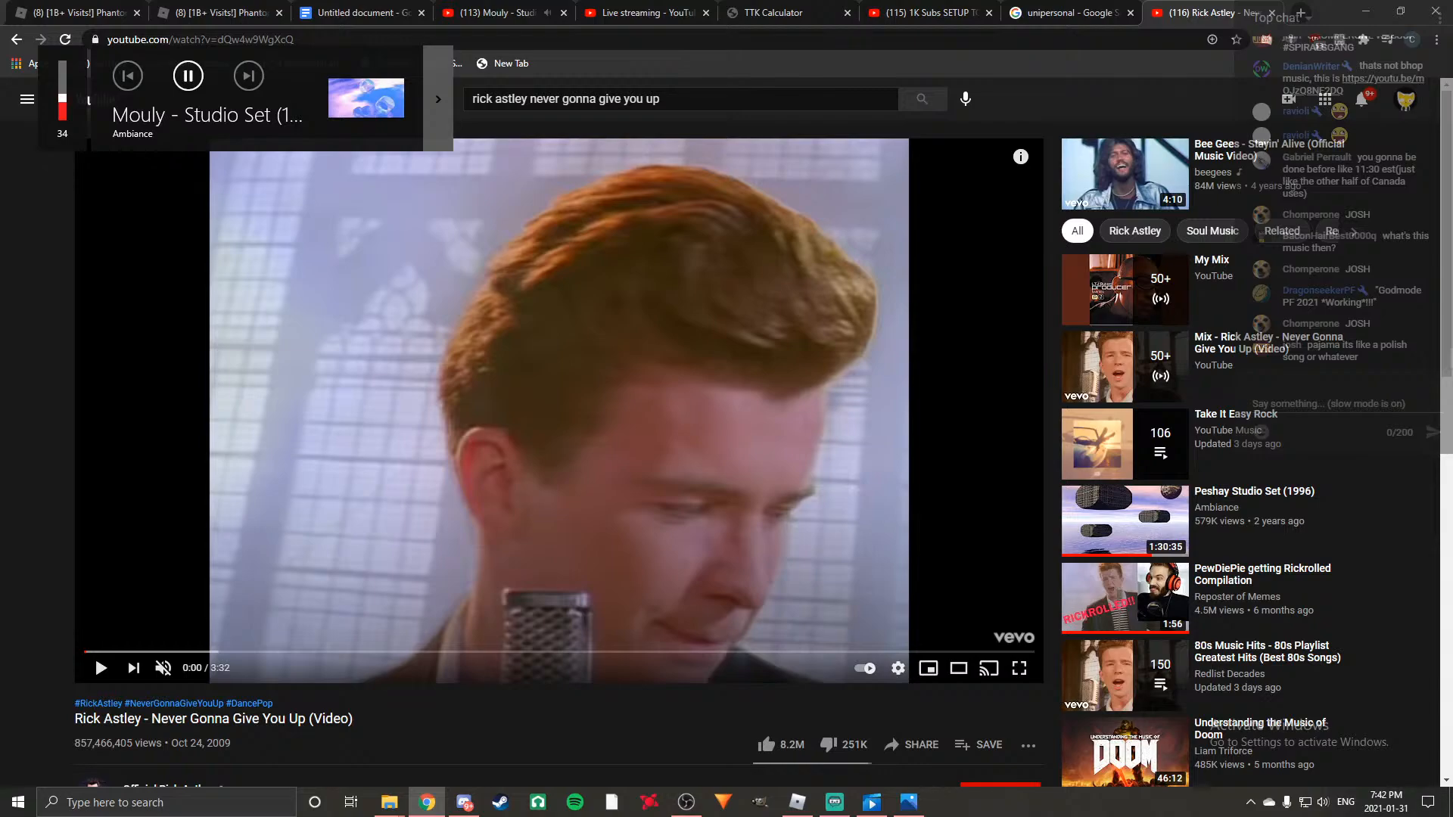
Pause the "Mouly - Studio Set (1995)" music video and return to the Rick Astley video.
key(alt+Tab)
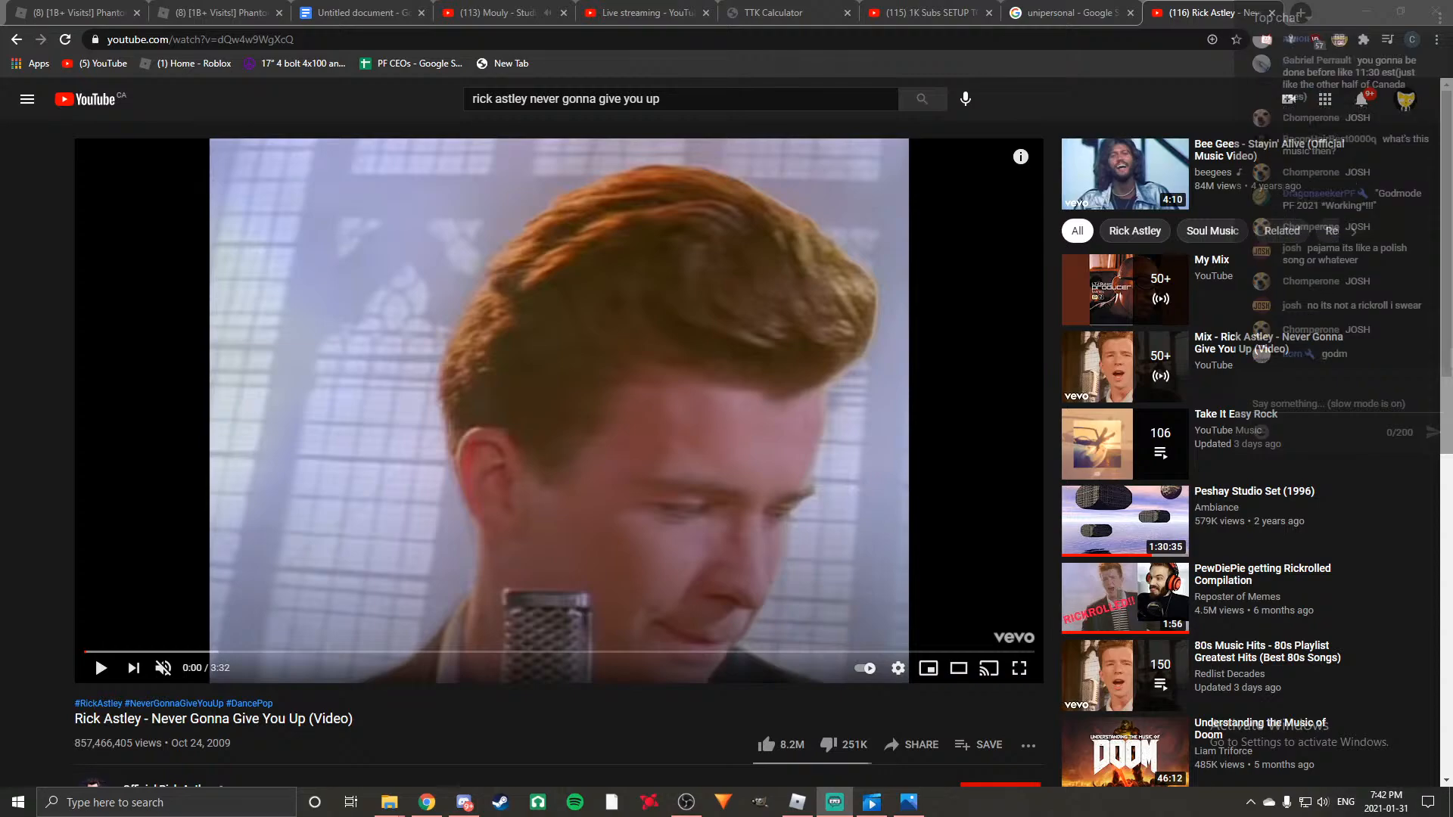
click(496, 12)
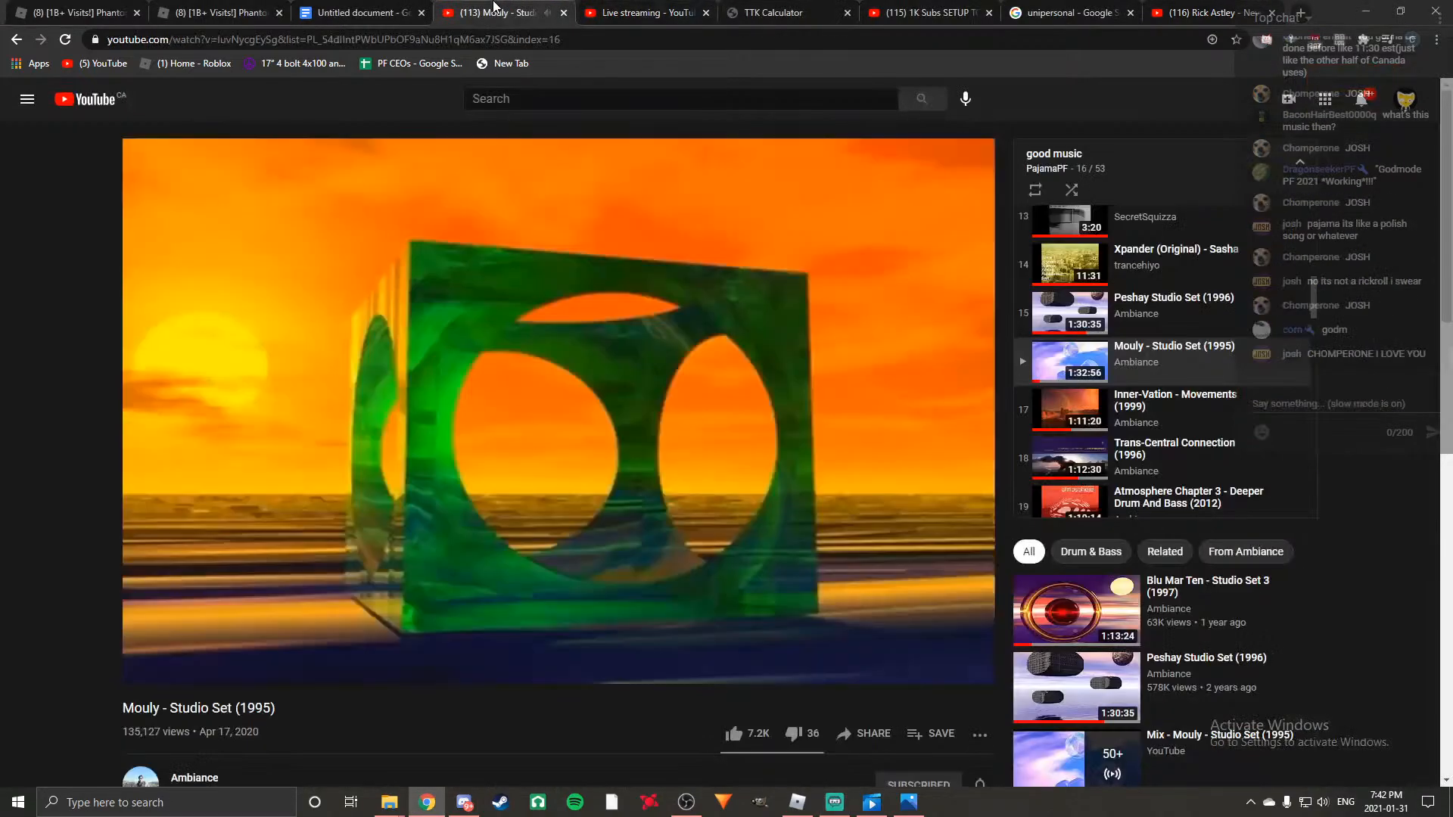
click(605, 382)
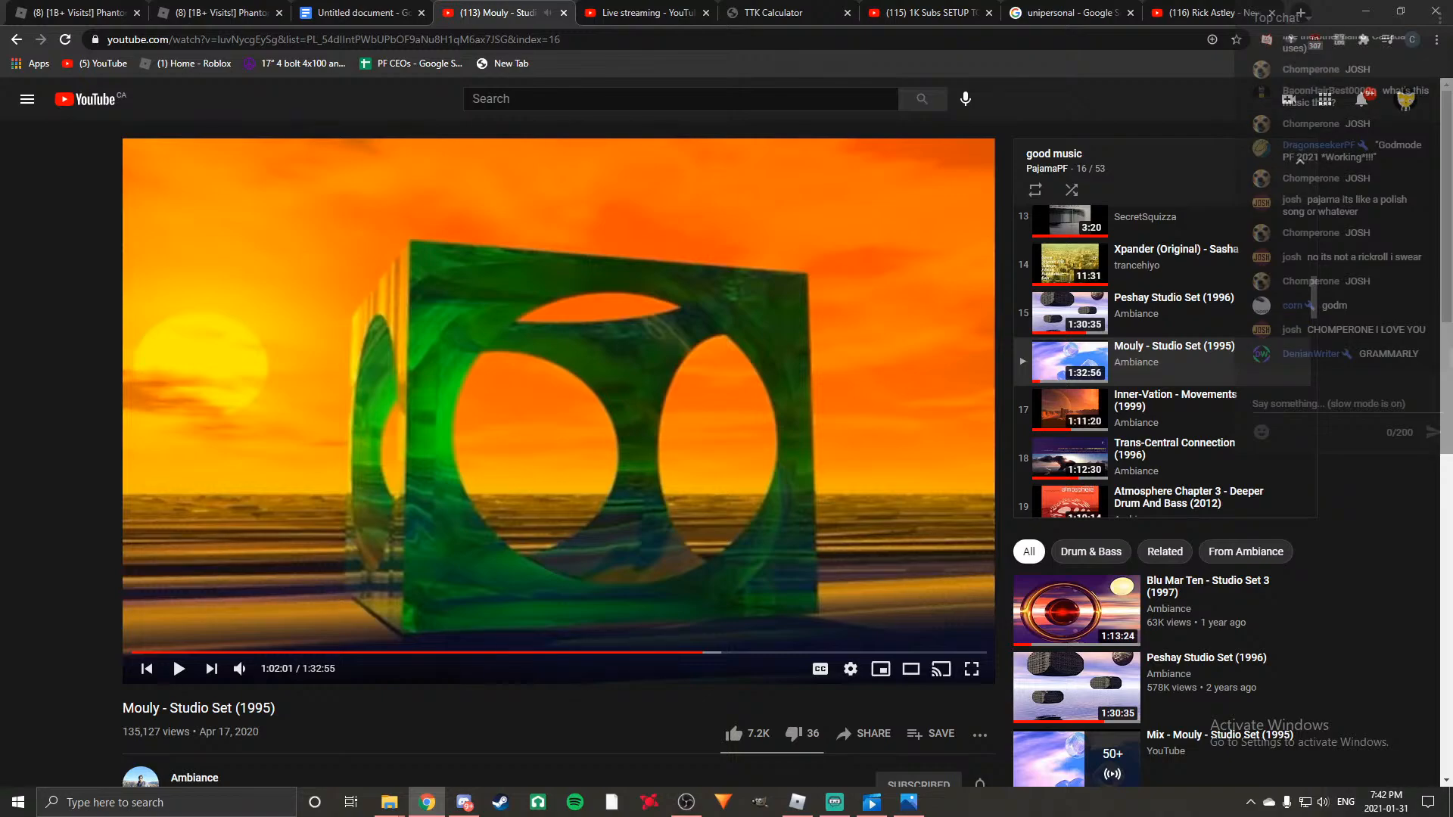
click(1192, 12)
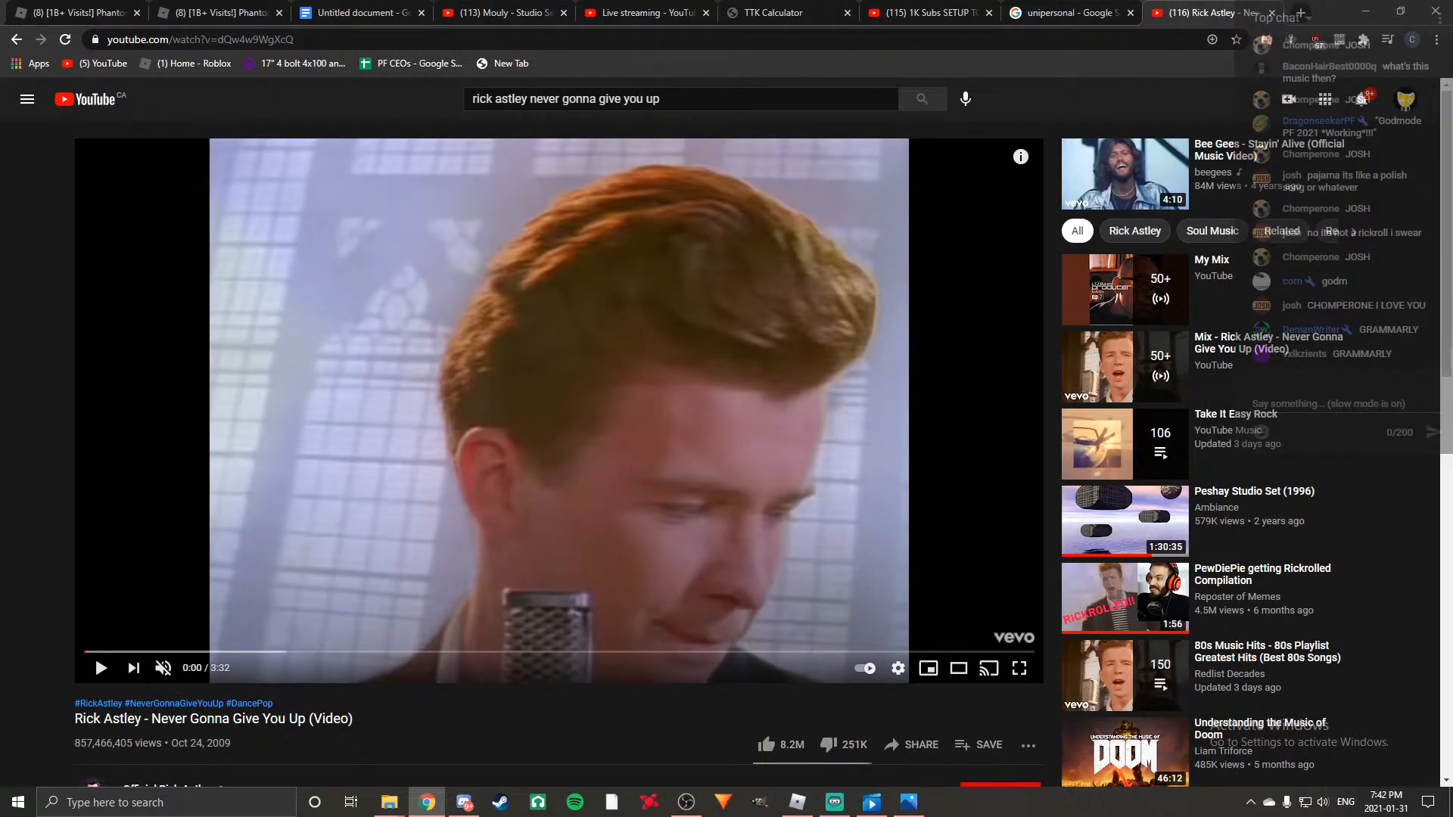
Return to the script document and end the last M231 sentence with a period.
key(alt+Tab)
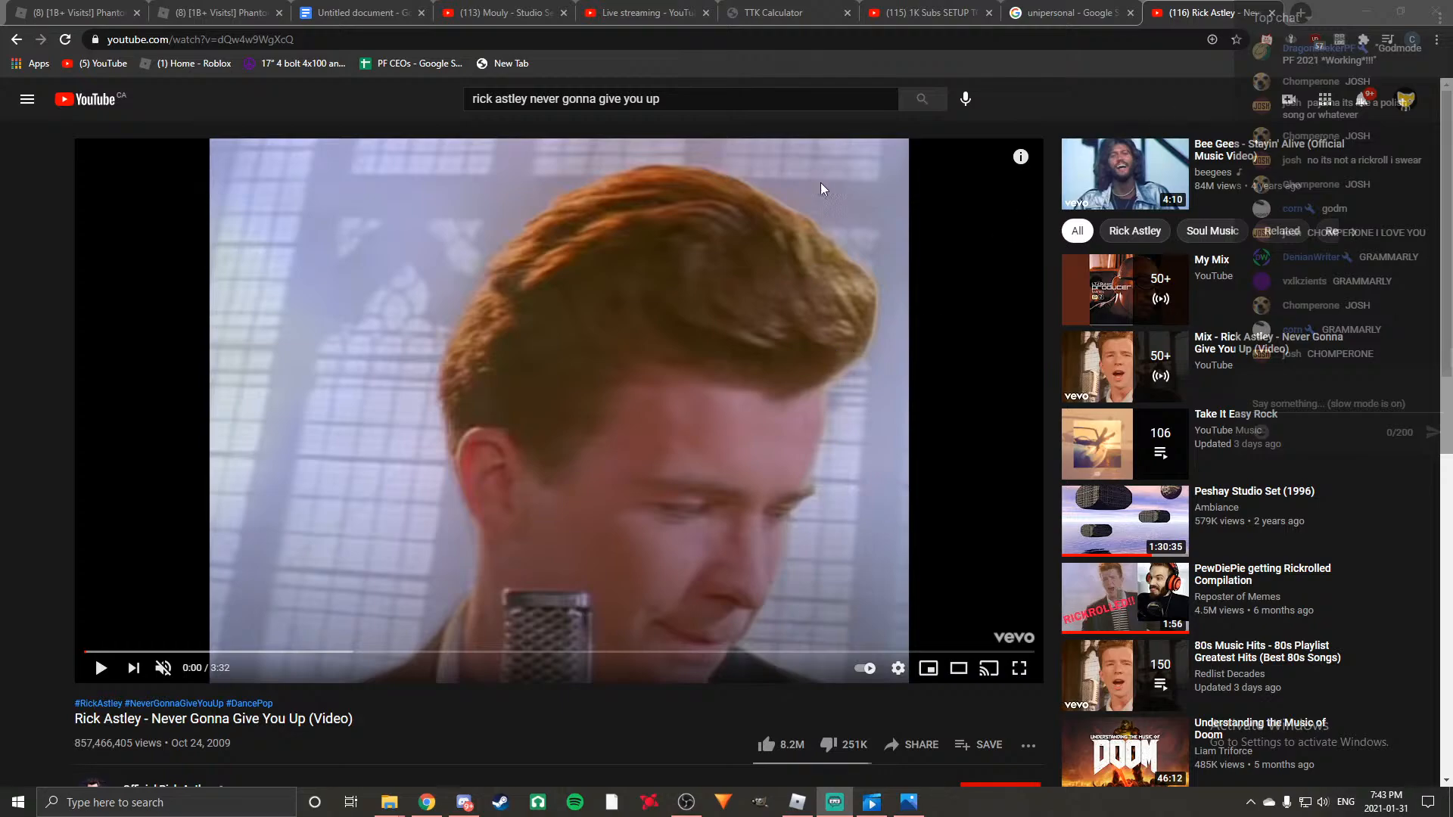
click(787, 13)
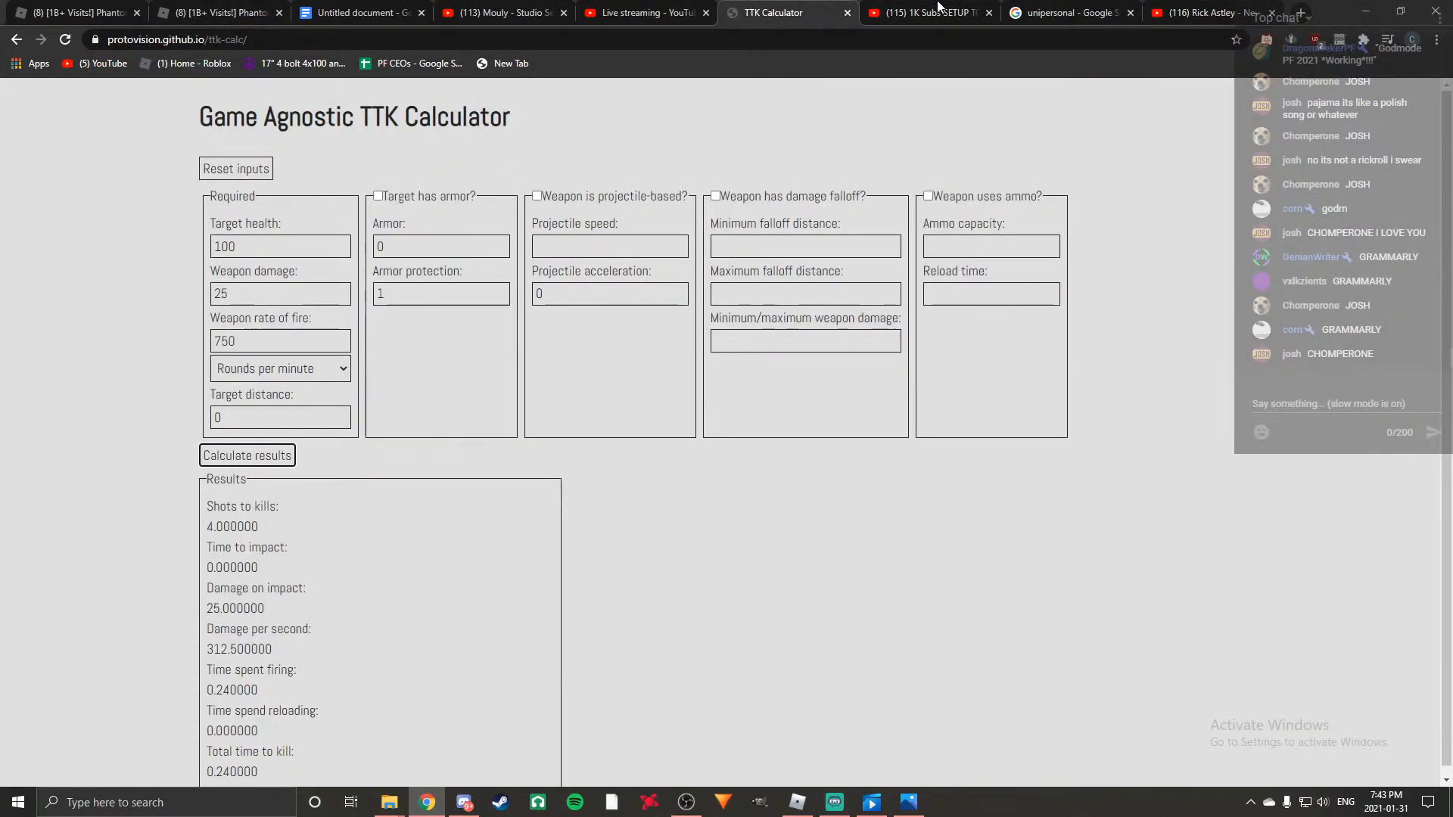
click(1067, 12)
click(356, 12)
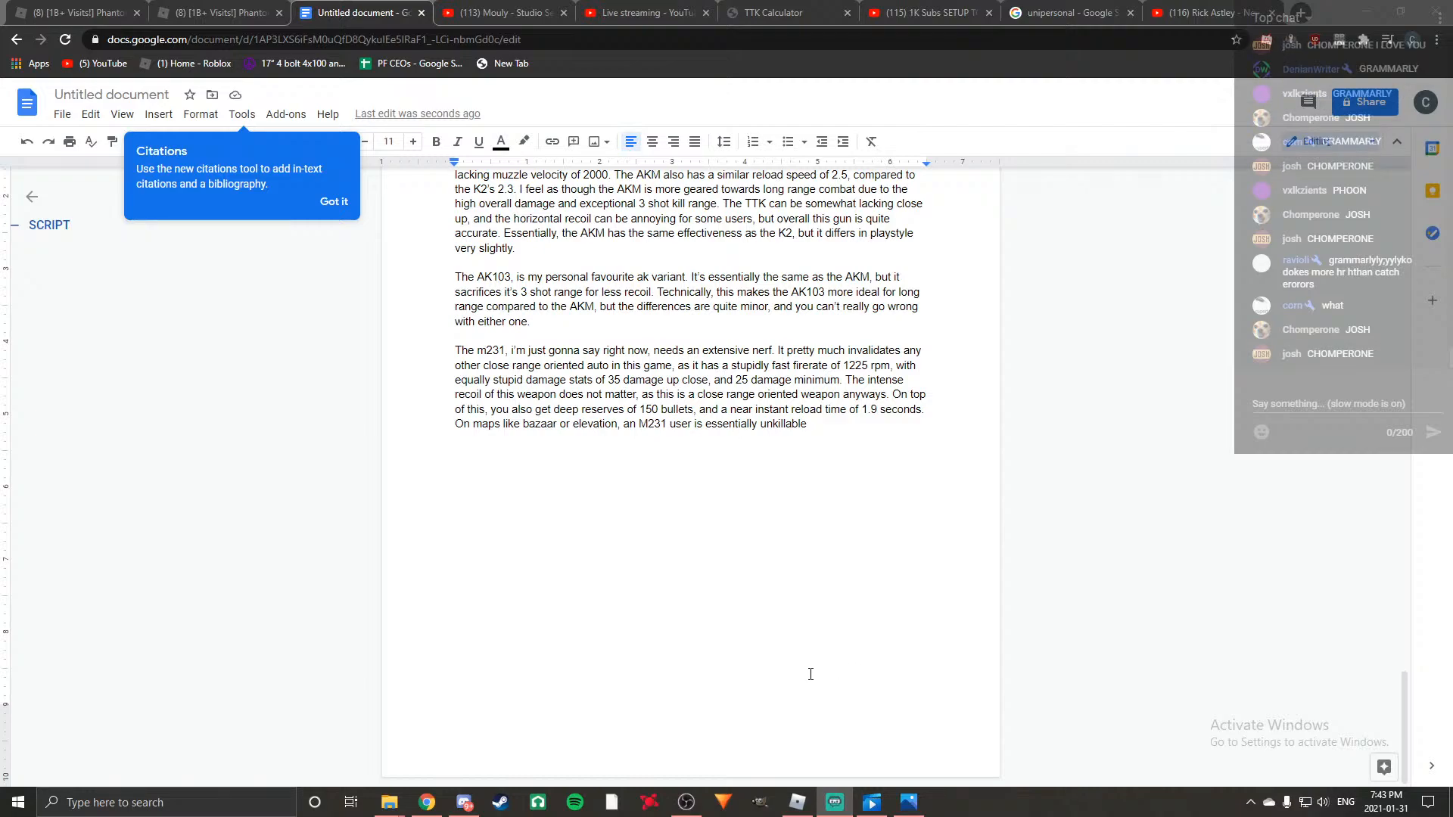
click(842, 416)
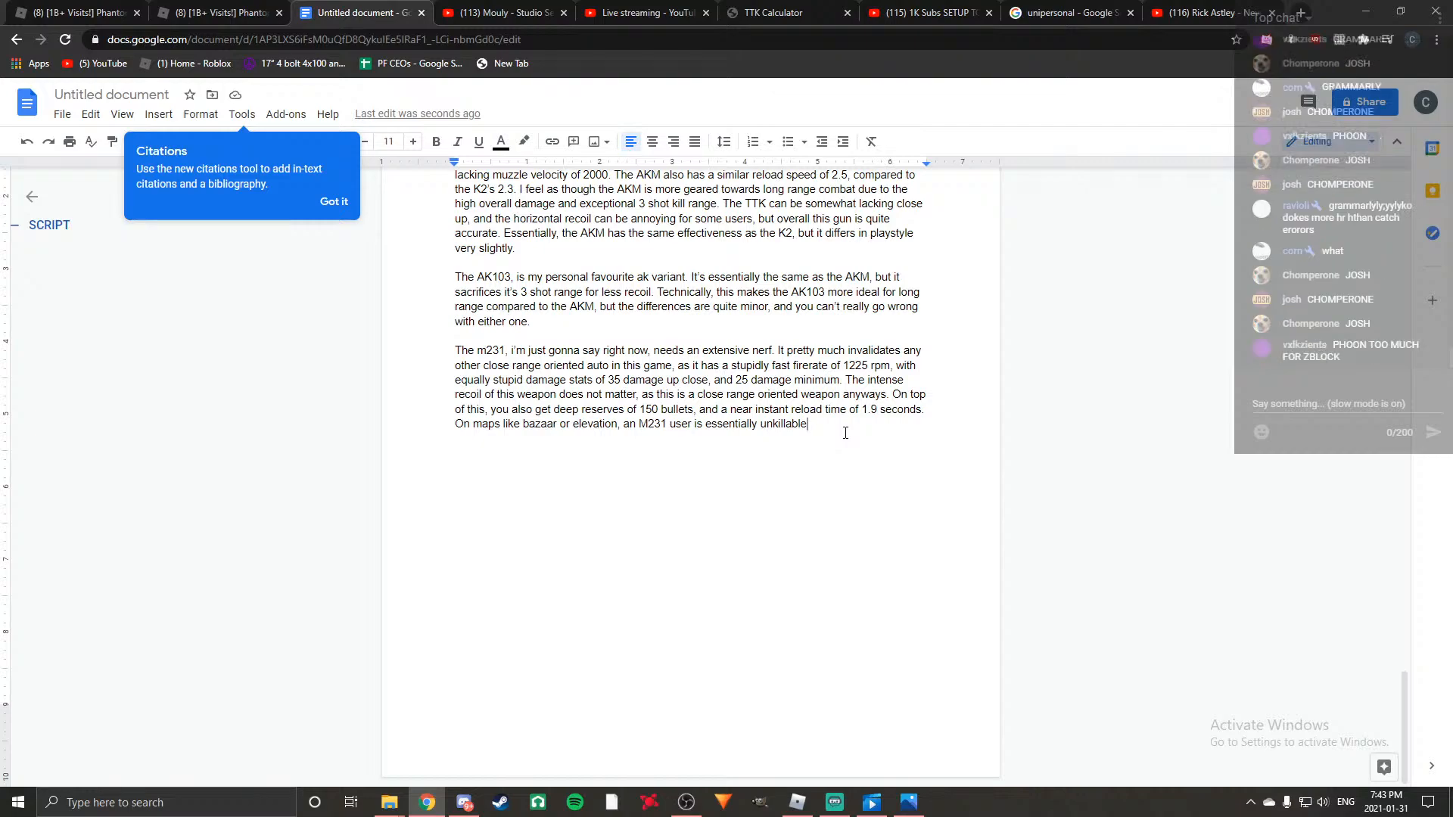
text(.)
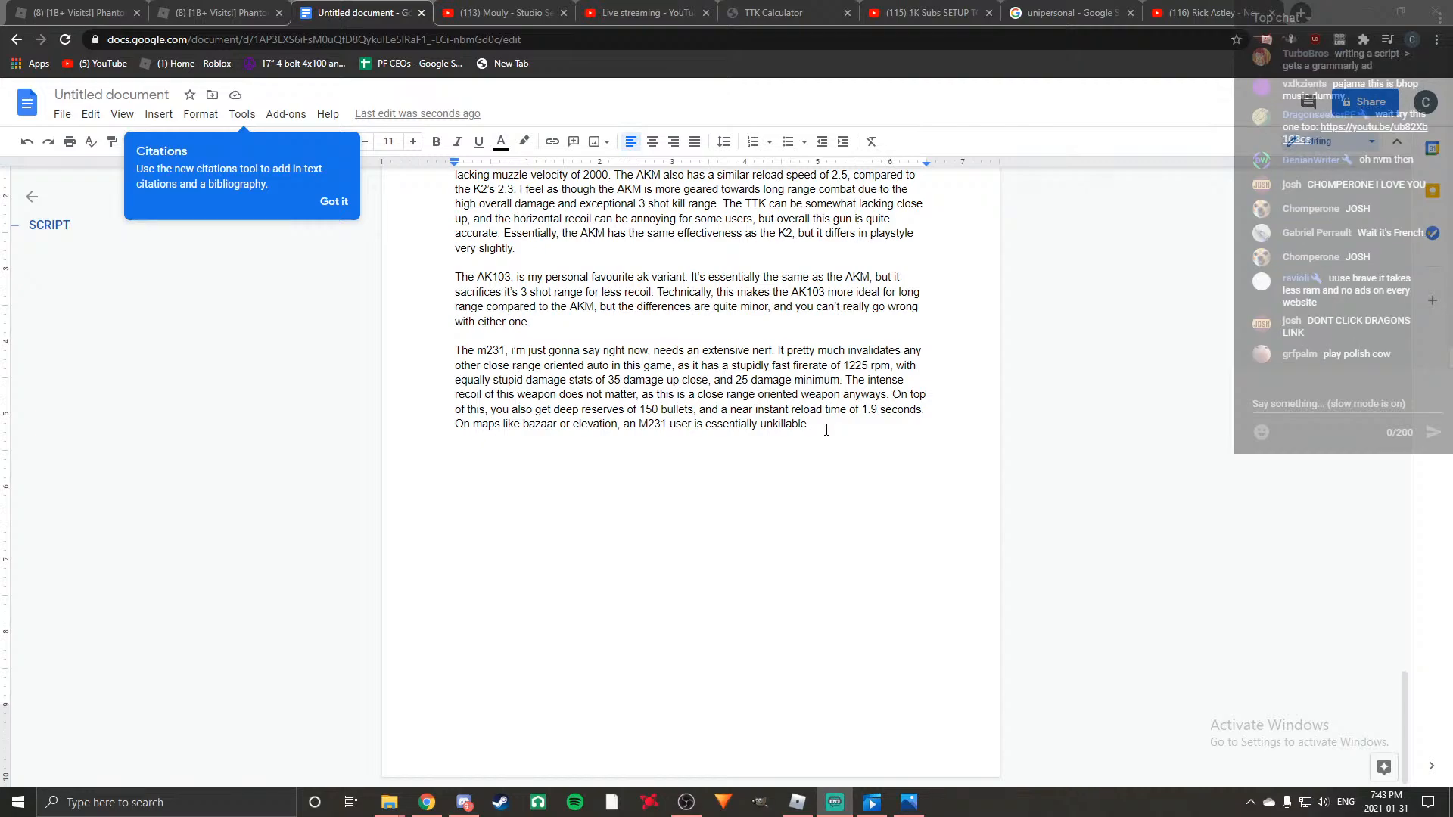
Examine the concurrent viewers graph in the YouTube Studio analytics of the live stream.
click(780, 13)
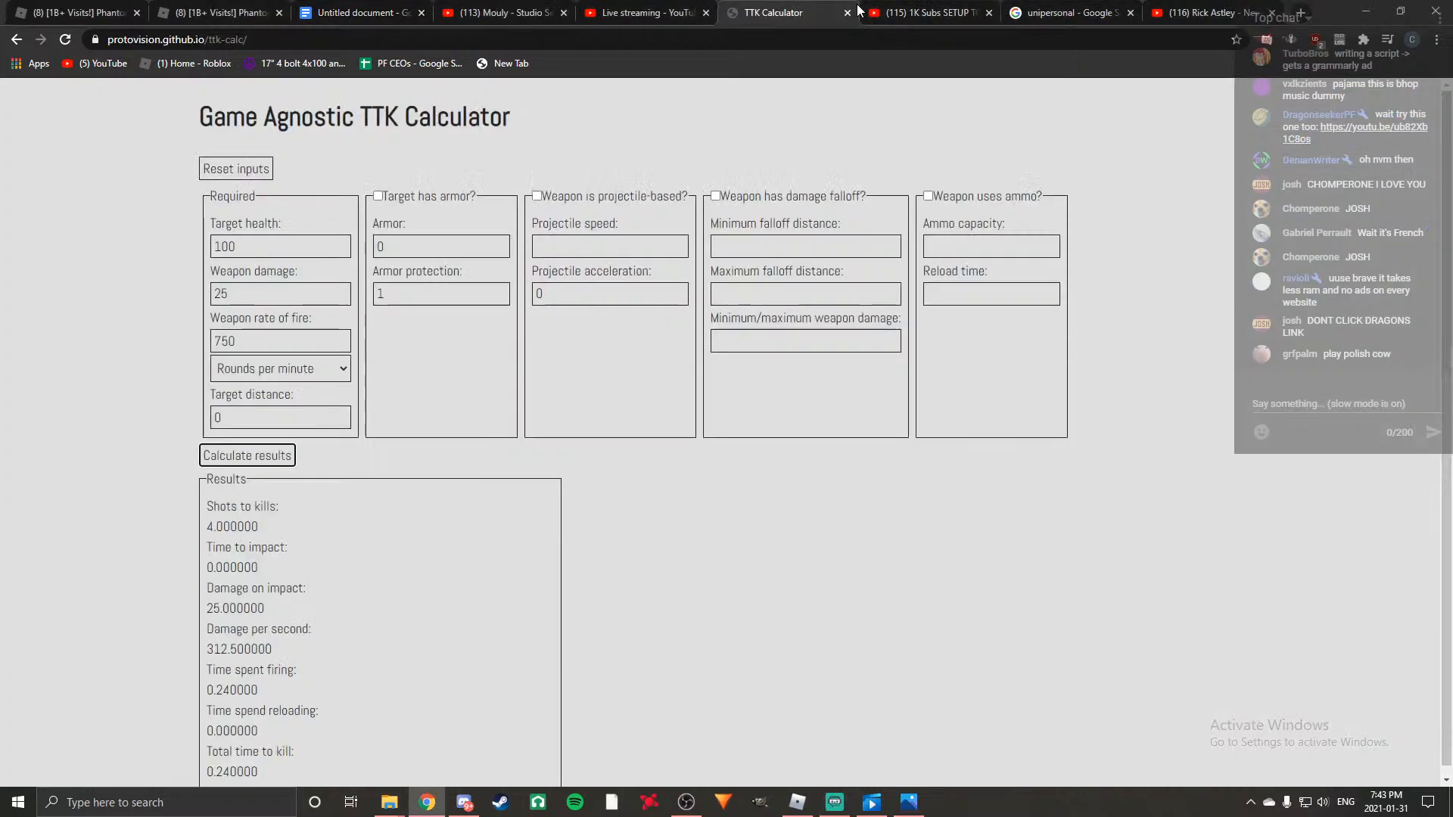
click(643, 13)
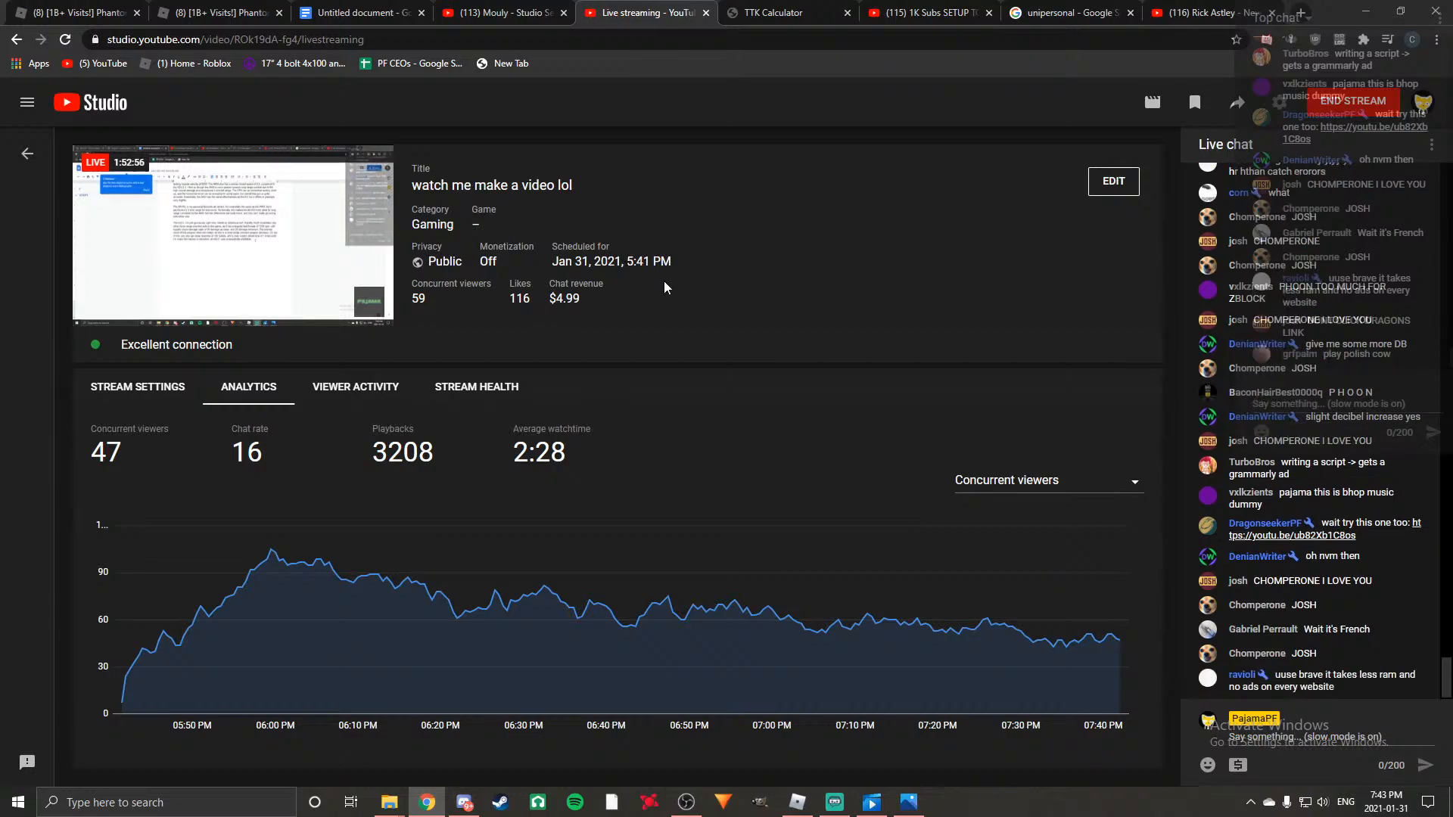
mouse_move(285, 552)
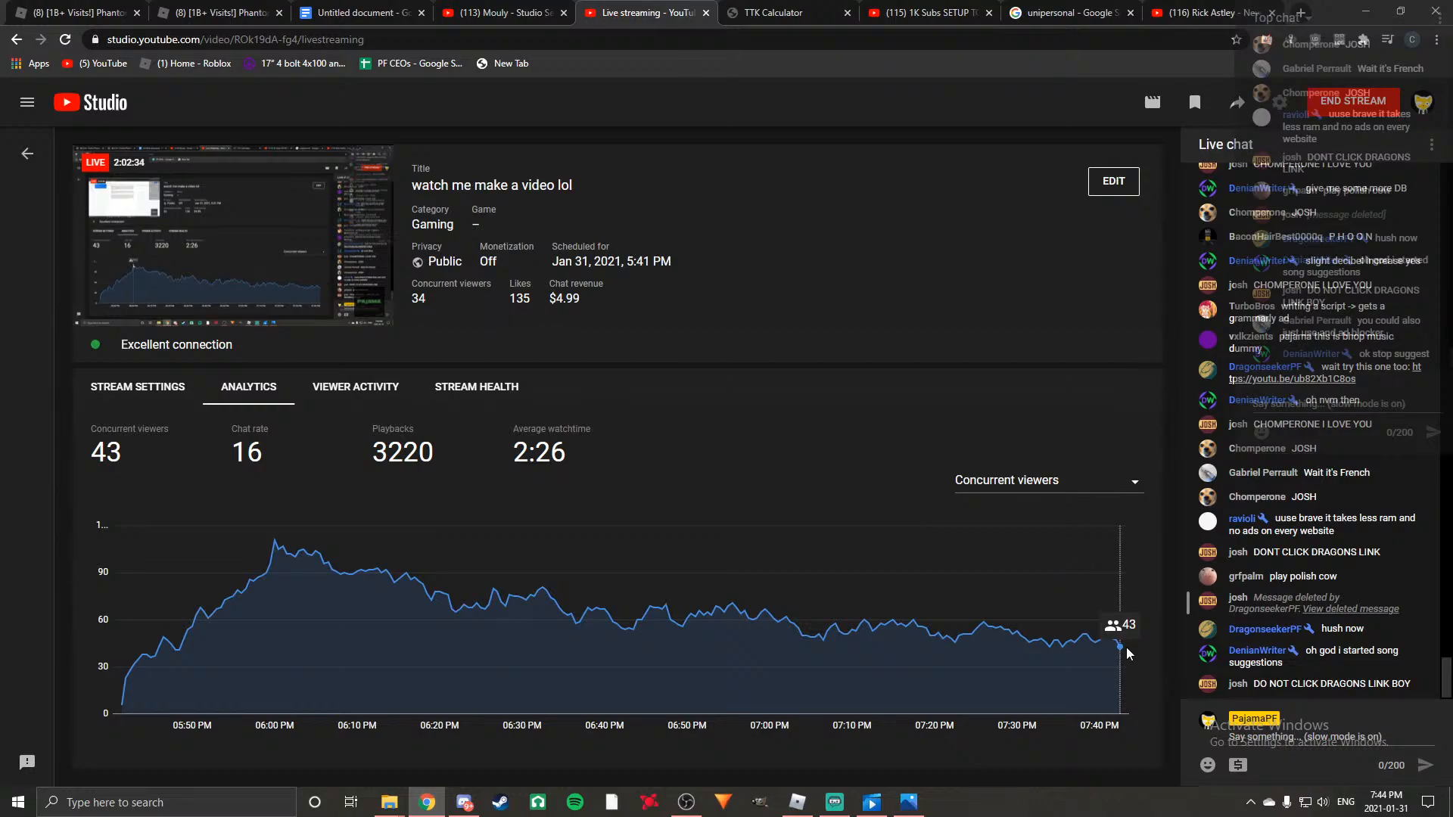
Close the browser tab with the "unipersonal" Google search and return to the script document.
click(1211, 12)
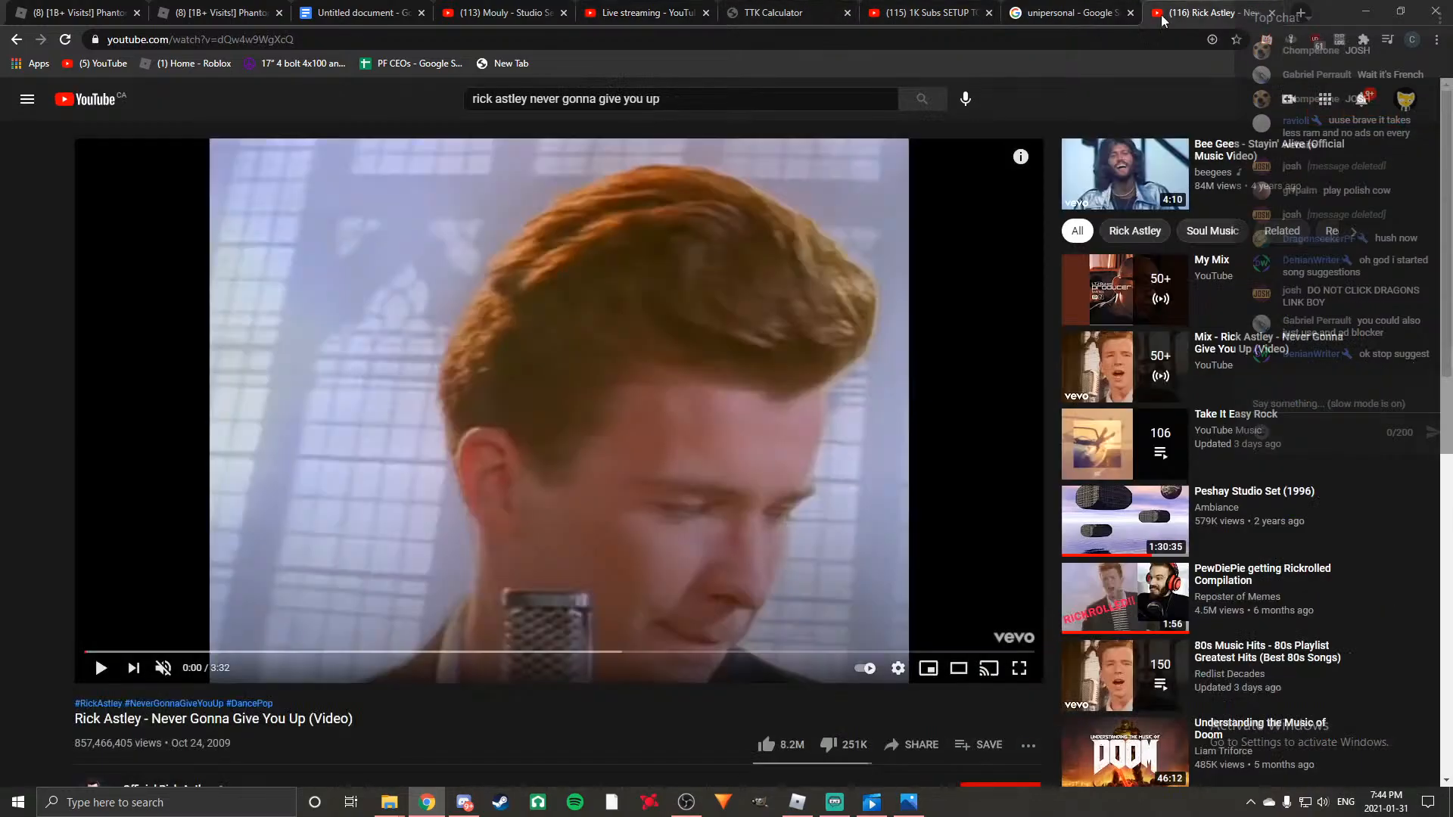
click(772, 12)
click(648, 12)
click(501, 11)
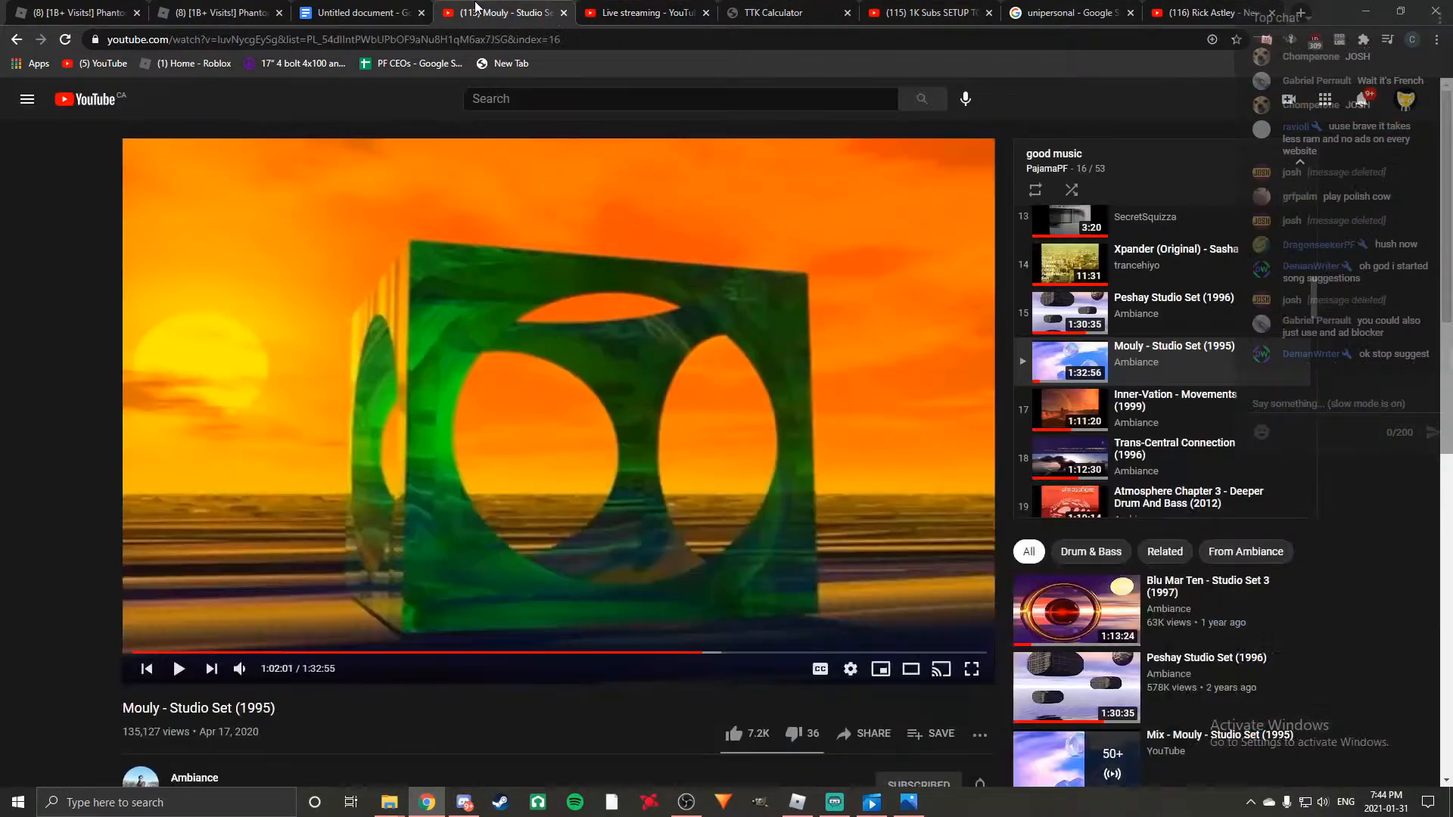
click(1081, 11)
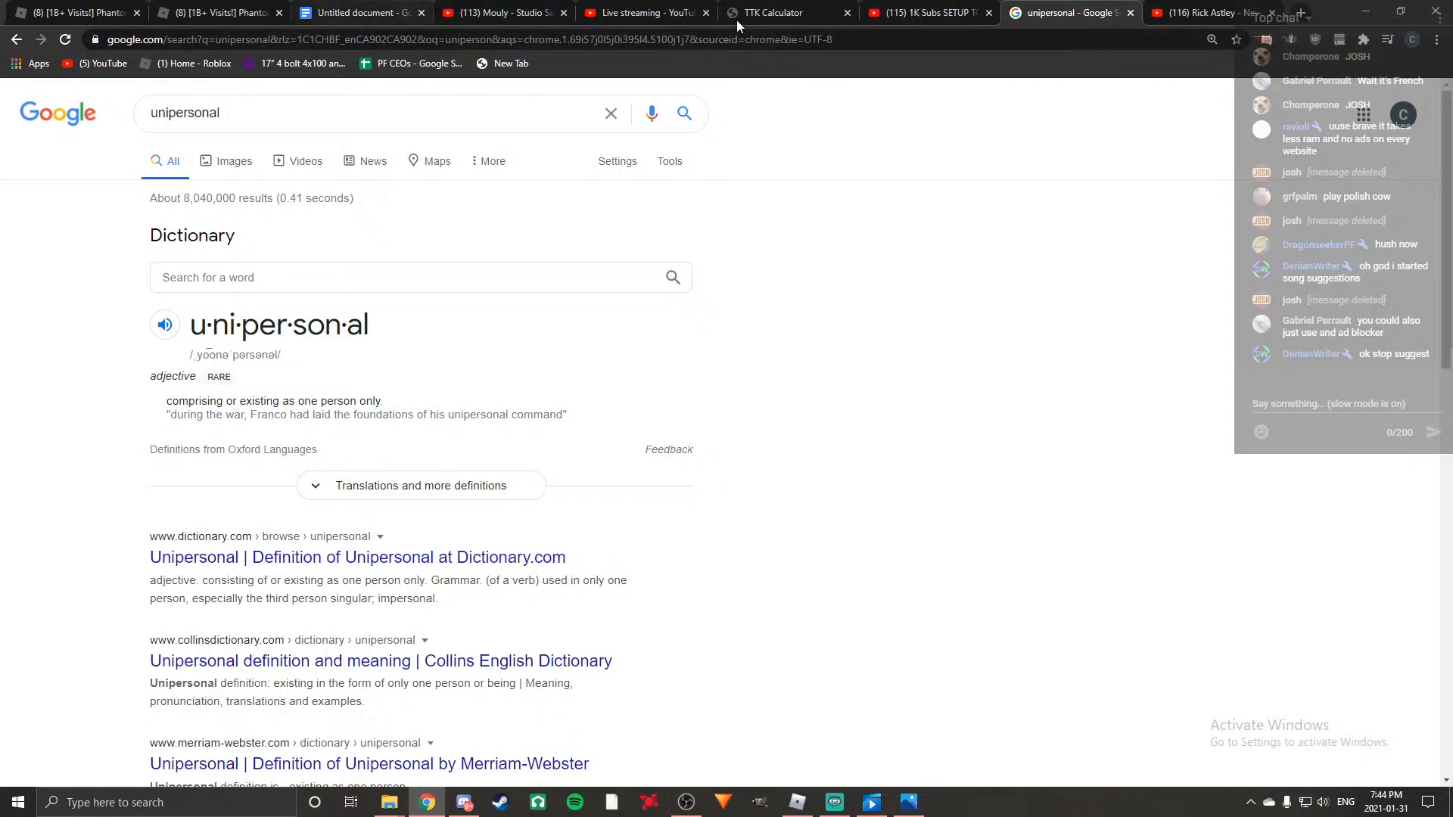
click(1131, 12)
click(356, 12)
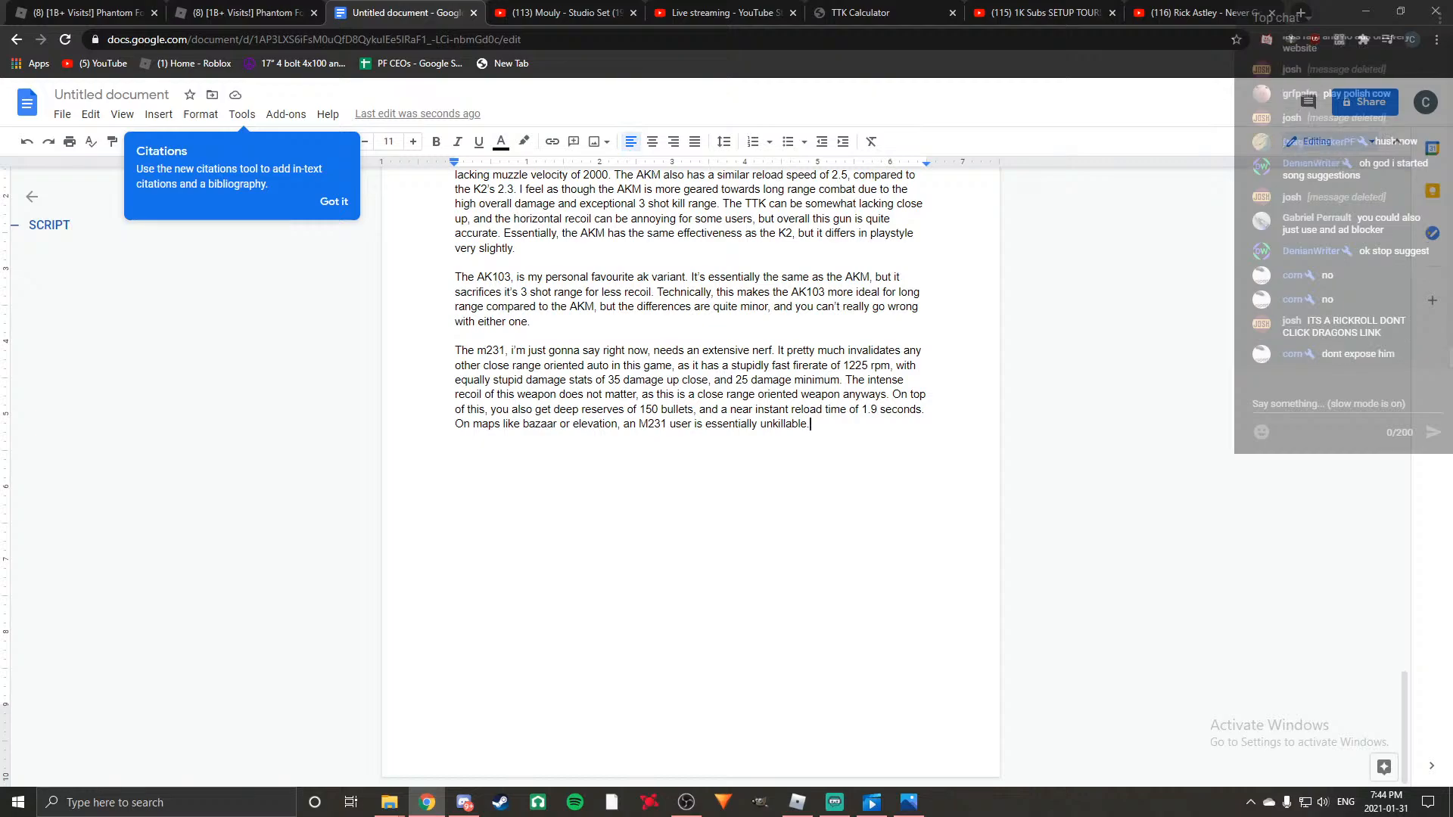
Add the sentence "The AS VAL, and other close range autos do not stand a chance." at the end of the M231 paragraph.
key(alt+Tab)
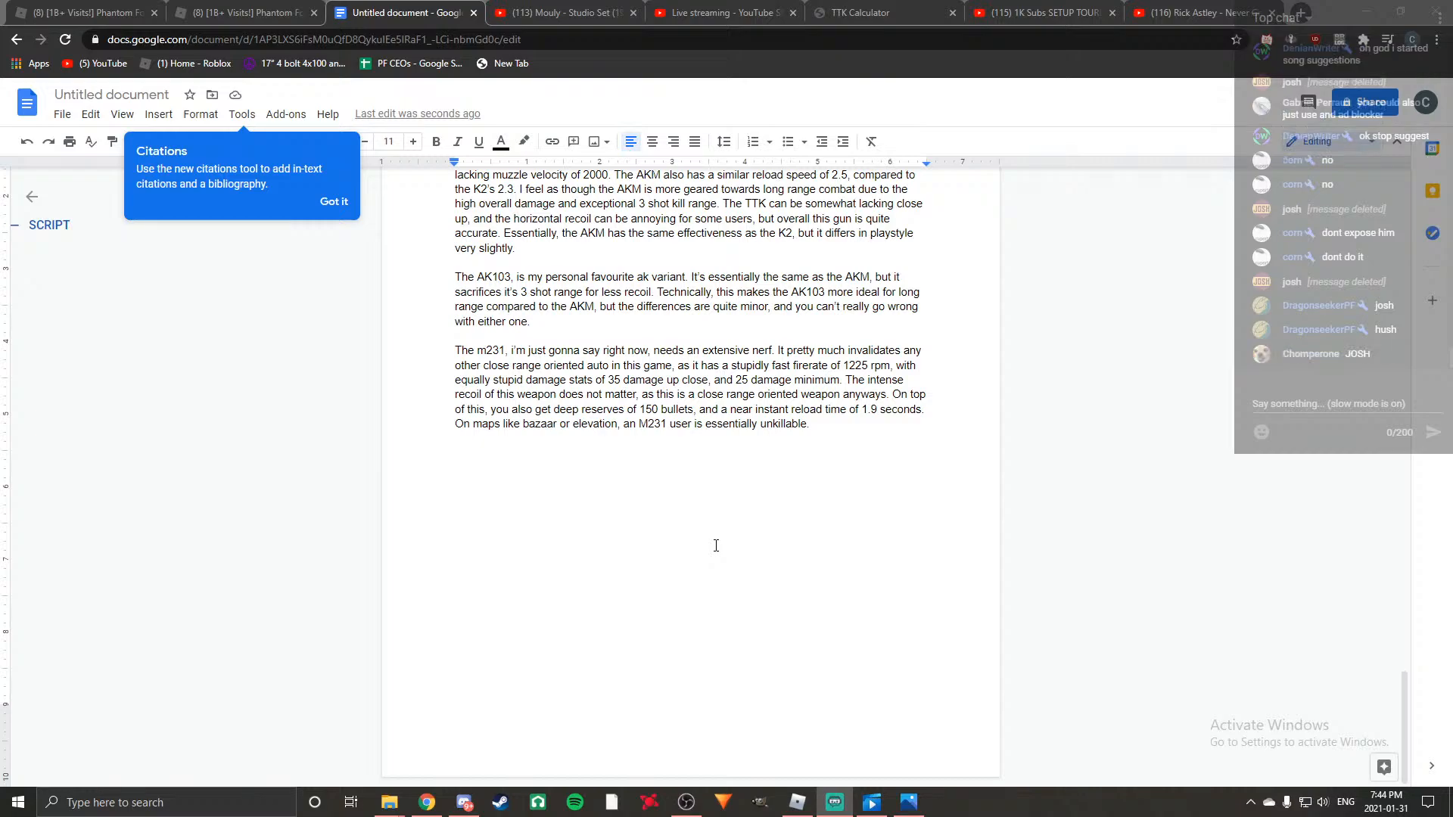
click(833, 429)
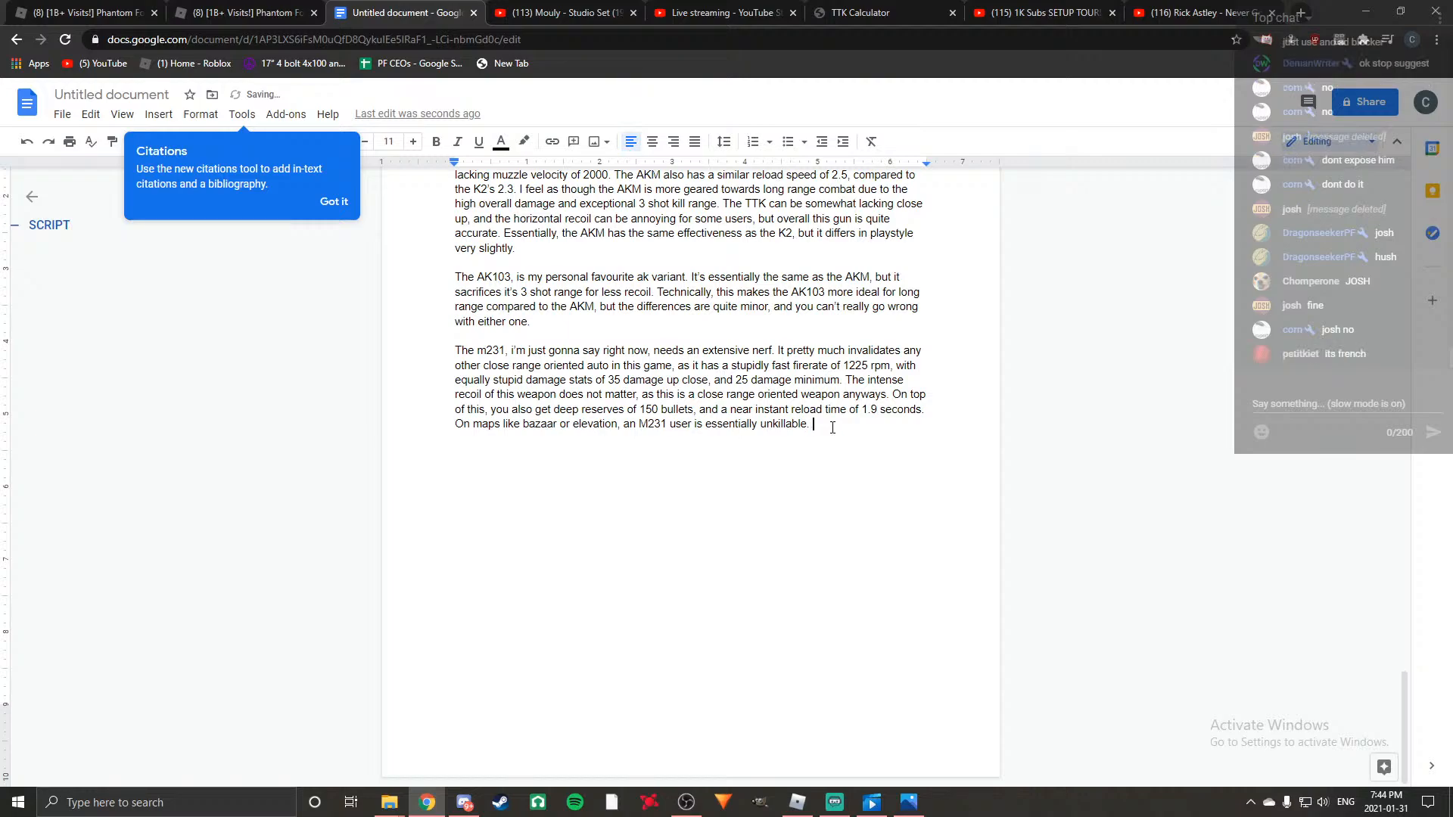
text(The A)
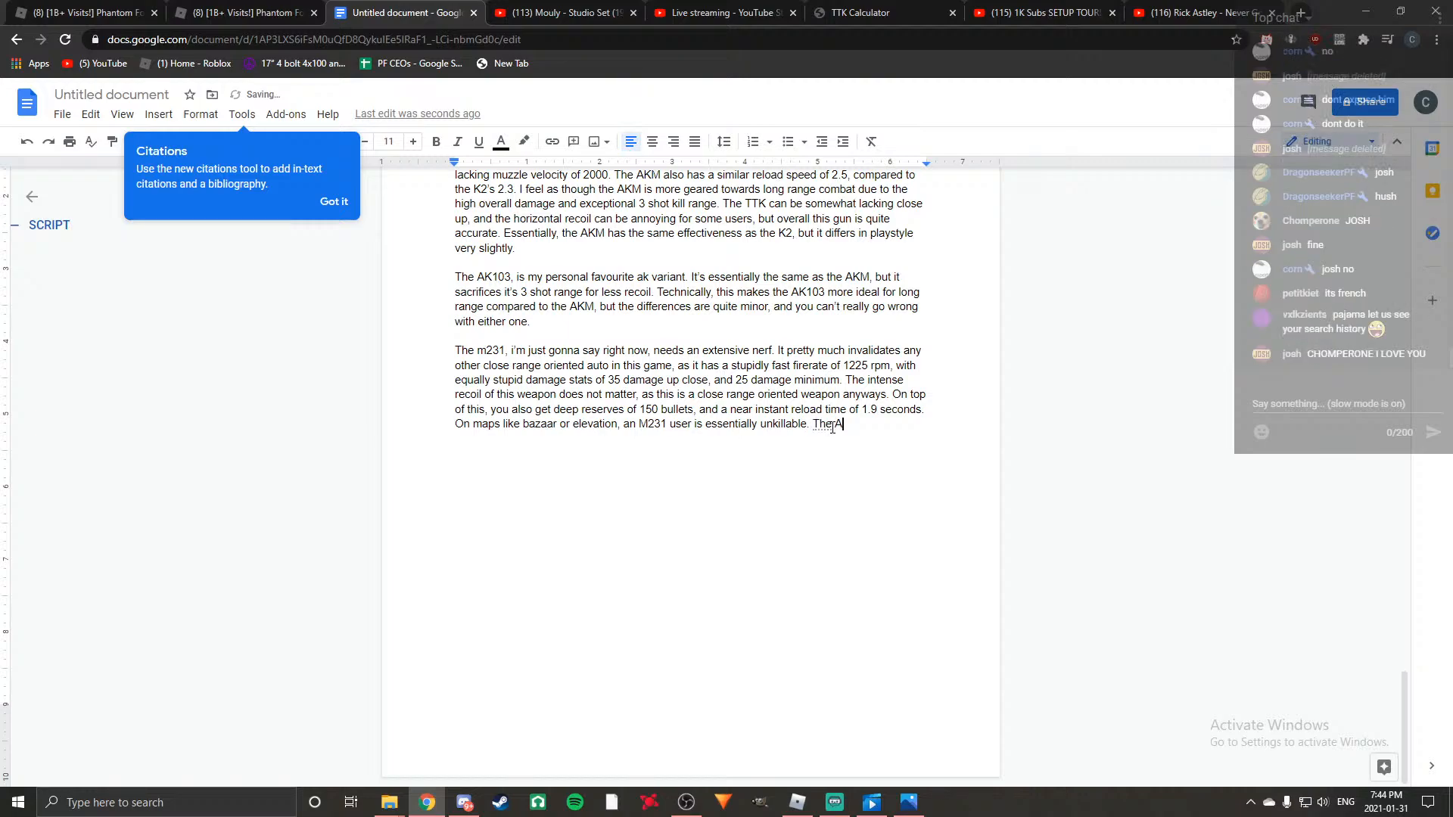
text(S VA)
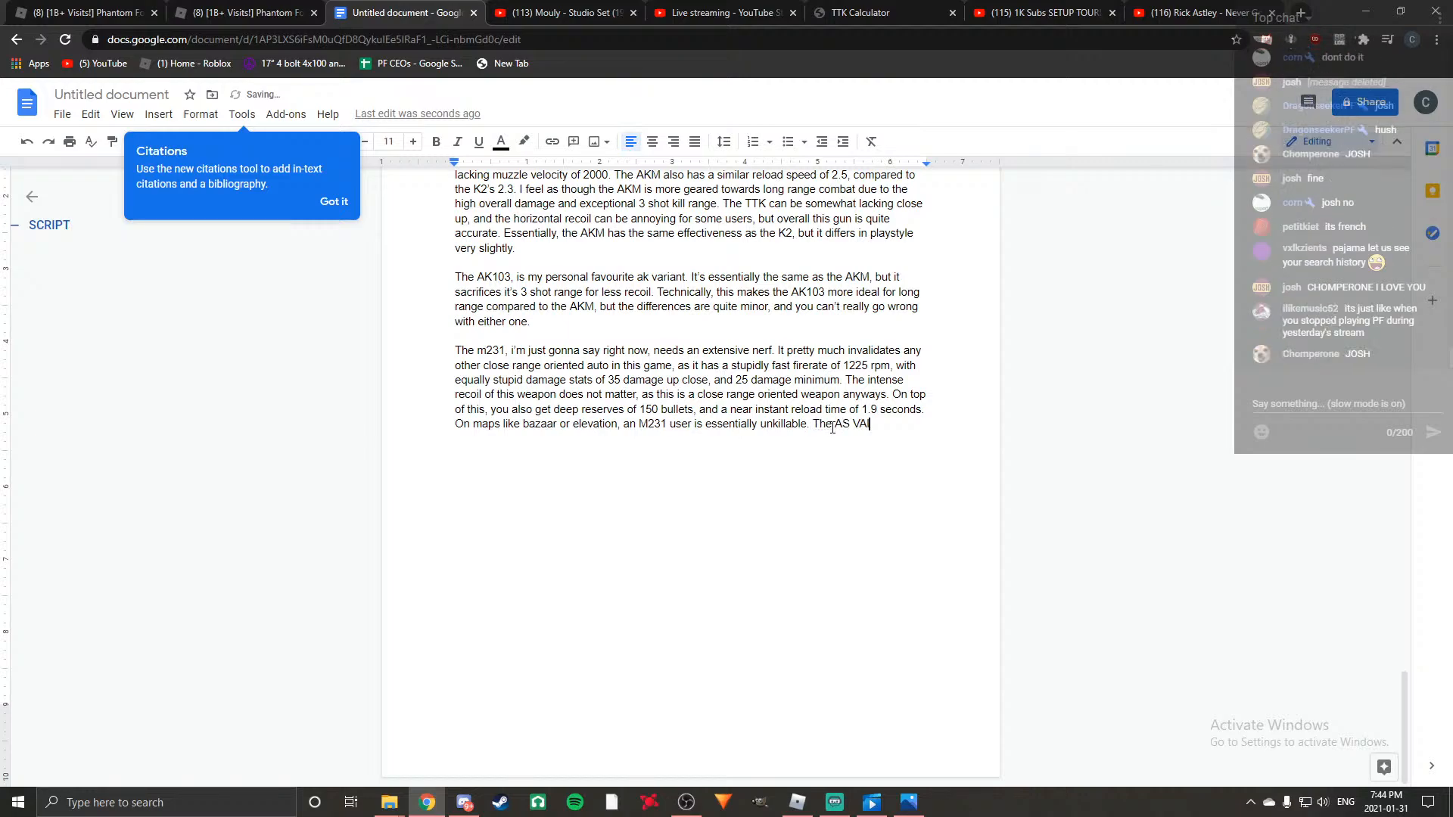
text(L, and otrher)
key(BackSpace)
key(BackSpace)
key(BackSpace)
key(BackSpace)
key(BackSpace)
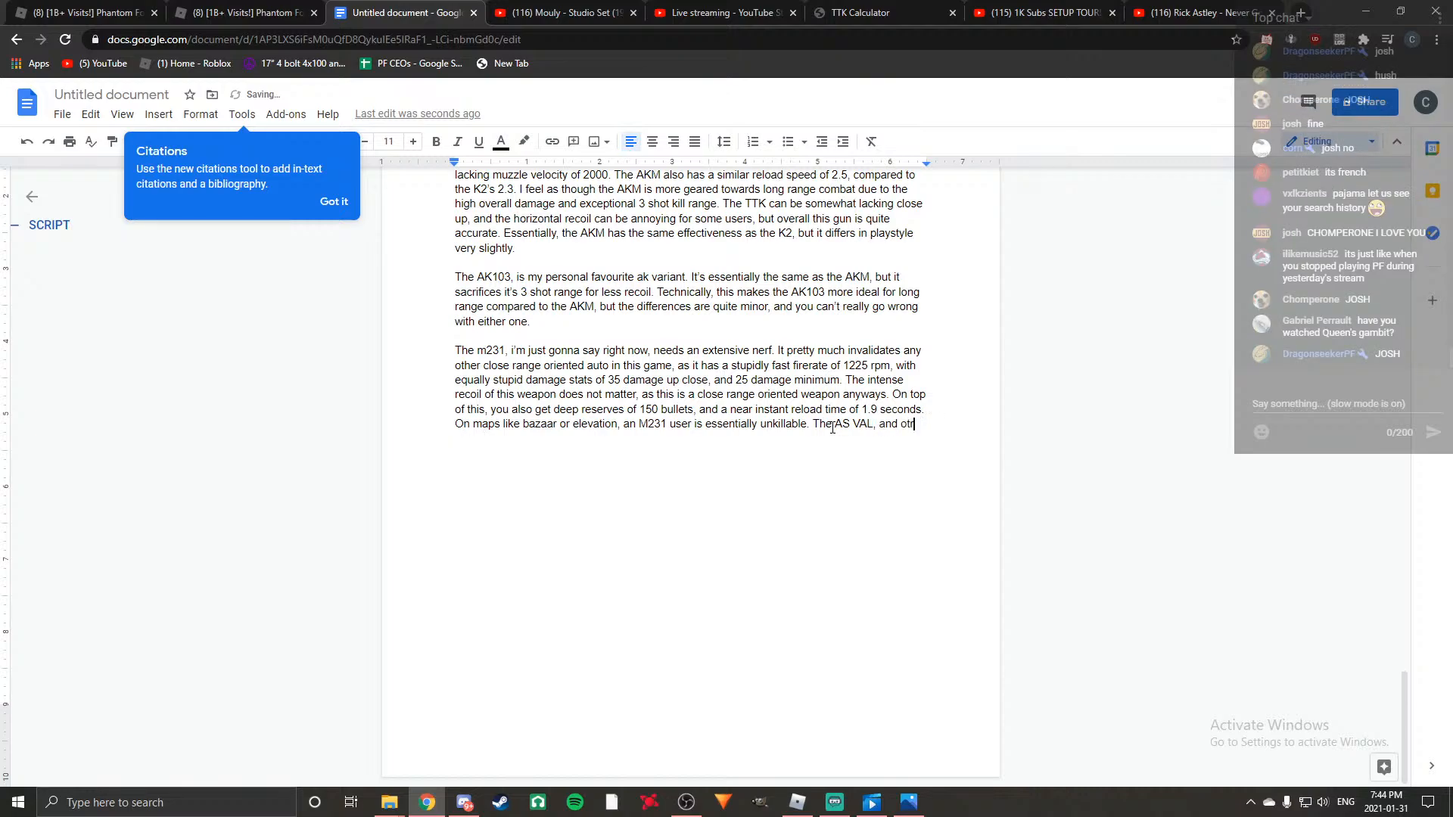
text(ther close ran)
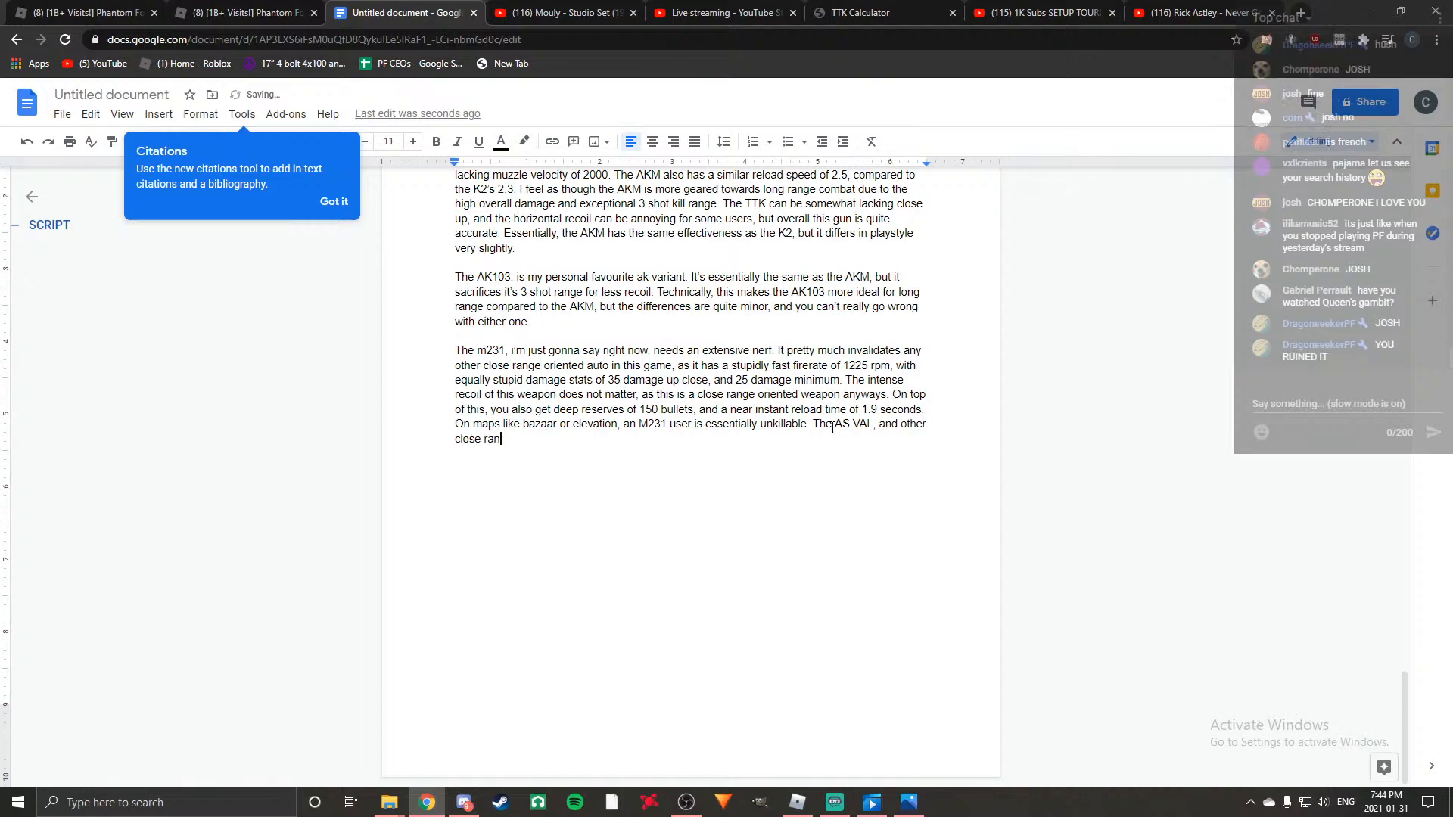
text(ge autos do not stand a chance. )
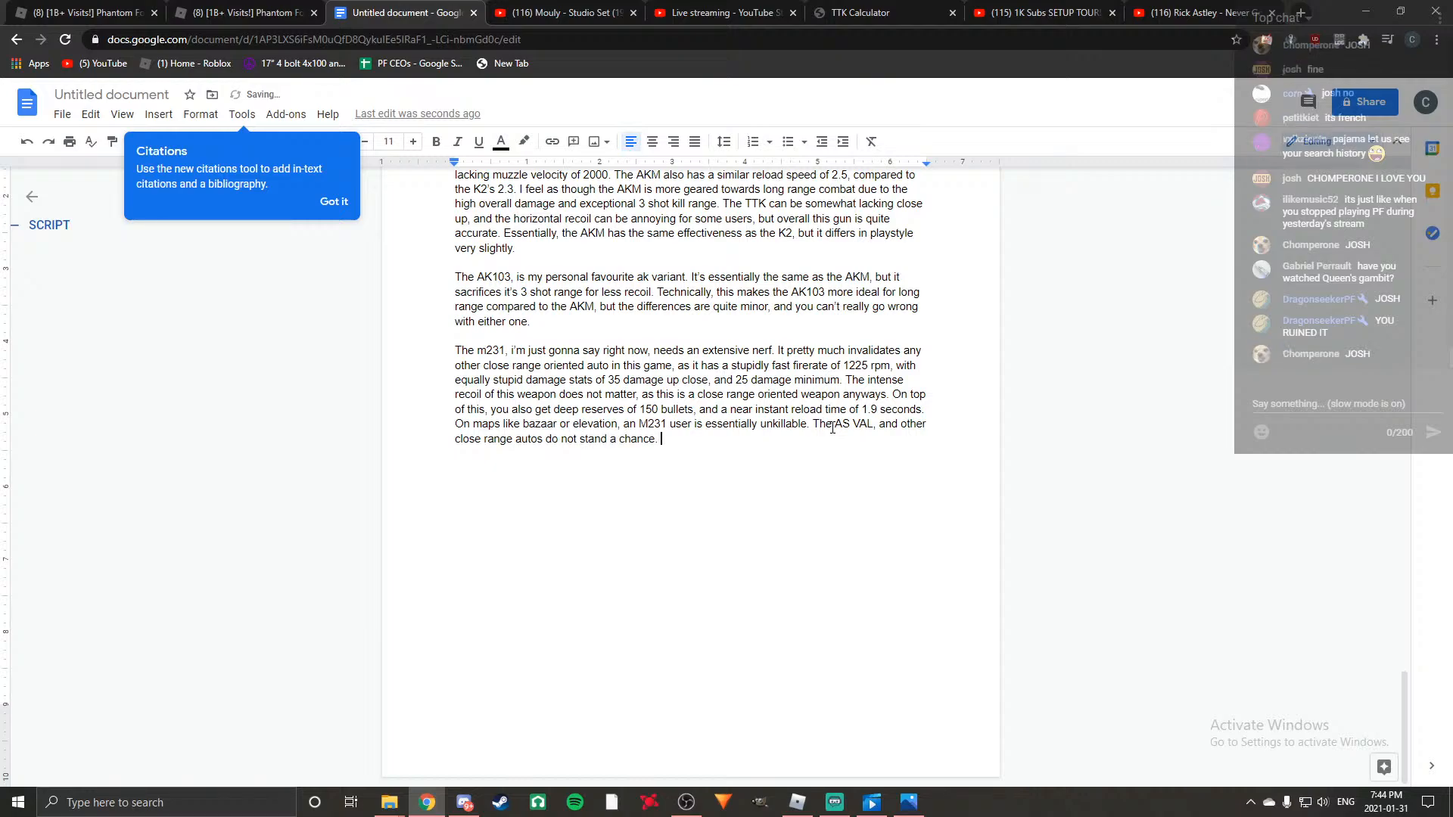
text(Al)
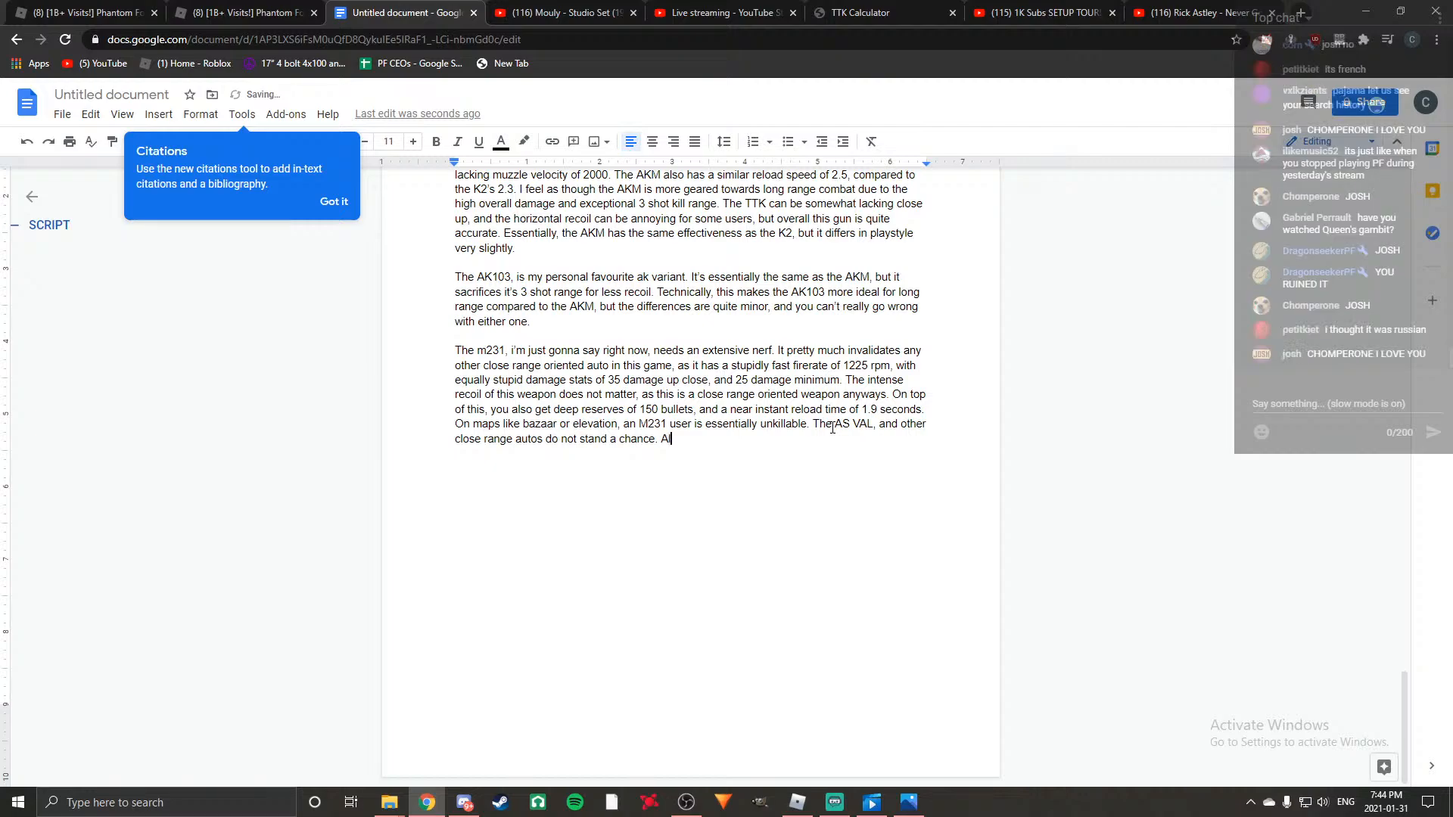
text(though, the M231 is limited to close range )
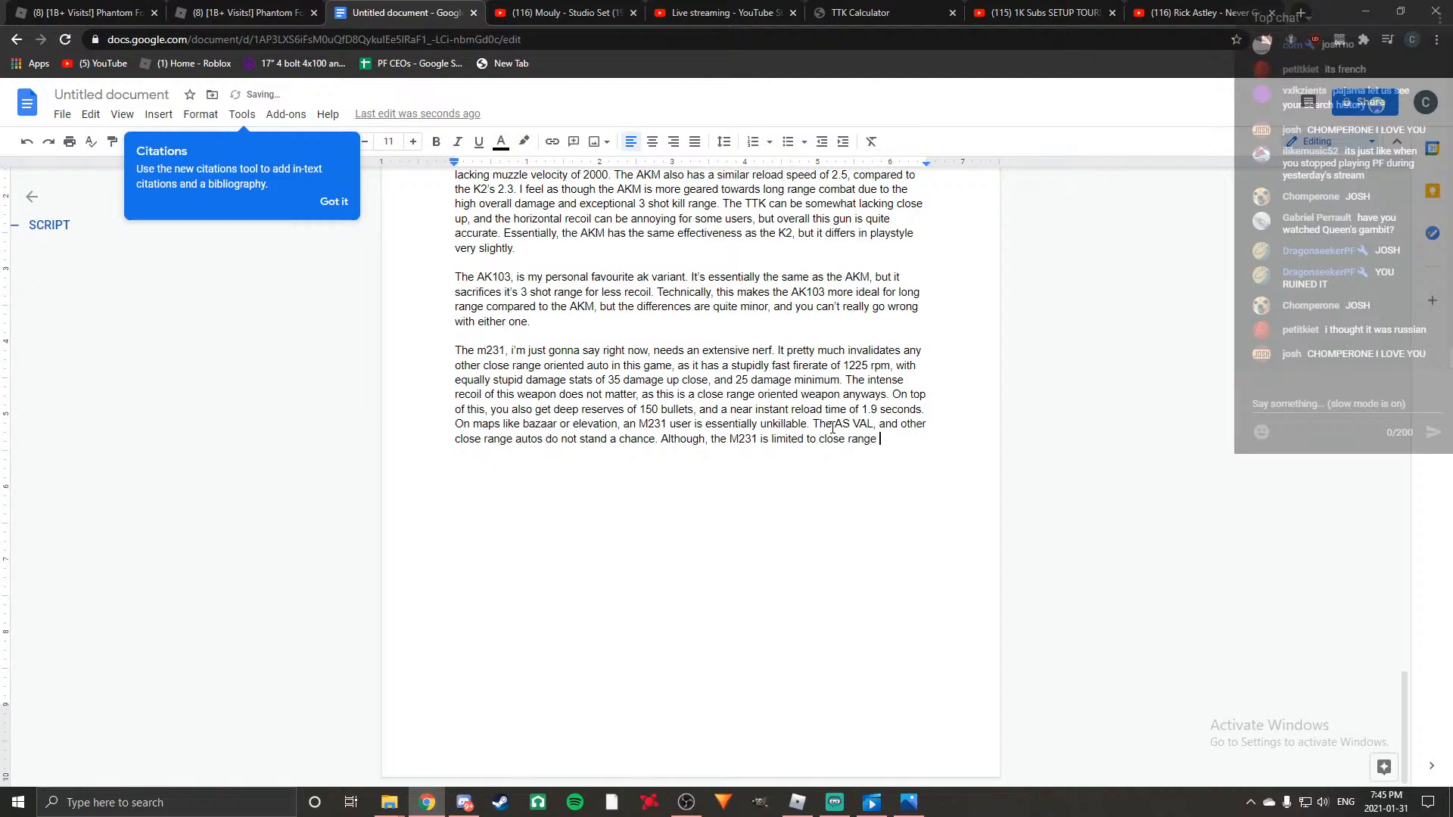
text(due to the recoil)
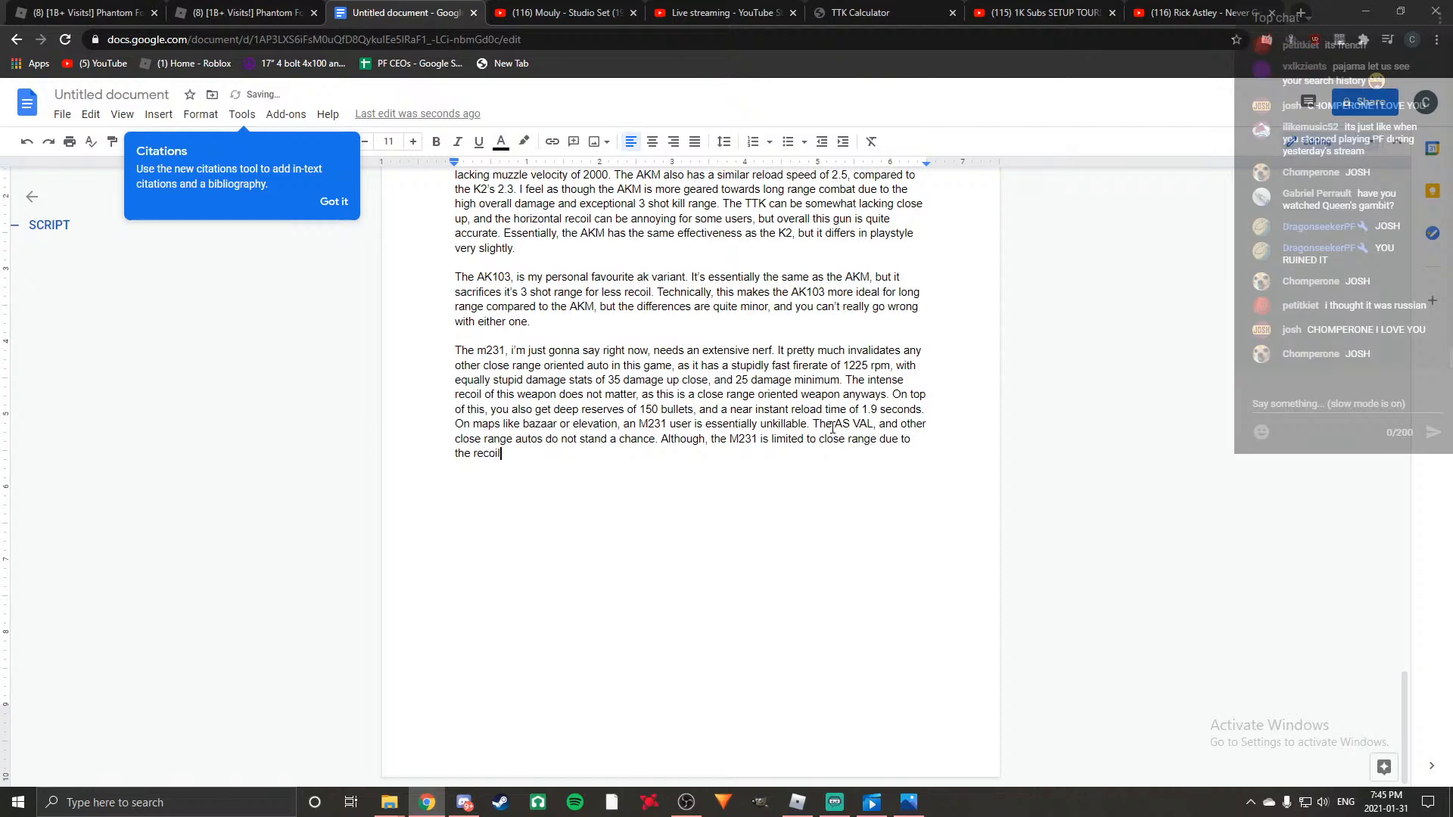
text(, it still is not fair)
Continue the M231 paragraph with "Although, the M231 is limited to close range due to the recoil, it still is not a fair weapon, and".
key(BackSpace)
key(BackSpace)
key(BackSpace)
key(BackSpace)
key(BackSpace)
text(a fair weapon, and if you can manage to clos)
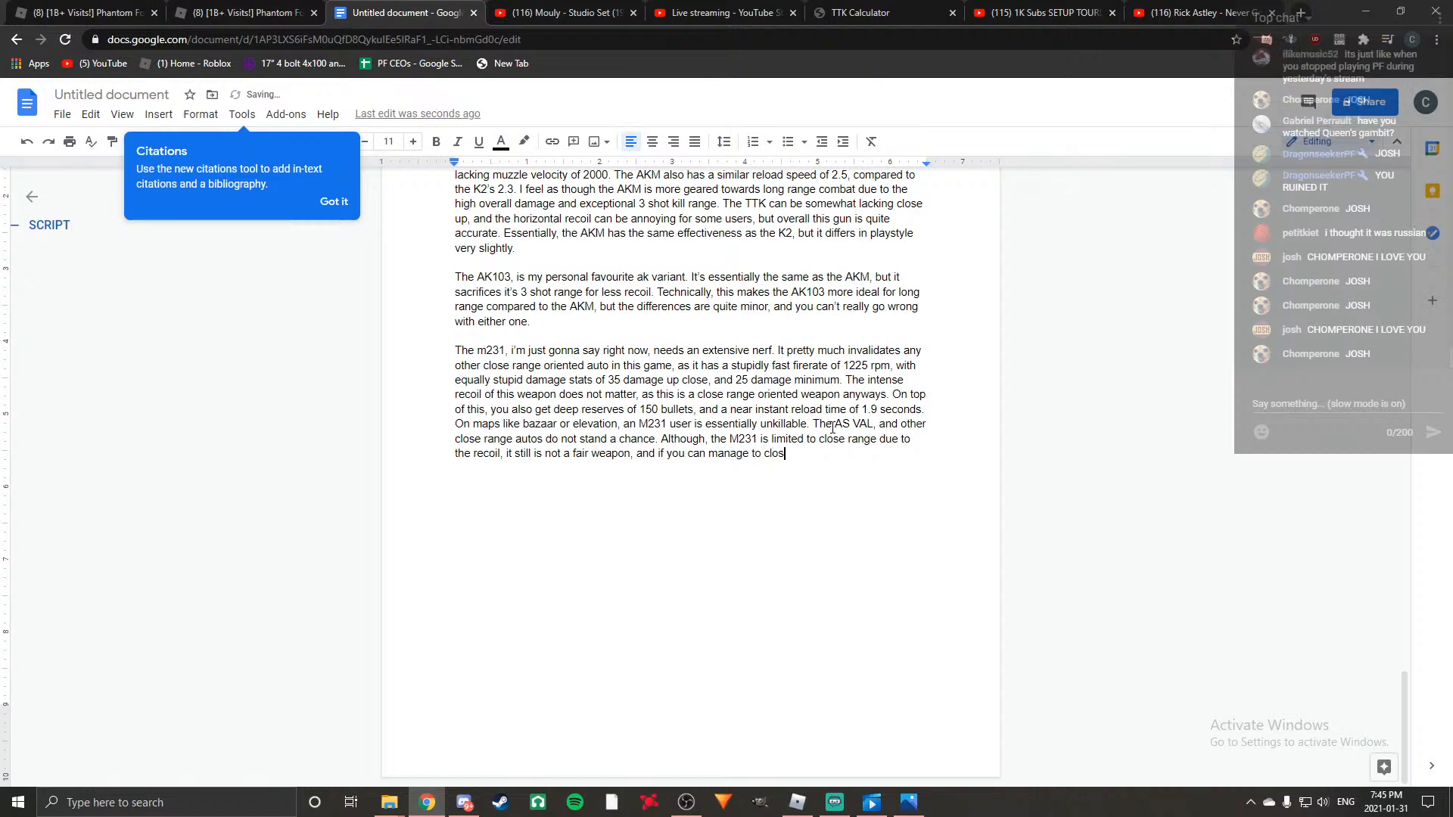
text(e the distance b)
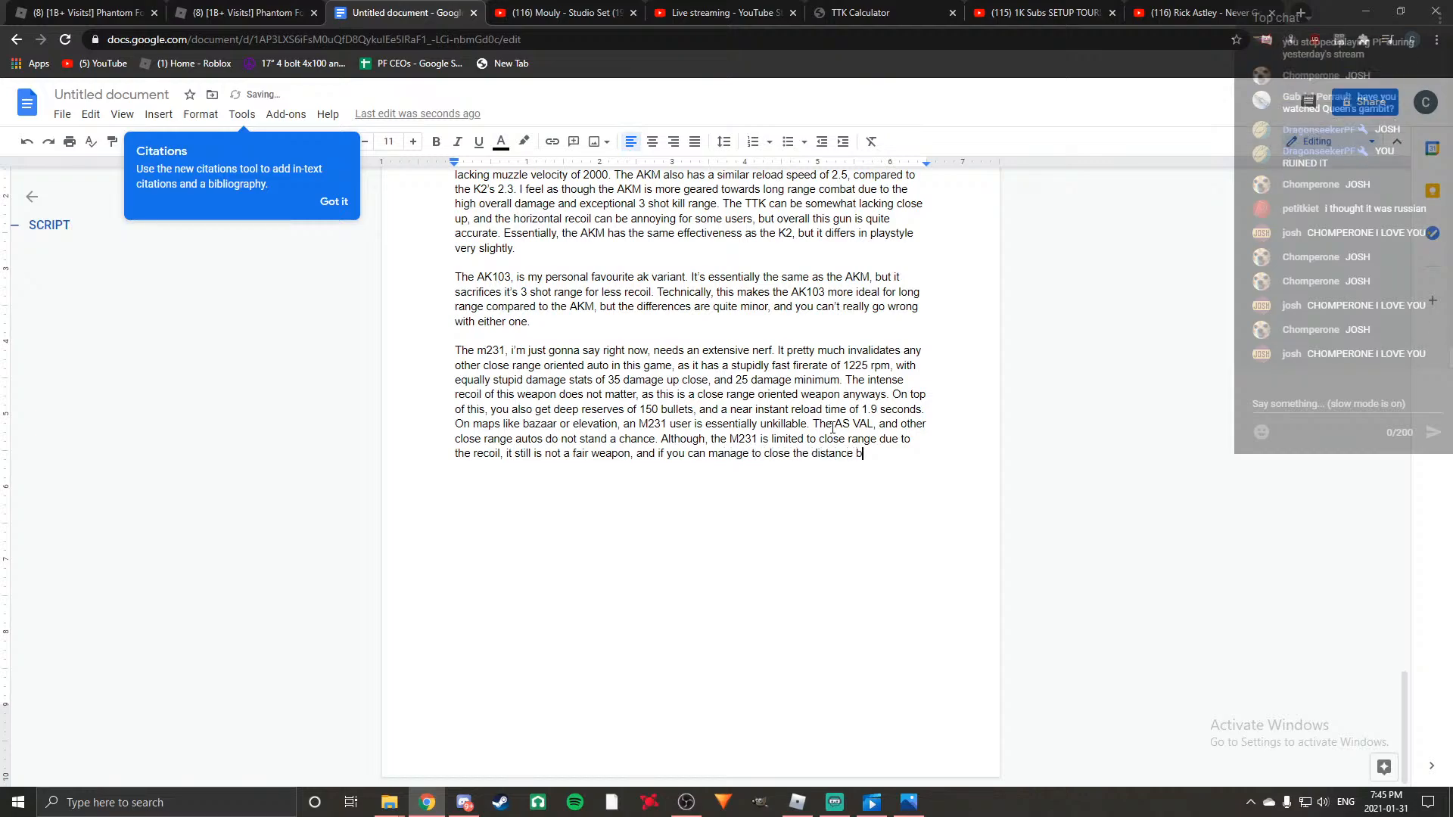
text(etween your enemies on other ma)
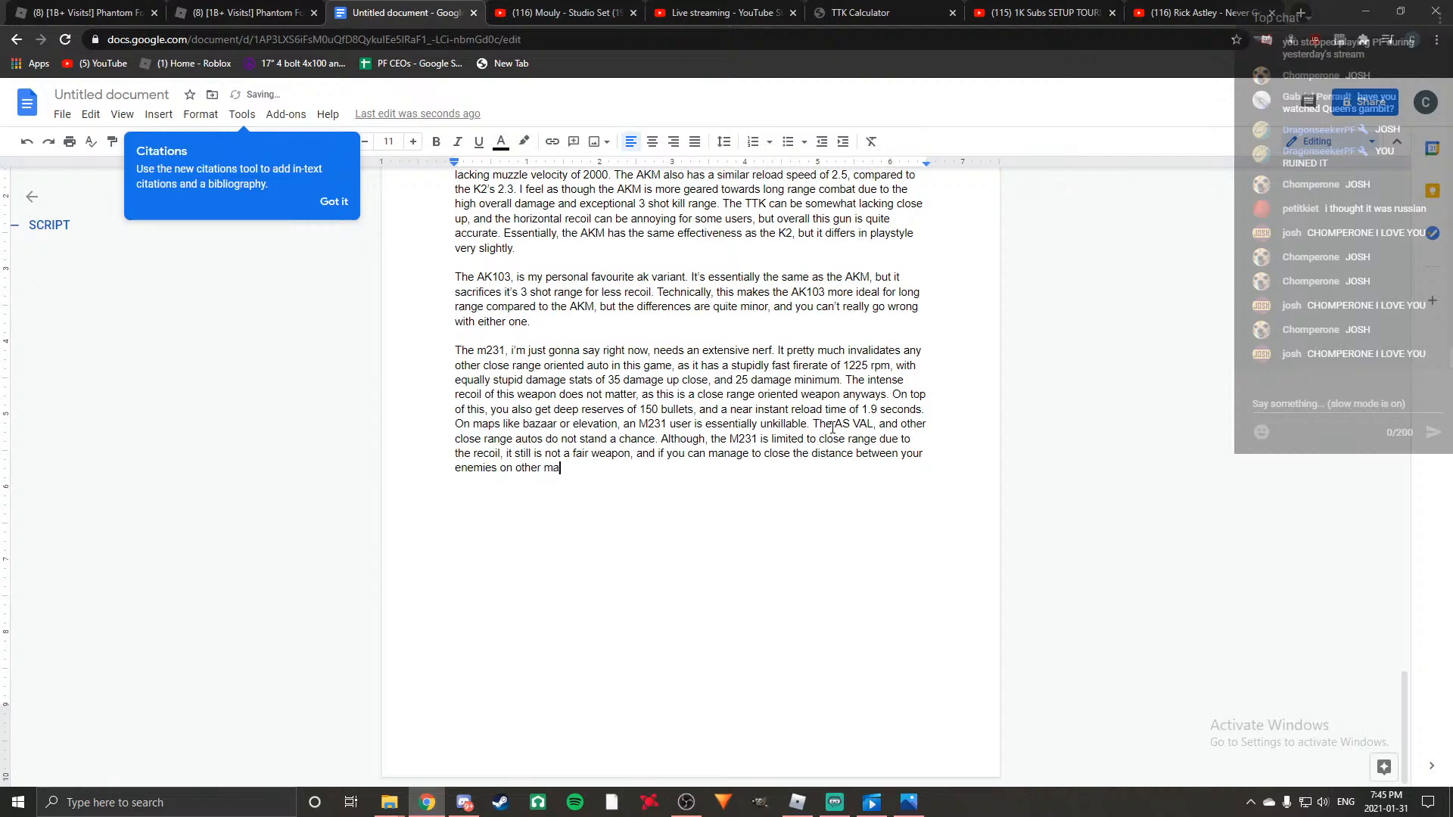
text(ps, you're still g)
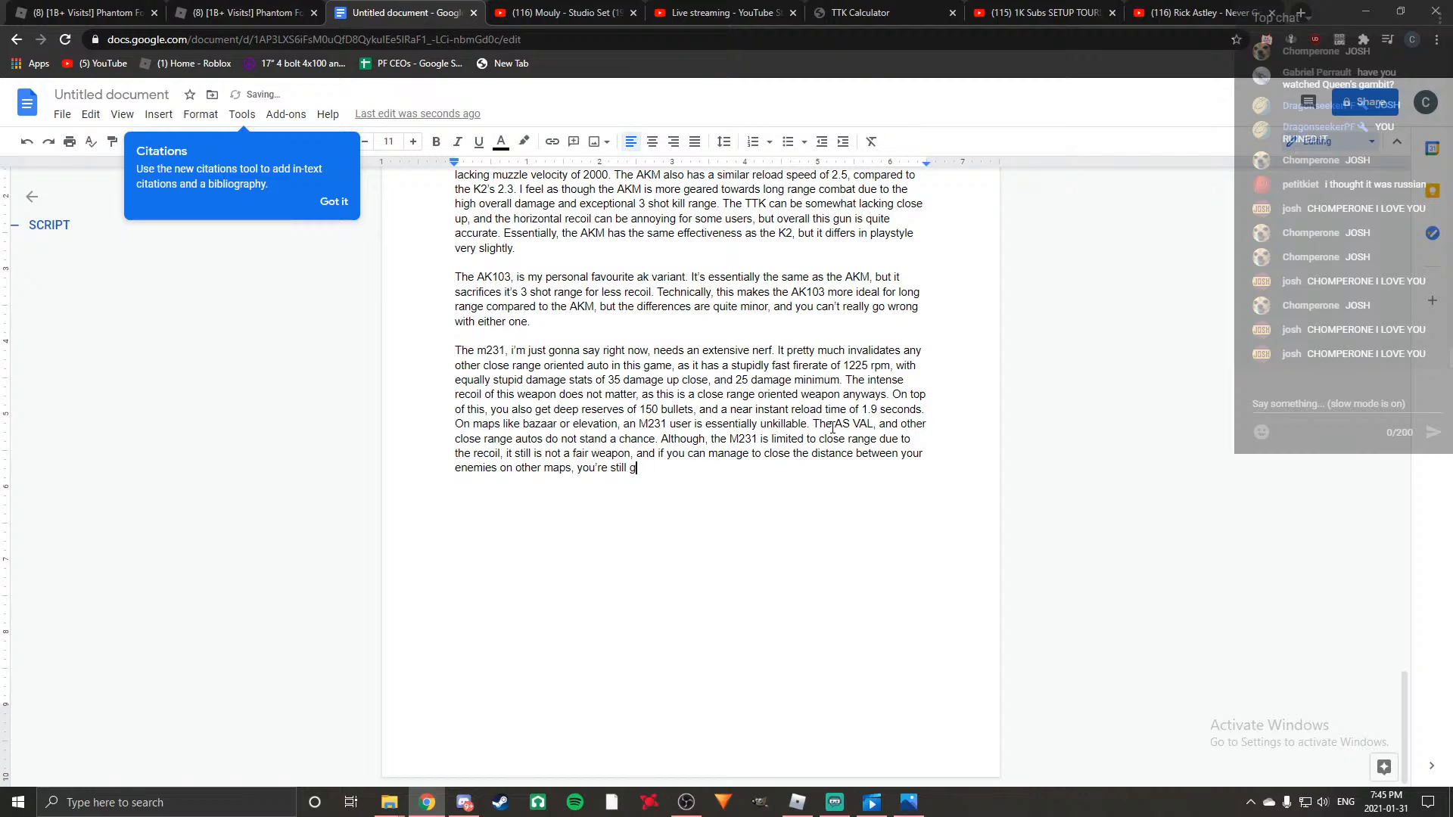
text(oing to destroy everyone)
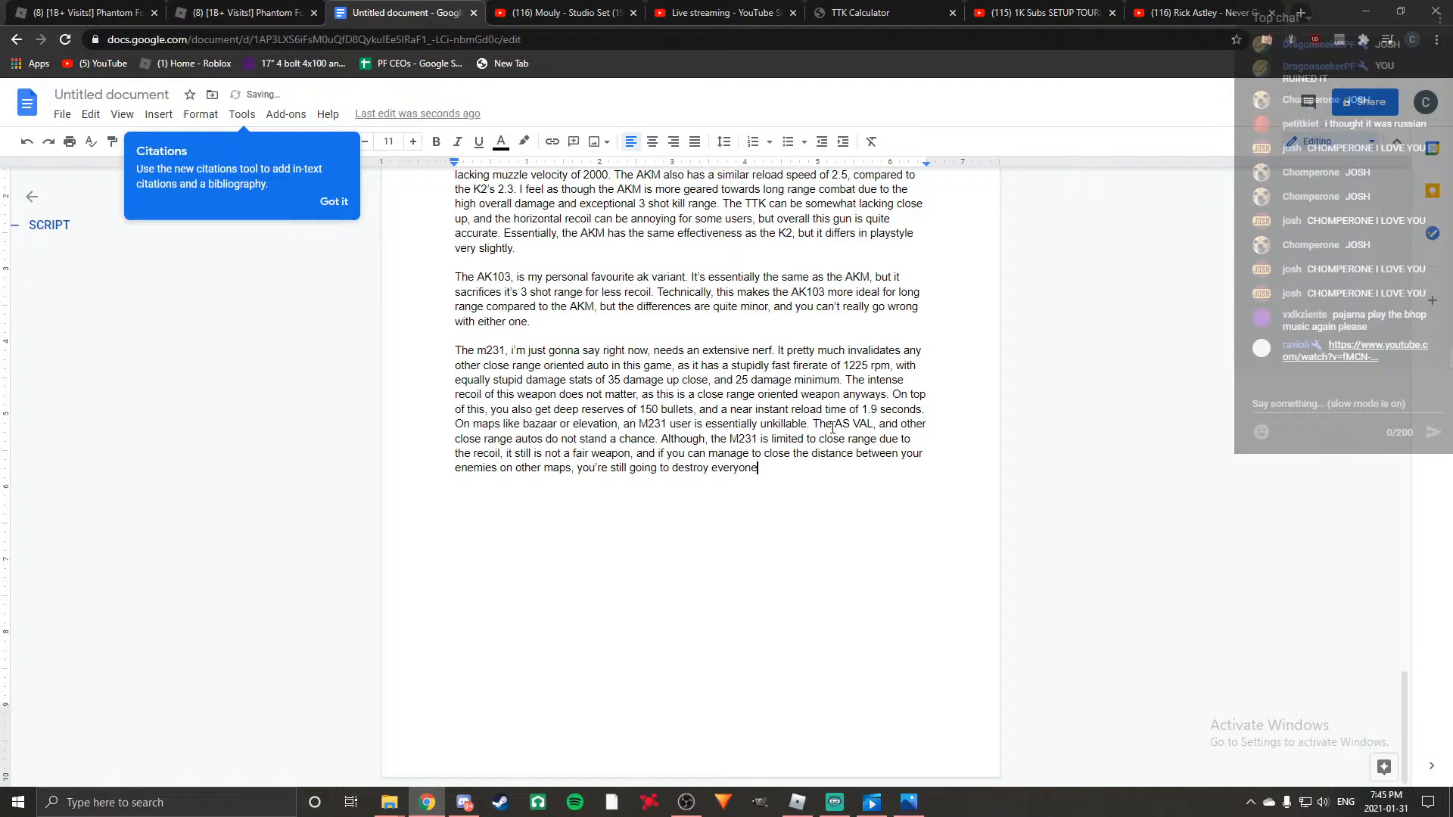
text(.)
text( Bu)
text(t of course )
text(, you're)
text( better off wi)
text(th other guns )
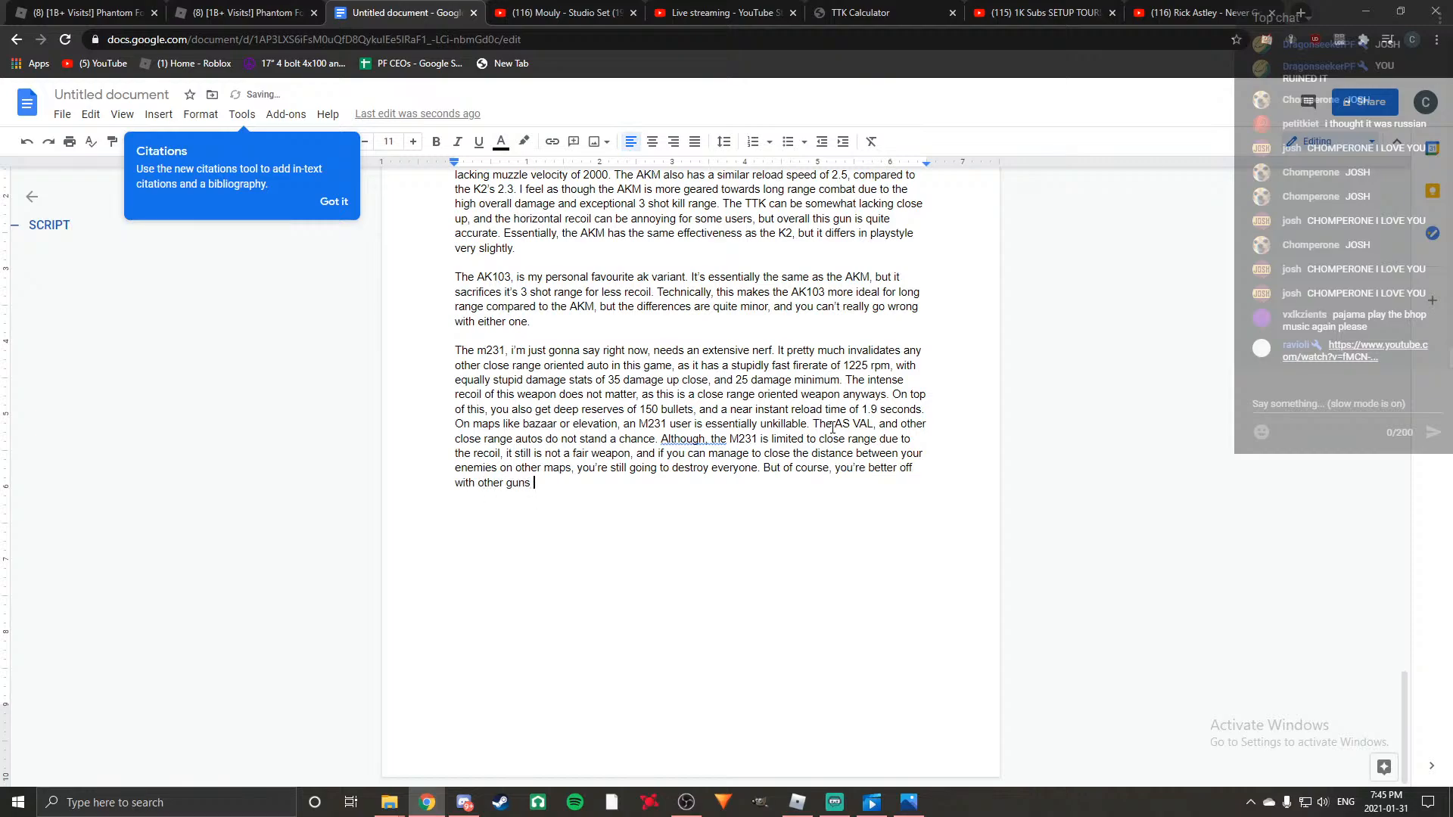
text(on )
text(mas)
text(ps that ar)
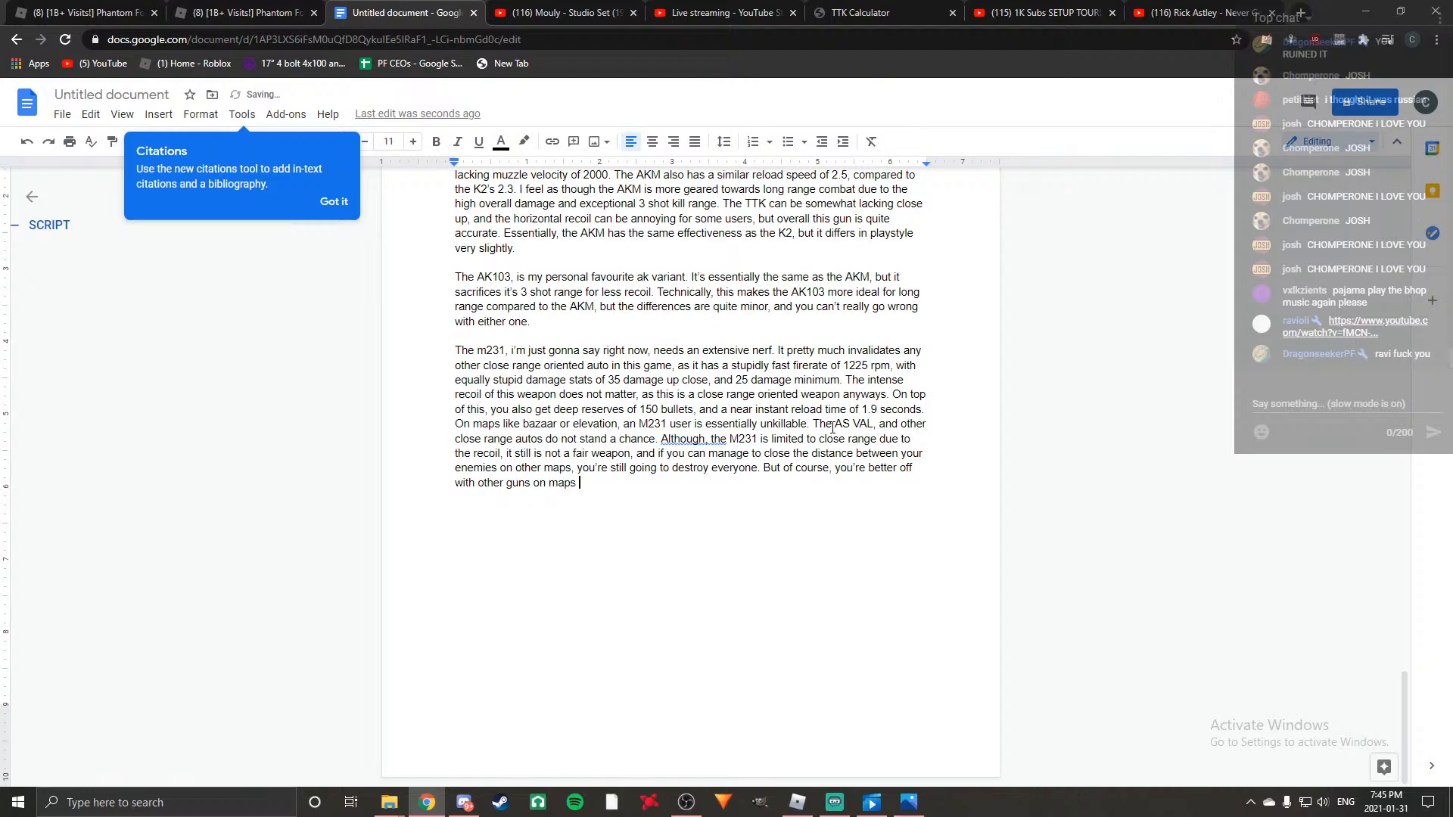
Finish the M231 paragraph with "But of course, you're better off with other guns on maps that aren't close range oriented.".
text('t close range )
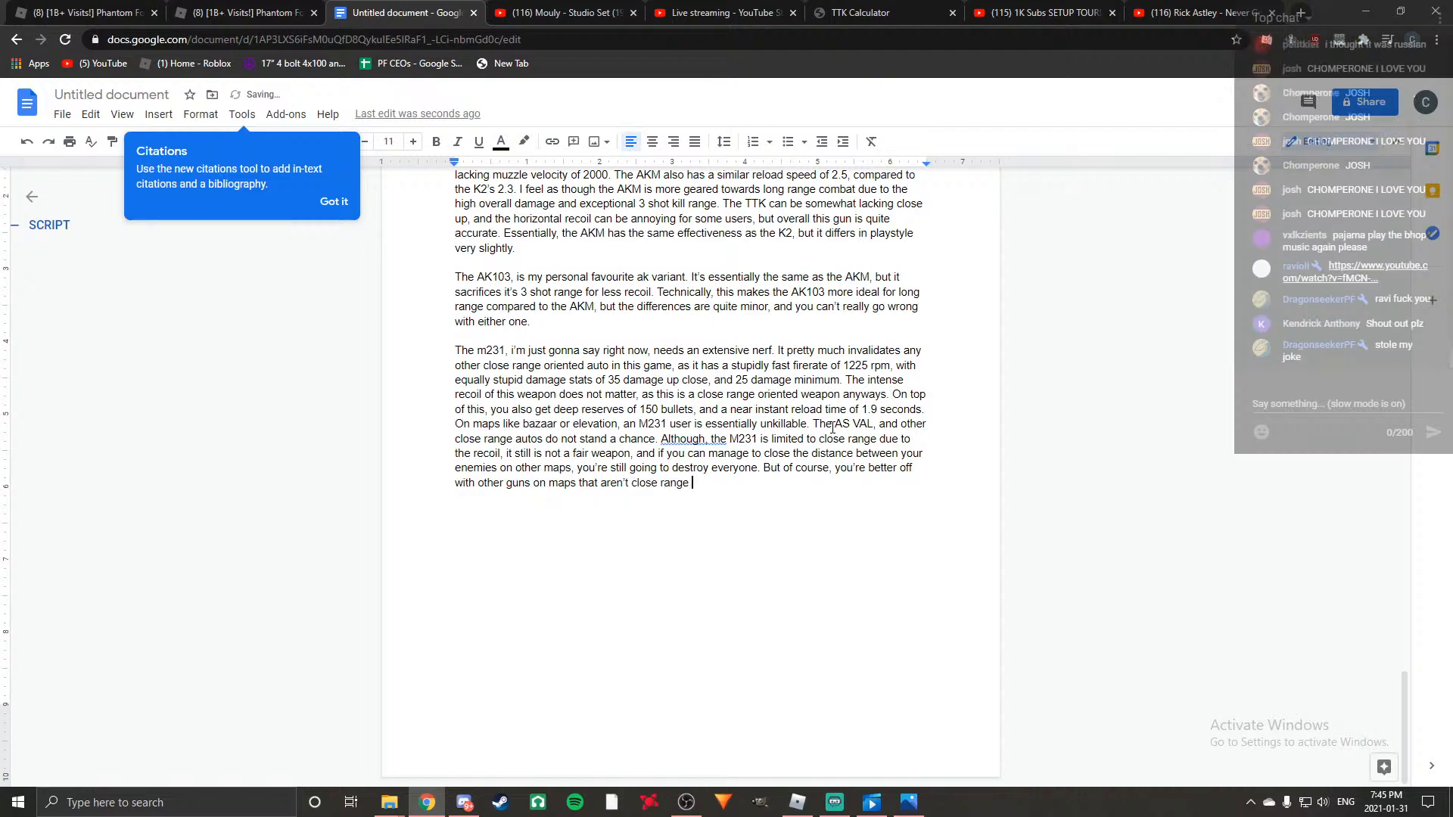
text(oriented.)
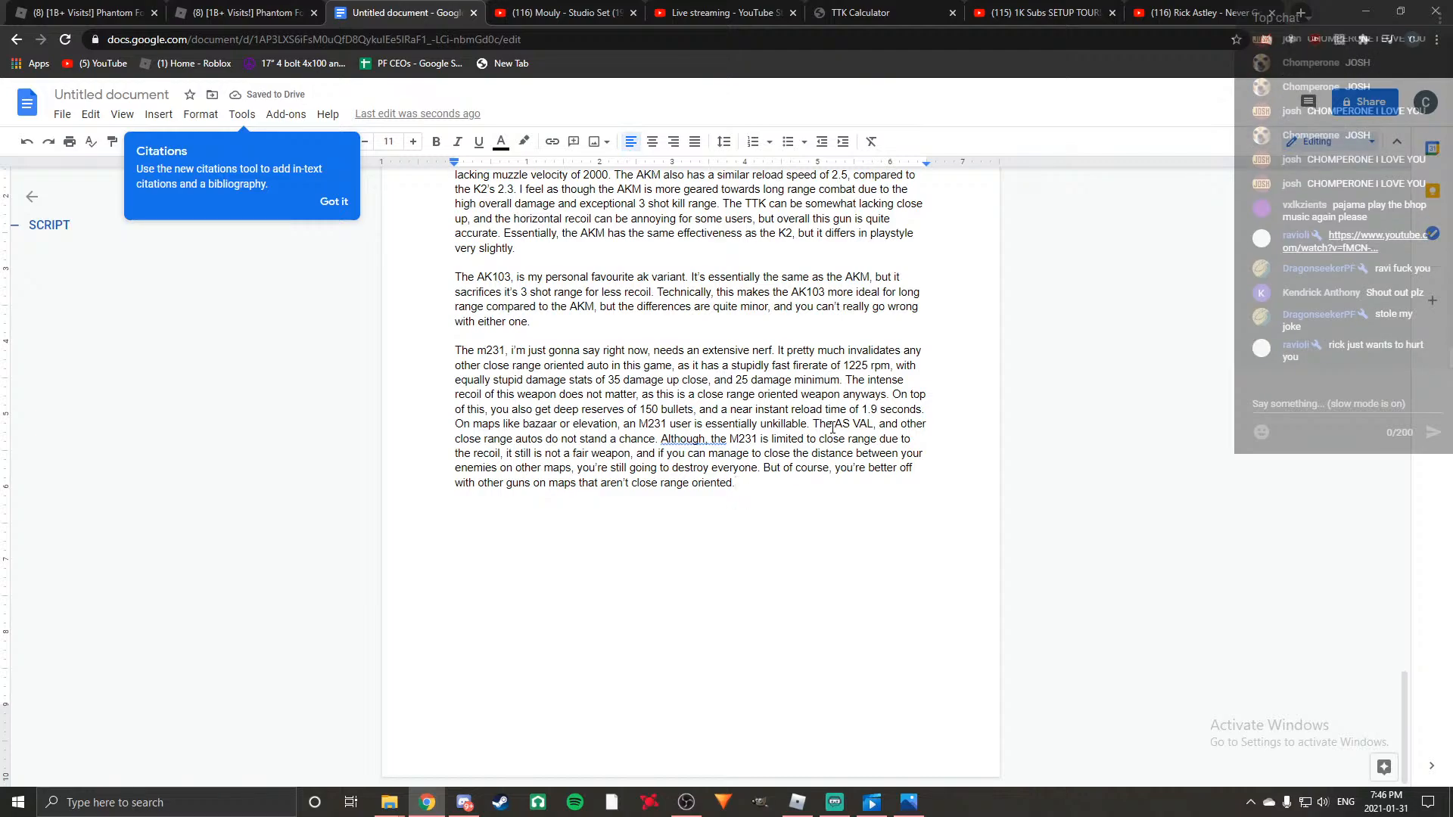
Lower the system volume to 28 and raise it, and repeat by lowering it to 6 and raising it.
key(XF86AudioLowerVolume)
key(XF86AudioLowerVolume)
key(XF86AudioLowerVolume)
key(XF86AudioLowerVolume)
key(XF86AudioLowerVolume)
key(XF86AudioLowerVolume)
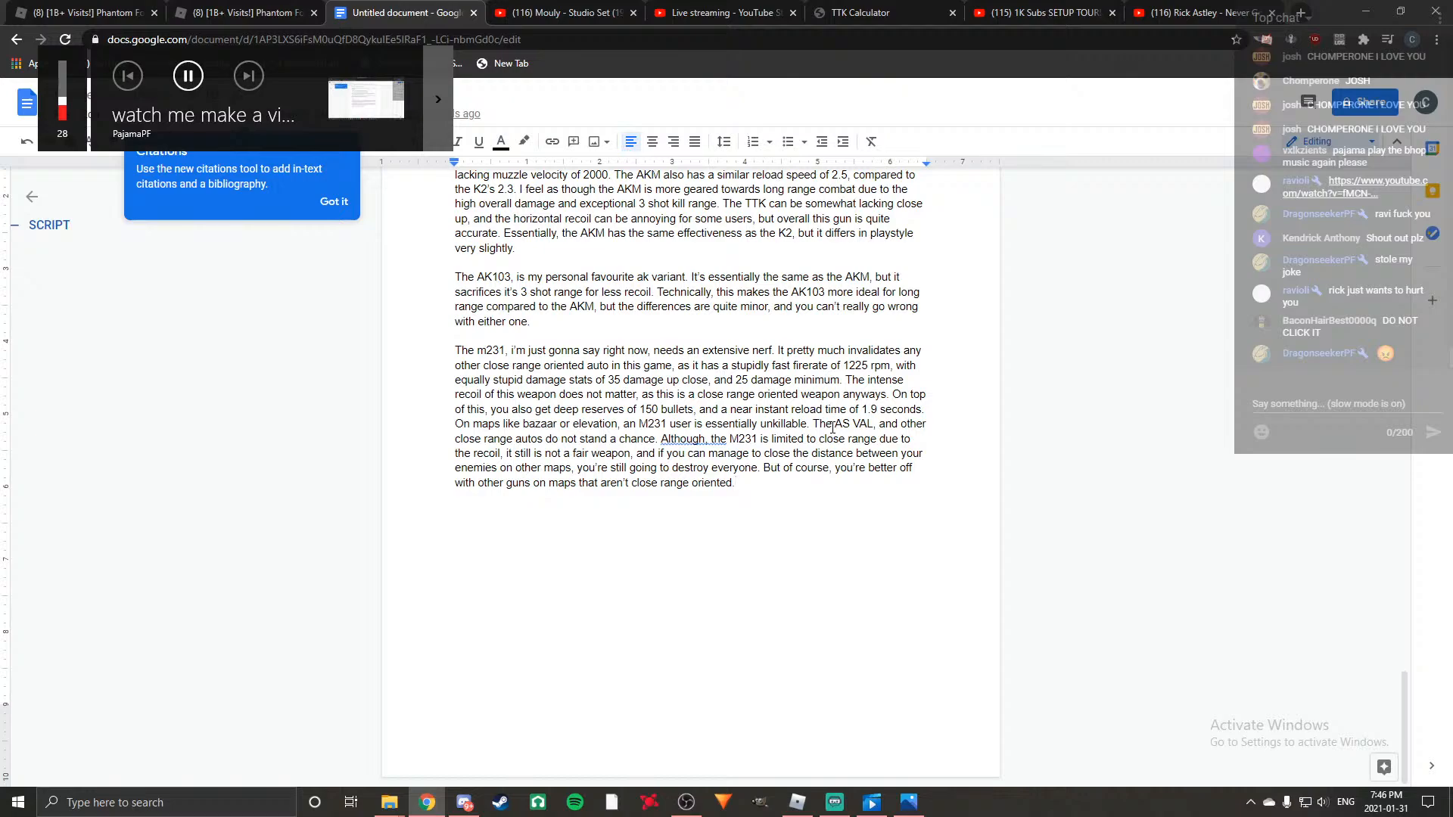
key(XF86AudioRaiseVolume)
key(XF86AudioRaiseVolume)
key(XF86AudioRaiseVolume)
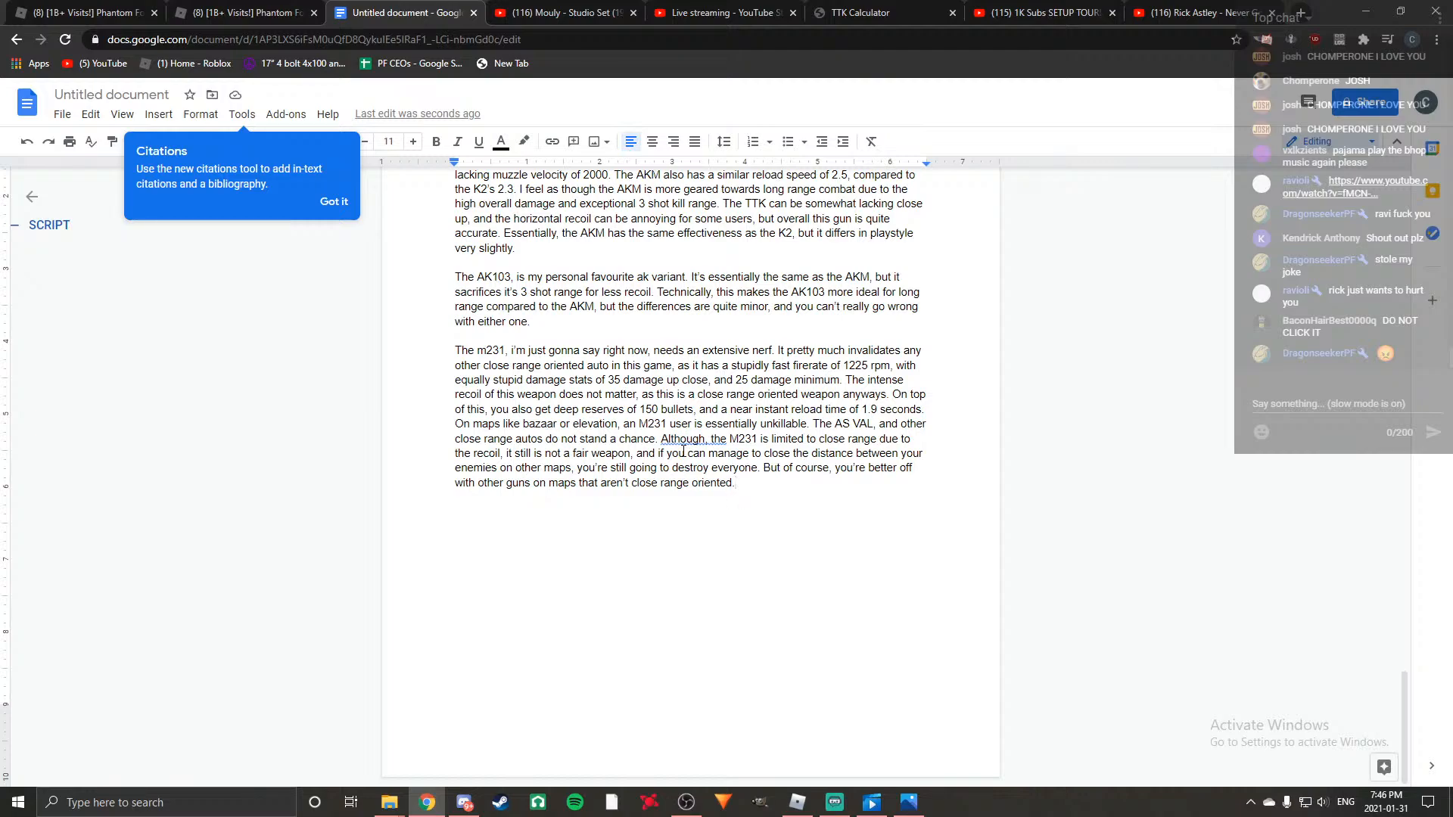
key(XF86AudioLowerVolume)
key(XF86AudioLowerVolume)
key(XF86AudioLowerVolume)
key(XF86AudioLowerVolume)
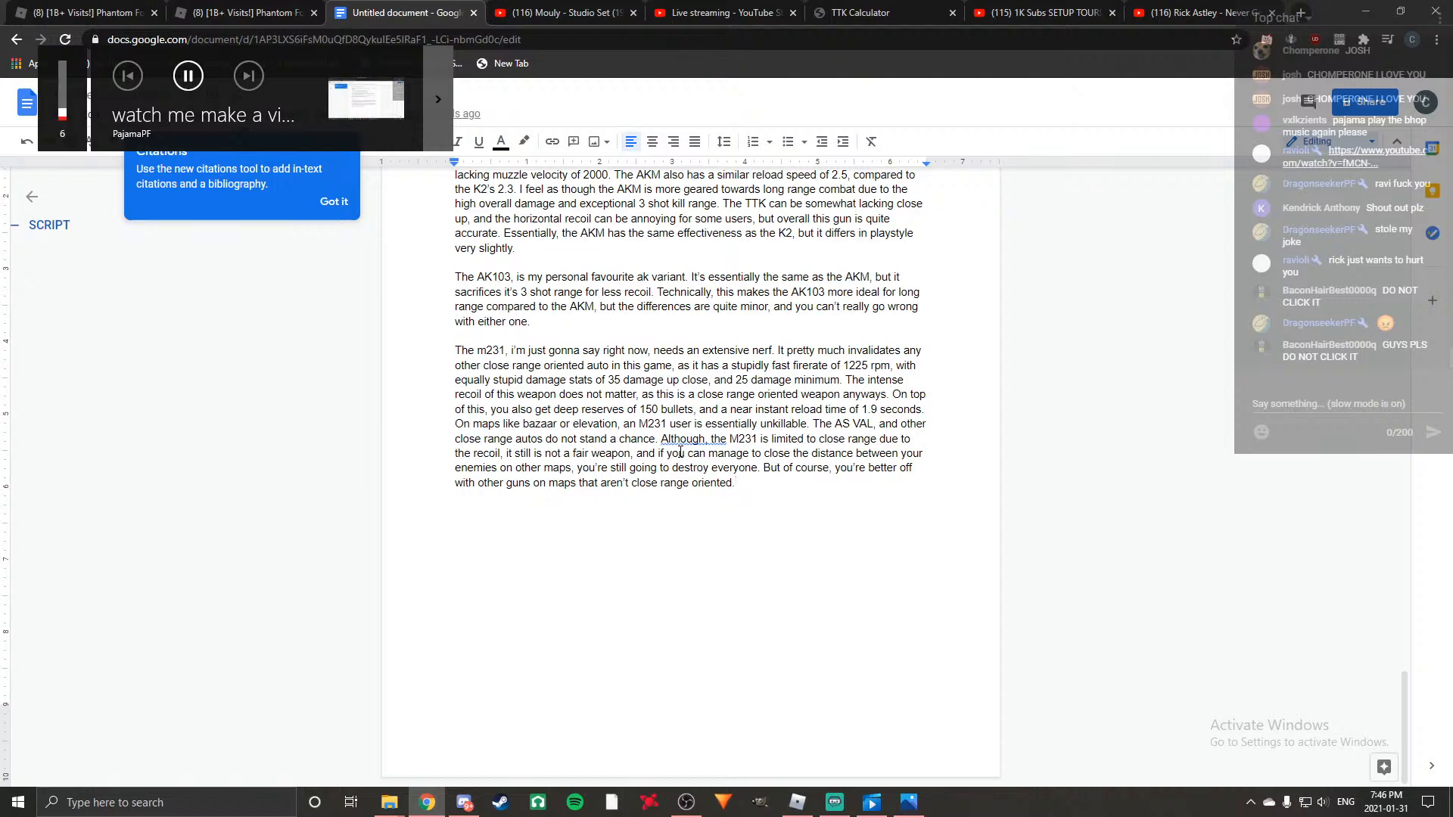
key(XF86AudioRaiseVolume)
key(XF86AudioRaiseVolume)
key(XF86AudioRaiseVolume)
key(XF86AudioRaiseVolume)
key(XF86AudioRaiseVolume)
key(XF86AudioRaiseVolume)
key(XF86AudioRaiseVolume)
key(XF86AudioRaiseVolume)
key(XF86AudioRaiseVolume)
key(XF86AudioRaiseVolume)
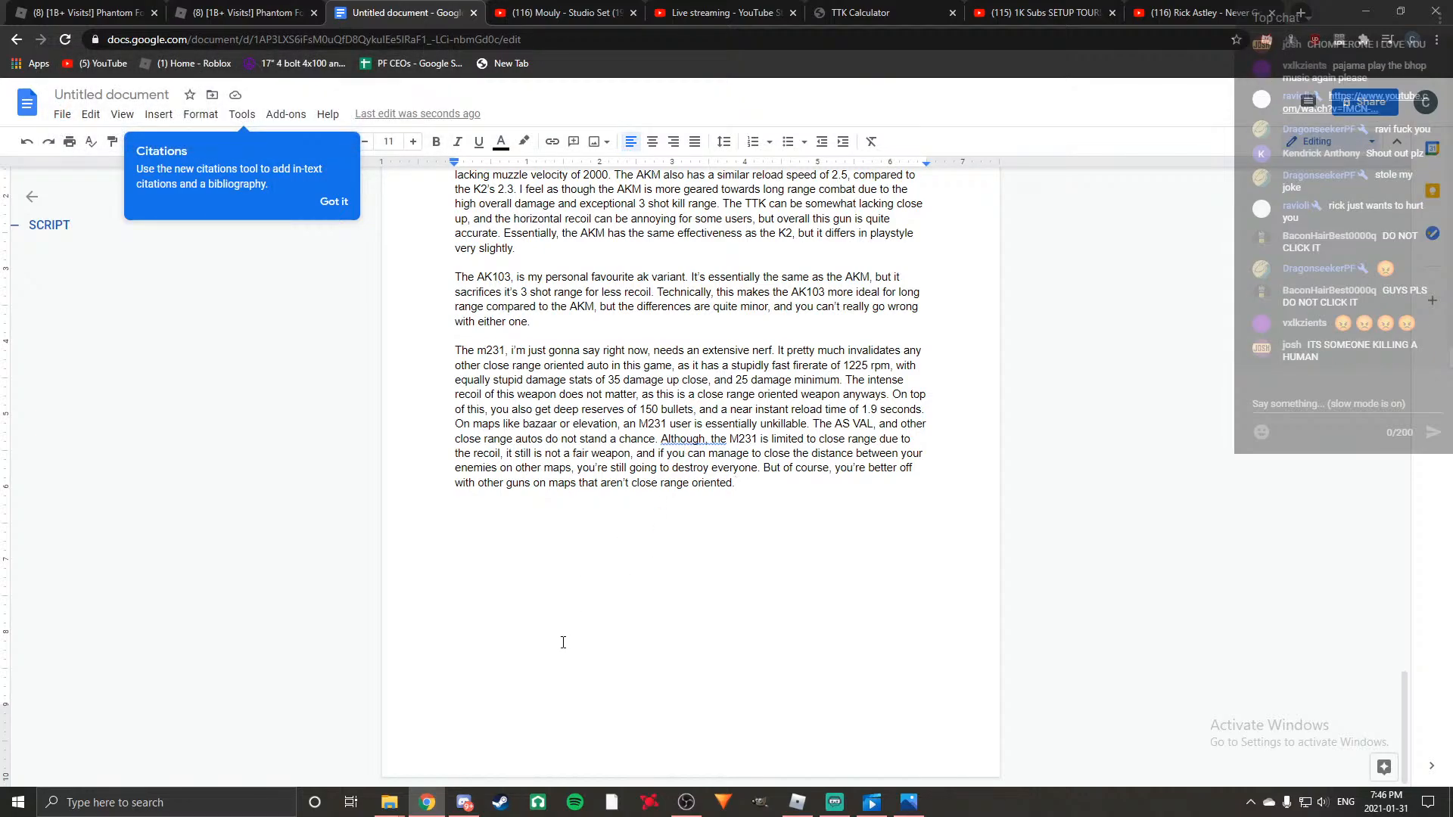
Review the document from the M231 paragraph back up to the top tier guns list.
scroll(562, 640, up, 3)
scroll(561, 641, up, 1)
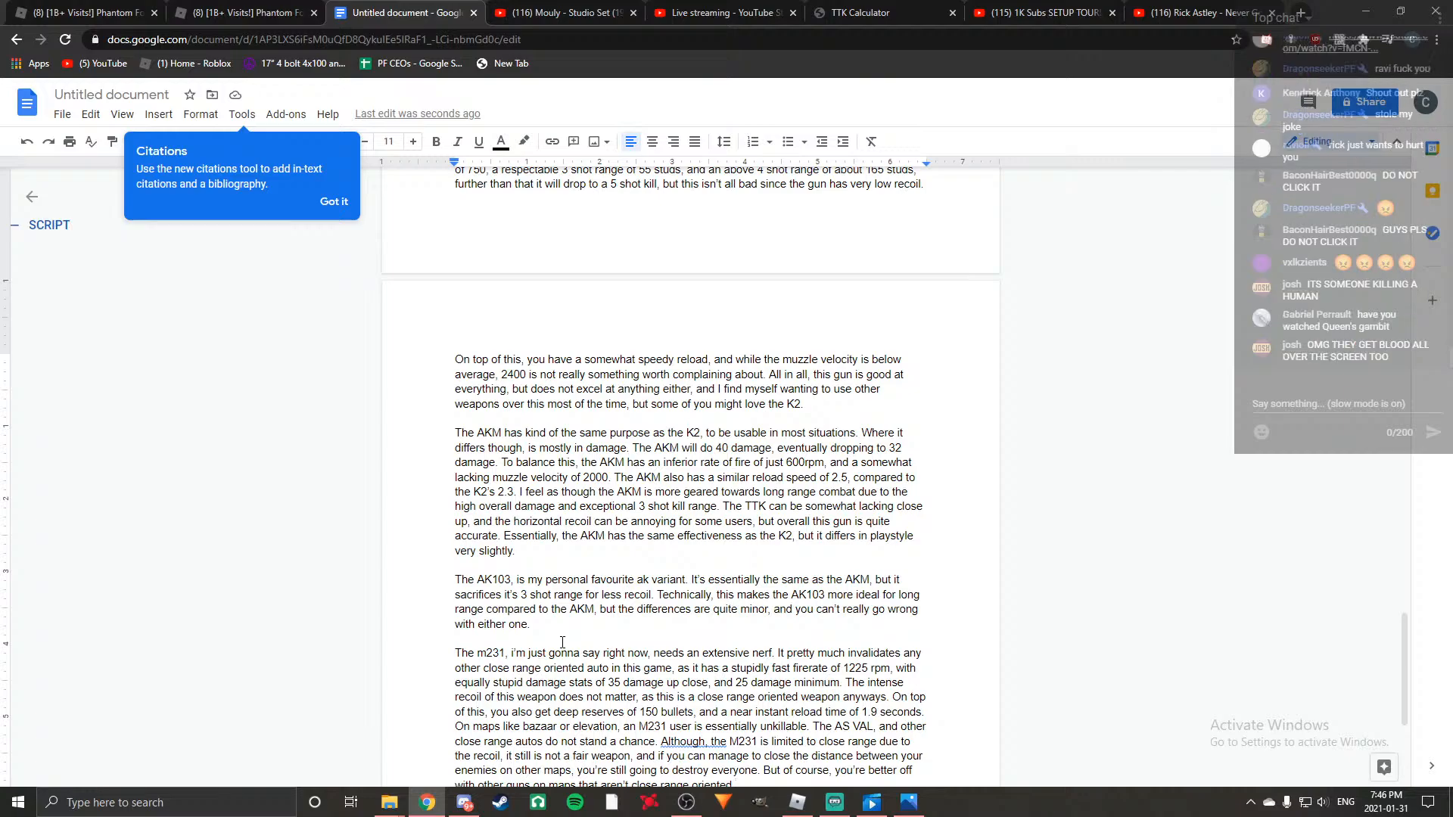
scroll(562, 643, up, 20)
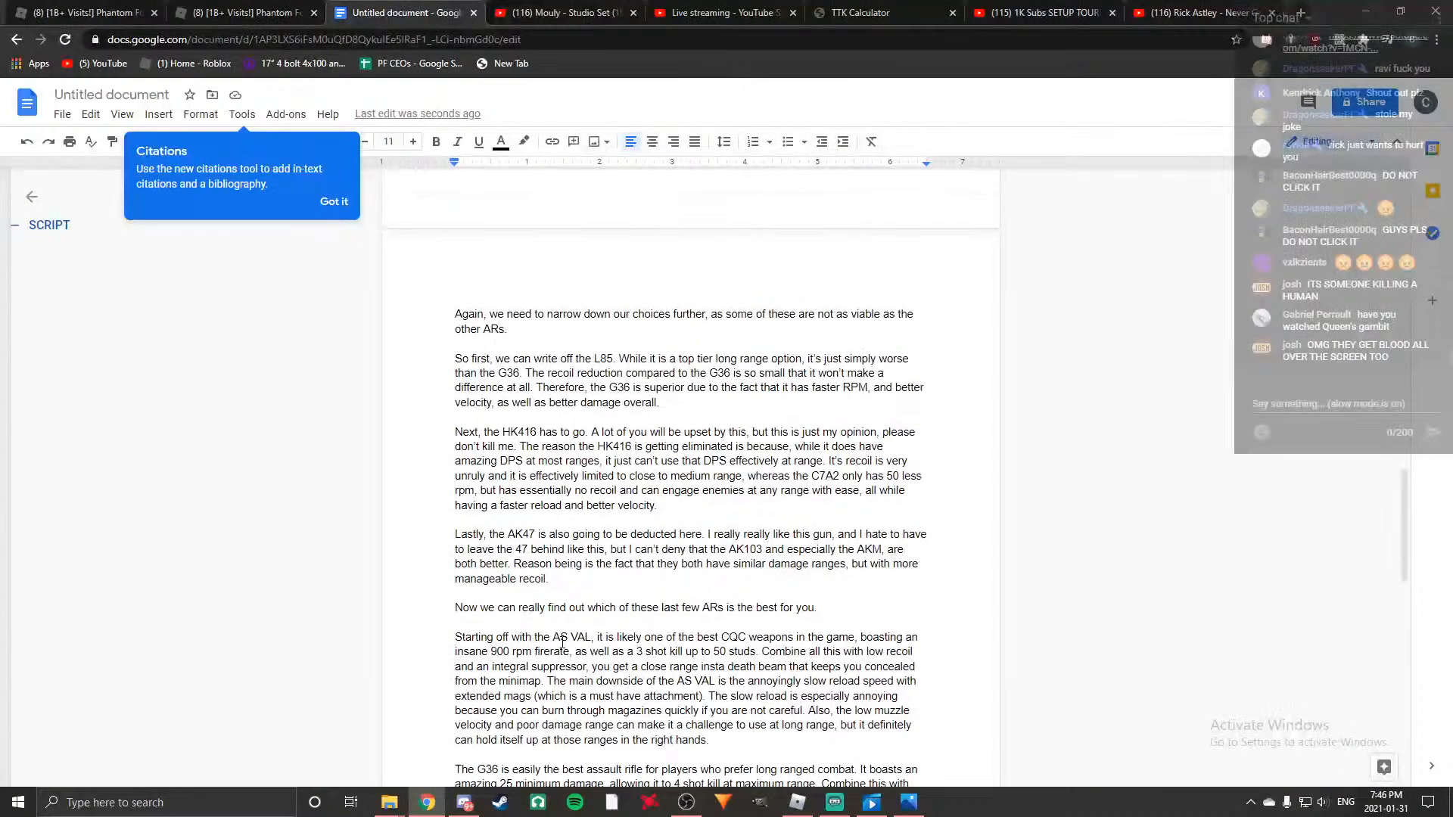
scroll(562, 643, up, 8)
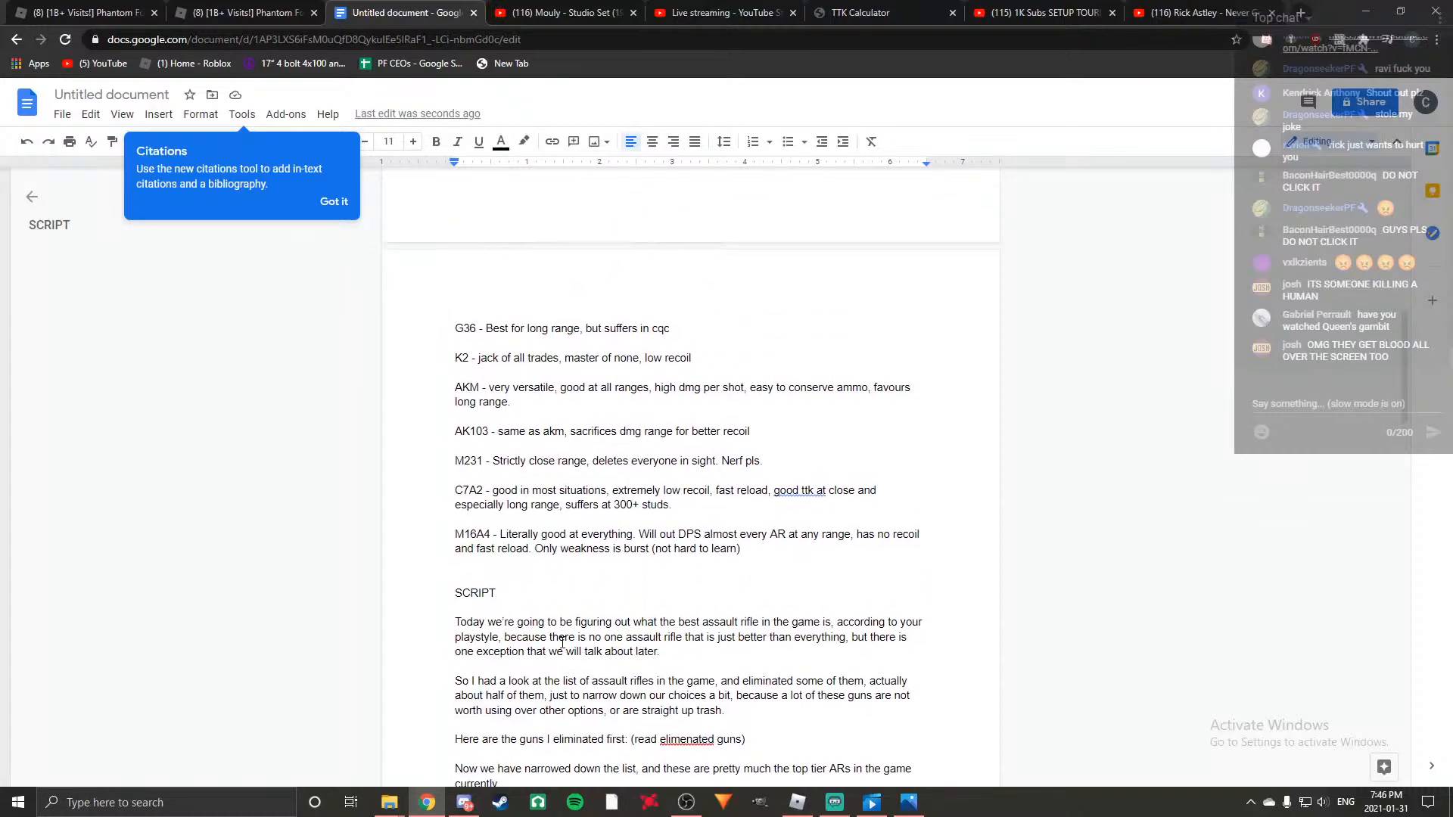
scroll(562, 642, up, 3)
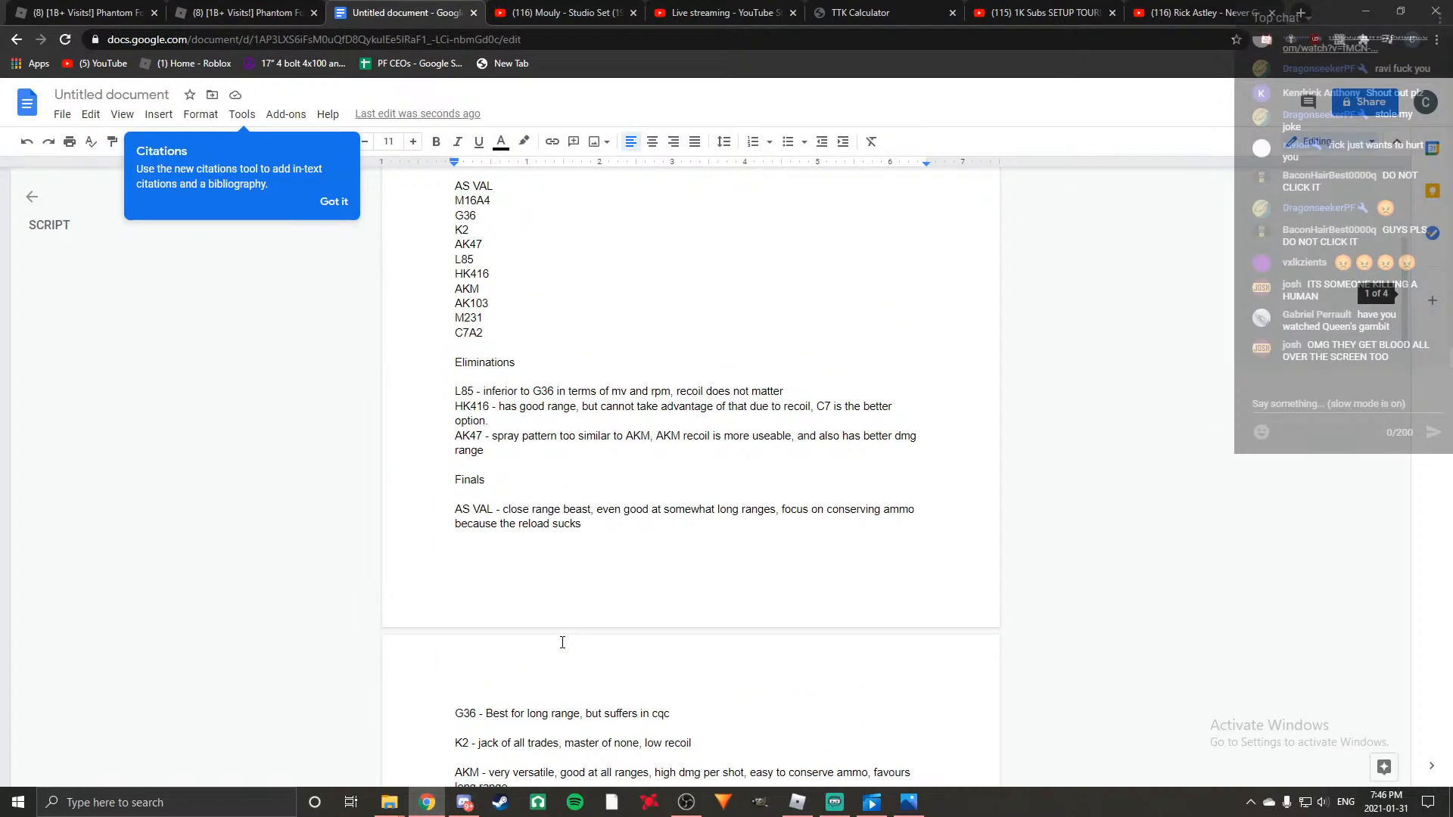
scroll(562, 643, up, 2)
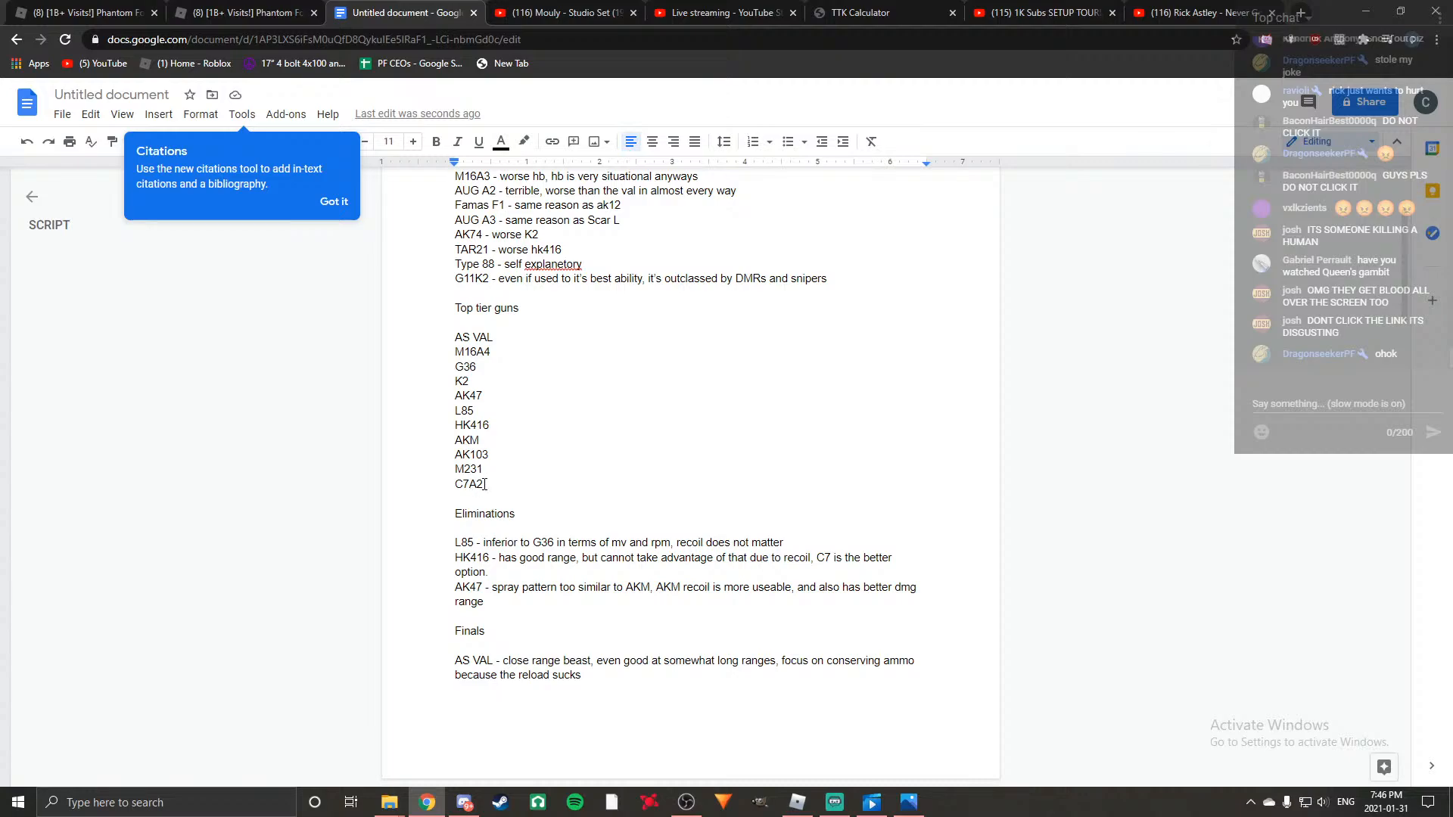
Lower the system volume to 22 and raise it to 36 while looking over the gun notes and script.
key(XF86AudioLowerVolume)
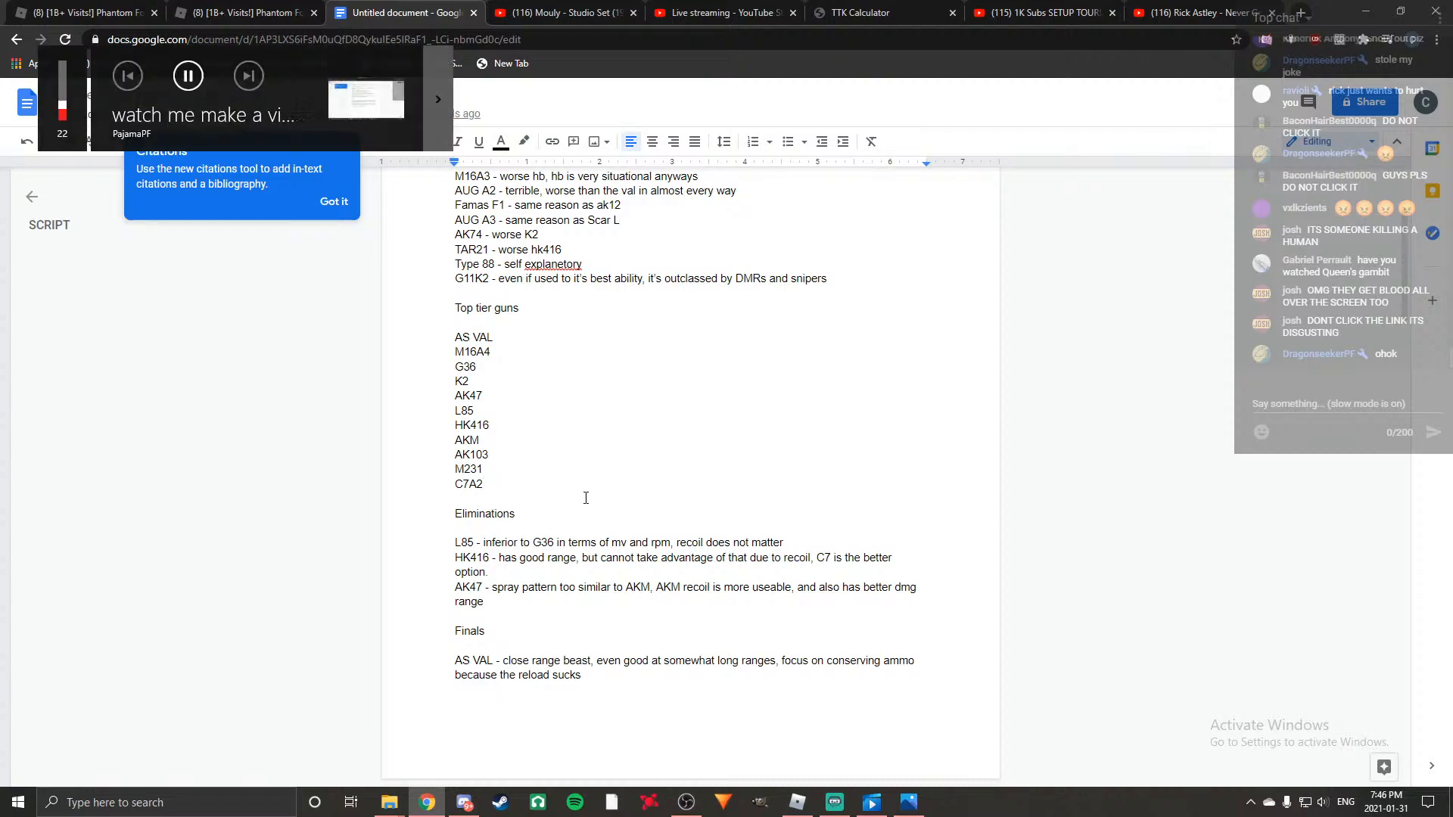
key(XF86AudioRaiseVolume)
scroll(588, 462, down, 5)
scroll(590, 463, up, 5)
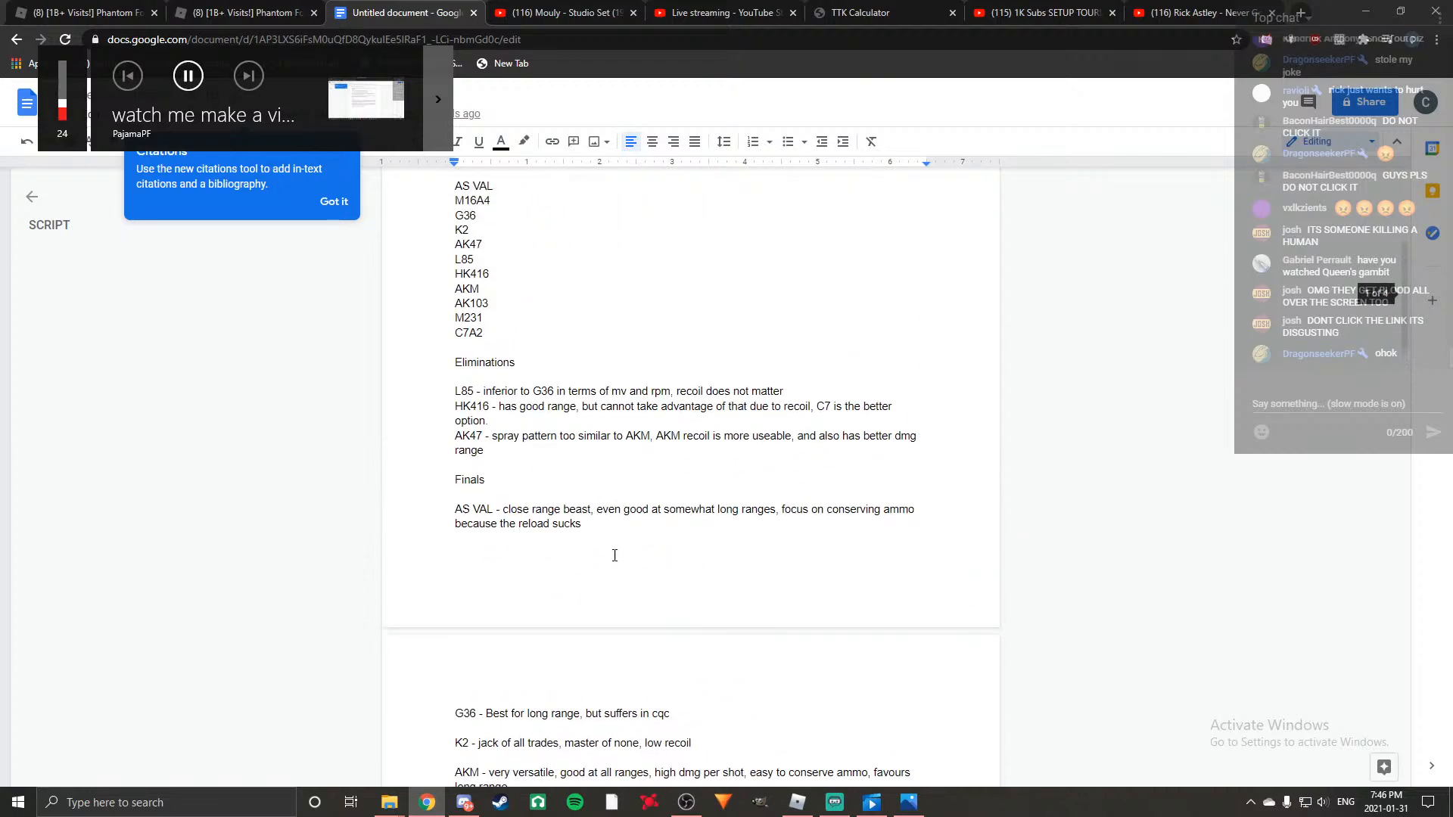
scroll(609, 548, down, 11)
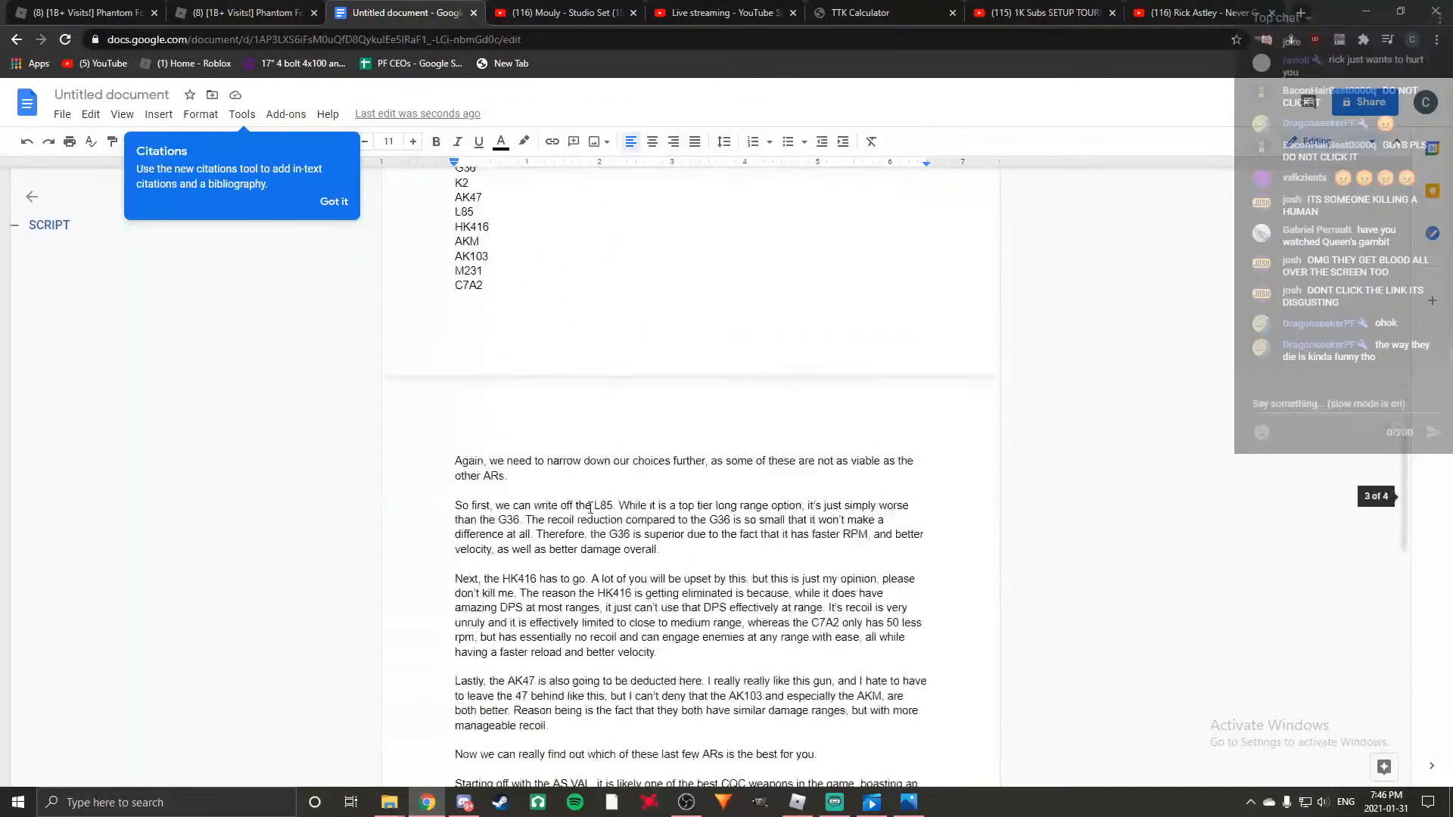
key(XF86AudioRaiseVolume)
key(XF86AudioRaiseVolume)
key(XF86AudioRaiseVolume)
key(XF86AudioRaiseVolume)
key(XF86AudioRaiseVolume)
key(XF86AudioRaiseVolume)
scroll(583, 522, down, 2)
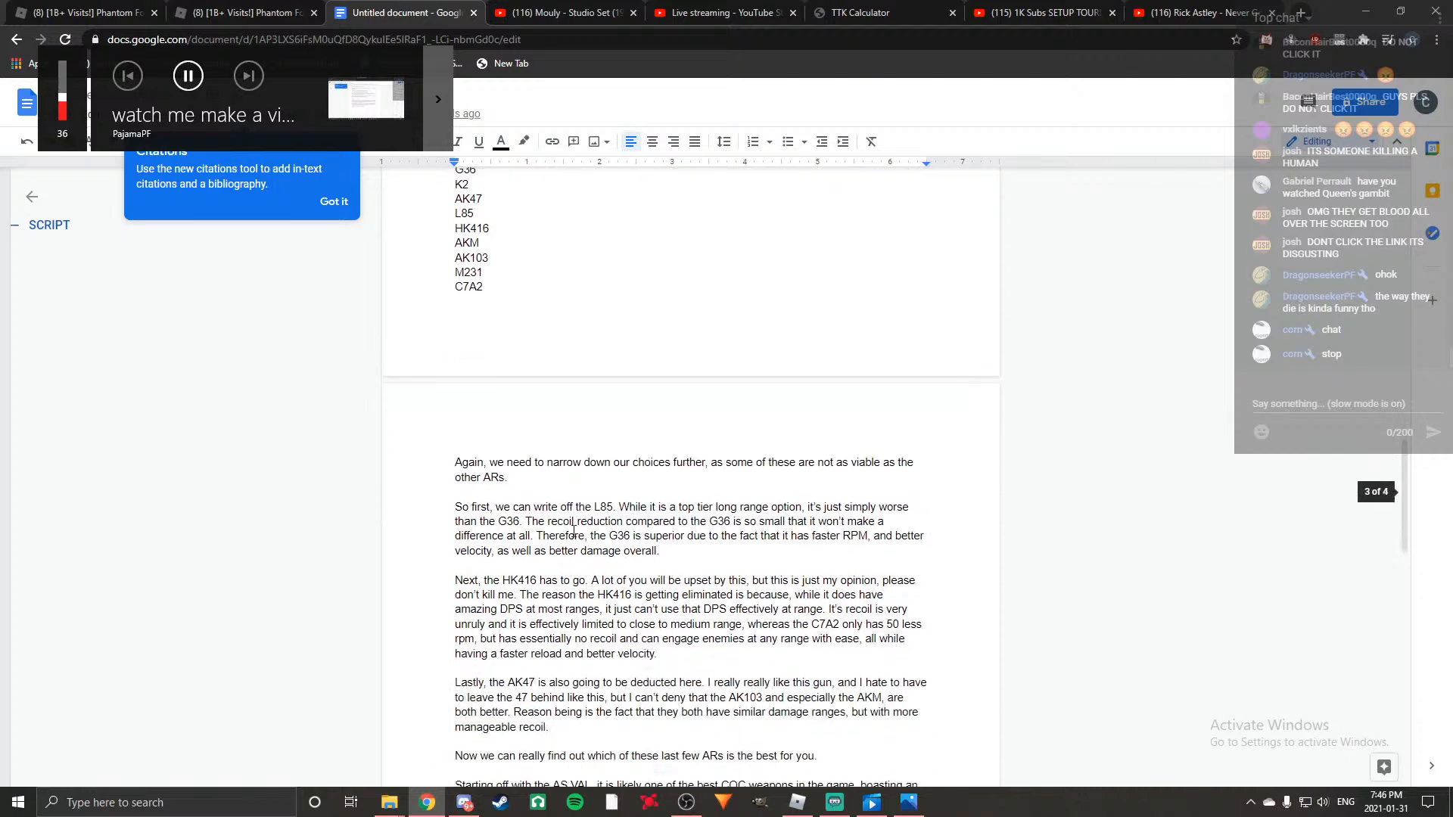
scroll(573, 532, up, 15)
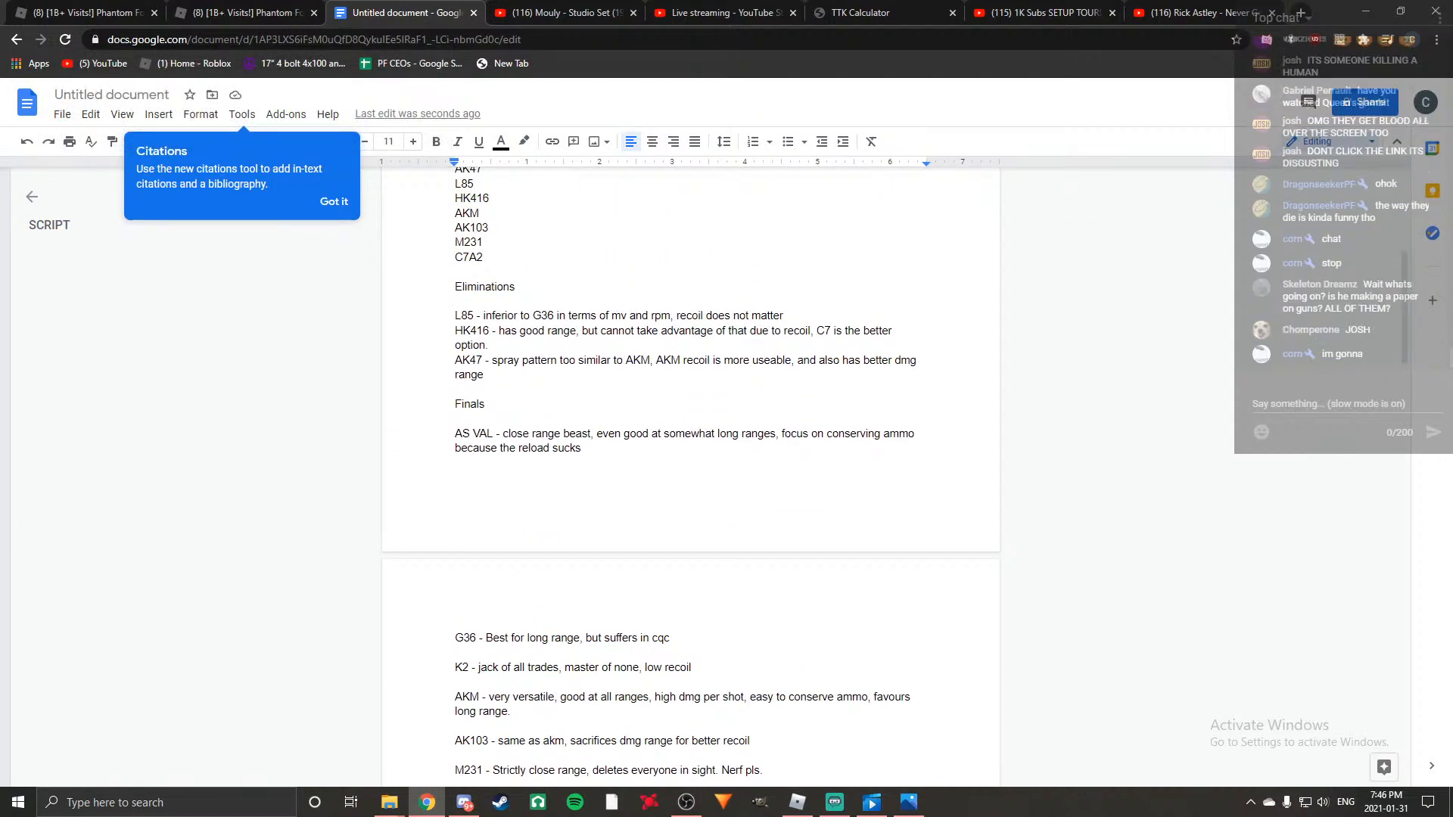
Resume the "Mouly - Studio Set (1995)" music video on YouTube and return to the script document.
key(alt+Tab)
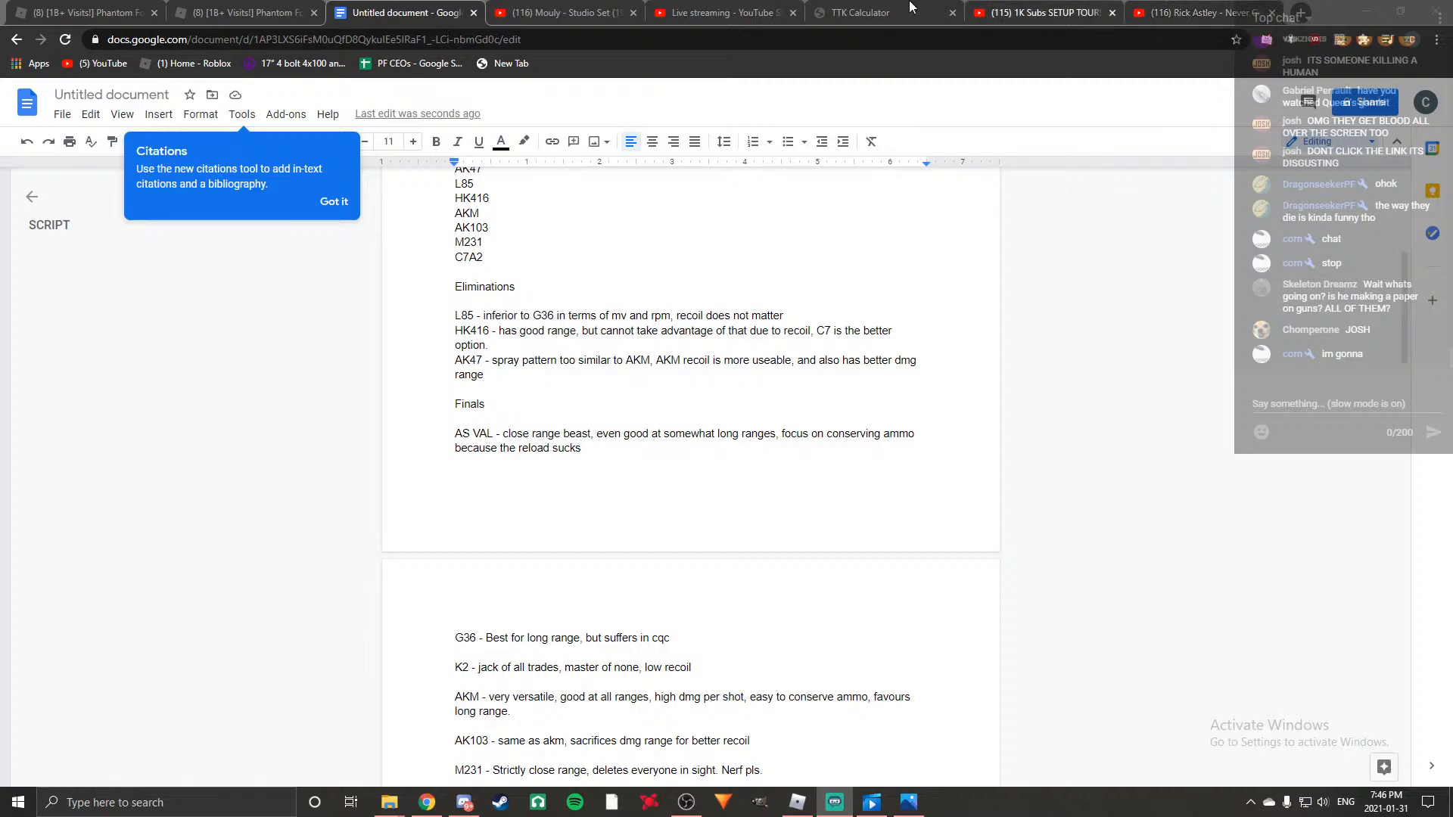
click(696, 9)
click(590, 9)
click(598, 537)
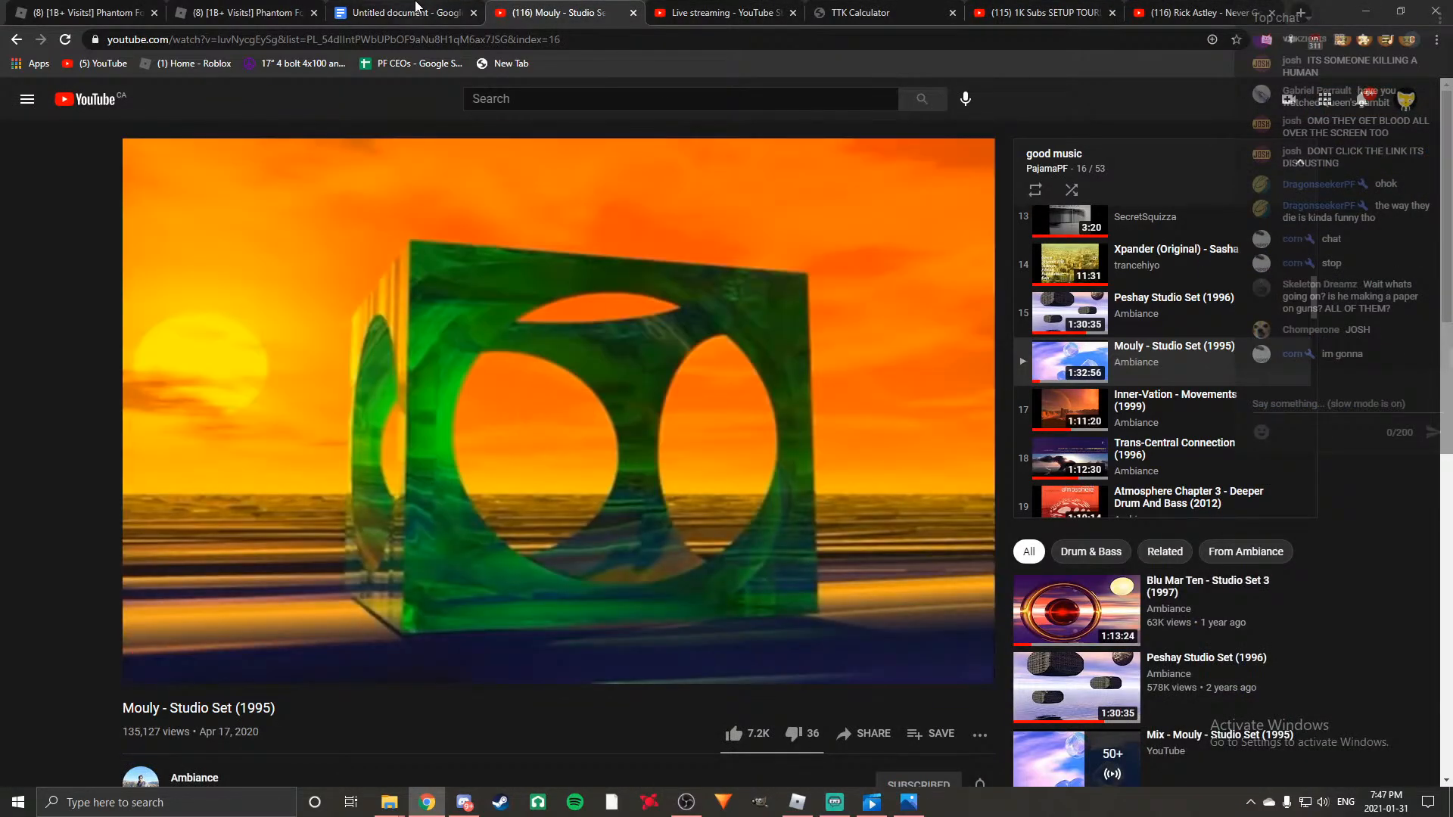
click(421, 8)
Start a new paragraph after the M231 one with "Now for the ultimate canadian assault rifle, the C7A2.".
scroll(716, 479, down, 5)
scroll(716, 479, down, 8)
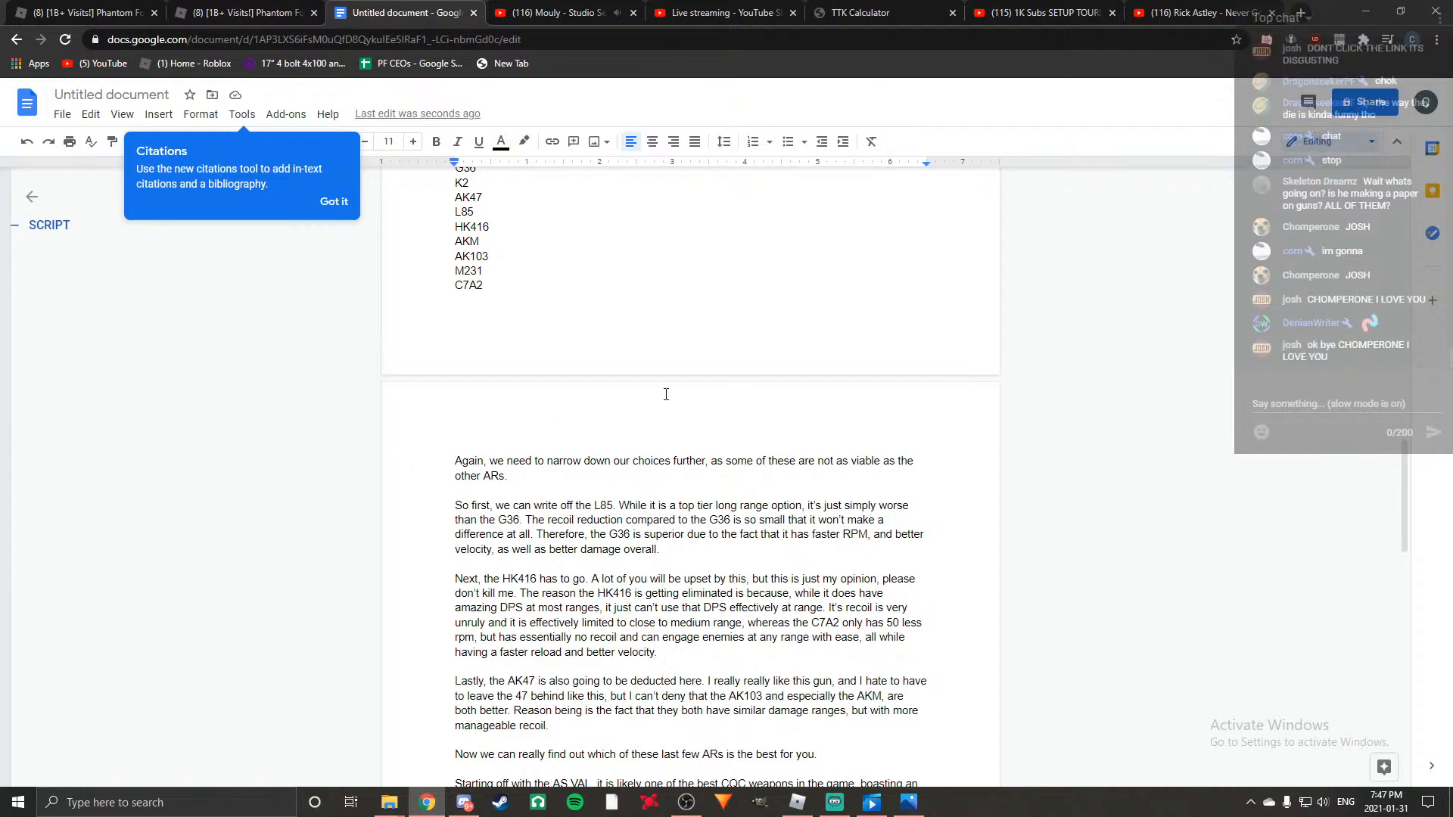
scroll(668, 395, down, 2)
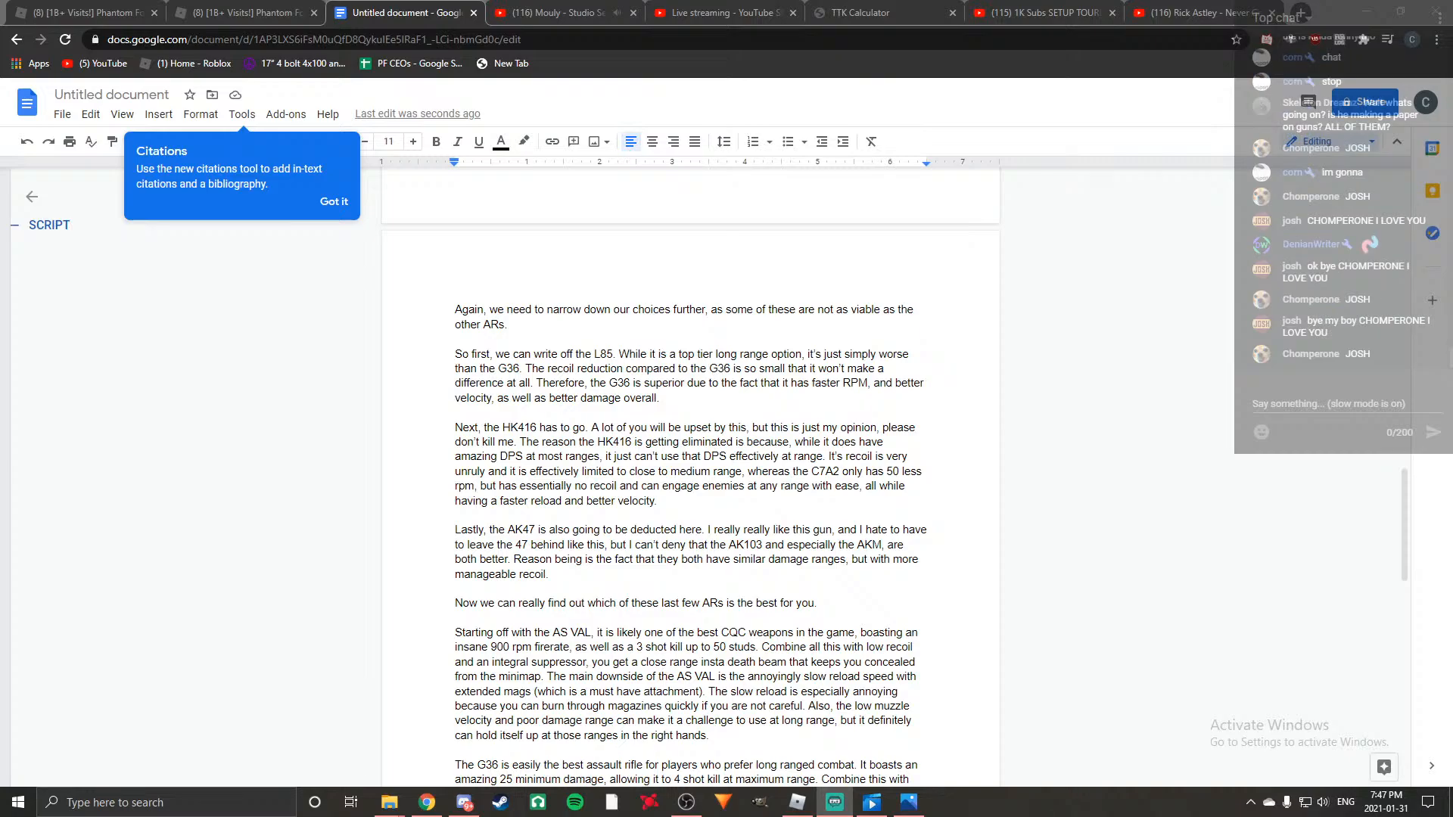
scroll(753, 561, down, 6)
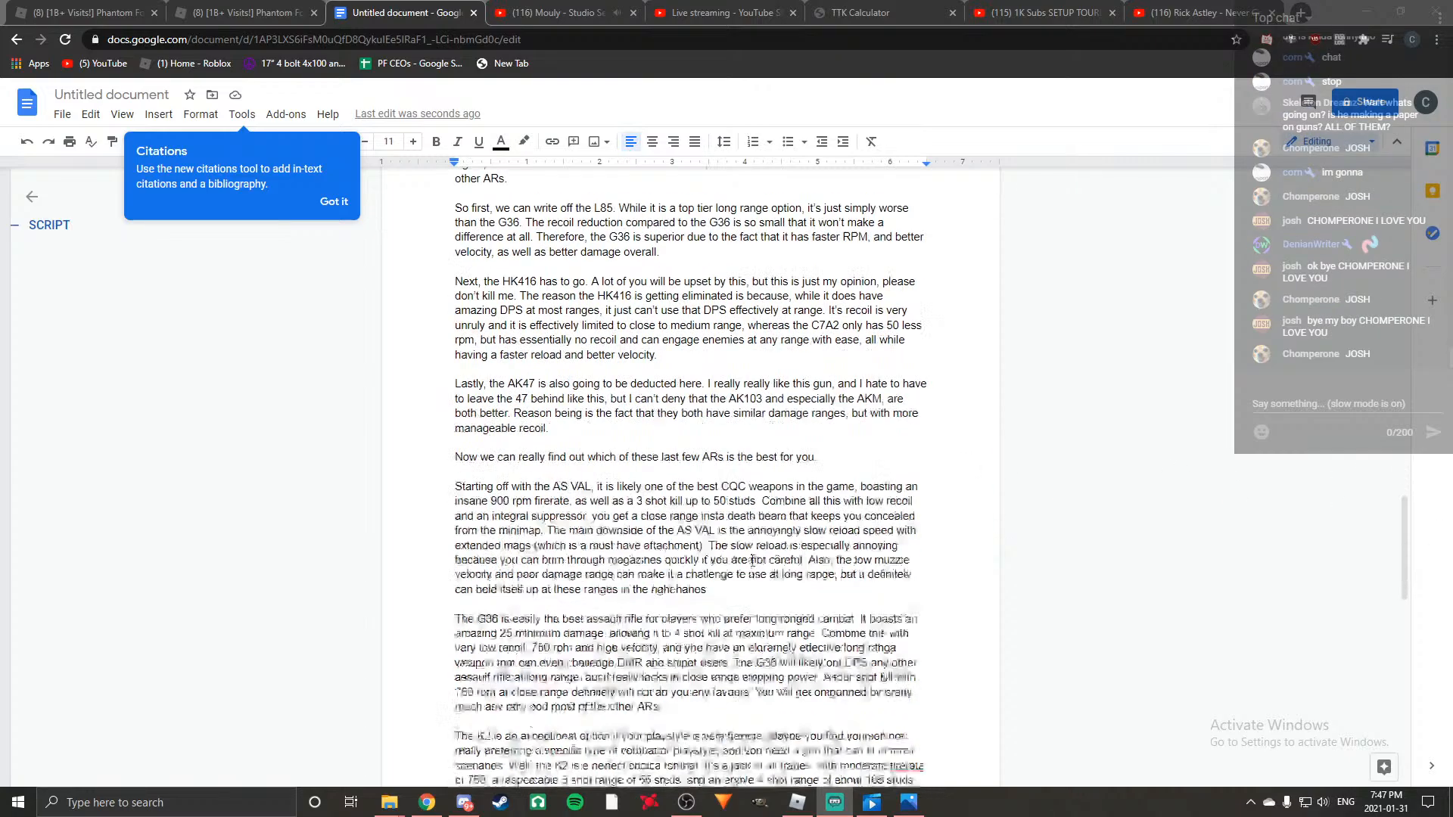
scroll(753, 560, down, 7)
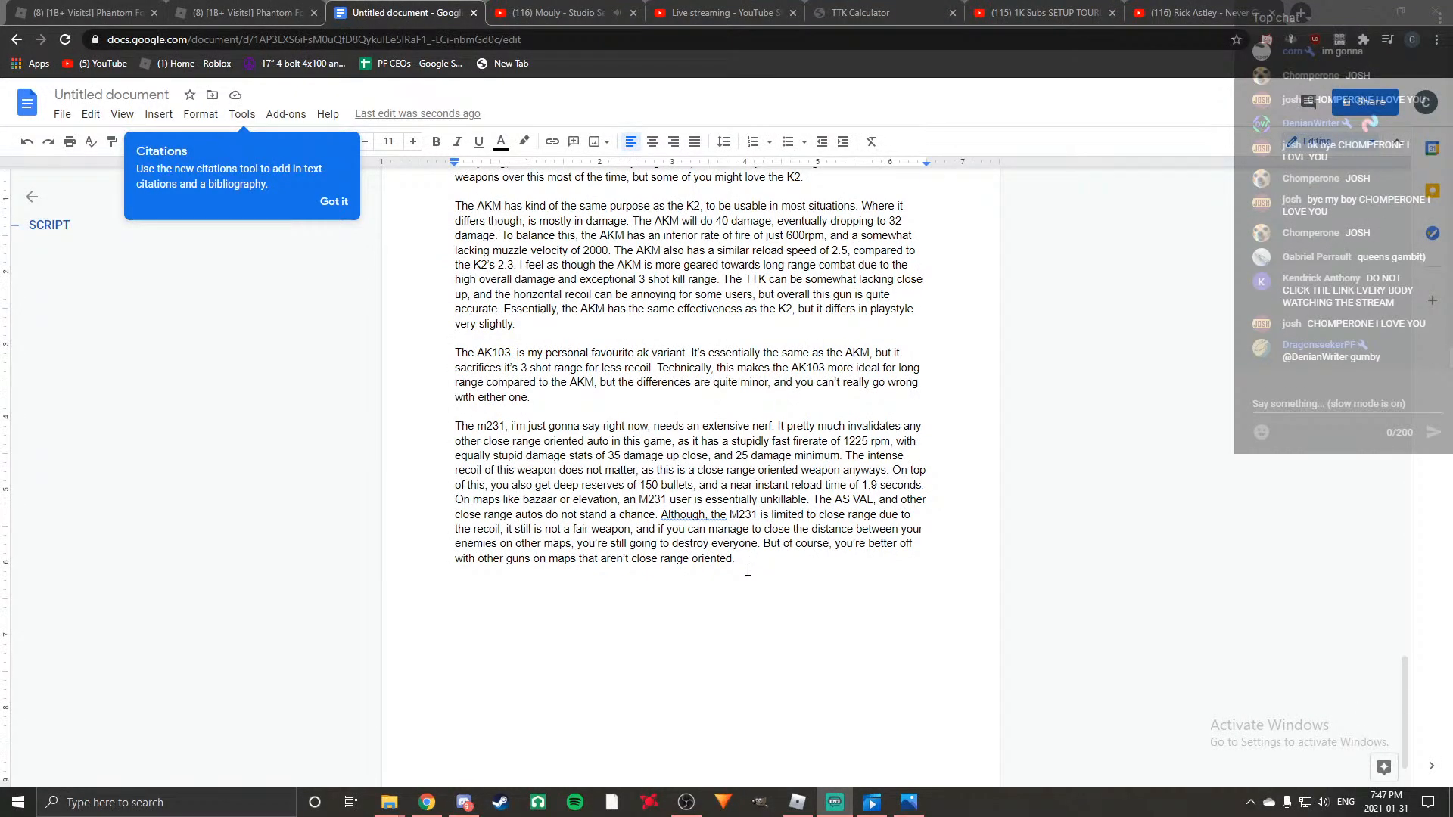
scroll(763, 530, down, 1)
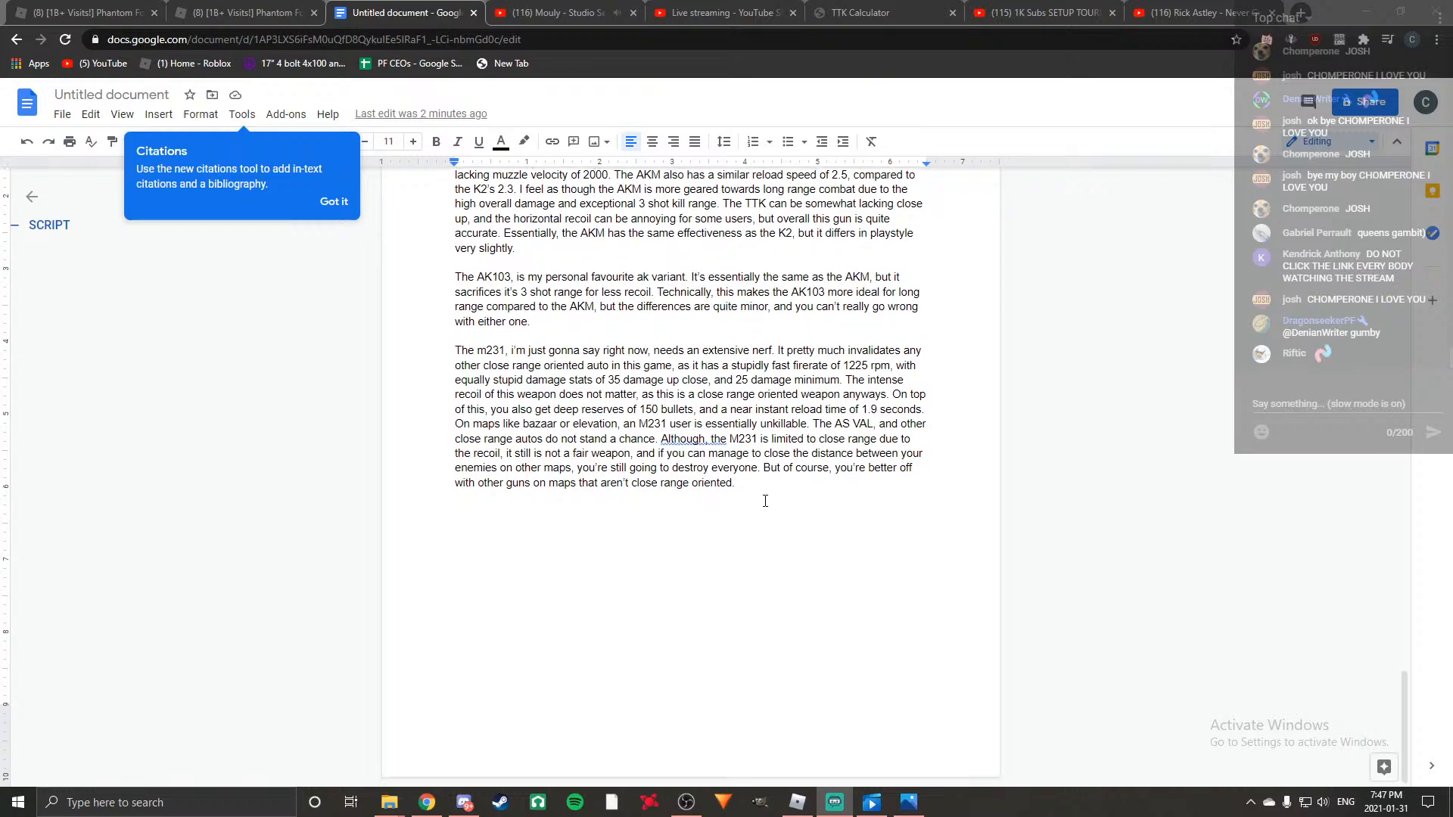
click(754, 488)
key(Return)
key(Return)
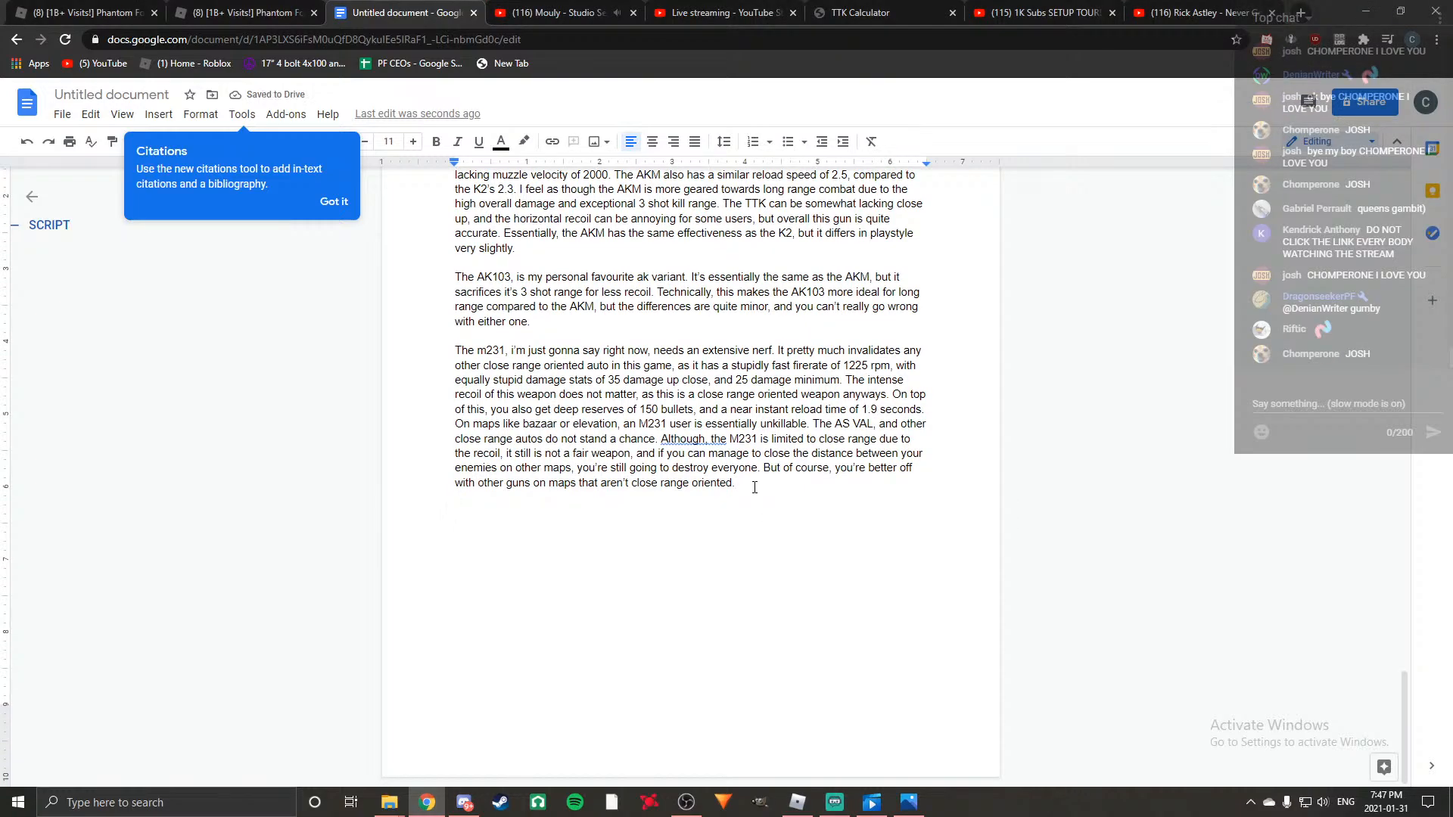
text(Now for the ultimate ca)
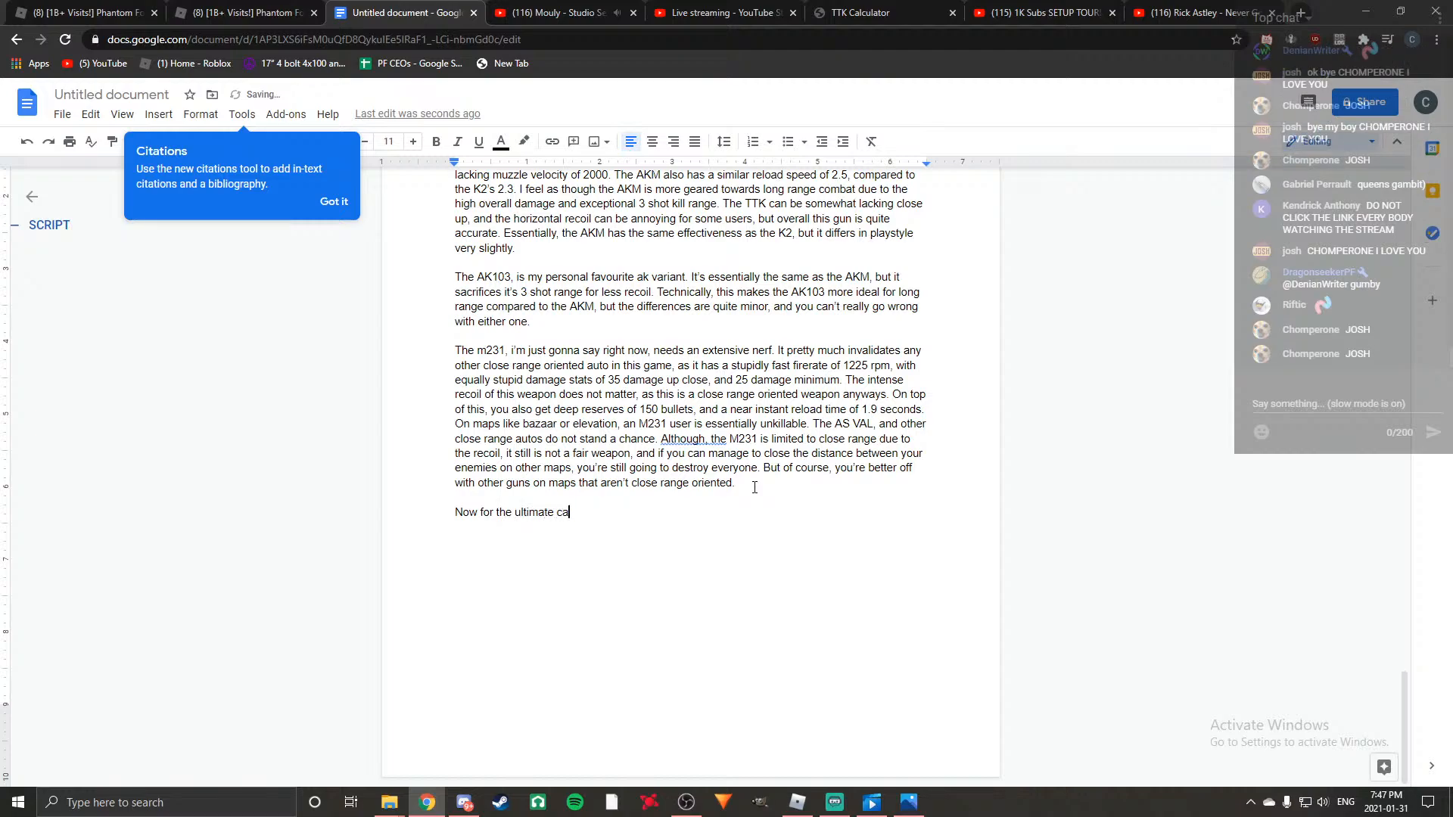
text(nadian a)
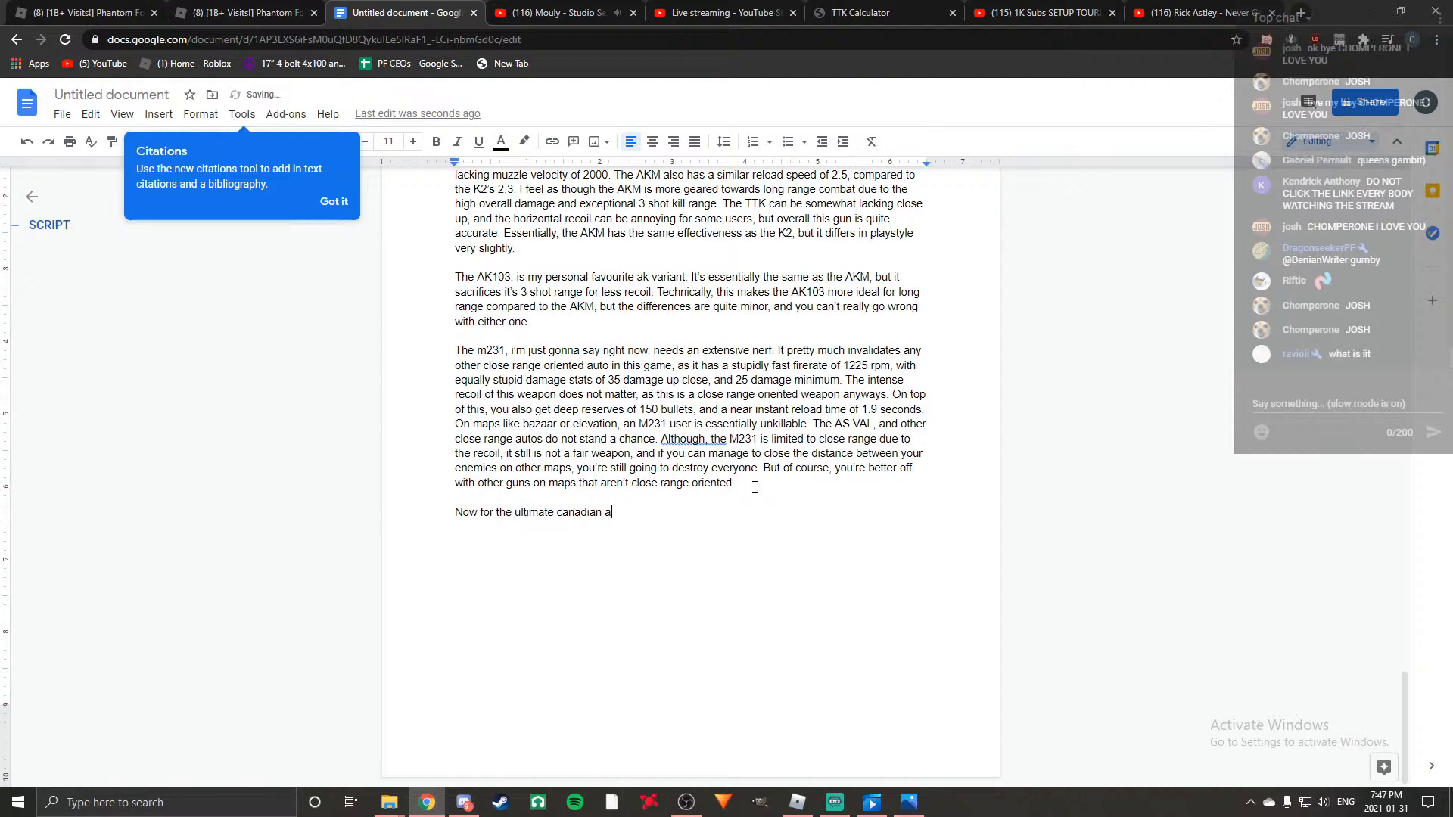
text(ssault rifle, the C7A)
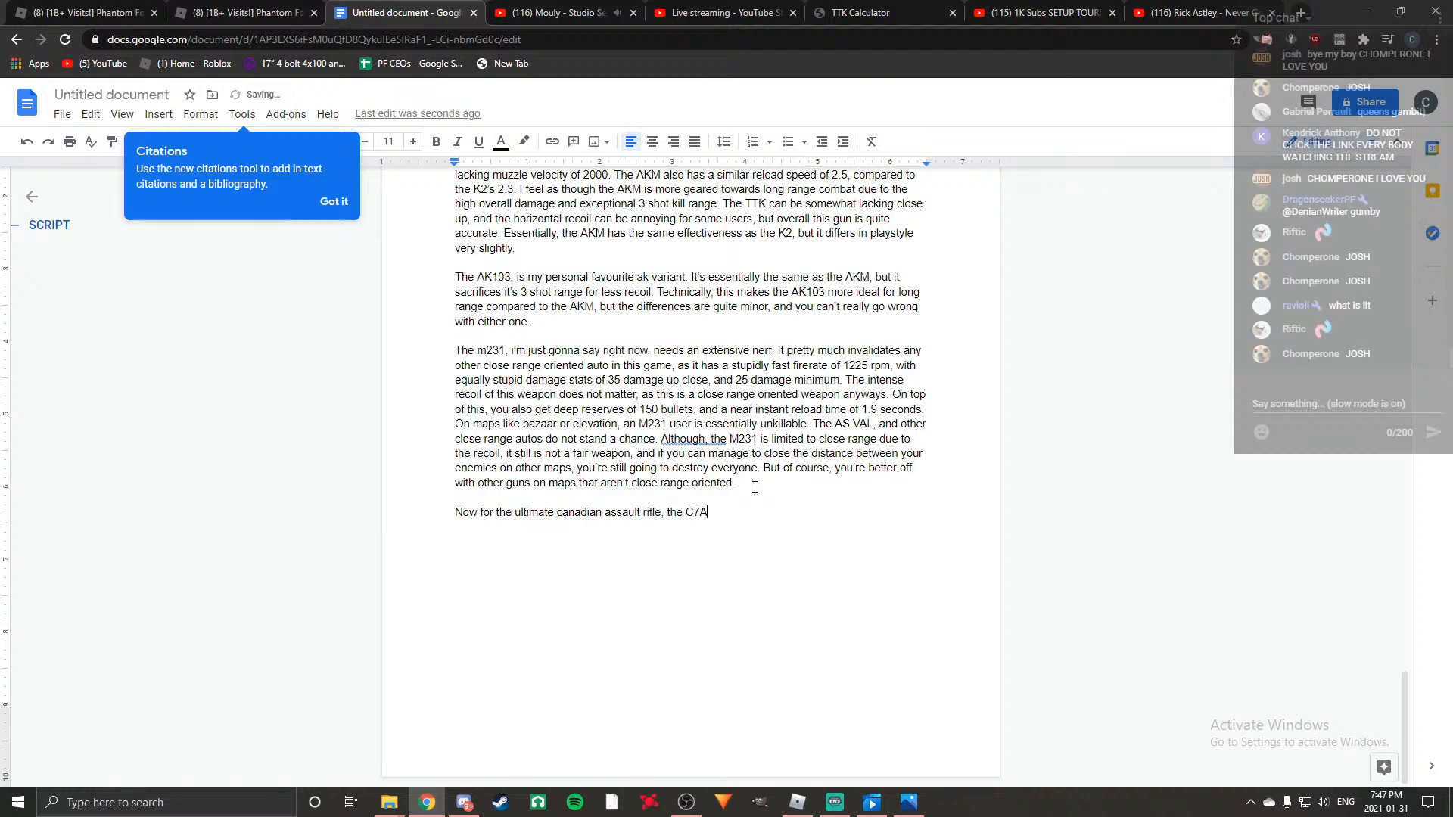
text(2. Again, this fufu)
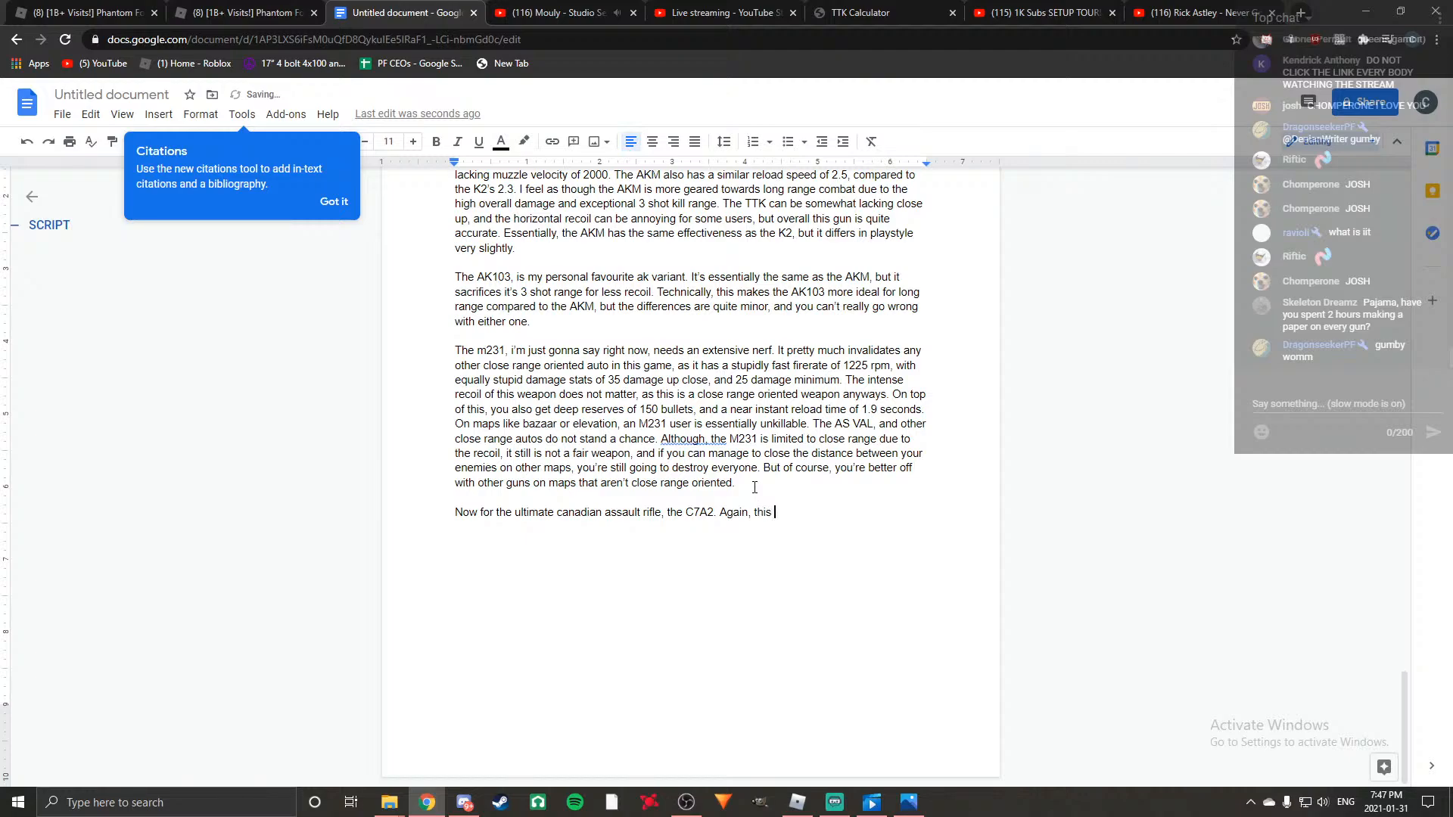
Continue the C7A2 paragraph with "Again, this fufills a similar niche to the K7 and AK variants".
key(BackSpace)
text(ills a si)
text(milar )
text(niche as)
key(BackSpace)
key(BackSpace)
text(to the )
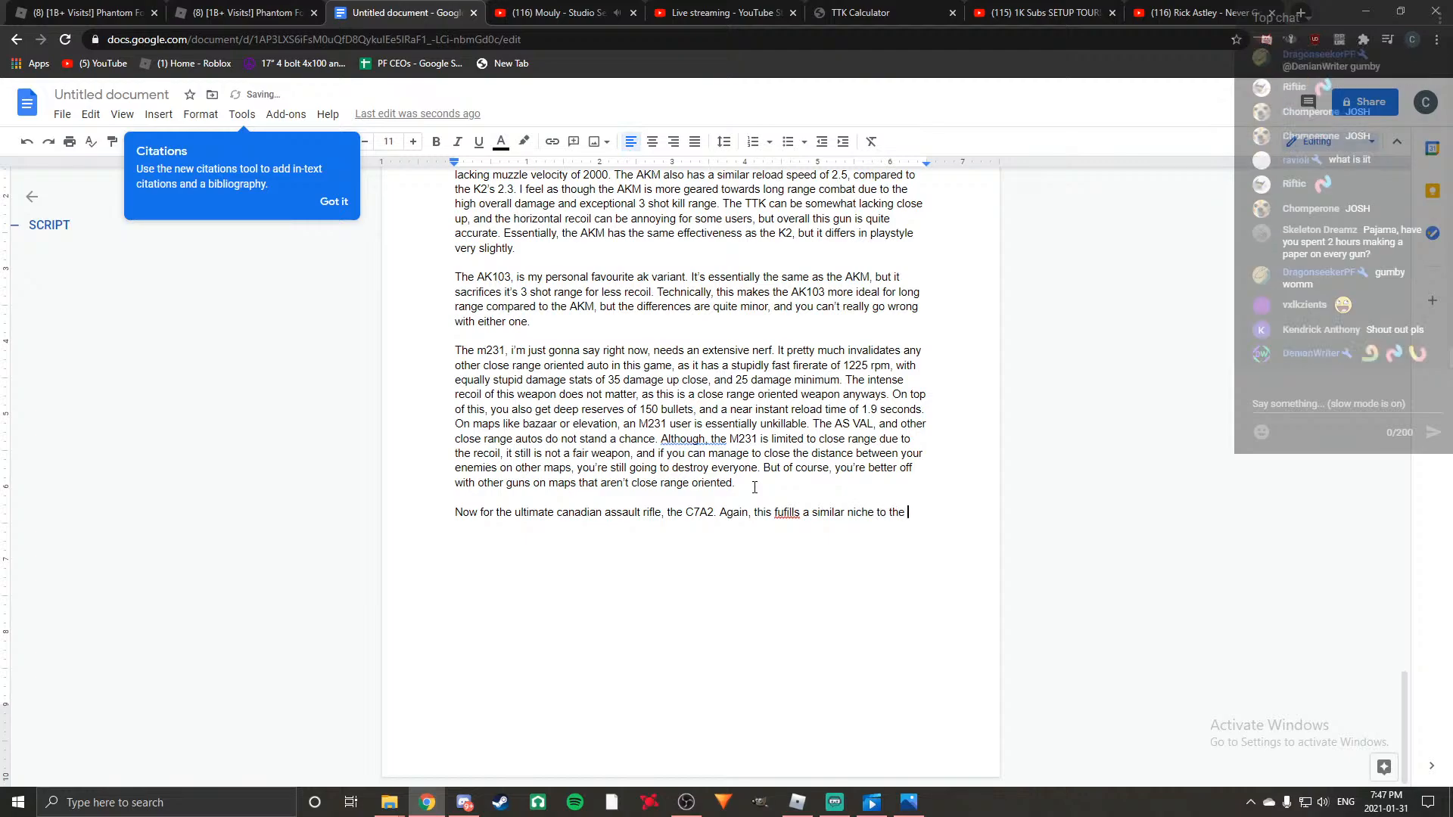
text(K7 and )
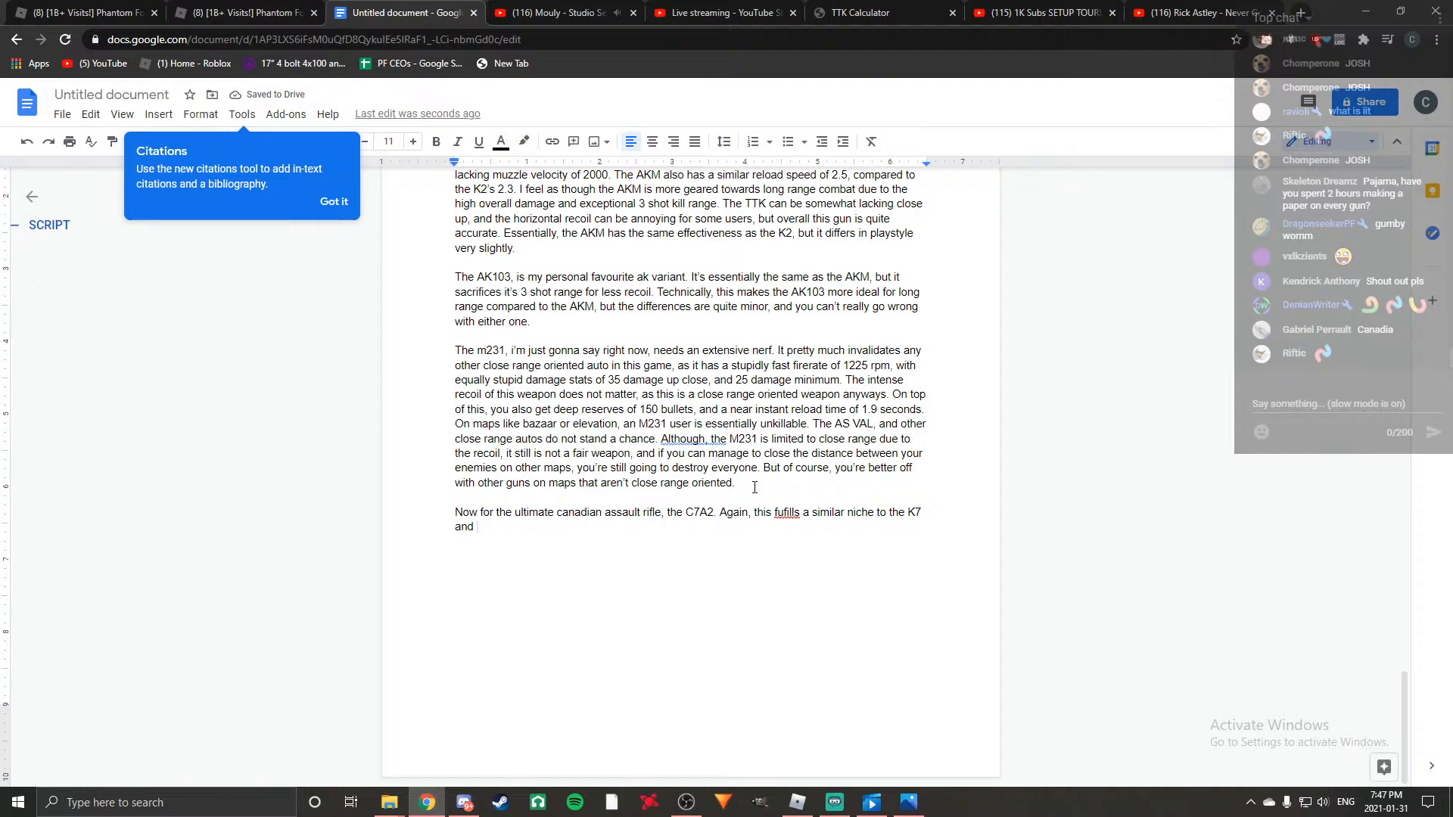
text(AK variants)
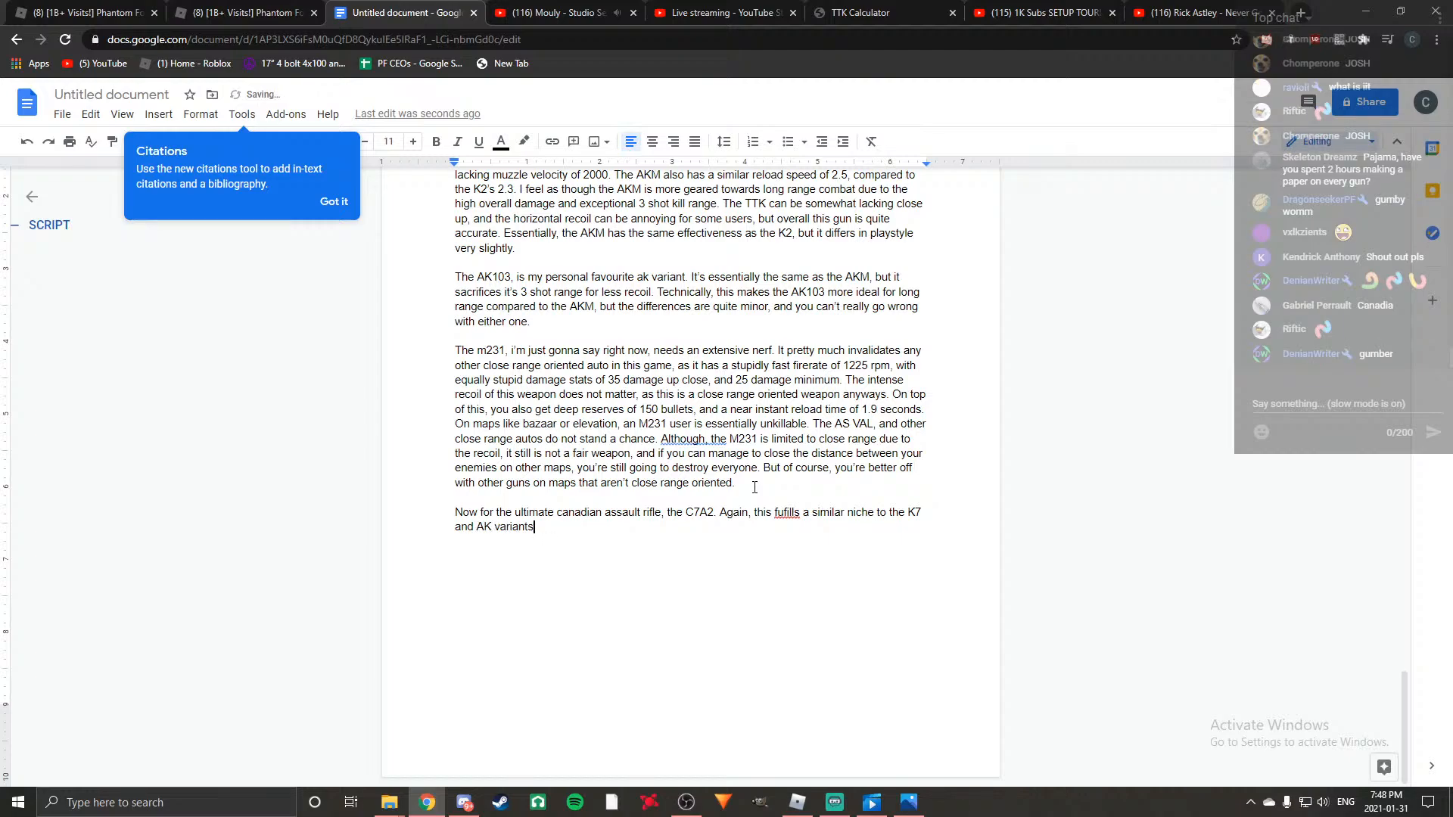
Correct "fufills" to "fulfills" in the C7A2 paragraph and "Although, the" to "Although the" in the M231 paragraph using the suggestions.
right_click(788, 517)
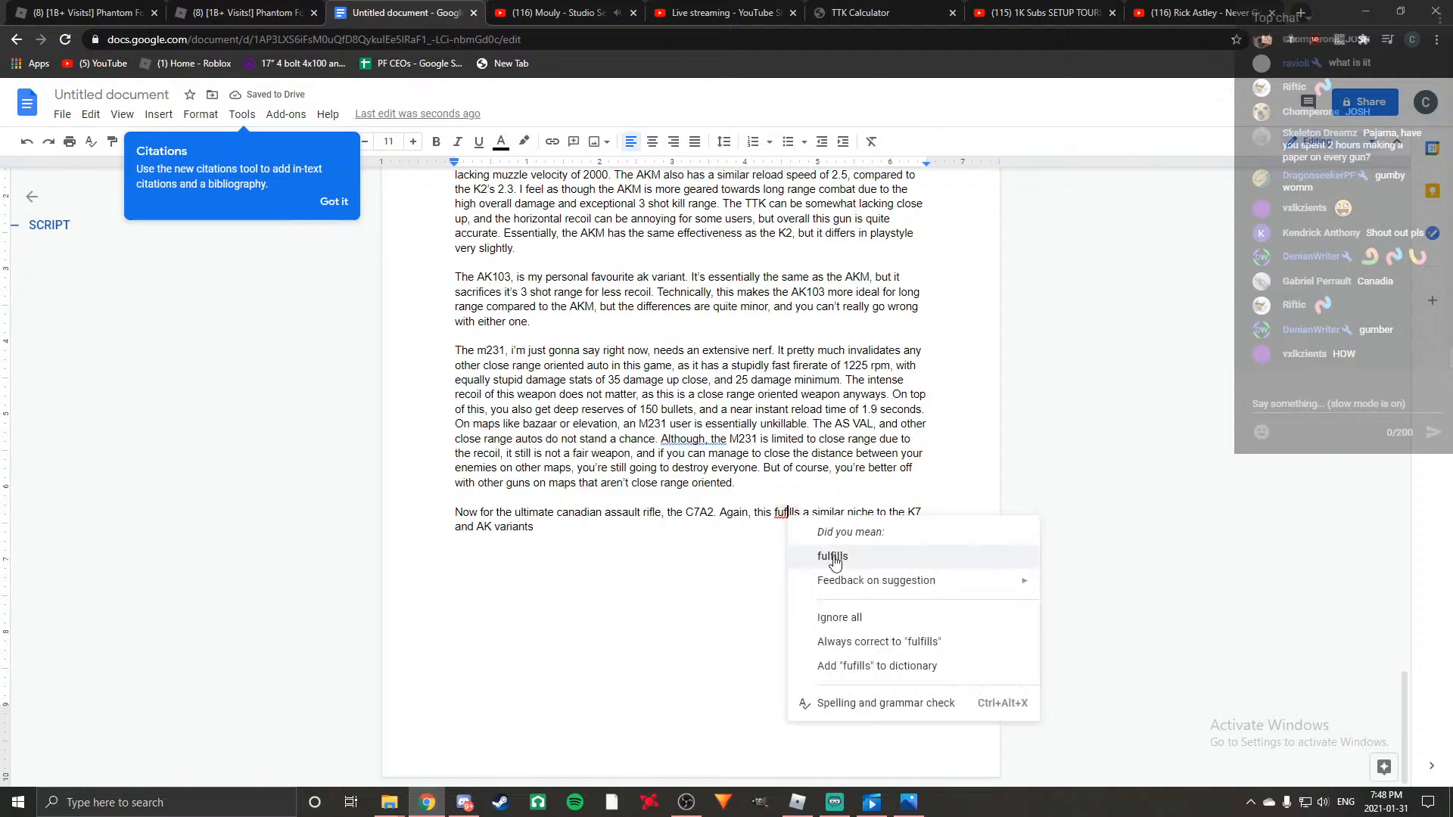
click(841, 556)
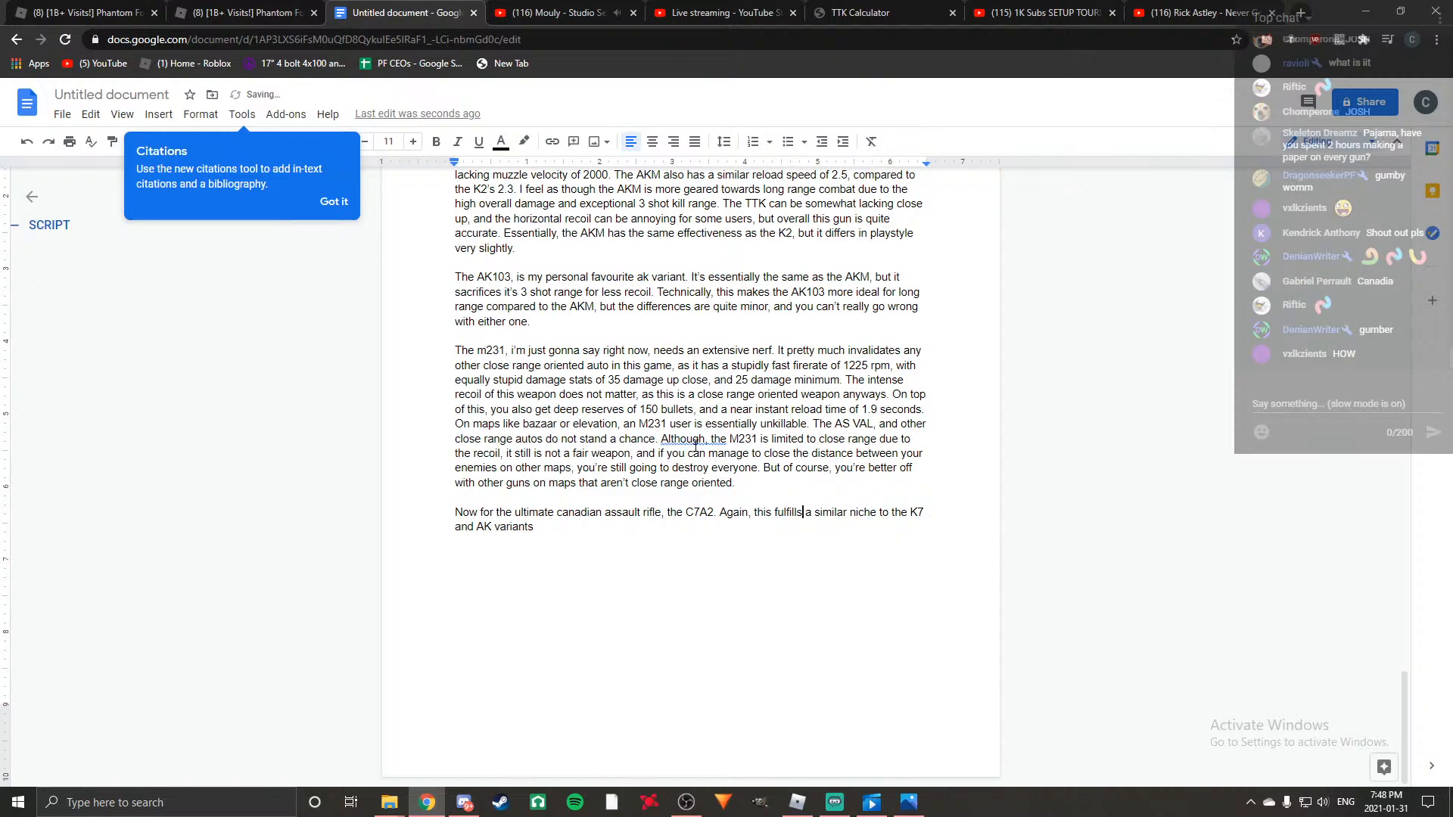
right_click(693, 441)
click(788, 489)
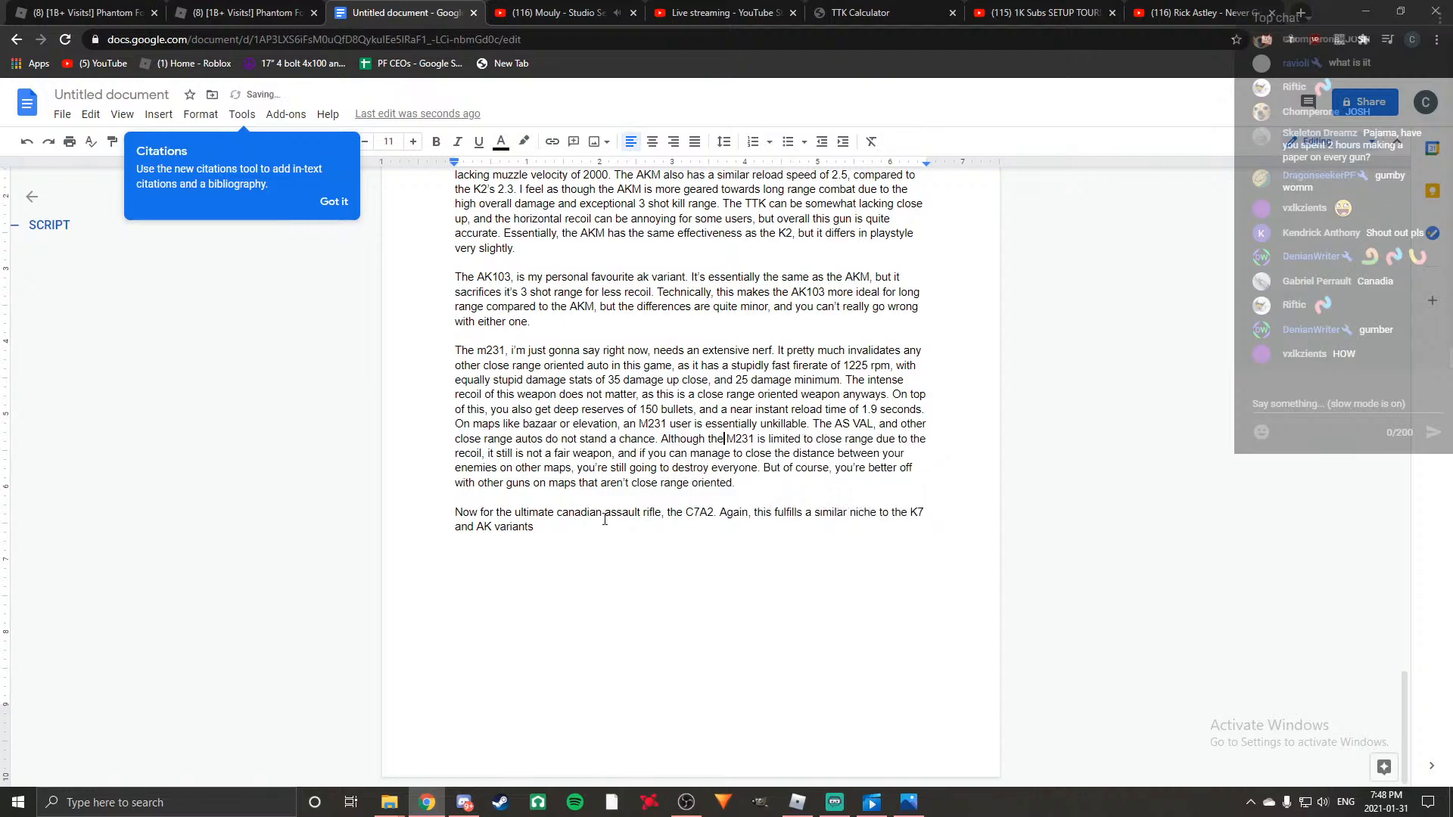
click(567, 530)
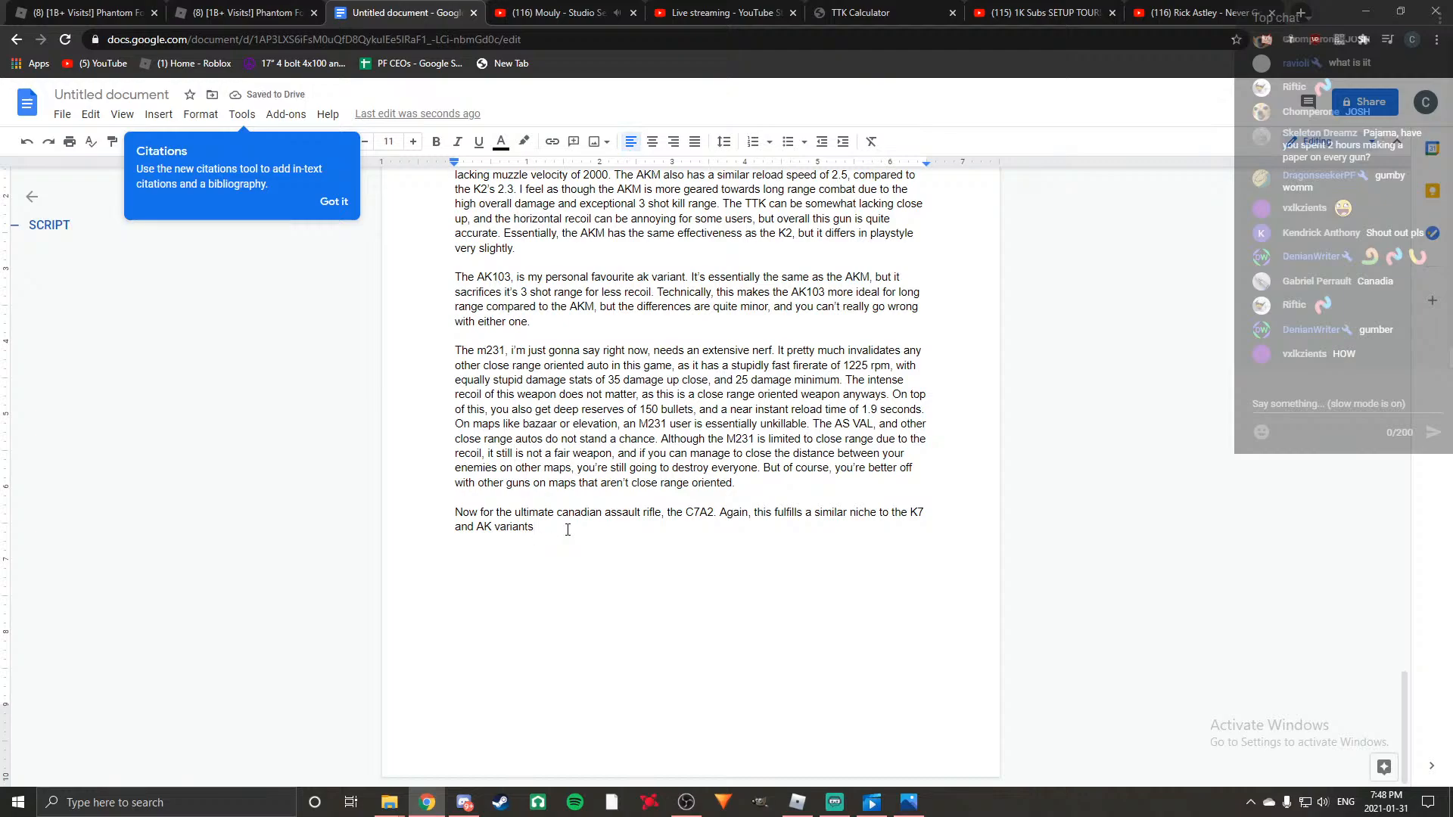
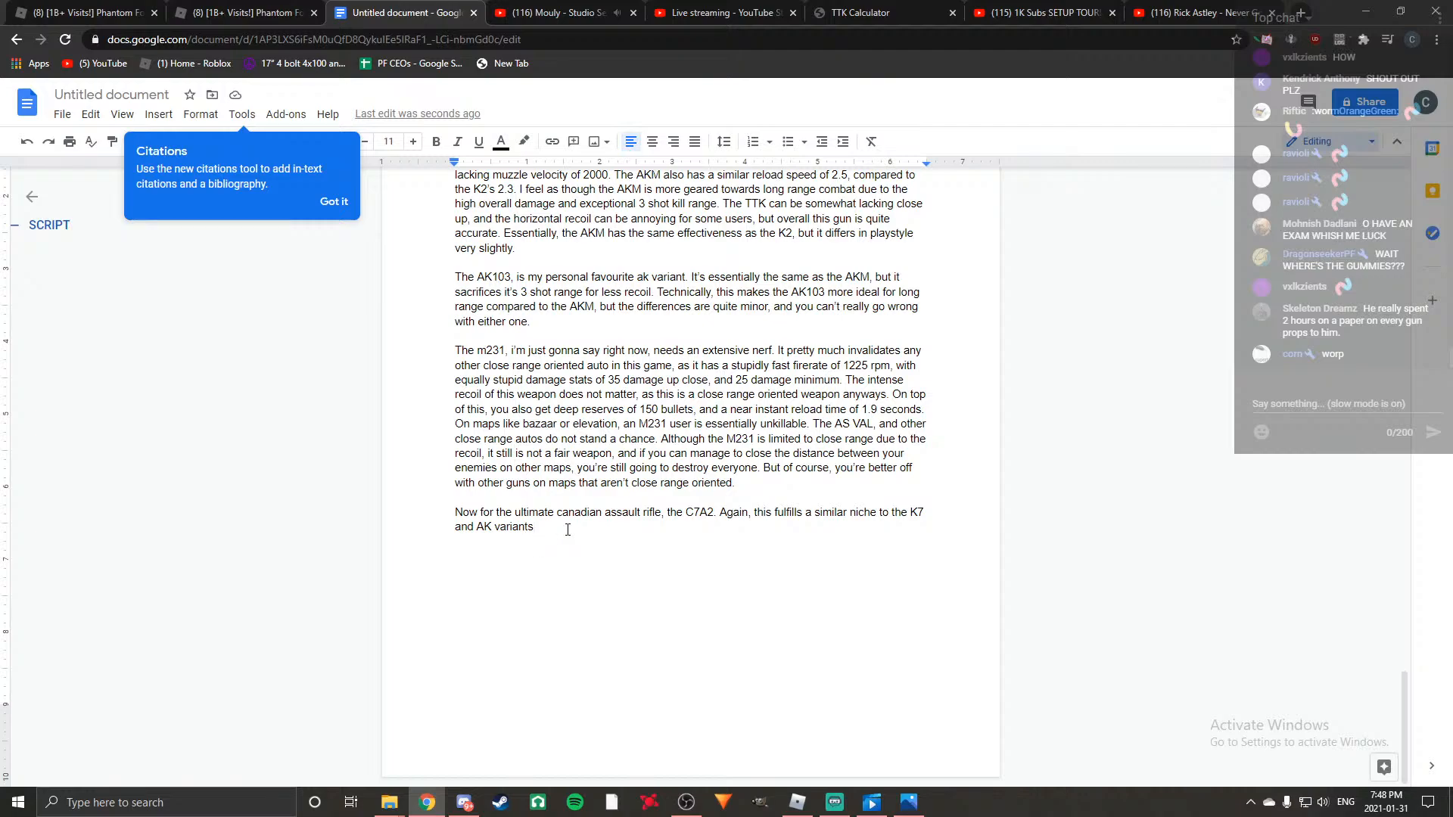
Continue the C7A2 paragraph with ", but it is more focused around long range accuracy".
text(.but it is more )
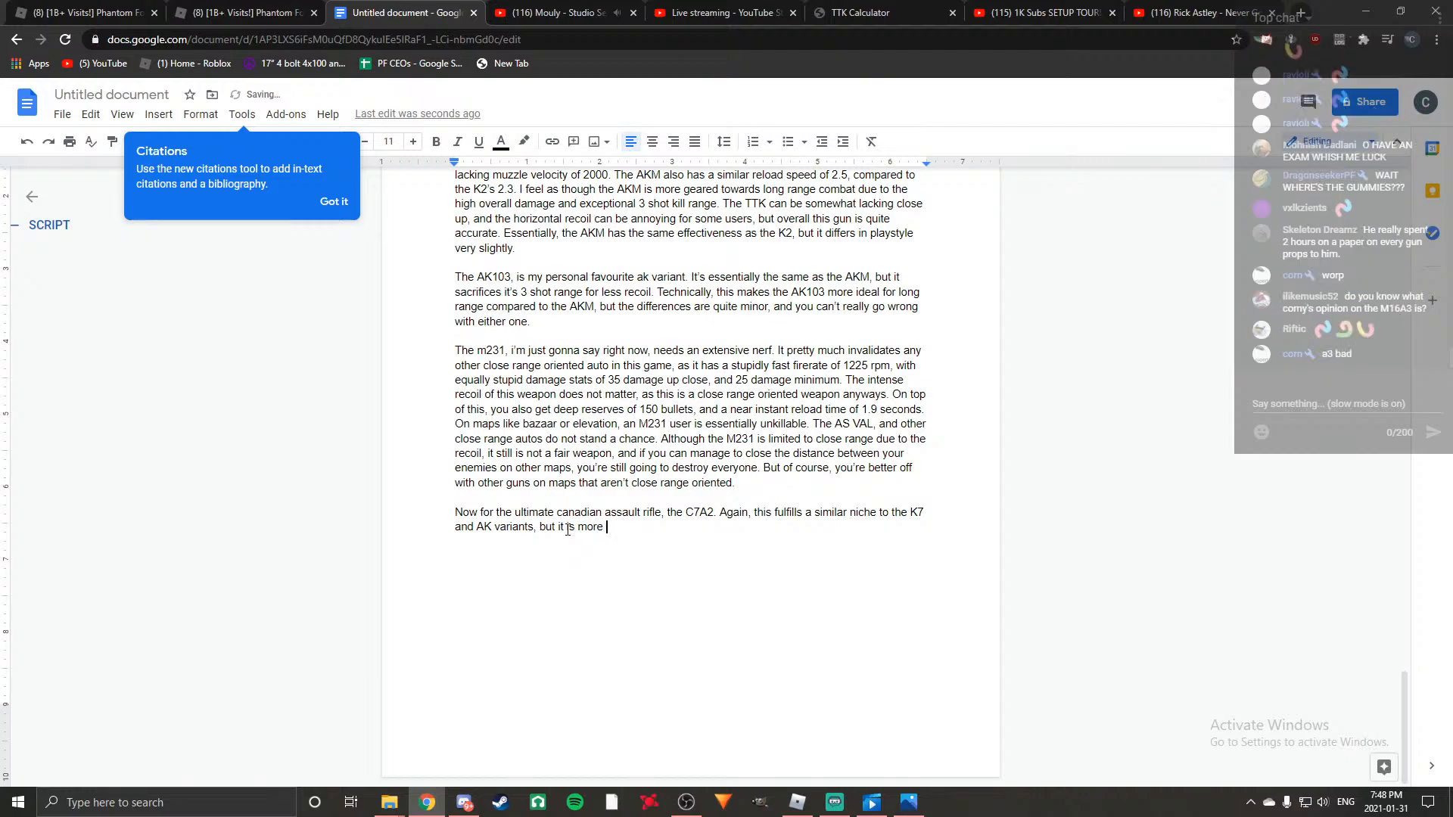
text(focused around long range accuracy)
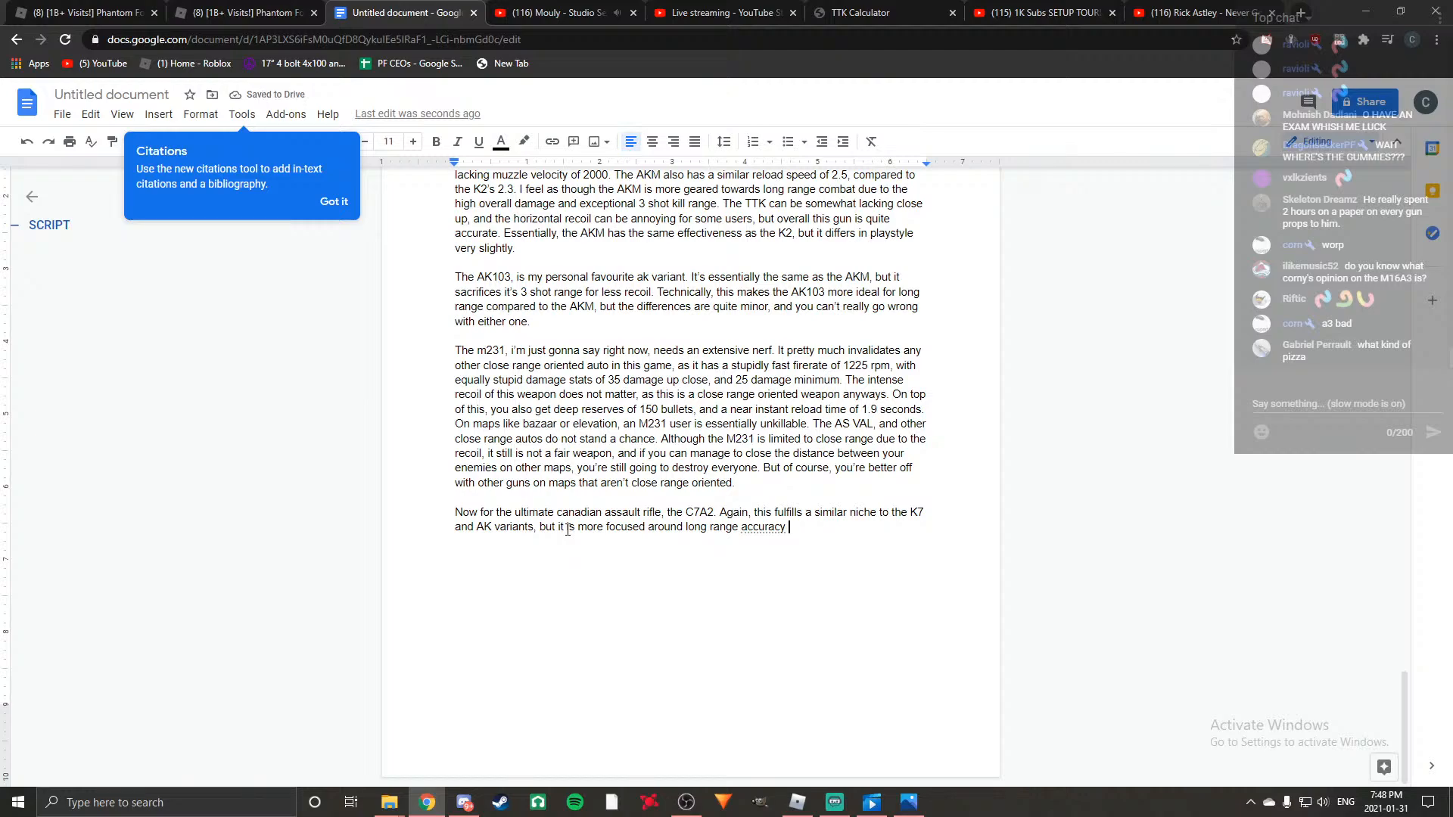
key(BackSpace)
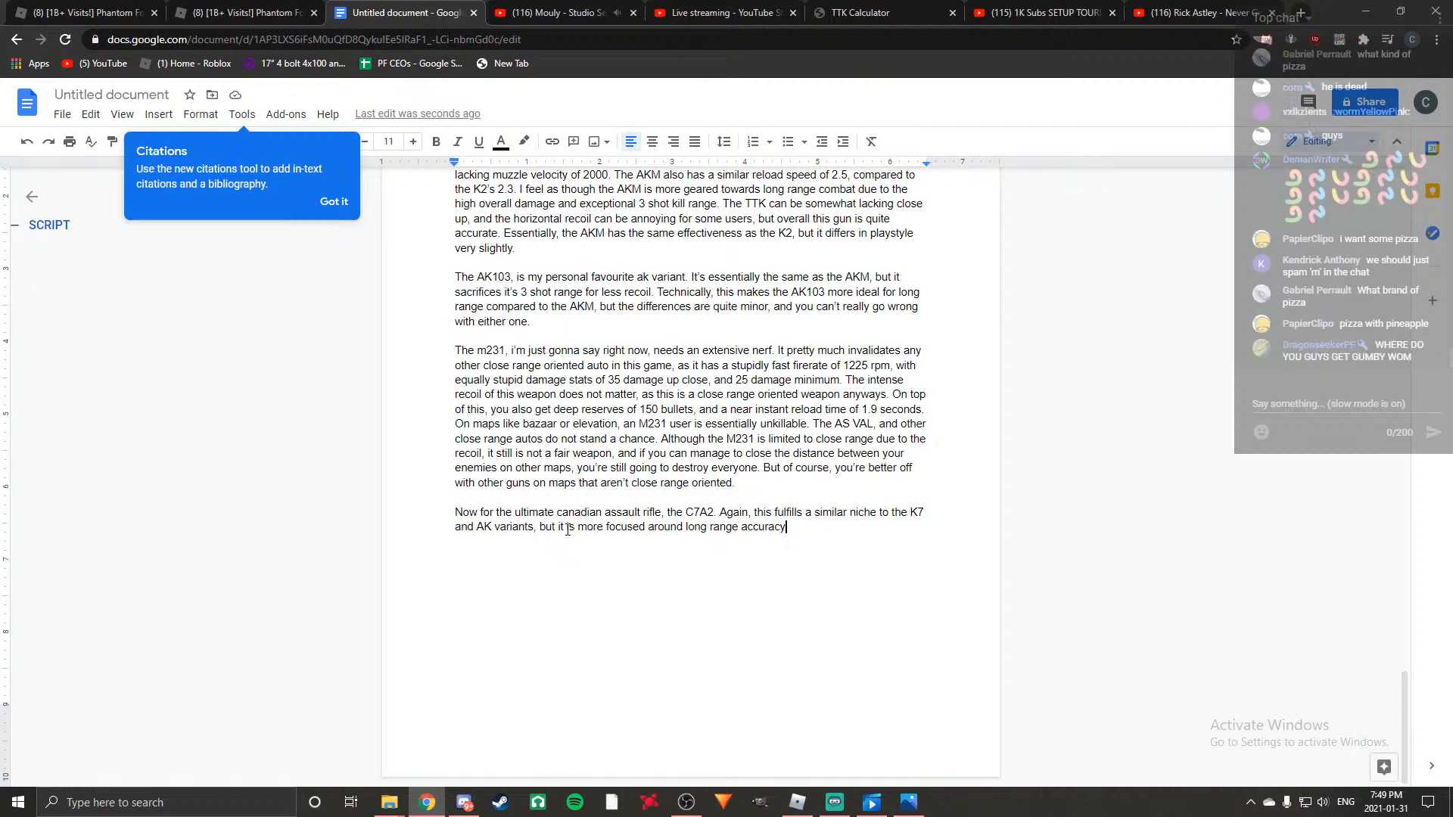
Add the line "BRB GETING FOOD LOL" below the C7A2 paragraph, separated by a blank line.
key(Return)
key(Return)
text(BR )
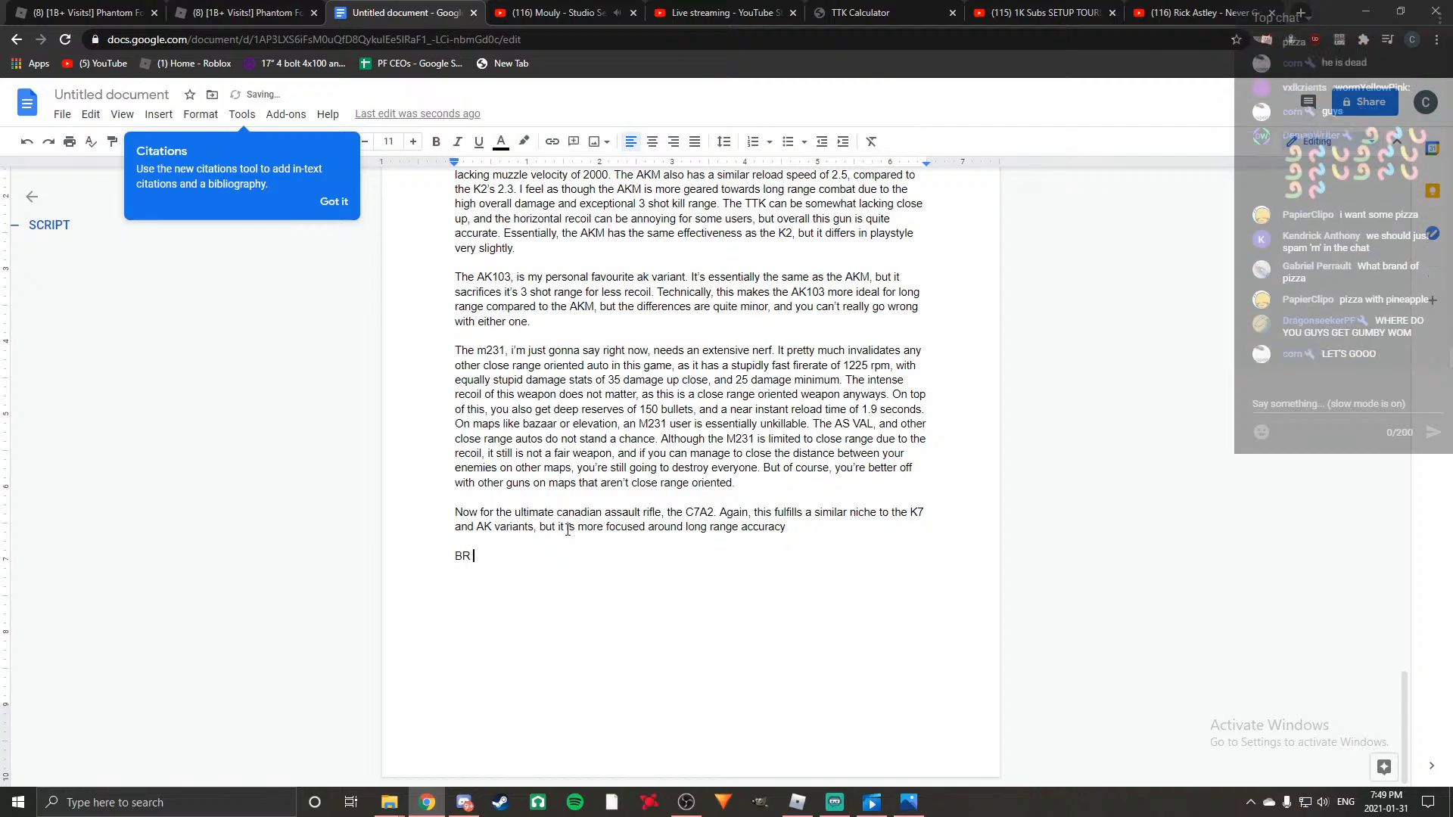
text(B GETING)
text(FOOD LOL)
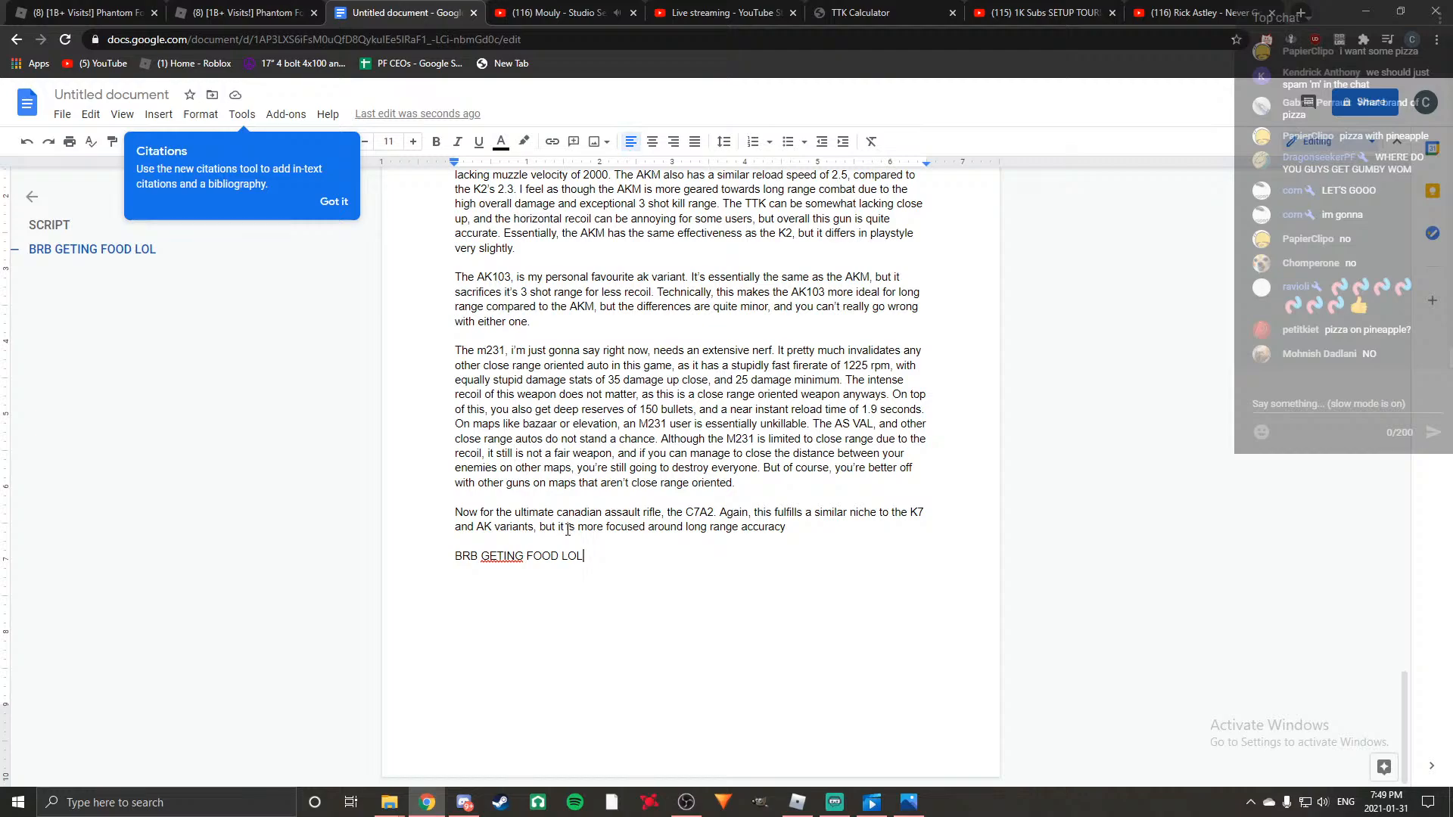
right_click(471, 810)
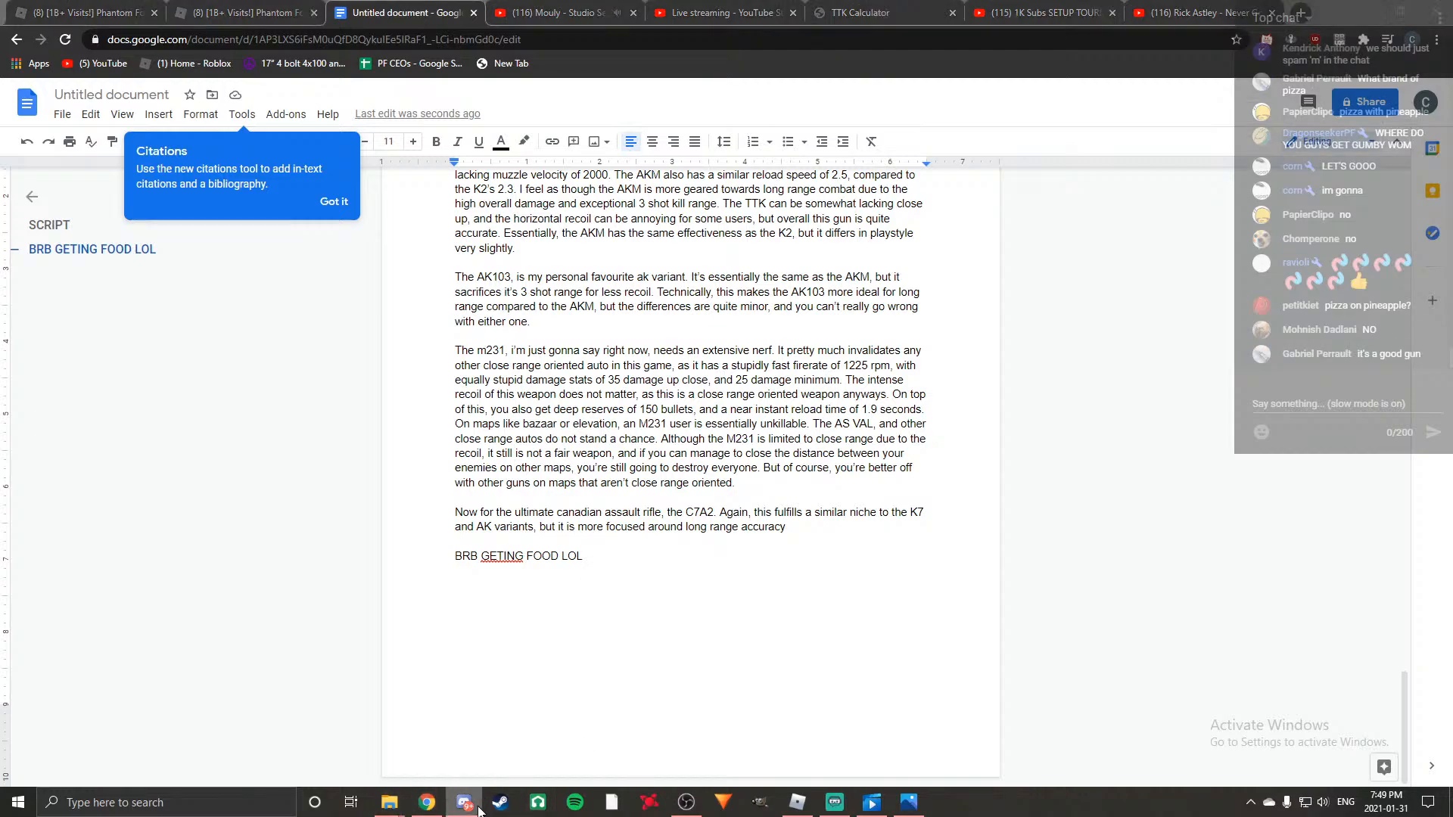
key(Escape)
click(470, 810)
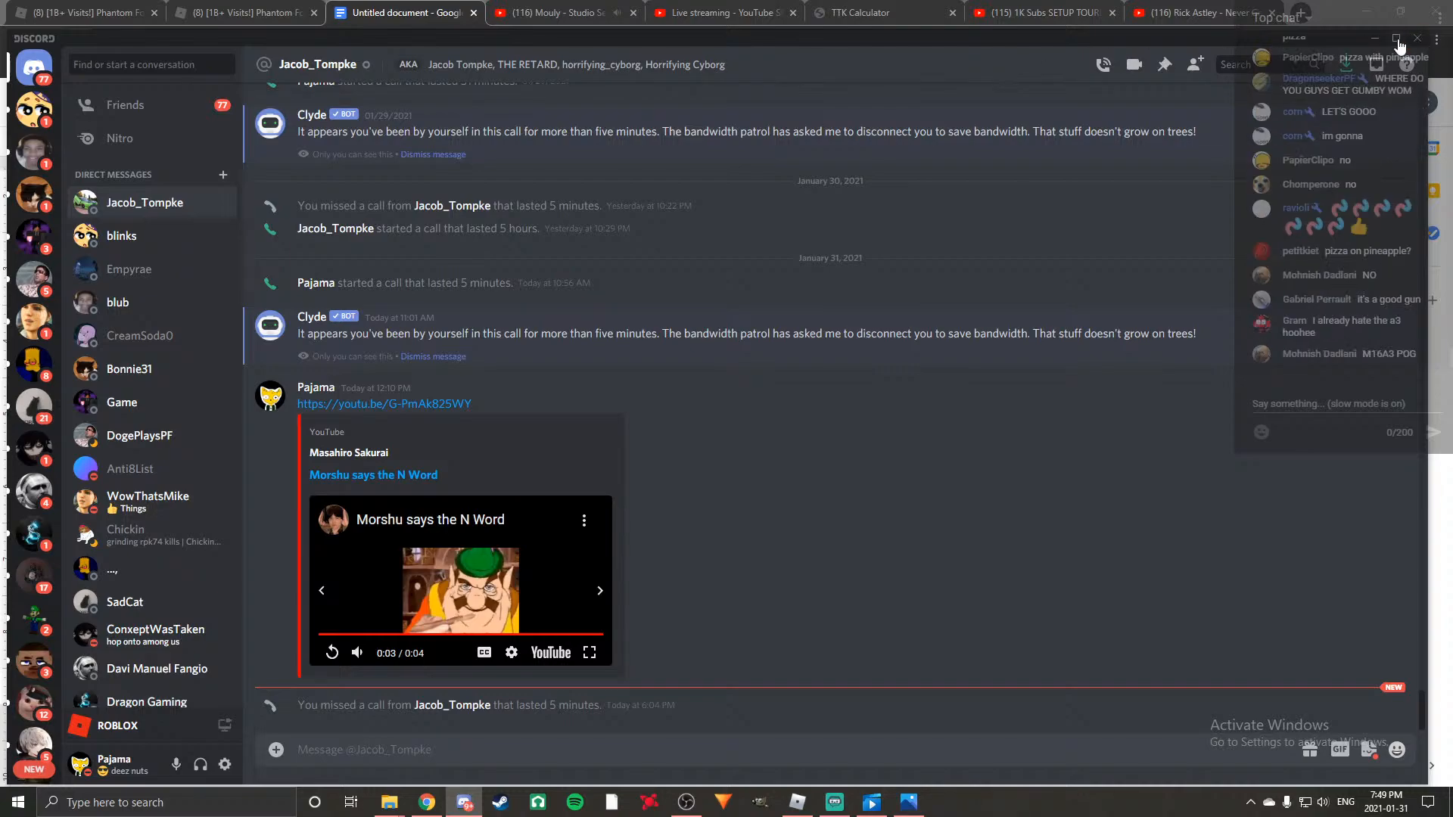
click(1374, 41)
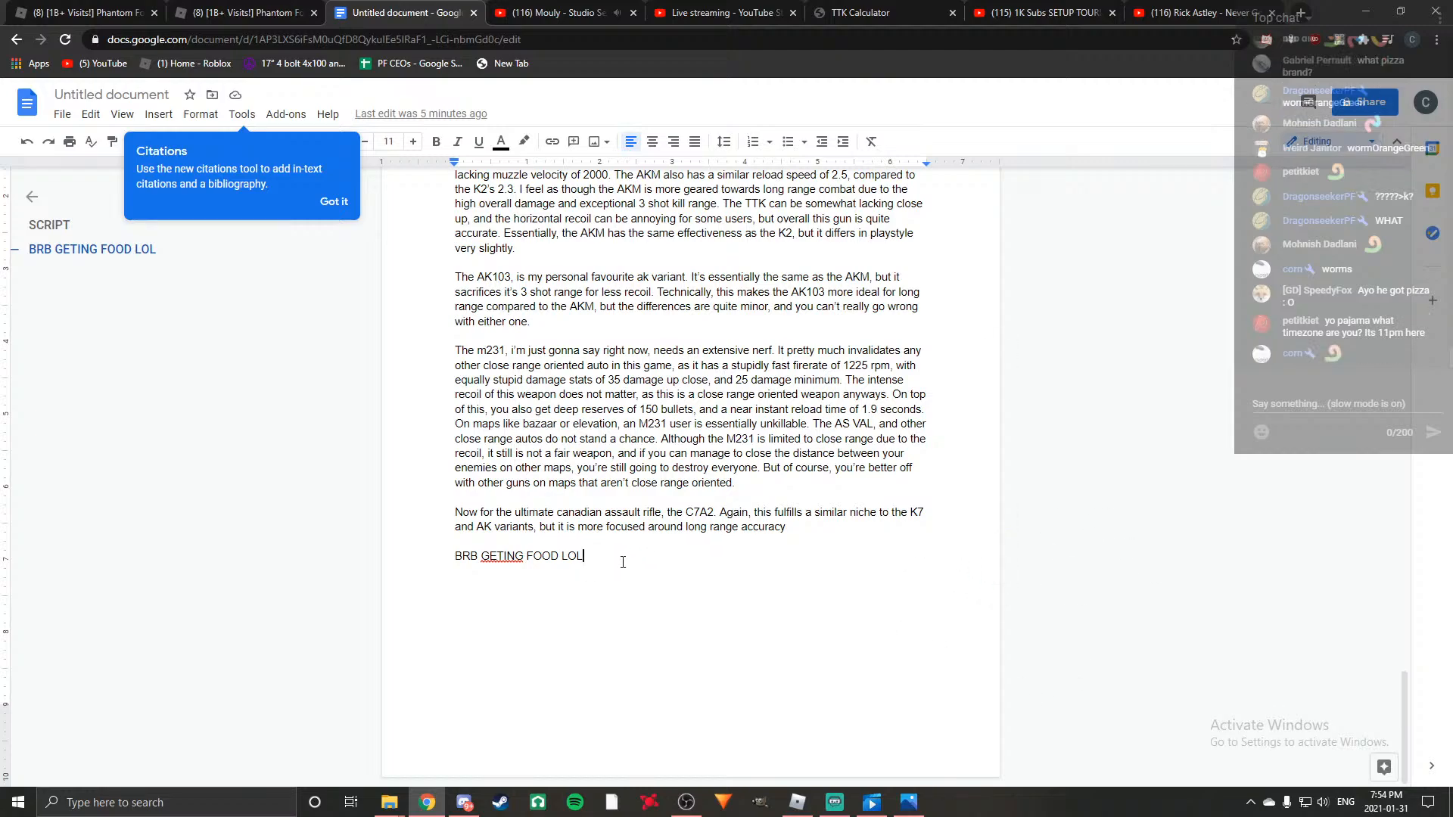
Delete the "BRB GETING FOOD LOL" line below the C7A2 paragraph.
key(BackSpace)
key(BackSpace)
key(BackSpace)
key(BackSpace)
key(BackSpace)
key(BackSpace)
key(BackSpace)
key(BackSpace)
key(BackSpace)
key(BackSpace)
key(BackSpace)
key(BackSpace)
key(BackSpace)
key(BackSpace)
key(BackSpace)
key(BackSpace)
key(BackSpace)
key(BackSpace)
key(BackSpace)
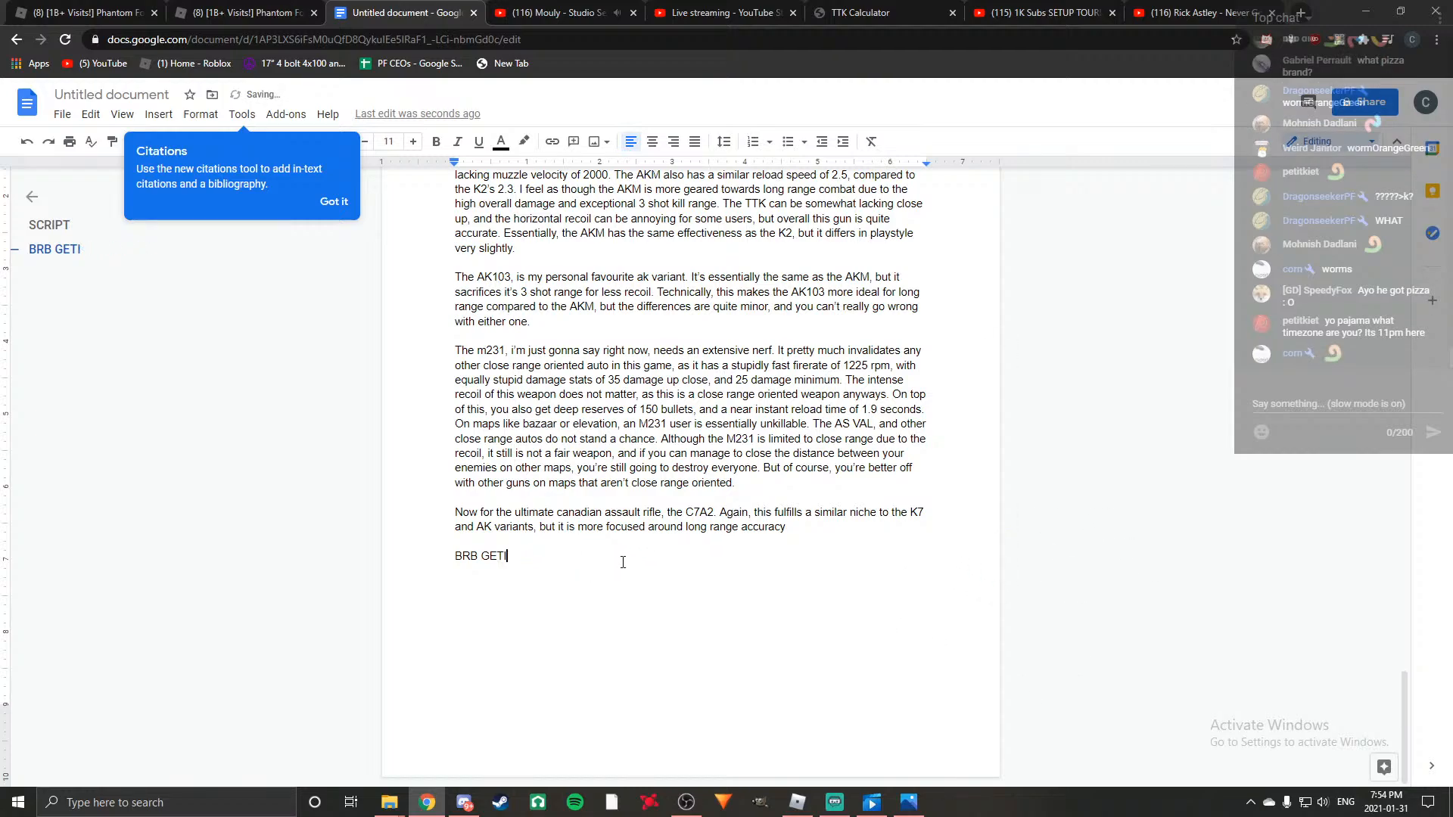
Switch to Discord, start a call with the first direct-message contact, and return to the script document.
click(463, 802)
right_click(129, 210)
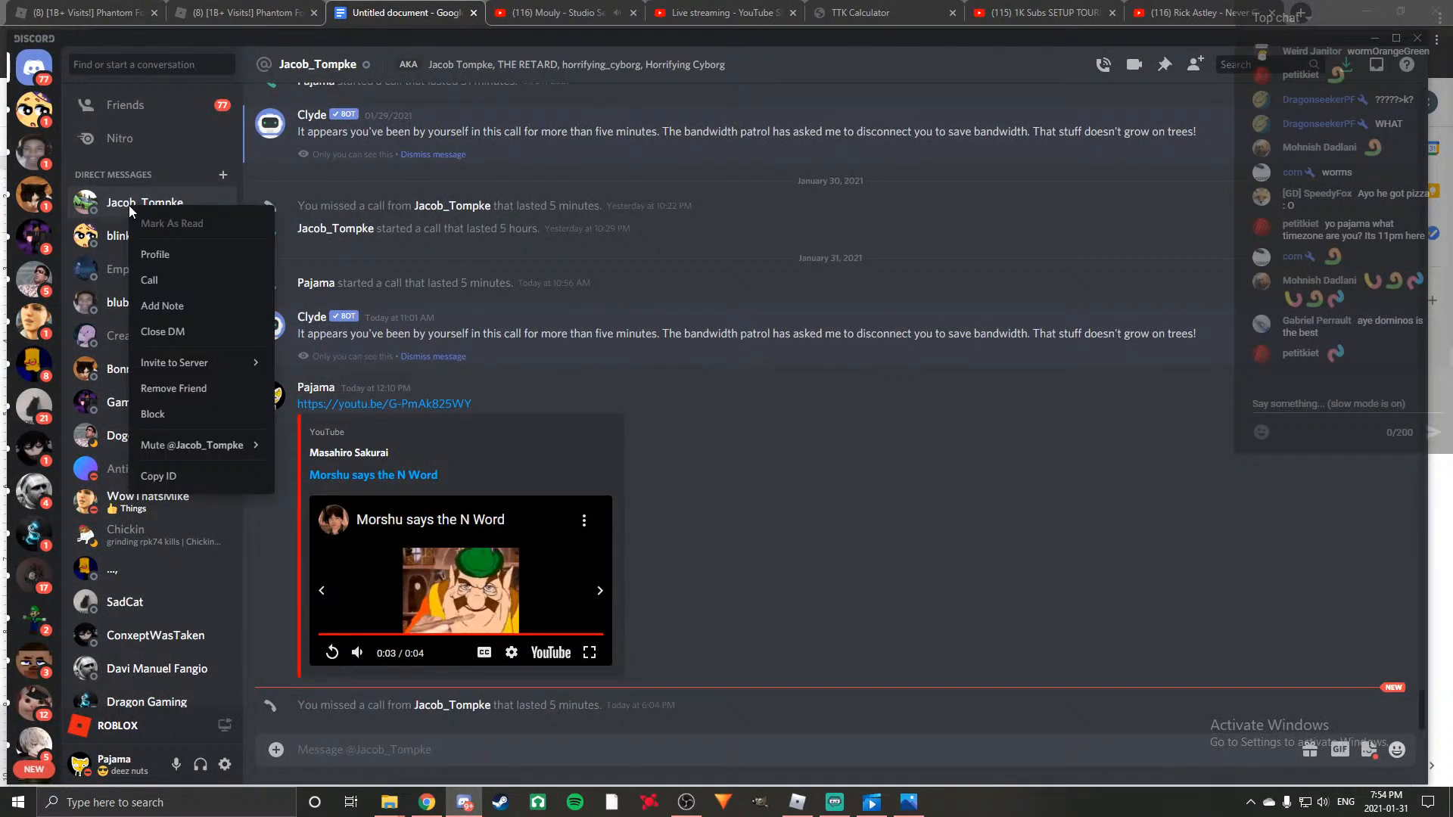
click(176, 281)
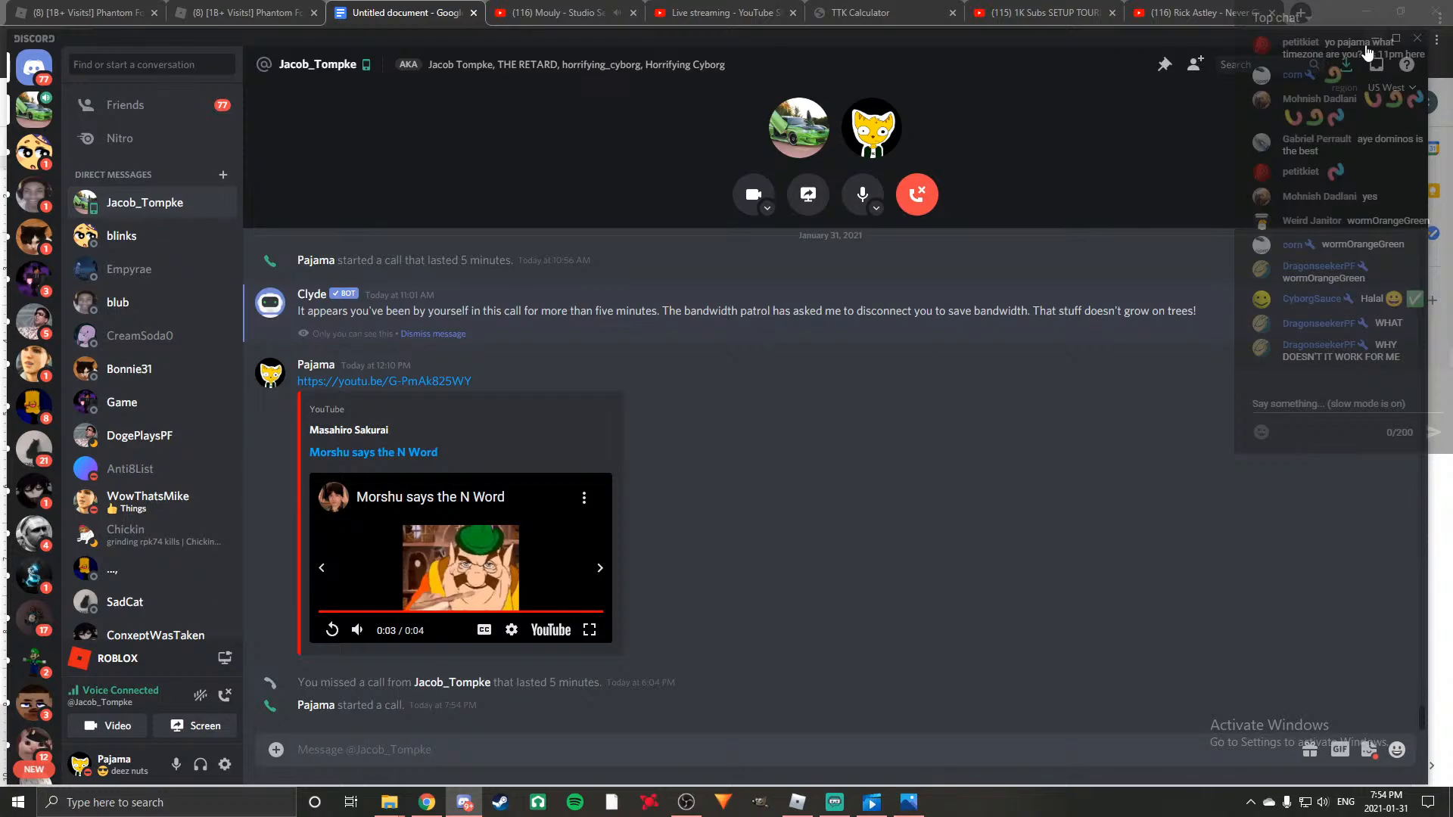
key(alt+Tab)
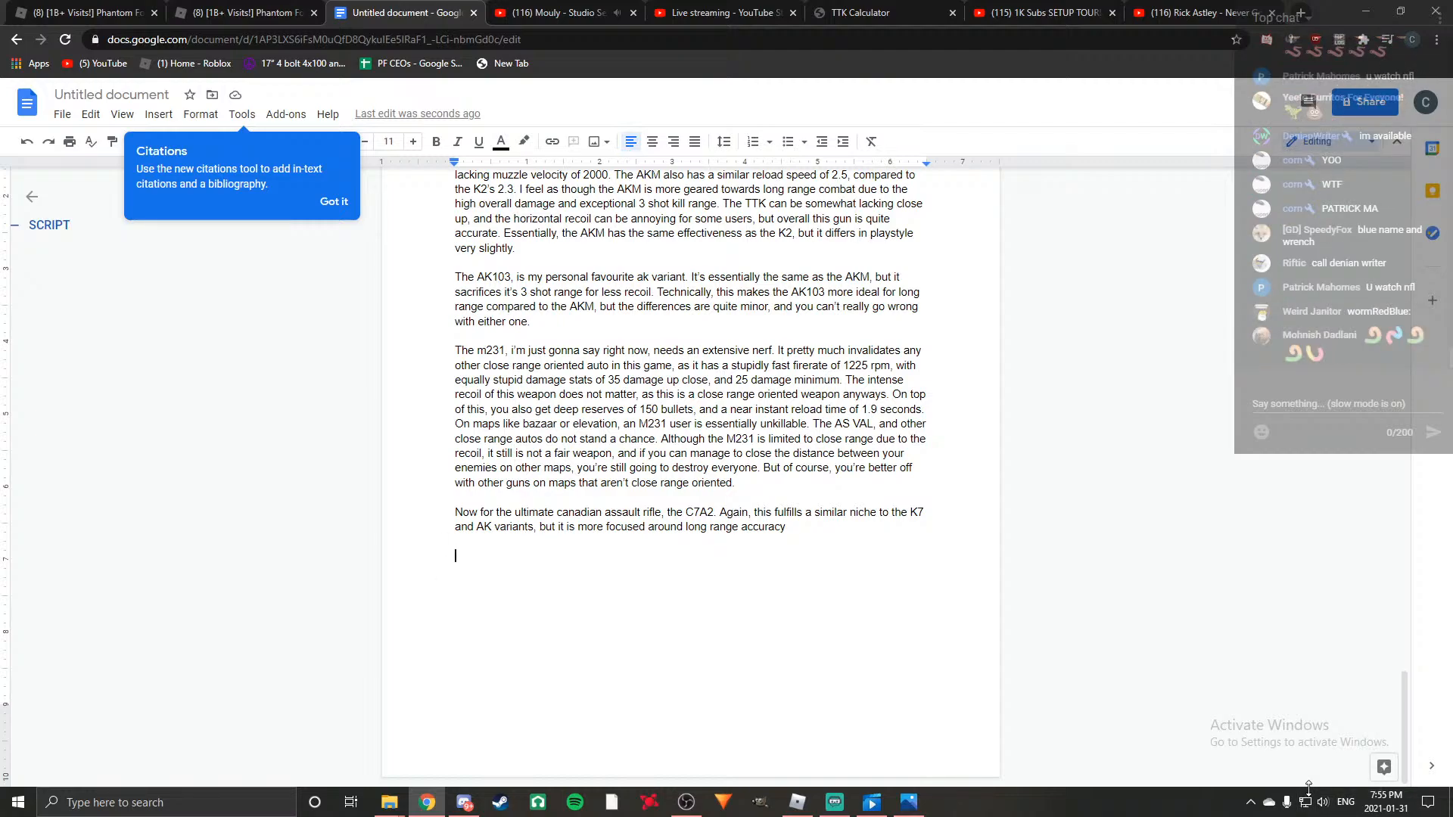
Bring up Discord and move its window off this screen so it no longer covers the document.
key(Return)
key(Return)
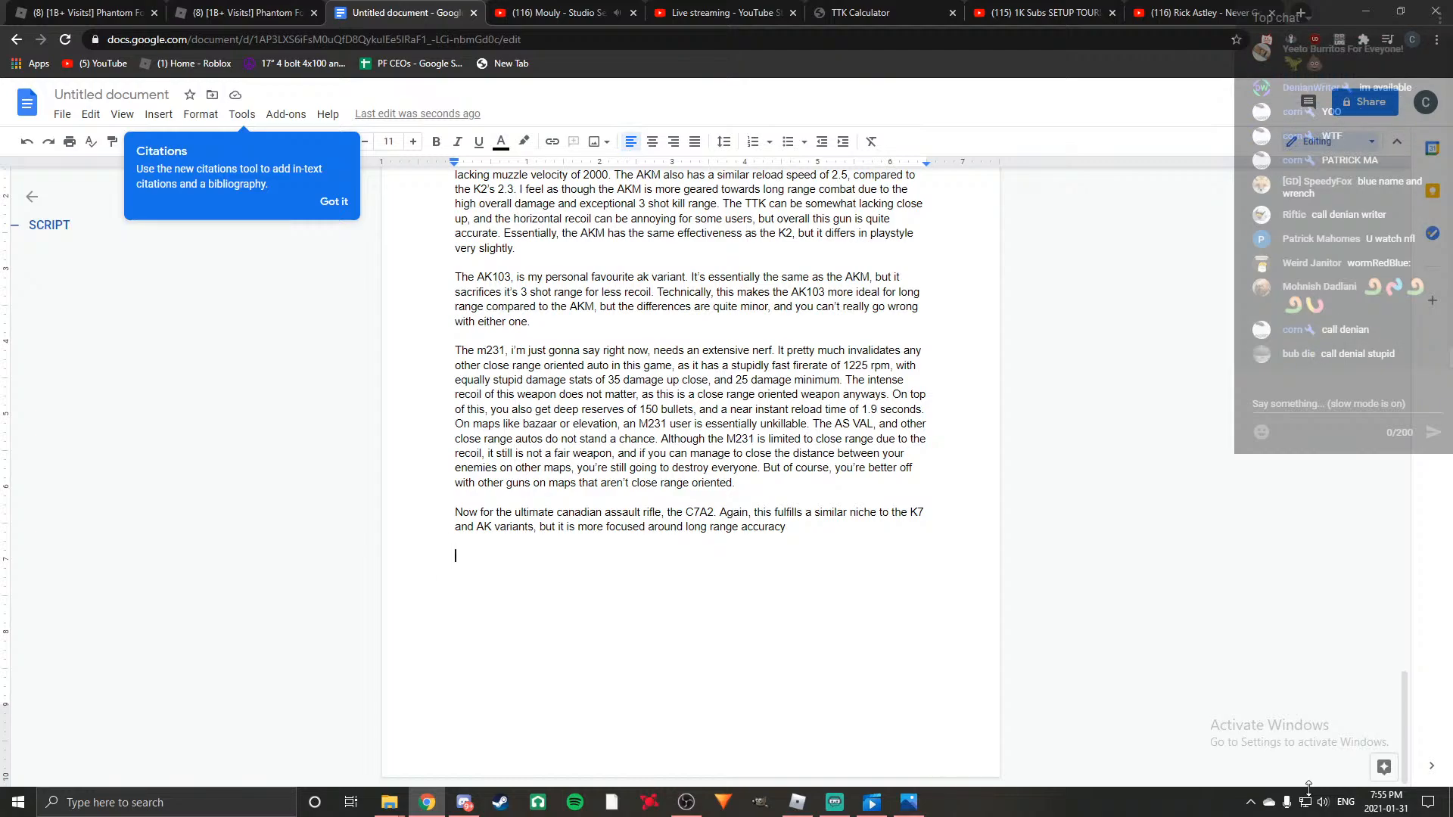
click(464, 802)
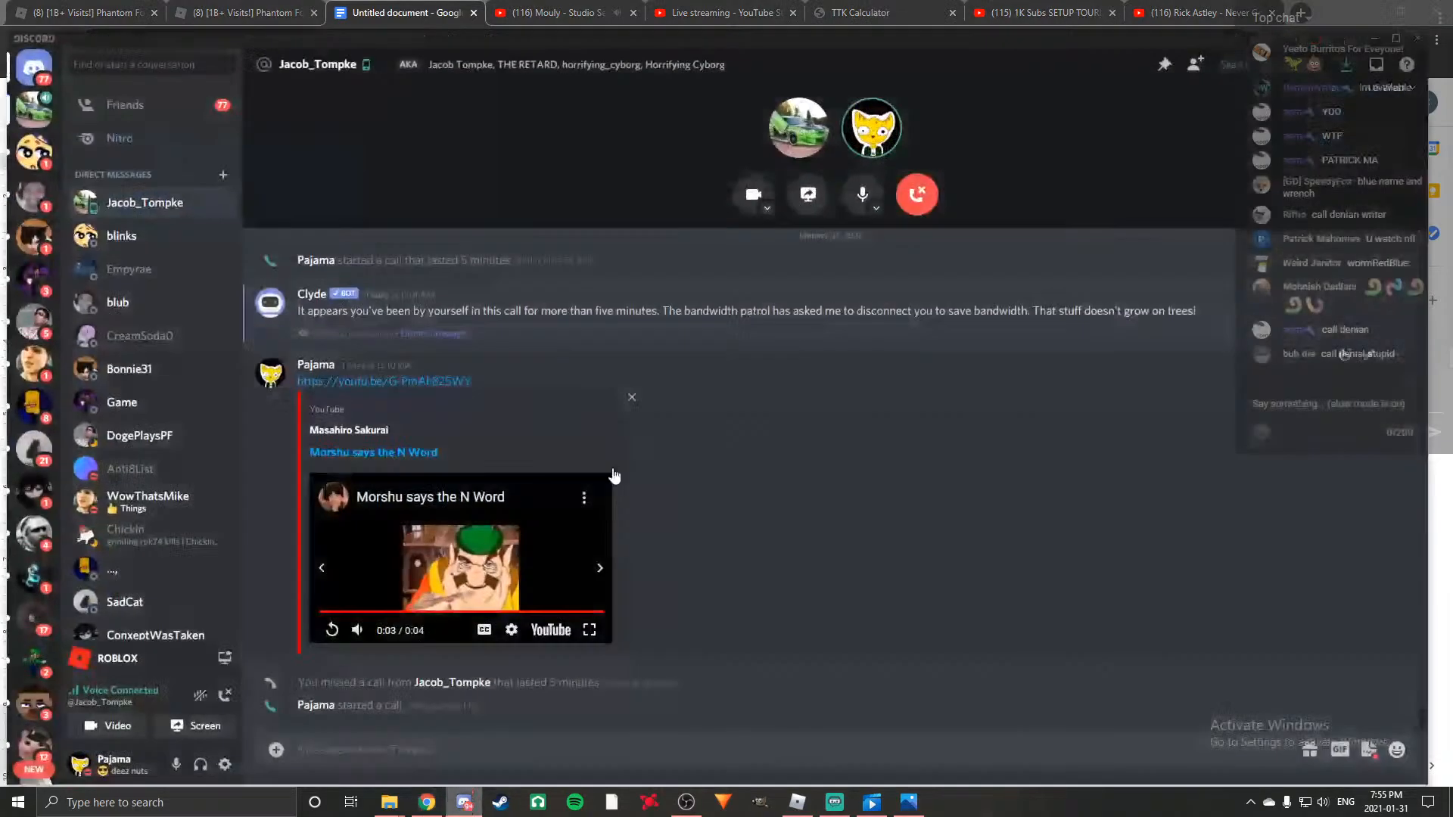
drag(642, 53, 1452, 134)
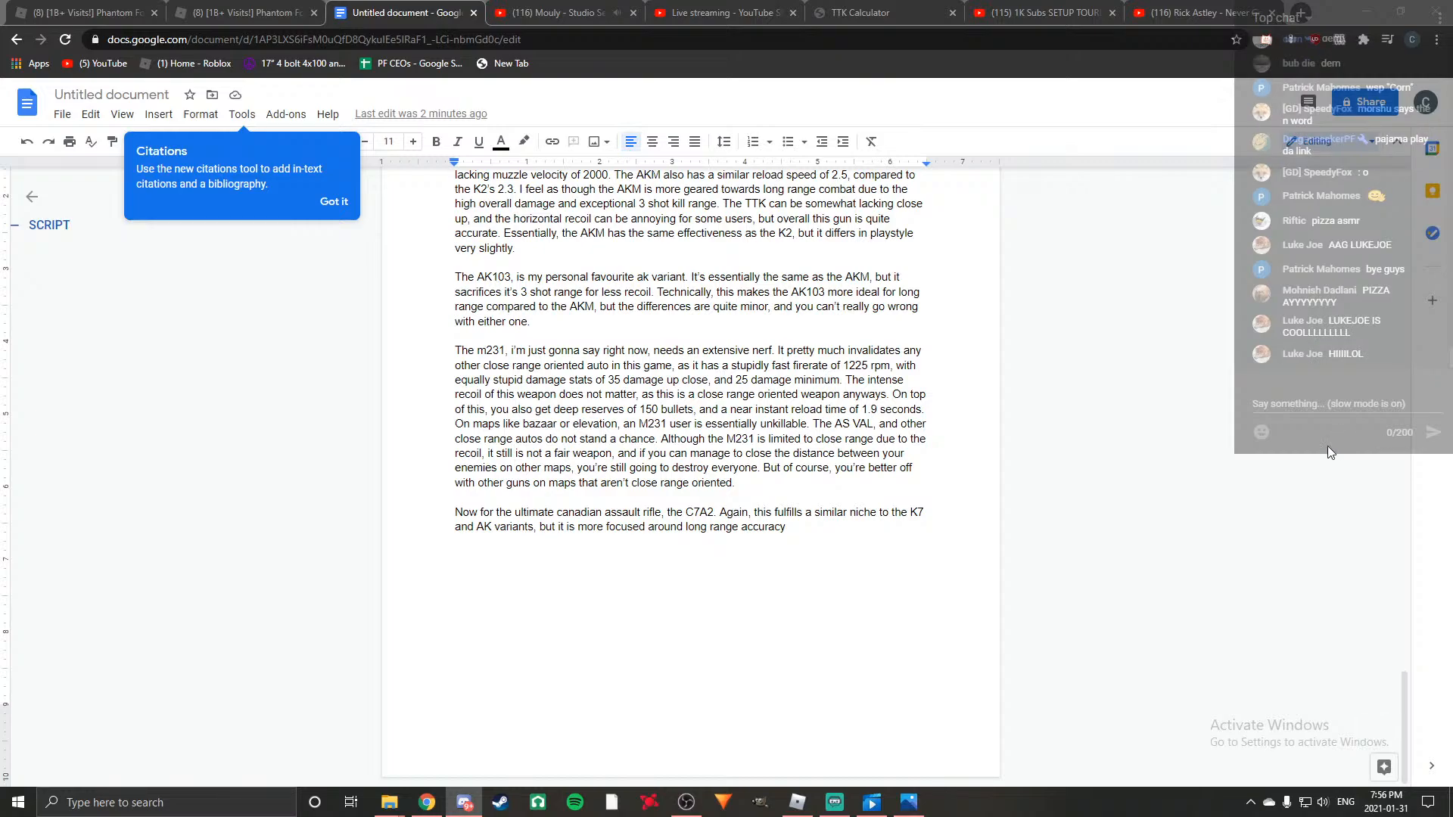
Switch to the YouTube Studio live streaming page and send "wormRedBlue" in the live chat.
click(598, 8)
click(705, 7)
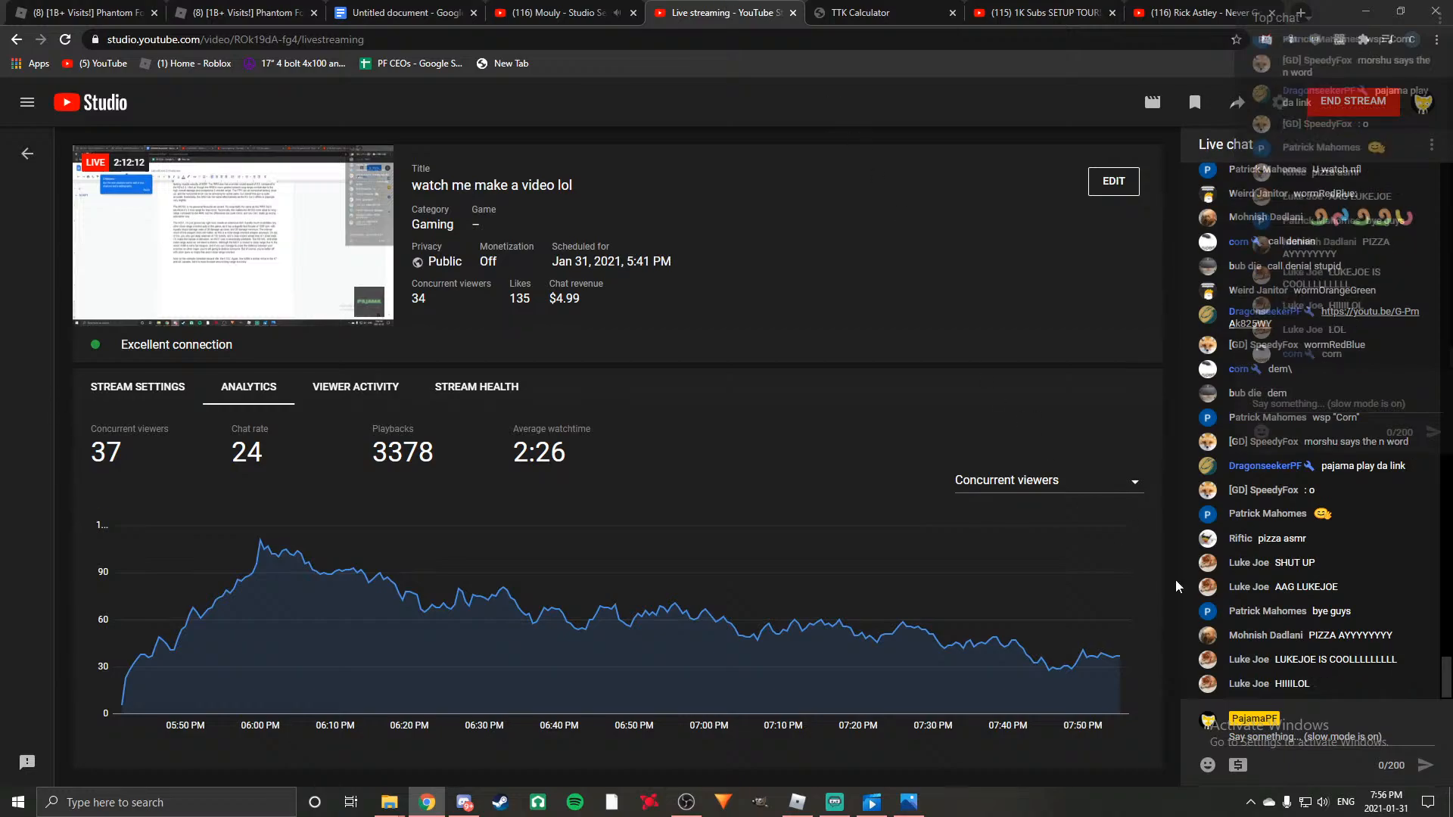
text(:wo)
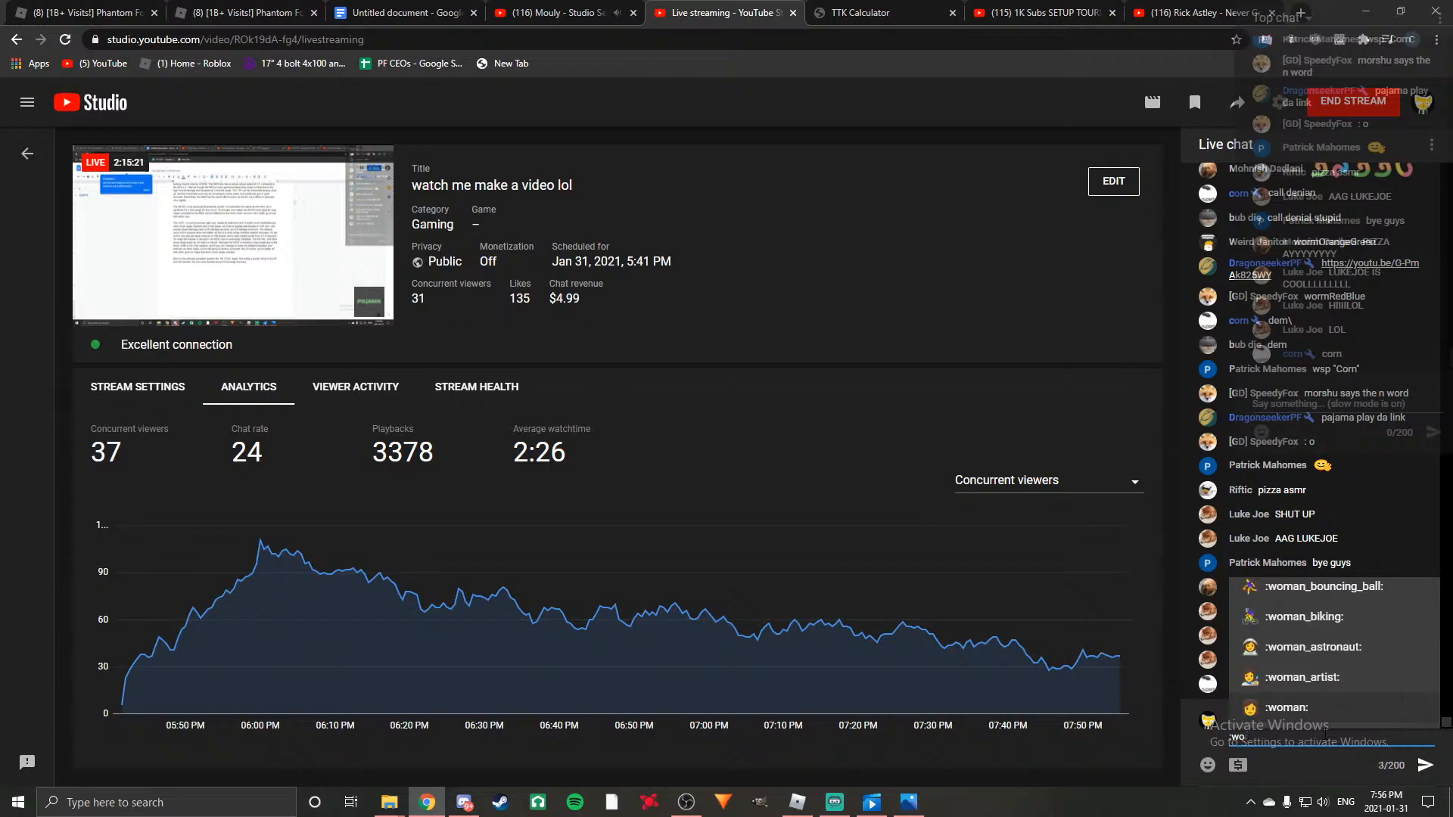
text(rm)
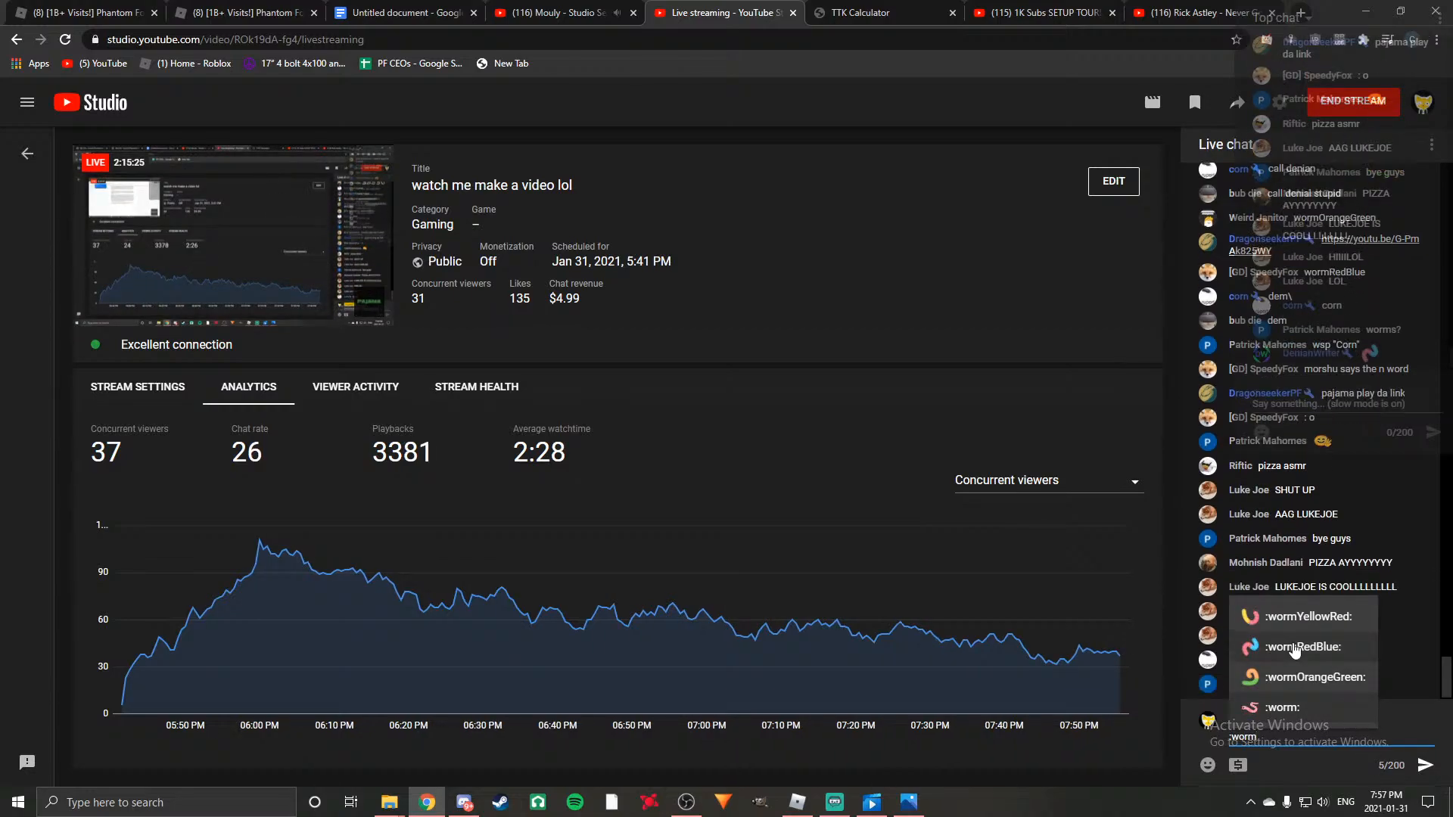
click(1294, 647)
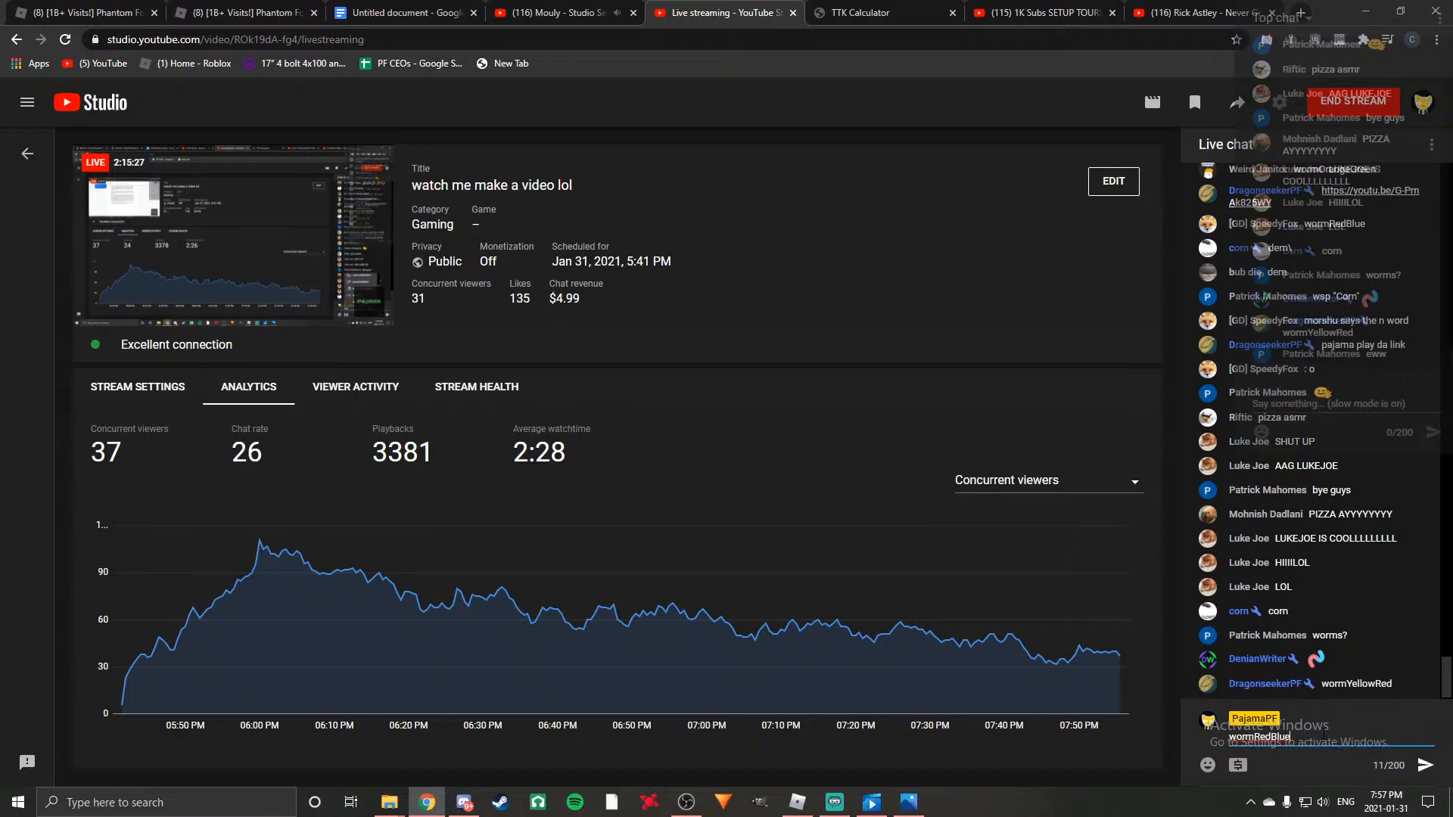
key(Return)
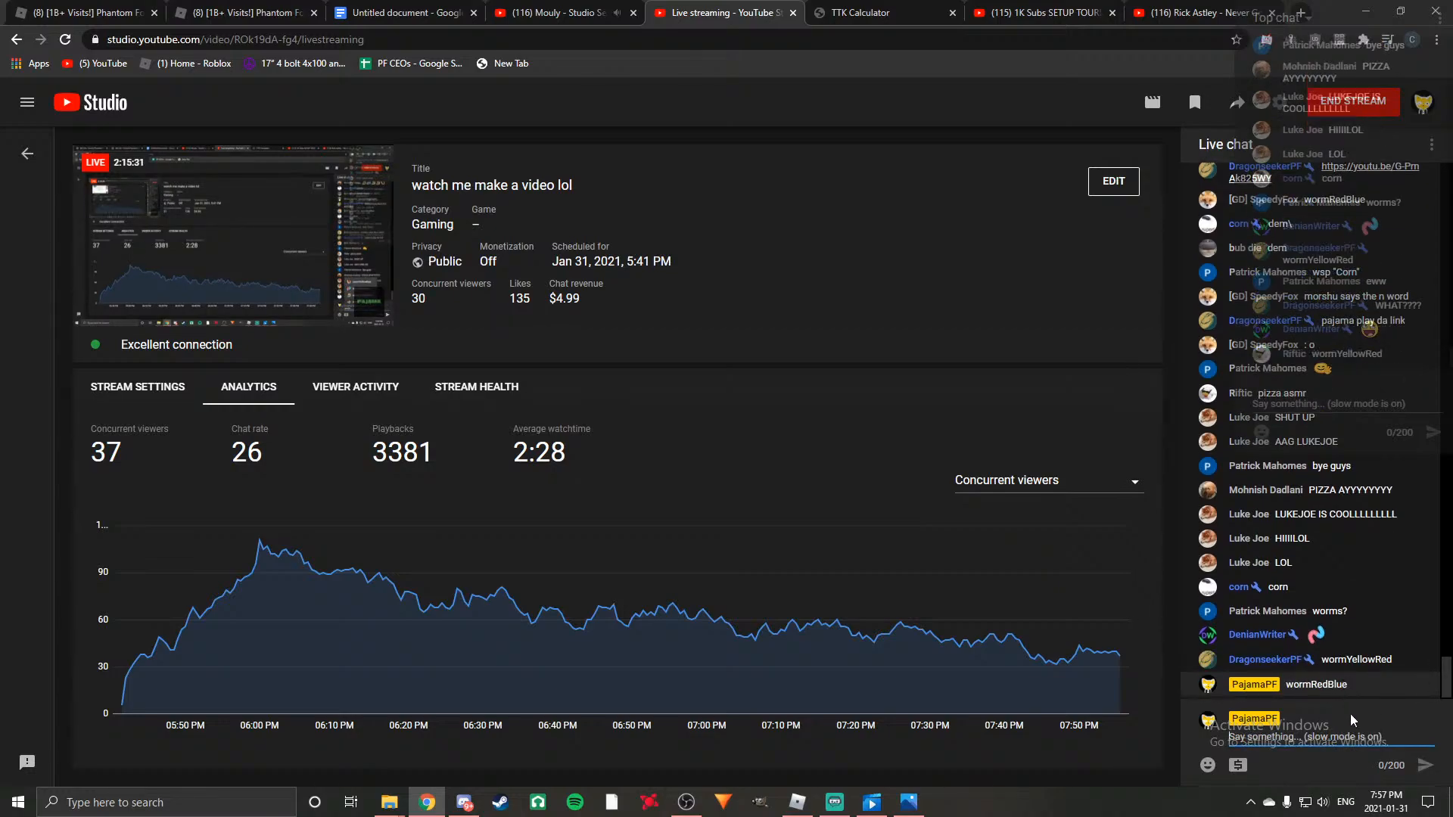
Send the :wormRedBlue: emoji as a message in the stream's live chat.
click(878, 9)
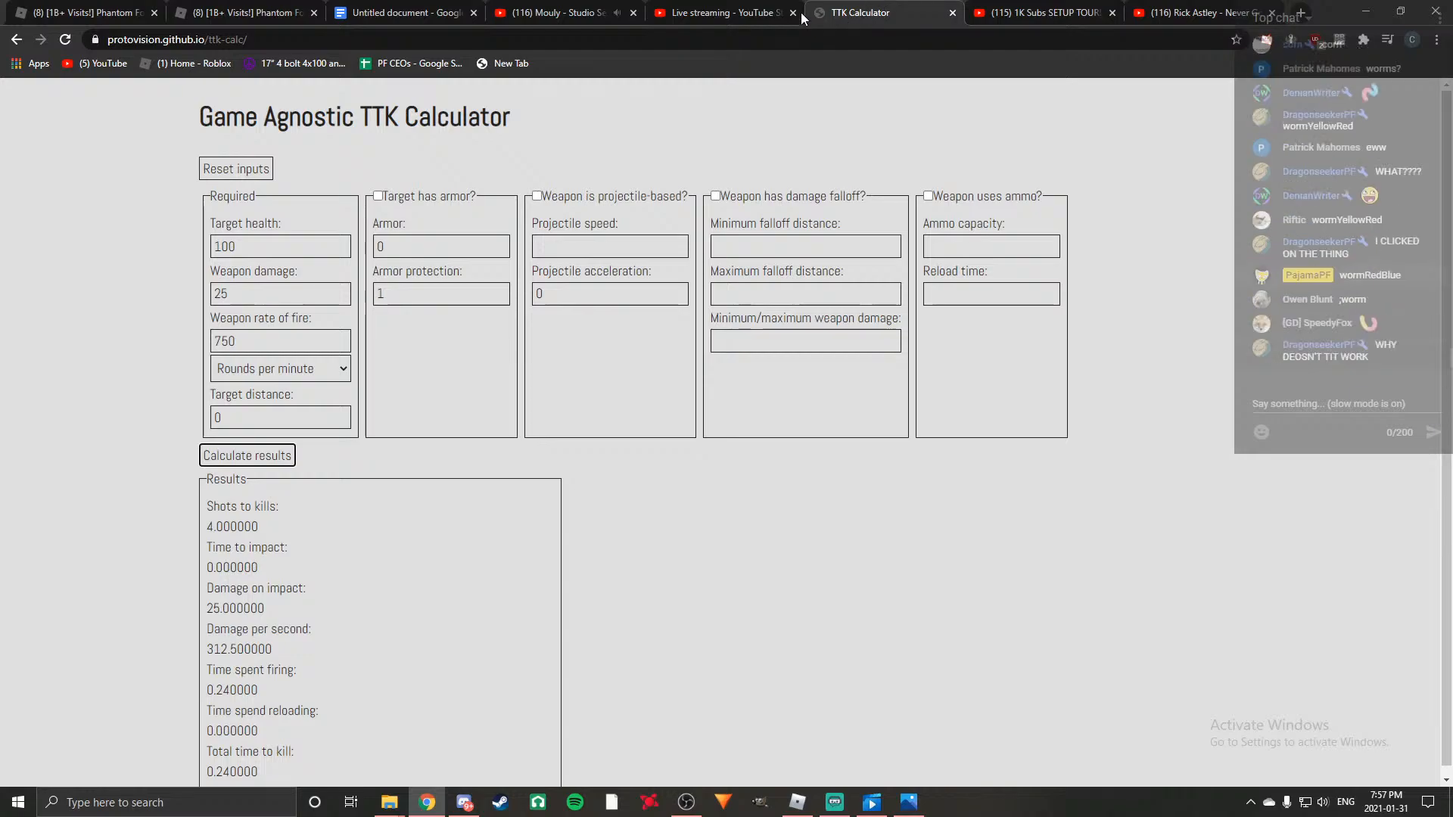
click(719, 12)
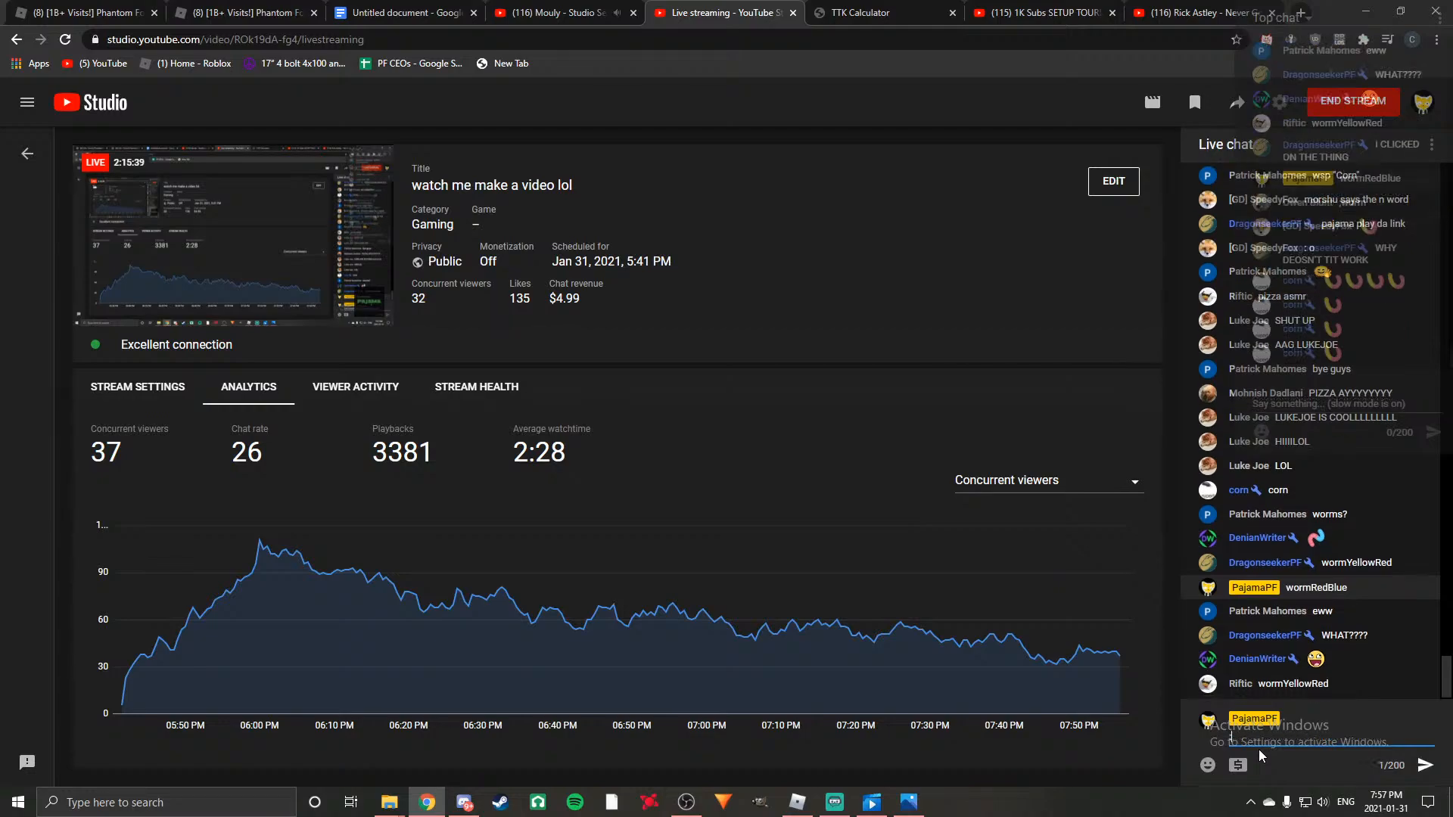
text(:worm)
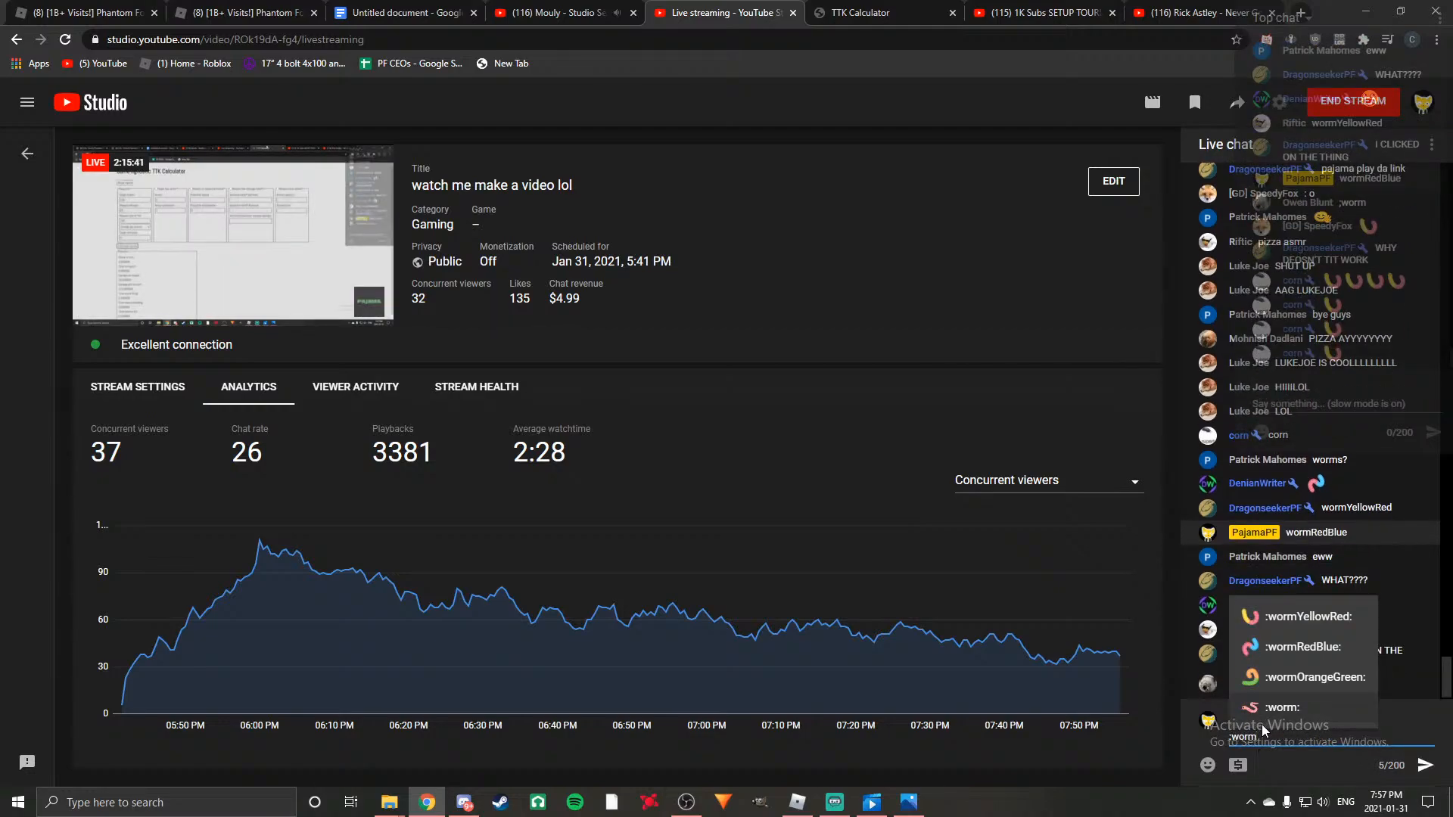
click(1303, 616)
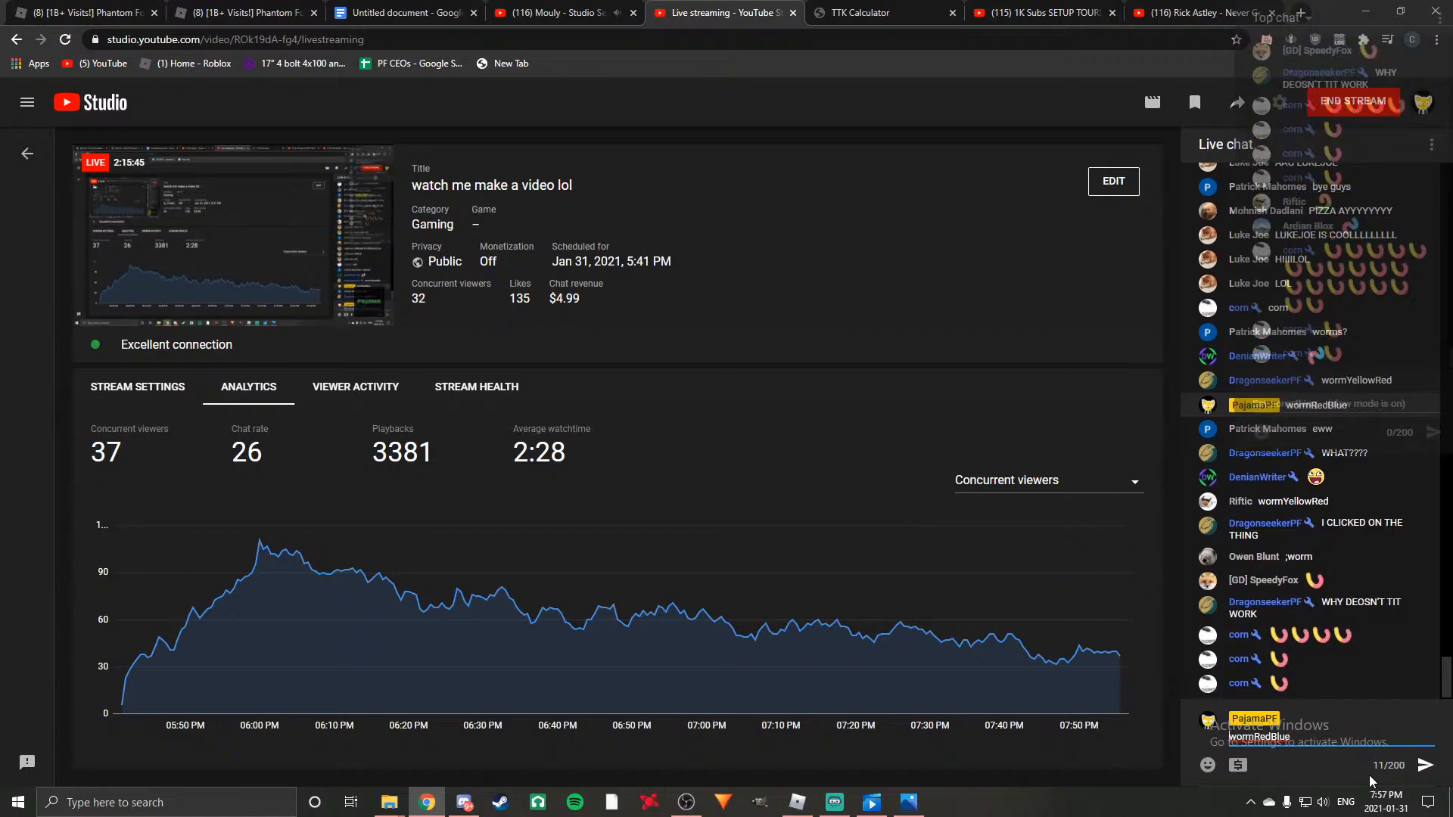
text(:)
key(End)
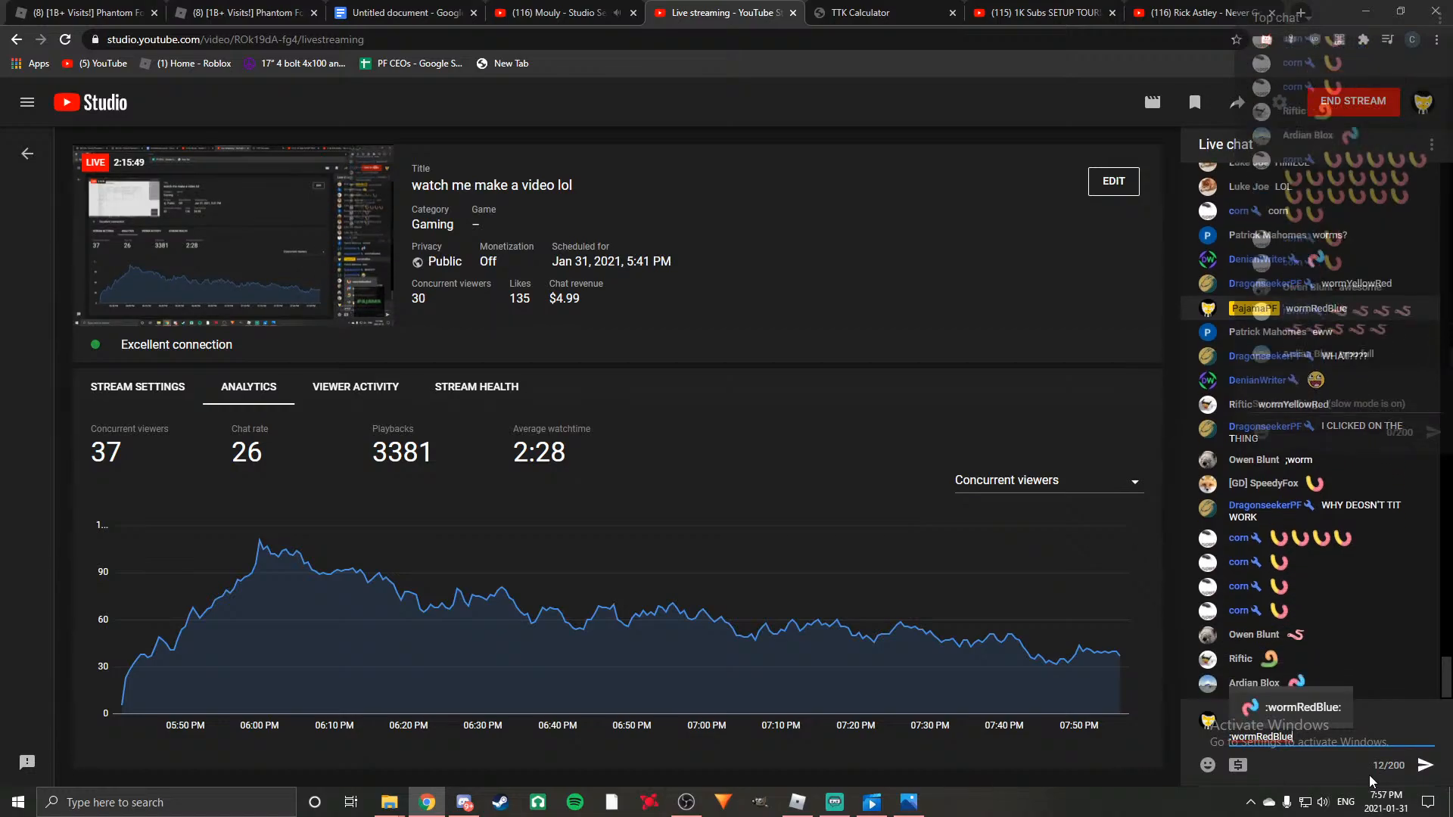
key(Return)
key(Return)
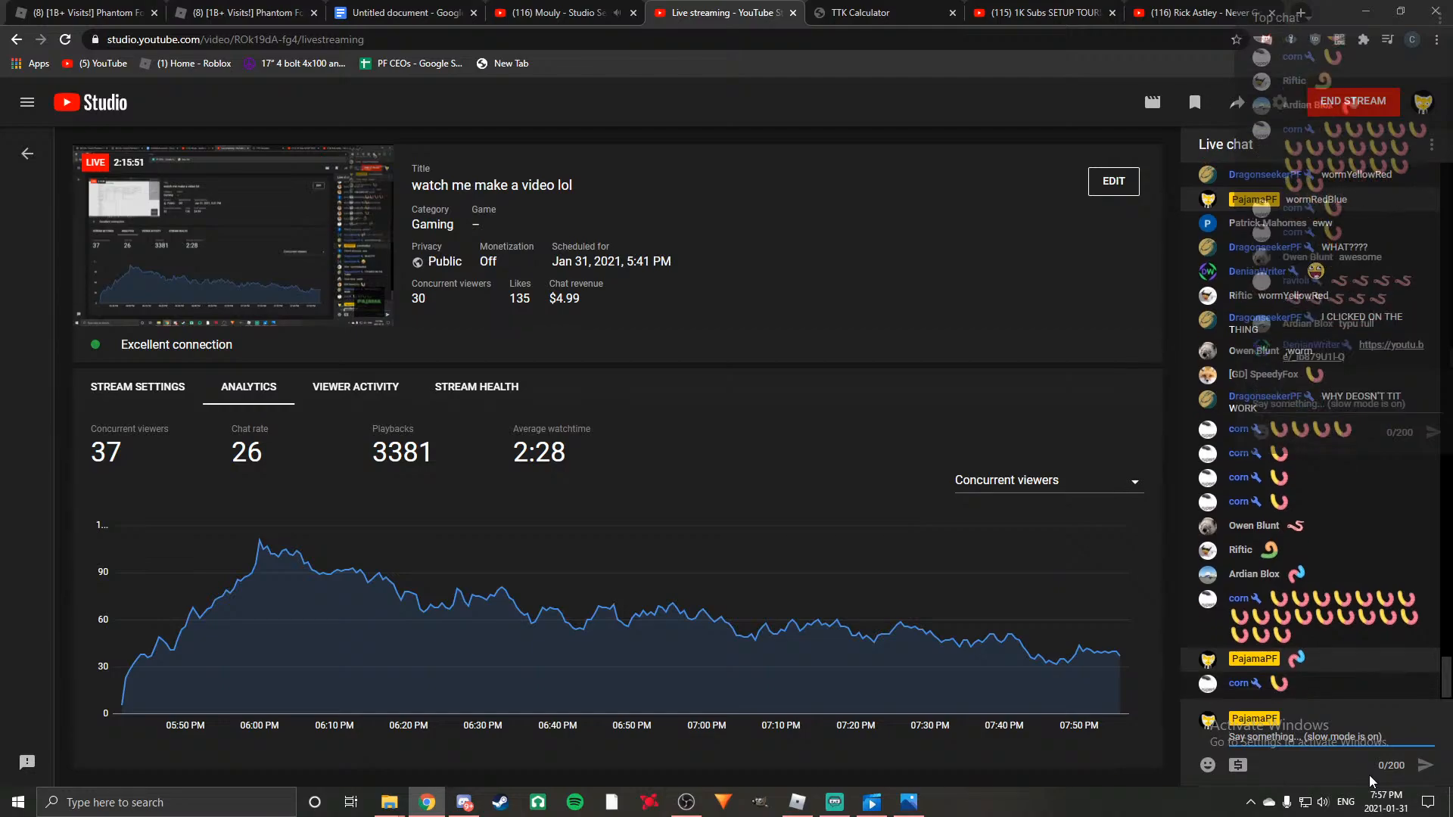
key(ctrl+shift+Tab)
key(ctrl+shift+Tab)
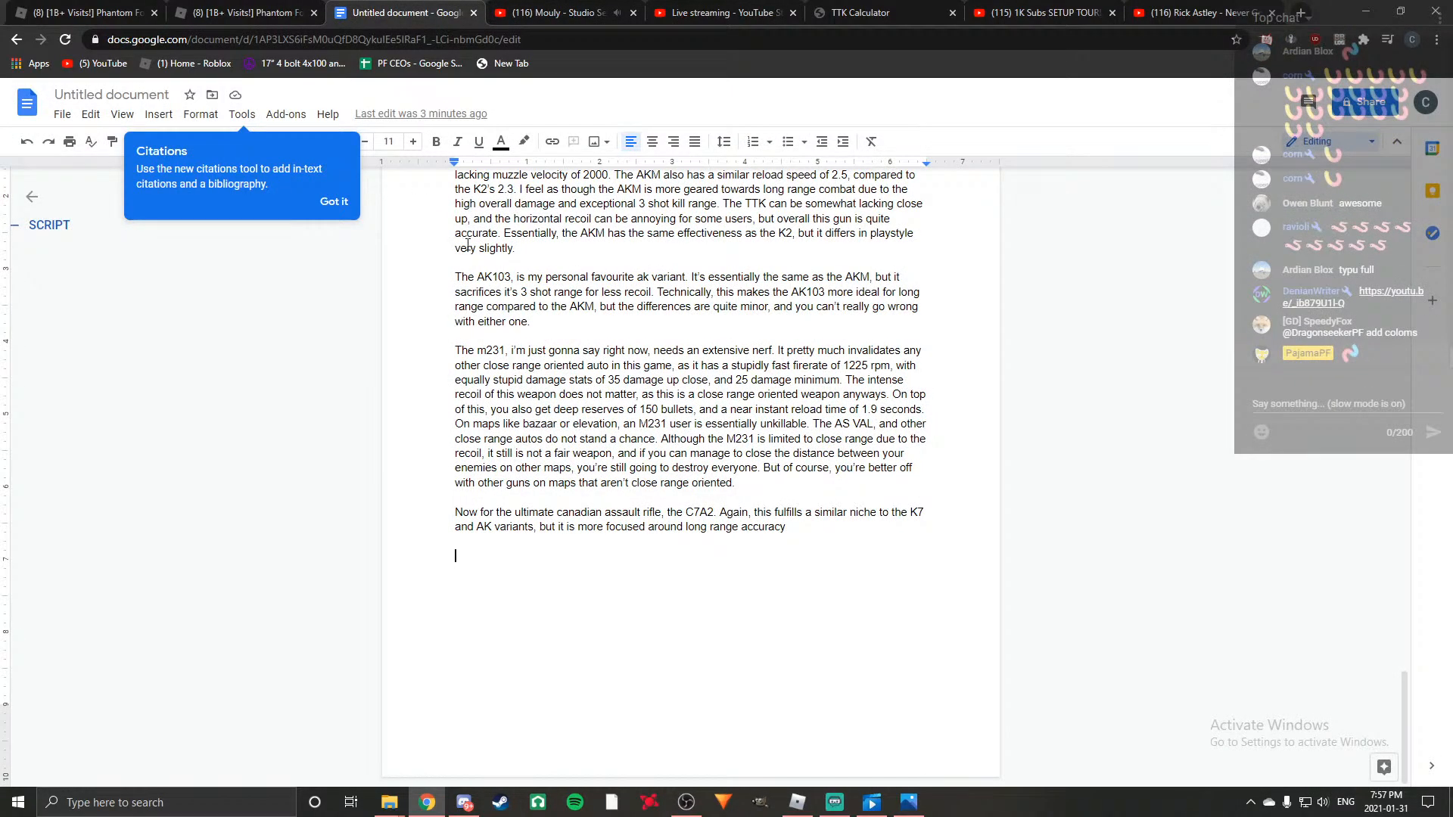
click(726, 12)
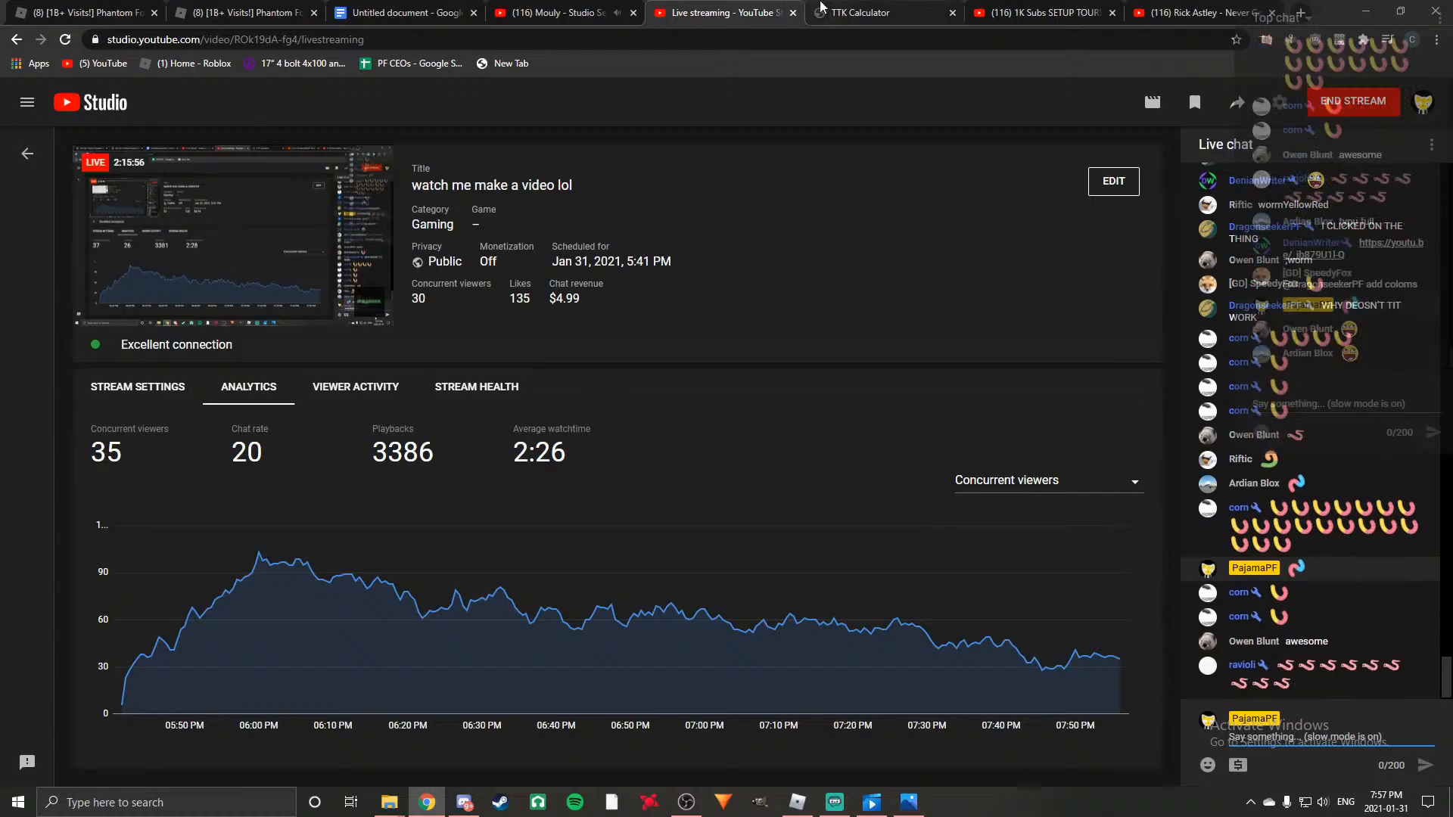
click(821, 9)
click(846, 810)
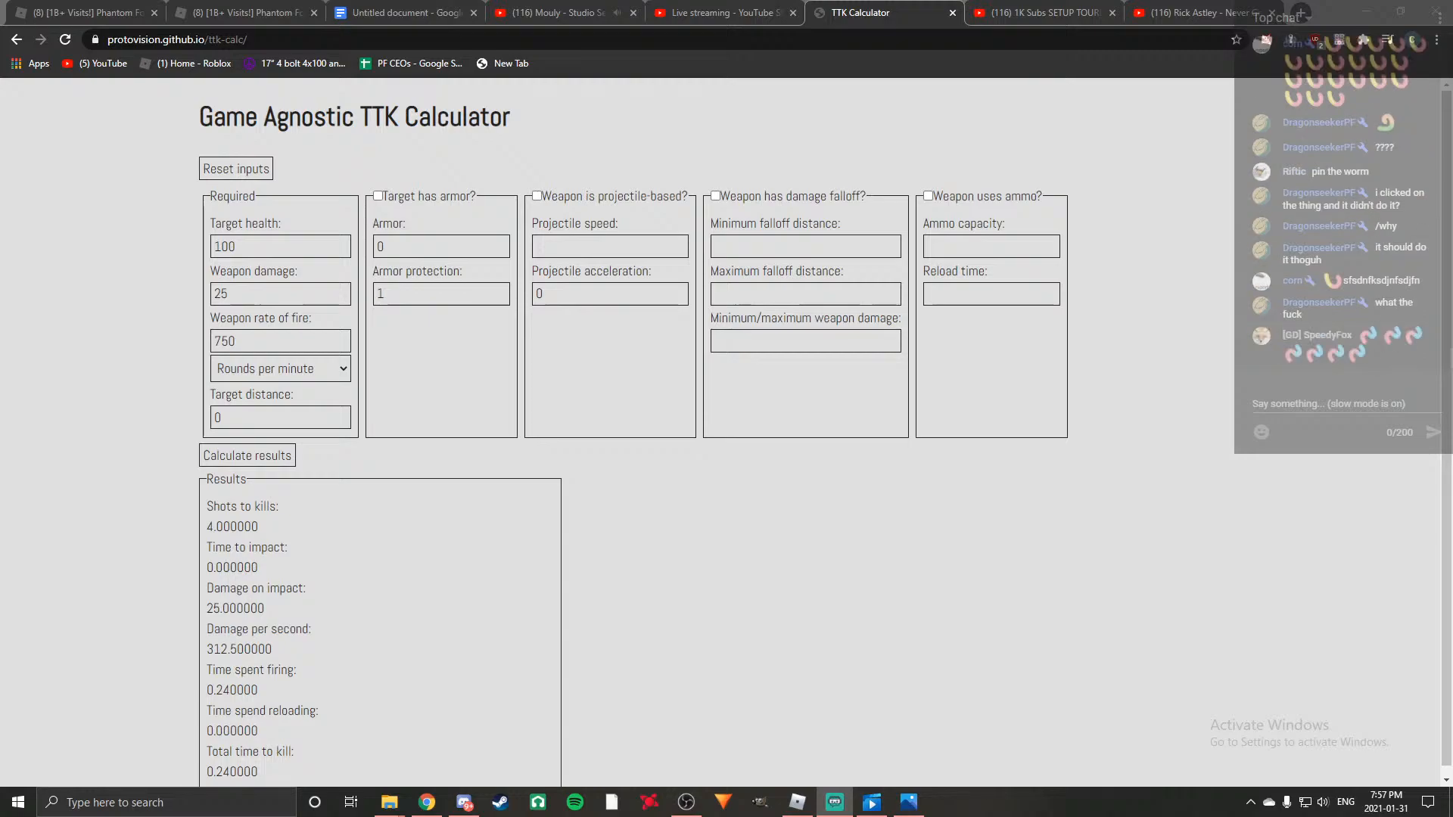
key(alt+Tab)
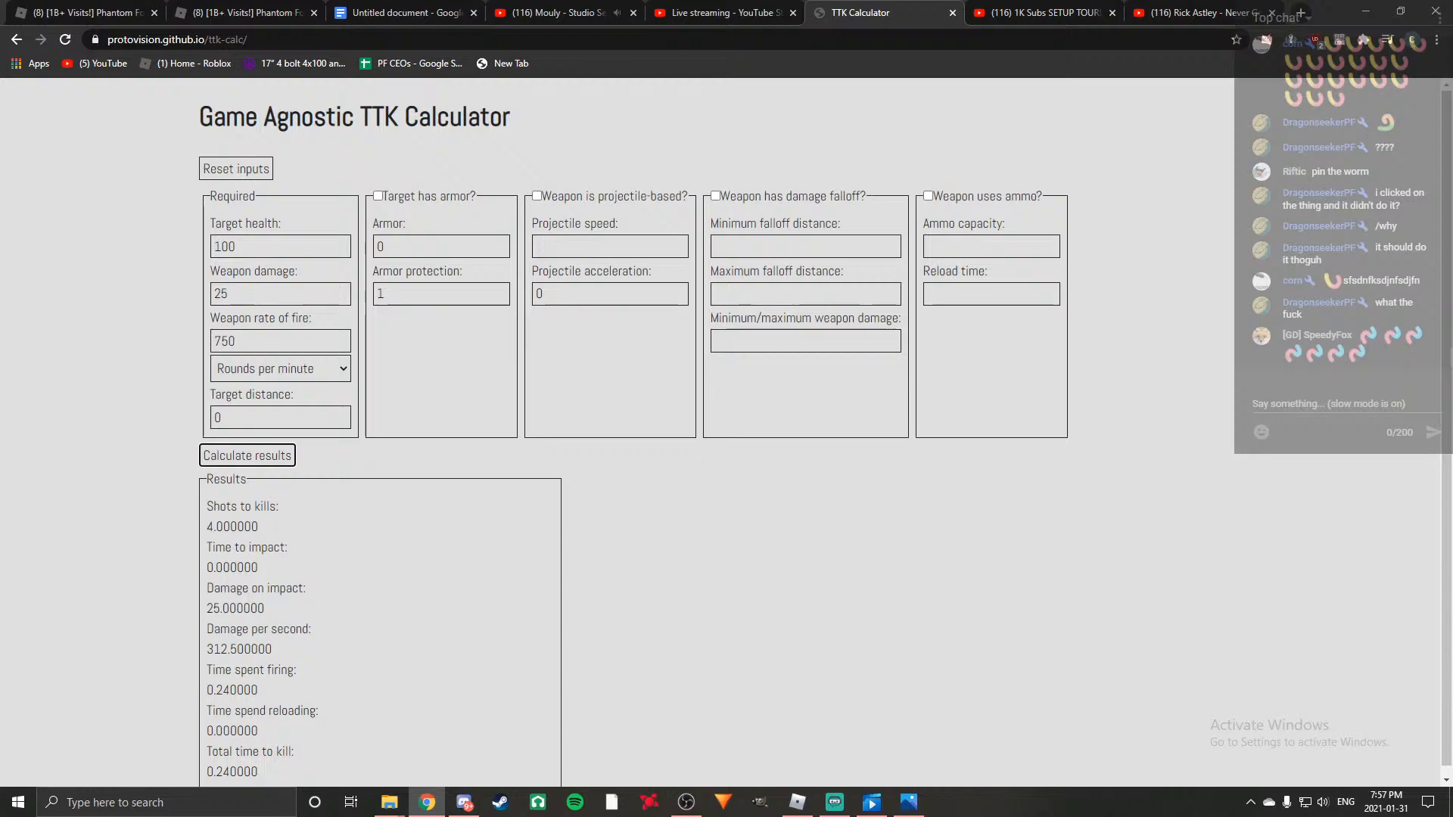
Return to the script document and continue the C7A2 paragraph with ". 800 rpm and a four shot is quiet".
click(556, 12)
click(416, 7)
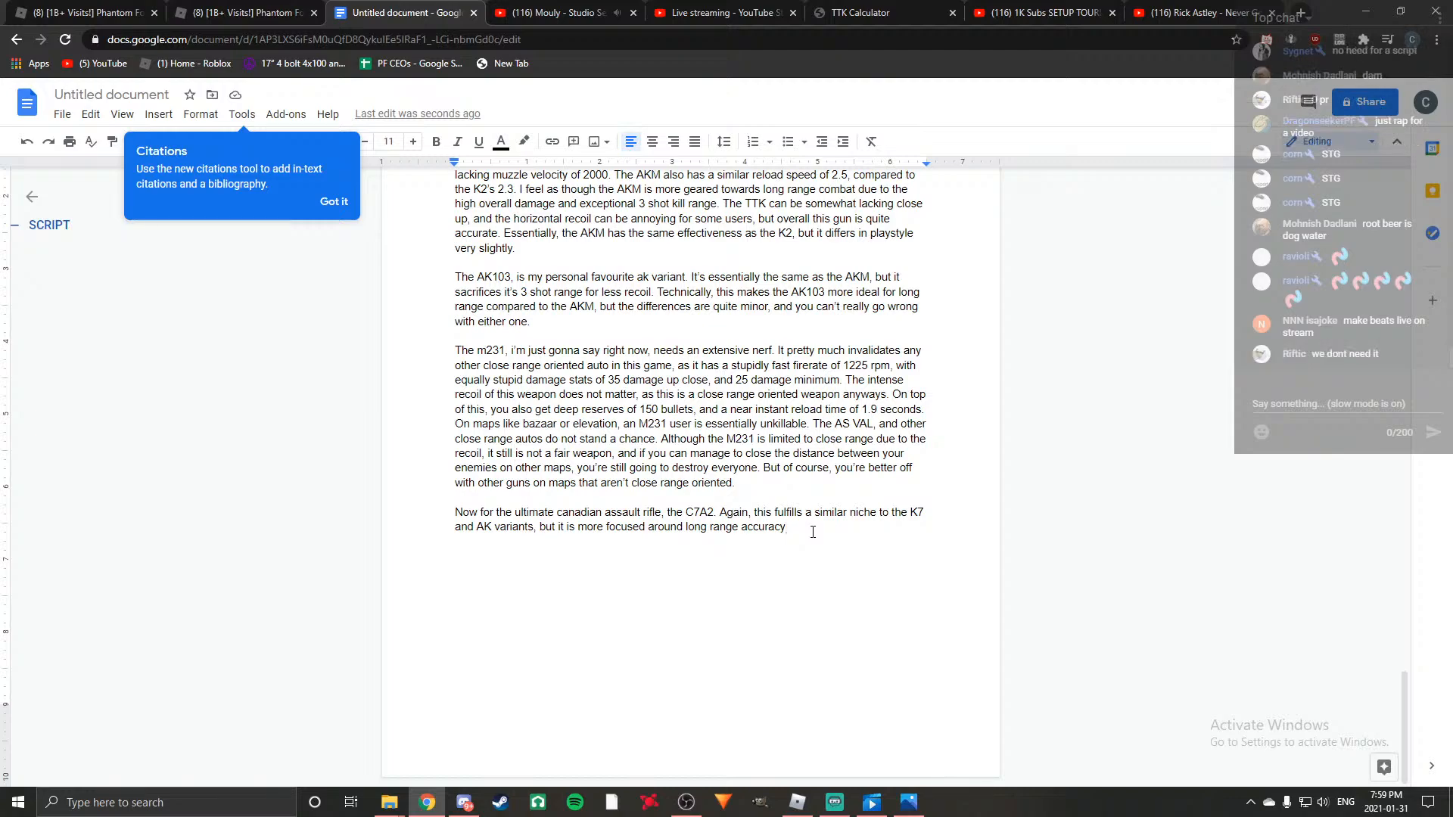
text(. 800 rpm and a four shot is quiet)
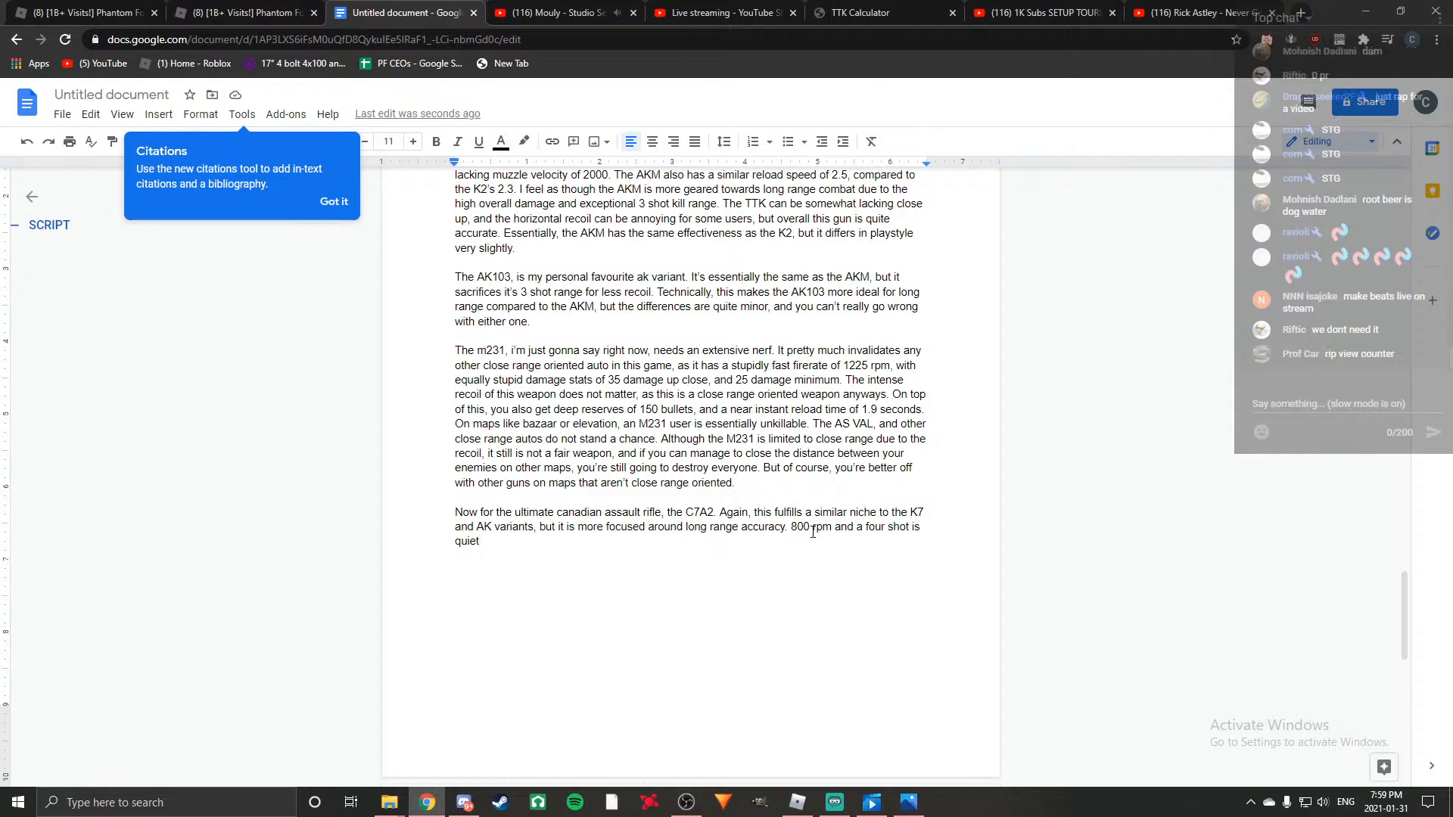
Replace "quiet" at the end of the C7A2 paragraph with "pretty managable at close range, but the ".
key(BackSpace)
key(BackSpace)
text(te)
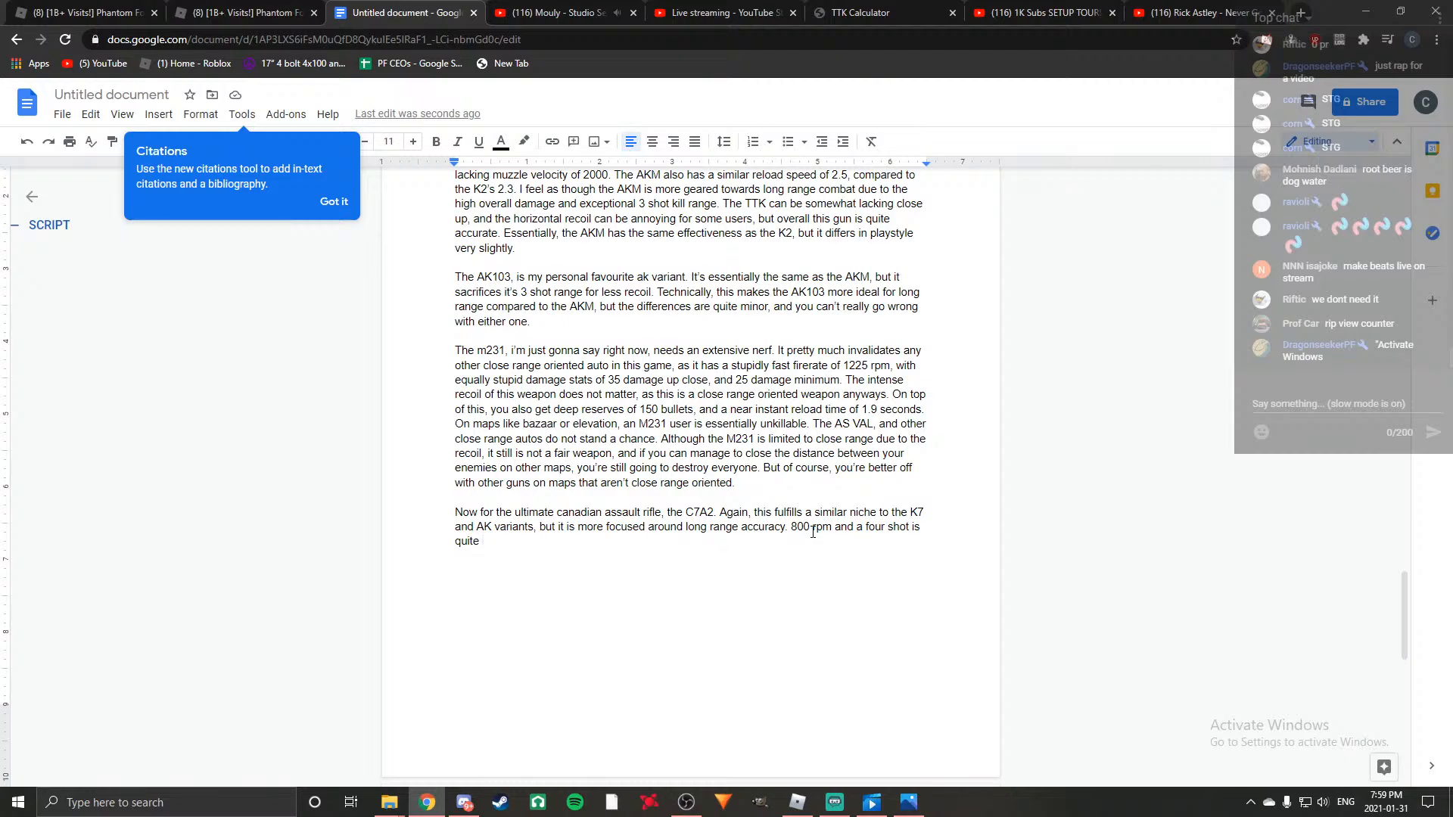
key(BackSpace)
key(BackSpace)
key(BackSpace)
key(BackSpace)
key(BackSpace)
key(BackSpace)
key(BackSpace)
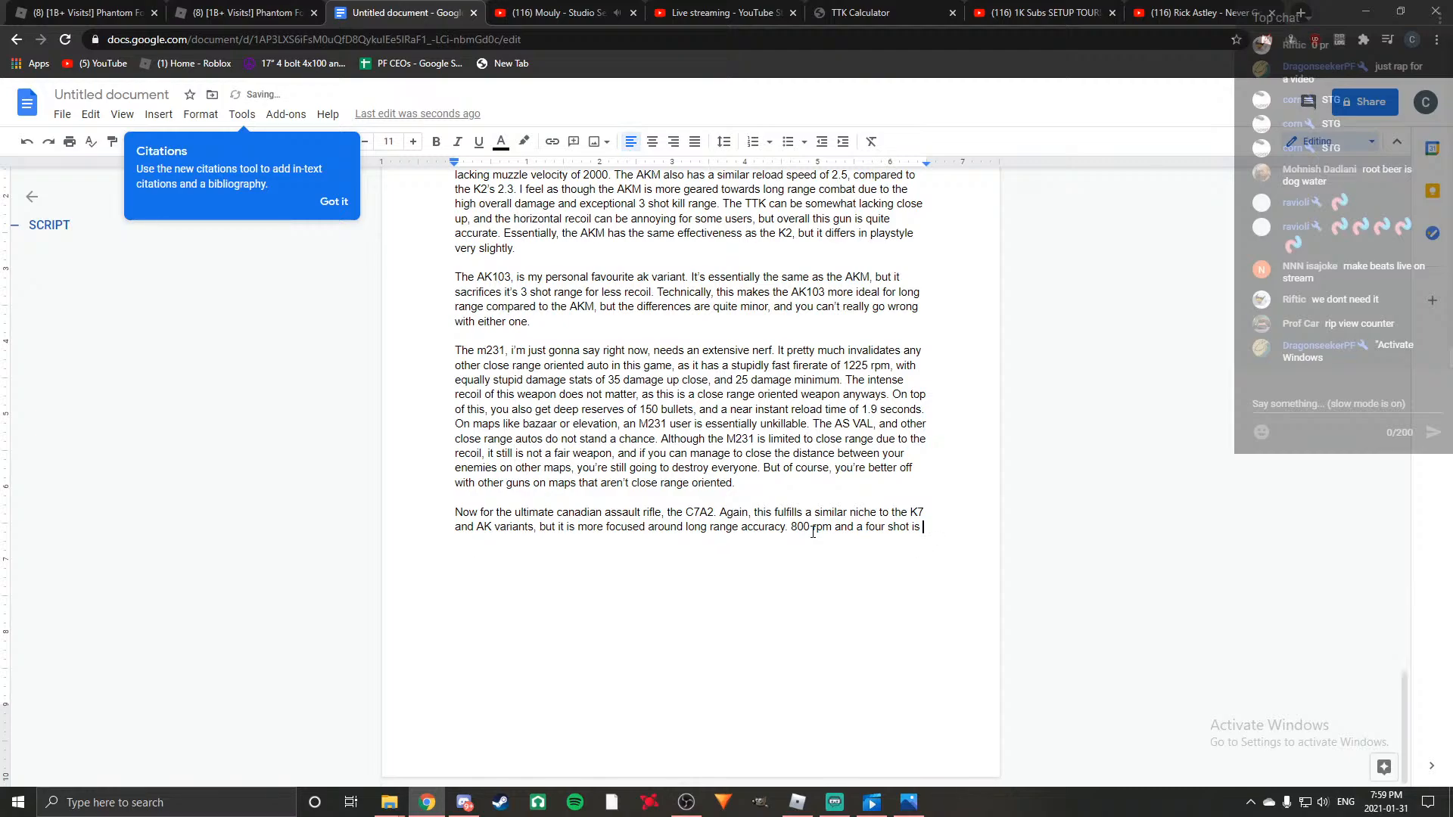
text(pretty mn)
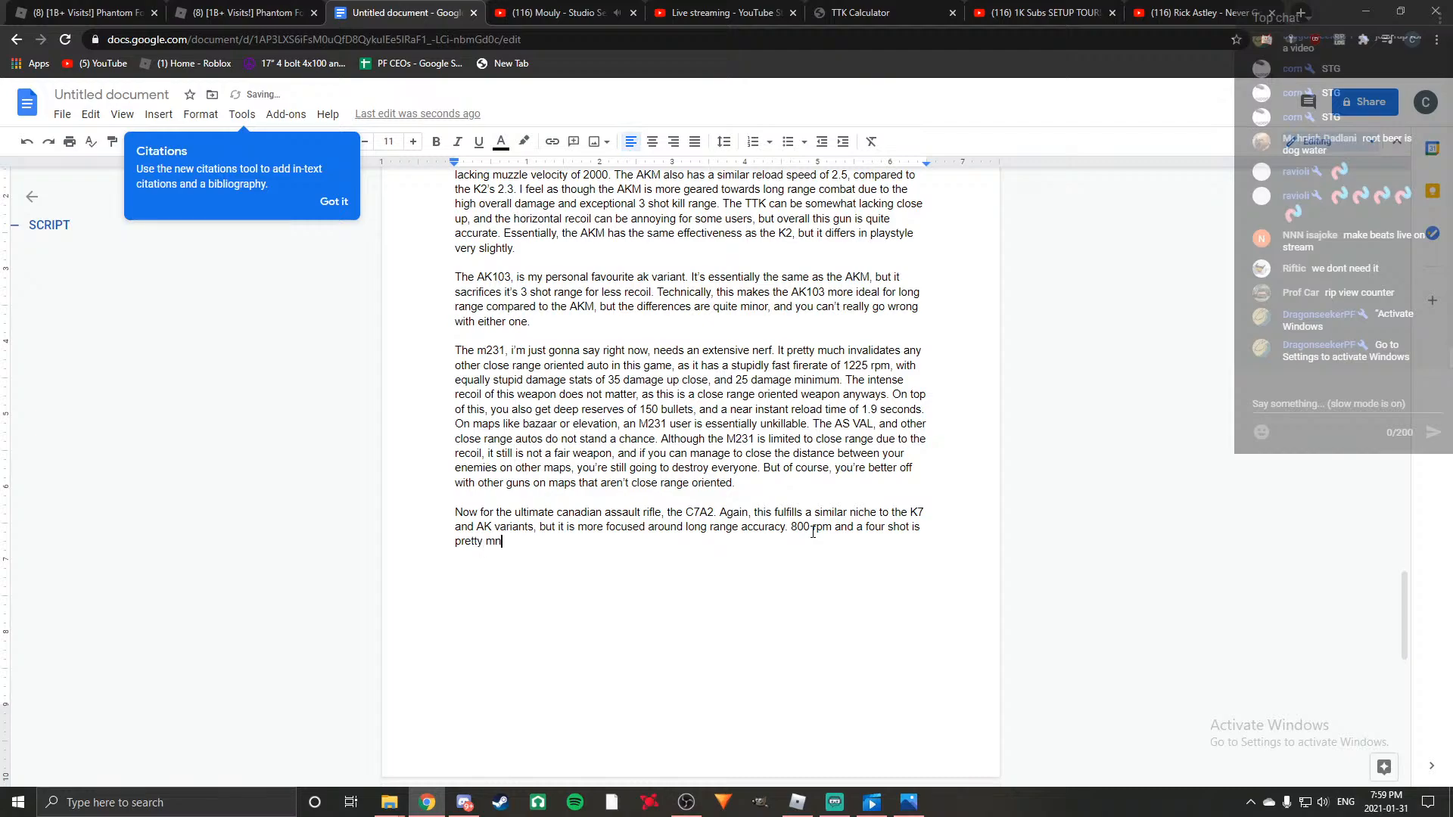
key(BackSpace)
text(anagable at close range, but the )
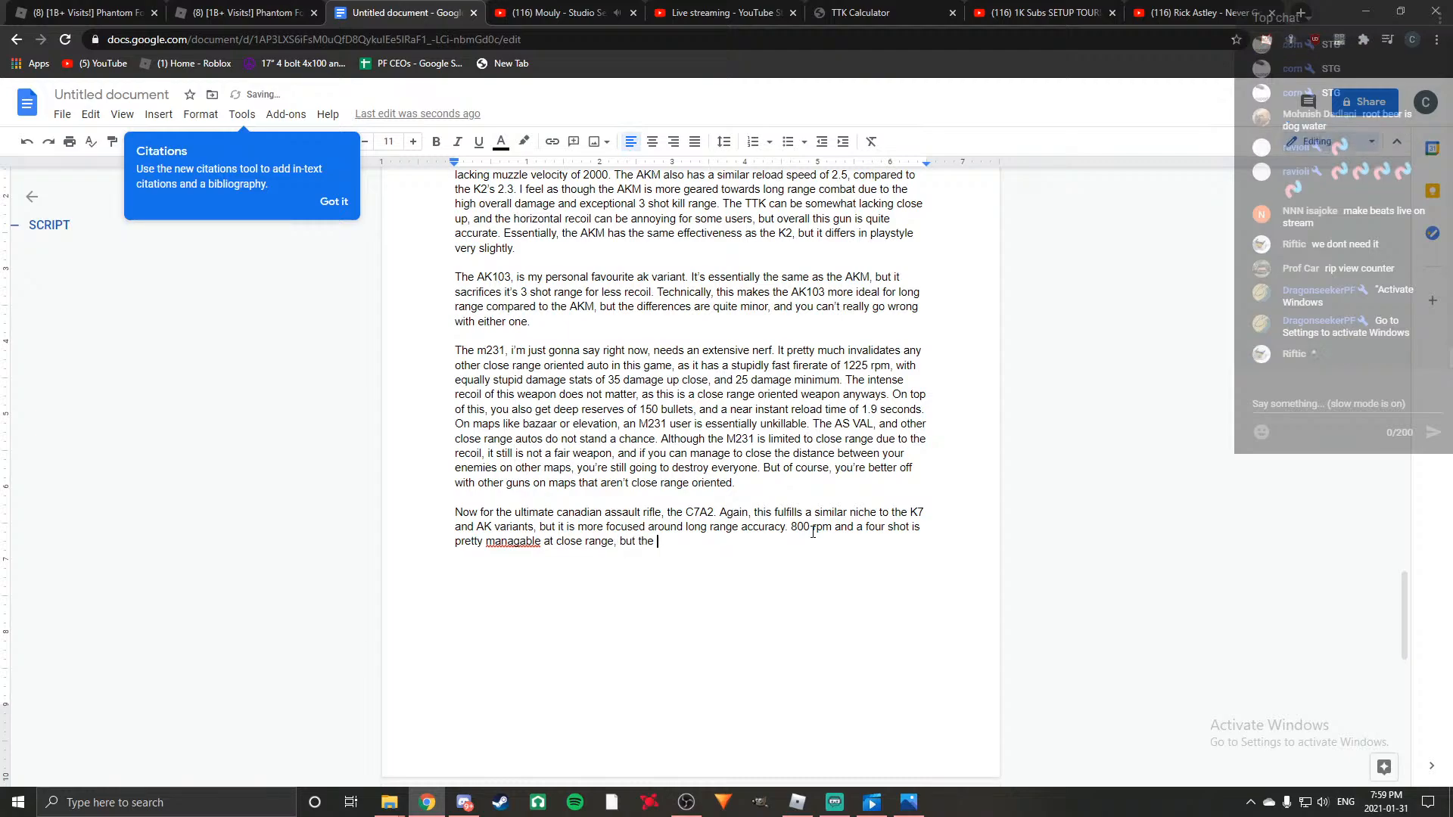
text(4 shot range is quite far)
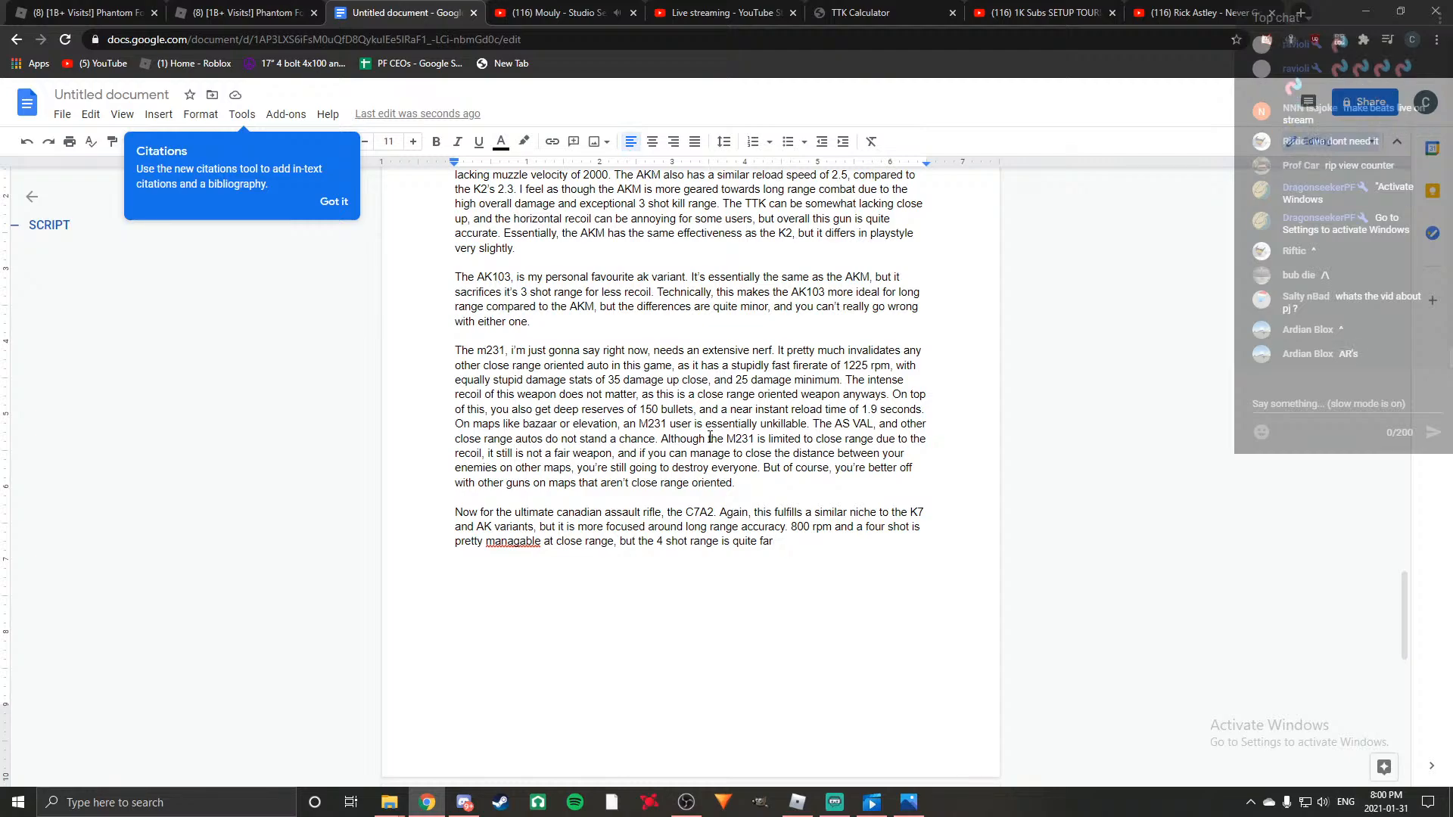
Look over the earlier rifle paragraphs of the script, check the Roblox game window and return to the document.
scroll(769, 649, up, 5)
scroll(769, 650, up, 5)
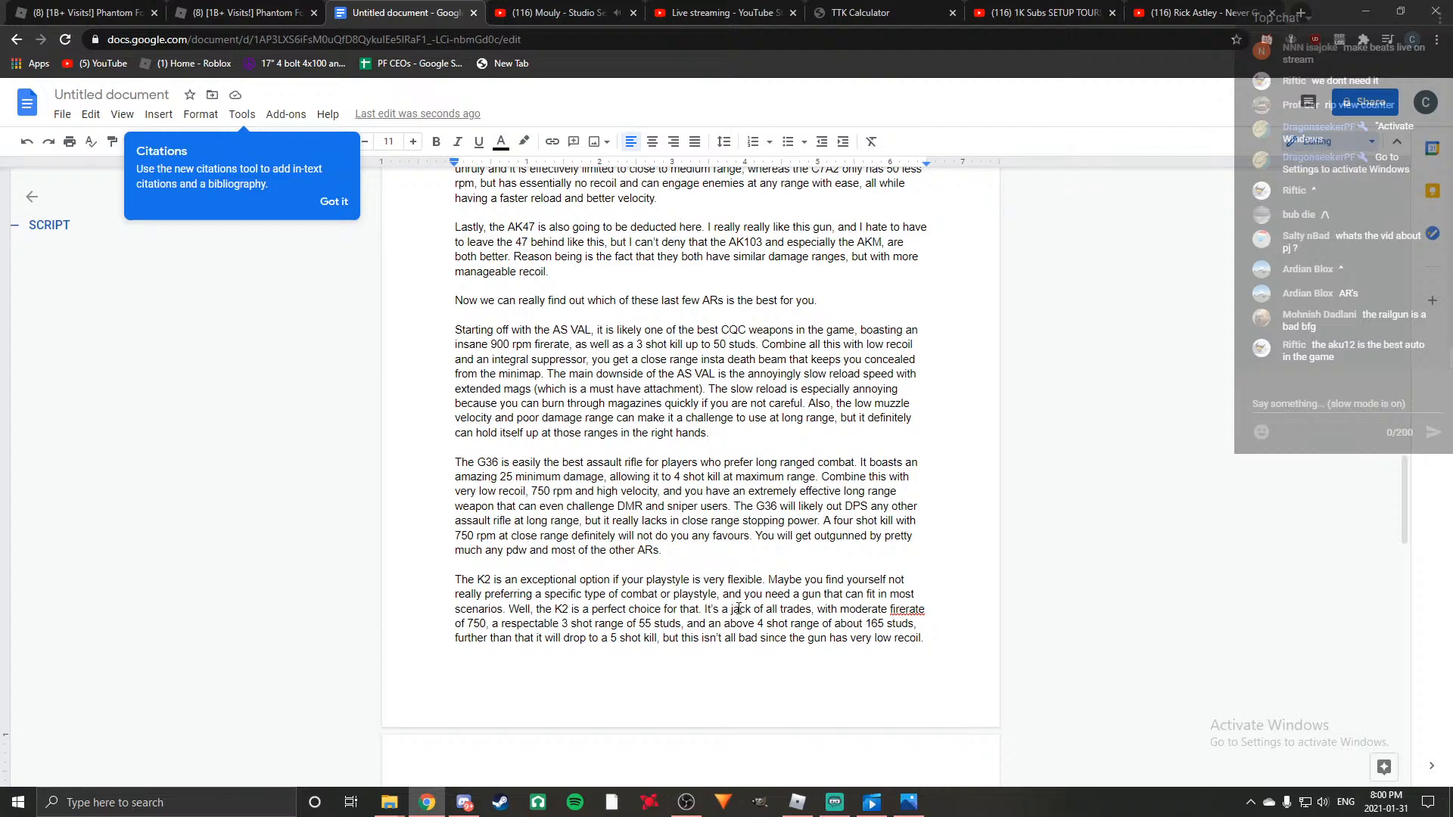
scroll(738, 608, down, 10)
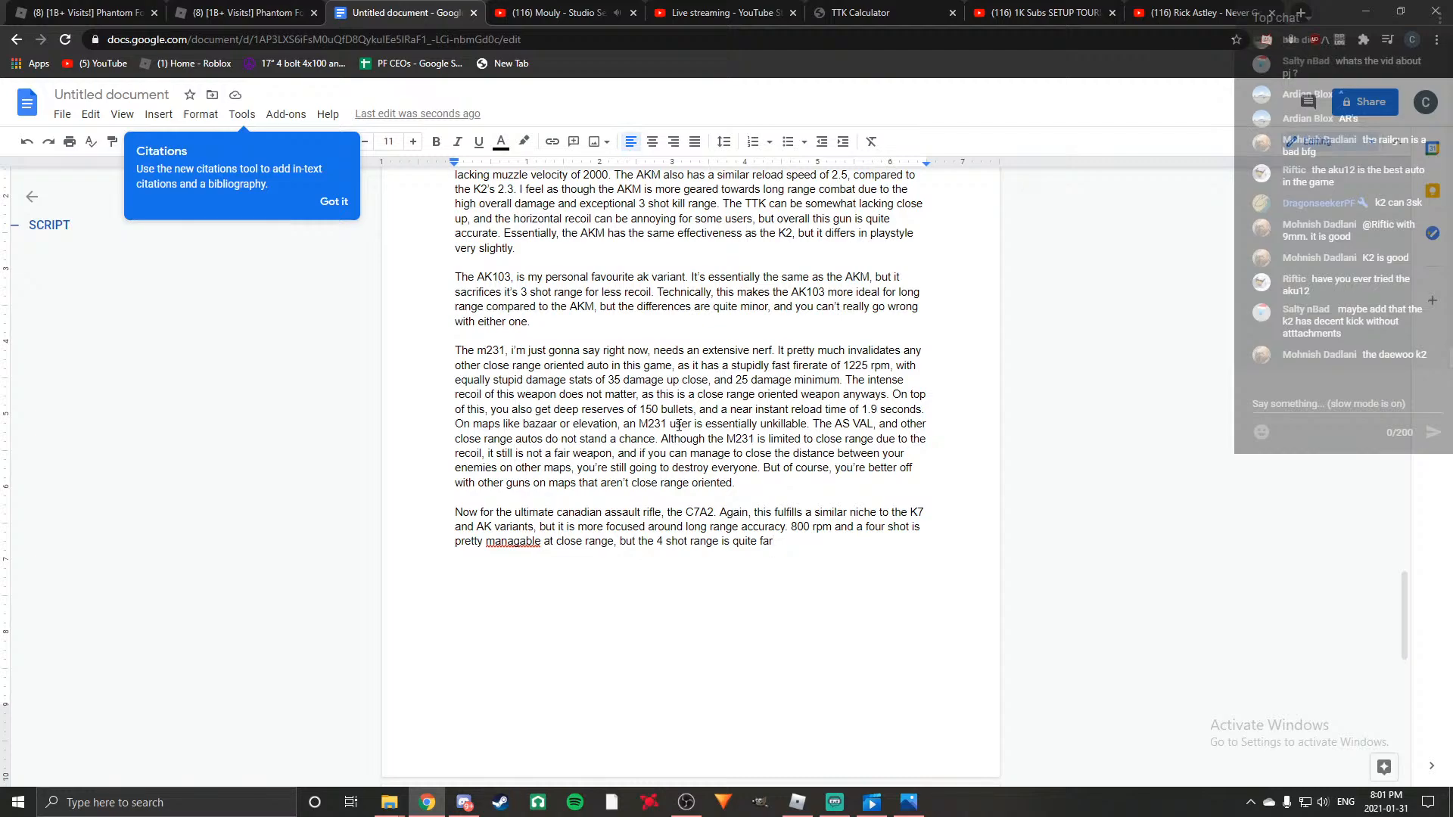
click(797, 802)
key(alt+Tab)
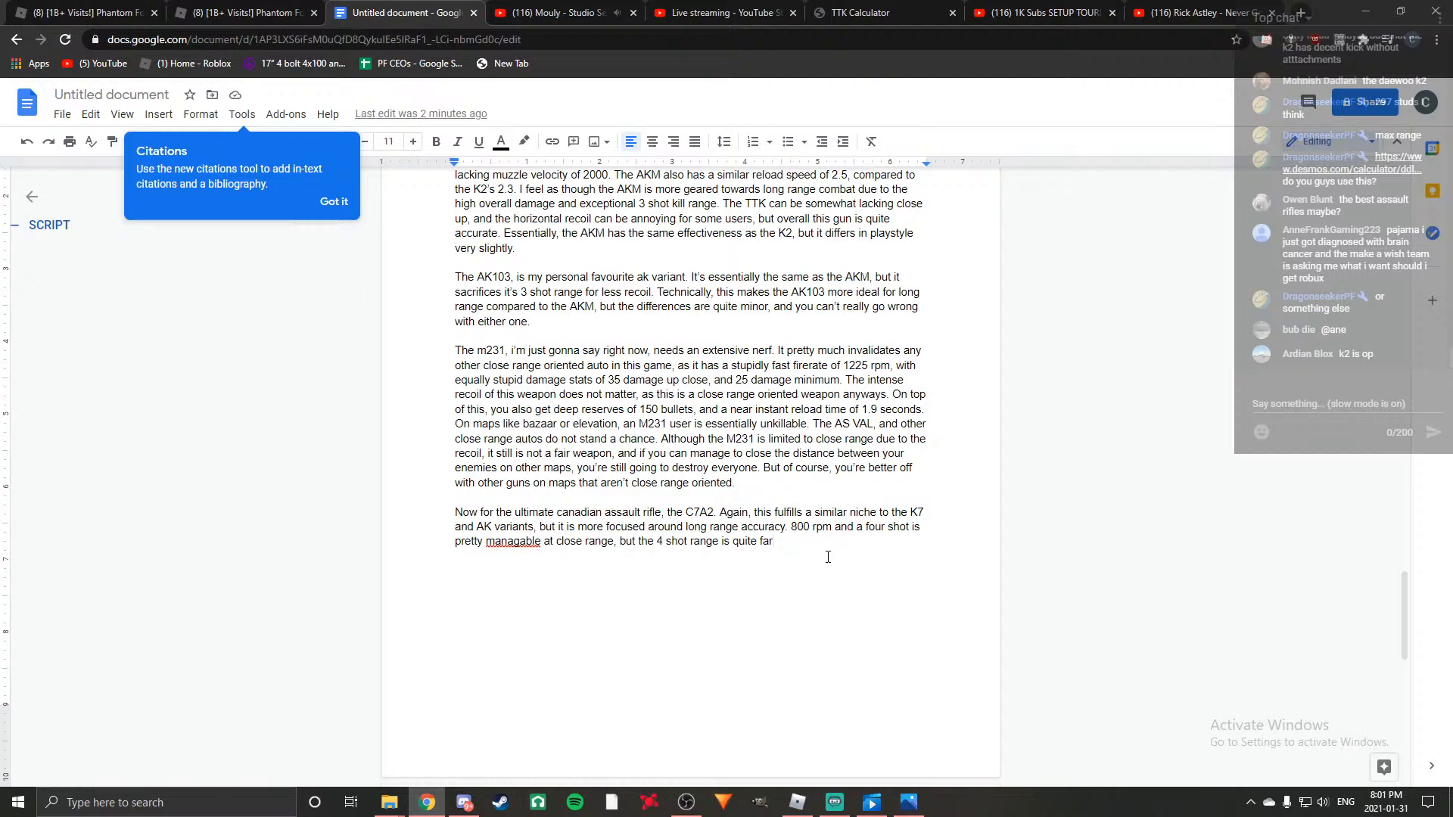
Extend the C7A2 paragraph with ", especially with the long barrel. Overall this gun does low damage".
text(, especially)
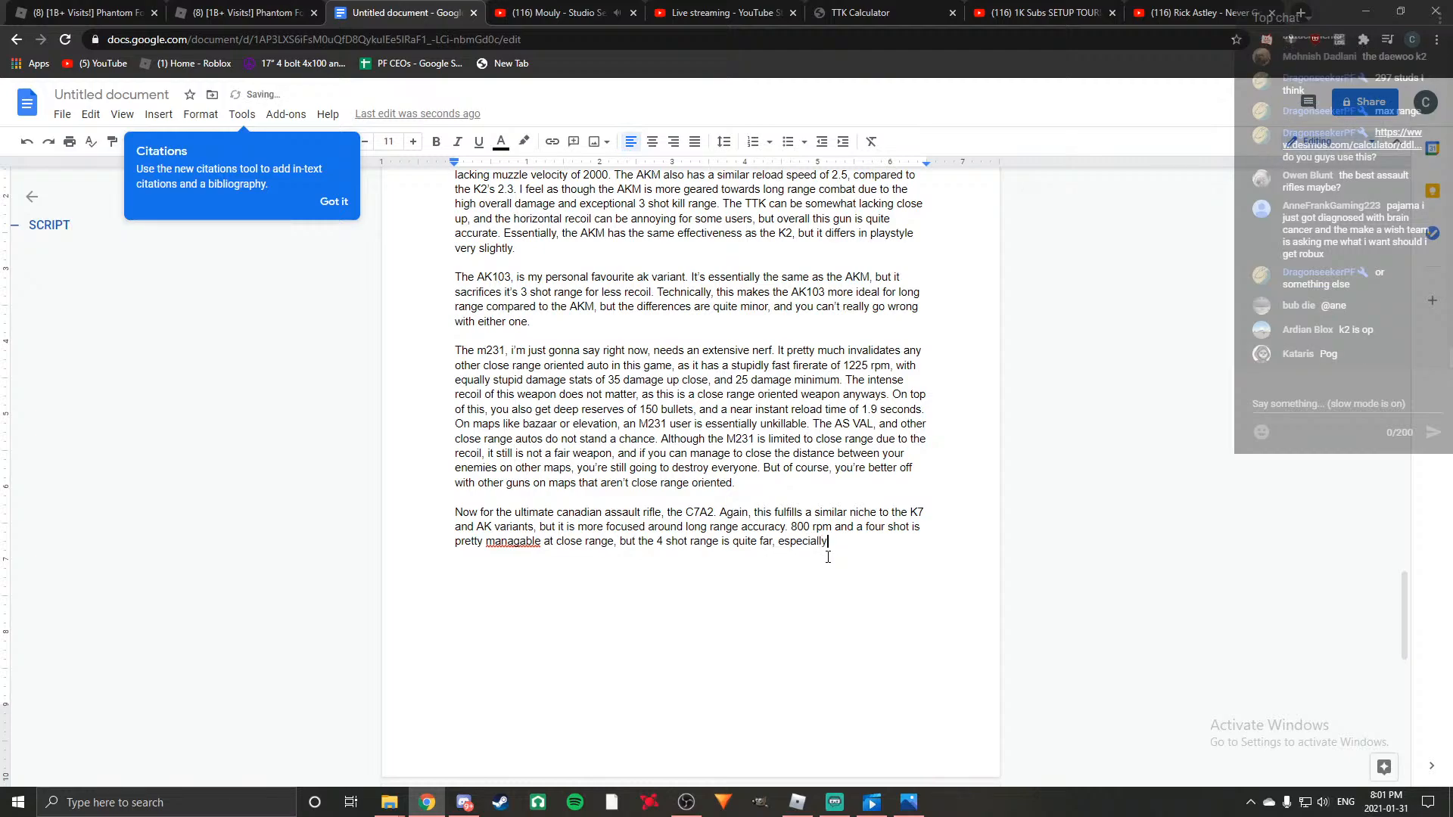
text( with the lon)
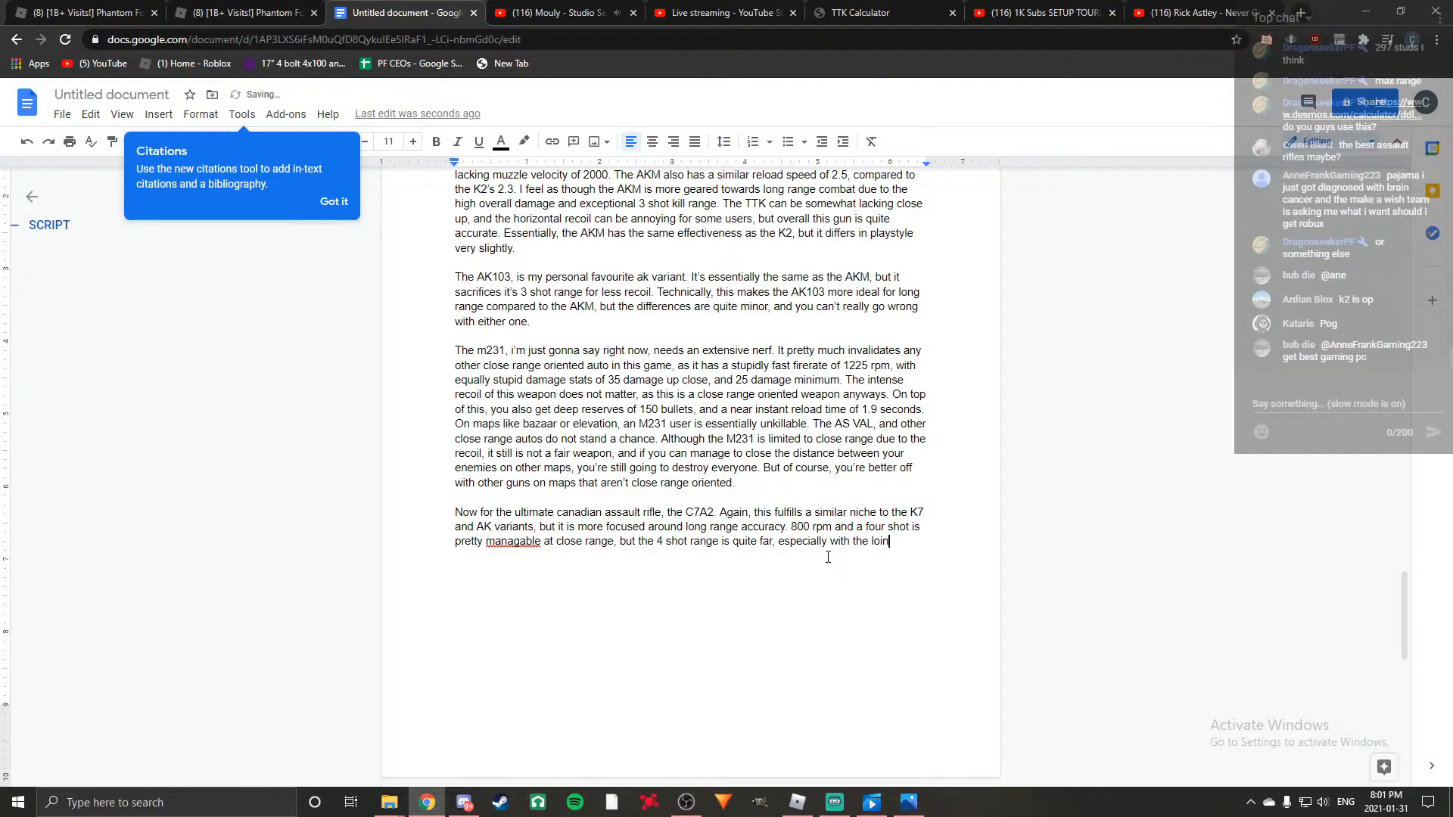
text(g barrel)
text(. Overall t)
text(his gun does low )
text(damage )
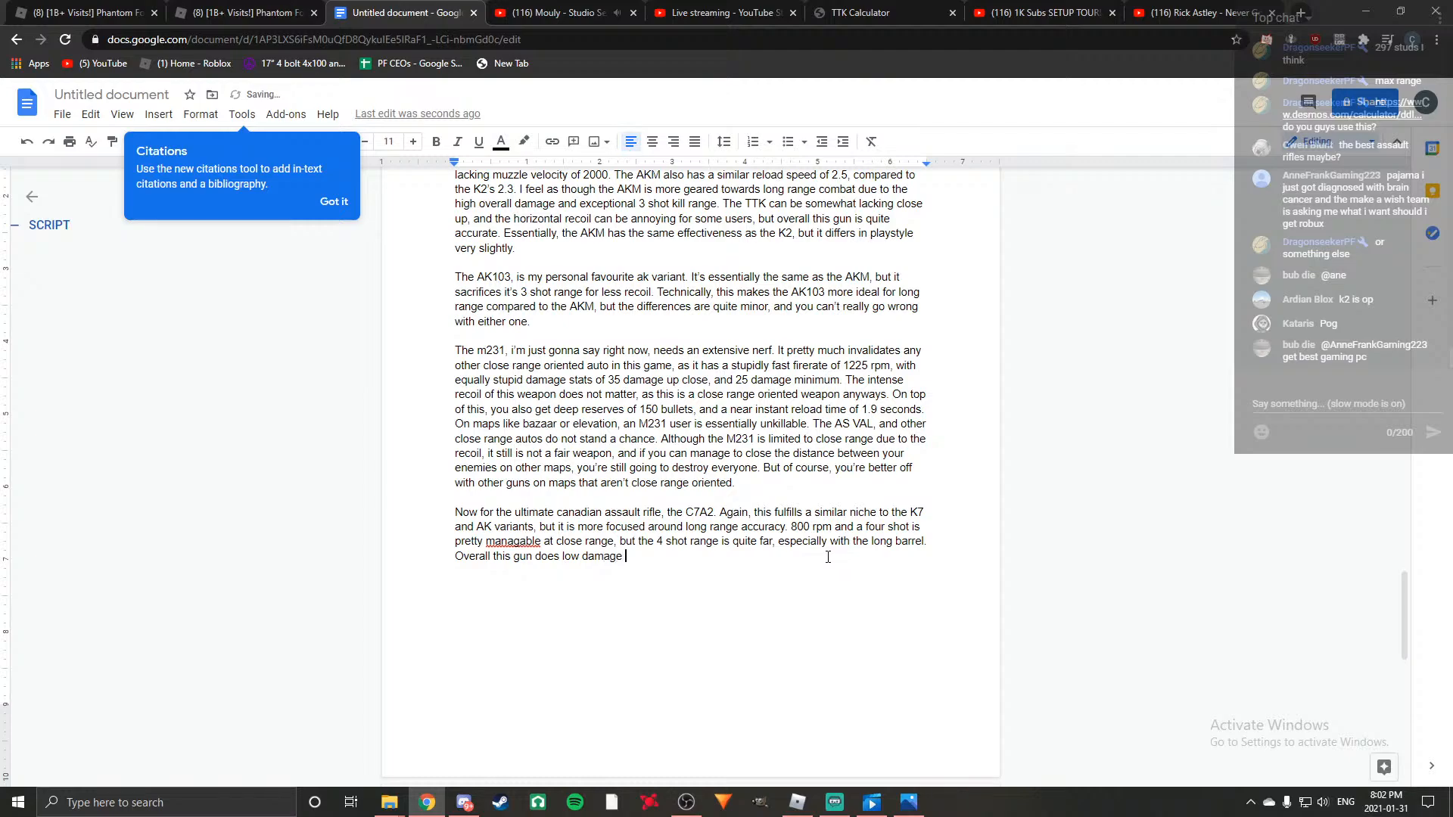
text(, but makes up for it in terms of it's l)
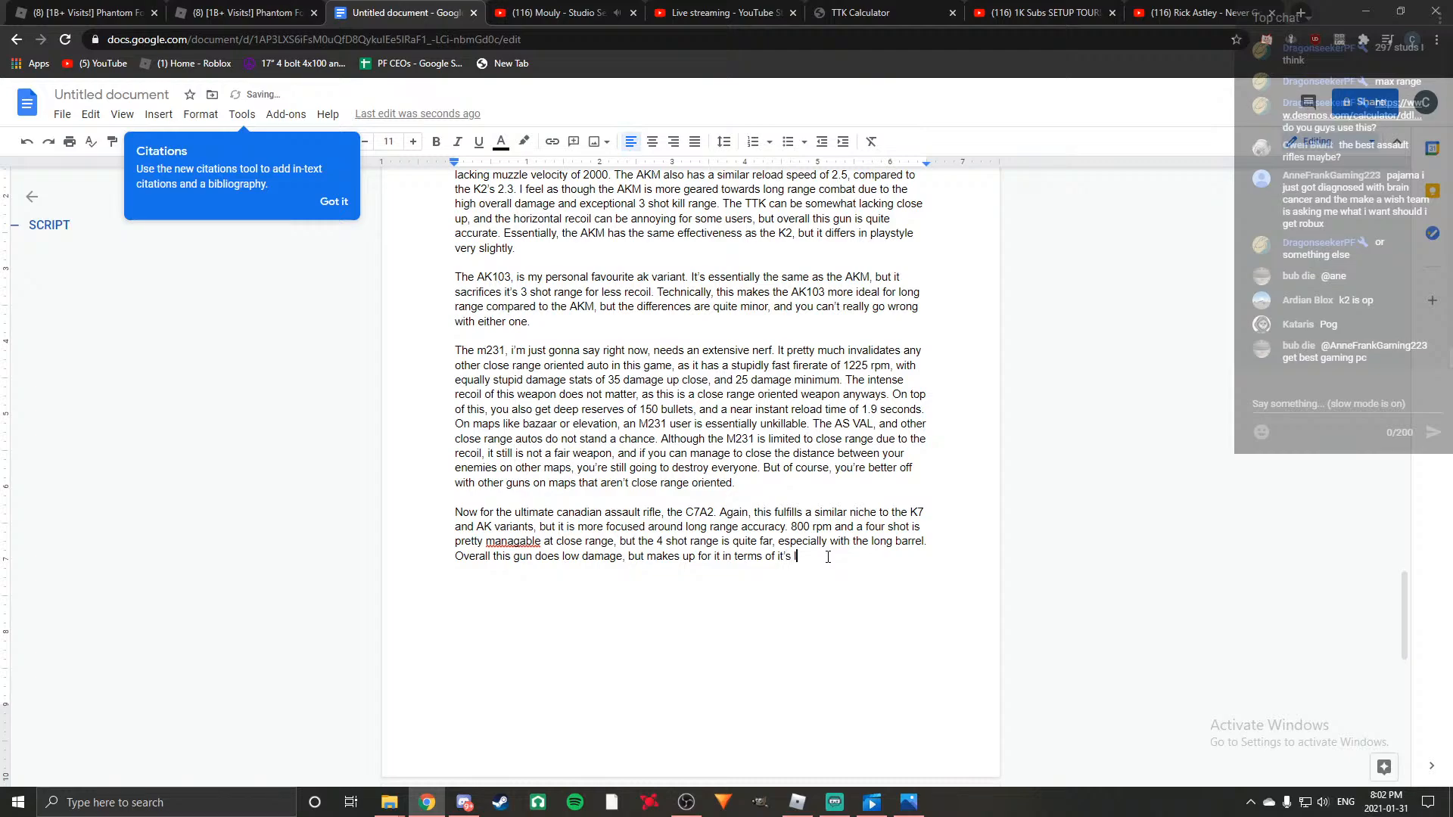
text(ack of recoi)
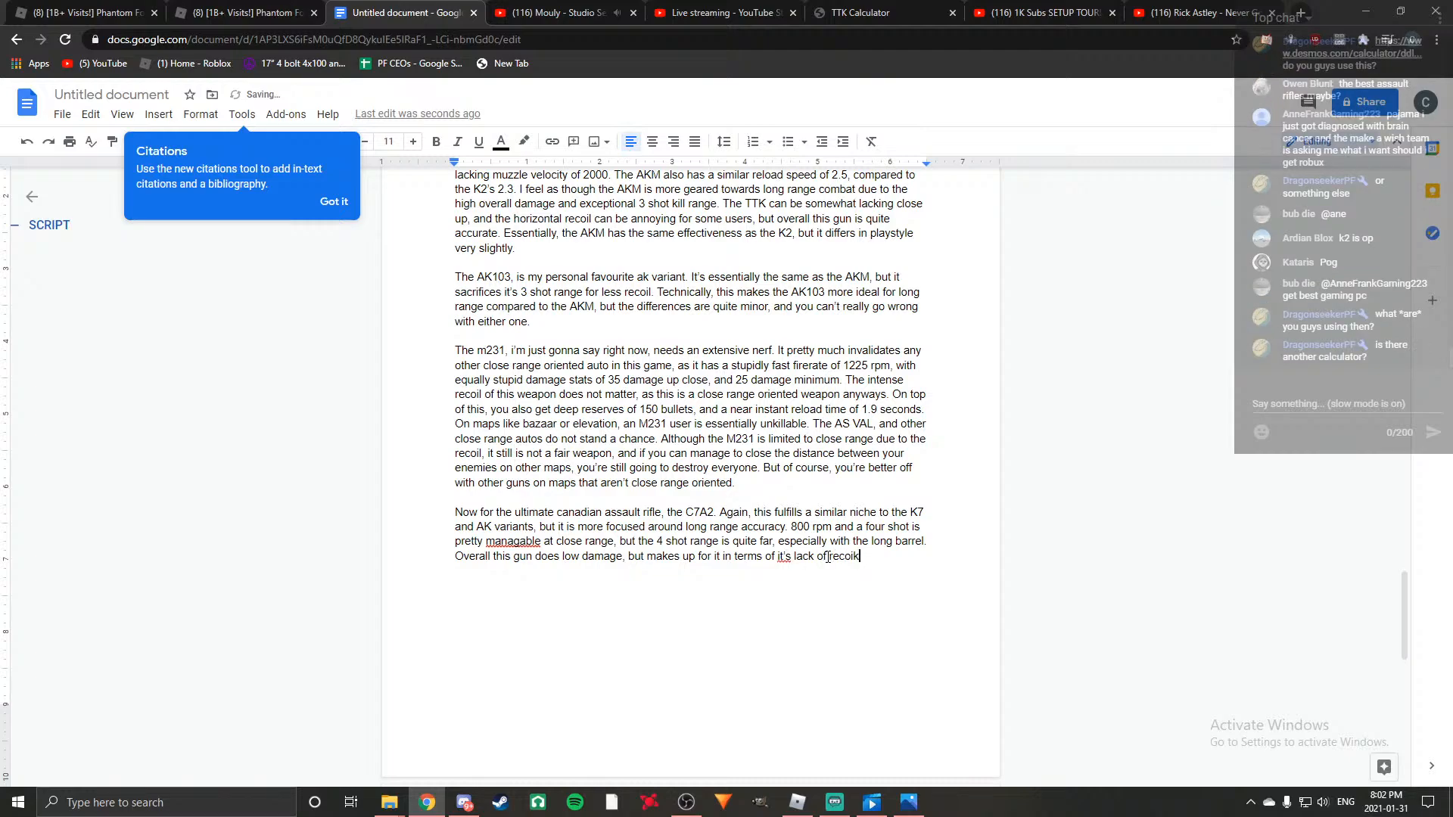
text(l.)
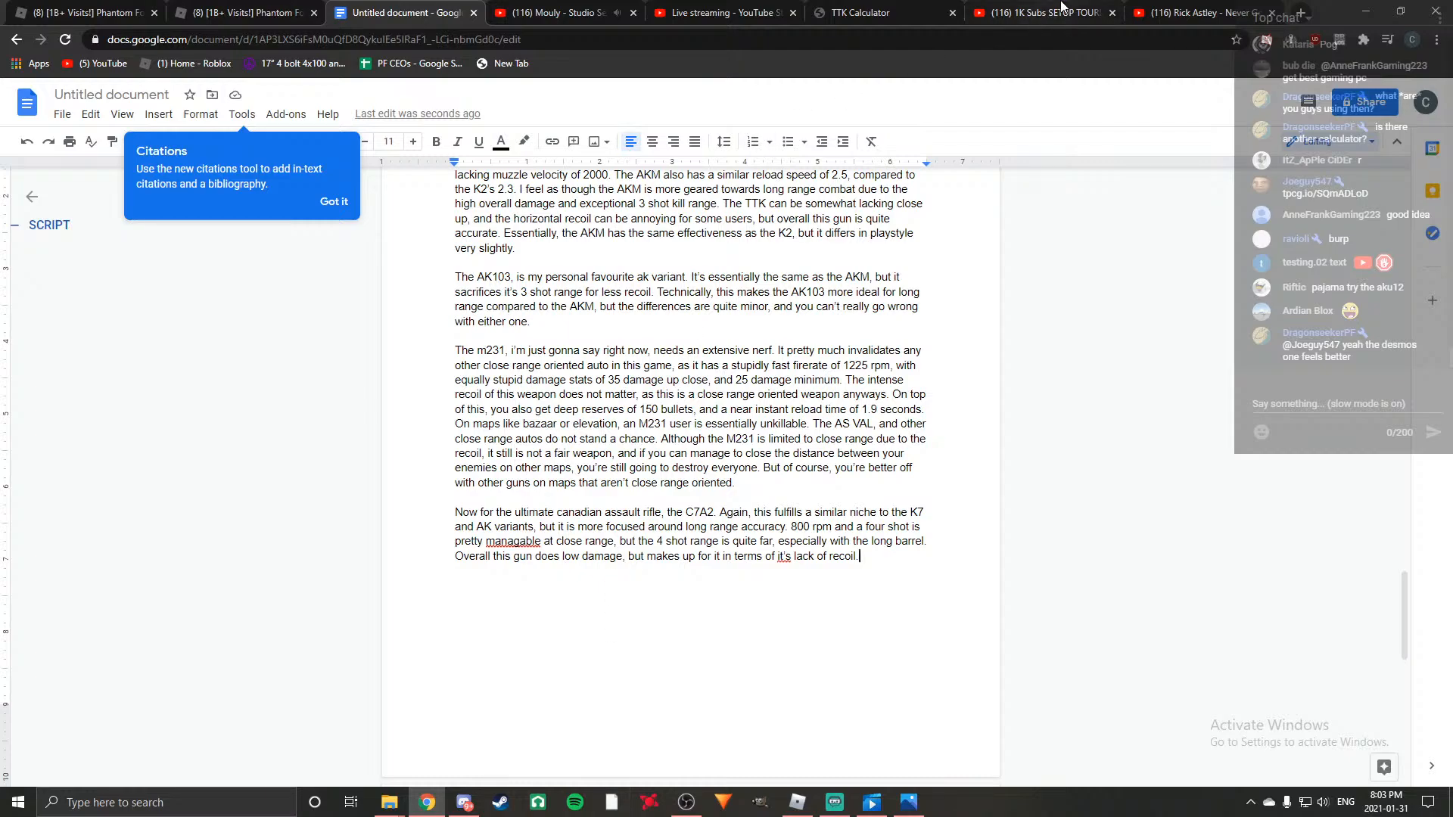
Open the Desmos calculator link posted in the stream's live chat and look through its damage at range settings.
click(722, 12)
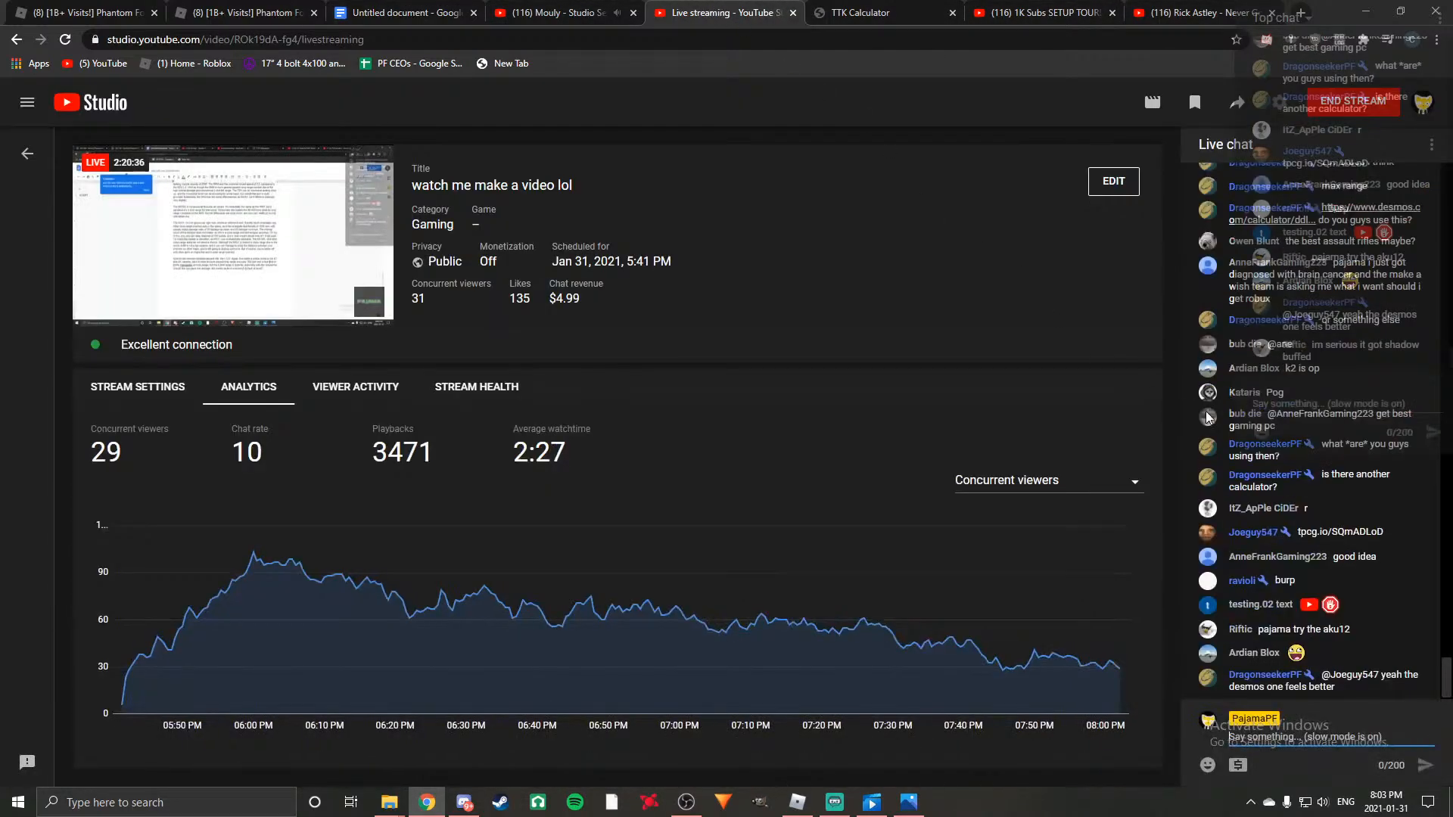
scroll(1294, 433, up, 4)
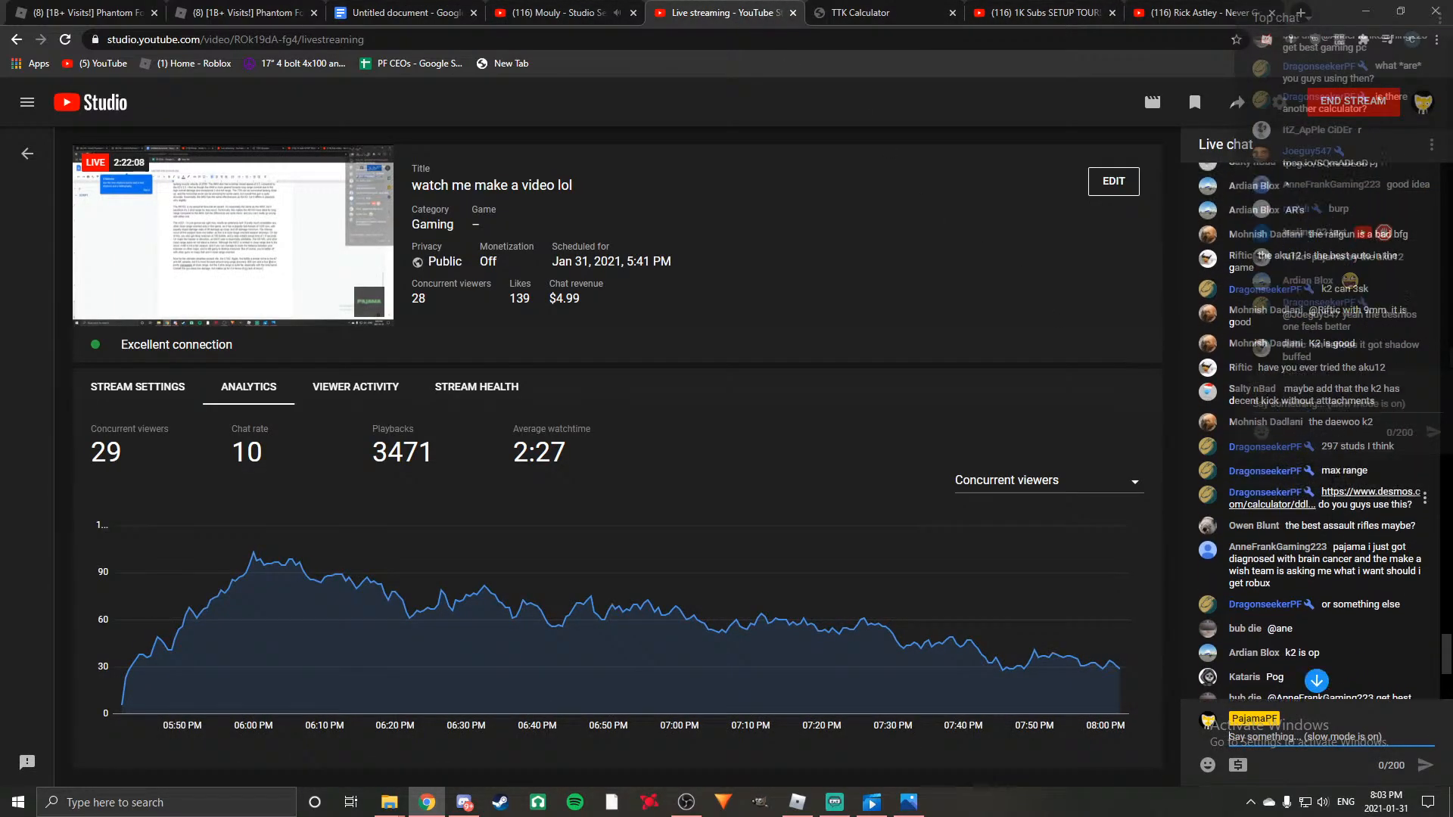
click(1329, 521)
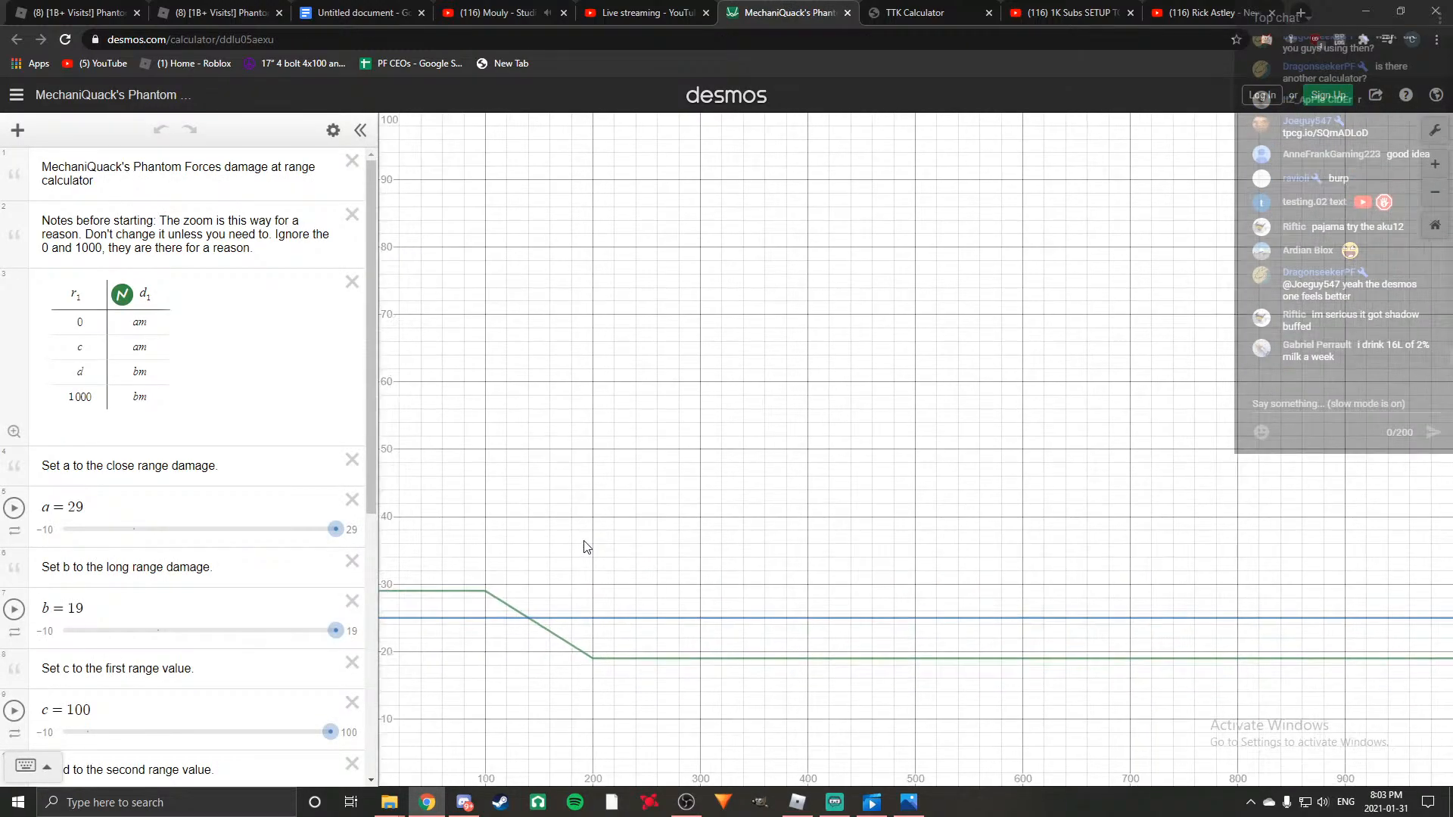
scroll(260, 409, down, 2)
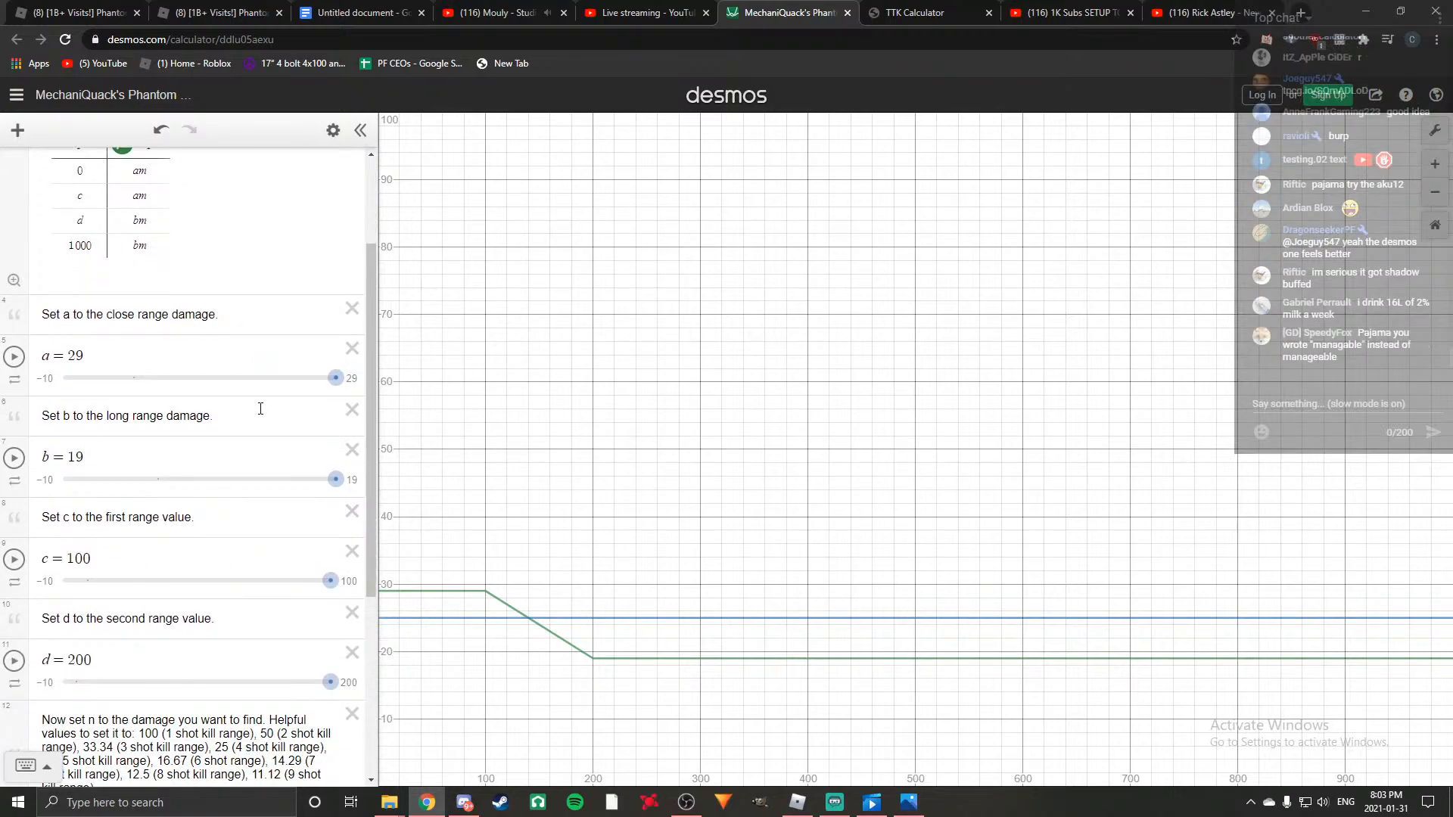
scroll(260, 409, down, 1)
scroll(260, 408, up, 3)
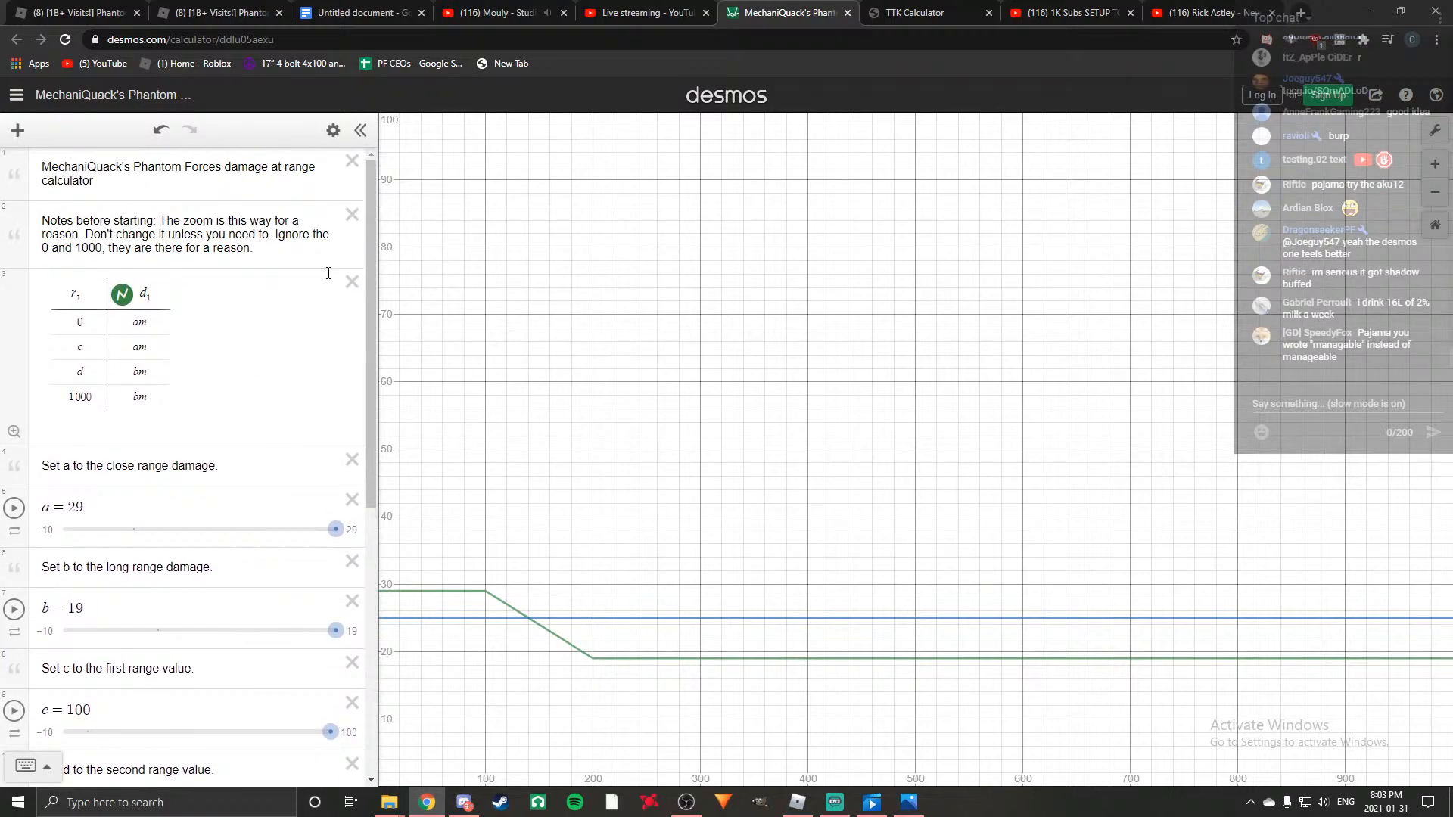
Return to the script document, correct "it's" to "its" in the last sentence and start the next one with "Additionally".
click(649, 10)
click(356, 12)
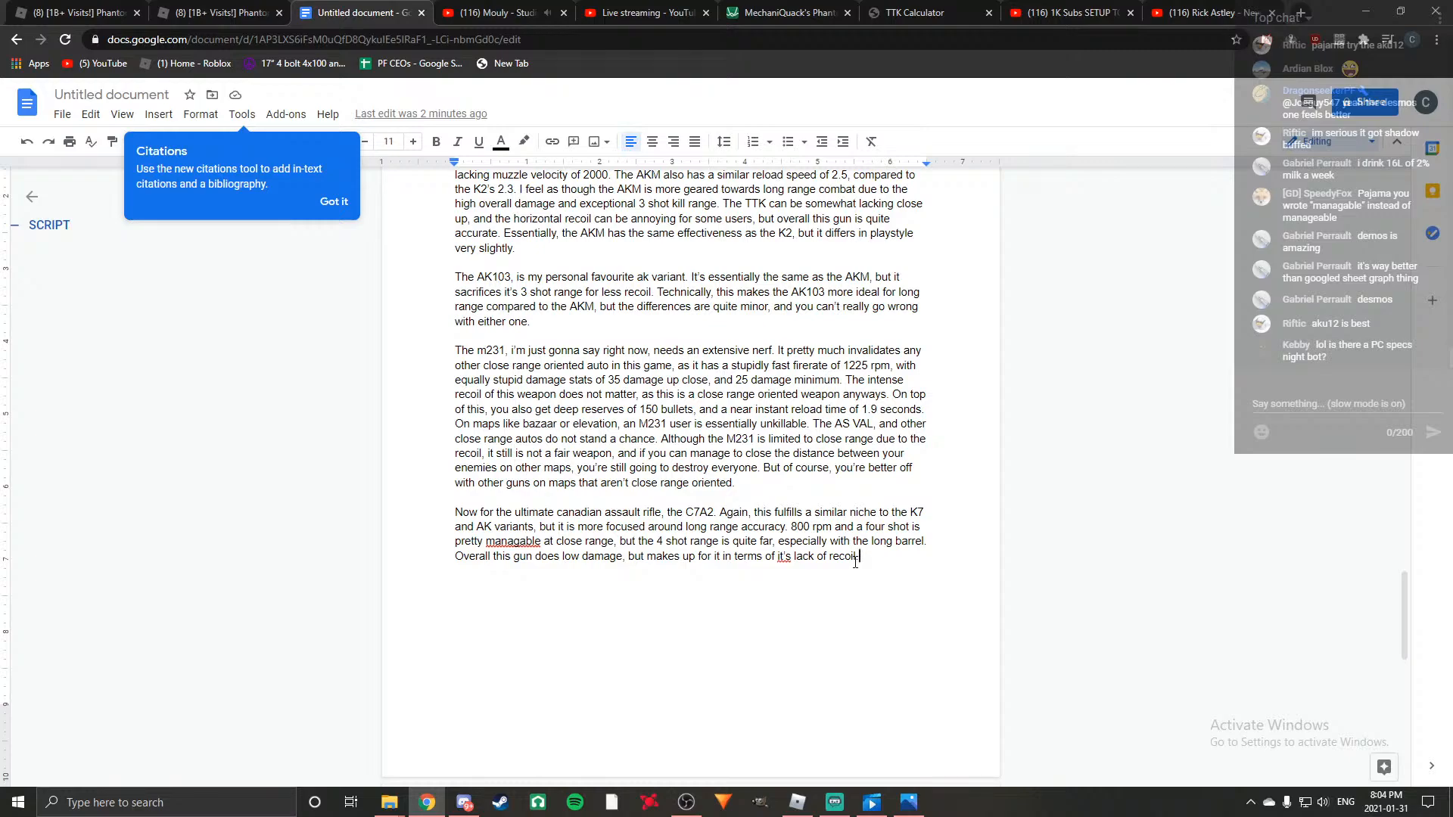
right_click(783, 557)
click(810, 596)
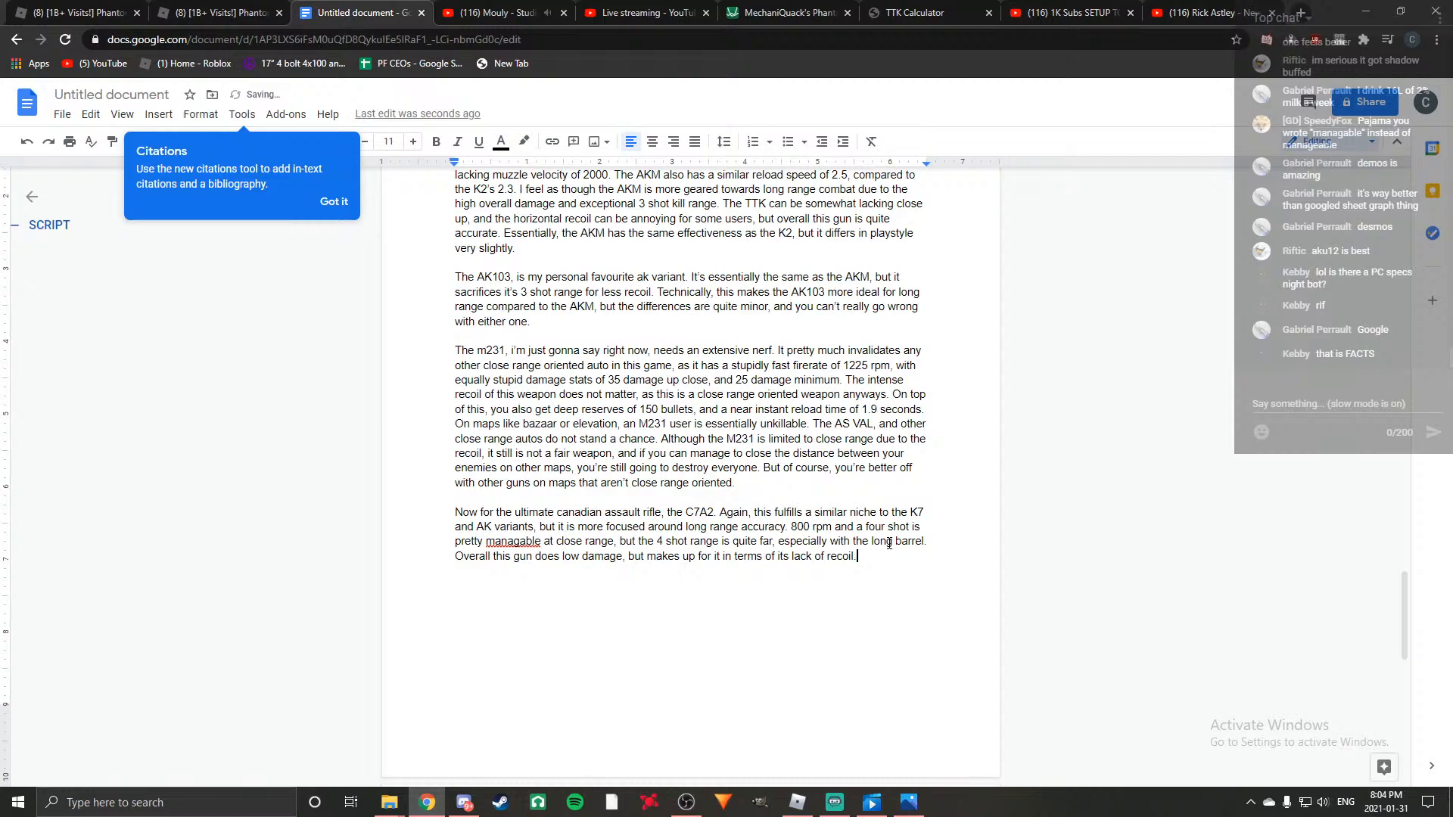
key(BackSpace)
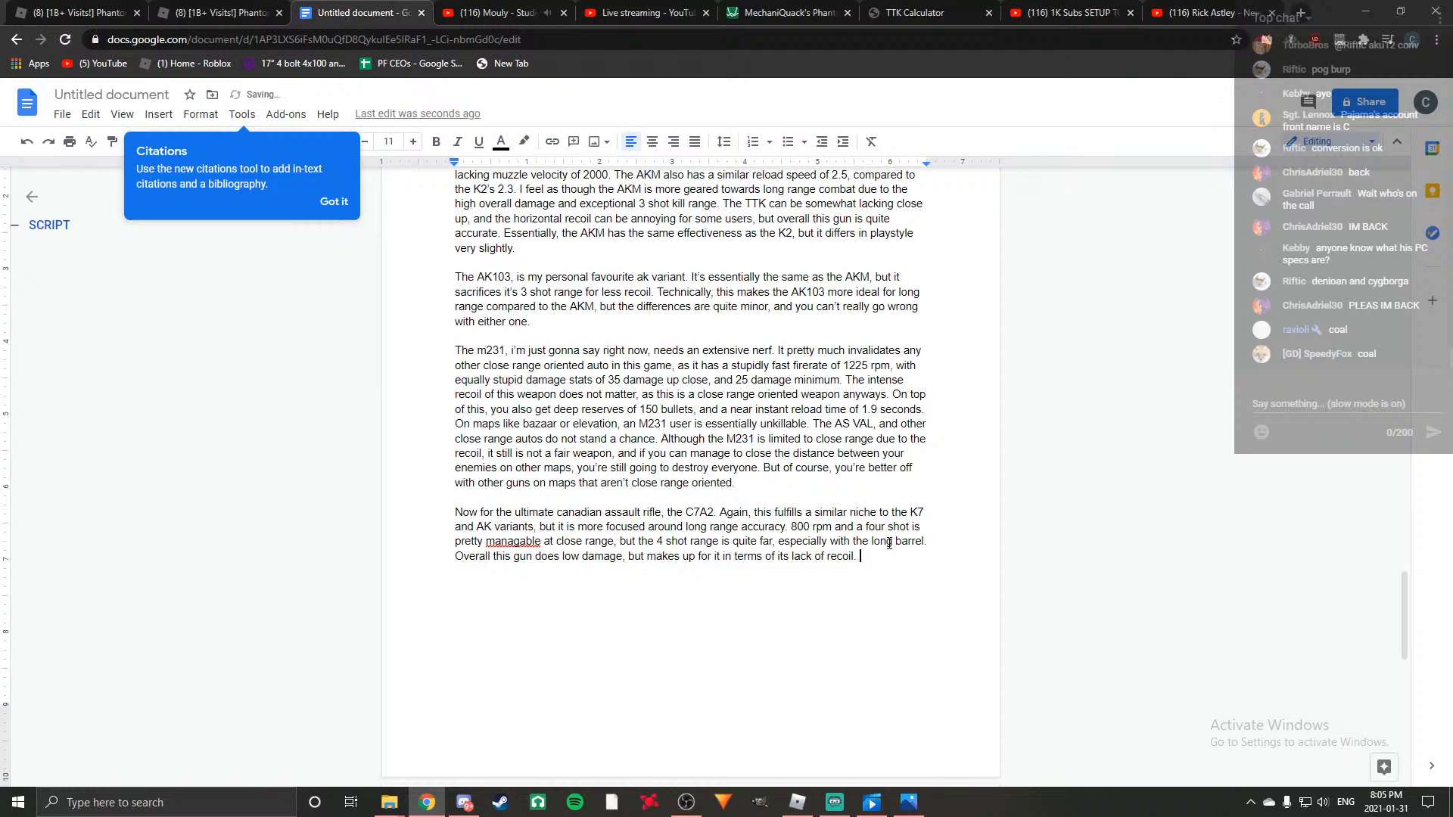
text(Additionally)
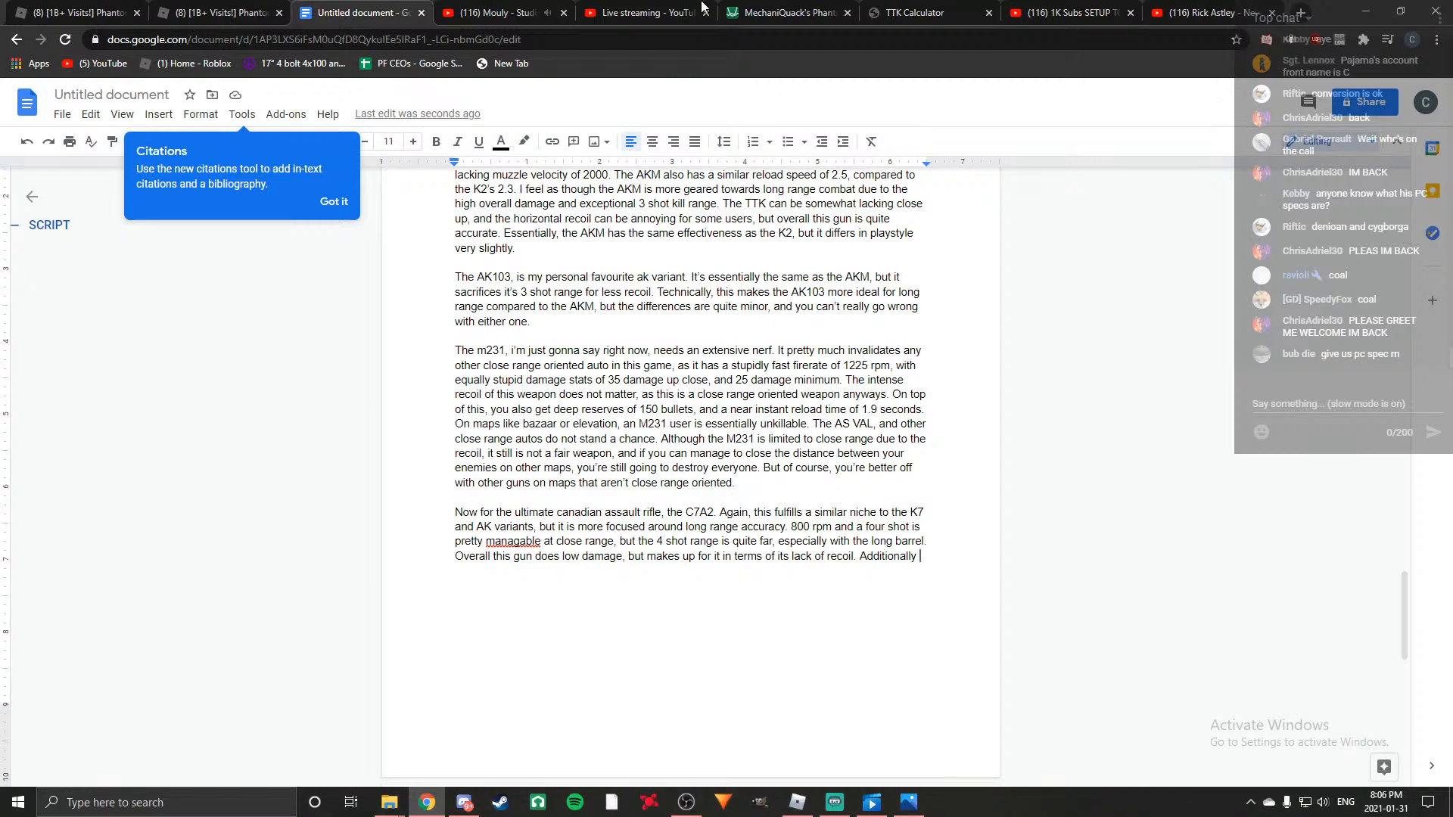
Switch to the YouTube music page and play "Boards of Canada - Rare Releases Mixtape" from the "good music" playlist.
click(492, 13)
scroll(1092, 403, down, 7)
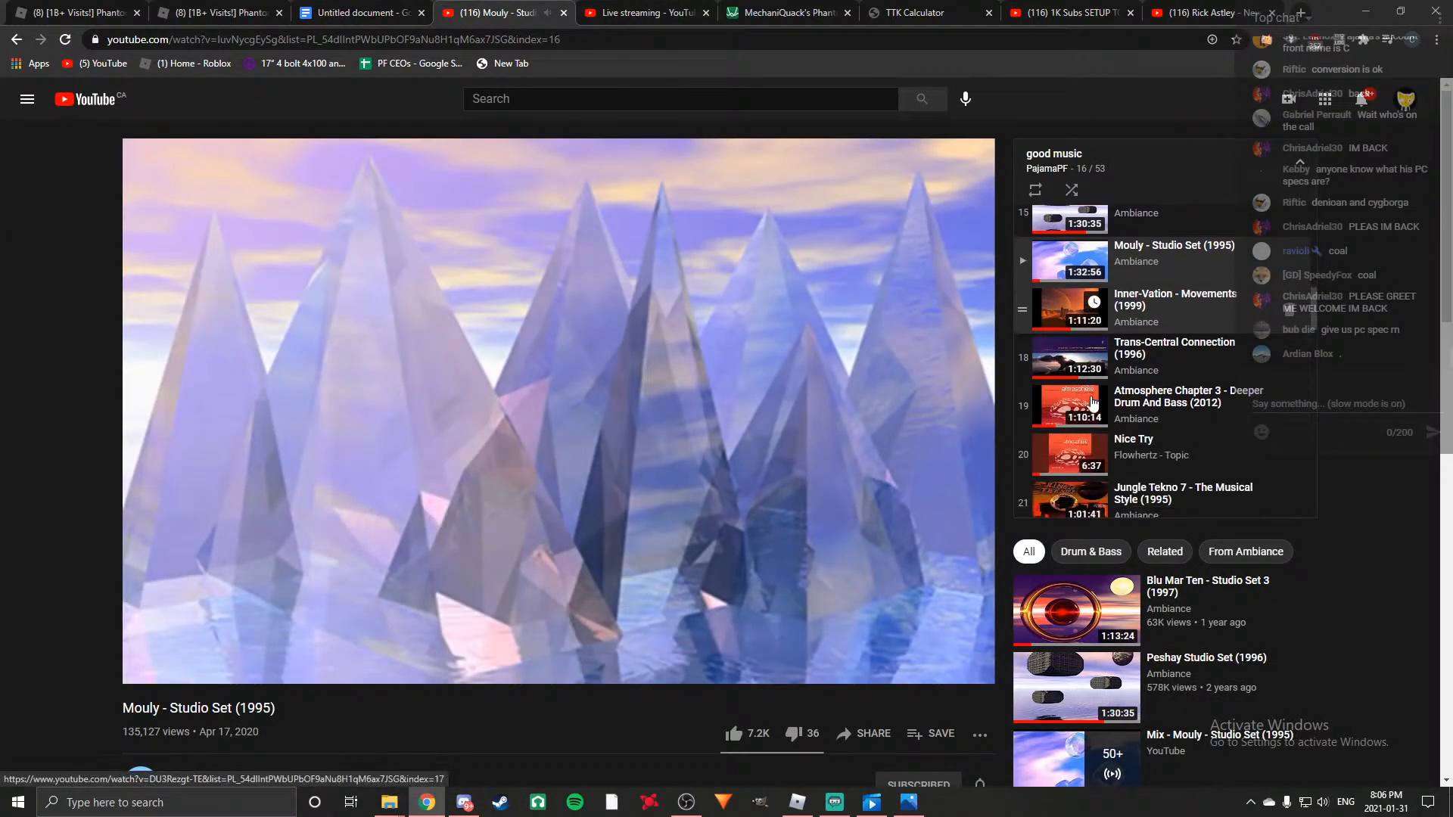
scroll(1082, 412, down, 3)
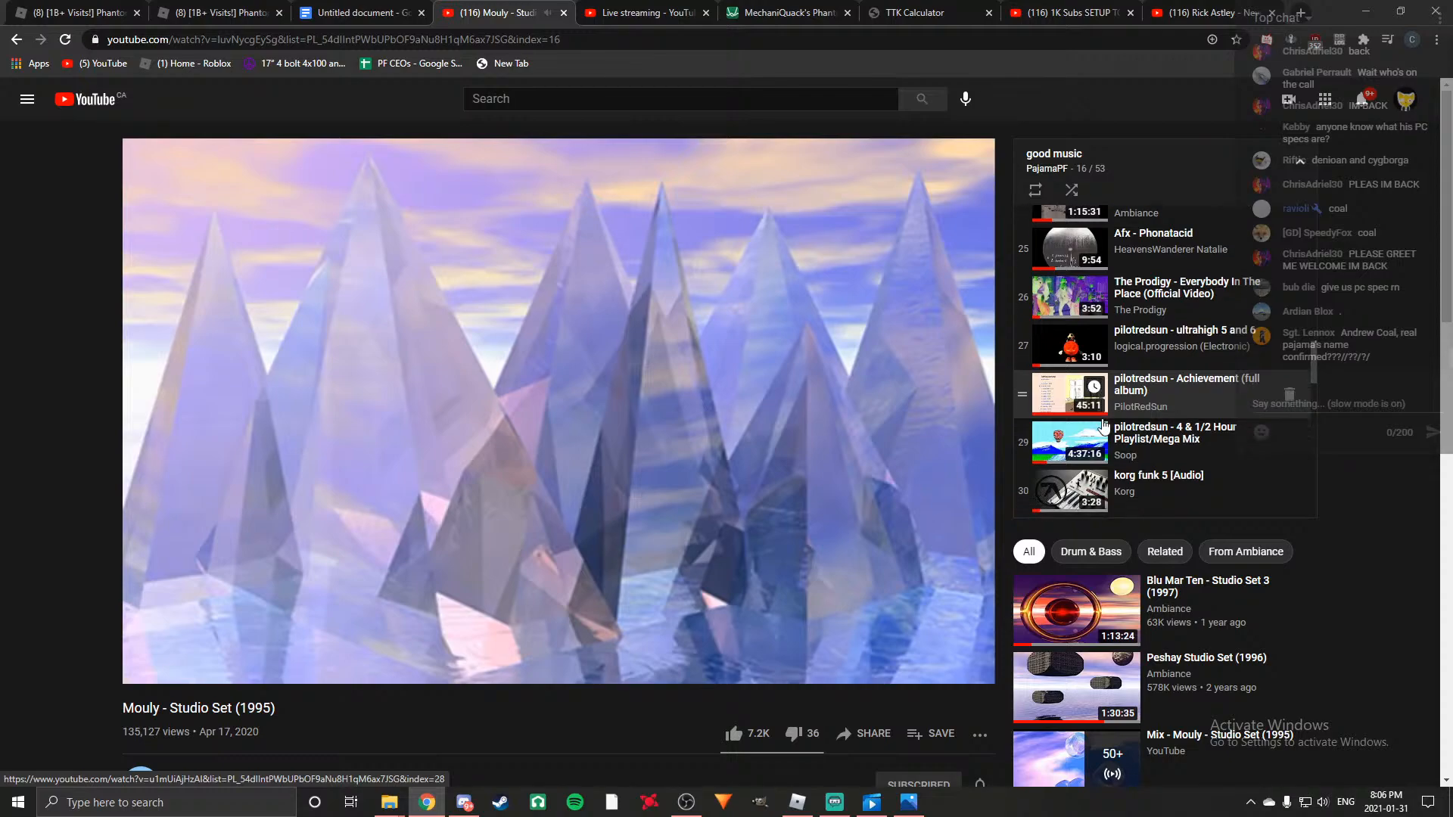
scroll(1062, 426, down, 4)
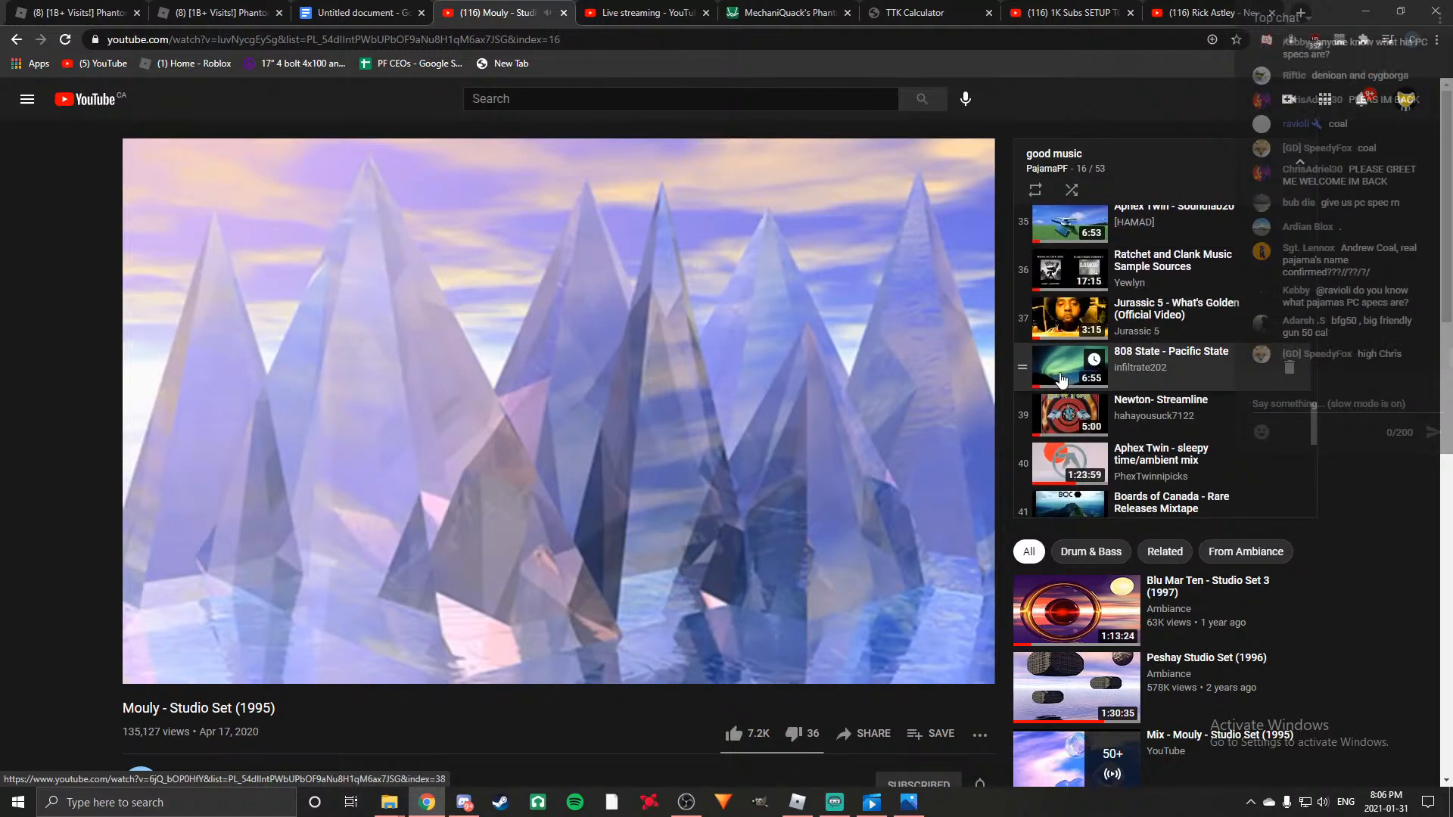
scroll(1062, 384, down, 3)
click(1062, 379)
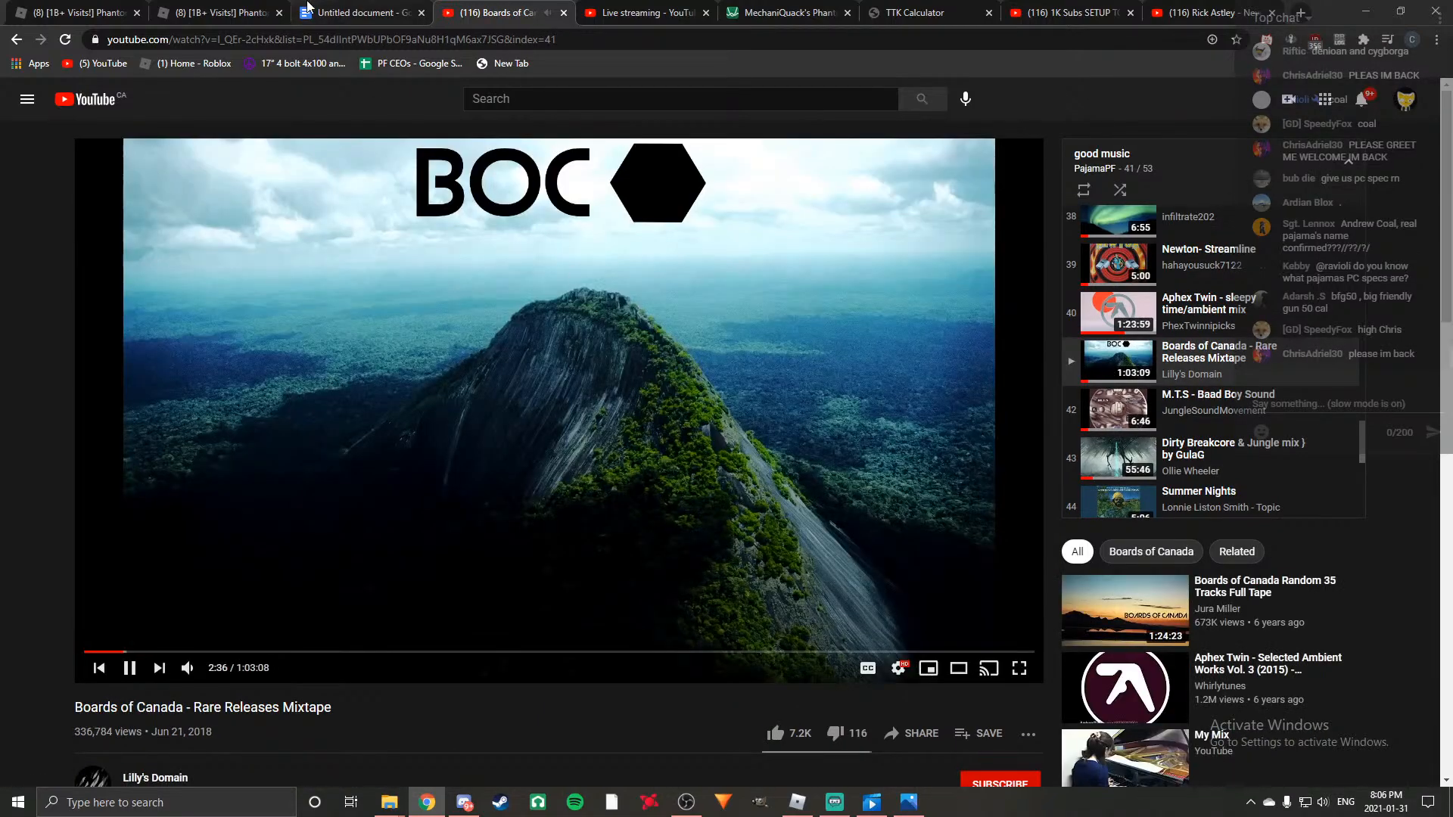
Return to the script document and continue after "Additionally" with ", like all the other AR15 variants in this game".
click(403, 8)
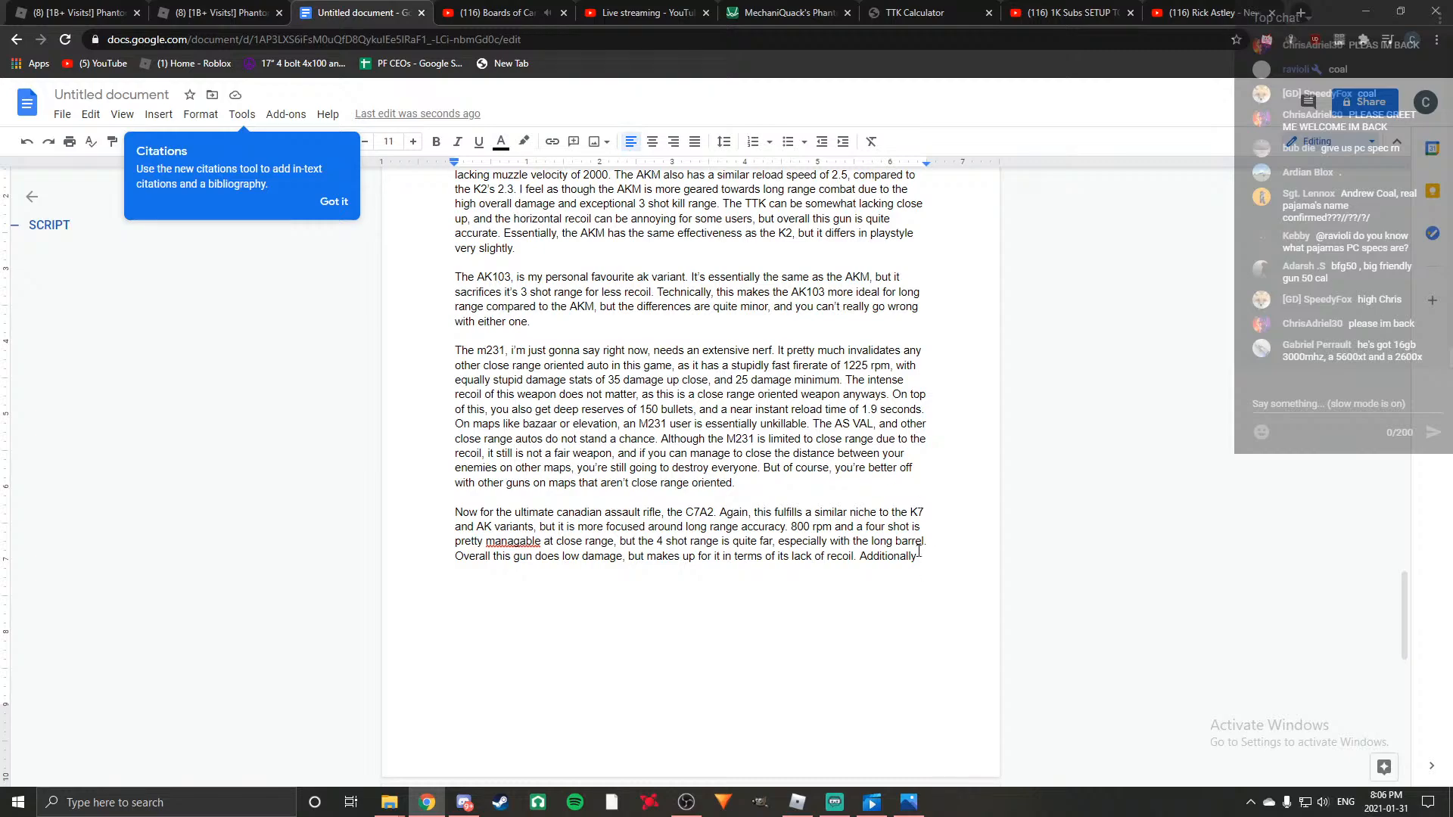
key(BackSpace)
text(, in )
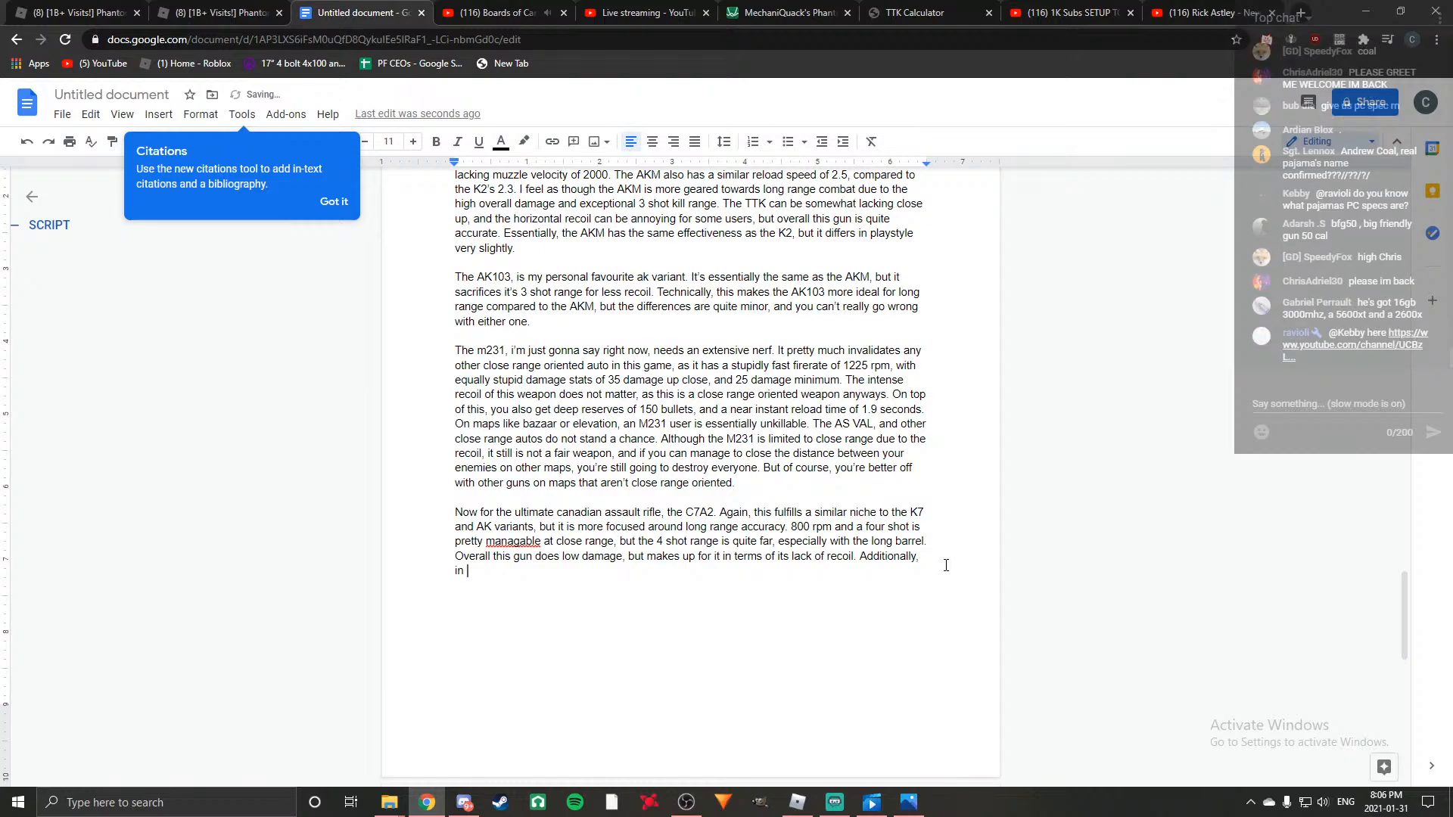
text(m)
key(BackSpace)
key(BackSpace)
key(BackSpace)
key(BackSpace)
text(like all the other AR15 variants in this game, you get a very fast reload of 1.)
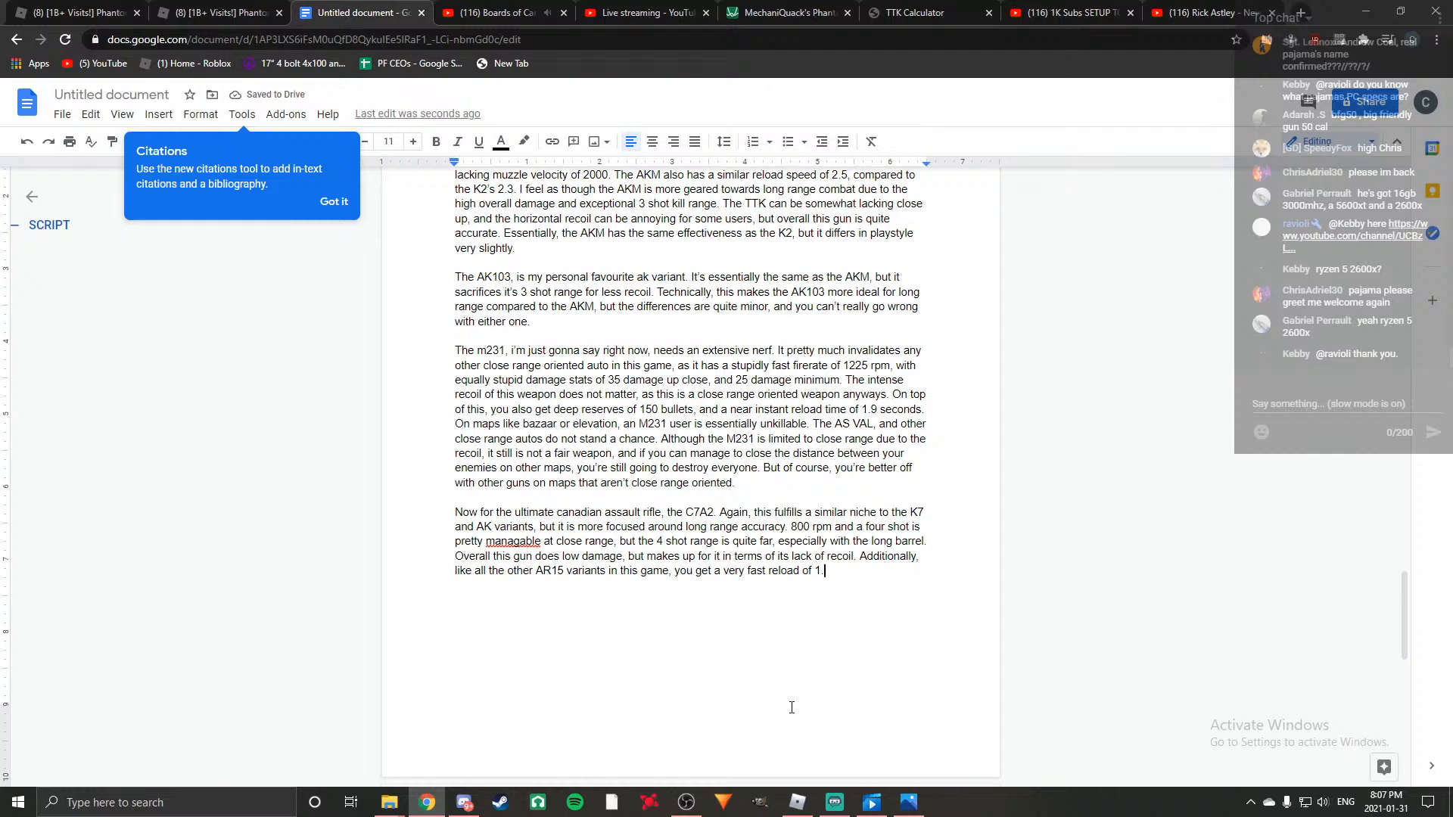
Switch to the Roblox game, check the C7A2's detailed stats in the weapon loadout and return to the document.
click(797, 802)
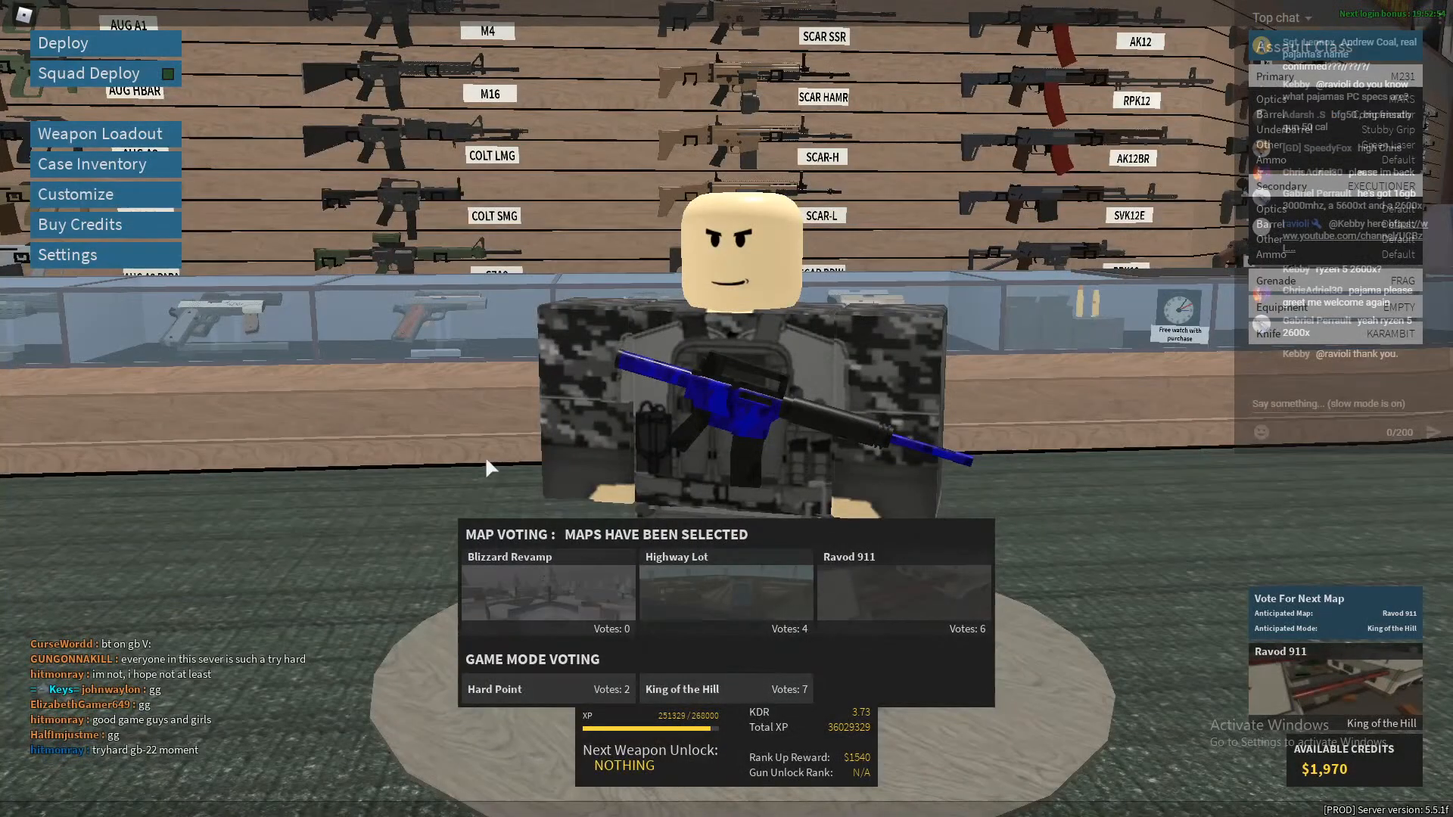
click(38, 139)
click(227, 603)
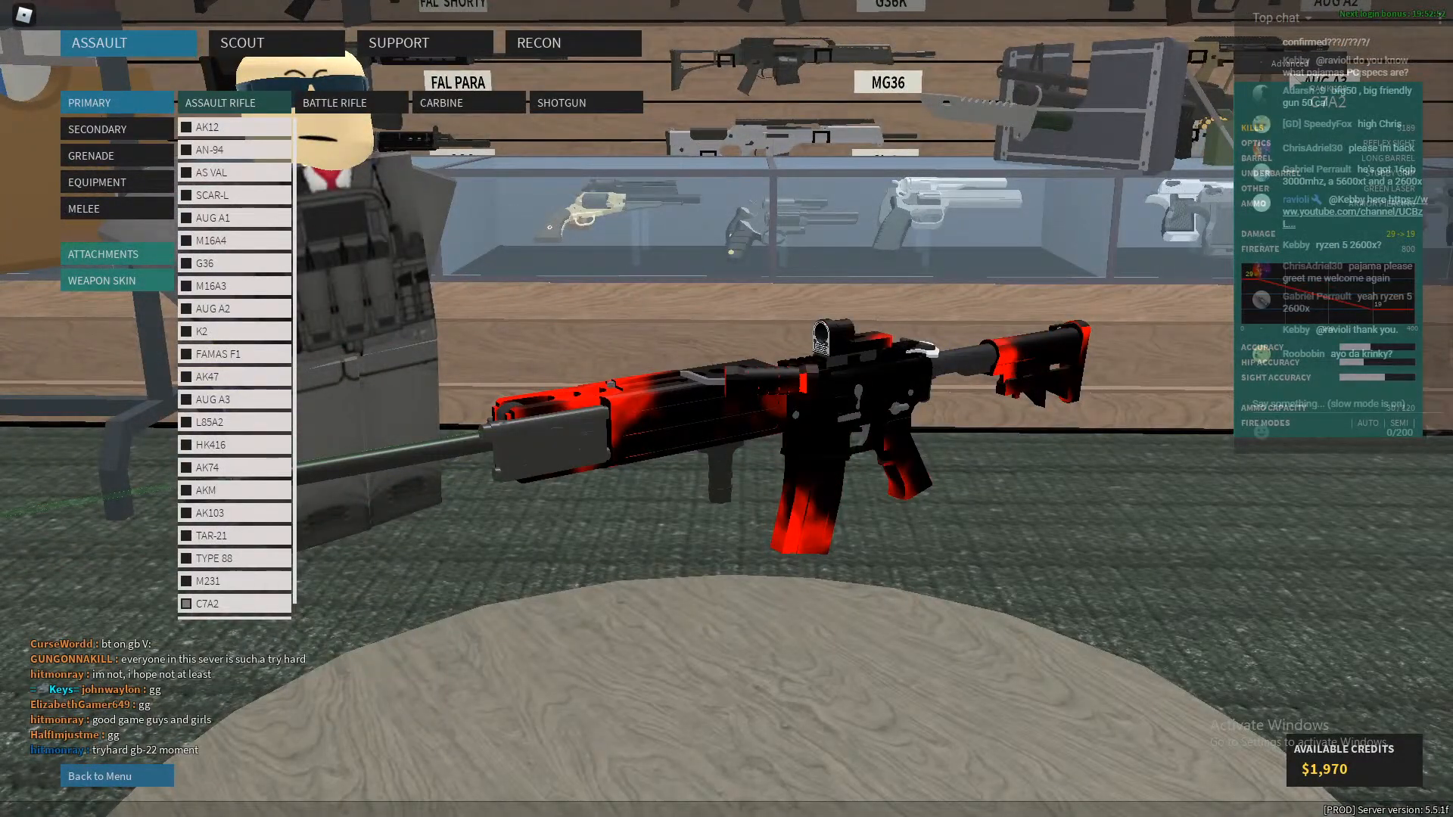
click(1289, 64)
scroll(1101, 620, down, 3)
key(alt+Tab)
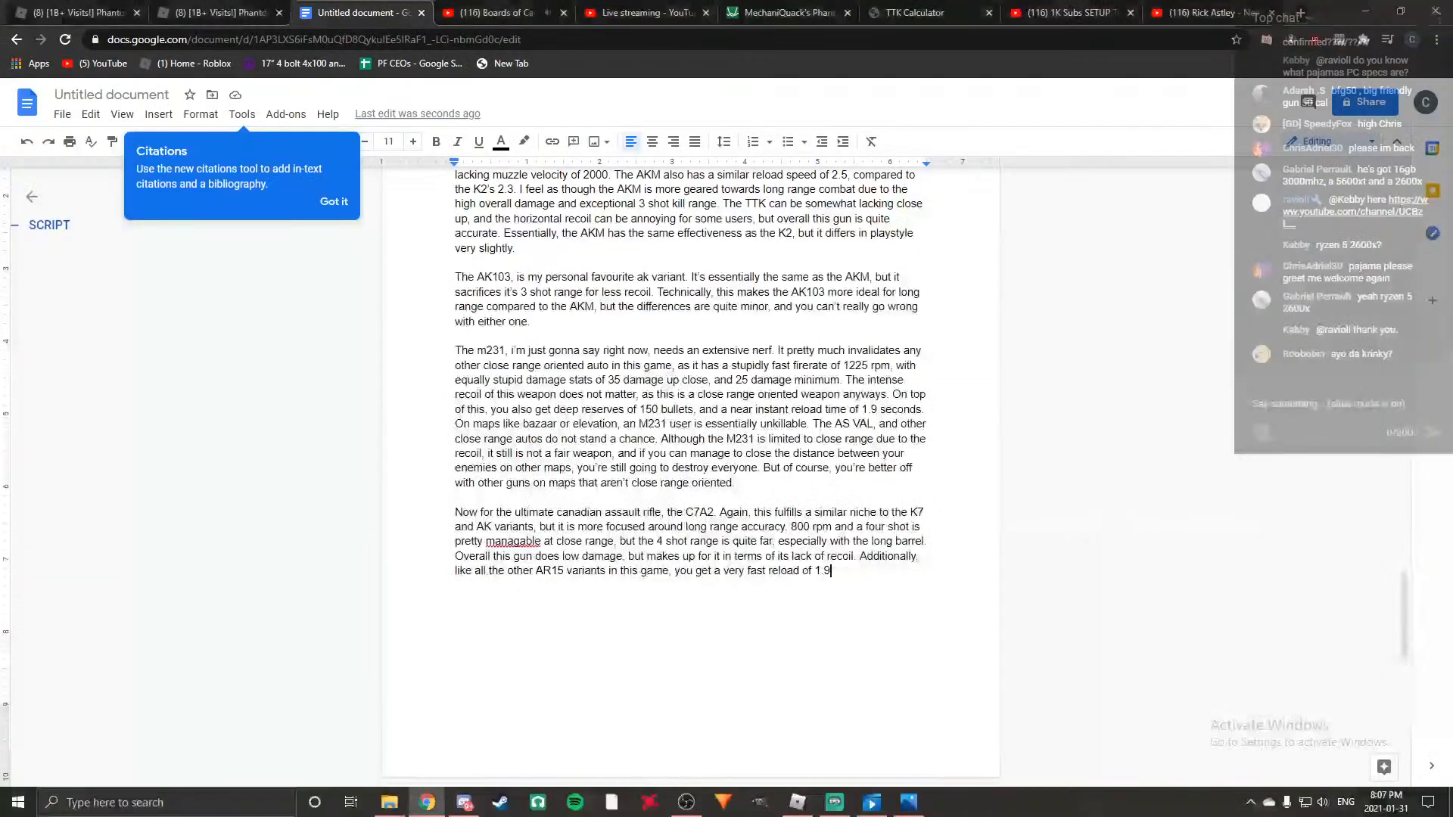
Complete the reload value as 1.8 and end the sentence with a period.
key(BackSpace)
text(8)
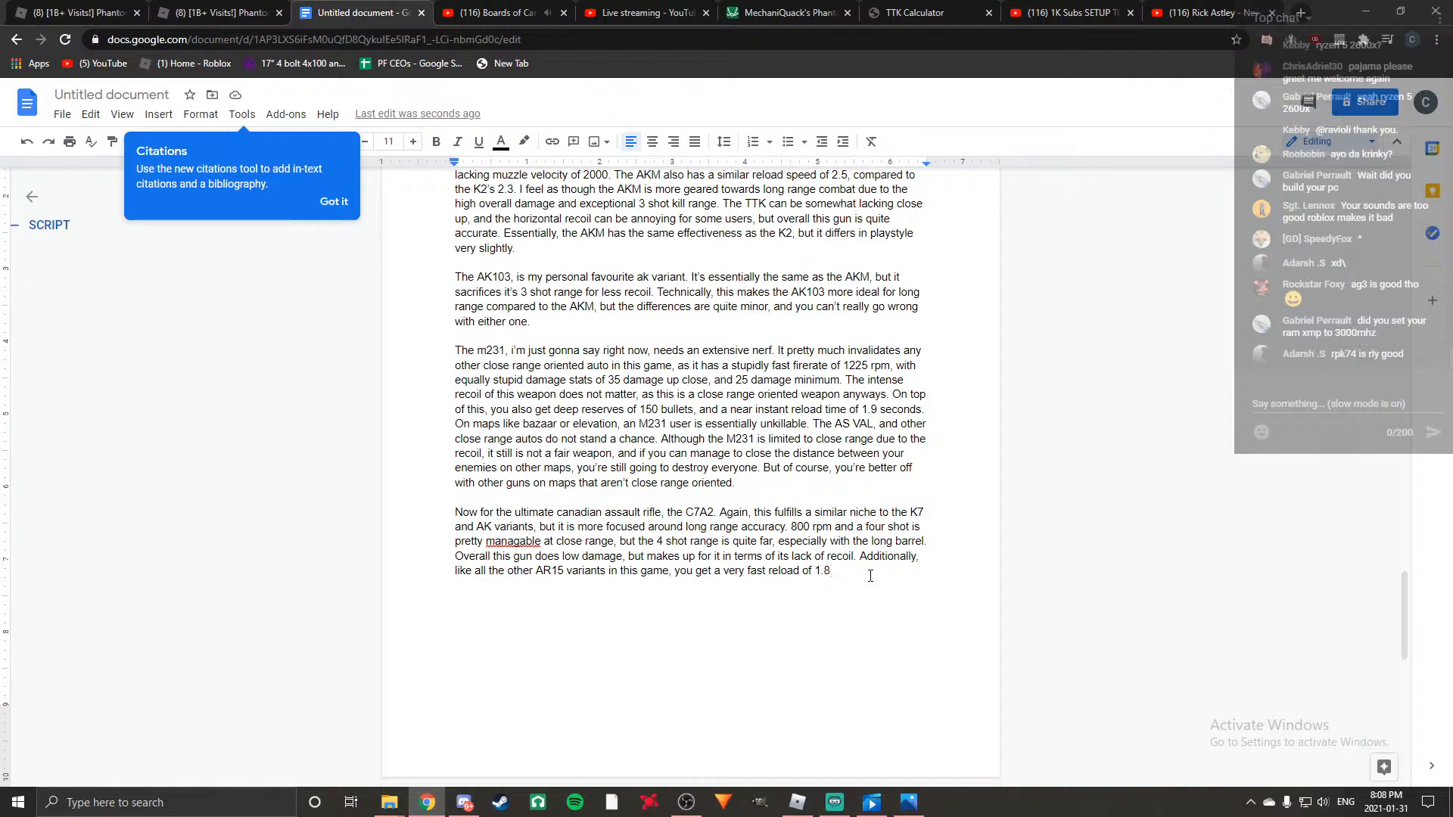
key(BackSpace)
text(. )
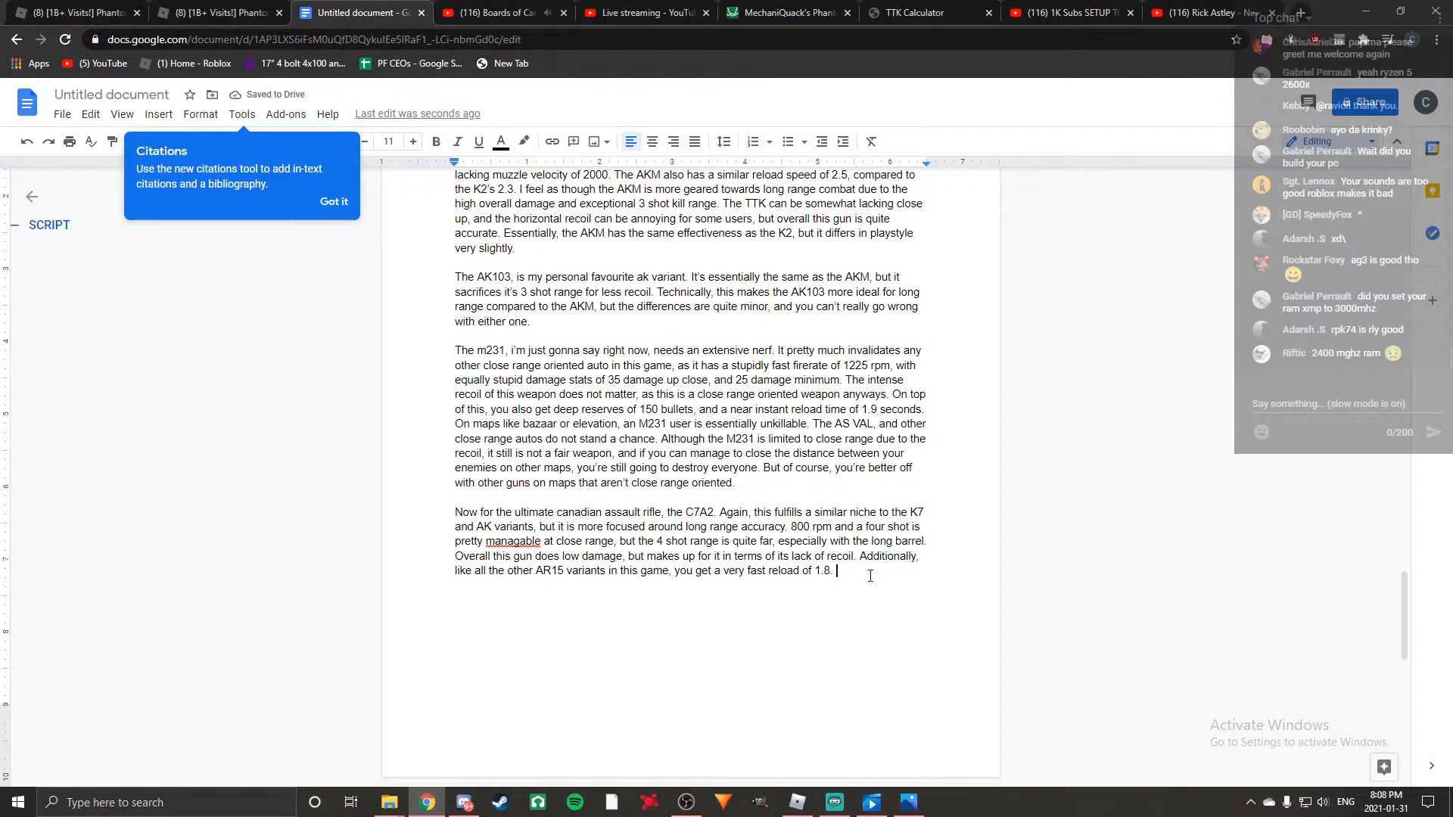
text(Basicall)
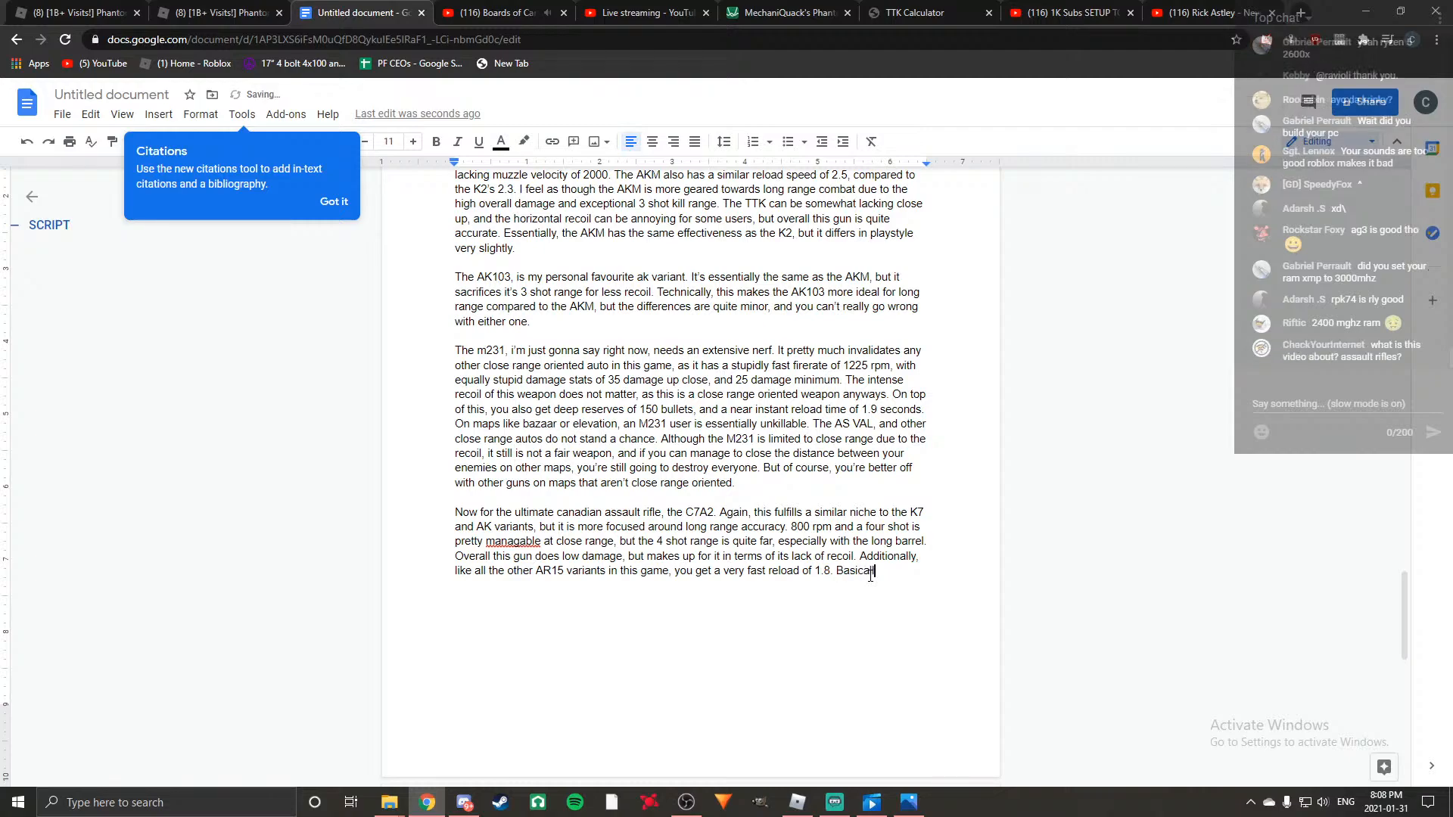
text(y, the C7a)
text(2 )
text(is good in re)
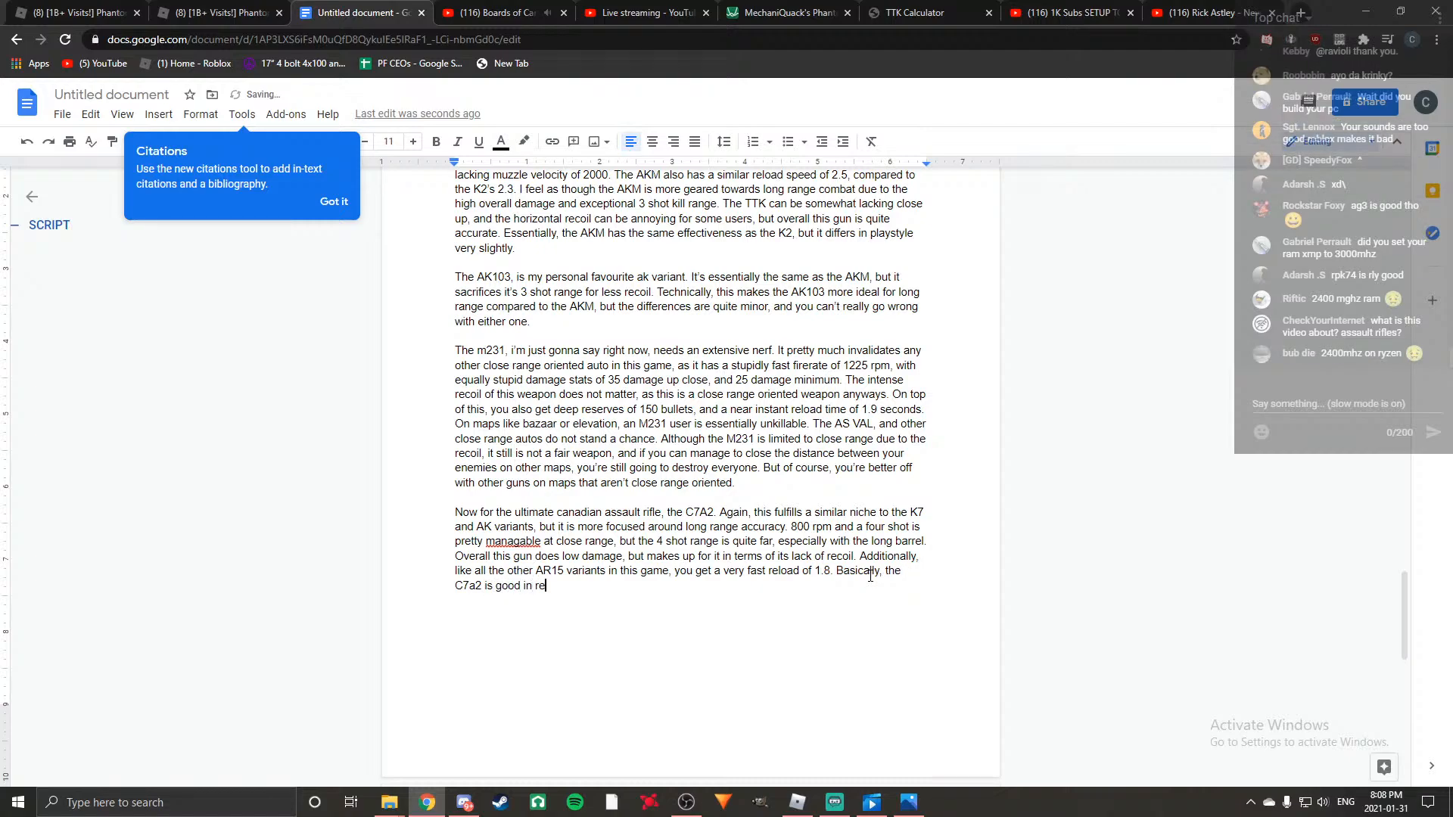
text(ally any scenario, but)
Continue the C7A2 paragraph with "Basically, the C7a2 is good in really any scenario, but".
key(BackSpace)
Continue the C7a2 sentence with "it is more focused on medium range,".
text(it is mo)
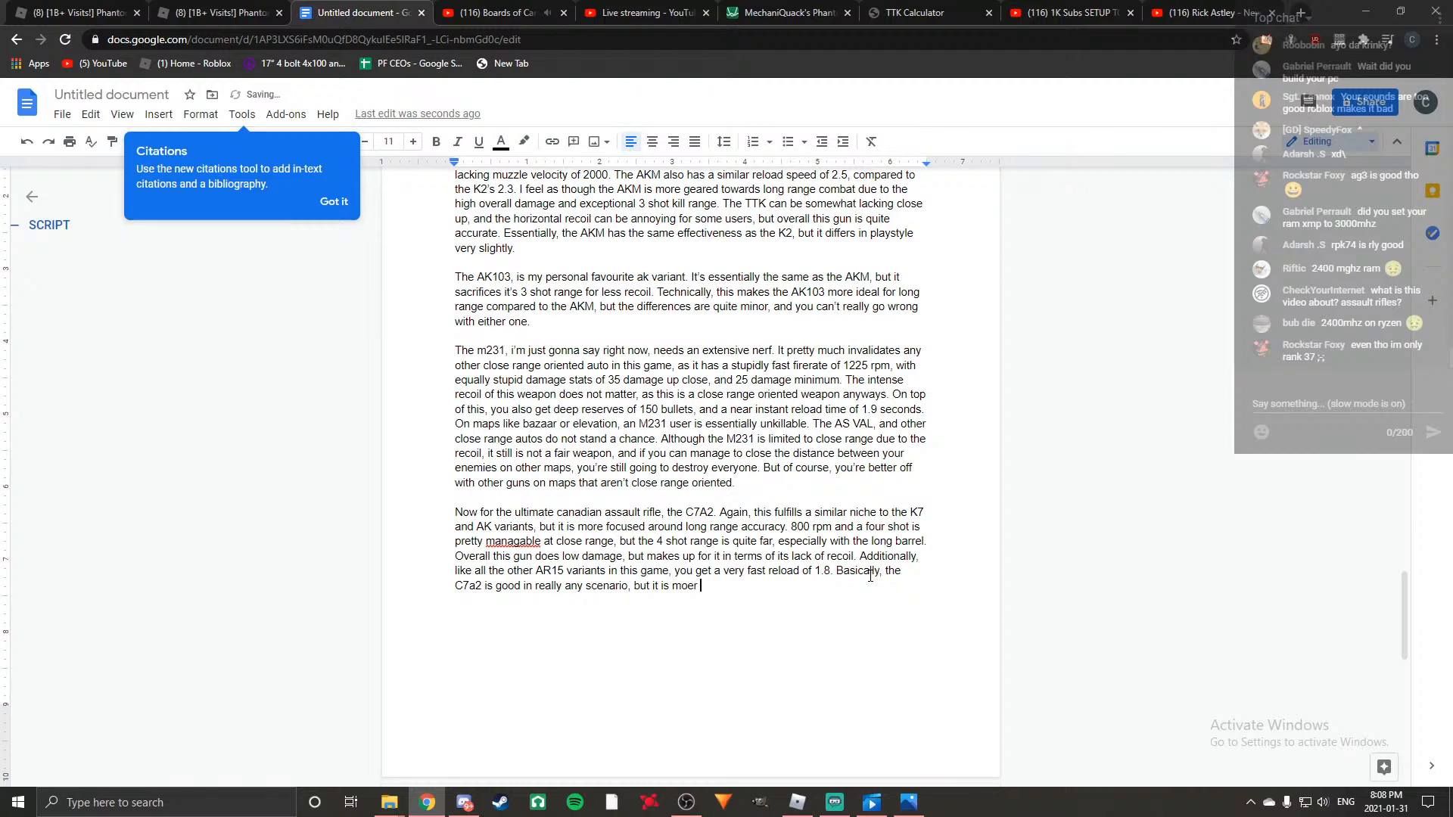
text(re focused on medium range compared to the other)
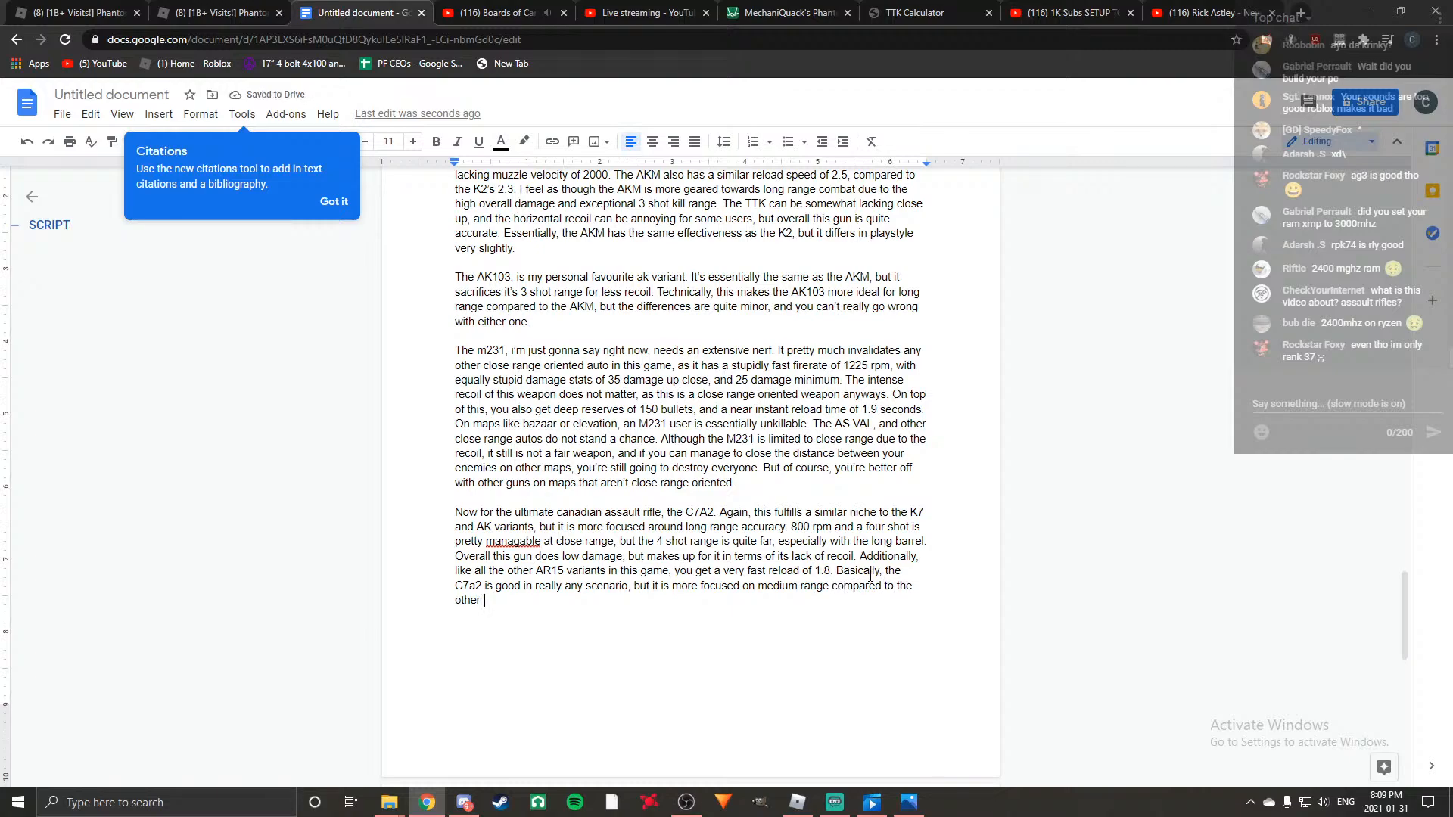
key(BackSpace)
key(BackSpace)
key(BackSpace)
key(BackSpace)
key(BackSpace)
key(BackSpace)
key(BackSpace)
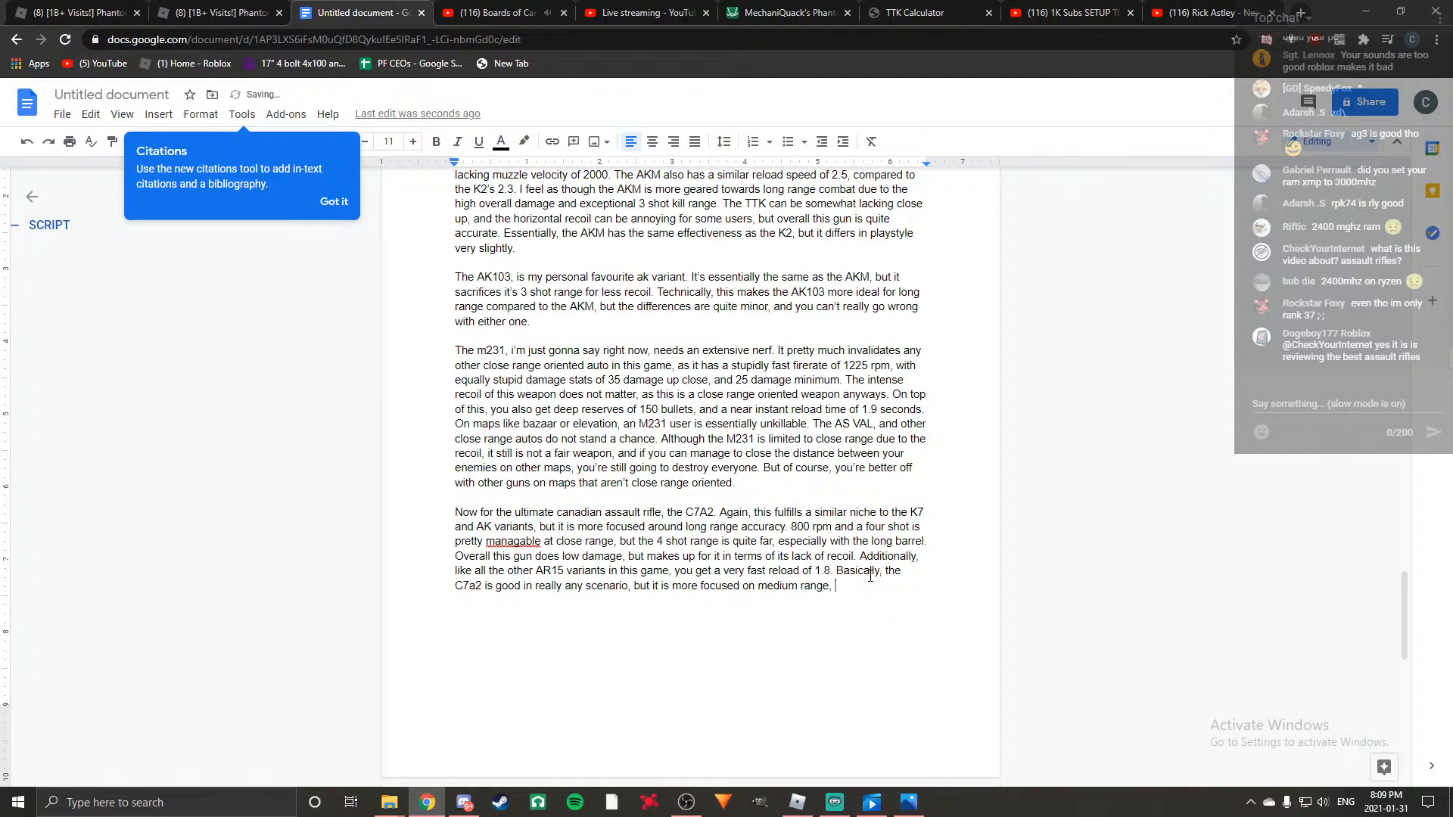
Add "and also suffers greatly at long range due to" to the C7a2 sentence.
text(and also suffer)
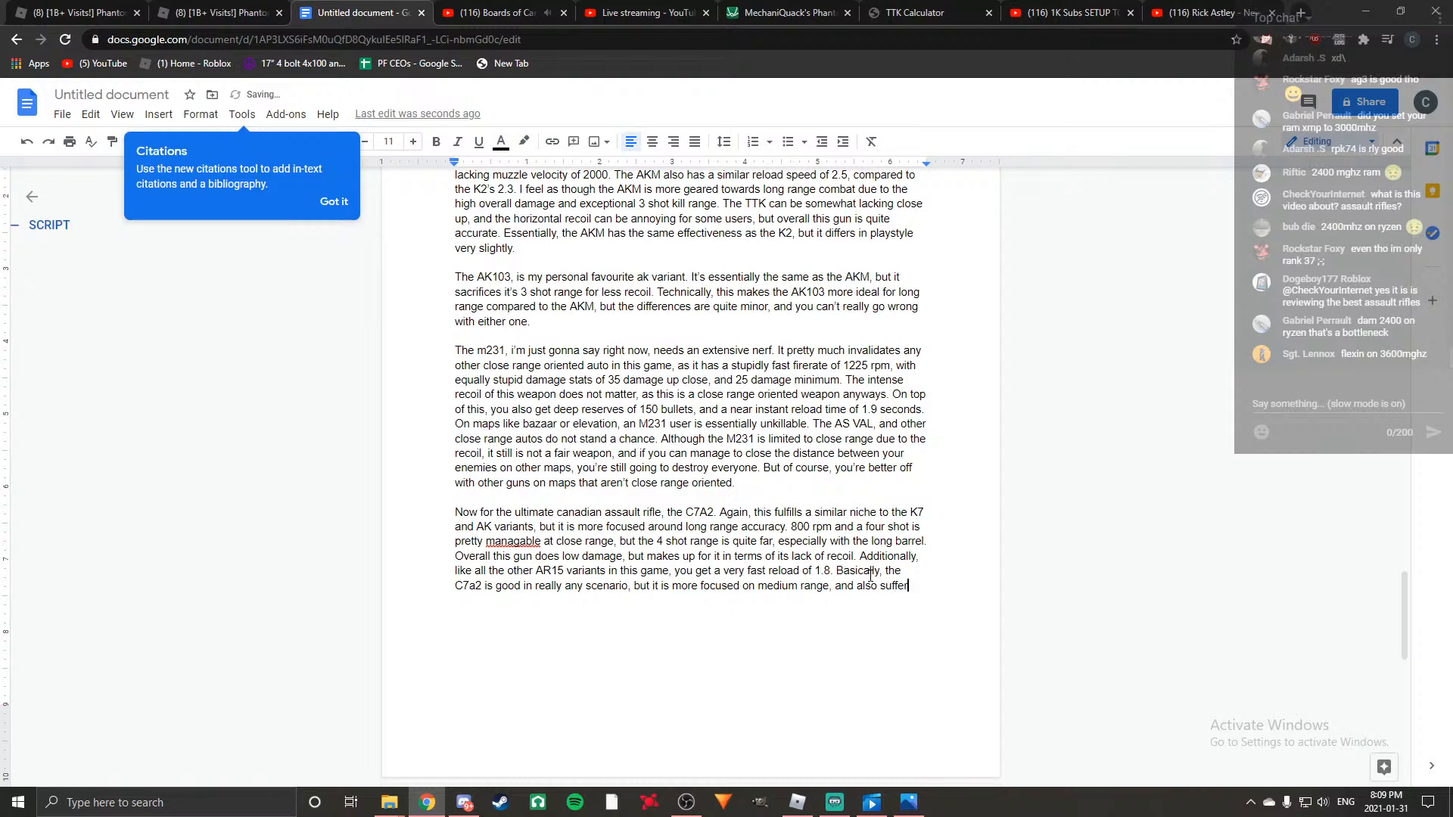
text(s greatly)
key(BackSpace)
key(BackSpace)
key(BackSpace)
text(tly a)
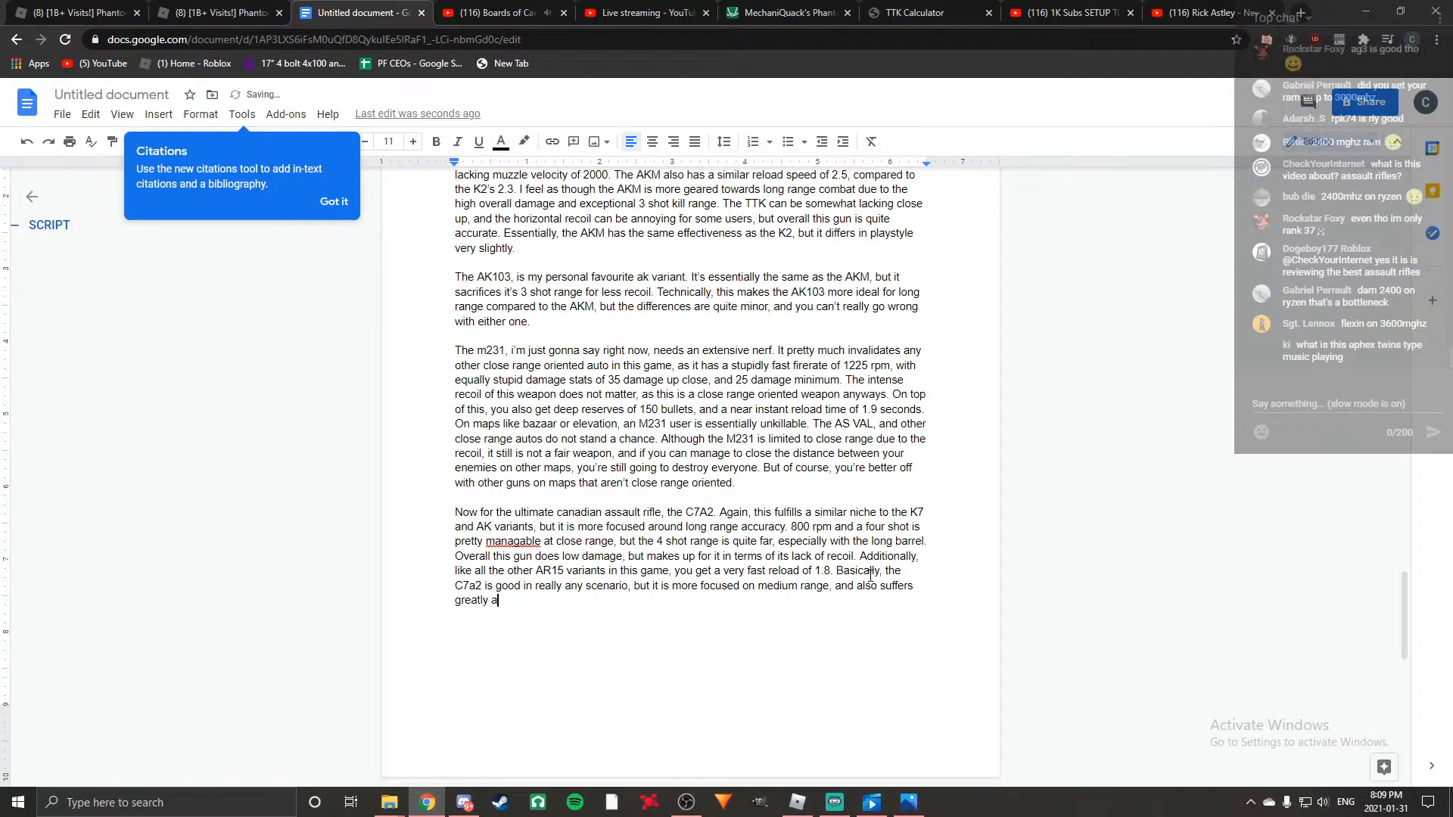
text(t long range due to it)
Replace "long range due to" with "extreme ranges due" in the C7a2 sentence.
key(BackSpace)
key(BackSpace)
key(BackSpace)
key(BackSpace)
key(BackSpace)
key(BackSpace)
key(BackSpace)
key(BackSpace)
key(BackSpace)
key(BackSpace)
key(BackSpace)
key(BackSpace)
key(BackSpace)
key(BackSpace)
key(BackSpace)
key(BackSpace)
key(BackSpace)
key(BackSpace)
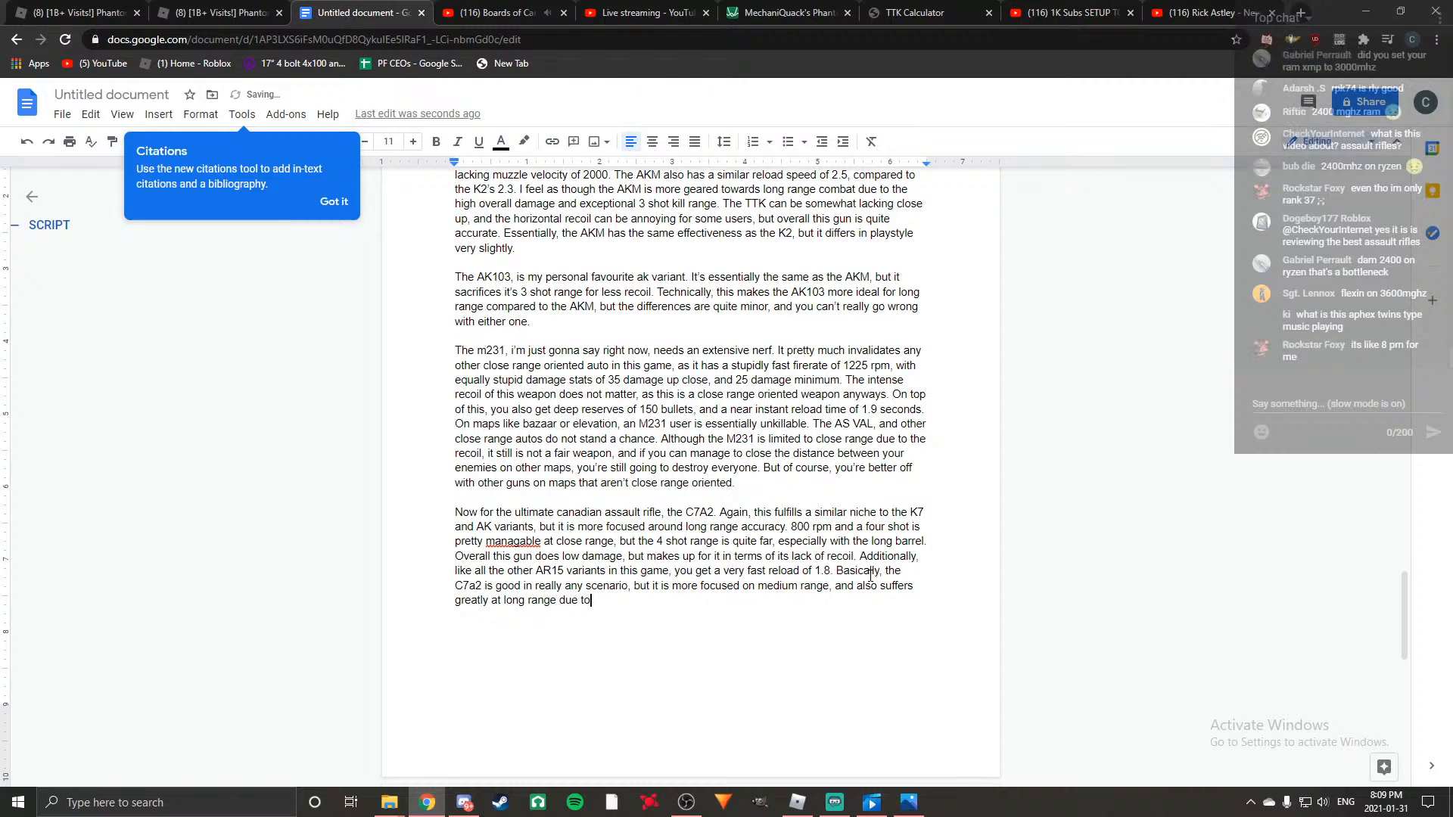
key(BackSpace)
key(BackSpace)
key(BackSpace)
text(e)
text(xtreme ranges due to it f)
Finish the C7a2 sentence with "to it dropping to 19 damage.".
key(BackSpace)
text(drop)
key(BackSpace)
key(BackSpace)
text(opping to )
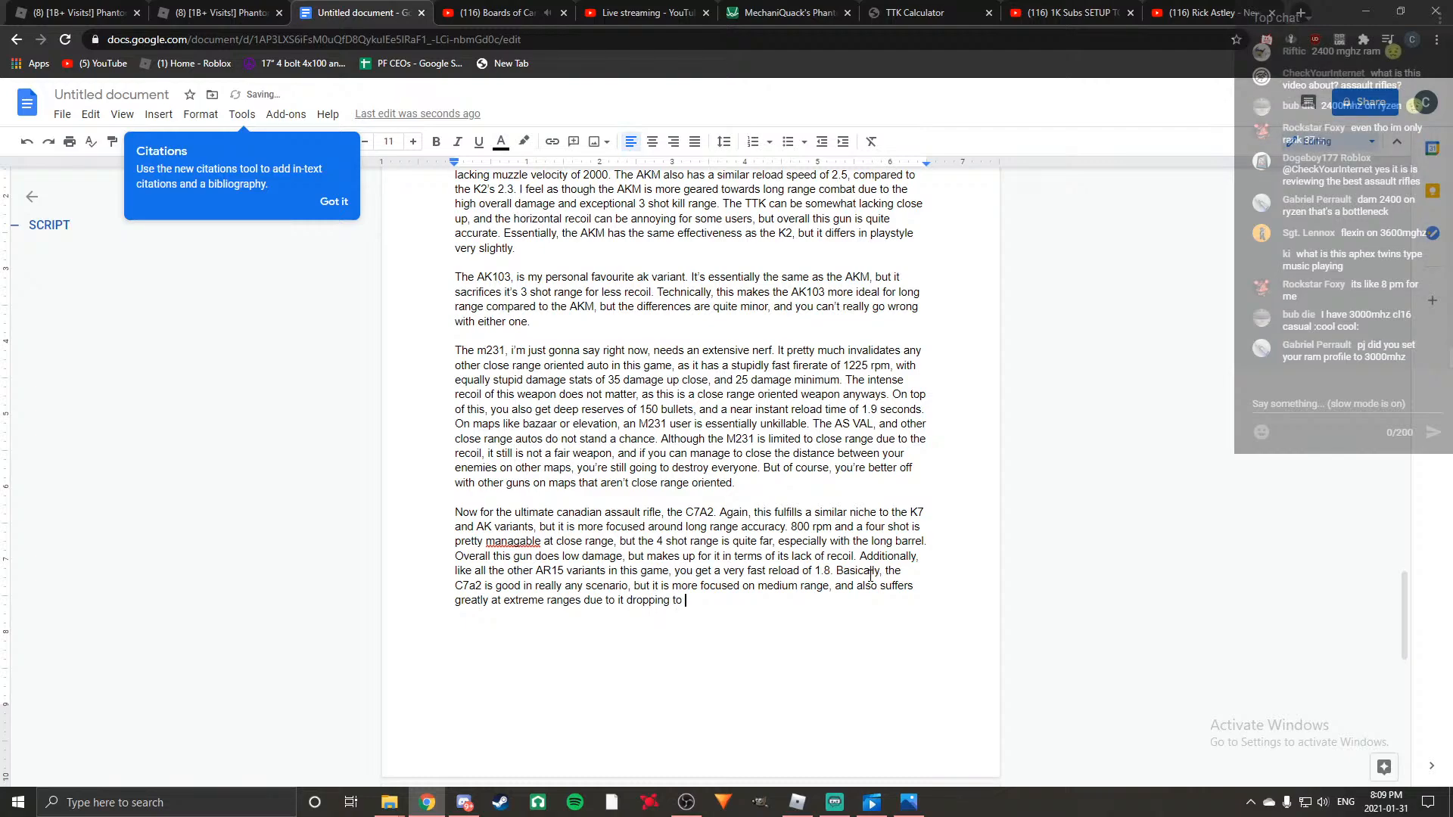
text(19 damage.)
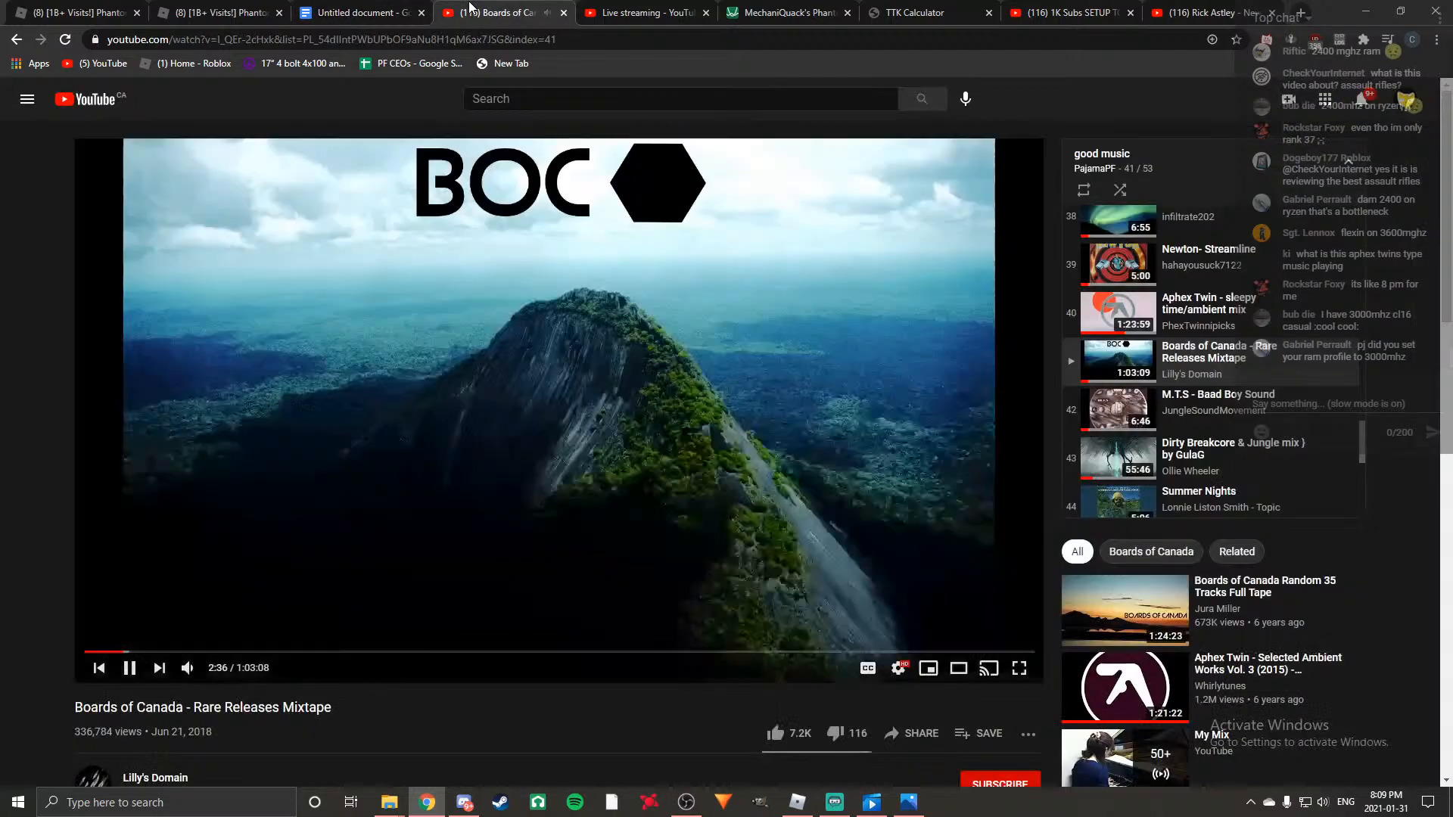
Switch to the YouTube music page and play "Aphex Twin - Selected 2017 Works" from the "good music" playlist.
click(495, 13)
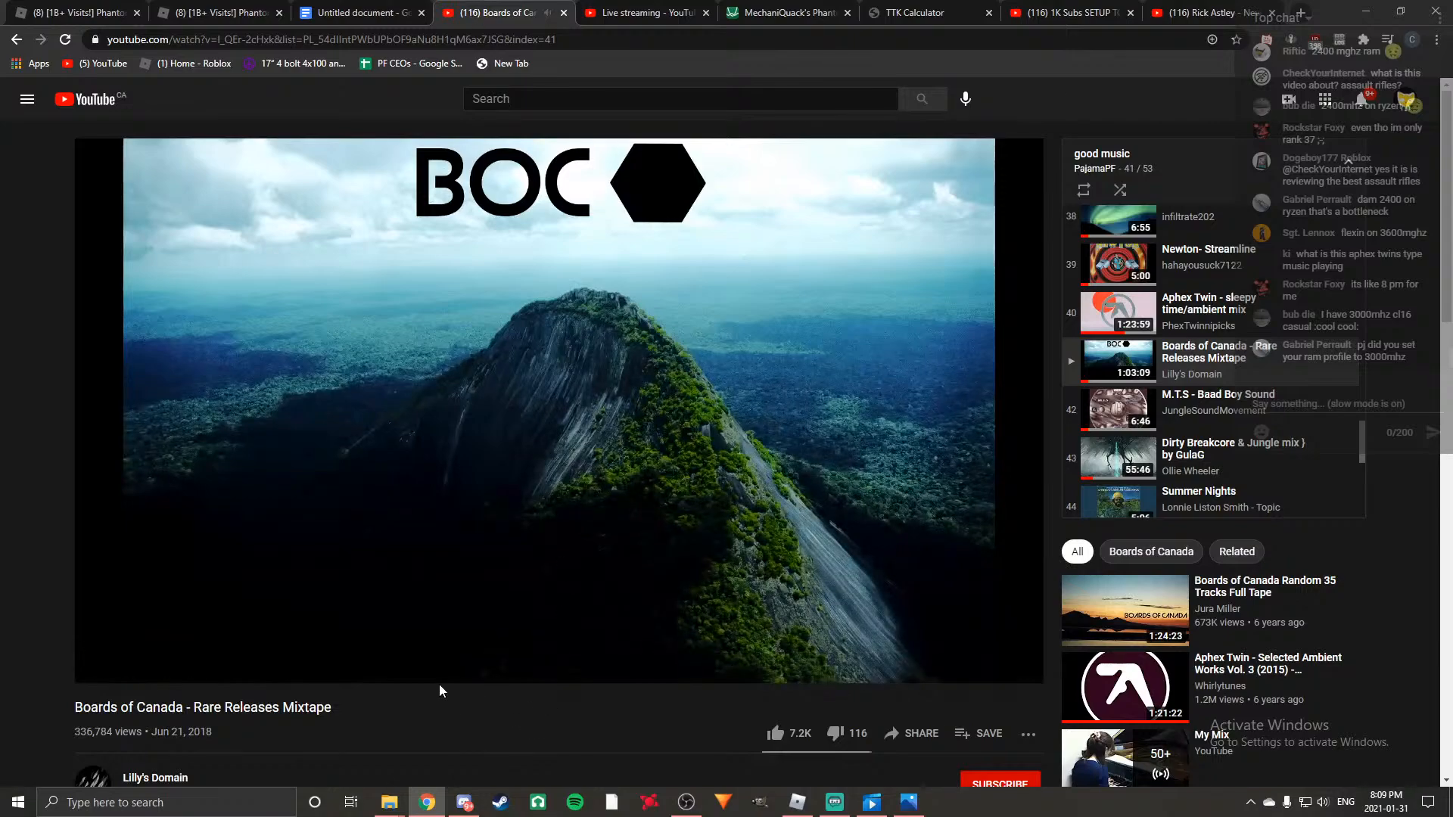
scroll(1158, 412, down, 2)
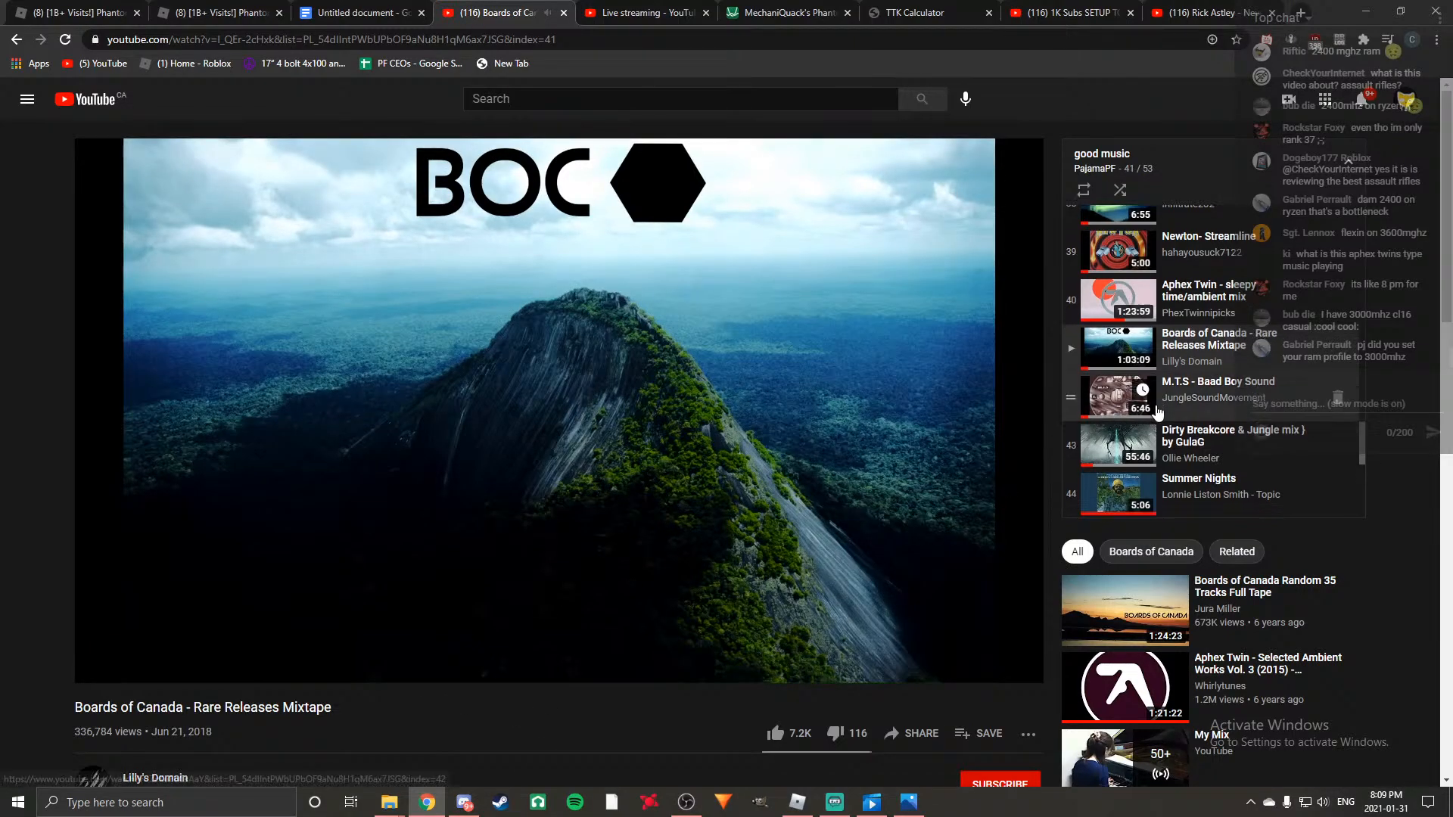
scroll(1157, 413, down, 4)
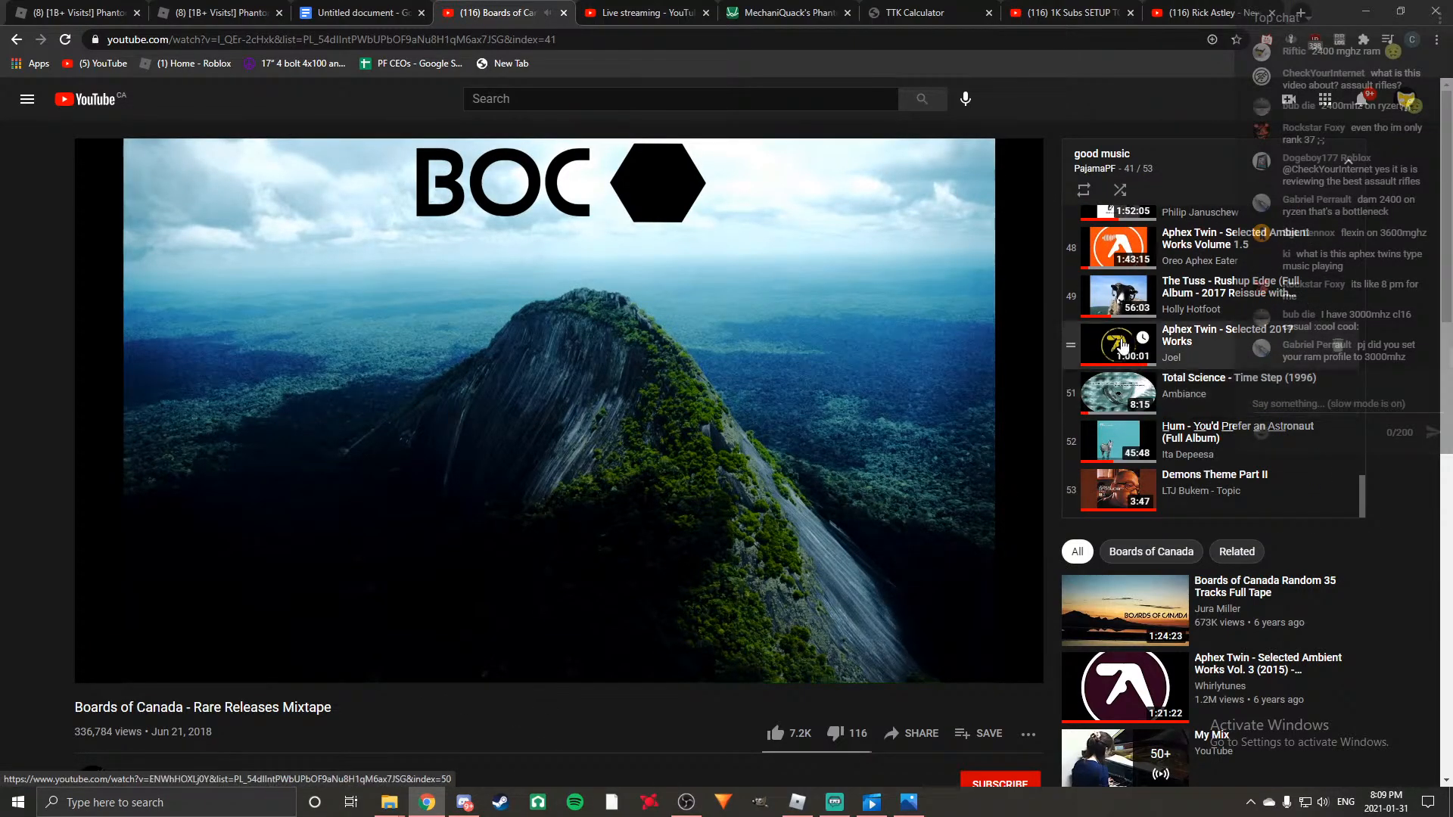
click(1126, 349)
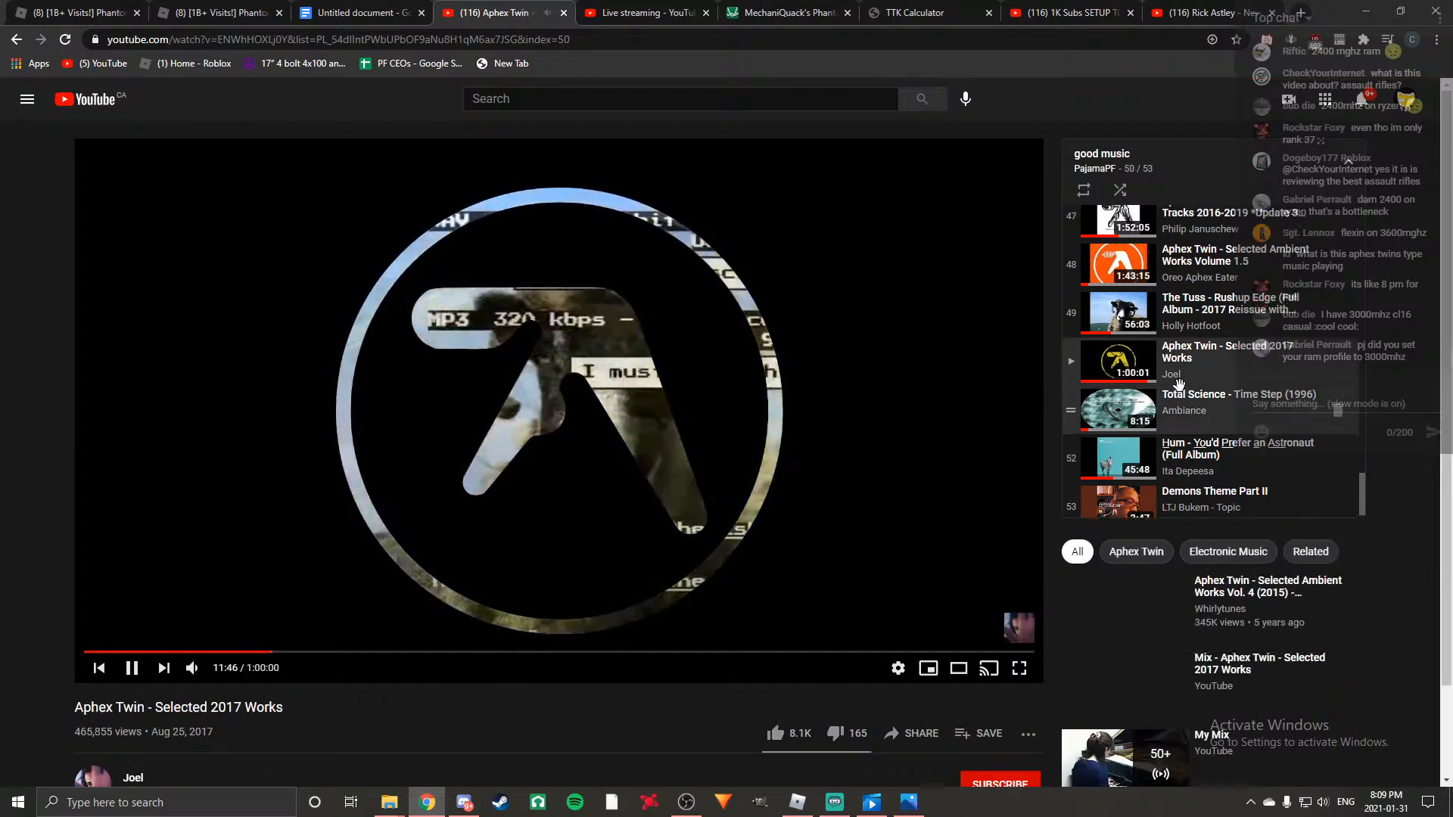
Return to the script document and start a new paragraph below the C7A2 text with "So it seems that there".
click(672, 7)
click(351, 7)
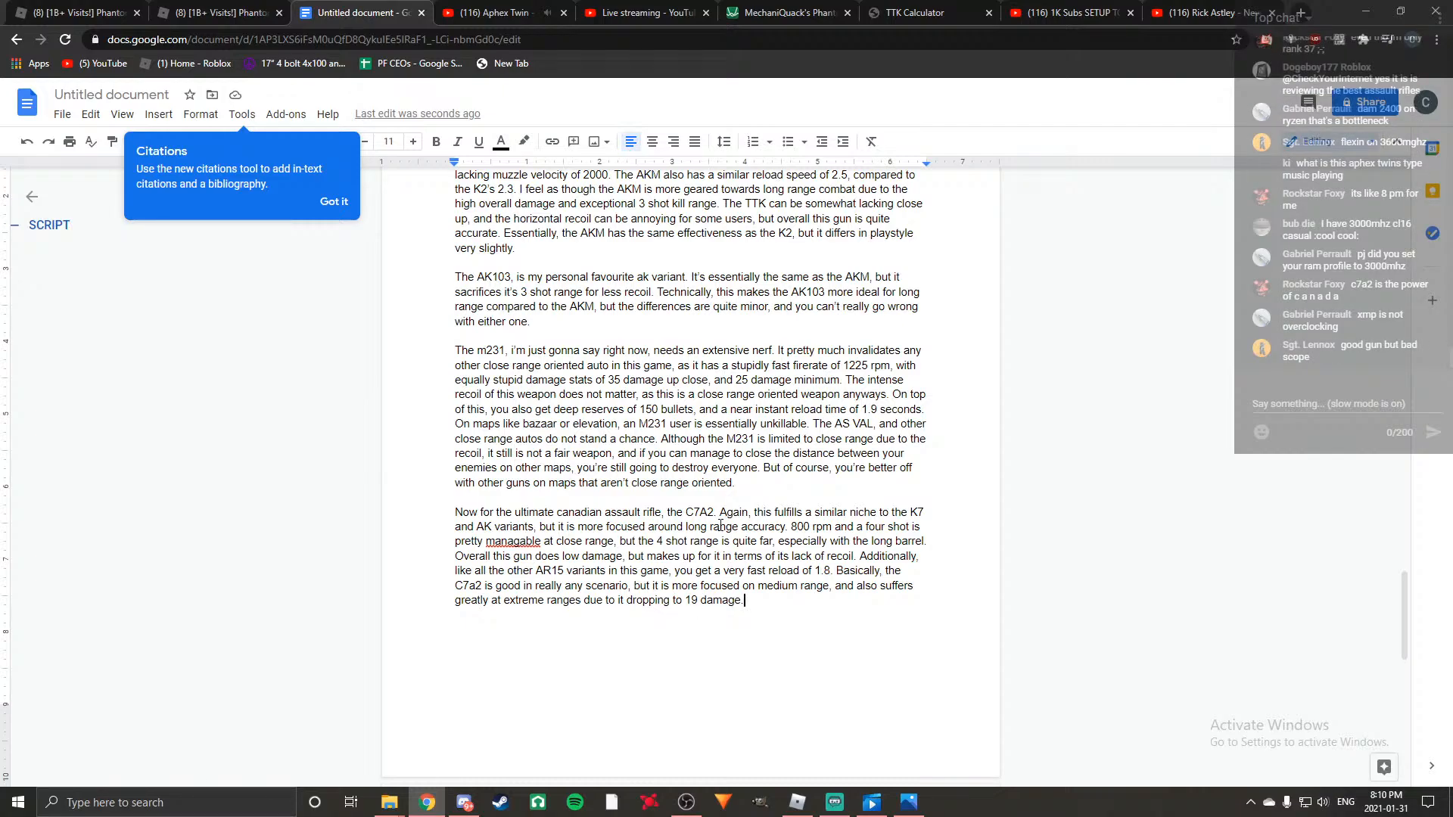
scroll(719, 549, up, 20)
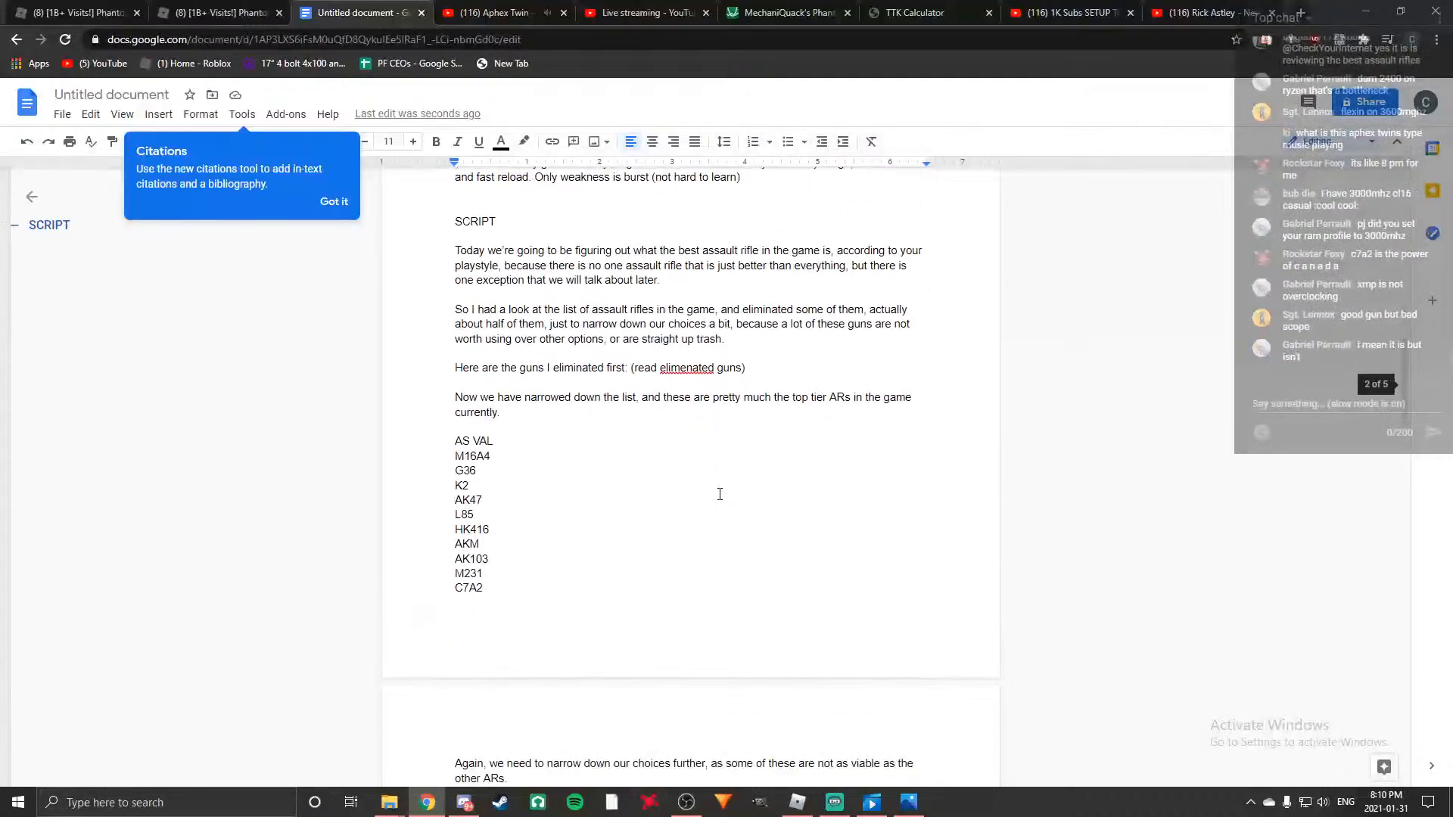
scroll(719, 494, down, 20)
scroll(656, 587, down, 3)
key(Return)
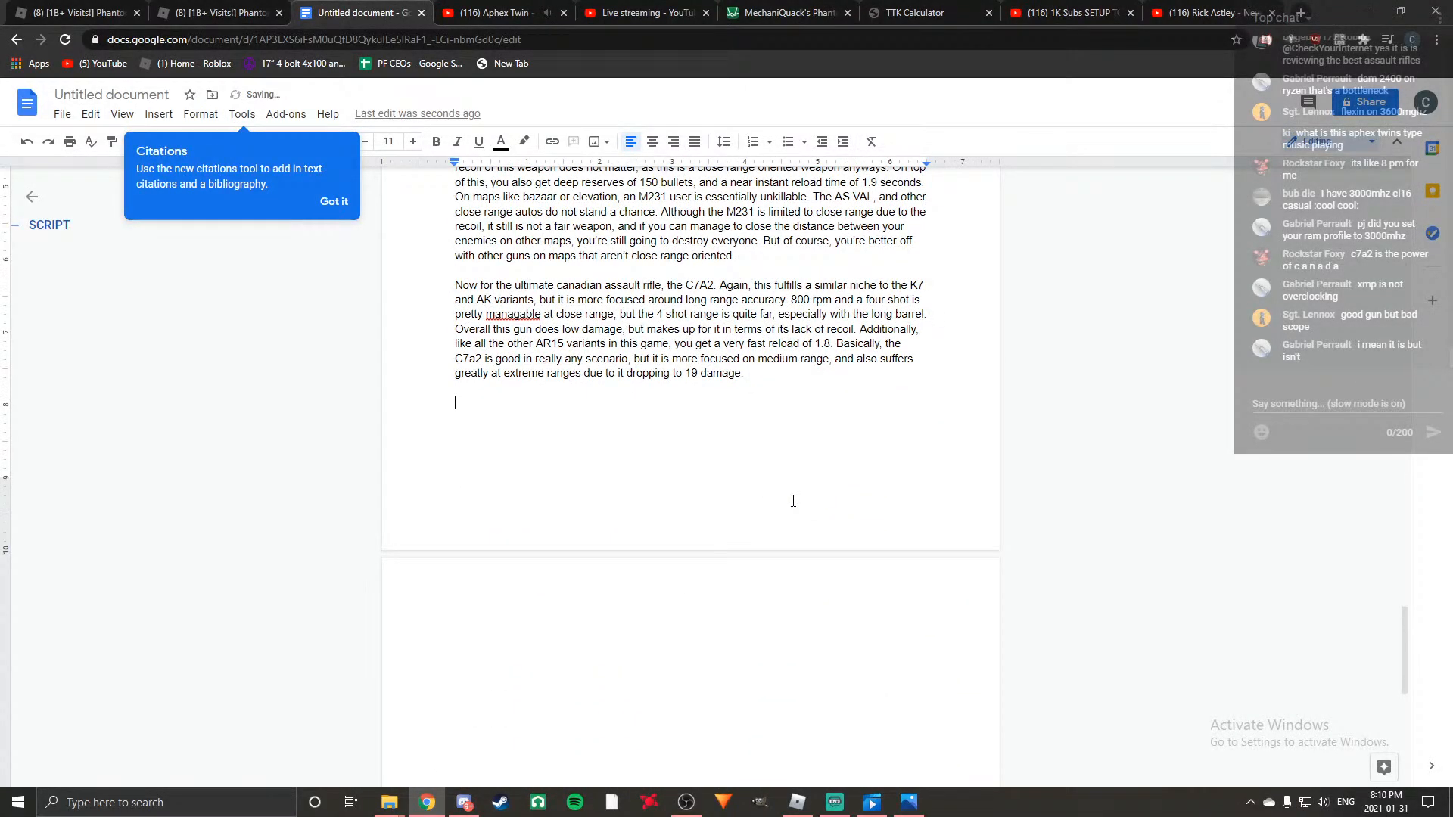
text(So it seems that th)
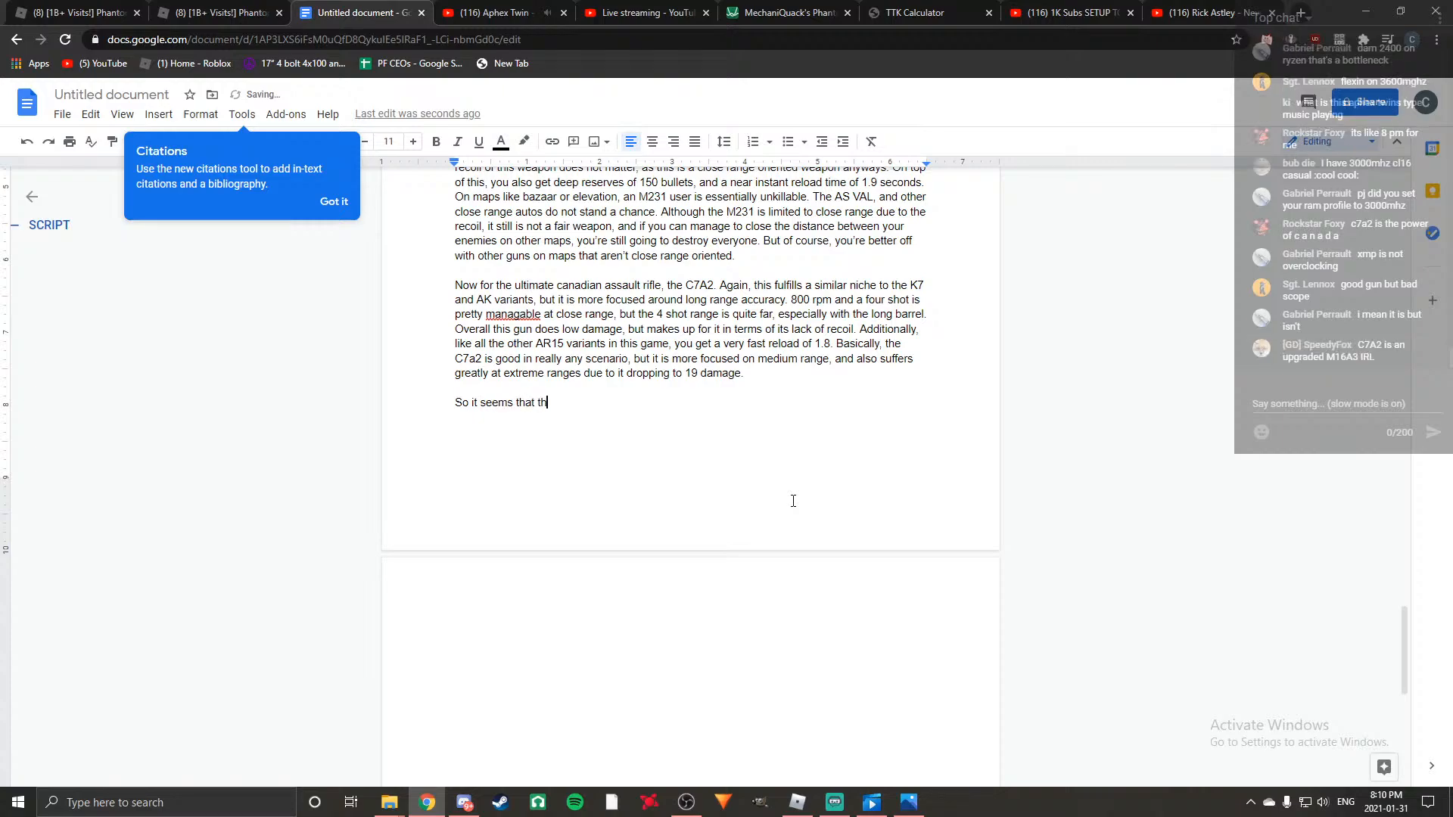
text(ere are many rif)
Continue the closing paragraph with "are many guns that you can choose if".
key(BackSpace)
key(BackSpace)
key(BackSpace)
text(guns that you can sho)
key(BackSpace)
key(BackSpace)
key(BackSpace)
text(choose)
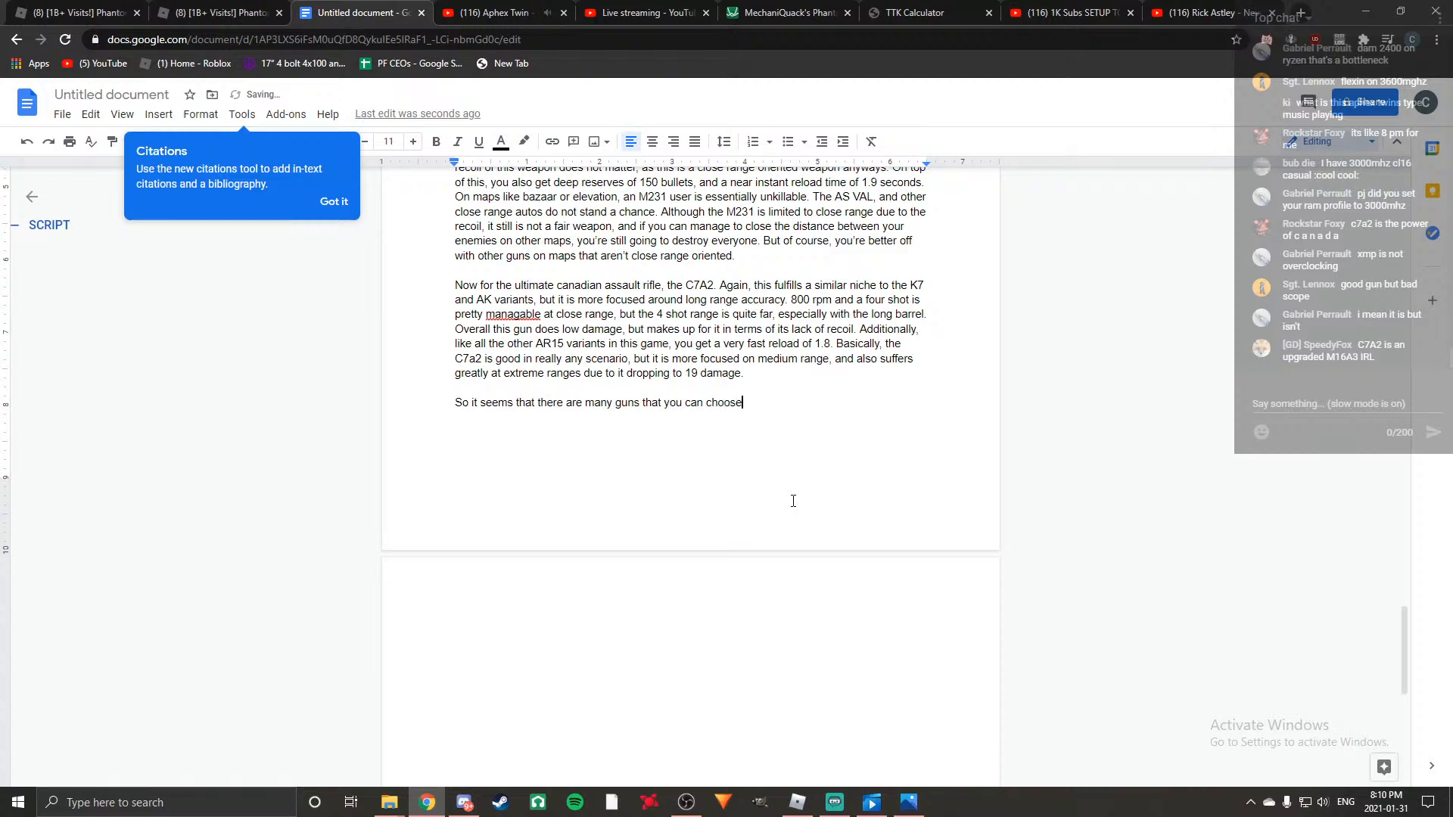
text( if you are)
Continue the condition with "you don't specifically adhere to".
key(BackSpace)
key(BackSpace)
key(BackSpace)
key(BackSpace)
text(do)
text(n't specifically a)
text(d)
text(here to a c)
text(erta)
End the sentence with "one playstyle or type of combat.".
key(BackSpace)
key(BackSpace)
key(BackSpace)
key(BackSpace)
key(BackSpace)
key(BackSpace)
key(BackSpace)
text(one playstyle )
text(or type of cpm)
key(BackSpace)
key(BackSpace)
text(ombat.)
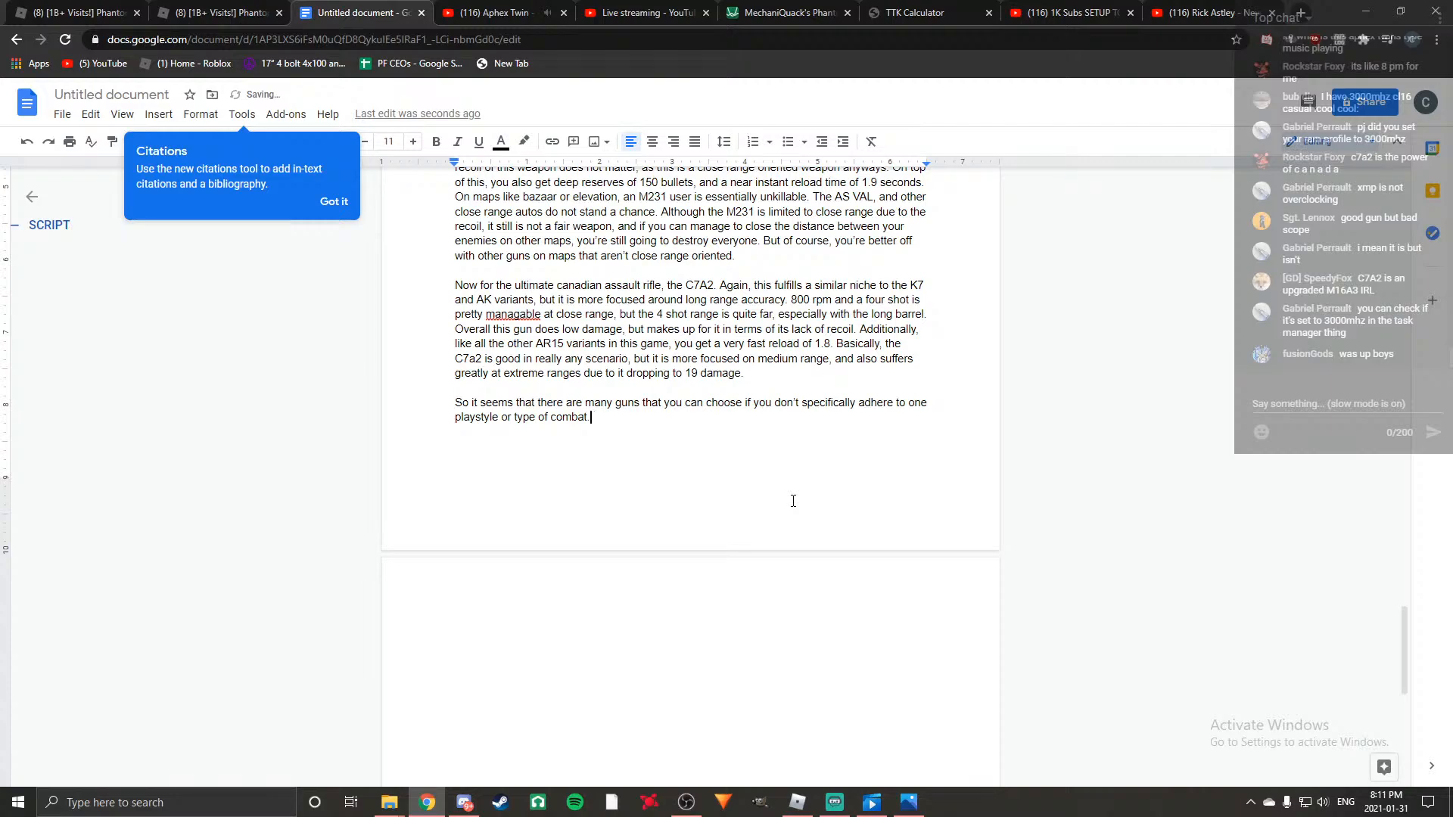
key(BackSpace)
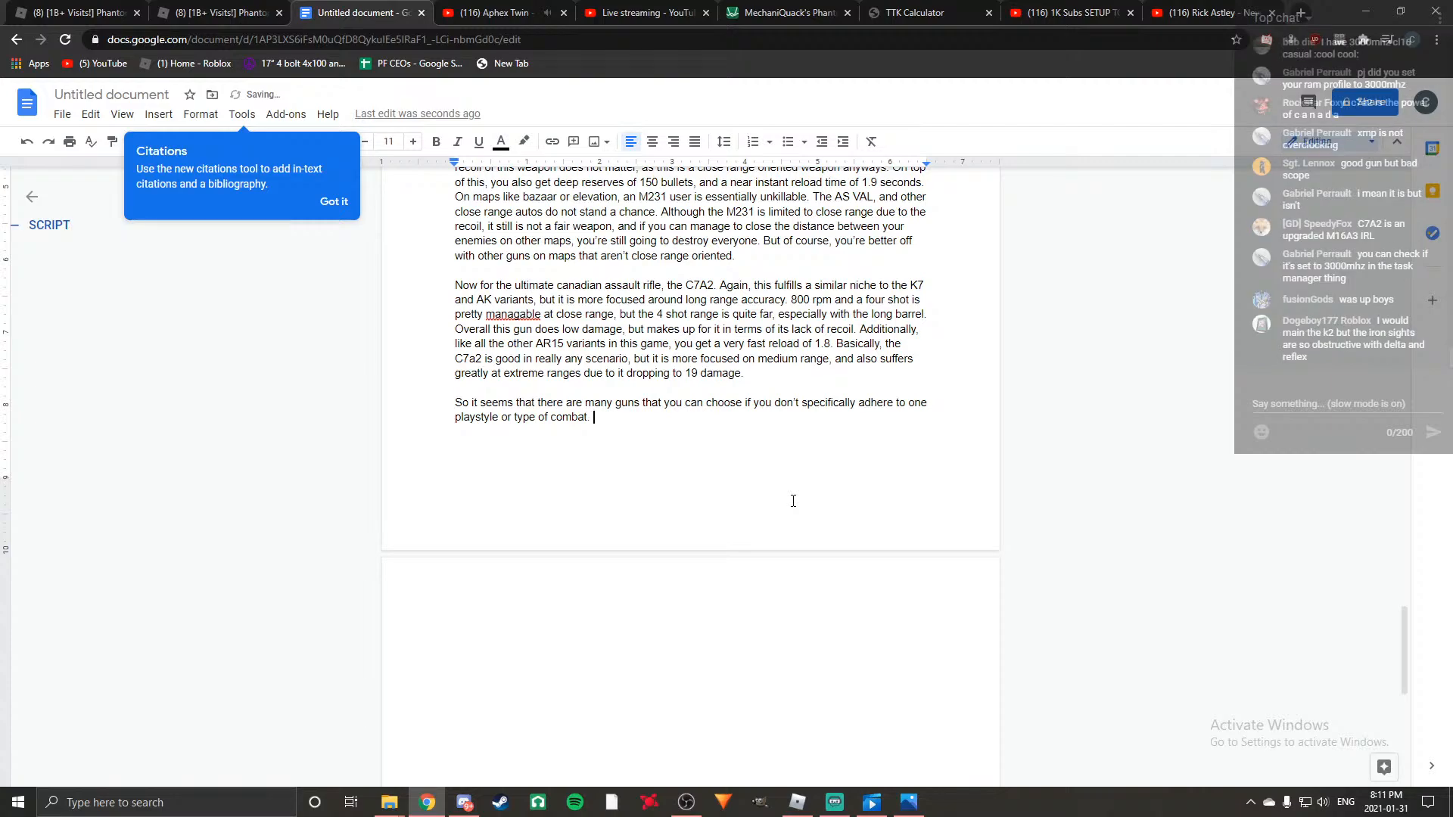
Begin the next sentence with the gun names "The K2, AKM, AK103,".
text(The K2, AKM, AK103,)
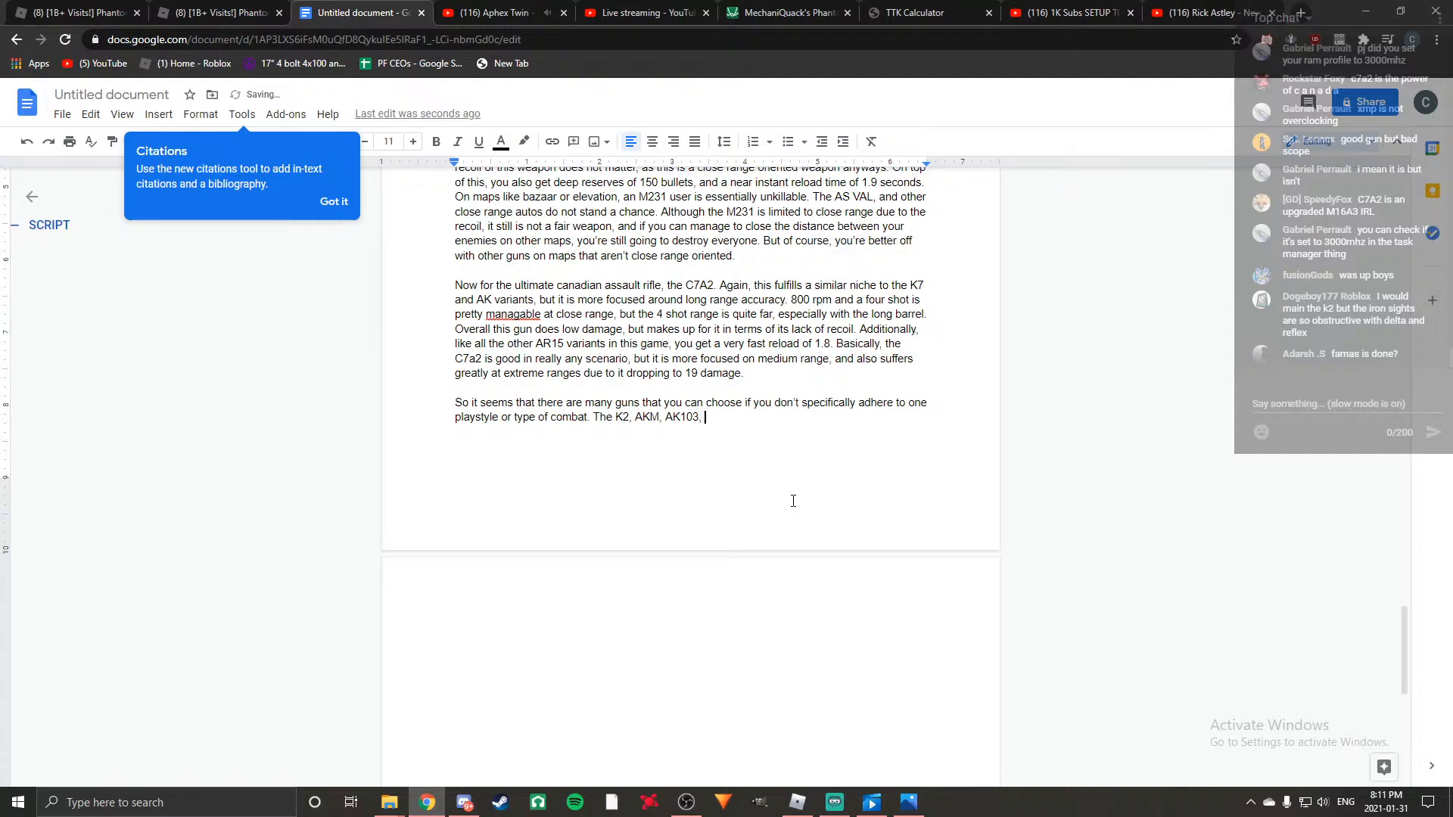
Check the top tier AR list earlier in the script and continue the sentence with "and C7A2 are".
scroll(793, 501, up, 20)
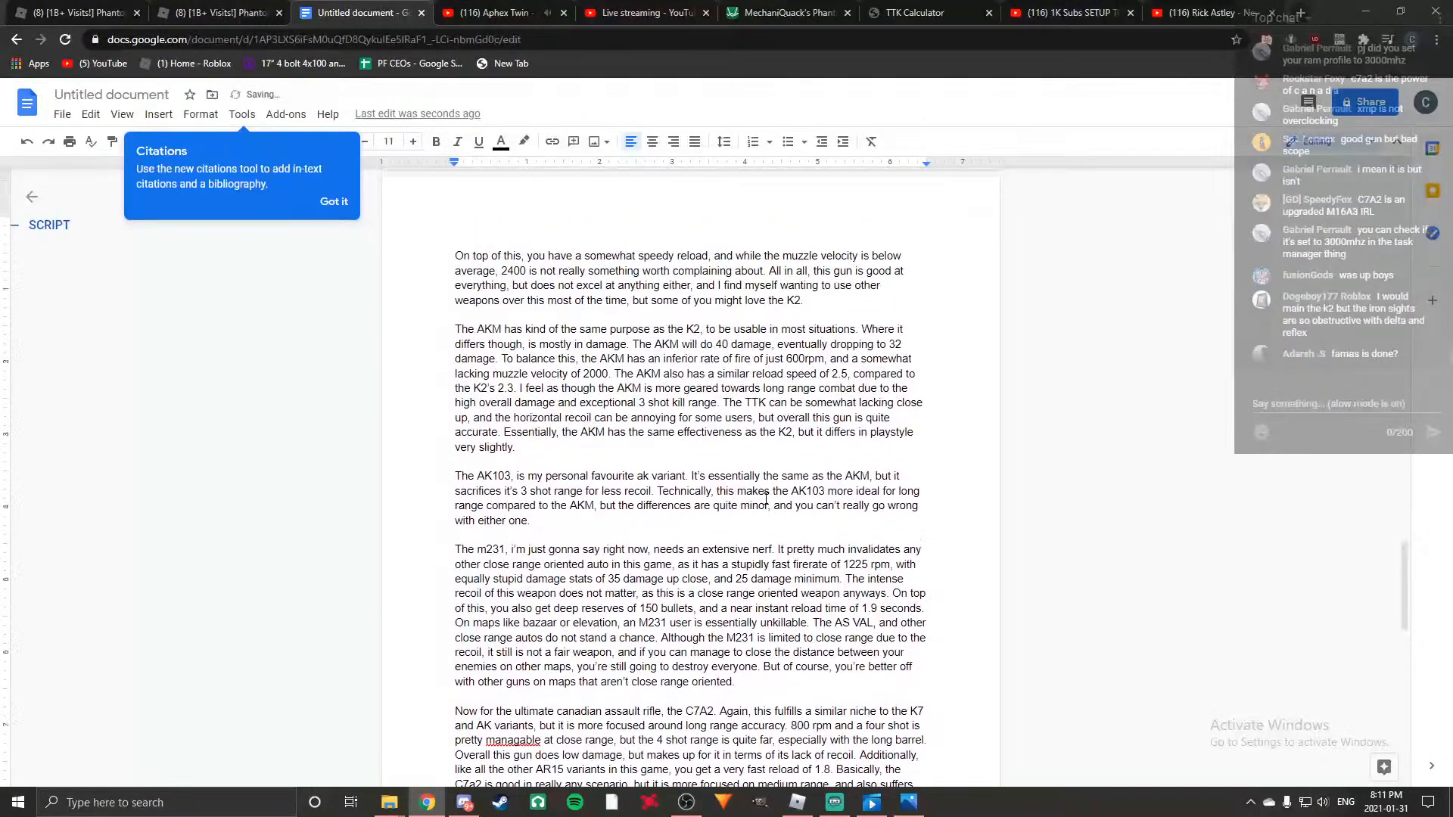
scroll(766, 498, up, 8)
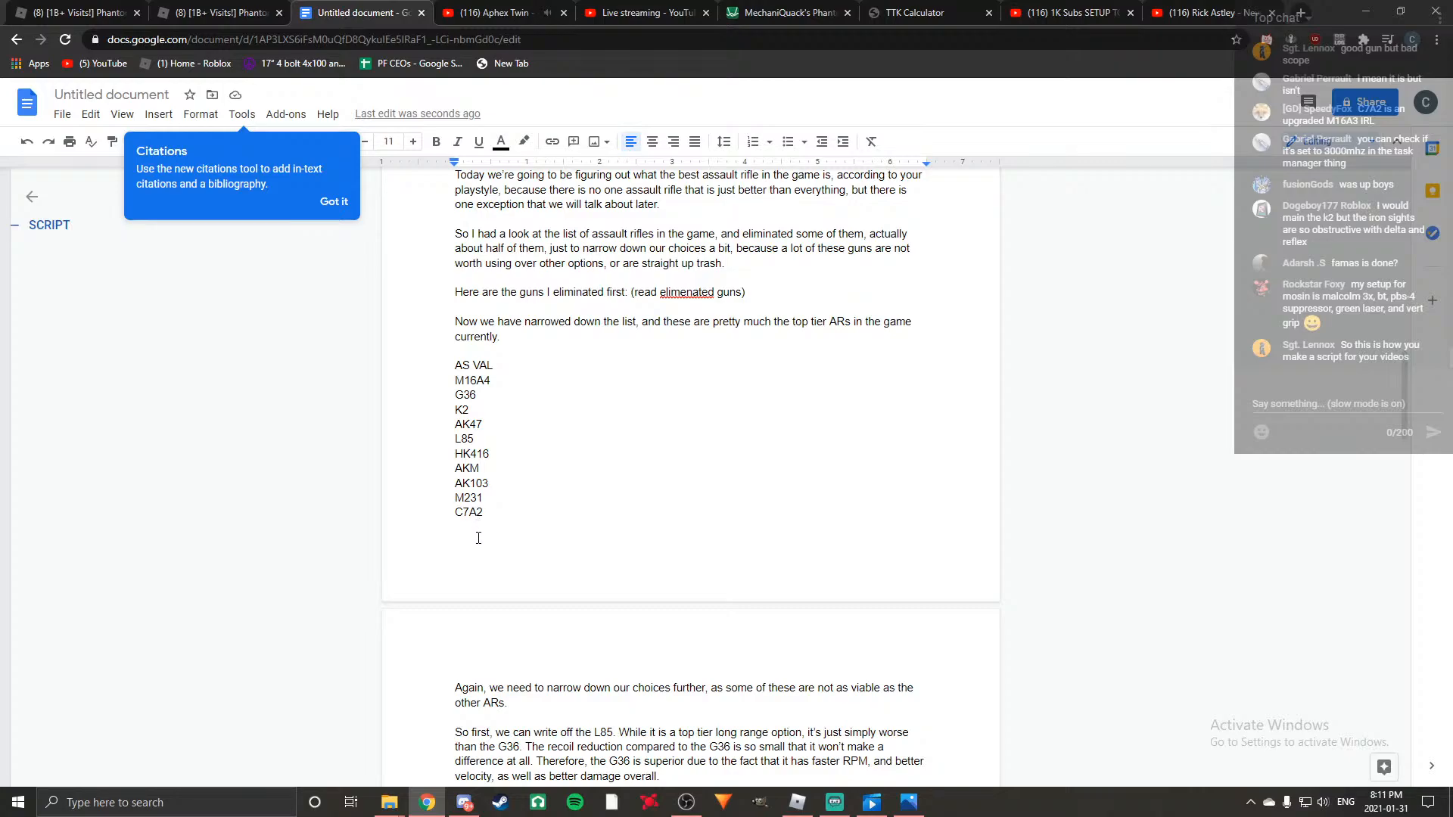
scroll(584, 525, down, 20)
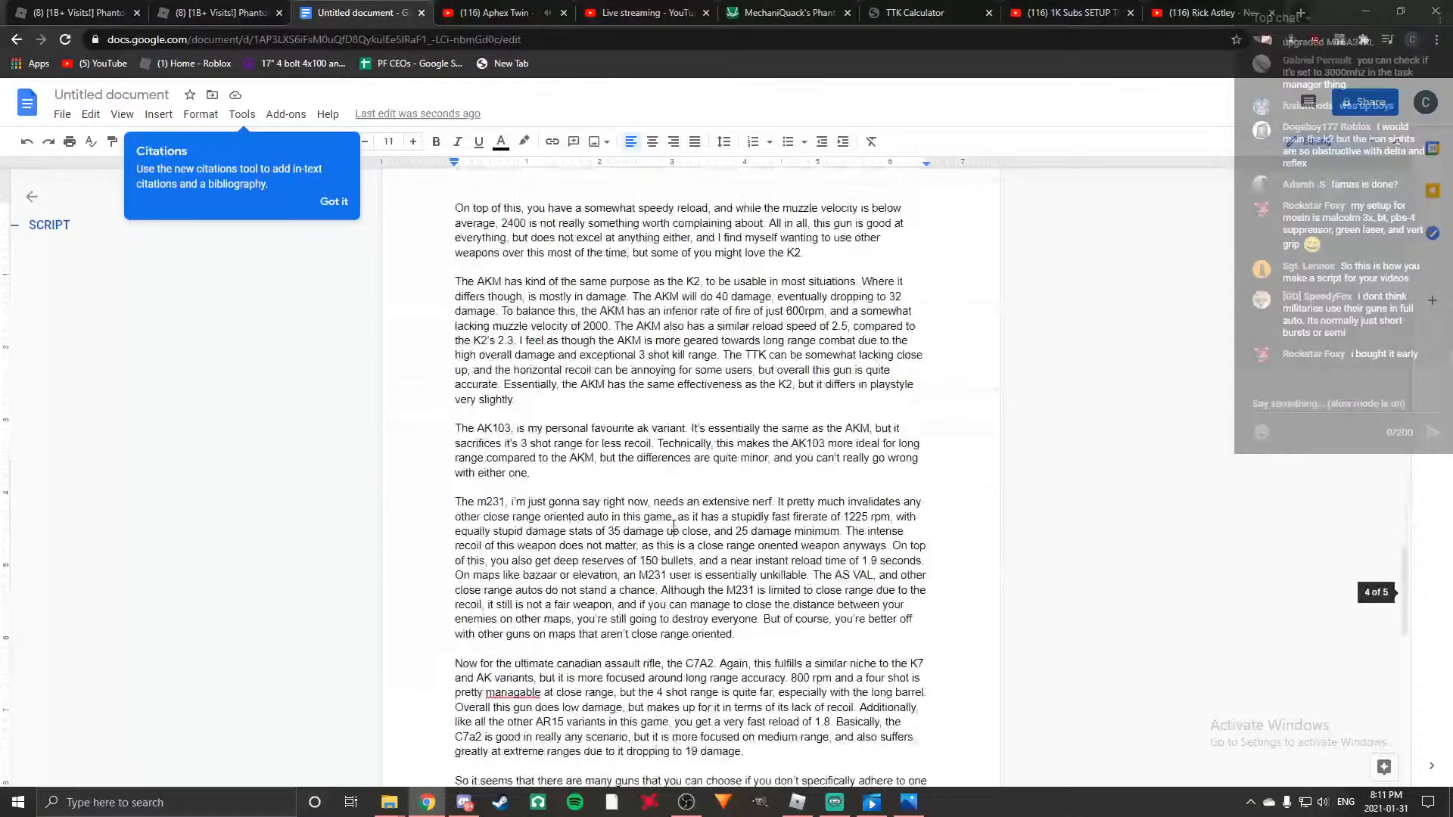
scroll(673, 526, up, 1)
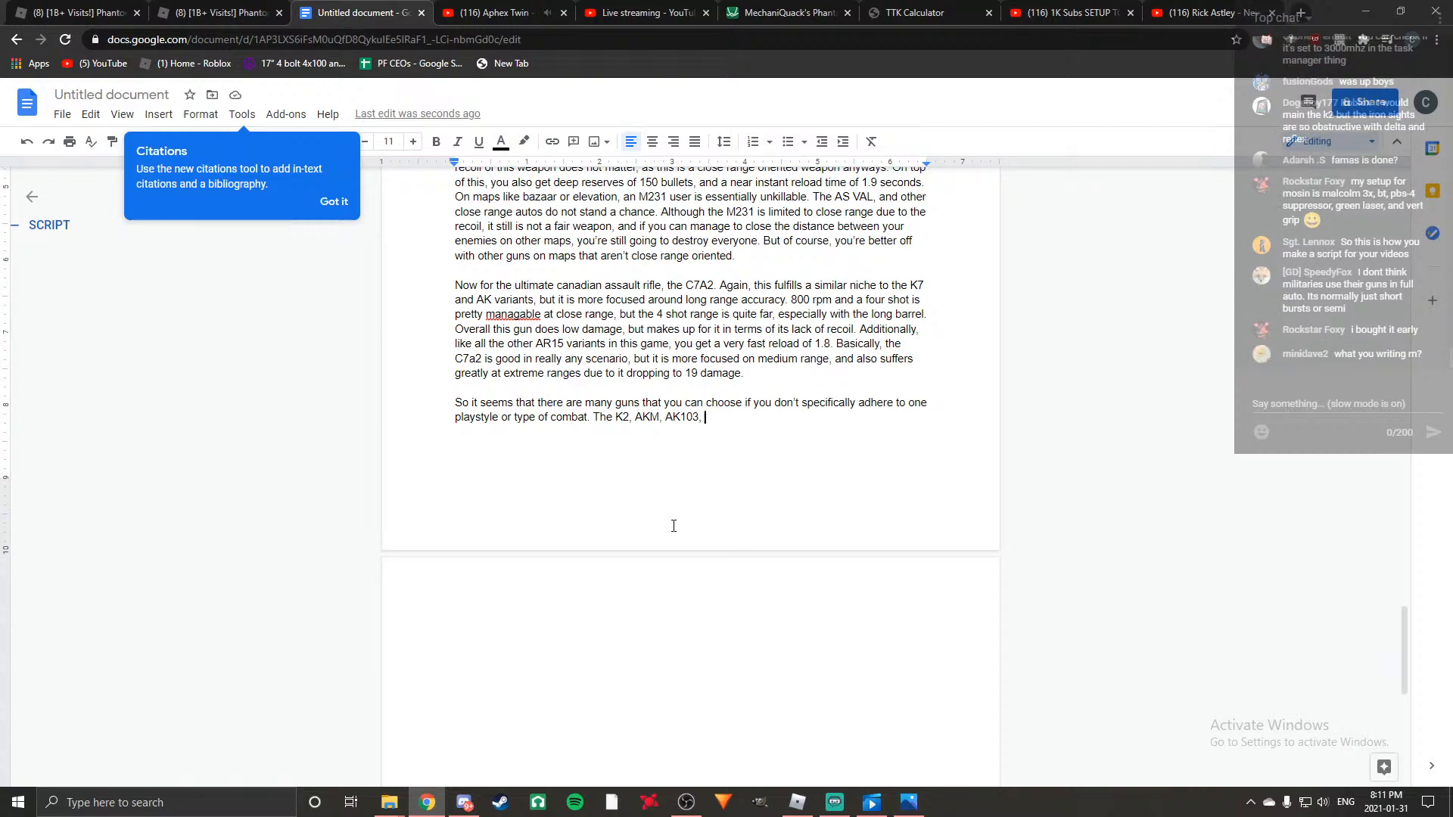
text(and C7A2 are most likely the best c)
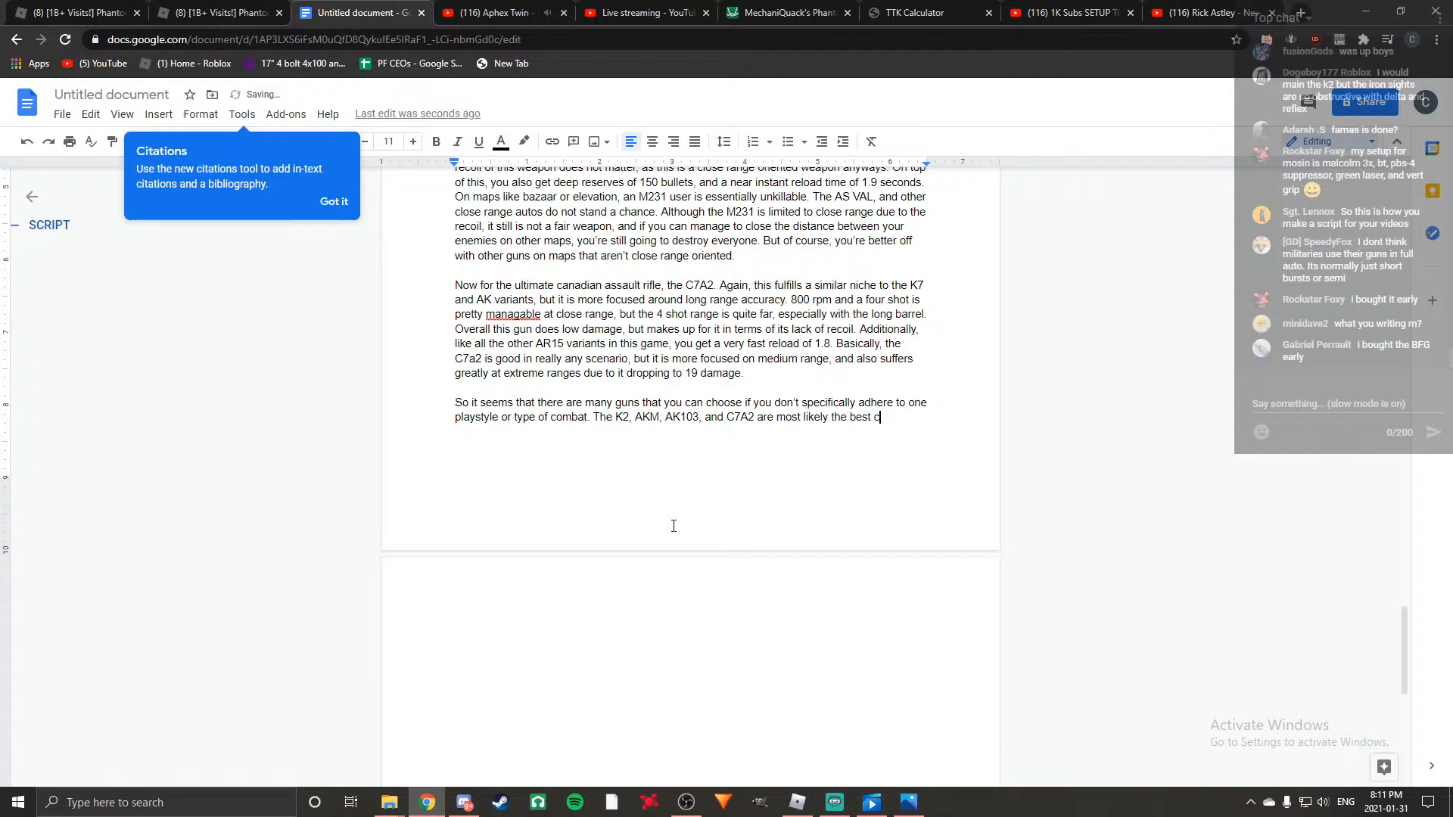
text(hoices for ve)
text(rs)
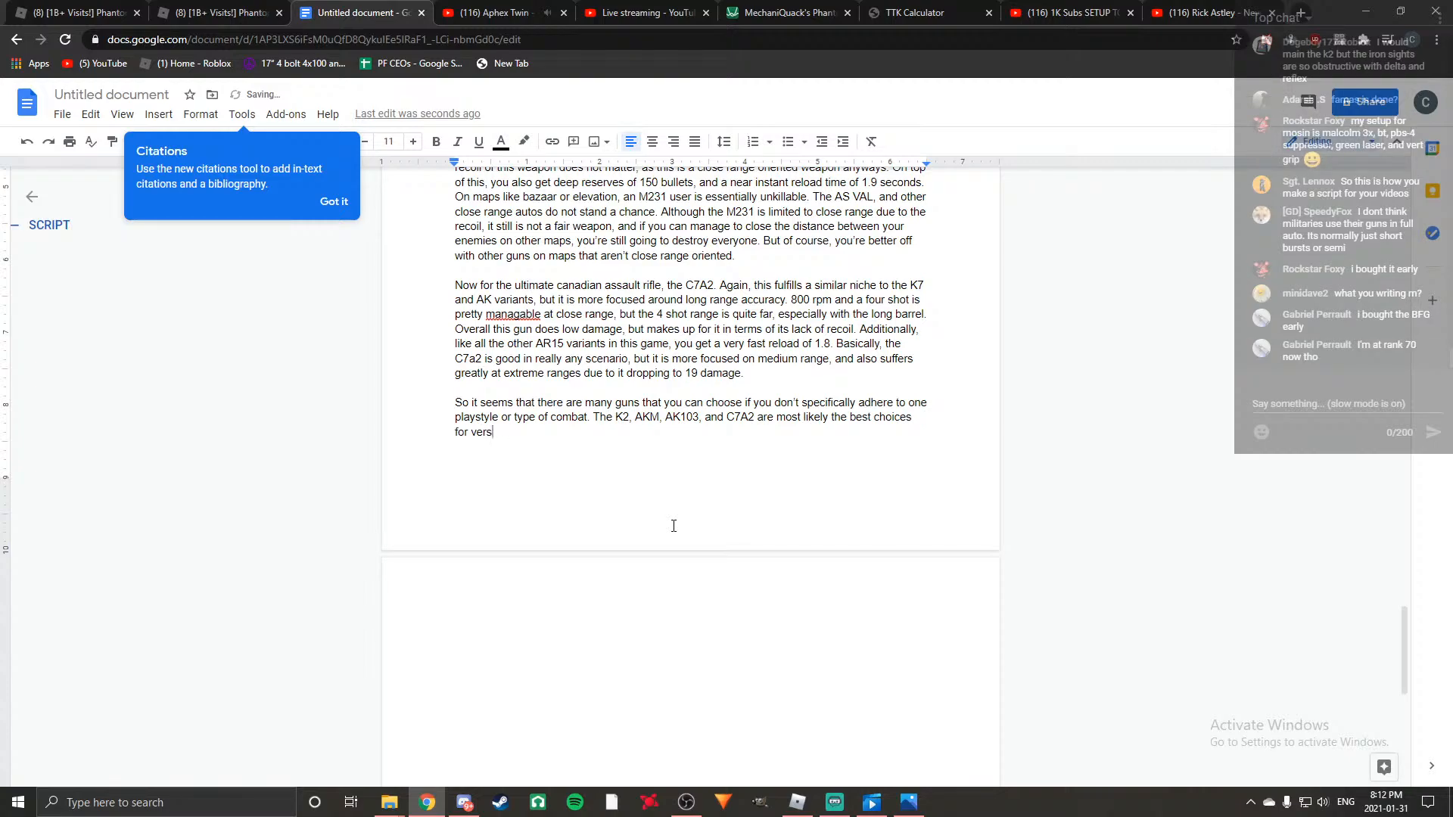
text(itility.)
Start a new paragraph with "If you want a long range".
key(Return)
key(Return)
text(If you want a long range)
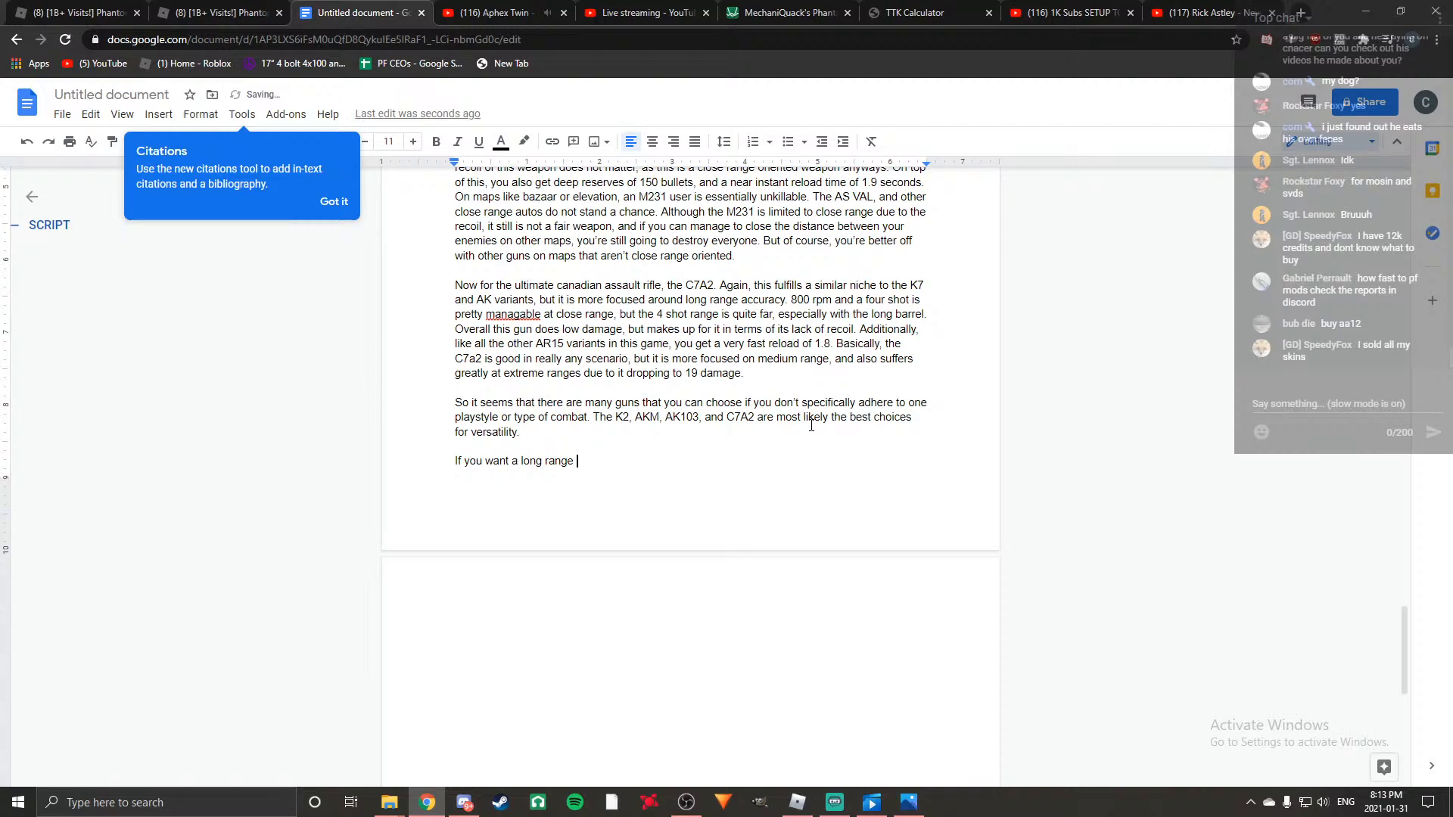
Replace "a long range" with "an assault rifle for dominating at long range".
key(BackSpace)
key(BackSpace)
key(BackSpace)
key(BackSpace)
key(BackSpace)
key(BackSpace)
key(BackSpace)
key(BackSpace)
key(BackSpace)
key(BackSpace)
key(BackSpace)
text(n assault rifle for dom)
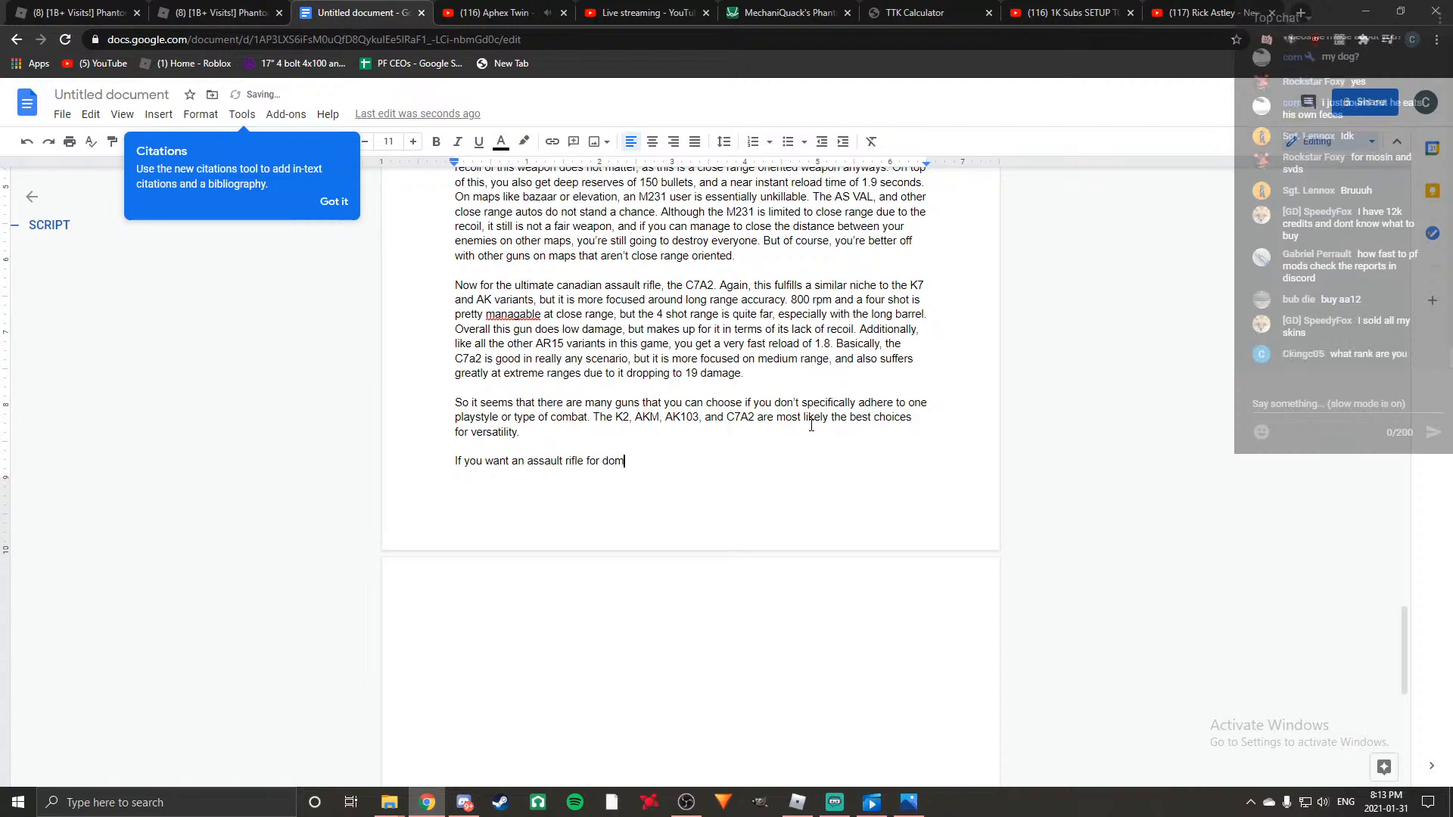
text(inating at long range)
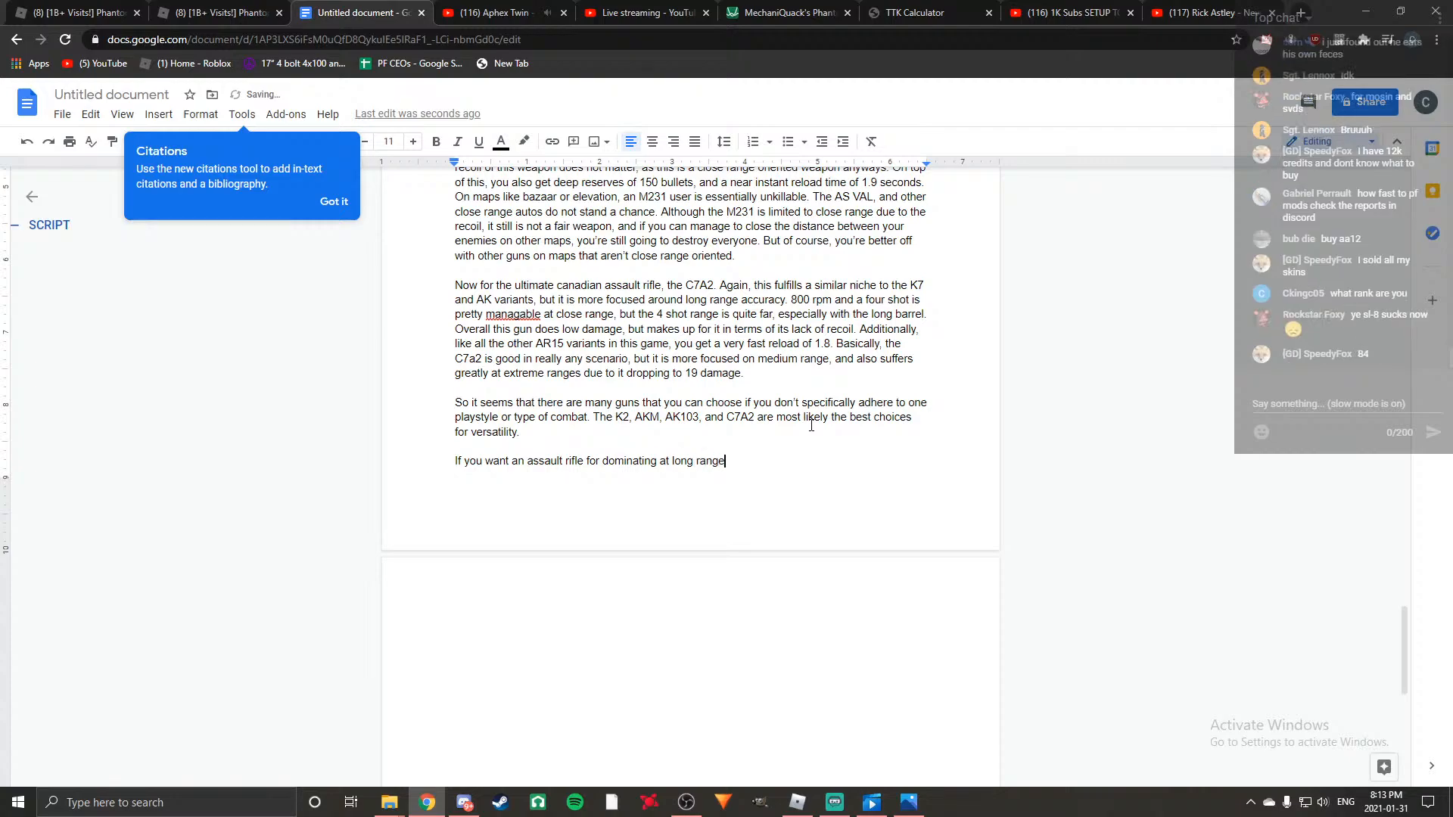
Check the top tier AR list earlier in the script and continue the long range sentence with ", the G36 is".
scroll(811, 425, up, 15)
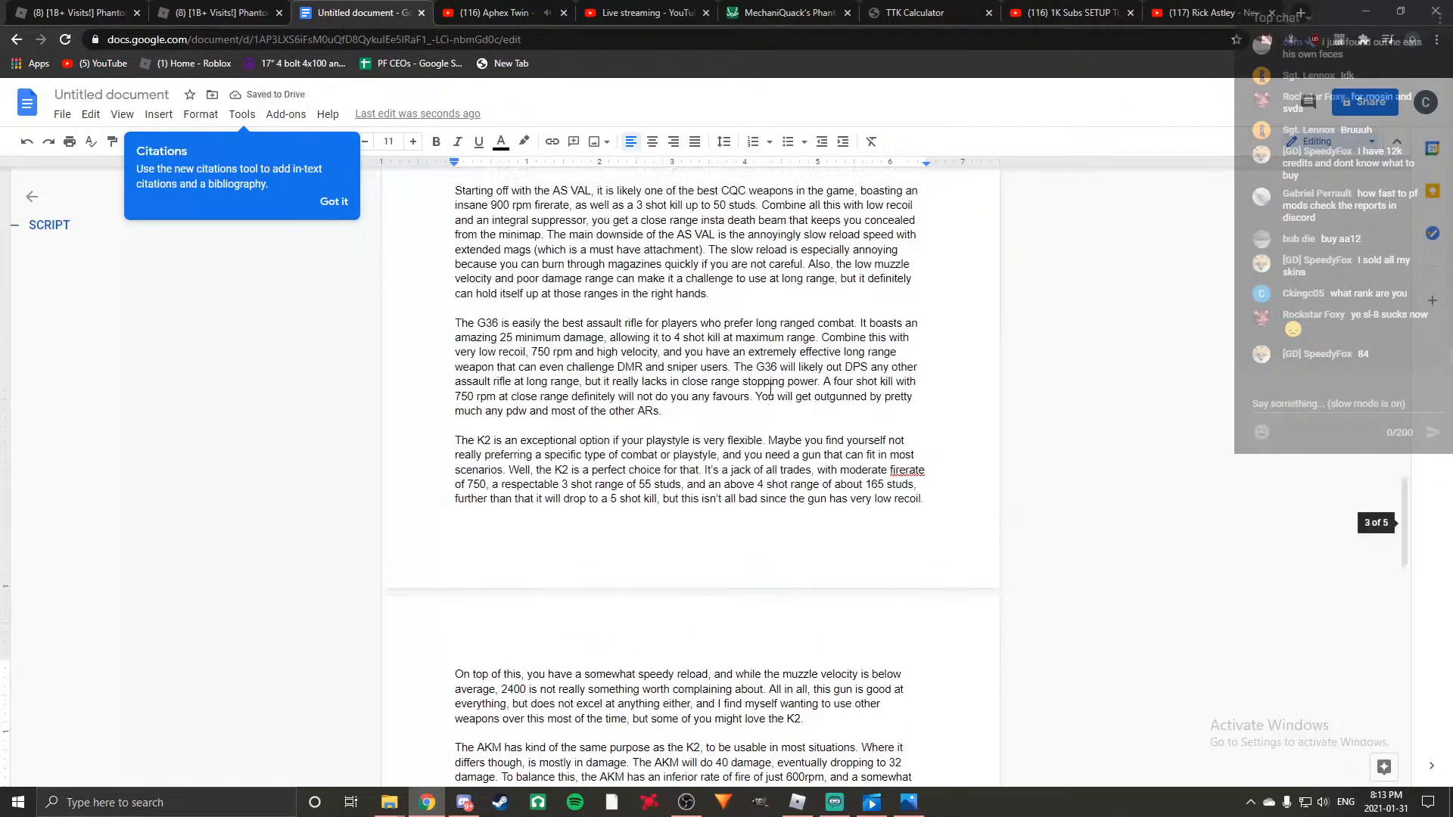
scroll(622, 469, up, 3)
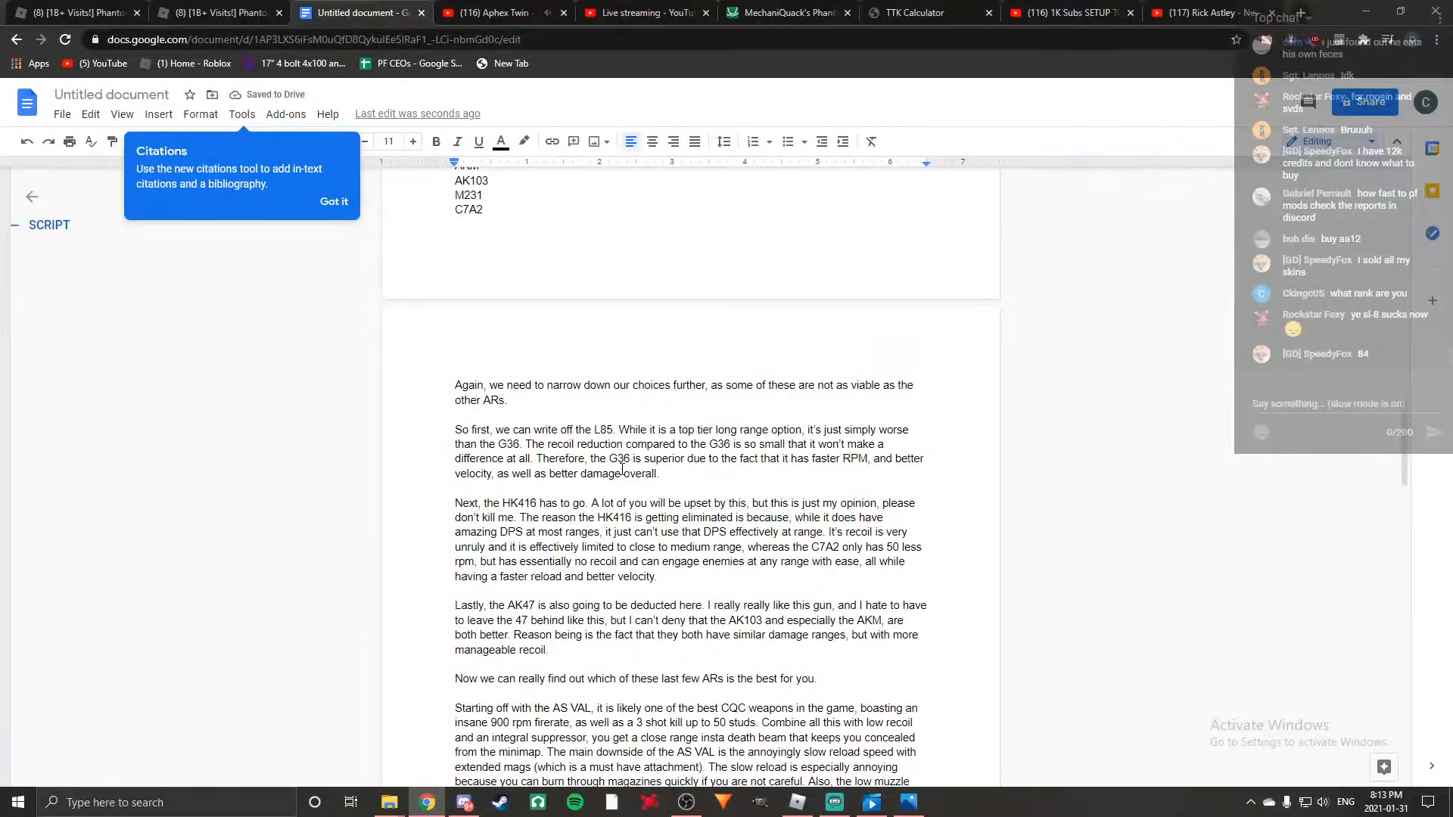
scroll(576, 461, up, 5)
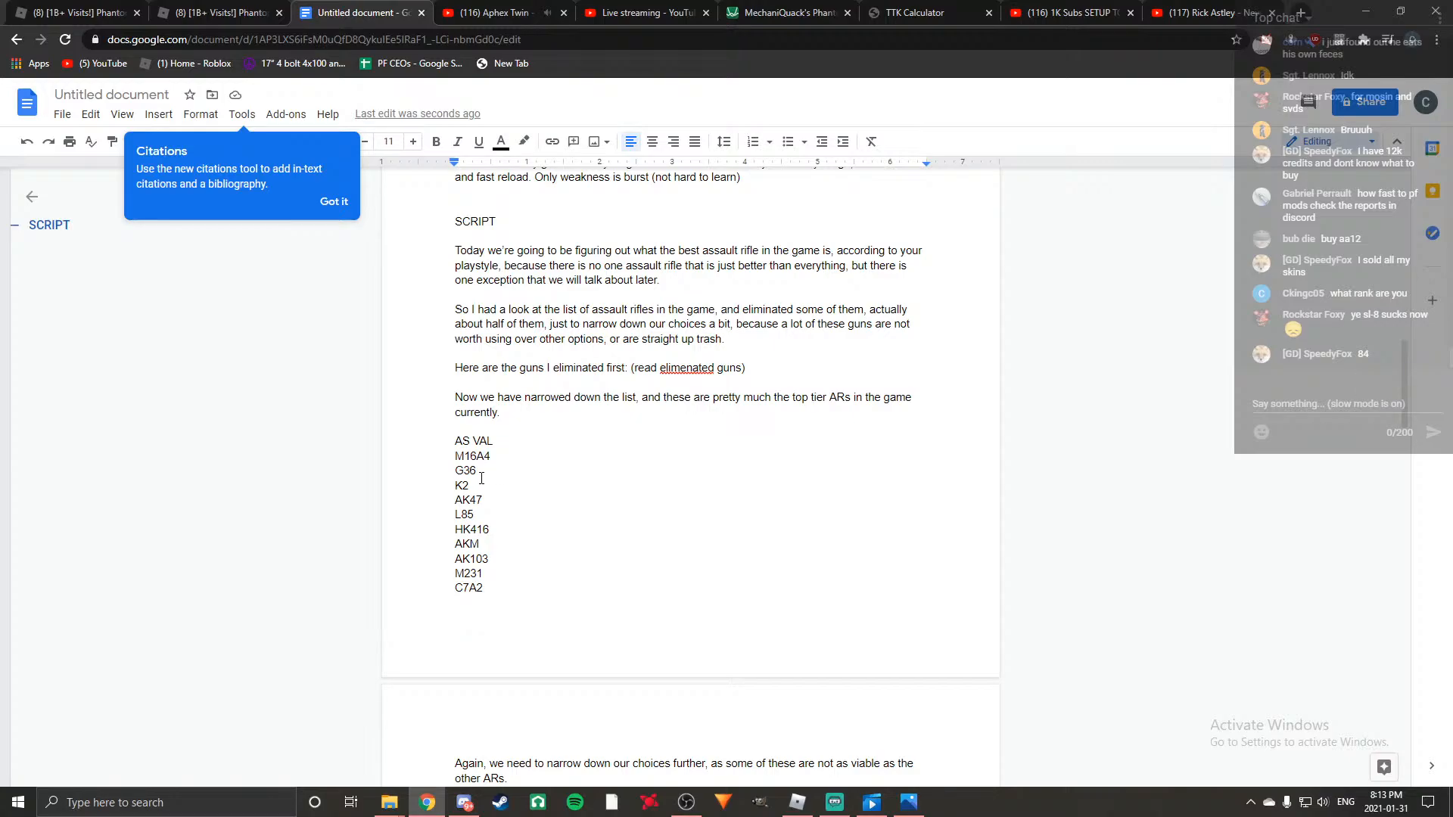
scroll(630, 491, down, 20)
scroll(606, 477, up, 3)
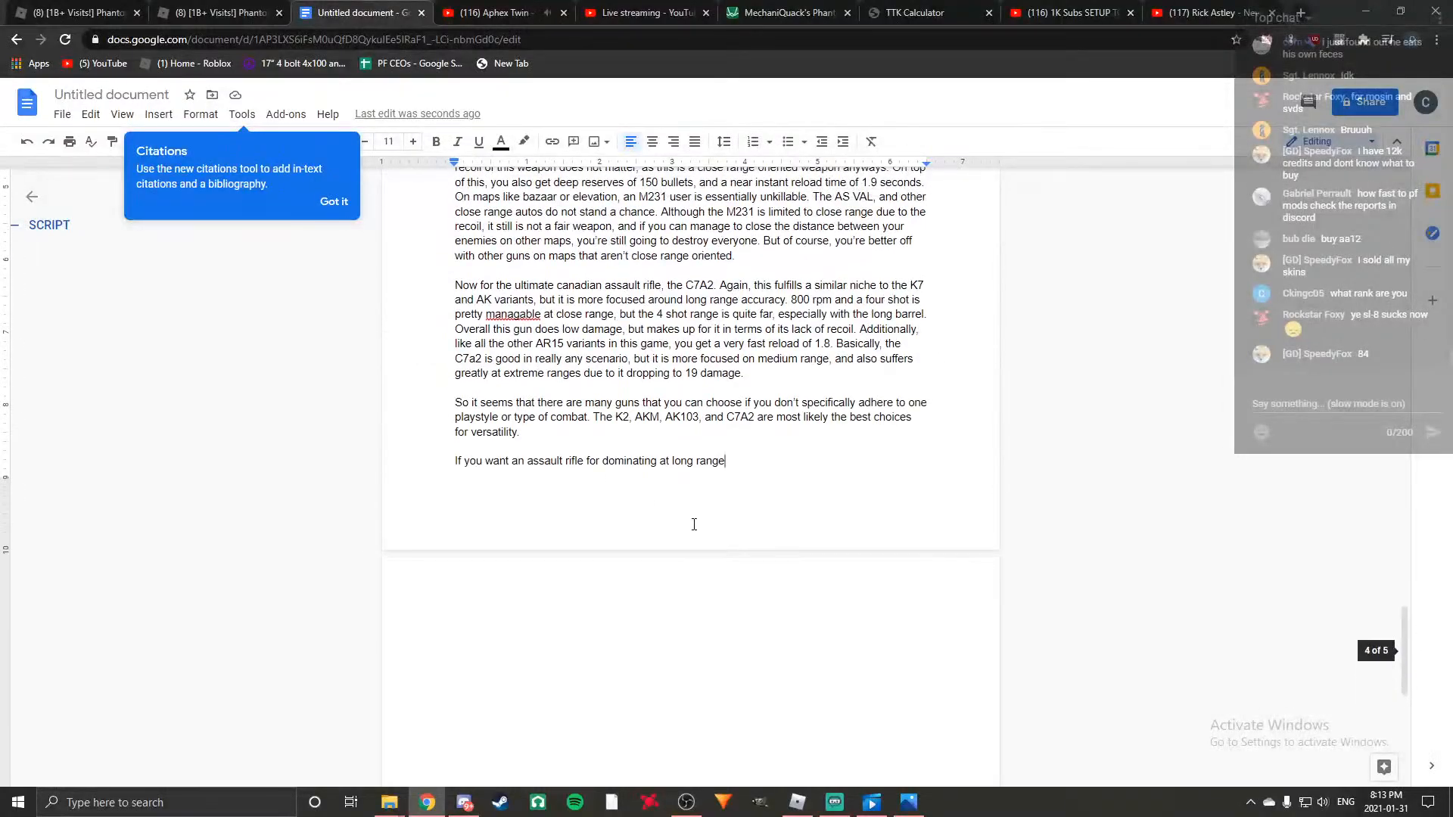
text(, the )
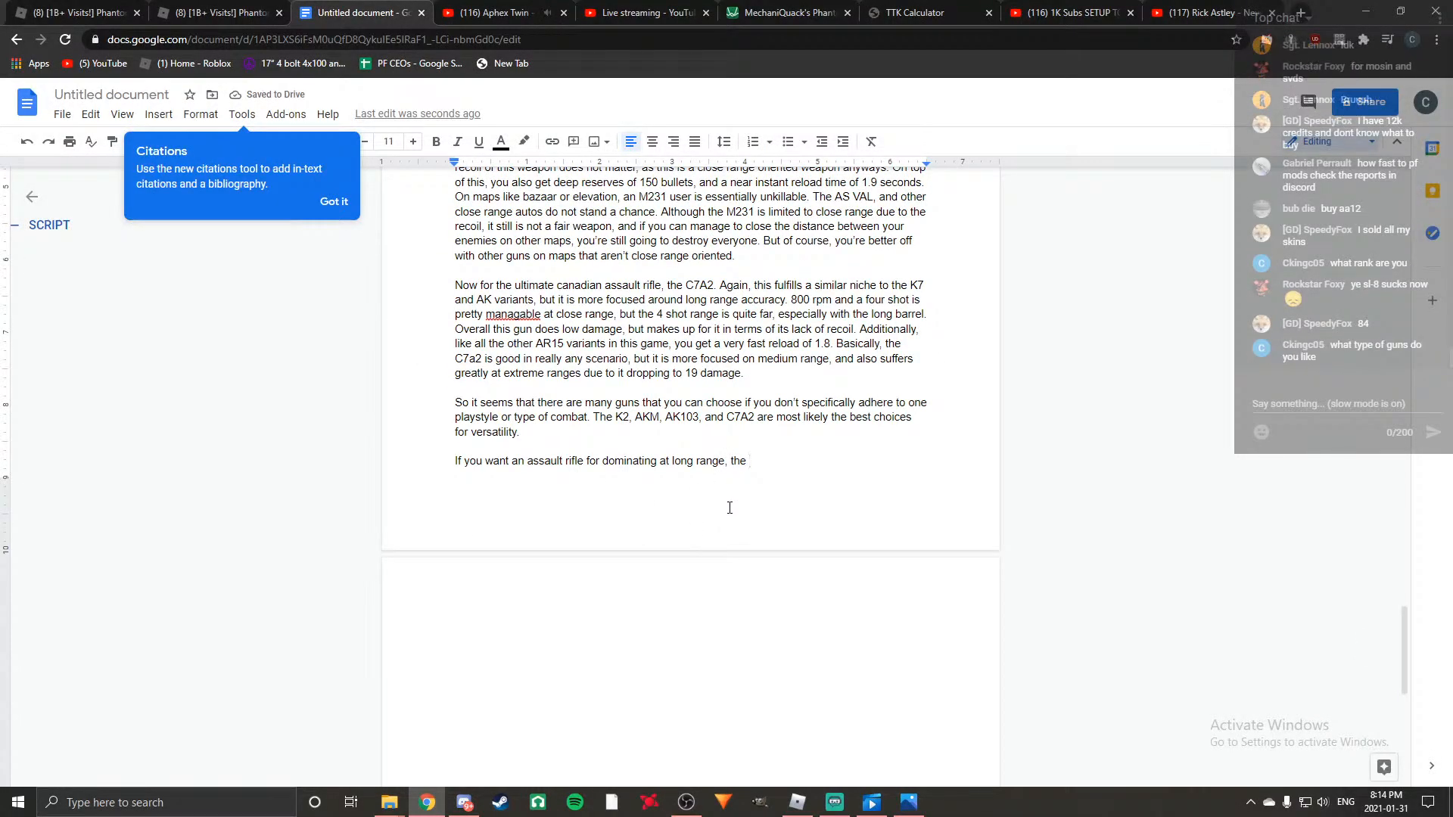
text(G36 is)
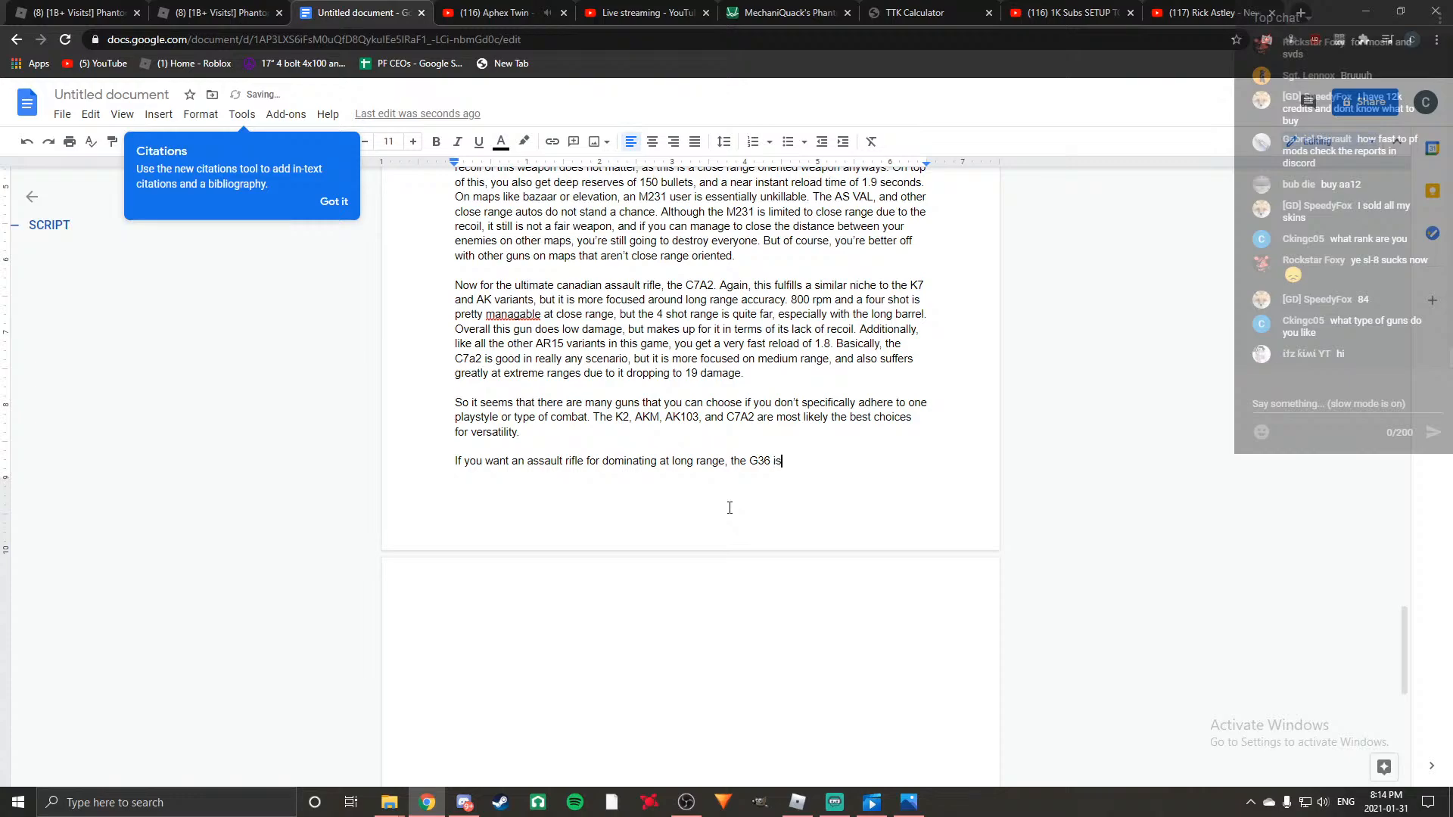
text( gonna )
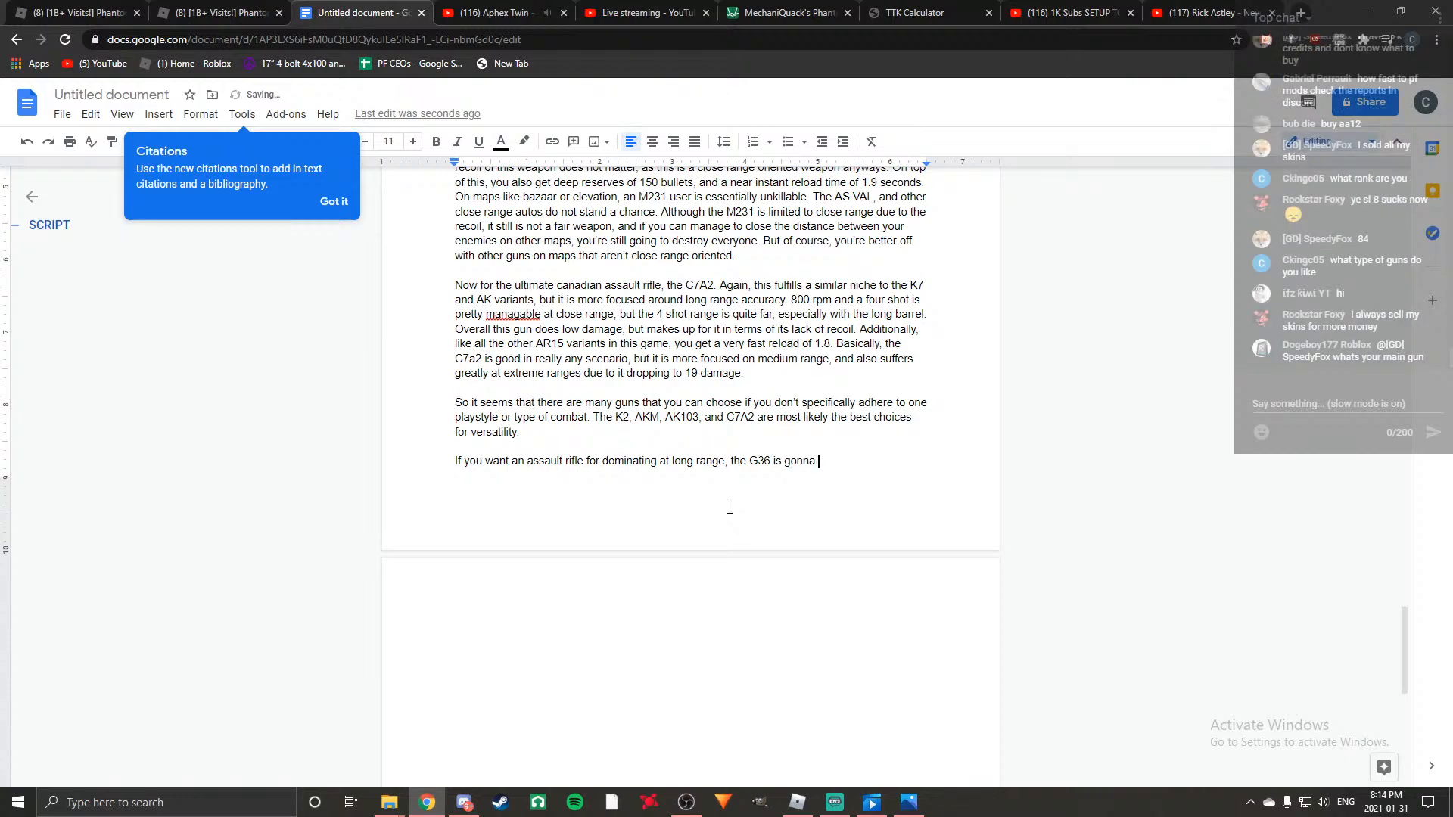
text(do)
Finish the long range sentence with "gonna help you achieve that rather easily.".
key(BackSpace)
key(BackSpace)
key(BackSpace)
key(BackSpace)
text(help y)
text(ou achieve tha)
text(t rather)
text( easily.)
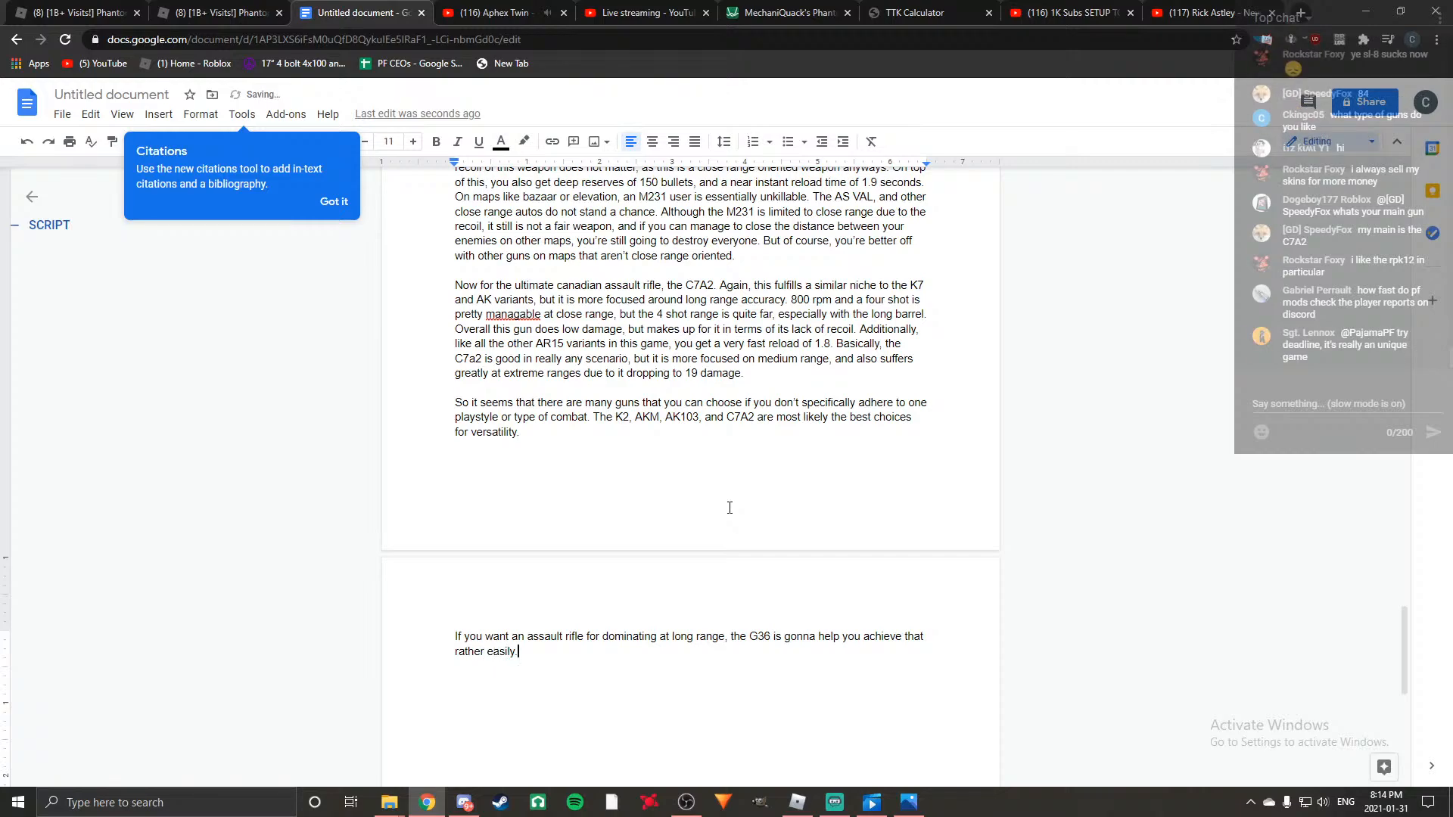
Start a new paragraph with "For close range, the m231 is probably the best, but".
key(Return)
key(Return)
text(For )
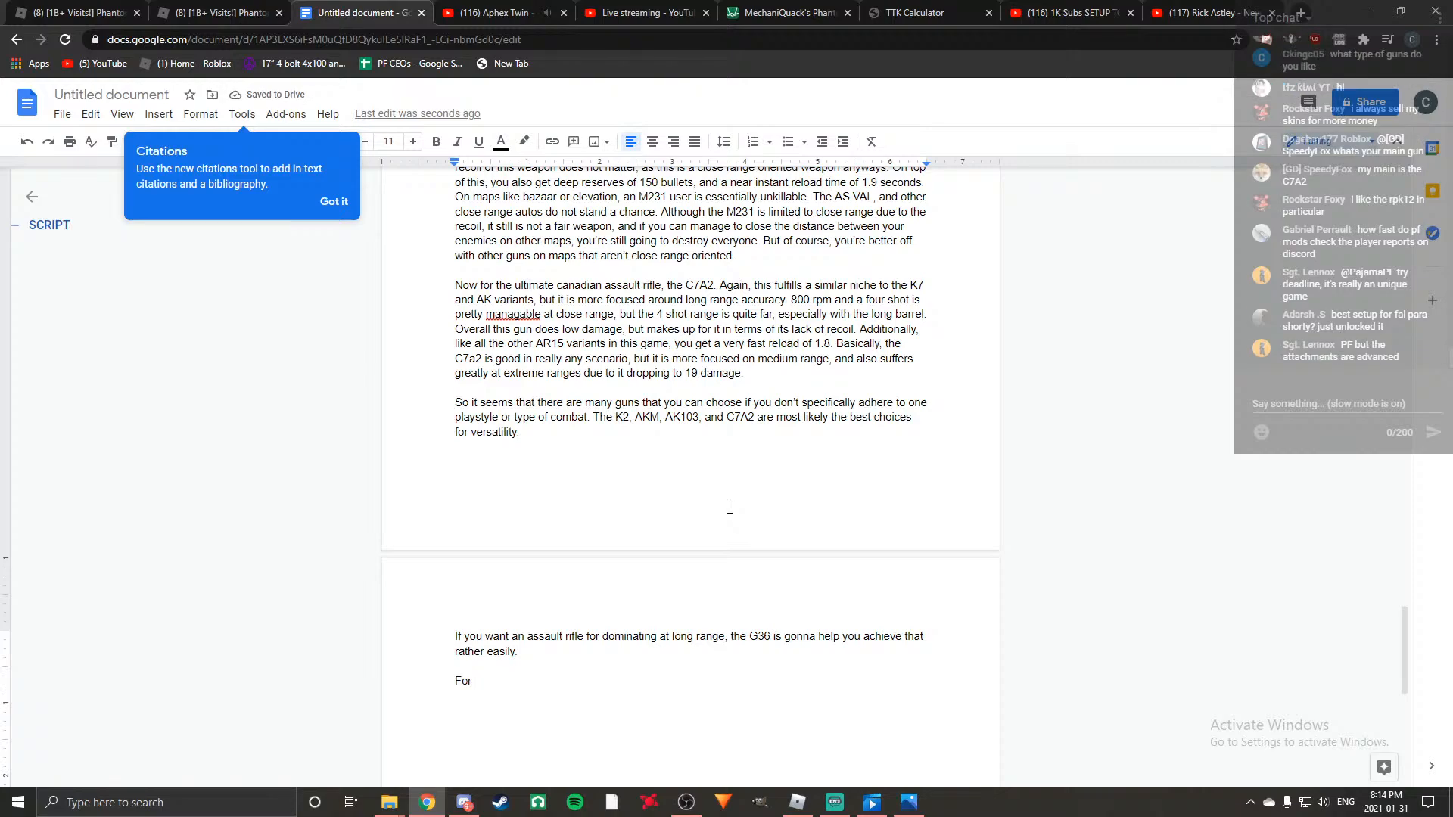
text(close range, the )
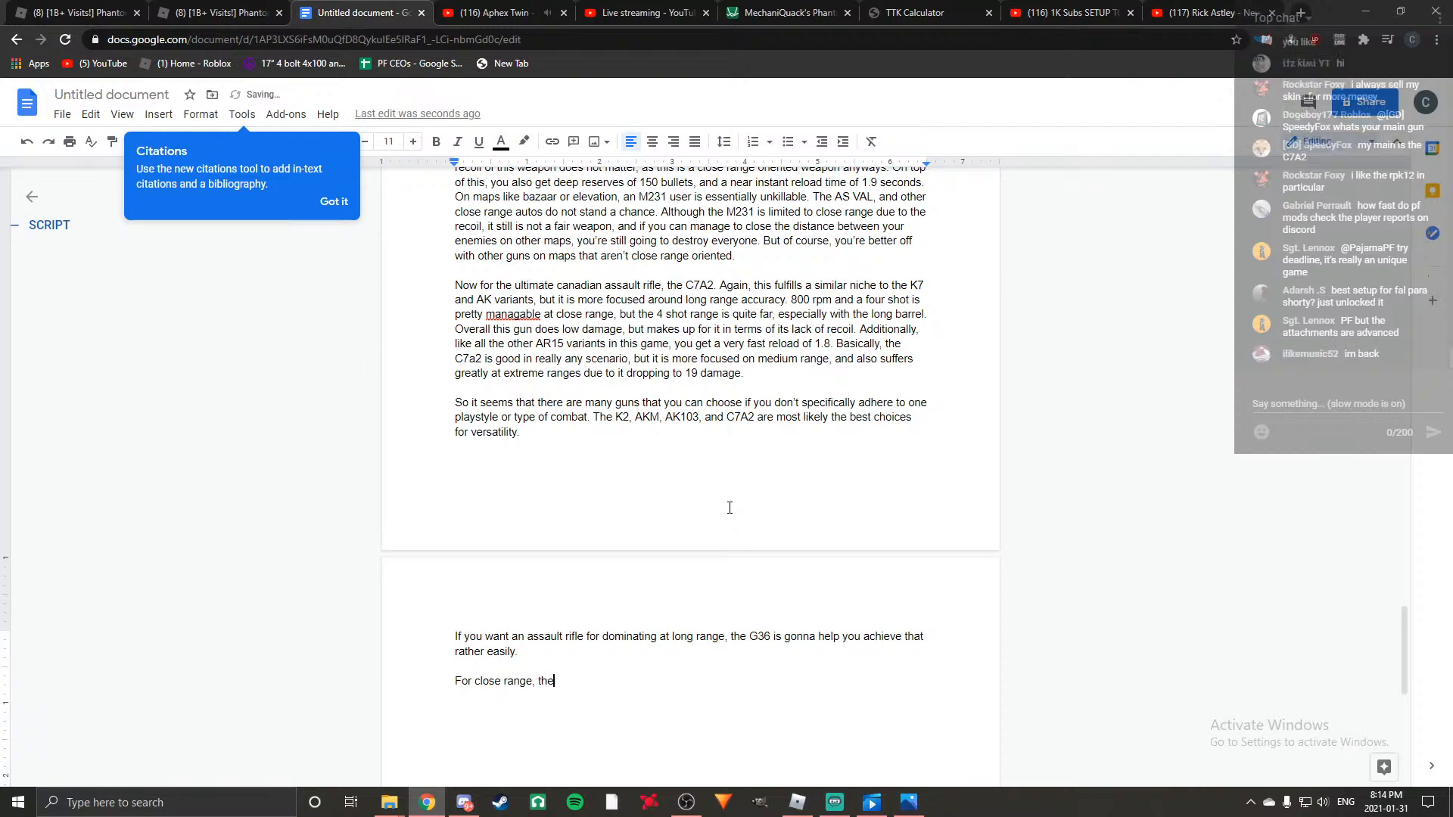
text(m23)
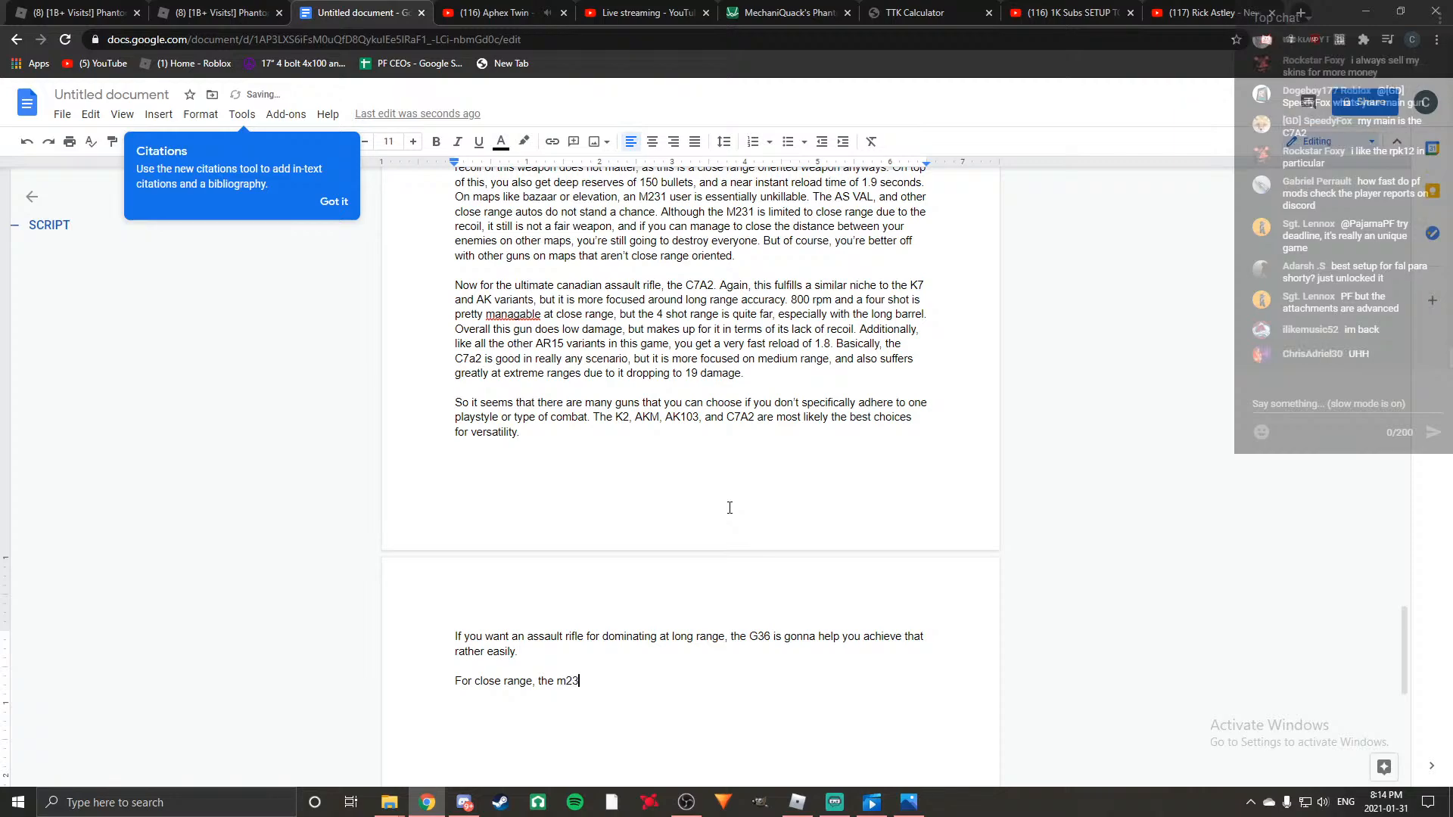
text(1 is probably)
text(the bes)
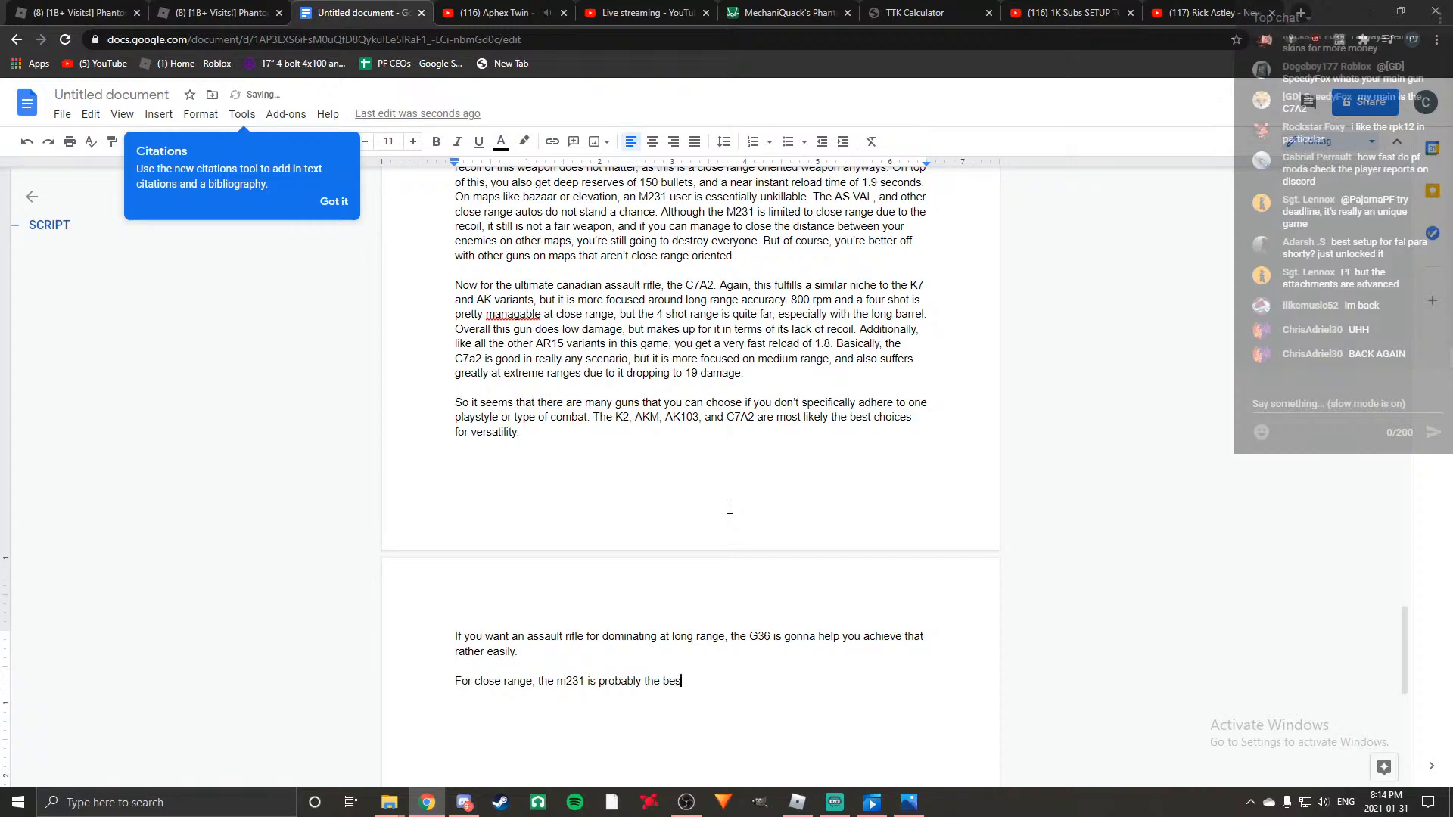
text(t, but the )
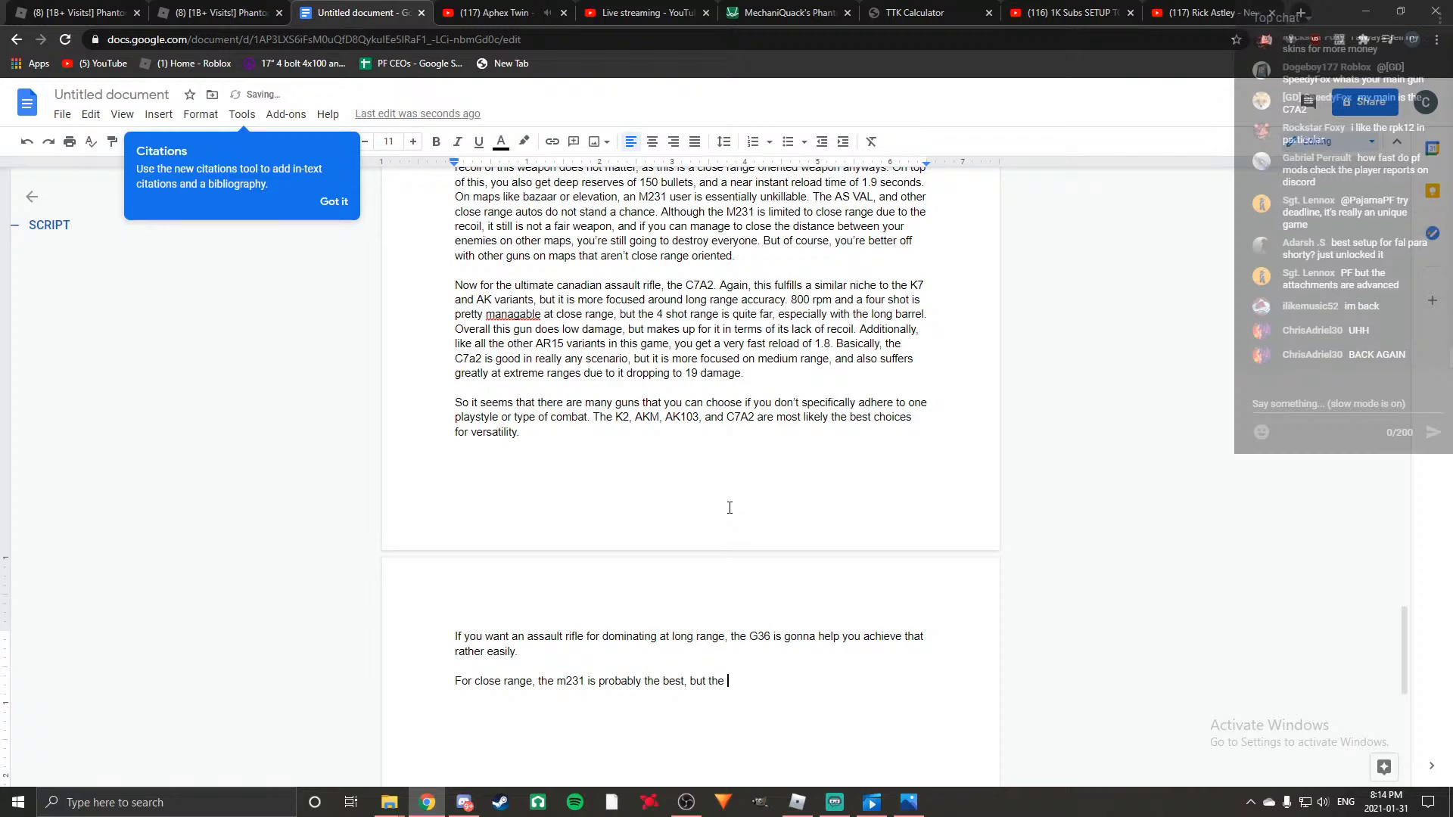
text(AS VAL )
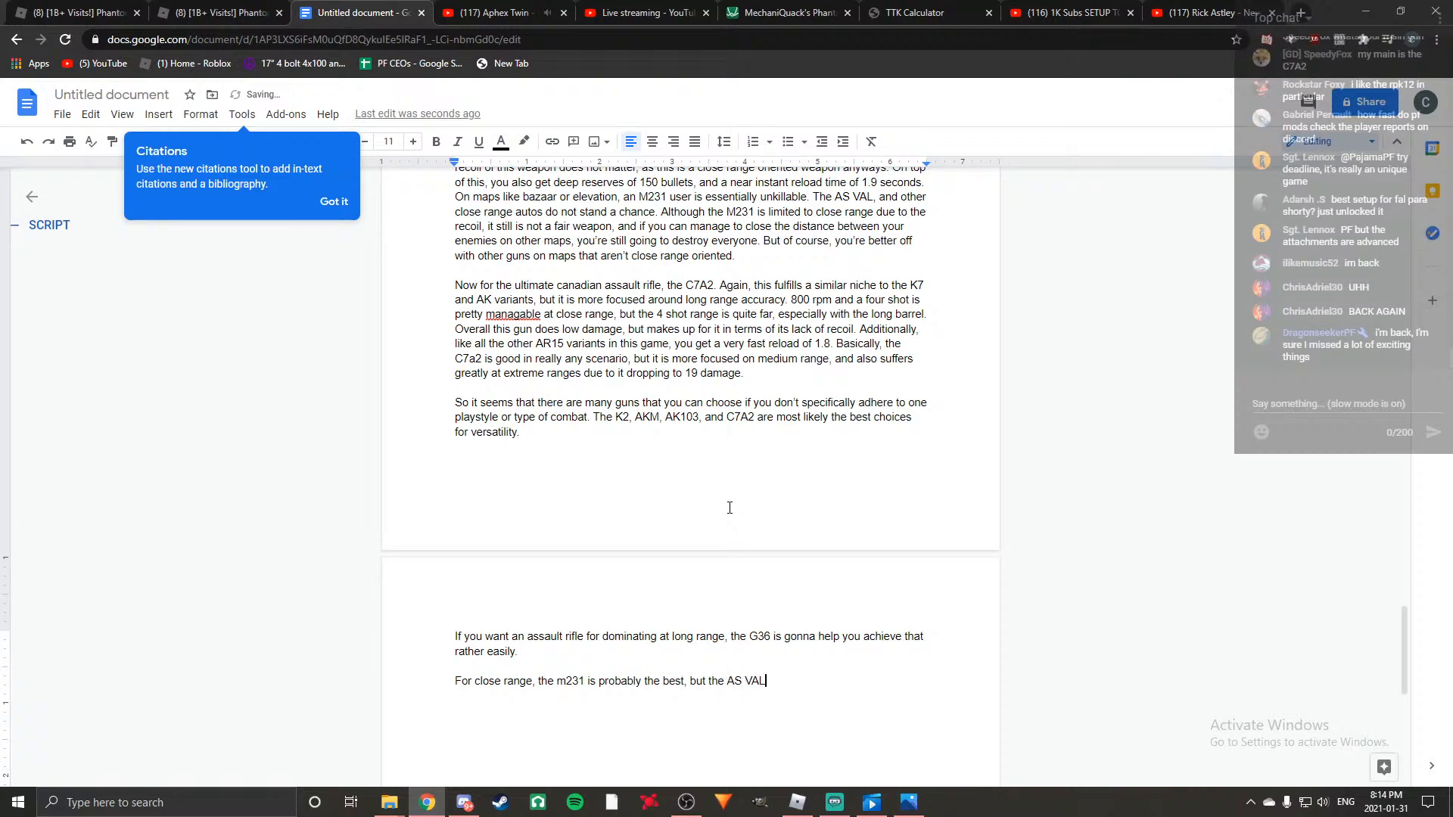
text(is definetly sti)
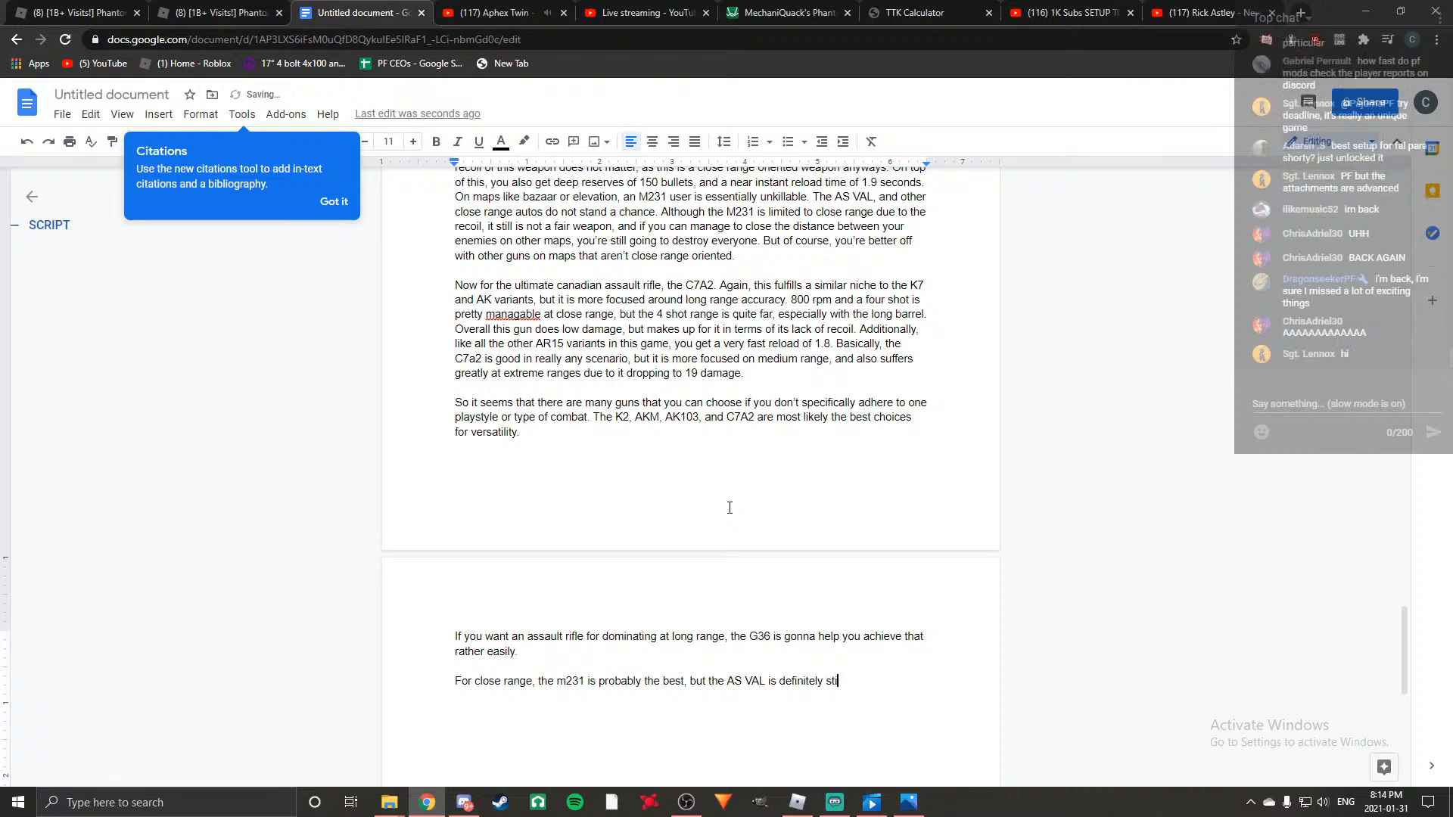
text(ll viable, and is much more flexa)
Finish the close range sentence with ", and is much more flexible with it's ranged capability.".
key(BackSpace)
text(ible with it's ranged capability.)
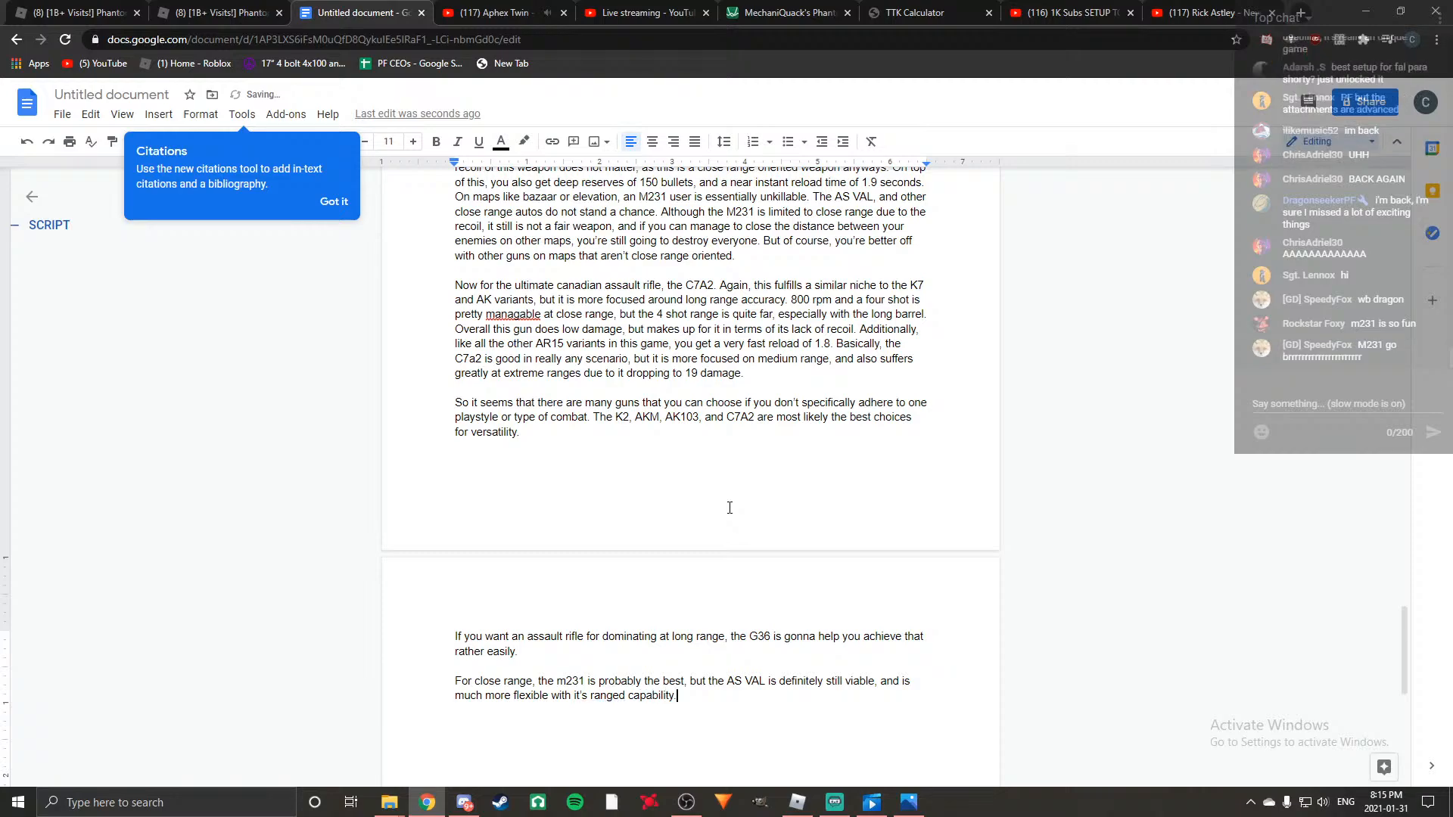
Review the top tier AR list and the closing recommendations, and glance at the assault rifle list in the Roblox game.
scroll(730, 507, up, 20)
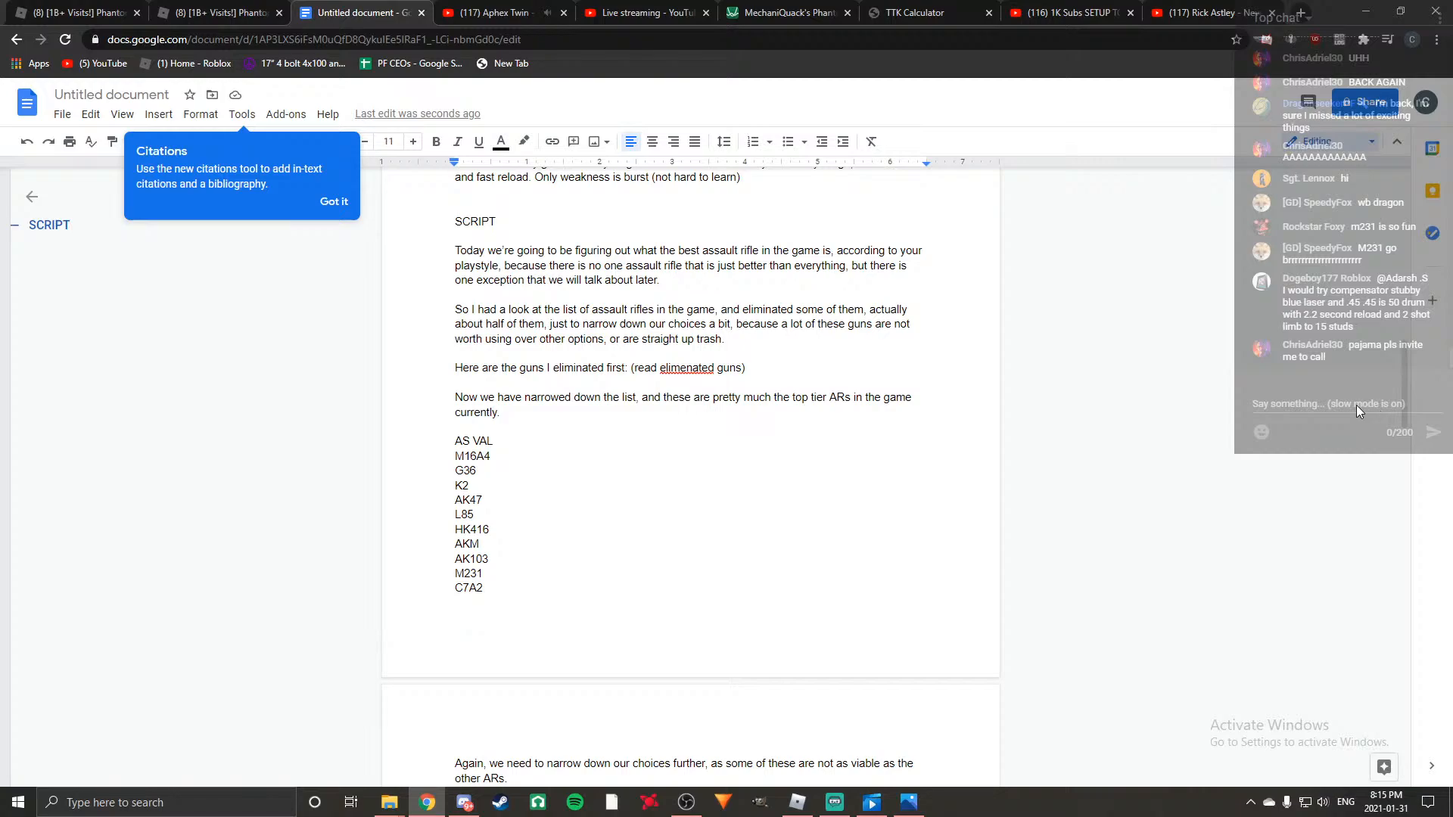
scroll(691, 534, down, 2)
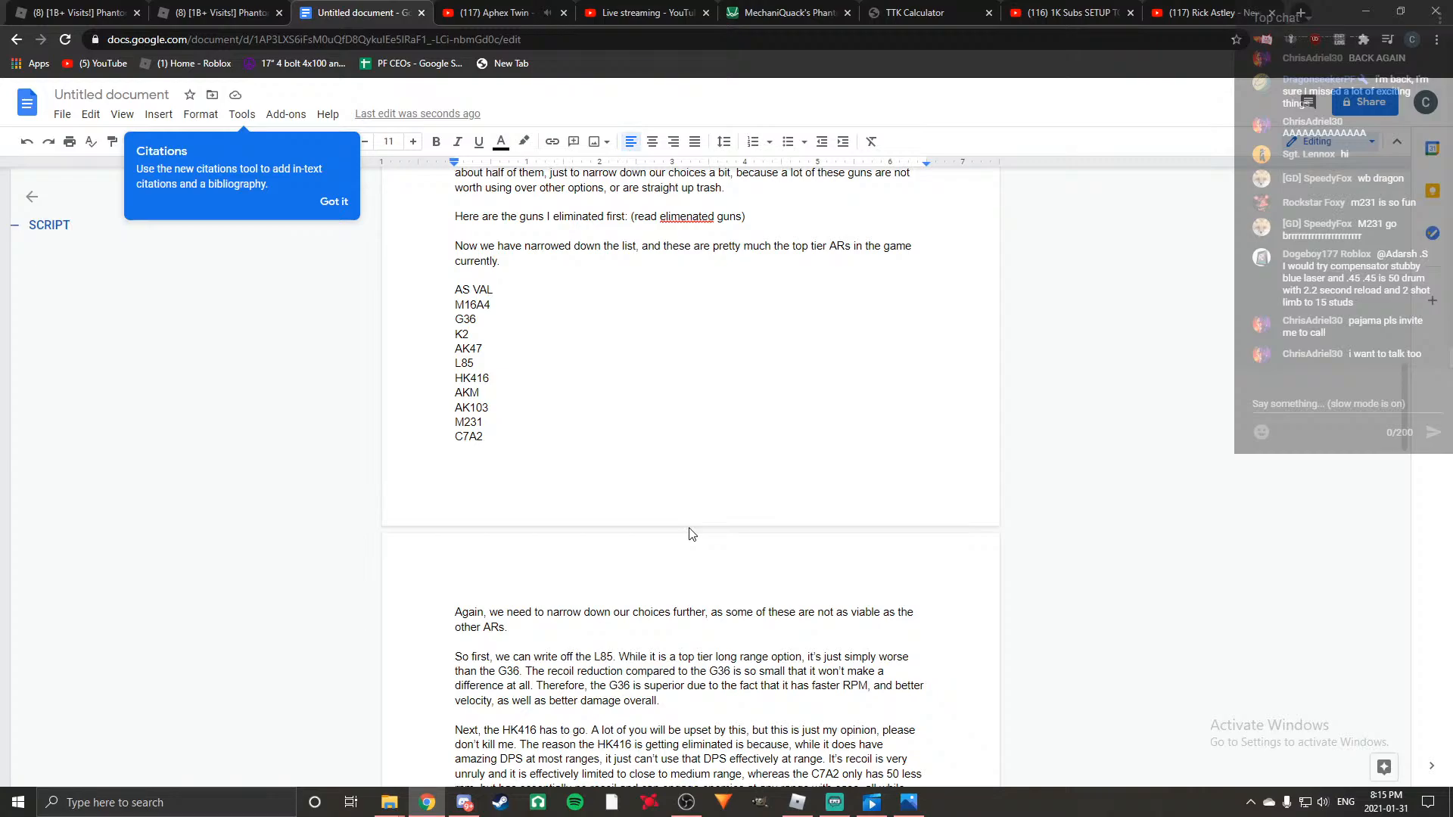
scroll(691, 534, down, 20)
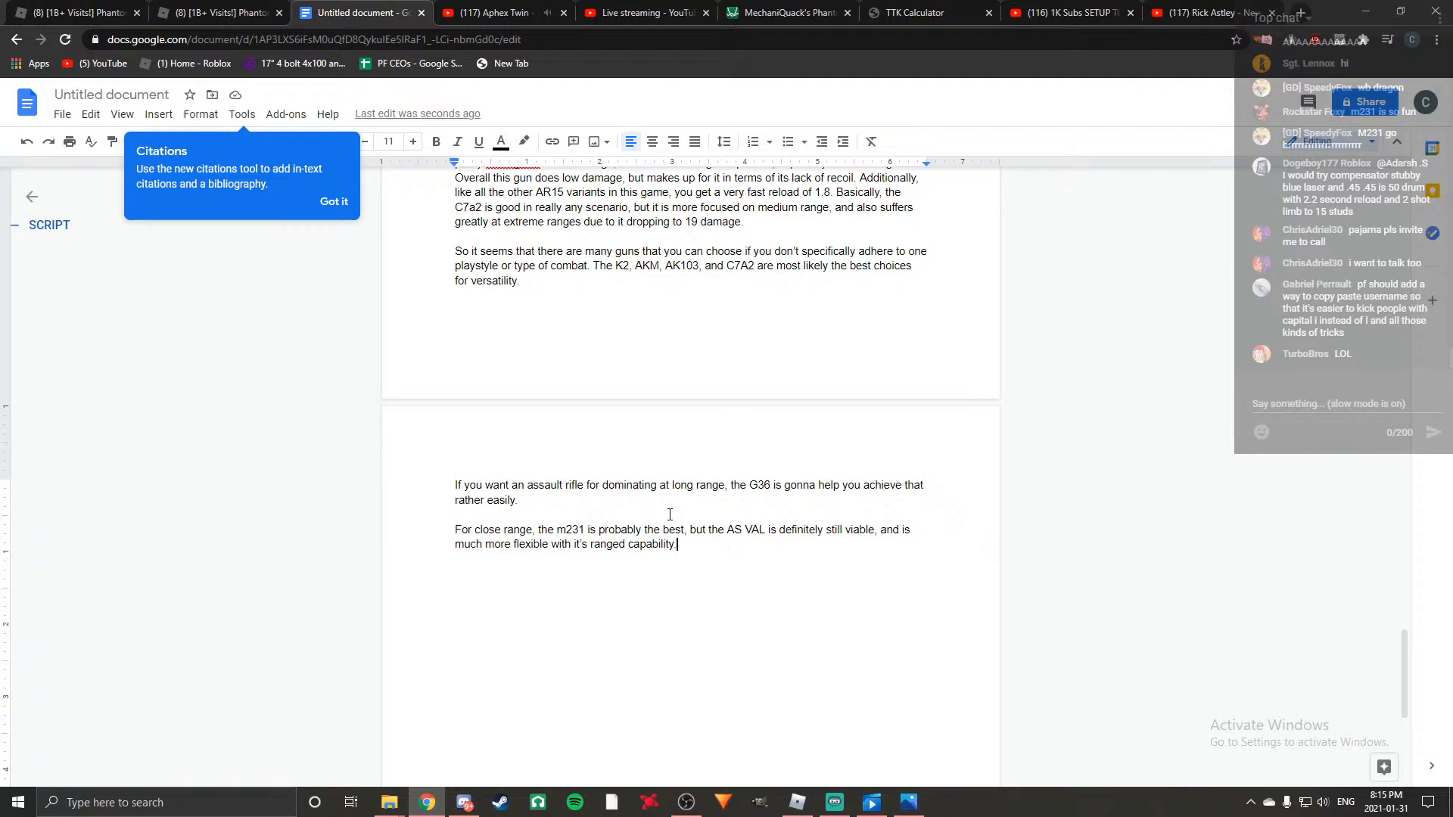
scroll(669, 514, up, 3)
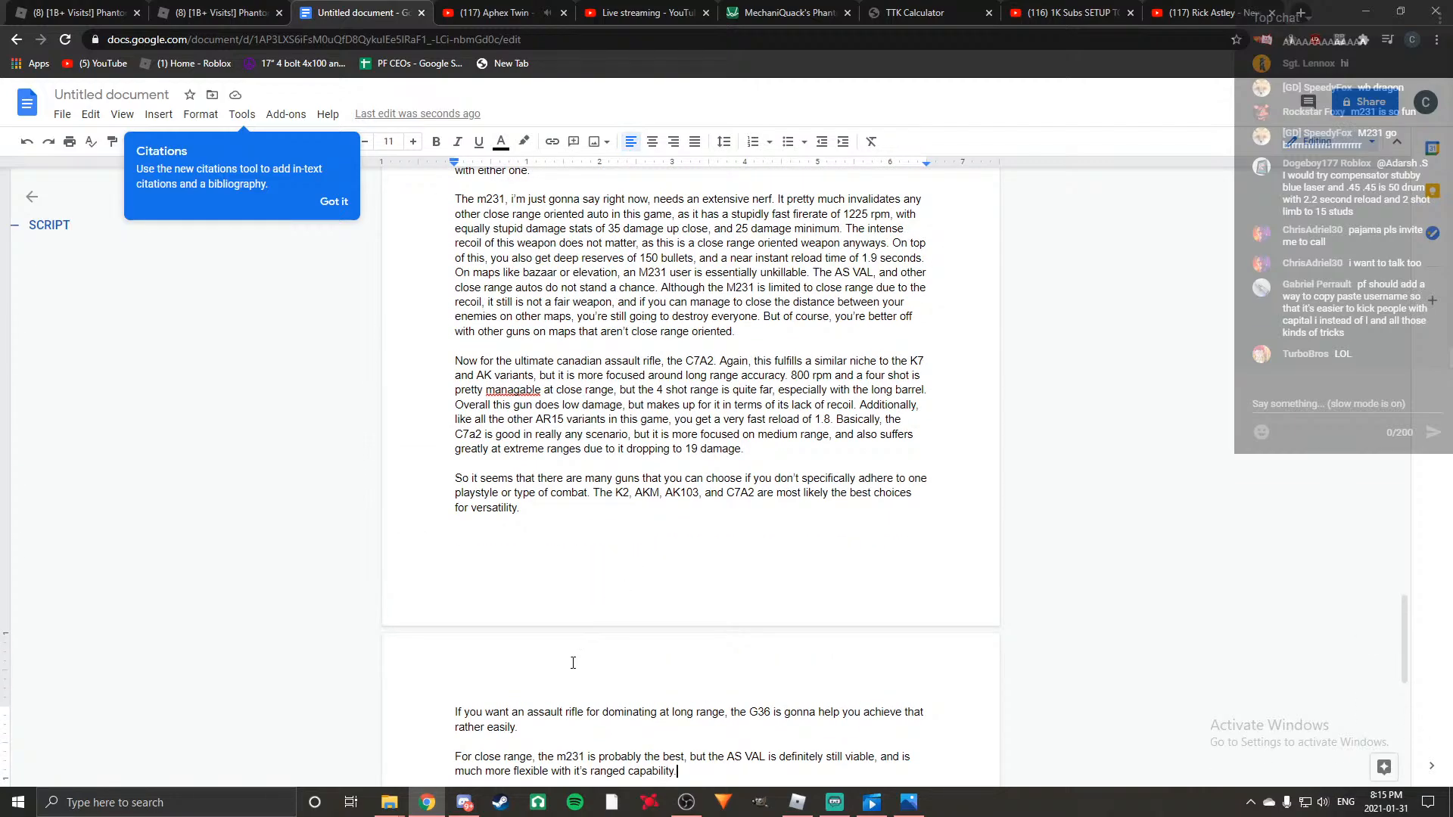
scroll(730, 590, down, 4)
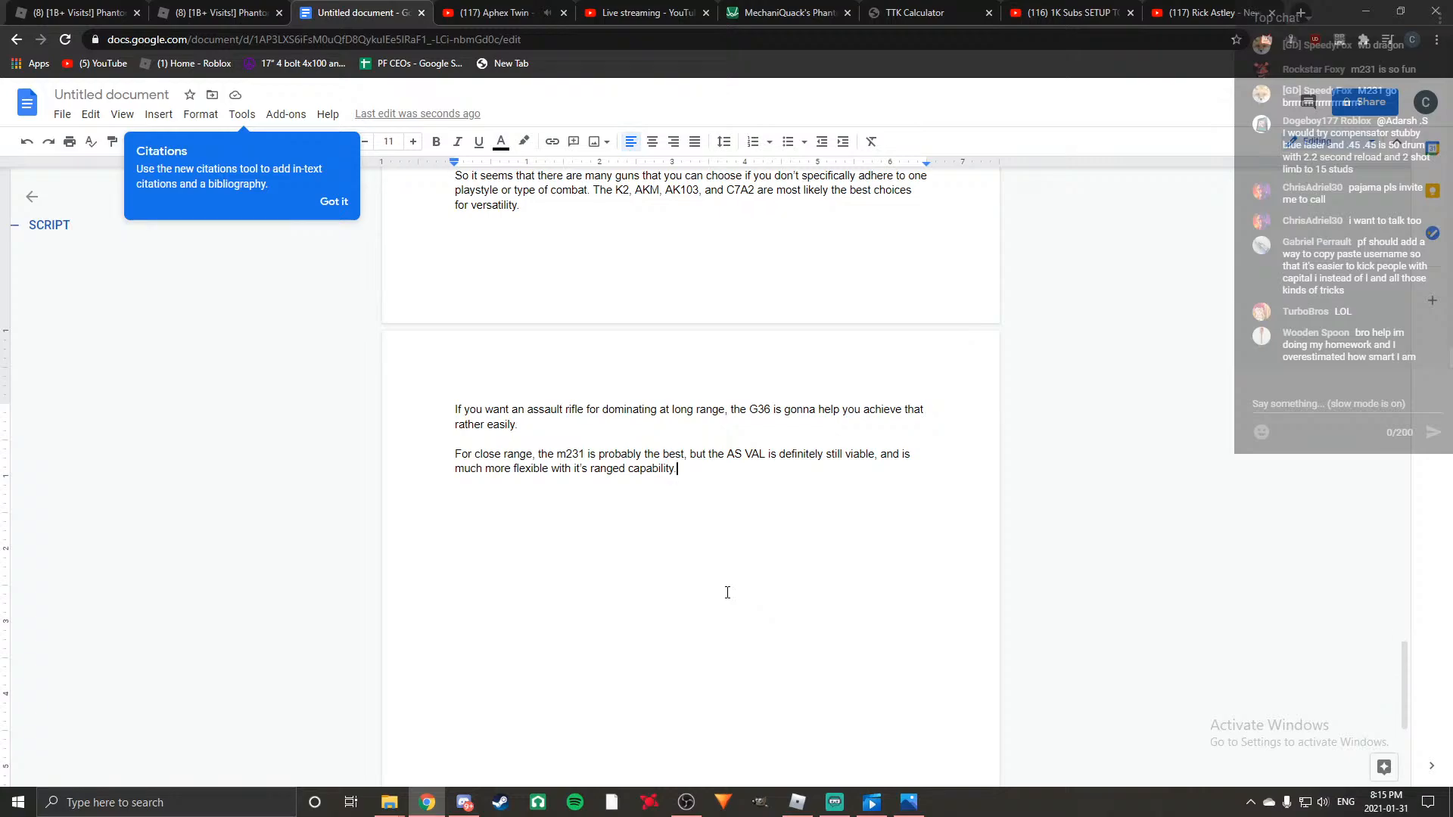
scroll(709, 619, up, 2)
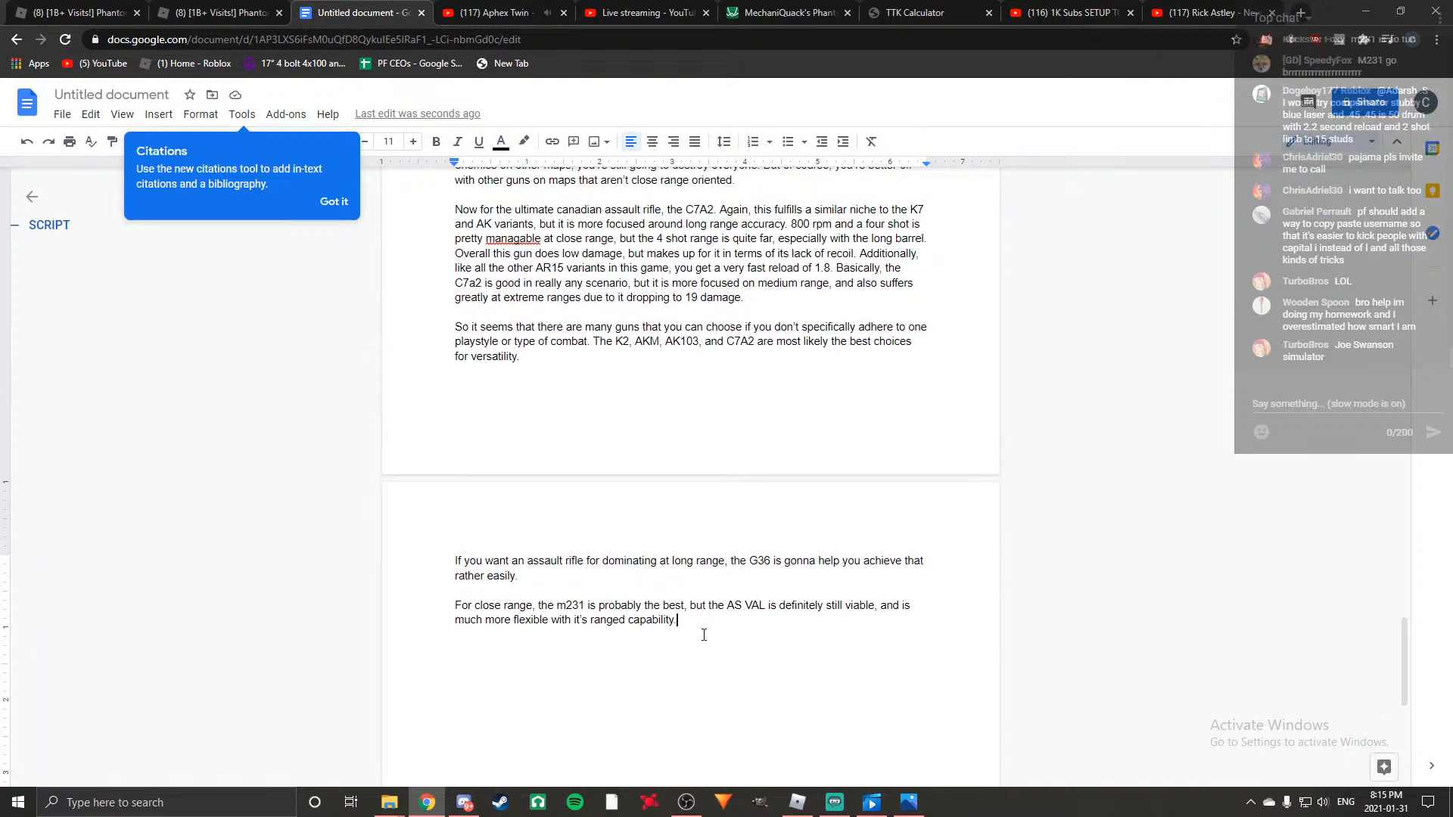
click(798, 802)
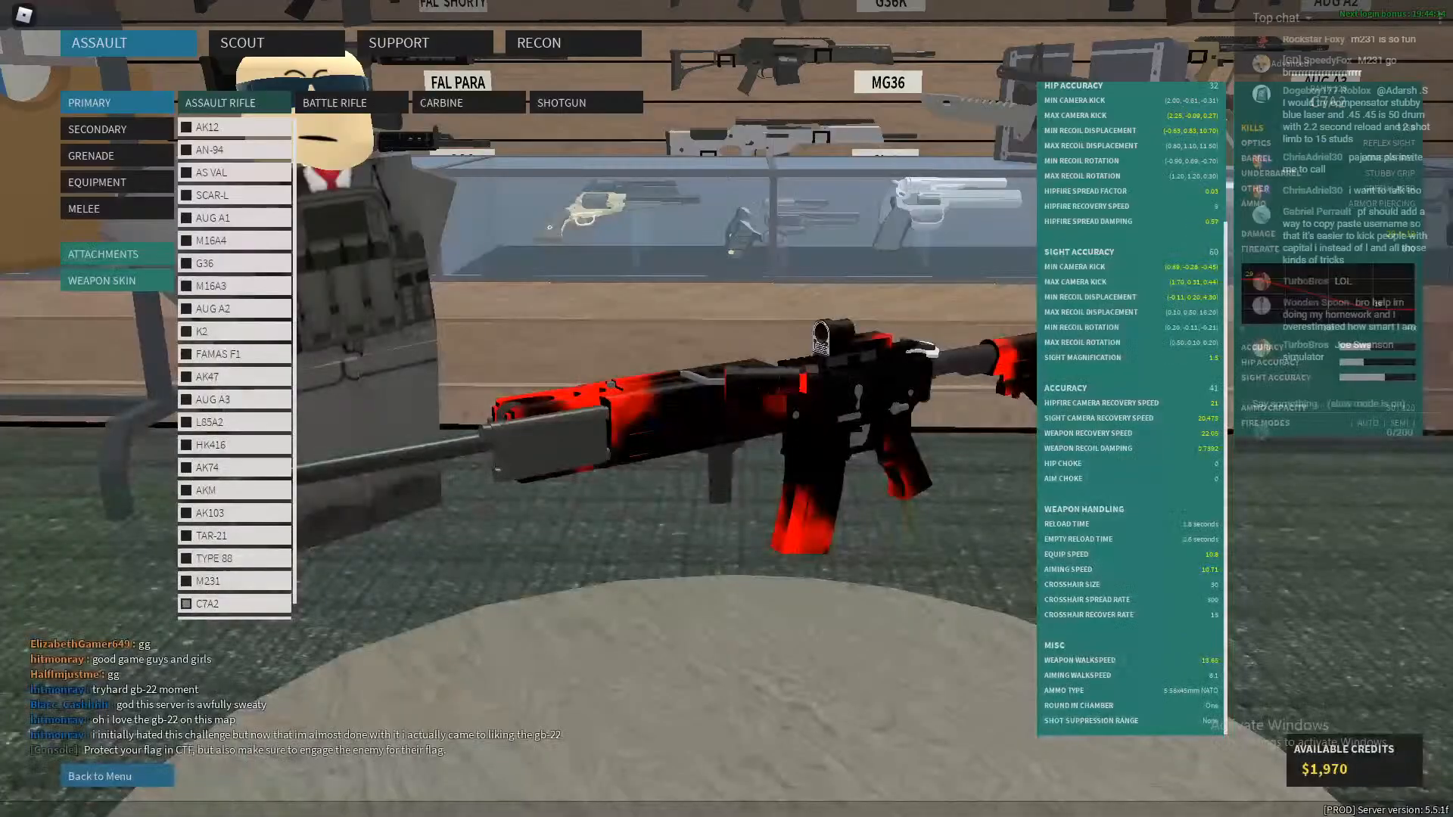
key(alt+Tab)
Open Paint and sketch a gun's rectangular body with a grip and a curved magazine using the Pencil.
click(165, 802)
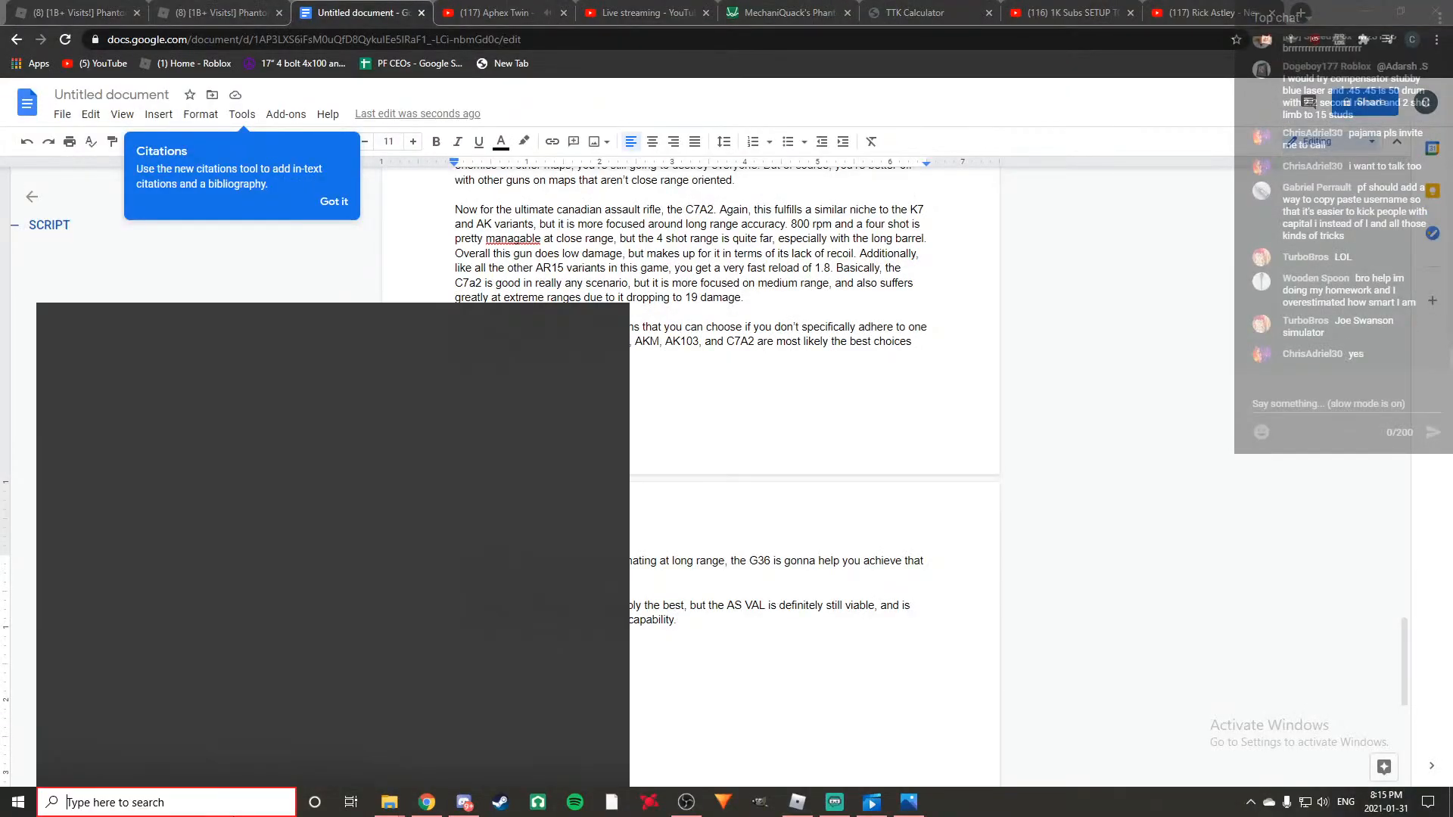
text(ms pa)
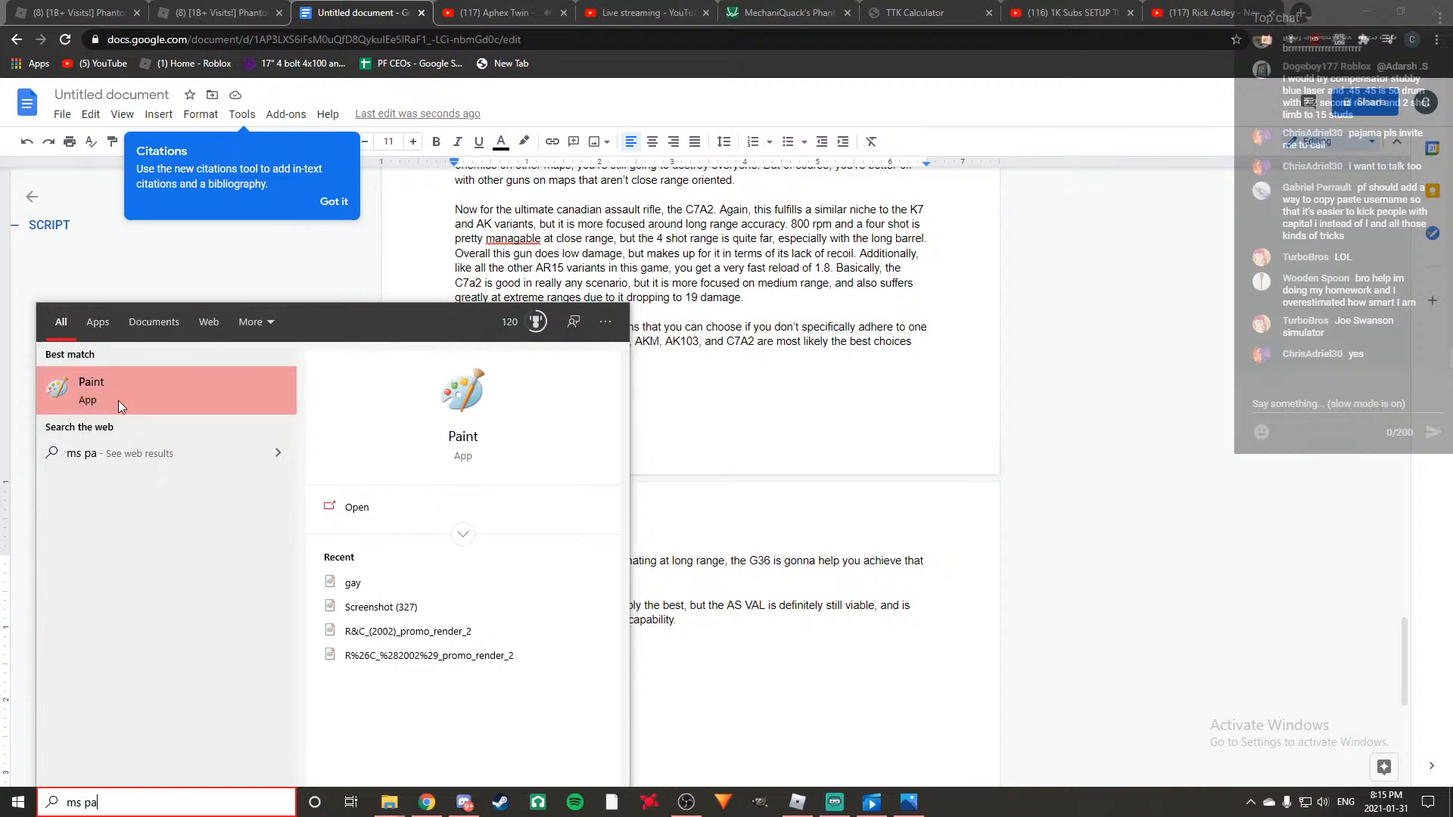
click(118, 405)
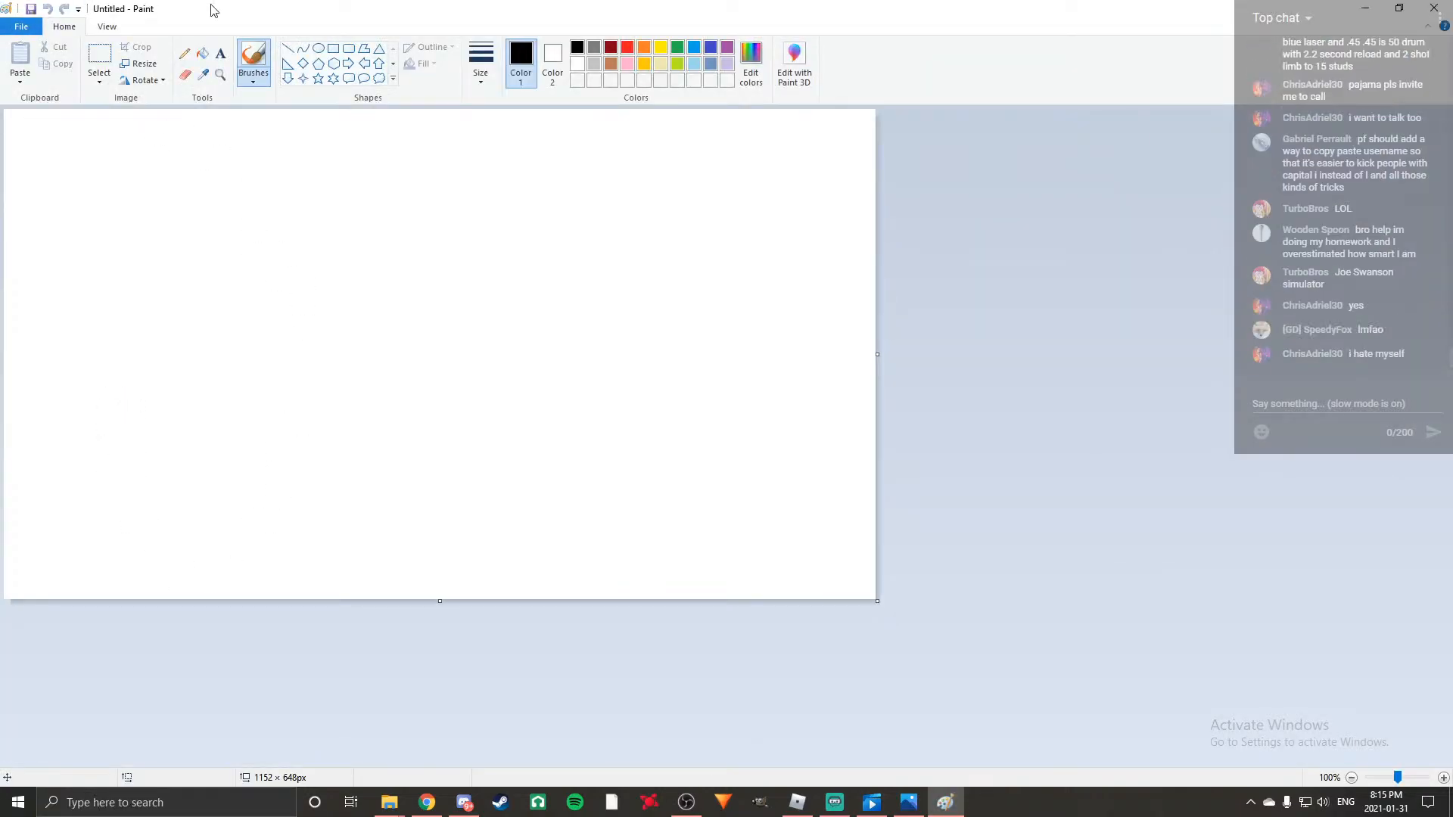
click(182, 55)
mouse_move(256, 401)
mouse_down()
mouse_move(296, 405)
mouse_move(299, 348)
mouse_up()
mouse_move(256, 401)
mouse_down()
mouse_move(263, 344)
mouse_move(216, 342)
mouse_move(212, 288)
mouse_move(459, 290)
mouse_move(457, 349)
mouse_move(308, 347)
mouse_up()
mouse_move(259, 407)
mouse_down()
mouse_move(269, 480)
mouse_move(299, 473)
mouse_move(290, 406)
mouse_up()
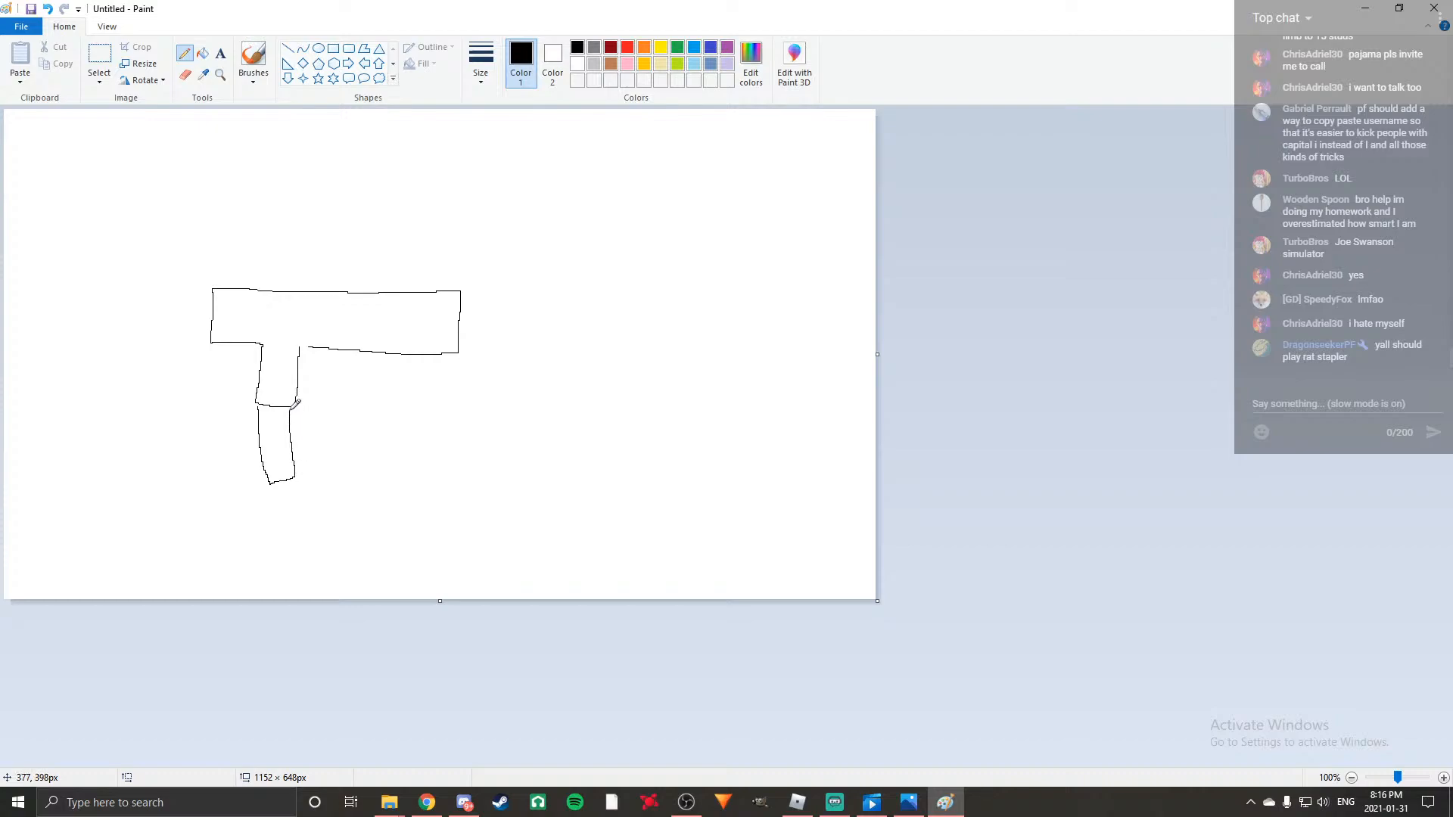
Add a stock, short barrel, foregrip and small front and rear sights to the gun sketch.
drag(212, 310, 99, 311)
mouse_move(216, 329)
mouse_down()
mouse_move(109, 330)
mouse_move(72, 368)
mouse_move(49, 307)
mouse_move(99, 310)
mouse_up()
mouse_move(459, 318)
mouse_down()
mouse_move(479, 320)
mouse_move(395, 382)
mouse_move(394, 424)
mouse_move(426, 355)
mouse_up()
drag(238, 290, 249, 291)
drag(452, 290, 458, 290)
Cross out the gun with a large red X and handwrite "BAD" in red above it.
click(628, 47)
drag(190, 197, 410, 418)
drag(456, 213, 138, 442)
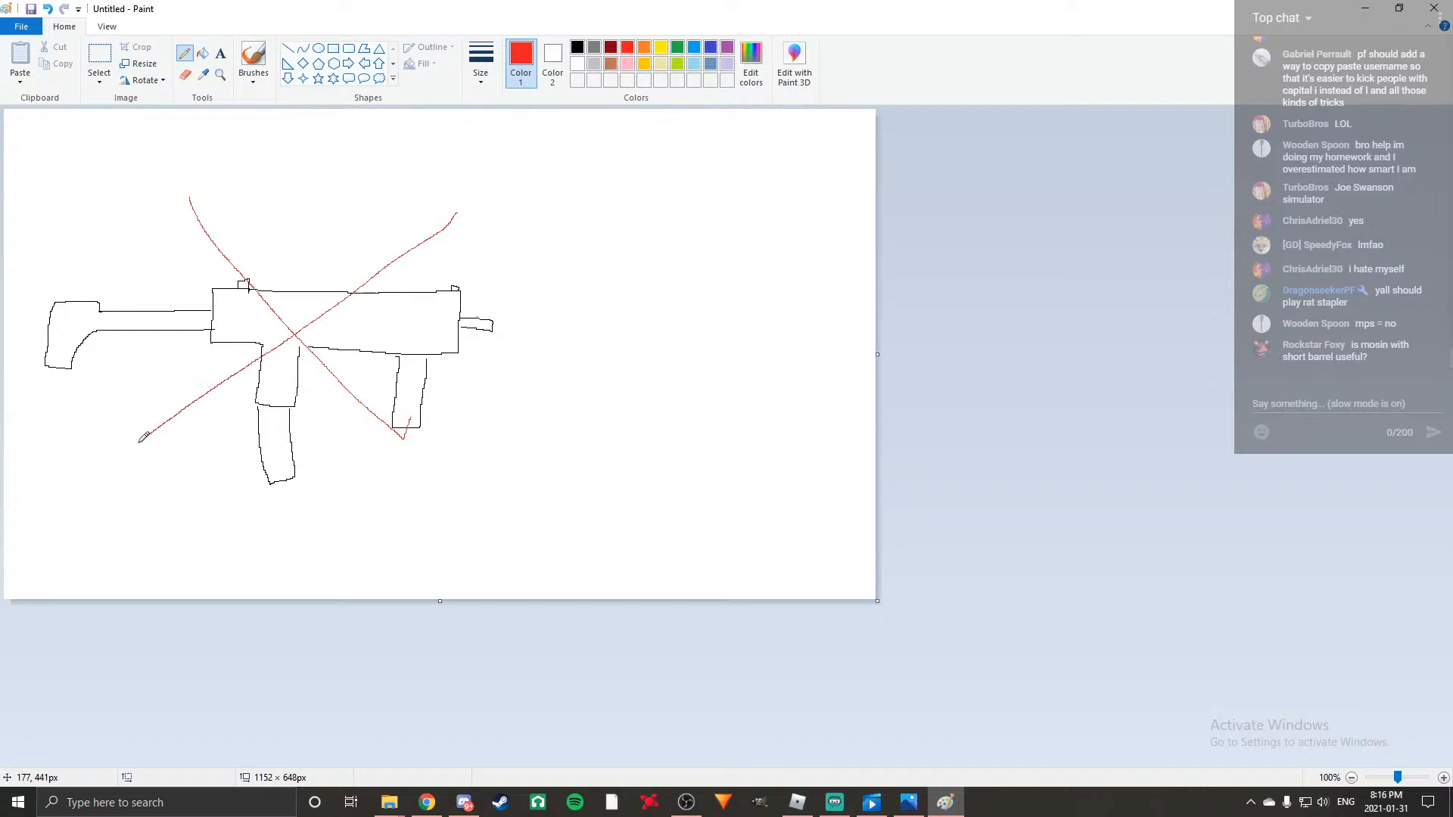
drag(224, 150, 217, 199)
mouse_move(218, 155)
mouse_down()
mouse_move(237, 157)
mouse_move(221, 197)
mouse_move(288, 166)
mouse_move(306, 203)
mouse_up()
mouse_move(276, 189)
mouse_down()
mouse_move(354, 184)
mouse_move(327, 203)
mouse_up()
Label the gun "MP7" with an arrow in black, and draw a long suppressor and a boxy optic on it.
click(577, 47)
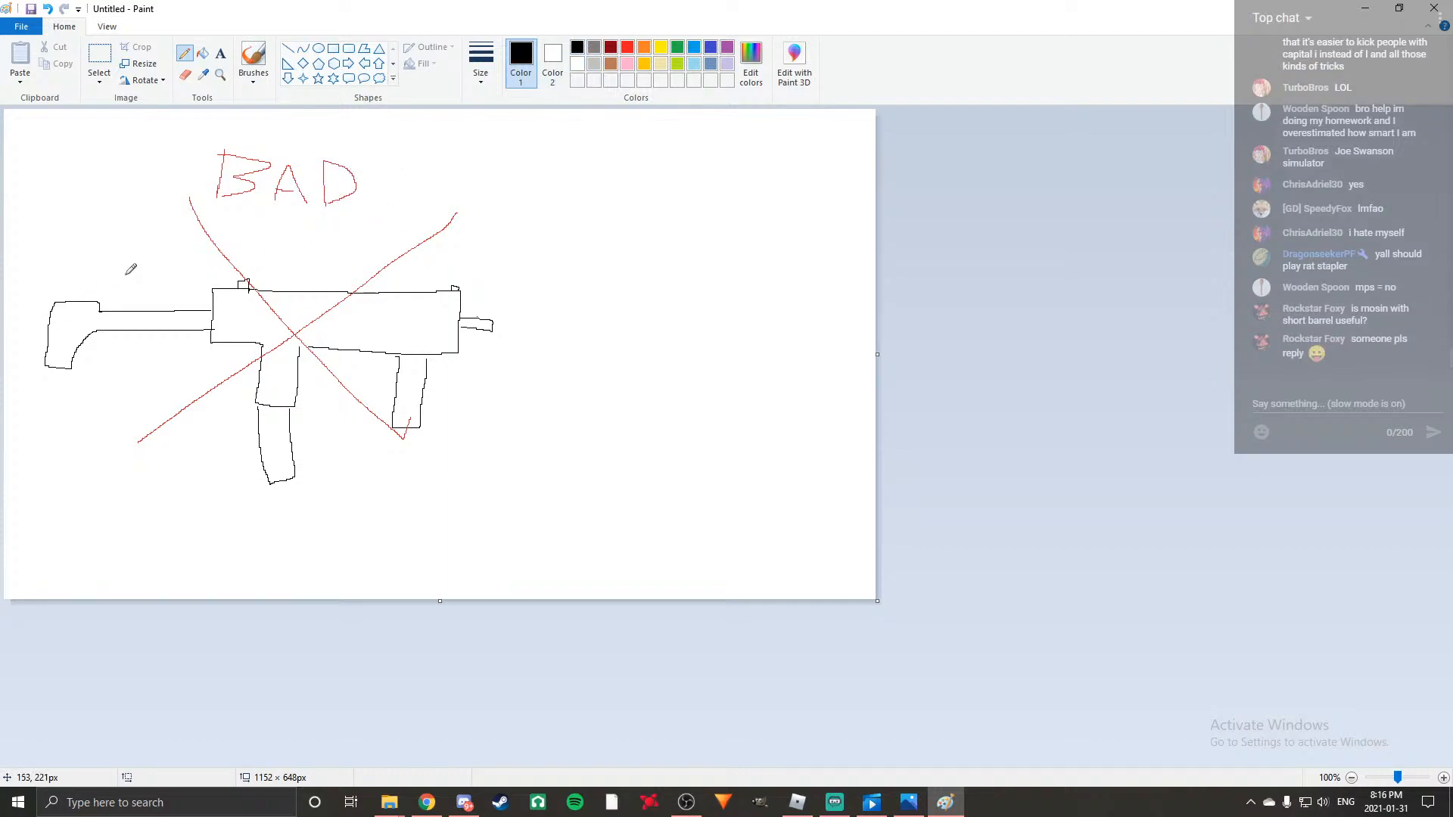
mouse_move(433, 503)
mouse_down()
mouse_move(457, 475)
mouse_move(492, 513)
mouse_move(600, 497)
mouse_move(583, 505)
mouse_move(569, 438)
mouse_move(482, 439)
mouse_up()
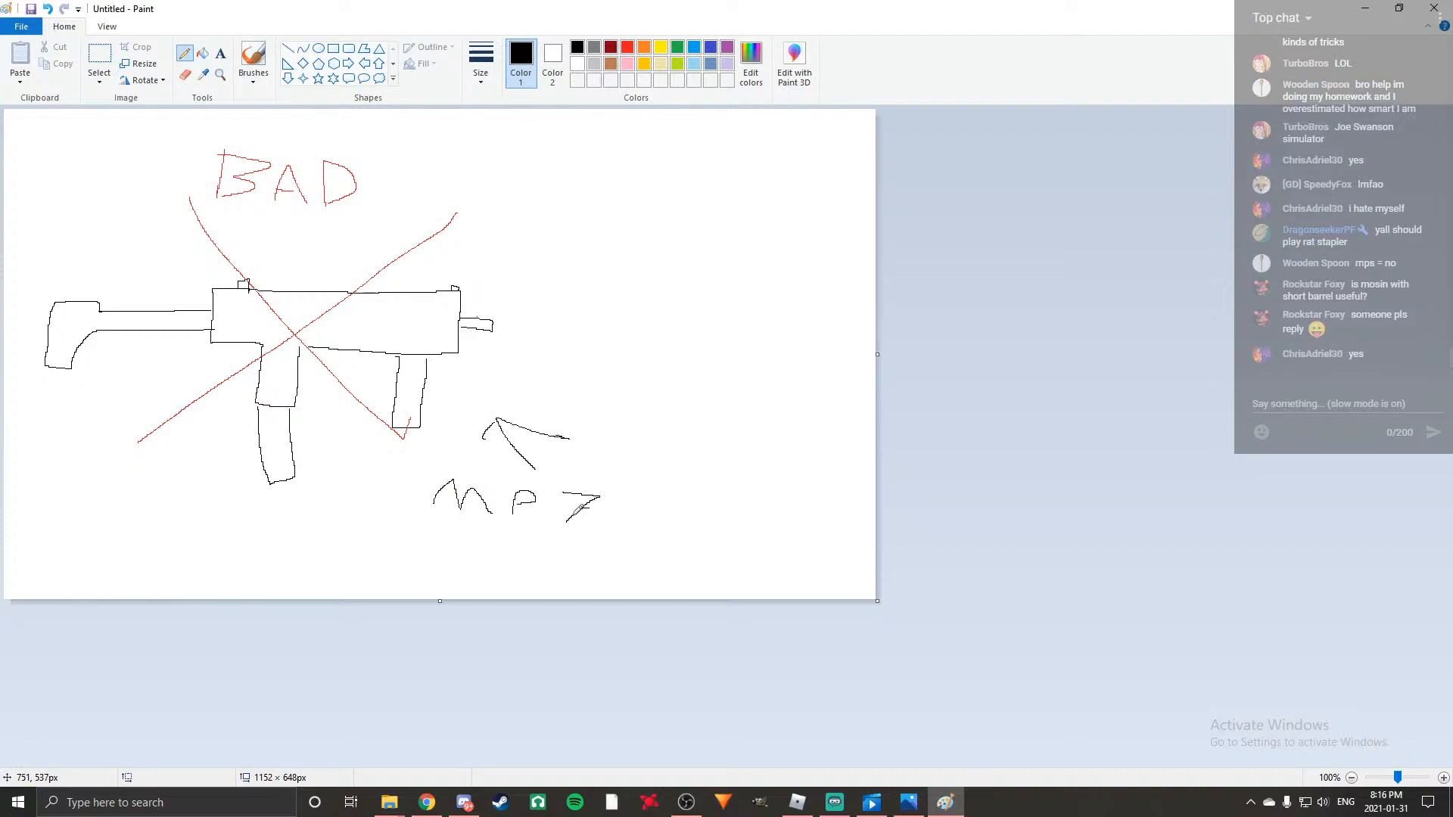
mouse_move(493, 311)
mouse_down()
mouse_move(663, 317)
mouse_move(655, 344)
mouse_move(493, 343)
mouse_up()
mouse_move(265, 290)
mouse_down()
mouse_move(282, 245)
mouse_move(337, 254)
mouse_move(338, 292)
mouse_up()
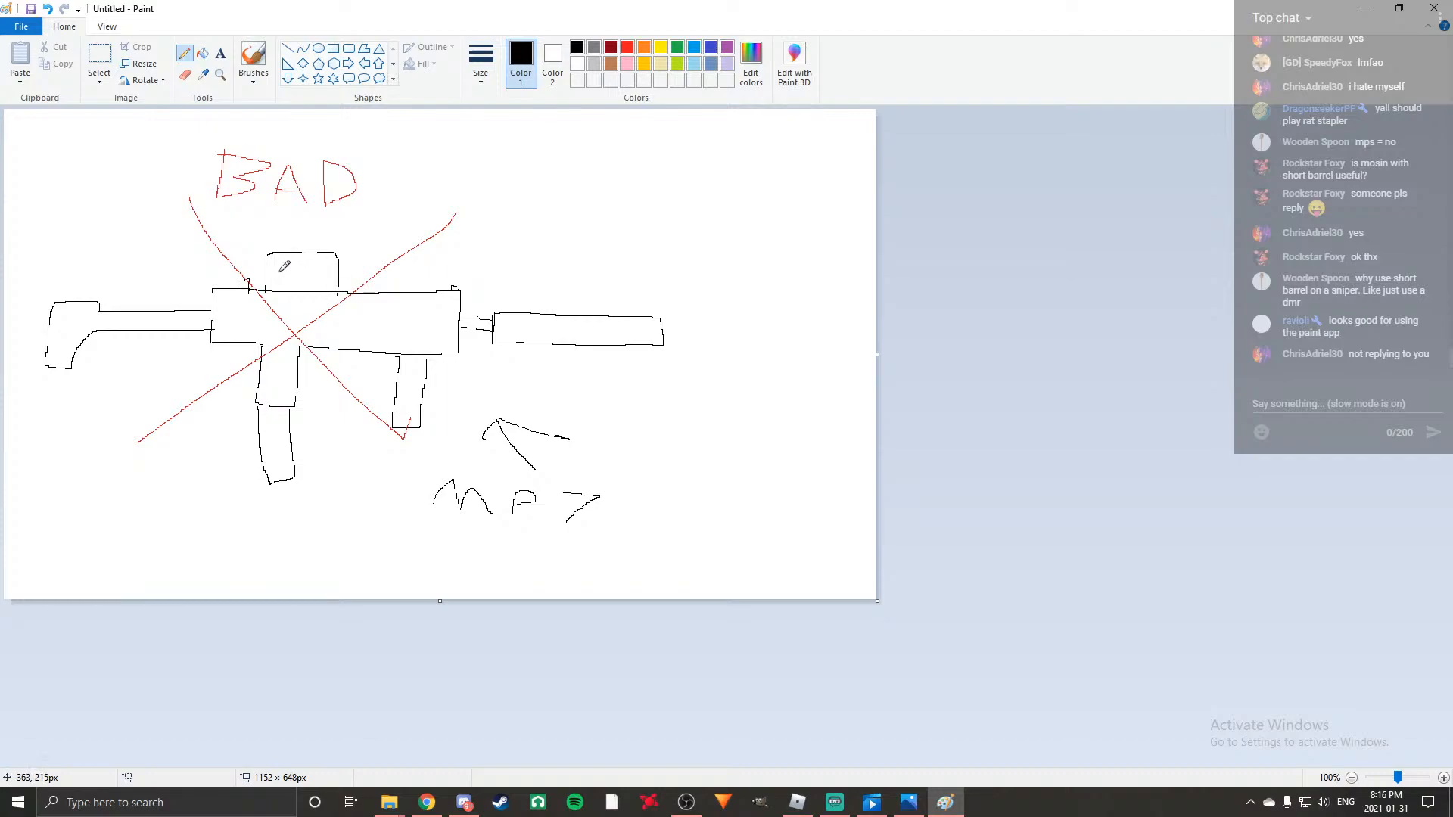
mouse_move(282, 262)
mouse_down()
mouse_move(309, 277)
mouse_move(299, 259)
mouse_move(280, 264)
mouse_up()
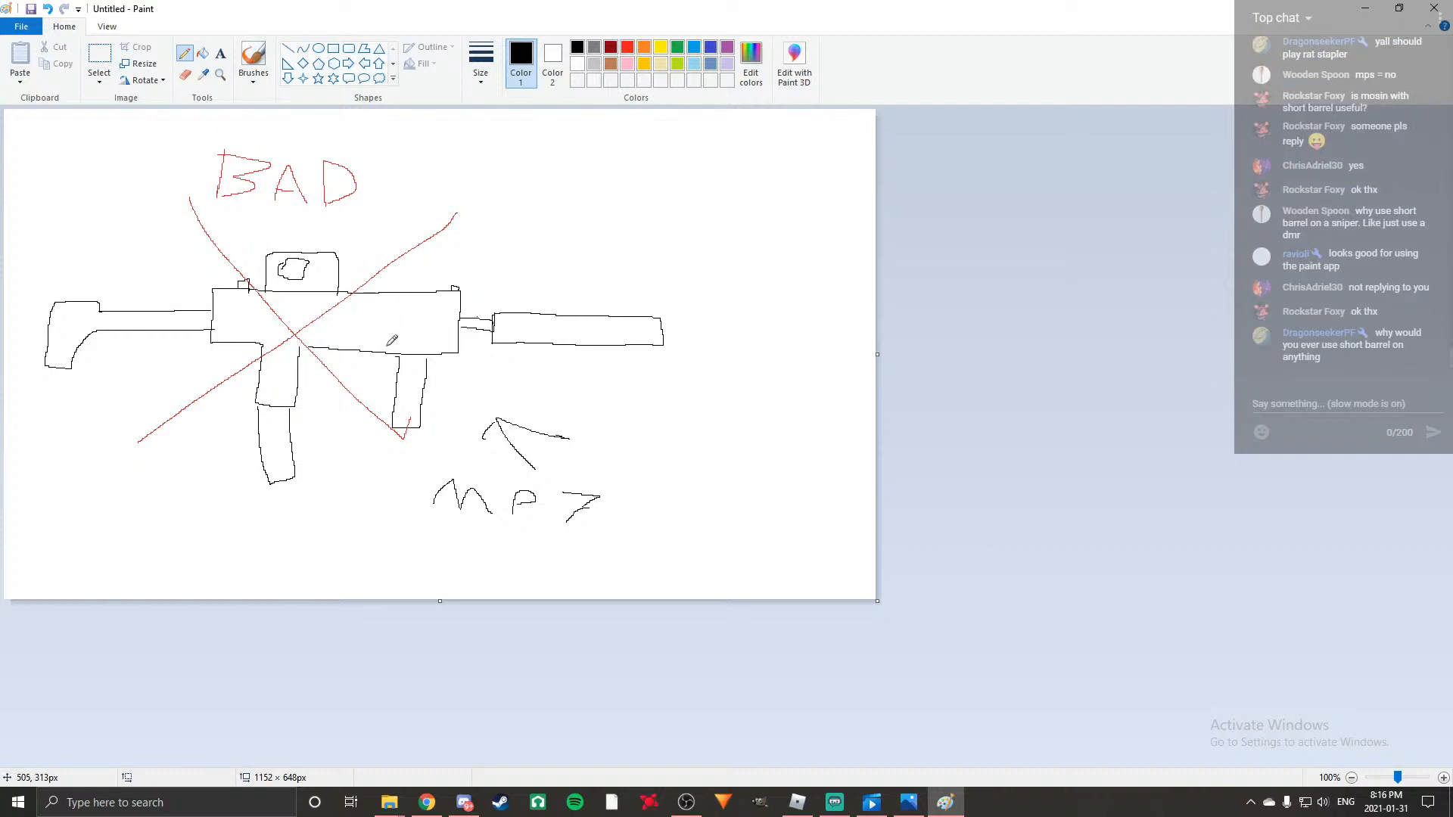
Draw a box-shaped attachment across the gun's body, and close Paint to return to the Google Docs script.
mouse_move(345, 332)
mouse_down()
mouse_move(355, 305)
mouse_move(347, 389)
mouse_move(395, 393)
mouse_move(390, 288)
mouse_move(361, 303)
mouse_up()
mouse_move(348, 371)
mouse_down()
mouse_move(397, 370)
mouse_move(365, 382)
mouse_up()
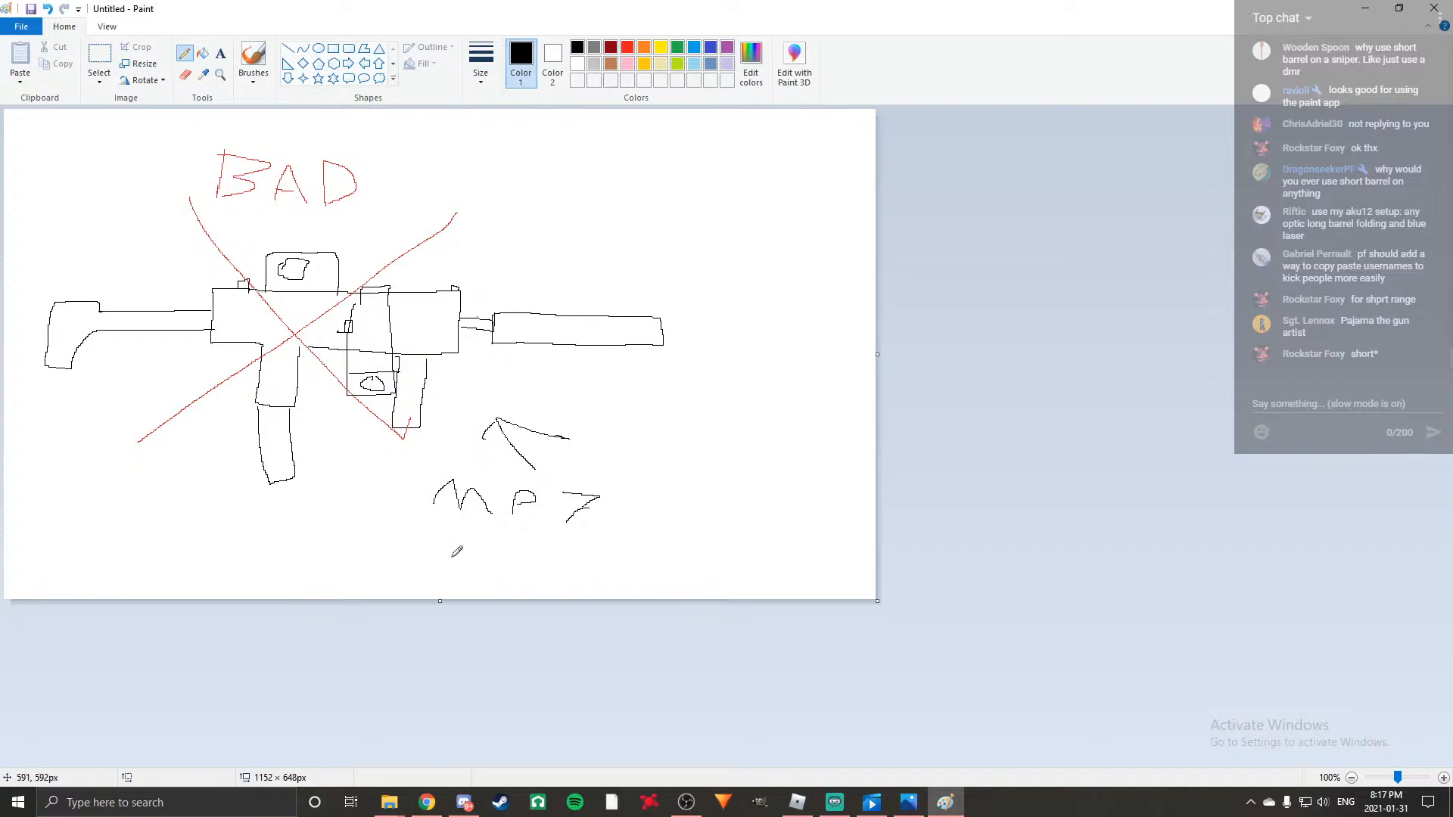
click(1434, 8)
click(754, 400)
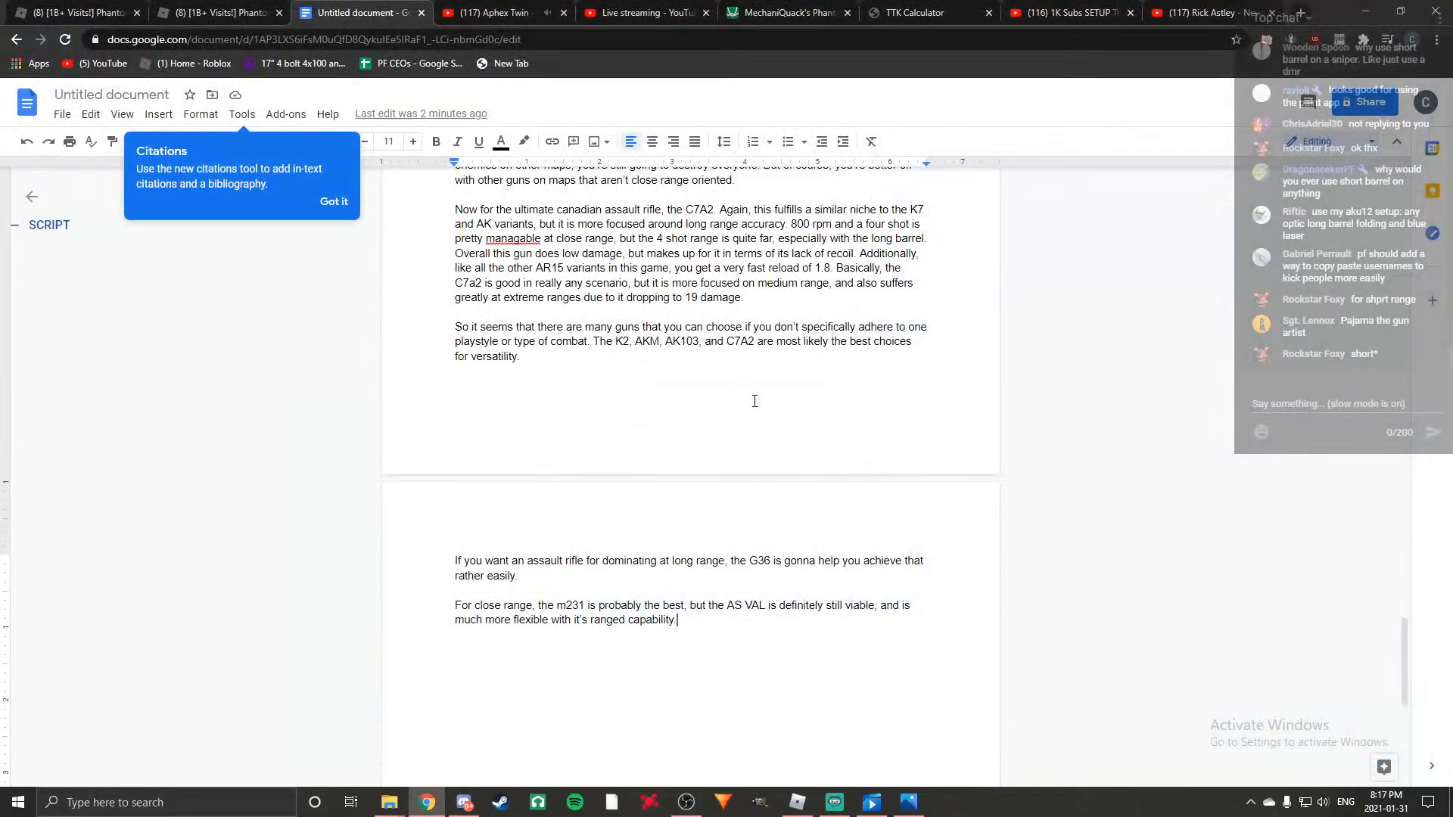
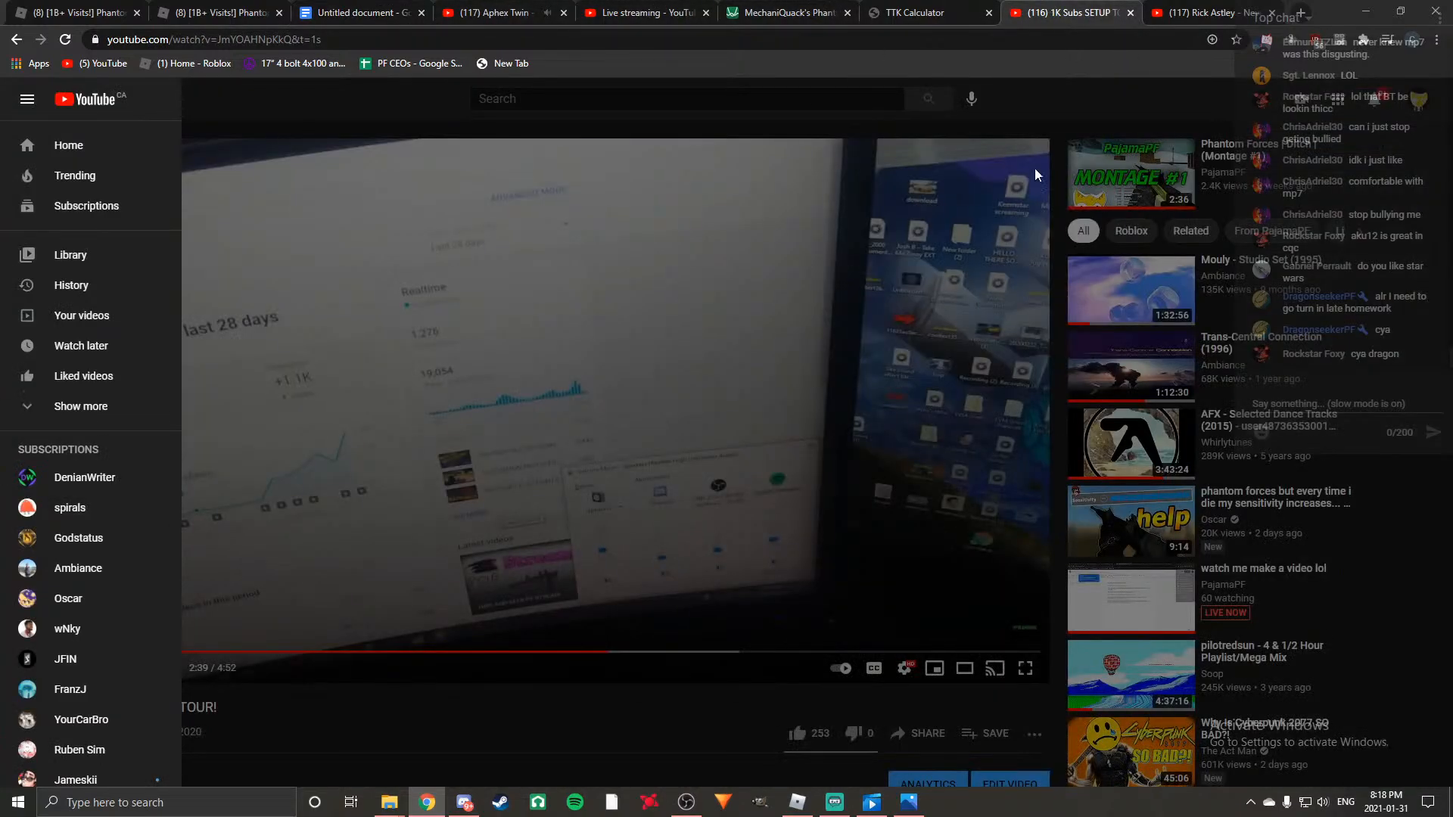
Switch to YouTube and bring up the list of uploaded videos on the streamer's own channel.
click(1071, 13)
click(23, 102)
click(68, 259)
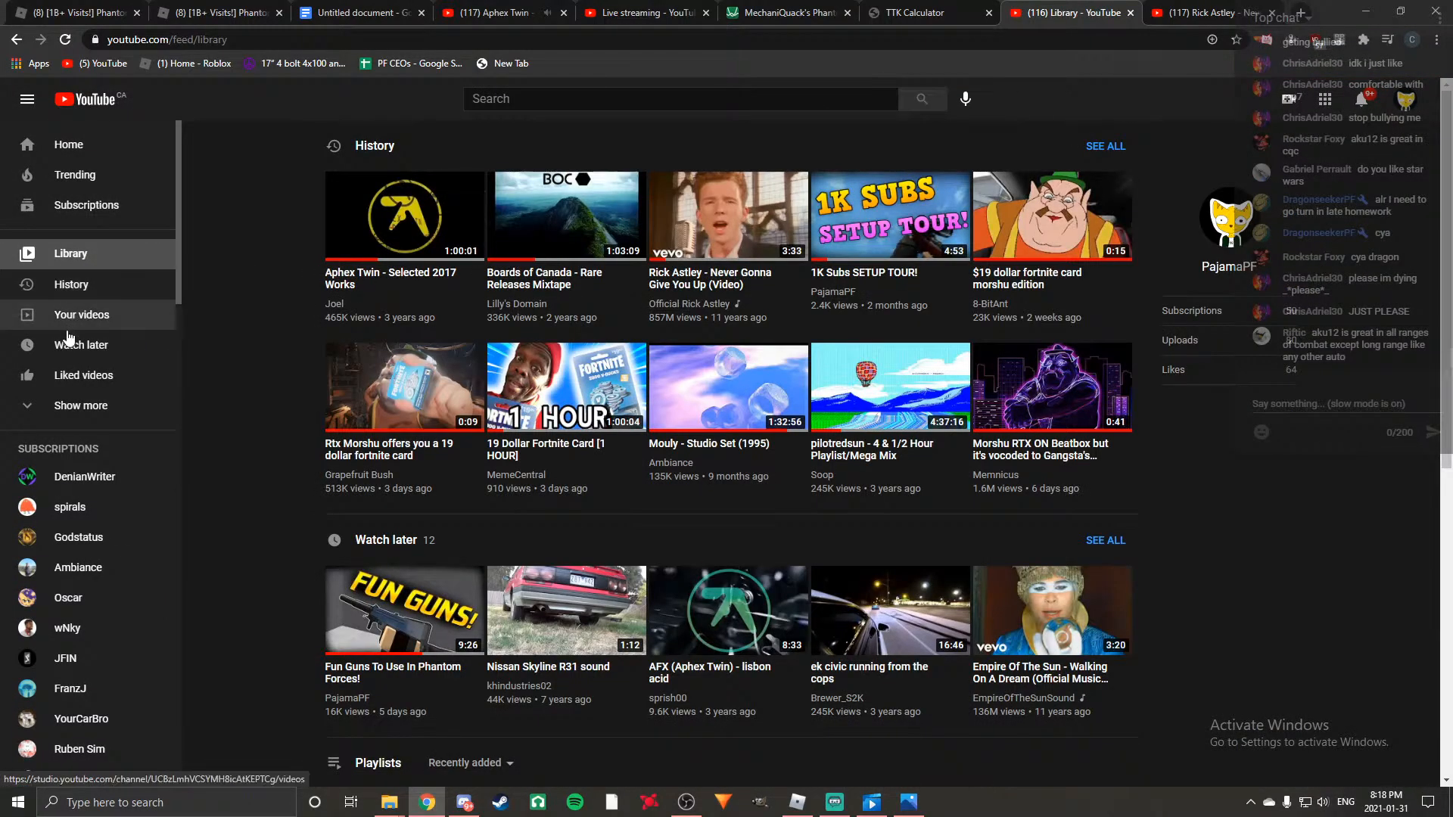
click(1405, 99)
click(1263, 194)
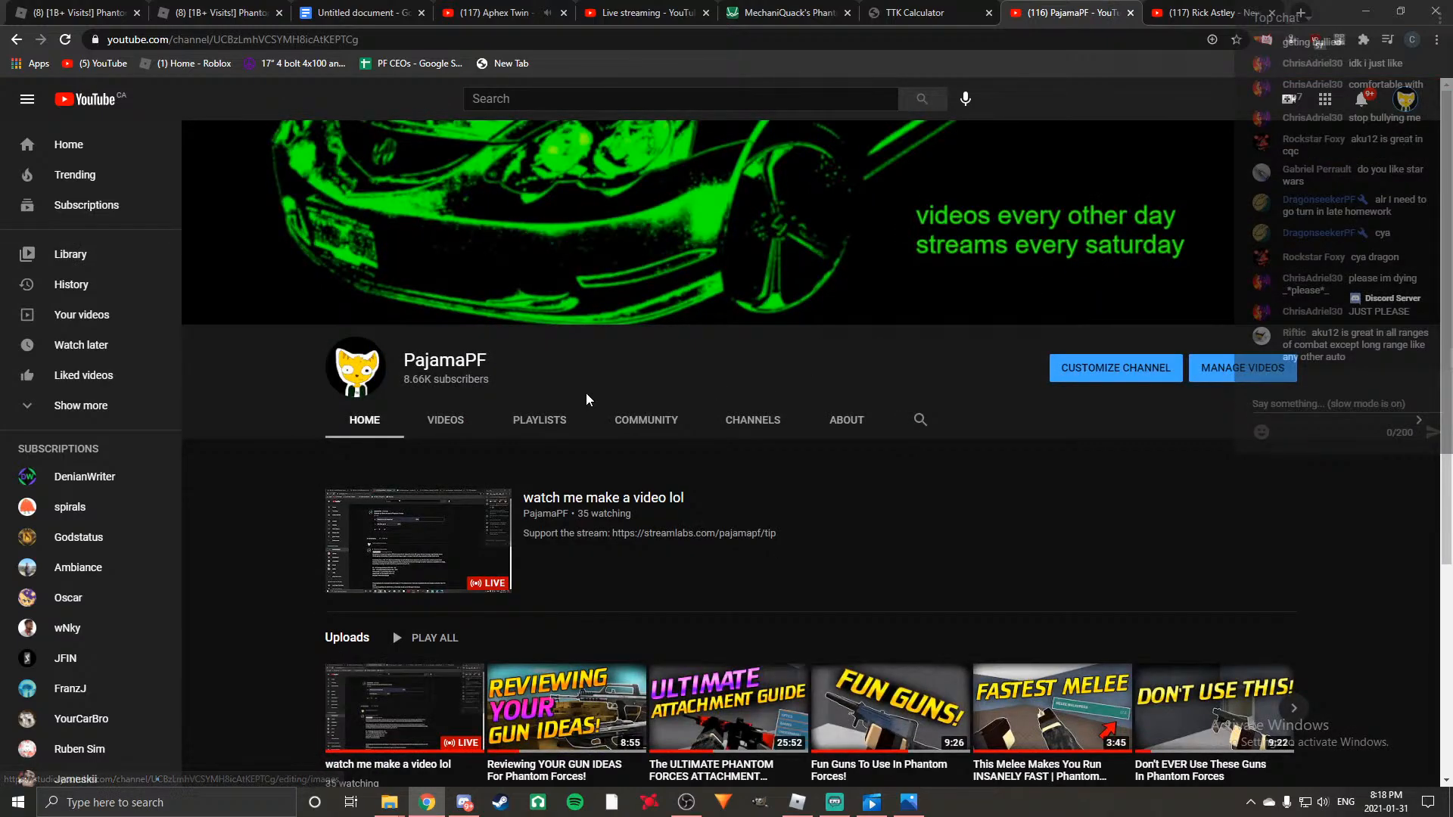
click(436, 427)
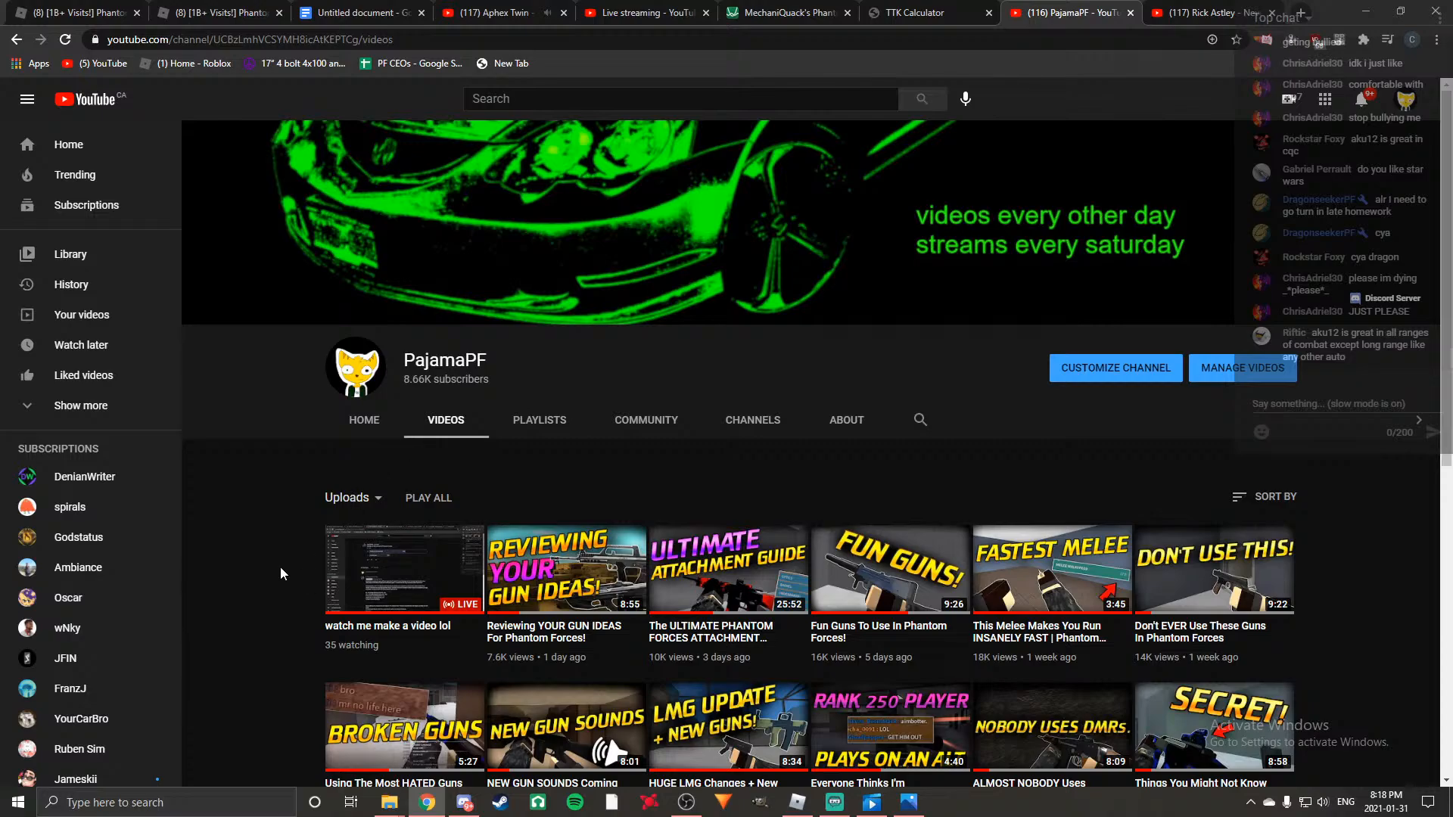
Open the video "Reviewing YOUR GUN IDEAS For Phantom Forces!" from the channel's uploads and pause its playback.
scroll(259, 557, down, 5)
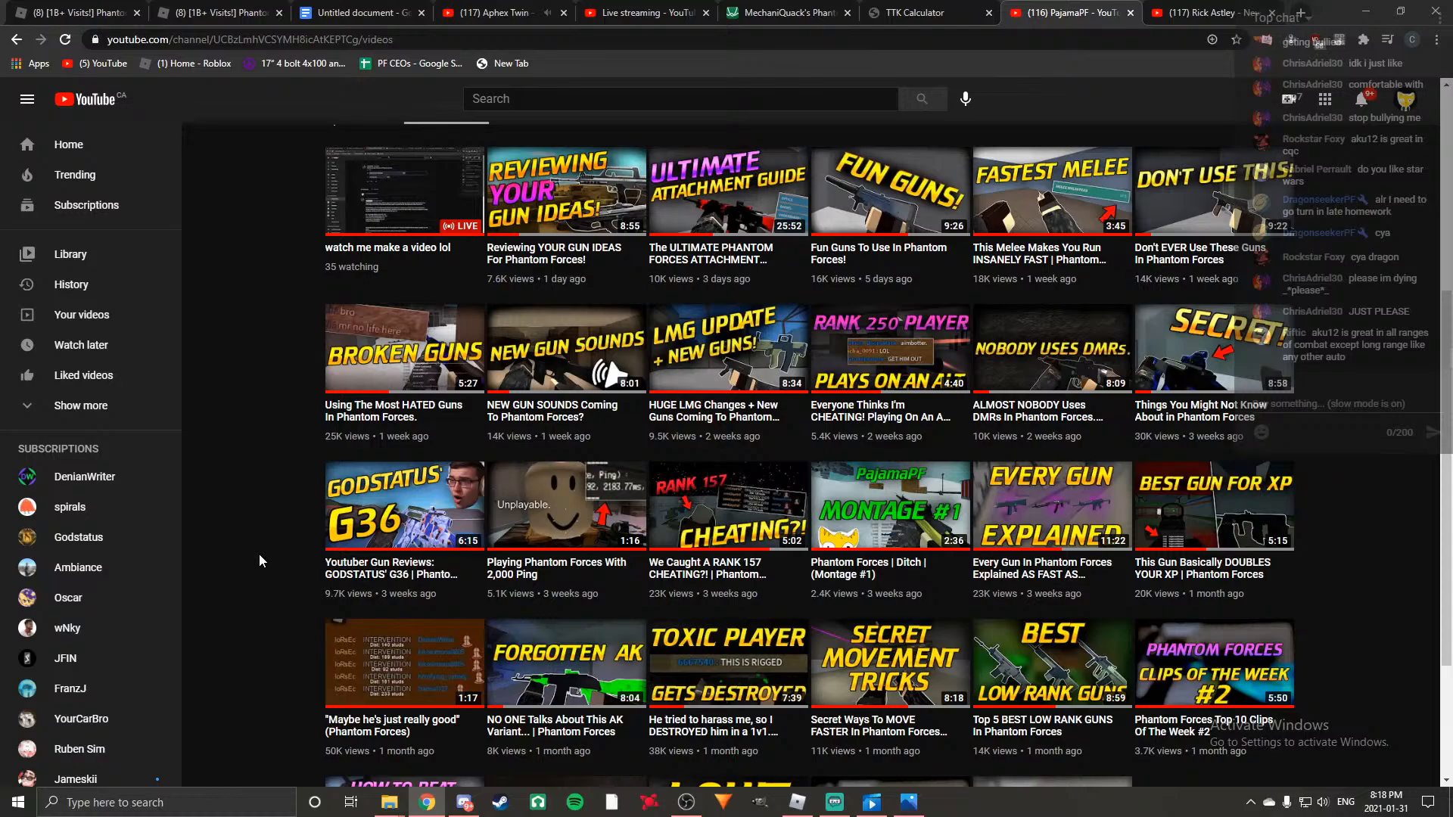
scroll(260, 556, up, 5)
click(530, 485)
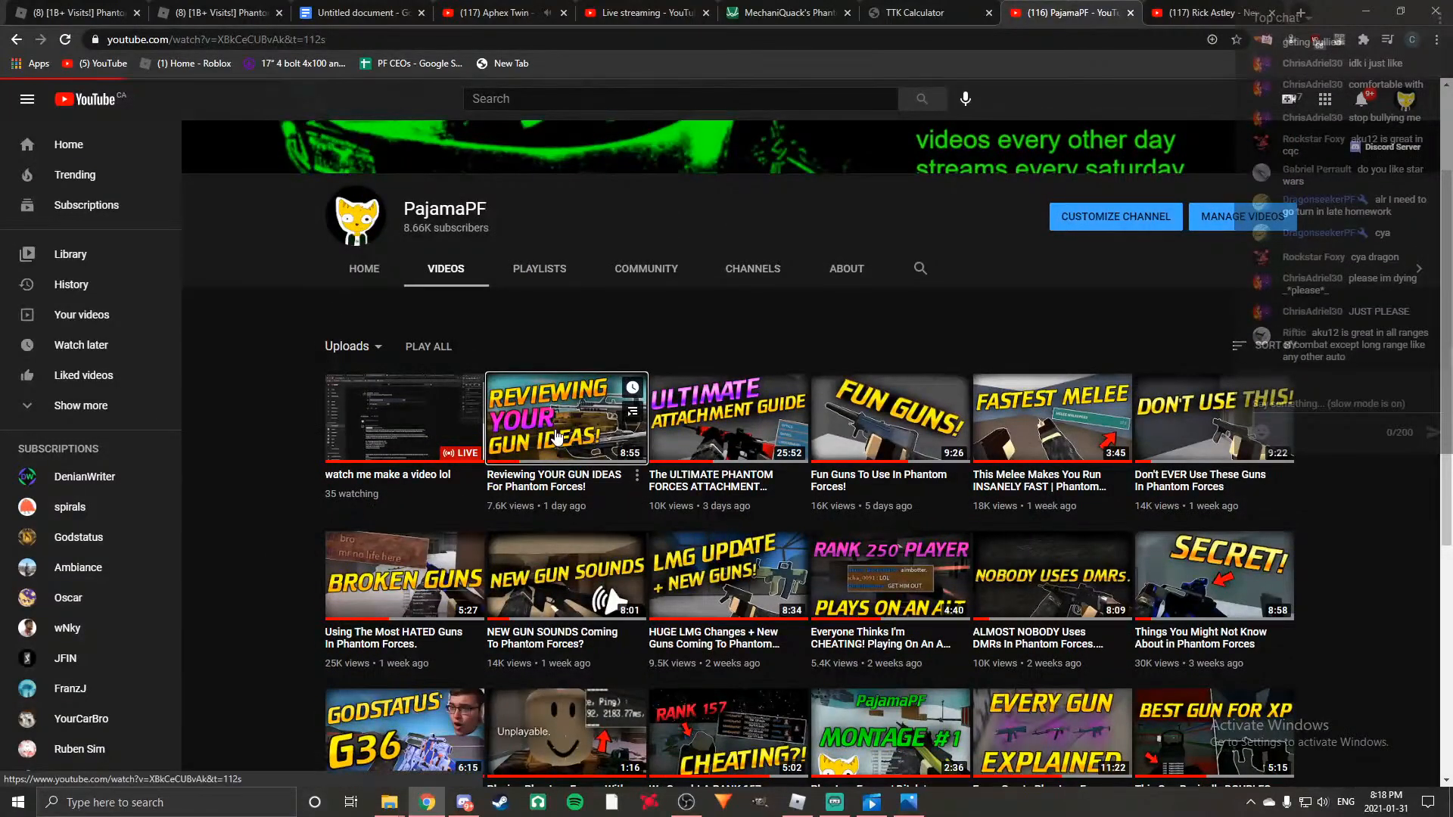
click(100, 669)
Read through the viewer comments under the gun ideas video for weapon suggestions.
scroll(733, 480, down, 4)
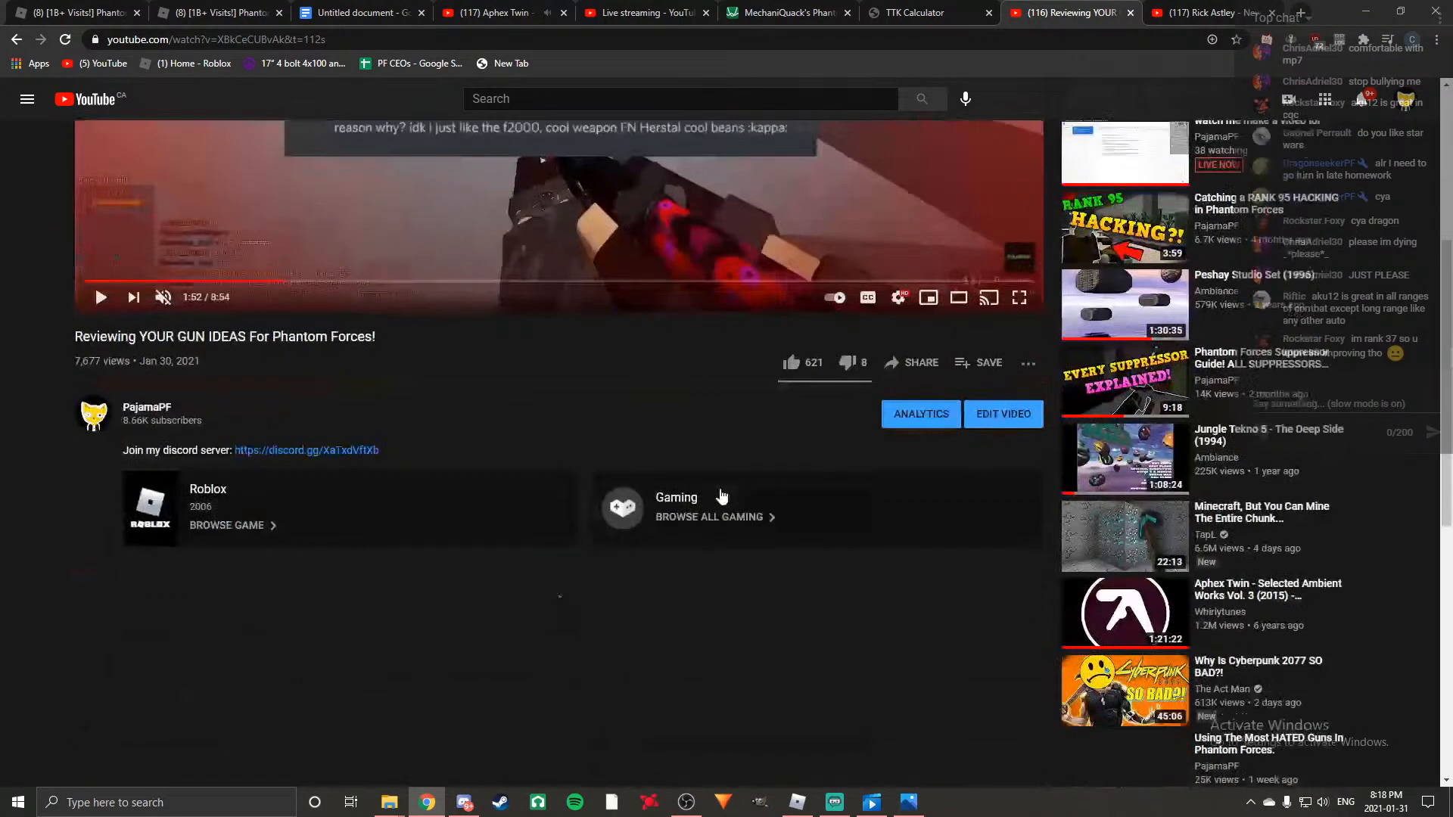
scroll(681, 490, down, 6)
scroll(379, 492, down, 5)
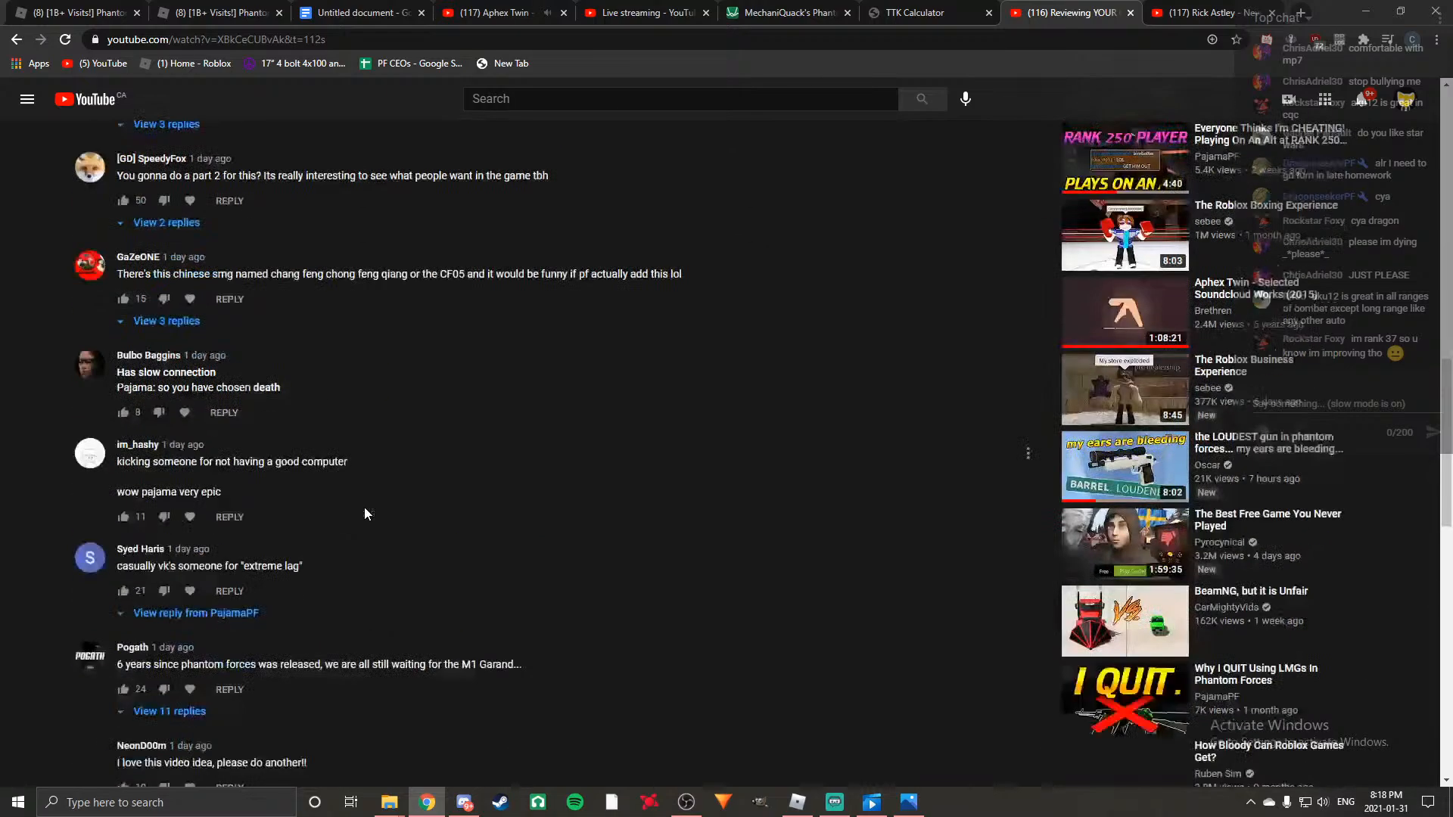
scroll(365, 514, down, 5)
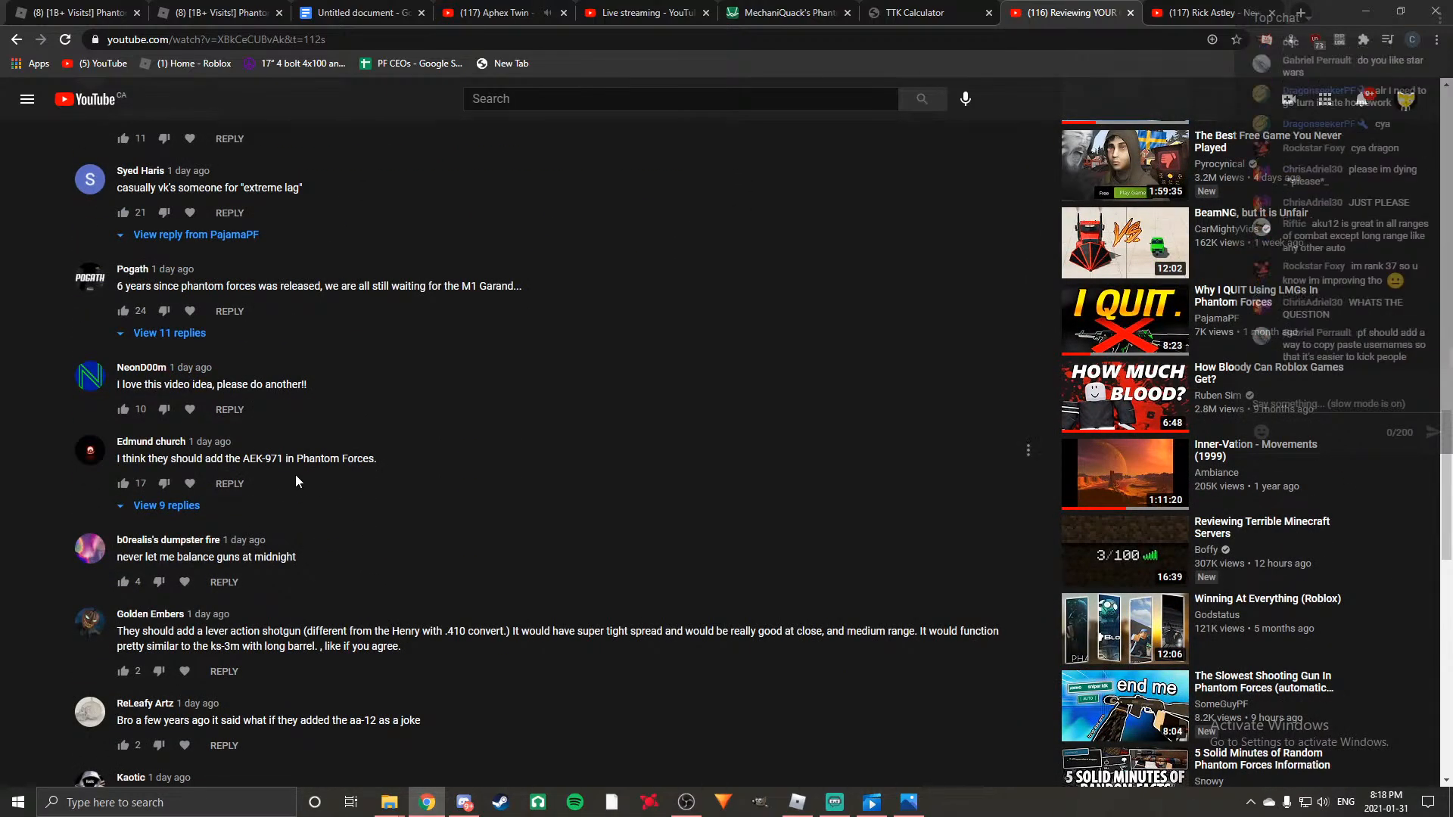
scroll(289, 474, down, 8)
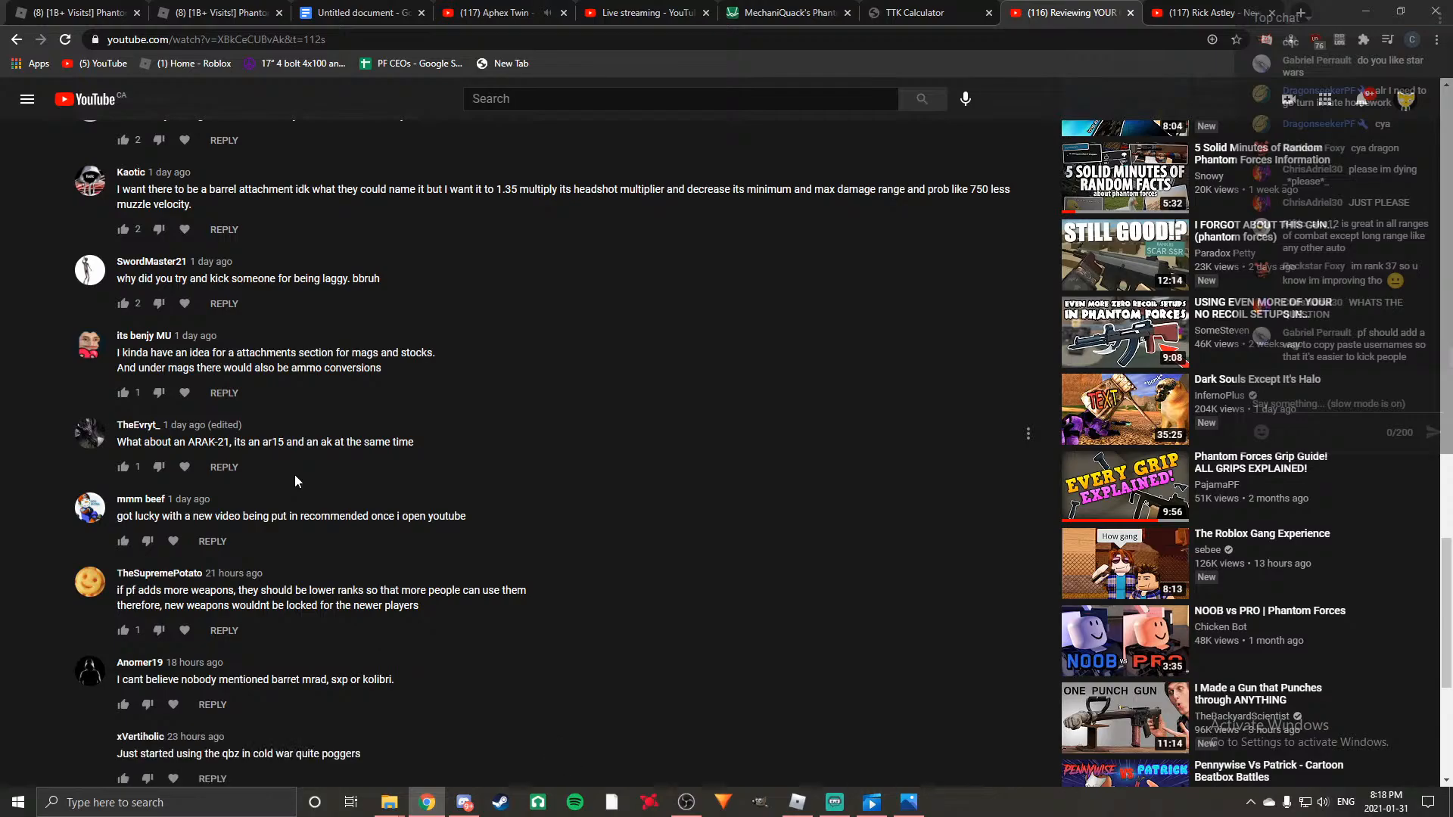
scroll(294, 475, down, 5)
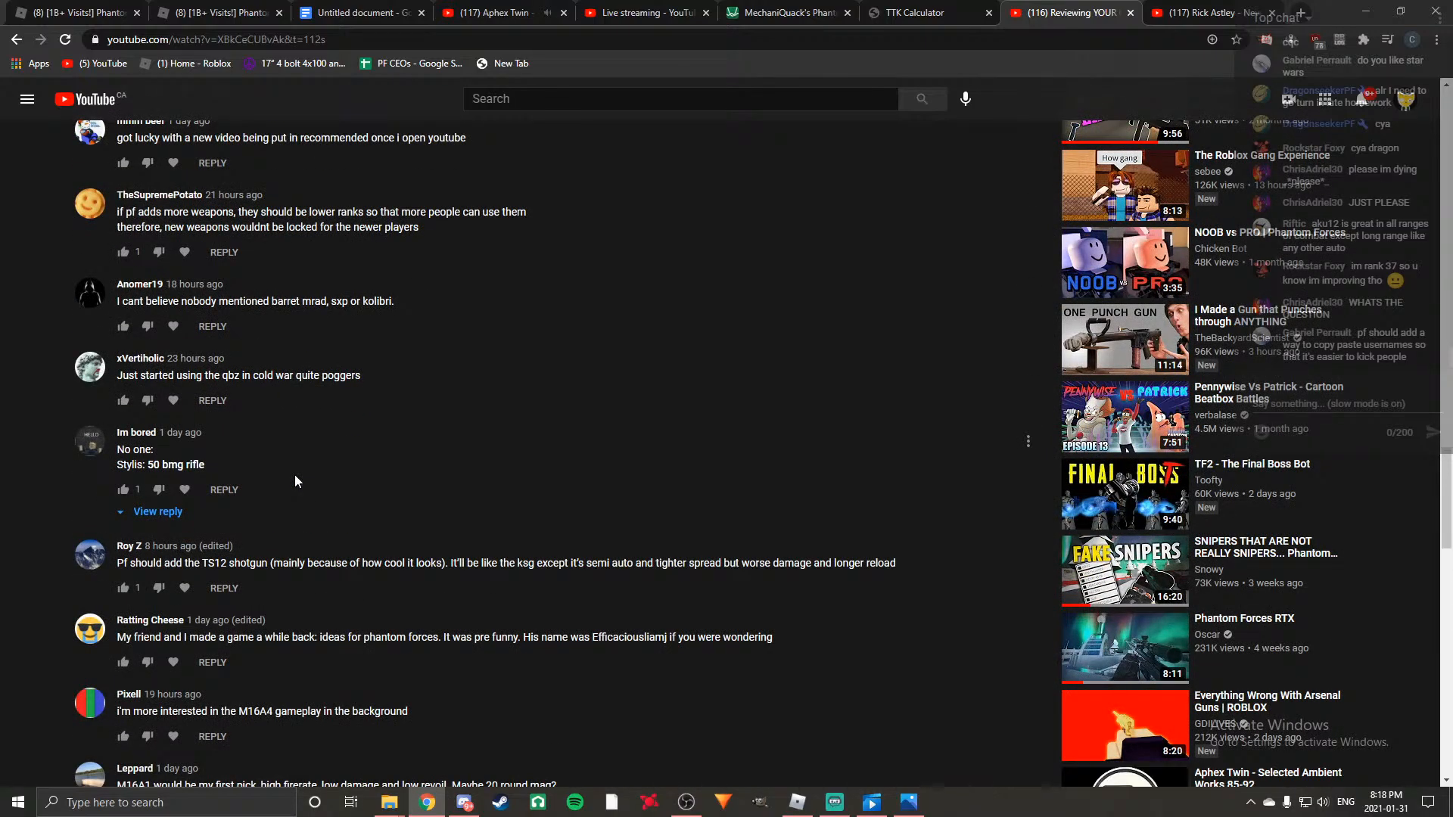
scroll(293, 474, down, 3)
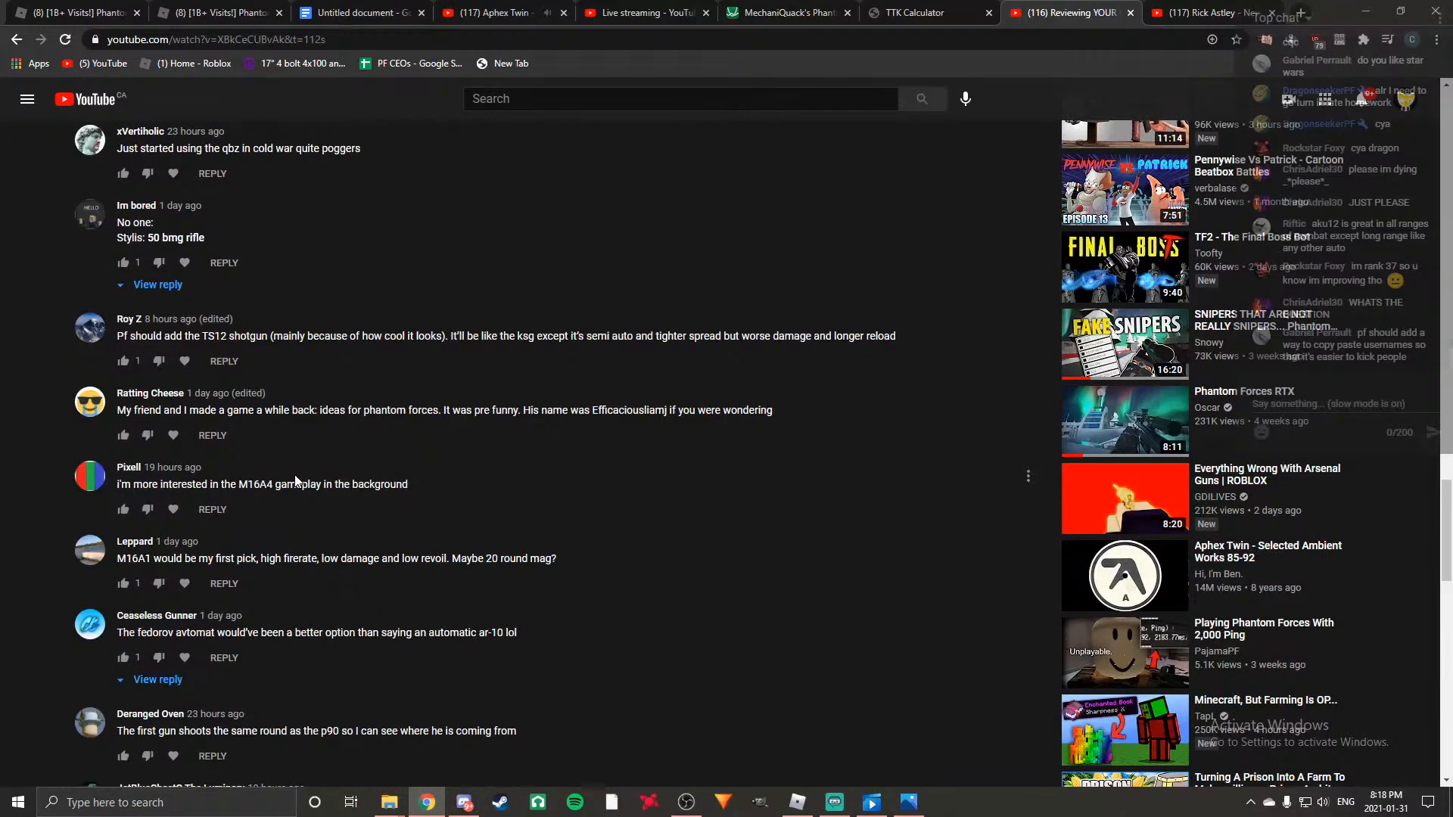
scroll(295, 480, down, 4)
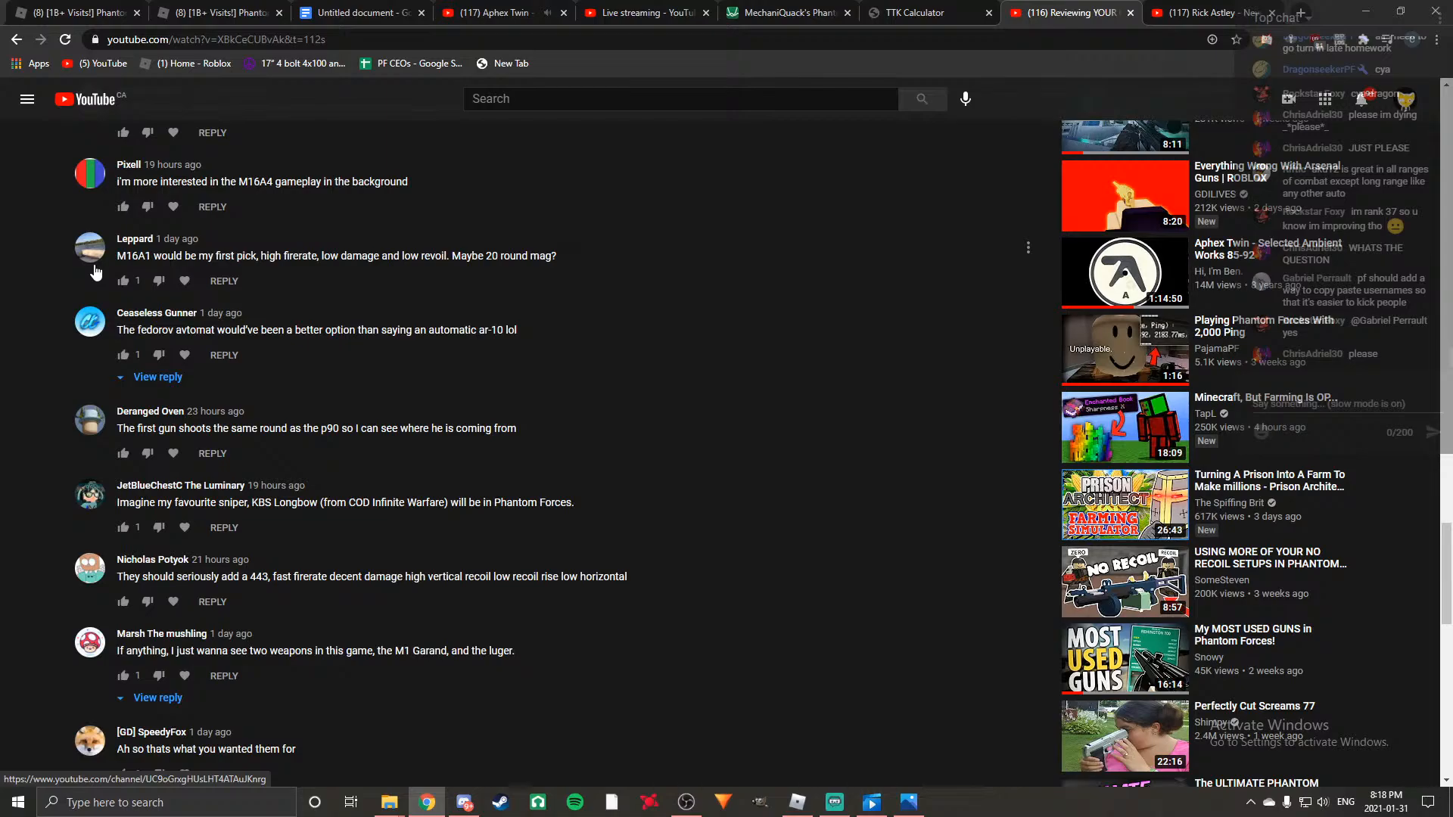
scroll(464, 526, down, 1)
scroll(464, 526, down, 5)
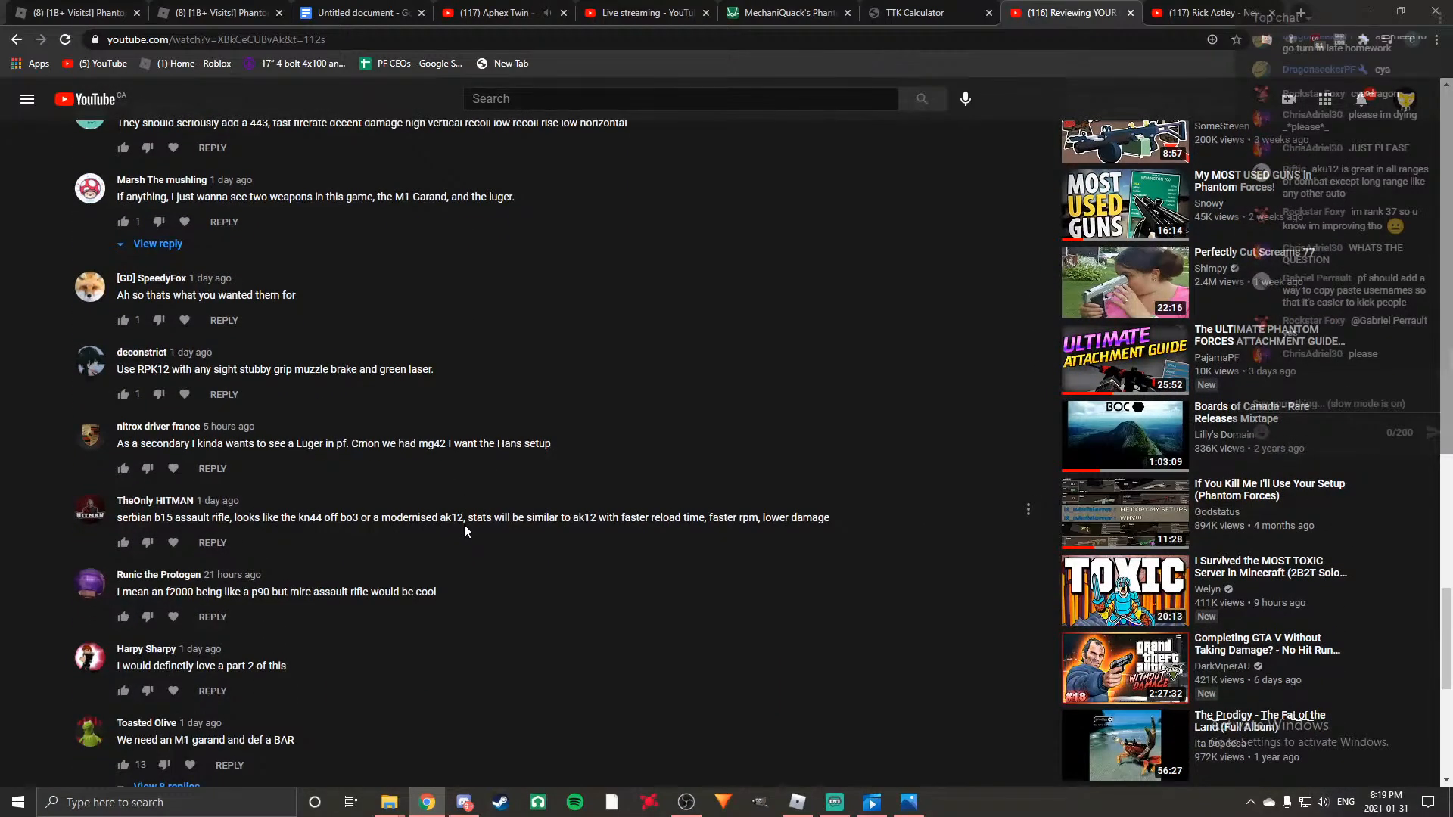
scroll(465, 524, down, 2)
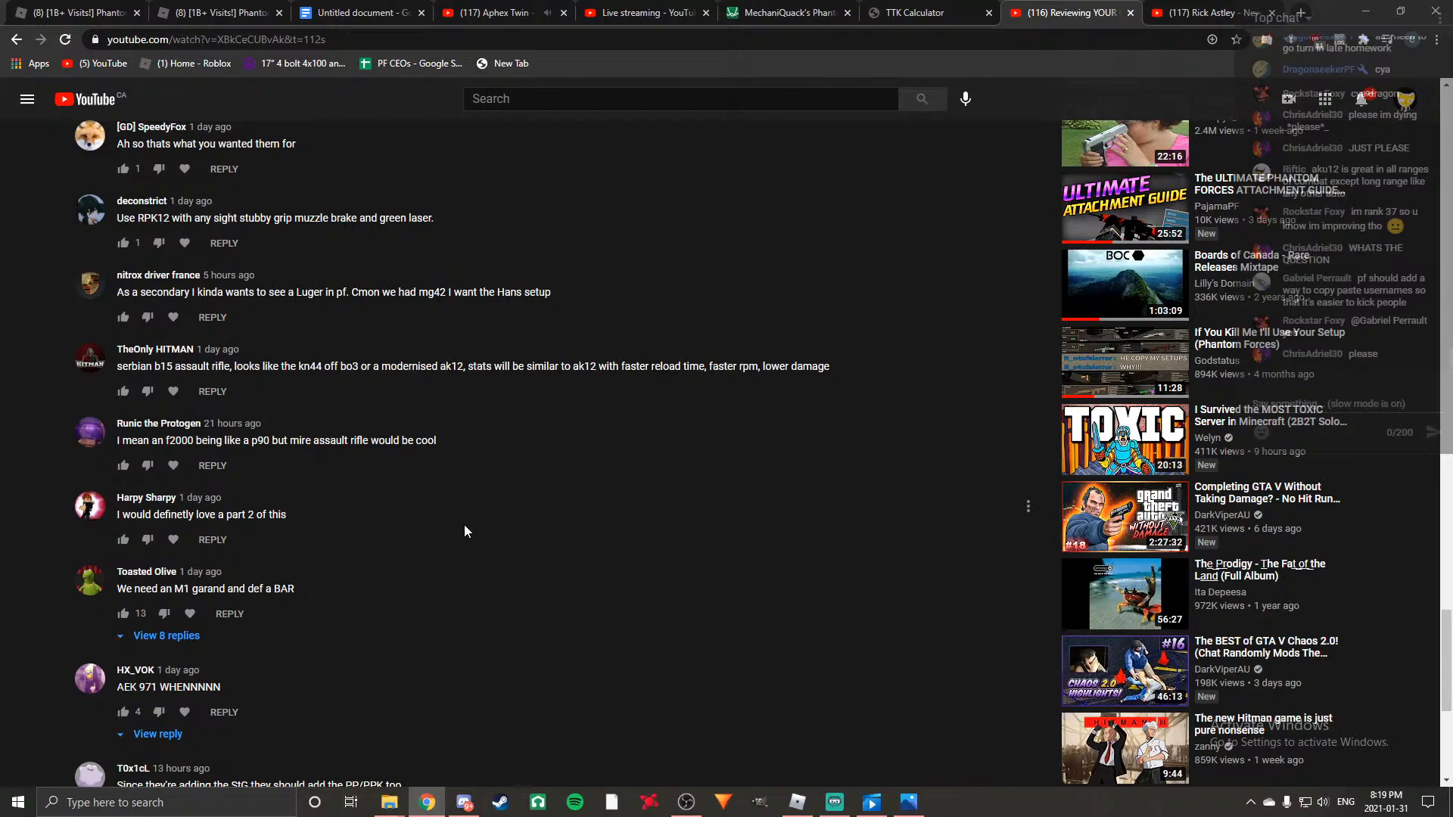
scroll(464, 525, down, 4)
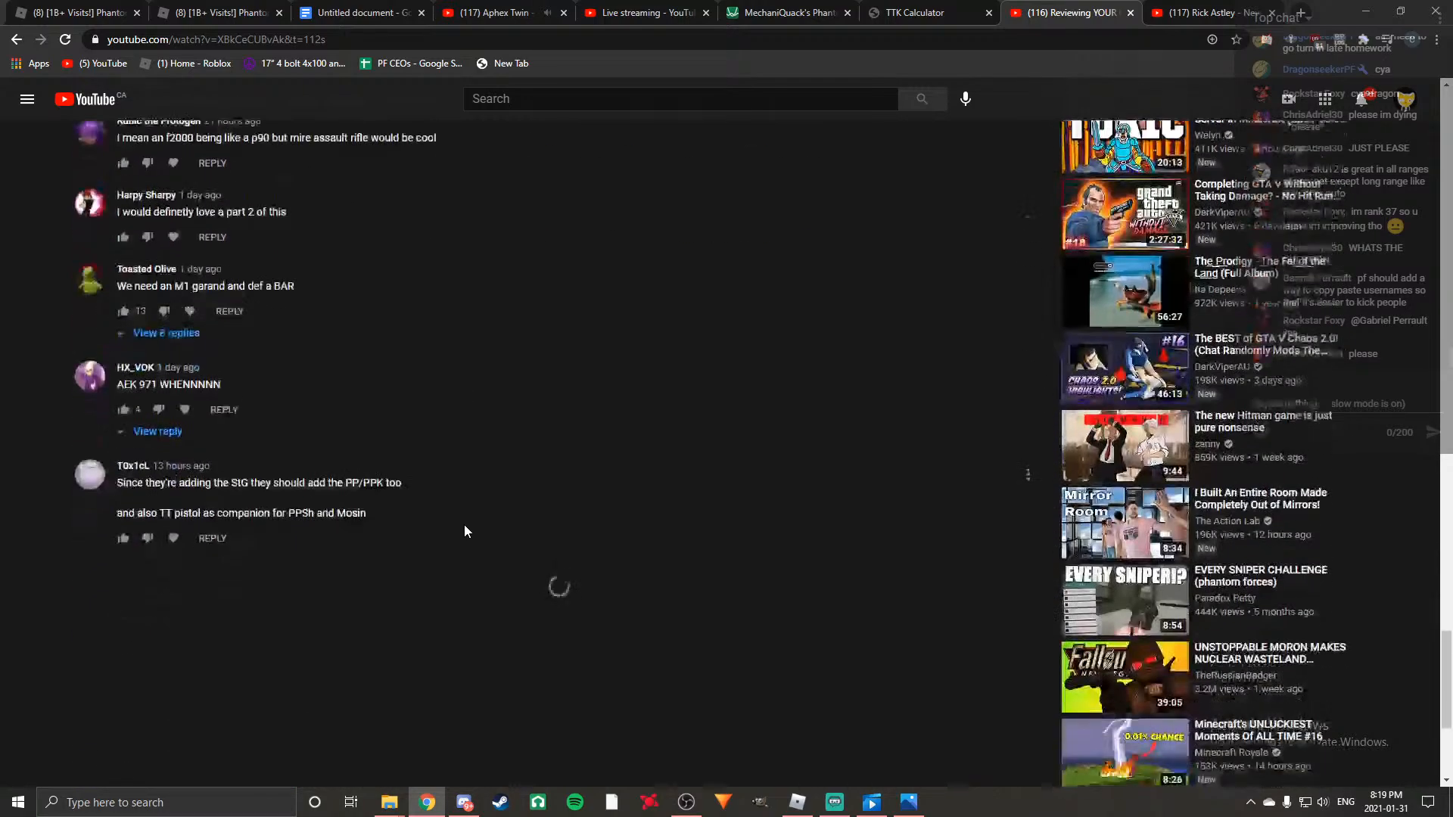
scroll(464, 524, up, 2)
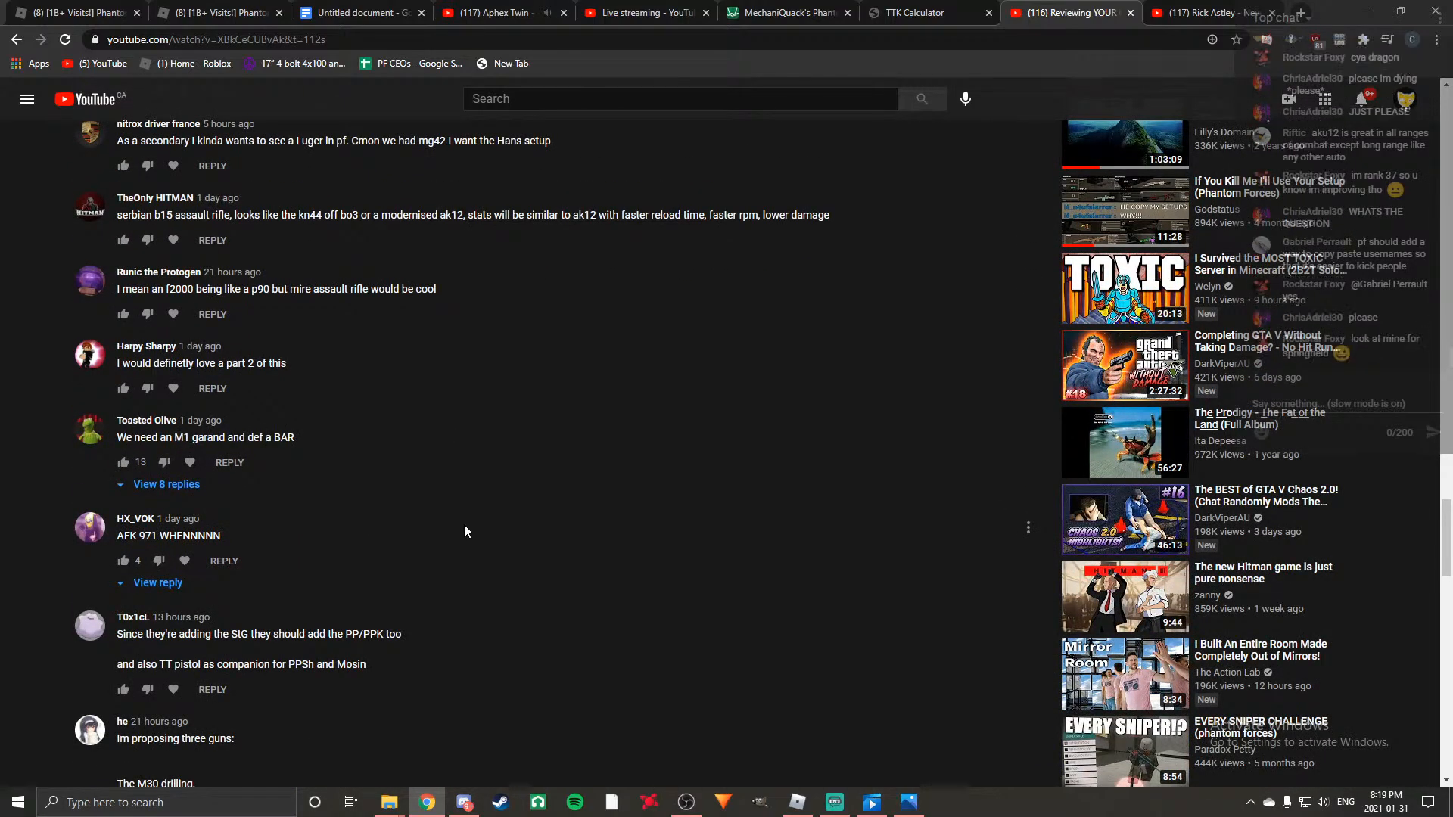
scroll(464, 530, down, 1)
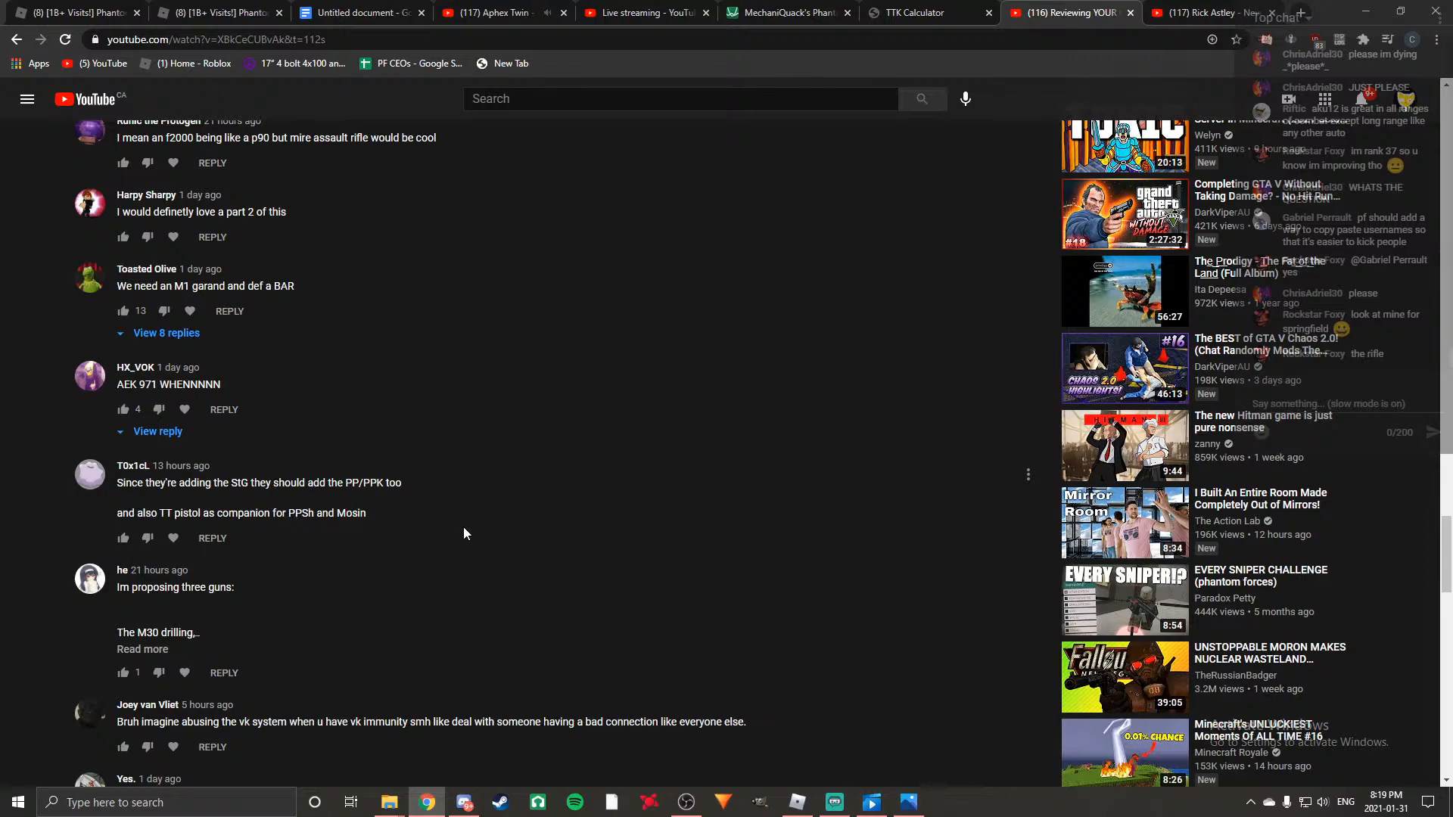
scroll(463, 527, down, 4)
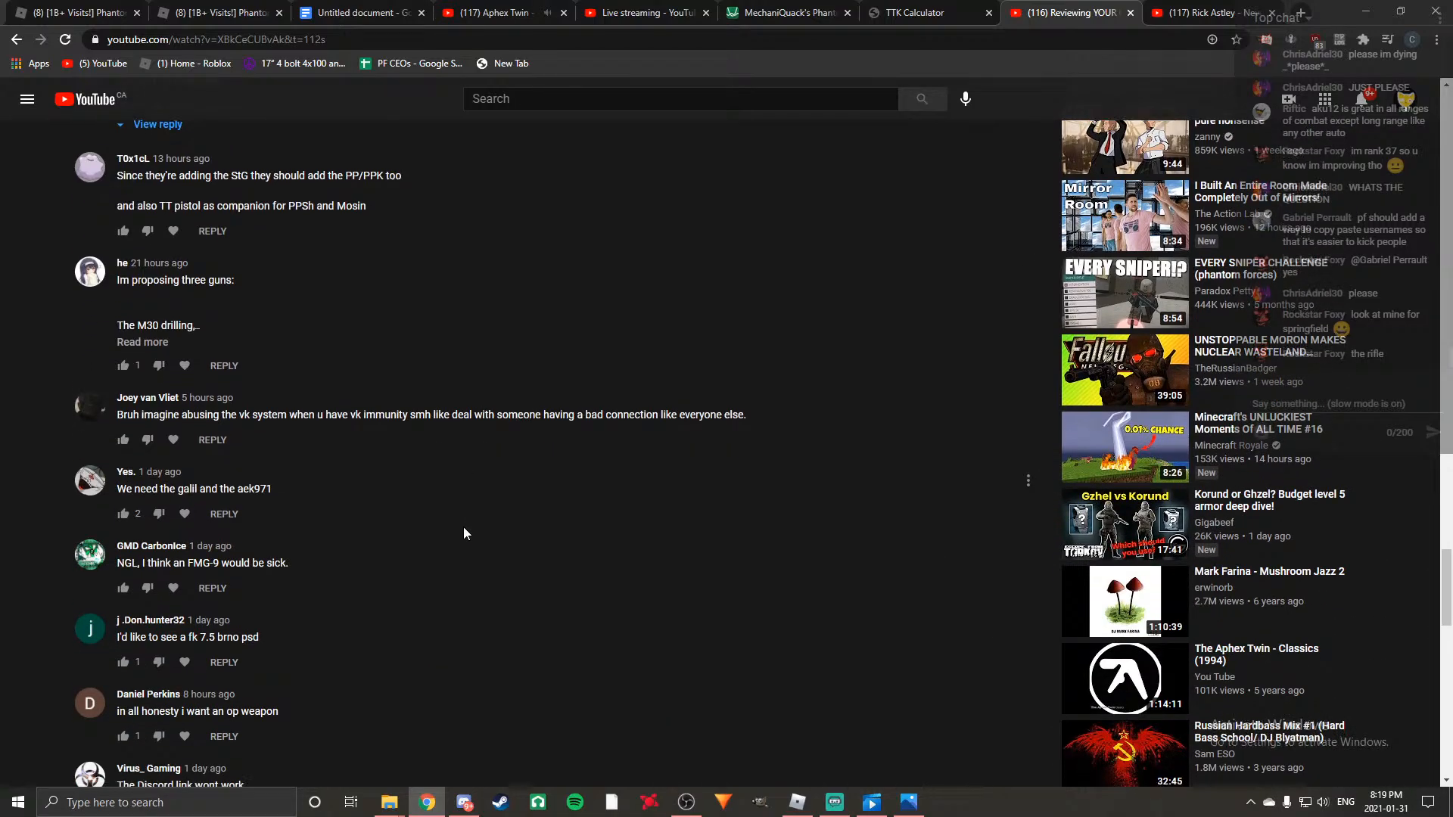
scroll(463, 527, down, 2)
scroll(463, 529, down, 5)
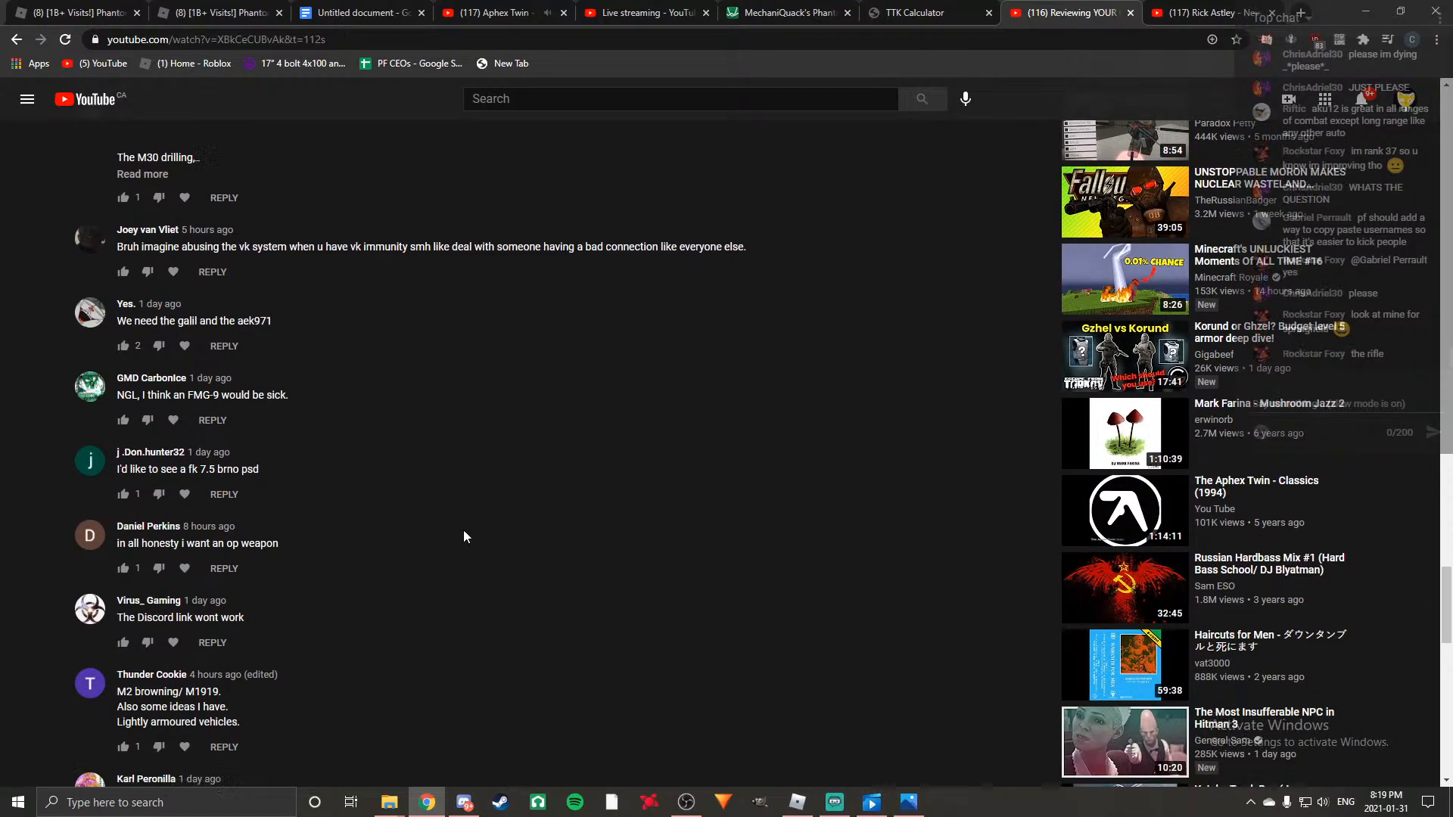
scroll(469, 530, down, 4)
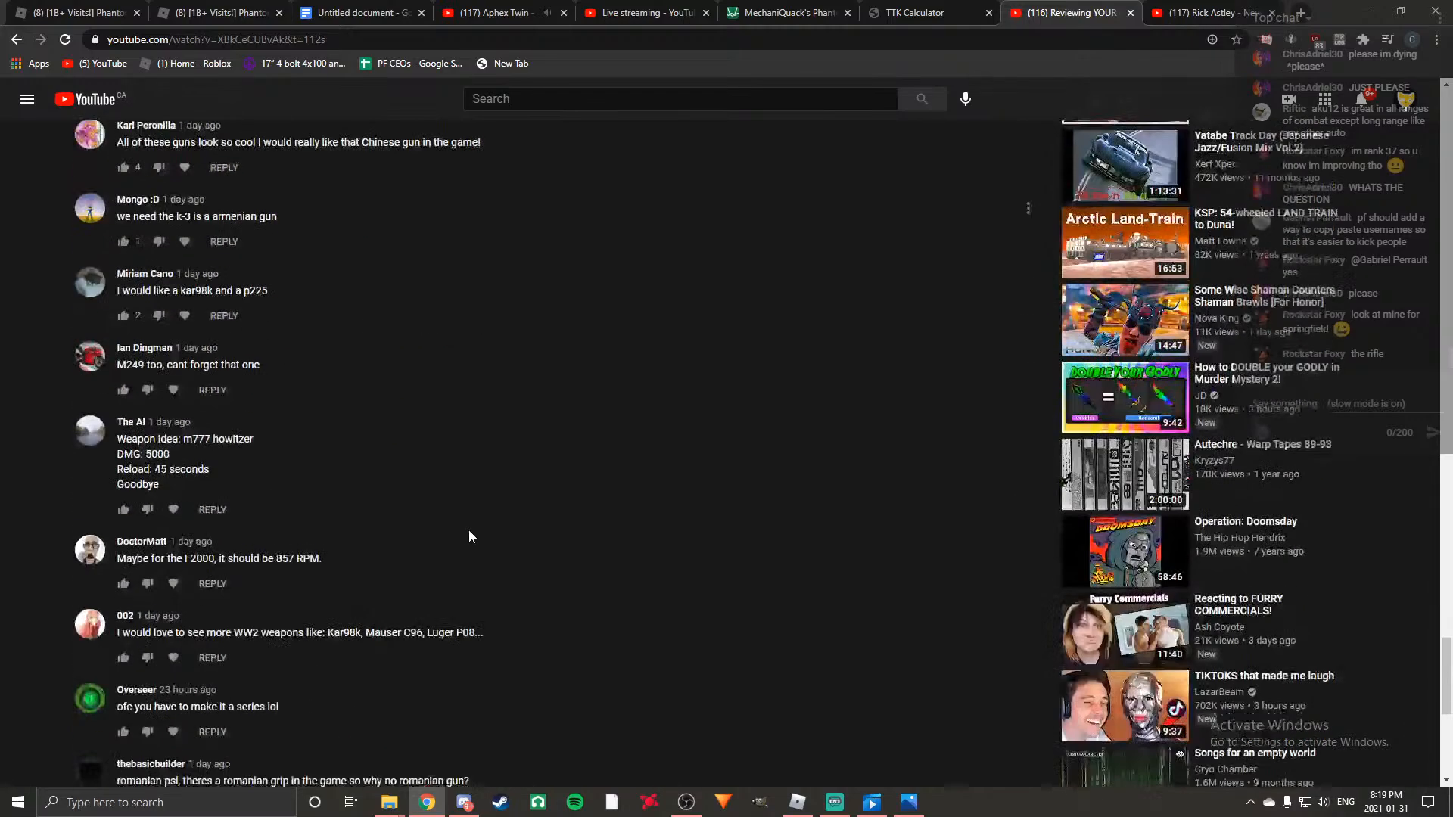
scroll(469, 536, down, 4)
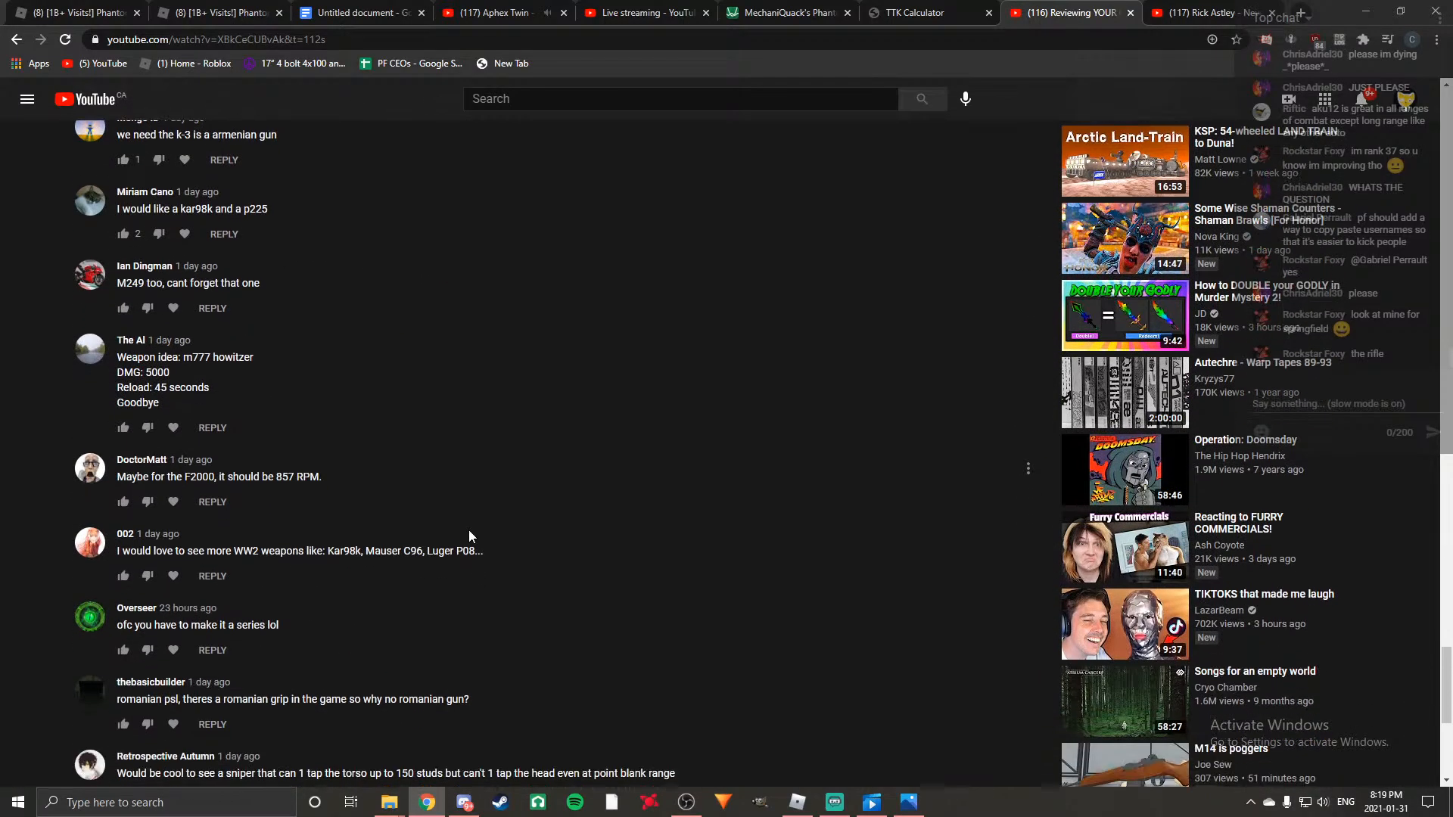
scroll(390, 518, down, 3)
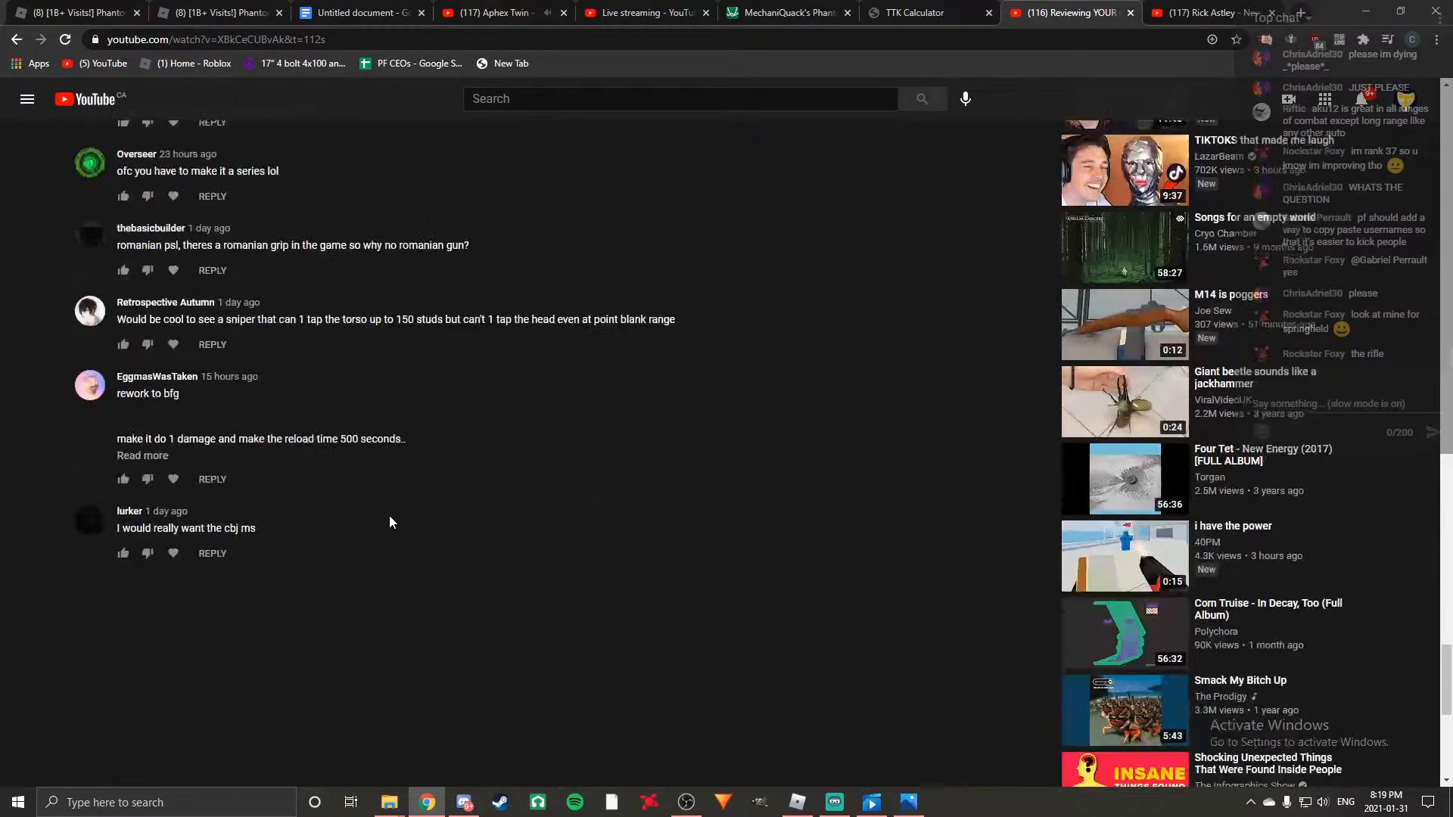
scroll(388, 516, down, 2)
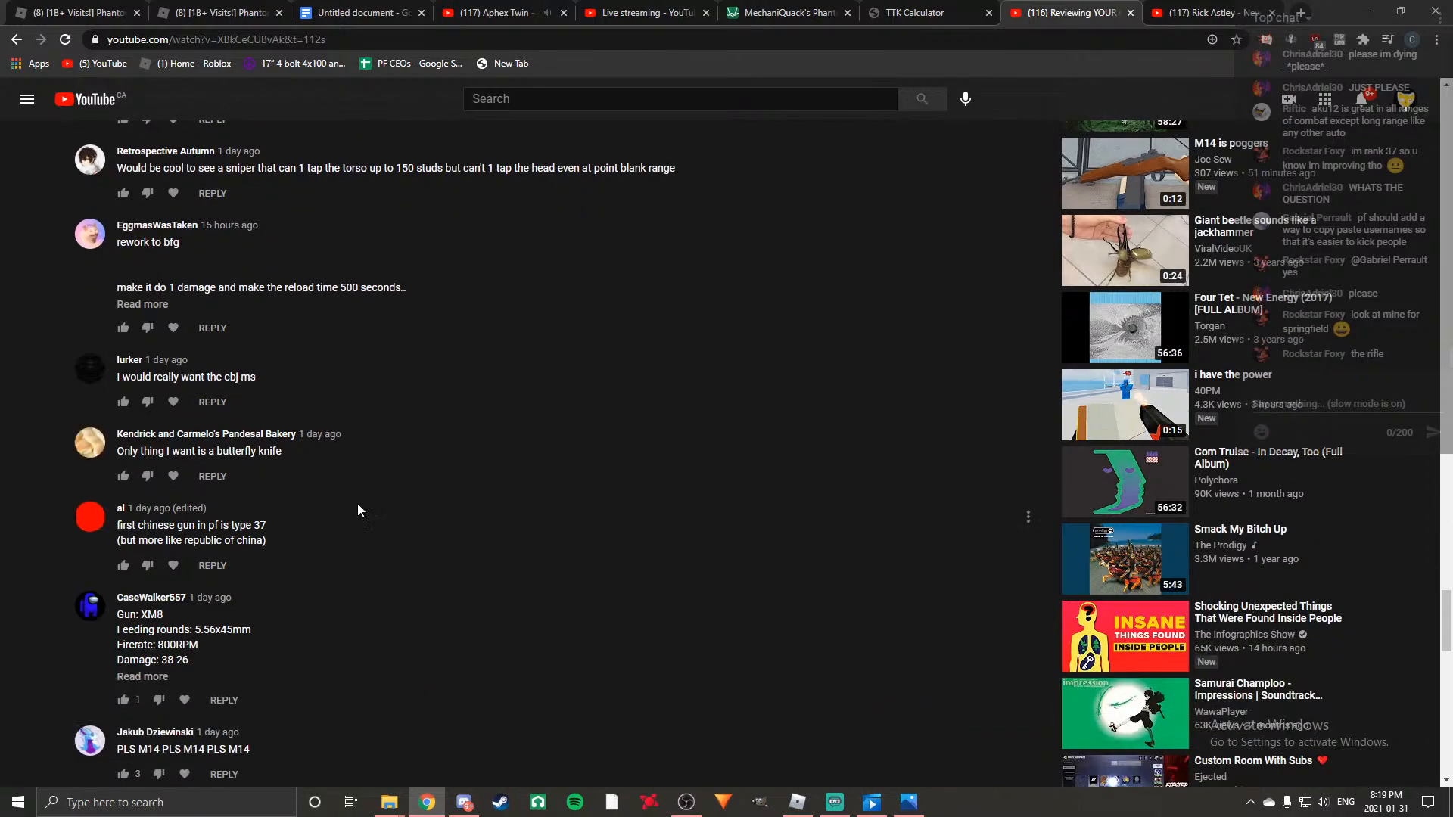
Expand the comment proposing a BFG rework, read it in full, and continue to the suggestions below it.
click(148, 306)
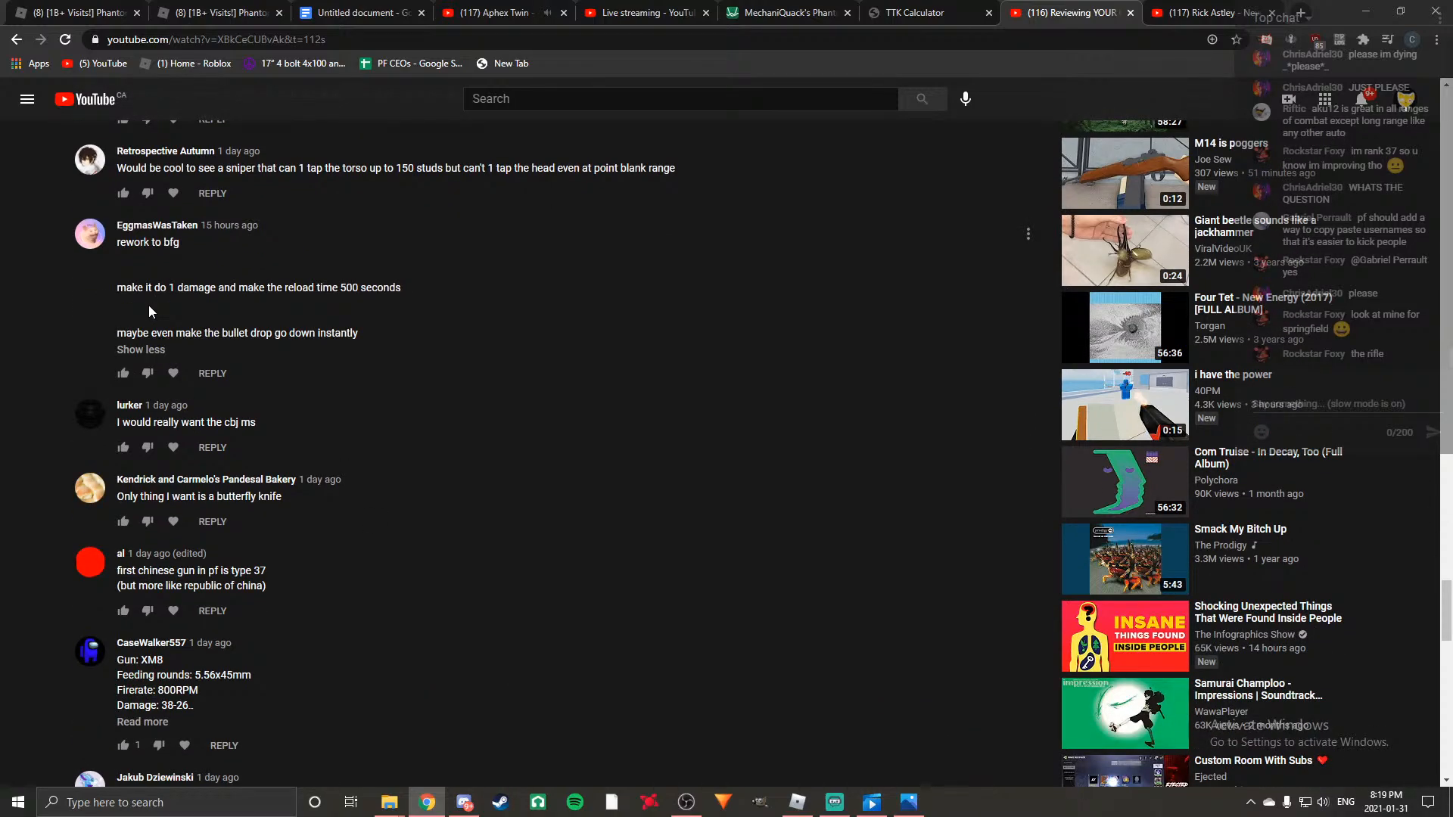
scroll(448, 365, down, 1)
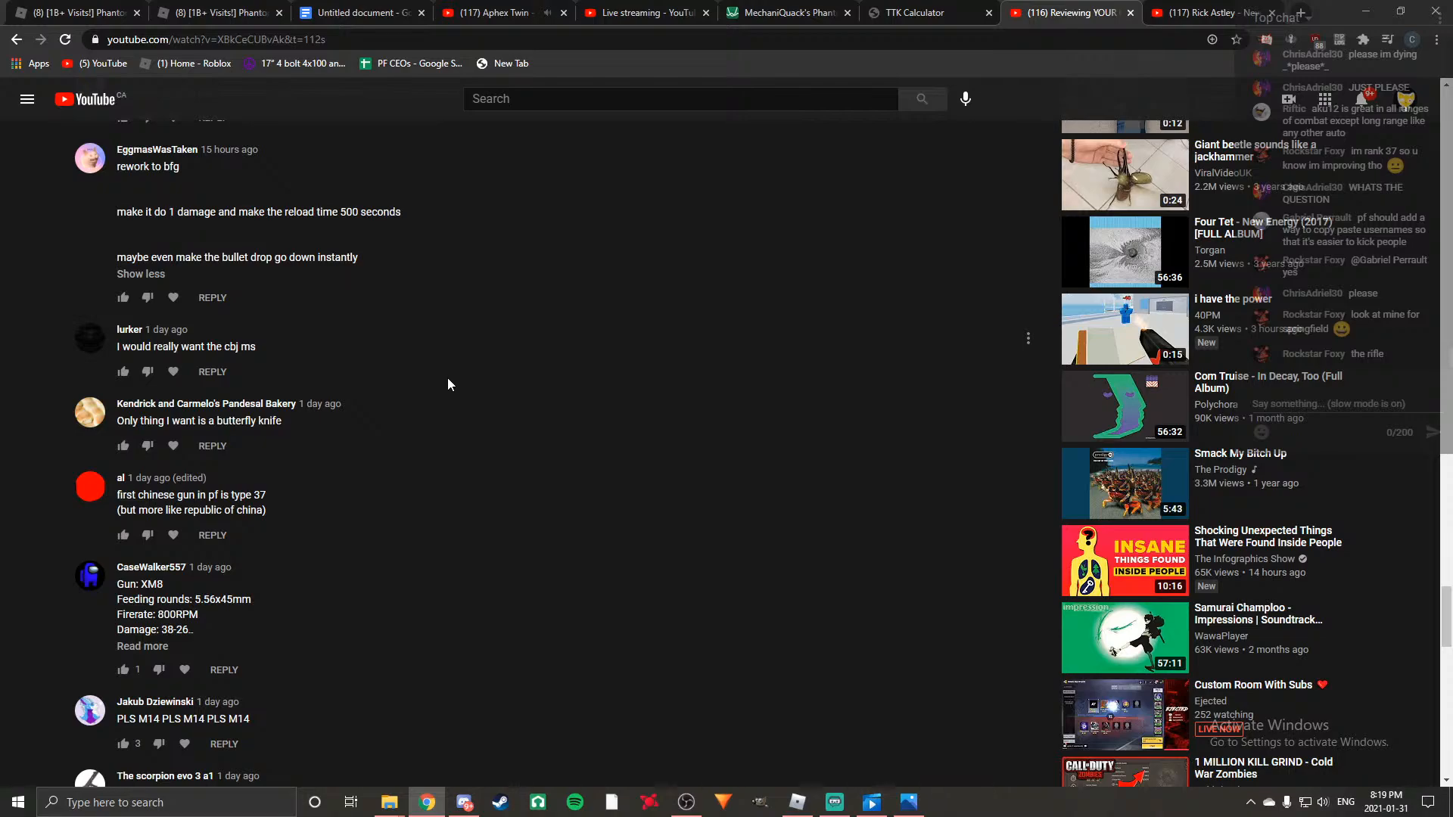
scroll(447, 384, down, 2)
scroll(447, 384, up, 3)
scroll(447, 384, down, 4)
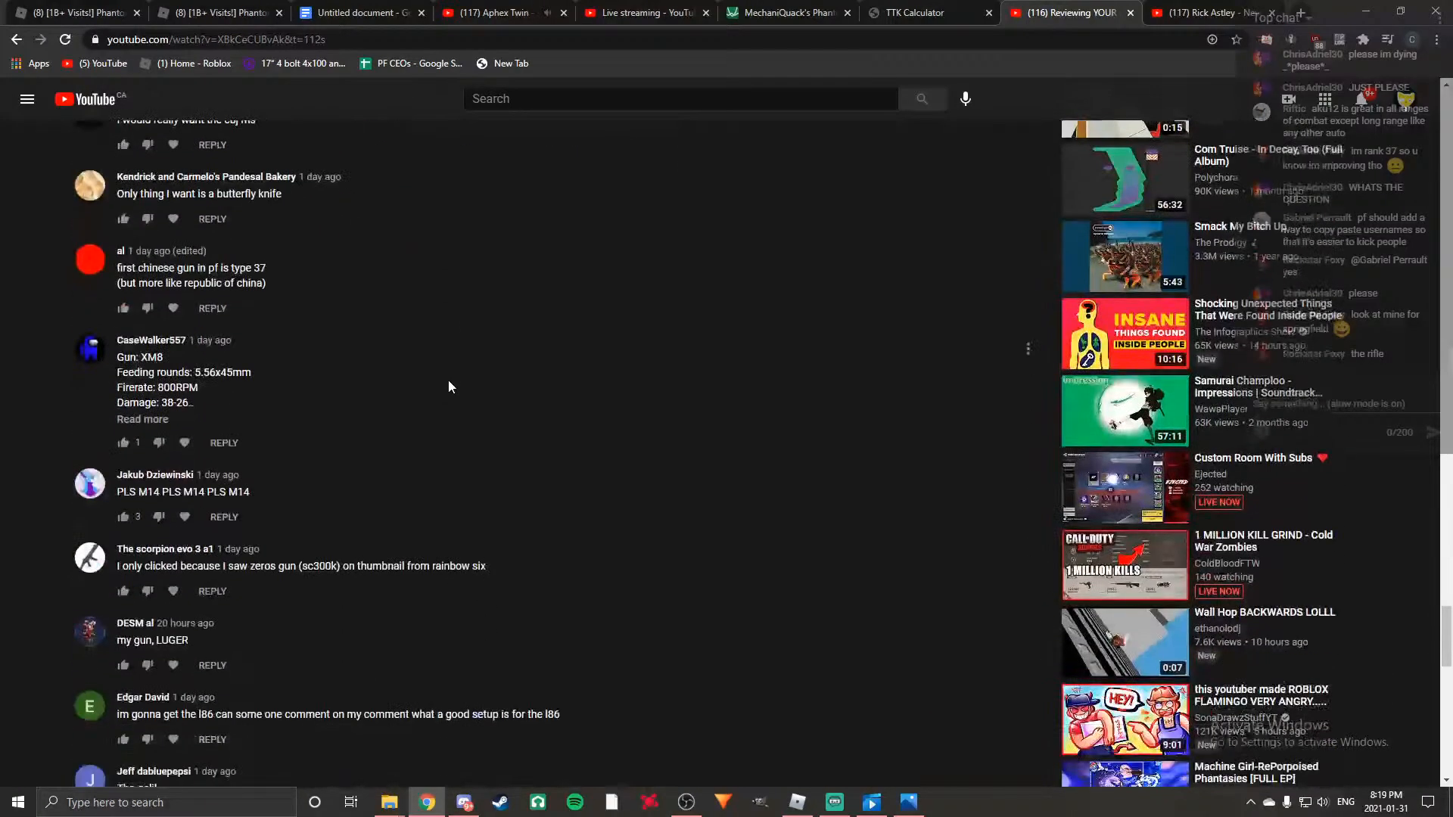
Expand the XM8 suggestion comment and examine its proposed damage, studs penetration, walk speed and muzzle velocity.
click(143, 419)
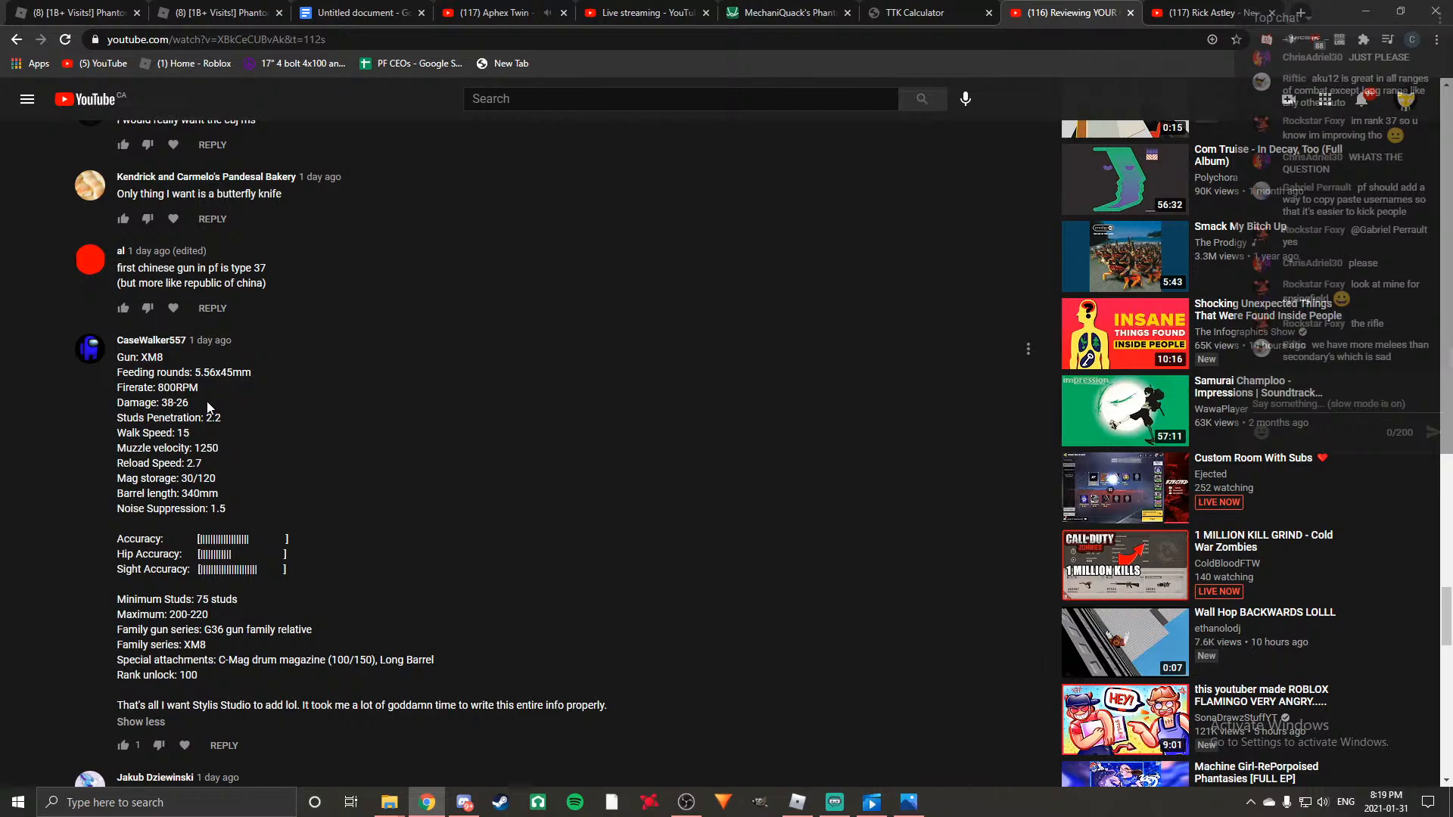
drag(156, 389, 216, 403)
click(282, 404)
double_click(214, 417)
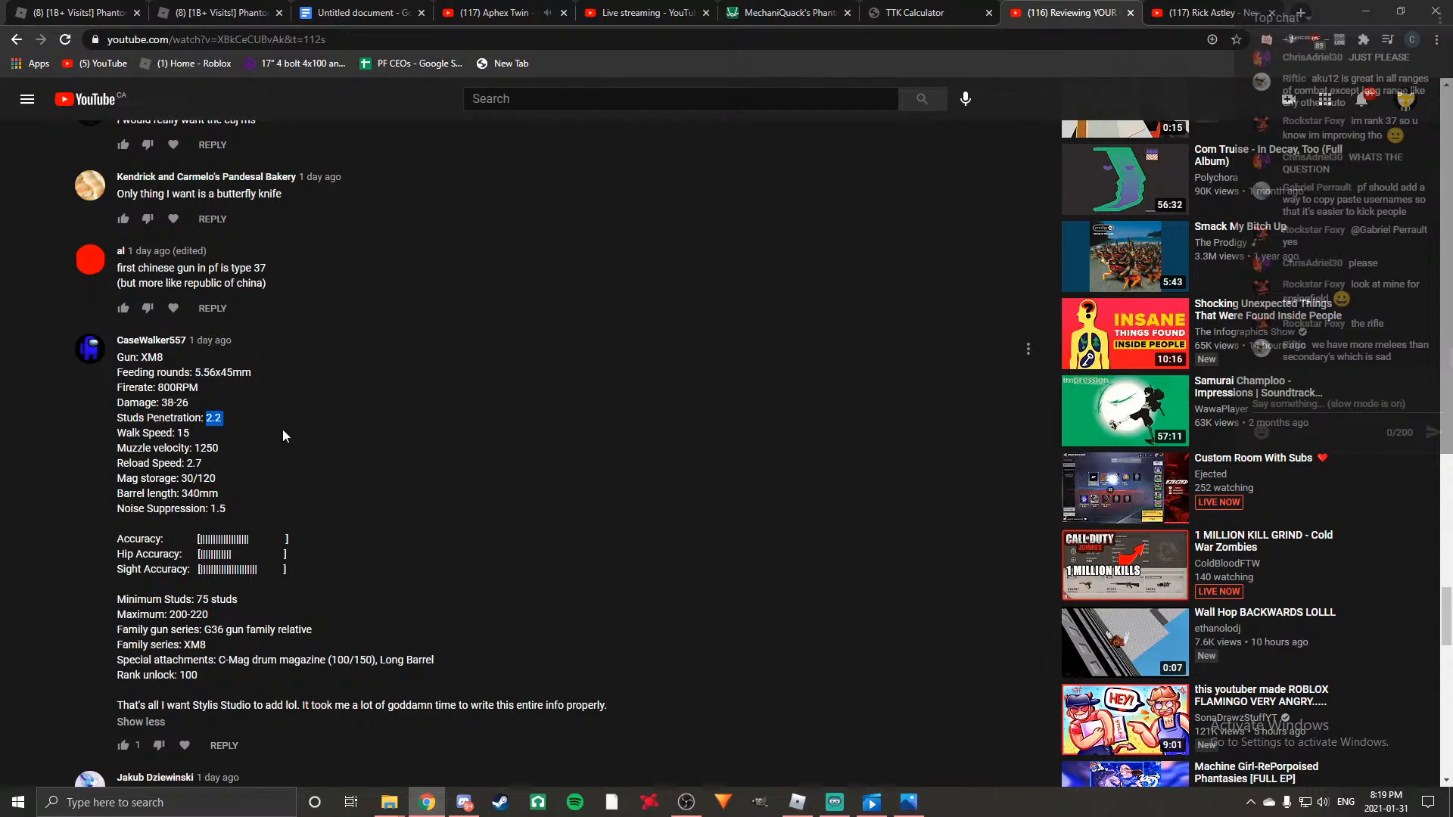
double_click(183, 433)
click(233, 439)
double_click(196, 448)
Examine the XM8 suggestion's remaining stats, including its accuracy bars, damage range, special attachments and noise suppression.
scroll(301, 508, down, 1)
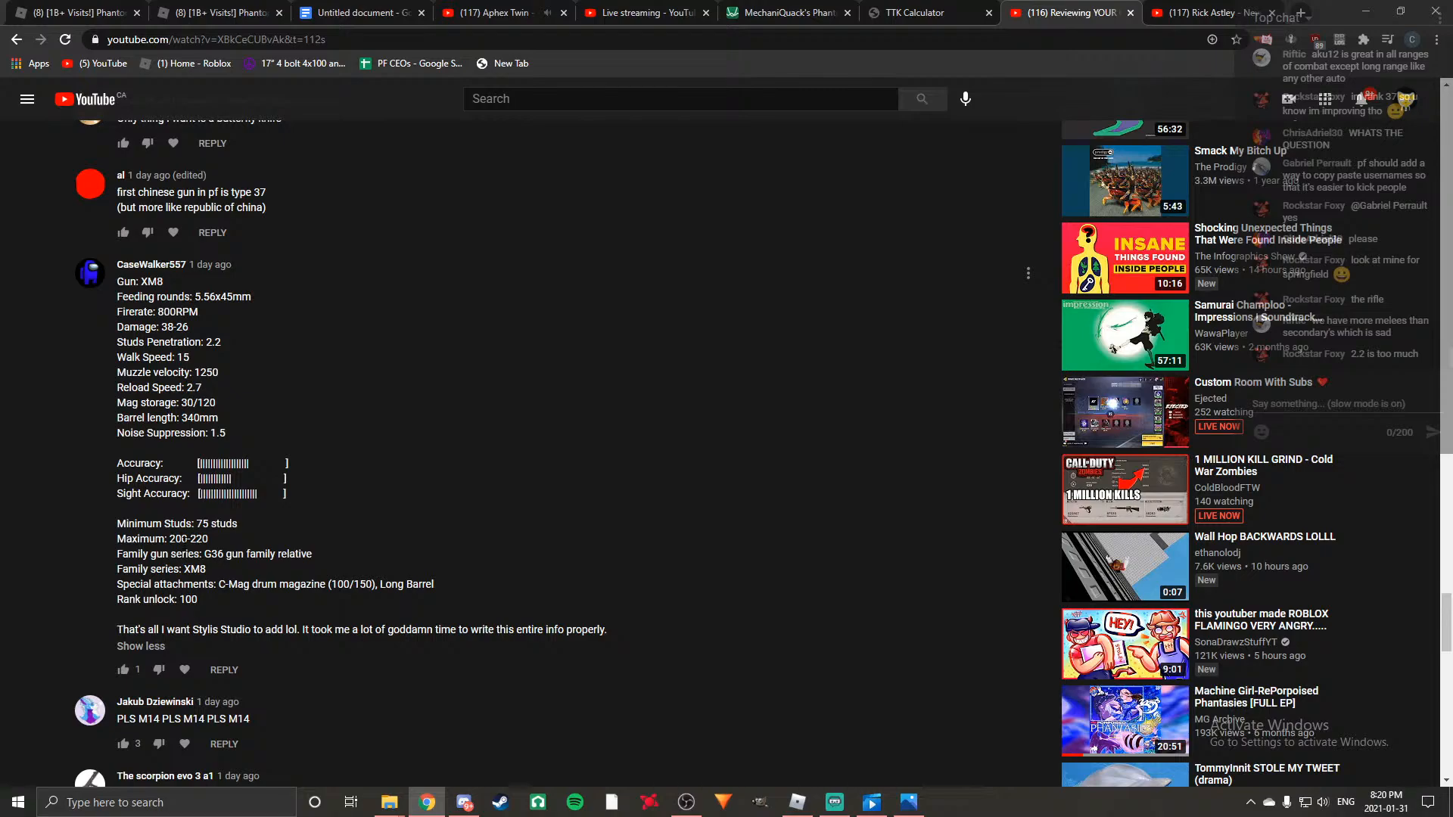
scroll(398, 556, down, 1)
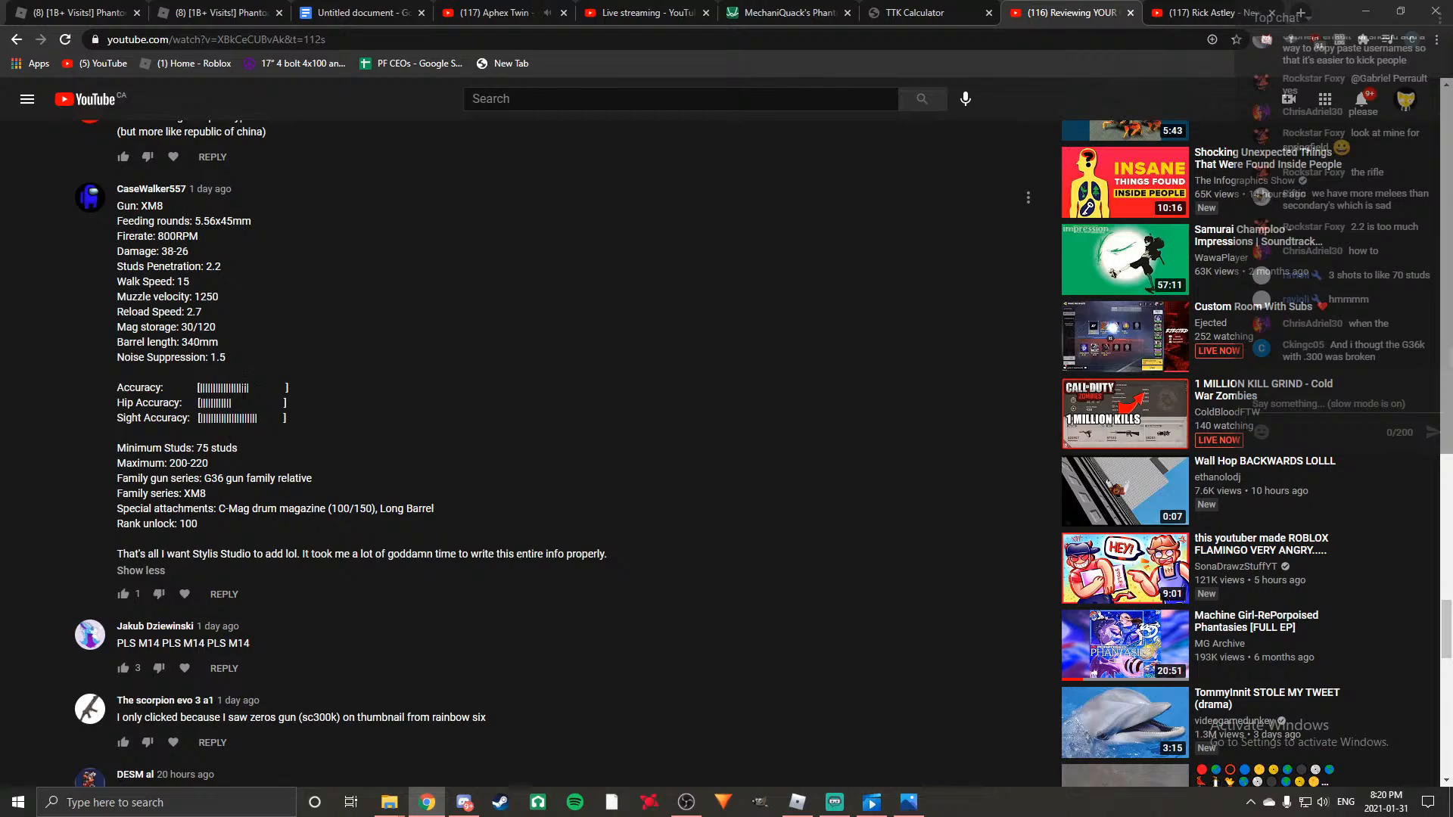
drag(198, 387, 227, 185)
click(379, 404)
click(444, 413)
scroll(425, 429, down, 3)
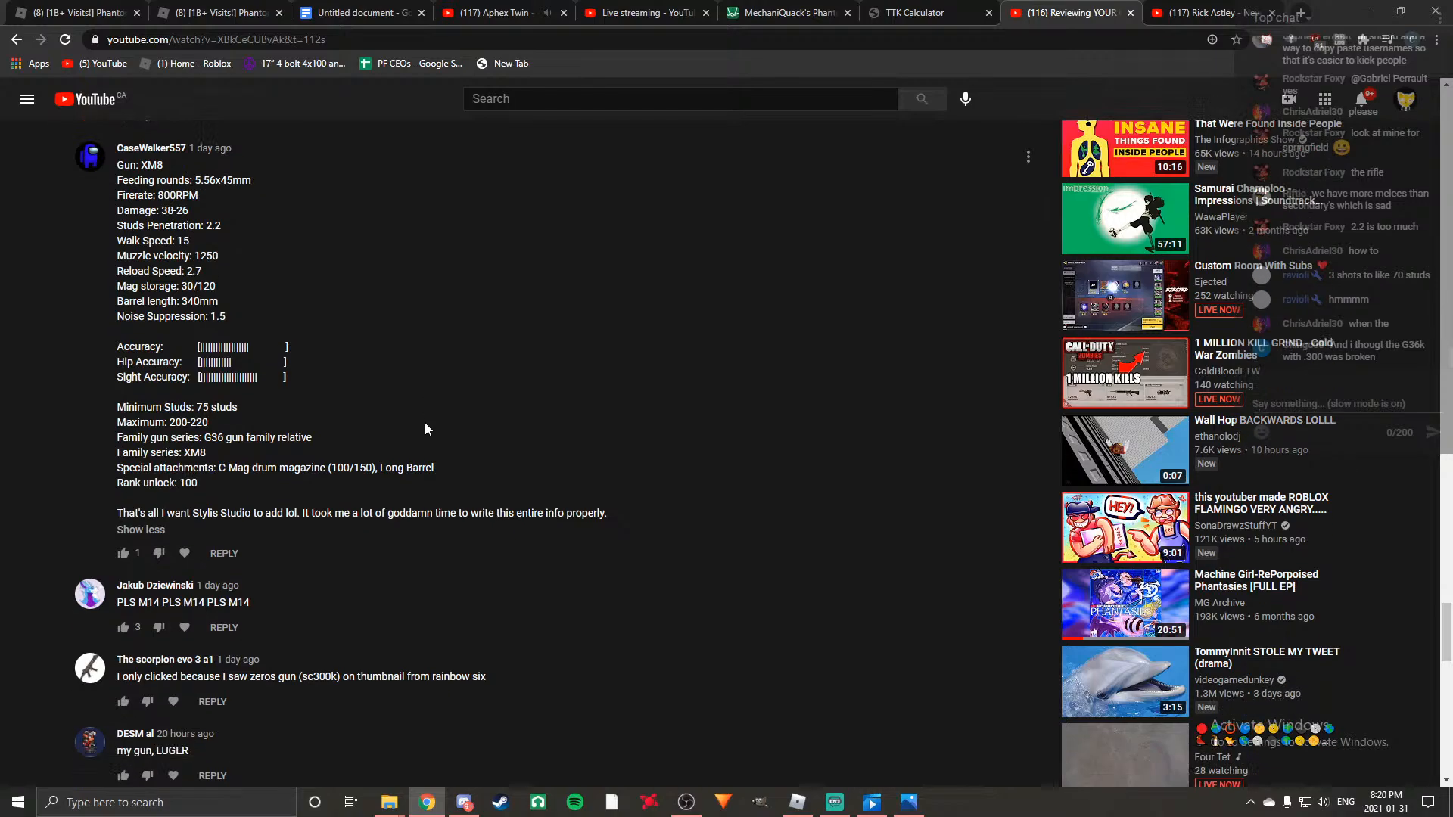
scroll(319, 426, up, 3)
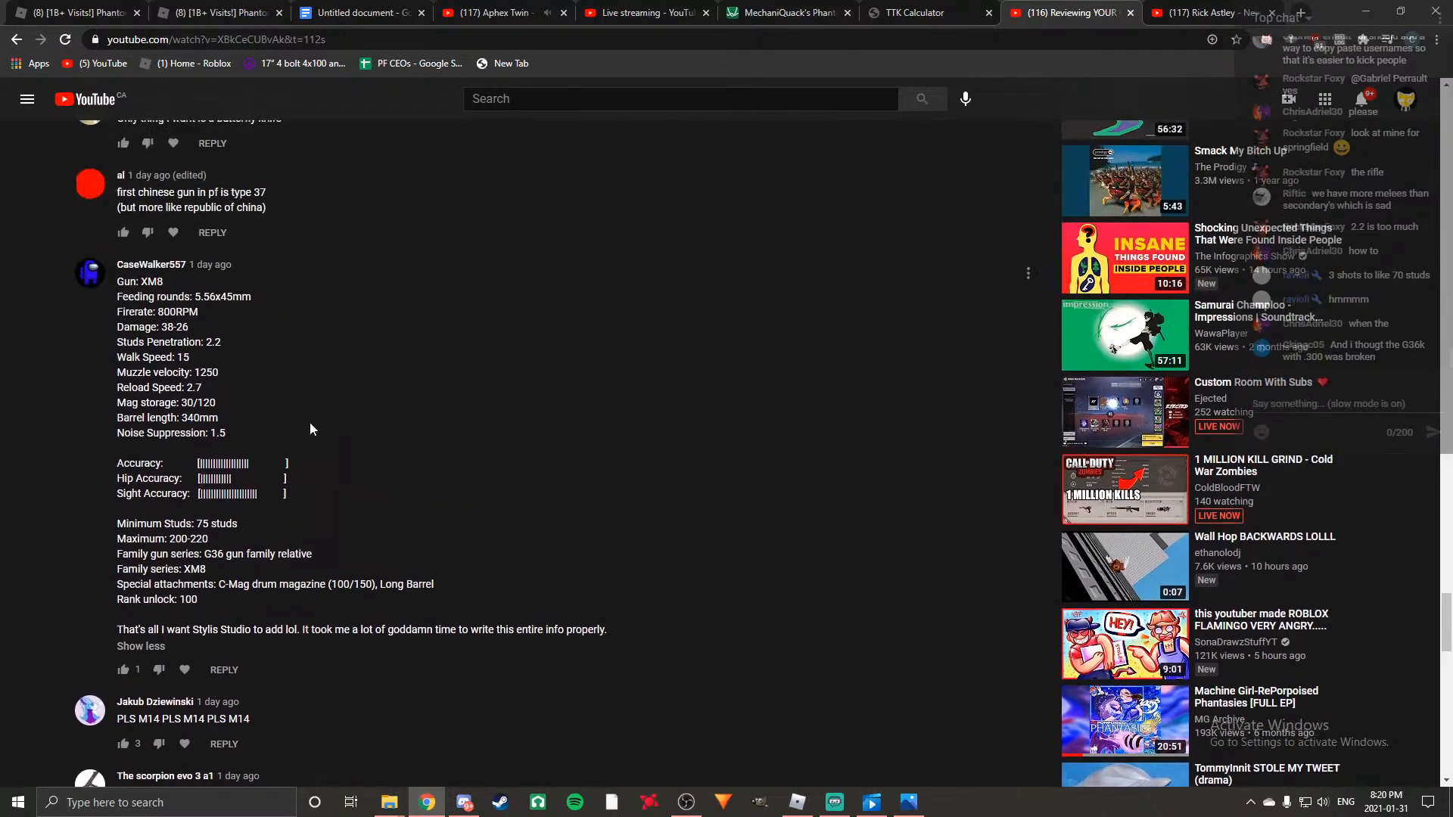
scroll(232, 342, up, 2)
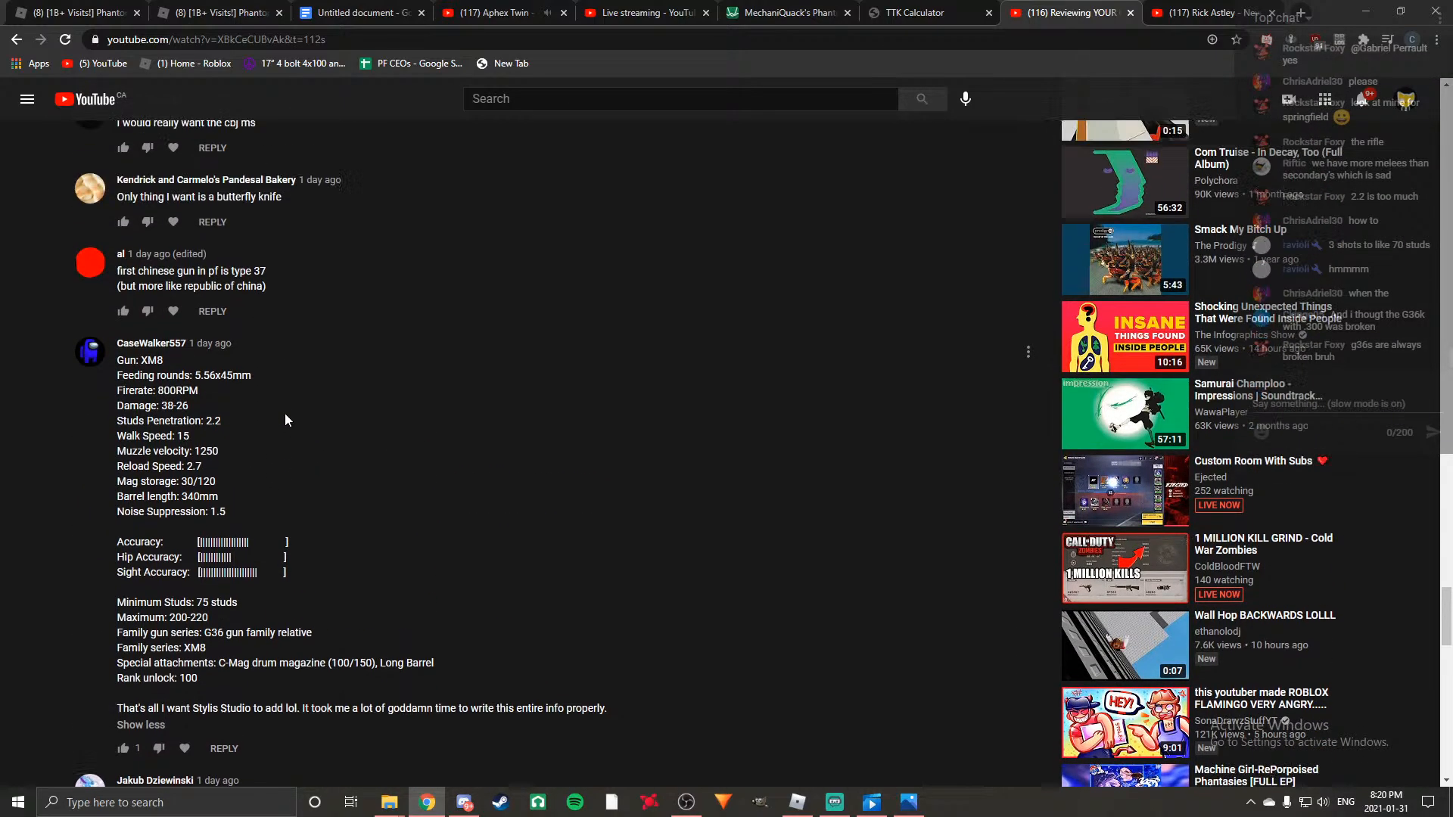
scroll(198, 477, down, 5)
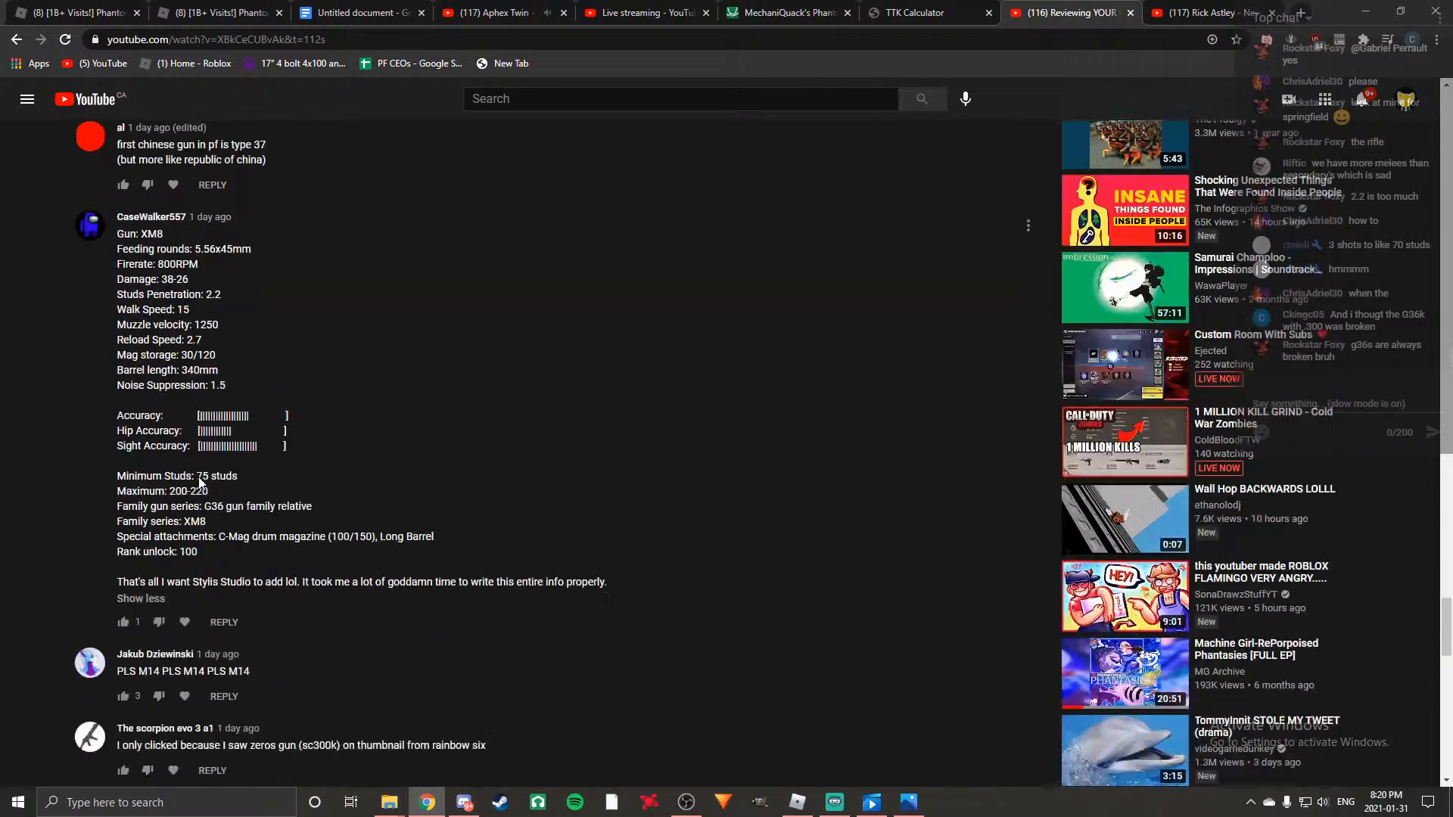
scroll(424, 540, up, 3)
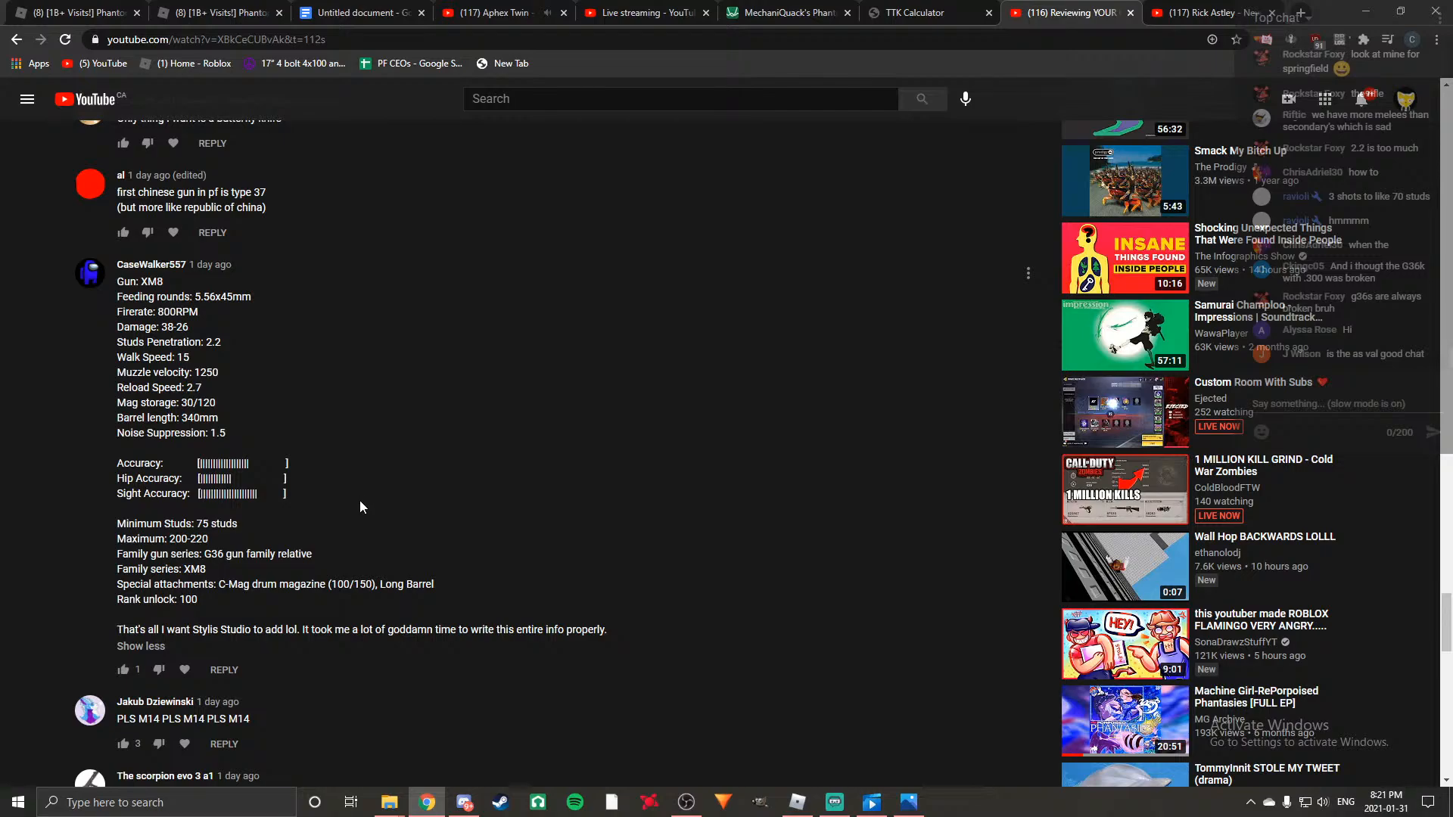
drag(118, 435, 227, 433)
click(298, 336)
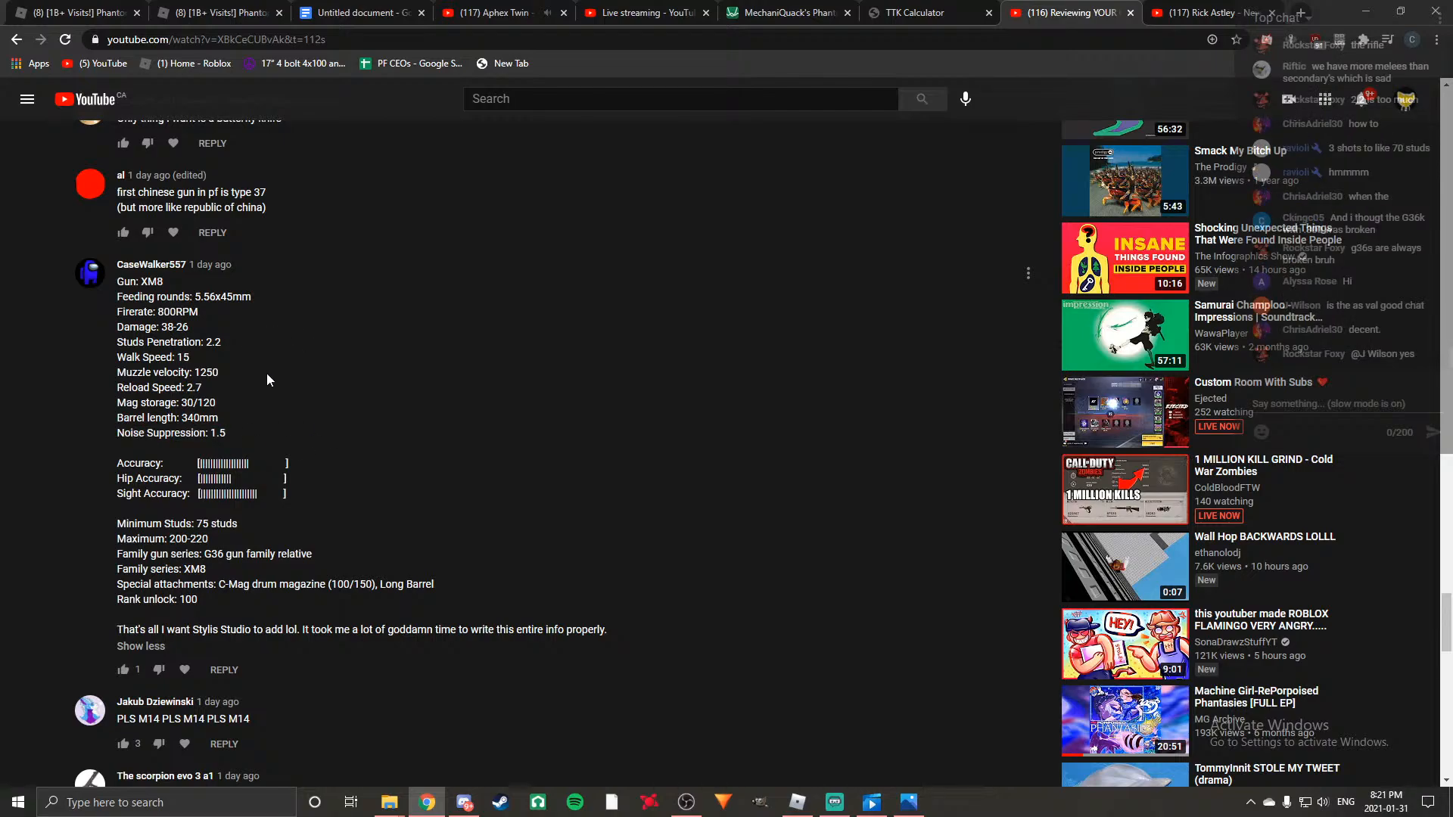
Finish reading the XM8 suggestion, and expand the Galil comment further down to read its full proposed stats.
scroll(268, 370, up, 2)
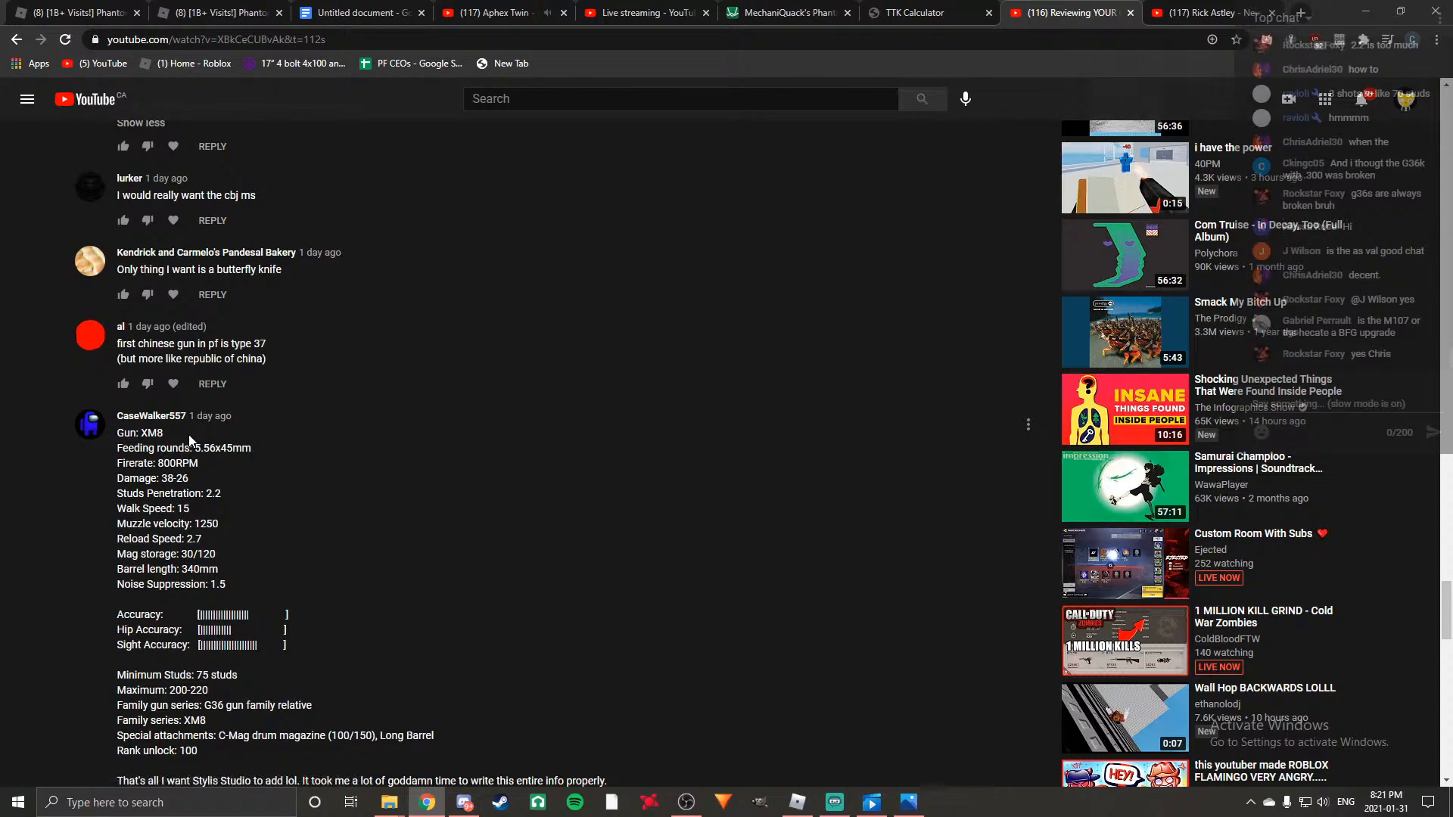
scroll(384, 593, down, 12)
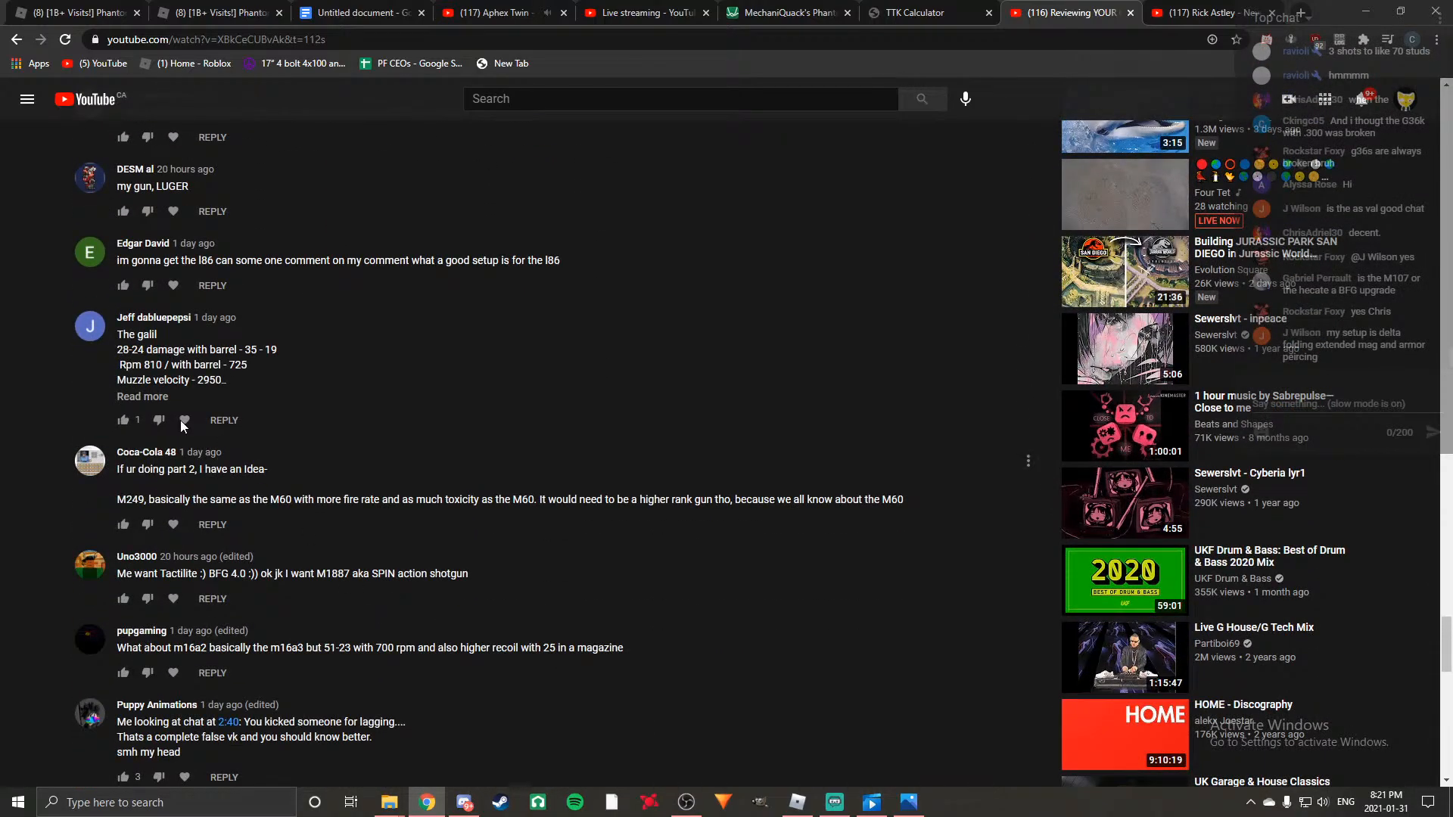
click(159, 396)
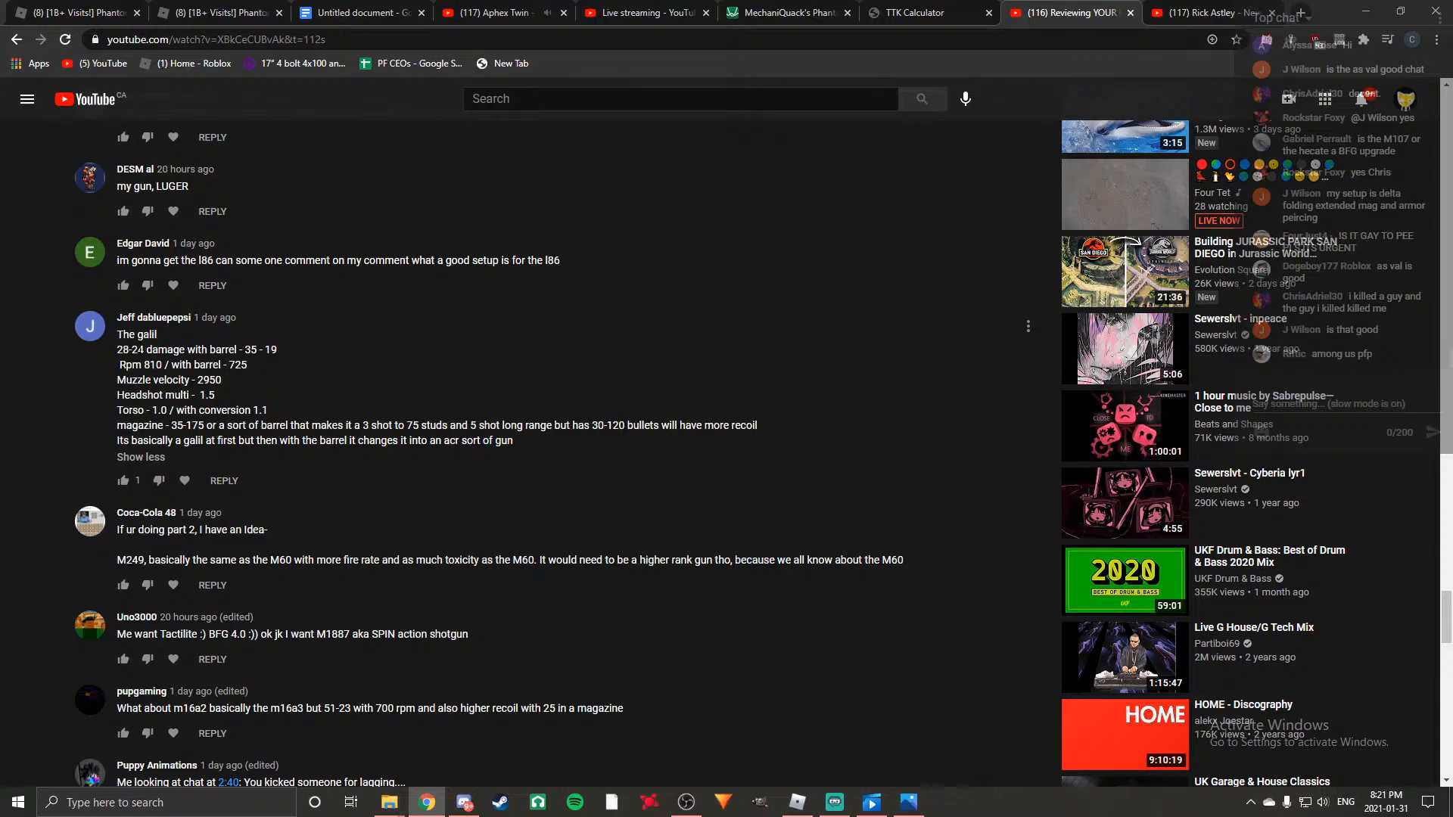
Read through the weapon suggestions below the Galil comment, down to the long comment listing the viewer's own gun ideas.
scroll(394, 384, down, 8)
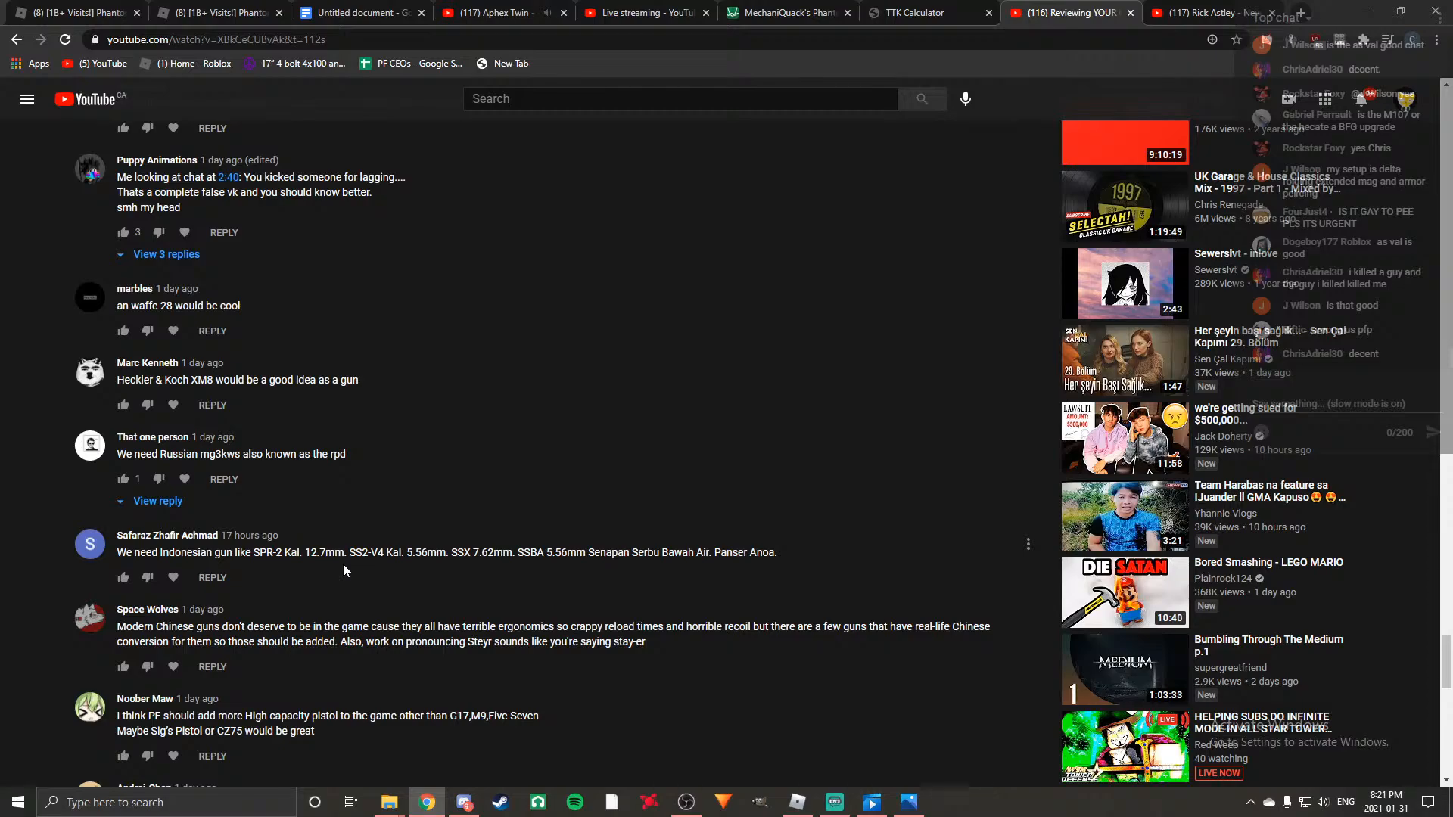
scroll(204, 493, down, 4)
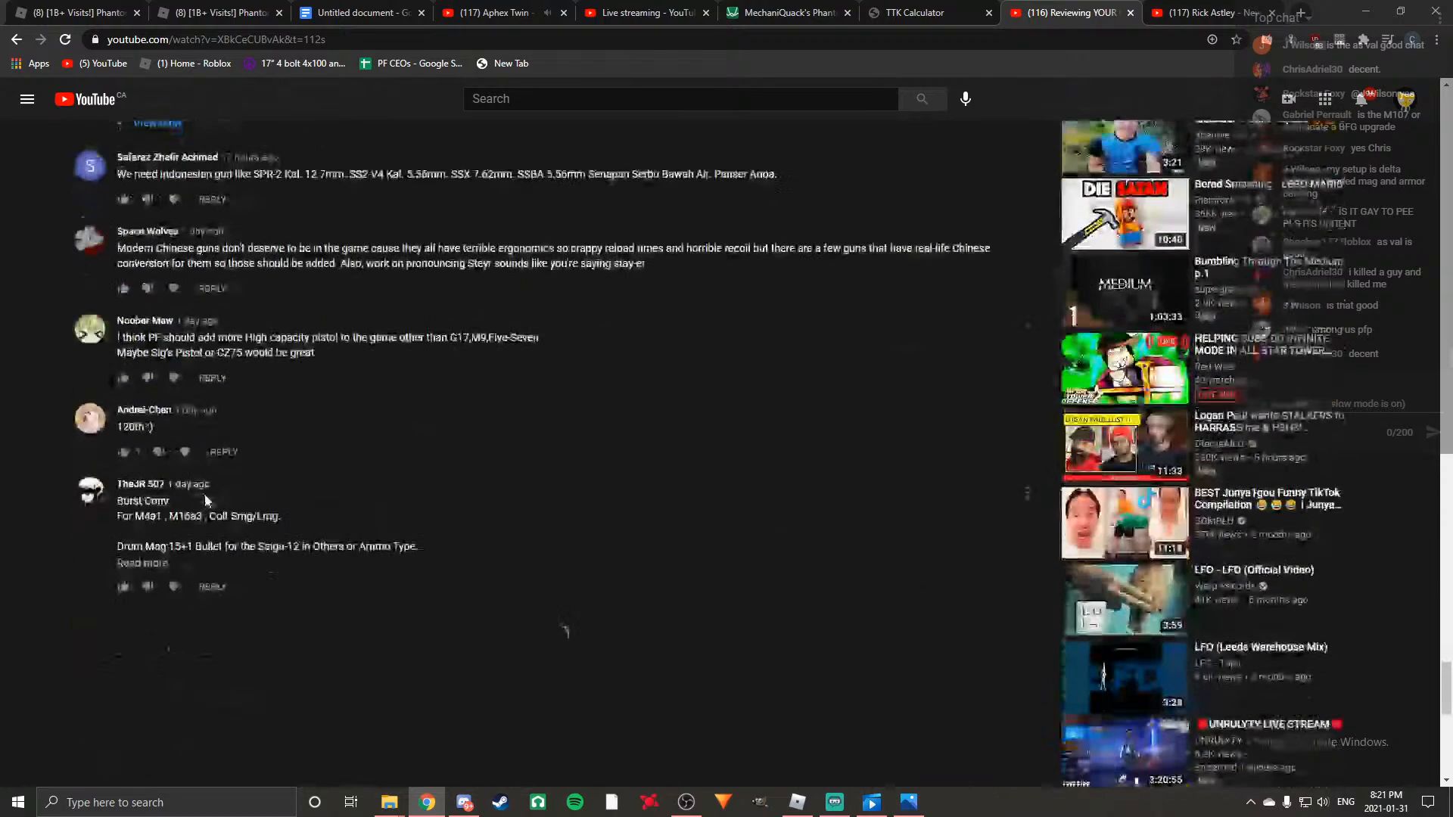
scroll(204, 494, up, 2)
scroll(523, 525, up, 2)
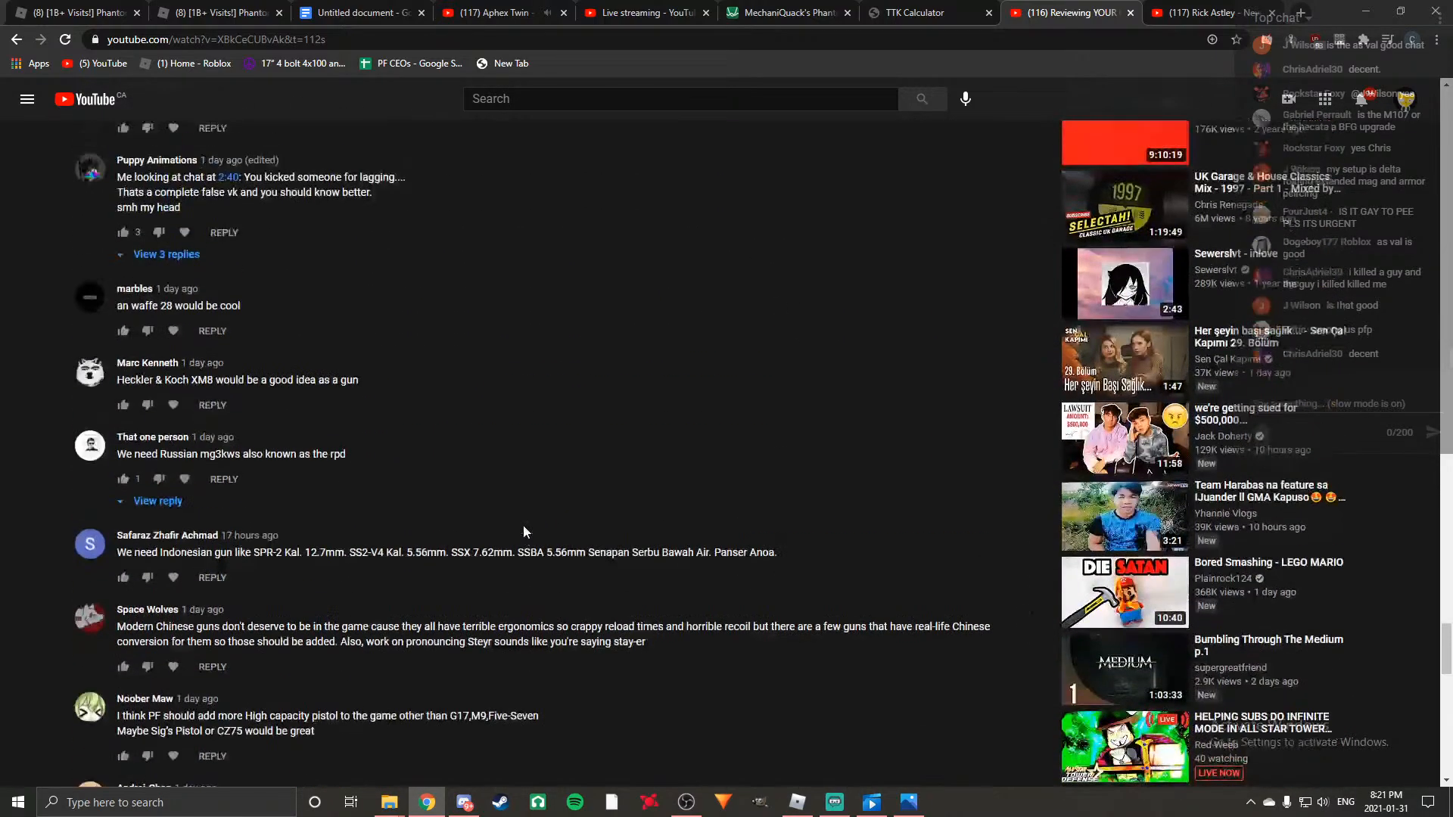
scroll(524, 525, down, 3)
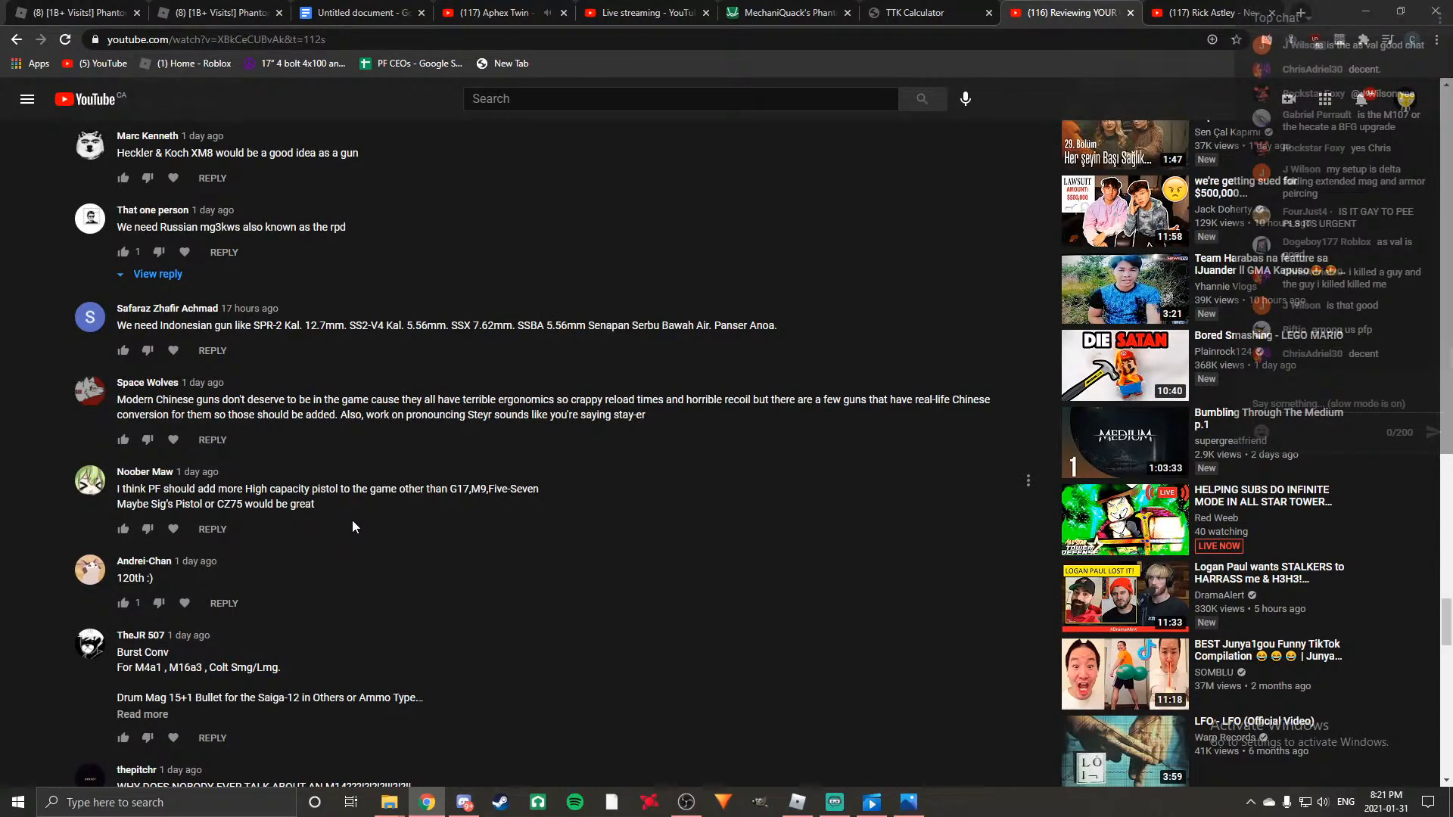
scroll(352, 522, up, 6)
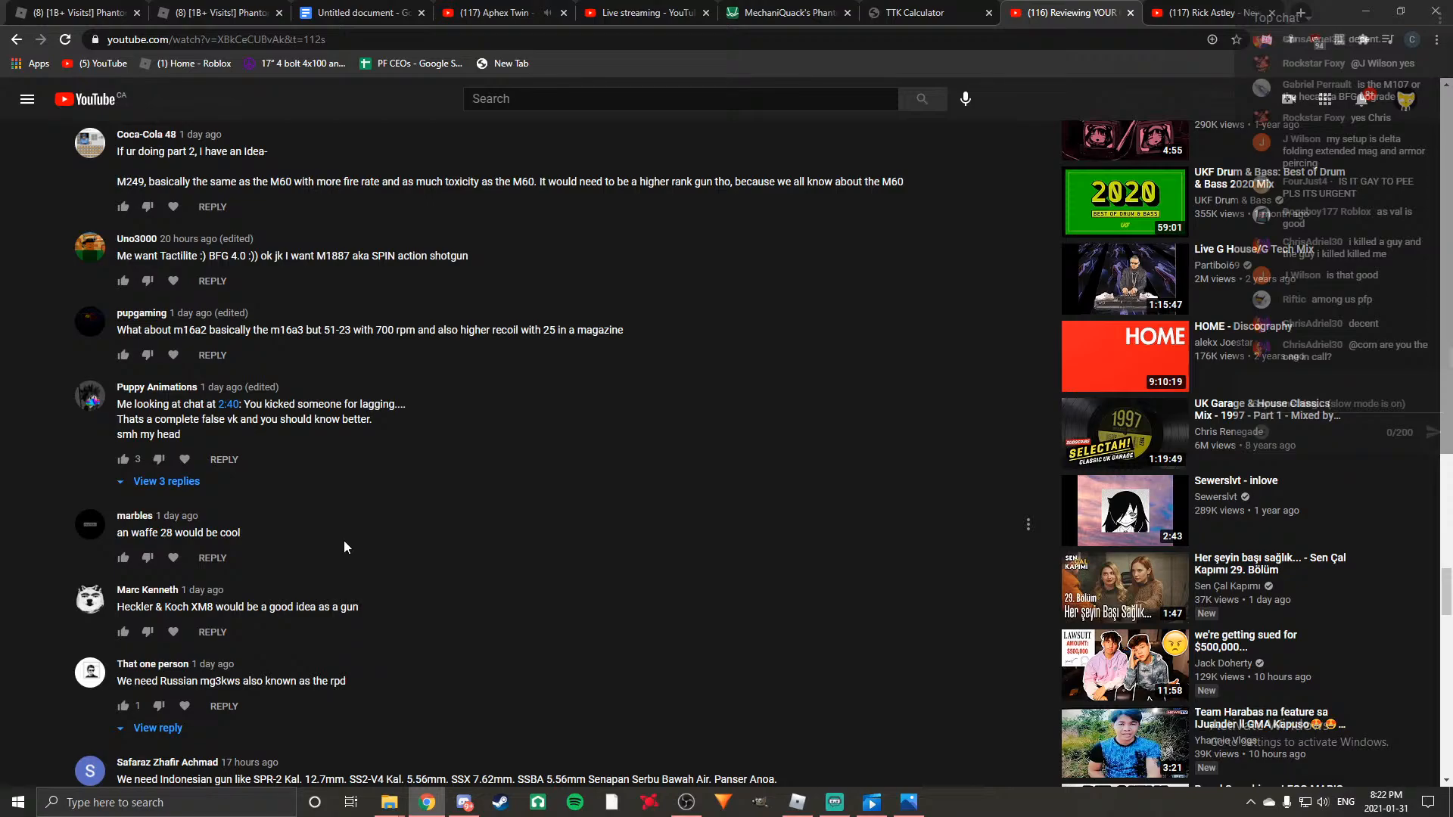
scroll(345, 546, down, 15)
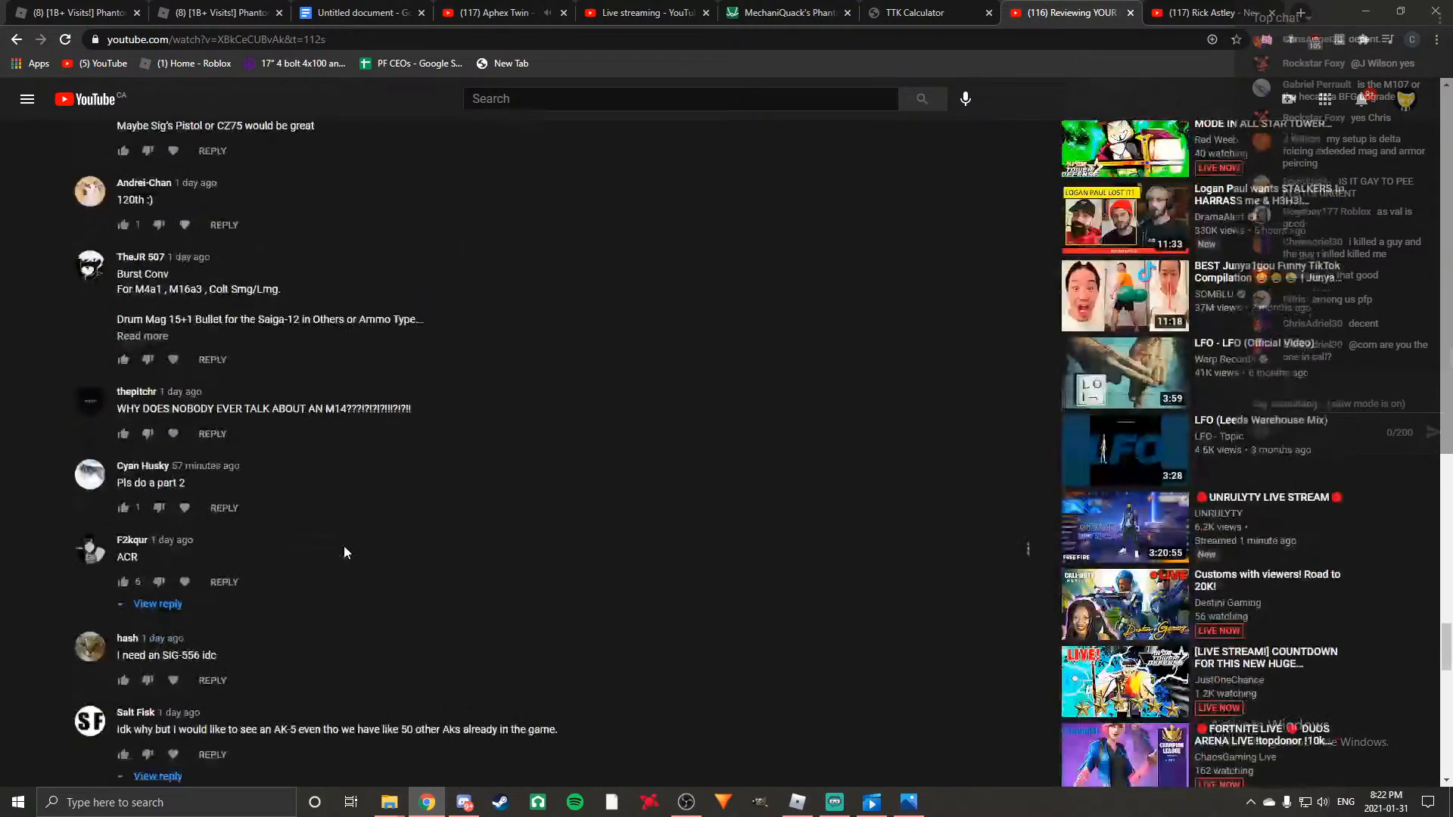
scroll(369, 615, down, 3)
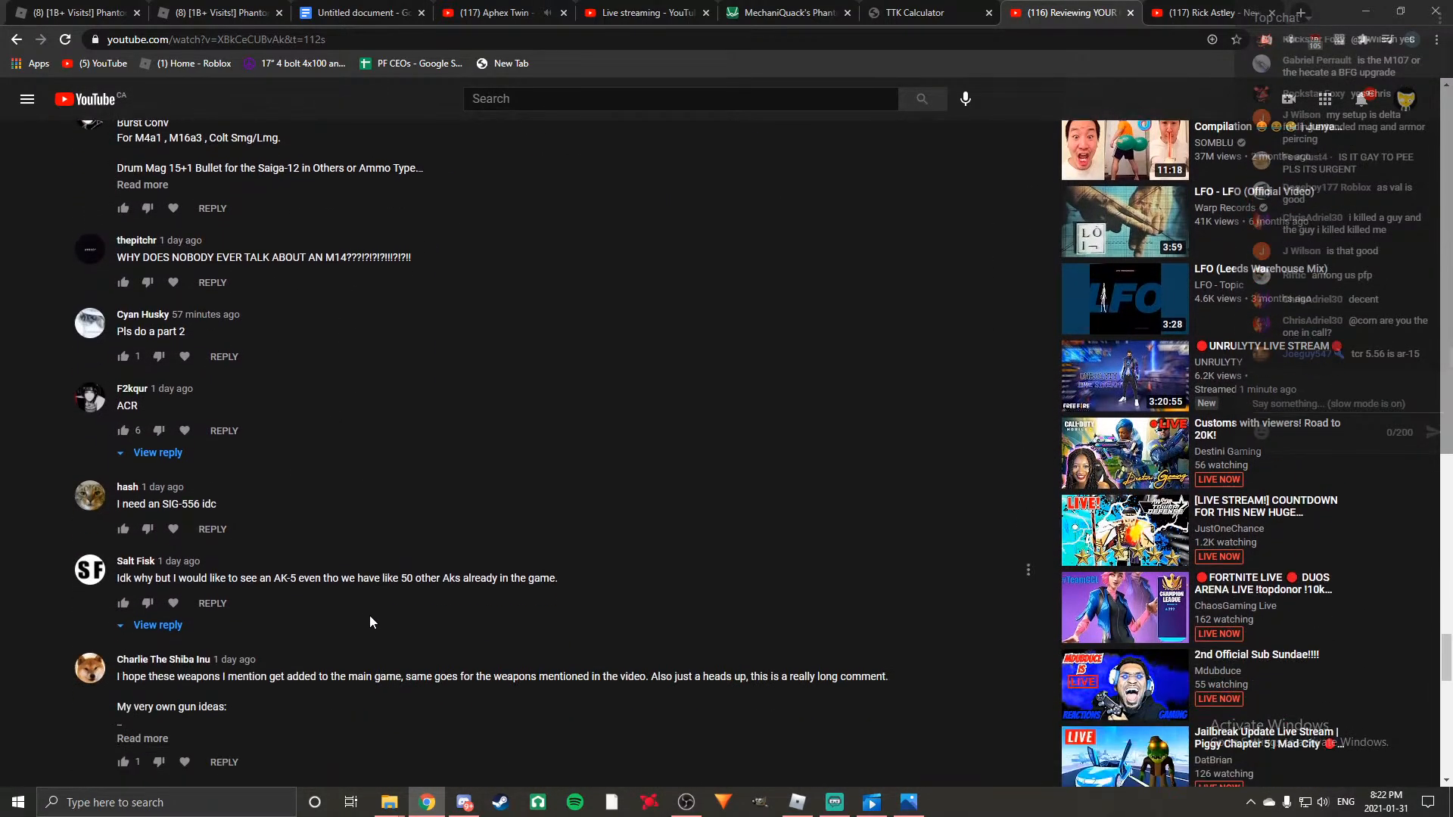
scroll(370, 622, down, 1)
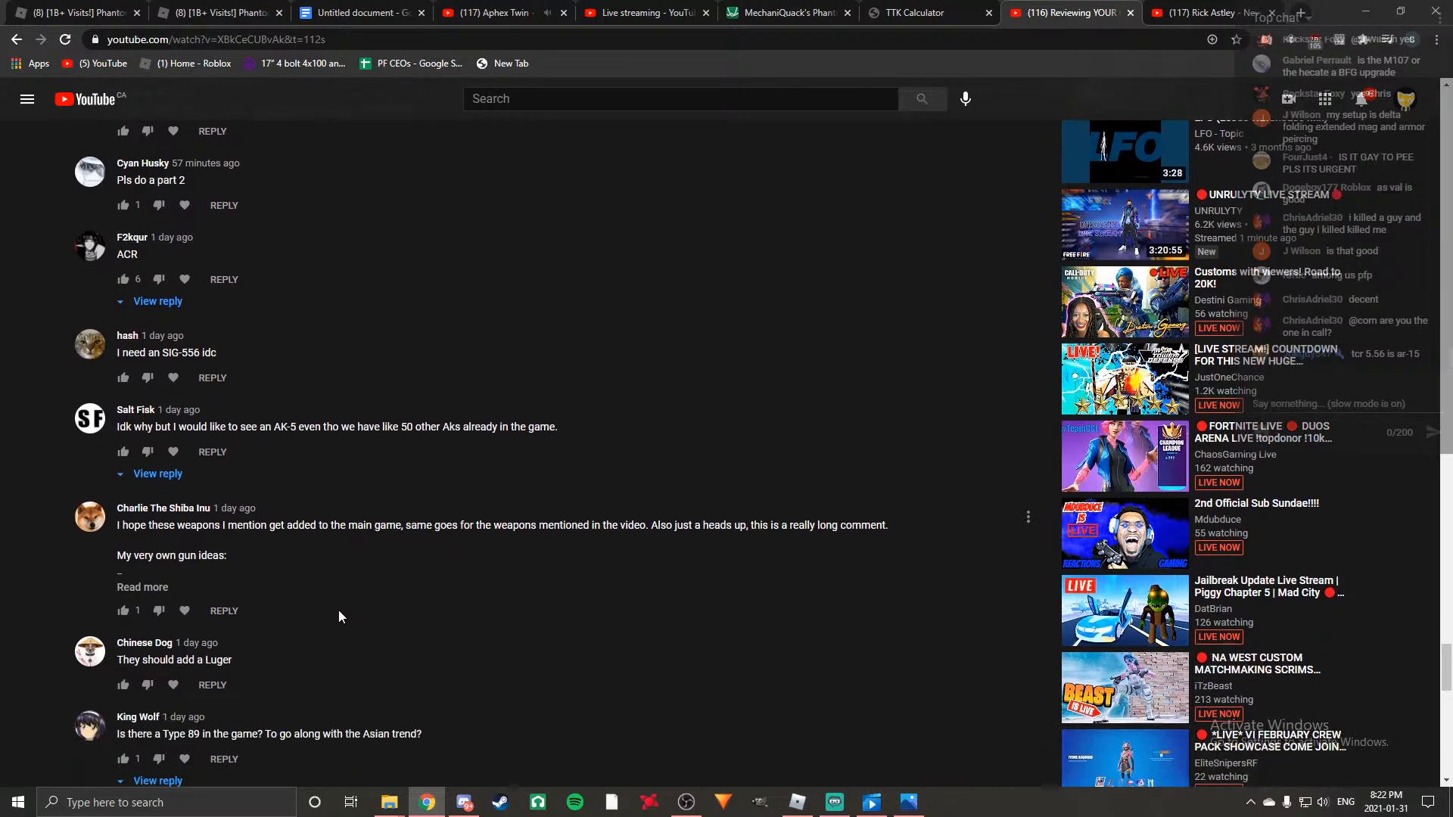
Expand the long gun ideas comment and examine its proposed stats for the MK18 and the M2010 bolt action sniper.
click(131, 588)
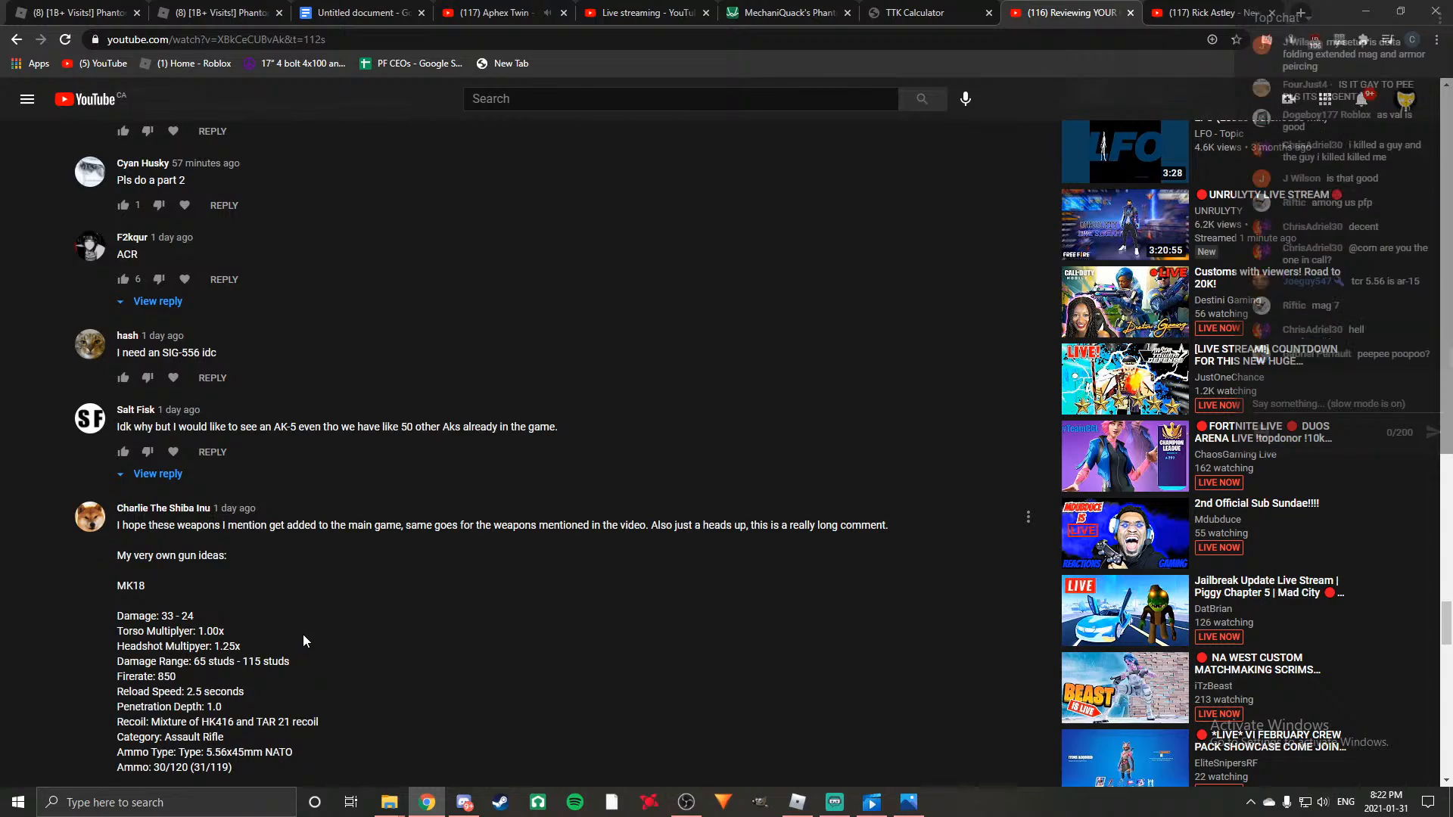
scroll(303, 636, down, 1)
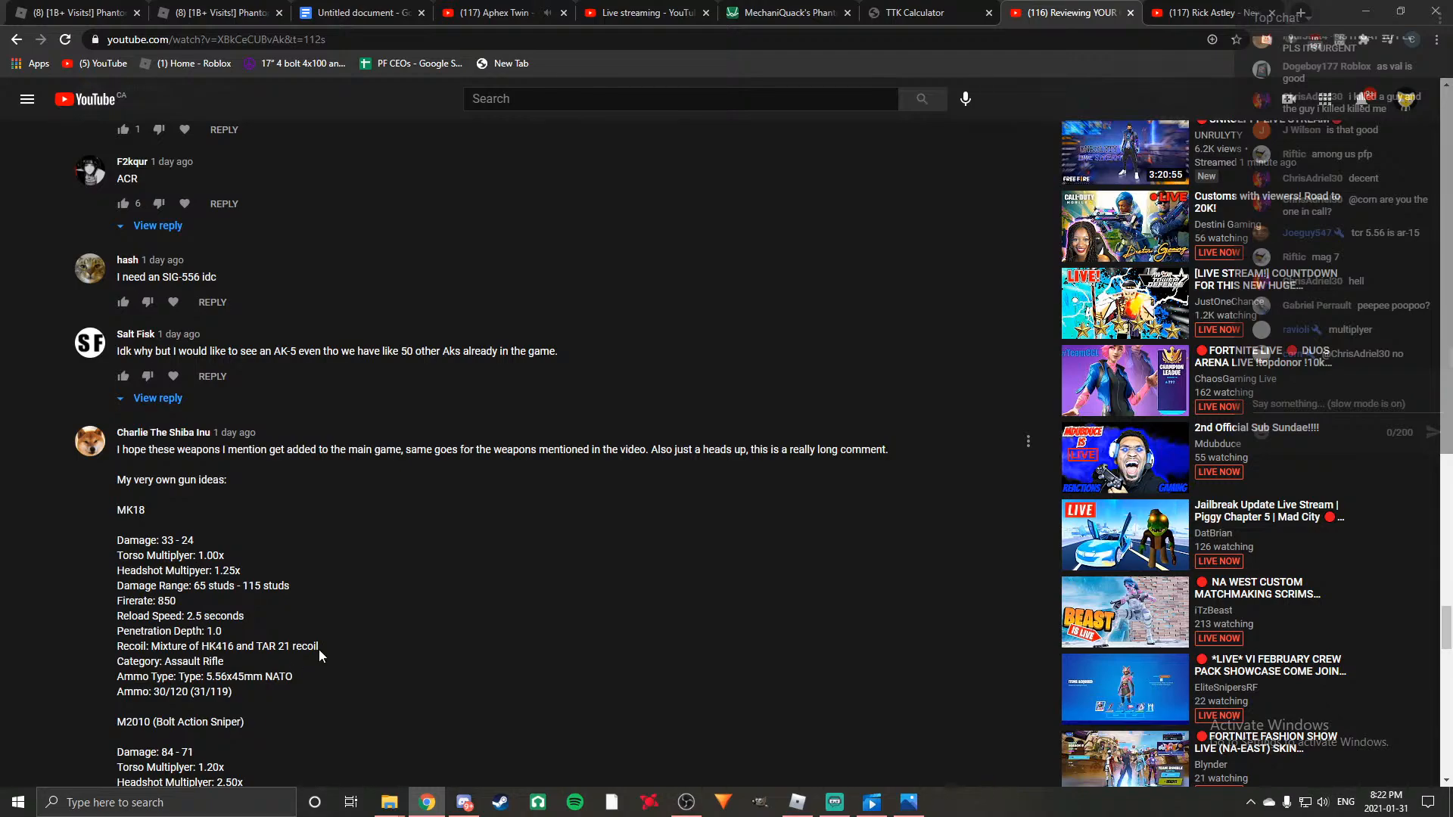
scroll(321, 659, down, 1)
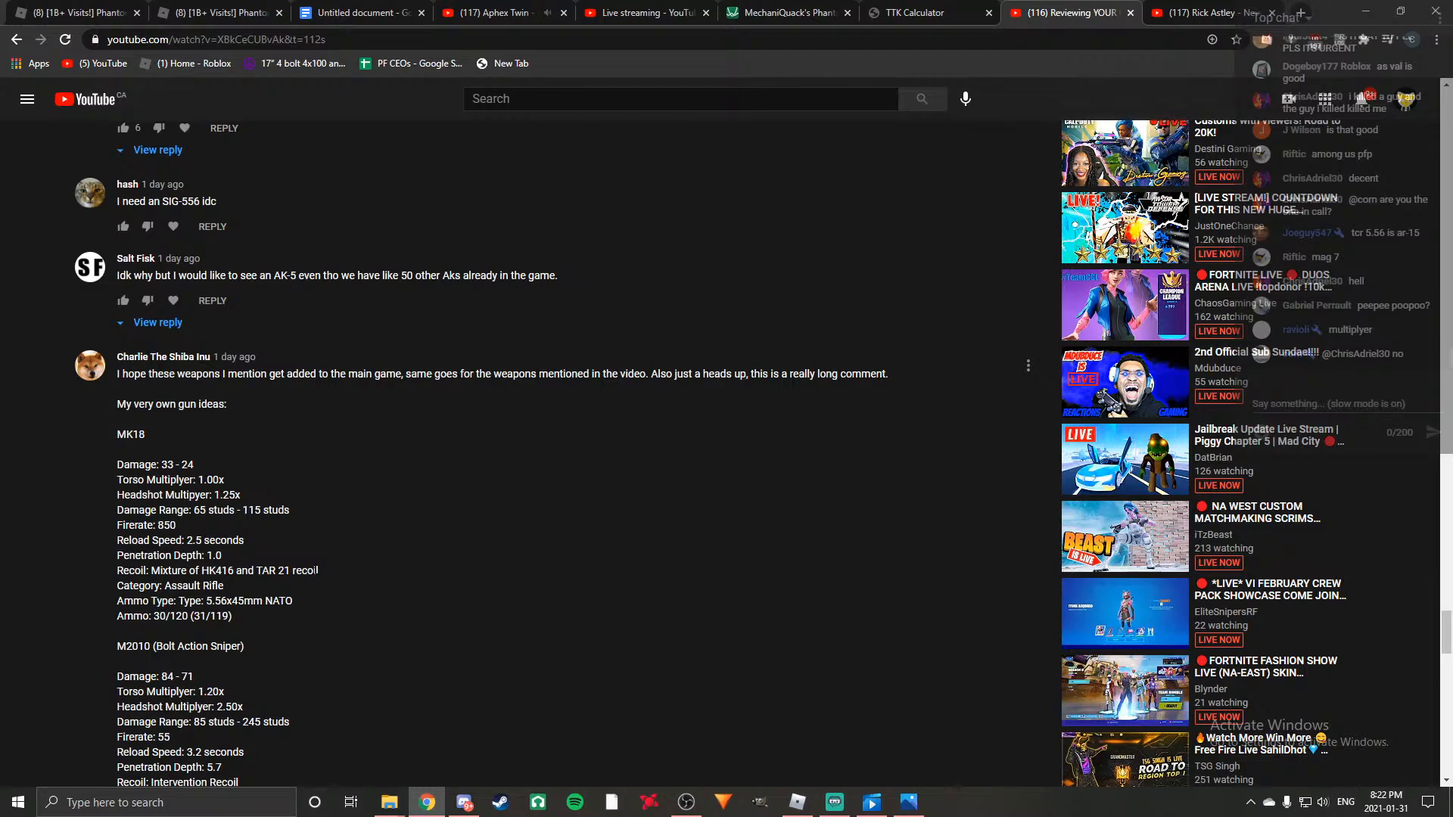
scroll(315, 573, down, 2)
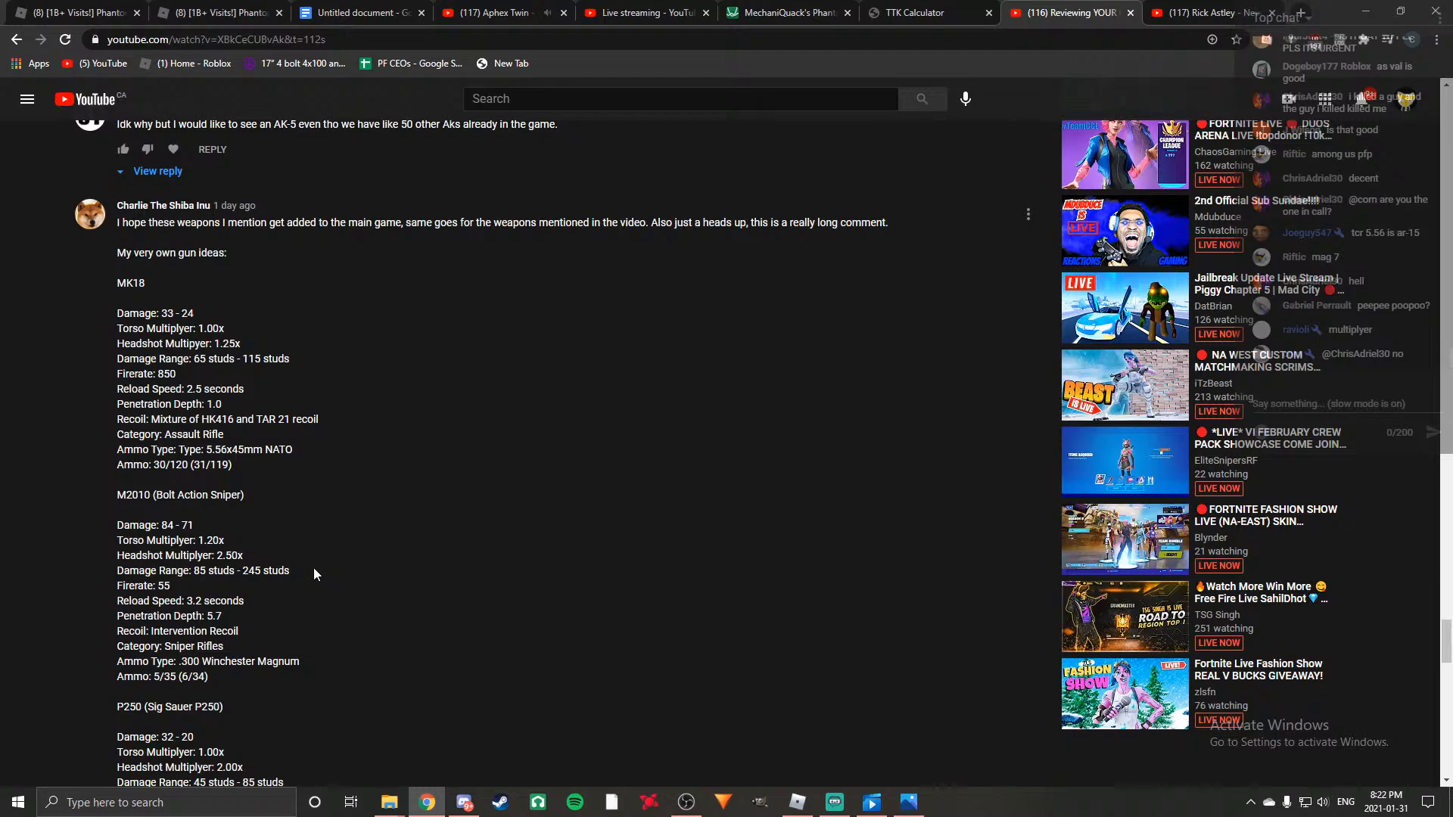
scroll(315, 574, down, 1)
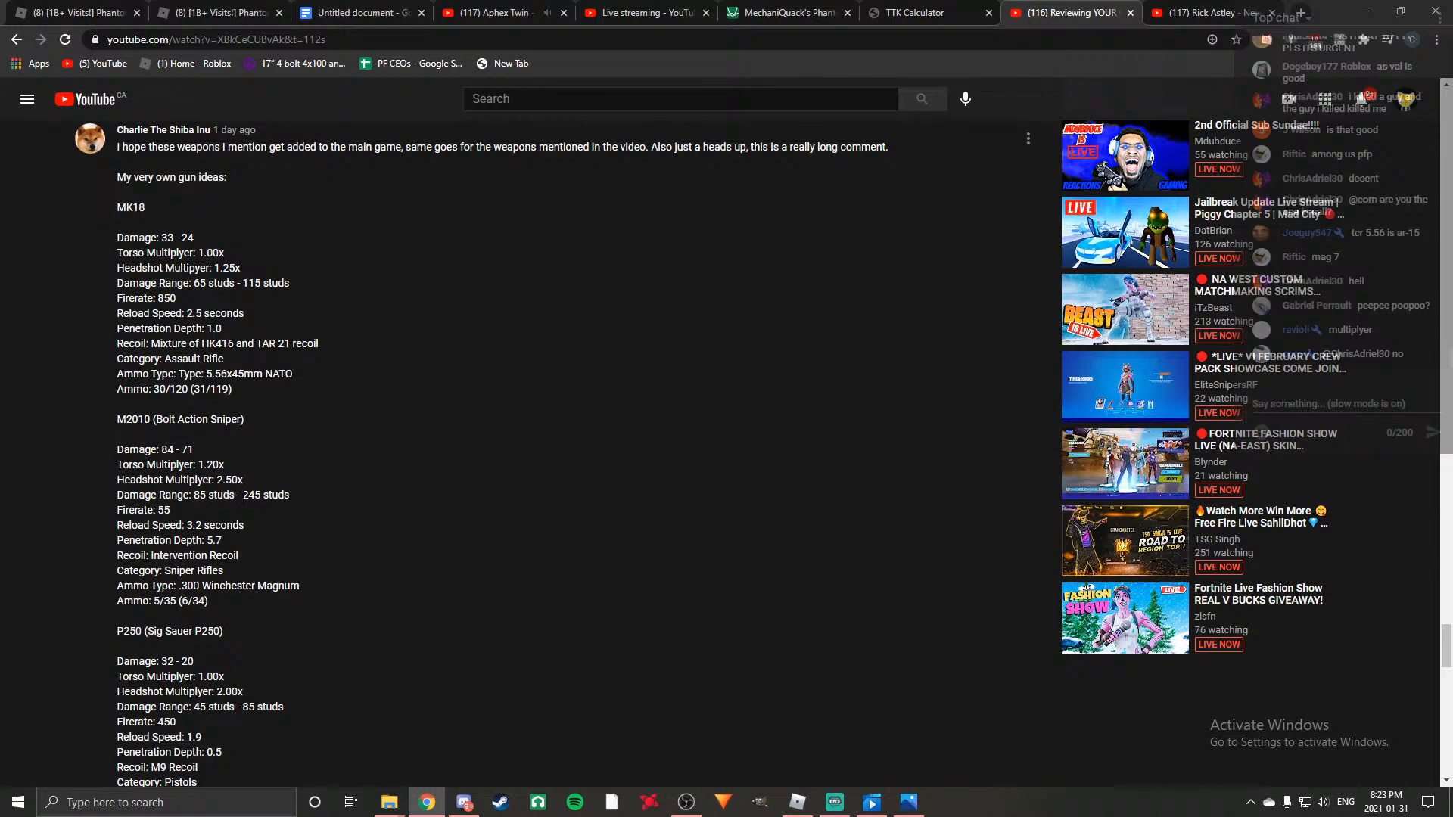
scroll(320, 506, down, 1)
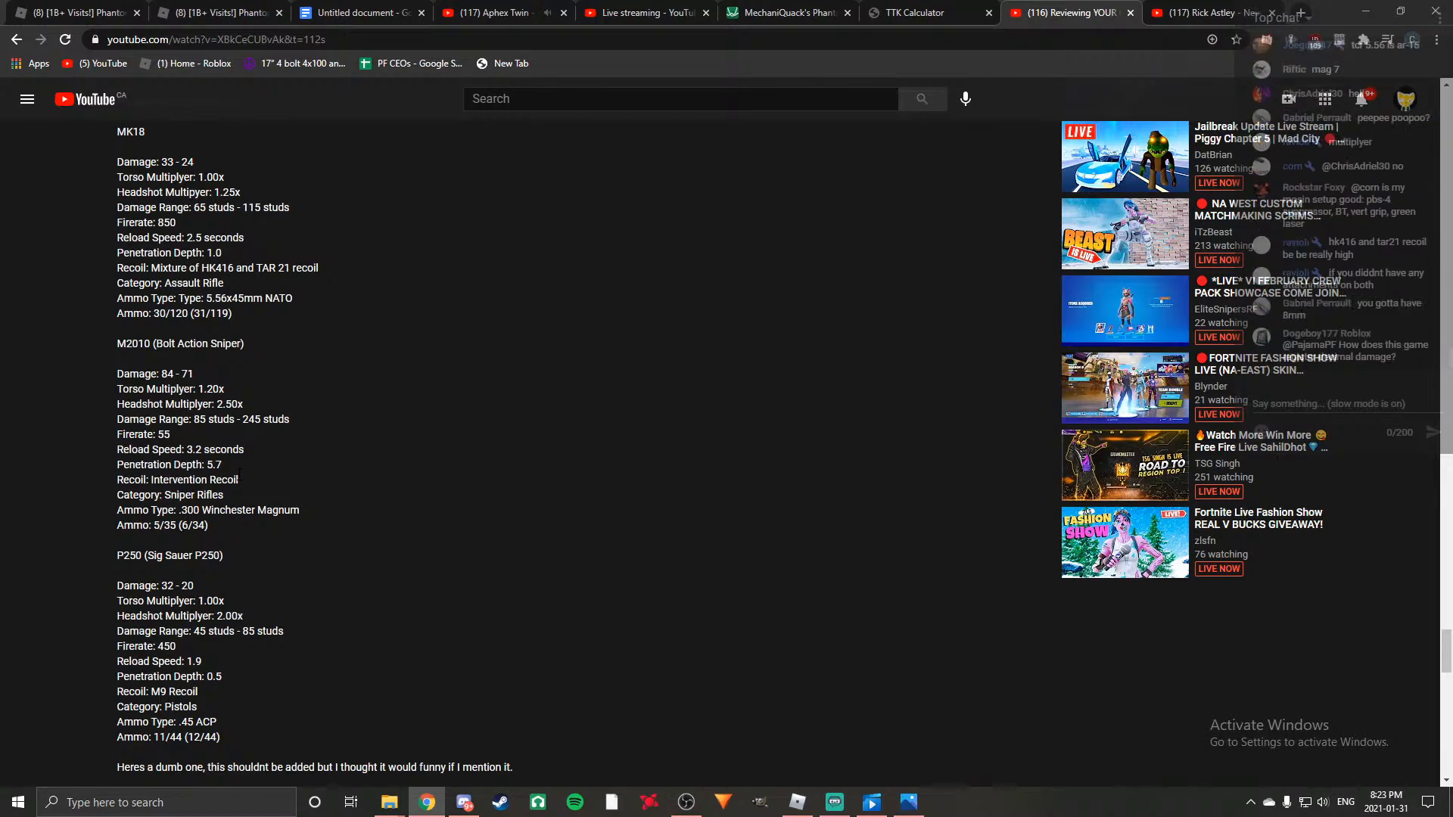
Examine the same comment's remaining ideas, the P250 pistol and the joke automatic weapon, through to its end.
scroll(239, 473, up, 1)
scroll(368, 499, down, 1)
scroll(368, 500, down, 1)
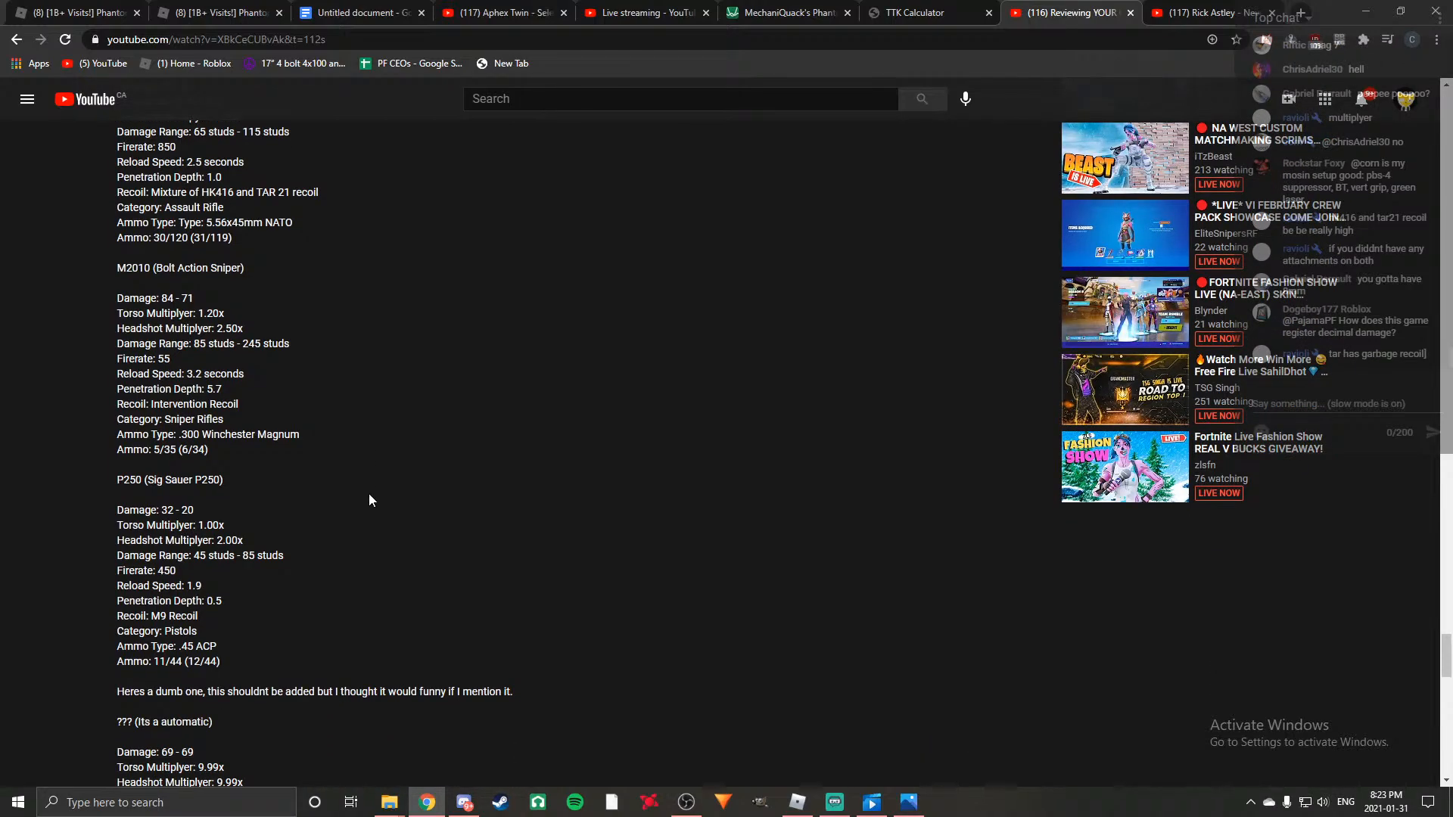
scroll(373, 504, down, 2)
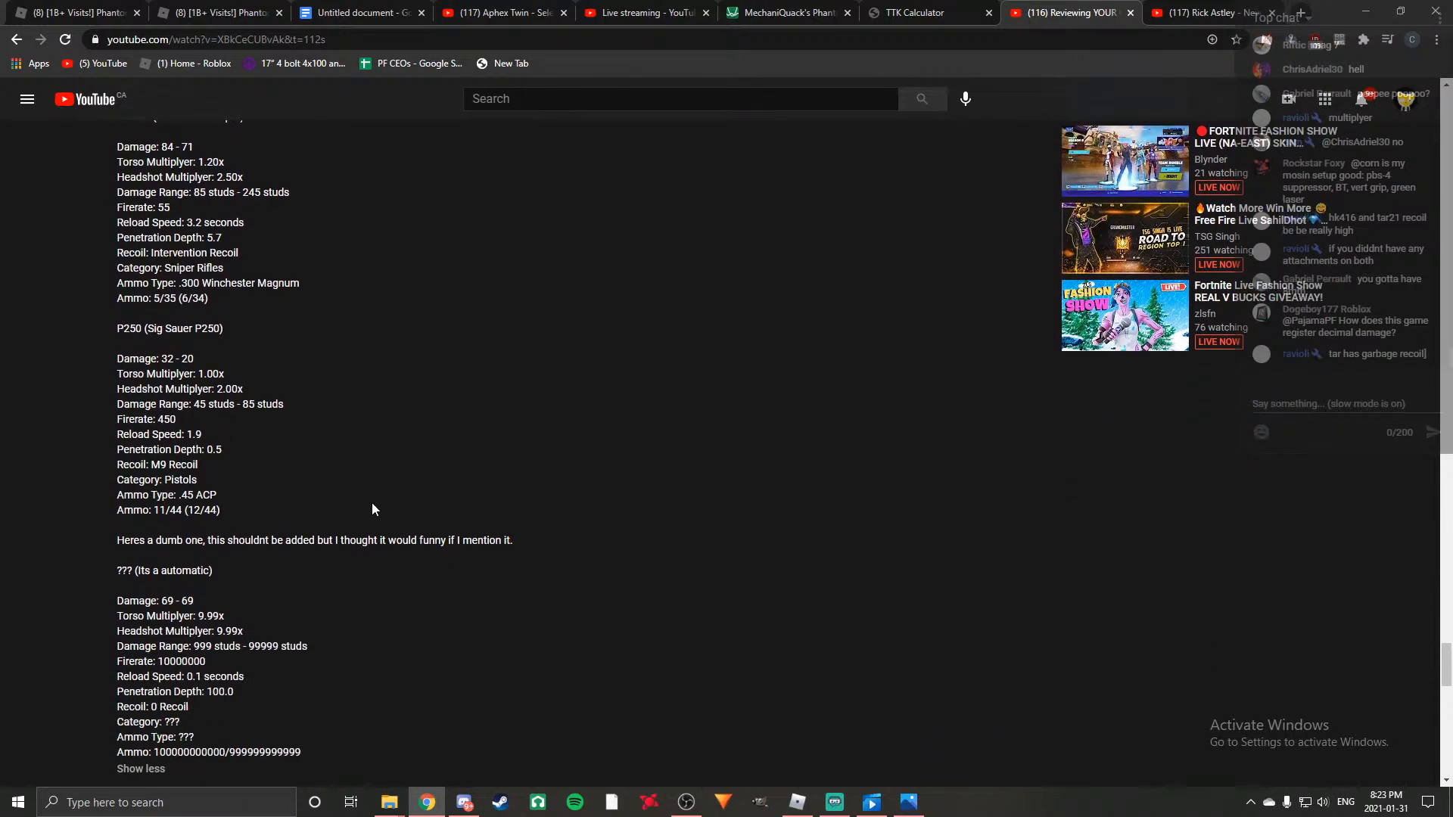
scroll(373, 504, down, 2)
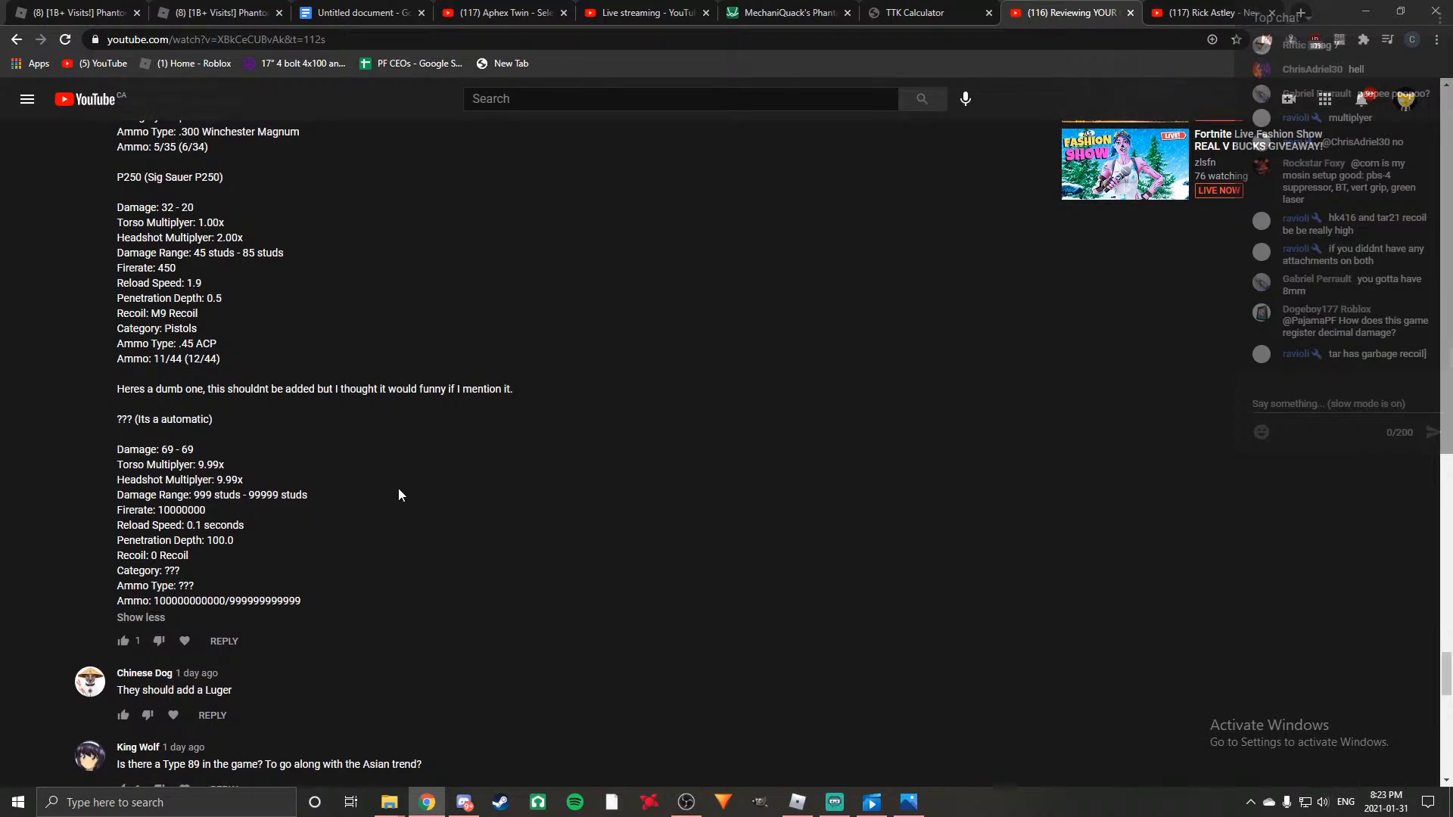
Read the next viewer suggestions, from the Luger comment through the M1 Garand and SAR-21 to the semi-auto BFG.
scroll(399, 495, down, 6)
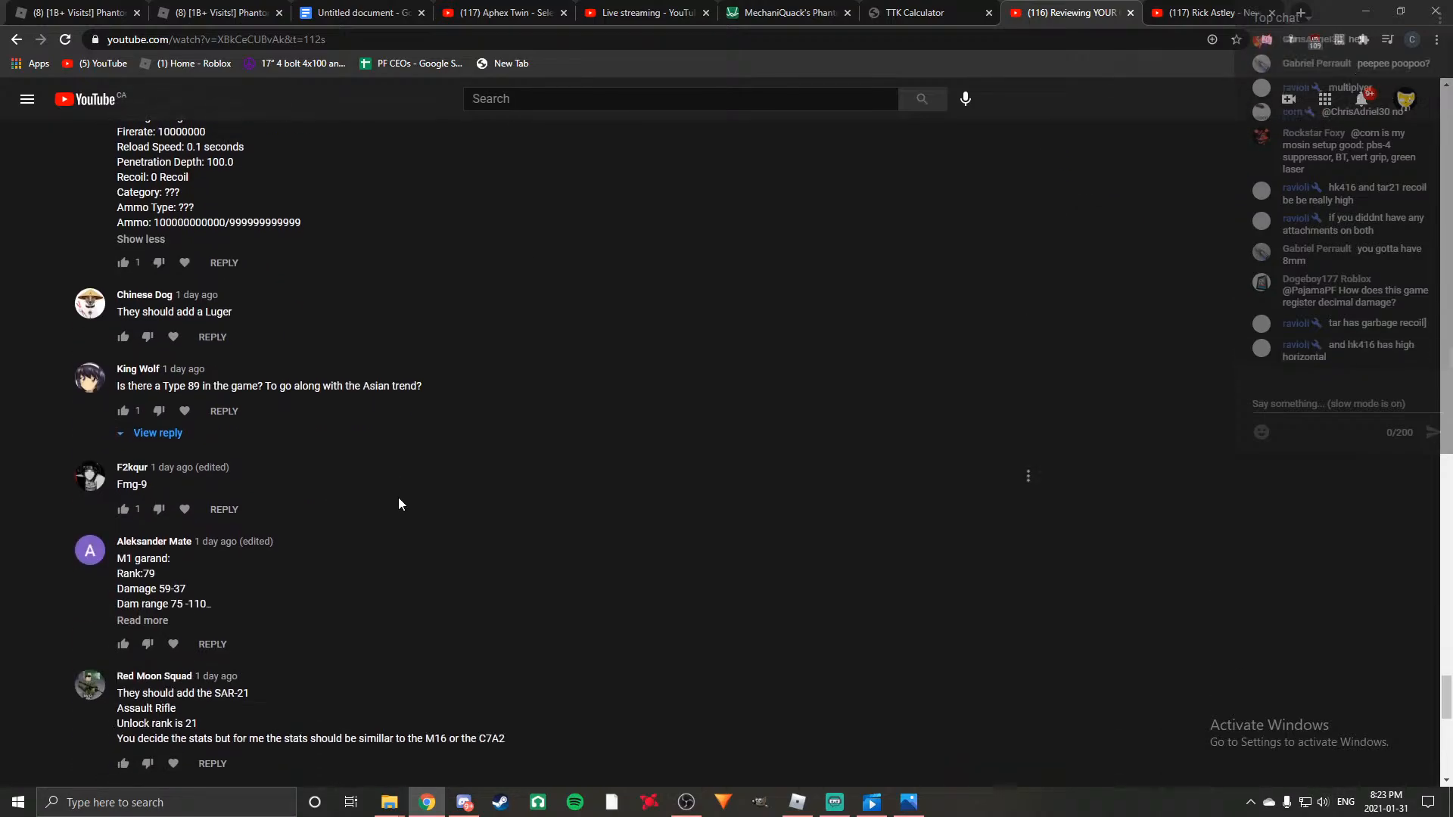
scroll(399, 504, down, 1)
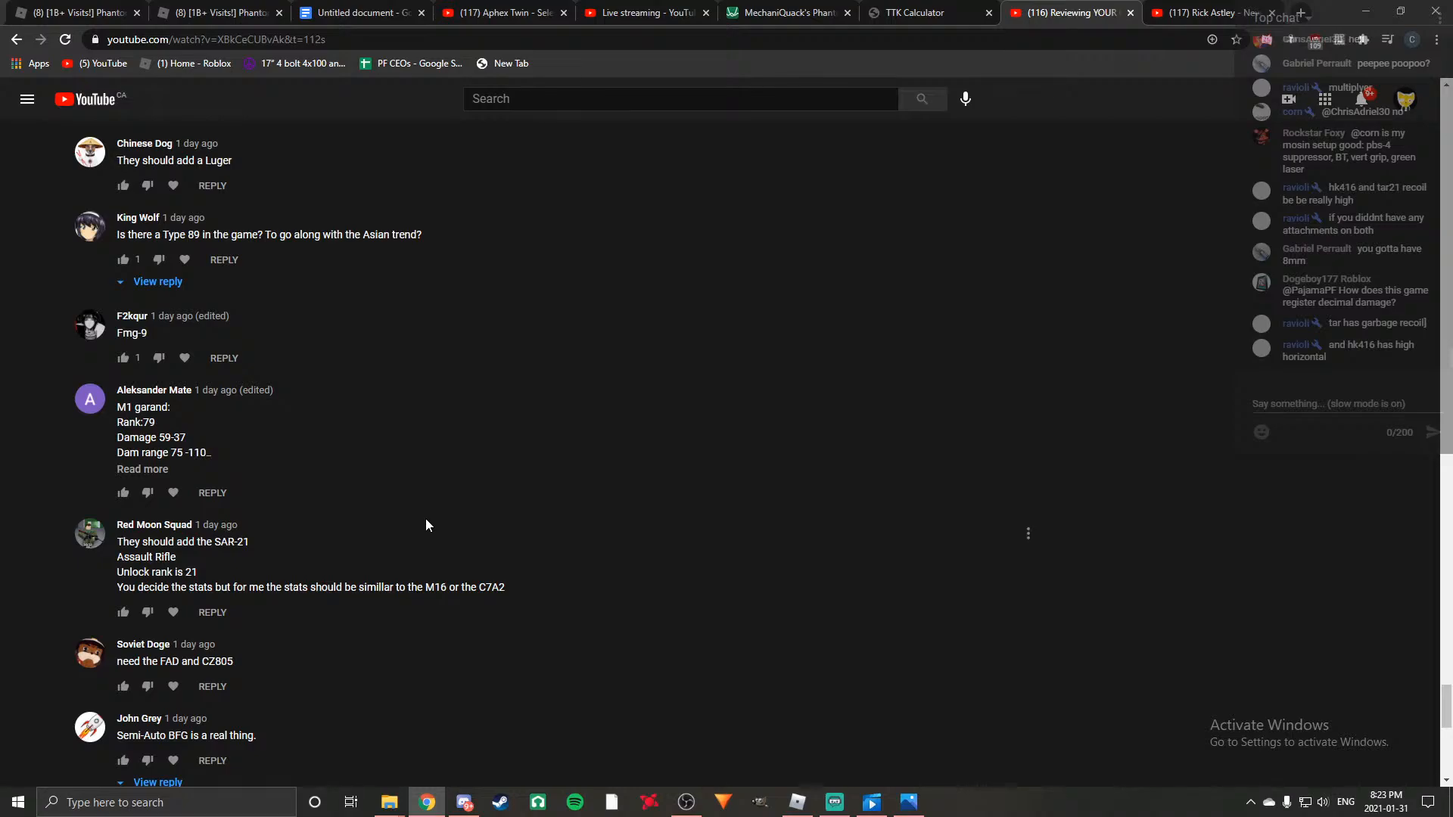
scroll(426, 525, down, 1)
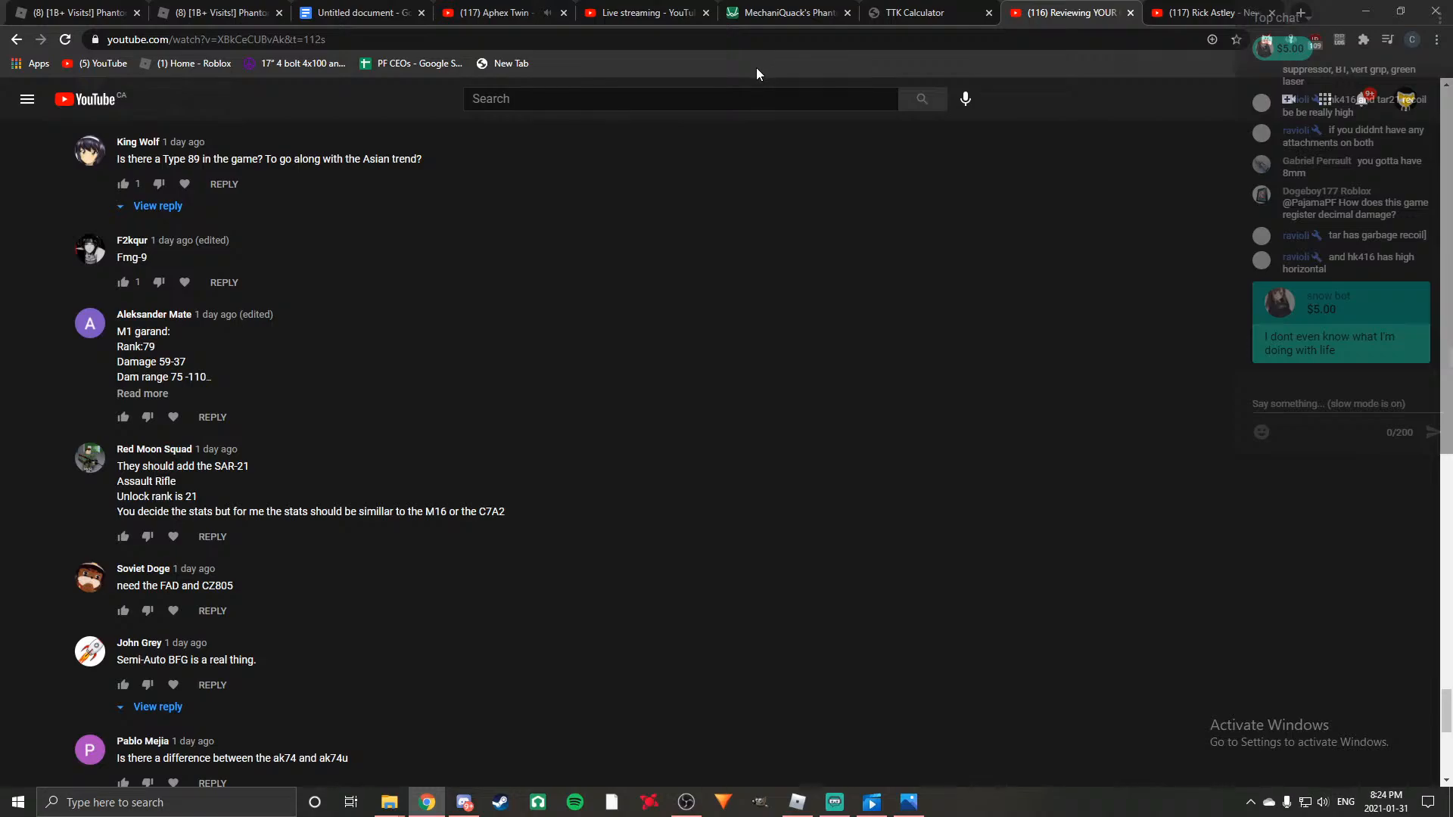
Skip ahead in the Aphex Twin music video, and place the text cursor after the script's close-range paragraph in Google Docs.
click(644, 13)
click(452, 21)
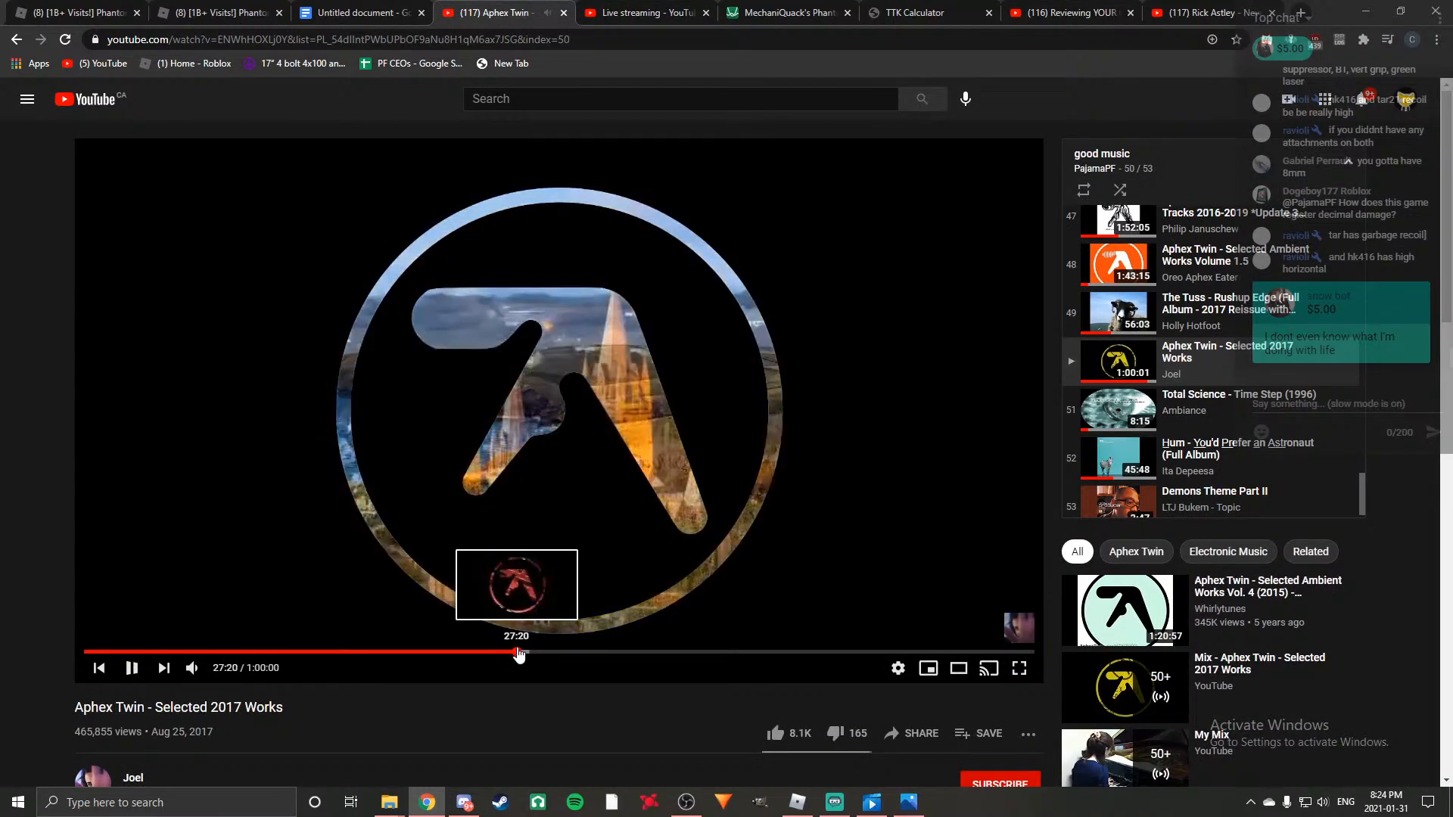
click(342, 9)
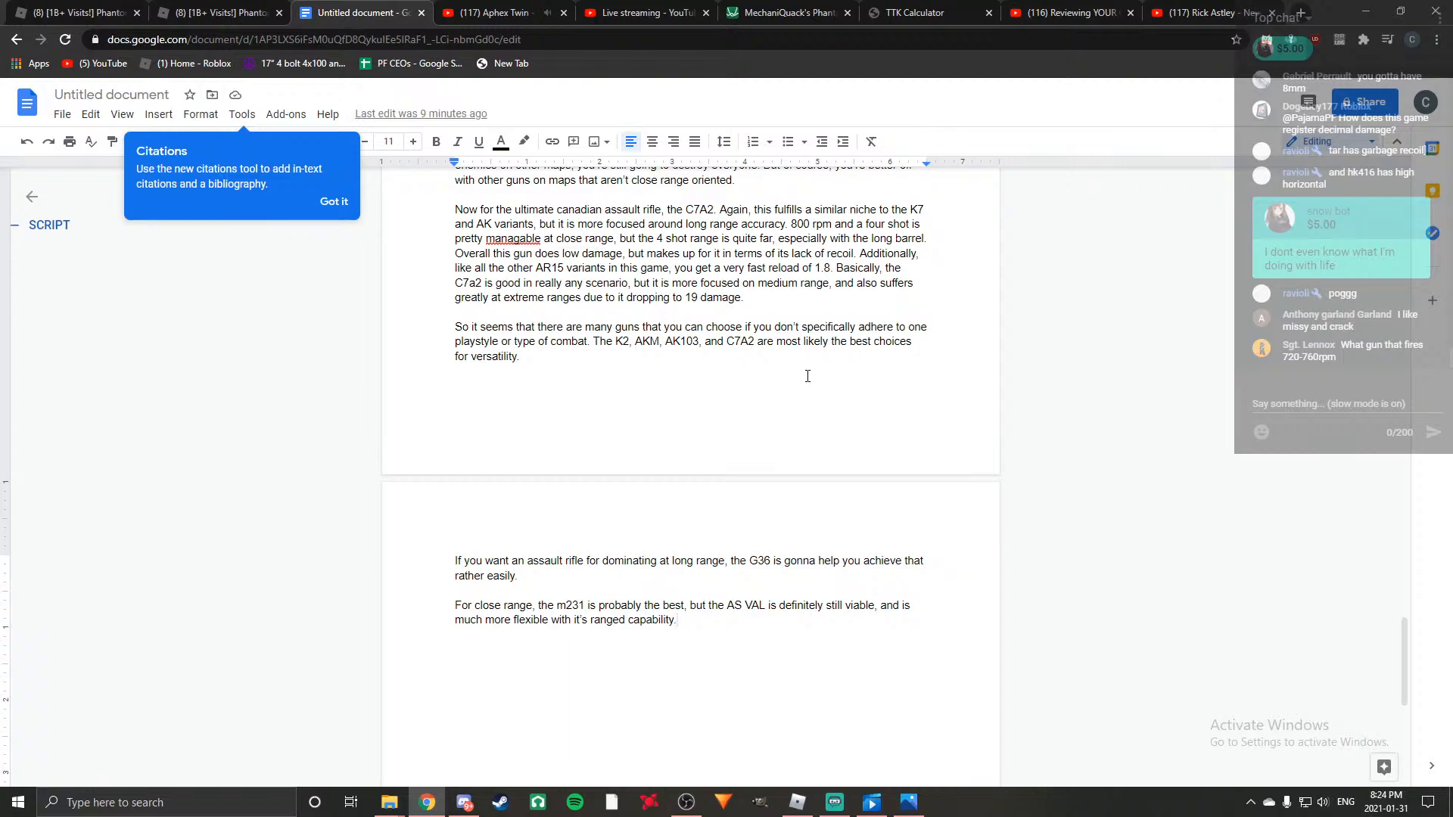
click(551, 357)
click(713, 622)
click(451, 9)
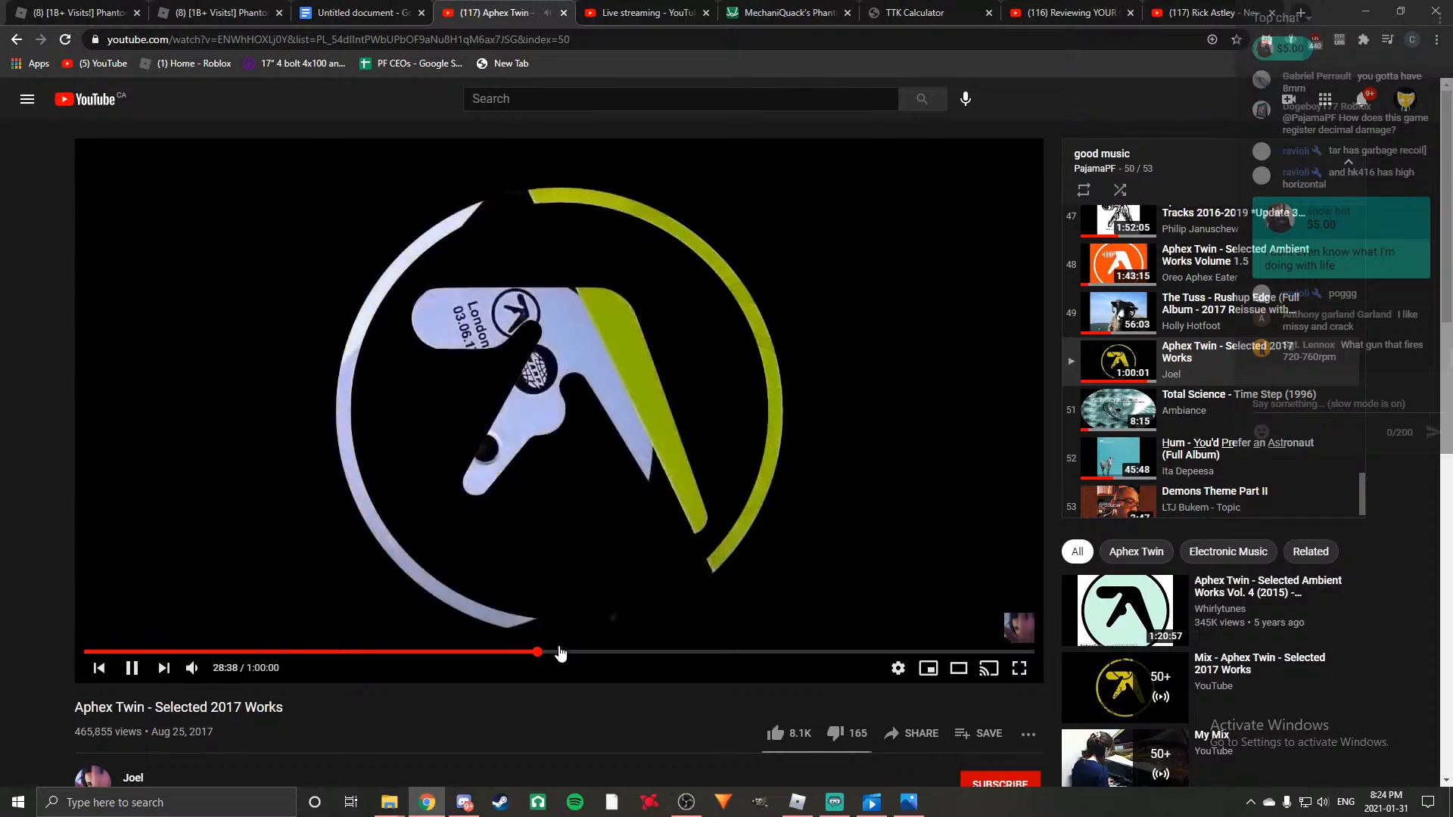
click(371, 13)
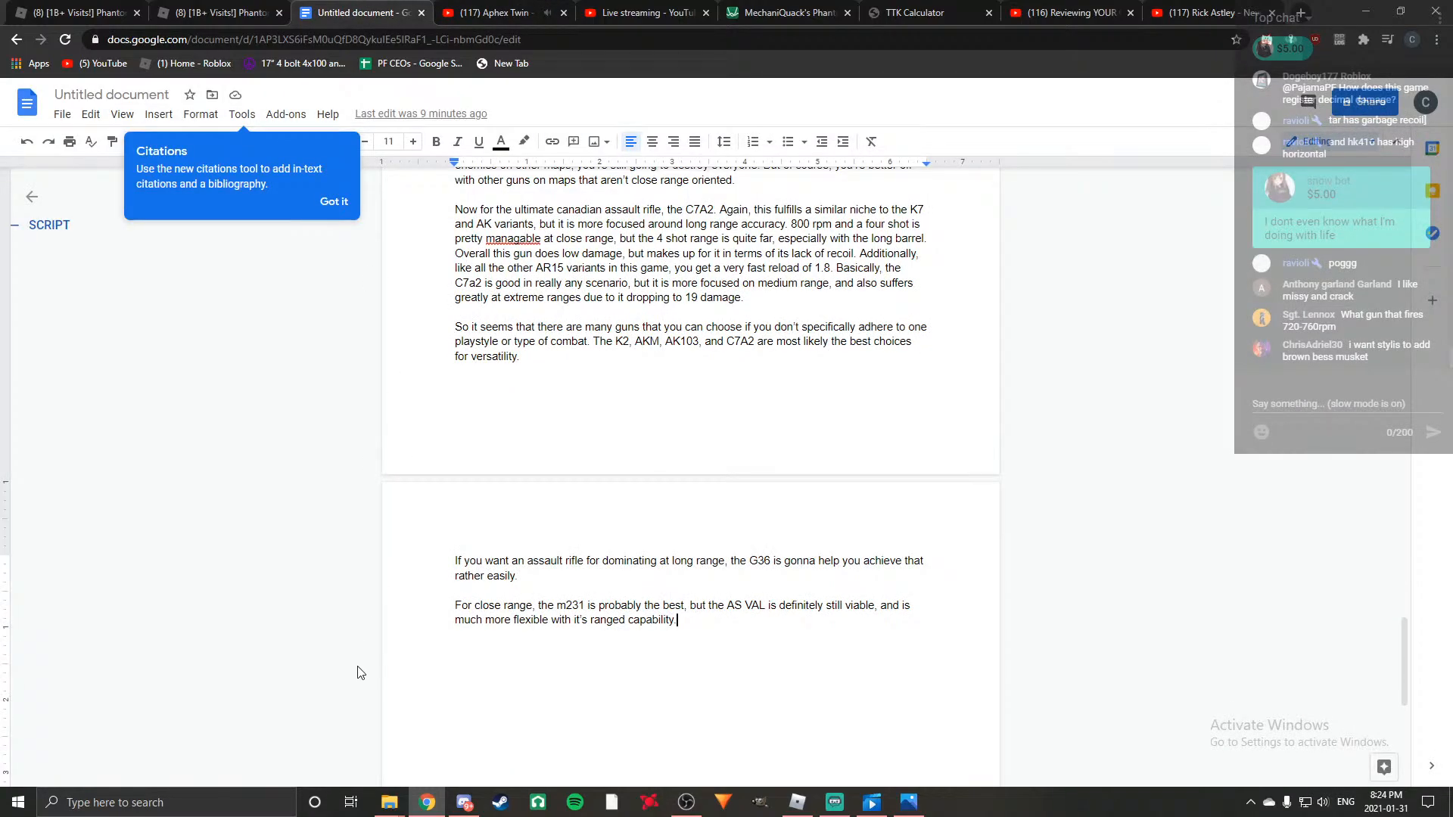
click(1076, 15)
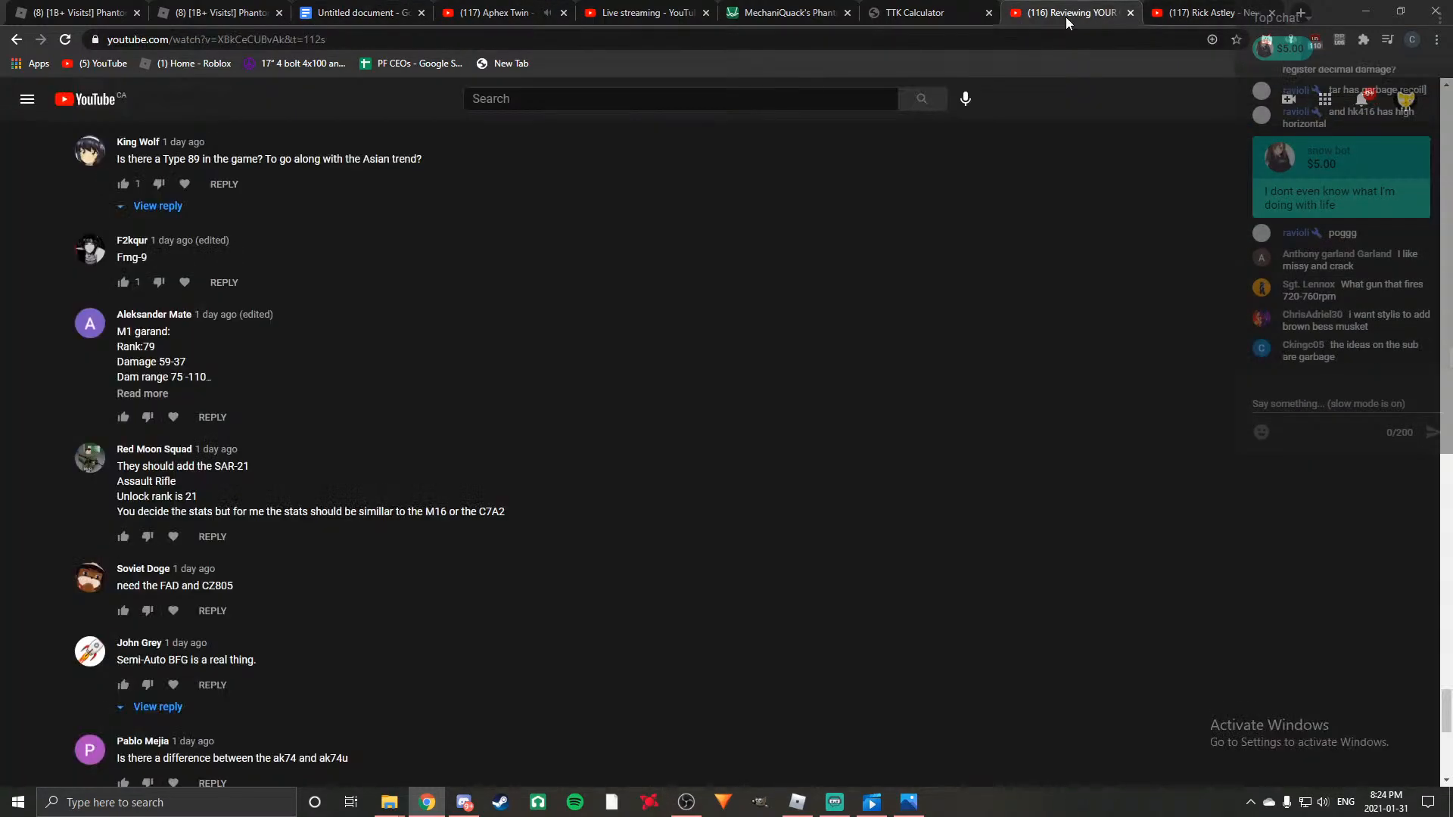
scroll(605, 344, up, 5)
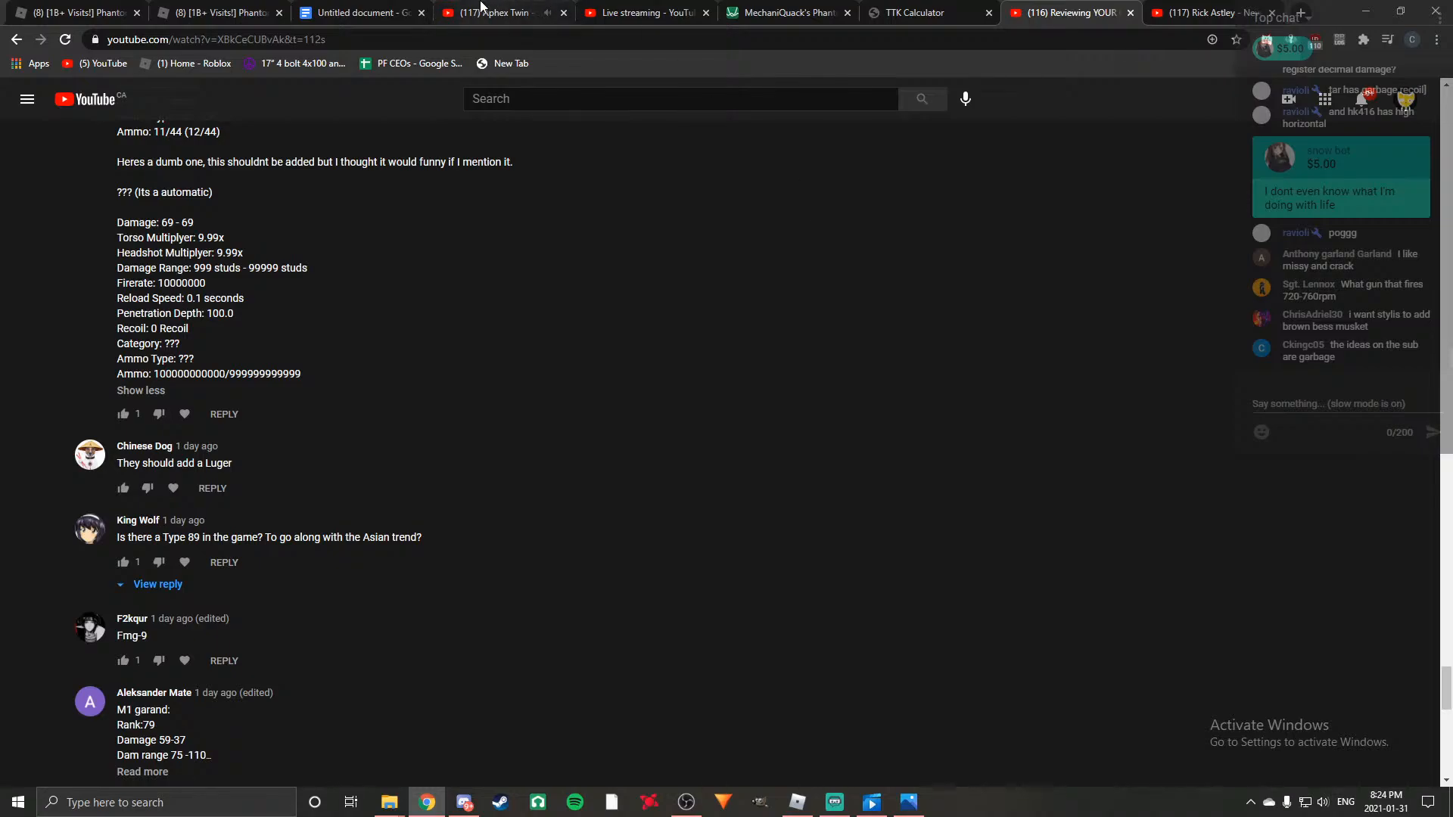
click(484, 14)
click(401, 13)
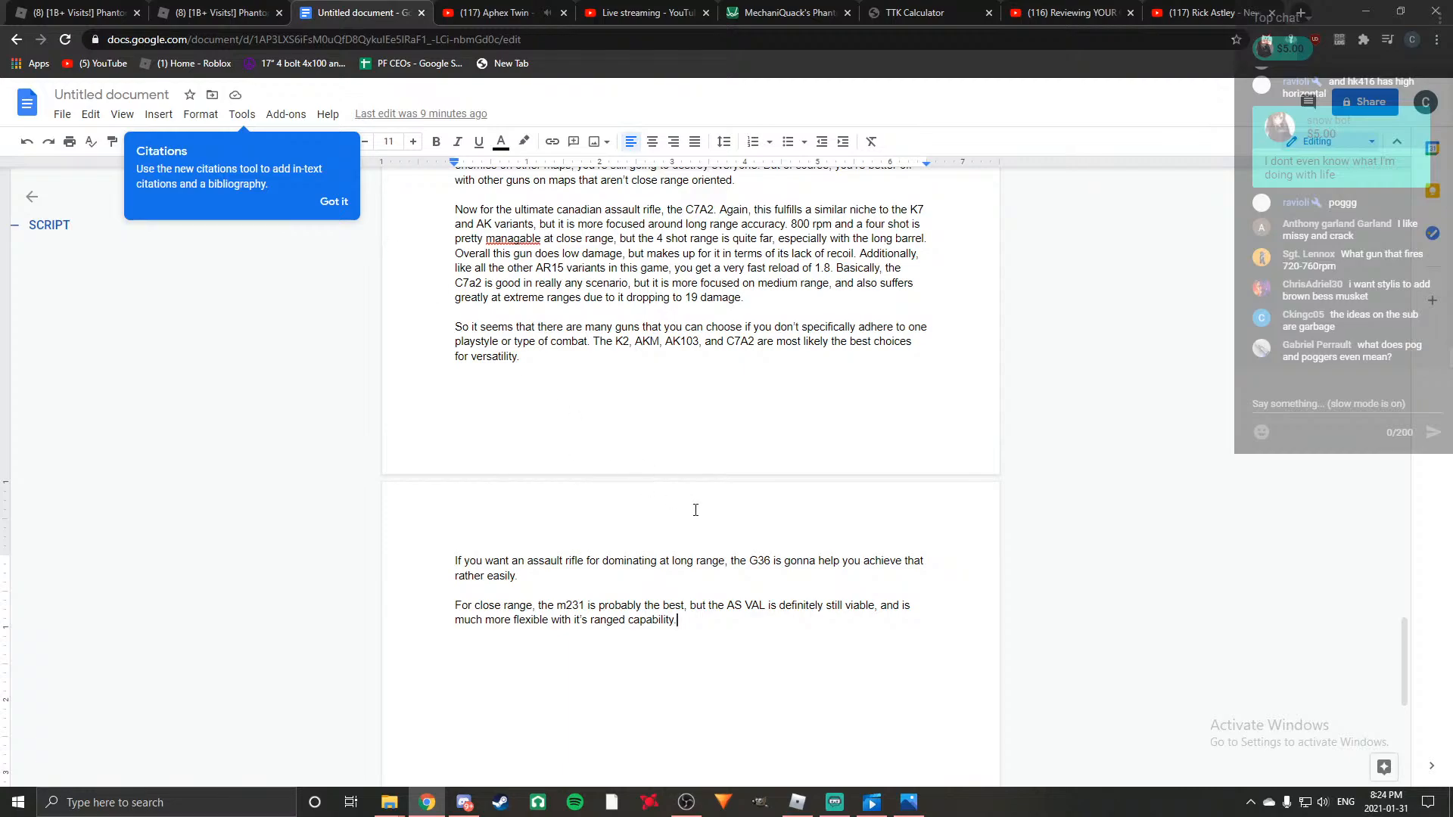
Review the end of the script, from the AK103, M231 and C7A2 paragraphs to the versatility, long-range and close-range recommendations.
scroll(691, 509, up, 3)
scroll(606, 530, up, 3)
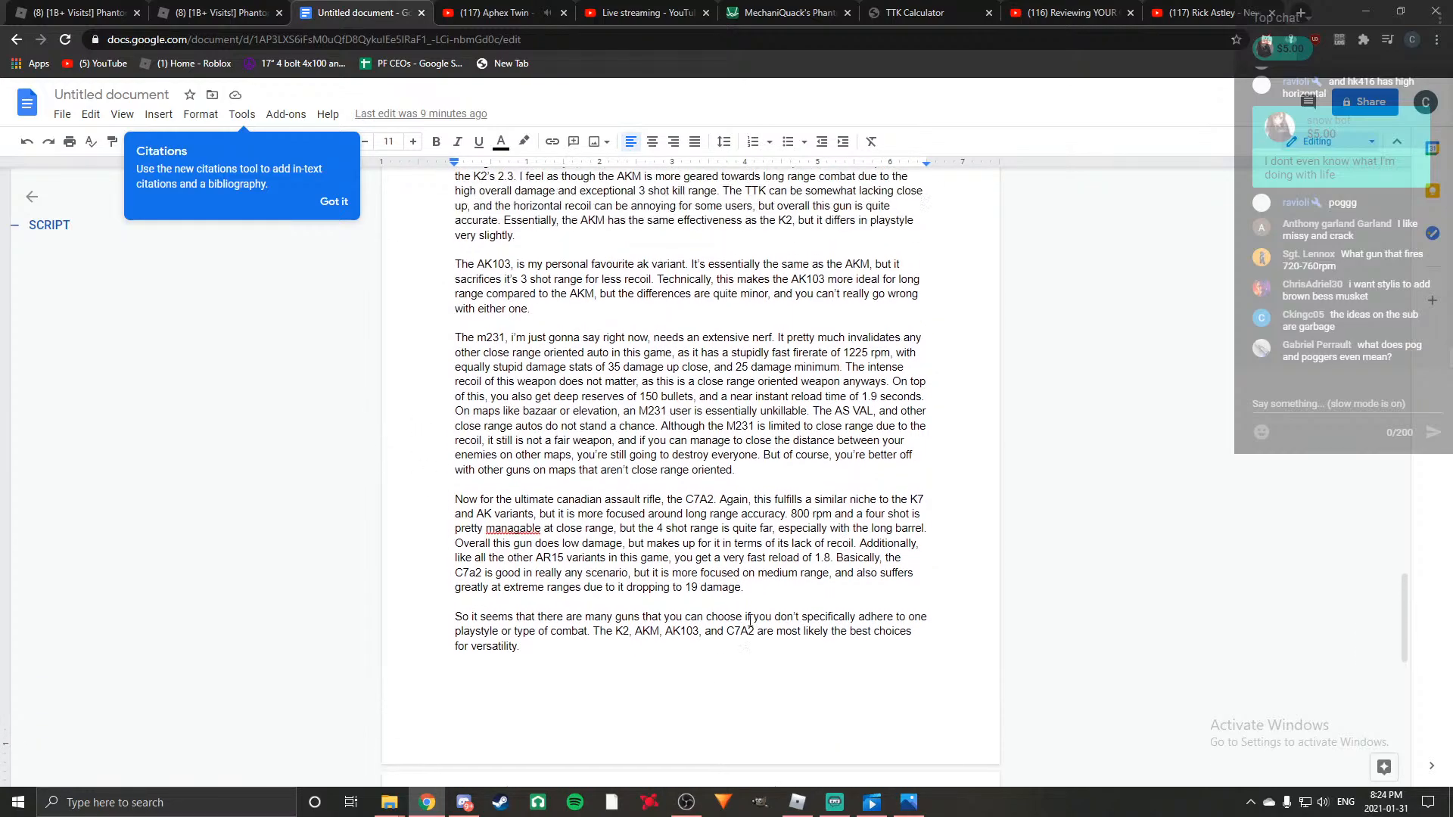
scroll(753, 647, down, 3)
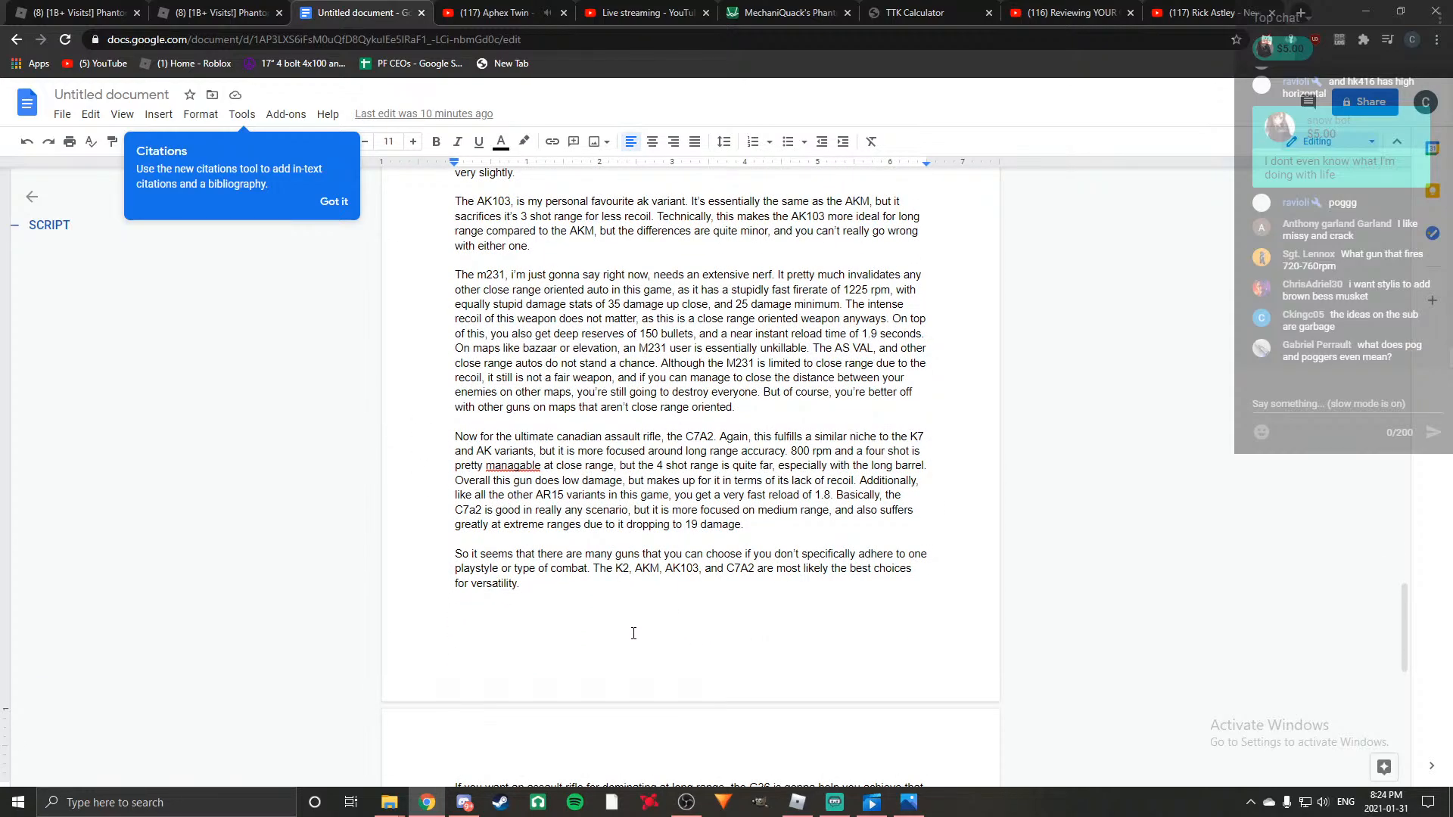
scroll(681, 640, down, 3)
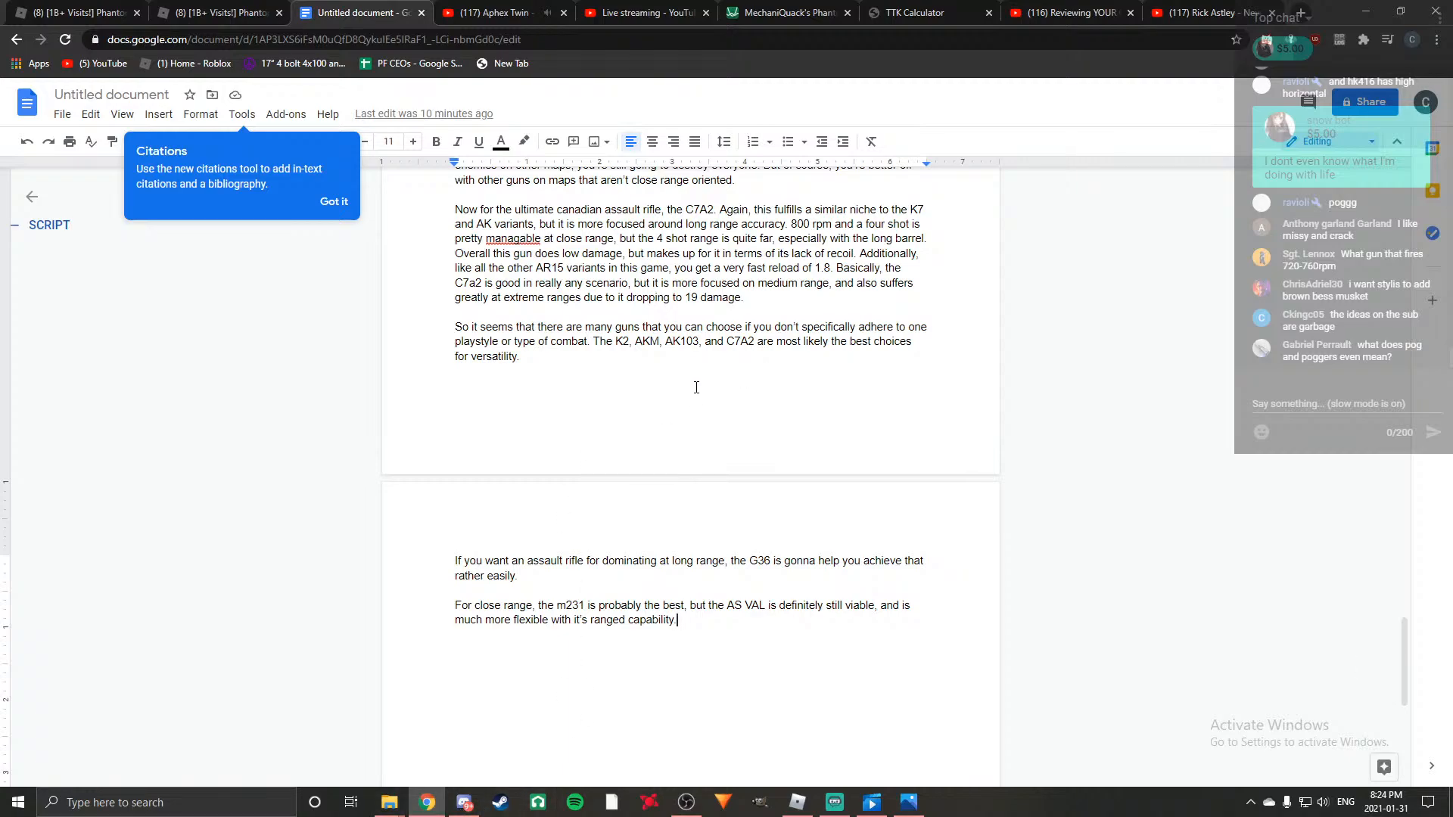
scroll(696, 394, up, 3)
scroll(679, 458, down, 4)
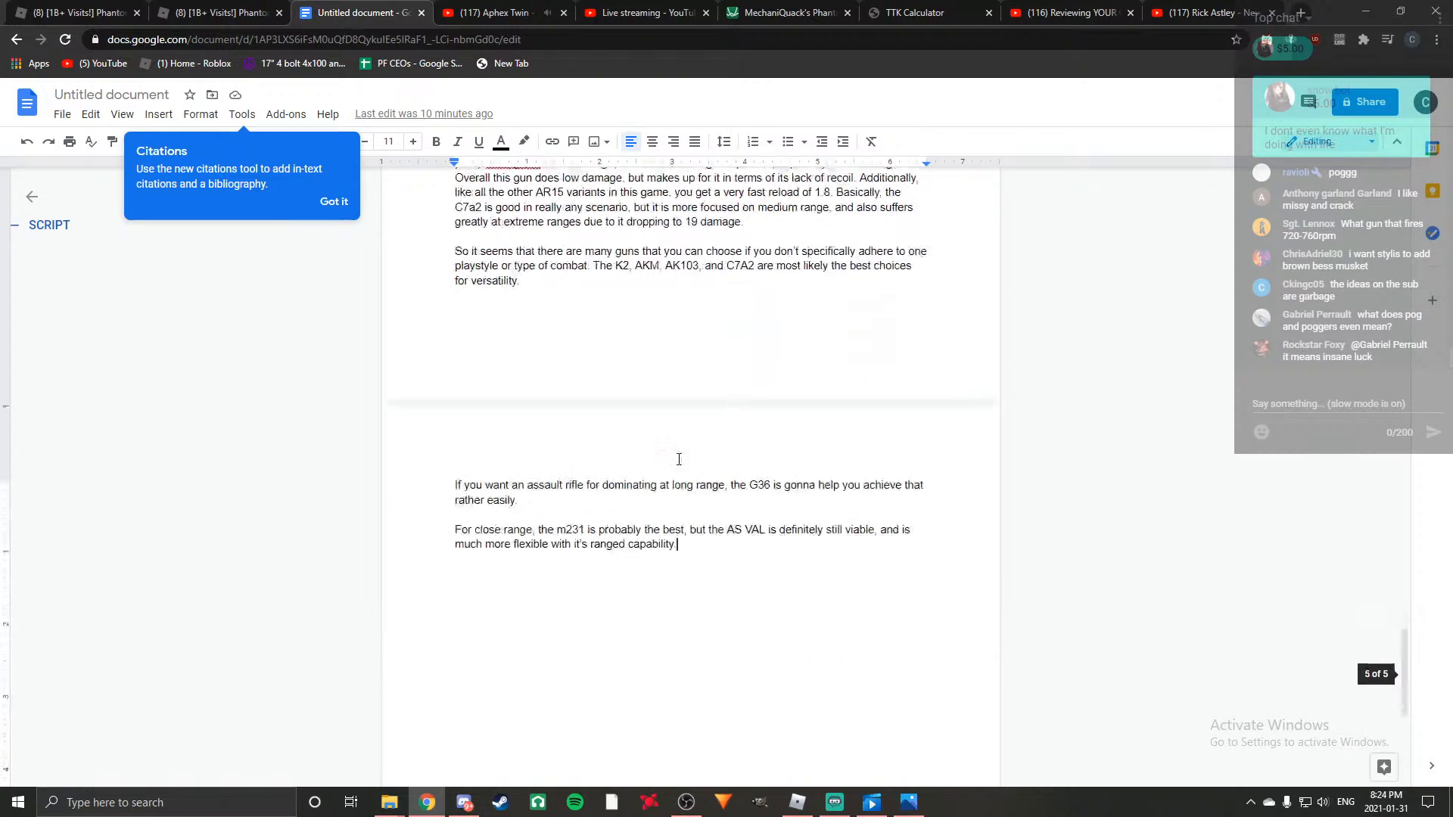
scroll(500, 499, up, 3)
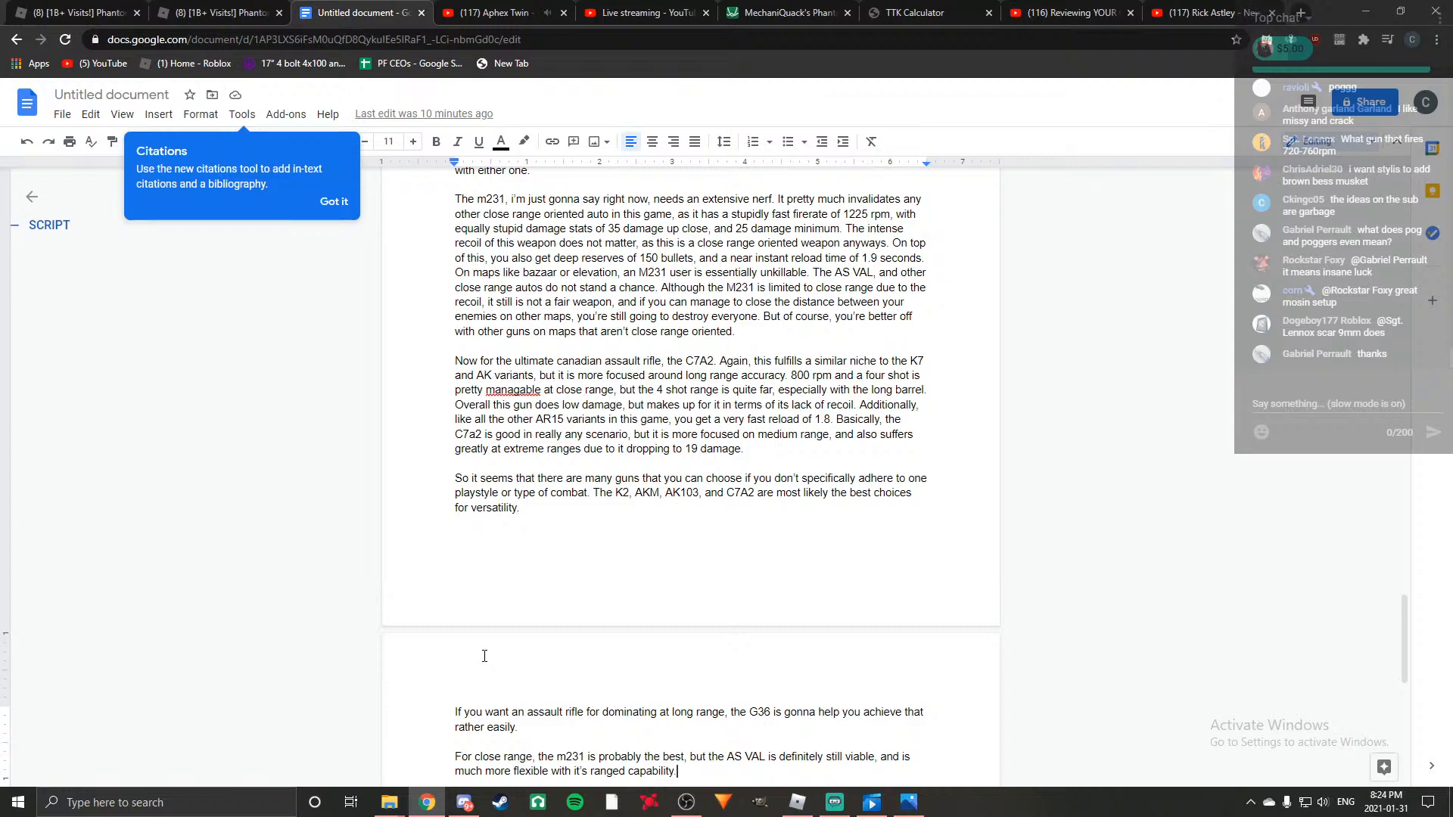
click(464, 803)
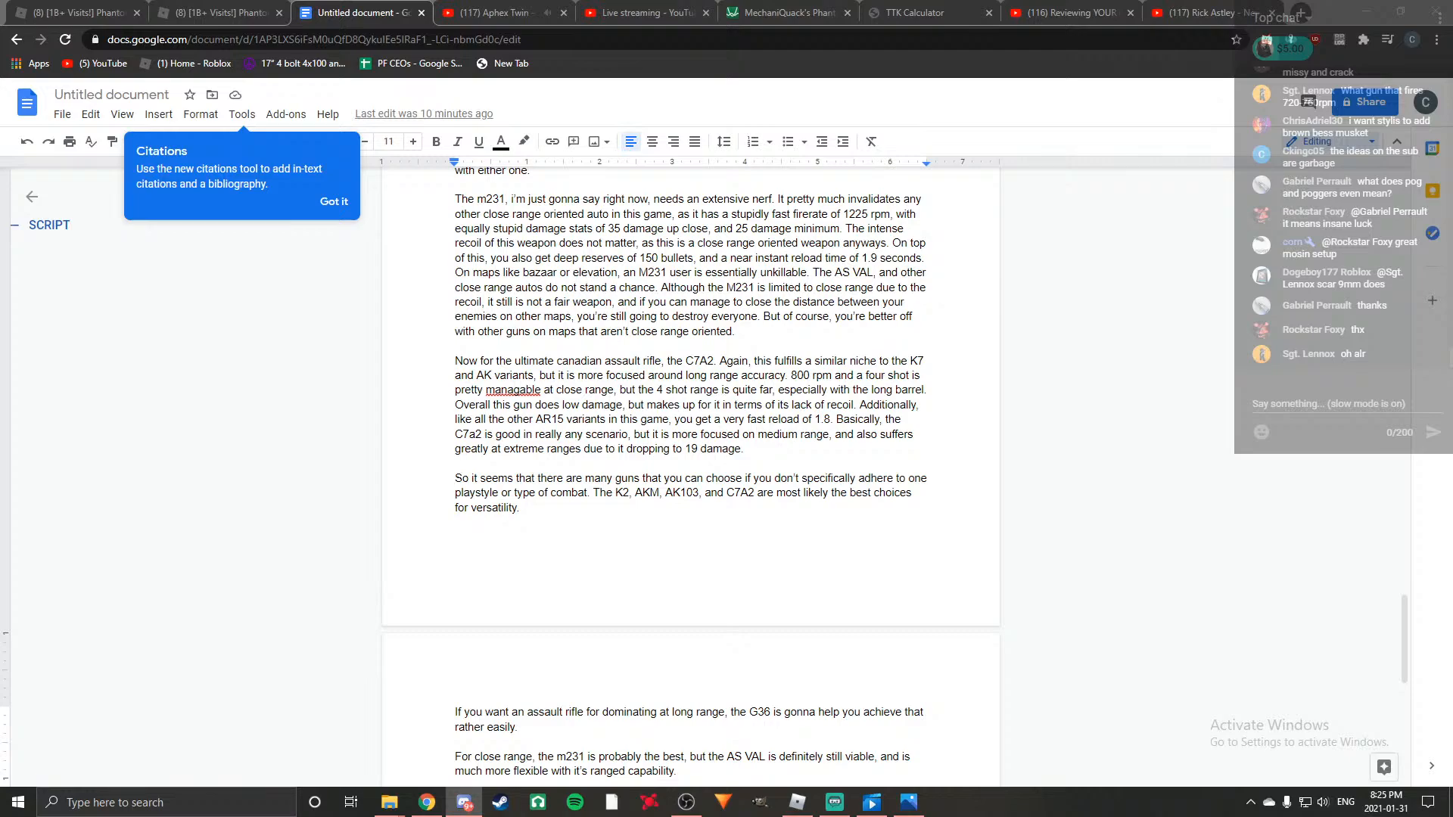
click(677, 771)
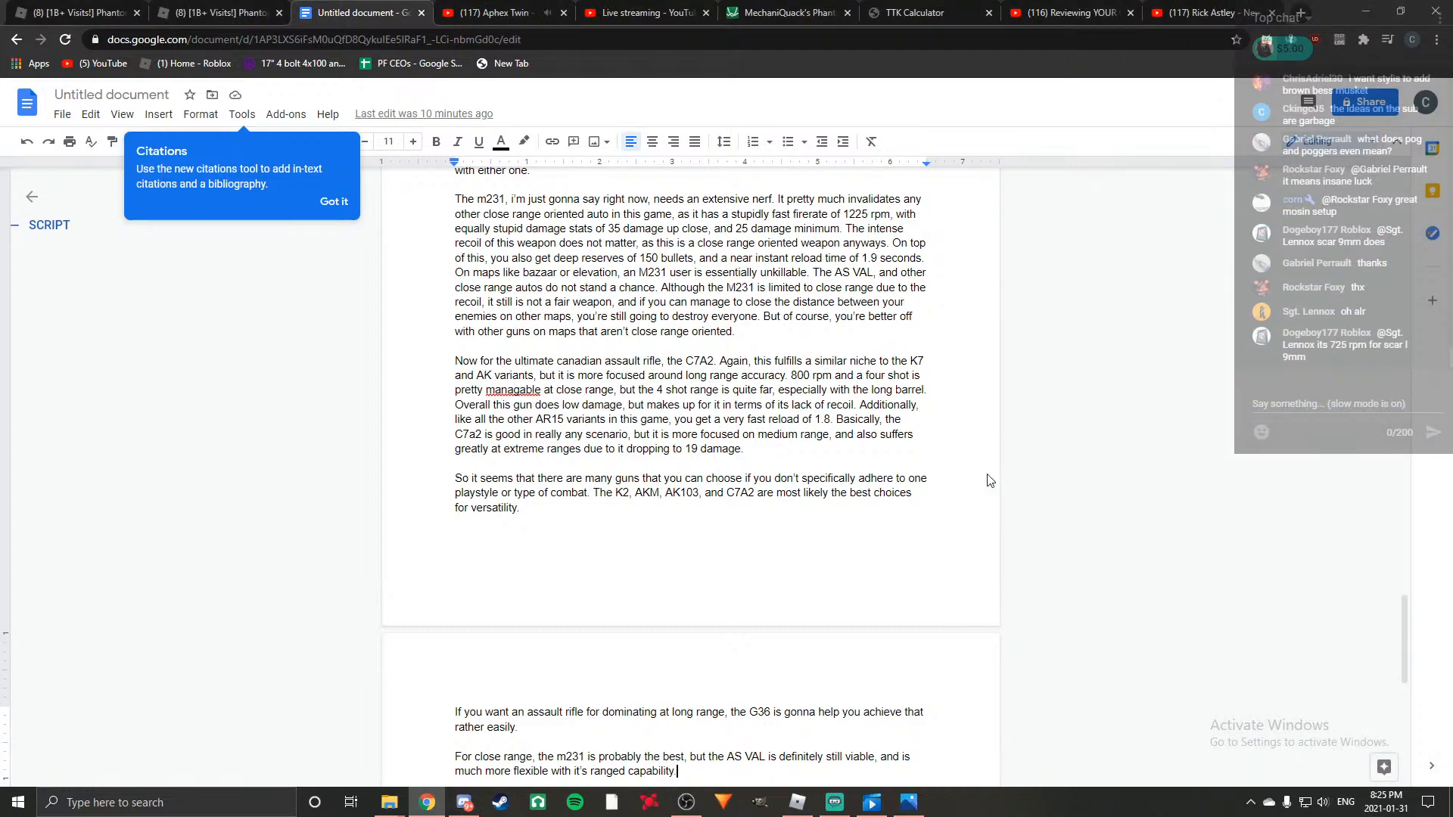
scroll(898, 301, down, 3)
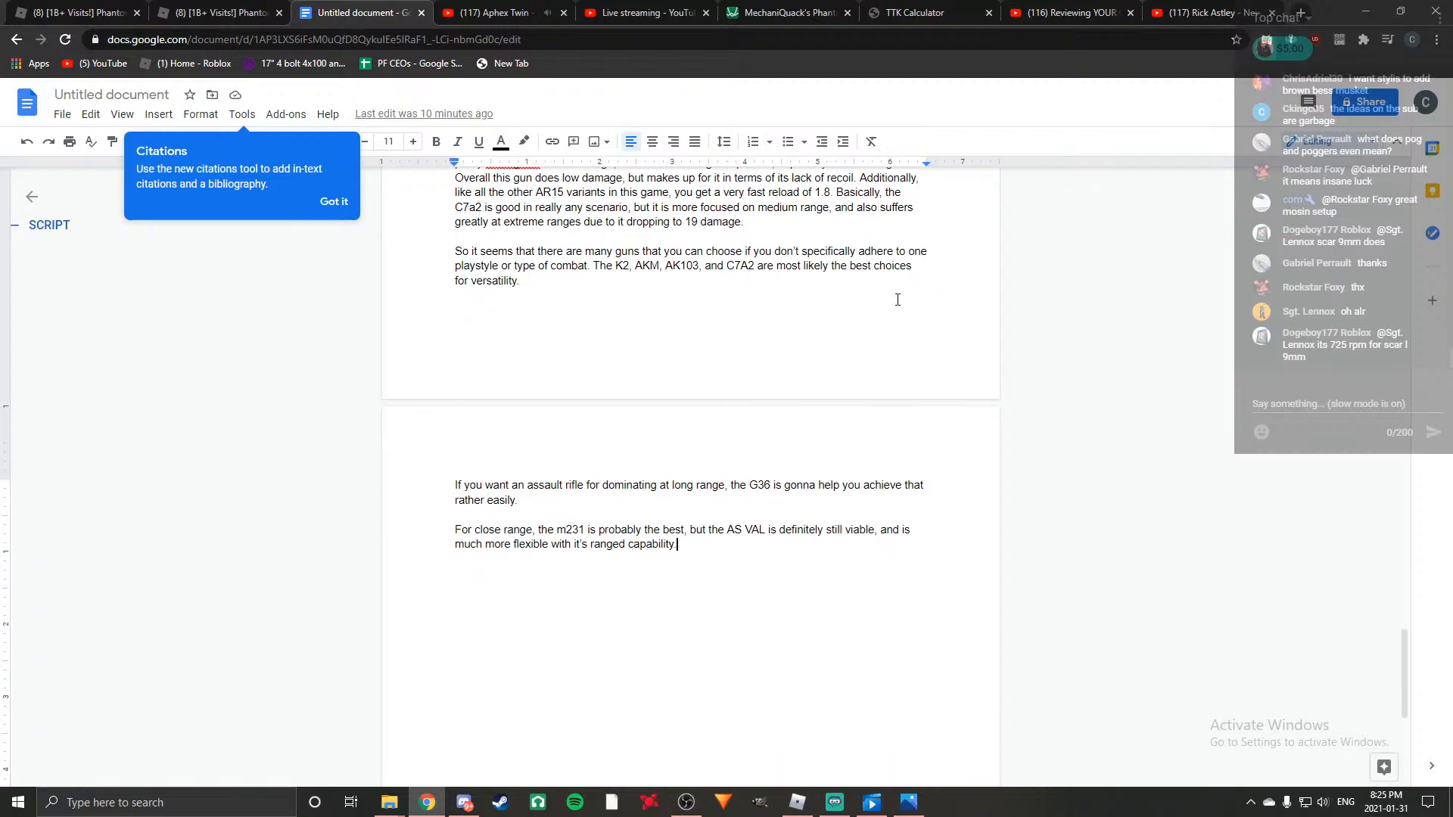
scroll(898, 300, up, 5)
scroll(936, 305, down, 3)
scroll(936, 305, down, 6)
scroll(951, 405, up, 6)
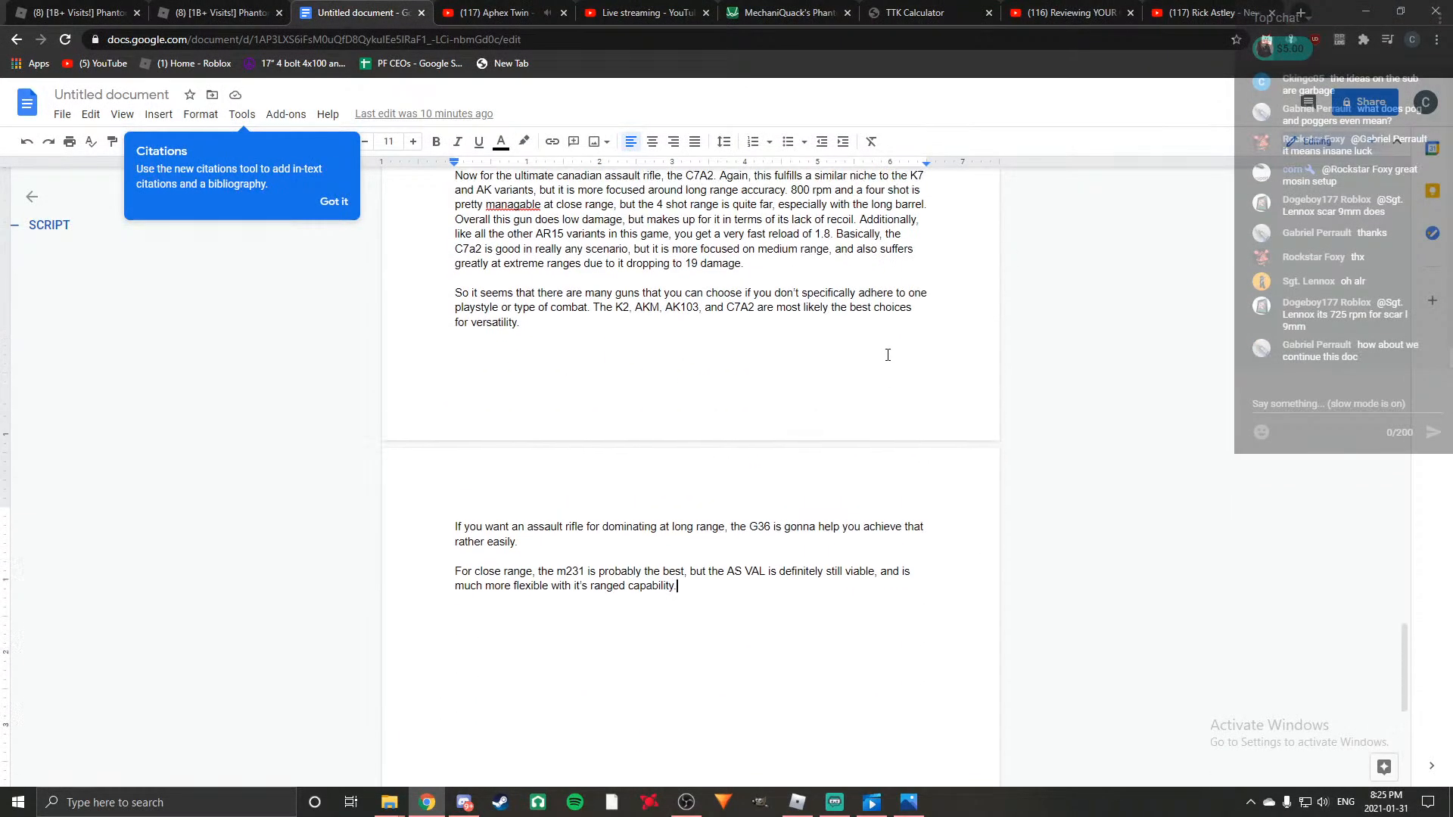
scroll(999, 400, down, 2)
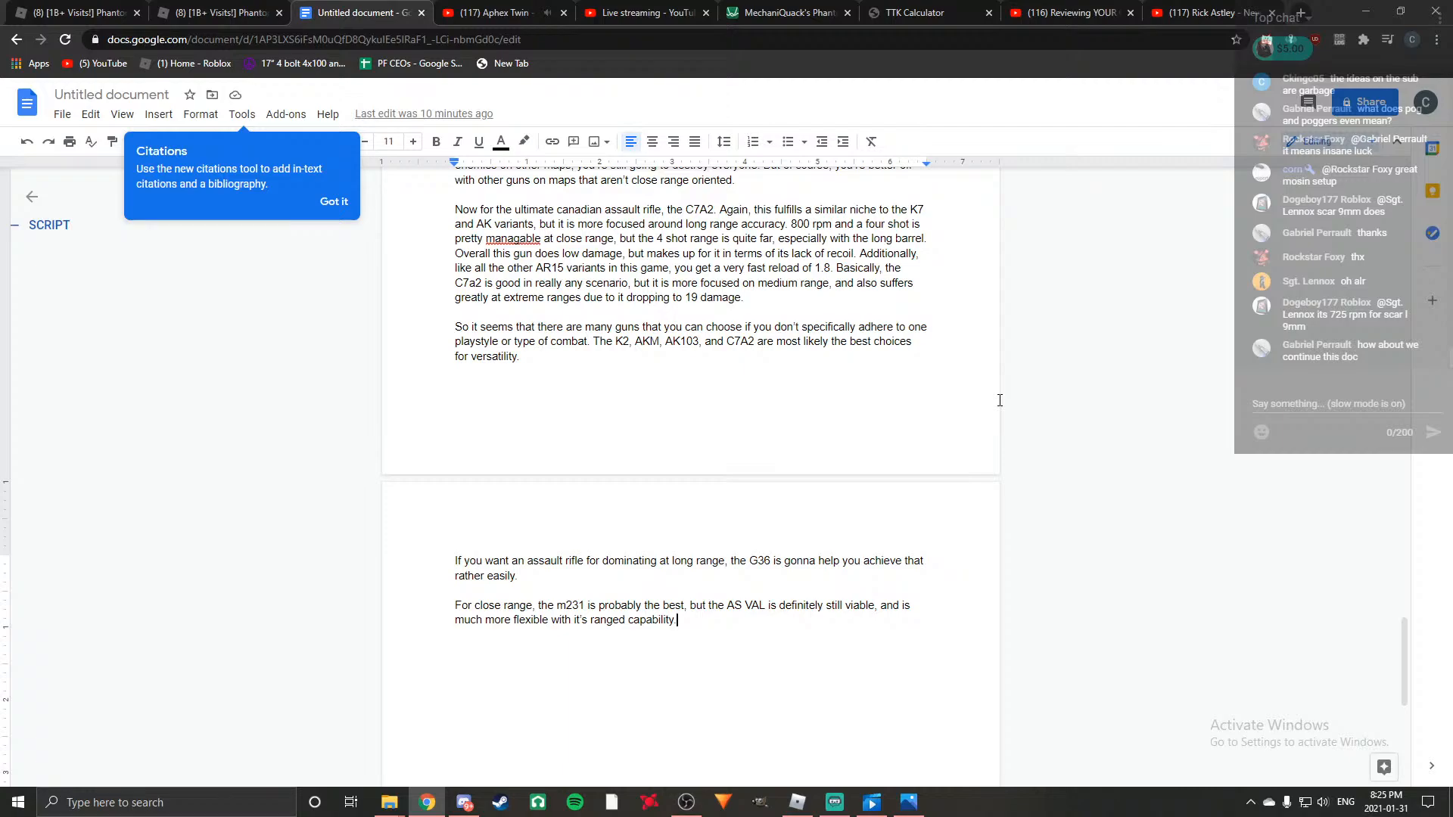
scroll(999, 400, down, 4)
scroll(999, 401, up, 4)
scroll(944, 425, down, 2)
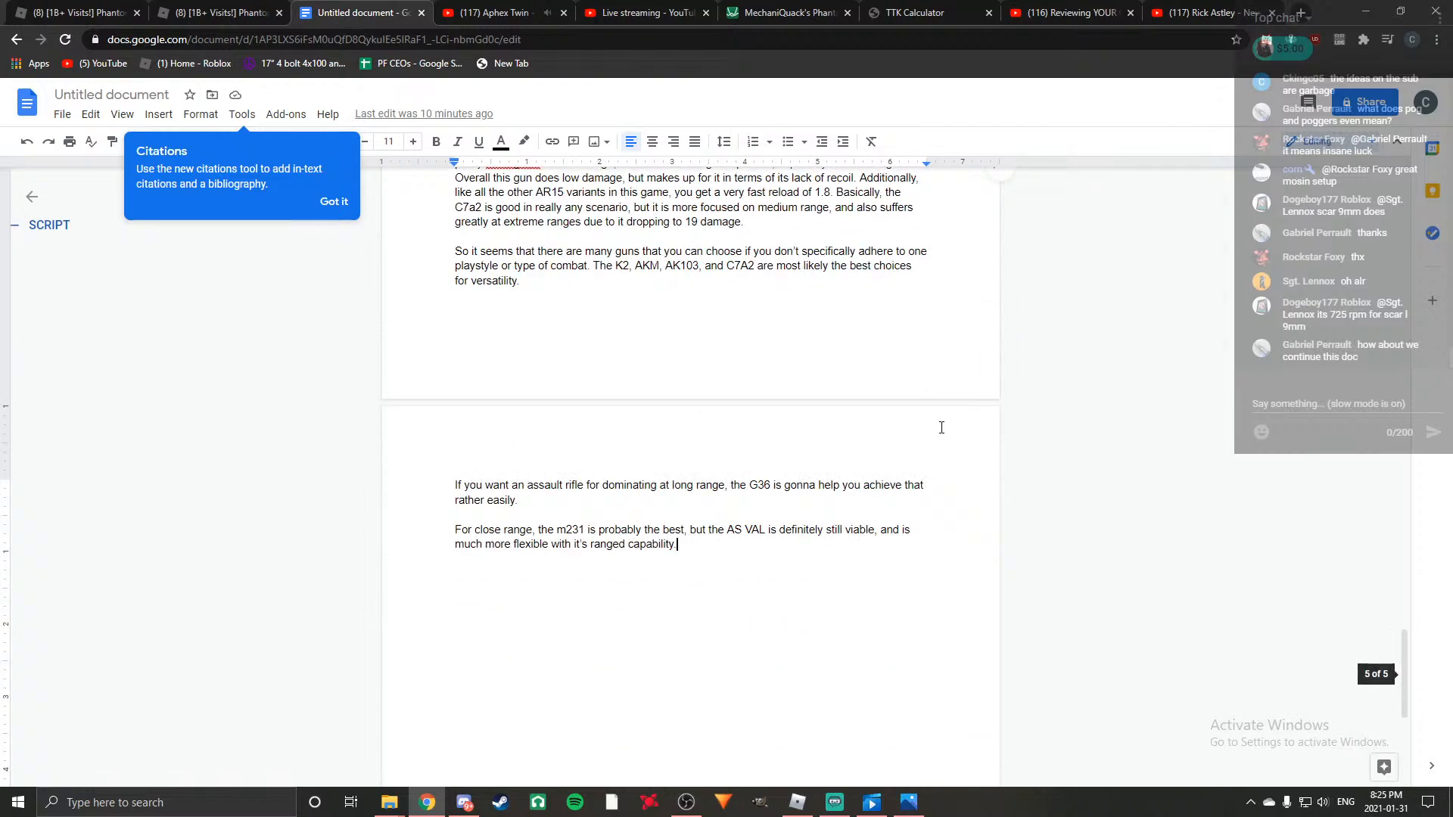
scroll(941, 428, down, 2)
scroll(941, 427, up, 3)
scroll(941, 425, down, 3)
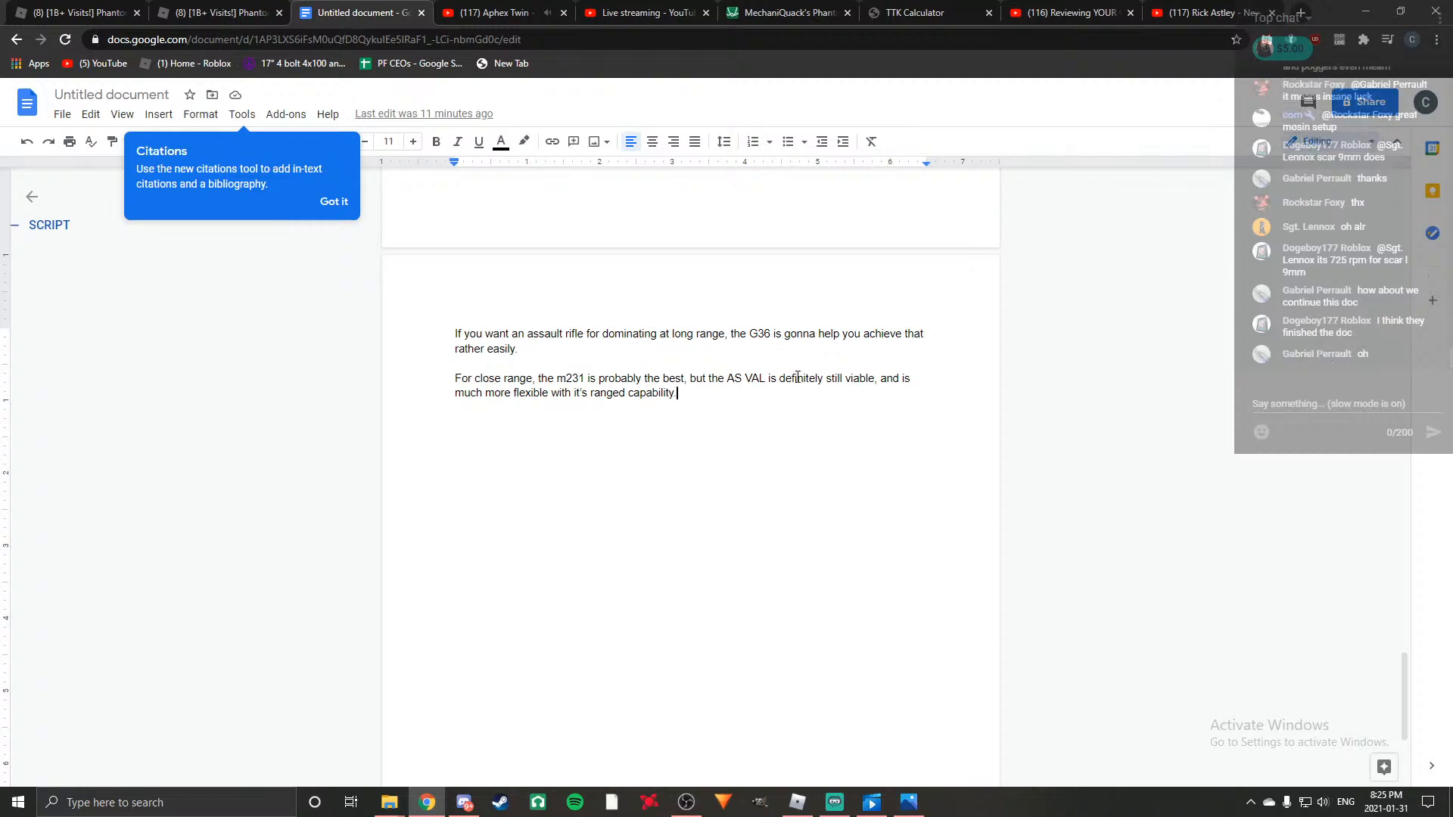
Check the script's shortlist of rifles, and start a new final paragraph with "Now, you may have noticed I haven't mentioned the M16A4".
scroll(766, 412, up, 15)
scroll(658, 410, up, 10)
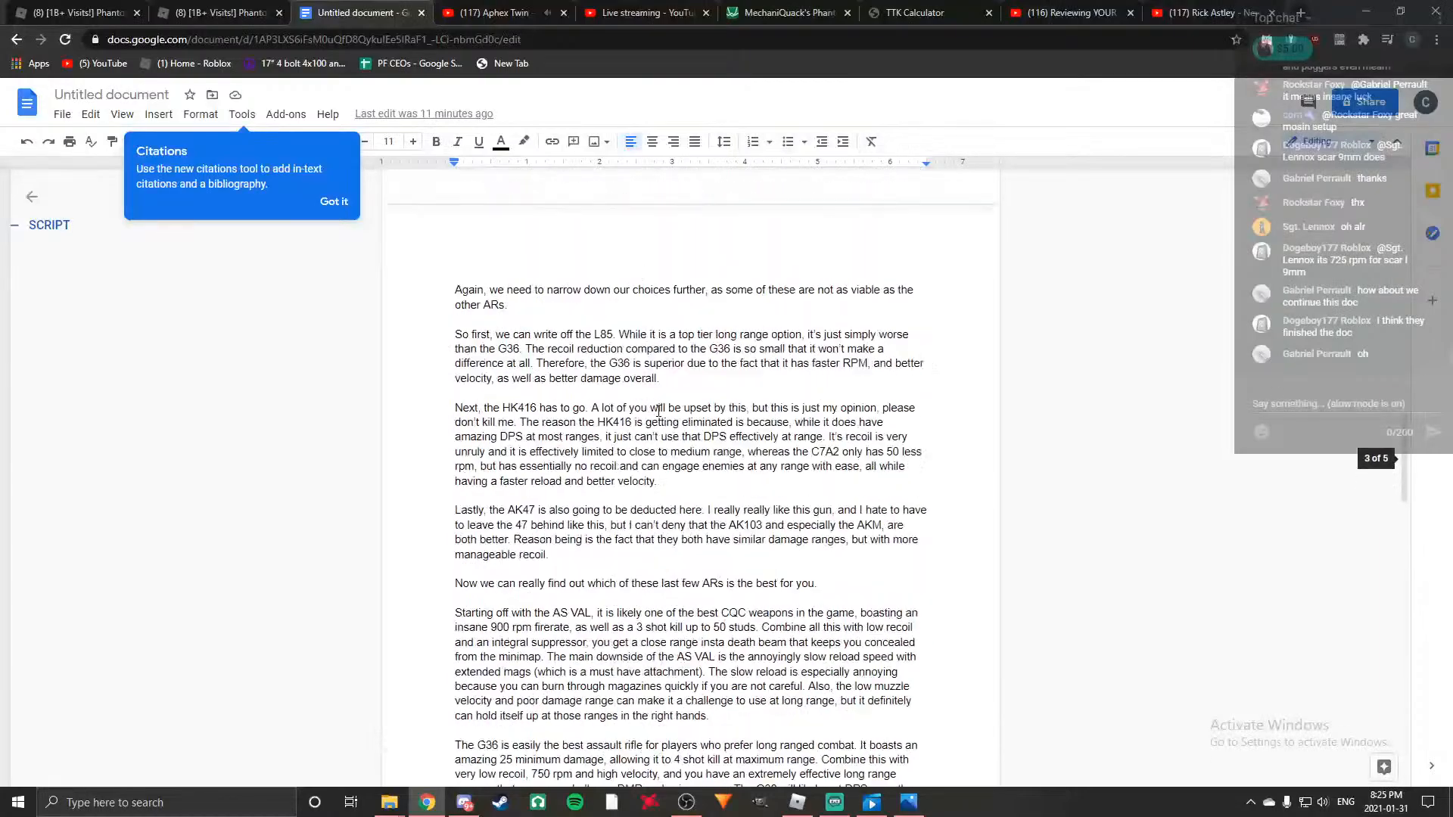
scroll(534, 537, down, 20)
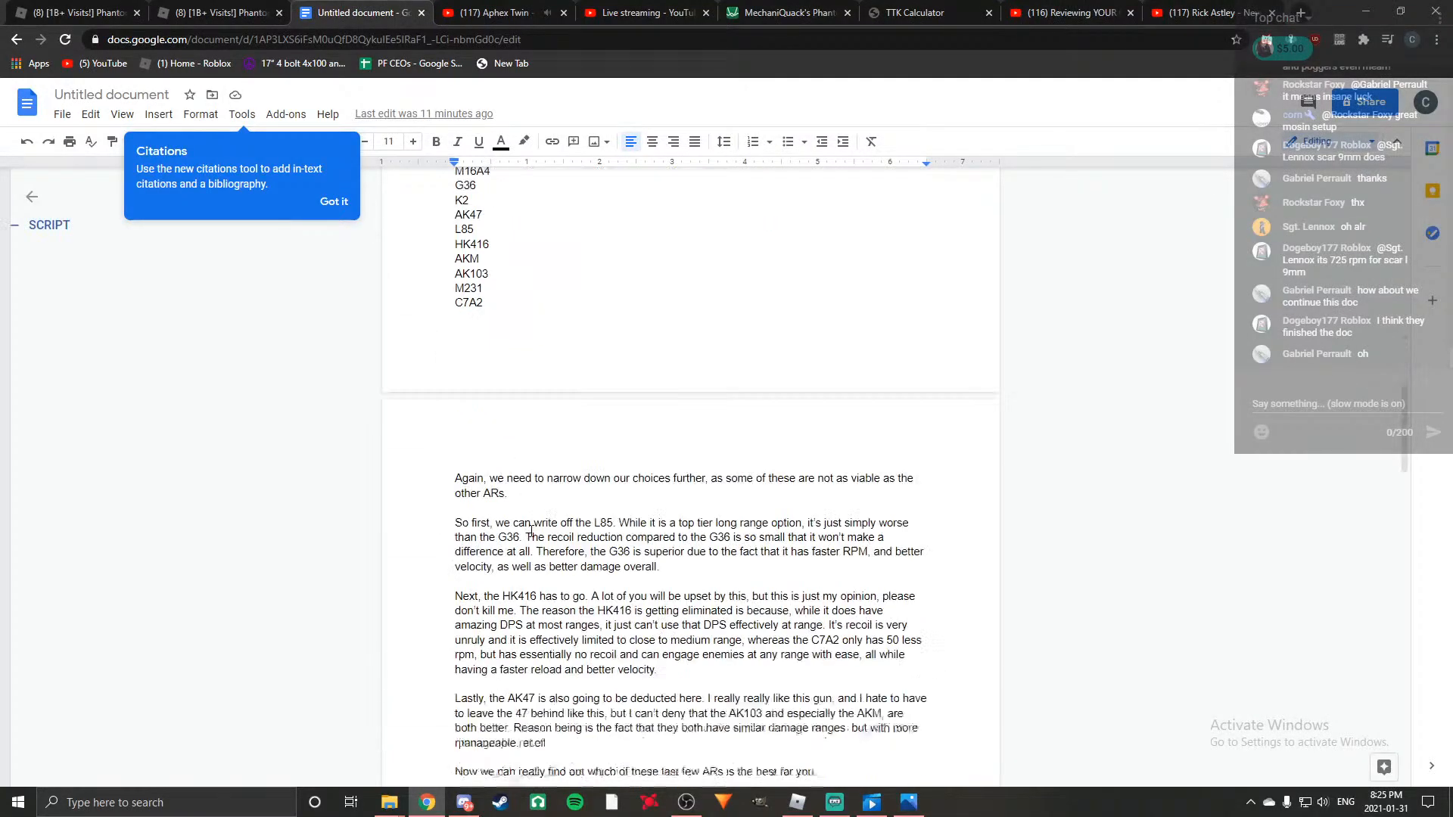
click(759, 501)
key(Return)
text(Now,)
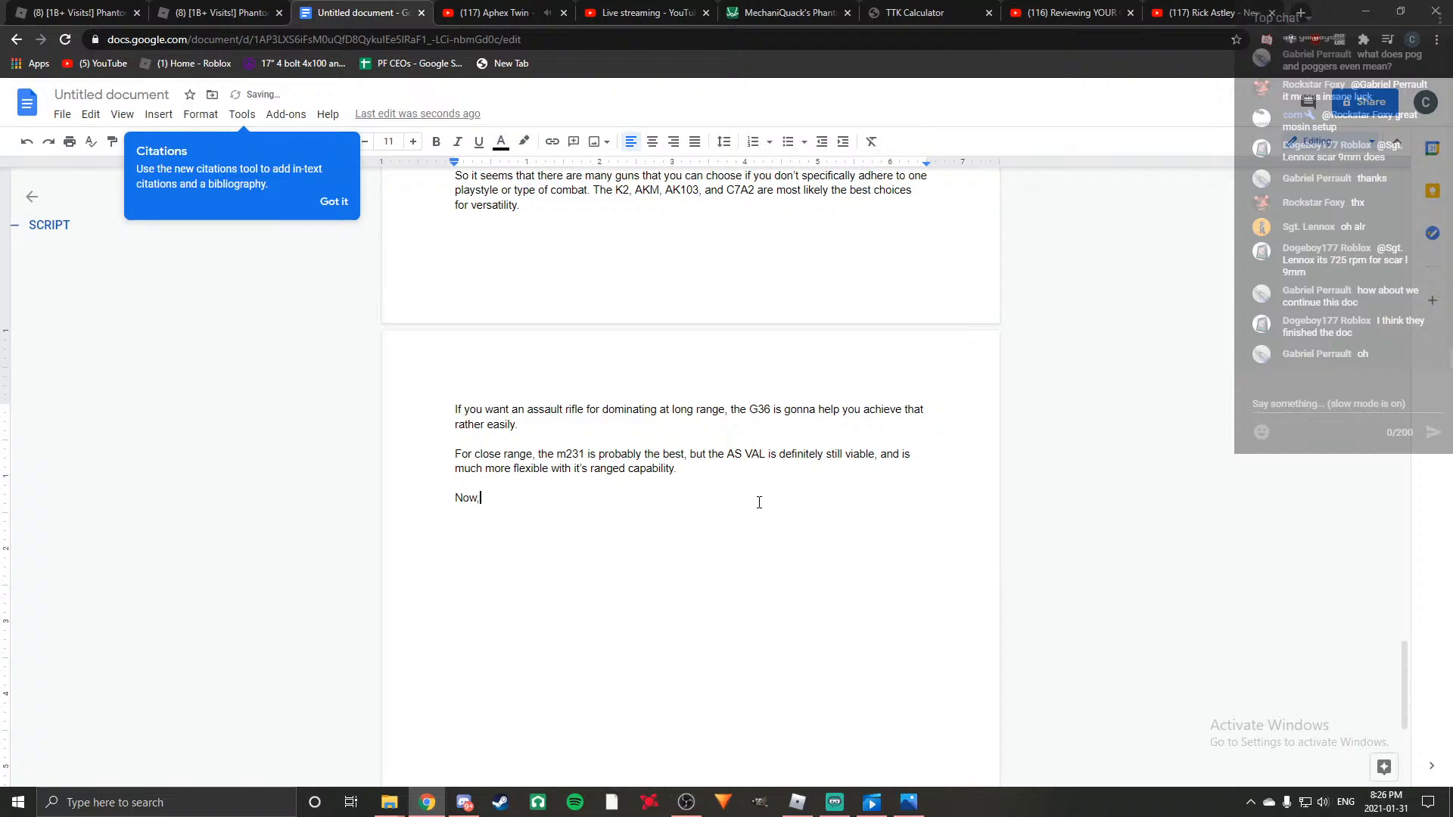
text( you may have noticed I d)
key(BackSpace)
text(haven't mentione)
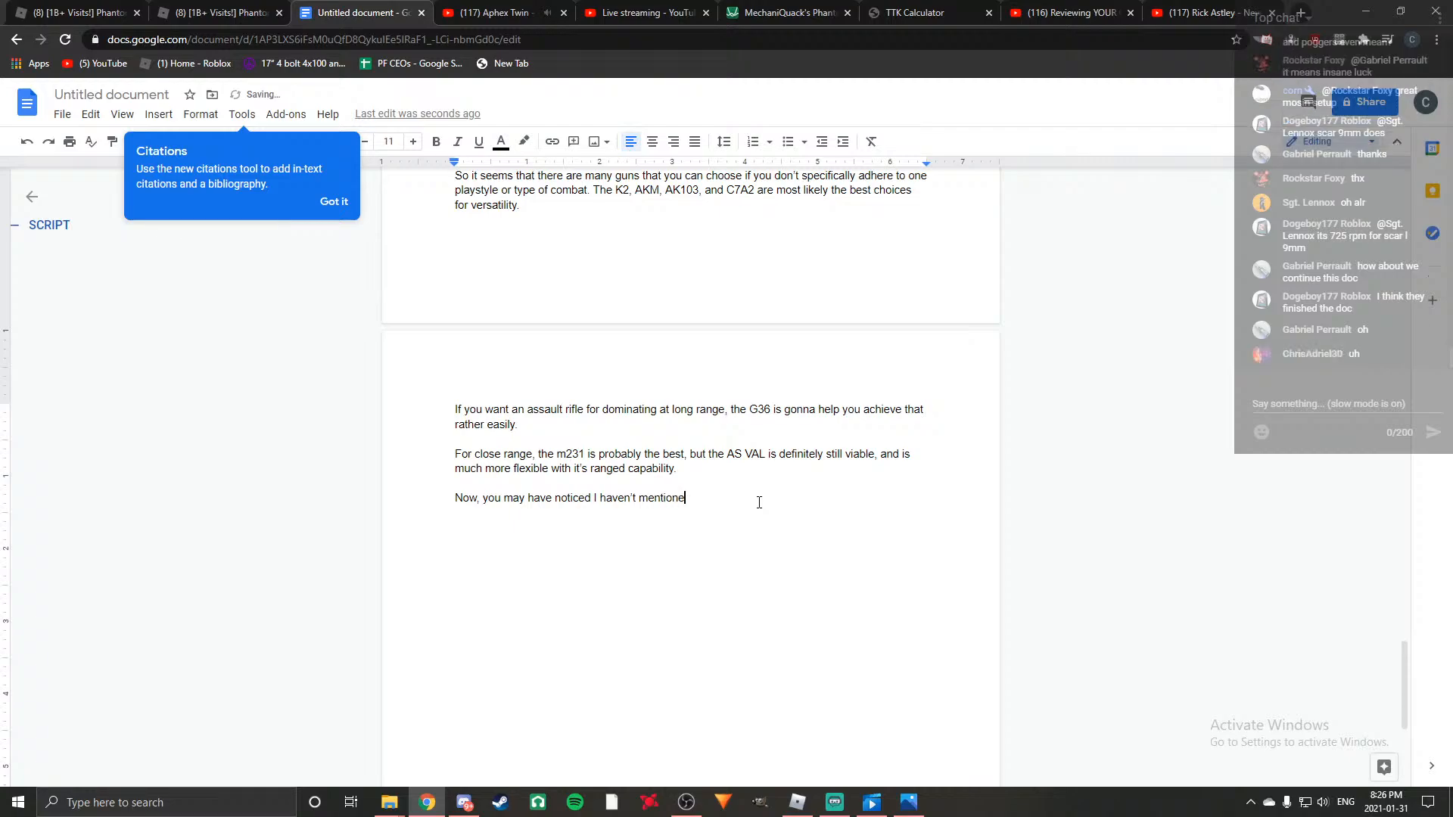
text(d the M16A)
key(BackSpace)
text(A$)
text(, and that is beca)
text(use it's in)
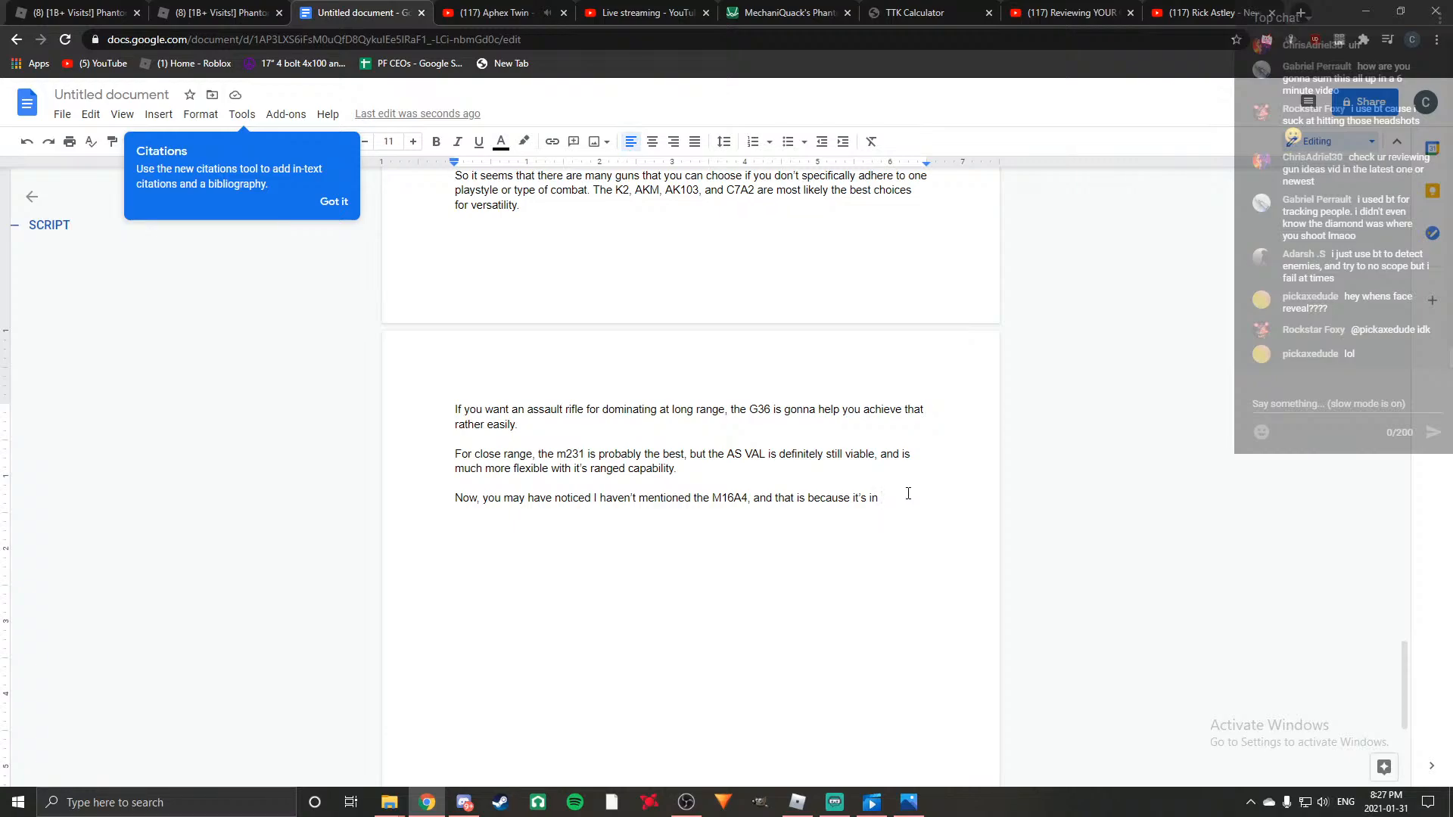
Continue the M16A4 sentence with ", and that is because it's in a completely different league".
text(a completely different lea)
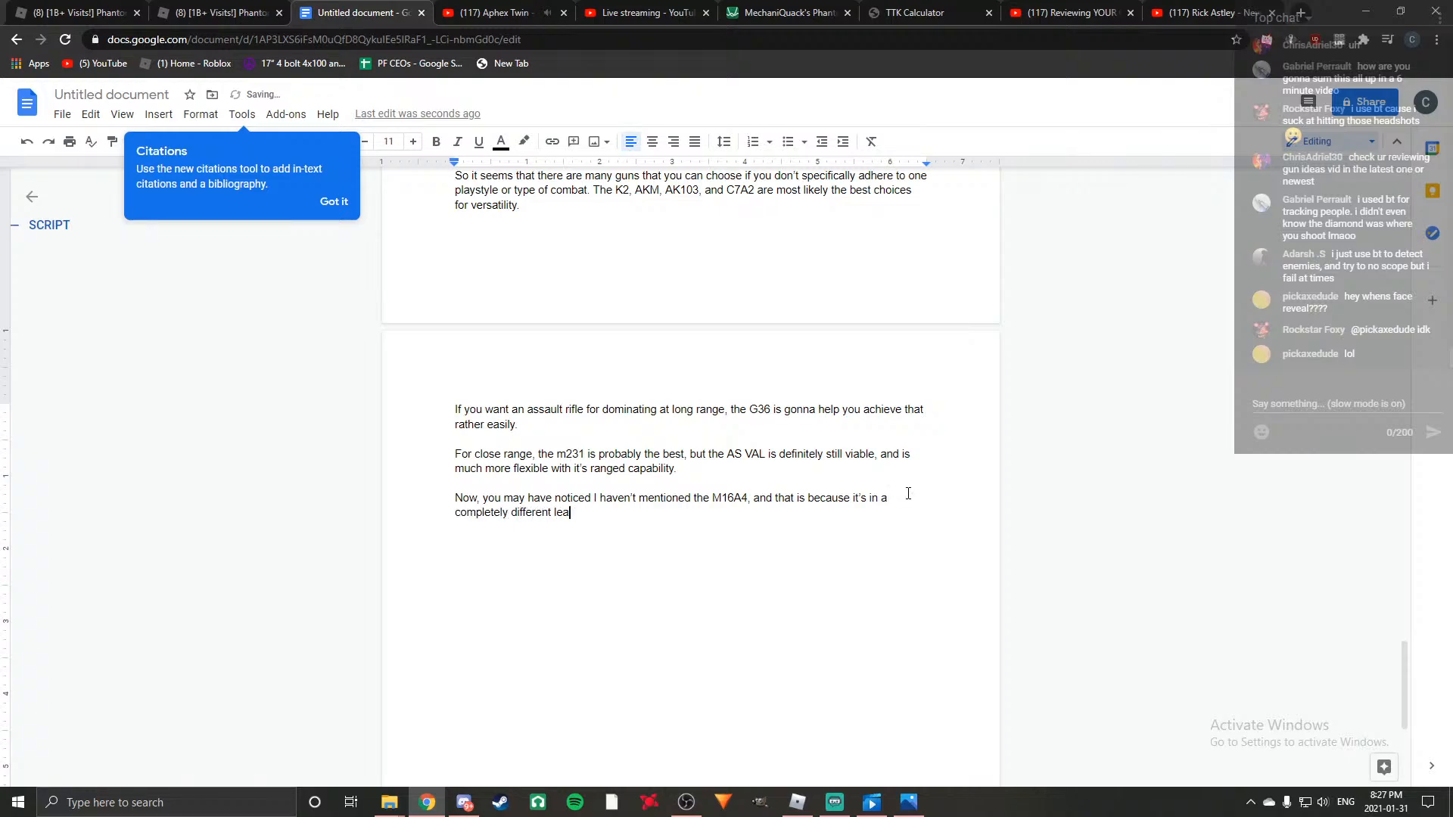
text(gue. You may remember that y)
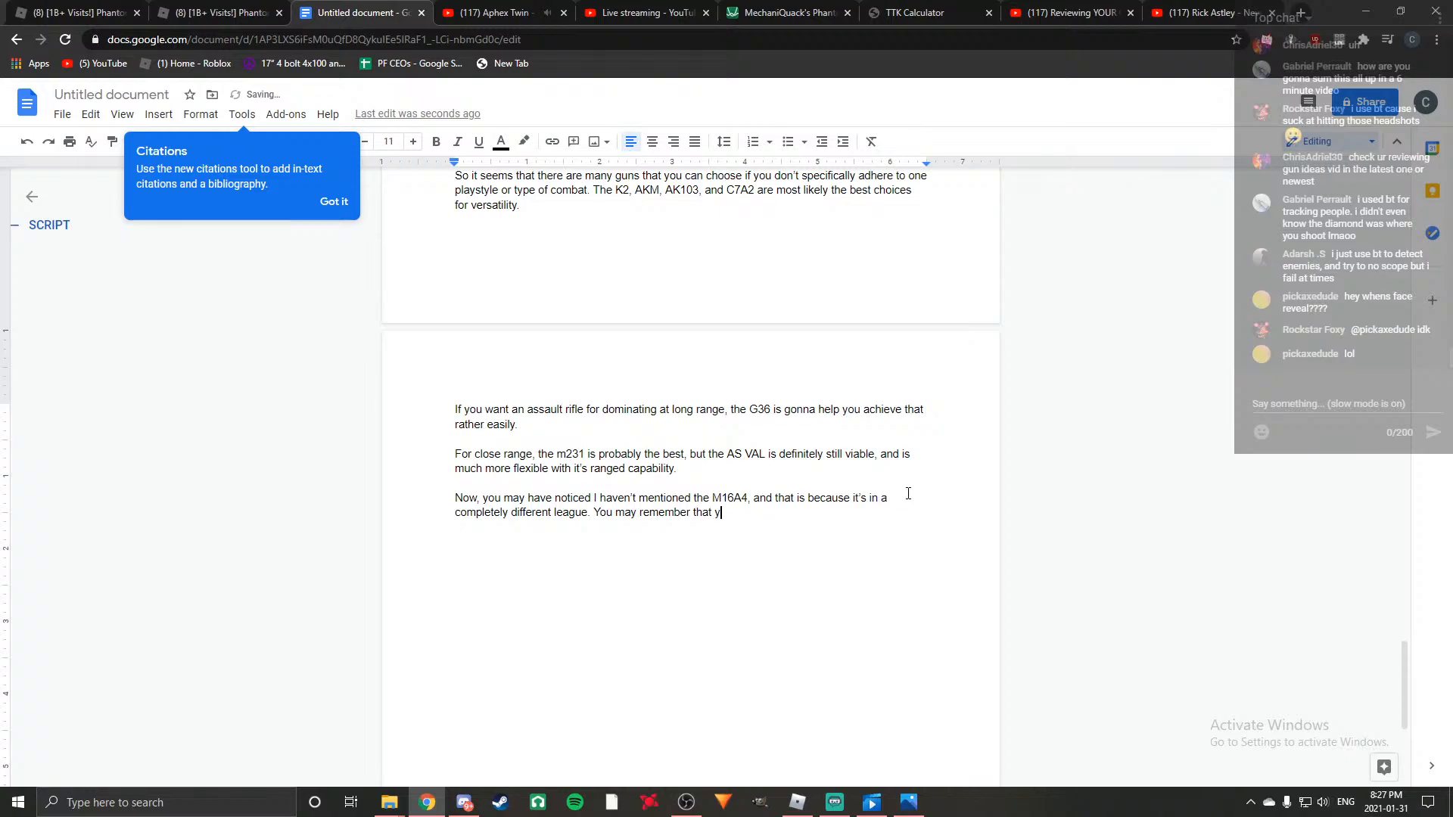
Begin the paragraph's second sentence with "You may remember that you used to be able to essentially full auto".
text(ou use)
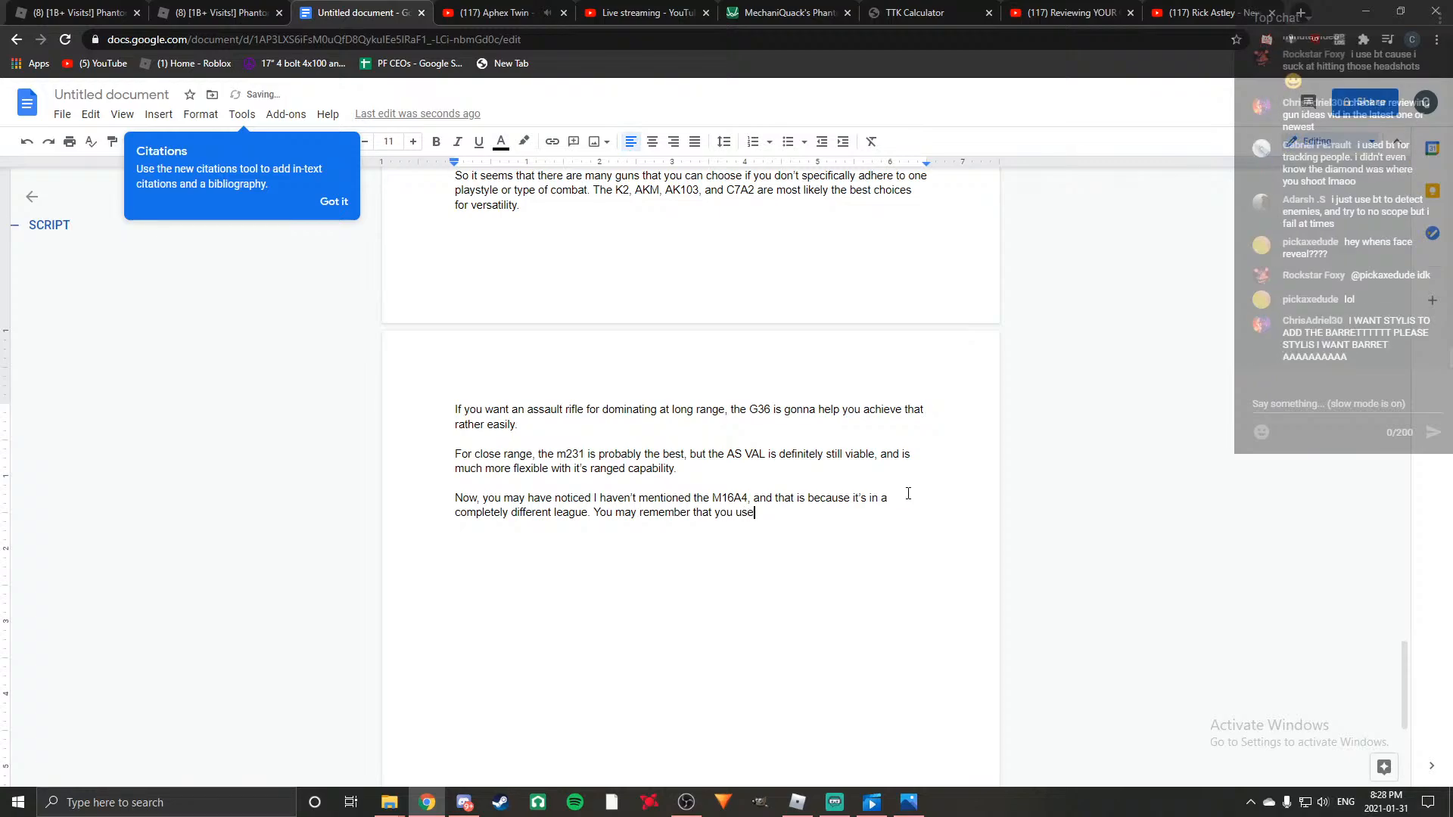
text(d to be able to e)
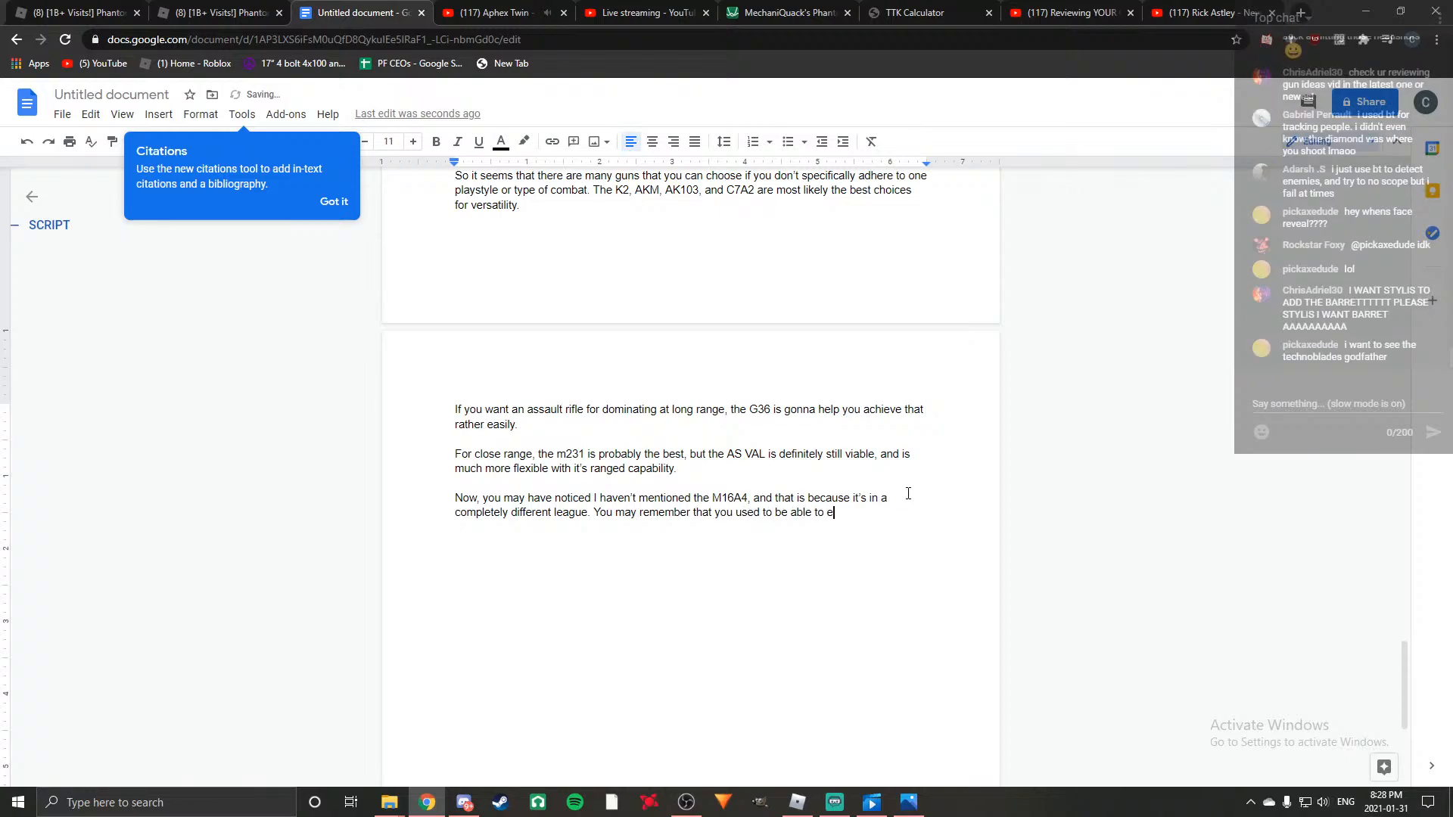
text(ssentially full auto busrtin)
Complete the full-auto sentence with "burst this weapon, but it has since been nerfed".
key(BackSpace)
key(BackSpace)
key(BackSpace)
key(BackSpace)
key(BackSpace)
key(BackSpace)
text(urst this weapon, but it has since been nerfe)
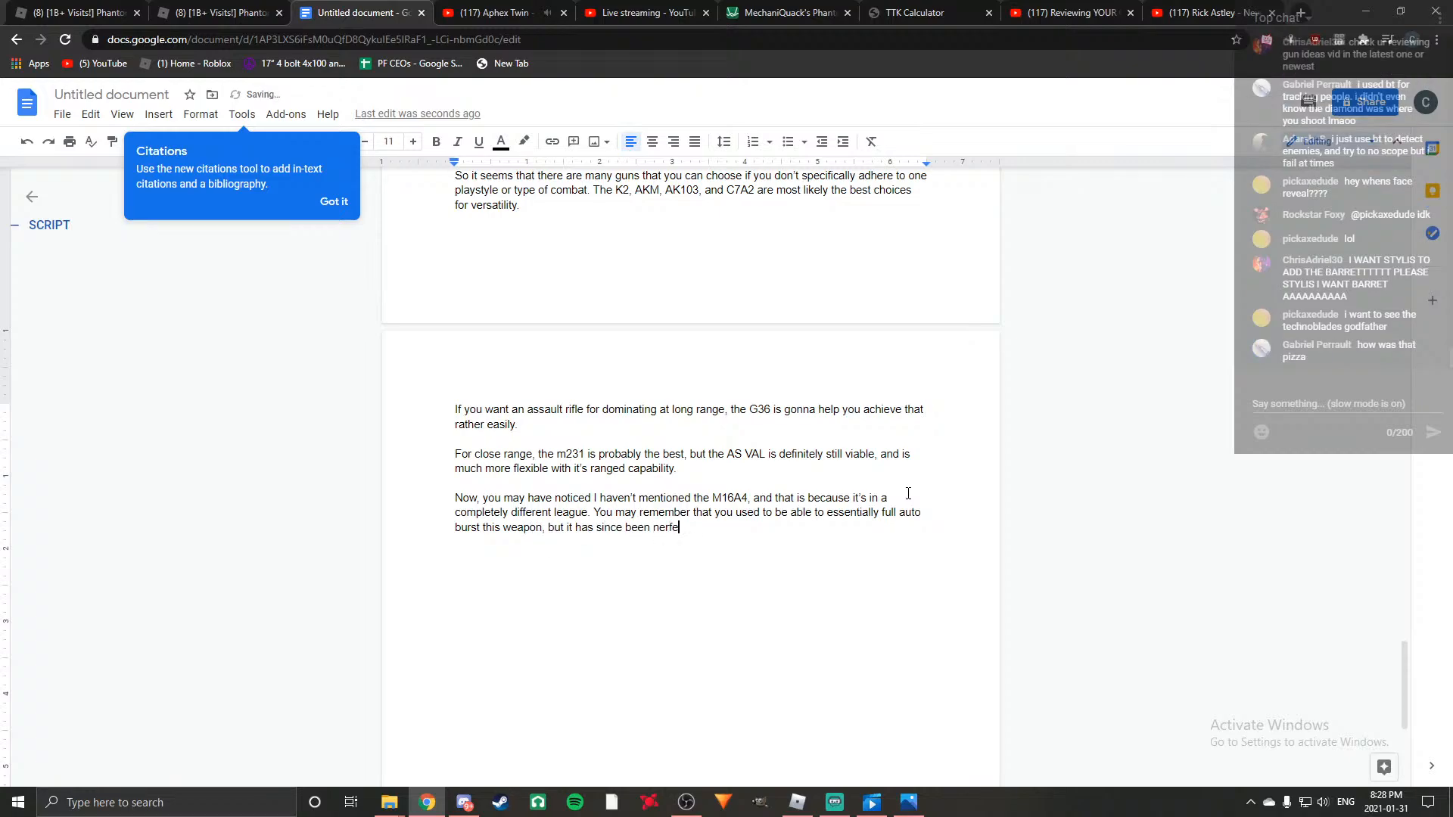
text(d. Desp)
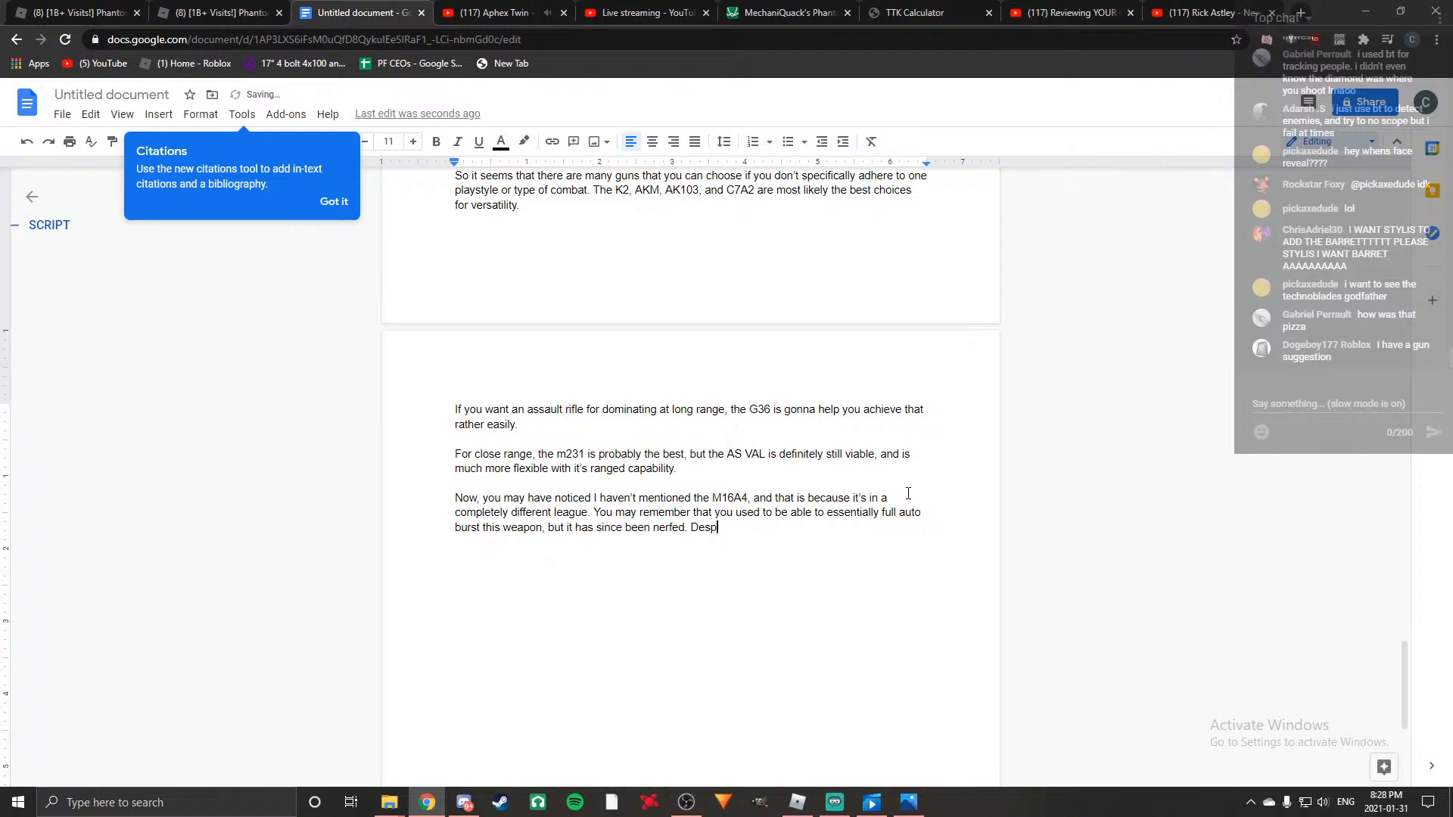
text(ite this, anyone with af)
Begin the third sentence with "Despite this, anyone with a functioning brain can learn the new burst mechanics in".
key(BackSpace)
text(fu)
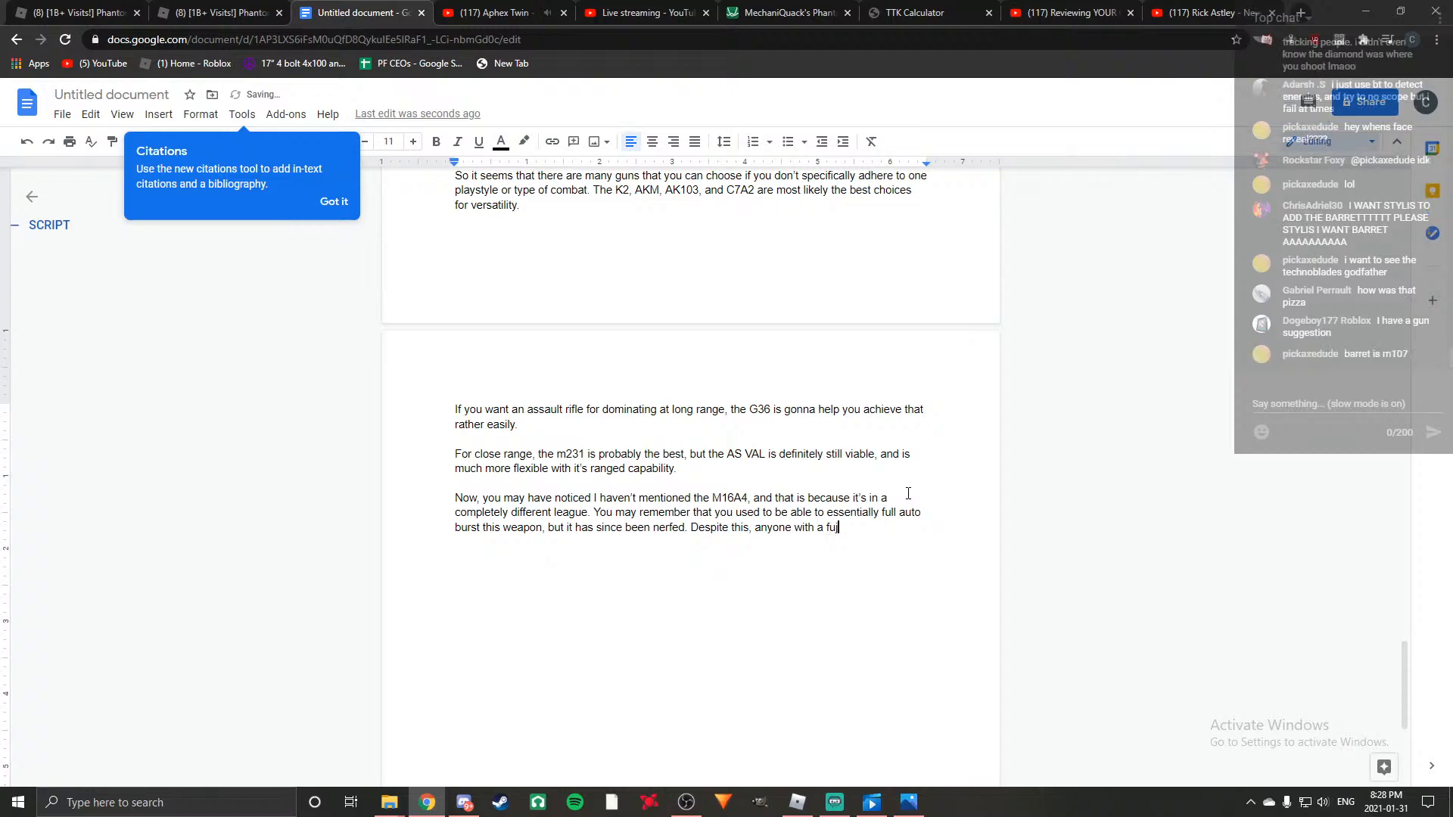
text(nctioning brain )
text(can lea)
text(rn the ne)
text(w burst mec)
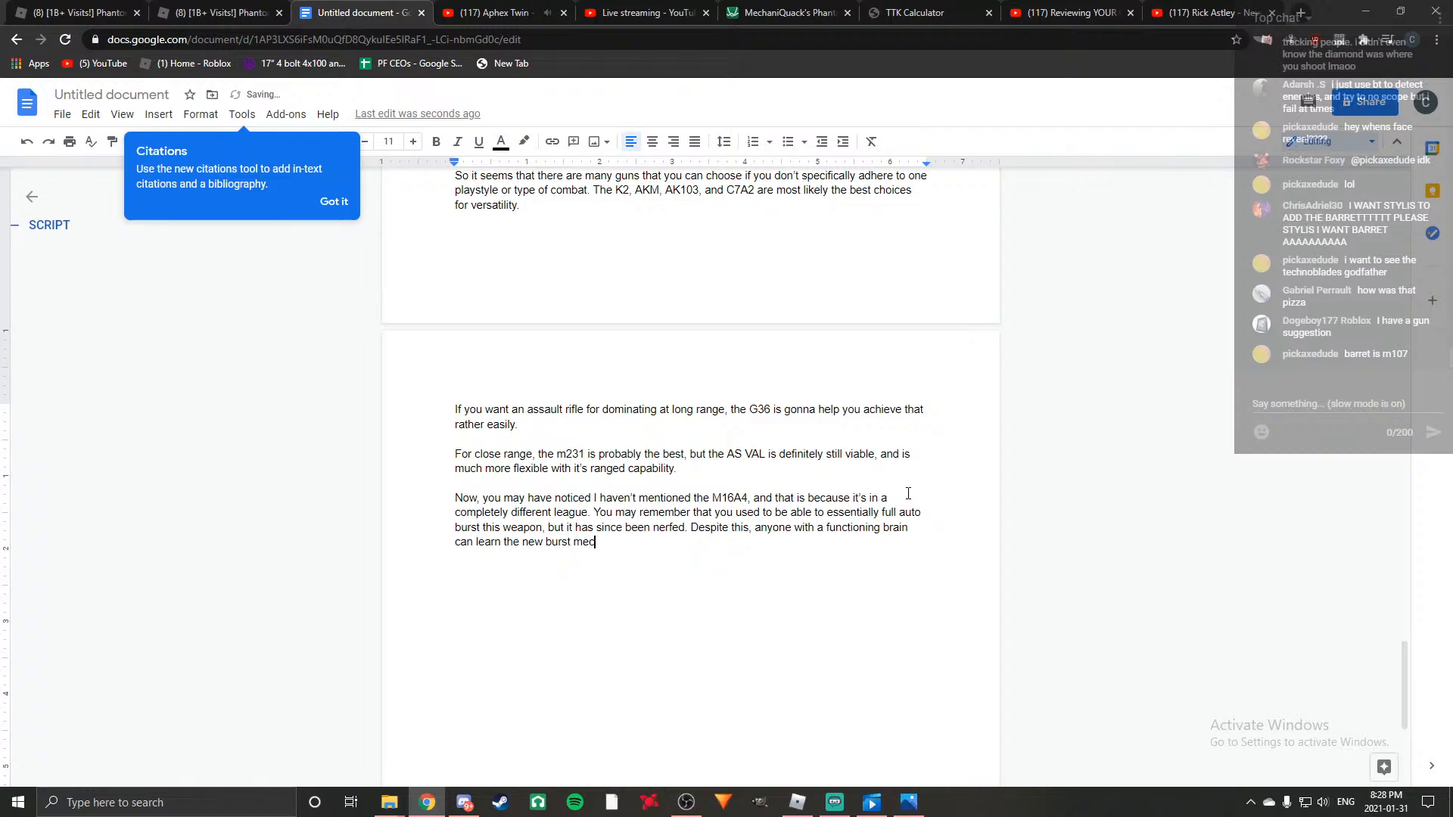
text(hanics )
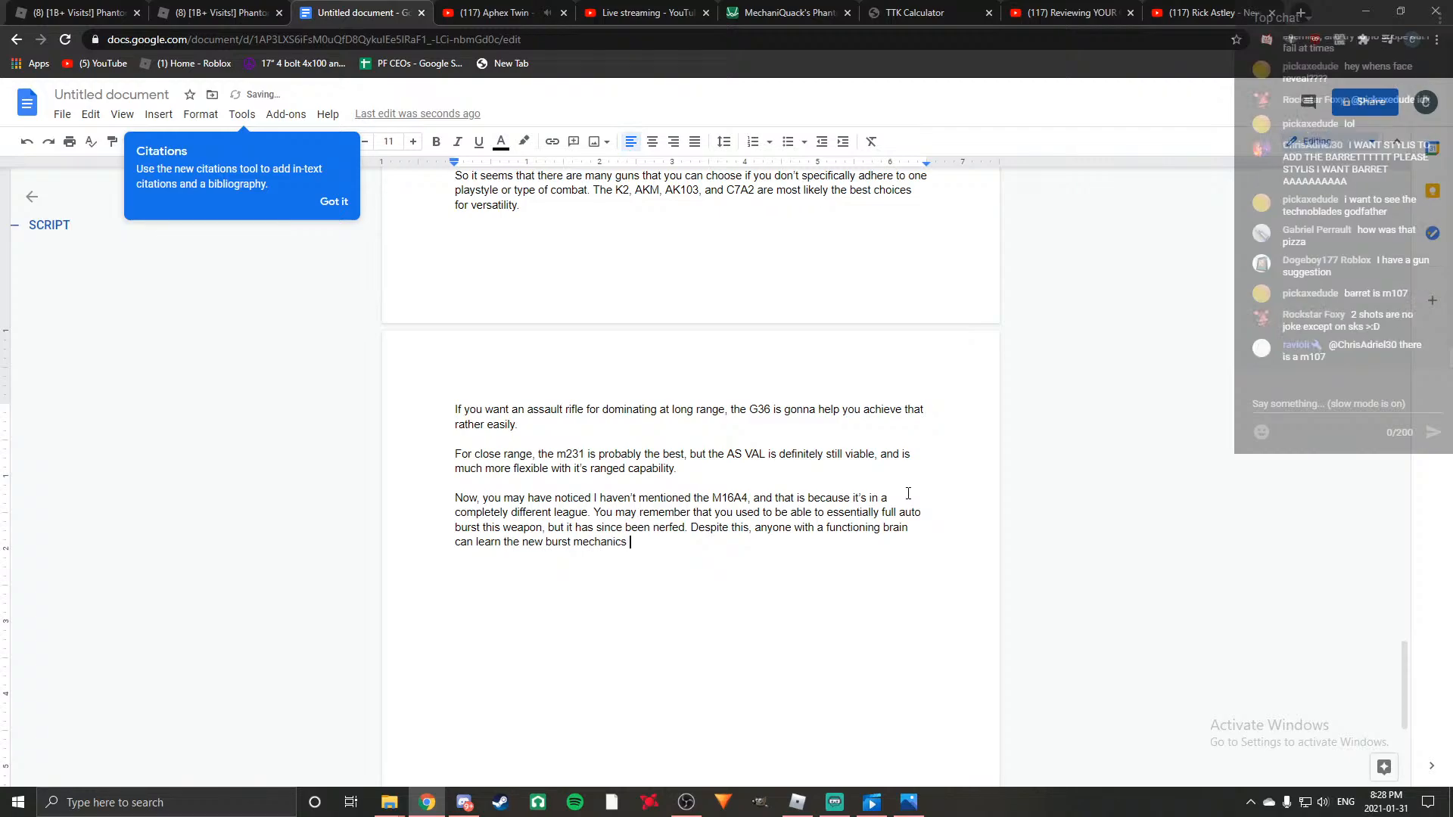
text(in a matter of a)
End the burst mechanics sentence with "a matter of a few days.".
key(BackSpace)
key(BackSpace)
text(da)
key(BackSpace)
key(BackSpace)
text(a few days. Once you learn the burst)
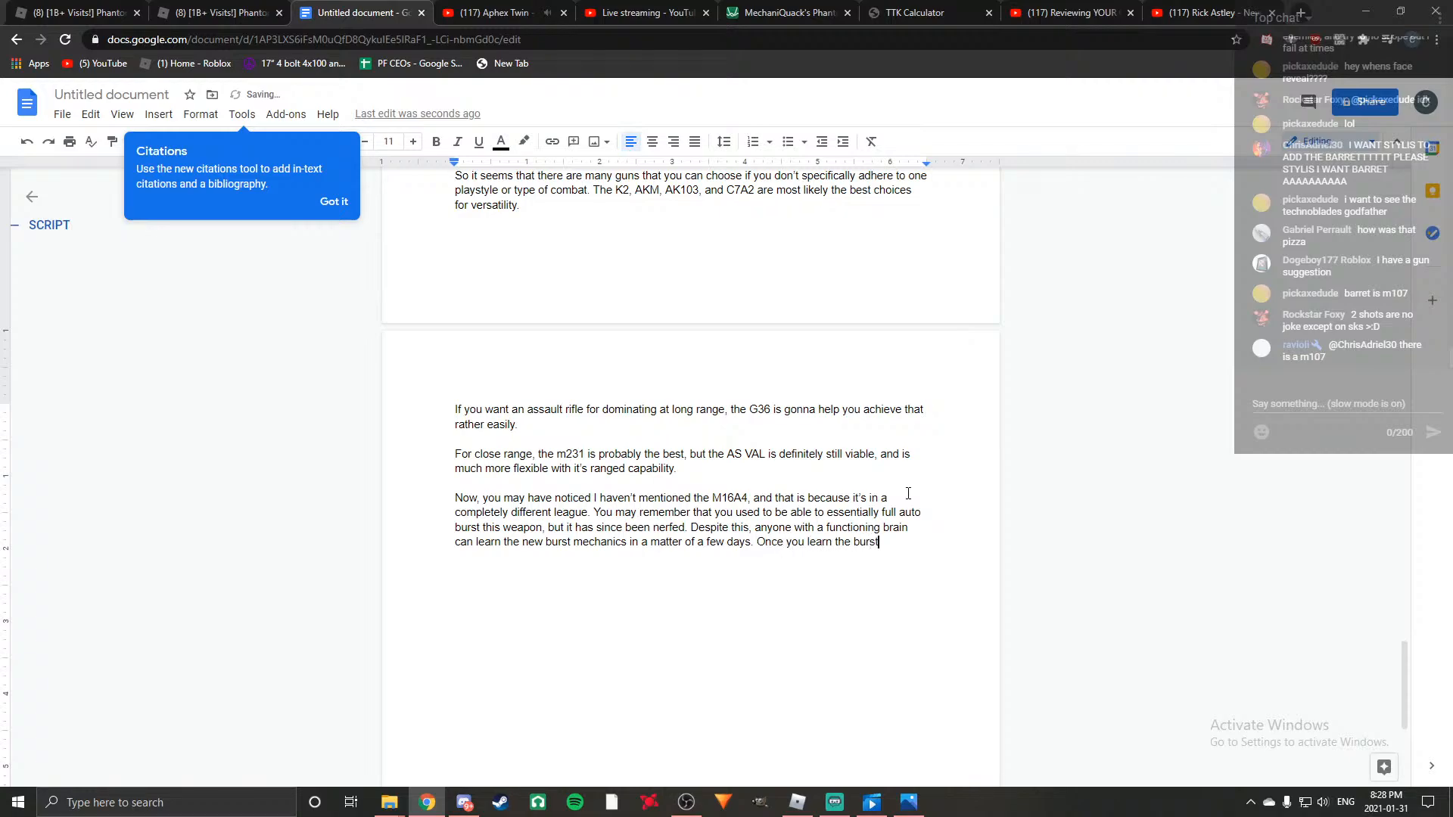
text(, you essentiua)
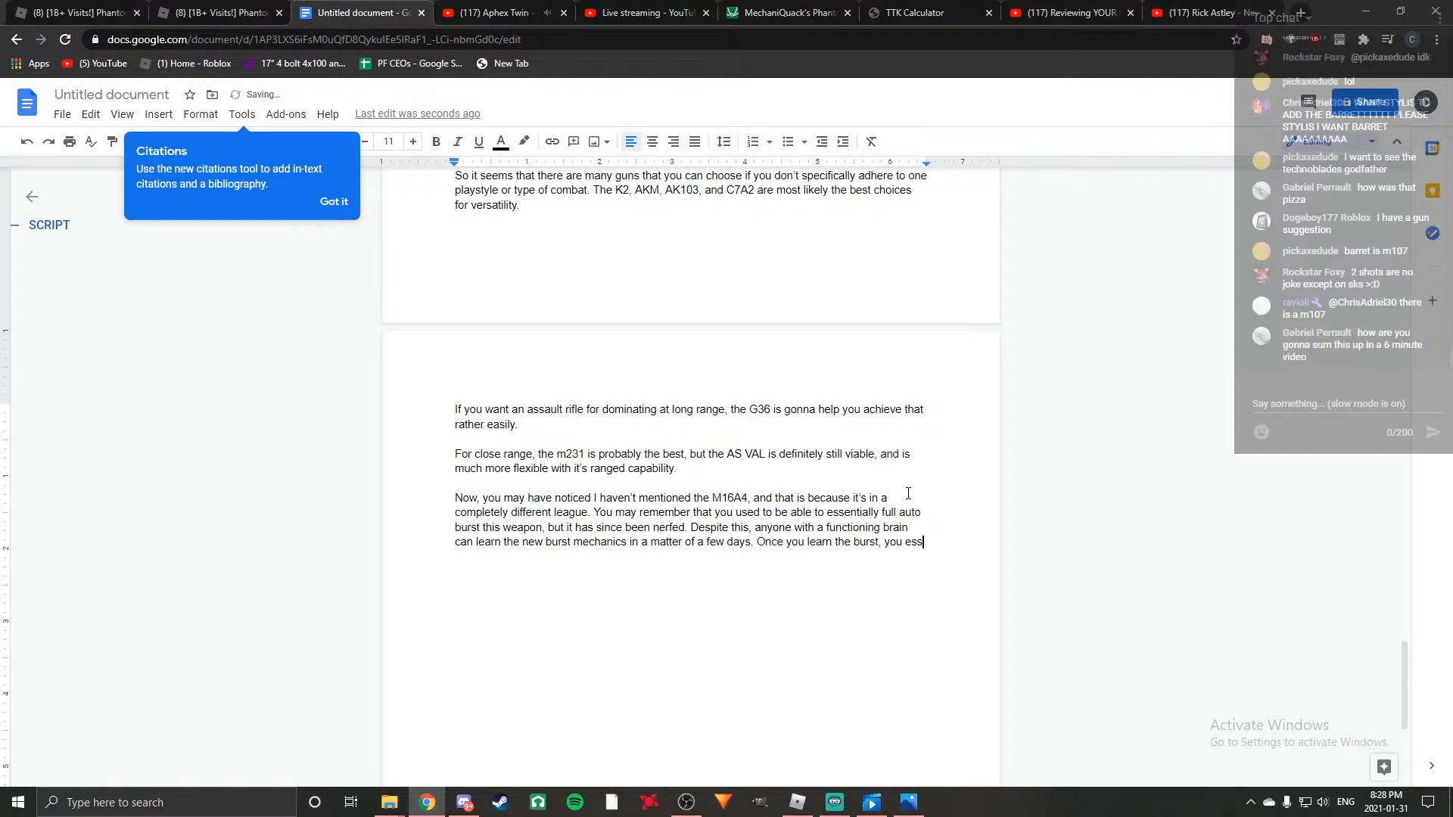
Add "Once you learn the burst, you essentially have the best assault rifle in the game, and" to the M16A4 paragraph.
key(BackSpace)
key(BackSpace)
text(ally have the best assault rifle in)
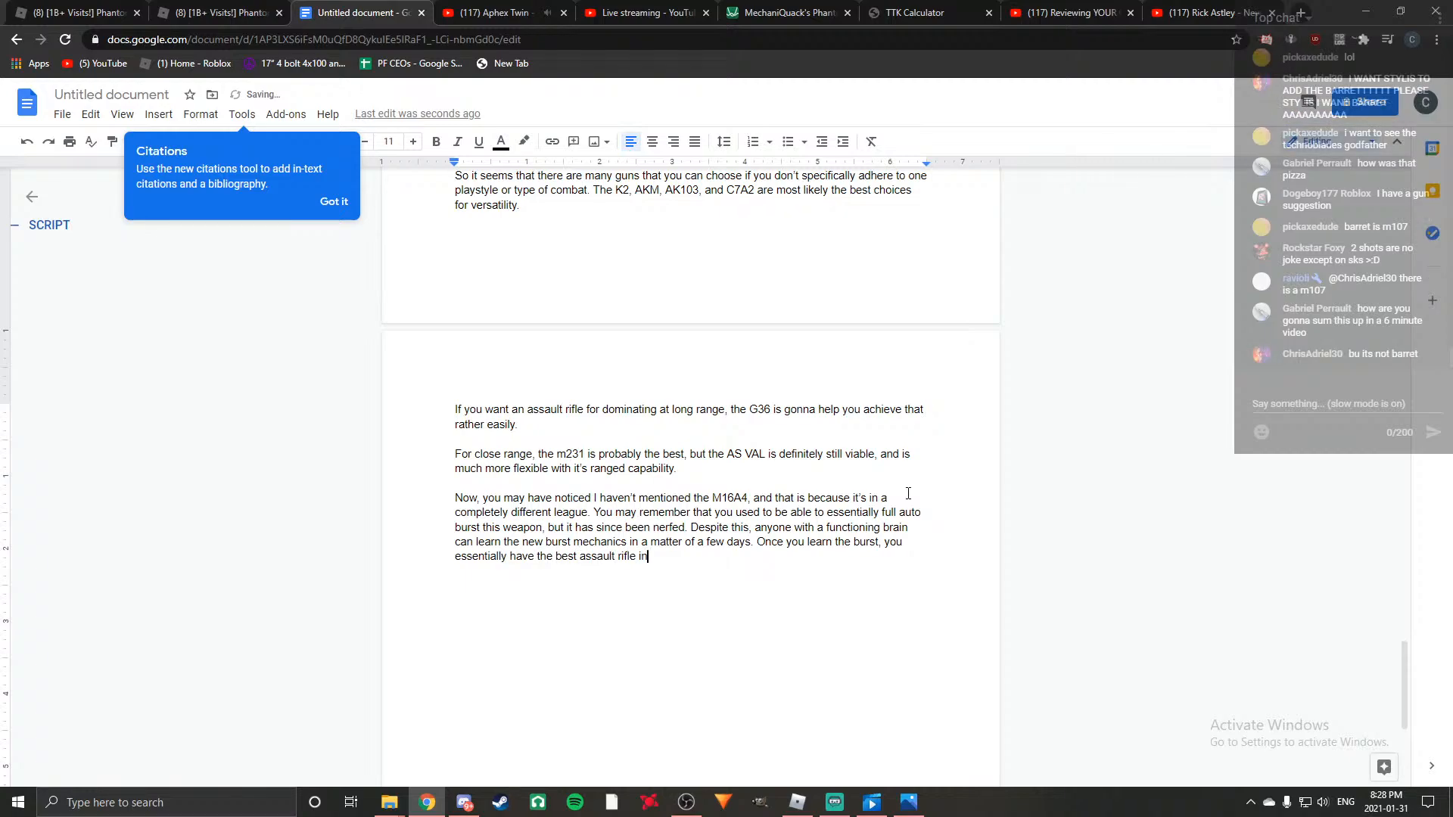
text( the game, and there is pretty much n)
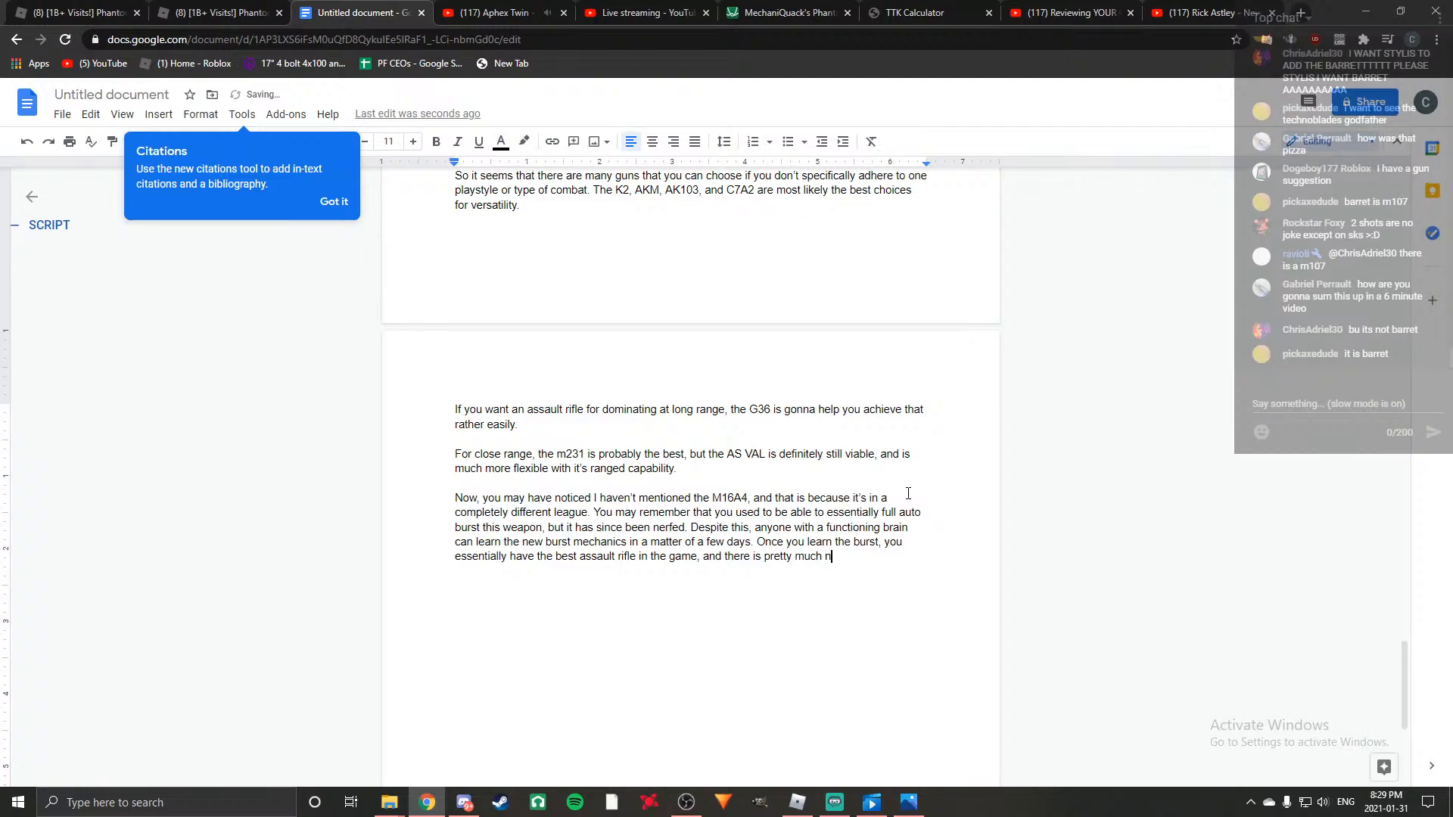
Finish the best-rifle sentence with "there is pretty much no reason to use anything else.".
text(o reas)
text(on to use a)
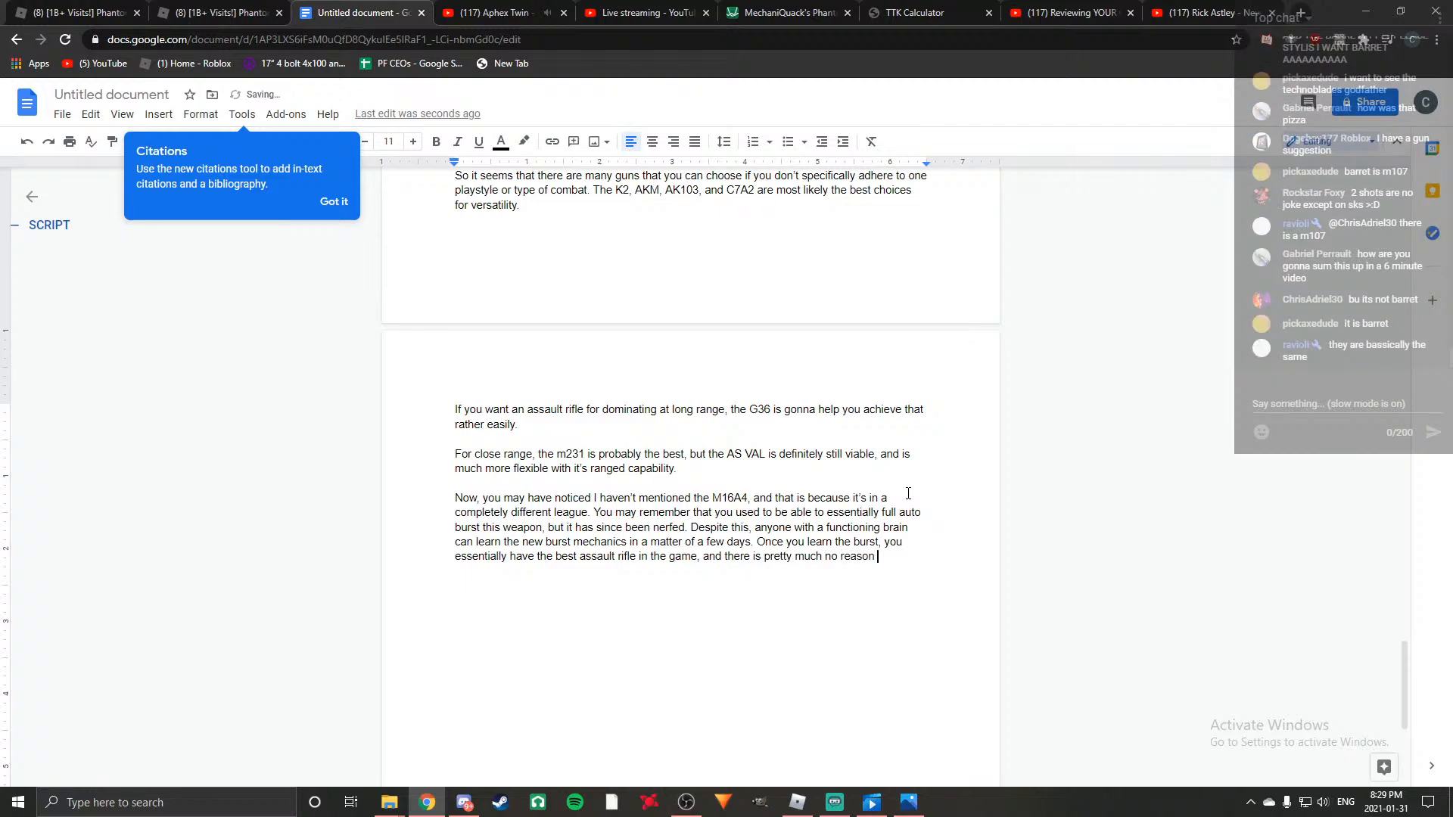
text(ing else.)
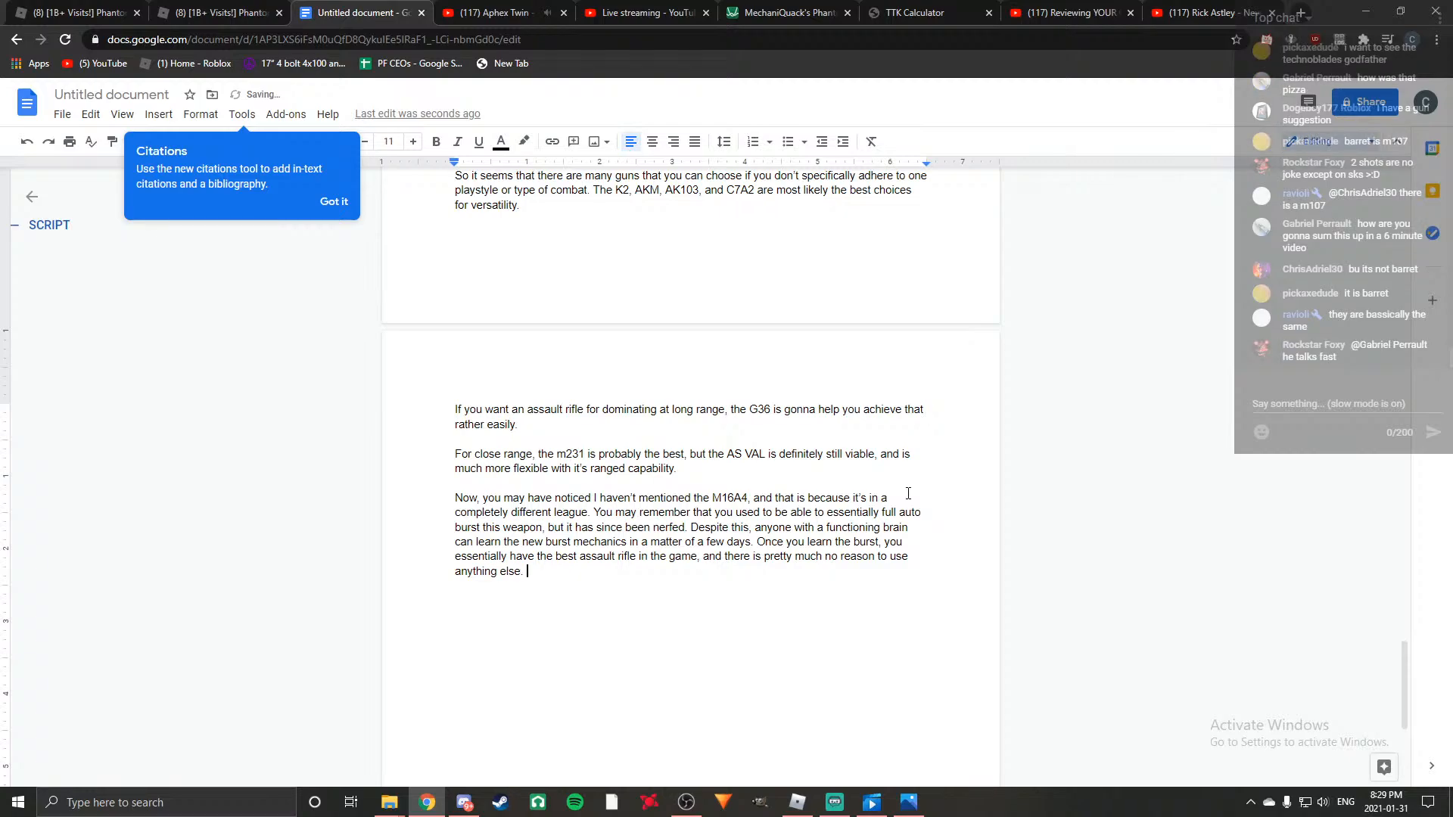
text(90)
text(0rop)
Start the M16A4 stats sentence with "900rpm with a further 3 shot range than the as val".
key(BackSpace)
key(BackSpace)
text(pm with a further )
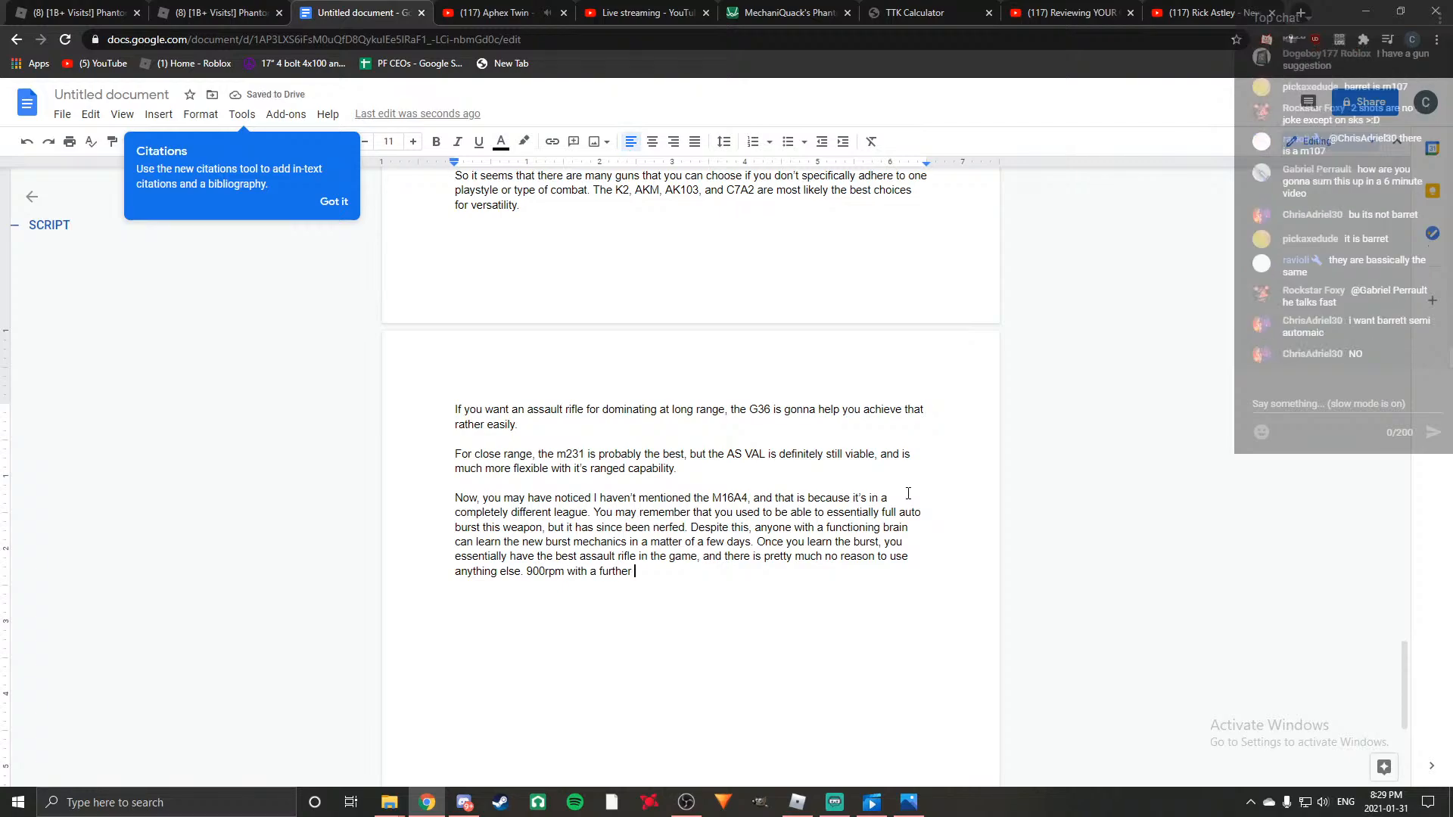
text(t4)
key(BackSpace)
key(BackSpace)
text(3 shot t)
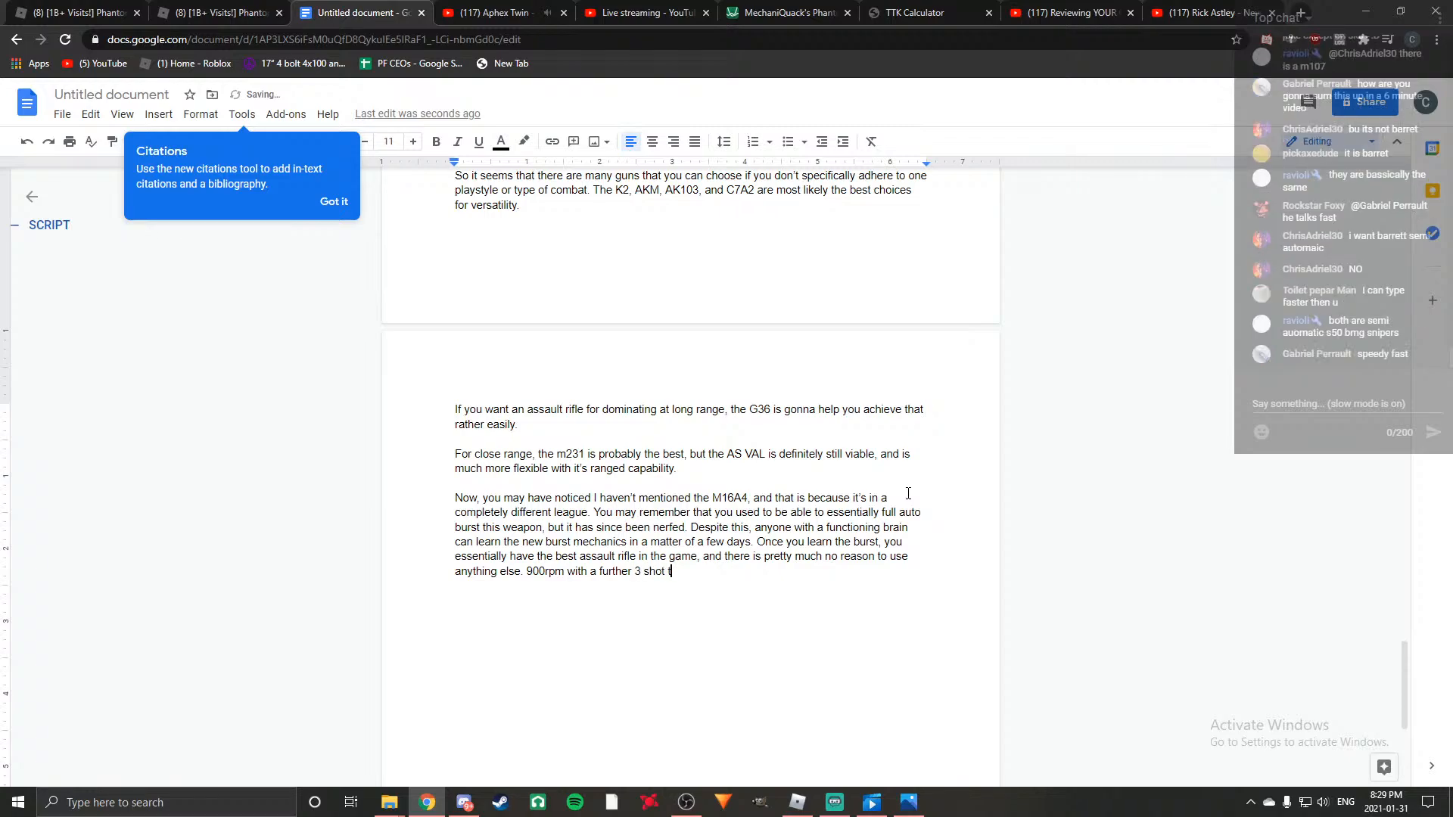
key(BackSpace)
text(range than the as val)
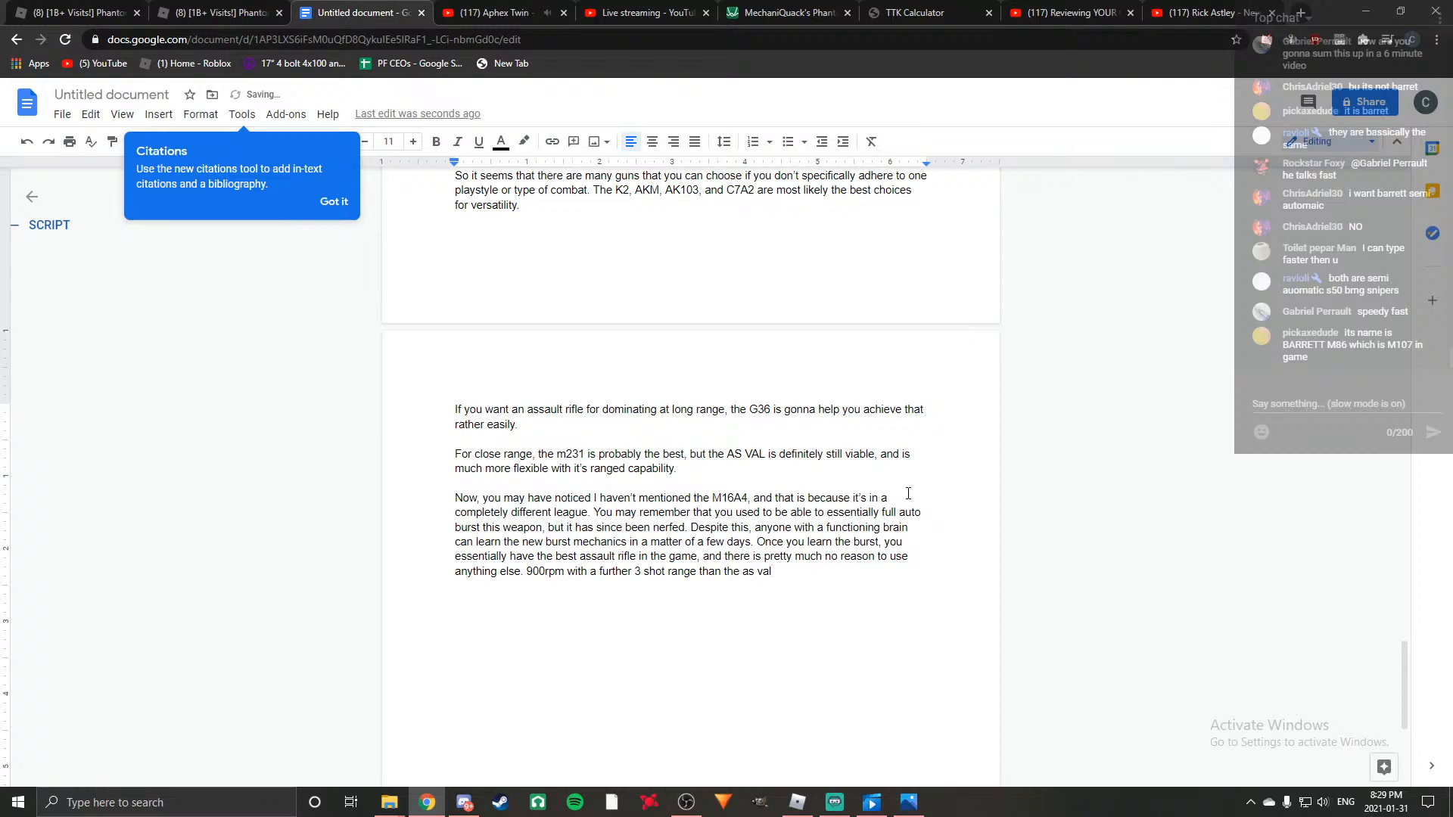
text(, with )
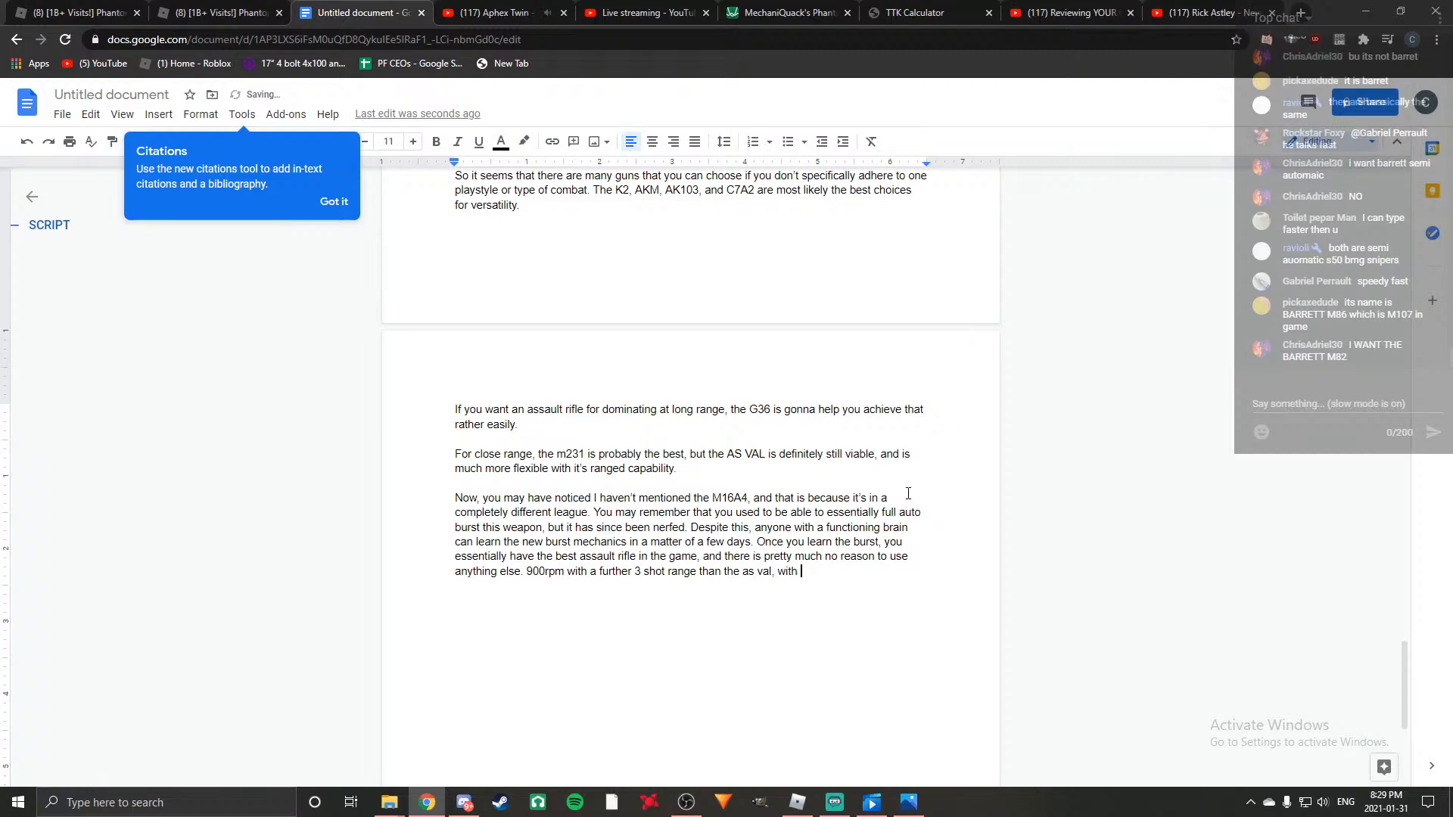
text(a two shot headshot)
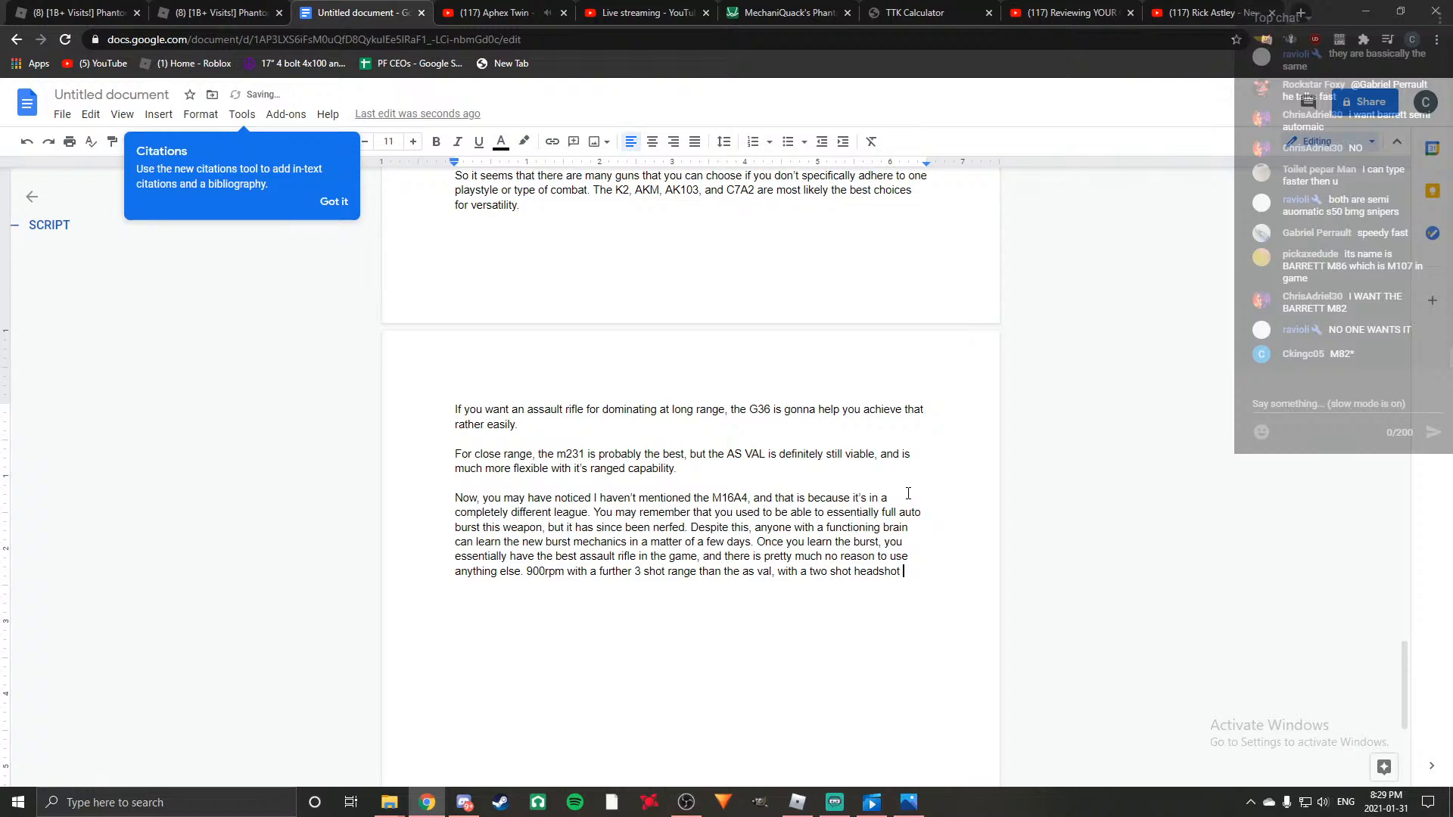
Continue the M16A4 stats sentence with ", with a two shot headshot at close range,".
key(BackSpace)
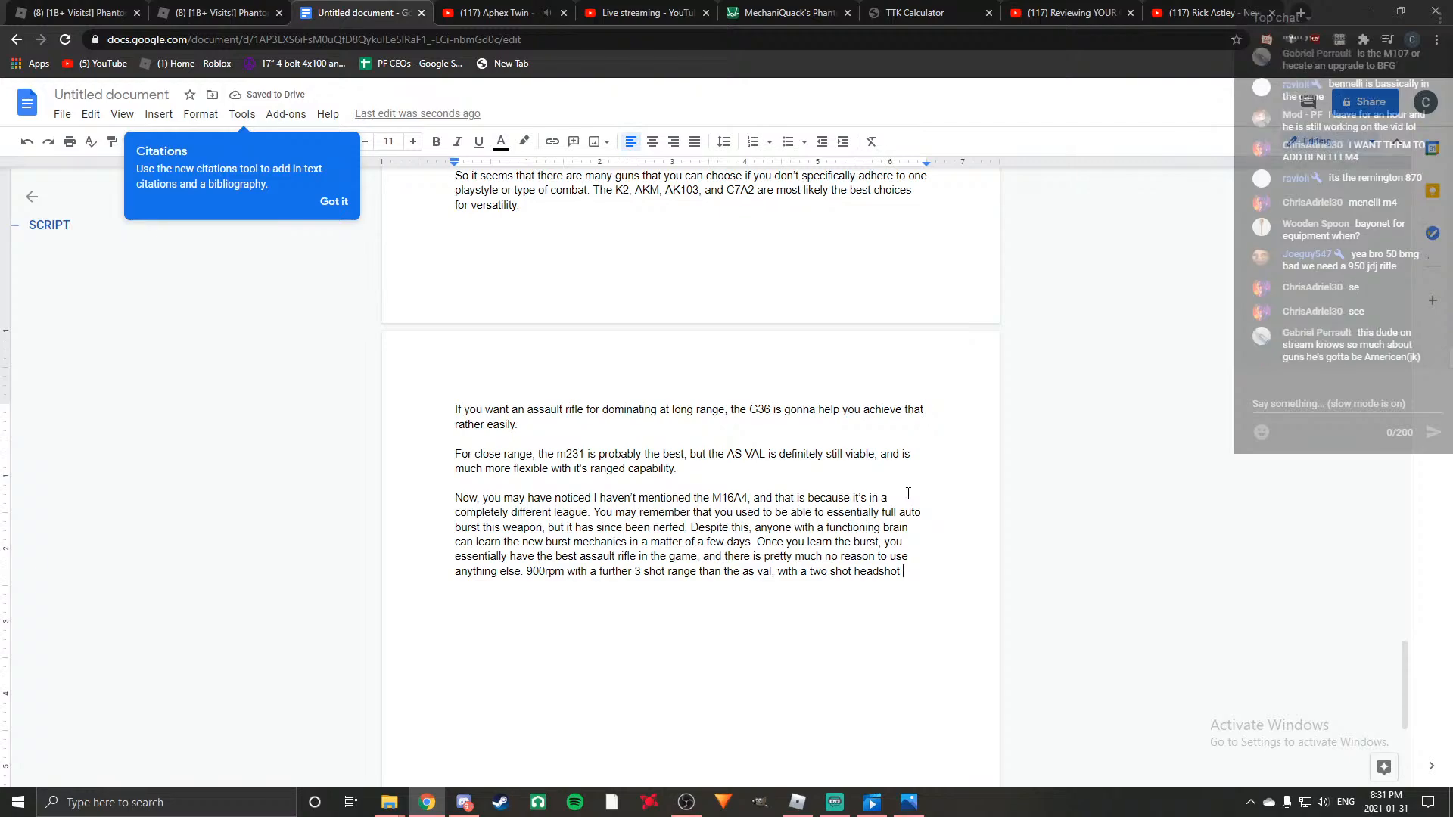
key(BackSpace)
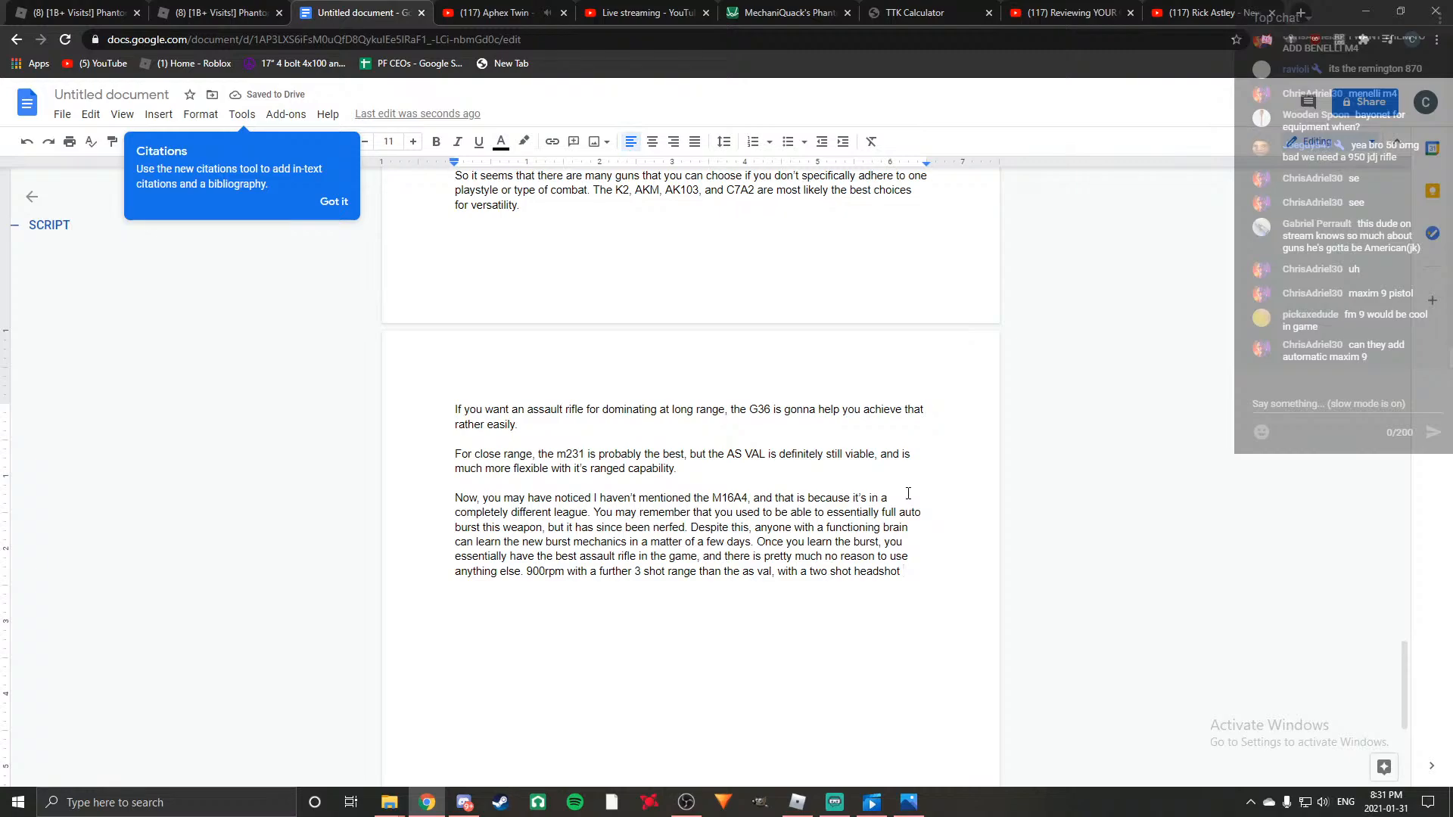
text(at)
text( co)
text(l)
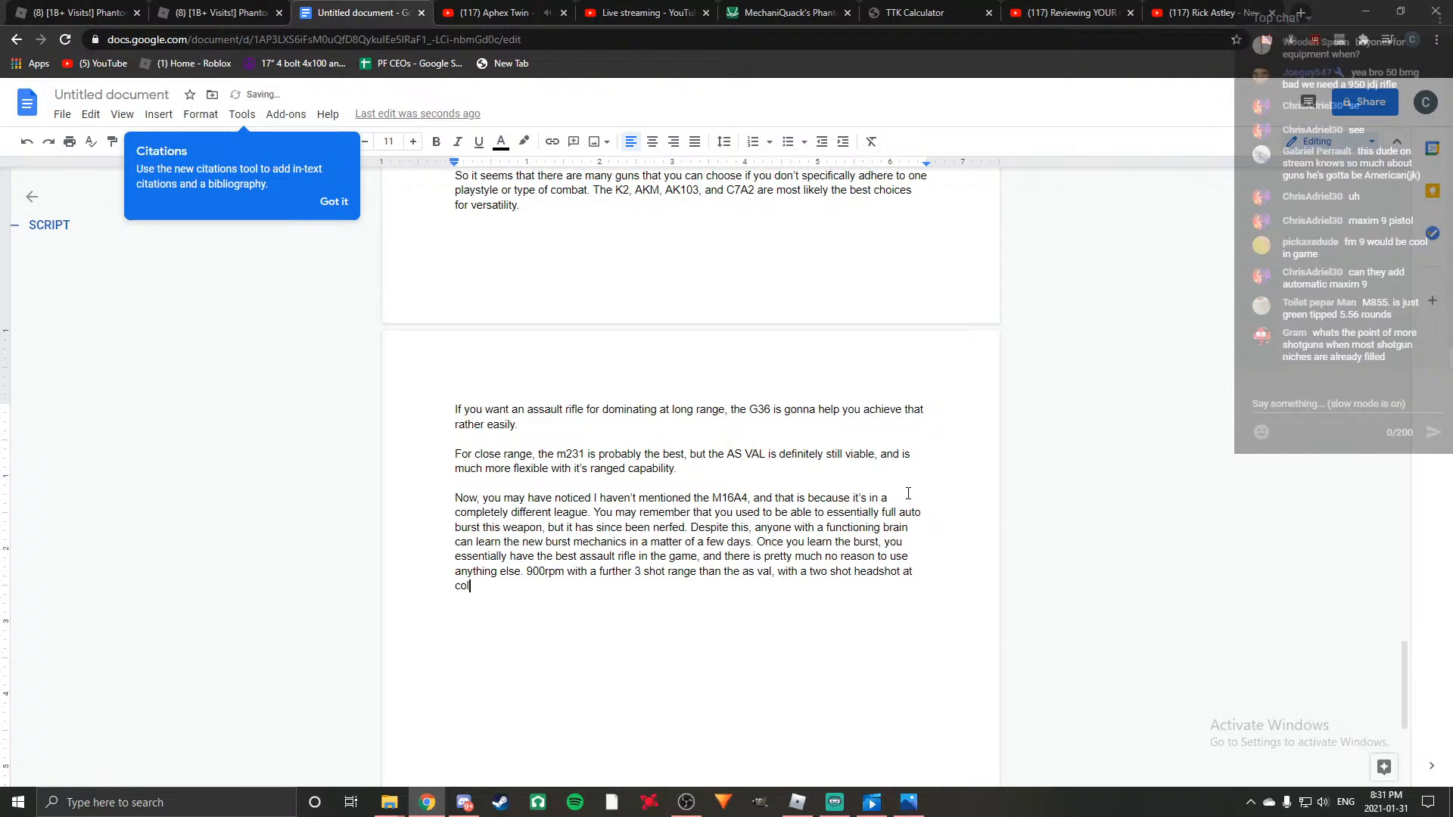
text(ose range, wit)
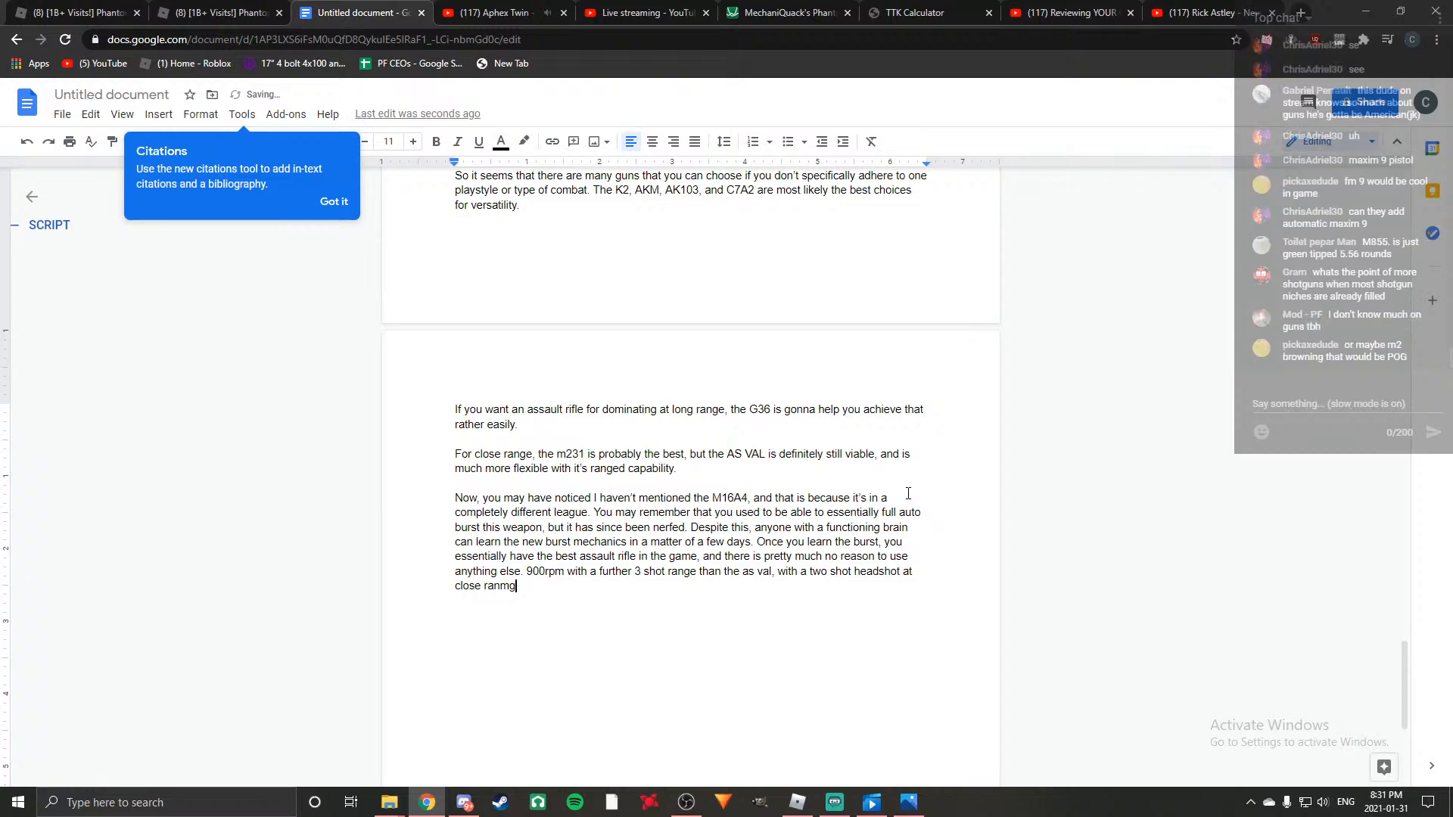
text(h stupid high velocity of 2800, )
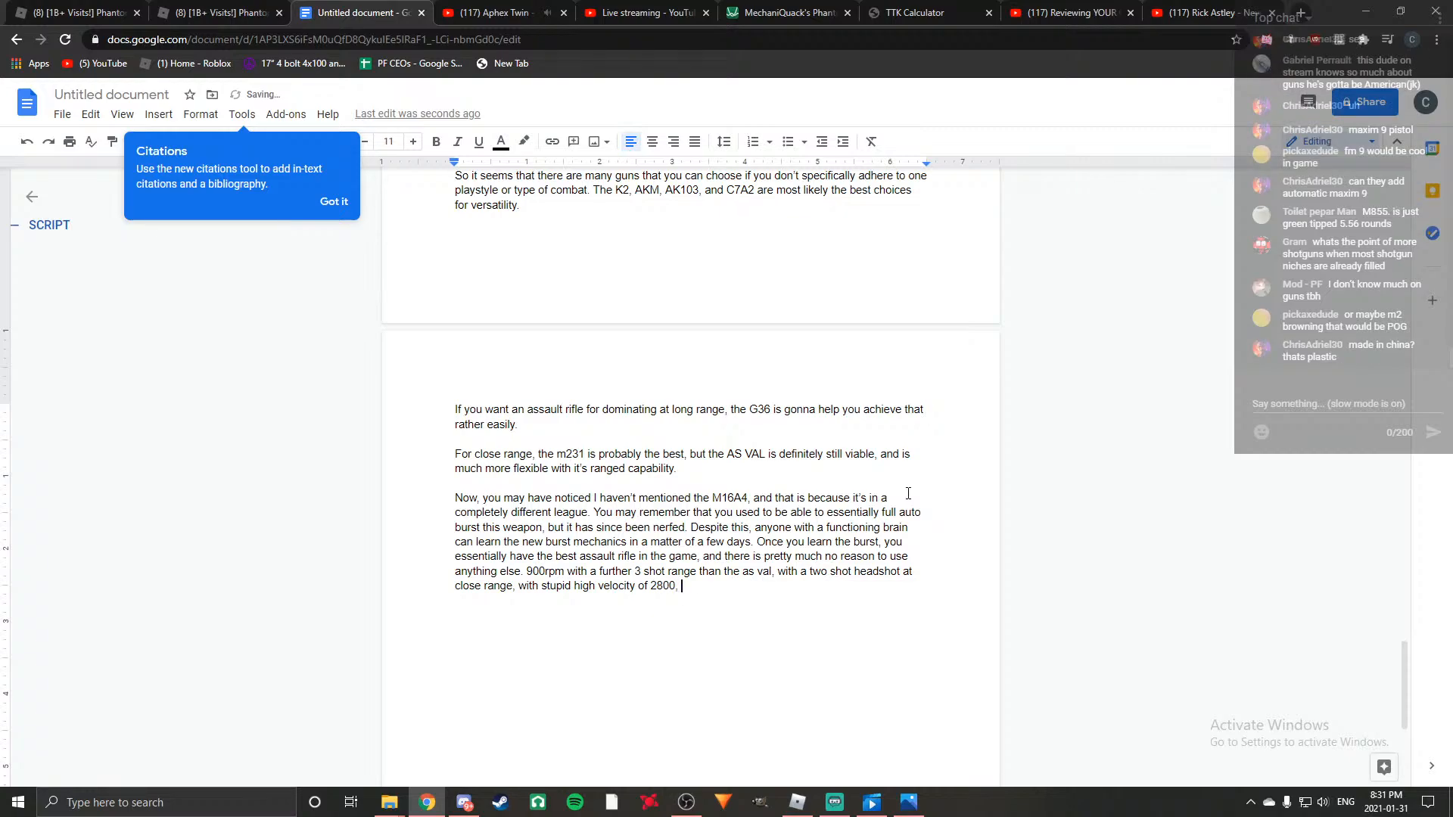
text(and a 1.9 second reload.)
Add "with stupid high velocity of 2800, and a 1.9 second reload" to the M16A4 stats sentence.
key(BackSpace)
Extend the M16A4 stats sentence with ", no recoil, and a very far 4 shot range of about".
text(, no recoil, and a )
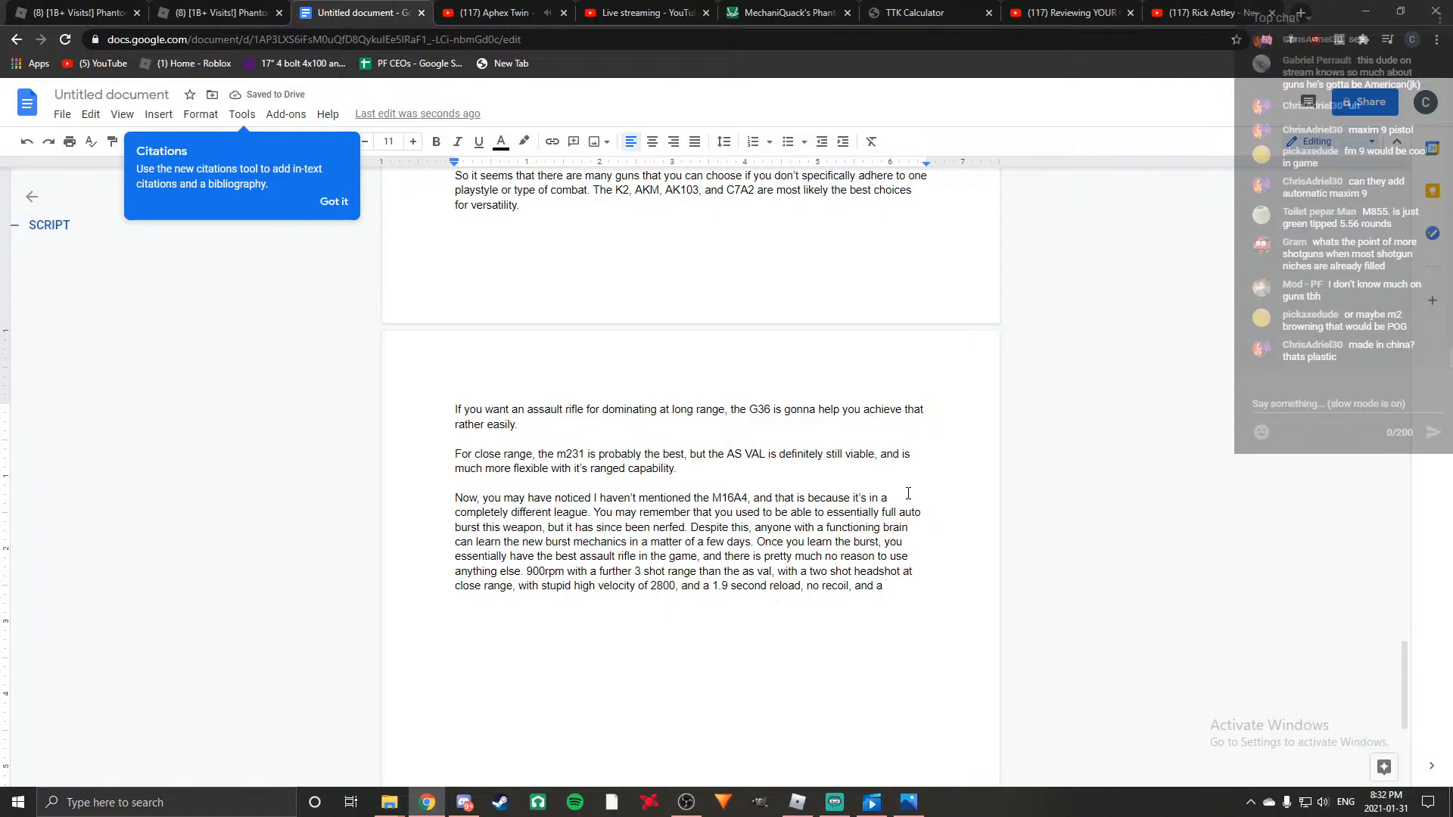
text(very far 4 shot range of about)
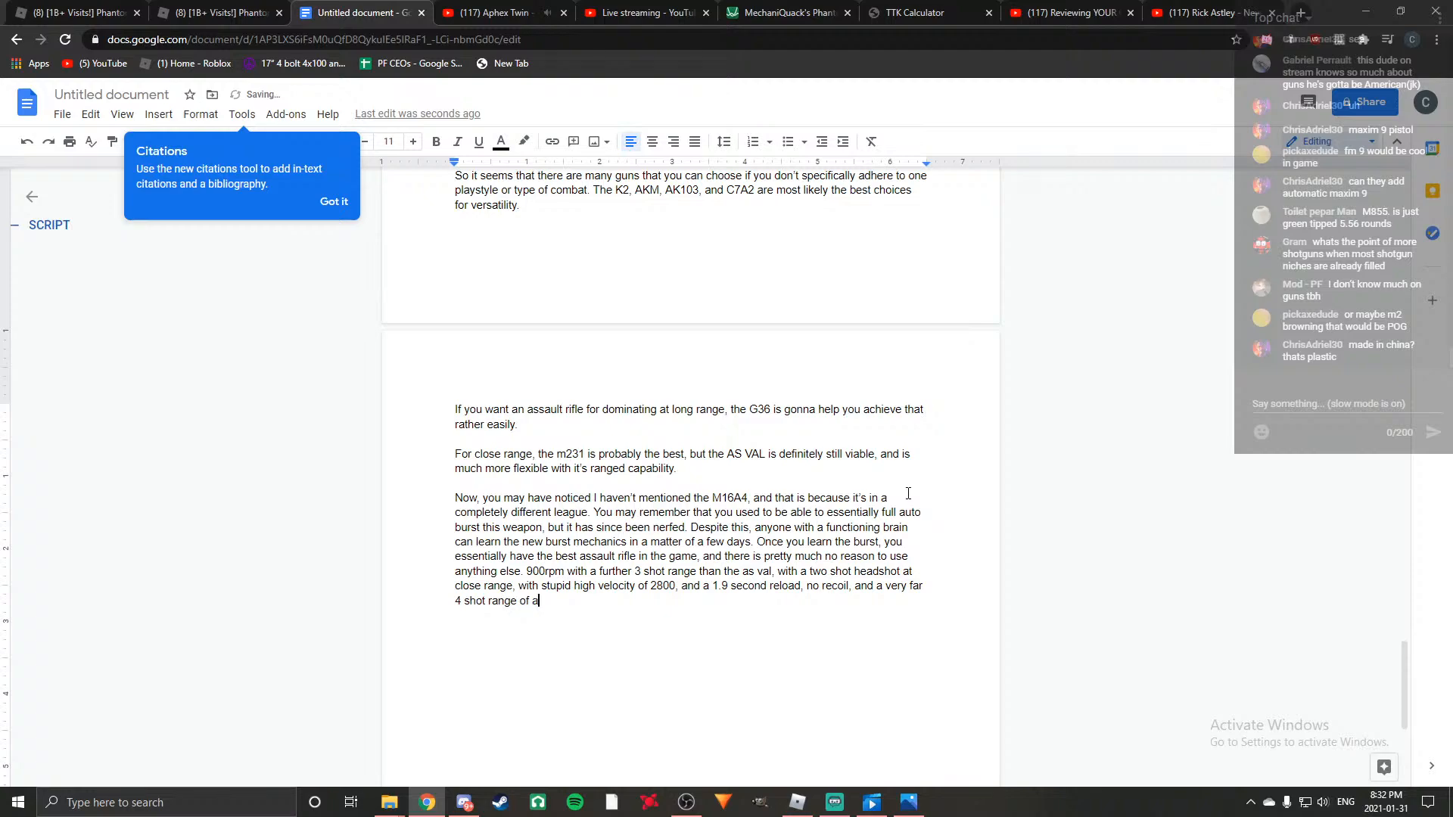
Switch to Phantom Forces and check the M16A4's damage range in its advanced stats.
click(800, 802)
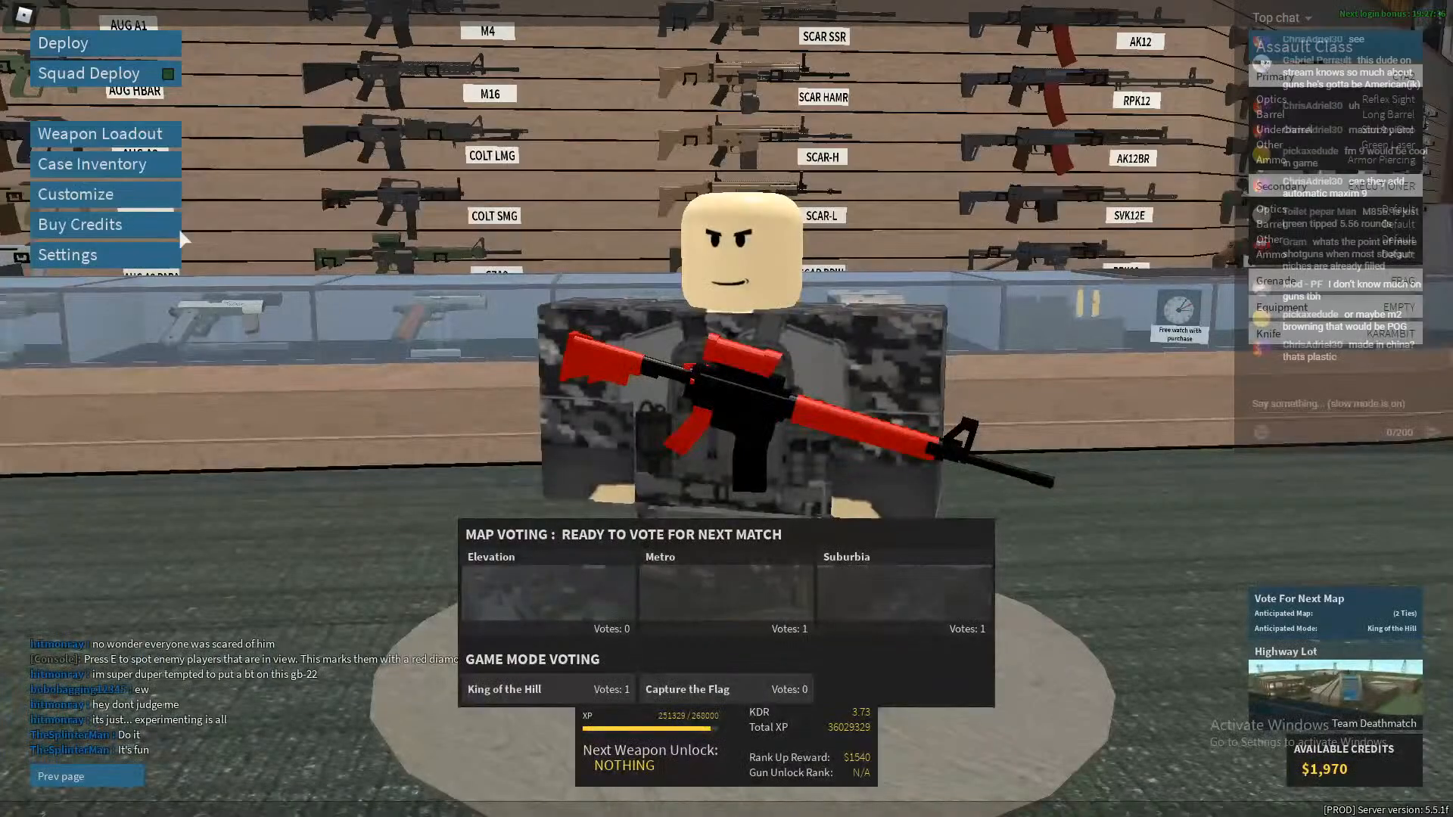
click(117, 139)
click(212, 240)
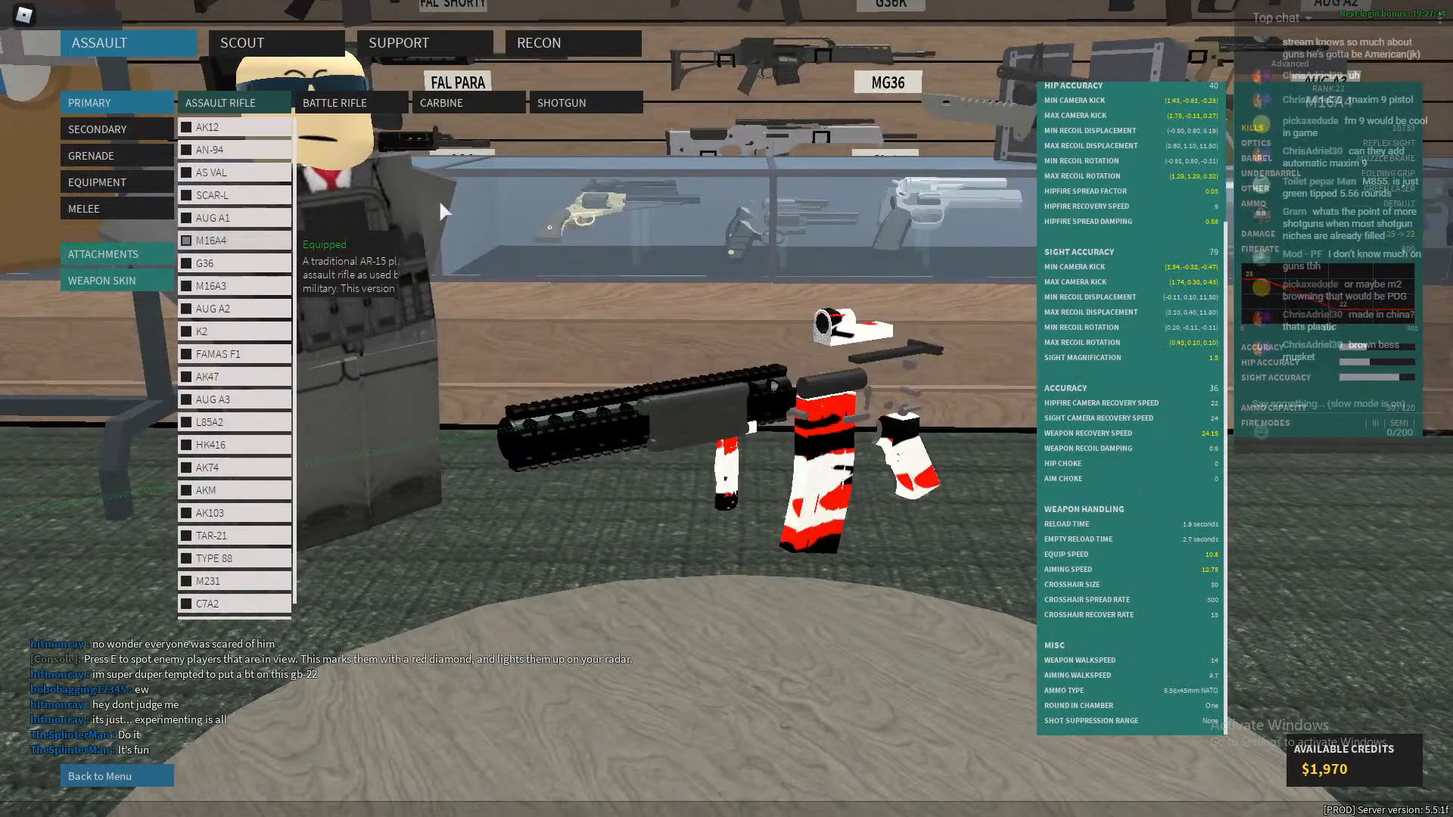
scroll(1187, 290, up, 3)
click(1279, 69)
click(1286, 68)
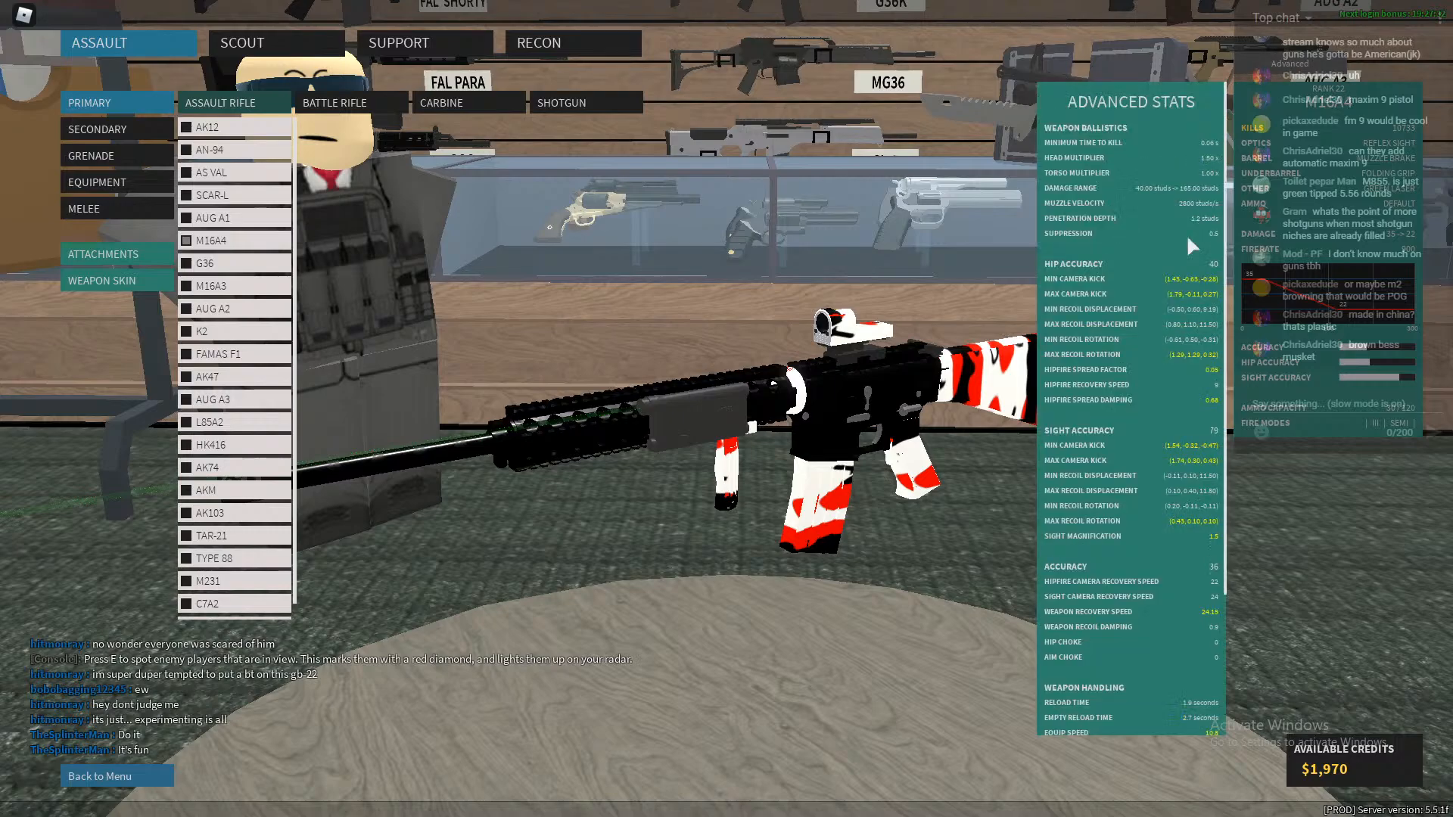
Return to the Google Docs script and complete the M16A4's four-shot range with "165 studs".
key(alt+Tab)
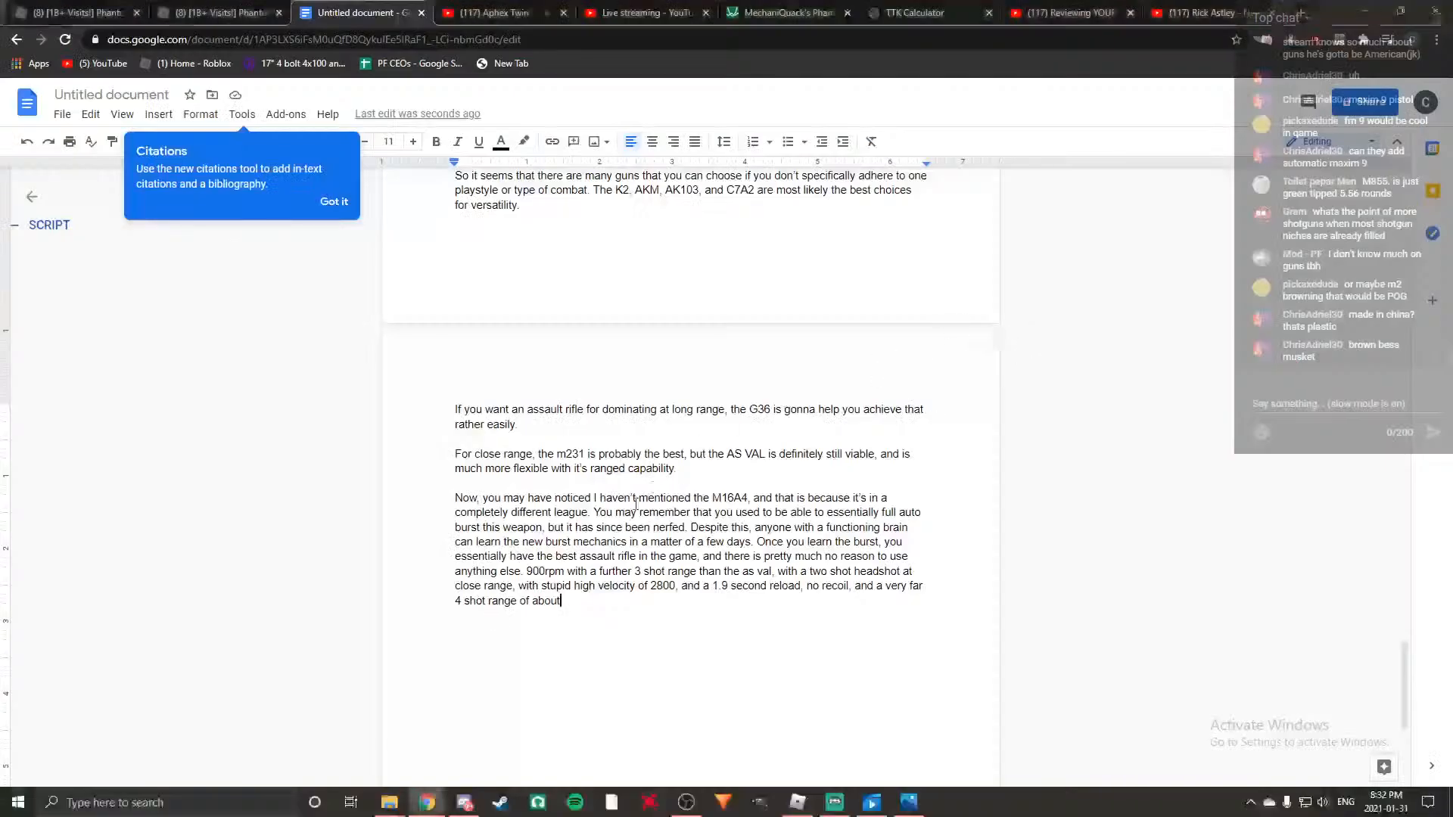
text(165)
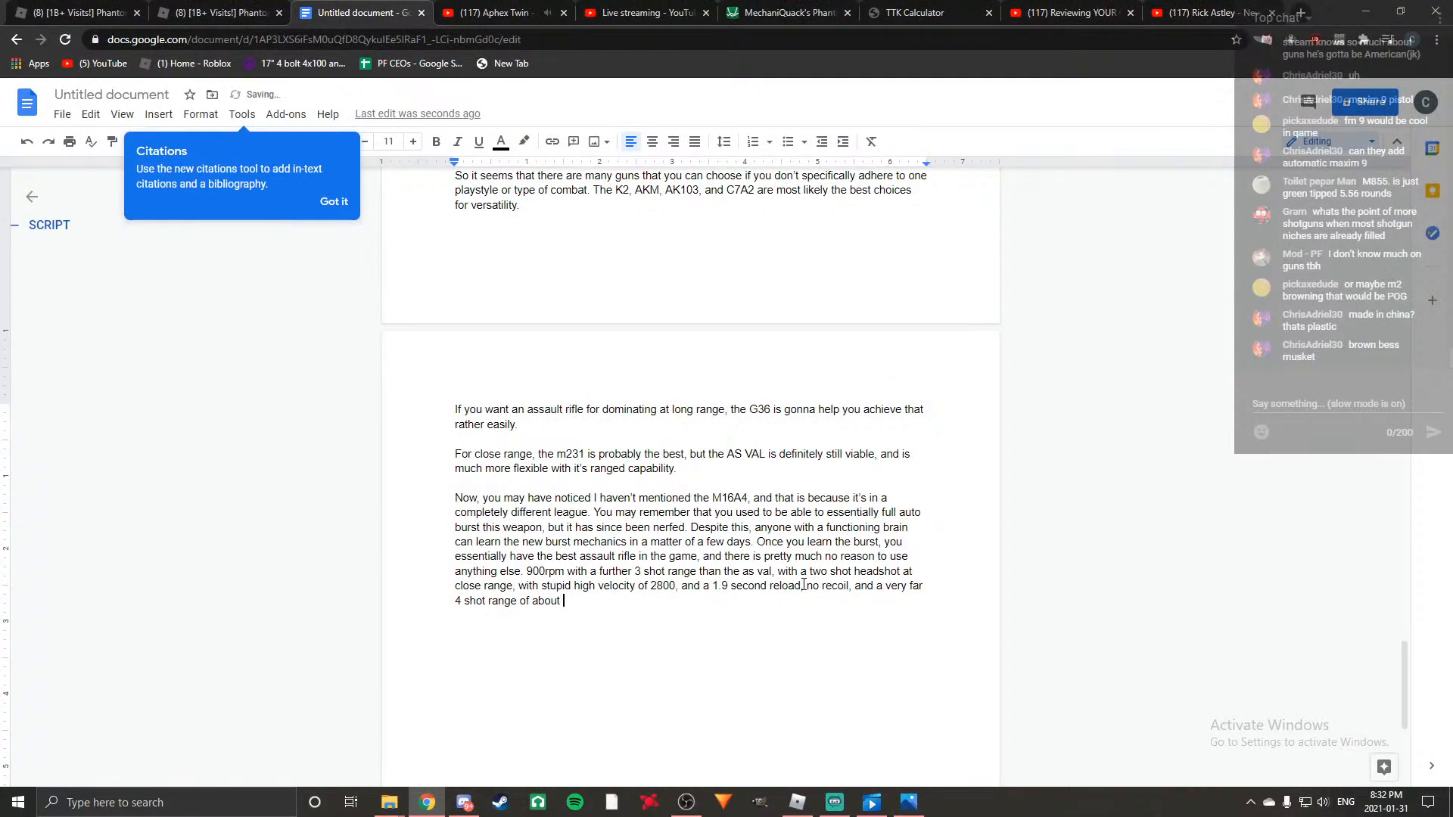
text( s)
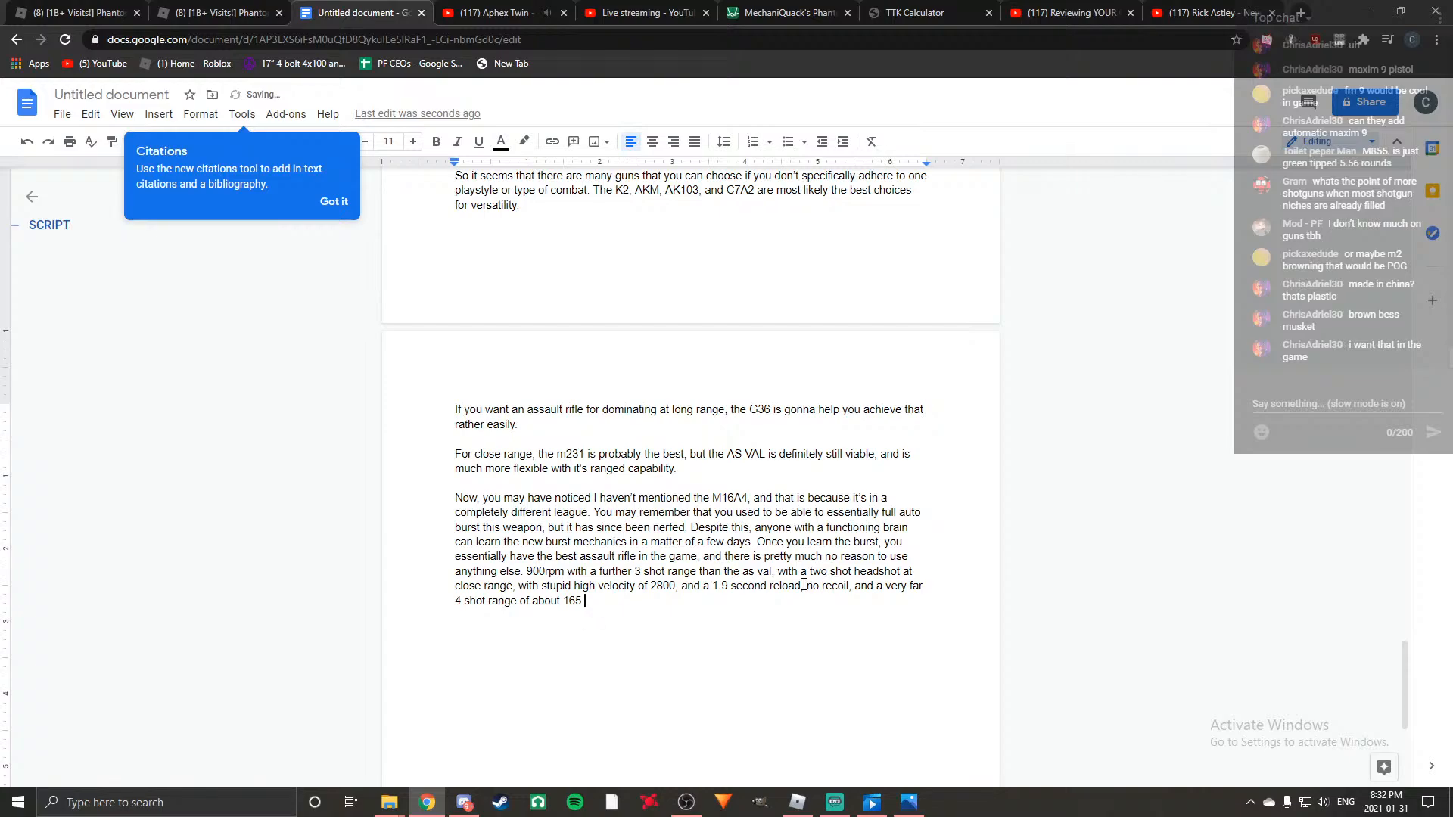
text(tuds)
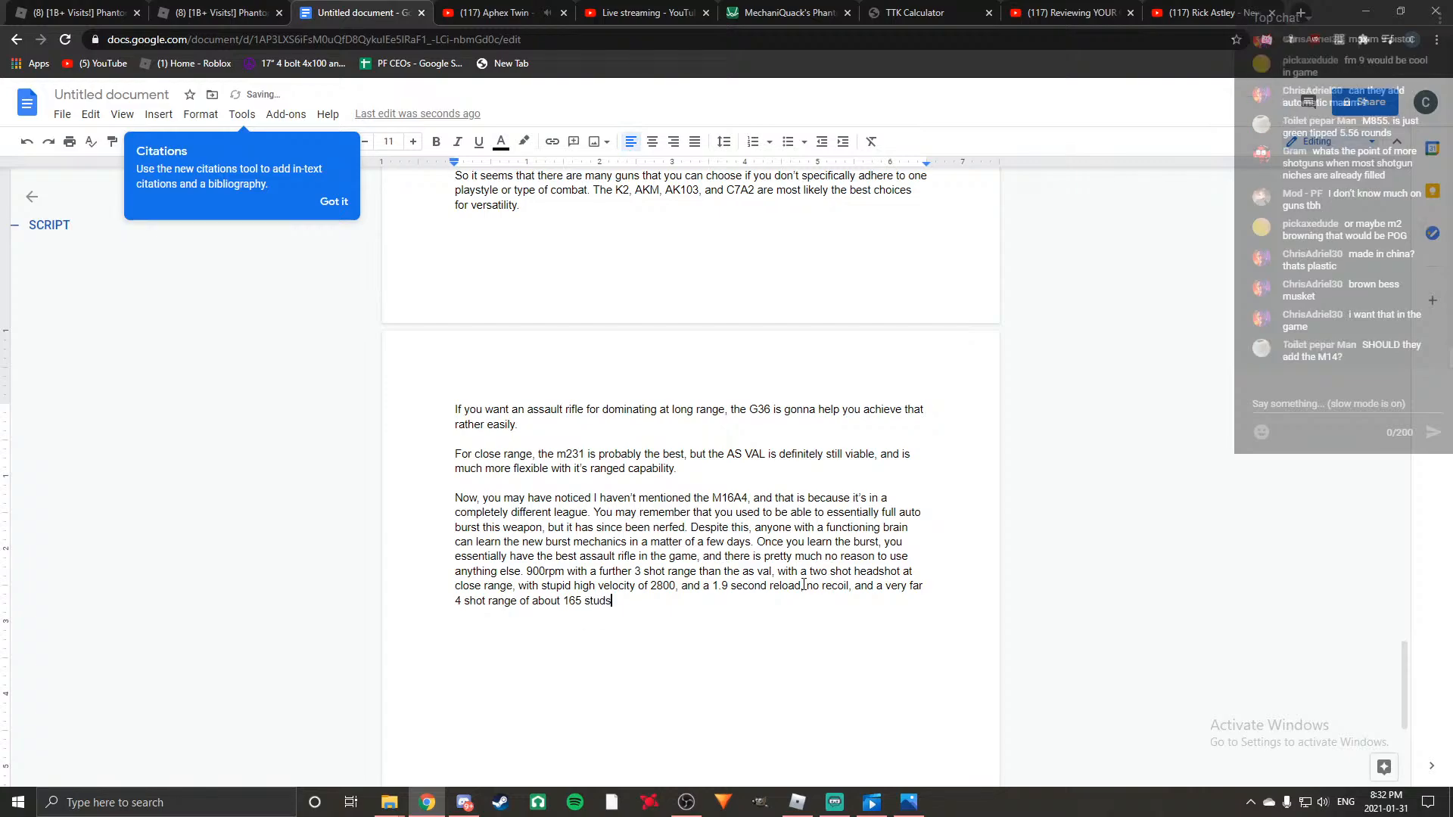
text(, and )
text(while it does )
text(frop)
Continue the M16A4 stats sentence with ", and while it does drop to a 5 shot".
key(BackSpace)
key(BackSpace)
key(BackSpace)
key(BackSpace)
key(BackSpace)
text(drop to )
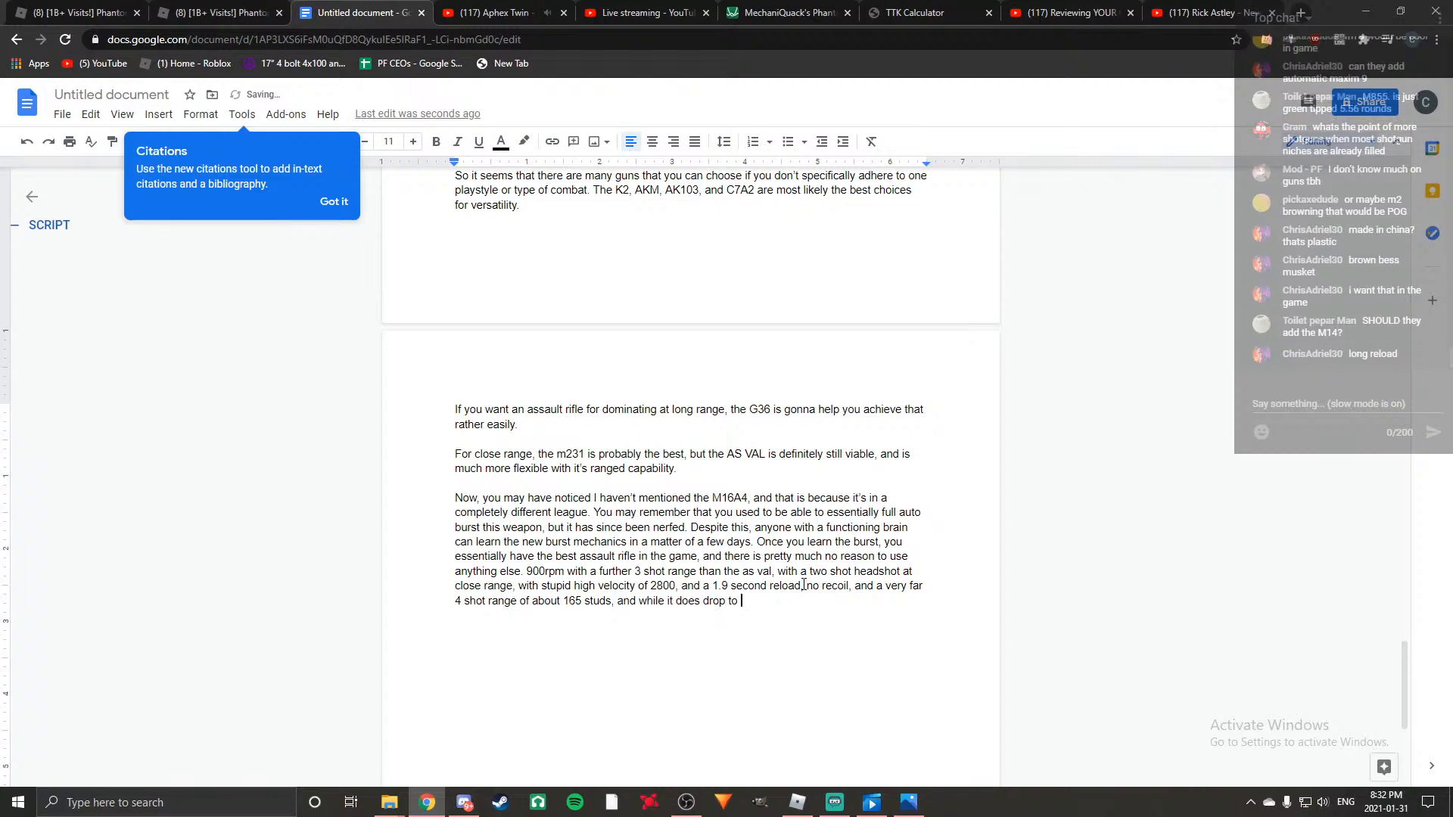
text(a 5 shot kil)
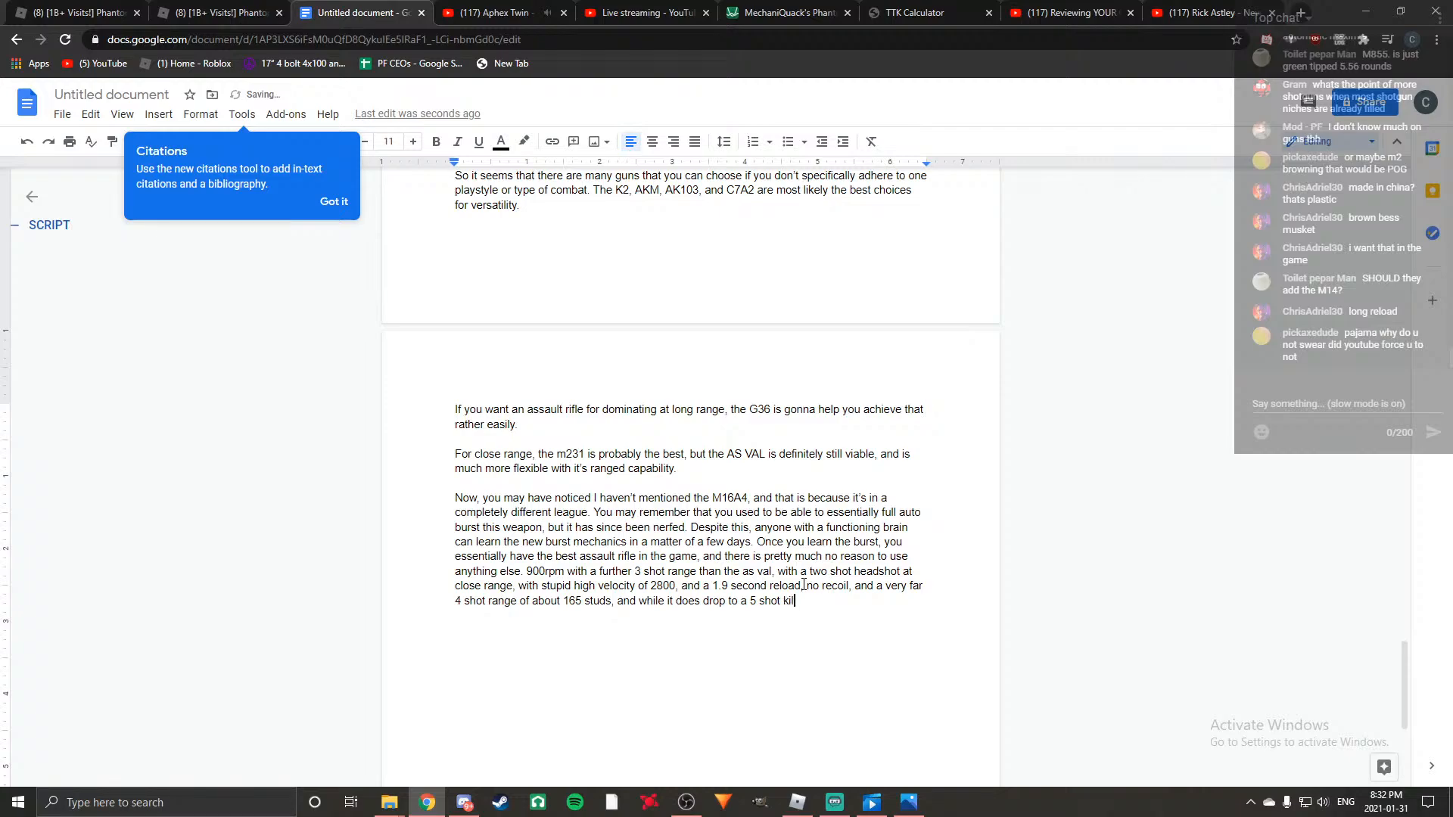
text(l, it will still out )
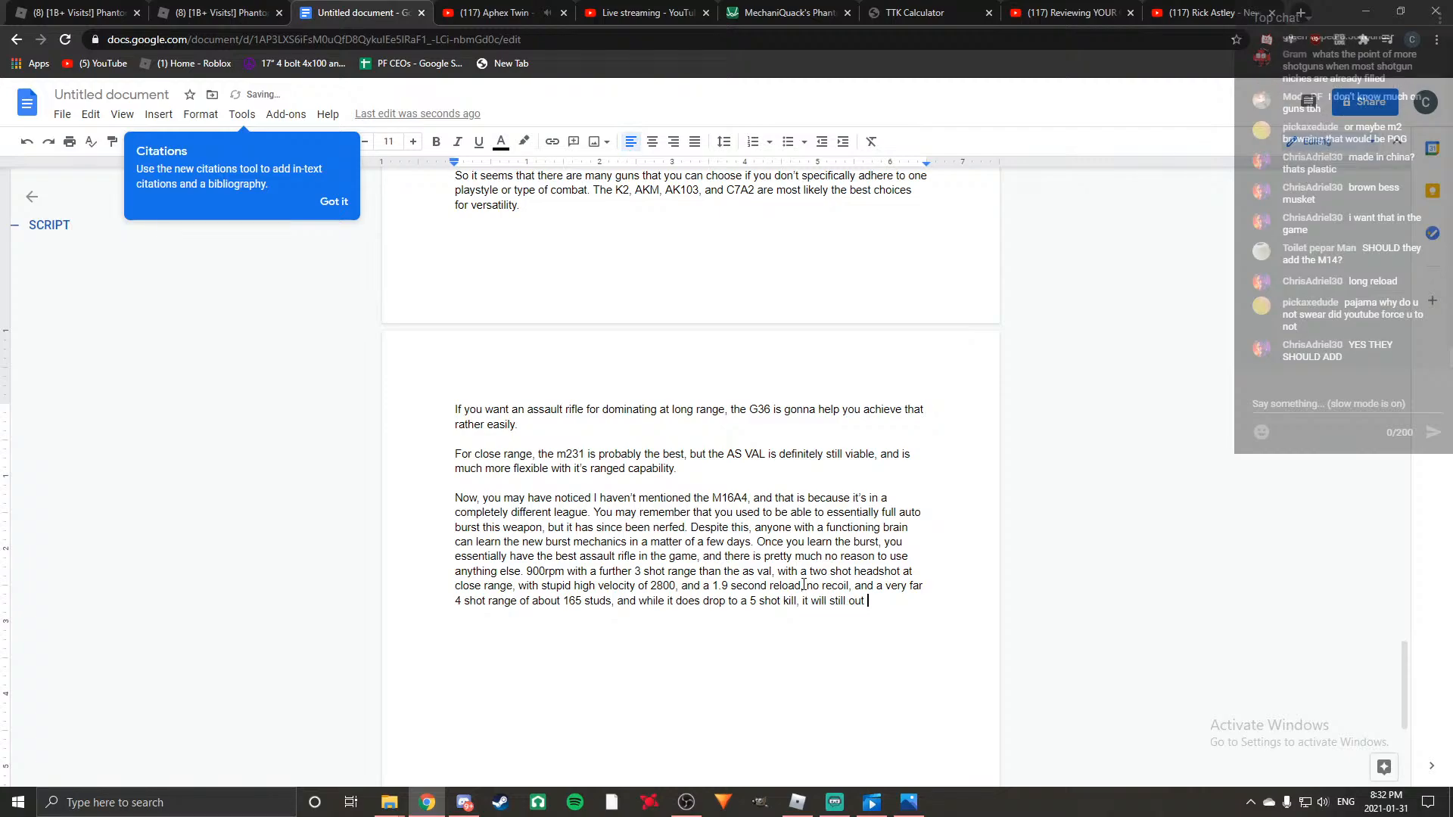
text(dps most AR)
text(s at lo)
text(ng range anywa)
text(ys)
Start a new paragraph below the M16A4 stats with "Sure, the burst takes some practise to learn".
key(Return)
key(Return)
text(Sure, the burst ta)
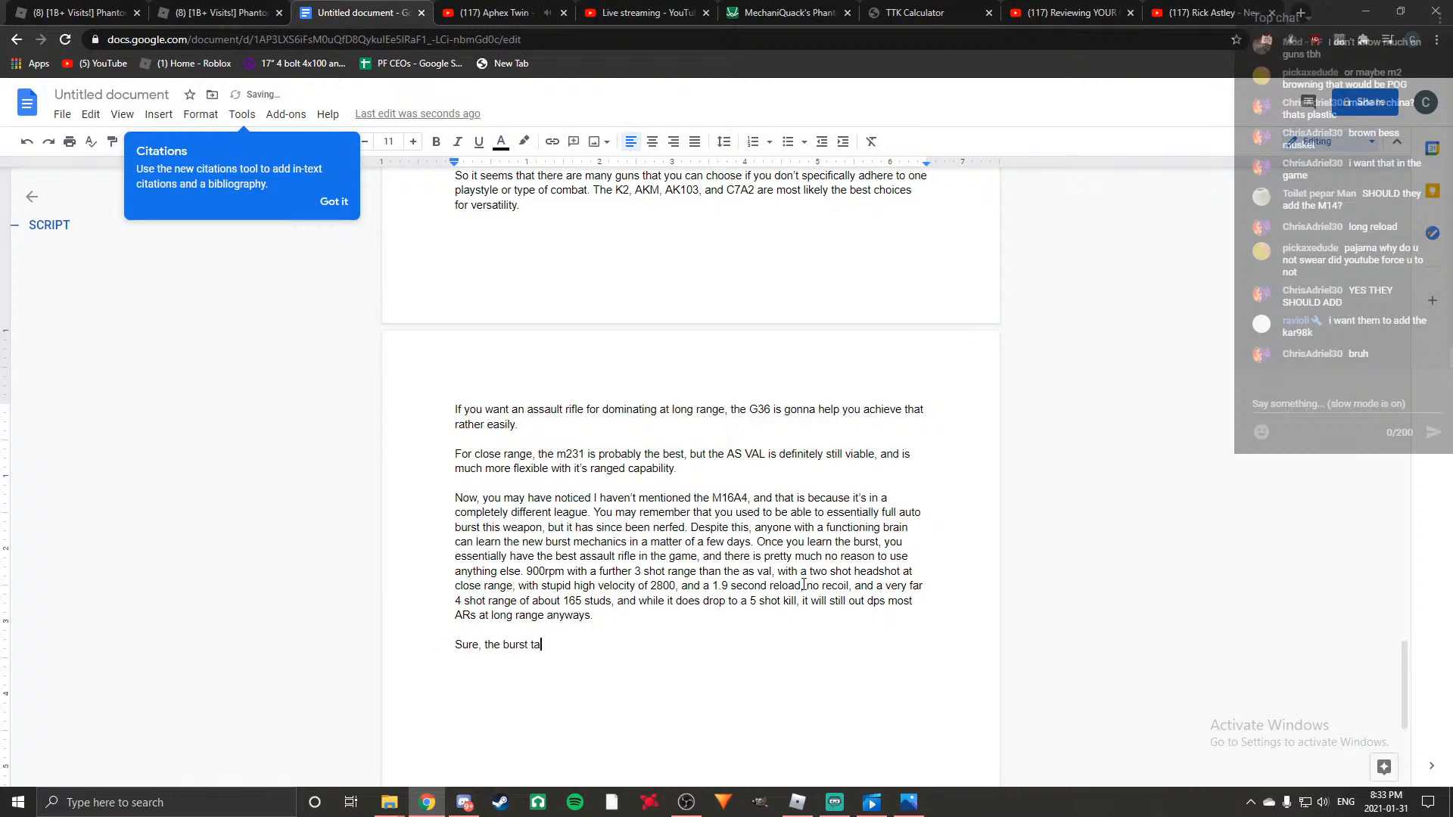
text(kes some pracs)
key(BackSpace)
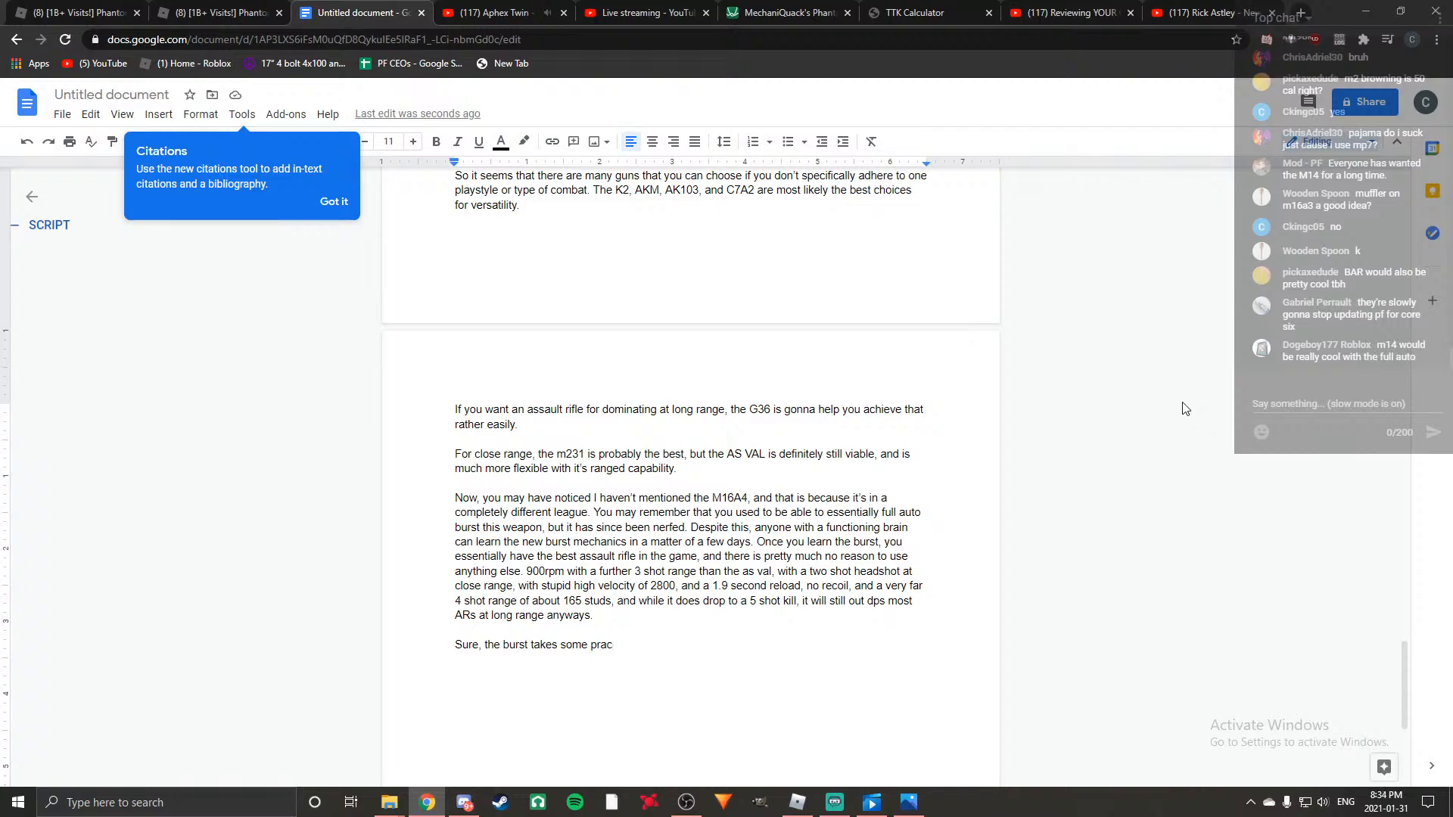
key(BackSpace)
text(tise to learn)
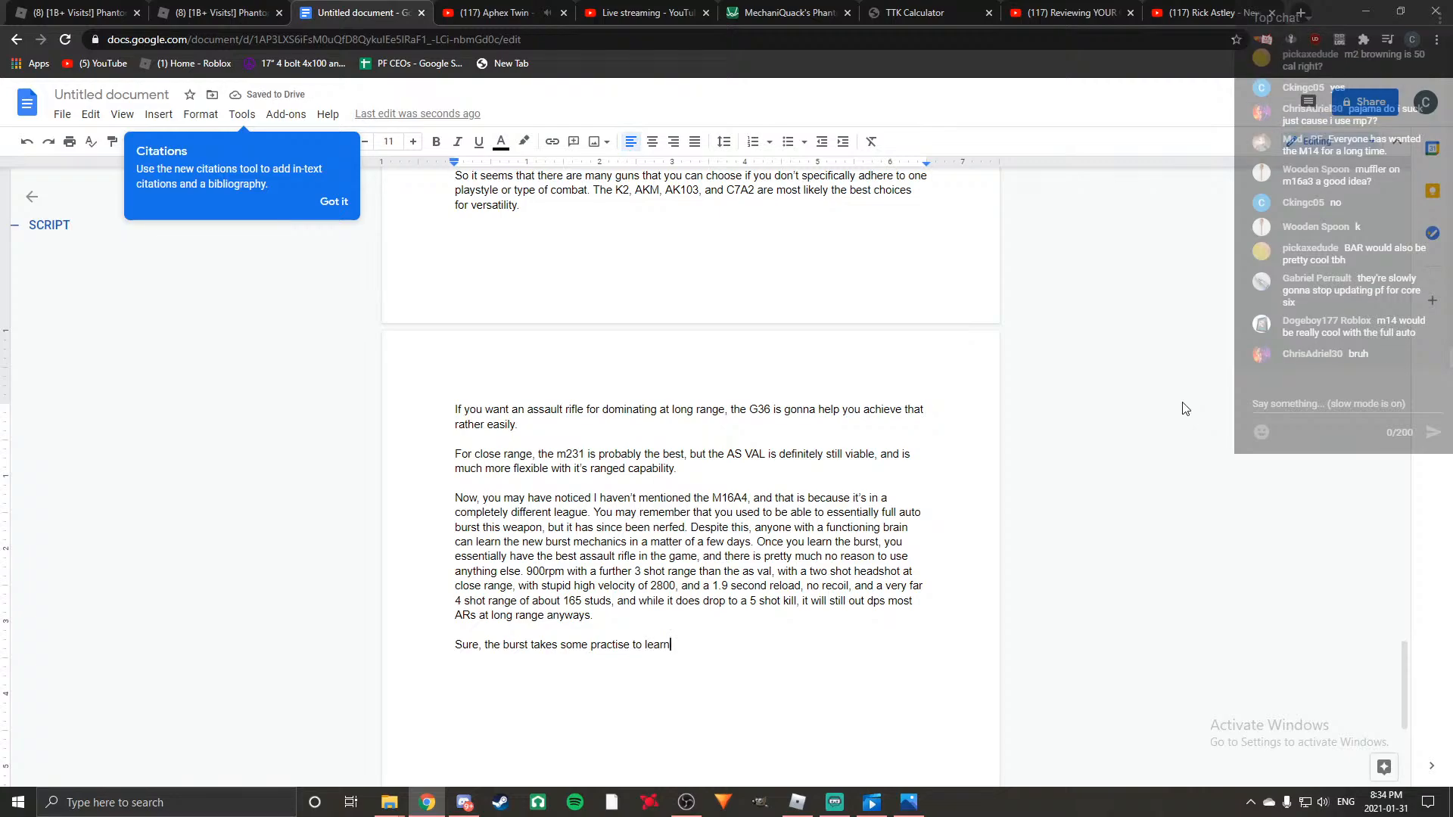
text(, but once you learn the burst, there is )
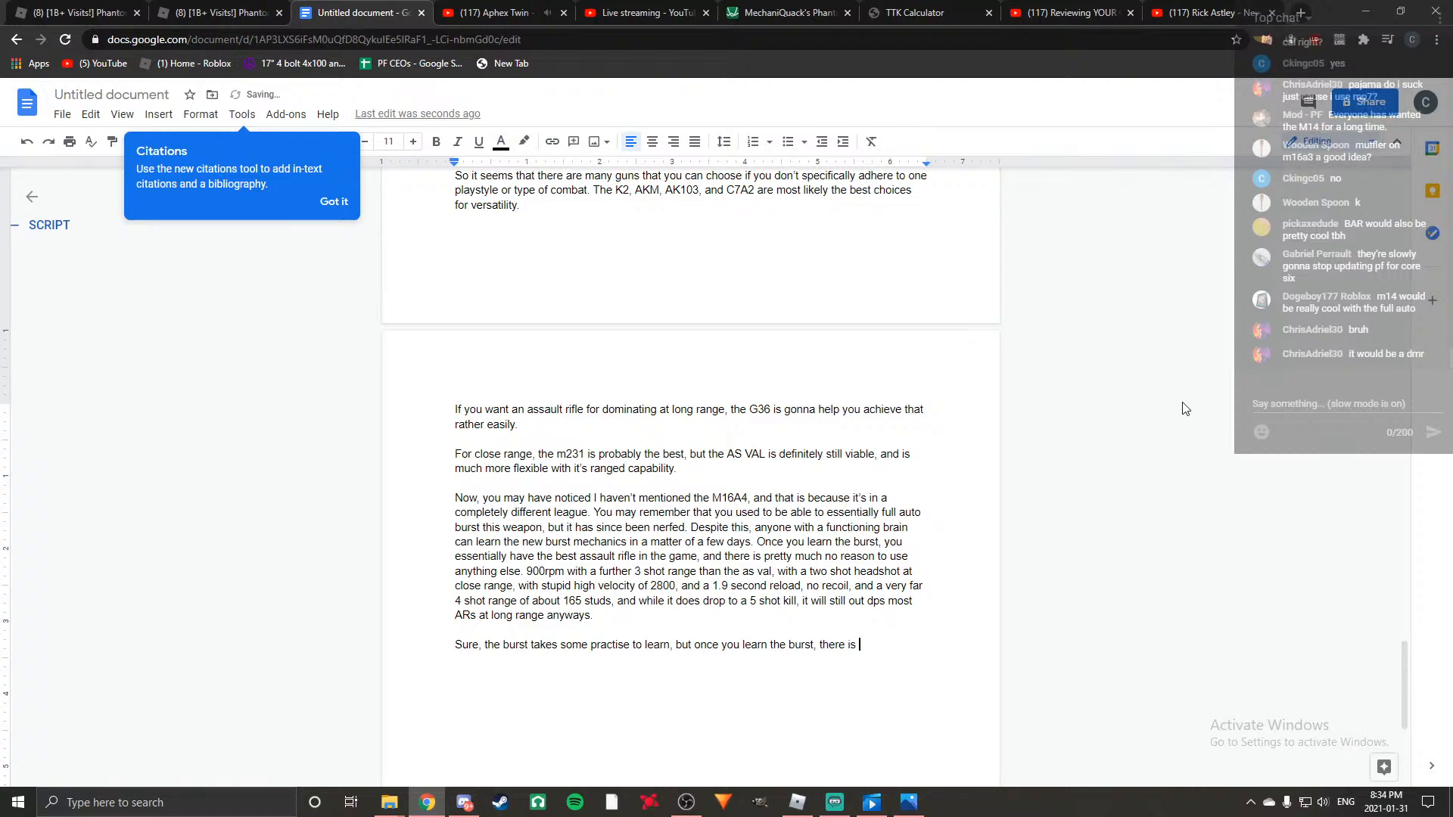
text(nothing stopping you from completely obl)
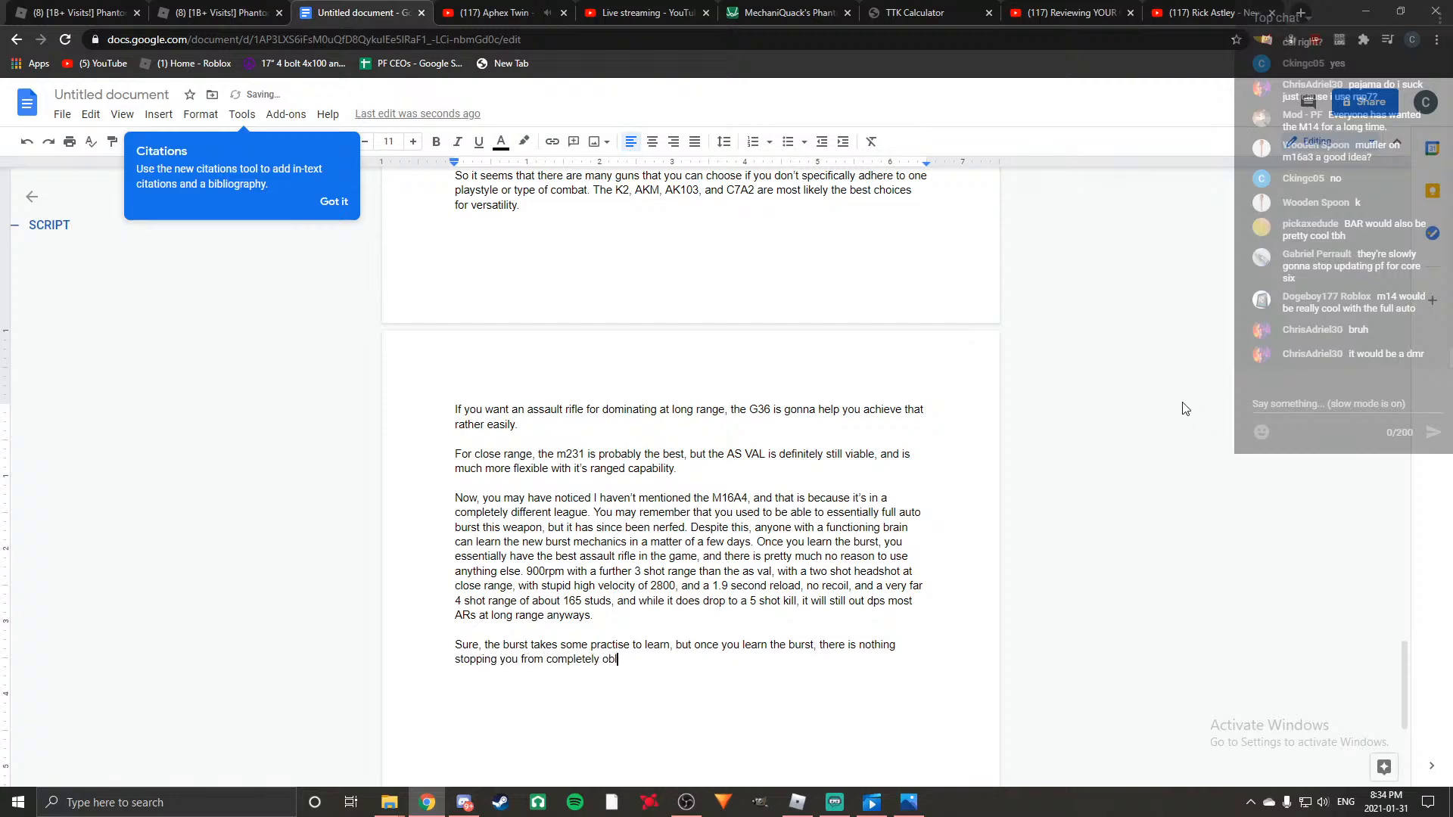
text(iterating eve)
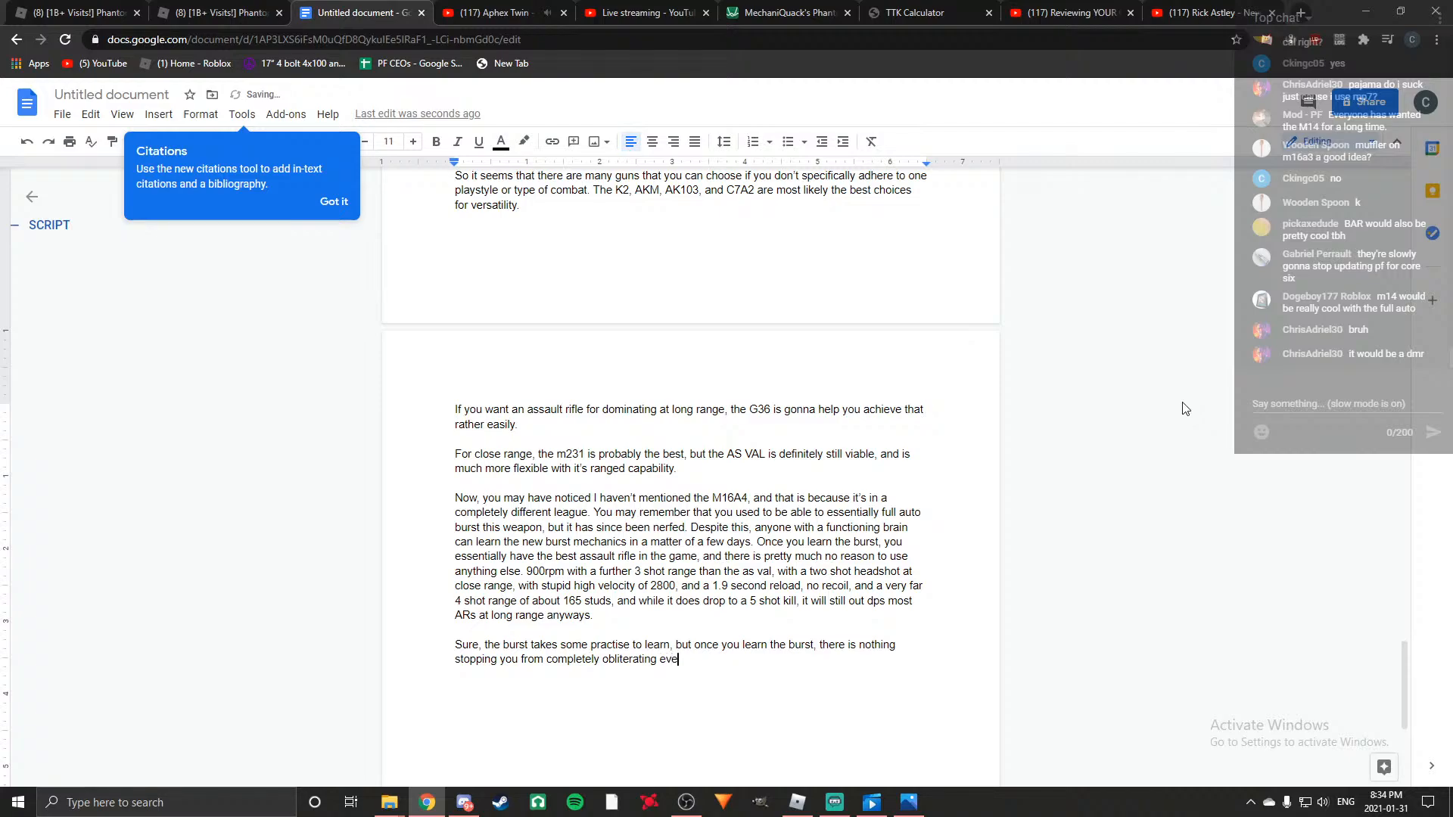
text(rything in sight. )
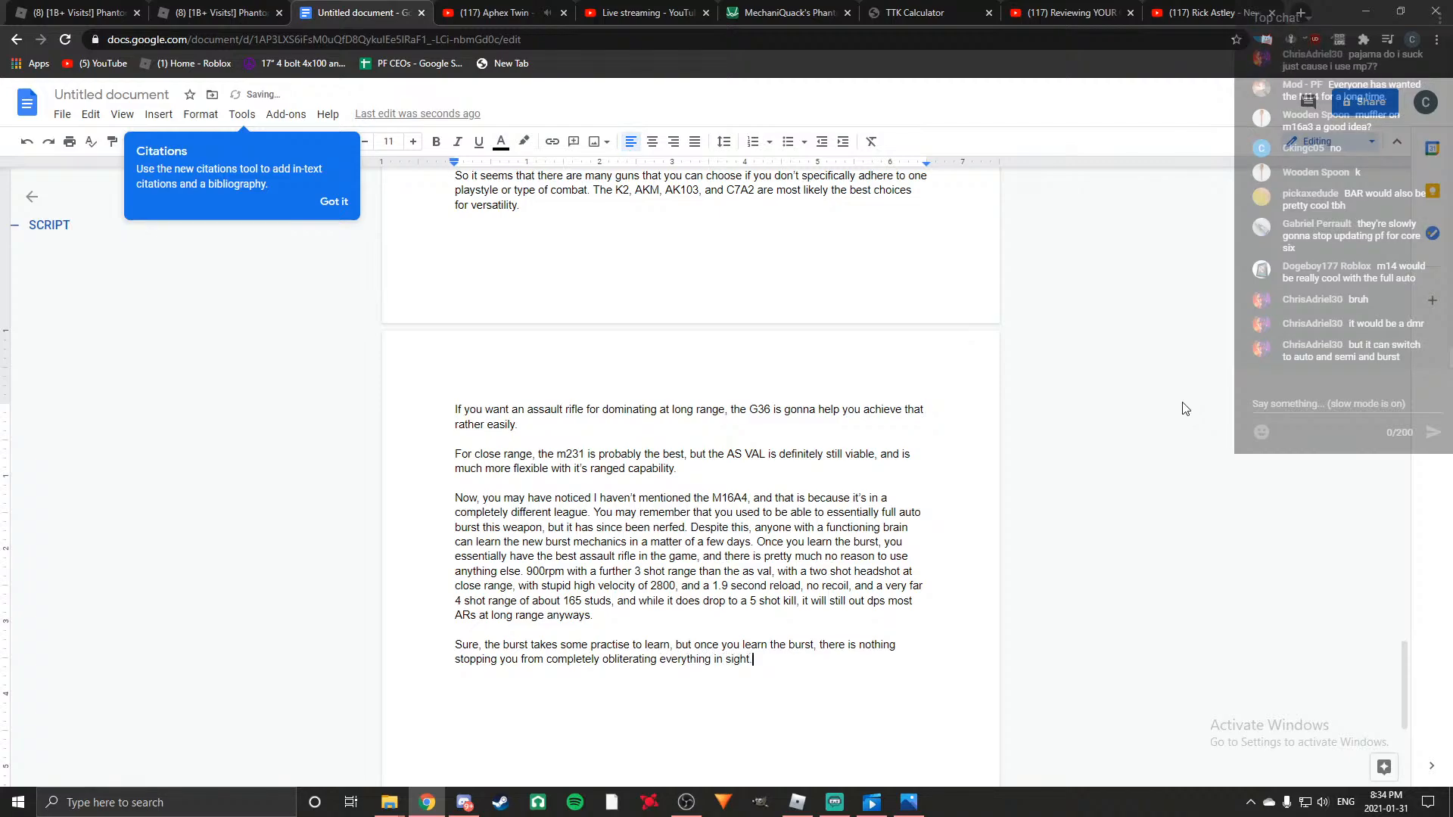
text(This gun is good at litera)
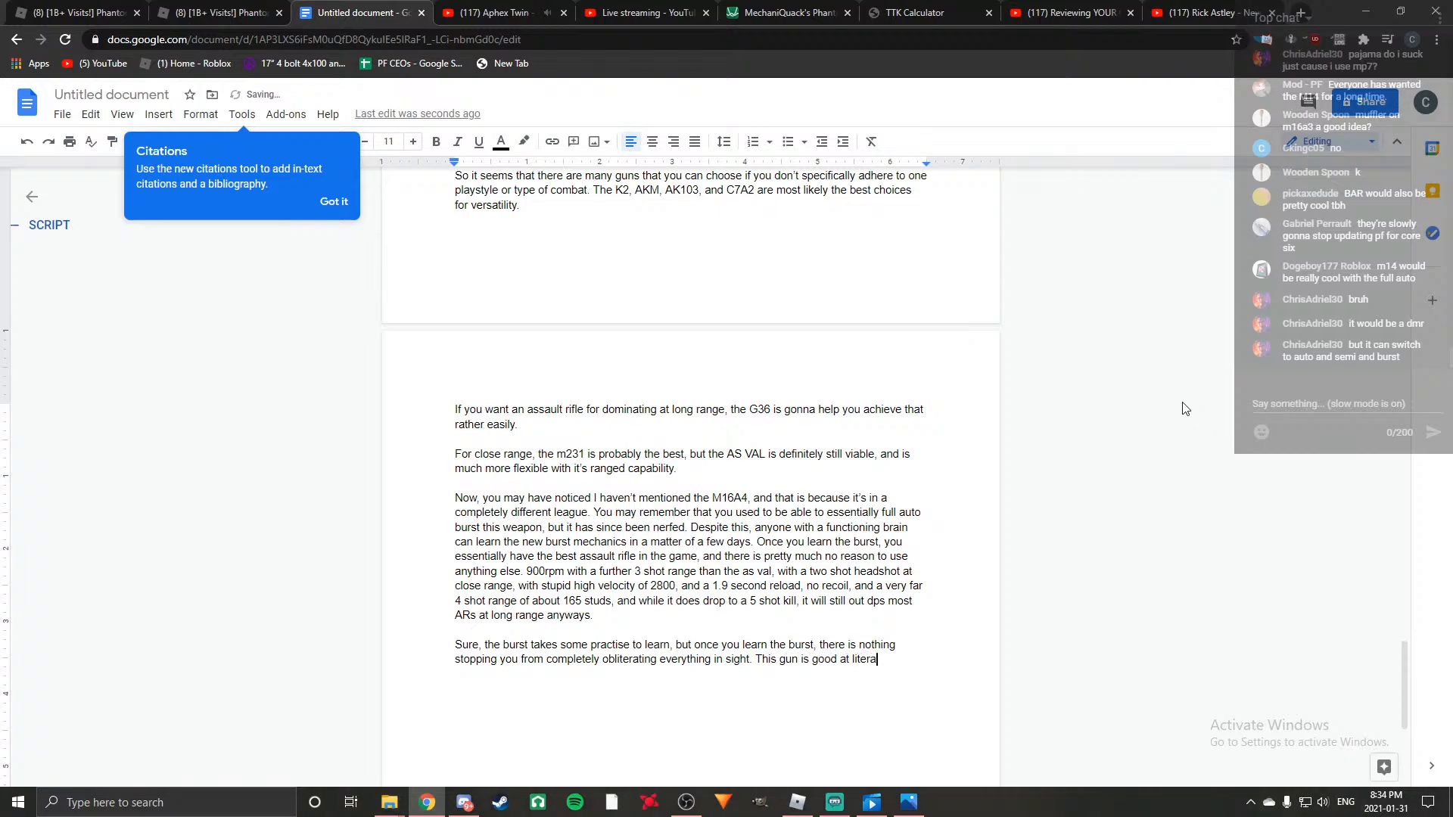
text(lly everything)
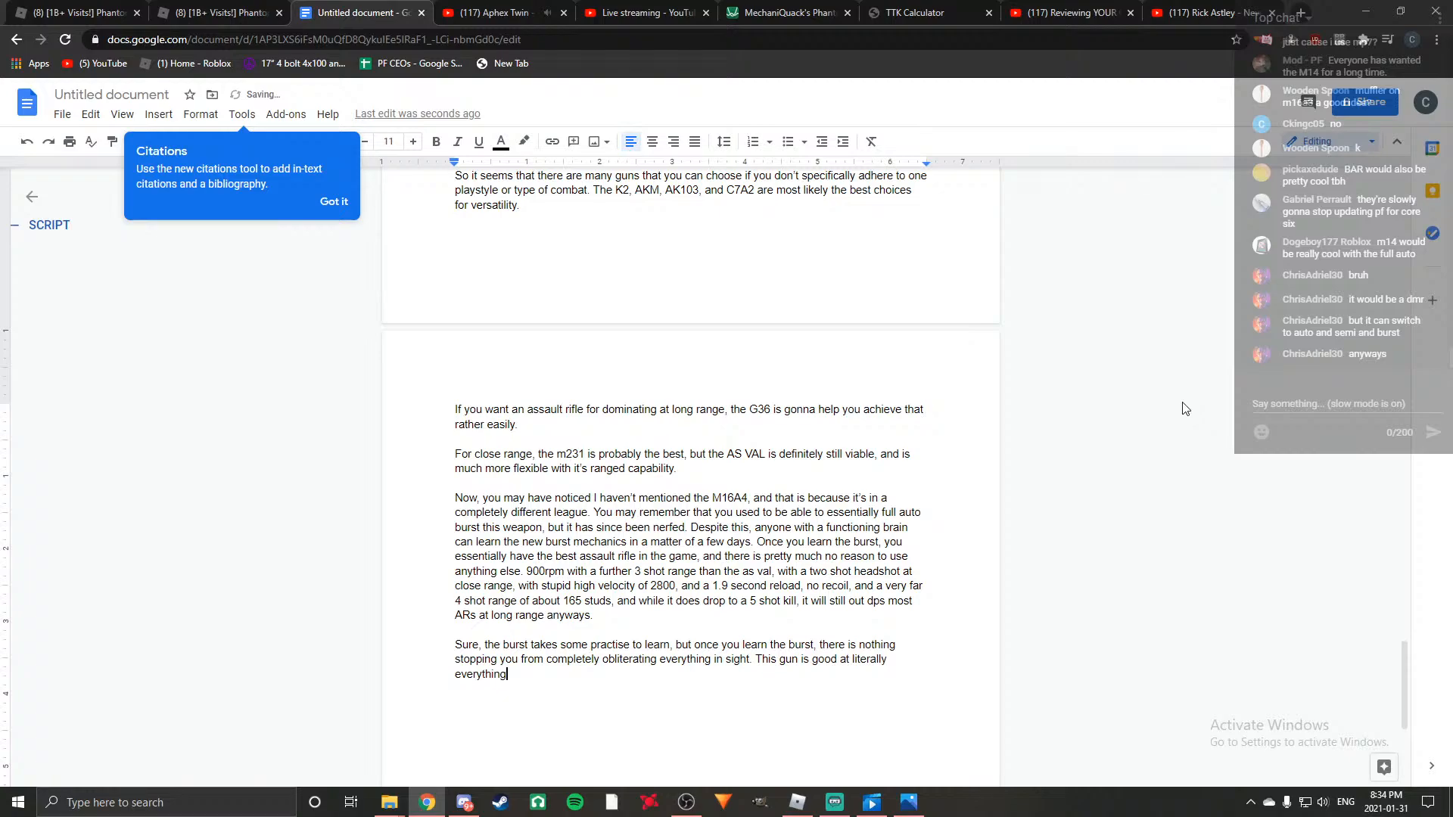
text(. And to be honest, it should be nerfed.)
Look back through the document, from the eliminated guns notes at its beginning to the script's weapon paragraphs.
scroll(859, 446, up, 15)
scroll(858, 447, up, 15)
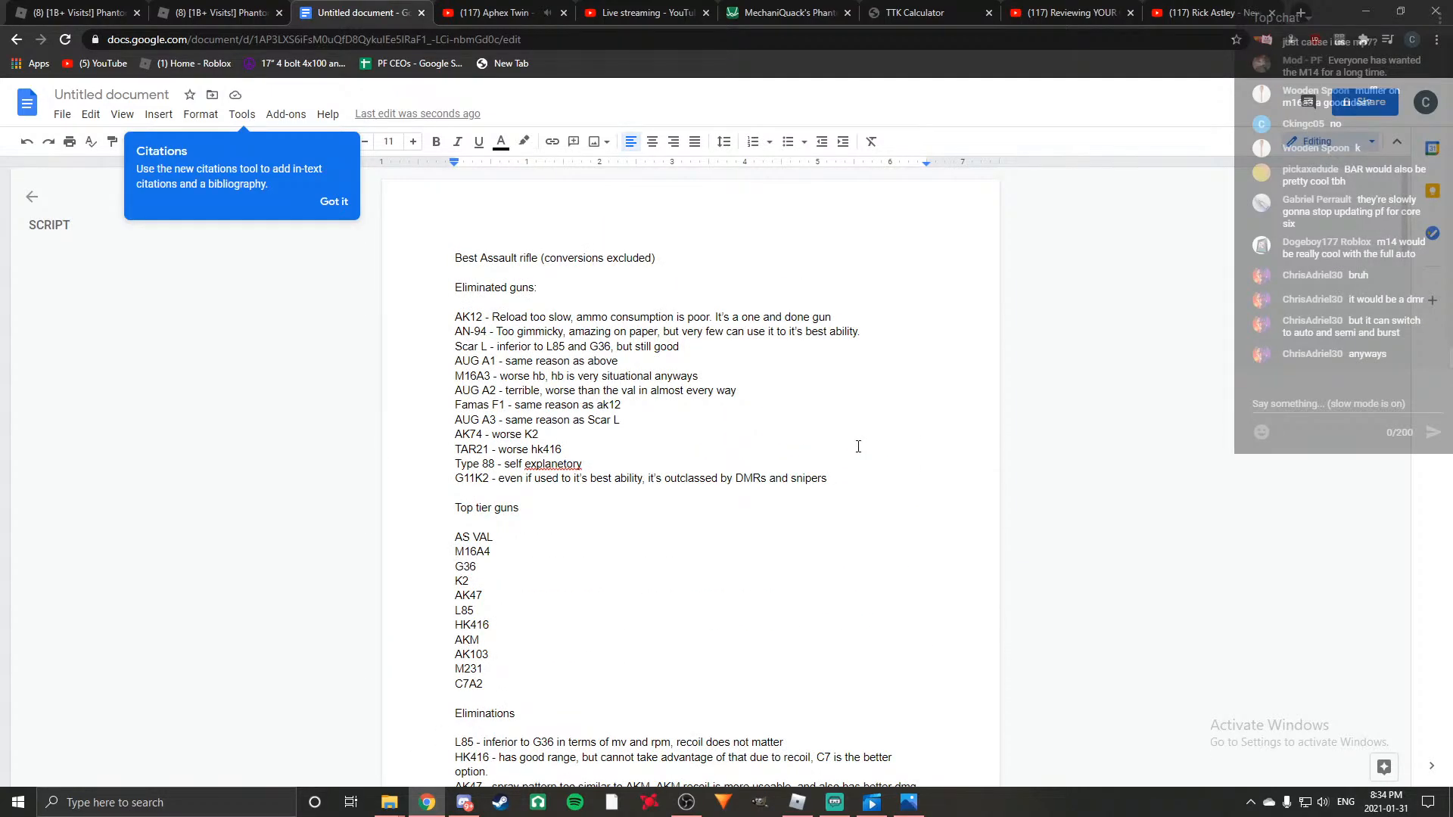
scroll(858, 446, down, 10)
scroll(858, 446, down, 20)
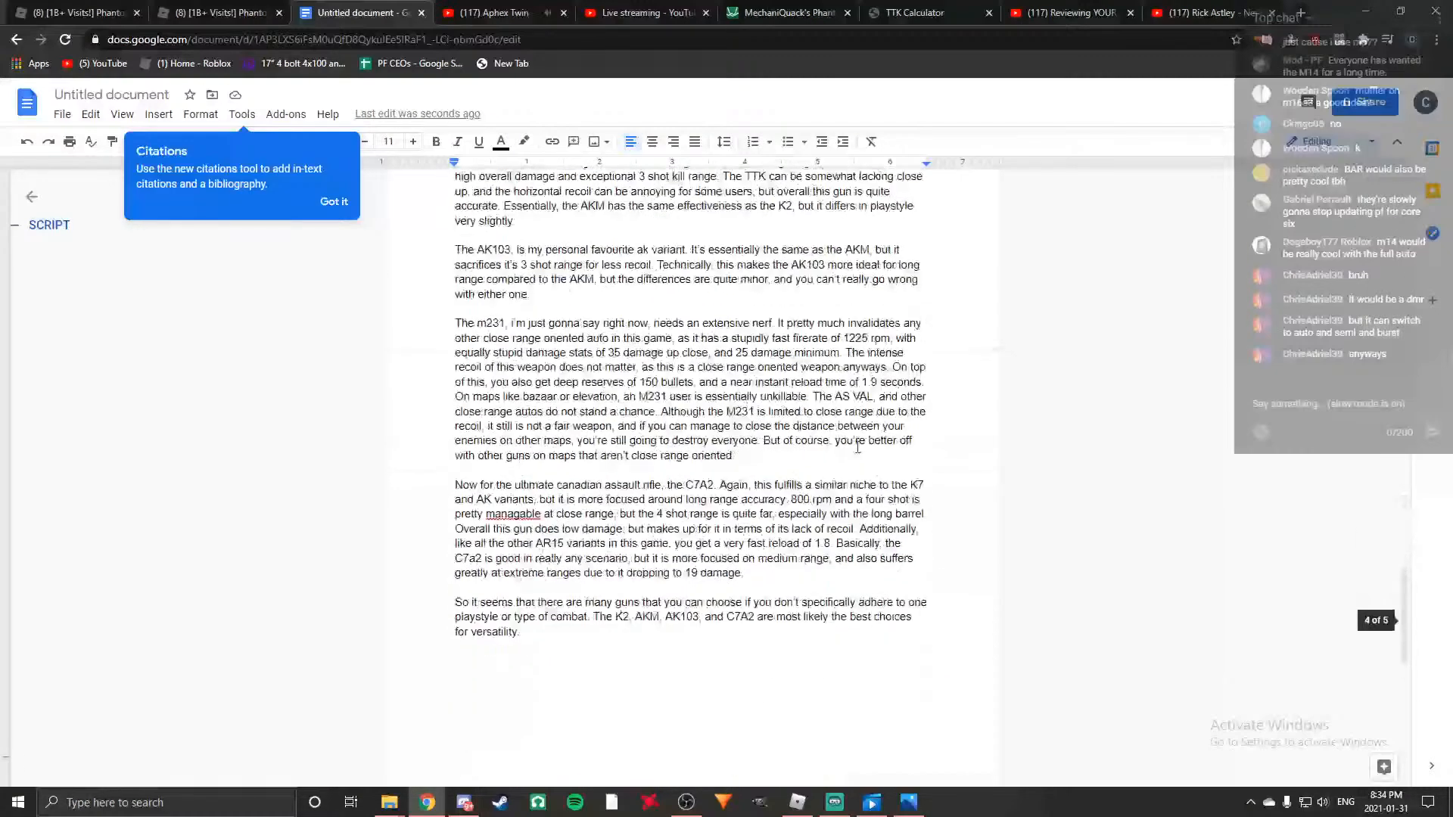
scroll(857, 448, up, 15)
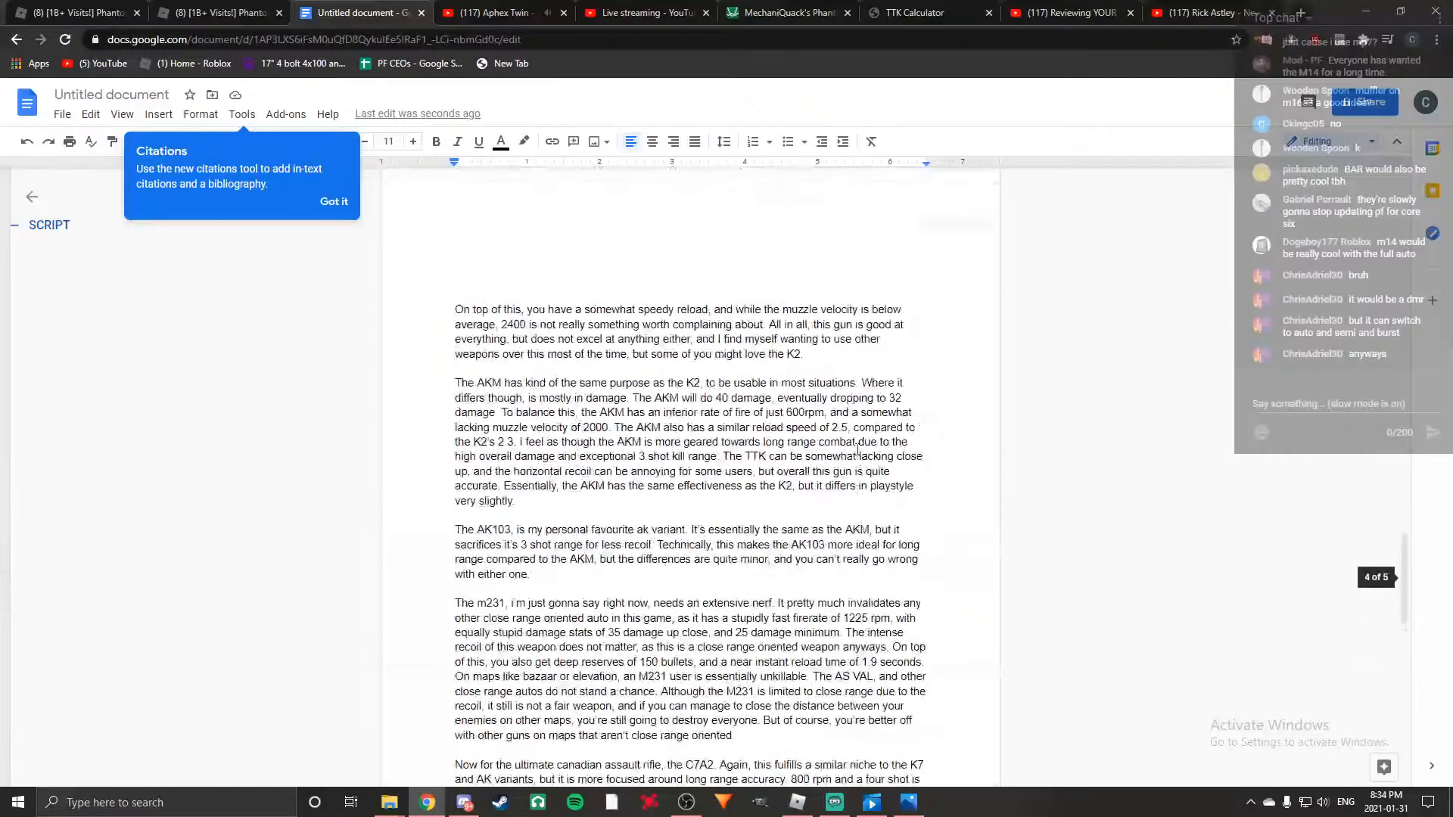
scroll(857, 448, up, 7)
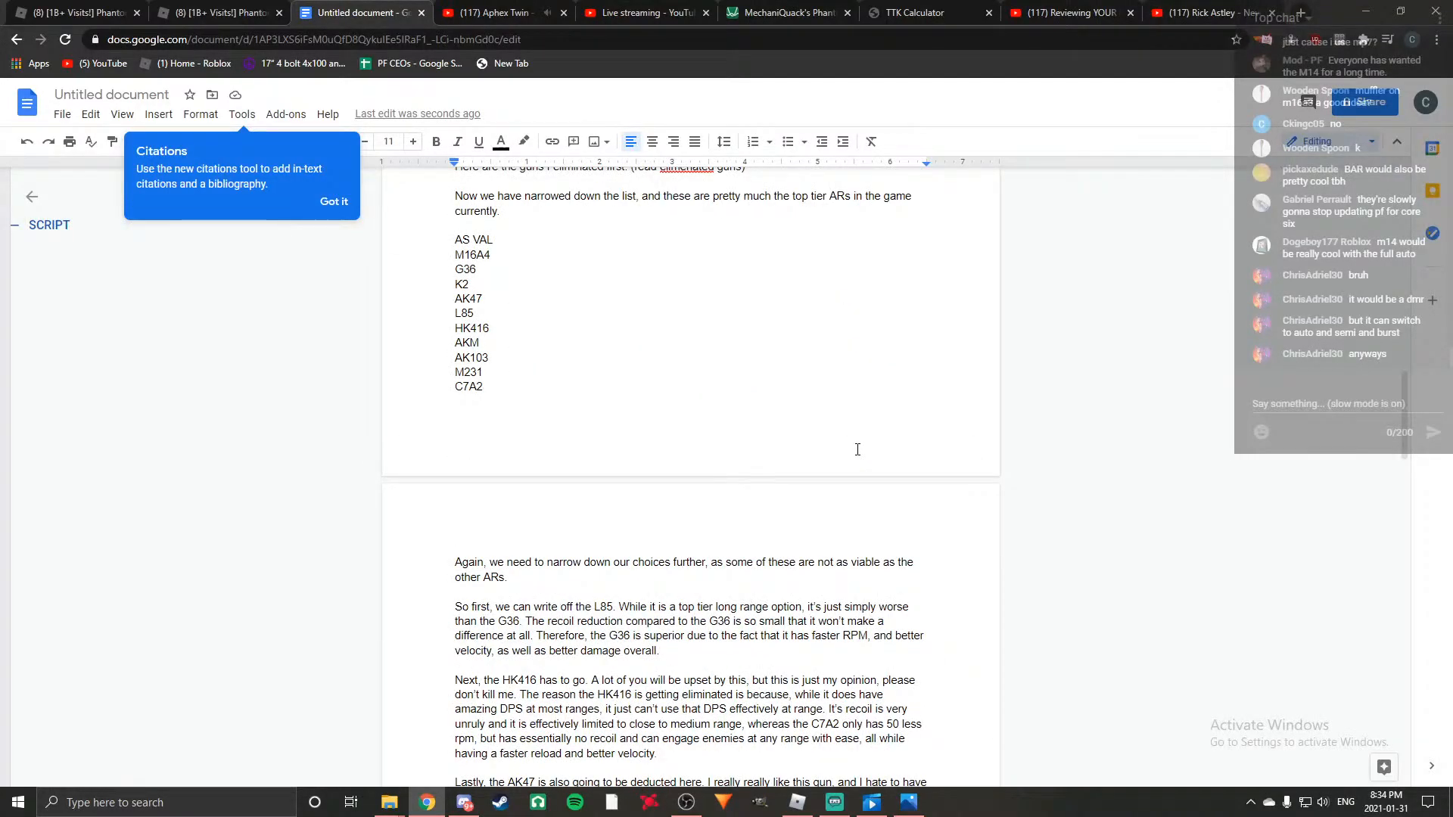
scroll(858, 449, up, 6)
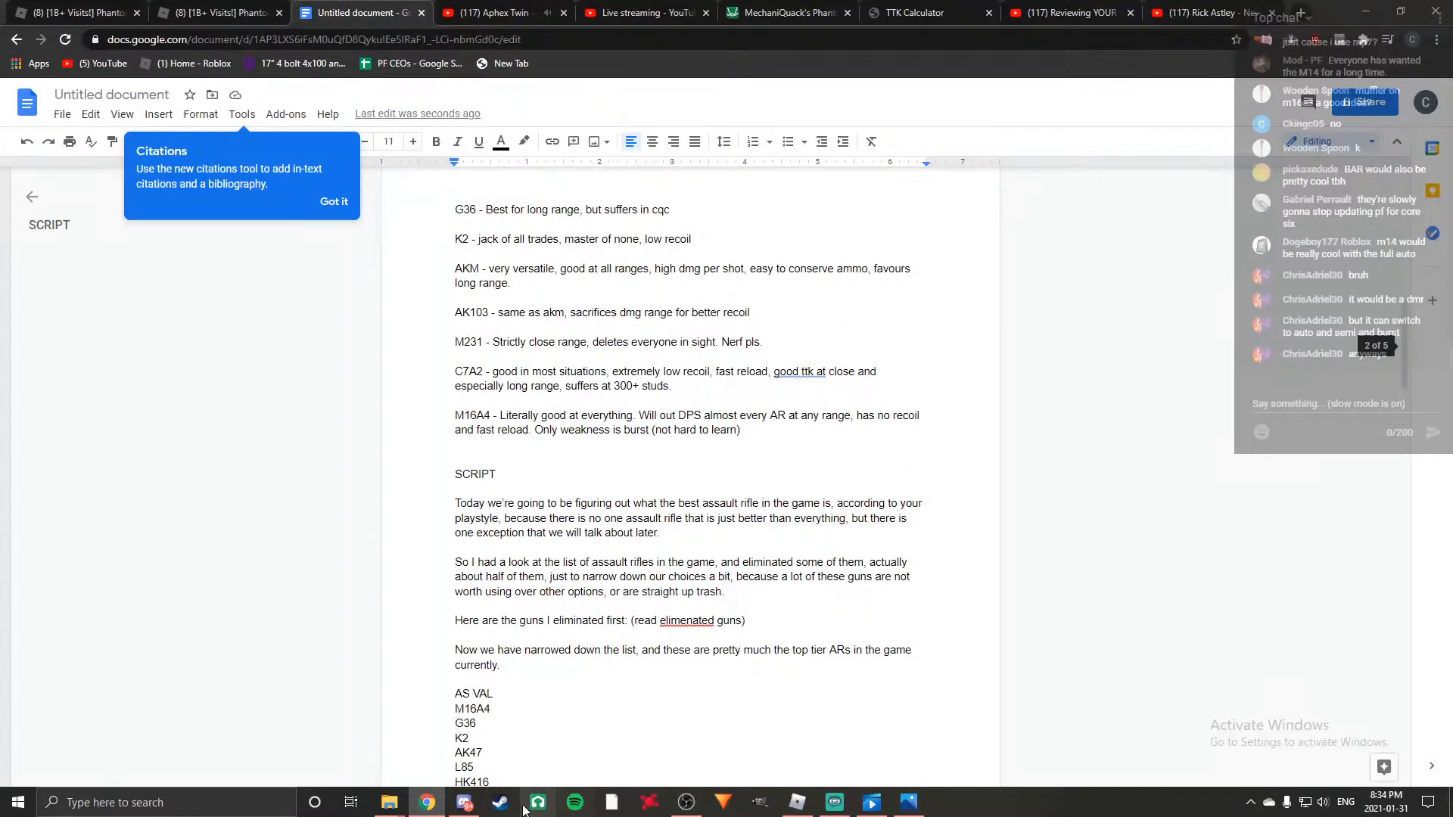